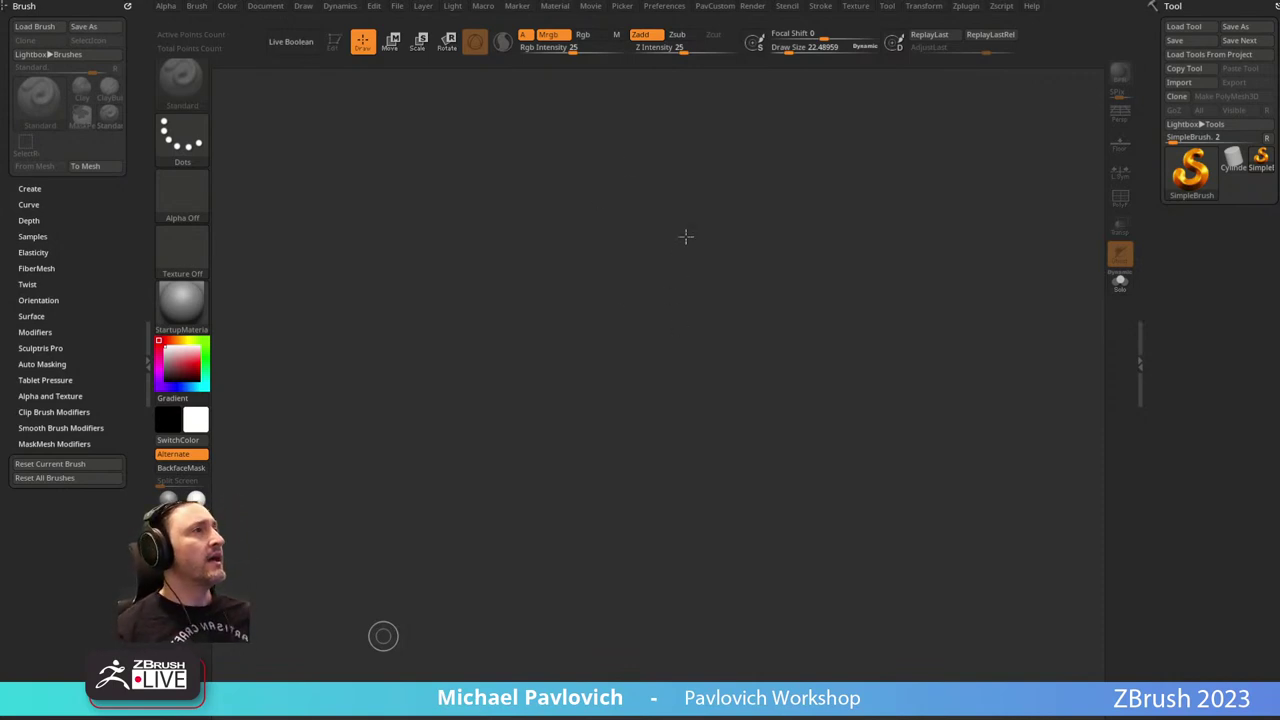
pyautogui.press(']')
pyautogui.press(']')
pyautogui.press(']')
pyautogui.press('[')
pyautogui.press('[')
pyautogui.press('ctrl')
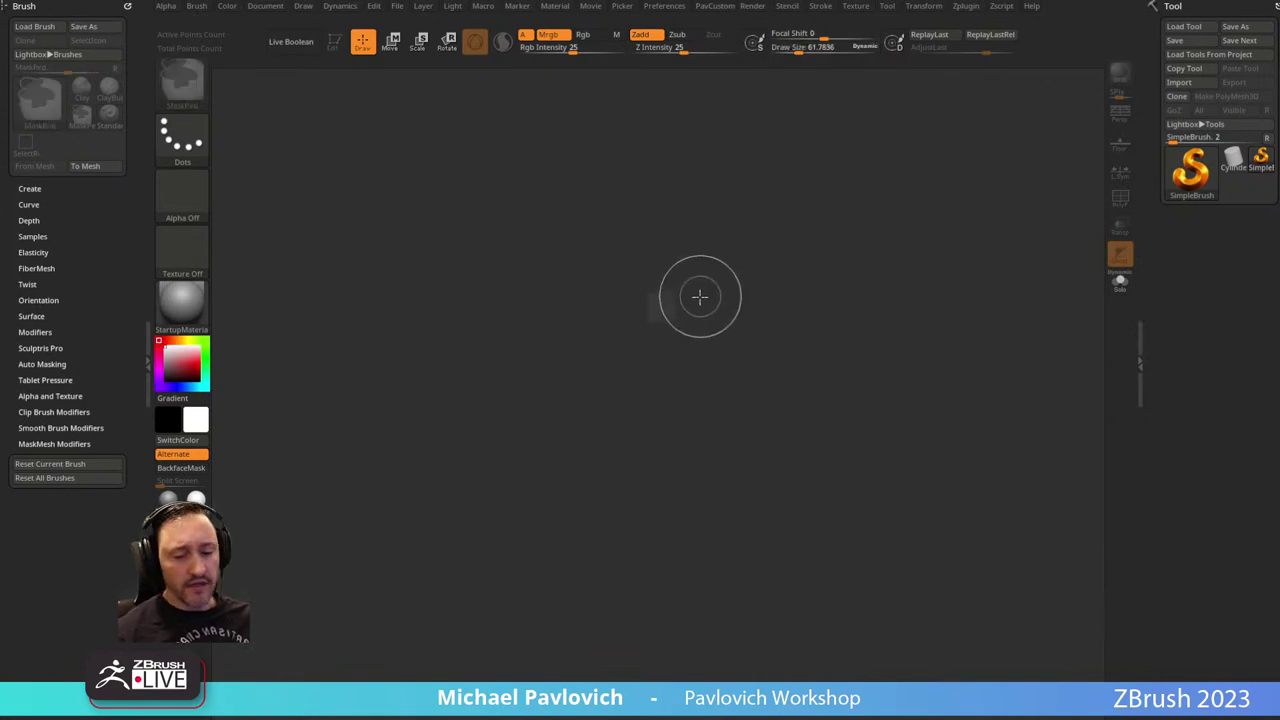
# Create an editable Cube3D on the canvas, converted to a PolyMesh3D, with its polyframe shown.
pyautogui.click(1212, 182)
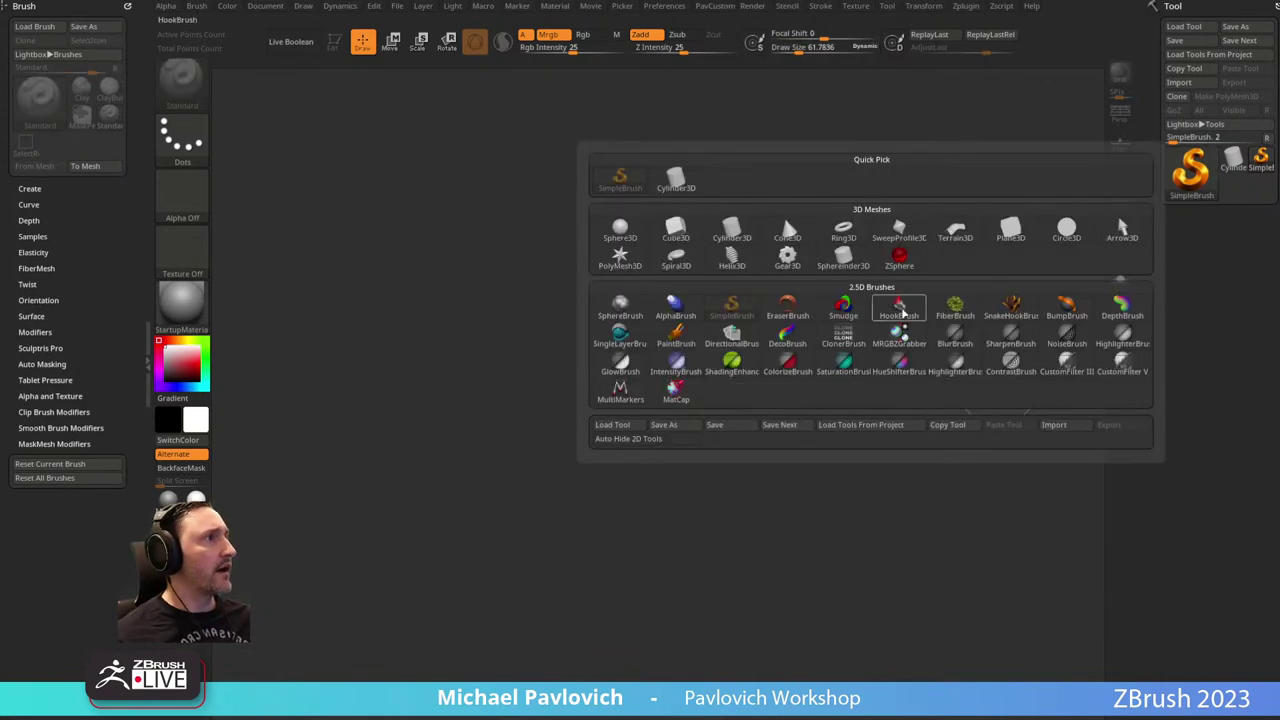
pyautogui.click(675, 230)
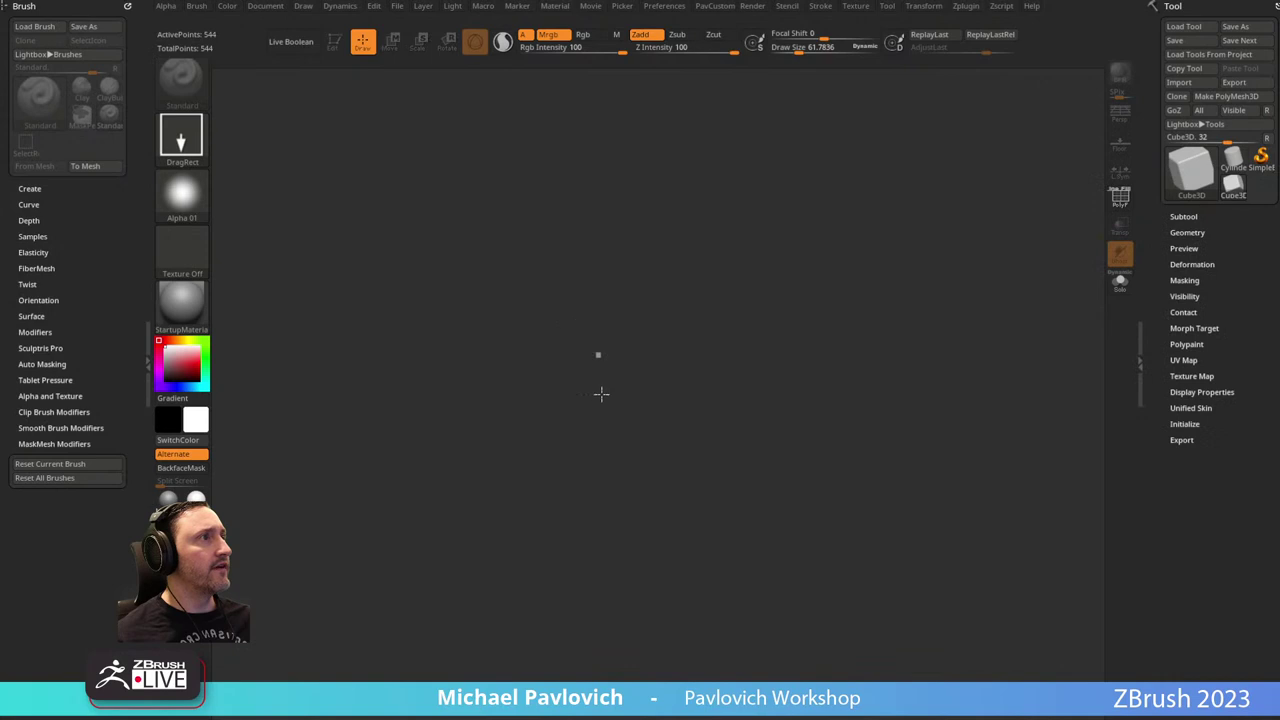
pyautogui.moveTo(601, 394); pyautogui.dragTo(621, 438)
pyautogui.click(335, 42)
pyautogui.click(1238, 97)
pyautogui.moveTo(970, 235); pyautogui.dragTo(941, 280)
pyautogui.click(1120, 198)
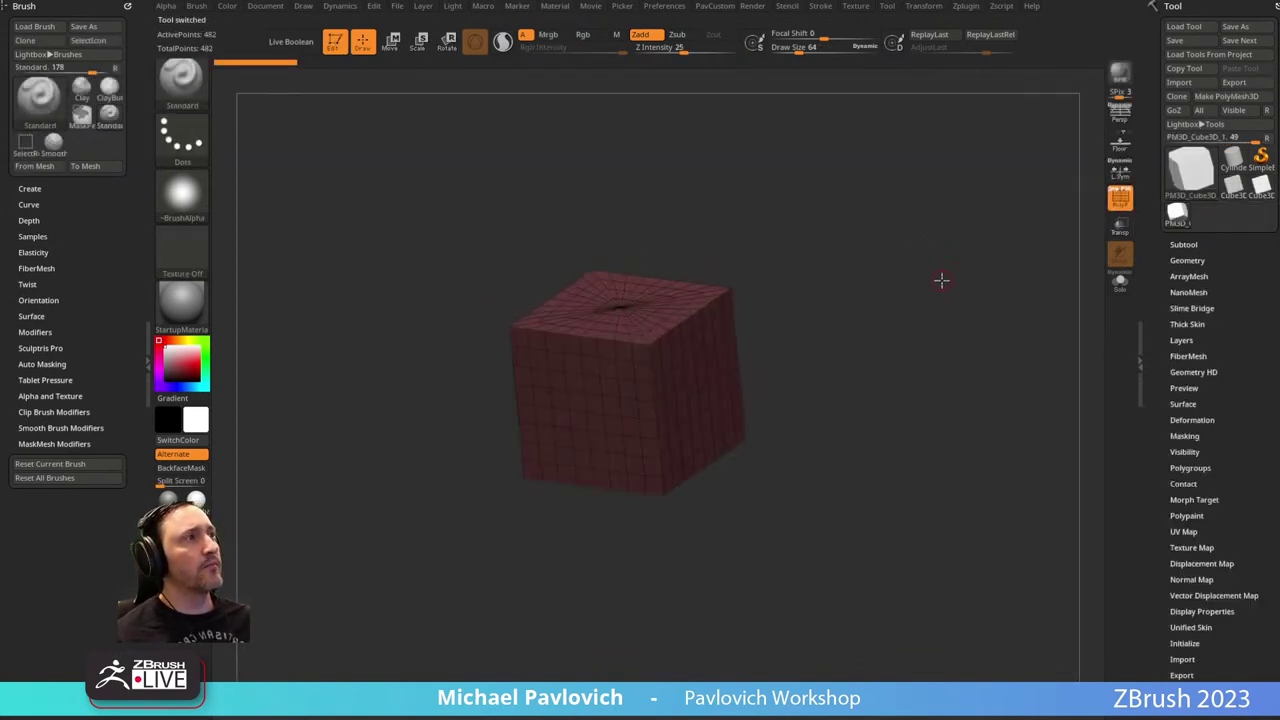
# Dock the Material palette in the tray beside the canvas.
pyautogui.moveTo(793, 218)
pyautogui.keyDown('alt'); pyautogui.mouseDown()
pyautogui.moveTo(843, 281)
pyautogui.moveTo(847, 262)
pyautogui.moveTo(873, 258)
pyautogui.mouseUp(); pyautogui.keyUp('alt')
pyautogui.press('s')
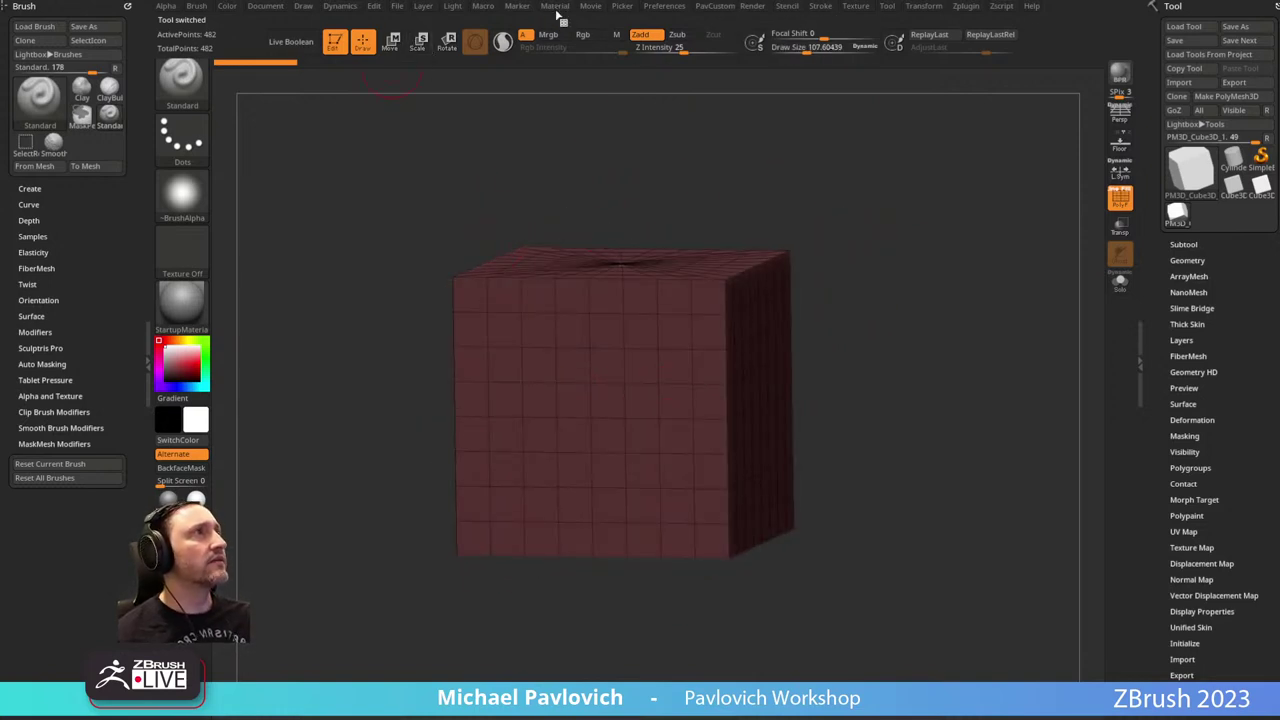
pyautogui.click(556, 8)
pyautogui.click(545, 21)
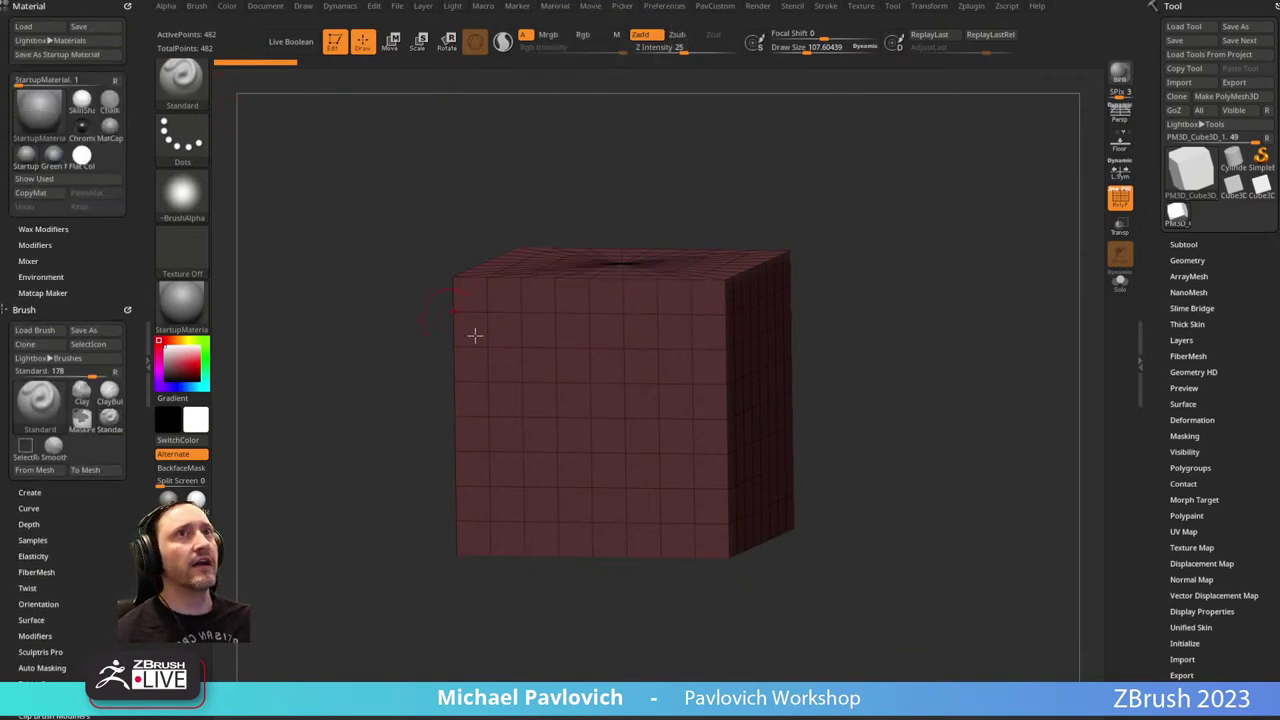
# Apply the ReflectOrange material to the cube and expand the material's Modifiers settings.
pyautogui.moveTo(515, 237); pyautogui.dragTo(458, 228)
pyautogui.moveTo(658, 253); pyautogui.dragTo(847, 282)
pyautogui.keyDown('shift'); pyautogui.moveTo(860, 220); pyautogui.dragTo(884, 219); pyautogui.keyUp('shift')
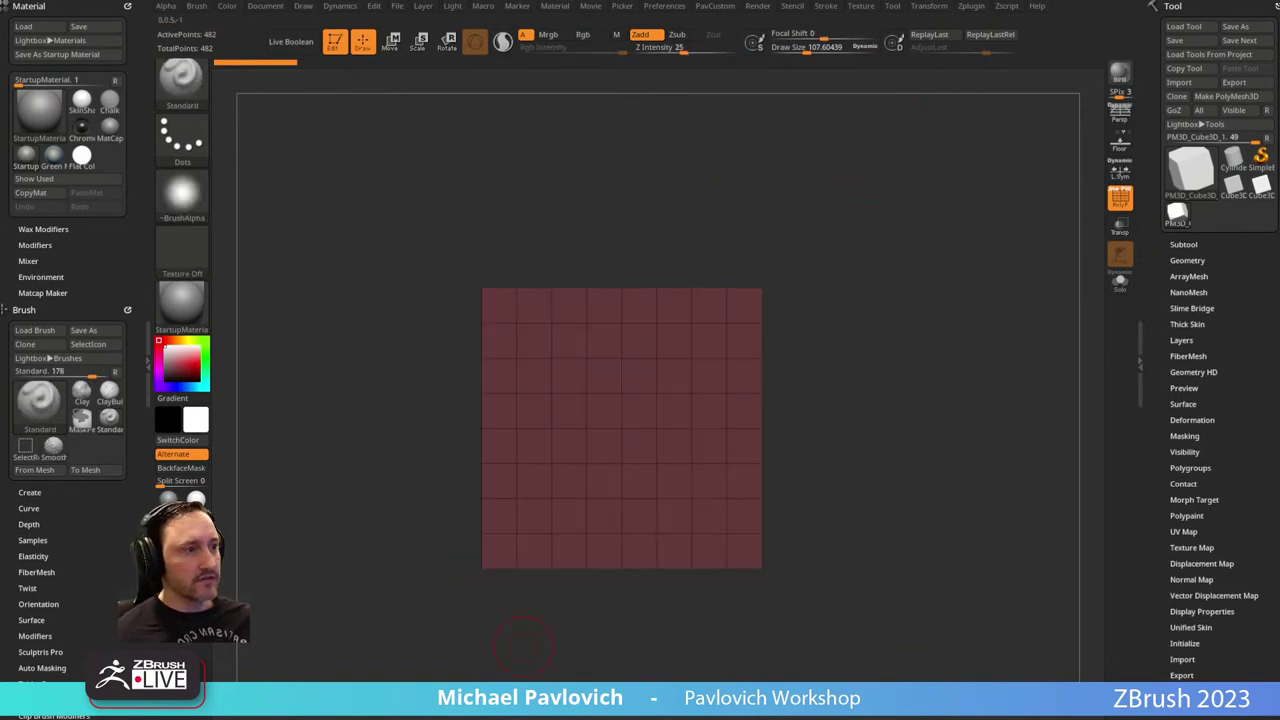
pyautogui.moveTo(894, 234); pyautogui.dragTo(880, 275)
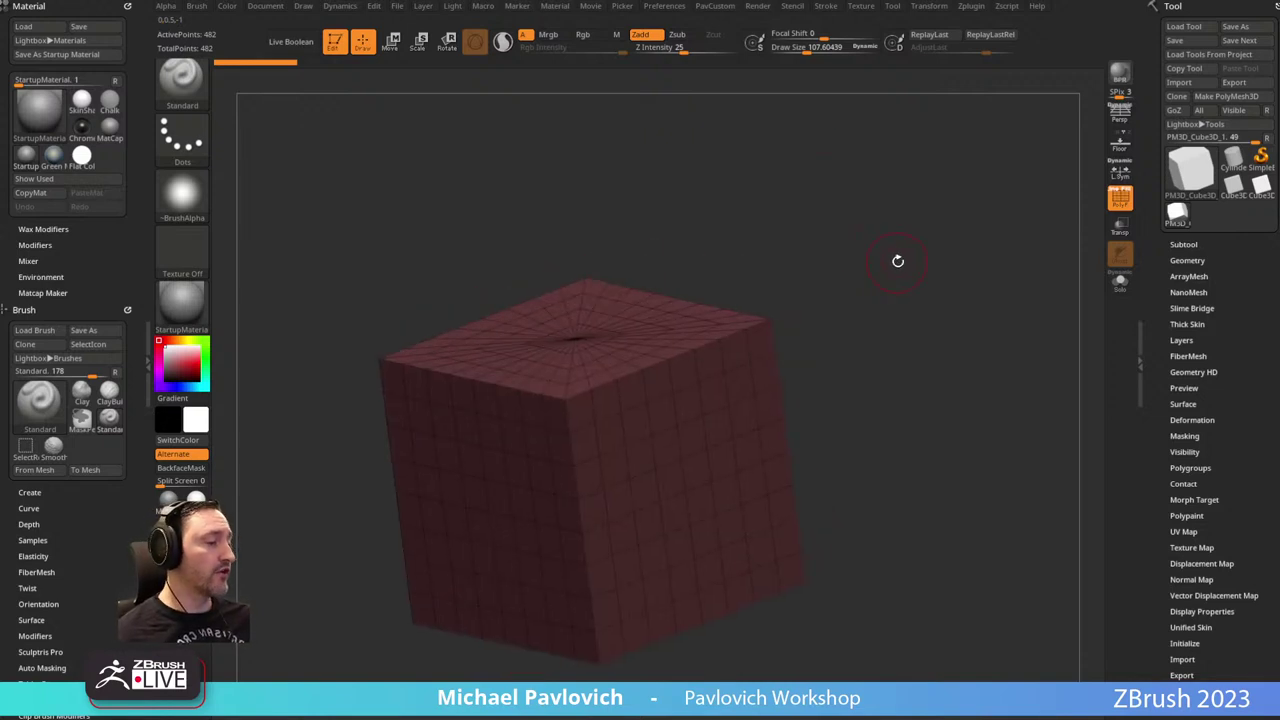
pyautogui.moveTo(905, 283)
pyautogui.keyDown('alt'); pyautogui.mouseDown()
pyautogui.moveTo(877, 297)
pyautogui.moveTo(869, 276)
pyautogui.moveTo(861, 283)
pyautogui.moveTo(853, 330)
pyautogui.mouseUp(); pyautogui.keyUp('alt')
pyautogui.press('s')
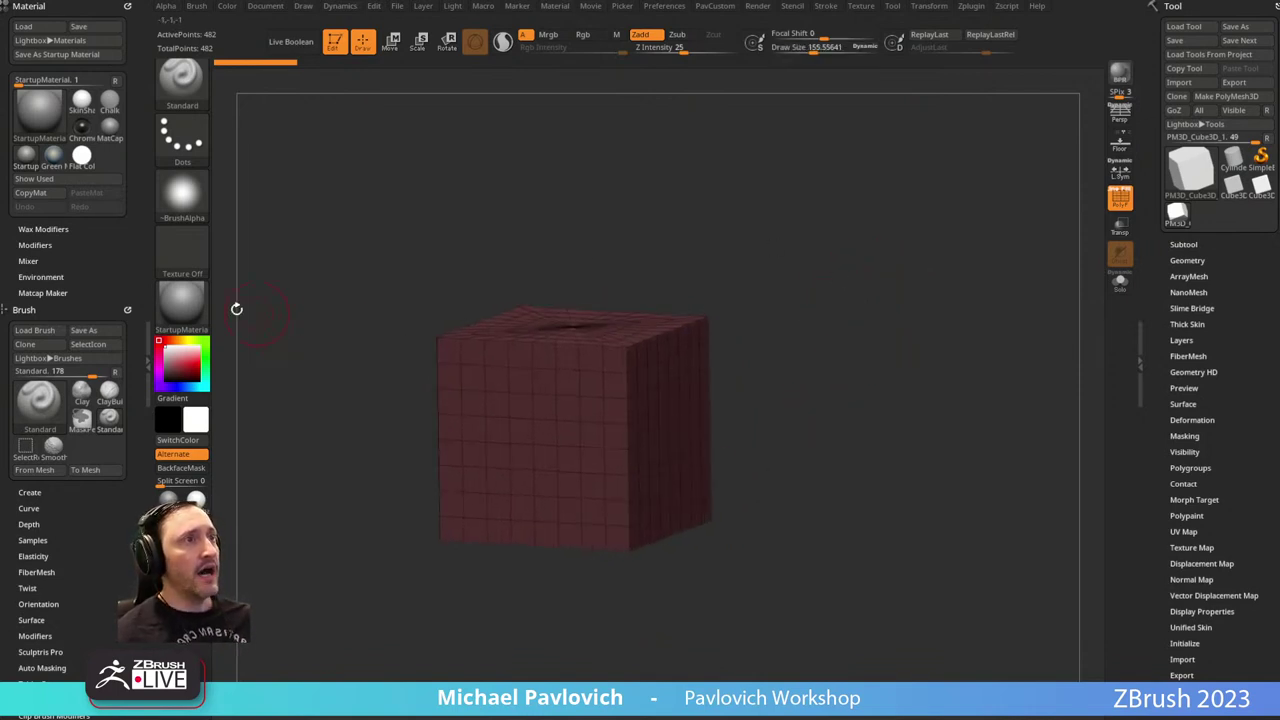
pyautogui.click(206, 312)
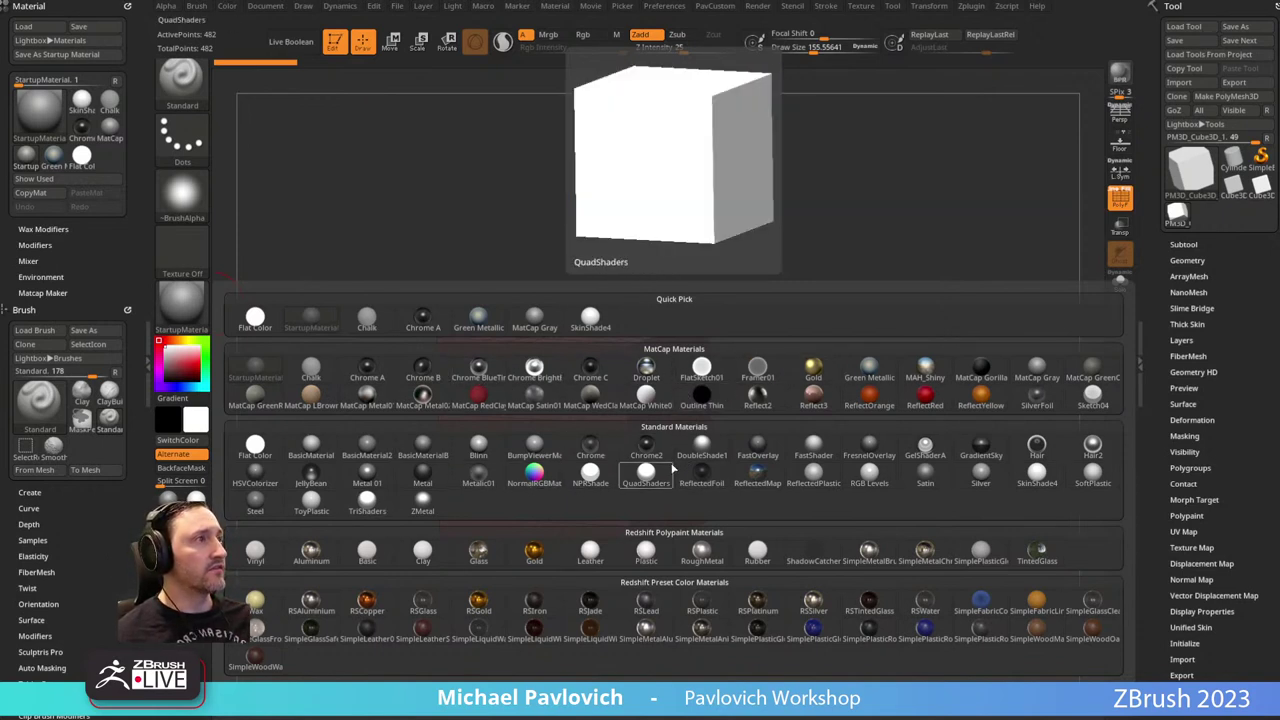
pyautogui.click(871, 403)
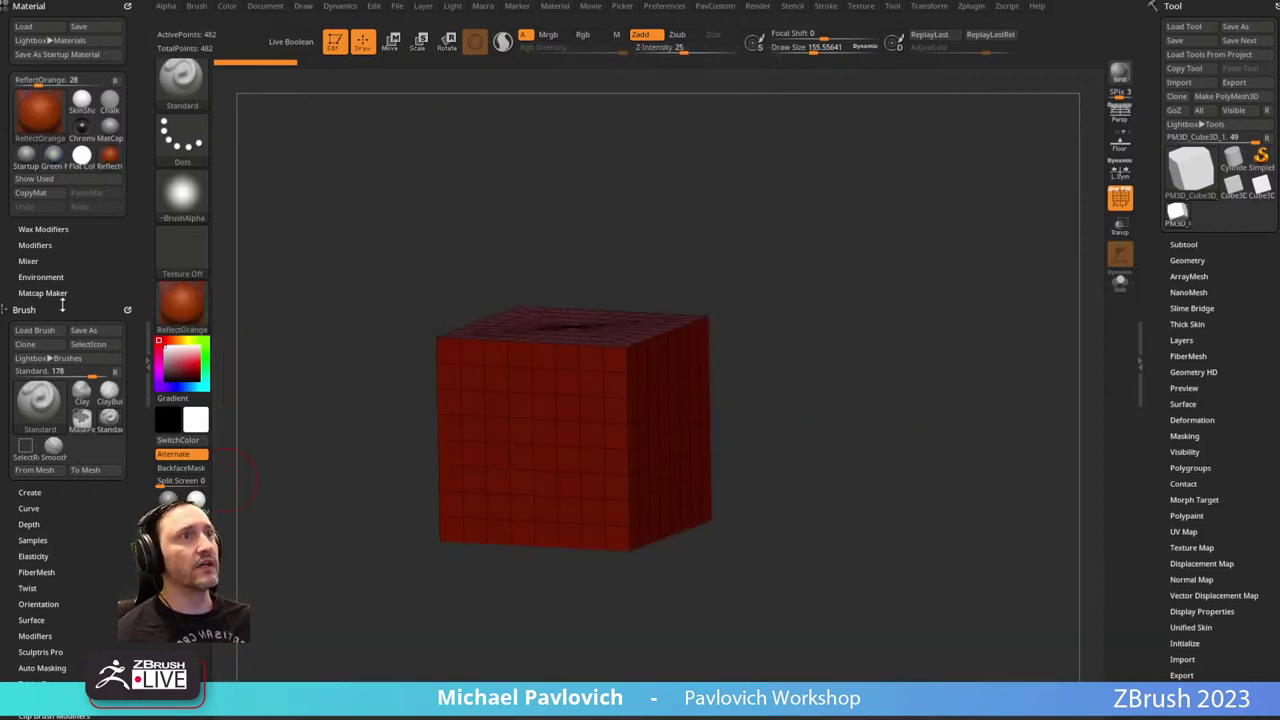
pyautogui.click(35, 245)
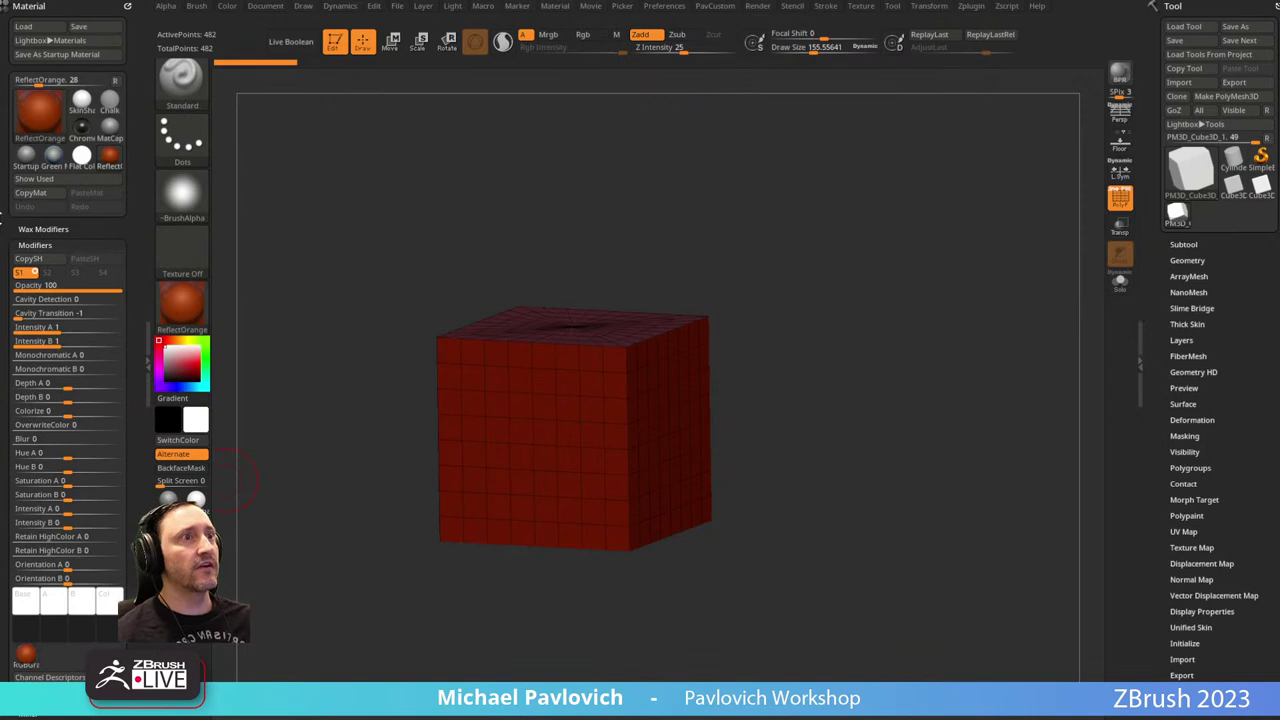
pyautogui.scroll(-3, 60, 450)
pyautogui.moveTo(30, 545)
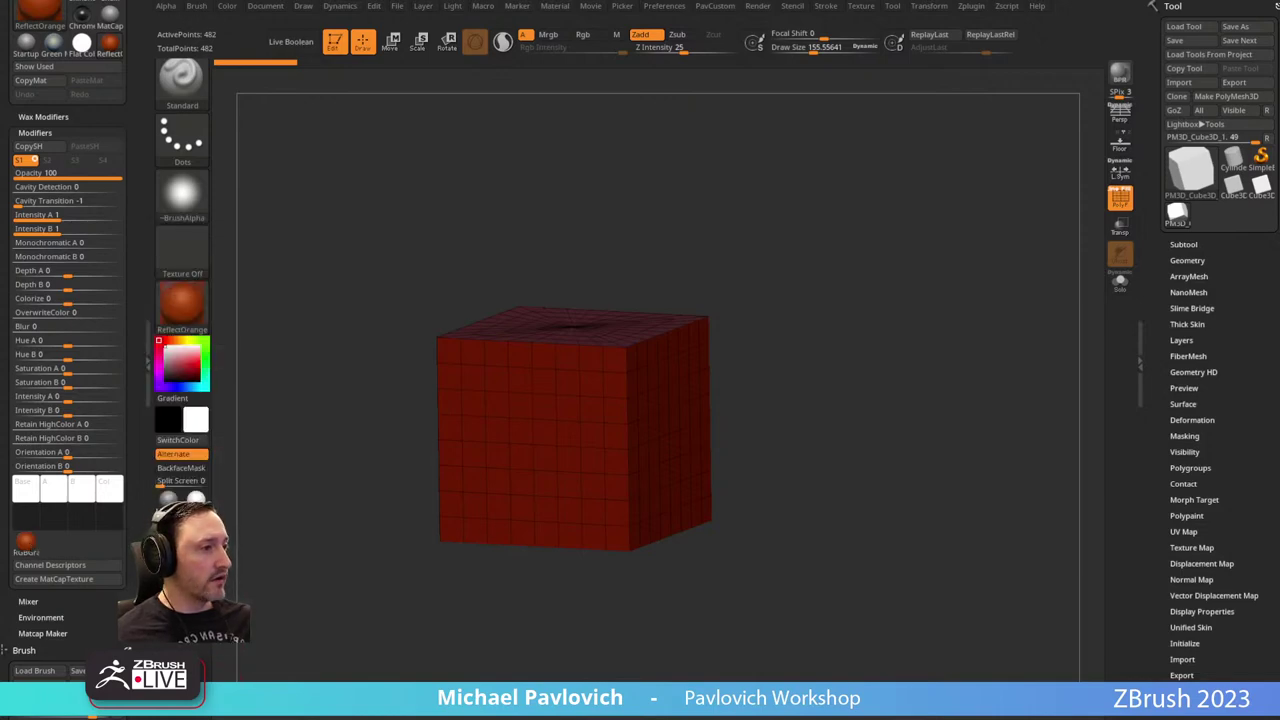
# Switch to the browser and look through the YouTube playlist "ZBrushGuides: Stylized Rendering", found among the channel's playlists.
pyautogui.moveTo(1279, 80); pyautogui.dragTo(410, 42)
pyautogui.scroll(-6, 376, 487)
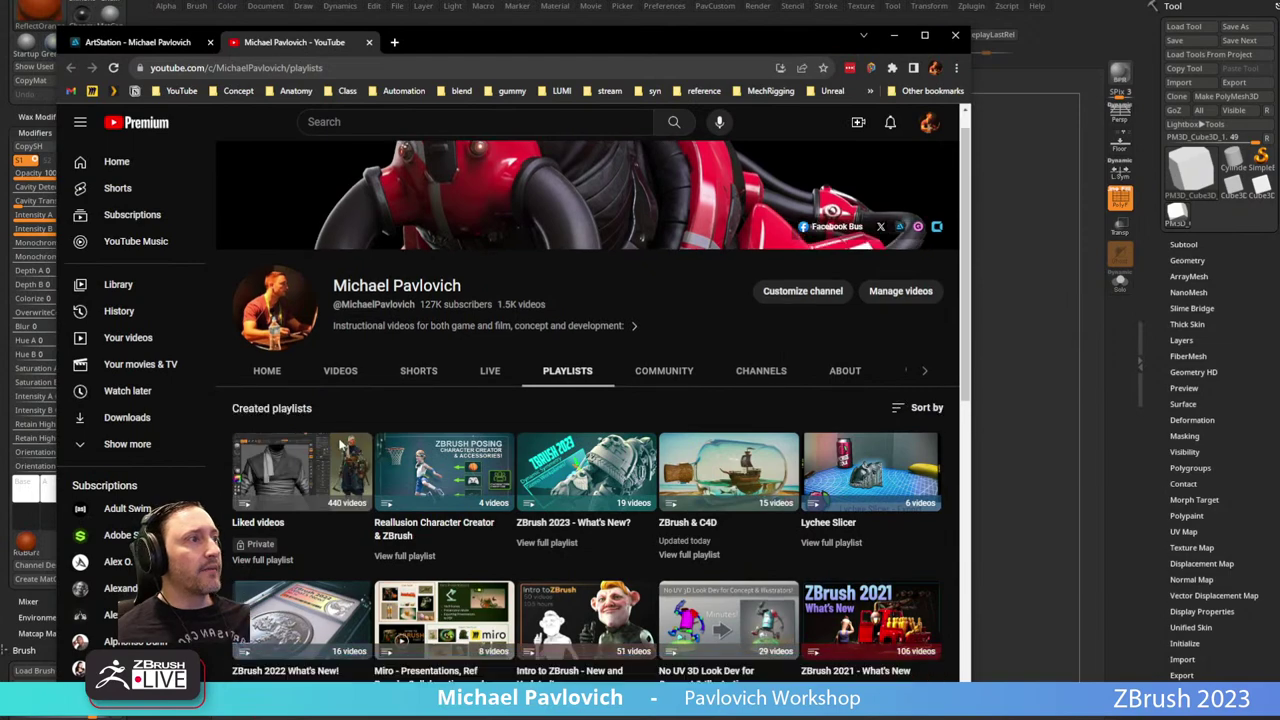
pyautogui.scroll(-2, 780, 580)
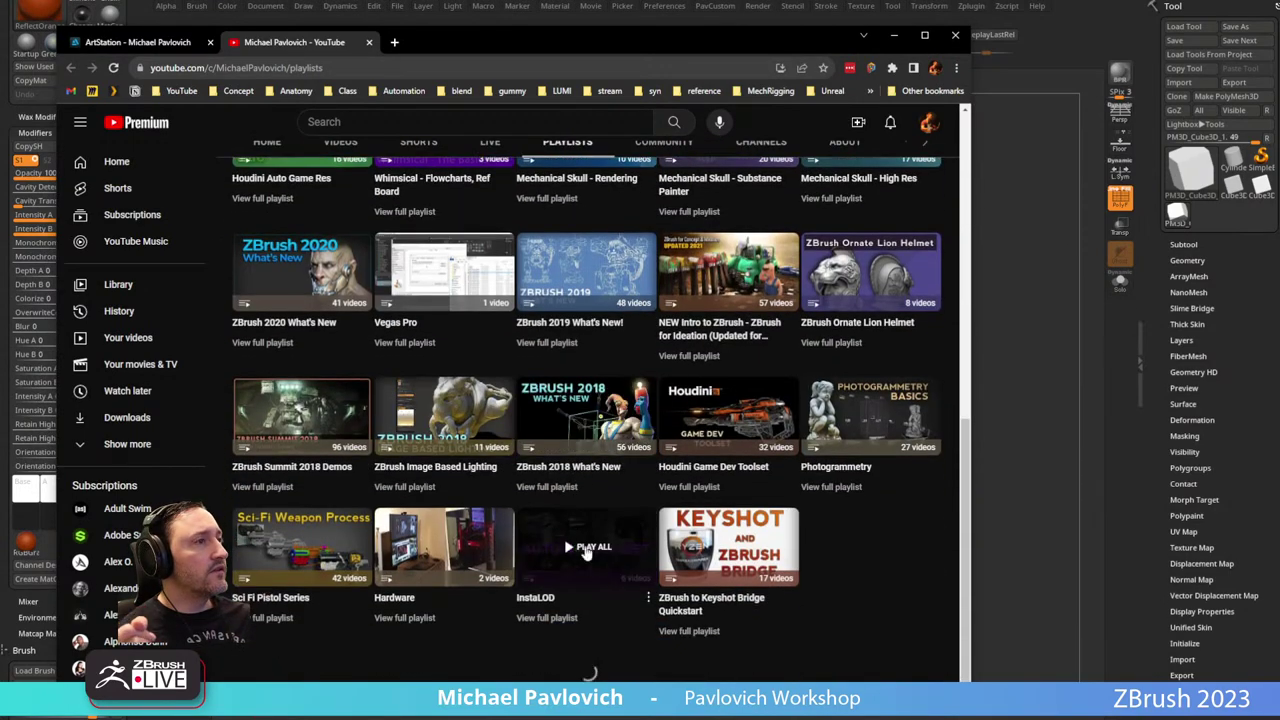
pyautogui.scroll(-2, 806, 582)
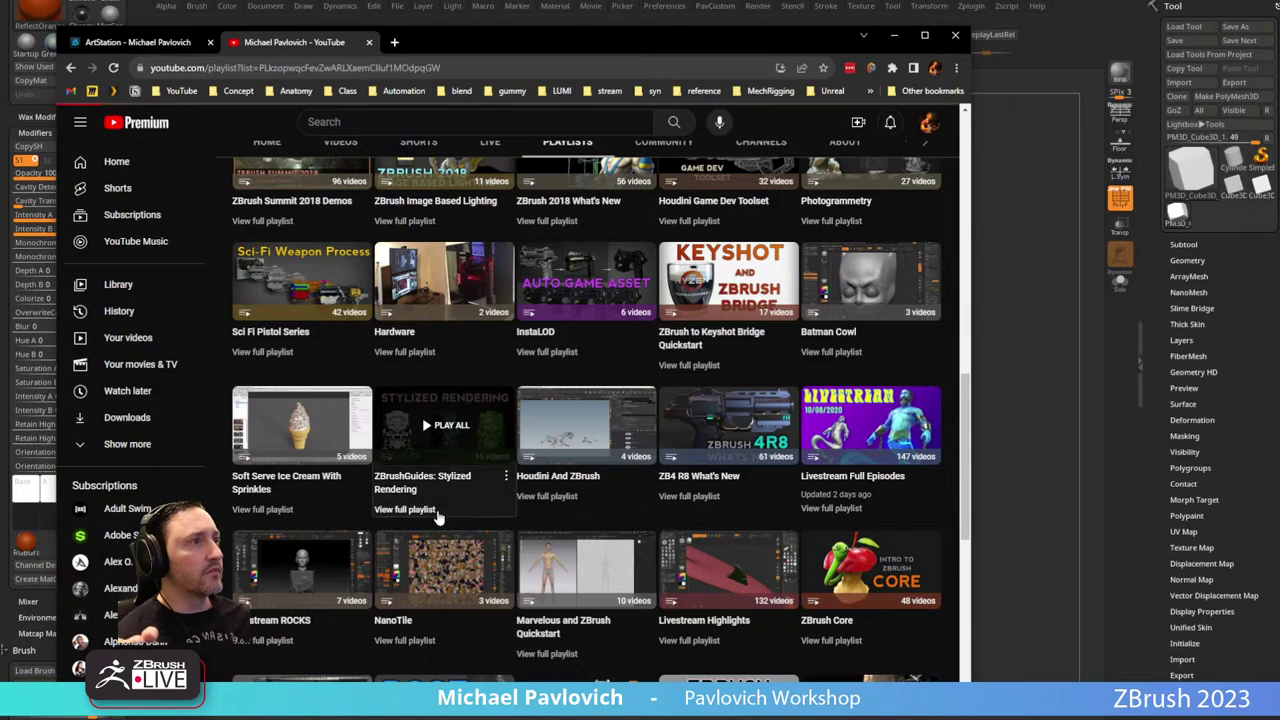
pyautogui.click(443, 509)
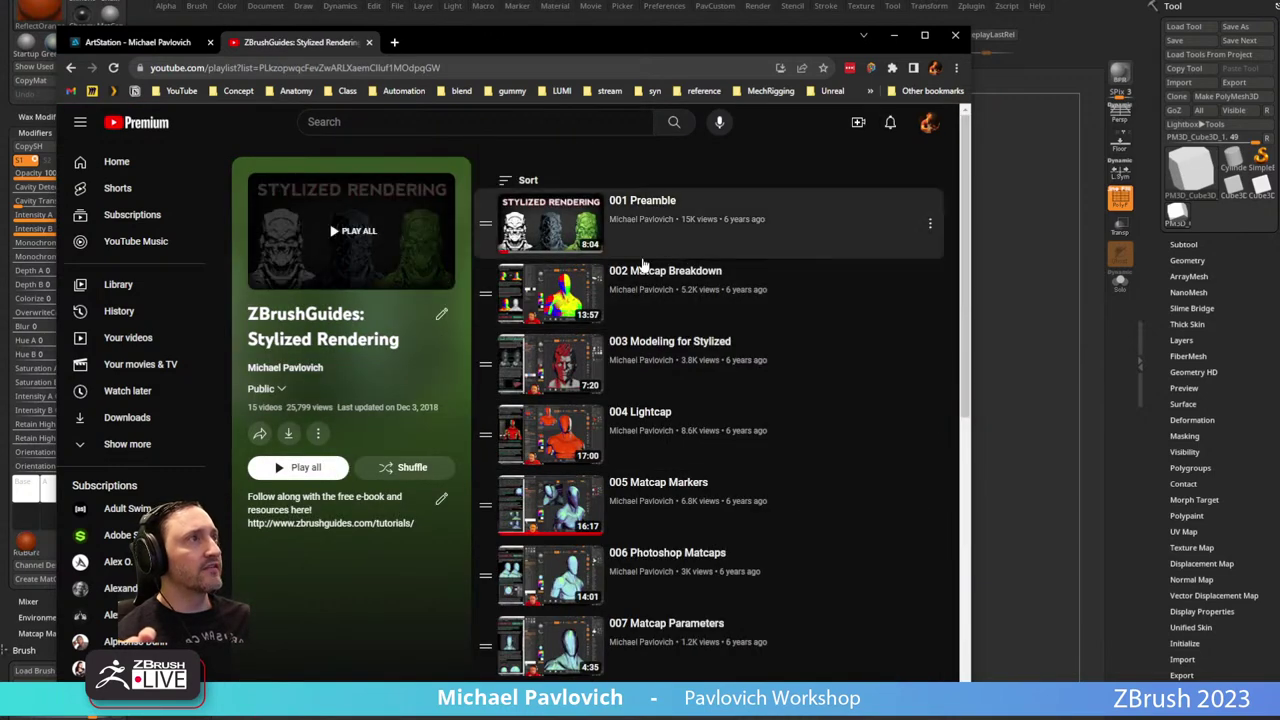
pyautogui.scroll(-5, 686, 295)
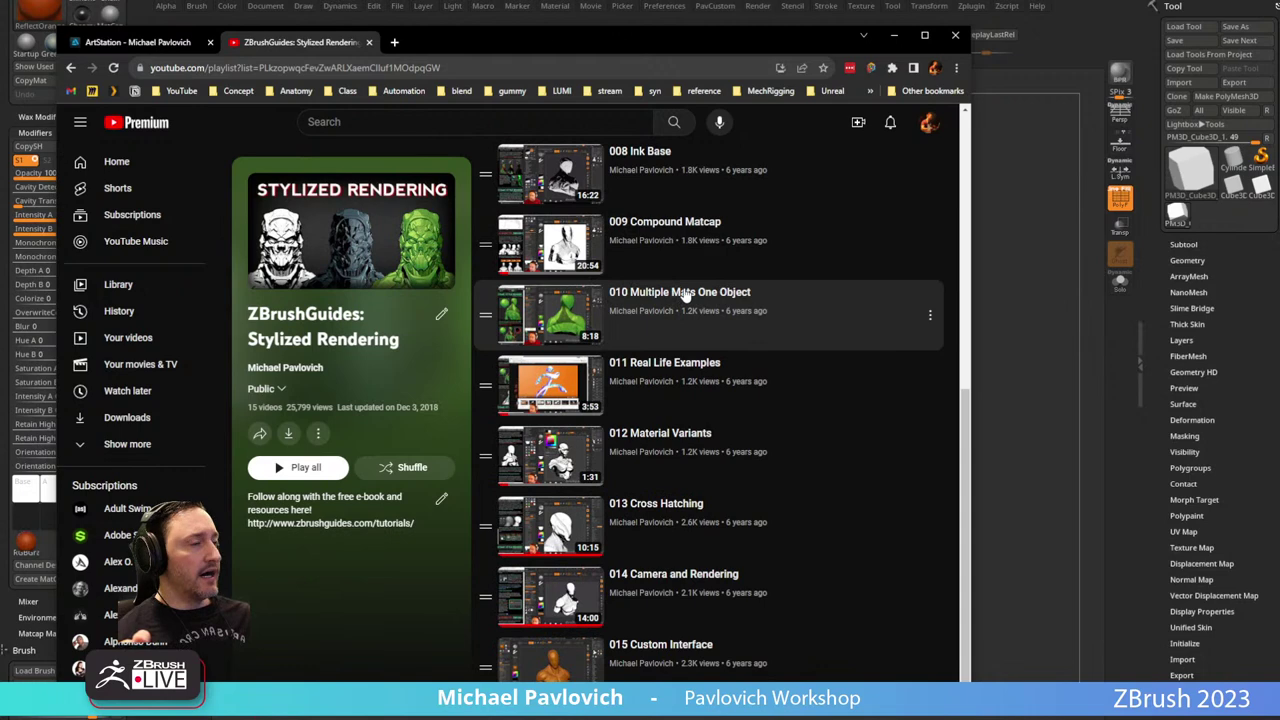
pyautogui.scroll(5, 686, 295)
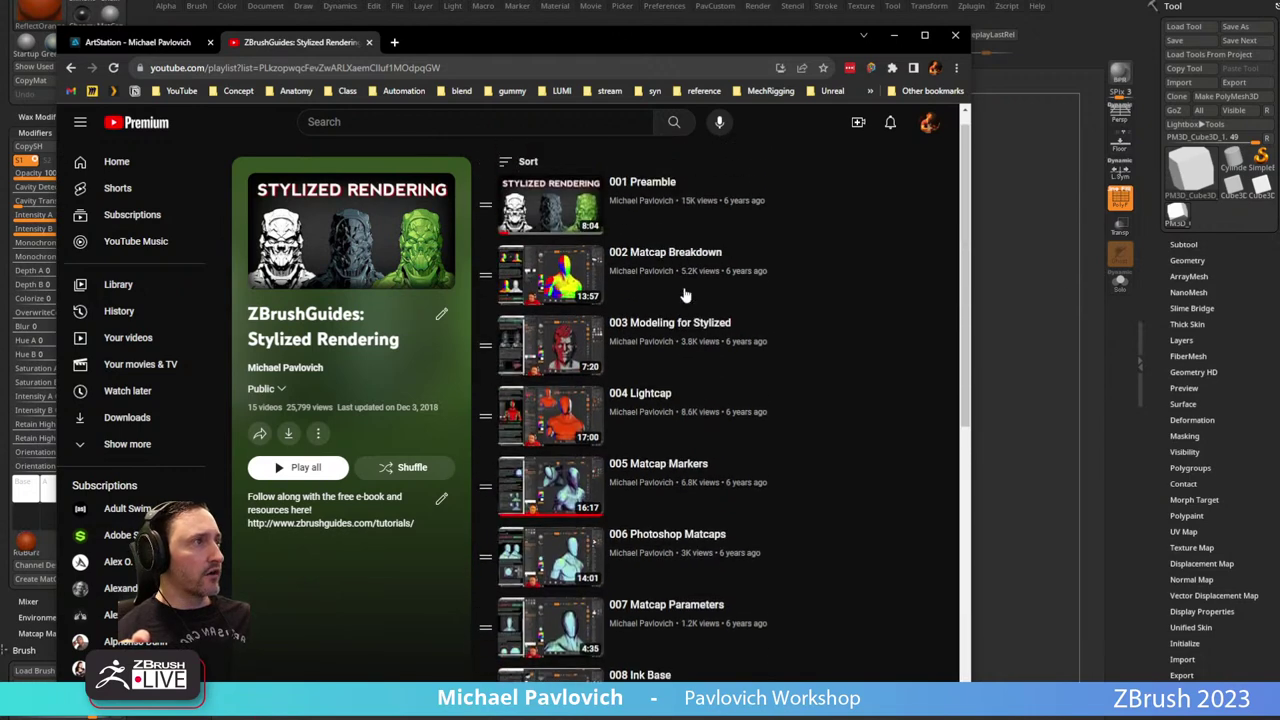
pyautogui.click(487, 70)
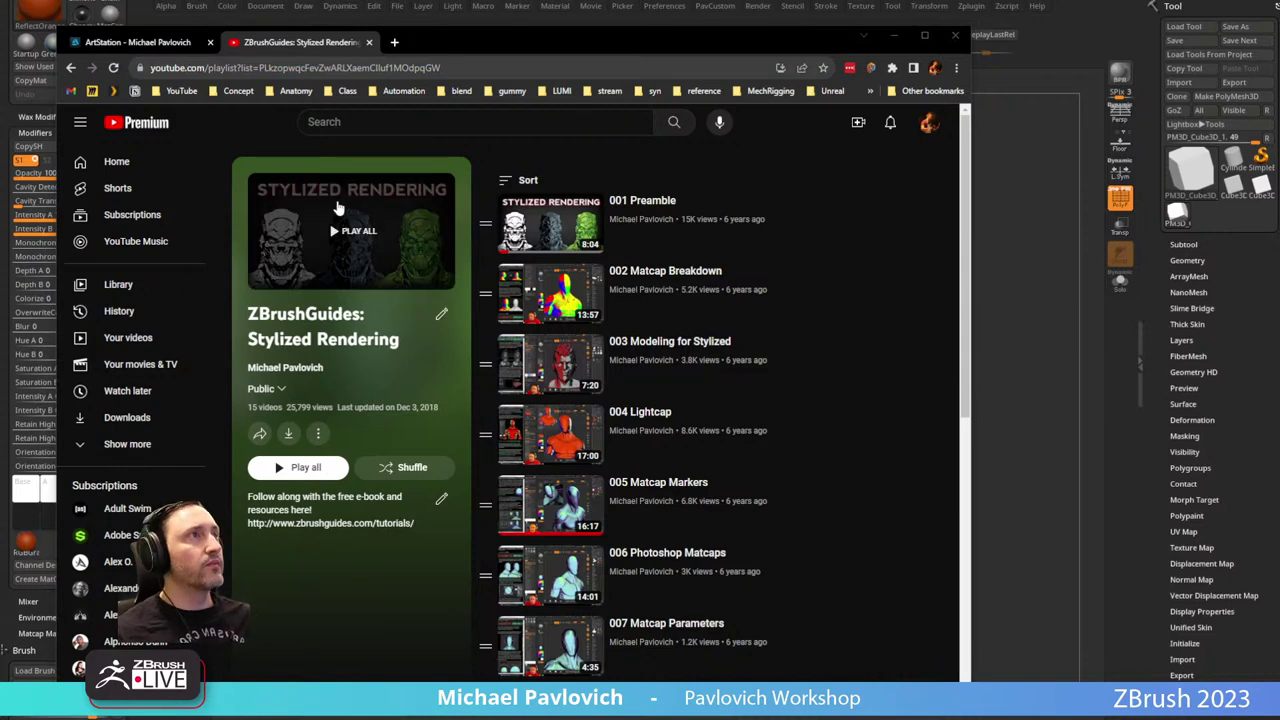
pyautogui.moveTo(426, 44); pyautogui.dragTo(0, 44)
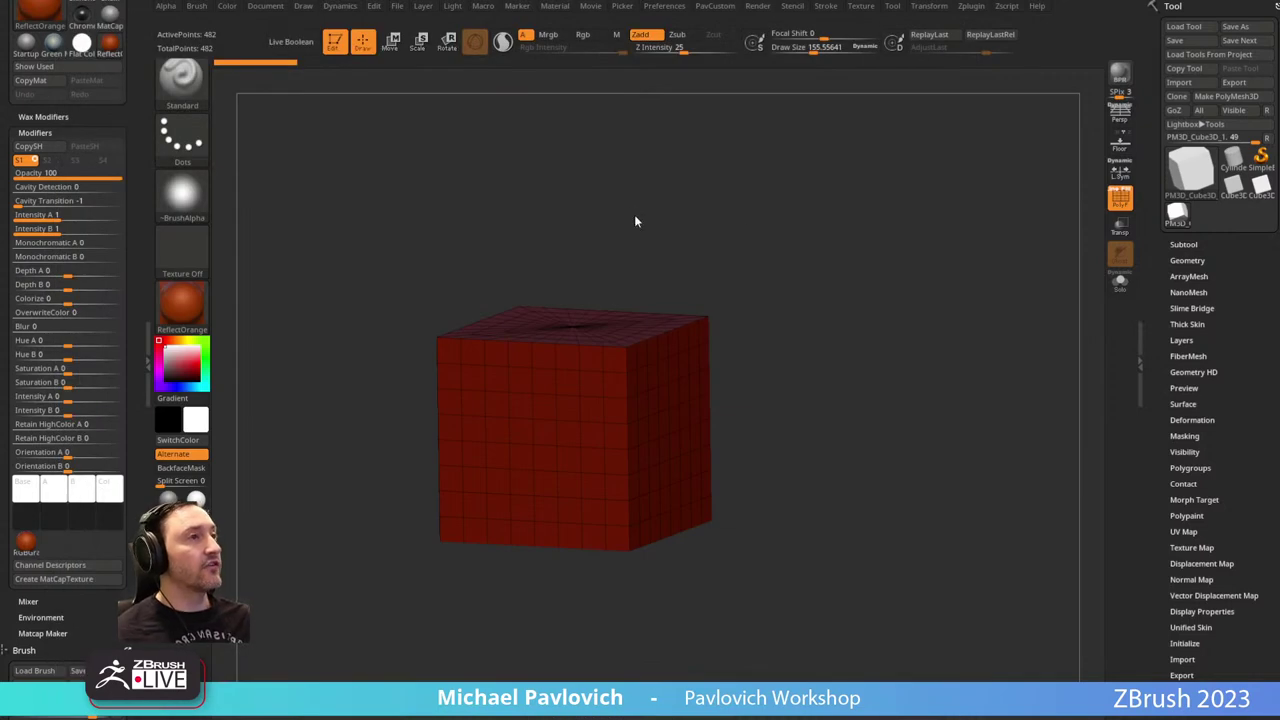
# Return to ZBrush, apply the MatCap White material to the cube and hide its polyframe.
pyautogui.moveTo(800, 245); pyautogui.dragTo(686, 252)
pyautogui.click(181, 303)
pyautogui.click(181, 303)
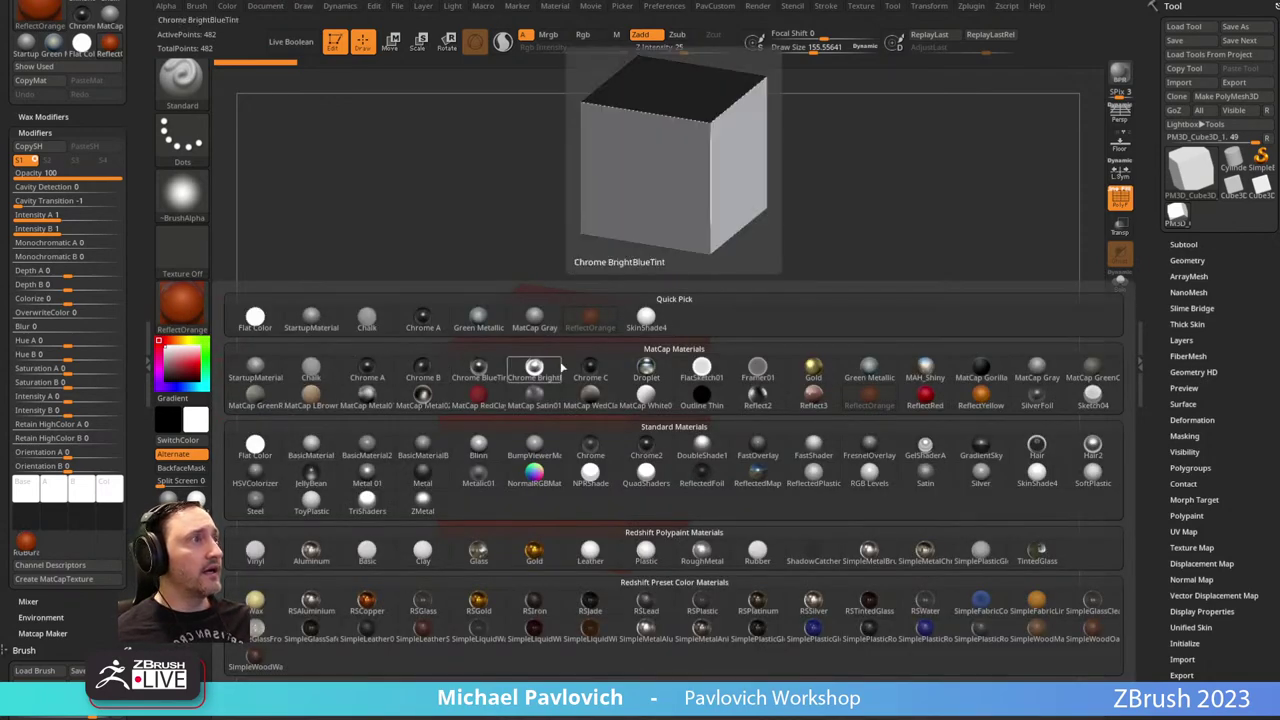
pyautogui.click(646, 394)
pyautogui.moveTo(803, 286); pyautogui.dragTo(857, 260)
pyautogui.click(1120, 198)
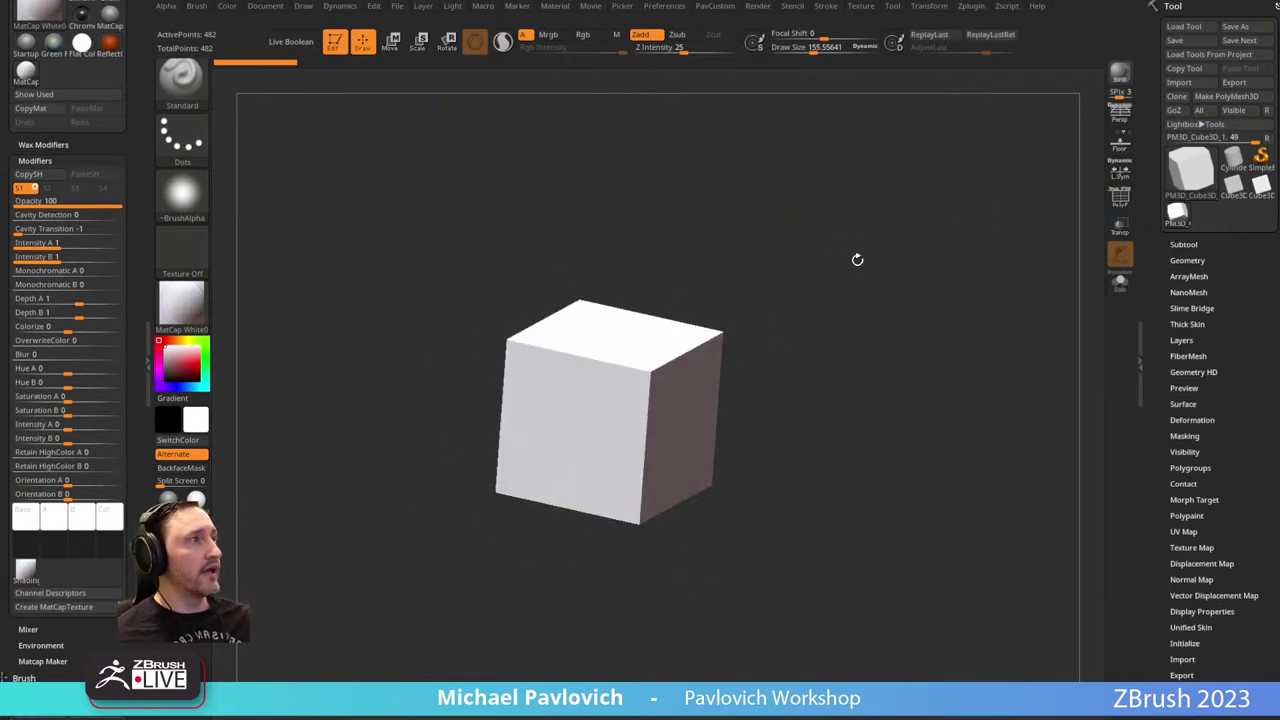
# Append a Sphere3D to the cube's tool as a new subtool.
pyautogui.click(1159, 247)
pyautogui.click(1229, 456)
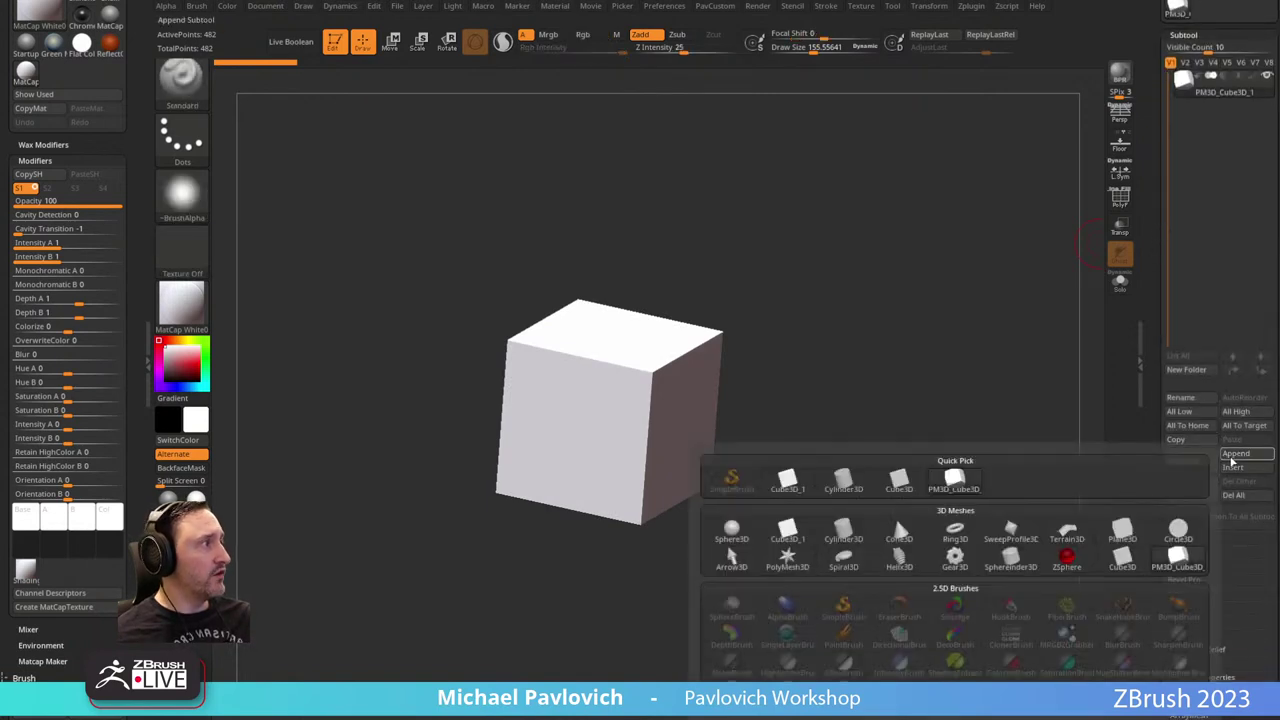
pyautogui.click(731, 530)
pyautogui.click(1234, 454)
pyautogui.moveTo(1068, 563)
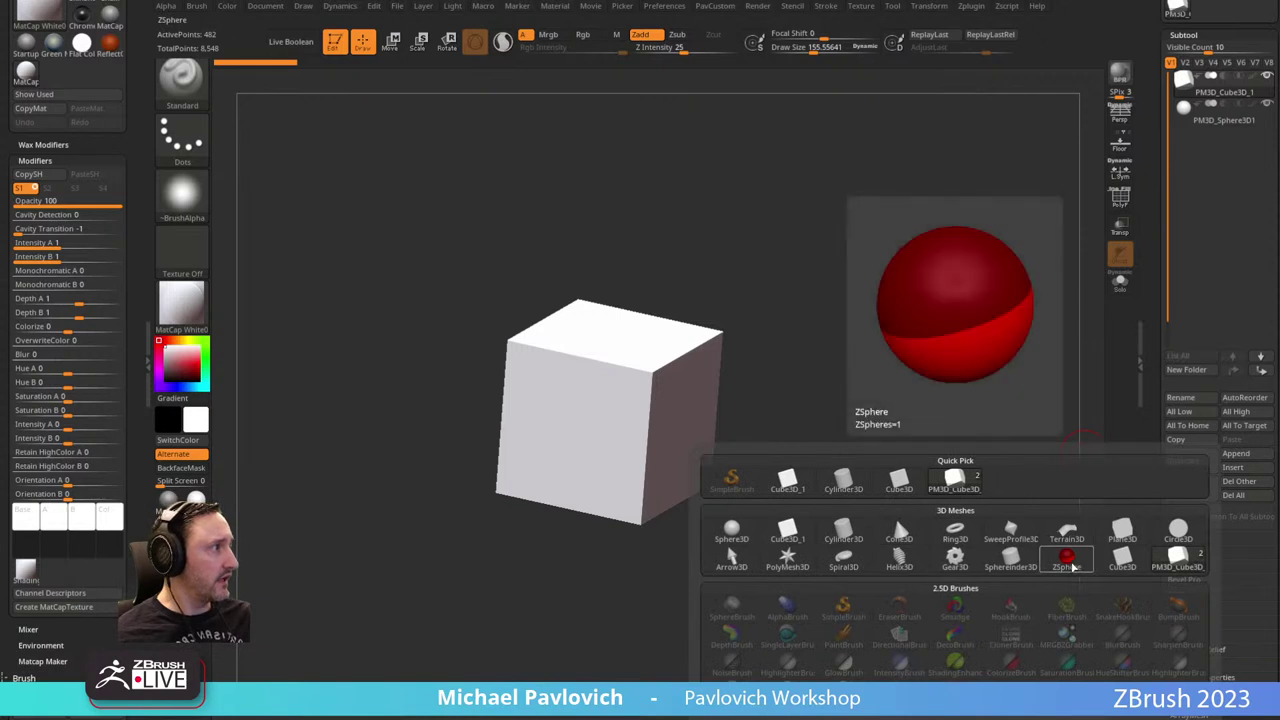
pyautogui.moveTo(913, 548)
# Move the cube sideways out of the sphere so the two shapes sit next to each other.
pyautogui.moveTo(852, 340)
pyautogui.mouseDown()
pyautogui.moveTo(869, 303)
pyautogui.moveTo(847, 338)
pyautogui.mouseUp()
pyautogui.press('w')
pyautogui.moveTo(612, 408); pyautogui.dragTo(793, 392)
pyautogui.press('q')
pyautogui.moveTo(888, 350)
pyautogui.keyDown('alt'); pyautogui.mouseDown()
pyautogui.moveTo(826, 322)
pyautogui.moveTo(876, 360)
pyautogui.mouseUp(); pyautogui.keyUp('alt')
pyautogui.moveTo(876, 360); pyautogui.dragTo(862, 373)
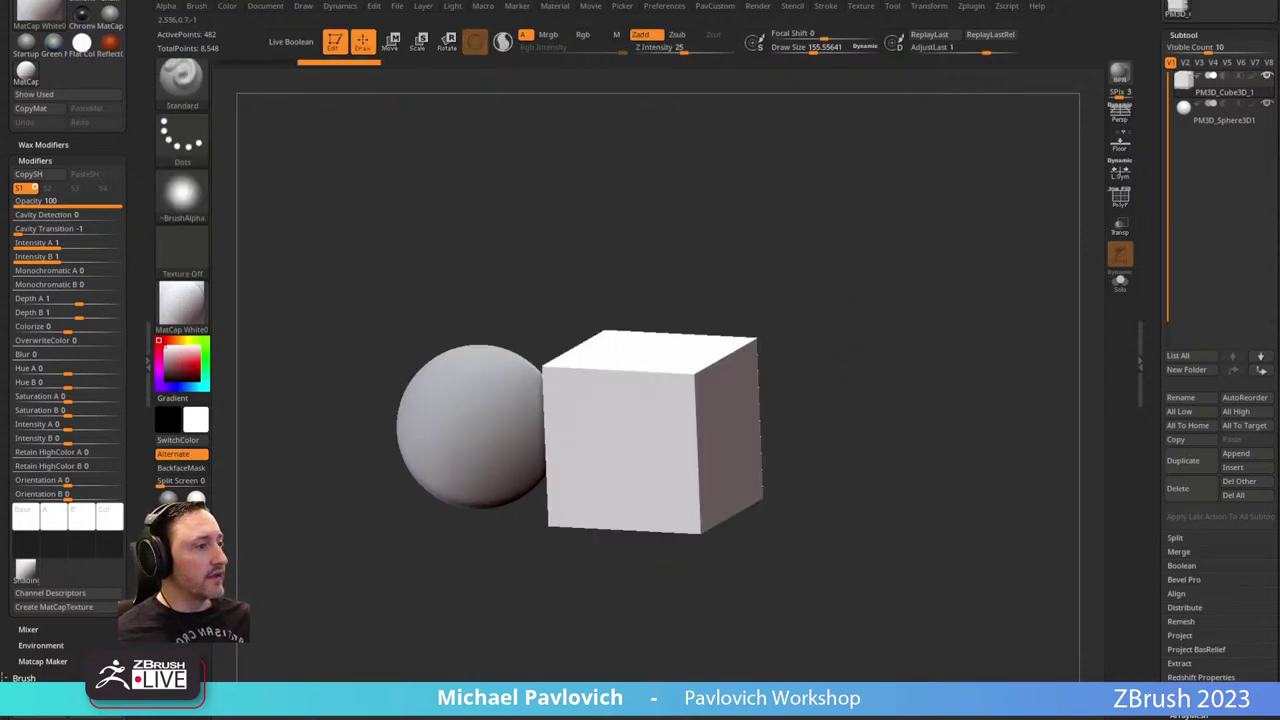
# Switch to the browser and look through the YouTube playlist "ZBrush 2023 - What's New?" down to its newest videos.
pyautogui.moveTo(640, 718); pyautogui.dragTo(548, 112)
pyautogui.scroll(10, 560, 470)
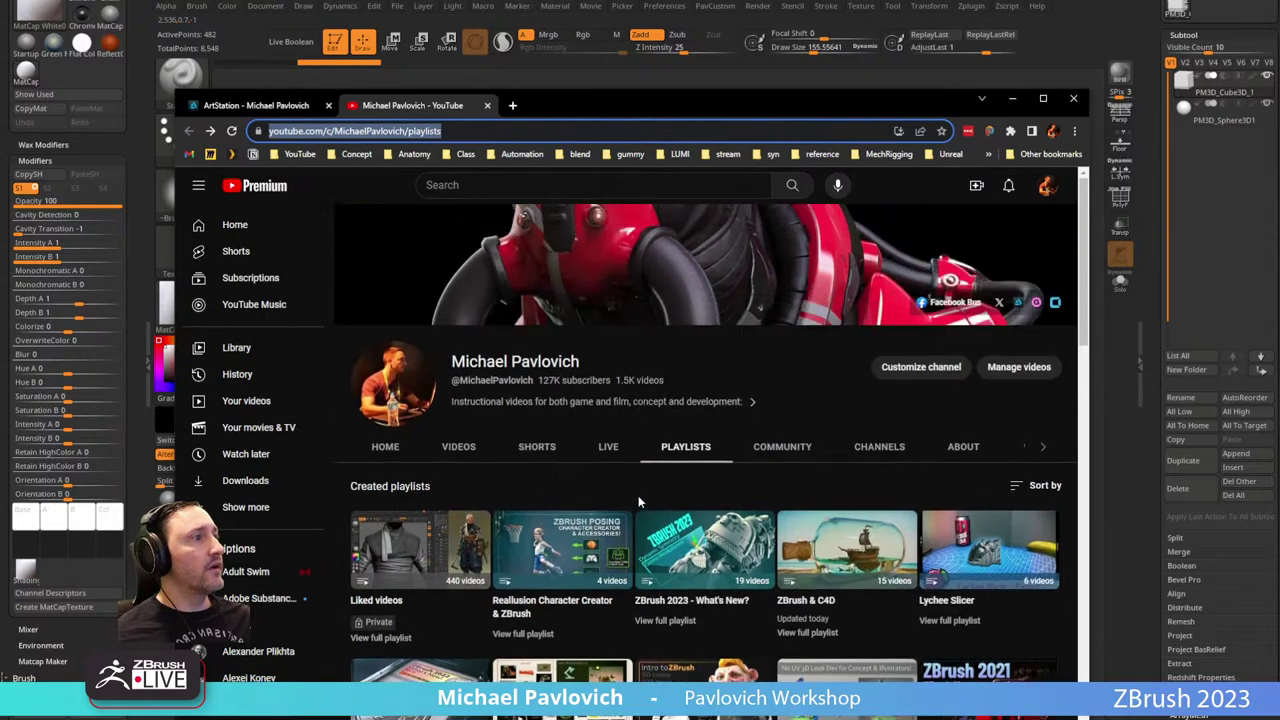
pyautogui.click(665, 620)
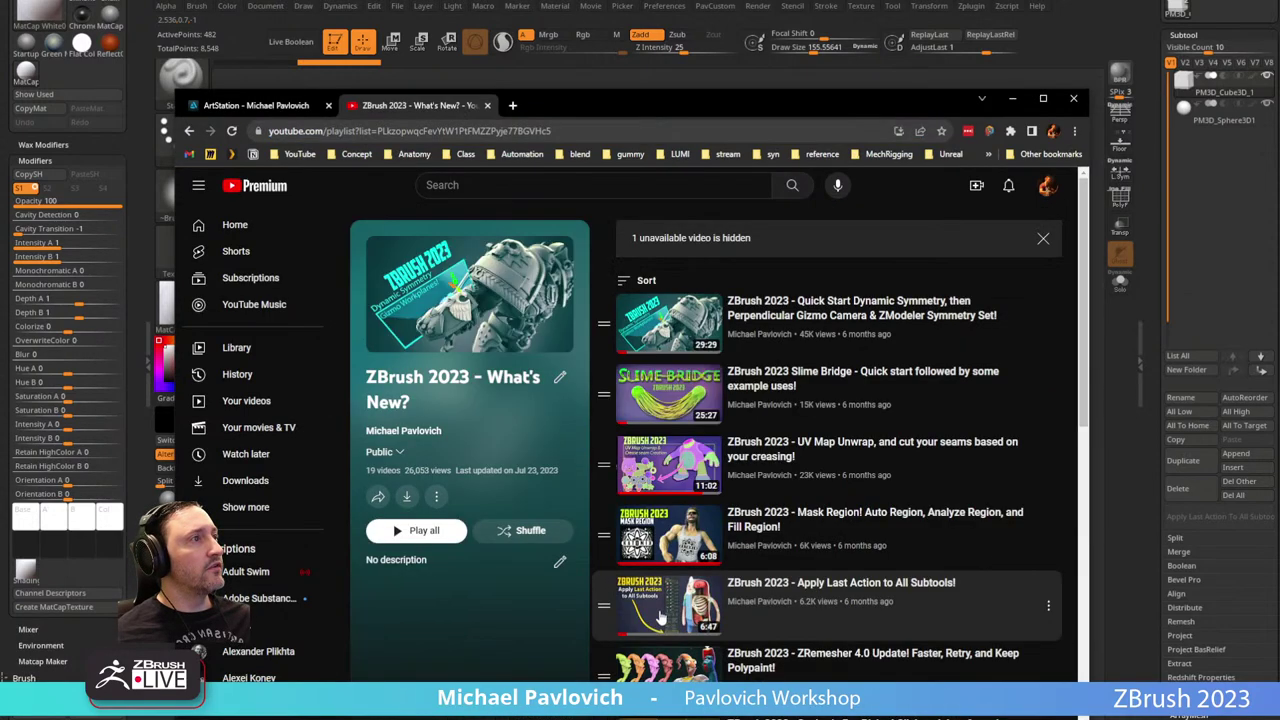
pyautogui.scroll(-6, 703, 437)
pyautogui.scroll(-1, 703, 437)
pyautogui.moveTo(810, 108)
pyautogui.mouseDown()
pyautogui.moveTo(836, 209)
pyautogui.moveTo(813, 53)
pyautogui.mouseUp()
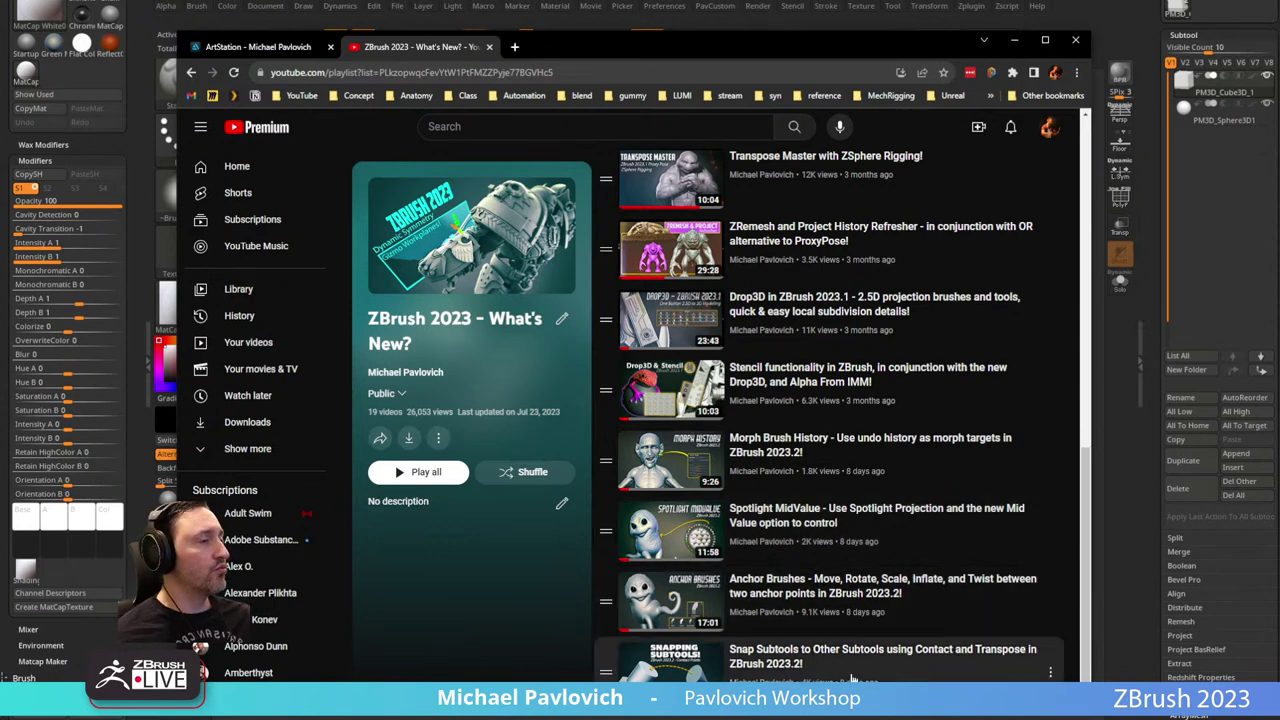
pyautogui.moveTo(688, 49); pyautogui.dragTo(710, 719)
# Return to ZBrush and append a Cone3D as a third subtool.
pyautogui.moveTo(846, 273); pyautogui.dragTo(1092, 342)
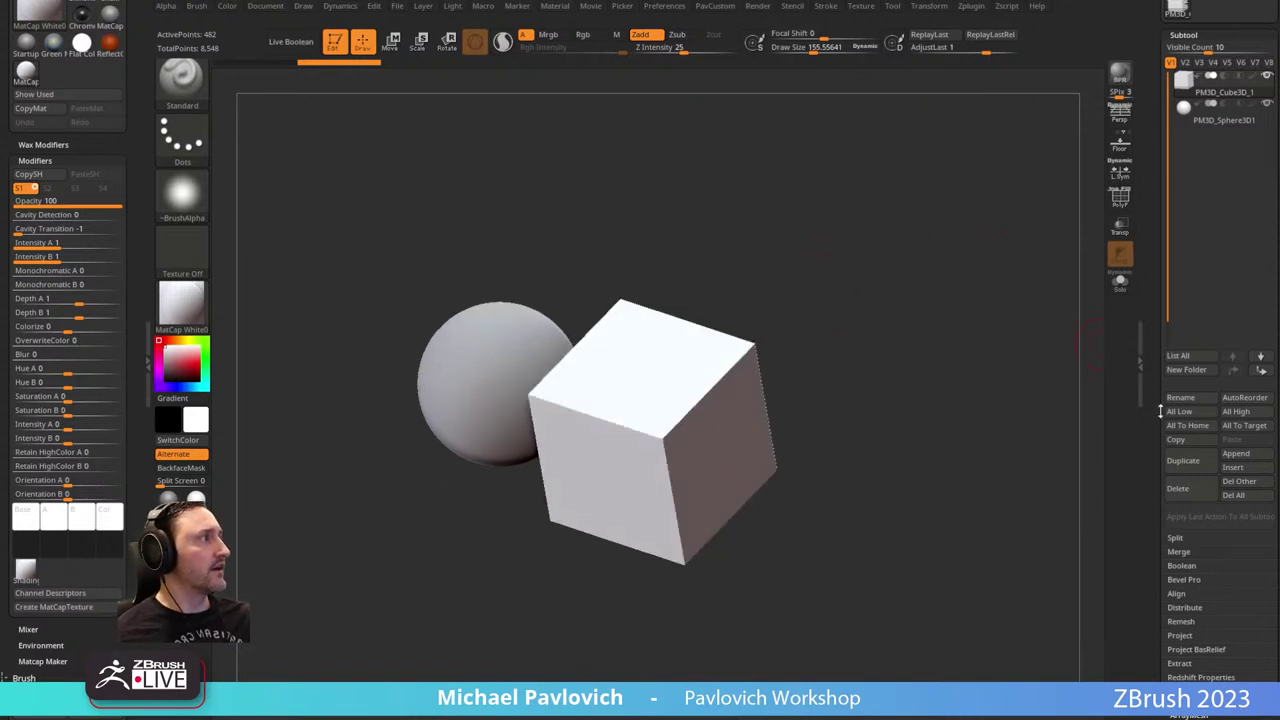
pyautogui.press('b')
pyautogui.click(899, 532)
# Select the cone subtool and move it up and away from the sphere and cube.
pyautogui.keyDown('alt'); pyautogui.moveTo(898, 307); pyautogui.dragTo(888, 347); pyautogui.keyUp('alt')
pyautogui.keyDown('alt'); pyautogui.click(528, 502); pyautogui.keyUp('alt')
pyautogui.moveTo(744, 396); pyautogui.dragTo(773, 342)
pyautogui.press('w')
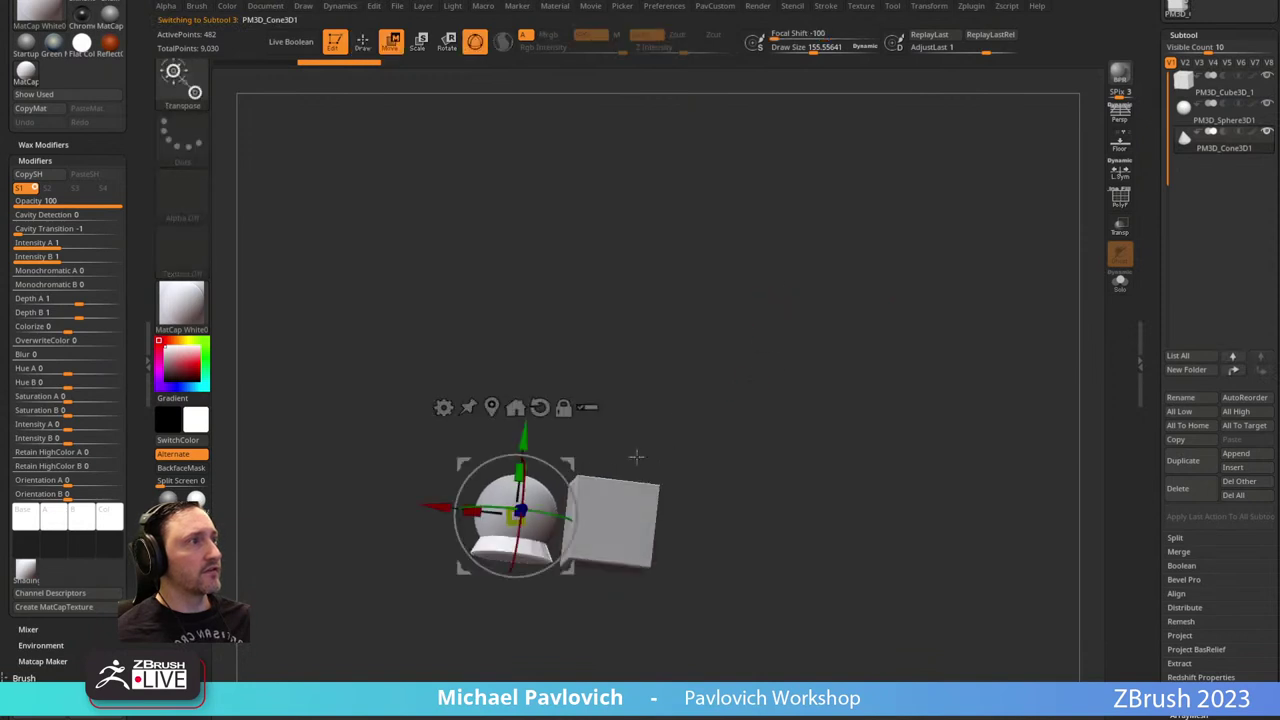
pyautogui.moveTo(573, 464); pyautogui.dragTo(816, 264)
pyautogui.press('q')
pyautogui.moveTo(851, 340)
pyautogui.keyDown('alt'); pyautogui.mouseDown()
pyautogui.moveTo(896, 433)
pyautogui.moveTo(829, 374)
pyautogui.mouseUp(); pyautogui.keyUp('alt')
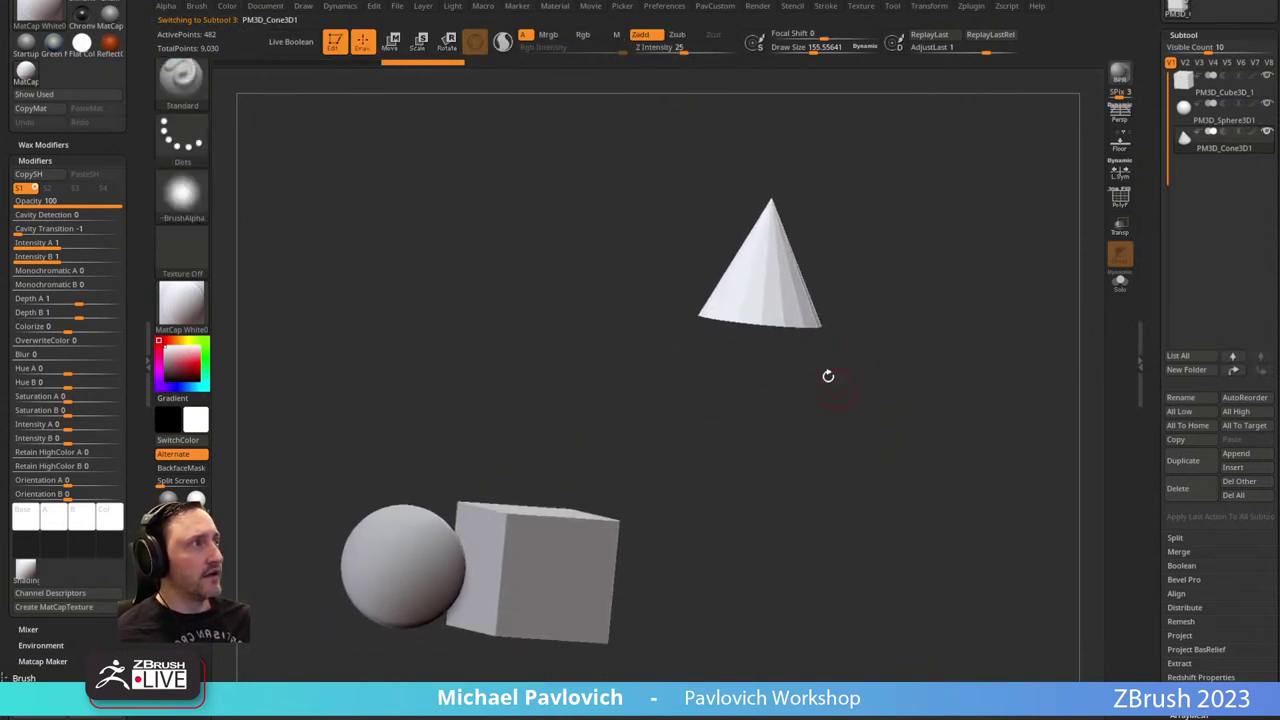
# Rotate the cone so that it is tilted relative to the cube and sphere.
pyautogui.press('w')
pyautogui.moveTo(726, 228); pyautogui.dragTo(850, 255)
pyautogui.press('q')
# Activate Move mode on the cone and switch from the gizmo to the Transpose line.
pyautogui.moveTo(888, 268); pyautogui.dragTo(906, 324)
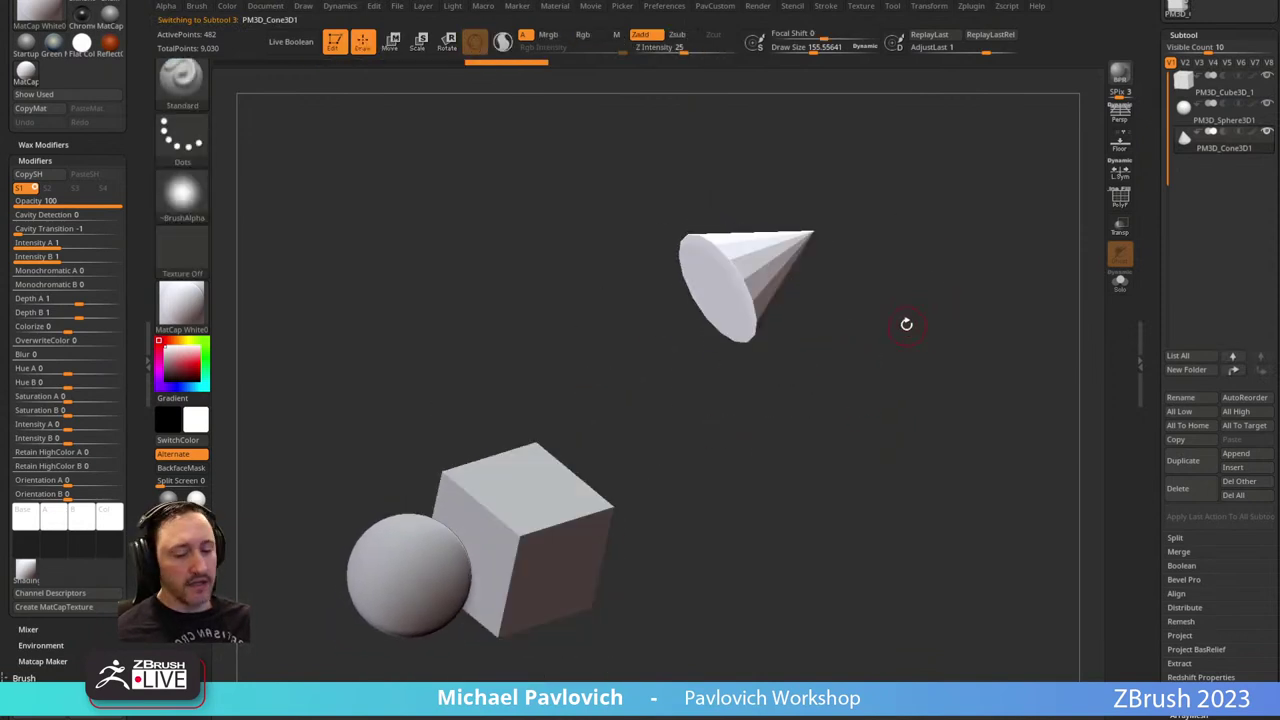
pyautogui.press('w')
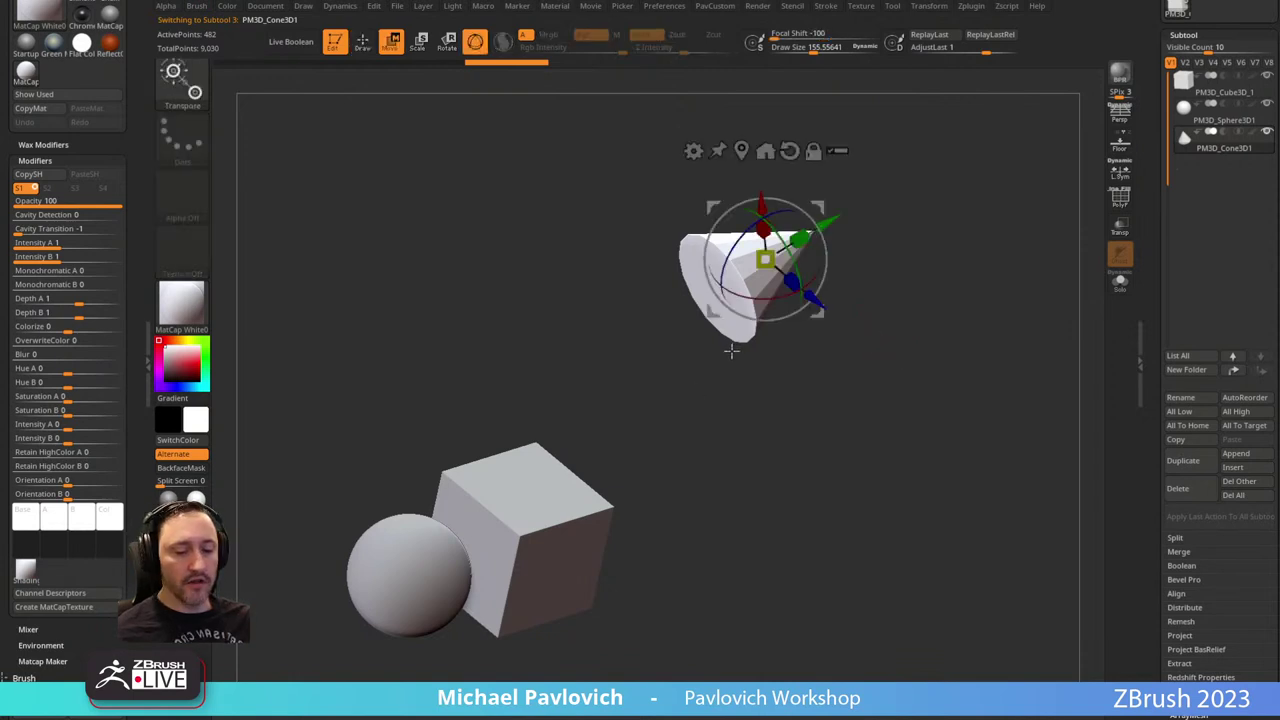
pyautogui.press('y')
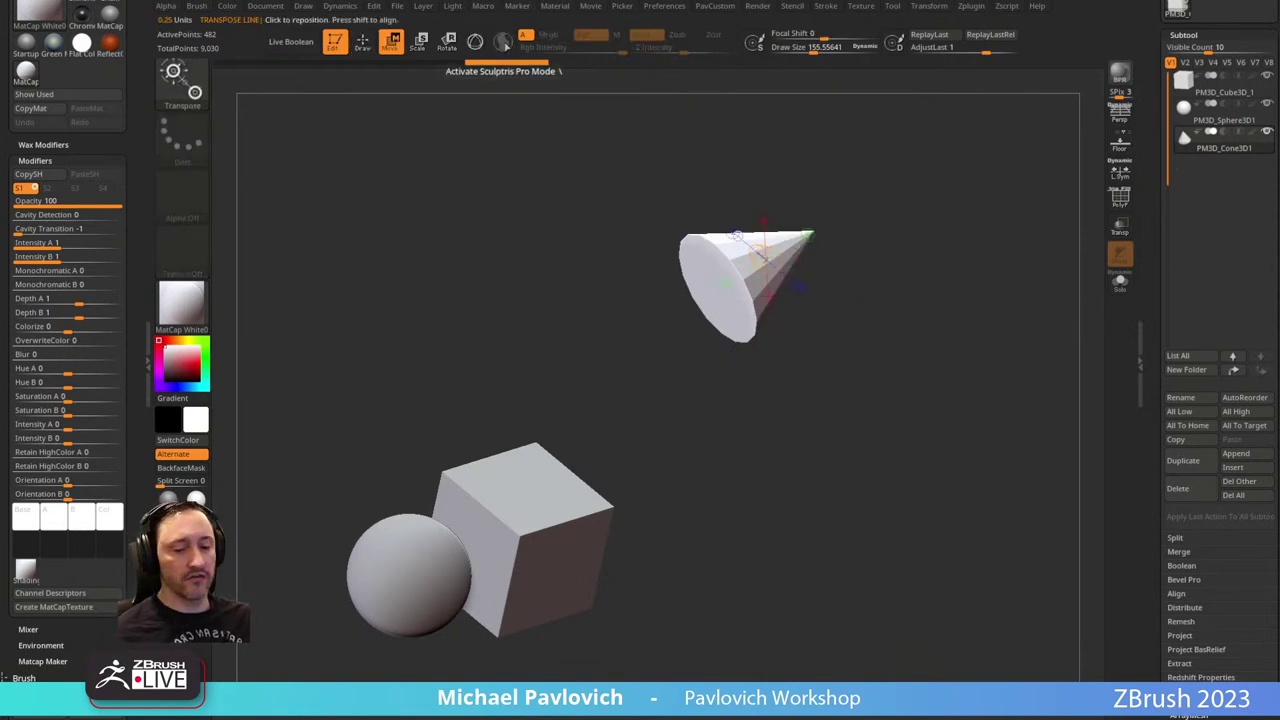
# Toggle the cone's manipulator between the gizmo and the Transpose line.
pyautogui.click(475, 42)
pyautogui.click(476, 42)
pyautogui.click(476, 42)
pyautogui.click(476, 42)
pyautogui.click(476, 42)
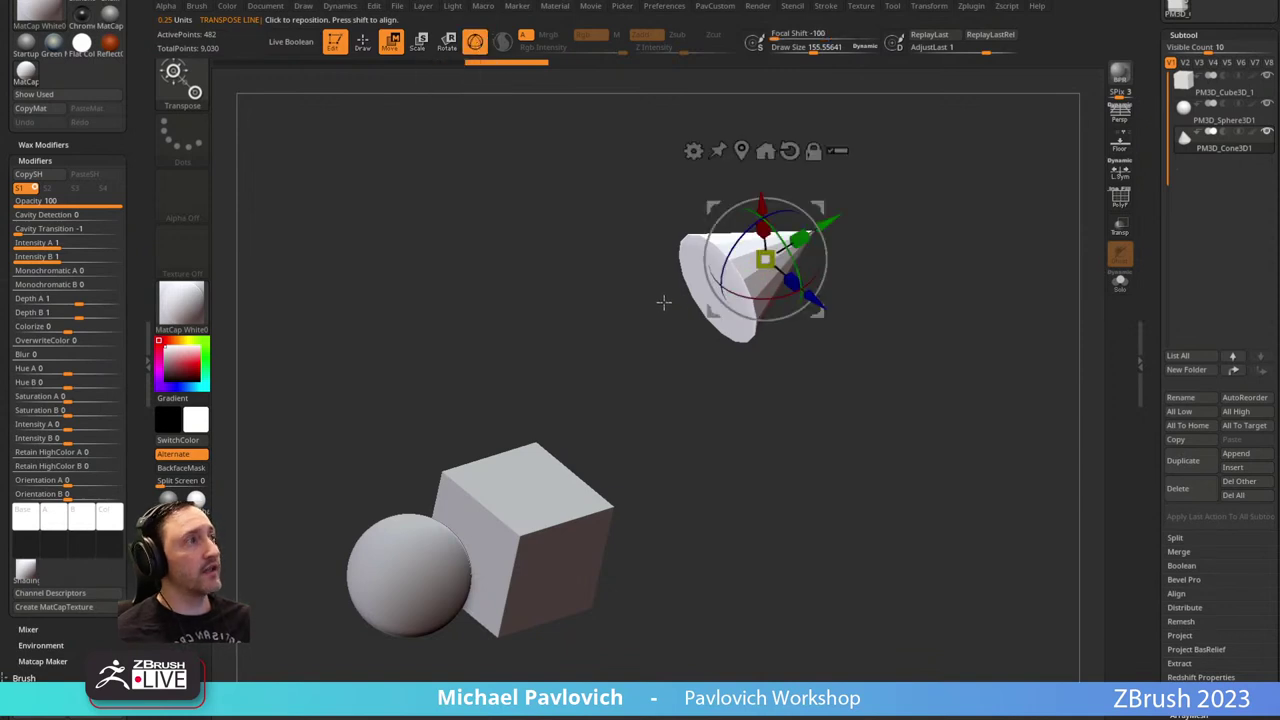
pyautogui.press('y')
# Draw a Transpose line from the cone's base to the cube's top face and apply it as a contact to seat the cone.
pyautogui.moveTo(677, 312); pyautogui.dragTo(520, 491)
pyautogui.moveTo(1146, 390); pyautogui.dragTo(1150, 237)
pyautogui.click(1182, 302)
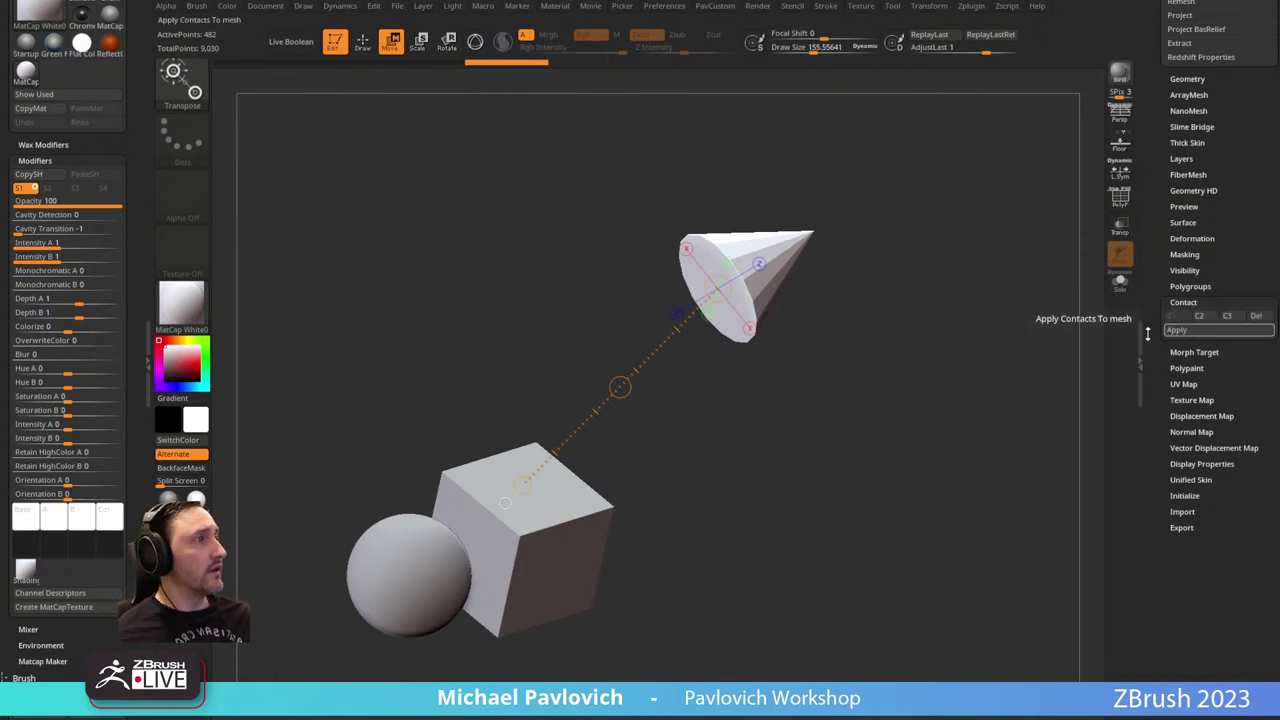
pyautogui.click(1176, 330)
pyautogui.moveTo(810, 406); pyautogui.dragTo(880, 411)
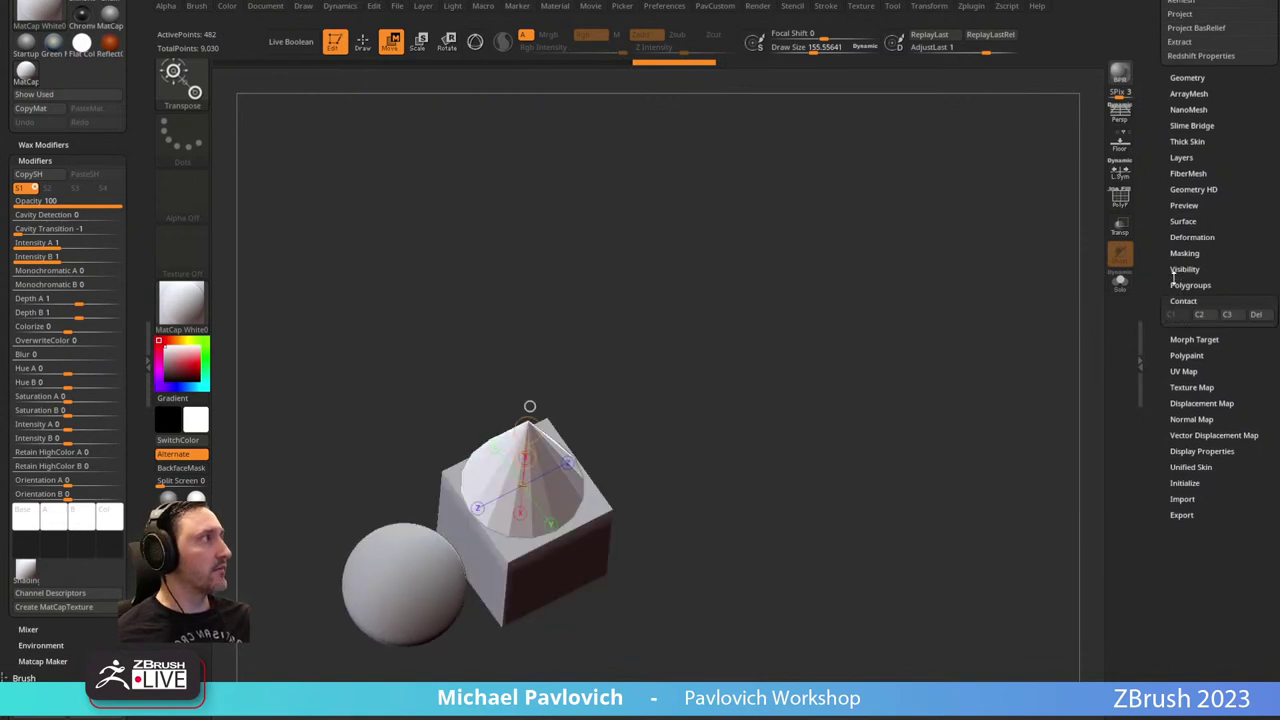
# Snap to a front view and hide the sphere so only the cone and cube are shown.
pyautogui.scroll(3, 1163, 356)
pyautogui.click(1185, 247)
pyautogui.keyDown('shift'); pyautogui.moveTo(1005, 345); pyautogui.dragTo(951, 380); pyautogui.keyUp('shift')
pyautogui.scroll(6, 1191, 407)
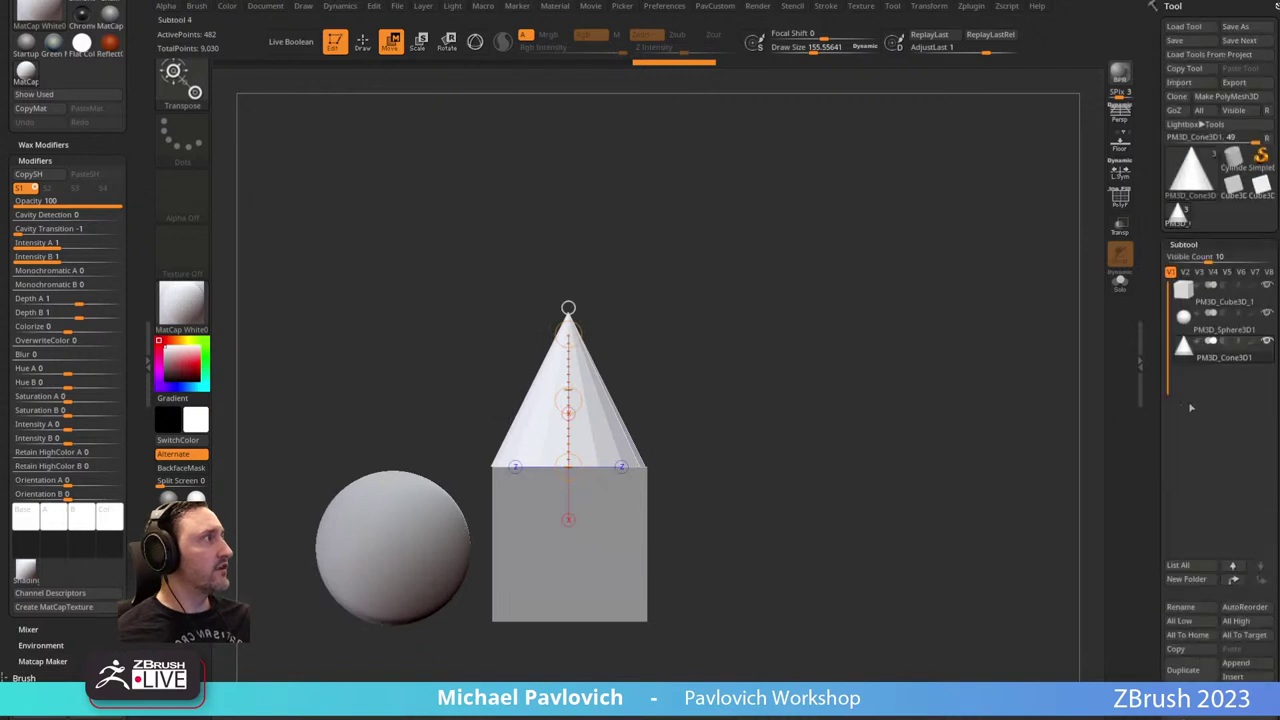
pyautogui.click(1266, 342)
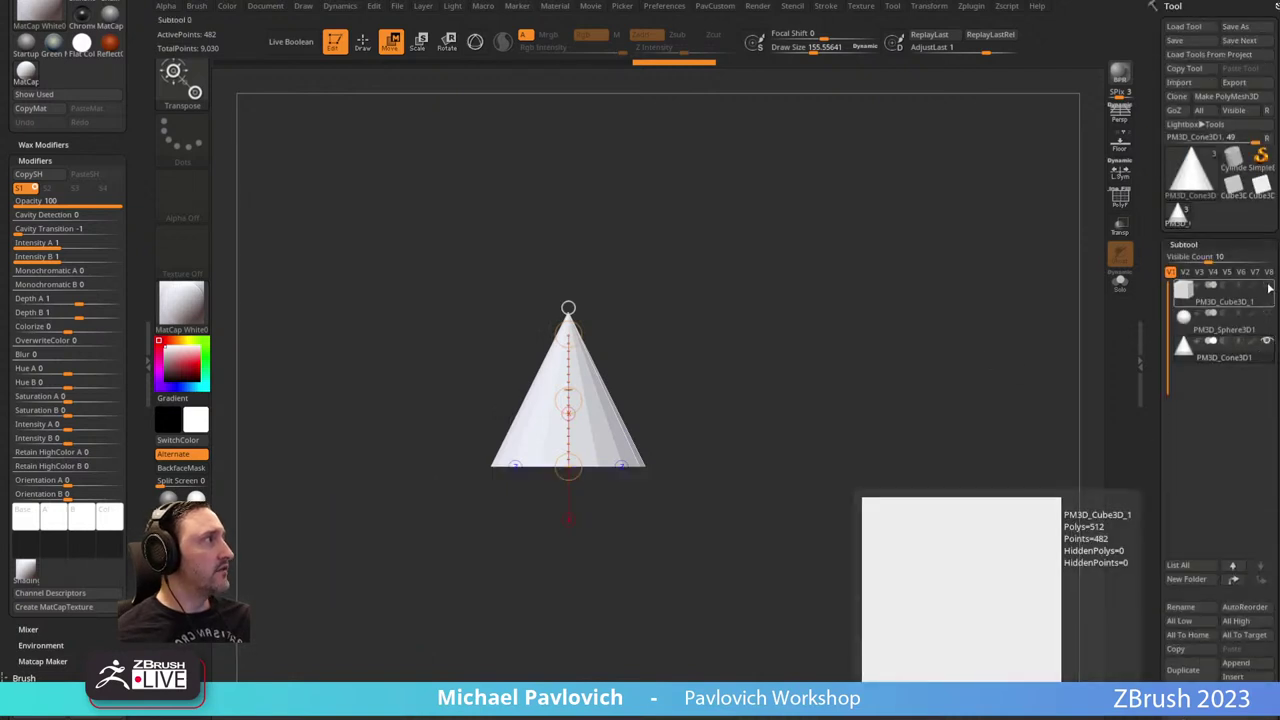
pyautogui.click(1268, 286)
# Select the cube, look over the subtool Align options, and make the sphere visible again.
pyautogui.scroll(-4, 1123, 367)
pyautogui.press('q')
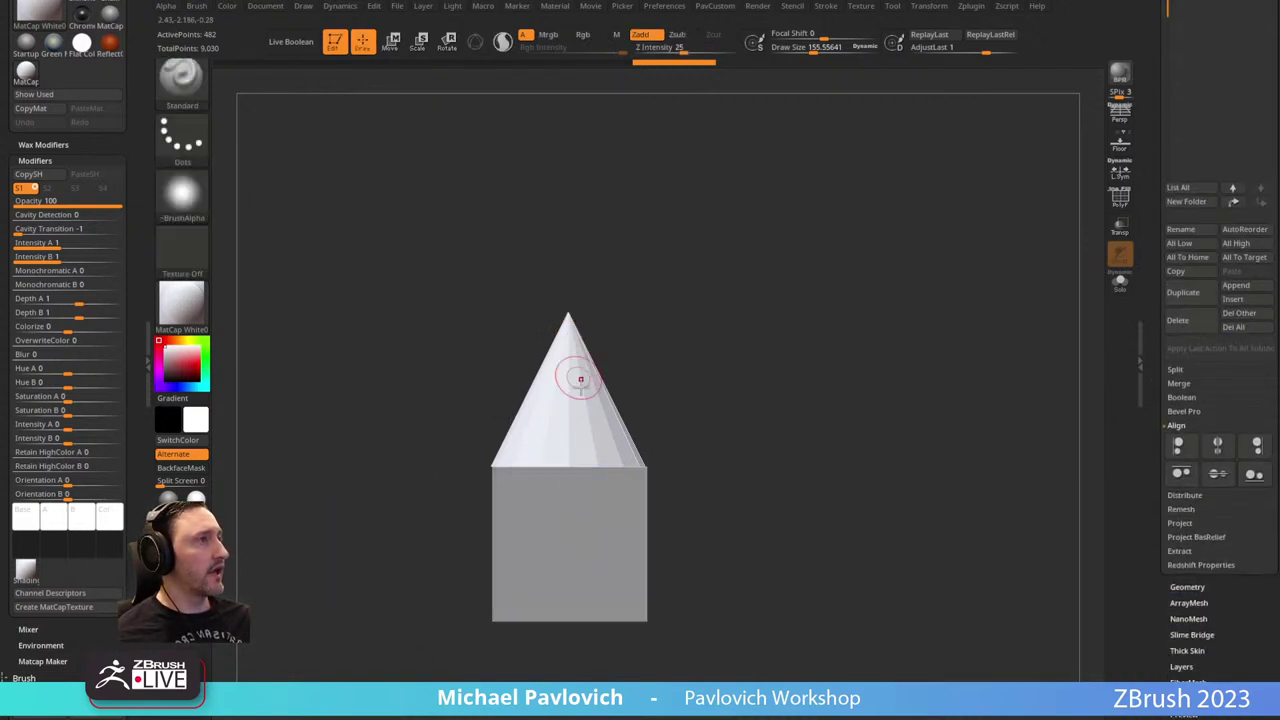
pyautogui.keyDown('alt'); pyautogui.click(600, 530); pyautogui.keyUp('alt')
pyautogui.scroll(-3, 1150, 360)
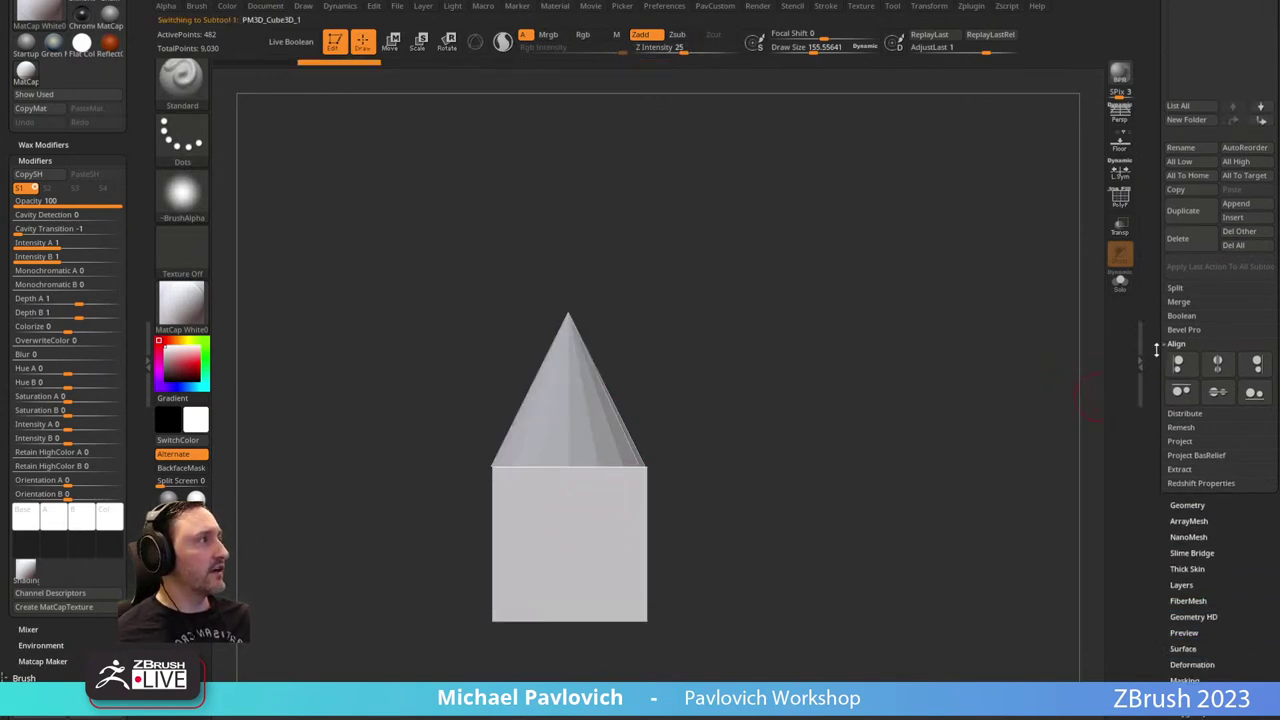
pyautogui.click(1217, 345)
pyautogui.click(1217, 345)
pyautogui.moveTo(908, 394); pyautogui.dragTo(926, 418)
pyautogui.moveTo(1155, 346); pyautogui.dragTo(1135, 574)
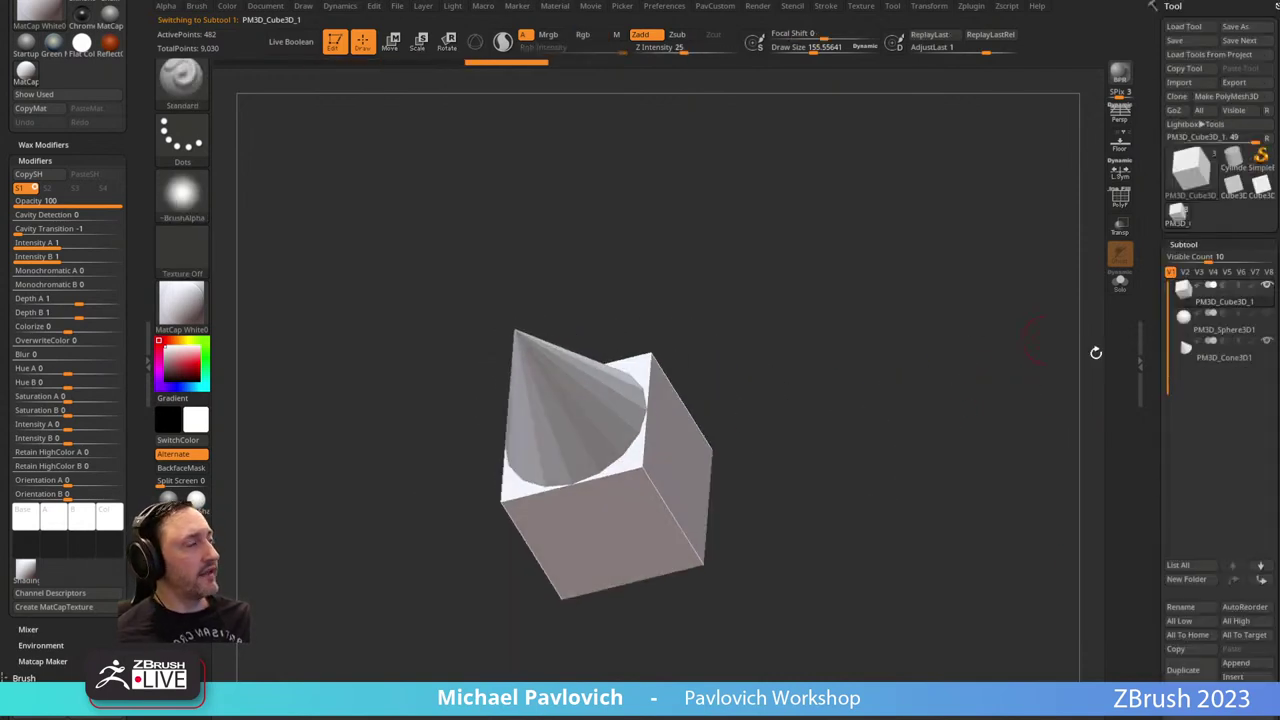
pyautogui.click(1268, 314)
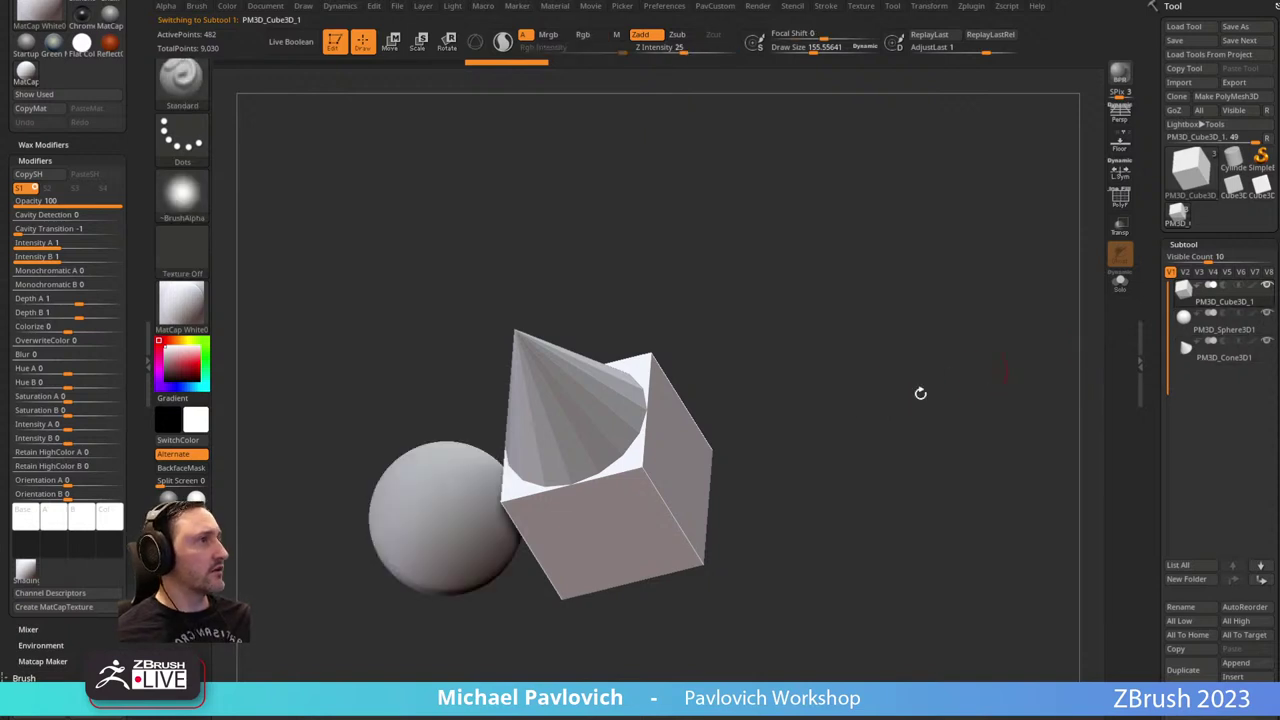
# Select the cone subtool and delete it, accepting the confirmation.
pyautogui.keyDown('shift'); pyautogui.moveTo(920, 393); pyautogui.dragTo(850, 396); pyautogui.keyUp('shift')
pyautogui.keyDown('alt'); pyautogui.click(592, 408); pyautogui.keyUp('alt')
pyautogui.click(1183, 697)
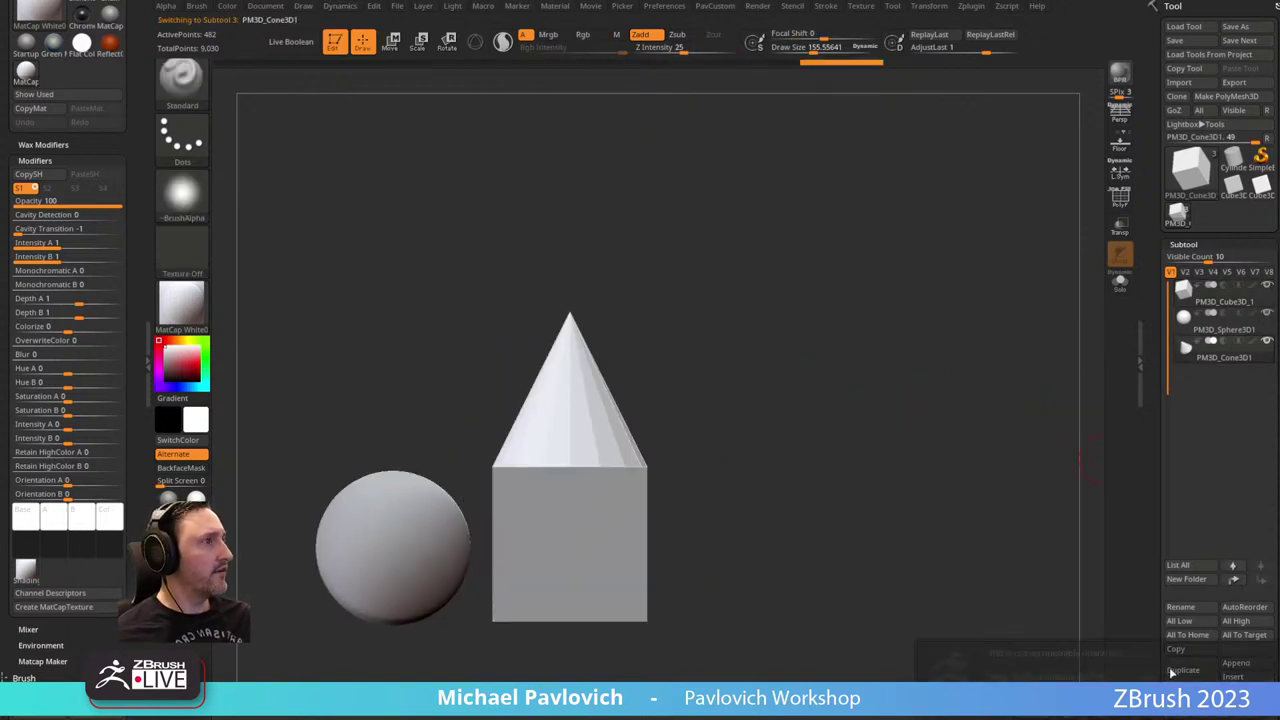
pyautogui.click(1070, 714)
pyautogui.keyDown('alt'); pyautogui.moveTo(765, 357); pyautogui.dragTo(844, 371); pyautogui.keyUp('alt')
# Merge the cube down with the sphere into one subtool, choosing Always OK, and turn on the PolyFrame display.
pyautogui.click(1209, 301)
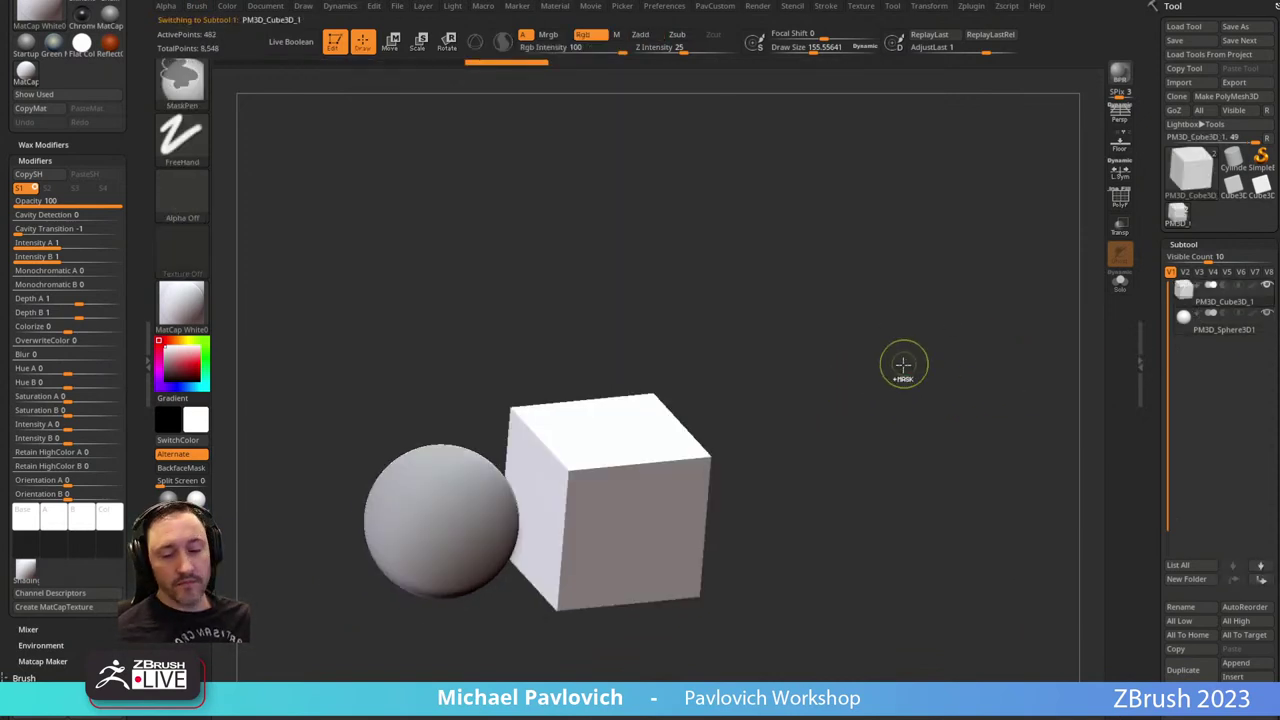
pyautogui.hotkey('ctrl', 'e')
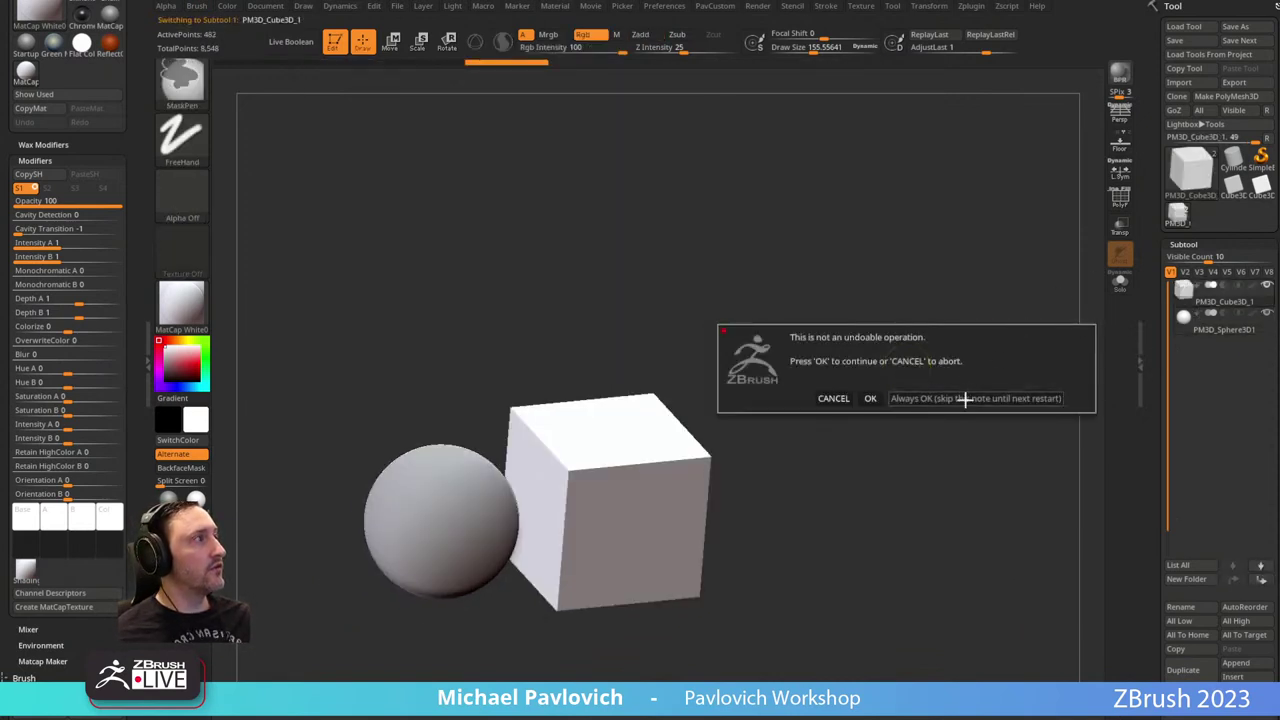
pyautogui.click(963, 398)
pyautogui.hotkey('shift', 'f')
pyautogui.moveTo(860, 376)
pyautogui.mouseDown()
pyautogui.moveTo(850, 371)
pyautogui.moveTo(923, 394)
pyautogui.moveTo(931, 420)
pyautogui.moveTo(663, 380)
pyautogui.moveTo(834, 386)
pyautogui.moveTo(823, 306)
pyautogui.mouseUp()
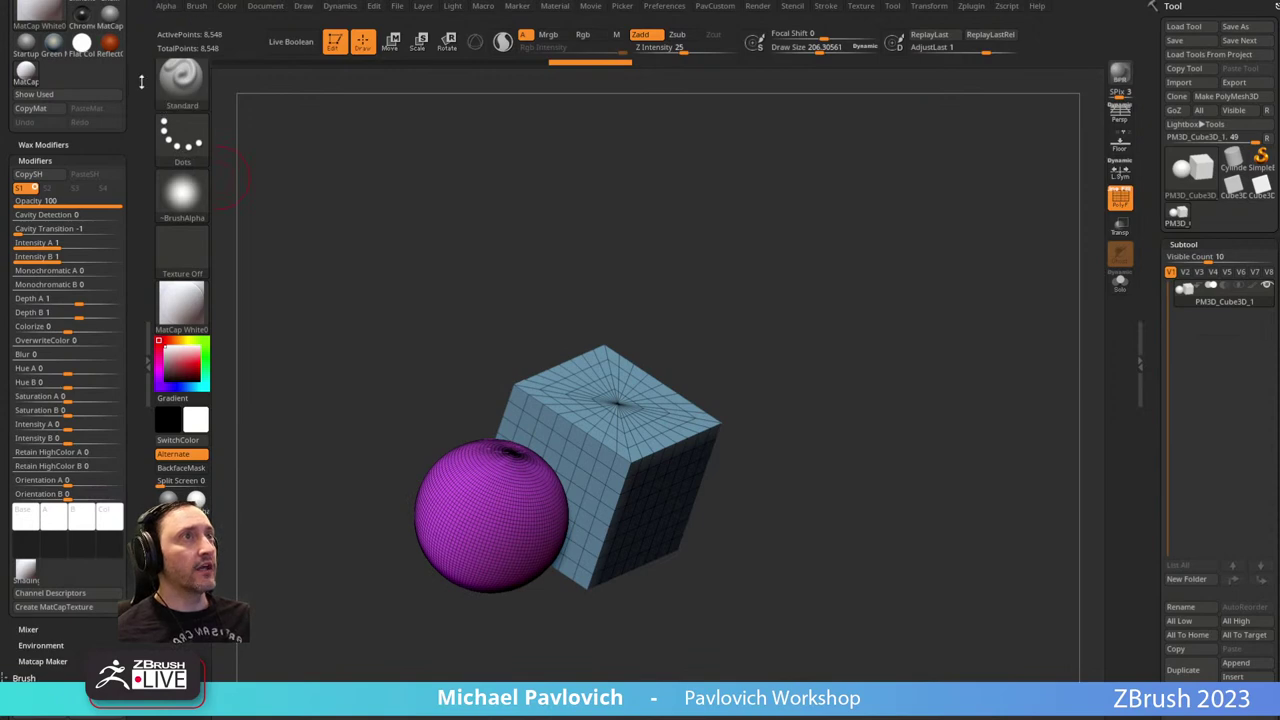
# Divide the merged cube and sphere mesh twice to reach SDiv 3.
pyautogui.scroll(3, 141, 82)
pyautogui.moveTo(1154, 396)
pyautogui.mouseDown()
pyautogui.moveTo(1150, 222)
pyautogui.moveTo(1156, 231)
pyautogui.mouseUp()
pyautogui.keyDown('shift'); pyautogui.click(1187, 297); pyautogui.keyUp('shift')
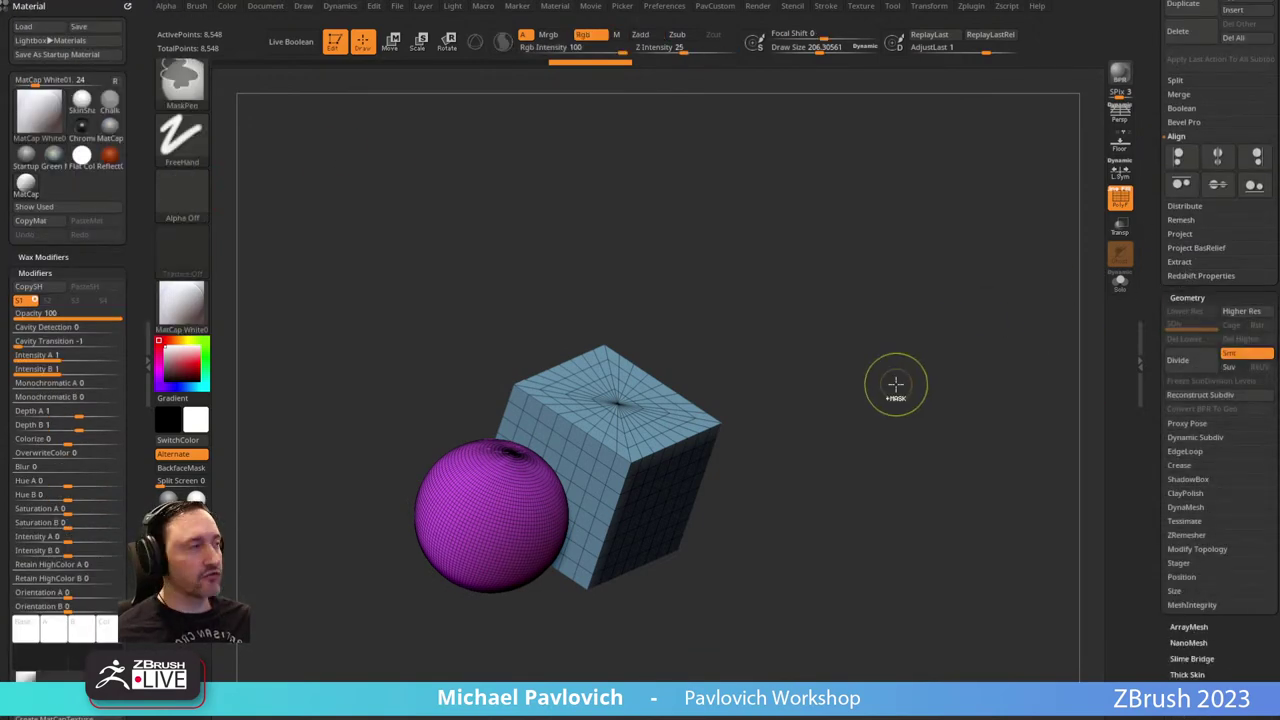
pyautogui.hotkey('ctrl', 'd')
pyautogui.hotkey('ctrl', 'd')
pyautogui.moveTo(894, 397); pyautogui.dragTo(1097, 441)
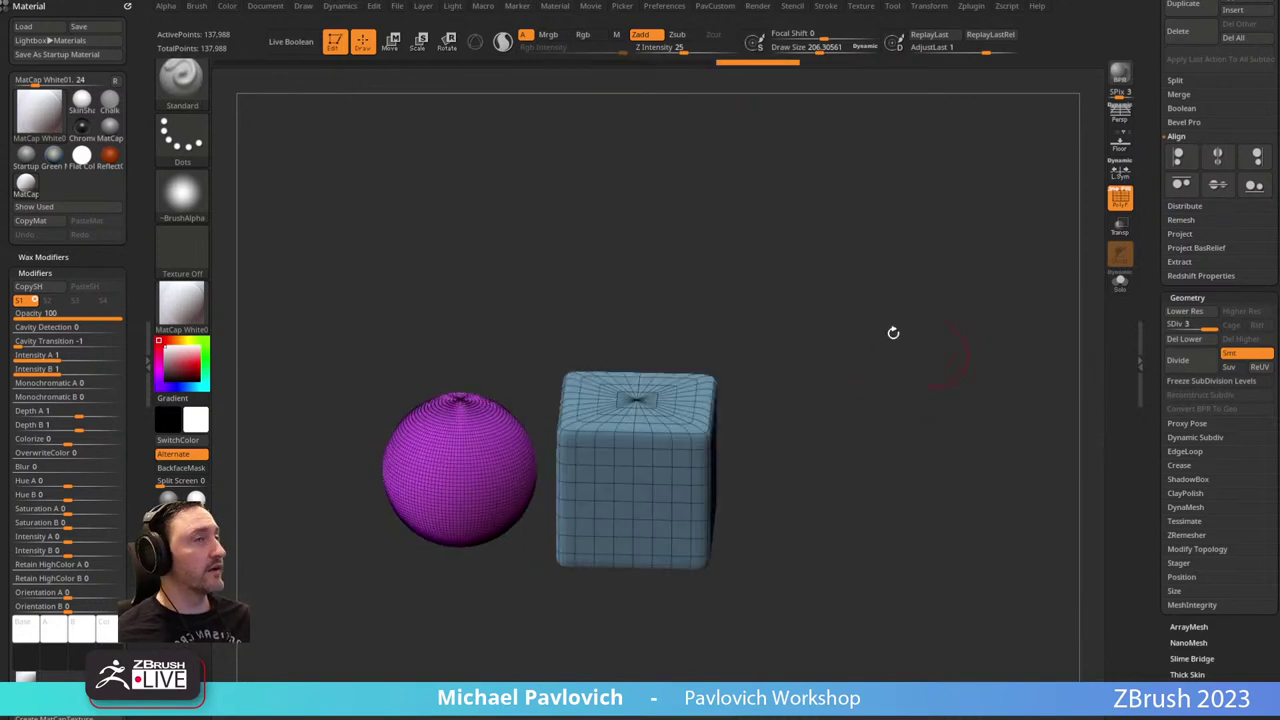
# Dock the Zplugin palette in the side tray and expand UV Master.
pyautogui.click(125, 7)
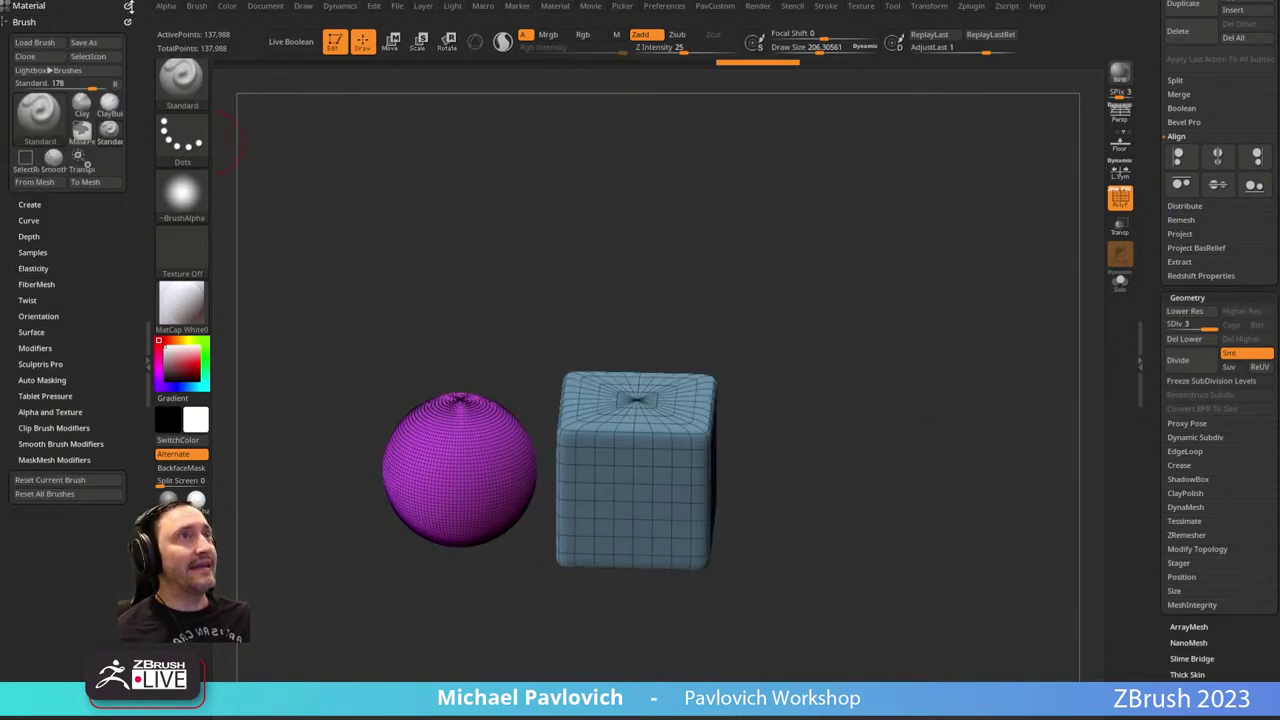
pyautogui.click(125, 7)
pyautogui.click(974, 7)
pyautogui.moveTo(965, 20); pyautogui.dragTo(60, 176)
pyautogui.click(38, 408)
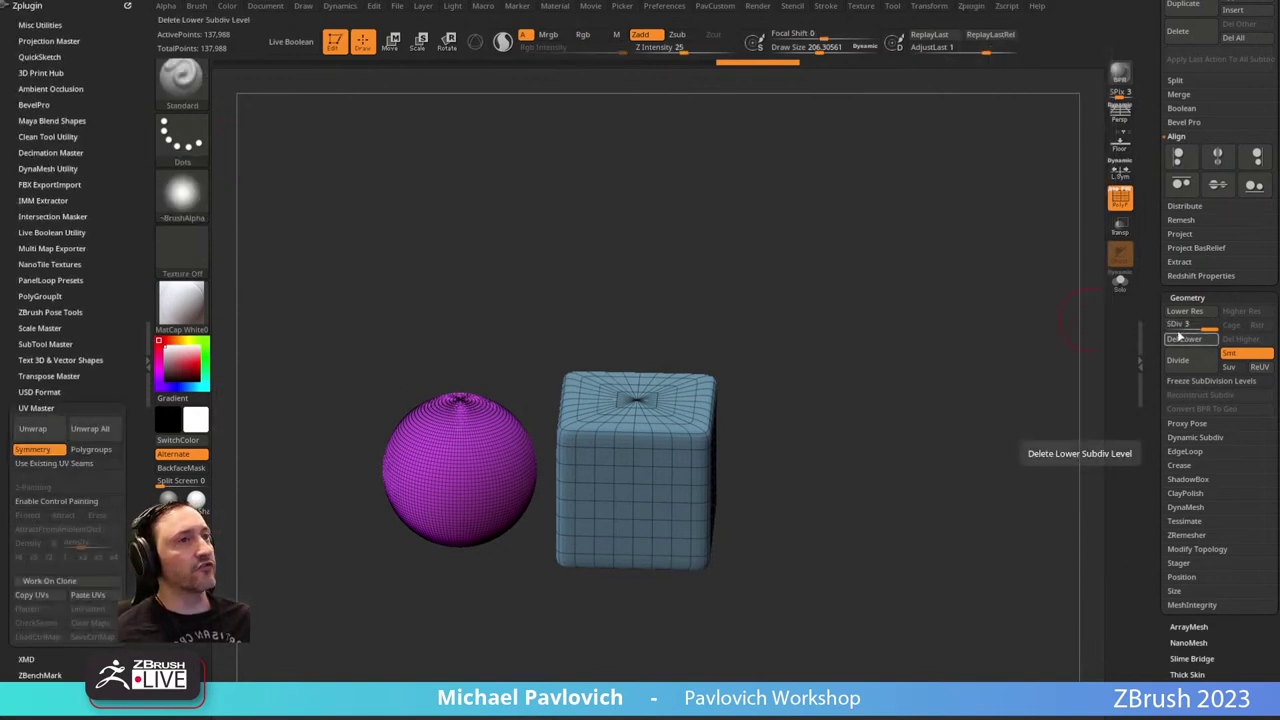
# Create a UV Master working clone of the merged mesh.
pyautogui.click(50, 582)
pyautogui.keyDown('ctrl'); pyautogui.moveTo(583, 202); pyautogui.dragTo(532, 150, button='right'); pyautogui.keyUp('ctrl')
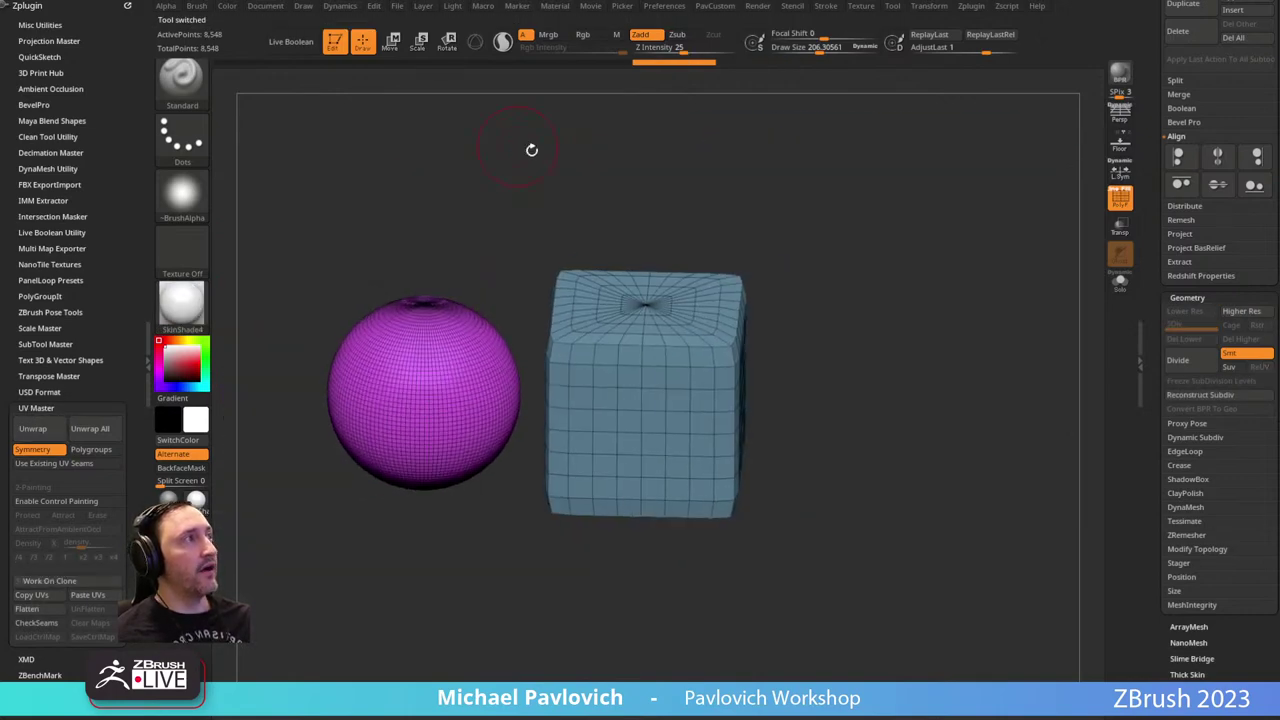
pyautogui.keyDown('shift'); pyautogui.moveTo(929, 270); pyautogui.dragTo(858, 322, button='right'); pyautogui.keyUp('shift')
pyautogui.keyDown('ctrl'); pyautogui.moveTo(858, 322); pyautogui.dragTo(813, 251, button='right'); pyautogui.keyUp('ctrl')
pyautogui.moveTo(790, 296); pyautogui.dragTo(835, 266)
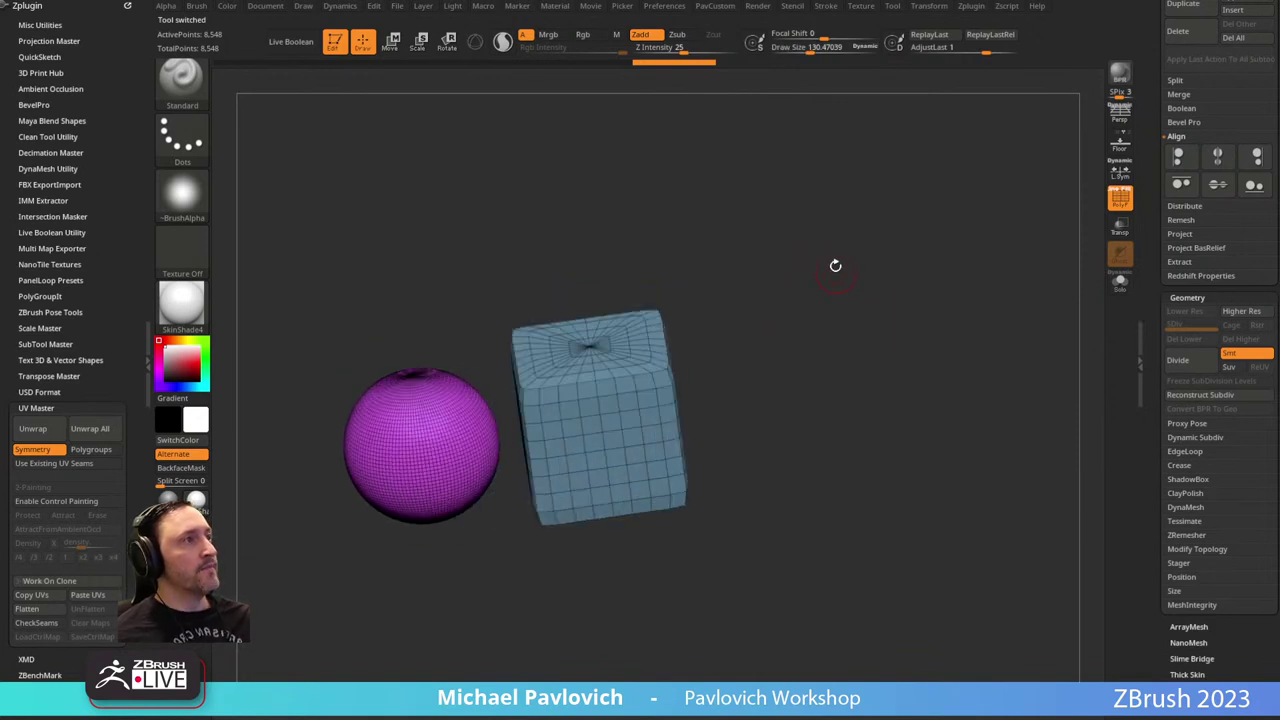
pyautogui.moveTo(835, 336); pyautogui.dragTo(832, 410, button='right')
# Apply Groups By Normals to polygroup each cube face, and expand the Polygroups options.
pyautogui.press('space')
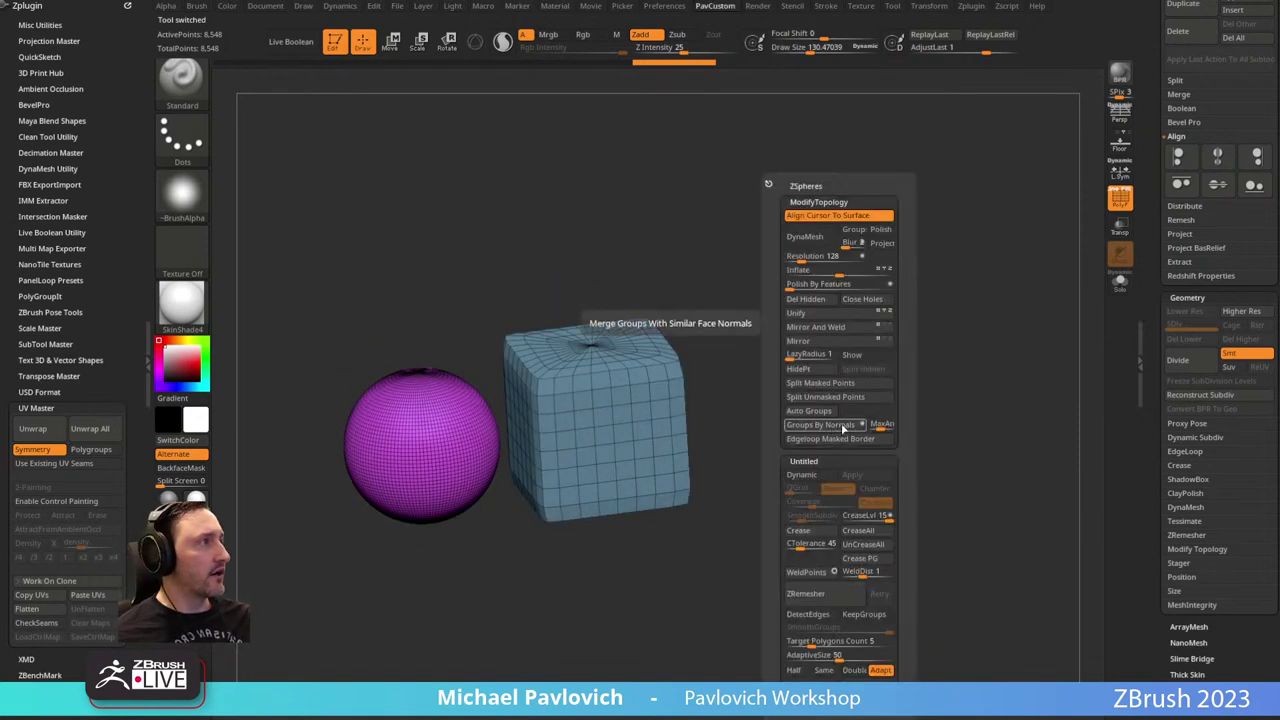
pyautogui.click(820, 425)
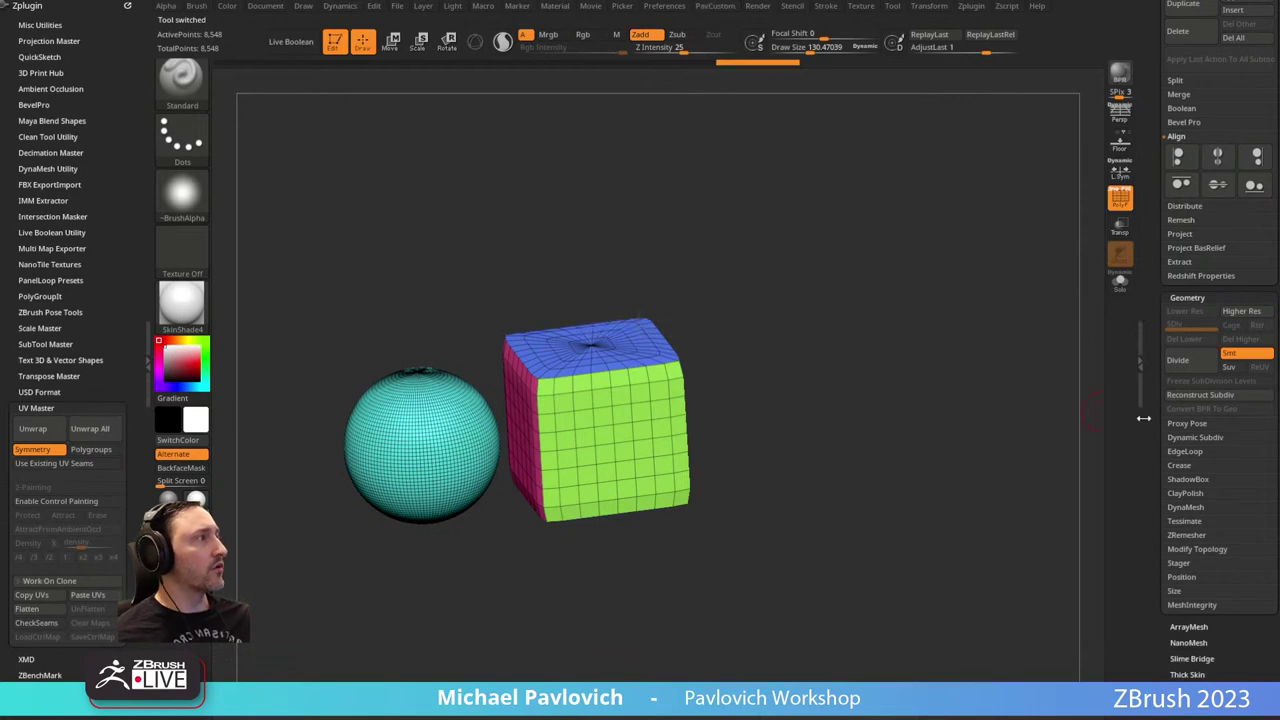
pyautogui.moveTo(1153, 404); pyautogui.dragTo(1158, 166)
pyautogui.click(1188, 580)
pyautogui.scroll(-5, 1157, 560)
# Isolate one half of the sphere, give it its own polygroup, and show the whole mesh again.
pyautogui.moveTo(1060, 337); pyautogui.dragTo(696, 348)
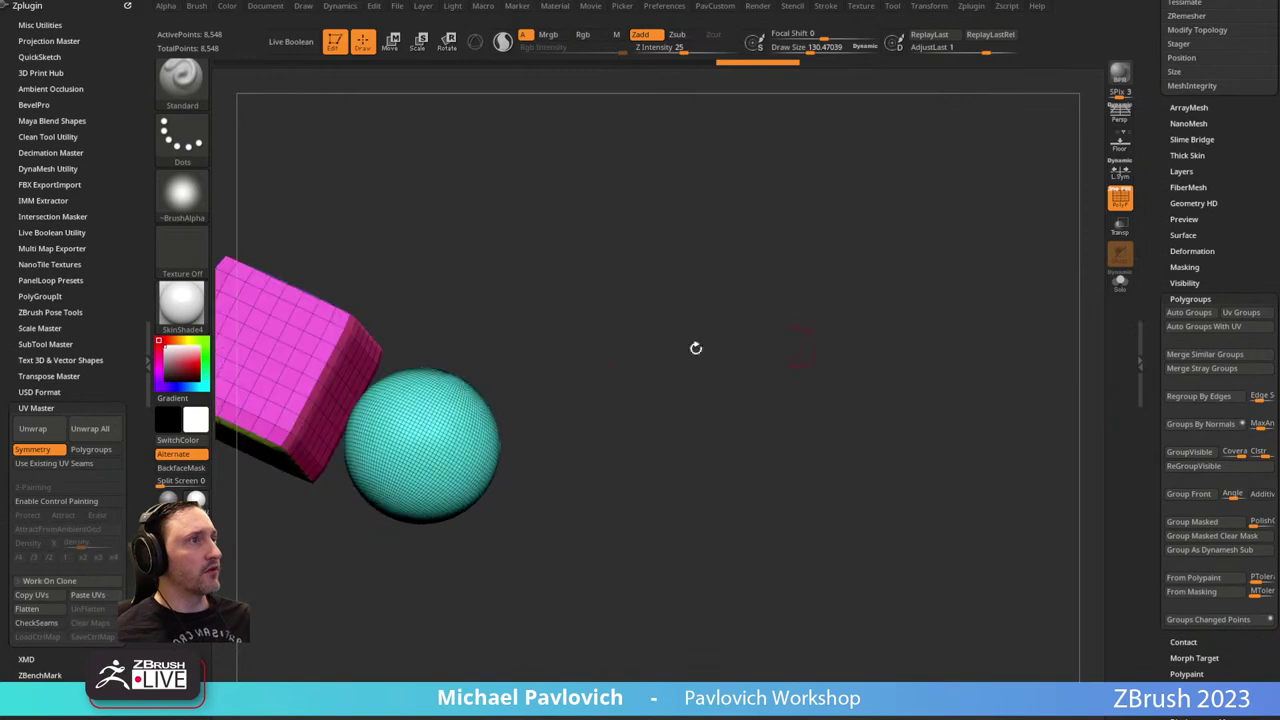
pyautogui.moveTo(750, 316); pyautogui.dragTo(383, 309)
pyautogui.keyDown('ctrl'); pyautogui.keyDown('shift'); pyautogui.moveTo(291, 225); pyautogui.dragTo(434, 606); pyautogui.keyUp('shift'); pyautogui.keyUp('ctrl')
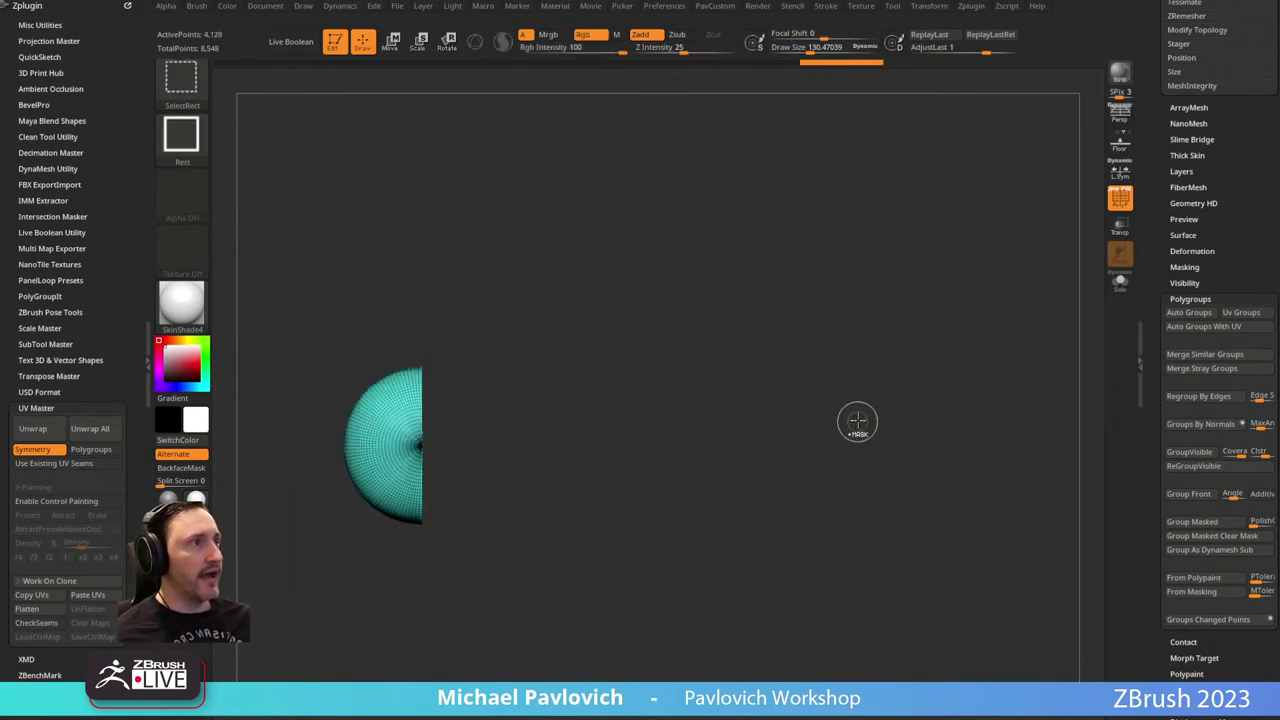
pyautogui.keyDown('ctrl'); pyautogui.keyDown('shift'); pyautogui.click(847, 428); pyautogui.keyUp('shift'); pyautogui.keyUp('ctrl')
pyautogui.moveTo(857, 409); pyautogui.dragTo(929, 417)
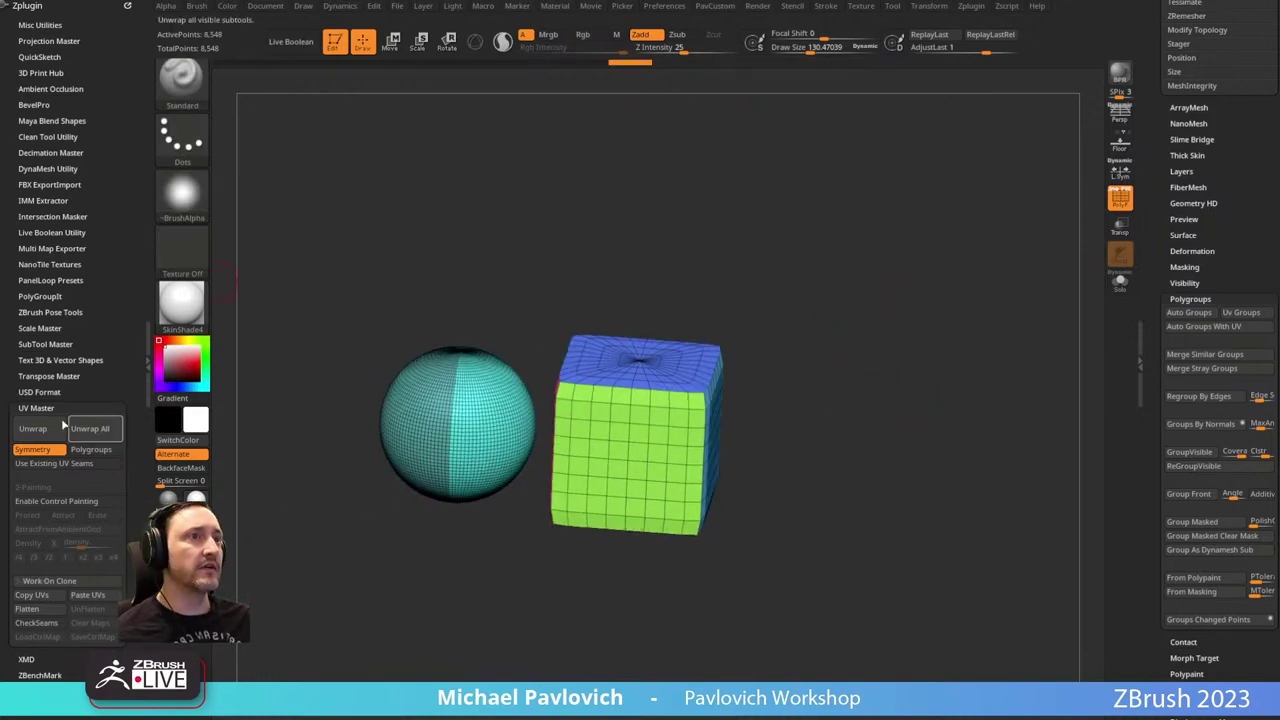
# Unwrap the clone in UV Master with Symmetry off and Polygroups on.
pyautogui.click(56, 450)
pyautogui.click(90, 449)
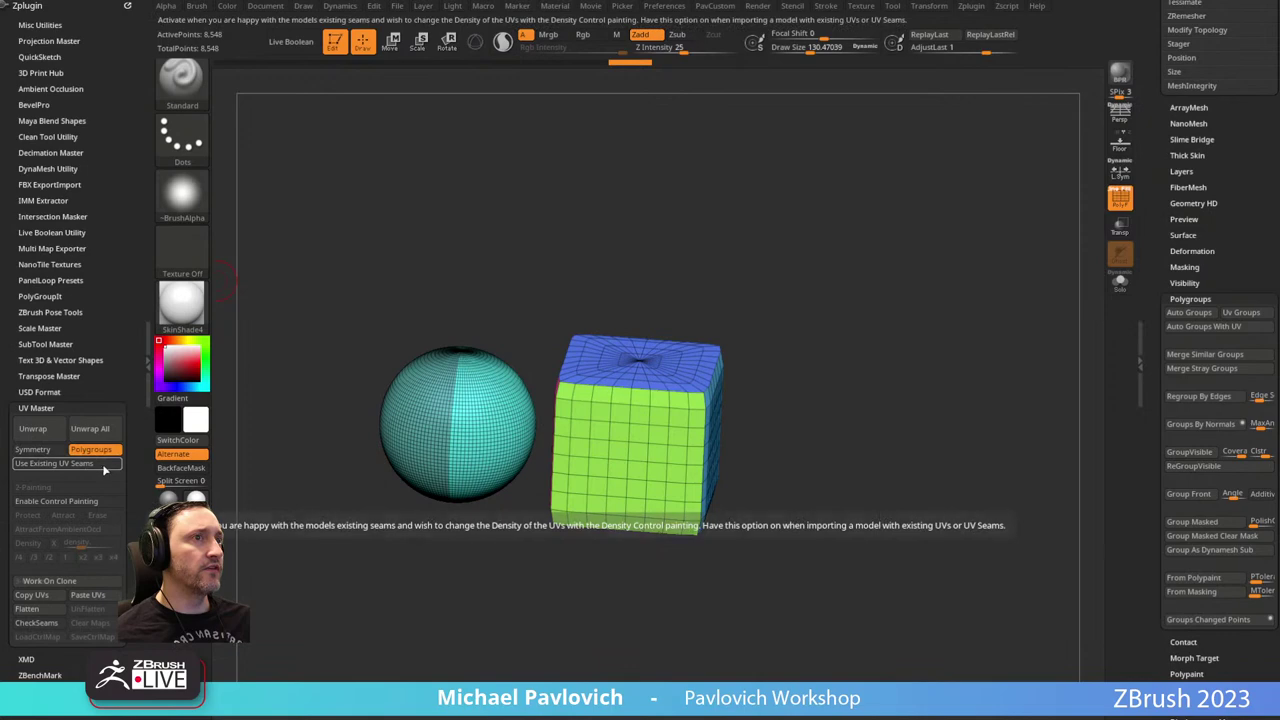
pyautogui.click(35, 433)
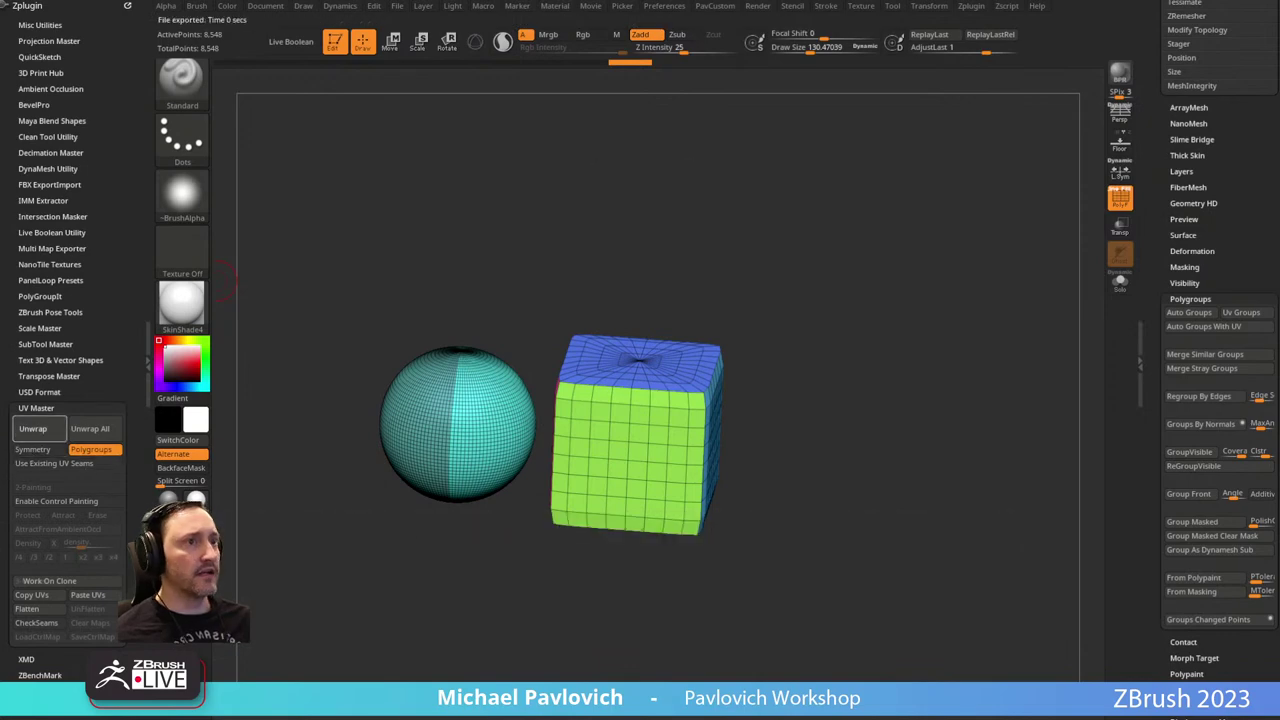
# Flatten the unwrapped clone to display its UV islands and frame the full layout.
pyautogui.click(57, 612)
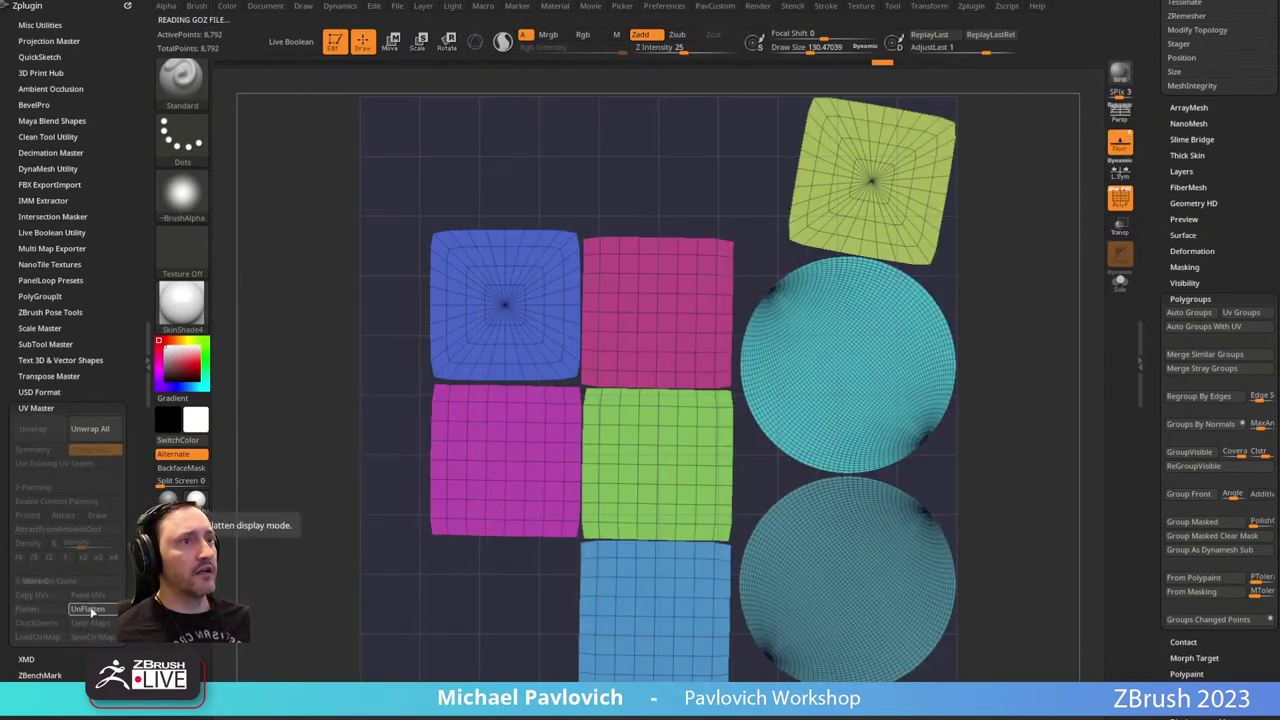
pyautogui.click(87, 608)
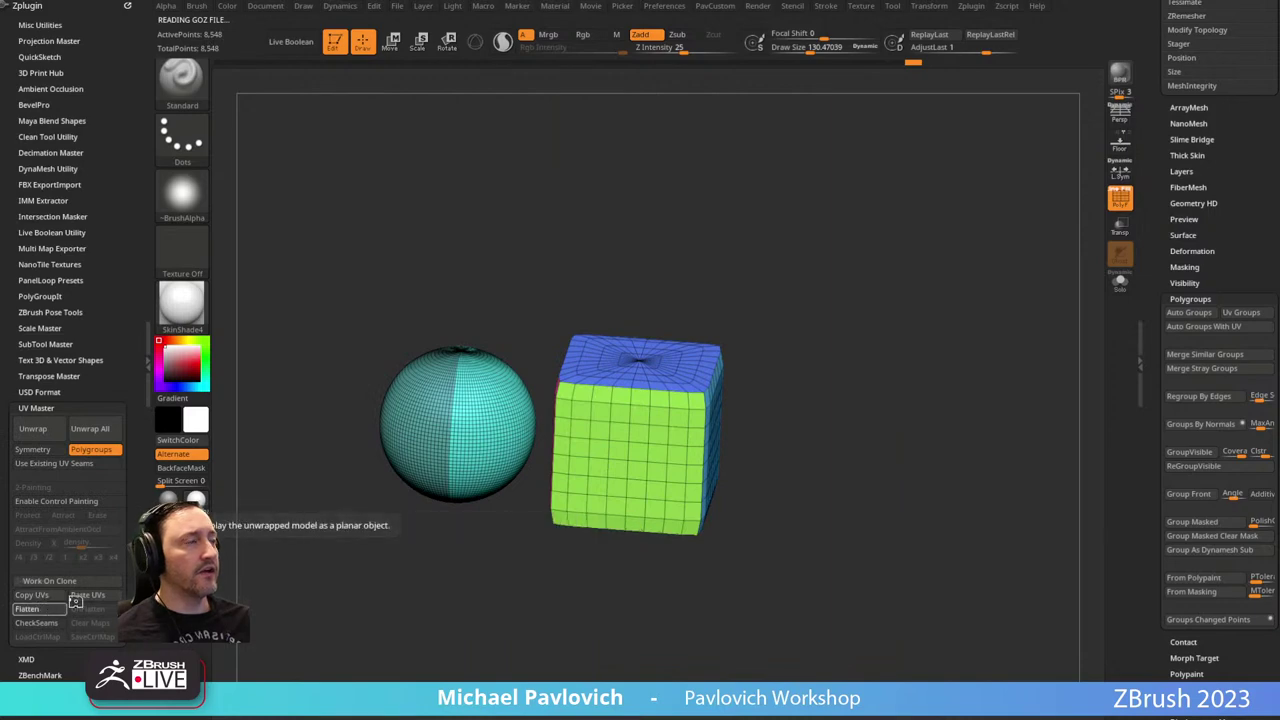
pyautogui.click(28, 608)
pyautogui.press('f')
pyautogui.keyDown('alt'); pyautogui.moveTo(955, 273); pyautogui.dragTo(866, 294); pyautogui.keyUp('alt')
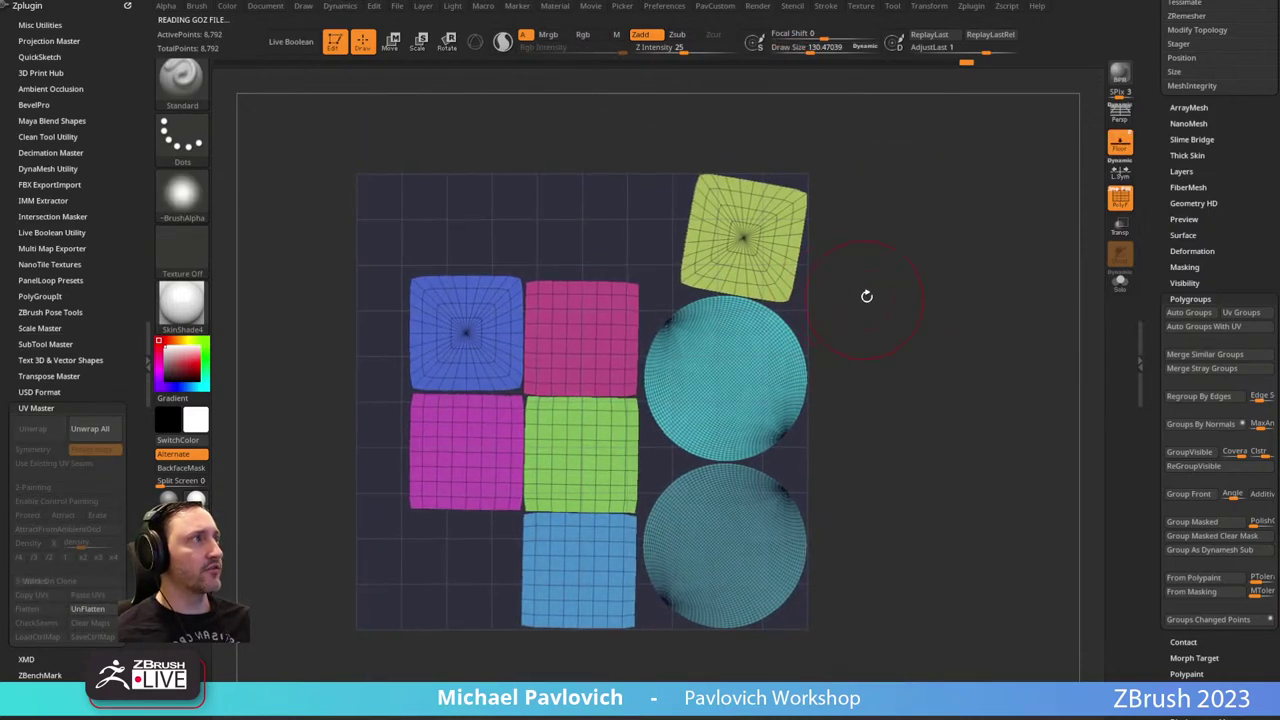
# Mask all but the tilted yellow-green island, straighten it with the gizmo, and move it into the gap beside the light-blue island.
pyautogui.press('w')
pyautogui.keyDown('ctrl'); pyautogui.click(755, 235); pyautogui.keyUp('ctrl')
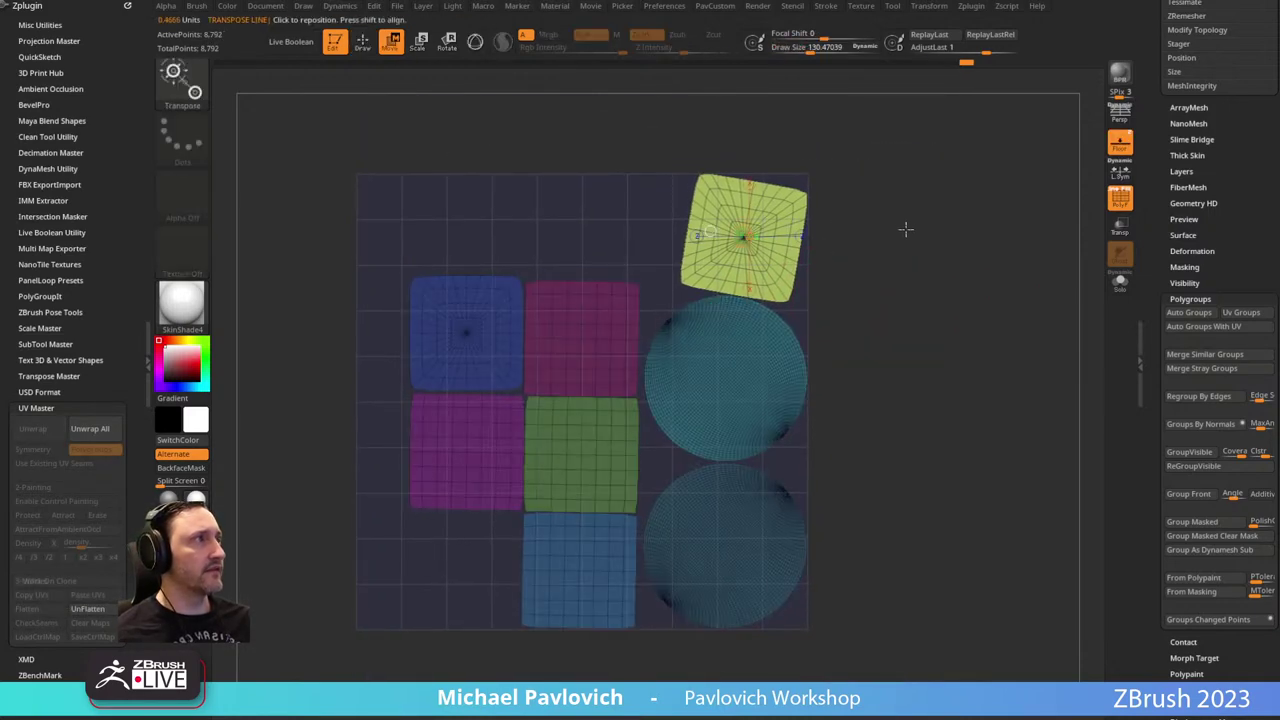
pyautogui.click(475, 41)
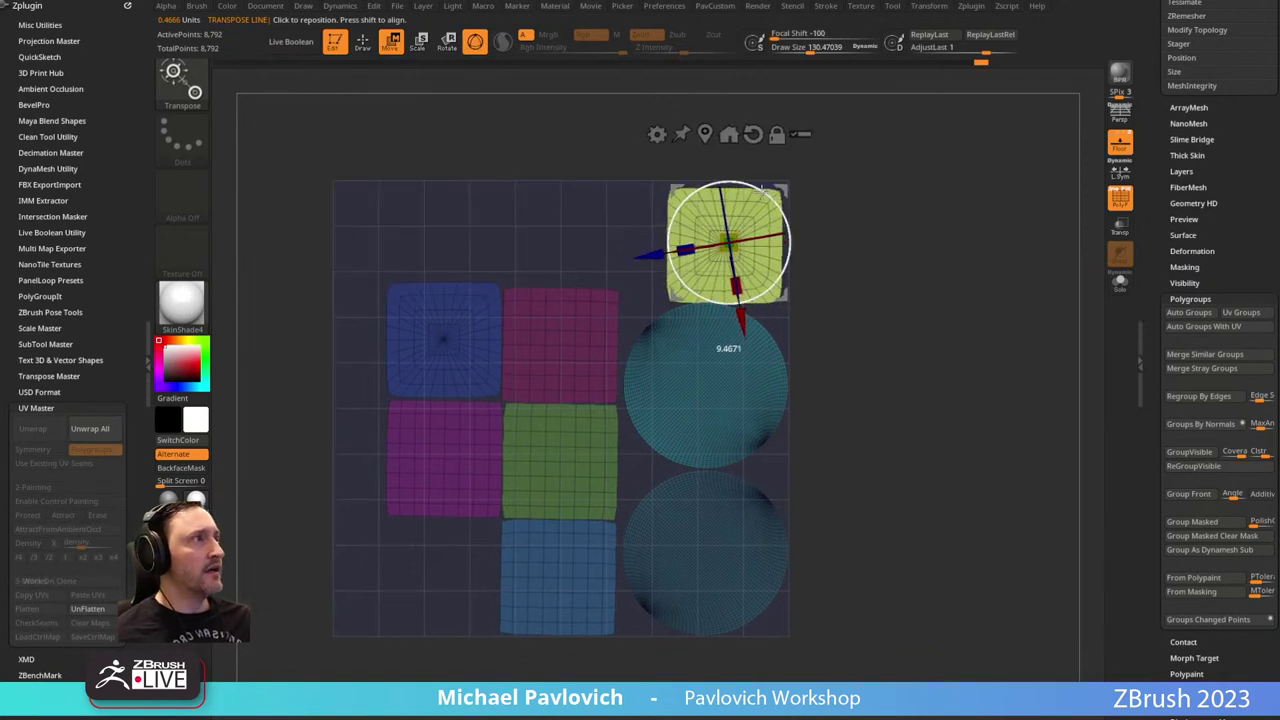
pyautogui.moveTo(728, 243); pyautogui.dragTo(440, 573)
pyautogui.moveTo(498, 521); pyautogui.dragTo(501, 522)
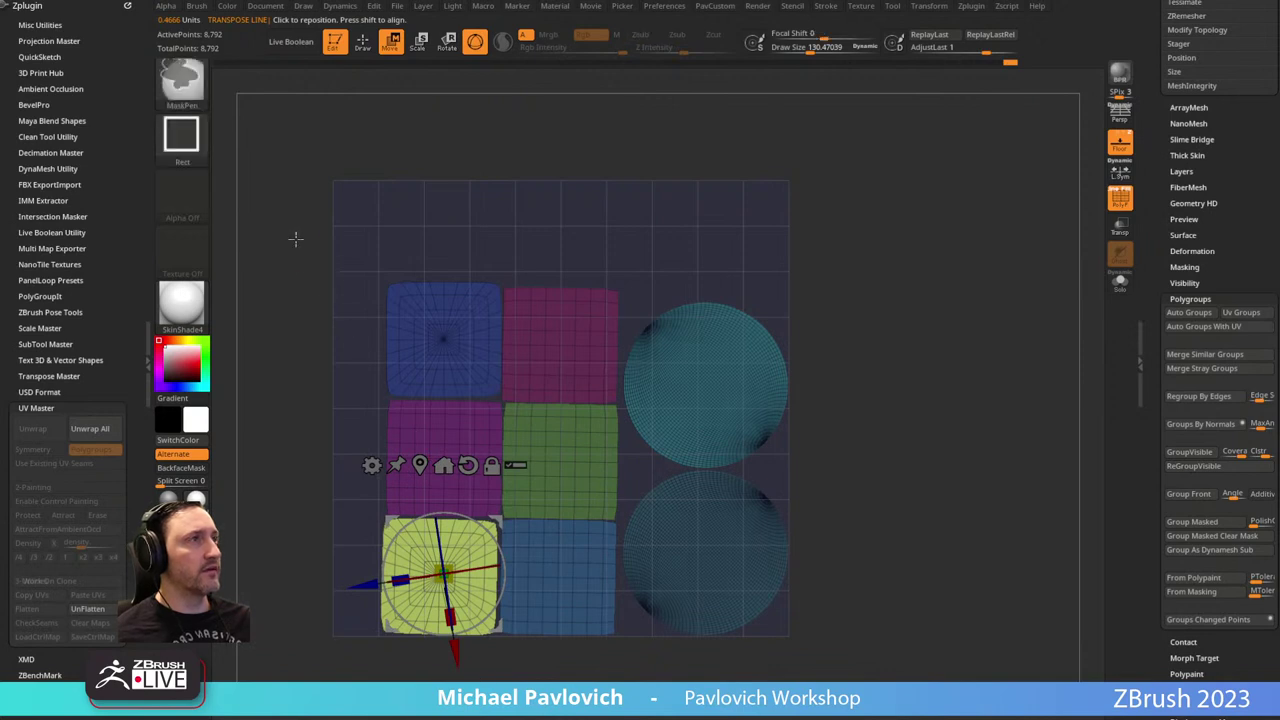
# Move the six cube islands together slightly up and away from the sphere islands, clear the mask, and unflatten the clone.
pyautogui.moveTo(279, 240)
pyautogui.keyDown('ctrl'); pyautogui.keyDown('shift'); pyautogui.mouseDown()
pyautogui.moveTo(354, 420)
pyautogui.moveTo(556, 660)
pyautogui.mouseUp(); pyautogui.keyUp('shift'); pyautogui.keyUp('ctrl')
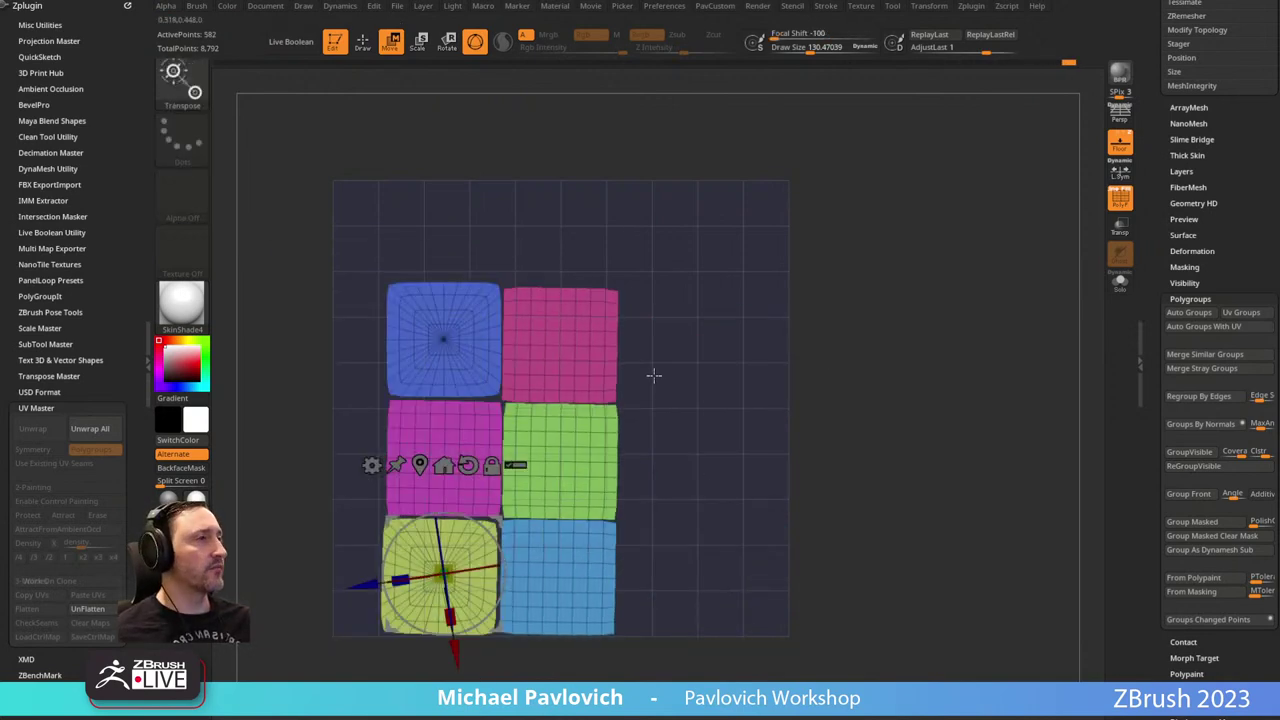
pyautogui.keyDown('ctrl'); pyautogui.keyDown('shift'); pyautogui.click(886, 317); pyautogui.keyUp('shift'); pyautogui.keyUp('ctrl')
pyautogui.moveTo(496, 519); pyautogui.dragTo(474, 469)
pyautogui.press('q')
pyautogui.keyDown('ctrl'); pyautogui.moveTo(849, 303); pyautogui.dragTo(822, 320); pyautogui.keyUp('ctrl')
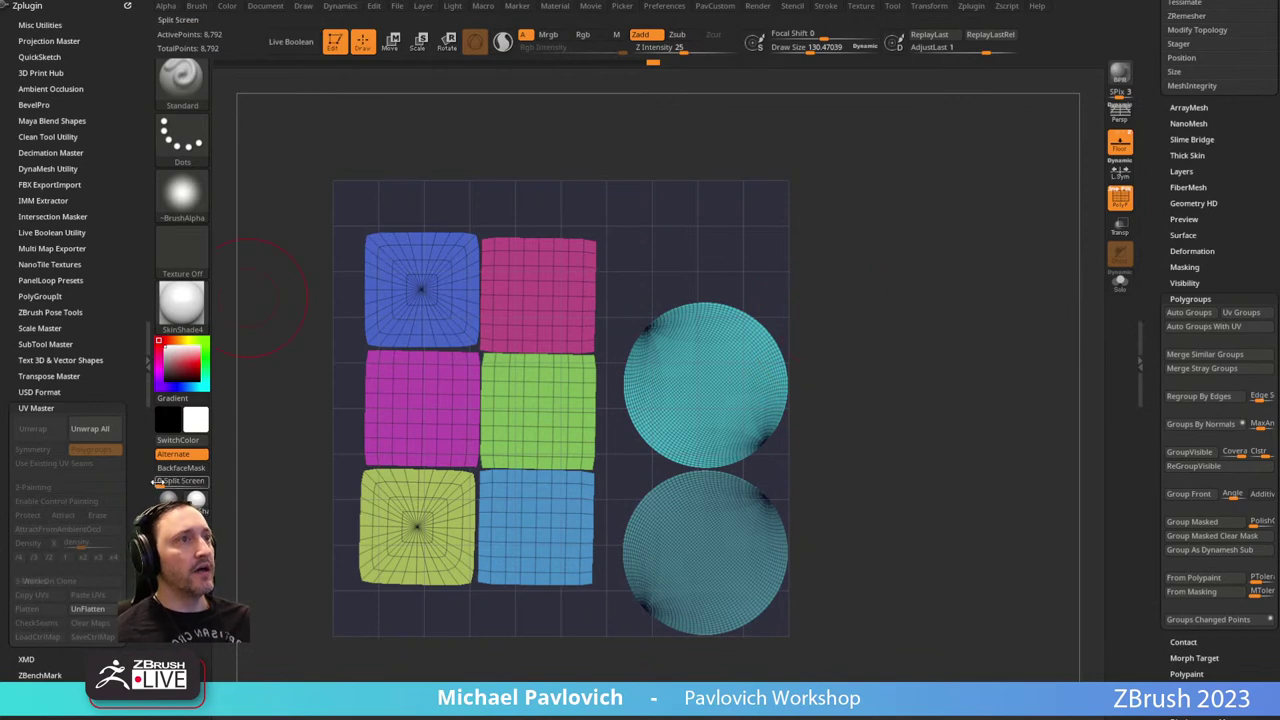
pyautogui.click(87, 608)
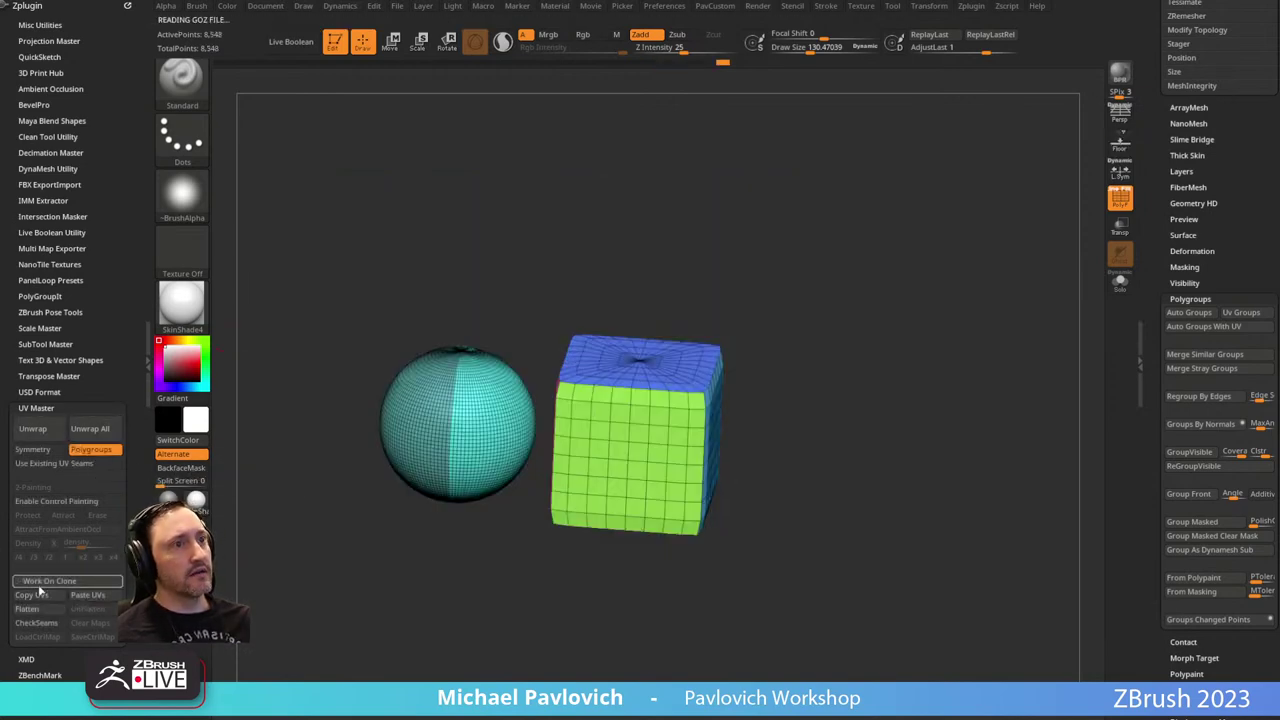
# Copy the clone's UVs and paste them onto the original subdivided PM3D_Cube3D_2 tool.
pyautogui.moveTo(1160, 166); pyautogui.dragTo(1112, 496)
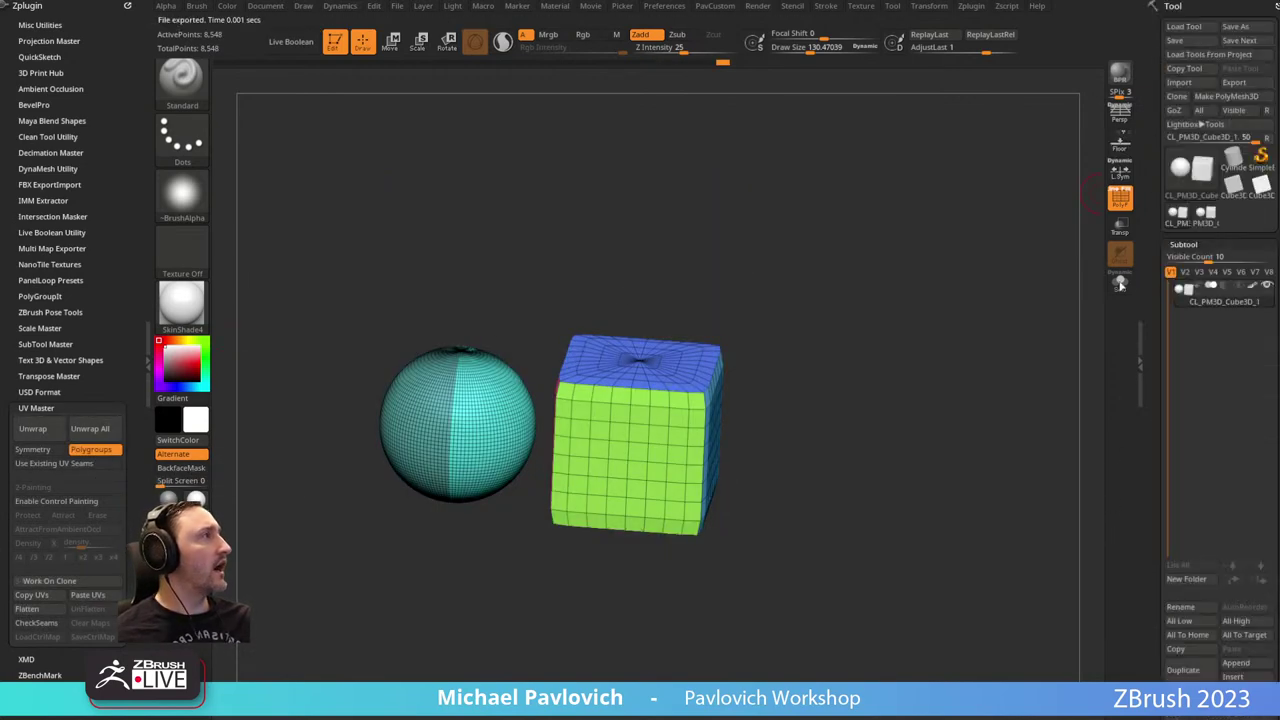
pyautogui.click(1210, 218)
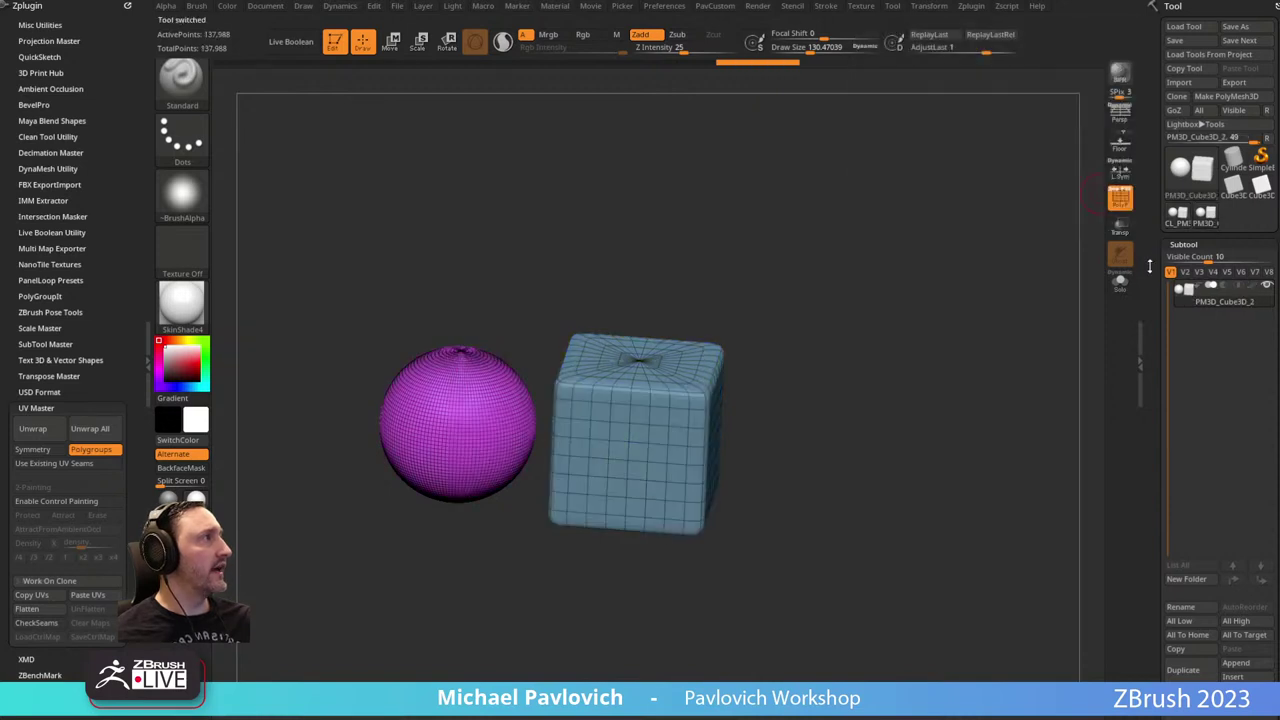
pyautogui.scroll(-5, 1160, 280)
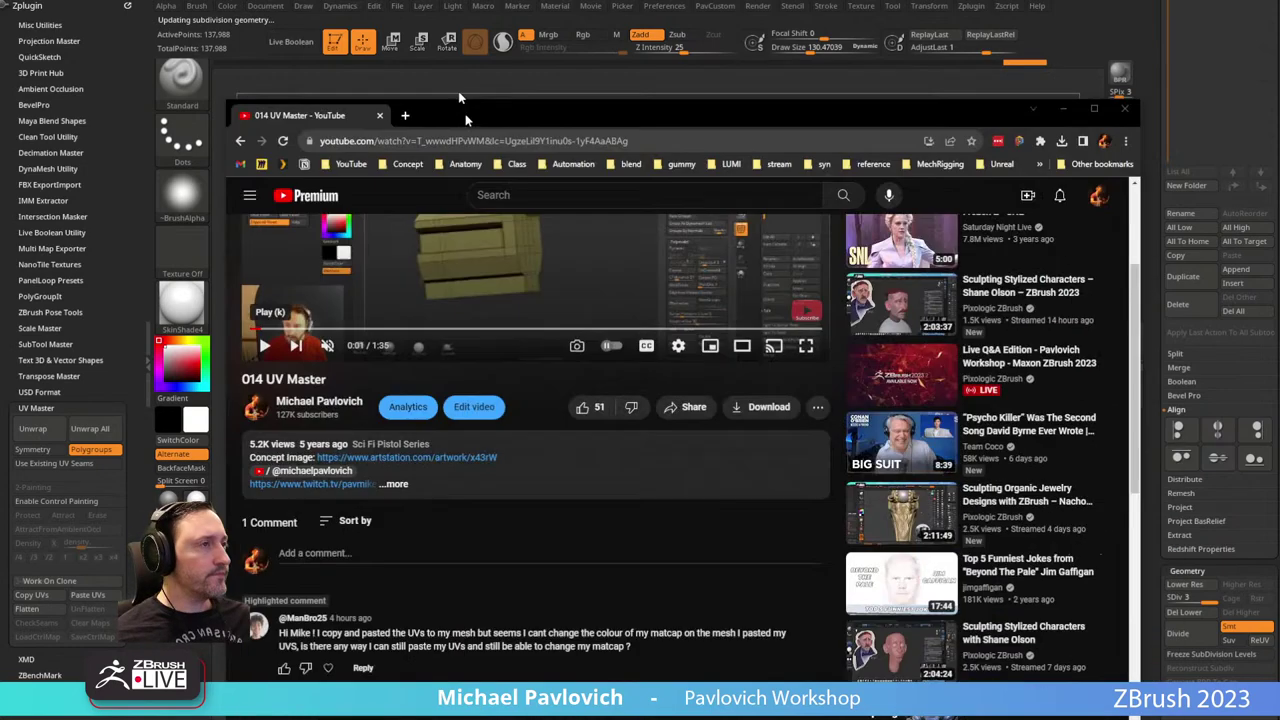
# Switch to the browser to read the viewer comment about changing the matcap after pasting UVs, and return to ZBrush.
pyautogui.moveTo(463, 112); pyautogui.dragTo(422, 18)
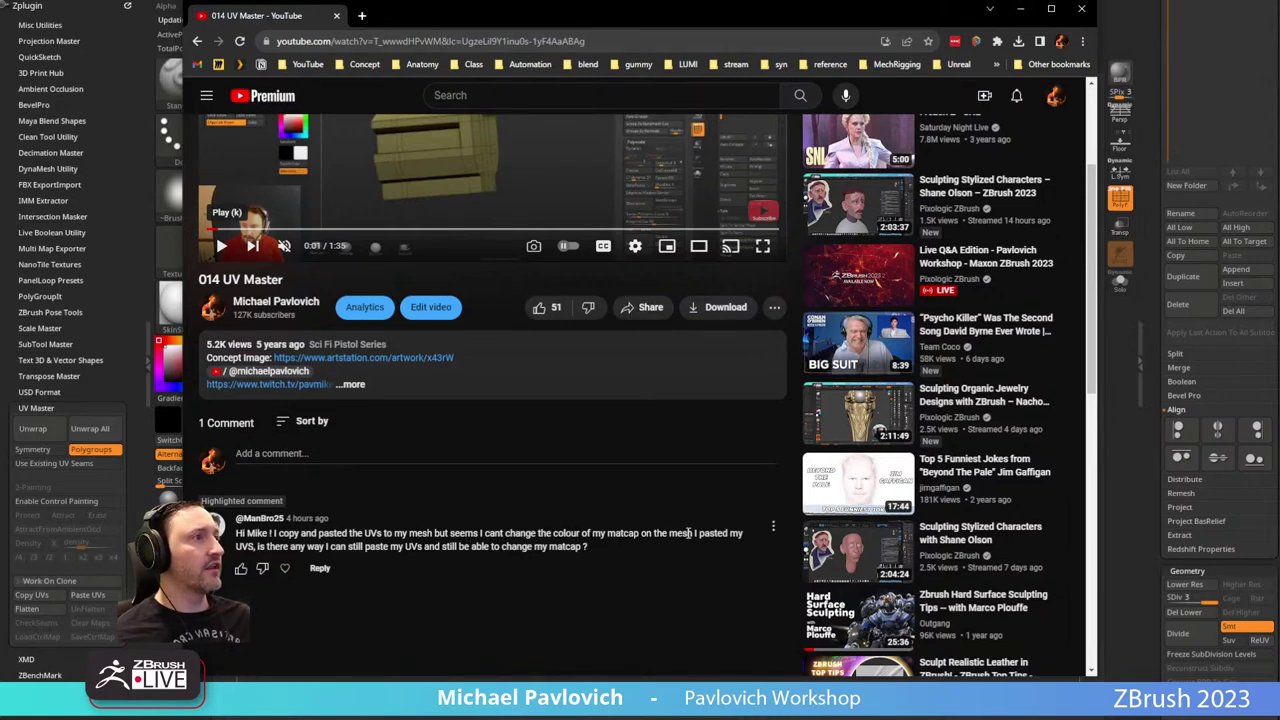
pyautogui.hotkey('alt', 'Tab')
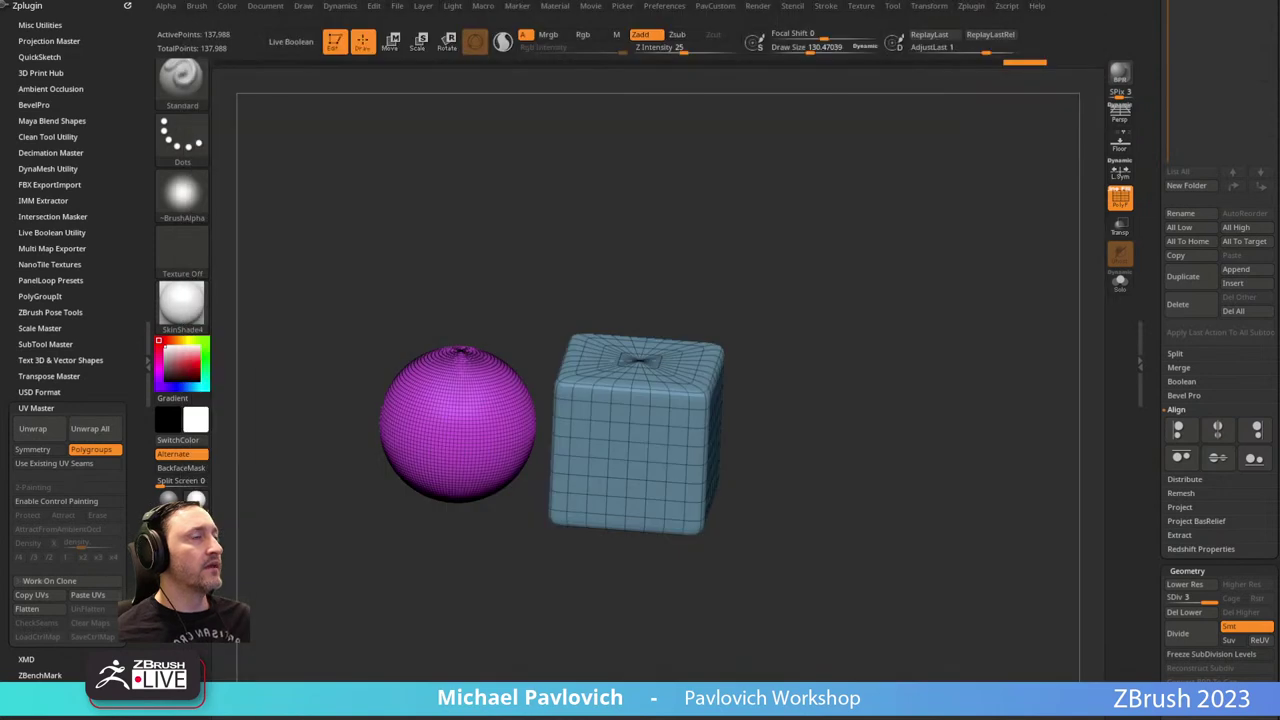
# Turn off the PolyFrame display on the sphere and cube and set the Draw Size to 112.
pyautogui.click(1120, 198)
pyautogui.moveTo(818, 303); pyautogui.dragTo(1110, 289)
pyautogui.scroll(-5, 1157, 204)
pyautogui.moveTo(1157, 204); pyautogui.dragTo(1149, 244)
pyautogui.moveTo(840, 297); pyautogui.dragTo(975, 296)
pyautogui.moveTo(1155, 262); pyautogui.dragTo(1152, 468)
pyautogui.moveTo(1001, 264)
pyautogui.keyDown('alt'); pyautogui.mouseDown()
pyautogui.moveTo(927, 298)
pyautogui.moveTo(929, 280)
pyautogui.moveTo(938, 298)
pyautogui.mouseUp(); pyautogui.keyUp('alt')
pyautogui.press('s')
pyautogui.press('s')
pyautogui.moveTo(936, 299); pyautogui.dragTo(922, 300)
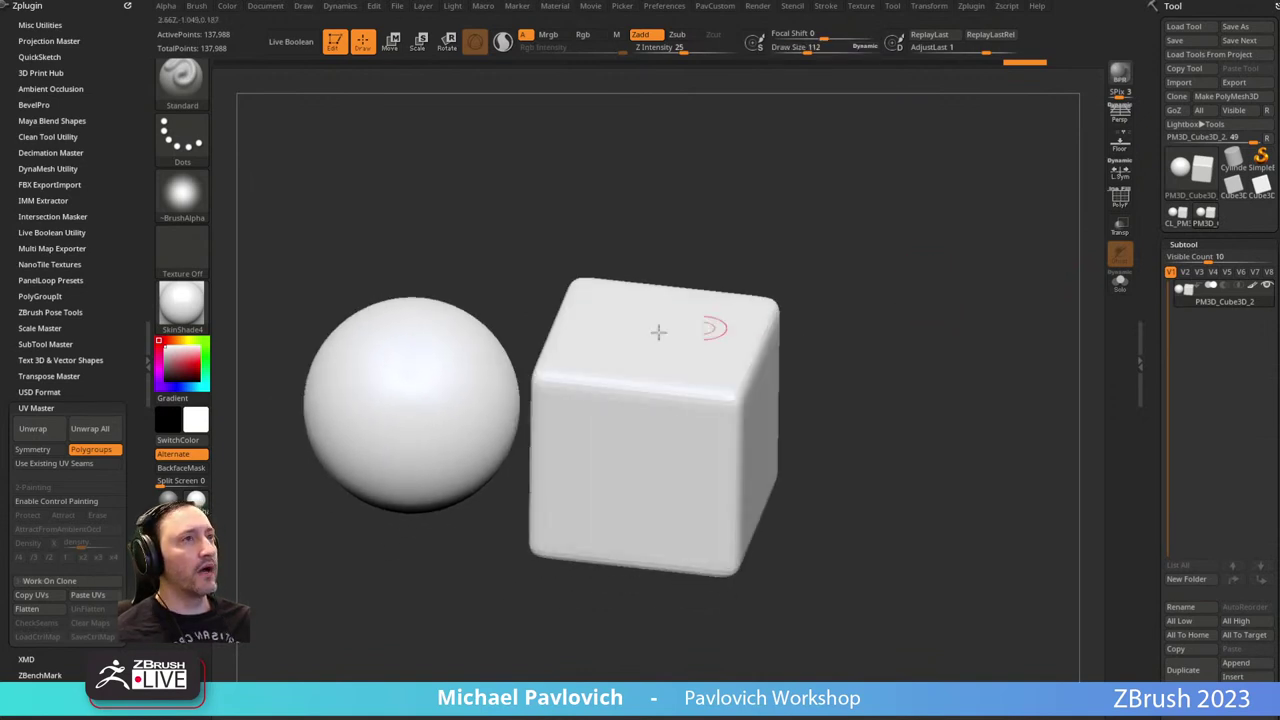
# Disable the subtool's polypaint display, preview red and bright green as the current color, and enable the polypaint display again.
pyautogui.moveTo(189, 362); pyautogui.dragTo(199, 366)
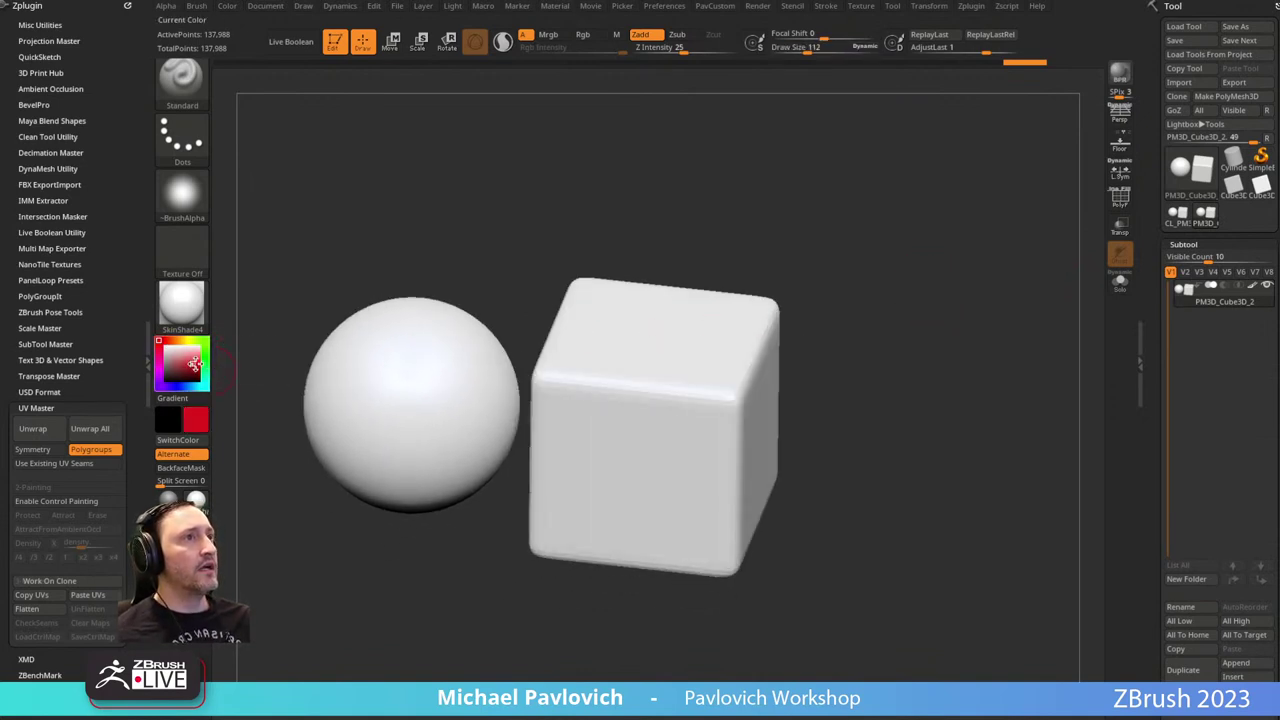
pyautogui.click(1251, 288)
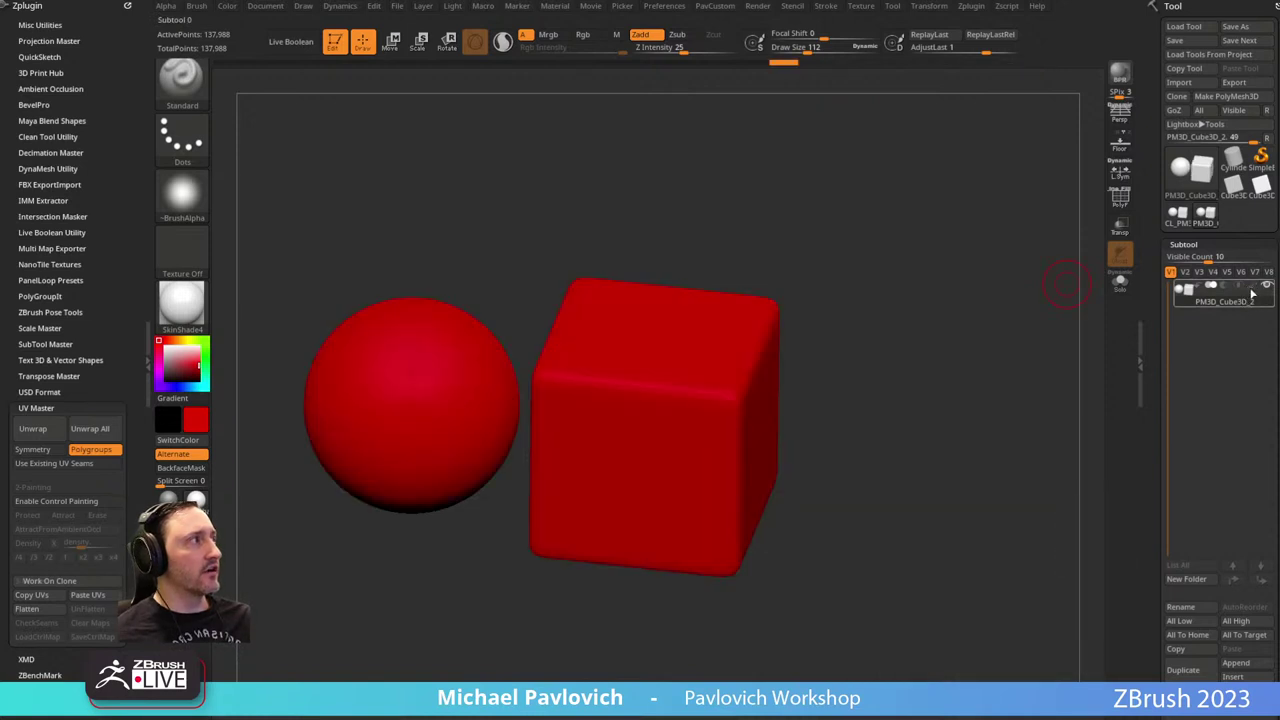
pyautogui.moveTo(190, 366); pyautogui.dragTo(205, 341)
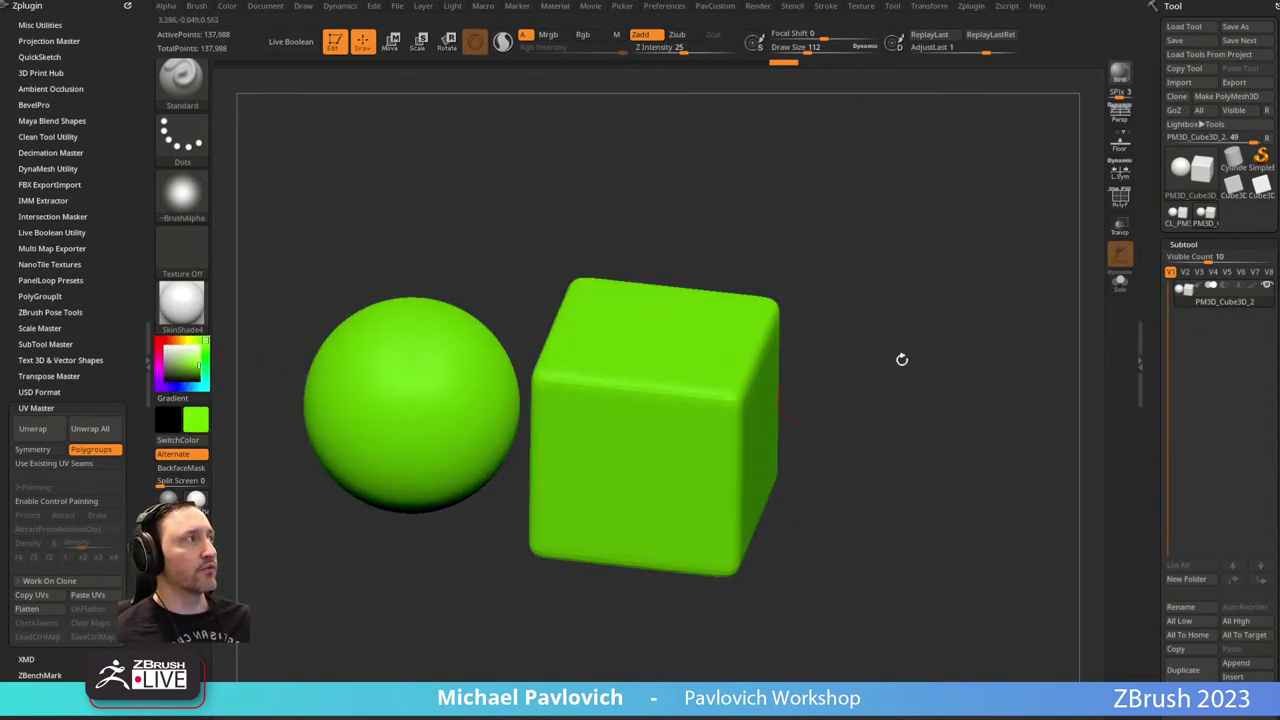
pyautogui.click(1252, 286)
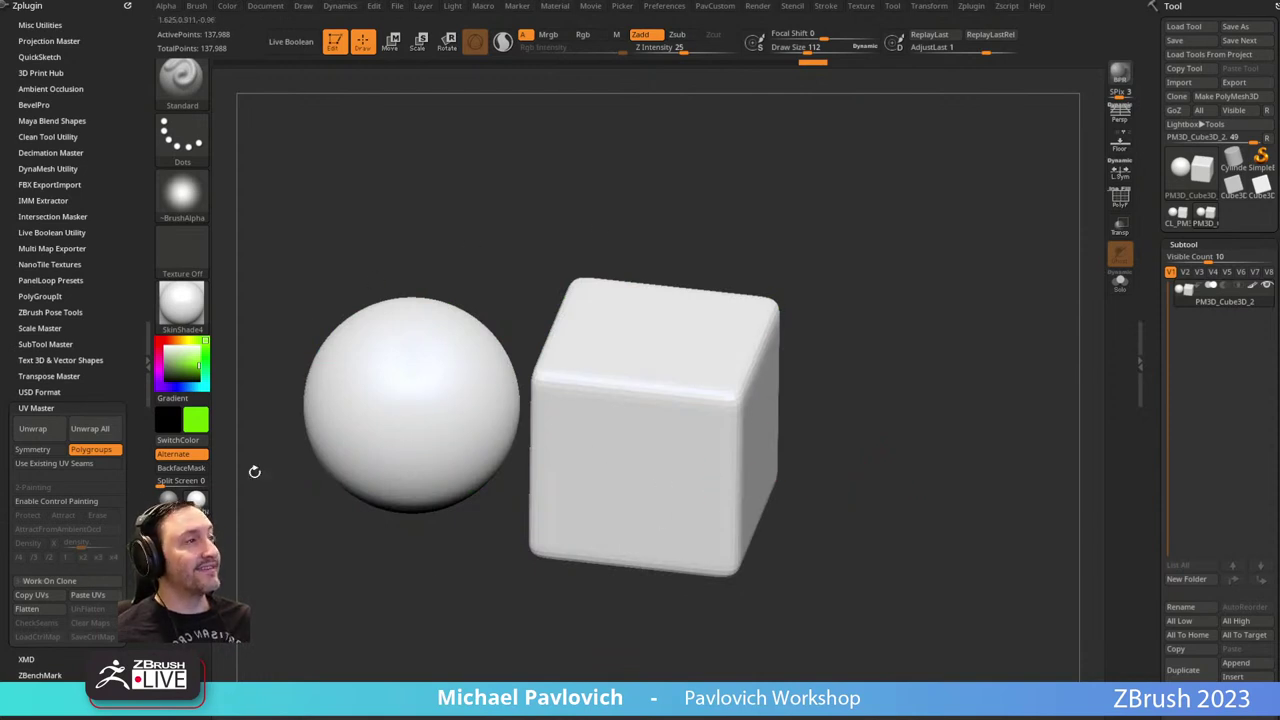
pyautogui.moveTo(866, 377); pyautogui.dragTo(827, 366)
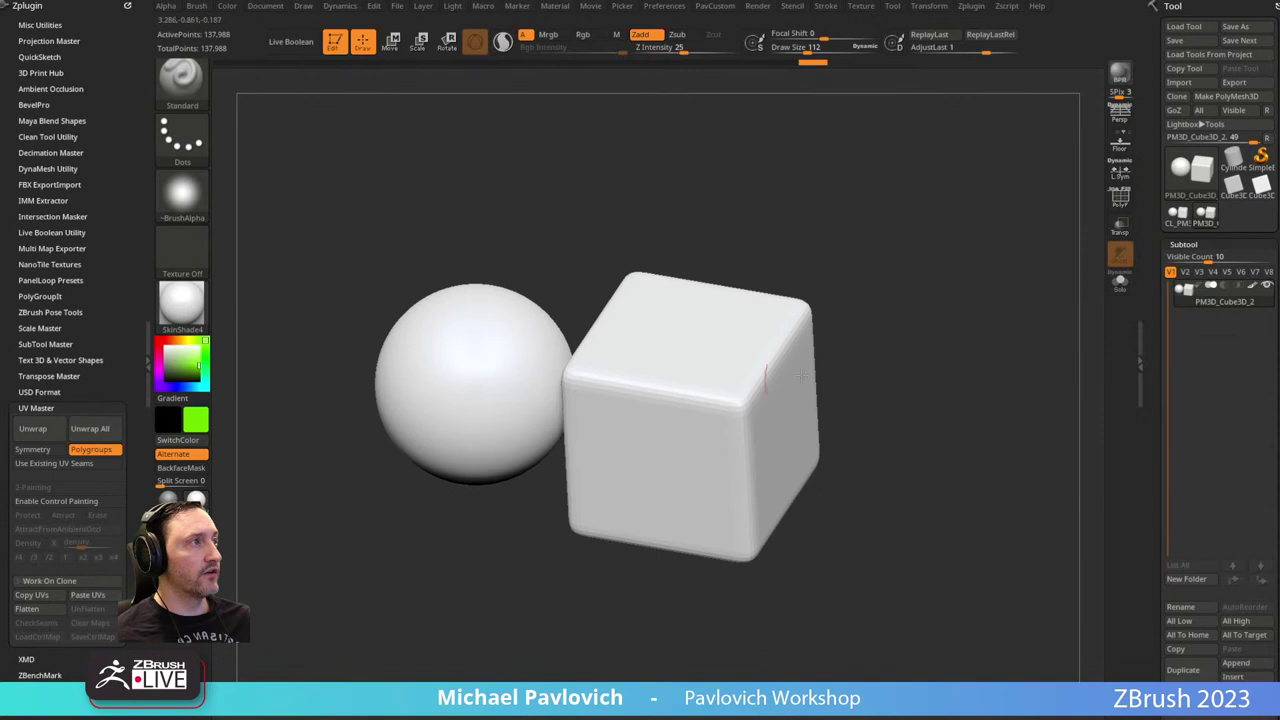
# Hide the sphere so that only the cube is visible.
pyautogui.keyDown('ctrl'); pyautogui.keyDown('shift'); pyautogui.moveTo(857, 249); pyautogui.dragTo(736, 397); pyautogui.keyUp('shift'); pyautogui.keyUp('ctrl')
pyautogui.keyDown('ctrl'); pyautogui.keyDown('shift'); pyautogui.click(845, 430); pyautogui.keyUp('shift'); pyautogui.keyUp('ctrl')
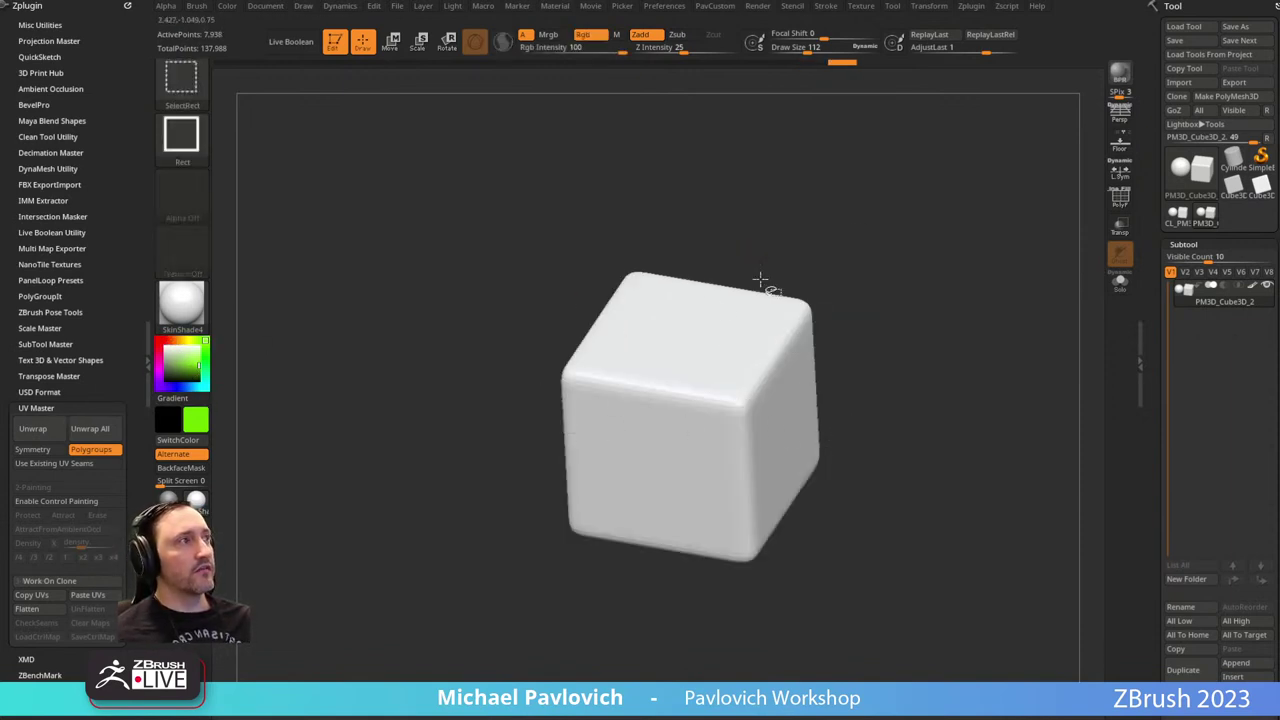
pyautogui.keyDown('ctrl'); pyautogui.keyDown('shift'); pyautogui.click(795, 308); pyautogui.keyUp('shift'); pyautogui.keyUp('ctrl')
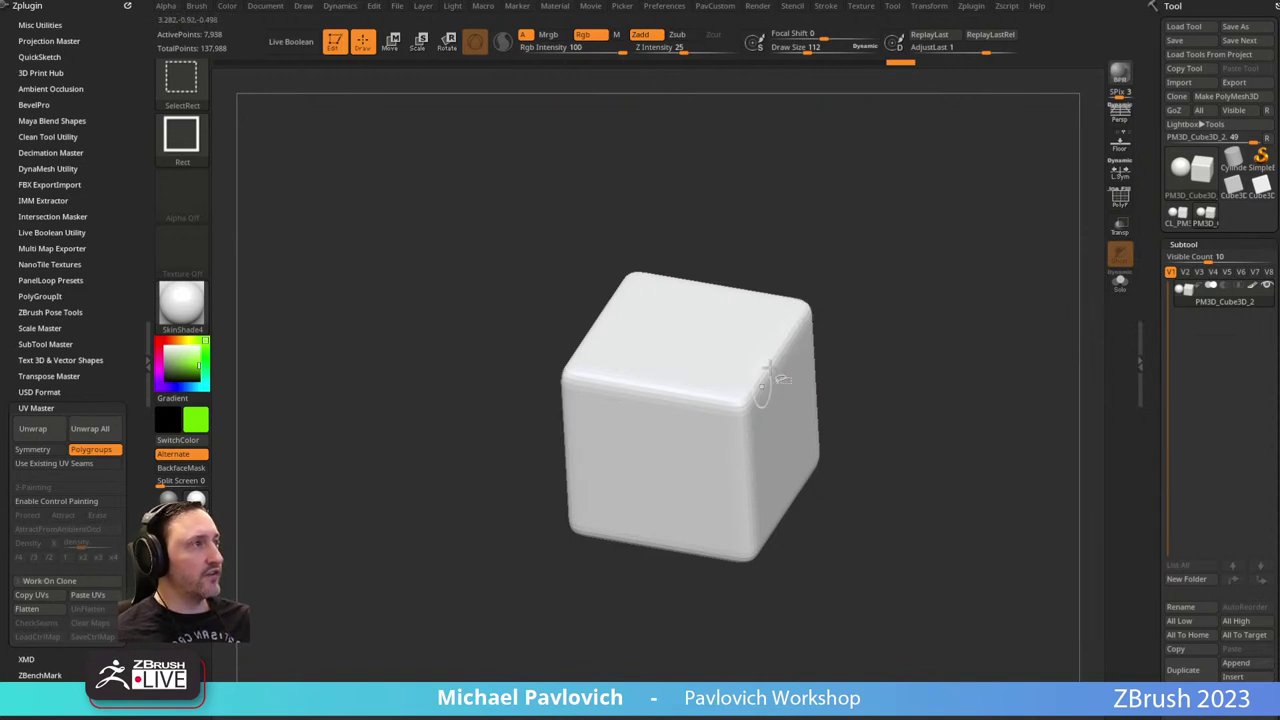
pyautogui.moveTo(894, 323)
pyautogui.mouseDown()
pyautogui.moveTo(960, 358)
pyautogui.moveTo(901, 308)
pyautogui.moveTo(799, 327)
pyautogui.mouseUp()
pyautogui.keyDown('ctrl'); pyautogui.keyDown('shift'); pyautogui.click(911, 317); pyautogui.keyUp('shift'); pyautogui.keyUp('ctrl')
pyautogui.hotkey('ctrl', 'shift', 'a')
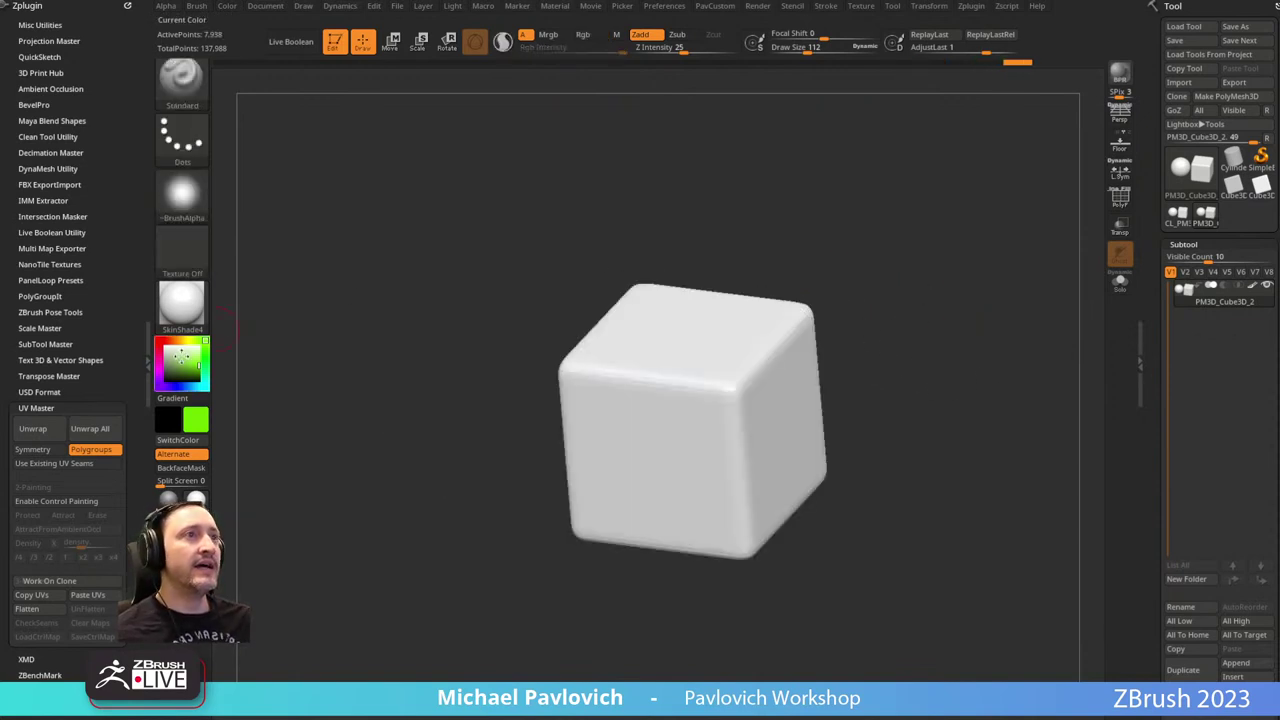
# Fill the visible cube with red polypaint.
pyautogui.click(158, 342)
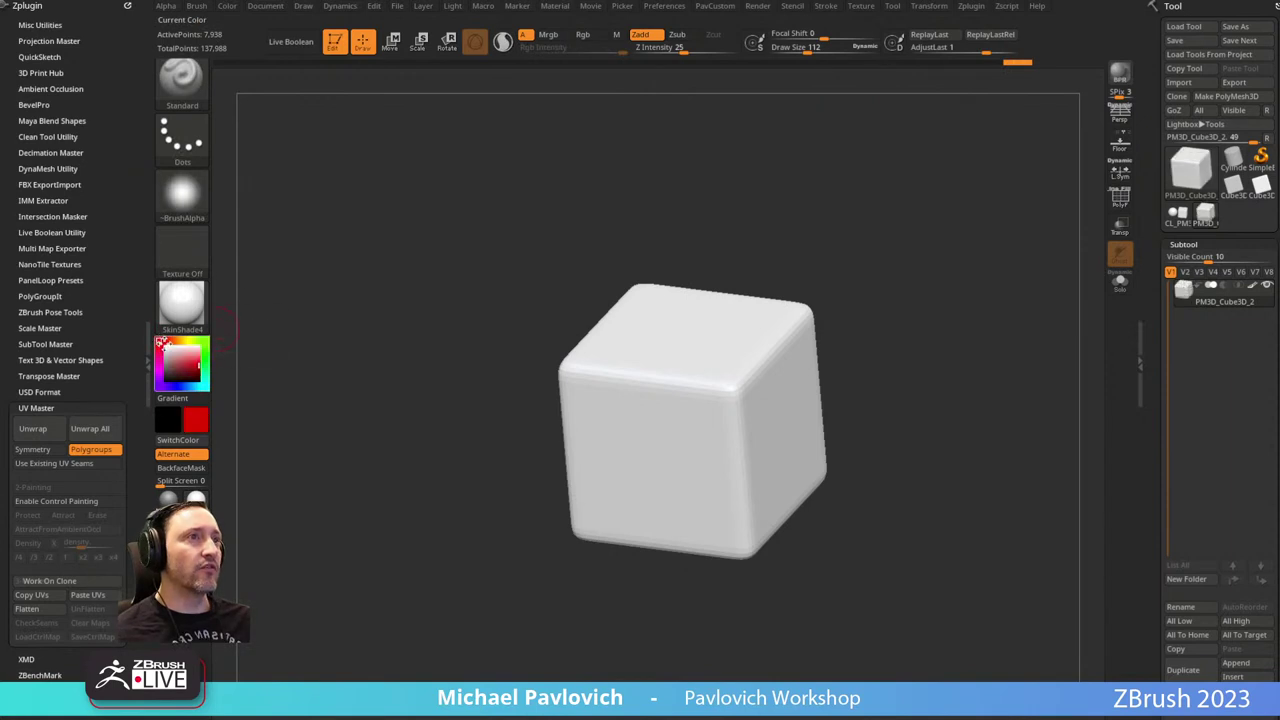
pyautogui.click(237, 9)
pyautogui.click(281, 268)
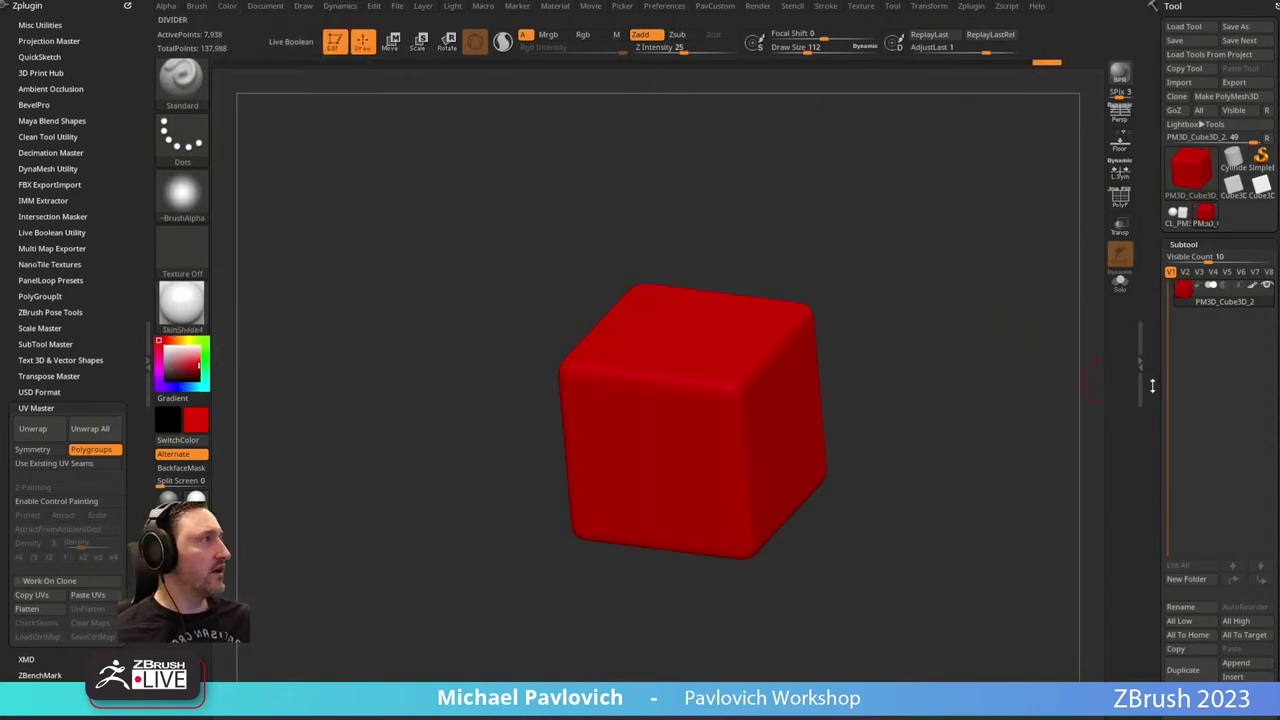
# Invert the visibility to show only the sphere and open the tool's Polypaint settings.
pyautogui.keyDown('ctrl'); pyautogui.keyDown('shift'); pyautogui.click(1030, 432); pyautogui.keyUp('shift'); pyautogui.keyUp('ctrl')
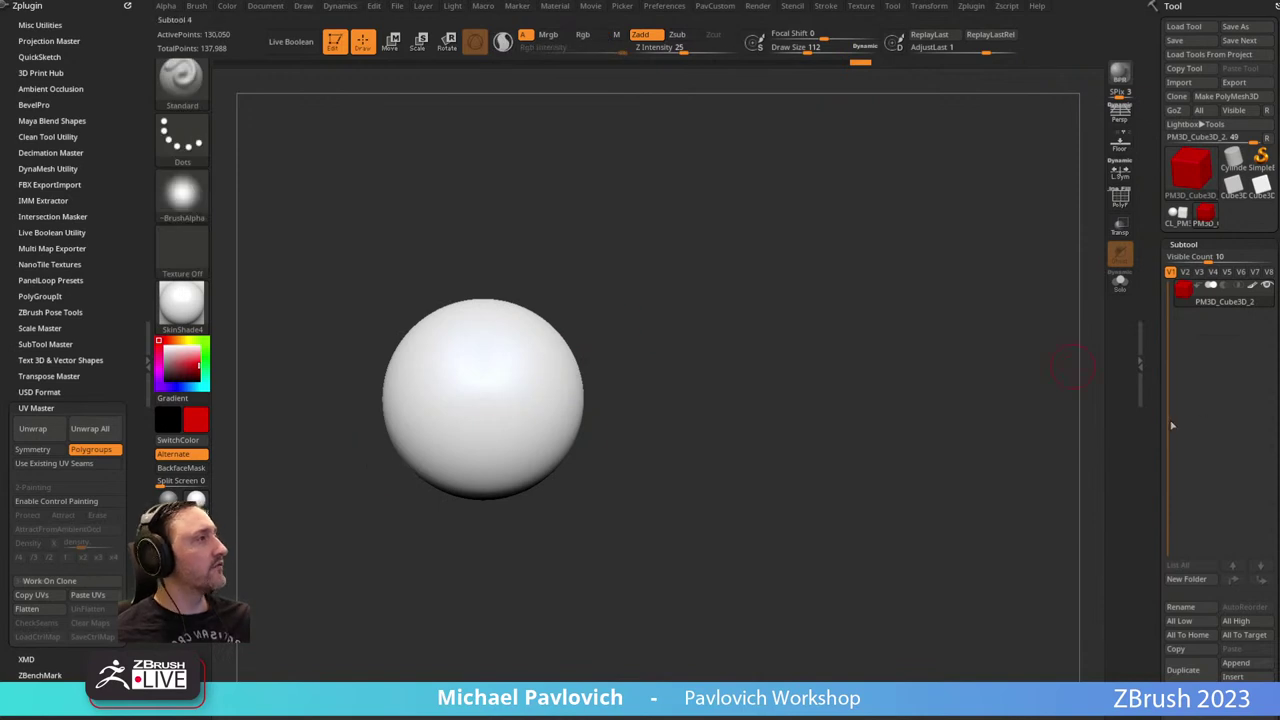
pyautogui.moveTo(1154, 422); pyautogui.dragTo(1160, 291)
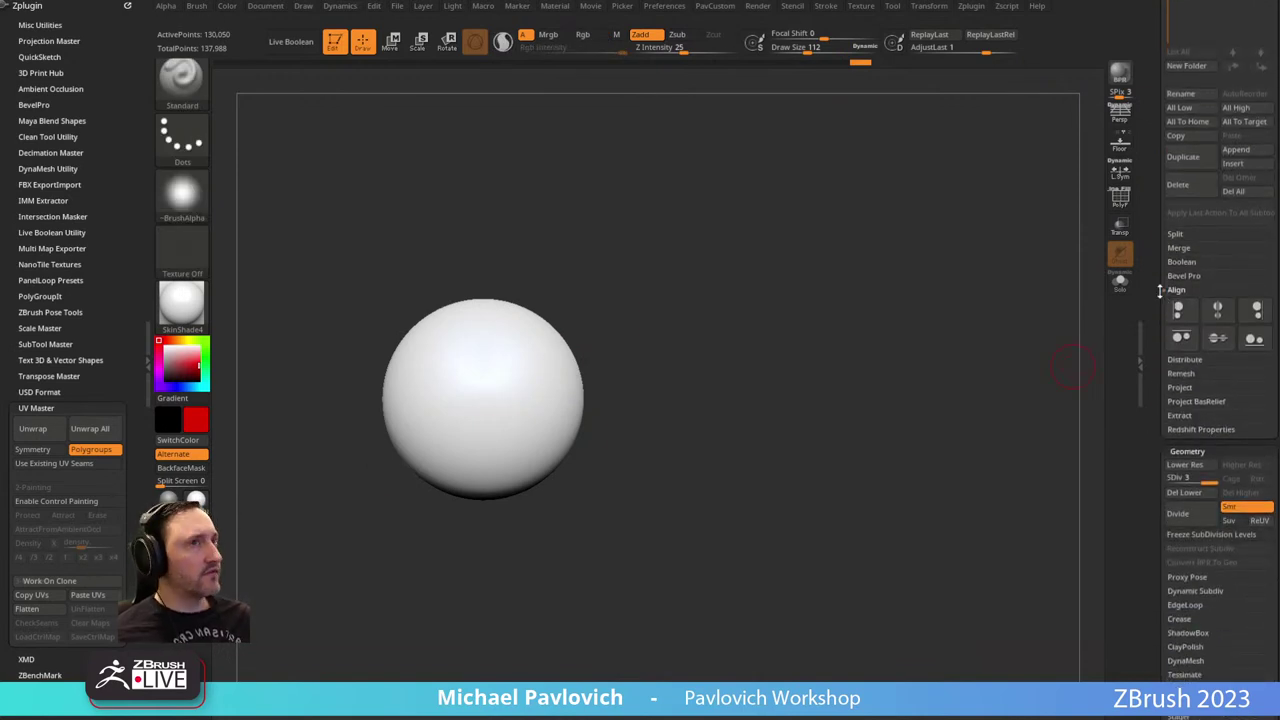
pyautogui.moveTo(1152, 402); pyautogui.dragTo(1166, 290)
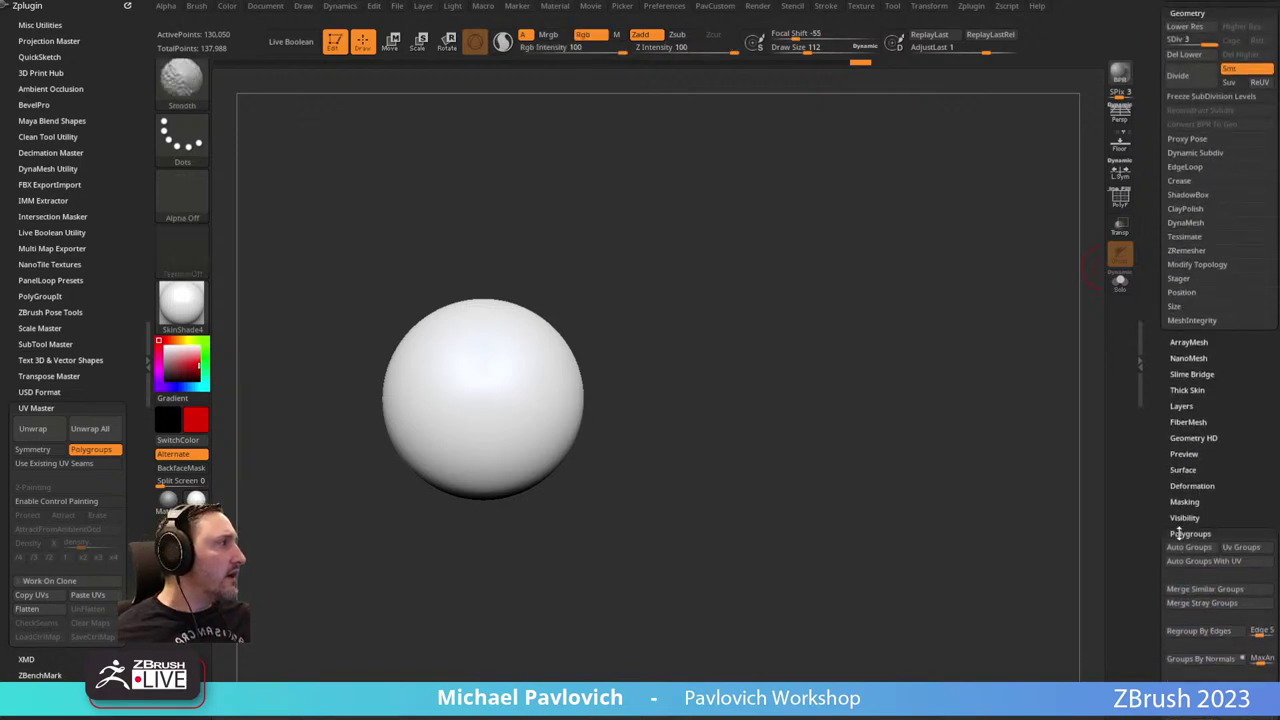
pyautogui.keyDown('shift'); pyautogui.scroll(-1, 1177, 527); pyautogui.keyUp('shift')
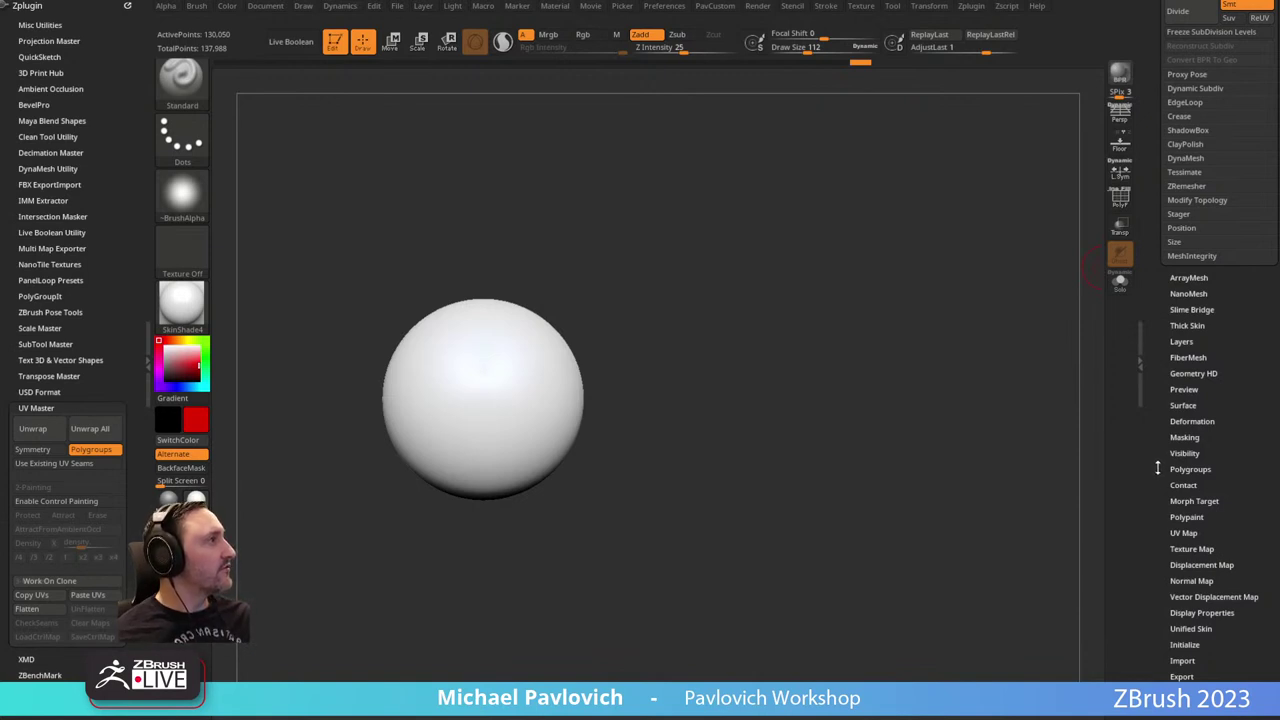
pyautogui.moveTo(1158, 382)
pyautogui.mouseDown()
pyautogui.moveTo(1157, 503)
pyautogui.moveTo(1163, 375)
pyautogui.mouseUp()
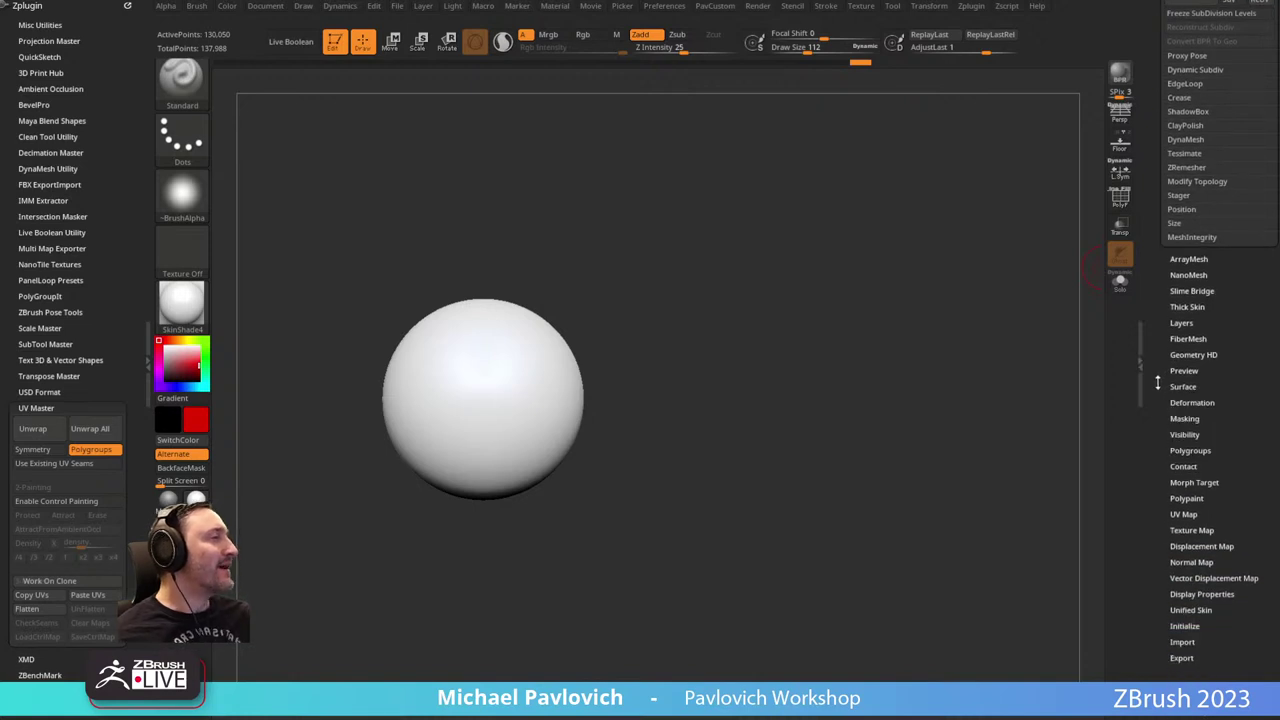
pyautogui.click(1182, 498)
pyautogui.moveTo(1155, 505); pyautogui.dragTo(1158, 472)
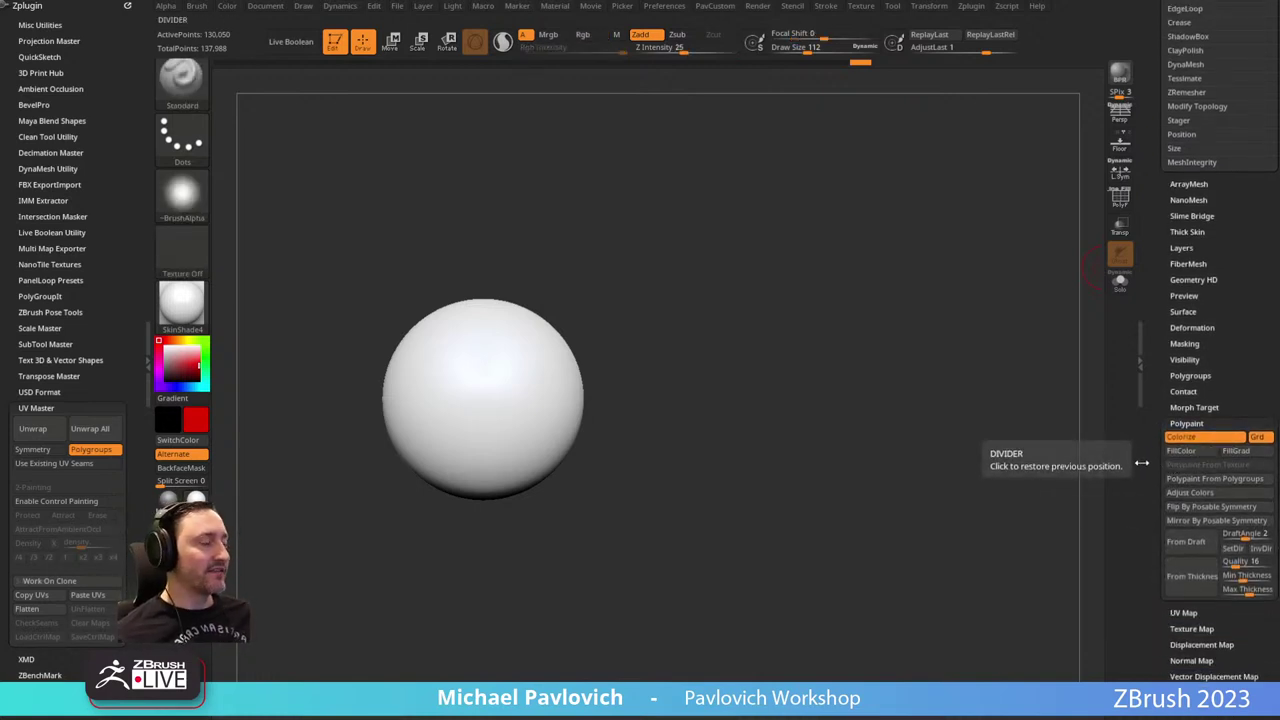
# Choose a saturated blue and fill the visible sphere with it.
pyautogui.click(229, 8)
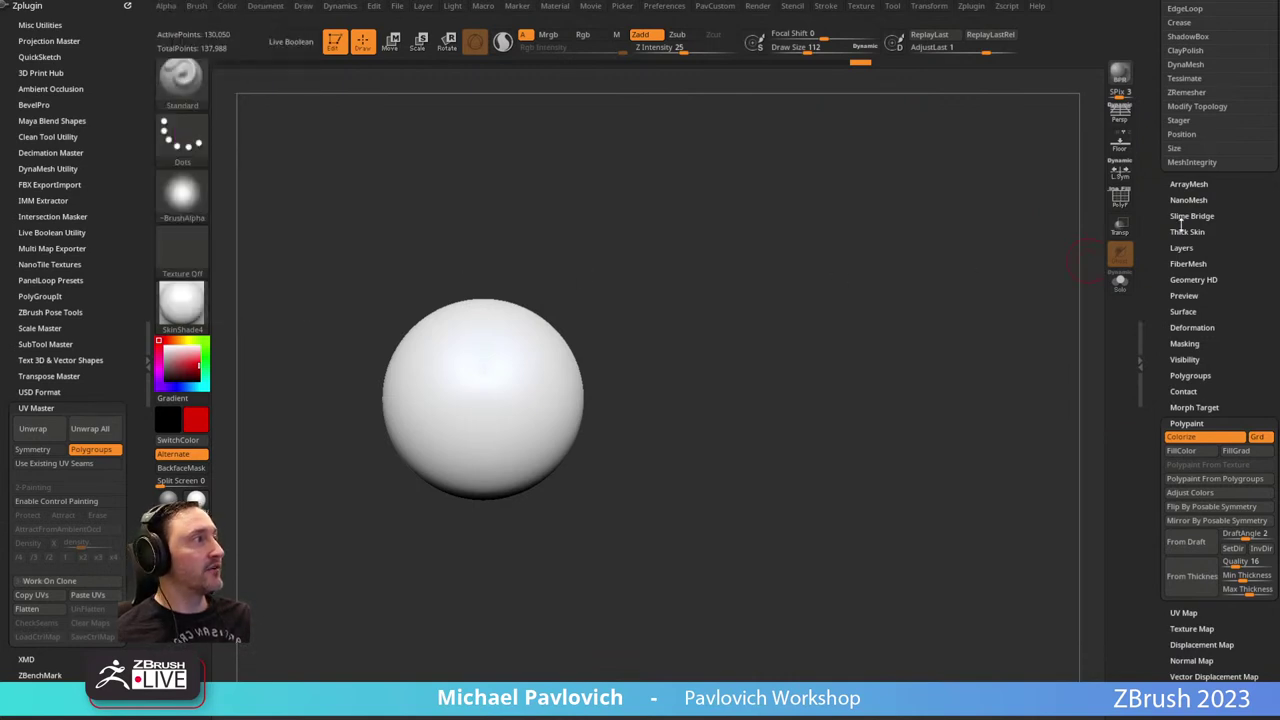
pyautogui.moveTo(1160, 389)
pyautogui.mouseDown()
pyautogui.moveTo(1143, 640)
pyautogui.moveTo(1156, 518)
pyautogui.moveTo(1145, 378)
pyautogui.mouseUp()
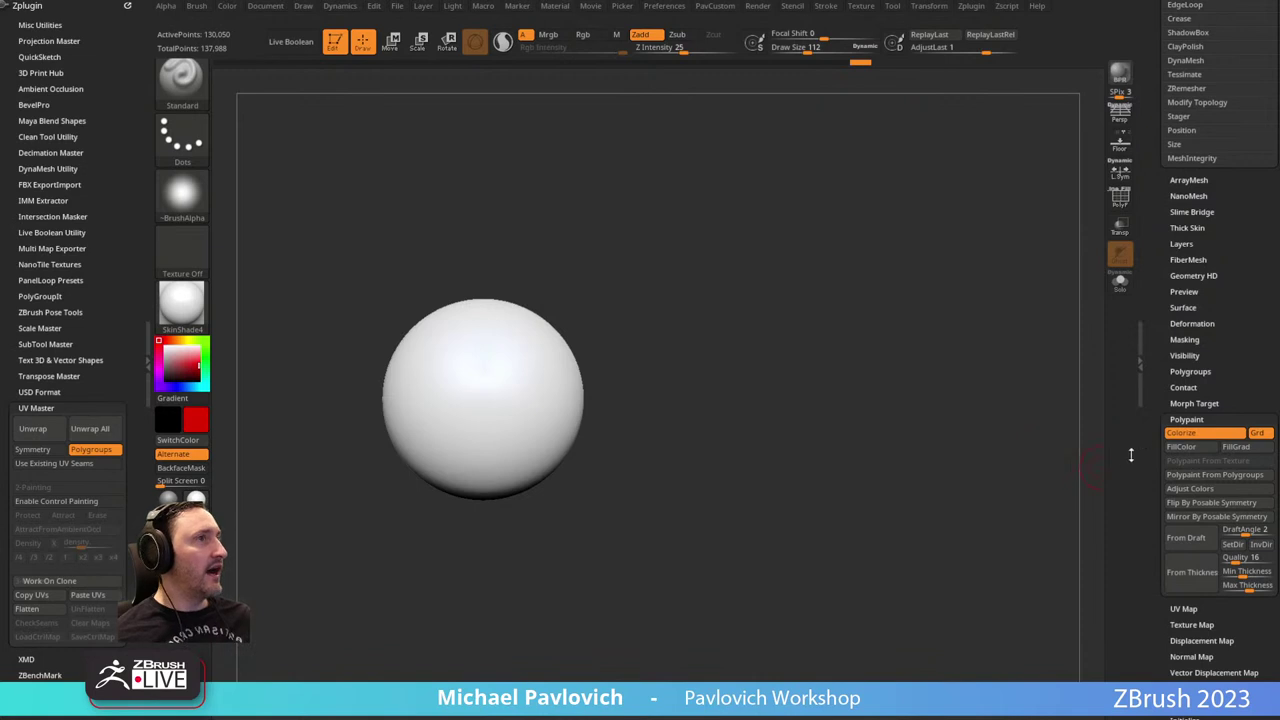
pyautogui.click(176, 387)
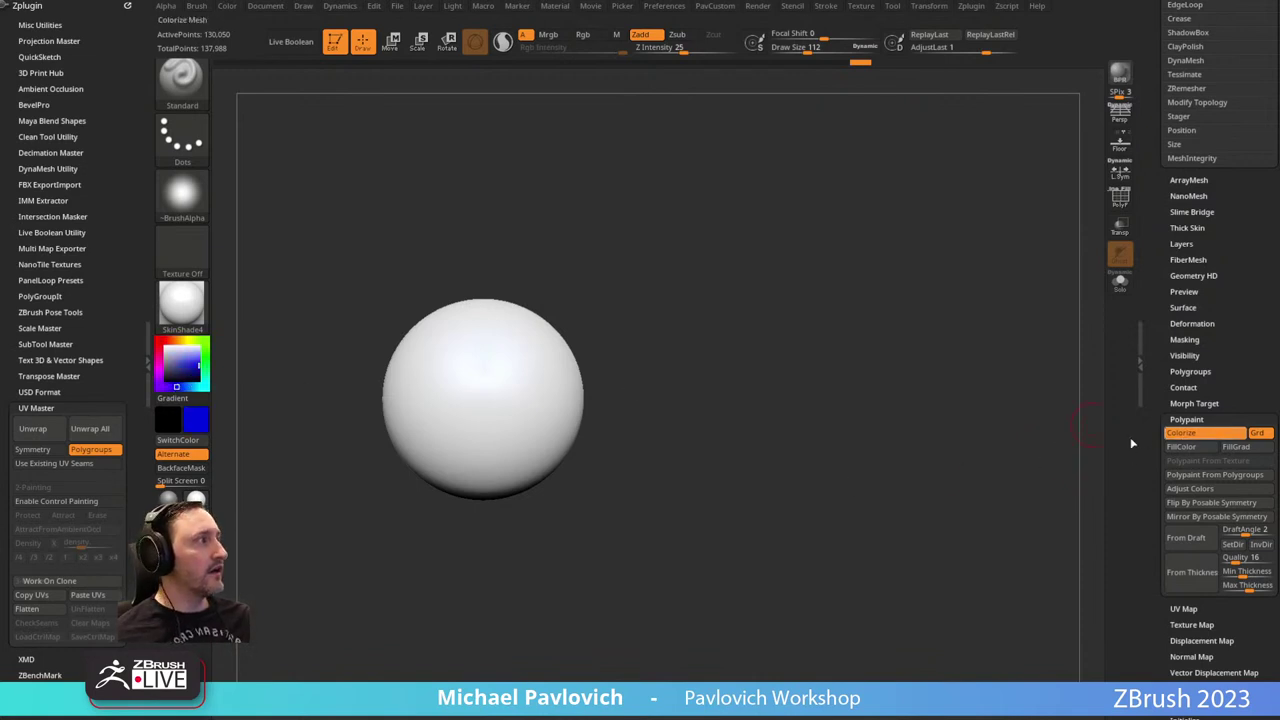
pyautogui.click(1162, 446)
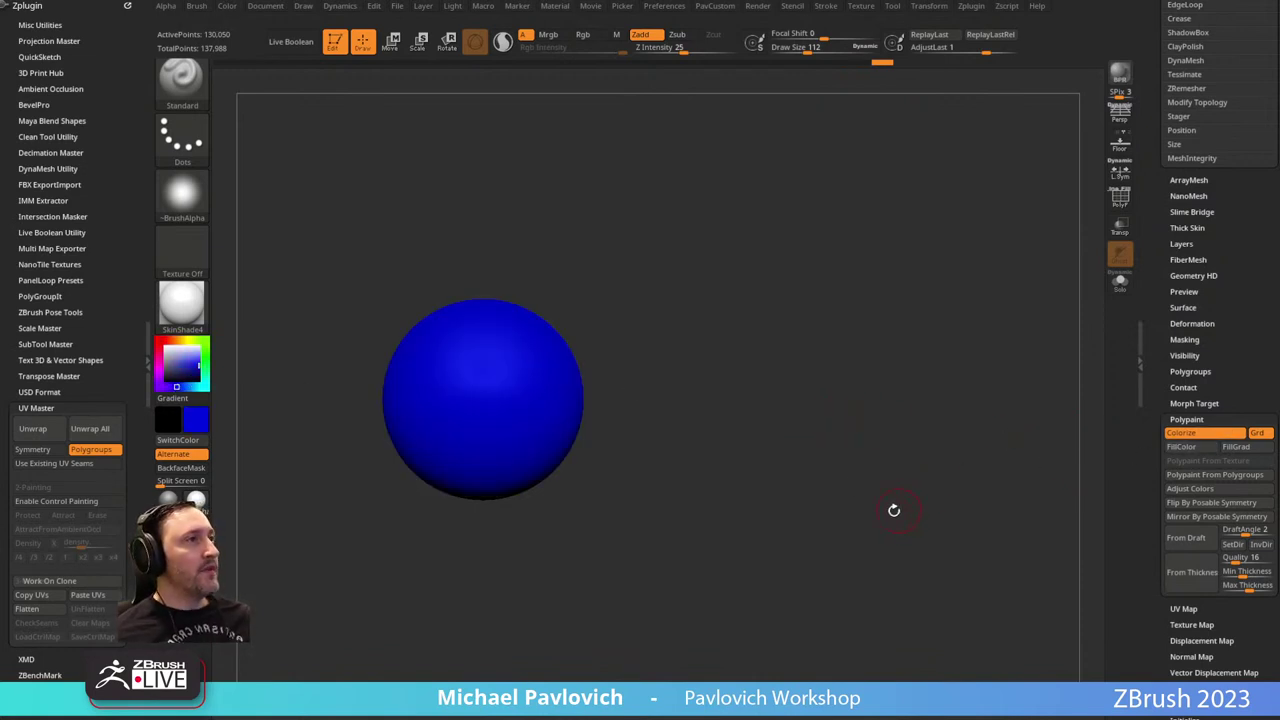
pyautogui.moveTo(698, 321); pyautogui.dragTo(697, 369)
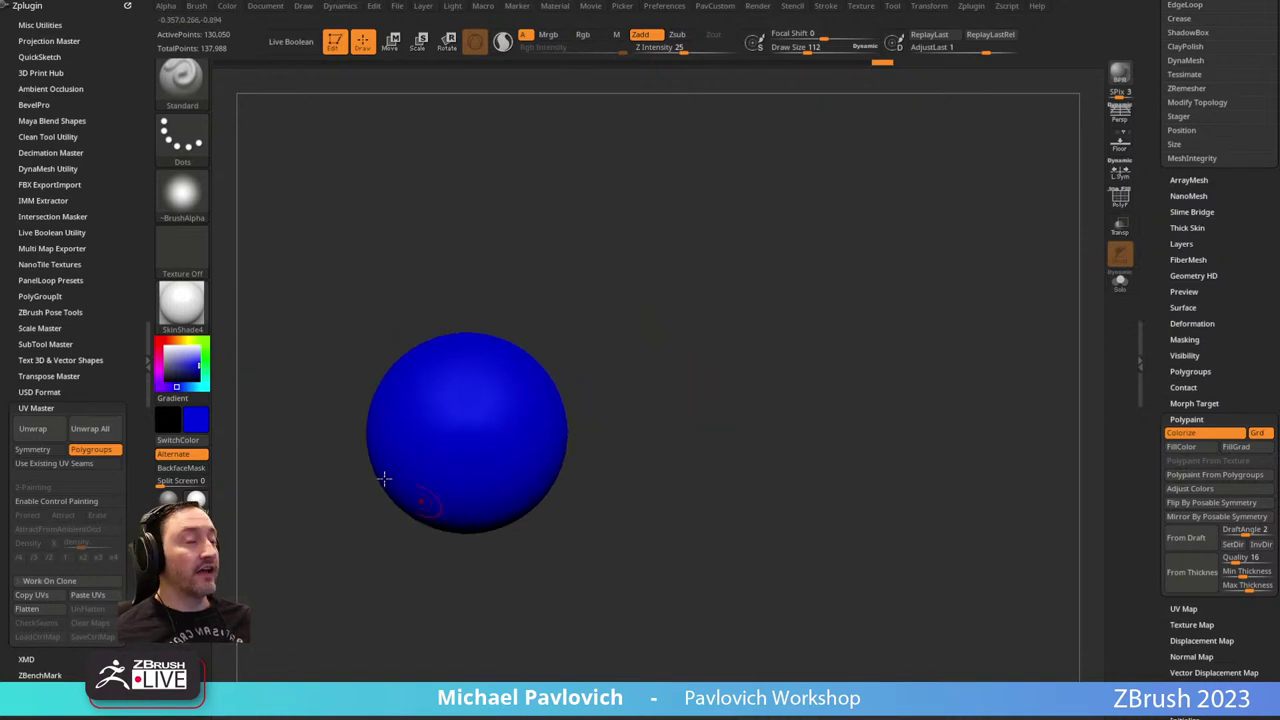
# Try the ReflectRed material as the current material, and replace it with the white MatCap.
pyautogui.click(183, 308)
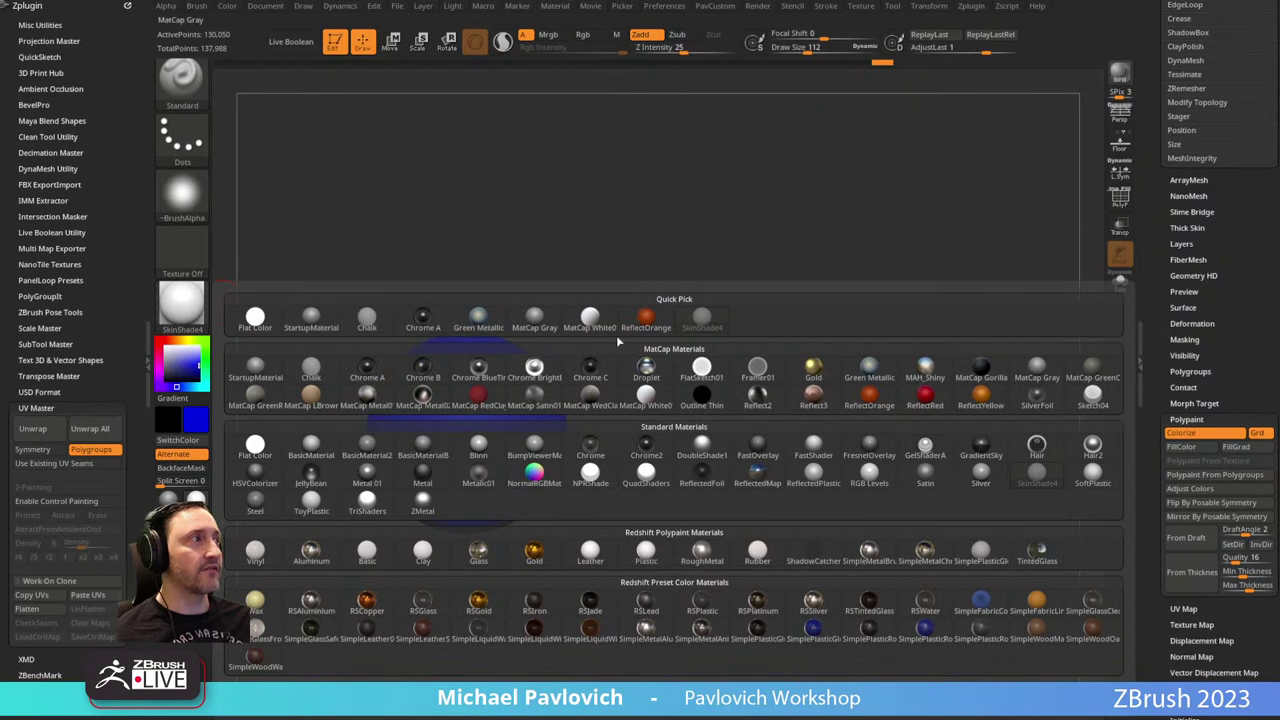
pyautogui.click(868, 392)
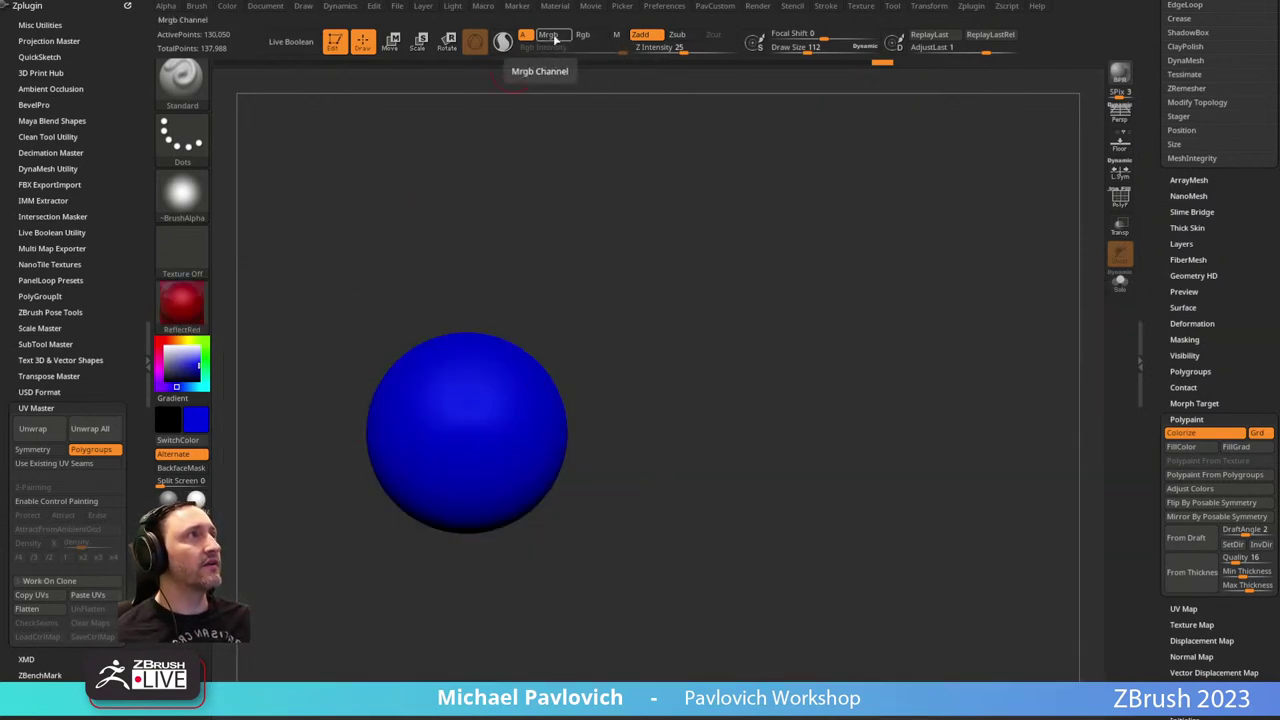
pyautogui.click(182, 305)
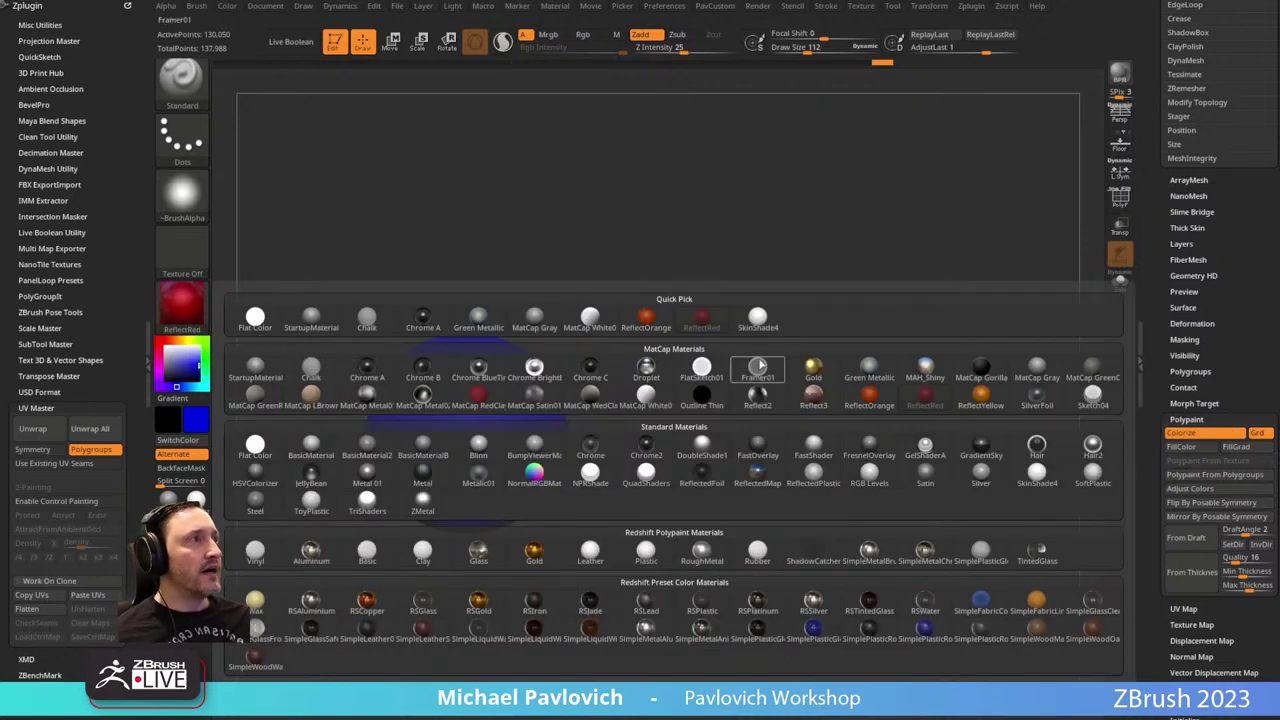
pyautogui.click(590, 318)
pyautogui.keyDown('alt'); pyautogui.moveTo(641, 362); pyautogui.dragTo(693, 384); pyautogui.keyUp('alt')
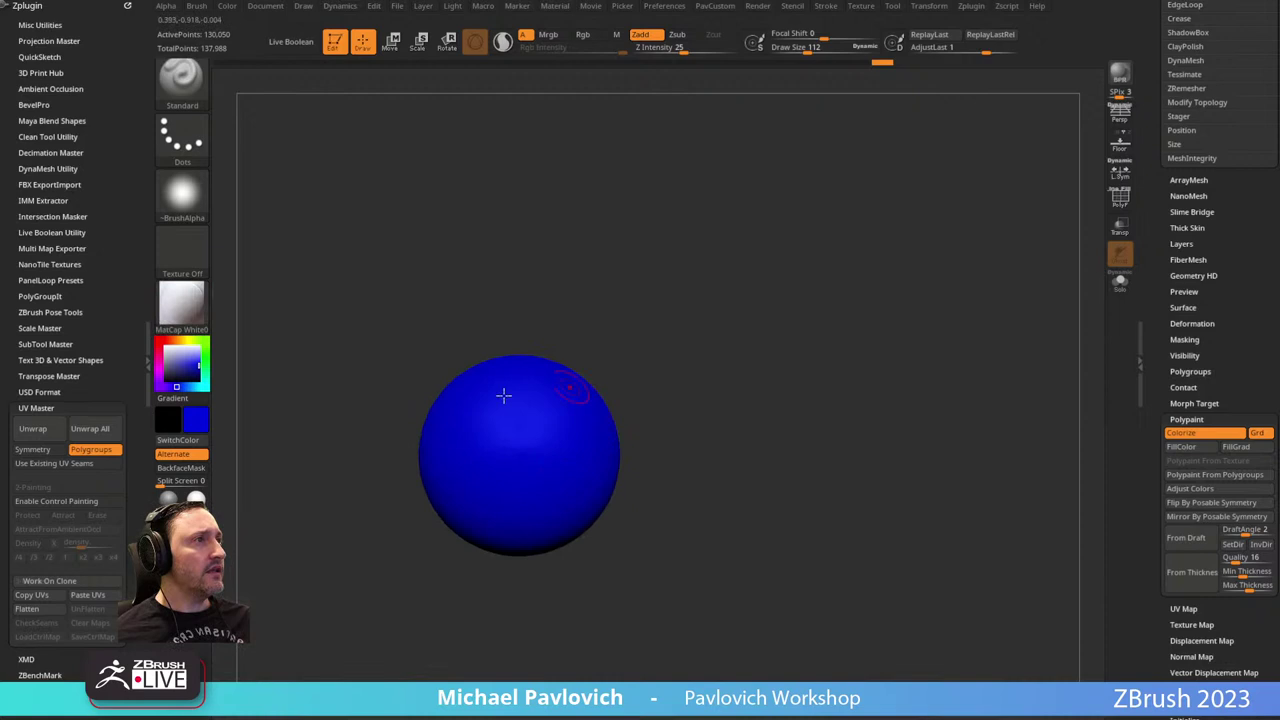
# Mask one half of the sphere to fill only the other half with cyan, and clear the mask.
pyautogui.moveTo(1157, 403); pyautogui.dragTo(1131, 396)
pyautogui.keyDown('alt'); pyautogui.moveTo(885, 346); pyautogui.dragTo(900, 378); pyautogui.keyUp('alt')
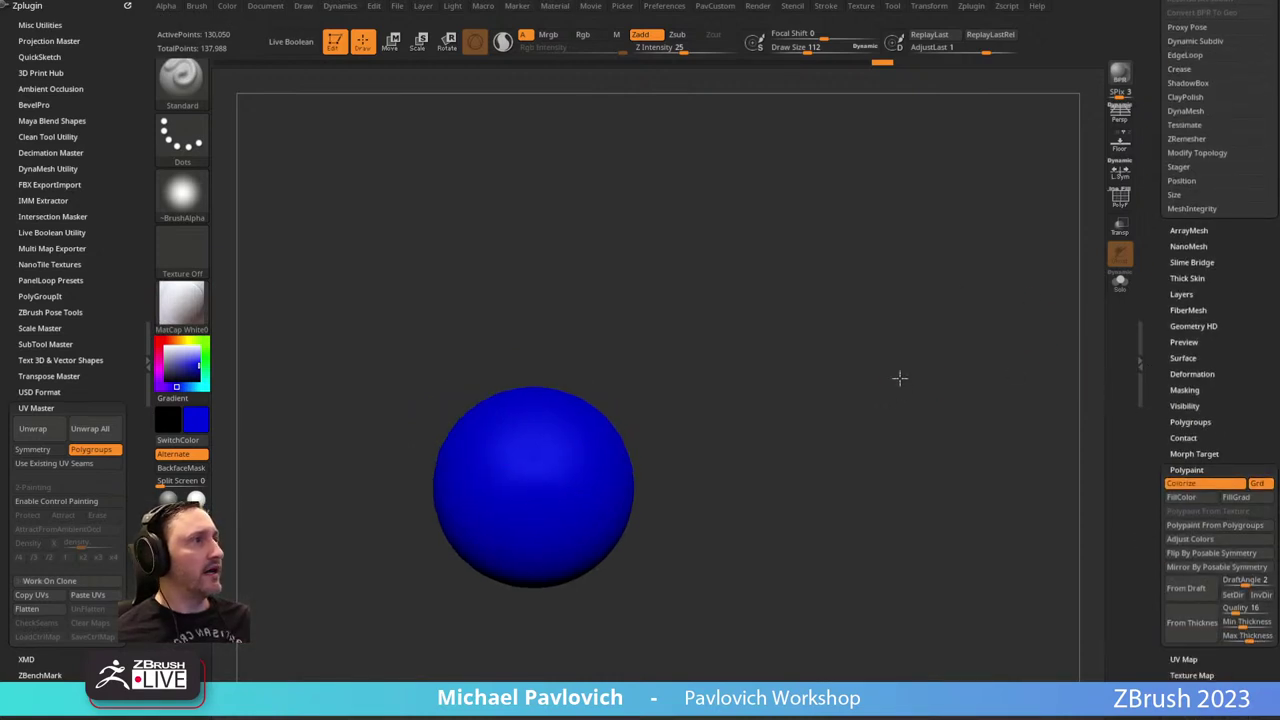
pyautogui.keyDown('ctrl'); pyautogui.moveTo(766, 289); pyautogui.dragTo(543, 660); pyautogui.keyUp('ctrl')
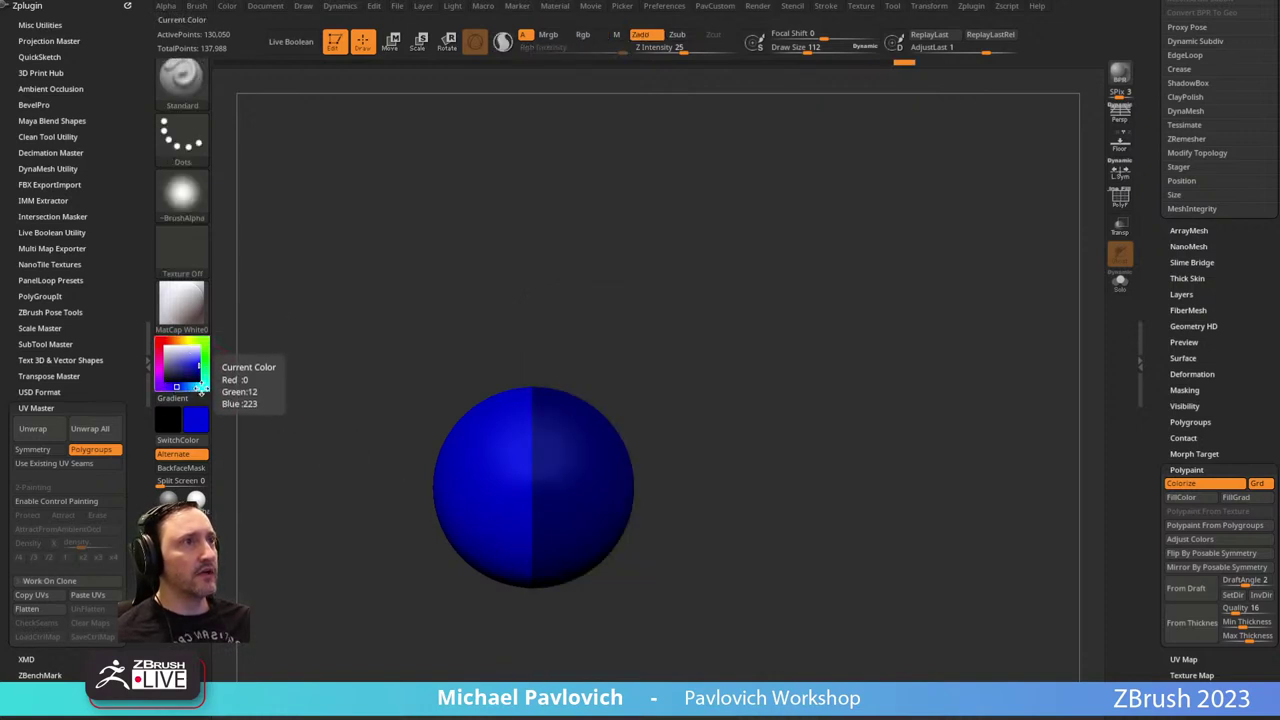
pyautogui.click(205, 386)
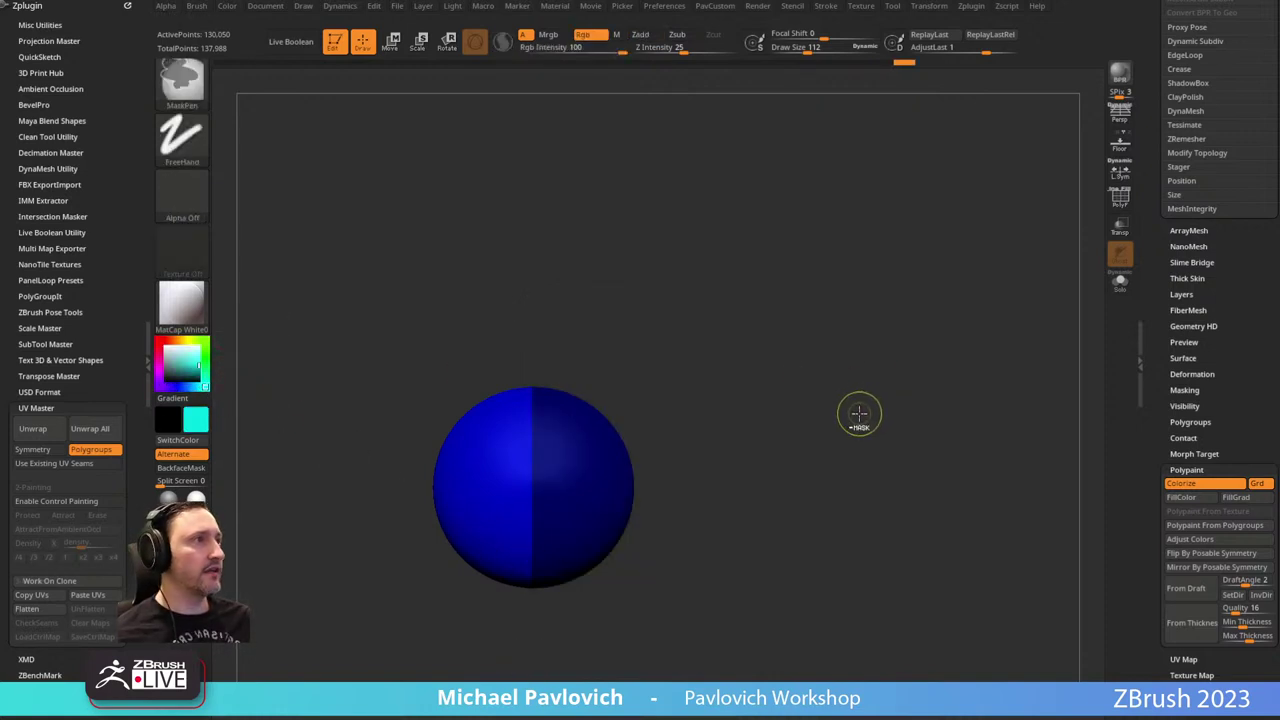
pyautogui.hotkey('ctrl', 'f')
pyautogui.moveTo(851, 414); pyautogui.dragTo(843, 380)
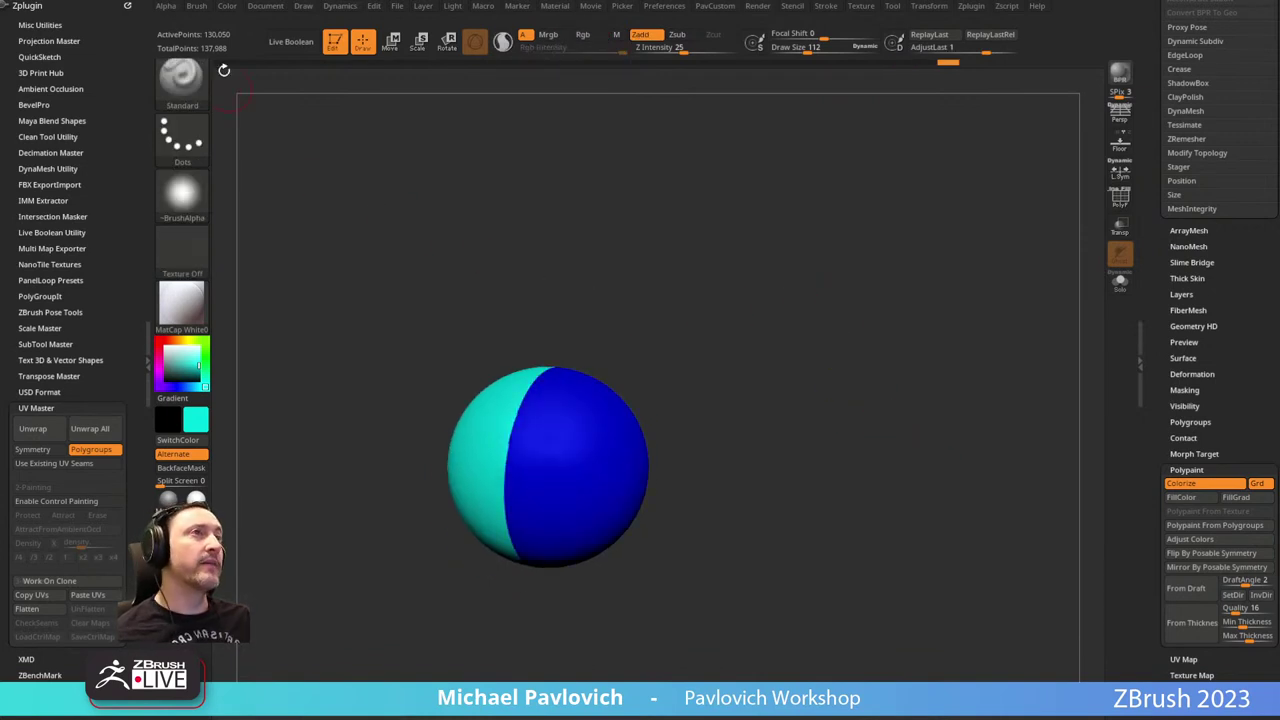
# Fill the entire visible sphere with the current cyan and show the cube again.
pyautogui.click(230, 6)
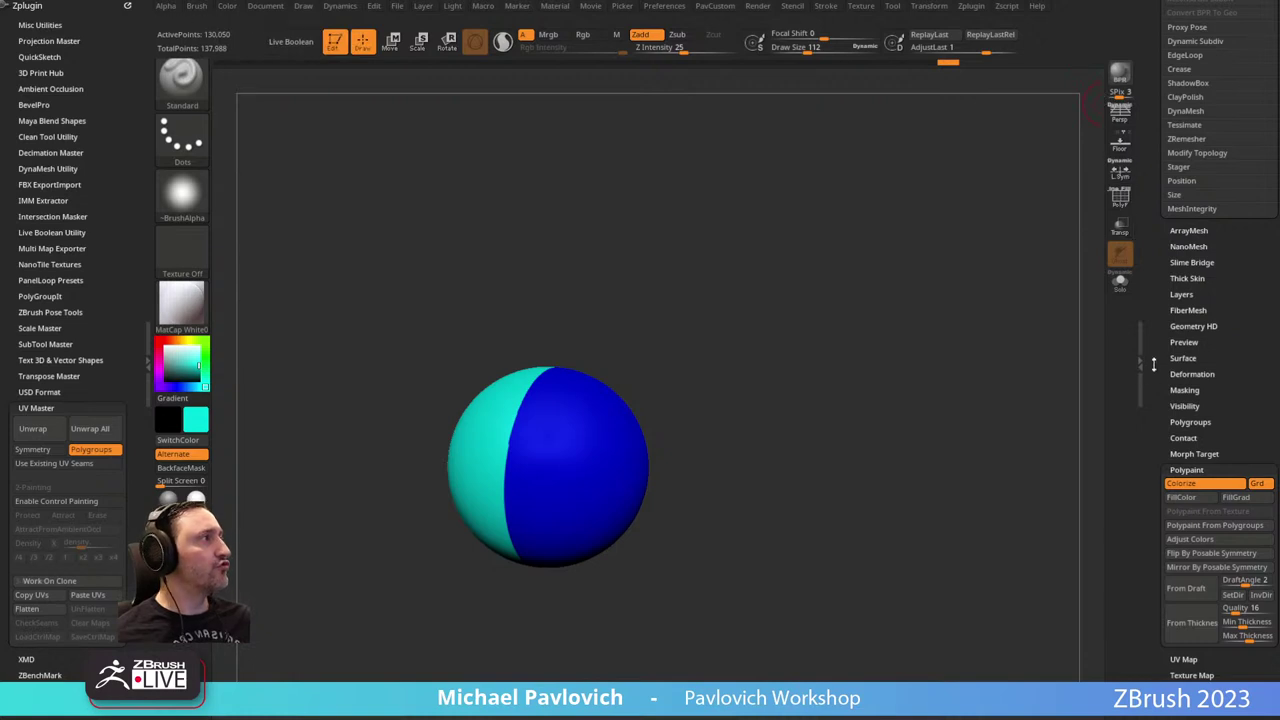
pyautogui.scroll(-3, 1165, 370)
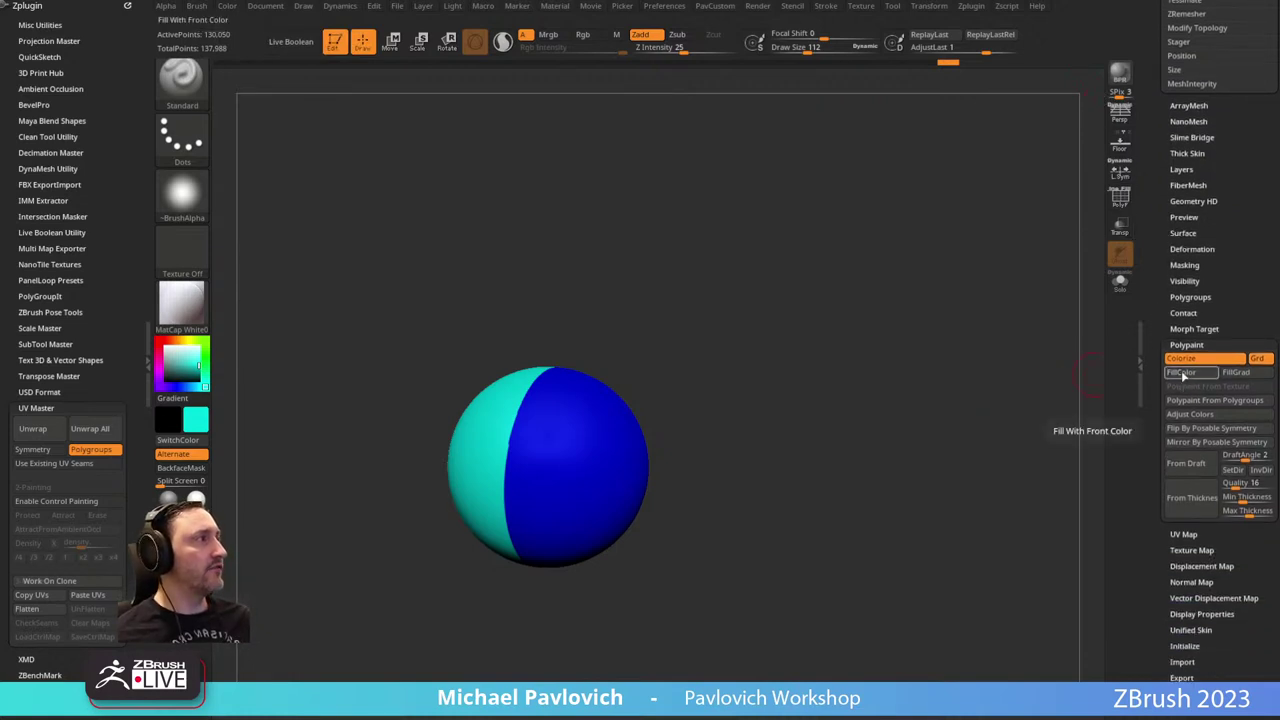
pyautogui.click(1183, 374)
pyautogui.scroll(9, 1153, 431)
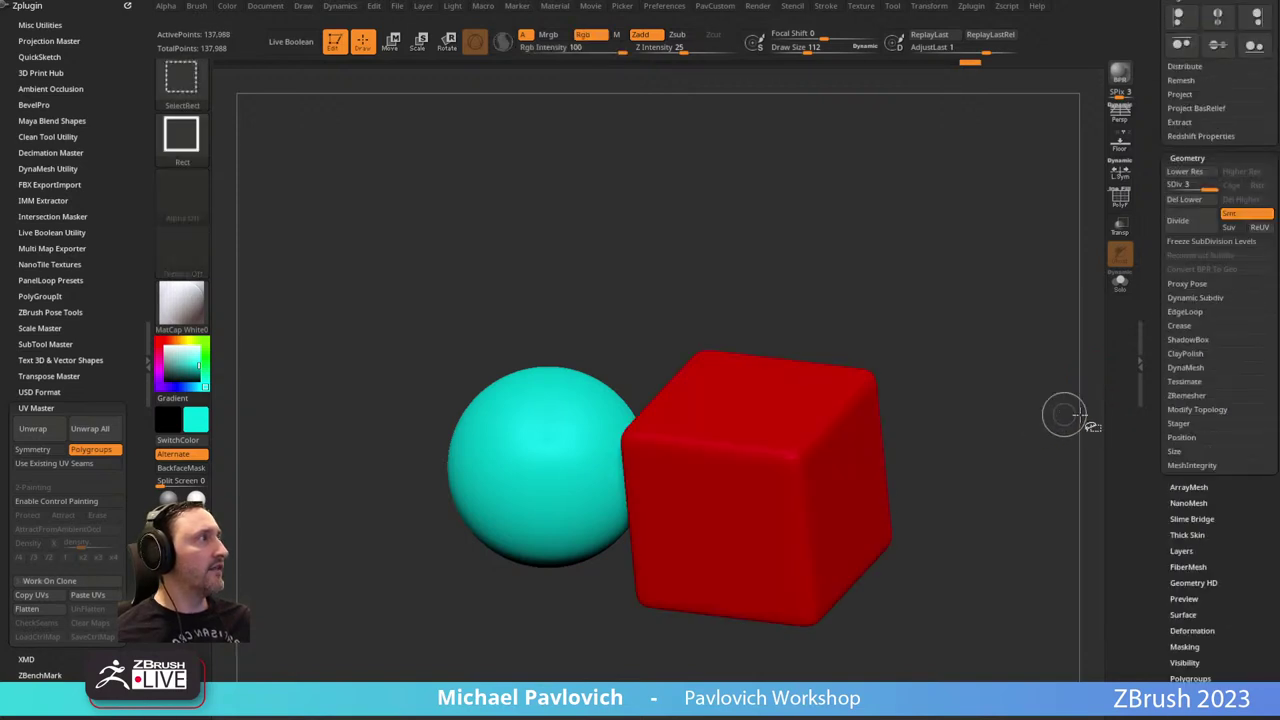
# Append a cylinder subtool and move it beside the sphere, on the side opposite the cube.
pyautogui.scroll(10, 1145, 270)
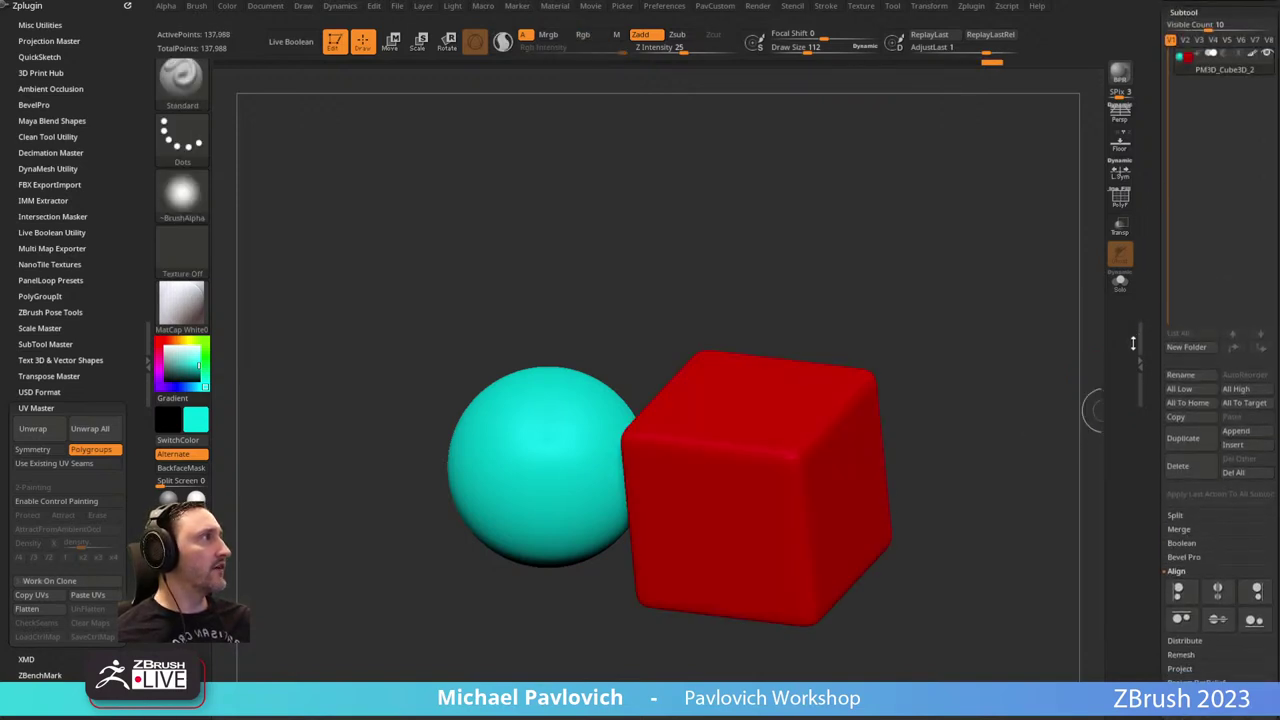
pyautogui.click(1232, 432)
pyautogui.click(843, 505)
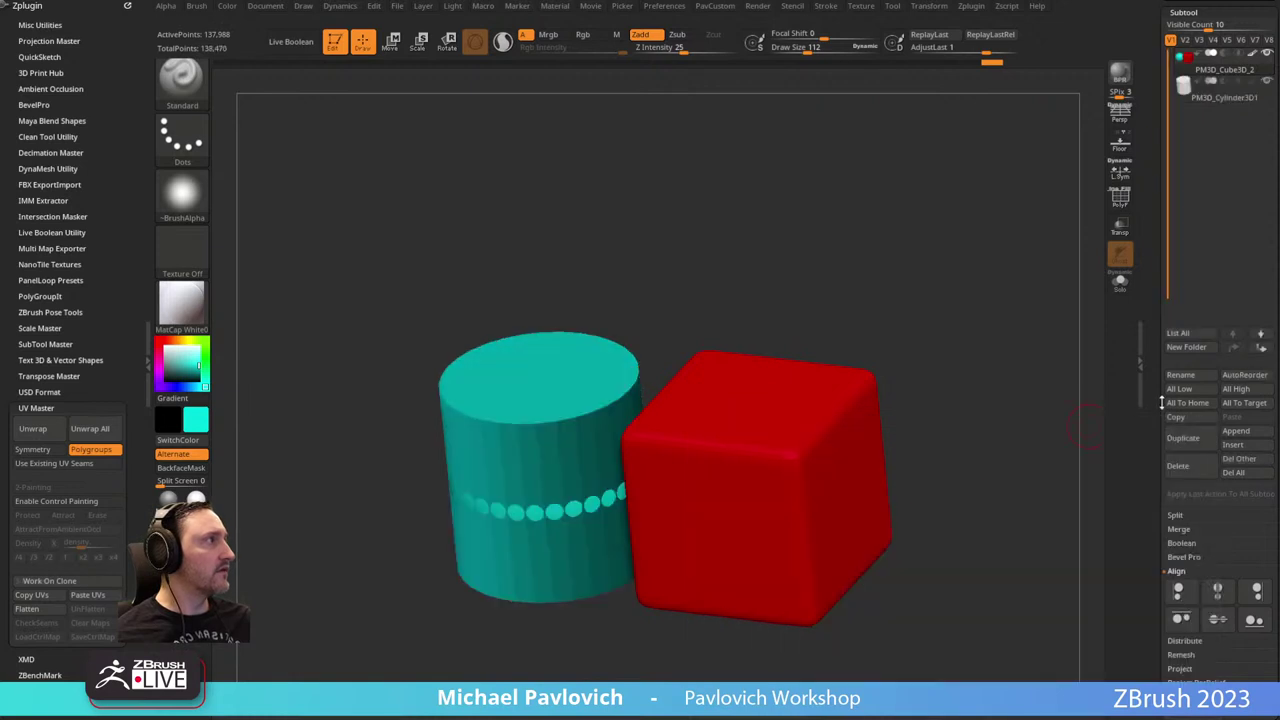
pyautogui.press('w')
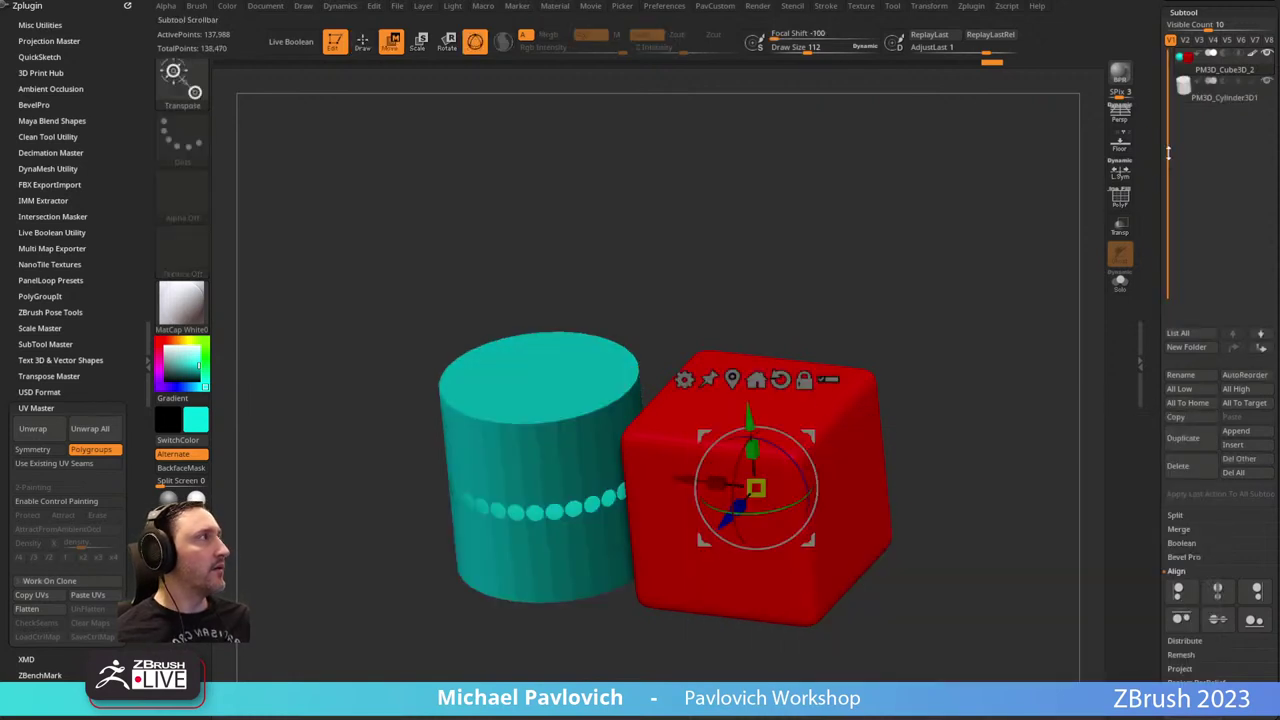
pyautogui.click(1205, 101)
pyautogui.moveTo(478, 456); pyautogui.dragTo(300, 435)
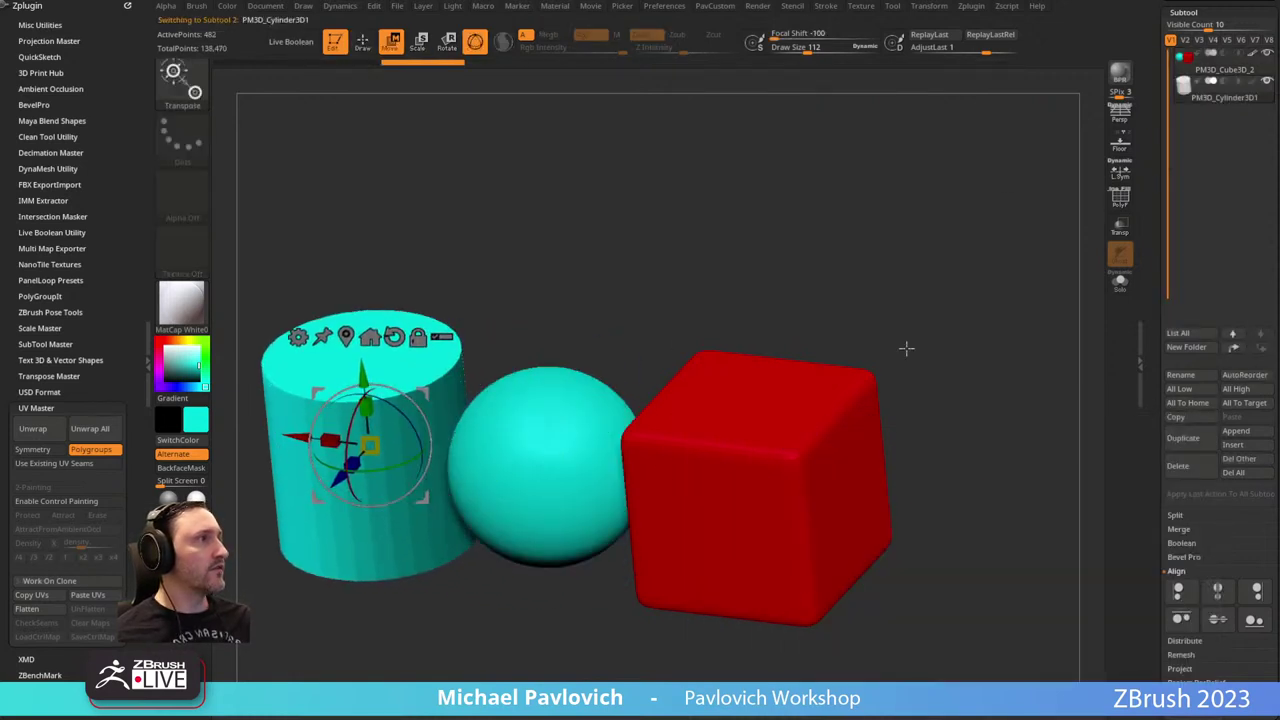
pyautogui.press('q')
pyautogui.moveTo(1150, 387); pyautogui.dragTo(1137, 311)
pyautogui.moveTo(192, 378); pyautogui.dragTo(149, 346)
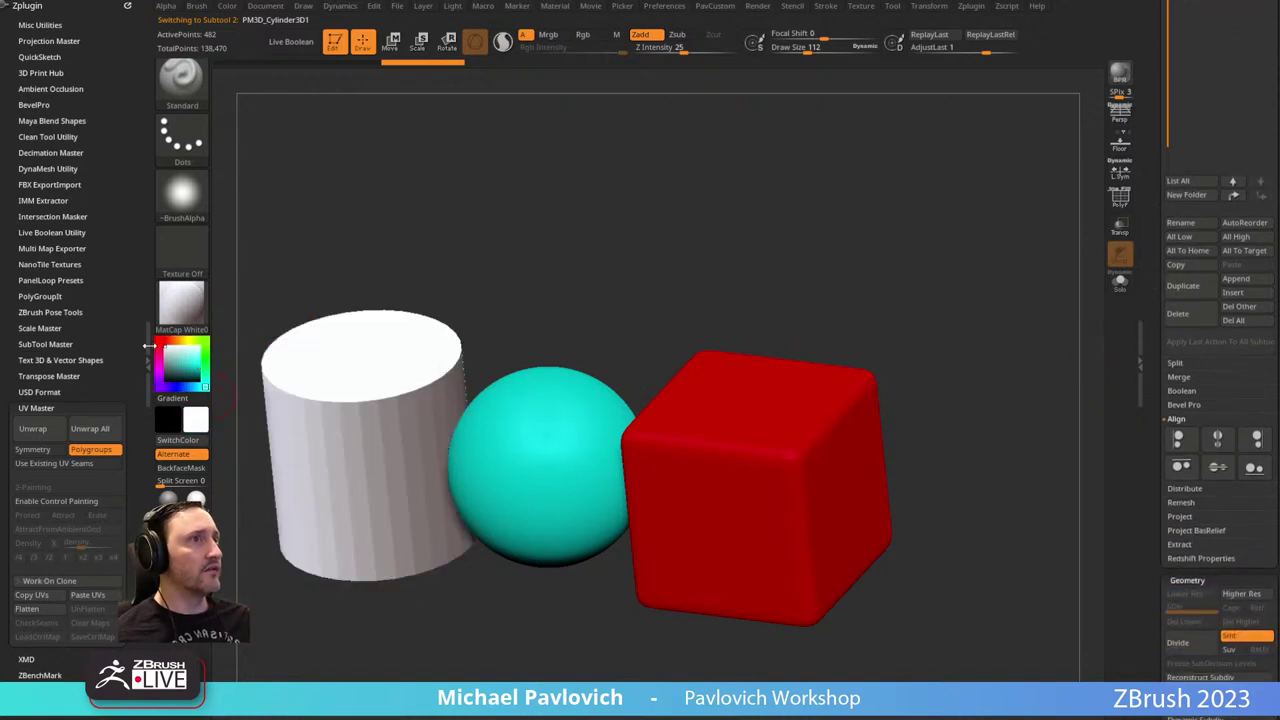
pyautogui.scroll(-5, 1131, 393)
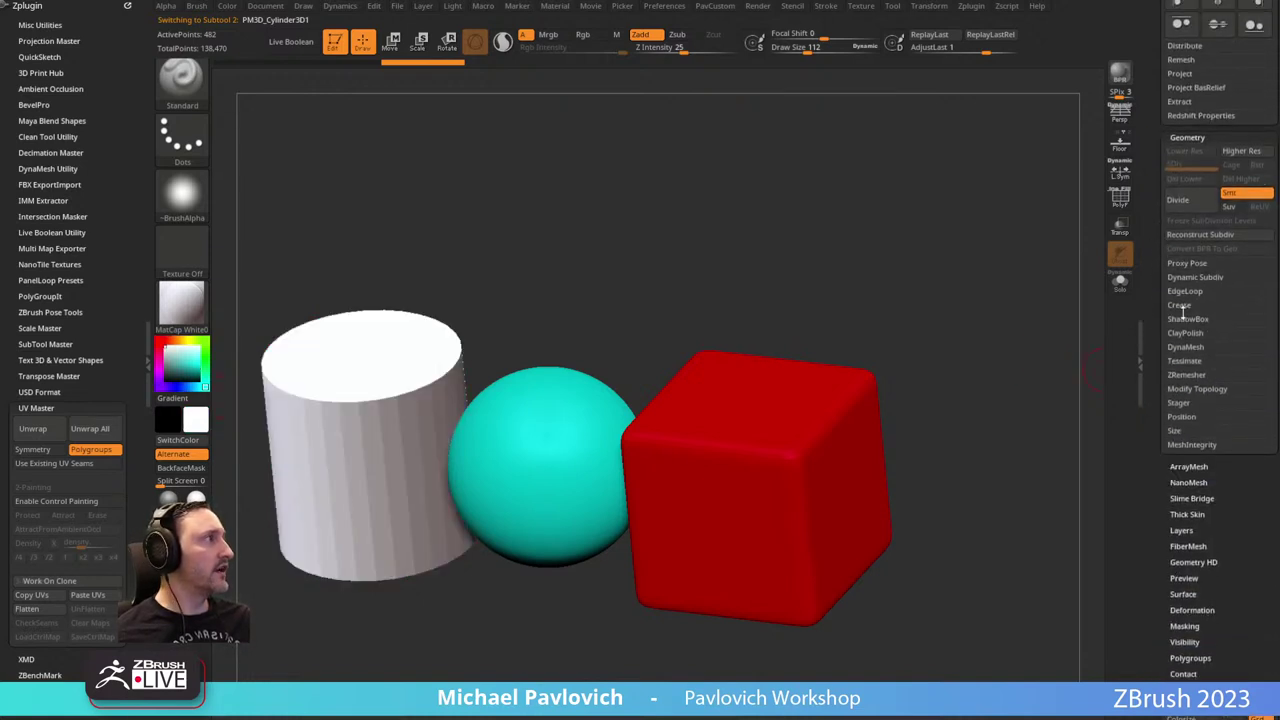
pyautogui.scroll(5, 1140, 388)
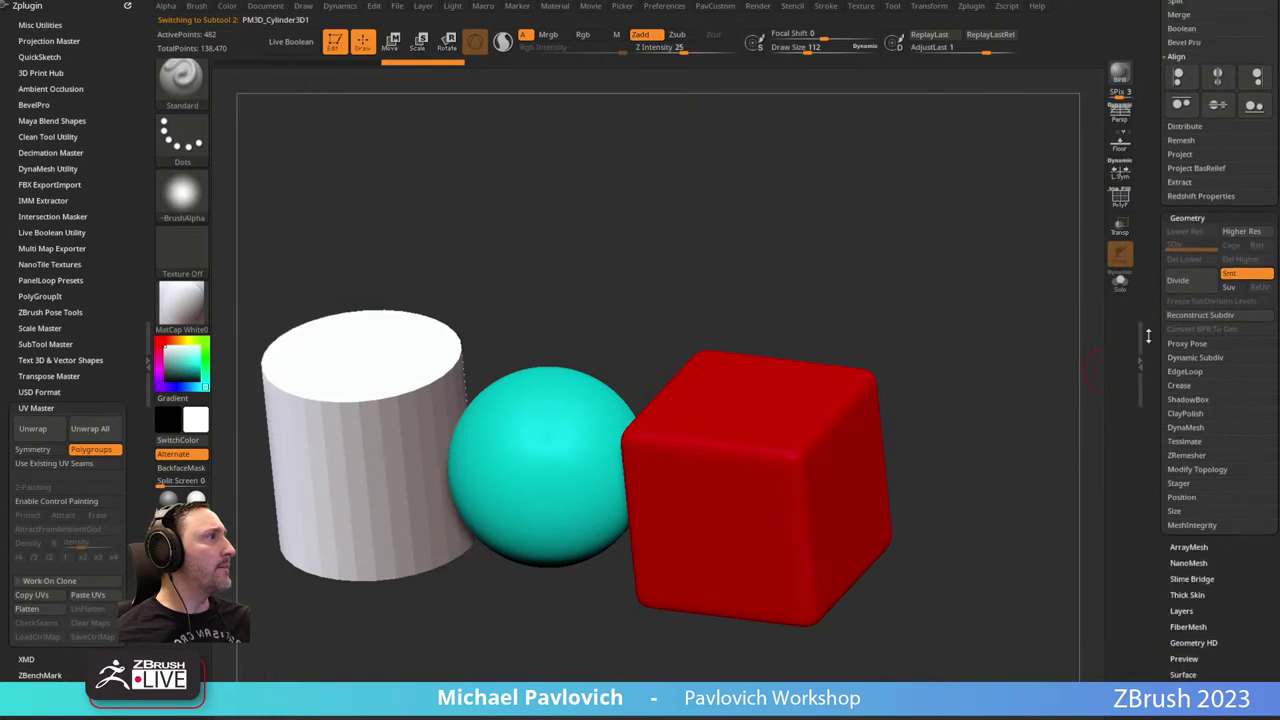
pyautogui.scroll(2, 1140, 388)
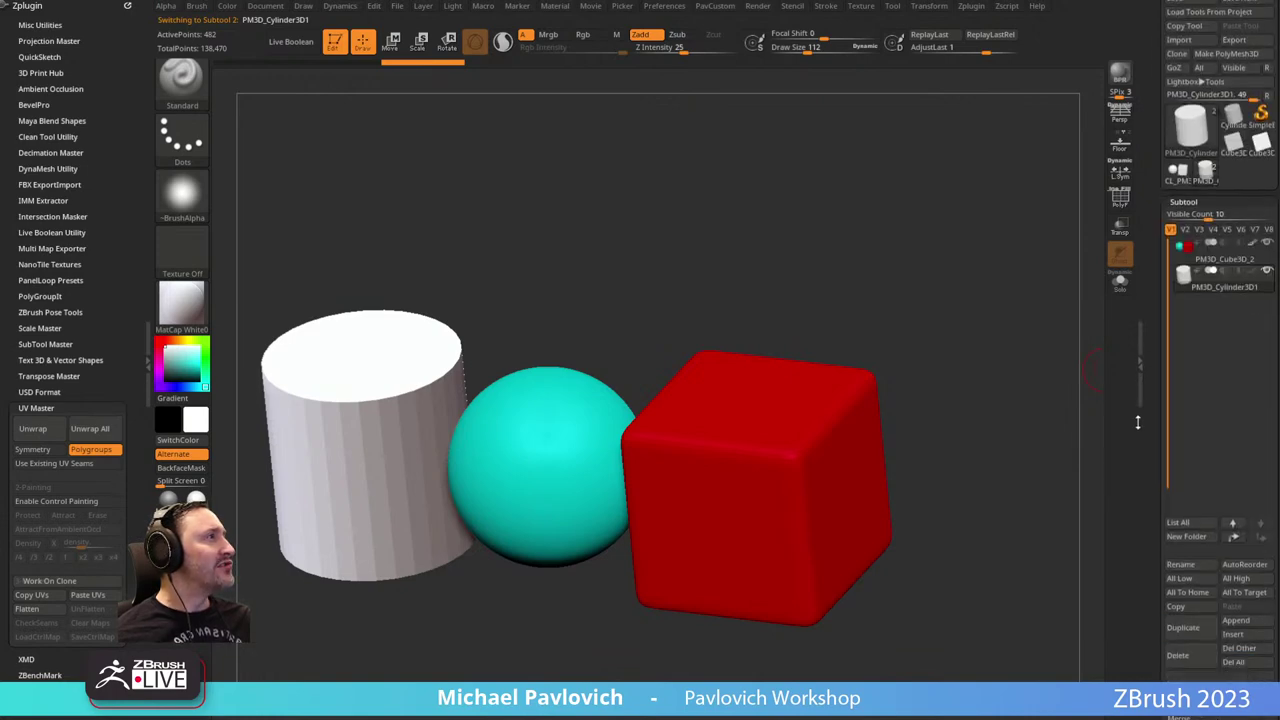
pyautogui.scroll(-3, 1138, 380)
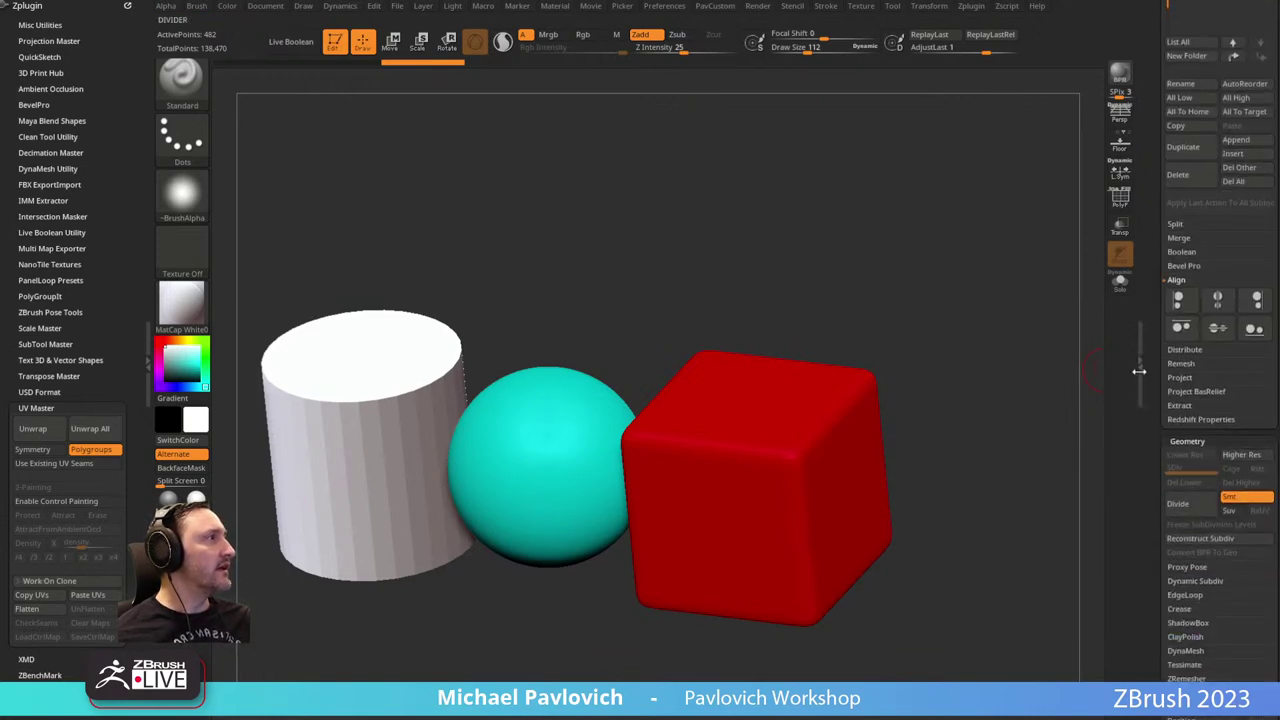
pyautogui.scroll(-1, 1151, 374)
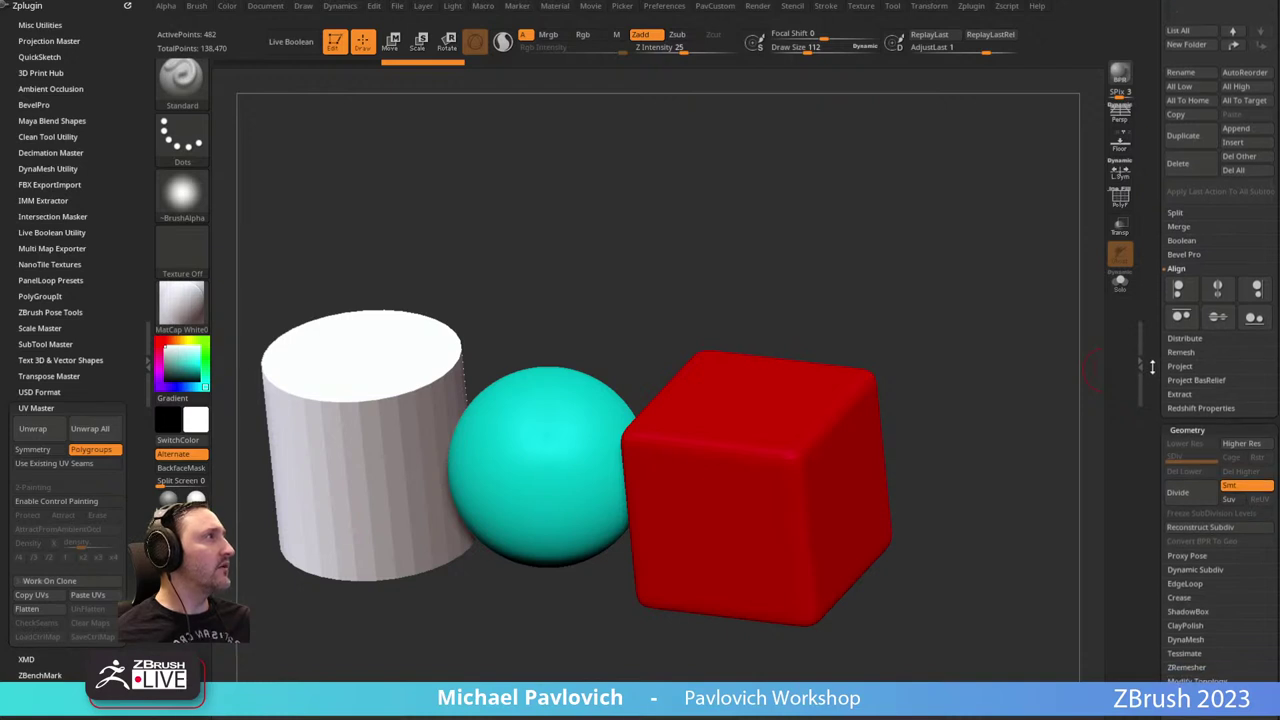
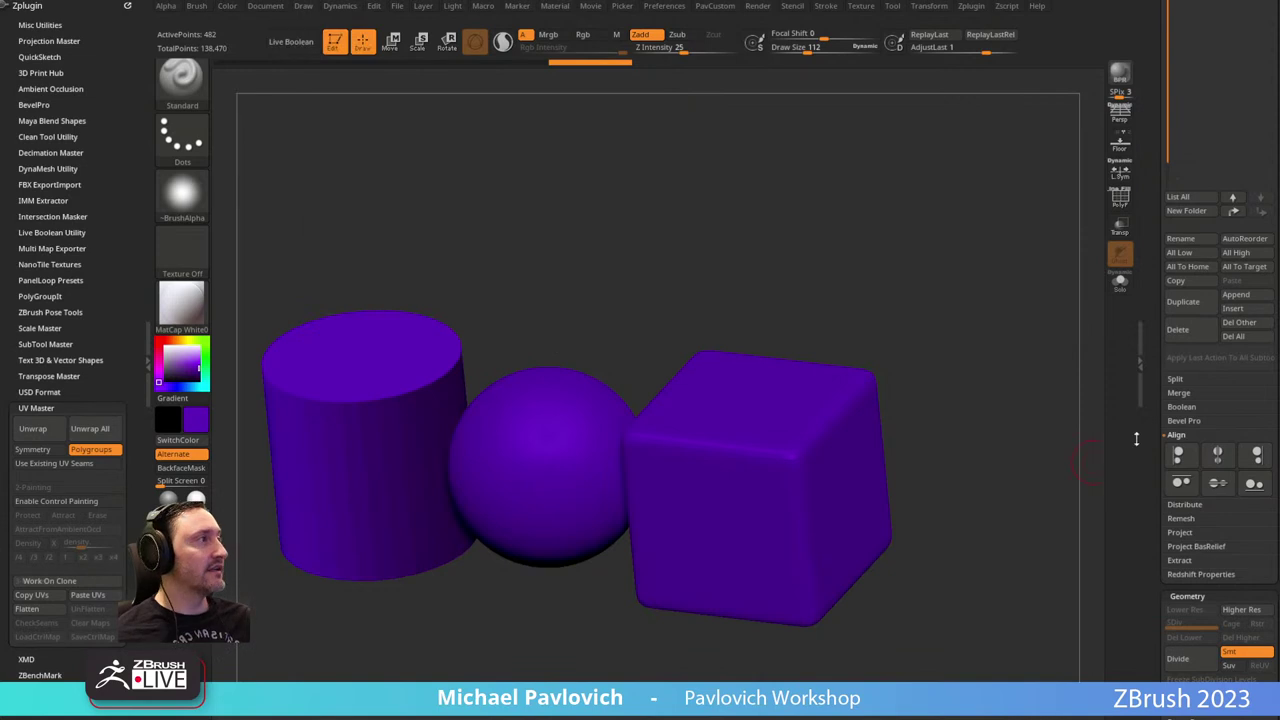
# Merge the cylinder subtool with the cube-and-sphere subtool into a single subtool.
pyautogui.moveTo(1136, 438); pyautogui.dragTo(1150, 284)
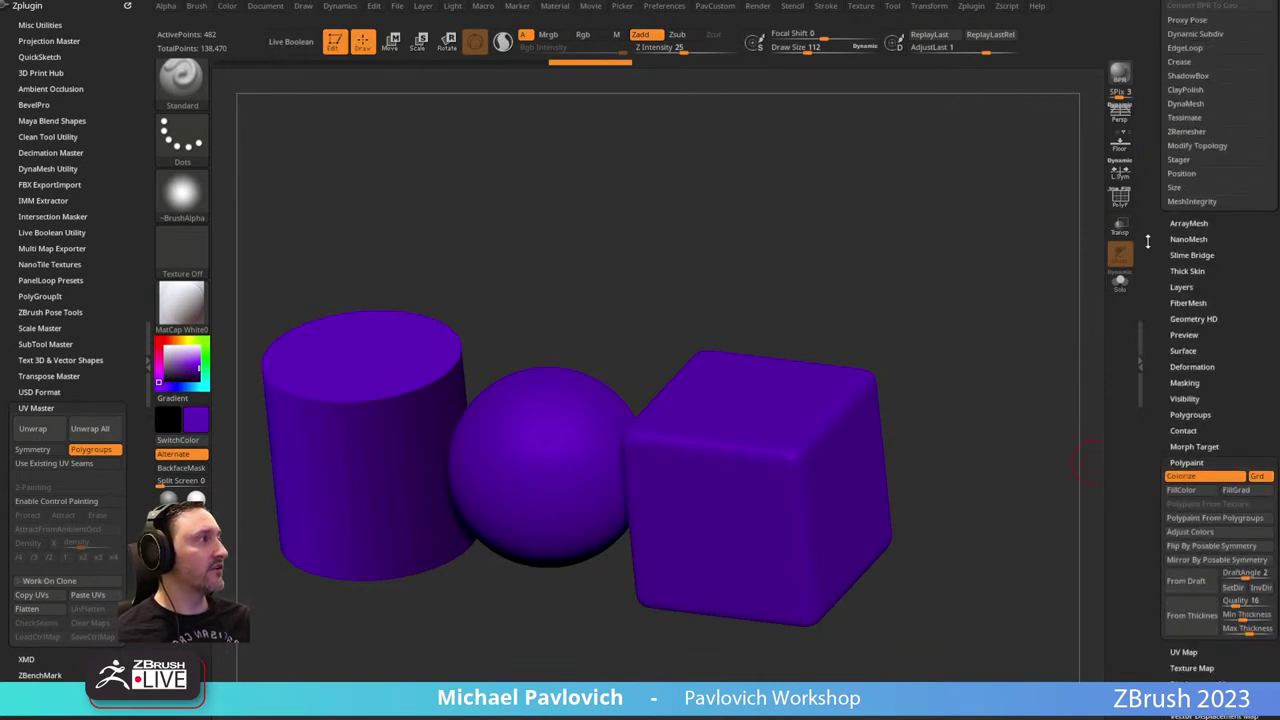
pyautogui.moveTo(1148, 240); pyautogui.dragTo(1136, 414)
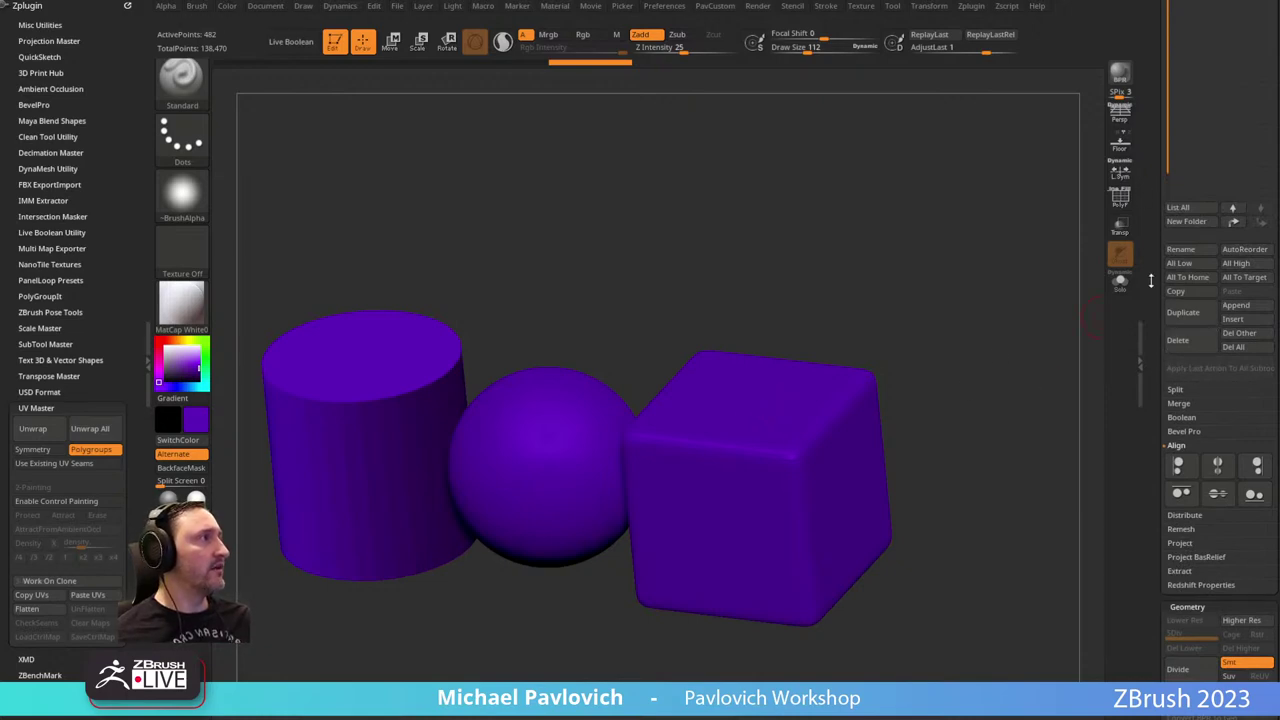
pyautogui.moveTo(1151, 281); pyautogui.dragTo(1108, 327)
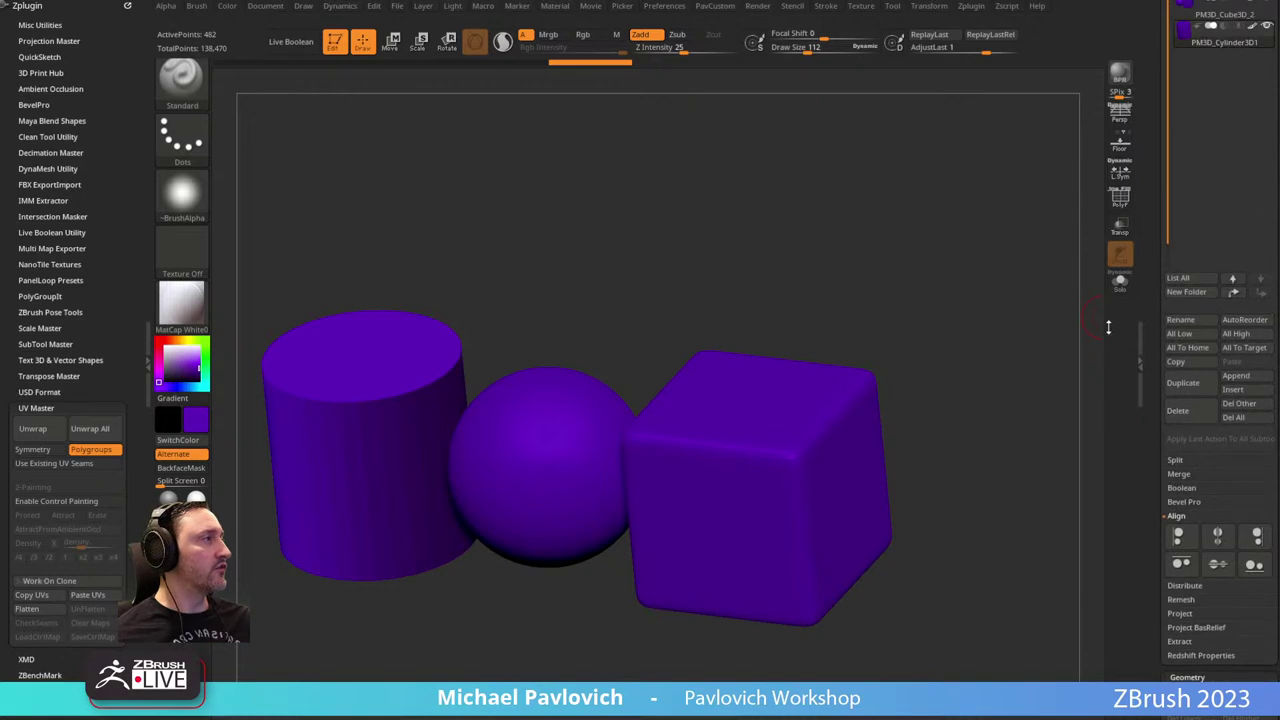
pyautogui.moveTo(1056, 258)
pyautogui.keyDown('shift'); pyautogui.mouseDown()
pyautogui.moveTo(903, 249)
pyautogui.moveTo(954, 246)
pyautogui.moveTo(1036, 196)
pyautogui.mouseUp(); pyautogui.keyUp('shift')
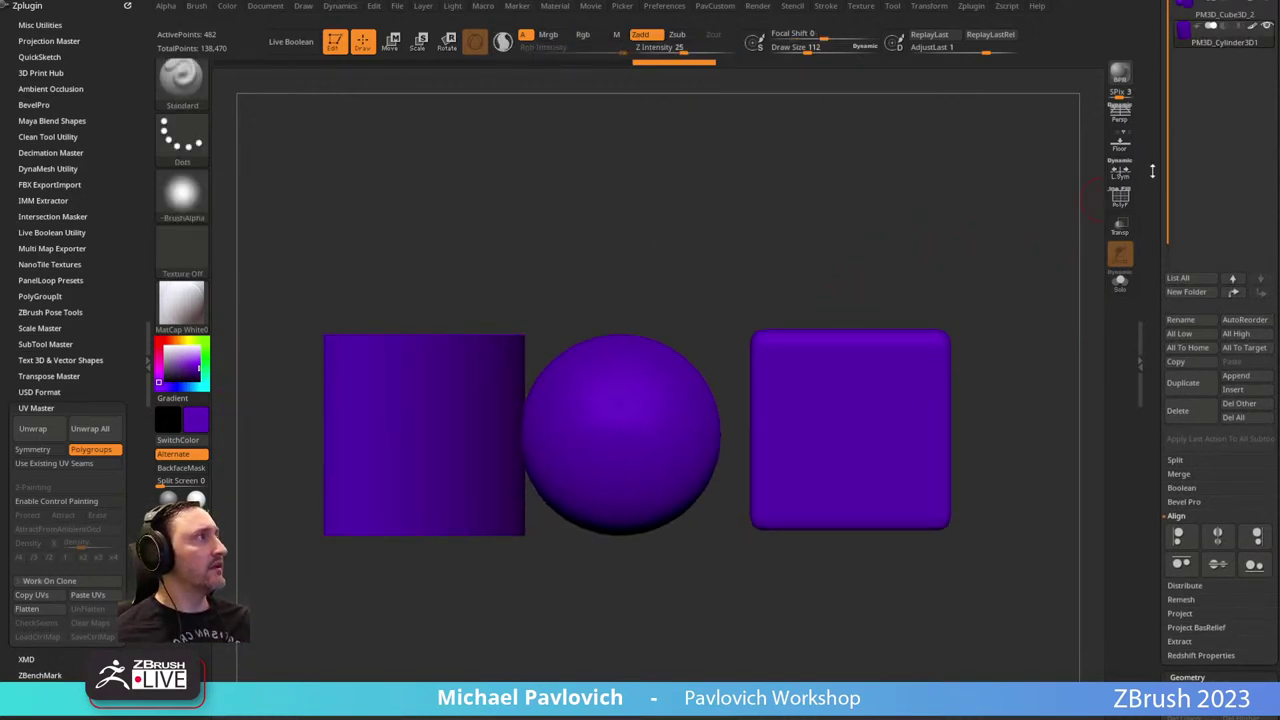
pyautogui.moveTo(1152, 172); pyautogui.dragTo(1150, 383)
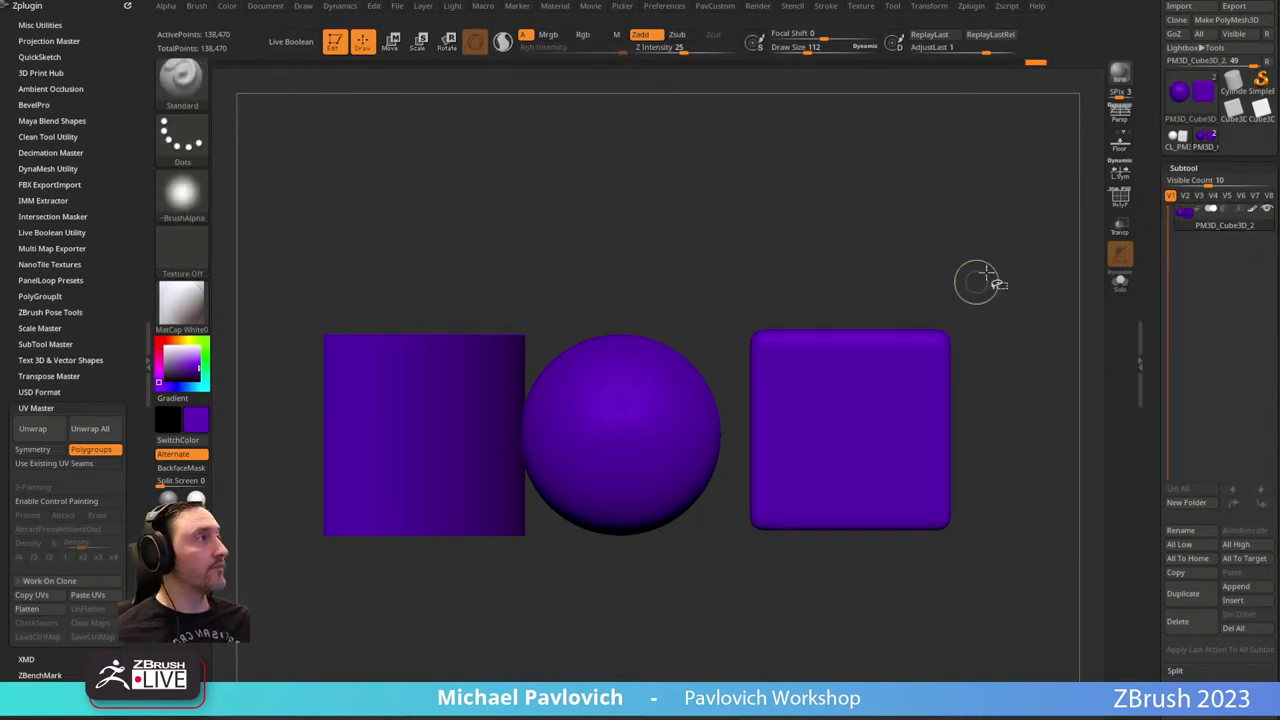
# Isolate the cube, fill it with teal, and show all three shapes again.
pyautogui.keyDown('ctrl'); pyautogui.keyDown('shift'); pyautogui.click(853, 380); pyautogui.keyUp('shift'); pyautogui.keyUp('ctrl')
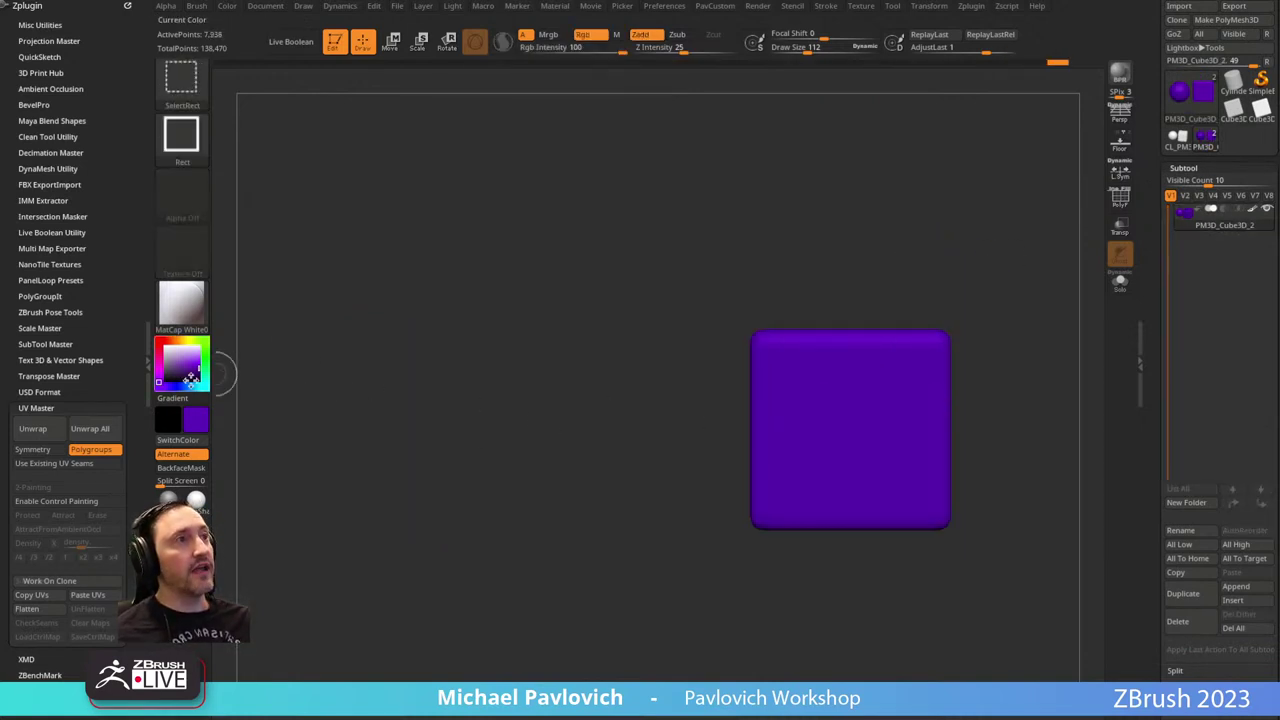
pyautogui.click(204, 386)
pyautogui.hotkey('ctrl', 'f')
pyautogui.keyDown('ctrl'); pyautogui.keyDown('shift'); pyautogui.click(352, 304); pyautogui.keyUp('shift'); pyautogui.keyUp('ctrl')
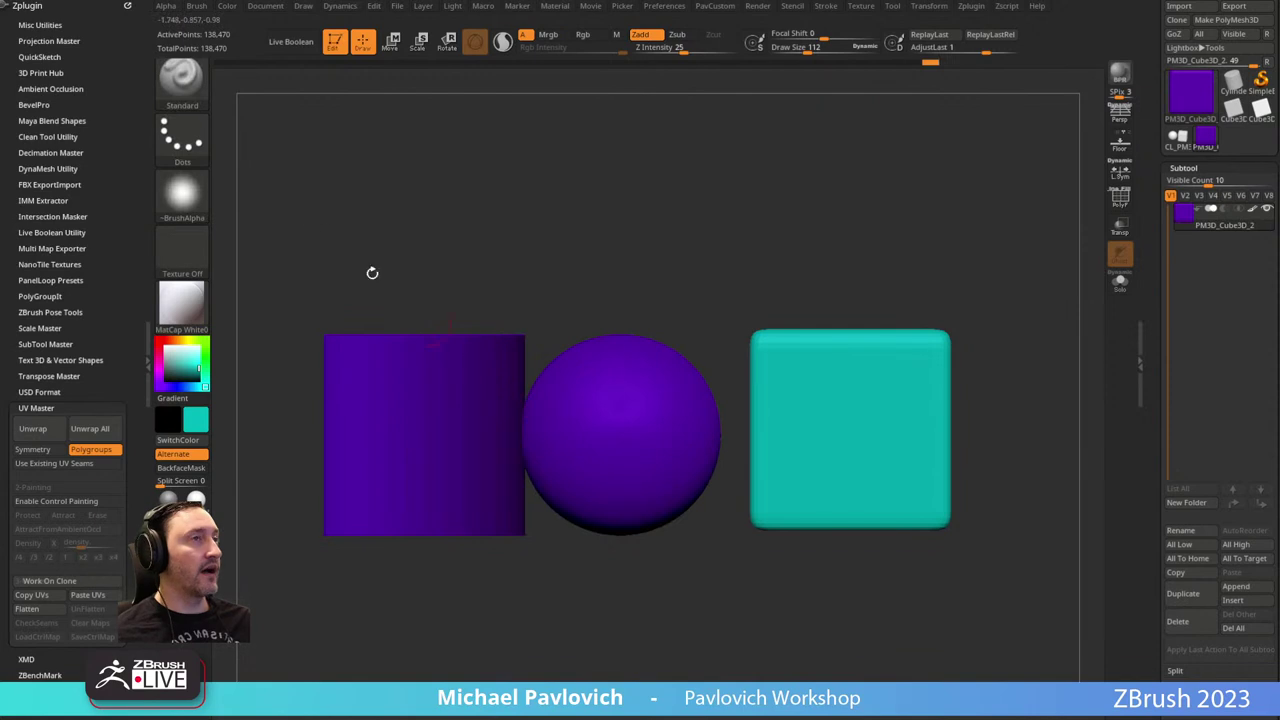
# Isolate the sphere, fill it with magenta, and bring the other shapes back into view.
pyautogui.keyDown('ctrl'); pyautogui.keyDown('shift'); pyautogui.click(634, 409); pyautogui.keyUp('shift'); pyautogui.keyUp('ctrl')
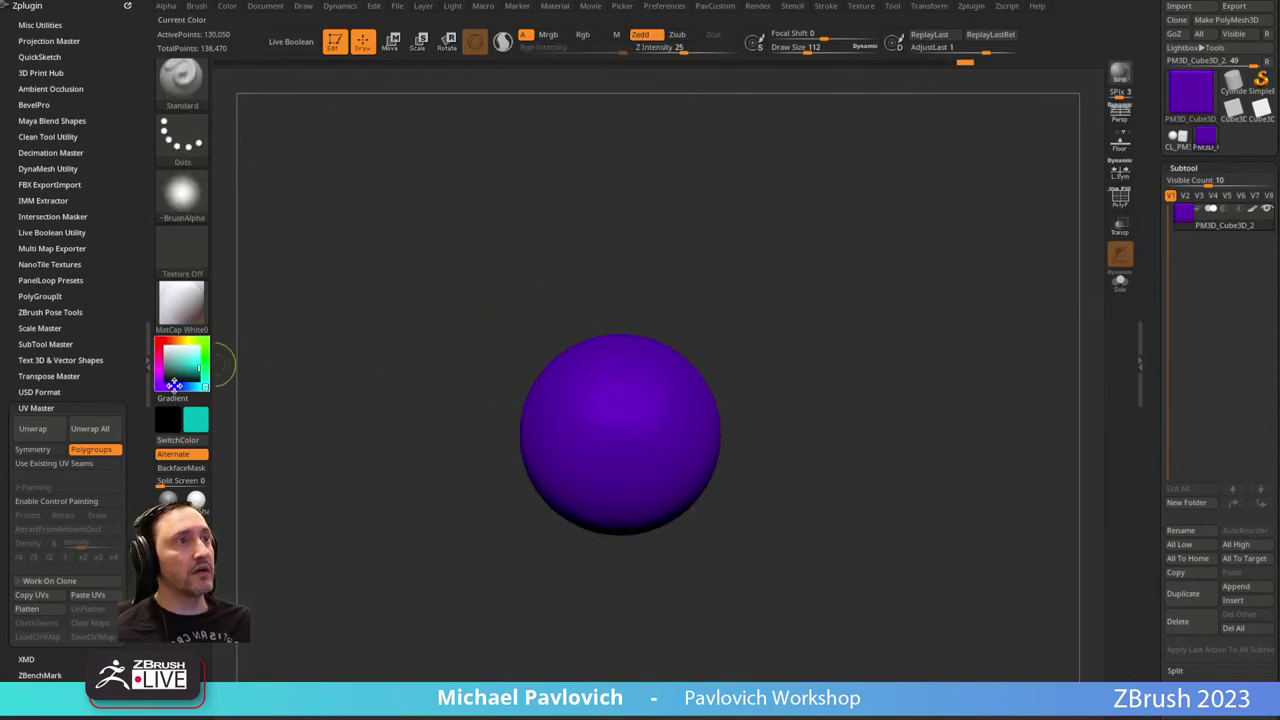
pyautogui.click(157, 366)
pyautogui.hotkey('ctrl', 'f')
pyautogui.keyDown('ctrl'); pyautogui.keyDown('shift'); pyautogui.click(483, 286); pyautogui.keyUp('shift'); pyautogui.keyUp('ctrl')
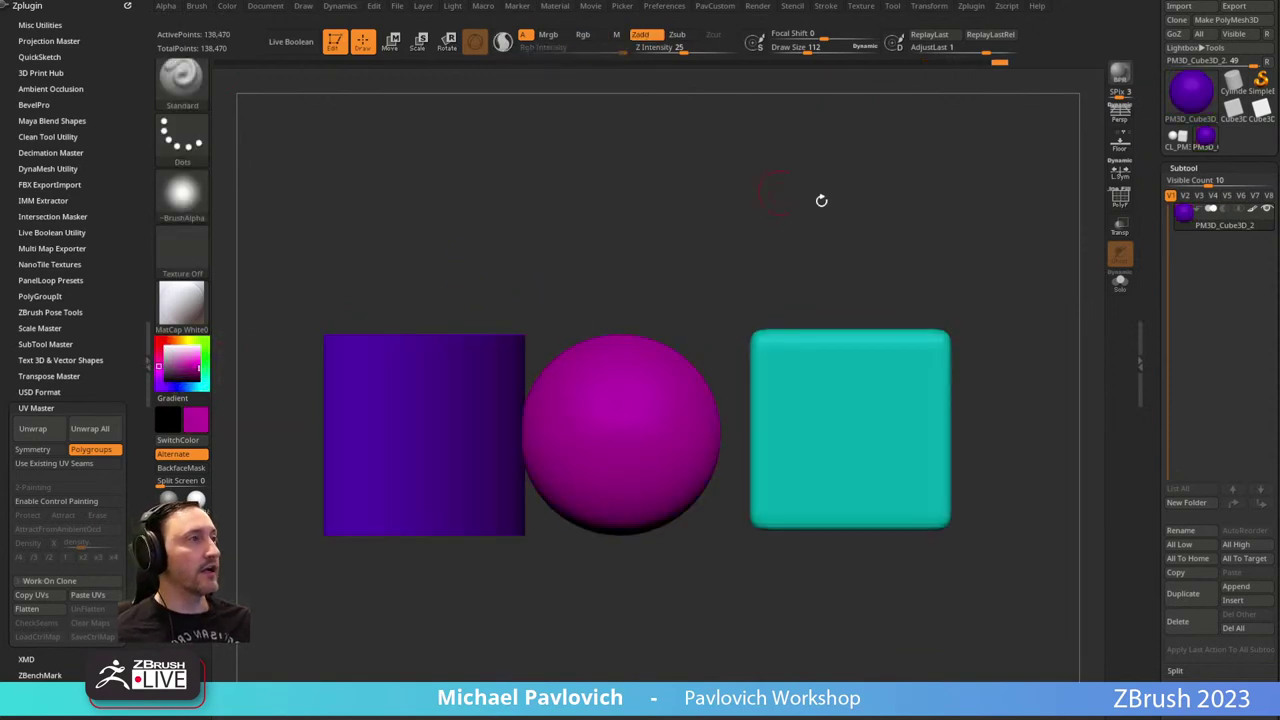
# Dock the Material palette in the side tray in place of the Zplugin palette.
pyautogui.moveTo(820, 200); pyautogui.dragTo(865, 298)
pyautogui.click(127, 6)
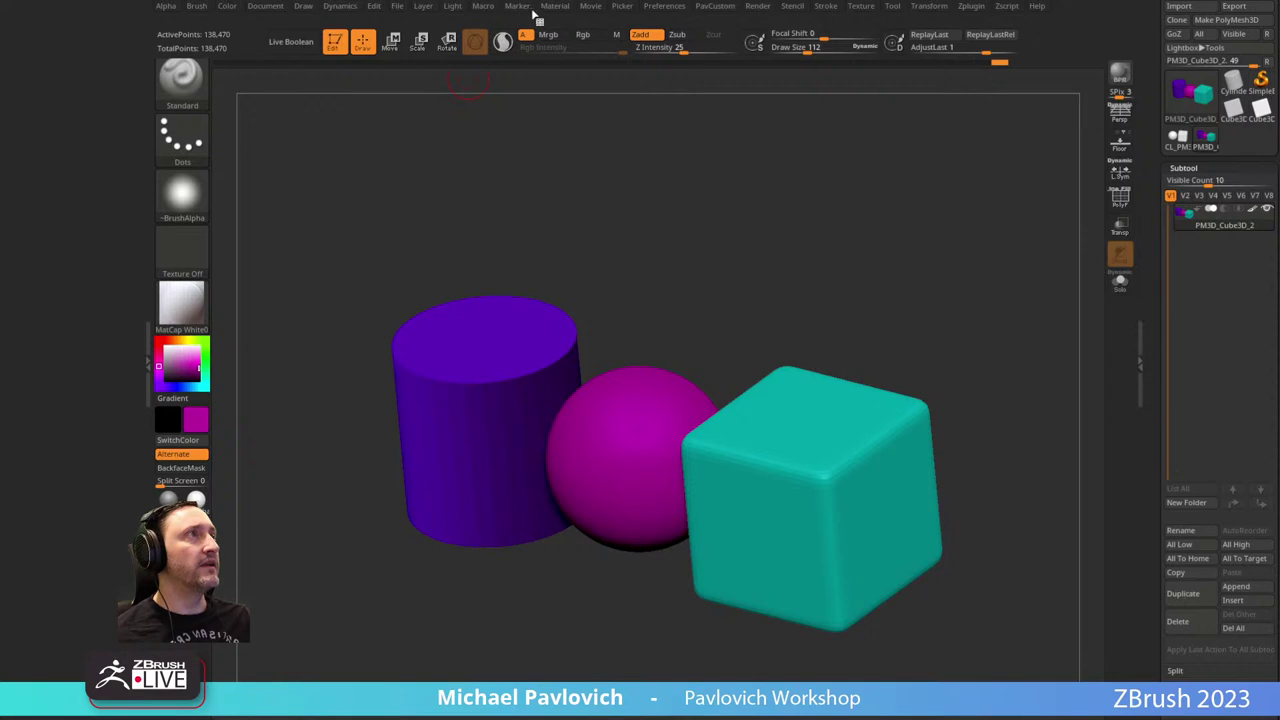
pyautogui.click(549, 9)
pyautogui.moveTo(546, 23); pyautogui.dragTo(51, 67)
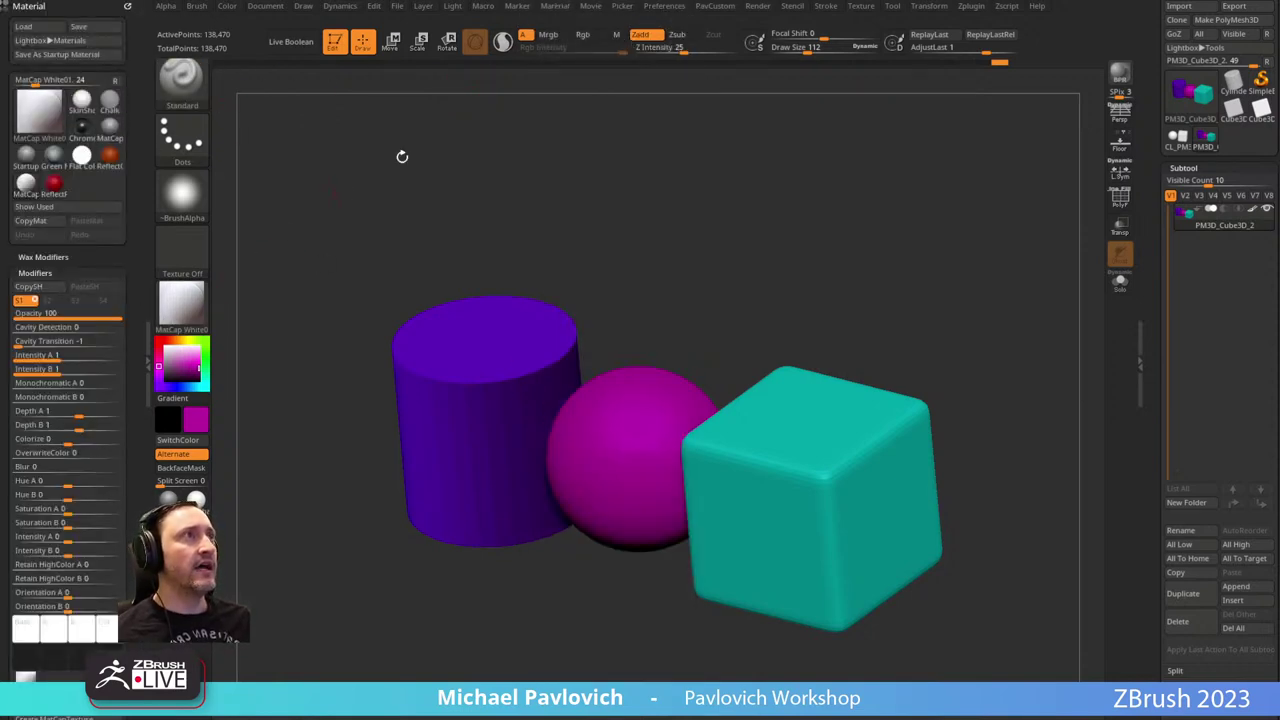
# Enable Mrgb so material and color apply together, and choose the Gold MatCap material.
pyautogui.click(556, 36)
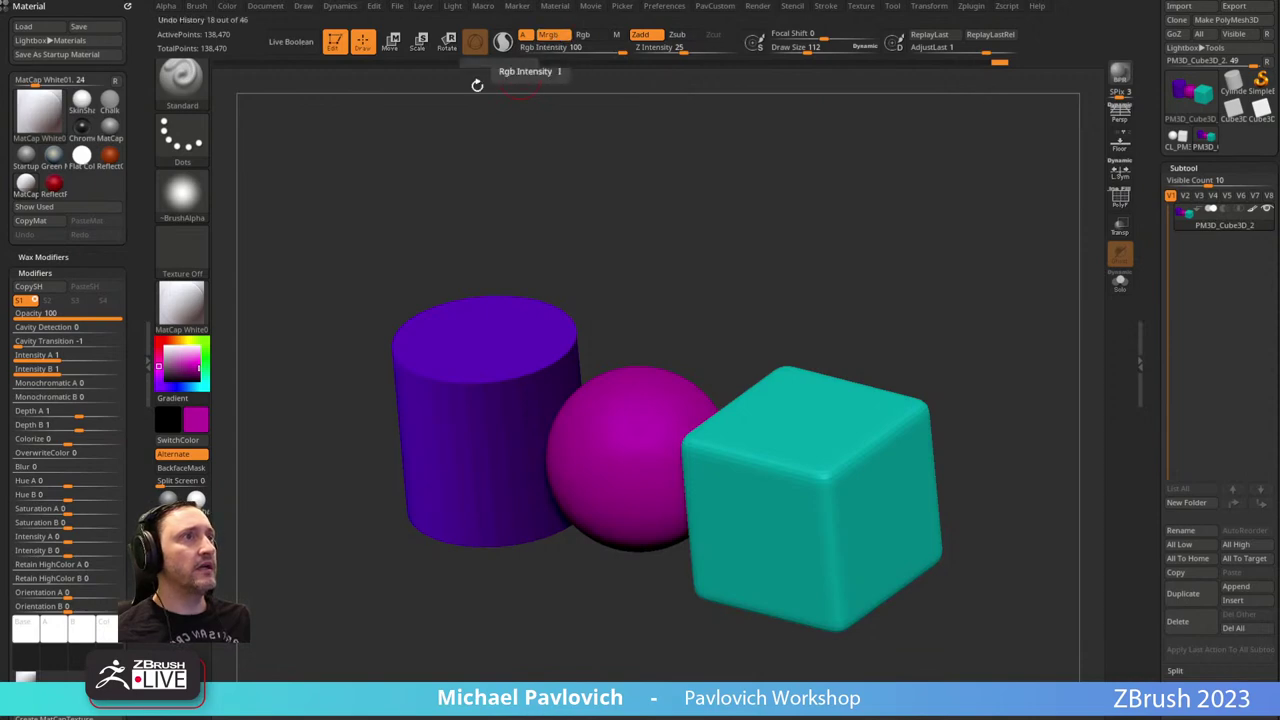
pyautogui.click(193, 310)
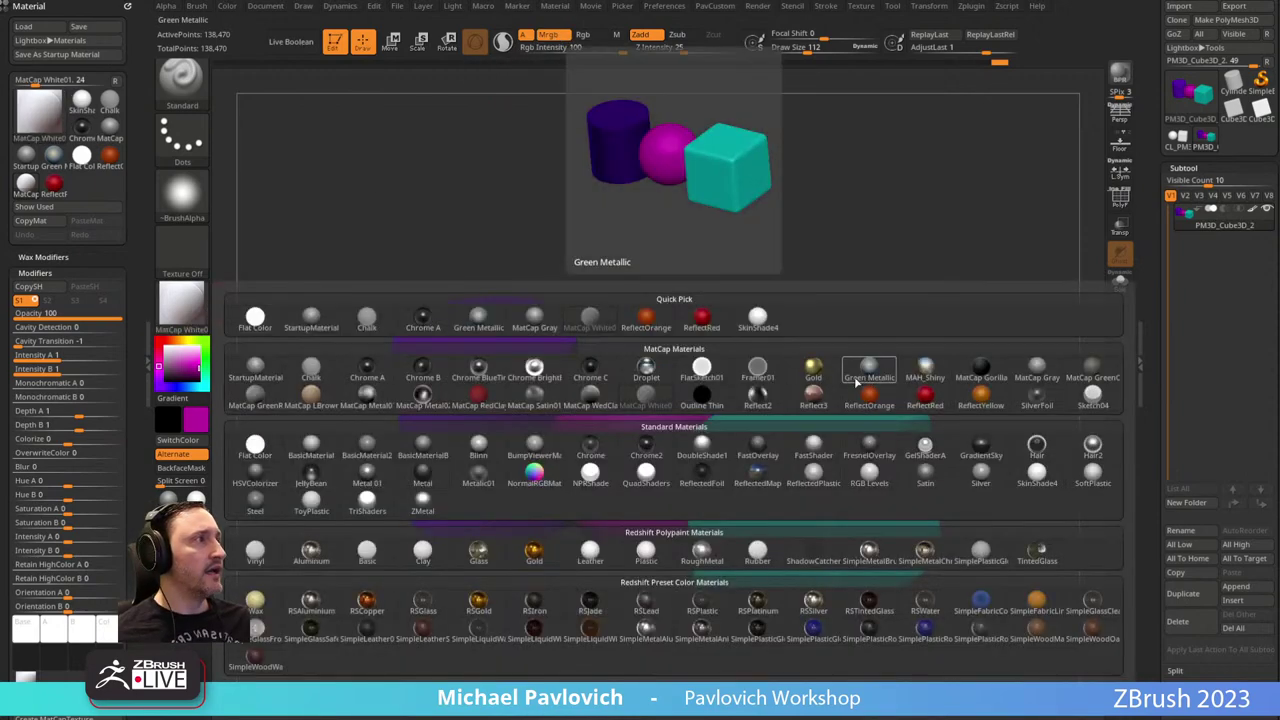
pyautogui.click(869, 369)
# Isolate the whole cylinder, fill it with bright magenta and the Gold material, and show all shapes again.
pyautogui.keyDown('shift'); pyautogui.moveTo(904, 311); pyautogui.dragTo(780, 291); pyautogui.keyUp('shift')
pyautogui.keyDown('ctrl'); pyautogui.keyDown('shift'); pyautogui.click(444, 422); pyautogui.keyUp('shift'); pyautogui.keyUp('ctrl')
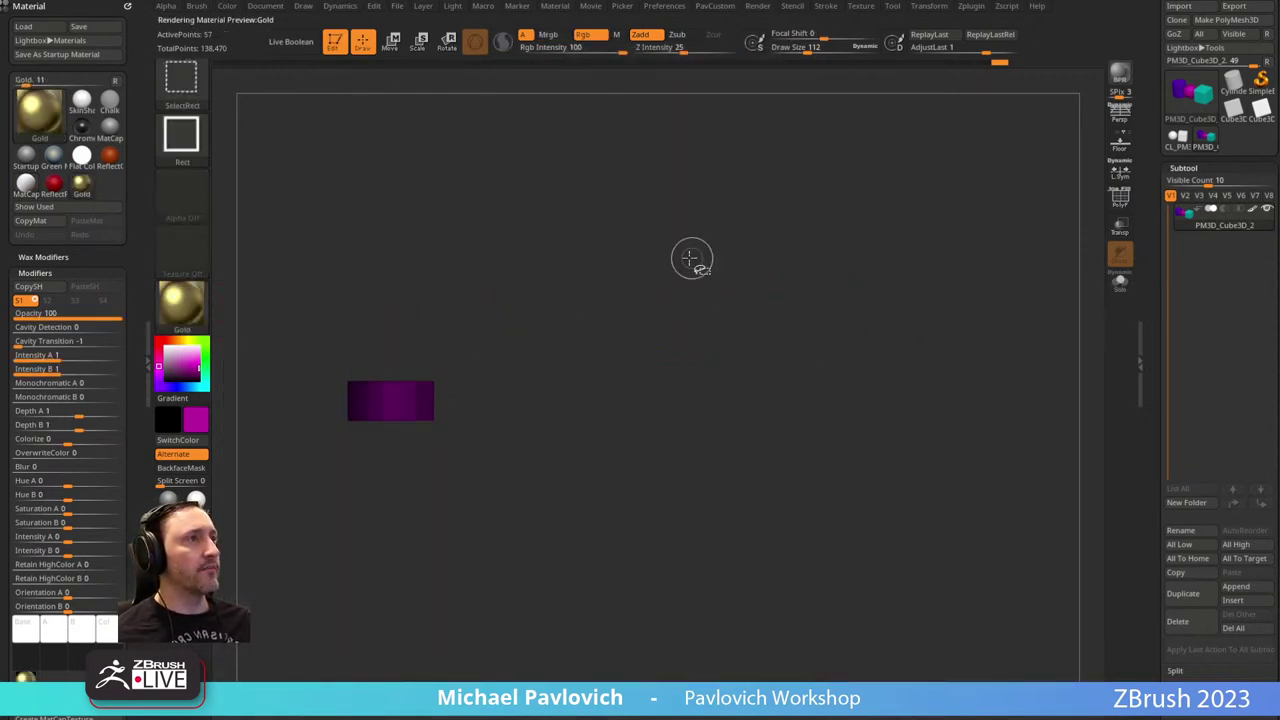
pyautogui.moveTo(681, 243); pyautogui.dragTo(520, 277)
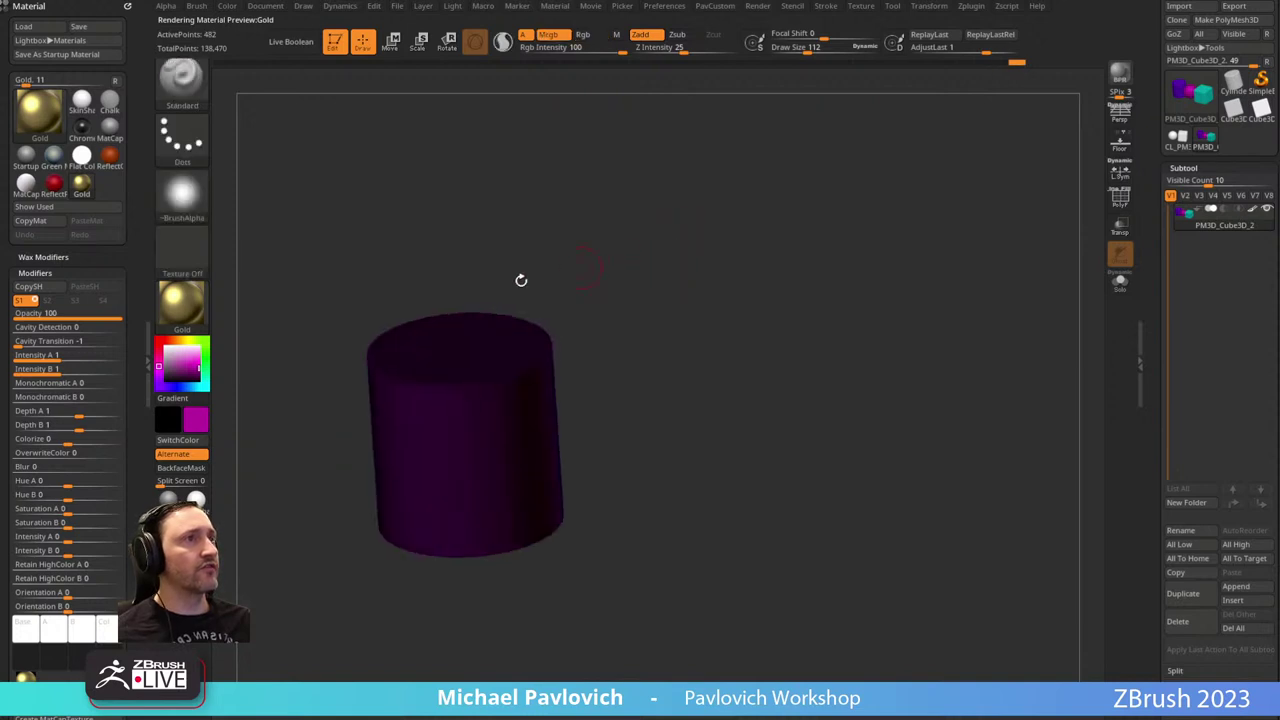
pyautogui.click(183, 343)
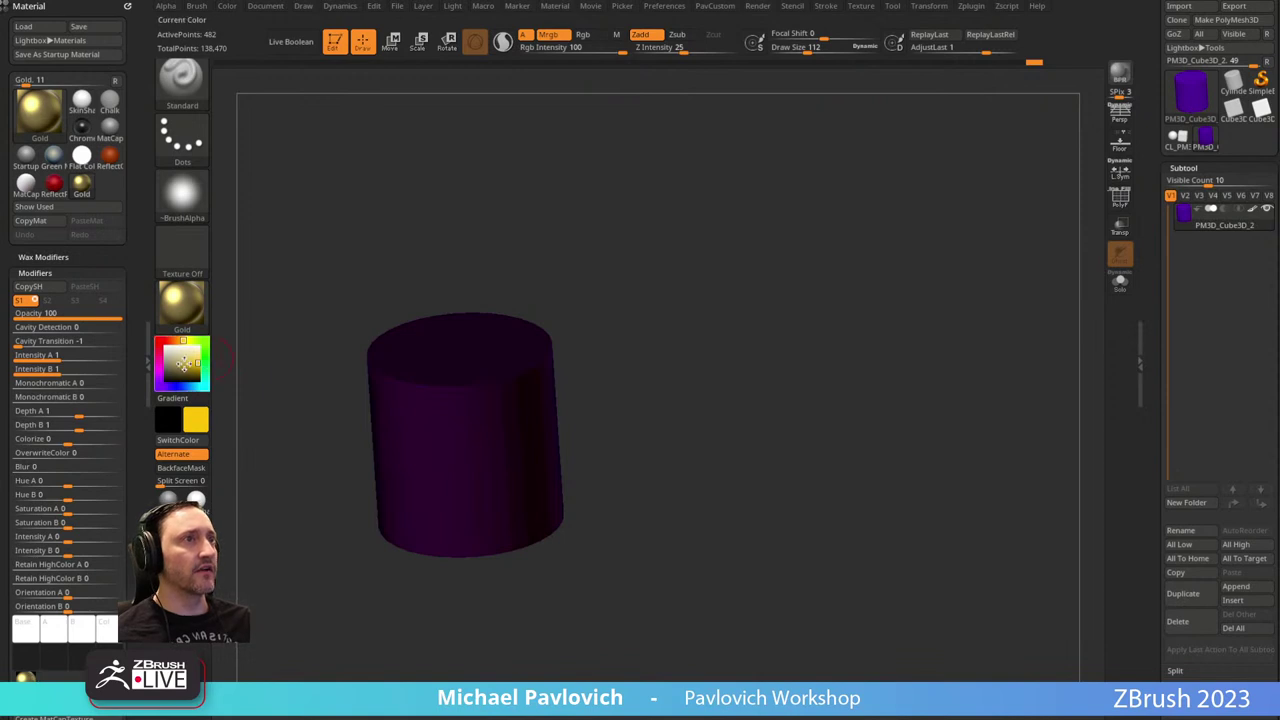
pyautogui.moveTo(158, 357); pyautogui.dragTo(158, 367)
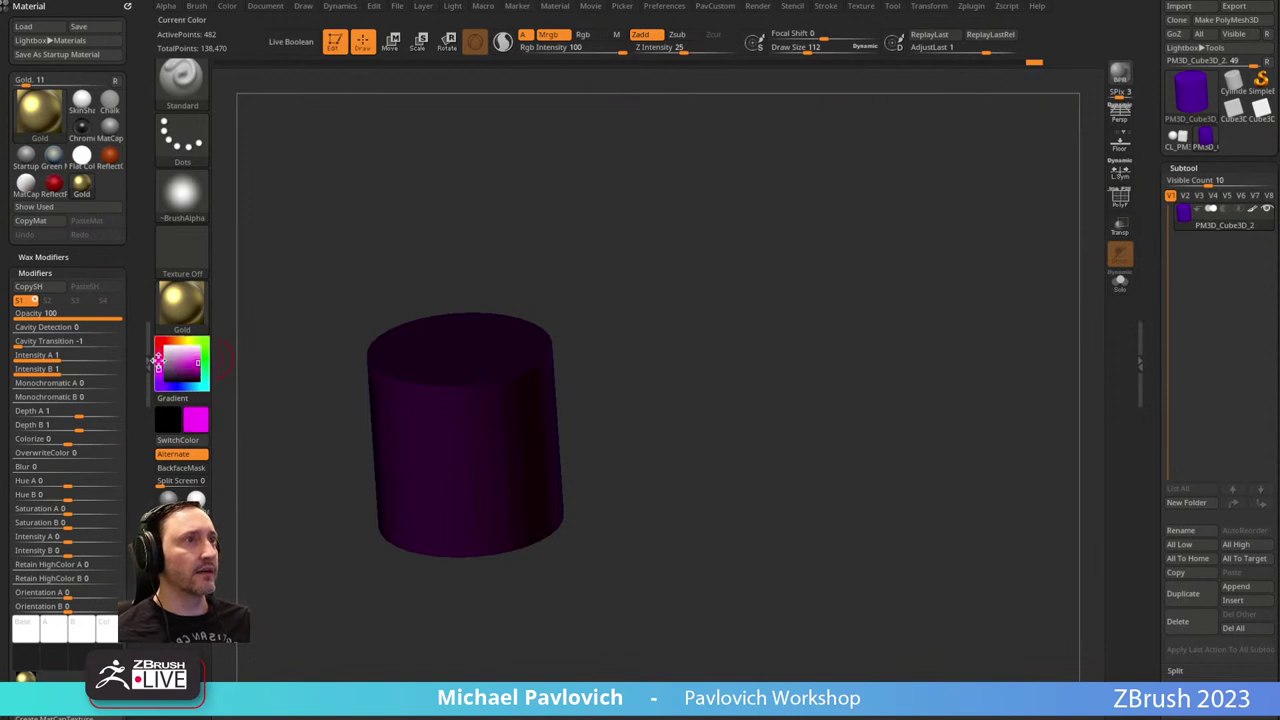
pyautogui.click(227, 6)
pyautogui.click(262, 264)
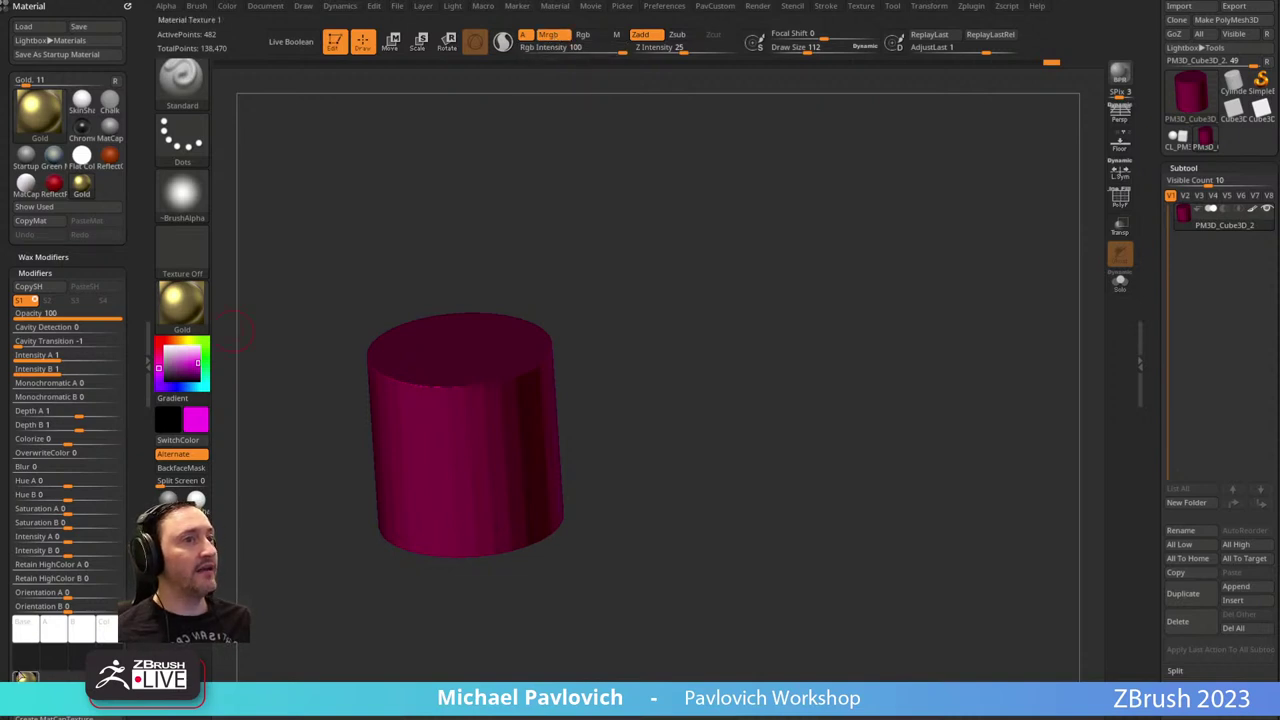
pyautogui.keyDown('ctrl'); pyautogui.keyDown('shift'); pyautogui.click(708, 273); pyautogui.keyUp('shift'); pyautogui.keyUp('ctrl')
pyautogui.moveTo(751, 260); pyautogui.dragTo(731, 232)
# Set the active color to white and fill the whole model with only the Rgb channel enabled.
pyautogui.moveTo(174, 352); pyautogui.dragTo(158, 340)
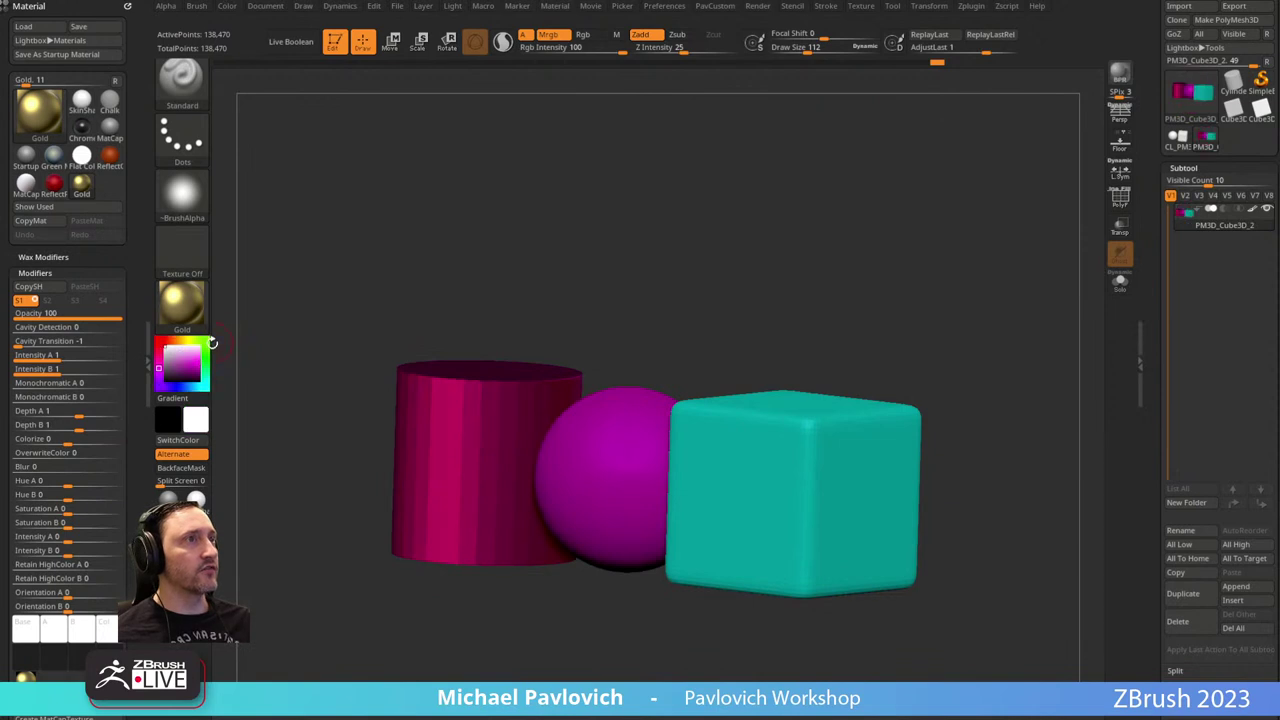
pyautogui.click(598, 36)
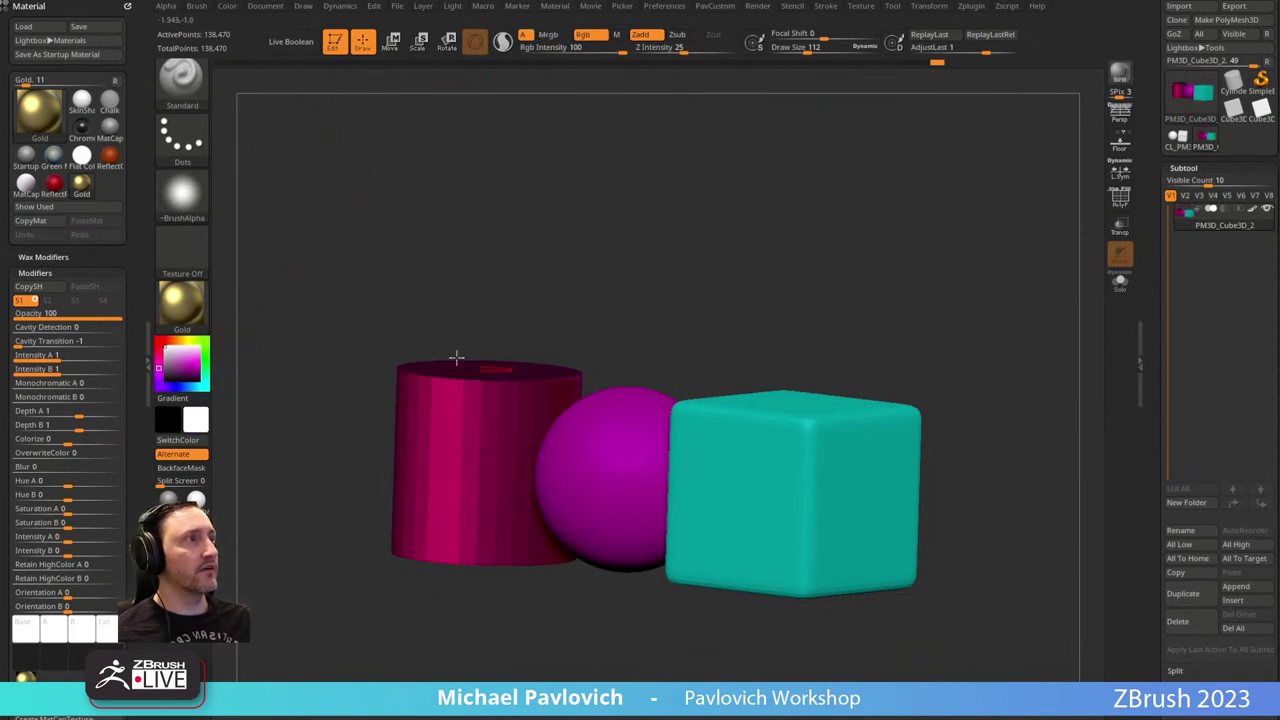
pyautogui.click(227, 6)
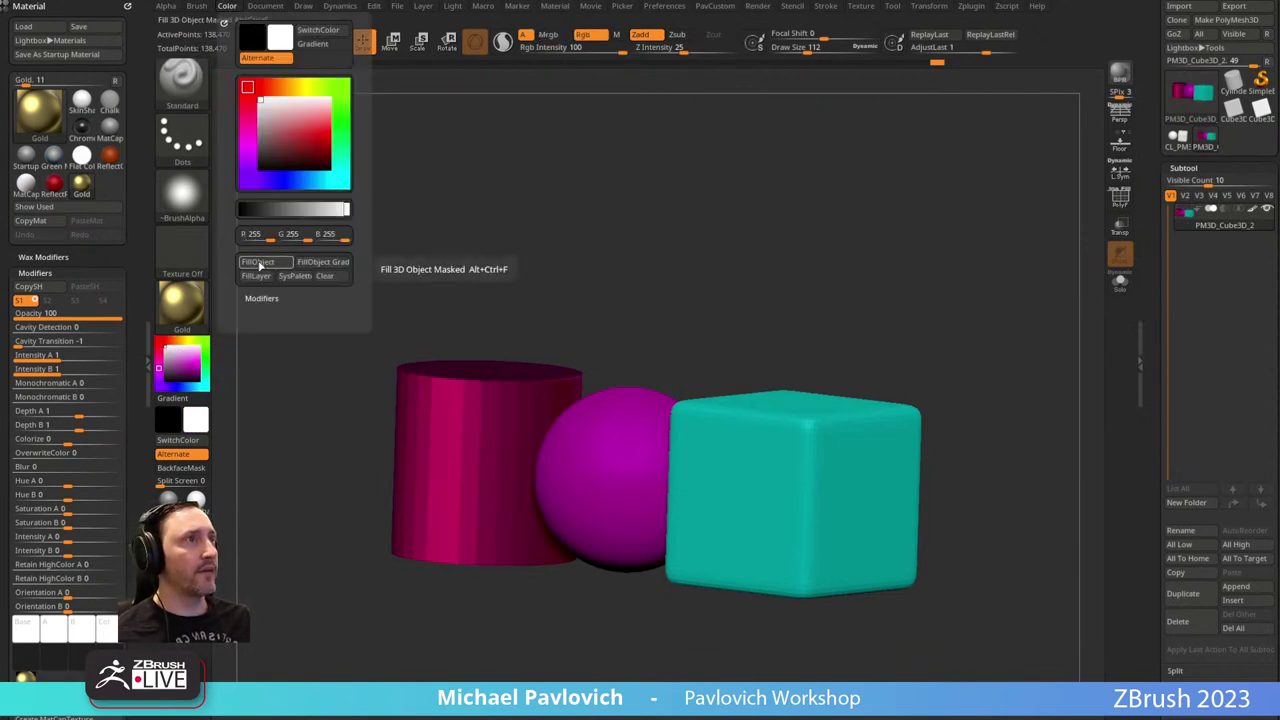
pyautogui.click(256, 262)
pyautogui.hotkey('shift', 'f')
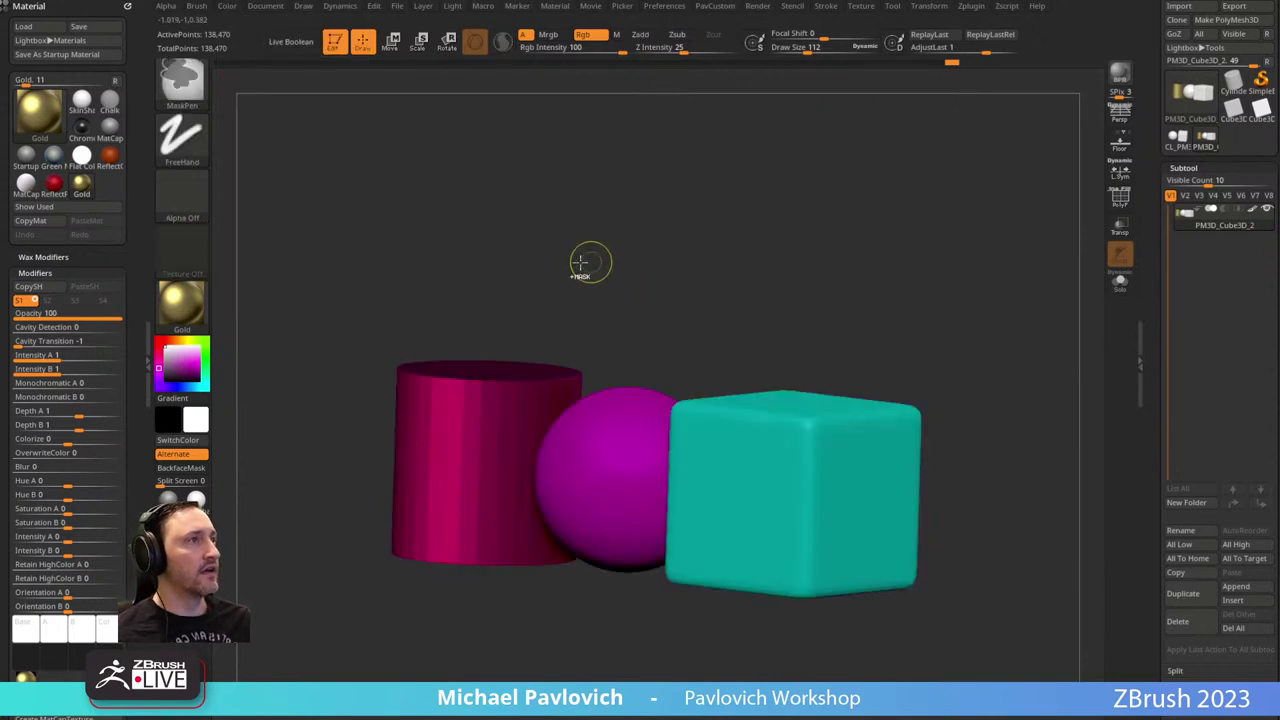
# Isolate the cylinder, fill it with white using only the Rgb channel, and bring all shapes back into view.
pyautogui.keyDown('ctrl'); pyautogui.keyDown('shift'); pyautogui.moveTo(371, 309); pyautogui.dragTo(448, 403); pyautogui.keyUp('shift'); pyautogui.keyUp('ctrl')
pyautogui.hotkey('ctrl', 'shift', 'a')
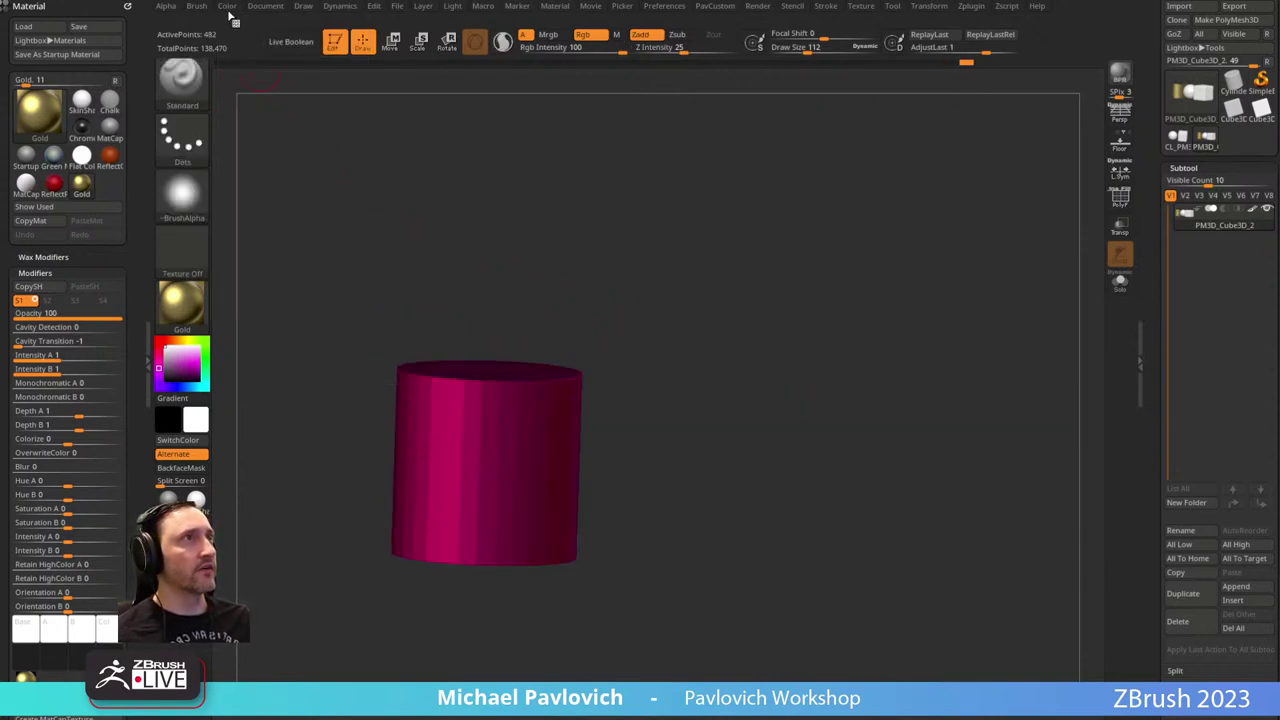
pyautogui.click(227, 6)
pyautogui.click(256, 263)
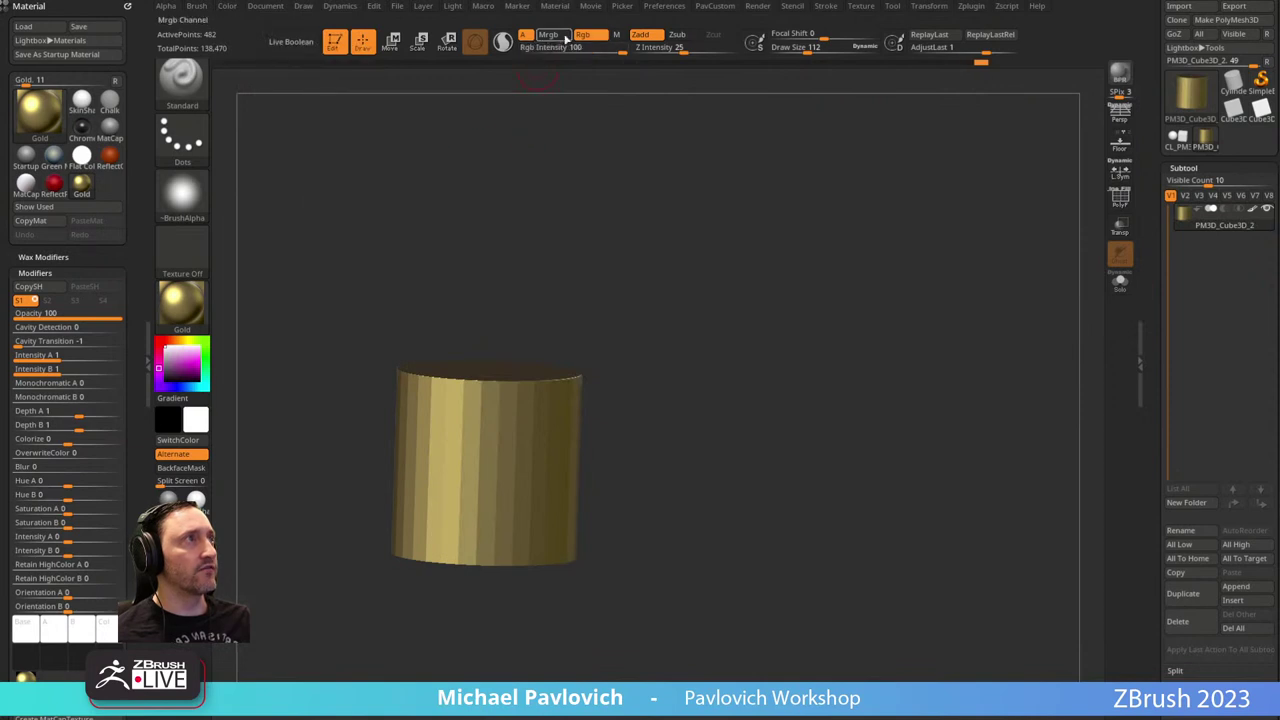
pyautogui.click(590, 36)
pyautogui.keyDown('ctrl'); pyautogui.keyDown('shift'); pyautogui.click(506, 249); pyautogui.keyUp('shift'); pyautogui.keyUp('ctrl')
pyautogui.moveTo(506, 249); pyautogui.dragTo(391, 307)
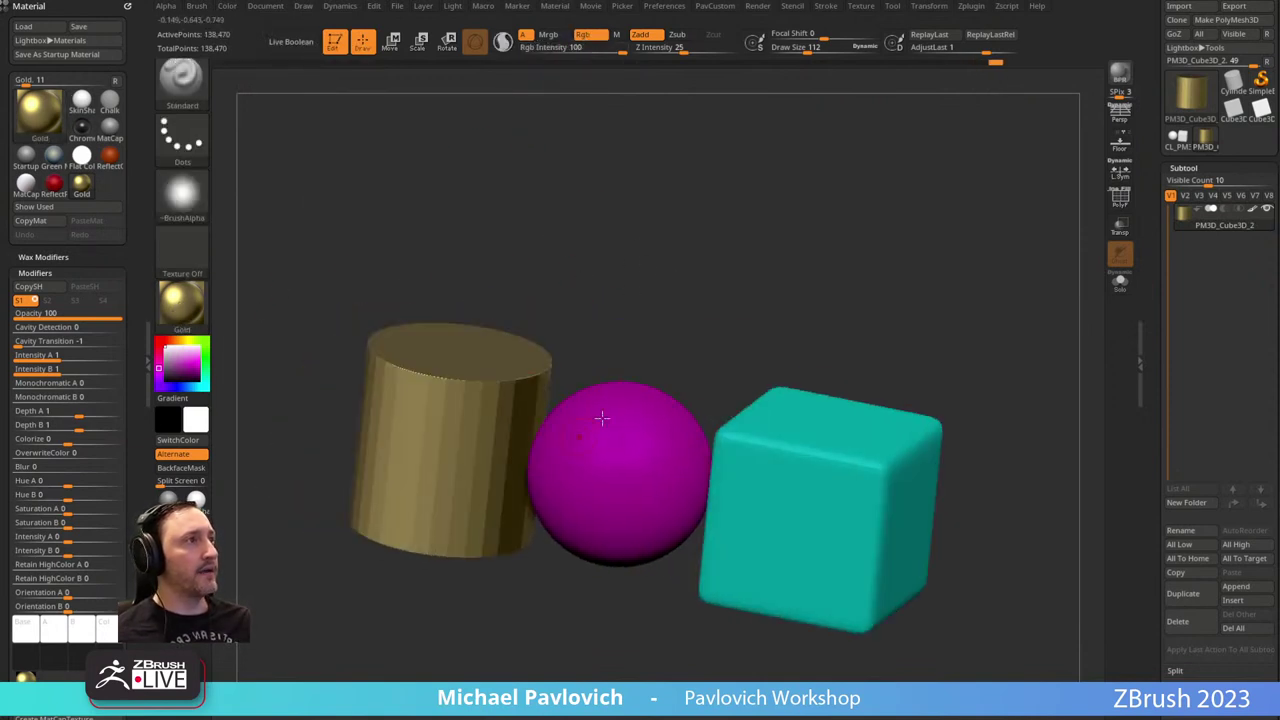
# Choose the MatCap White01 material and fill all three shapes with white color only.
pyautogui.moveTo(725, 328); pyautogui.dragTo(721, 252)
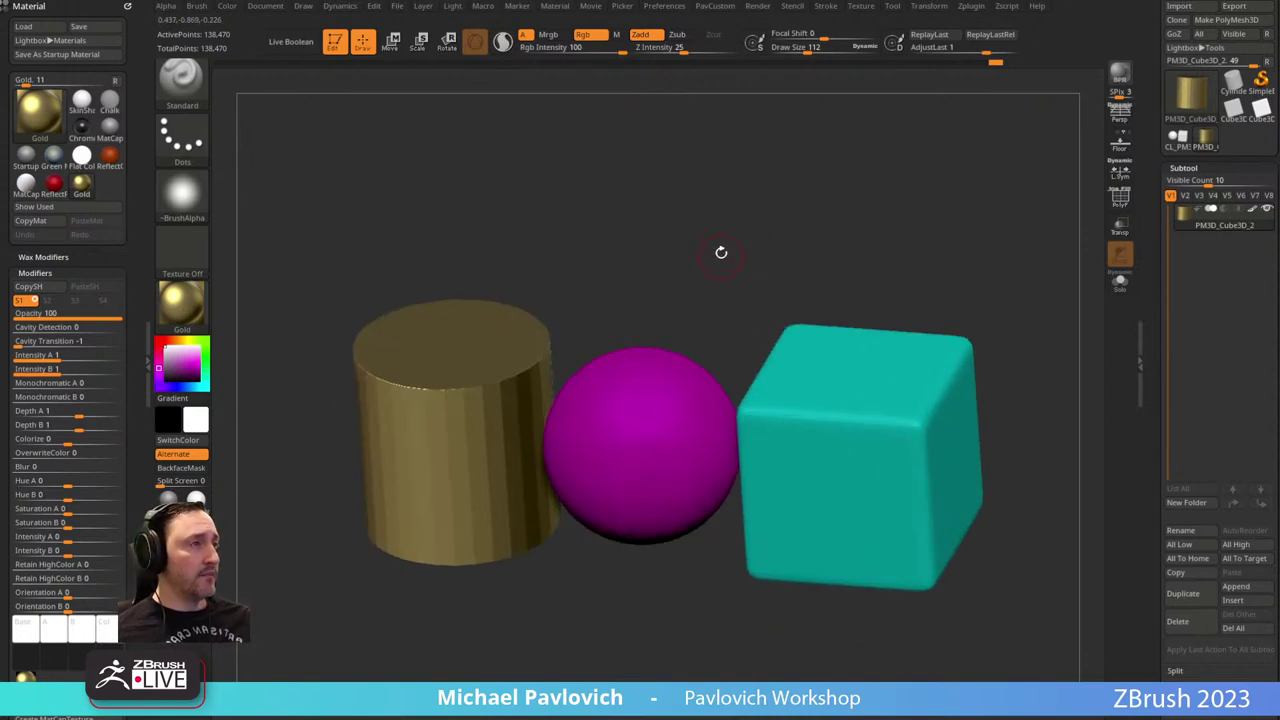
pyautogui.click(181, 302)
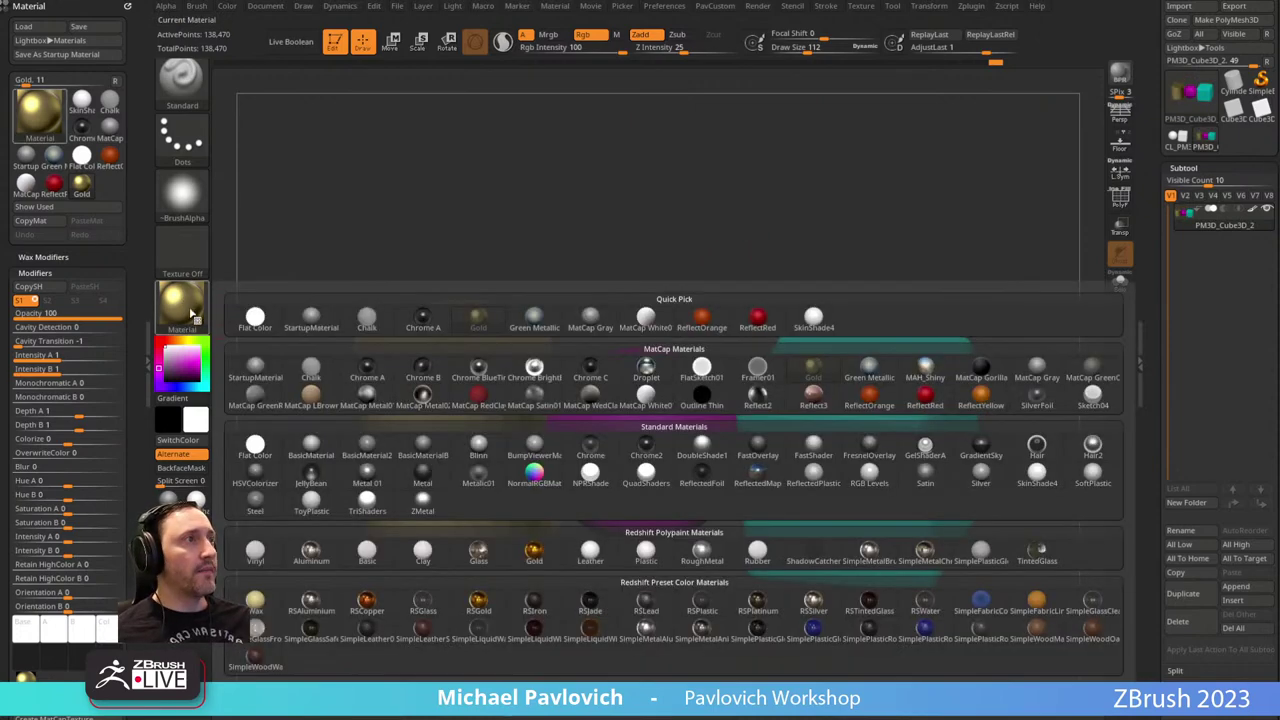
pyautogui.click(652, 396)
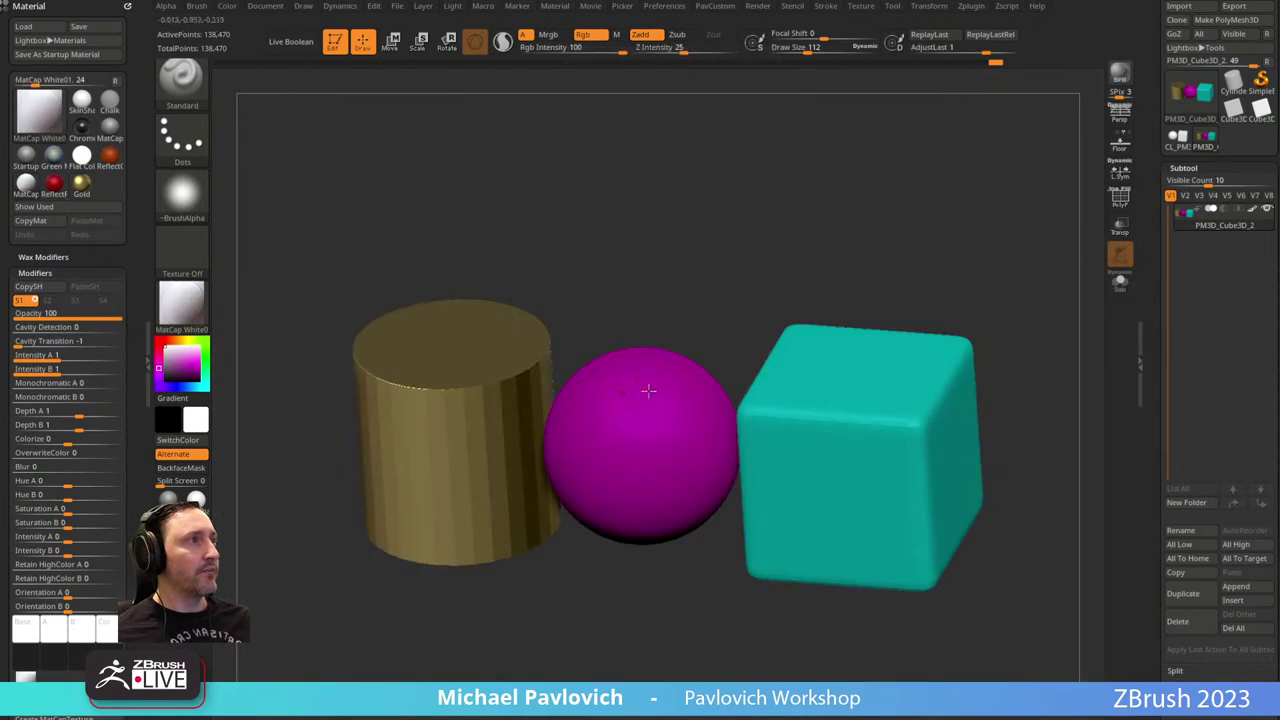
pyautogui.click(227, 6)
pyautogui.click(260, 263)
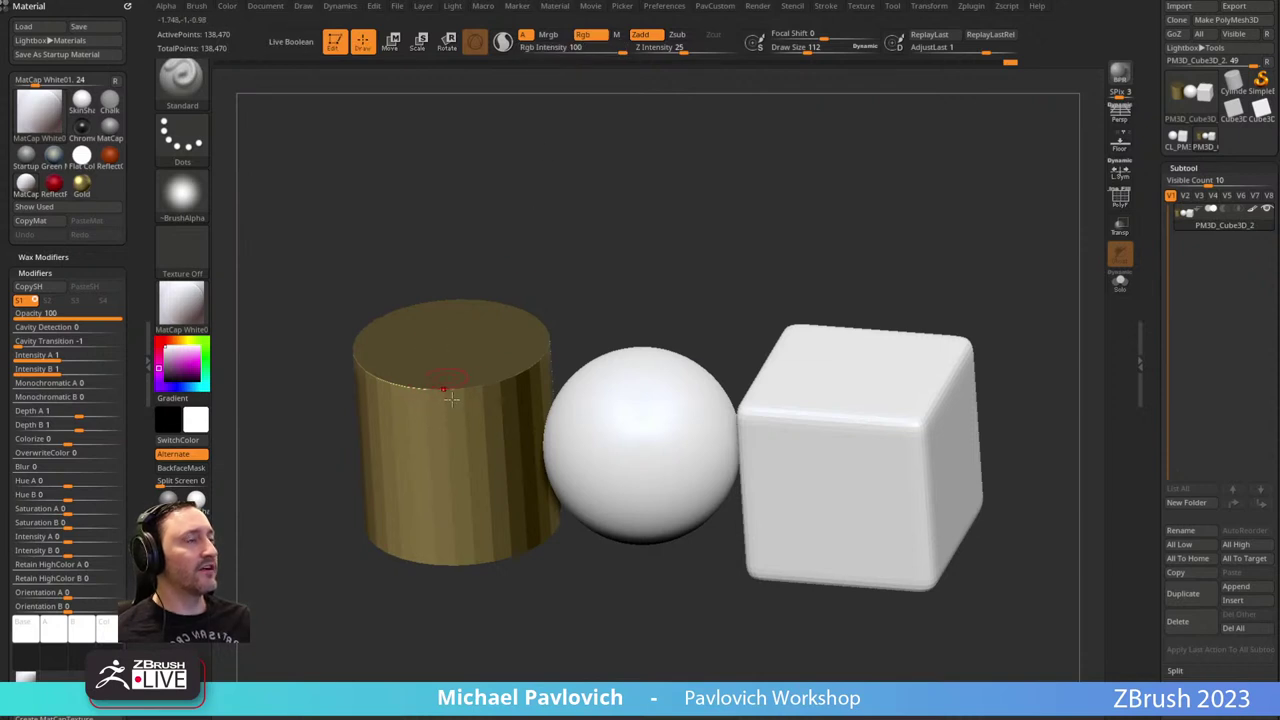
# Enable Mrgb and fill all three shapes with white together with the MatCap White01 material.
pyautogui.click(550, 39)
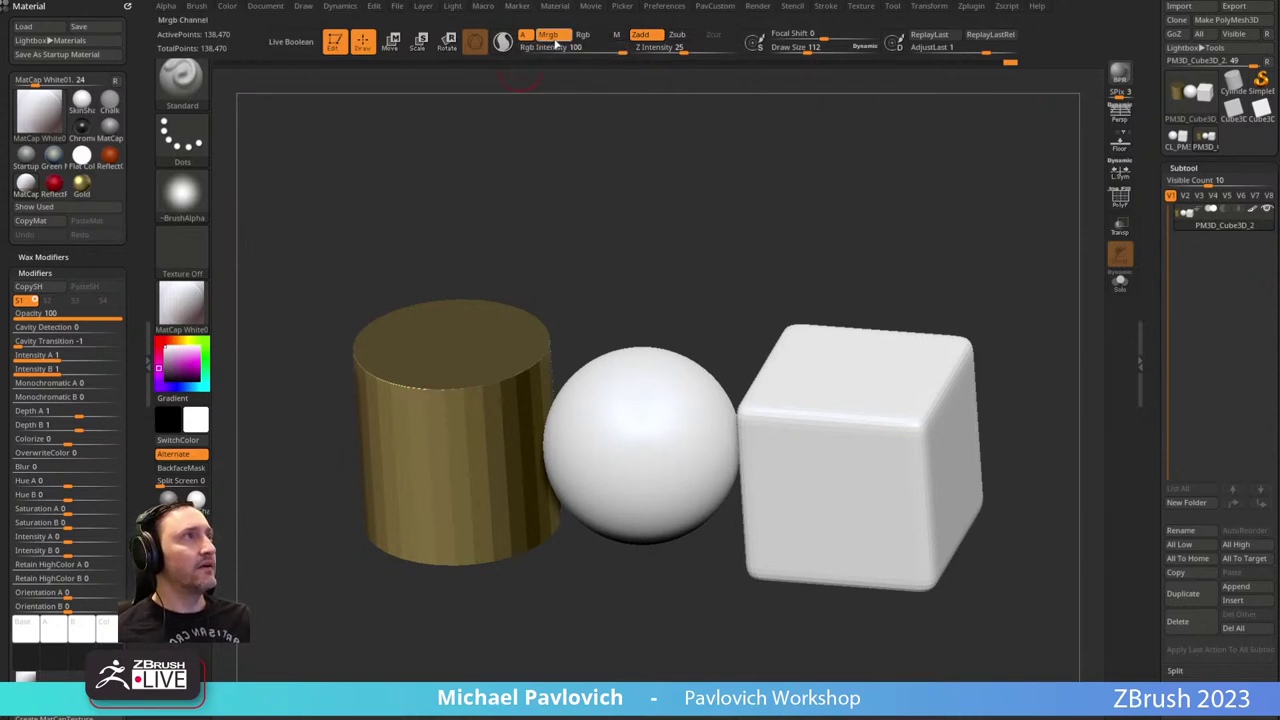
pyautogui.click(228, 7)
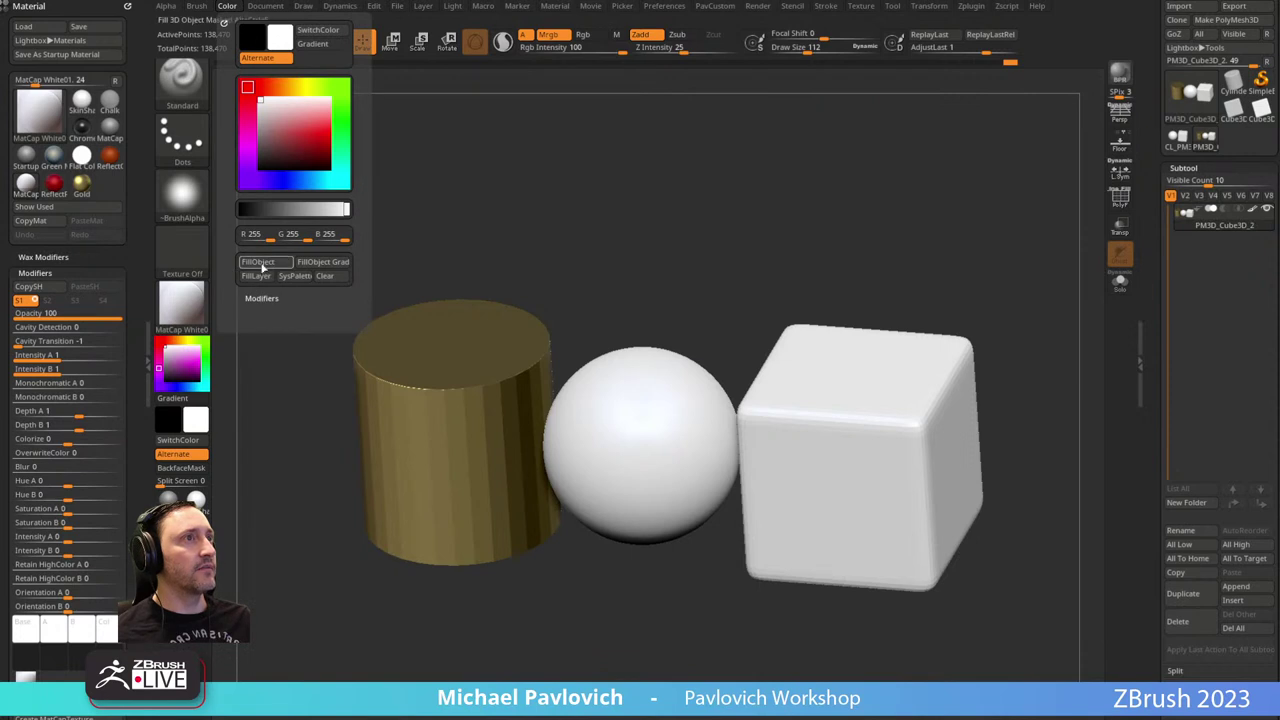
pyautogui.click(262, 266)
pyautogui.keyDown('shift'); pyautogui.moveTo(795, 417); pyautogui.dragTo(597, 214, button='right'); pyautogui.keyUp('shift')
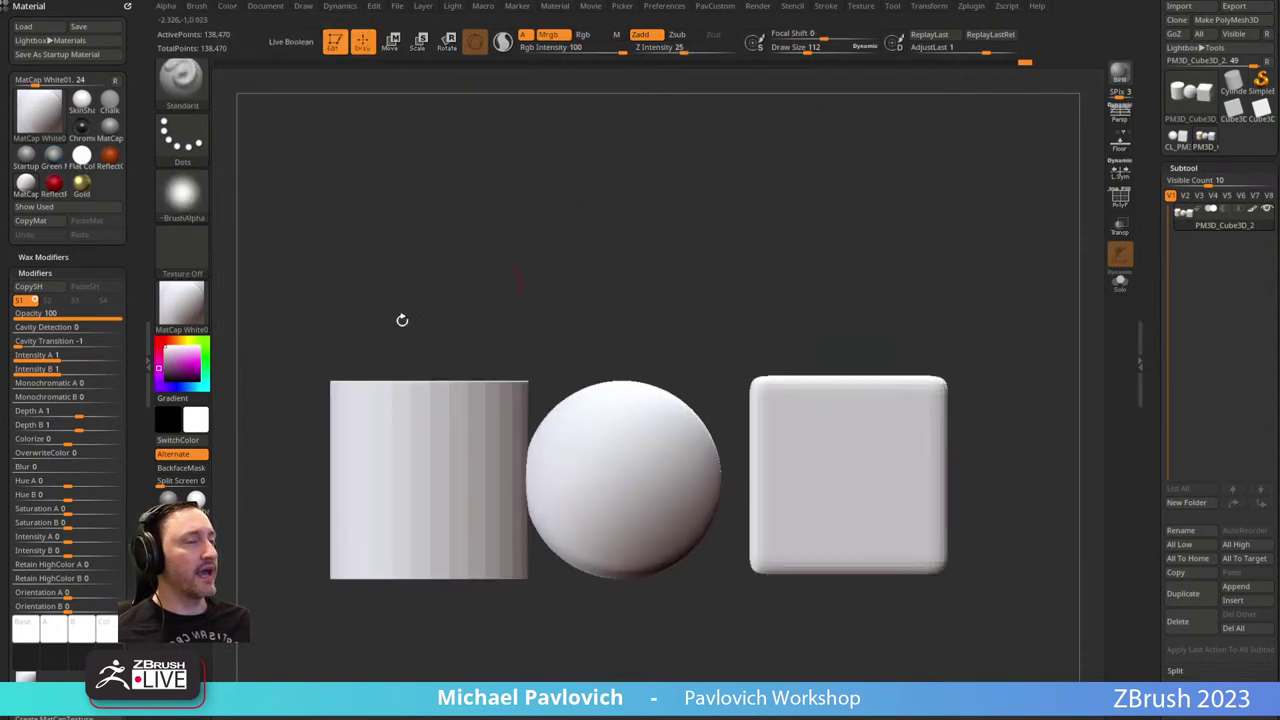
pyautogui.moveTo(791, 251); pyautogui.dragTo(807, 273)
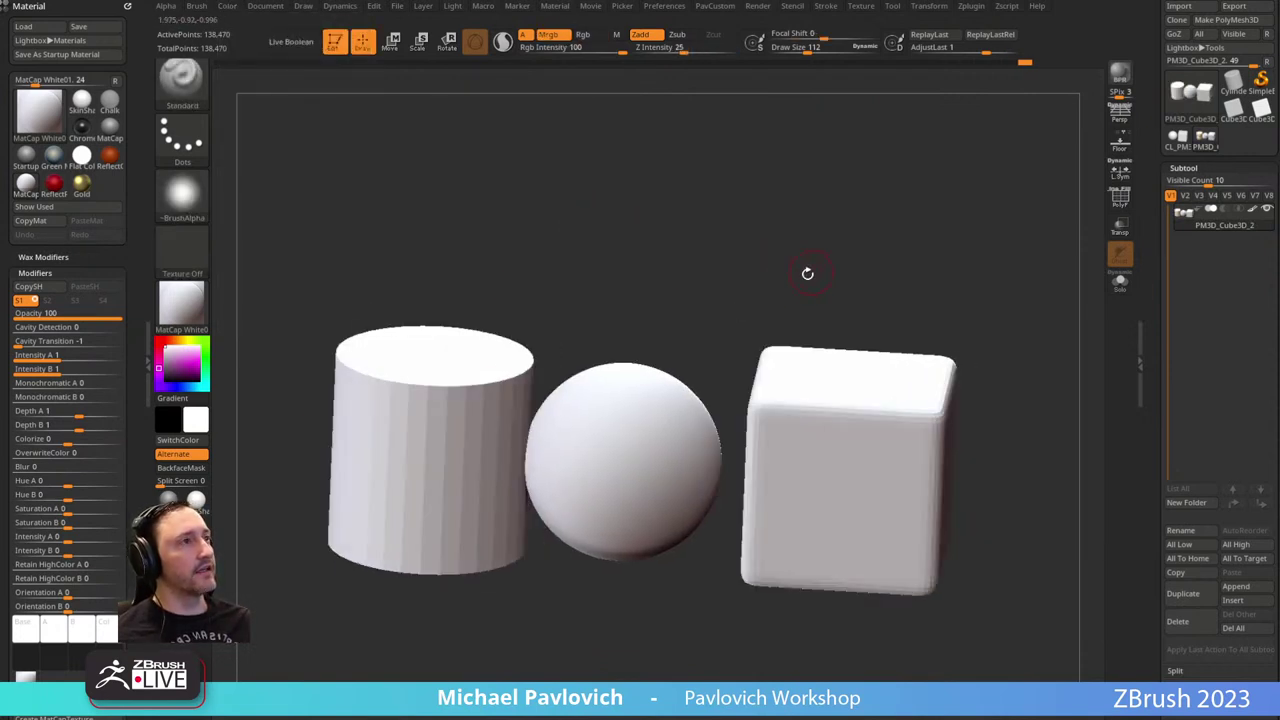
# Display the polygroups with the wireframe, convert them to polypaint, and hide the wireframe again.
pyautogui.click(1127, 202)
pyautogui.keyDown('alt'); pyautogui.moveTo(946, 263); pyautogui.dragTo(922, 239); pyautogui.keyUp('alt')
pyautogui.moveTo(1155, 335); pyautogui.dragTo(1156, 132)
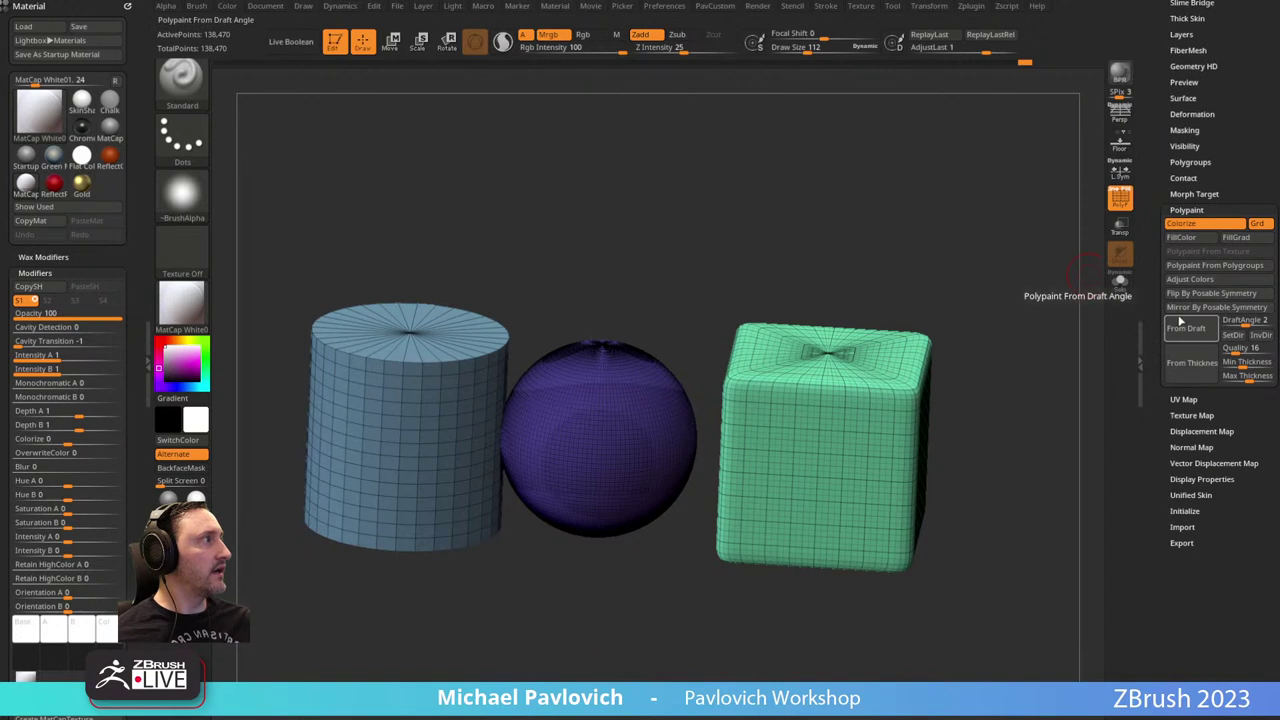
pyautogui.click(1198, 266)
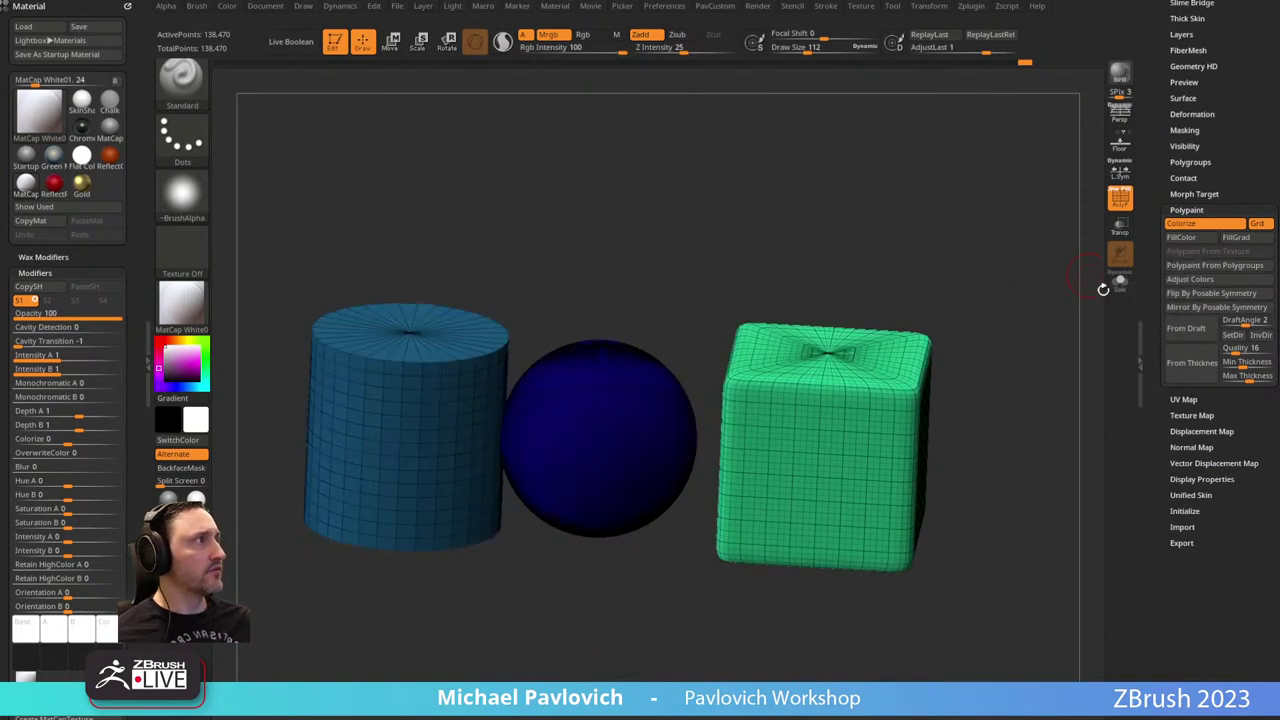
pyautogui.click(1121, 198)
pyautogui.moveTo(949, 260); pyautogui.dragTo(449, 369)
pyautogui.moveTo(1069, 326); pyautogui.dragTo(816, 262)
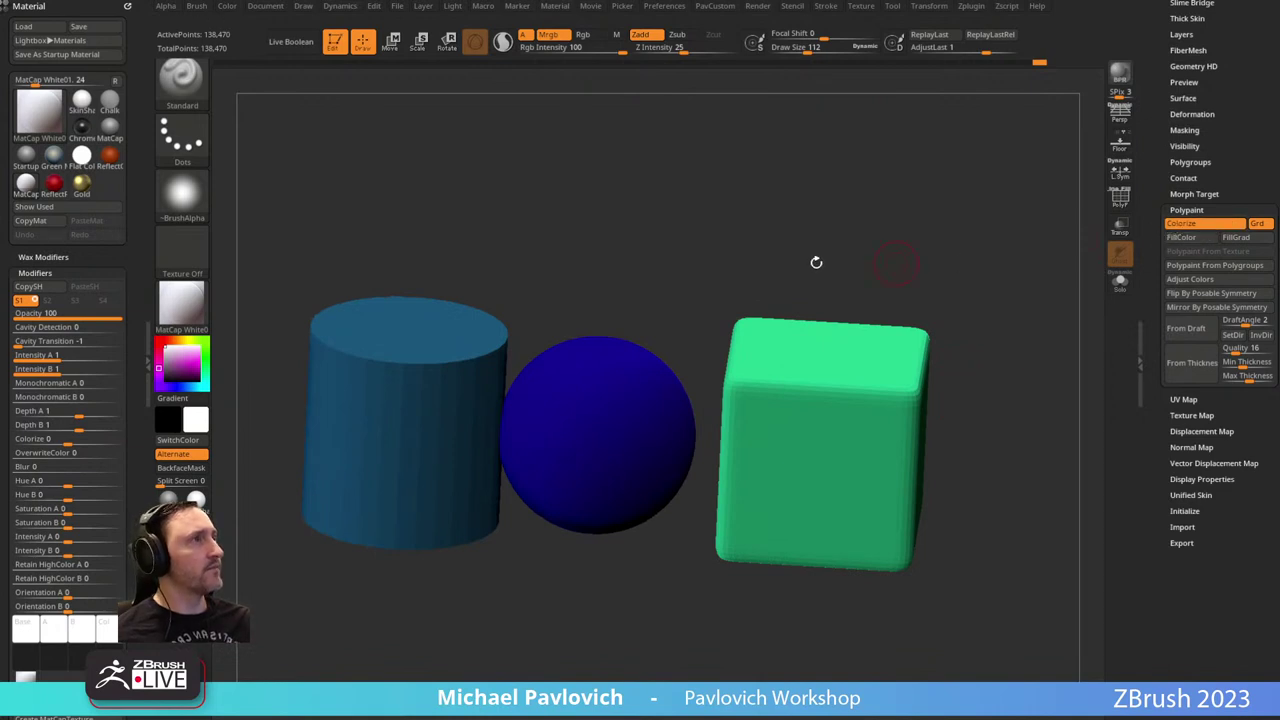
# Refill the polygroup-colored shapes with white and the MatCap White01 material.
pyautogui.click(227, 6)
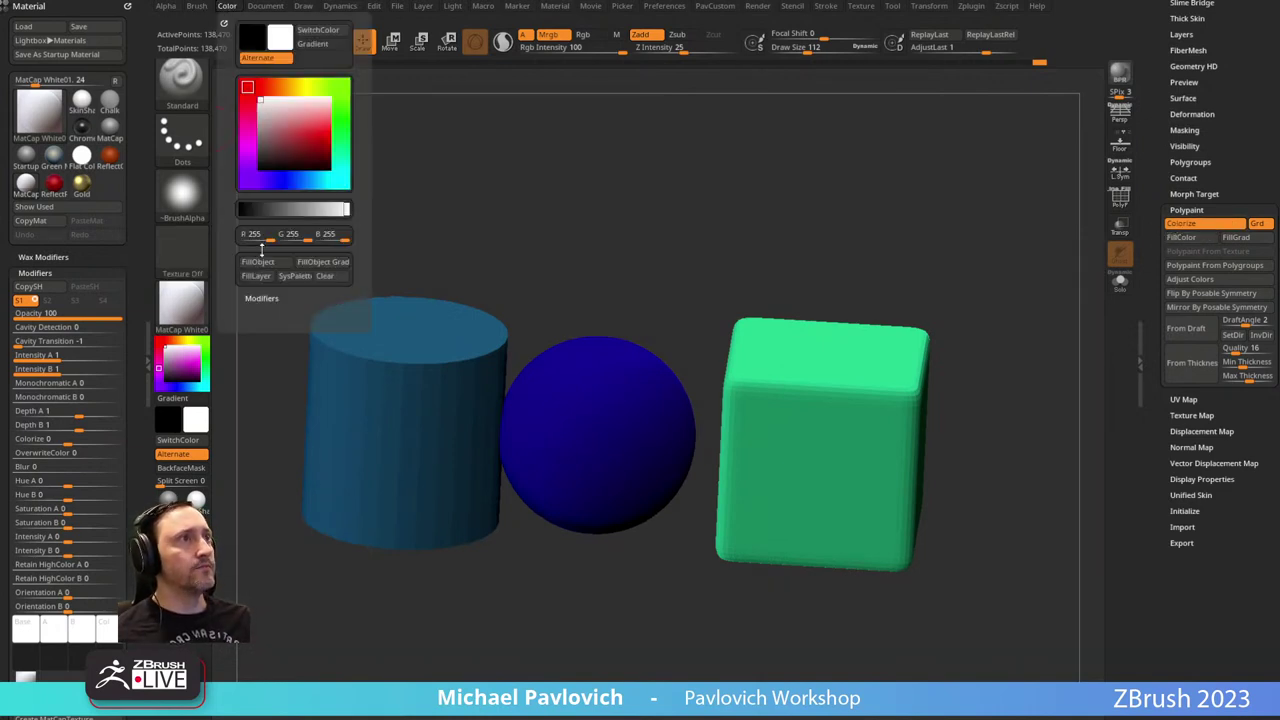
pyautogui.click(257, 261)
pyautogui.moveTo(459, 217)
pyautogui.mouseDown()
pyautogui.moveTo(714, 209)
pyautogui.moveTo(694, 180)
pyautogui.moveTo(694, 206)
pyautogui.moveTo(711, 202)
pyautogui.mouseUp()
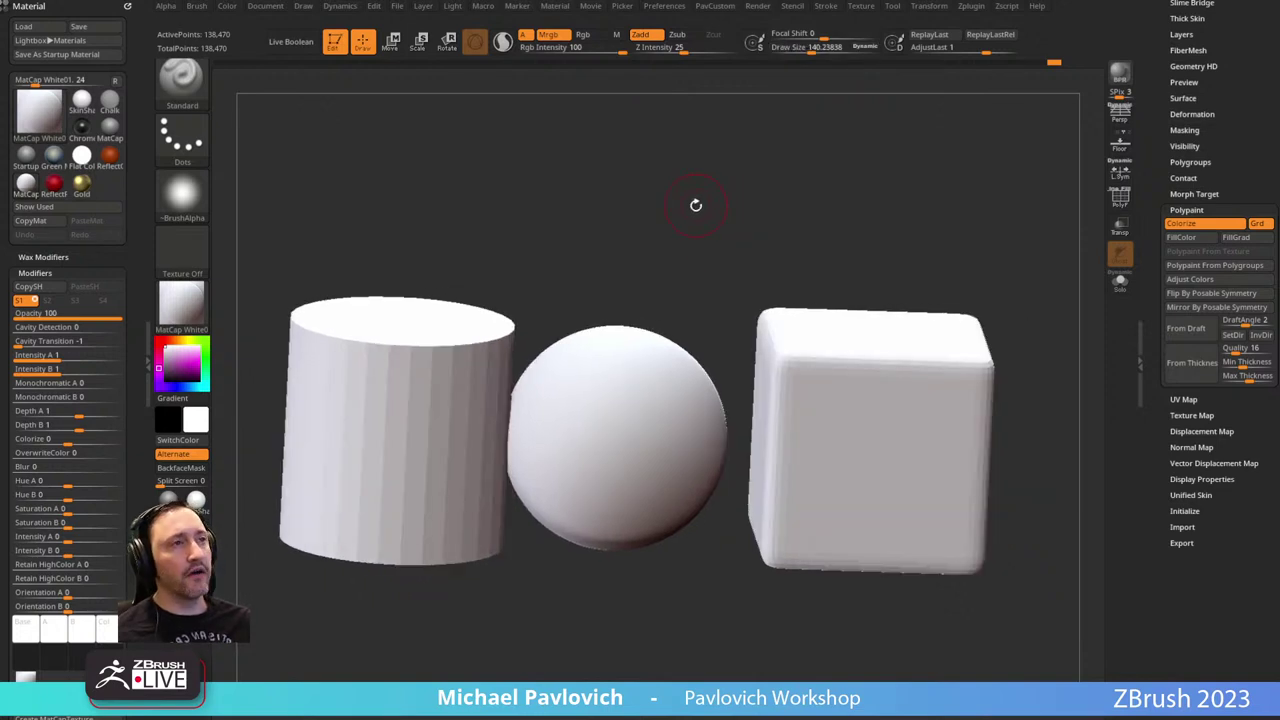
# Try red as the Base color in the MatCap White01 modifiers, and restore the color to near-white.
pyautogui.moveTo(134, 437); pyautogui.dragTo(137, 229)
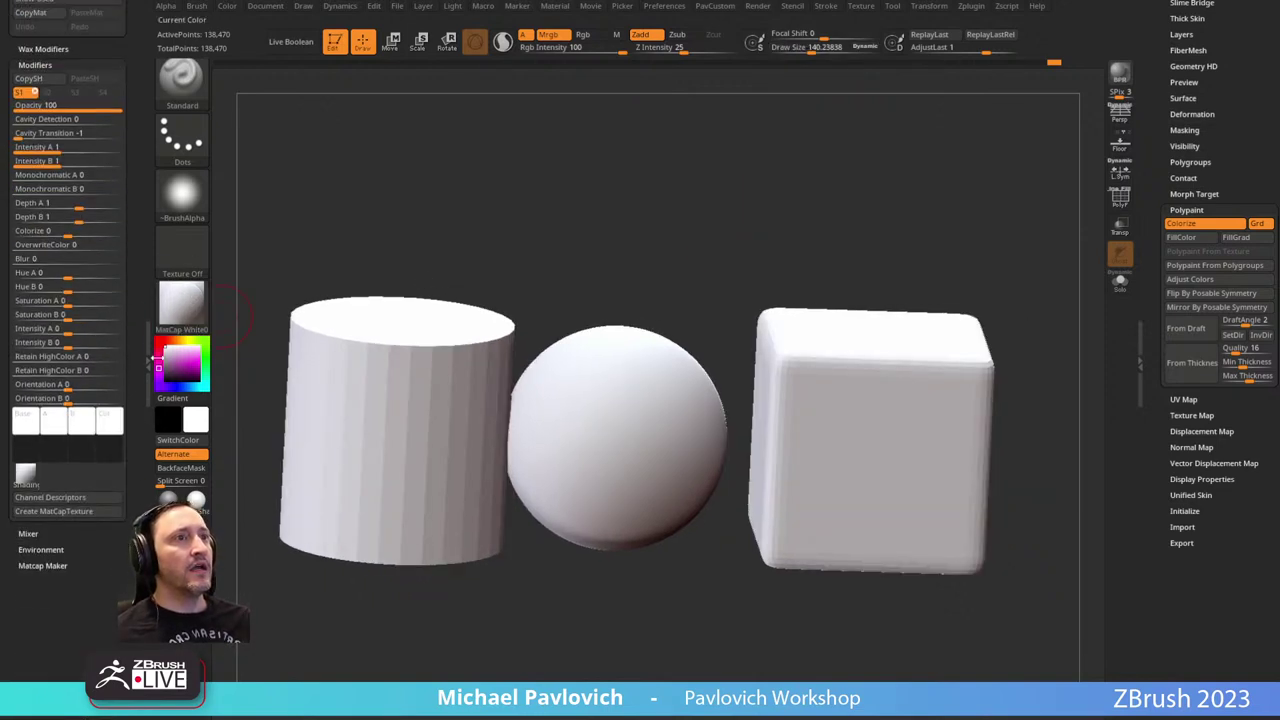
pyautogui.click(26, 478)
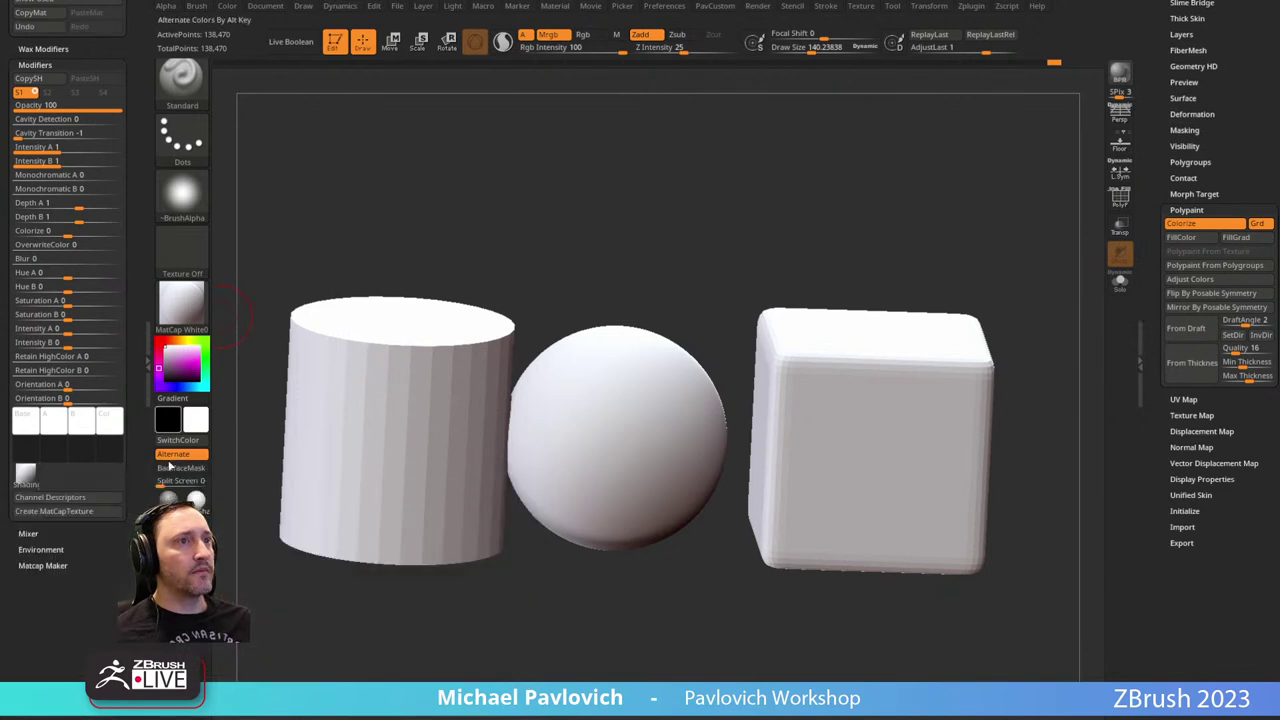
pyautogui.moveTo(31, 482)
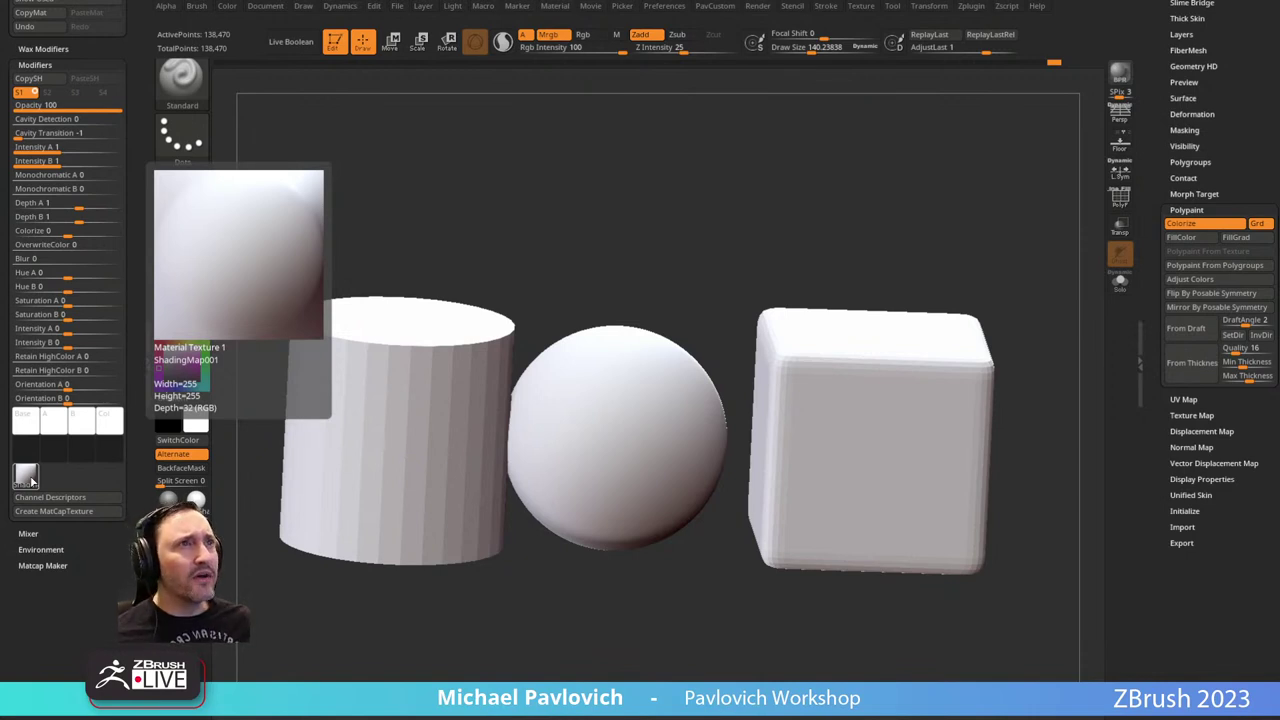
pyautogui.click(24, 418)
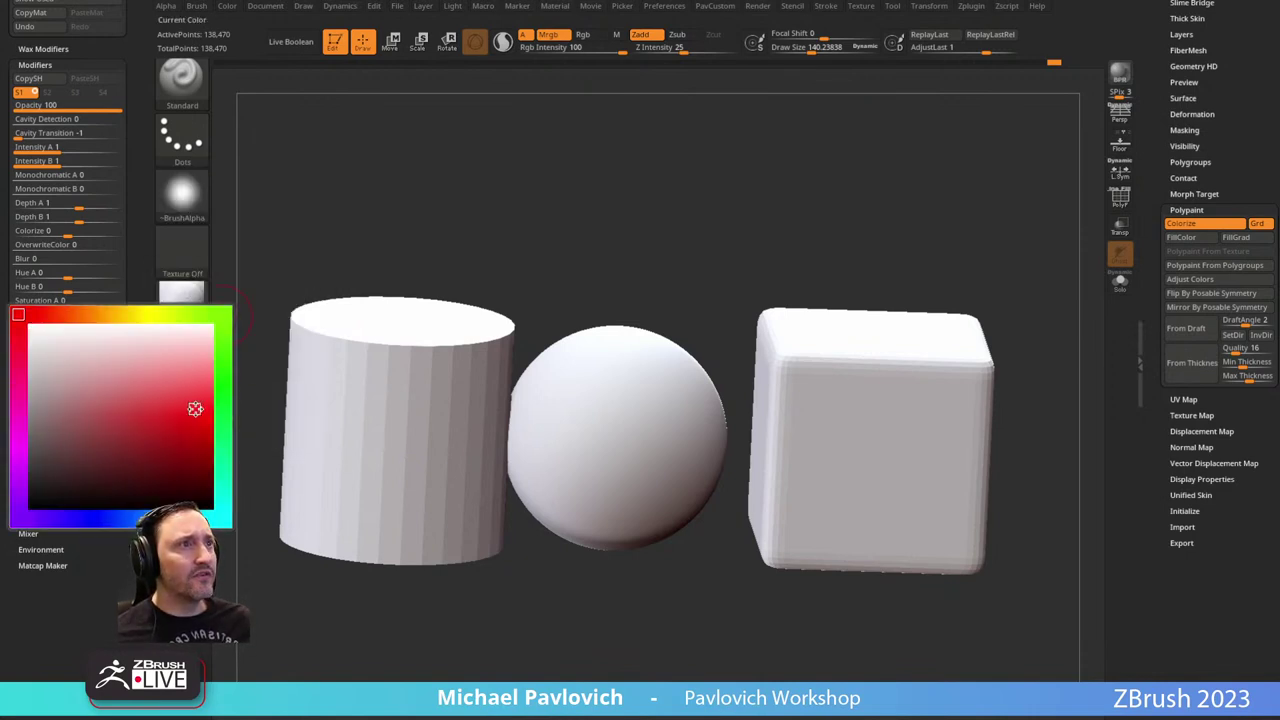
pyautogui.click(222, 410)
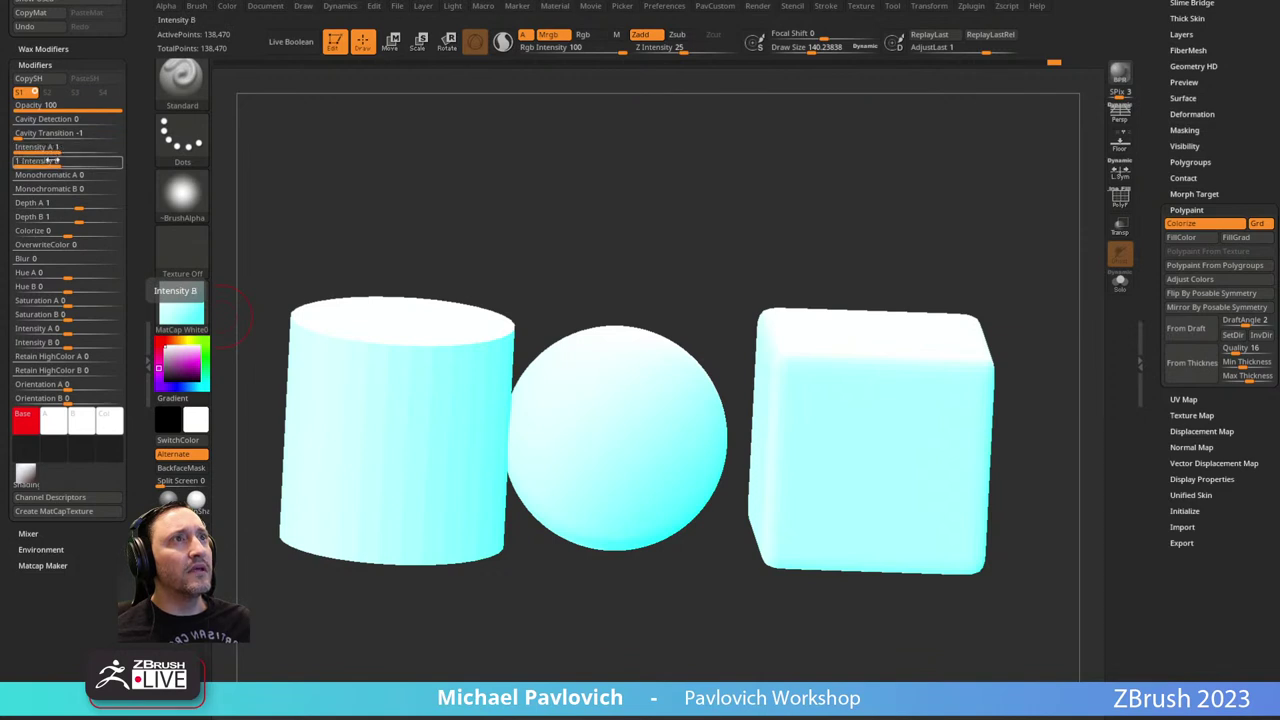
pyautogui.click(26, 420)
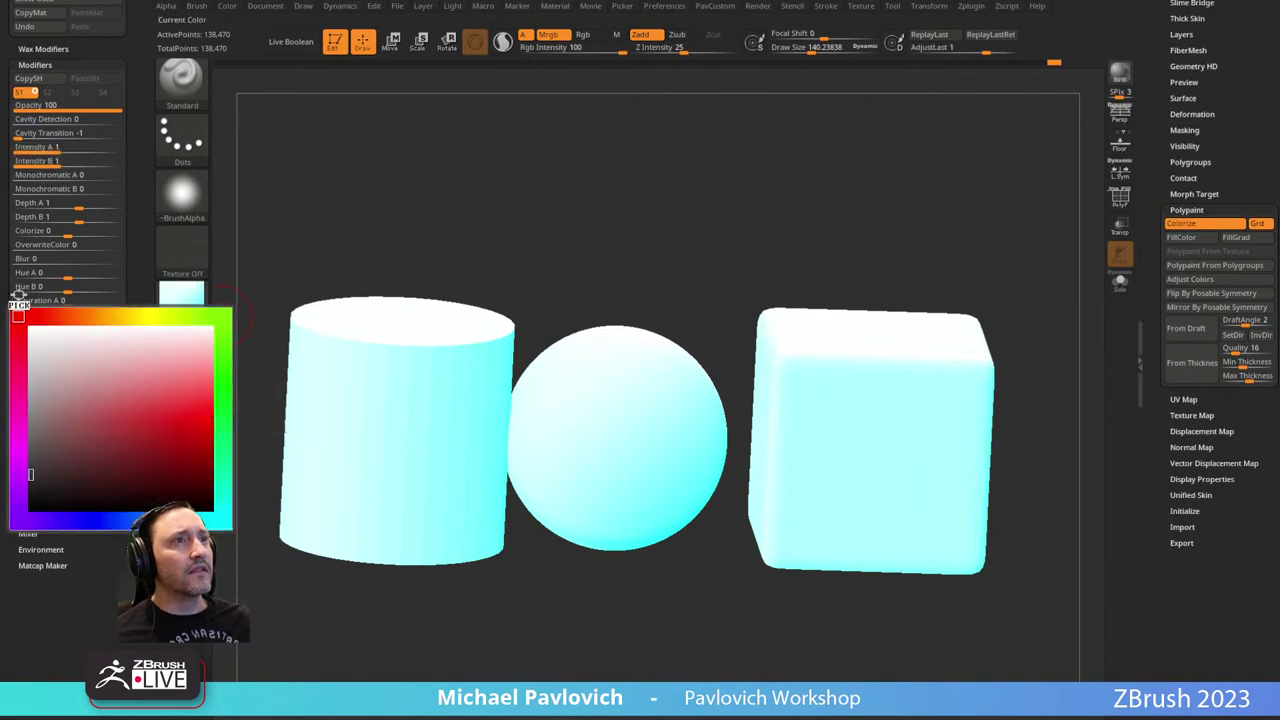
pyautogui.moveTo(19, 295); pyautogui.dragTo(20, 298)
pyautogui.click(44, 418)
pyautogui.click(25, 318)
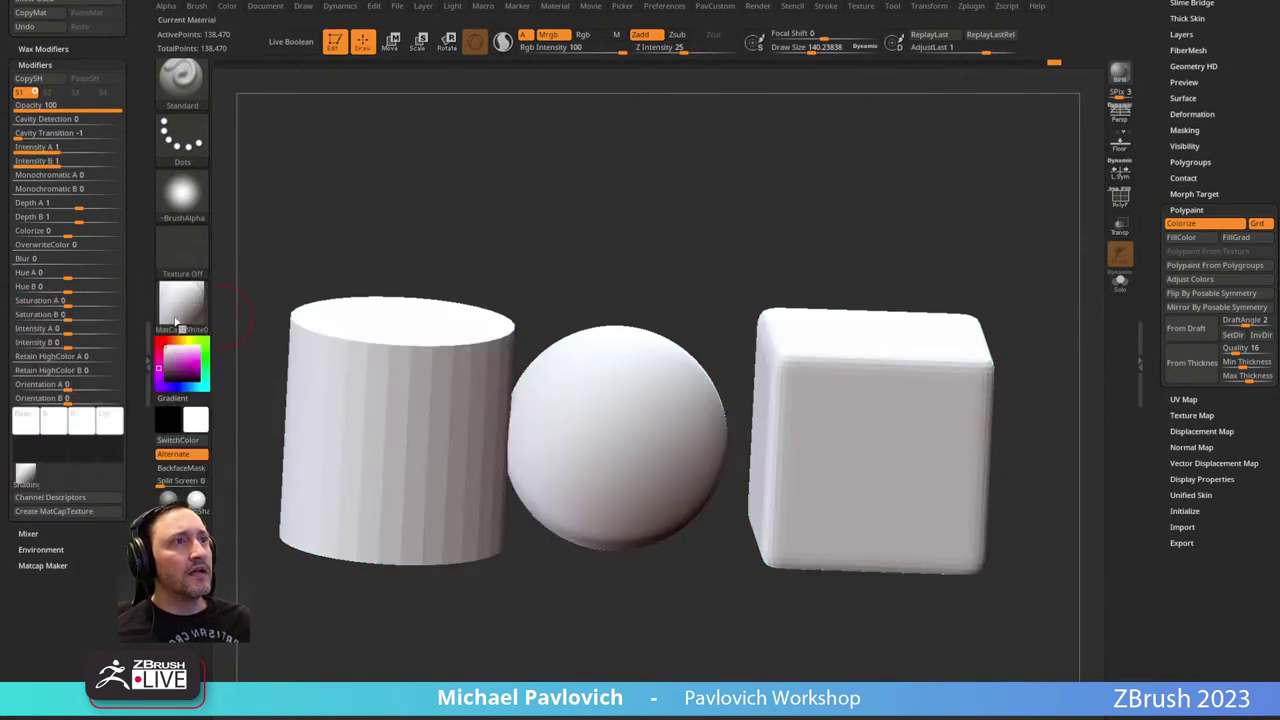
# Set the MatCap White01 material's A color to red and its B color to green.
pyautogui.click(57, 425)
pyautogui.click(209, 417)
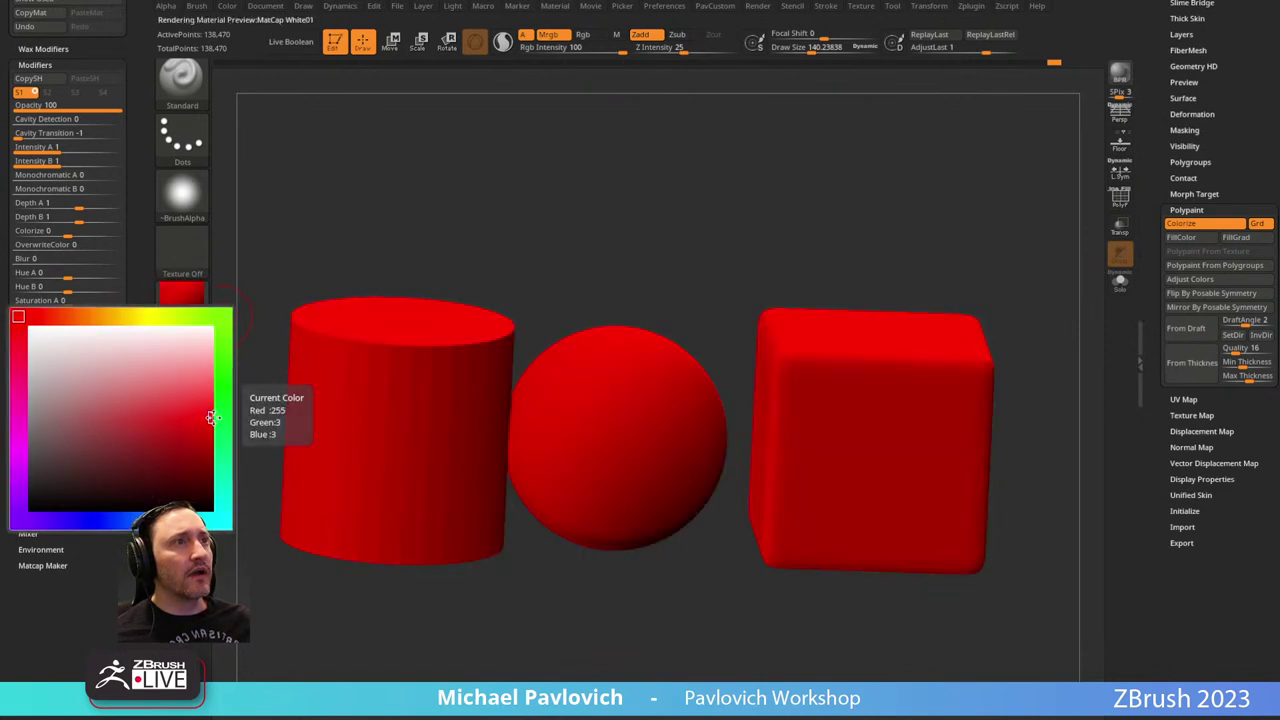
pyautogui.click(81, 425)
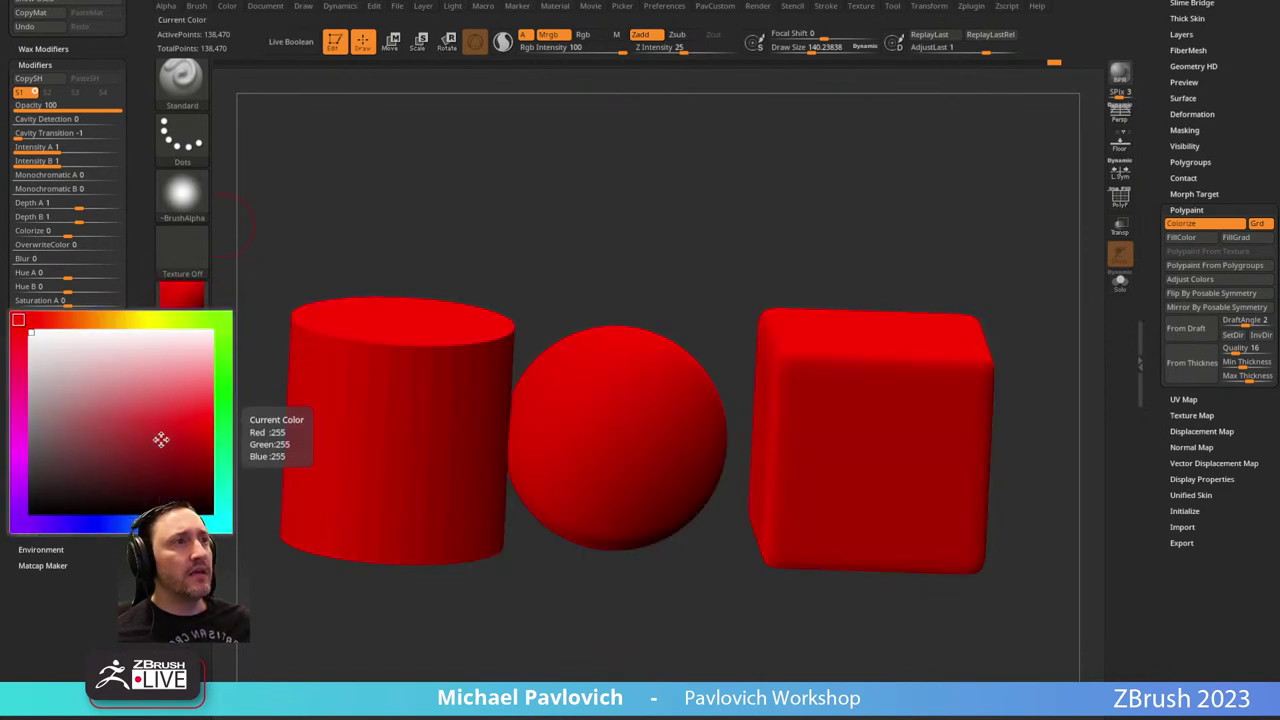
pyautogui.click(225, 421)
pyautogui.click(180, 430)
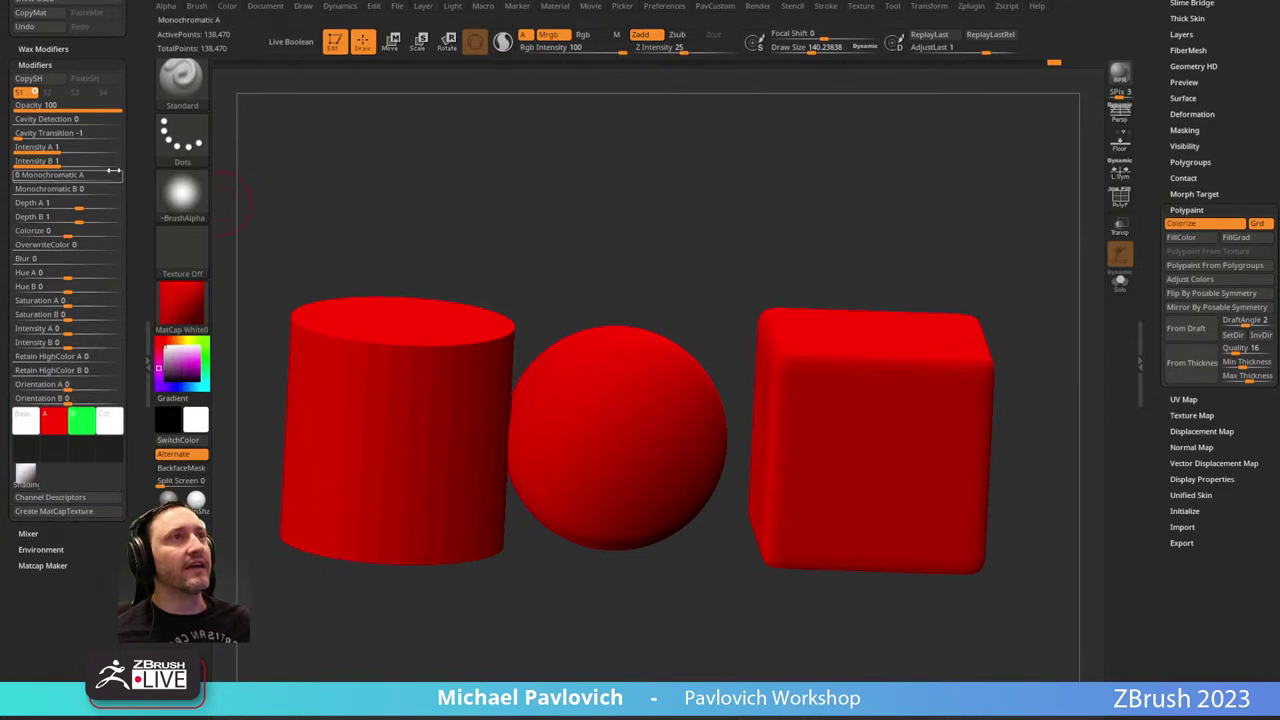
# Set the MatCap's Intensity A to about 3.15 and Intensity B to about 0.43.
pyautogui.moveTo(60, 147)
pyautogui.mouseDown()
pyautogui.moveTo(108, 147)
pyautogui.moveTo(67, 147)
pyautogui.mouseUp()
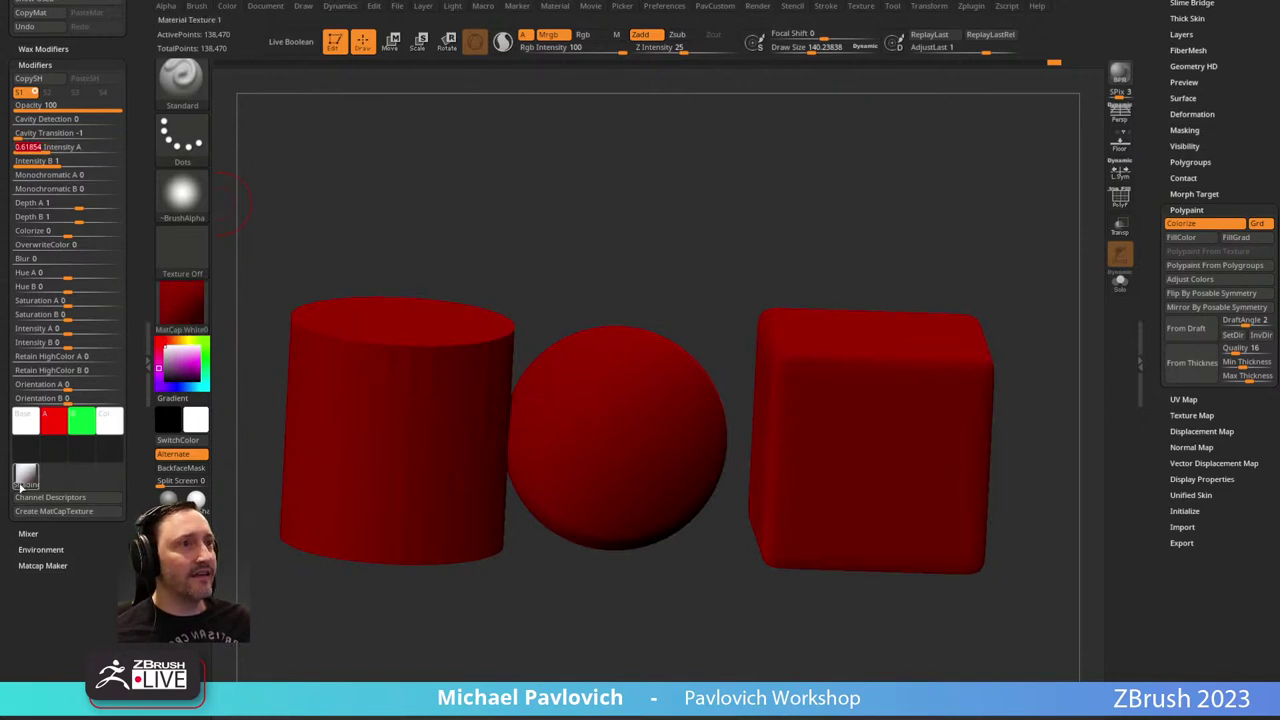
pyautogui.moveTo(185, 308)
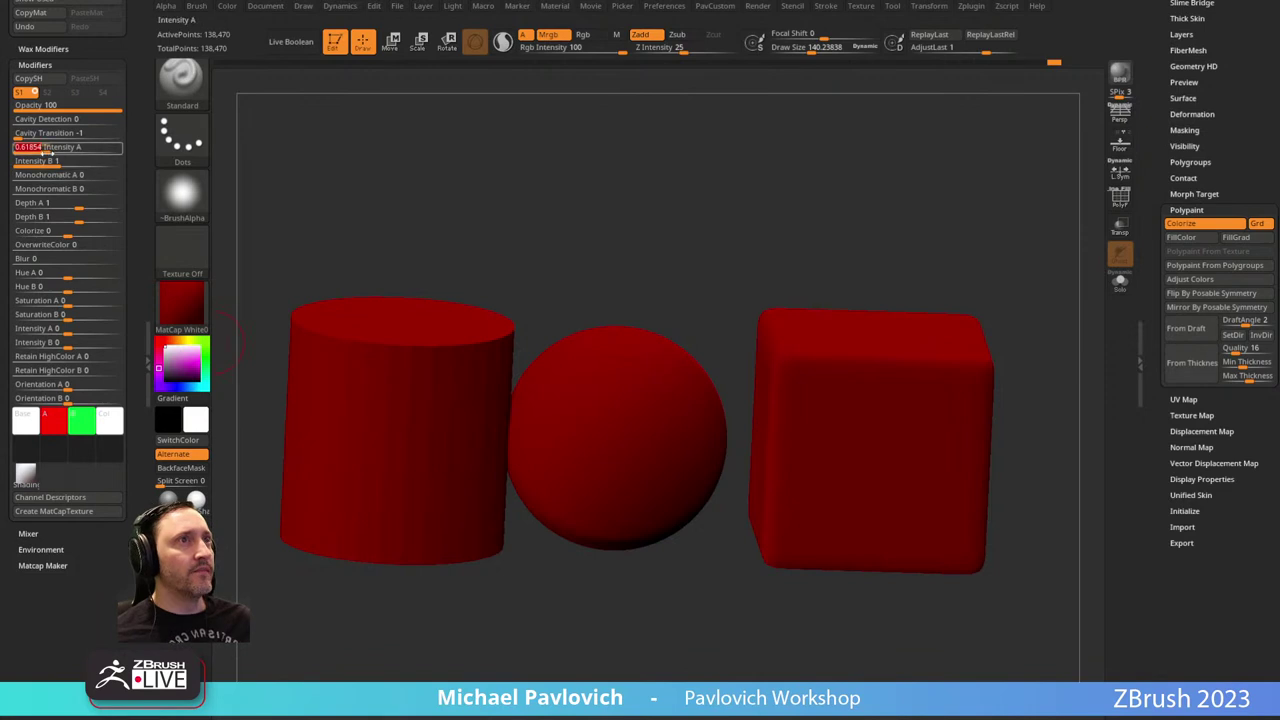
pyautogui.moveTo(46, 148); pyautogui.dragTo(97, 162)
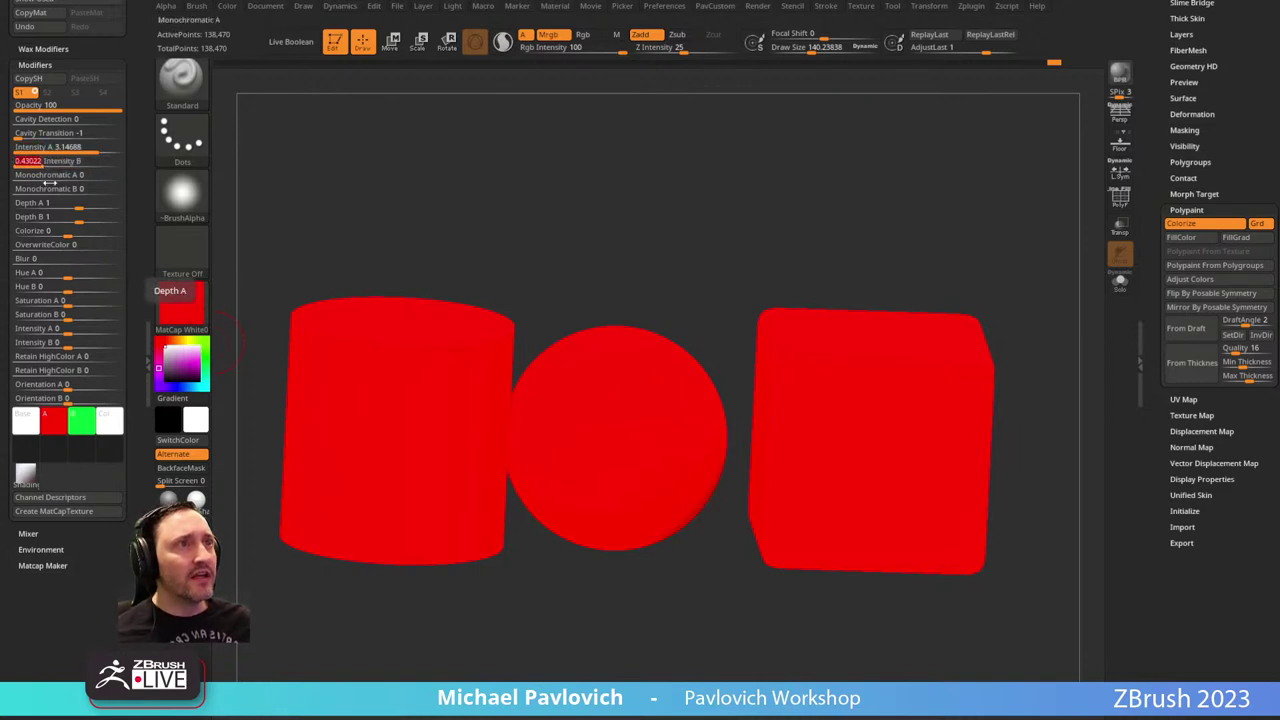
# Set the MatCap's Hue A to about 0.02, Intensity A to about 0.65, Saturation A to about -0.06 and Saturation B to about -0.02.
pyautogui.moveTo(71, 273)
pyautogui.mouseDown()
pyautogui.moveTo(107, 273)
pyautogui.moveTo(72, 273)
pyautogui.mouseUp()
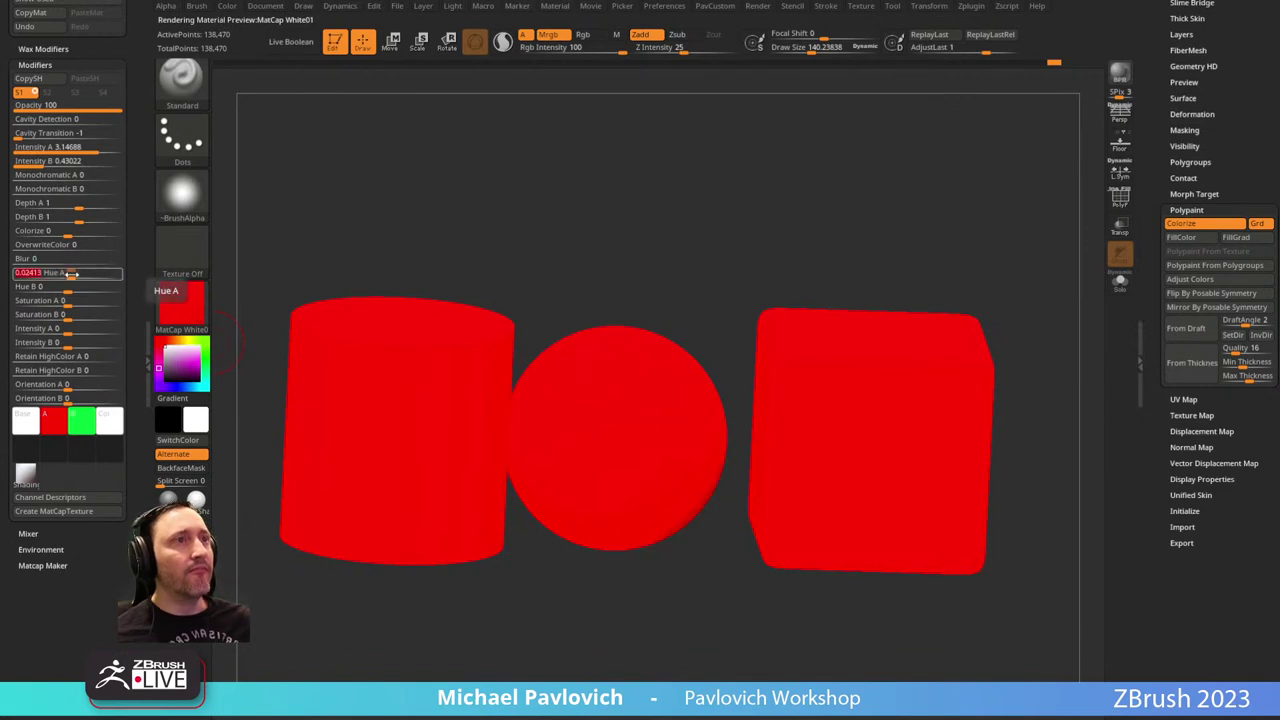
pyautogui.moveTo(45, 147); pyautogui.dragTo(44, 147)
pyautogui.moveTo(65, 289); pyautogui.dragTo(66, 315)
# Switch the active material to MatCap Gray and inspect the shading on the cylinder, sphere and cube.
pyautogui.click(162, 303)
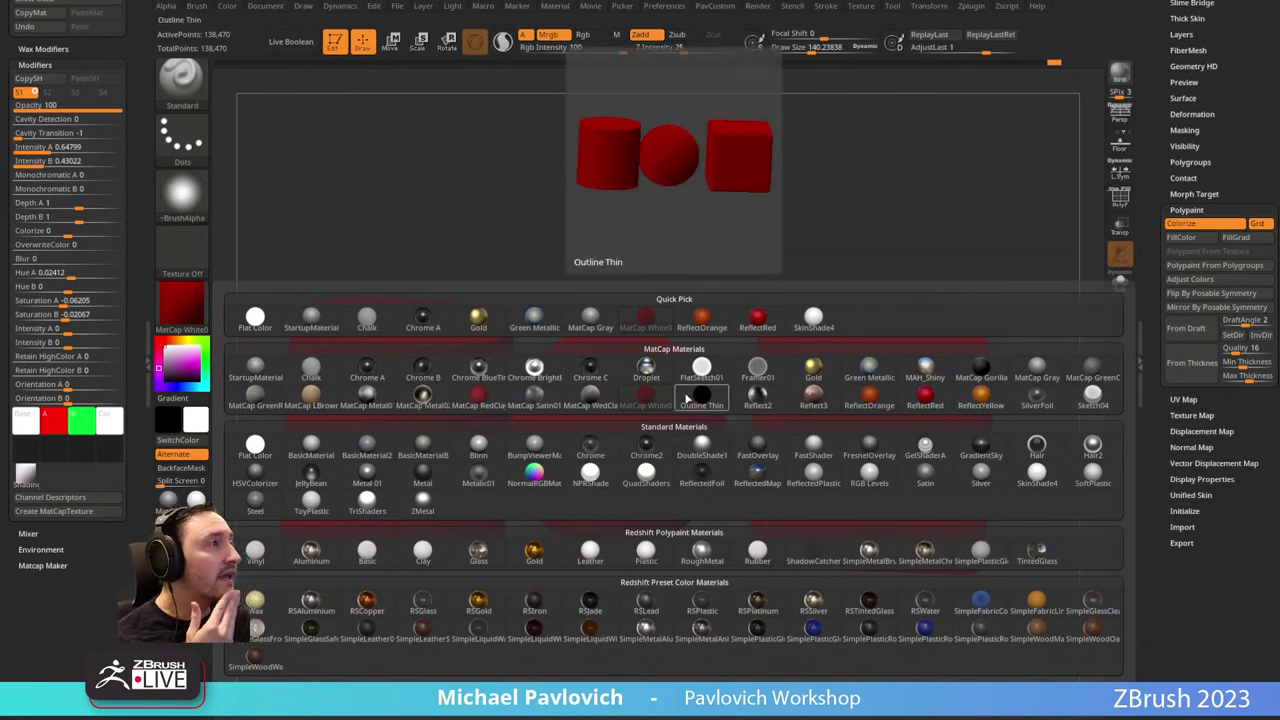
pyautogui.click(1030, 375)
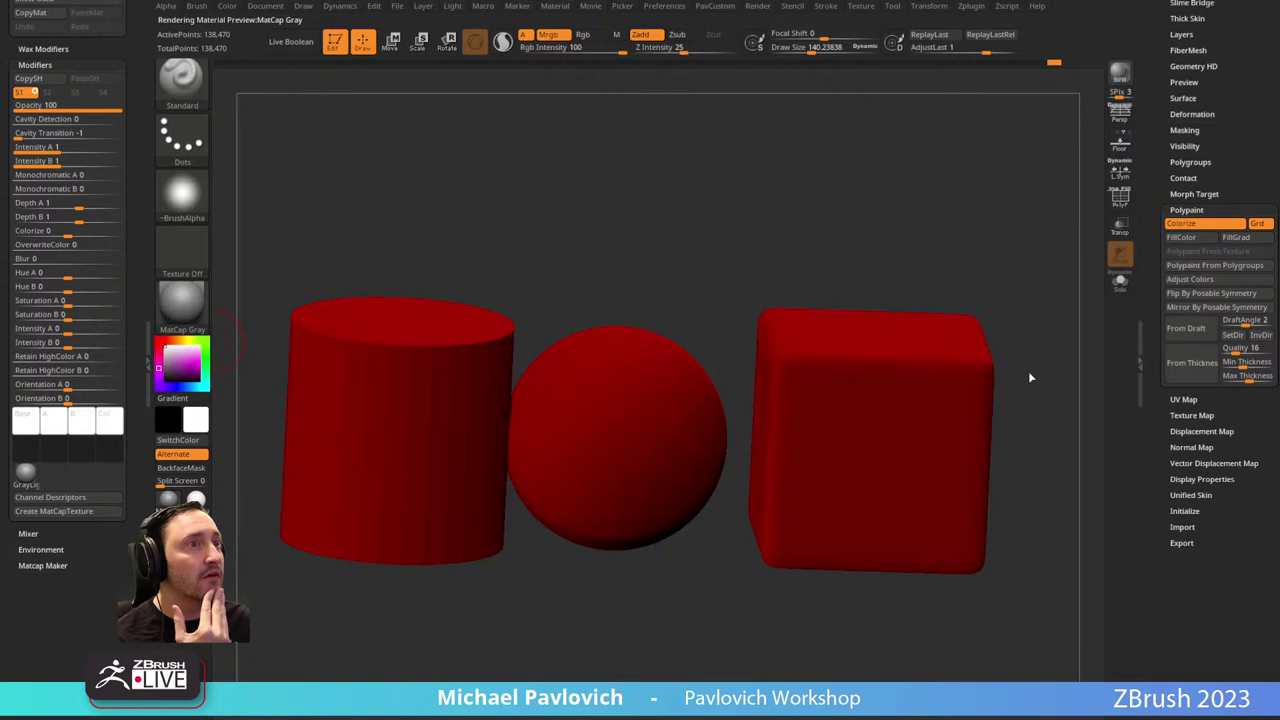
pyautogui.click(175, 303)
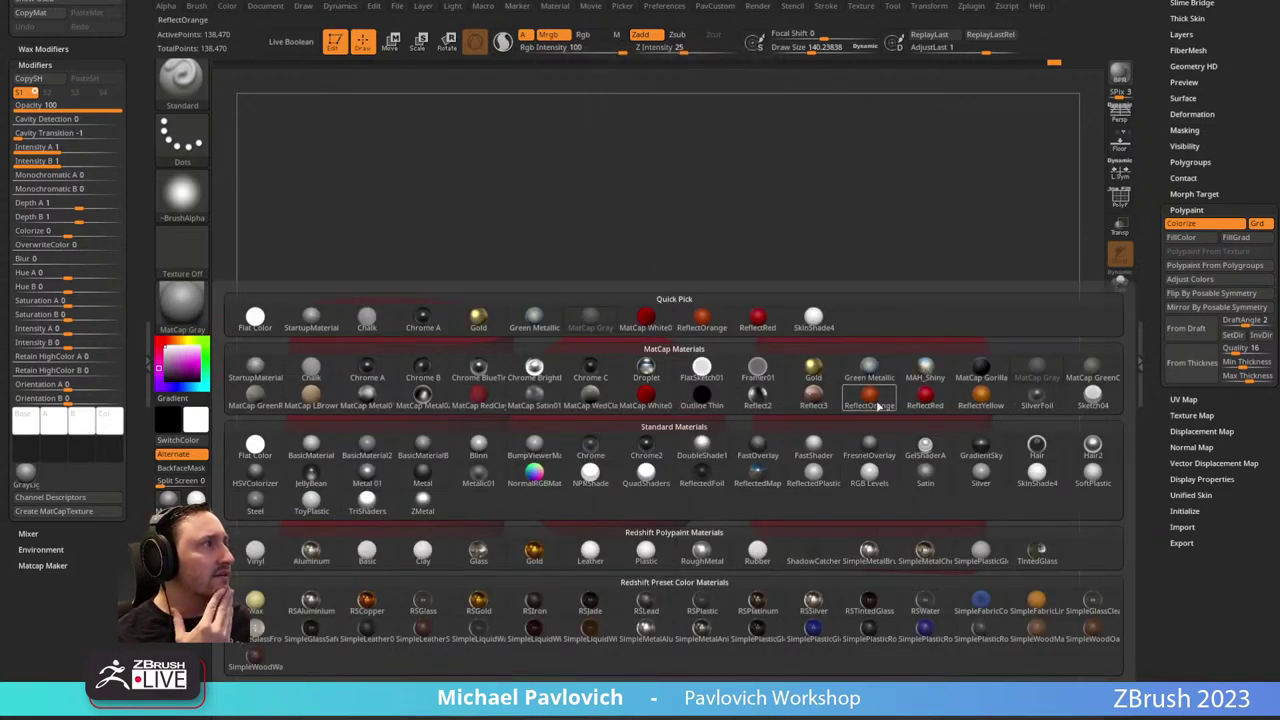
pyautogui.moveTo(474, 400)
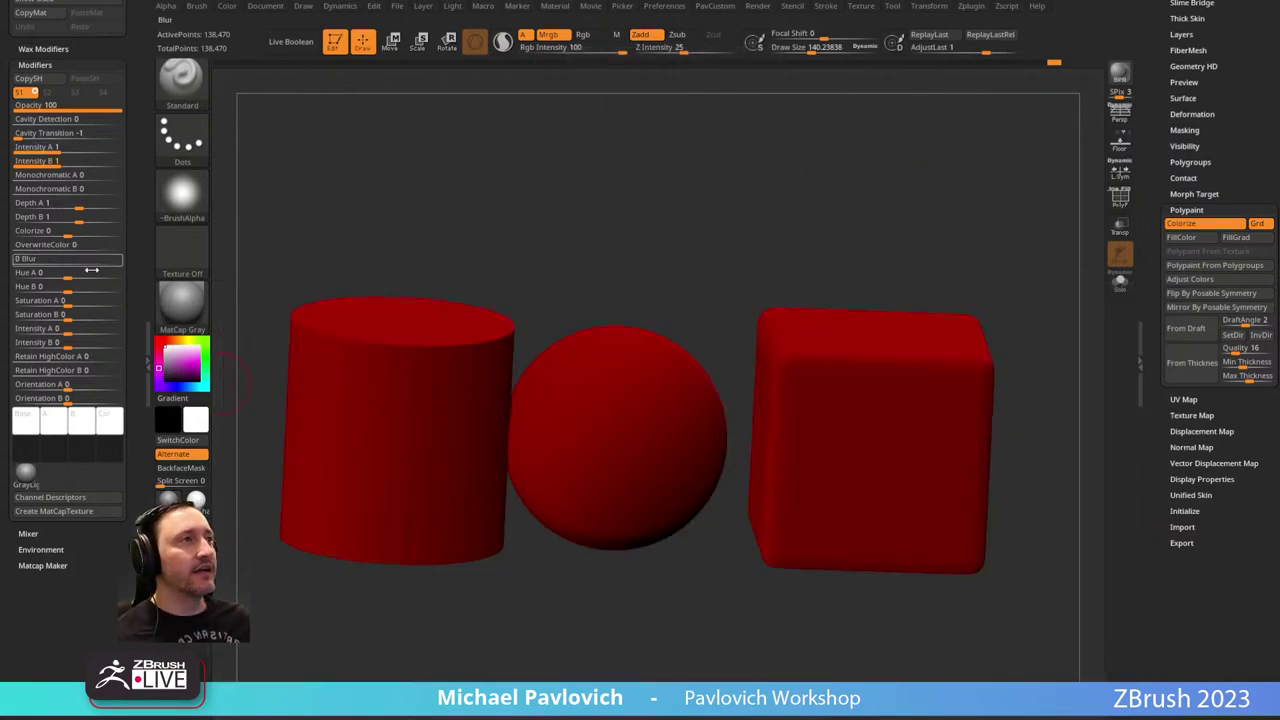
pyautogui.moveTo(620, 224); pyautogui.dragTo(565, 215)
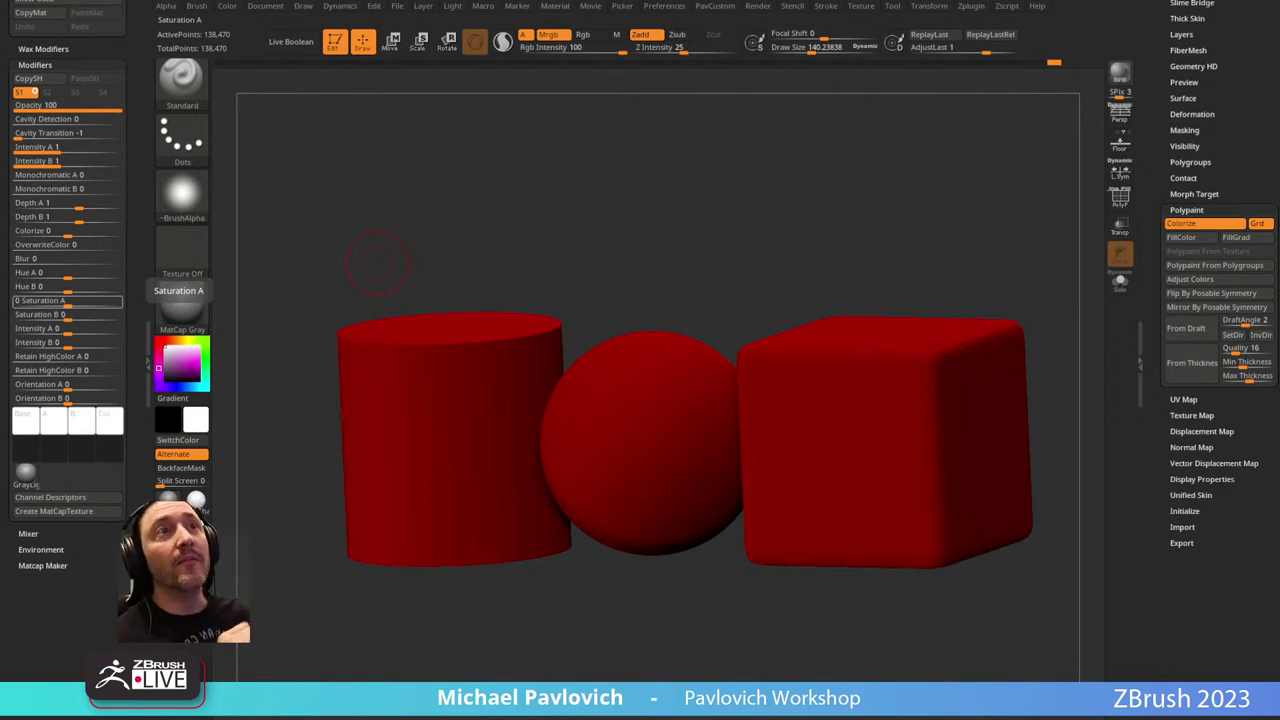
pyautogui.moveTo(393, 167); pyautogui.dragTo(554, 194)
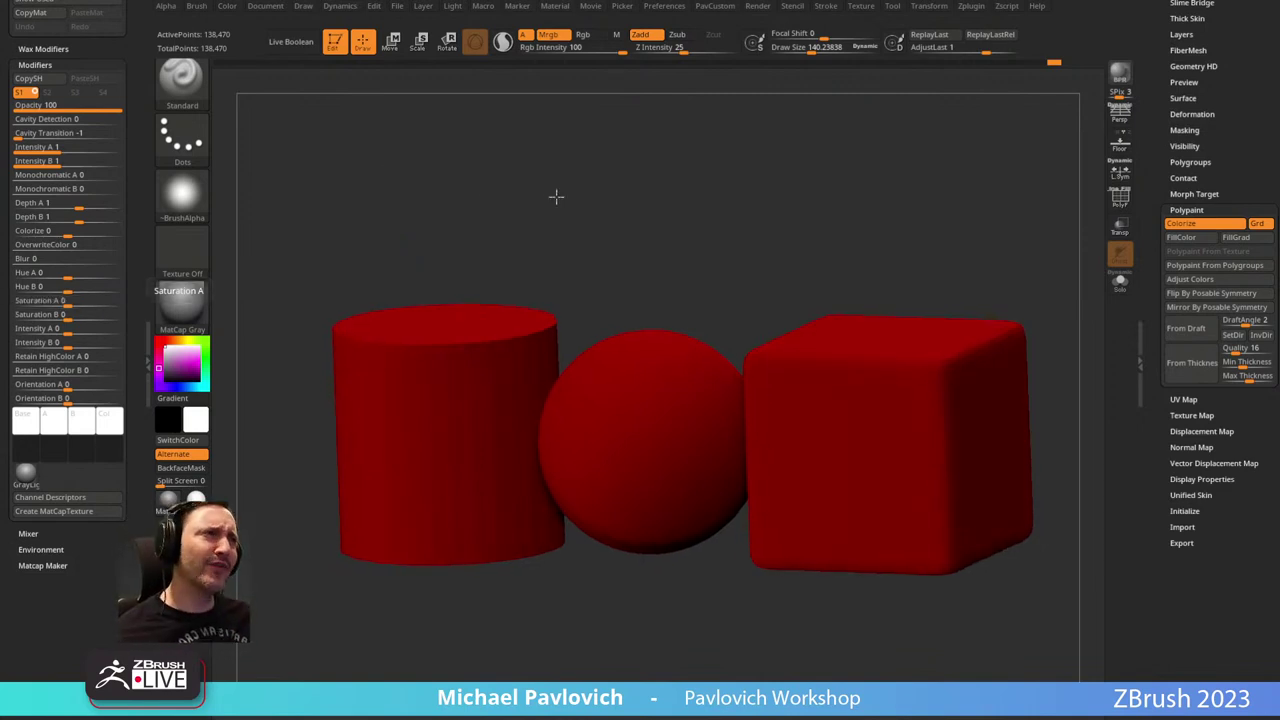
pyautogui.moveTo(897, 210); pyautogui.dragTo(854, 202)
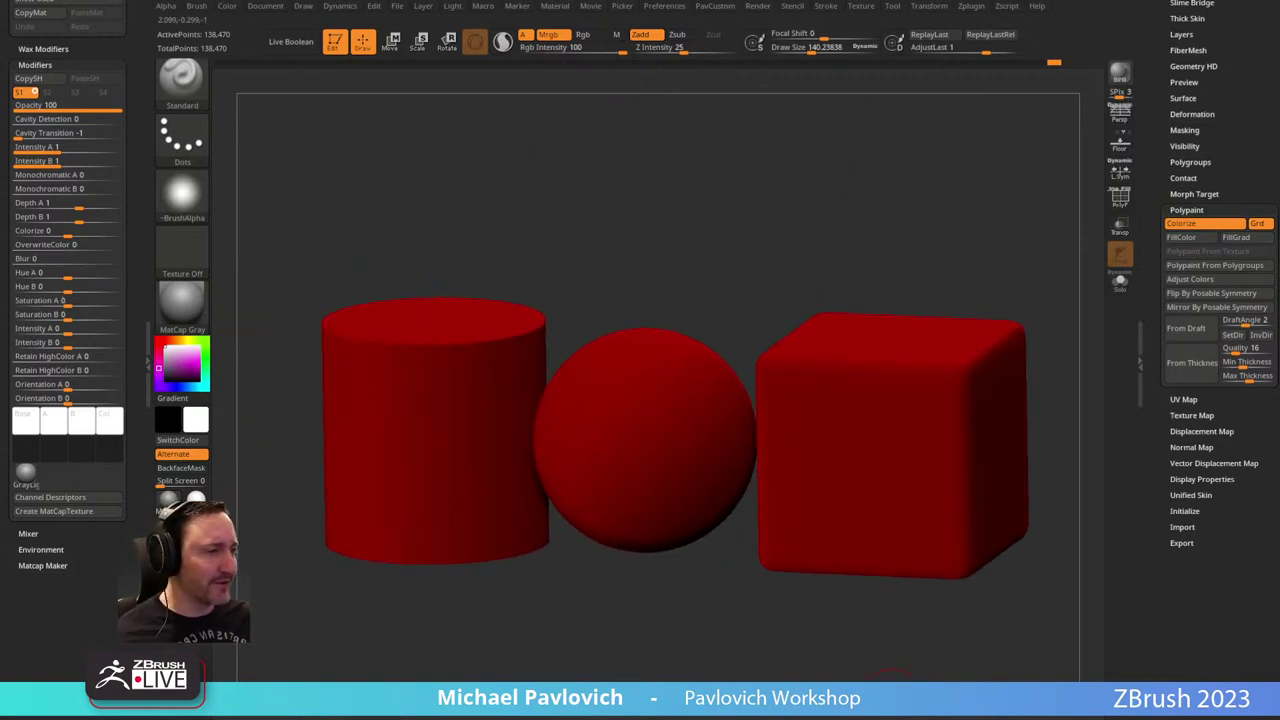
# Switch to YouTube in the browser, read the full highlighted comment on "032 ZBrush Material ID Techniques", and return to ZBrush.
pyautogui.moveTo(528, 2); pyautogui.dragTo(524, 44)
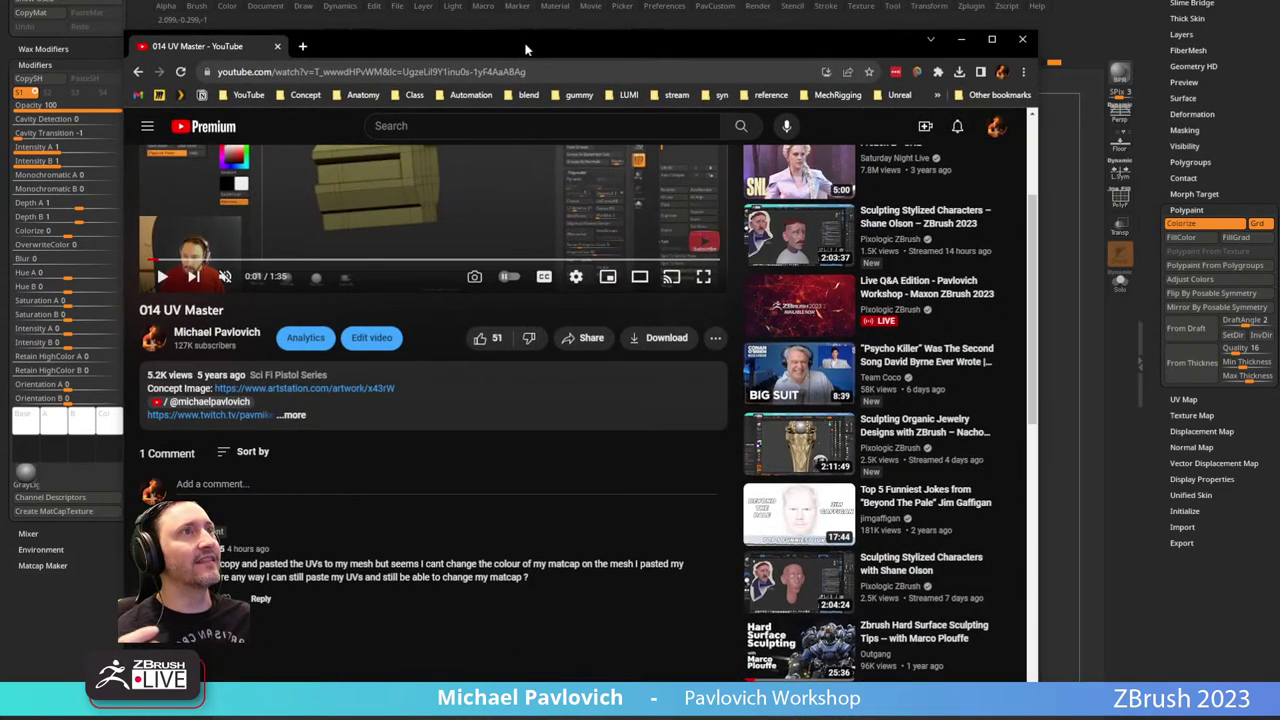
pyautogui.click(138, 73)
pyautogui.click(957, 126)
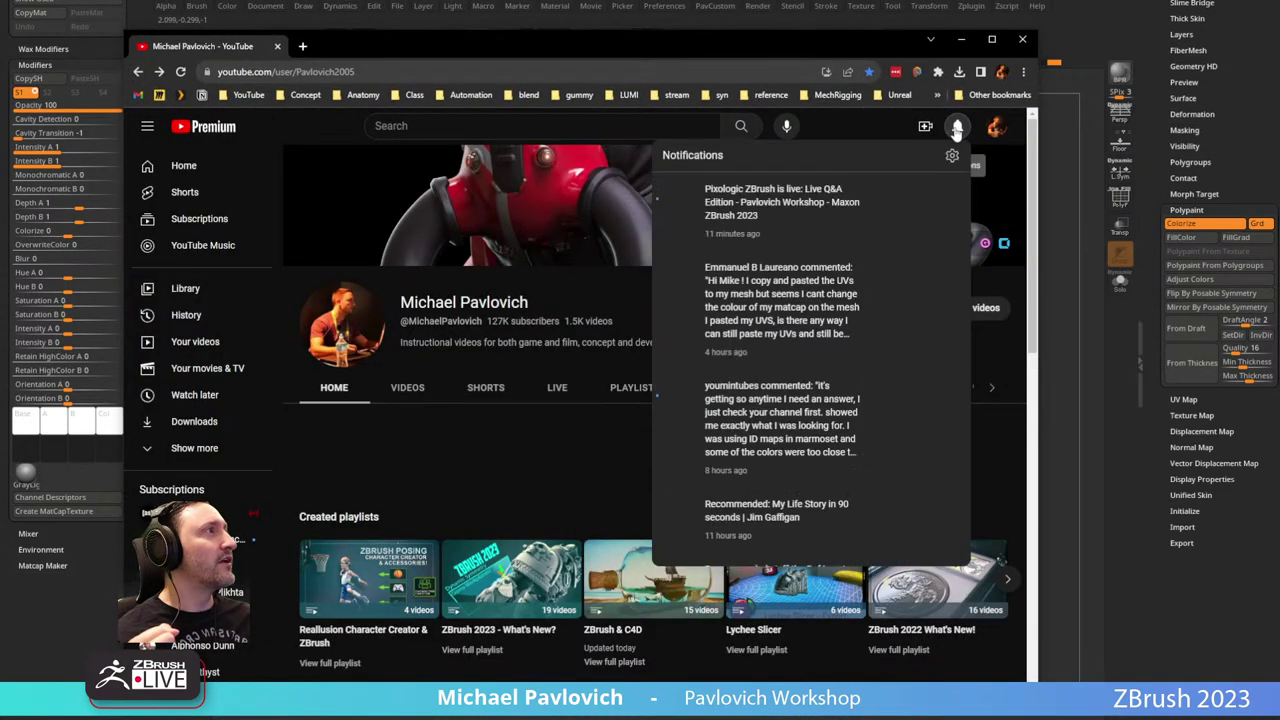
pyautogui.scroll(-2, 856, 262)
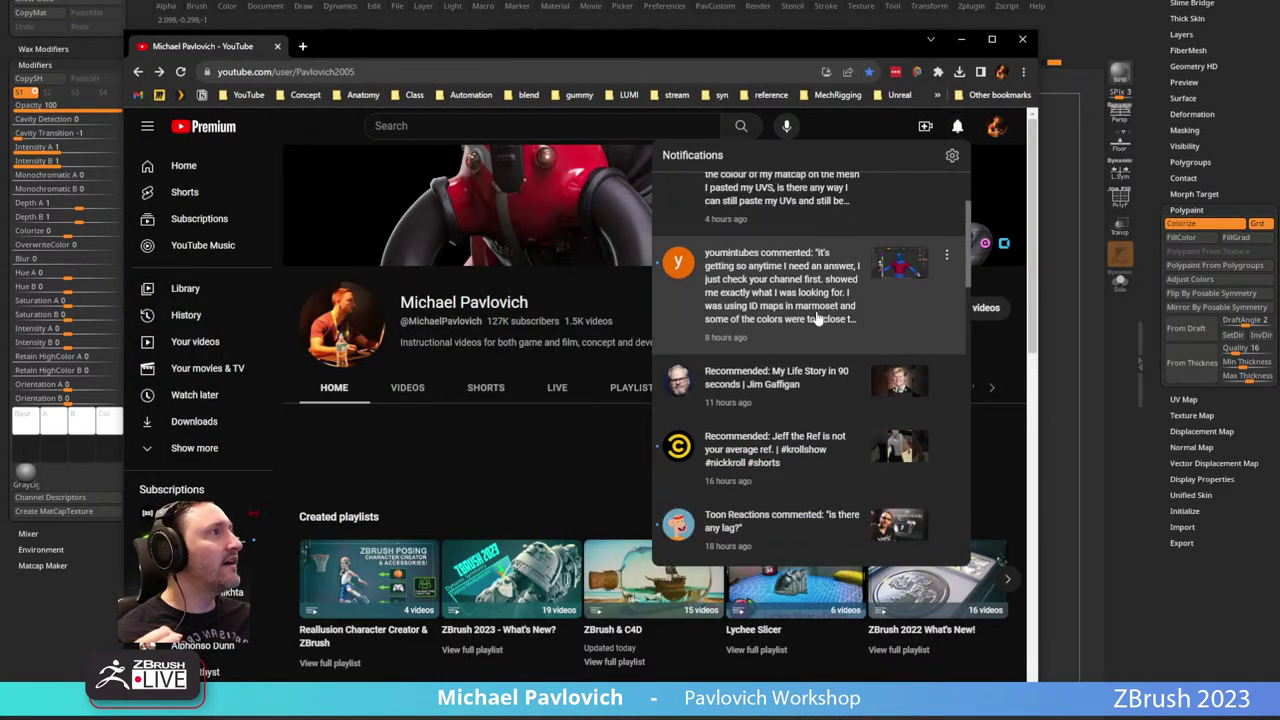
pyautogui.click(813, 322)
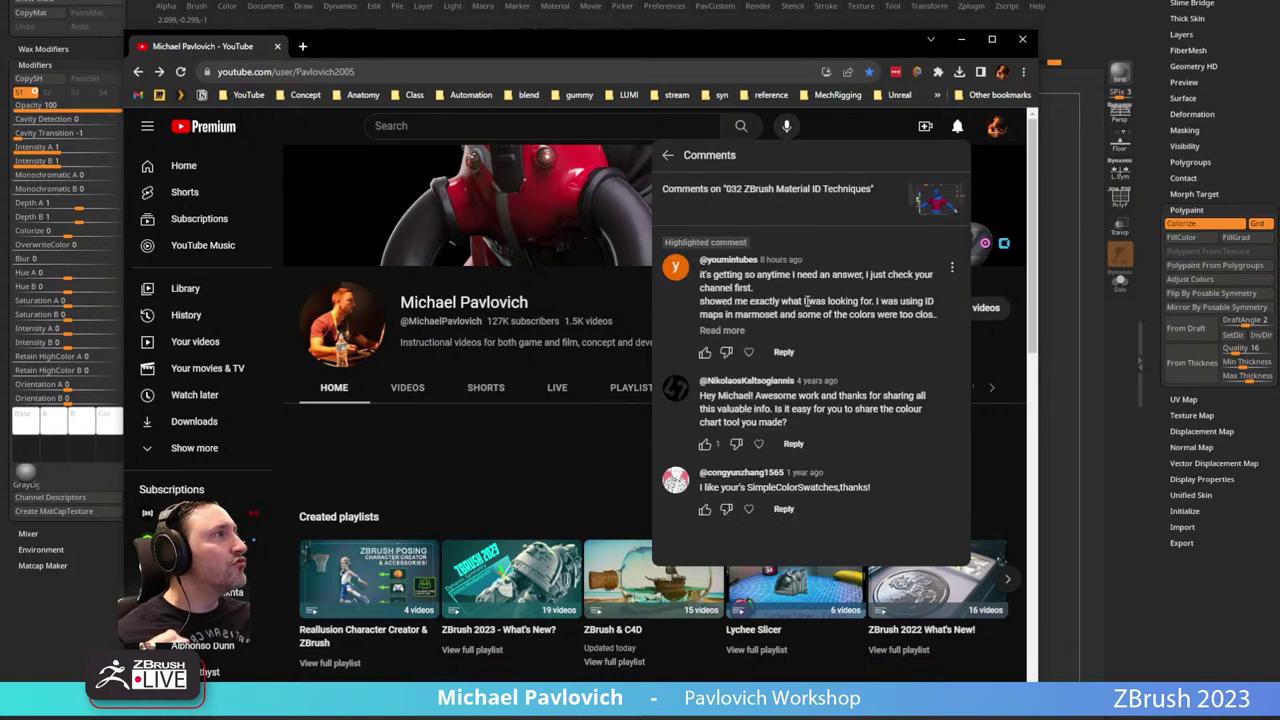
pyautogui.click(726, 333)
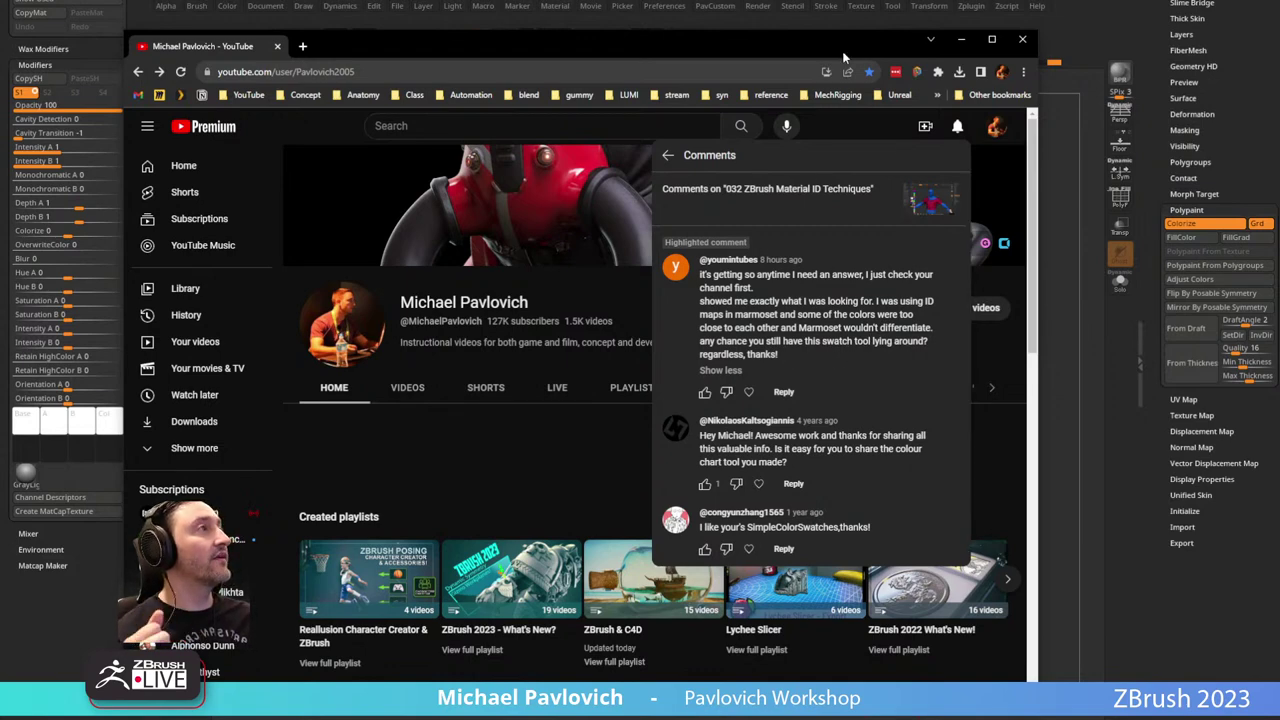
pyautogui.click(961, 40)
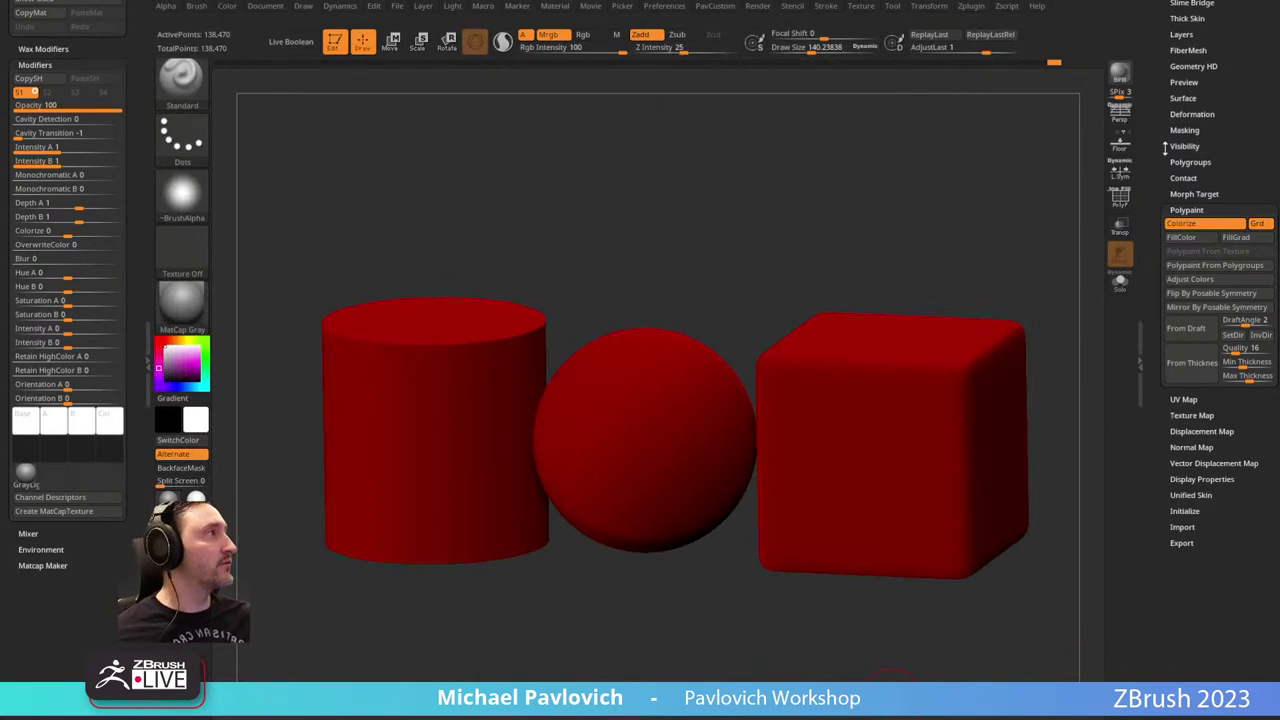
# Load the saved sci-fi character tool that contains the helmeted bust and its armored body.
pyautogui.moveTo(920, 206); pyautogui.dragTo(883, 214)
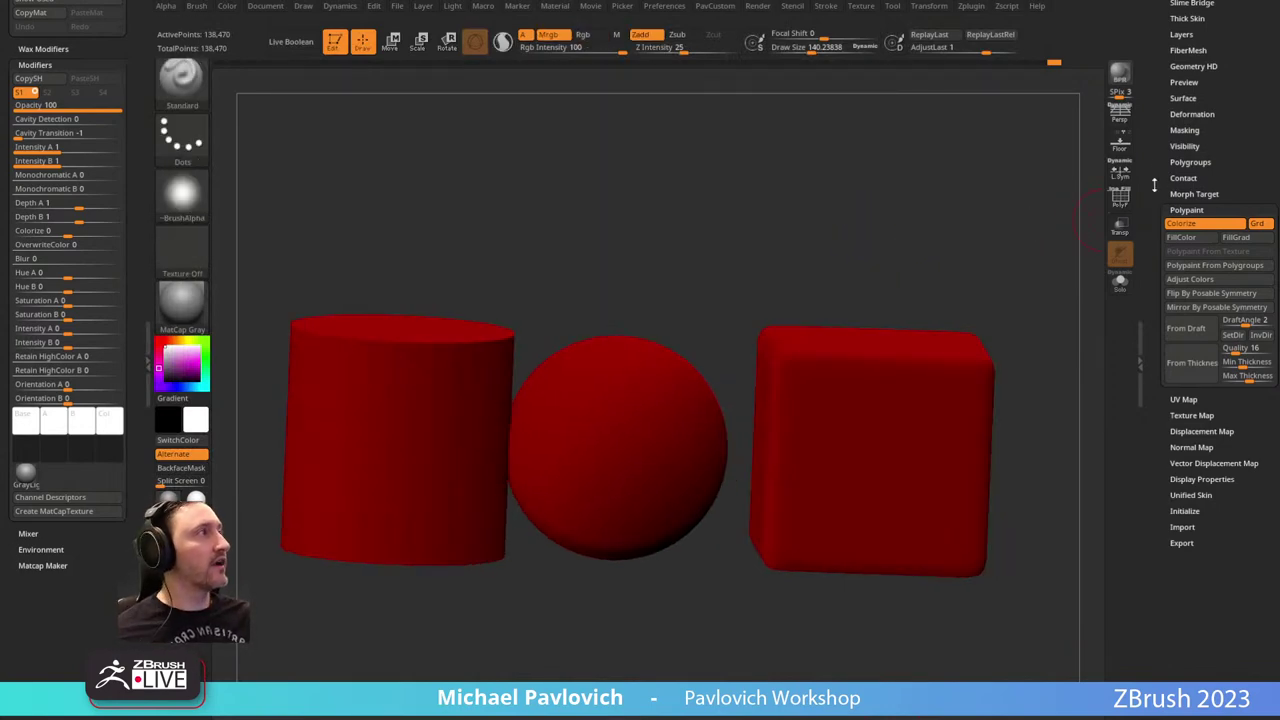
pyautogui.moveTo(1154, 185); pyautogui.dragTo(1157, 506)
pyautogui.click(1202, 186)
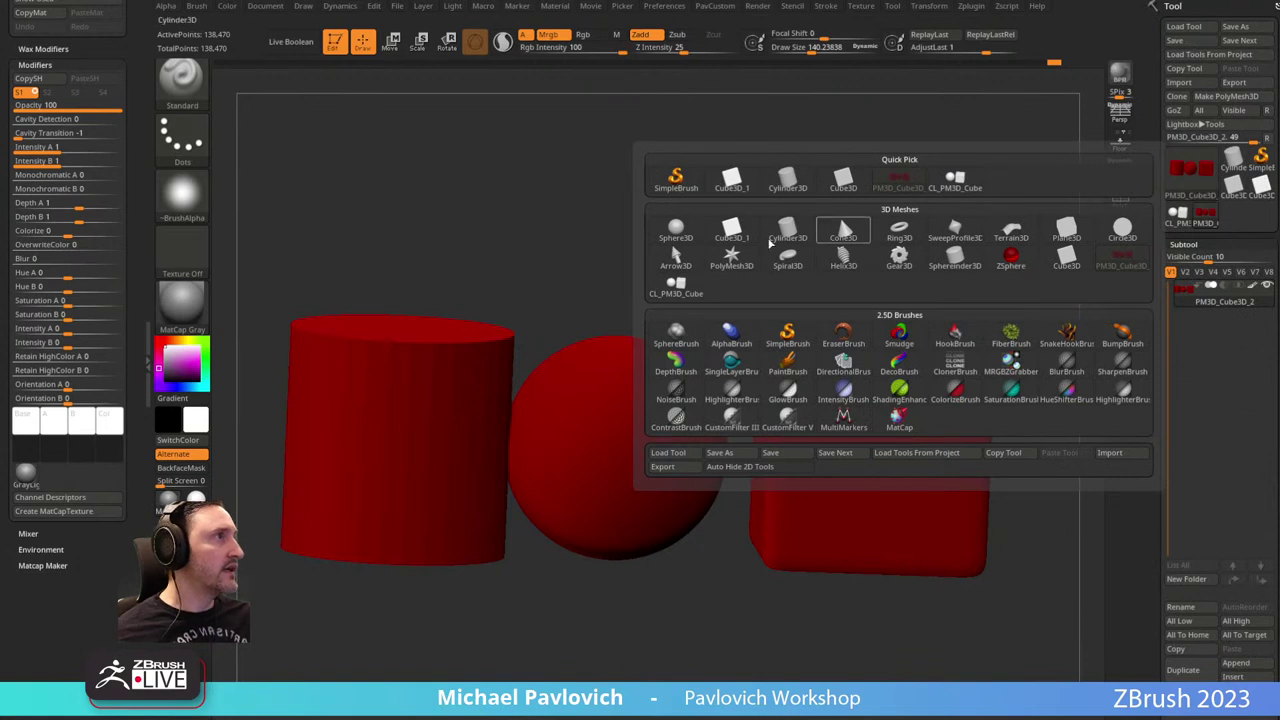
pyautogui.keyDown('shift'); pyautogui.moveTo(651, 194); pyautogui.dragTo(677, 310); pyautogui.keyUp('shift')
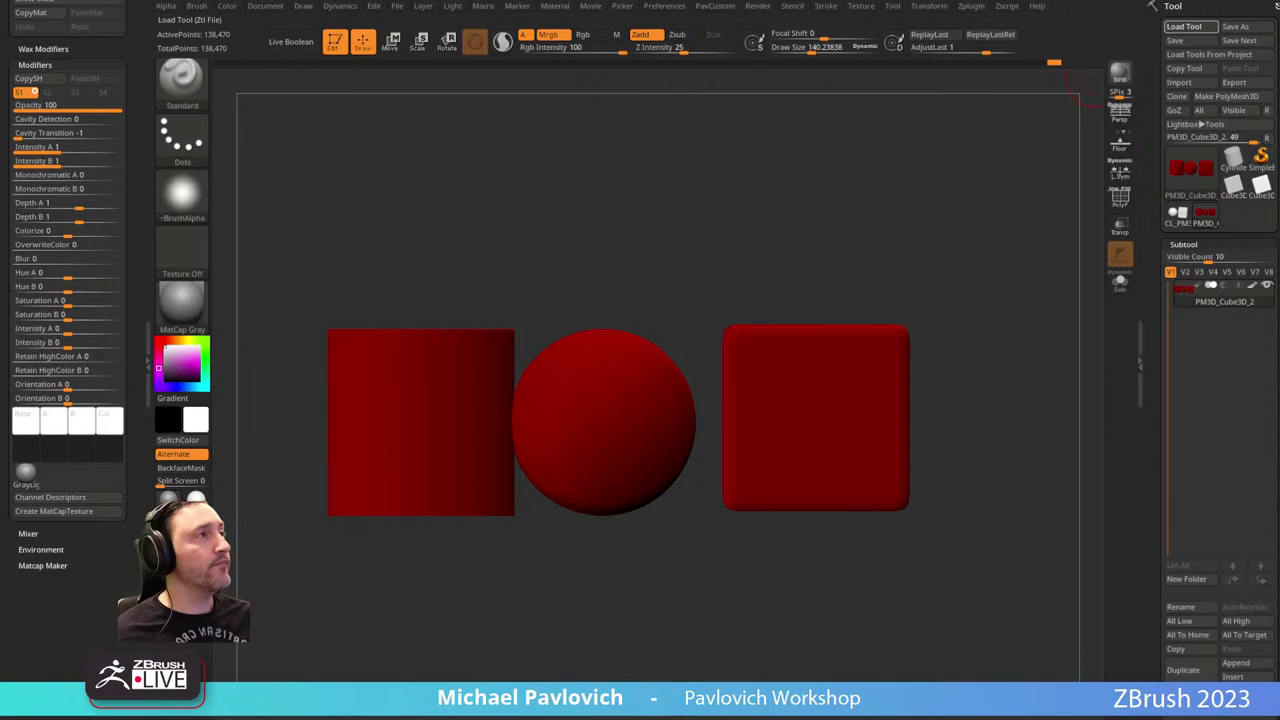
pyautogui.keyDown('alt'); pyautogui.moveTo(763, 243); pyautogui.dragTo(805, 410); pyautogui.keyUp('alt')
pyautogui.moveTo(871, 134)
pyautogui.keyDown('alt'); pyautogui.mouseDown()
pyautogui.moveTo(888, 359)
pyautogui.moveTo(814, 314)
pyautogui.mouseUp(); pyautogui.keyUp('alt')
pyautogui.keyDown('alt'); pyautogui.moveTo(949, 237); pyautogui.dragTo(921, 368); pyautogui.keyUp('alt')
# Delete every subtool other than the helmeted bust, Merged_Skin_ZSphere1.
pyautogui.hotkey('ctrl', 'shift')
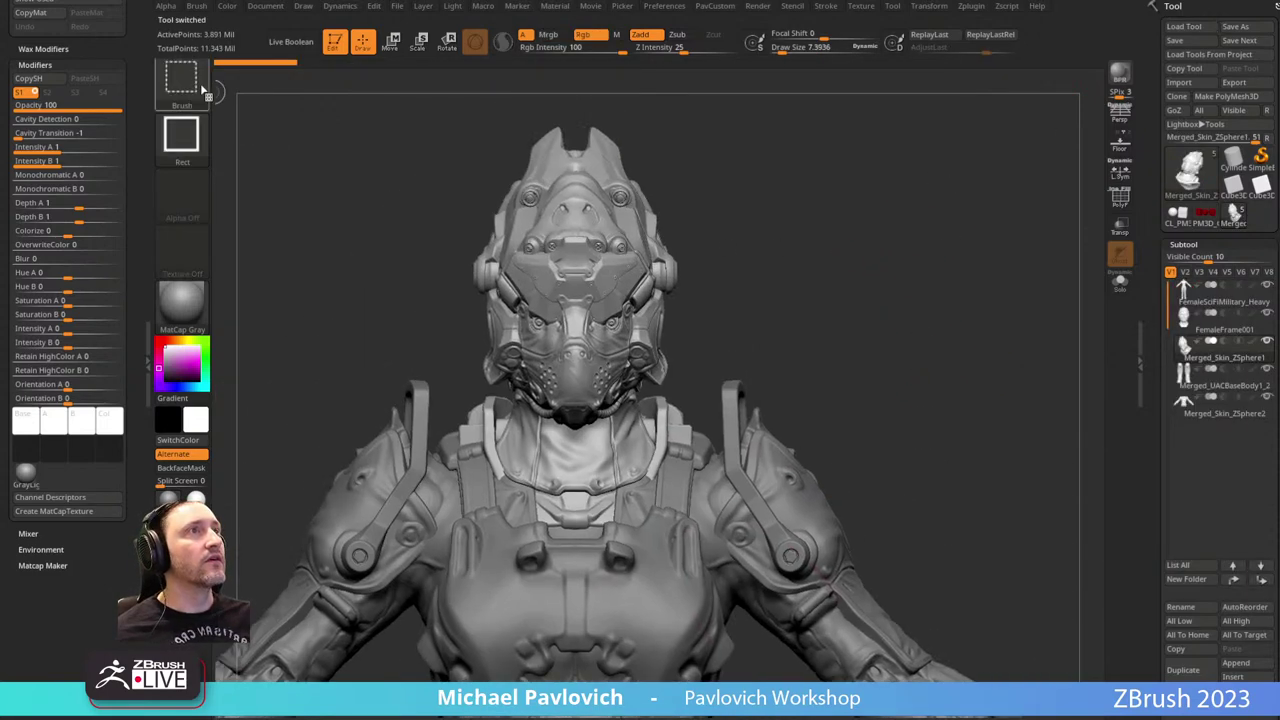
pyautogui.keyDown('ctrl'); pyautogui.keyDown('shift'); pyautogui.click(203, 90); pyautogui.keyUp('shift'); pyautogui.keyUp('ctrl')
pyautogui.moveTo(888, 296); pyautogui.dragTo(815, 278)
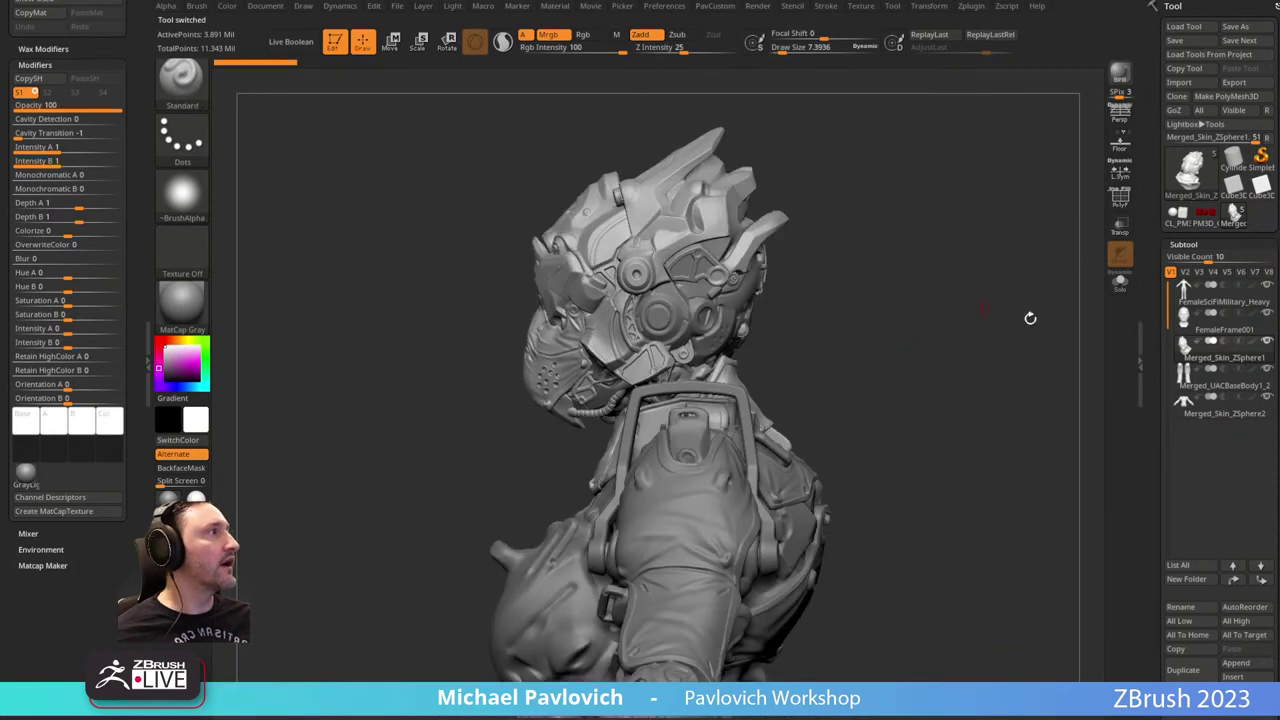
pyautogui.moveTo(1151, 540); pyautogui.dragTo(1151, 411)
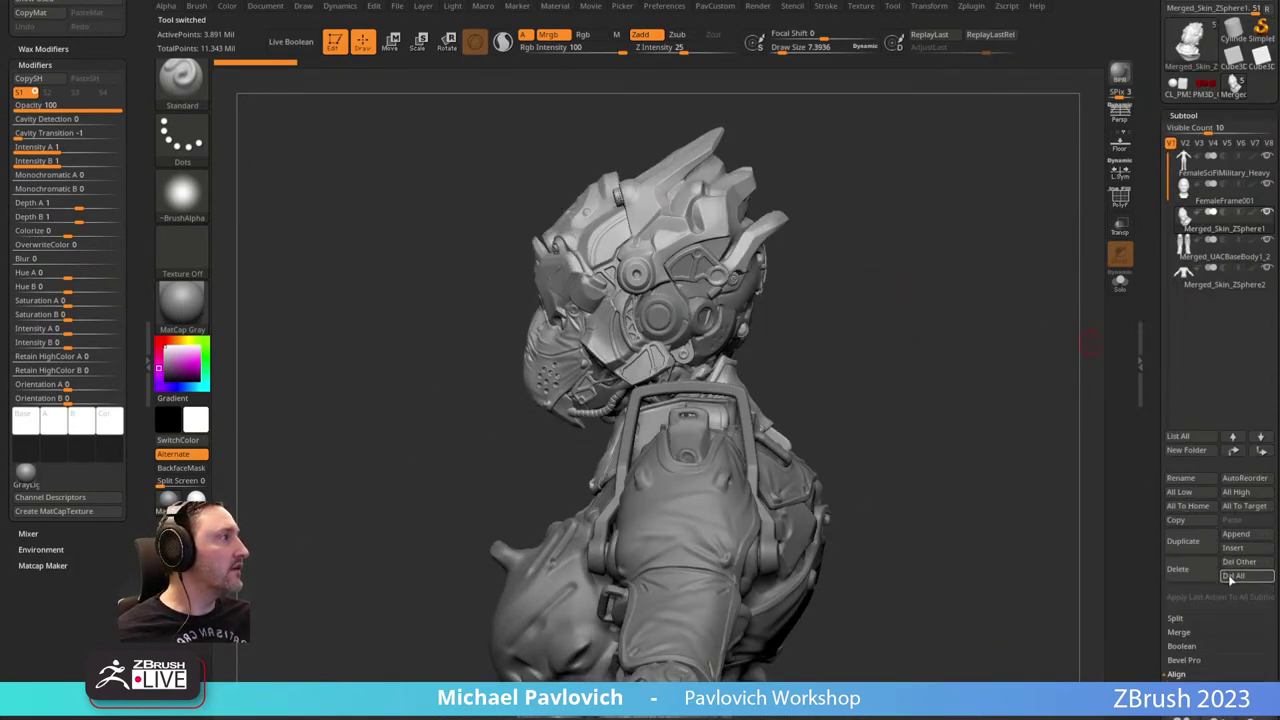
pyautogui.click(1240, 576)
pyautogui.click(1074, 594)
pyautogui.moveTo(854, 377)
pyautogui.mouseDown()
pyautogui.moveTo(897, 311)
pyautogui.moveTo(889, 360)
pyautogui.moveTo(898, 284)
pyautogui.moveTo(657, 366)
pyautogui.mouseUp()
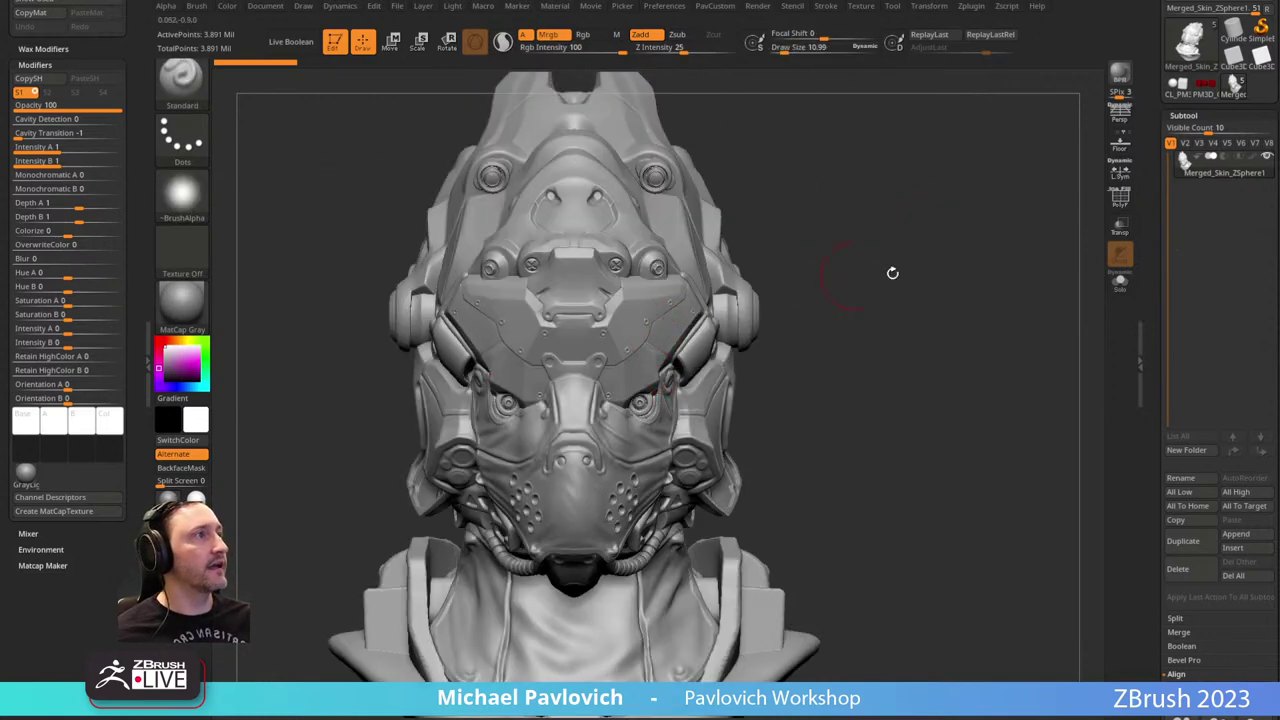
pyautogui.moveTo(891, 271); pyautogui.dragTo(914, 286)
pyautogui.moveTo(1060, 331); pyautogui.dragTo(917, 314)
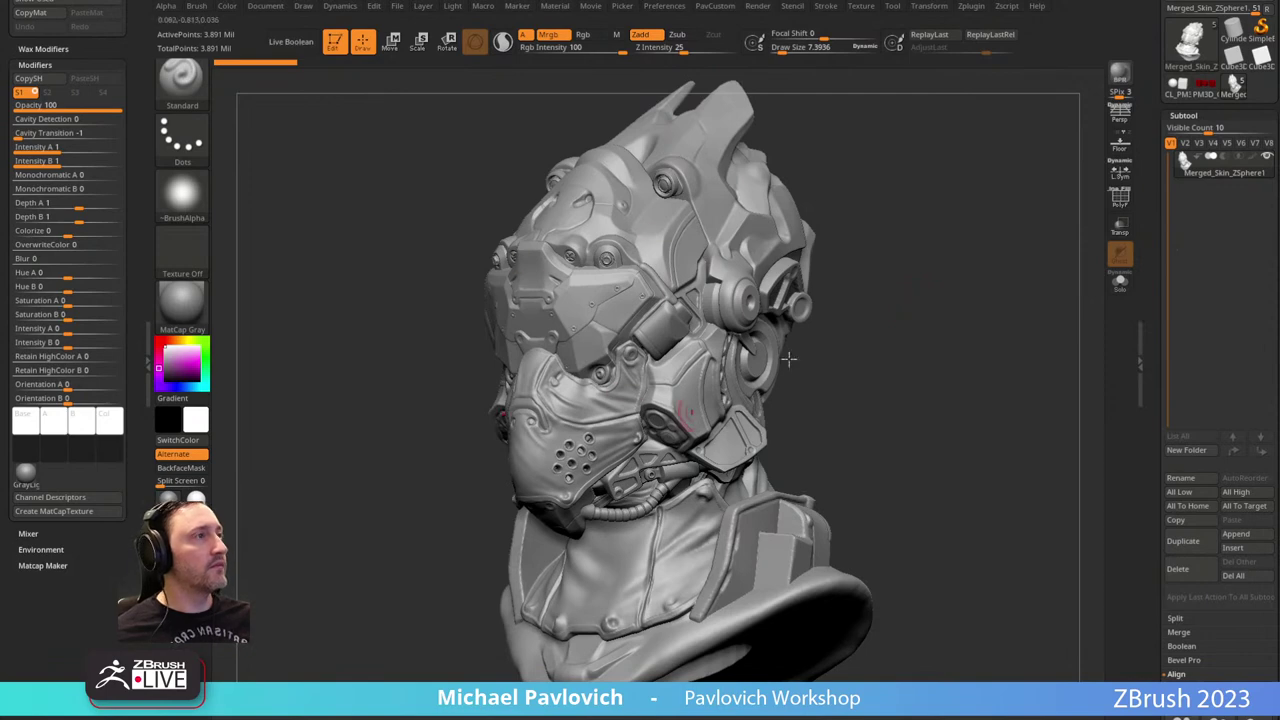
# Isolate one small polygroup on the helmet, and bring the whole bust back into view.
pyautogui.moveTo(916, 238)
pyautogui.mouseDown()
pyautogui.moveTo(895, 194)
pyautogui.moveTo(937, 283)
pyautogui.moveTo(910, 276)
pyautogui.mouseUp()
pyautogui.moveTo(1040, 197)
pyautogui.mouseDown()
pyautogui.moveTo(949, 200)
pyautogui.moveTo(929, 256)
pyautogui.moveTo(954, 234)
pyautogui.moveTo(986, 266)
pyautogui.moveTo(541, 256)
pyautogui.mouseUp()
pyautogui.keyDown('ctrl'); pyautogui.keyDown('shift'); pyautogui.click(572, 280); pyautogui.keyUp('shift'); pyautogui.keyUp('ctrl')
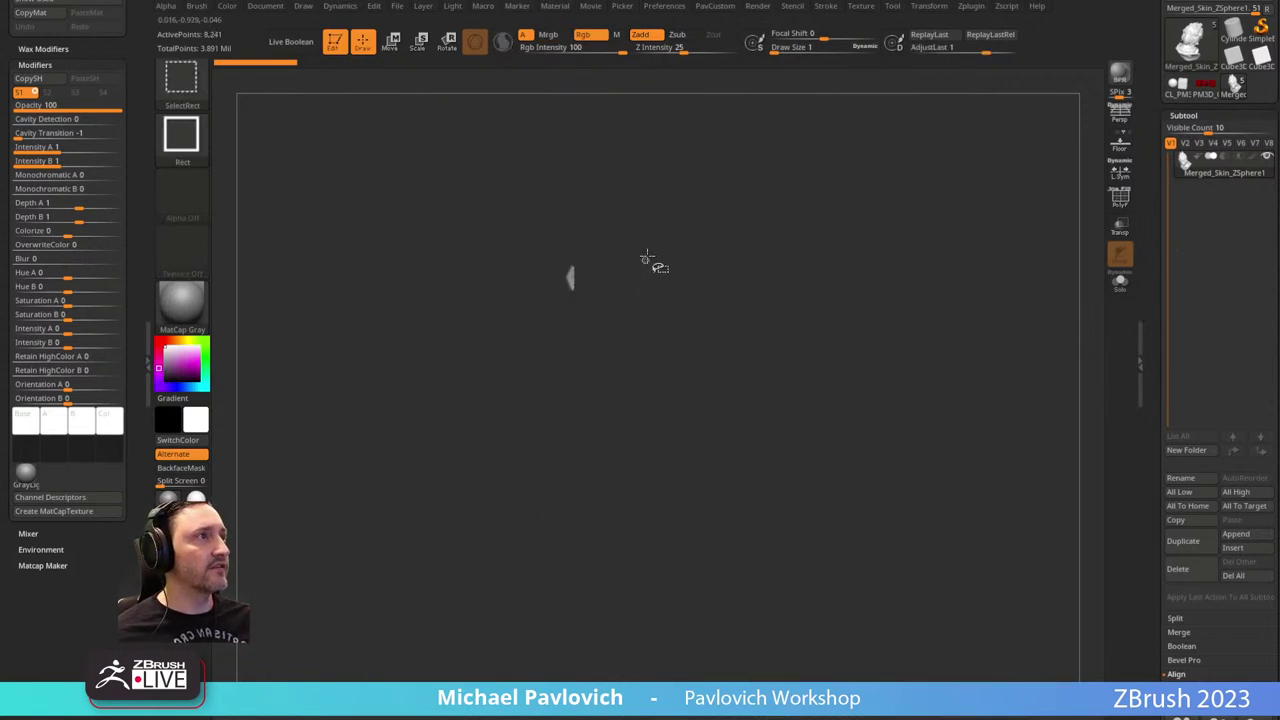
pyautogui.keyDown('ctrl'); pyautogui.keyDown('shift'); pyautogui.click(469, 271); pyautogui.keyUp('shift'); pyautogui.keyUp('ctrl')
pyautogui.moveTo(423, 443); pyautogui.dragTo(422, 397)
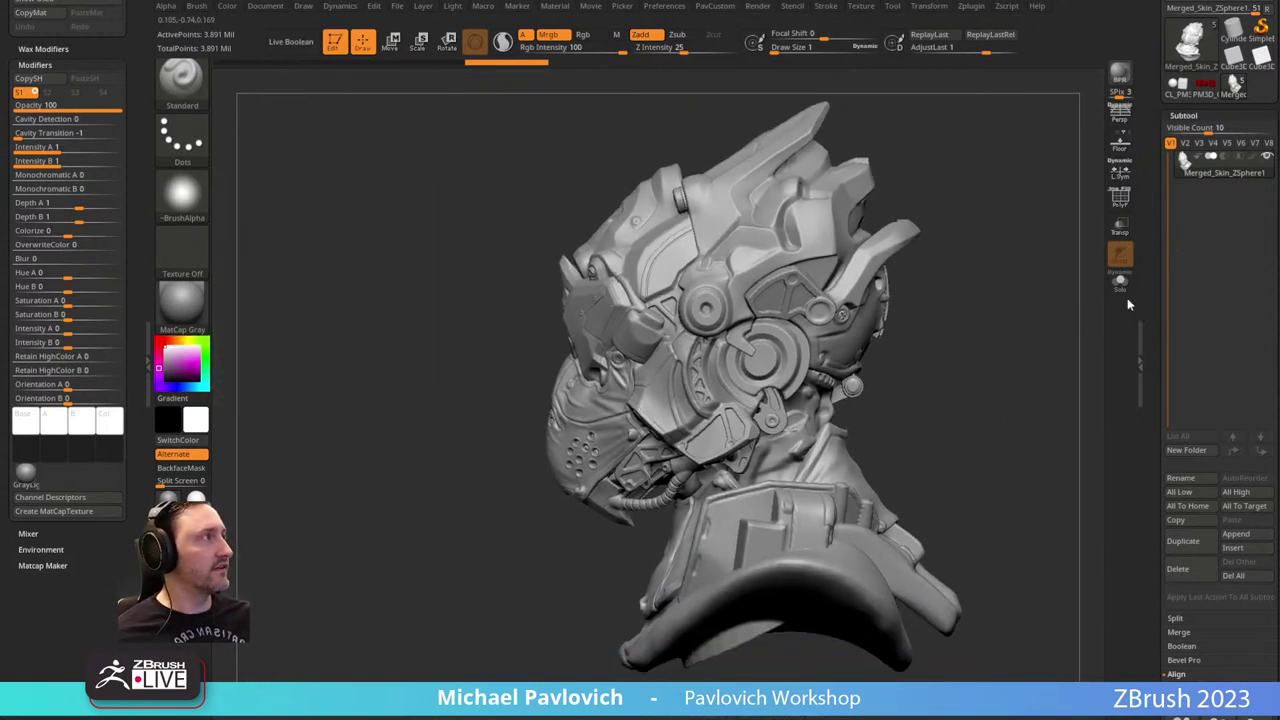
pyautogui.moveTo(981, 401); pyautogui.dragTo(934, 411)
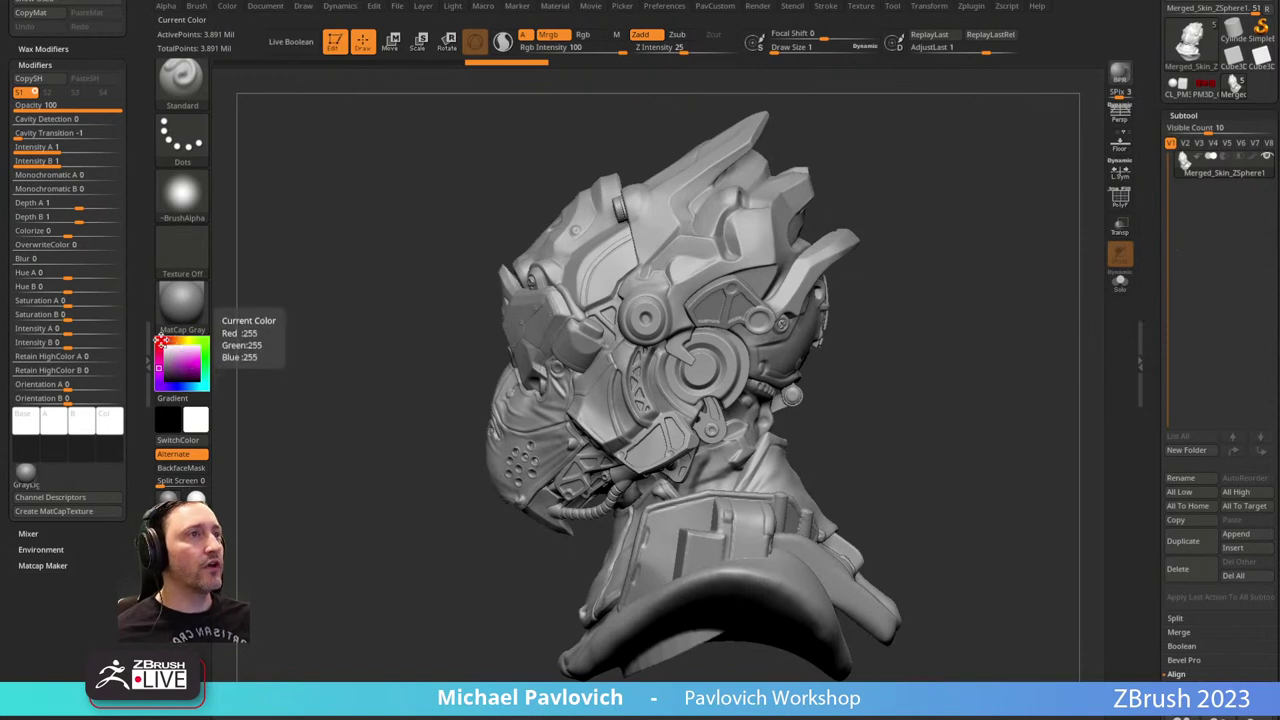
# Pick a red main color and dock the Color palette in place of the Material palette.
pyautogui.click(201, 362)
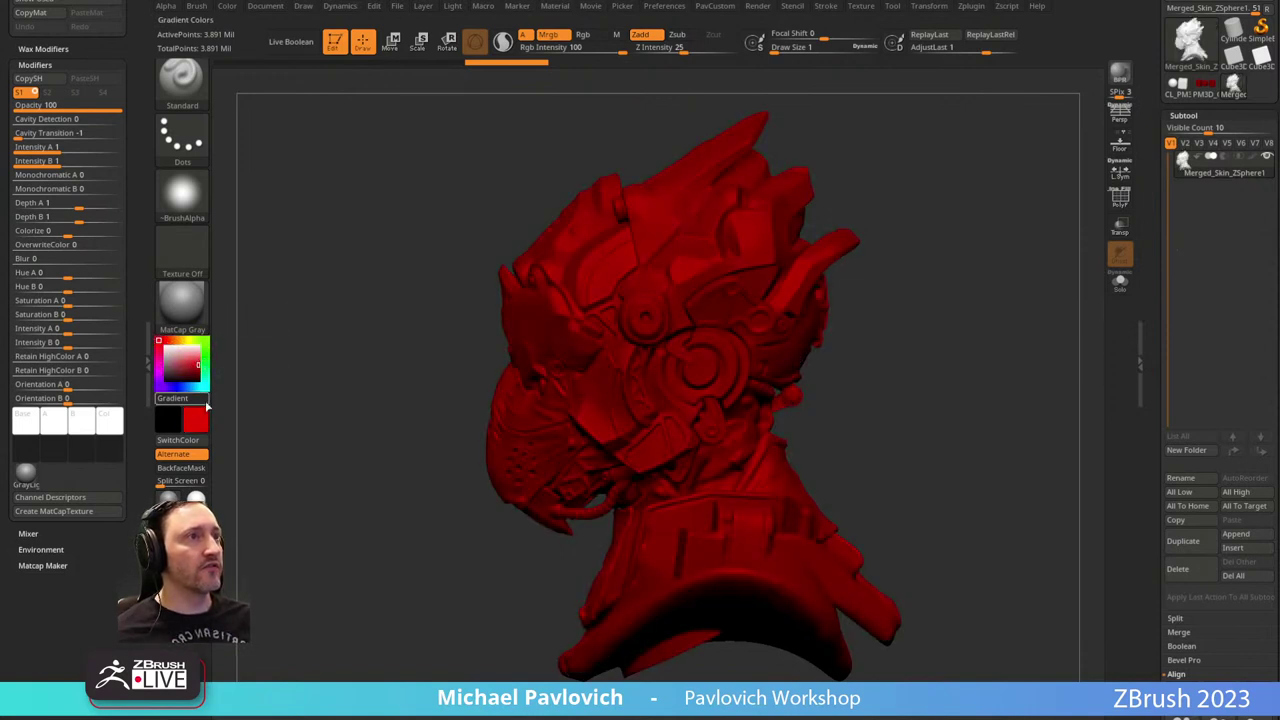
pyautogui.moveTo(122, 53); pyautogui.dragTo(136, 226)
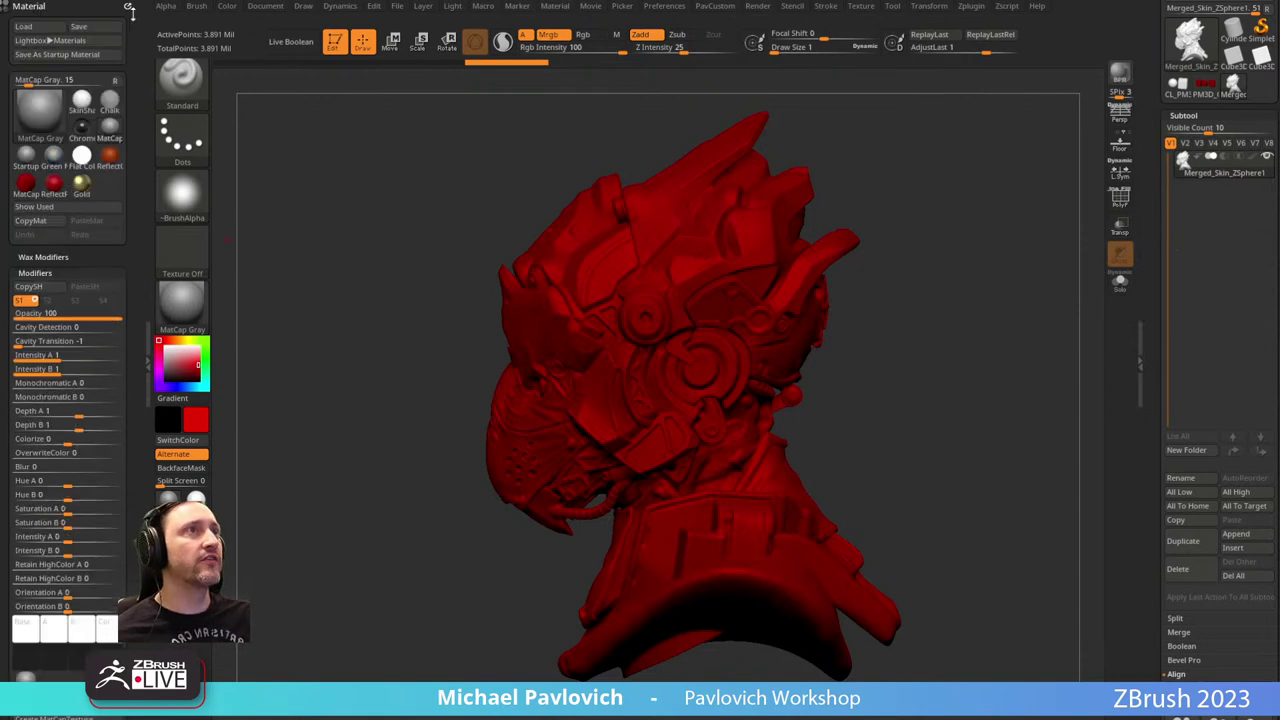
pyautogui.click(127, 7)
pyautogui.click(227, 7)
pyautogui.click(226, 24)
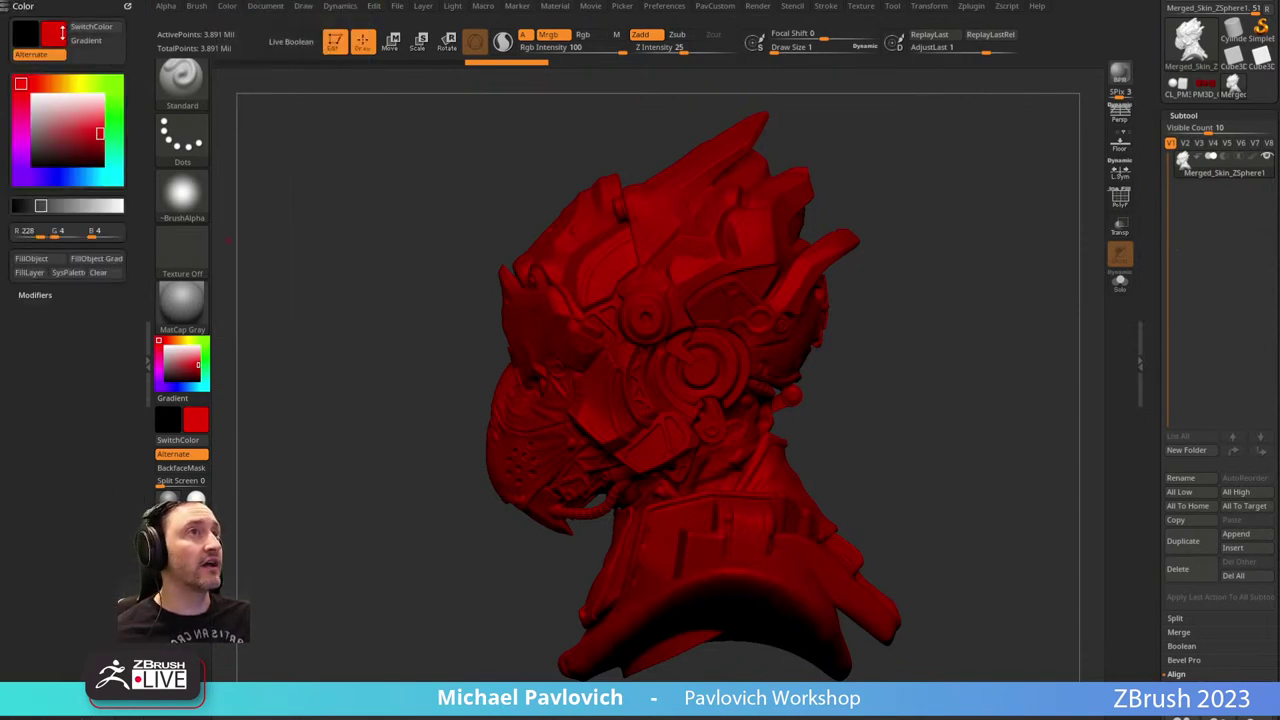
pyautogui.click(50, 294)
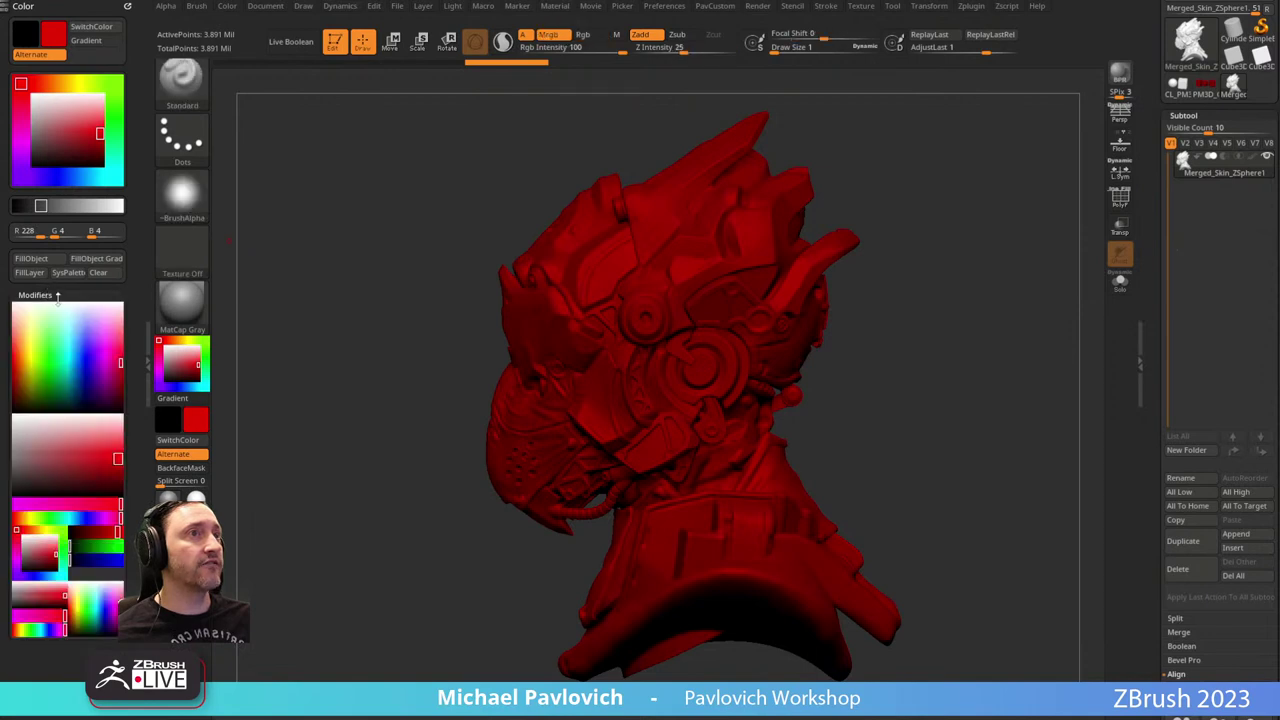
pyautogui.click(50, 294)
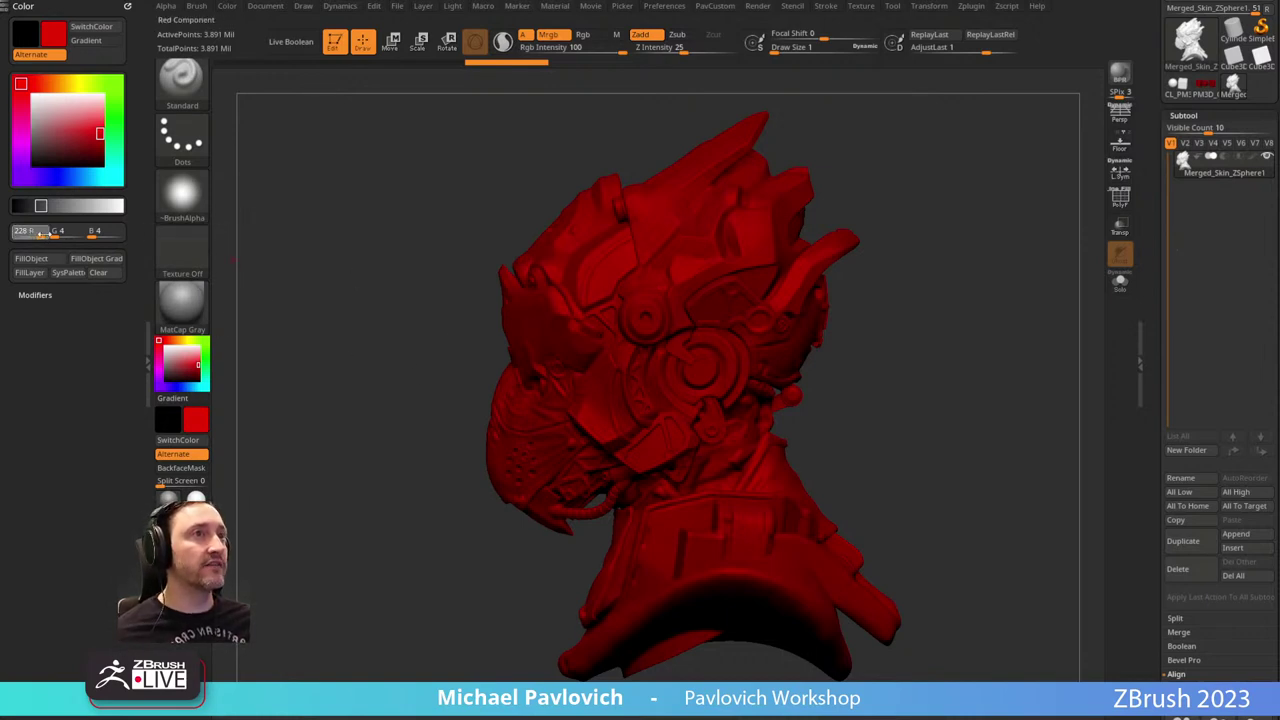
# Set the main color to pure red with R 255, G 0 and B 0.
pyautogui.press('Return')
pyautogui.click(57, 235)
pyautogui.write('0')
pyautogui.press('Return')
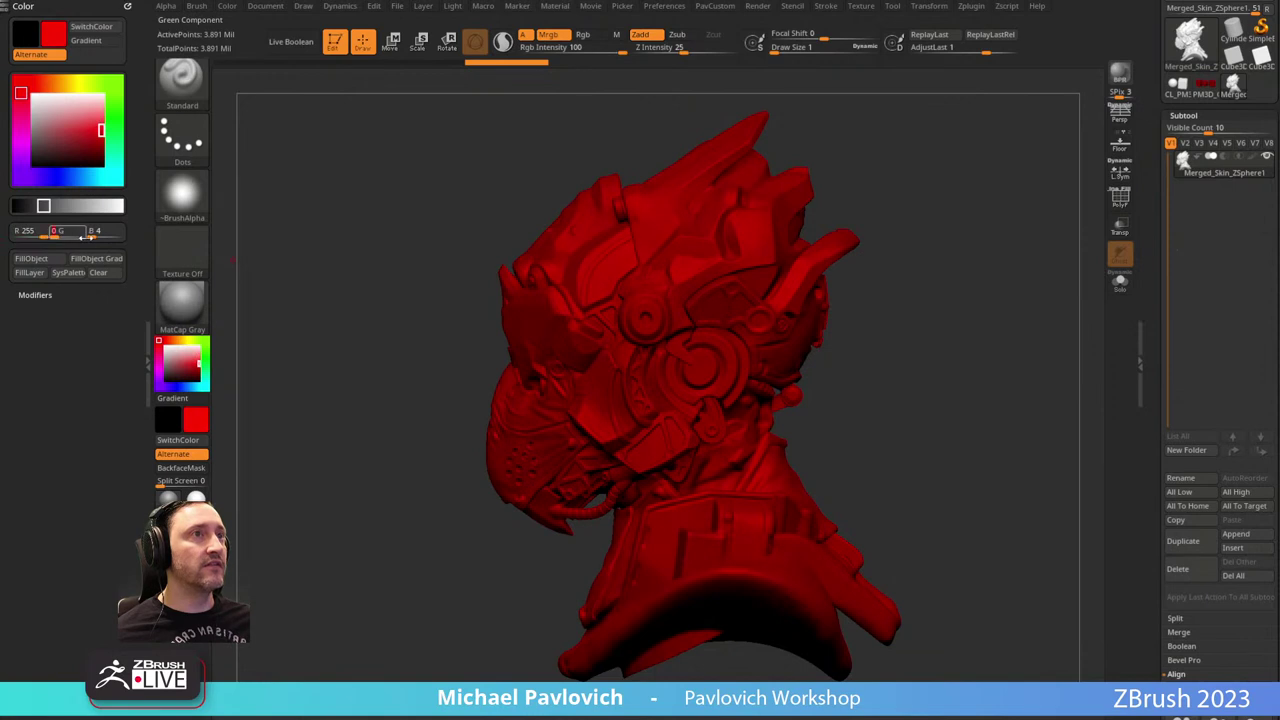
pyautogui.click(92, 237)
pyautogui.write('0')
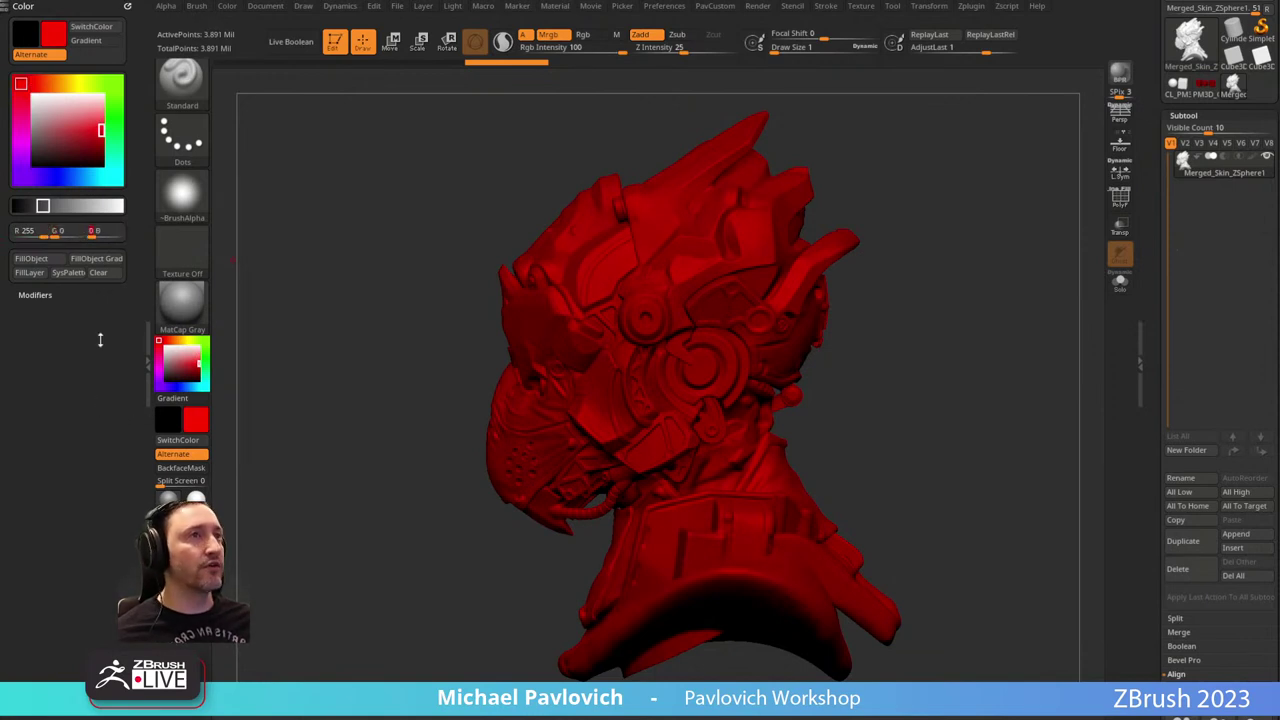
# Soften the red by setting its B and G values to 64, and inspect the helmet's shading.
pyautogui.click(94, 237)
pyautogui.write('64 B')
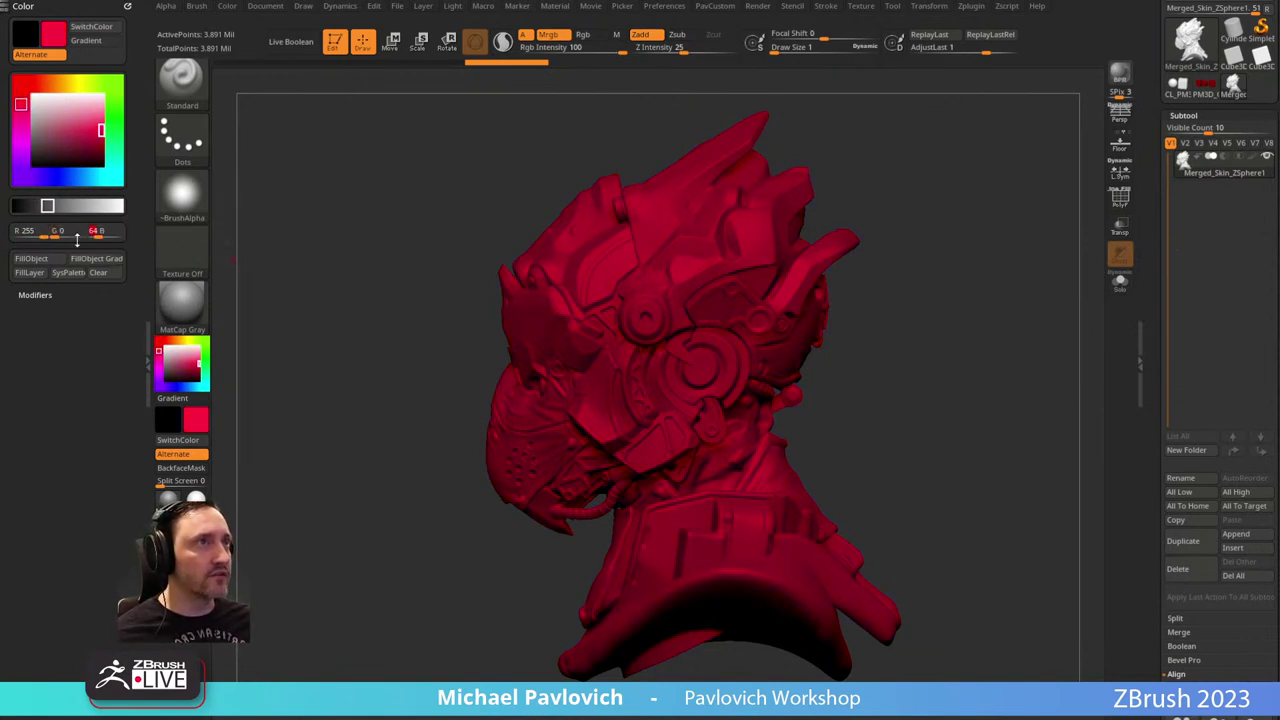
pyautogui.click(66, 237)
pyautogui.write('64 G')
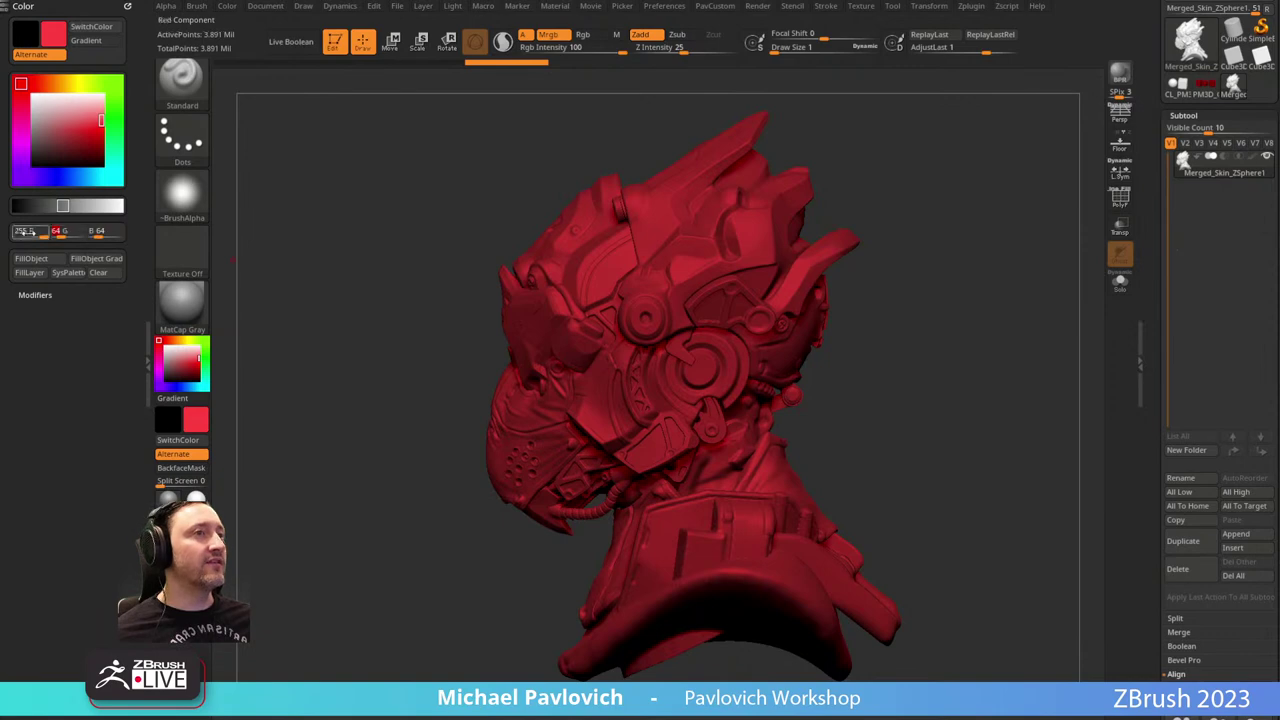
pyautogui.moveTo(449, 297); pyautogui.dragTo(460, 297)
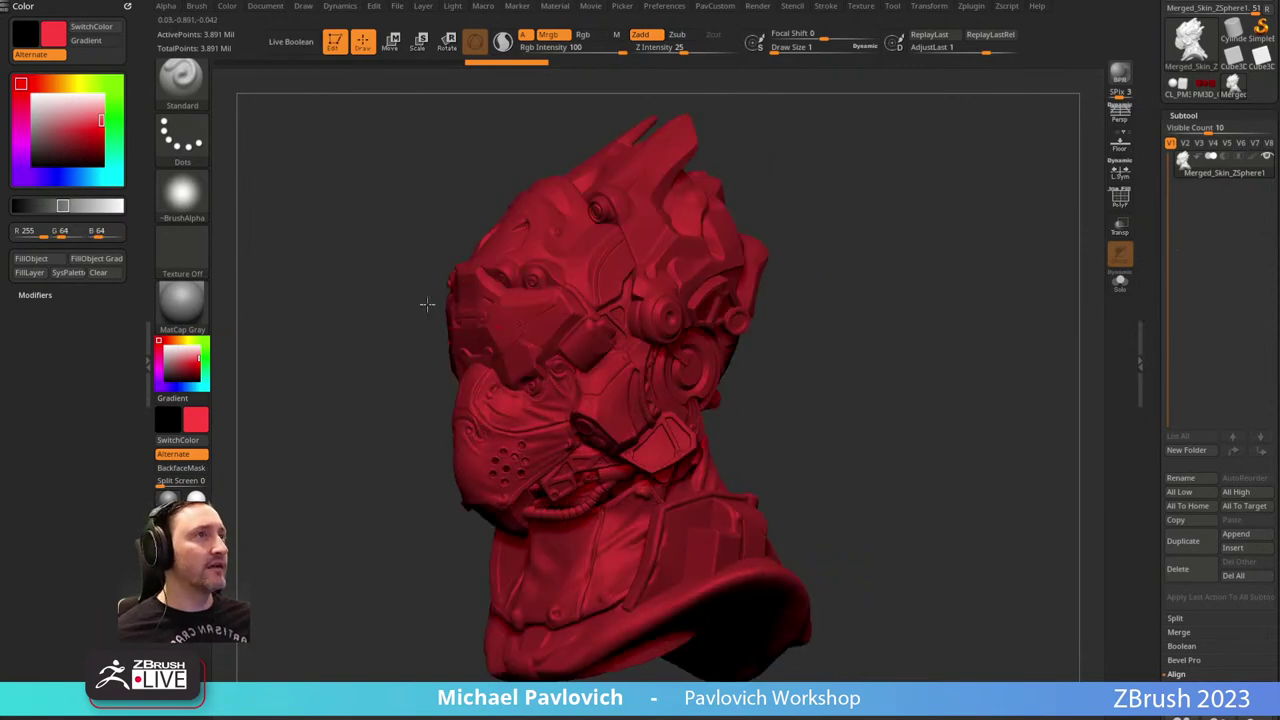
pyautogui.moveTo(926, 353)
pyautogui.mouseDown()
pyautogui.moveTo(957, 360)
pyautogui.moveTo(920, 363)
pyautogui.mouseUp()
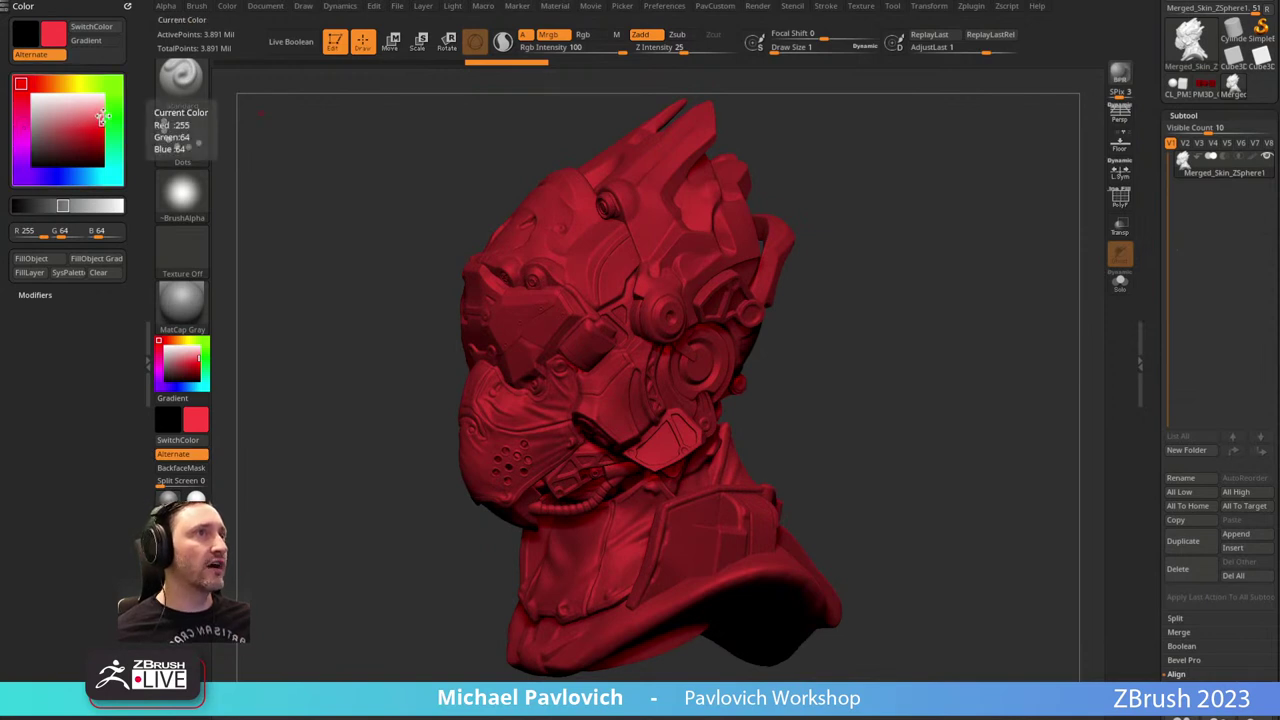
# Try several slightly different reds in the color picker, comparing how each shades the helmet's details.
pyautogui.click(101, 116)
pyautogui.click(101, 124)
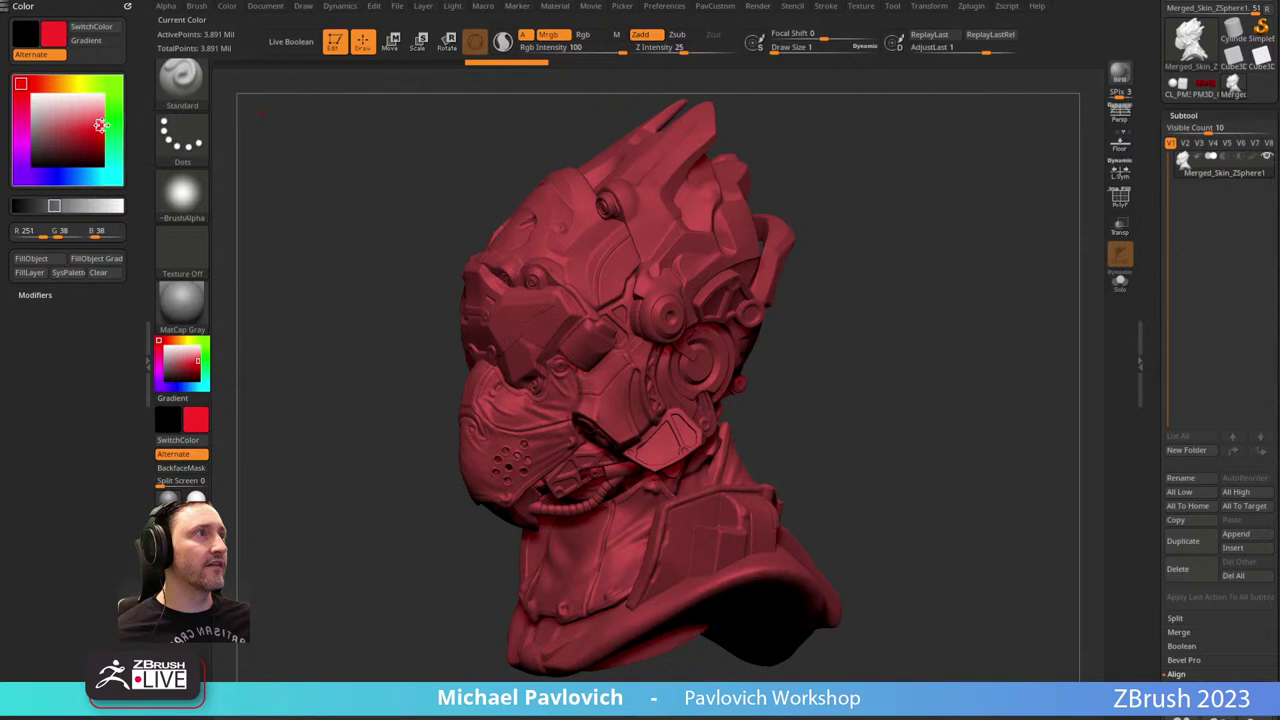
pyautogui.click(93, 122)
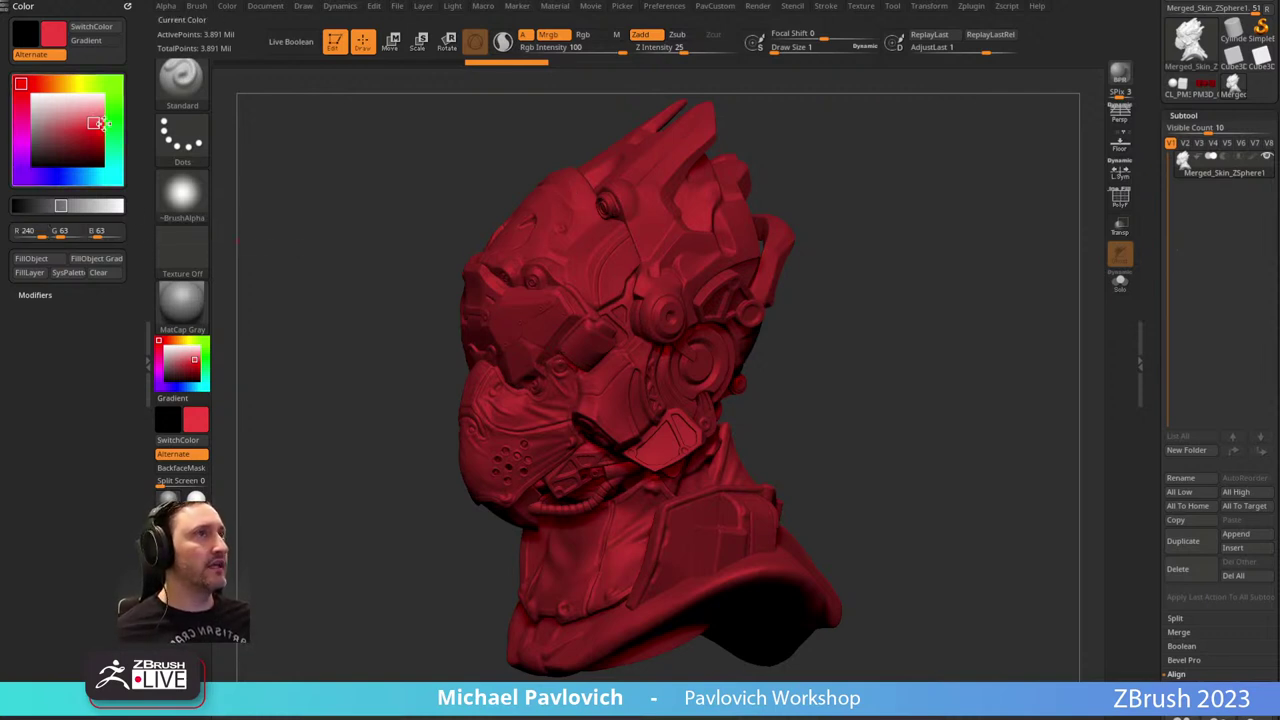
pyautogui.click(100, 122)
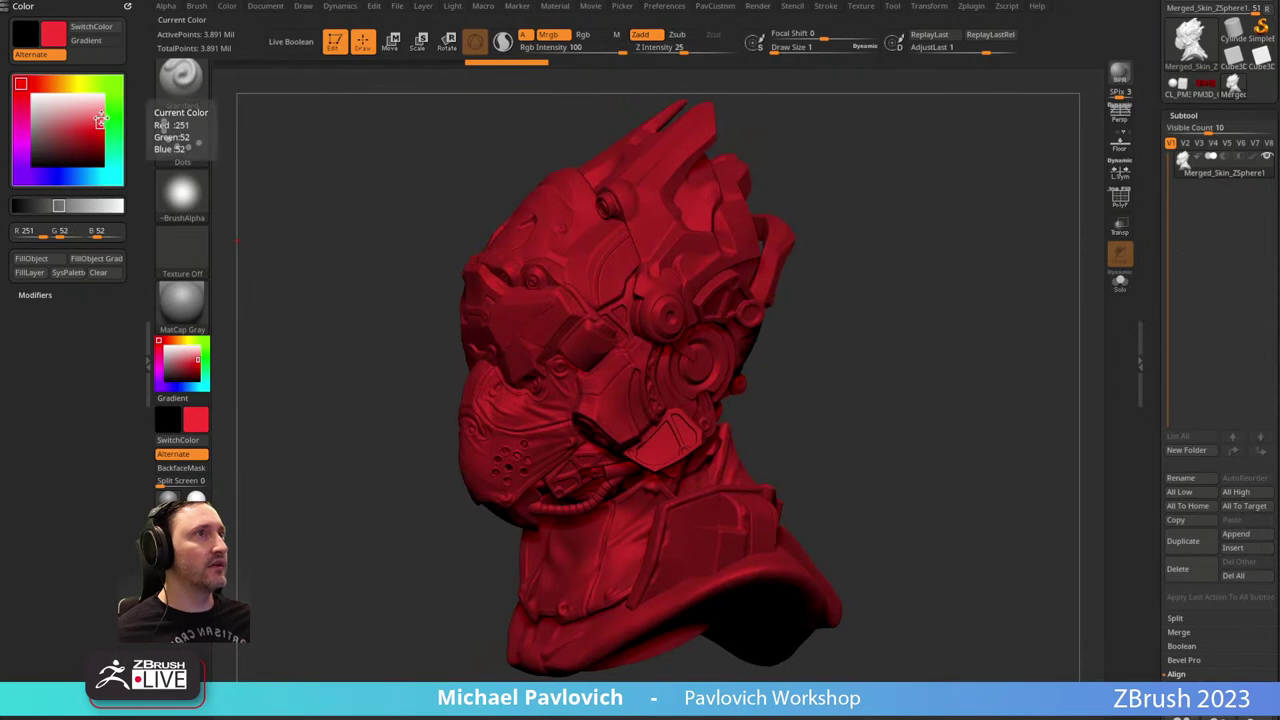
pyautogui.click(101, 118)
pyautogui.click(100, 129)
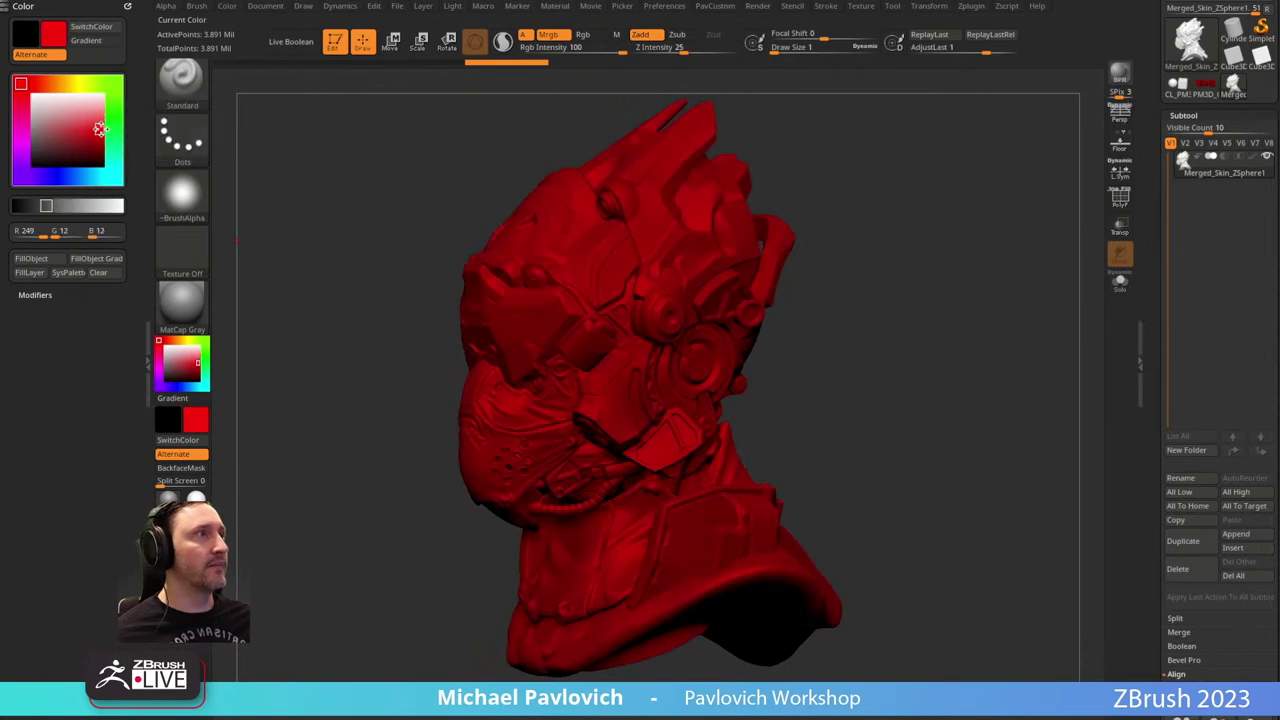
pyautogui.click(97, 122)
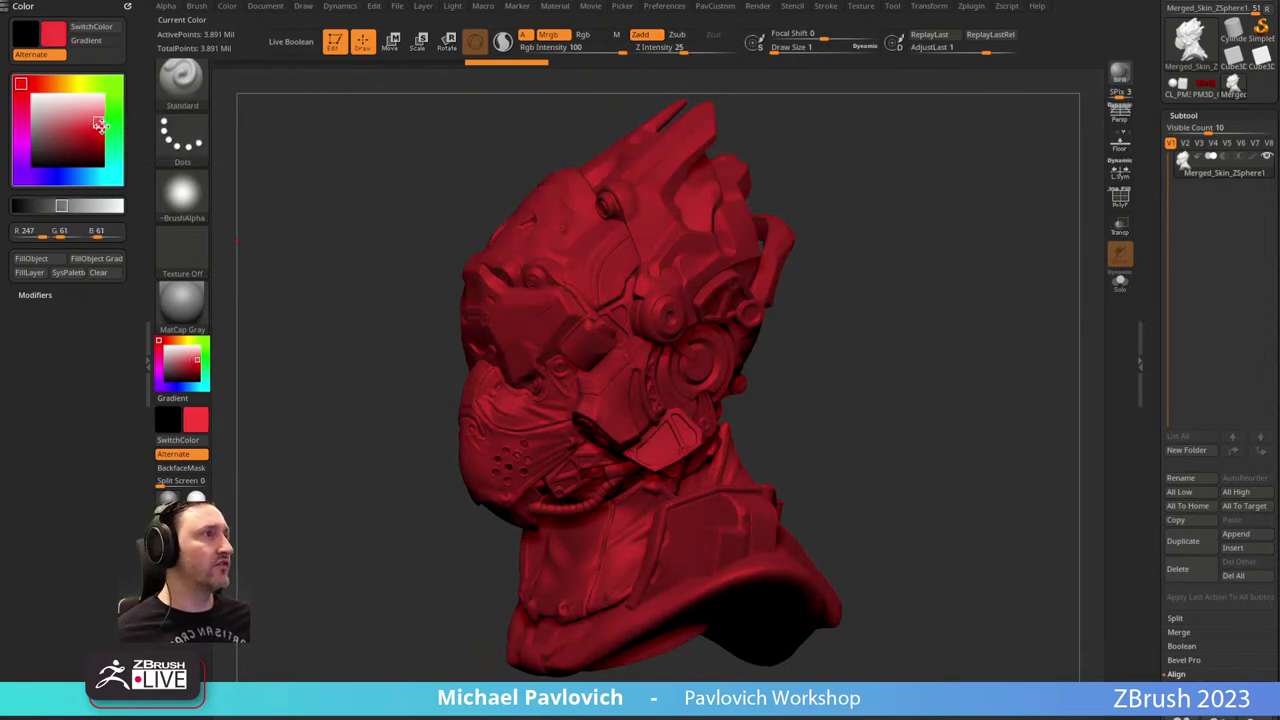
pyautogui.moveTo(861, 261); pyautogui.dragTo(890, 261)
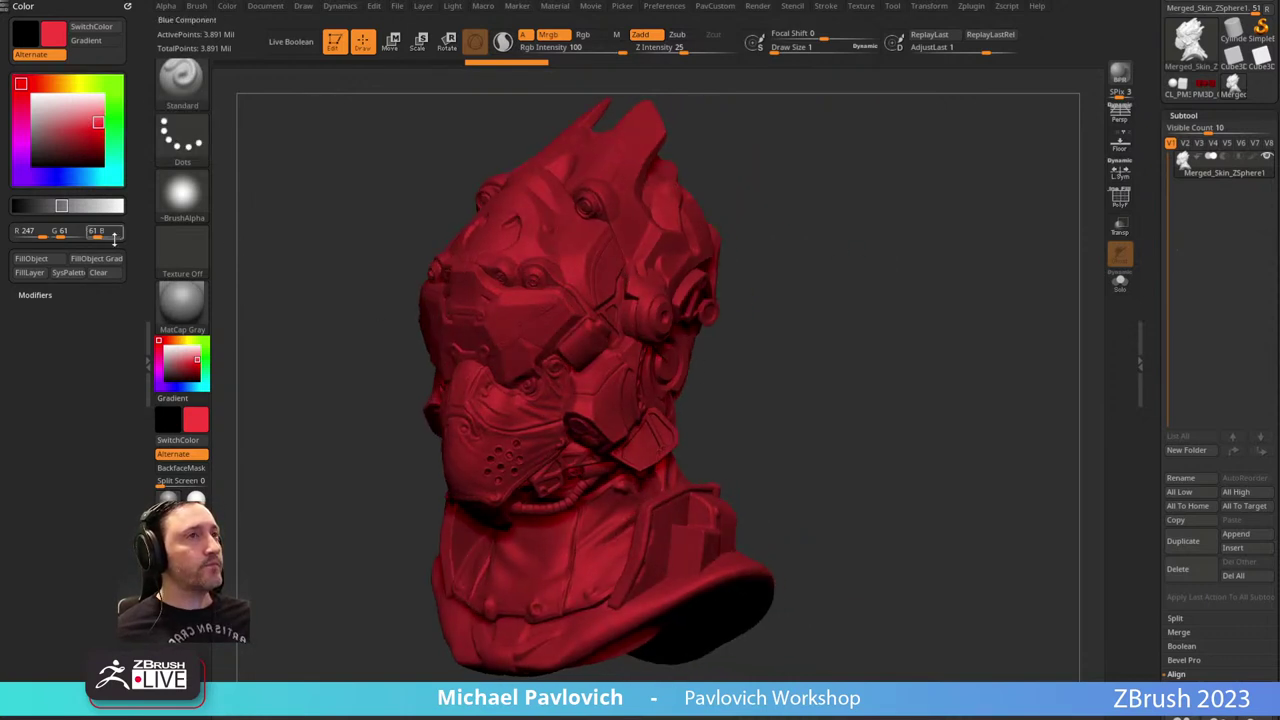
# Set the main color to pure red with R 255, G 0 and B 0, and inspect the helmet's front.
pyautogui.moveTo(62, 232)
pyautogui.mouseDown()
pyautogui.moveTo(50, 232)
pyautogui.moveTo(84, 232)
pyautogui.mouseUp()
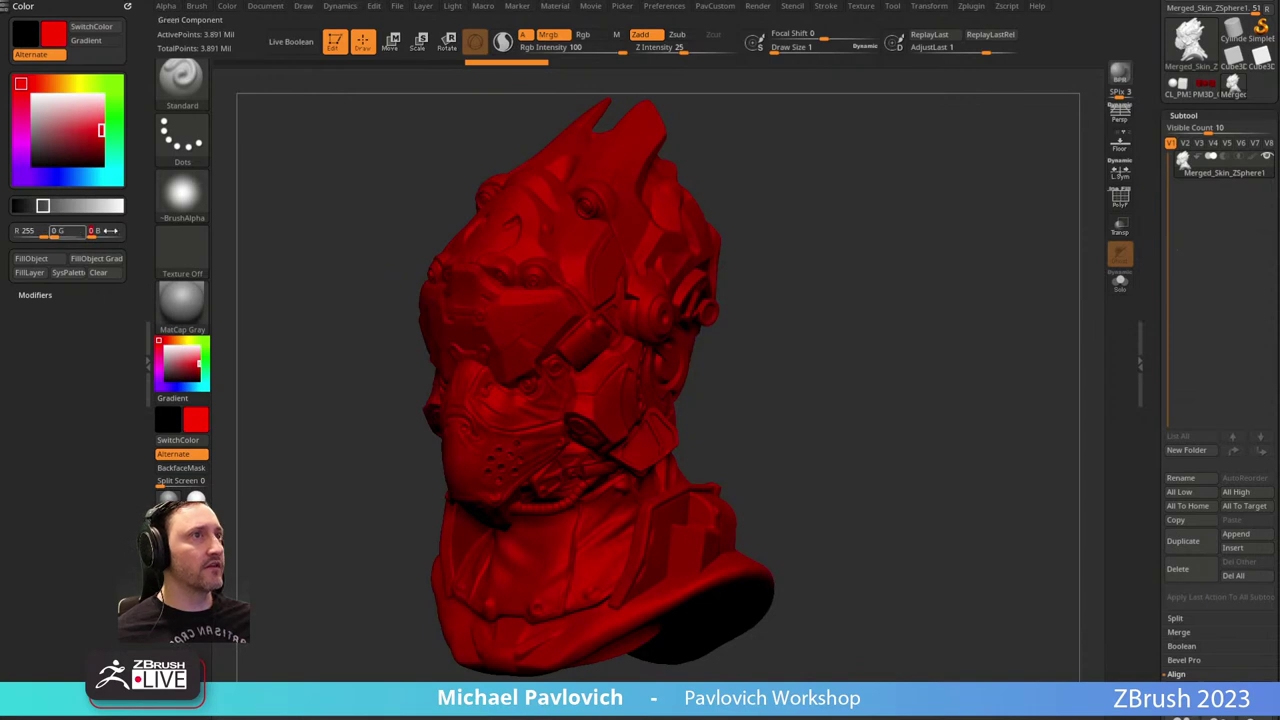
pyautogui.moveTo(850, 236); pyautogui.dragTo(928, 232)
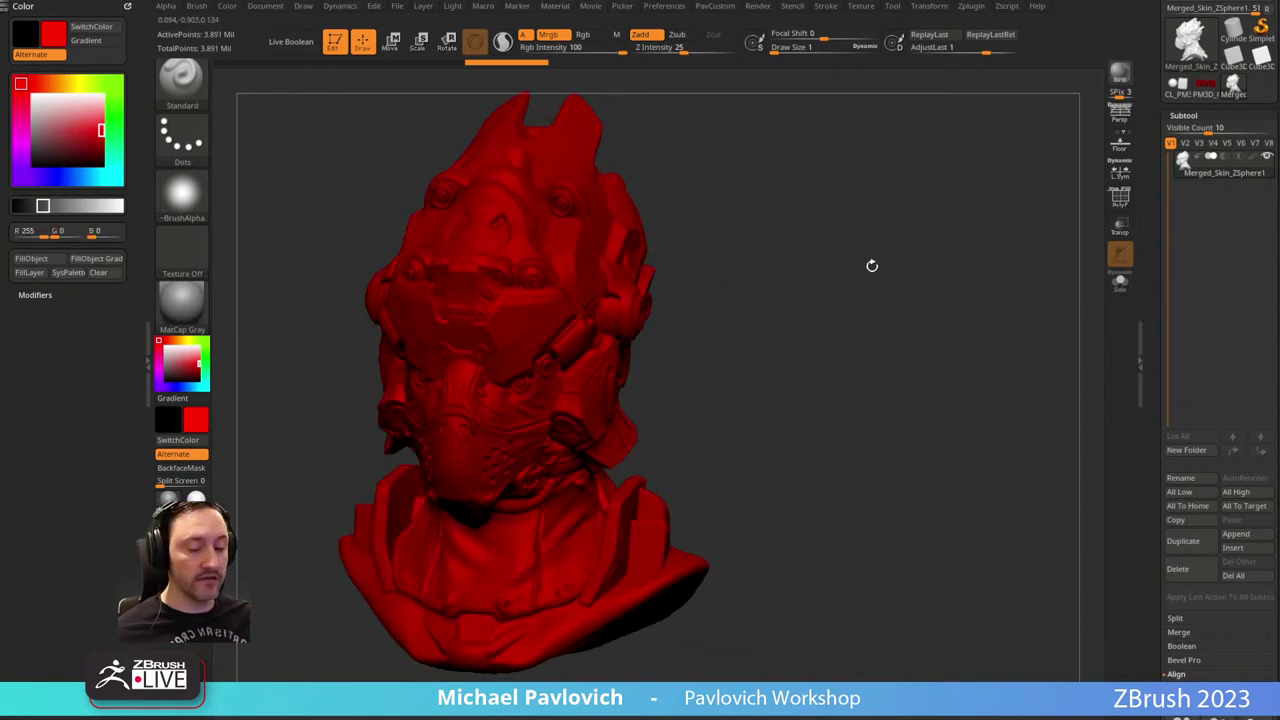
pyautogui.moveTo(872, 265); pyautogui.dragTo(840, 217)
# Set the main color to pure blue with R 0, G 0 and B 255, and clear any mask on the bust.
pyautogui.moveTo(58, 178); pyautogui.dragTo(72, 181)
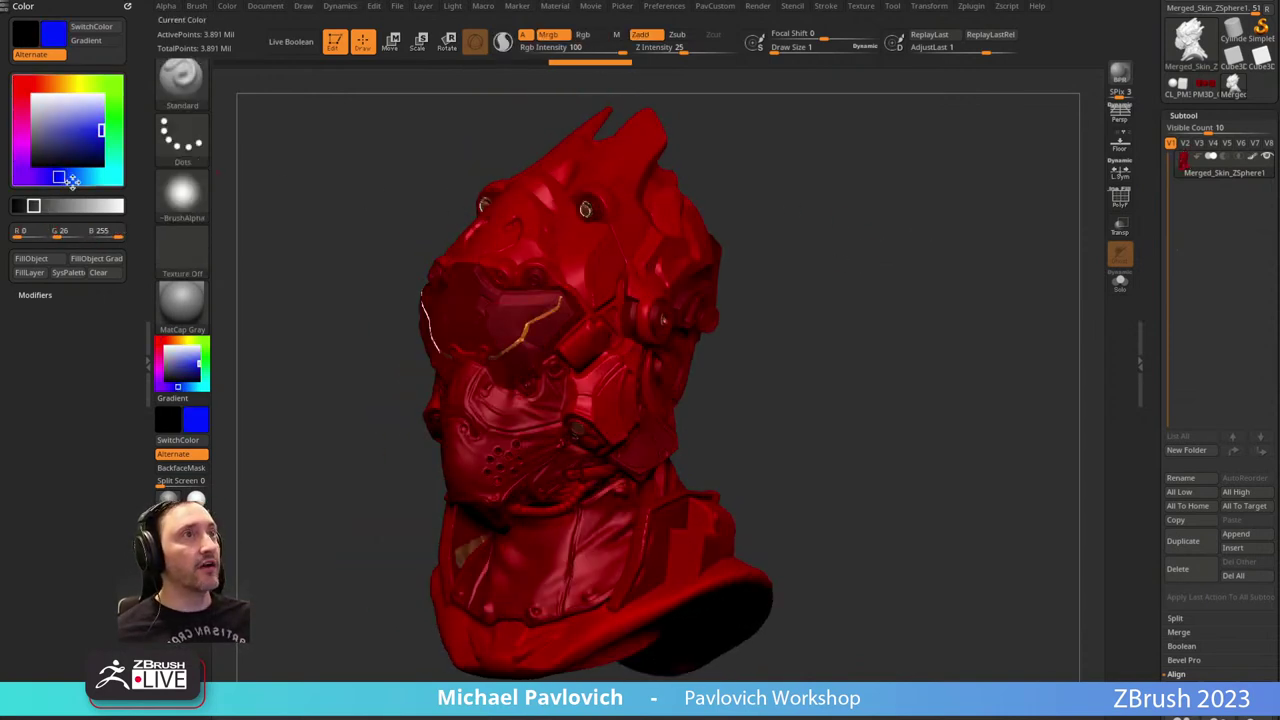
pyautogui.click(53, 233)
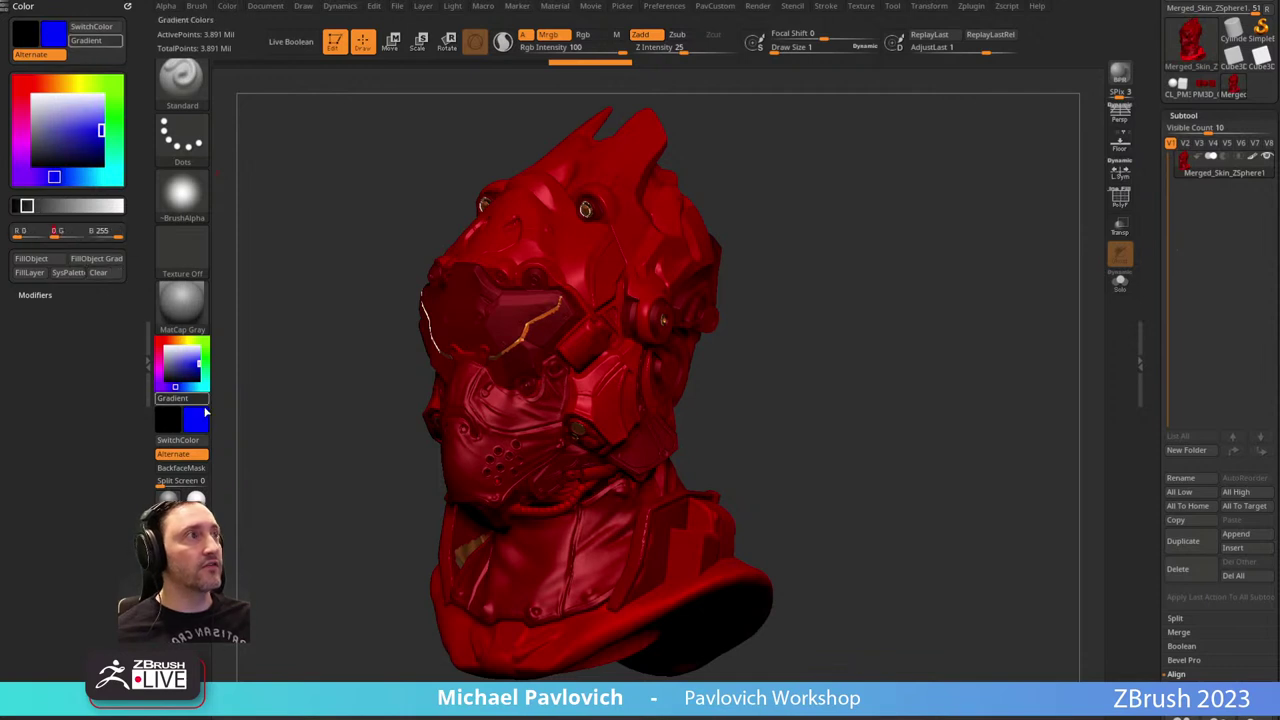
pyautogui.moveTo(800, 217); pyautogui.dragTo(817, 194)
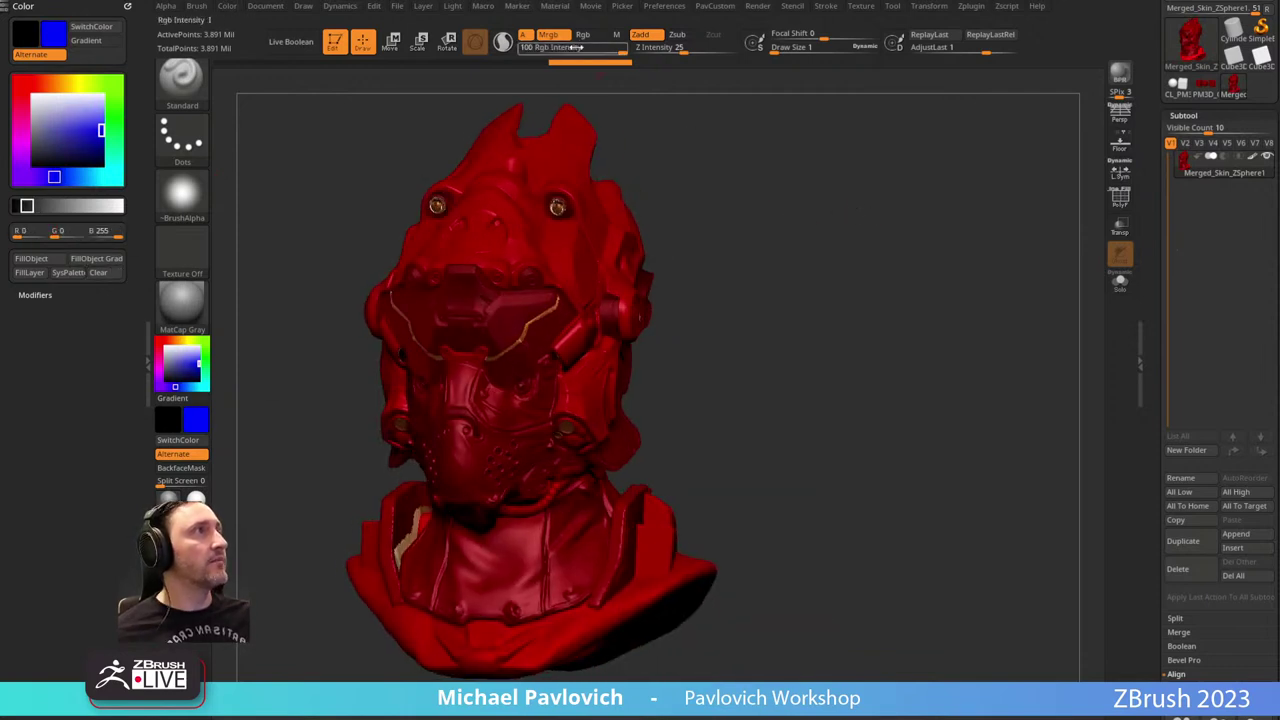
pyautogui.keyDown('ctrl'); pyautogui.moveTo(815, 145); pyautogui.dragTo(889, 320); pyautogui.keyUp('ctrl')
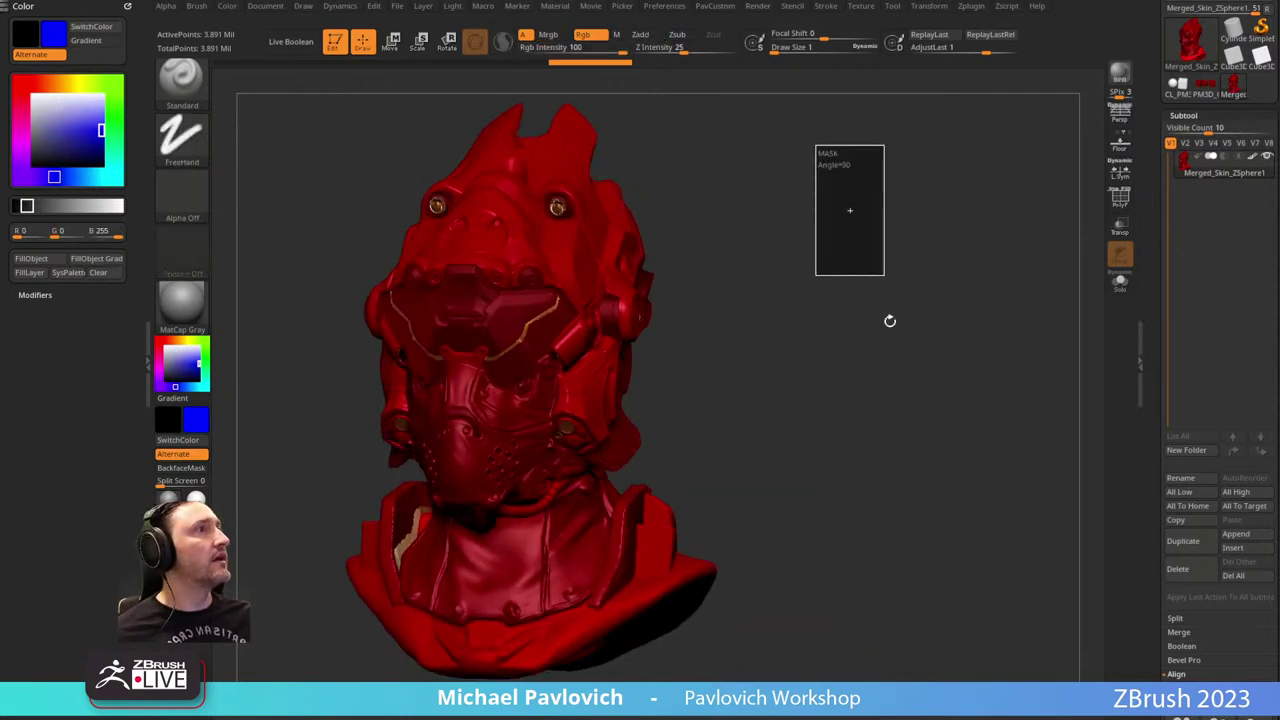
# Choose the SkinShade4 material and fill the whole bust with the blue color.
pyautogui.click(228, 8)
pyautogui.click(183, 303)
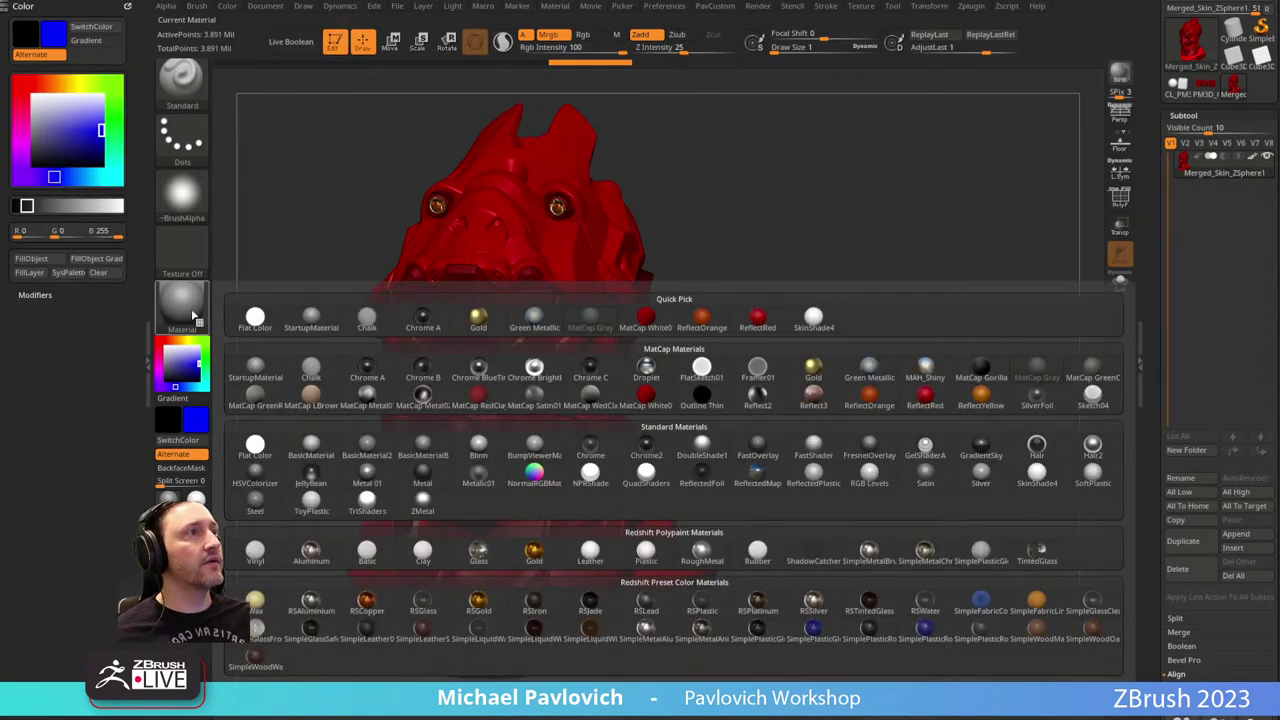
pyautogui.click(1037, 475)
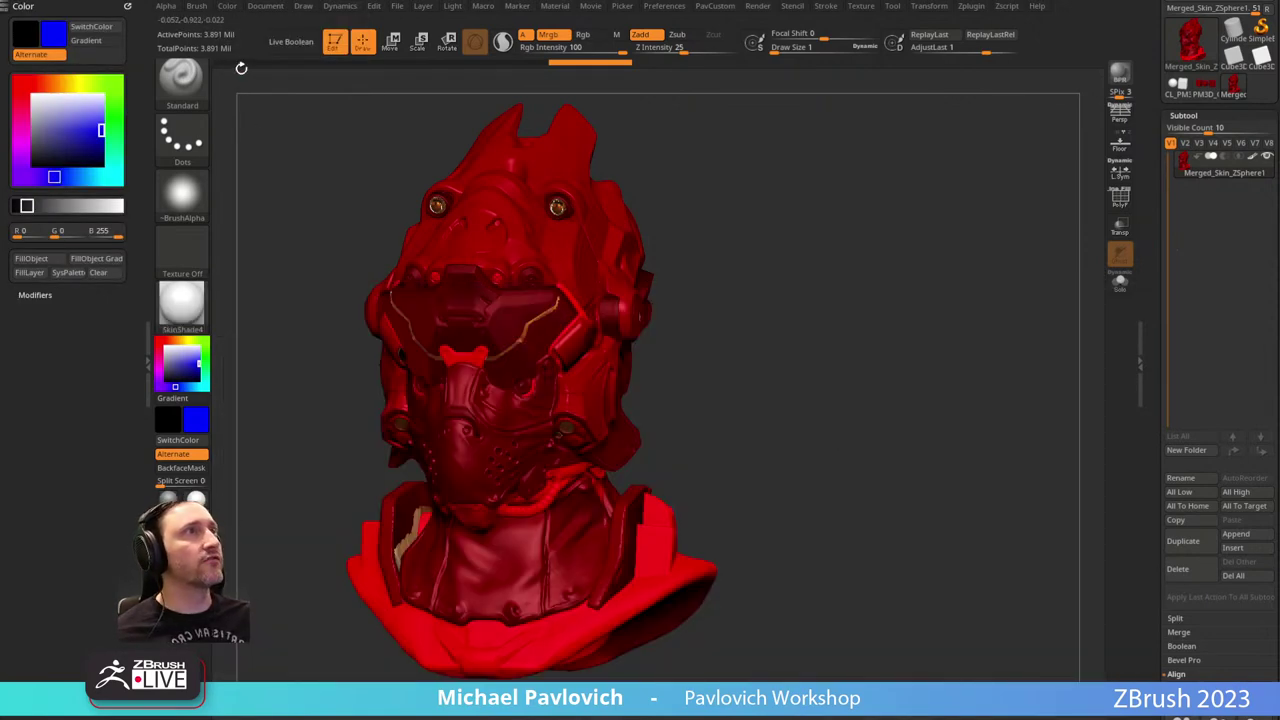
pyautogui.click(228, 8)
pyautogui.click(256, 275)
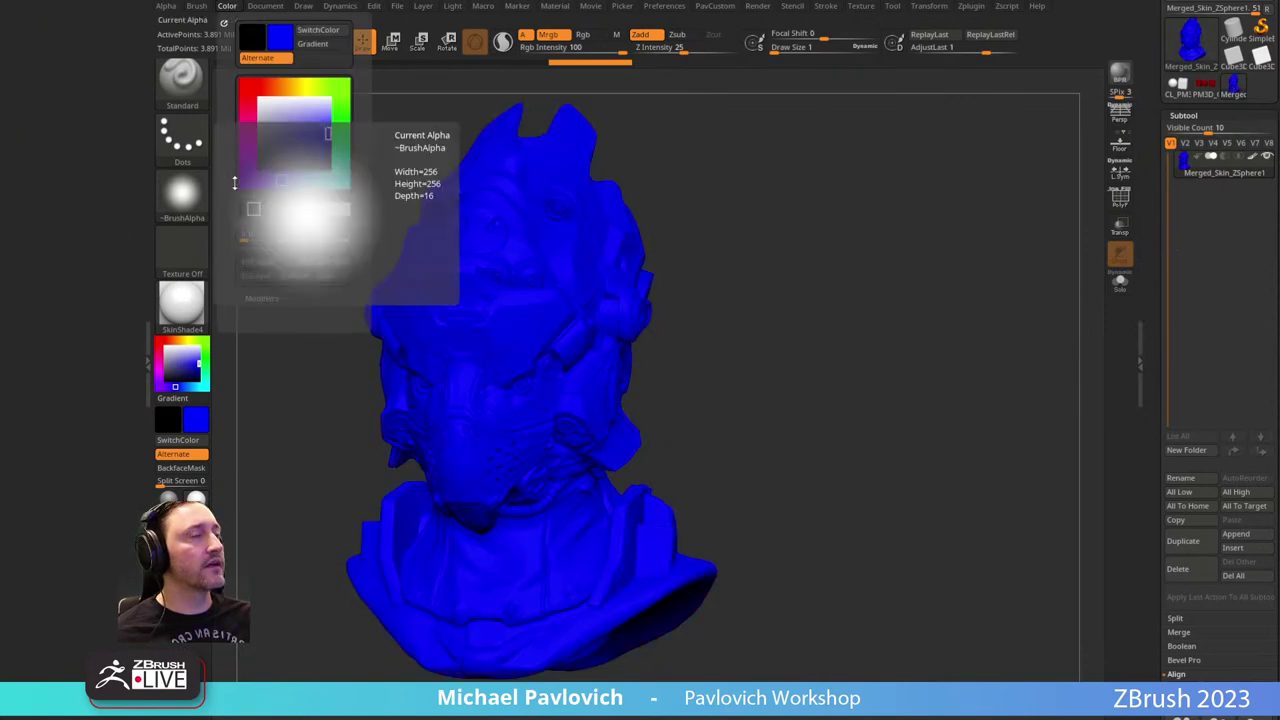
pyautogui.moveTo(795, 233); pyautogui.dragTo(690, 260)
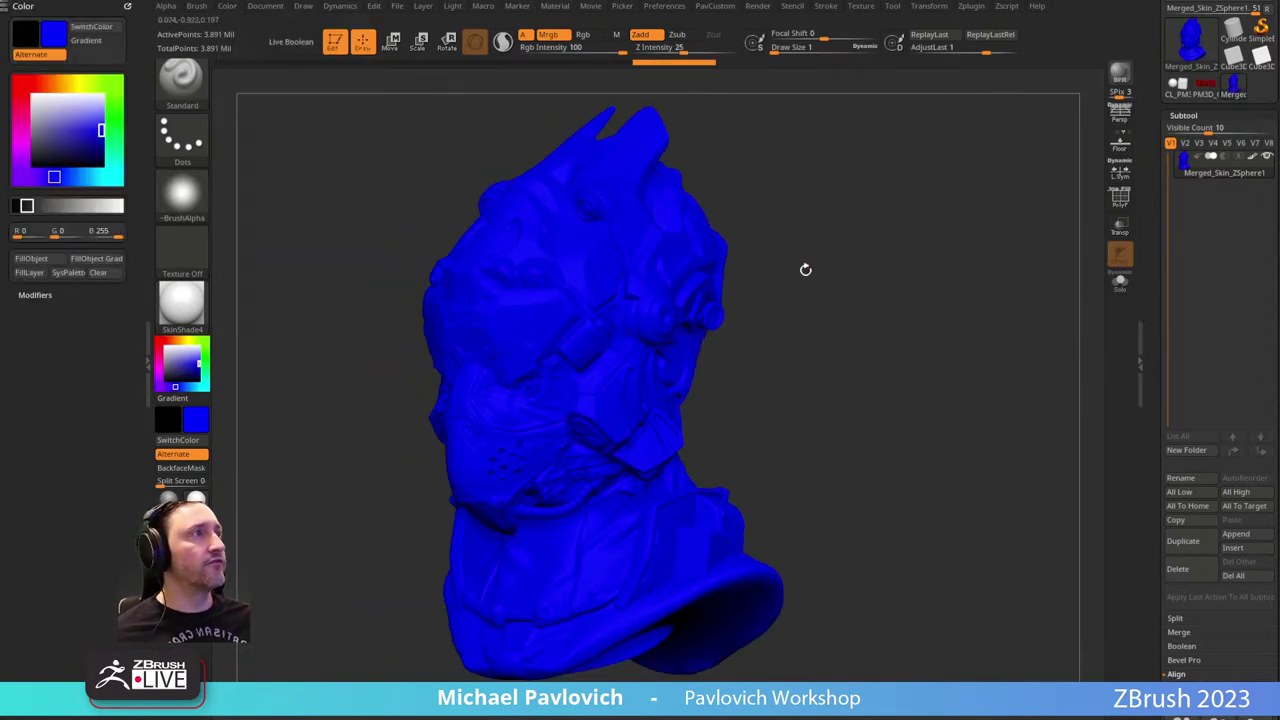
pyautogui.moveTo(805, 269); pyautogui.dragTo(784, 207)
# Switch the main color to pure red, isolate the small polygroup at the visor's front, fill it red, and show the whole bust.
pyautogui.click(158, 341)
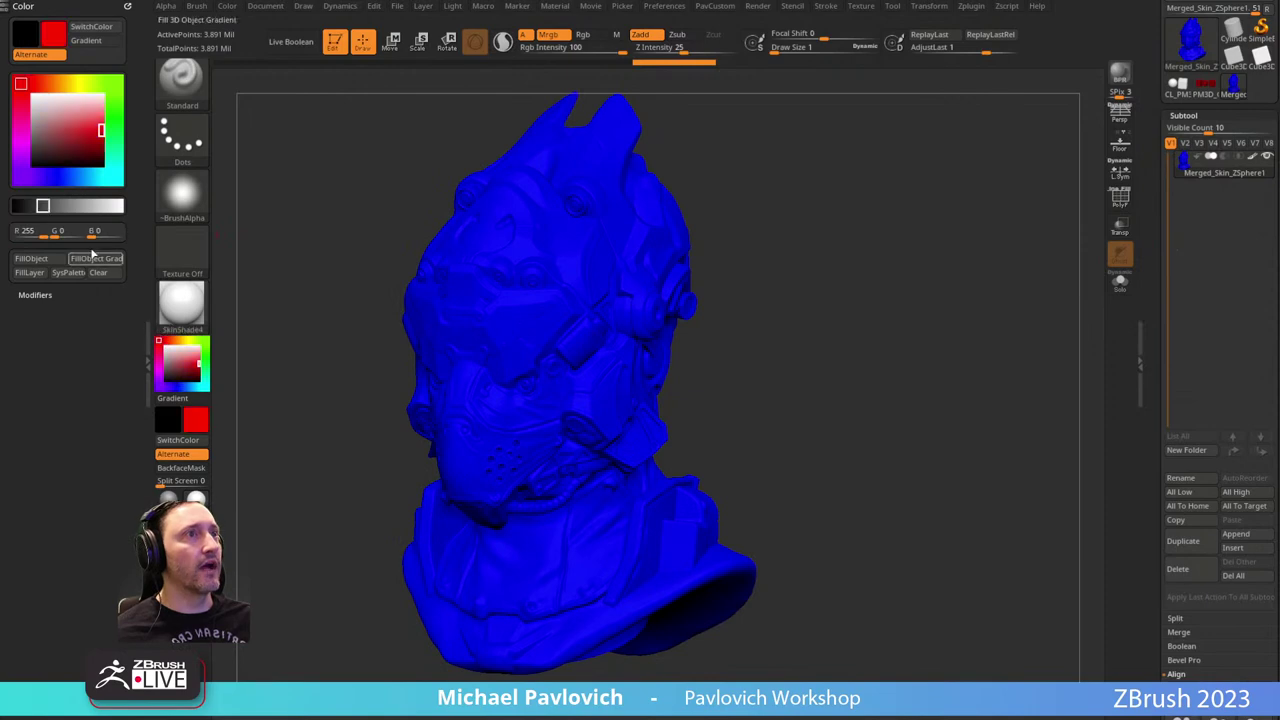
pyautogui.moveTo(771, 262); pyautogui.dragTo(711, 254)
pyautogui.keyDown('ctrl'); pyautogui.keyDown('shift'); pyautogui.moveTo(452, 247); pyautogui.dragTo(505, 280); pyautogui.keyUp('shift'); pyautogui.keyUp('ctrl')
pyautogui.hotkey('ctrl', 'f')
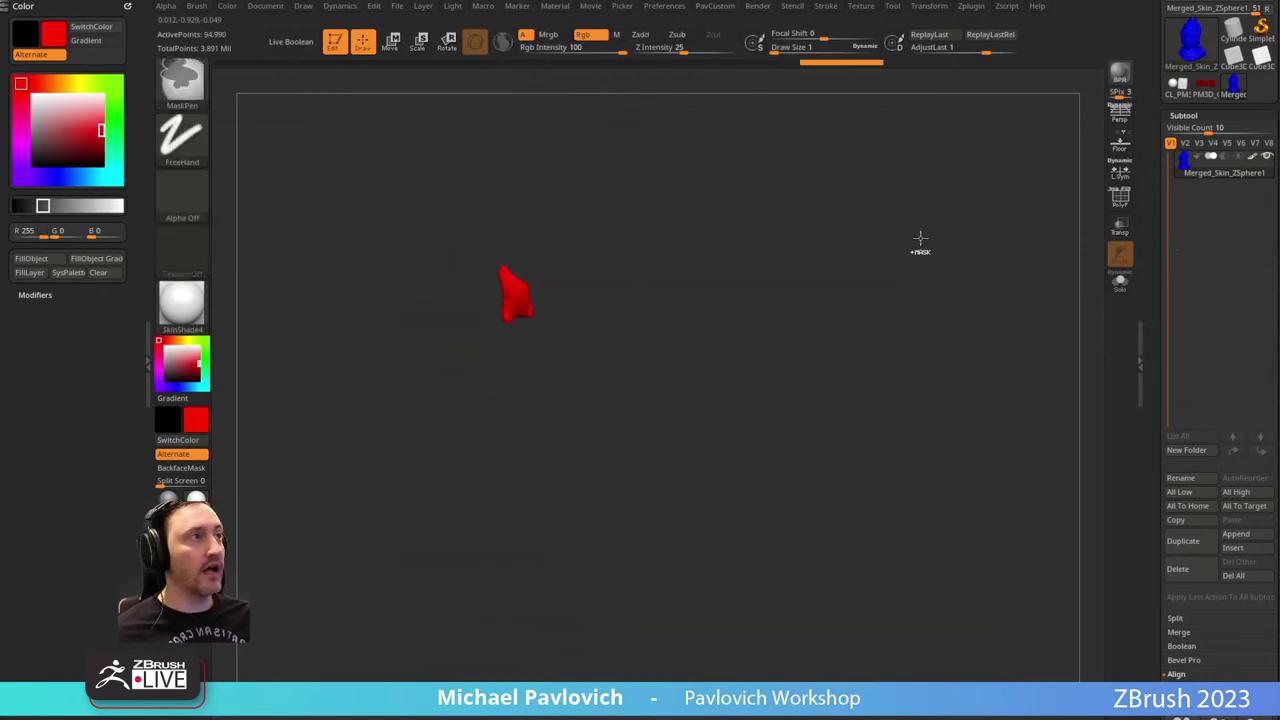
pyautogui.keyDown('ctrl'); pyautogui.keyDown('shift'); pyautogui.click(919, 242); pyautogui.keyUp('shift'); pyautogui.keyUp('ctrl')
# Isolate the visor's upper side polygroup, fill it with red, and bring the whole bust back into view.
pyautogui.moveTo(438, 366)
pyautogui.keyDown('alt'); pyautogui.mouseDown()
pyautogui.moveTo(448, 446)
pyautogui.moveTo(420, 383)
pyautogui.mouseUp(); pyautogui.keyUp('alt')
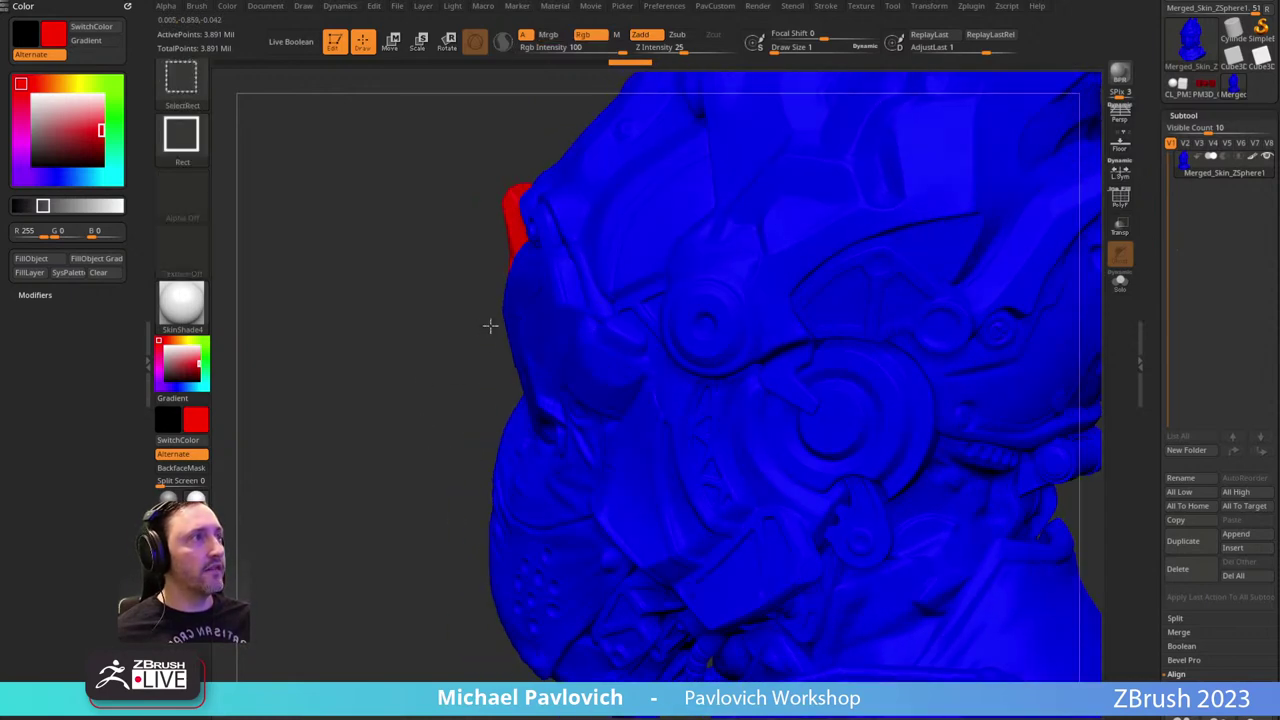
pyautogui.keyDown('ctrl'); pyautogui.keyDown('shift'); pyautogui.moveTo(484, 320); pyautogui.dragTo(511, 336); pyautogui.keyUp('shift'); pyautogui.keyUp('ctrl')
pyautogui.hotkey('ctrl', 'f')
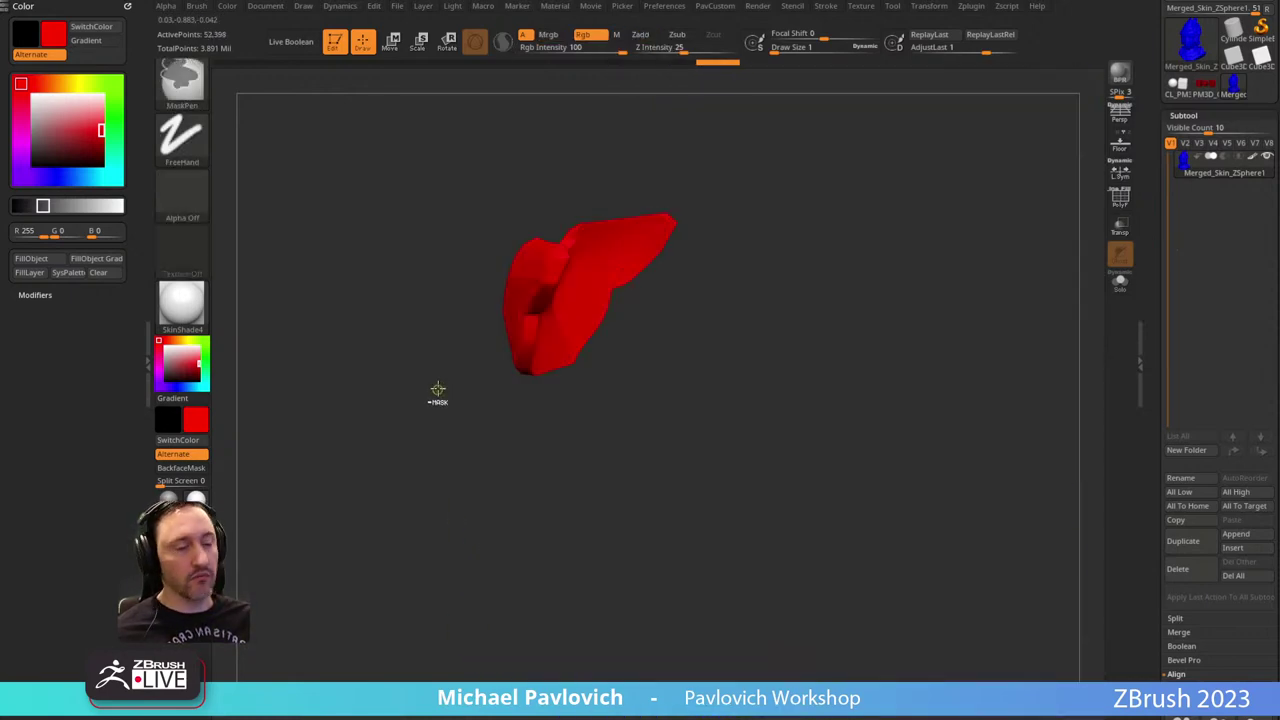
pyautogui.keyDown('ctrl'); pyautogui.keyDown('shift'); pyautogui.click(397, 380); pyautogui.keyUp('shift'); pyautogui.keyUp('ctrl')
# Isolate the visor's lower side plates on both halves, fill them with red, and unhide the rest of the bust.
pyautogui.moveTo(776, 238)
pyautogui.keyDown('alt'); pyautogui.mouseDown()
pyautogui.moveTo(820, 240)
pyautogui.moveTo(797, 260)
pyautogui.mouseUp(); pyautogui.keyUp('alt')
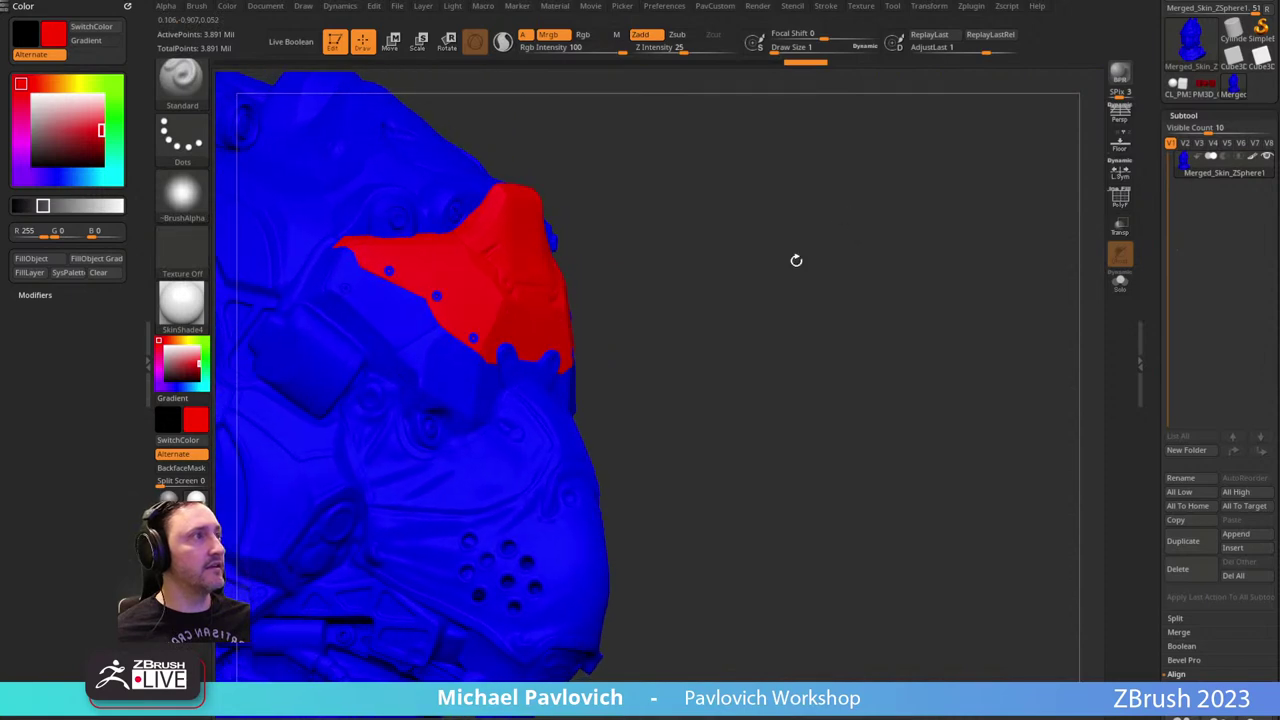
pyautogui.keyDown('ctrl'); pyautogui.keyDown('shift'); pyautogui.moveTo(569, 386); pyautogui.dragTo(596, 397); pyautogui.keyUp('shift'); pyautogui.keyUp('ctrl')
pyautogui.hotkey('ctrl', 'shift', 'a')
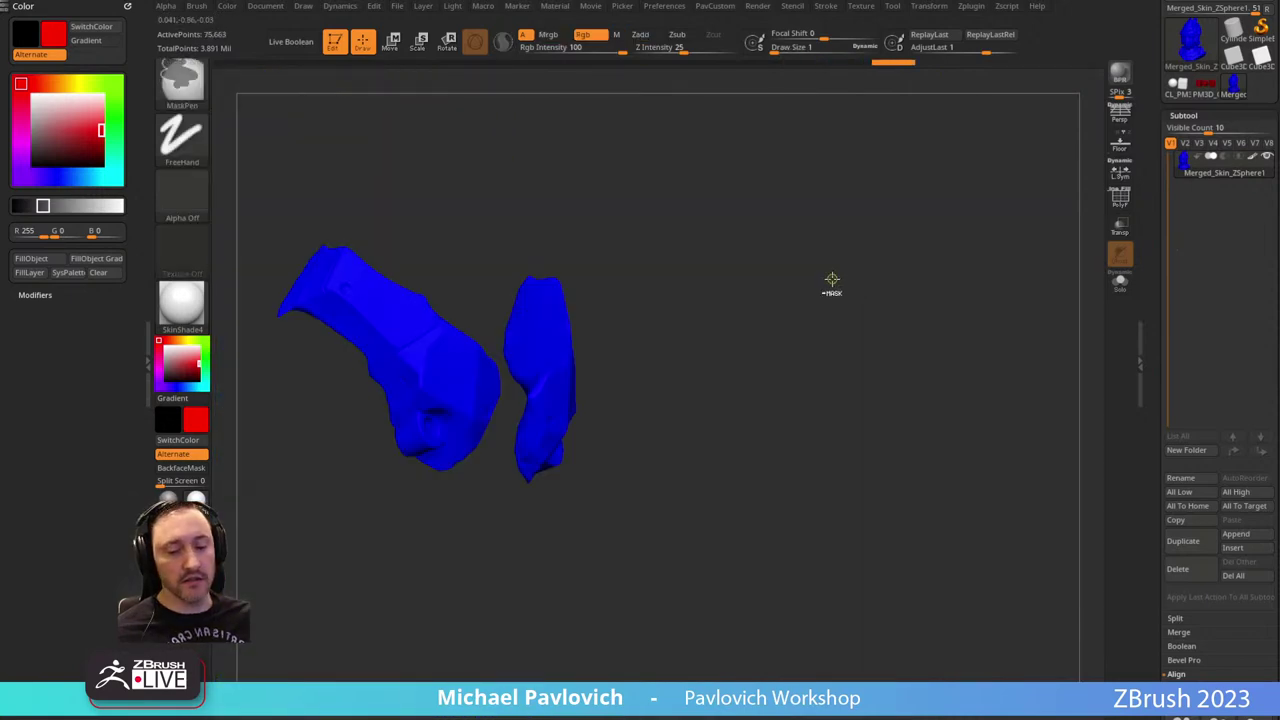
pyautogui.hotkey('ctrl', 'f')
pyautogui.keyDown('ctrl'); pyautogui.keyDown('shift'); pyautogui.click(837, 272); pyautogui.keyUp('shift'); pyautogui.keyUp('ctrl')
# Set the main color to pure green with R 0, G 255 and B 0, and fill the helmet's horned rear shell with it.
pyautogui.moveTo(837, 272); pyautogui.dragTo(742, 262)
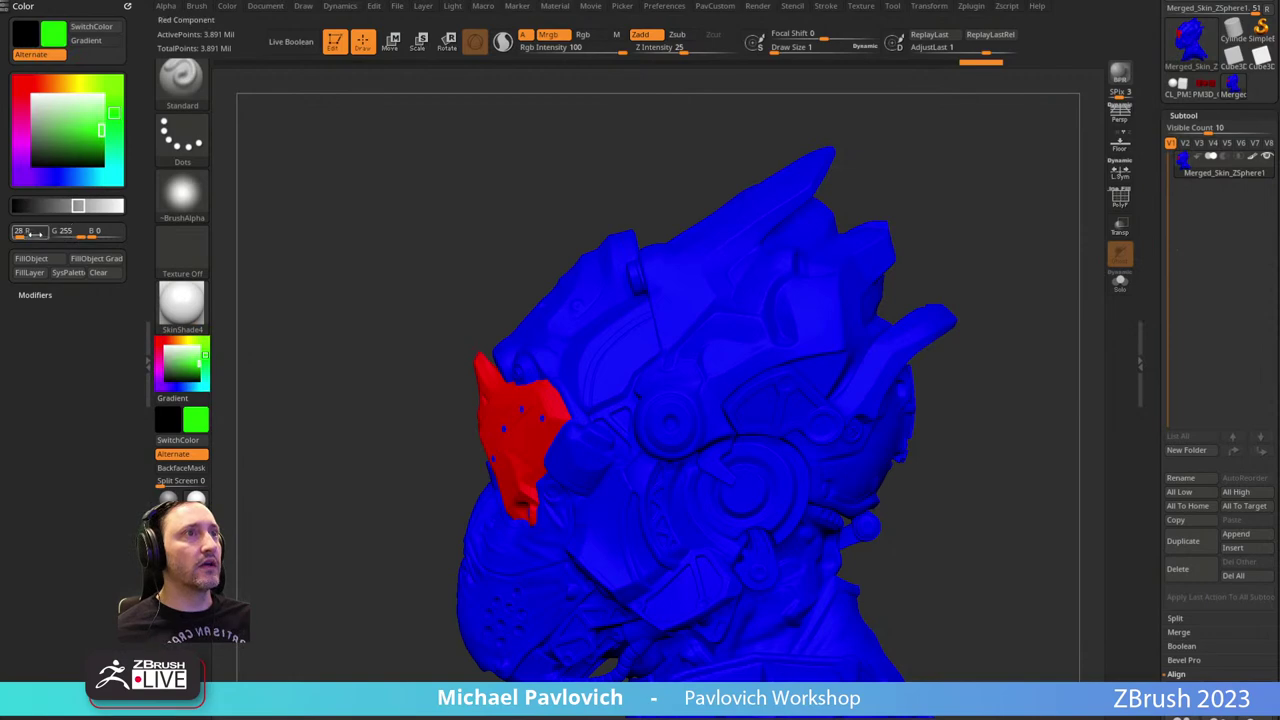
pyautogui.moveTo(28, 235); pyautogui.dragTo(4, 234)
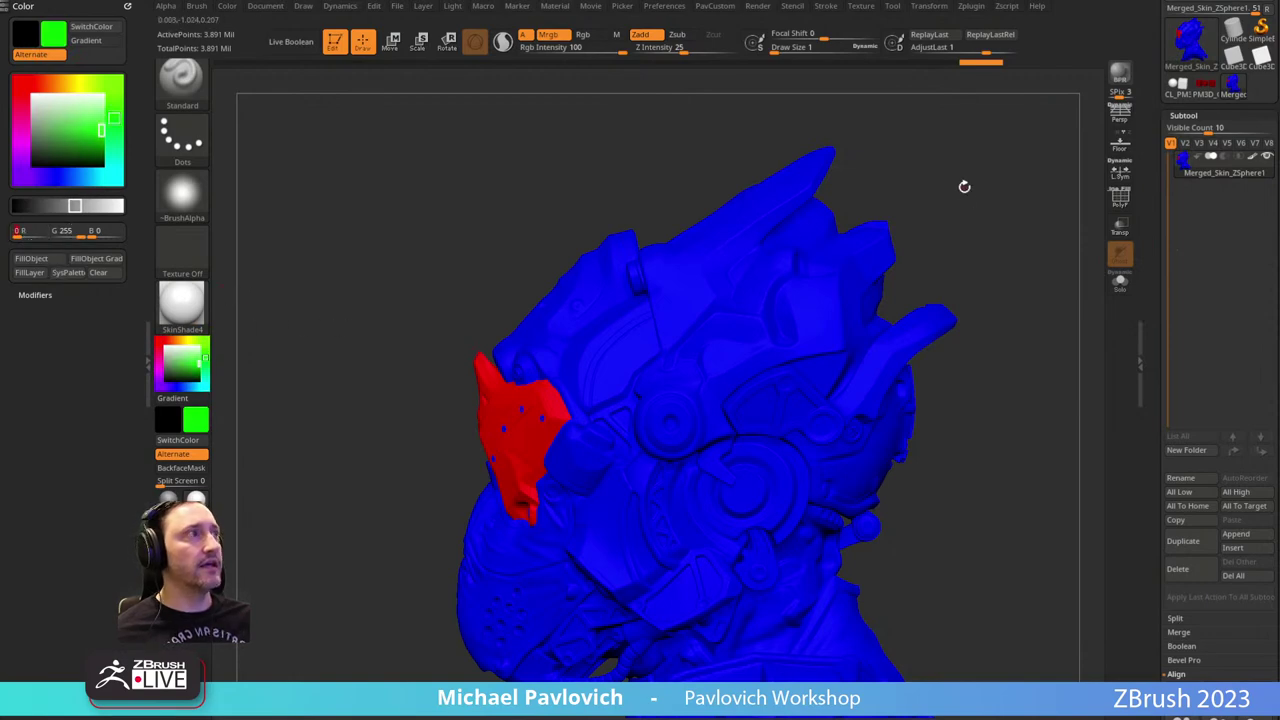
pyautogui.keyDown('ctrl'); pyautogui.keyDown('shift'); pyautogui.moveTo(798, 141); pyautogui.dragTo(896, 170); pyautogui.keyUp('shift'); pyautogui.keyUp('ctrl')
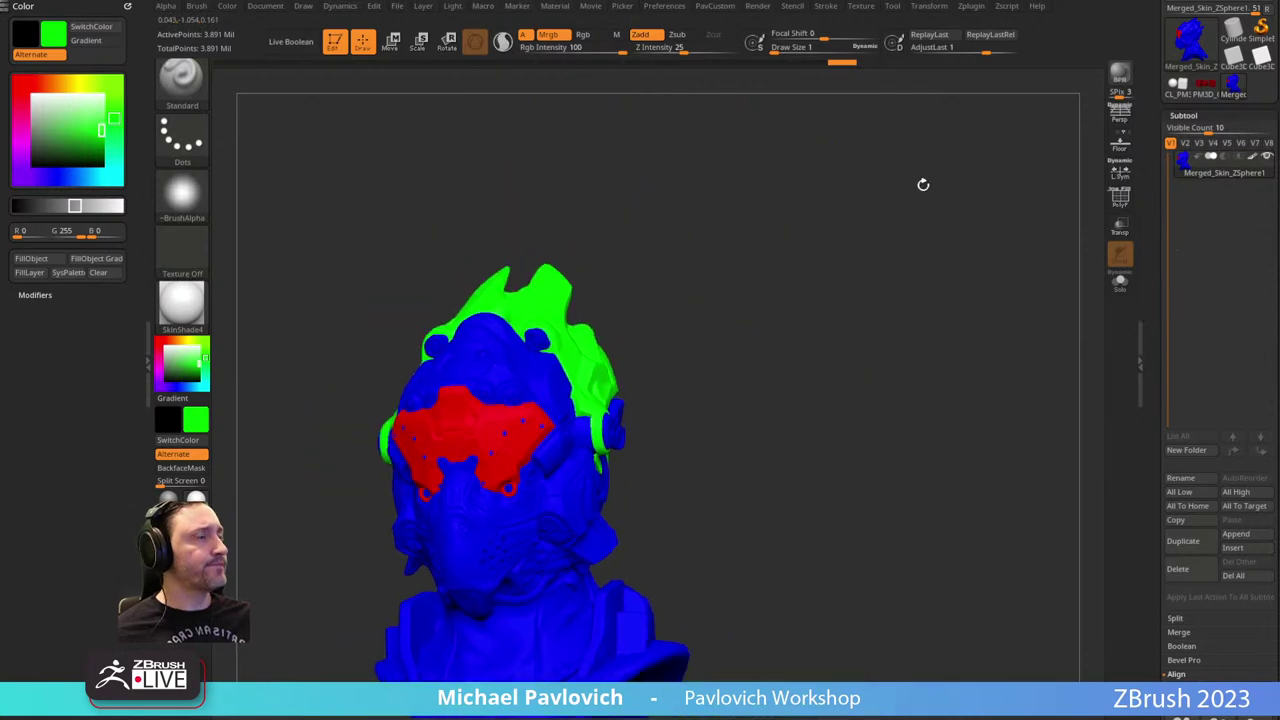
# Set the brush's draw size to 5.44.
pyautogui.moveTo(923, 184)
pyautogui.mouseDown()
pyautogui.moveTo(856, 255)
pyautogui.moveTo(851, 202)
pyautogui.moveTo(915, 231)
pyautogui.mouseUp()
pyautogui.press('s')
pyautogui.click(860, 257)
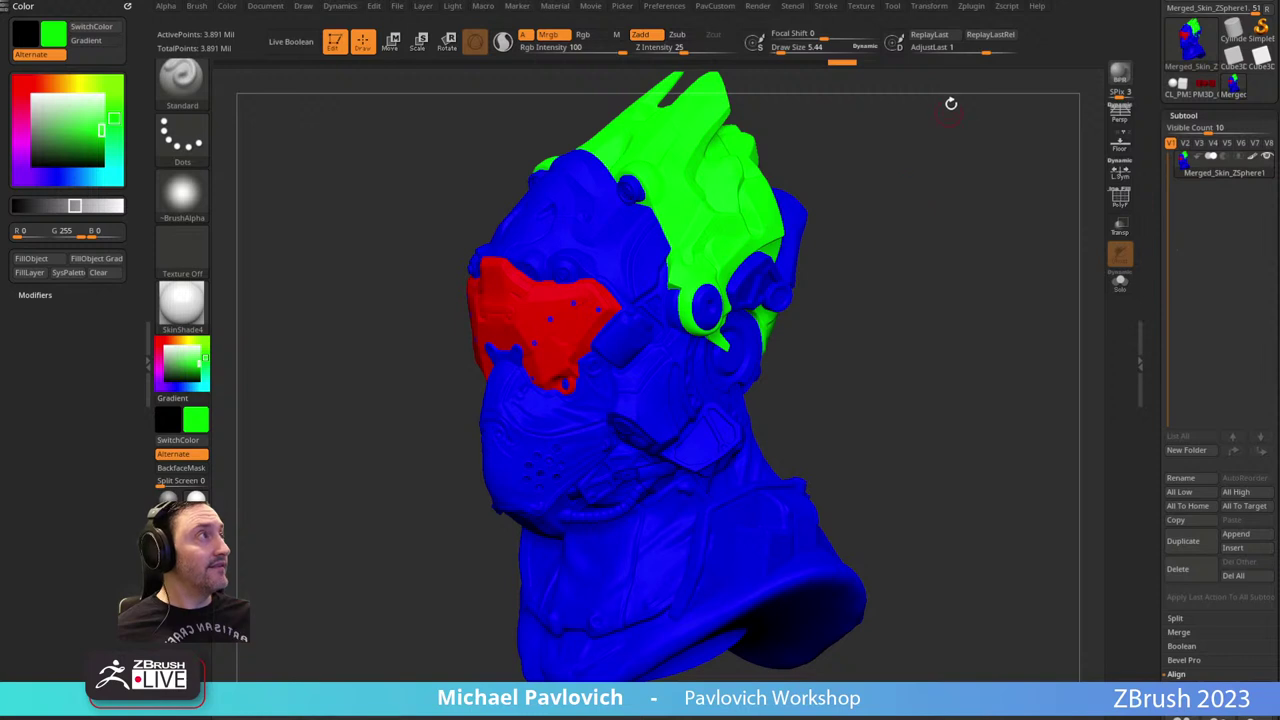
# Dock the Zplugin palette beside the canvas and open the ZColor window next to the bust.
pyautogui.click(971, 8)
pyautogui.moveTo(965, 27); pyautogui.dragTo(124, 166)
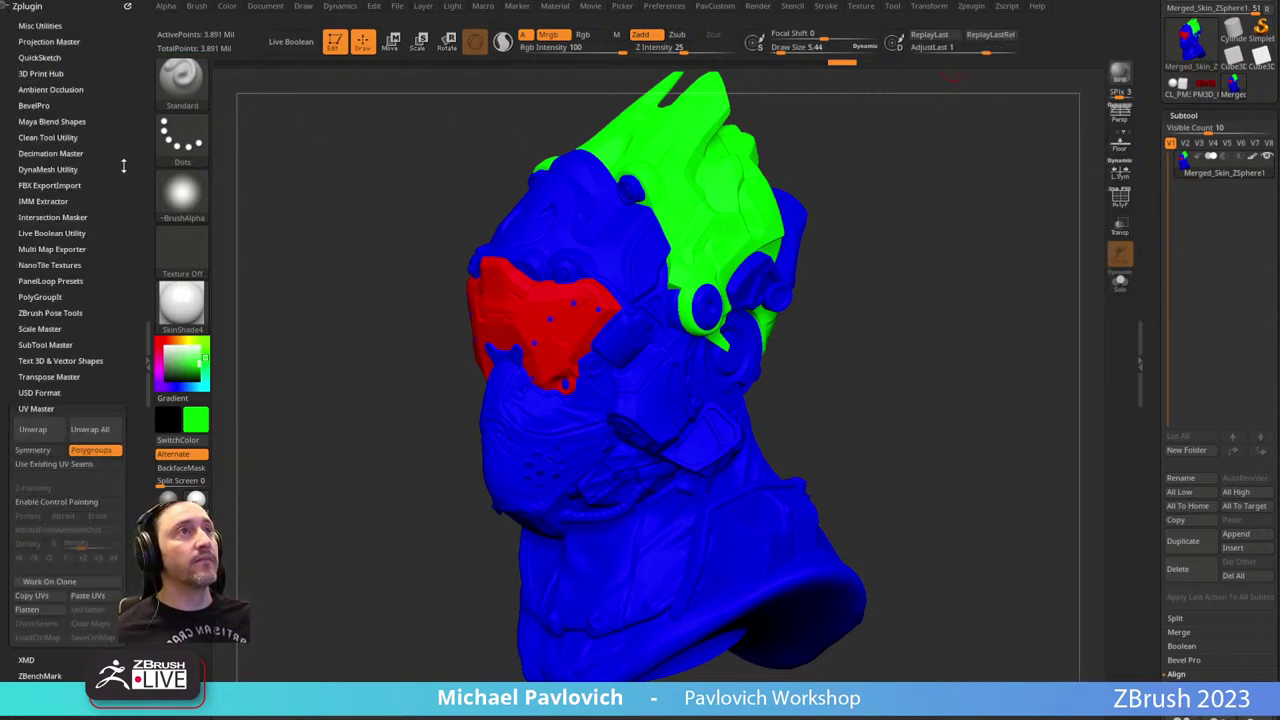
pyautogui.keyDown('shift'); pyautogui.click(60, 404); pyautogui.keyUp('shift')
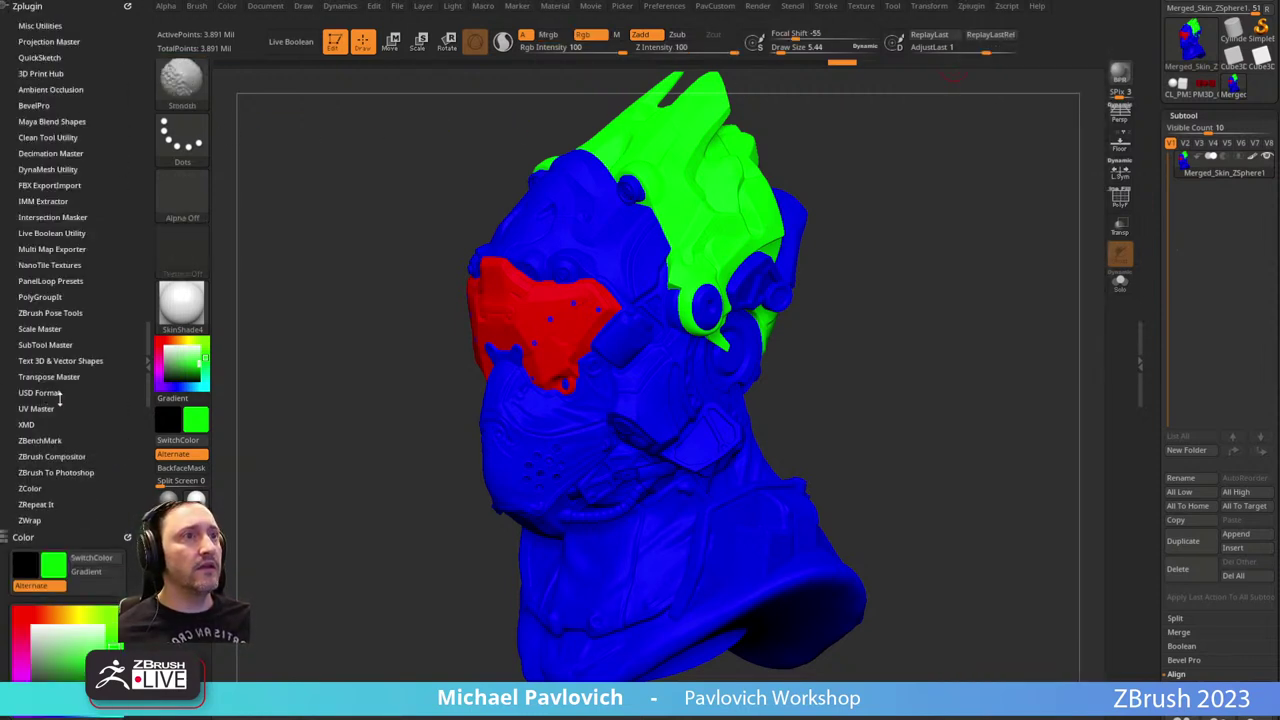
pyautogui.keyDown('shift'); pyautogui.click(30, 489); pyautogui.keyUp('shift')
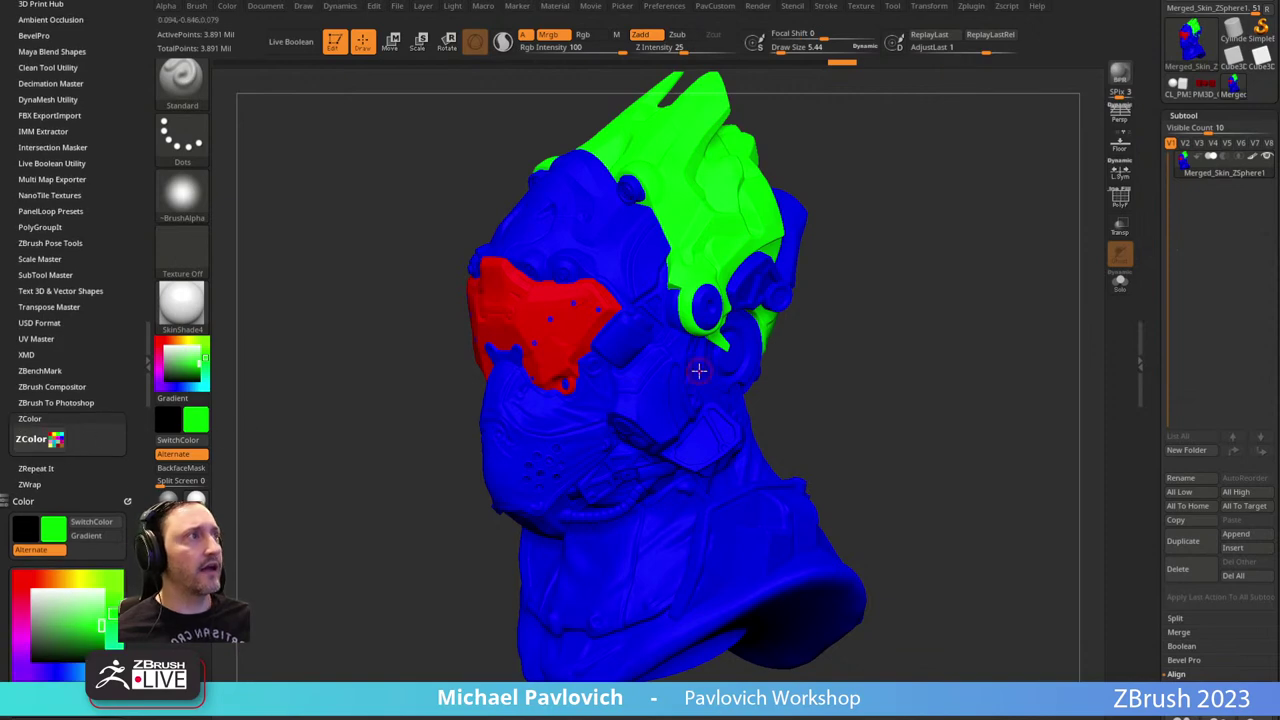
pyautogui.moveTo(365, 2); pyautogui.dragTo(333, 92)
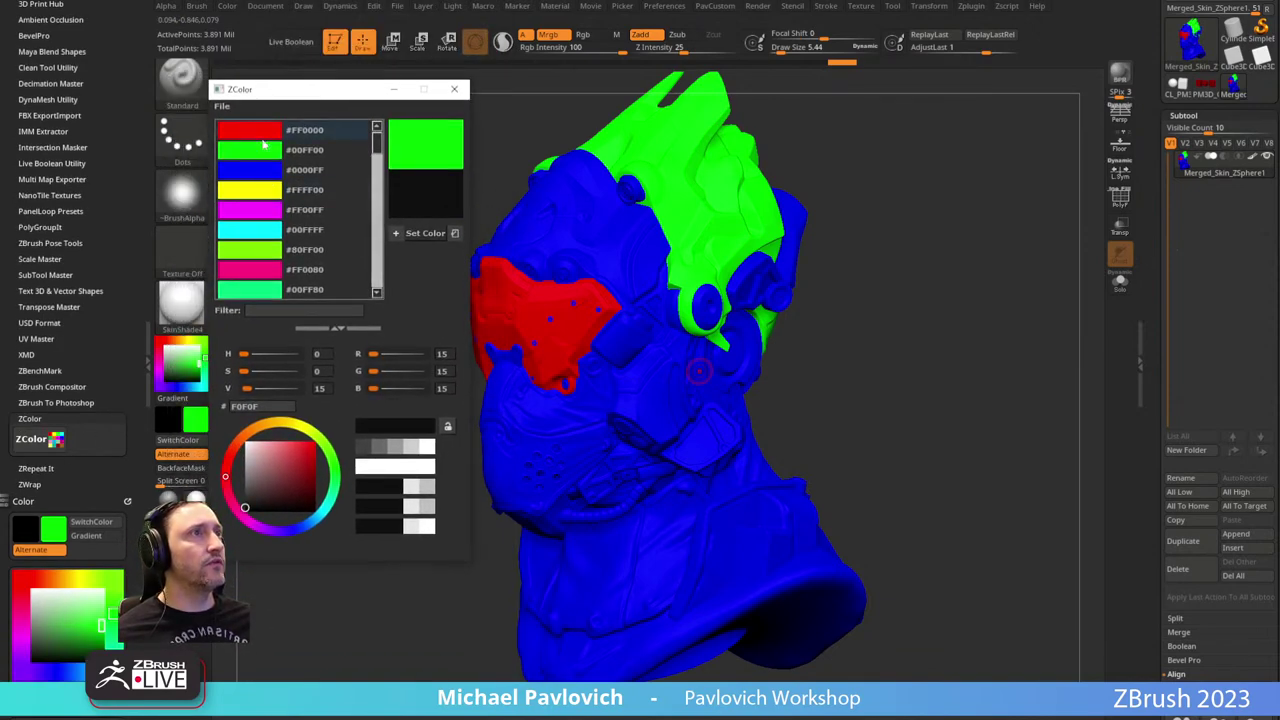
# Pick the yellow #FFFF00 swatch in ZColor and set it as the main color.
pyautogui.click(260, 157)
pyautogui.click(260, 172)
pyautogui.click(261, 196)
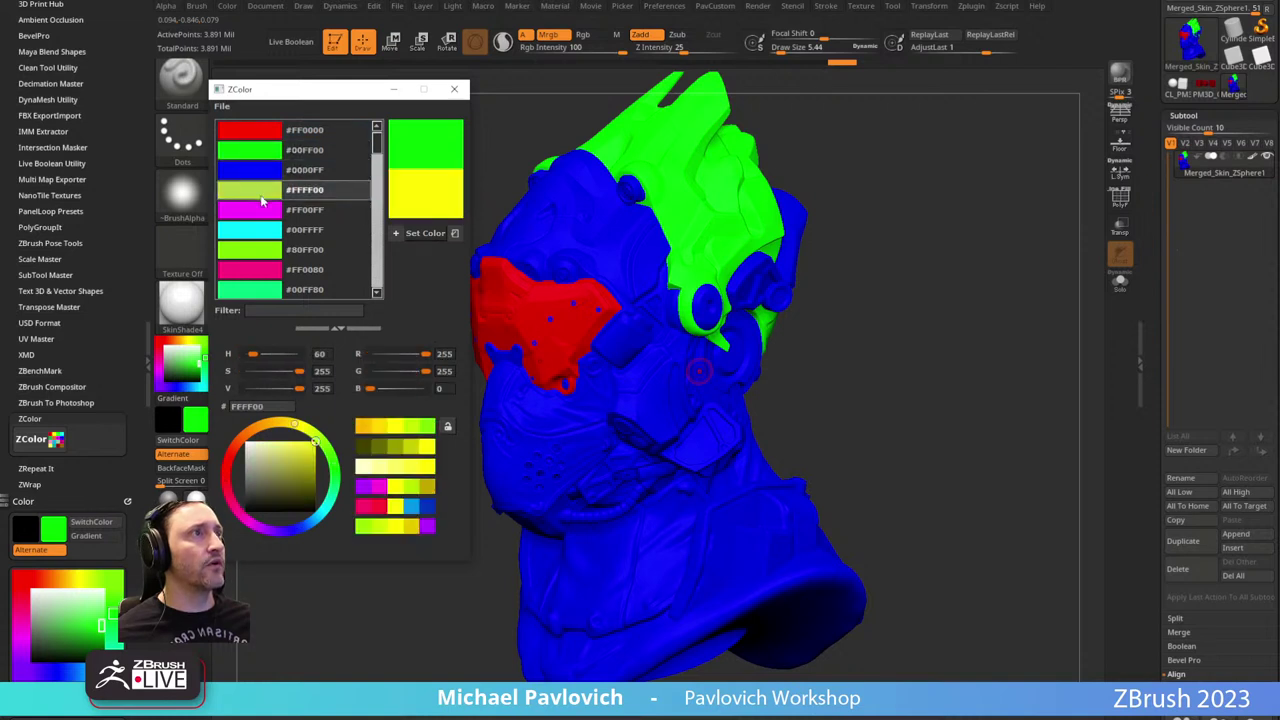
pyautogui.click(428, 234)
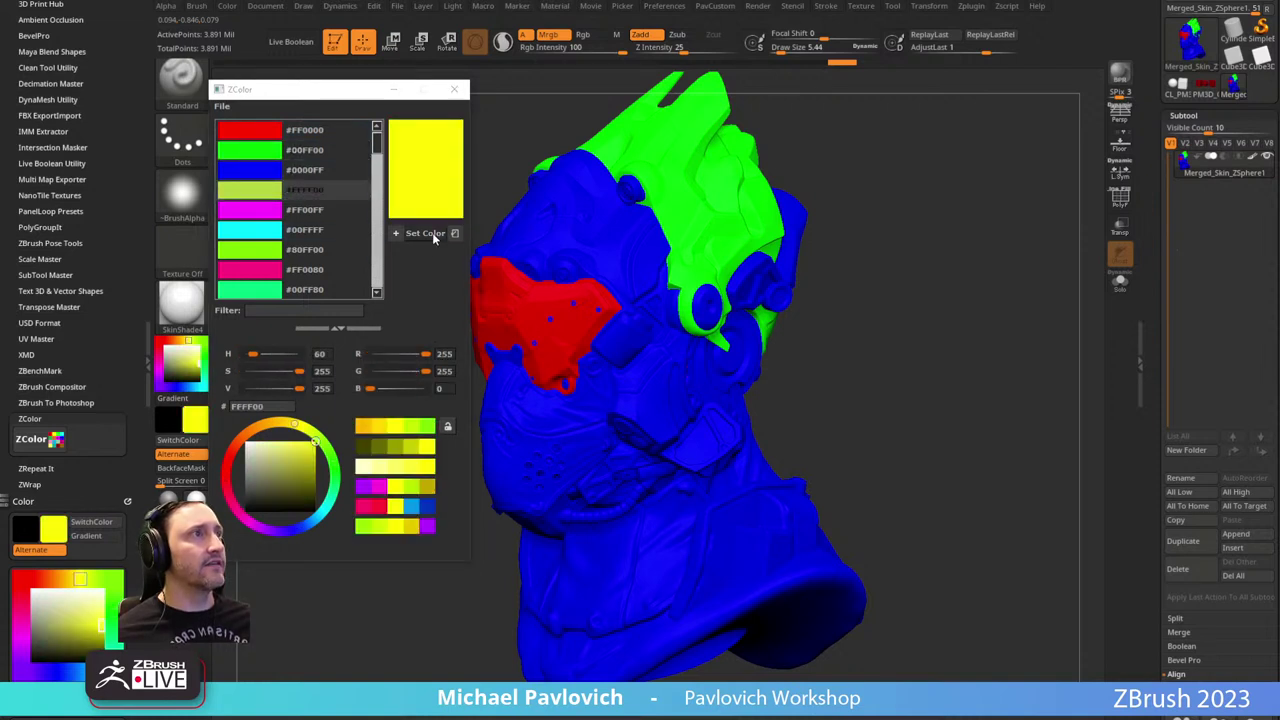
# Browse the ZColor swatch list, sampling the pink #FF0080 swatch and selecting the red #FF0000 swatch.
pyautogui.click(258, 240)
pyautogui.click(258, 269)
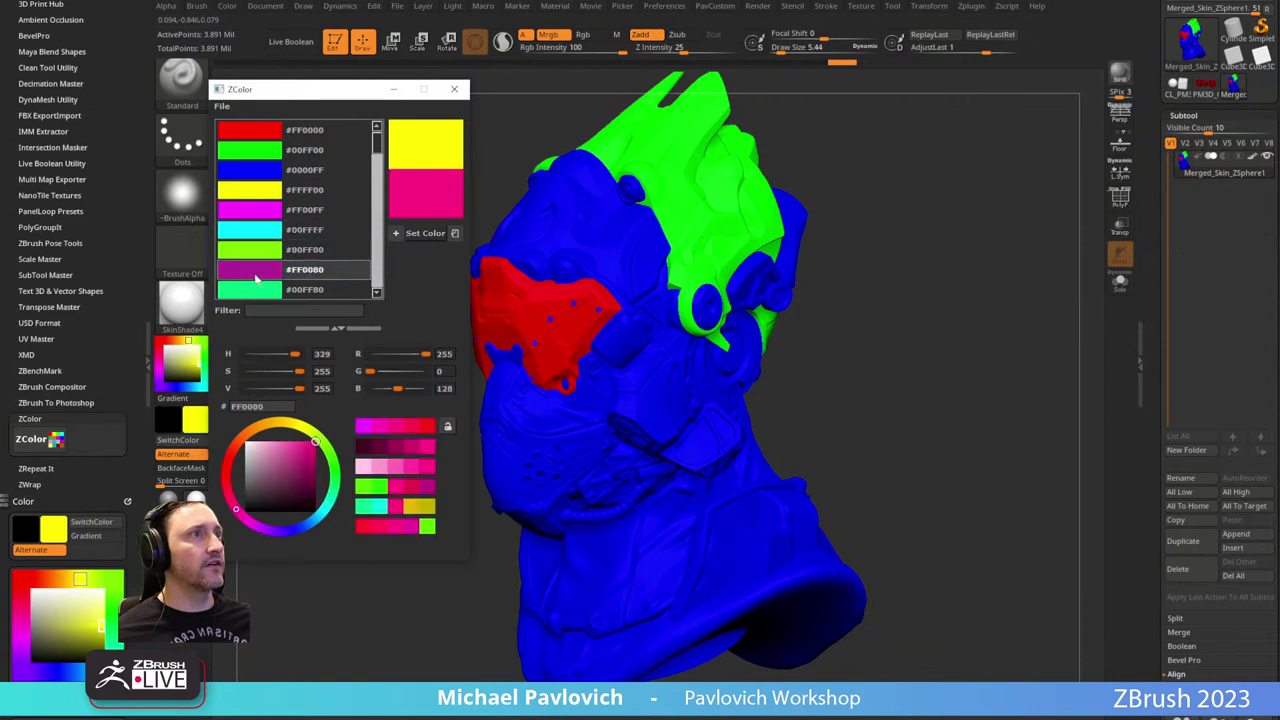
pyautogui.scroll(-3, 267, 196)
pyautogui.scroll(3, 267, 220)
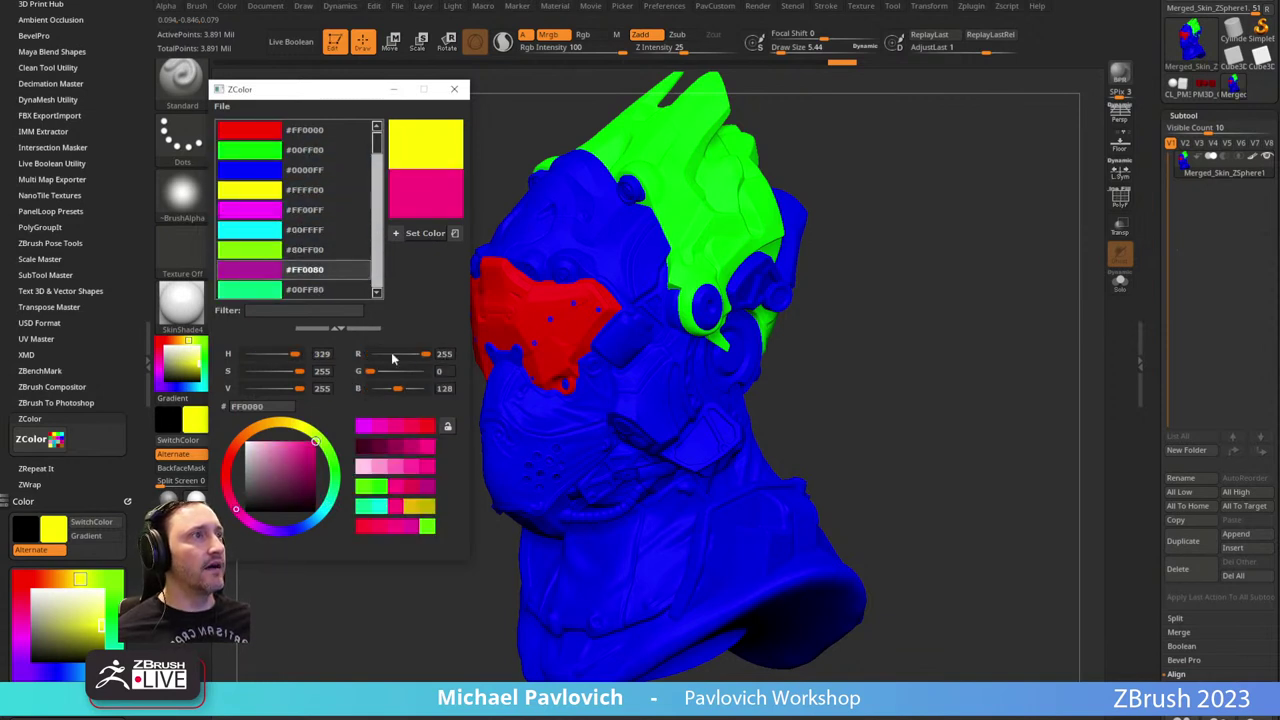
pyautogui.click(263, 136)
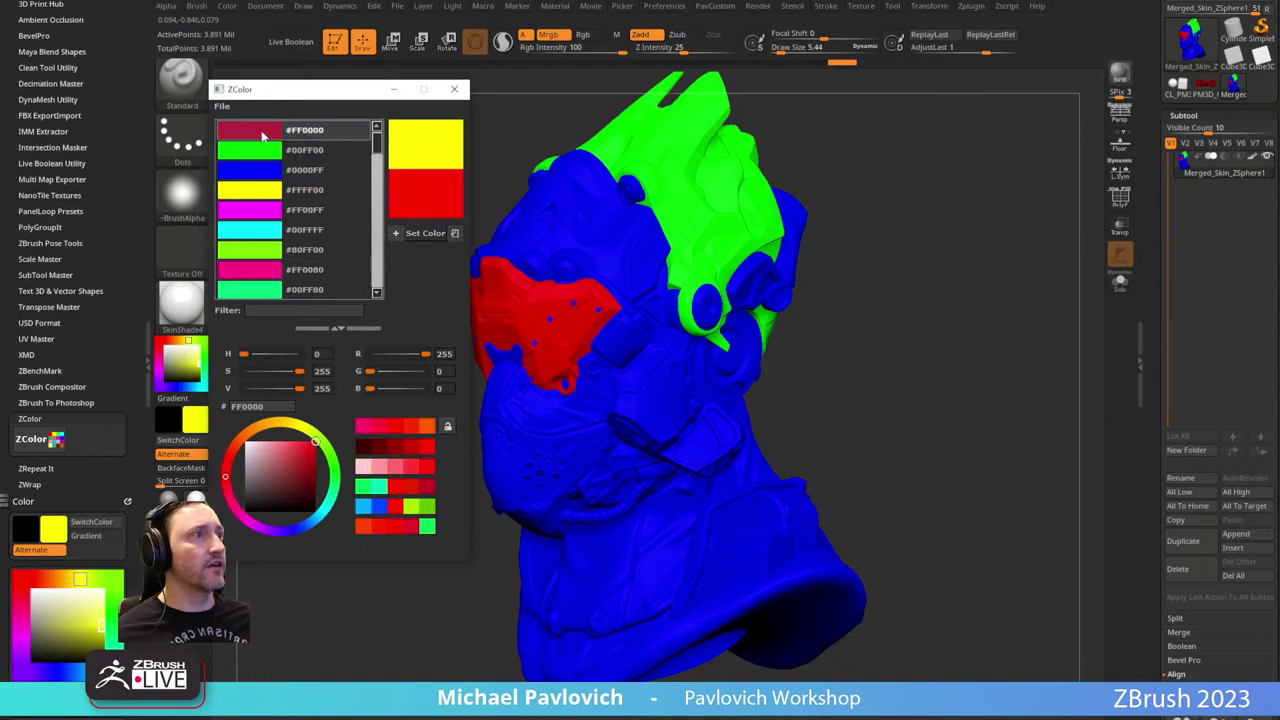
# Preview the green, blue, yellow, magenta and cyan swatches in ZColor and move its window higher over the canvas.
pyautogui.click(260, 155)
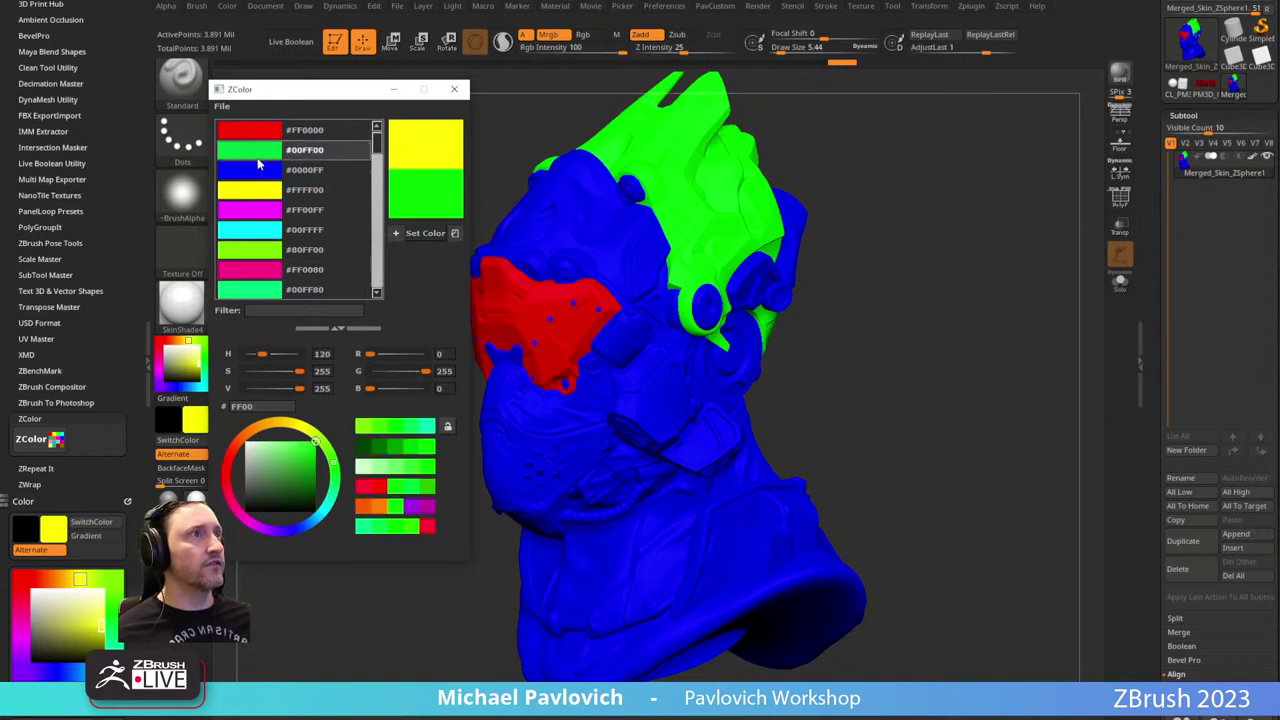
pyautogui.click(256, 172)
pyautogui.click(250, 190)
pyautogui.click(251, 209)
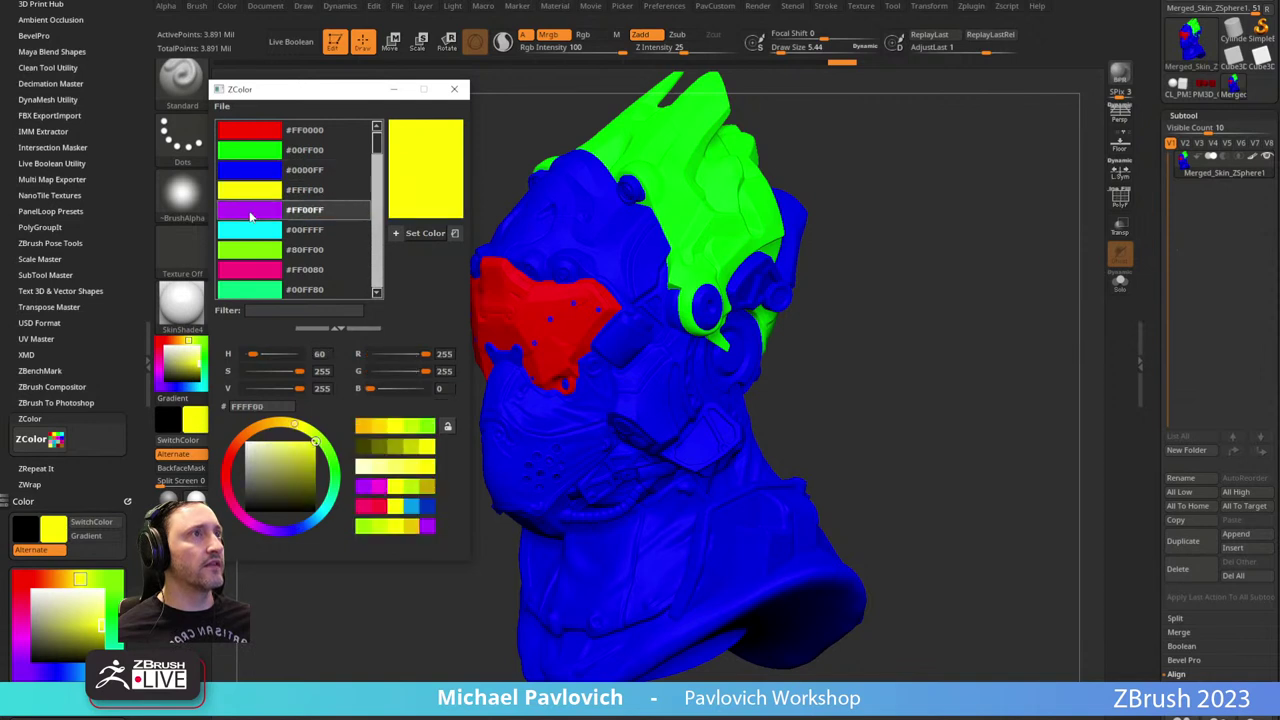
pyautogui.click(252, 229)
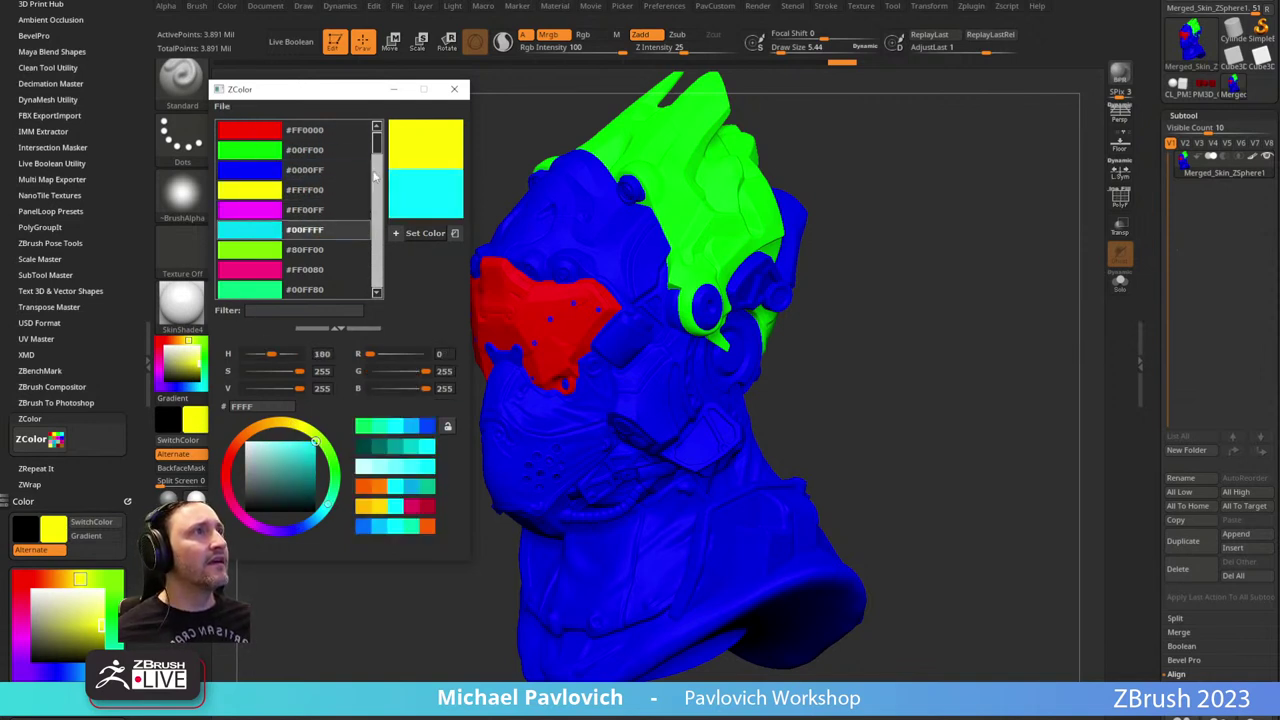
pyautogui.moveTo(375, 176); pyautogui.dragTo(340, 70)
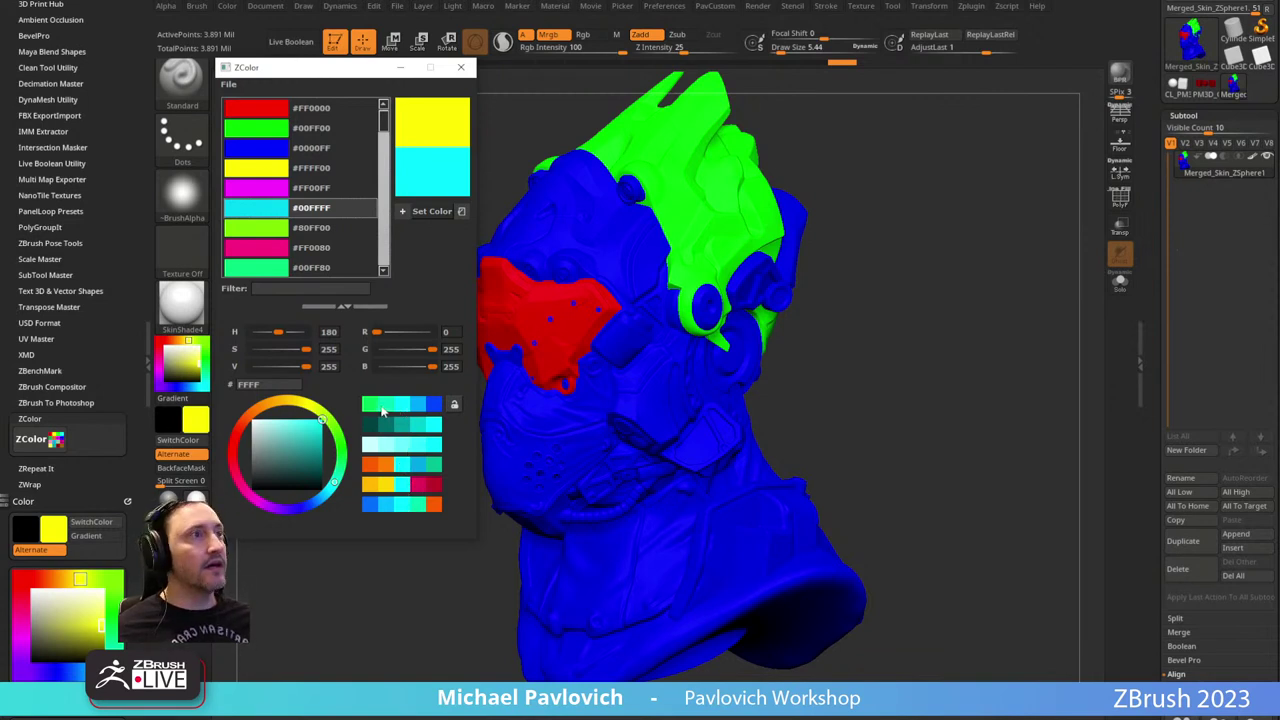
# Try darker and lighter shades of cyan in ZColor and return to the pure #00FFFF swatch.
pyautogui.click(318, 428)
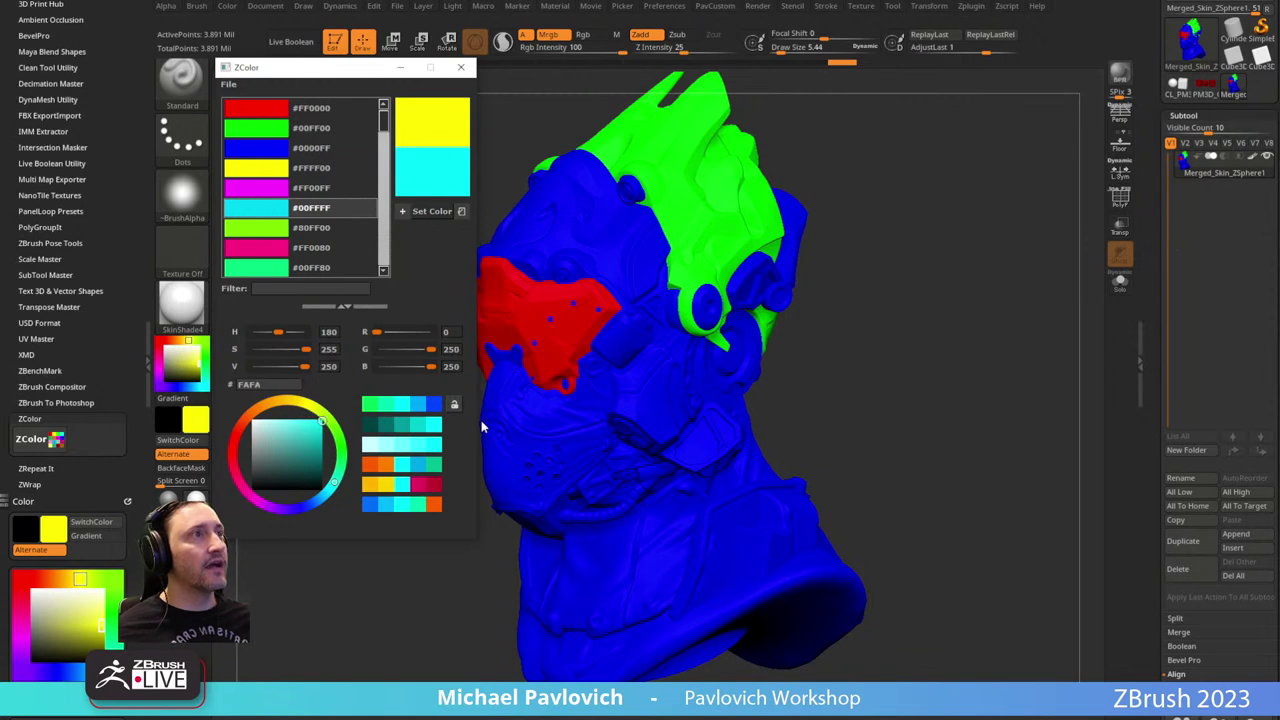
pyautogui.click(417, 426)
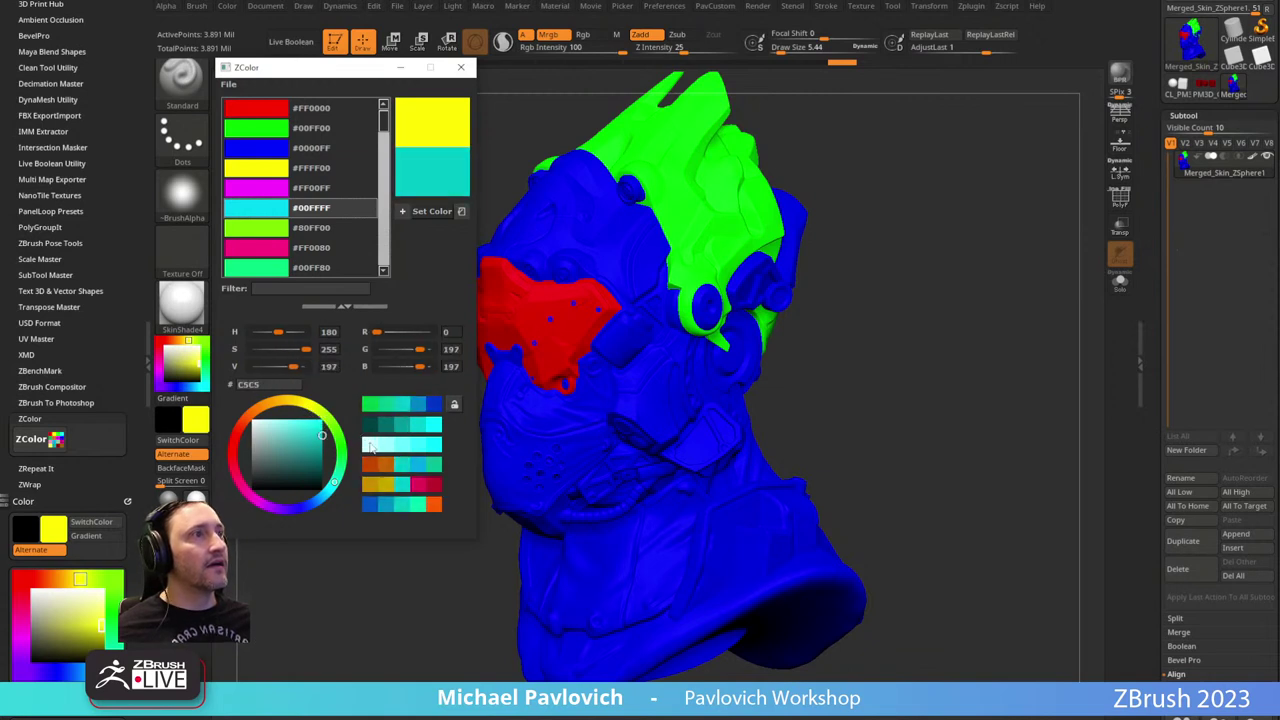
pyautogui.click(387, 444)
pyautogui.click(433, 444)
pyautogui.moveTo(265, 211)
pyautogui.mouseDown()
pyautogui.moveTo(618, 257)
pyautogui.moveTo(278, 209)
pyautogui.mouseUp()
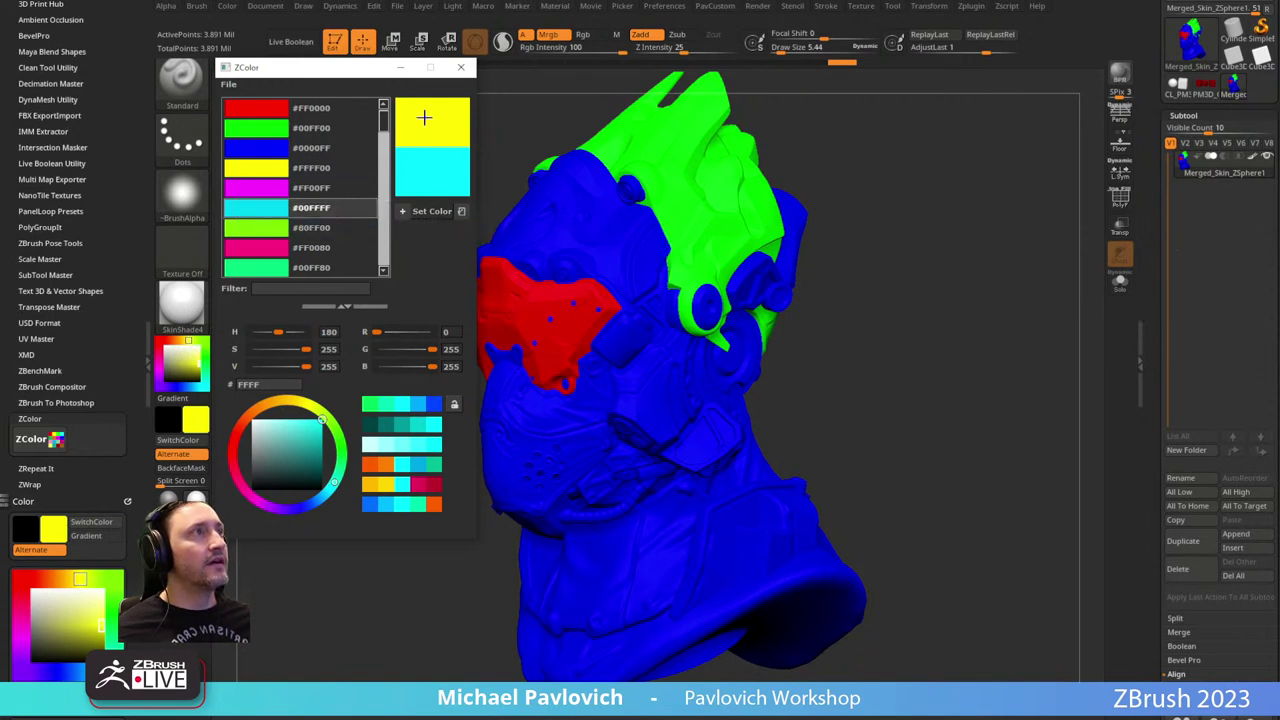
# Sample the dark grey #0F0F0F from the screen into ZColor, and switch the fill option beside Set Color on and off.
pyautogui.moveTo(424, 118); pyautogui.dragTo(495, 167)
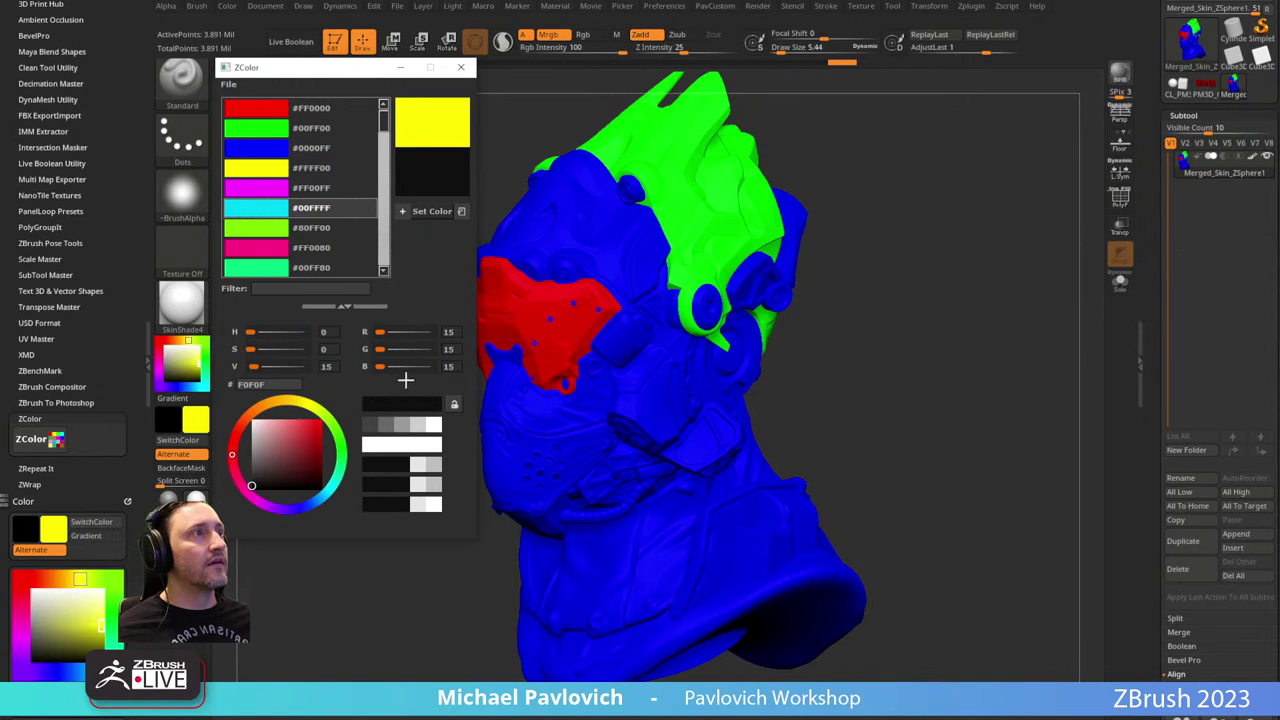
pyautogui.moveTo(381, 336); pyautogui.dragTo(380, 332)
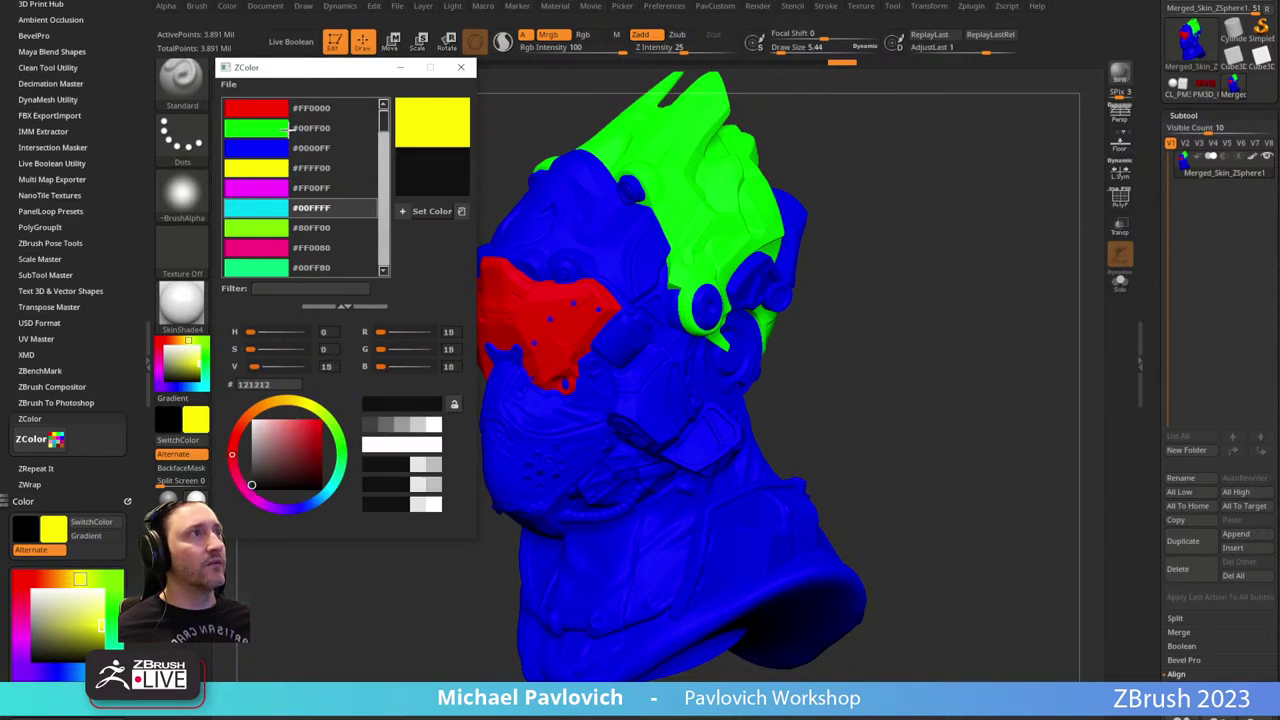
pyautogui.click(403, 212)
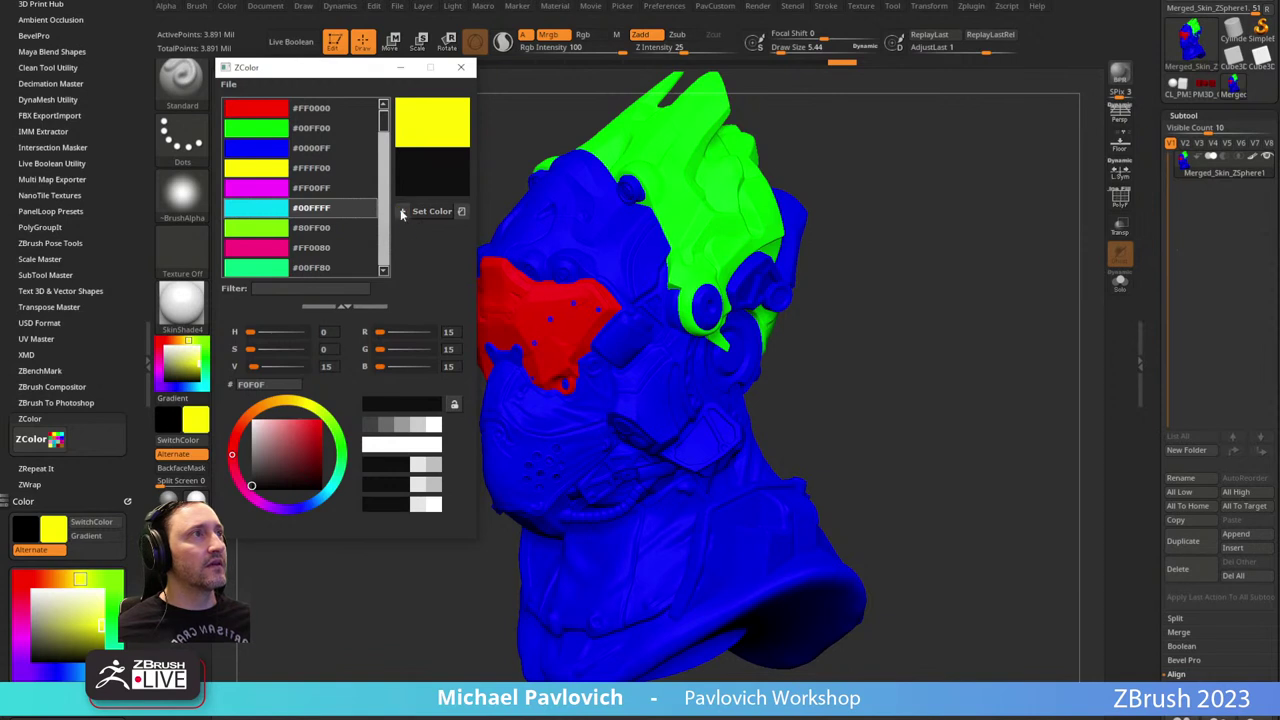
pyautogui.click(462, 213)
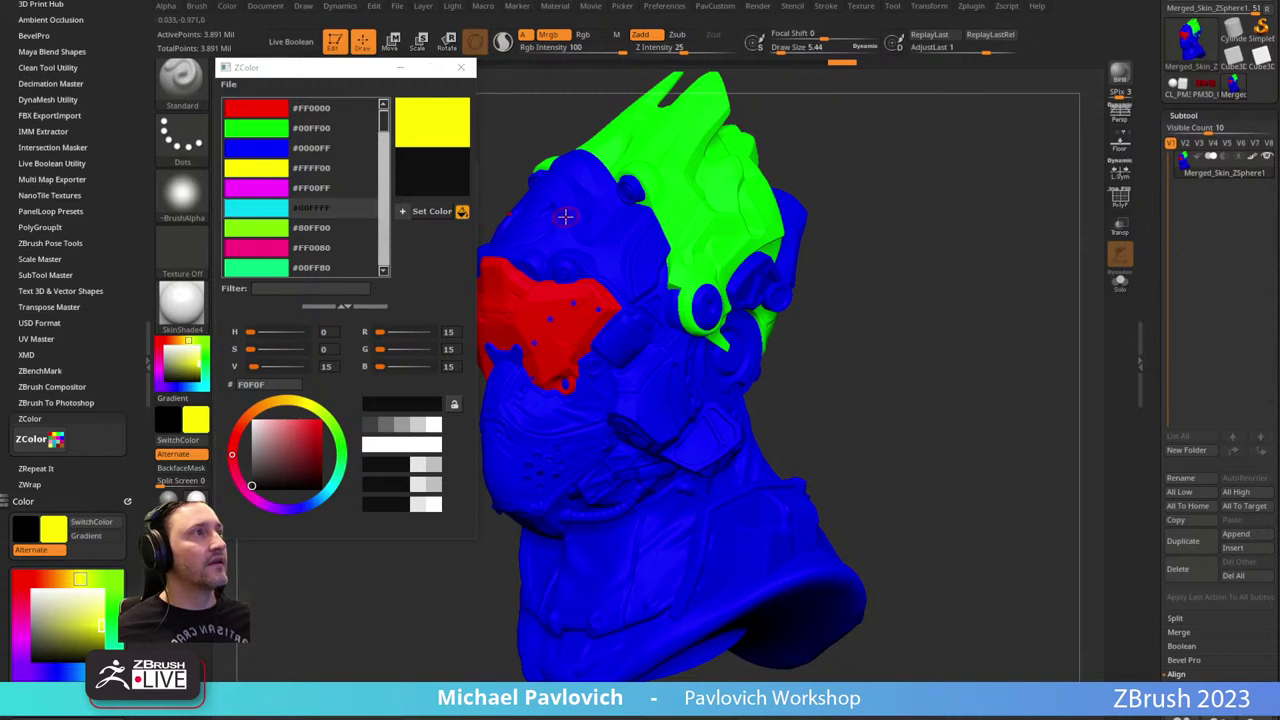
pyautogui.click(445, 124)
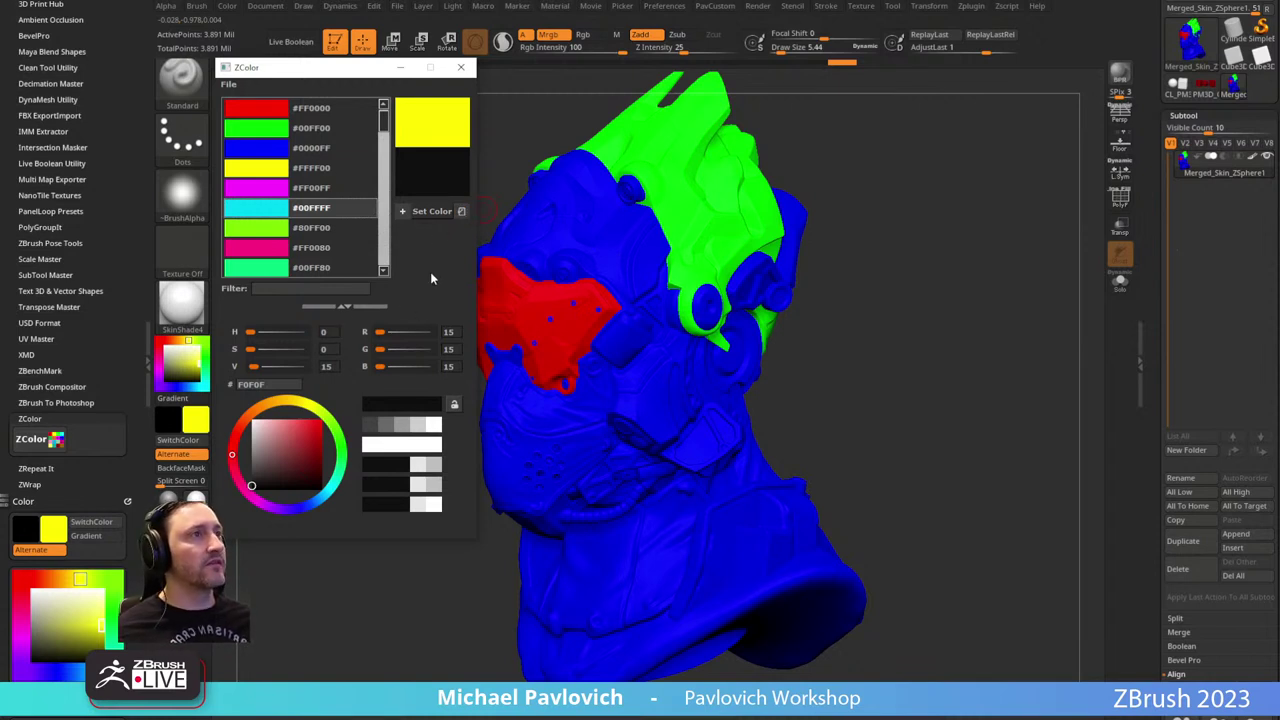
# Go through the ZColor swatches from red to magenta and set #FF00FF as the main color.
pyautogui.click(254, 119)
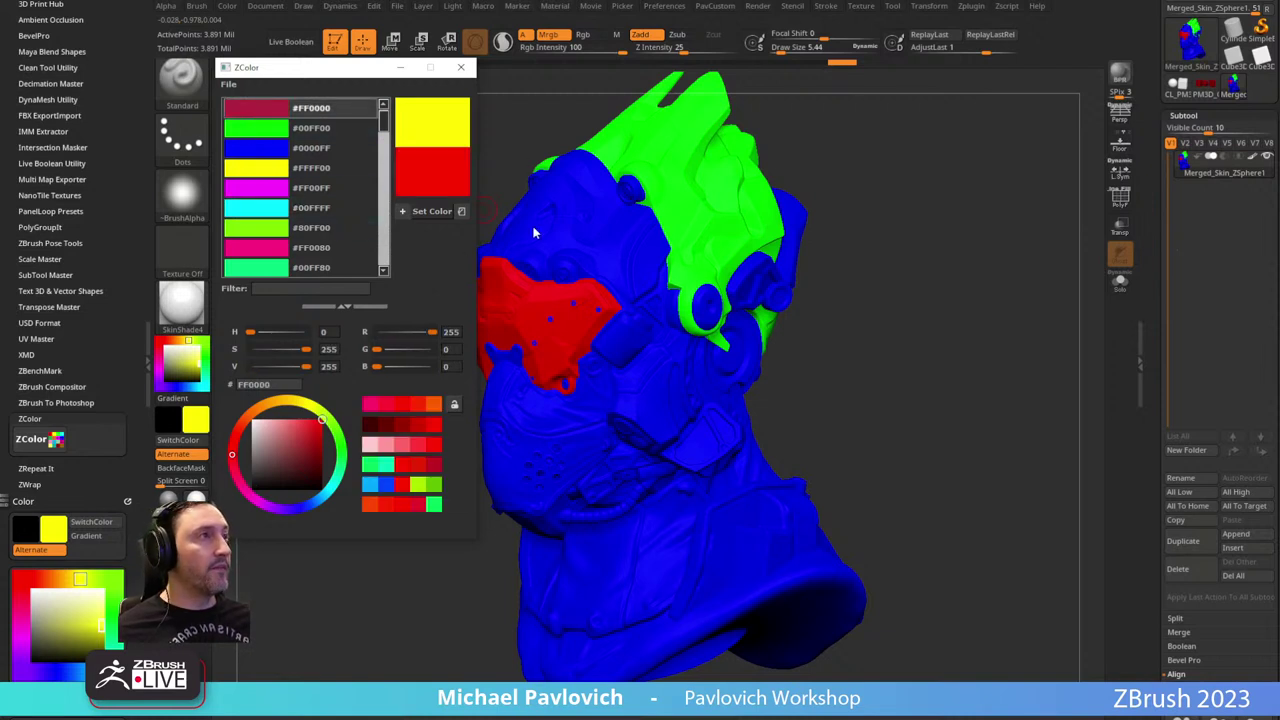
pyautogui.click(252, 134)
pyautogui.click(253, 152)
pyautogui.click(255, 169)
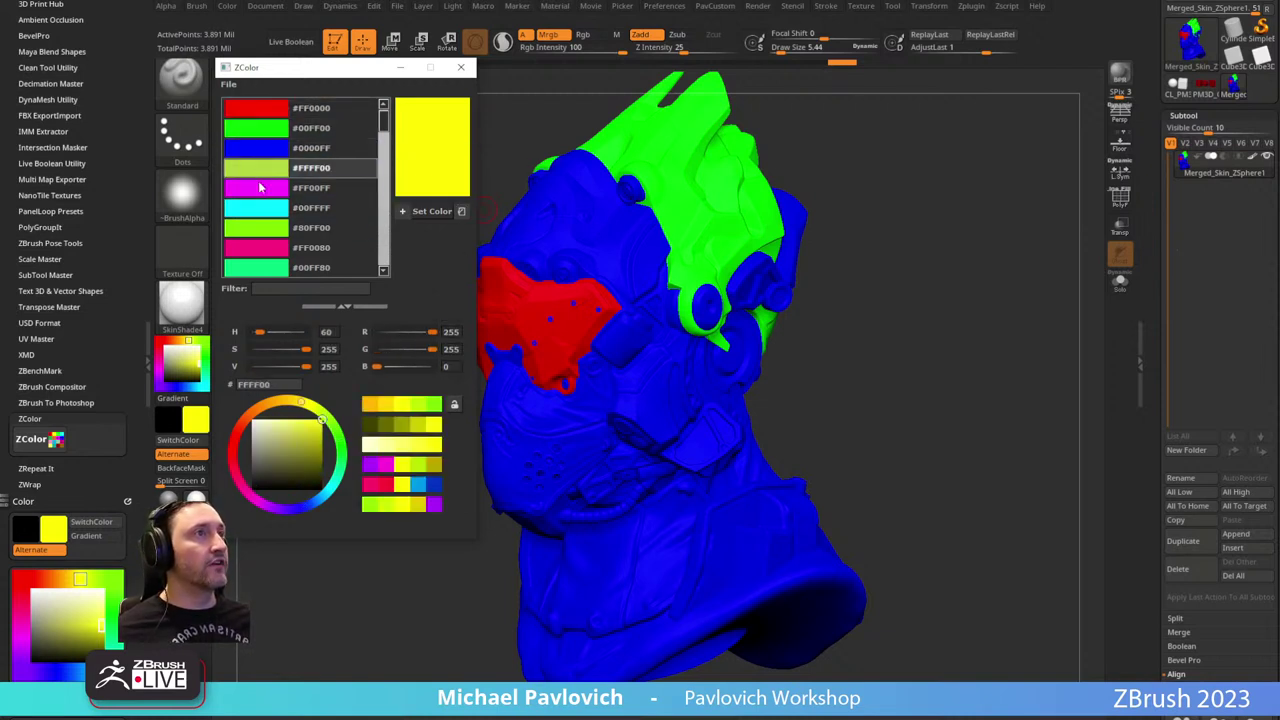
pyautogui.click(259, 187)
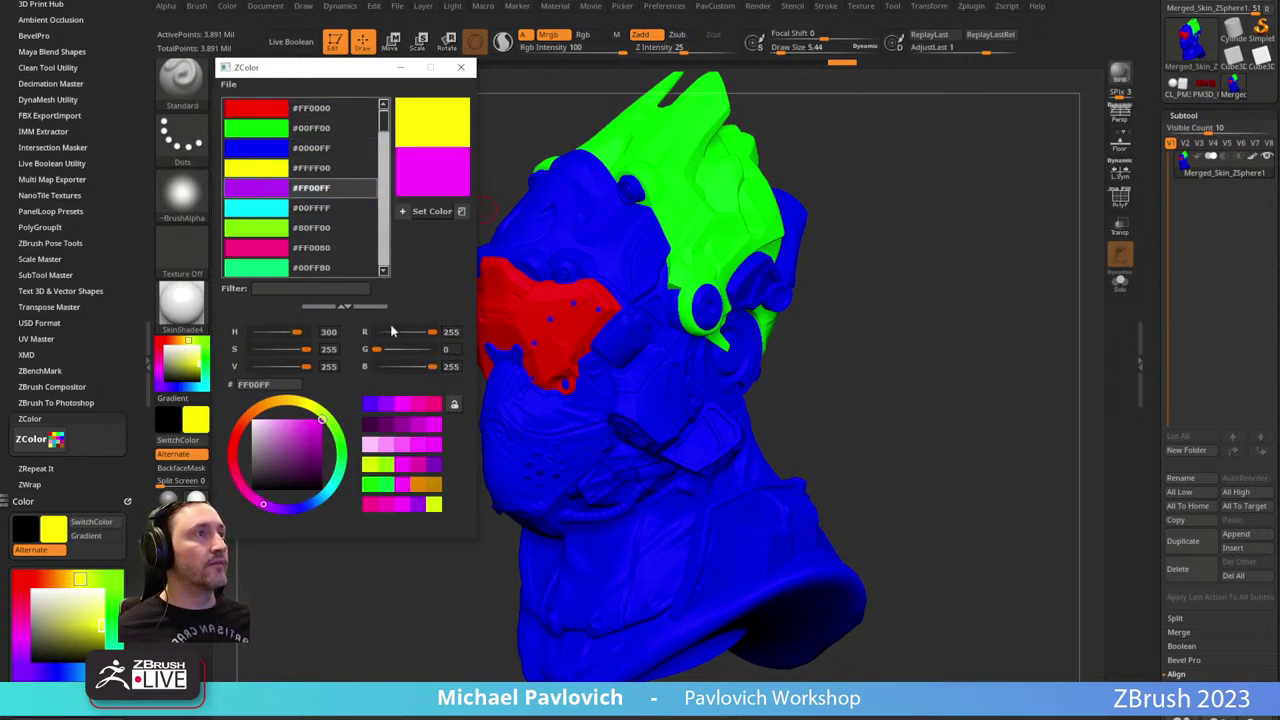
pyautogui.click(426, 212)
# Isolate the curved band at the back of the helmet, fill it with magenta, and show the whole bust again.
pyautogui.moveTo(1043, 261); pyautogui.dragTo(977, 245)
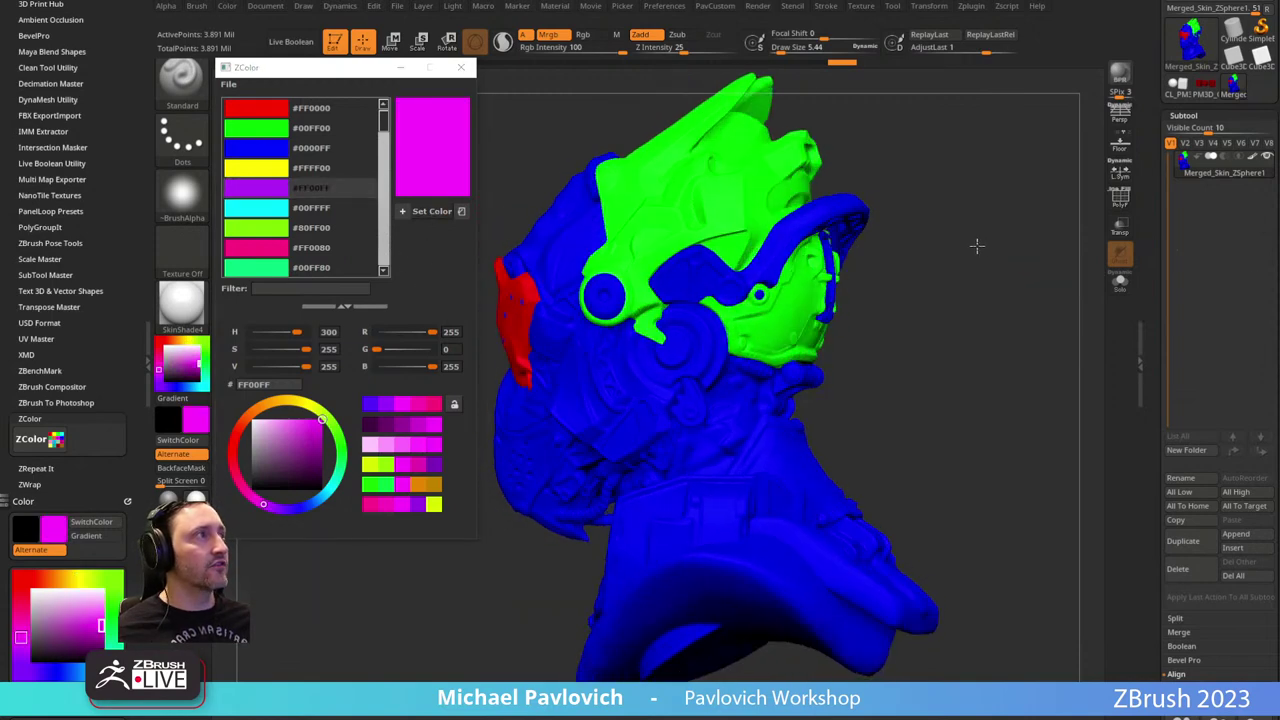
pyautogui.keyDown('ctrl'); pyautogui.keyDown('shift'); pyautogui.click(866, 218); pyautogui.keyUp('shift'); pyautogui.keyUp('ctrl')
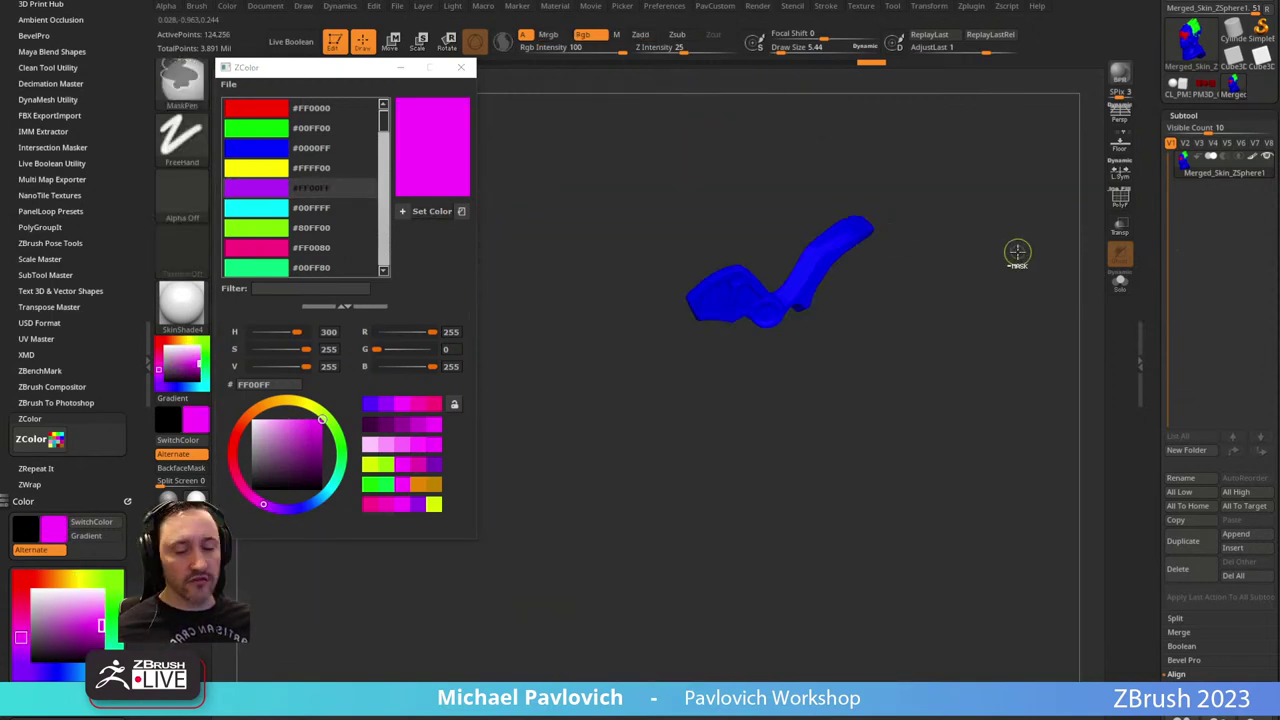
pyautogui.hotkey('ctrl', 'f')
pyautogui.keyDown('ctrl'); pyautogui.keyDown('shift'); pyautogui.click(1005, 262); pyautogui.keyUp('shift'); pyautogui.keyUp('ctrl')
pyautogui.moveTo(974, 291); pyautogui.dragTo(1008, 288)
pyautogui.keyDown('alt'); pyautogui.moveTo(934, 261); pyautogui.dragTo(968, 266); pyautogui.keyUp('alt')
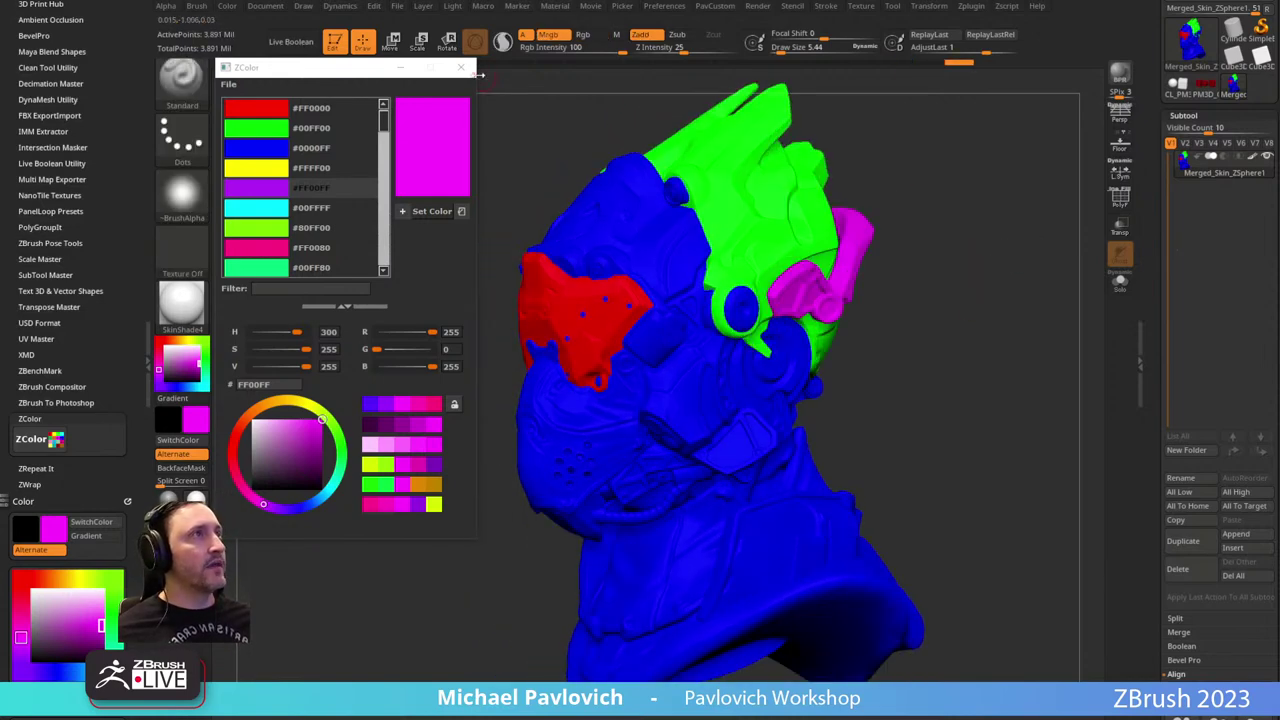
# Close ZColor and load the _SimpleColorSwatches.ZTL tool from LightBox.
pyautogui.click(460, 67)
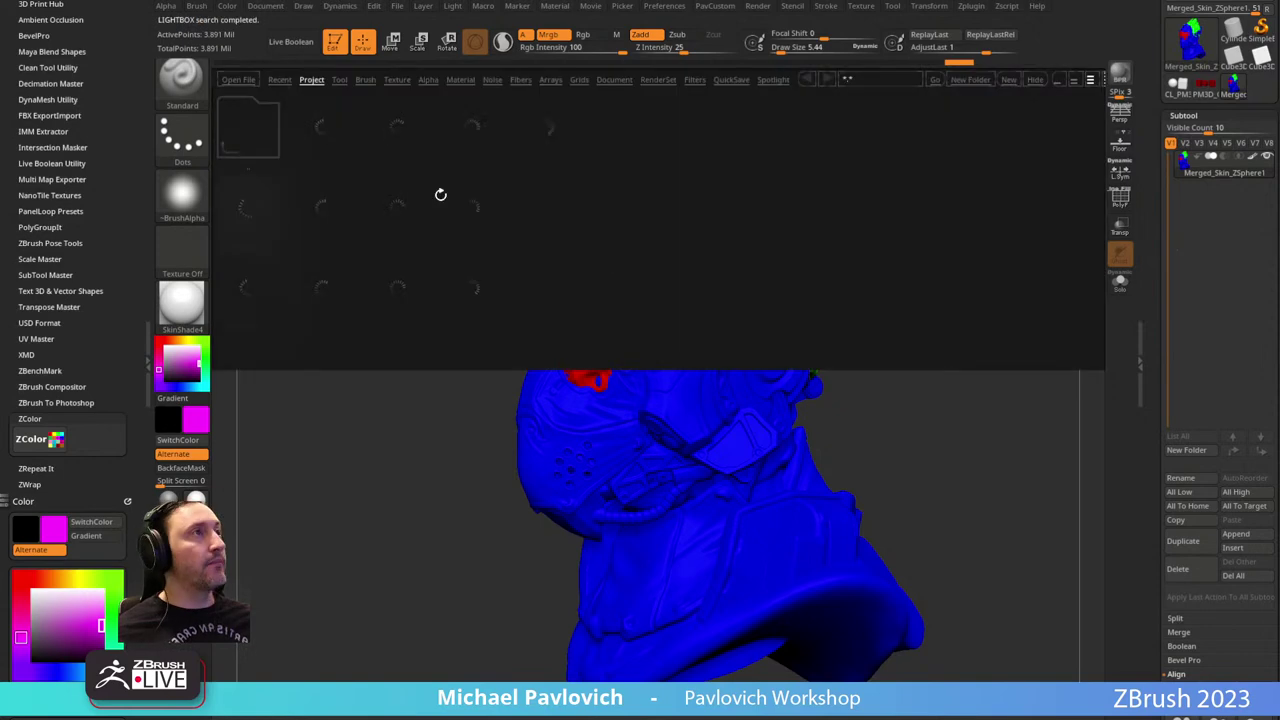
pyautogui.click(339, 80)
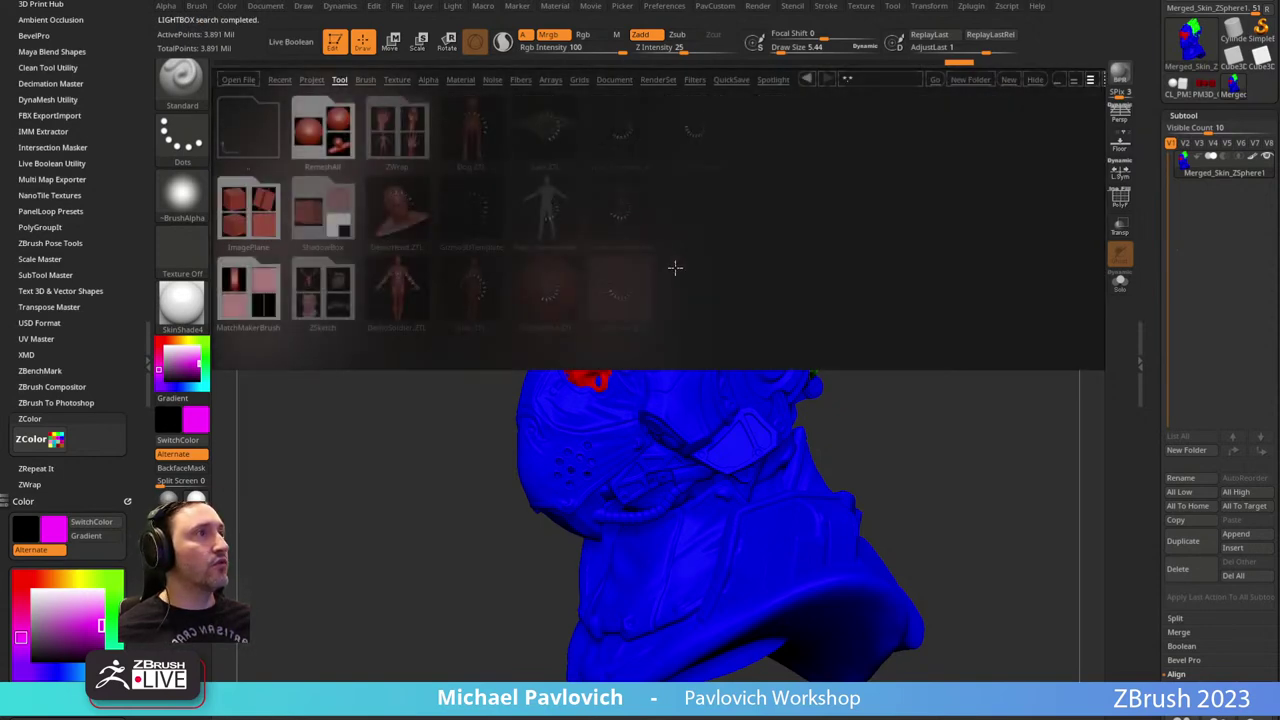
pyautogui.doubleClick(700, 135)
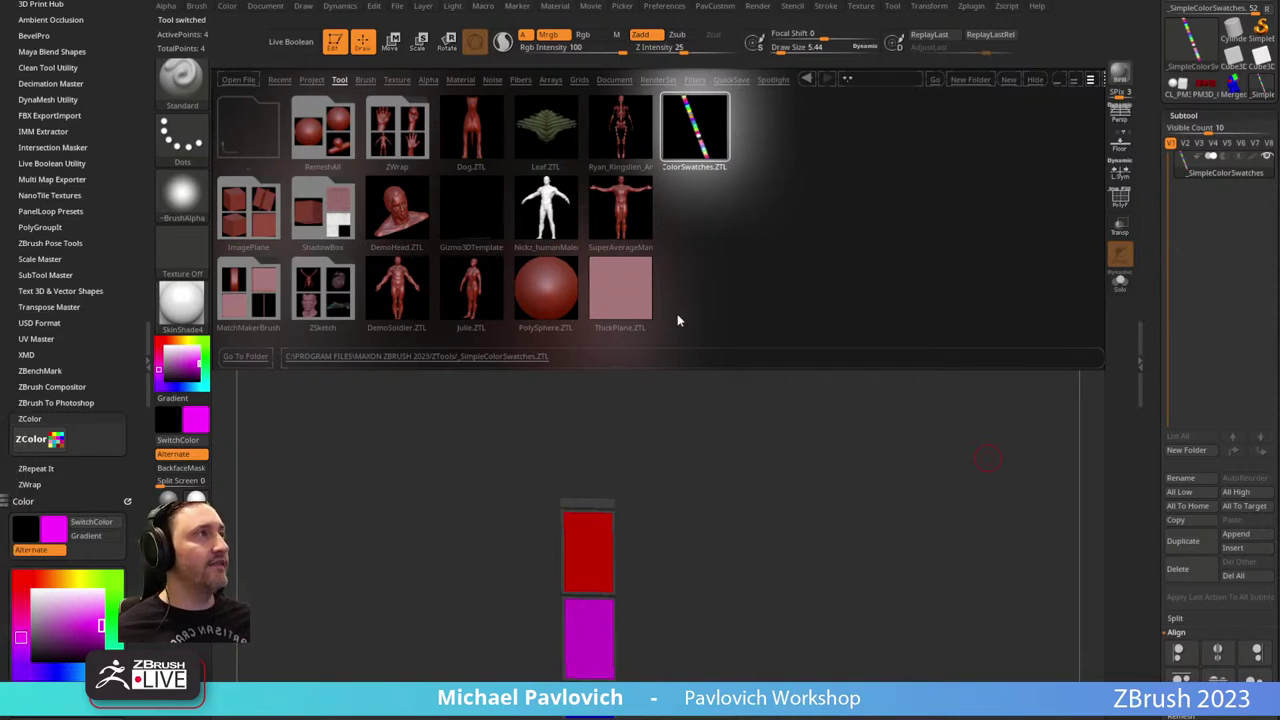
# Switch to File Explorer, examine the ZTools and ZProjects folders inside Maxon ZBrush 2023, and minimize the window.
pyautogui.press('super+e')
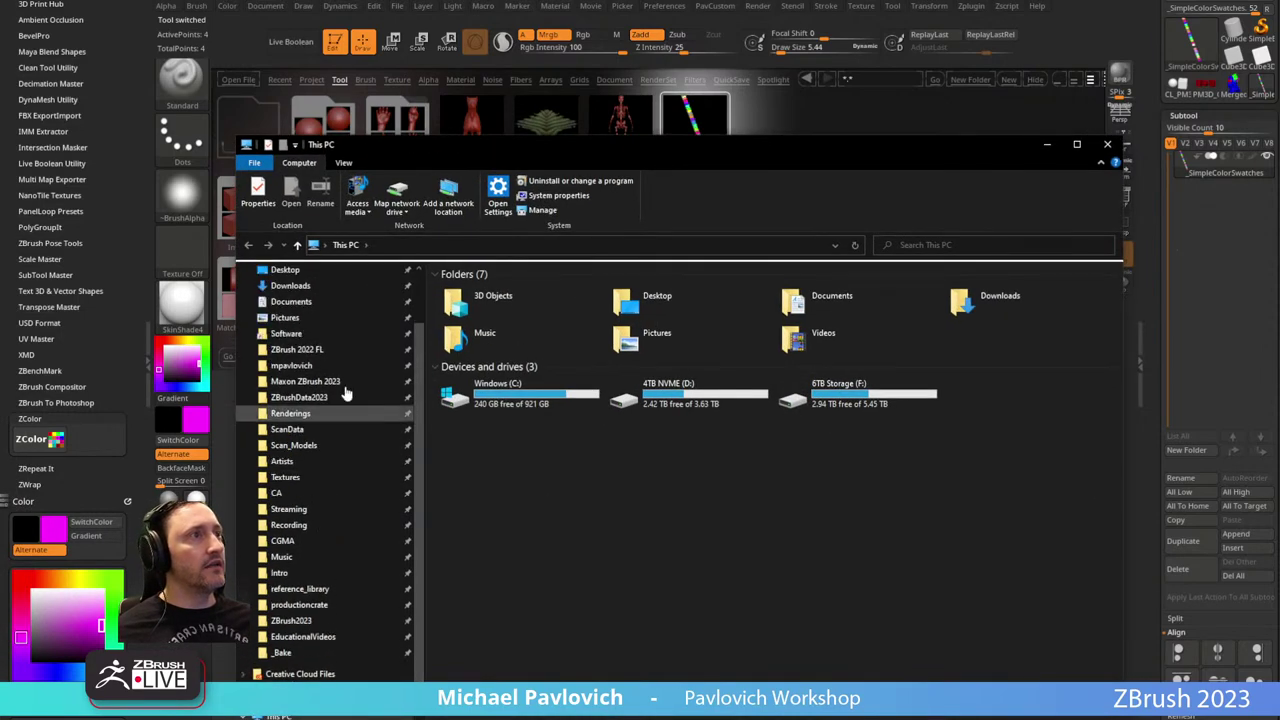
pyautogui.click(330, 382)
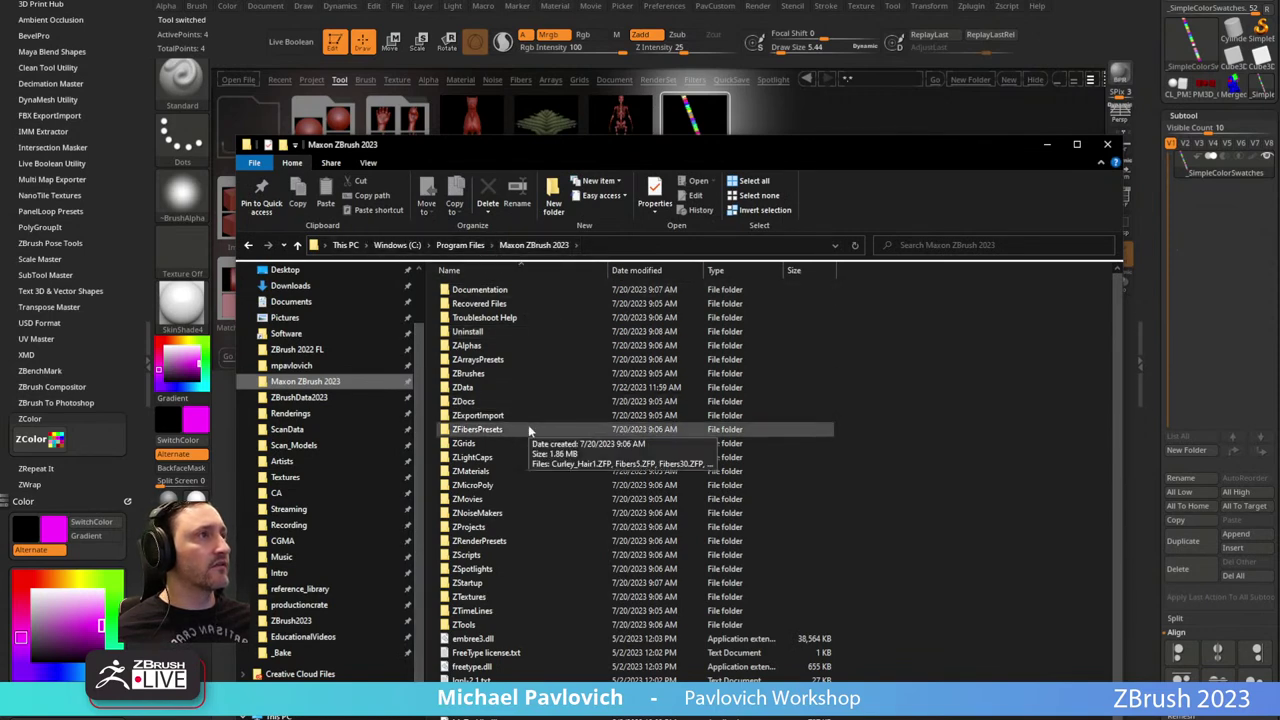
pyautogui.doubleClick(488, 625)
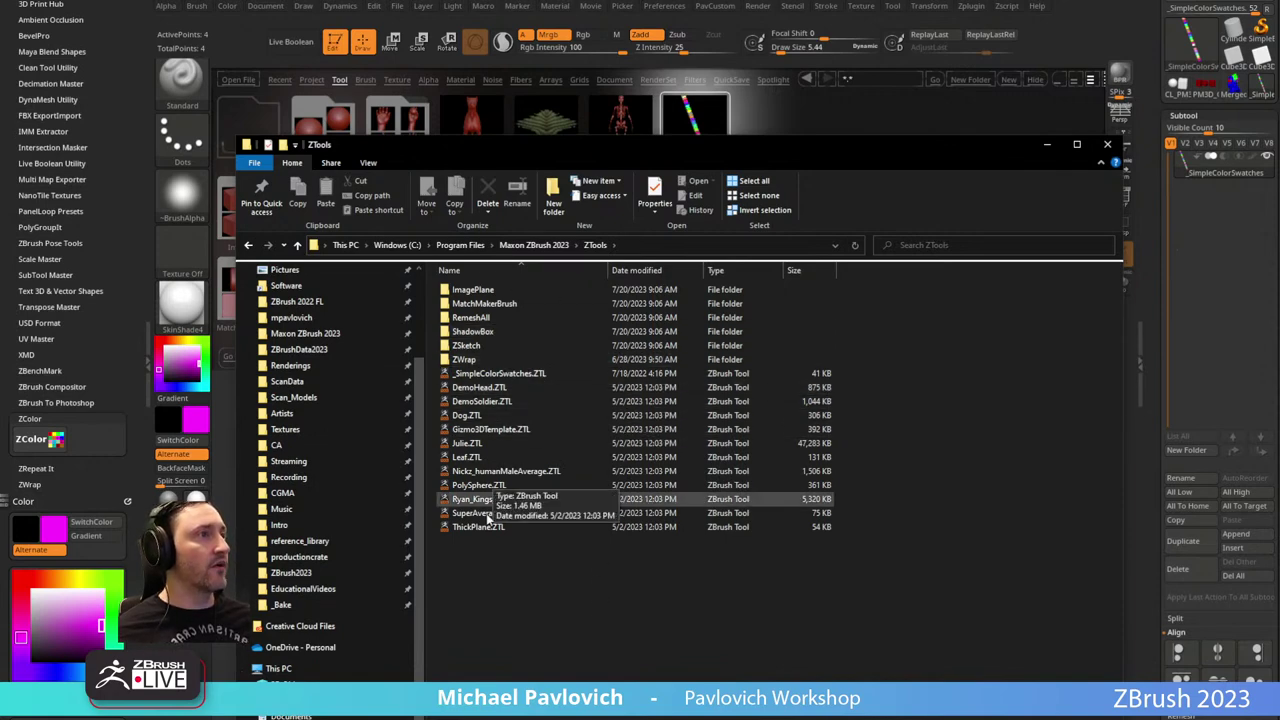
pyautogui.click(533, 245)
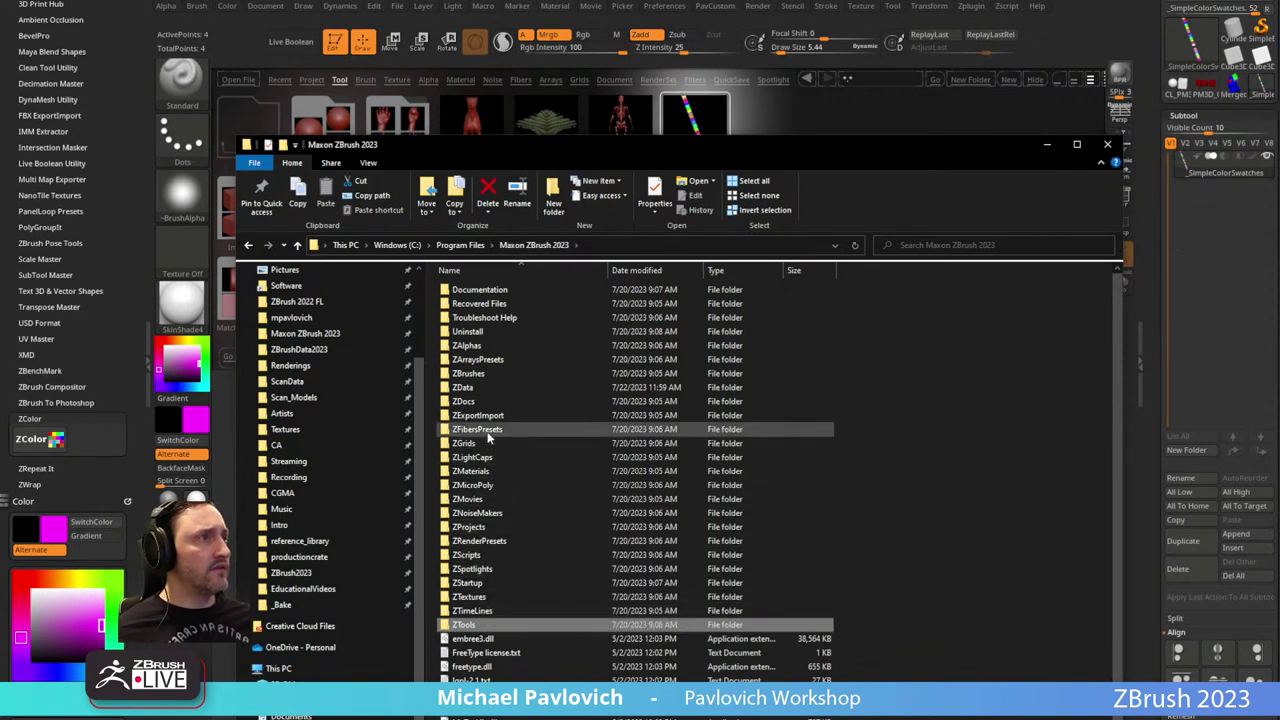
pyautogui.click(482, 346)
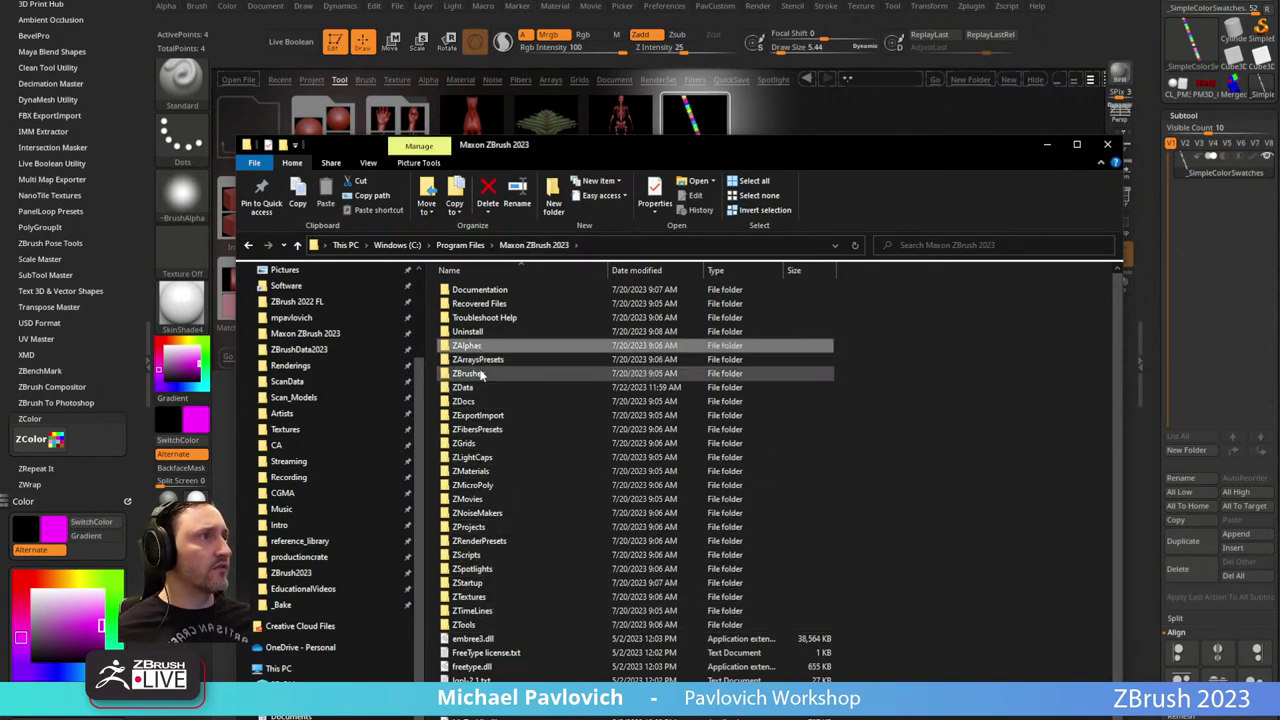
pyautogui.doubleClick(480, 527)
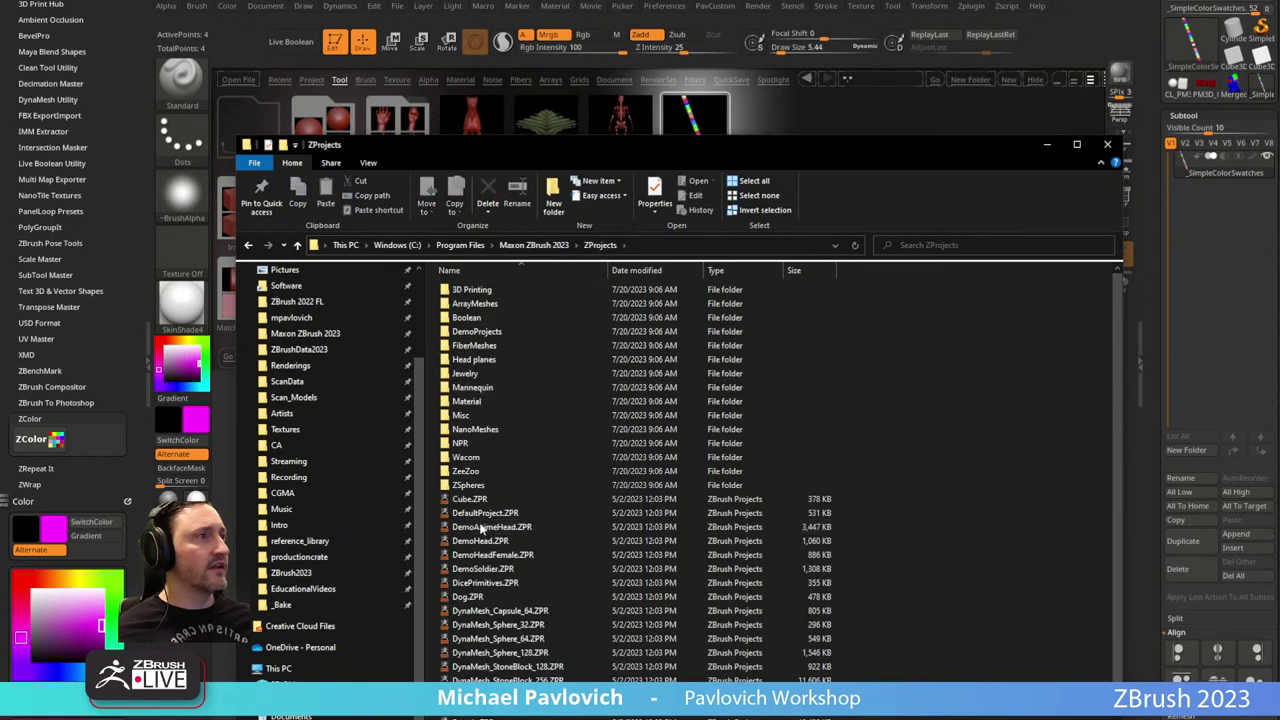
pyautogui.scroll(3, 519, 527)
pyautogui.click(1047, 145)
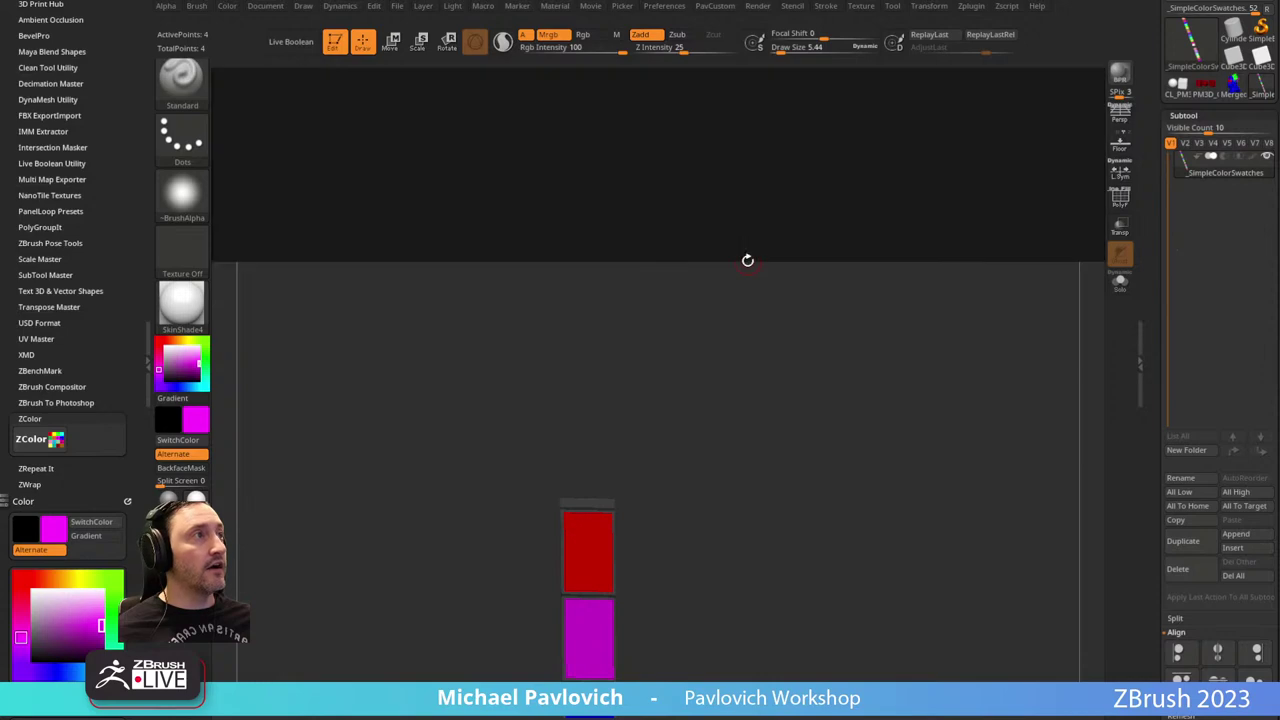
# Browse the brush, texture and alpha libraries in LightBox and return to the tool library.
pyautogui.click(364, 79)
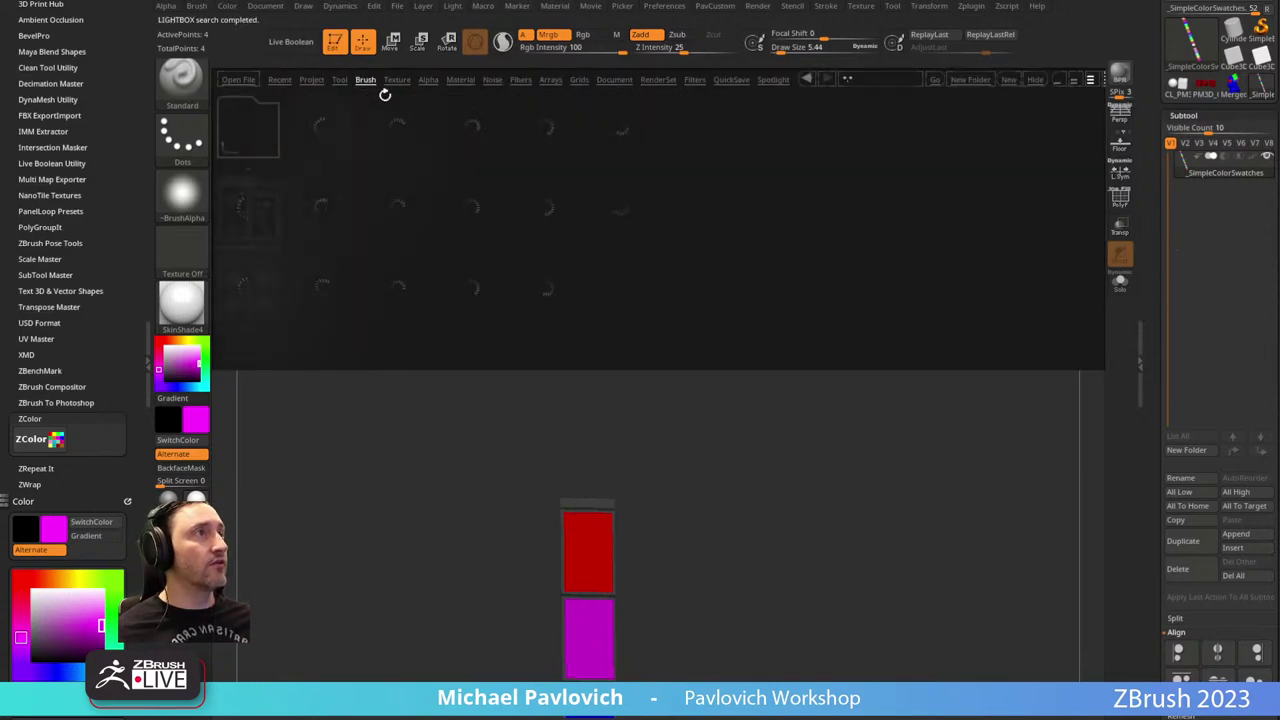
pyautogui.click(400, 79)
pyautogui.click(427, 80)
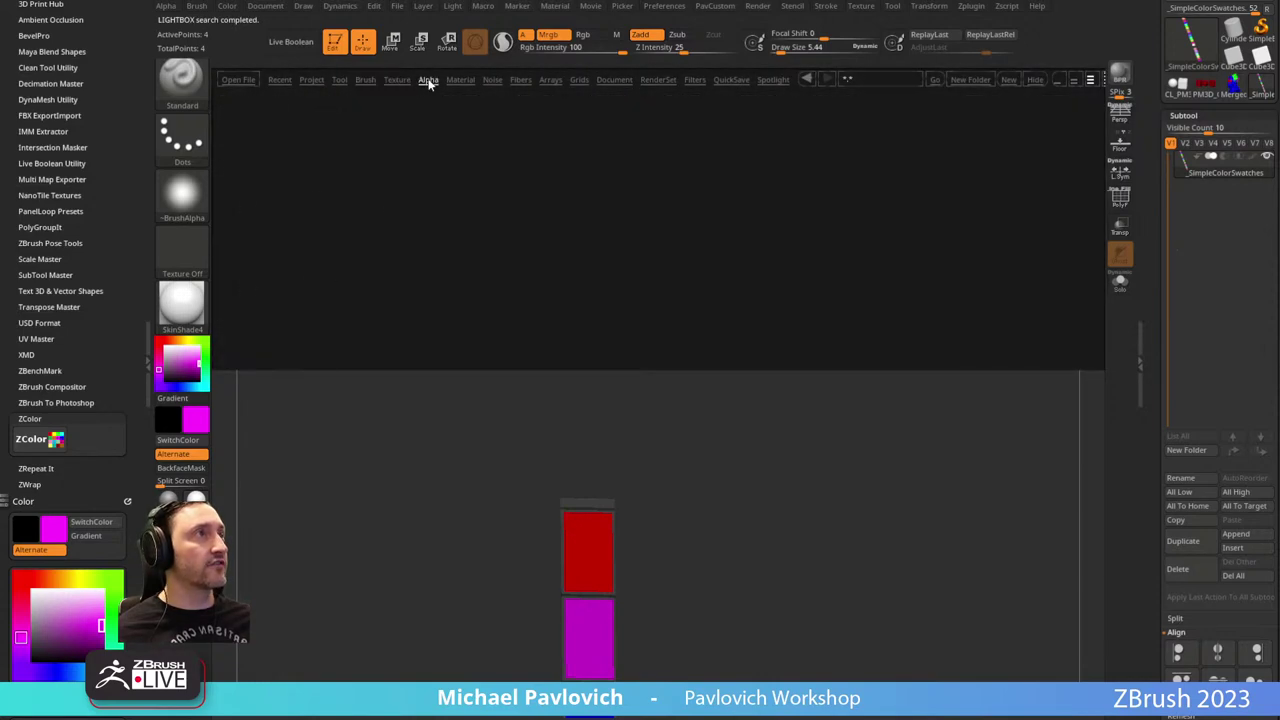
pyautogui.click(339, 80)
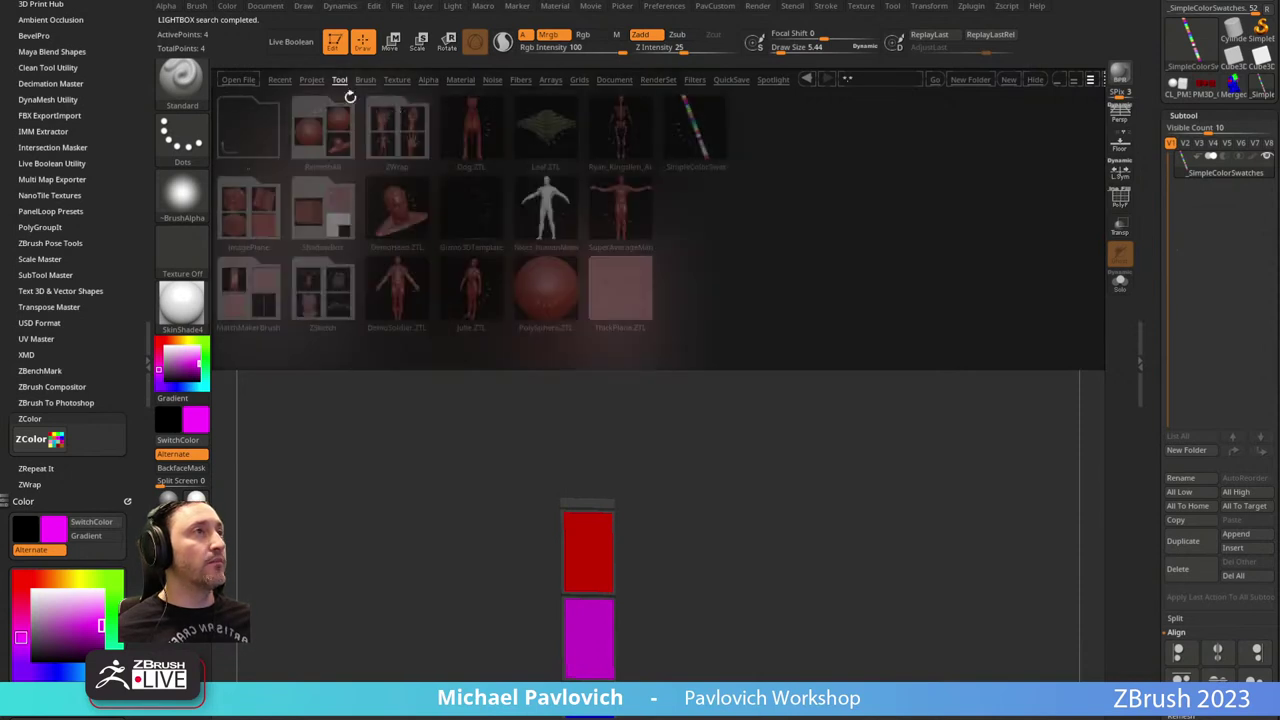
# Line up the color swatch strip along the left edge of the canvas and drop it there by switching to 2.5D mode.
pyautogui.keyDown('alt'); pyautogui.moveTo(765, 417); pyautogui.dragTo(697, 197); pyautogui.keyUp('alt')
pyautogui.keyDown('alt'); pyautogui.moveTo(750, 590); pyautogui.dragTo(616, 290); pyautogui.keyUp('alt')
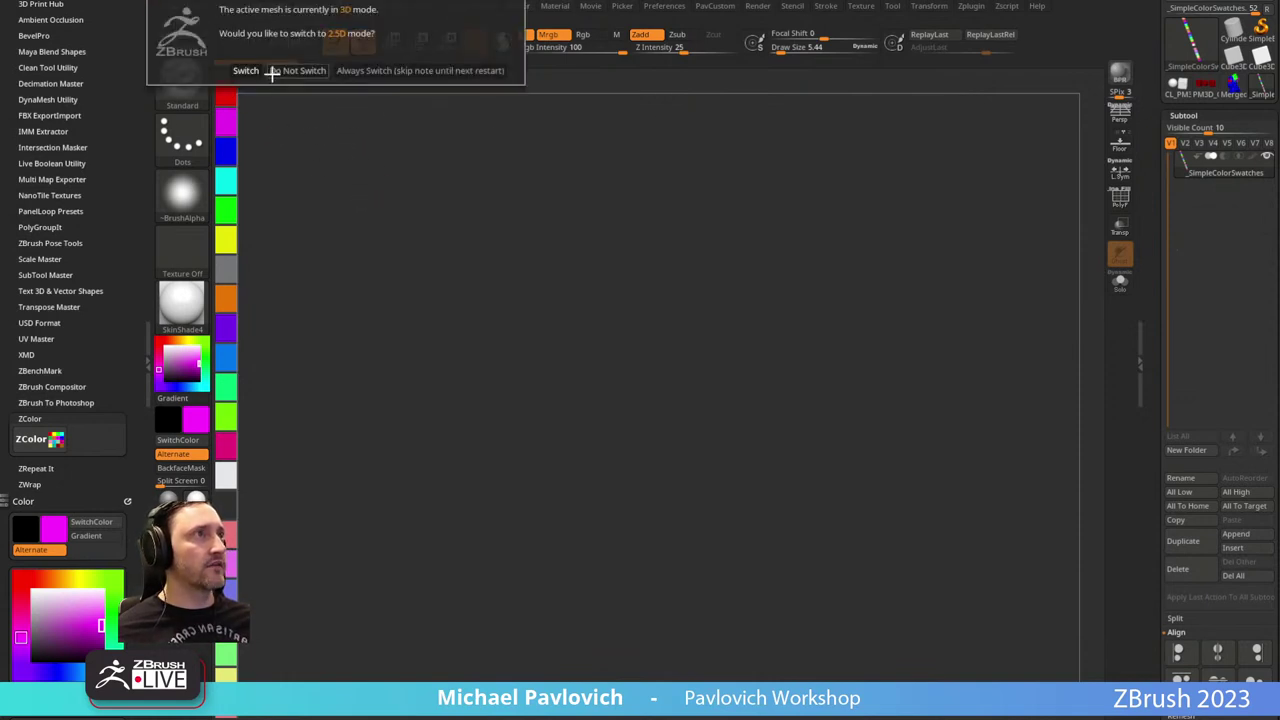
pyautogui.click(406, 70)
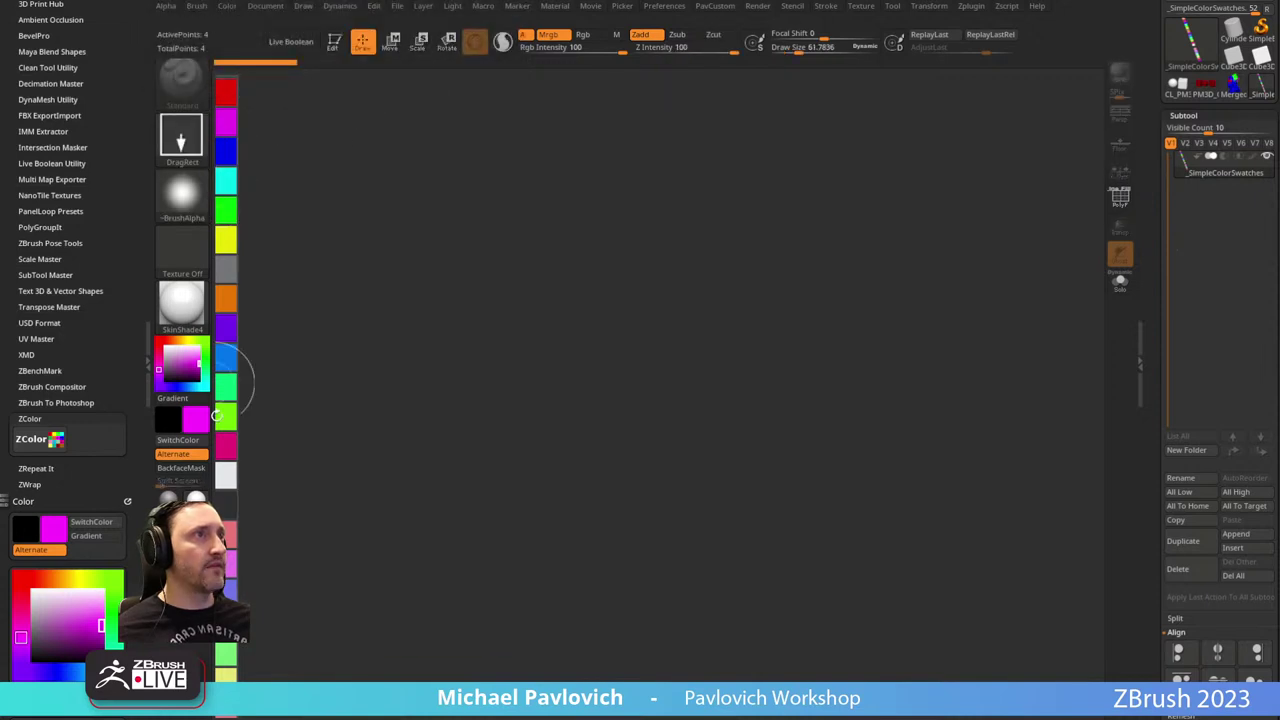
# Draw the Merged_Skin_ZSphere1 bust onto the canvas beside the swatches and put it in Edit mode.
pyautogui.click(1248, 92)
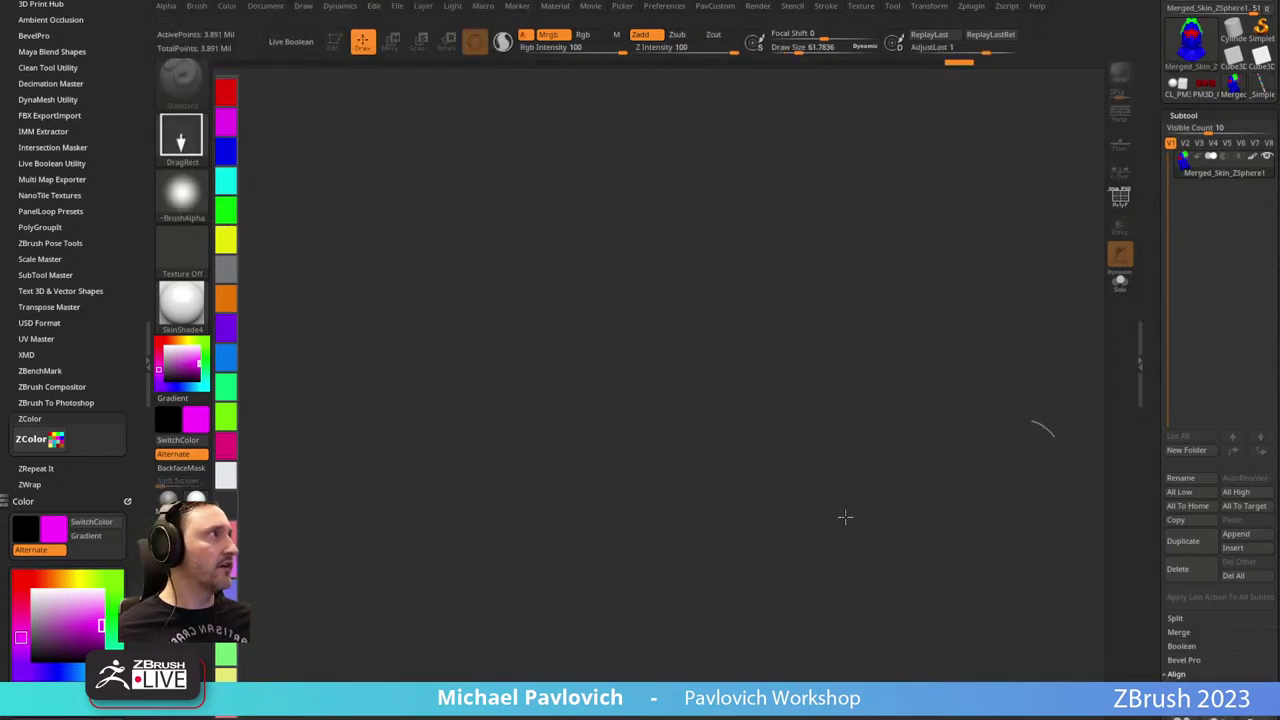
pyautogui.moveTo(563, 390); pyautogui.dragTo(570, 464)
pyautogui.press('t')
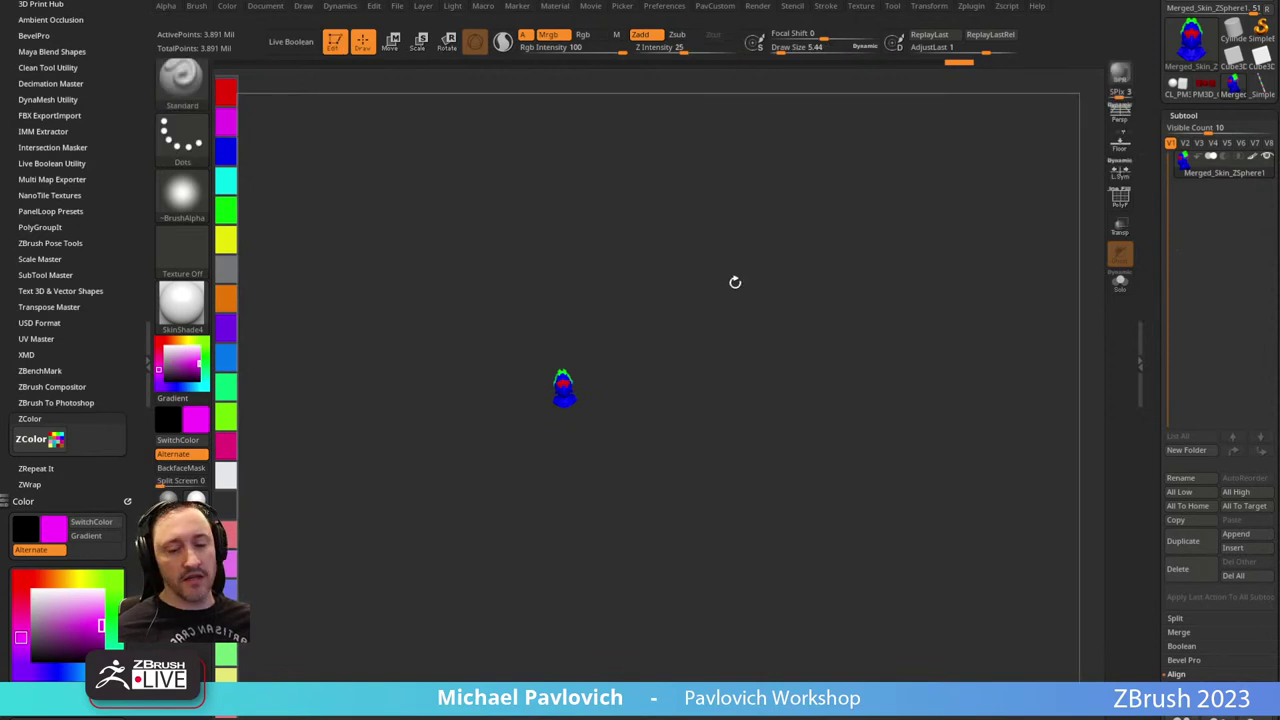
# Frame the bust and sample one color after another from the swatch strip on the canvas.
pyautogui.press('f')
pyautogui.moveTo(929, 303); pyautogui.dragTo(980, 289)
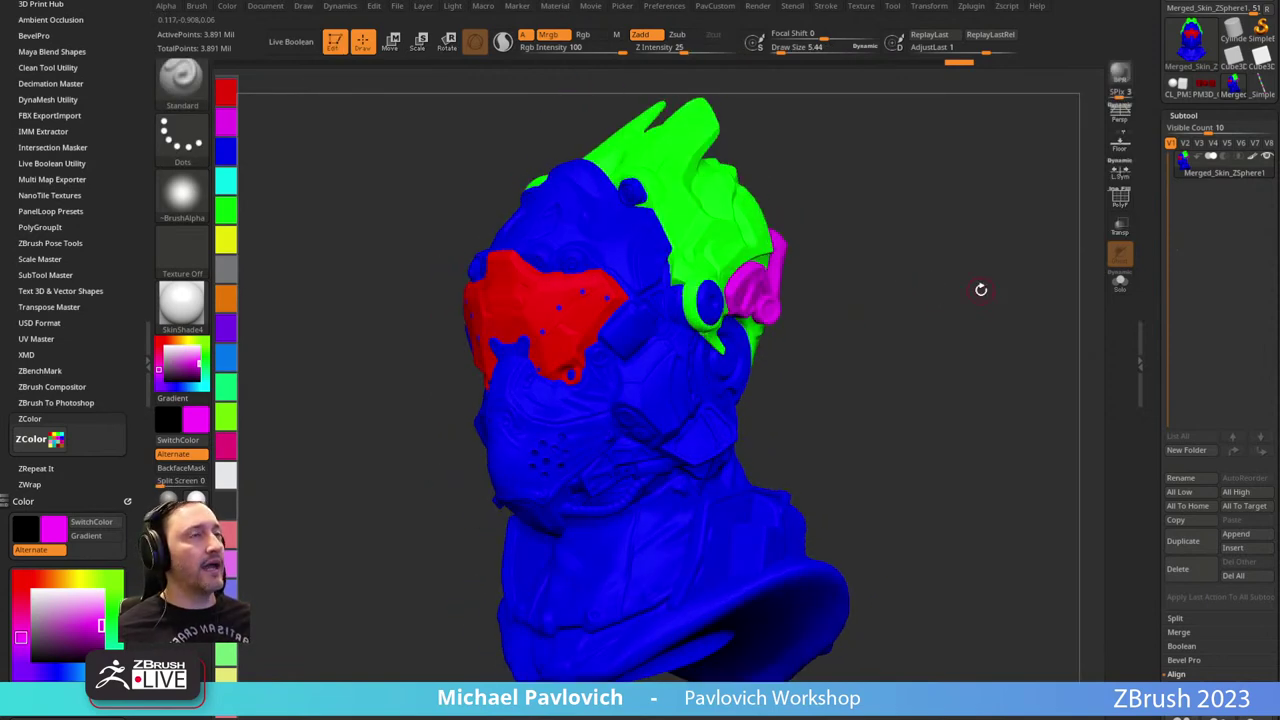
pyautogui.click(227, 150)
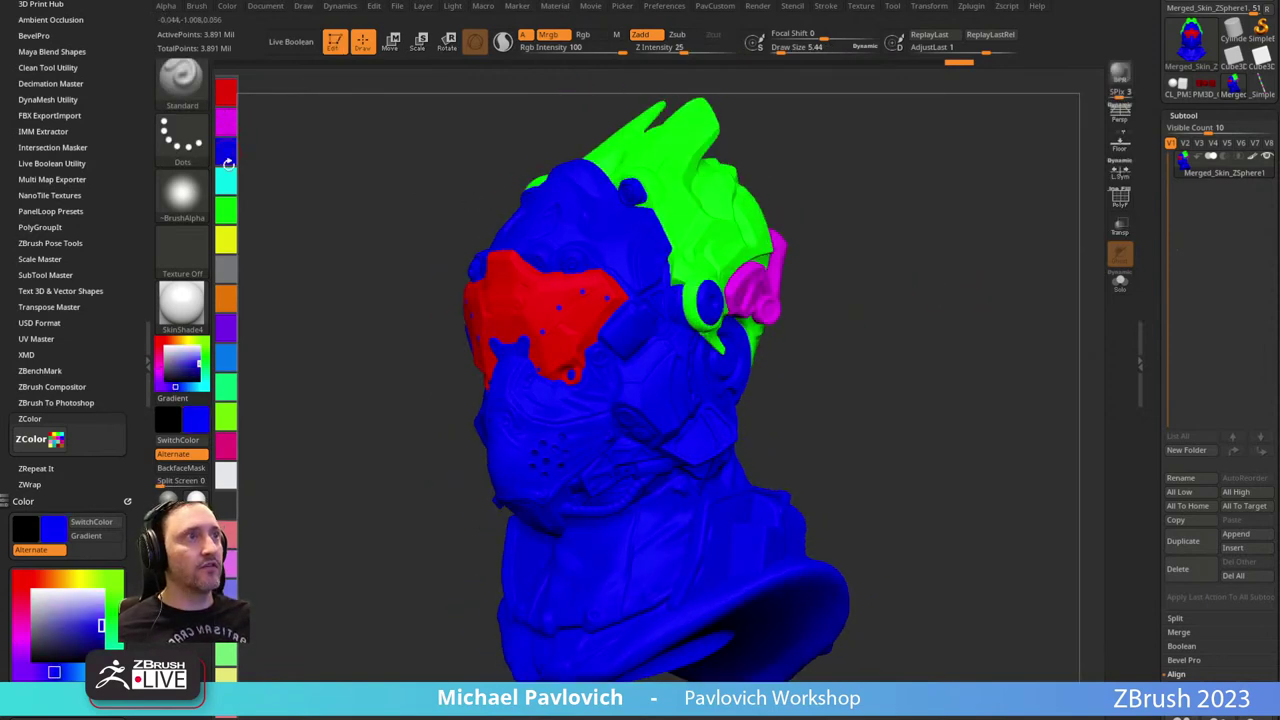
pyautogui.click(227, 182)
pyautogui.click(227, 240)
pyautogui.click(227, 270)
pyautogui.click(227, 327)
pyautogui.click(225, 416)
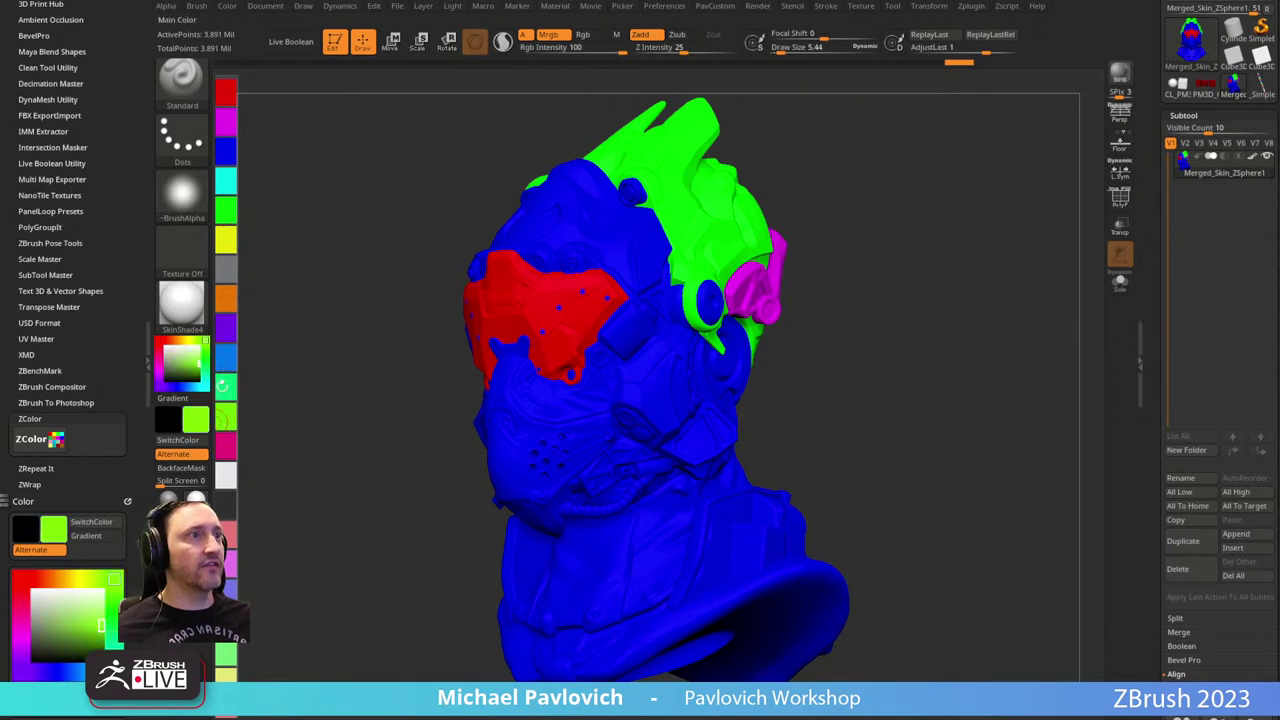
pyautogui.click(226, 328)
pyautogui.click(227, 299)
pyautogui.click(227, 240)
pyautogui.click(227, 210)
pyautogui.click(228, 153)
pyautogui.click(227, 210)
pyautogui.click(227, 328)
pyautogui.click(227, 387)
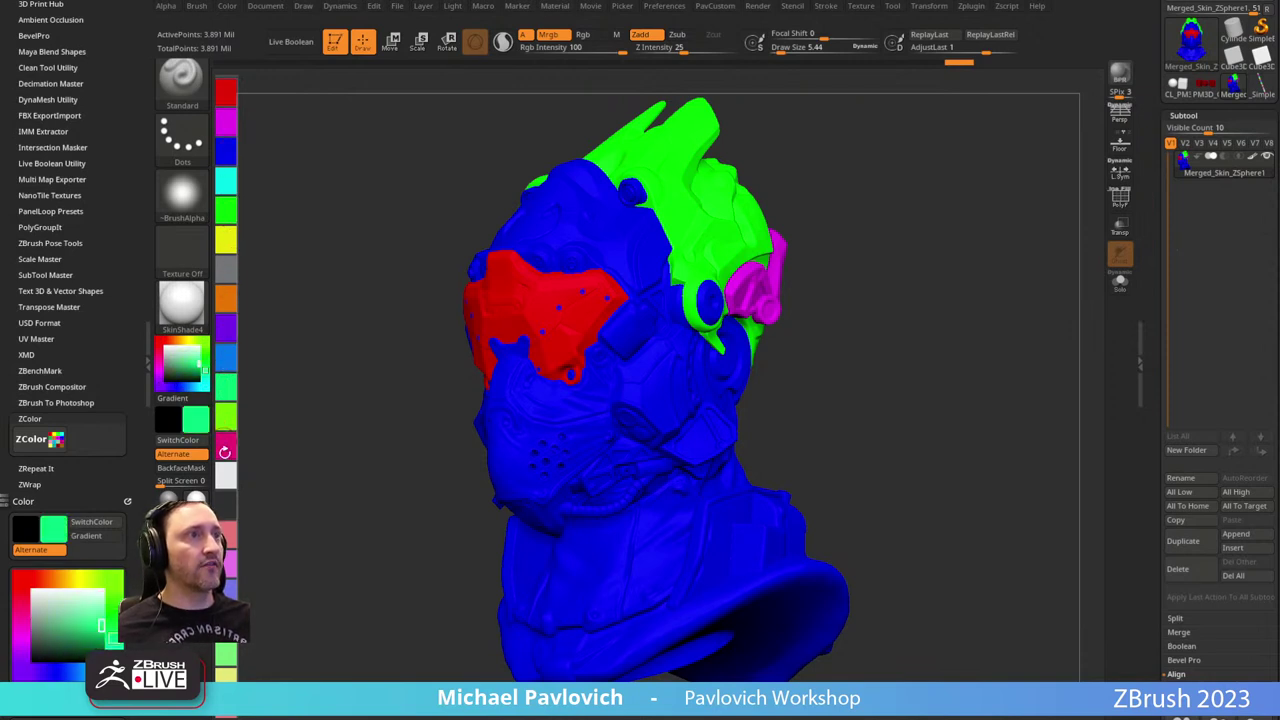
pyautogui.click(226, 447)
pyautogui.click(227, 564)
# Pick the active color straight from the canvas, ending on the green of the back of the helmet.
pyautogui.press('c')
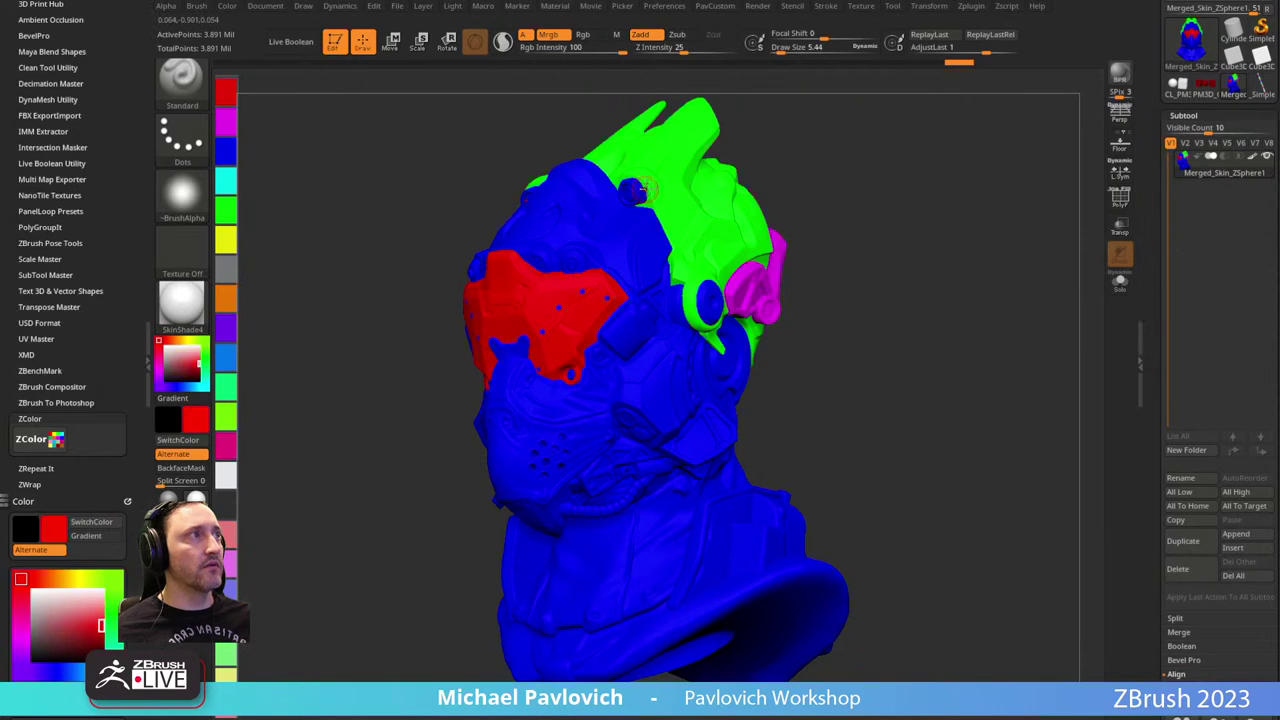
pyautogui.press('c')
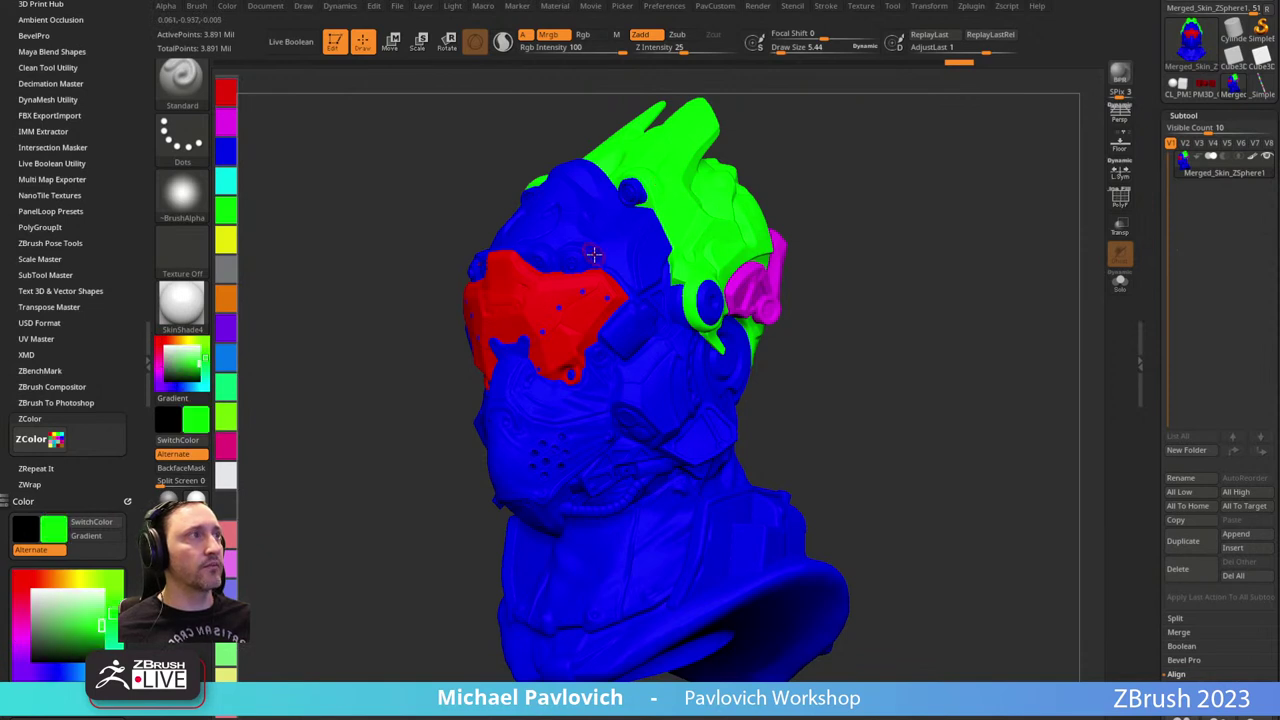
pyautogui.press('c')
pyautogui.press('c')
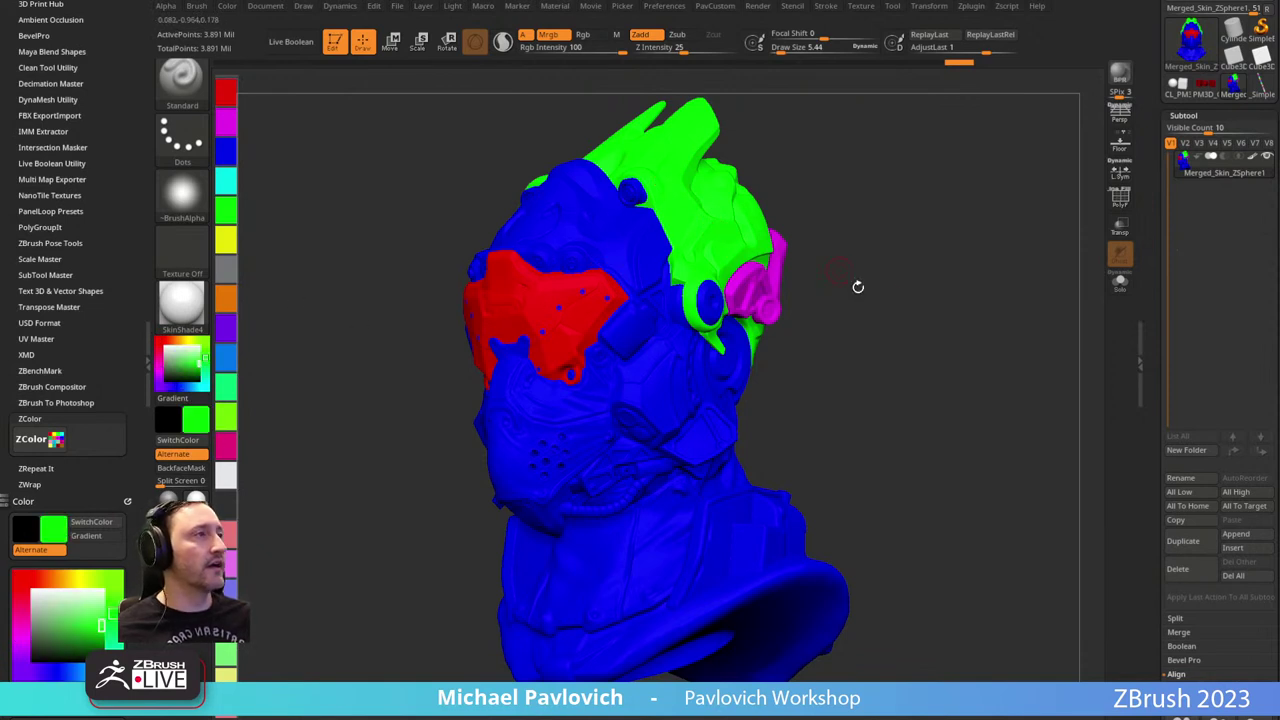
pyautogui.moveTo(857, 286); pyautogui.dragTo(824, 311)
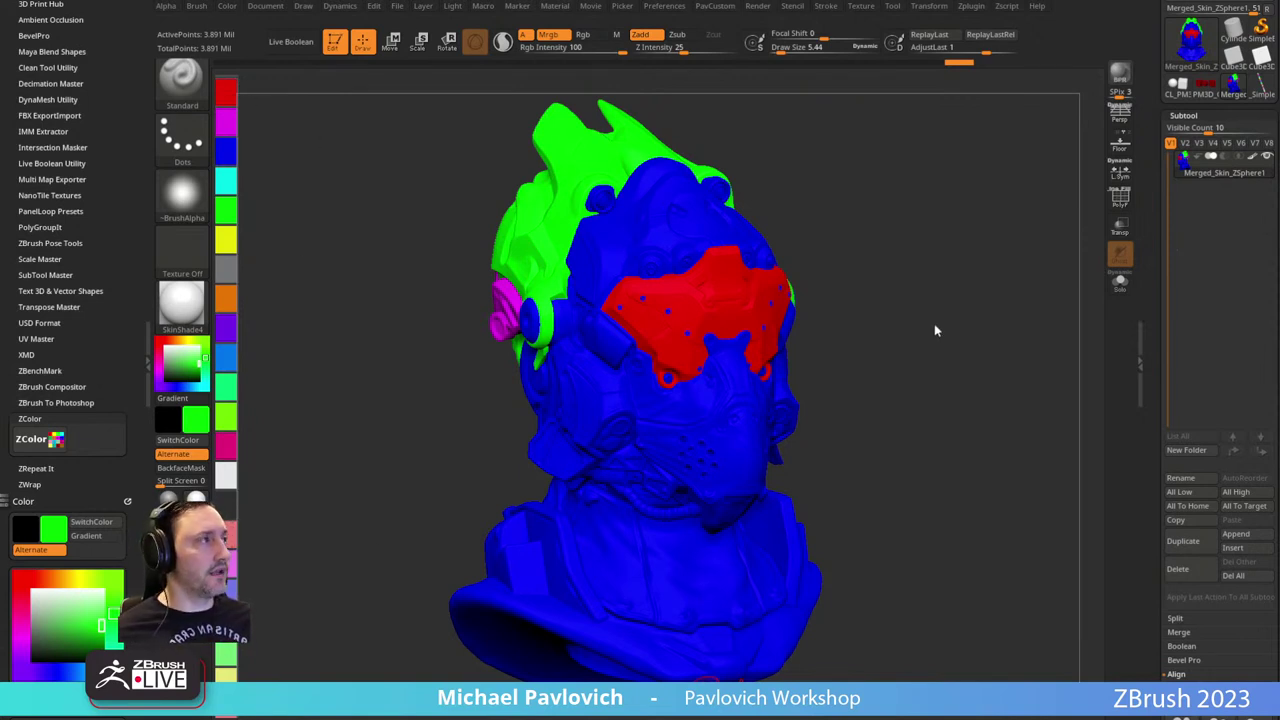
# Check the Texture Map settings of the Merged_Skin_ZSphere1 bust.
pyautogui.moveTo(1163, 374); pyautogui.dragTo(1155, 115)
pyautogui.click(1190, 272)
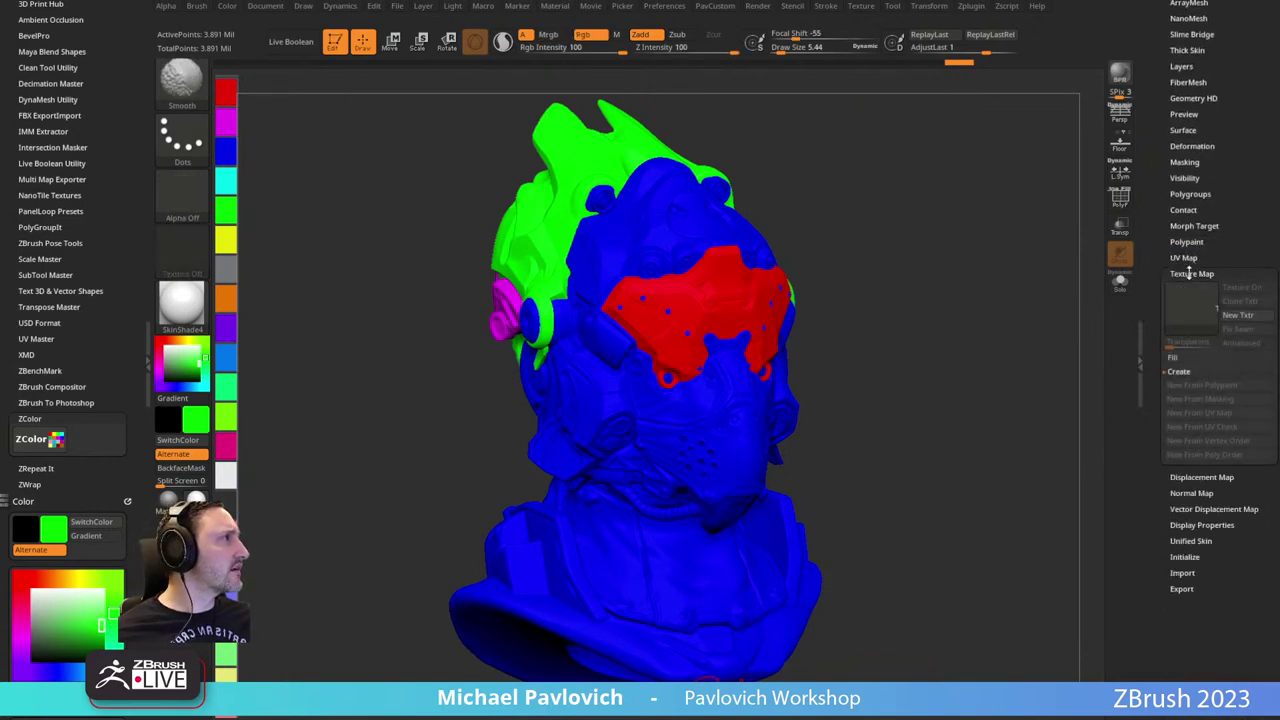
pyautogui.click(1192, 299)
pyautogui.click(1193, 274)
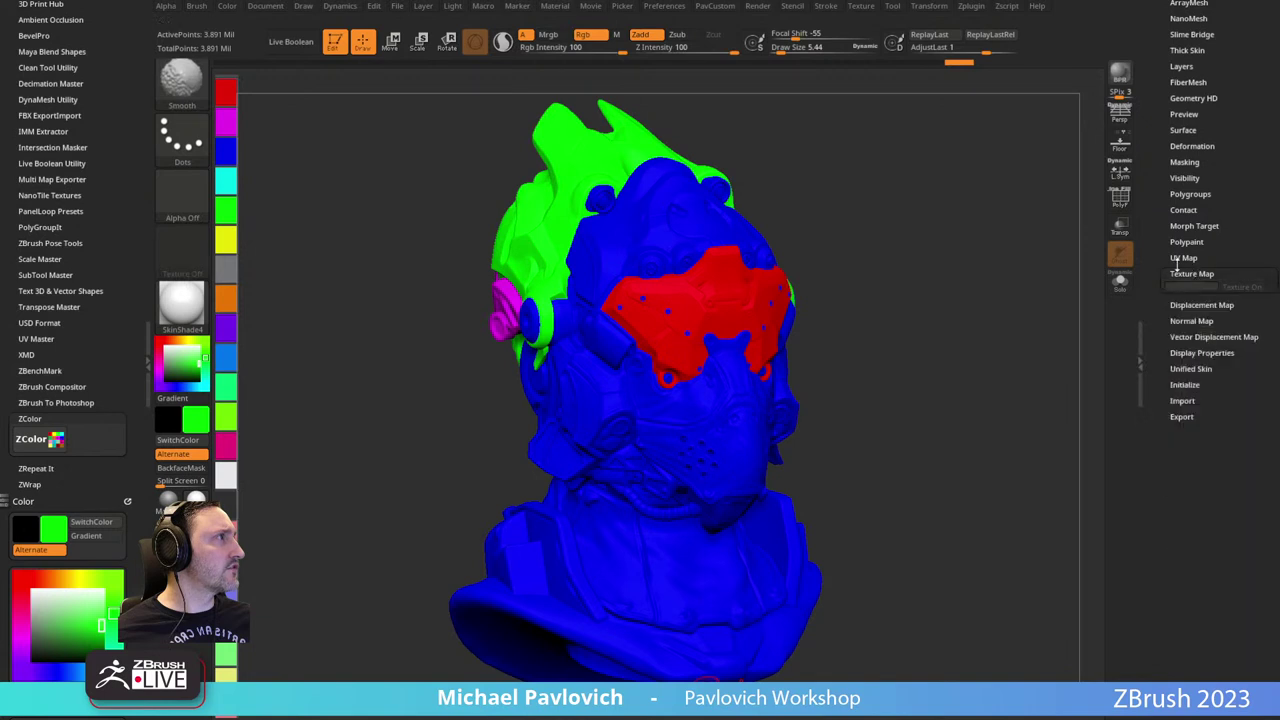
pyautogui.moveTo(1175, 266); pyautogui.dragTo(1207, 618)
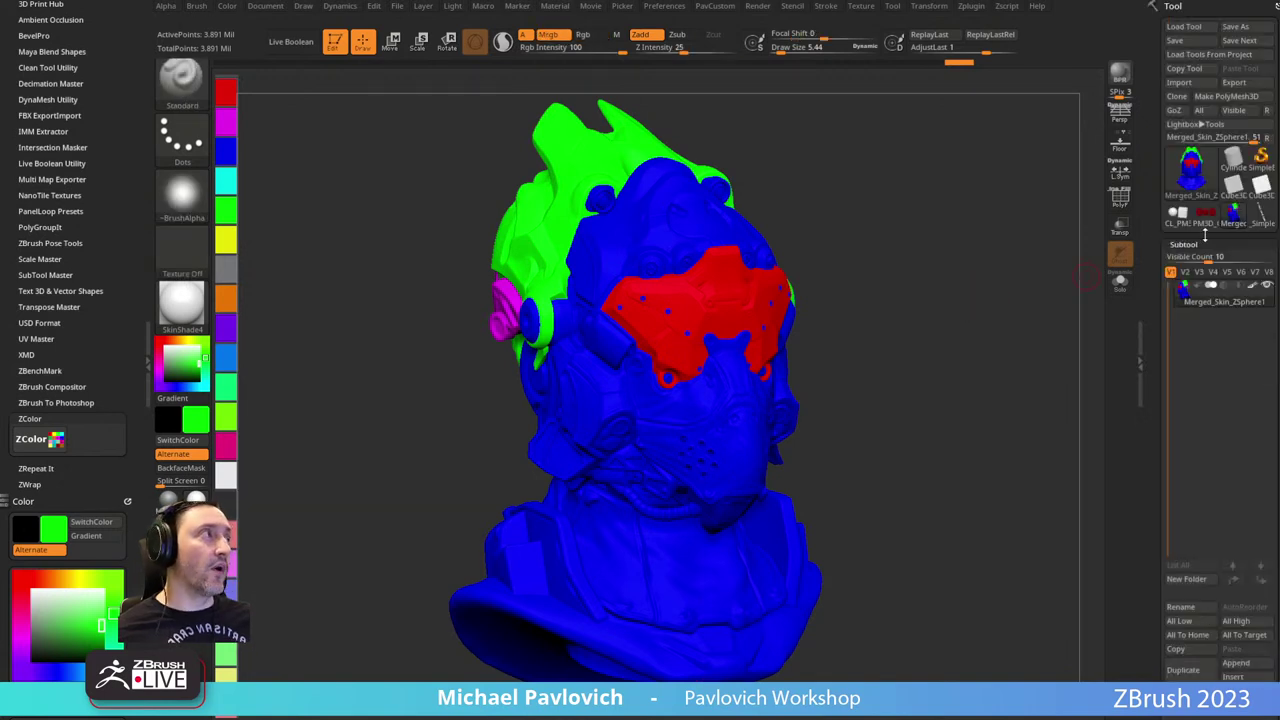
# Select the _SimpleColorSwatches tool, examine the texture map assigned to it, and return to the bust.
pyautogui.click(1260, 214)
pyautogui.moveTo(1154, 392)
pyautogui.mouseDown()
pyautogui.moveTo(1174, 160)
pyautogui.moveTo(1174, 213)
pyautogui.mouseUp()
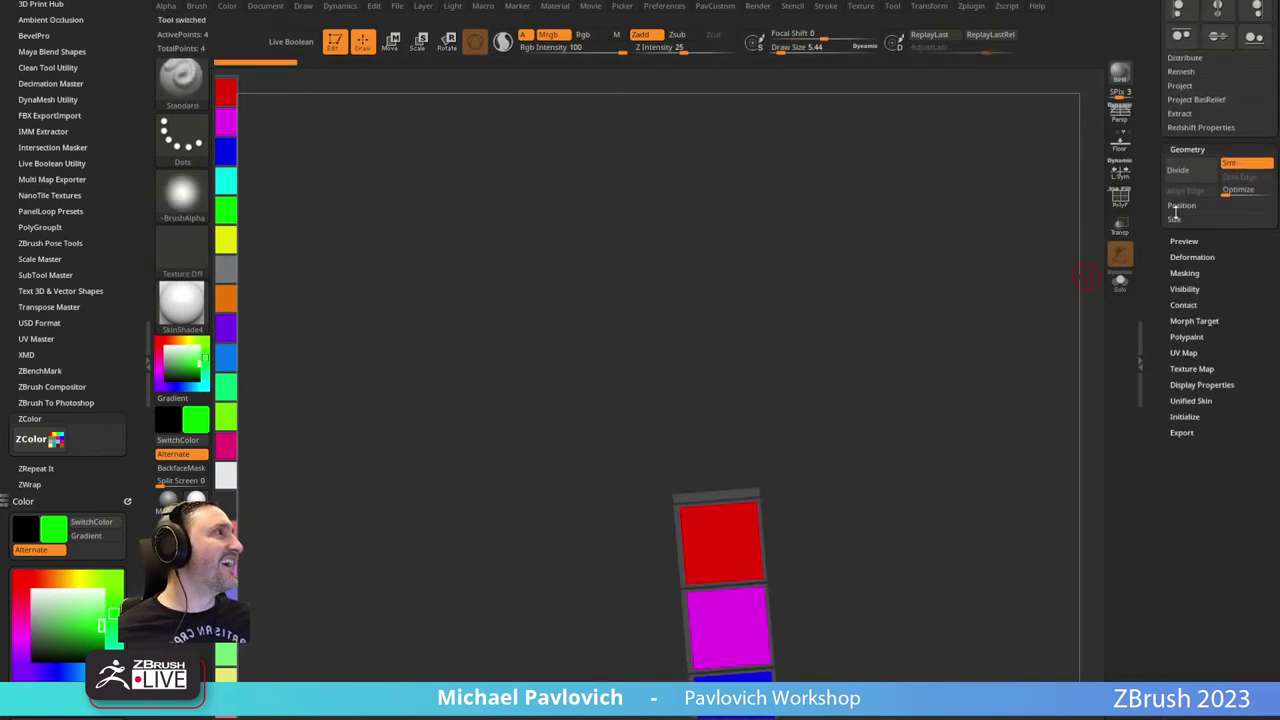
pyautogui.click(1191, 369)
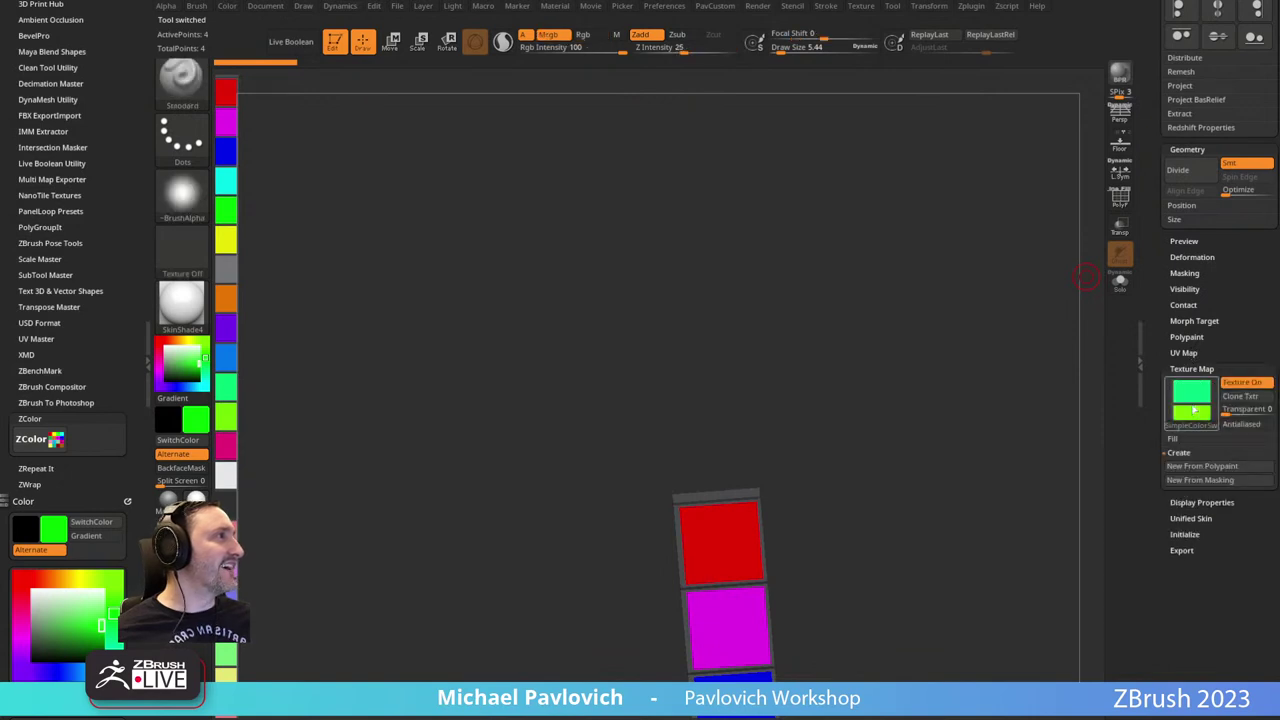
pyautogui.moveTo(1200, 410)
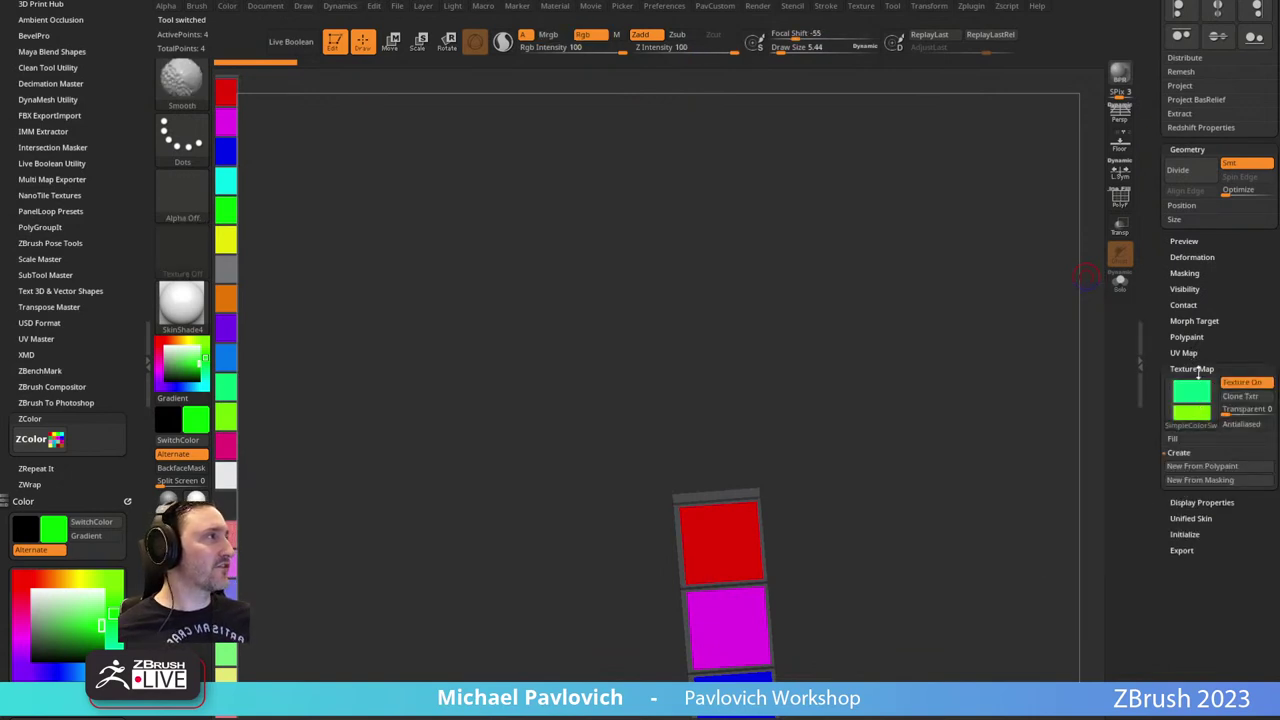
pyautogui.scroll(5, 1176, 640)
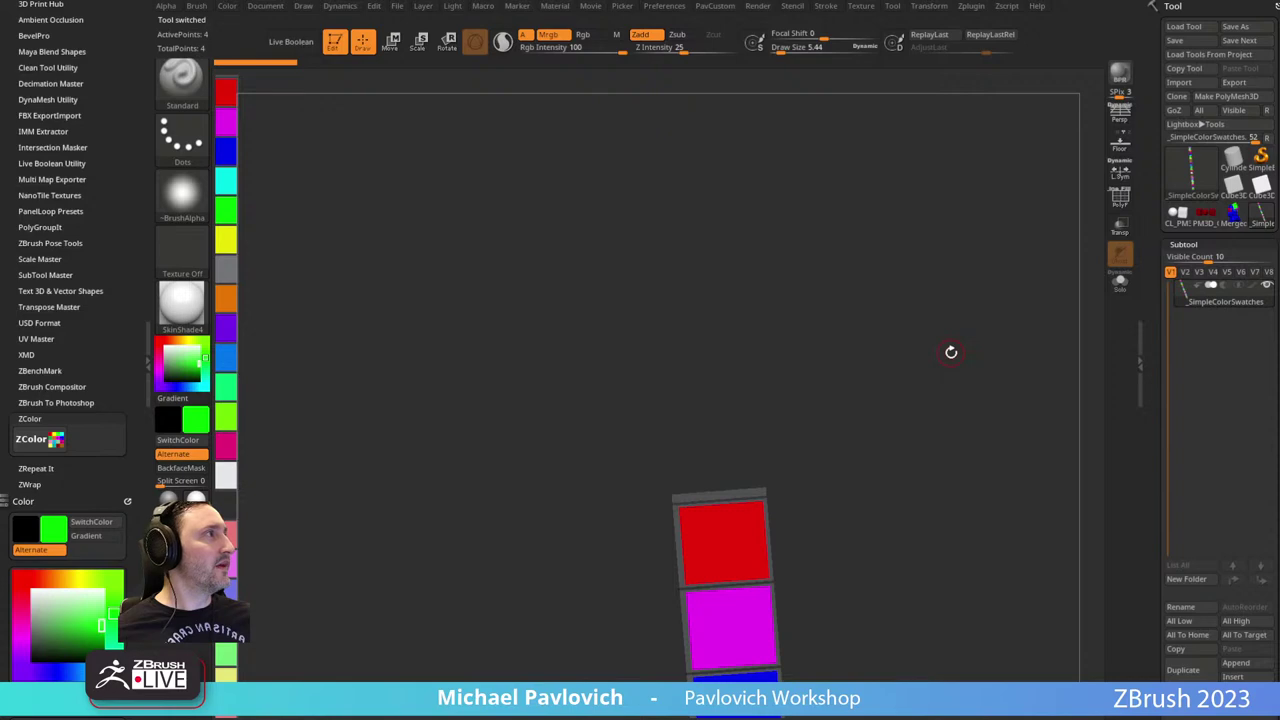
pyautogui.moveTo(988, 309)
pyautogui.mouseDown()
pyautogui.moveTo(1000, 329)
pyautogui.moveTo(986, 291)
pyautogui.moveTo(966, 296)
pyautogui.mouseUp()
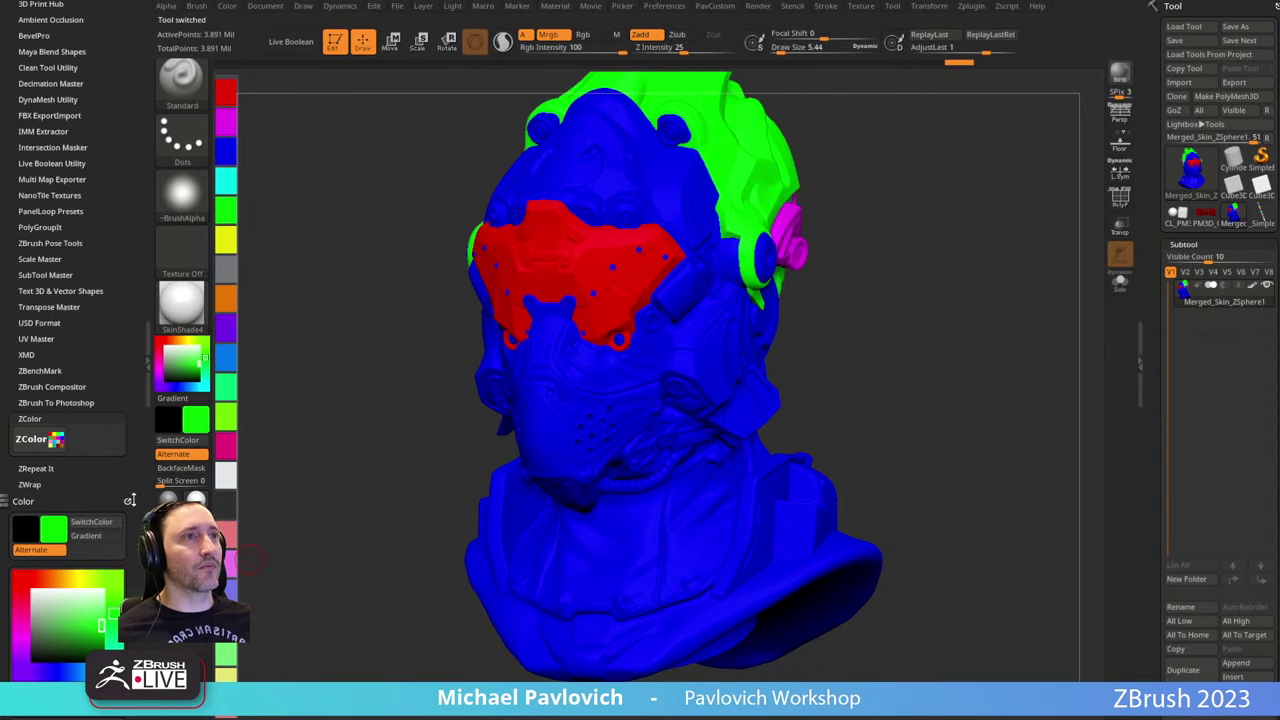
# Collapse the docked Zplugin palette and remove the Color palette from the tray.
pyautogui.click(130, 500)
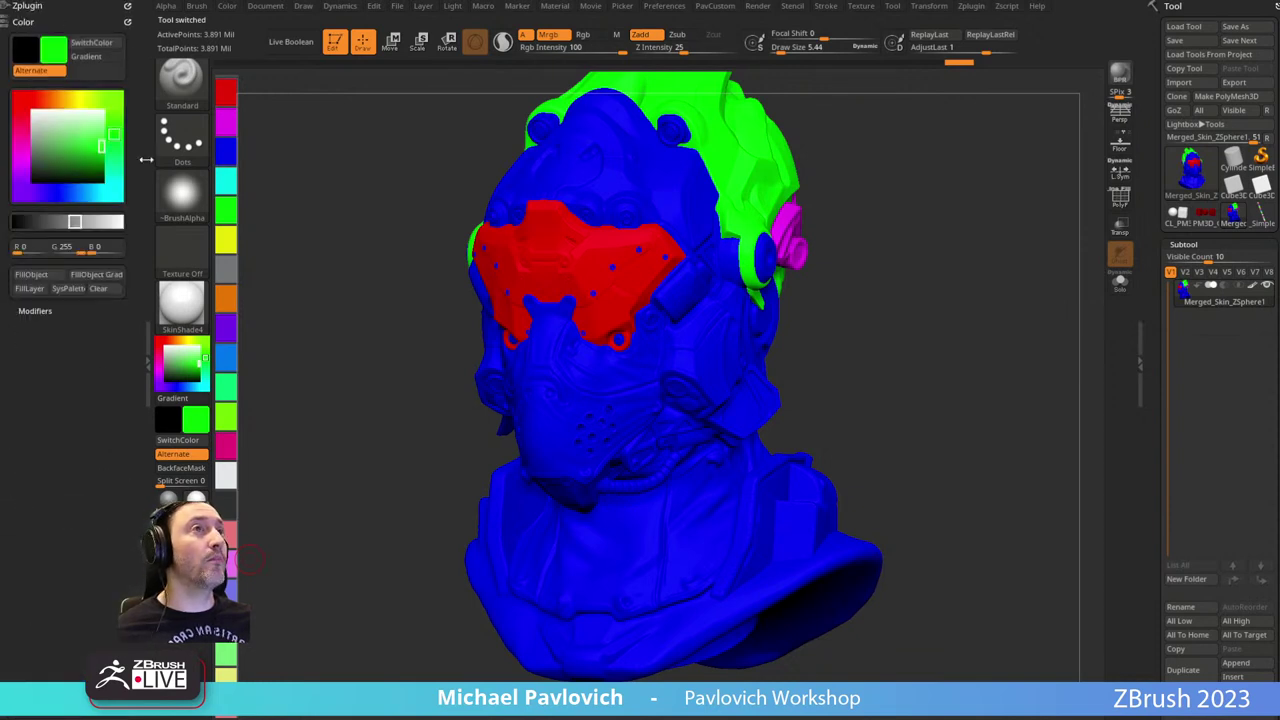
pyautogui.click(128, 18)
pyautogui.click(128, 18)
pyautogui.click(128, 21)
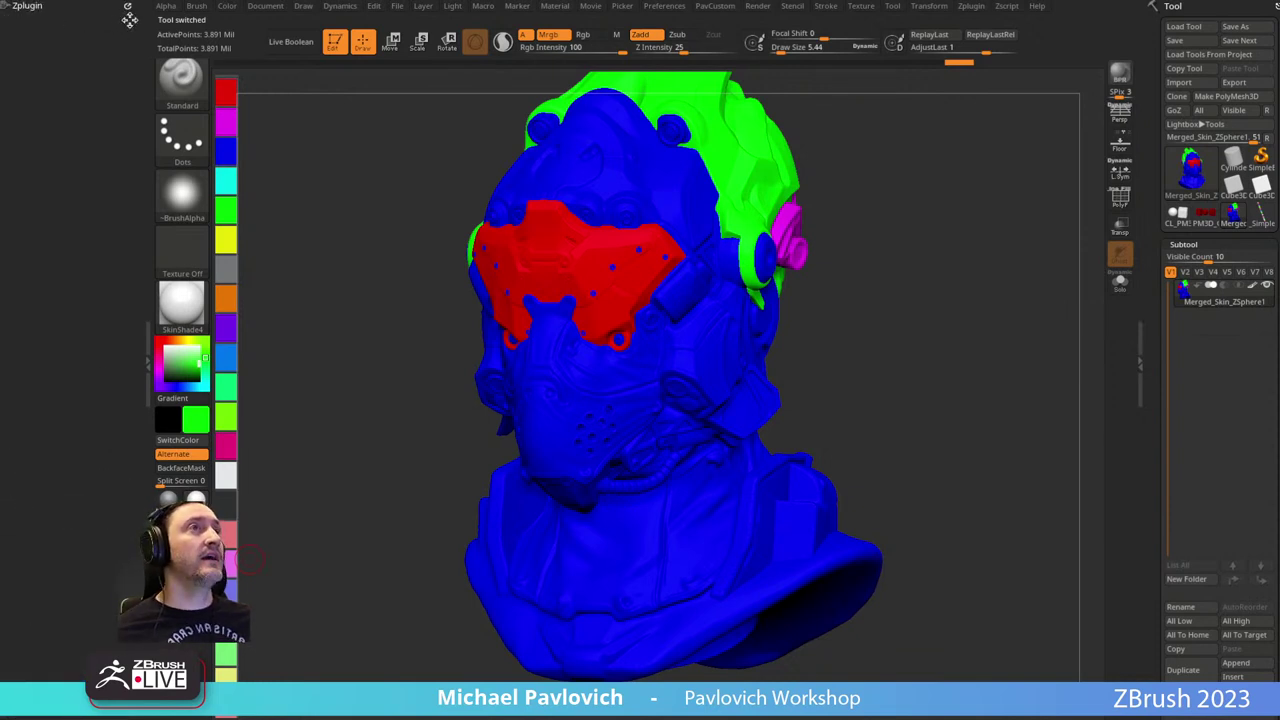
pyautogui.moveTo(905, 212); pyautogui.dragTo(899, 230)
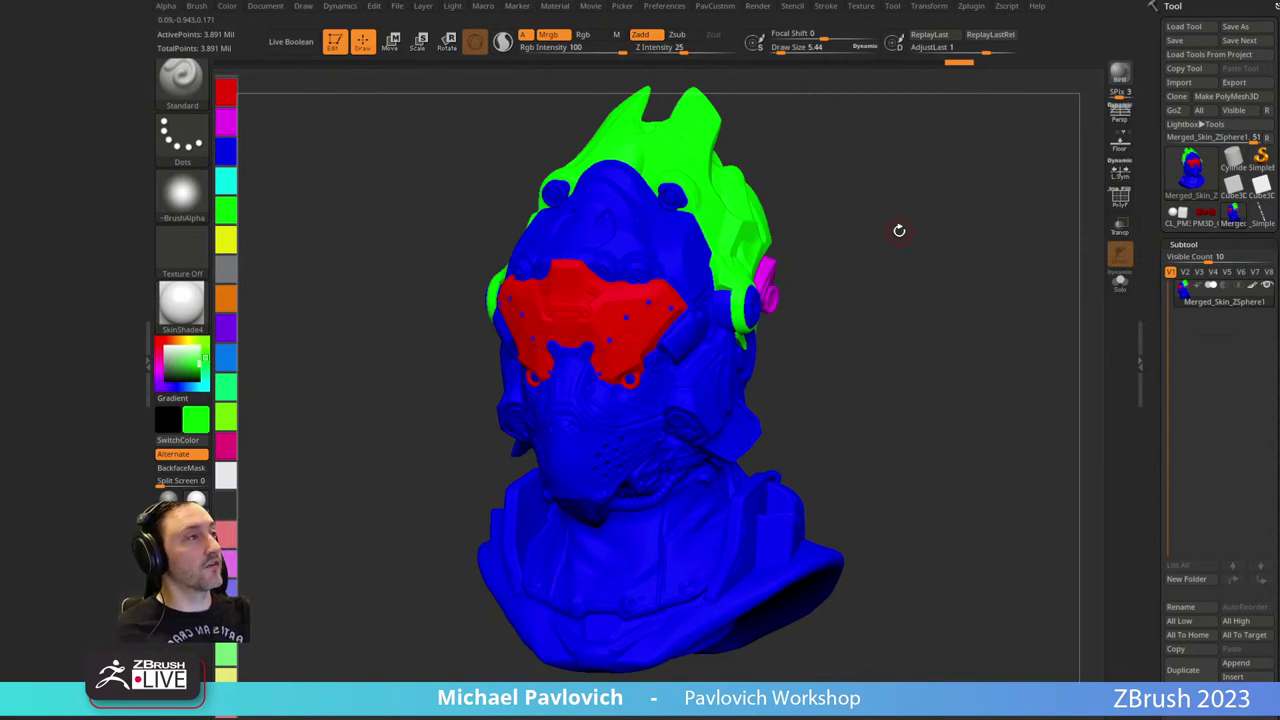
pyautogui.moveTo(899, 231); pyautogui.dragTo(899, 202)
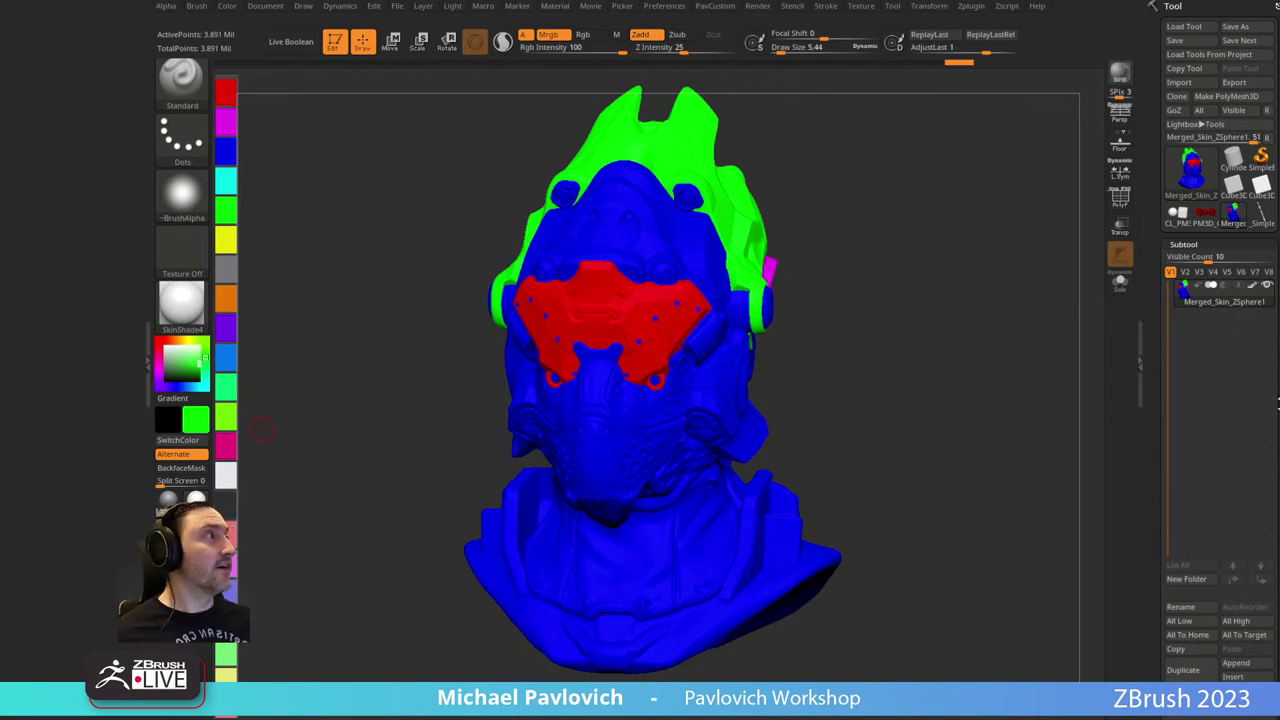
# Delete all subtools of the helmeted bust.
pyautogui.click(1240, 705)
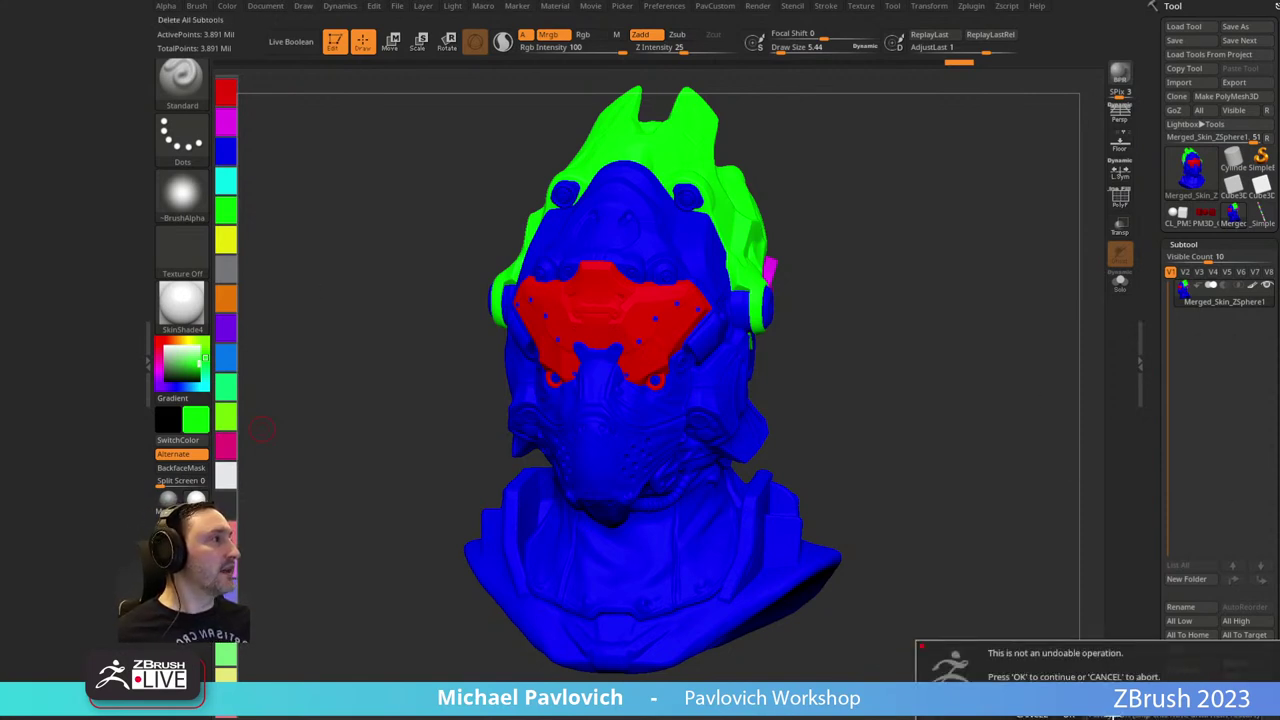
pyautogui.click(1113, 717)
pyautogui.click(1113, 717)
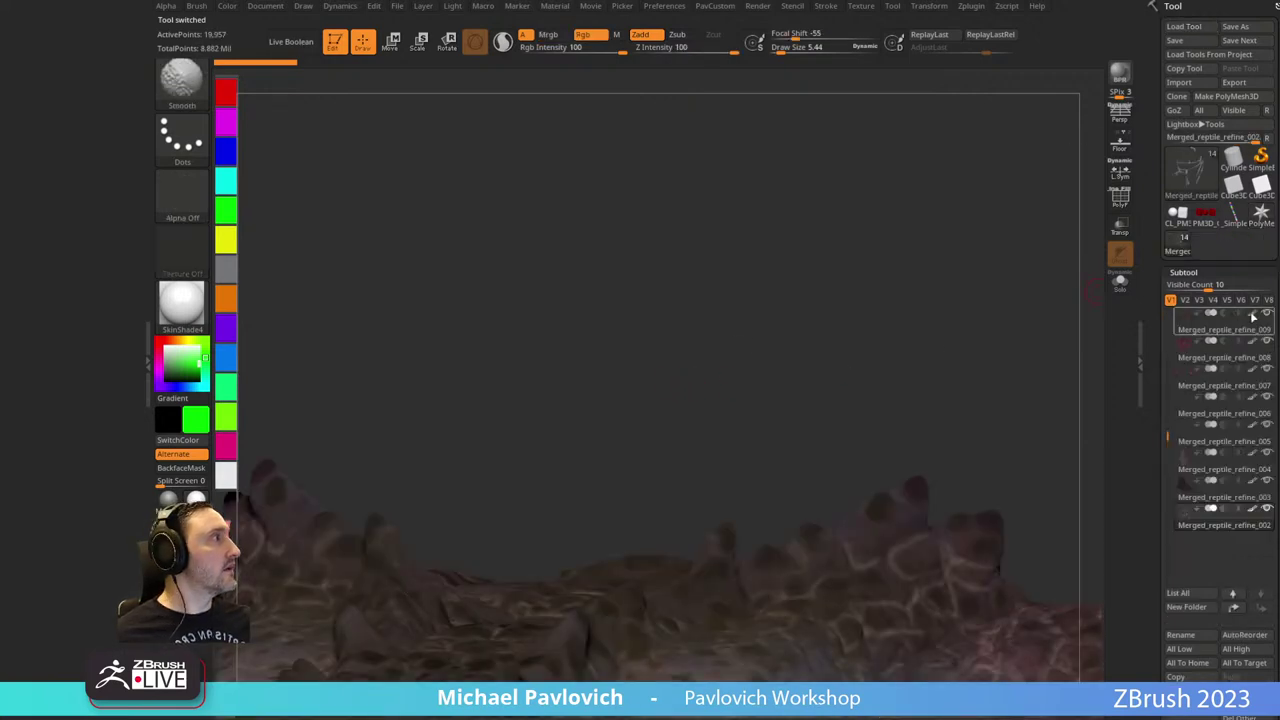
# Frame the reptile creature, set the active color to white and assign the StartupMaterial material.
pyautogui.press('f')
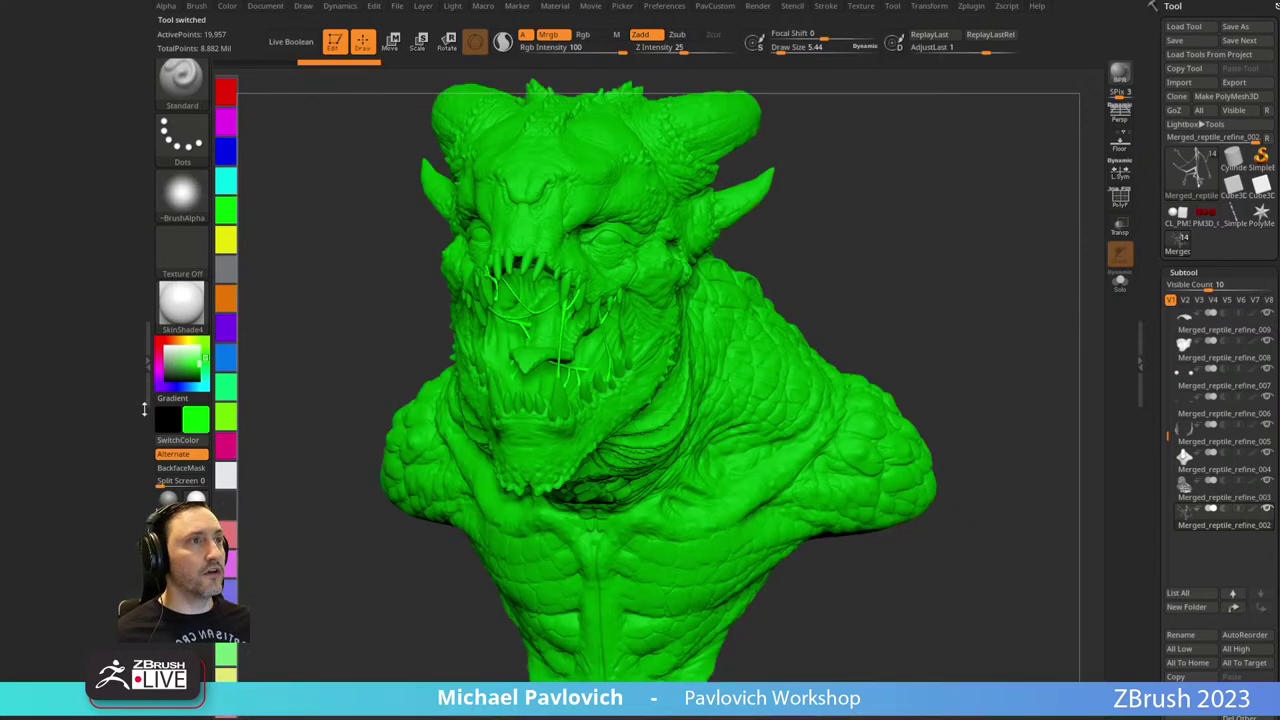
pyautogui.moveTo(167, 373); pyautogui.dragTo(159, 338)
pyautogui.click(180, 304)
pyautogui.click(257, 367)
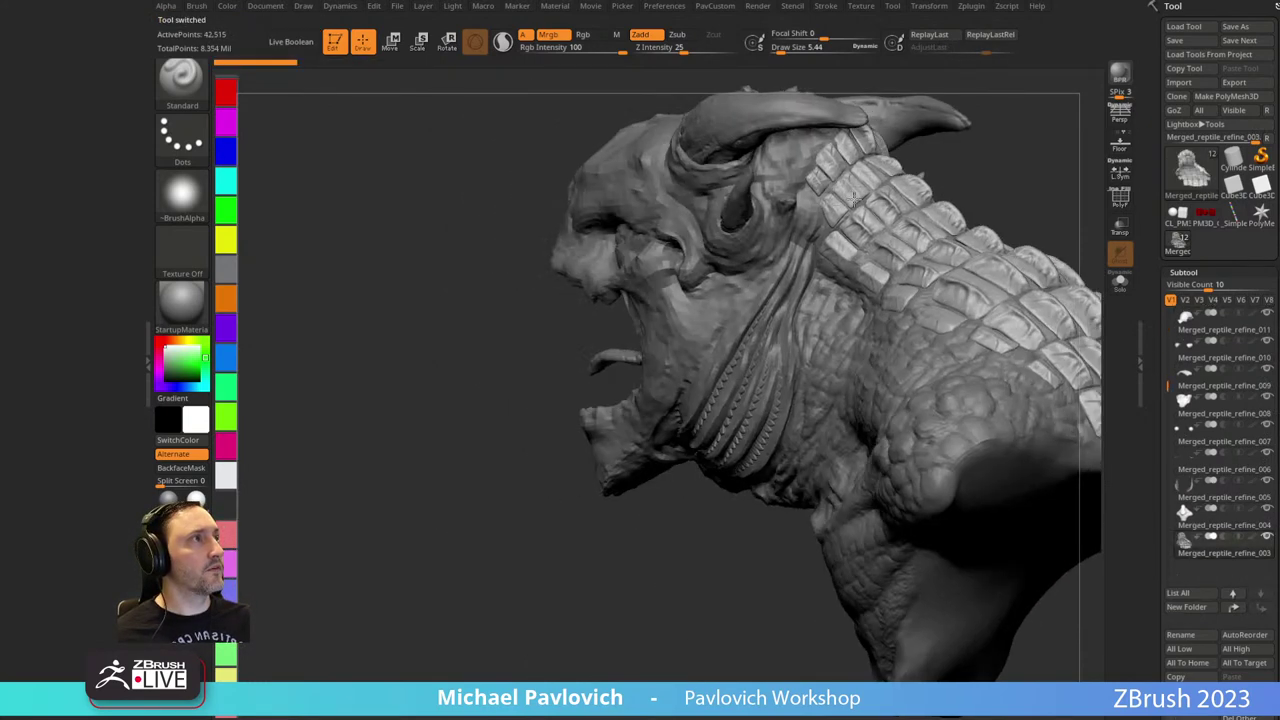
# Set the brush Draw Size to about 52 and bring up the Geometry settings of Reptile_Creature.
pyautogui.moveTo(965, 191); pyautogui.dragTo(890, 205, button='right')
pyautogui.press('s')
pyautogui.moveTo(866, 207); pyautogui.dragTo(886, 208)
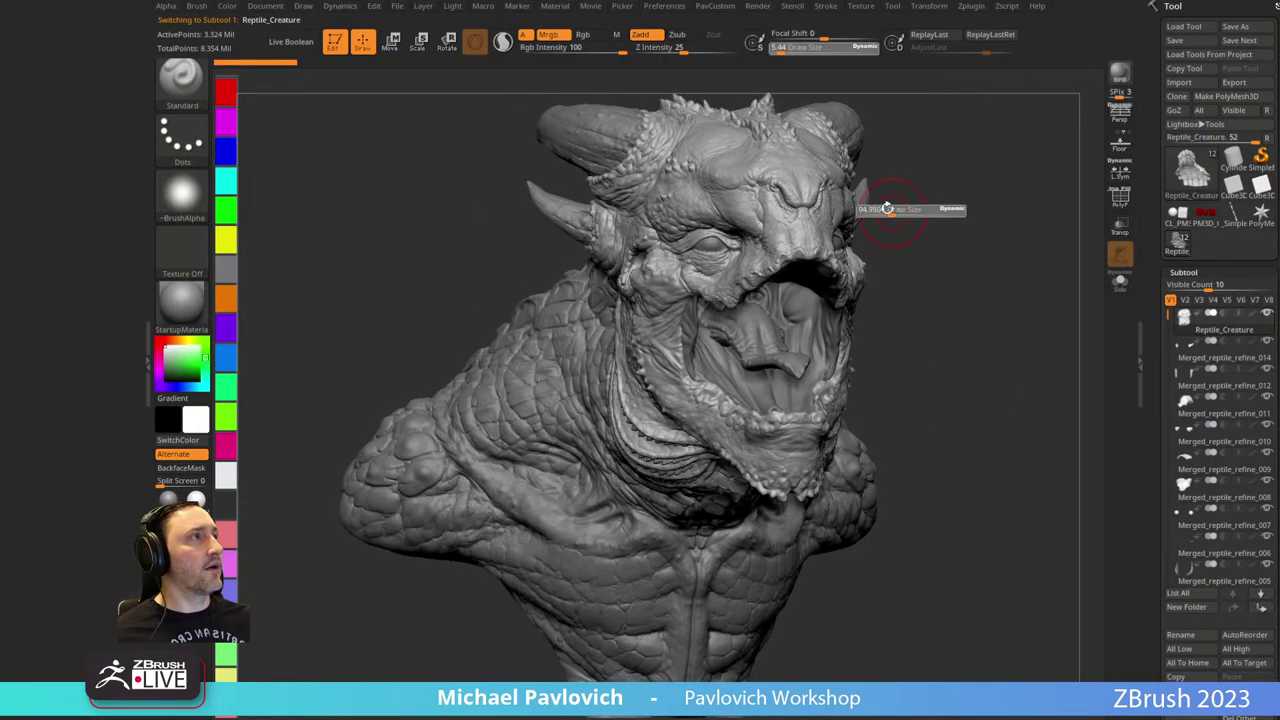
pyautogui.moveTo(917, 214); pyautogui.dragTo(970, 235, button='right')
pyautogui.moveTo(1162, 339); pyautogui.dragTo(1154, 202)
pyautogui.scroll(-5, 1153, 200)
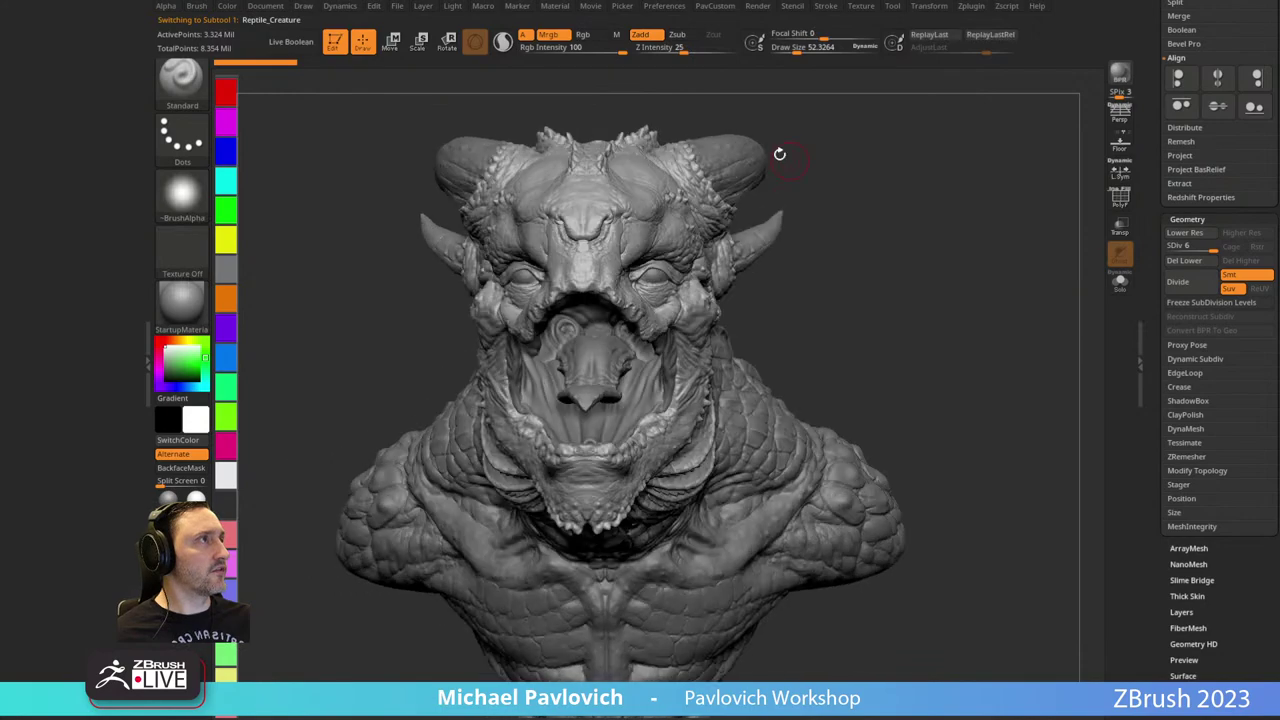
# Compare the subdivision levels of the creature's parts by selecting them on the model, ending on the Reptile_Creature head.
pyautogui.keyDown('alt'); pyautogui.click(640, 344); pyautogui.keyUp('alt')
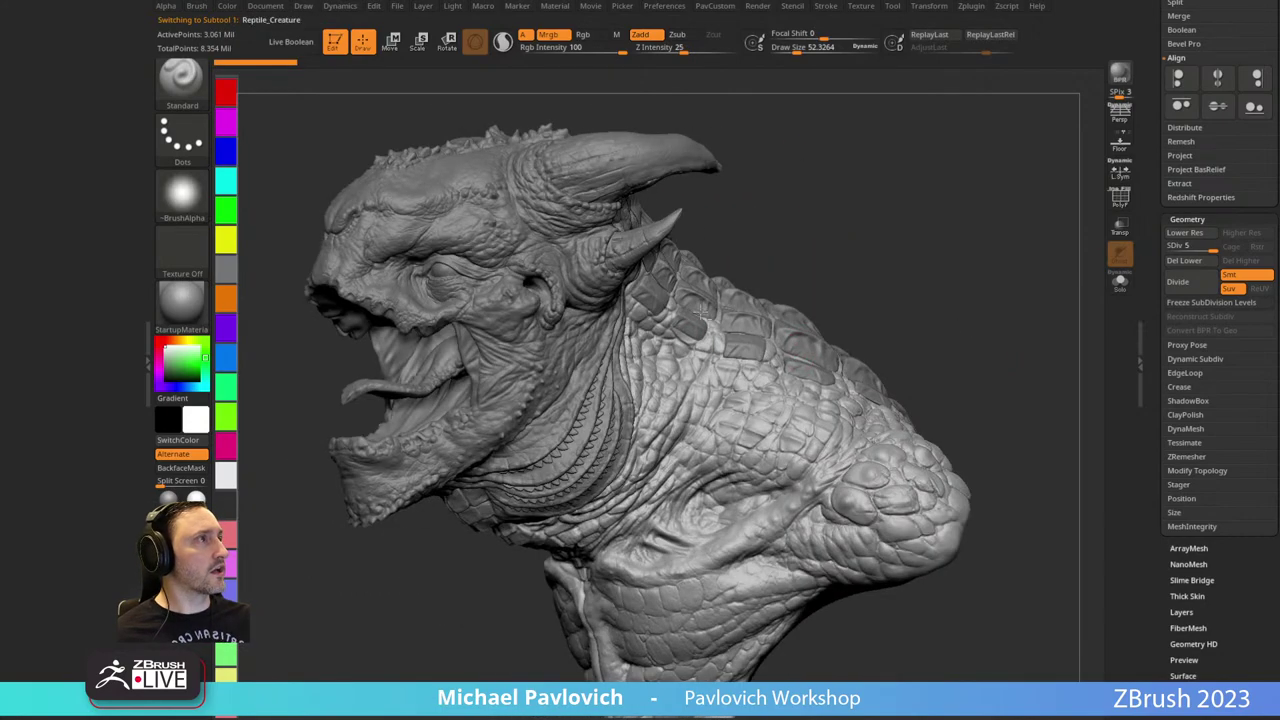
pyautogui.keyDown('alt'); pyautogui.click(695, 314); pyautogui.keyUp('alt')
pyautogui.keyDown('alt'); pyautogui.moveTo(870, 298); pyautogui.dragTo(680, 320); pyautogui.keyUp('alt')
pyautogui.moveTo(842, 249)
pyautogui.mouseDown()
pyautogui.moveTo(903, 217)
pyautogui.moveTo(830, 252)
pyautogui.mouseUp()
pyautogui.keyDown('alt'); pyautogui.click(627, 313); pyautogui.keyUp('alt')
pyautogui.moveTo(905, 167); pyautogui.dragTo(980, 251)
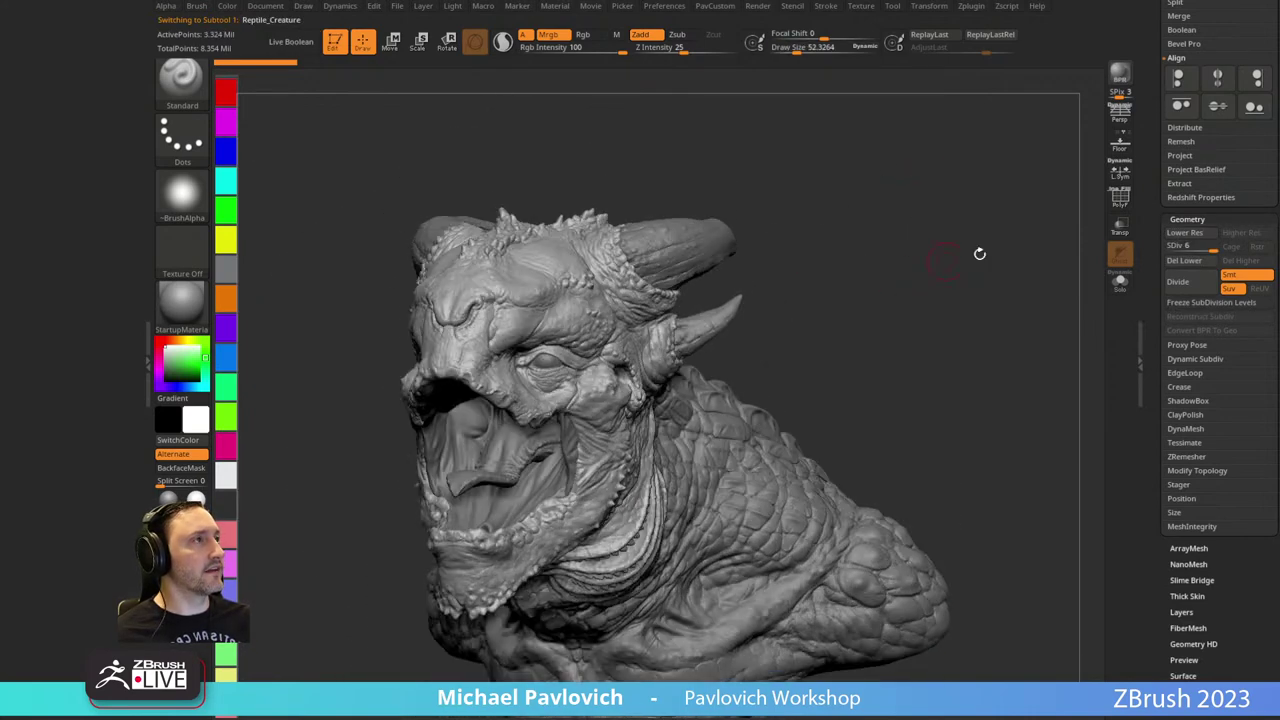
# Examine the polygon and point information of the Reptile_Creature subtool and look through the file commands.
pyautogui.moveTo(1158, 268); pyautogui.dragTo(1161, 600)
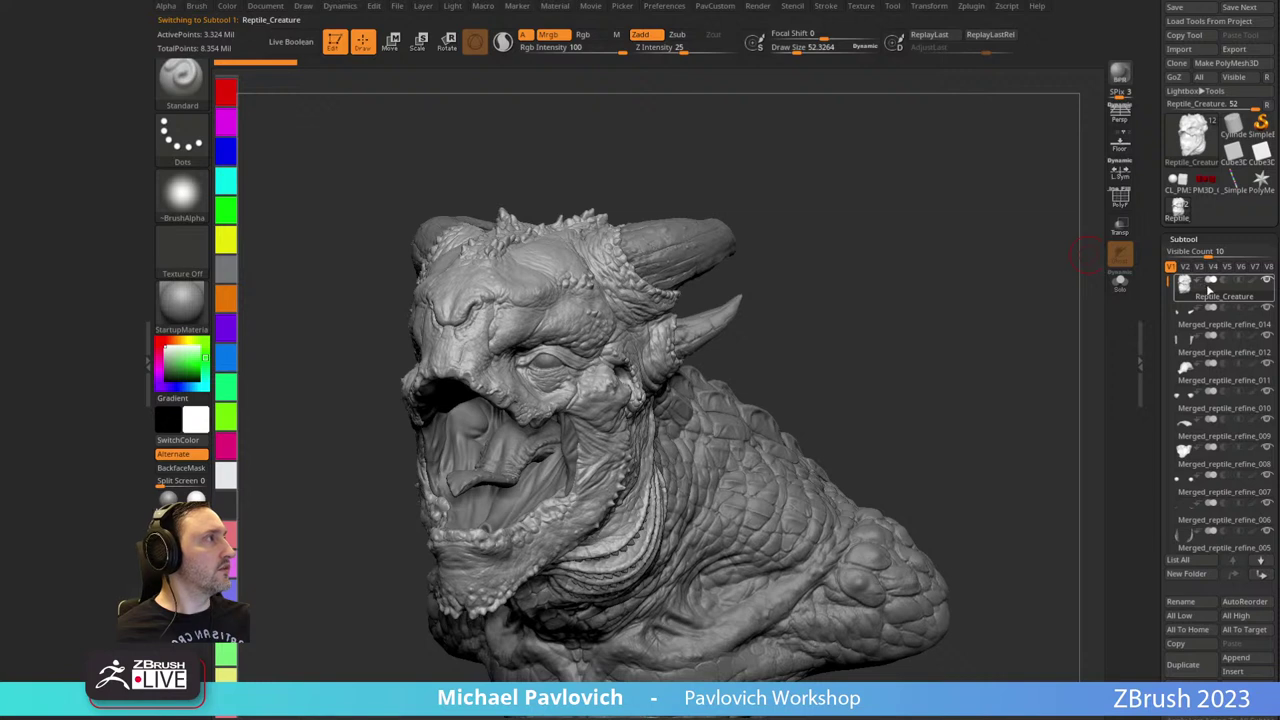
pyautogui.scroll(-1, 1175, 335)
pyautogui.moveTo(1220, 265)
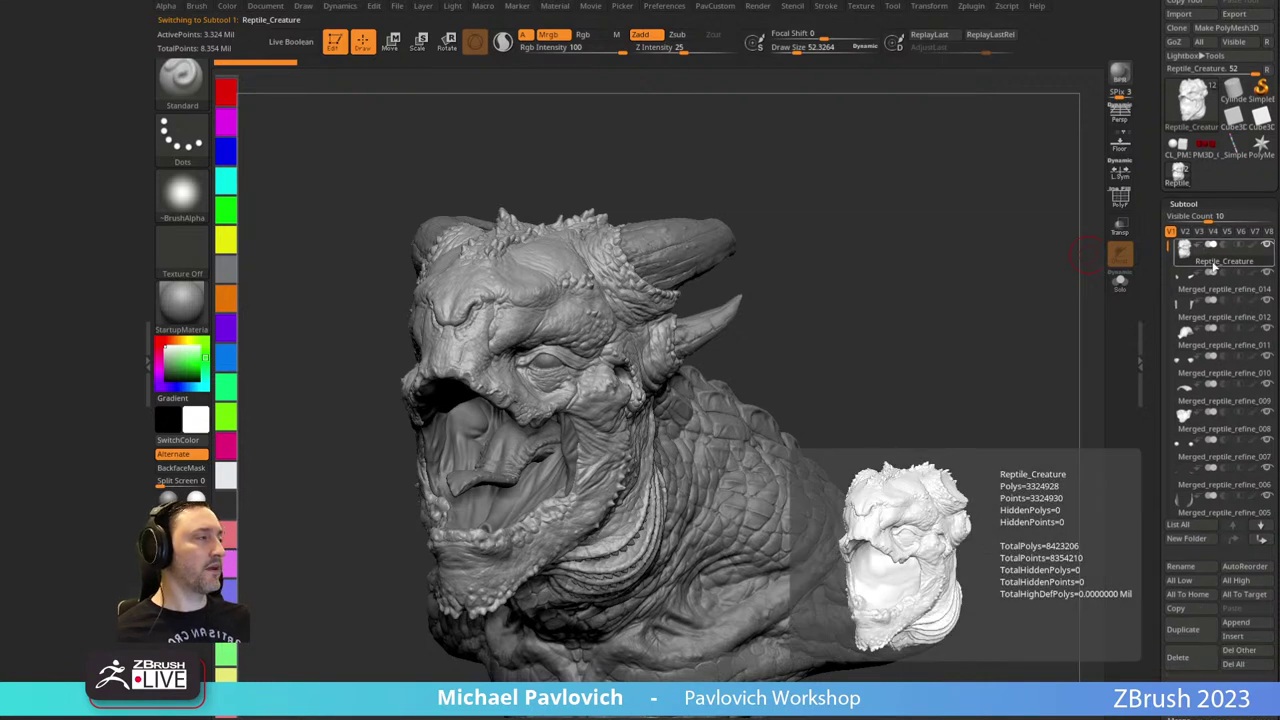
pyautogui.scroll(2, 1160, 250)
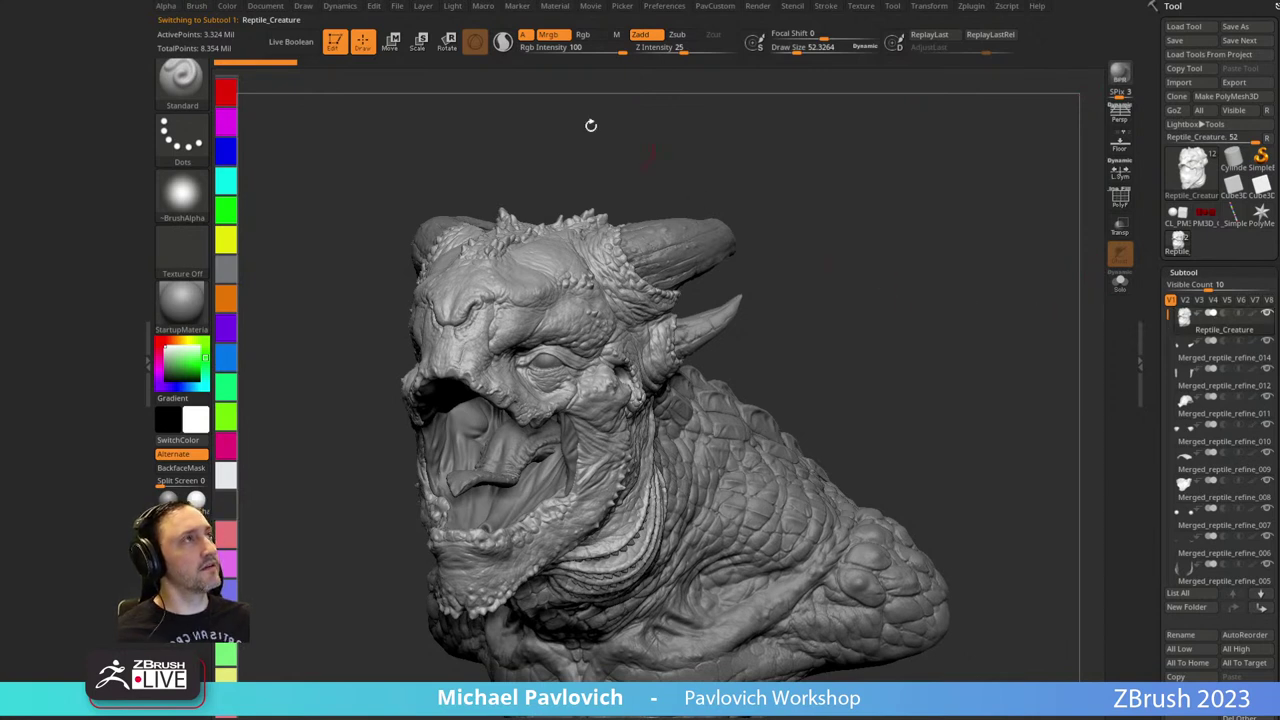
pyautogui.click(398, 7)
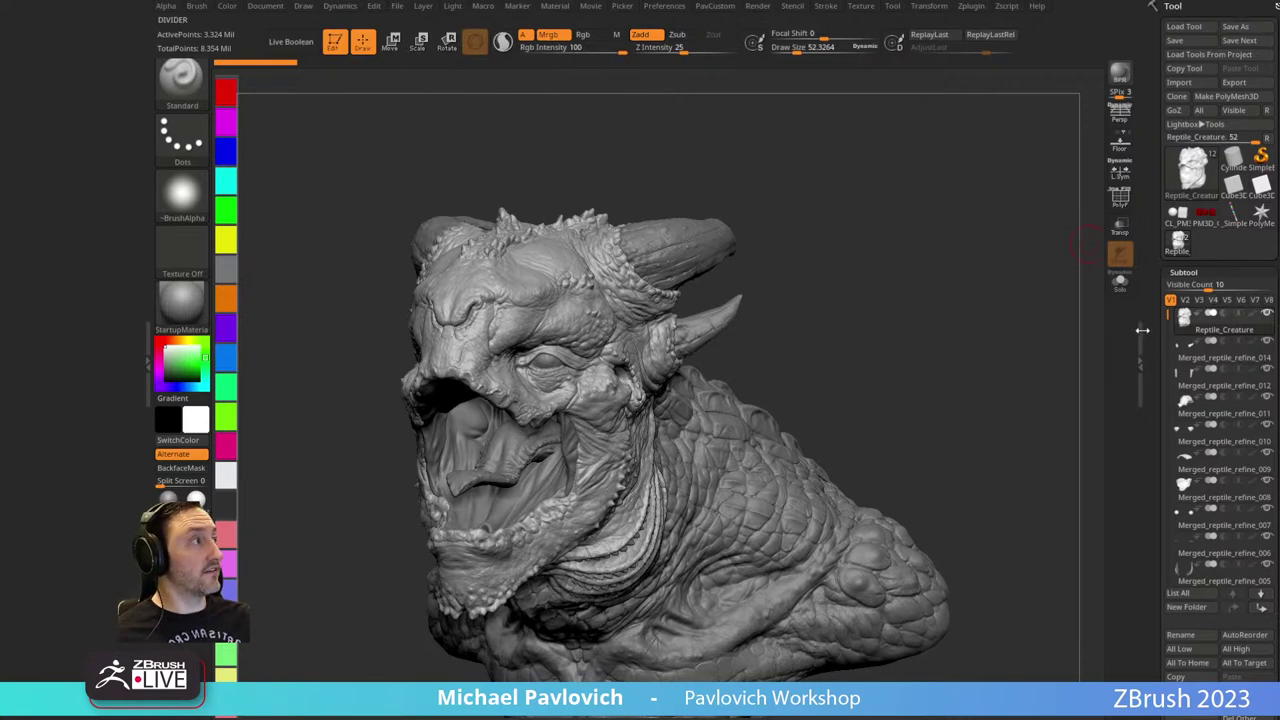
# Insert a PolyMesh3D star as a new subtool and move it above Reptile_Creature in the subtool order.
pyautogui.scroll(-10, 1180, 234)
pyautogui.scroll(2, 1178, 234)
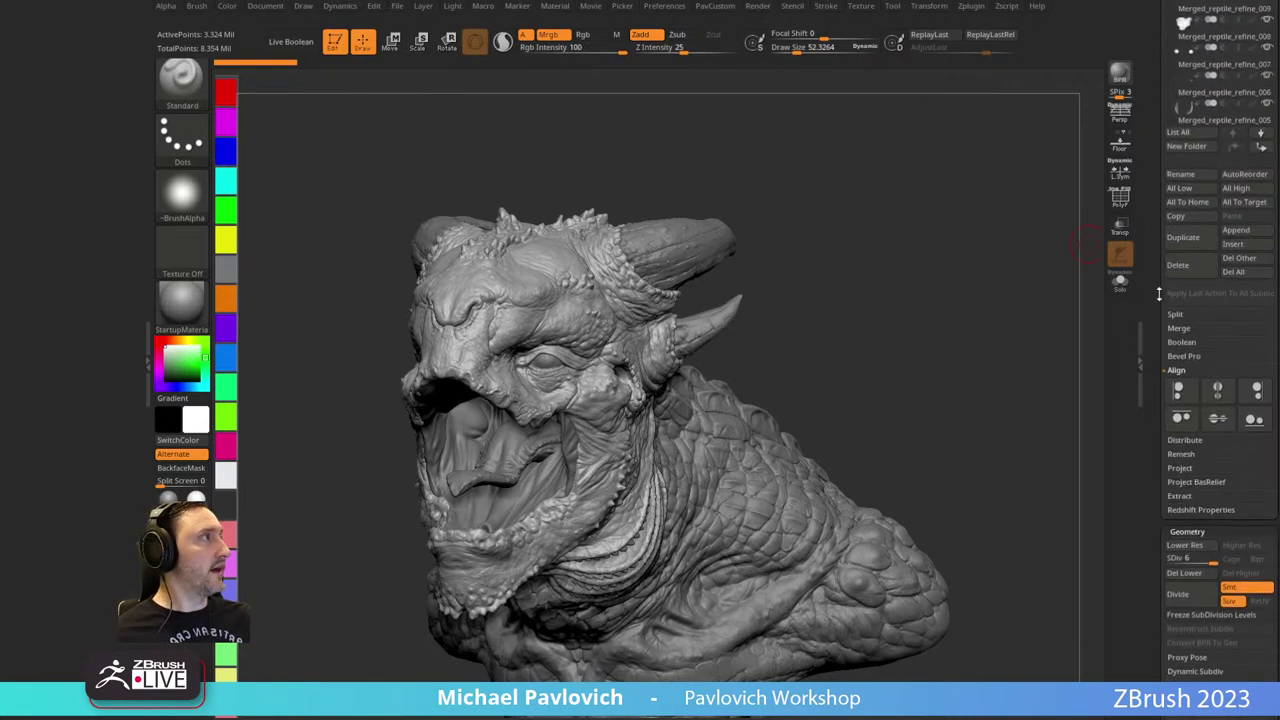
pyautogui.click(1235, 243)
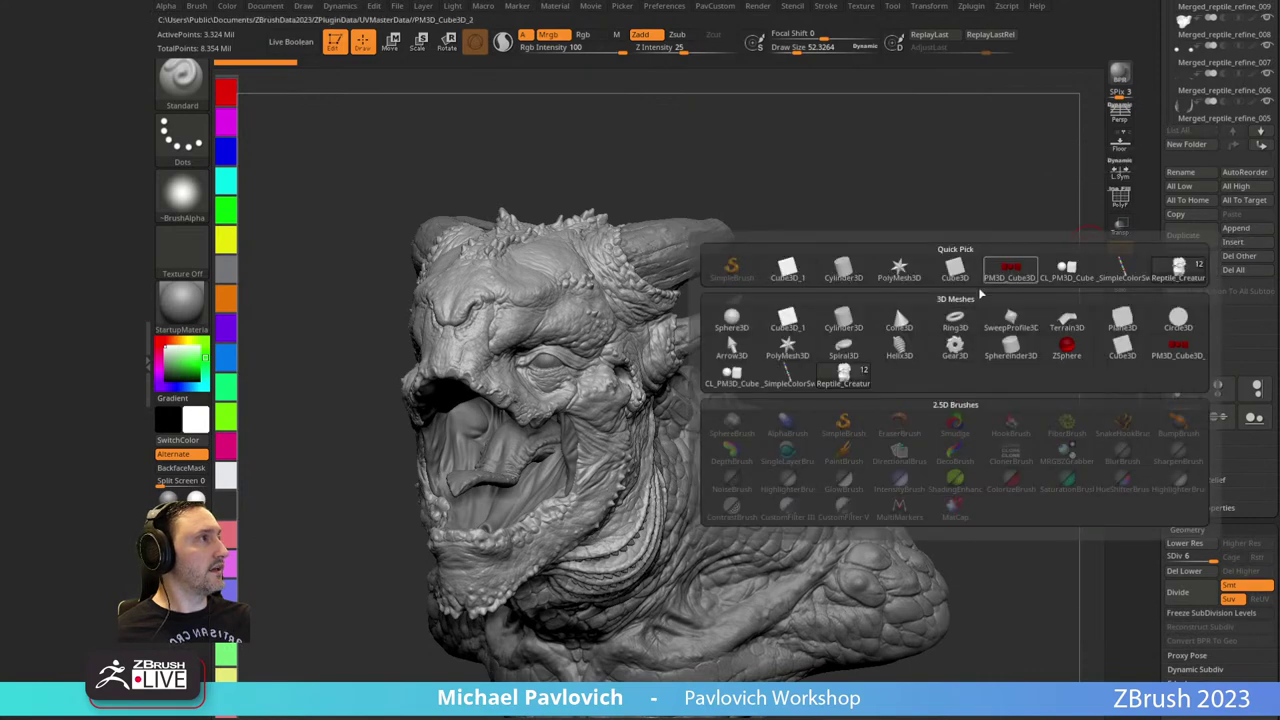
pyautogui.click(788, 348)
pyautogui.scroll(10, 1150, 254)
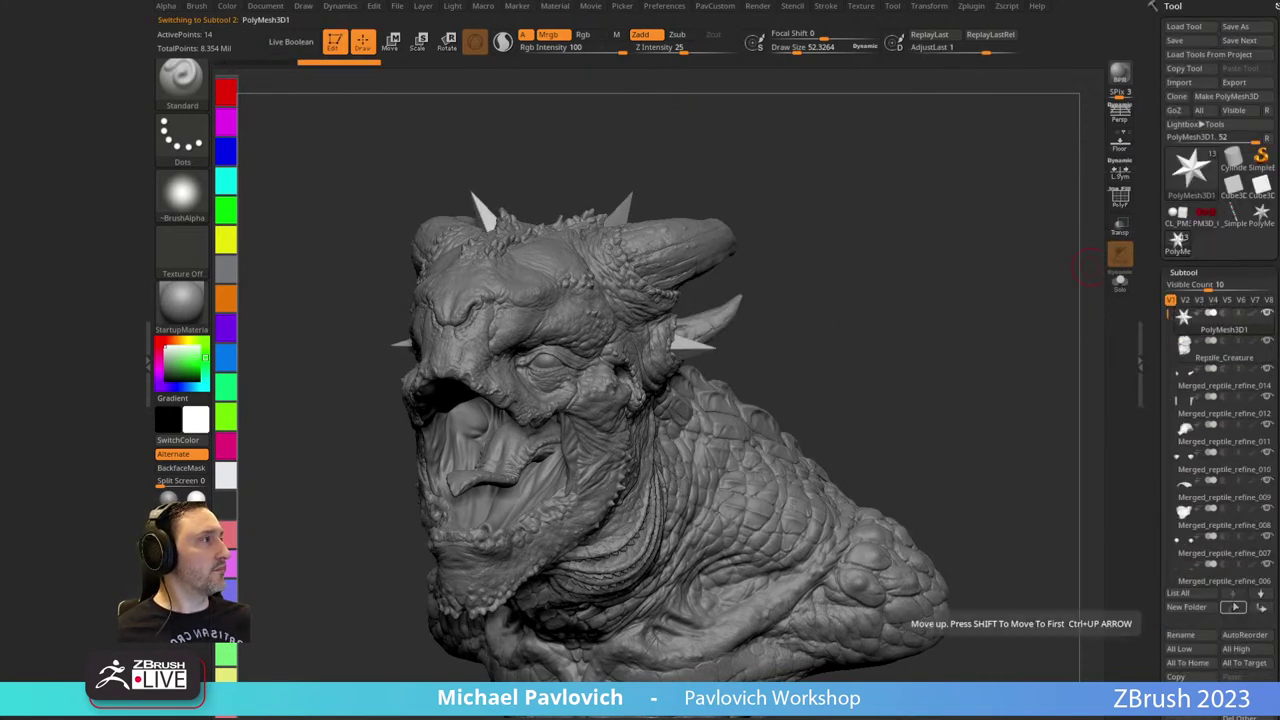
# Turn on transparency and scale the PolyMesh3D star down so it sits hidden inside the creature's bust.
pyautogui.keyDown('alt'); pyautogui.moveTo(943, 334); pyautogui.dragTo(931, 269); pyautogui.keyUp('alt')
pyautogui.click(1122, 225)
pyautogui.press('f')
pyautogui.press('e')
pyautogui.moveTo(588, 308); pyautogui.dragTo(562, 338)
pyautogui.moveTo(638, 251); pyautogui.dragTo(716, 342)
pyautogui.press('q')
pyautogui.moveTo(860, 297)
pyautogui.keyDown('shift'); pyautogui.mouseDown()
pyautogui.moveTo(923, 302)
pyautogui.moveTo(892, 326)
pyautogui.mouseUp(); pyautogui.keyUp('shift')
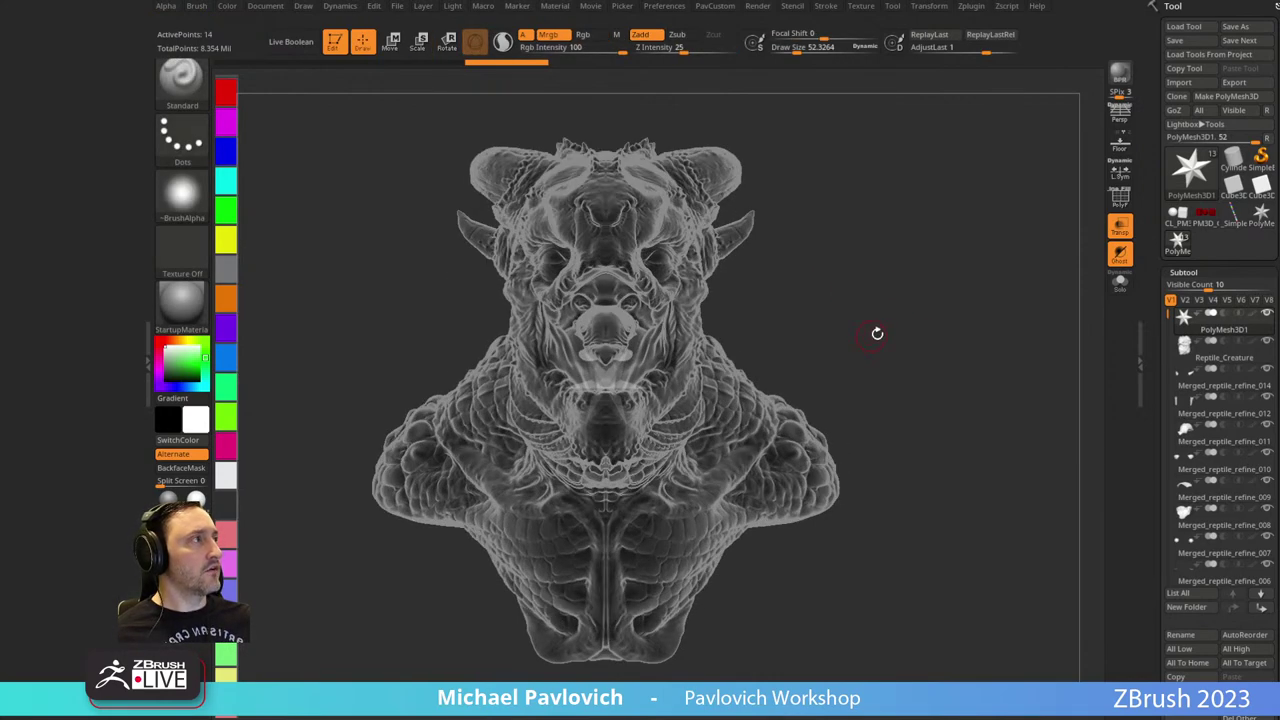
# Save the tool under the file name whatever and rename the Reptile_Creature subtool as head.
pyautogui.click(1232, 28)
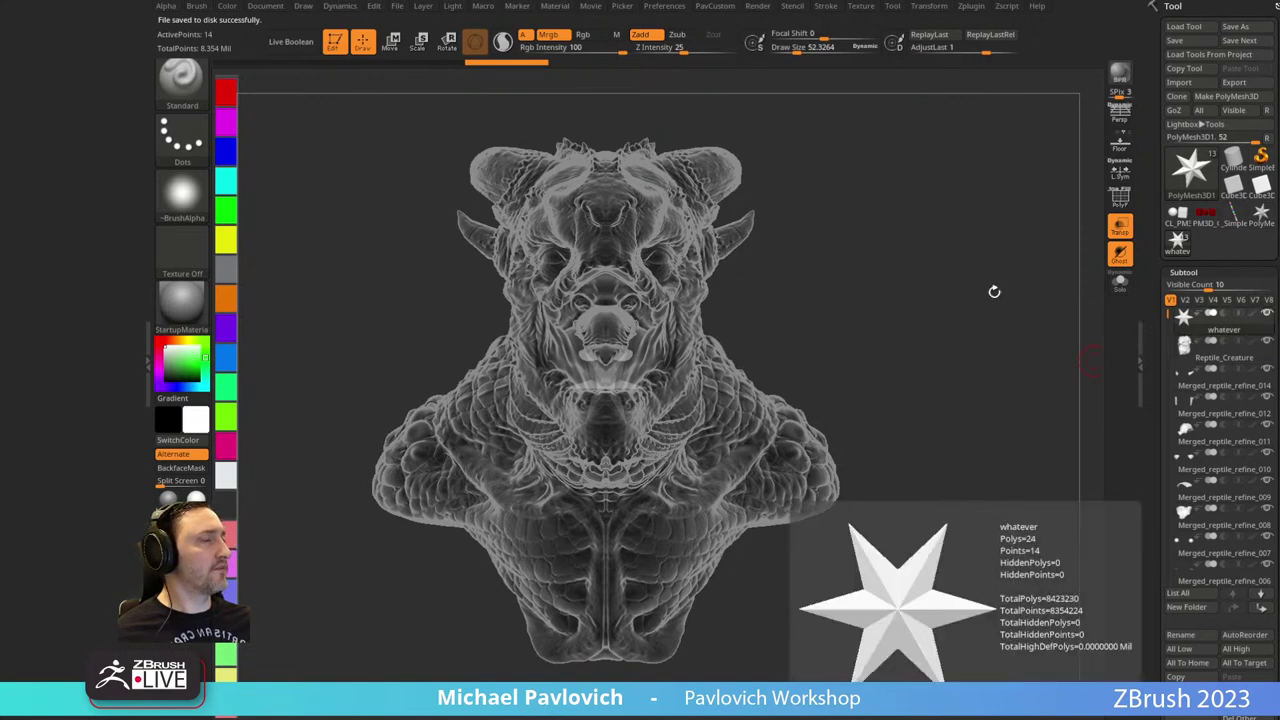
pyautogui.moveTo(994, 289); pyautogui.dragTo(923, 294)
pyautogui.click(1208, 352)
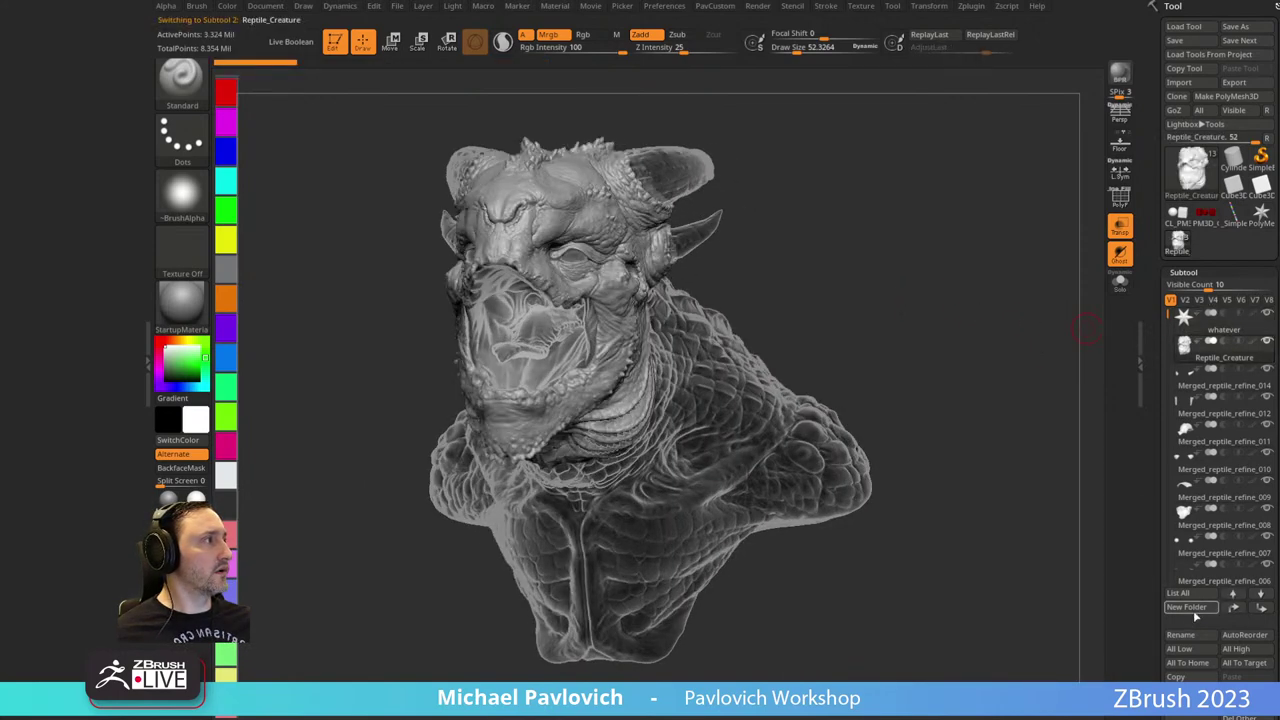
pyautogui.click(1188, 635)
pyautogui.write('head')
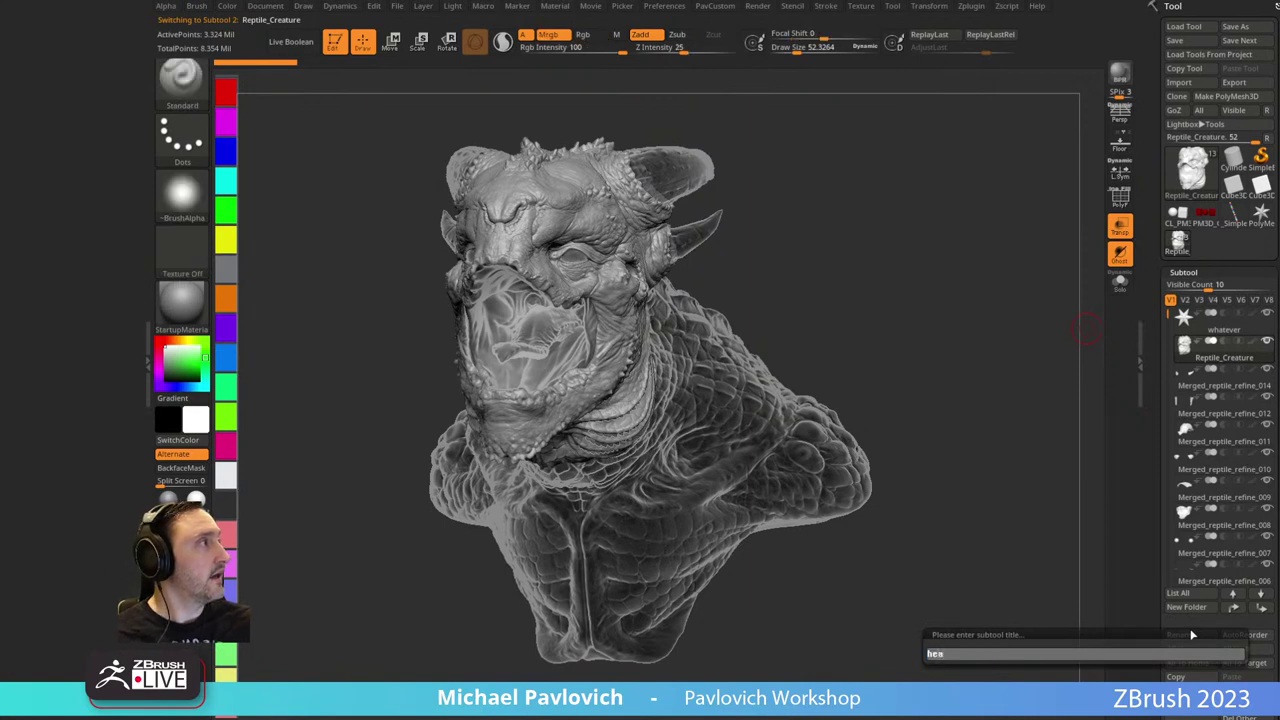
pyautogui.press('Return')
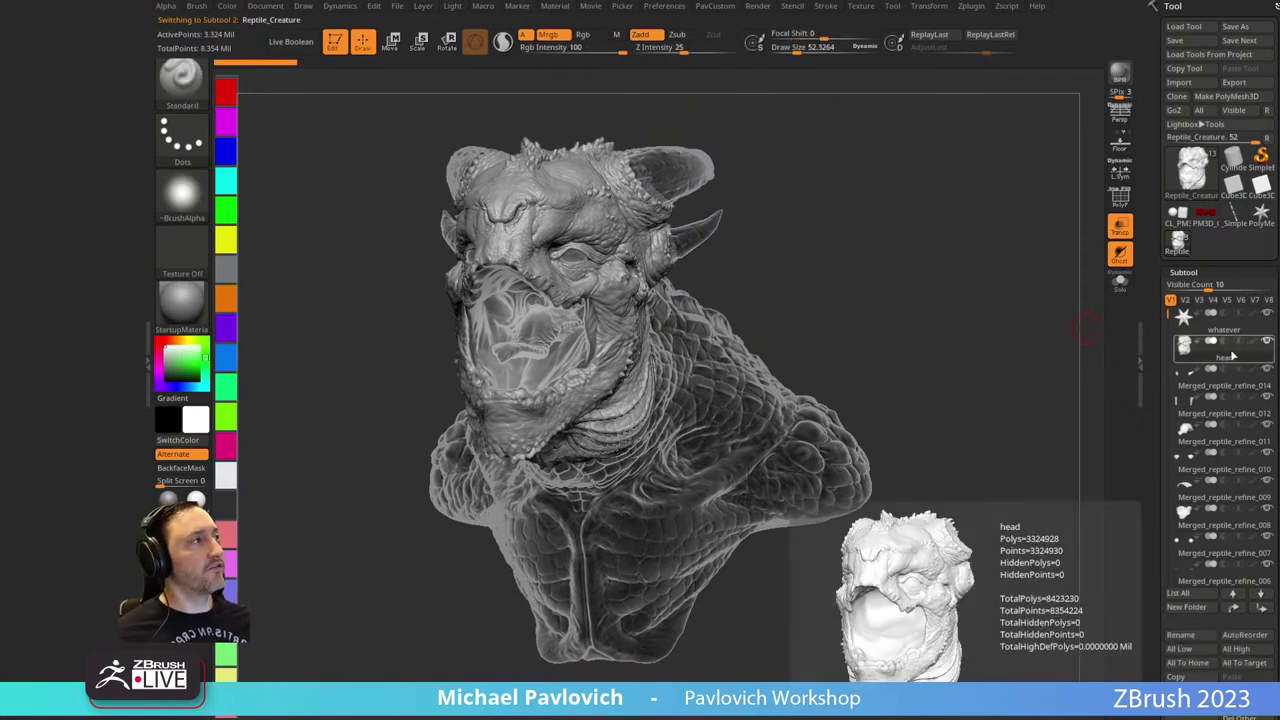
pyautogui.moveTo(1210, 508)
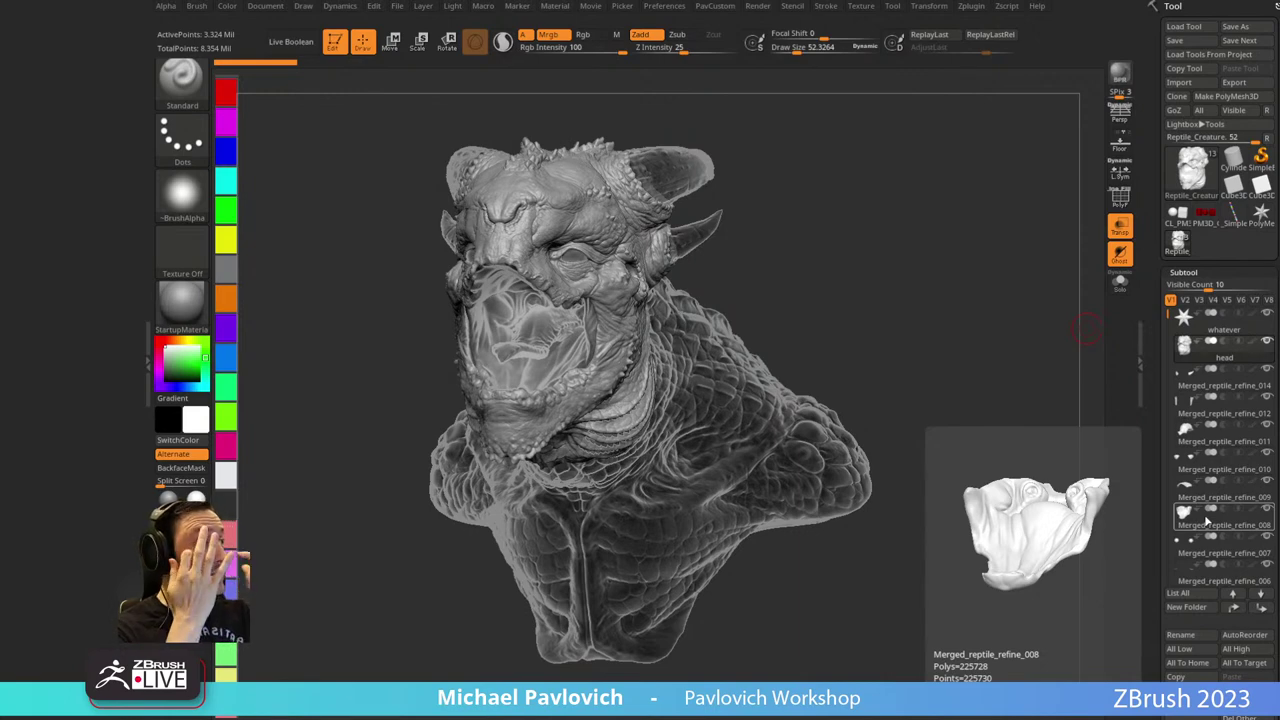
# Make the whatever star the active subtool, turn off transparency and check the star in isolation.
pyautogui.click(1255, 323)
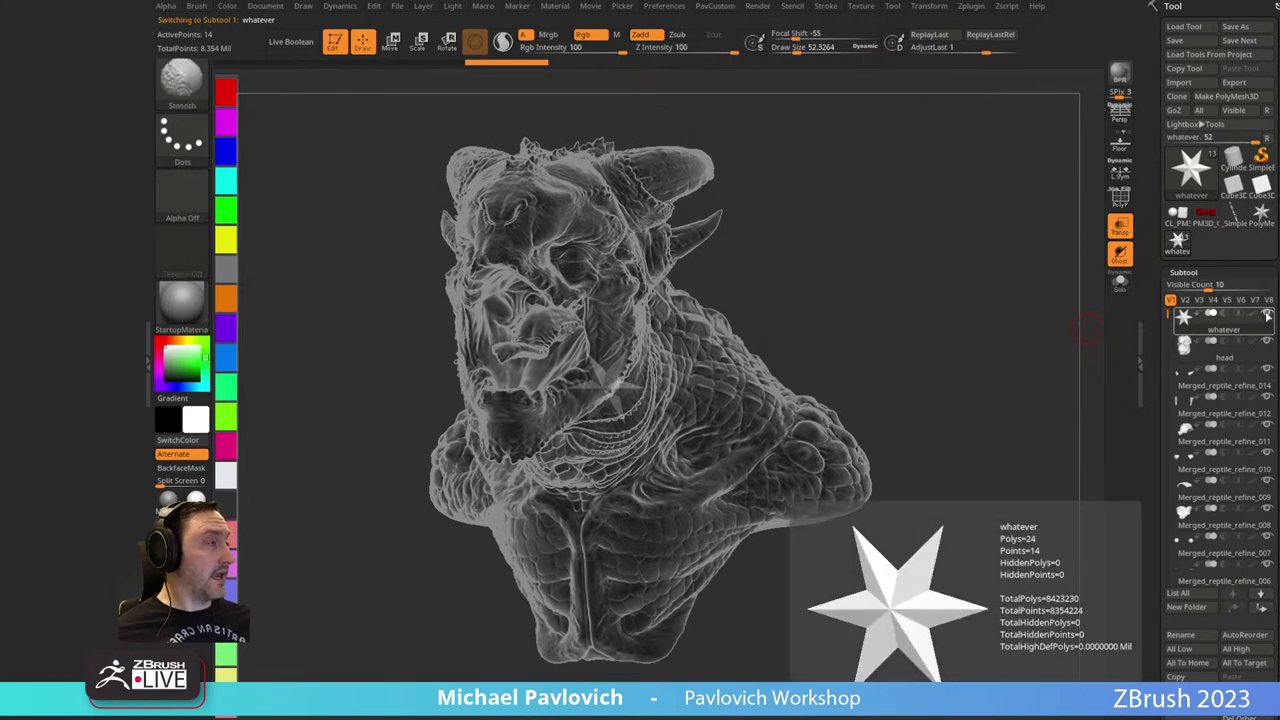
pyautogui.click(1120, 228)
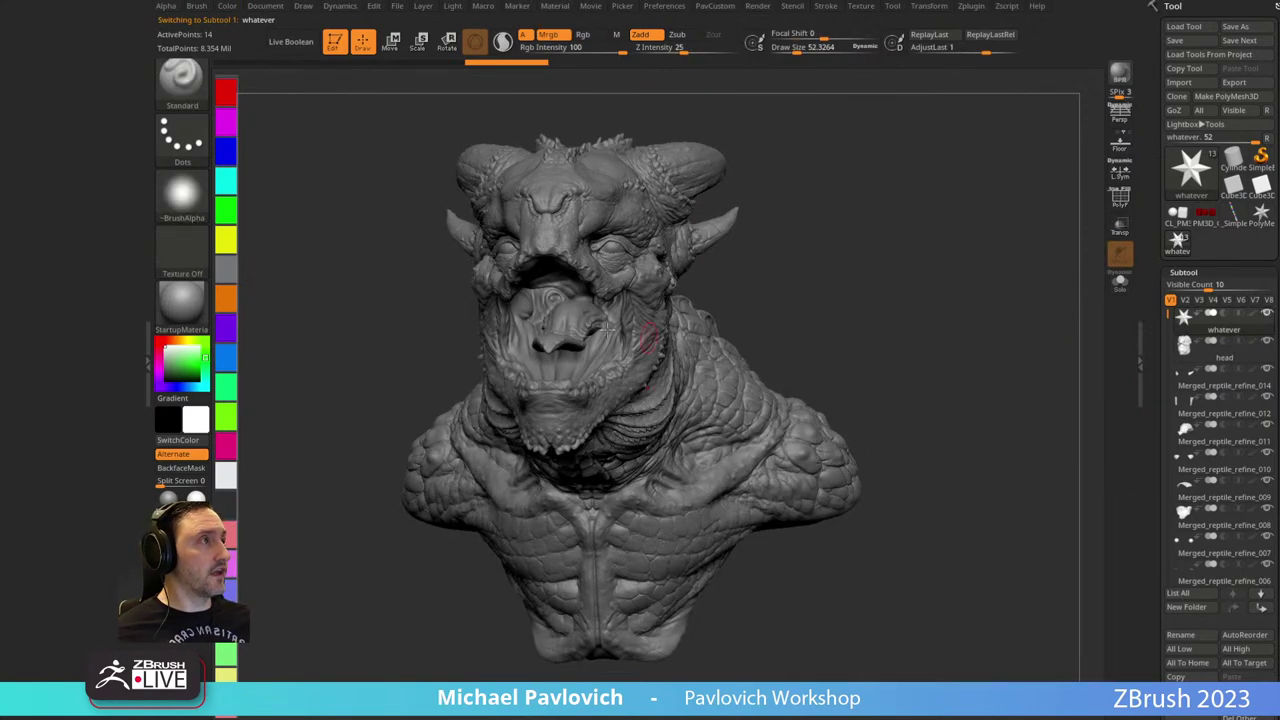
pyautogui.click(1120, 282)
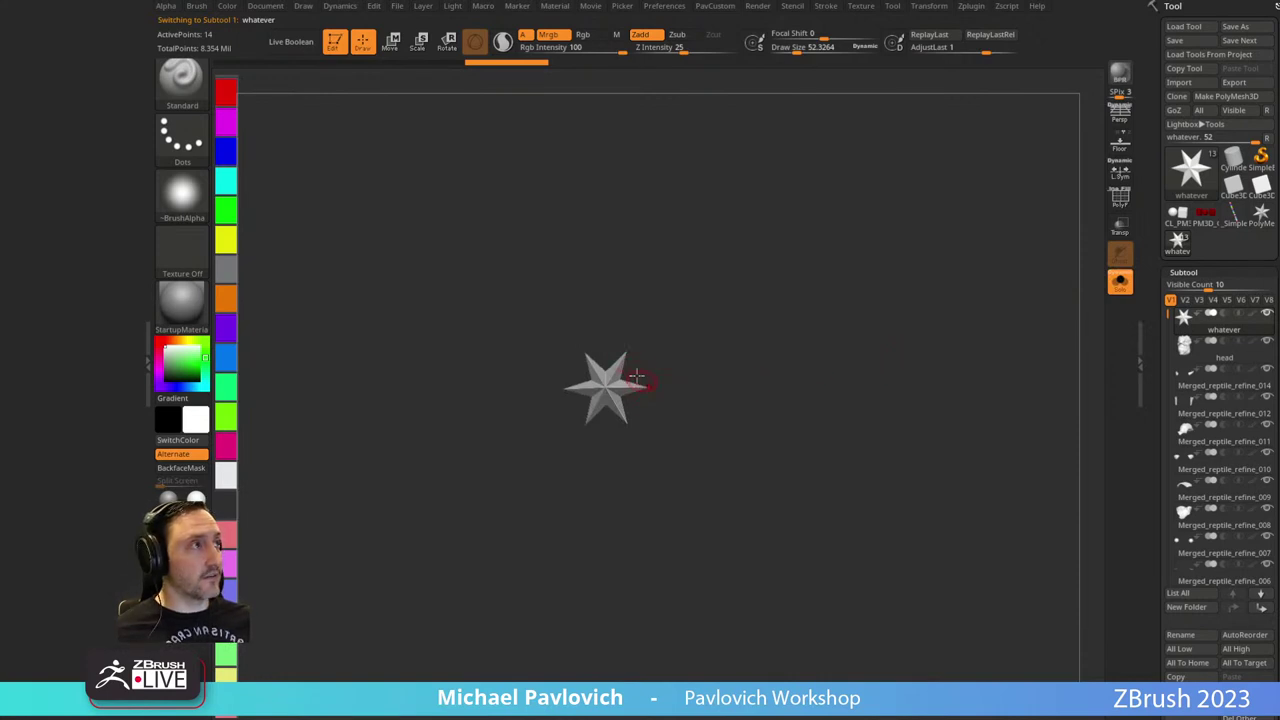
pyautogui.click(1110, 285)
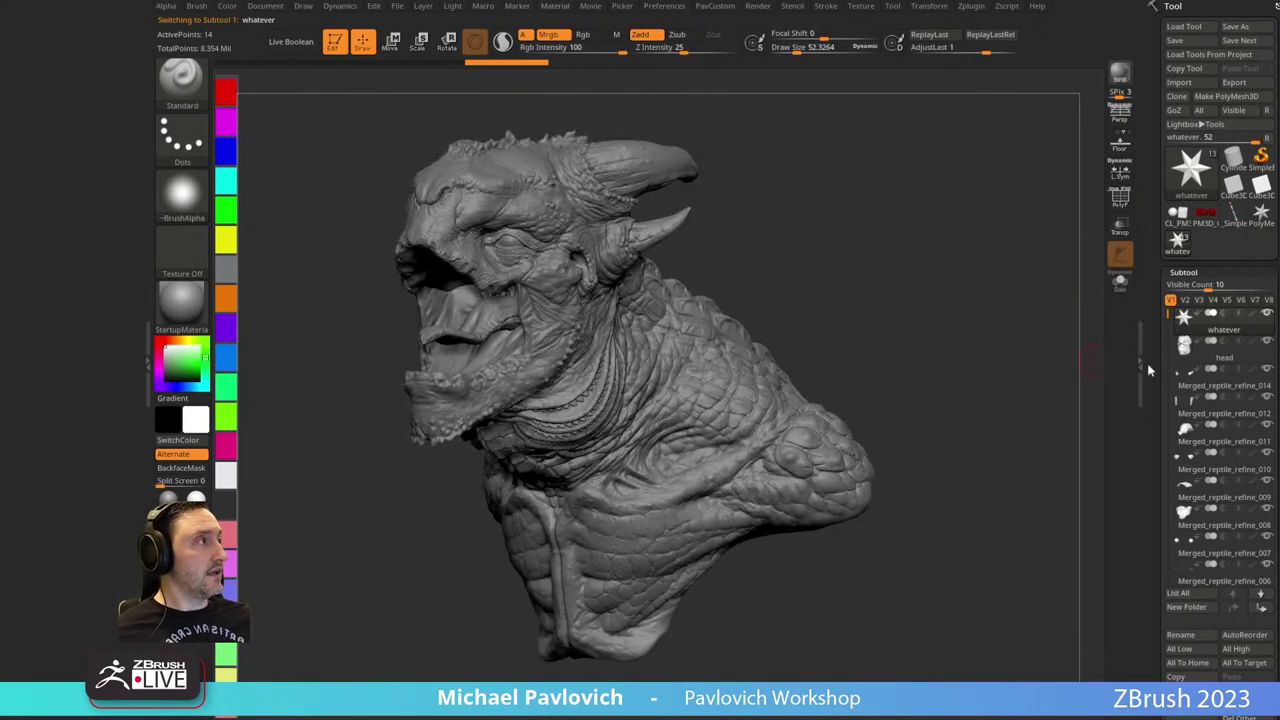
# Reduce the brush Draw Size to about 36.
pyautogui.moveTo(1154, 344); pyautogui.dragTo(1154, 201)
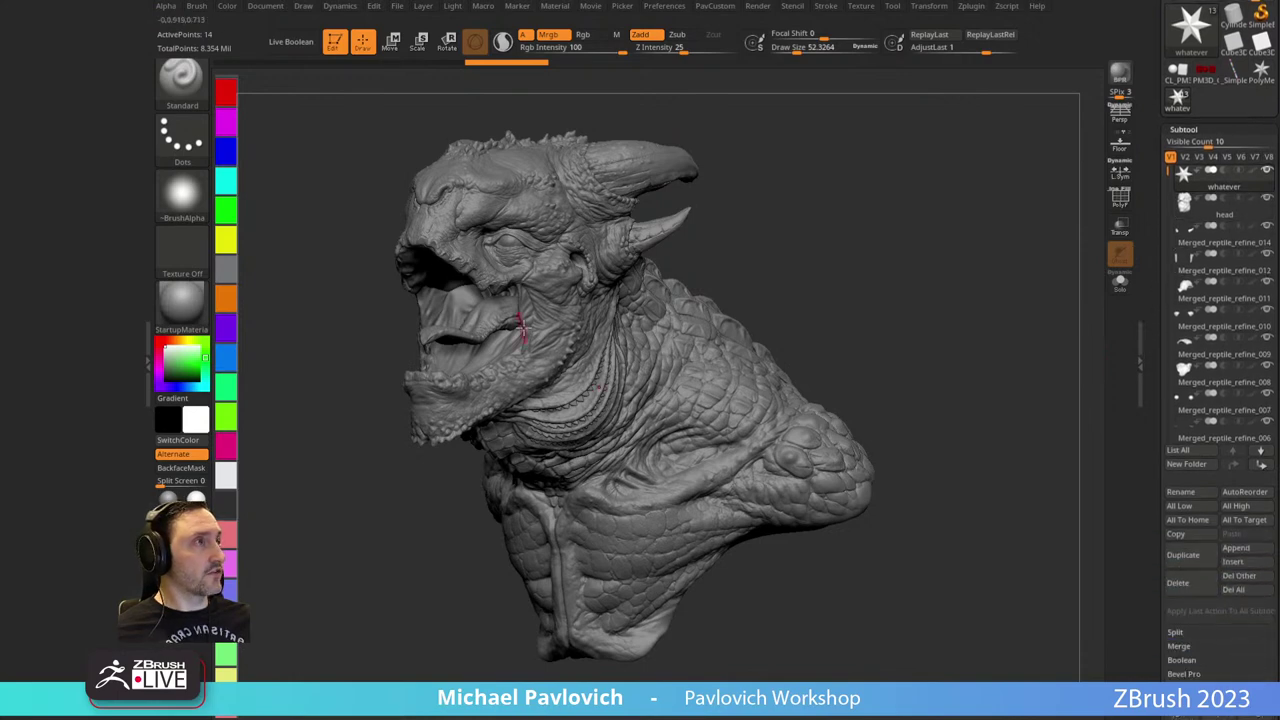
pyautogui.moveTo(523, 325)
pyautogui.mouseDown(button='right')
pyautogui.moveTo(903, 240)
pyautogui.moveTo(806, 309)
pyautogui.moveTo(752, 375)
pyautogui.mouseUp(button='right')
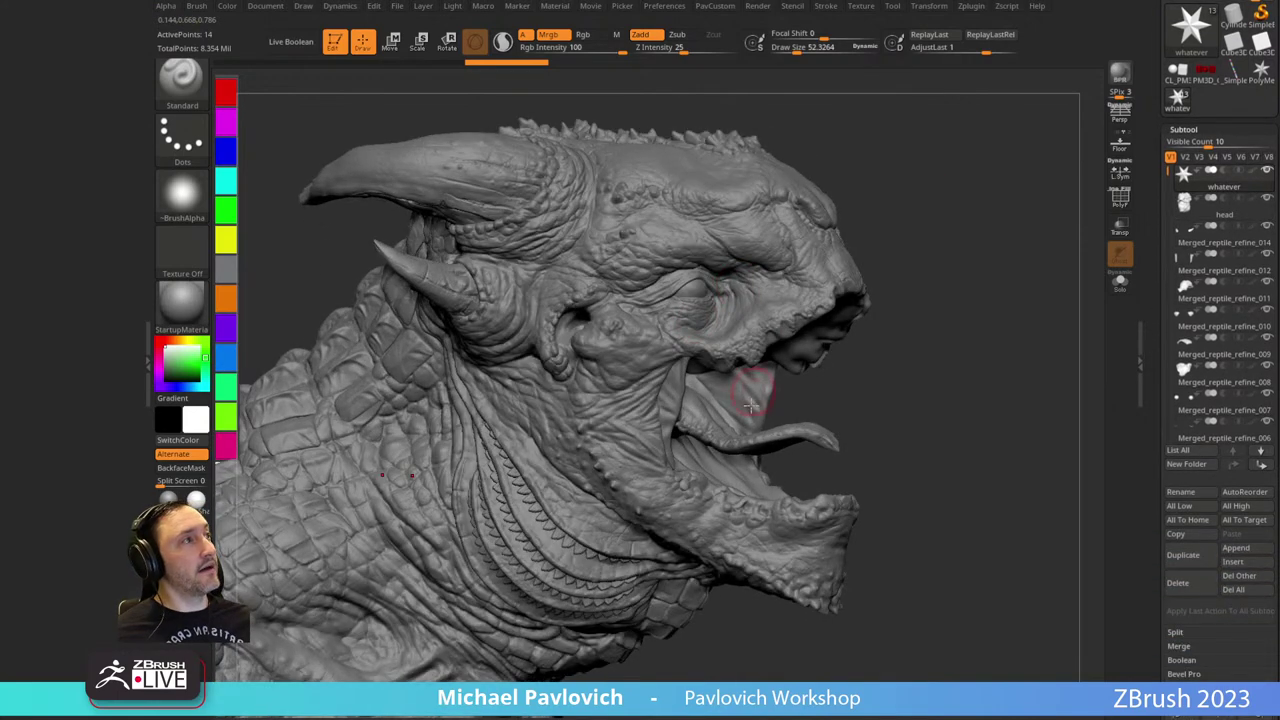
pyautogui.press('[')
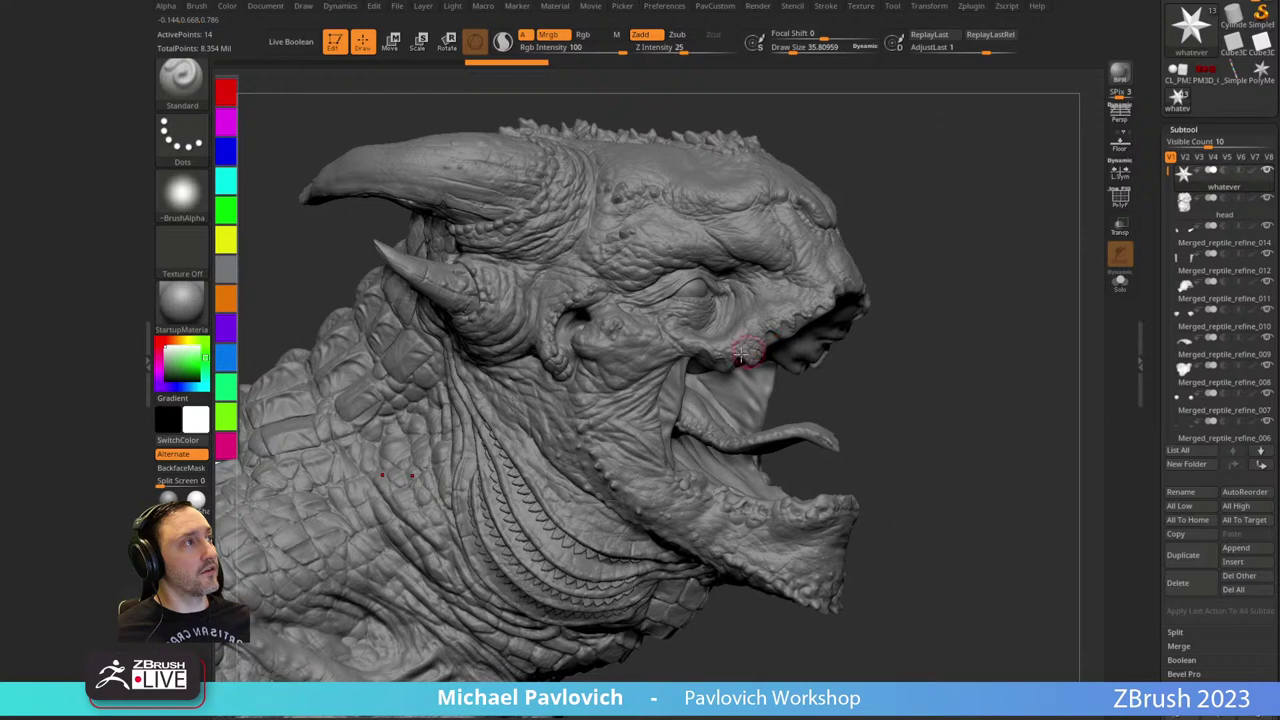
pyautogui.moveTo(1045, 330); pyautogui.dragTo(845, 322, button='right')
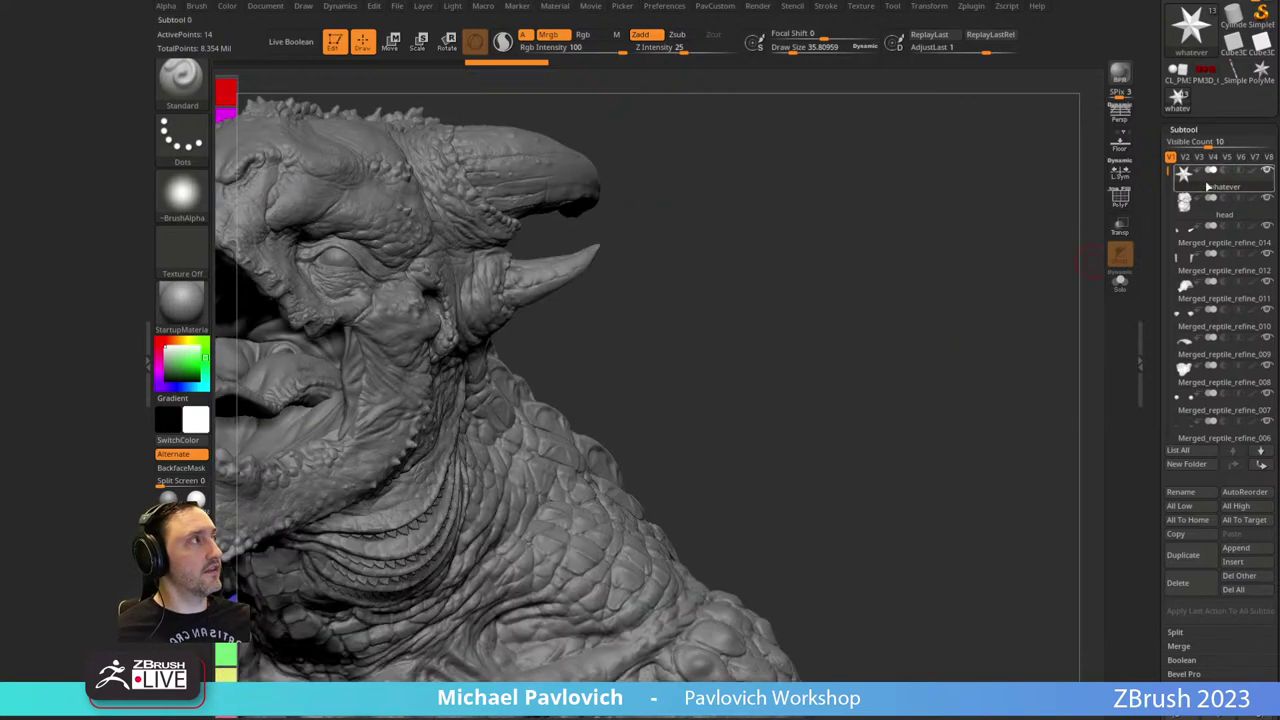
pyautogui.keyDown('alt'); pyautogui.moveTo(909, 222); pyautogui.dragTo(1138, 265, button='right'); pyautogui.keyUp('alt')
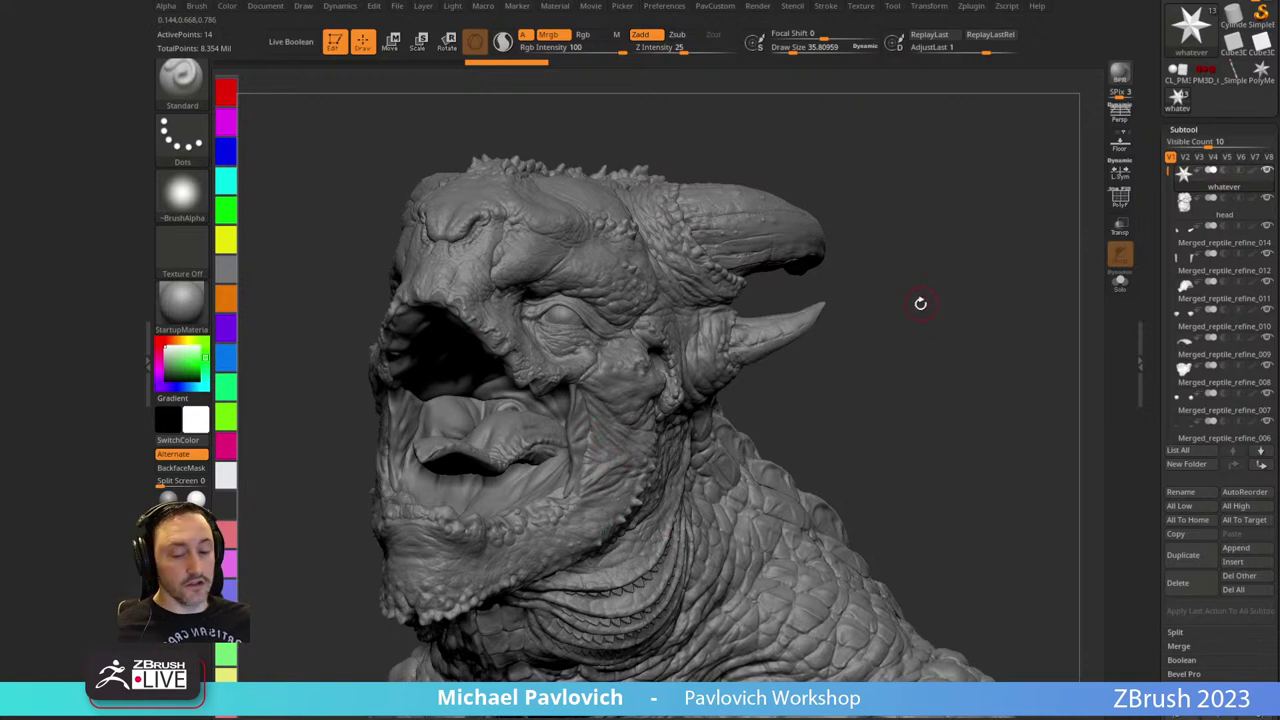
# Select the IMM Primitives brush.
pyautogui.press('b')
pyautogui.press('i')
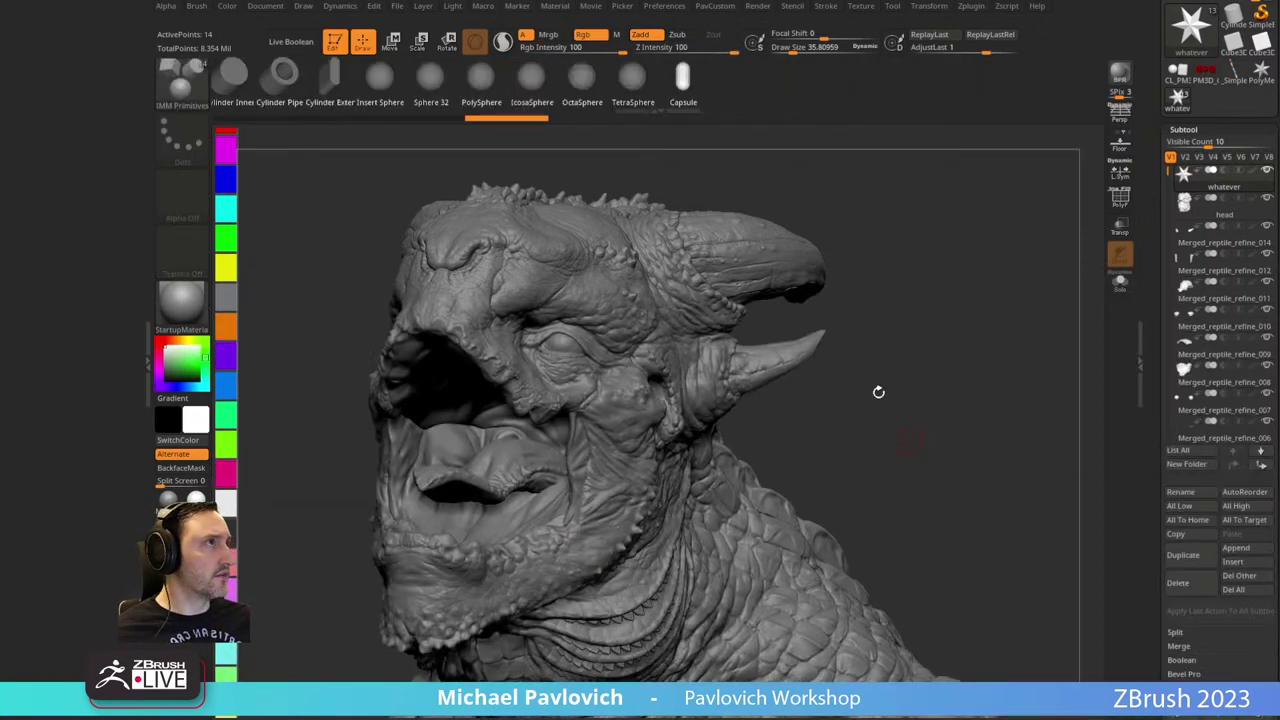
pyautogui.press('m')
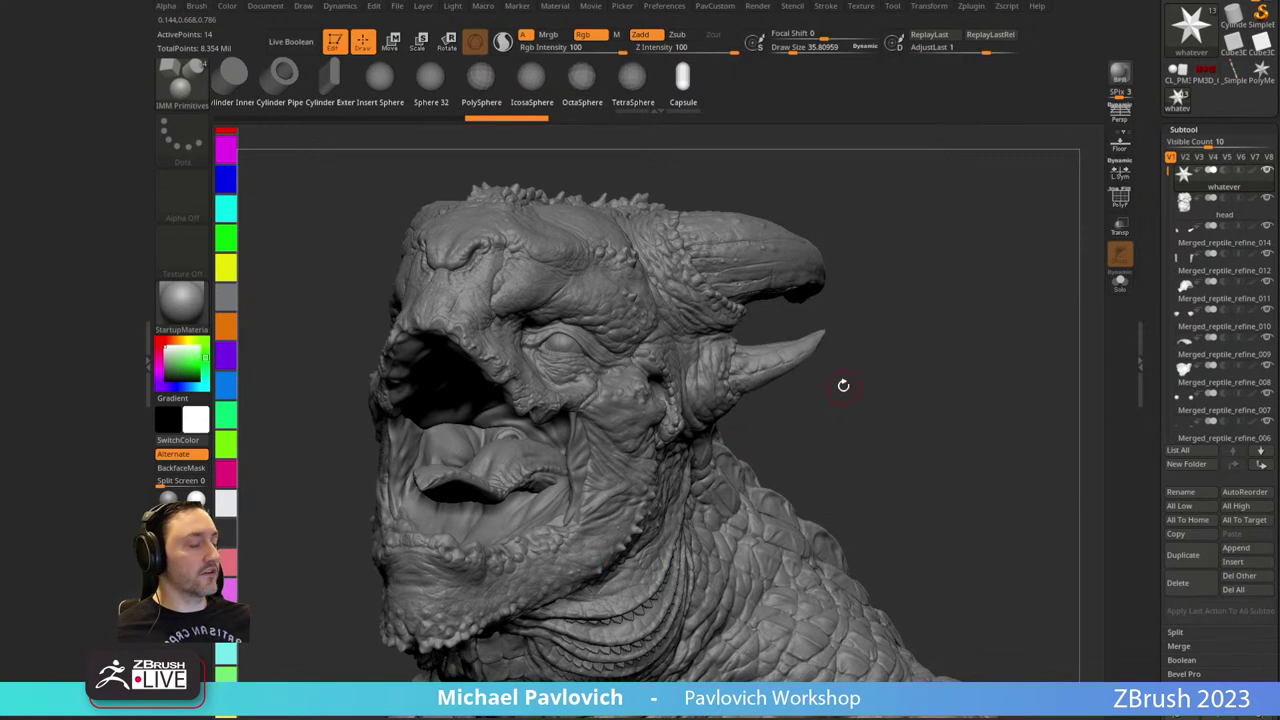
pyautogui.press('m')
pyautogui.moveTo(762, 477)
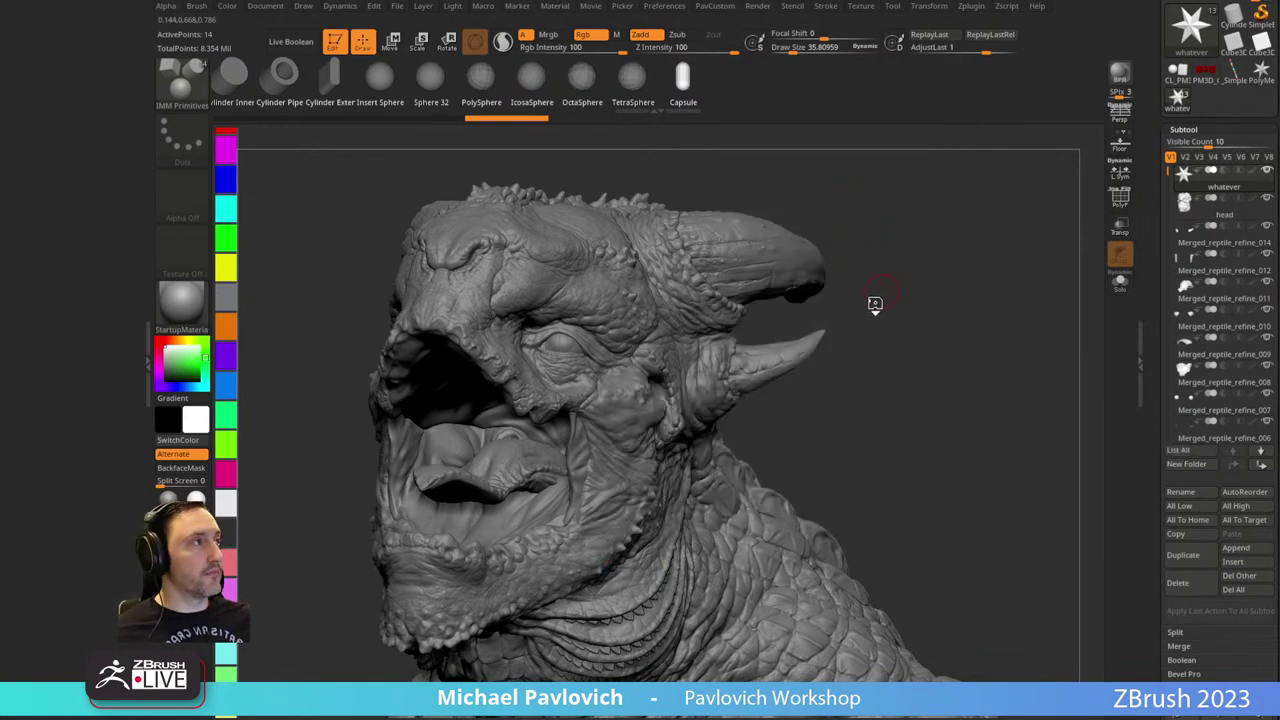
# Switch to the IMM_Base_Primitives brush and look through its MultiMesh inserts, from the spheres to the planes.
pyautogui.press('m')
pyautogui.moveTo(785, 357)
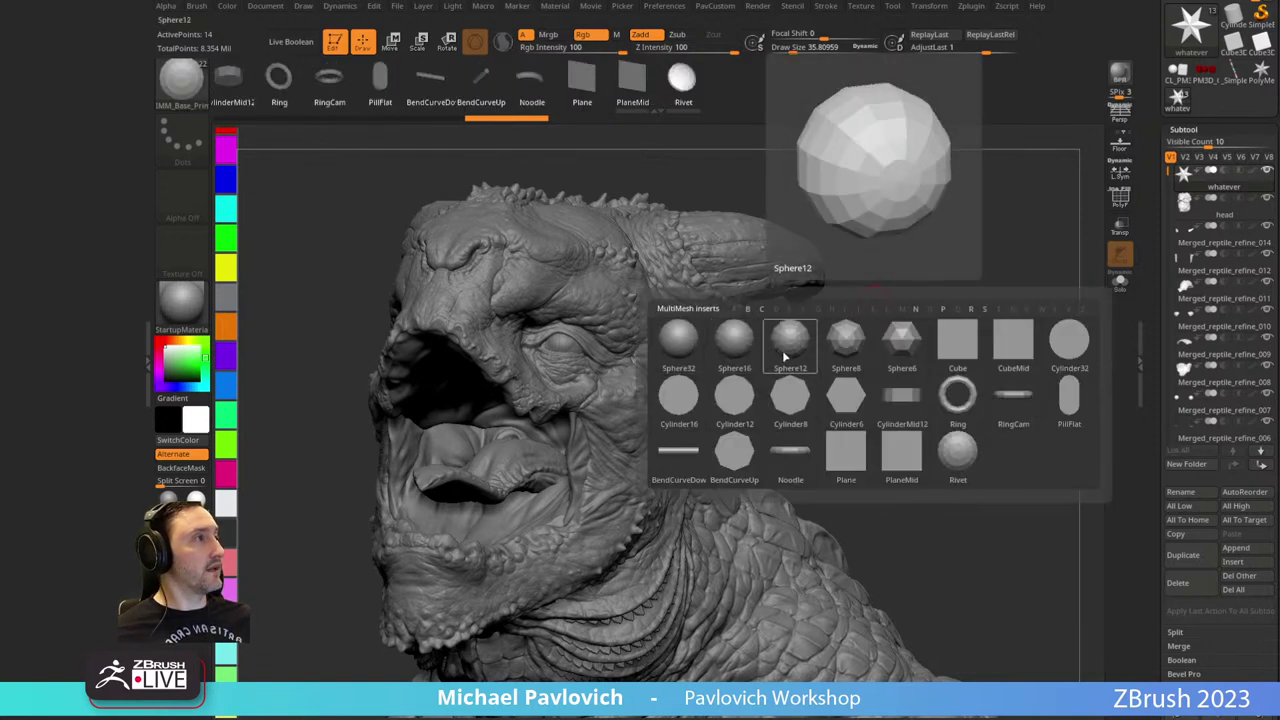
pyautogui.moveTo(868, 352)
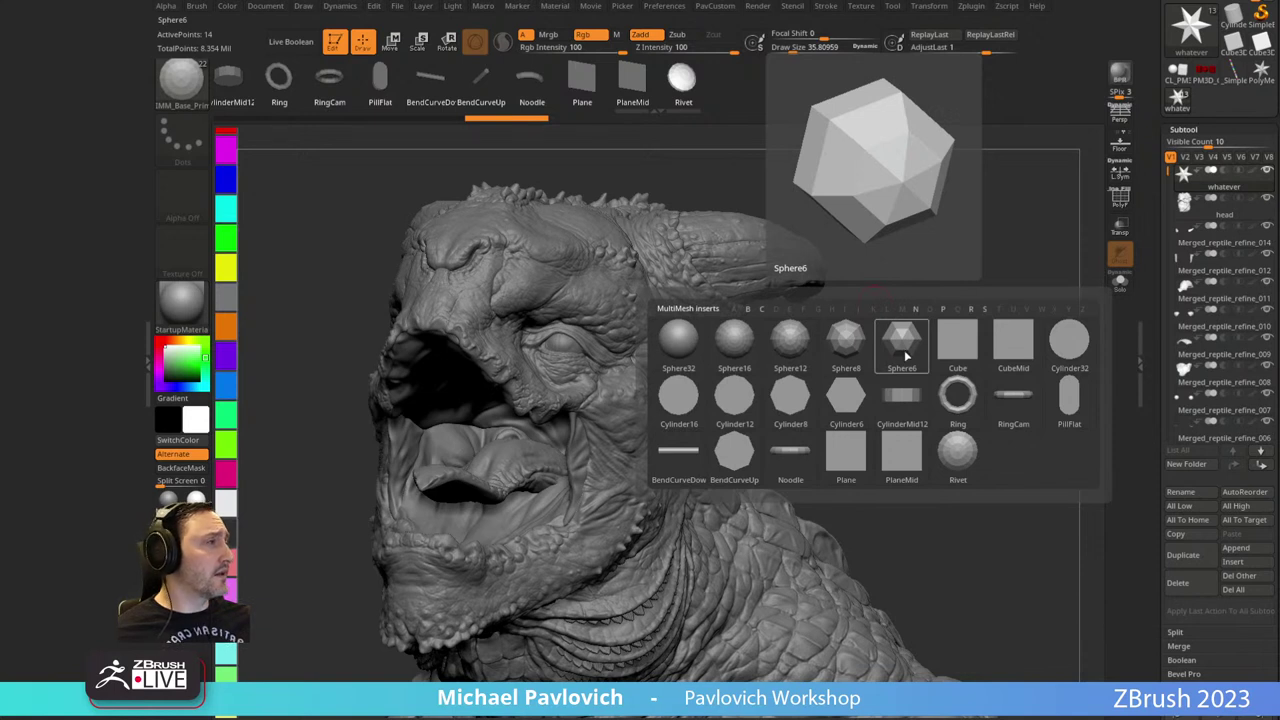
pyautogui.moveTo(1015, 368)
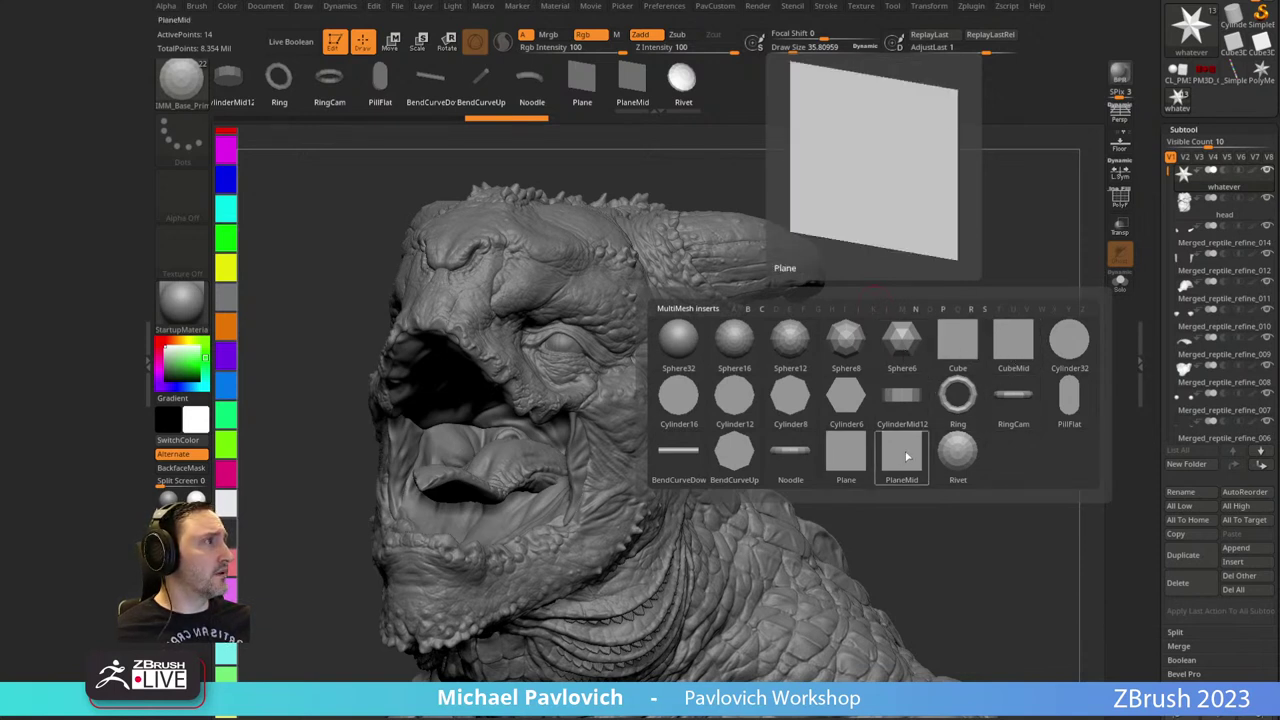
pyautogui.moveTo(1040, 405)
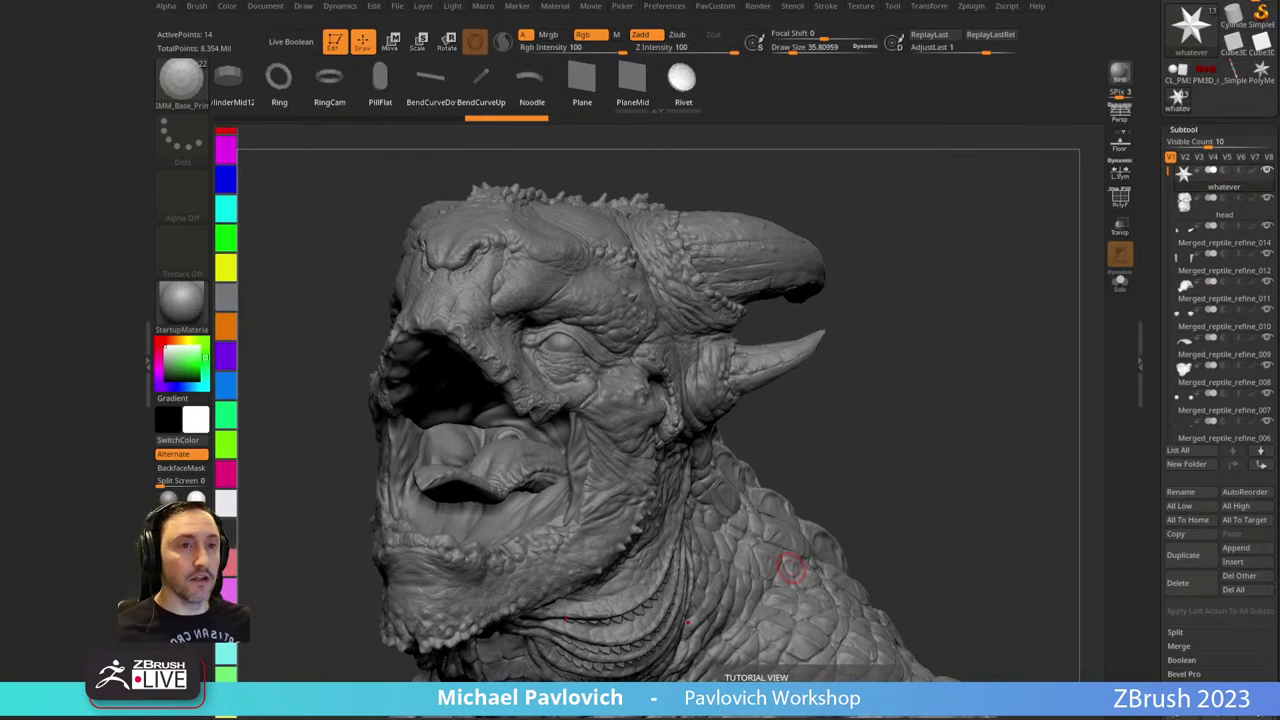
# Load the Misc.ZBP brush from the _Military folder of the LightBox brush library.
pyautogui.moveTo(929, 325); pyautogui.dragTo(931, 339)
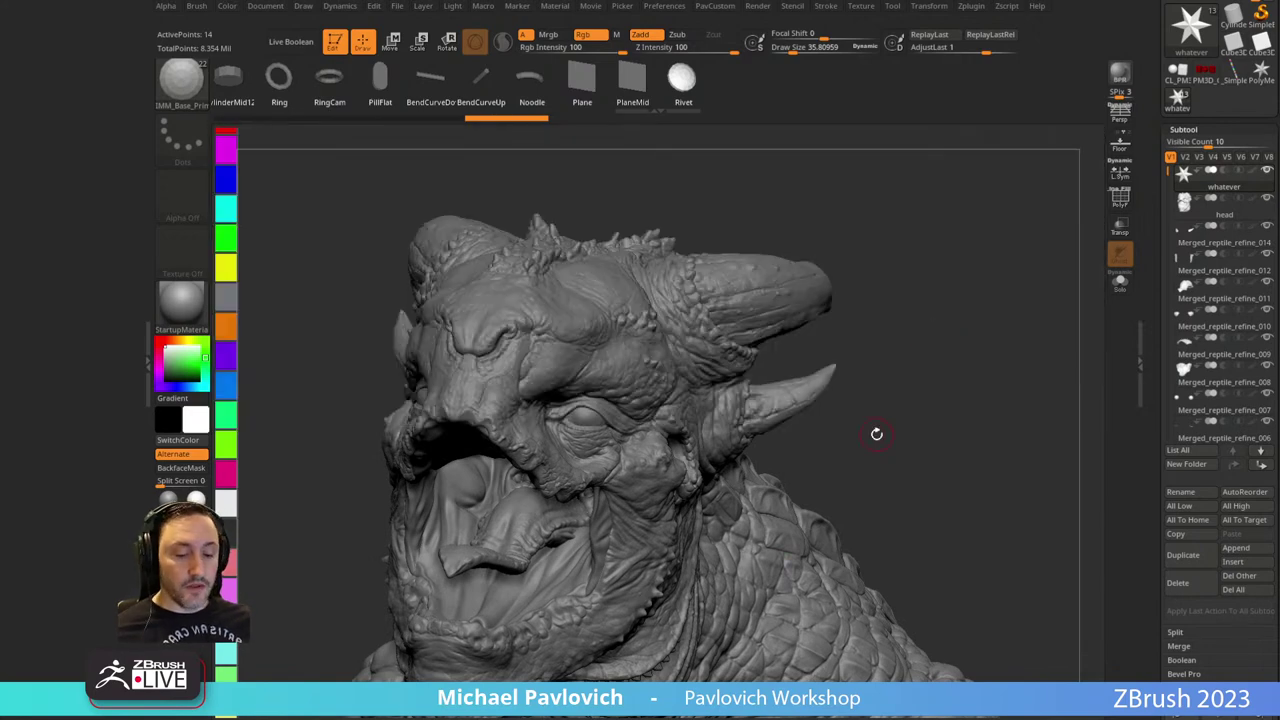
pyautogui.press(',')
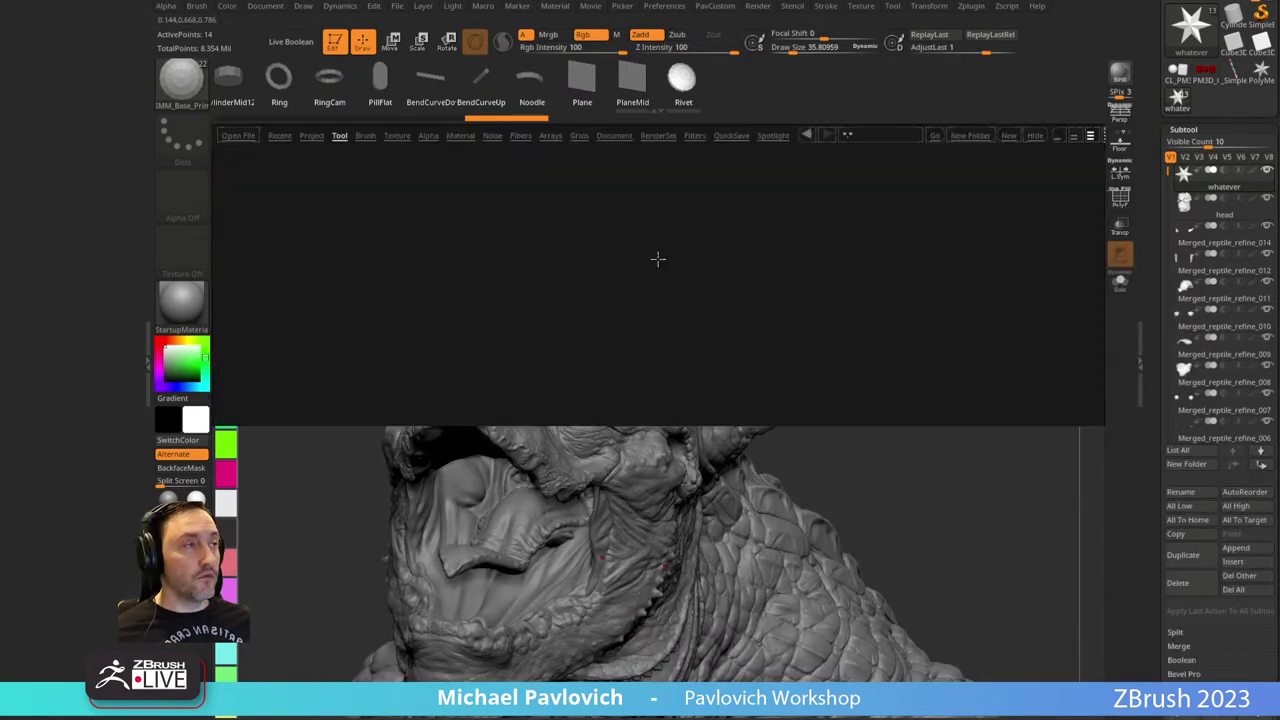
pyautogui.click(366, 136)
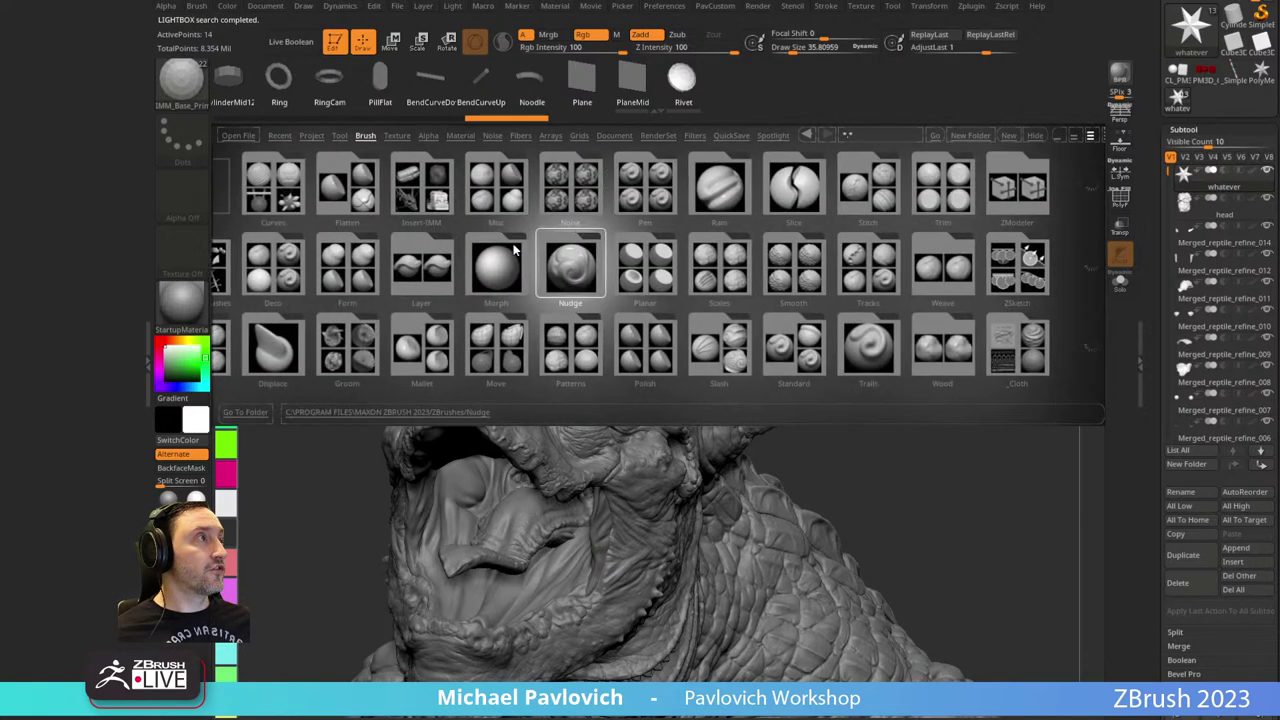
pyautogui.scroll(-3, 492, 250)
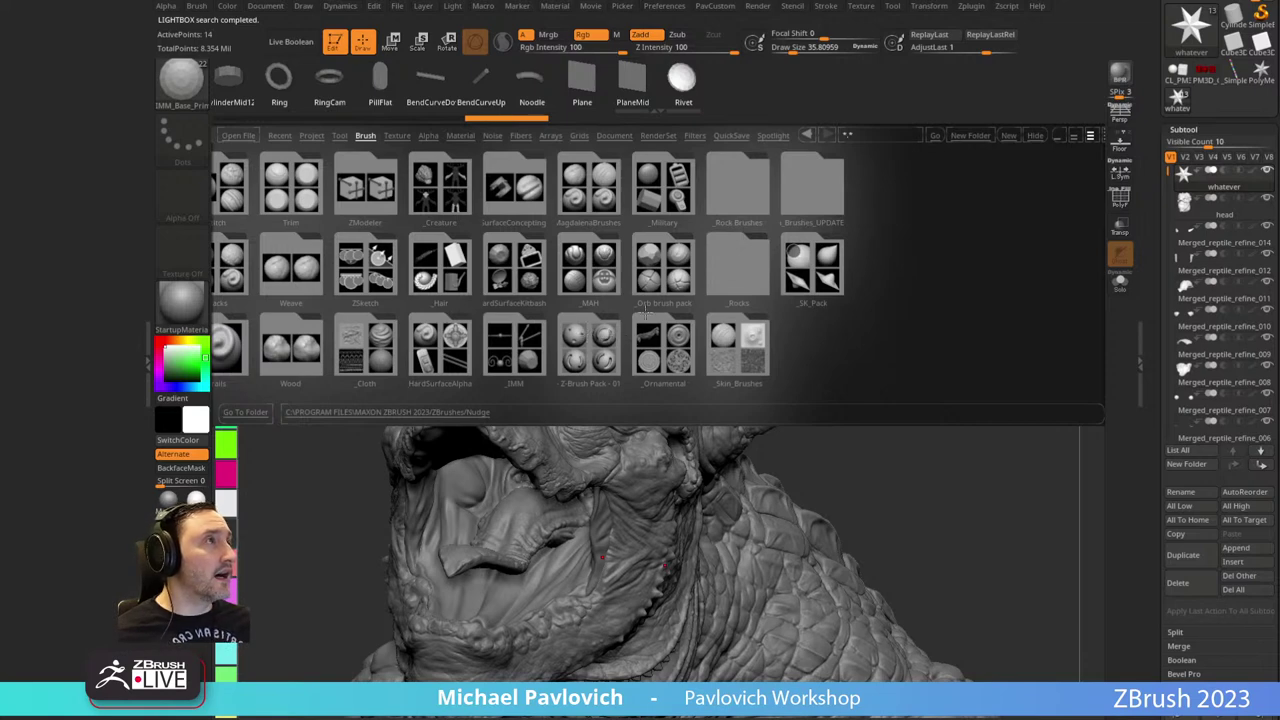
pyautogui.doubleClick(670, 198)
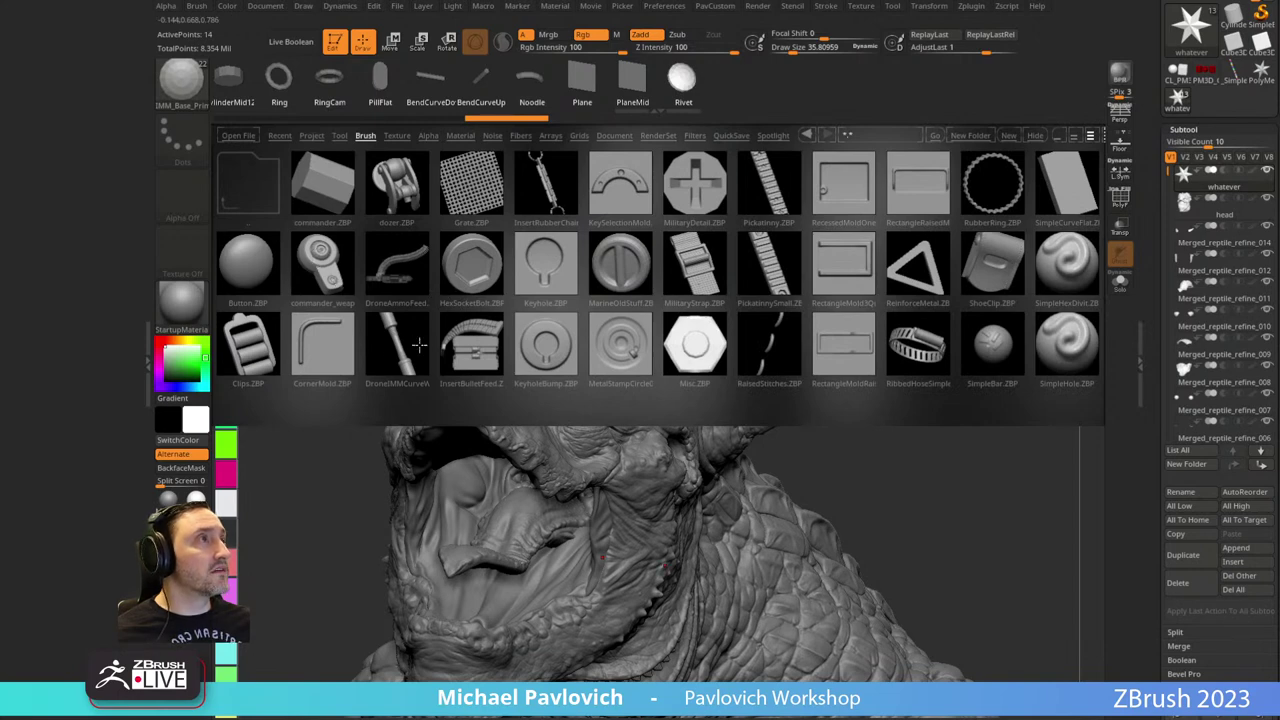
pyautogui.scroll(-3, 689, 304)
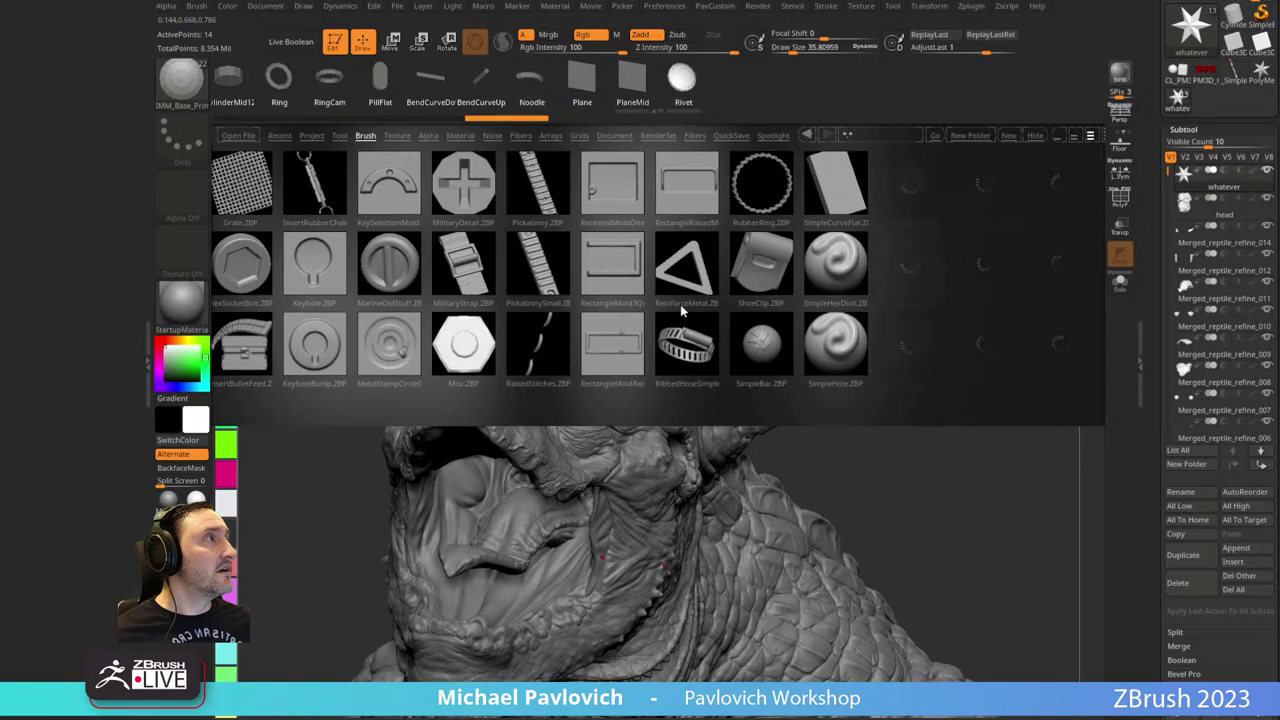
pyautogui.scroll(3, 660, 298)
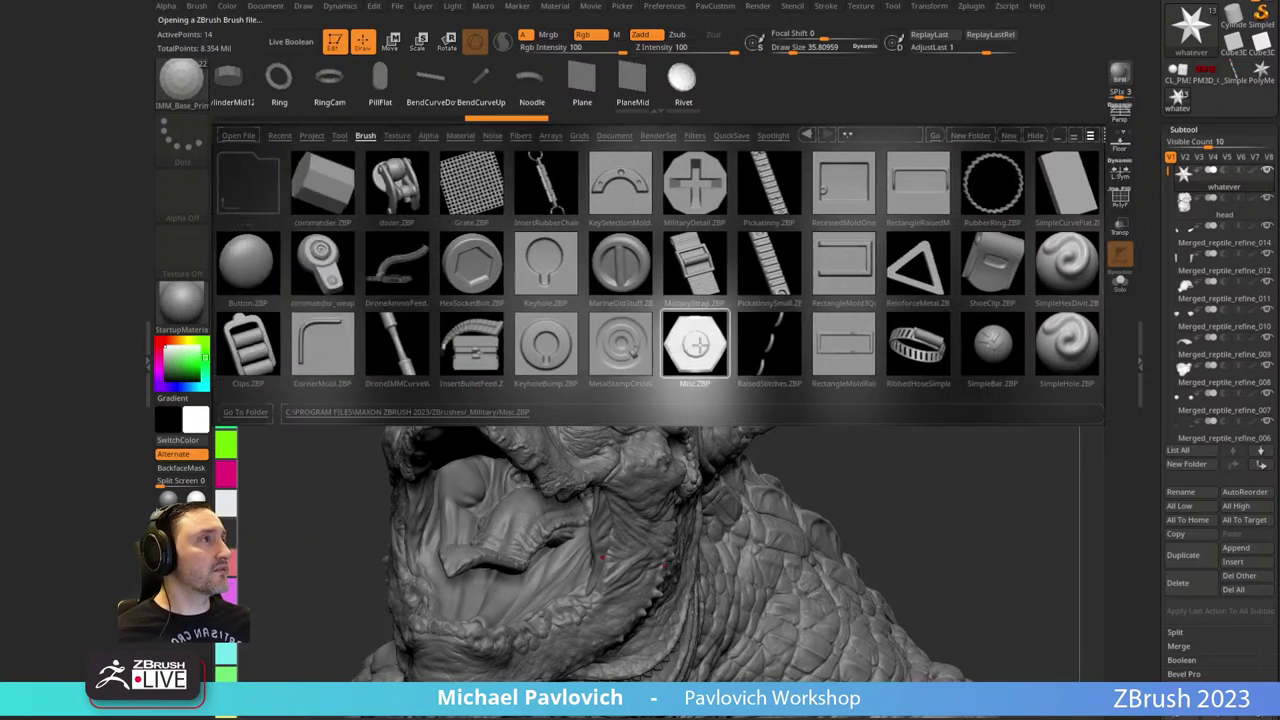
pyautogui.doubleClick(695, 345)
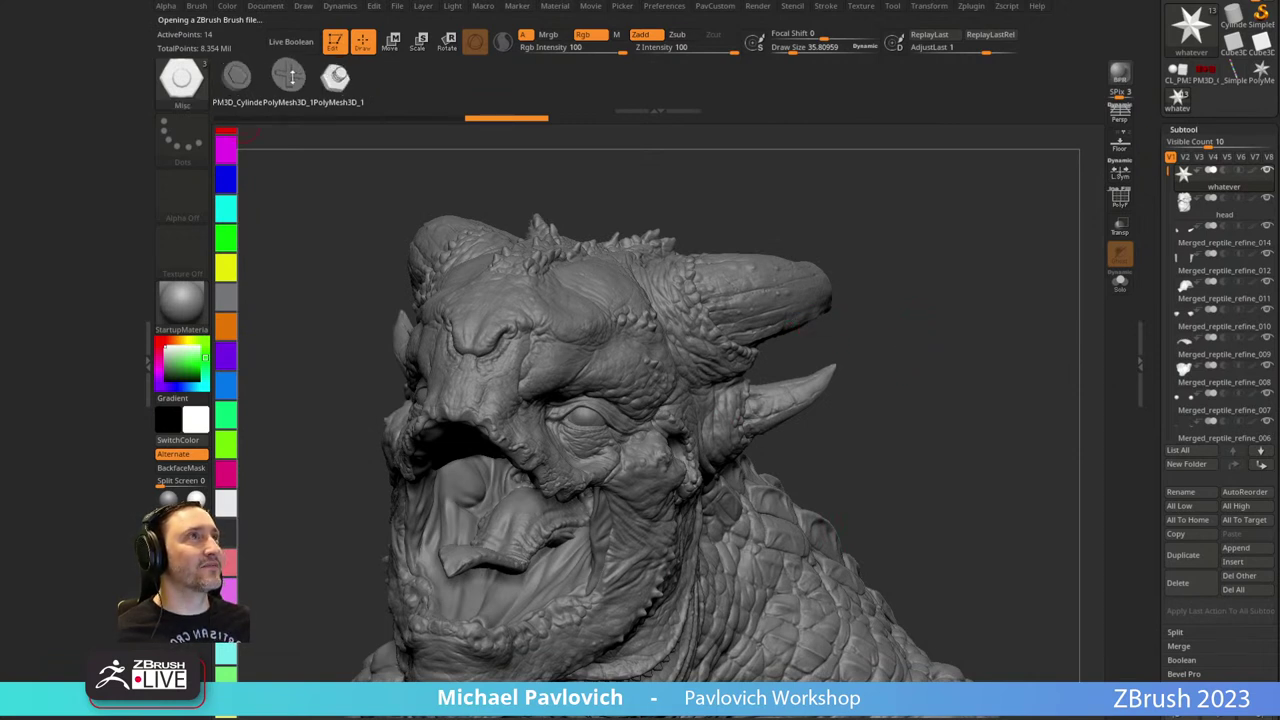
# Try inserting the Misc brush's first mesh above the creature's brow with symmetry and undo the insertion.
pyautogui.moveTo(644, 358); pyautogui.dragTo(686, 382)
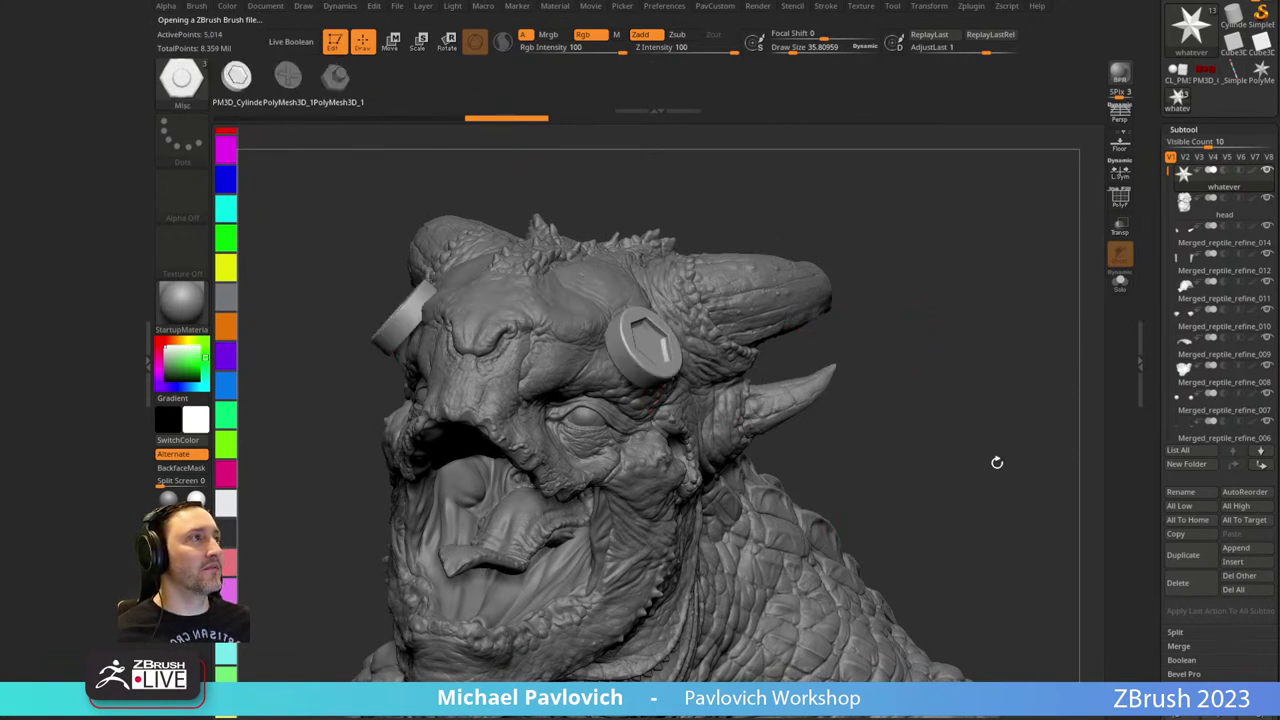
pyautogui.hotkey('ctrl', 'z')
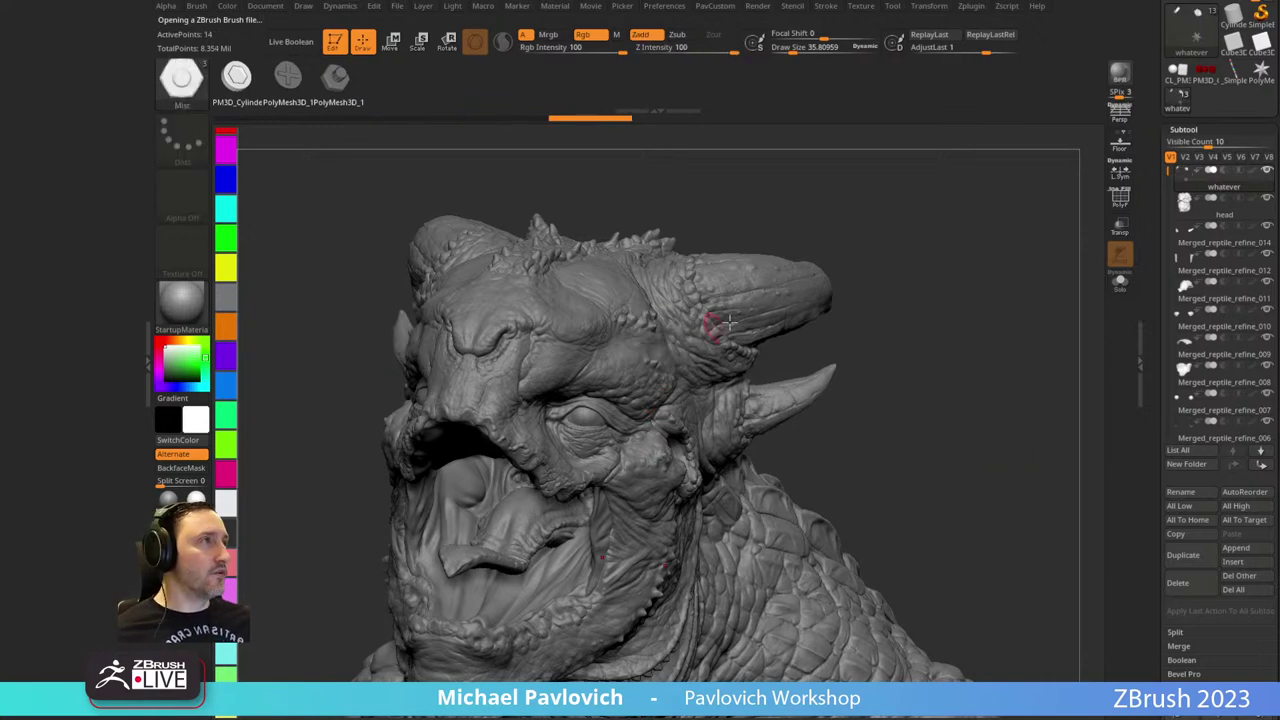
# Switch back to the IMM_Base_Primitives brush and look through its mesh inserts, from the rivet to the cylinders.
pyautogui.press('b')
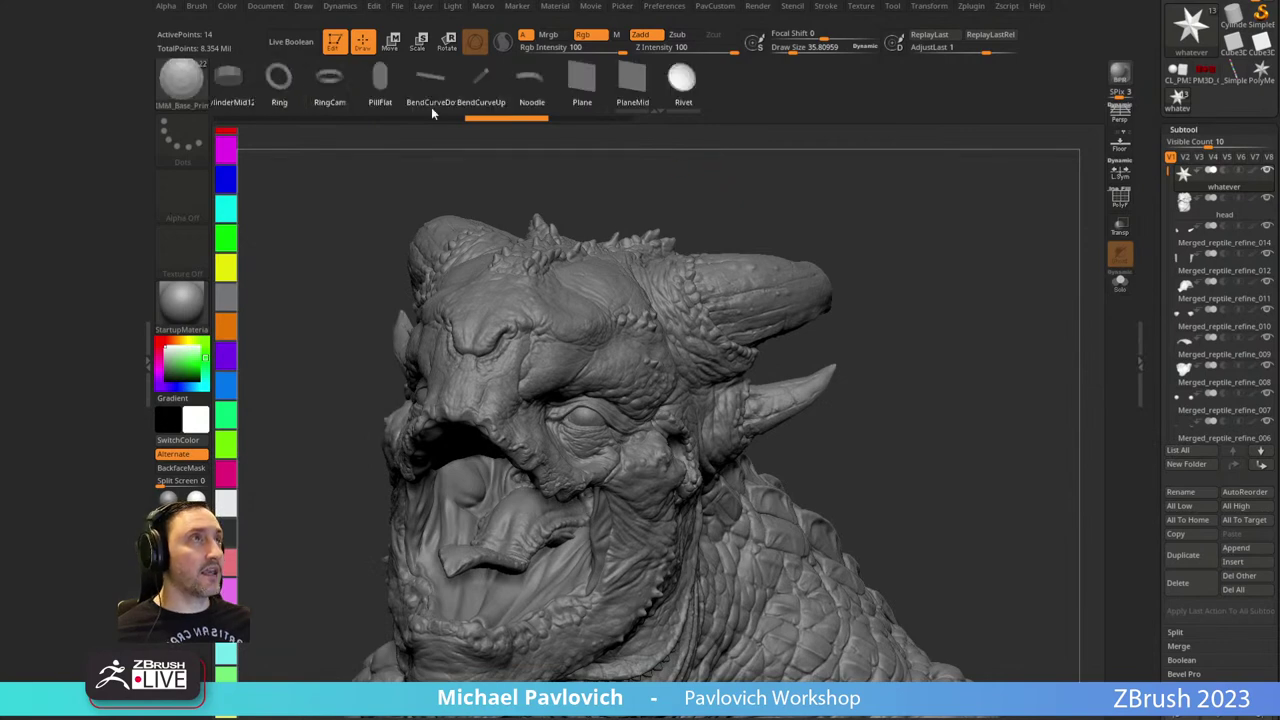
pyautogui.moveTo(350, 76); pyautogui.dragTo(543, 79)
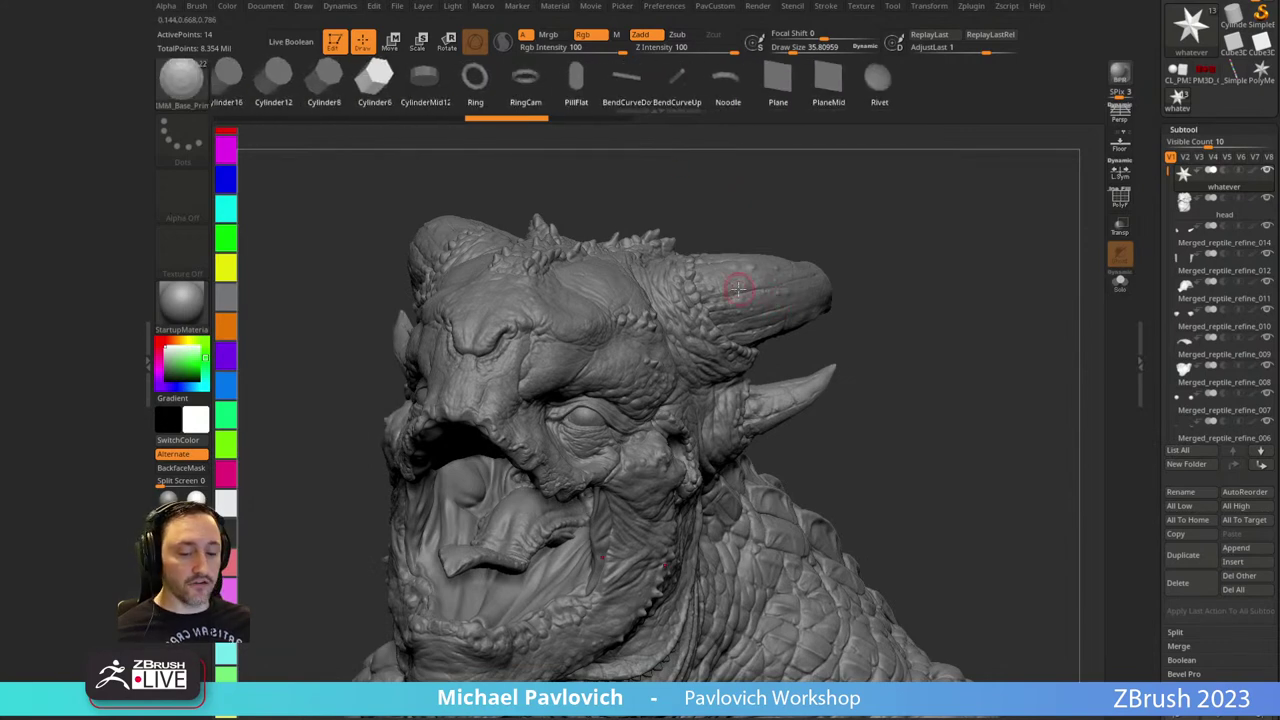
pyautogui.press('b')
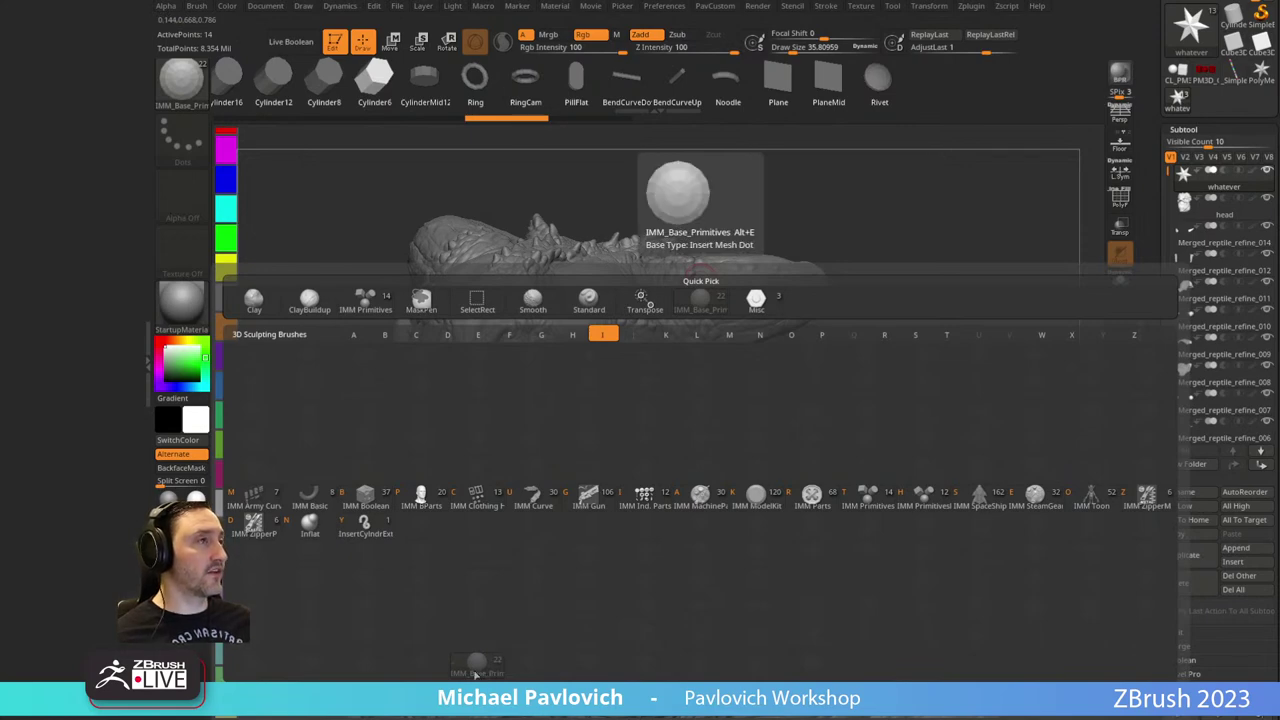
pyautogui.click(476, 670)
pyautogui.moveTo(632, 151)
pyautogui.mouseDown()
pyautogui.moveTo(857, 214)
pyautogui.moveTo(869, 266)
pyautogui.mouseUp()
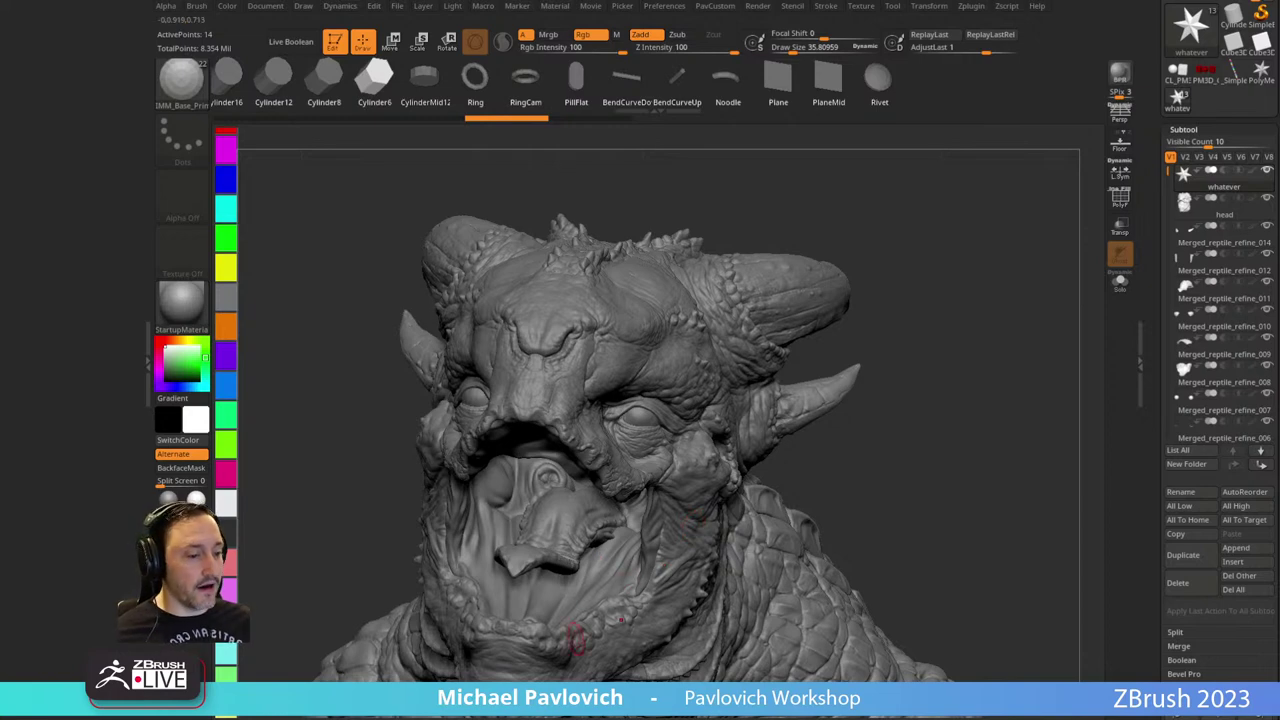
# Switch to File Explorer and look through the brush folders in the ZBrushes folder of the Maxon ZBrush 2023 installation.
pyautogui.moveTo(400, 719); pyautogui.dragTo(402, 50)
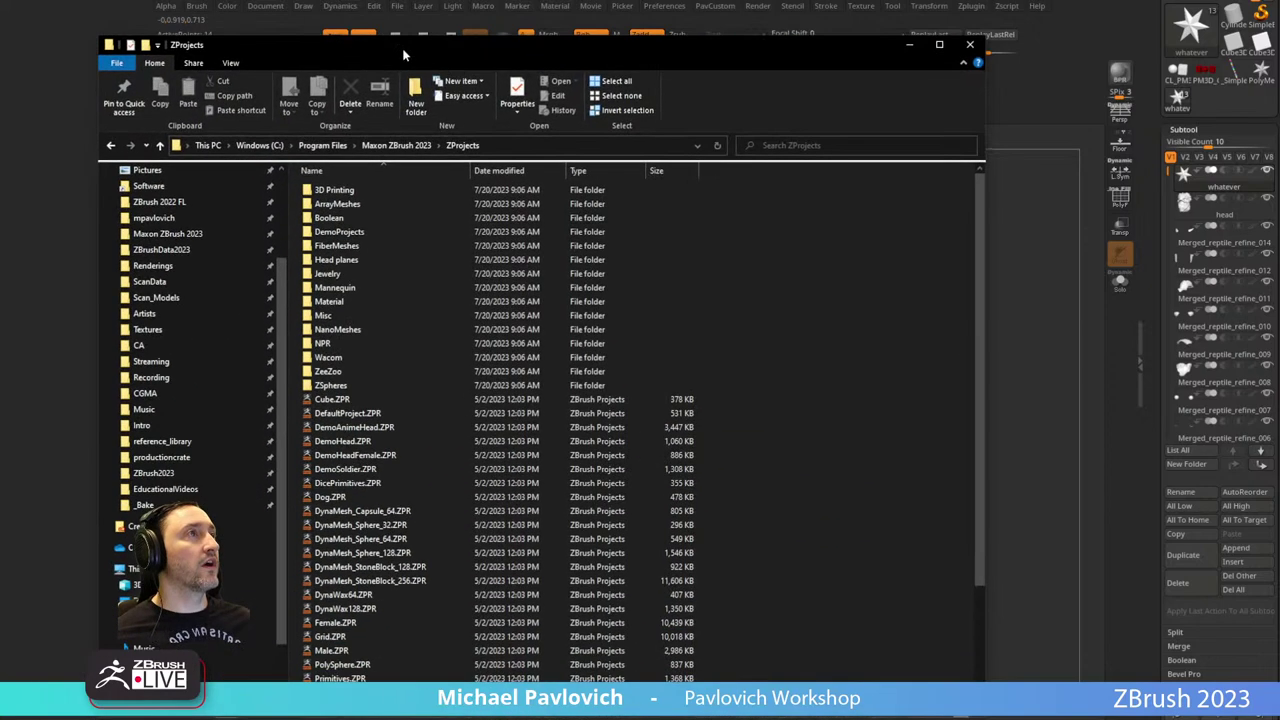
pyautogui.click(394, 145)
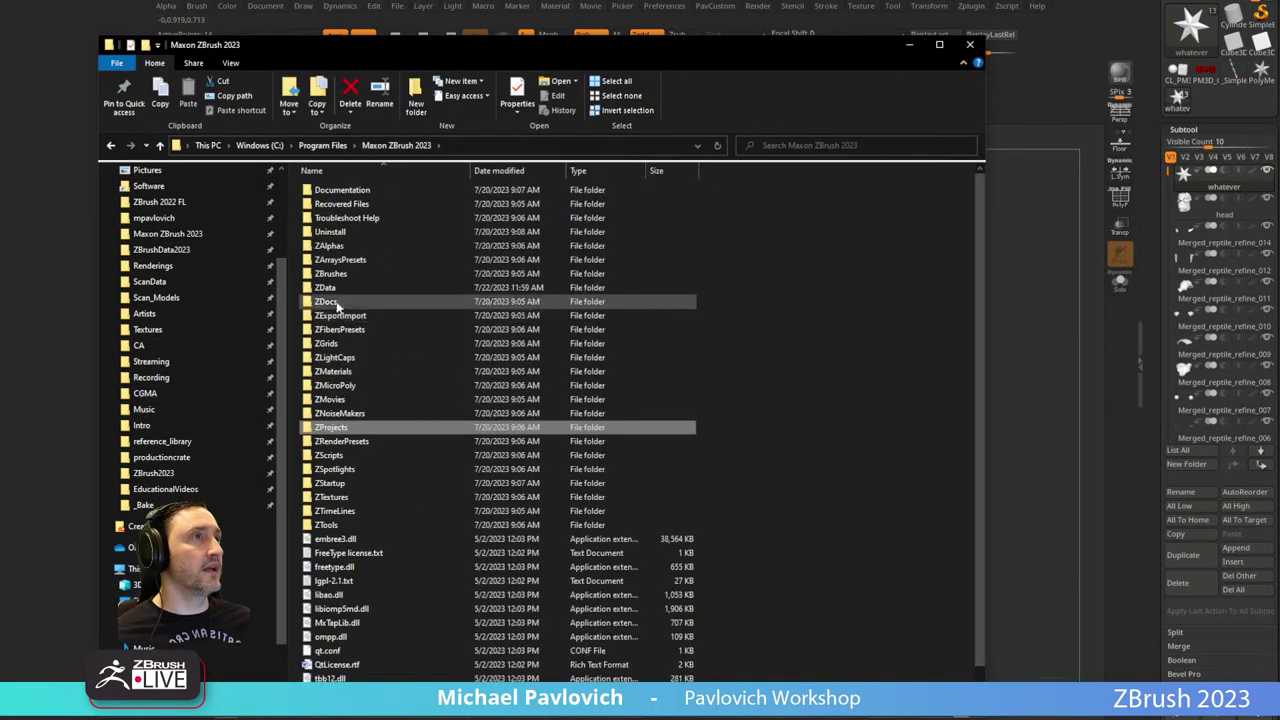
pyautogui.doubleClick(337, 287)
pyautogui.click(392, 146)
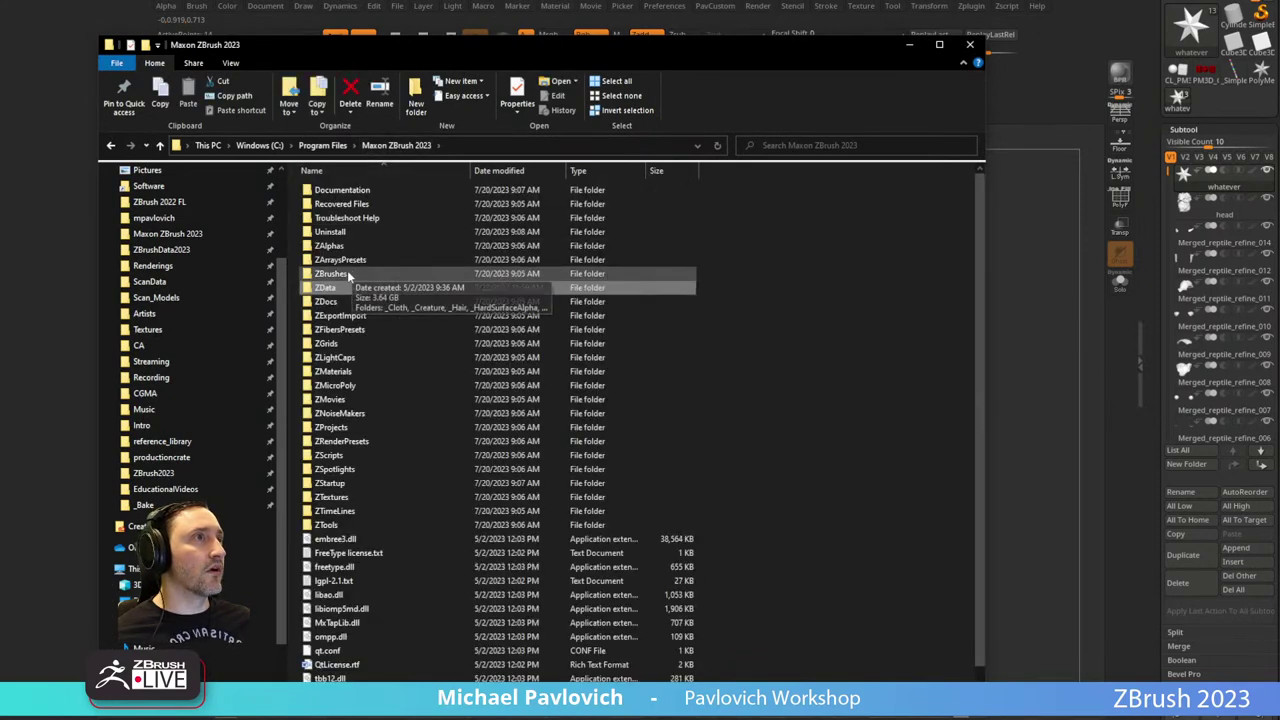
pyautogui.doubleClick(347, 270)
pyautogui.scroll(-3, 362, 393)
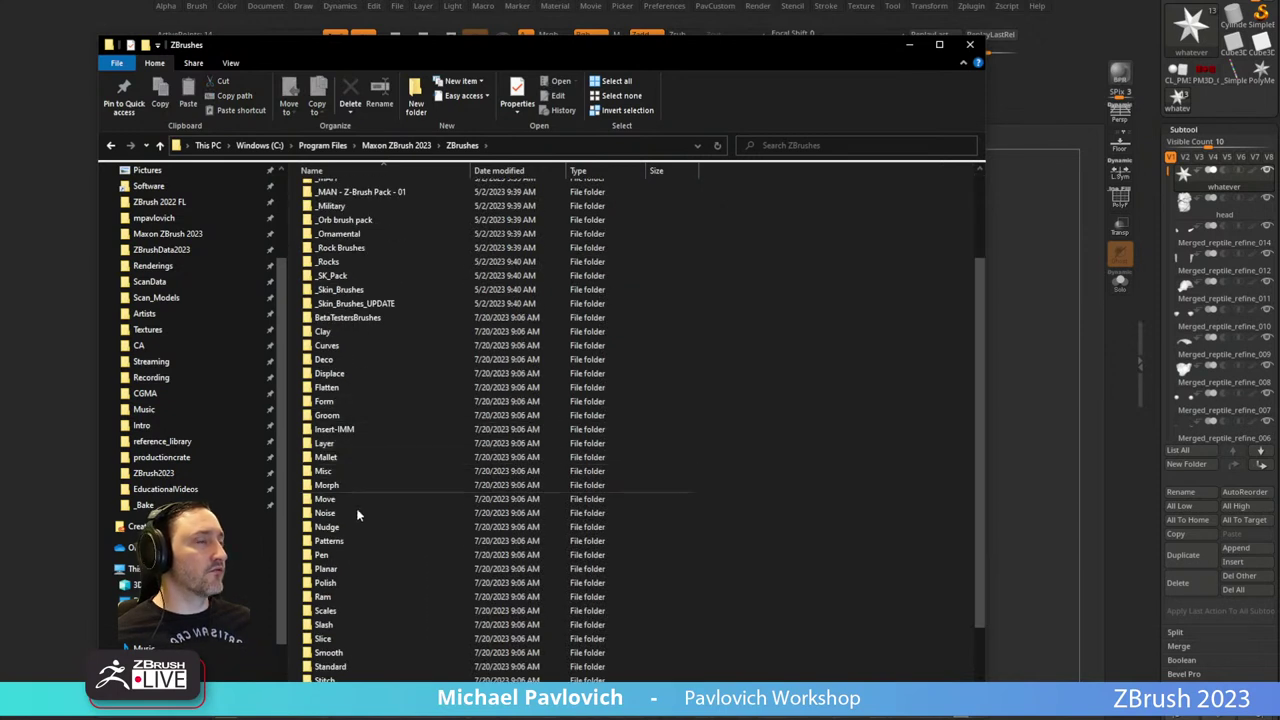
pyautogui.scroll(-2, 363, 490)
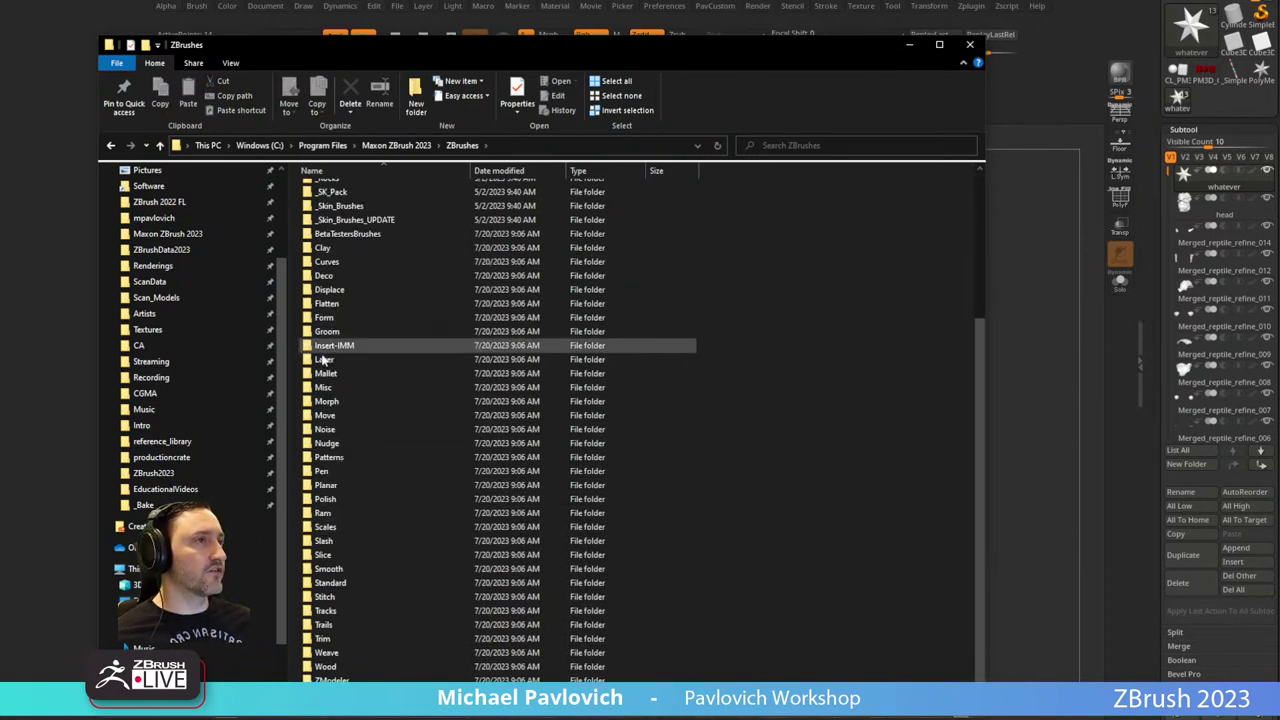
pyautogui.scroll(5, 349, 379)
# Examine the brush files stored in the BrushPresets folder inside ZStartup of the Maxon ZBrush 2023 installation.
pyautogui.click(405, 147)
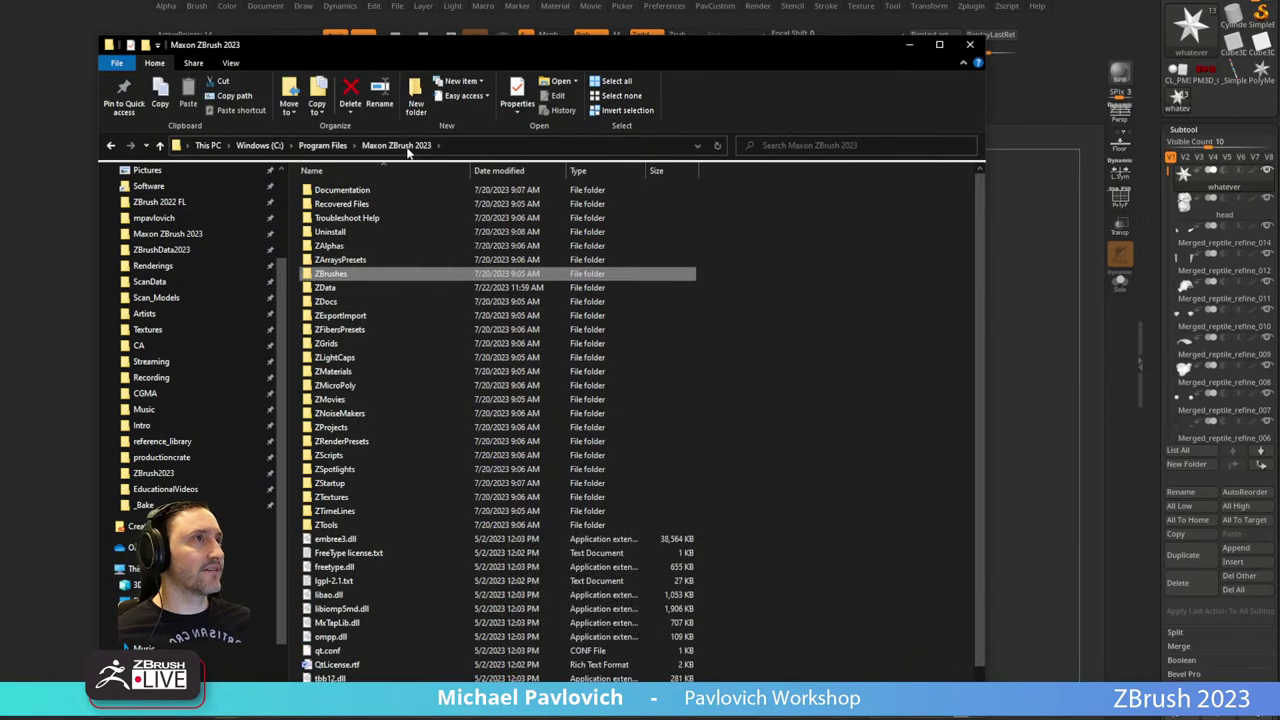
pyautogui.click(342, 485)
pyautogui.doubleClick(342, 485)
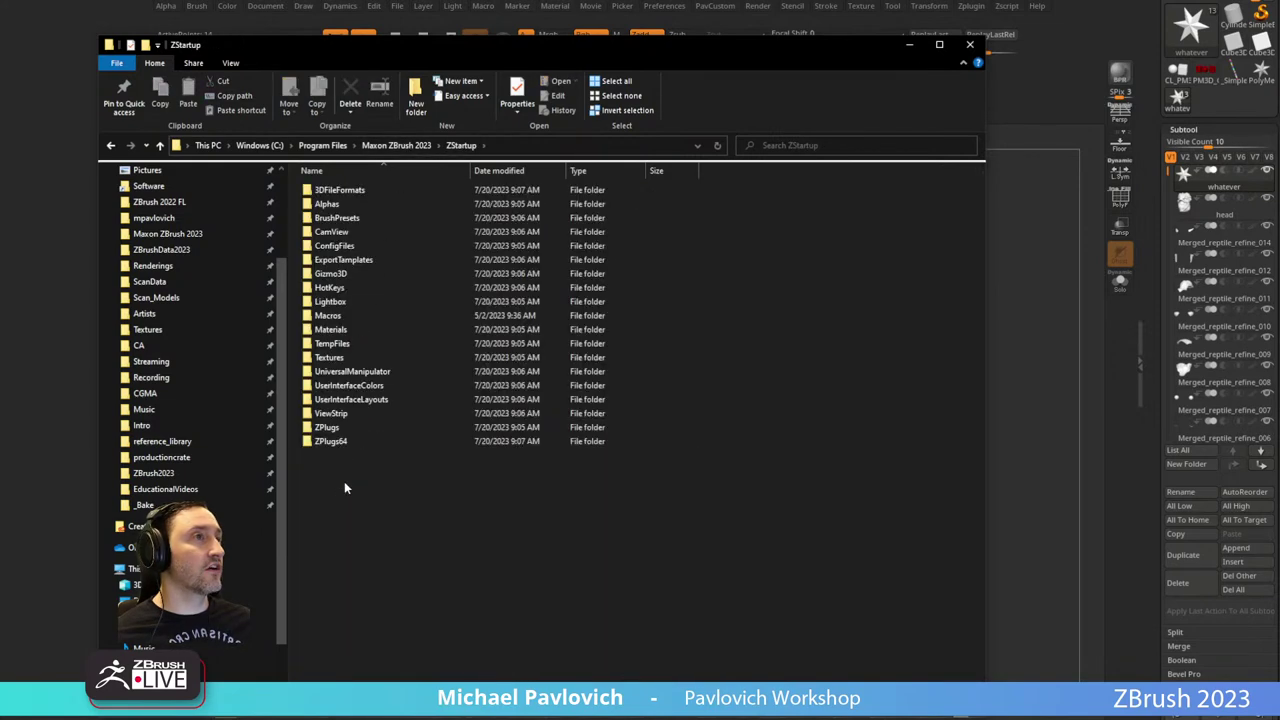
pyautogui.doubleClick(352, 218)
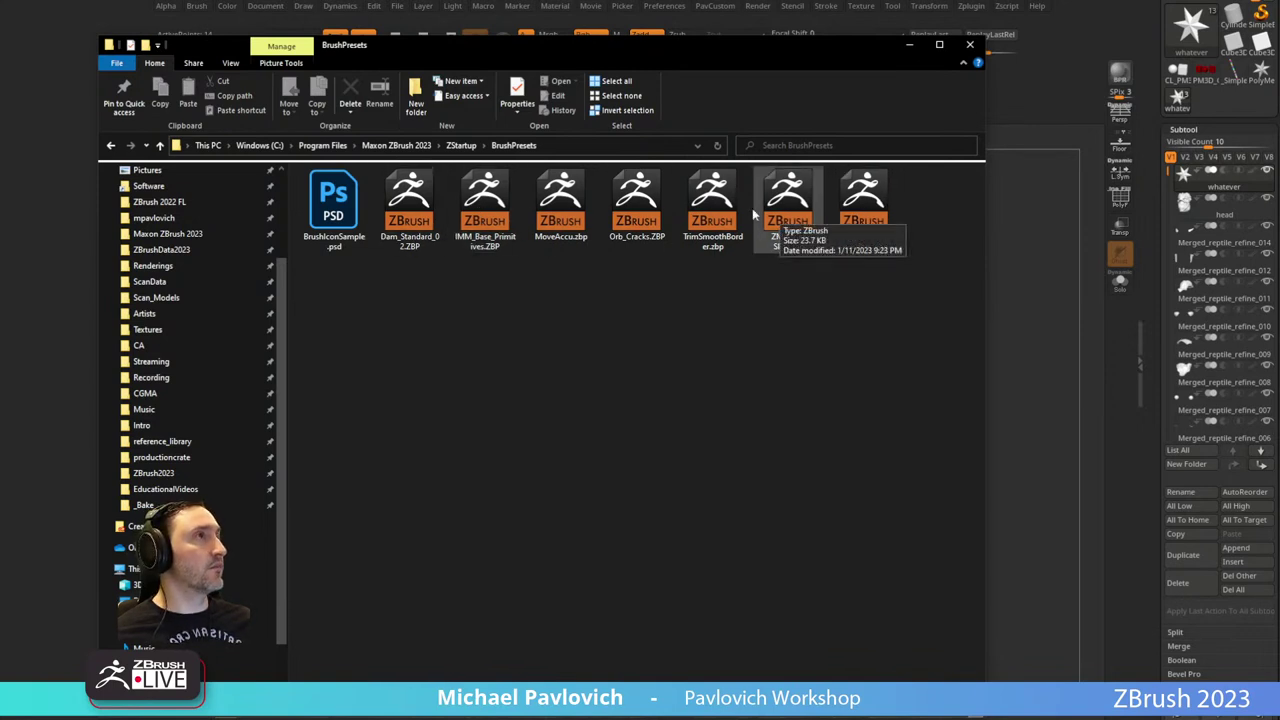
pyautogui.click(460, 146)
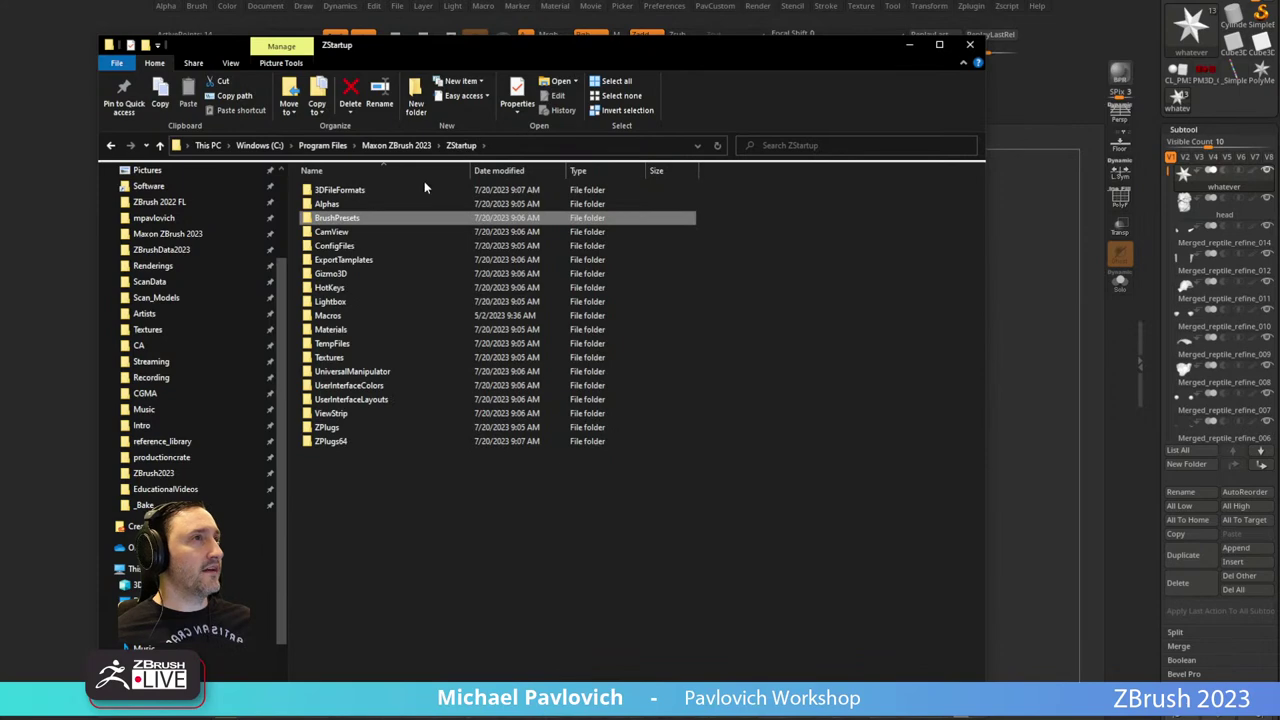
# Look through the brush files in the BrushPresets folder inside ZData and return to the ZData folder.
pyautogui.click(412, 145)
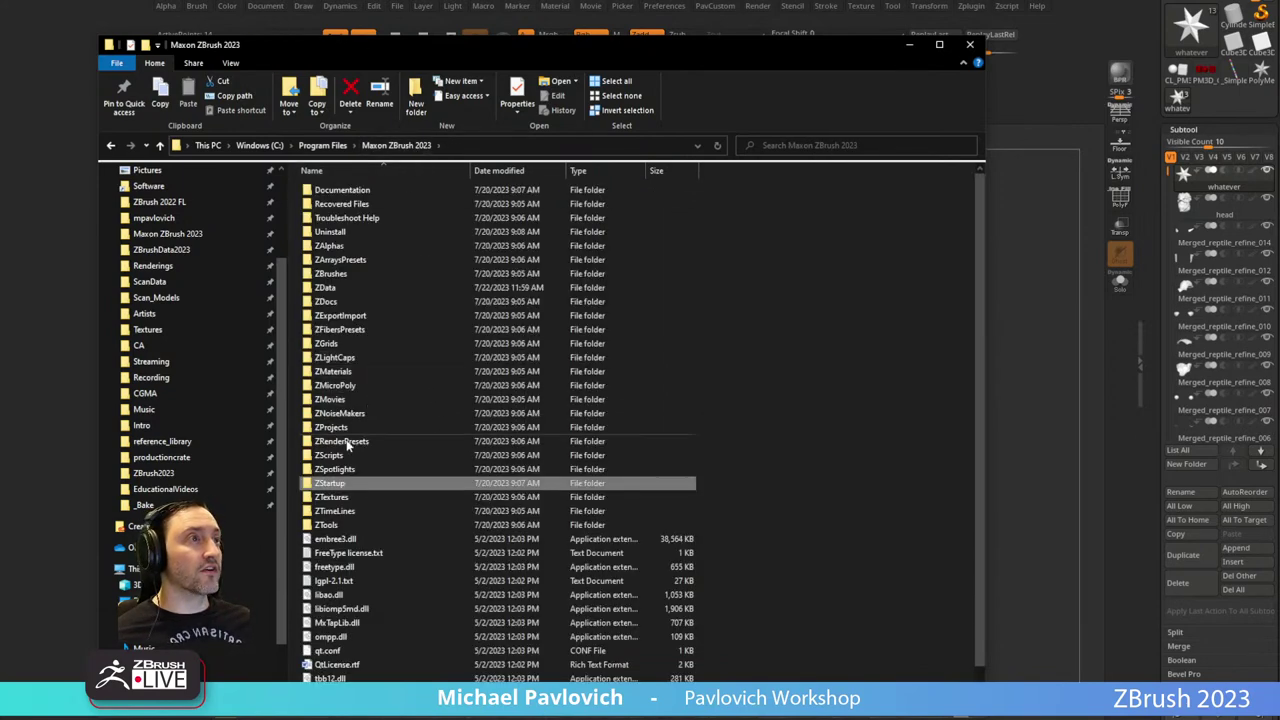
pyautogui.doubleClick(334, 288)
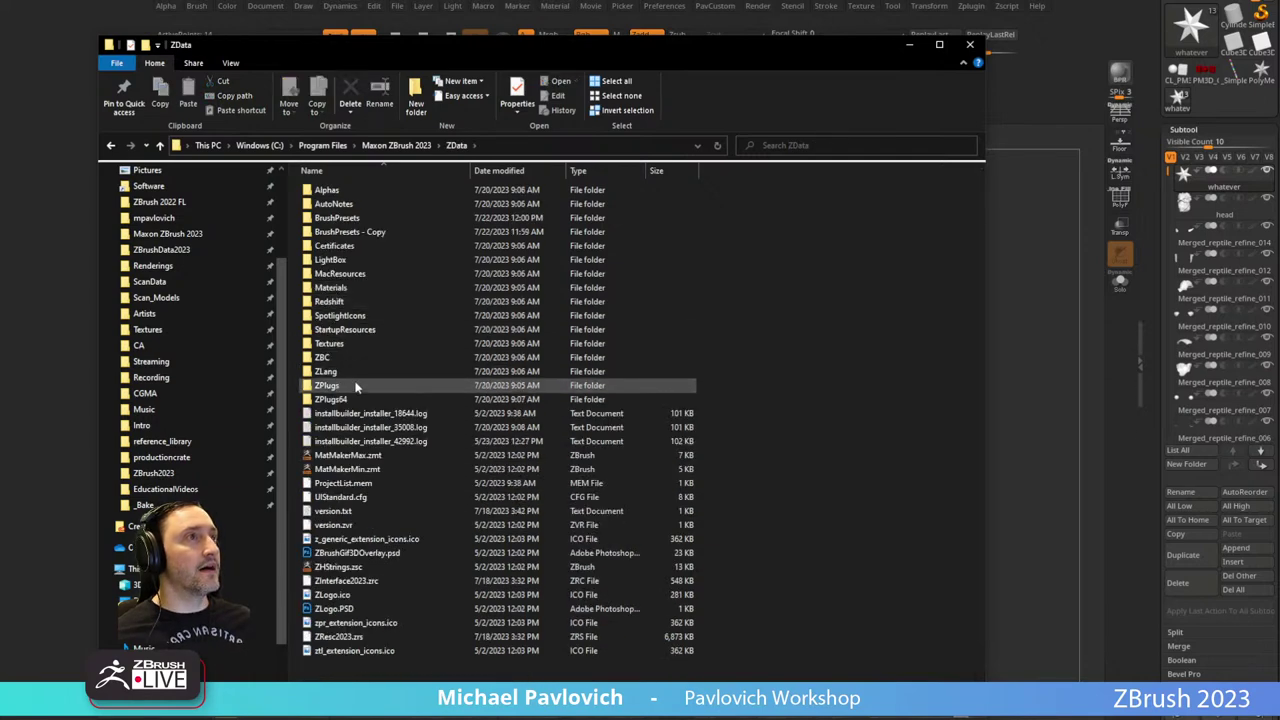
pyautogui.click(353, 236)
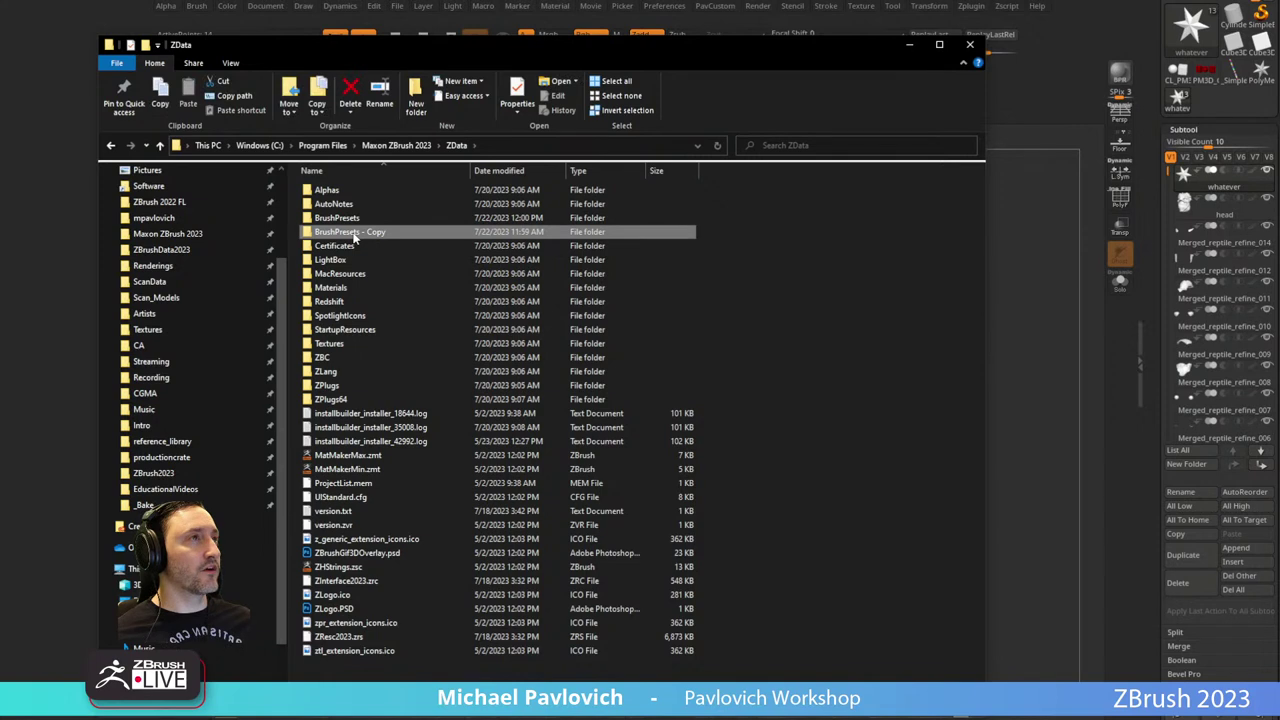
pyautogui.click(348, 220)
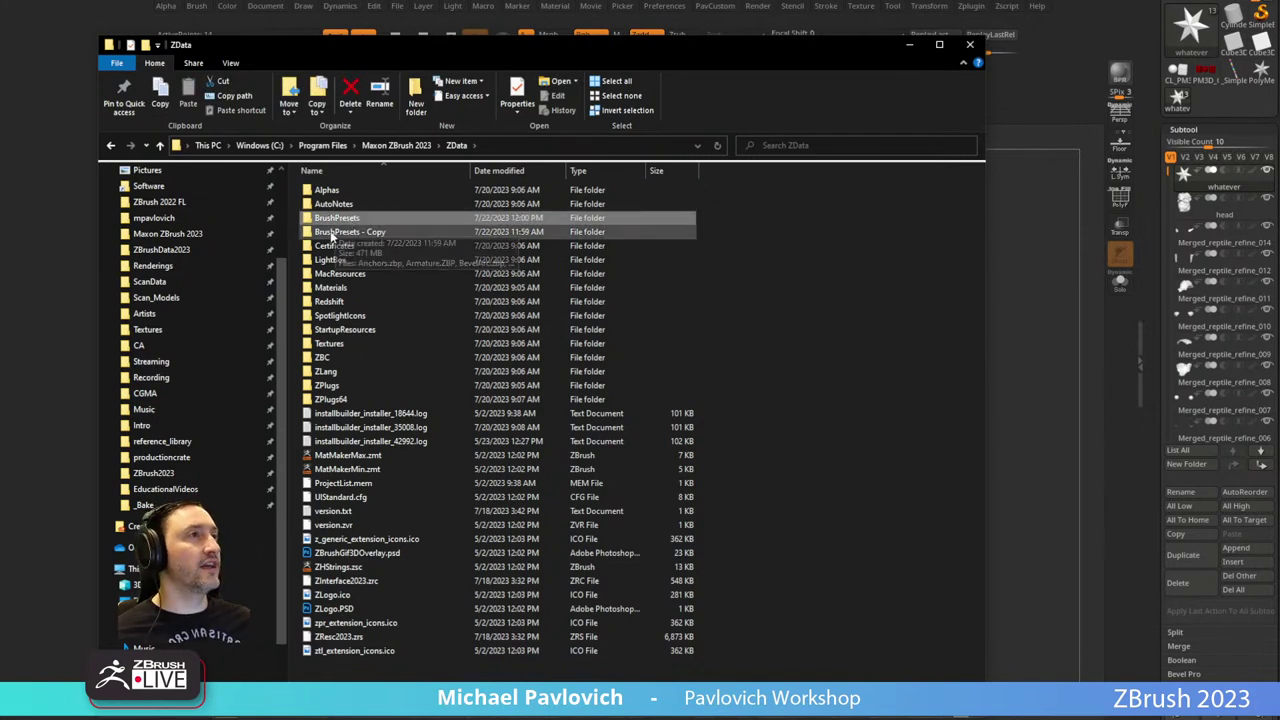
pyautogui.doubleClick(345, 220)
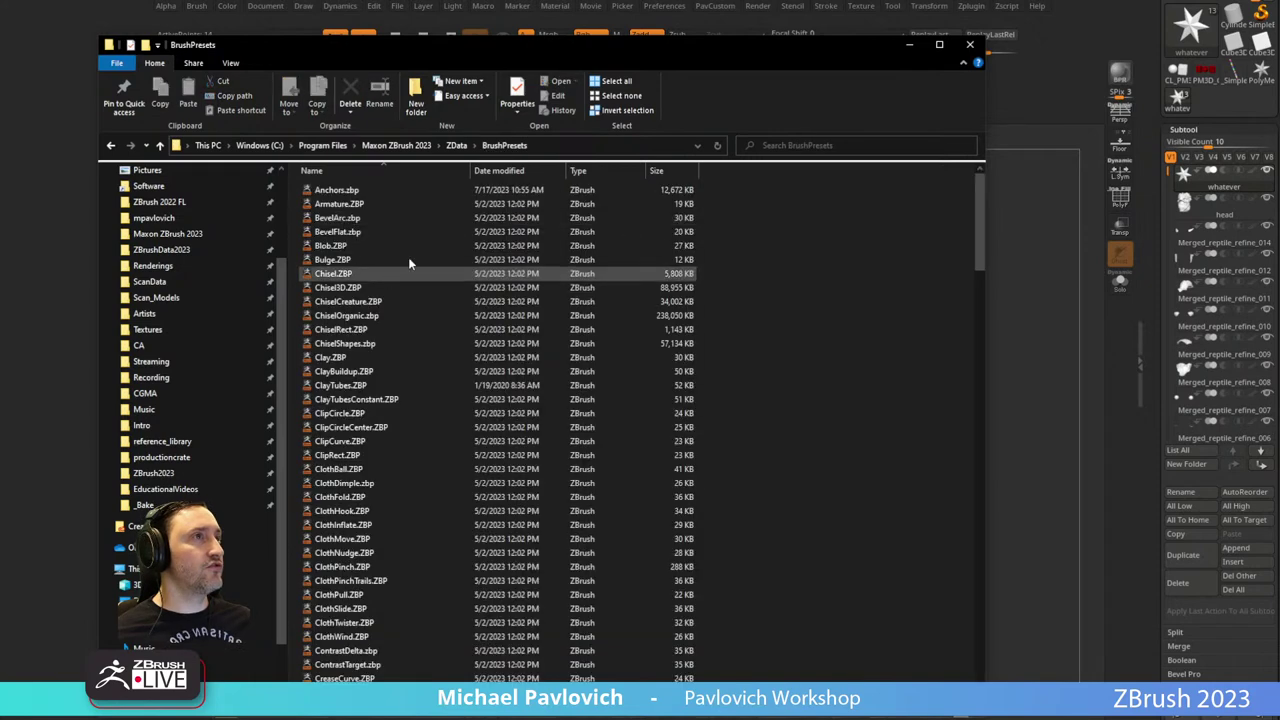
pyautogui.scroll(-12, 370, 370)
pyautogui.scroll(15, 369, 370)
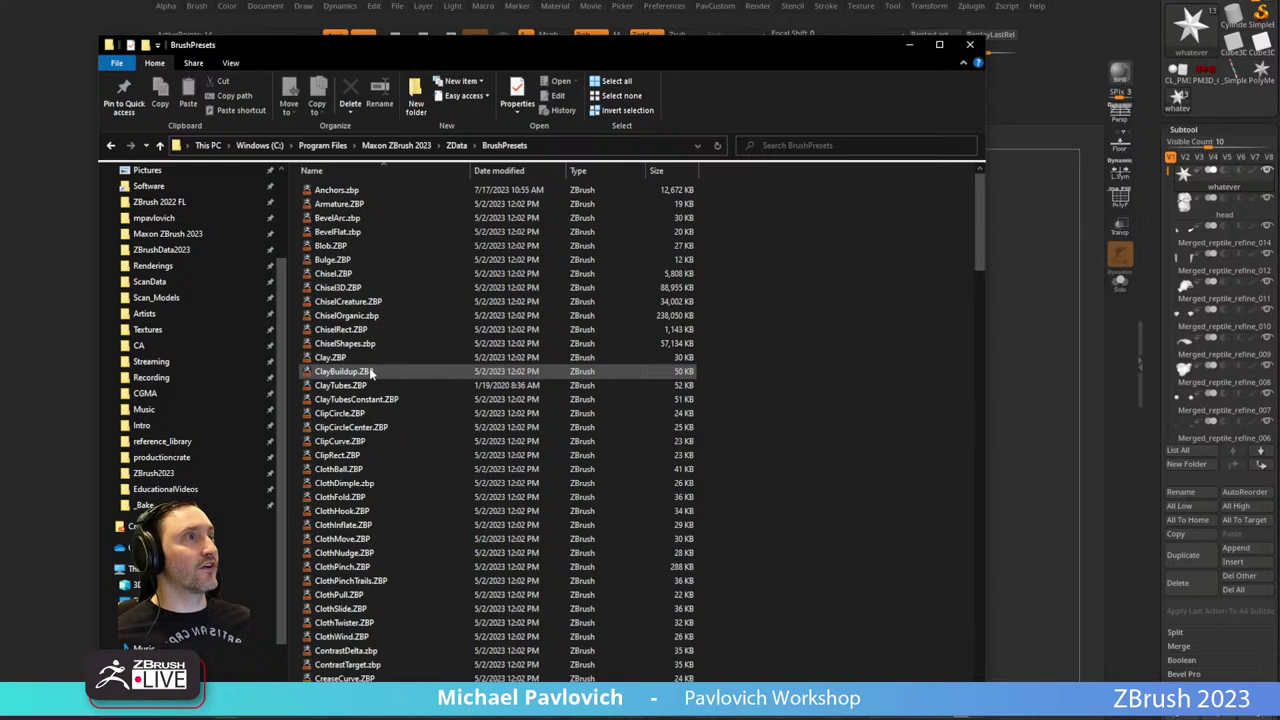
pyautogui.click(457, 146)
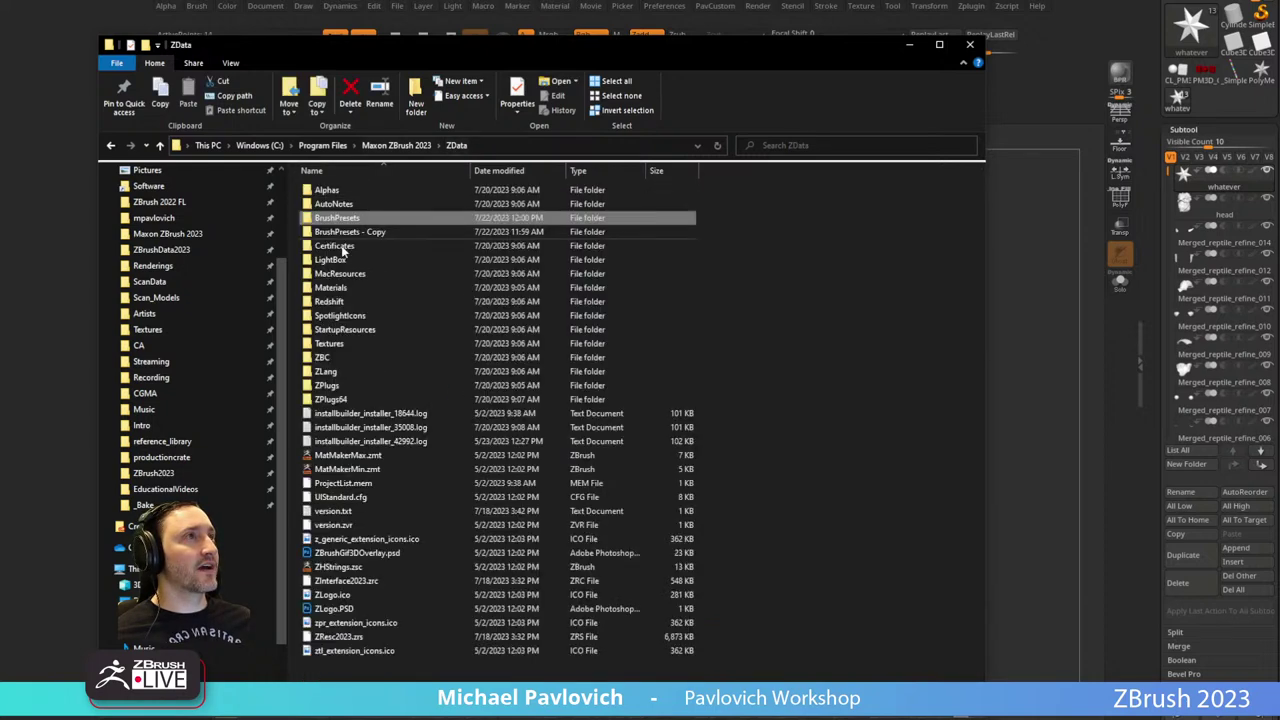
# Look through the brush files in the ZData BrushPresets folder, including Smooth.ZBP, and close File Explorer.
pyautogui.doubleClick(345, 219)
pyautogui.scroll(-10, 376, 388)
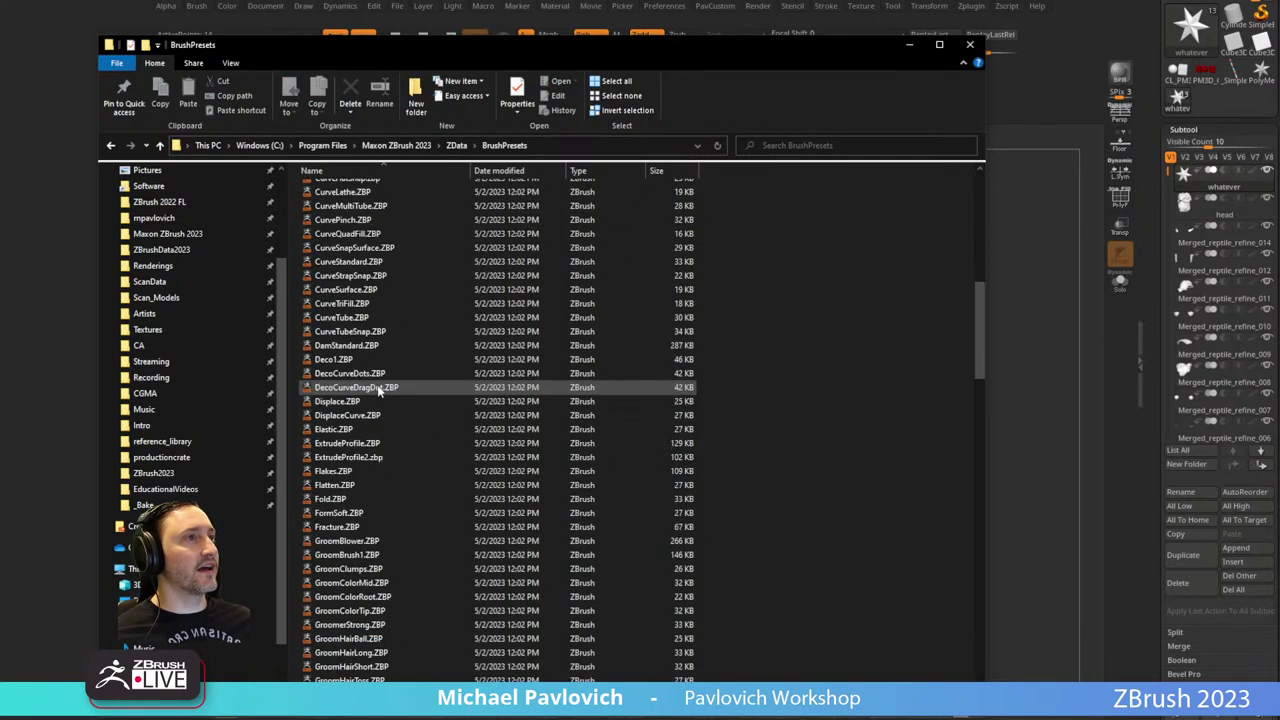
pyautogui.scroll(-20, 378, 390)
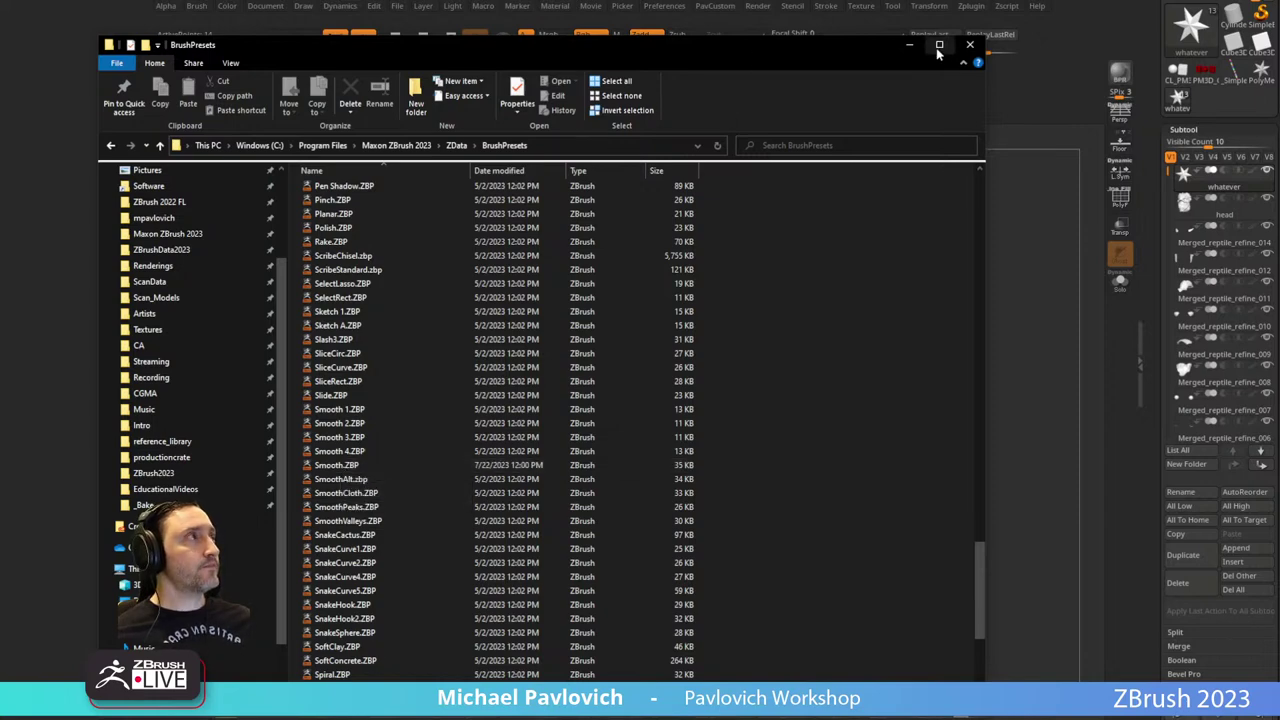
pyautogui.click(969, 45)
# Dock the Brush palette beside the canvas so its settings stay open.
pyautogui.moveTo(427, 204); pyautogui.dragTo(380, 146)
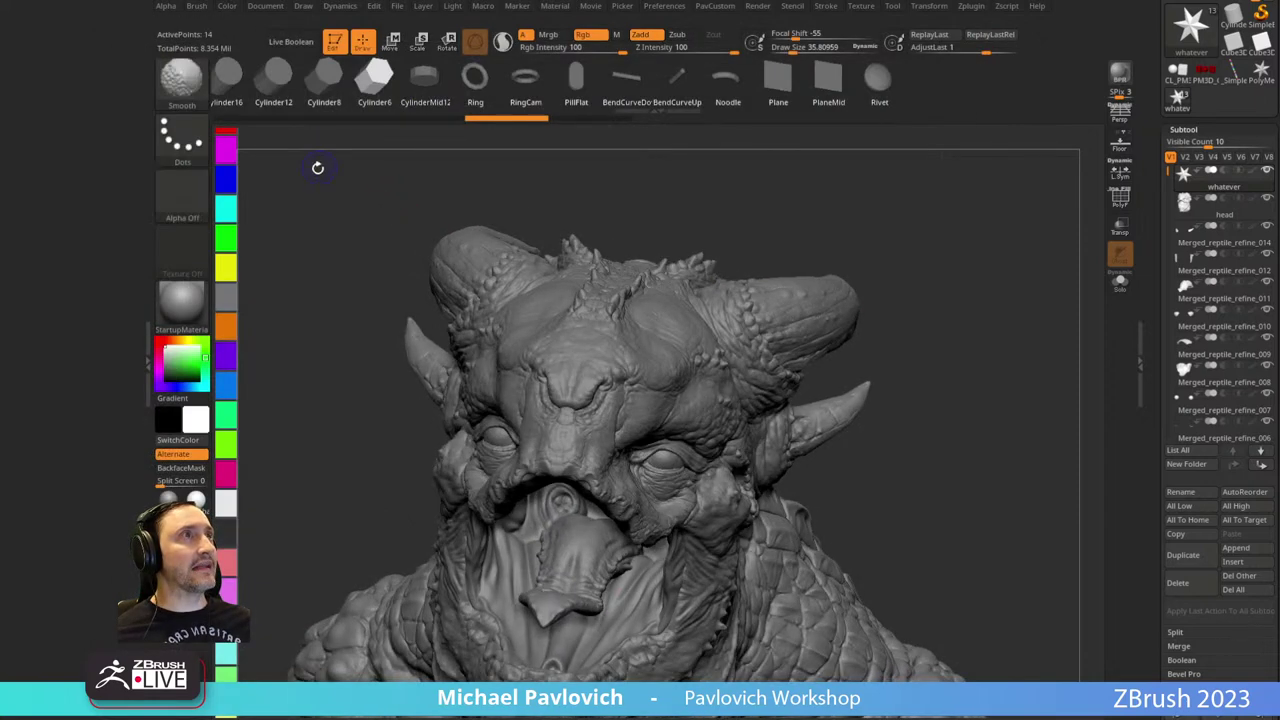
pyautogui.click(196, 6)
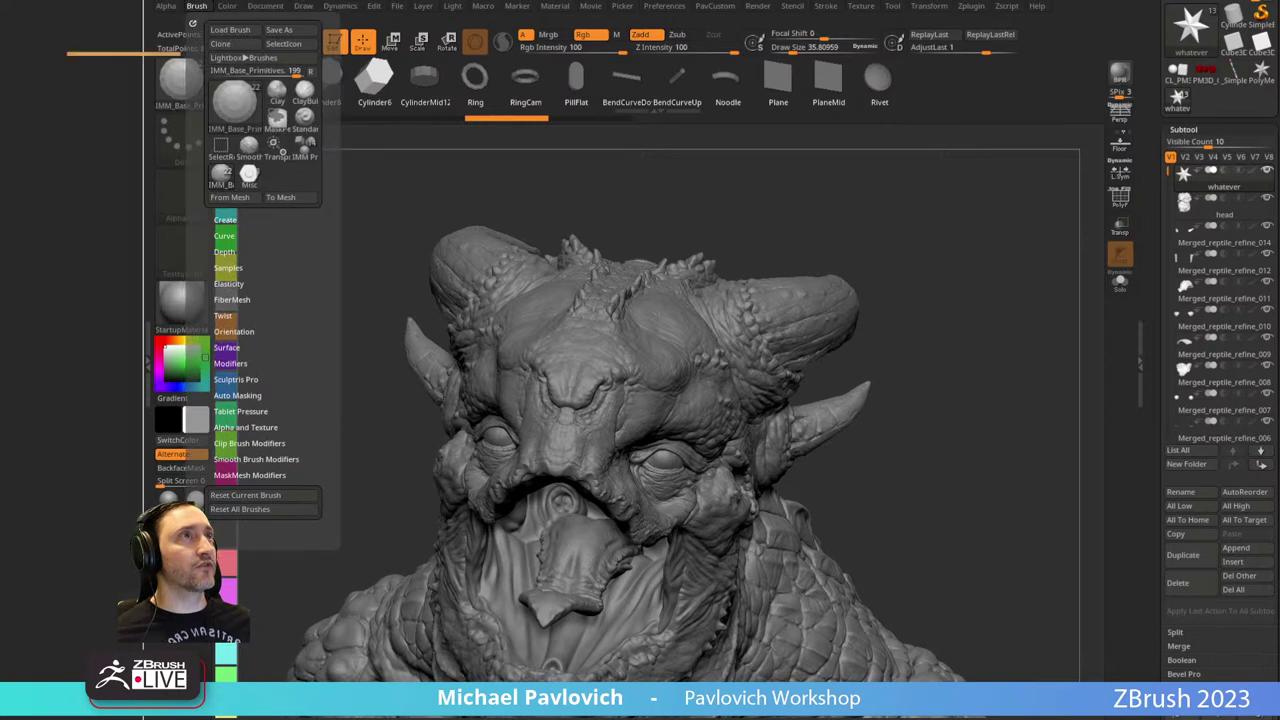
pyautogui.click(195, 22)
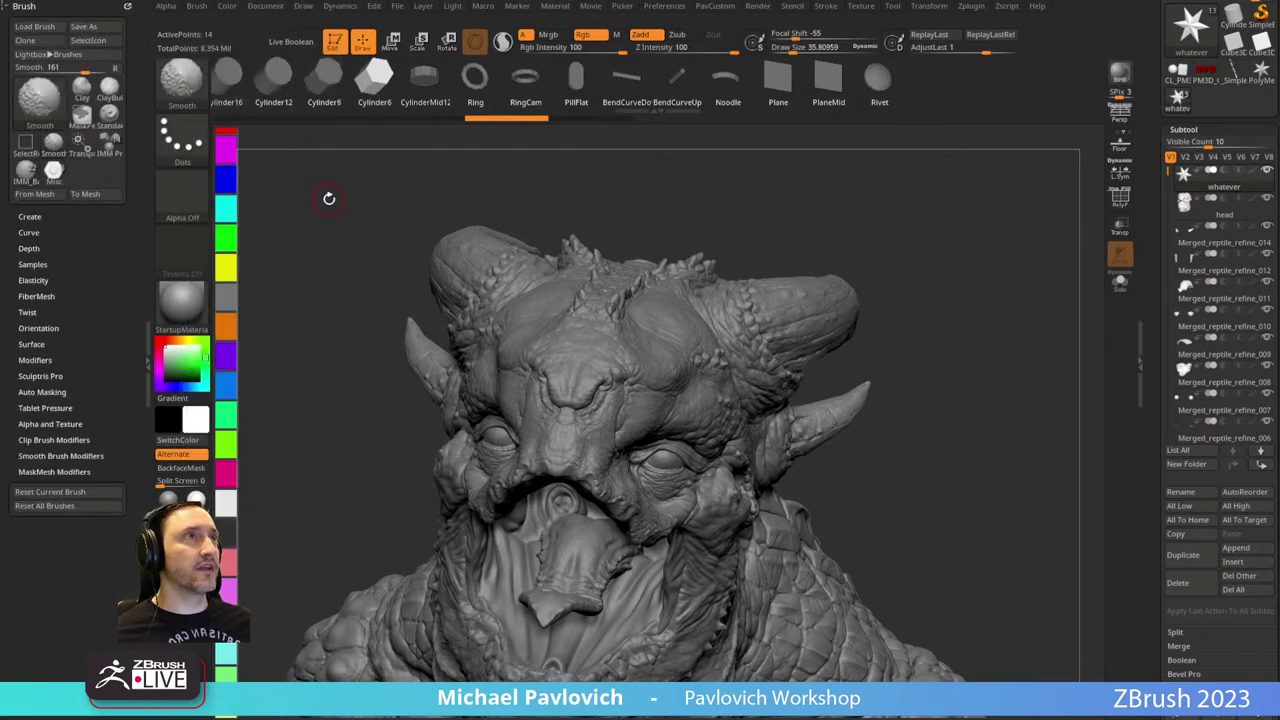
# Expand the Smooth Brush Modifiers for the Smooth brush and set Weighted Smooth Mode to 1.
pyautogui.click(30, 456)
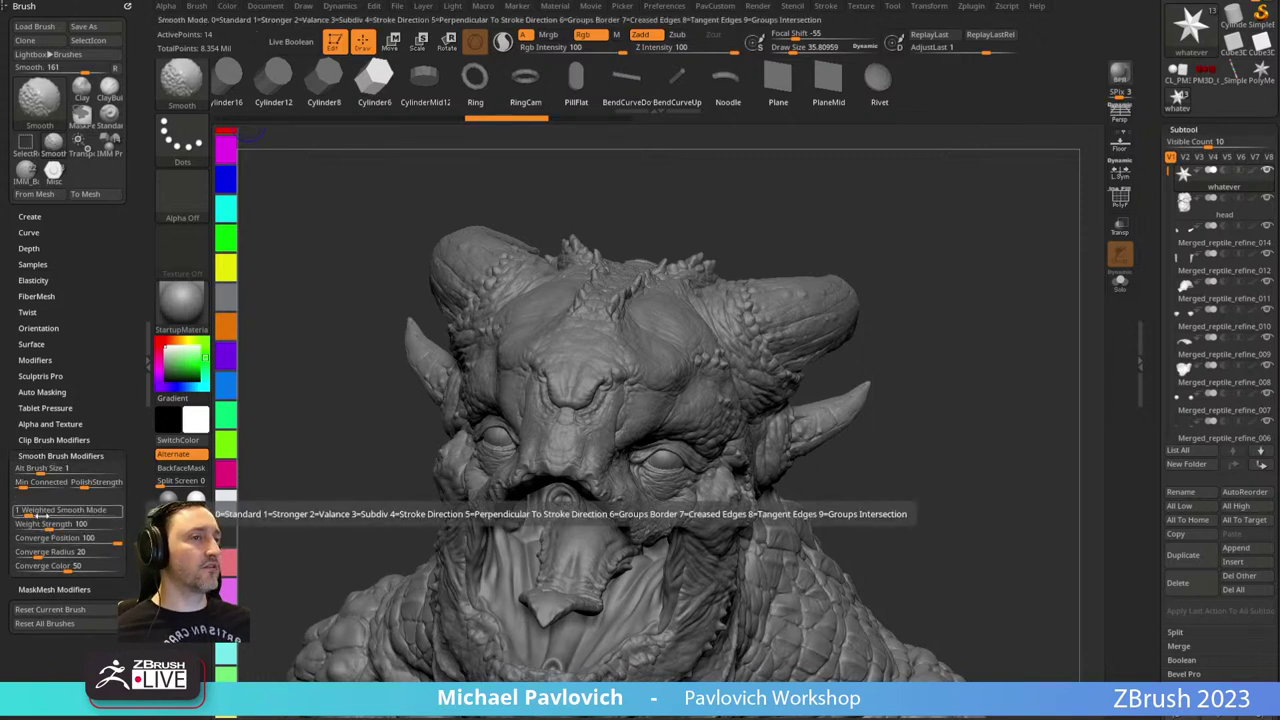
pyautogui.press('shift')
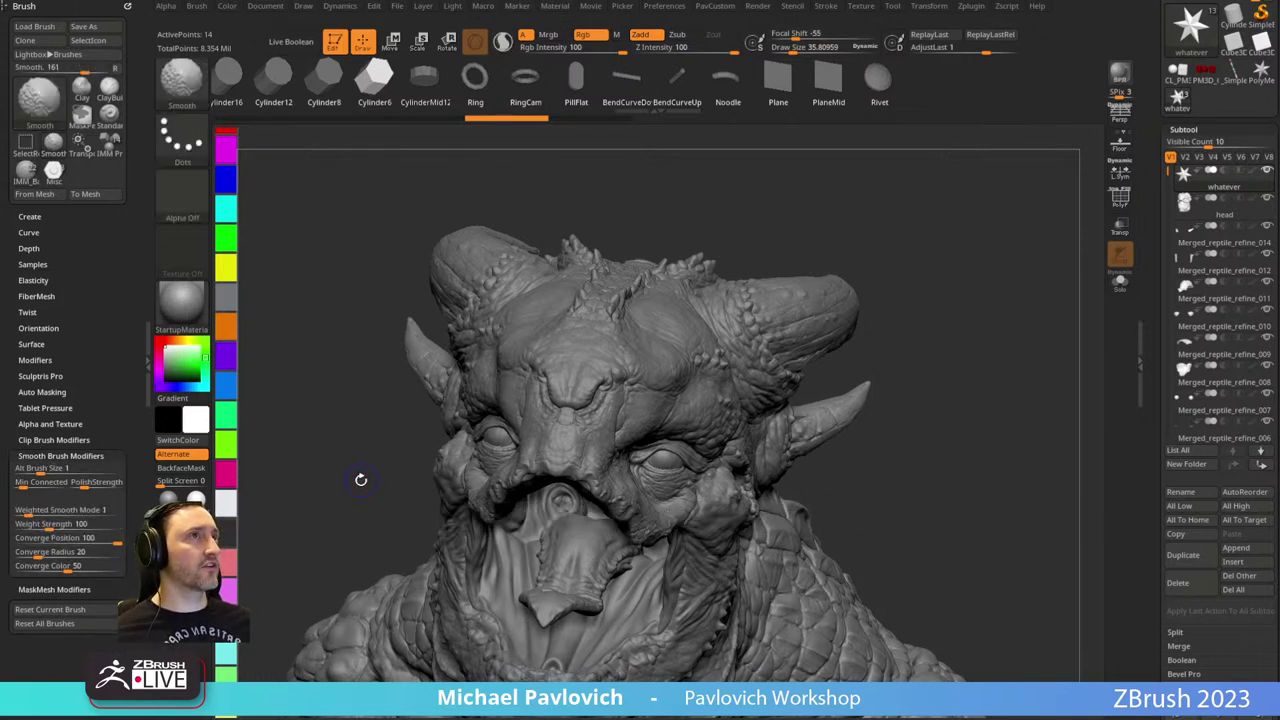
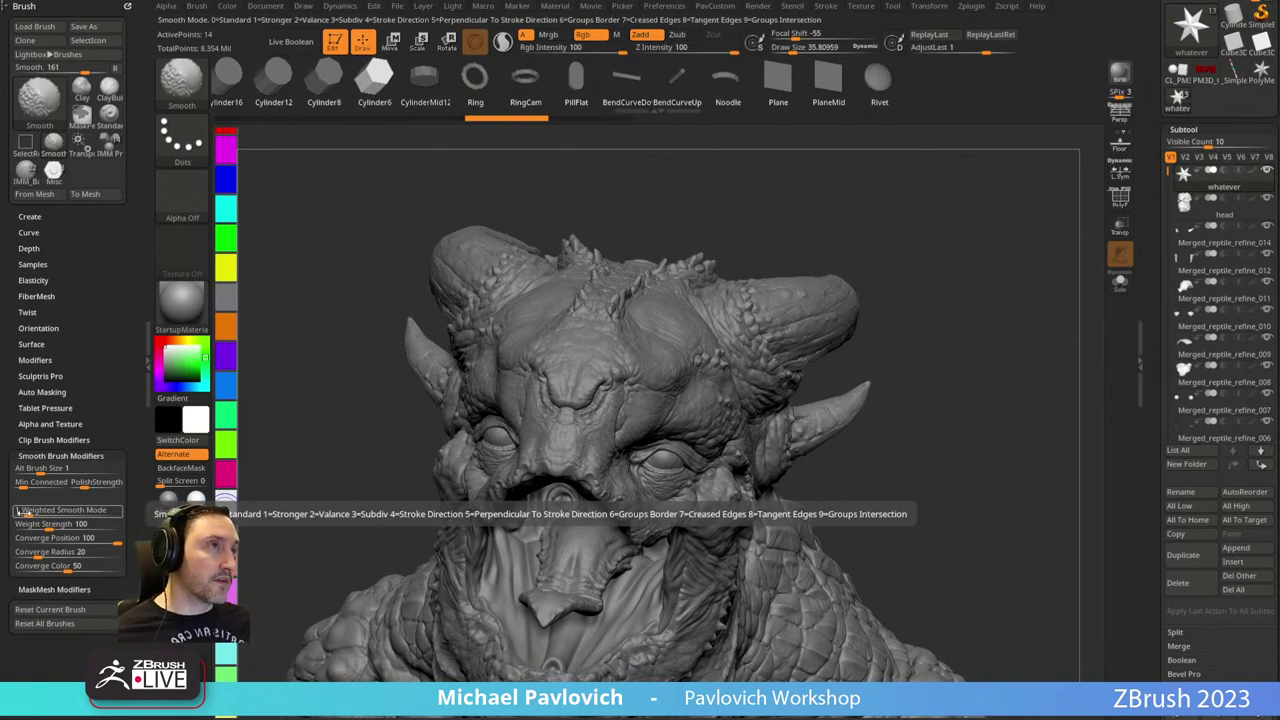
pyautogui.moveTo(18, 510); pyautogui.dragTo(30, 510)
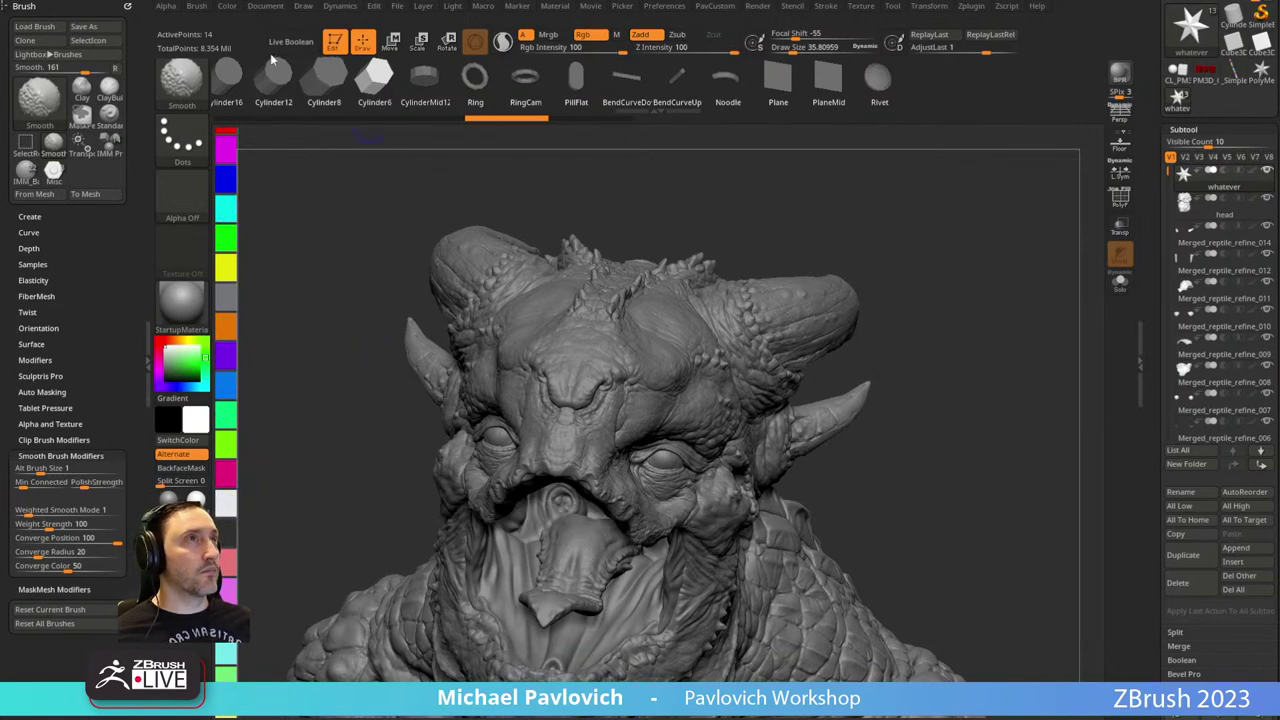
pyautogui.keyDown('shift'); pyautogui.click(191, 8); pyautogui.keyUp('shift')
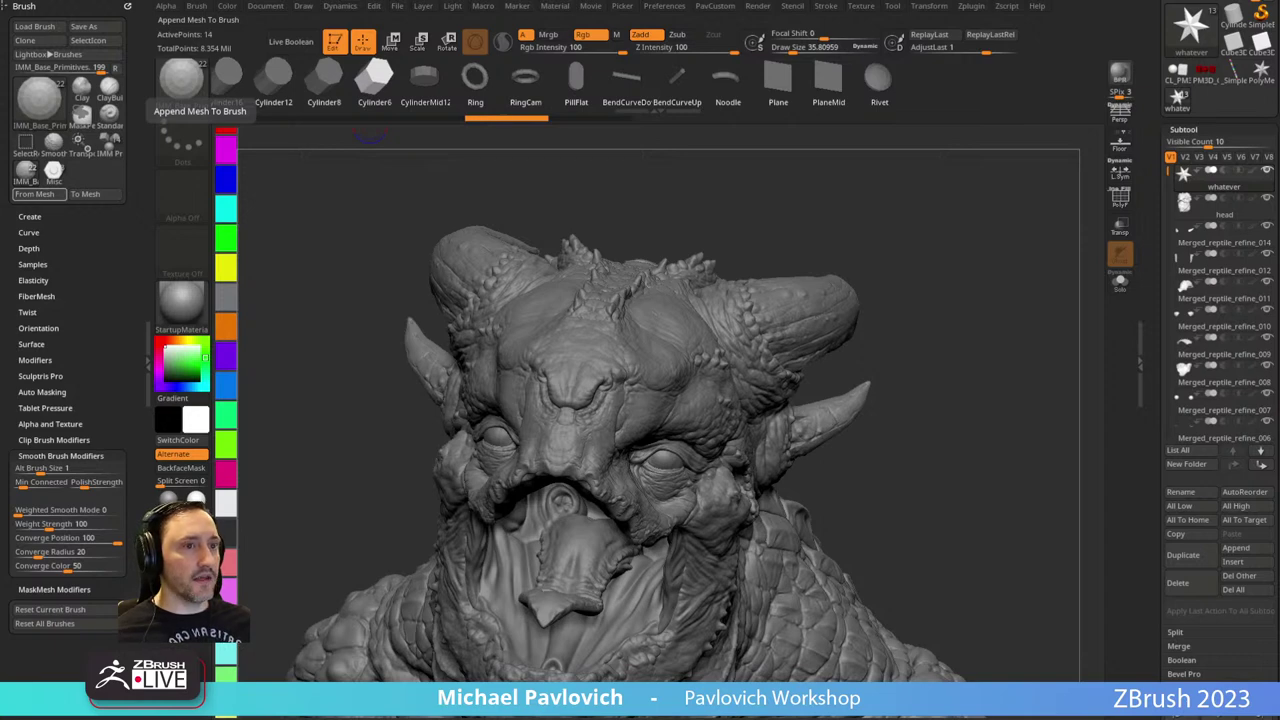
# Switch to File Explorer and browse the Maxon ZBrush 2023 folder, viewing ZStartup and the BrushPresets inside ZData.
pyautogui.press('super+e')
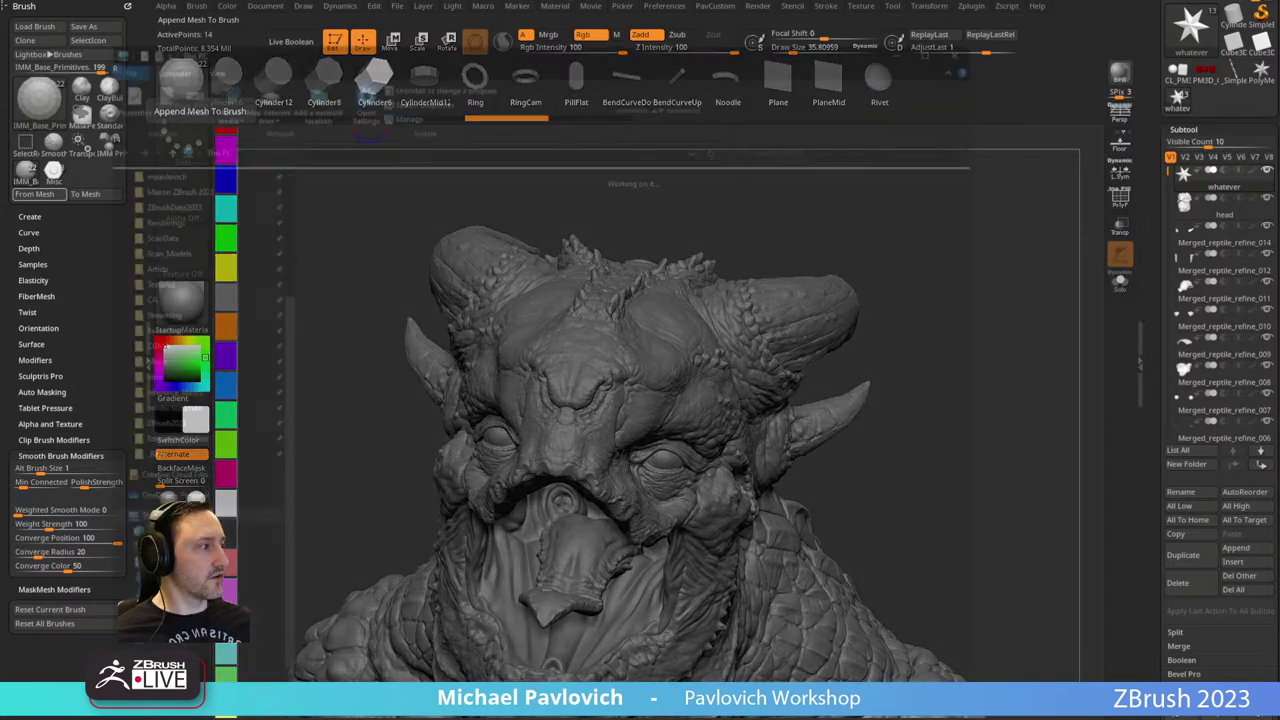
pyautogui.scroll(4, 223, 405)
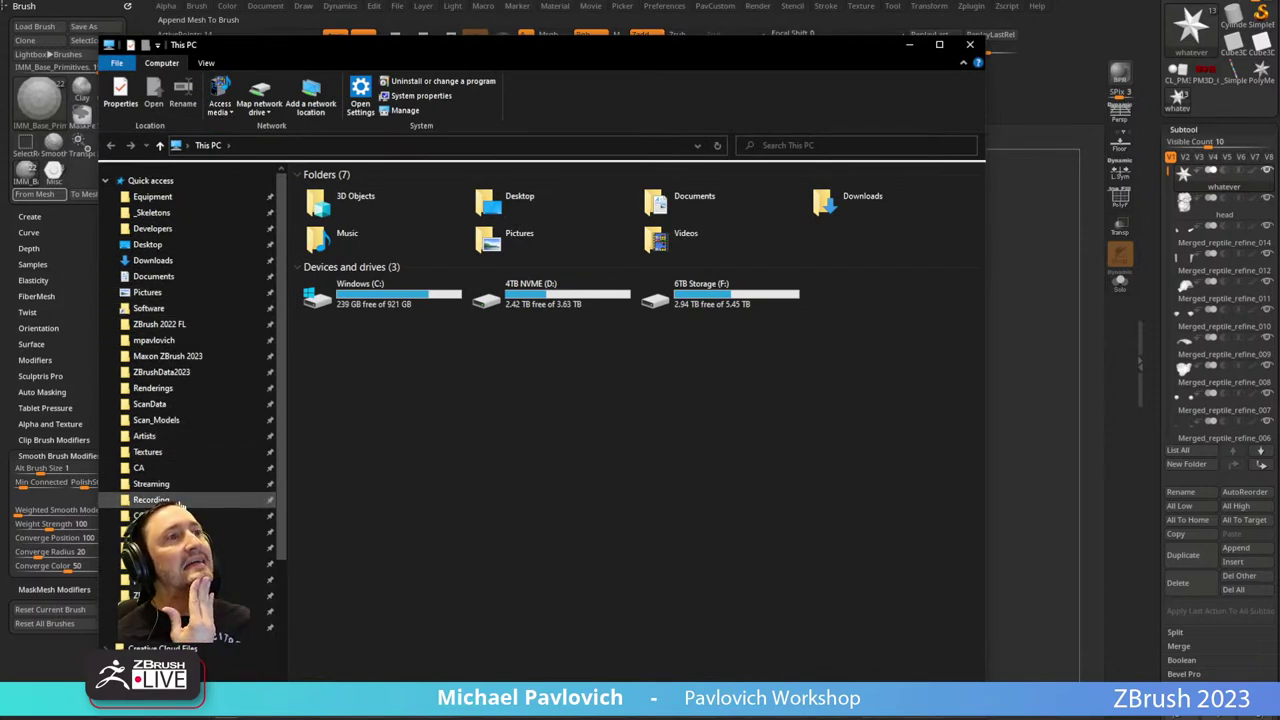
pyautogui.click(165, 324)
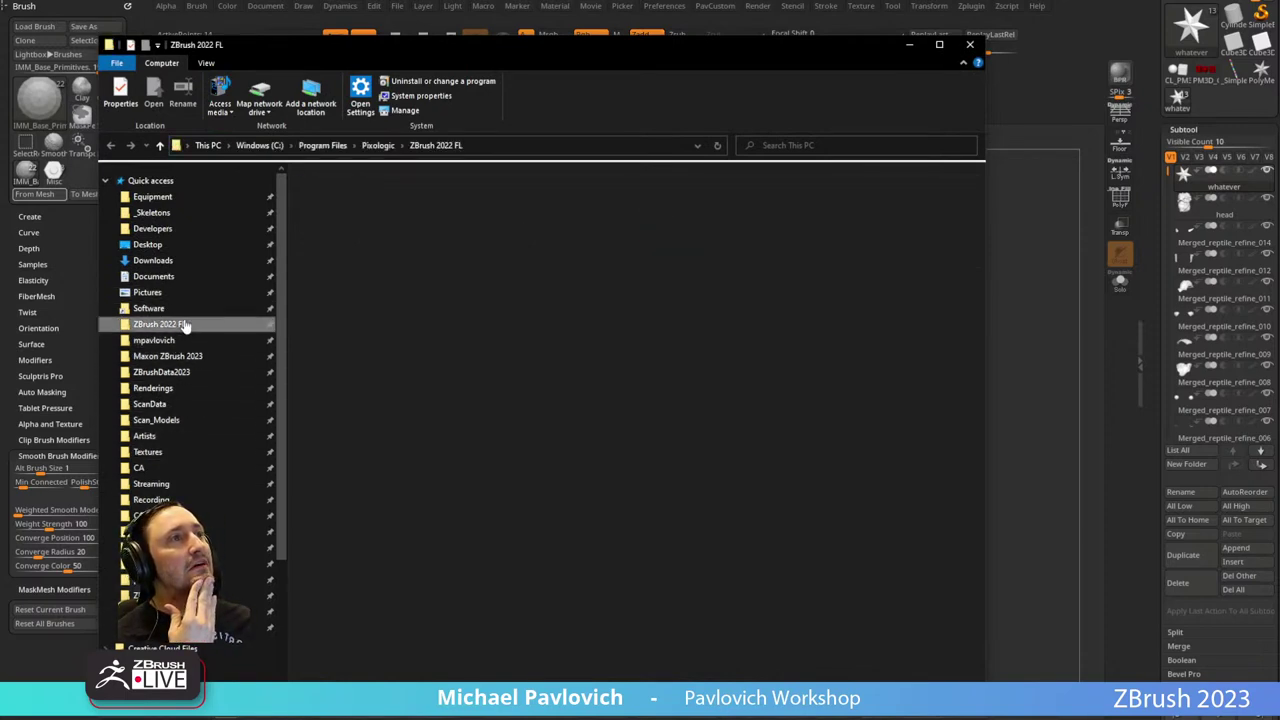
pyautogui.click(187, 356)
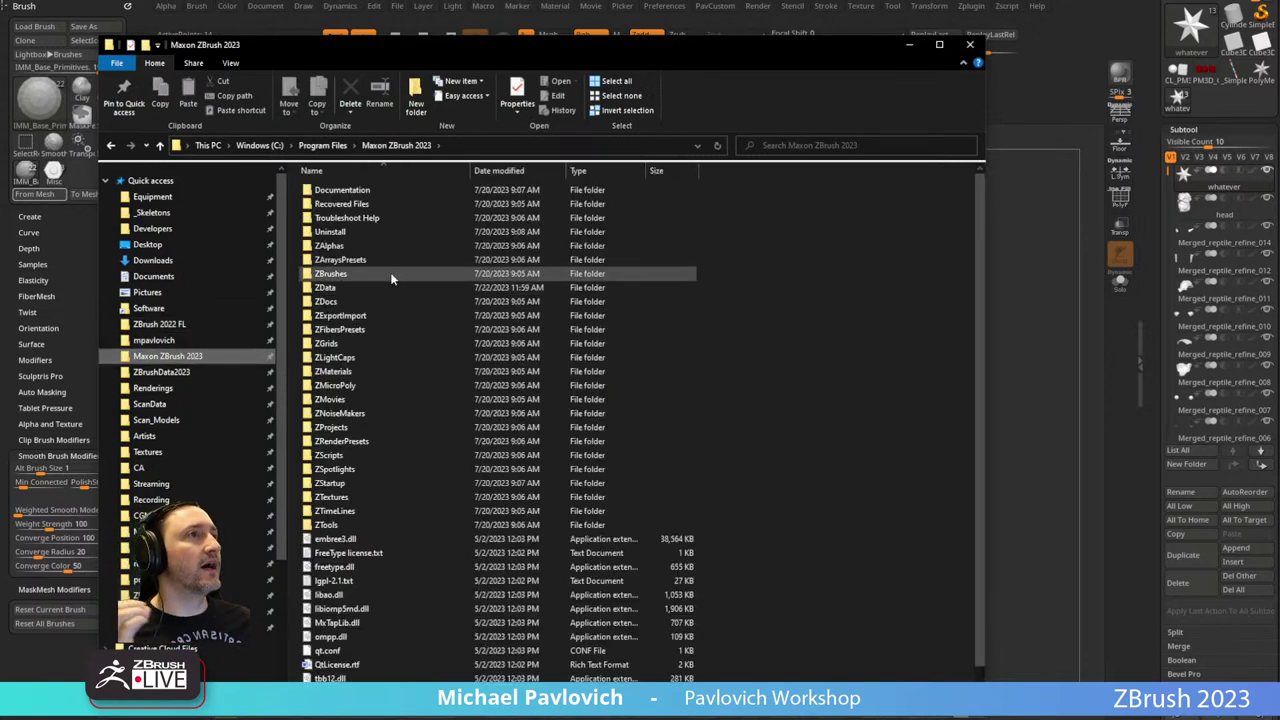
pyautogui.doubleClick(360, 485)
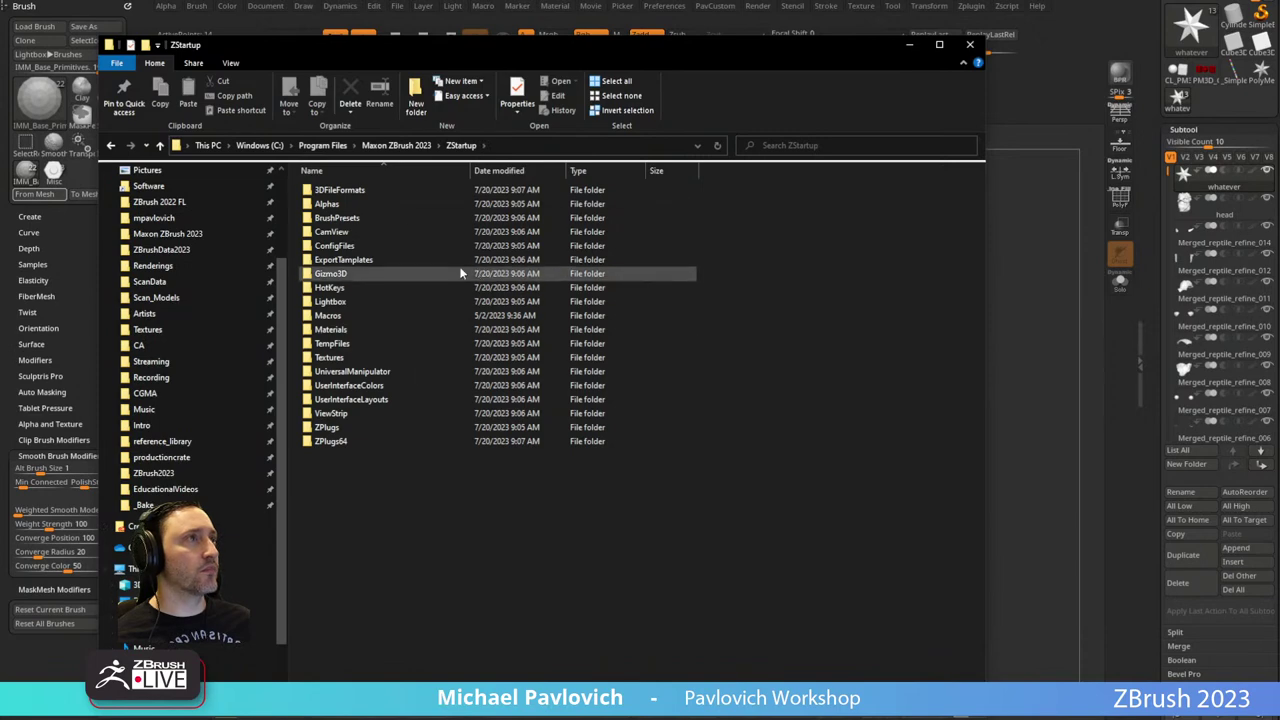
pyautogui.click(405, 146)
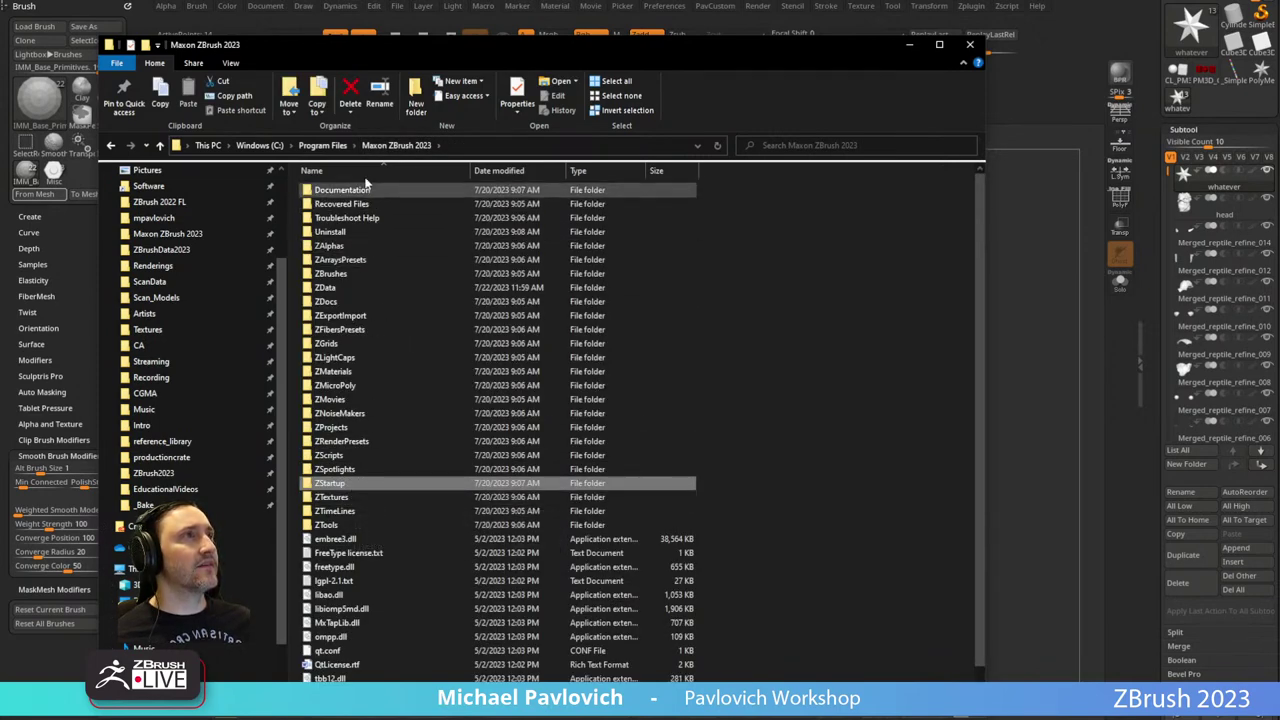
pyautogui.doubleClick(365, 287)
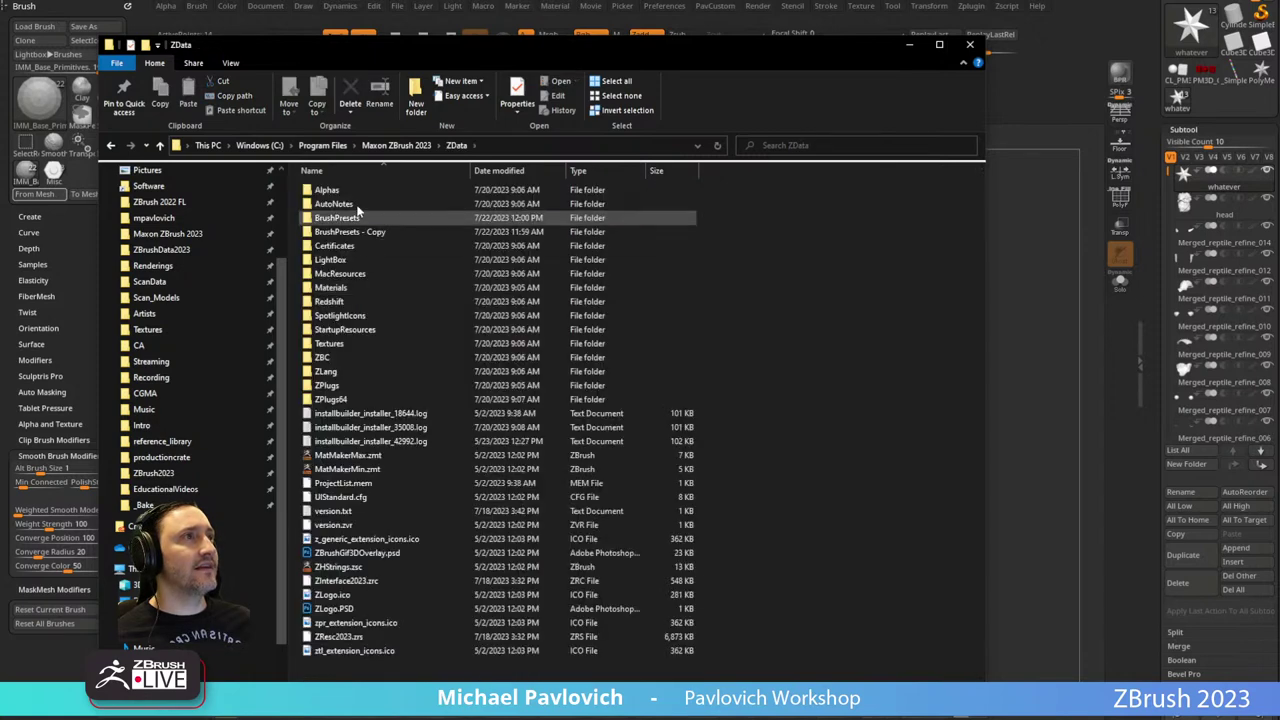
pyautogui.doubleClick(359, 219)
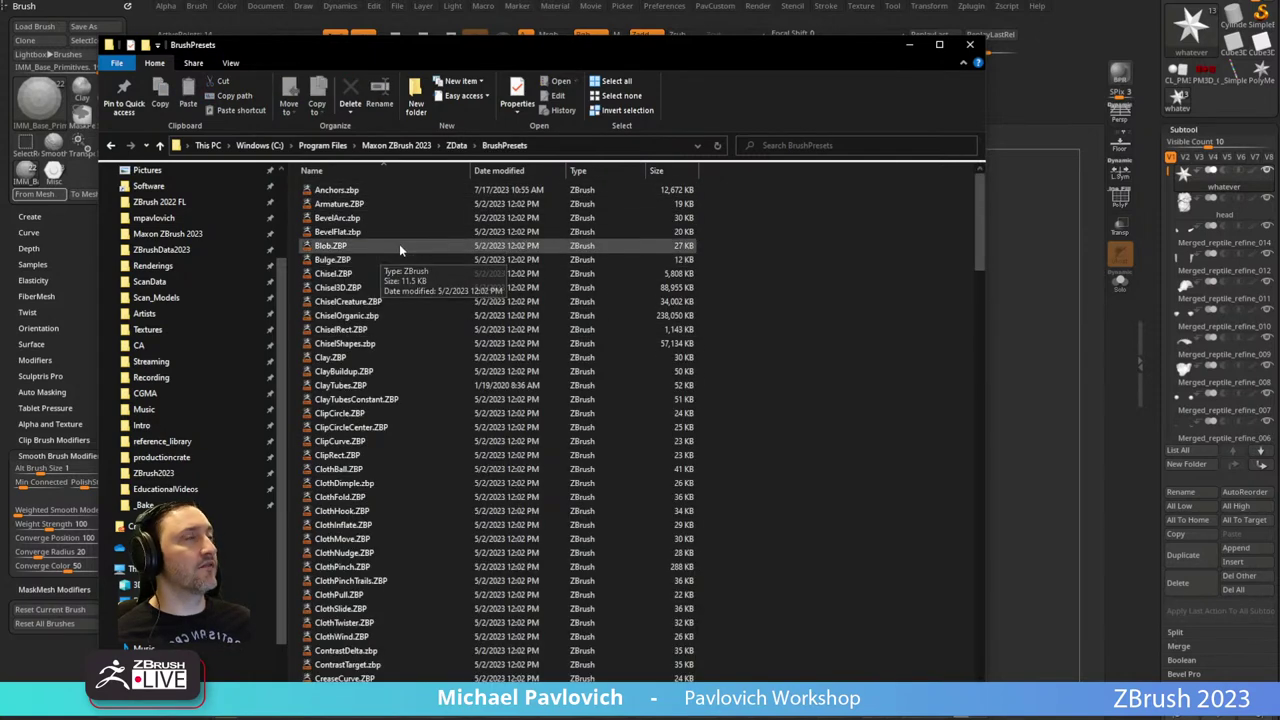
# View the custom brushes in the ZStartup BrushPresets folder and put the File Explorer window away.
pyautogui.click(457, 146)
pyautogui.click(421, 144)
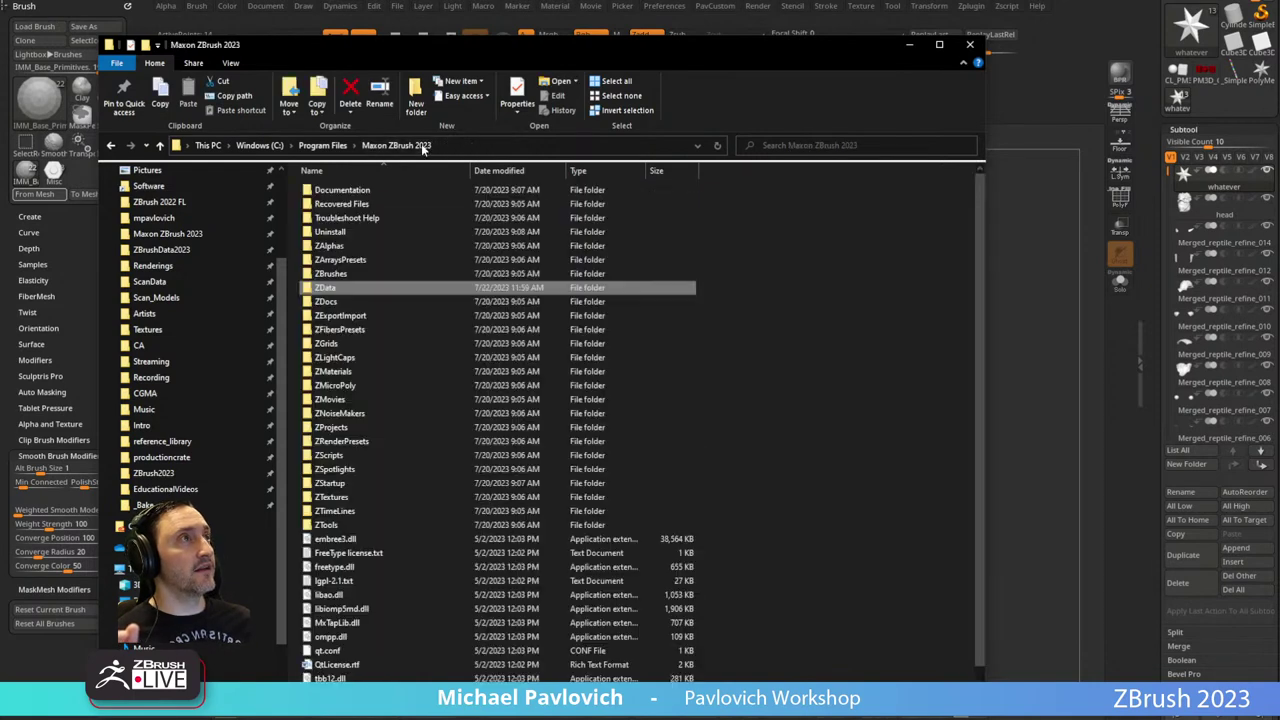
pyautogui.doubleClick(339, 489)
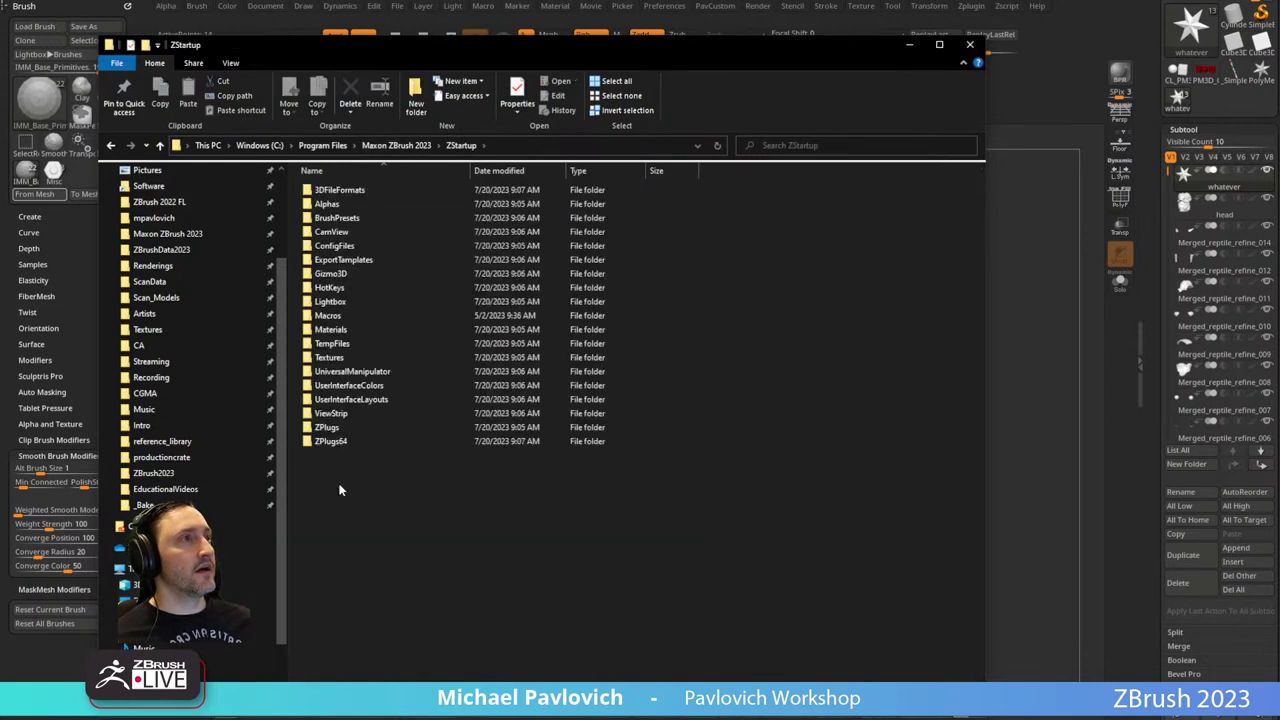
pyautogui.doubleClick(362, 217)
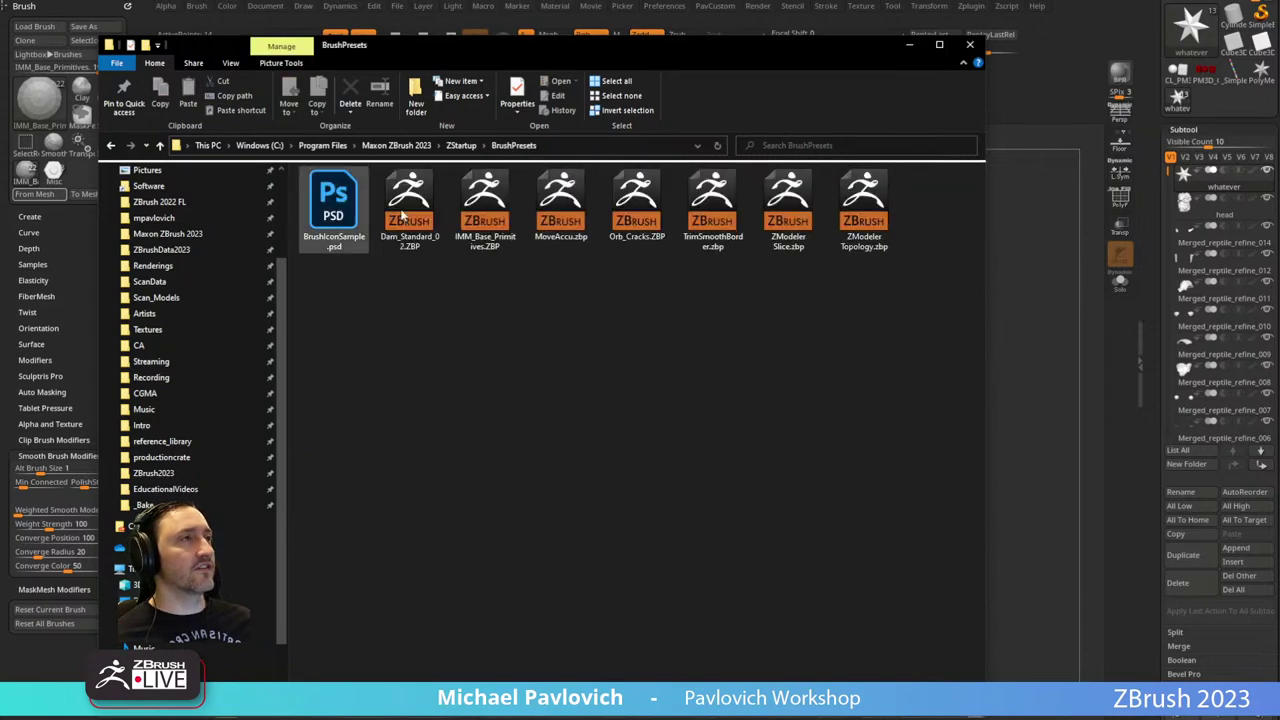
pyautogui.moveTo(713, 49); pyautogui.dragTo(730, 716)
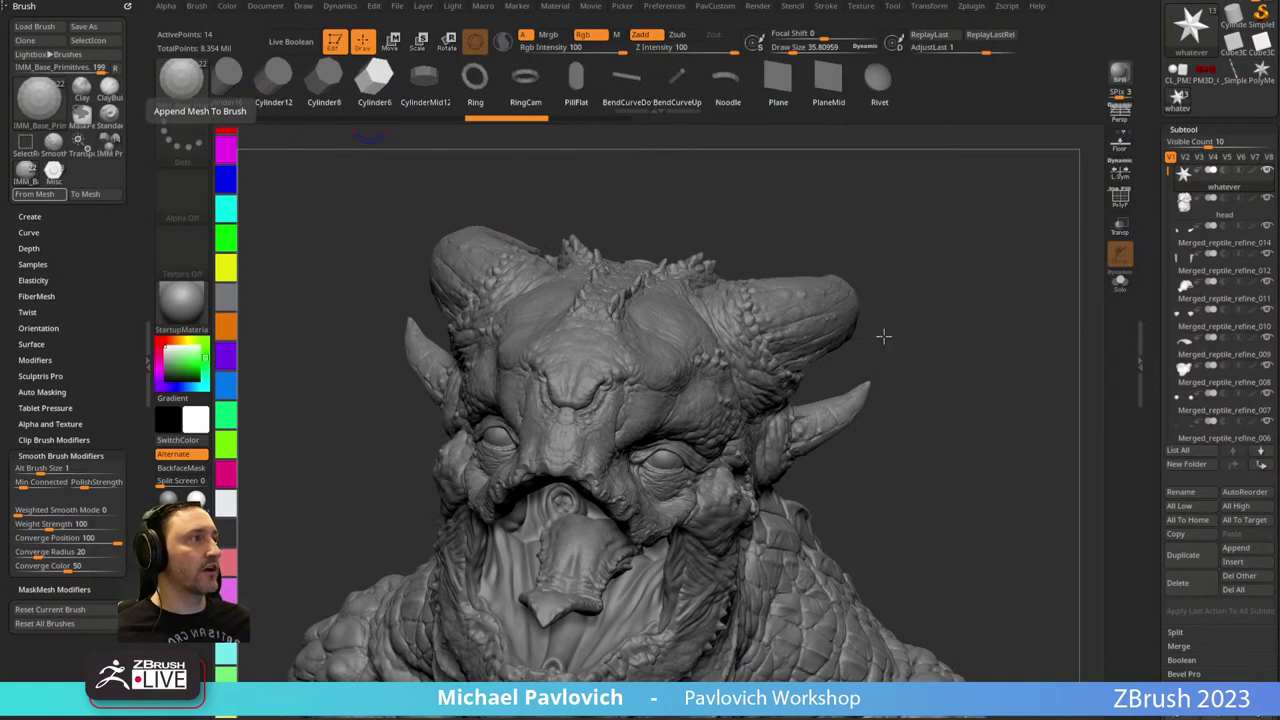
# Choose the IMM_Base_Primitives brush and insert a sphere at the tip of the creature's snout.
pyautogui.moveTo(884, 336); pyautogui.dragTo(888, 332)
pyautogui.press('b')
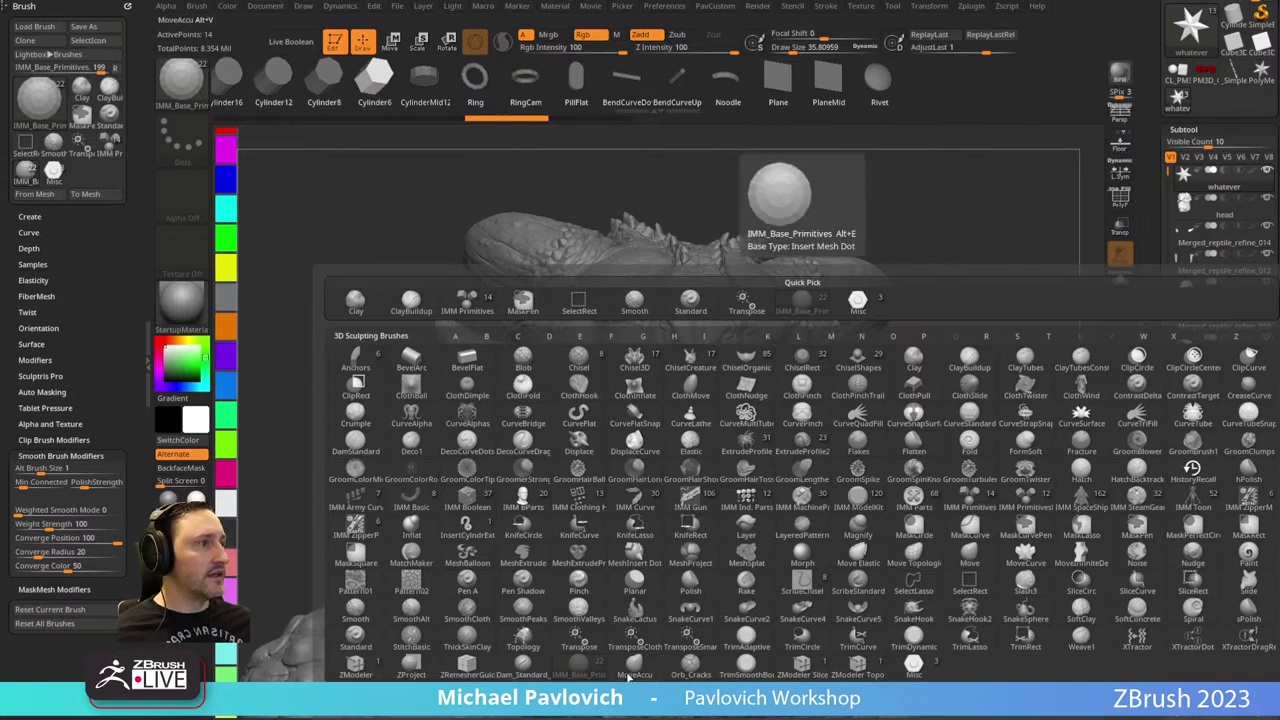
pyautogui.click(585, 668)
pyautogui.moveTo(963, 277); pyautogui.dragTo(976, 231)
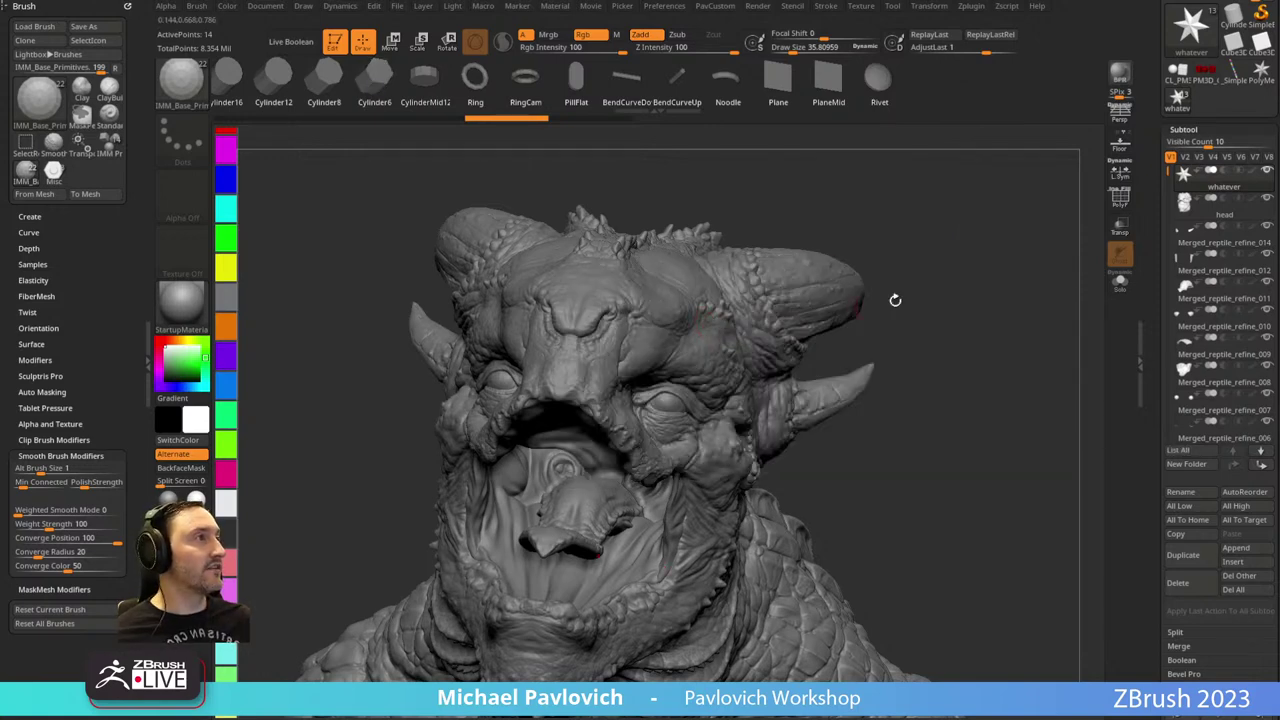
pyautogui.moveTo(895, 300); pyautogui.dragTo(872, 255)
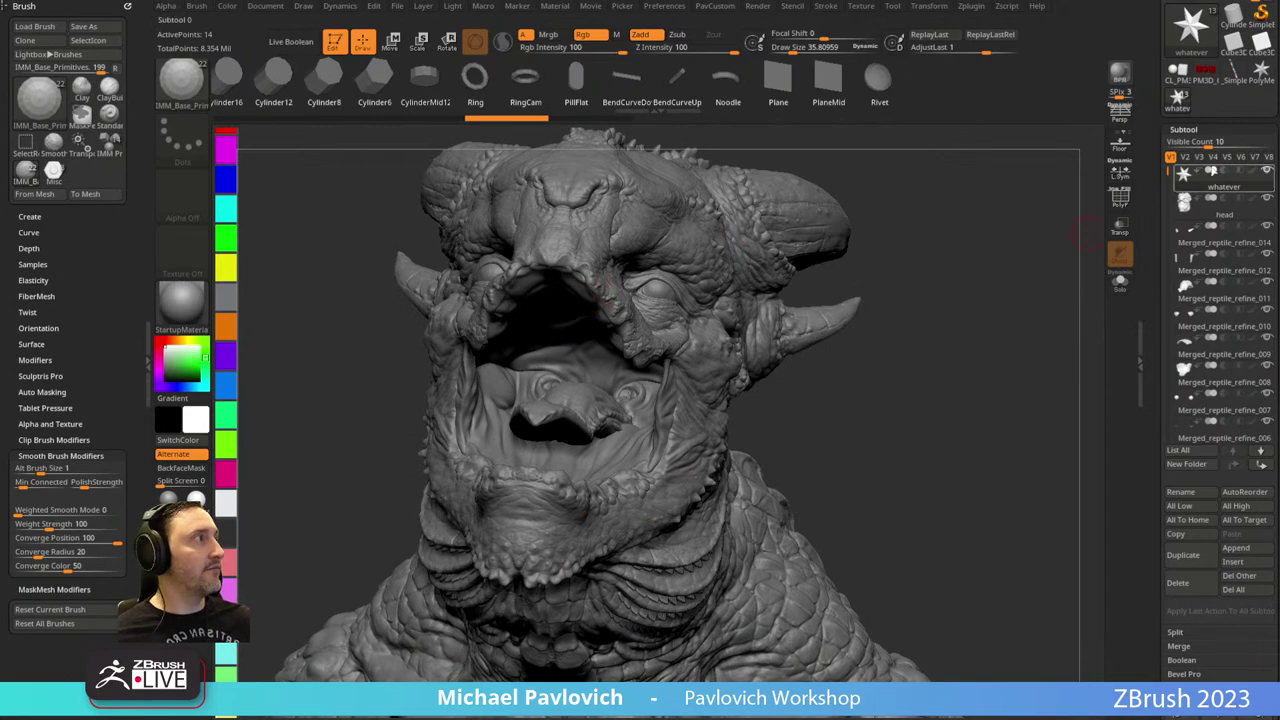
pyautogui.moveTo(600, 280); pyautogui.dragTo(594, 296)
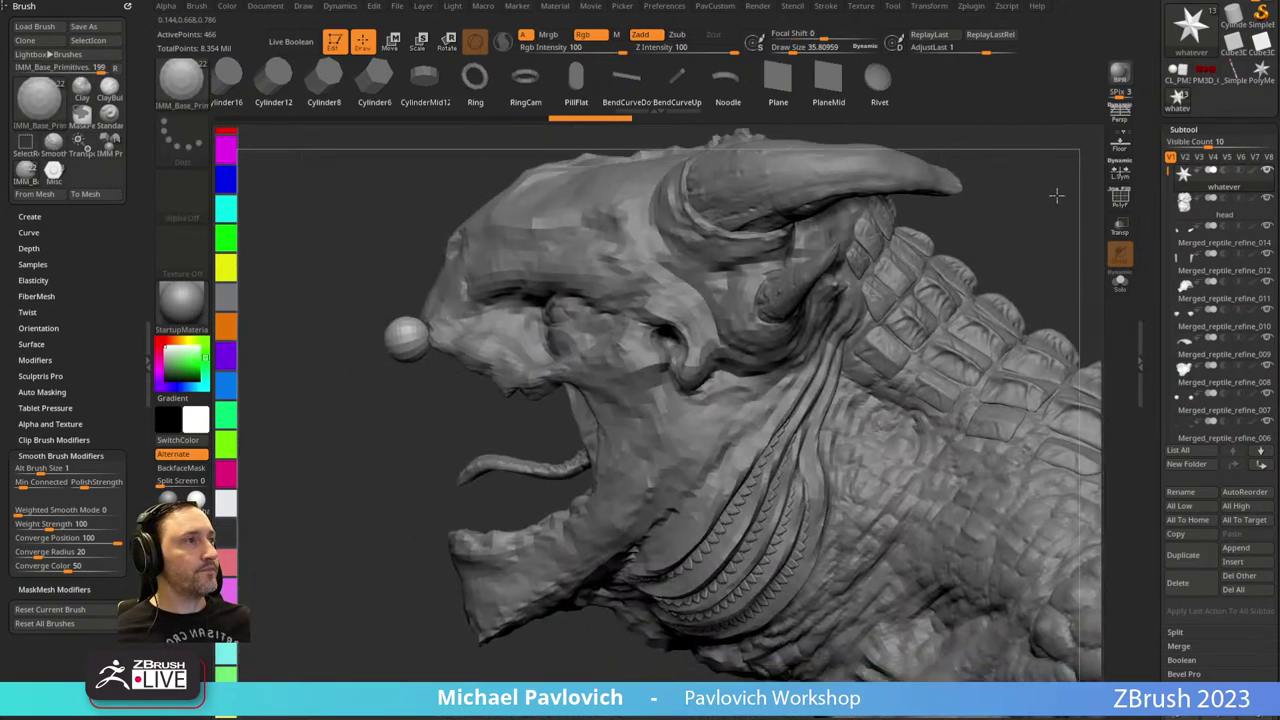
# Reposition and reshape the inserted sphere into a small tilted egg shape at the snout tip, and return to Draw mode.
pyautogui.press('w')
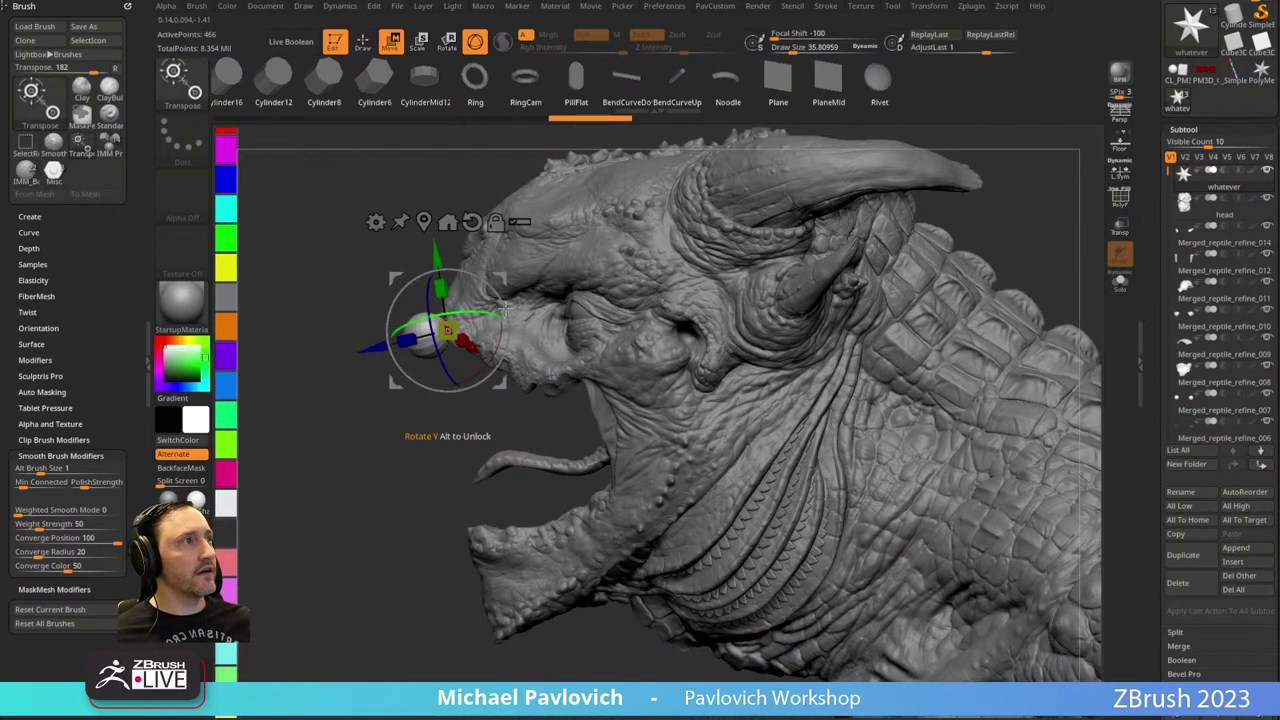
pyautogui.moveTo(421, 365); pyautogui.dragTo(424, 400)
pyautogui.moveTo(447, 330); pyautogui.dragTo(428, 350)
pyautogui.press('q')
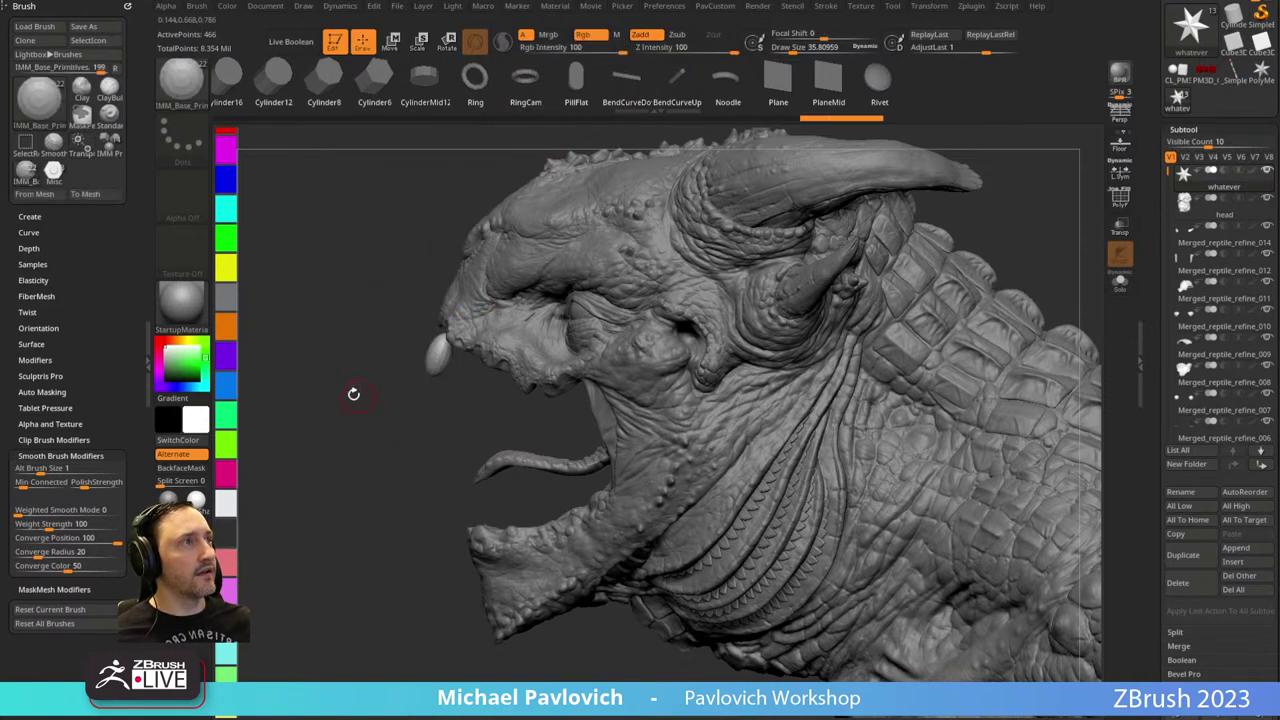
# Enlarge the draw size to about 116 for the egg-shaped mesh, try MoveAccu and switch to the Move brush.
pyautogui.keyDown('ctrl'); pyautogui.moveTo(354, 394); pyautogui.dragTo(418, 412, button='right'); pyautogui.keyUp('ctrl')
pyautogui.press('s')
pyautogui.moveTo(425, 410); pyautogui.dragTo(451, 404)
pyautogui.press('1')
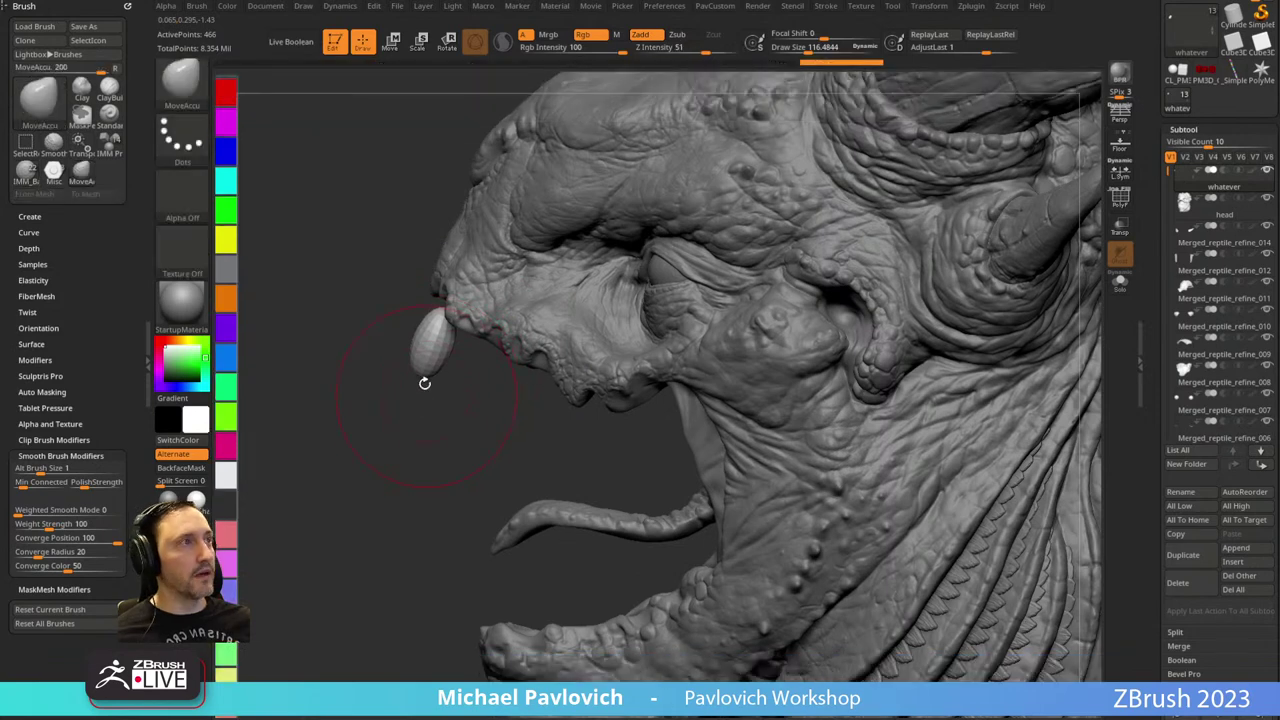
pyautogui.press('b')
pyautogui.press('m')
pyautogui.press('v')
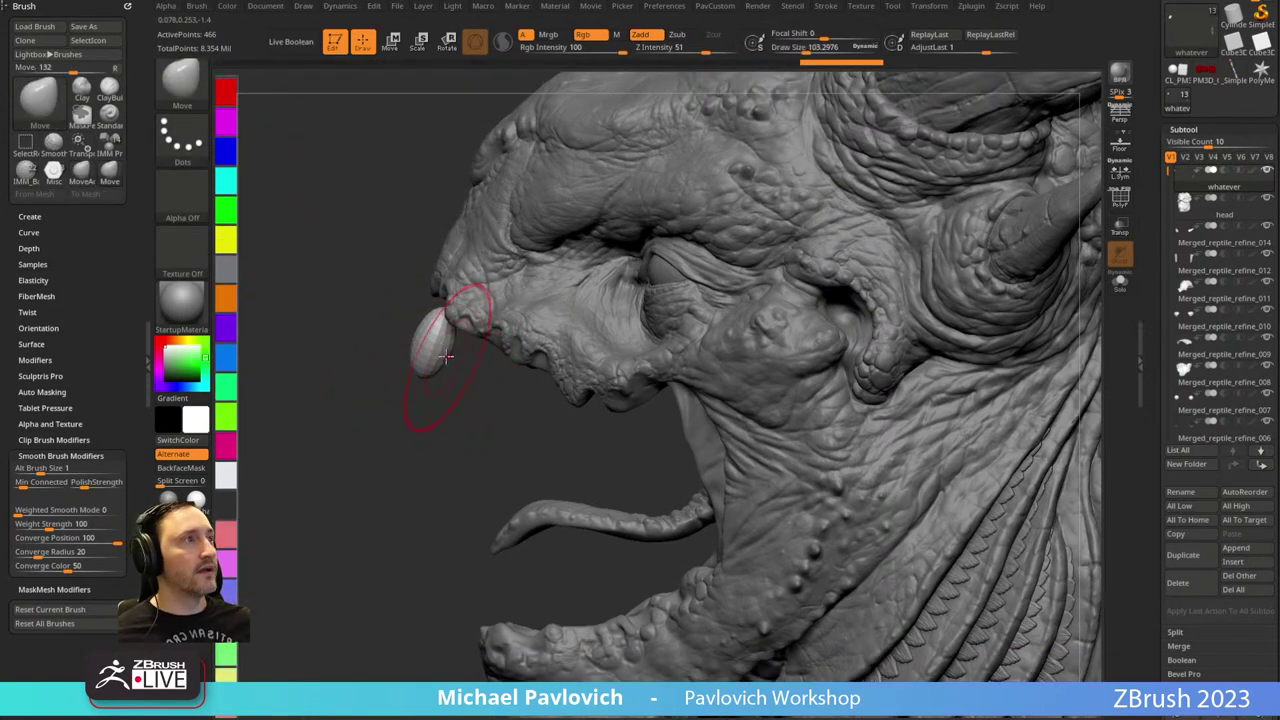
# Reduce the Move brush's draw size to about 46 and turn off Align Cursor To Surface.
pyautogui.press('[')
pyautogui.press('[')
pyautogui.press('[')
pyautogui.press('4')
pyautogui.click(465, 216)
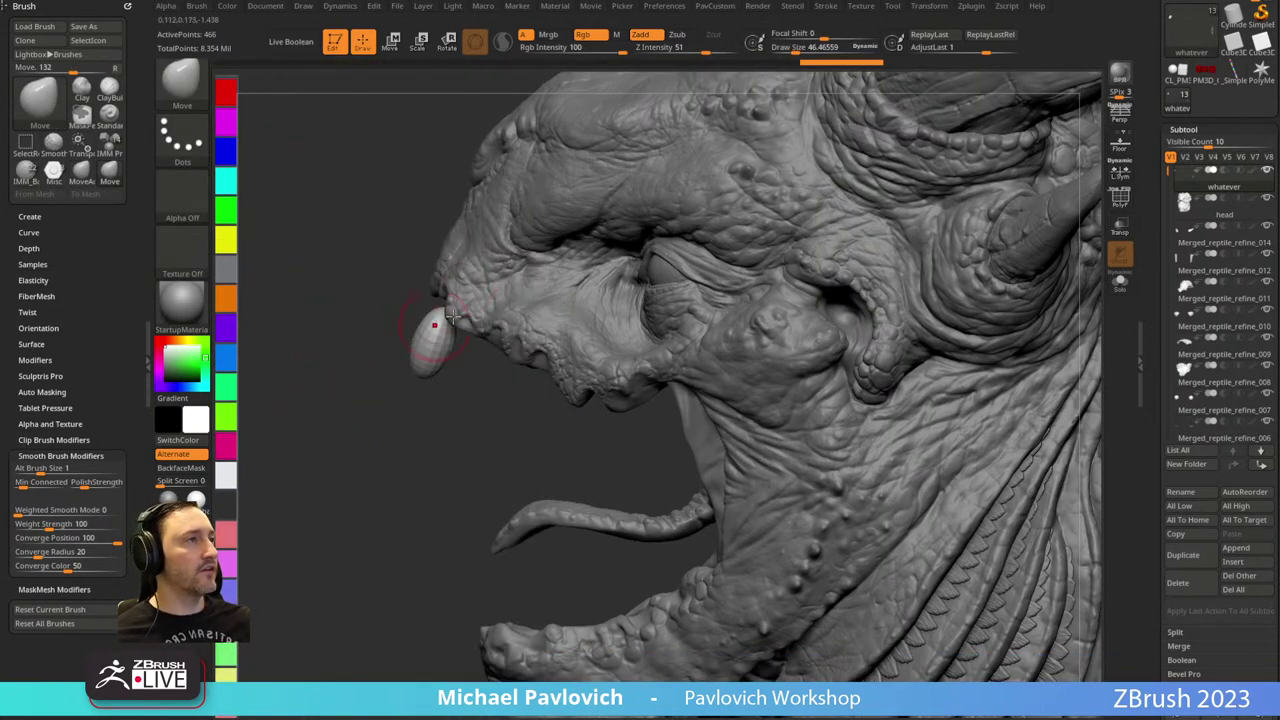
pyautogui.press('4')
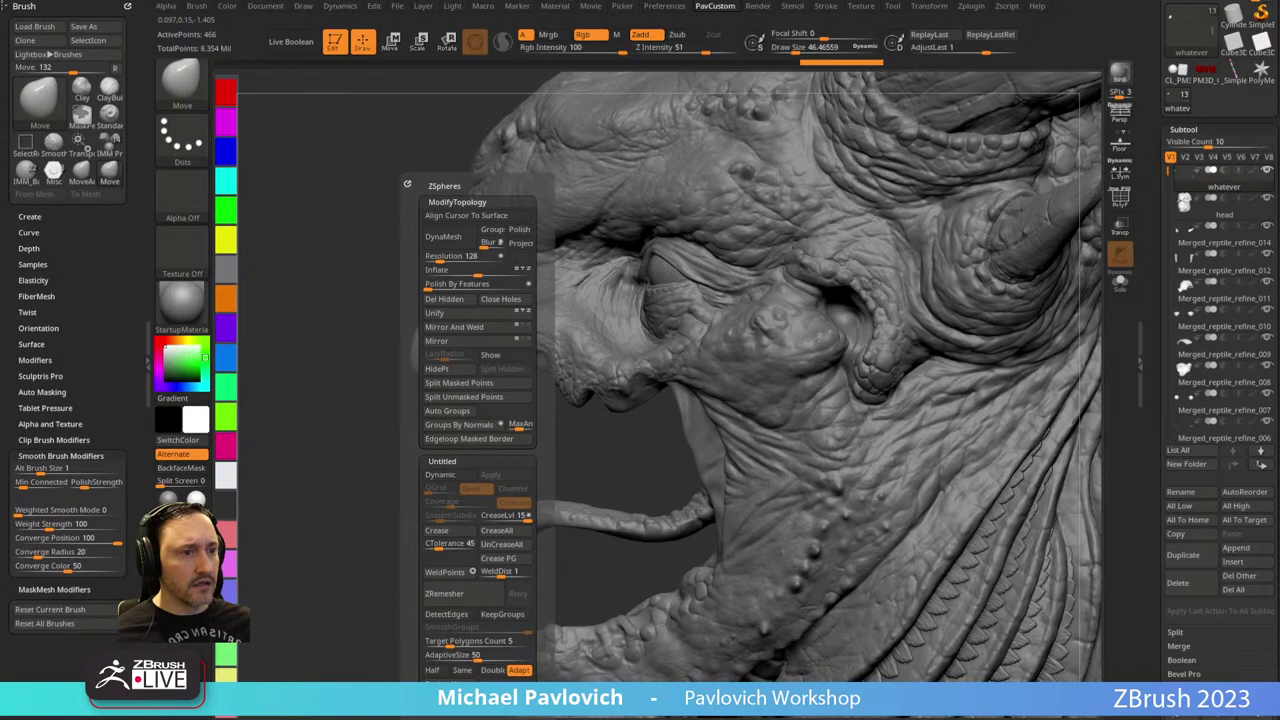
# Switch to YouTube in the browser, open the "Intro to ZBrush - New and Updated!" playlist and look through its videos.
pyautogui.hotkey('alt', 'Tab')
pyautogui.scroll(-2, 680, 400)
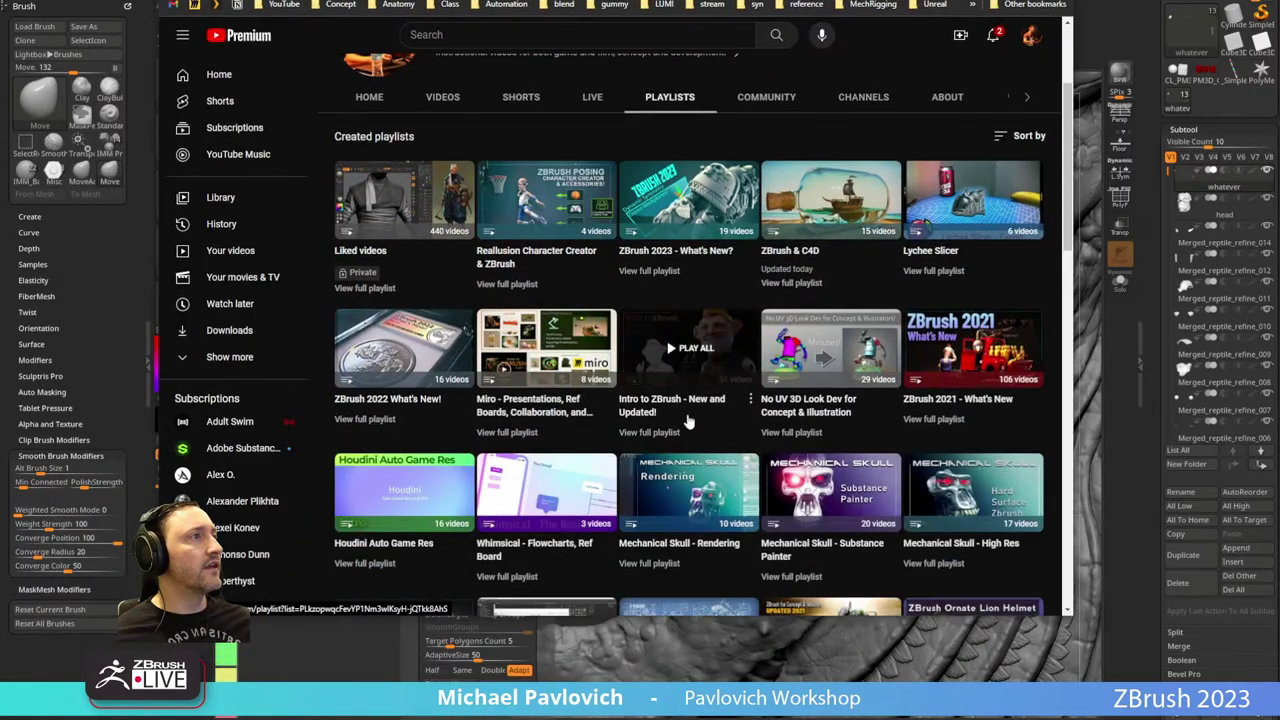
pyautogui.click(645, 432)
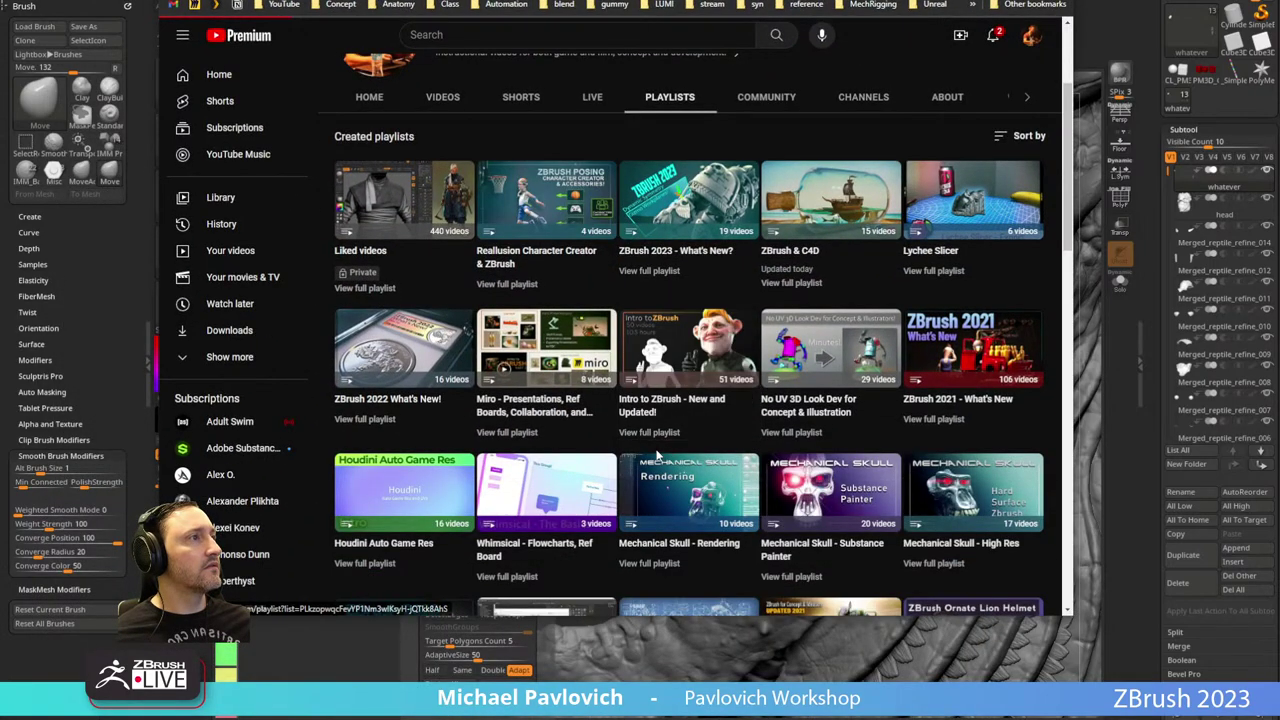
pyautogui.scroll(-20, 686, 213)
pyautogui.scroll(15, 708, 243)
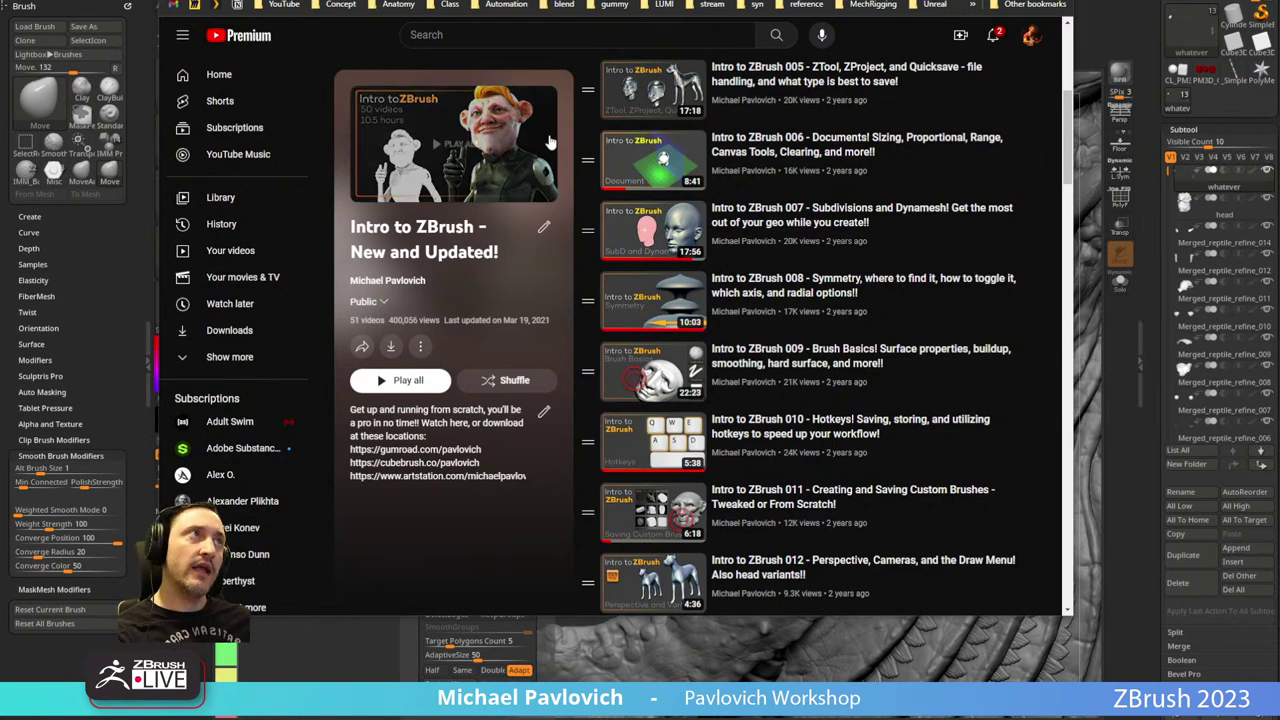
# Switch back to ZBrush, move the egg-shaped mesh so it sits against the snout tip, and return to Draw mode.
pyautogui.hotkey('alt', 'Tab')
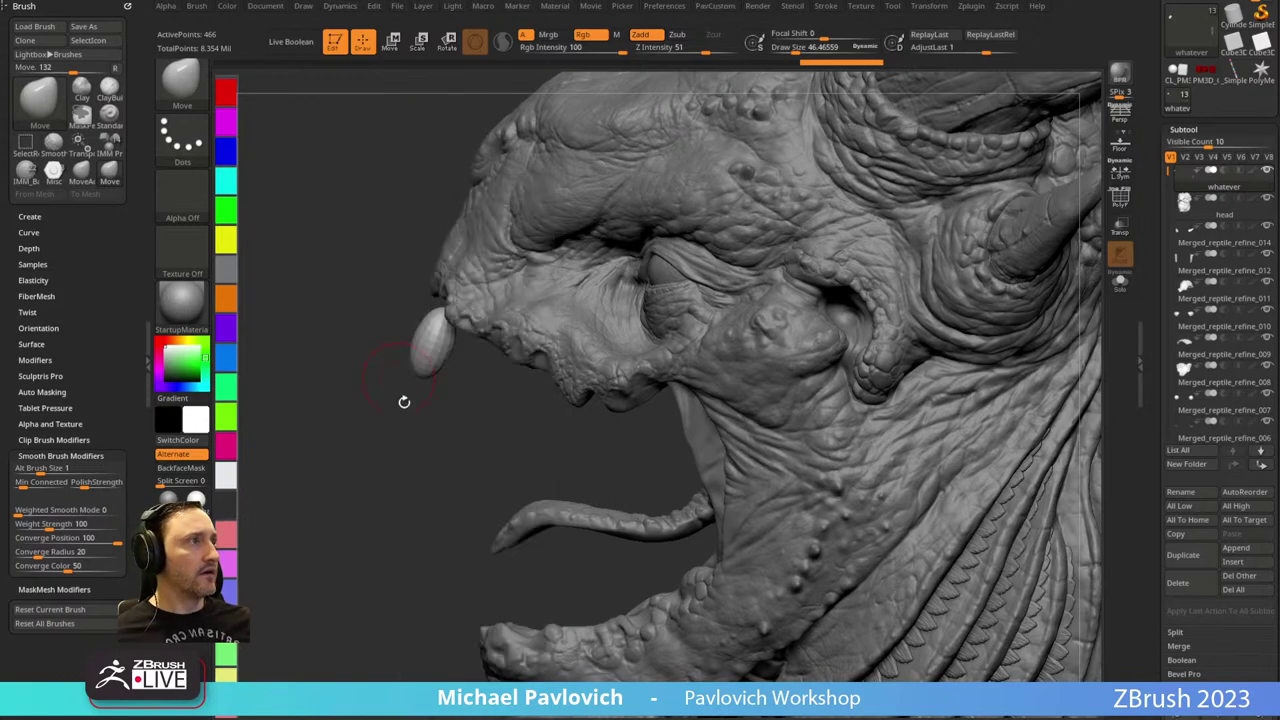
pyautogui.moveTo(403, 400)
pyautogui.mouseDown()
pyautogui.moveTo(486, 409)
pyautogui.moveTo(363, 294)
pyautogui.moveTo(374, 476)
pyautogui.moveTo(419, 474)
pyautogui.moveTo(382, 470)
pyautogui.mouseUp()
pyautogui.press('w')
pyautogui.moveTo(511, 252); pyautogui.dragTo(525, 238)
pyautogui.press('q')
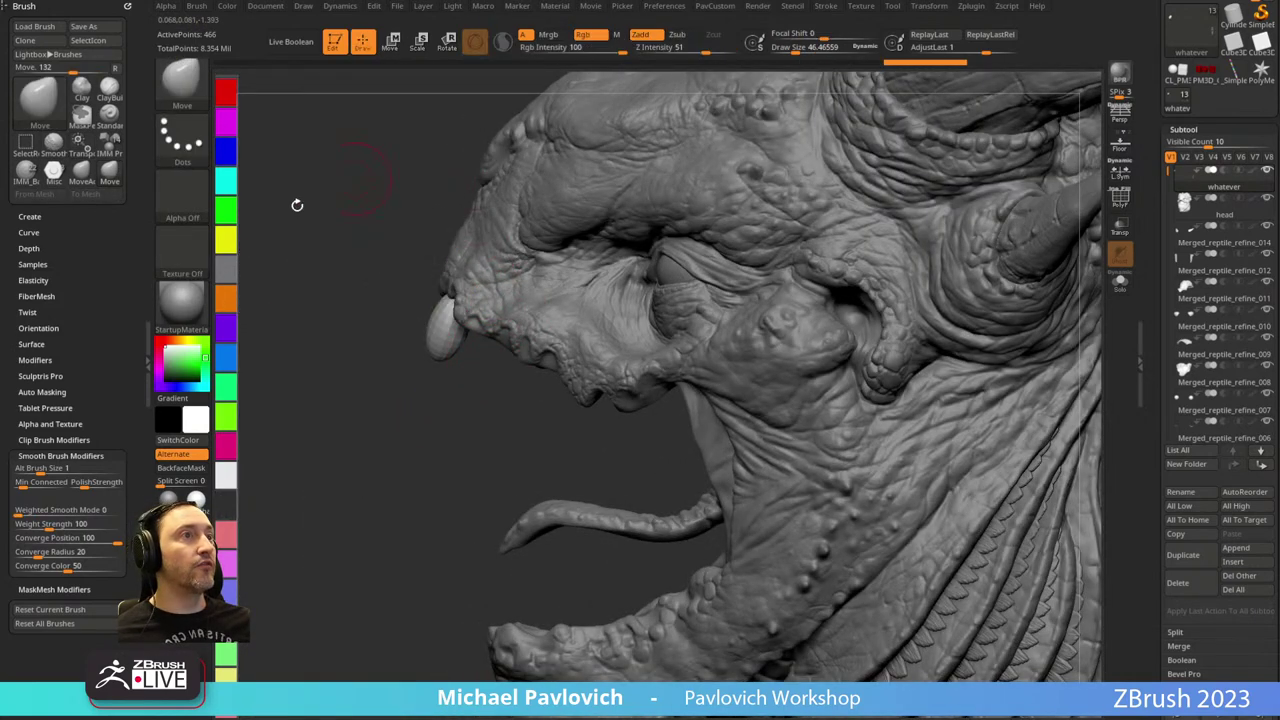
# Turn off AccuCurve for the Move brush and try pulling the egg-shaped mesh without it.
pyautogui.click(29, 232)
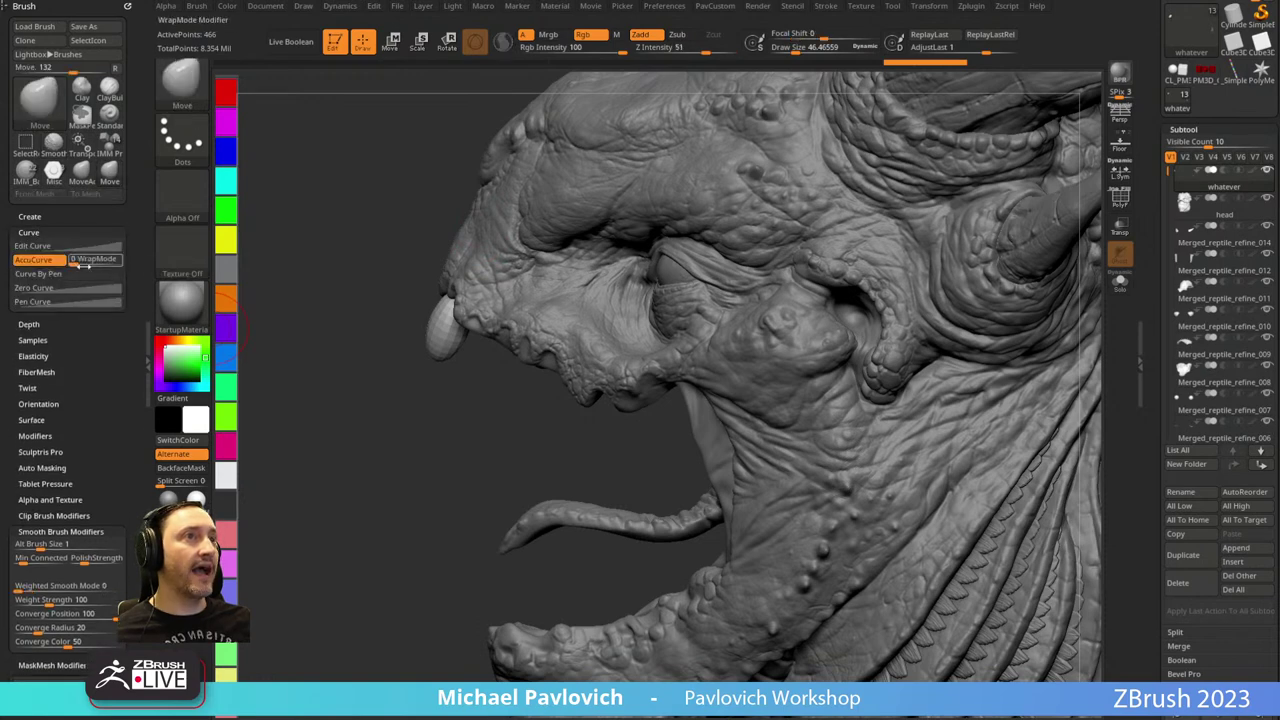
pyautogui.click(45, 261)
pyautogui.press('s')
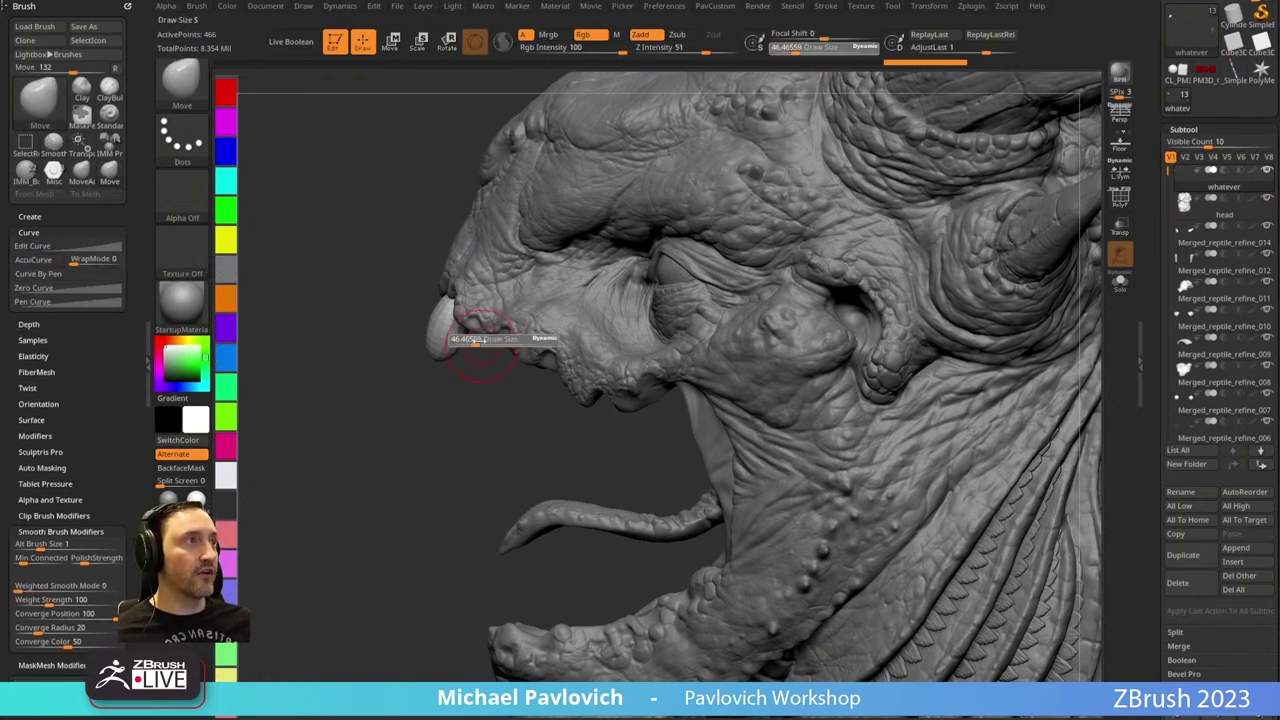
pyautogui.moveTo(425, 319)
pyautogui.mouseDown()
pyautogui.moveTo(423, 308)
pyautogui.moveTo(473, 345)
pyautogui.mouseUp()
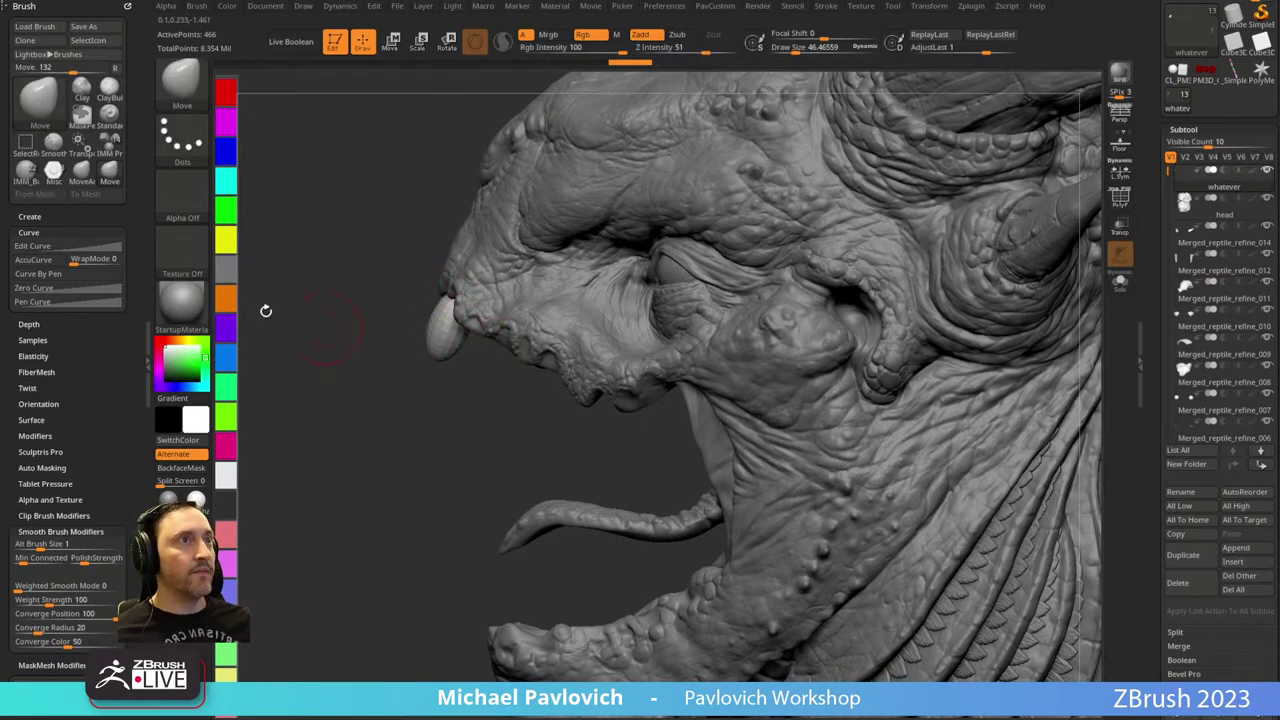
# Turn AccuCurve back on for the Move brush and pull the egg's lower end into a pointed fang.
pyautogui.click(40, 260)
pyautogui.hotkey('ctrl', 'z')
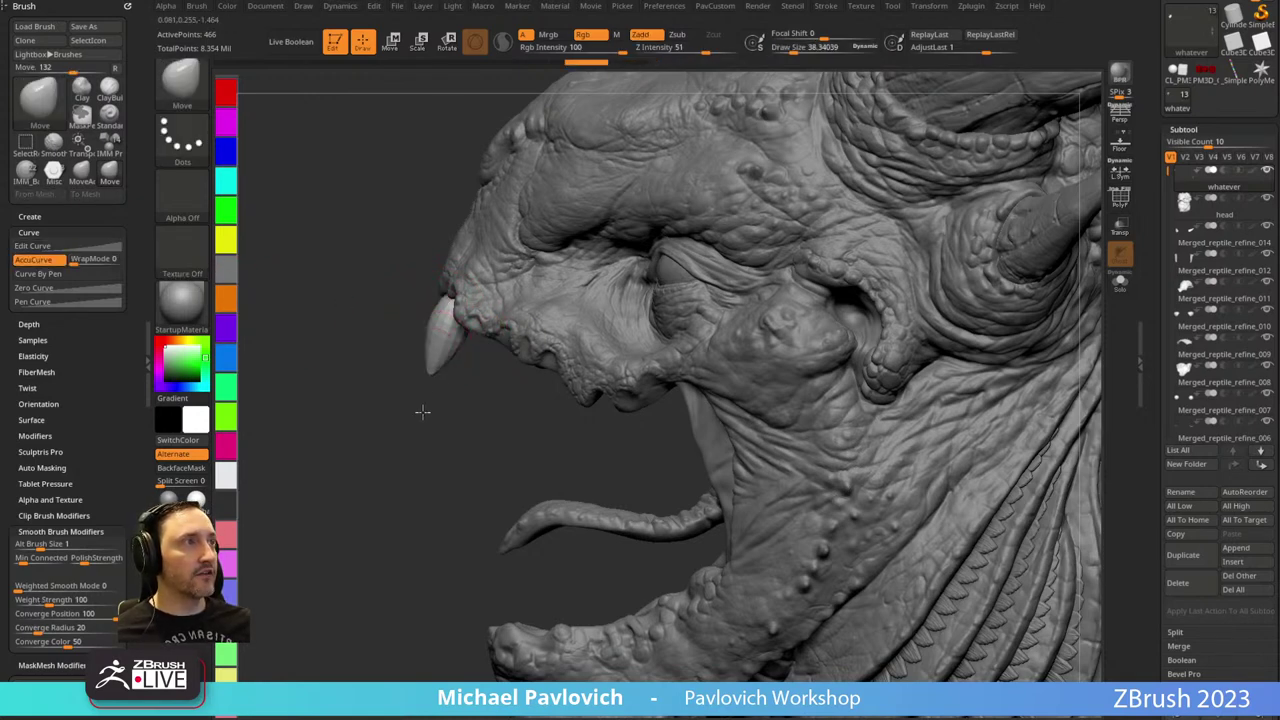
pyautogui.keyDown('shift'); pyautogui.moveTo(349, 457); pyautogui.dragTo(440, 372); pyautogui.keyUp('shift')
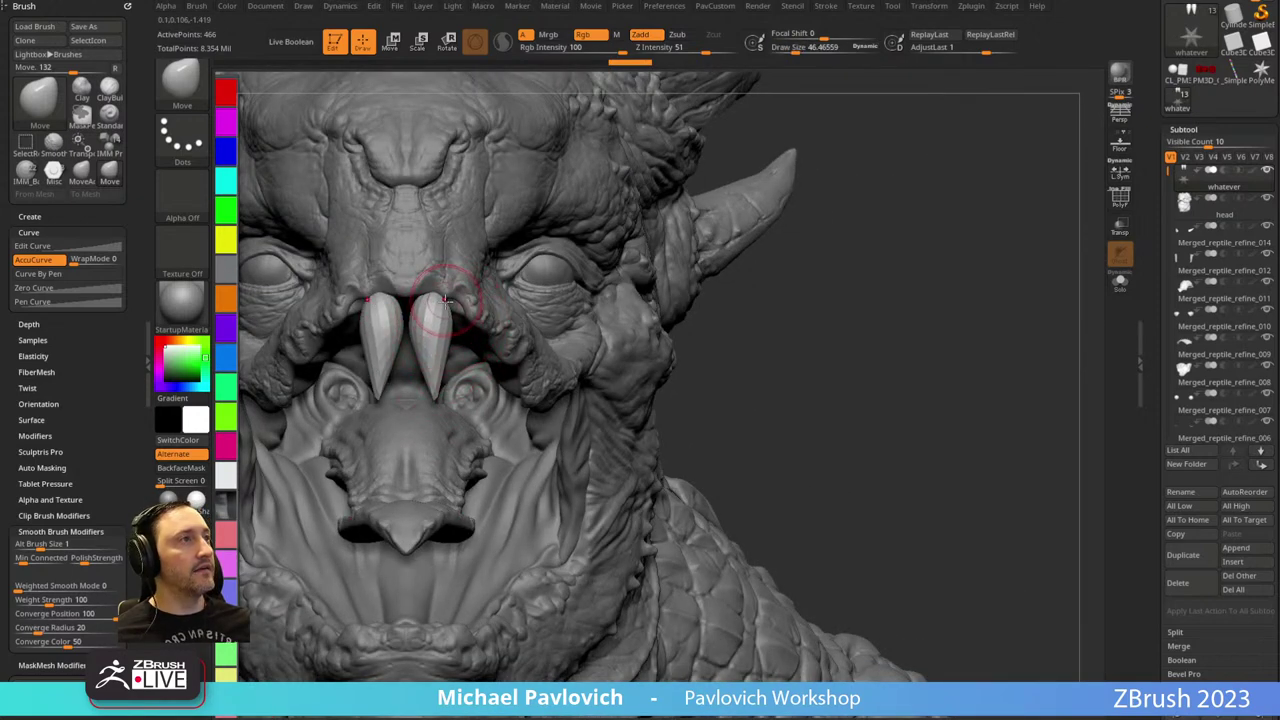
# Try widening the upper part of the mirrored fangs from the front, and undo these strokes.
pyautogui.moveTo(446, 301); pyautogui.dragTo(412, 300)
pyautogui.moveTo(447, 356)
pyautogui.mouseDown()
pyautogui.moveTo(456, 350)
pyautogui.moveTo(406, 354)
pyautogui.moveTo(412, 318)
pyautogui.mouseUp()
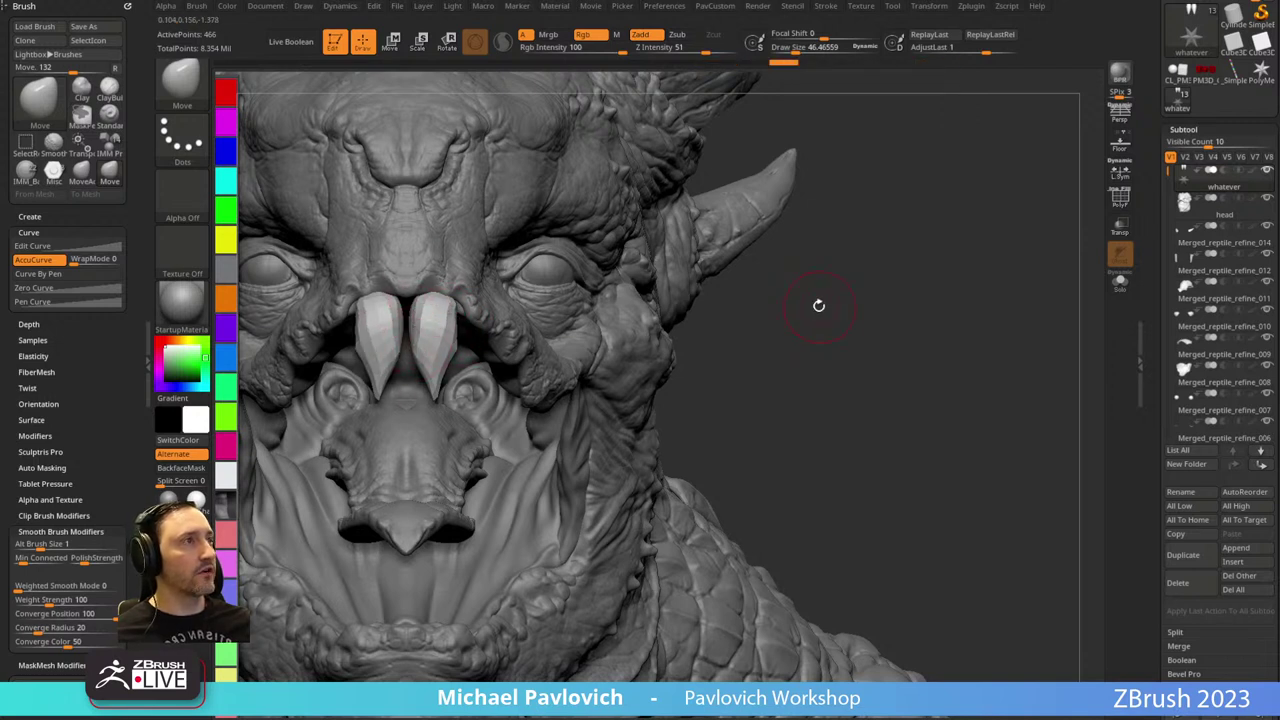
pyautogui.hotkey('ctrl', 'z')
pyautogui.hotkey('ctrl', 'z')
pyautogui.hotkey('ctrl', 'z')
pyautogui.hotkey('ctrl', 'z')
pyautogui.hotkey('ctrl', 'z')
pyautogui.hotkey('ctrl', 'z')
# Enlarge the Move brush's draw size to about 87 and refine the fang's shape from the side.
pyautogui.keyDown('shift'); pyautogui.moveTo(853, 314); pyautogui.dragTo(799, 310); pyautogui.keyUp('shift')
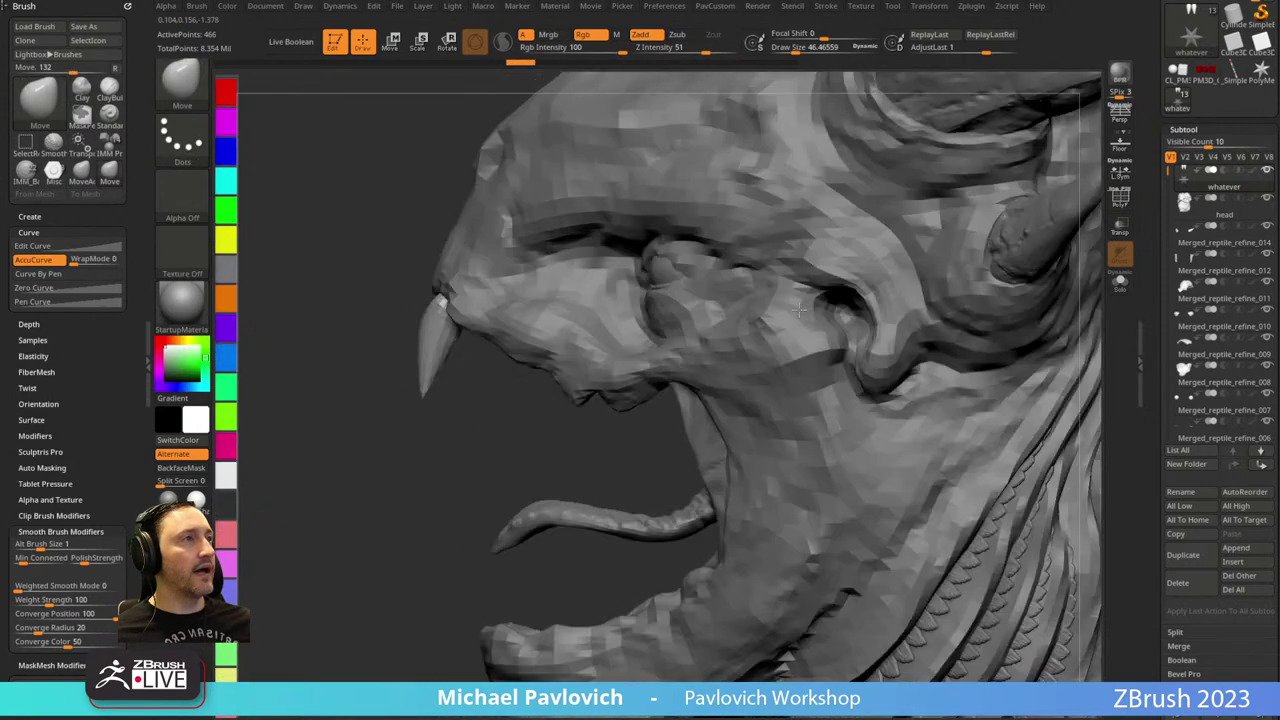
pyautogui.press('s')
pyautogui.moveTo(418, 384)
pyautogui.mouseDown()
pyautogui.moveTo(466, 397)
pyautogui.moveTo(478, 415)
pyautogui.moveTo(452, 335)
pyautogui.moveTo(452, 350)
pyautogui.mouseUp()
pyautogui.moveTo(420, 446)
pyautogui.keyDown('shift'); pyautogui.mouseDown()
pyautogui.moveTo(761, 259)
pyautogui.moveTo(829, 280)
pyautogui.mouseUp(); pyautogui.keyUp('shift')
# Reset and center the gizmo on the fang, and place two rotated copies farther back along the upper jaw, making three mirrored pairs.
pyautogui.press('w')
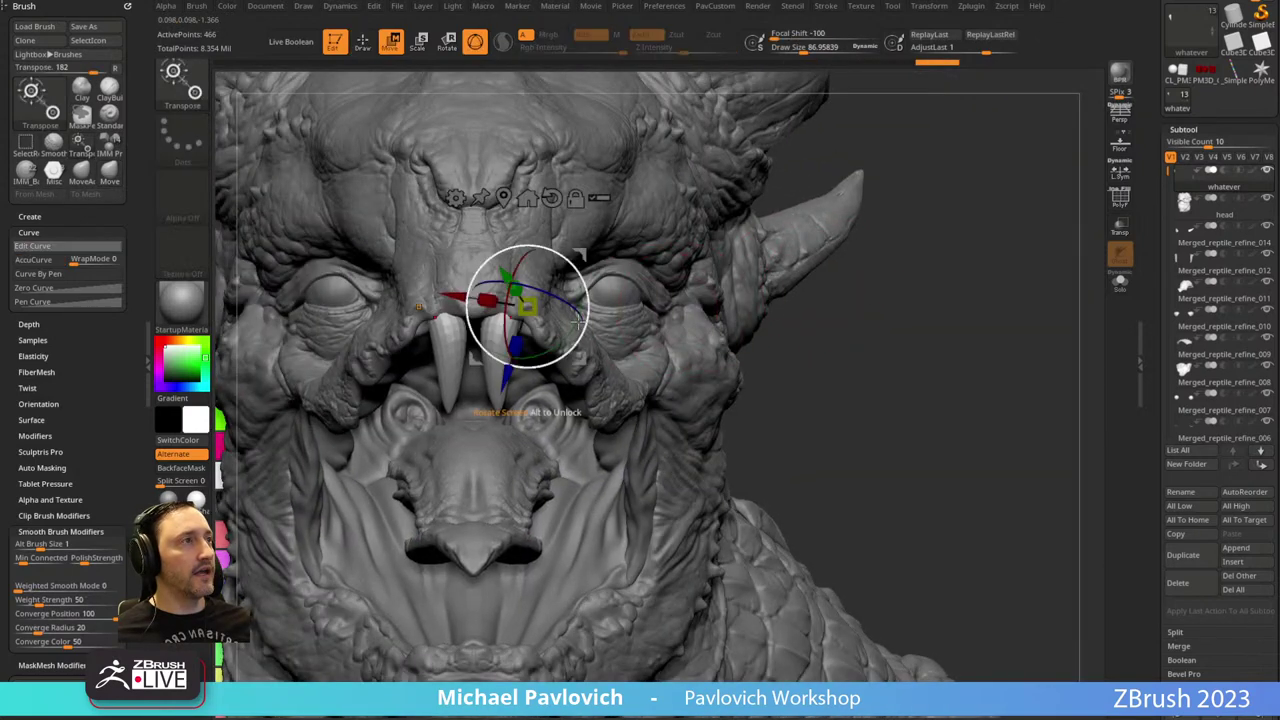
pyautogui.keyDown('alt'); pyautogui.click(552, 198); pyautogui.keyUp('alt')
pyautogui.keyDown('alt'); pyautogui.click(504, 198); pyautogui.keyUp('alt')
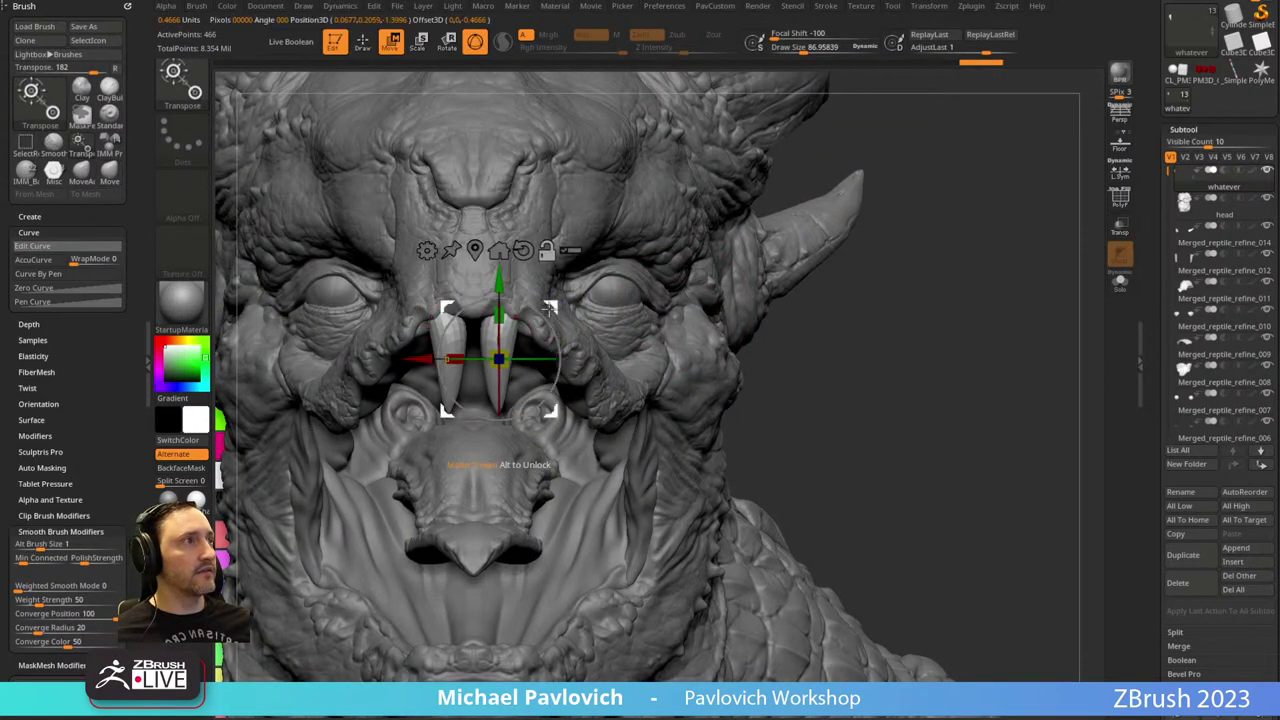
pyautogui.moveTo(520, 358); pyautogui.dragTo(591, 331)
pyautogui.moveTo(591, 331); pyautogui.dragTo(420, 333, button='right')
pyautogui.moveTo(589, 331); pyautogui.dragTo(616, 331)
pyautogui.moveTo(412, 430); pyautogui.dragTo(478, 432, button='right')
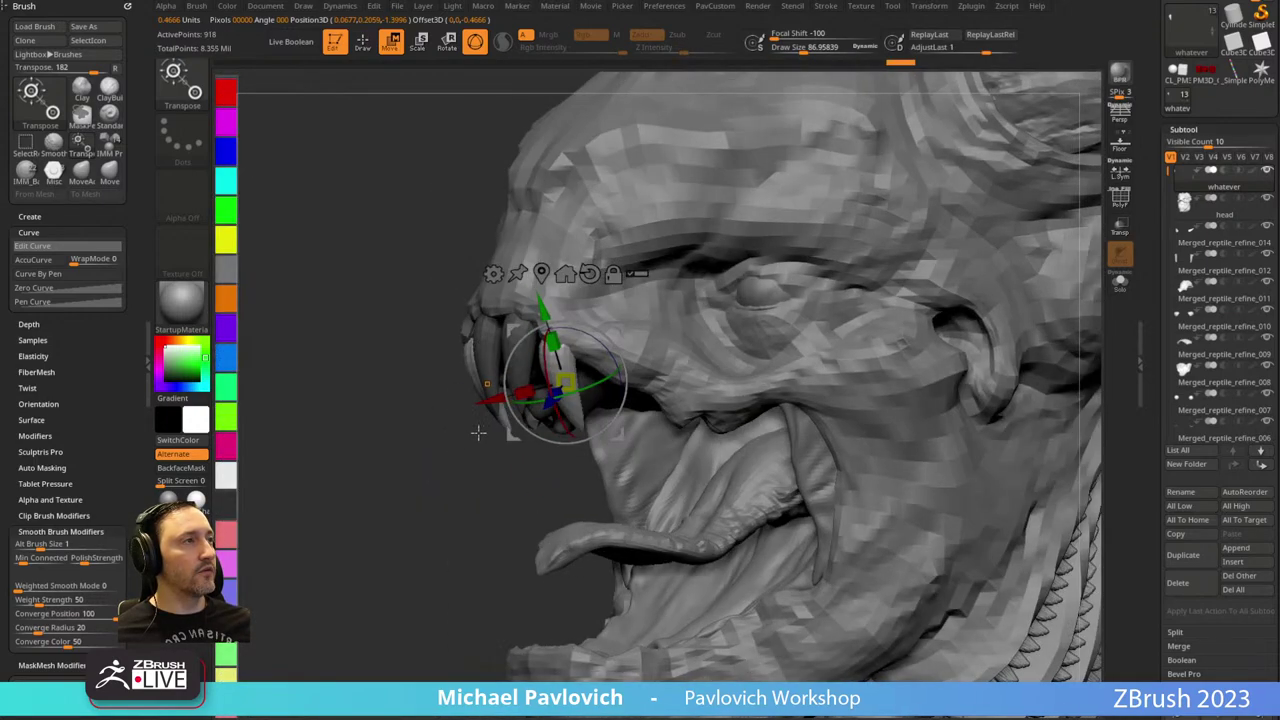
pyautogui.moveTo(609, 341); pyautogui.dragTo(656, 346)
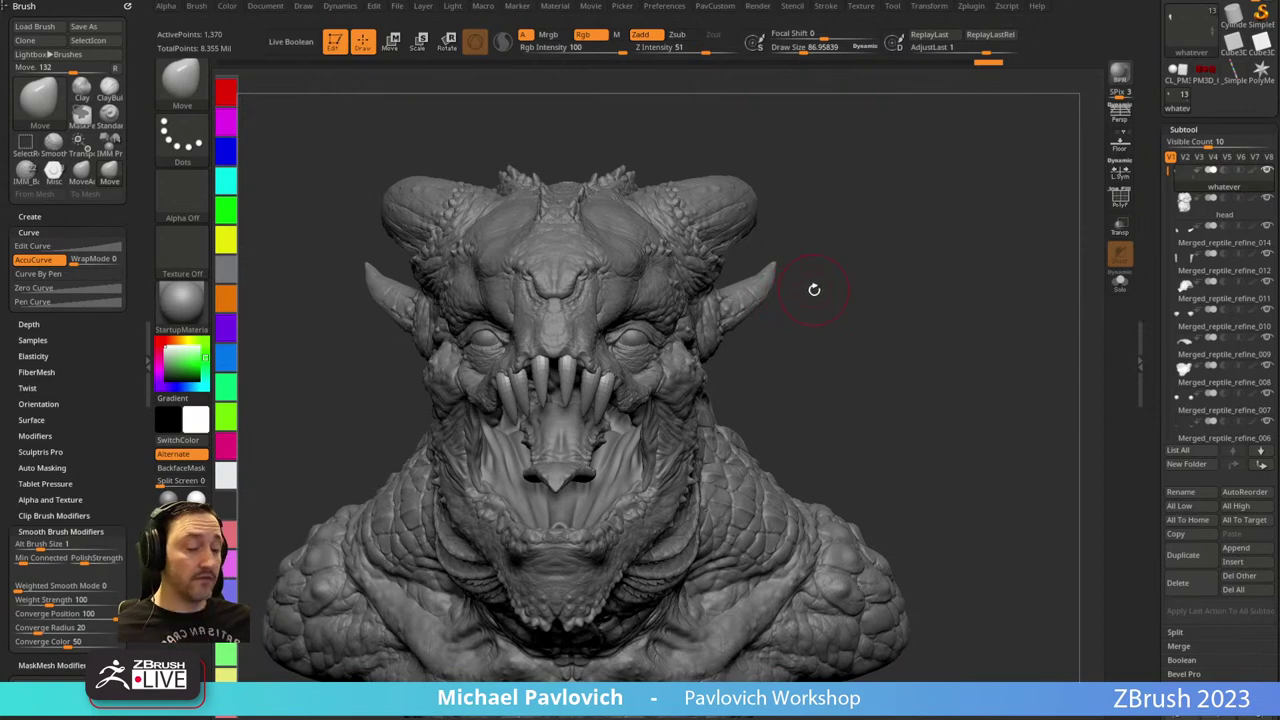
# Select the ChiselCreature brush and choose its Teeth1 shape.
pyautogui.press('b')
pyautogui.press('c')
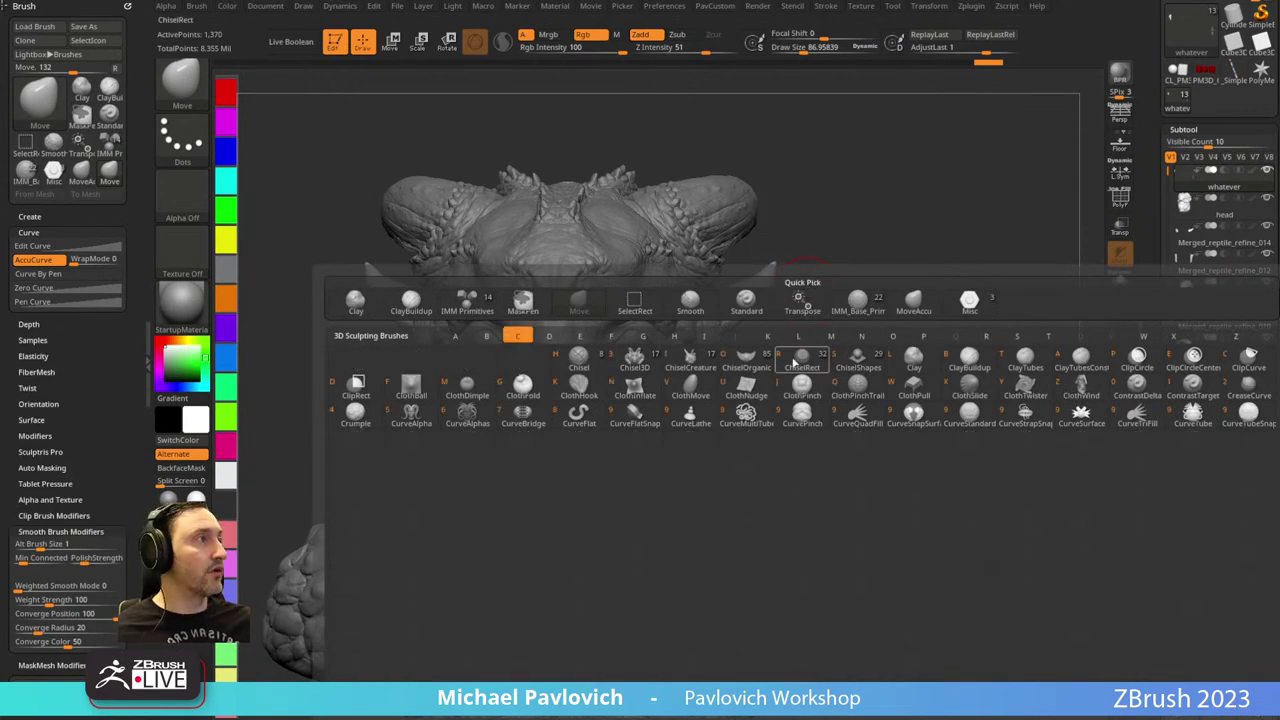
pyautogui.click(689, 368)
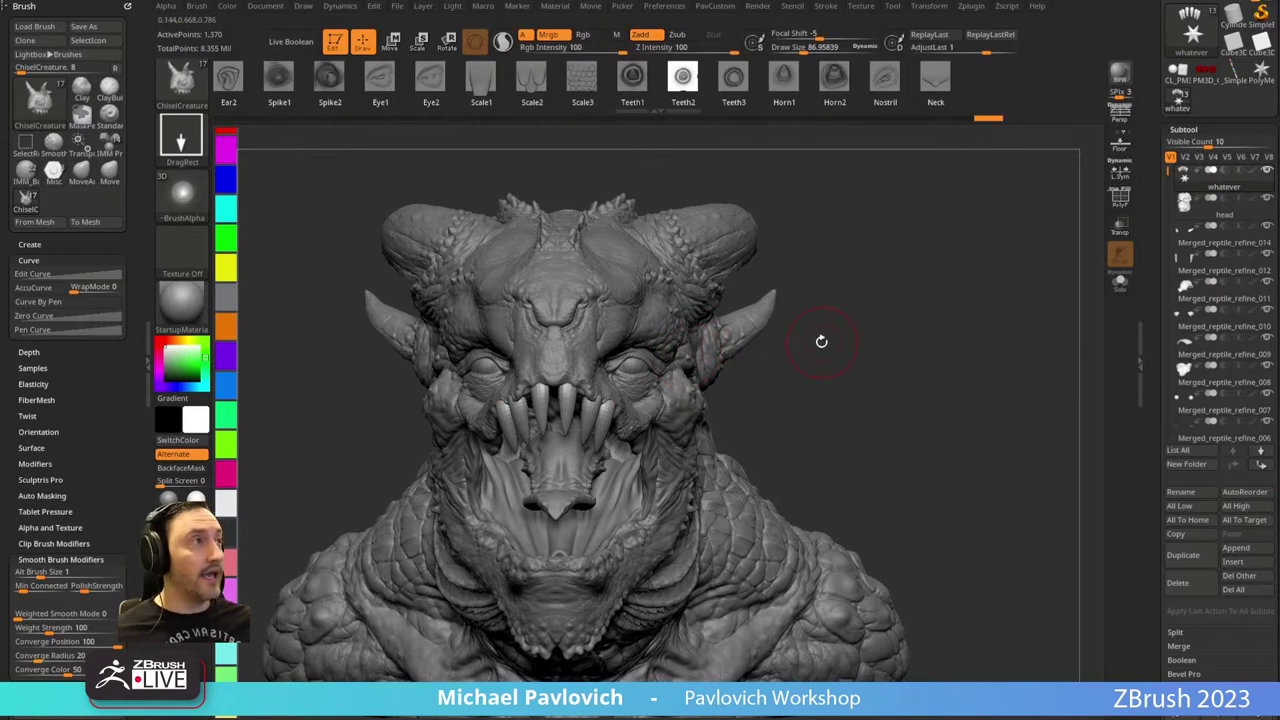
pyautogui.press('m')
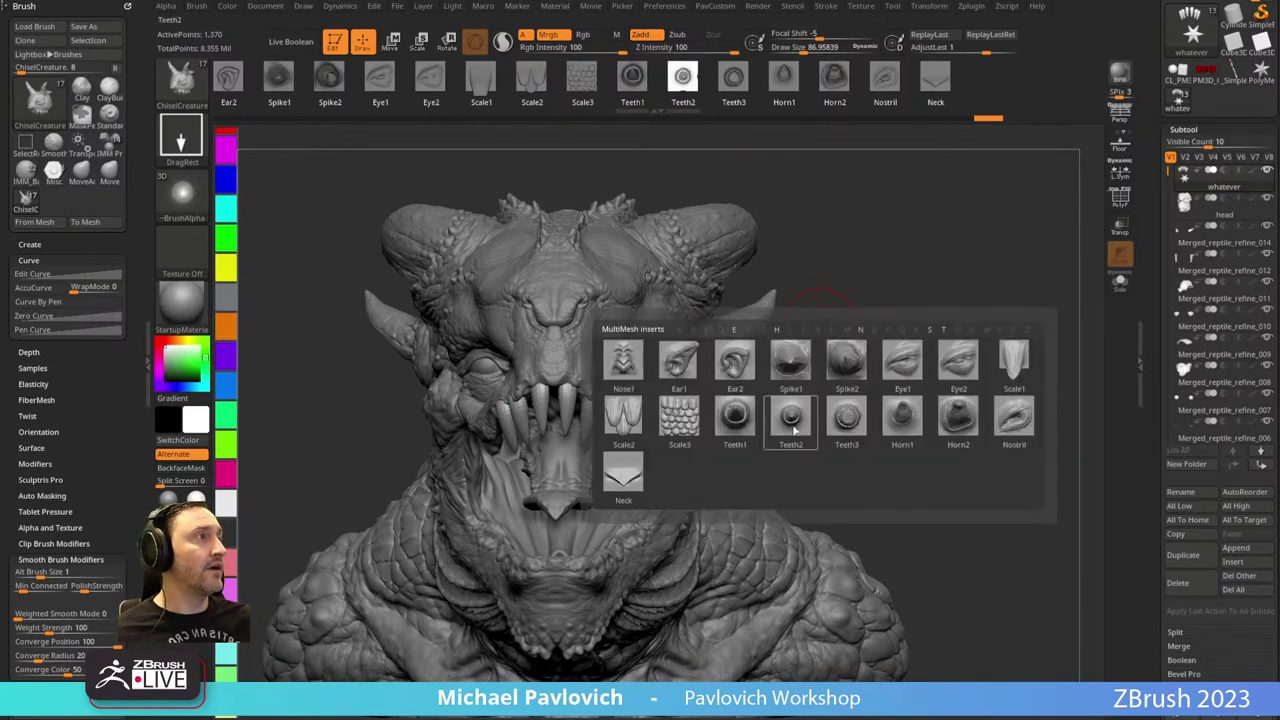
pyautogui.click(738, 420)
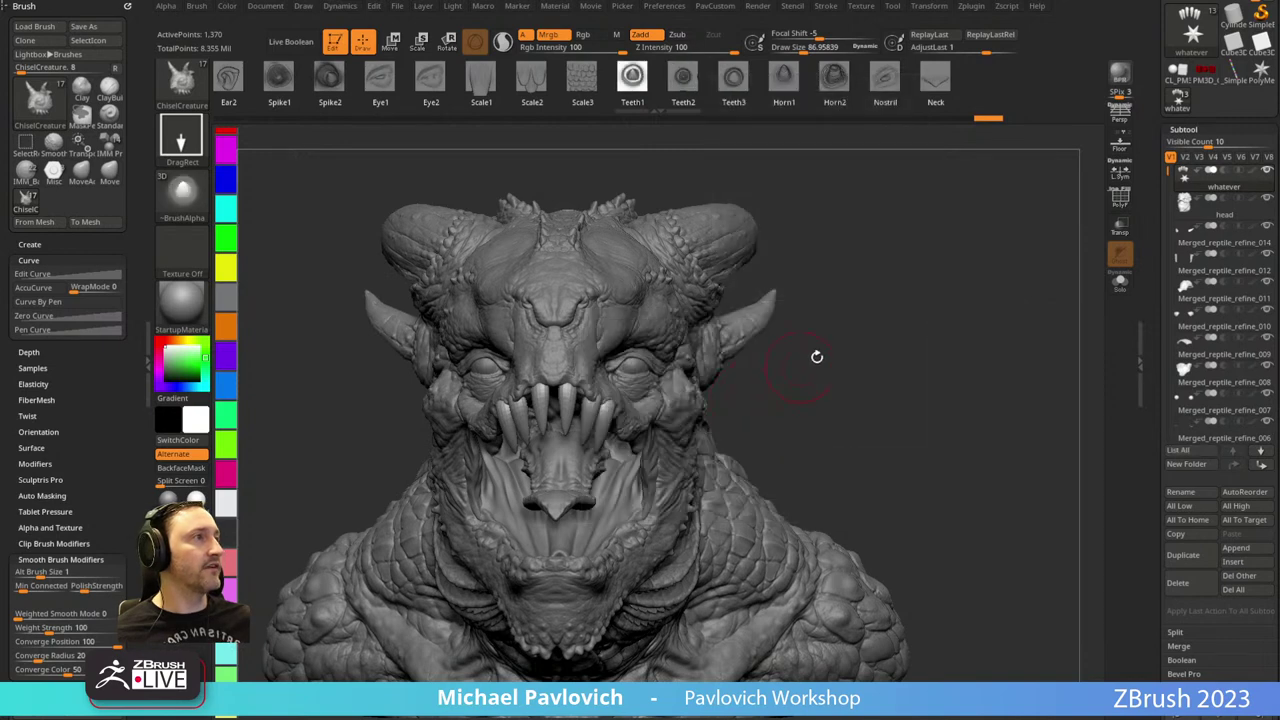
# Make the head subtool active, try stamping Teeth1 spikes onto the side of the head, and undo them.
pyautogui.moveTo(814, 357); pyautogui.dragTo(725, 400)
pyautogui.keyDown('alt'); pyautogui.click(724, 386); pyautogui.keyUp('alt')
pyautogui.moveTo(721, 329); pyautogui.dragTo(715, 259)
pyautogui.keyDown('shift'); pyautogui.moveTo(465, 513); pyautogui.dragTo(467, 518); pyautogui.keyUp('shift')
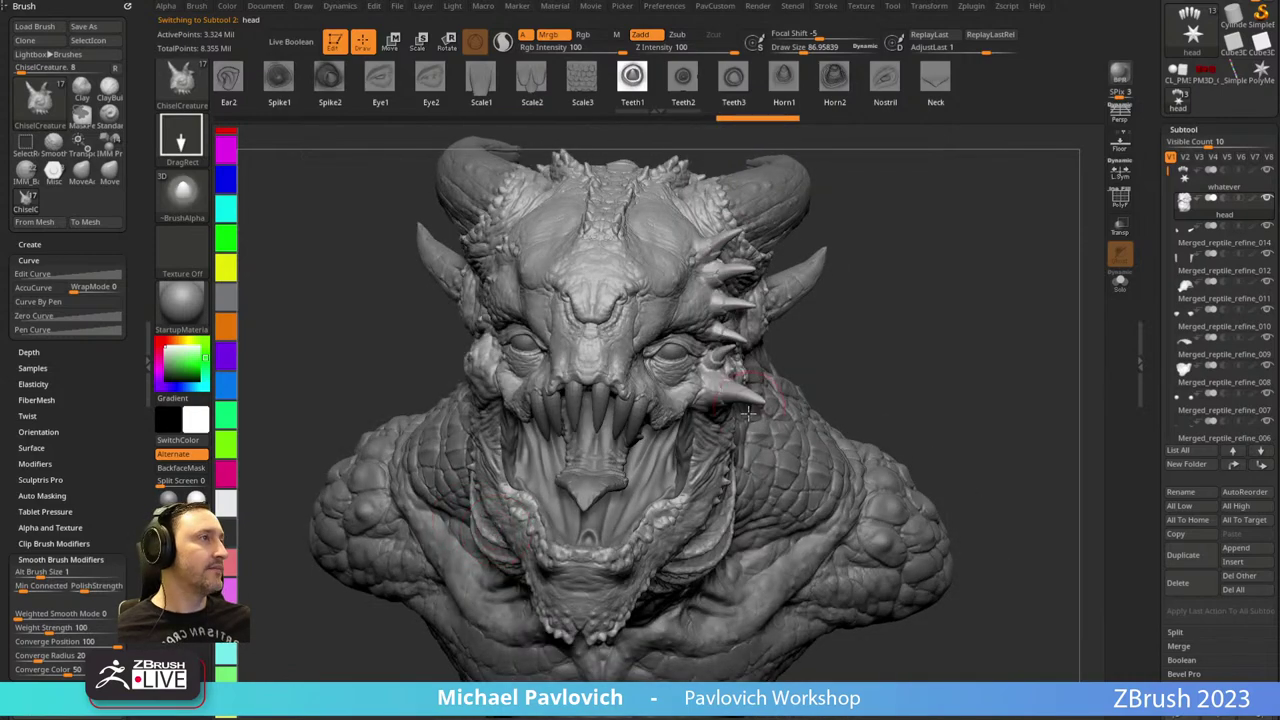
pyautogui.press('ctrl')
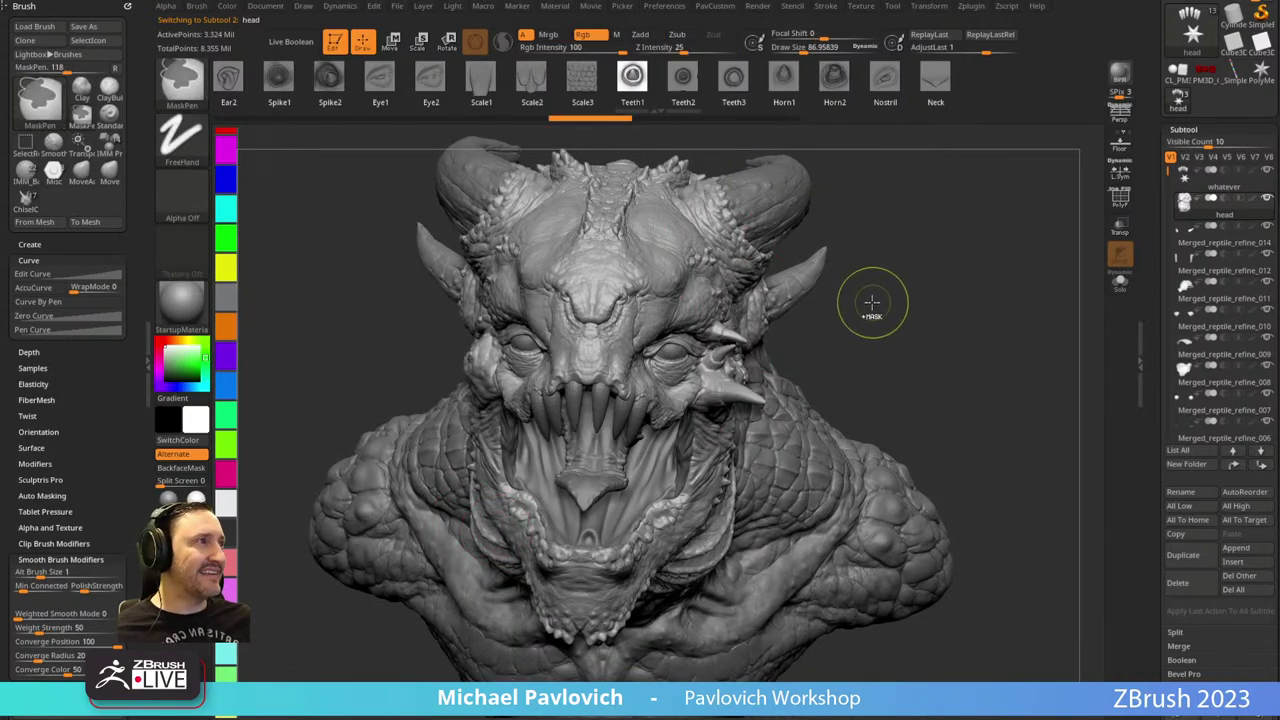
# Return to the fang subtool with the Move brush and set the draw size to about 99.
pyautogui.moveTo(914, 291)
pyautogui.mouseDown()
pyautogui.moveTo(468, 422)
pyautogui.moveTo(440, 525)
pyautogui.moveTo(497, 411)
pyautogui.mouseUp()
pyautogui.press('s')
pyautogui.moveTo(555, 363)
pyautogui.mouseDown()
pyautogui.moveTo(591, 363)
pyautogui.moveTo(529, 319)
pyautogui.mouseUp()
pyautogui.press('b')
pyautogui.press('m')
pyautogui.press('v')
pyautogui.press('s')
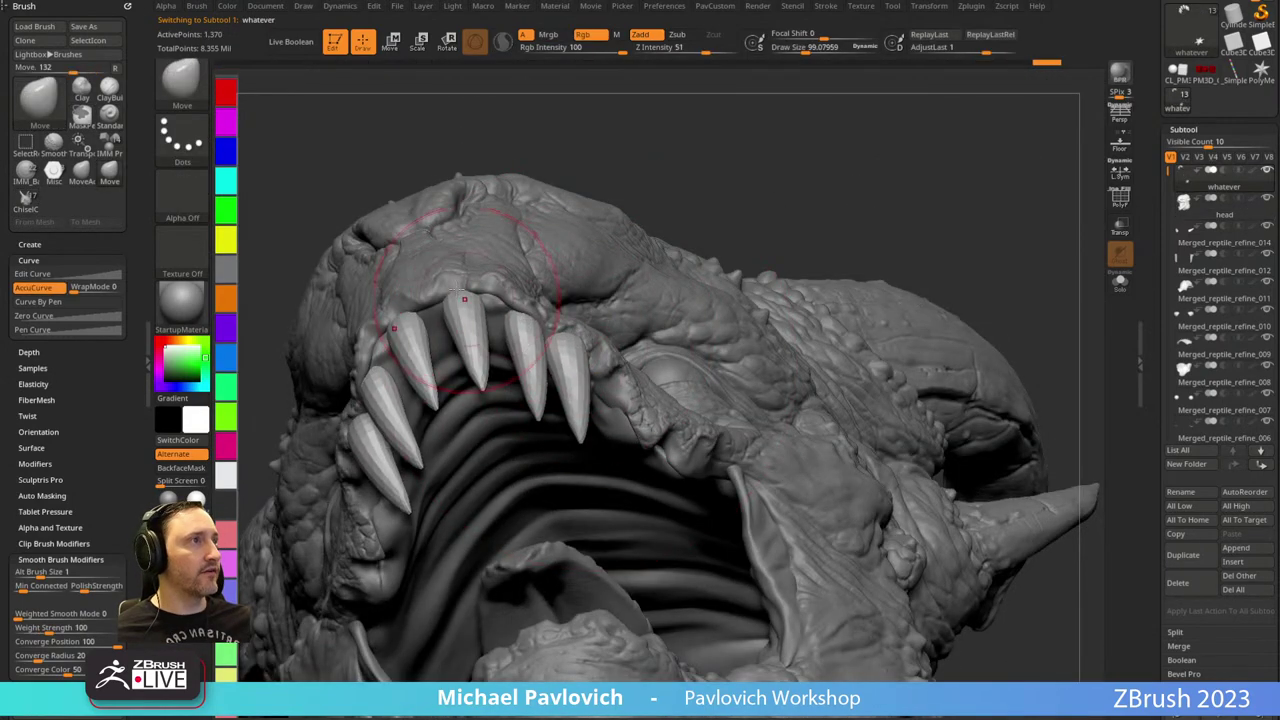
# Nudge the upper fangs' roots along the gum line with the Move brush.
pyautogui.moveTo(461, 294); pyautogui.dragTo(459, 307)
pyautogui.moveTo(768, 222)
pyautogui.keyDown('alt'); pyautogui.mouseDown()
pyautogui.moveTo(774, 146)
pyautogui.moveTo(555, 290)
pyautogui.mouseUp(); pyautogui.keyUp('alt')
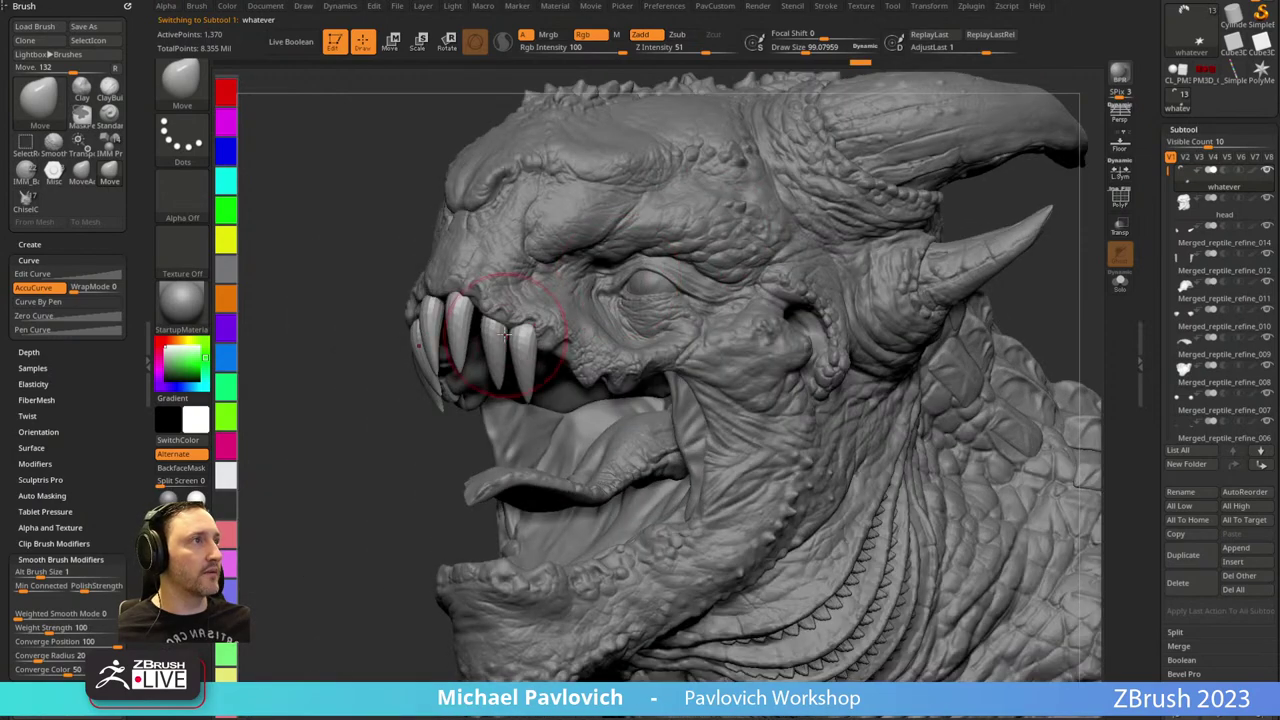
pyautogui.moveTo(500, 339)
pyautogui.mouseDown()
pyautogui.moveTo(484, 344)
pyautogui.moveTo(488, 373)
pyautogui.moveTo(529, 341)
pyautogui.mouseUp()
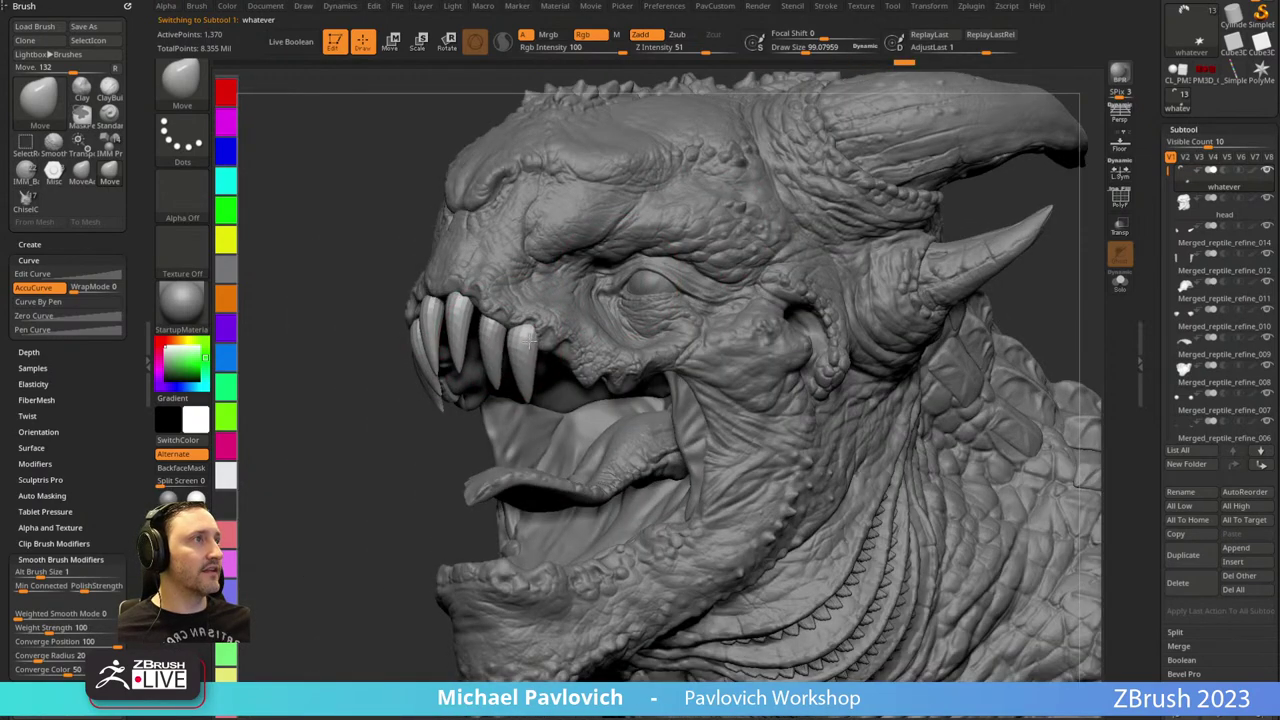
pyautogui.moveTo(341, 463); pyautogui.dragTo(426, 488)
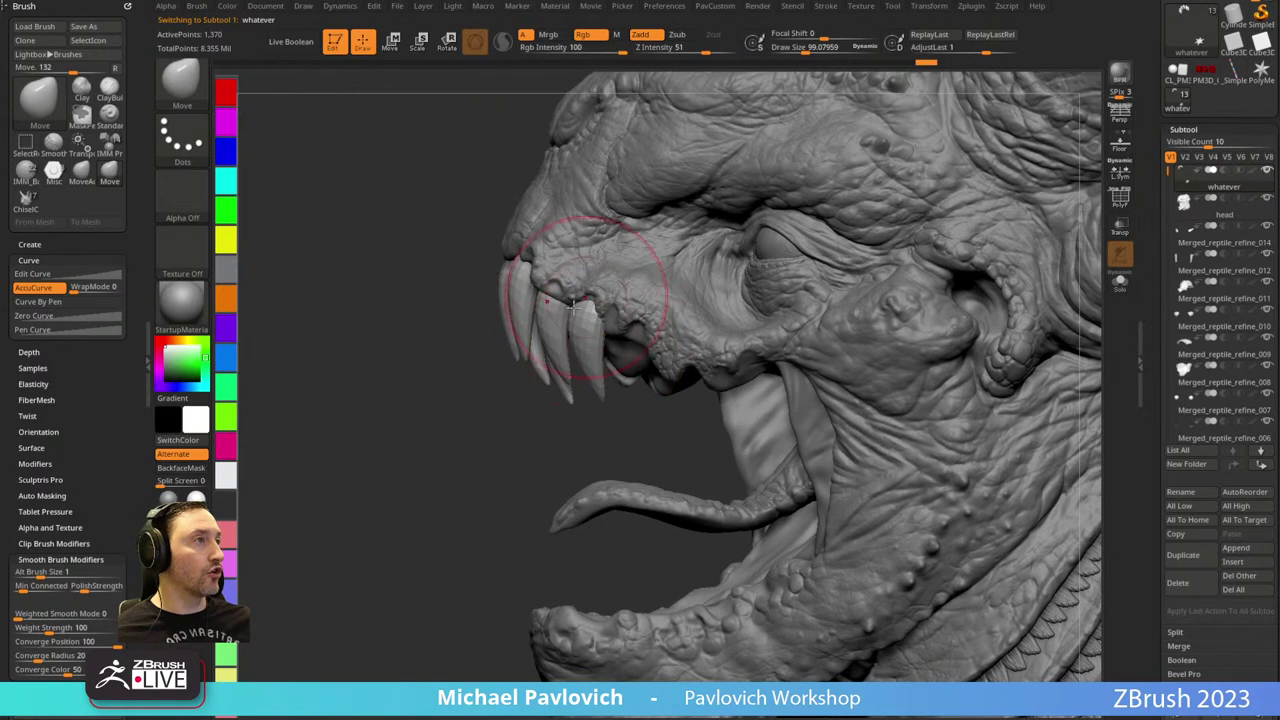
pyautogui.moveTo(450, 418); pyautogui.dragTo(357, 422)
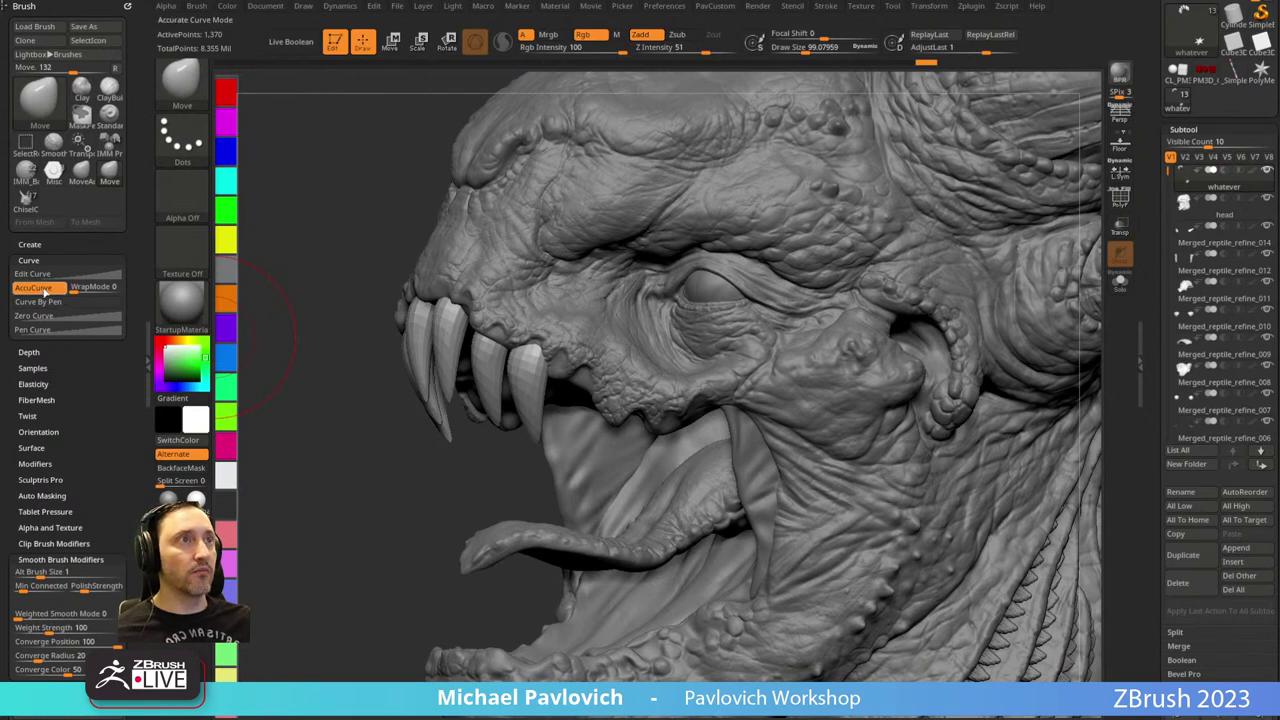
# Collapse the Smooth Brush Modifiers, expand the Auto Masking settings and turn on Topological masking for the Move brush.
pyautogui.scroll(-5, 50, 280)
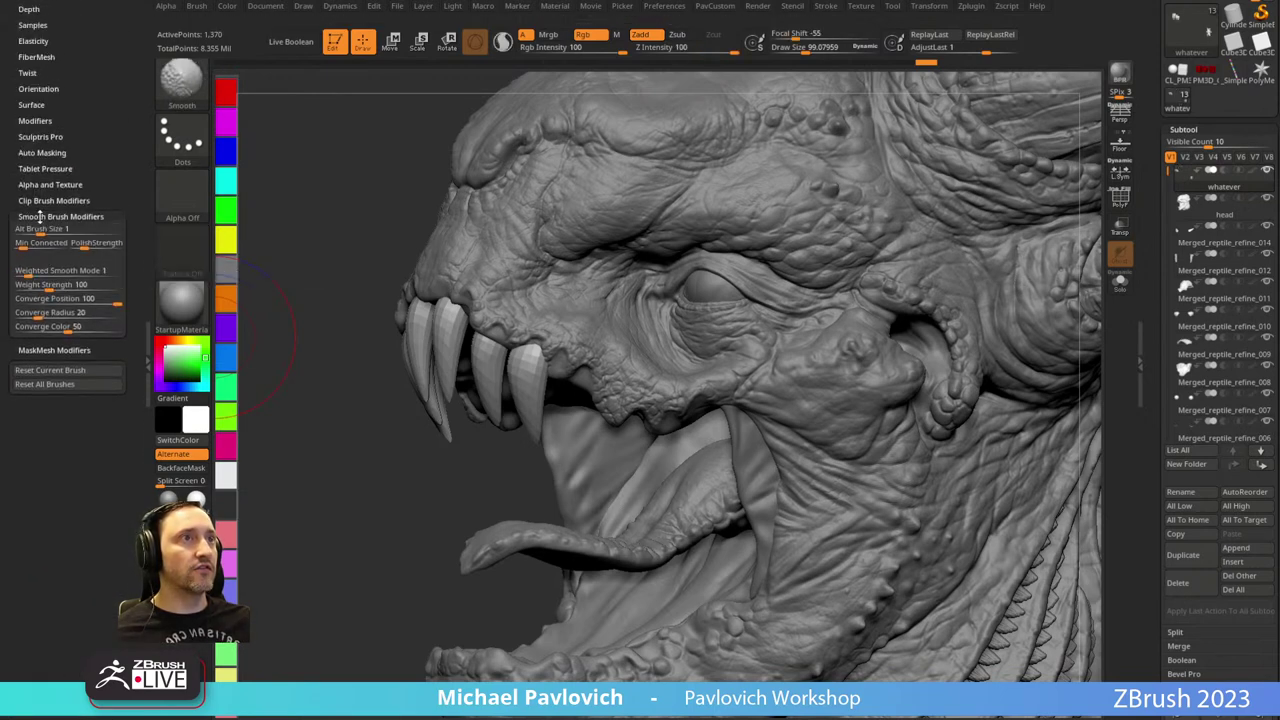
pyautogui.keyDown('shift'); pyautogui.click(40, 217); pyautogui.keyUp('shift')
pyautogui.click(42, 152)
pyautogui.click(35, 424)
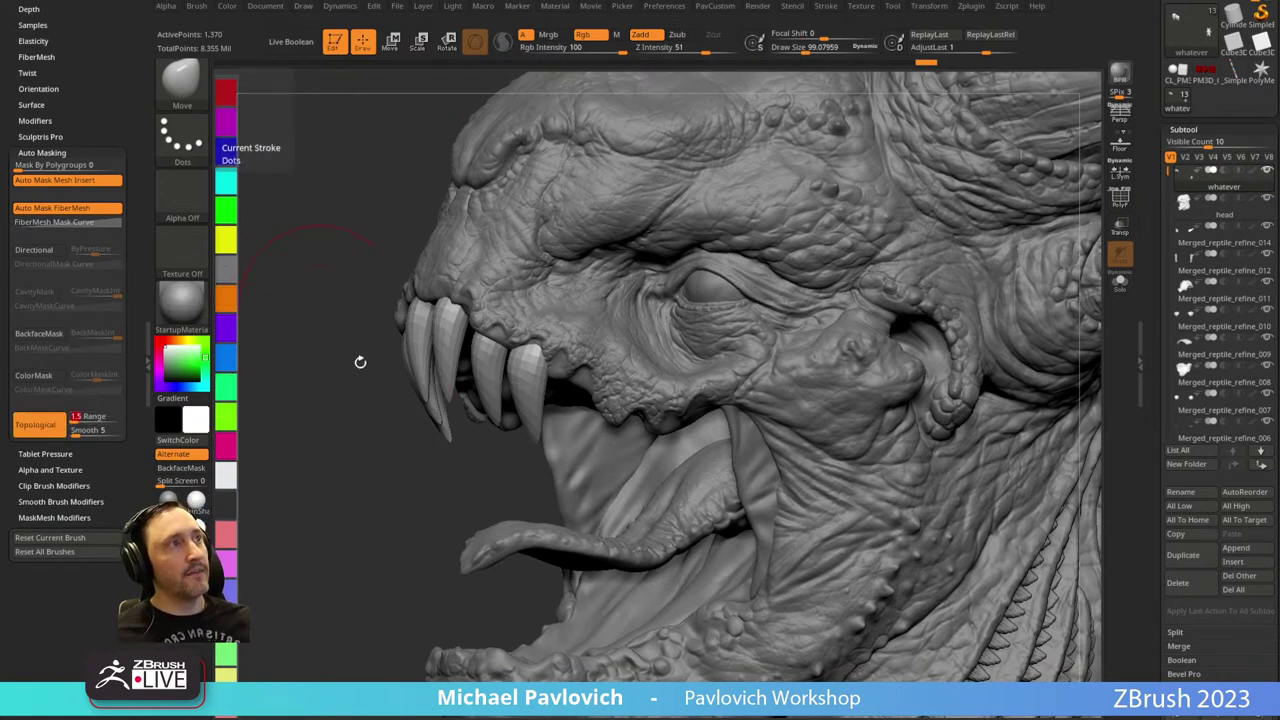
# Look up the Move Topological brush among the brushes starting with M.
pyautogui.moveTo(357, 360); pyautogui.dragTo(370, 369)
pyautogui.press('b')
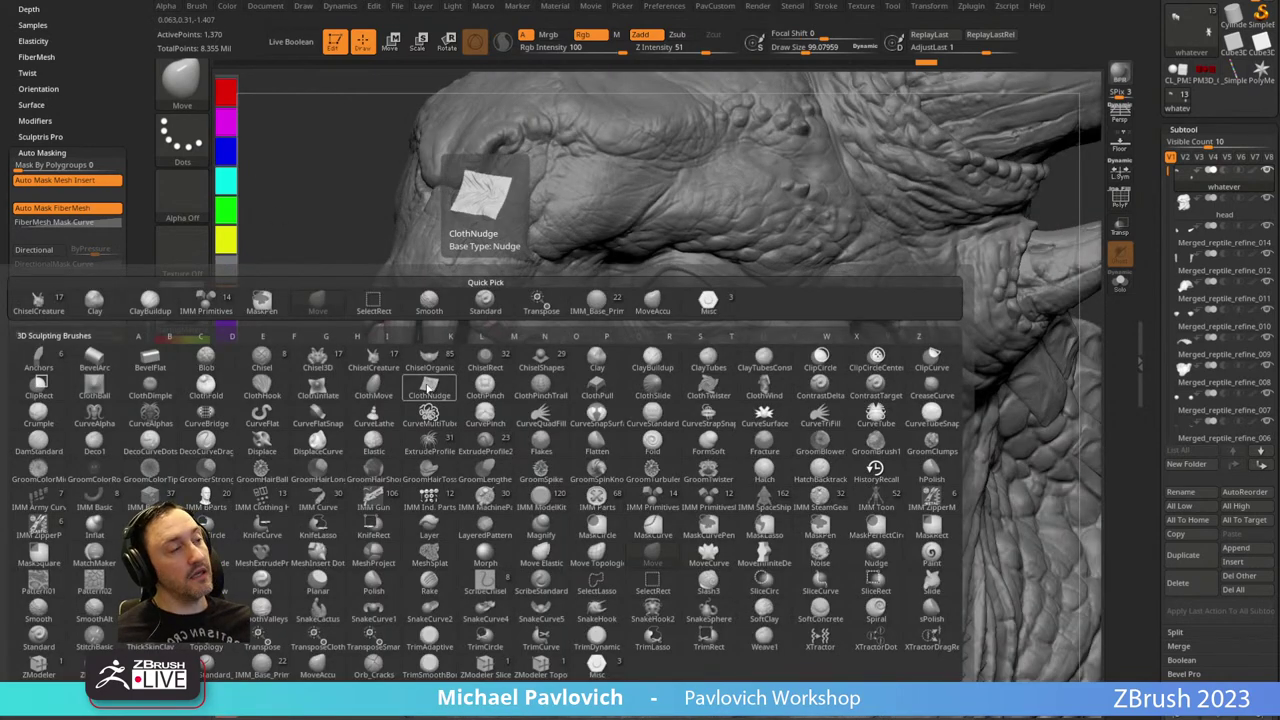
pyautogui.press('m')
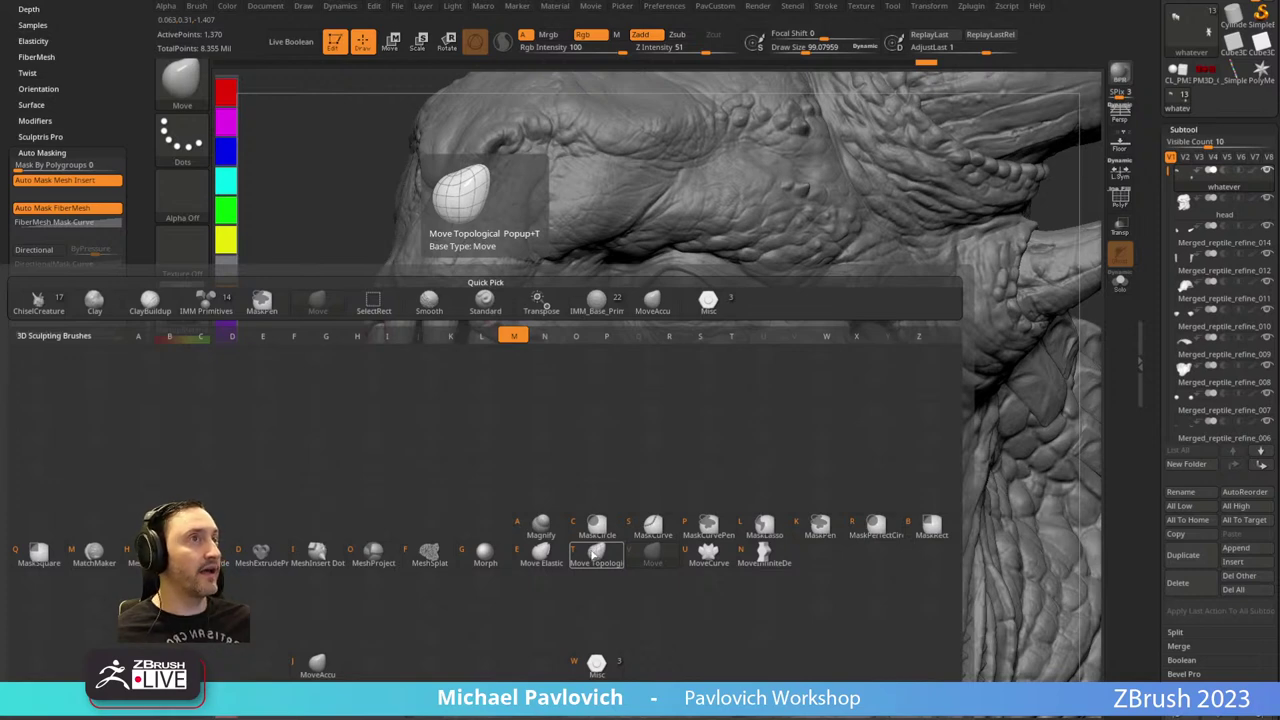
pyautogui.press('t')
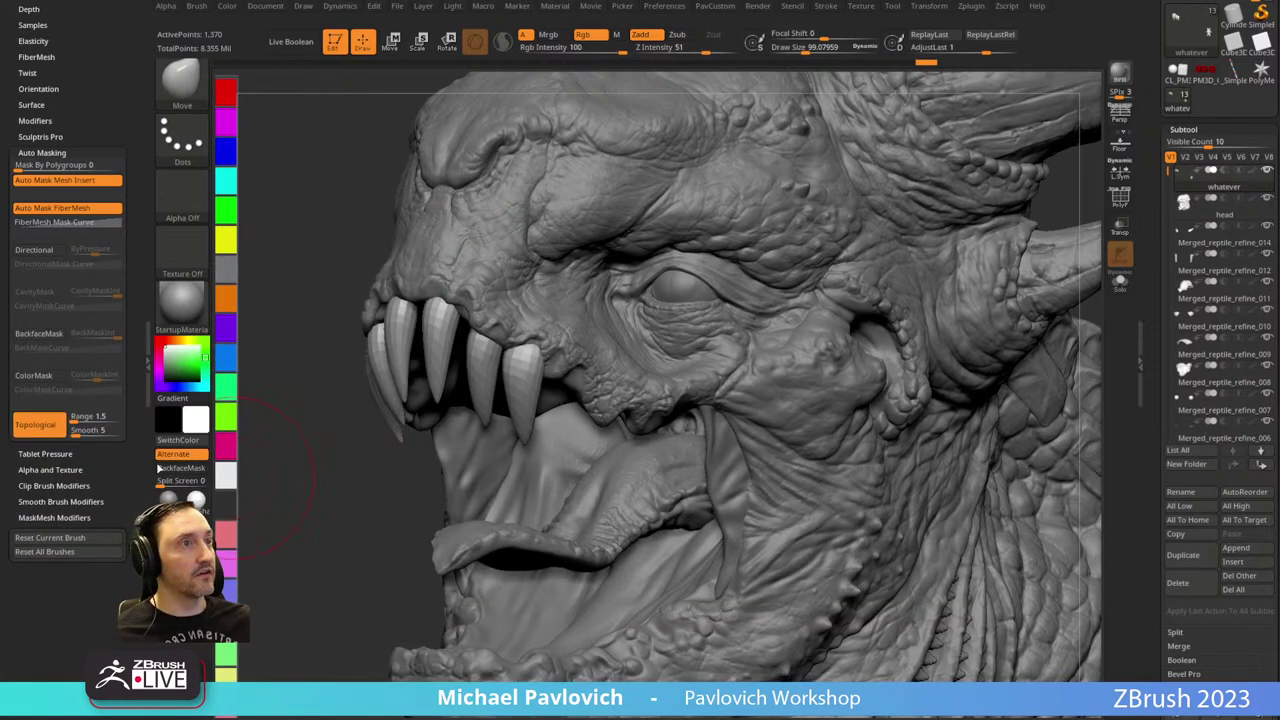
# Enlarge the draw size to about 166 and reshape individual fangs with the topologically masked Move brush.
pyautogui.moveTo(247, 341)
pyautogui.mouseDown()
pyautogui.moveTo(357, 517)
pyautogui.moveTo(460, 400)
pyautogui.moveTo(492, 408)
pyautogui.mouseUp()
pyautogui.moveTo(340, 430); pyautogui.dragTo(485, 425)
pyautogui.moveTo(494, 405)
pyautogui.mouseDown()
pyautogui.moveTo(485, 417)
pyautogui.moveTo(524, 412)
pyautogui.moveTo(517, 423)
pyautogui.mouseUp()
pyautogui.moveTo(450, 320); pyautogui.dragTo(462, 325)
pyautogui.moveTo(450, 388); pyautogui.dragTo(458, 393)
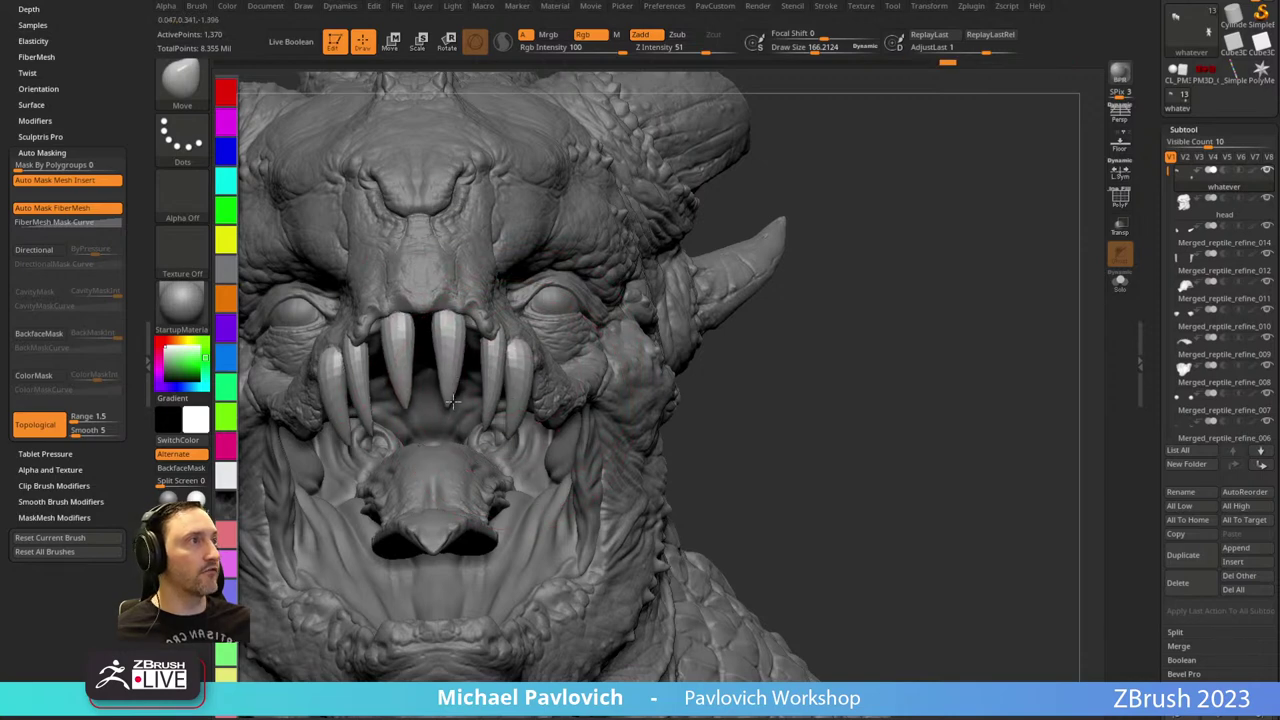
pyautogui.moveTo(451, 323); pyautogui.dragTo(466, 311)
# Show the polyframe, reduce the draw size to about 99 and run Auto Groups to give each fang its own polygroup.
pyautogui.moveTo(812, 386); pyautogui.dragTo(706, 377)
pyautogui.press('s')
pyautogui.hotkey('shift', 'f')
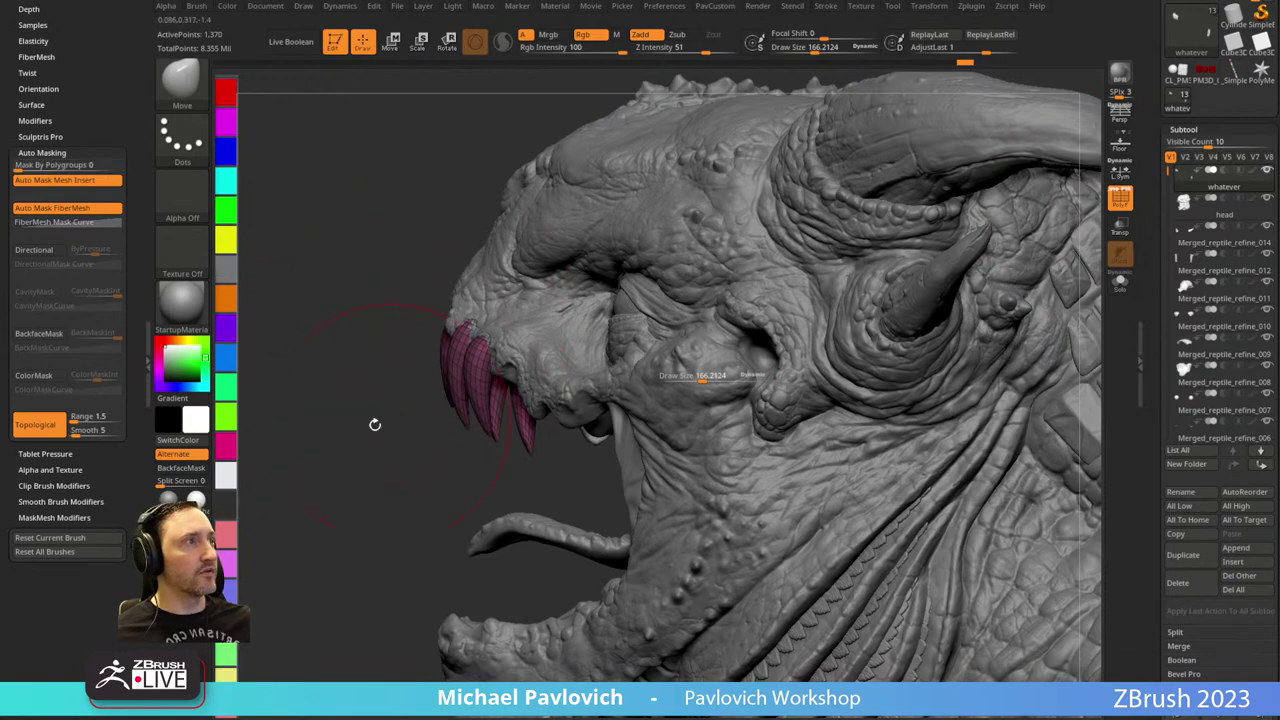
pyautogui.moveTo(375, 425); pyautogui.dragTo(450, 420)
pyautogui.moveTo(703, 377); pyautogui.dragTo(694, 376)
pyautogui.press('3')
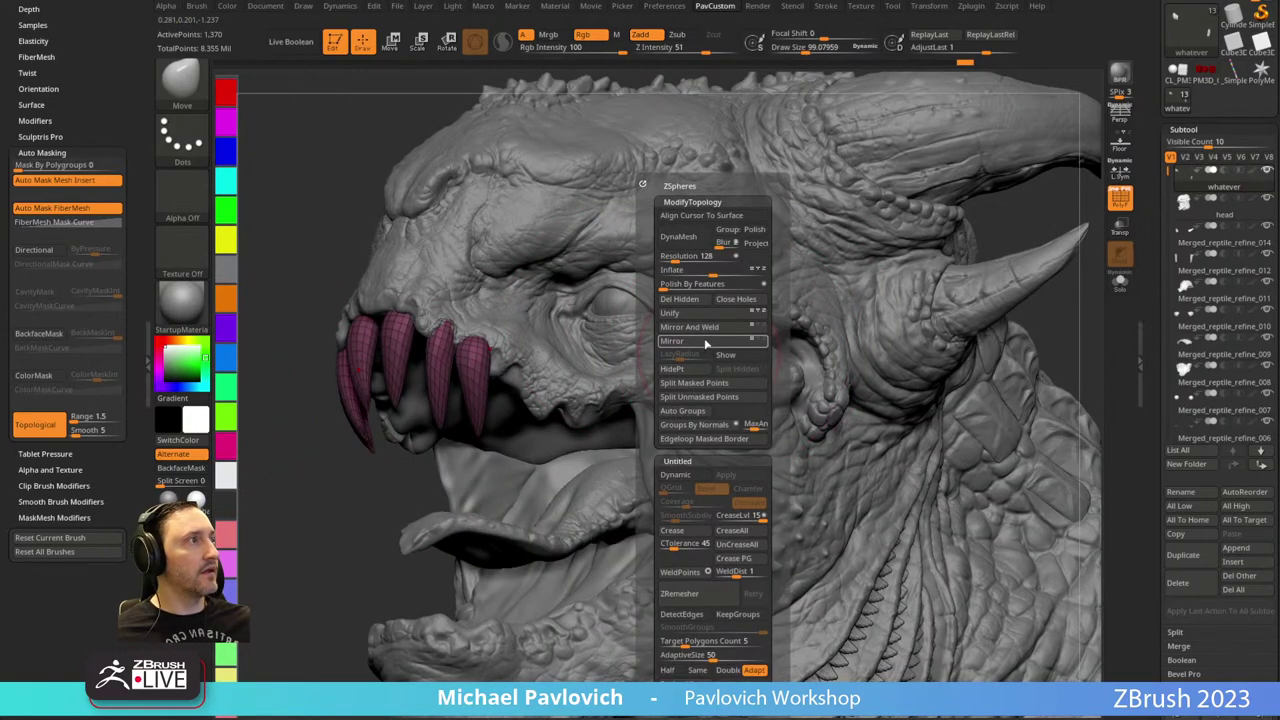
pyautogui.click(694, 411)
pyautogui.moveTo(394, 497); pyautogui.dragTo(812, 349)
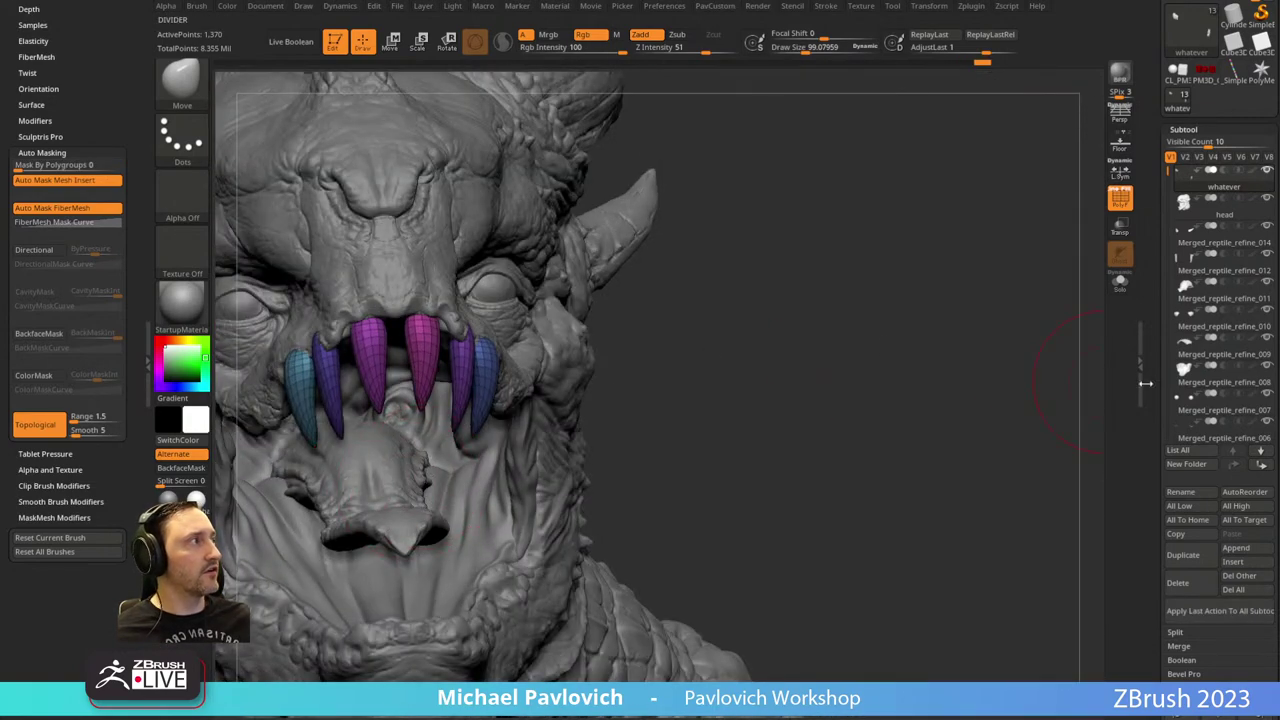
# Turn off Topological masking and set Mask By Polygroups to 100 for the Move brush.
pyautogui.moveTo(1168, 386); pyautogui.dragTo(1173, 278)
pyautogui.moveTo(752, 440)
pyautogui.mouseDown()
pyautogui.moveTo(854, 351)
pyautogui.moveTo(602, 360)
pyautogui.mouseUp()
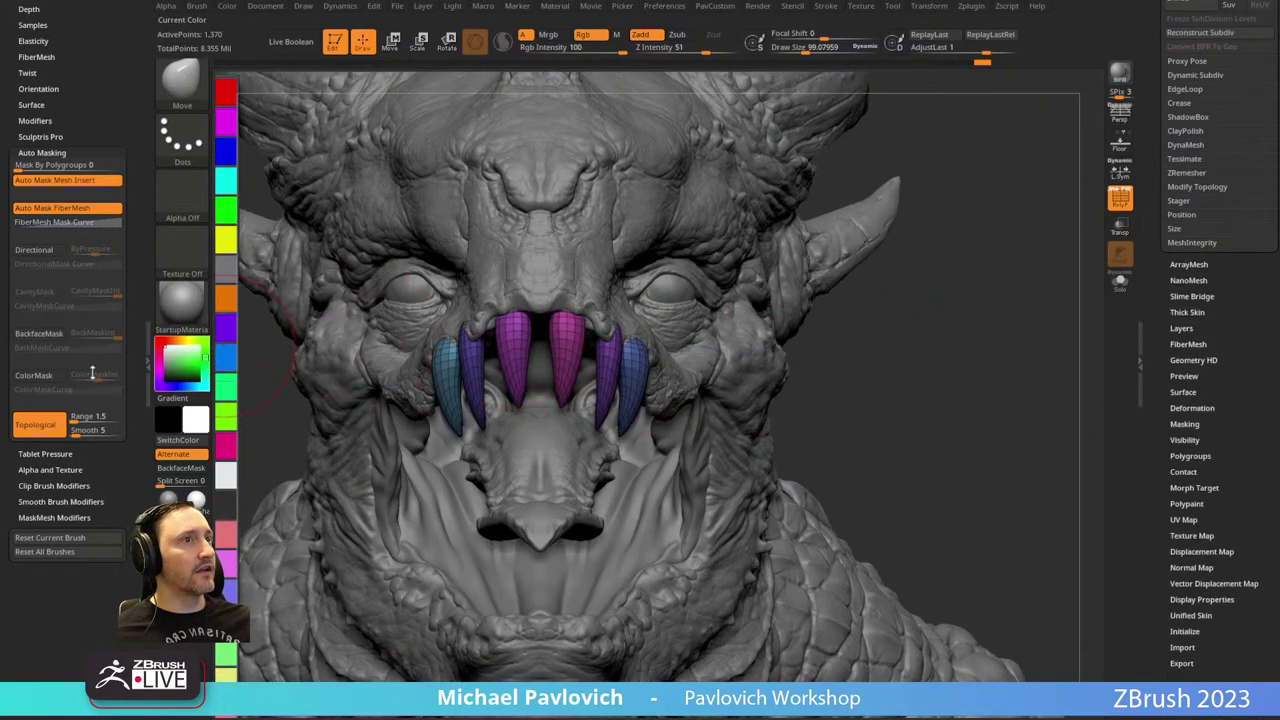
pyautogui.click(35, 424)
pyautogui.moveTo(40, 164); pyautogui.dragTo(122, 164)
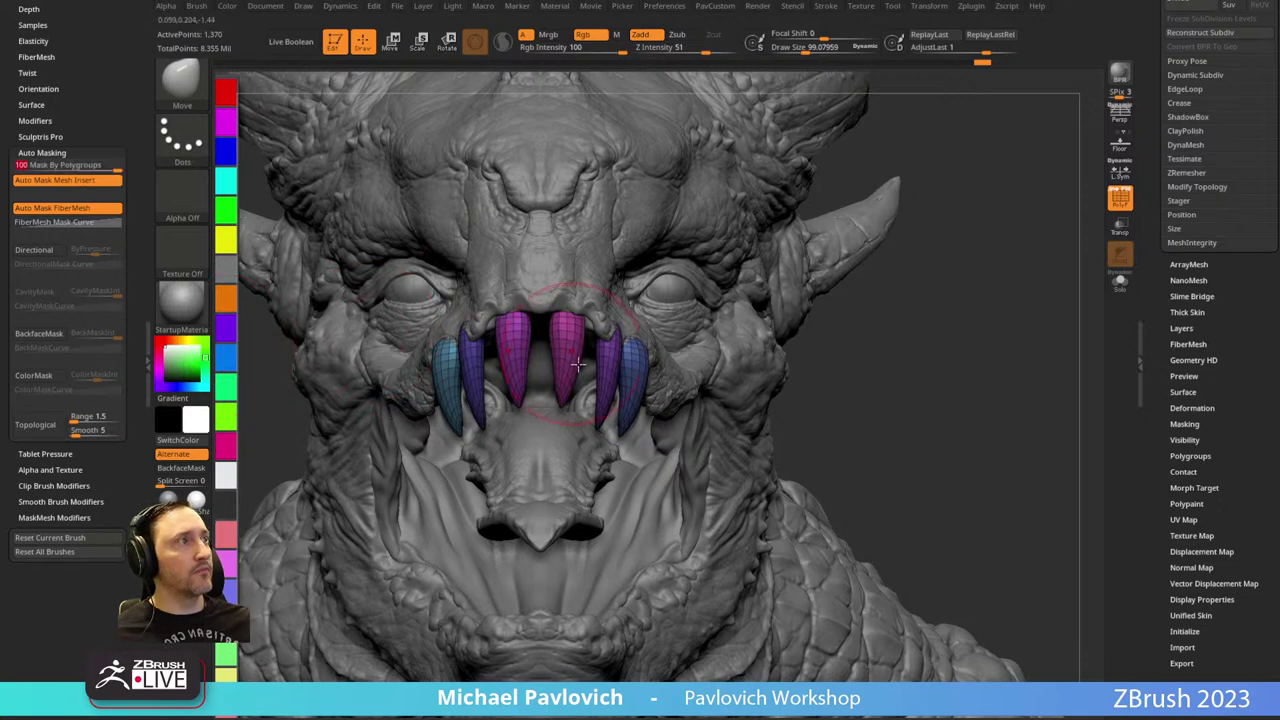
# Try pulling one fang upward with the polygroup-masked Move brush at a draw size of about 156, and undo the stroke.
pyautogui.press('s')
pyautogui.moveTo(578, 364); pyautogui.dragTo(615, 302)
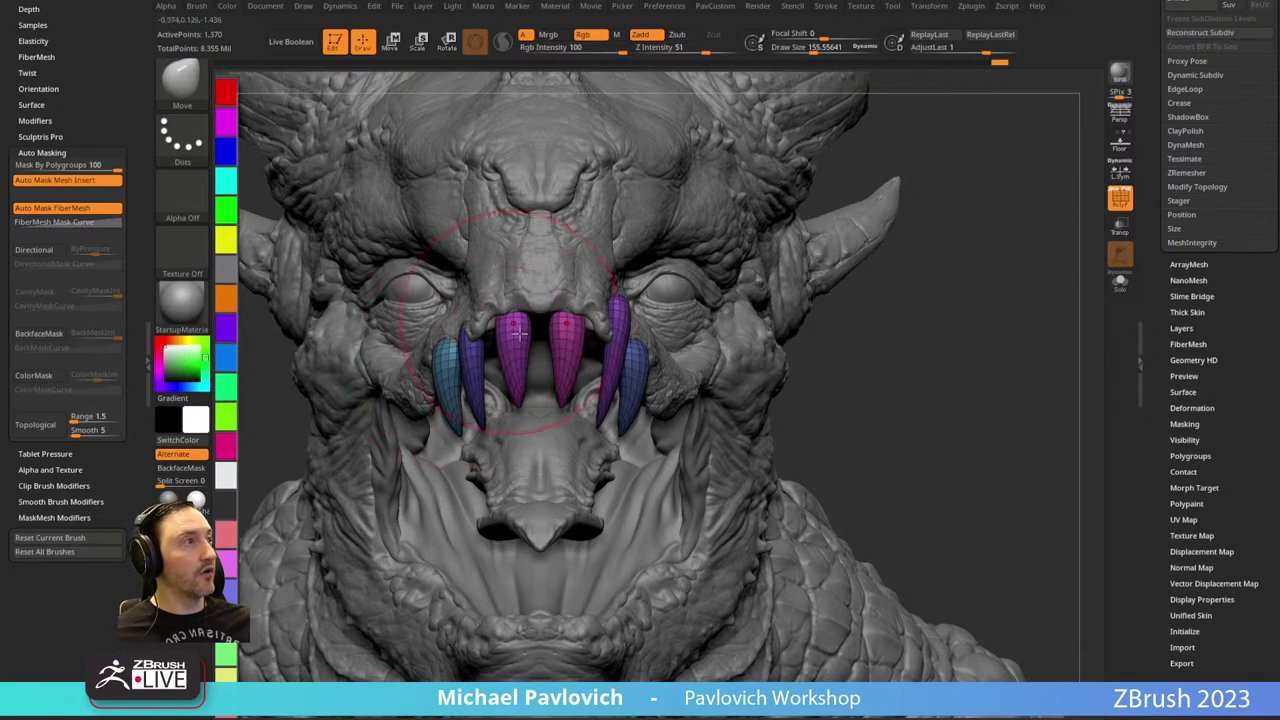
pyautogui.hotkey('ctrl', 'z')
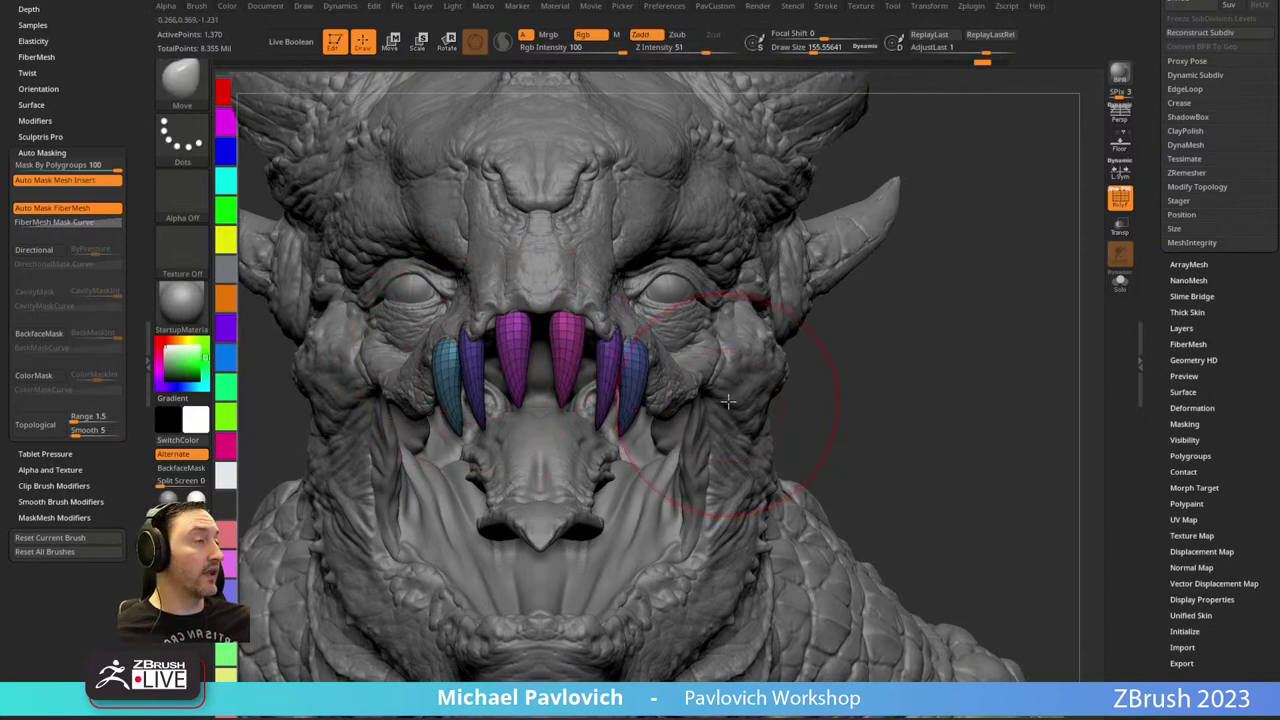
# Mirror and weld the fangs, try pulling the inner fang pairs upward symmetrically, and undo those Move strokes.
pyautogui.press('space')
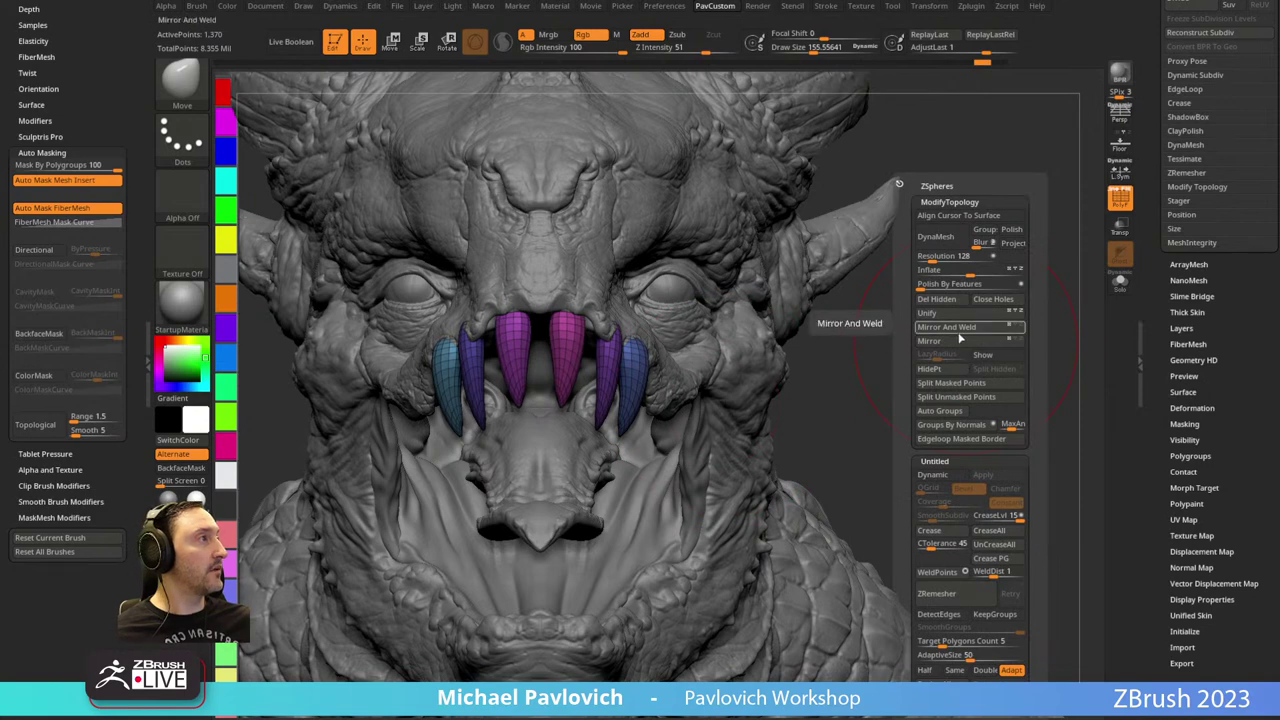
pyautogui.click(958, 332)
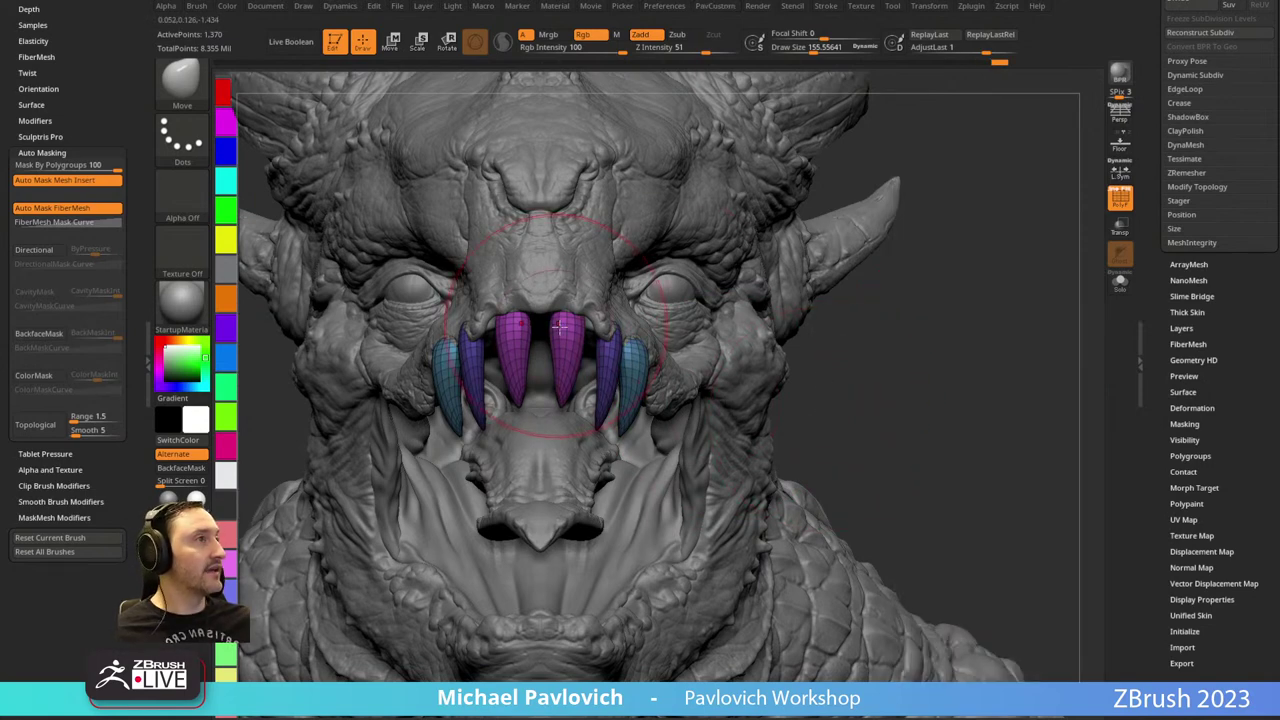
pyautogui.moveTo(562, 328)
pyautogui.mouseDown()
pyautogui.moveTo(569, 268)
pyautogui.moveTo(569, 314)
pyautogui.mouseUp()
pyautogui.moveTo(620, 365); pyautogui.dragTo(618, 314)
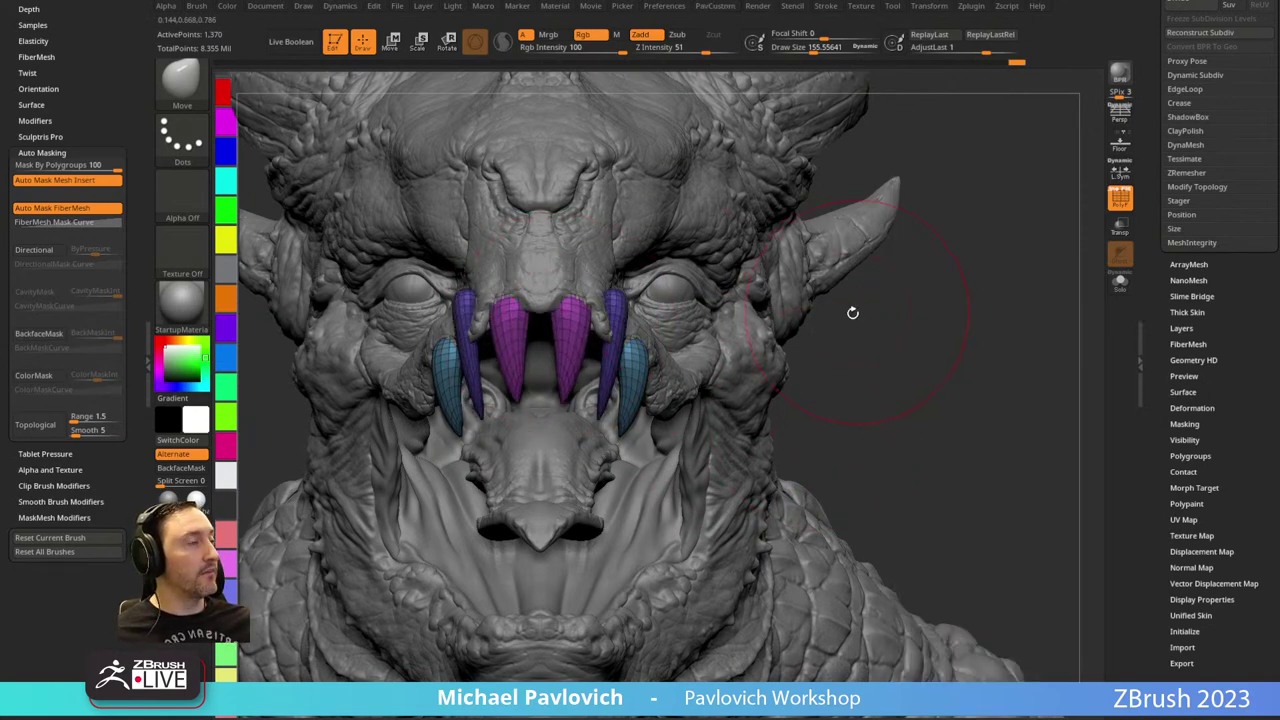
pyautogui.hotkey('ctrl', 'z')
pyautogui.hotkey('ctrl', 'z')
# Merge all fangs into a single polygroup, set Mask By Polygroups to 0 and turn Topological masking on for the Move brush.
pyautogui.press('s')
pyautogui.moveTo(938, 329); pyautogui.dragTo(930, 328)
pyautogui.moveTo(826, 346); pyautogui.dragTo(885, 322)
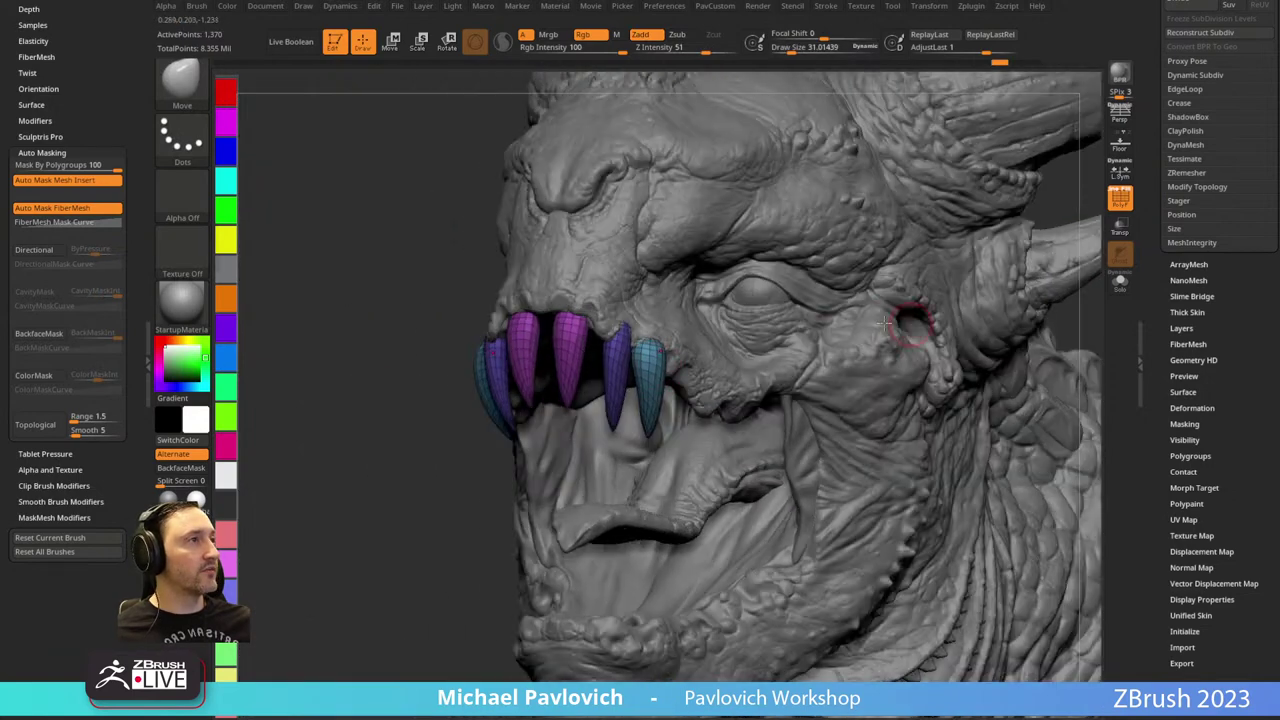
pyautogui.hotkey('ctrl', 'w')
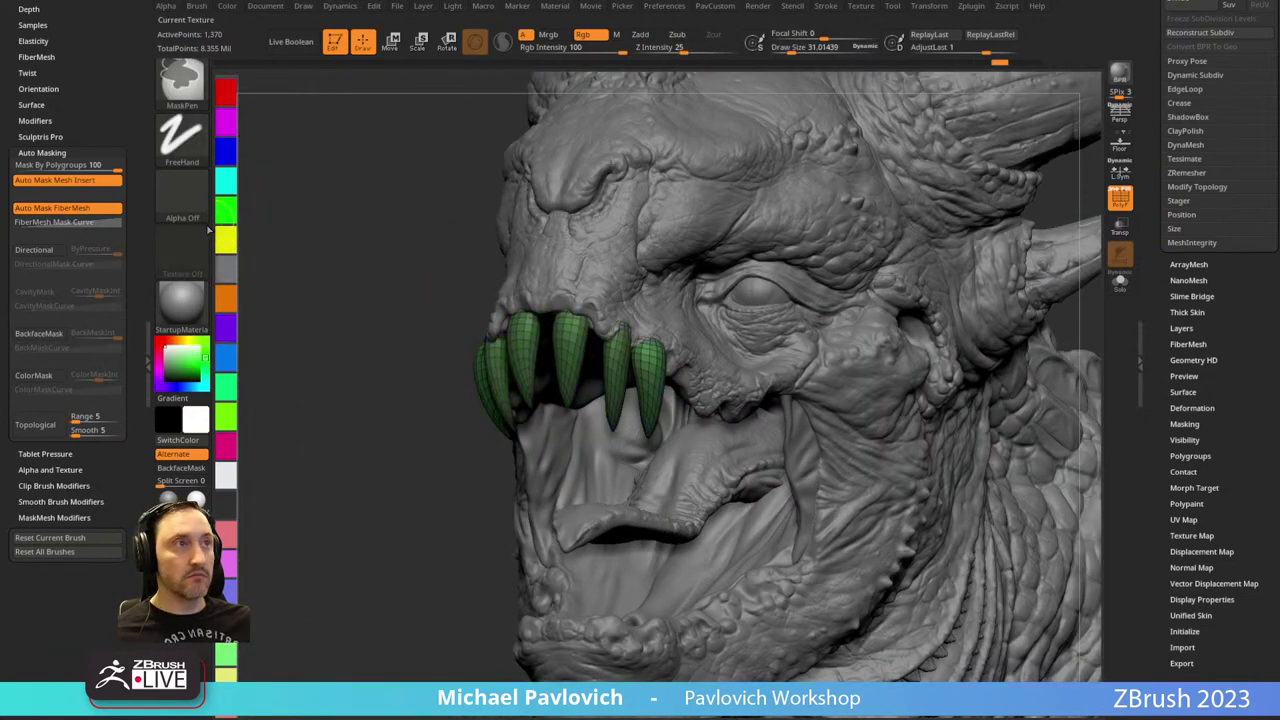
pyautogui.moveTo(52, 164); pyautogui.dragTo(14, 164)
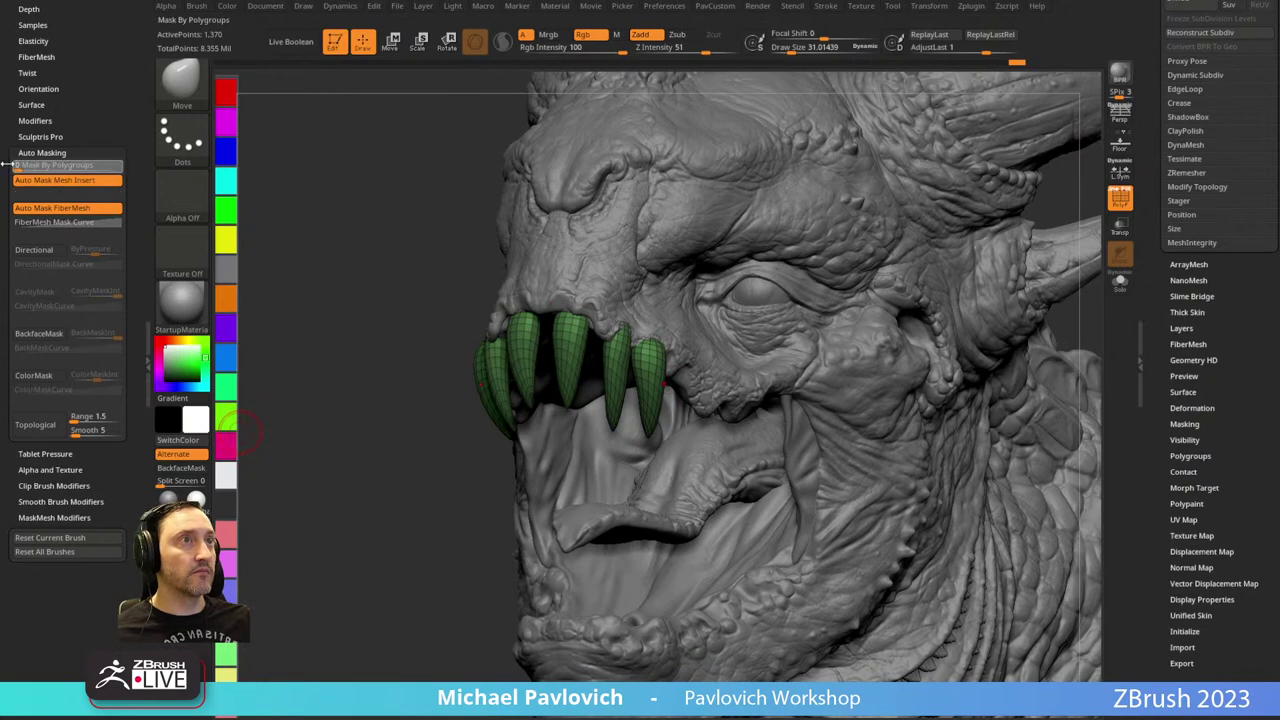
pyautogui.click(35, 424)
# Nudge the outer side fangs with the topologically masked Move brush and reduce the draw size to about 55.
pyautogui.moveTo(451, 454)
pyautogui.mouseDown()
pyautogui.moveTo(778, 316)
pyautogui.moveTo(668, 352)
pyautogui.mouseUp()
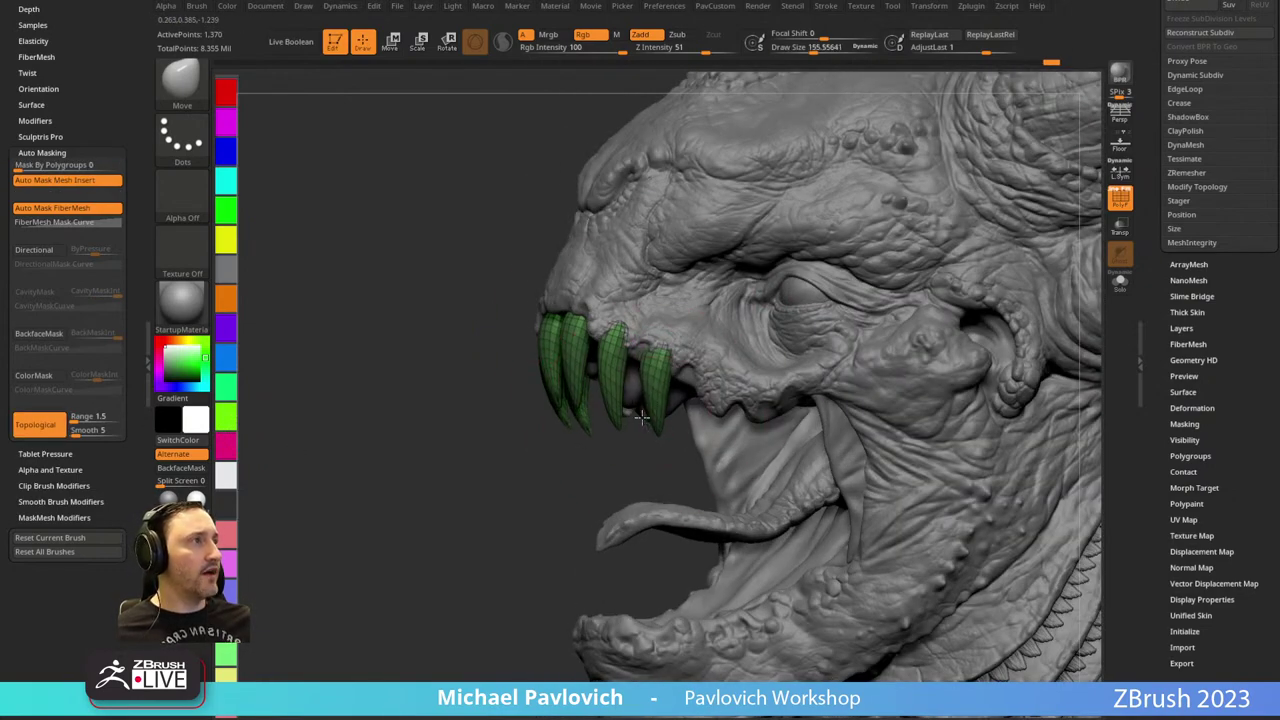
pyautogui.moveTo(648, 419); pyautogui.dragTo(641, 420)
pyautogui.moveTo(663, 366); pyautogui.dragTo(657, 358)
pyautogui.press('s')
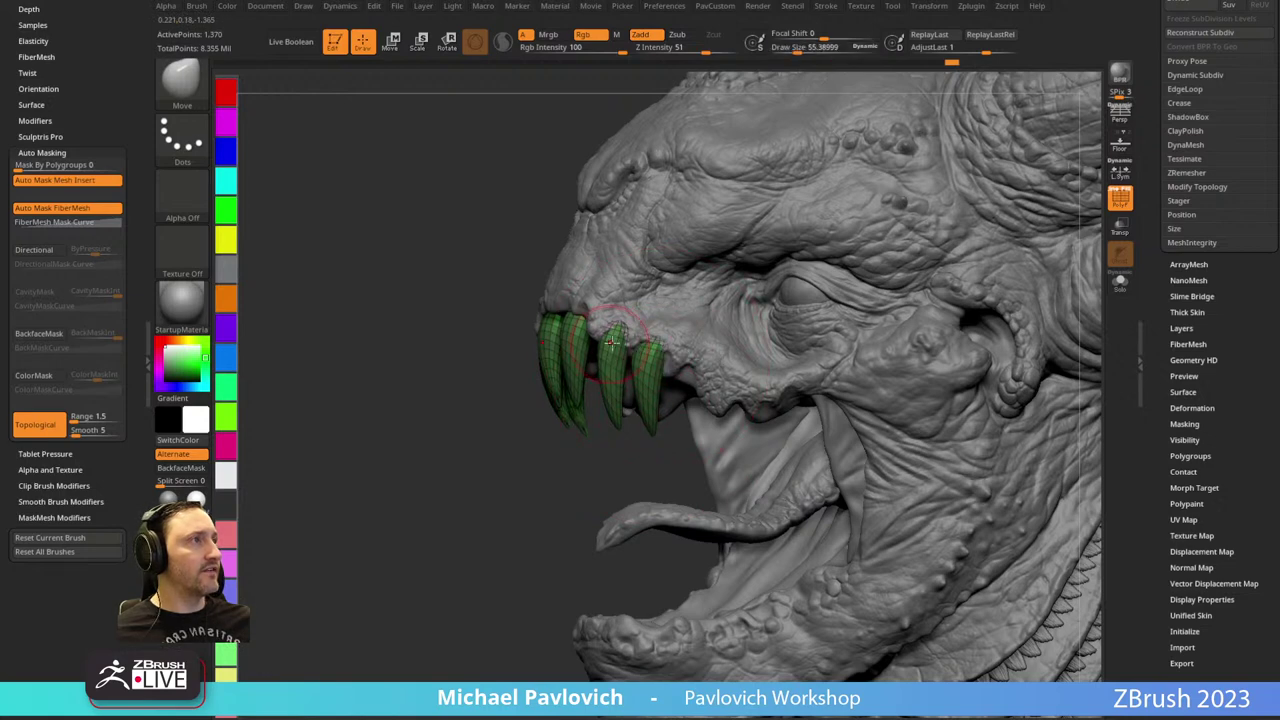
# Isolate the fang subtool in Solo mode so that only the fangs and the star mesh are displayed.
pyautogui.moveTo(612, 342); pyautogui.dragTo(675, 432, button='right')
pyautogui.click(1120, 282)
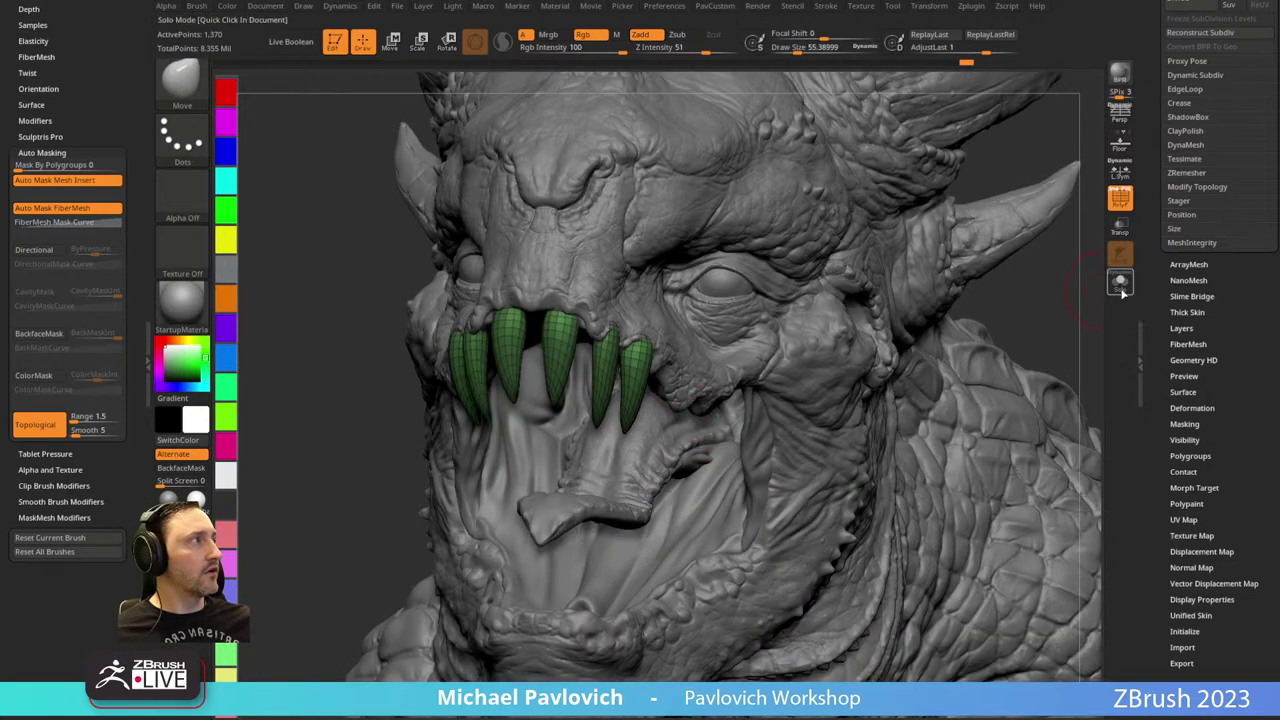
pyautogui.keyDown('ctrl'); pyautogui.moveTo(903, 338); pyautogui.dragTo(1069, 289, button='right'); pyautogui.keyUp('ctrl')
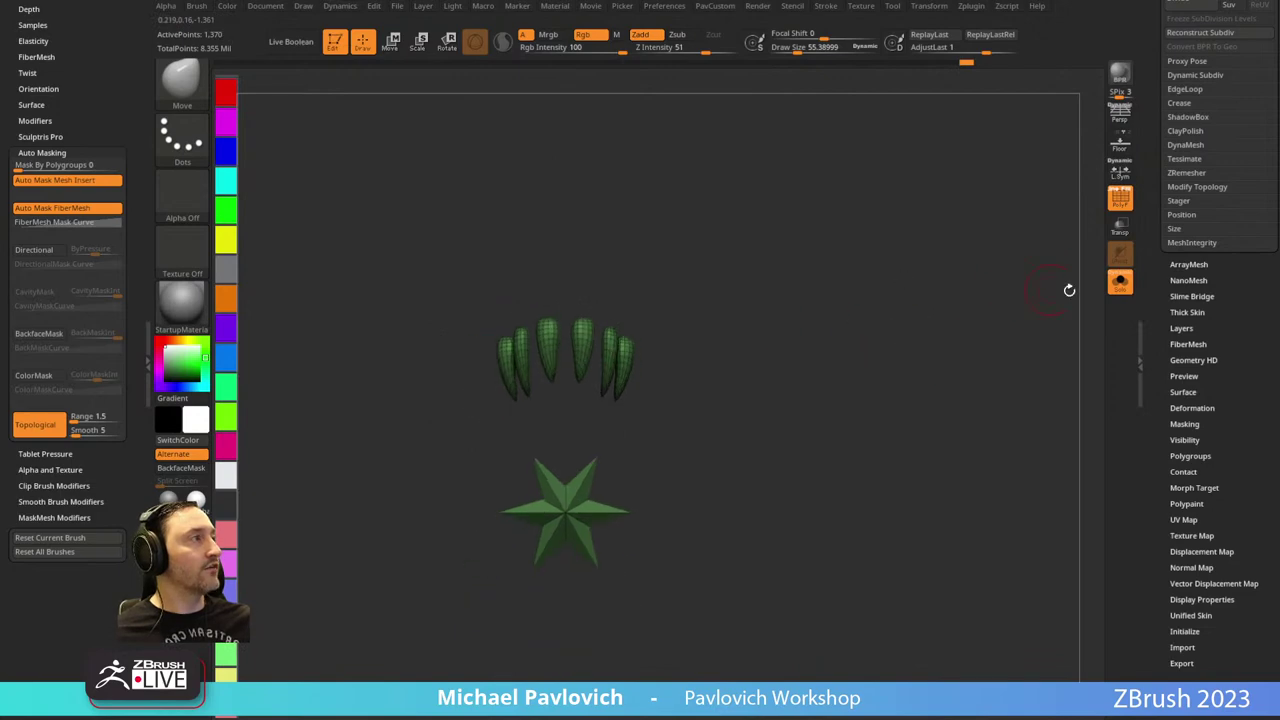
pyautogui.click(1122, 286)
pyautogui.click(1122, 288)
pyautogui.keyDown('ctrl'); pyautogui.moveTo(971, 326); pyautogui.dragTo(930, 300, button='right'); pyautogui.keyUp('ctrl')
pyautogui.moveTo(930, 300); pyautogui.dragTo(737, 433, button='right')
pyautogui.click(1160, 292)
pyautogui.moveTo(823, 439); pyautogui.dragTo(759, 310, button='right')
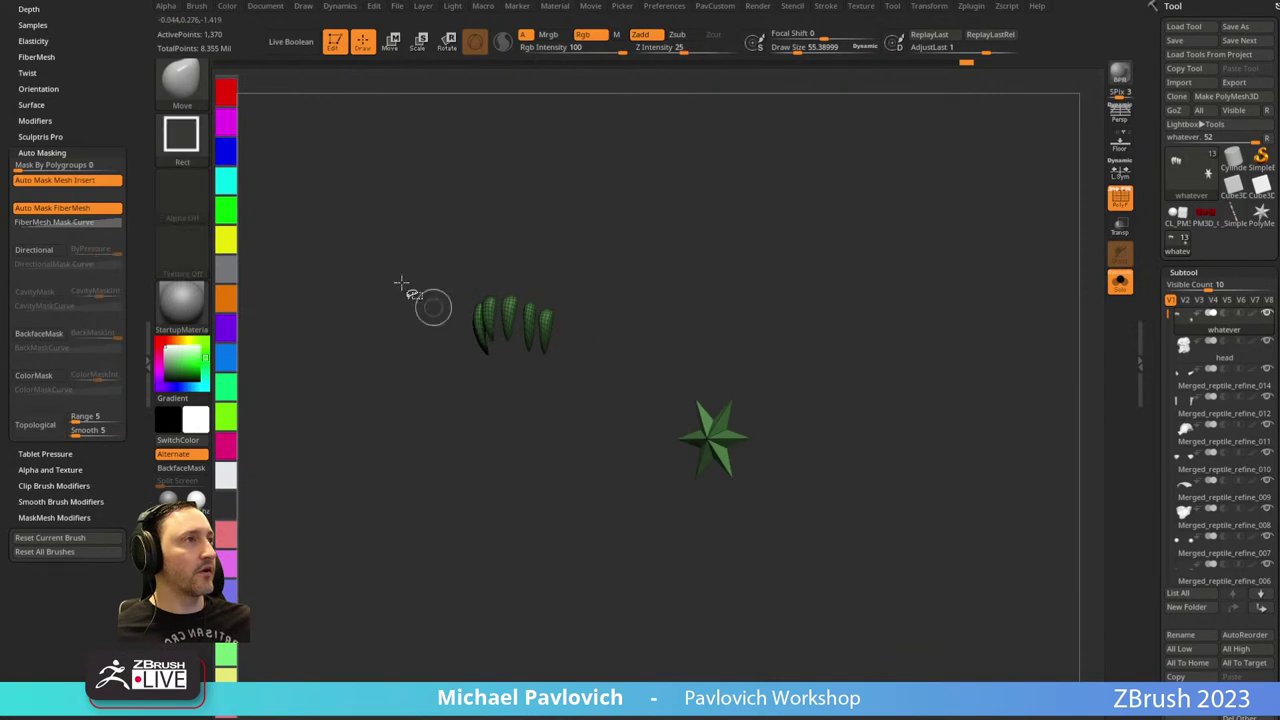
# Hide the star mesh and split it from the fangs into its own subtool with Split Hidden.
pyautogui.keyDown('ctrl'); pyautogui.keyDown('shift'); pyautogui.moveTo(388, 238); pyautogui.dragTo(578, 426); pyautogui.keyUp('shift'); pyautogui.keyUp('ctrl')
pyautogui.moveTo(850, 365); pyautogui.dragTo(868, 358, button='right')
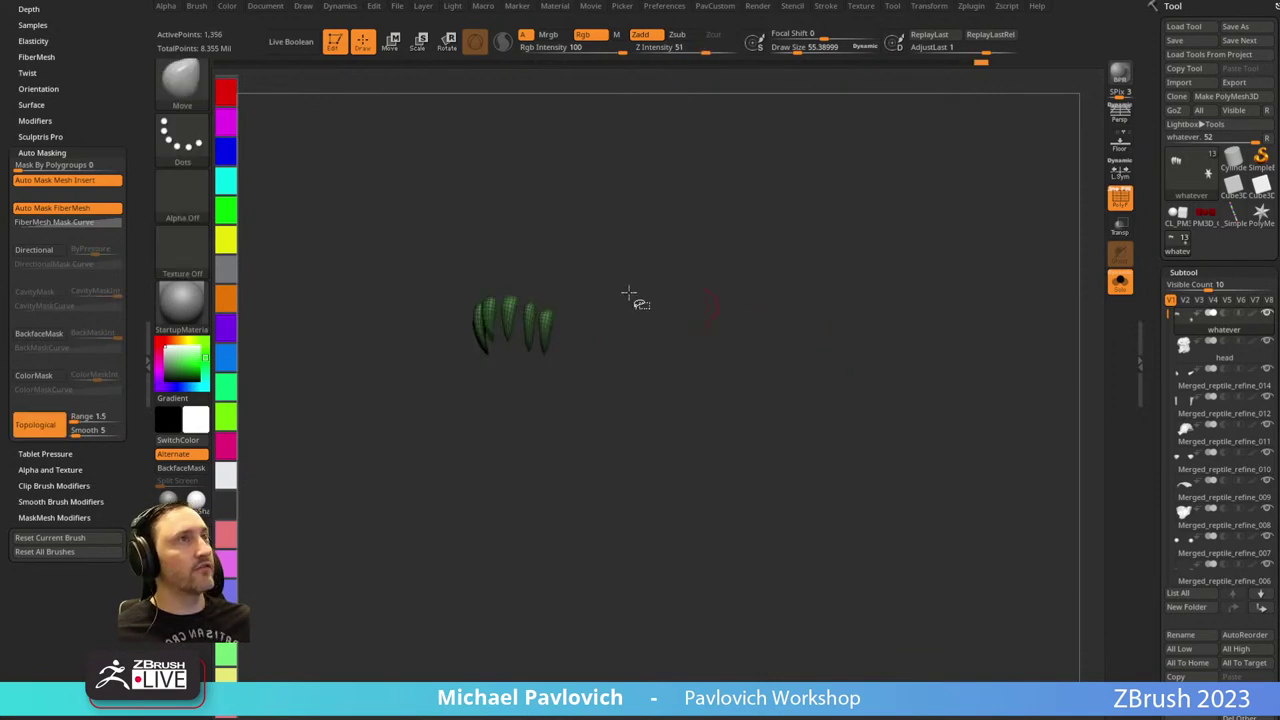
pyautogui.press('space')
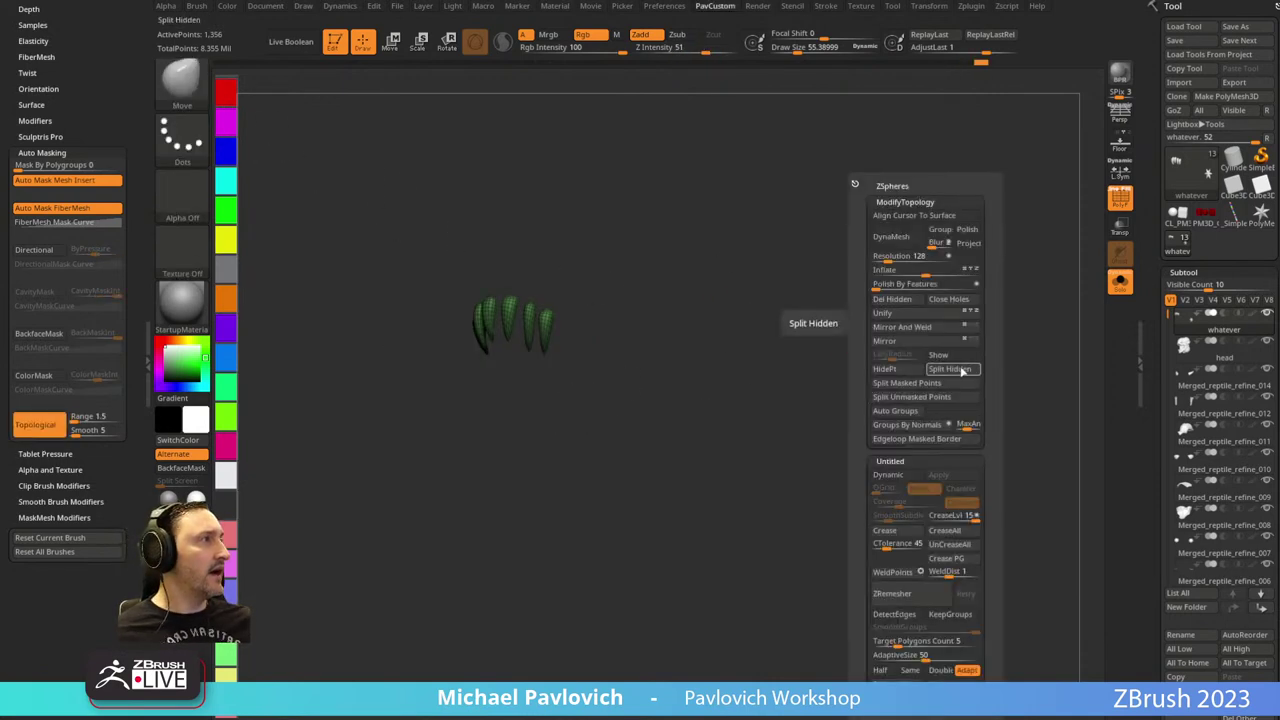
pyautogui.click(962, 371)
# Move the fang subtool below the star subtool and rename it teeth.
pyautogui.moveTo(1161, 373); pyautogui.dragTo(1160, 268)
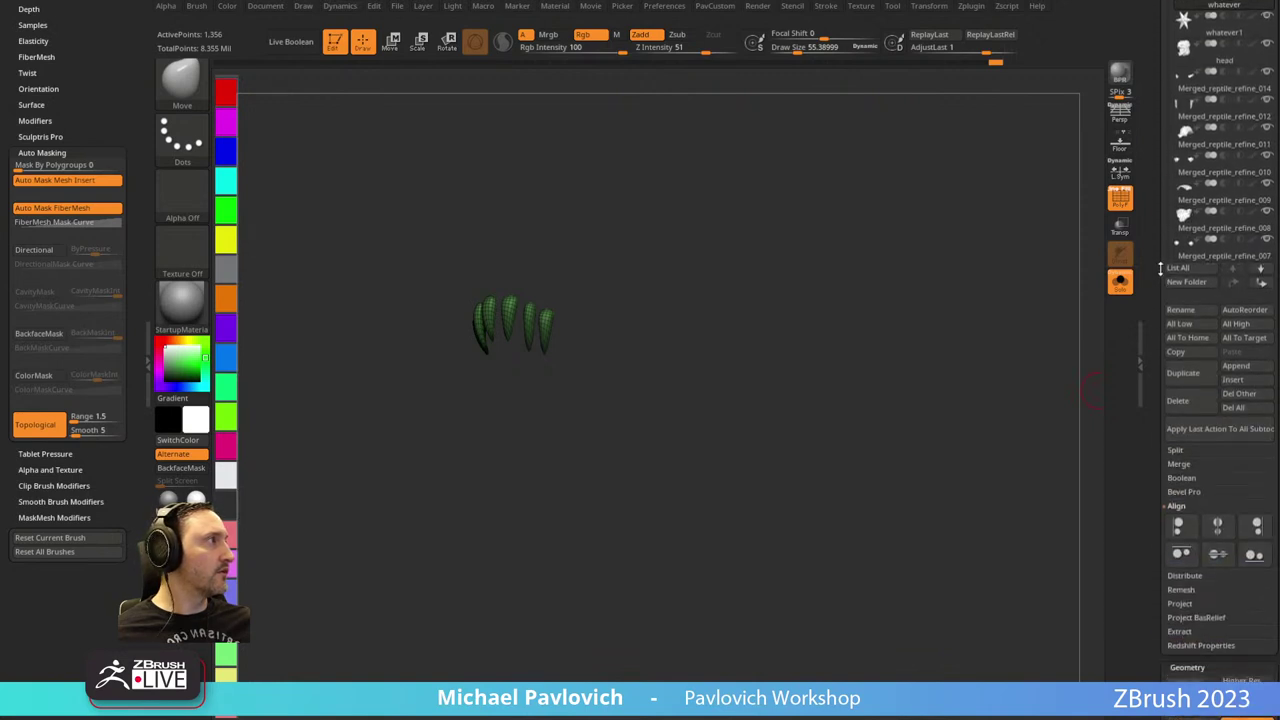
pyautogui.click(1174, 461)
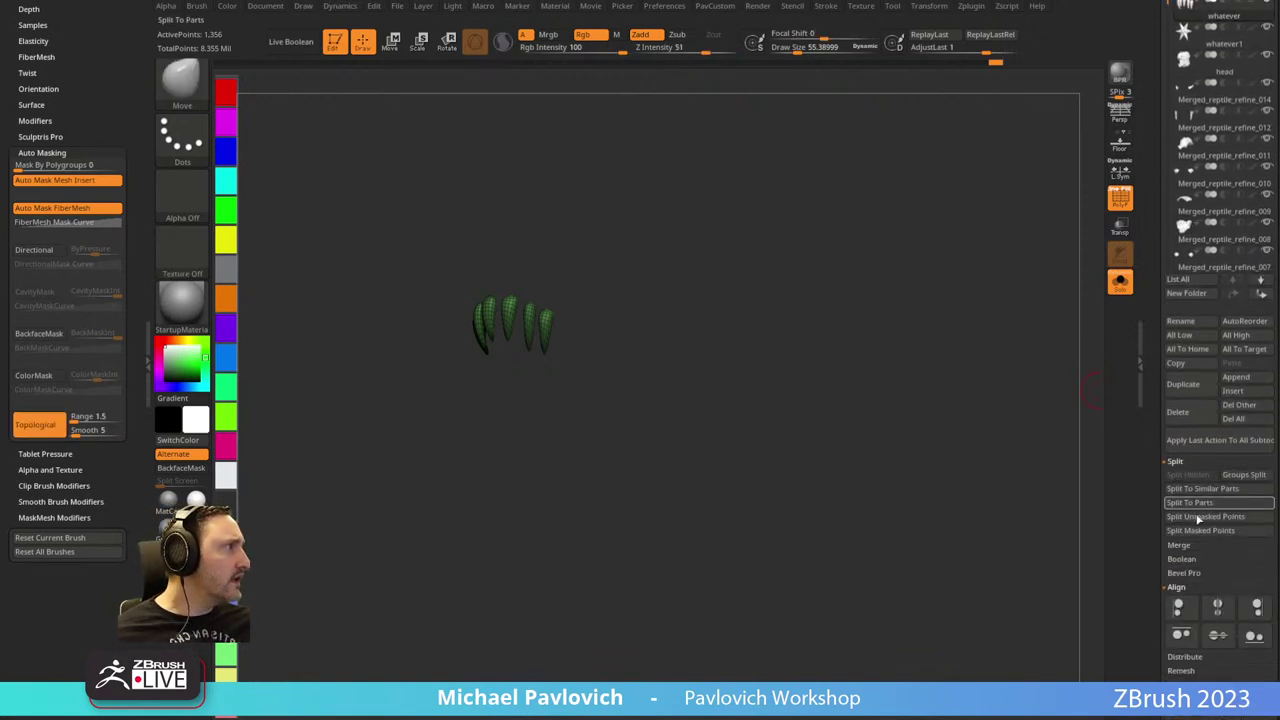
pyautogui.moveTo(1156, 425); pyautogui.dragTo(1154, 492)
pyautogui.click(1260, 526)
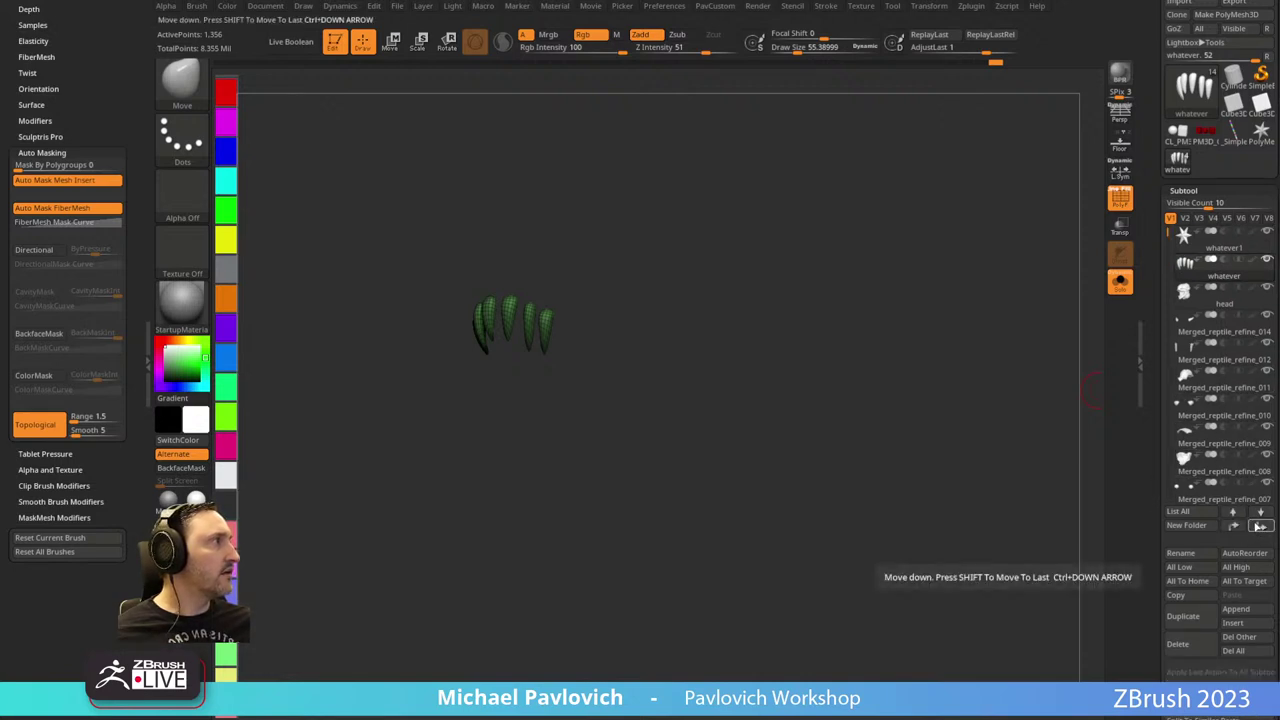
pyautogui.click(1180, 553)
pyautogui.write('teeth')
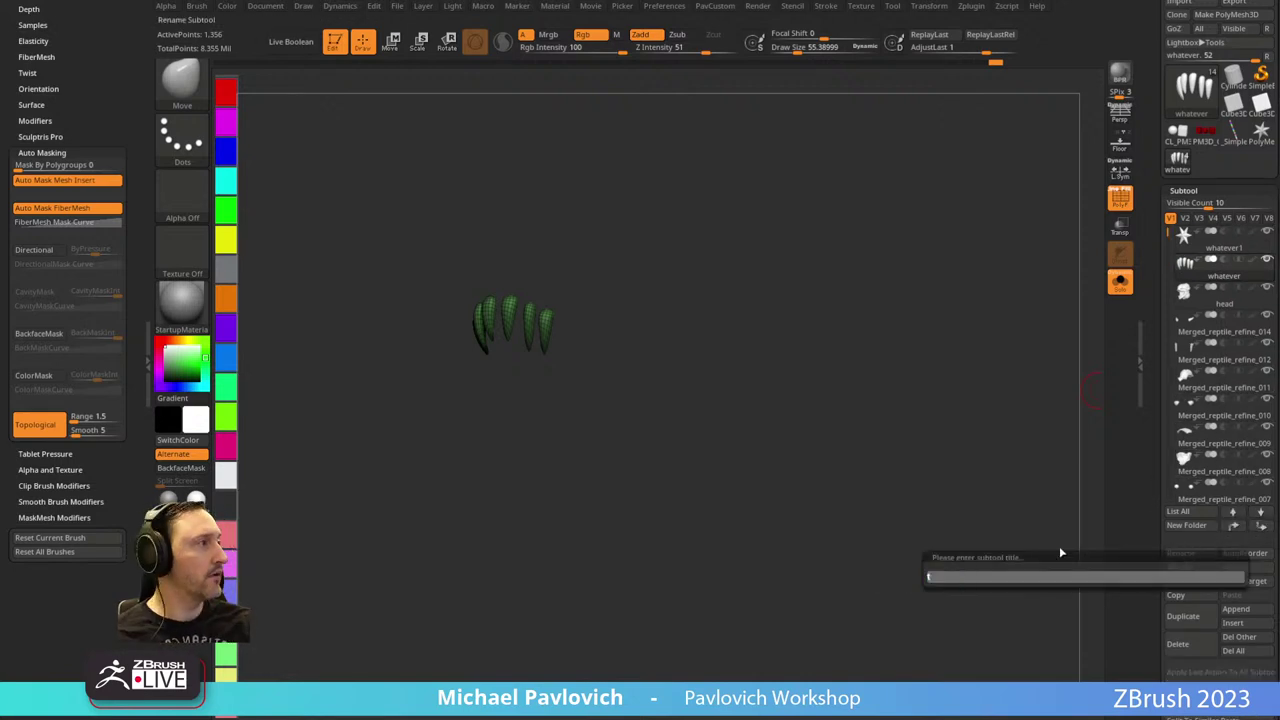
pyautogui.press('Return')
# Select the star subtool, turn off Solo and return the creature to a straight front view.
pyautogui.click(1236, 252)
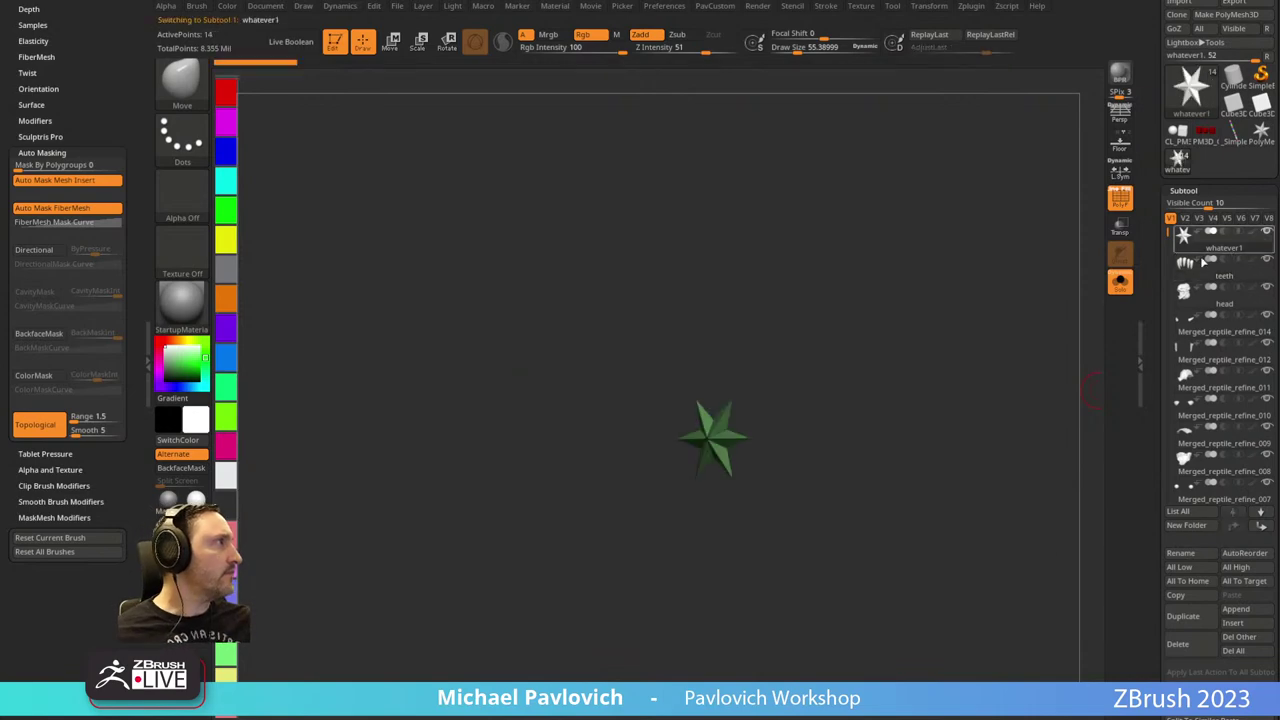
pyautogui.moveTo(1050, 300); pyautogui.dragTo(1086, 314)
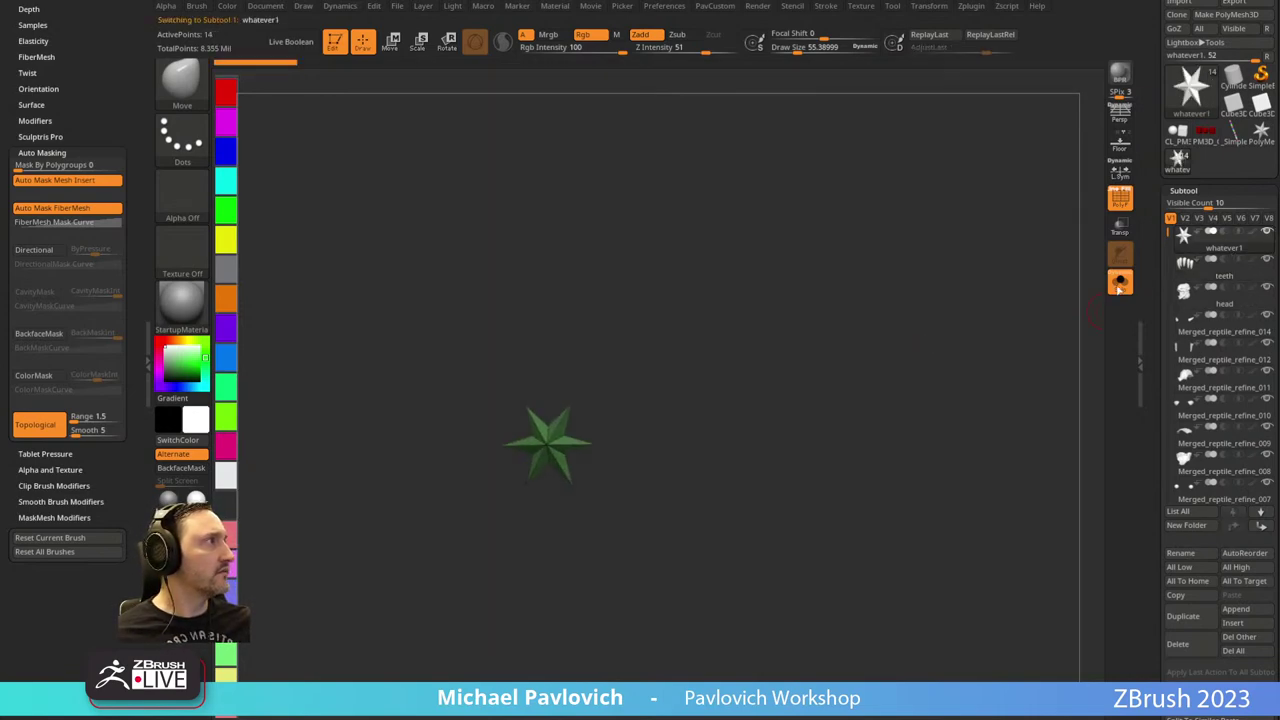
pyautogui.click(1120, 282)
pyautogui.moveTo(857, 375)
pyautogui.keyDown('shift'); pyautogui.mouseDown()
pyautogui.moveTo(880, 322)
pyautogui.moveTo(883, 347)
pyautogui.mouseUp(); pyautogui.keyUp('shift')
# Switch to the Standard brush and make the teeth subtool active.
pyautogui.press('b')
pyautogui.press('s')
pyautogui.press('t')
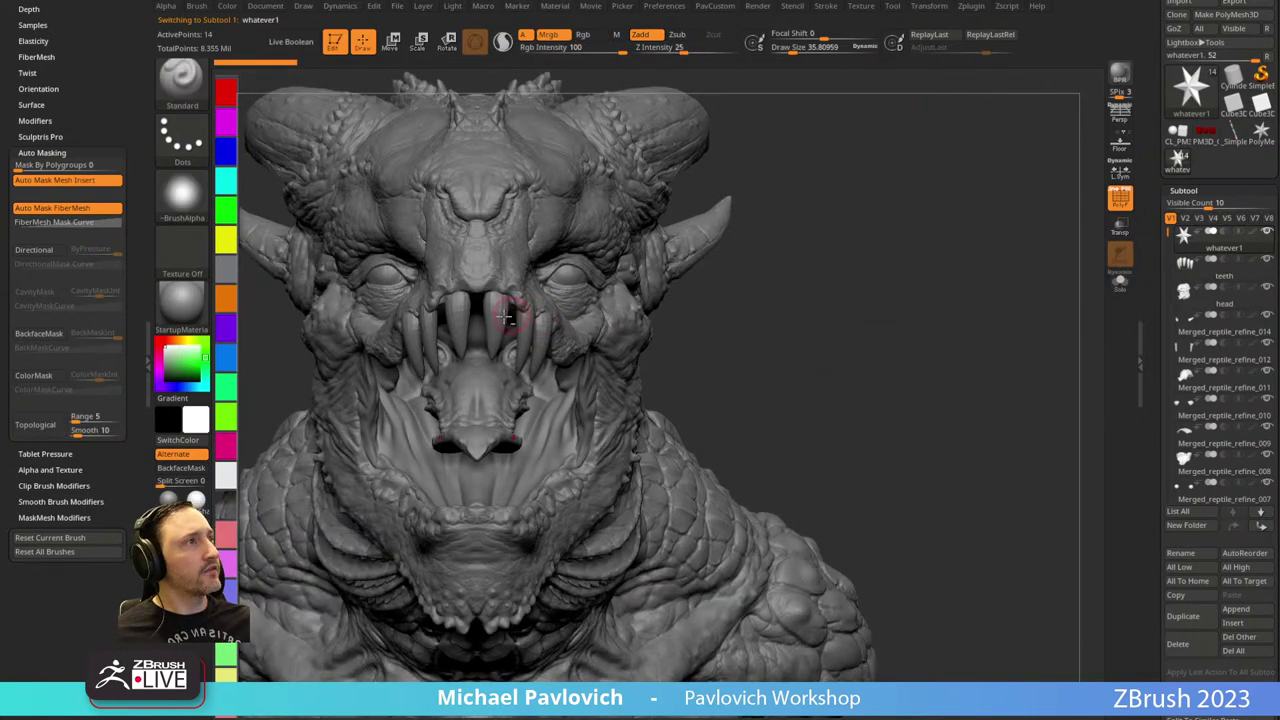
pyautogui.keyDown('alt'); pyautogui.click(528, 311); pyautogui.keyUp('alt')
pyautogui.moveTo(875, 268); pyautogui.dragTo(868, 280)
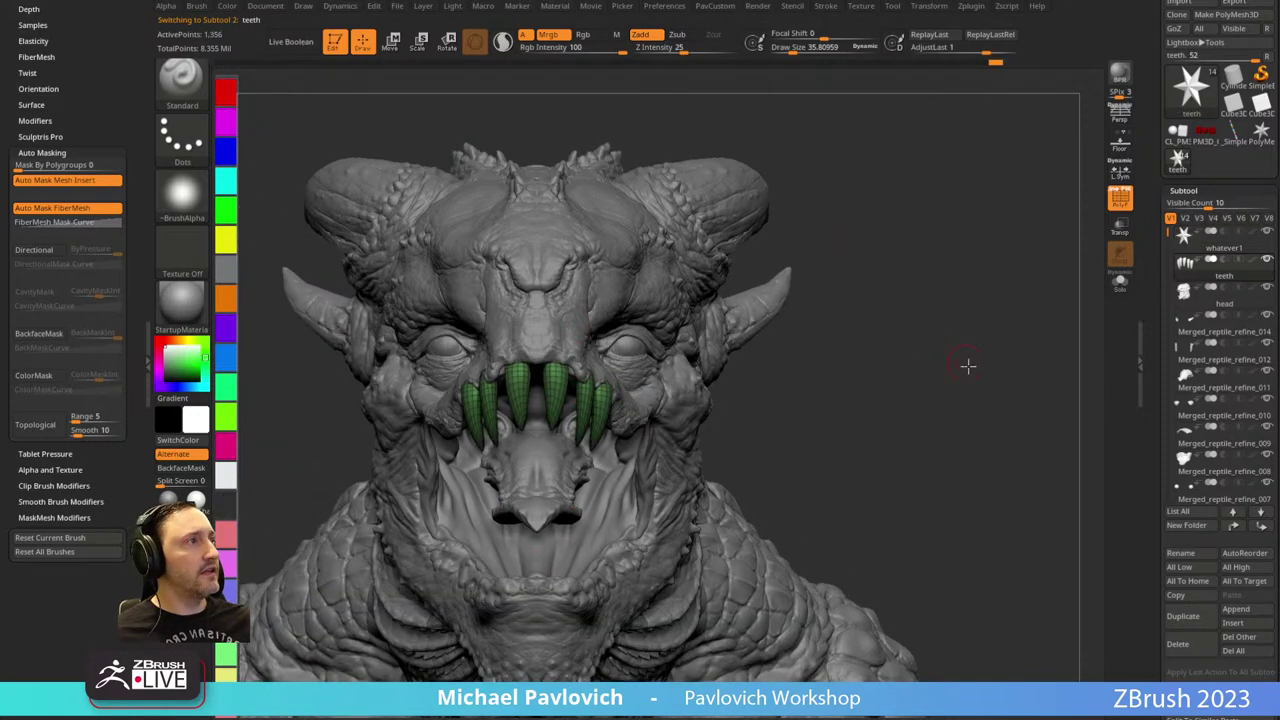
# Run ZRemesher on the teeth with the Half option.
pyautogui.moveTo(967, 366); pyautogui.dragTo(839, 417)
pyautogui.press('2')
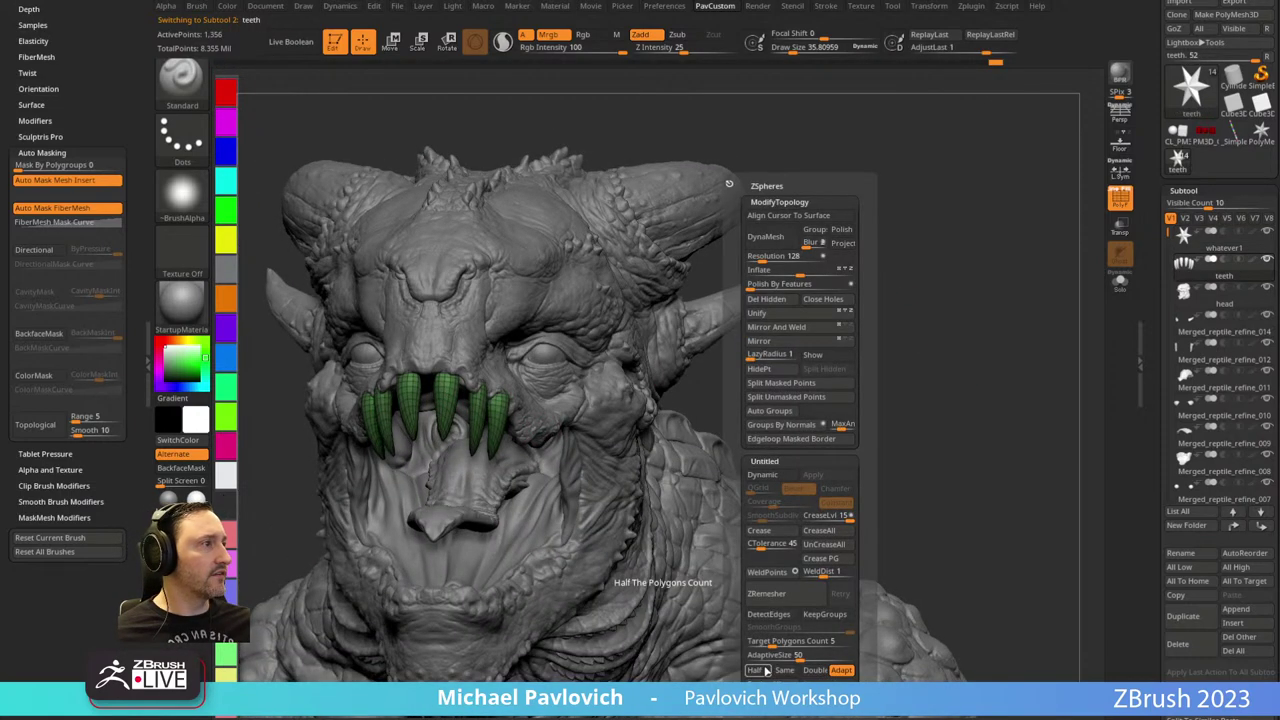
pyautogui.click(767, 670)
pyautogui.click(785, 593)
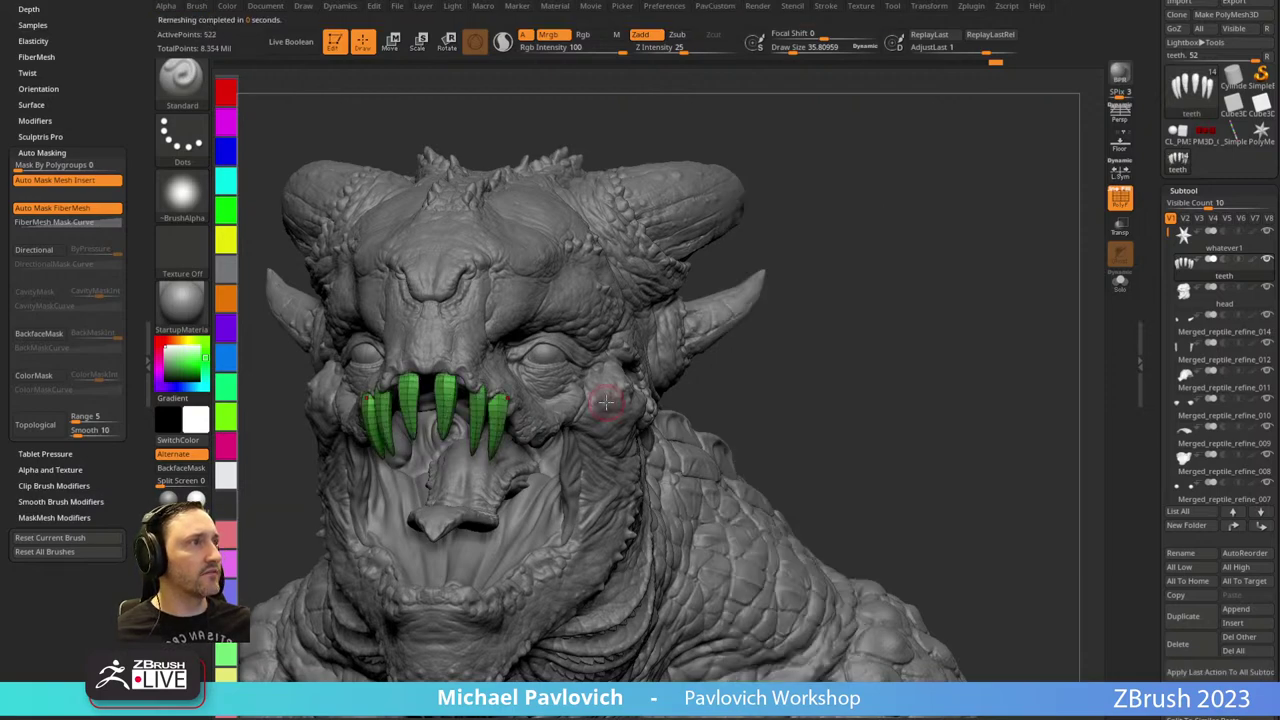
# Set the ZRemesher AdaptiveSize to 19 and remesh the teeth again.
pyautogui.moveTo(857, 331); pyautogui.dragTo(935, 311)
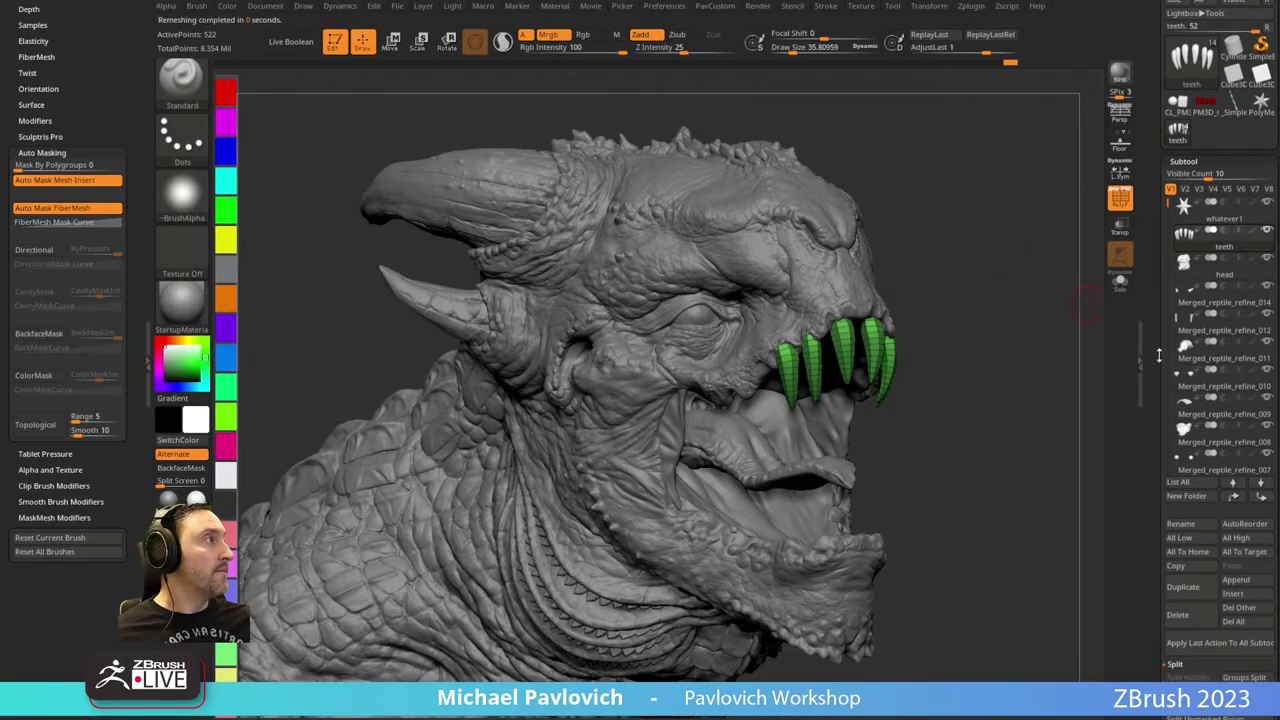
pyautogui.scroll(-5, 1157, 388)
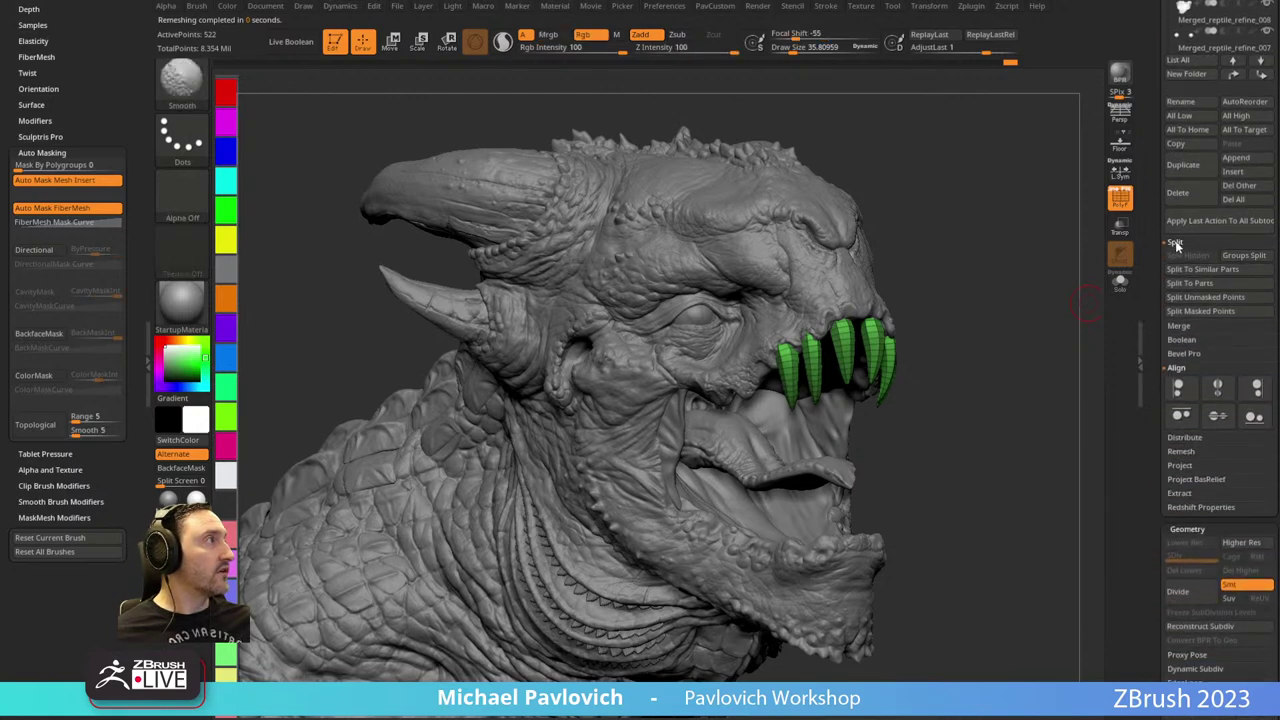
pyautogui.click(1177, 244)
pyautogui.click(1182, 298)
pyautogui.moveTo(1161, 360); pyautogui.dragTo(1155, 303)
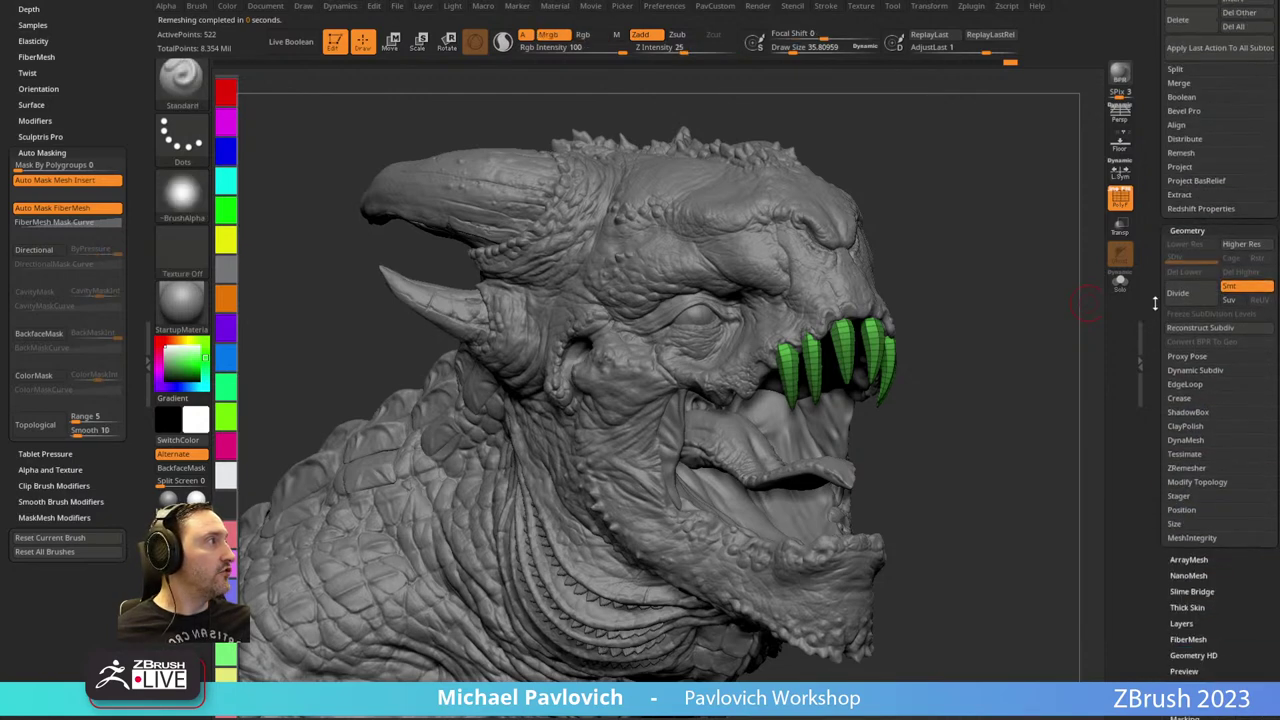
pyautogui.click(1180, 468)
pyautogui.scroll(-1, 1180, 440)
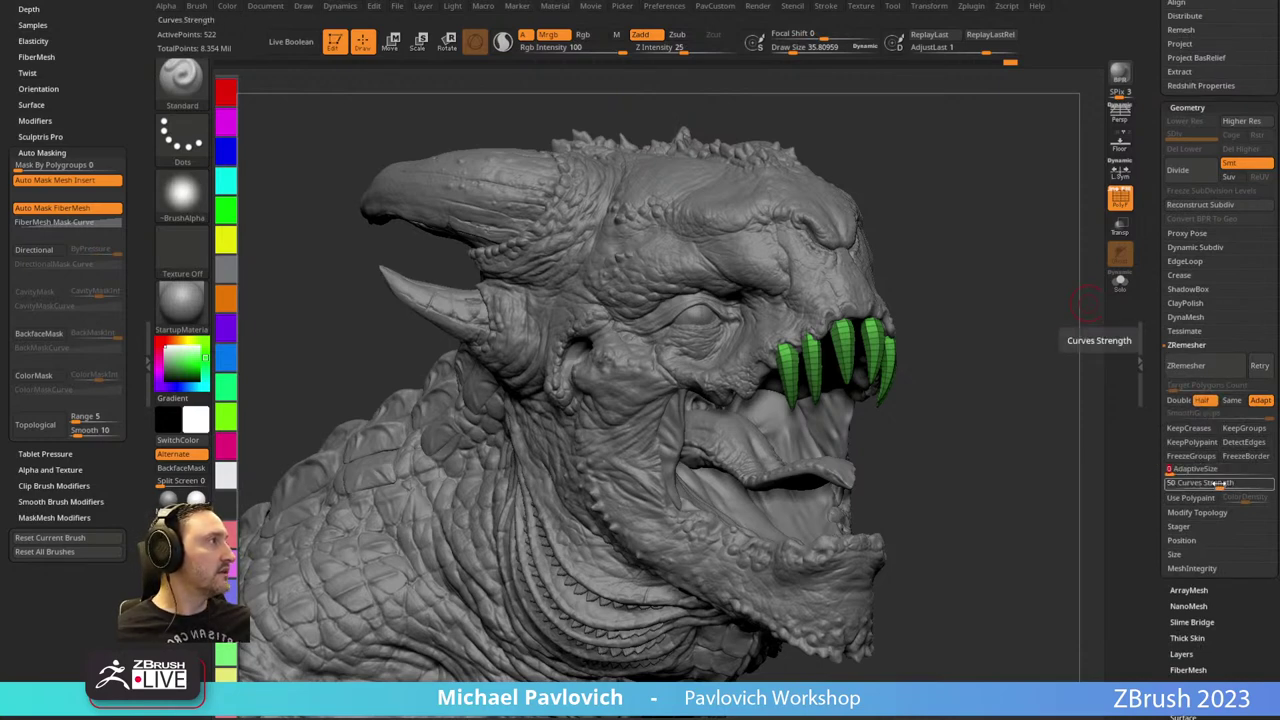
pyautogui.click(1188, 471)
pyautogui.click(1186, 365)
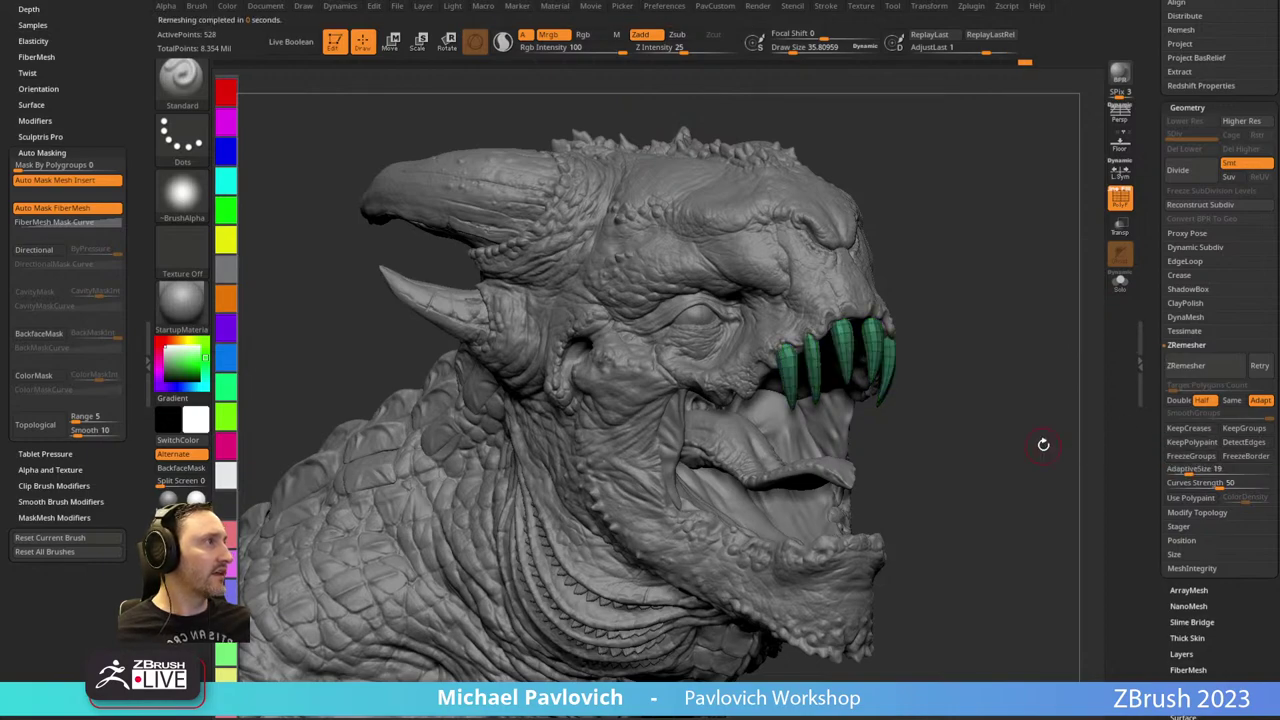
pyautogui.moveTo(923, 384)
pyautogui.mouseDown()
pyautogui.moveTo(971, 380)
pyautogui.moveTo(831, 354)
pyautogui.moveTo(725, 424)
pyautogui.mouseUp()
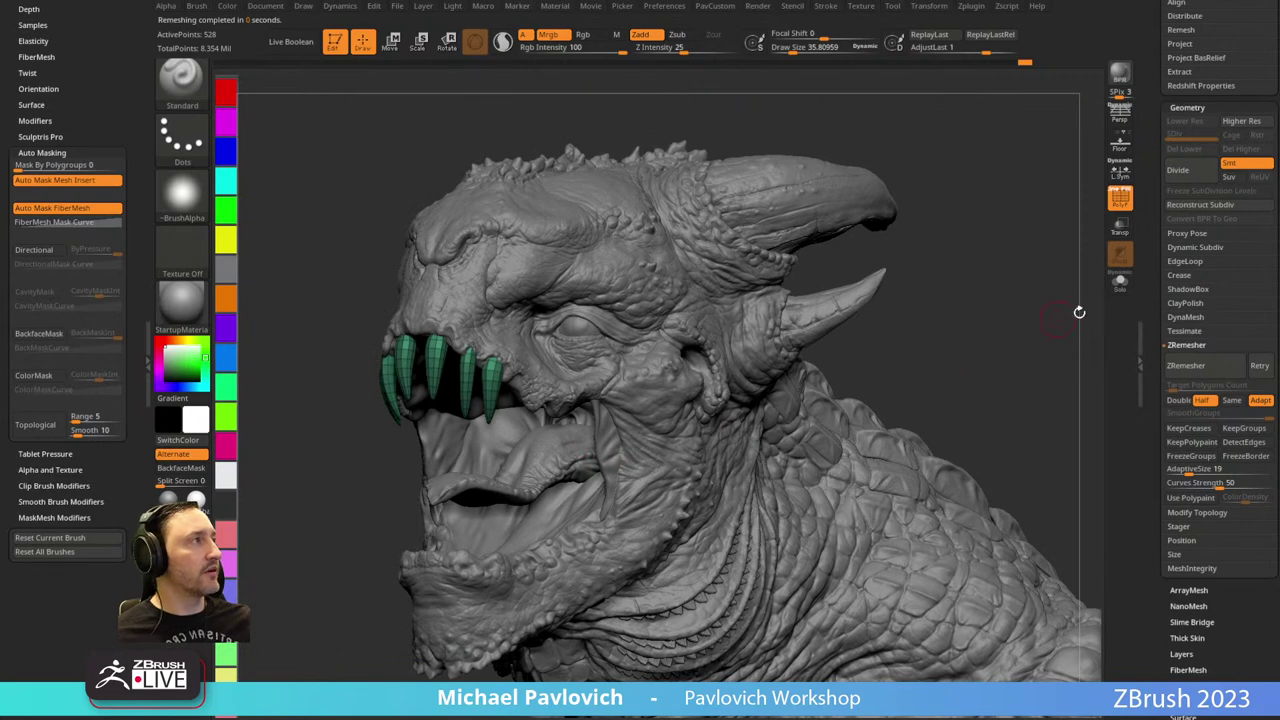
pyautogui.moveTo(945, 313)
pyautogui.mouseDown()
pyautogui.moveTo(921, 292)
pyautogui.moveTo(818, 383)
pyautogui.mouseUp()
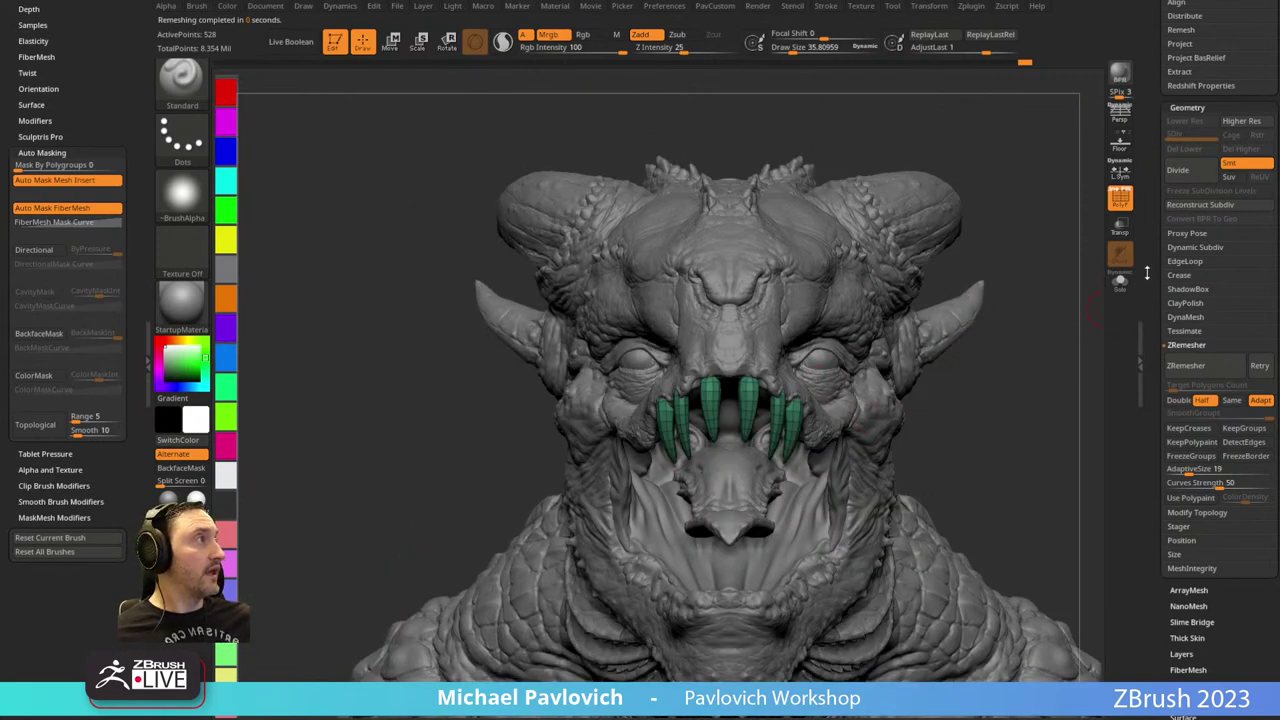
pyautogui.moveTo(1147, 272); pyautogui.dragTo(1048, 328)
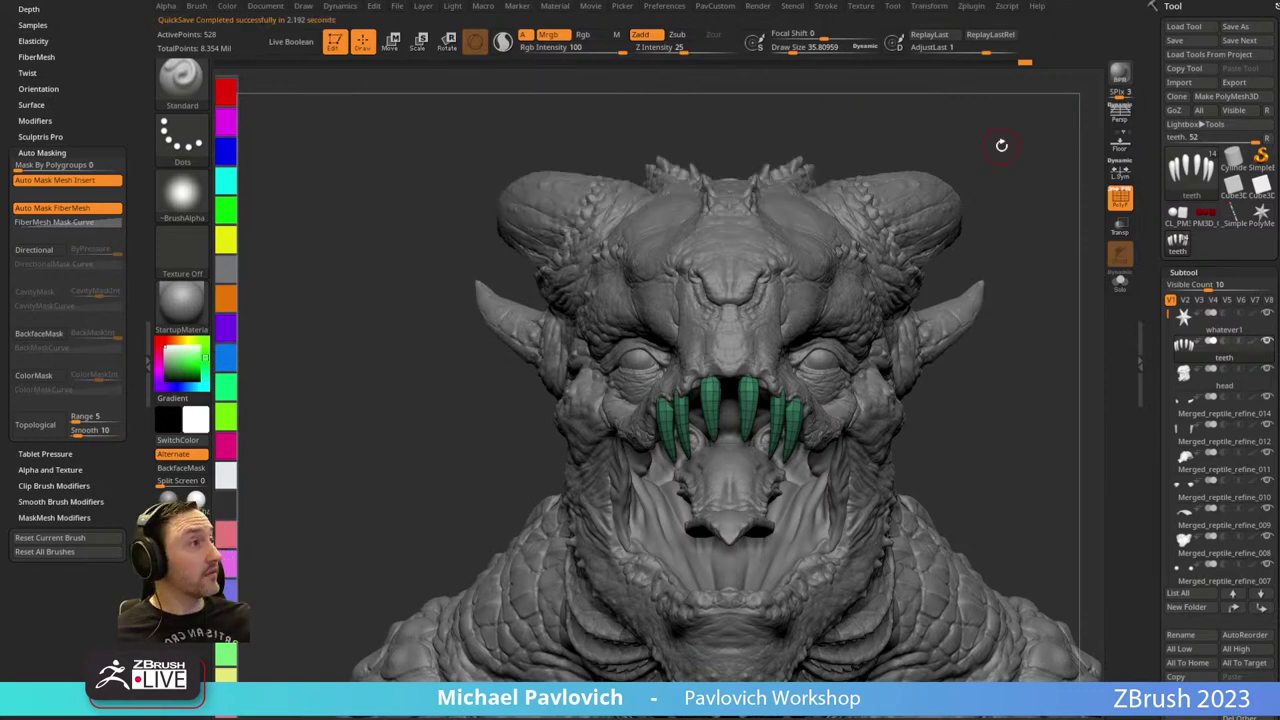
pyautogui.keyDown('alt'); pyautogui.moveTo(684, 364); pyautogui.dragTo(598, 362, button='right'); pyautogui.keyUp('alt')
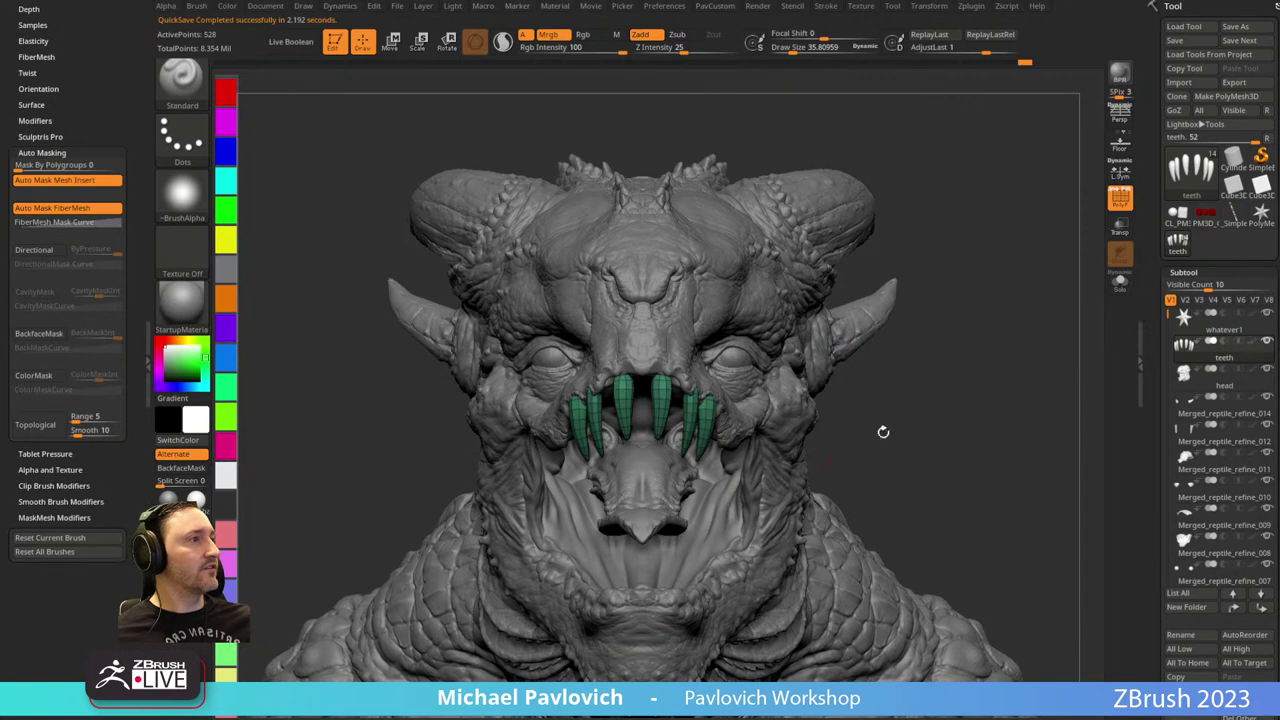
pyautogui.moveTo(1154, 467); pyautogui.dragTo(1154, 286)
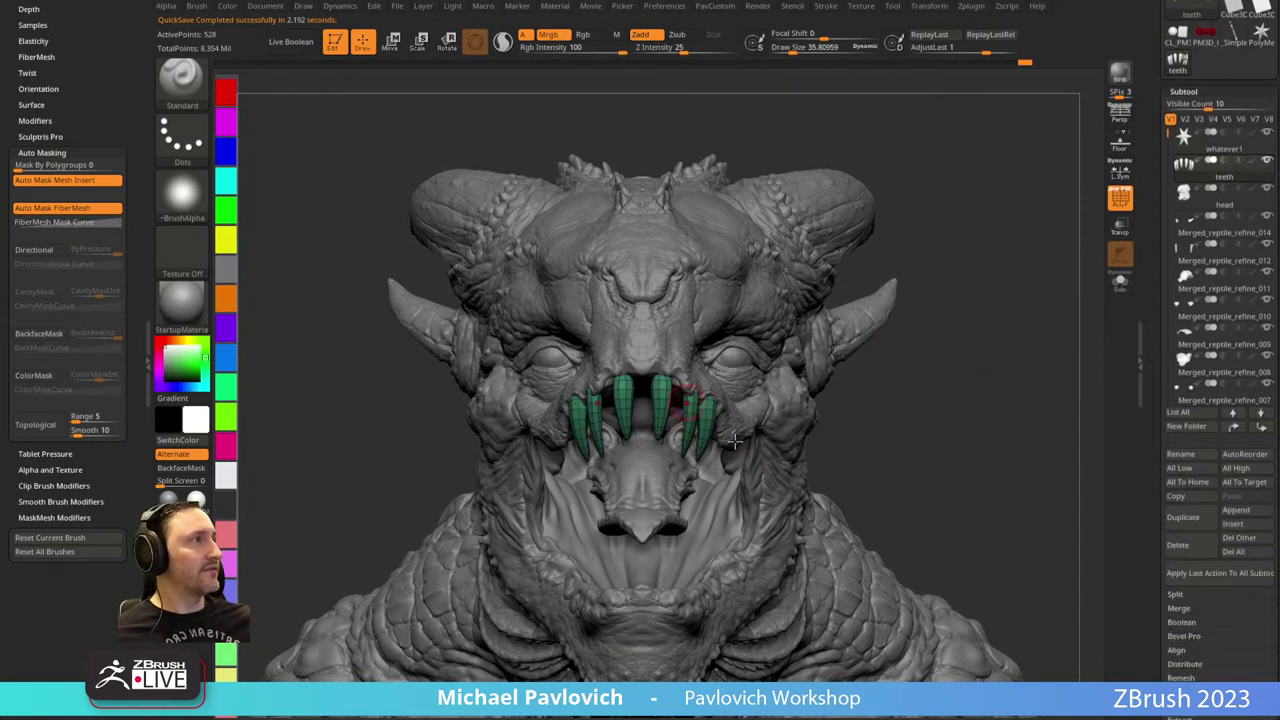
# Duplicate the teeth subtool and open the Deformation settings for the copy.
pyautogui.click(1183, 517)
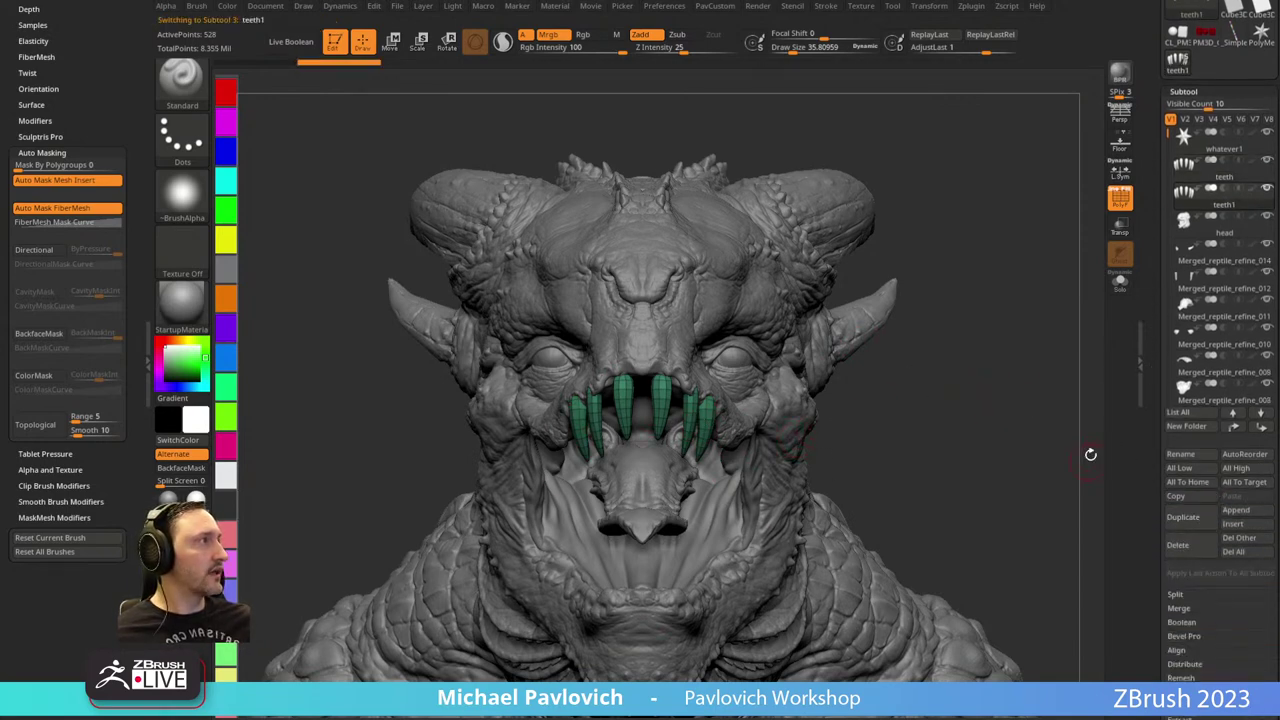
pyautogui.scroll(-5, 1155, 453)
pyautogui.scroll(-3, 1162, 374)
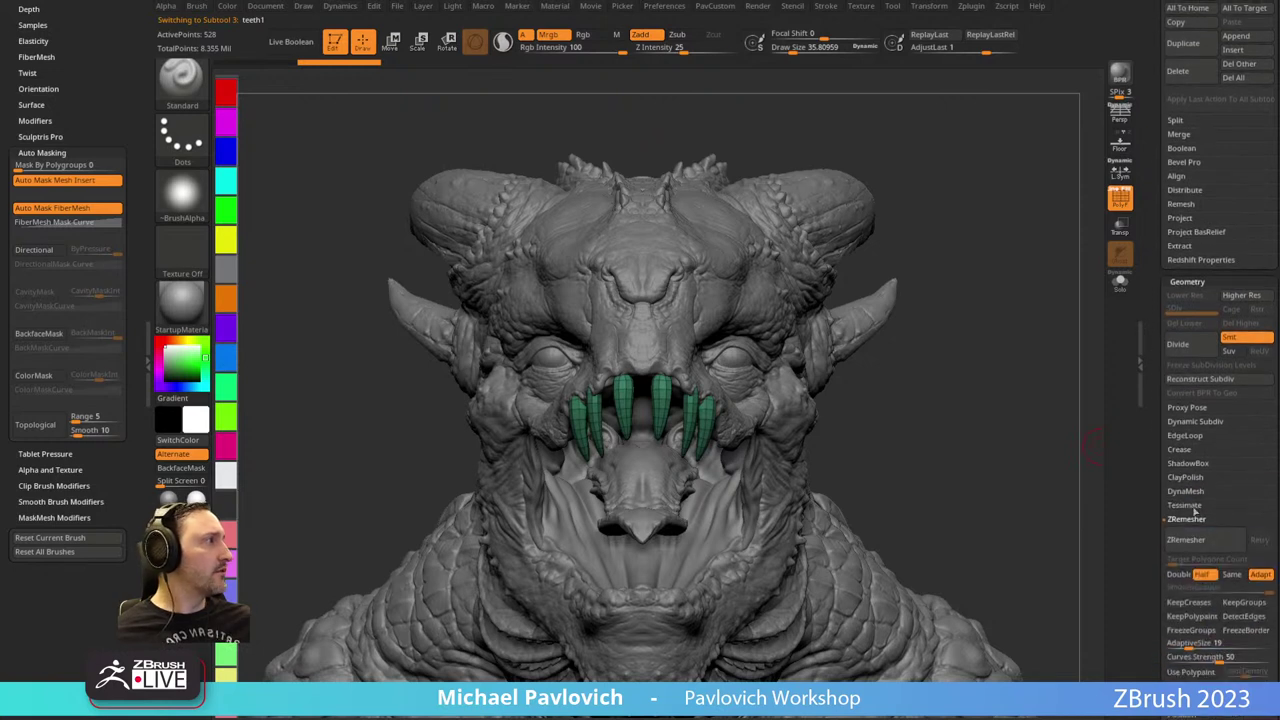
pyautogui.press('shift')
pyautogui.scroll(-8, 1162, 450)
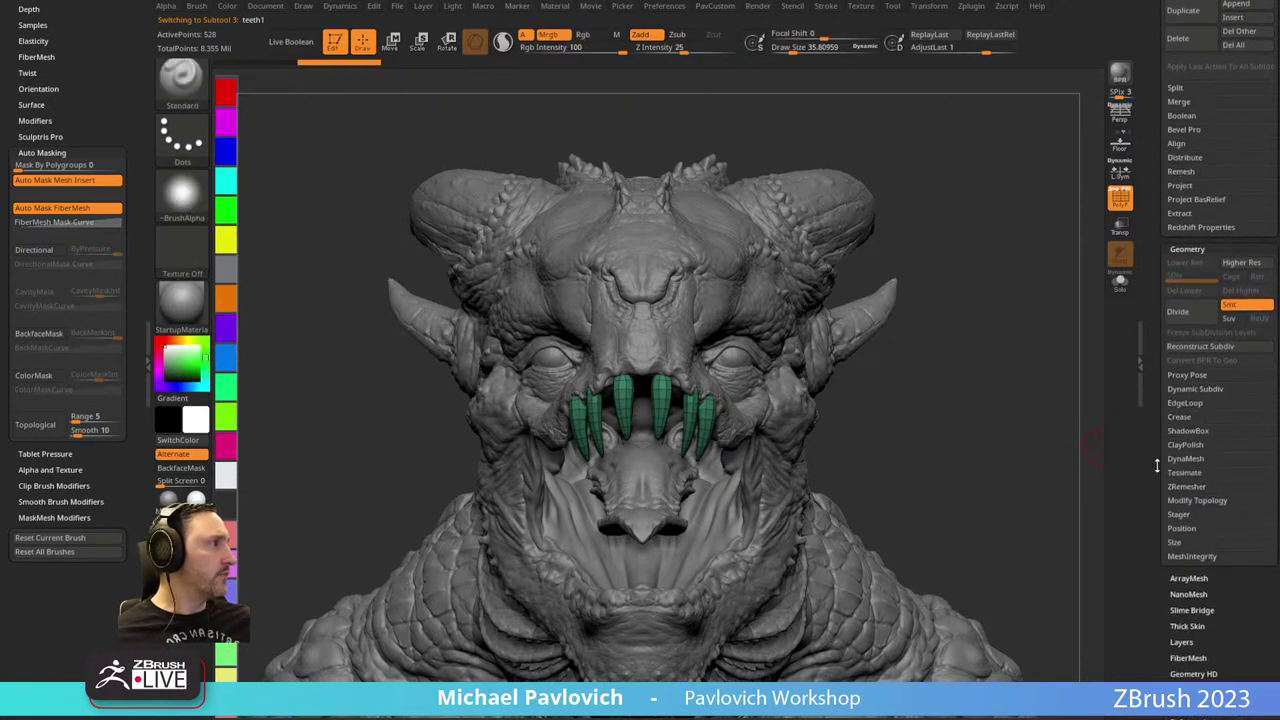
pyautogui.click(1192, 311)
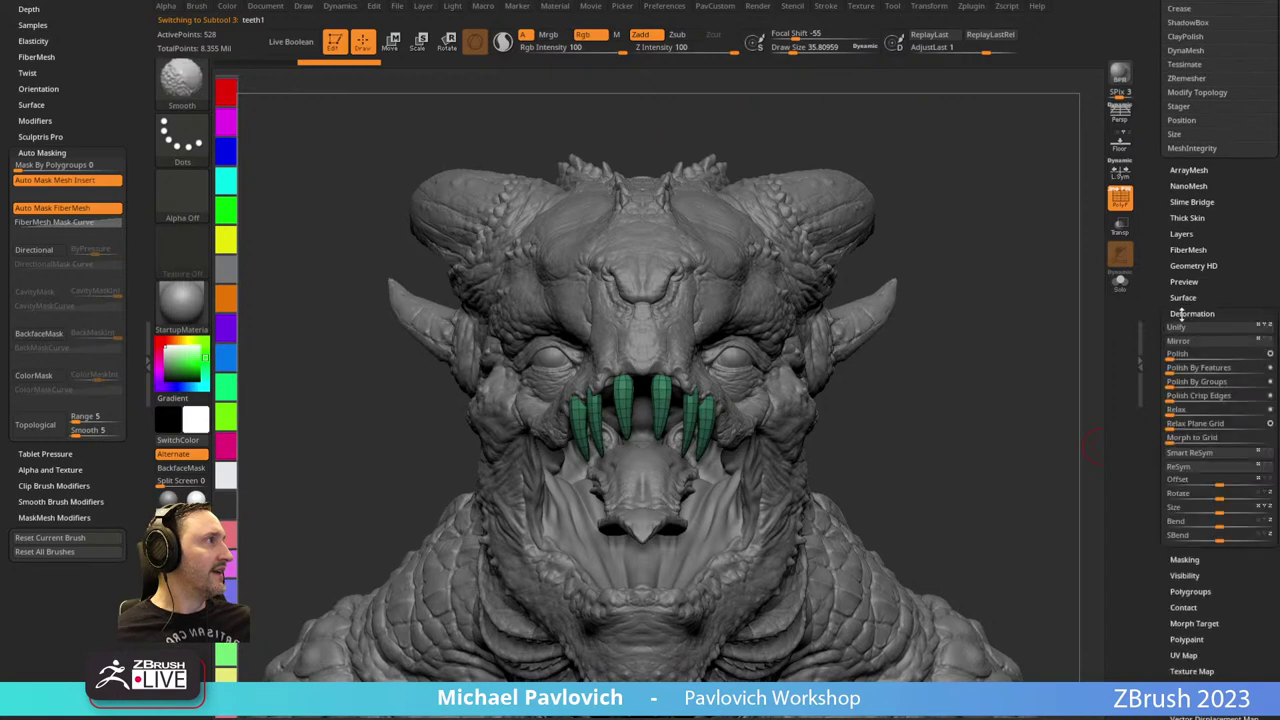
pyautogui.scroll(-2, 1200, 300)
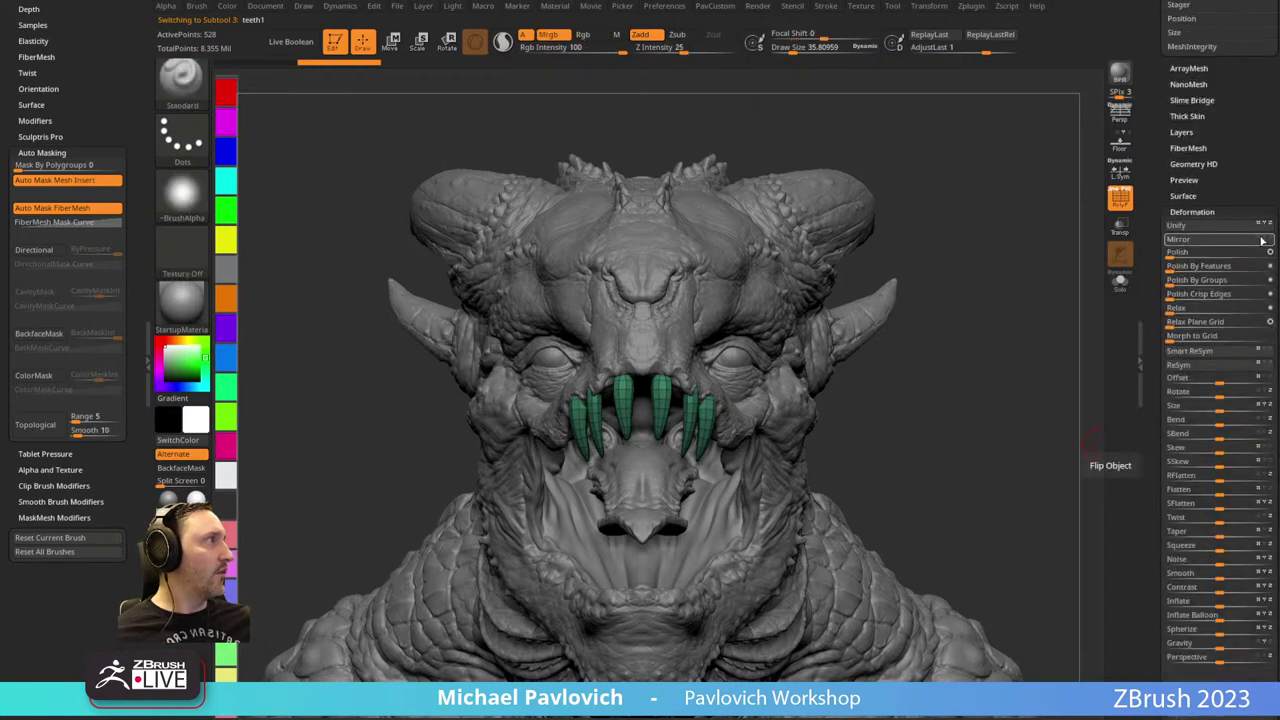
# Check the axis directions against the floor grid, hide the grid again and mirror the duplicated teeth on the Y axis.
pyautogui.click(1120, 142)
pyautogui.keyDown('ctrl'); pyautogui.moveTo(974, 277); pyautogui.dragTo(851, 247, button='right'); pyautogui.keyUp('ctrl')
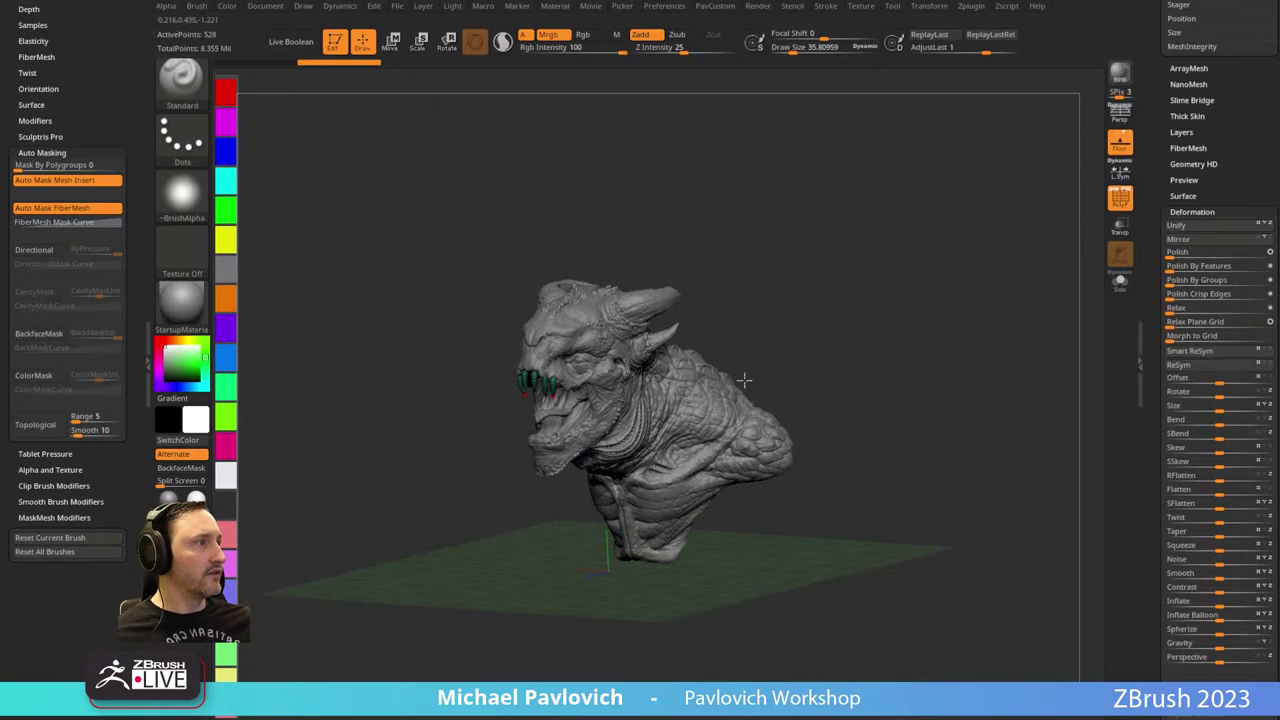
pyautogui.moveTo(744, 379); pyautogui.dragTo(550, 558)
pyautogui.moveTo(633, 584); pyautogui.dragTo(604, 584)
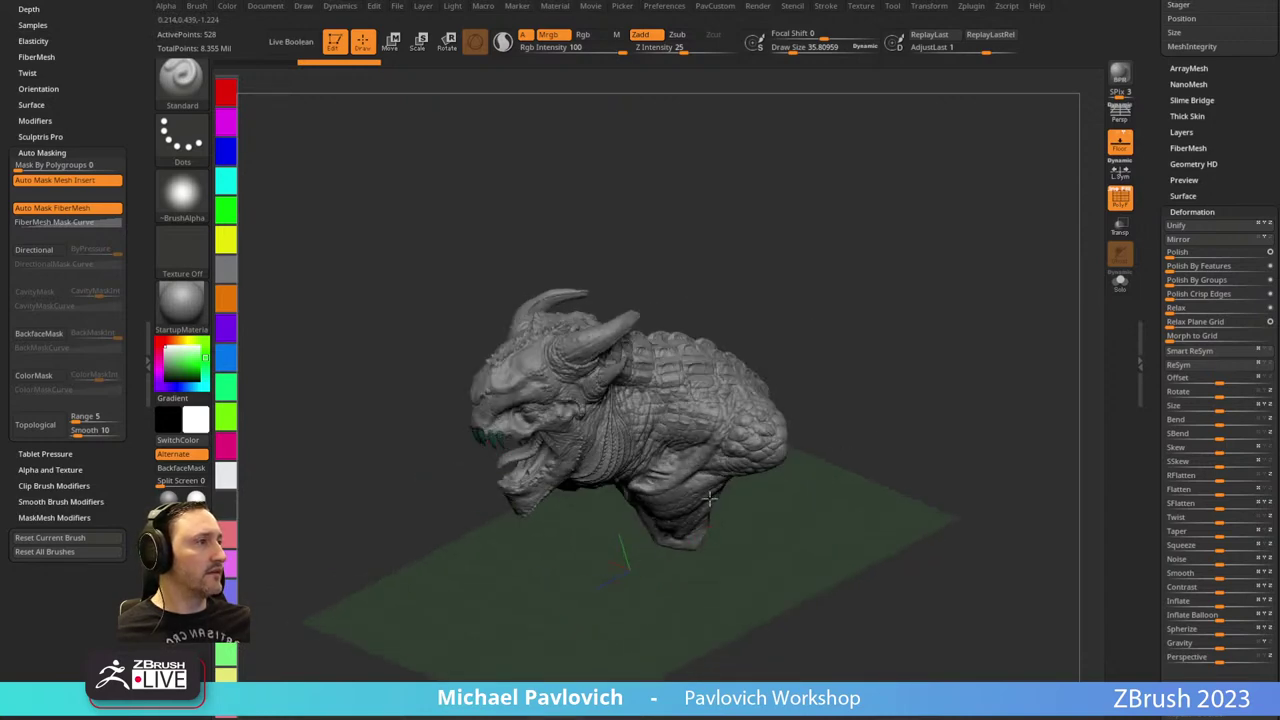
pyautogui.moveTo(909, 423); pyautogui.dragTo(1011, 322)
pyautogui.click(1120, 143)
pyautogui.moveTo(850, 272); pyautogui.dragTo(960, 340)
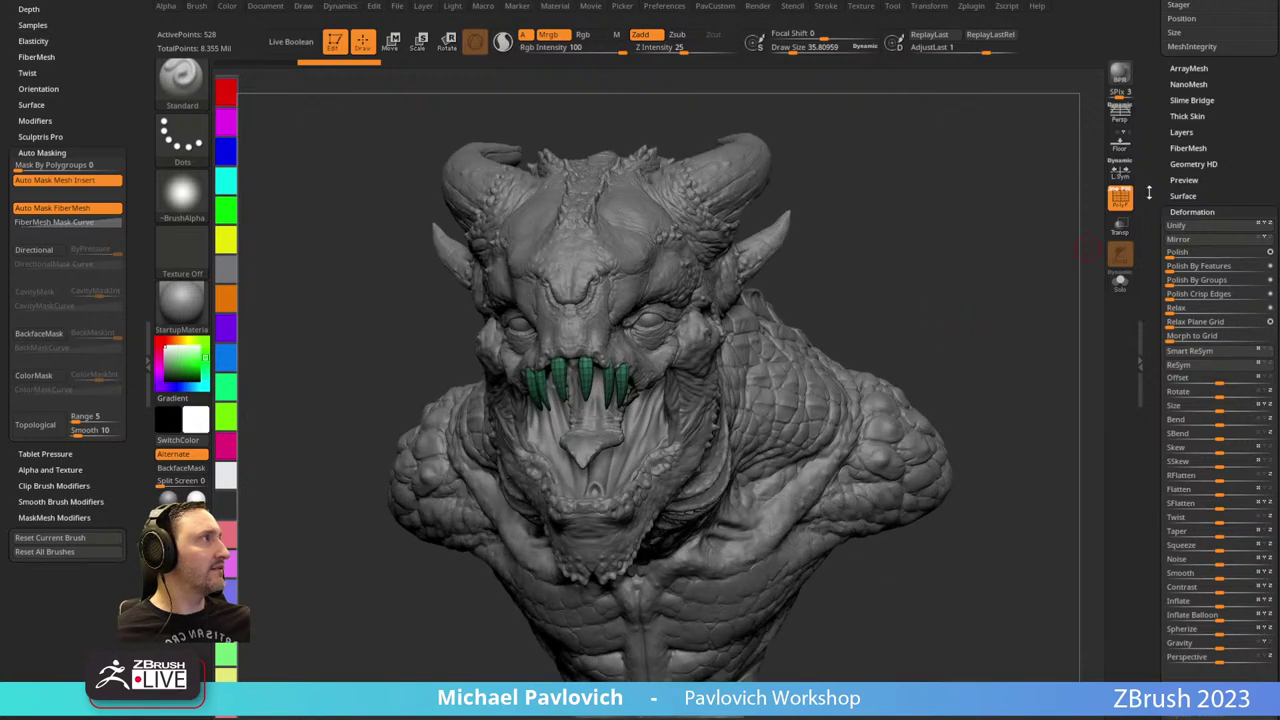
pyautogui.click(1199, 241)
# Move the flipped teeth down onto the creature's lower jaw and keep them as the active subtool.
pyautogui.press('w')
pyautogui.moveTo(963, 274); pyautogui.dragTo(761, 314)
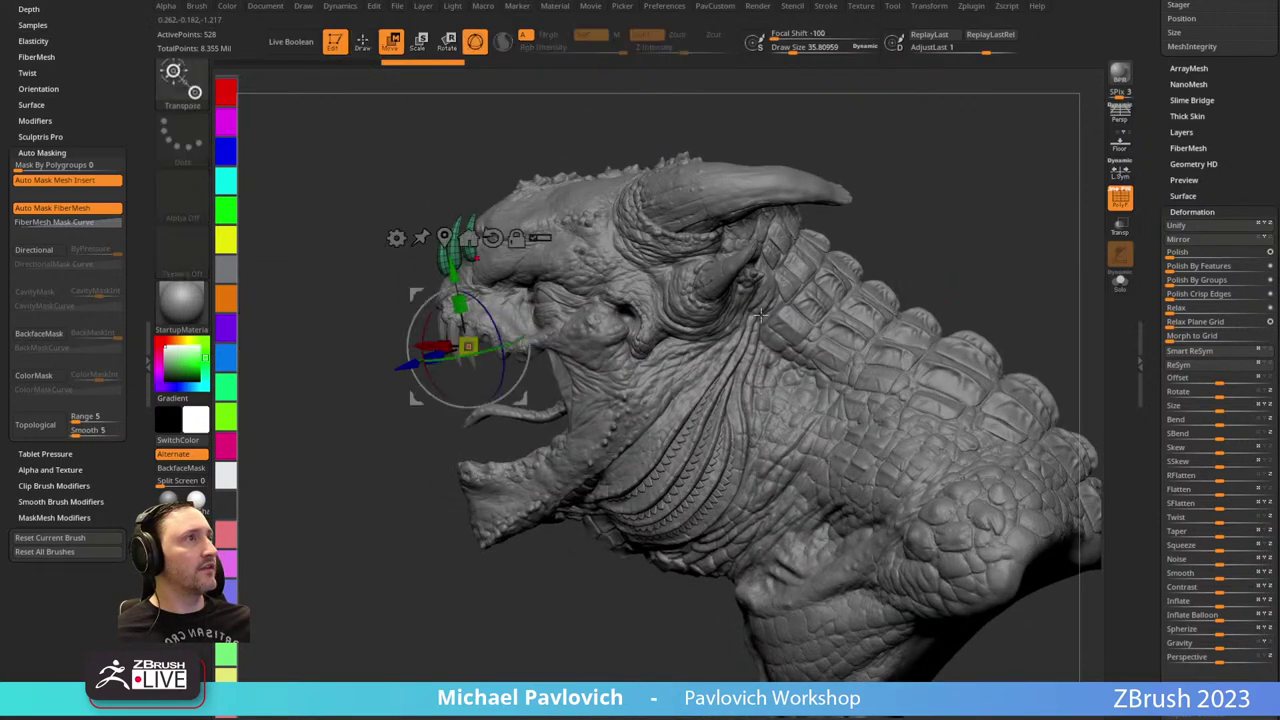
pyautogui.moveTo(528, 294); pyautogui.dragTo(548, 494)
pyautogui.keyDown('alt'); pyautogui.click(467, 436); pyautogui.keyUp('alt')
pyautogui.keyDown('shift'); pyautogui.moveTo(380, 330); pyautogui.dragTo(620, 325); pyautogui.keyUp('shift')
pyautogui.keyDown('alt'); pyautogui.moveTo(729, 328); pyautogui.dragTo(864, 374); pyautogui.keyUp('alt')
pyautogui.keyDown('alt'); pyautogui.click(591, 298); pyautogui.keyUp('alt')
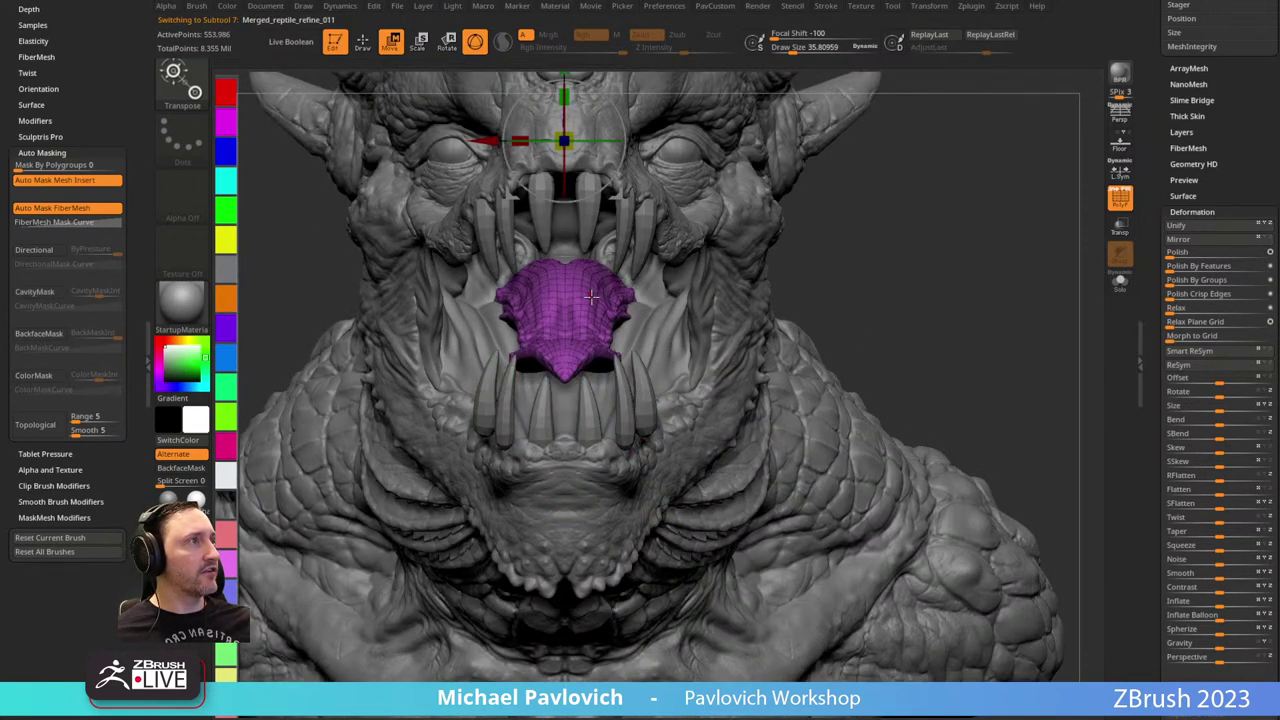
pyautogui.keyDown('alt'); pyautogui.click(620, 405); pyautogui.keyUp('alt')
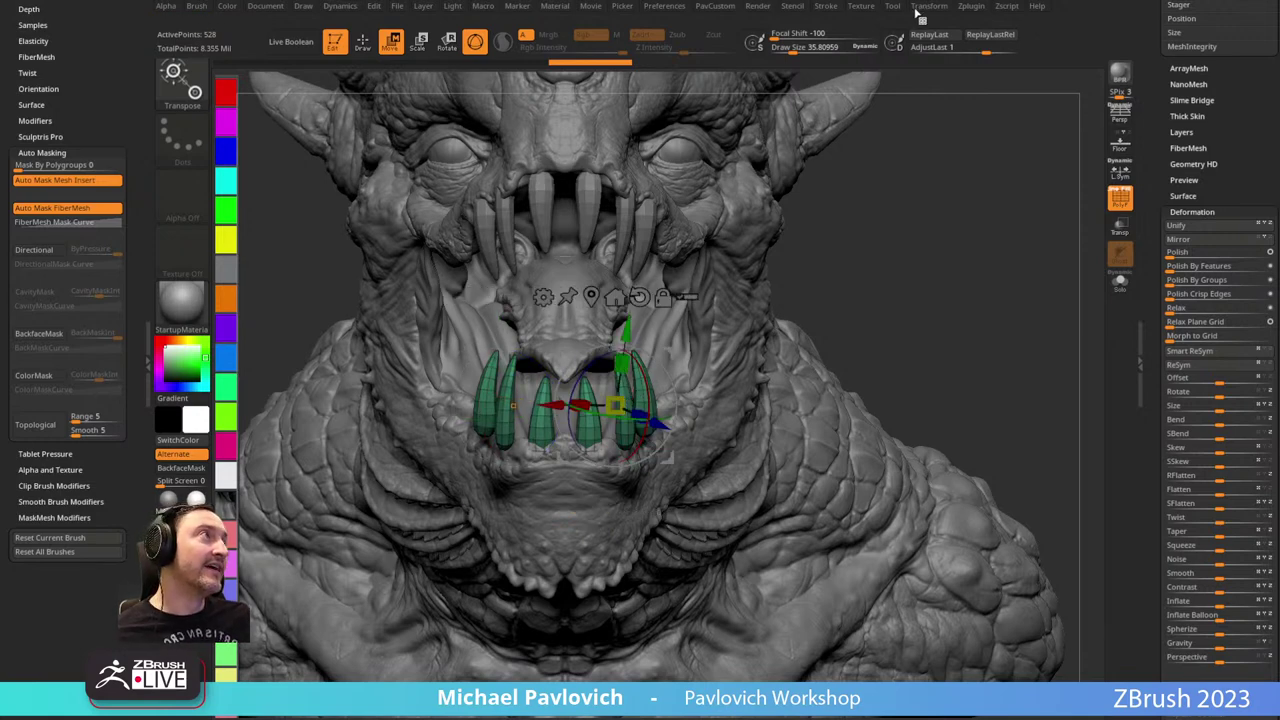
# Turn off X symmetry, centre the gizmo on the lower teeth and reset its orientation.
pyautogui.moveTo(923, 14)
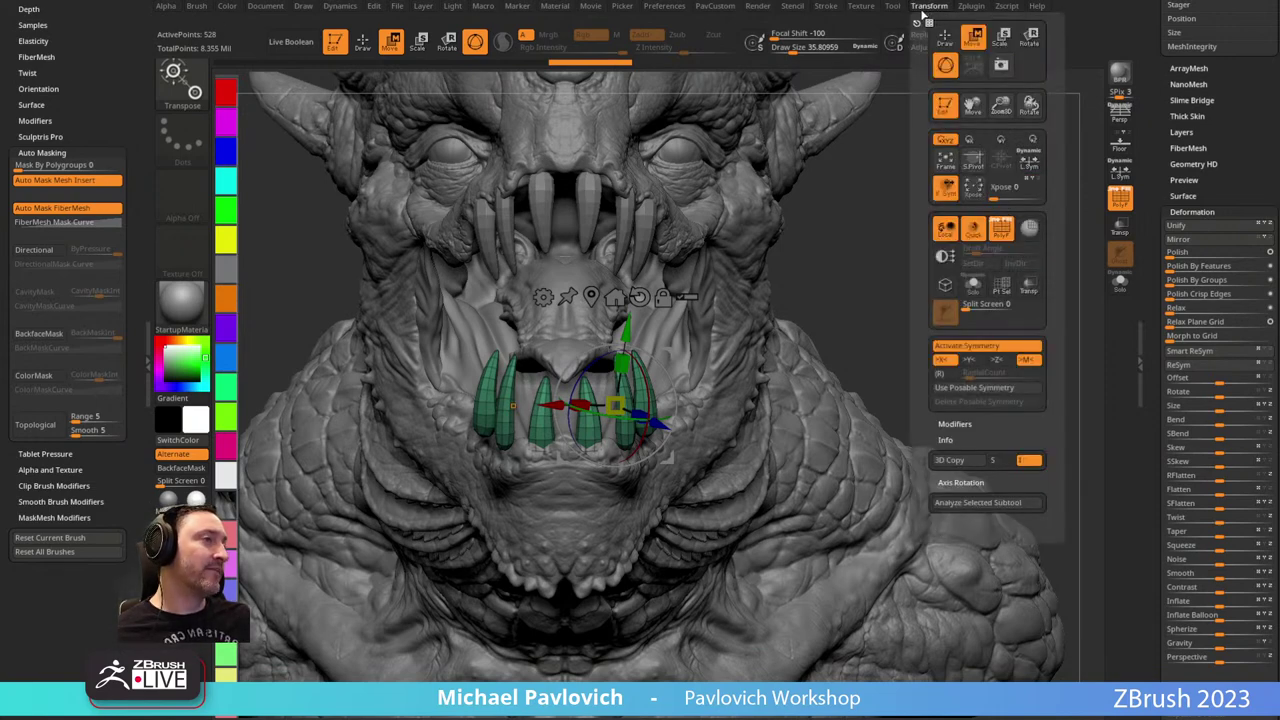
pyautogui.press('x')
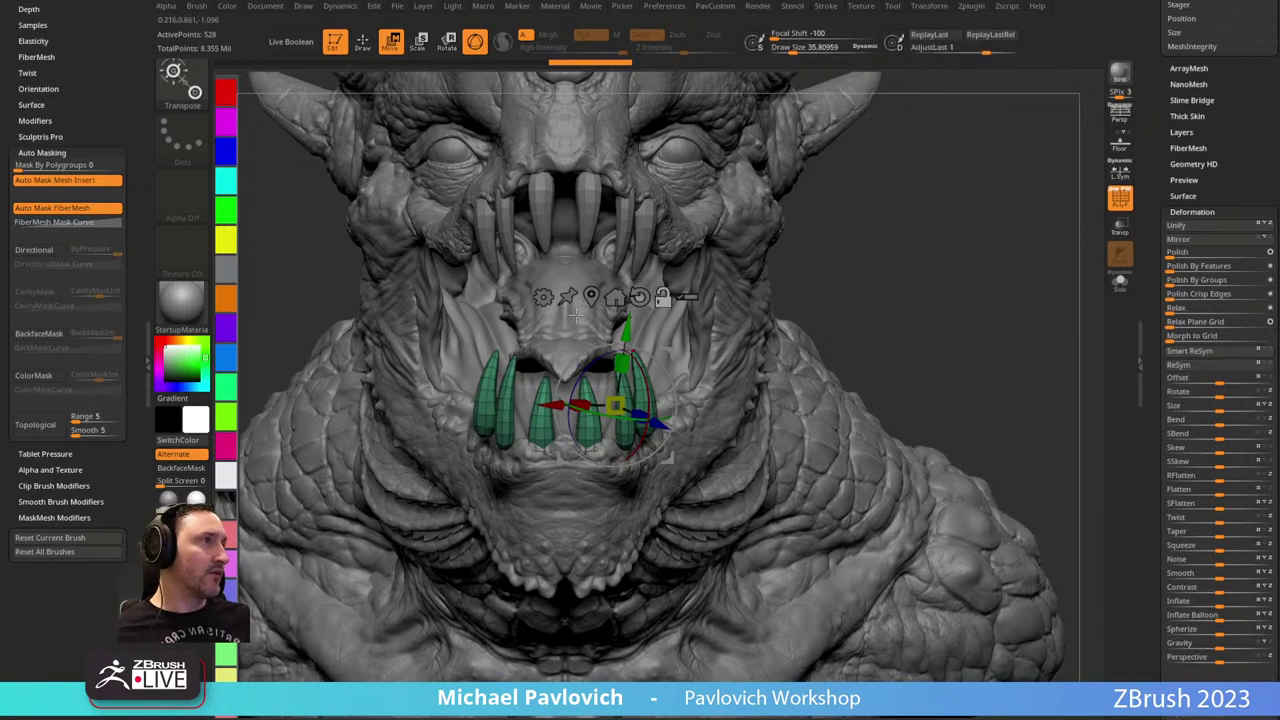
pyautogui.click(591, 296)
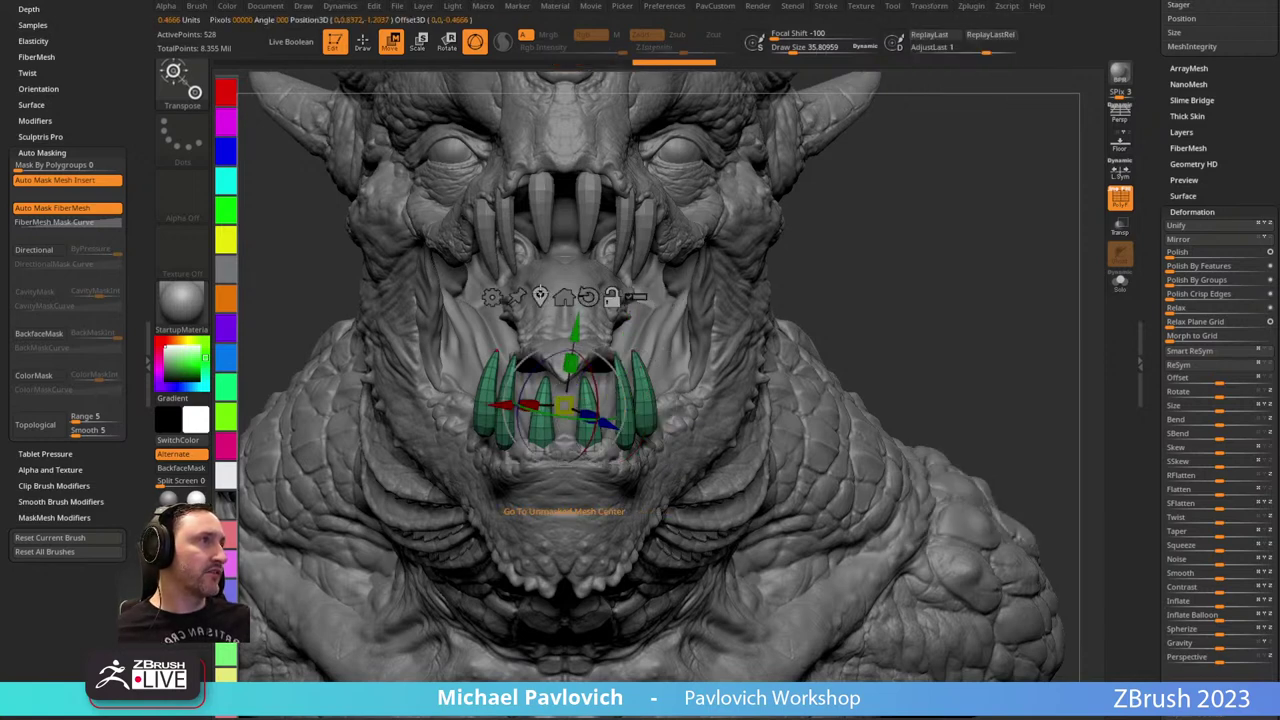
pyautogui.click(588, 297)
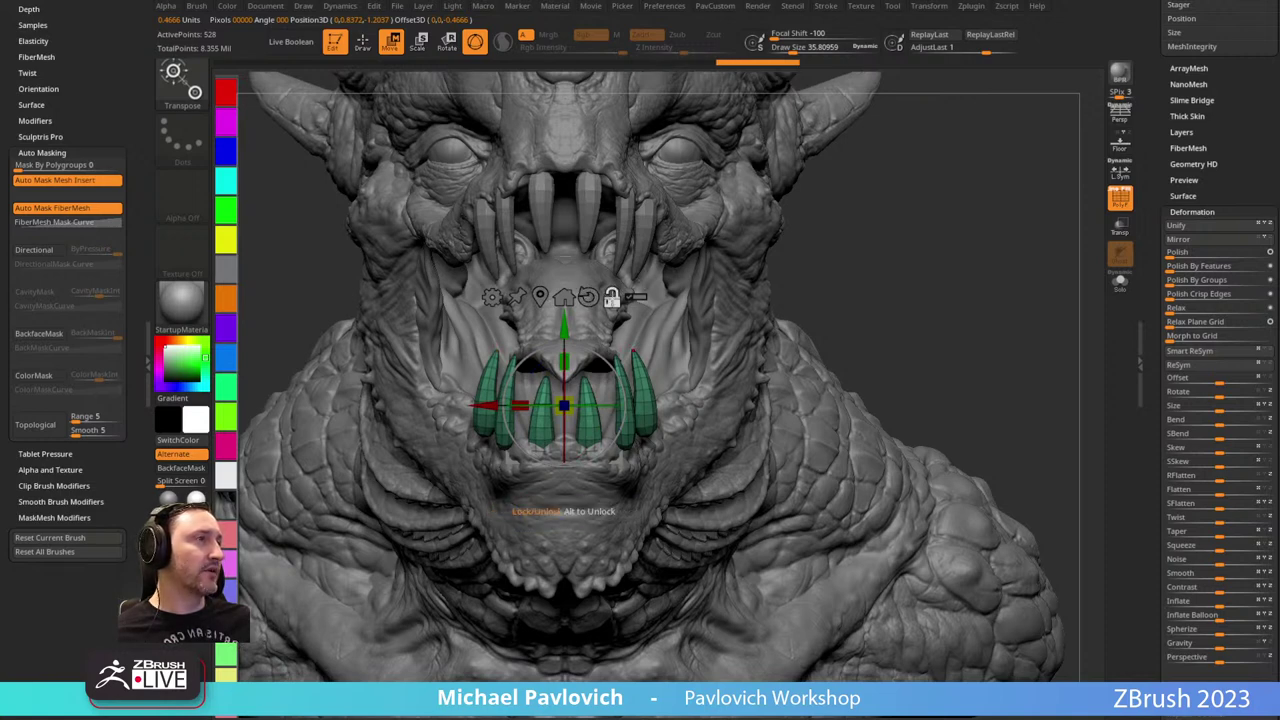
# Rotate and reposition the whole row of lower teeth from the side so it seats in the jaw.
pyautogui.moveTo(645, 285); pyautogui.dragTo(507, 521)
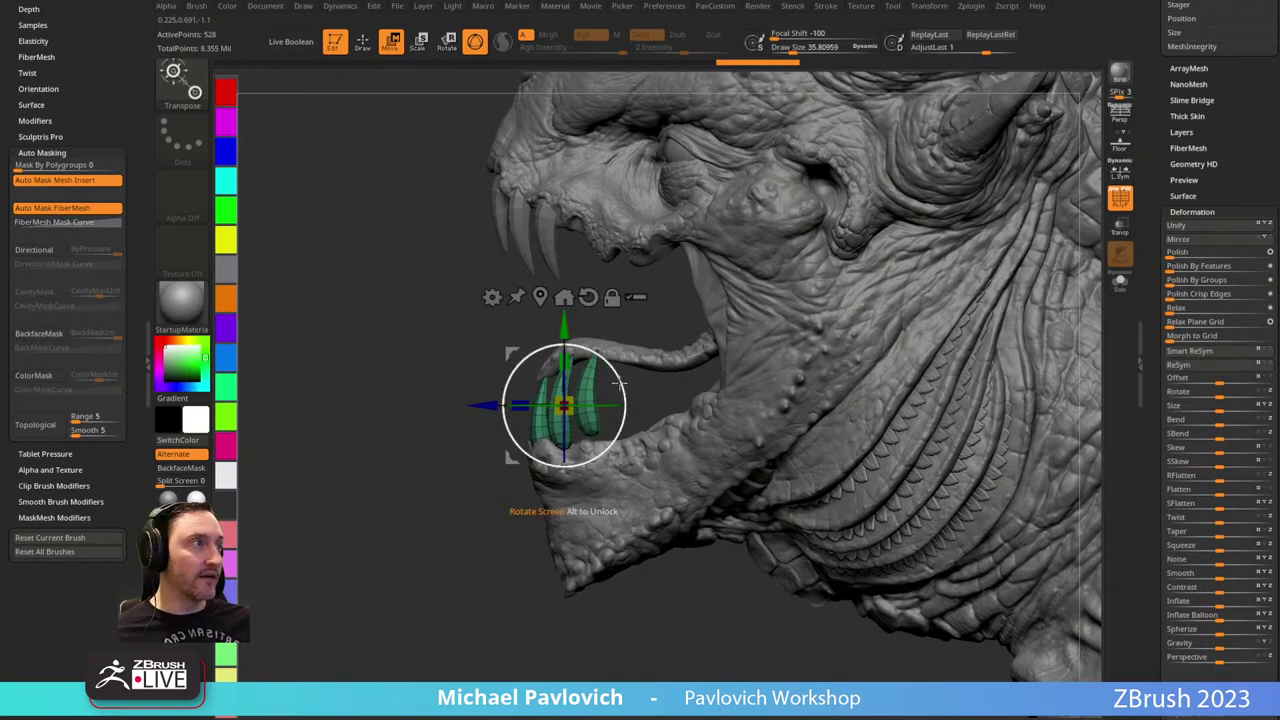
pyautogui.moveTo(507, 390); pyautogui.dragTo(505, 408)
pyautogui.moveTo(512, 458); pyautogui.dragTo(514, 484)
pyautogui.press('q')
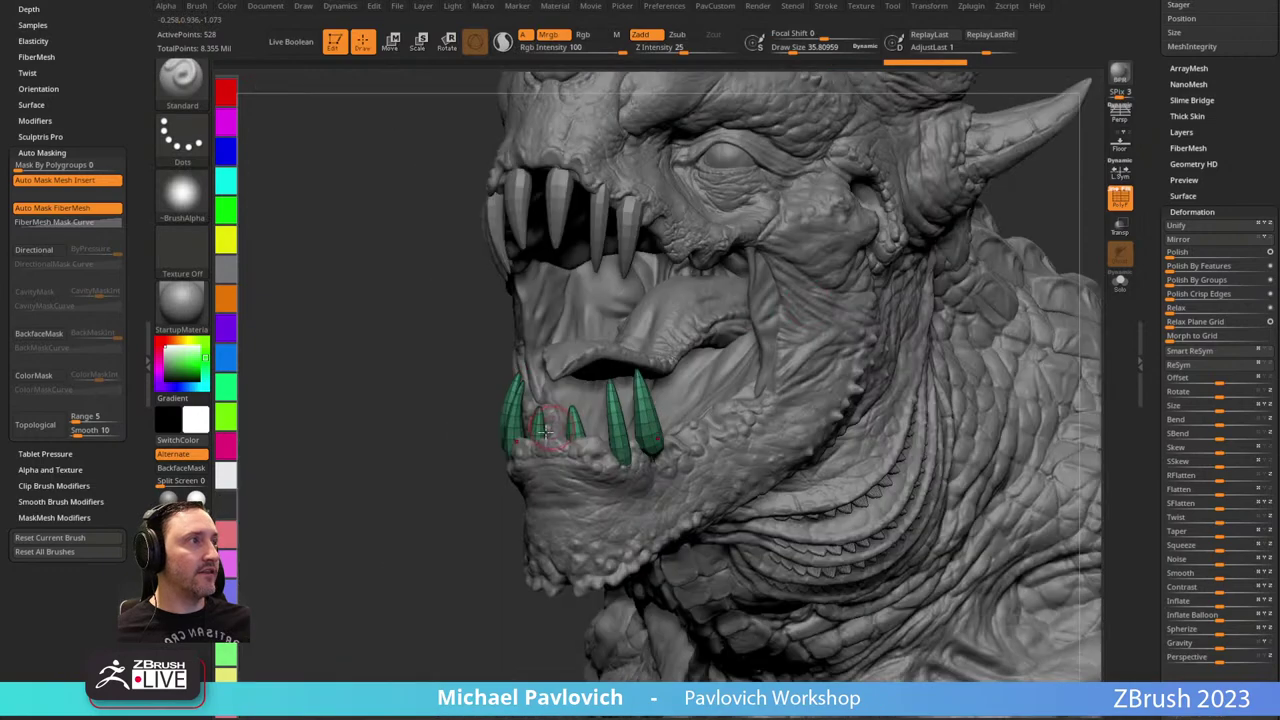
# Switch to the Move brush, adjust its size and nudge the individual lower fangs to follow the jaw's gum line.
pyautogui.press('s')
pyautogui.press('b')
pyautogui.press('m')
pyautogui.press('v')
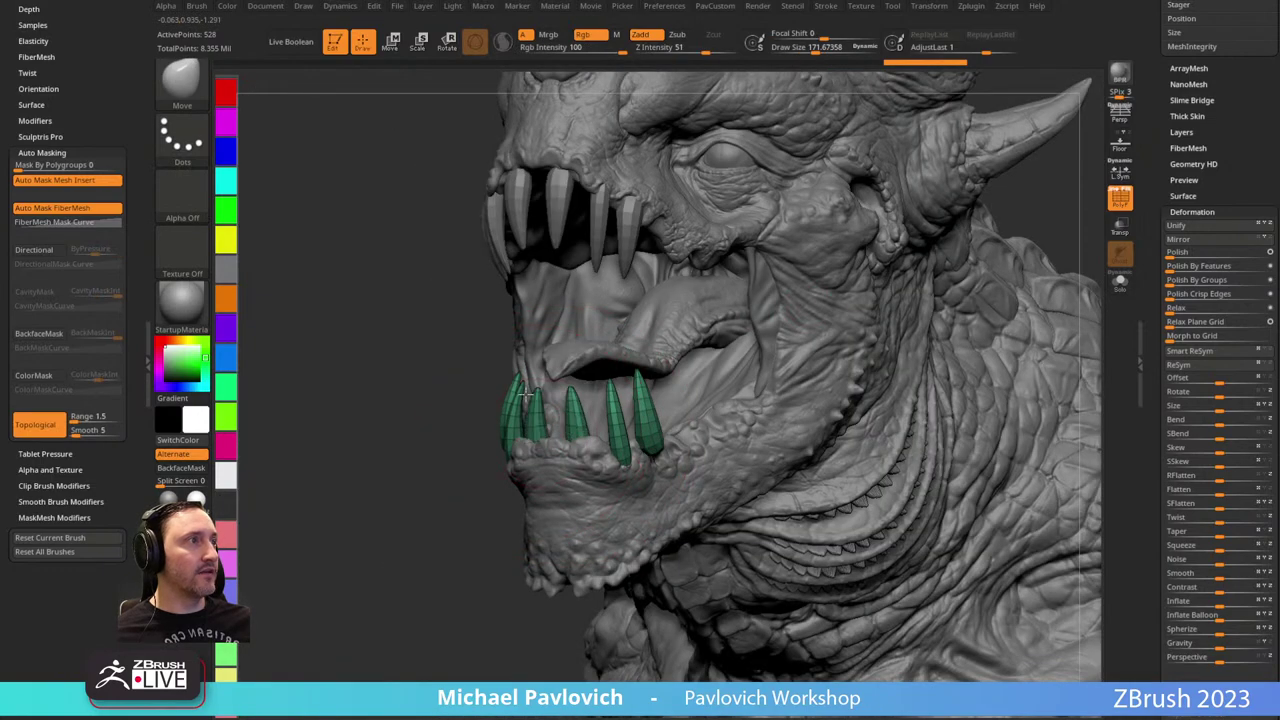
pyautogui.moveTo(649, 443); pyautogui.dragTo(634, 443)
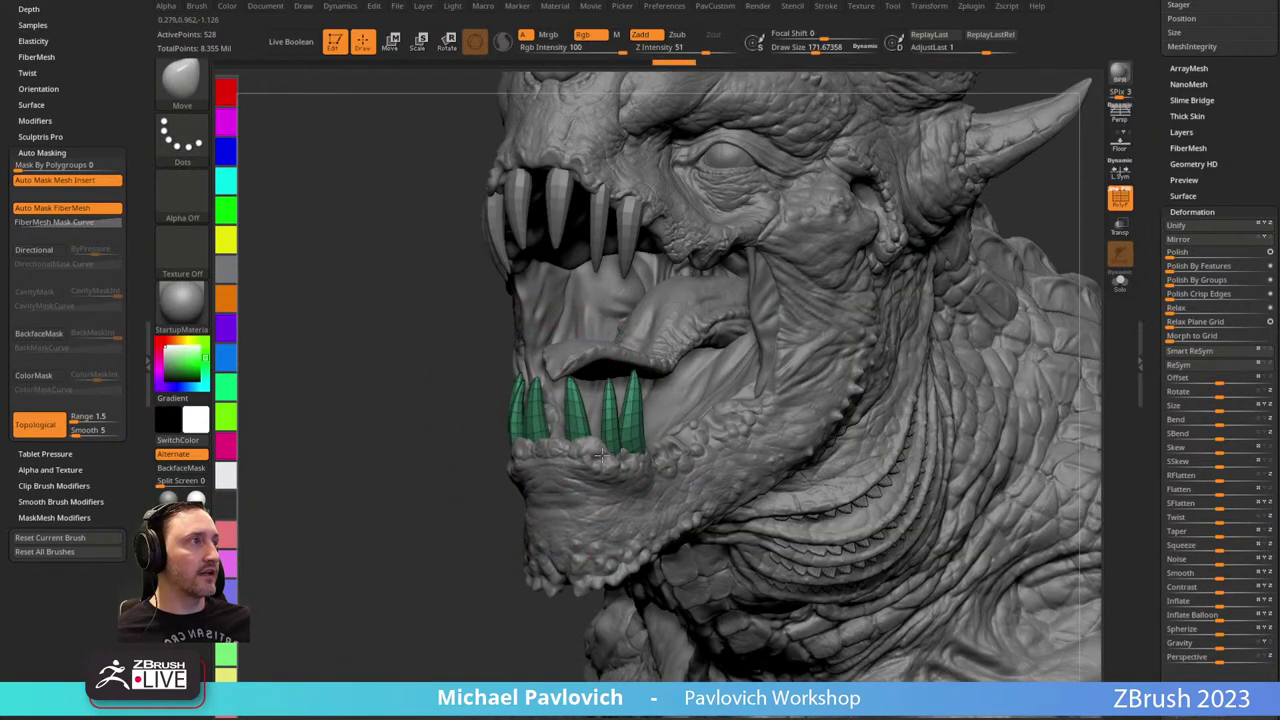
pyautogui.keyDown('shift'); pyautogui.moveTo(620, 463); pyautogui.dragTo(571, 471, button='right'); pyautogui.keyUp('shift')
pyautogui.moveTo(657, 455); pyautogui.dragTo(679, 465)
pyautogui.moveTo(521, 534)
pyautogui.keyDown('ctrl'); pyautogui.mouseDown(button='right')
pyautogui.moveTo(477, 517)
pyautogui.moveTo(600, 490)
pyautogui.mouseUp(button='right'); pyautogui.keyUp('ctrl')
pyautogui.press('s')
pyautogui.moveTo(806, 296)
pyautogui.mouseDown(button='right')
pyautogui.moveTo(823, 314)
pyautogui.moveTo(745, 325)
pyautogui.mouseUp(button='right')
pyautogui.keyDown('ctrl'); pyautogui.moveTo(745, 325); pyautogui.dragTo(714, 360, button='right'); pyautogui.keyUp('ctrl')
pyautogui.press('s')
# Return the creature to a straight front view and switch to the Standard brush.
pyautogui.keyDown('shift'); pyautogui.moveTo(886, 337); pyautogui.dragTo(863, 342, button='right'); pyautogui.keyUp('shift')
pyautogui.press('b')
pyautogui.press('s')
pyautogui.press('t')
pyautogui.keyDown('alt'); pyautogui.moveTo(862, 341); pyautogui.dragTo(833, 349); pyautogui.keyUp('alt')
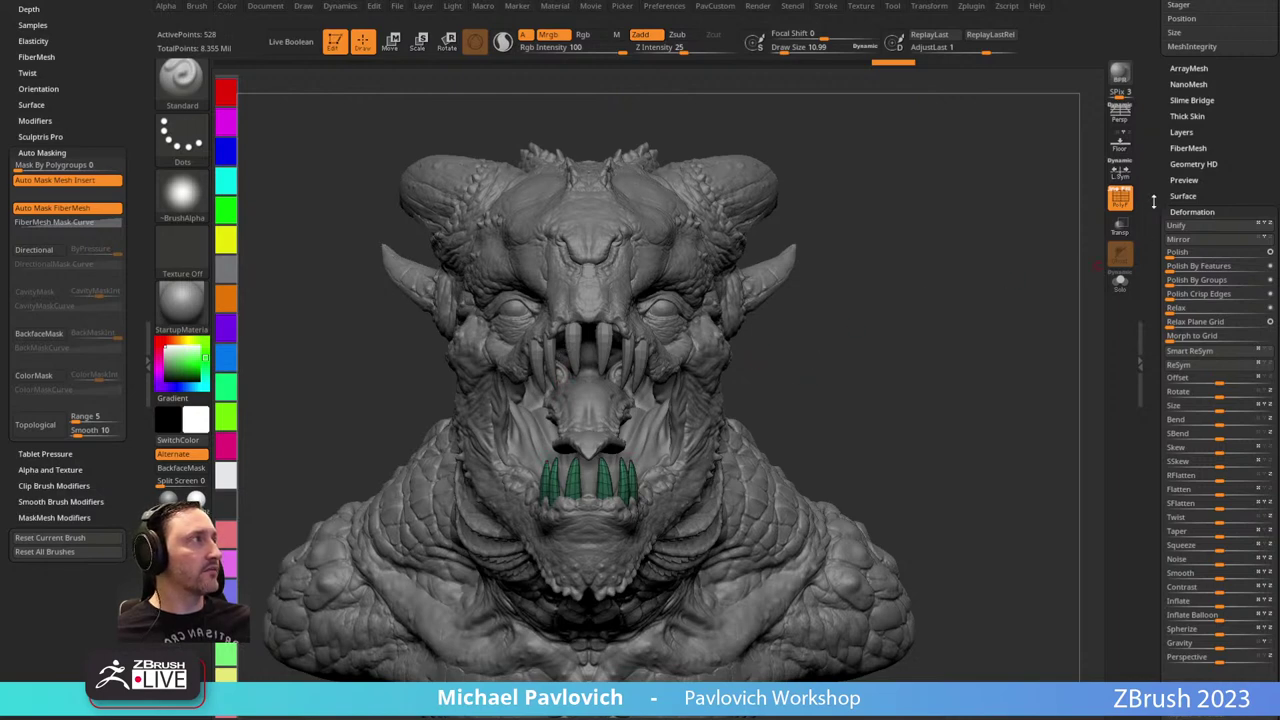
# Select the upper teeth subtool and merge it down with the lower teeth subtool.
pyautogui.moveTo(1154, 201); pyautogui.dragTo(1140, 403)
pyautogui.click(1206, 275)
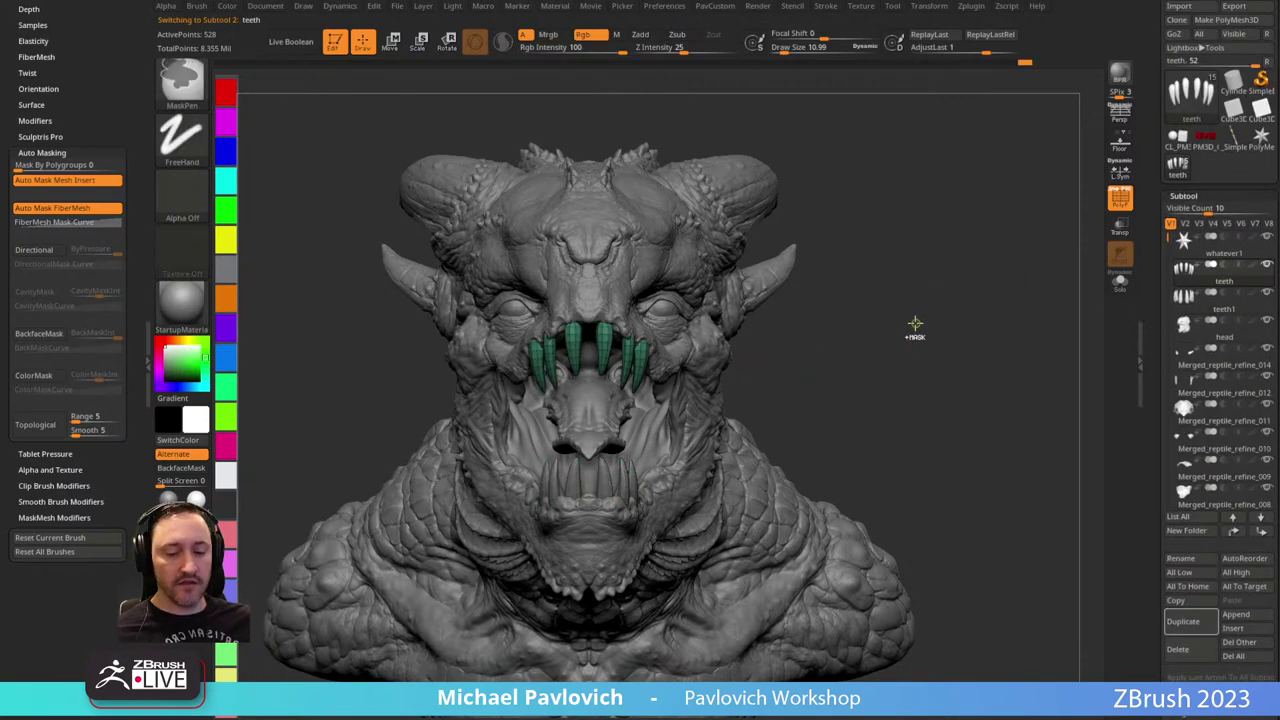
pyautogui.hotkey('ctrl', 'm')
pyautogui.scroll(-5, 1132, 369)
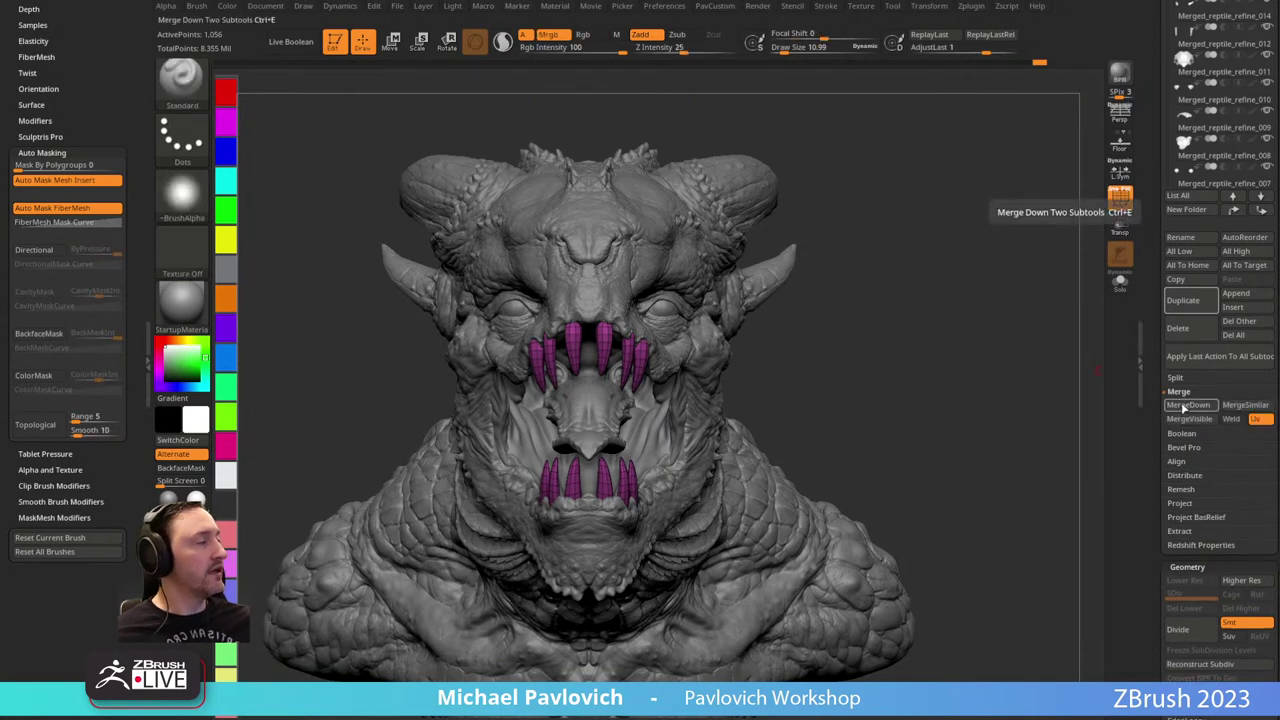
# Start assigning a custom hotkey to the MergeDown command and cancel the assignment.
pyautogui.press('ctrl')
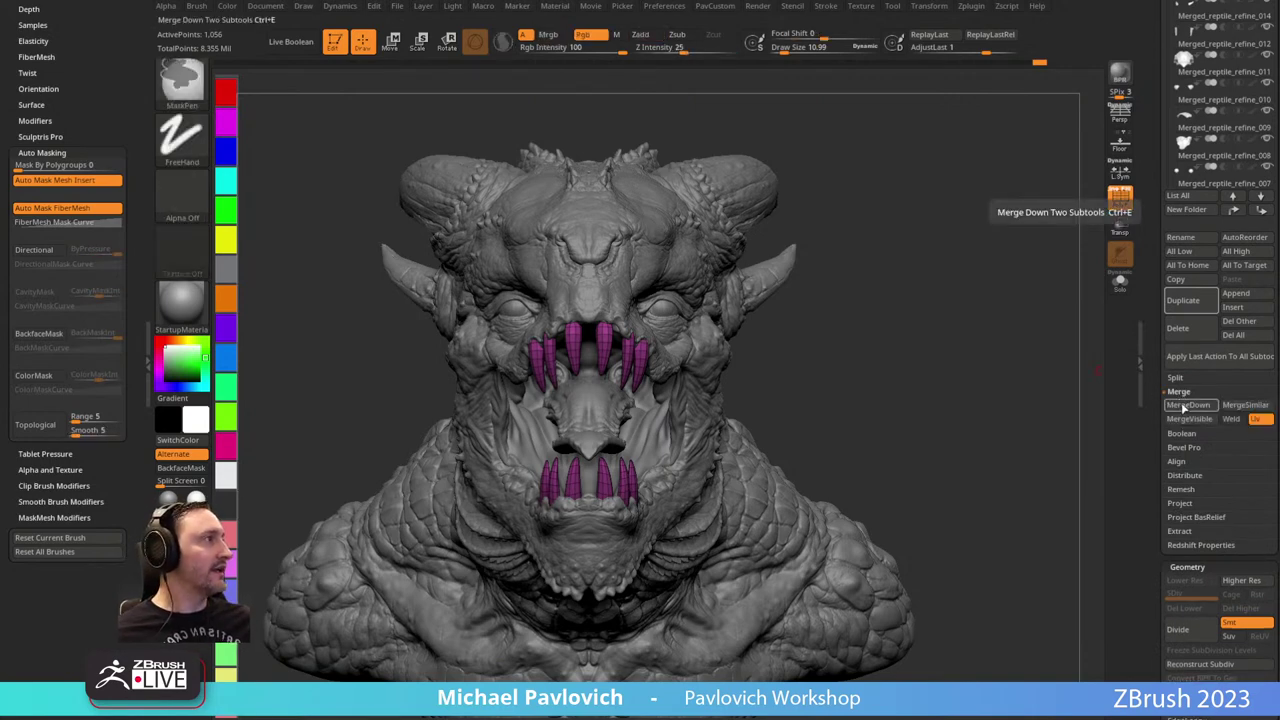
pyautogui.keyDown('ctrl'); pyautogui.keyDown('alt'); pyautogui.click(1185, 406); pyautogui.keyUp('alt'); pyautogui.keyUp('ctrl')
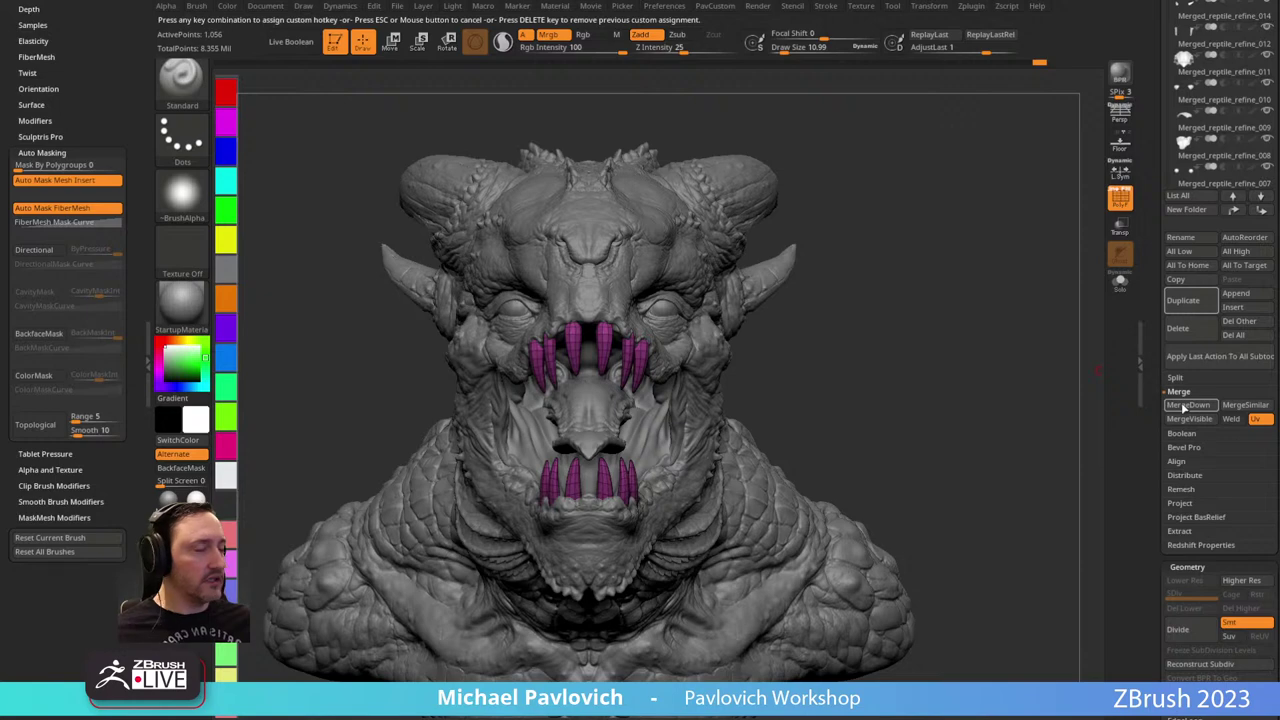
pyautogui.moveTo(985, 345); pyautogui.dragTo(914, 335)
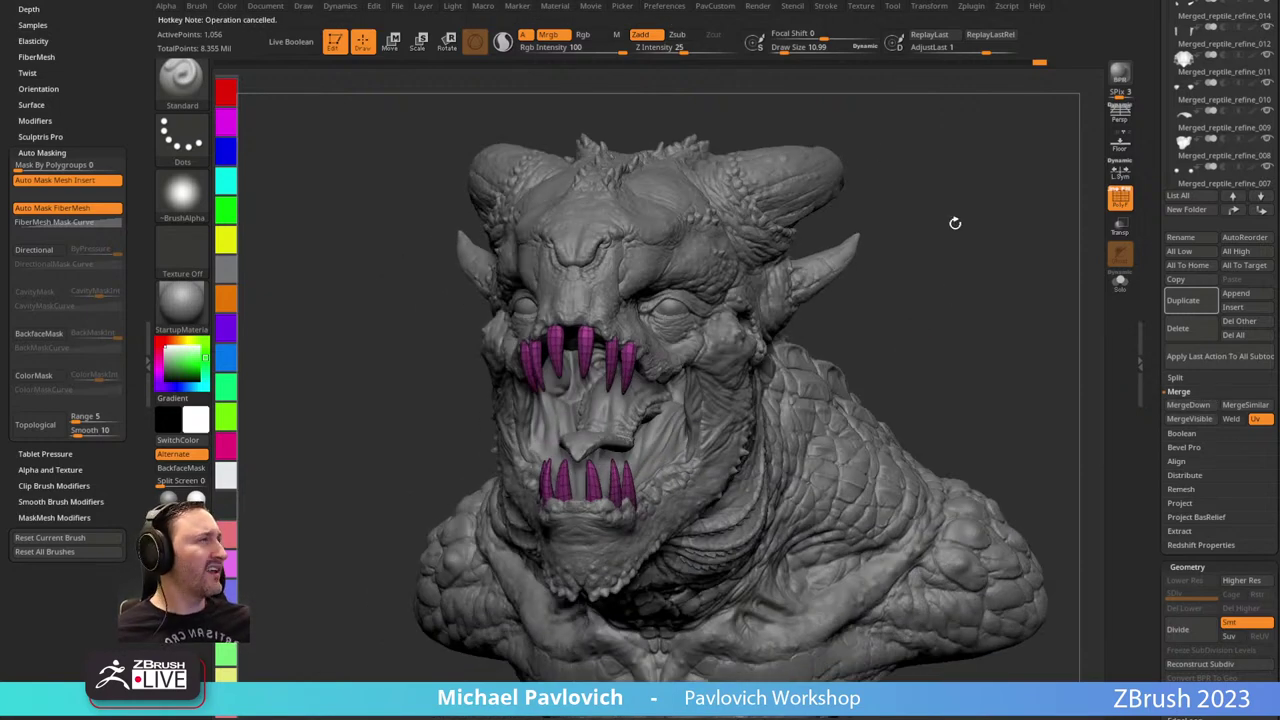
# Isolate the merged teeth with Solo, view them straight from the front and save the project.
pyautogui.moveTo(955, 223); pyautogui.dragTo(976, 231)
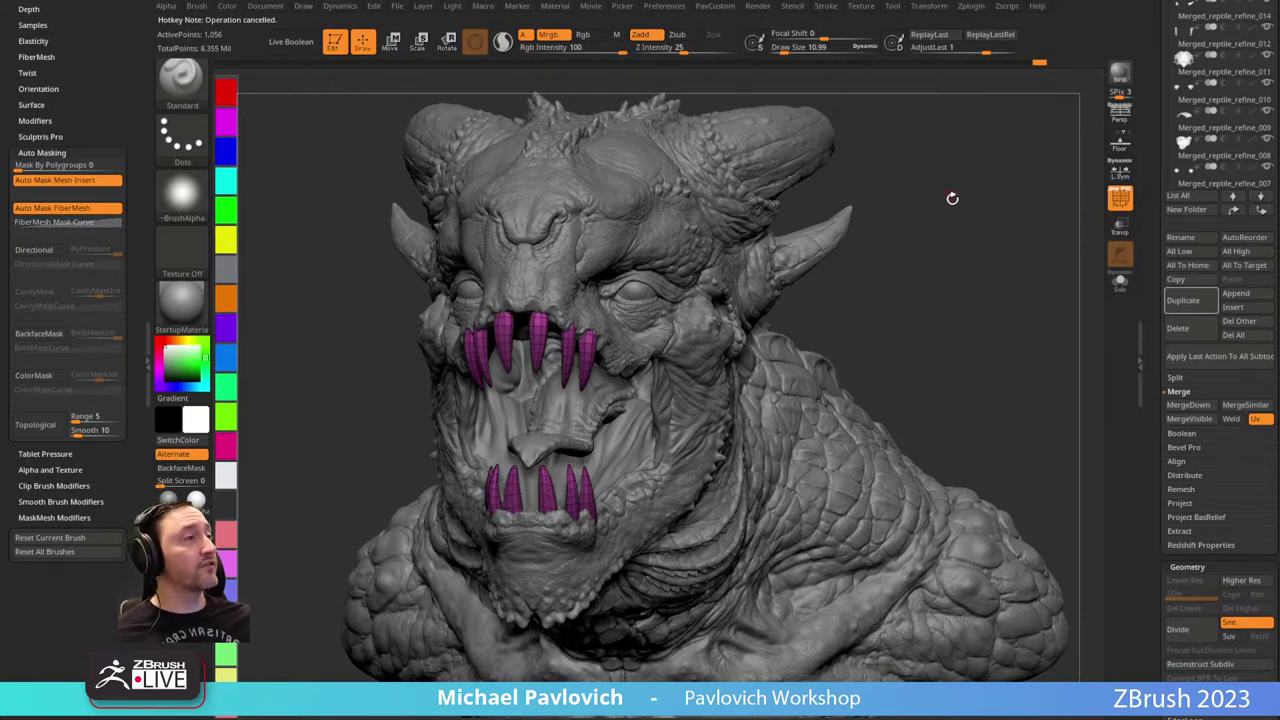
pyautogui.moveTo(952, 198)
pyautogui.mouseDown()
pyautogui.moveTo(965, 252)
pyautogui.moveTo(967, 189)
pyautogui.mouseUp()
pyautogui.click(1120, 282)
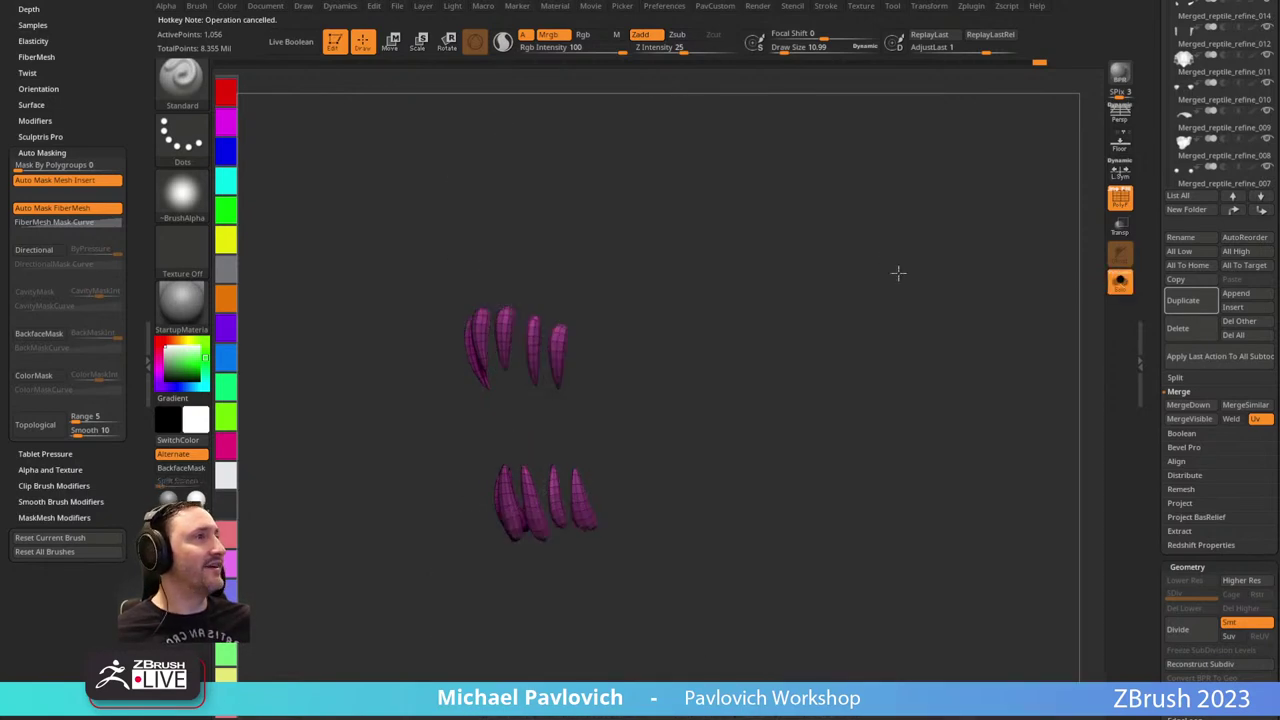
pyautogui.moveTo(898, 272); pyautogui.dragTo(954, 303)
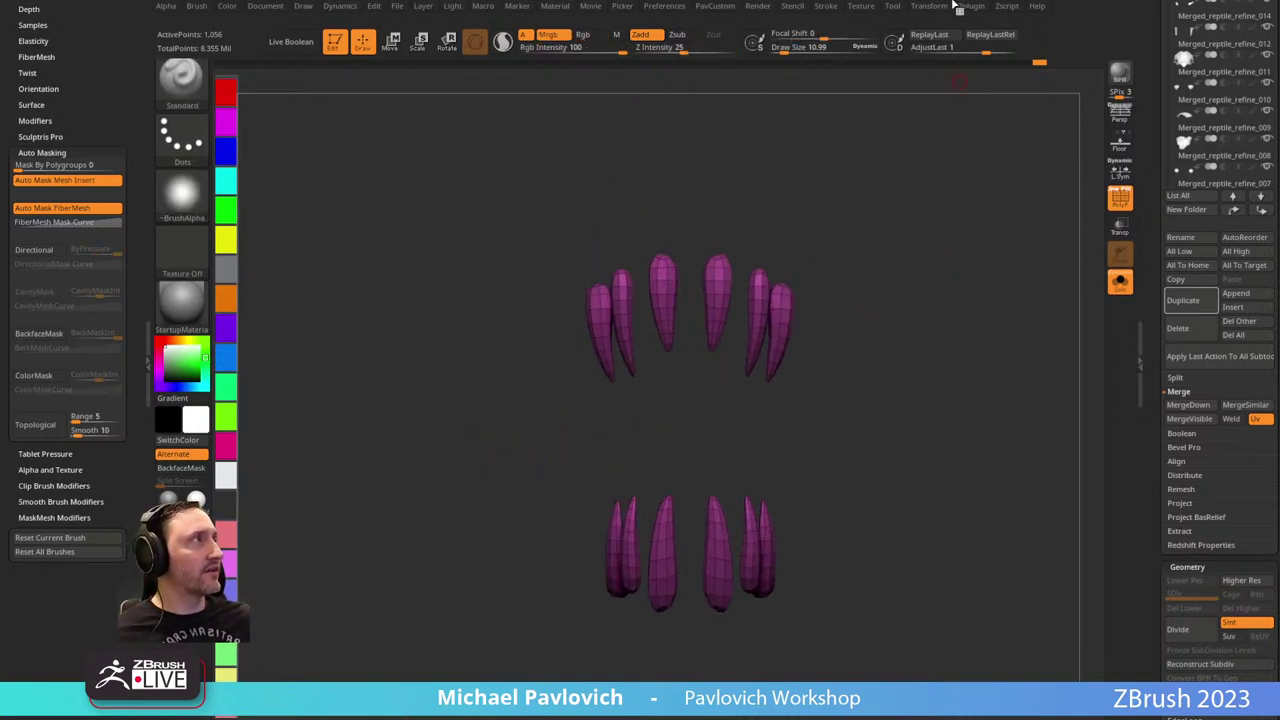
pyautogui.hotkey('ctrl', 's')
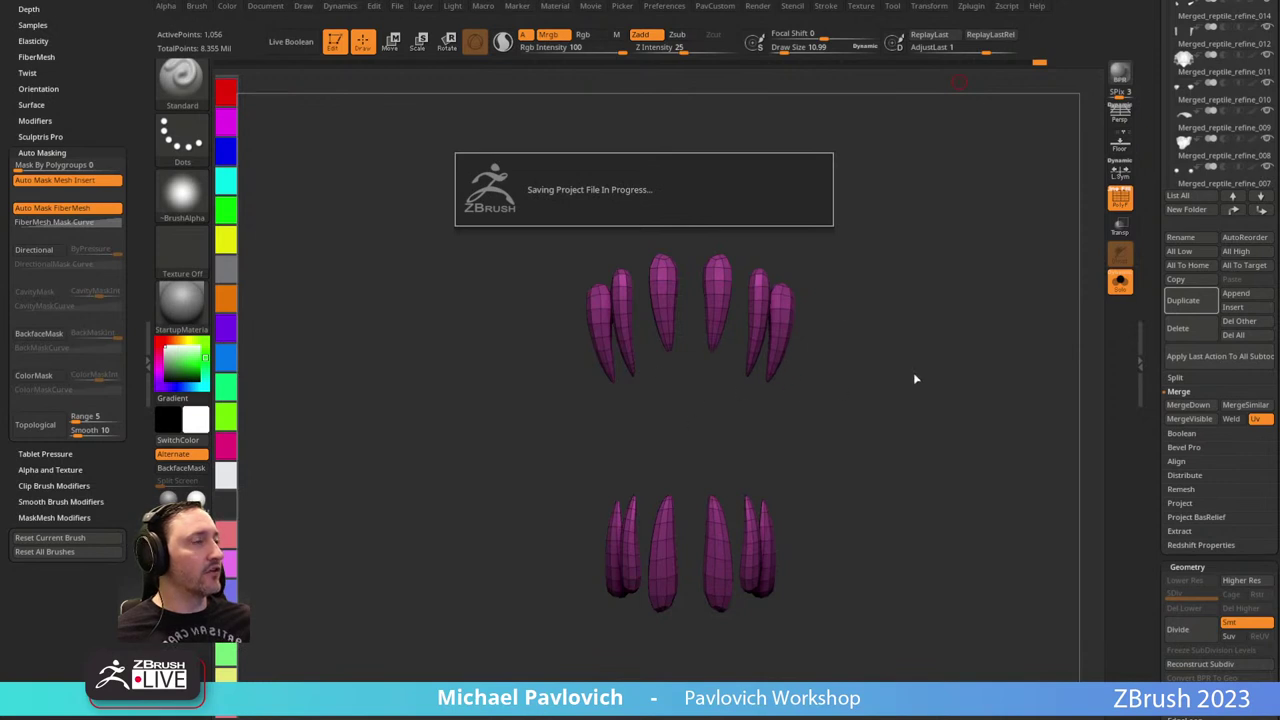
# Create a new InsertMesh brush from the merged upper and lower teeth in front view.
pyautogui.keyDown('alt'); pyautogui.moveTo(894, 347); pyautogui.dragTo(678, 346); pyautogui.keyUp('alt')
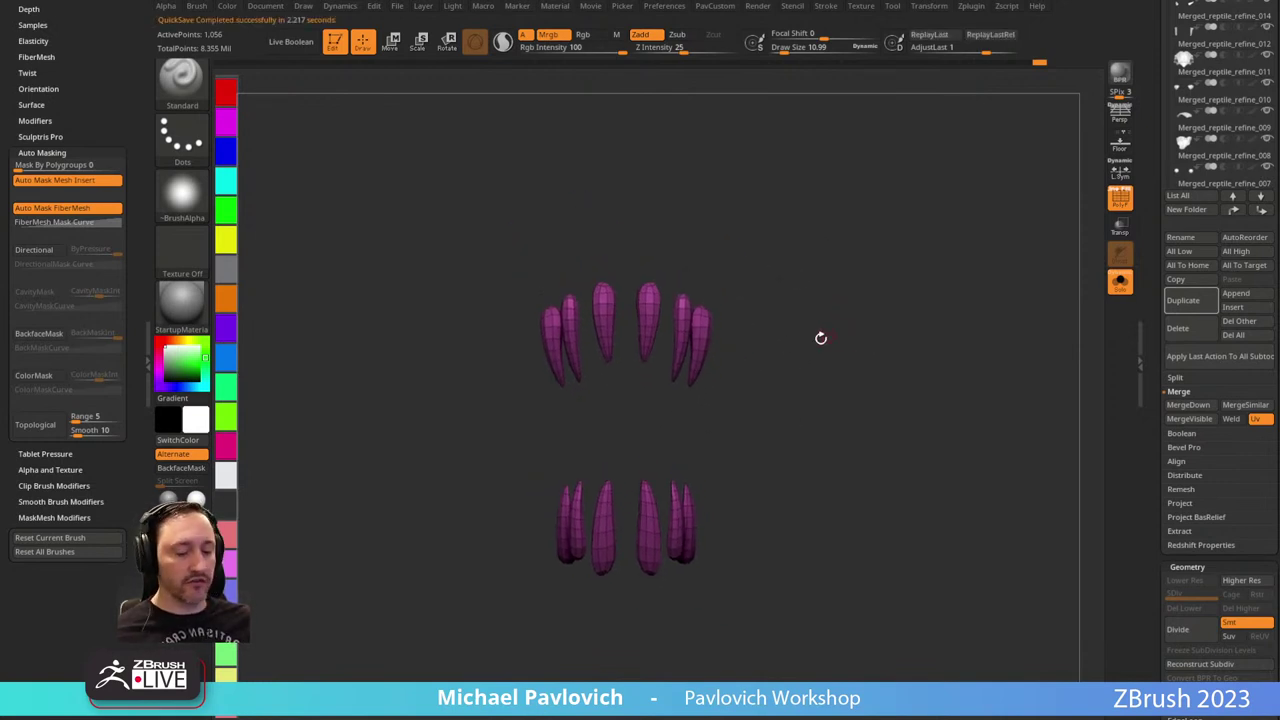
pyautogui.press('b')
pyautogui.click(586, 692)
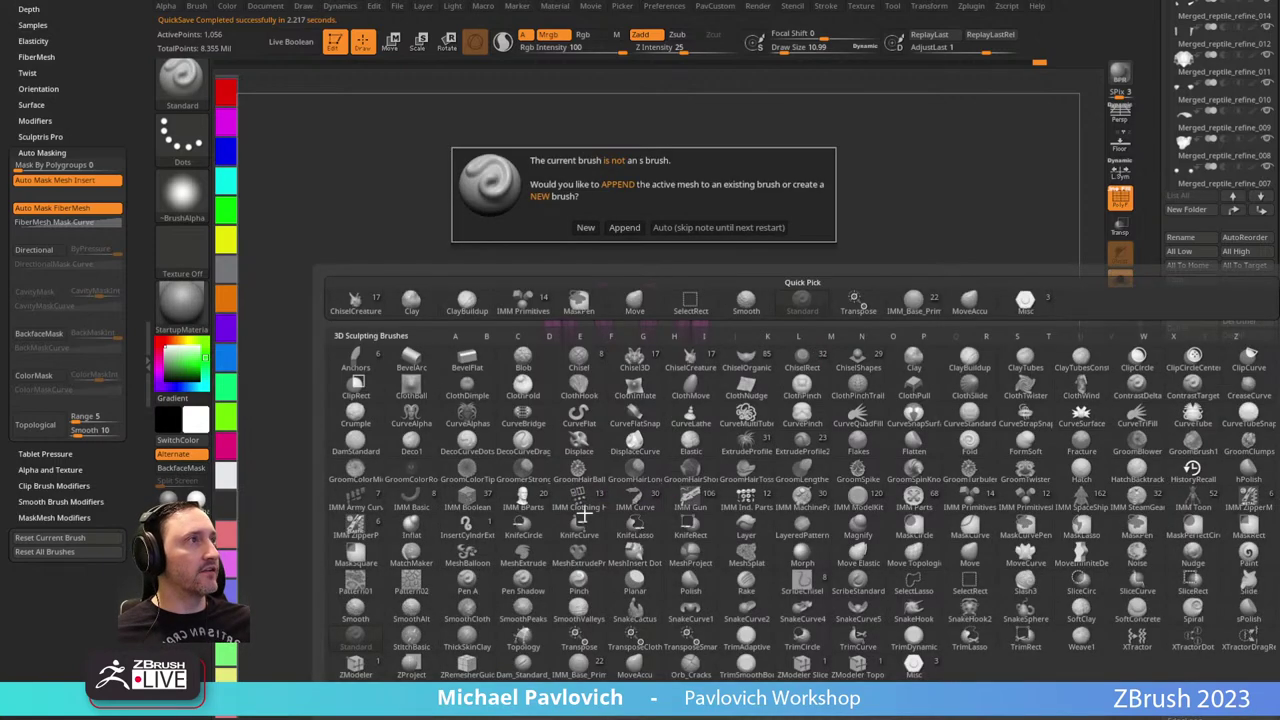
pyautogui.click(581, 228)
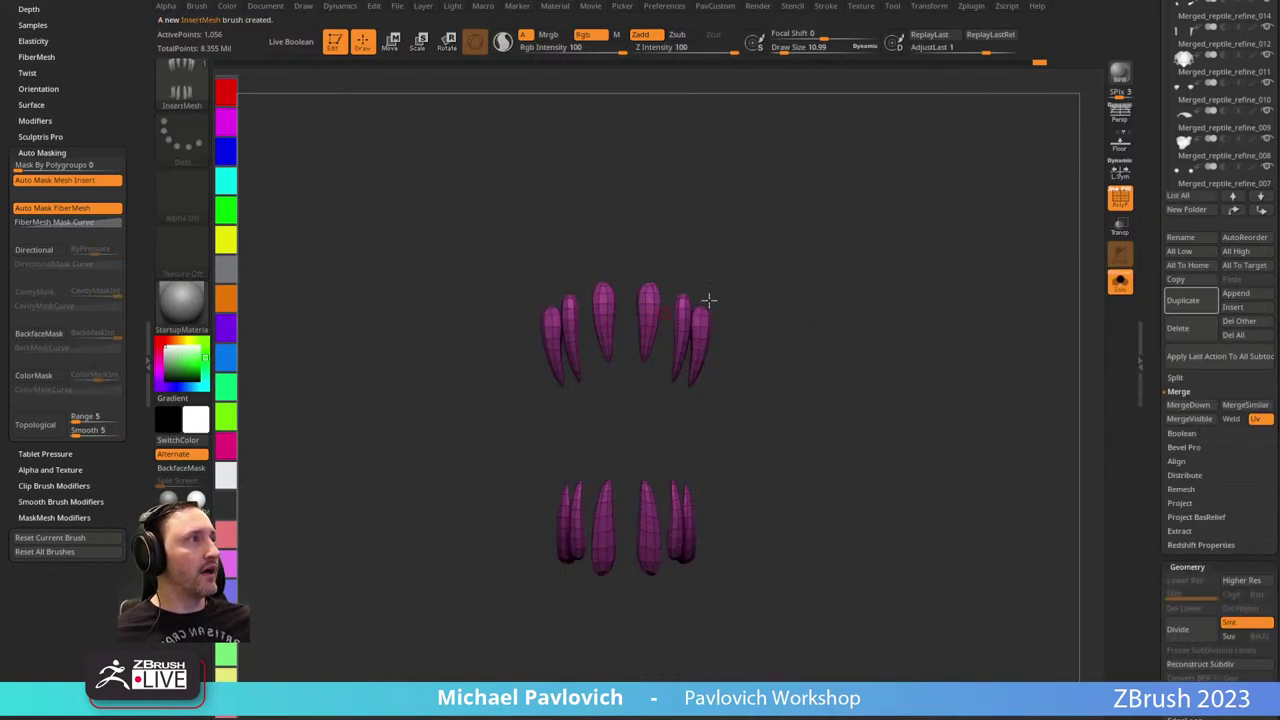
# Delete the merged teeth subtool, turn off Solo and frame the whole creature.
pyautogui.scroll(1, 1142, 254)
pyautogui.click(1120, 282)
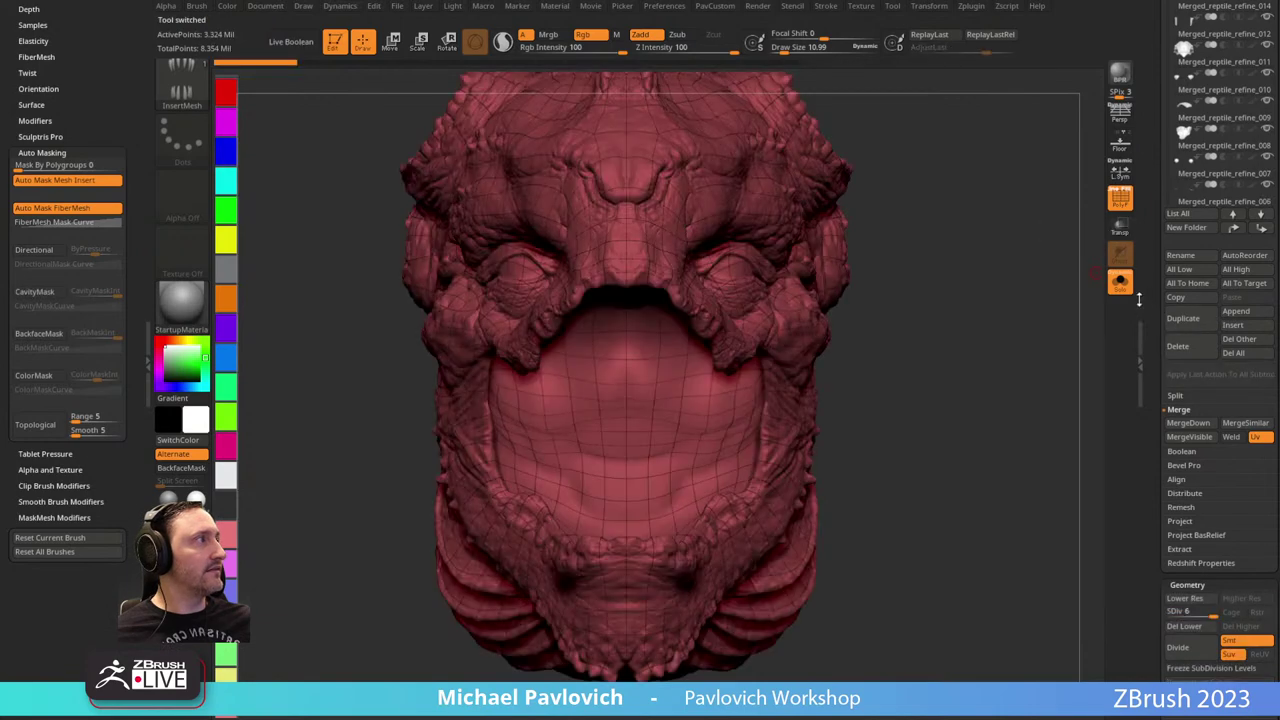
pyautogui.press('f')
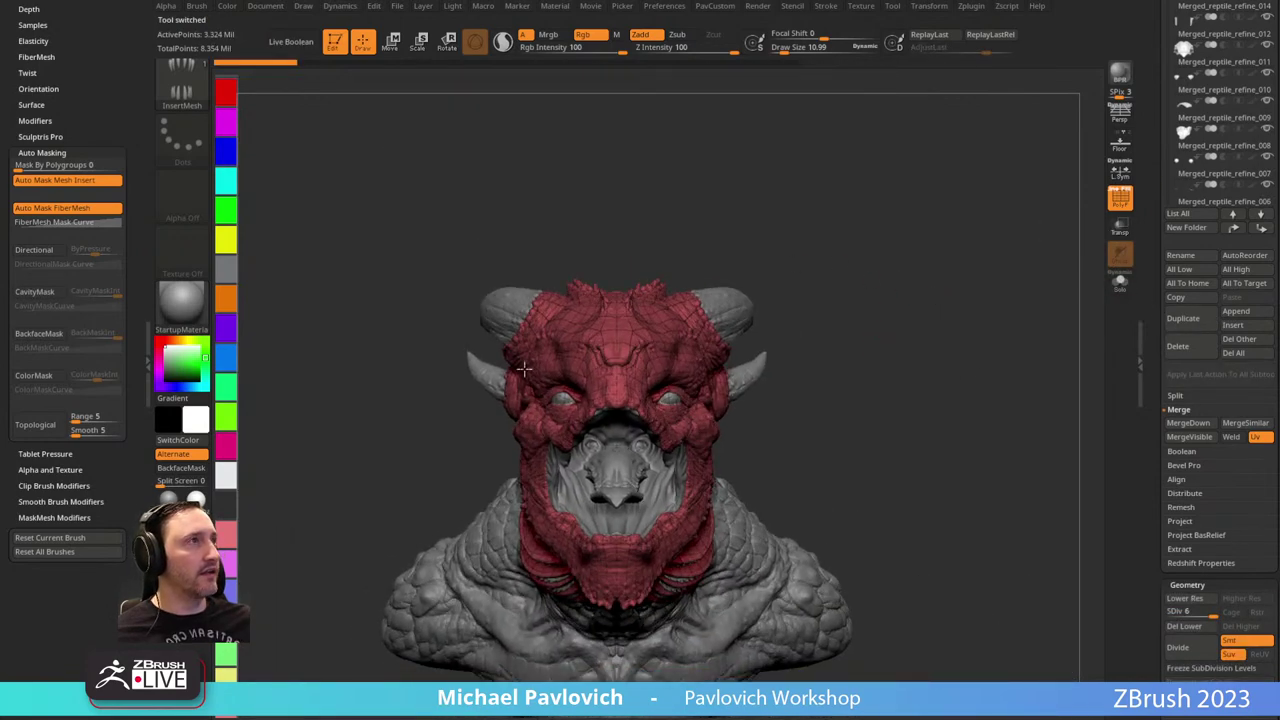
# Load the dragon bones InsertMesh brush from the Insert IMM folder of the Lightbox brush library.
pyautogui.press(',')
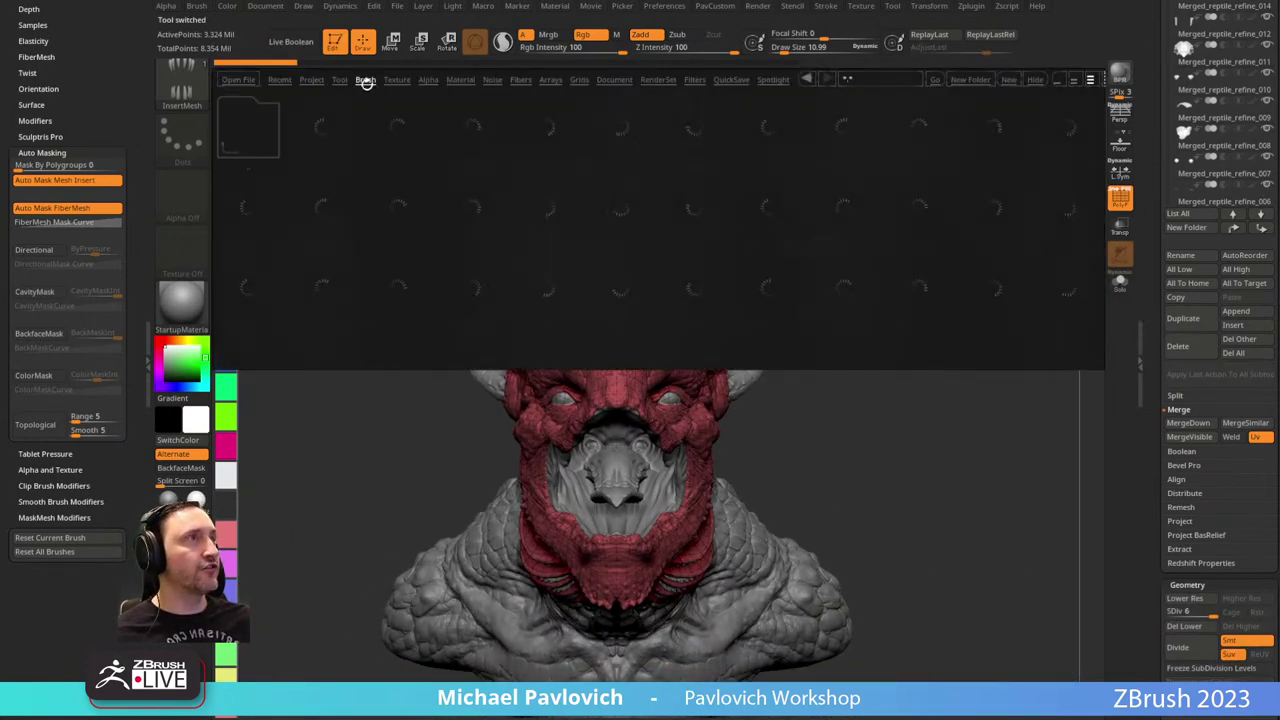
pyautogui.click(366, 80)
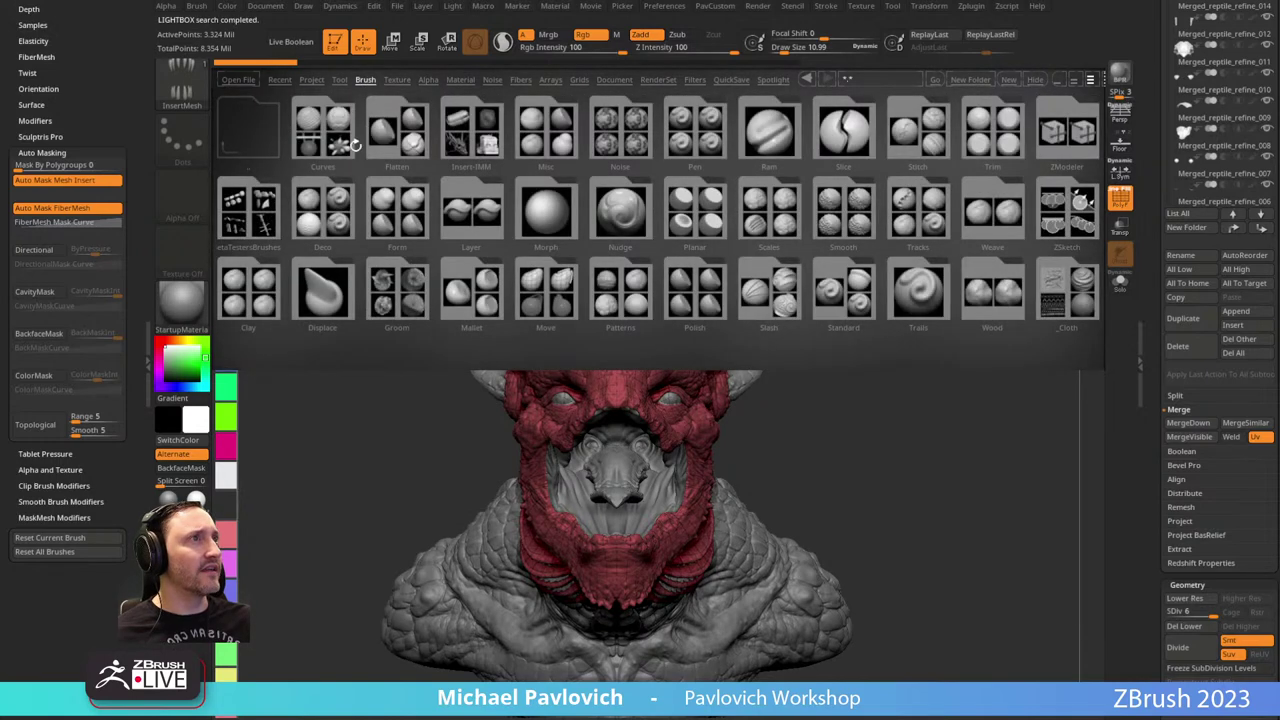
pyautogui.doubleClick(466, 136)
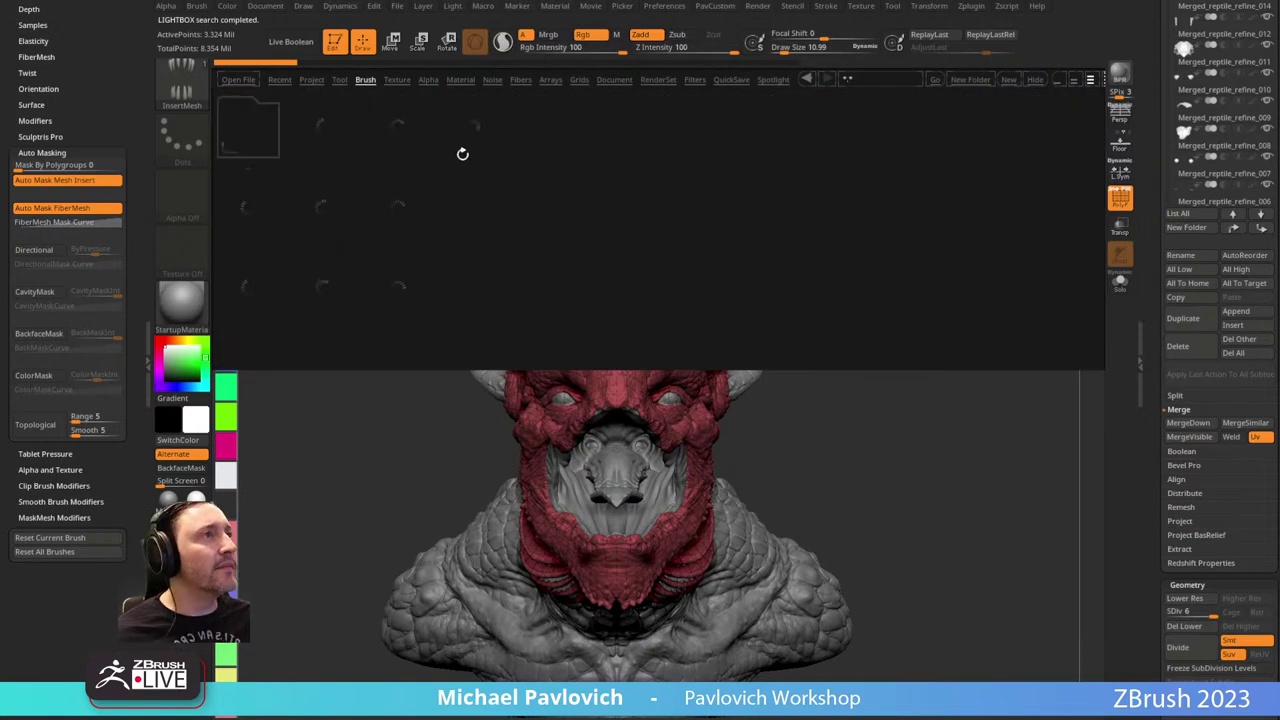
pyautogui.doubleClick(328, 136)
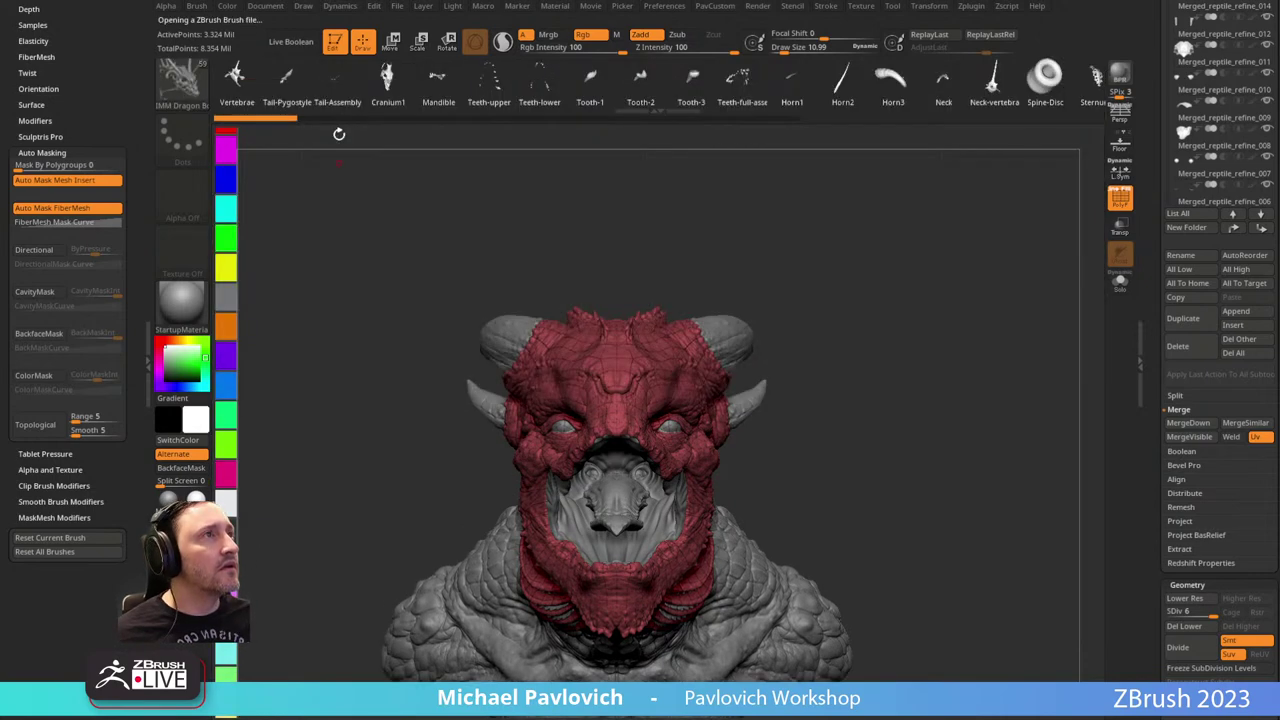
# Choose the Teeth-upper mesh and insert it into the whatever1 subtool at the creature's upper jaw, viewed from below.
pyautogui.press('m')
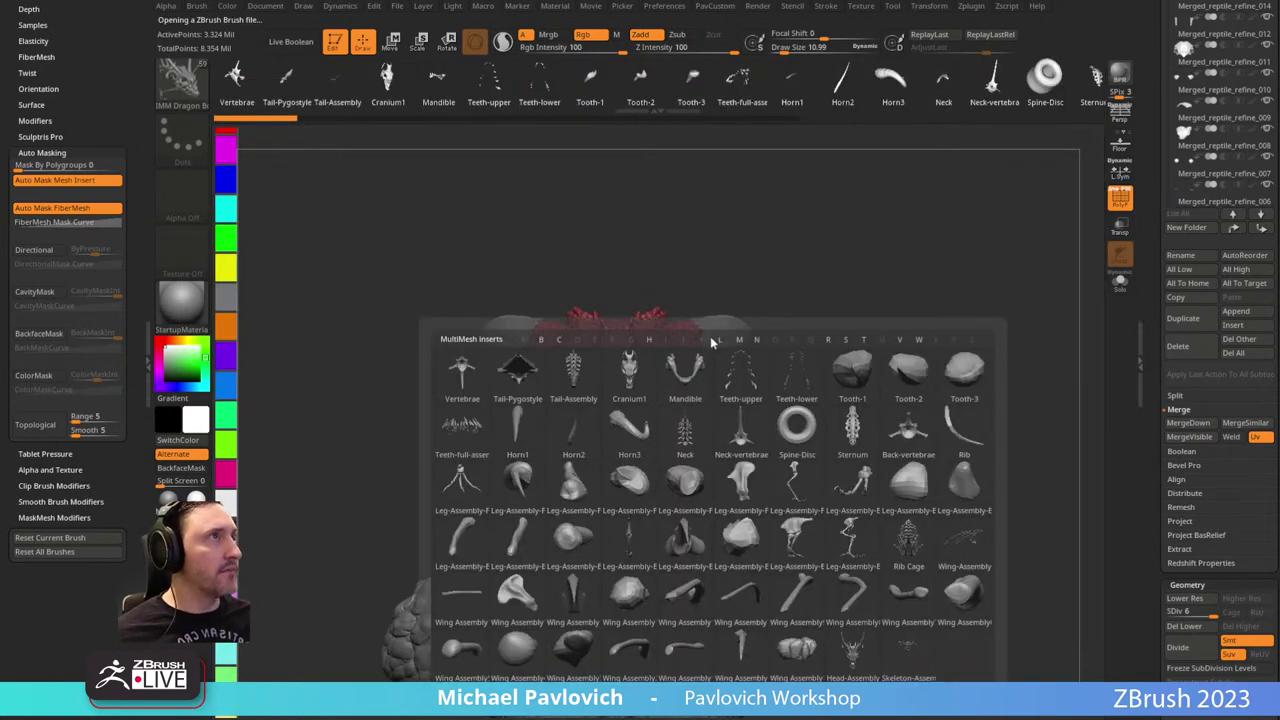
pyautogui.moveTo(618, 74); pyautogui.dragTo(430, 60)
pyautogui.press('m')
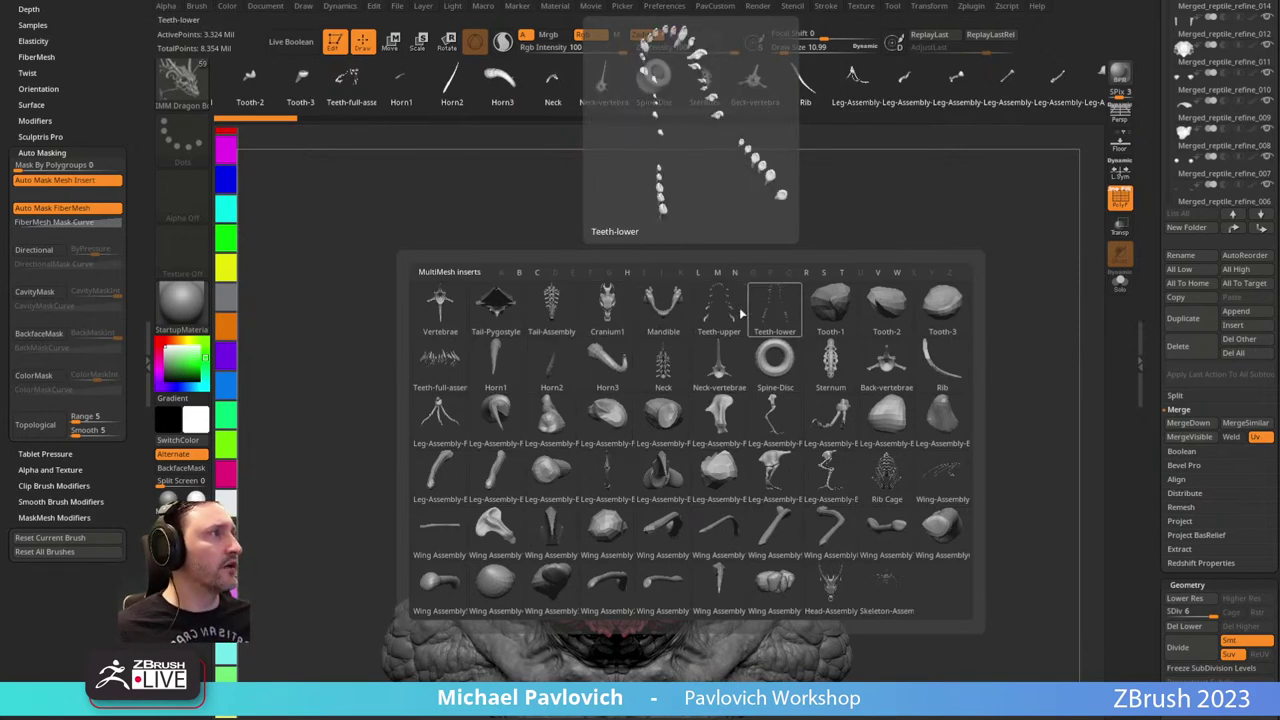
pyautogui.click(741, 312)
pyautogui.keyDown('alt'); pyautogui.moveTo(955, 349); pyautogui.dragTo(981, 273); pyautogui.keyUp('alt')
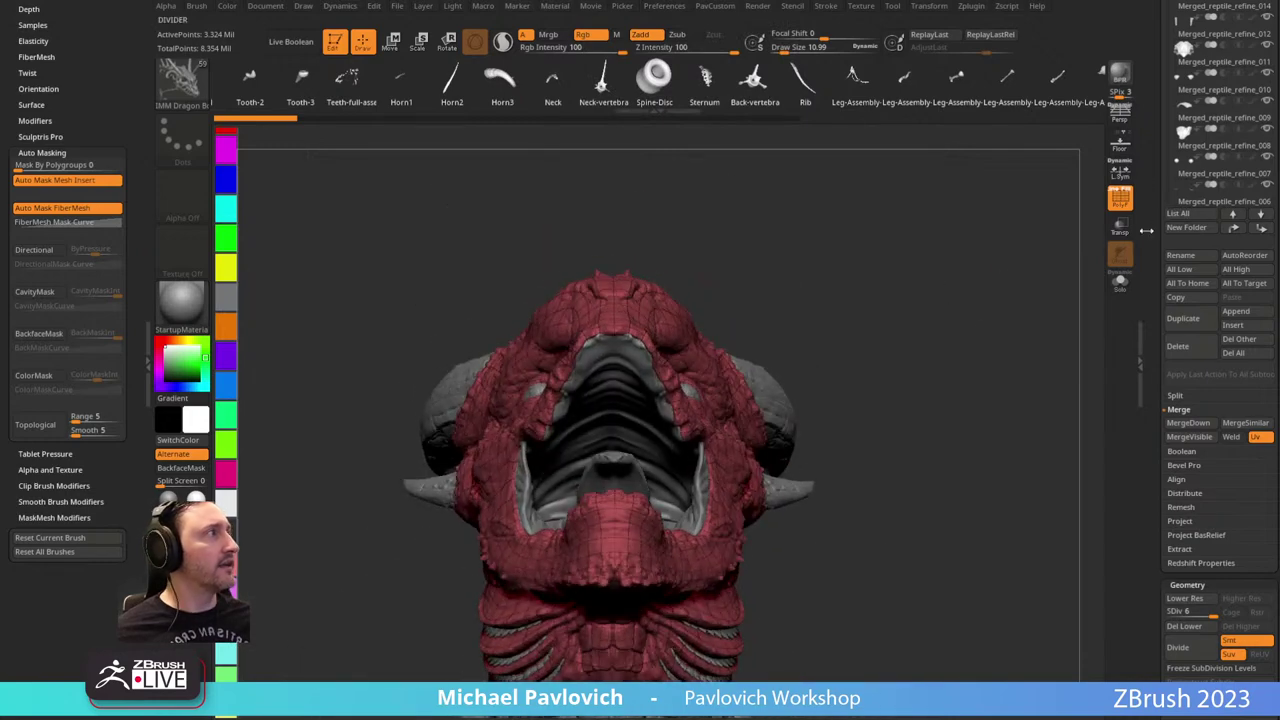
pyautogui.moveTo(1164, 232); pyautogui.dragTo(1168, 610)
pyautogui.click(1213, 332)
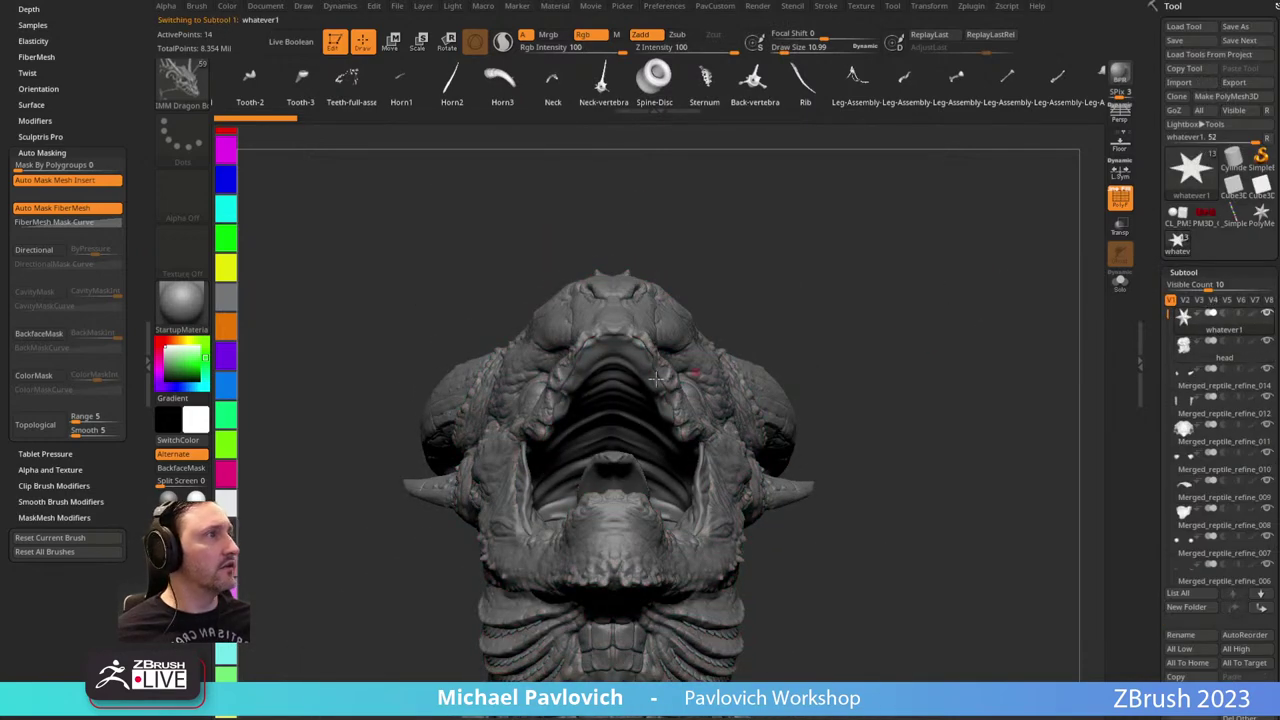
pyautogui.moveTo(613, 347); pyautogui.dragTo(625, 460)
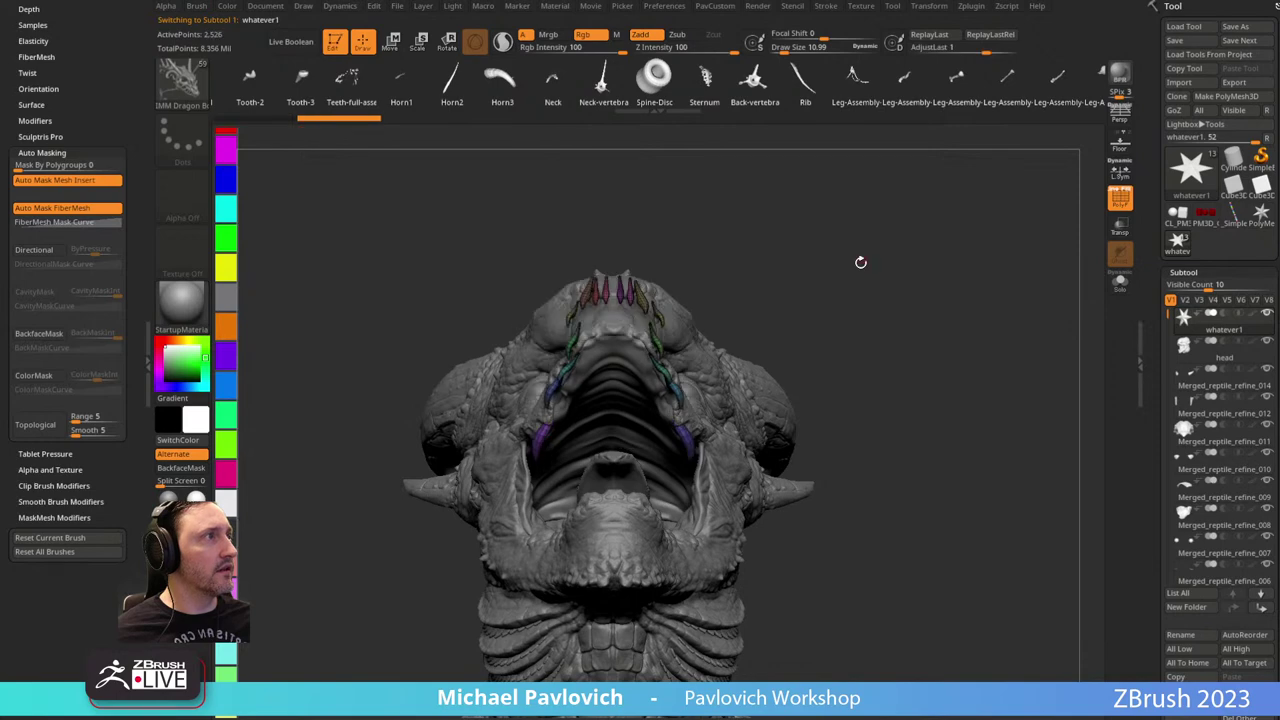
# Move the inserted dragon teeth back into the creature's upper jaw and check their fit from the front and below.
pyautogui.moveTo(860, 263)
pyautogui.mouseDown()
pyautogui.moveTo(931, 327)
pyautogui.moveTo(688, 319)
pyautogui.moveTo(939, 183)
pyautogui.mouseUp()
pyautogui.press('w')
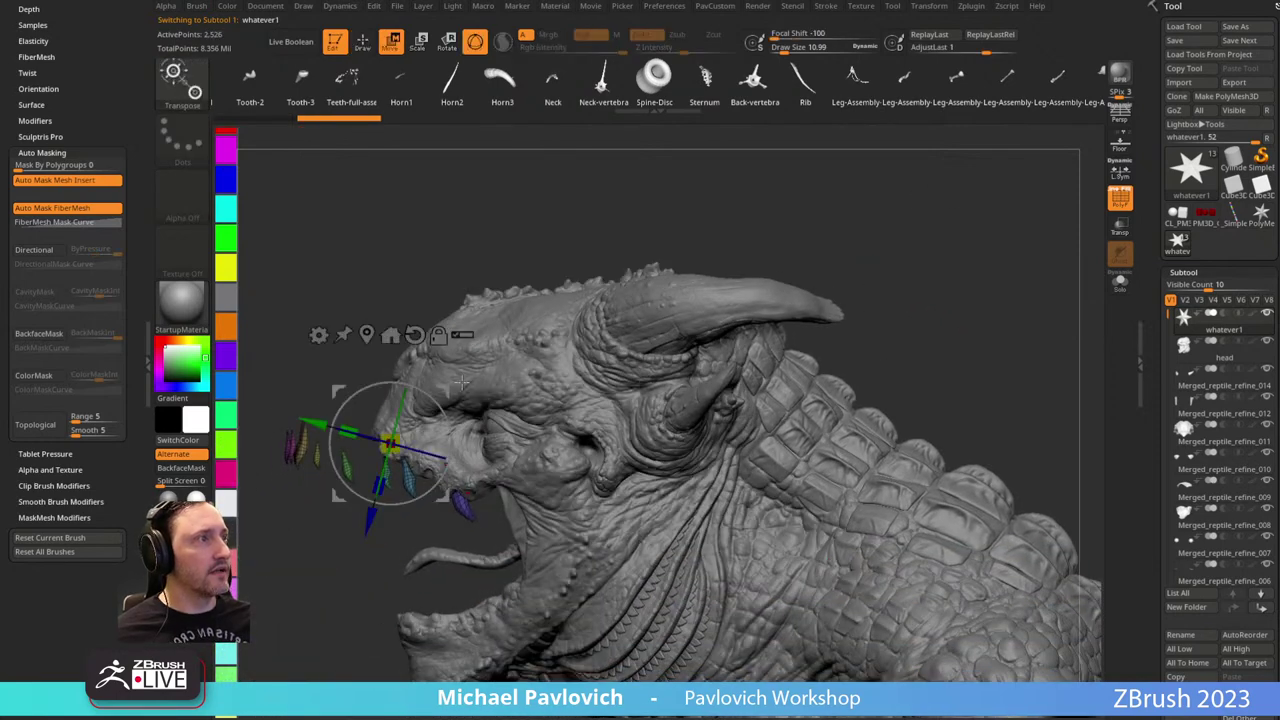
pyautogui.moveTo(449, 385); pyautogui.dragTo(533, 404)
pyautogui.press('q')
pyautogui.moveTo(369, 506); pyautogui.dragTo(460, 436)
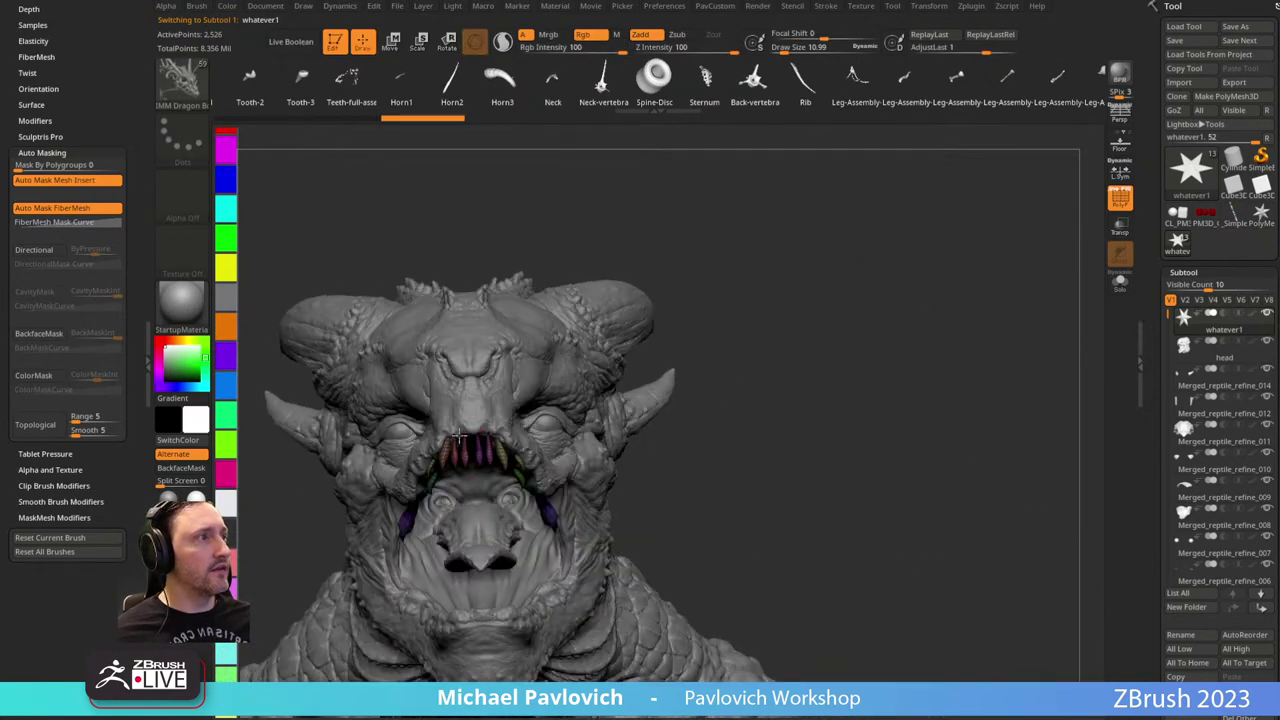
pyautogui.moveTo(795, 349); pyautogui.dragTo(829, 294)
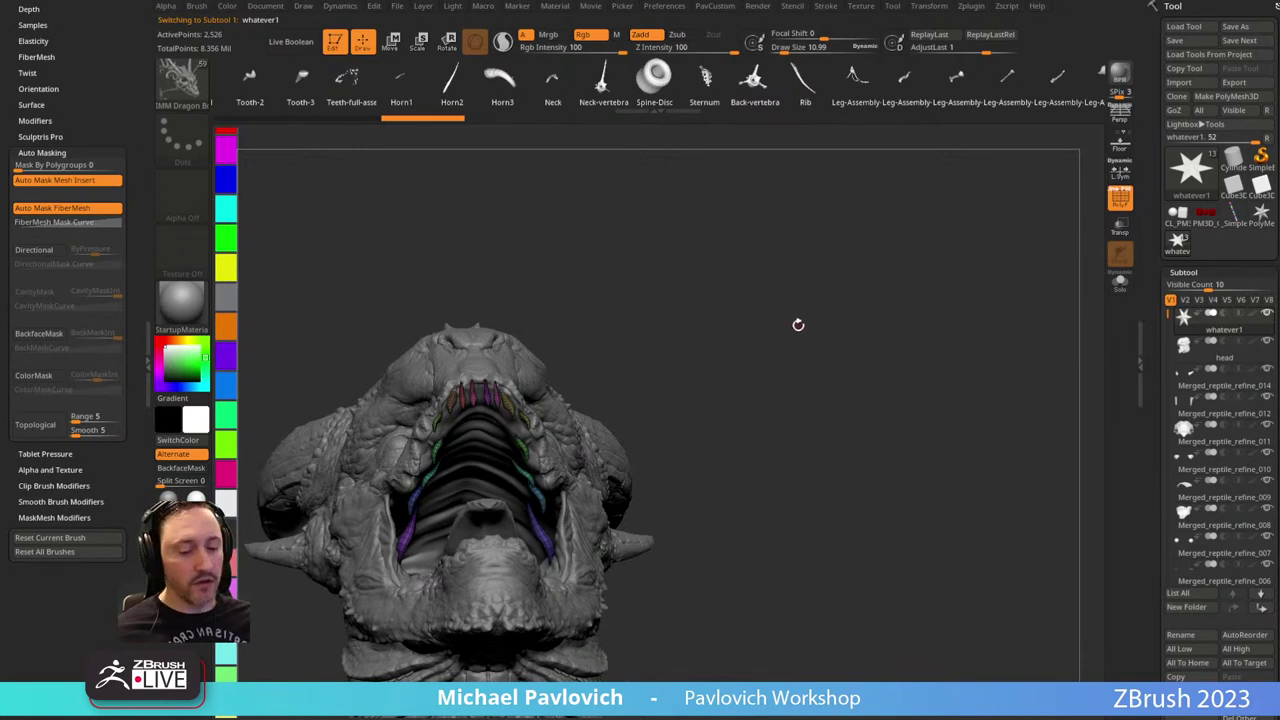
# Insert the custom upper and lower fangs at the creature's mouth with the saved InsertMesh brush.
pyautogui.press('b')
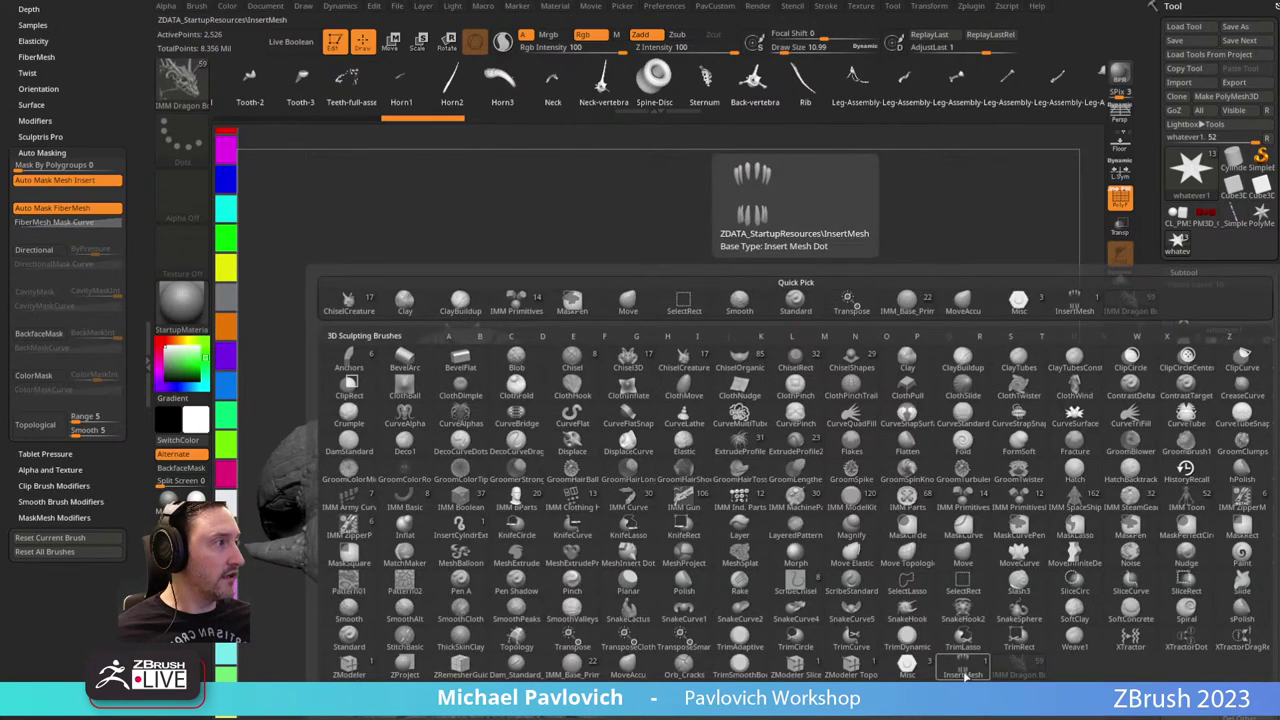
pyautogui.click(963, 673)
pyautogui.moveTo(840, 417)
pyautogui.mouseDown()
pyautogui.moveTo(814, 280)
pyautogui.moveTo(840, 377)
pyautogui.moveTo(878, 376)
pyautogui.moveTo(874, 338)
pyautogui.mouseUp()
pyautogui.moveTo(553, 294); pyautogui.dragTo(558, 396)
# Move and scale the inserted fangs so they fit the upper and lower jaws in side and front view.
pyautogui.moveTo(883, 286); pyautogui.dragTo(645, 288)
pyautogui.press('w')
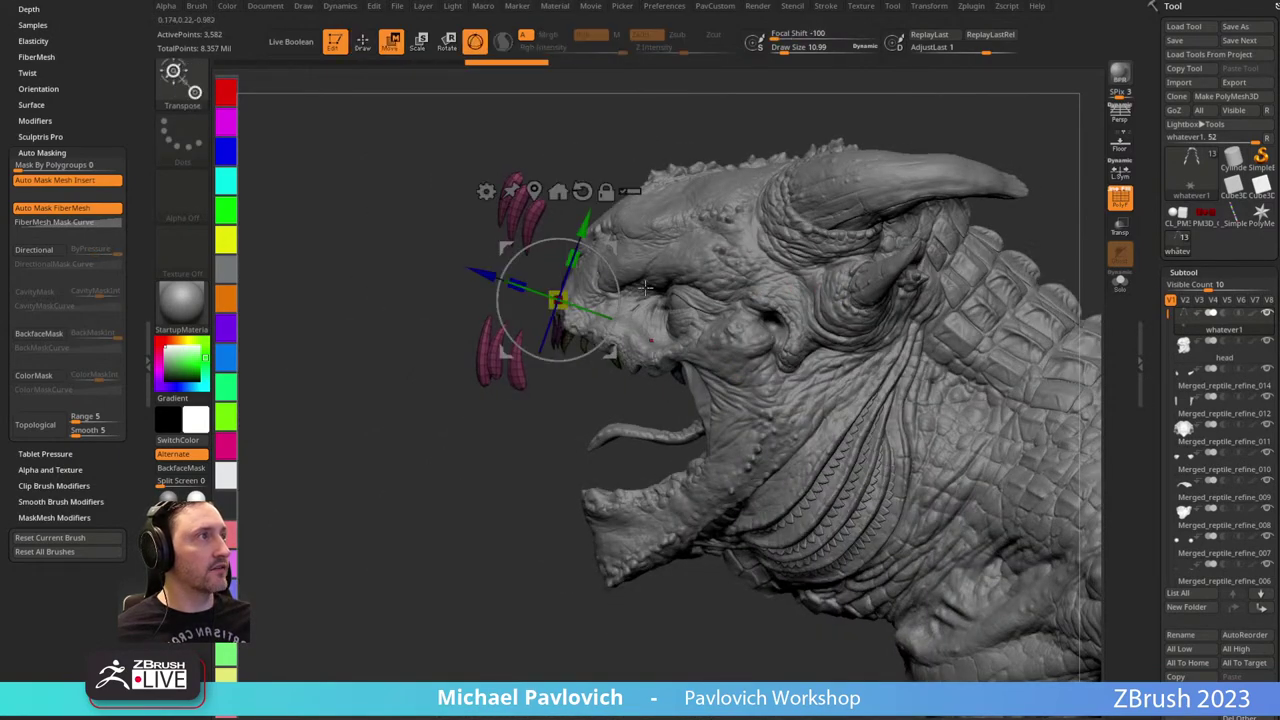
pyautogui.moveTo(555, 297); pyautogui.dragTo(631, 410)
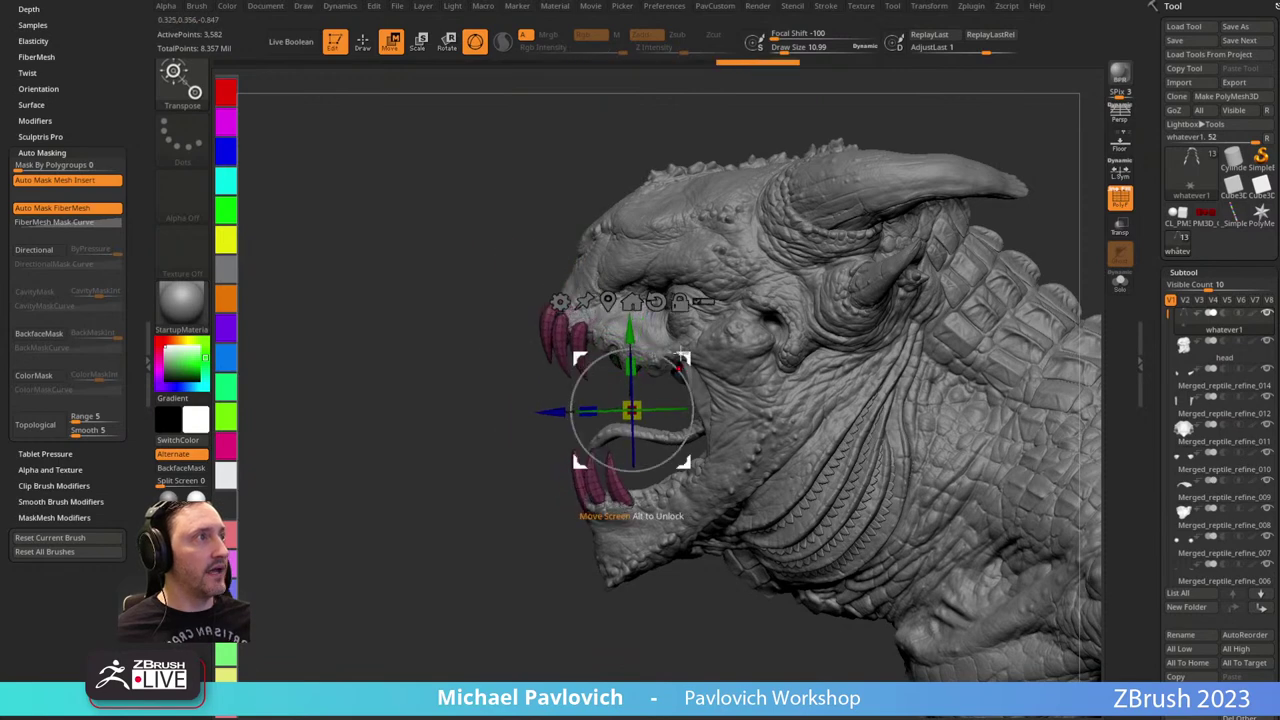
pyautogui.moveTo(681, 353); pyautogui.dragTo(691, 363)
pyautogui.keyDown('shift'); pyautogui.moveTo(558, 384); pyautogui.dragTo(642, 428); pyautogui.keyUp('shift')
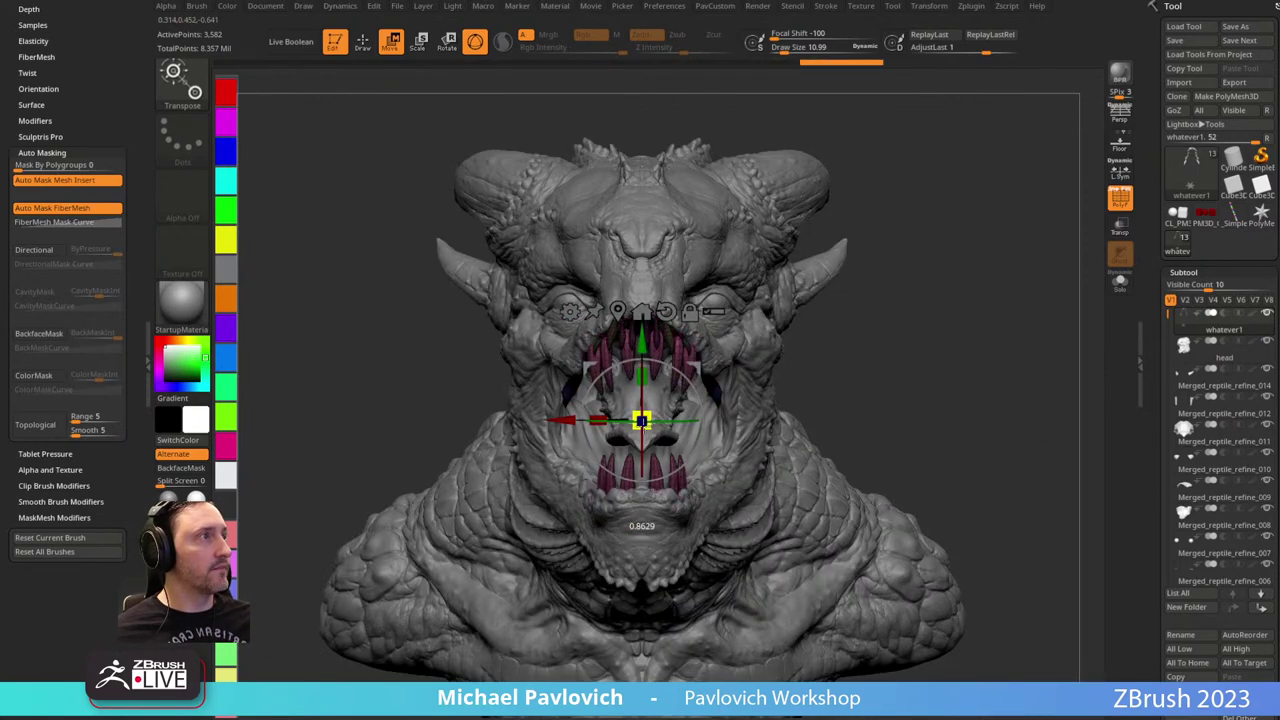
pyautogui.press('q')
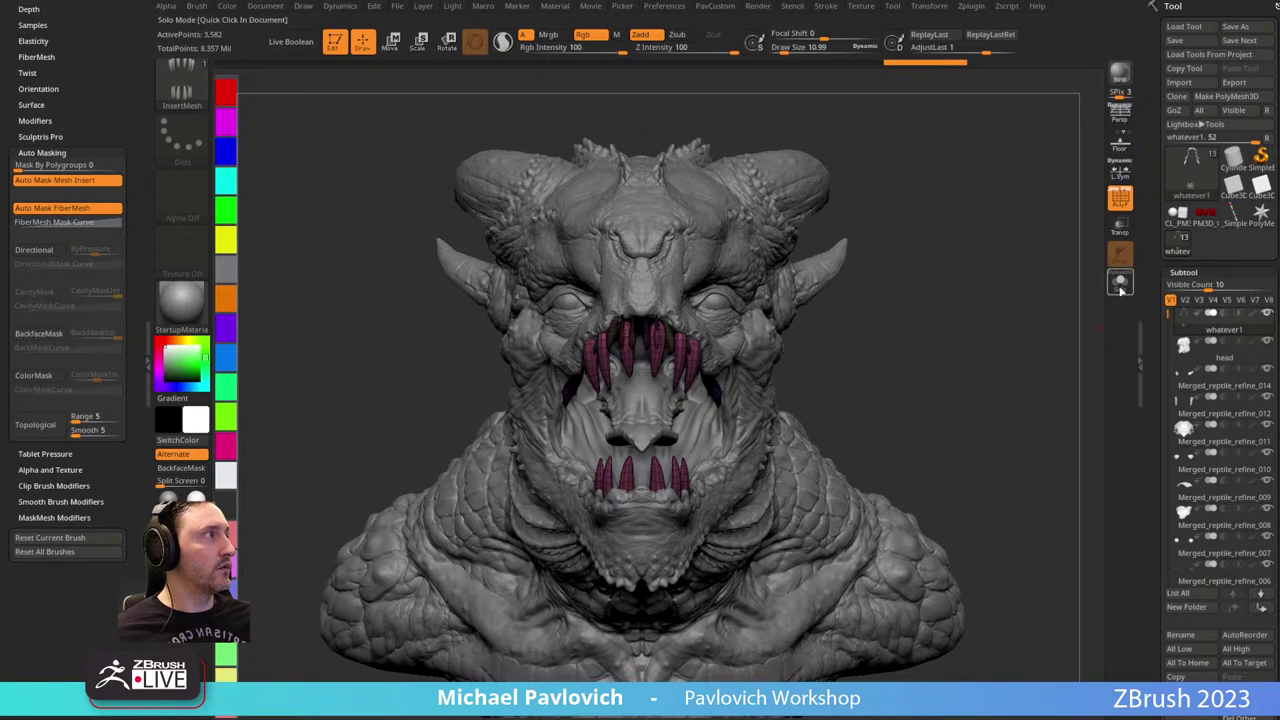
# Isolate whatever1 with Solo, split the fangs into their own subtool, show the Split options and turn Solo off.
pyautogui.click(1120, 285)
pyautogui.moveTo(943, 317); pyautogui.dragTo(709, 320)
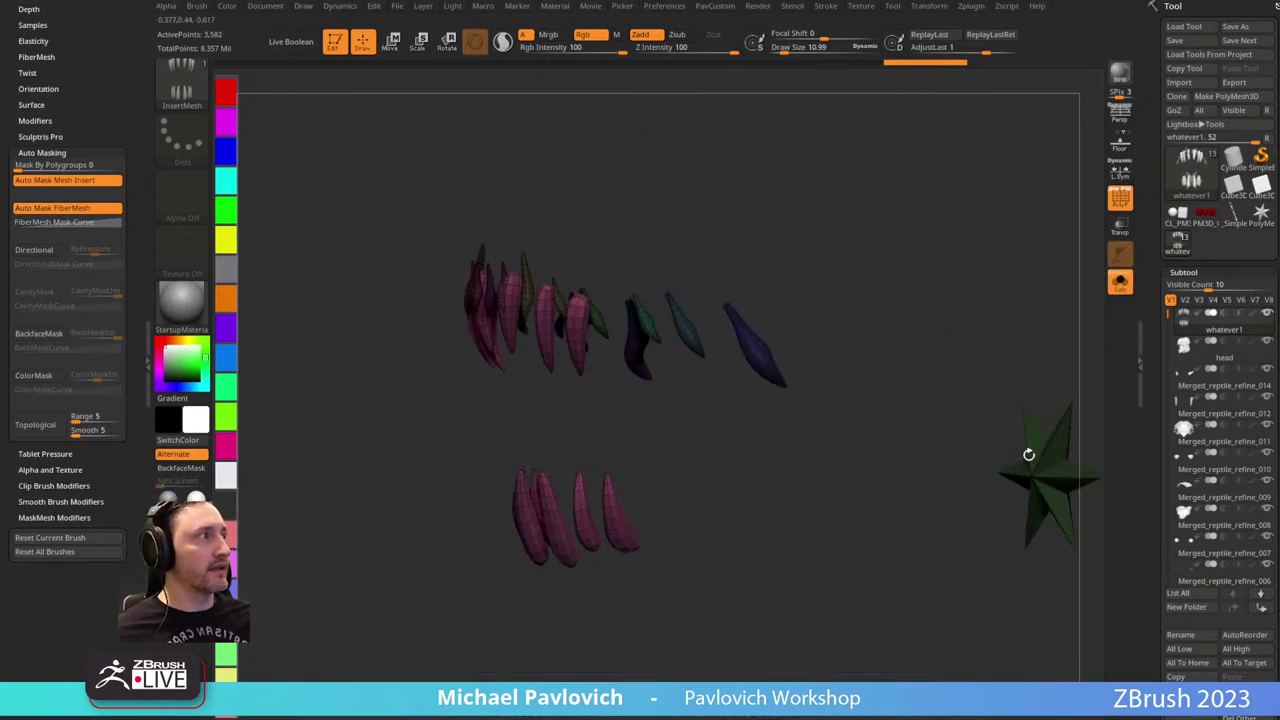
pyautogui.moveTo(734, 366); pyautogui.dragTo(885, 263)
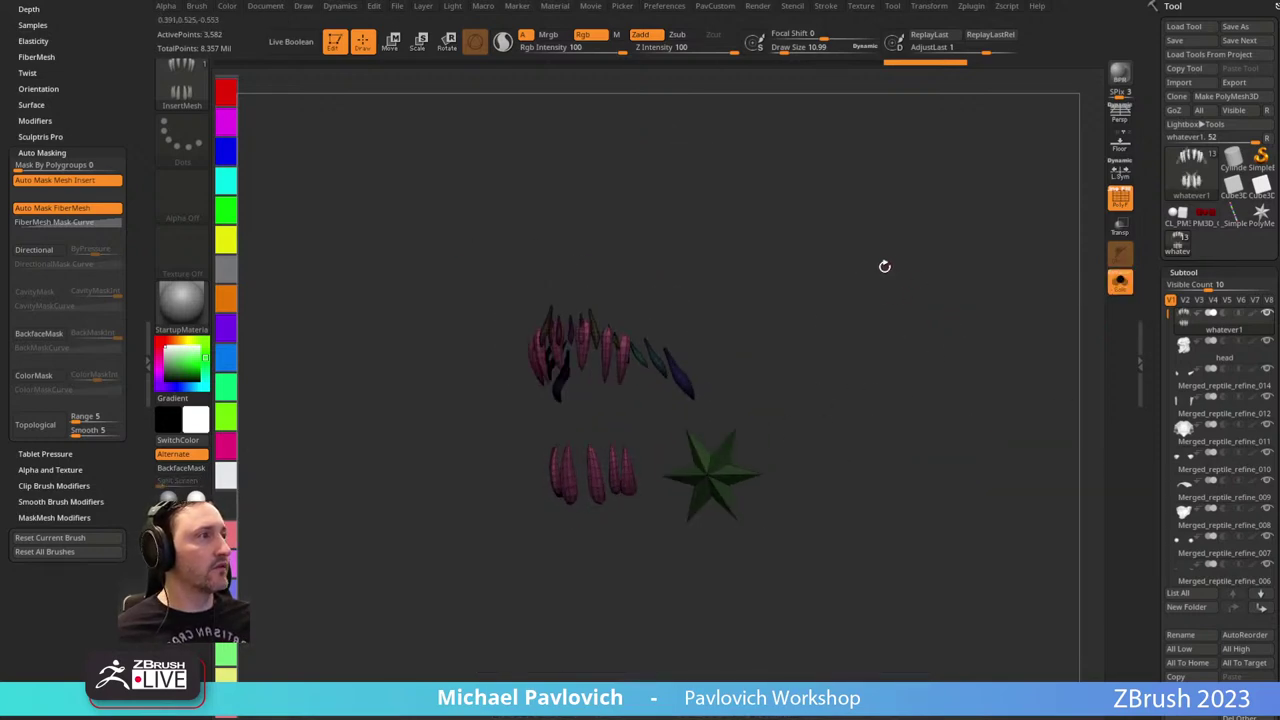
pyautogui.press('1')
pyautogui.click(938, 384)
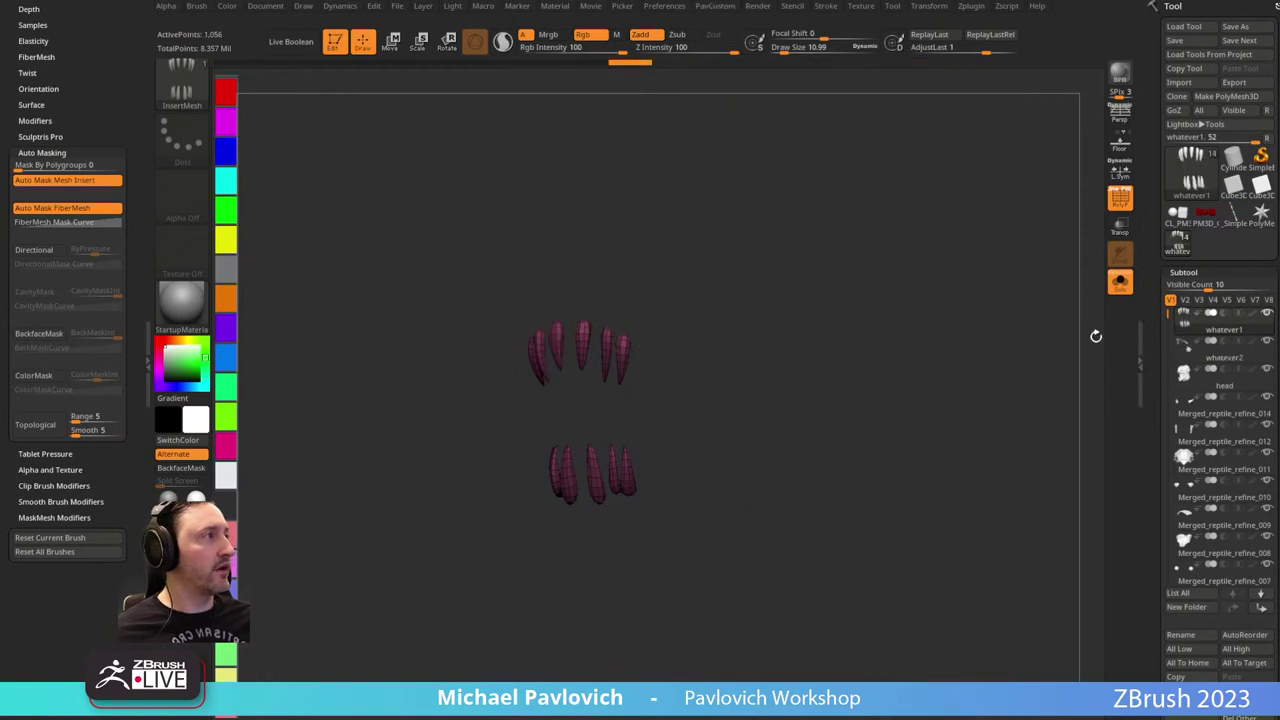
pyautogui.scroll(-5, 1176, 437)
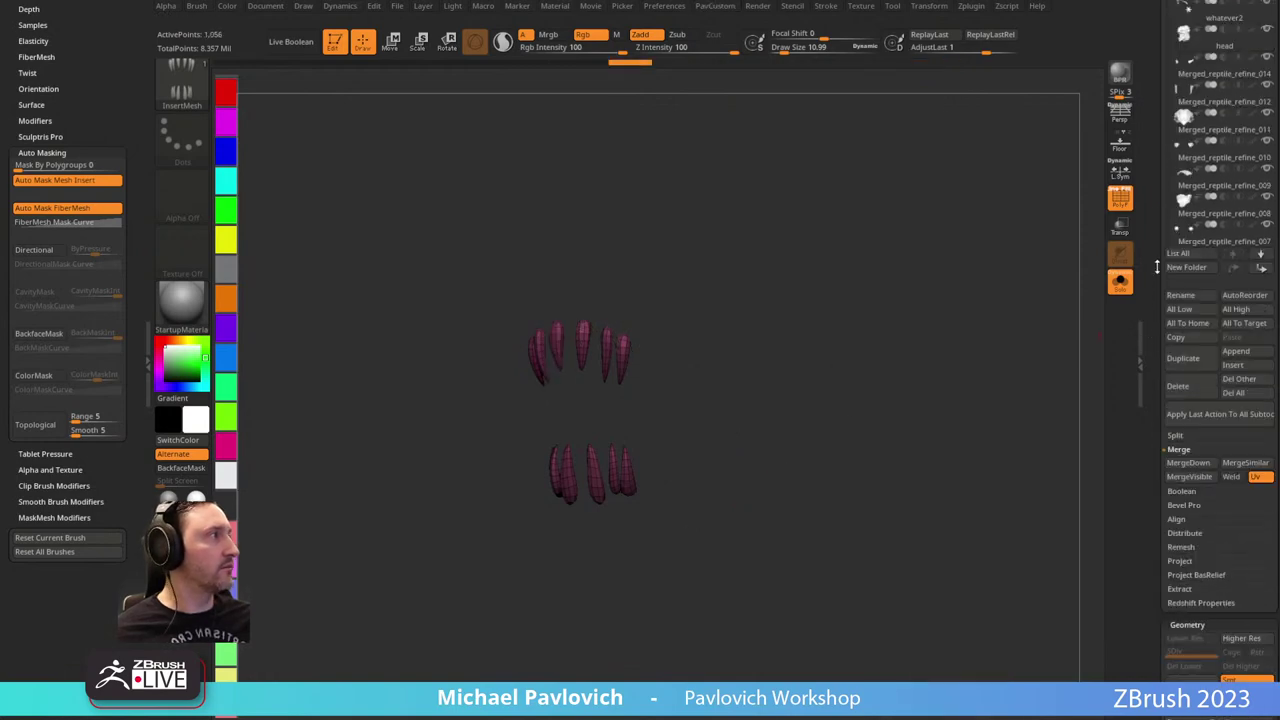
pyautogui.keyDown('shift'); pyautogui.click(1177, 438); pyautogui.keyUp('shift')
pyautogui.click(1120, 283)
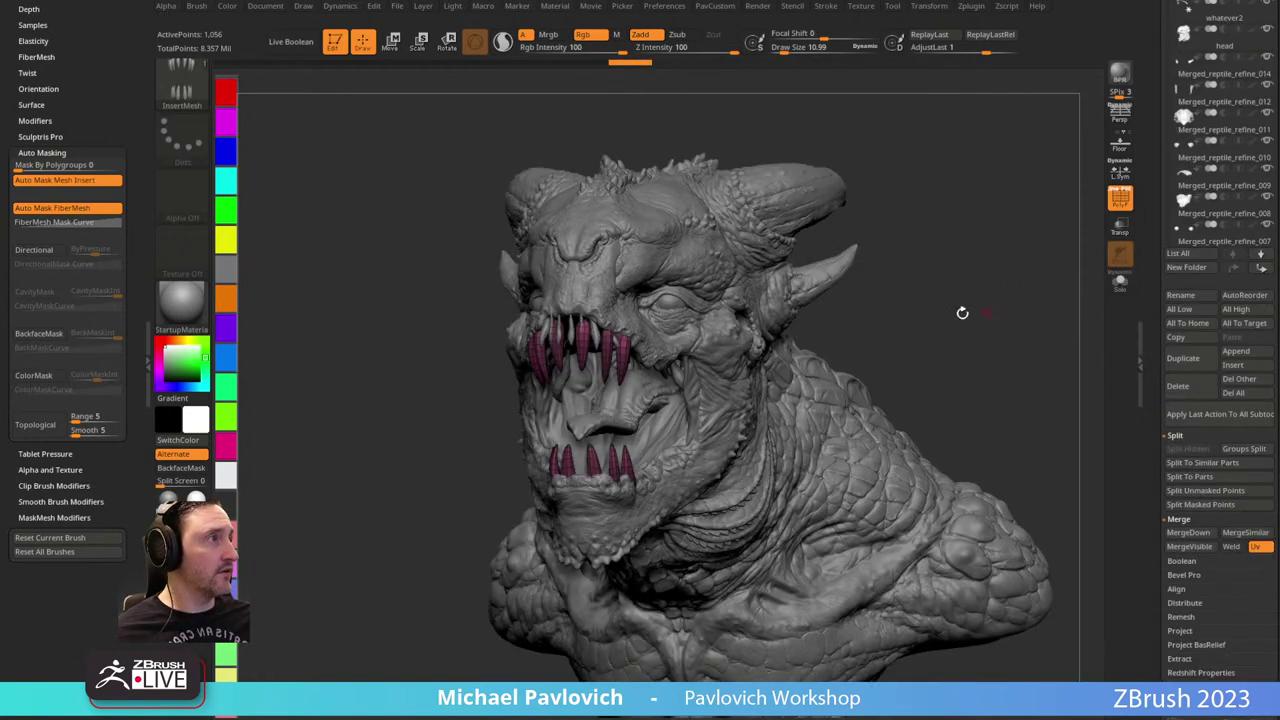
# Isolate the whatever2 subtool holding the dragon teeth and star, and split the star off as its own subtool.
pyautogui.keyDown('alt'); pyautogui.click(601, 341); pyautogui.keyUp('alt')
pyautogui.click(1122, 283)
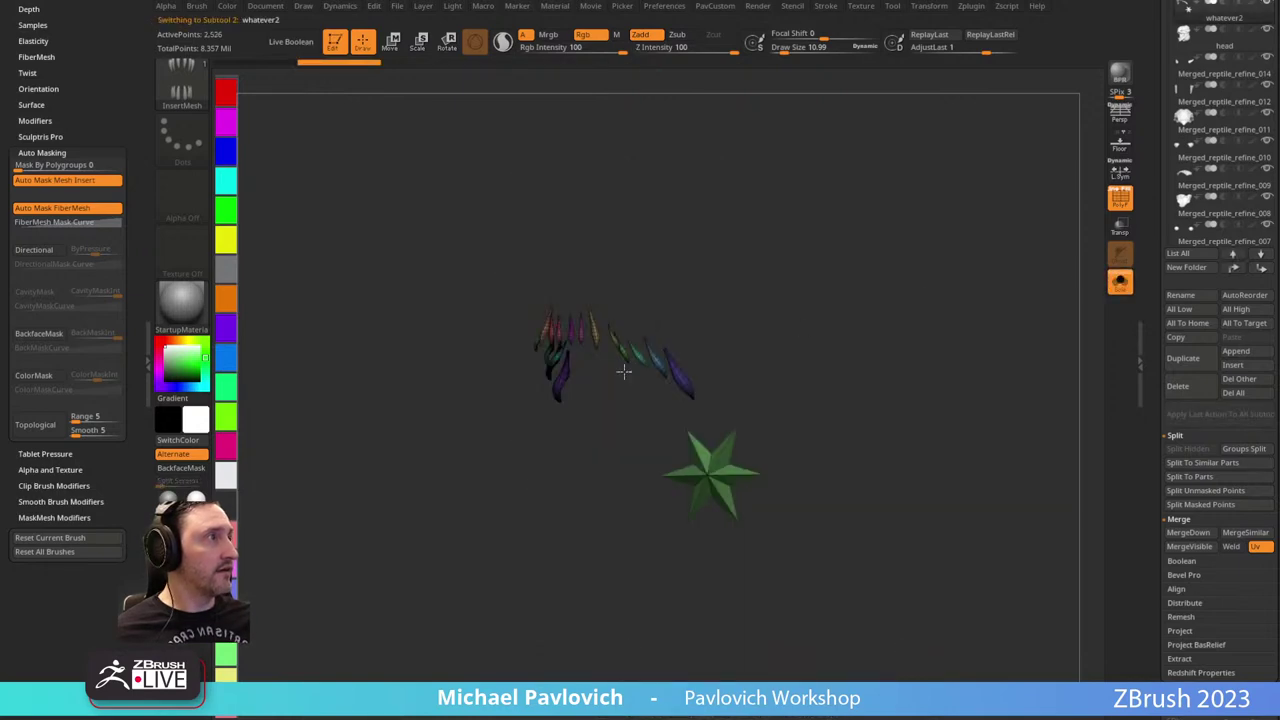
pyautogui.moveTo(708, 442); pyautogui.dragTo(820, 440)
pyautogui.keyDown('ctrl'); pyautogui.keyDown('shift'); pyautogui.moveTo(874, 354); pyautogui.dragTo(1044, 544); pyautogui.keyUp('shift'); pyautogui.keyUp('ctrl')
pyautogui.press('3')
pyautogui.click(921, 367)
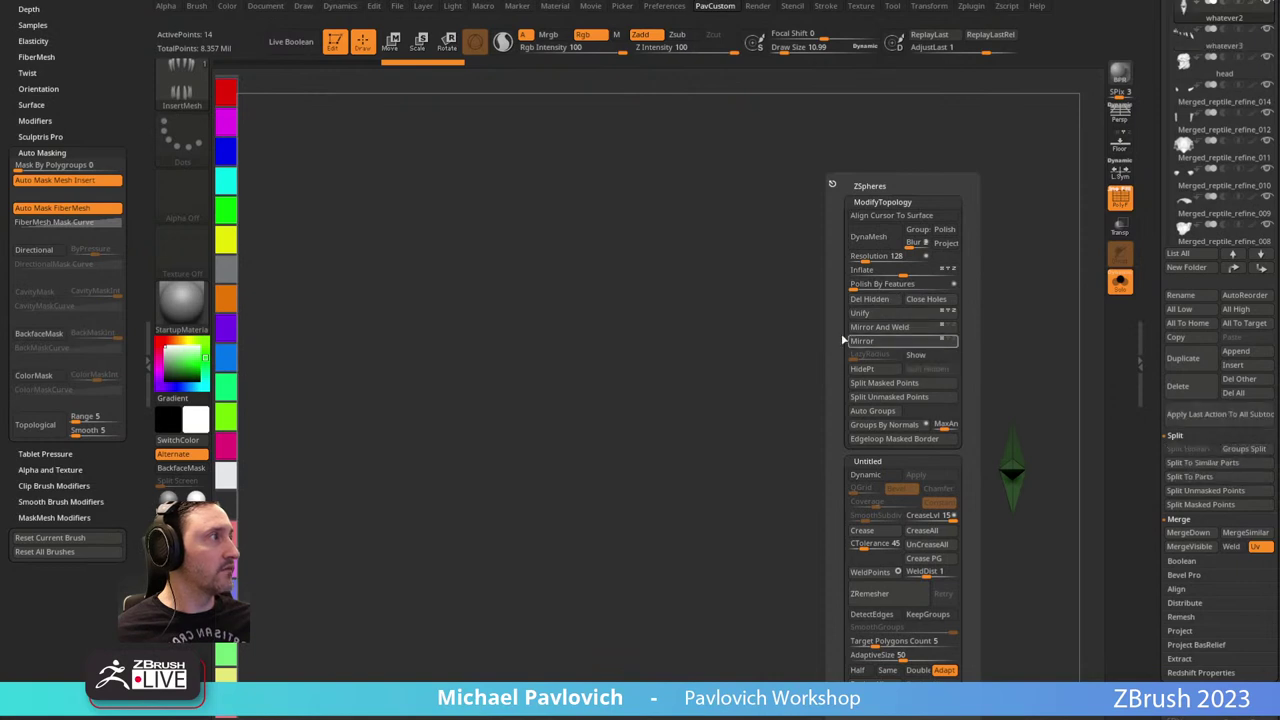
# Move the star subtool to the top of the subtool list and delete the whatever3 dragon teeth subtool.
pyautogui.scroll(3, 1190, 270)
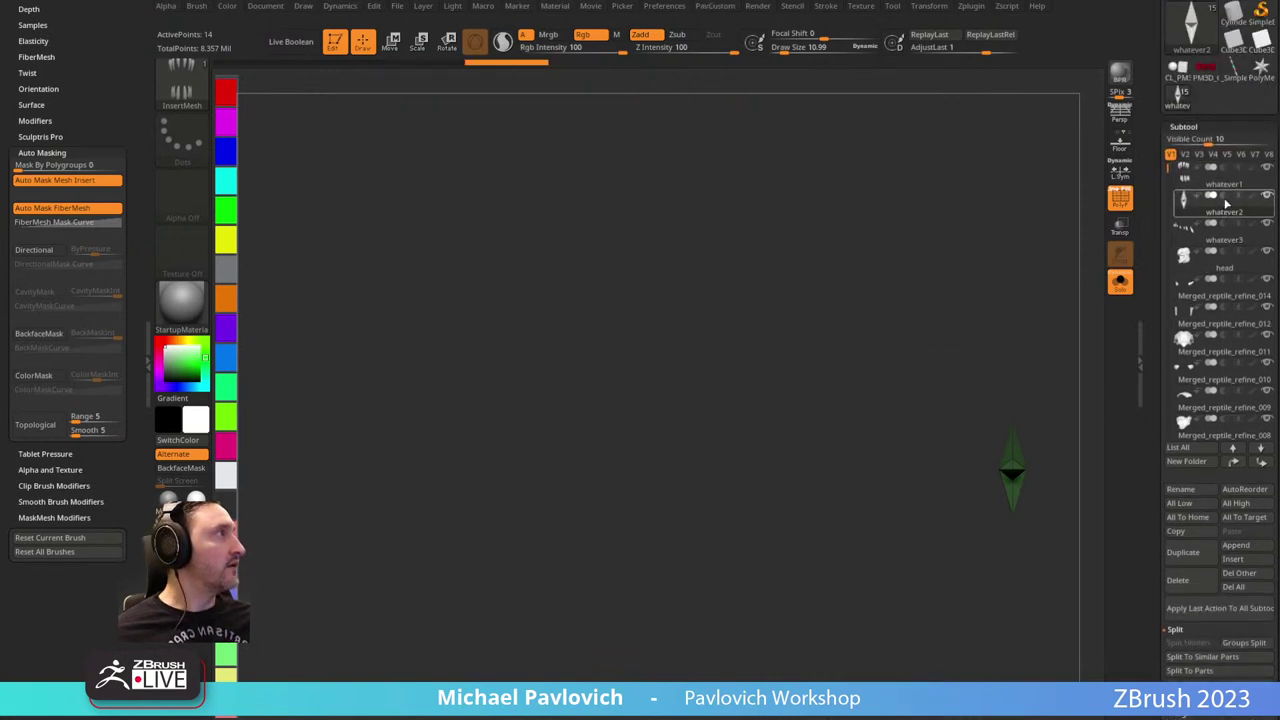
pyautogui.click(1235, 463)
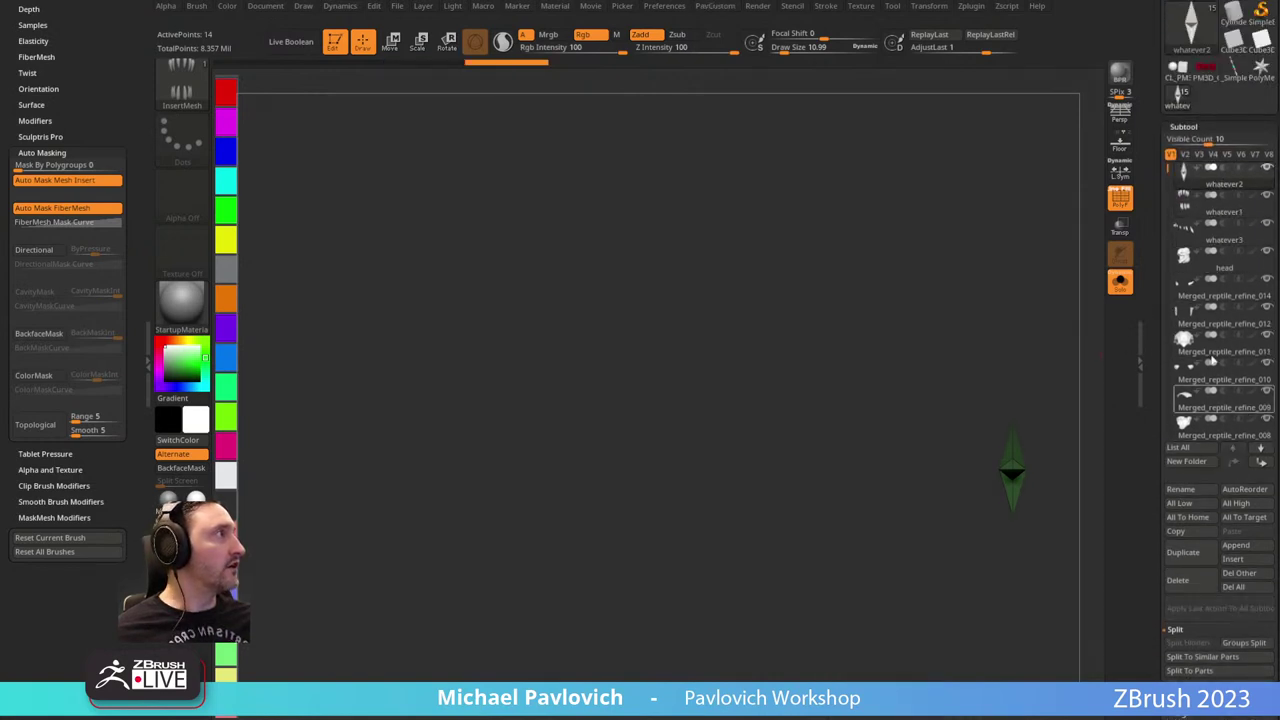
pyautogui.click(1218, 213)
pyautogui.click(1214, 230)
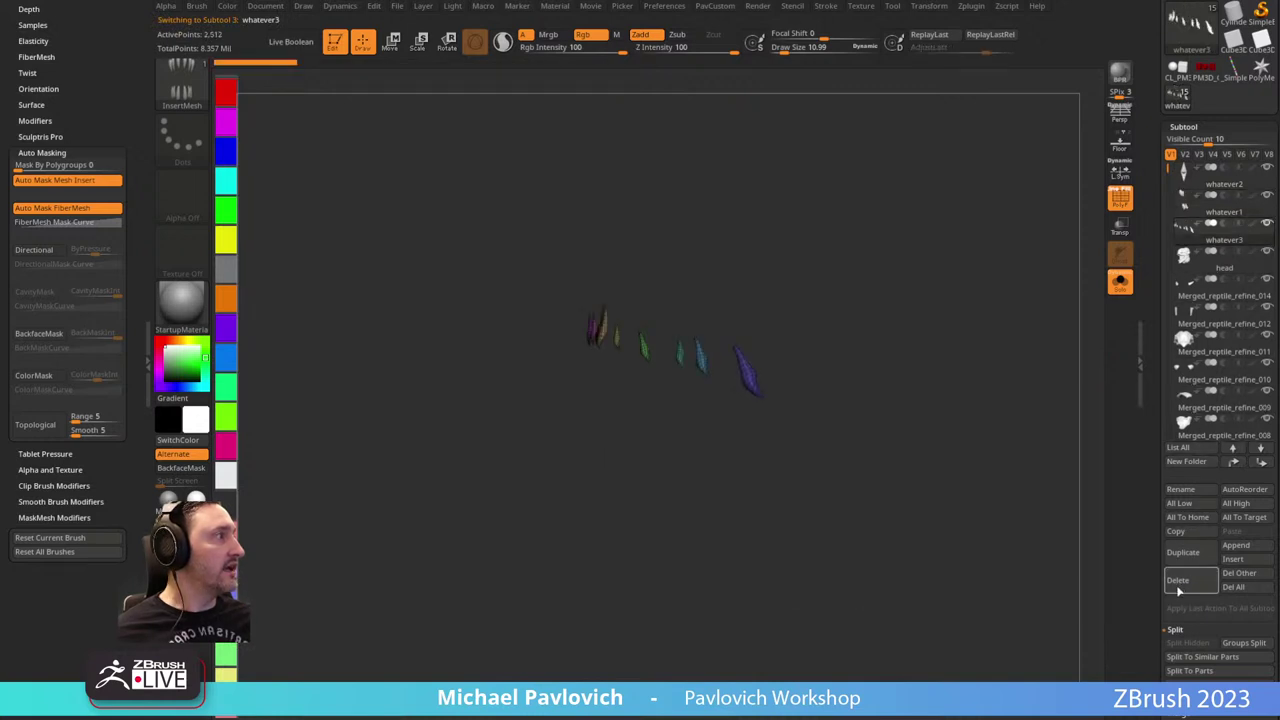
pyautogui.click(1178, 587)
# Rename the fangs subtool whatever1 as teeth and turn off Solo.
pyautogui.click(1217, 213)
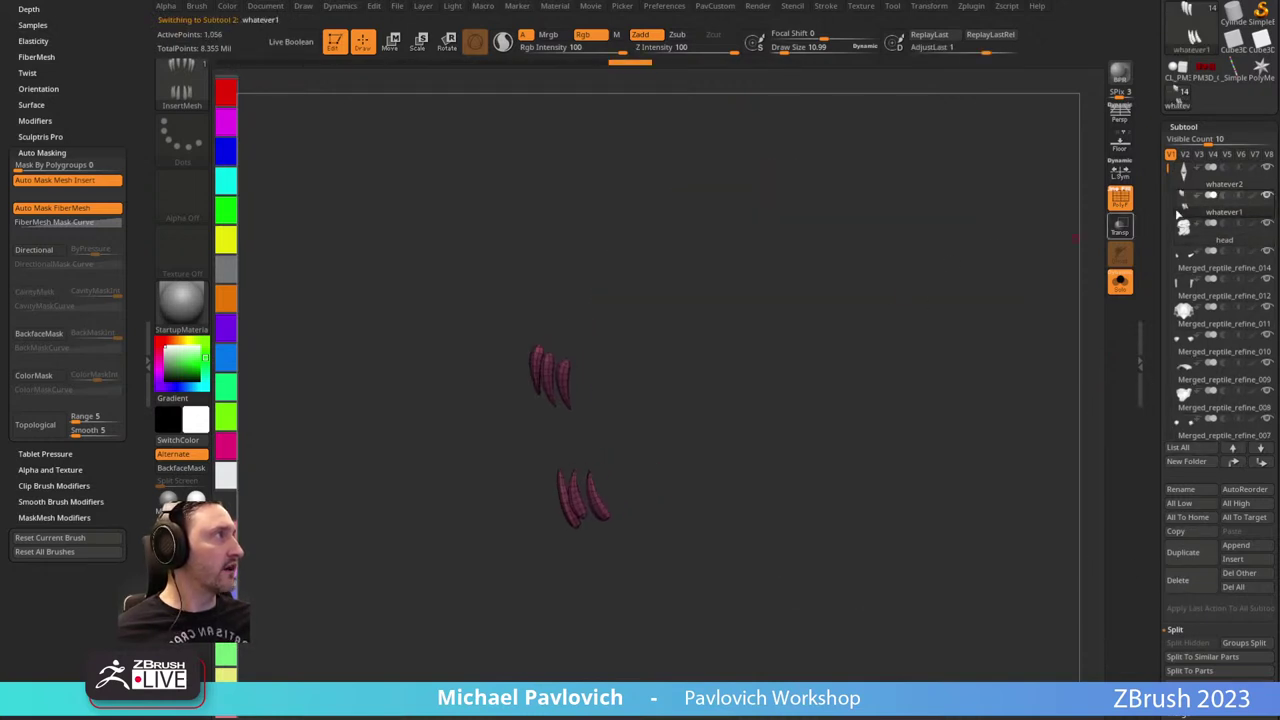
pyautogui.click(1180, 489)
pyautogui.write('teeth')
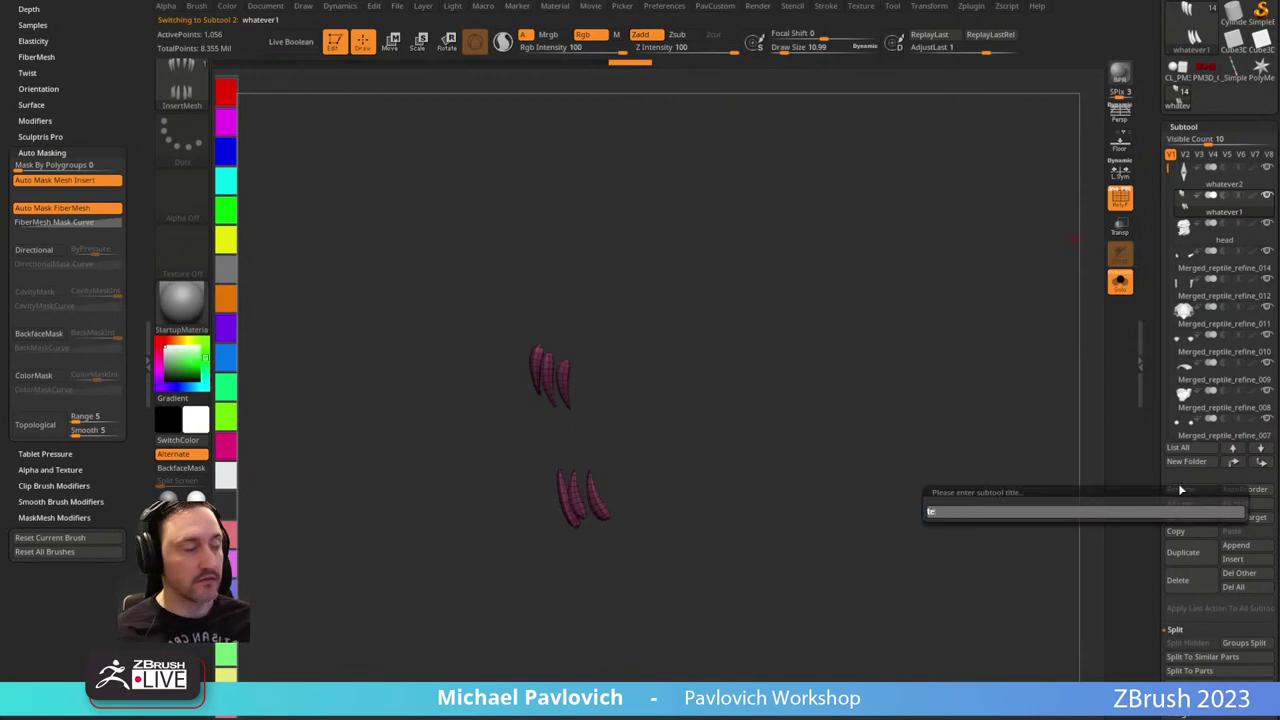
pyautogui.press('Return')
pyautogui.click(1120, 281)
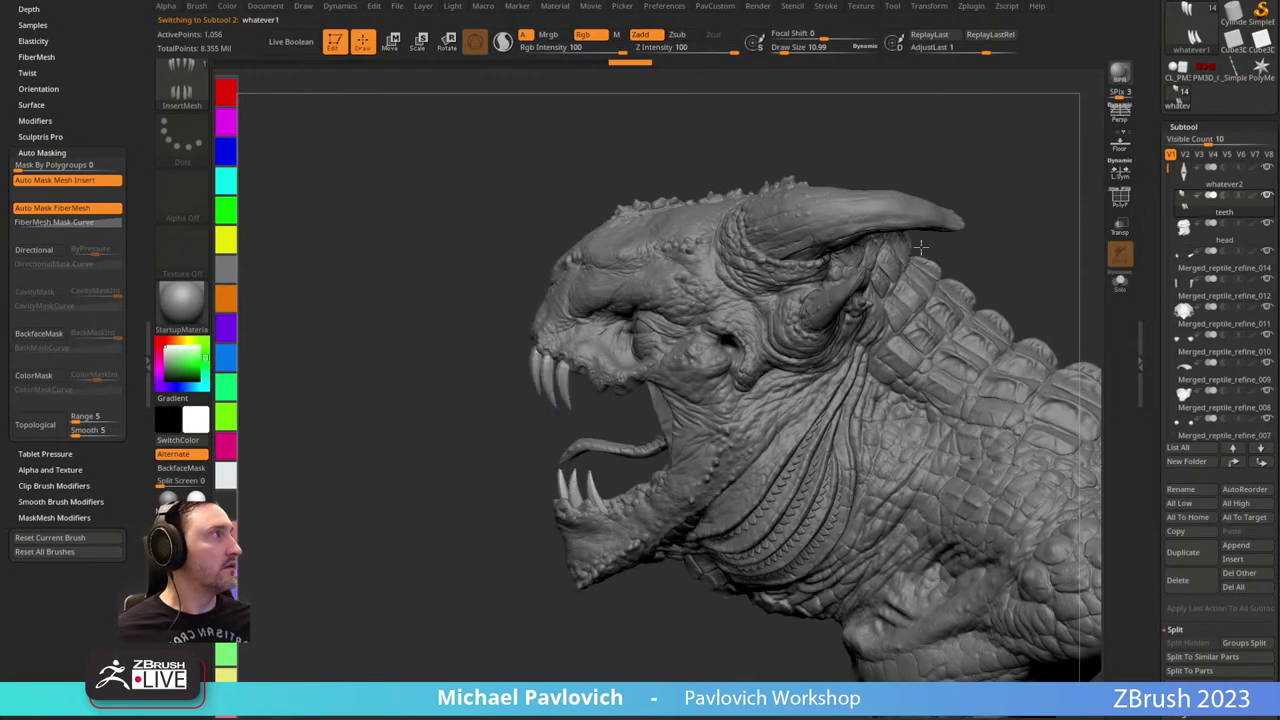
# Turn the creature towards the front and reduce the Standard brush's draw size to about 24.
pyautogui.moveTo(491, 223); pyautogui.dragTo(900, 280)
pyautogui.press('[')
pyautogui.press('[')
pyautogui.press('[')
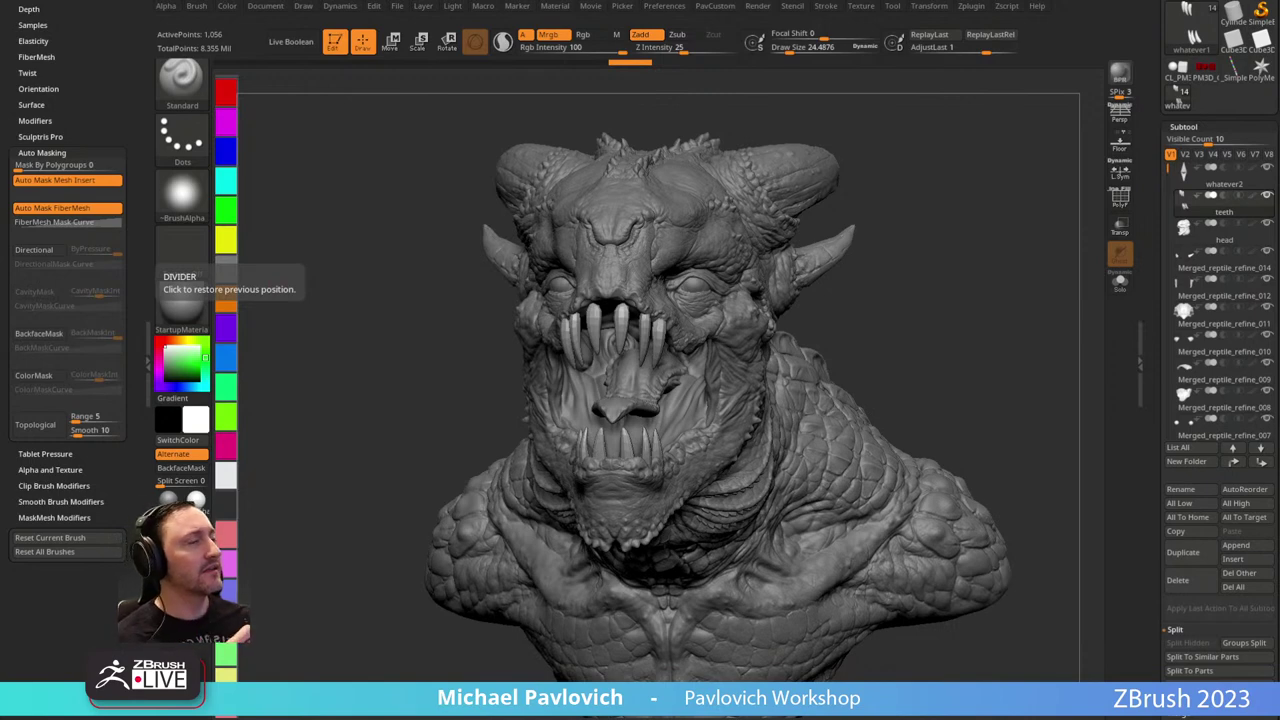
# Select the bird robot's 05_ConceptFinal subtool and delete all the other subtools.
pyautogui.click(1234, 590)
pyautogui.moveTo(1155, 476); pyautogui.dragTo(1155, 621)
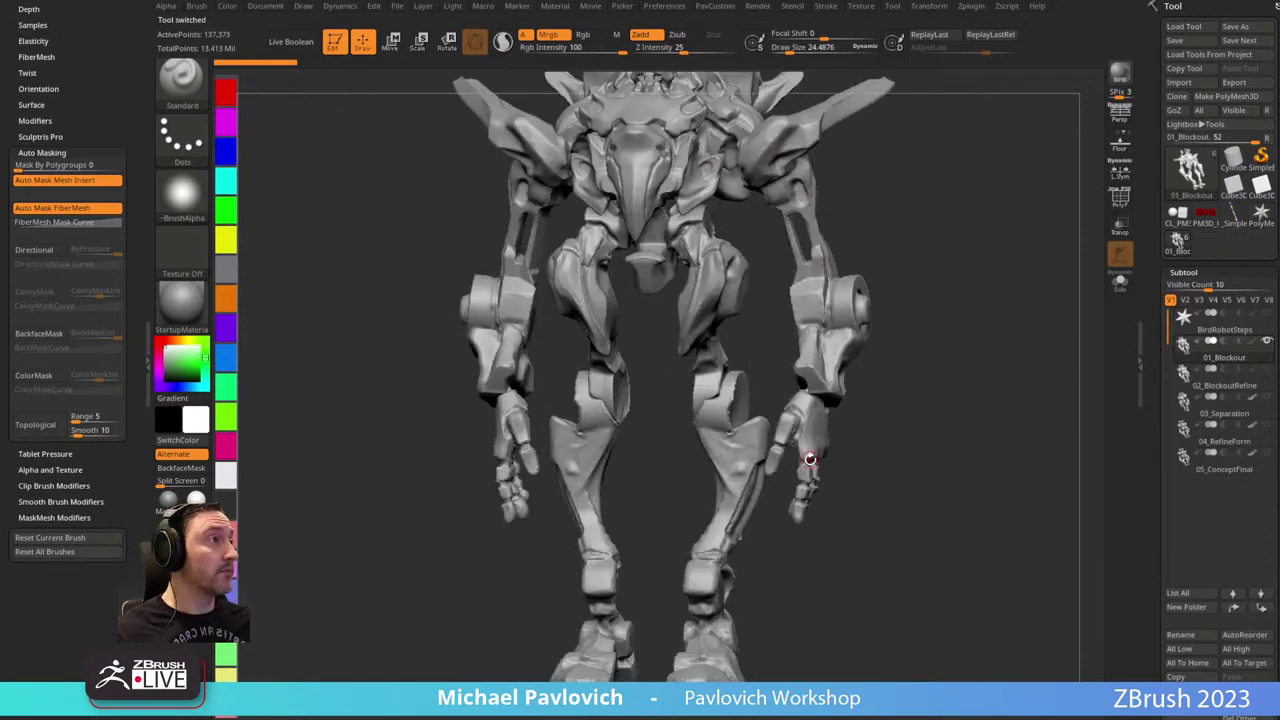
pyautogui.click(1226, 478)
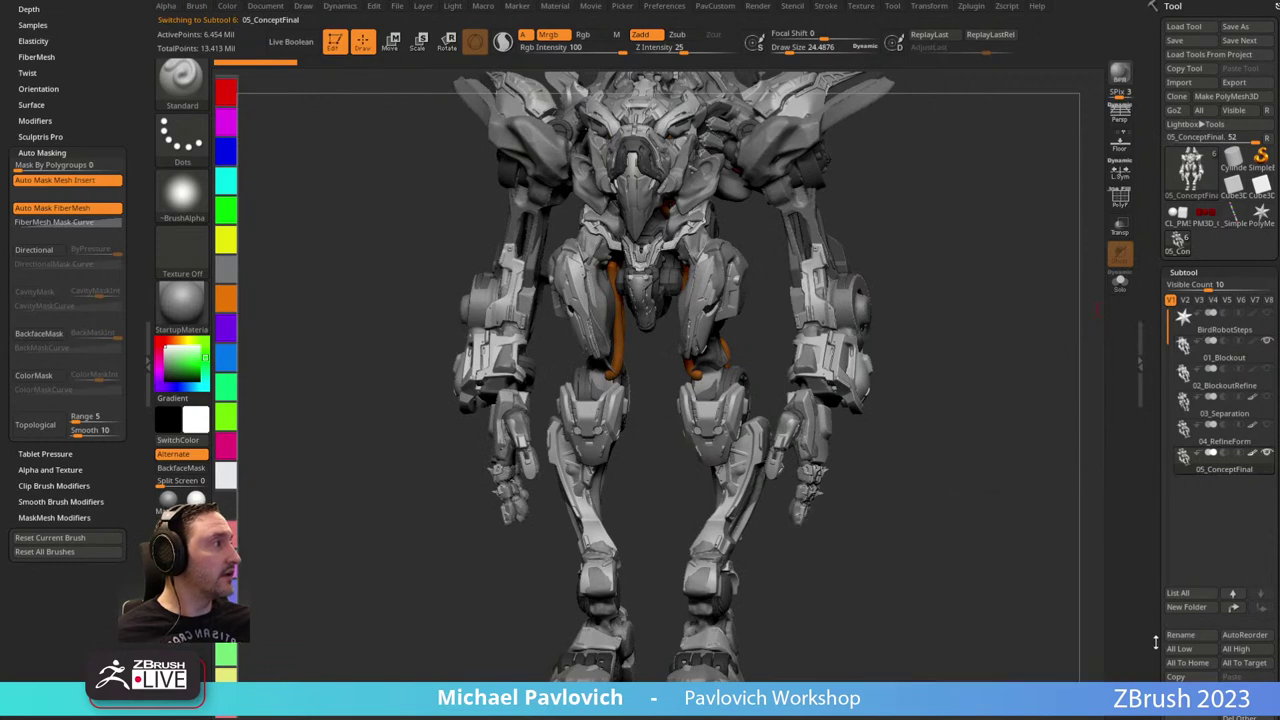
pyautogui.moveTo(1171, 679); pyautogui.dragTo(1172, 645)
pyautogui.click(1245, 686)
# View the robot from behind, set the draw size to about 62 and switch to the YouTube playlists page in the browser.
pyautogui.moveTo(1042, 656)
pyautogui.mouseDown()
pyautogui.moveTo(986, 237)
pyautogui.moveTo(917, 329)
pyautogui.moveTo(799, 349)
pyautogui.mouseUp()
pyautogui.press('s')
pyautogui.moveTo(885, 335); pyautogui.dragTo(732, 378)
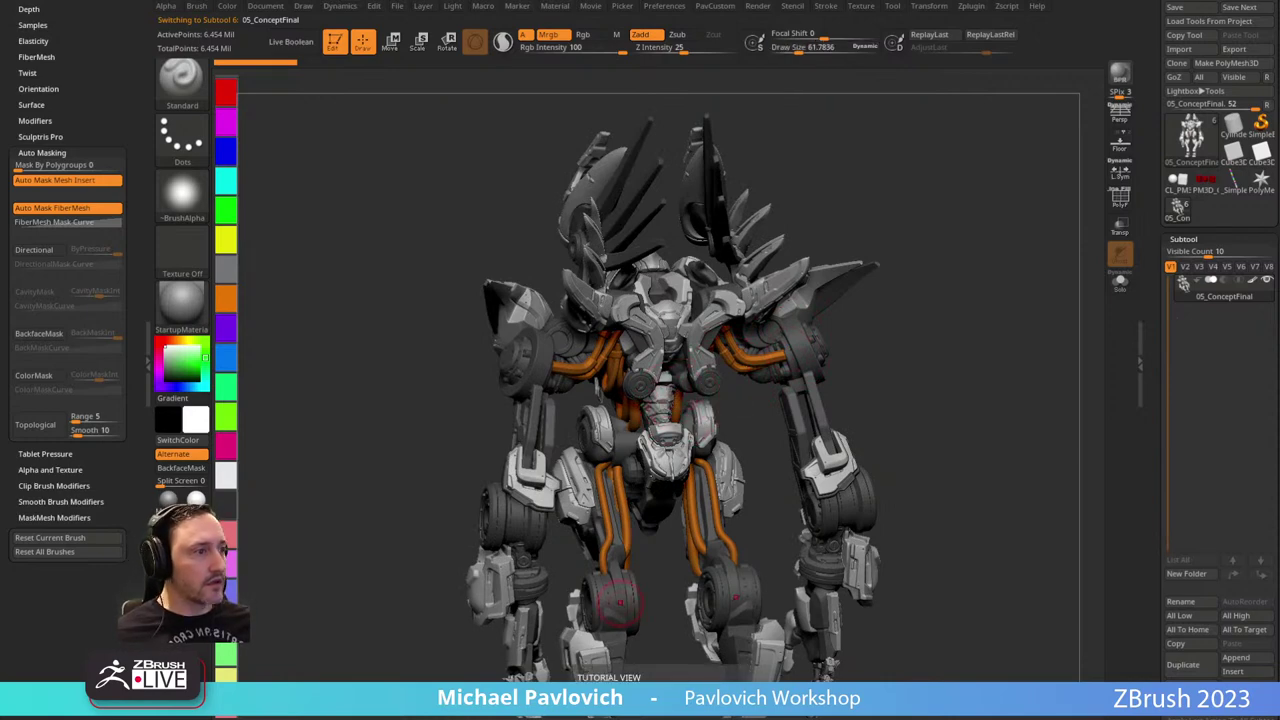
pyautogui.hotkey('alt', 'Tab')
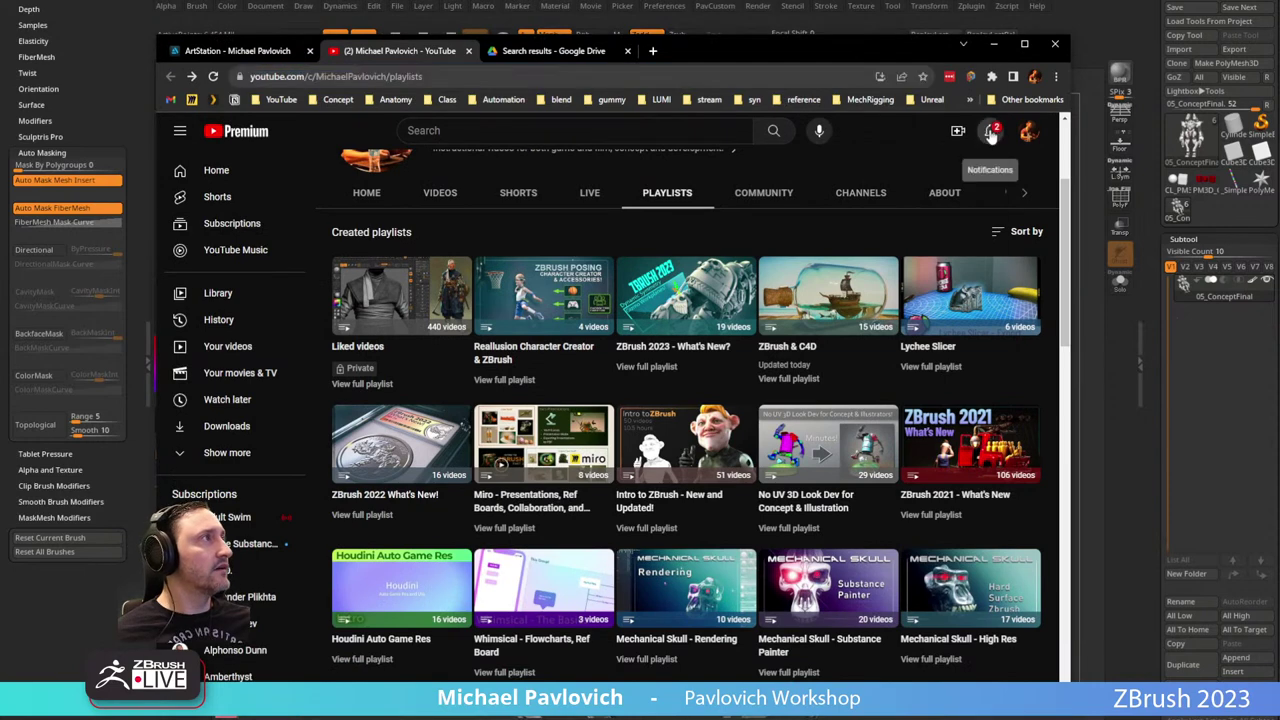
# Search the YouTube channel for wires and look through the resulting videos.
pyautogui.click(991, 135)
pyautogui.click(989, 132)
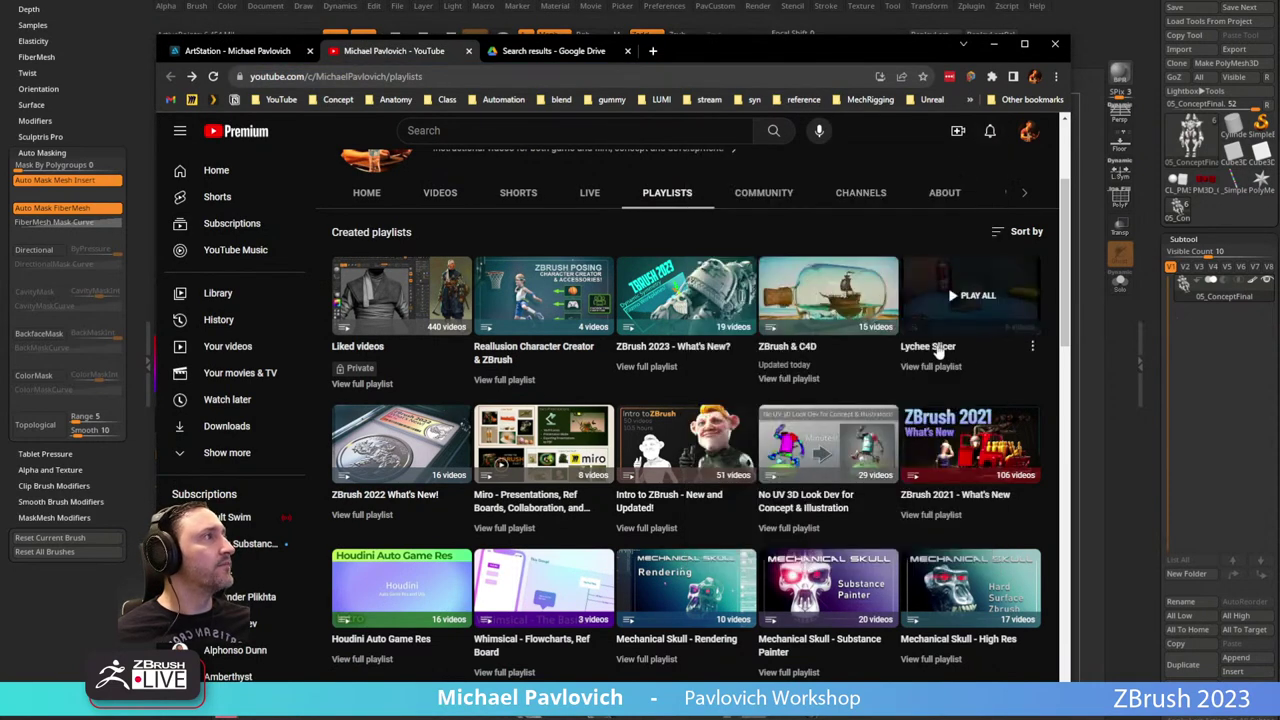
pyautogui.scroll(2, 1000, 380)
pyautogui.click(1027, 397)
pyautogui.click(927, 394)
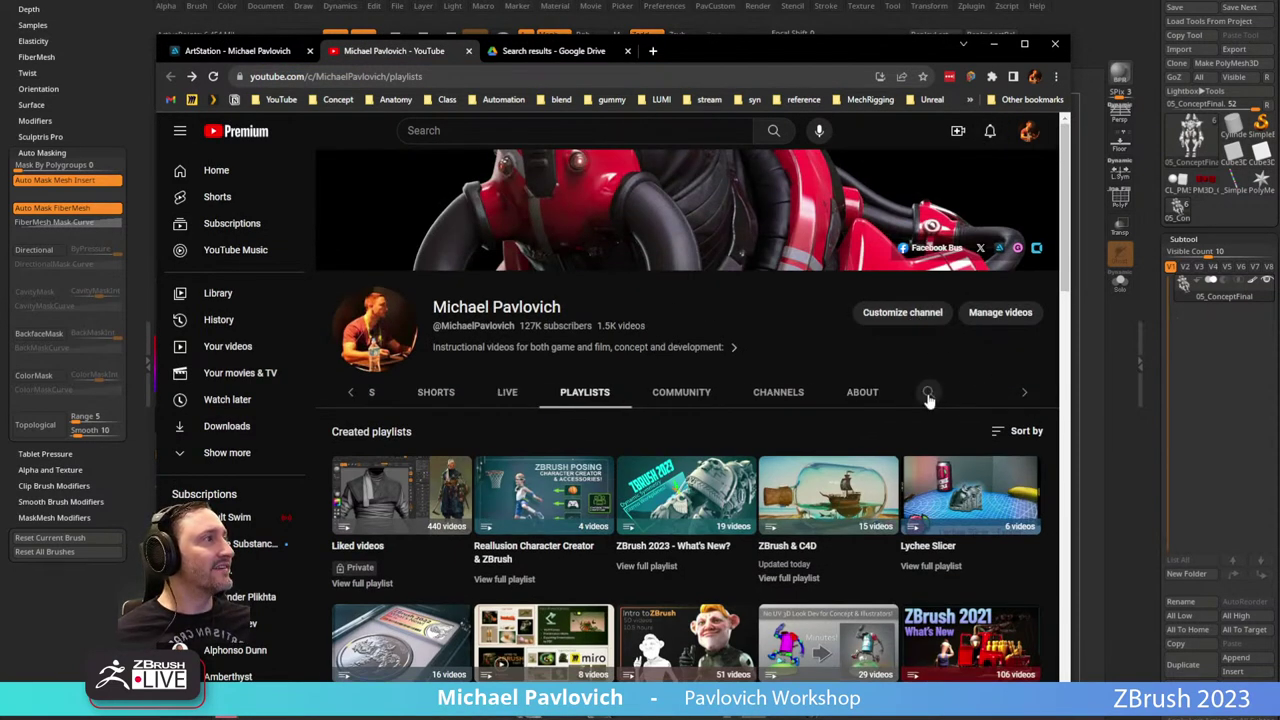
pyautogui.write('wires')
pyautogui.press('Return')
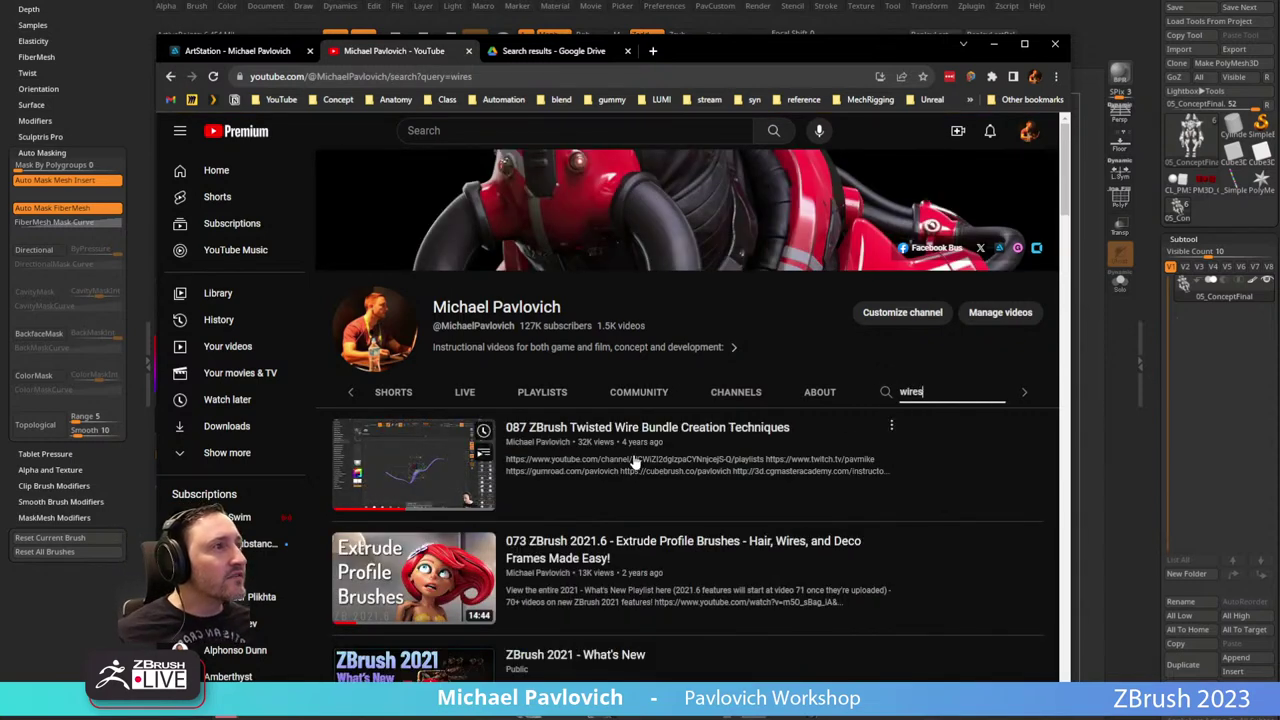
pyautogui.scroll(-3, 647, 456)
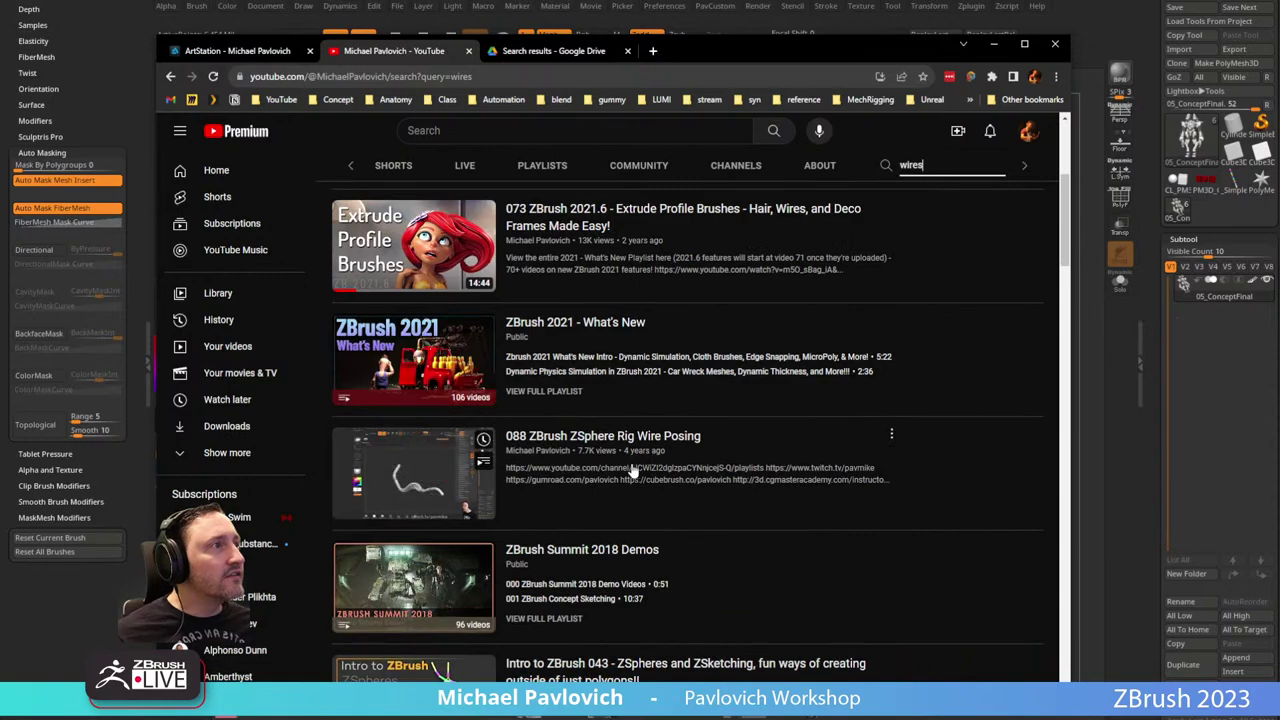
pyautogui.scroll(-2, 647, 456)
pyautogui.scroll(-7, 647, 463)
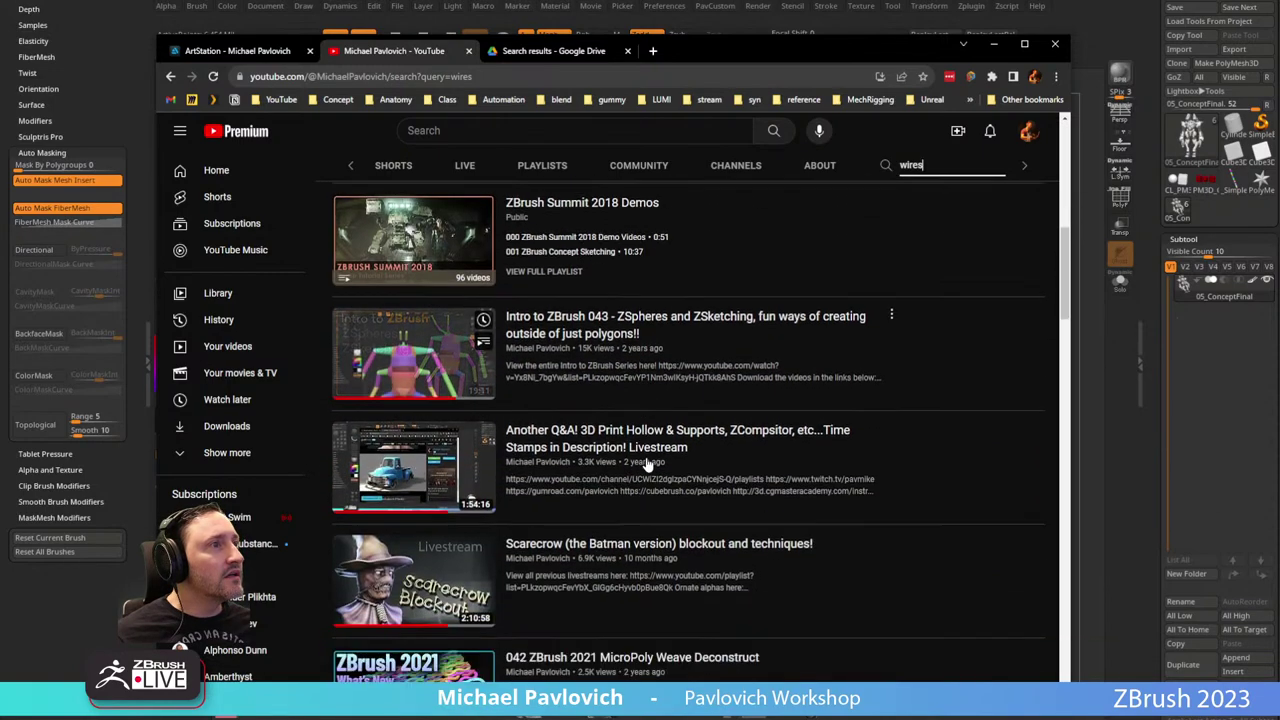
pyautogui.scroll(-10, 647, 463)
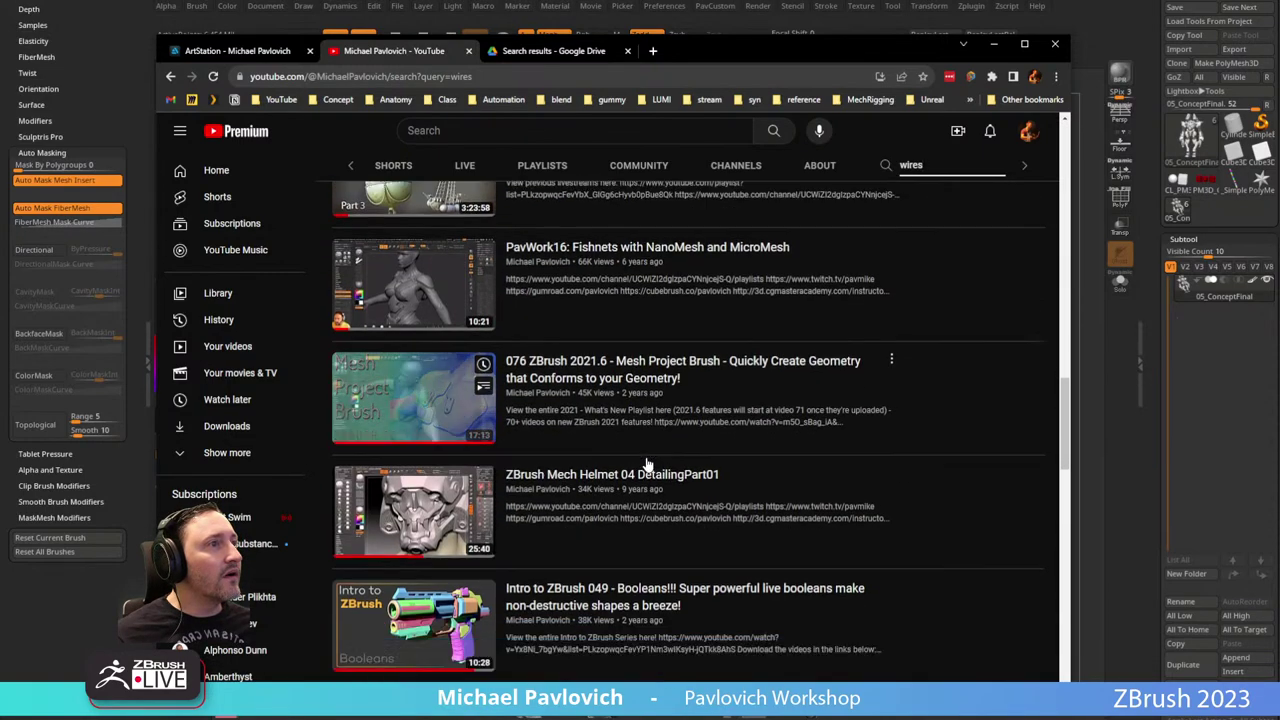
pyautogui.moveTo(728, 48); pyautogui.dragTo(655, 36)
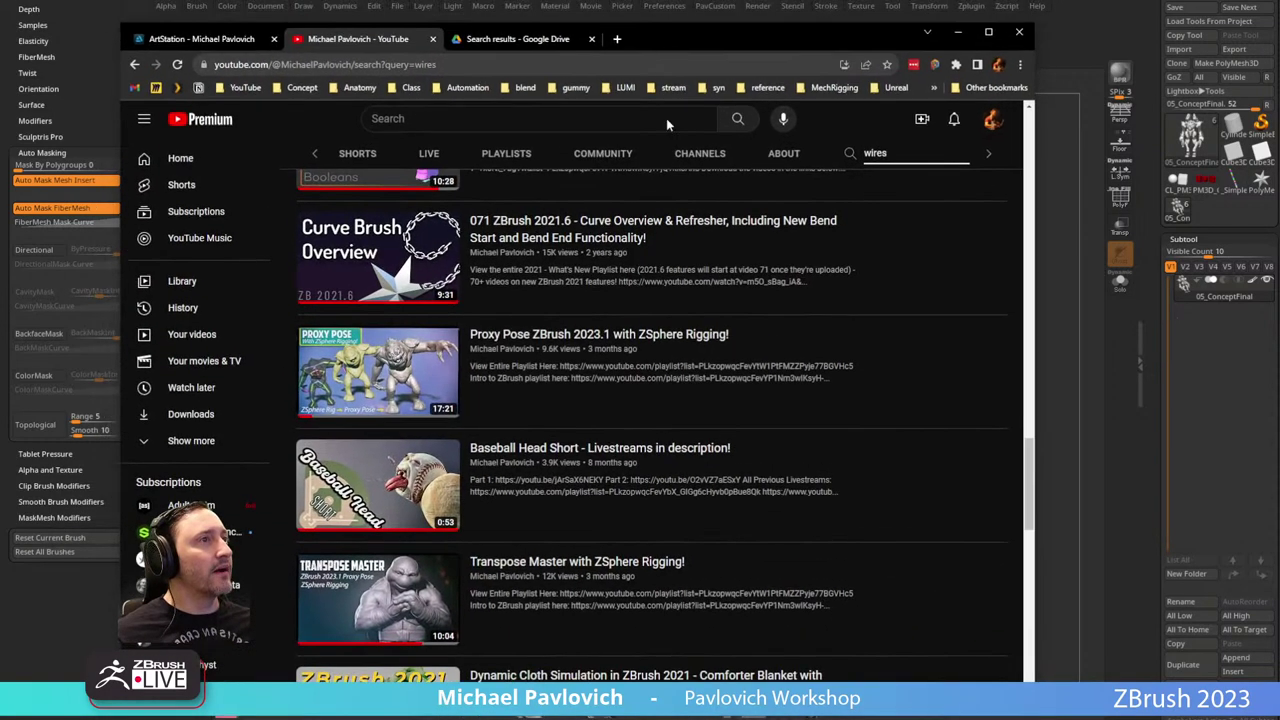
# Search the channel for control and copy the link address of the 066 ZBrush 2021.5 Curves Helper video.
pyautogui.doubleClick(884, 153)
pyautogui.write('control')
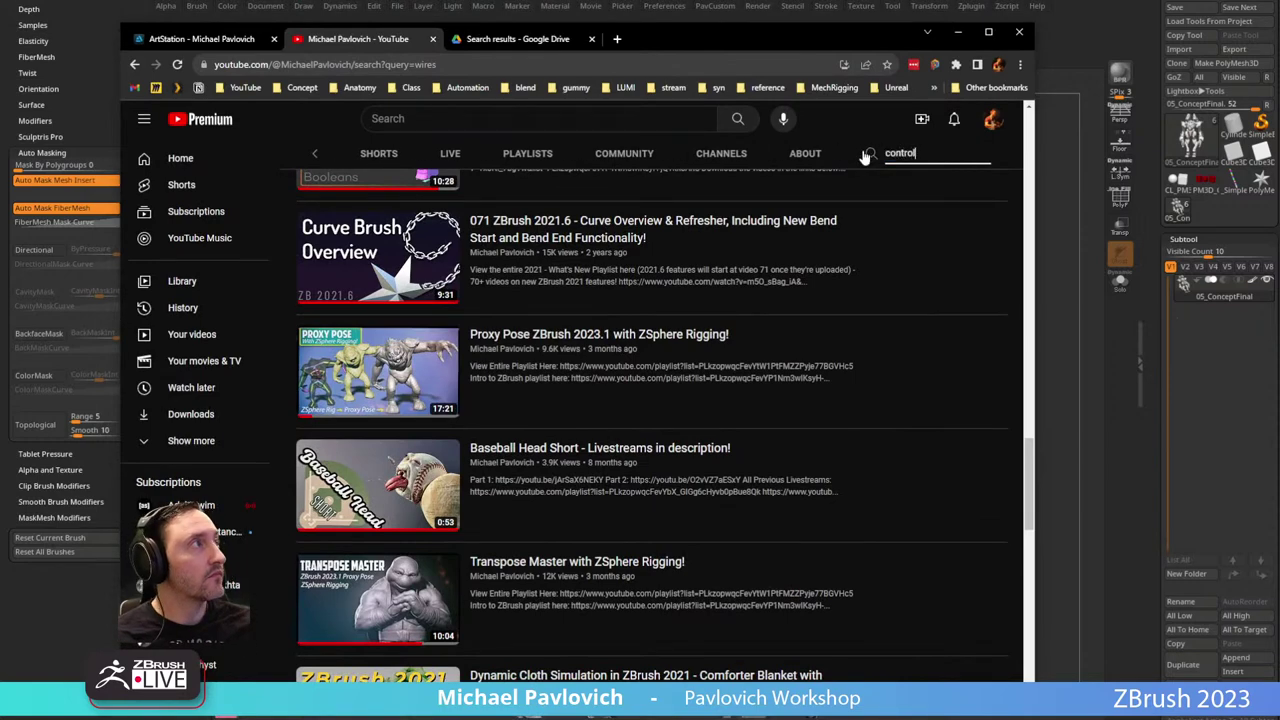
pyautogui.press('Return')
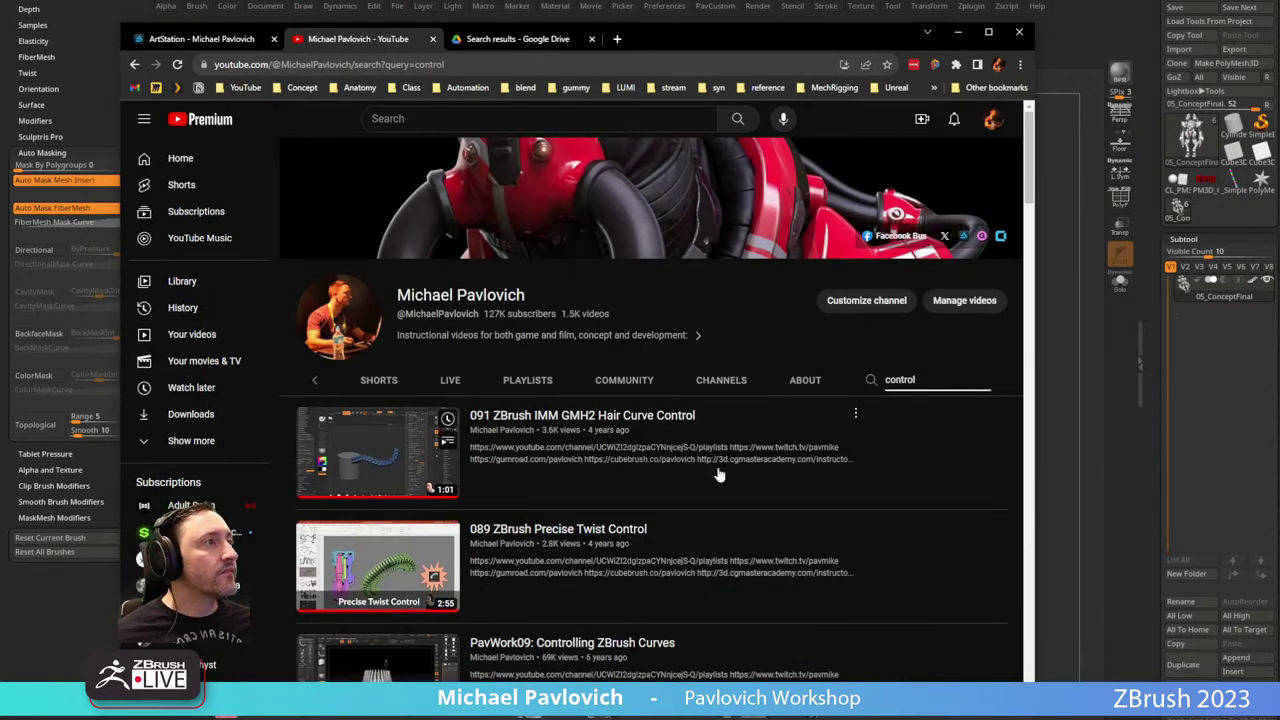
pyautogui.scroll(-1, 718, 475)
pyautogui.scroll(-5, 718, 471)
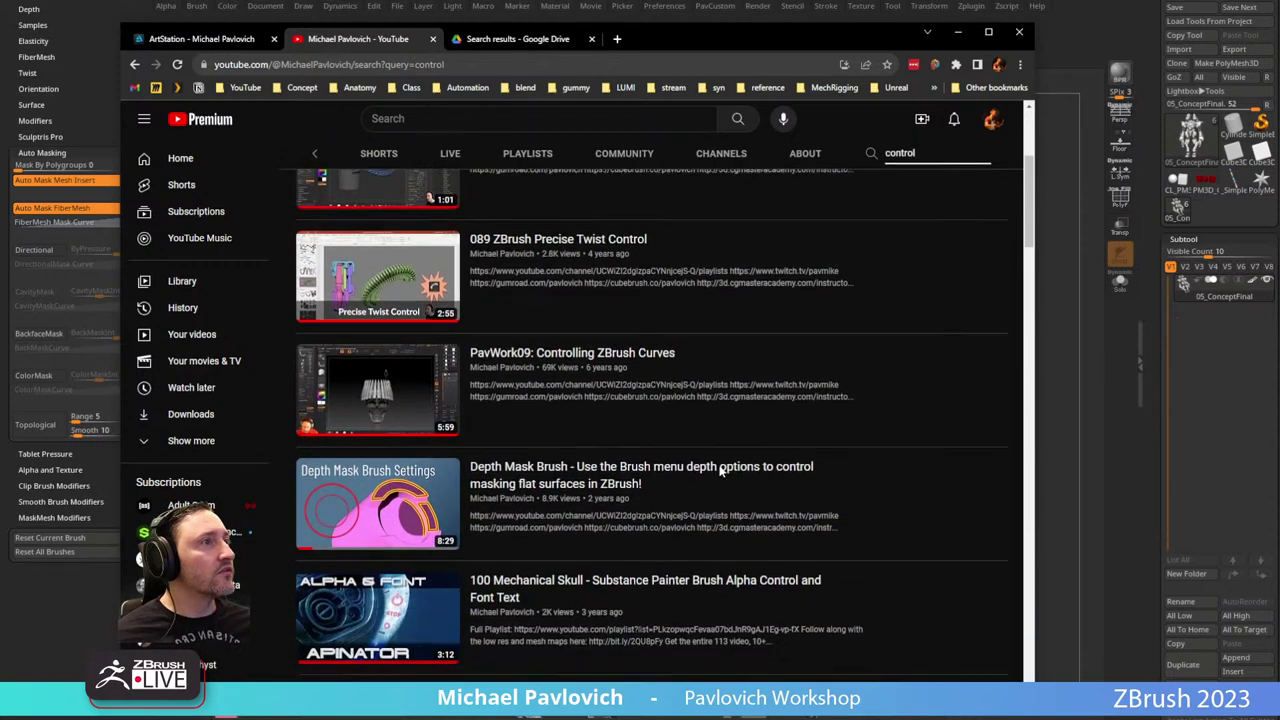
pyautogui.scroll(-1, 718, 471)
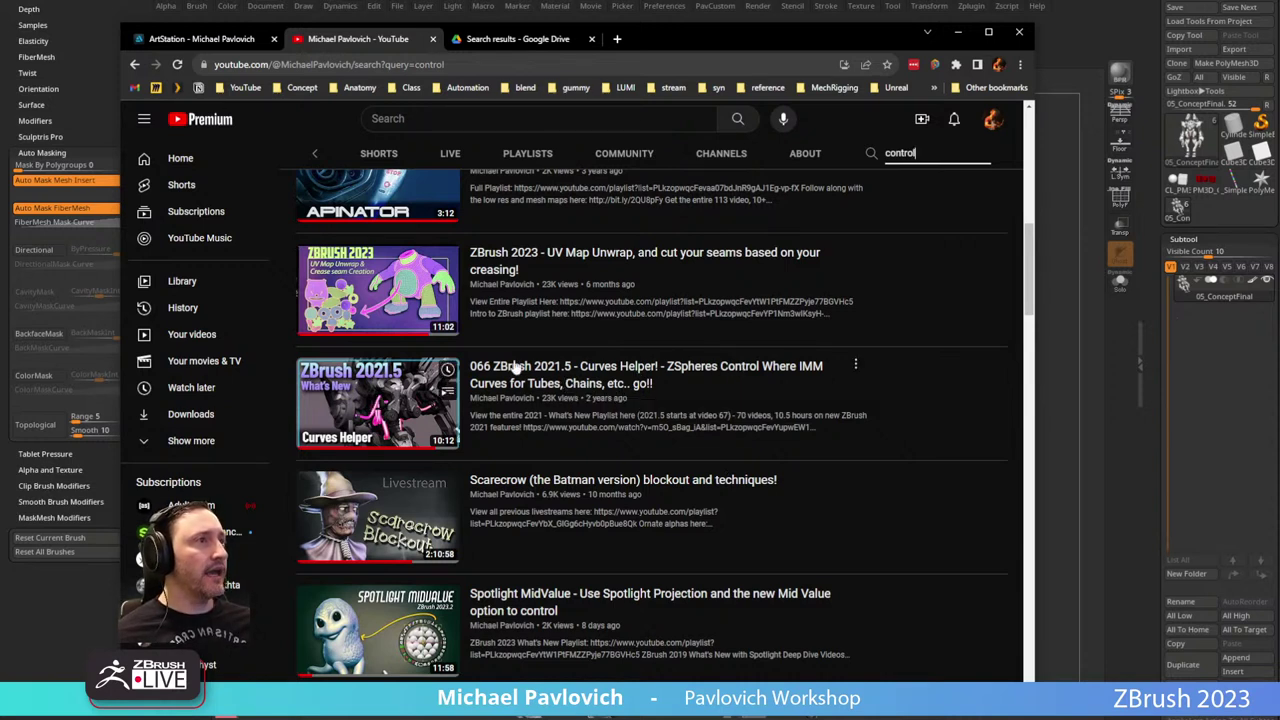
pyautogui.rightClick(568, 367)
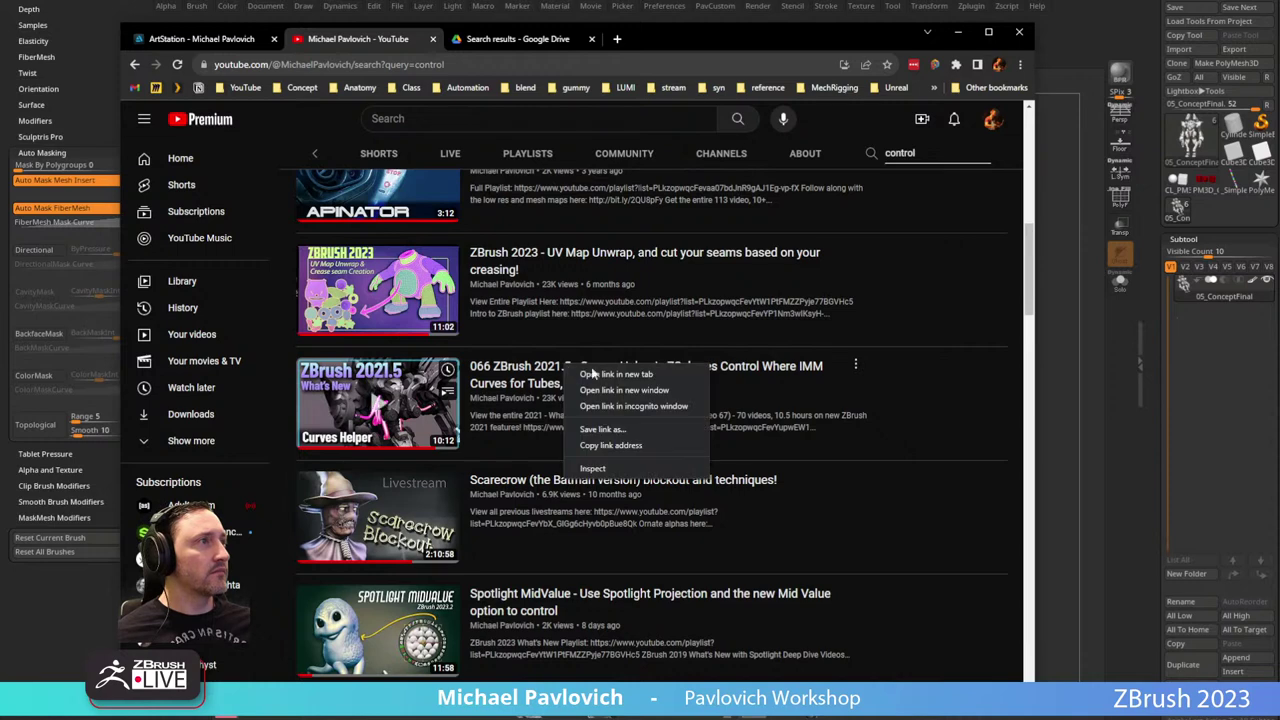
pyautogui.click(607, 445)
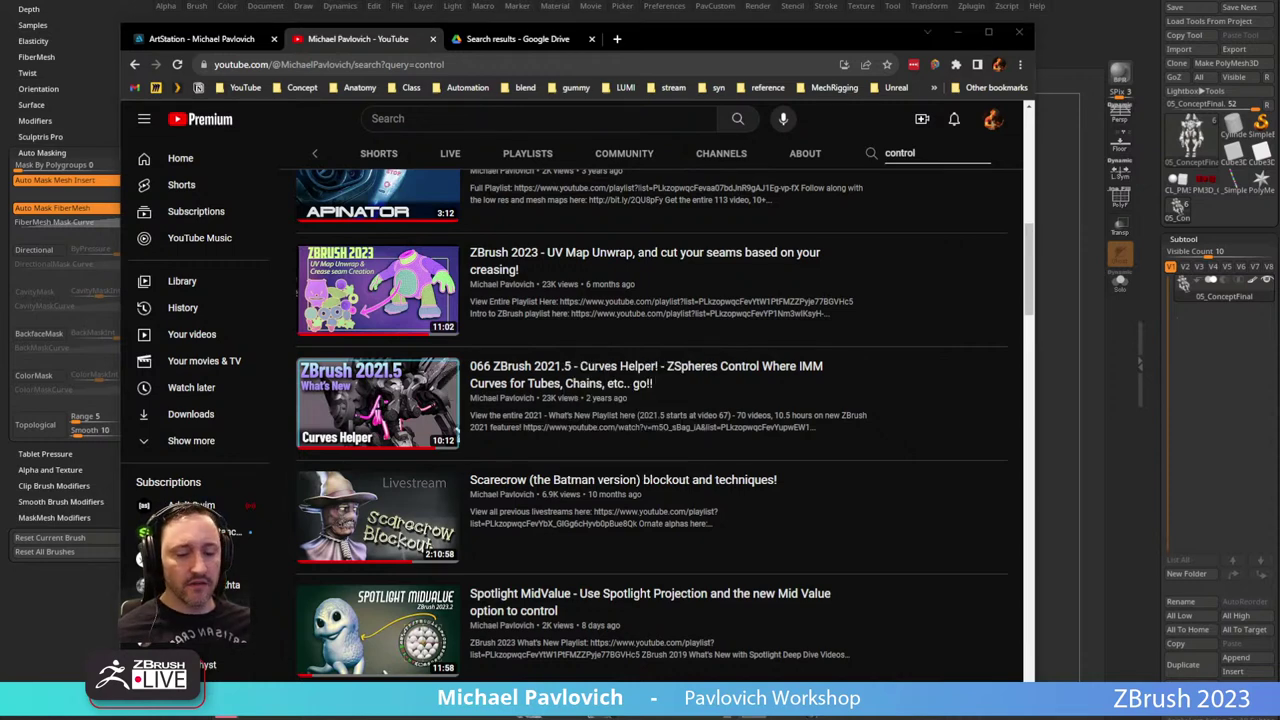
# Switch back to ZBrush and choose the BendCurveDown mesh of the IMM_Base_Prim insert brush.
pyautogui.moveTo(675, 48); pyautogui.dragTo(640, 716)
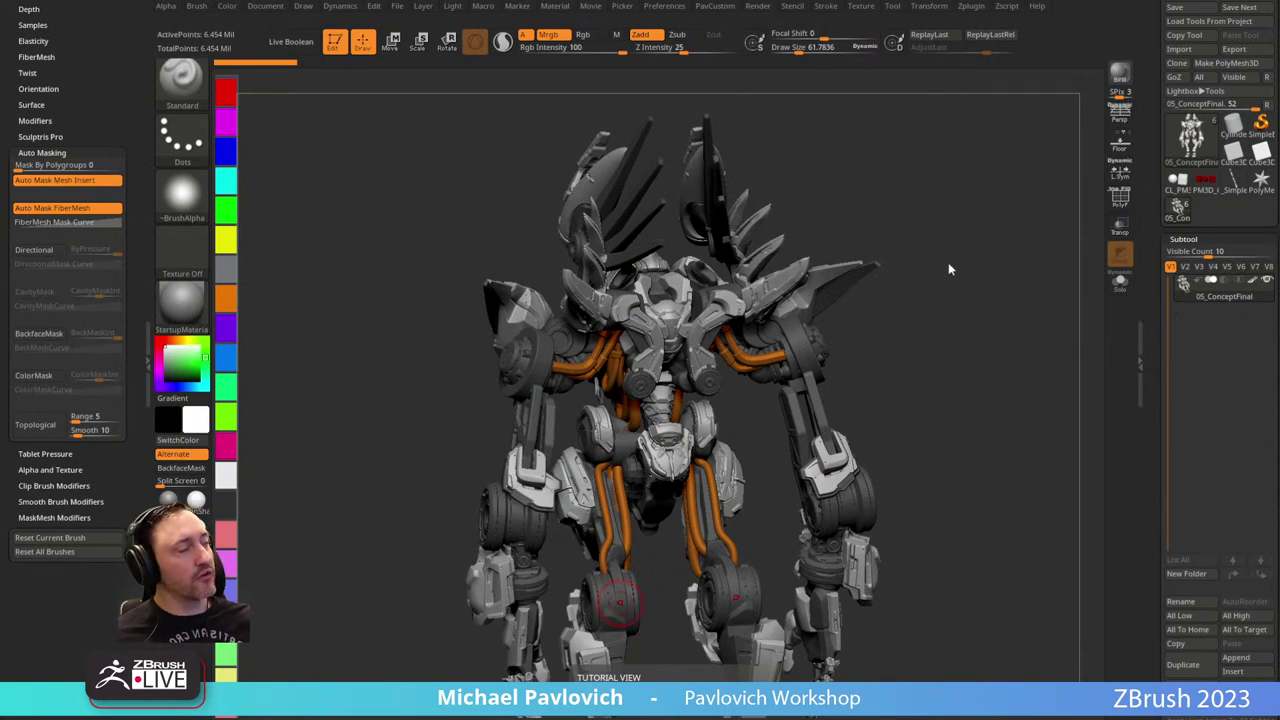
pyautogui.moveTo(949, 269)
pyautogui.mouseDown()
pyautogui.moveTo(971, 289)
pyautogui.moveTo(949, 272)
pyautogui.moveTo(963, 255)
pyautogui.moveTo(914, 244)
pyautogui.moveTo(936, 263)
pyautogui.mouseUp()
pyautogui.press('b')
pyautogui.press('i')
pyautogui.press('p')
pyautogui.press('m')
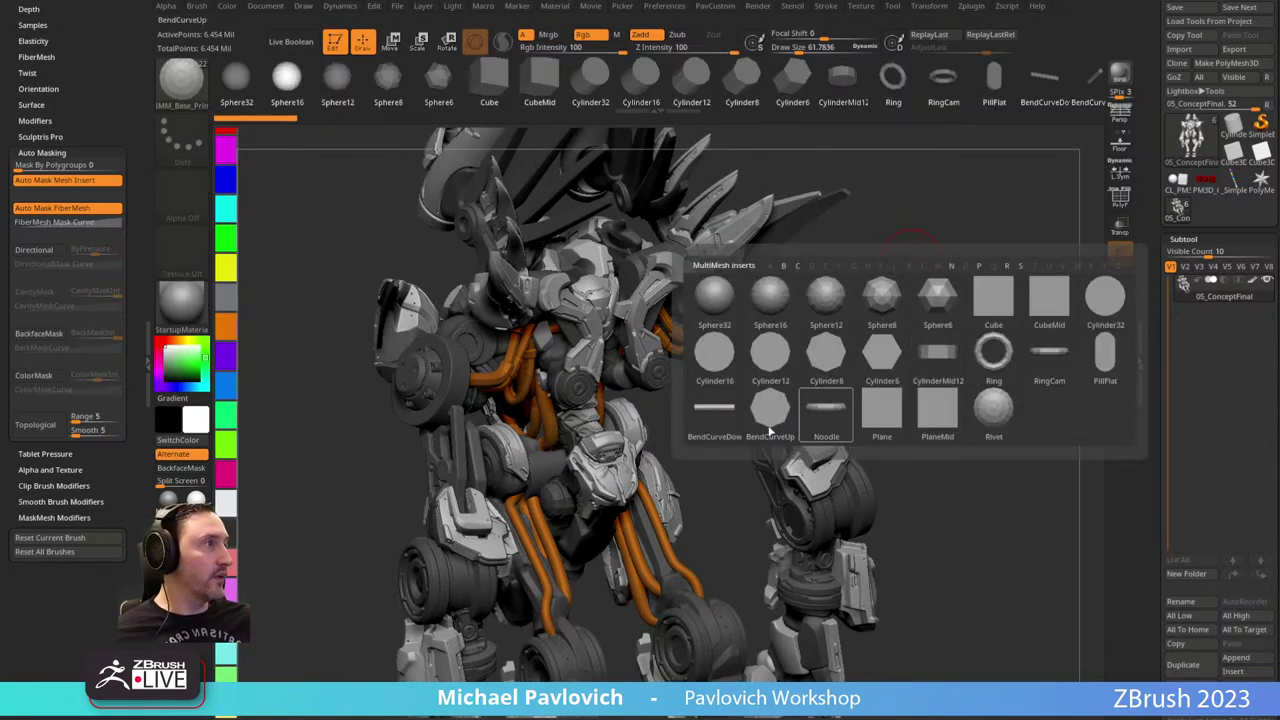
pyautogui.click(714, 408)
# Insert the straight bar mesh diagonally across the robot's torso, undoing the first placement.
pyautogui.moveTo(857, 334); pyautogui.dragTo(978, 256)
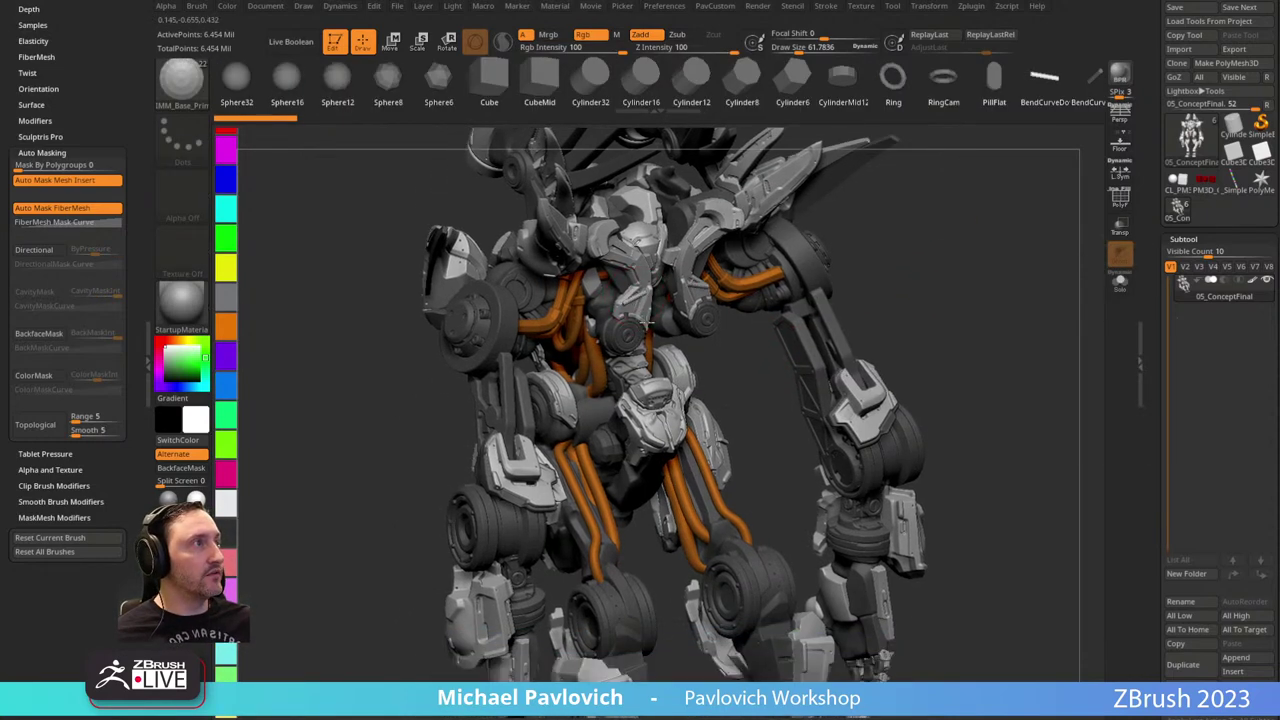
pyautogui.moveTo(650, 321); pyautogui.dragTo(747, 283)
pyautogui.hotkey('ctrl', 'z')
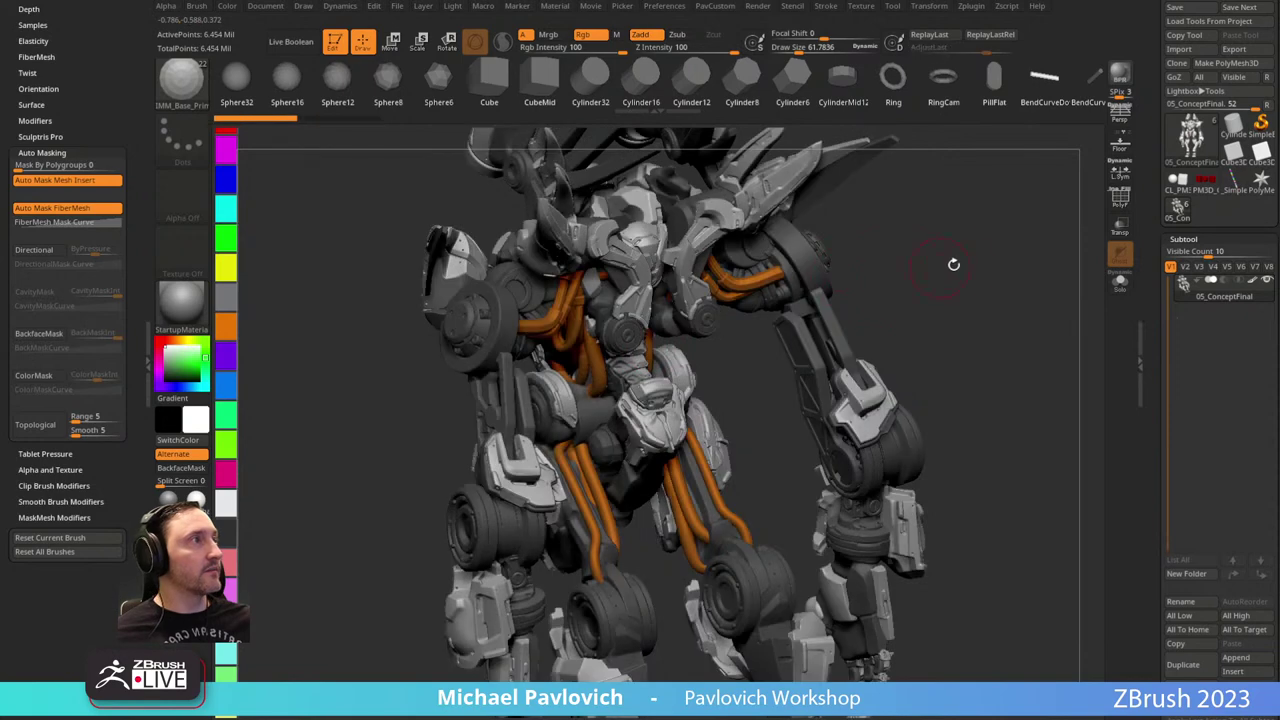
pyautogui.moveTo(632, 310); pyautogui.dragTo(975, 322)
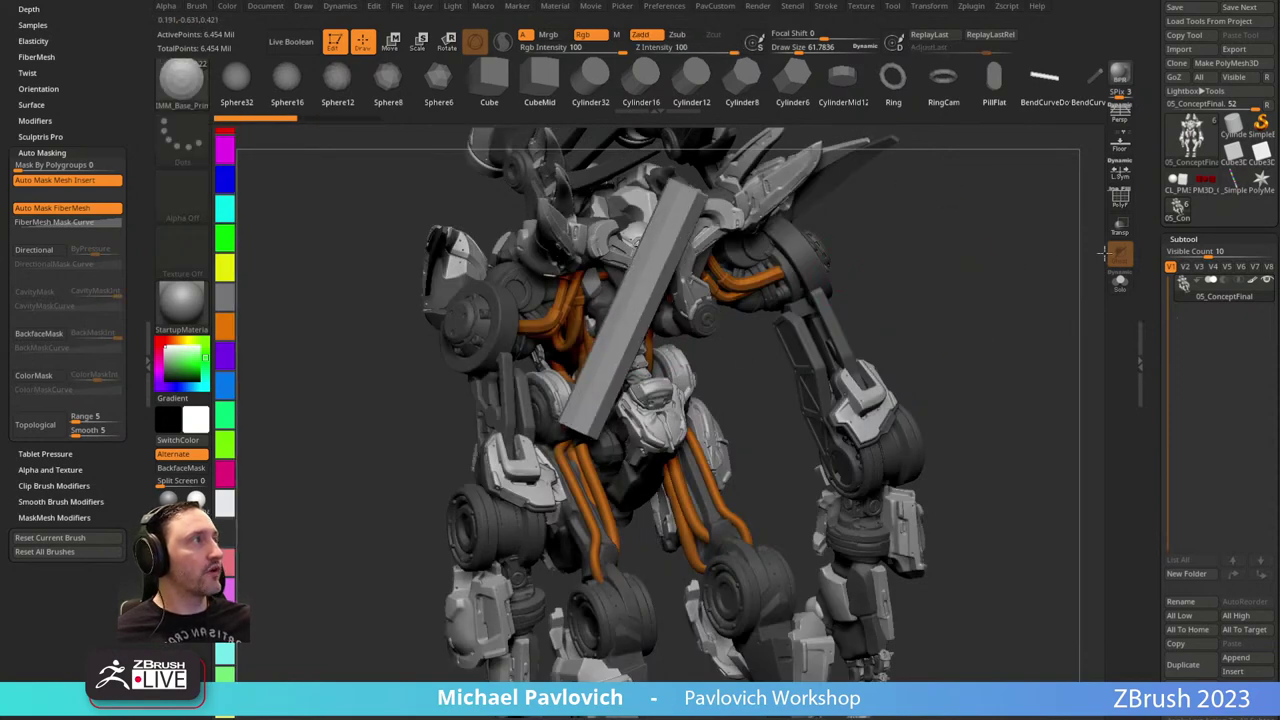
# Show the PolyFrame and separate the inserted bar into its own subtool with Split Masked Points.
pyautogui.moveTo(1104, 255); pyautogui.dragTo(1095, 230)
pyautogui.click(1119, 198)
pyautogui.press('2')
pyautogui.click(900, 384)
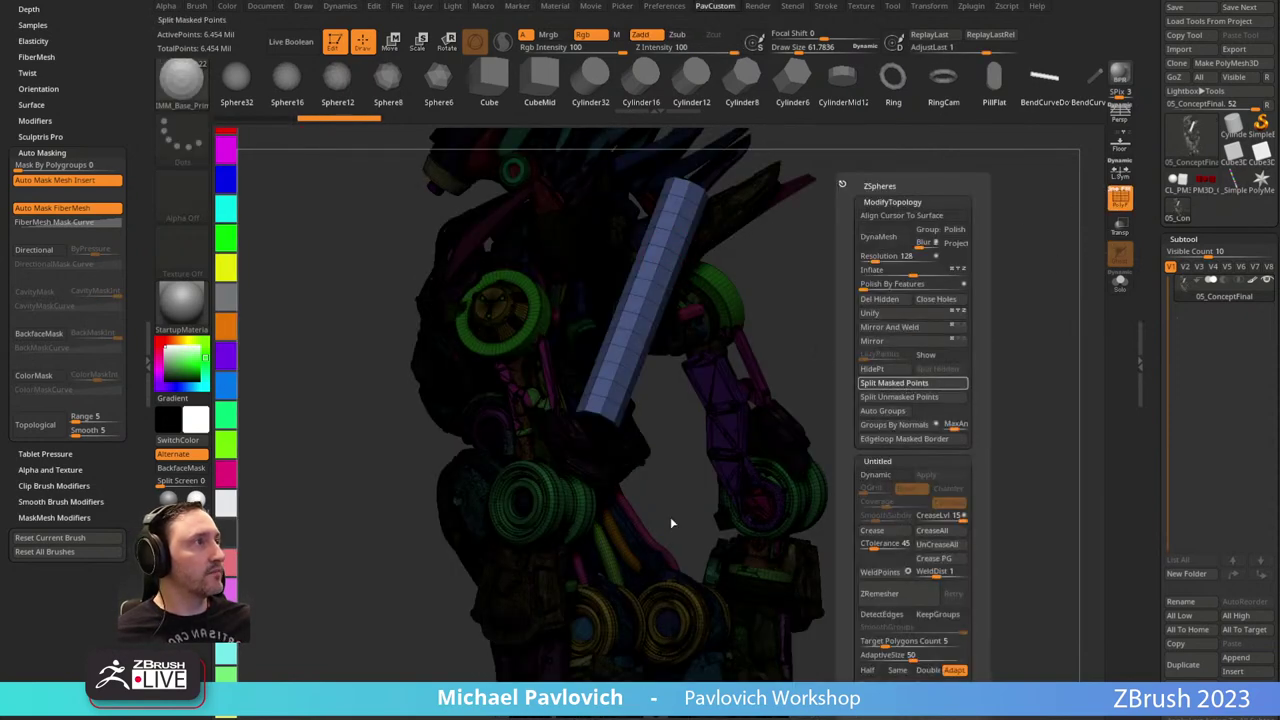
# Activate the Move gizmo on the bar's subtool and isolate the bar with Solo.
pyautogui.press('w')
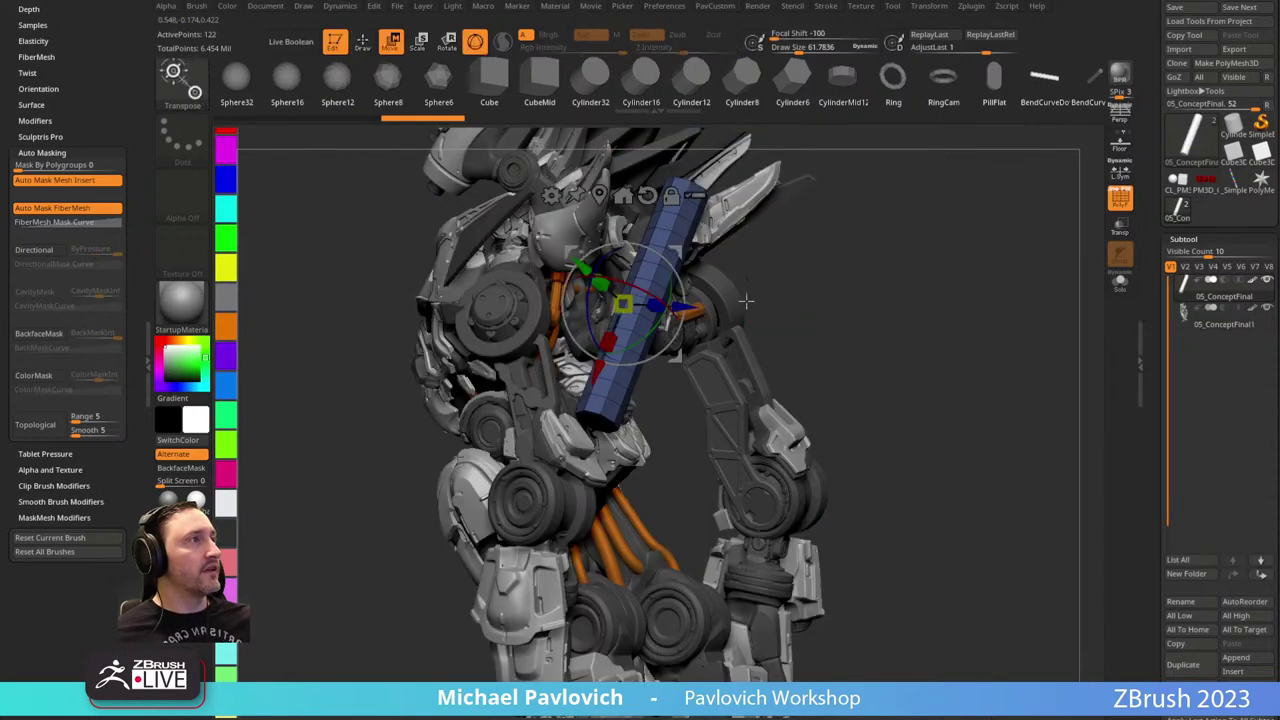
pyautogui.moveTo(826, 250); pyautogui.dragTo(765, 238)
pyautogui.keyDown('alt'); pyautogui.moveTo(969, 229); pyautogui.dragTo(1035, 300); pyautogui.keyUp('alt')
pyautogui.click(1122, 284)
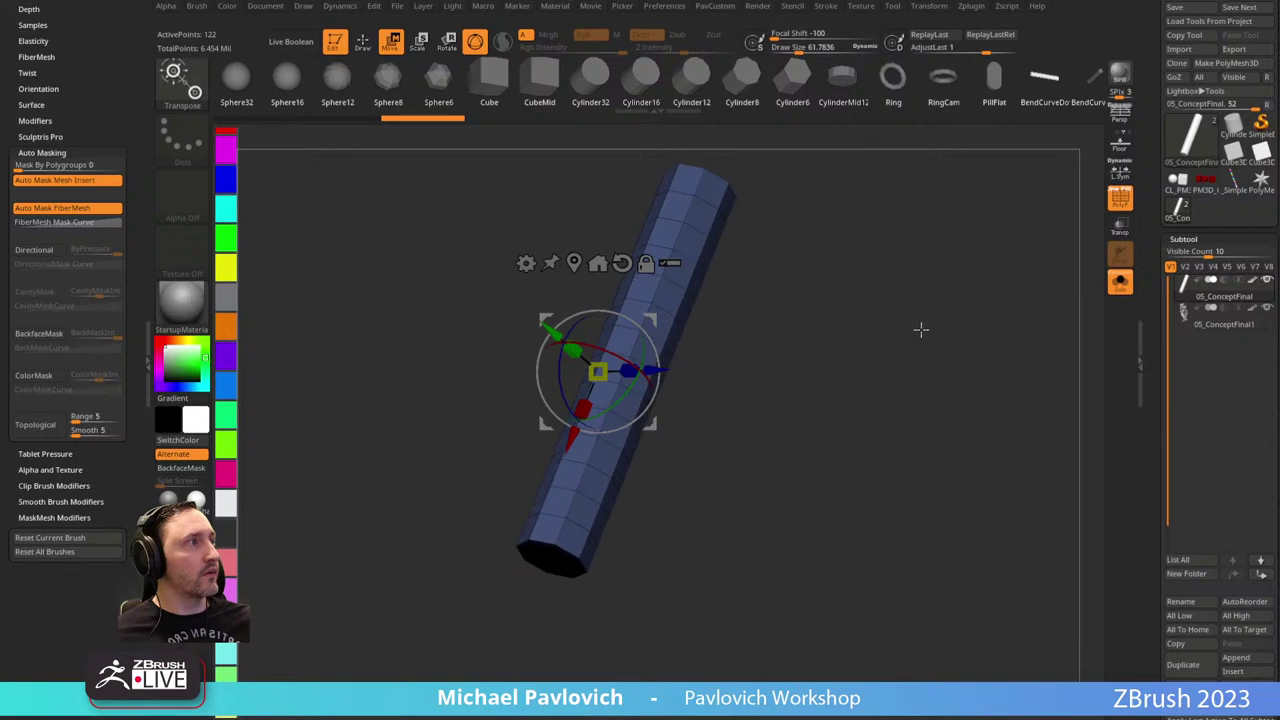
# Align the gizmo with the bar's end cap and centre it on the bar.
pyautogui.moveTo(921, 330); pyautogui.dragTo(943, 251)
pyautogui.moveTo(684, 387); pyautogui.dragTo(754, 317)
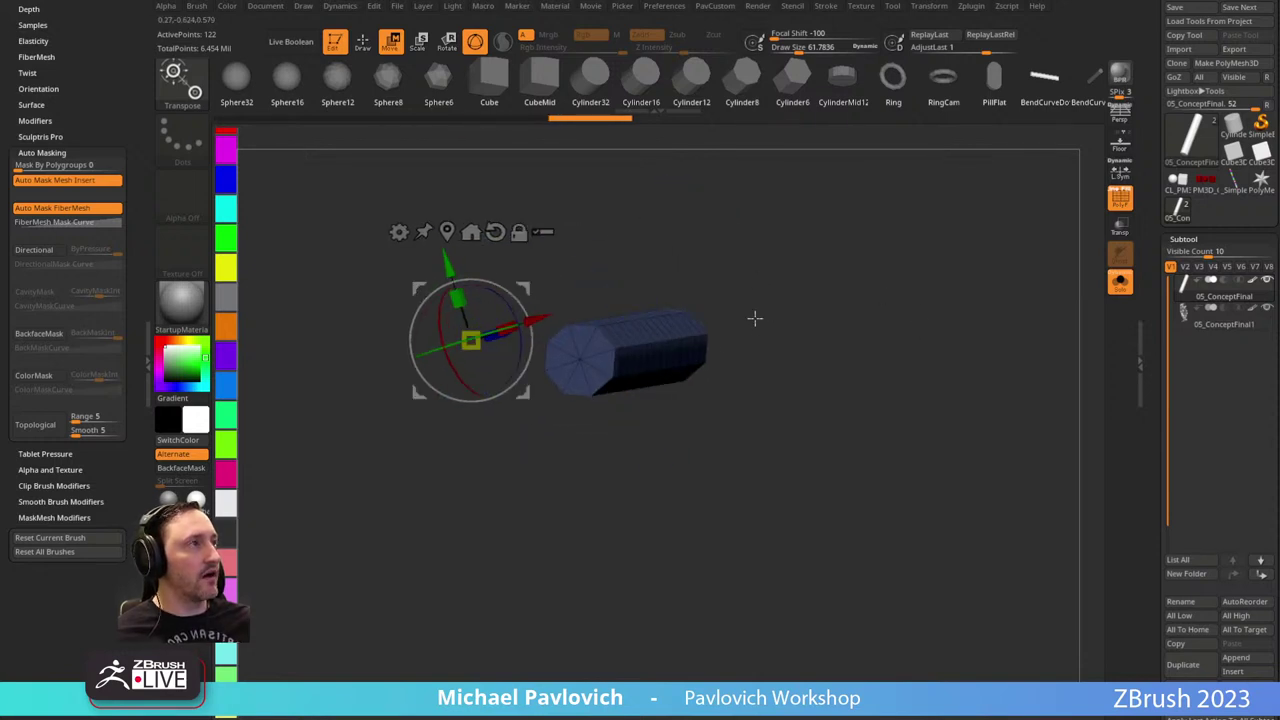
pyautogui.keyDown('alt'); pyautogui.click(588, 360); pyautogui.keyUp('alt')
pyautogui.moveTo(816, 270); pyautogui.dragTo(761, 320)
pyautogui.keyDown('alt'); pyautogui.moveTo(926, 325); pyautogui.dragTo(799, 404); pyautogui.keyUp('alt')
pyautogui.click(437, 321)
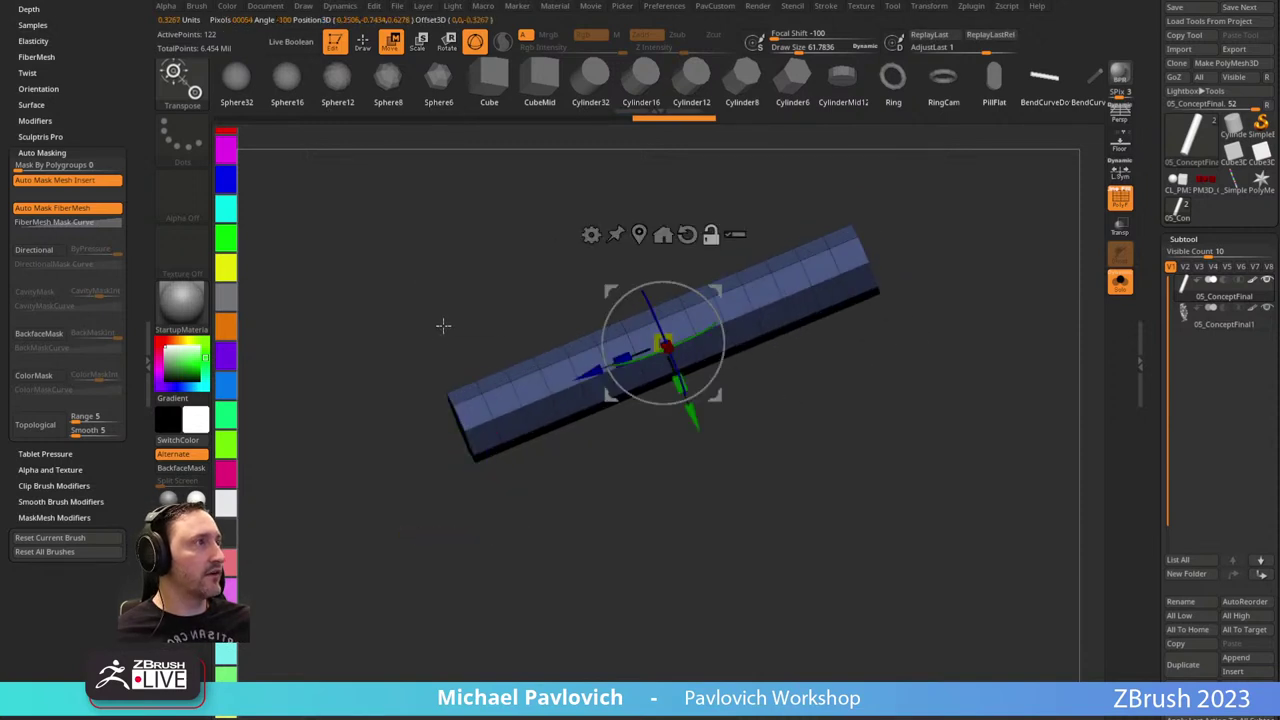
pyautogui.moveTo(436, 309); pyautogui.dragTo(765, 184)
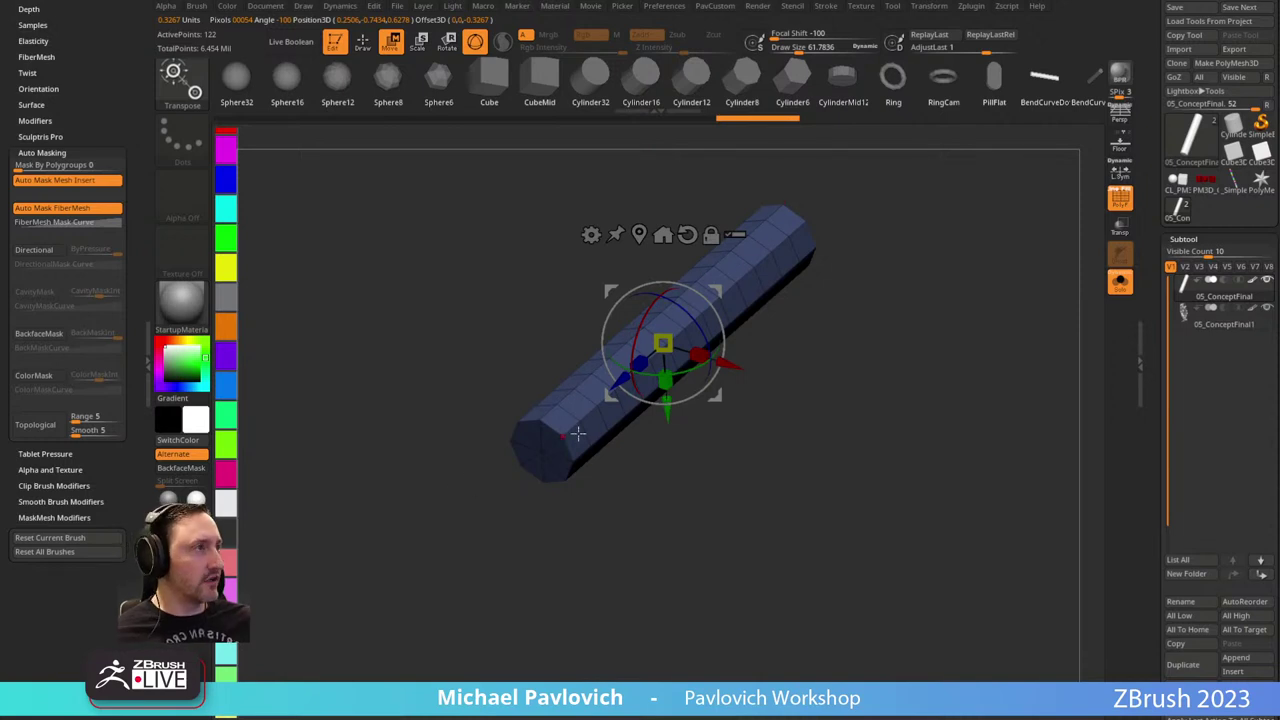
# Scale the bar's thickness down by a factor of about 0.37 while keeping its length.
pyautogui.moveTo(788, 378); pyautogui.dragTo(737, 403)
pyautogui.moveTo(796, 343); pyautogui.dragTo(901, 334)
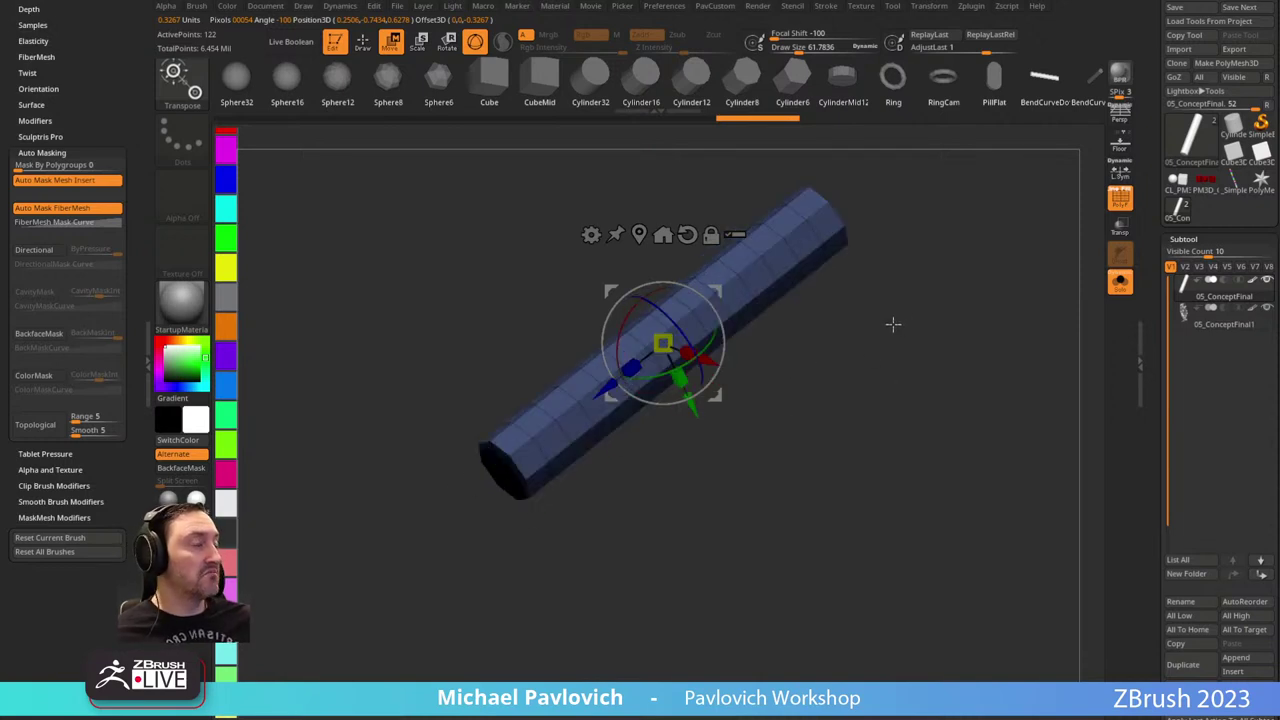
pyautogui.keyDown('alt'); pyautogui.moveTo(631, 369); pyautogui.dragTo(659, 368); pyautogui.keyUp('alt')
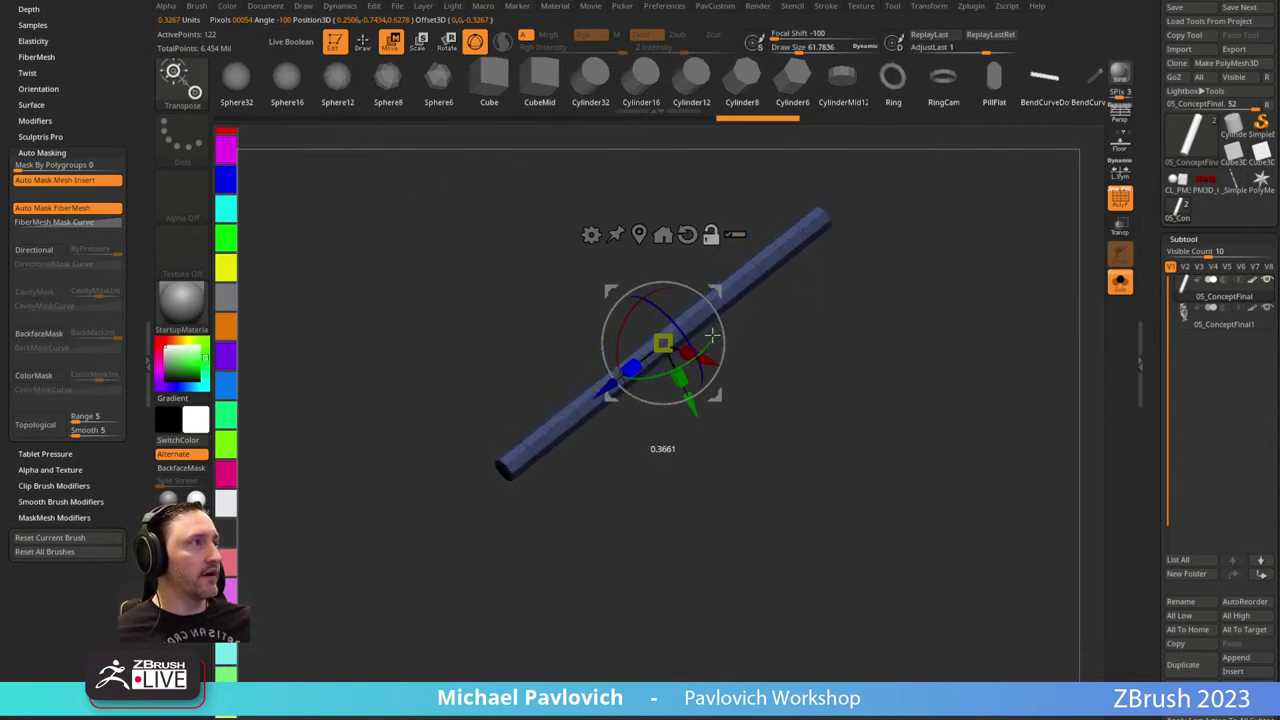
# Apply the Bend Curve deformer to the bar and move its curve points into a winding cable shape.
pyautogui.click(591, 235)
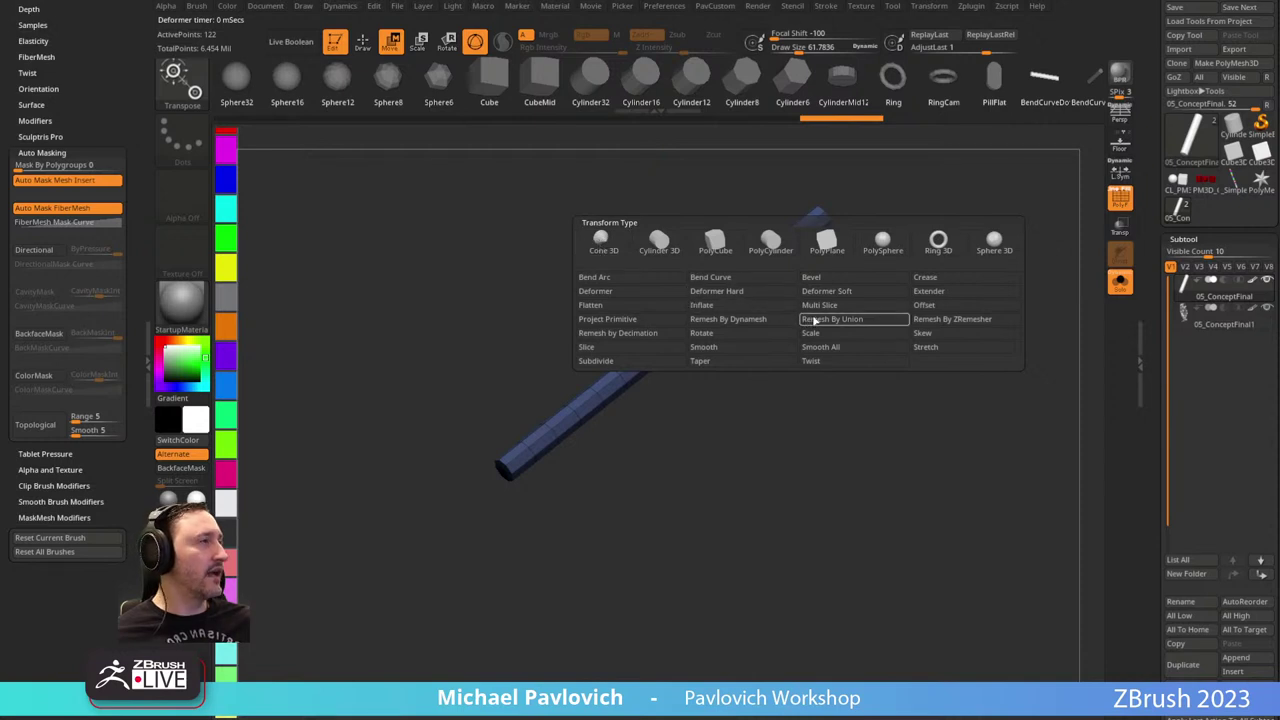
pyautogui.click(757, 278)
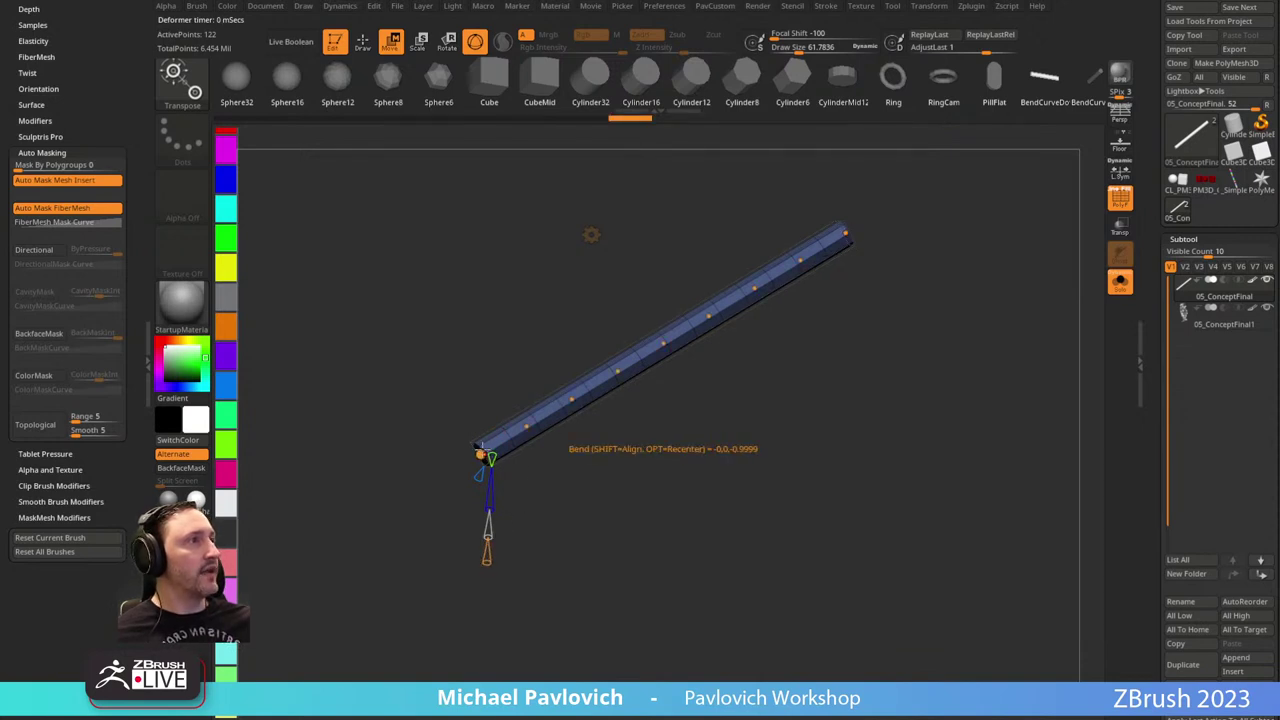
pyautogui.moveTo(494, 448); pyautogui.dragTo(663, 428)
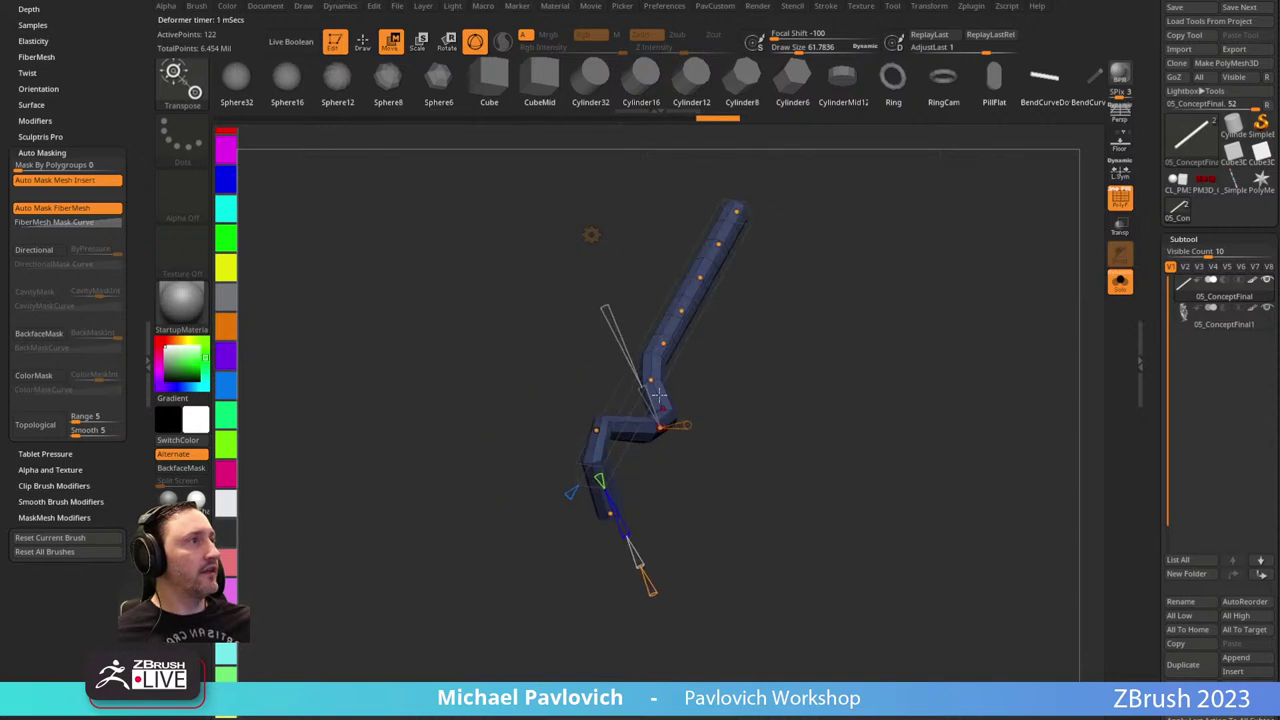
pyautogui.moveTo(656, 375); pyautogui.dragTo(623, 377)
pyautogui.moveTo(766, 366); pyautogui.dragTo(748, 236)
pyautogui.moveTo(792, 302); pyautogui.dragTo(801, 247)
pyautogui.moveTo(747, 236); pyautogui.dragTo(722, 233)
pyautogui.moveTo(845, 260); pyautogui.dragTo(888, 270)
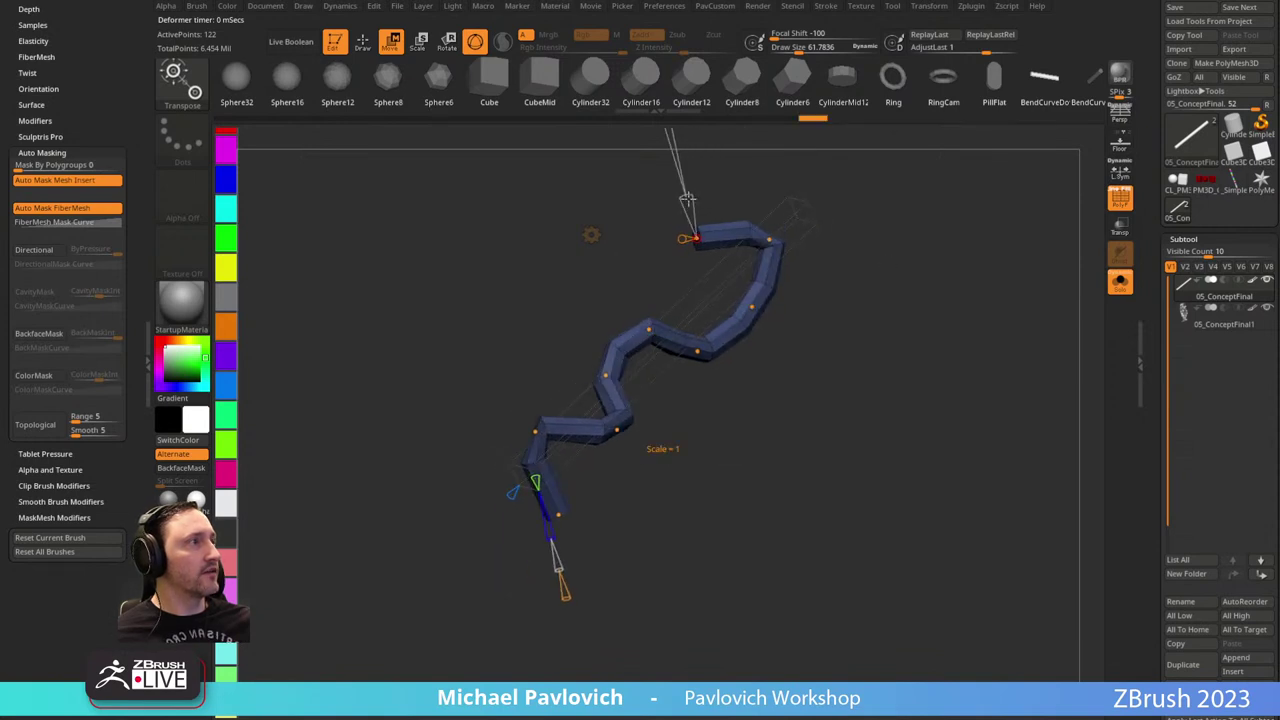
pyautogui.keyDown('alt'); pyautogui.moveTo(755, 176); pyautogui.dragTo(730, 245); pyautogui.keyUp('alt')
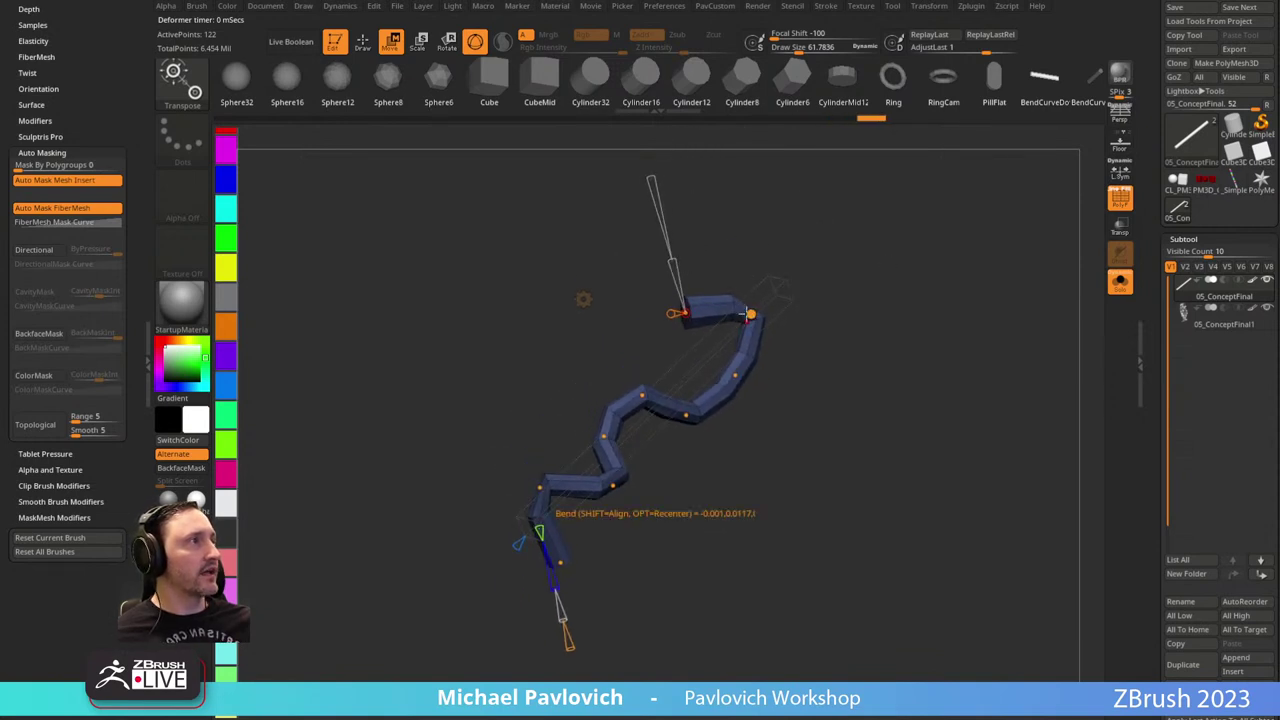
pyautogui.moveTo(748, 313); pyautogui.dragTo(690, 312)
# Leave the deformer, reduce the draw size to about 36 and undo the bends back to the straight bar.
pyautogui.press('q')
pyautogui.moveTo(670, 503); pyautogui.dragTo(700, 366)
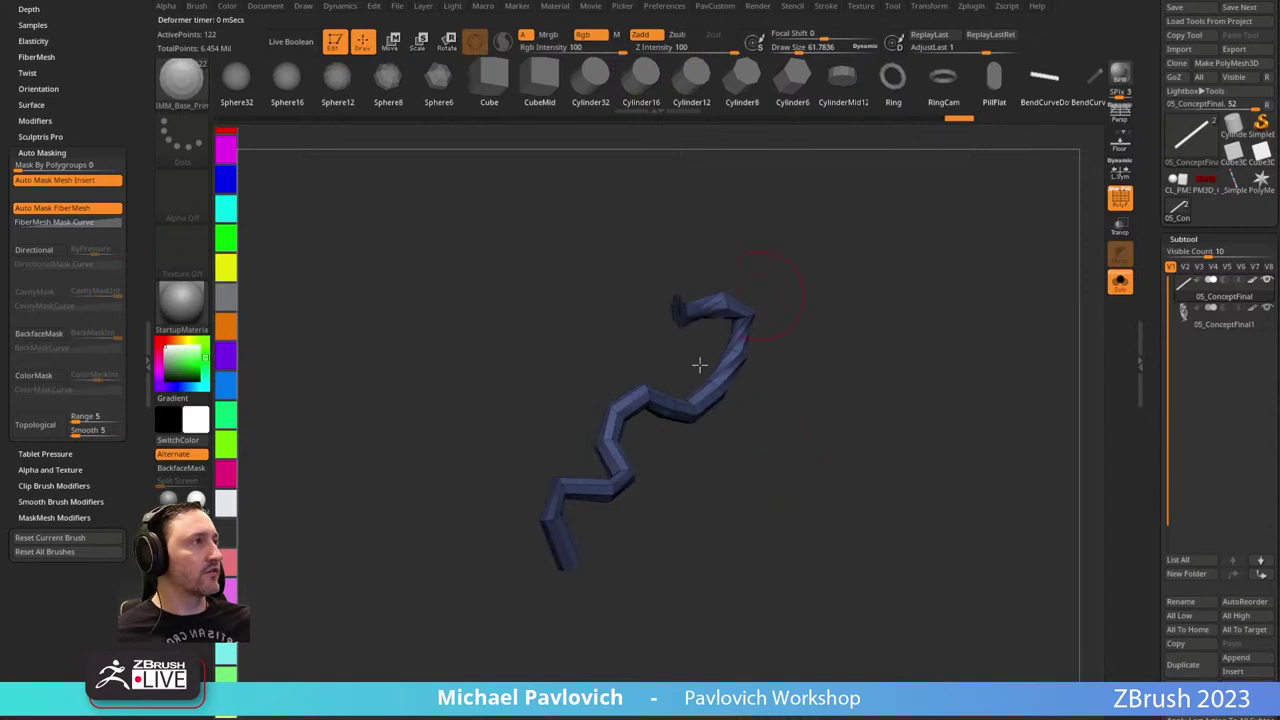
pyautogui.moveTo(842, 414)
pyautogui.mouseDown()
pyautogui.moveTo(794, 388)
pyautogui.moveTo(817, 371)
pyautogui.mouseUp()
pyautogui.press('s')
pyautogui.press('ctrl')
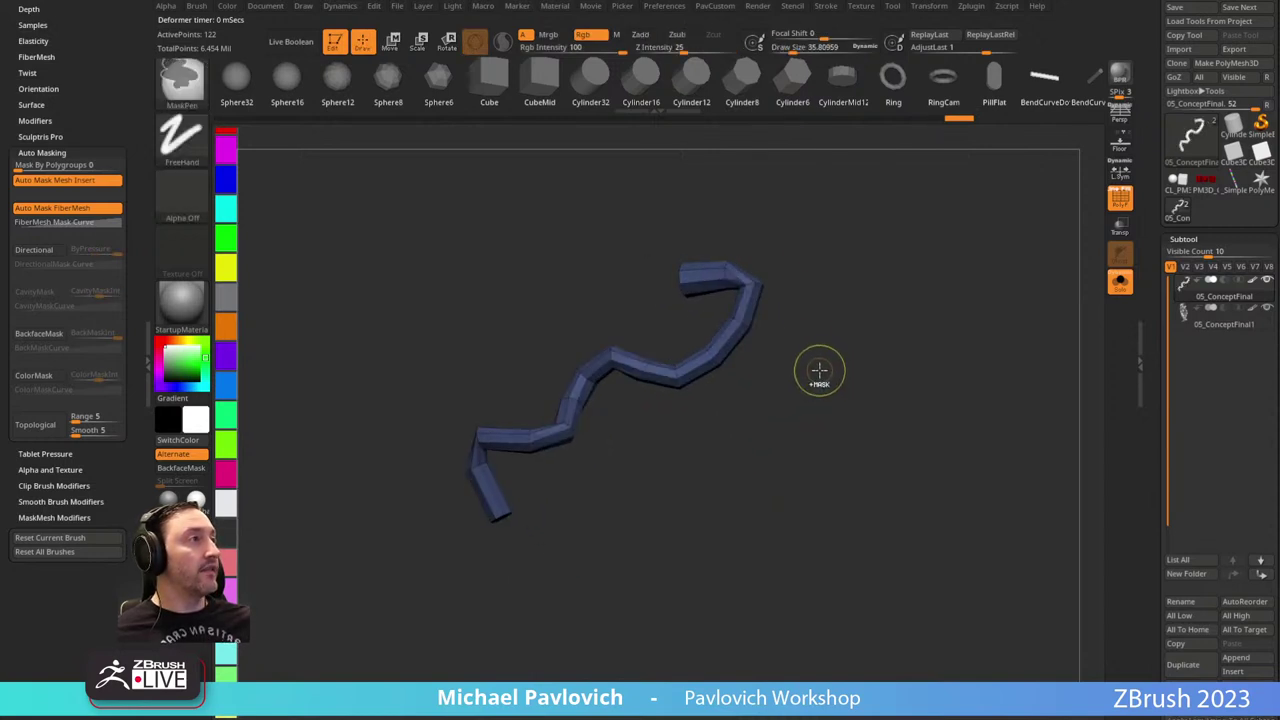
pyautogui.hotkey('ctrl', 'z')
pyautogui.hotkey('ctrl', 'z')
pyautogui.hotkey('ctrl', 'z')
pyautogui.hotkey('ctrl', 'z')
pyautogui.hotkey('ctrl', 'z')
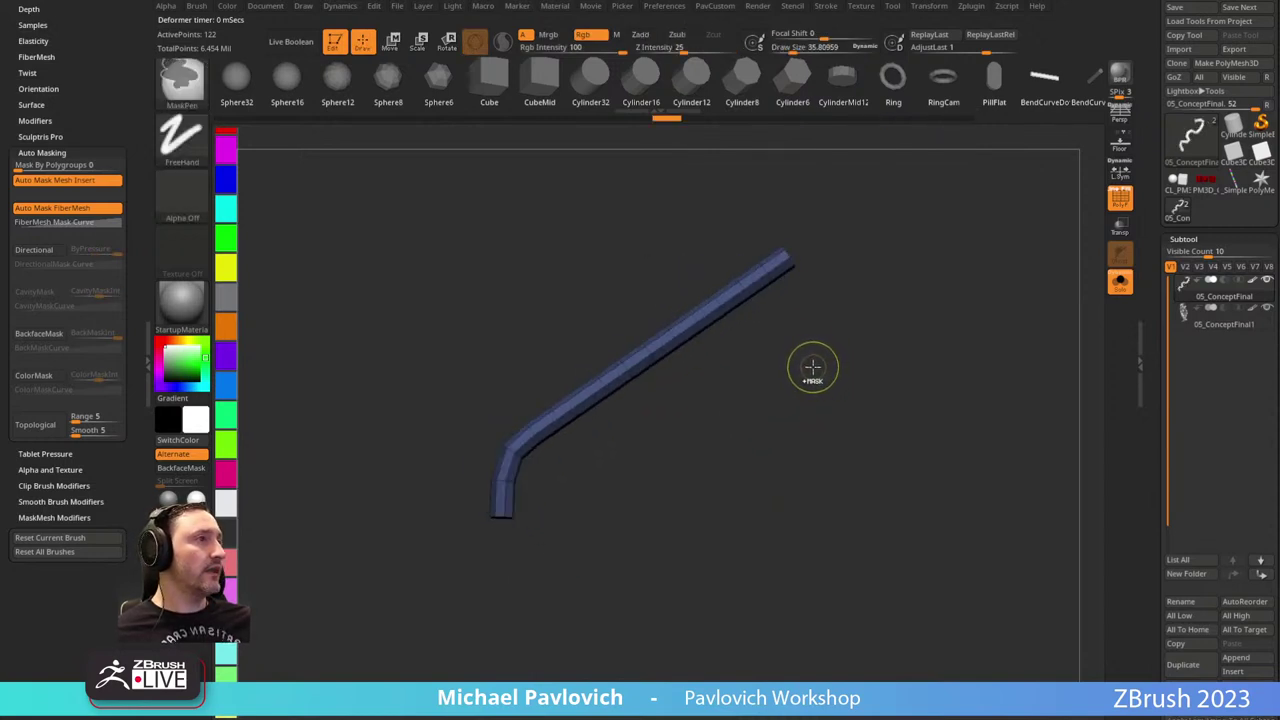
pyautogui.hotkey('ctrl', 'z')
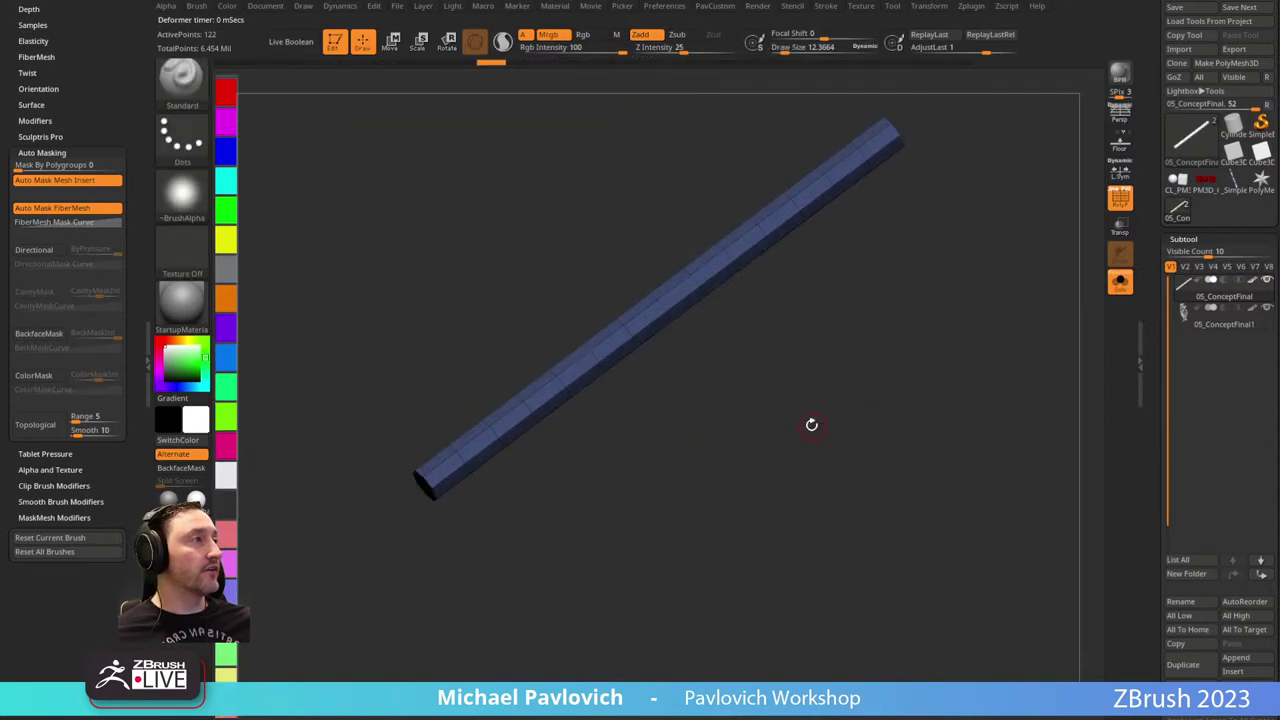
# Select the Anchors brush in Rotate mode and bend the straight bar between anchor points into a hooked, S-shaped curve.
pyautogui.moveTo(756, 429); pyautogui.dragTo(786, 412)
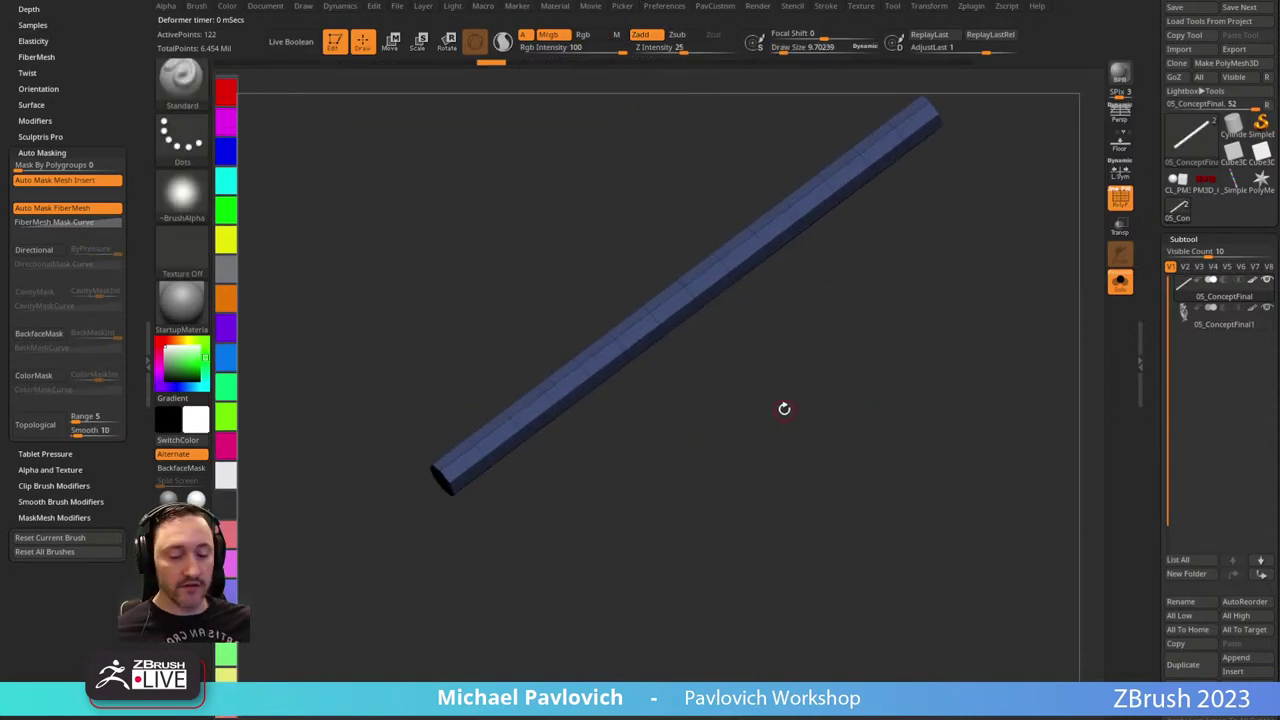
pyautogui.press('b')
pyautogui.press('a')
pyautogui.click(338, 362)
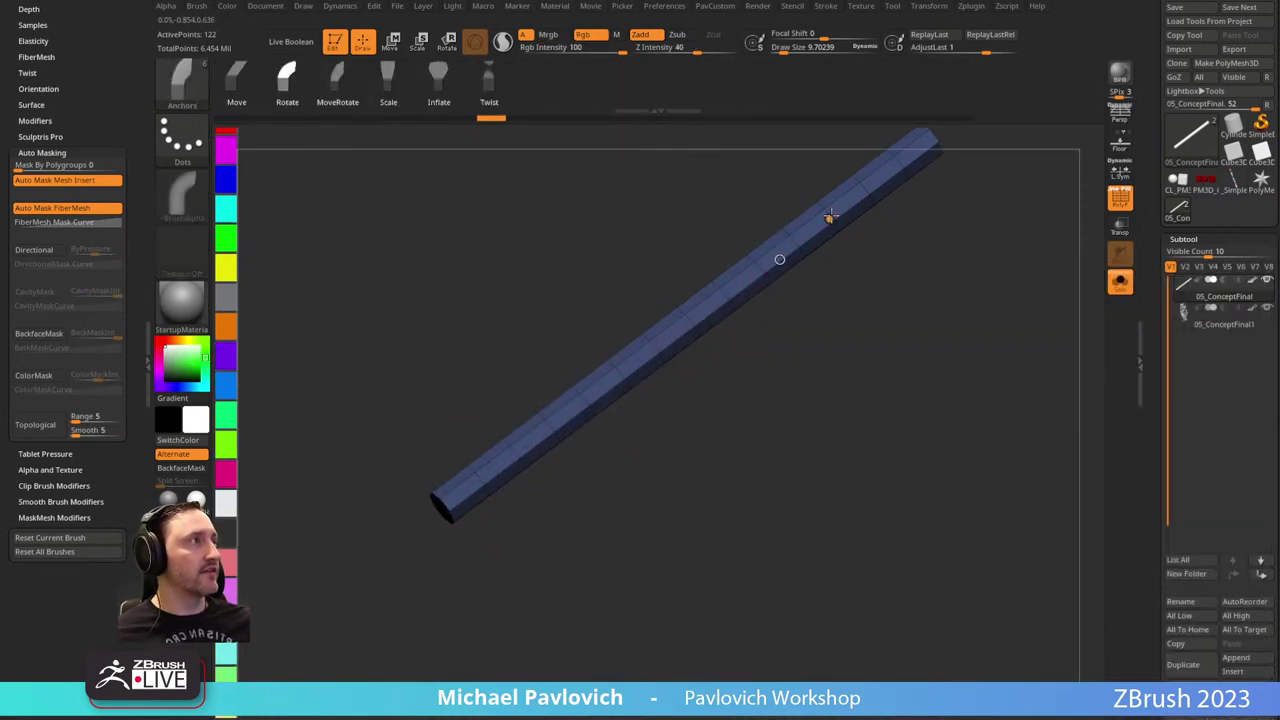
pyautogui.moveTo(604, 381); pyautogui.dragTo(488, 466)
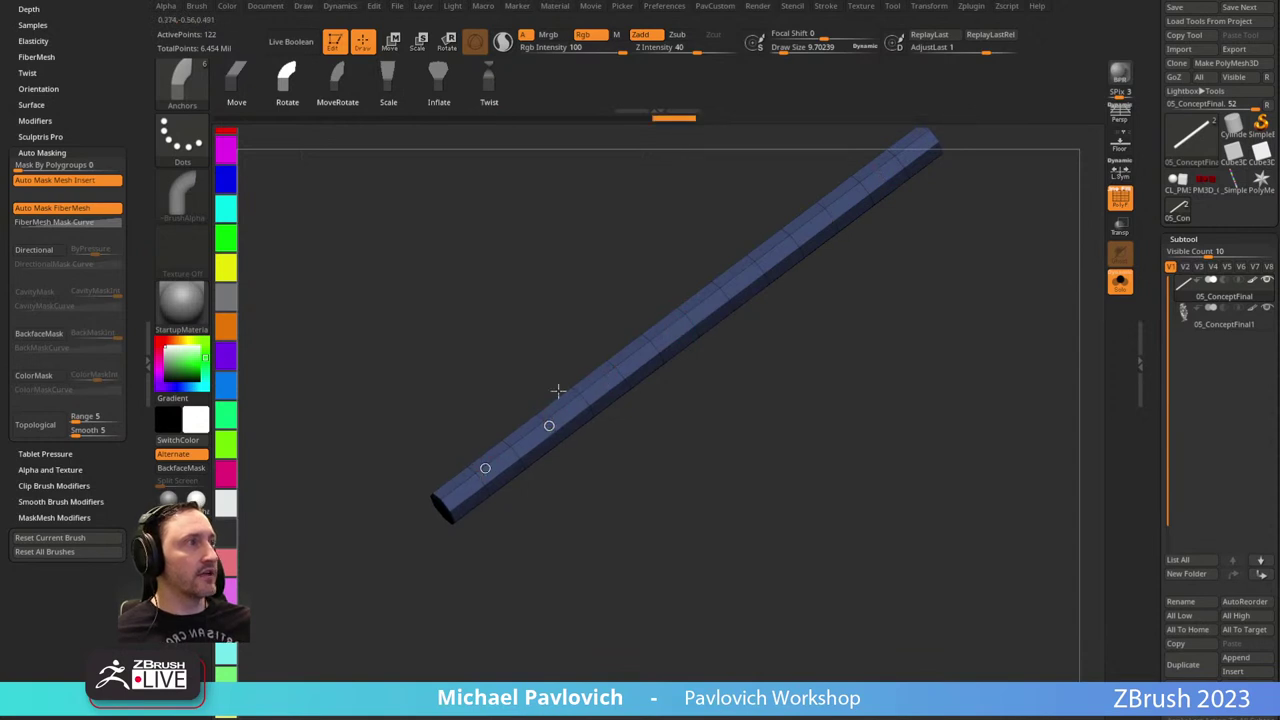
pyautogui.moveTo(570, 445)
pyautogui.mouseDown()
pyautogui.moveTo(583, 483)
pyautogui.moveTo(597, 474)
pyautogui.moveTo(507, 498)
pyautogui.moveTo(449, 472)
pyautogui.moveTo(520, 537)
pyautogui.mouseUp()
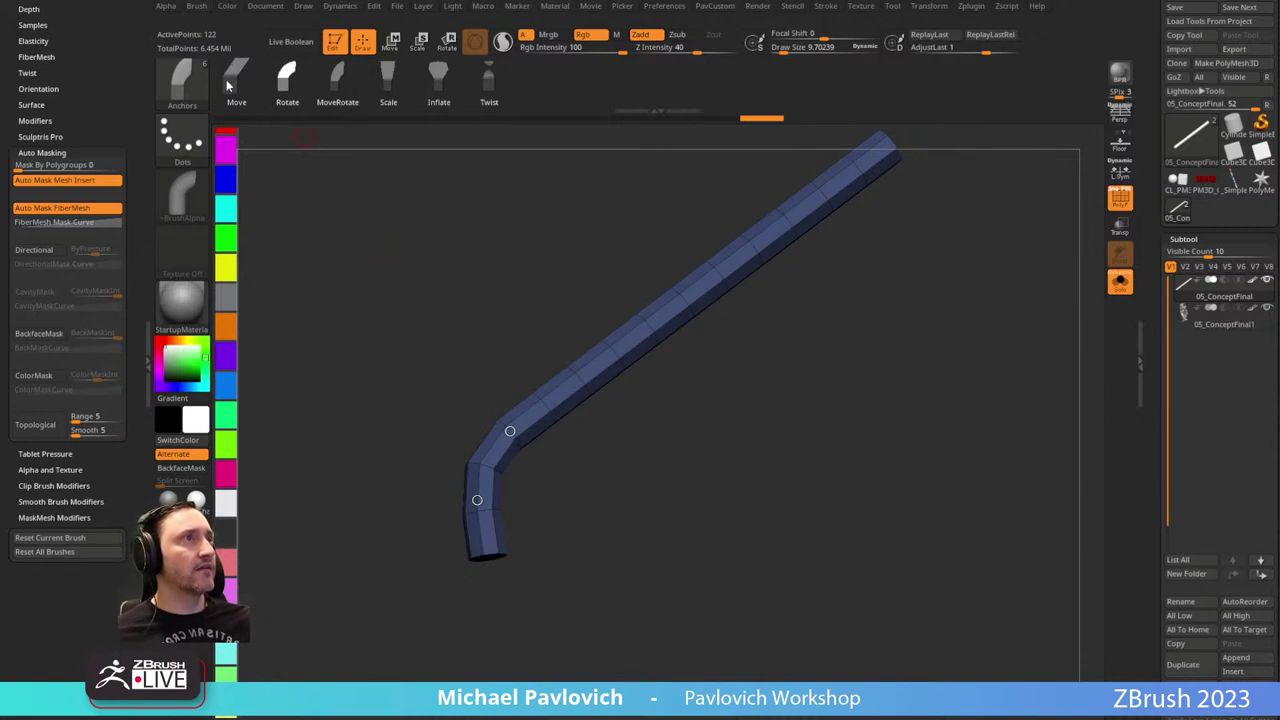
pyautogui.moveTo(562, 427); pyautogui.dragTo(545, 471)
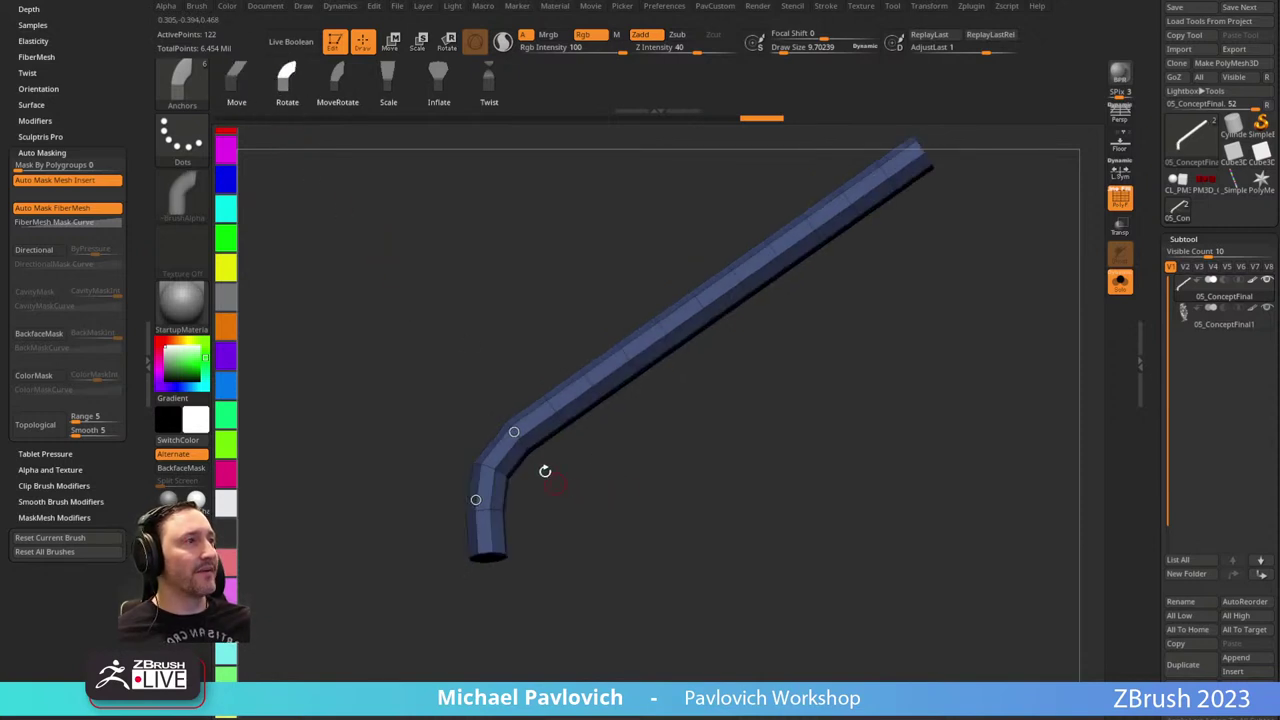
pyautogui.moveTo(593, 383)
pyautogui.mouseDown()
pyautogui.moveTo(597, 397)
pyautogui.moveTo(551, 343)
pyautogui.moveTo(506, 447)
pyautogui.moveTo(537, 463)
pyautogui.moveTo(613, 464)
pyautogui.moveTo(507, 355)
pyautogui.moveTo(558, 387)
pyautogui.moveTo(424, 328)
pyautogui.moveTo(411, 346)
pyautogui.moveTo(551, 257)
pyautogui.moveTo(609, 293)
pyautogui.moveTo(563, 337)
pyautogui.moveTo(577, 408)
pyautogui.moveTo(592, 404)
pyautogui.mouseUp()
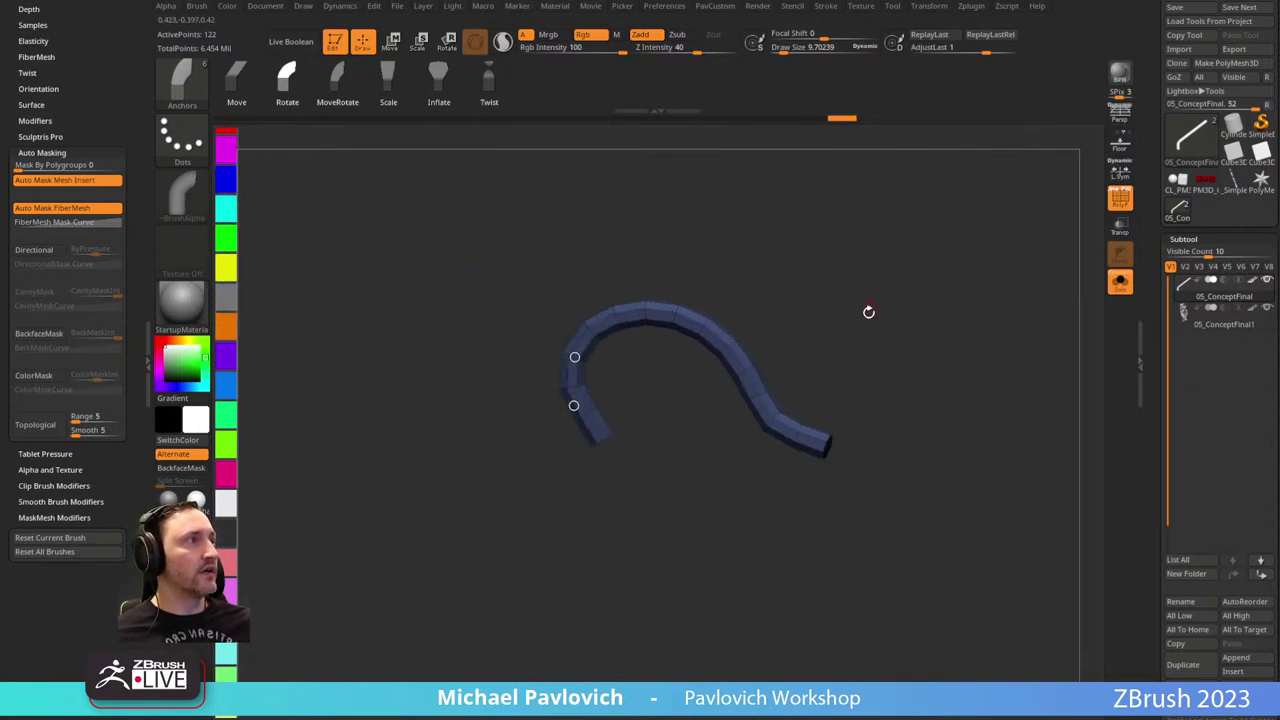
# Try the Anchors brush's Scale mode from each end of the curved tube, undoing each scaling.
pyautogui.moveTo(869, 311); pyautogui.dragTo(604, 247)
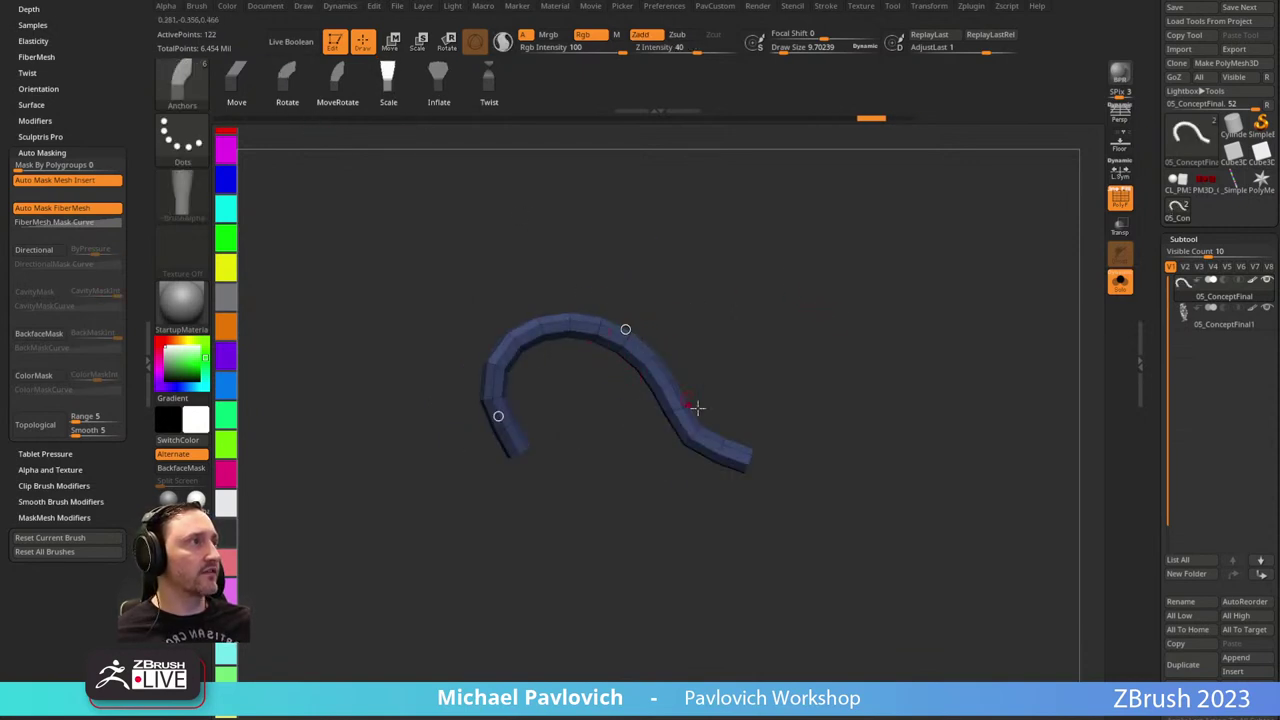
pyautogui.click(737, 459)
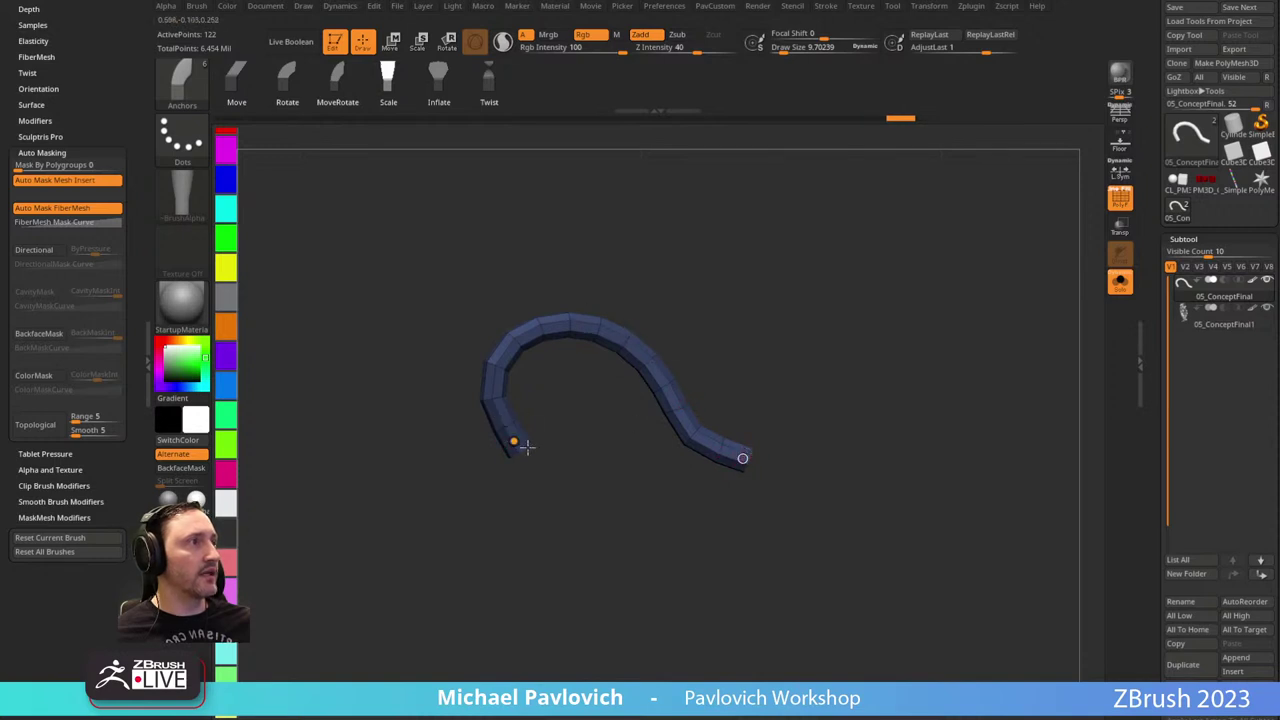
pyautogui.moveTo(513, 442); pyautogui.dragTo(459, 437)
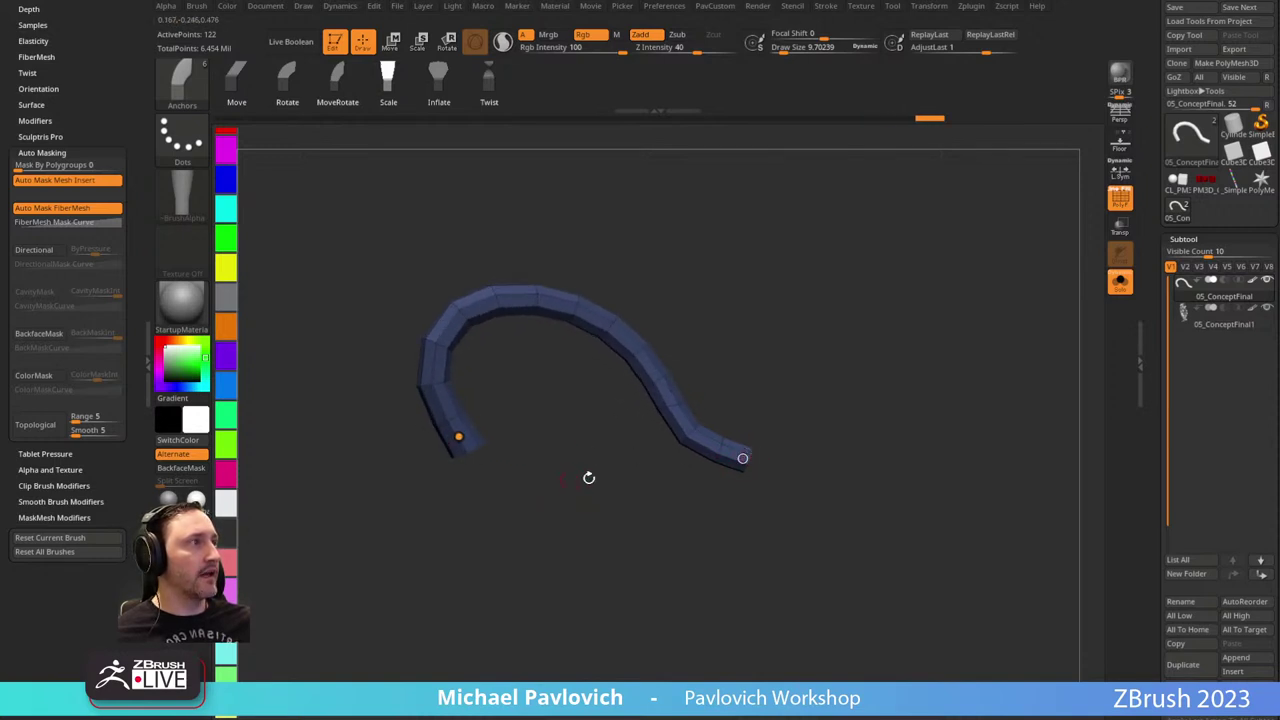
pyautogui.hotkey('ctrl', 'z')
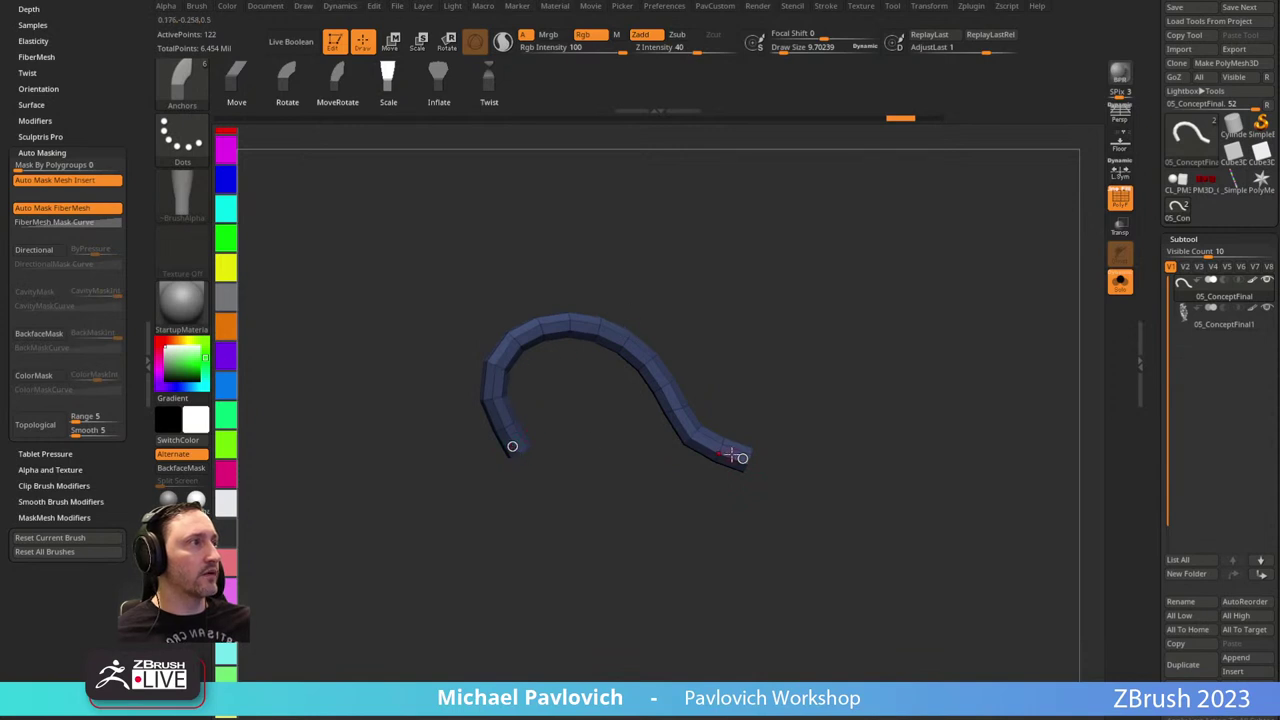
pyautogui.moveTo(737, 457); pyautogui.dragTo(1048, 473)
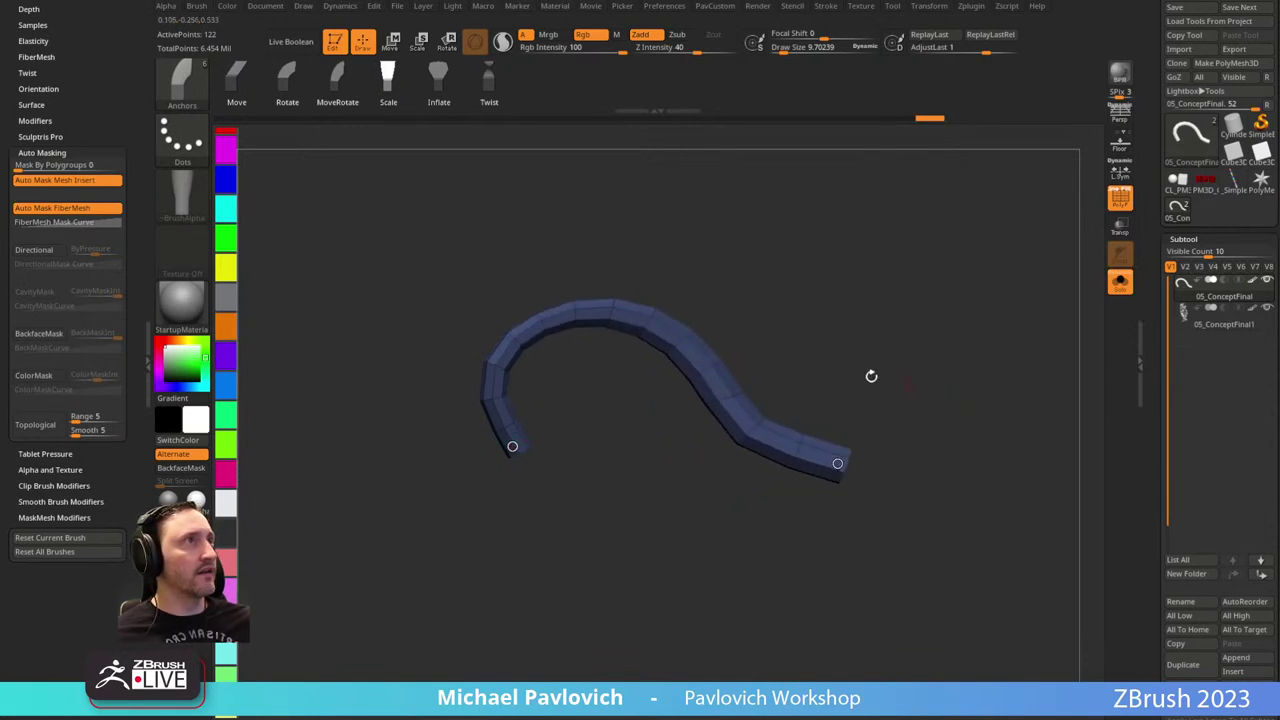
pyautogui.hotkey('ctrl', 'z')
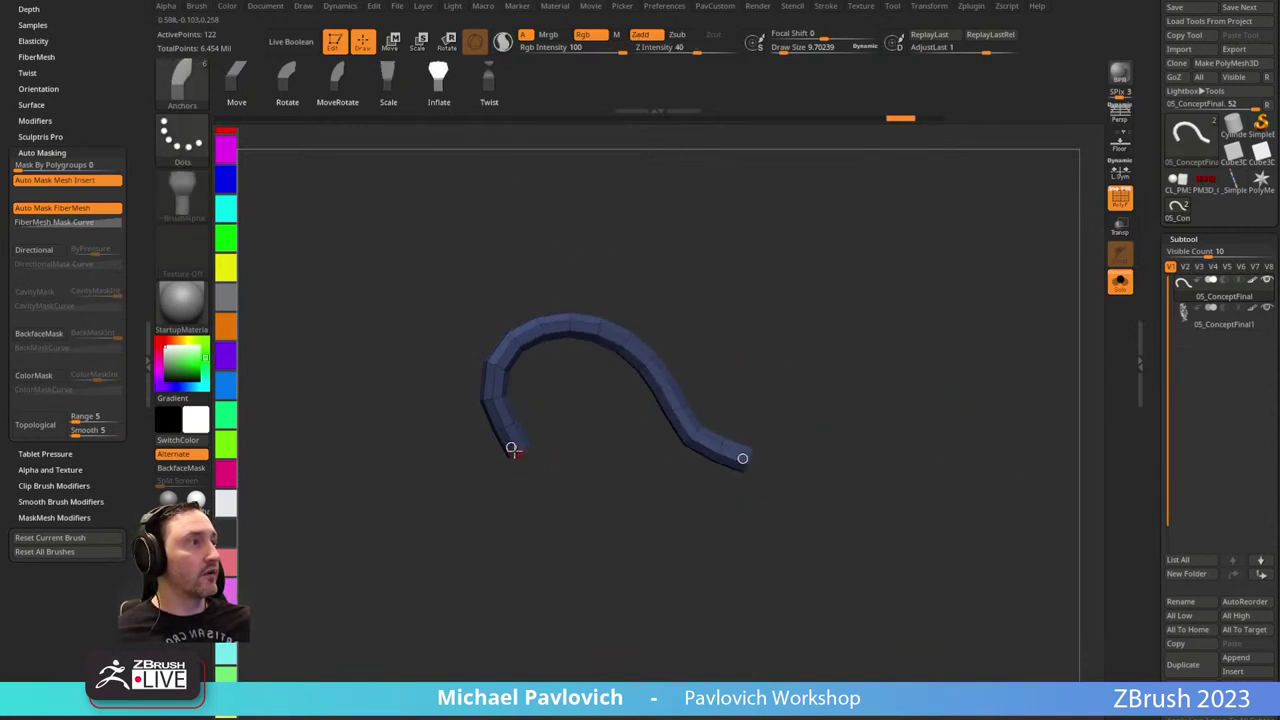
# Taper the curved tube with the Anchors brush's Inflate mode, thinning the hooked end and thickening the opposite end.
pyautogui.moveTo(513, 450); pyautogui.dragTo(530, 470)
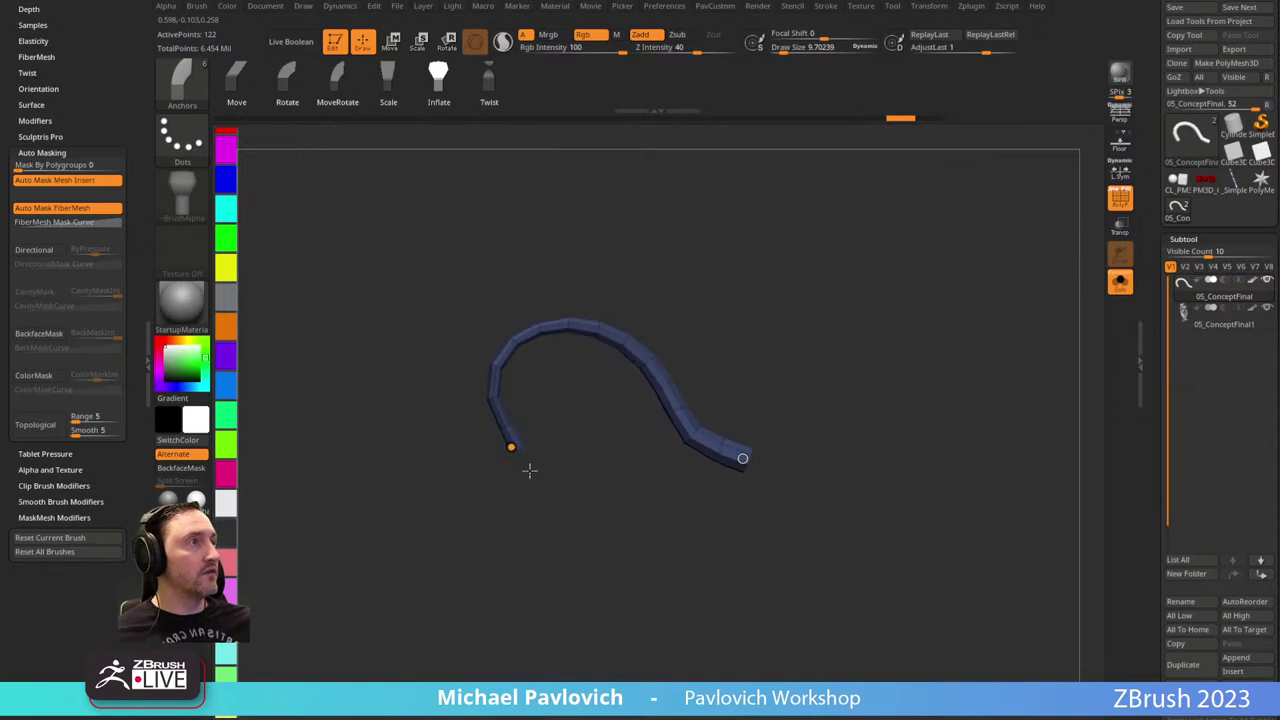
pyautogui.click(742, 458)
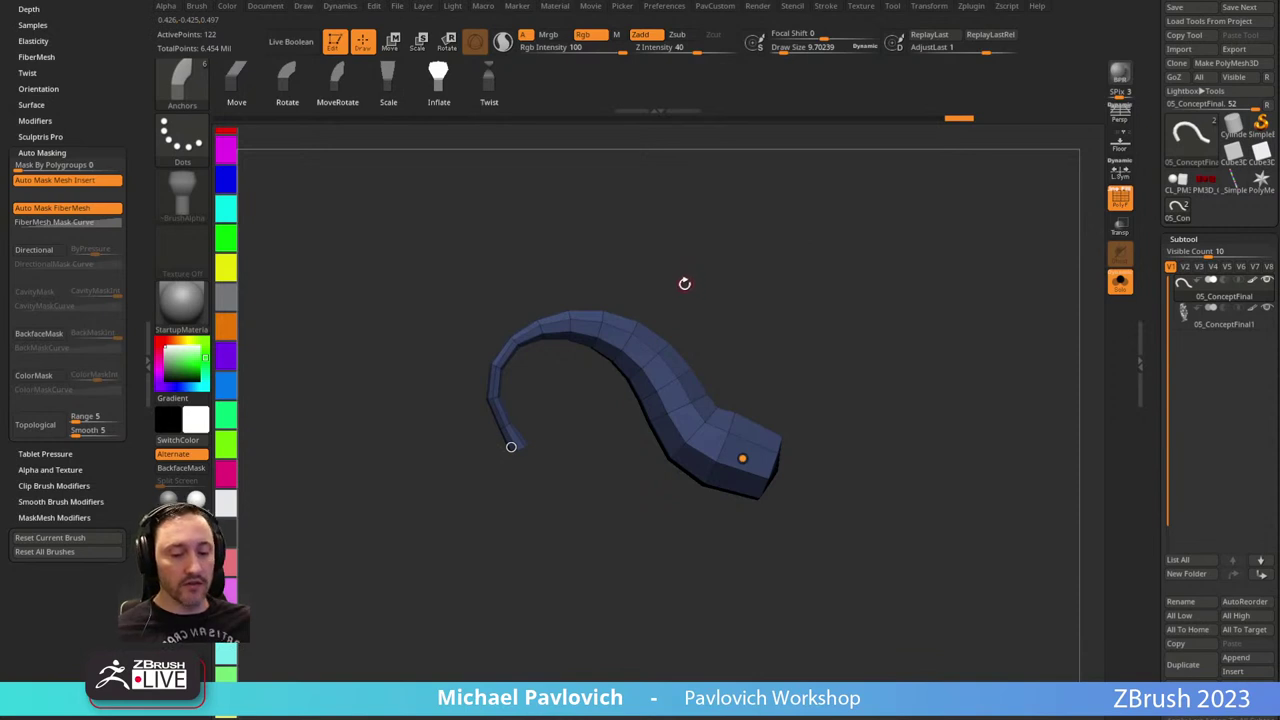
pyautogui.press('1')
pyautogui.press('s')
pyautogui.moveTo(537, 403); pyautogui.dragTo(589, 519)
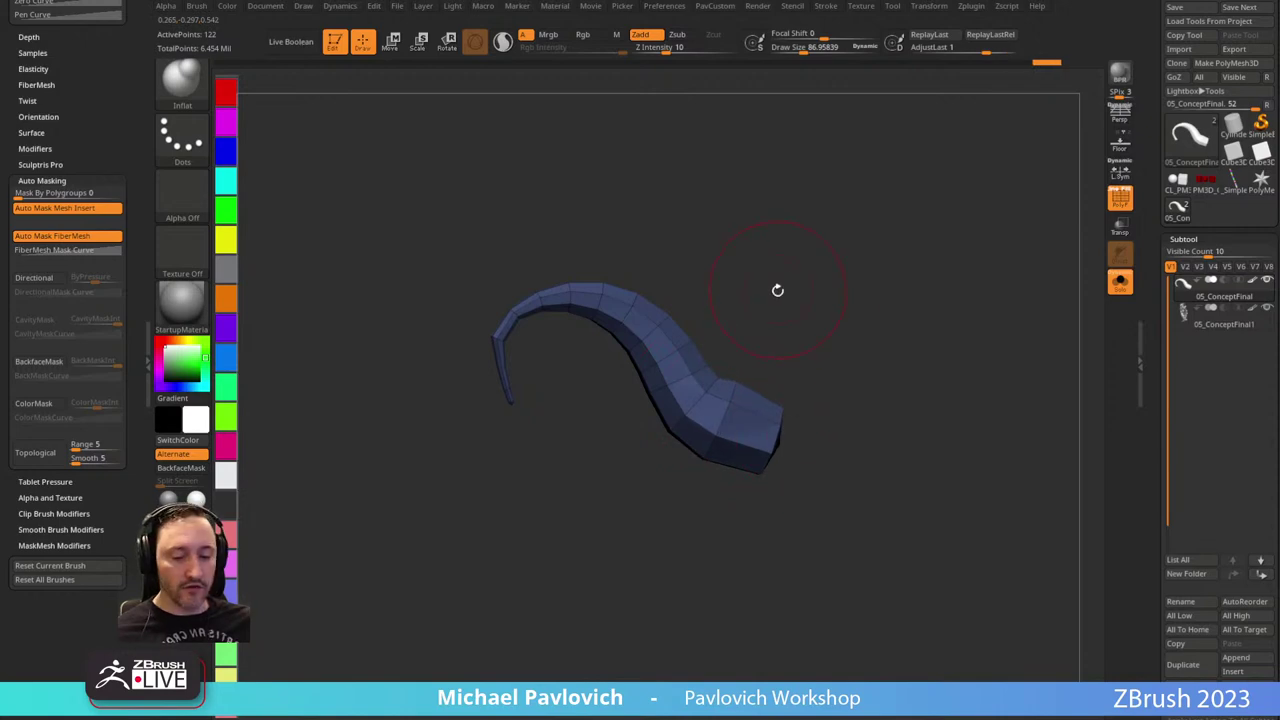
# Try the Spiral brush at a draw size of about 172 on the tapered tube's thin end, undoing each twist.
pyautogui.press('b')
pyautogui.press('s')
pyautogui.click(1162, 610)
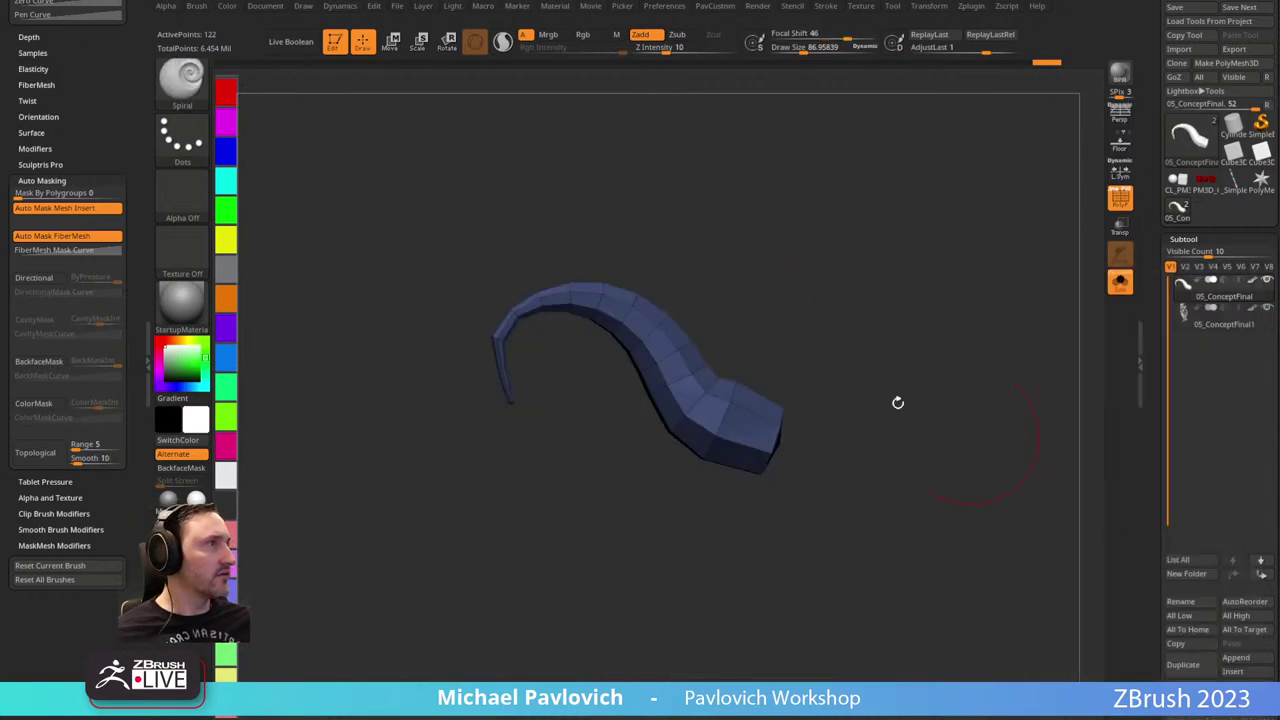
pyautogui.press('s')
pyautogui.click(515, 338)
pyautogui.moveTo(503, 339); pyautogui.dragTo(552, 346)
pyautogui.hotkey('ctrl', 'z')
pyautogui.hotkey('ctrl', 'z')
pyautogui.moveTo(511, 386); pyautogui.dragTo(565, 383)
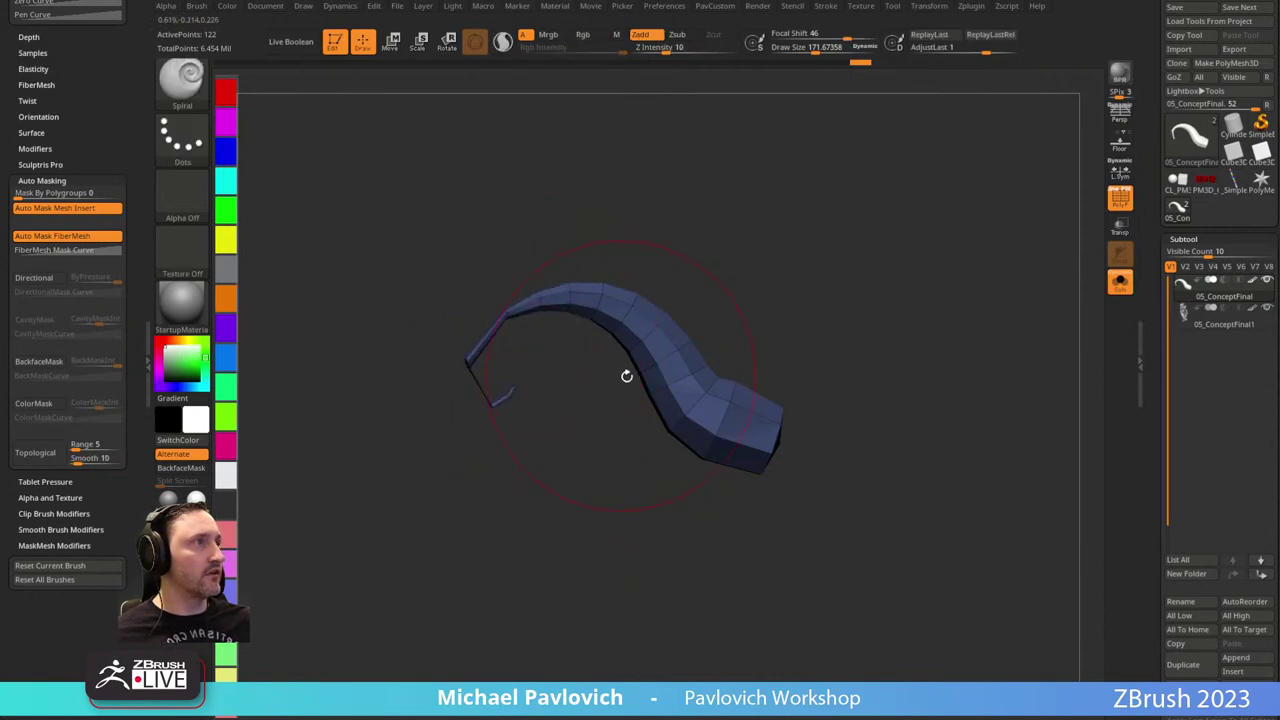
pyautogui.hotkey('ctrl', 'z')
pyautogui.moveTo(517, 340); pyautogui.dragTo(560, 338)
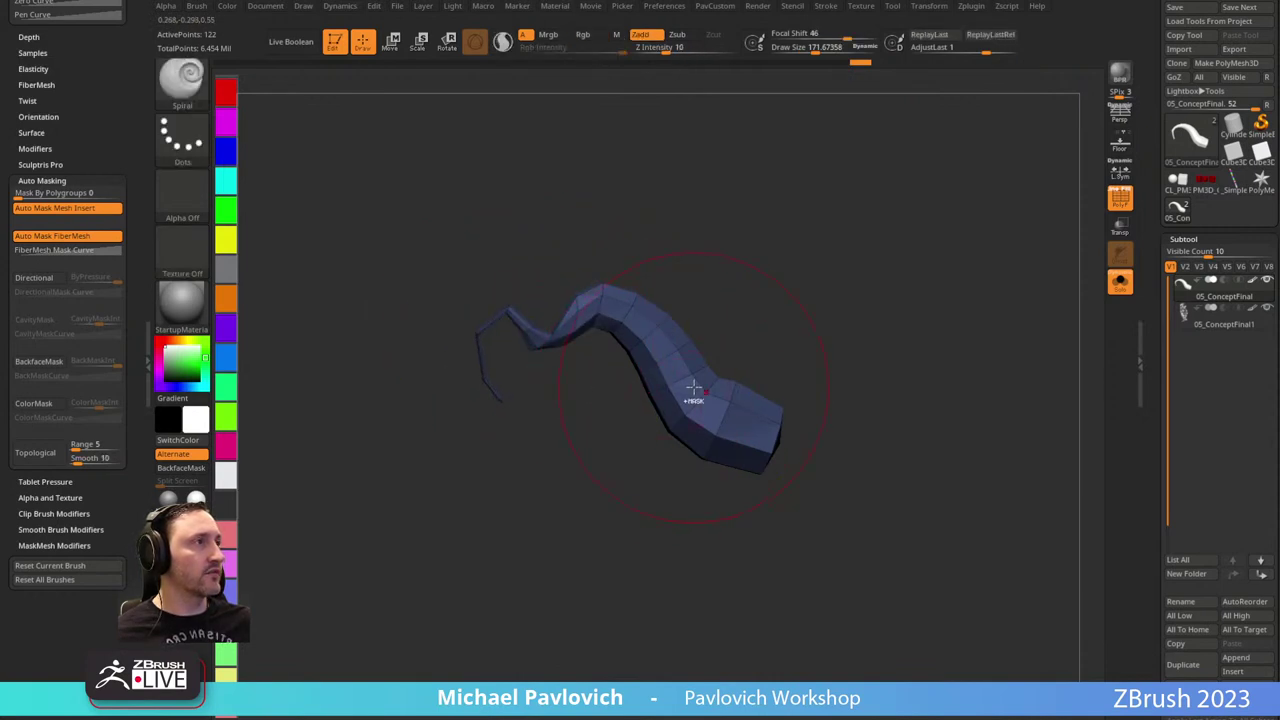
pyautogui.hotkey('ctrl', 'z')
pyautogui.hotkey('ctrl', 'z')
# Try the Spiral brush at a draw size of about 189 along the tapered tube's thicker middle and undo the twists.
pyautogui.press('s')
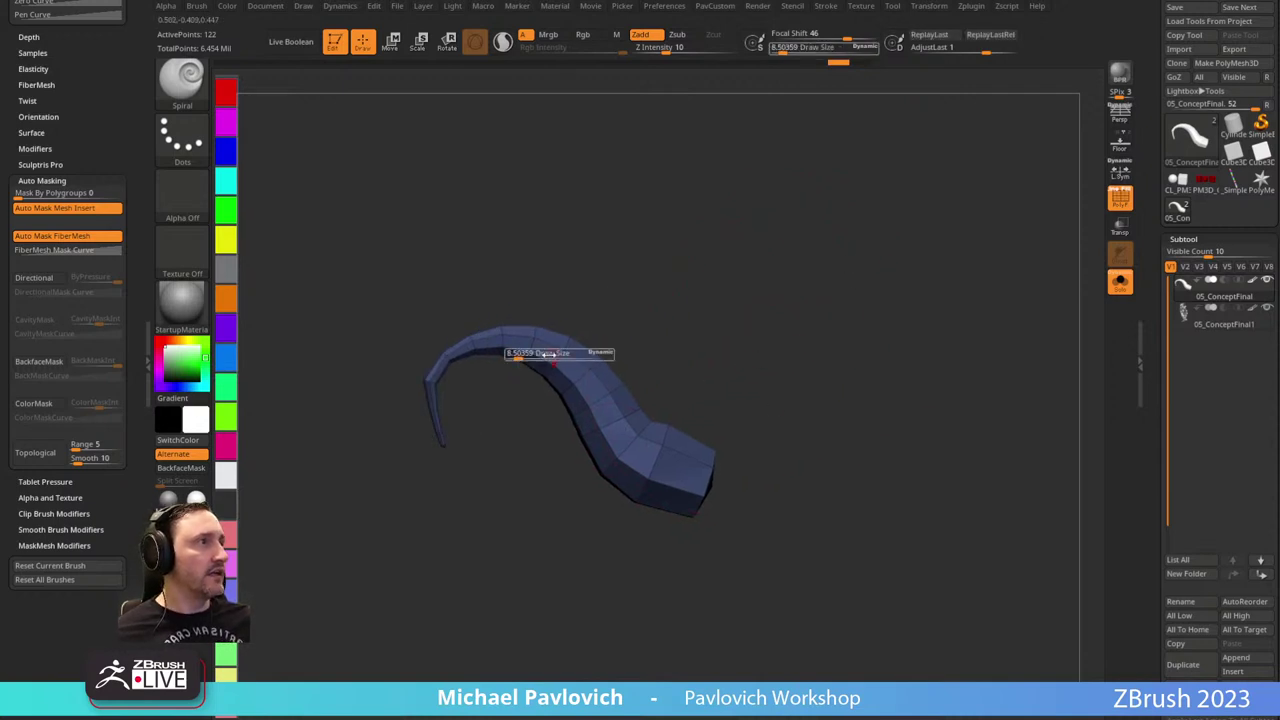
pyautogui.moveTo(518, 356)
pyautogui.mouseDown()
pyautogui.moveTo(564, 355)
pyautogui.moveTo(532, 350)
pyautogui.moveTo(557, 347)
pyautogui.moveTo(588, 410)
pyautogui.mouseUp()
pyautogui.press('s')
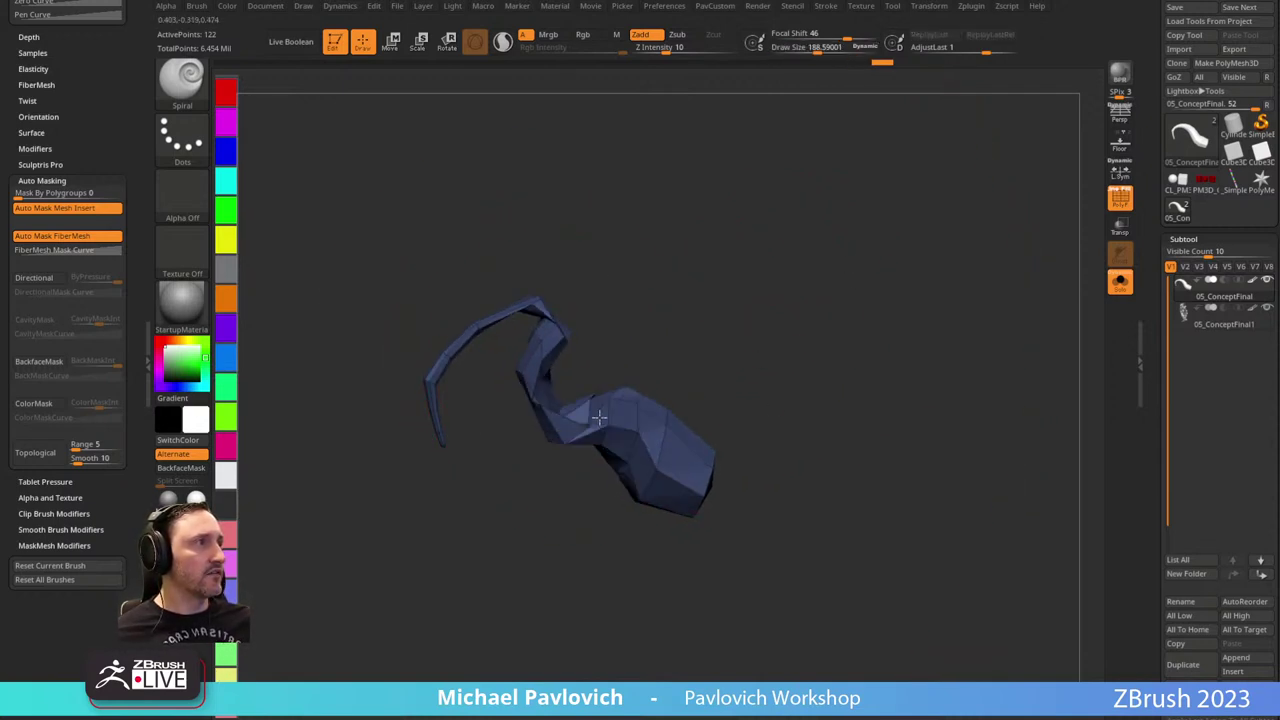
pyautogui.hotkey('ctrl', 'z')
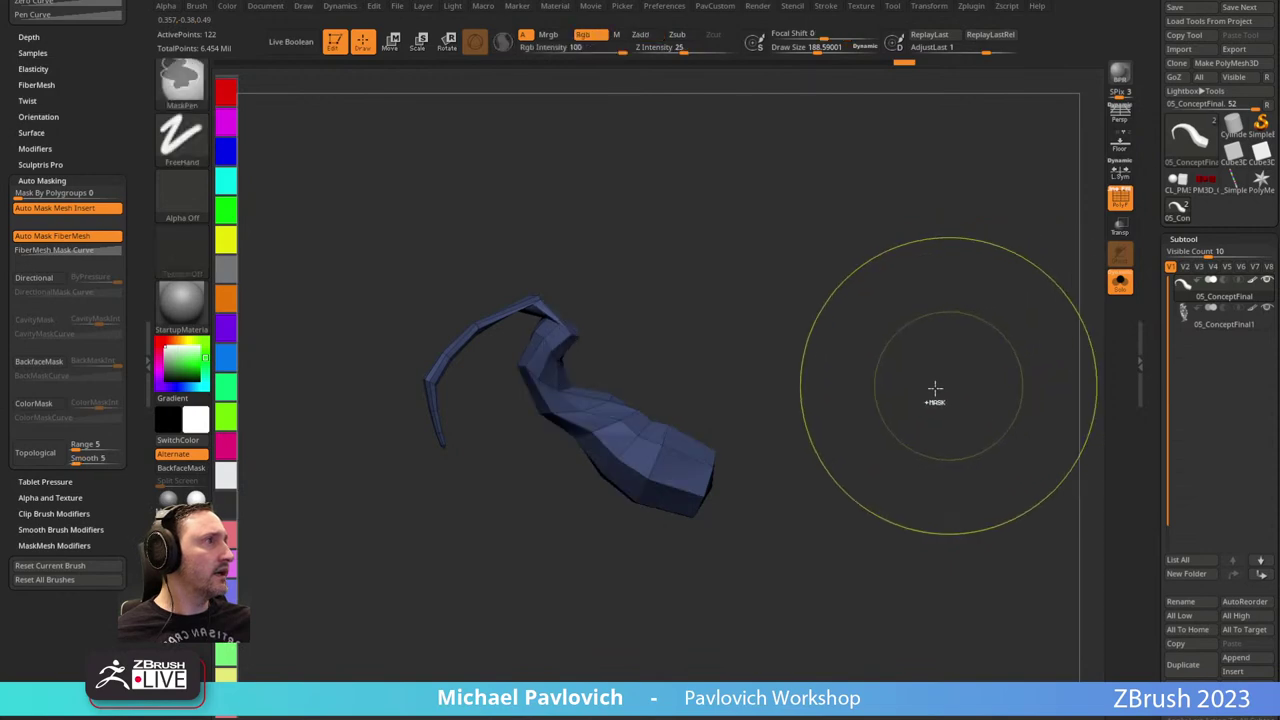
pyautogui.hotkey('ctrl', 'z')
pyautogui.press('s')
pyautogui.hotkey('ctrl', 'z')
# Delete the tapered tube subtool, turn off Solo and PolyFrame, and frame the whole robot from the front.
pyautogui.click(1179, 330)
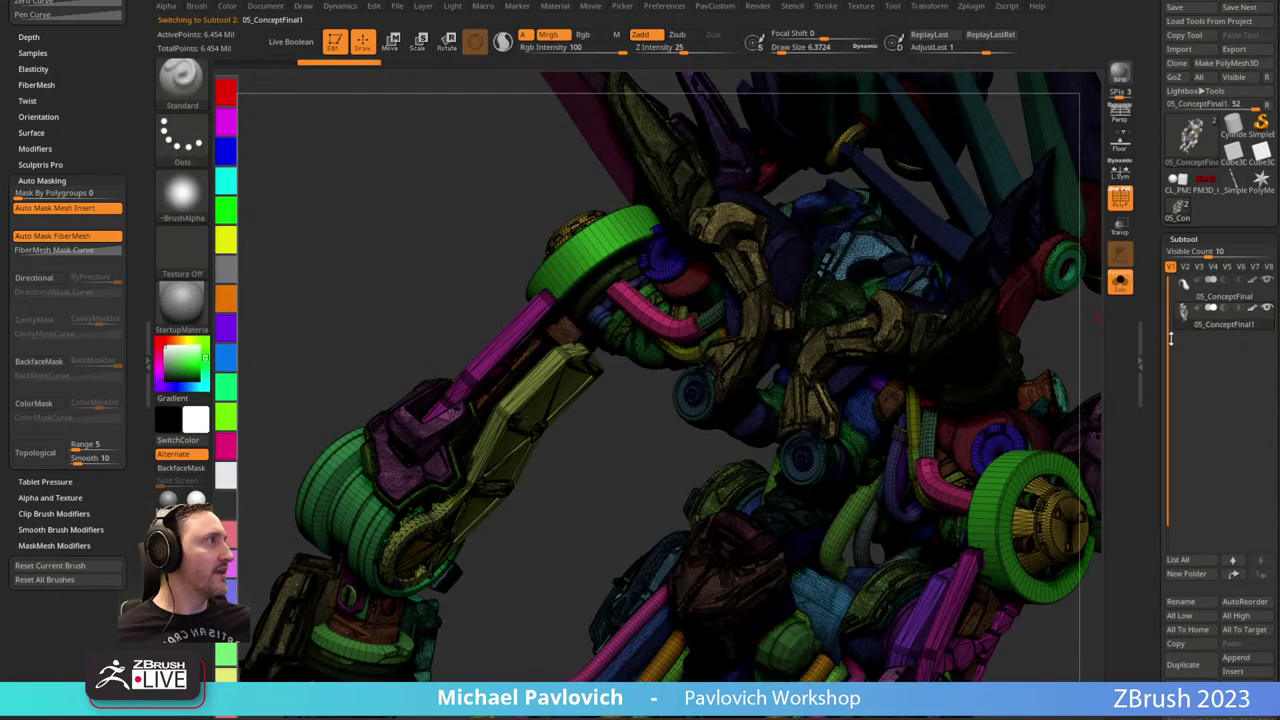
pyautogui.click(1200, 296)
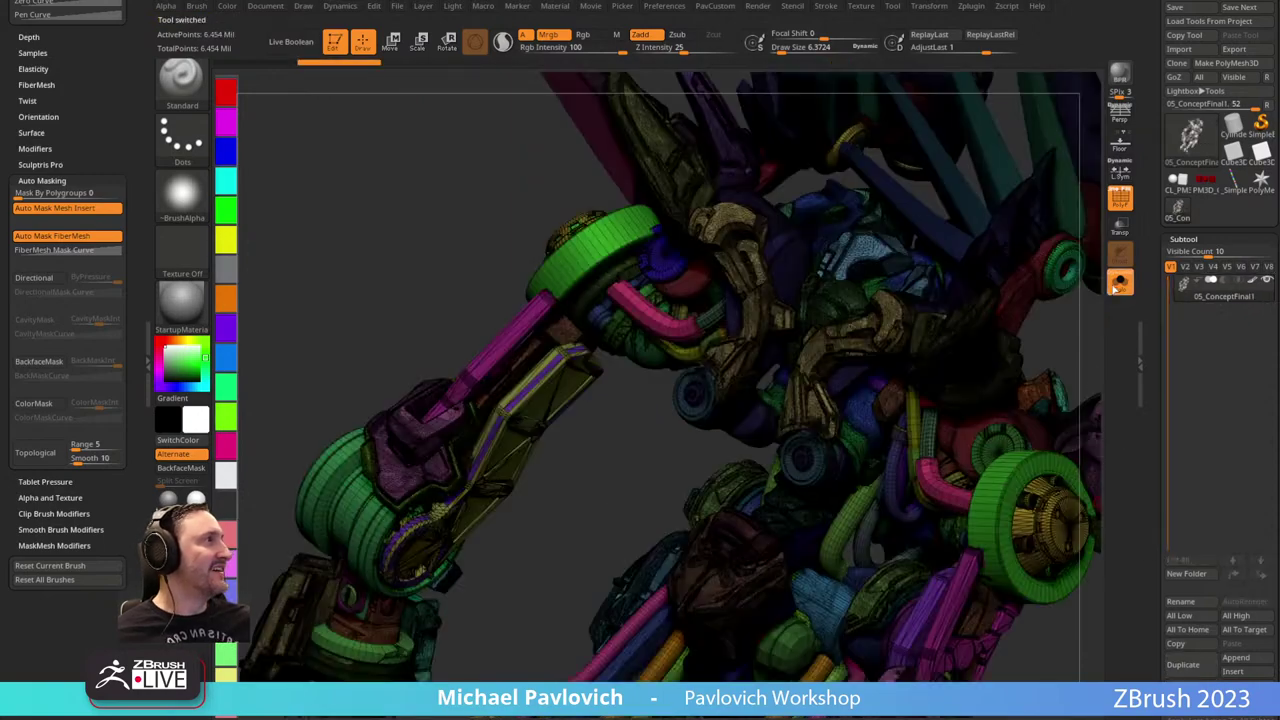
pyautogui.click(1113, 287)
pyautogui.click(1119, 200)
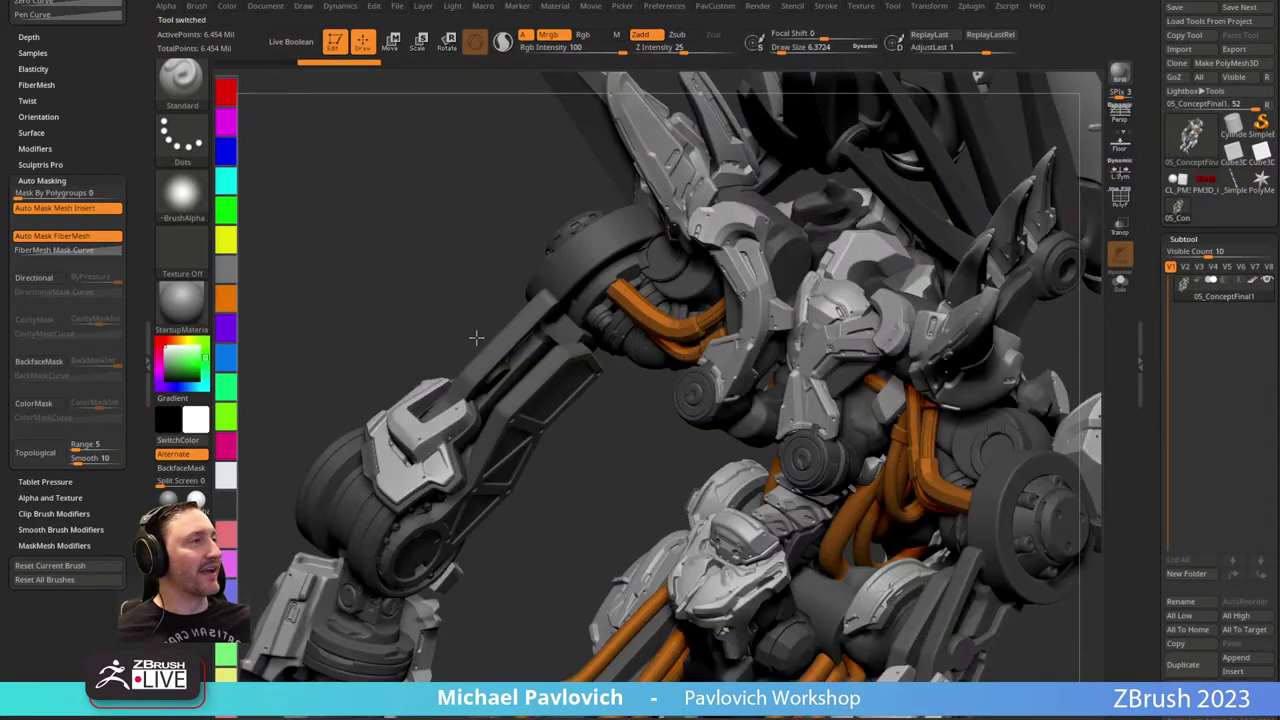
pyautogui.moveTo(370, 260); pyautogui.dragTo(883, 363)
pyautogui.press('f')
pyautogui.moveTo(820, 297); pyautogui.dragTo(895, 291)
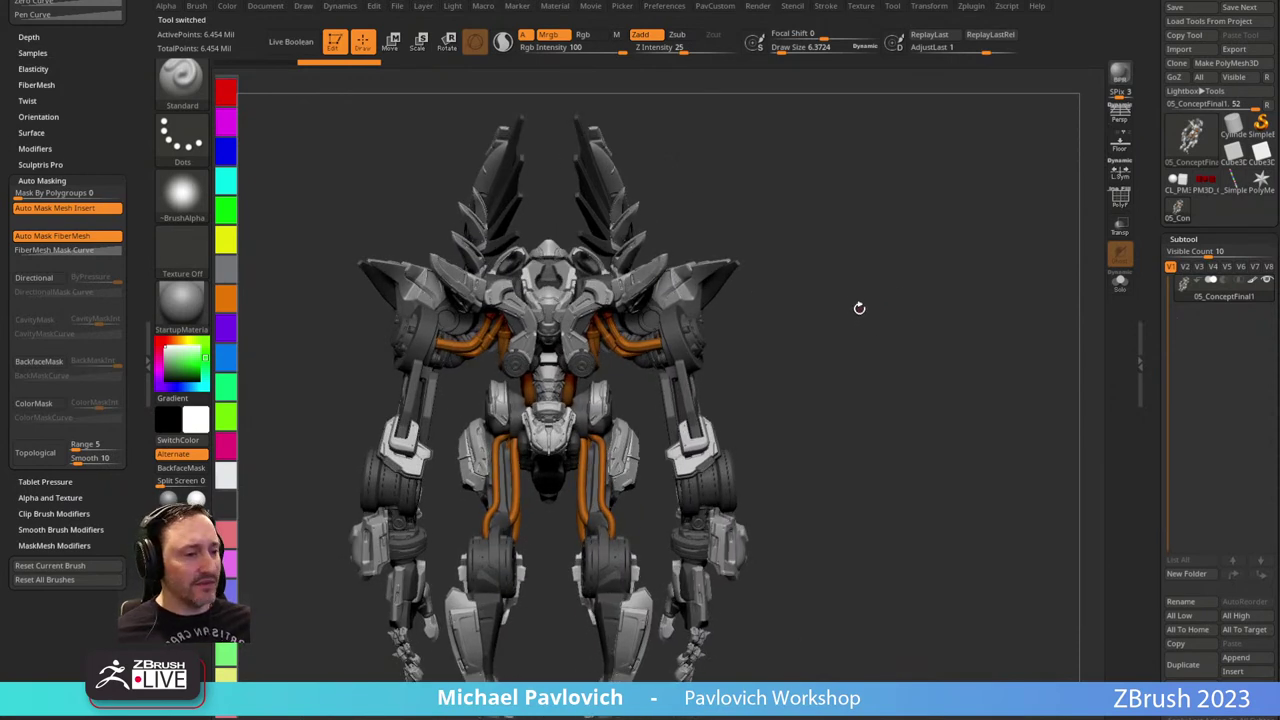
# Delete the 05_ConceptFinal1 robot and load the bird robot tool containing the BirdRobotSteps stages.
pyautogui.click(1190, 691)
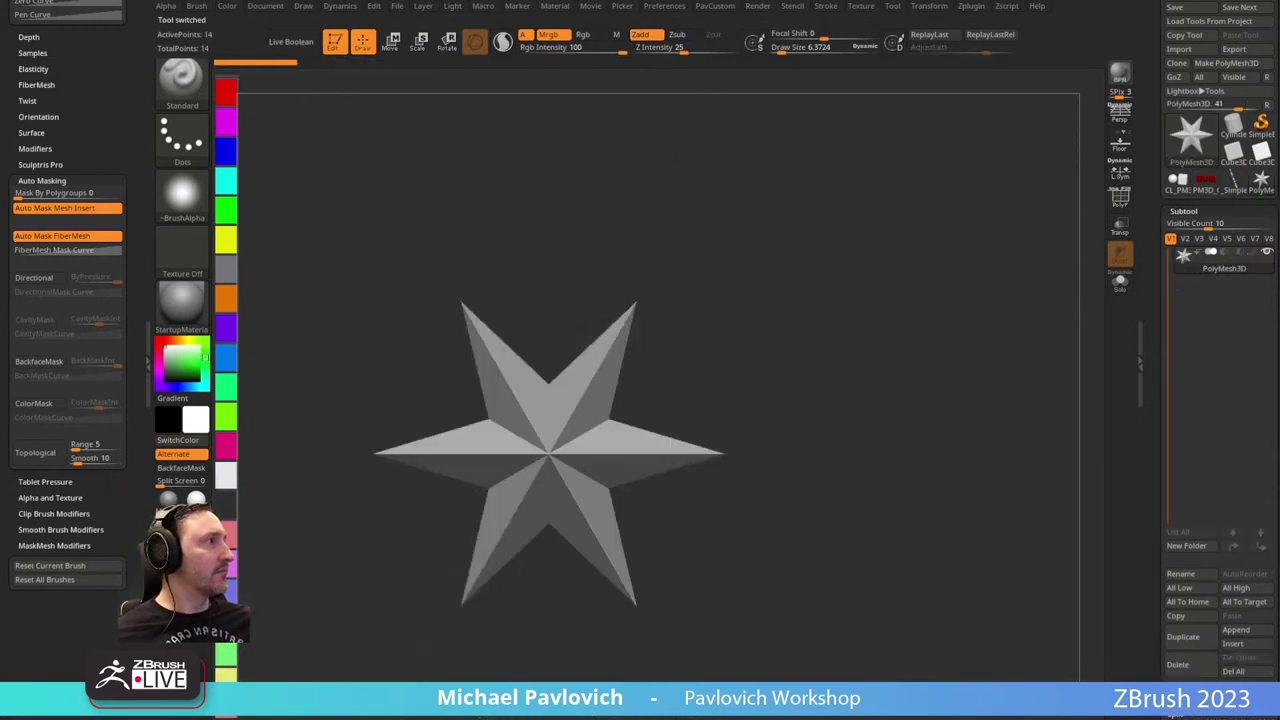
pyautogui.scroll(1, 1153, 37)
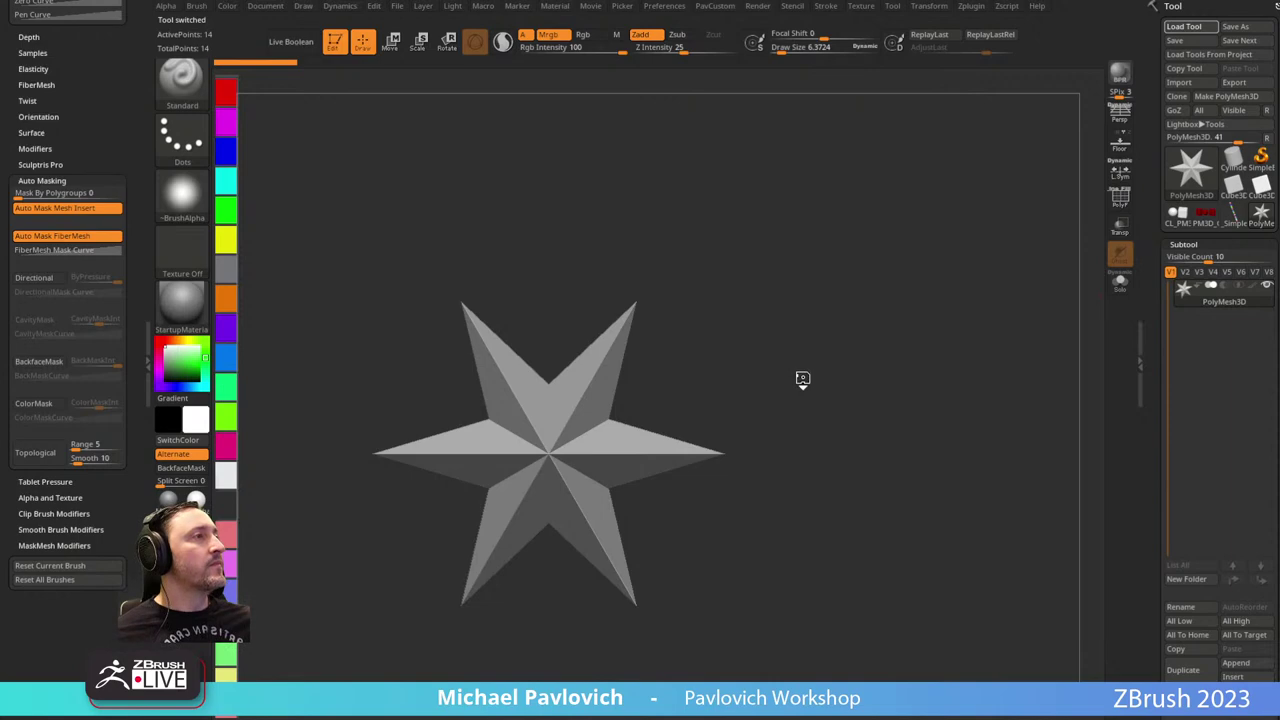
pyautogui.moveTo(888, 342); pyautogui.dragTo(804, 332)
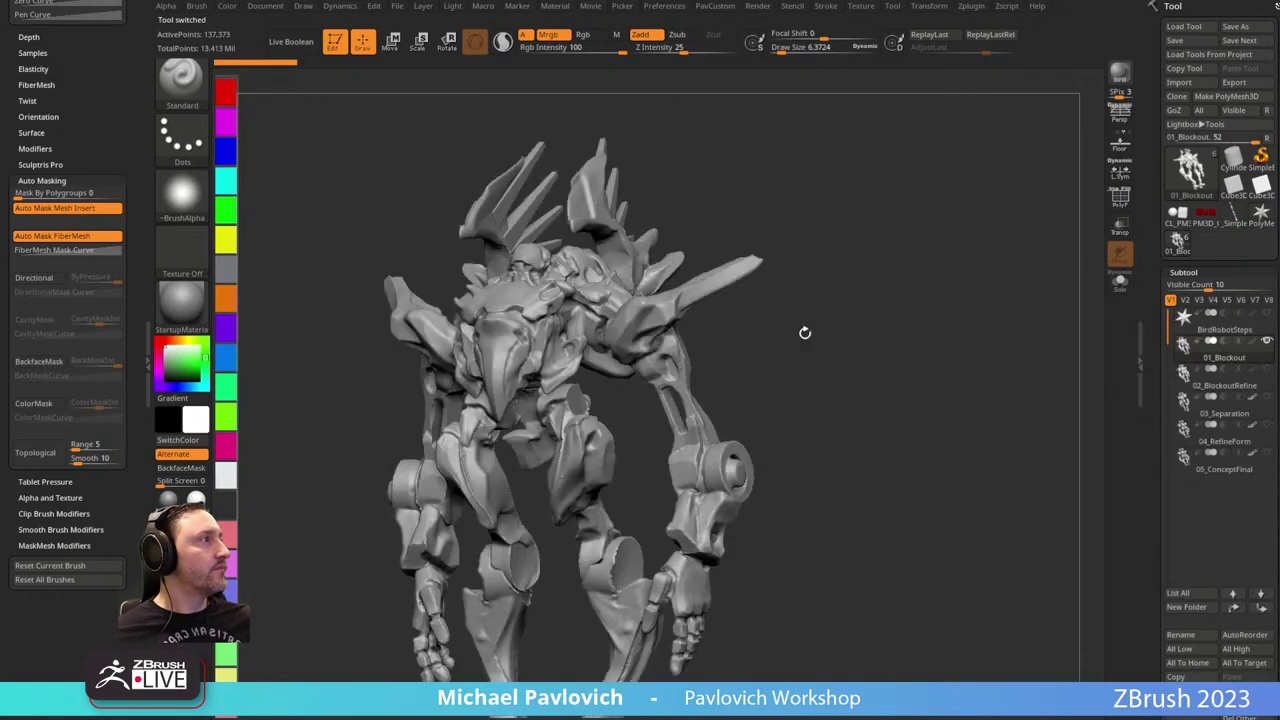
# Select the 02_BlockoutRefine subtool and delete all the other subtools.
pyautogui.click(1222, 387)
pyautogui.moveTo(934, 420); pyautogui.dragTo(957, 428)
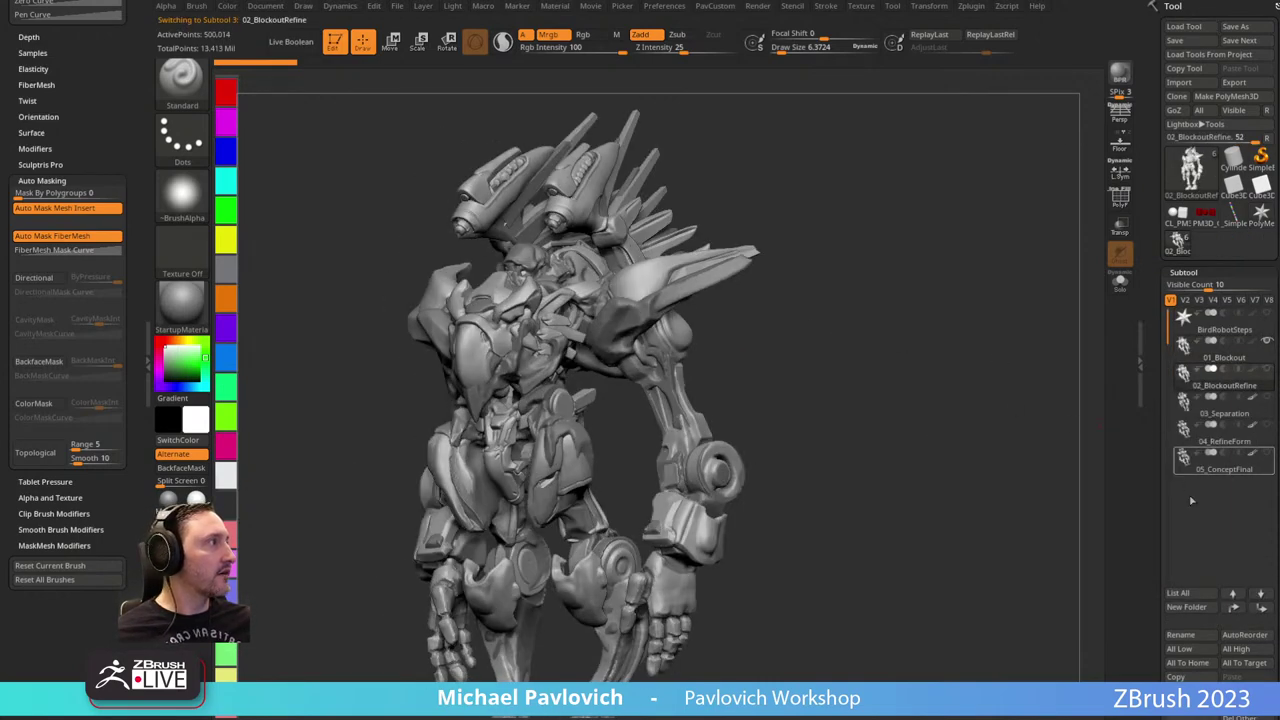
pyautogui.moveTo(1153, 637); pyautogui.dragTo(1153, 505)
pyautogui.click(1229, 589)
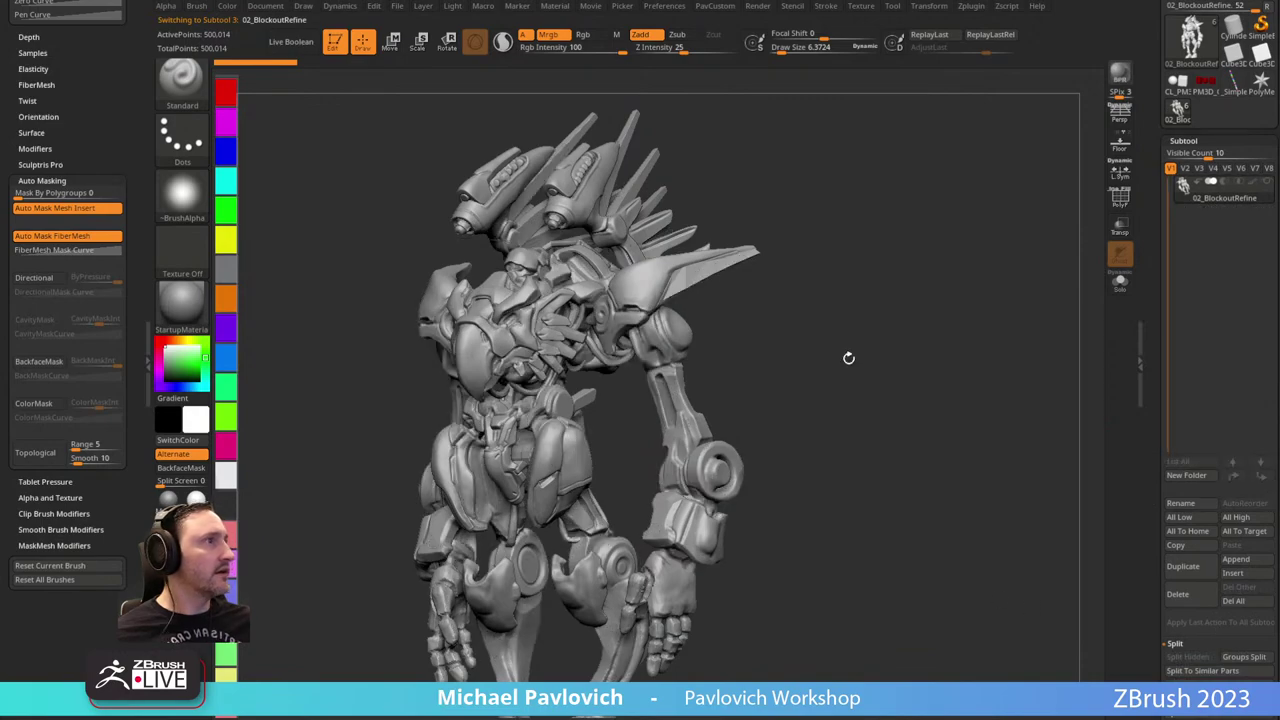
# Insert a Sphere32 from the IMM base primitives brush on the lower chest of the blockout, using a draw size of 28.75.
pyautogui.moveTo(848, 358)
pyautogui.mouseDown()
pyautogui.moveTo(928, 300)
pyautogui.moveTo(977, 314)
pyautogui.moveTo(846, 284)
pyautogui.mouseUp()
pyautogui.press('s')
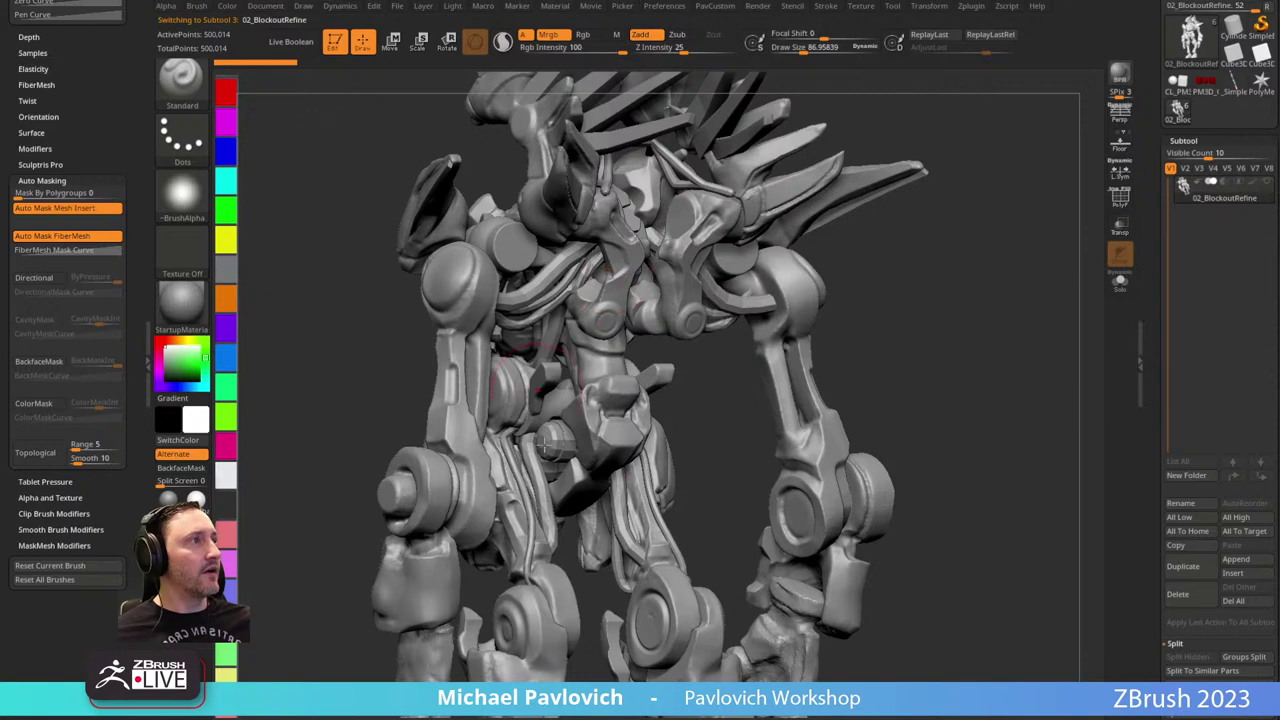
pyautogui.moveTo(913, 322); pyautogui.dragTo(679, 309)
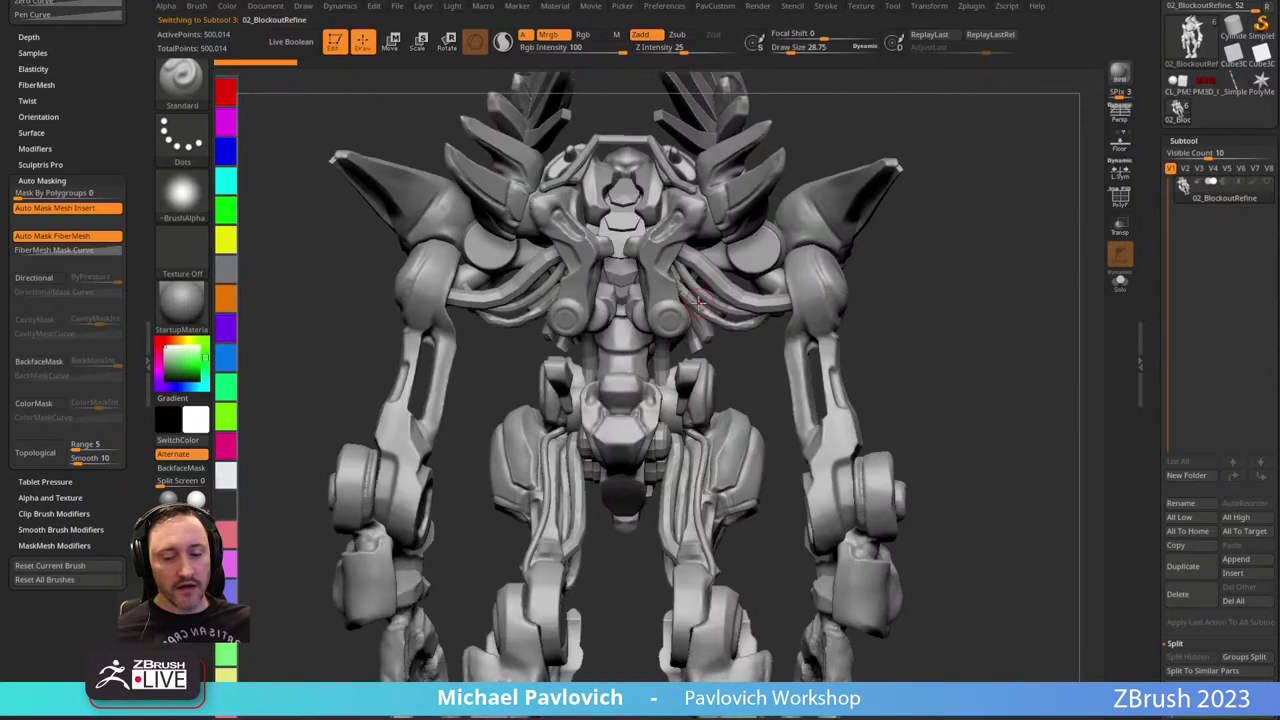
pyautogui.press('1')
pyautogui.press('m')
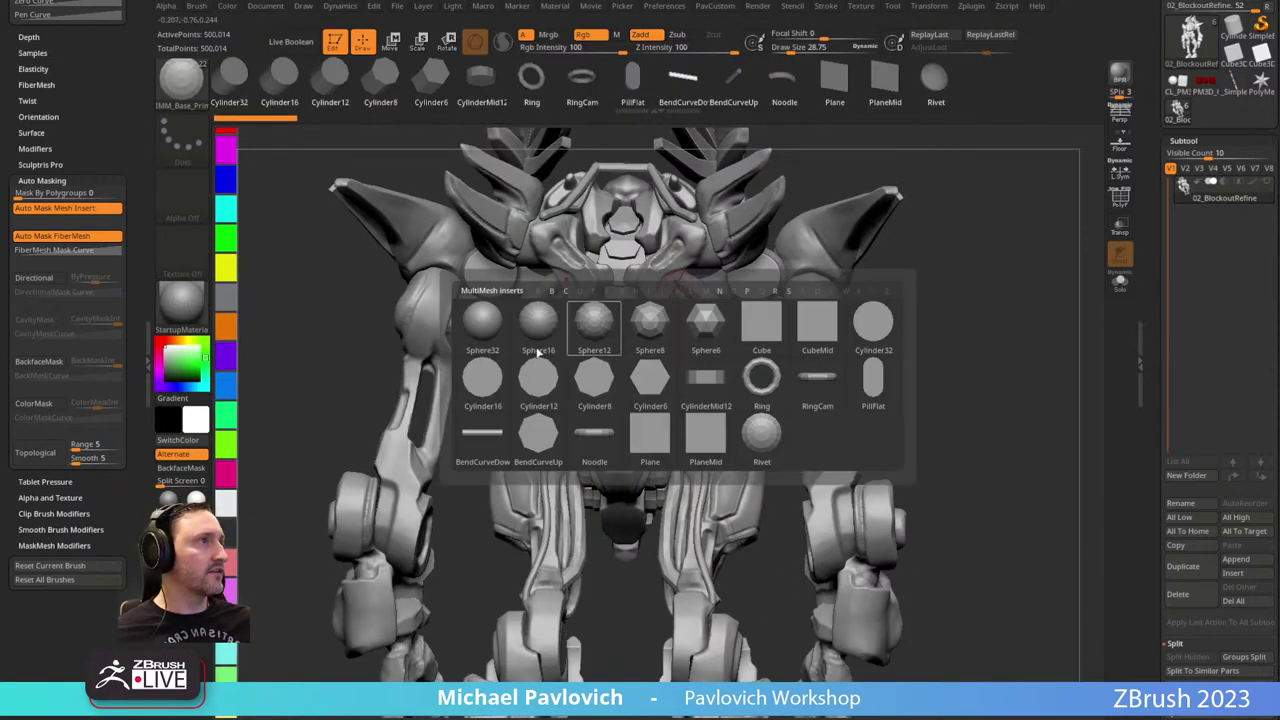
pyautogui.click(484, 323)
pyautogui.moveTo(573, 334); pyautogui.dragTo(606, 368)
pyautogui.moveTo(930, 300); pyautogui.dragTo(1016, 257)
# Move and adjust the inserted Sphere32 with the gizmo so it sits in the side of the chest, mirrored on both sides.
pyautogui.press('w')
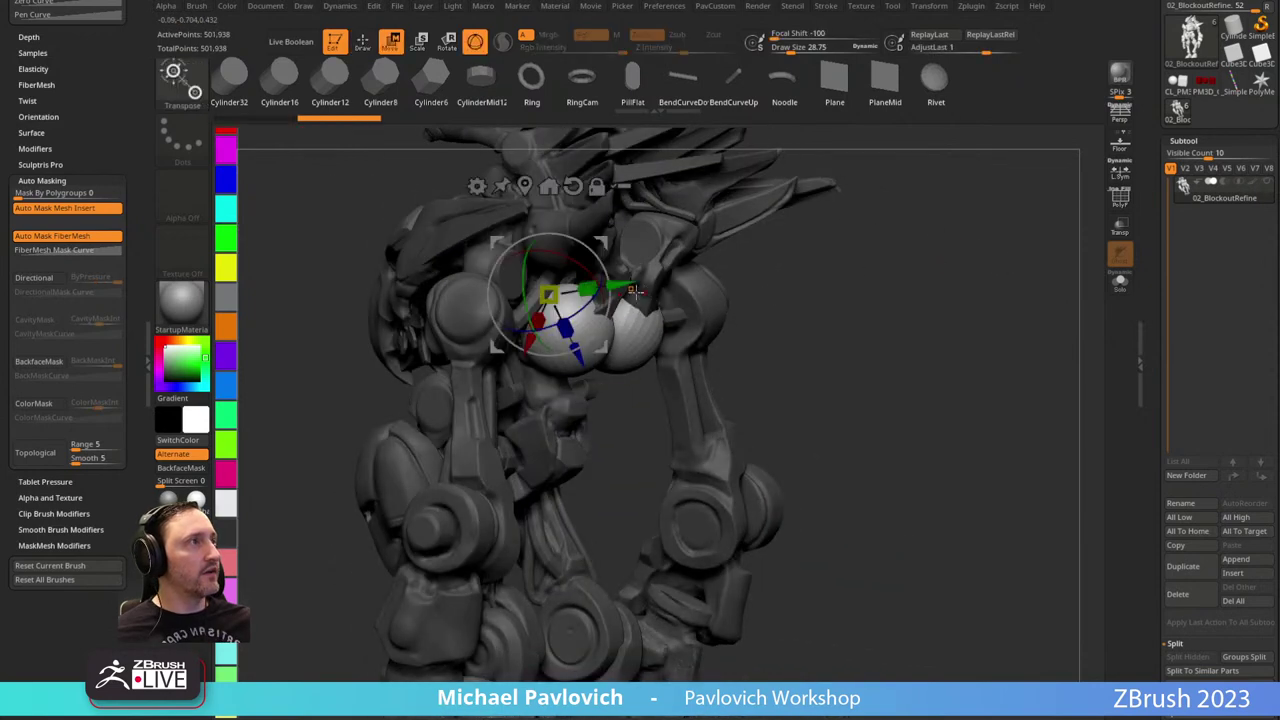
pyautogui.moveTo(560, 240); pyautogui.dragTo(585, 234, button='right')
pyautogui.moveTo(578, 238); pyautogui.dragTo(517, 213)
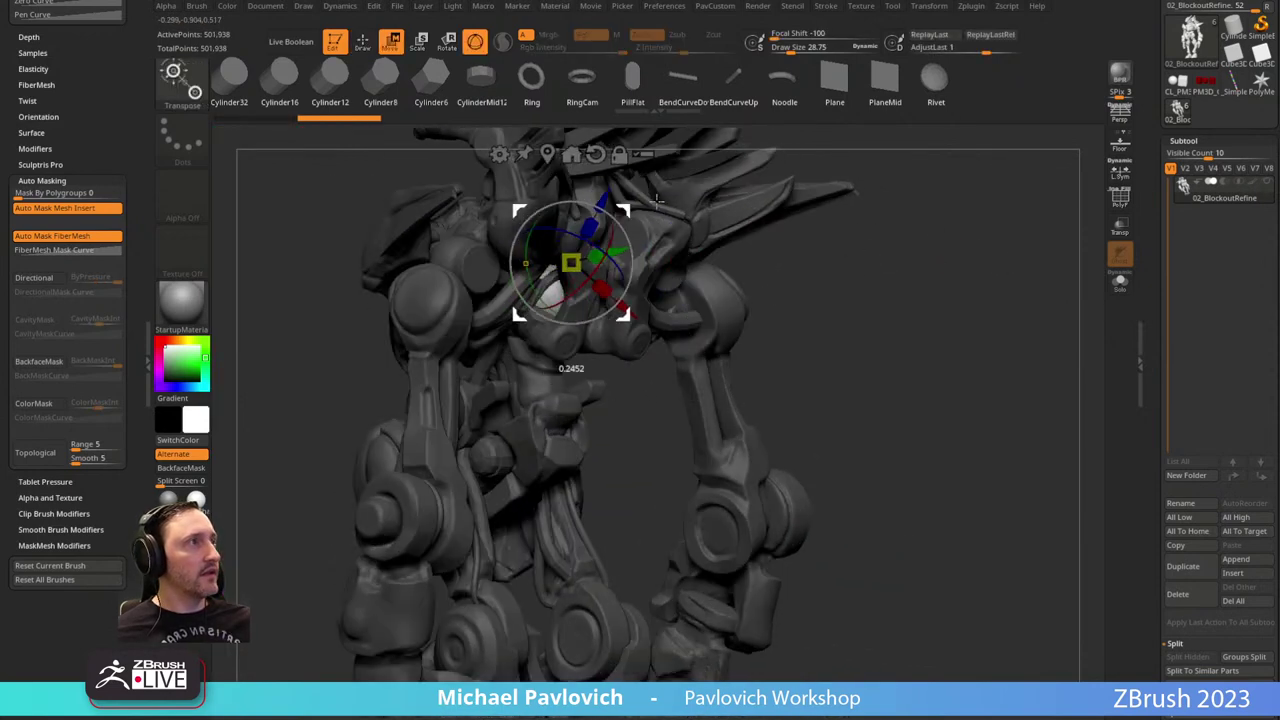
pyautogui.moveTo(517, 213); pyautogui.dragTo(633, 217, button='right')
pyautogui.moveTo(633, 217); pyautogui.dragTo(560, 207)
pyautogui.moveTo(659, 183); pyautogui.dragTo(713, 212)
pyautogui.moveTo(554, 203); pyautogui.dragTo(549, 179)
pyautogui.moveTo(814, 271)
pyautogui.mouseDown()
pyautogui.moveTo(775, 262)
pyautogui.moveTo(908, 246)
pyautogui.moveTo(837, 249)
pyautogui.mouseUp()
pyautogui.press('q')
# Duplicate the chest sphere with the gizmo and place the copy at the elbow, mirrored on both arms.
pyautogui.press('w')
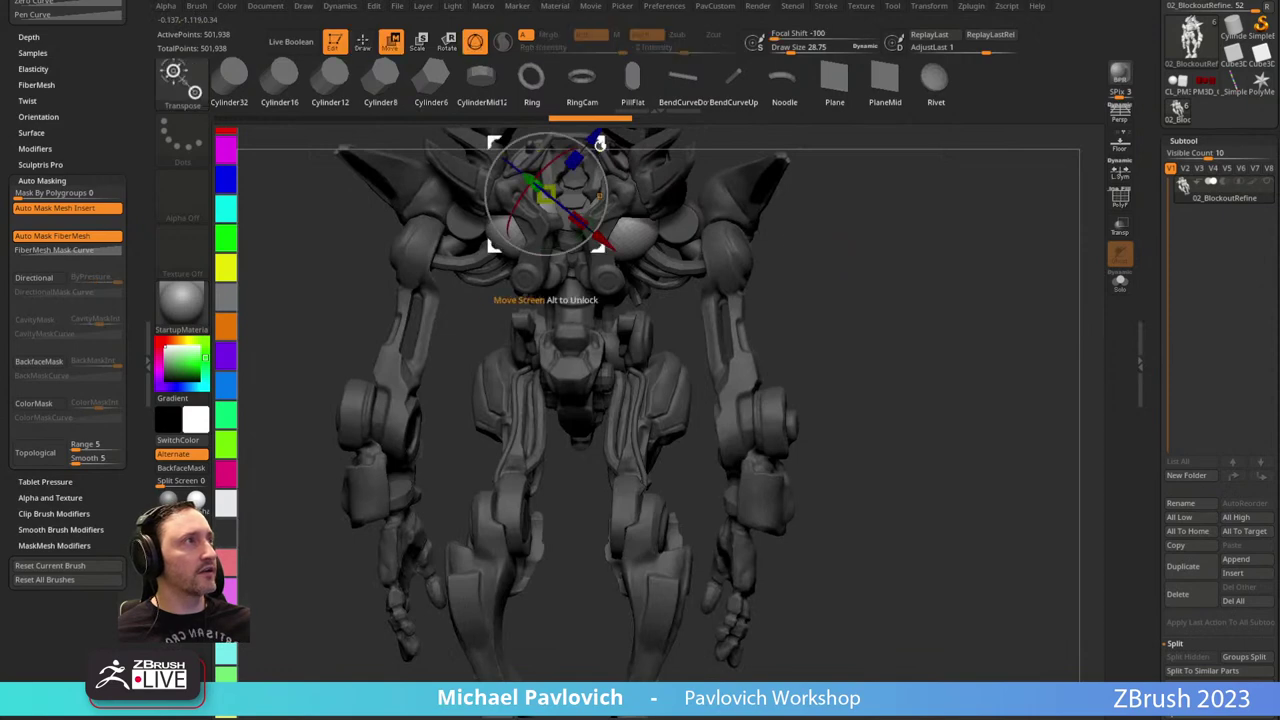
pyautogui.keyDown('ctrl'); pyautogui.moveTo(602, 143); pyautogui.dragTo(469, 352); pyautogui.keyUp('ctrl')
pyautogui.press('q')
pyautogui.moveTo(784, 262); pyautogui.dragTo(832, 247)
pyautogui.keyDown('shift'); pyautogui.moveTo(926, 303); pyautogui.dragTo(894, 306); pyautogui.keyUp('shift')
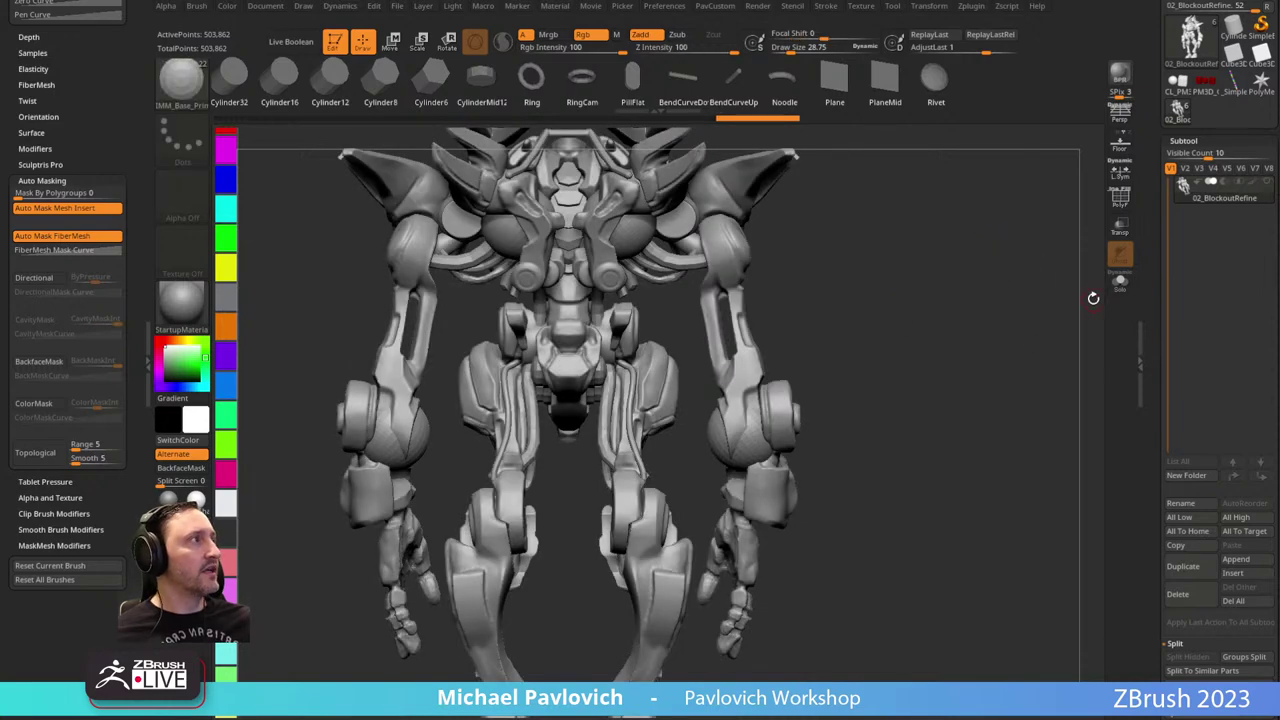
# Isolate the four inserted spheres, turn on PolyFrame, and assign them a new shared polygroup.
pyautogui.hotkey('ctrl', 'z')
pyautogui.keyDown('ctrl'); pyautogui.moveTo(872, 277); pyautogui.dragTo(939, 406); pyautogui.keyUp('ctrl')
pyautogui.keyDown('ctrl'); pyautogui.keyDown('shift'); pyautogui.click(902, 310); pyautogui.keyUp('shift'); pyautogui.keyUp('ctrl')
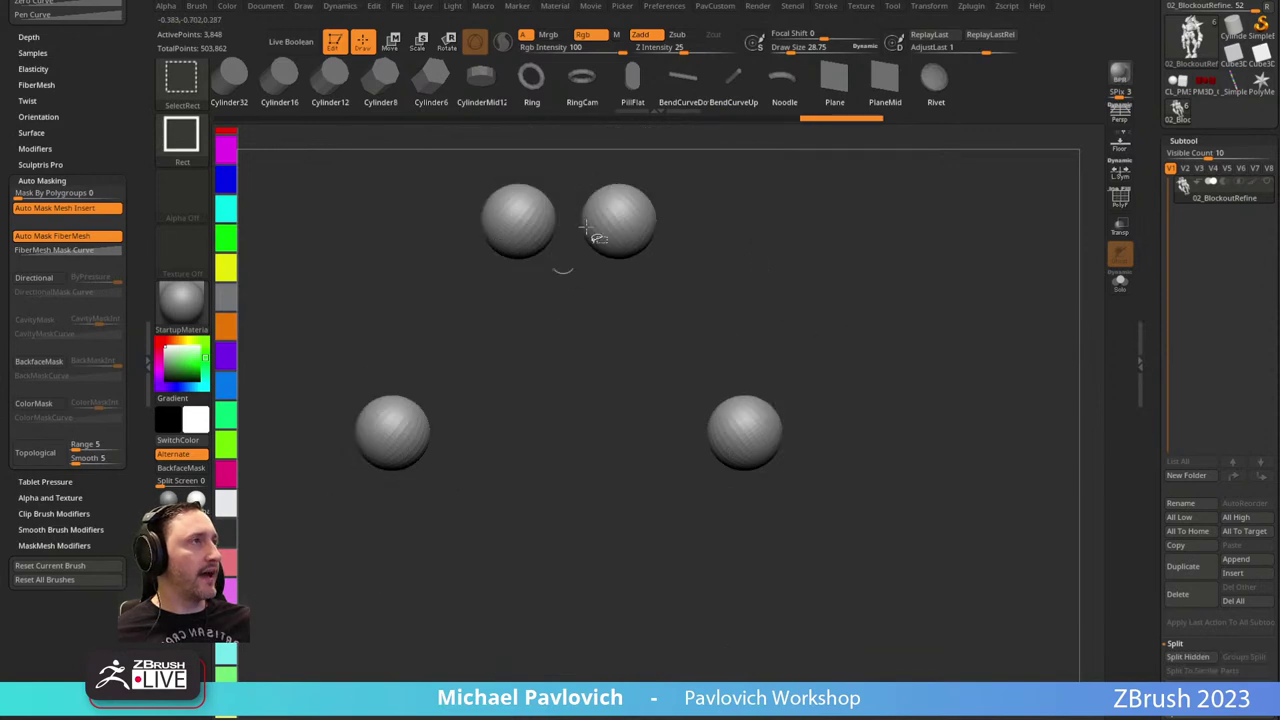
pyautogui.click(1120, 196)
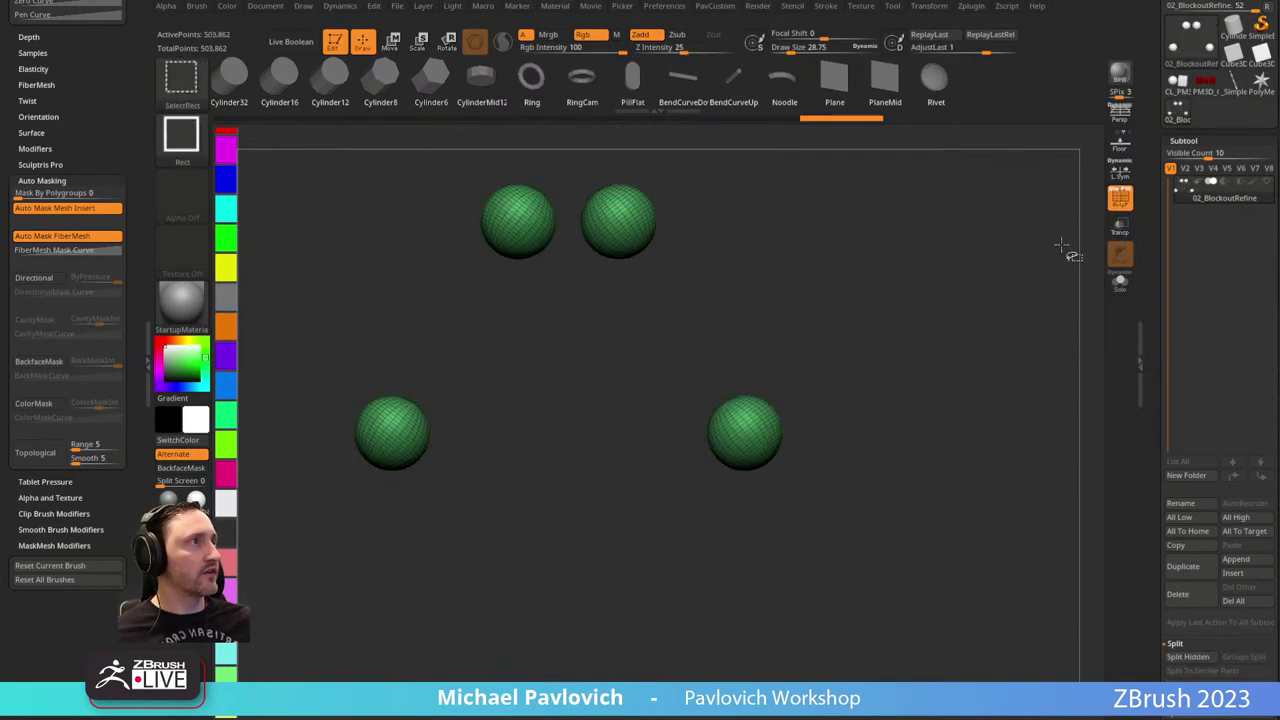
pyautogui.keyDown('ctrl'); pyautogui.keyDown('shift'); pyautogui.click(810, 300); pyautogui.keyUp('shift'); pyautogui.keyUp('ctrl')
pyautogui.keyDown('ctrl'); pyautogui.keyDown('shift'); pyautogui.click(820, 258); pyautogui.keyUp('shift'); pyautogui.keyUp('ctrl')
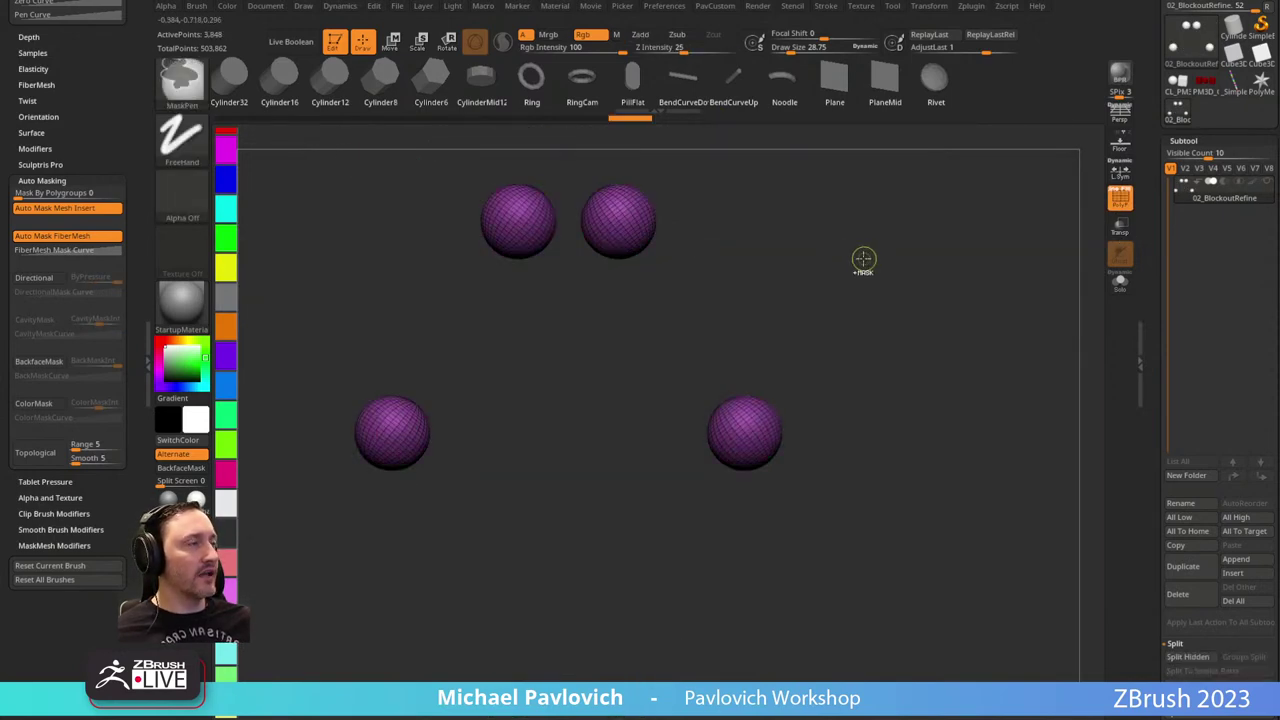
pyautogui.keyDown('ctrl'); pyautogui.keyDown('shift'); pyautogui.click(889, 263); pyautogui.keyUp('shift'); pyautogui.keyUp('ctrl')
pyautogui.keyDown('ctrl'); pyautogui.keyDown('shift'); pyautogui.click(632, 234); pyautogui.keyUp('shift'); pyautogui.keyUp('ctrl')
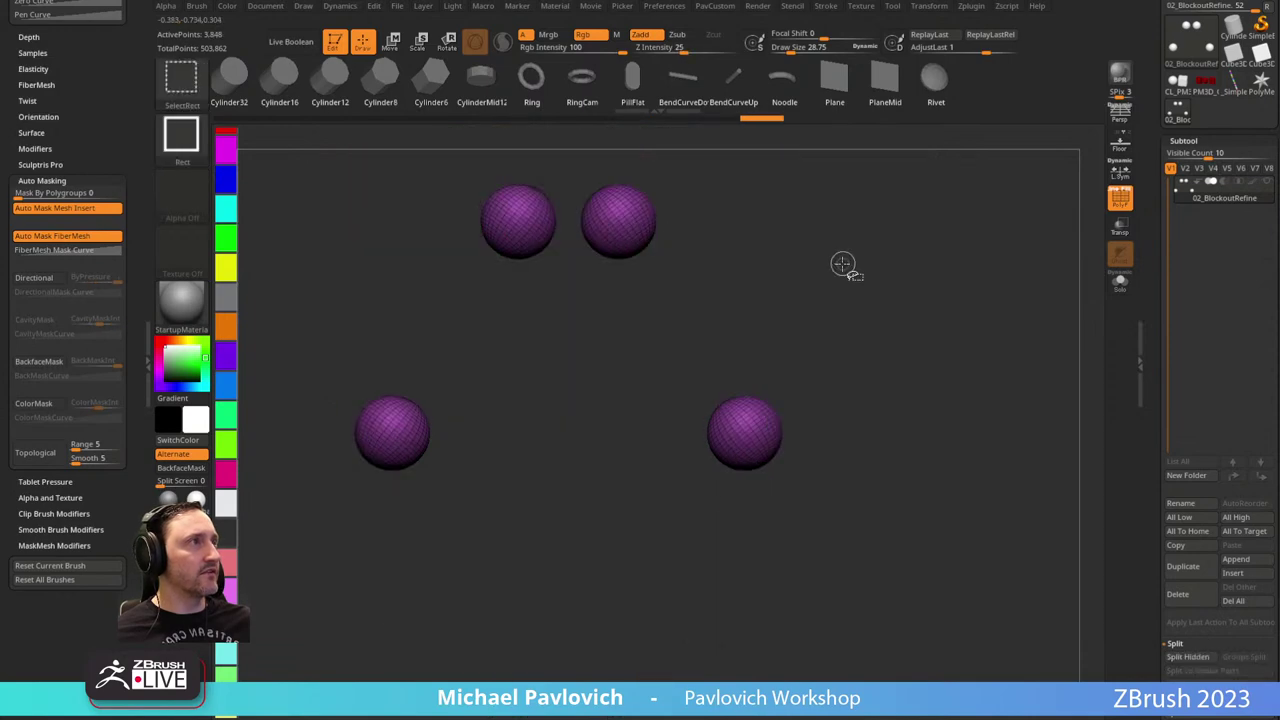
# Split the hidden robot blockout from the spheres into its own subtool and show both subtools.
pyautogui.press('3')
pyautogui.click(882, 368)
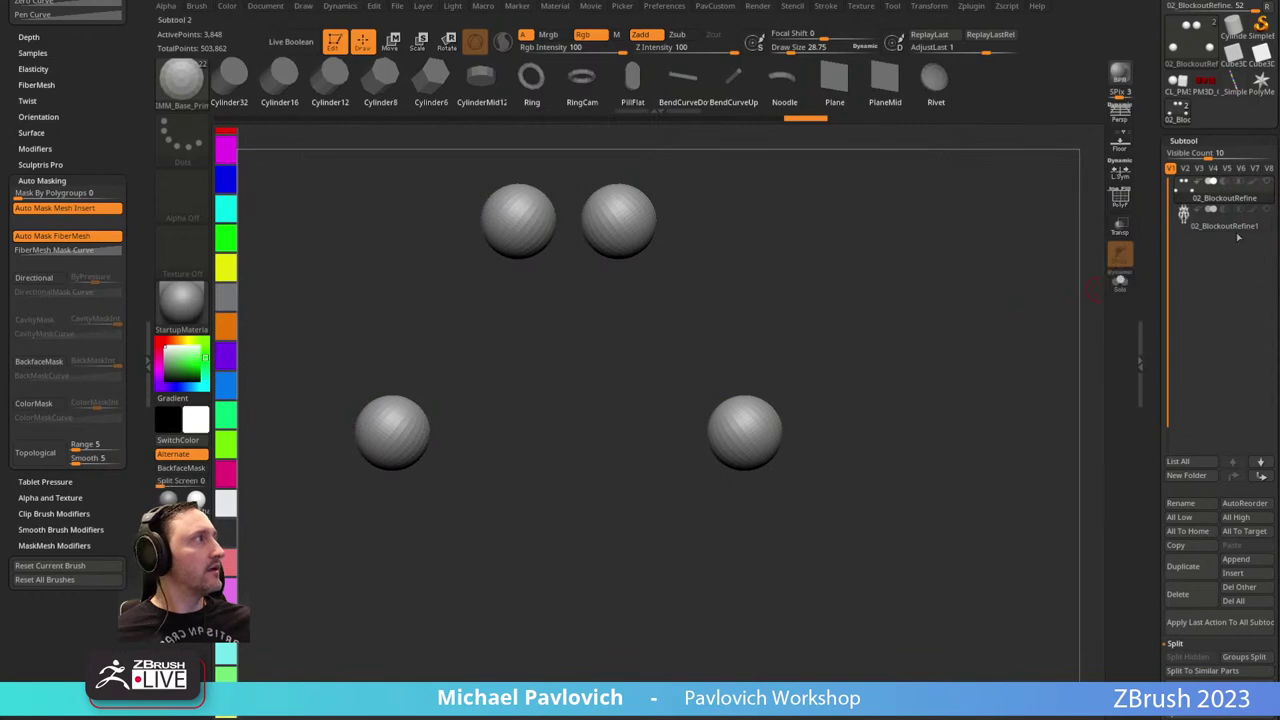
pyautogui.moveTo(1268, 213)
pyautogui.click(1267, 183)
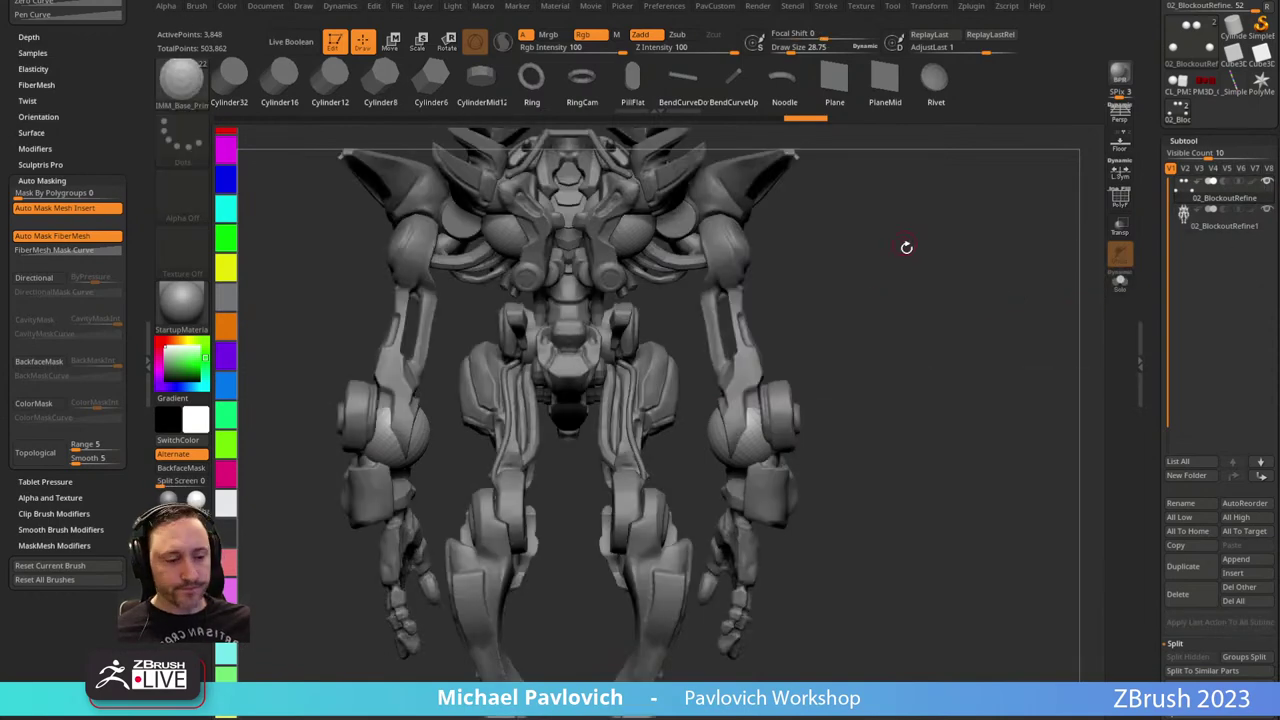
# Switch to the Standard brush, set the draw size to about 65, and check the spheres' fit in the chest and elbows.
pyautogui.moveTo(923, 267)
pyautogui.mouseDown()
pyautogui.moveTo(943, 271)
pyautogui.moveTo(926, 268)
pyautogui.mouseUp()
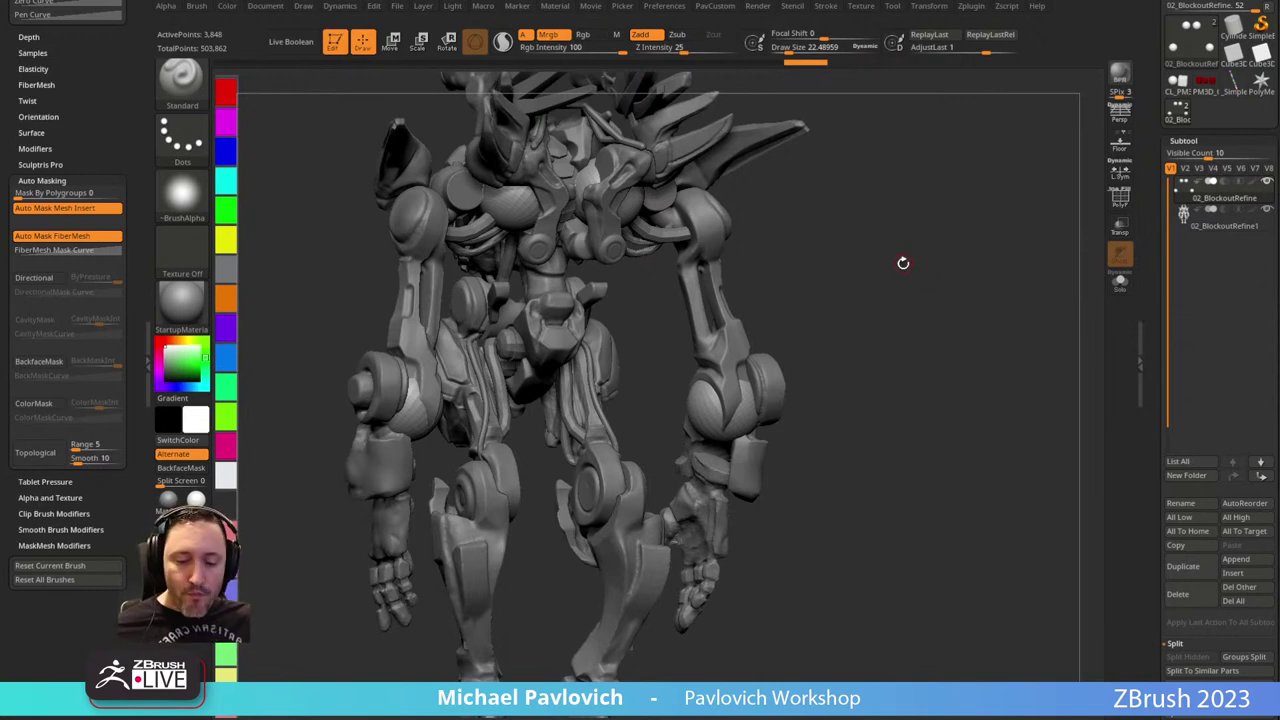
pyautogui.moveTo(887, 253)
pyautogui.mouseDown()
pyautogui.moveTo(871, 286)
pyautogui.moveTo(943, 280)
pyautogui.moveTo(943, 335)
pyautogui.mouseUp()
pyautogui.press('s')
pyautogui.moveTo(487, 281); pyautogui.dragTo(498, 281)
pyautogui.moveTo(1018, 227); pyautogui.dragTo(945, 222)
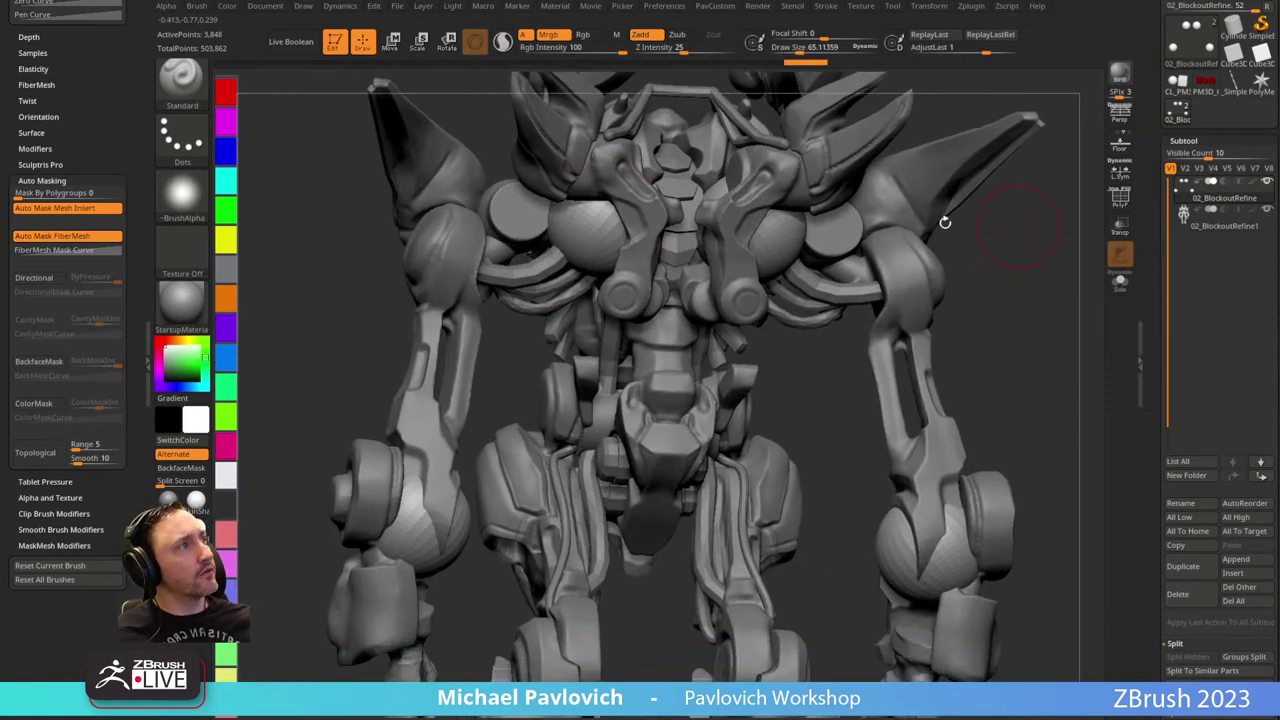
pyautogui.press('s')
pyautogui.moveTo(606, 250)
pyautogui.keyDown('ctrl'); pyautogui.mouseDown()
pyautogui.moveTo(576, 240)
pyautogui.moveTo(594, 235)
pyautogui.mouseUp(); pyautogui.keyUp('ctrl')
pyautogui.moveTo(466, 461); pyautogui.dragTo(458, 464)
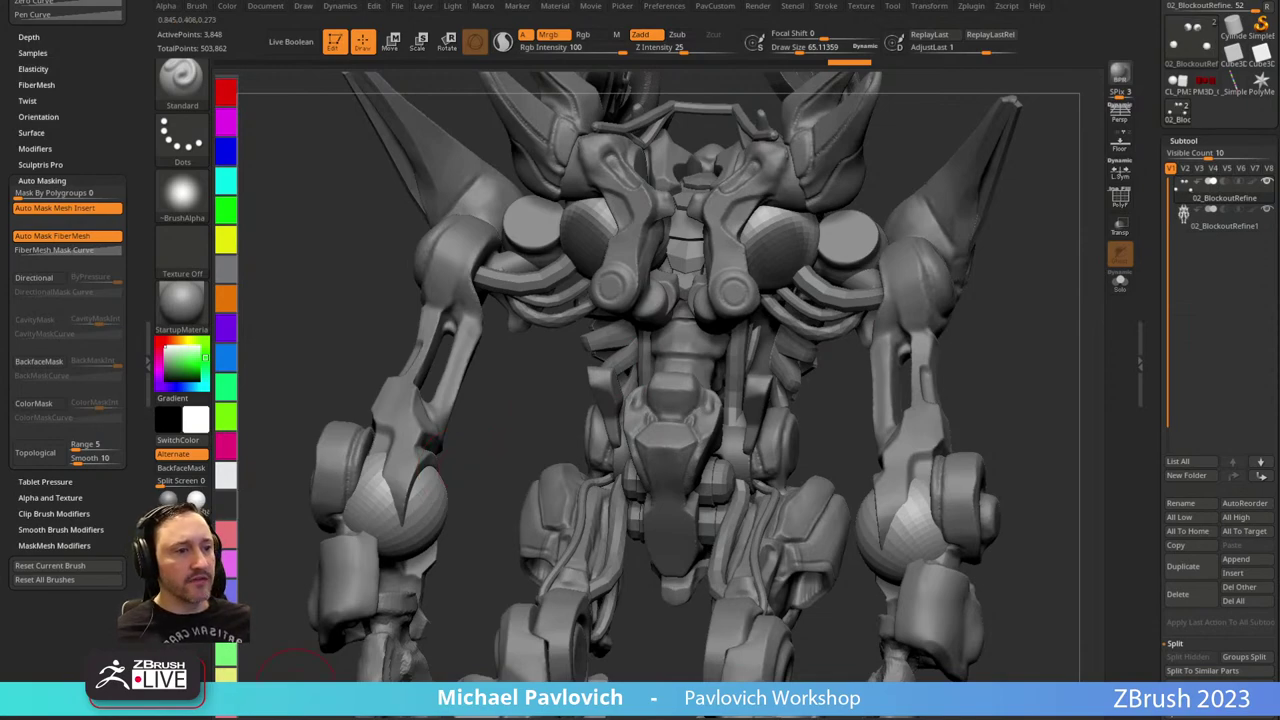
# Switch to the browser and look through the ZBrush 2022 What's New! playlist on YouTube.
pyautogui.click(293, 712)
pyautogui.scroll(-2, 623, 374)
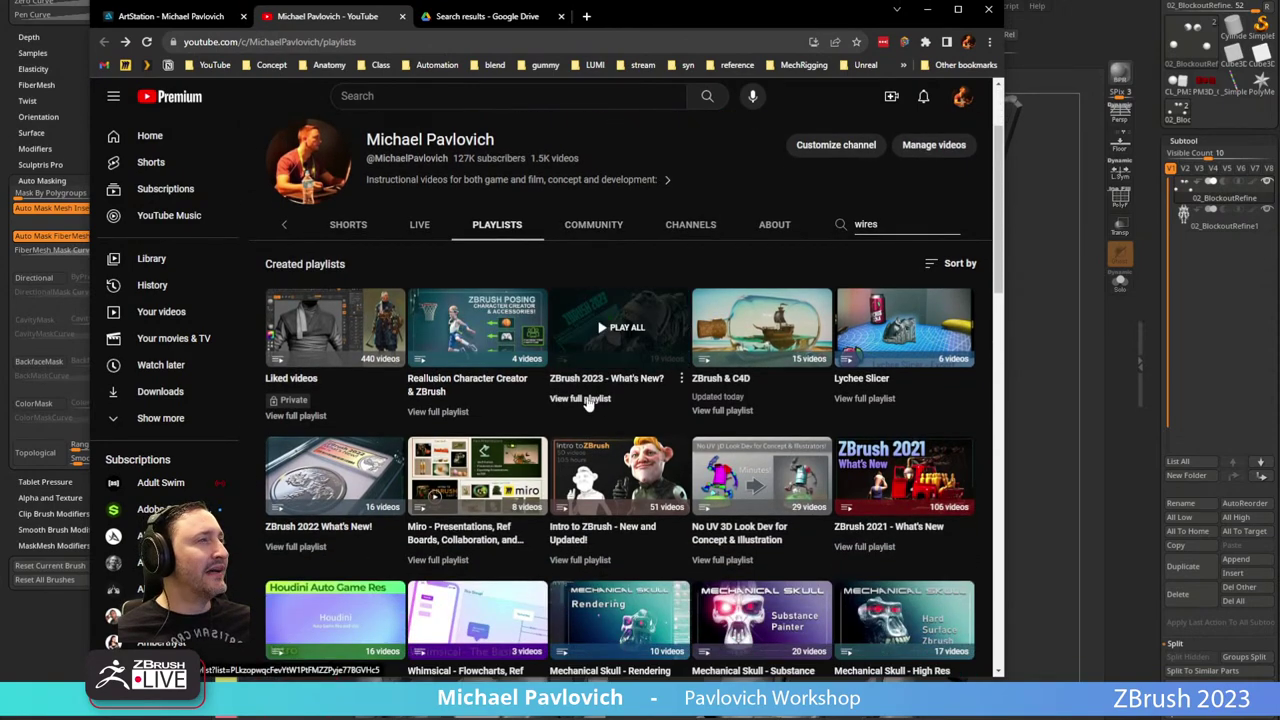
pyautogui.click(296, 546)
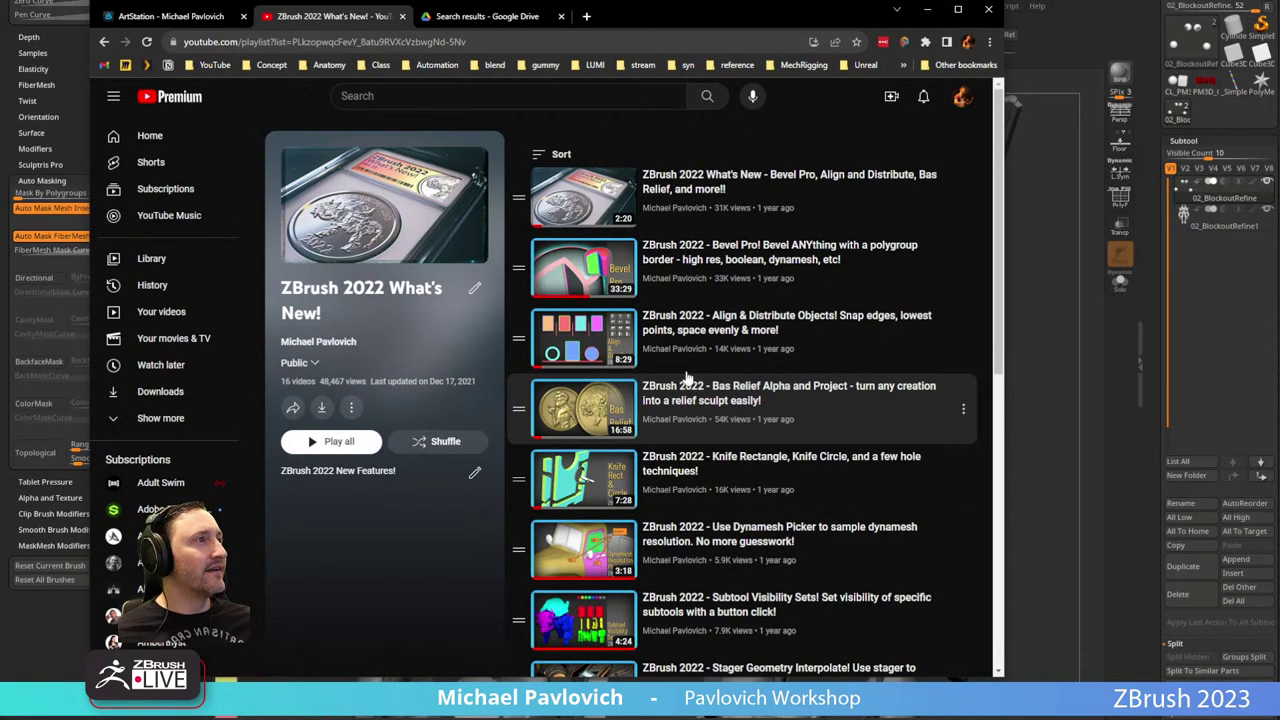
pyautogui.scroll(-6, 690, 373)
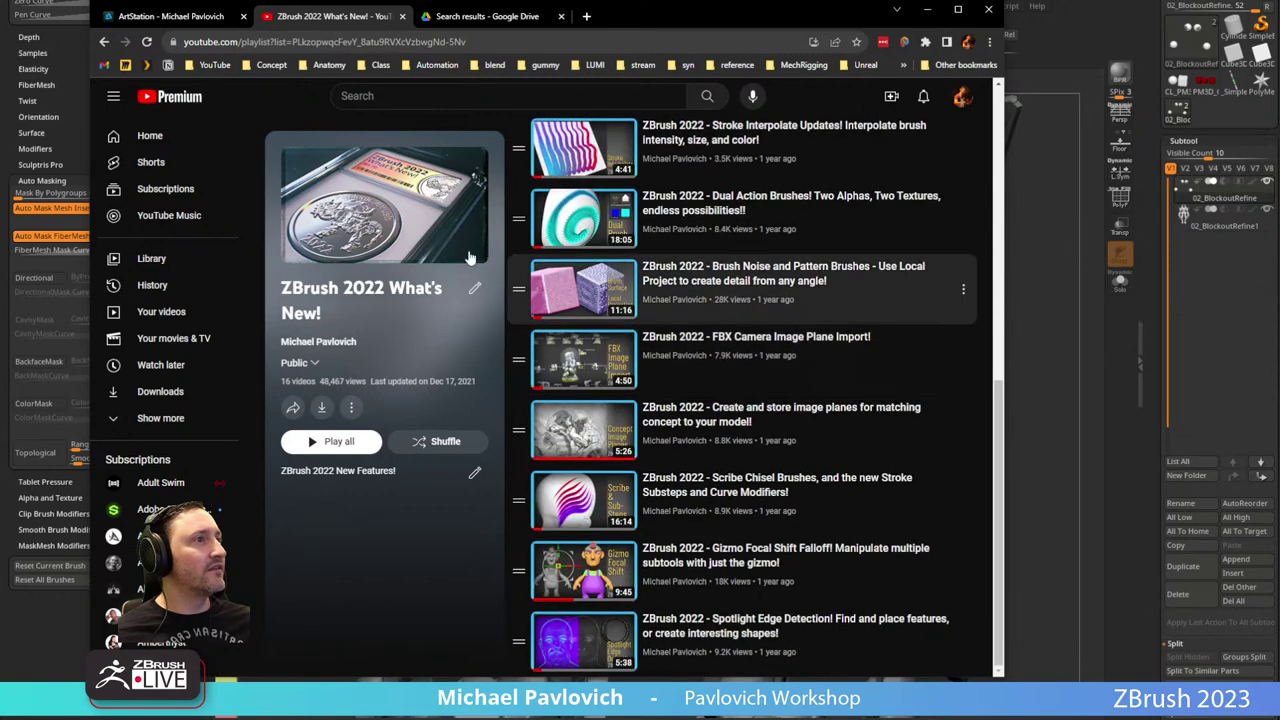
pyautogui.click(104, 41)
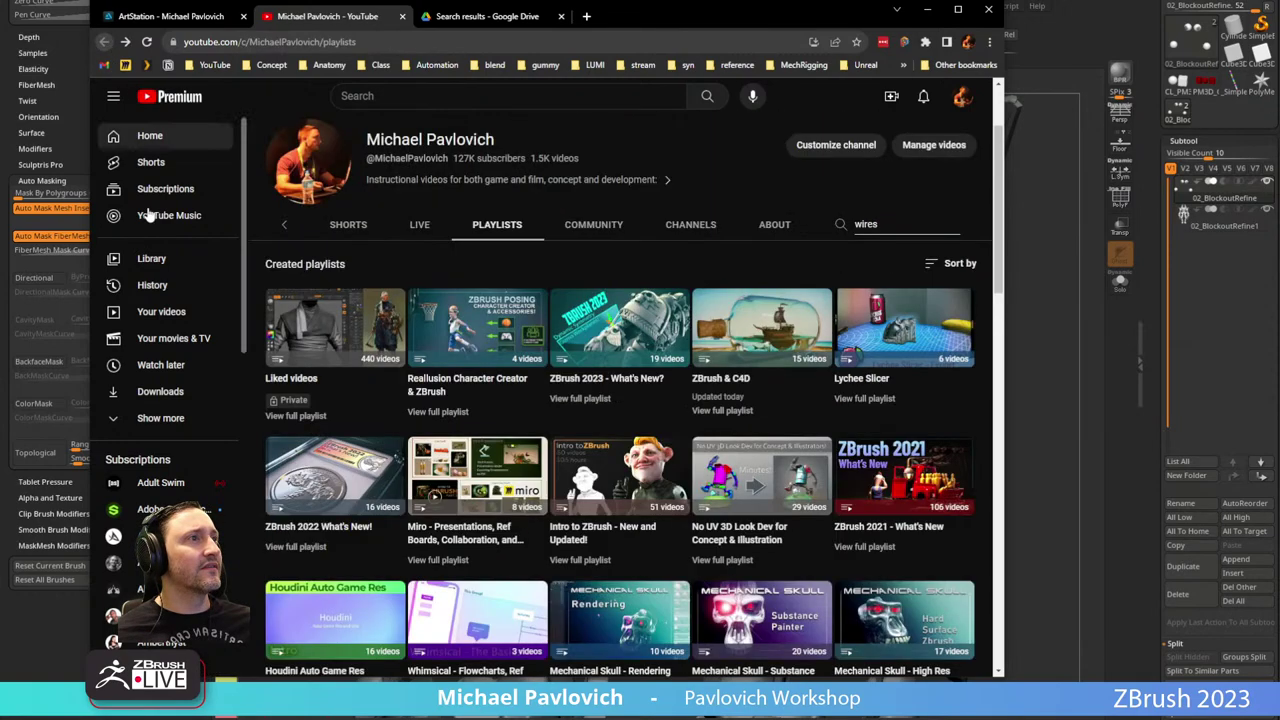
# Look through the ZBrush 2023 - What's New? playlist on YouTube and return to ZBrush.
pyautogui.click(580, 398)
pyautogui.scroll(-3, 737, 403)
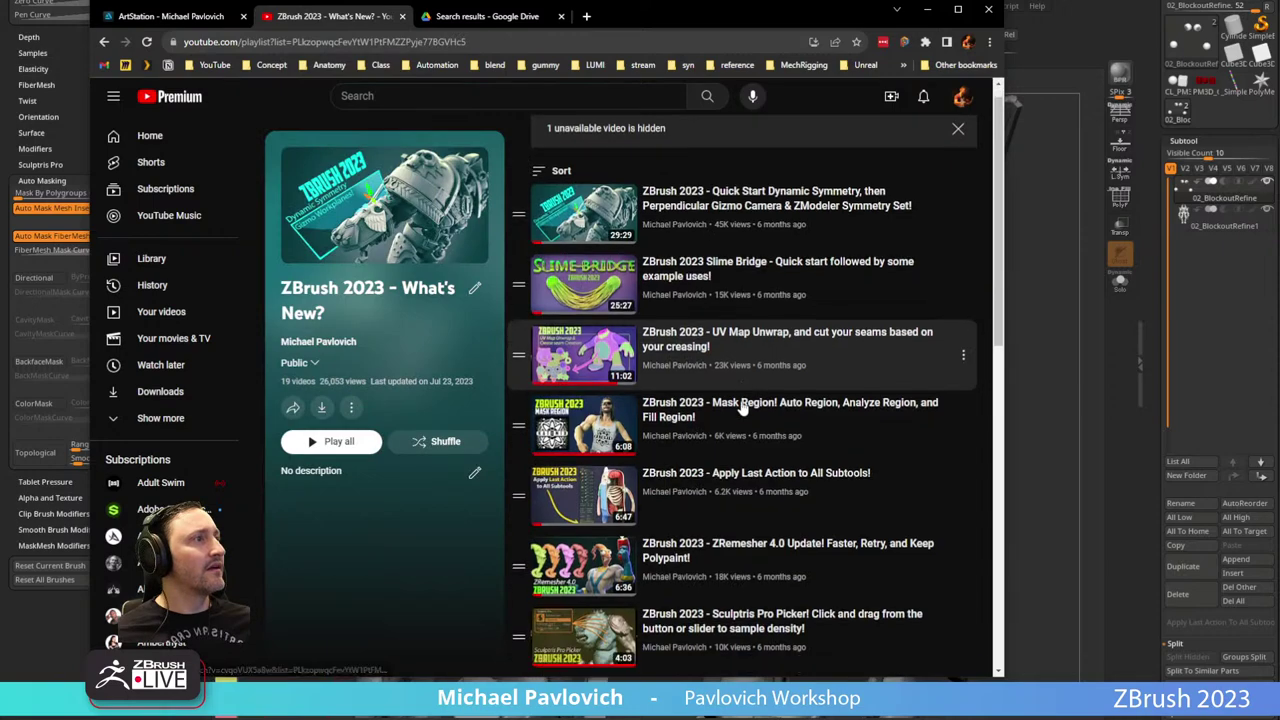
pyautogui.scroll(3, 749, 403)
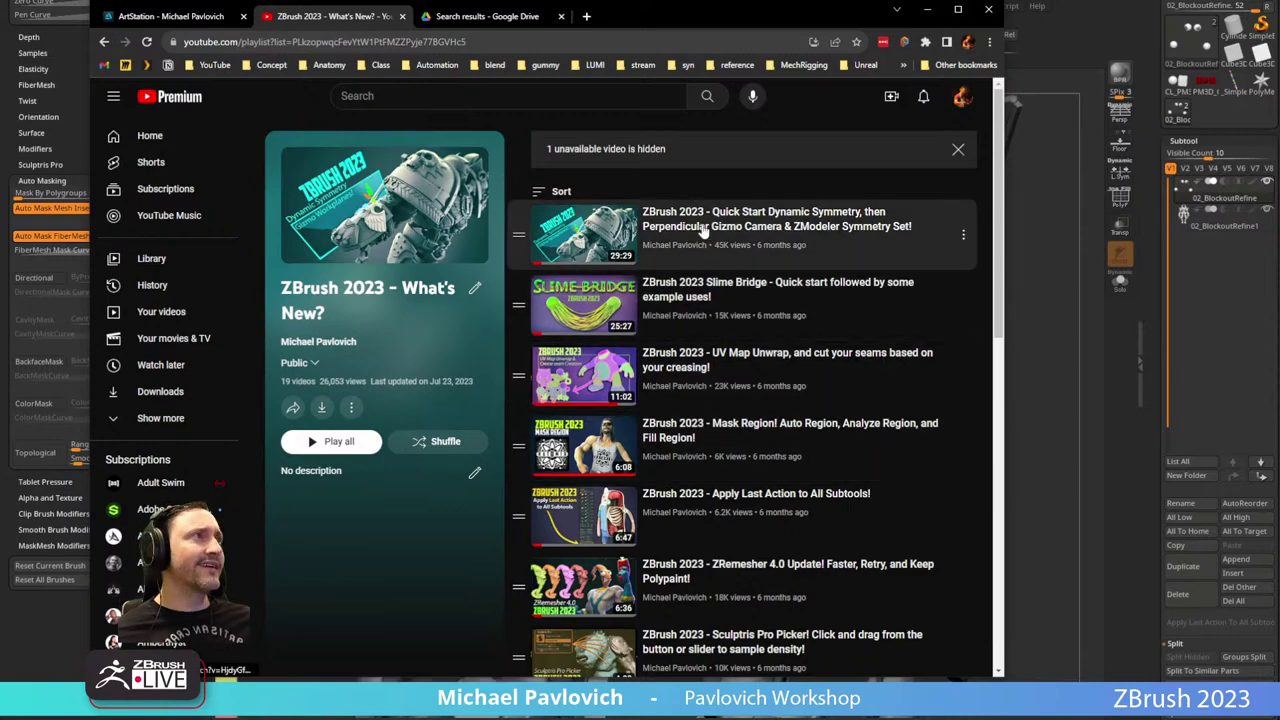
pyautogui.hotkey('alt', 'Tab')
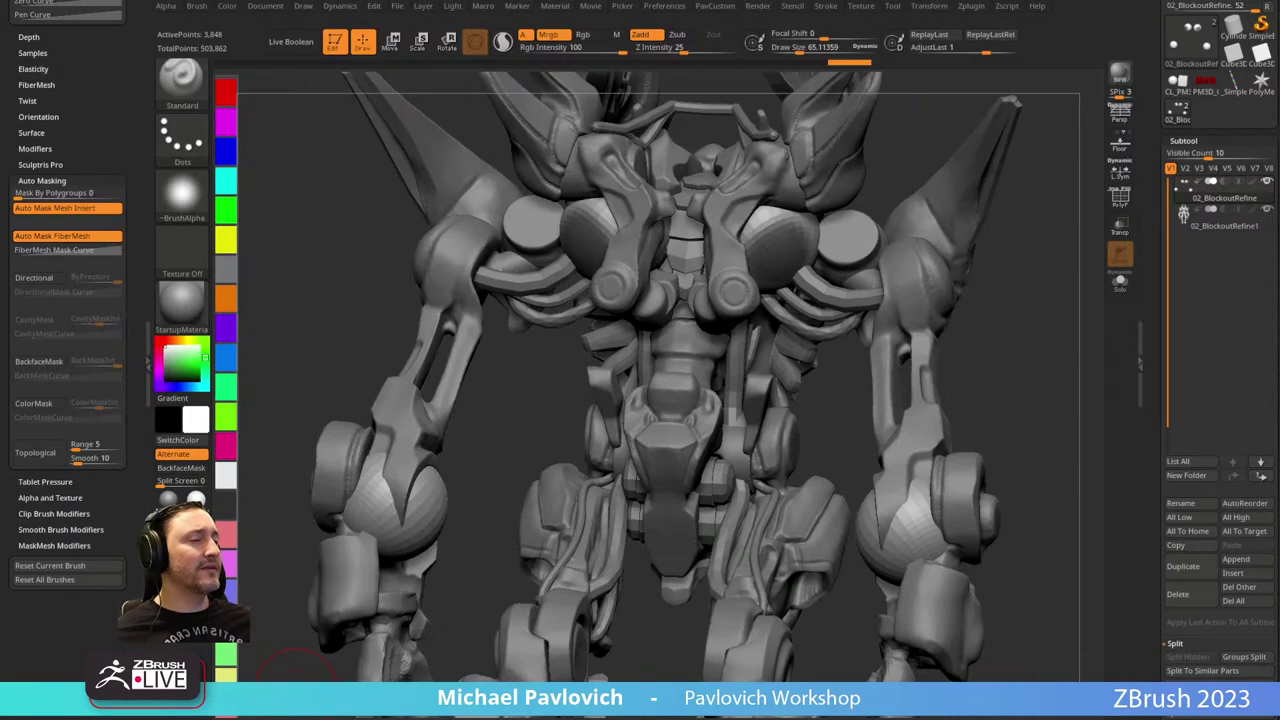
pyautogui.hotkey('alt', 'Tab')
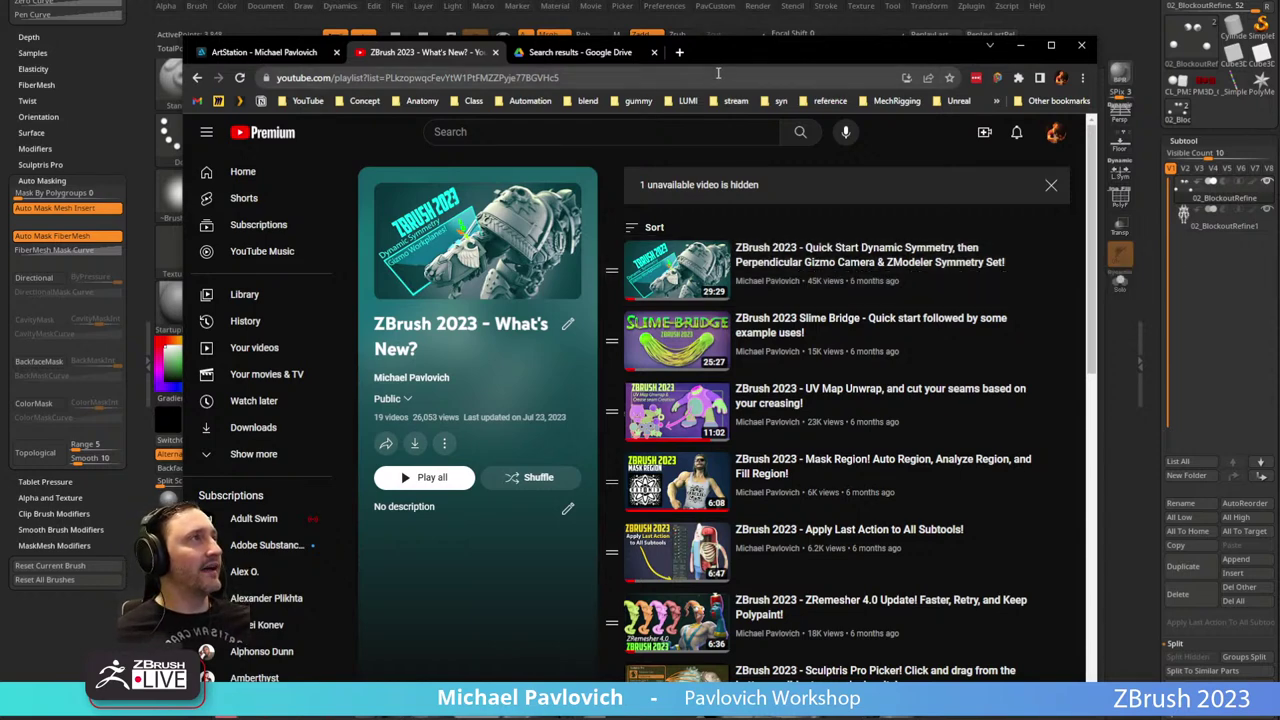
pyautogui.hotkey('alt', 'Tab')
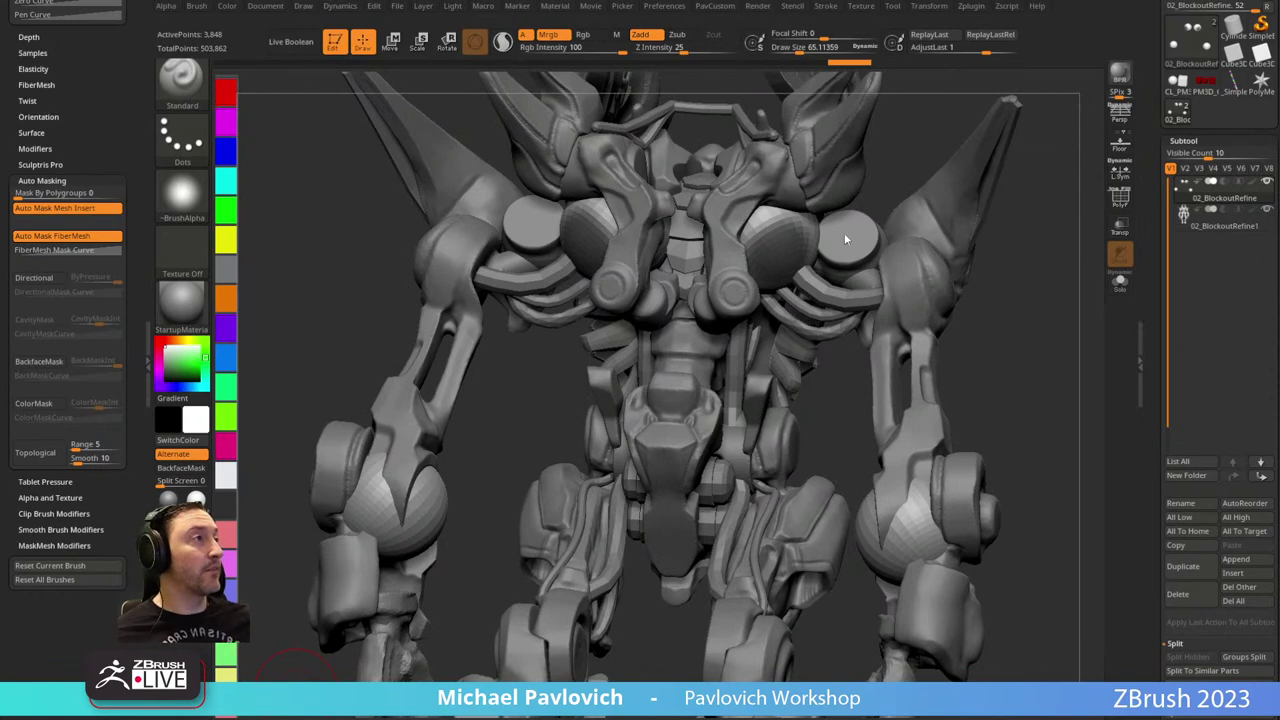
# Insert a Cylinder16 from the IMM primitives brush on the 02_BlockoutRefine1 subtool, over the round disc beside the chest sphere.
pyautogui.moveTo(1035, 298)
pyautogui.mouseDown()
pyautogui.moveTo(1029, 283)
pyautogui.moveTo(1054, 297)
pyautogui.moveTo(1006, 294)
pyautogui.mouseUp()
pyautogui.press('b')
pyautogui.press('i')
pyautogui.press('p')
pyautogui.press('m')
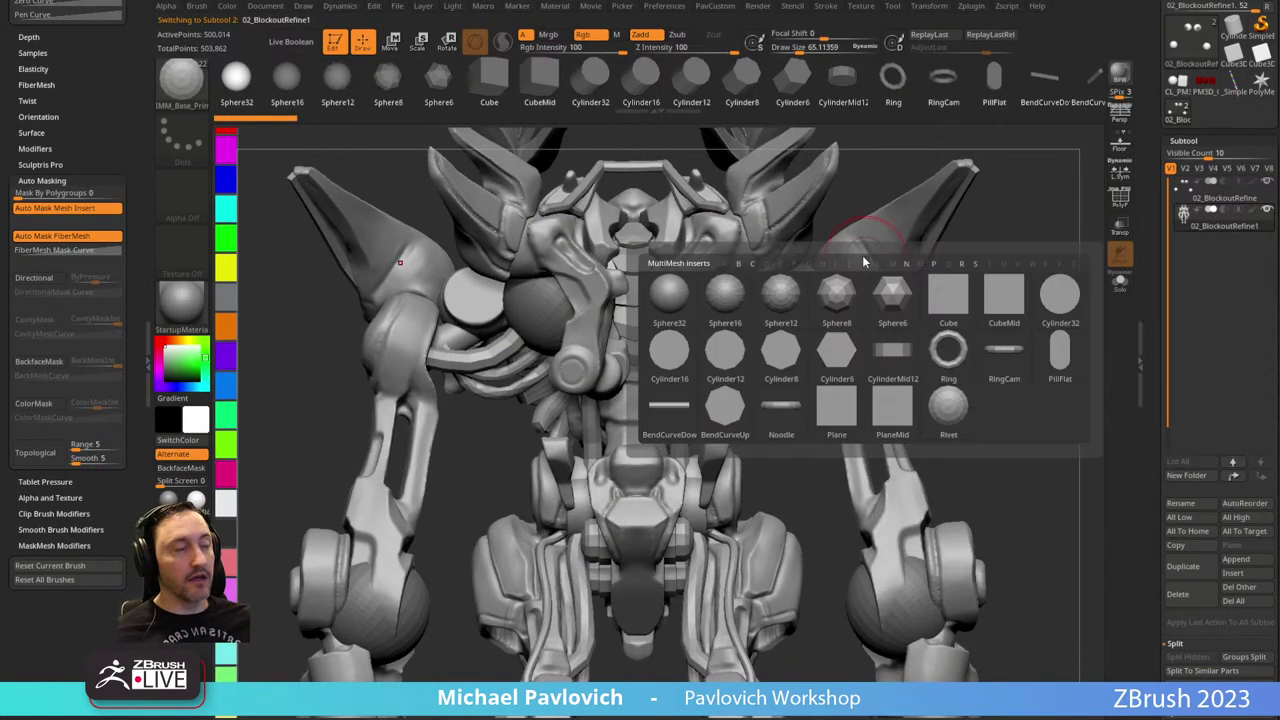
pyautogui.click(667, 348)
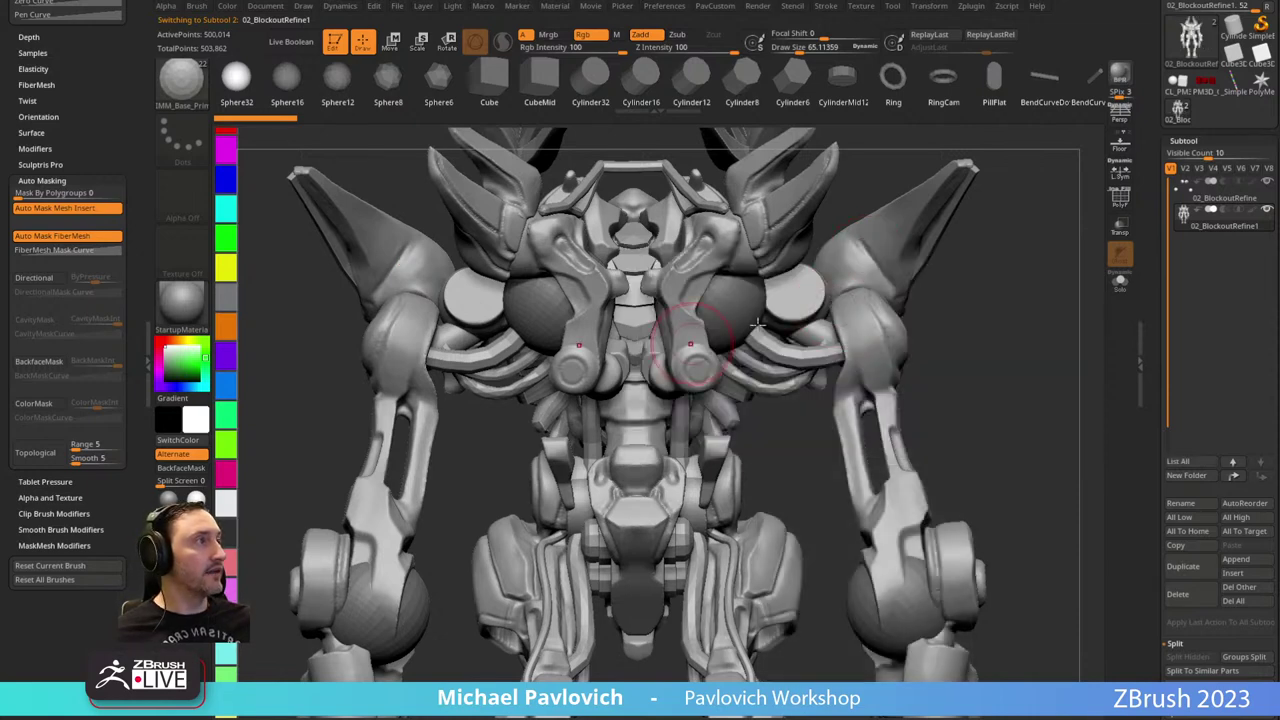
pyautogui.moveTo(789, 292); pyautogui.dragTo(796, 301)
pyautogui.moveTo(985, 300); pyautogui.dragTo(994, 322)
# Split the masked robot points away so the inserted cylinders become a separate subtool.
pyautogui.press('2')
pyautogui.click(988, 382)
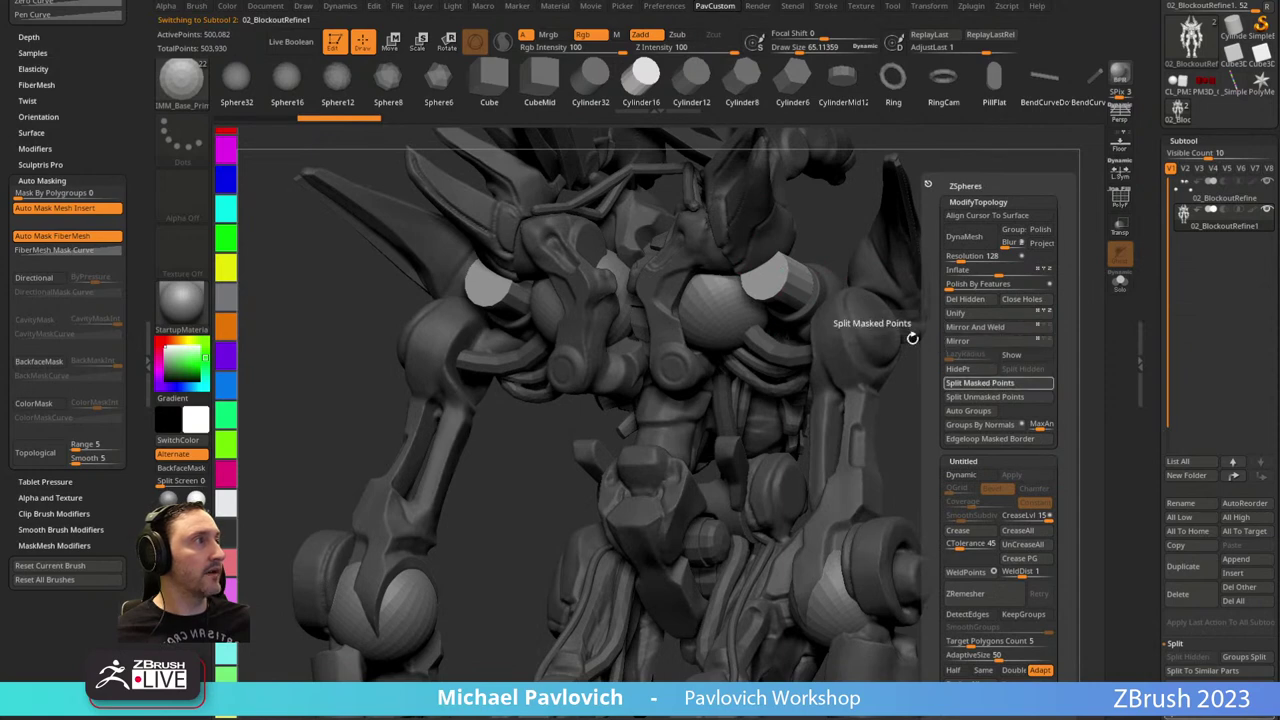
pyautogui.keyDown('shift'); pyautogui.moveTo(1043, 283); pyautogui.dragTo(790, 288); pyautogui.keyUp('shift')
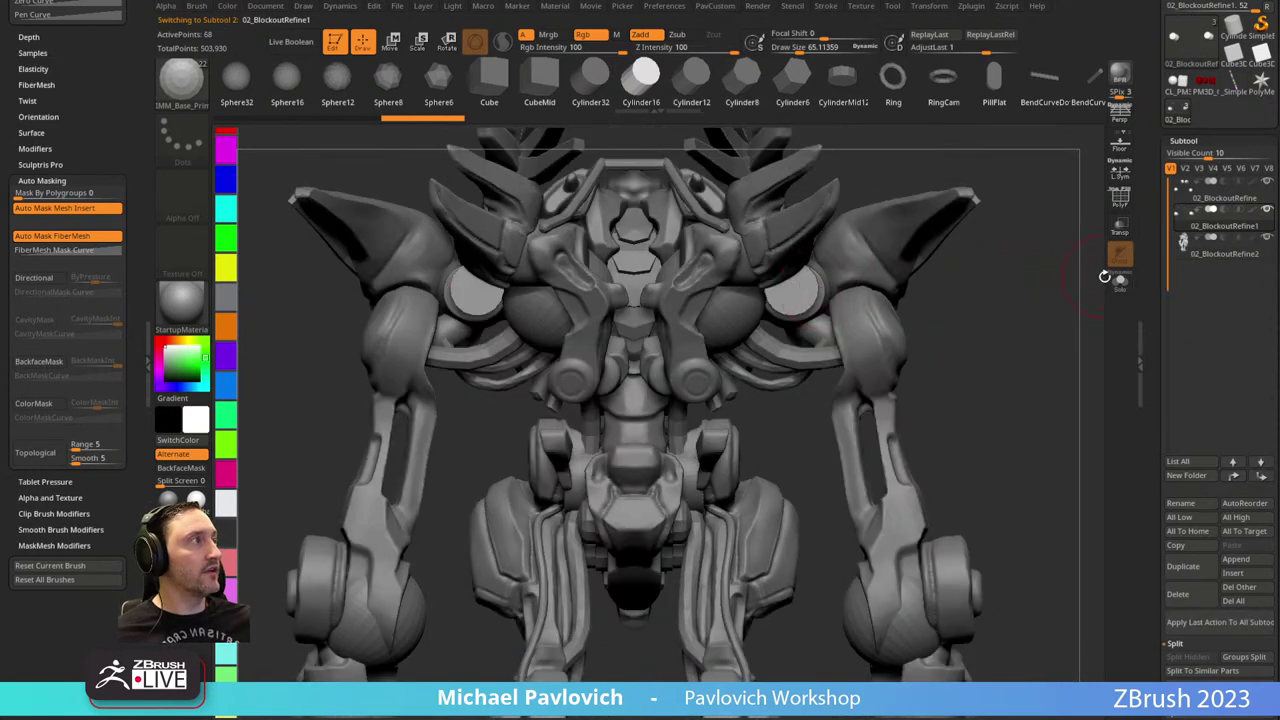
# Try scaling the mirrored cylinders uniformly in Solo mode with Local Symmetry off.
pyautogui.click(1112, 279)
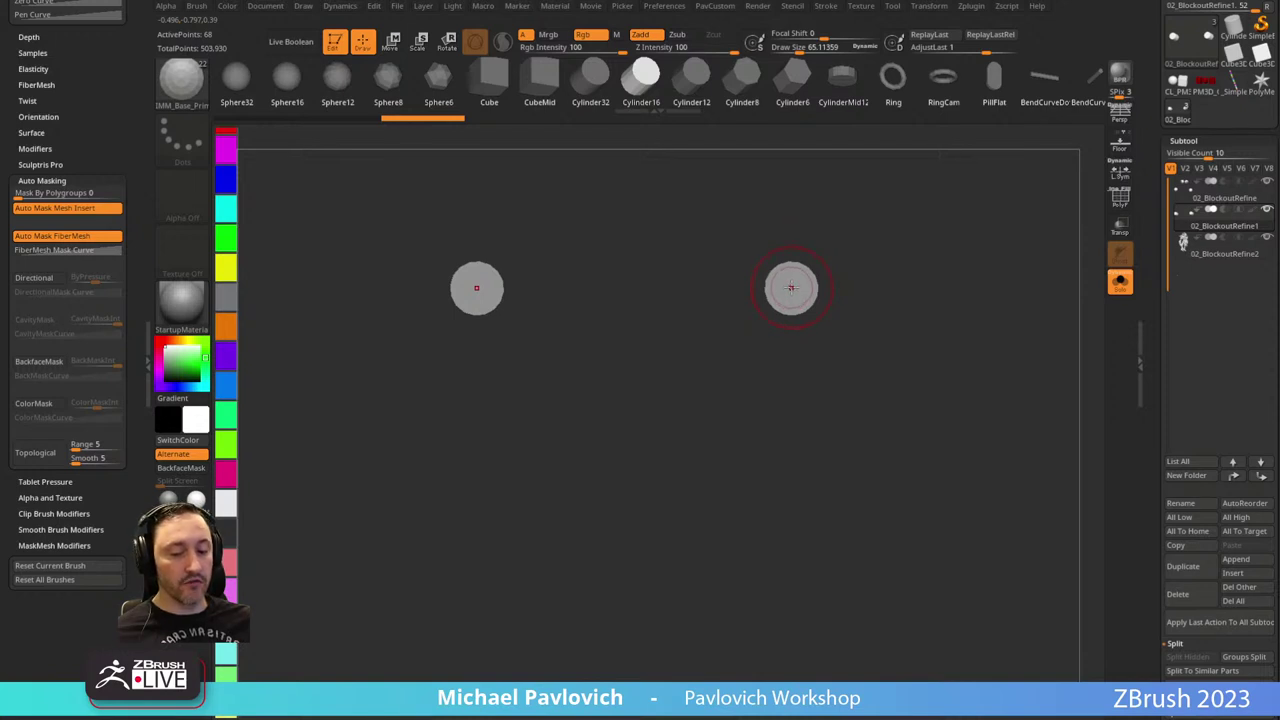
pyautogui.press('f')
pyautogui.press('w')
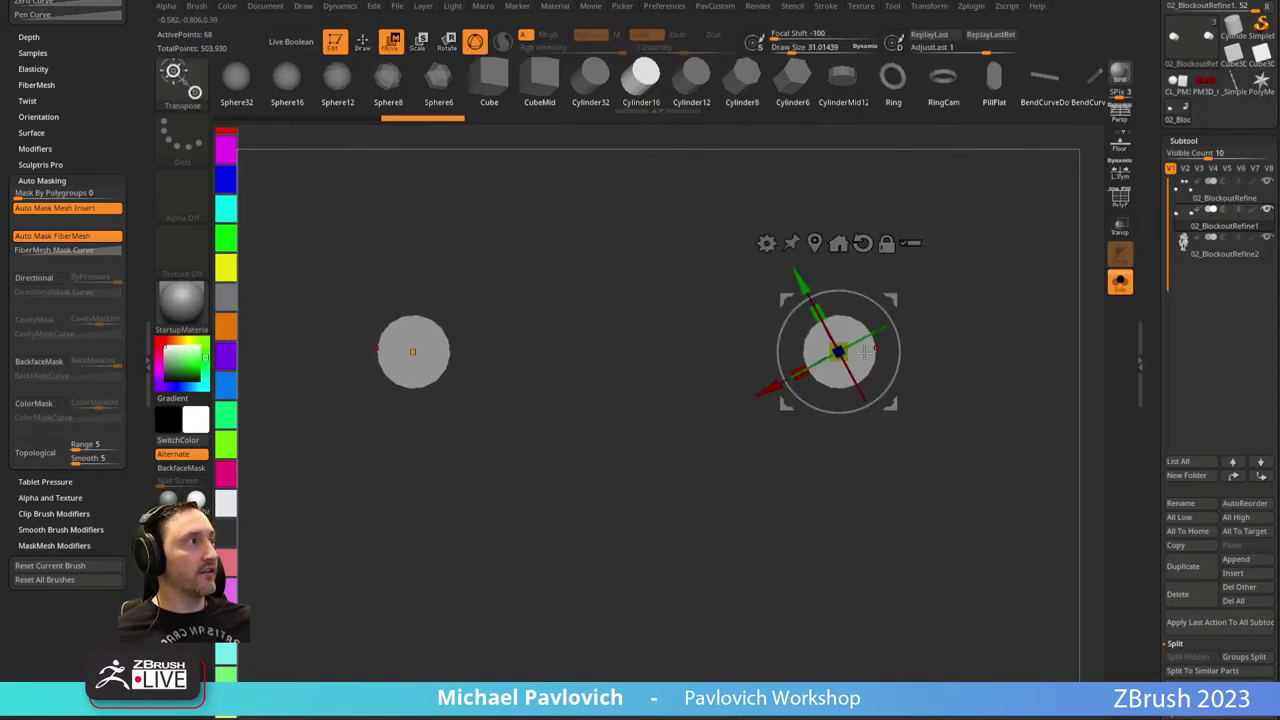
pyautogui.keyDown('alt'); pyautogui.moveTo(980, 305); pyautogui.dragTo(893, 278); pyautogui.keyUp('alt')
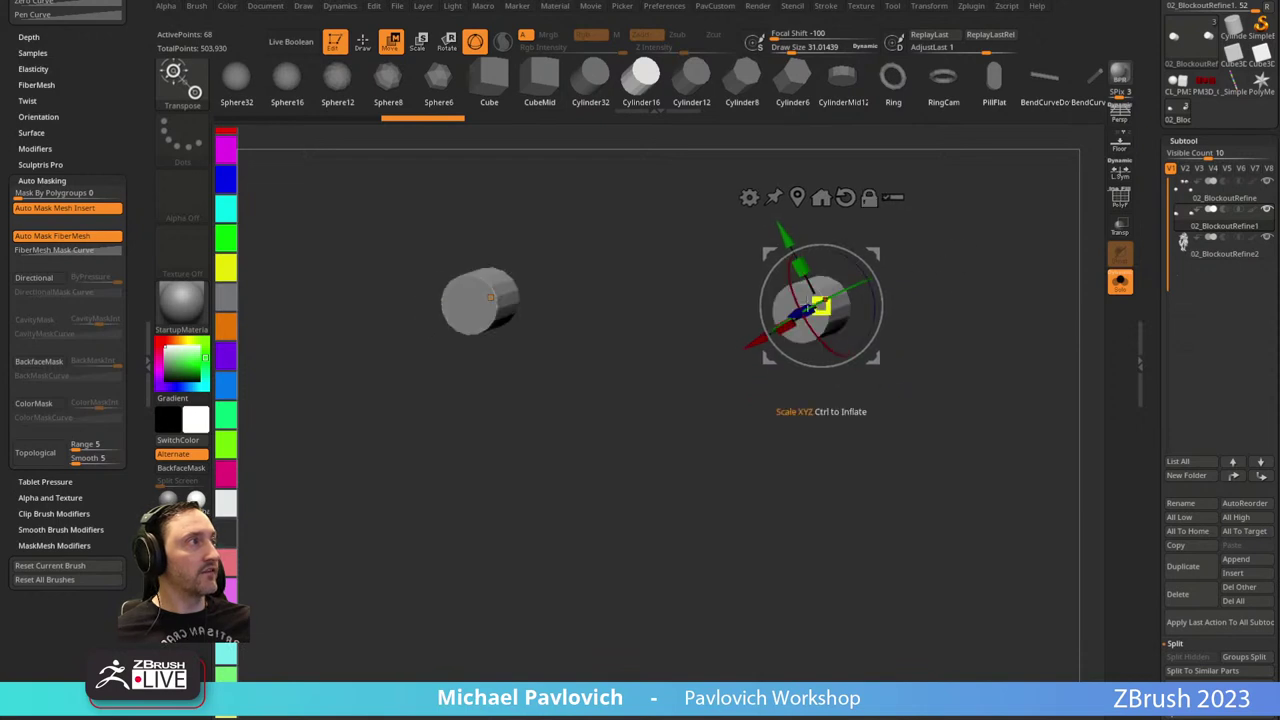
pyautogui.moveTo(820, 305); pyautogui.dragTo(656, 414)
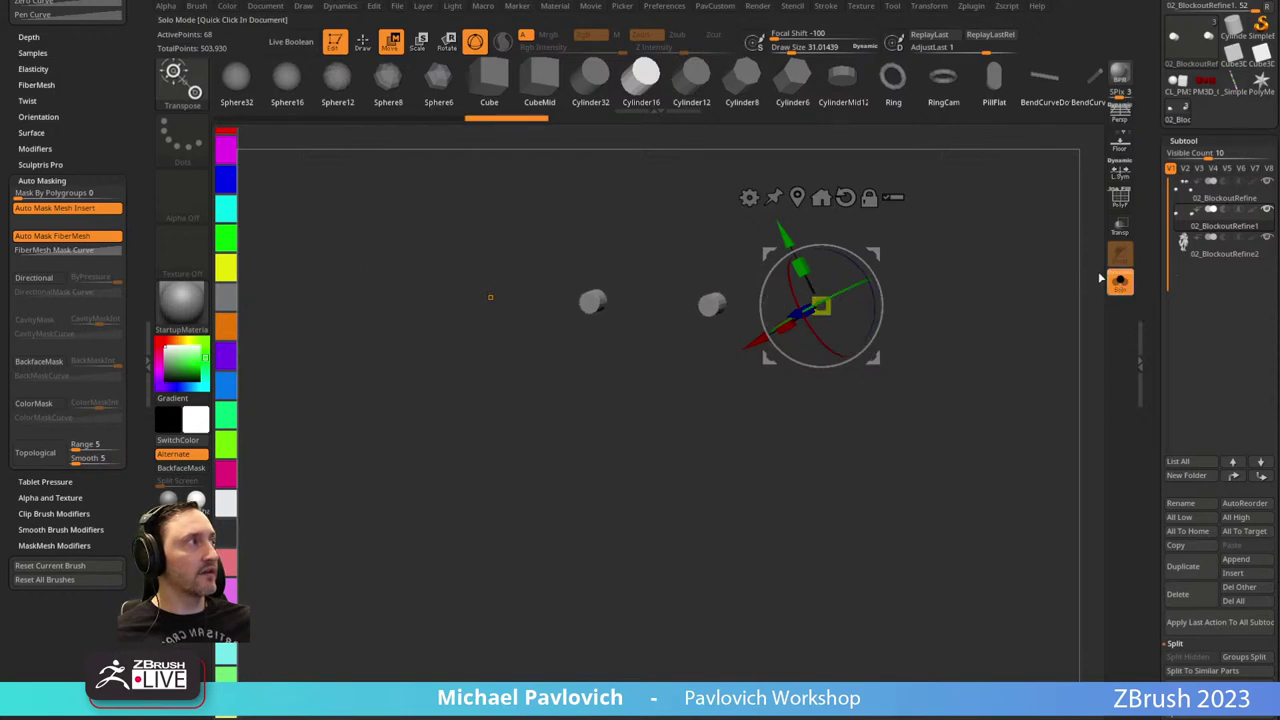
pyautogui.click(1120, 281)
# Turn on Local Symmetry for the mirrored cylinders and view the robot from the front.
pyautogui.moveTo(1006, 276); pyautogui.dragTo(845, 295)
pyautogui.moveTo(934, 296); pyautogui.dragTo(840, 290)
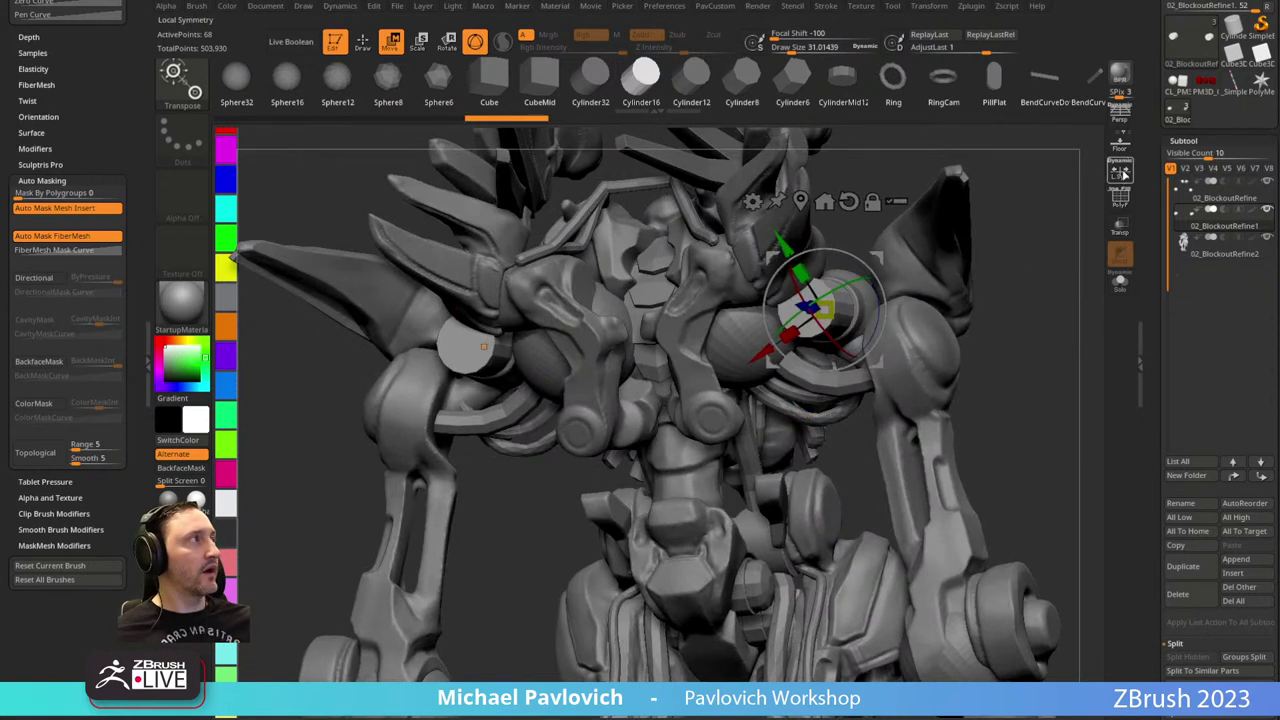
pyautogui.click(1121, 174)
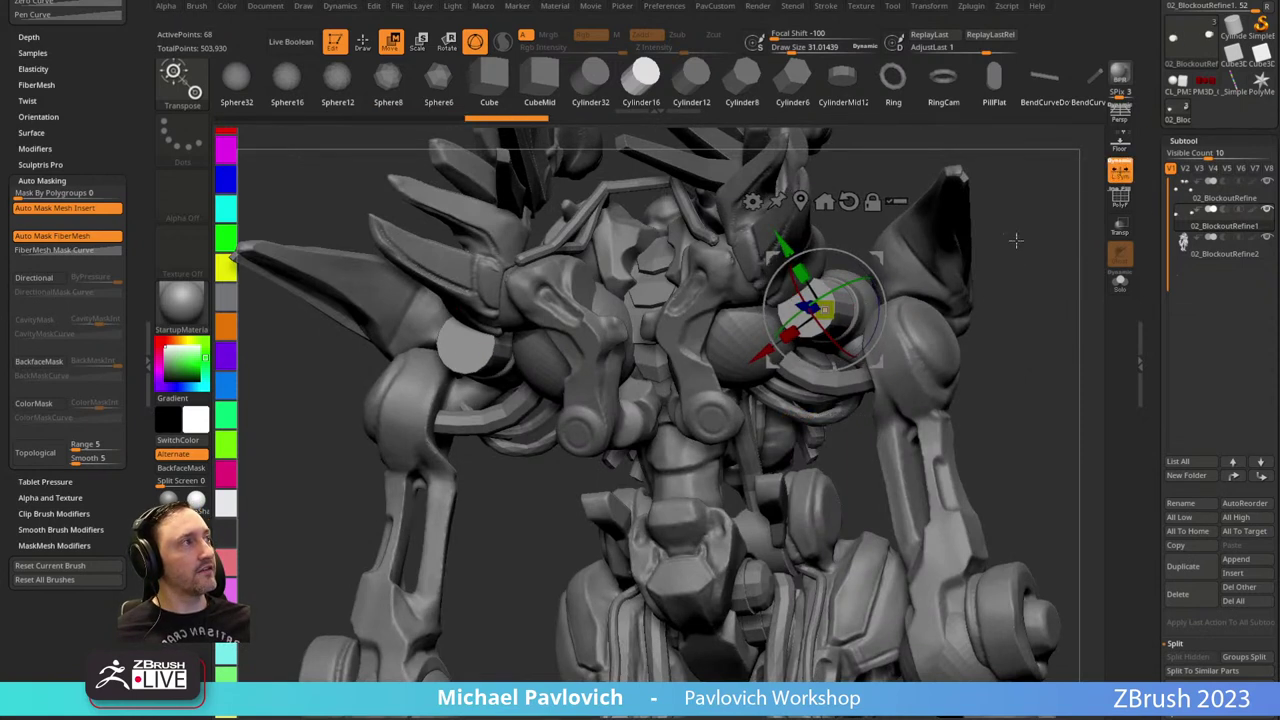
pyautogui.moveTo(1016, 240); pyautogui.dragTo(1017, 254)
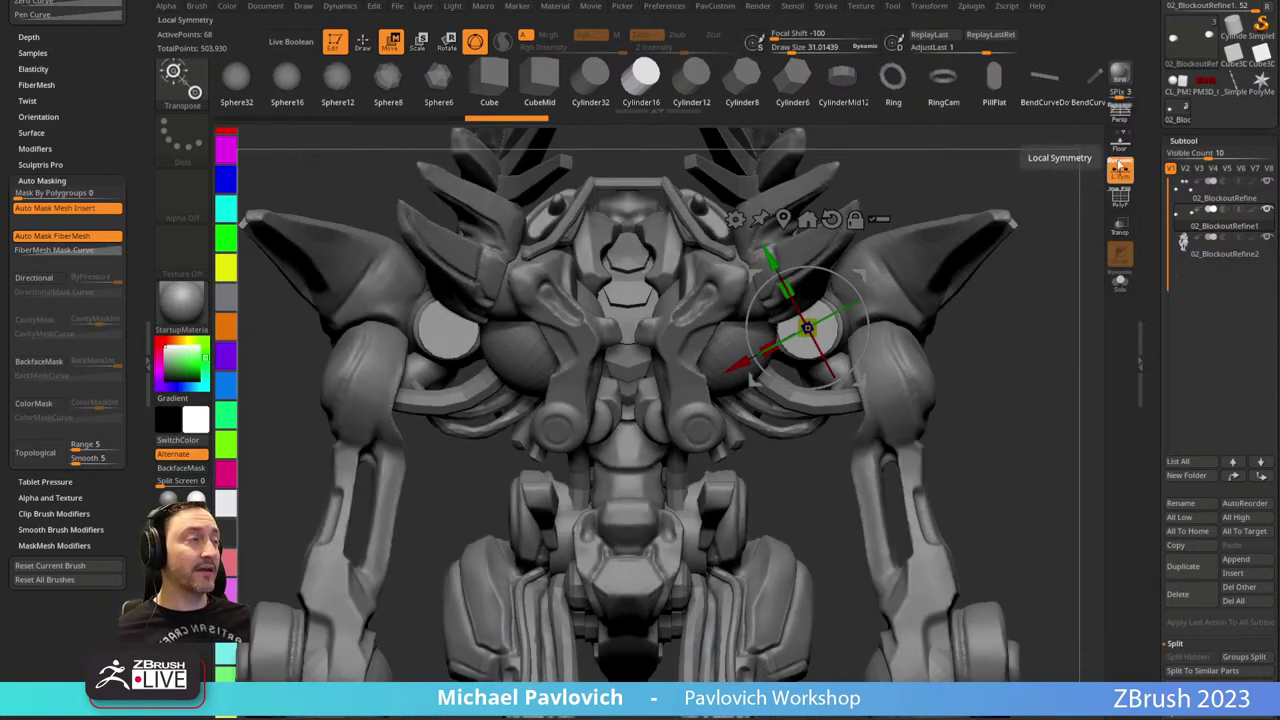
pyautogui.keyDown('alt'); pyautogui.moveTo(1035, 200); pyautogui.dragTo(1000, 209); pyautogui.keyUp('alt')
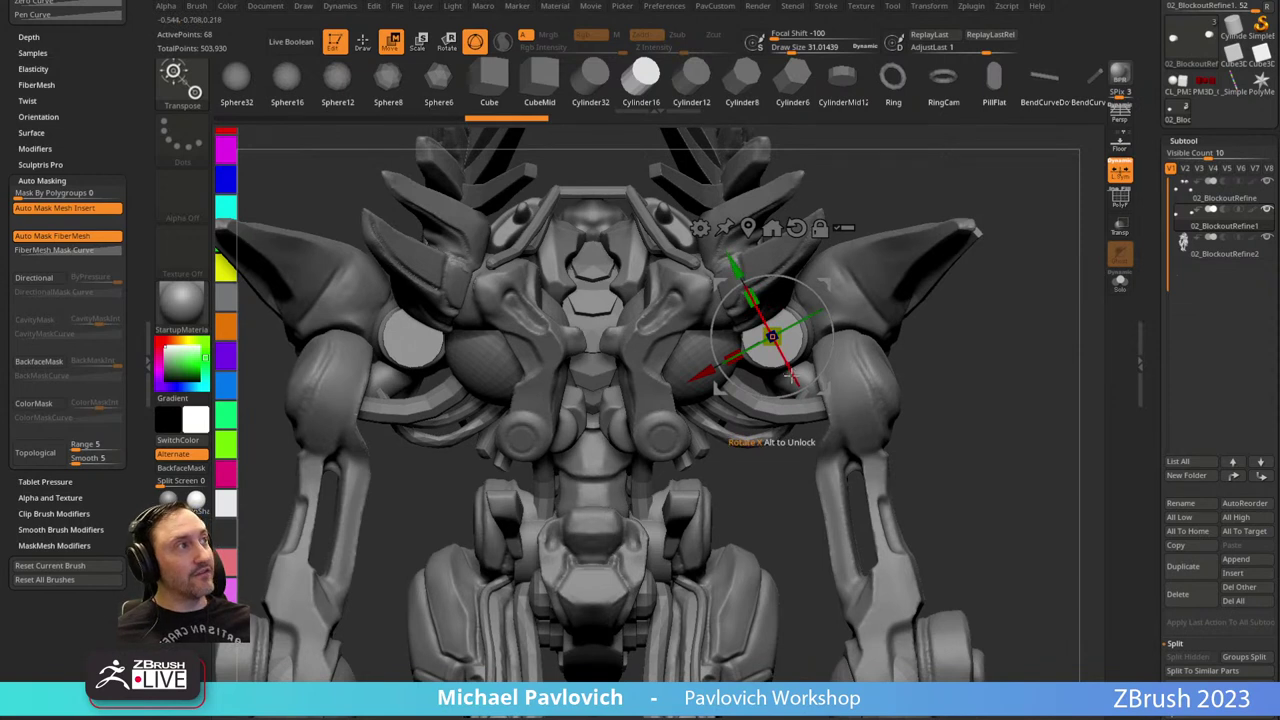
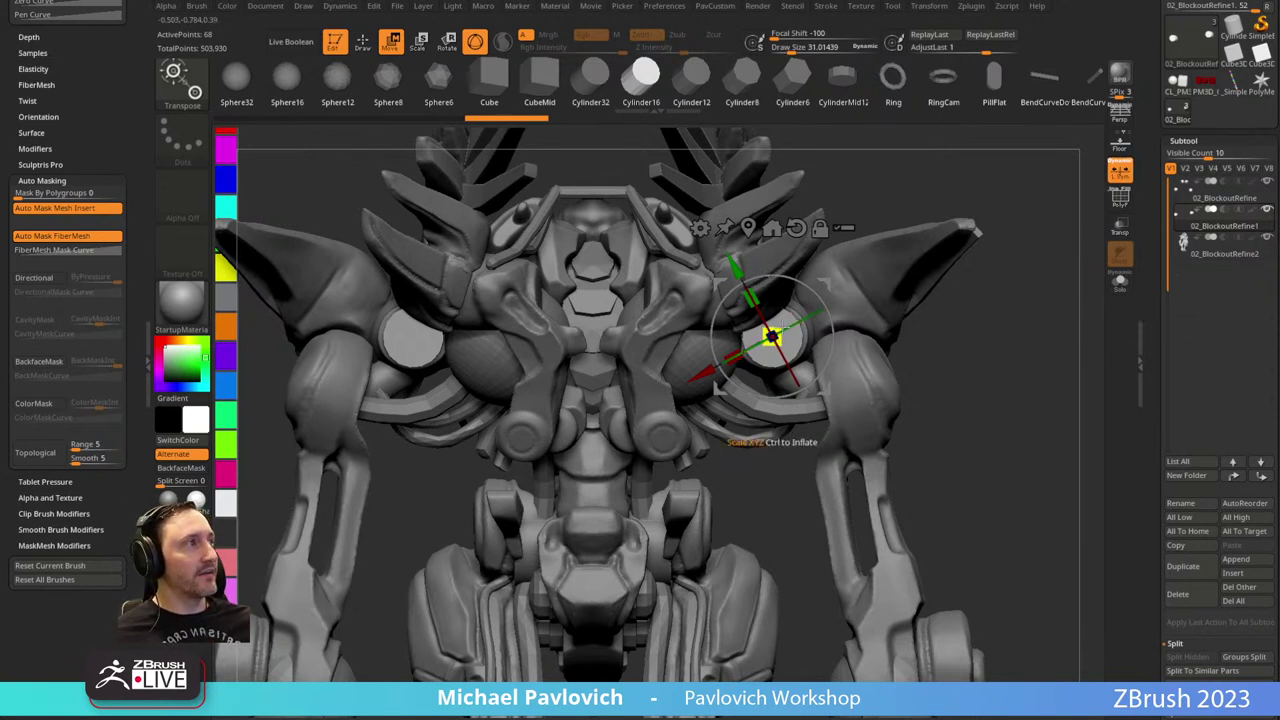
# Try scaling the mirrored cylinders uniformly from the front with the whole robot visible.
pyautogui.moveTo(771, 337); pyautogui.dragTo(790, 303)
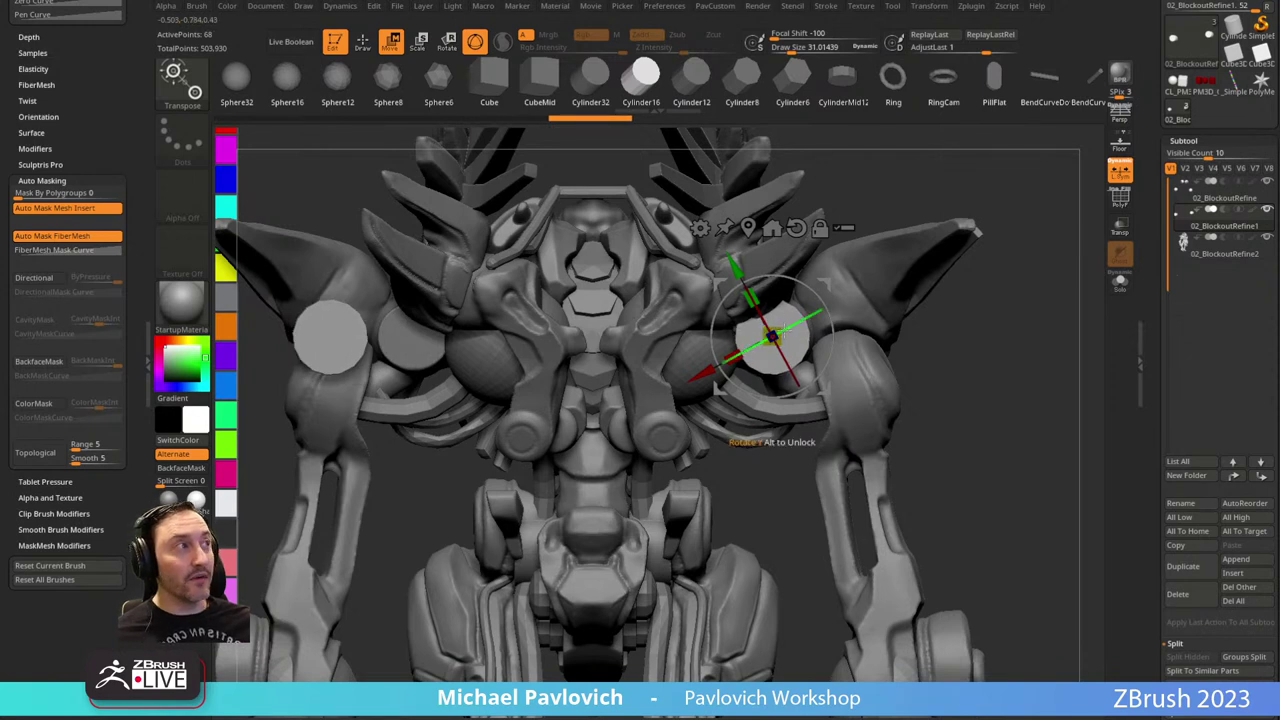
pyautogui.hotkey('ctrl', 'z')
pyautogui.moveTo(772, 337); pyautogui.dragTo(897, 293)
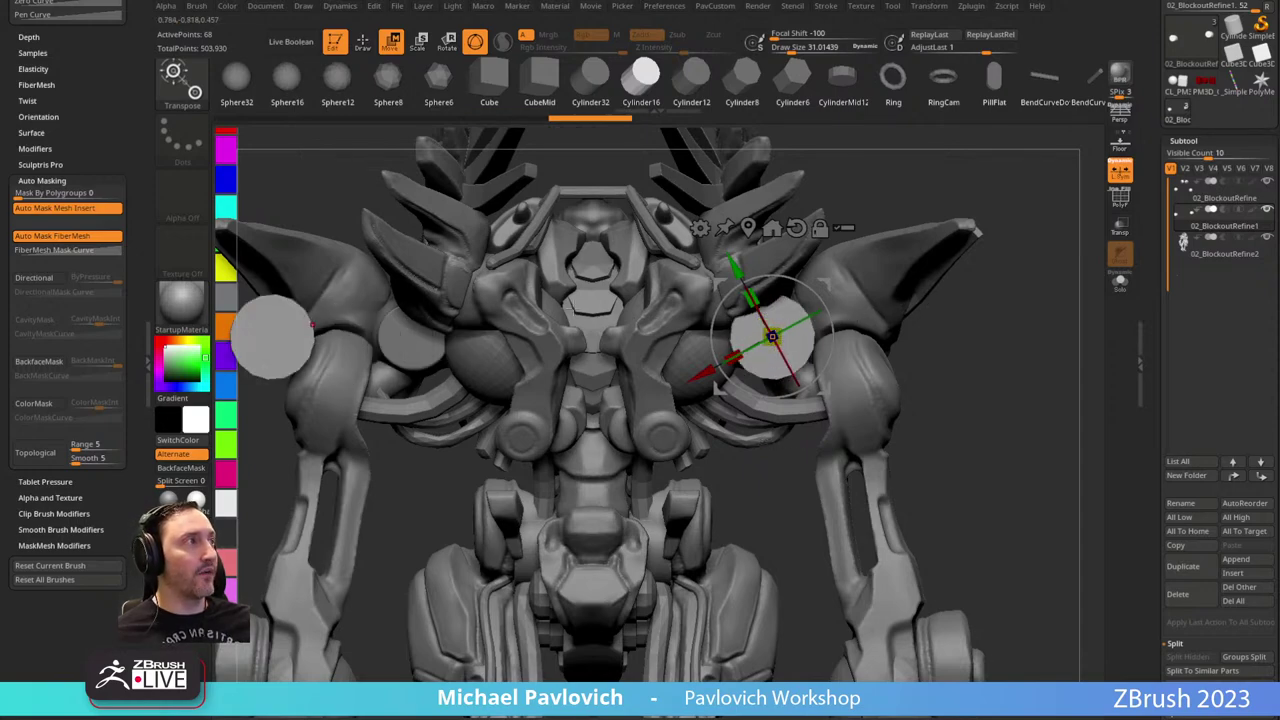
pyautogui.moveTo(925, 345); pyautogui.dragTo(1005, 300)
pyautogui.moveTo(831, 302); pyautogui.dragTo(844, 304)
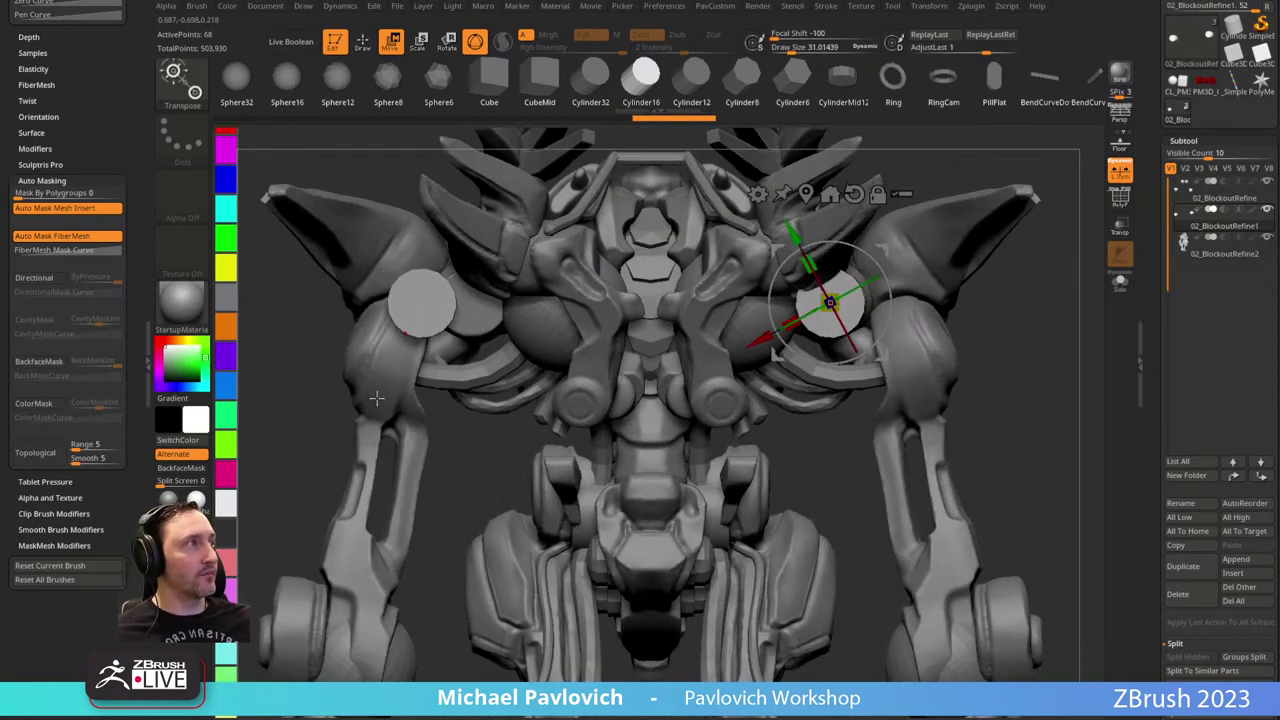
pyautogui.hotkey('ctrl', 'z')
pyautogui.hotkey('ctrl', 'z')
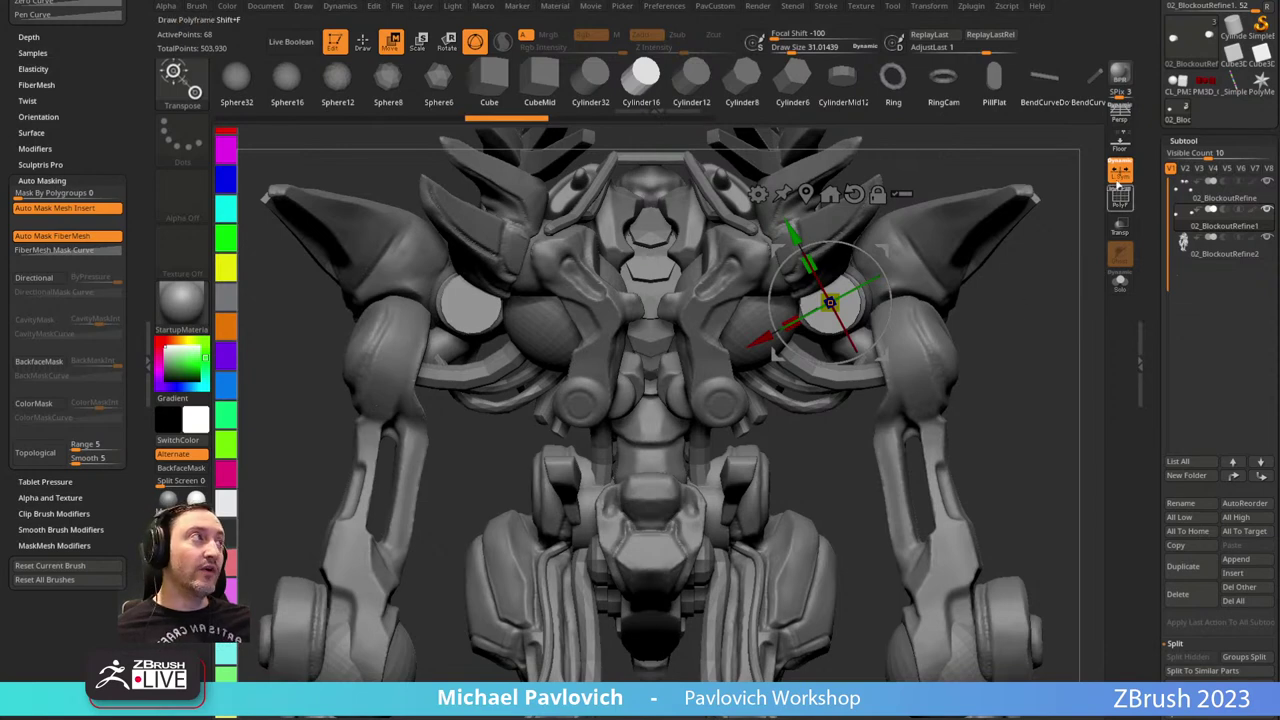
# Scale the mirrored cylinders uniformly about their own centres with Local Symmetry on, first in Solo mode and then with the whole robot shown.
pyautogui.keyDown('alt'); pyautogui.moveTo(1038, 267); pyautogui.dragTo(1000, 277); pyautogui.keyUp('alt')
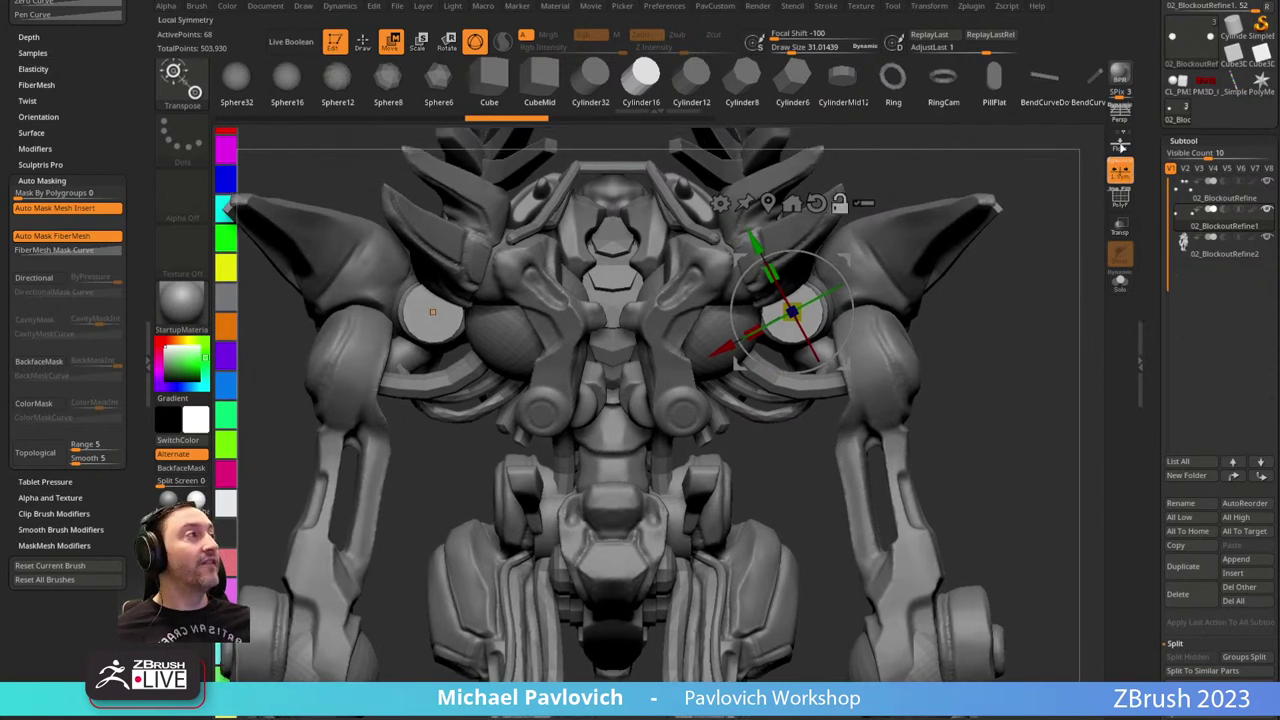
pyautogui.click(1120, 281)
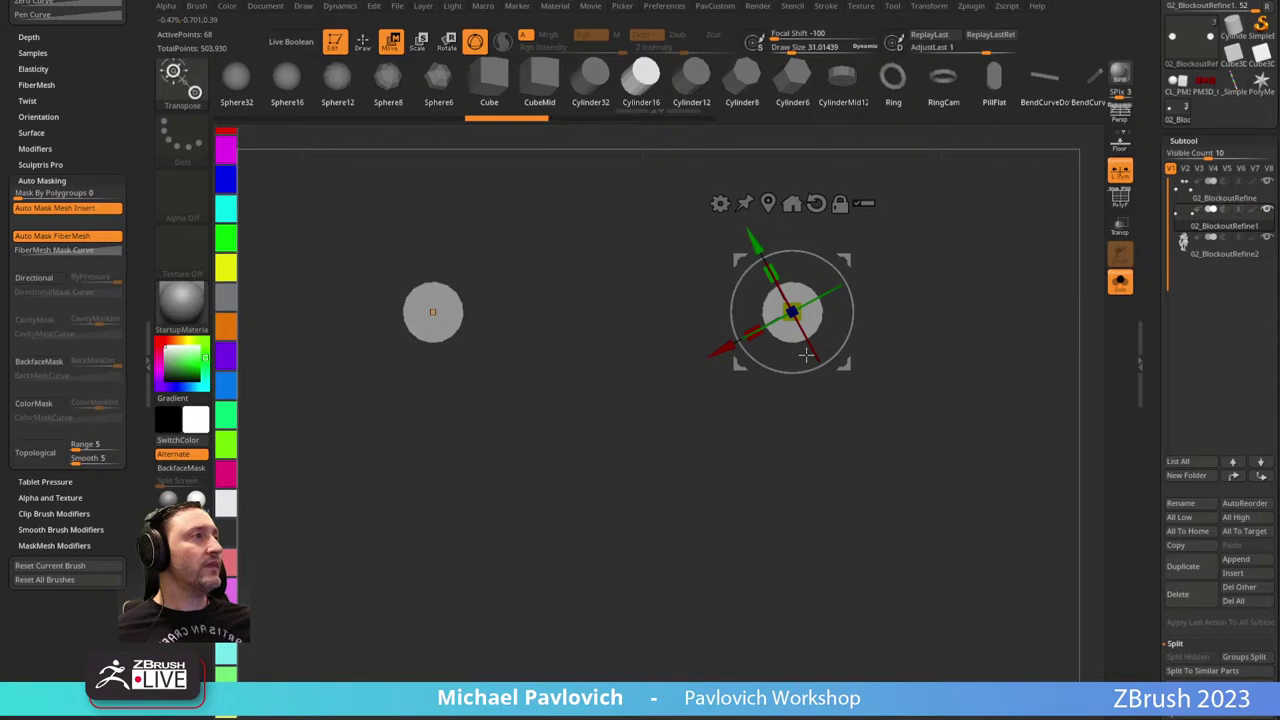
pyautogui.moveTo(806, 303); pyautogui.dragTo(891, 283)
pyautogui.hotkey('ctrl', 'z')
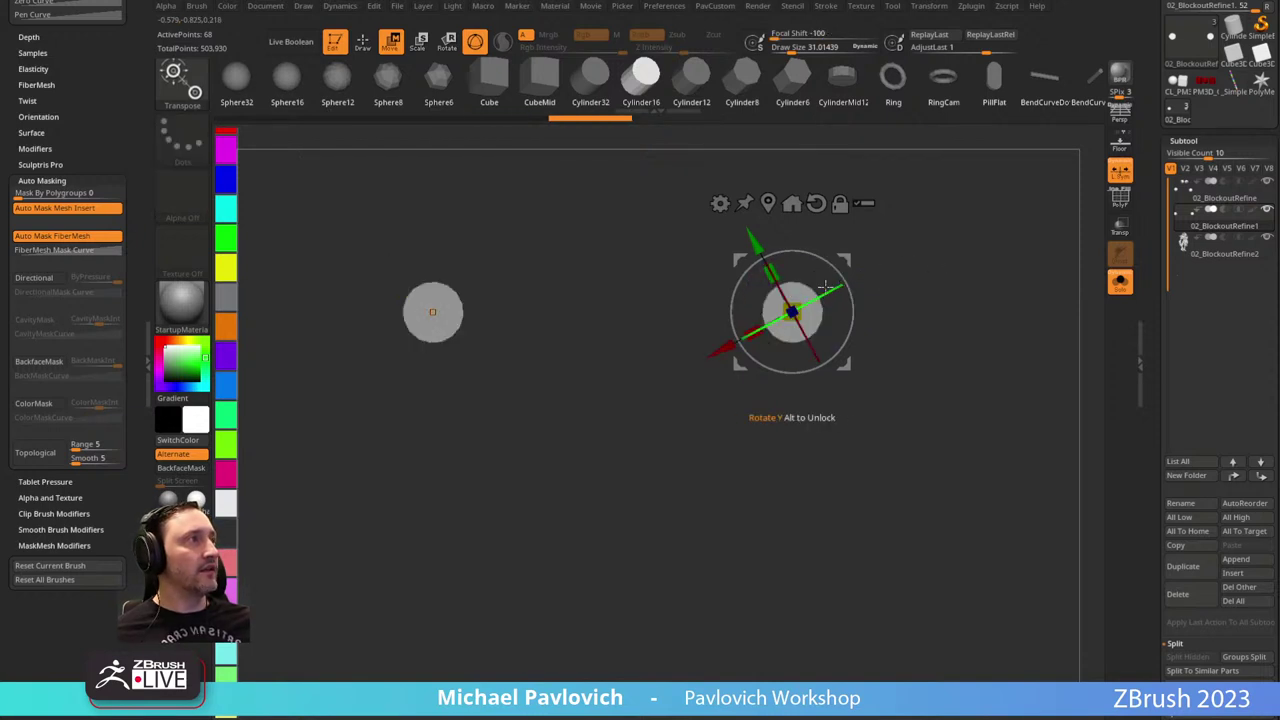
pyautogui.moveTo(791, 312); pyautogui.dragTo(985, 323)
pyautogui.click(1108, 283)
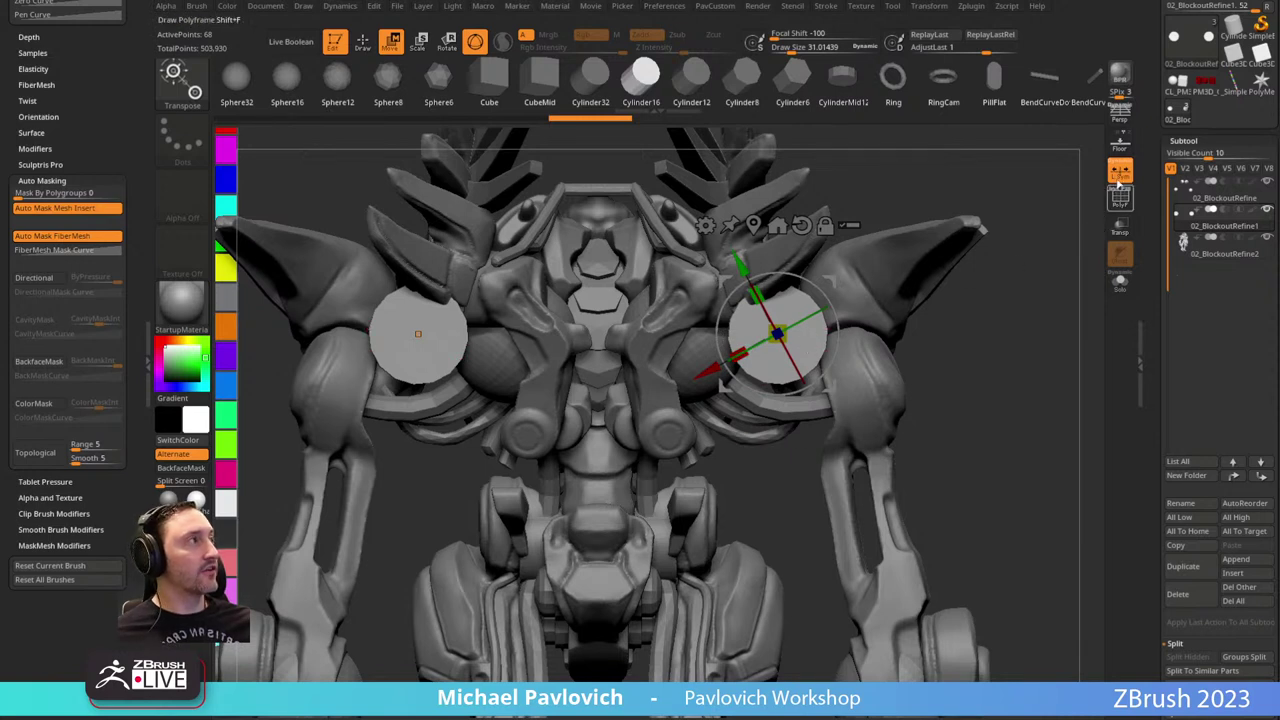
pyautogui.moveTo(778, 334); pyautogui.dragTo(749, 337)
pyautogui.moveTo(990, 320); pyautogui.dragTo(1014, 306)
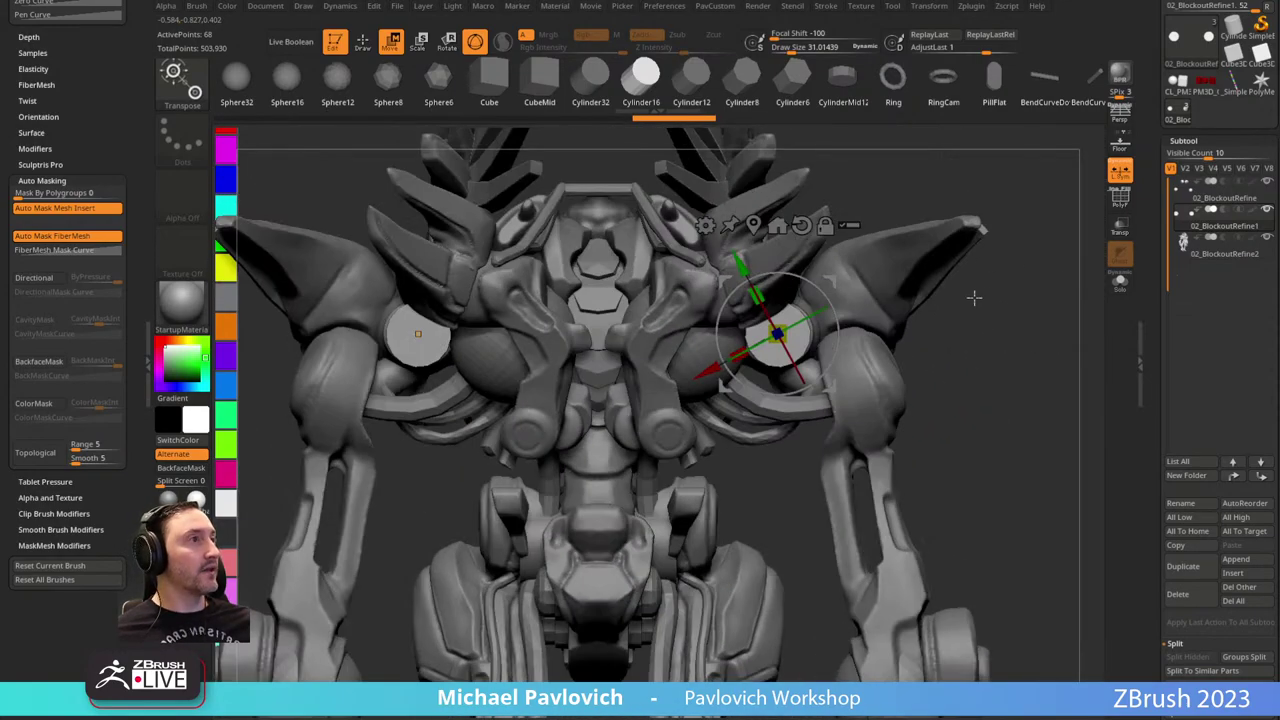
# Isolate one of the two mirrored cylinders and delete the hidden one.
pyautogui.press('q')
pyautogui.keyDown('ctrl'); pyautogui.keyDown('shift'); pyautogui.moveTo(1024, 186); pyautogui.dragTo(656, 480); pyautogui.keyUp('shift'); pyautogui.keyUp('ctrl')
pyautogui.press('3')
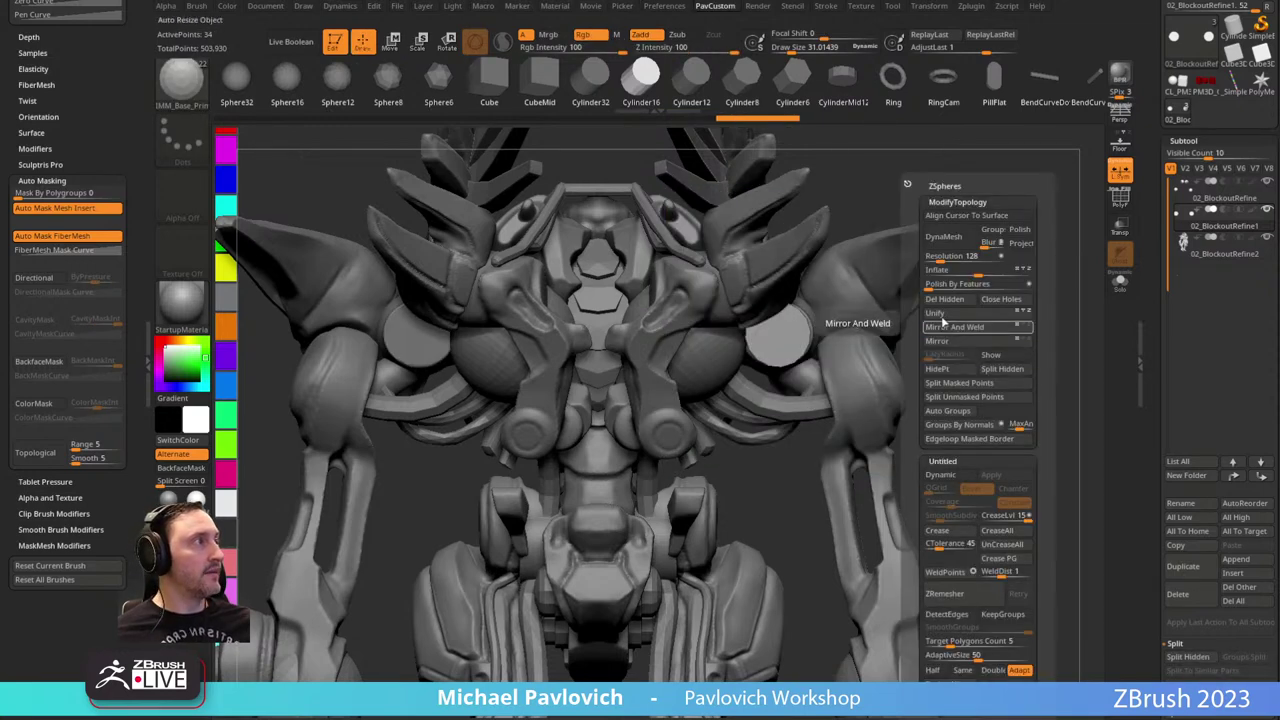
pyautogui.click(985, 370)
# Move the remaining cylinder outward, clear of the robot's shoulder, and enlarge it uniformly.
pyautogui.press('w')
pyautogui.moveTo(969, 339)
pyautogui.keyDown('alt'); pyautogui.mouseDown()
pyautogui.moveTo(700, 330)
pyautogui.moveTo(943, 323)
pyautogui.moveTo(903, 331)
pyautogui.moveTo(885, 304)
pyautogui.mouseUp(); pyautogui.keyUp('alt')
pyautogui.moveTo(703, 288)
pyautogui.mouseDown()
pyautogui.moveTo(730, 275)
pyautogui.moveTo(713, 304)
pyautogui.mouseUp()
pyautogui.moveTo(728, 356); pyautogui.dragTo(862, 402)
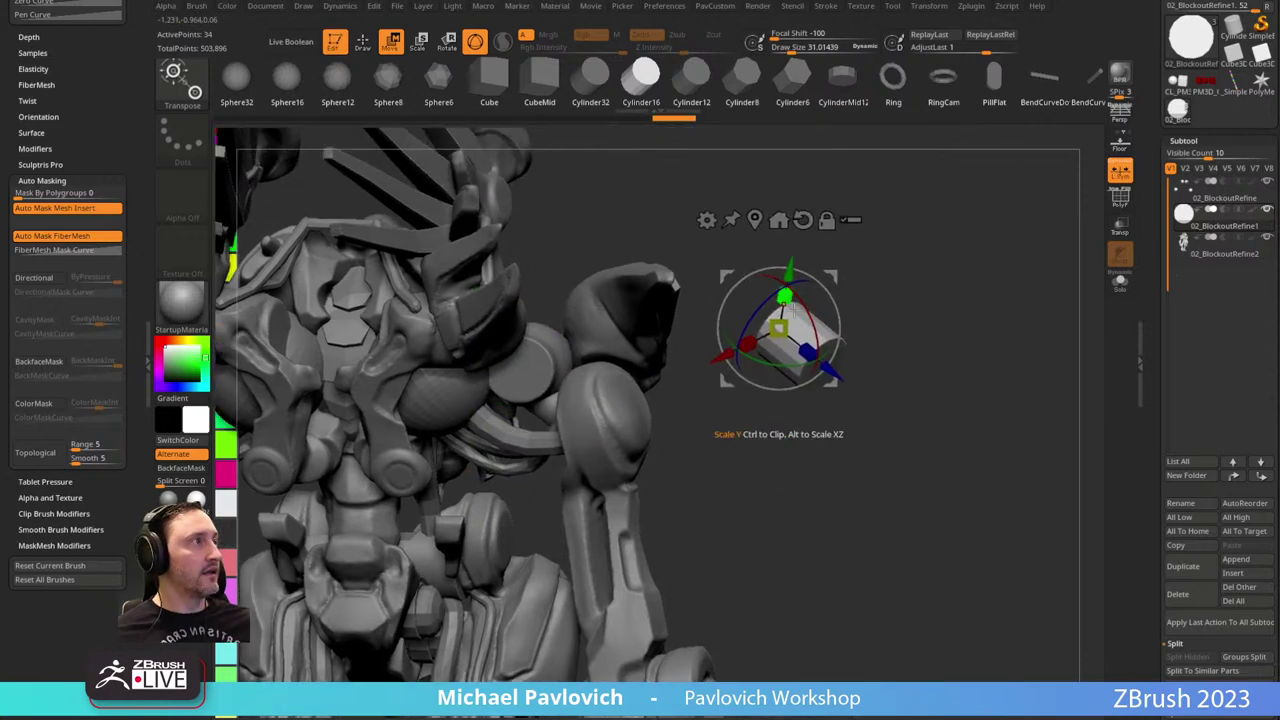
pyautogui.moveTo(779, 328)
pyautogui.mouseDown()
pyautogui.moveTo(916, 298)
pyautogui.moveTo(994, 254)
pyautogui.moveTo(962, 260)
pyautogui.mouseUp()
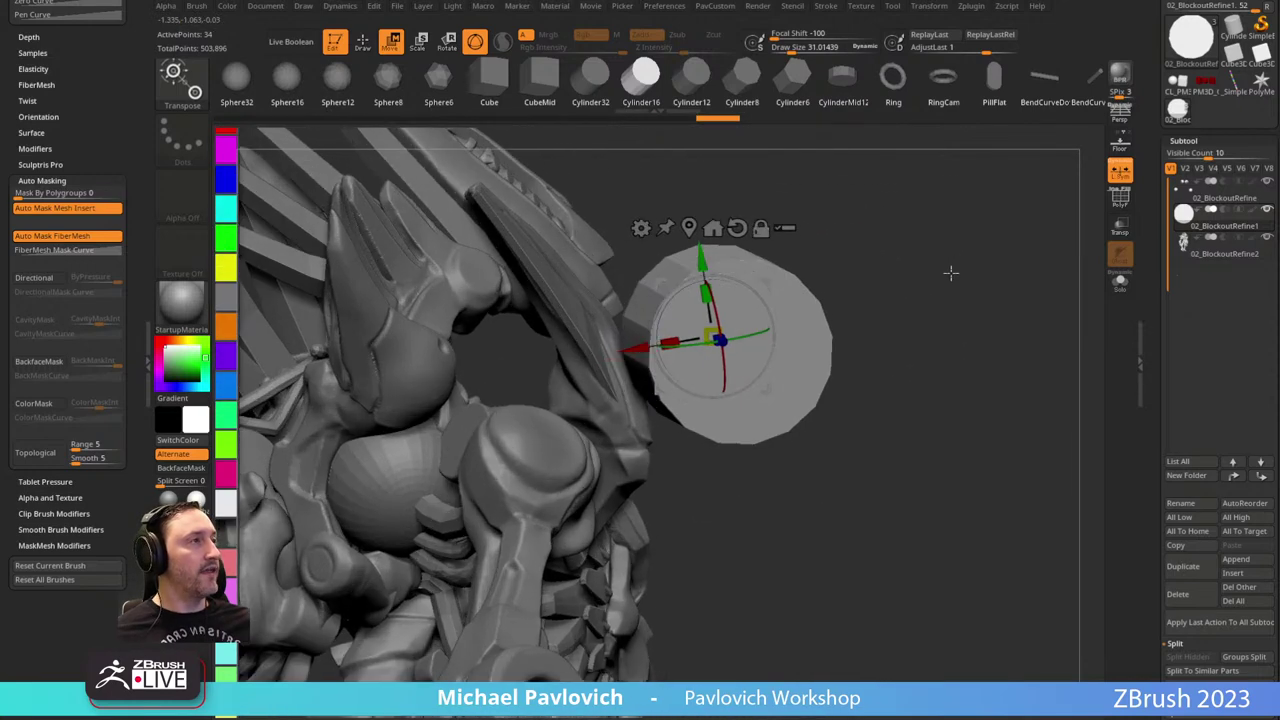
# Subdivide the cylinder four times with its polyframe shown and choose the Standard brush.
pyautogui.click(1120, 198)
pyautogui.moveTo(940, 306)
pyautogui.mouseDown()
pyautogui.moveTo(931, 300)
pyautogui.moveTo(995, 281)
pyautogui.moveTo(643, 320)
pyautogui.mouseUp()
pyautogui.press('q')
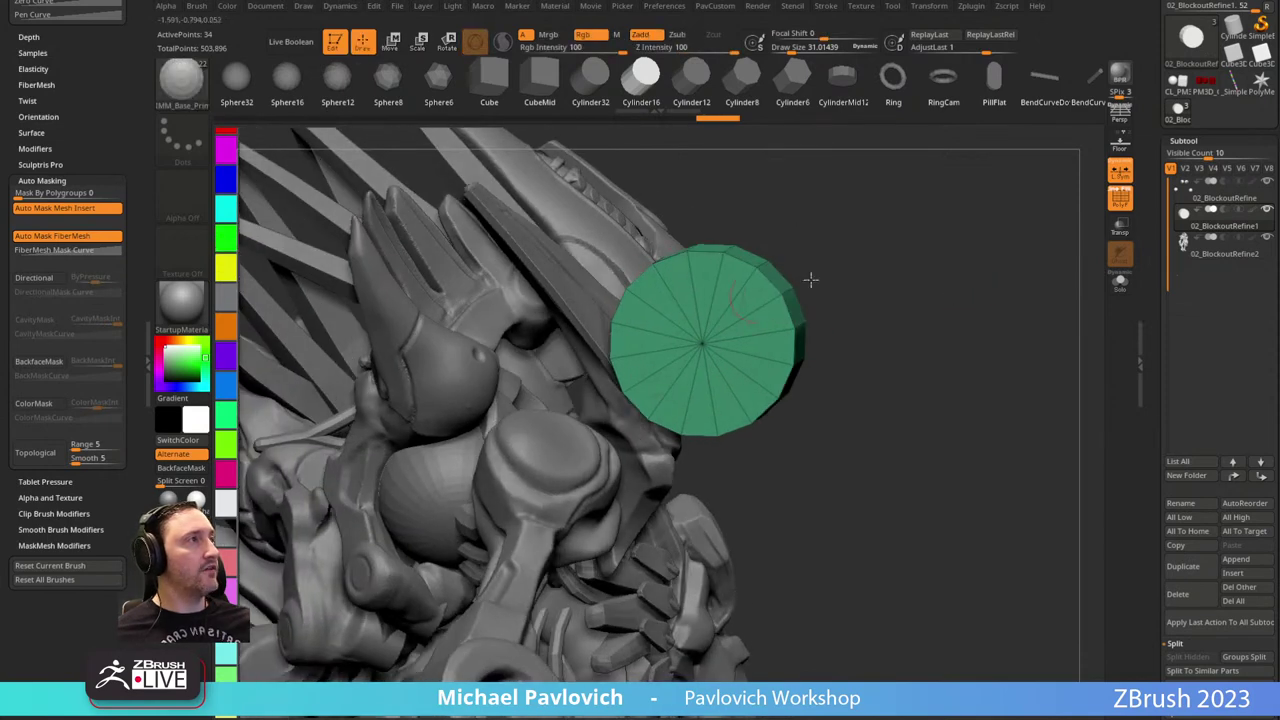
pyautogui.moveTo(811, 280); pyautogui.dragTo(842, 285)
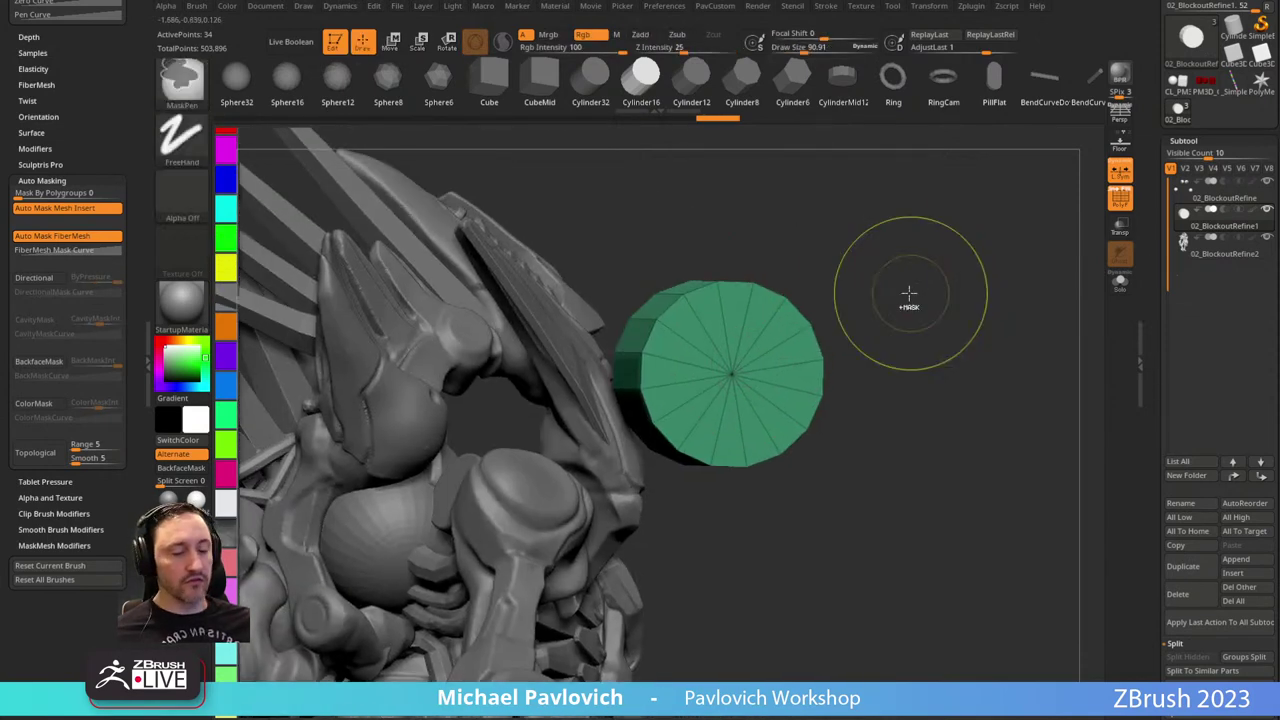
pyautogui.hotkey('ctrl', 'd')
pyautogui.hotkey('ctrl', 'd')
pyautogui.hotkey('ctrl', 'd')
pyautogui.hotkey('ctrl', 'd')
pyautogui.press('b')
pyautogui.press('s')
pyautogui.press('t')
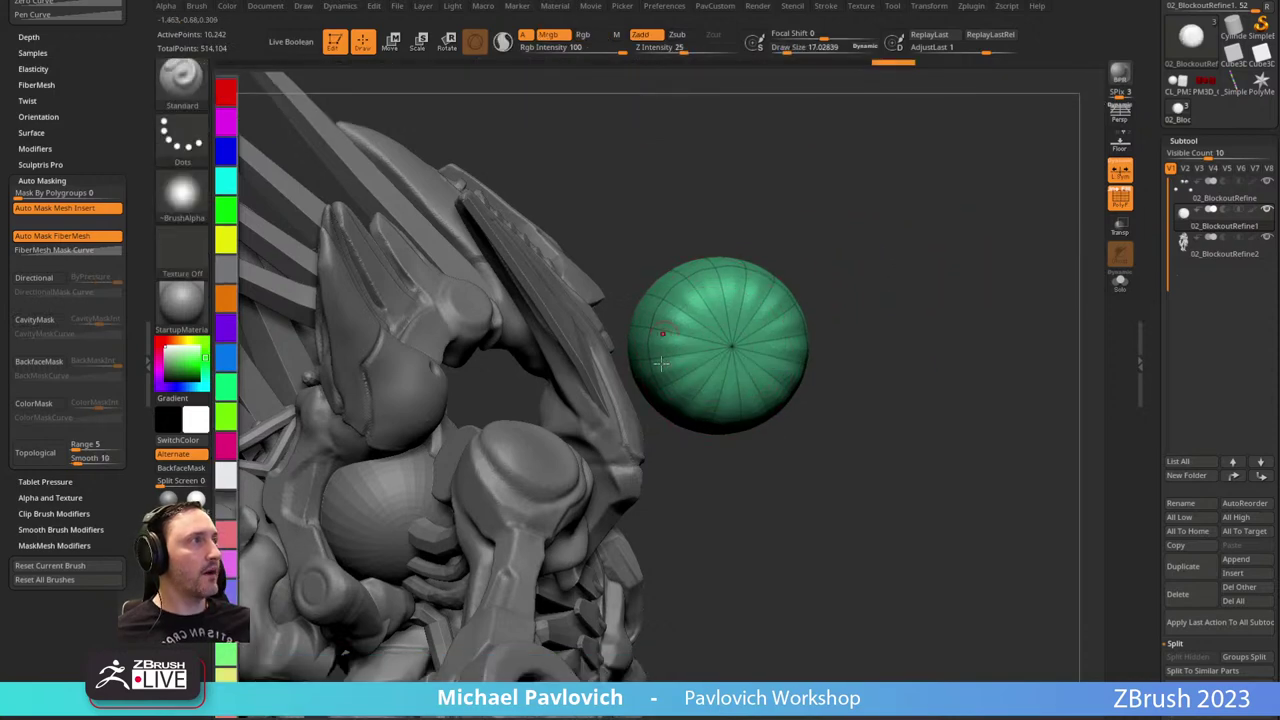
# Try sculpting a Standard brush stroke on the subdivided cylinder with Local Symmetry on.
pyautogui.moveTo(894, 300)
pyautogui.mouseDown()
pyautogui.moveTo(894, 349)
pyautogui.moveTo(868, 261)
pyautogui.mouseUp()
pyautogui.press('w')
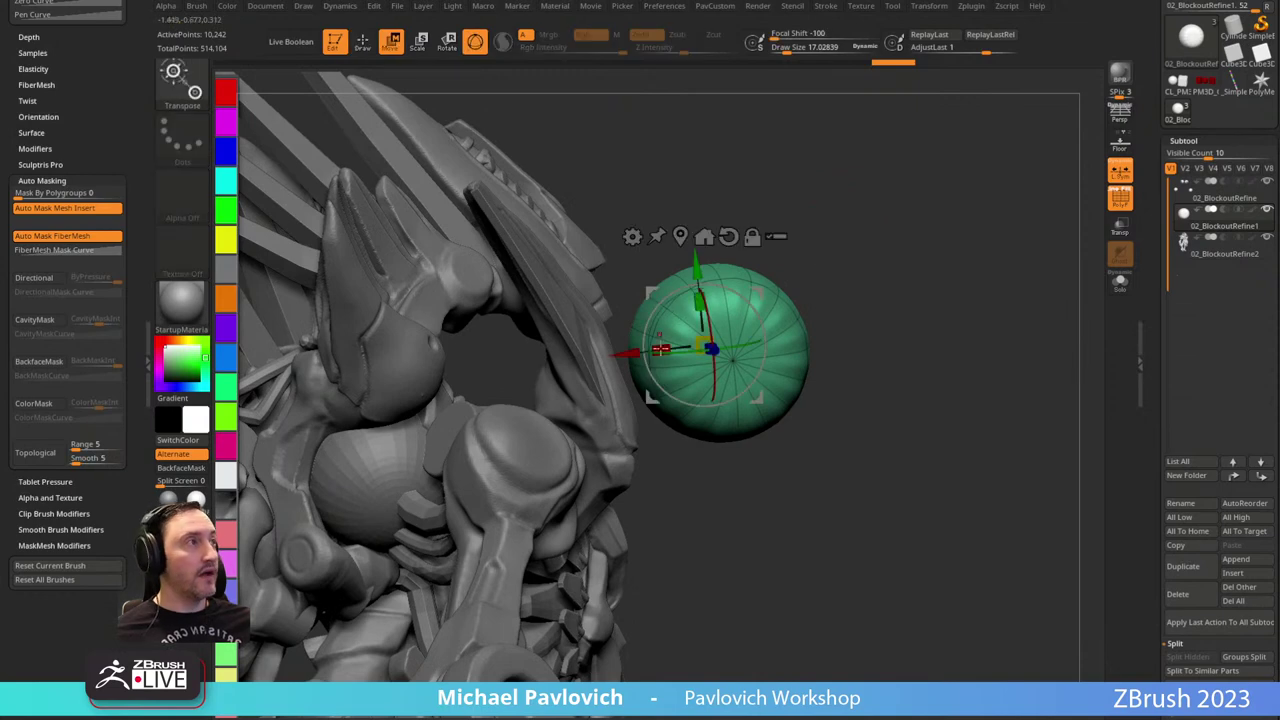
pyautogui.moveTo(876, 328); pyautogui.dragTo(889, 325)
pyautogui.press('q')
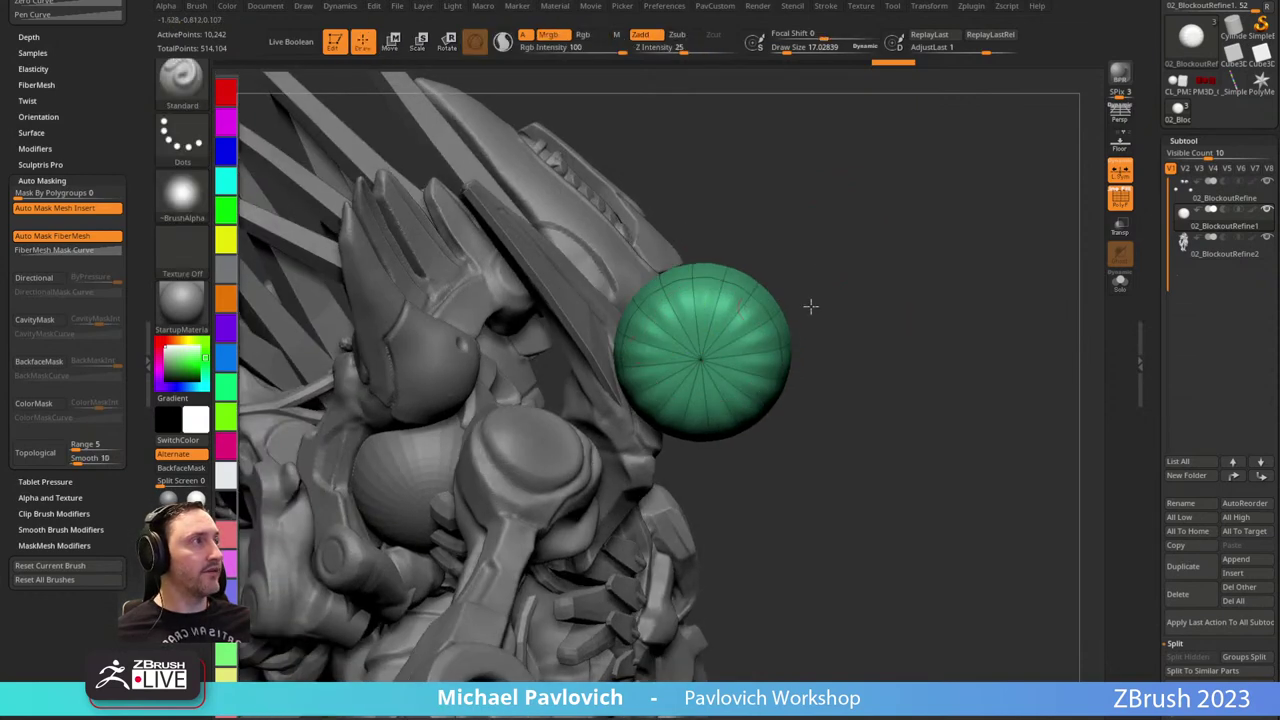
pyautogui.moveTo(811, 306); pyautogui.dragTo(821, 303)
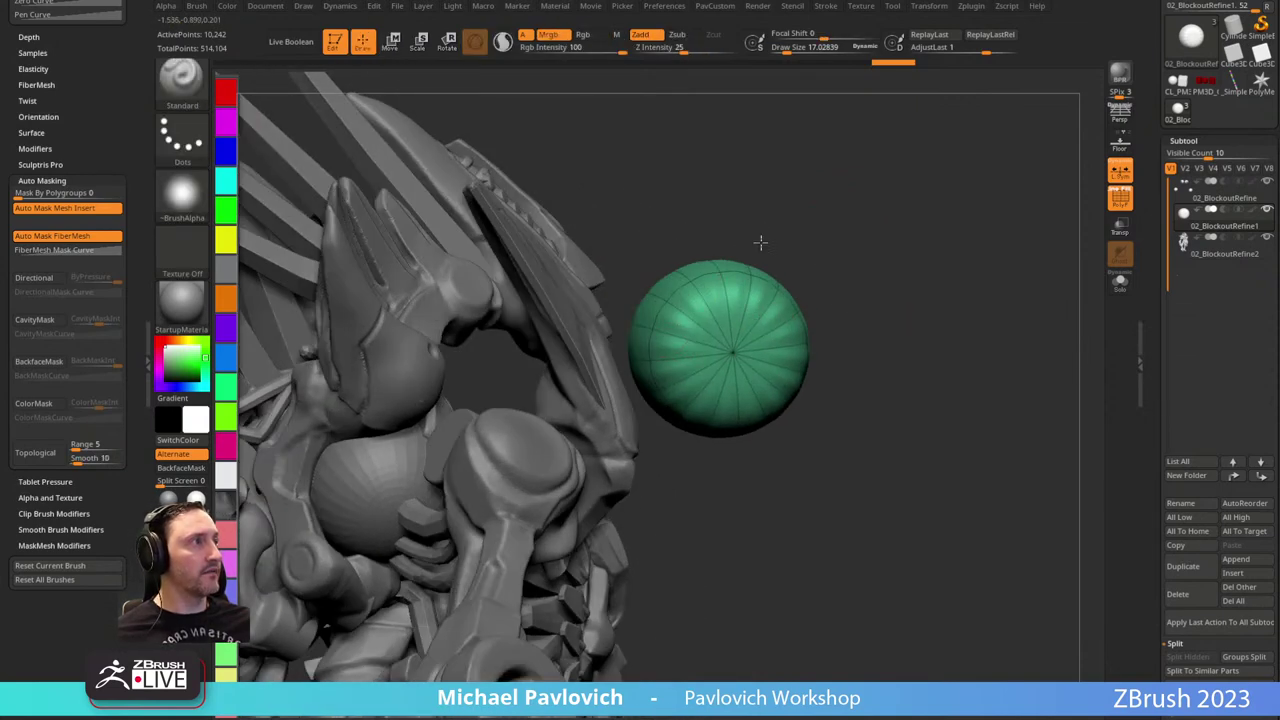
pyautogui.moveTo(760, 242); pyautogui.dragTo(650, 353)
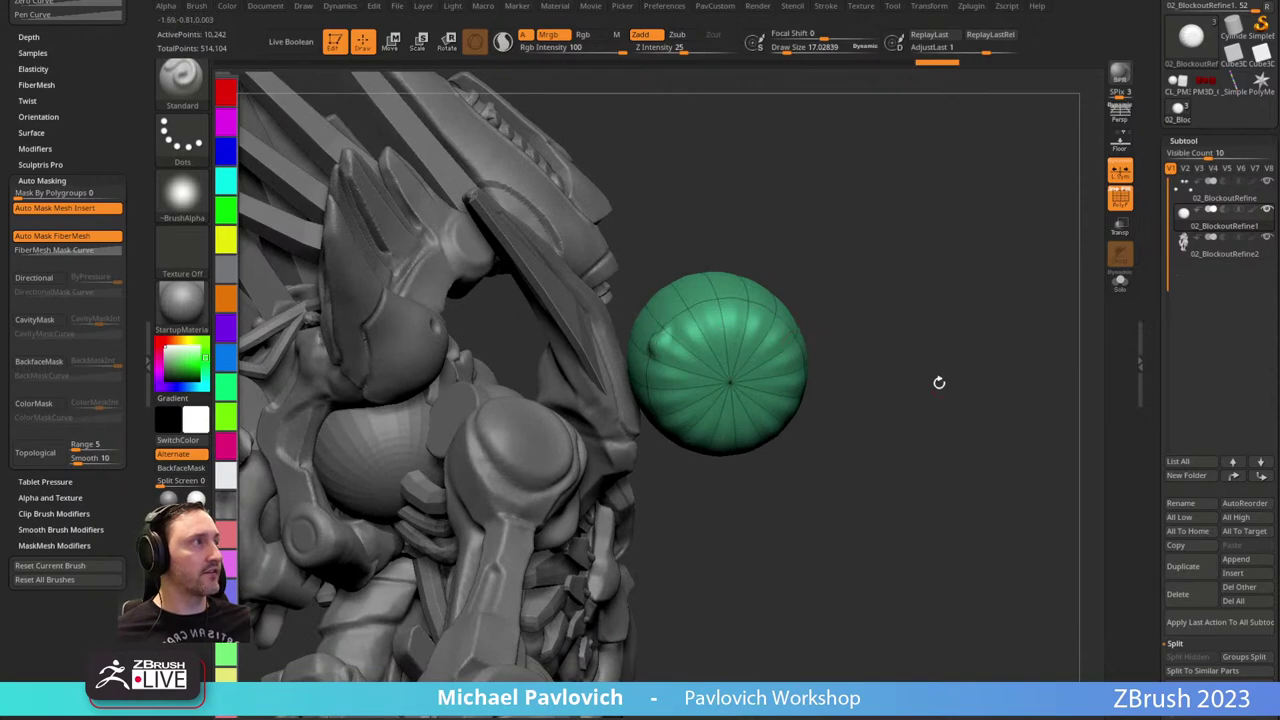
# Turn on Dynamic for the subdivided cylinder's Local Symmetry and view its end cap.
pyautogui.press('w')
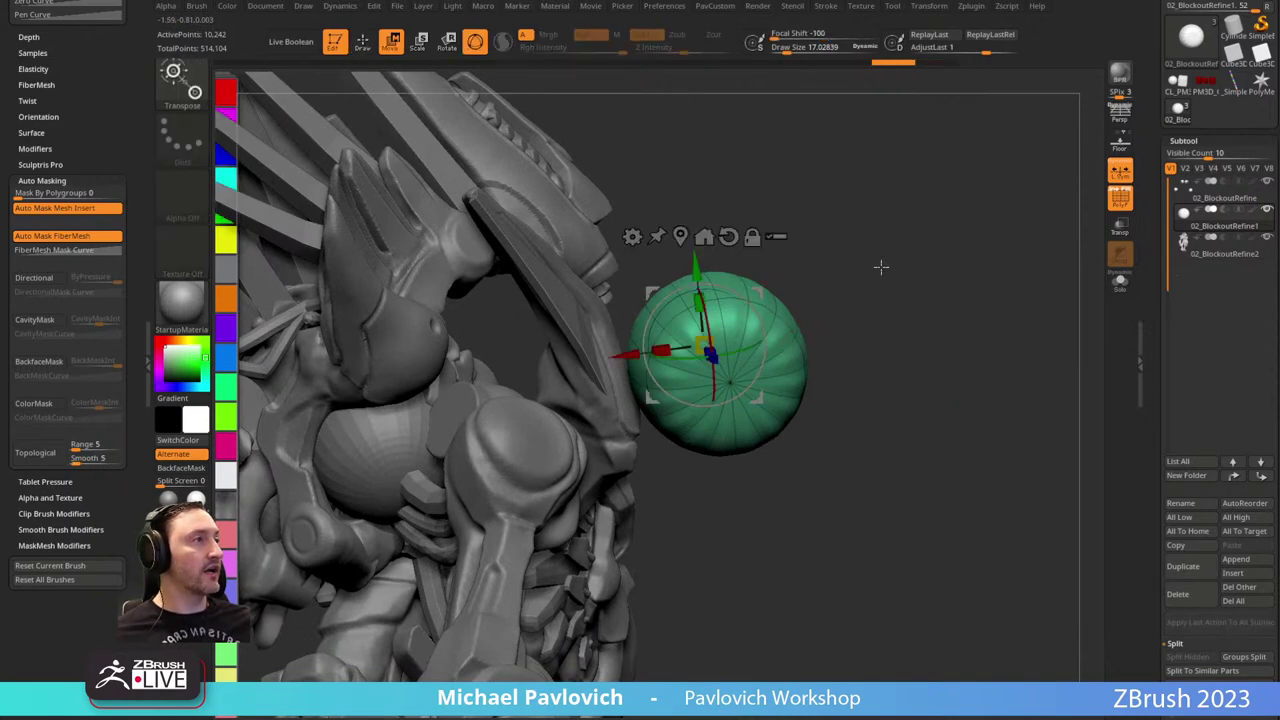
pyautogui.moveTo(881, 266)
pyautogui.mouseDown()
pyautogui.moveTo(883, 394)
pyautogui.moveTo(825, 413)
pyautogui.mouseUp()
pyautogui.moveTo(915, 428)
pyautogui.mouseDown()
pyautogui.moveTo(897, 250)
pyautogui.moveTo(931, 280)
pyautogui.mouseUp()
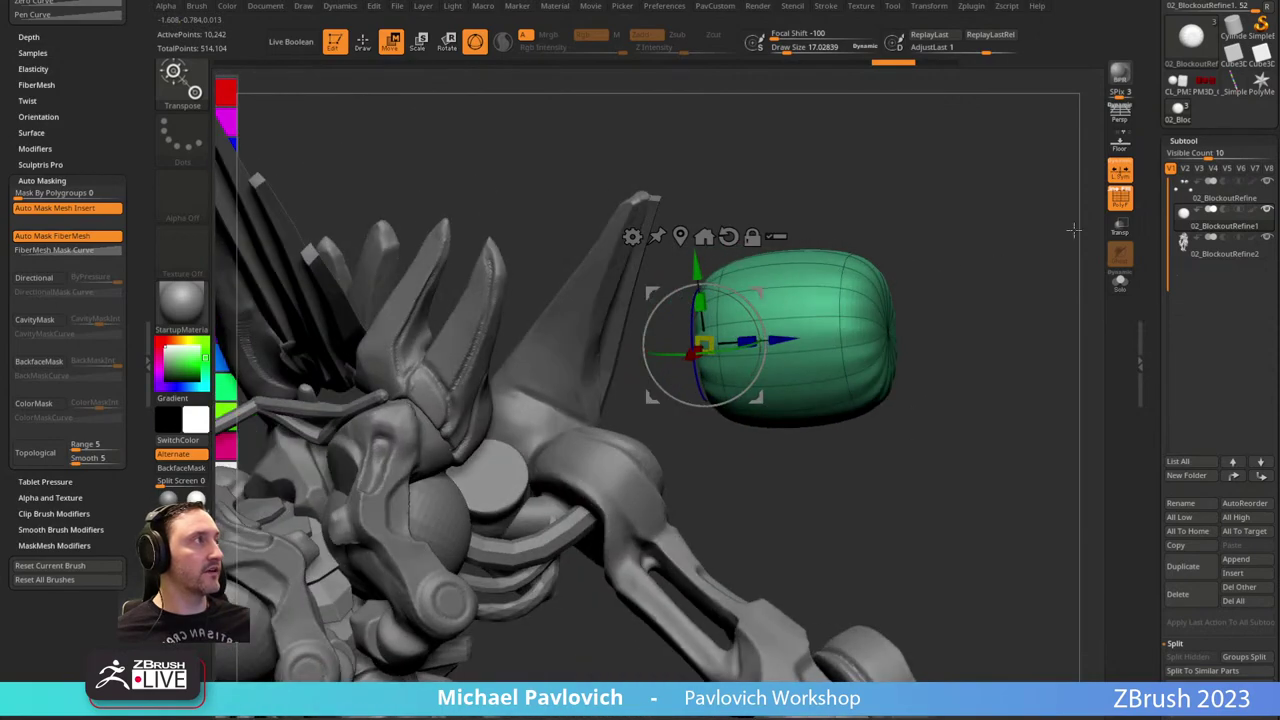
pyautogui.moveTo(987, 250)
pyautogui.mouseDown()
pyautogui.moveTo(923, 240)
pyautogui.moveTo(943, 257)
pyautogui.moveTo(748, 313)
pyautogui.mouseUp()
pyautogui.moveTo(815, 284)
pyautogui.mouseDown()
pyautogui.moveTo(877, 269)
pyautogui.moveTo(804, 290)
pyautogui.mouseUp()
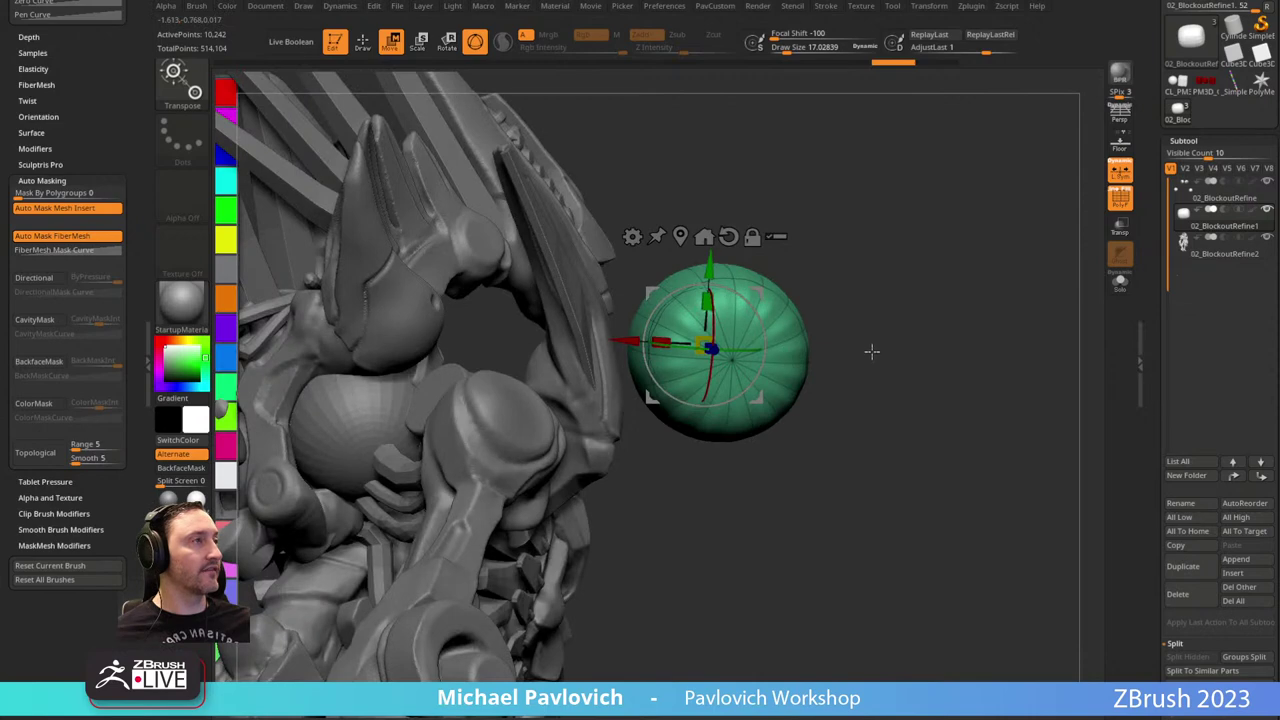
# Sculpt Standard brush strokes over the cylinder's side and cap at draw size 28.75, and turn off the polyframe.
pyautogui.press('q')
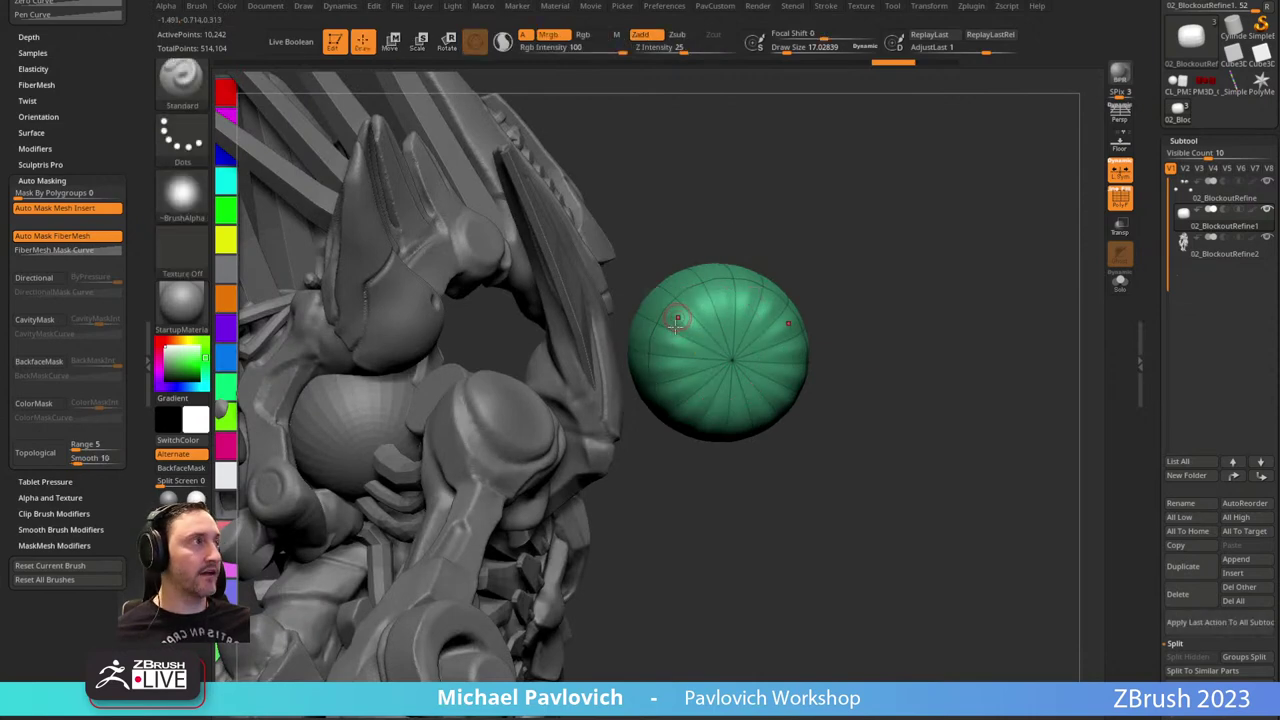
pyautogui.press(']')
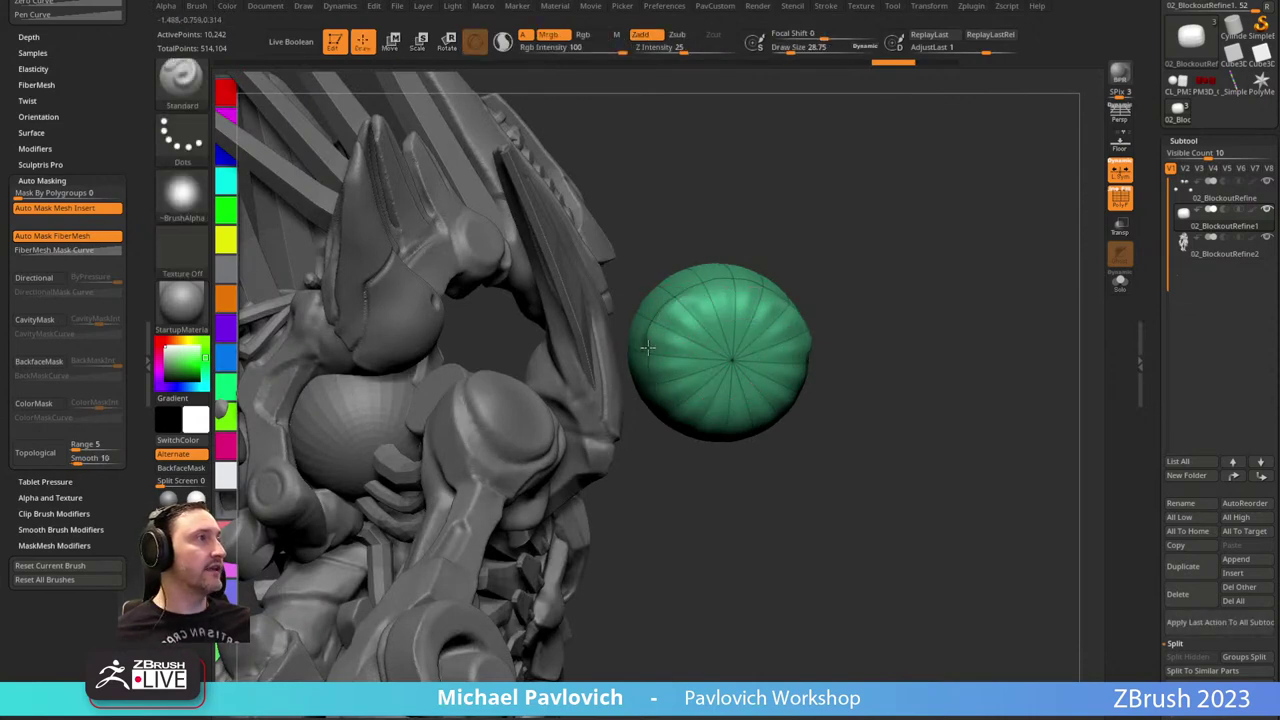
pyautogui.moveTo(777, 231)
pyautogui.mouseDown()
pyautogui.moveTo(651, 291)
pyautogui.moveTo(630, 265)
pyautogui.moveTo(610, 290)
pyautogui.moveTo(591, 268)
pyautogui.mouseUp()
pyautogui.moveTo(767, 209); pyautogui.dragTo(806, 205)
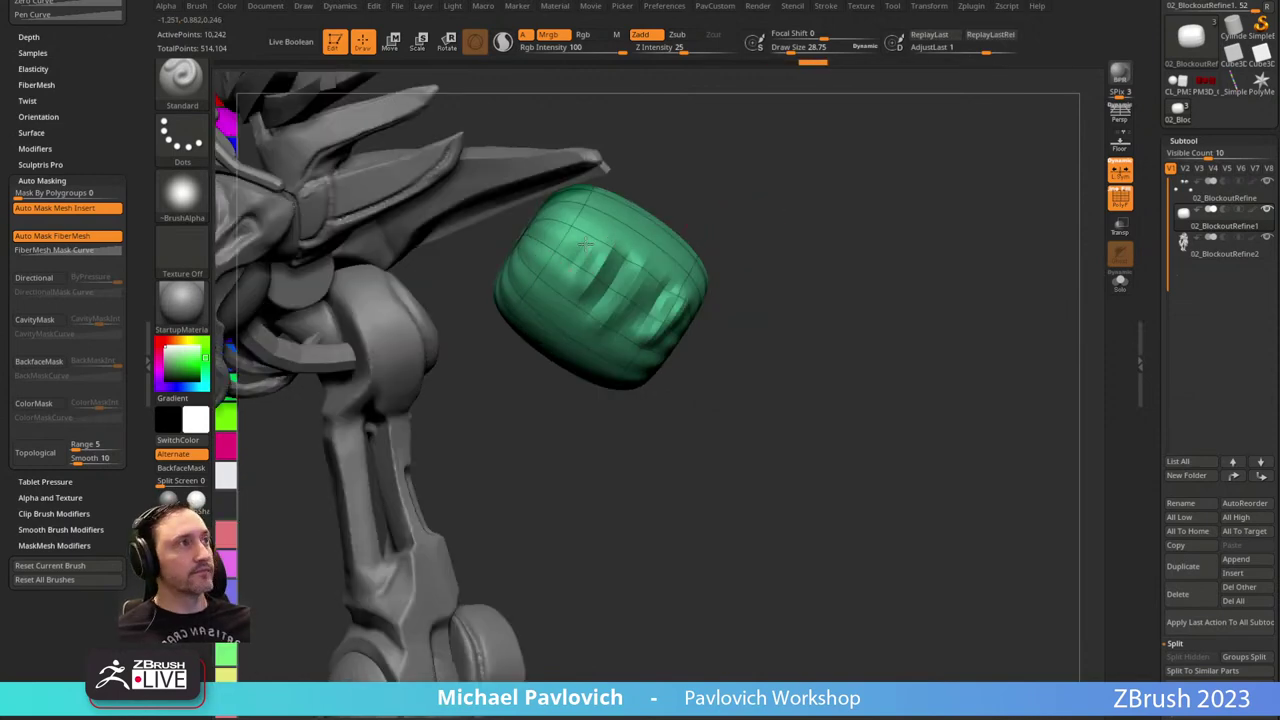
pyautogui.moveTo(589, 254); pyautogui.dragTo(573, 282)
pyautogui.click(1126, 206)
pyautogui.moveTo(950, 196)
pyautogui.mouseDown()
pyautogui.moveTo(831, 171)
pyautogui.moveTo(854, 186)
pyautogui.moveTo(880, 245)
pyautogui.mouseUp()
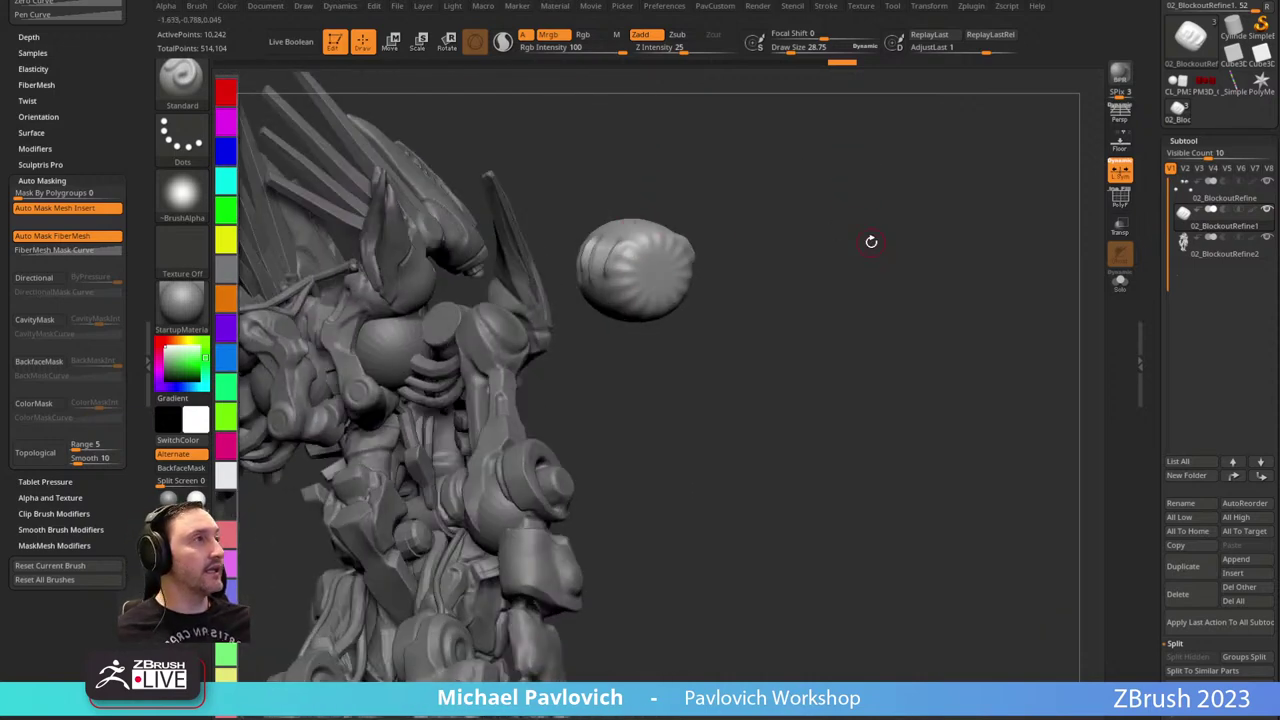
pyautogui.moveTo(960, 228); pyautogui.dragTo(888, 273)
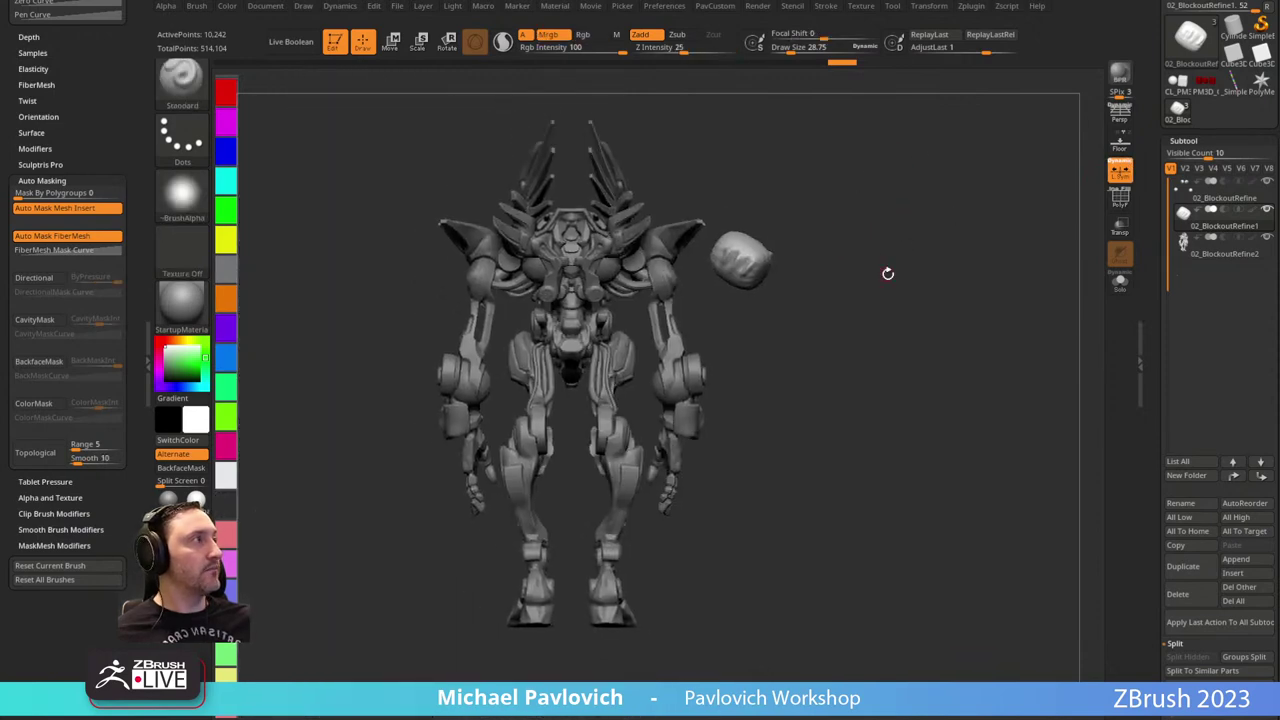
# Delete the sculpted cylinder subtool and make the 02_BlockoutRefine subtool with the spheres active.
pyautogui.click(1180, 596)
pyautogui.keyDown('alt'); pyautogui.moveTo(793, 188); pyautogui.dragTo(800, 260); pyautogui.keyUp('alt')
pyautogui.keyDown('alt'); pyautogui.click(638, 211); pyautogui.keyUp('alt')
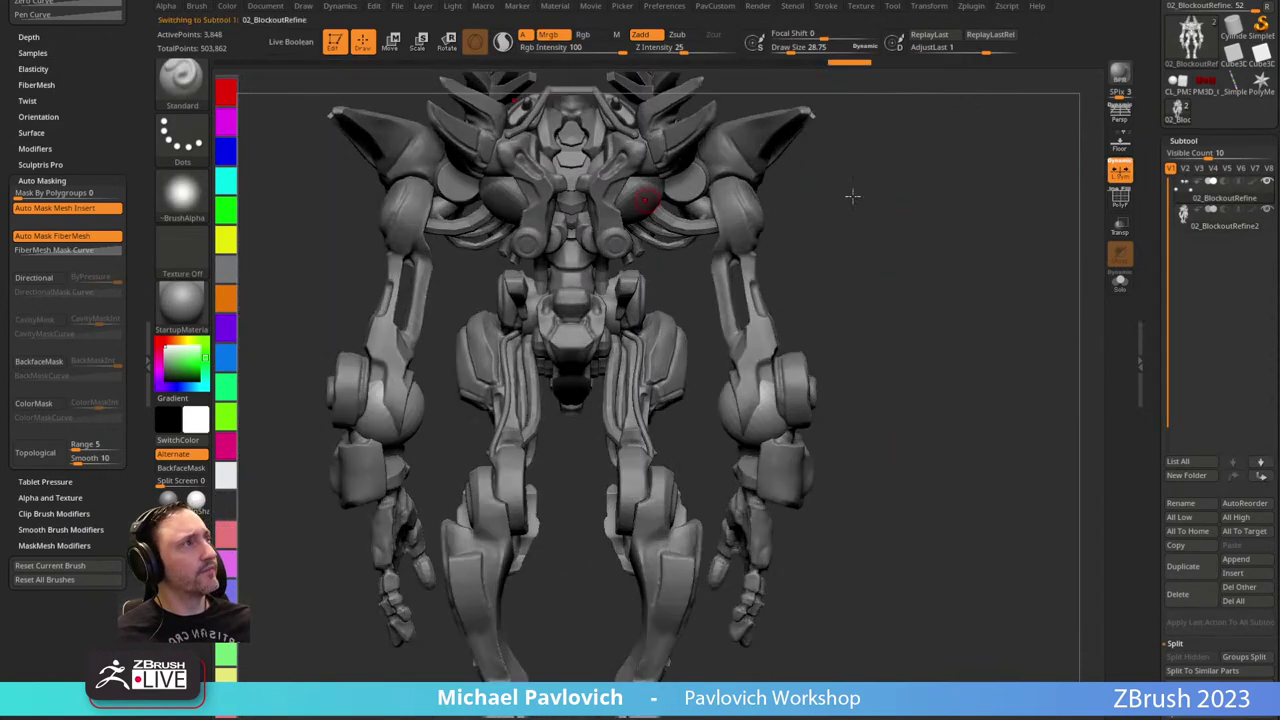
# Mask parts of the robot's elbow spheres on the 02_BlockoutRefine subtool, with Local Symmetry off.
pyautogui.moveTo(920, 190)
pyautogui.mouseDown()
pyautogui.moveTo(951, 249)
pyautogui.moveTo(930, 311)
pyautogui.moveTo(700, 320)
pyautogui.moveTo(575, 373)
pyautogui.mouseUp()
pyautogui.keyDown('ctrl'); pyautogui.moveTo(447, 487); pyautogui.dragTo(464, 475); pyautogui.keyUp('ctrl')
pyautogui.keyDown('ctrl'); pyautogui.moveTo(526, 406); pyautogui.dragTo(521, 415); pyautogui.keyUp('ctrl')
pyautogui.hotkey('ctrl', 'z')
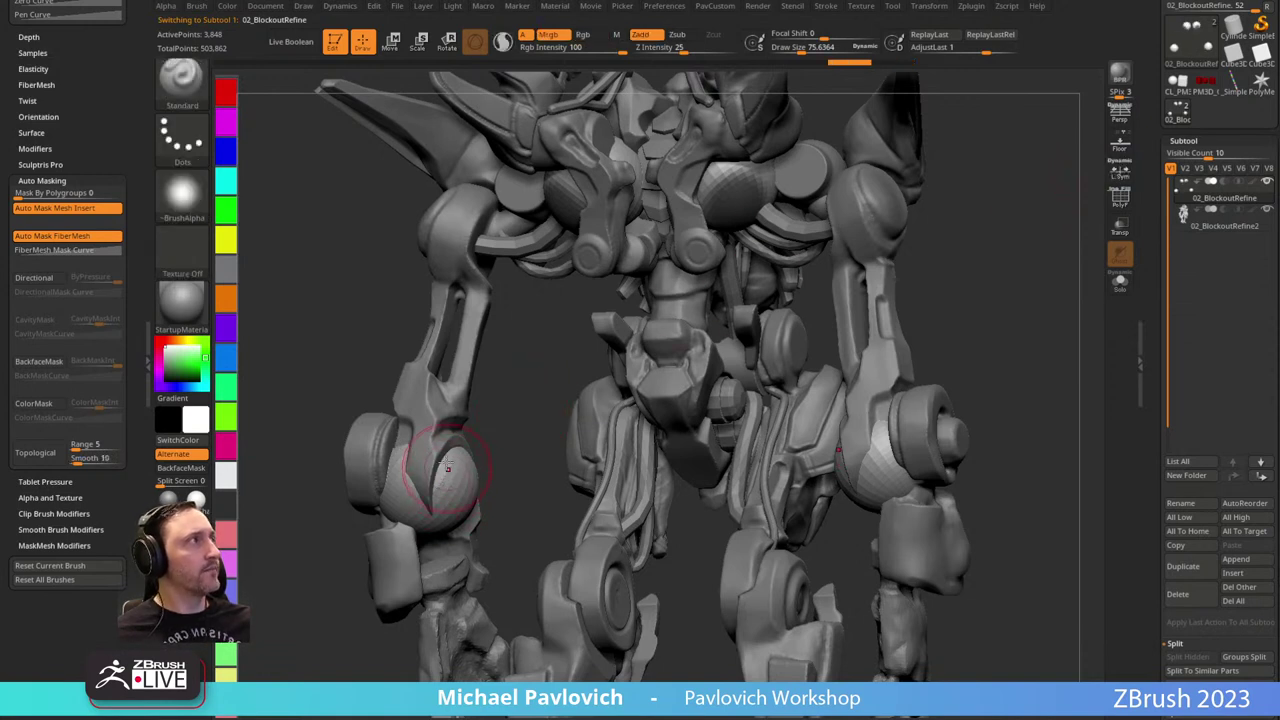
pyautogui.moveTo(499, 423); pyautogui.dragTo(506, 424)
pyautogui.keyDown('ctrl'); pyautogui.moveTo(453, 474); pyautogui.dragTo(461, 488); pyautogui.keyUp('ctrl')
pyautogui.moveTo(709, 325); pyautogui.dragTo(763, 325)
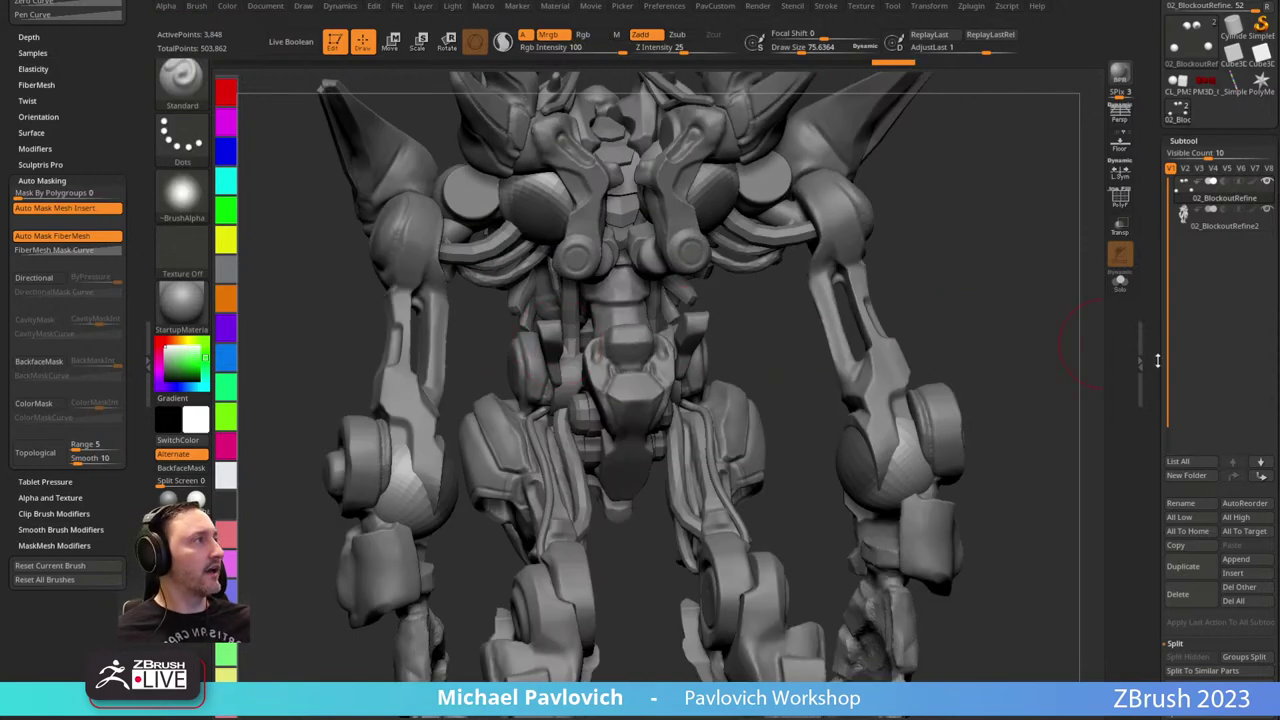
# Collapse the Deformation settings and open the Slime Bridge settings for the masked spheres.
pyautogui.moveTo(1158, 360); pyautogui.dragTo(1150, 200)
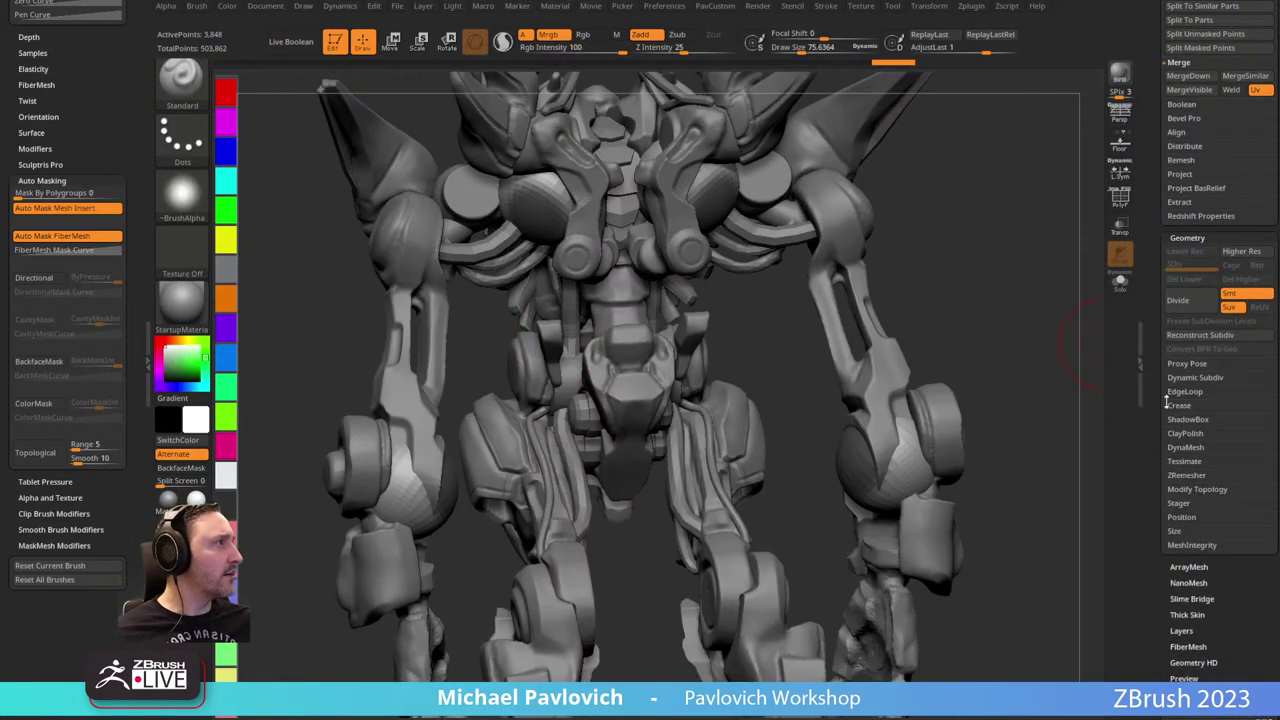
pyautogui.scroll(-5, 1156, 460)
pyautogui.press('shift')
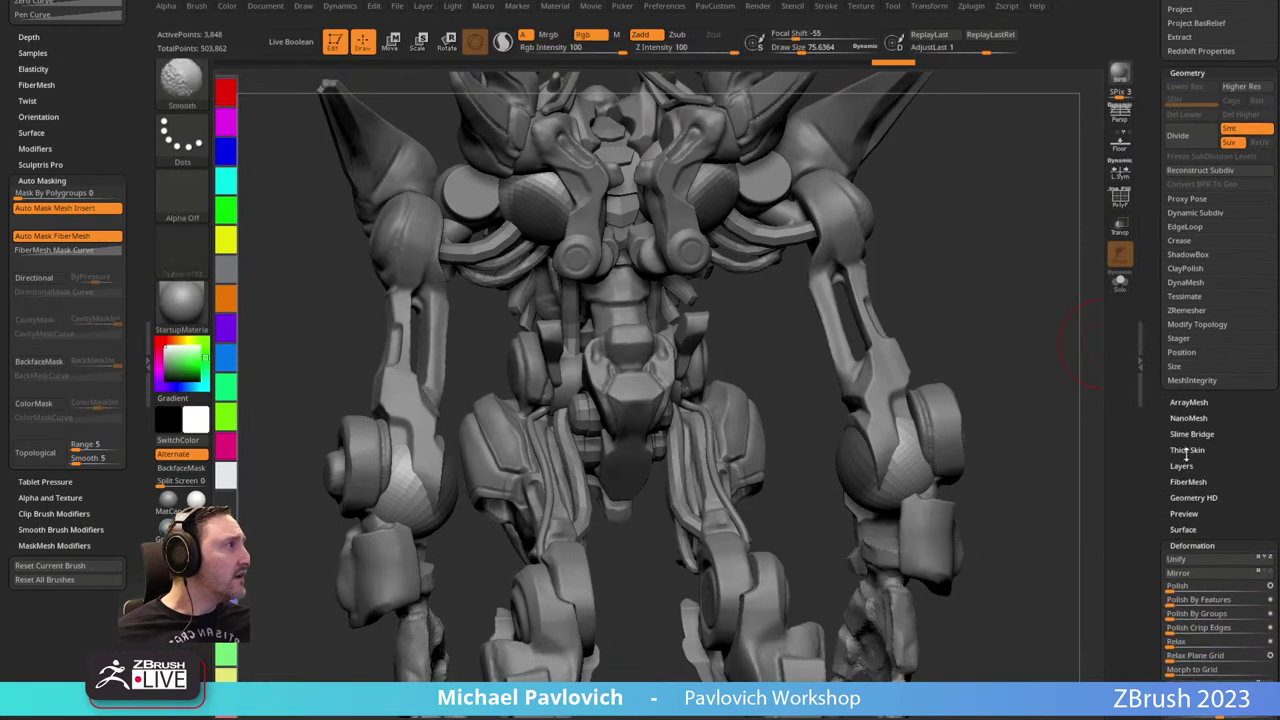
pyautogui.click(1190, 545)
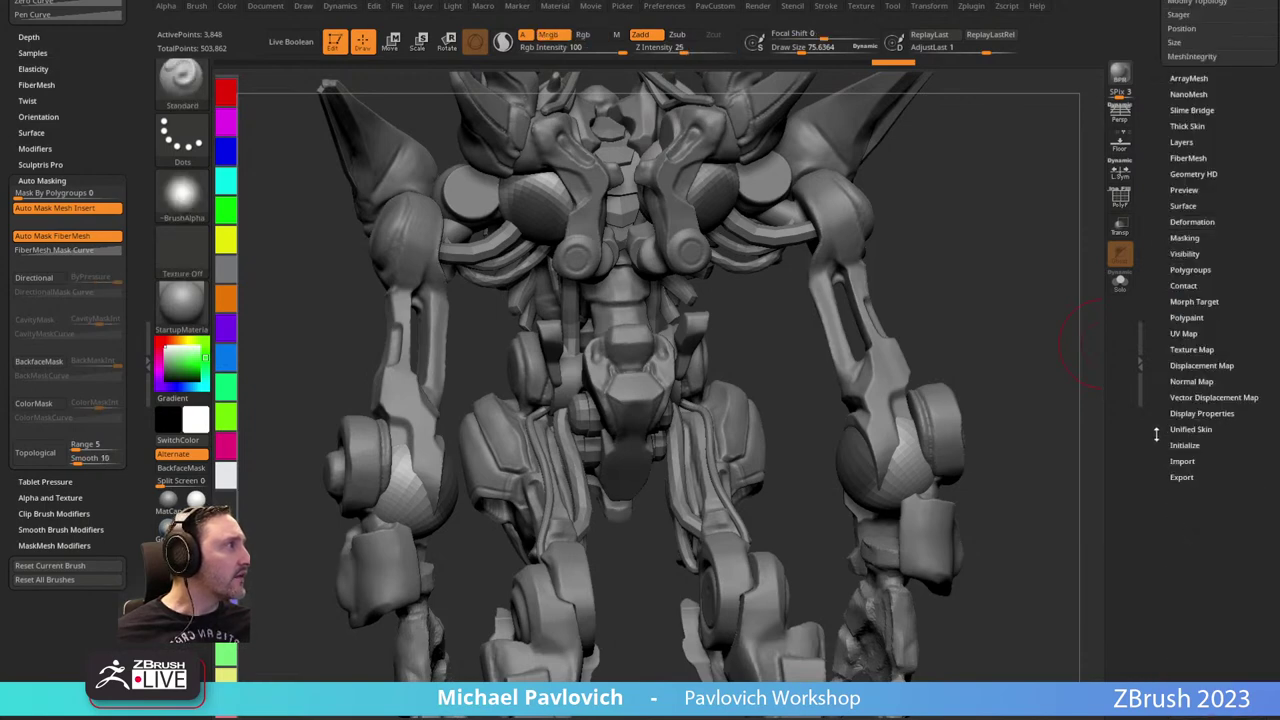
pyautogui.scroll(-2, 1186, 528)
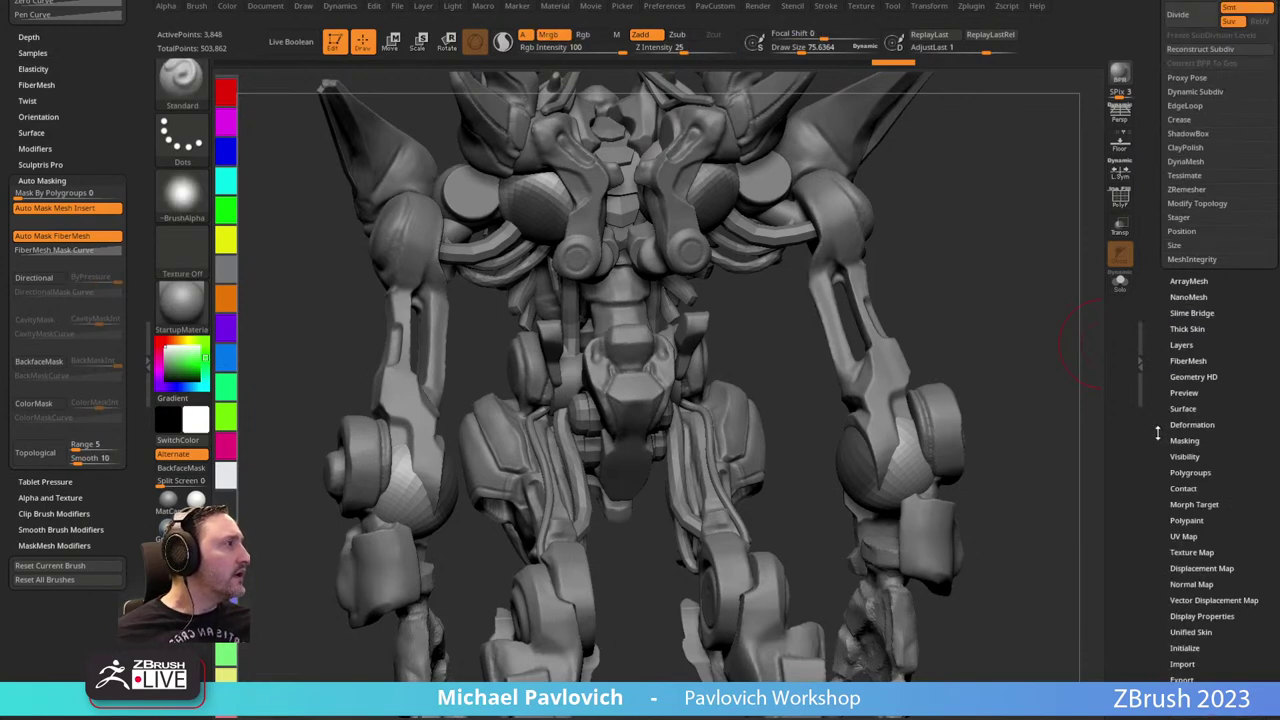
pyautogui.click(1182, 313)
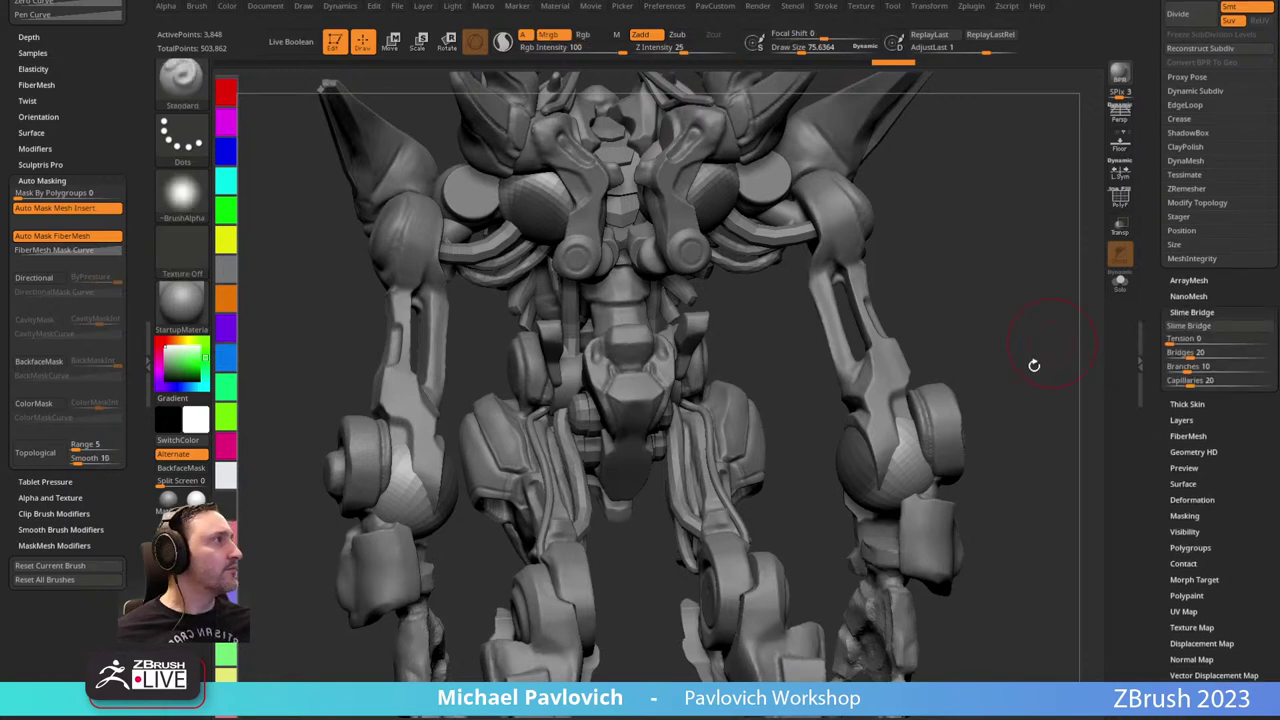
# Try a slime bridge between the masked facing sides of the upper and lower right spheres with 20 bridges, 10 branches and 20 capillaries.
pyautogui.moveTo(1034, 364); pyautogui.dragTo(1058, 362)
pyautogui.click(1176, 328)
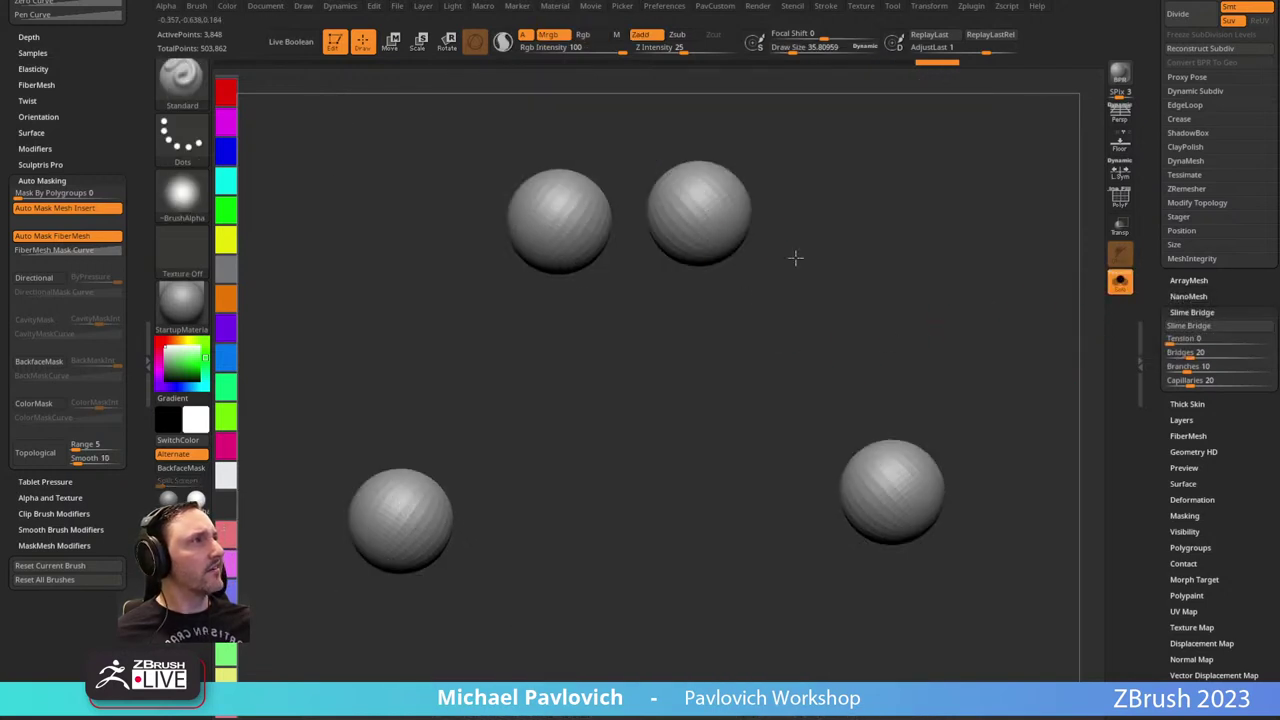
pyautogui.moveTo(795, 258)
pyautogui.mouseDown()
pyautogui.moveTo(743, 229)
pyautogui.moveTo(728, 246)
pyautogui.mouseUp()
pyautogui.press('s')
pyautogui.click(748, 241)
pyautogui.moveTo(860, 234); pyautogui.dragTo(866, 262)
pyautogui.keyDown('ctrl'); pyautogui.moveTo(871, 457); pyautogui.dragTo(858, 459); pyautogui.keyUp('ctrl')
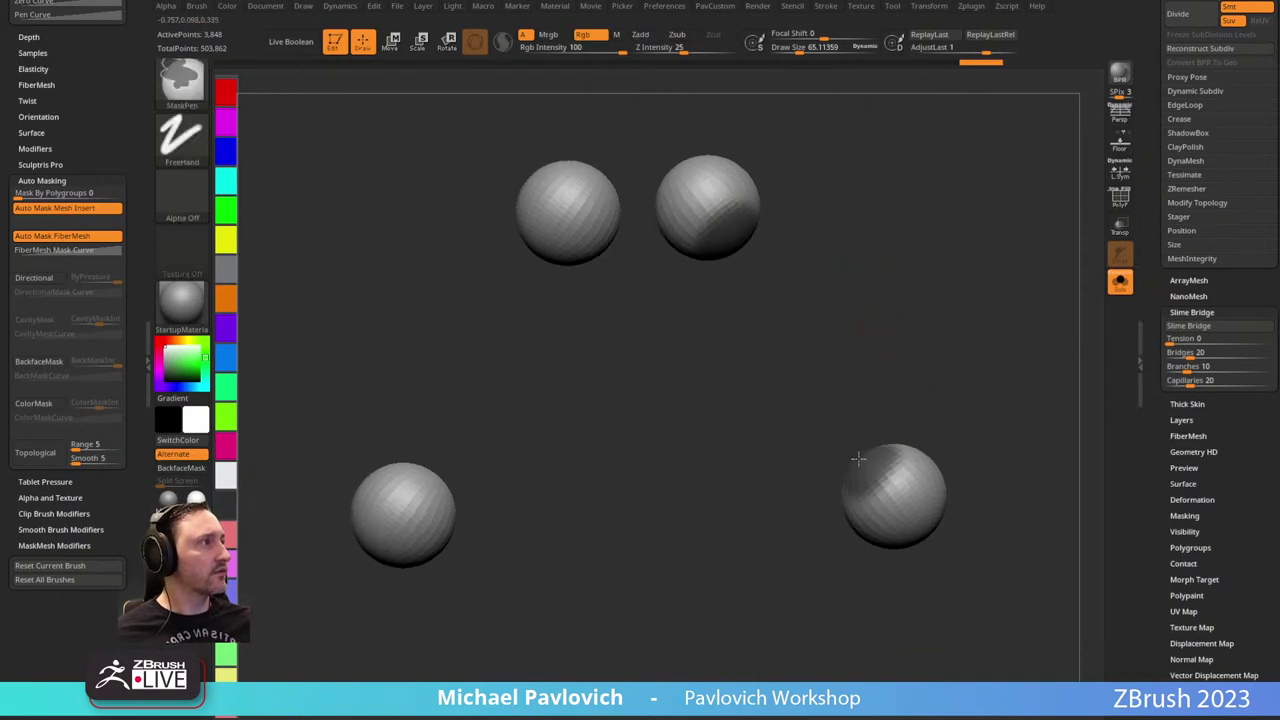
pyautogui.keyDown('alt'); pyautogui.moveTo(1068, 360); pyautogui.dragTo(1006, 349); pyautogui.keyUp('alt')
pyautogui.click(1214, 327)
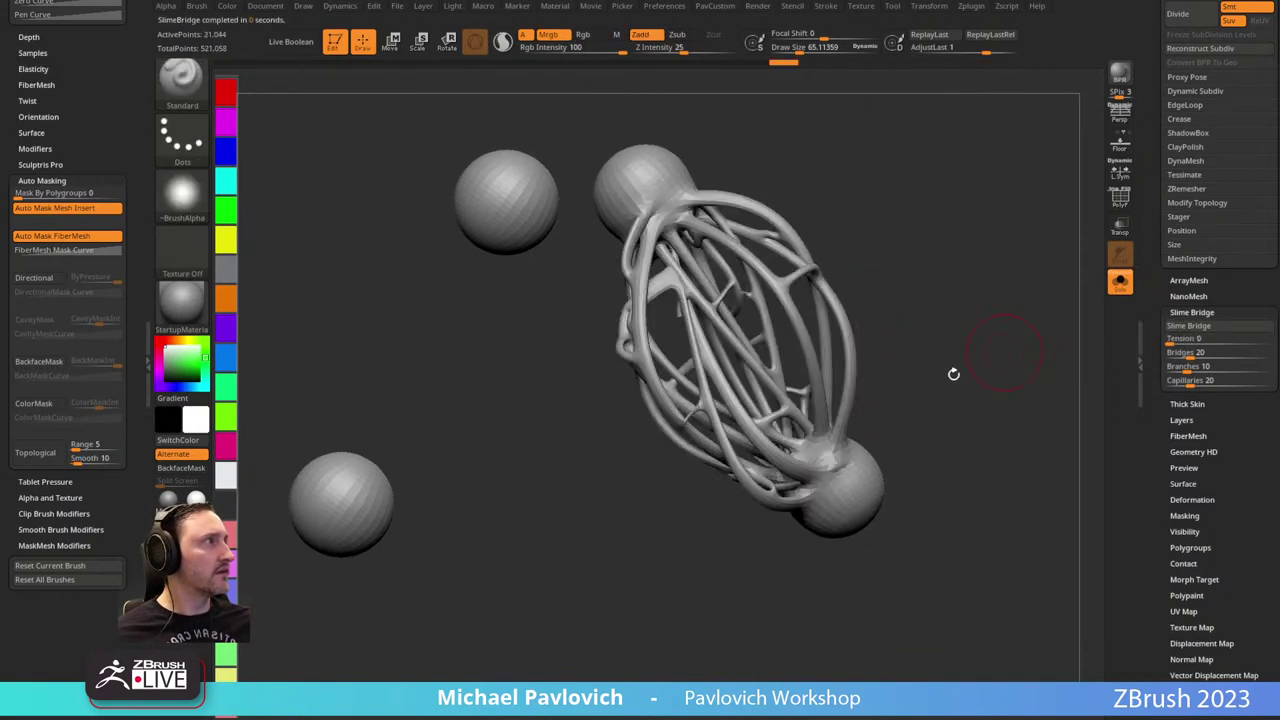
pyautogui.hotkey('ctrl', 'z')
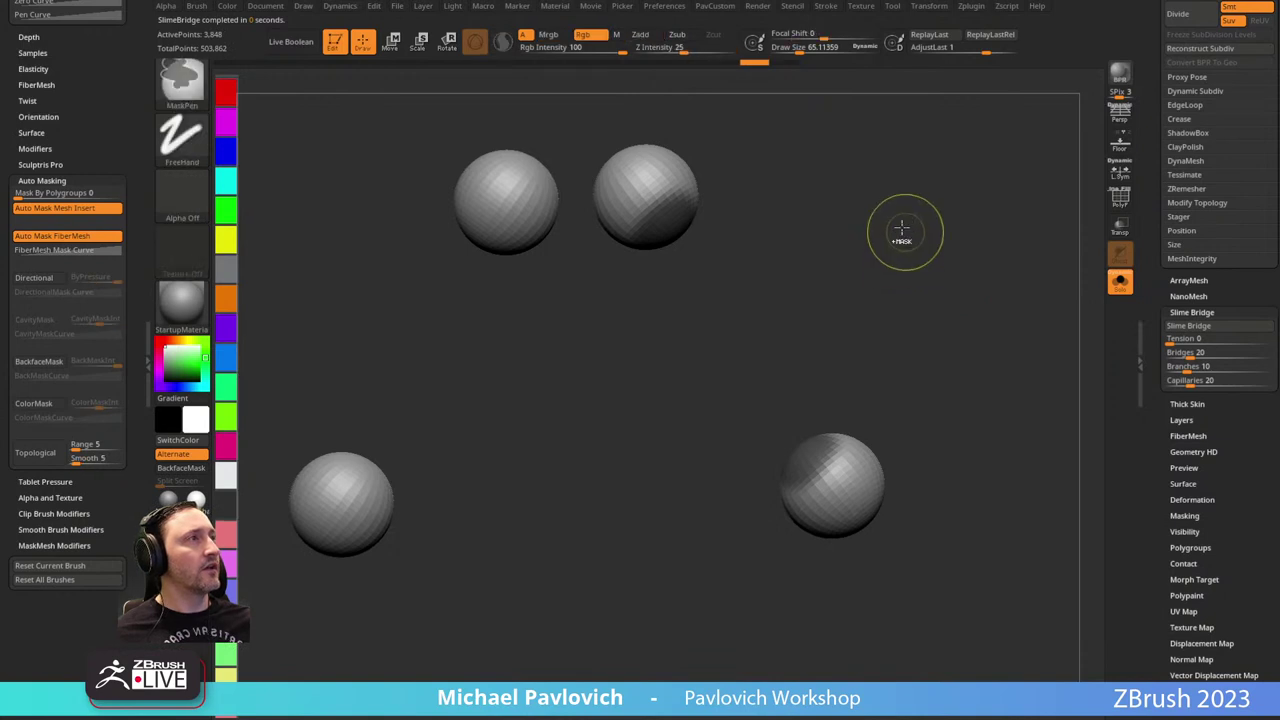
# Clear the mask, keep only the upper and lower right spheres, and split the other two spheres into a separate subtool.
pyautogui.keyDown('ctrl'); pyautogui.moveTo(900, 229); pyautogui.dragTo(938, 284); pyautogui.keyUp('ctrl')
pyautogui.keyDown('ctrl'); pyautogui.moveTo(900, 124); pyautogui.dragTo(660, 568); pyautogui.keyUp('ctrl')
pyautogui.keyDown('ctrl'); pyautogui.keyDown('shift'); pyautogui.moveTo(953, 152); pyautogui.dragTo(630, 513); pyautogui.keyUp('shift'); pyautogui.keyUp('ctrl')
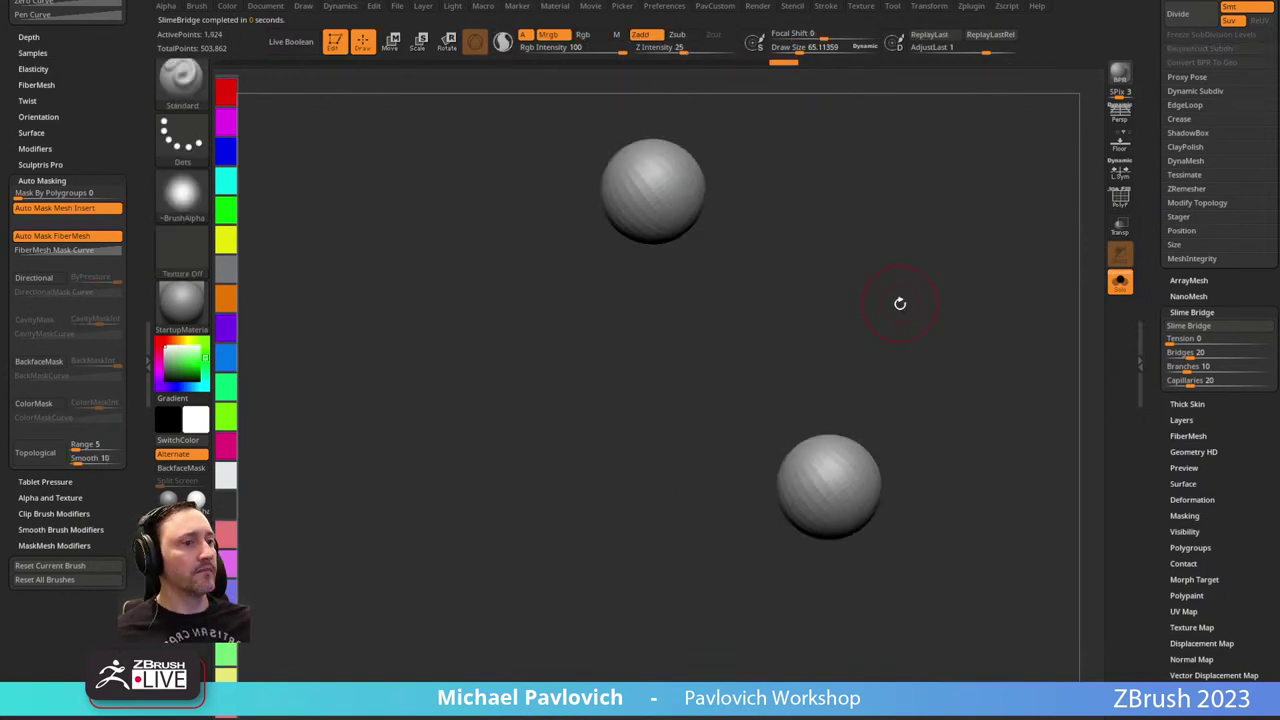
pyautogui.press('3')
pyautogui.click(924, 372)
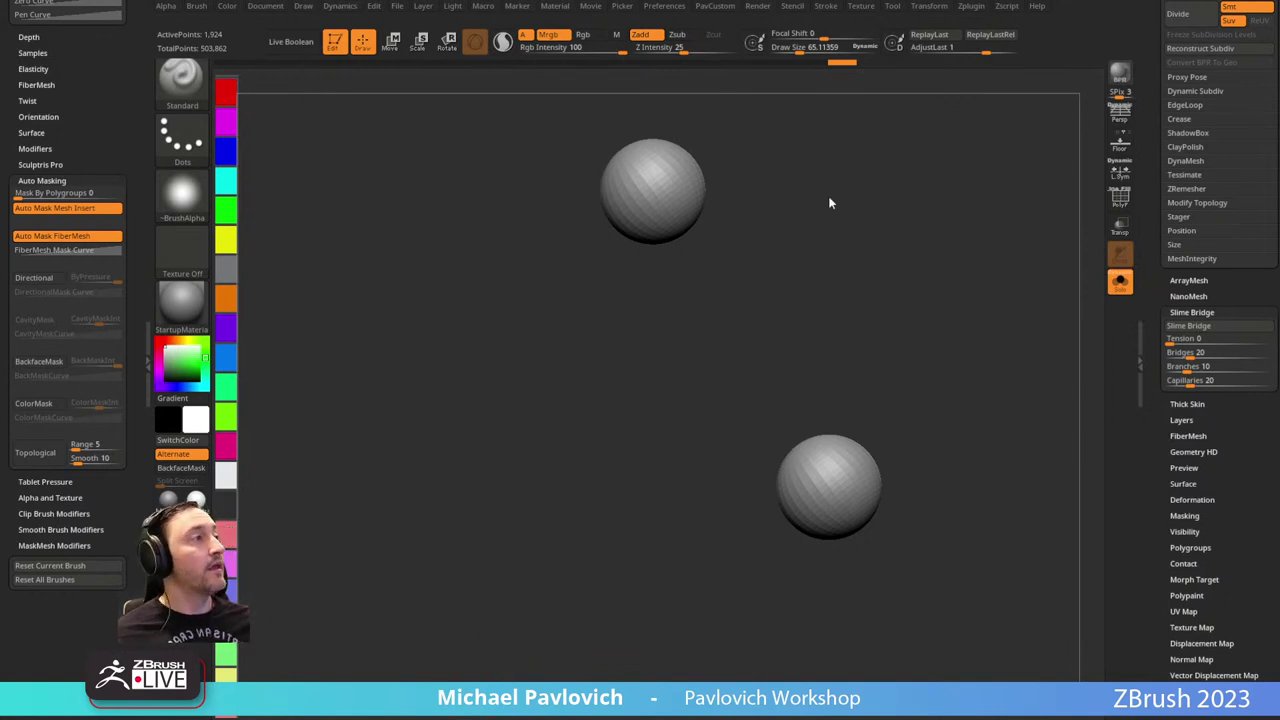
# Mask the facing sides of the two remaining spheres and turn on the polyframe display.
pyautogui.moveTo(828, 203)
pyautogui.mouseDown()
pyautogui.moveTo(940, 249)
pyautogui.moveTo(703, 274)
pyautogui.mouseUp()
pyautogui.press('ctrl')
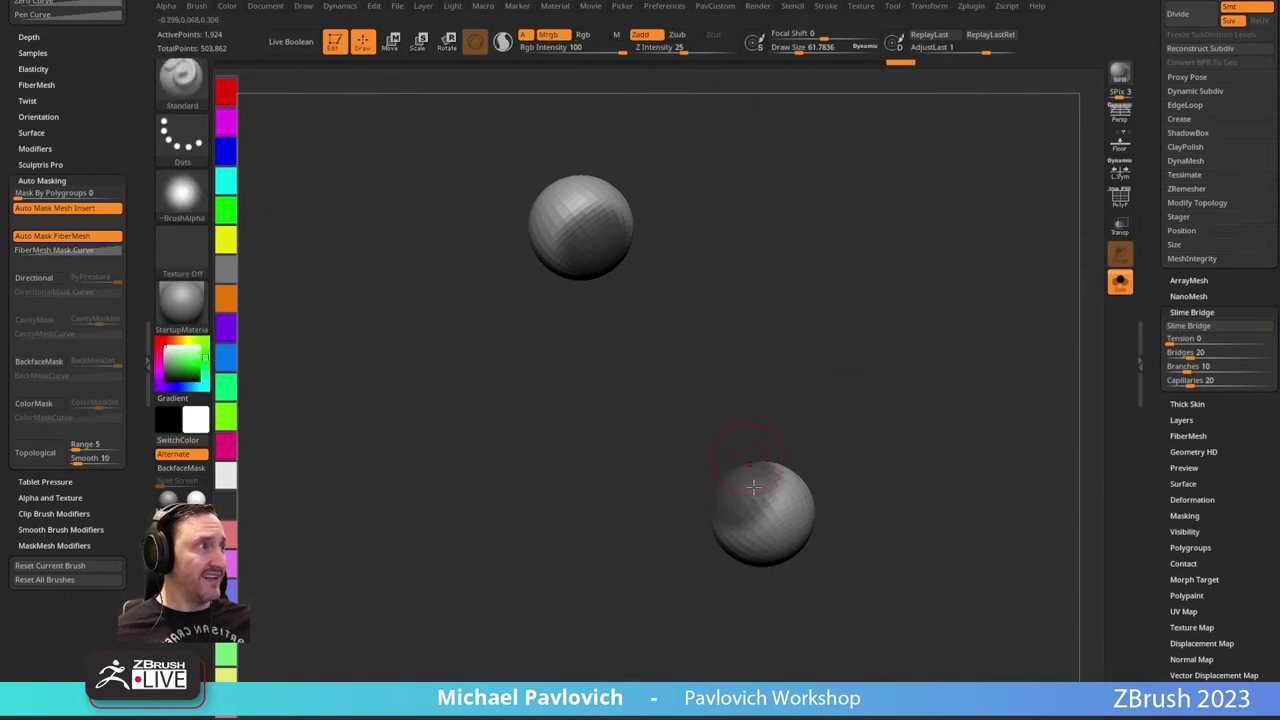
pyautogui.keyDown('alt'); pyautogui.moveTo(917, 385); pyautogui.dragTo(935, 440); pyautogui.keyUp('alt')
pyautogui.click(1120, 199)
pyautogui.keyDown('alt'); pyautogui.moveTo(940, 285); pyautogui.dragTo(930, 333); pyautogui.keyUp('alt')
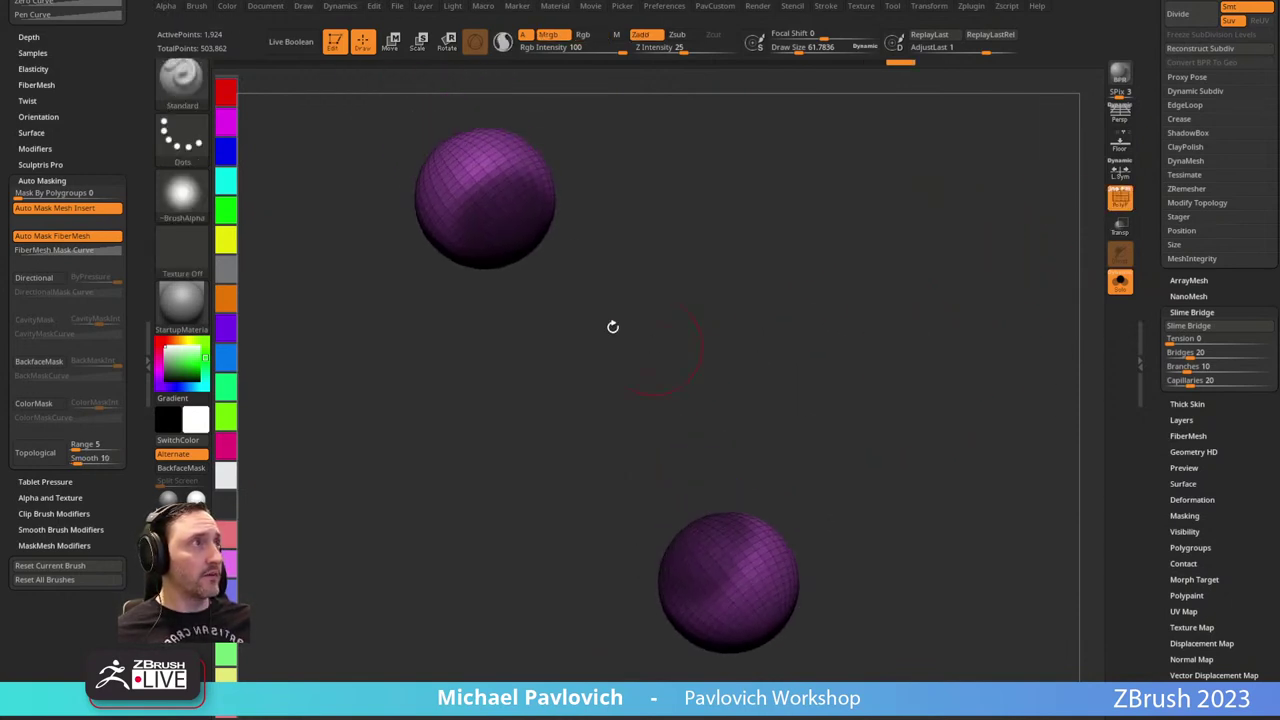
pyautogui.keyDown('alt'); pyautogui.moveTo(817, 379); pyautogui.dragTo(786, 352); pyautogui.keyUp('alt')
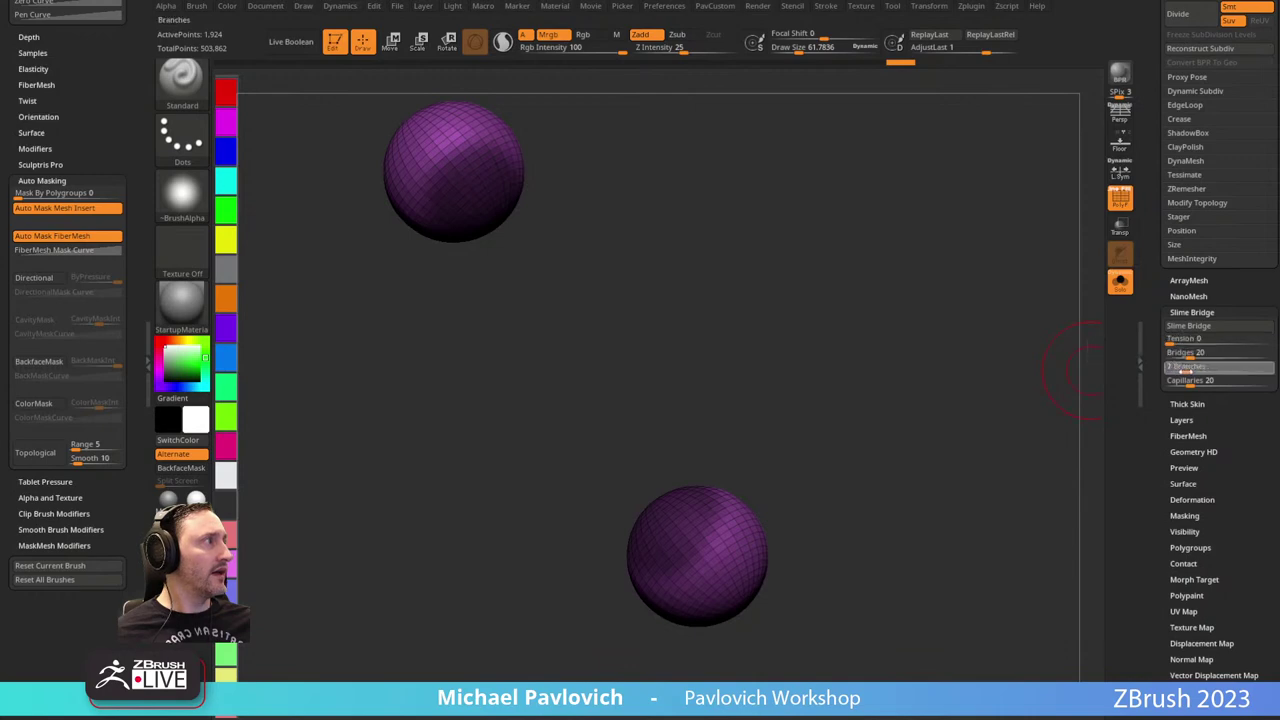
# Try a slime bridge with Branches set to 7 and inspect the strands from several angles.
pyautogui.moveTo(1183, 366); pyautogui.dragTo(1060, 365)
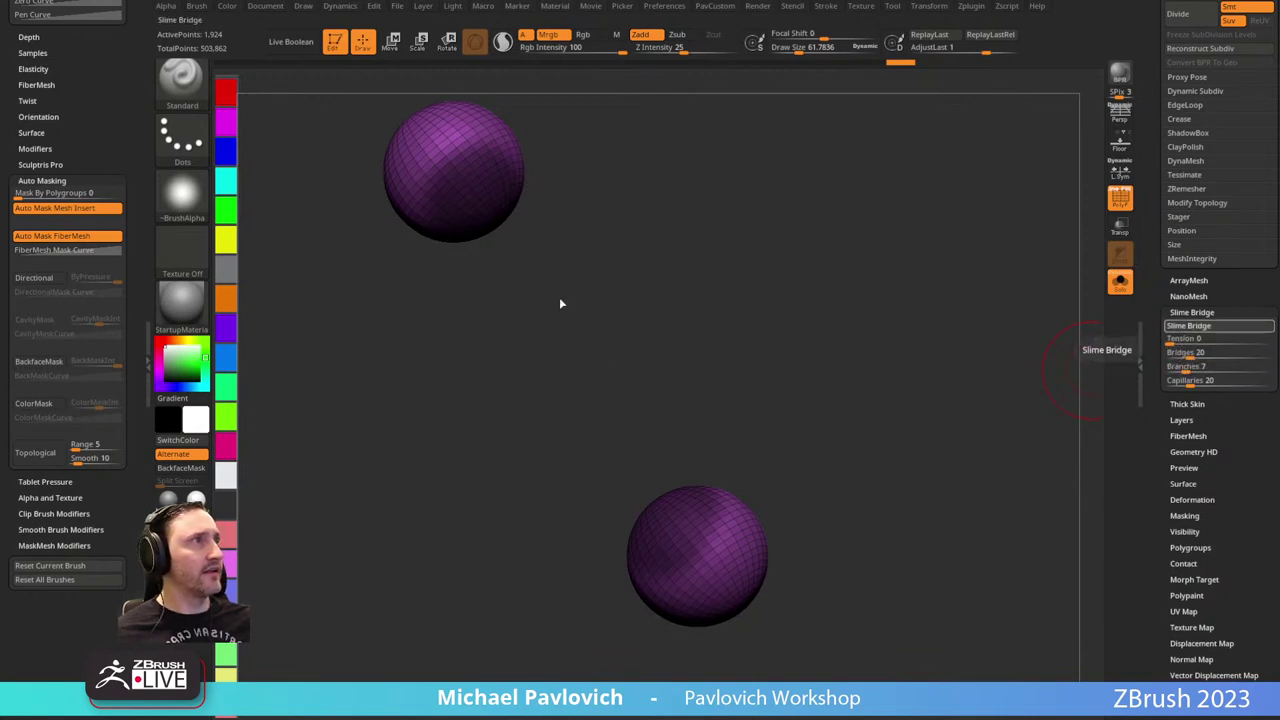
pyautogui.moveTo(770, 372); pyautogui.dragTo(801, 380)
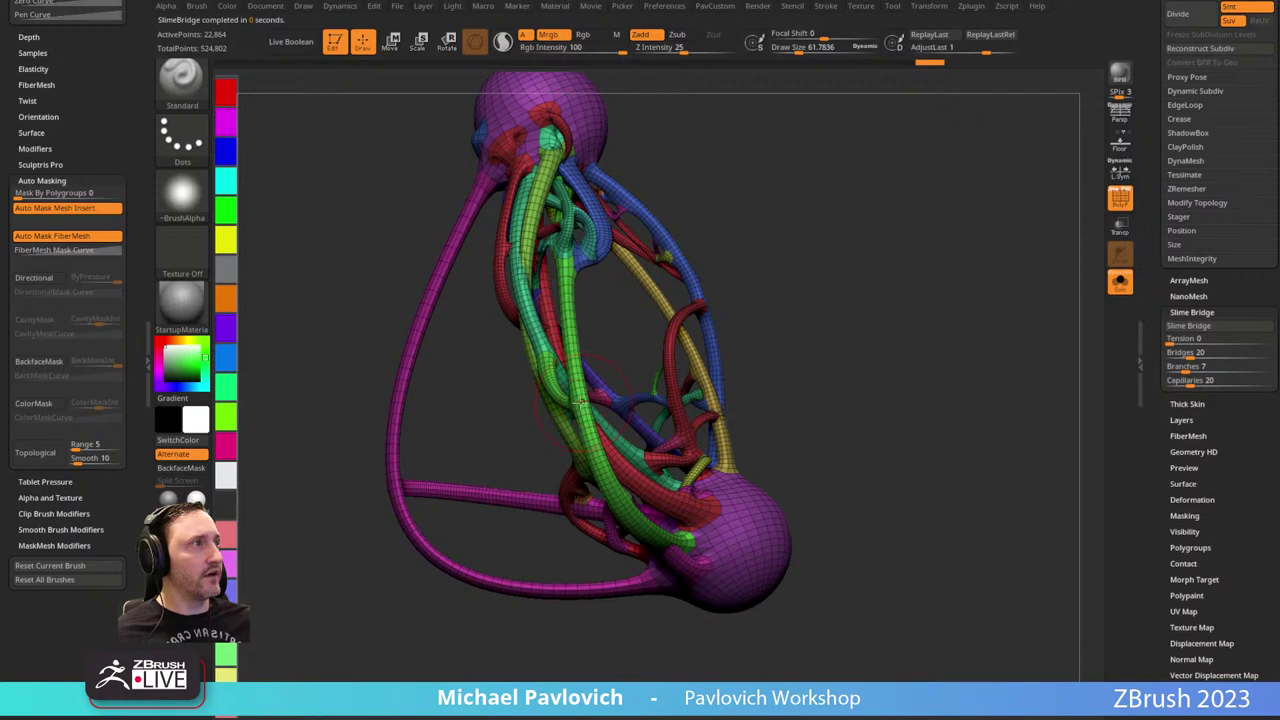
pyautogui.moveTo(733, 183); pyautogui.dragTo(672, 243)
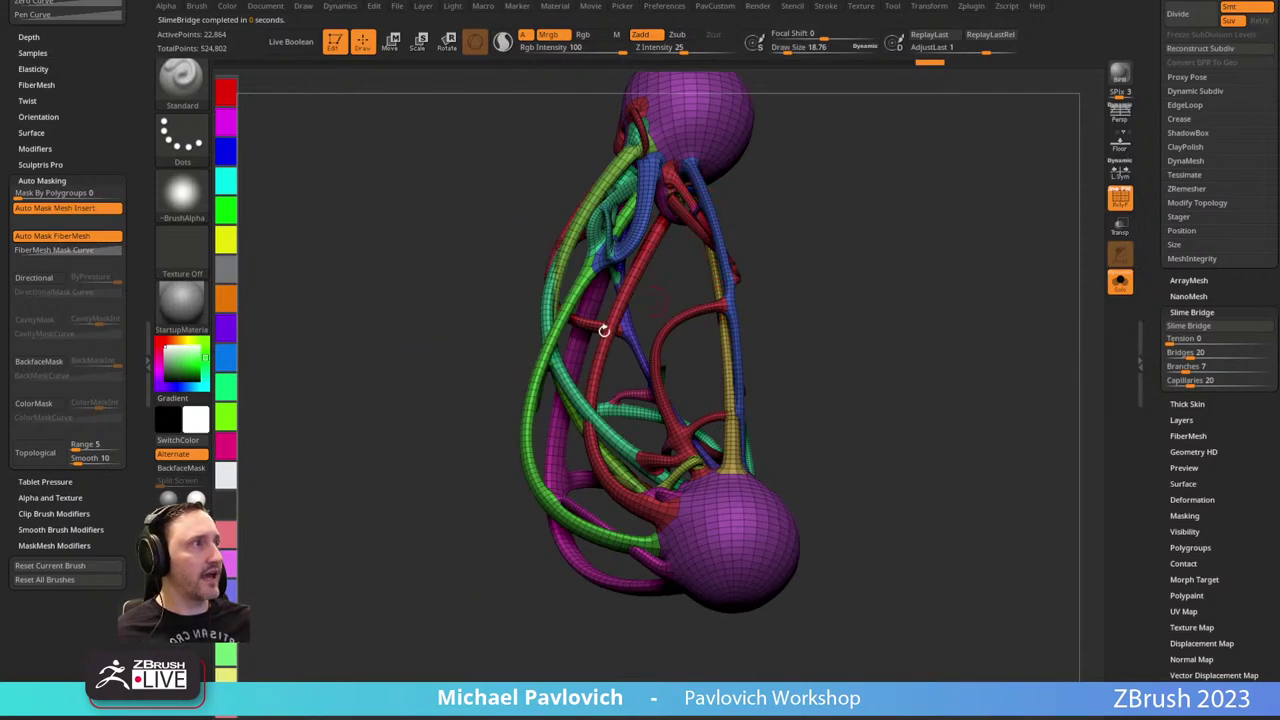
pyautogui.moveTo(789, 285); pyautogui.dragTo(698, 269)
pyautogui.press('s')
pyautogui.moveTo(813, 323); pyautogui.dragTo(822, 323)
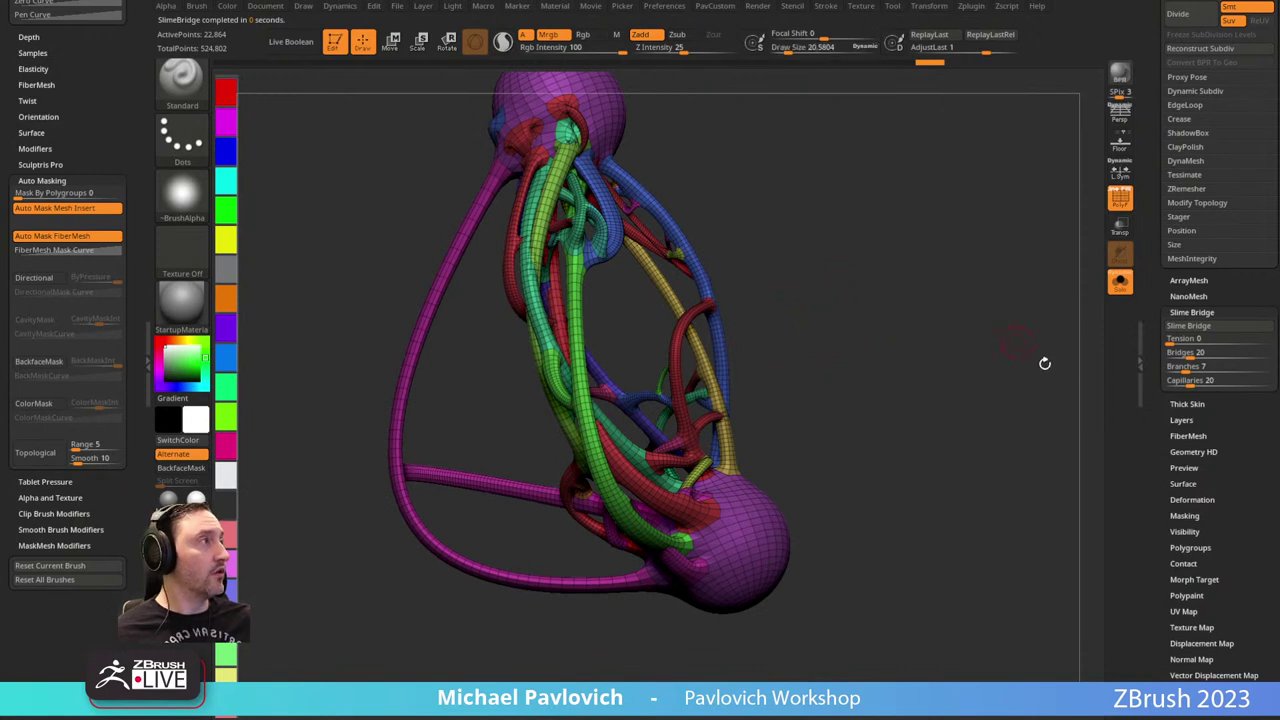
pyautogui.hotkey('ctrl', 'z')
# Set Branches and Capillaries to 0 and generate a slime bridge between the two masked spheres.
pyautogui.moveTo(1191, 382); pyautogui.dragTo(1143, 376)
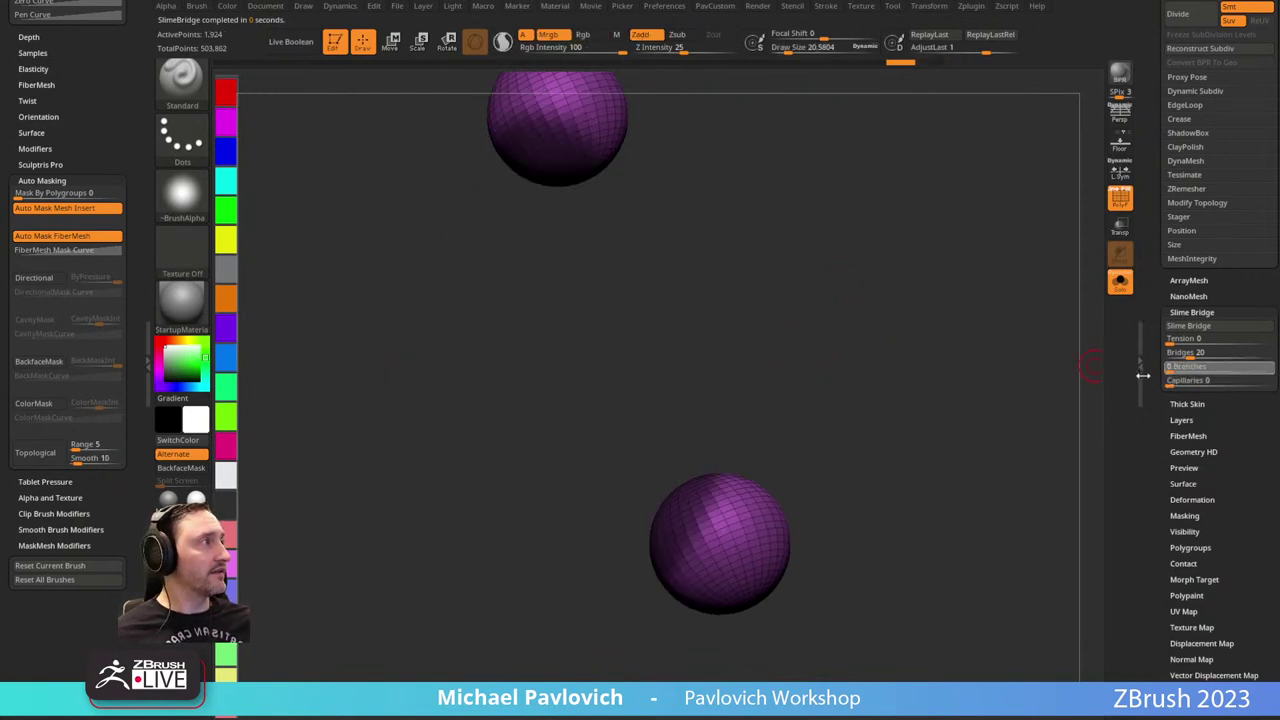
pyautogui.click(1188, 326)
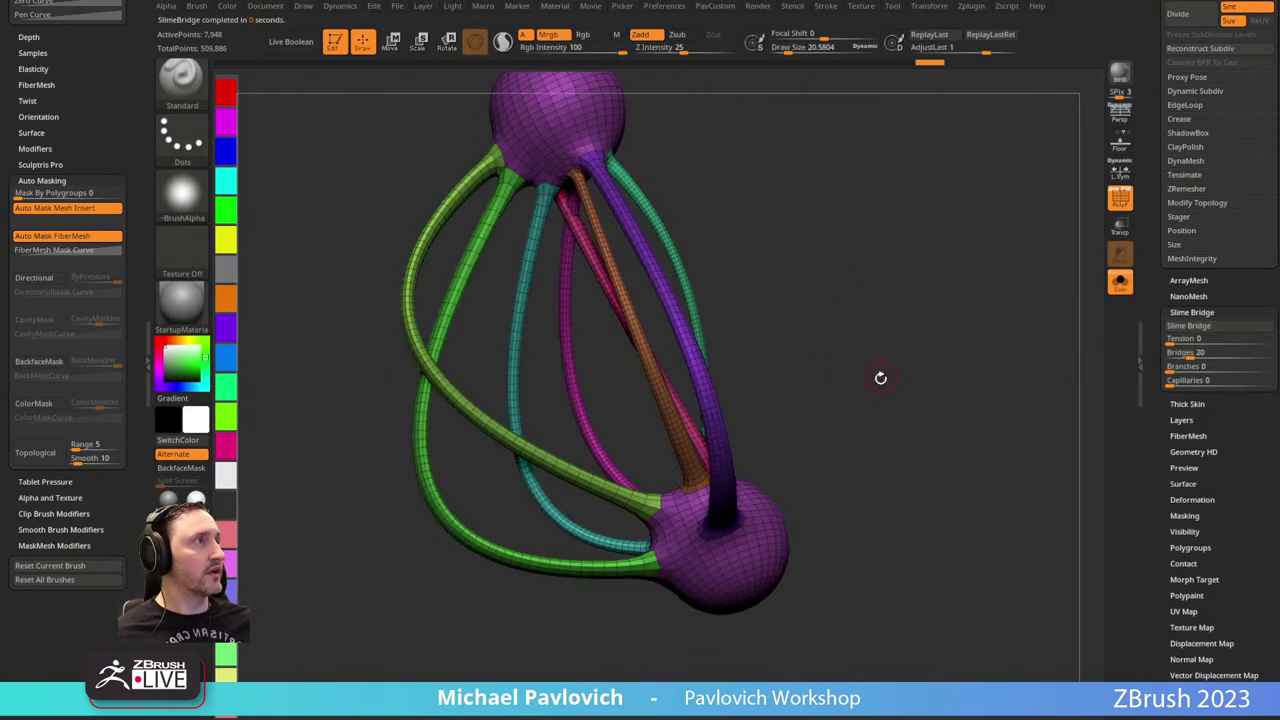
pyautogui.moveTo(629, 271); pyautogui.dragTo(638, 255)
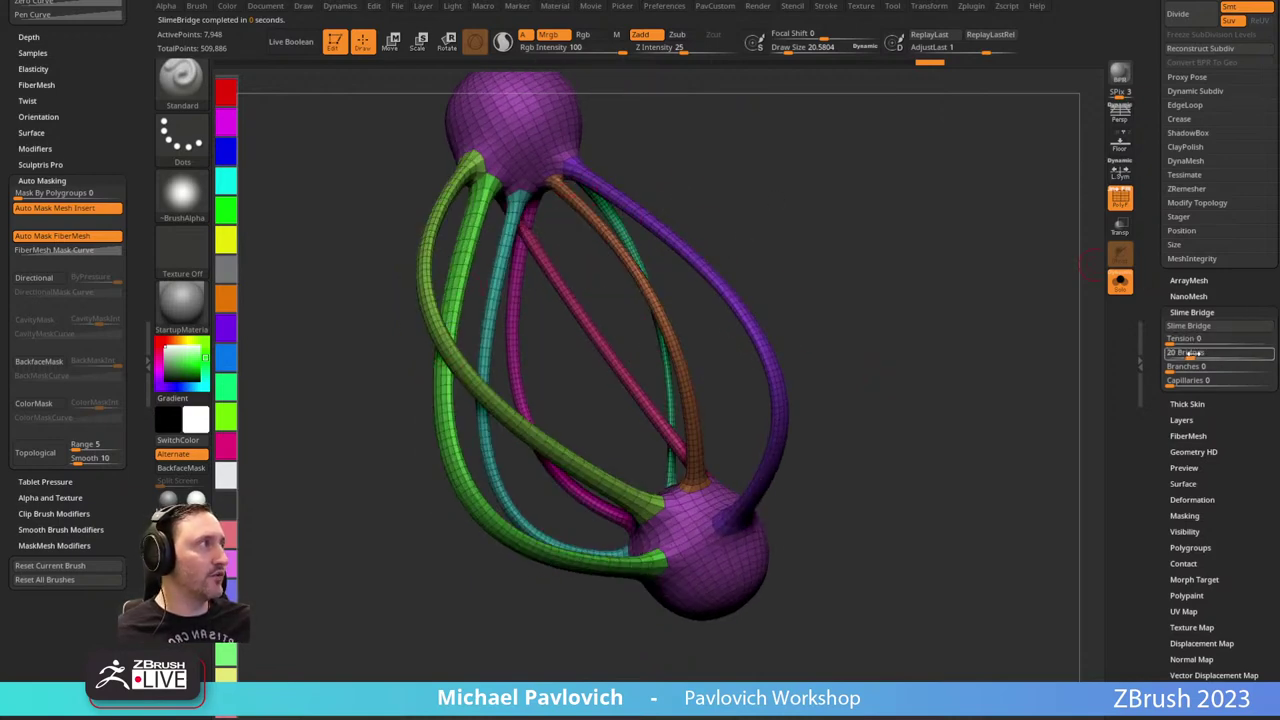
pyautogui.moveTo(951, 340); pyautogui.dragTo(704, 415)
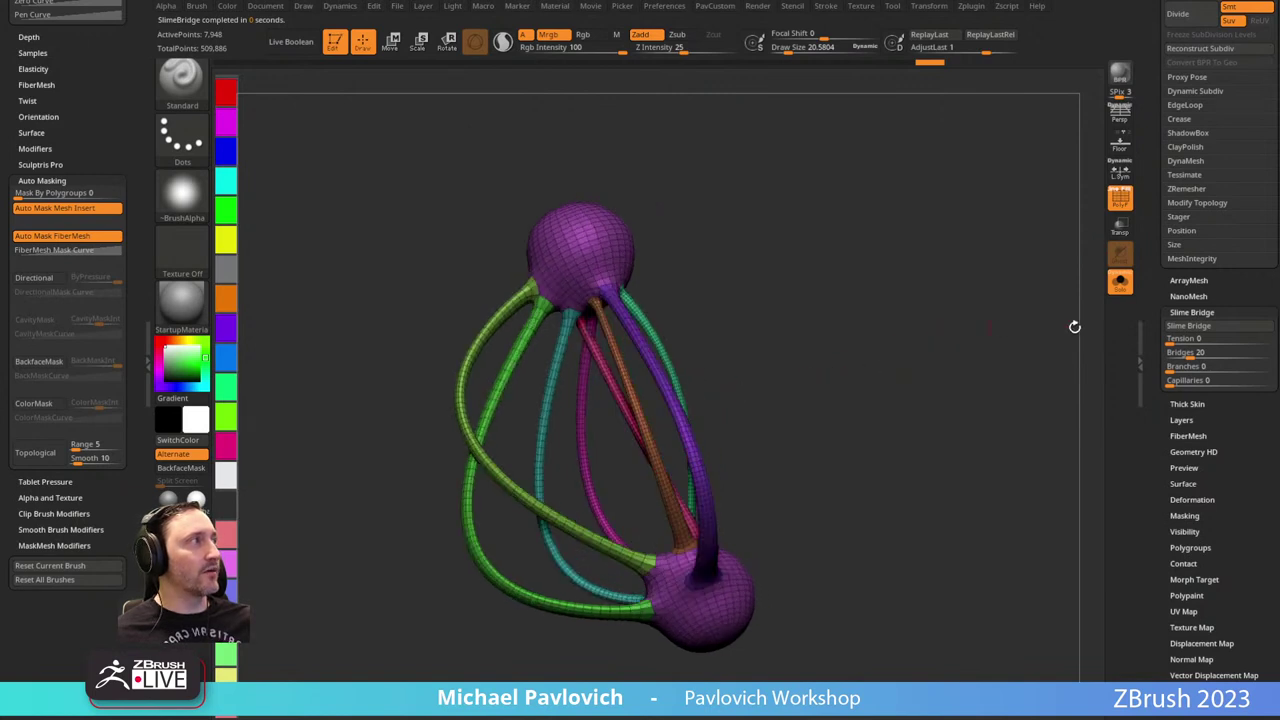
# Undo the slime bridge and try it again with Bridges set to 353.
pyautogui.click(1196, 352)
pyautogui.moveTo(1196, 357); pyautogui.dragTo(1213, 357)
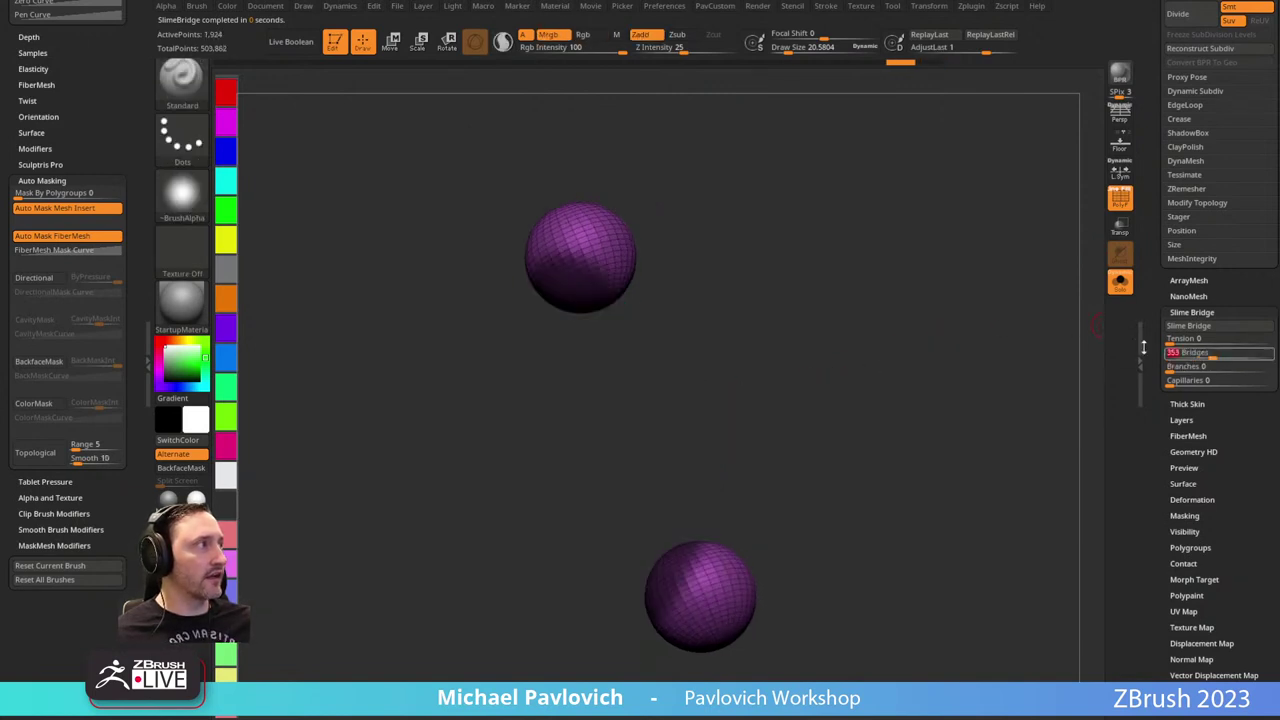
pyautogui.click(1190, 326)
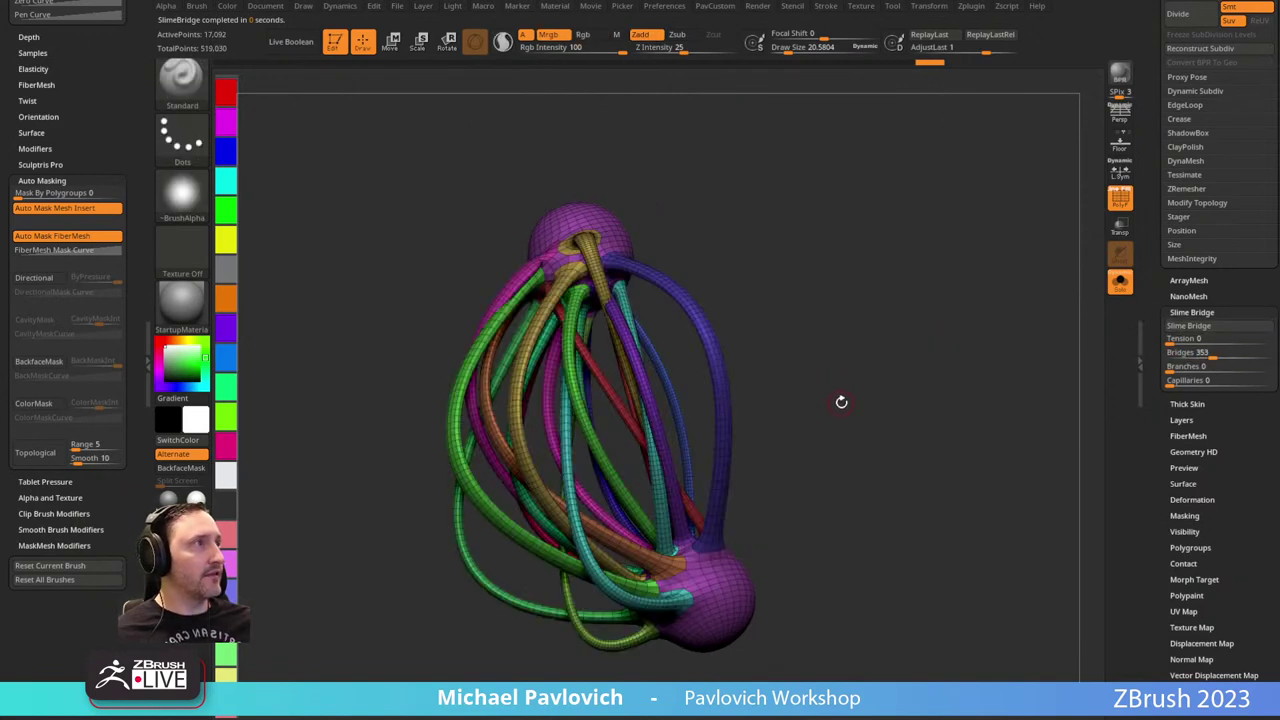
# Undo the dense bridge, set Bridges to 5 and generate the slime bridge again.
pyautogui.click(1170, 353)
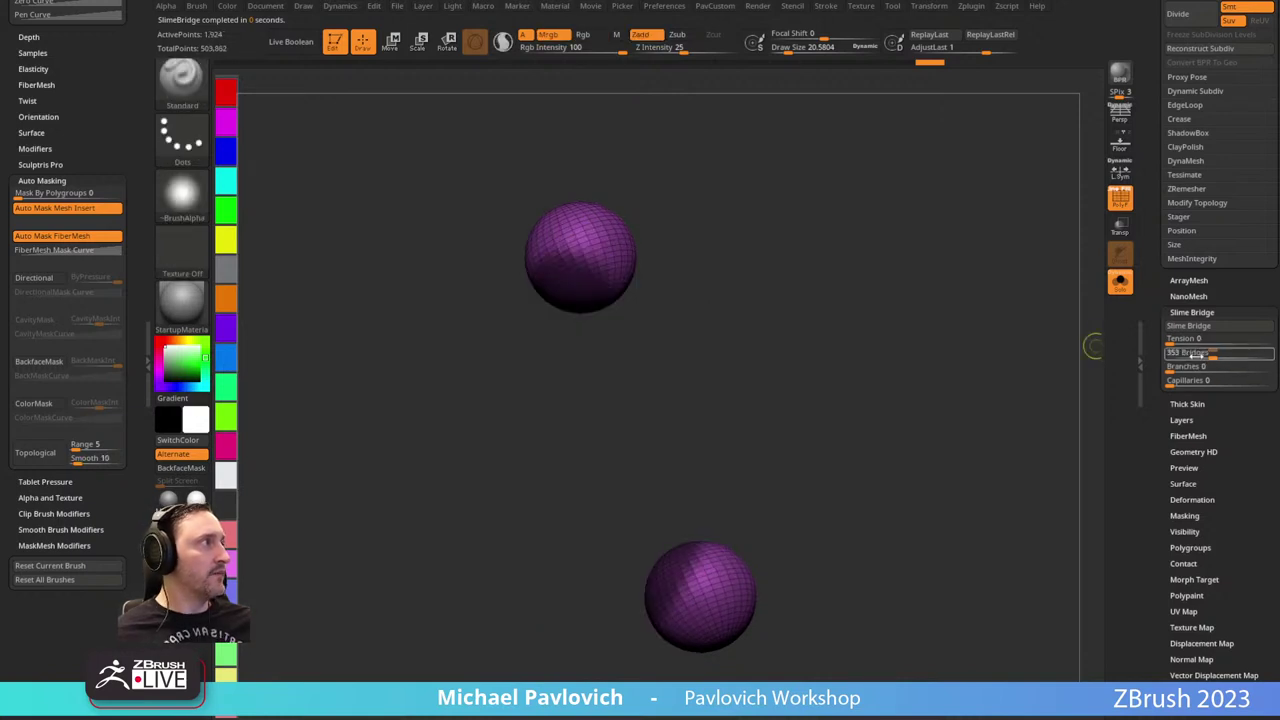
pyautogui.write('5')
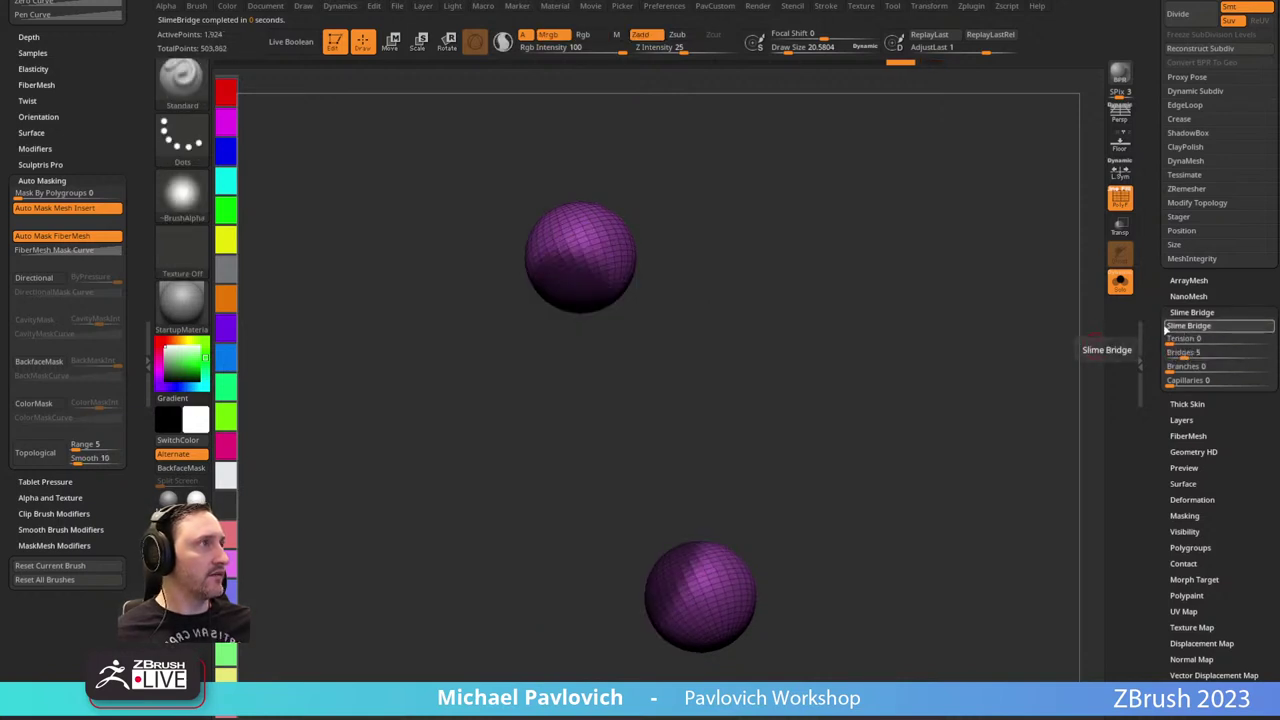
pyautogui.press('Return')
pyautogui.moveTo(870, 399); pyautogui.dragTo(841, 338)
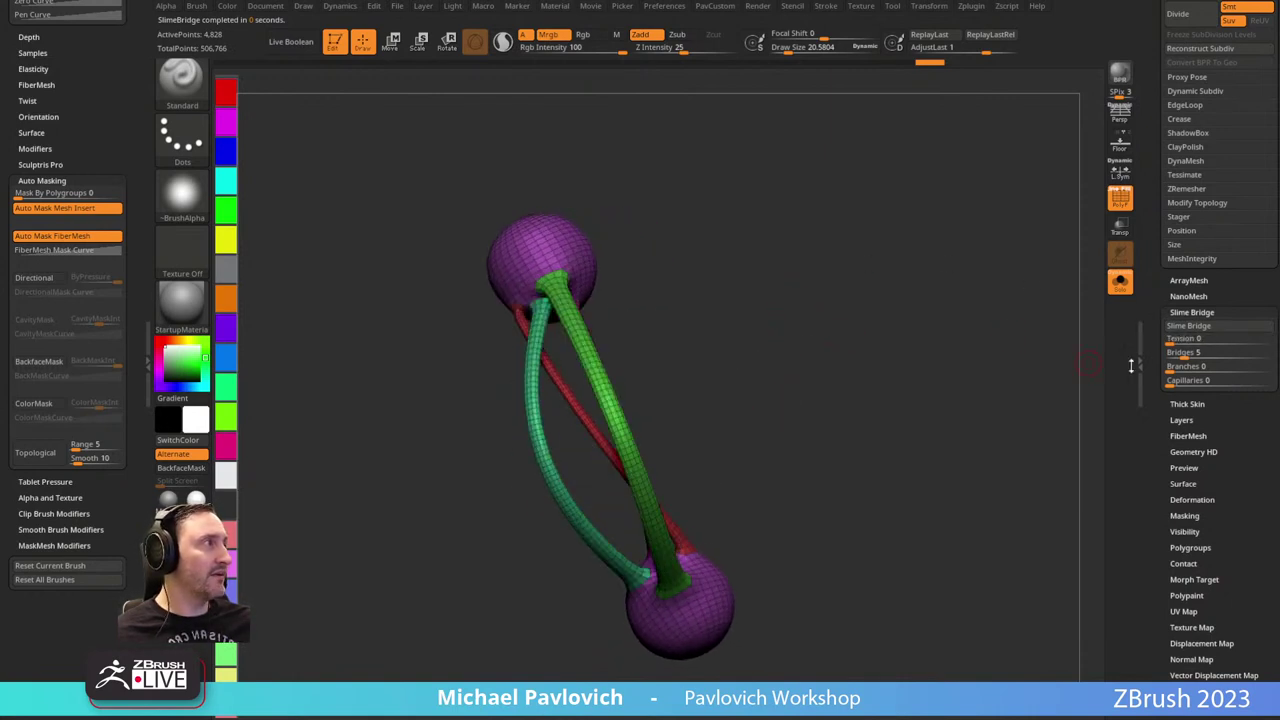
pyautogui.moveTo(838, 382); pyautogui.dragTo(885, 403)
pyautogui.moveTo(969, 406); pyautogui.dragTo(967, 343)
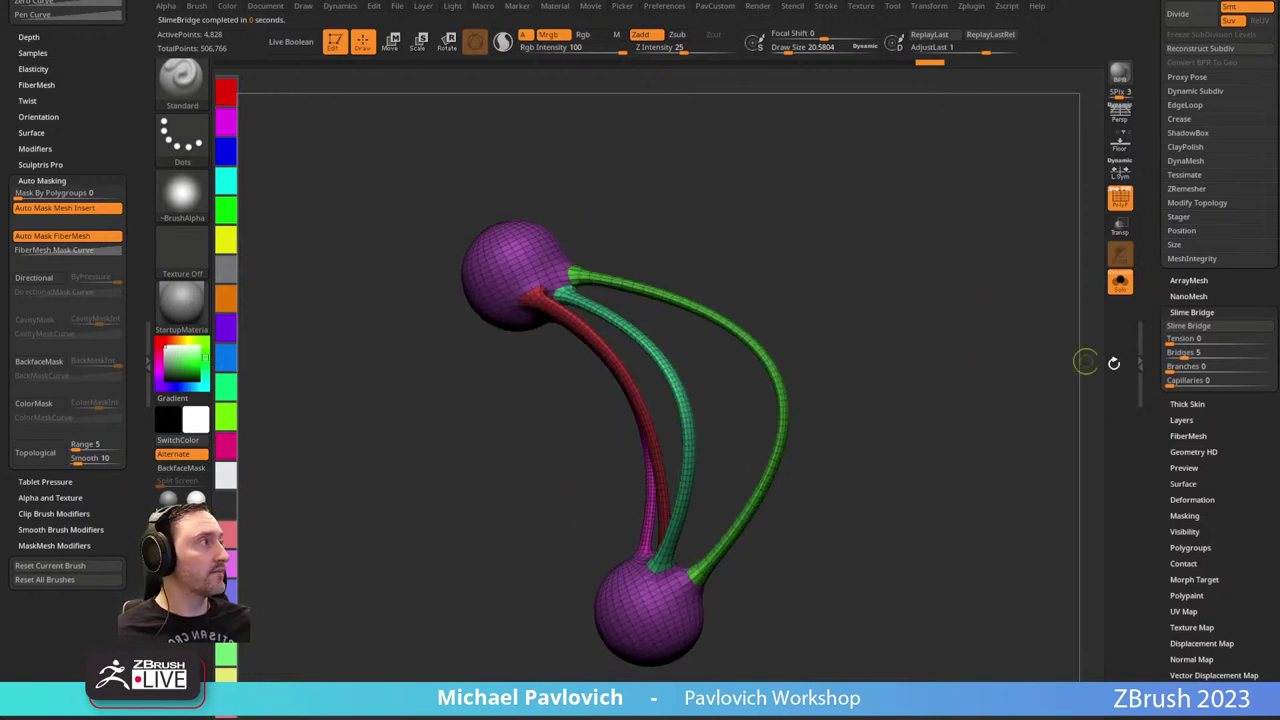
# Undo the sagging strands and try the slime bridge with Tension set to 42.
pyautogui.hotkey('ctrl', 'z')
pyautogui.click(1211, 341)
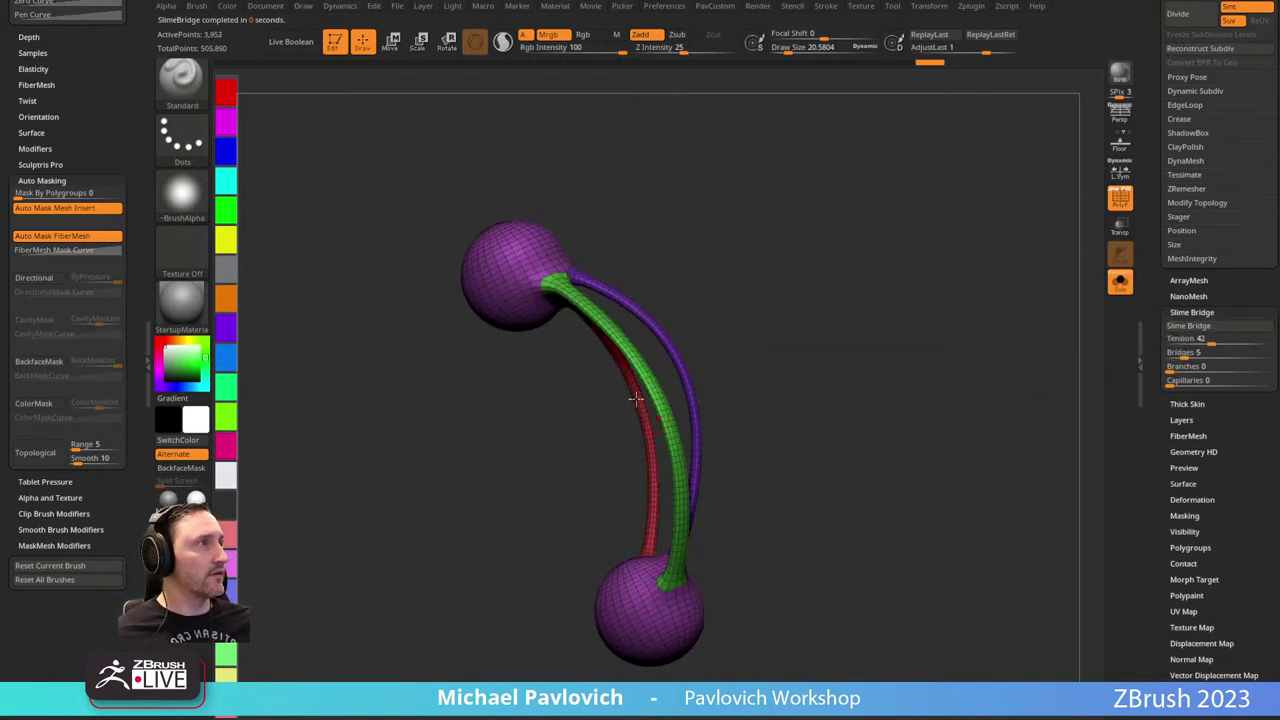
pyautogui.hotkey('ctrl', 'z')
# Try the slime bridge with Tension at 100 and view it against the whole robot with Solo off.
pyautogui.moveTo(1215, 339); pyautogui.dragTo(1276, 341)
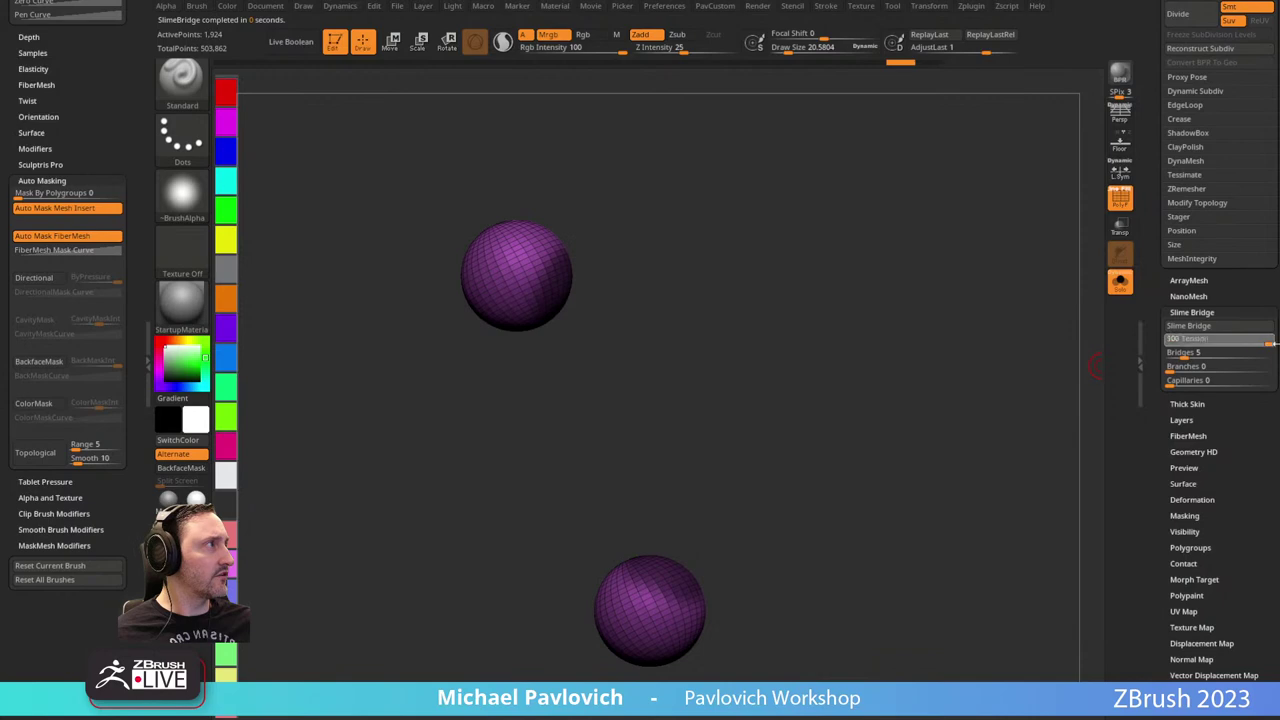
pyautogui.click(1219, 328)
pyautogui.moveTo(757, 434); pyautogui.dragTo(1087, 295)
pyautogui.click(1120, 281)
pyautogui.moveTo(877, 354); pyautogui.dragTo(953, 341)
pyautogui.hotkey('ctrl', 'z')
# Try the slime bridge on the robot's arm with Tension set to 46.66666.
pyautogui.moveTo(1173, 341); pyautogui.dragTo(1216, 341)
pyautogui.click(1204, 329)
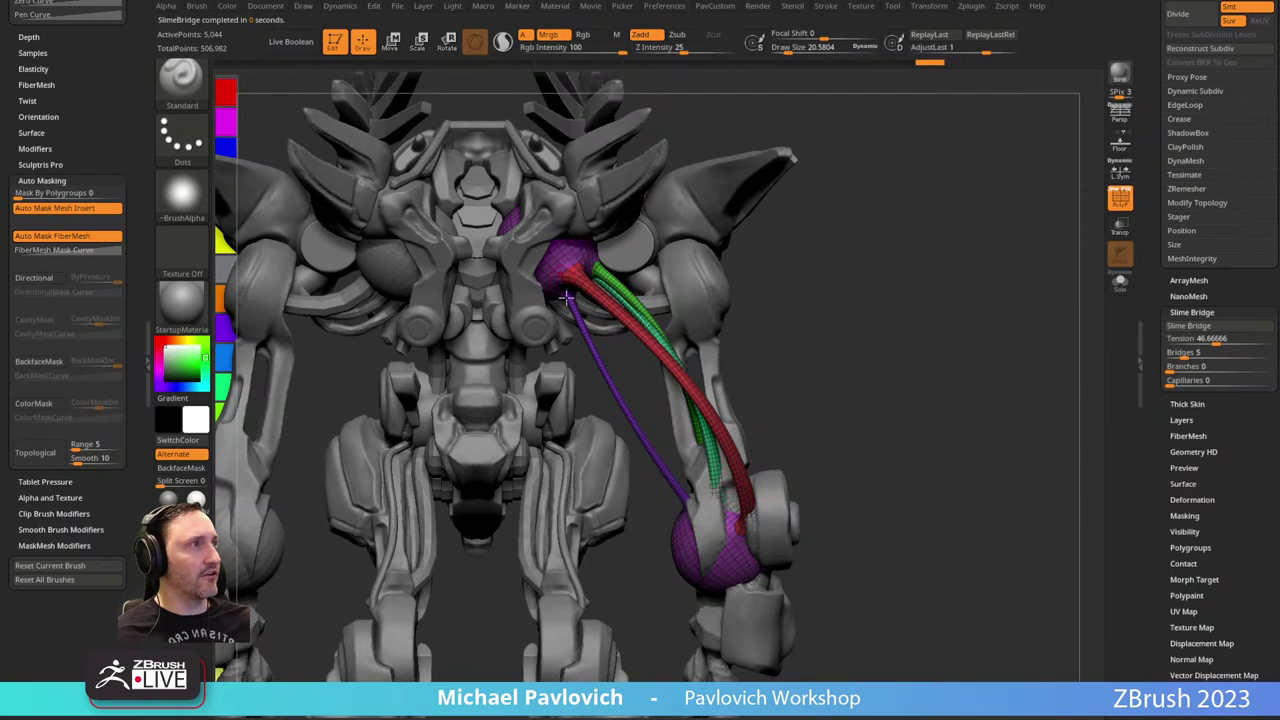
pyautogui.hotkey('ctrl', 'z')
# Set Tension to 100 and generate the slime bridge between the chest and elbow spheres.
pyautogui.moveTo(1217, 341); pyautogui.dragTo(1273, 341)
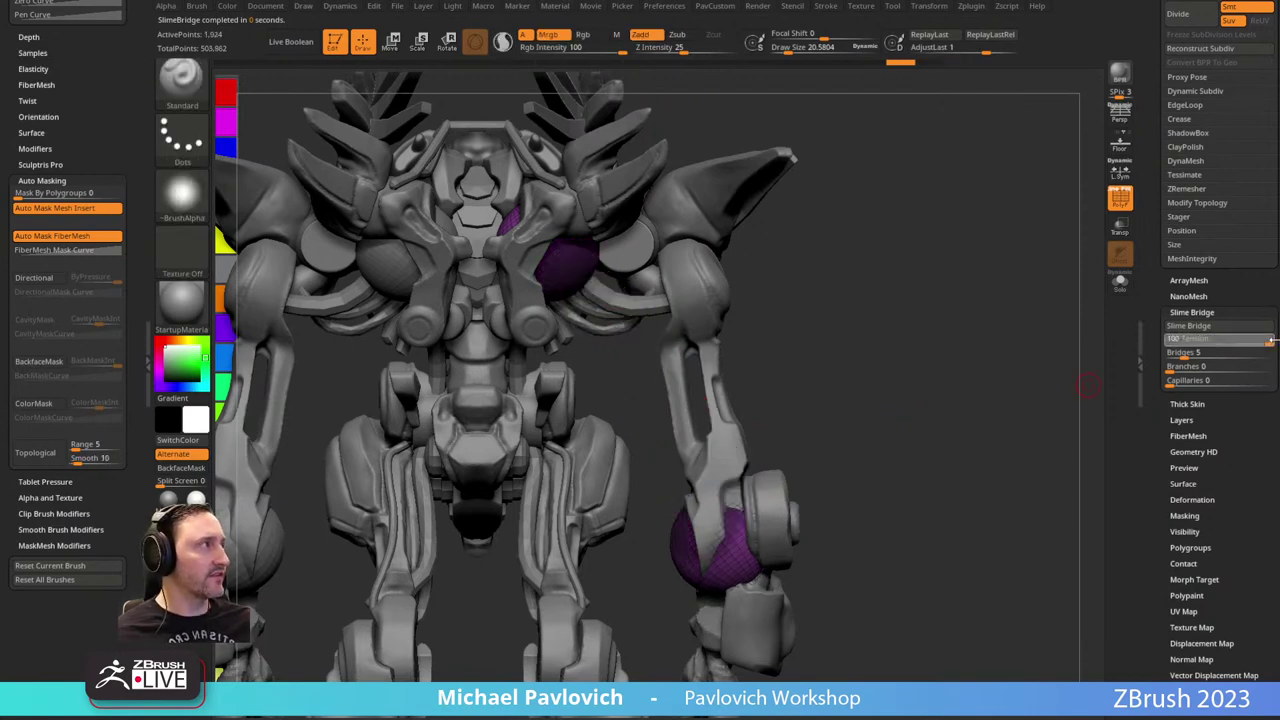
pyautogui.click(1222, 331)
pyautogui.moveTo(908, 399); pyautogui.dragTo(716, 428)
# Try pulling the slime bridge strands with the Move Topological brush at draw size 329.38.
pyautogui.press('b')
pyautogui.press('m')
pyautogui.press('t')
pyautogui.moveTo(697, 413)
pyautogui.mouseDown(button='right')
pyautogui.moveTo(645, 436)
pyautogui.moveTo(689, 405)
pyautogui.moveTo(675, 433)
pyautogui.moveTo(683, 380)
pyautogui.mouseUp(button='right')
pyautogui.moveTo(684, 377); pyautogui.dragTo(668, 439)
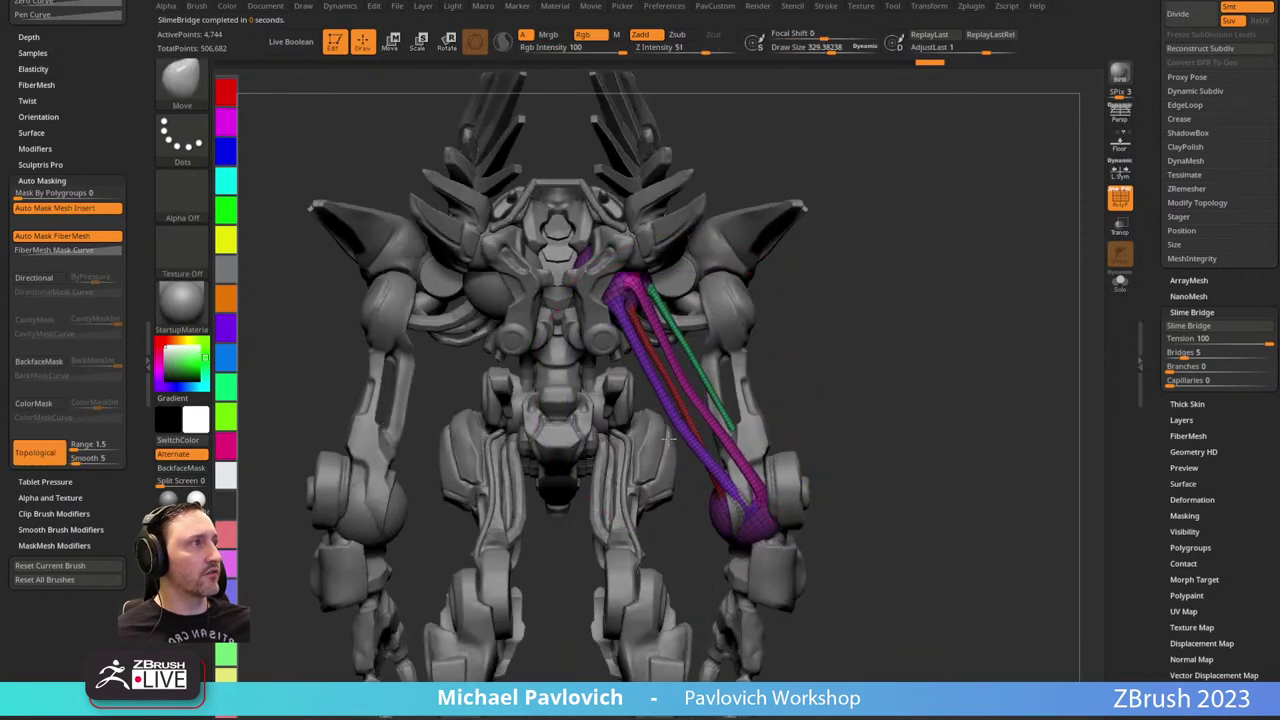
pyautogui.hotkey('ctrl', 'z')
pyautogui.press('s')
pyautogui.hotkey('ctrl', 'z')
# Set the draw size to 112 and mask the two spheres in Solo view, leaving the bridge strands unmasked.
pyautogui.press('s')
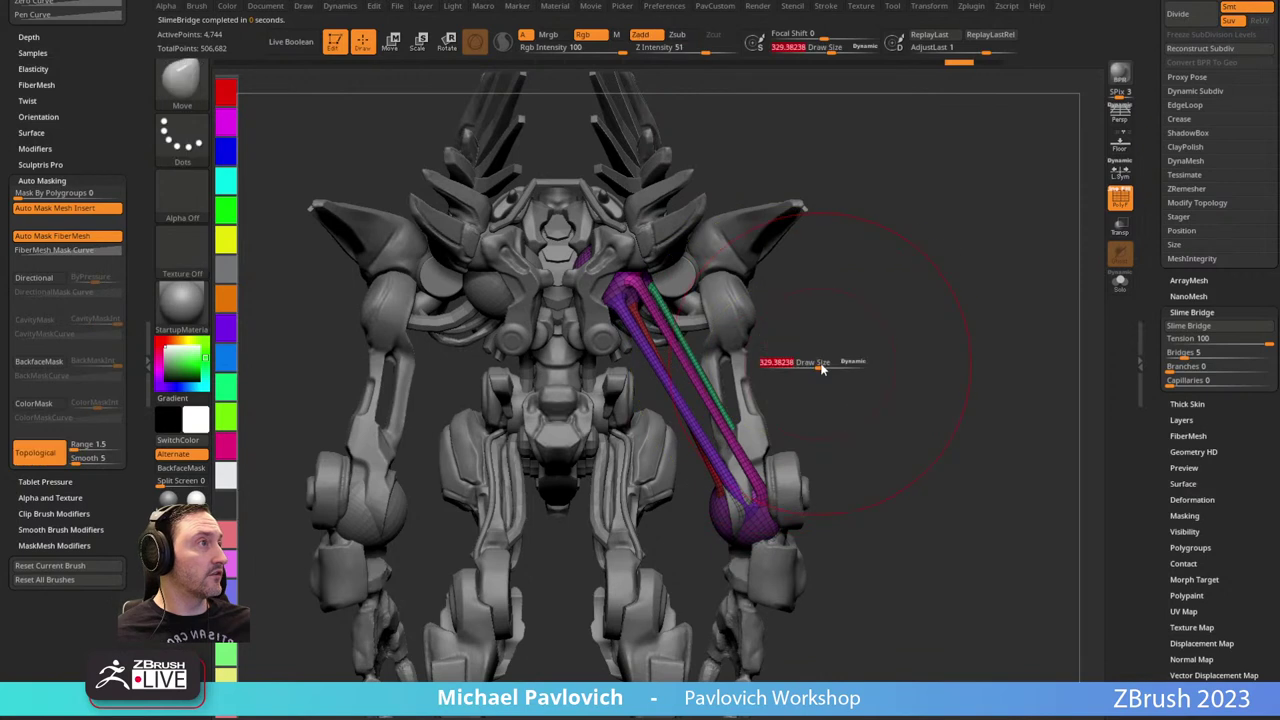
pyautogui.moveTo(823, 366); pyautogui.dragTo(809, 367)
pyautogui.keyDown('ctrl'); pyautogui.keyDown('shift'); pyautogui.click(770, 510); pyautogui.keyUp('shift'); pyautogui.keyUp('ctrl')
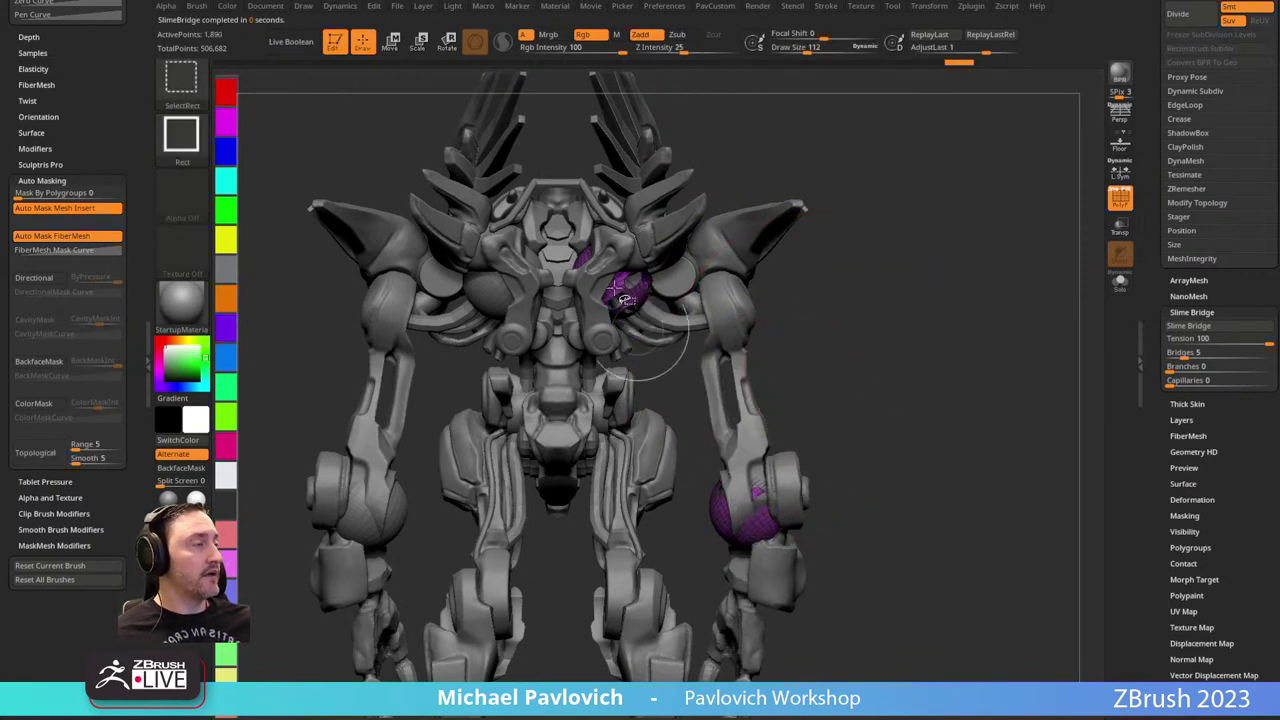
pyautogui.click(1120, 280)
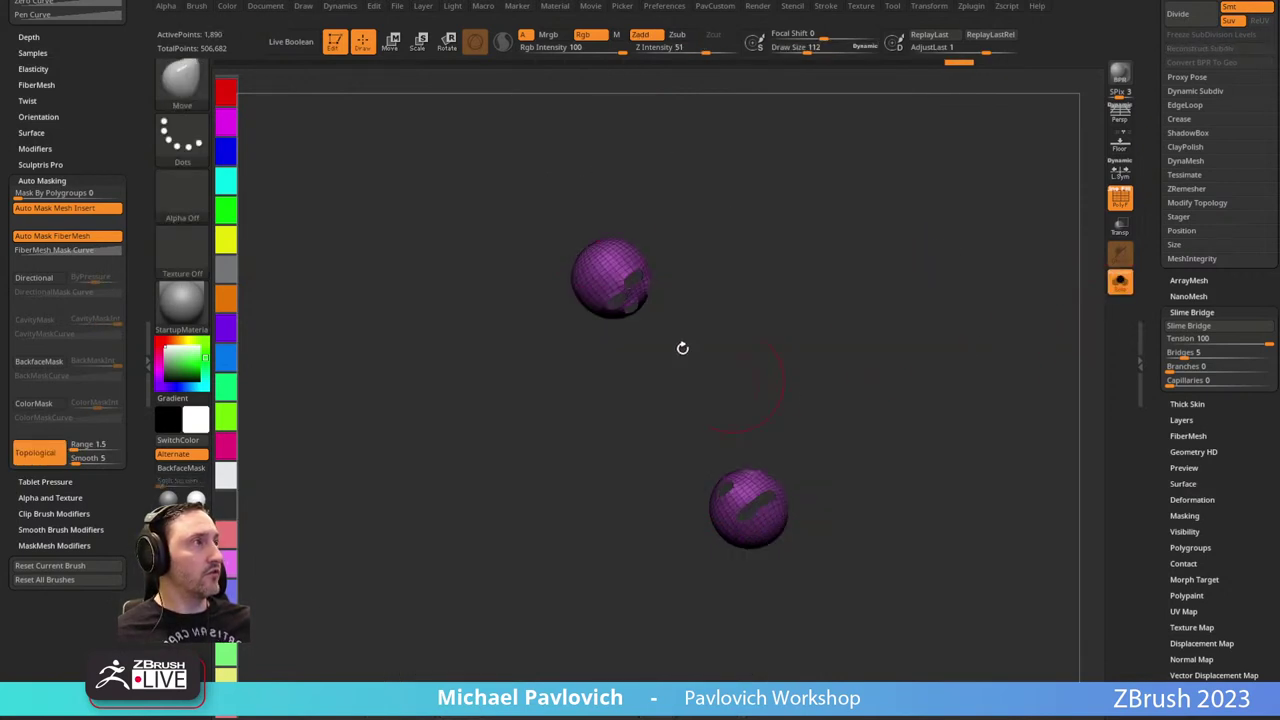
pyautogui.keyDown('ctrl'); pyautogui.click(950, 310); pyautogui.keyUp('ctrl')
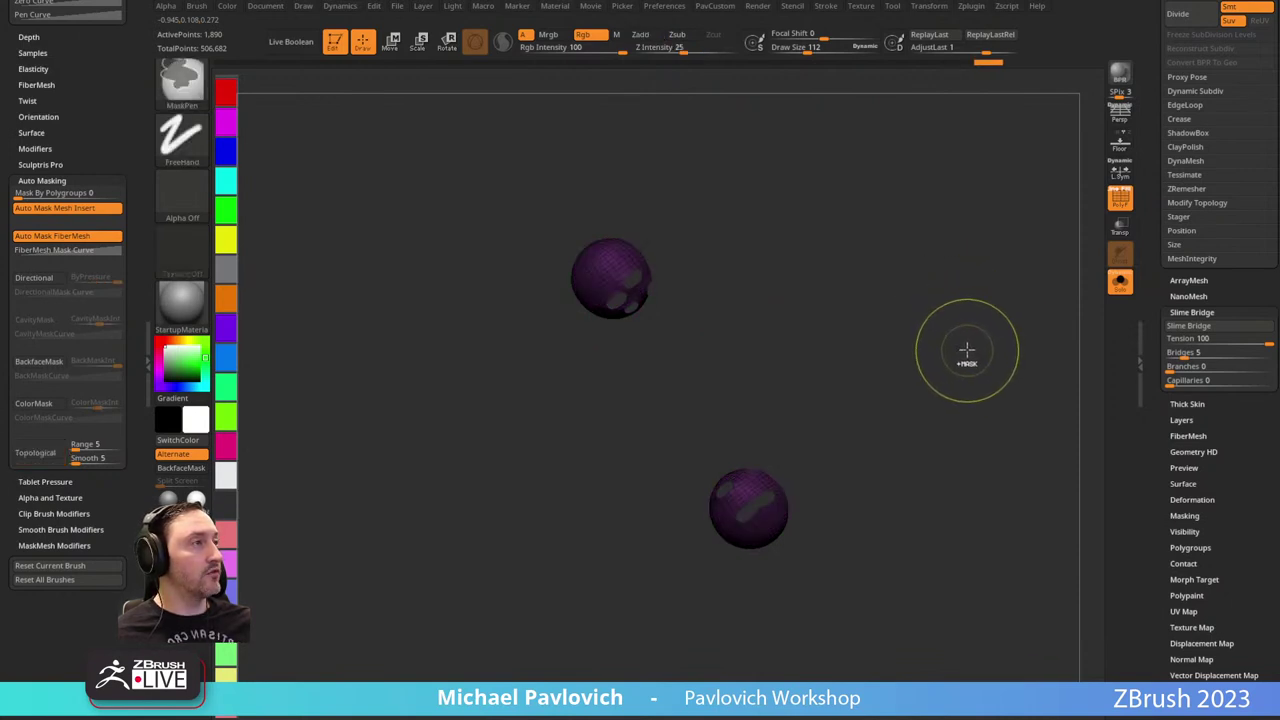
pyautogui.keyDown('ctrl'); pyautogui.keyDown('shift'); pyautogui.click(969, 351); pyautogui.keyUp('shift'); pyautogui.keyUp('ctrl')
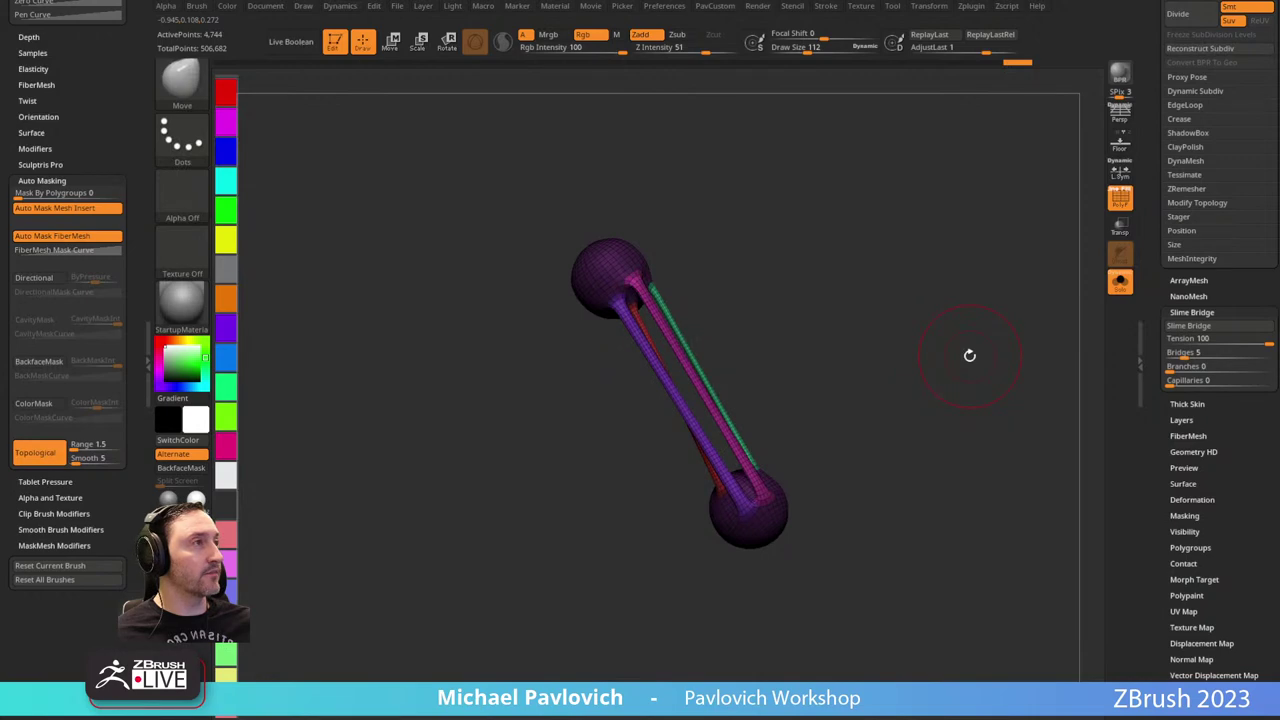
# Enable Gravity in the Dynamics settings, set Gravity Strength to 2.44008, and run the simulation on the unmasked bridge strands.
pyautogui.click(196, 6)
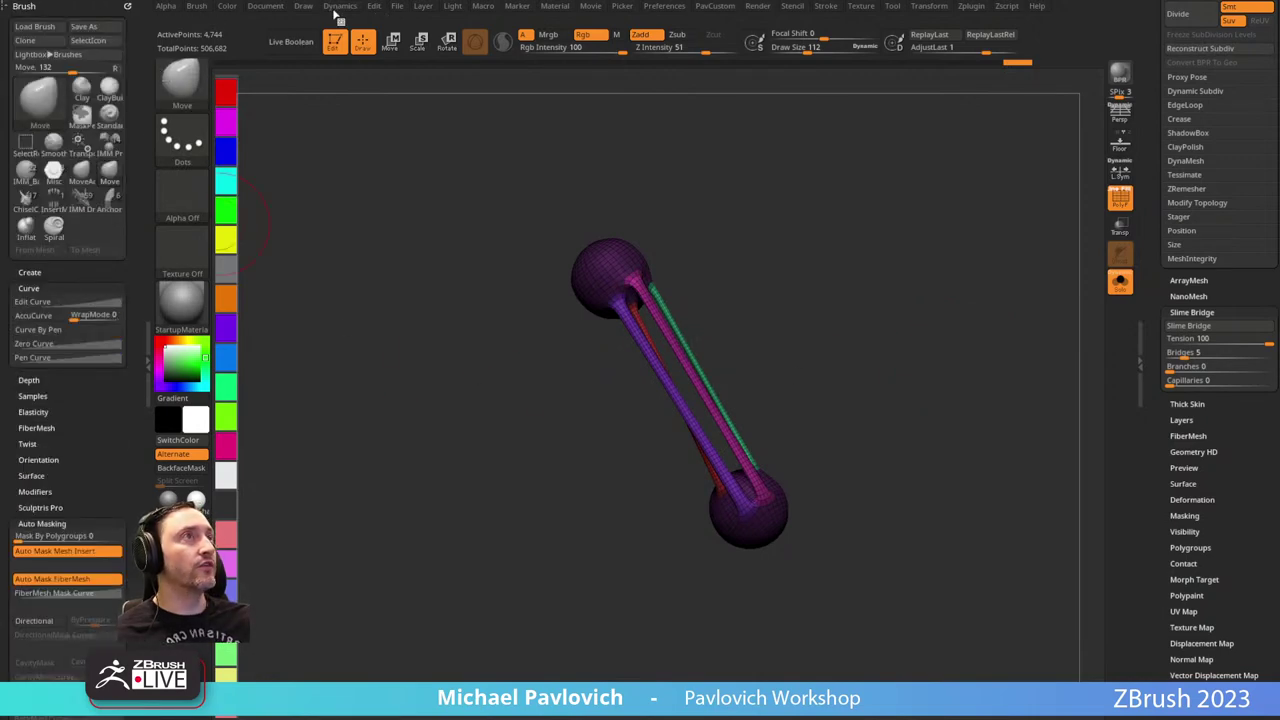
pyautogui.click(339, 6)
pyautogui.click(330, 22)
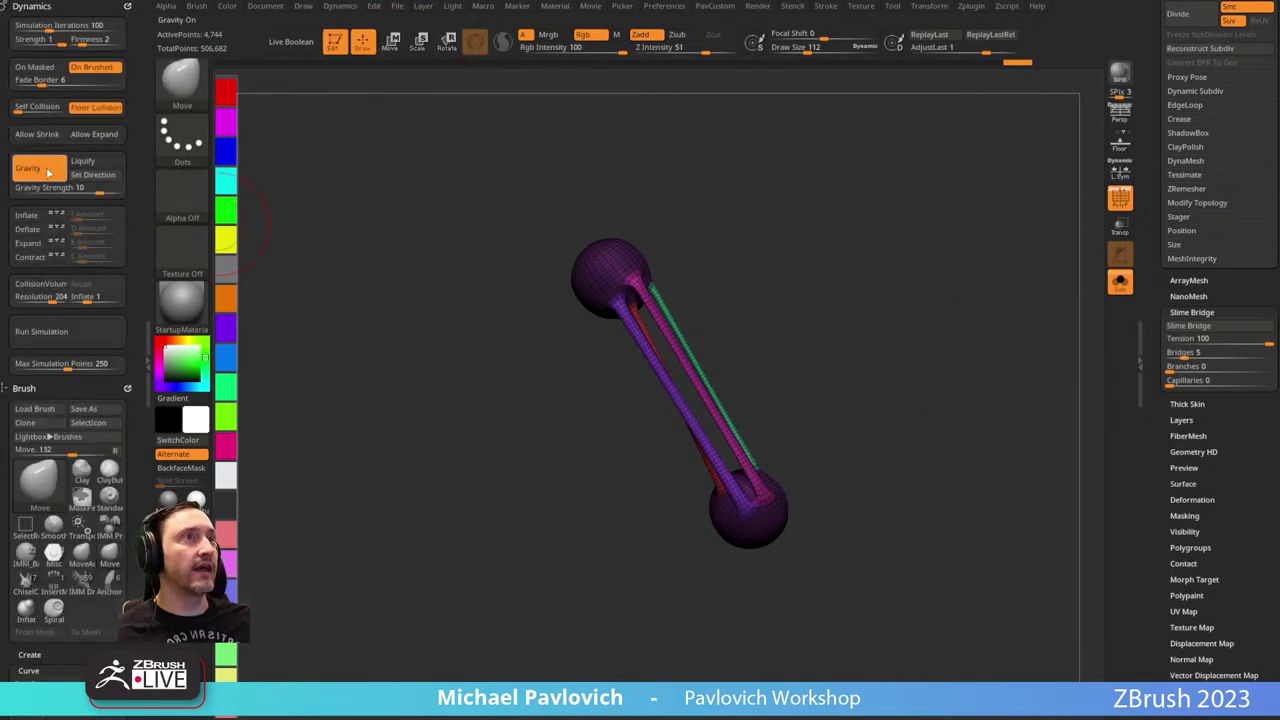
pyautogui.click(88, 190)
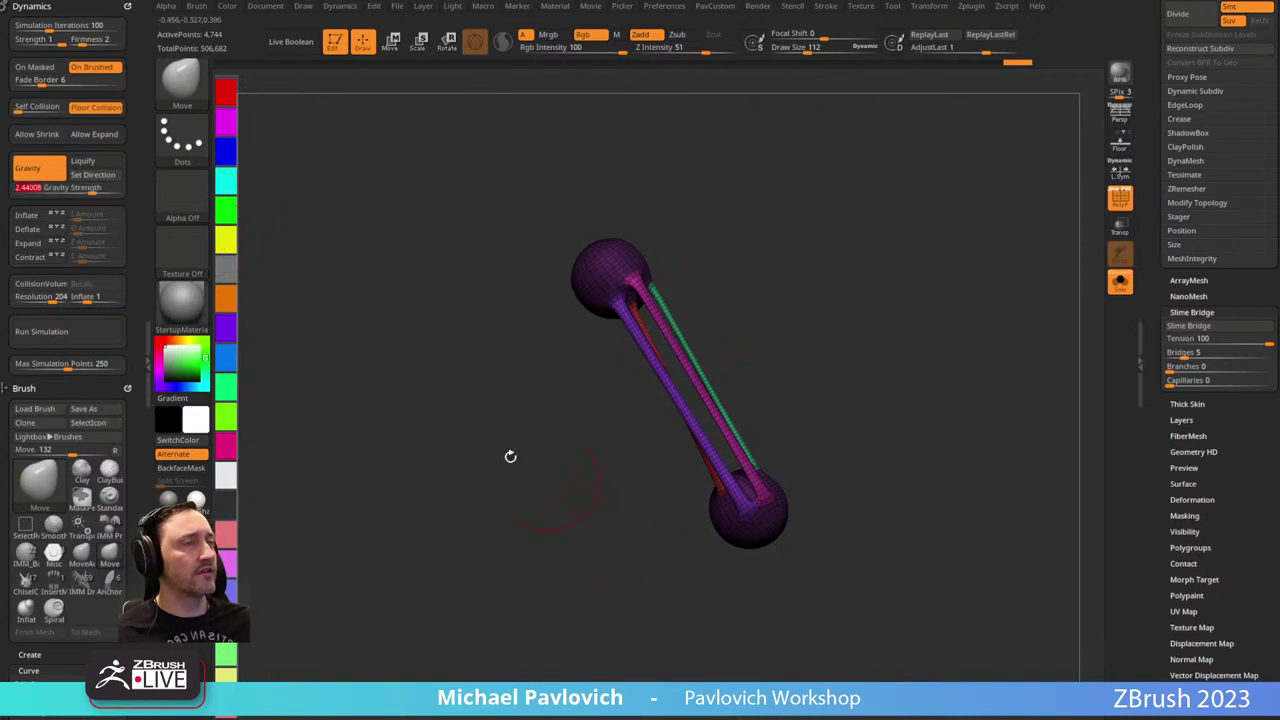
pyautogui.click(74, 331)
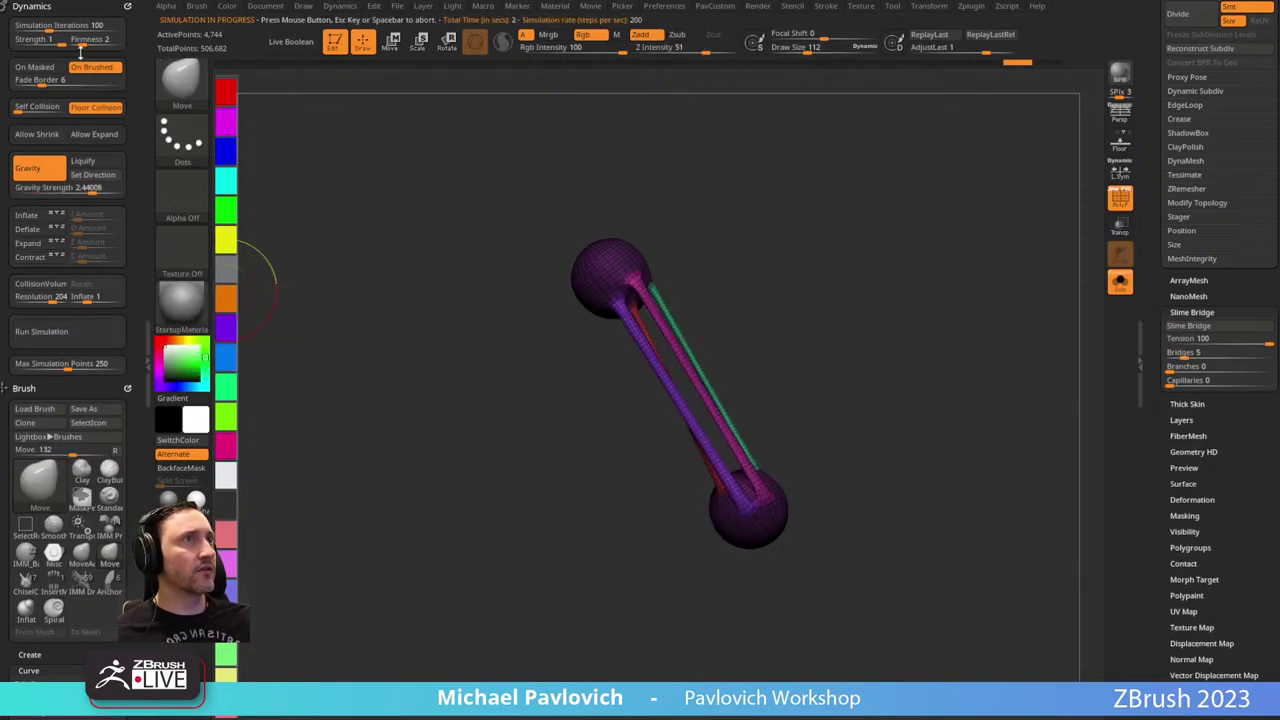
# Rerun the strand simulation with Firmness 6, and again with Self Collision raised and Firmness set to 4.
pyautogui.moveTo(80, 48); pyautogui.dragTo(98, 46)
pyautogui.click(68, 331)
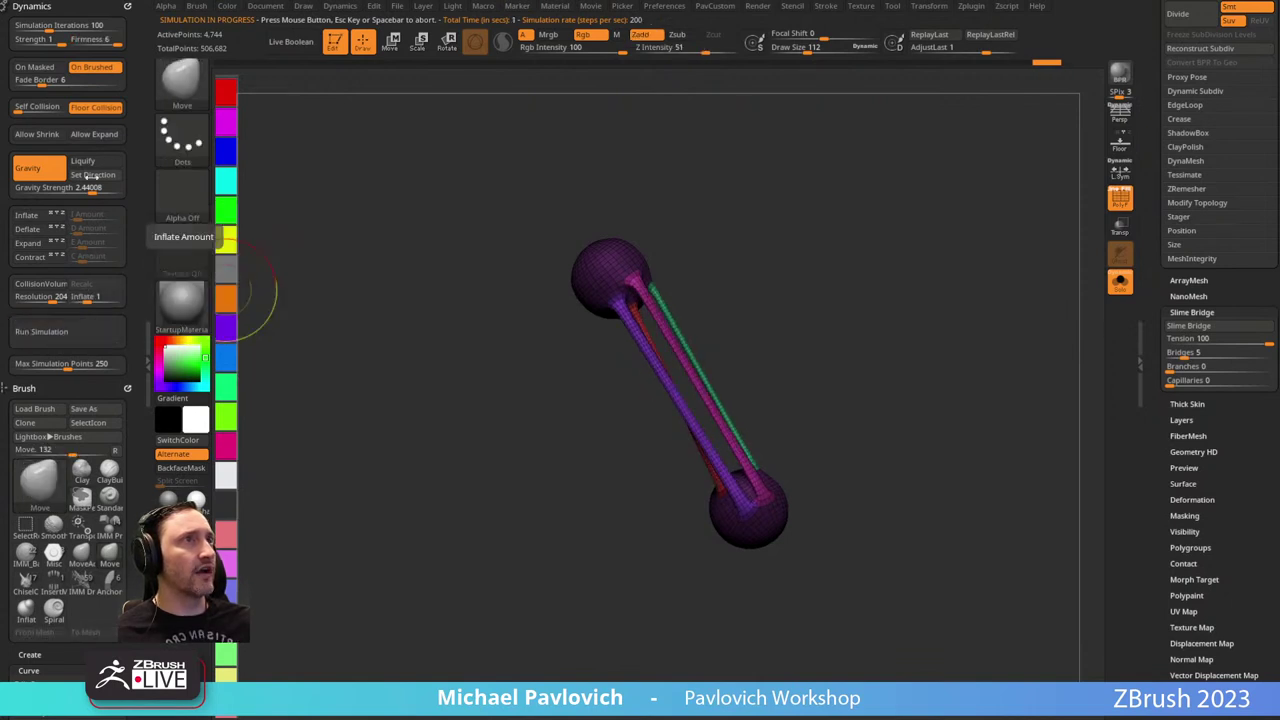
pyautogui.moveTo(18, 110)
pyautogui.mouseDown()
pyautogui.moveTo(50, 92)
pyautogui.moveTo(40, 109)
pyautogui.mouseUp()
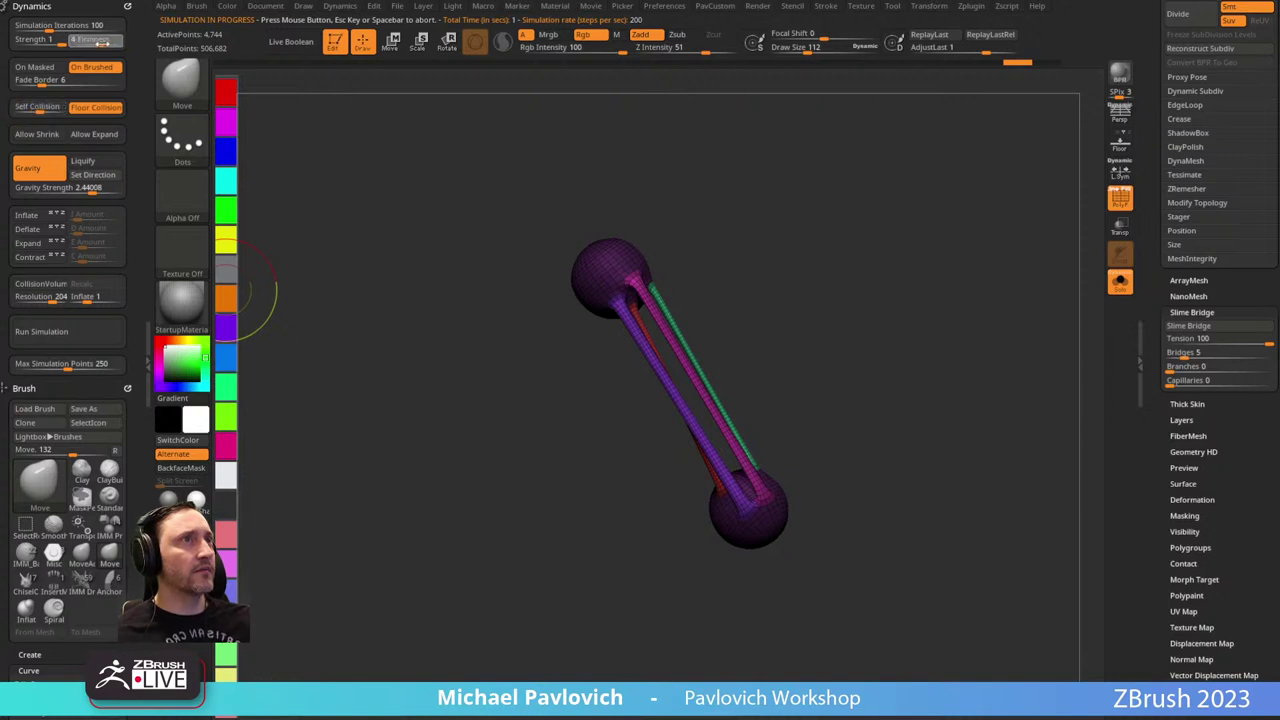
pyautogui.click(60, 330)
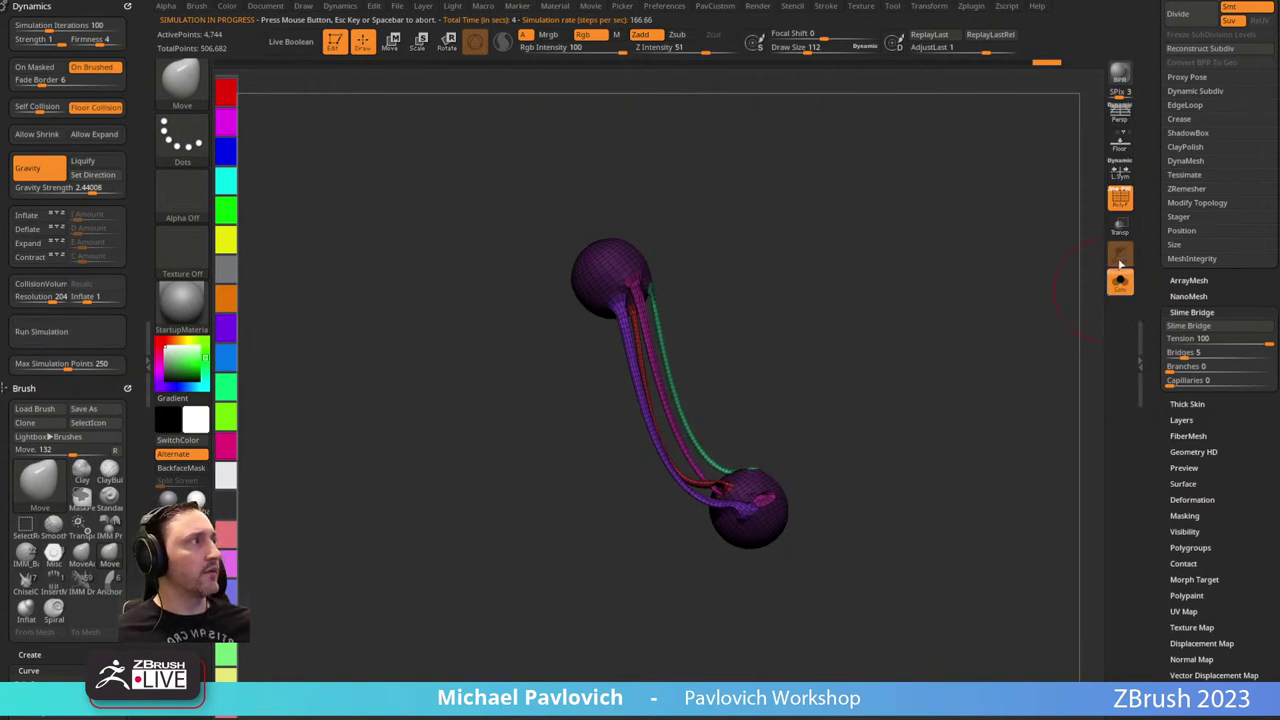
# Clear the mask, leave Solo view to check the sagging strands on the robot, and set the draw size to 15.3856 with PolyFrame shown.
pyautogui.hotkey('shift', 'f')
pyautogui.keyDown('ctrl'); pyautogui.moveTo(1056, 334); pyautogui.dragTo(926, 200); pyautogui.keyUp('ctrl')
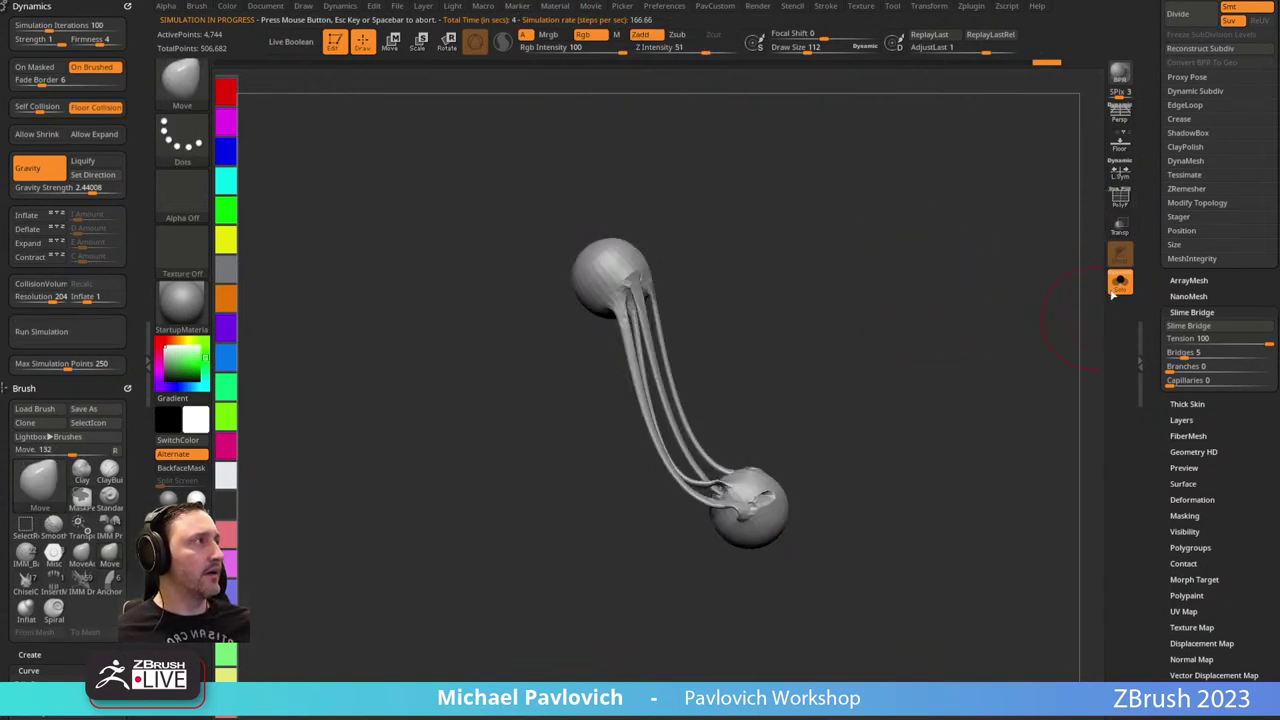
pyautogui.click(1117, 287)
pyautogui.moveTo(957, 323)
pyautogui.keyDown('alt'); pyautogui.mouseDown()
pyautogui.moveTo(942, 337)
pyautogui.moveTo(844, 313)
pyautogui.moveTo(905, 305)
pyautogui.mouseUp(); pyautogui.keyUp('alt')
pyautogui.press('s')
pyautogui.moveTo(891, 303); pyautogui.dragTo(863, 303)
pyautogui.keyDown('alt'); pyautogui.moveTo(1058, 130); pyautogui.dragTo(1098, 217); pyautogui.keyUp('alt')
pyautogui.hotkey('shift', 'f')
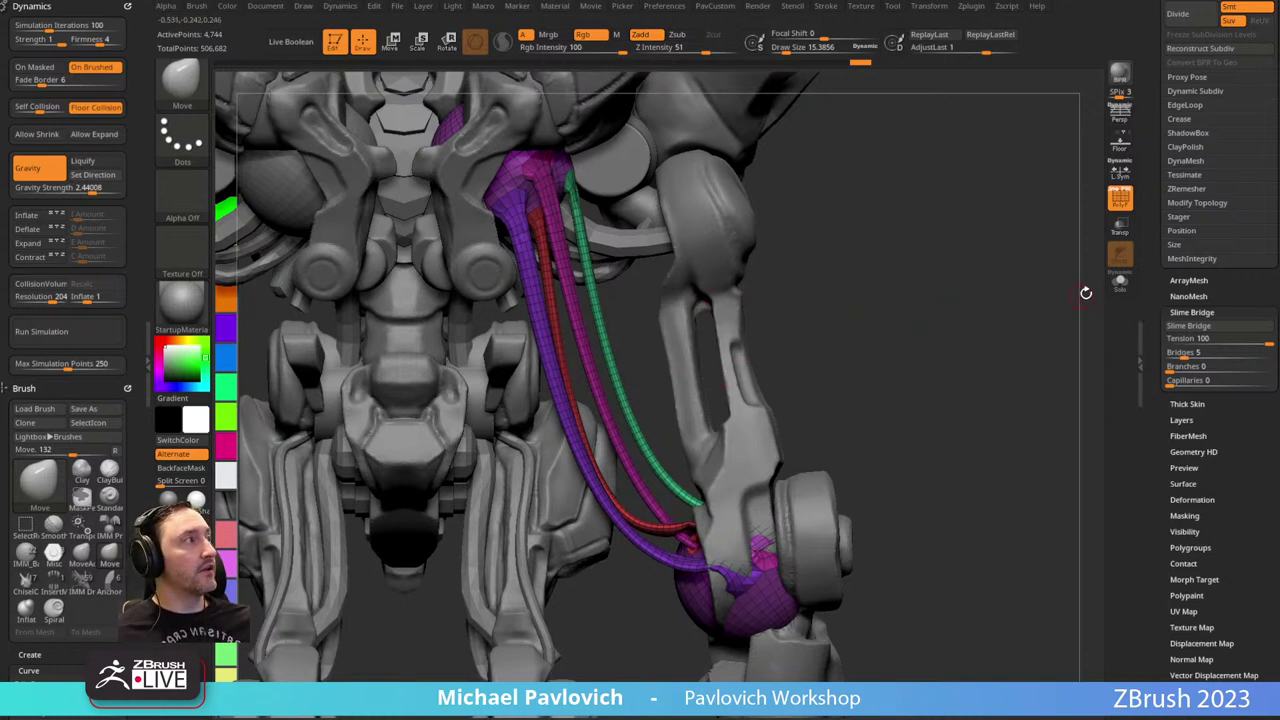
# Isolate the bridge strands in Solo view by hiding both end spheres, and delete the hidden geometry.
pyautogui.click(1120, 281)
pyautogui.keyDown('ctrl'); pyautogui.keyDown('shift'); pyautogui.click(742, 500); pyautogui.keyUp('shift'); pyautogui.keyUp('ctrl')
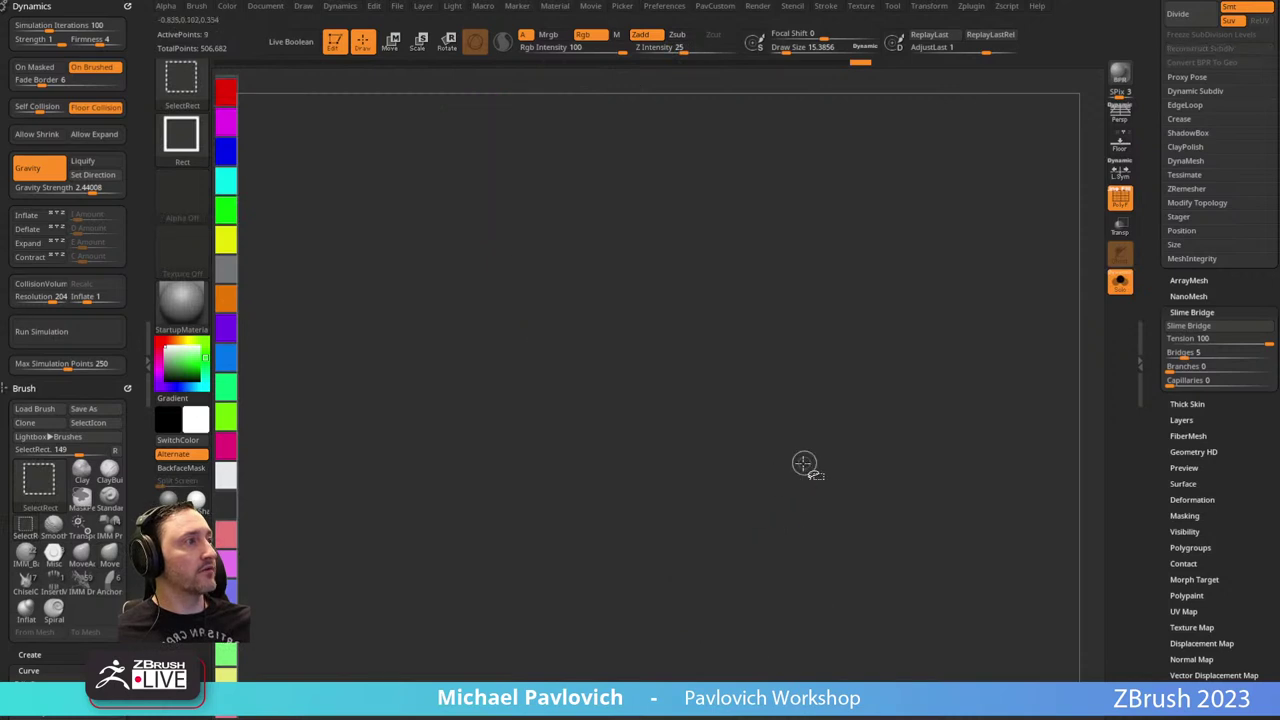
pyautogui.keyDown('ctrl'); pyautogui.keyDown('shift'); pyautogui.click(801, 461); pyautogui.keyUp('shift'); pyautogui.keyUp('ctrl')
pyautogui.keyDown('ctrl'); pyautogui.keyDown('shift'); pyautogui.click(502, 146); pyautogui.keyUp('shift'); pyautogui.keyUp('ctrl')
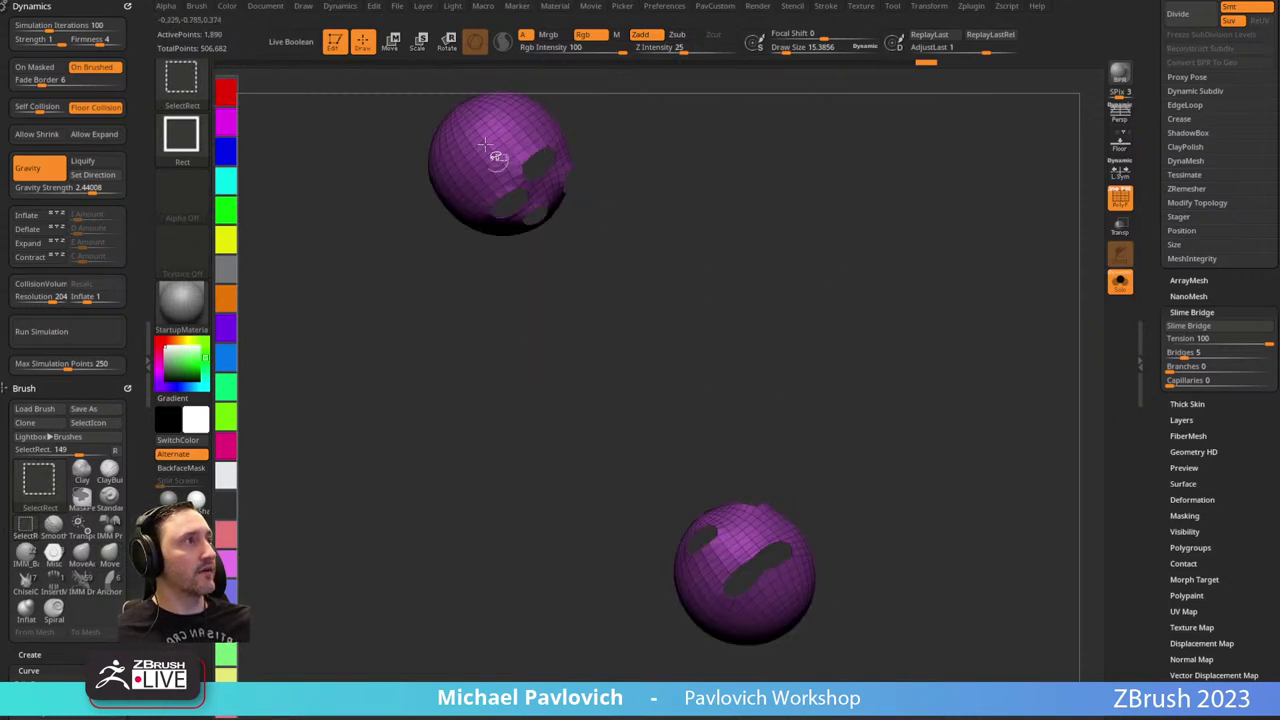
pyautogui.keyDown('ctrl'); pyautogui.keyDown('shift'); pyautogui.moveTo(895, 212); pyautogui.dragTo(957, 389); pyautogui.keyUp('shift'); pyautogui.keyUp('ctrl')
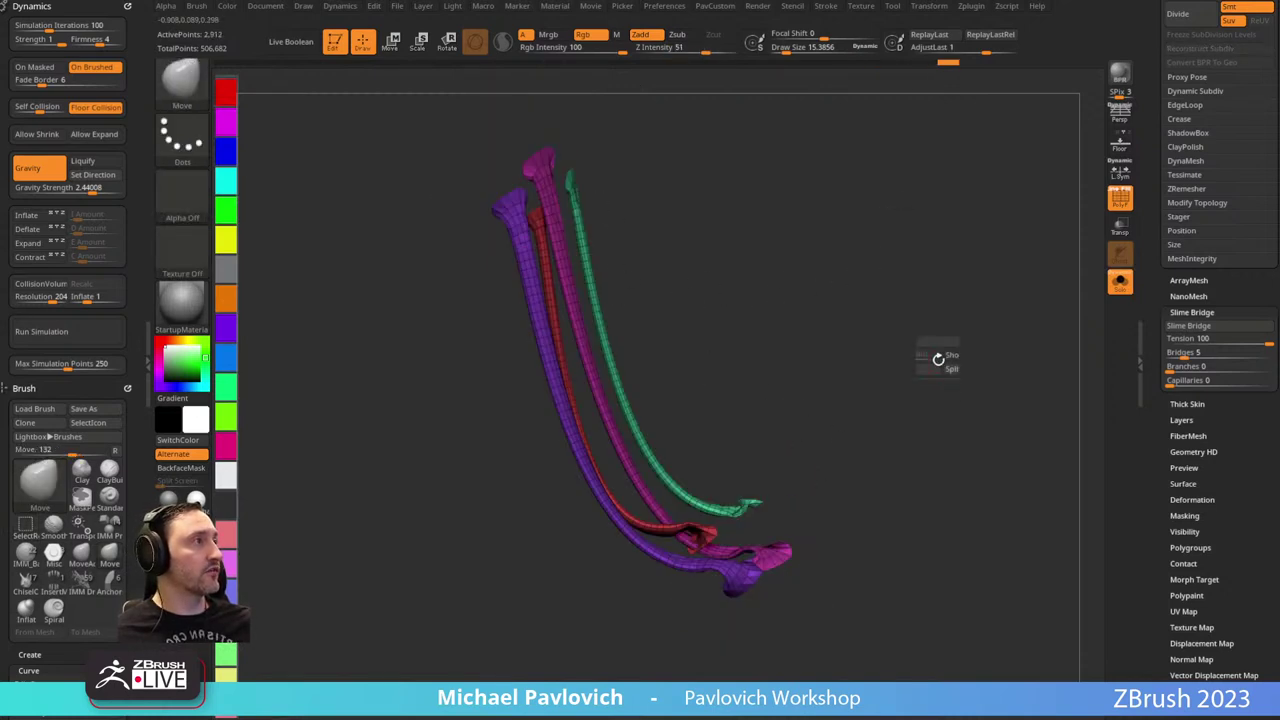
pyautogui.press('2')
pyautogui.click(918, 305)
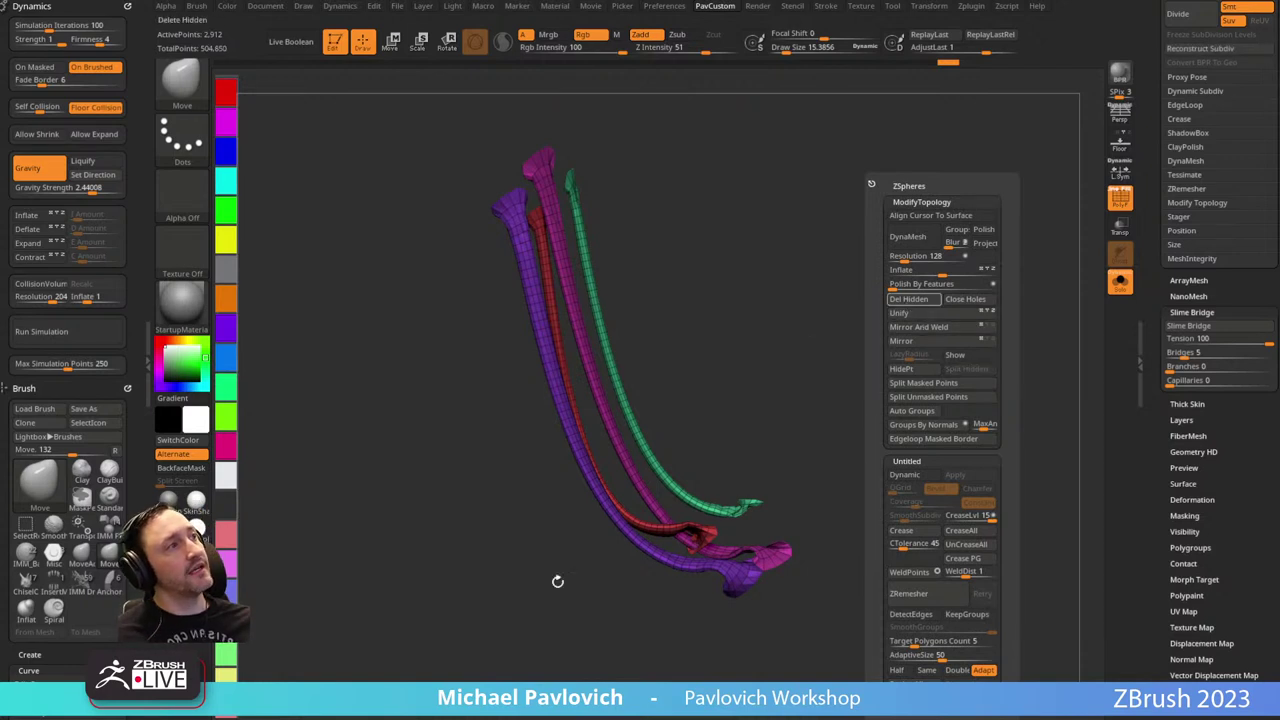
# Inspect the isolated strands from another angle, and set the Standard brush's draw size to 28.75.
pyautogui.moveTo(694, 260); pyautogui.dragTo(603, 294)
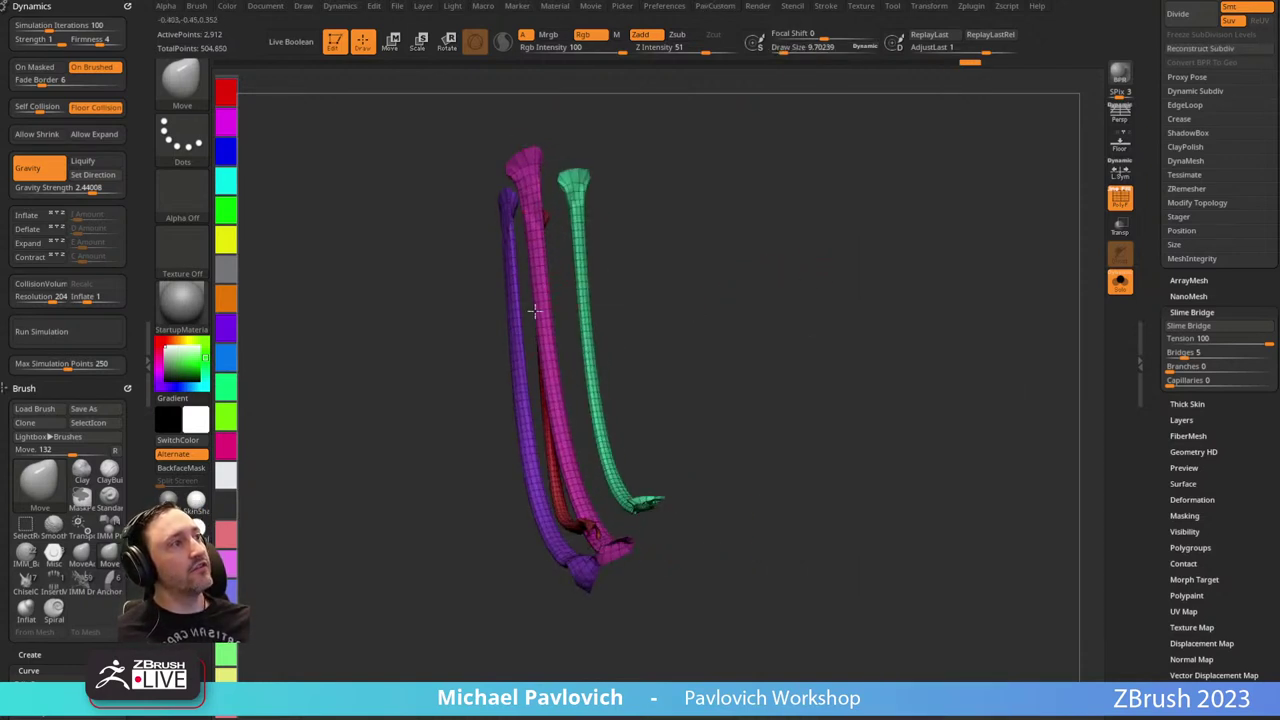
pyautogui.moveTo(719, 270); pyautogui.dragTo(786, 264)
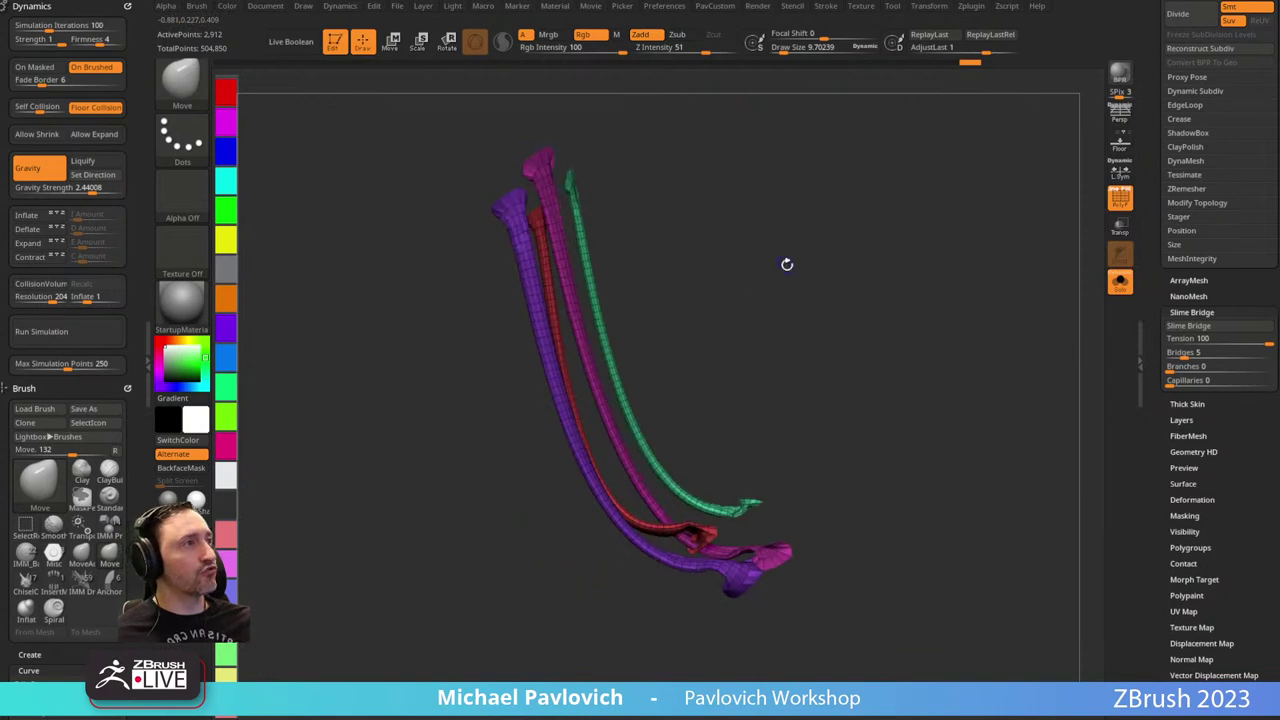
pyautogui.press('s')
pyautogui.moveTo(779, 358)
pyautogui.mouseDown()
pyautogui.moveTo(790, 354)
pyautogui.moveTo(749, 357)
pyautogui.mouseUp()
pyautogui.press('2')
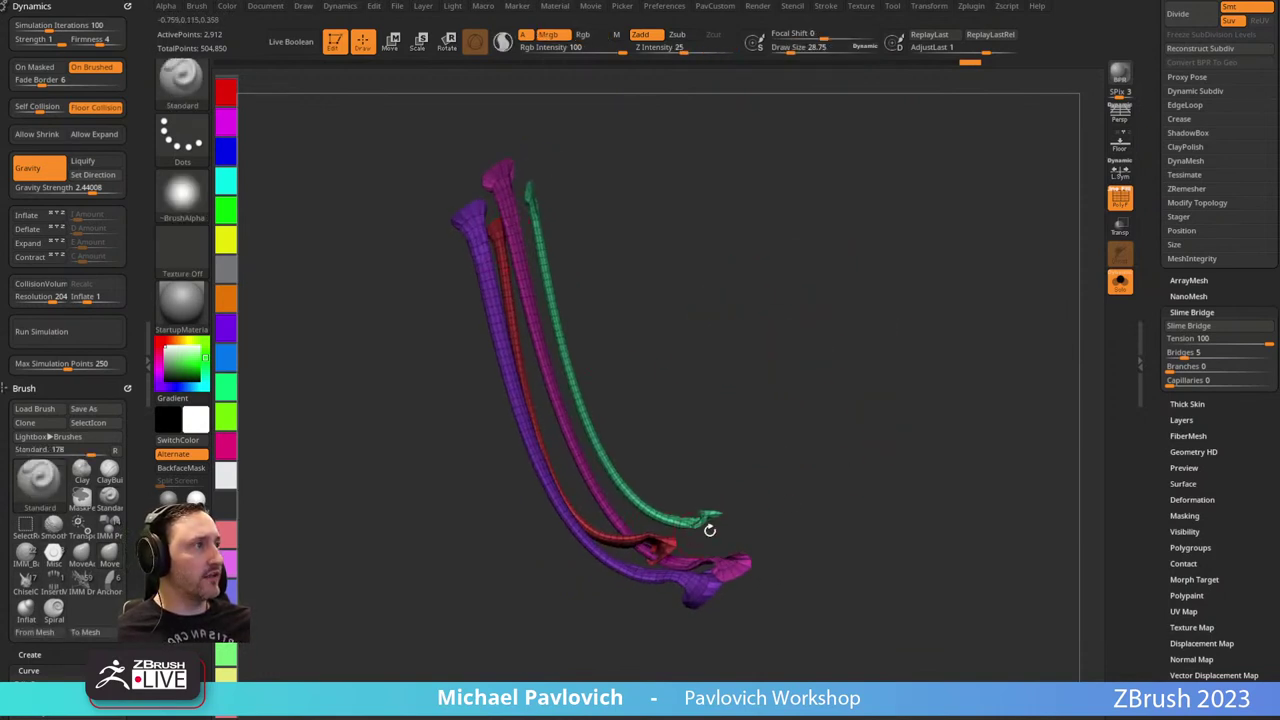
# Open the Deformation options and bring up the custom Modify Topology controls with Polish By Features for the strands.
pyautogui.moveTo(1152, 404); pyautogui.dragTo(1153, 293)
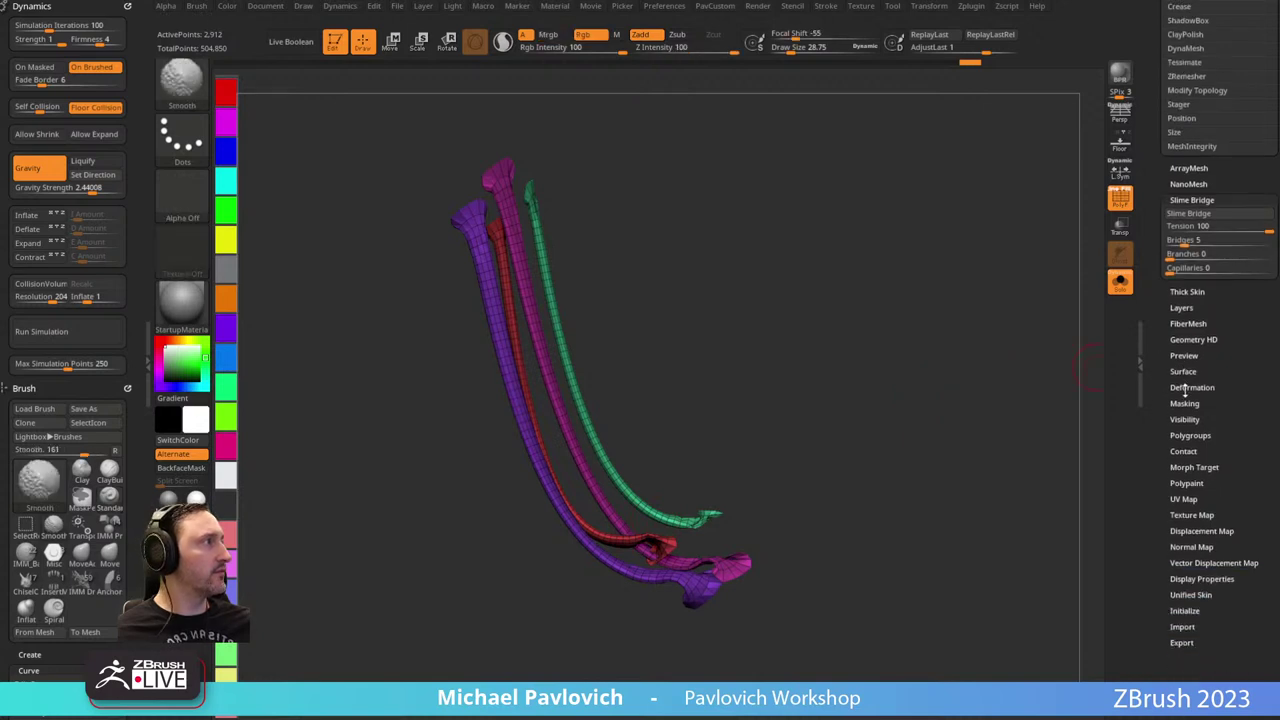
pyautogui.click(1184, 389)
pyautogui.press('space')
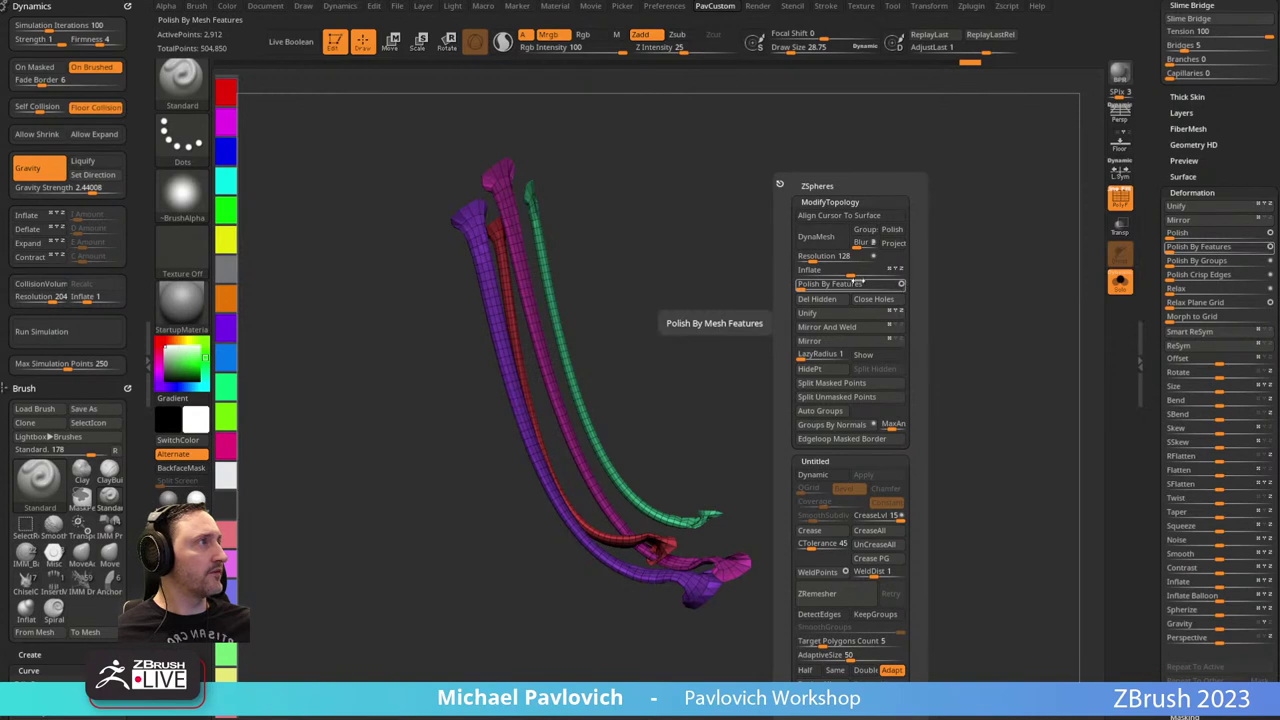
# Thin and smooth the strands with Polish By Features and reduce the brush draw size to about 5.44.
pyautogui.click(857, 283)
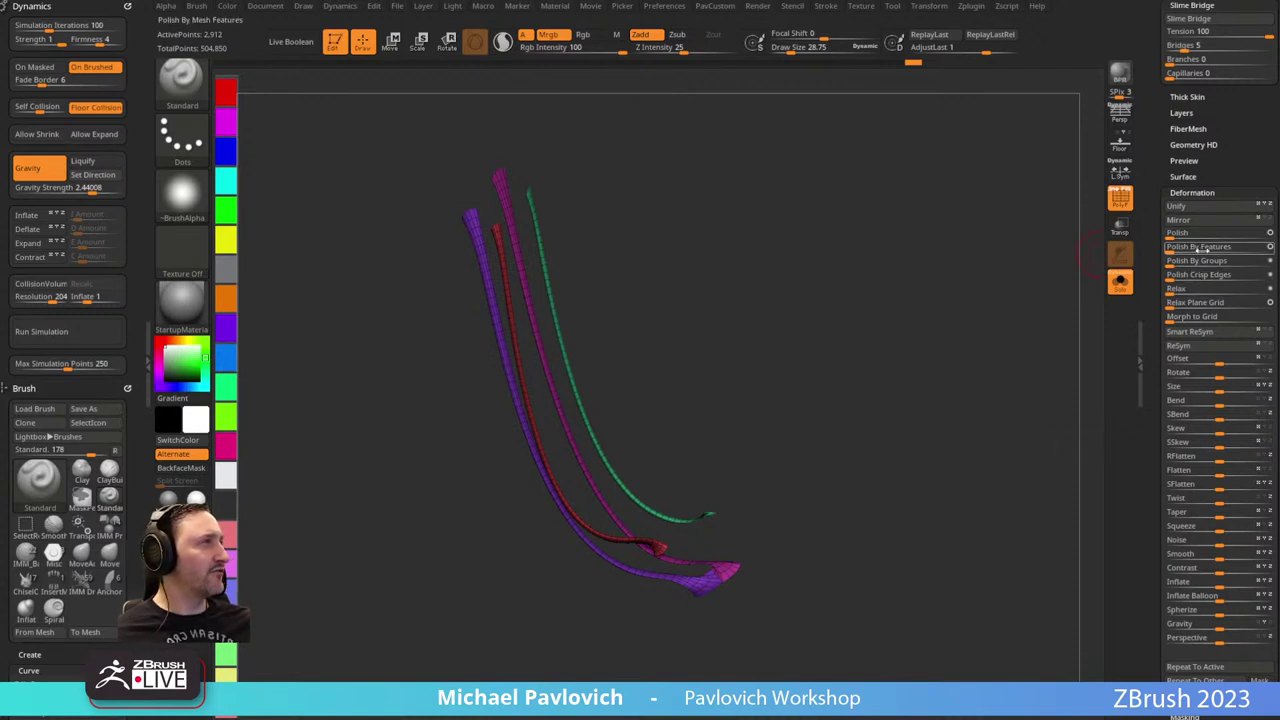
pyautogui.moveTo(868, 251); pyautogui.dragTo(616, 274)
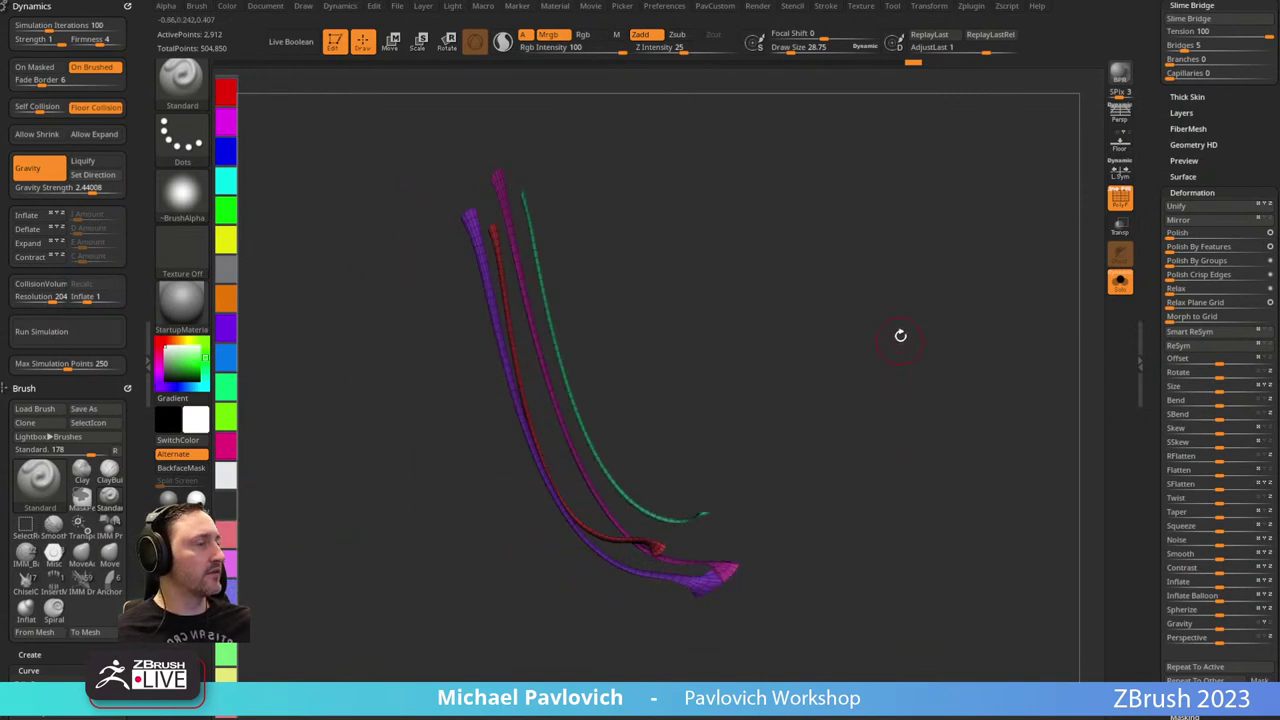
pyautogui.moveTo(791, 318); pyautogui.dragTo(766, 270)
pyautogui.moveTo(731, 334)
pyautogui.keyDown('alt'); pyautogui.mouseDown()
pyautogui.moveTo(780, 366)
pyautogui.moveTo(774, 323)
pyautogui.moveTo(779, 349)
pyautogui.mouseUp(); pyautogui.keyUp('alt')
pyautogui.press('s')
pyautogui.moveTo(785, 382)
pyautogui.keyDown('alt'); pyautogui.mouseDown()
pyautogui.moveTo(795, 360)
pyautogui.moveTo(671, 349)
pyautogui.mouseUp(); pyautogui.keyUp('alt')
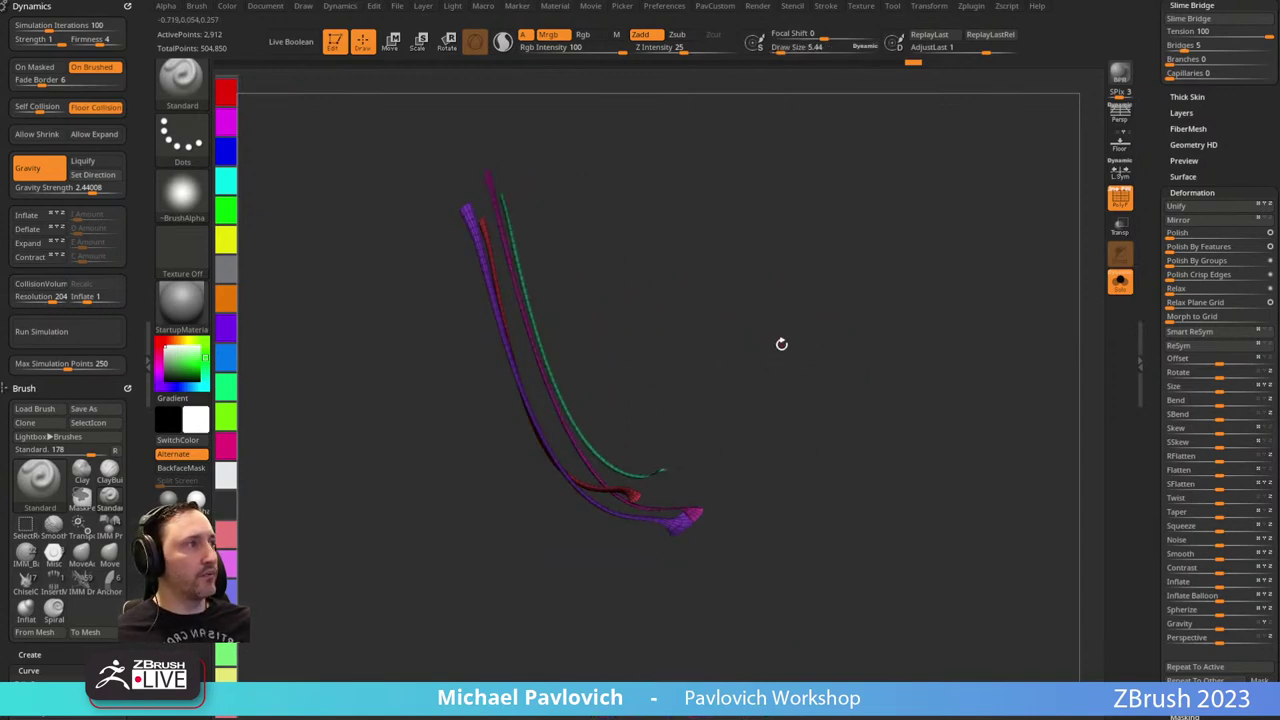
pyautogui.press('b')
pyautogui.press('c')
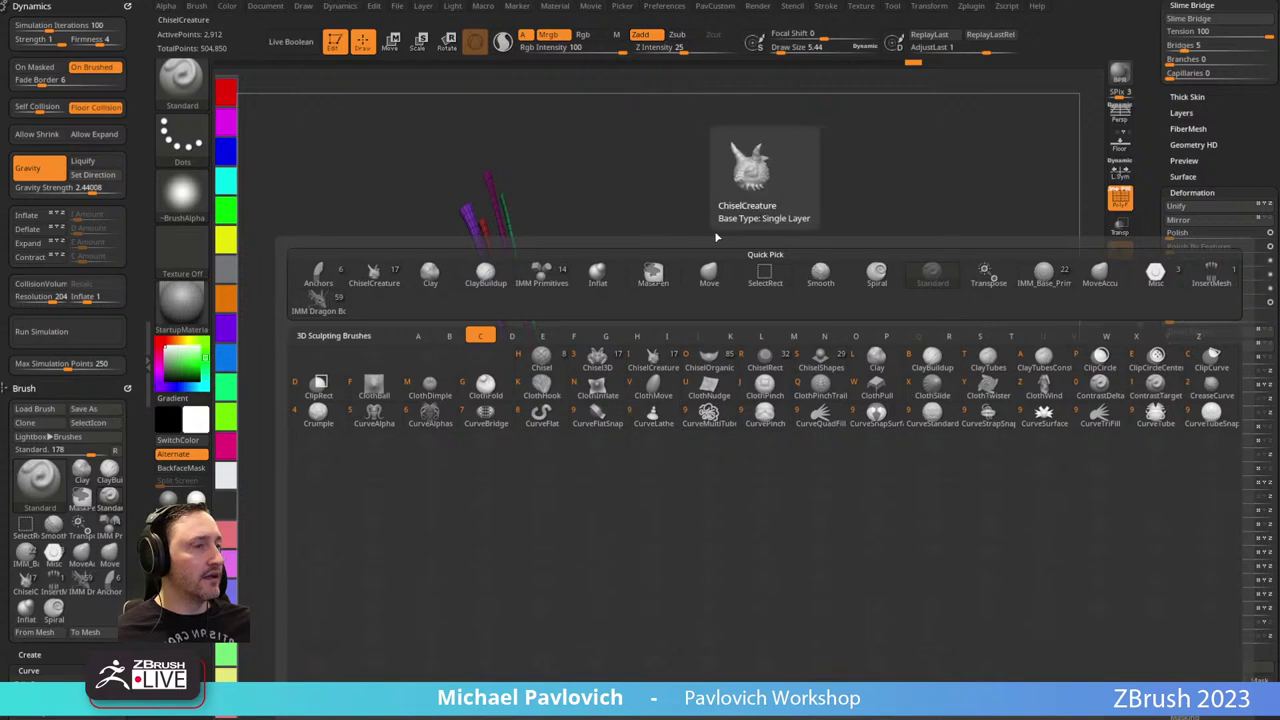
pyautogui.press('b')
pyautogui.press('i')
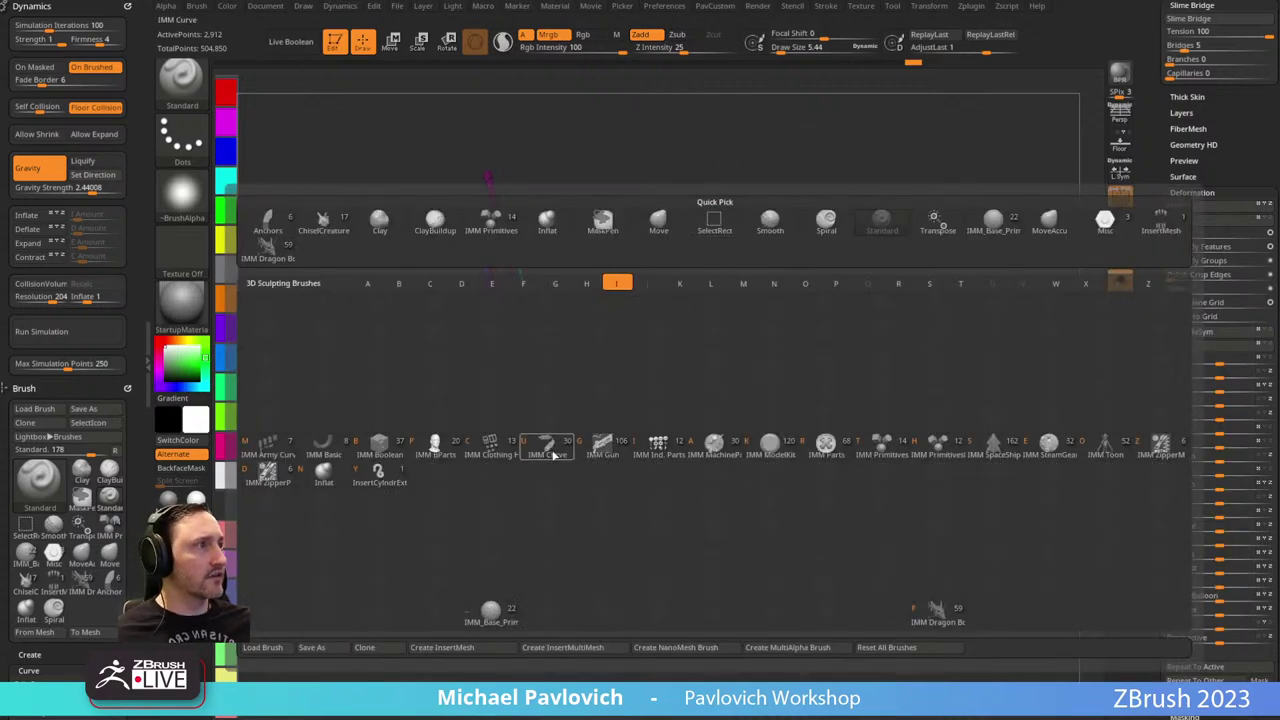
pyautogui.click(553, 455)
pyautogui.press('m')
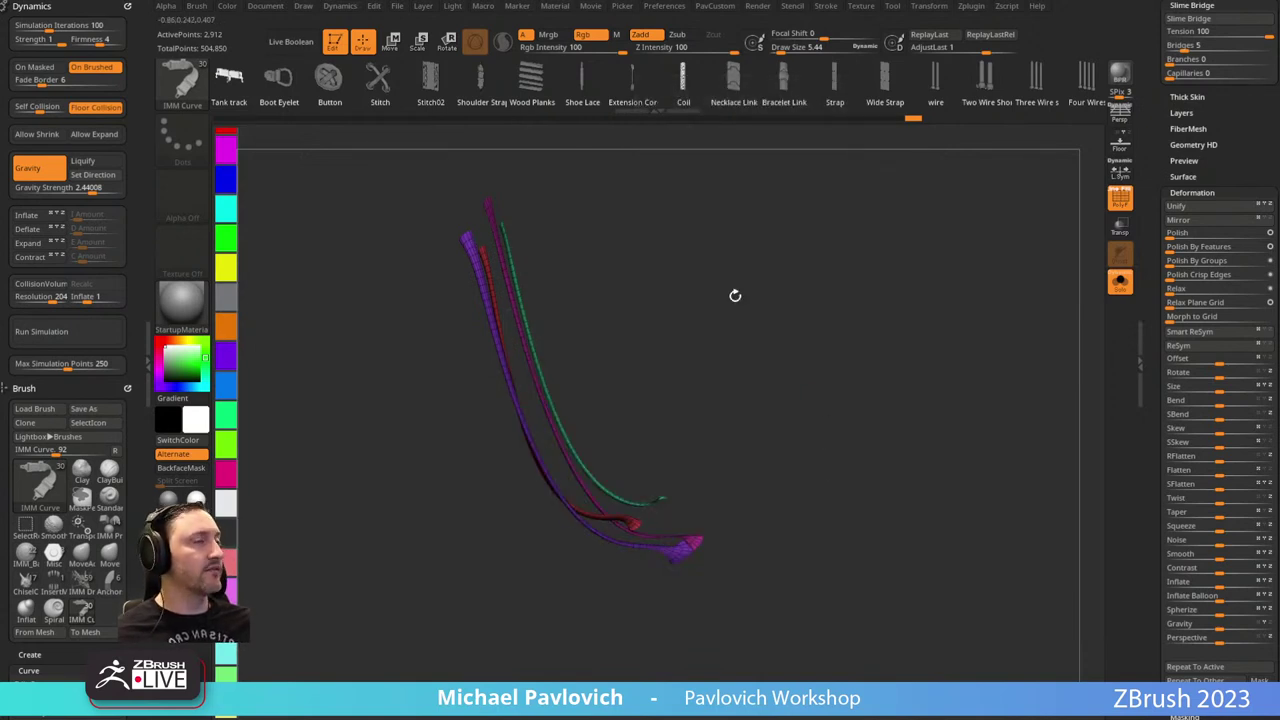
# Switch to the ZModeler brush and set its edge action to PolyGroup.
pyautogui.keyDown('ctrl'); pyautogui.moveTo(734, 232); pyautogui.dragTo(801, 199, button='right'); pyautogui.keyUp('ctrl')
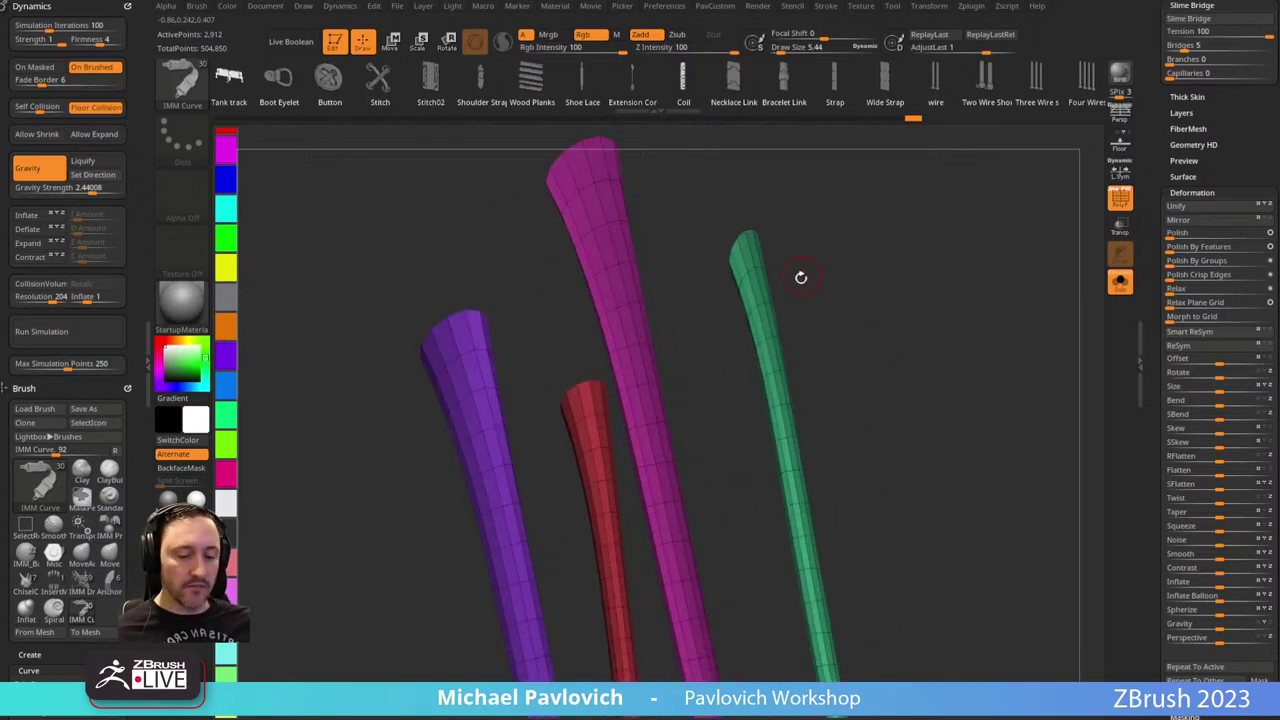
pyautogui.press('b')
pyautogui.press('z')
pyautogui.press('m')
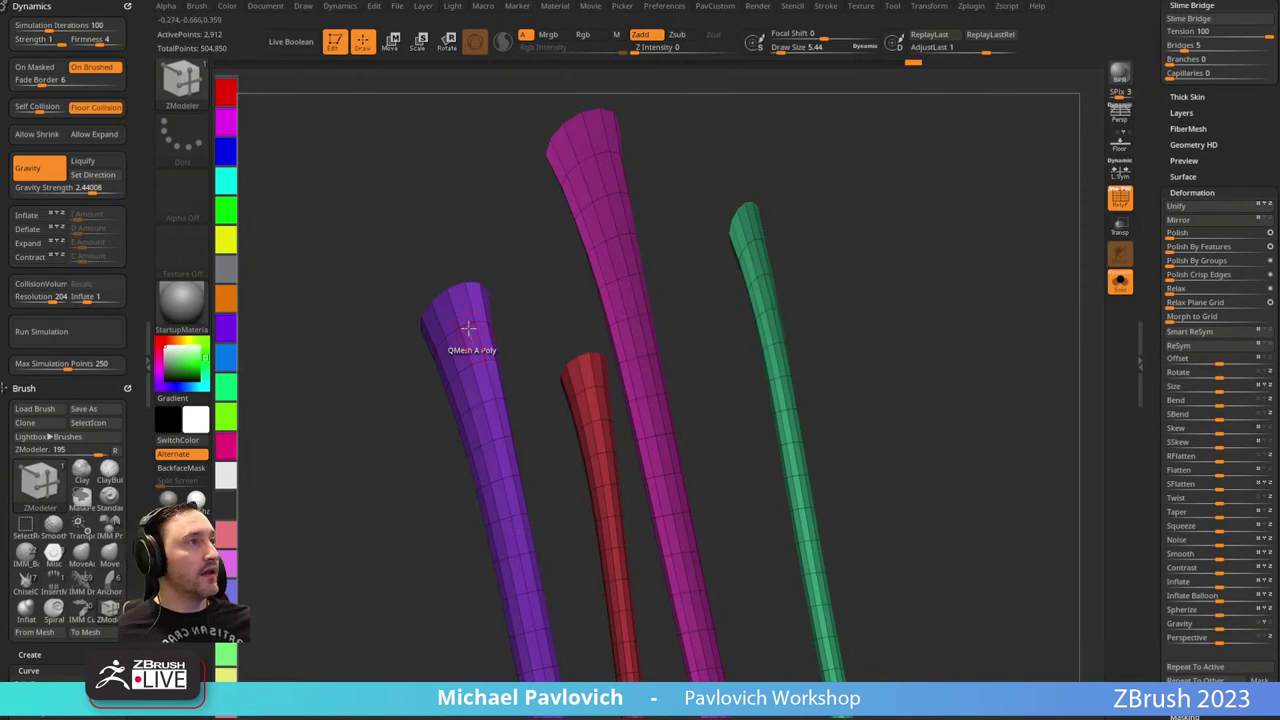
pyautogui.press('space')
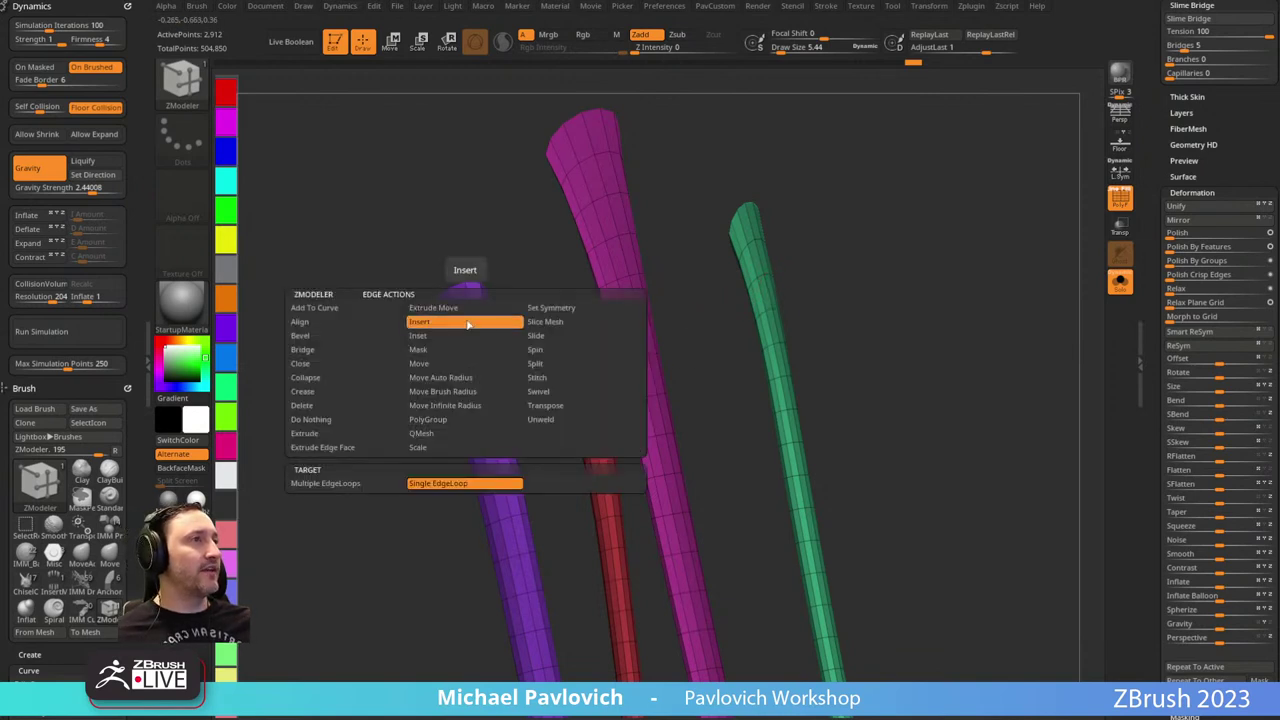
pyautogui.click(446, 420)
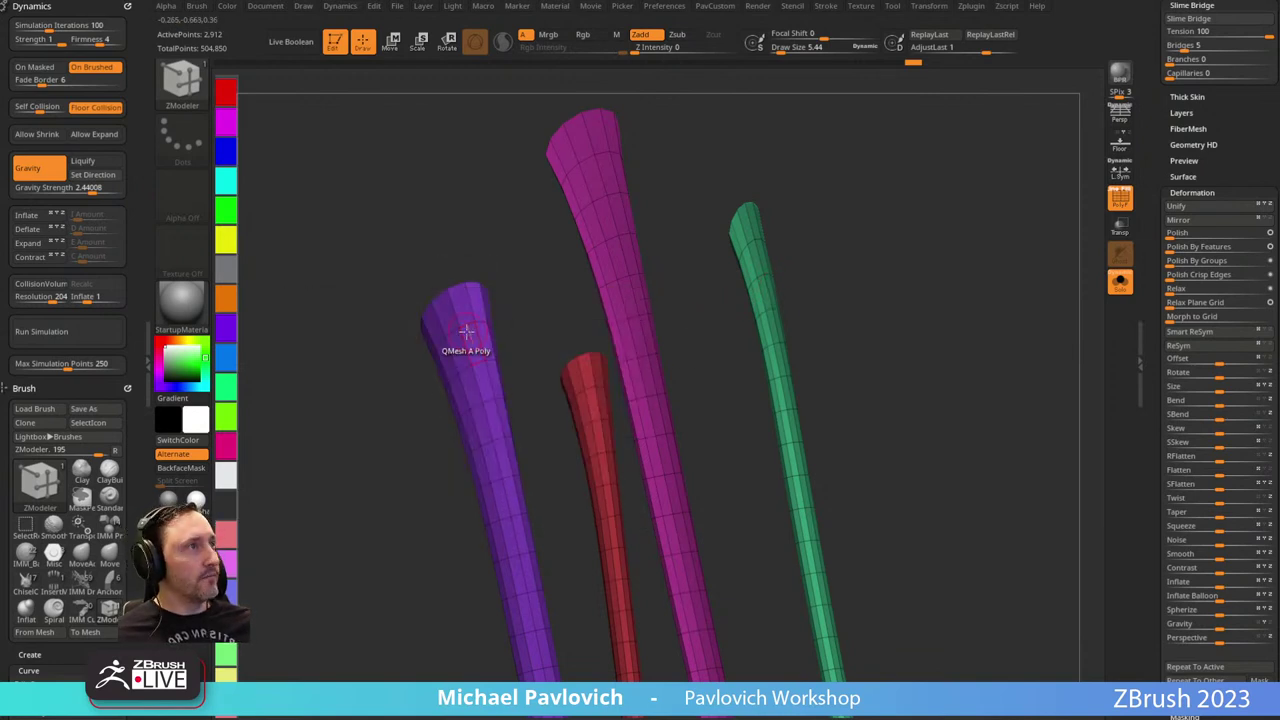
# Try to assign new polygroups to two adjacent lengthwise polyloops on the purple strand.
pyautogui.click(470, 324)
pyautogui.moveTo(528, 318); pyautogui.dragTo(639, 119)
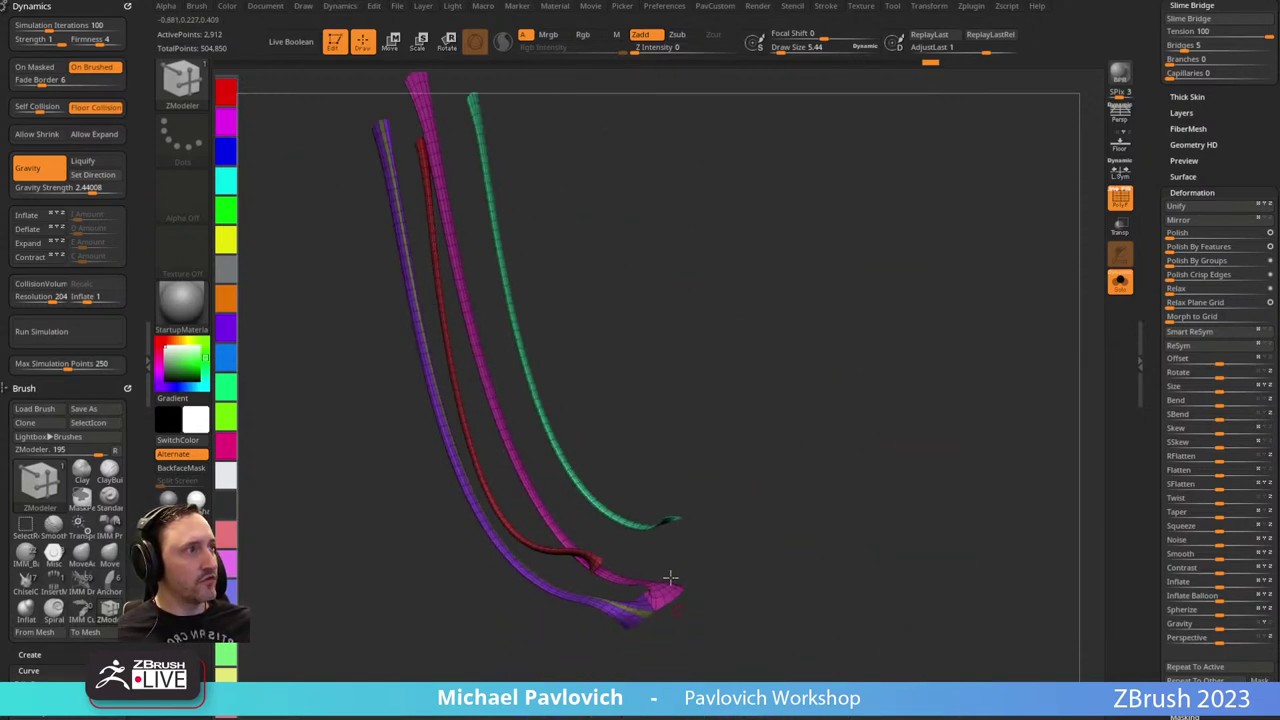
pyautogui.moveTo(670, 577); pyautogui.dragTo(433, 258)
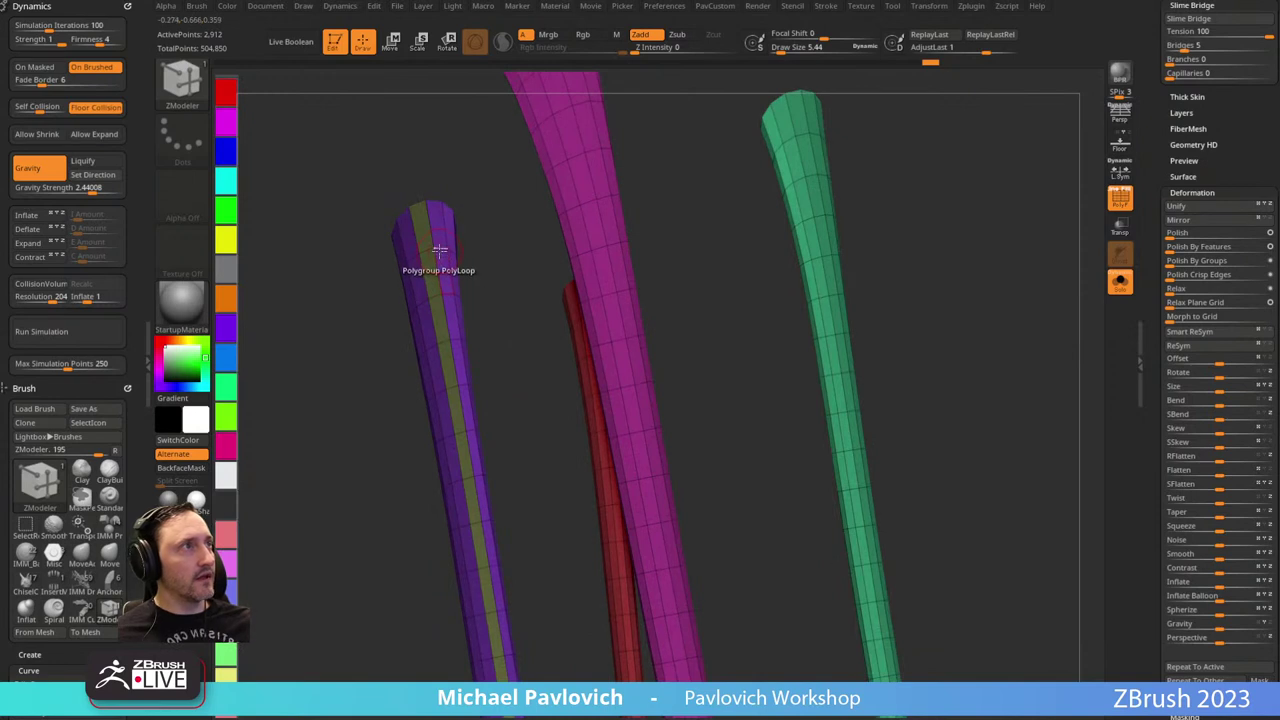
pyautogui.click(440, 248)
pyautogui.click(440, 248)
pyautogui.click(440, 248)
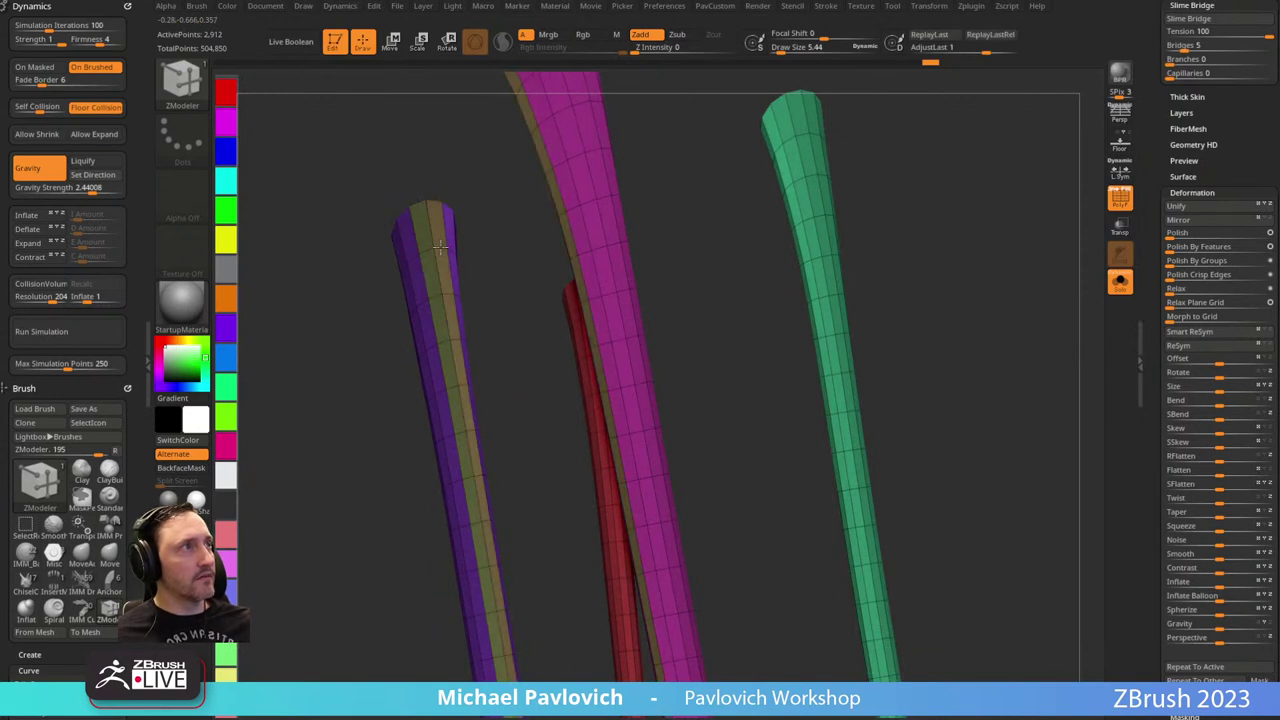
pyautogui.keyDown('alt'); pyautogui.moveTo(495, 291); pyautogui.dragTo(791, 291); pyautogui.keyUp('alt')
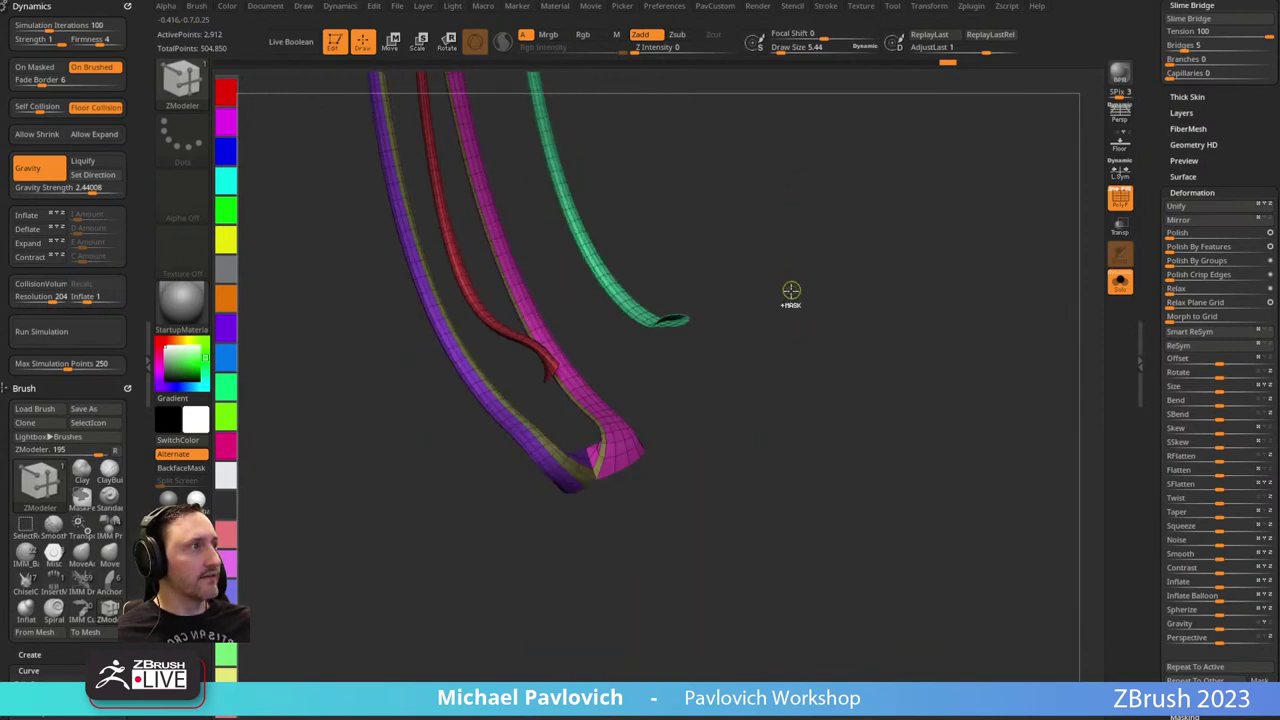
pyautogui.hotkey('ctrl', 'z')
pyautogui.hotkey('ctrl', 'z')
# Isolate the magenta strand and split the hidden strands off into their own subtool with Split Hidden.
pyautogui.keyDown('ctrl'); pyautogui.keyDown('shift'); pyautogui.click(625, 435); pyautogui.keyUp('shift'); pyautogui.keyUp('ctrl')
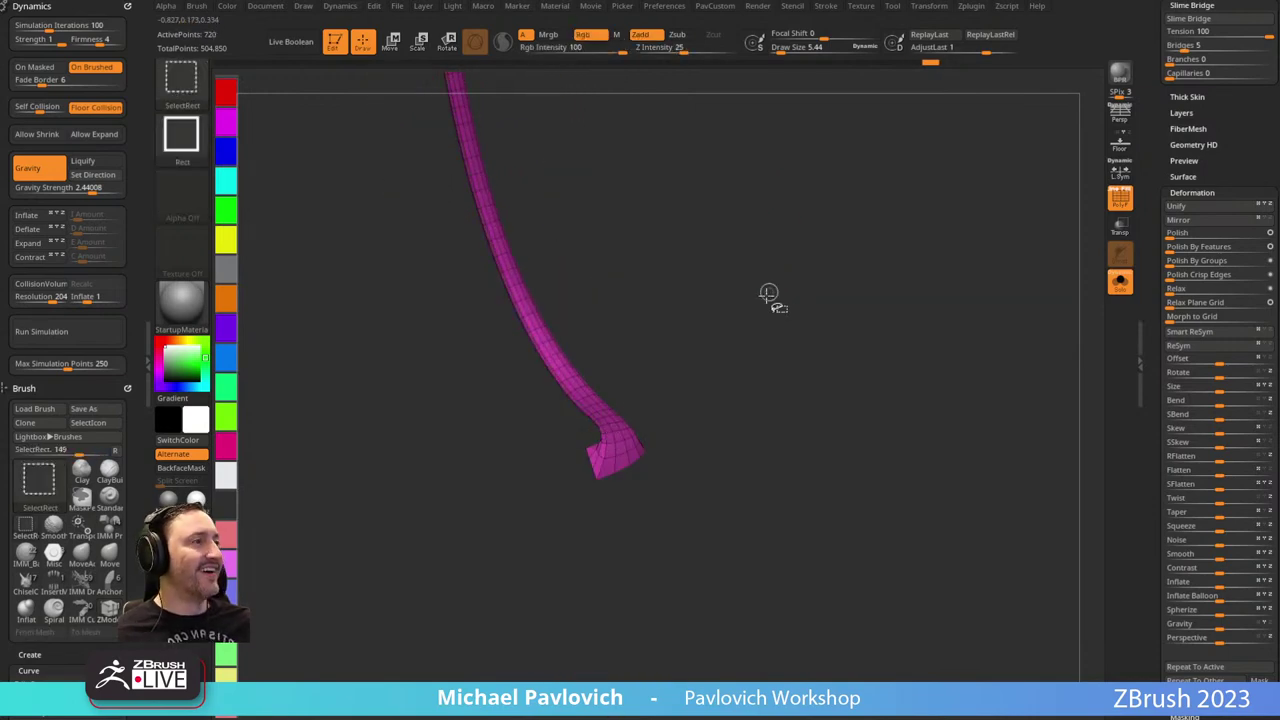
pyautogui.press('2')
pyautogui.keyDown('ctrl'); pyautogui.keyDown('shift'); pyautogui.click(762, 362); pyautogui.keyUp('shift'); pyautogui.keyUp('ctrl')
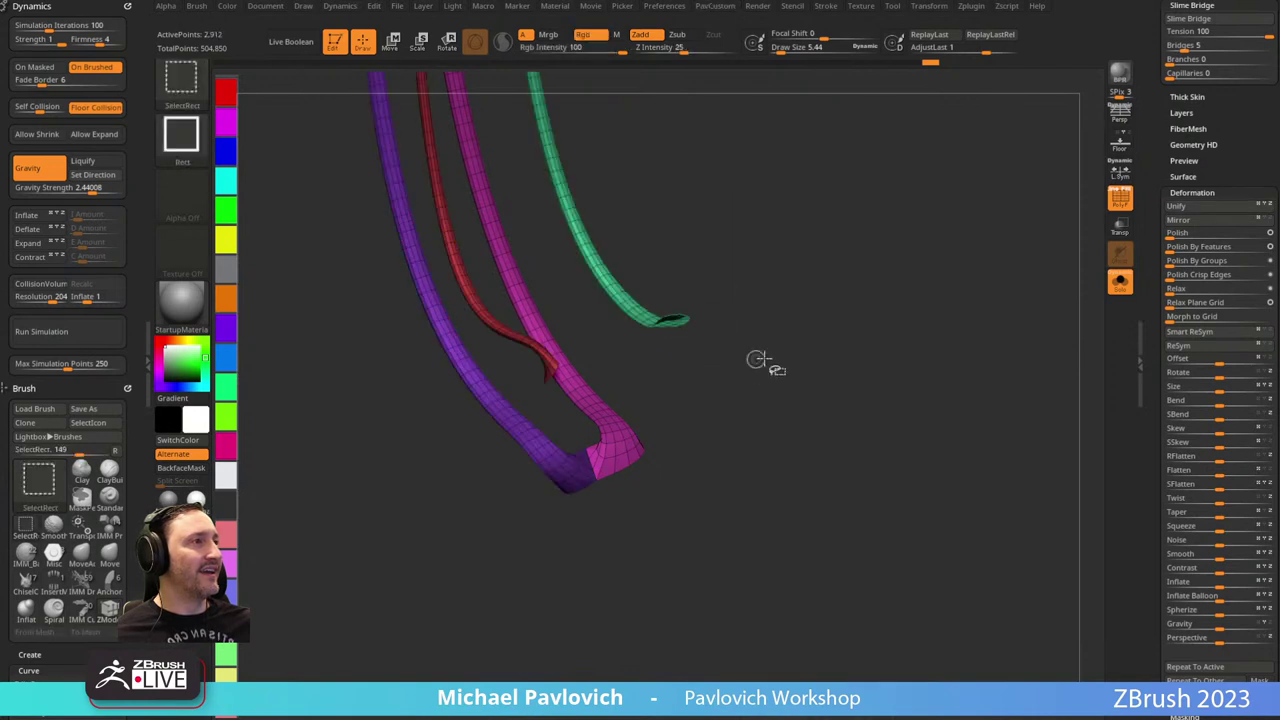
pyautogui.moveTo(663, 417); pyautogui.dragTo(821, 372)
pyautogui.keyDown('alt'); pyautogui.moveTo(899, 353); pyautogui.dragTo(848, 382); pyautogui.keyUp('alt')
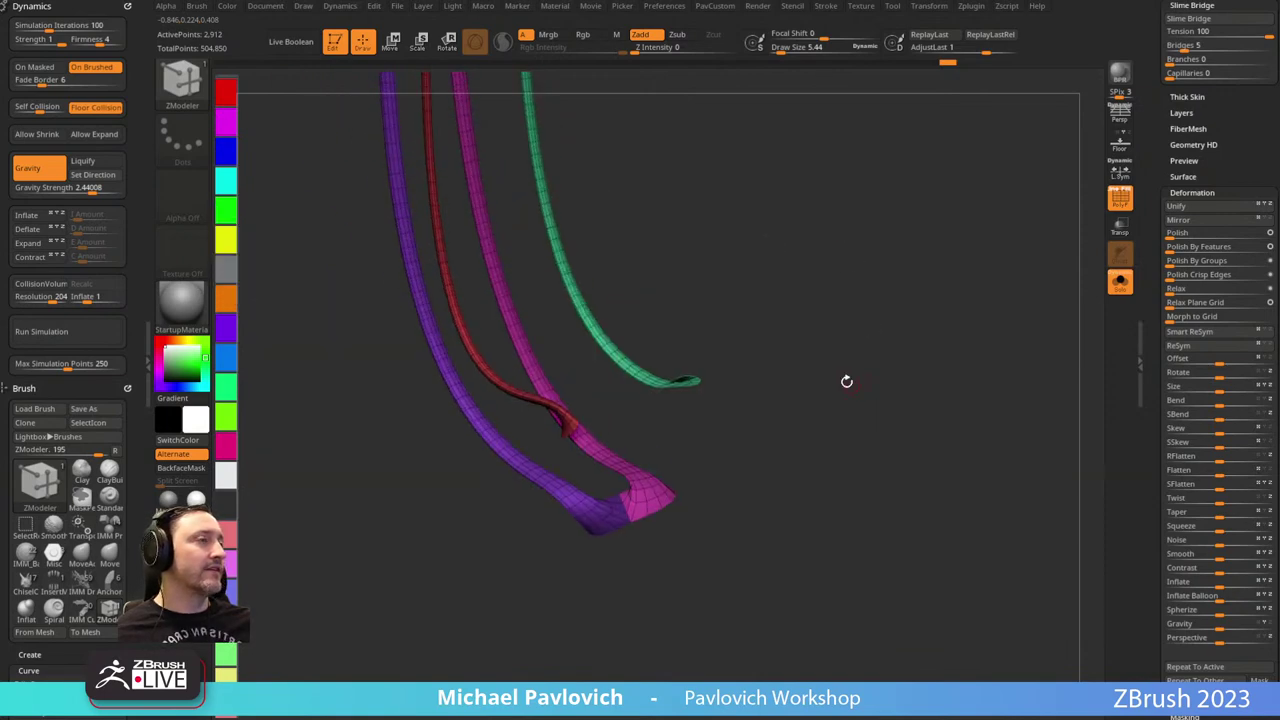
pyautogui.keyDown('ctrl'); pyautogui.keyDown('shift'); pyautogui.click(664, 474); pyautogui.keyUp('shift'); pyautogui.keyUp('ctrl')
pyautogui.press('2')
pyautogui.click(903, 369)
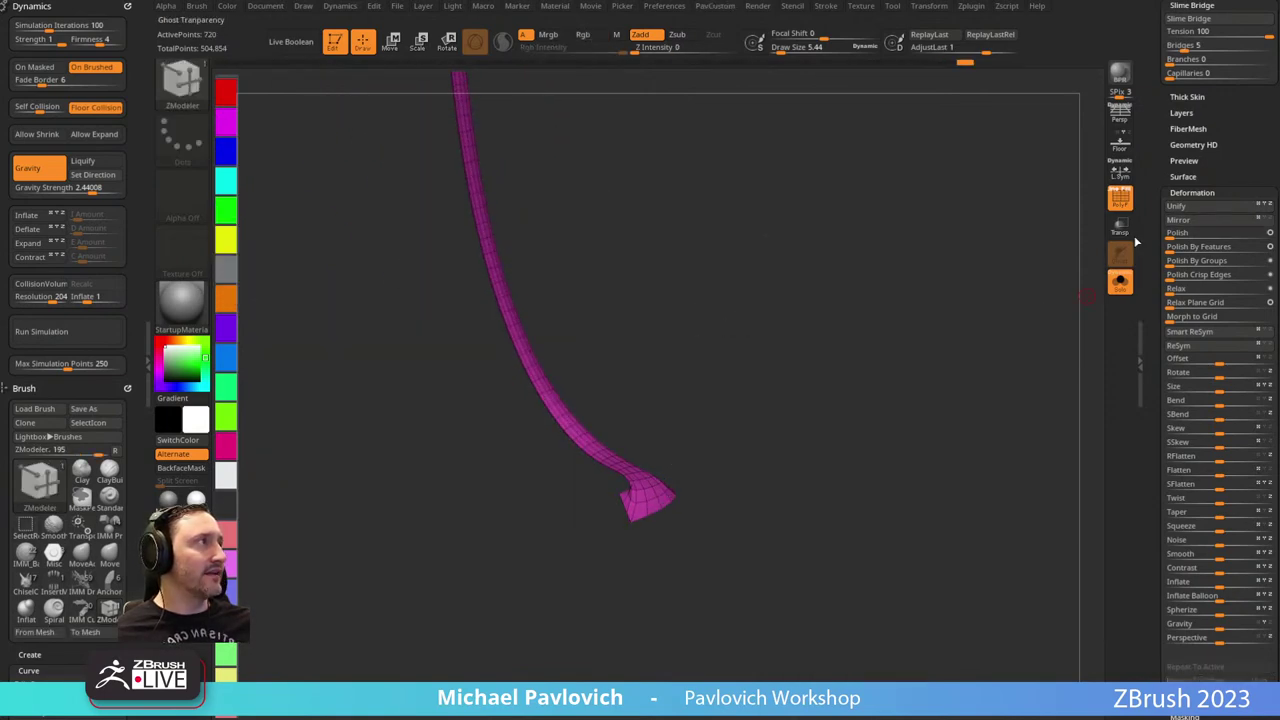
# Select the 02_BlockoutRefine1_1 subtool and assign a new polygroup to a lengthwise polyloop on the purple strand.
pyautogui.moveTo(1149, 216); pyautogui.dragTo(1143, 520)
pyautogui.click(1212, 352)
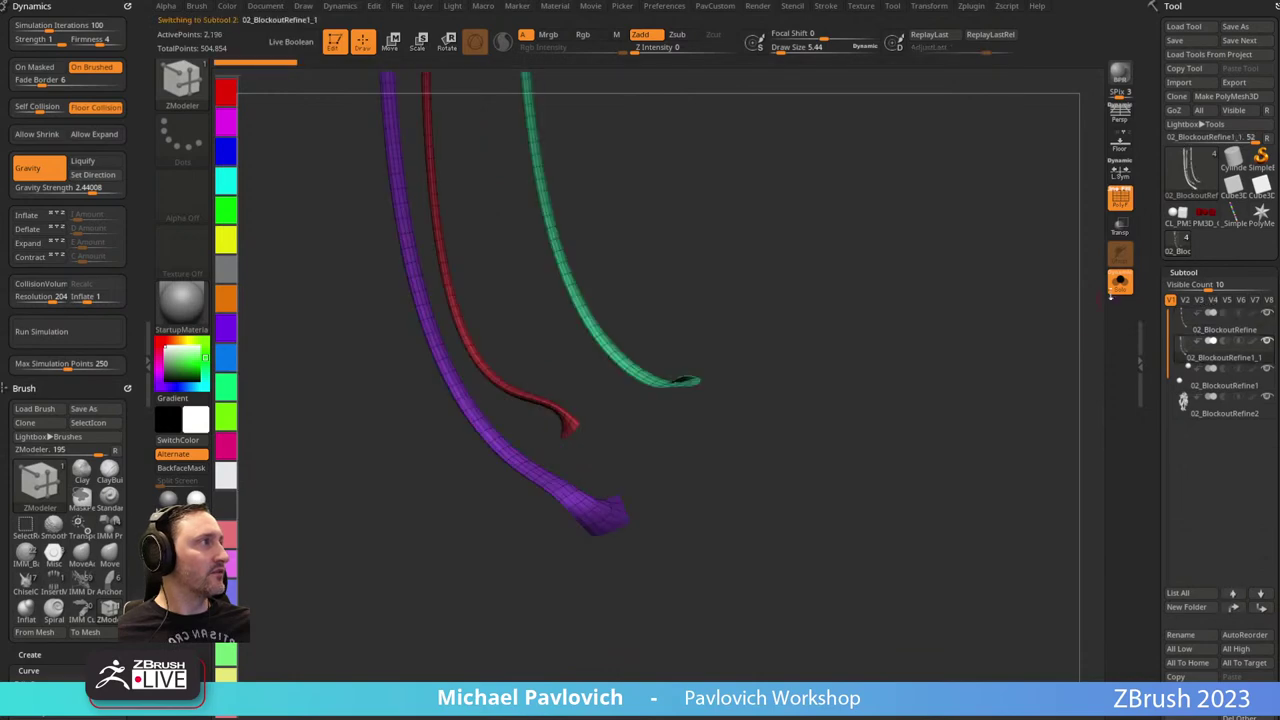
pyautogui.moveTo(864, 295); pyautogui.dragTo(622, 258)
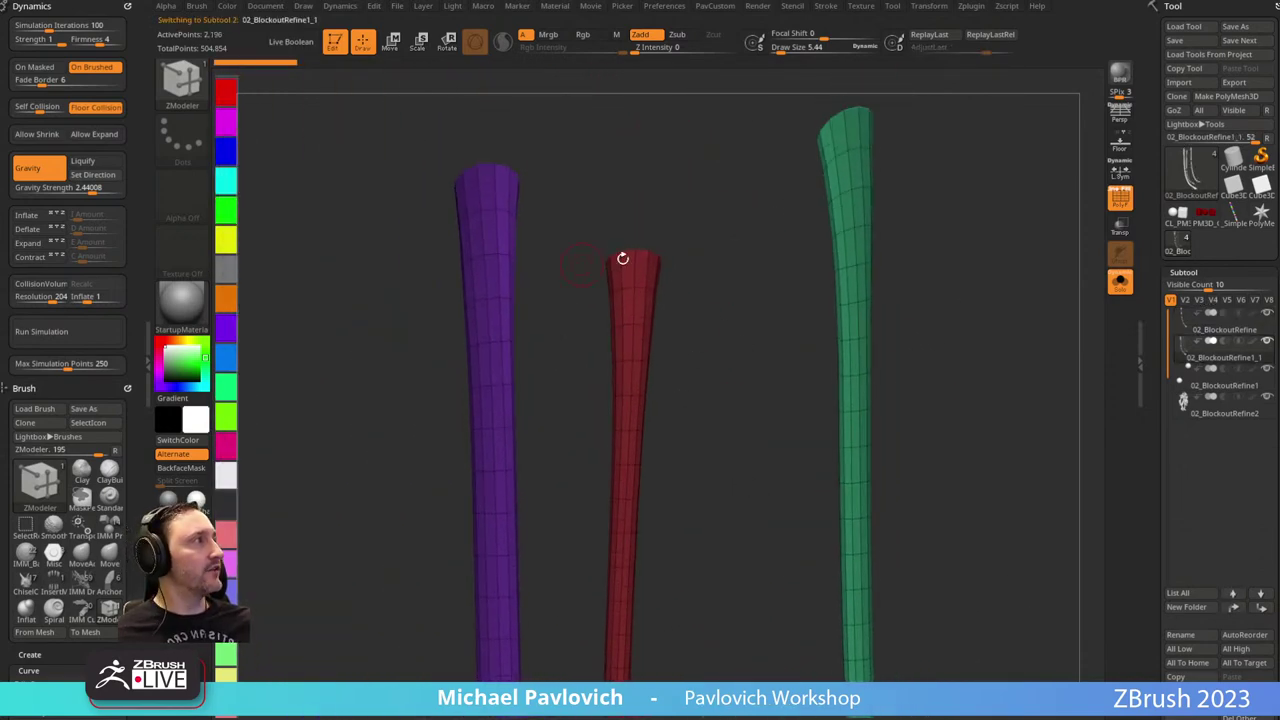
pyautogui.press('space')
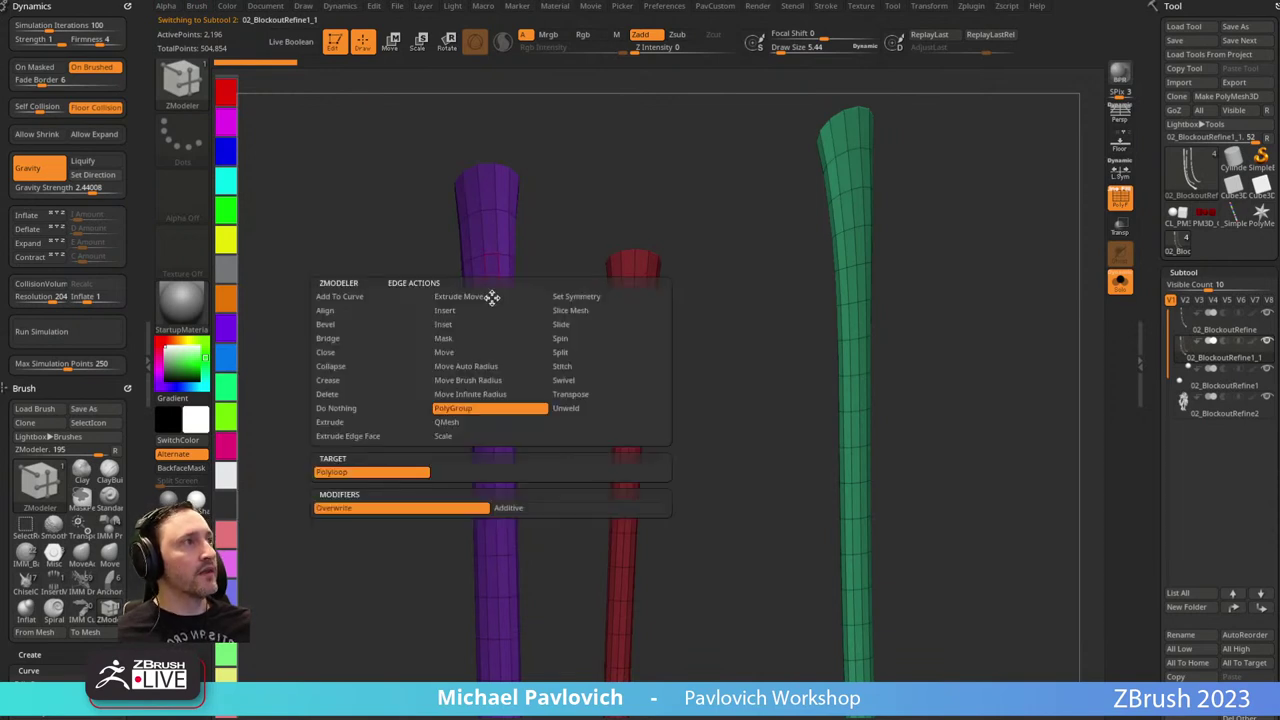
pyautogui.click(491, 297)
pyautogui.press('alt')
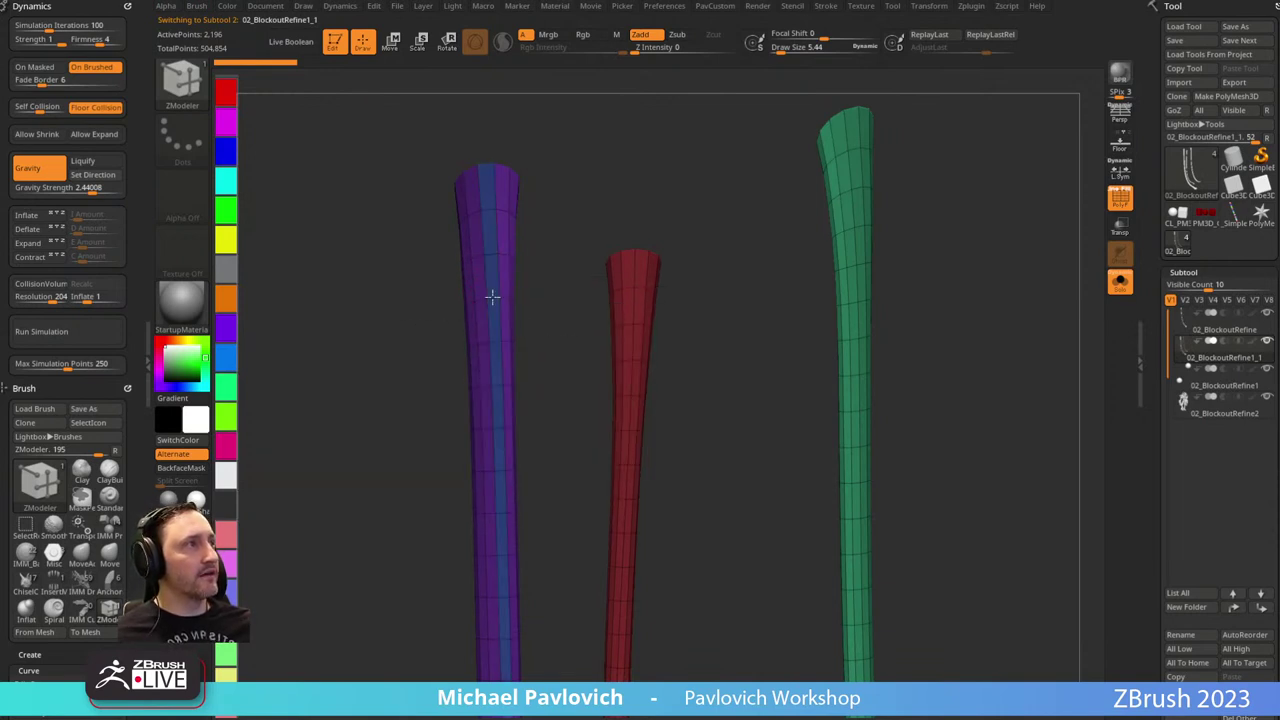
# Give the adjacent lengthwise polyloop on the purple strand its own clearly different polygroup colour.
pyautogui.moveTo(526, 302); pyautogui.dragTo(539, 305)
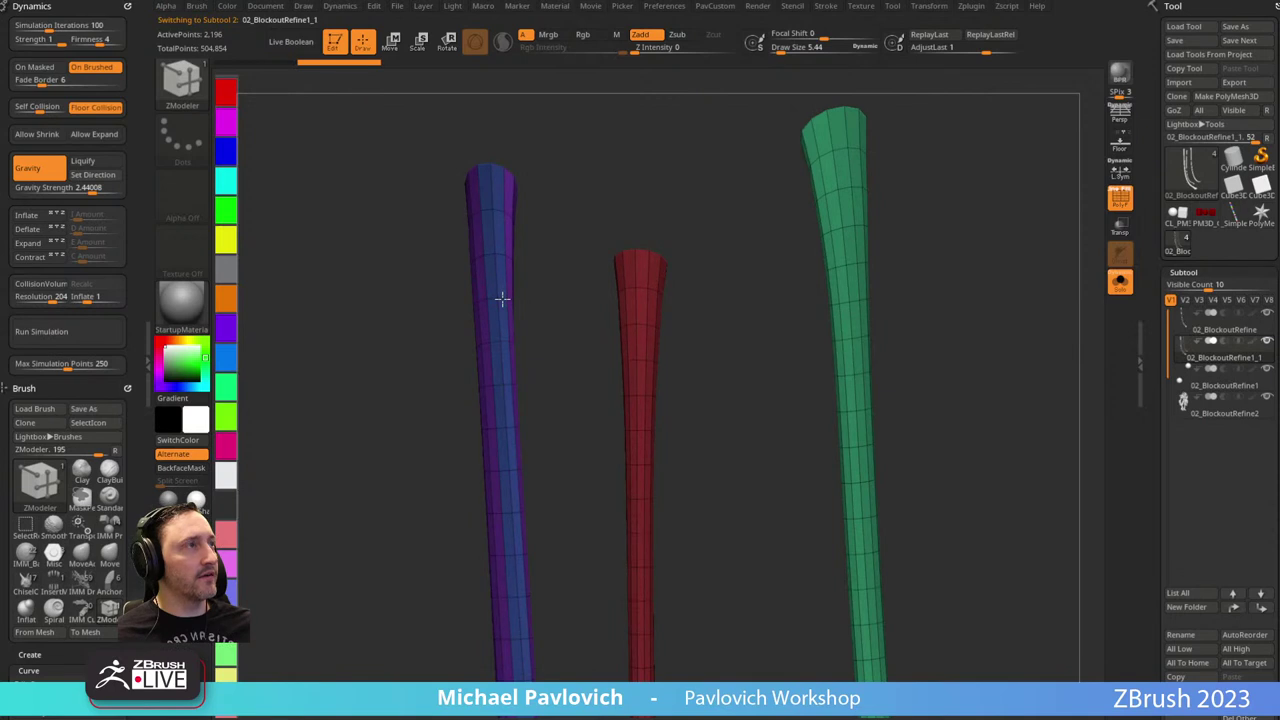
pyautogui.press('alt')
pyautogui.press('alt')
pyautogui.press('alt')
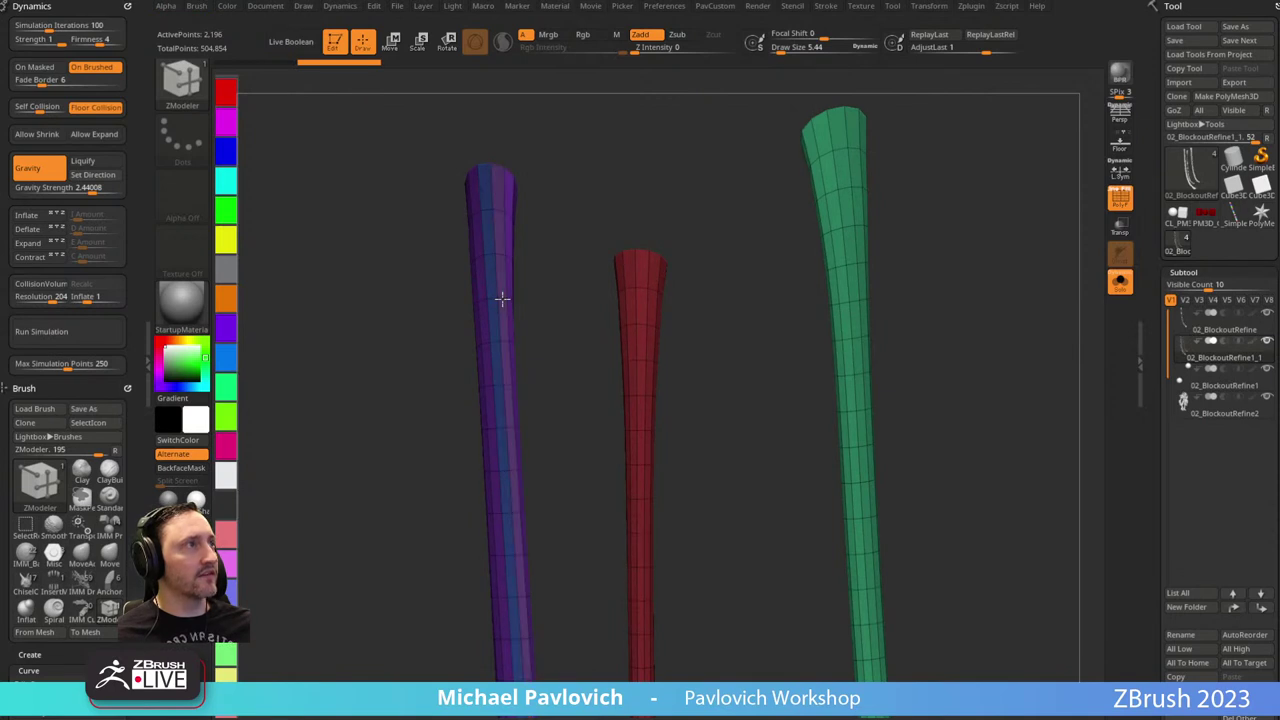
pyautogui.click(502, 298)
pyautogui.click(502, 298)
pyautogui.click(502, 298)
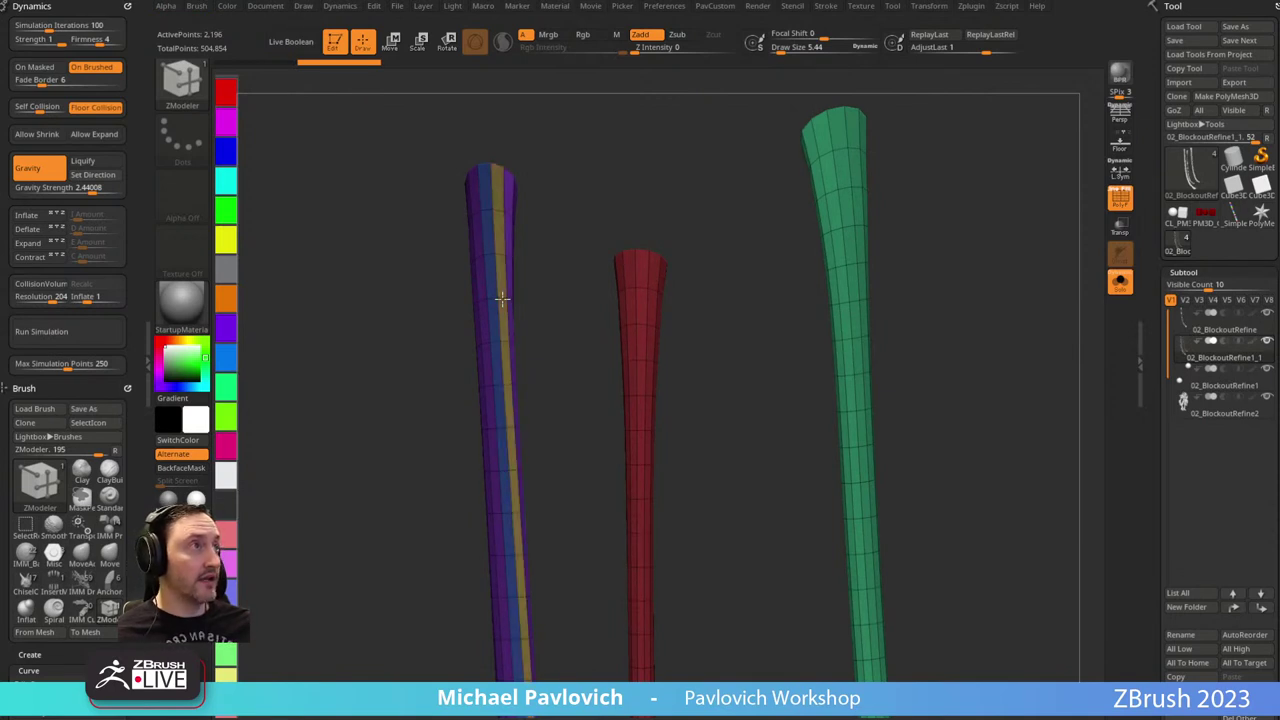
pyautogui.click(502, 298)
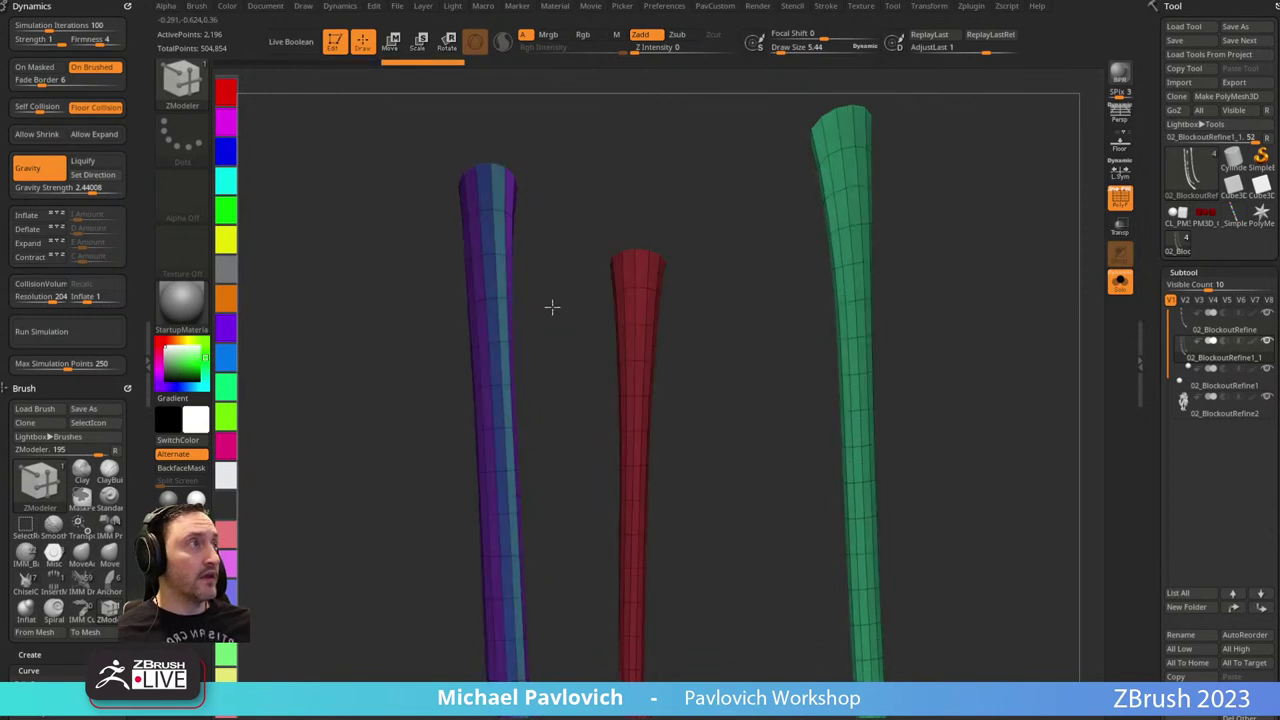
# Assign new polygroups to two adjacent lengthwise polyloops on both the red and the green strand.
pyautogui.moveTo(652, 289); pyautogui.dragTo(736, 190)
pyautogui.click(570, 265)
pyautogui.click(581, 264)
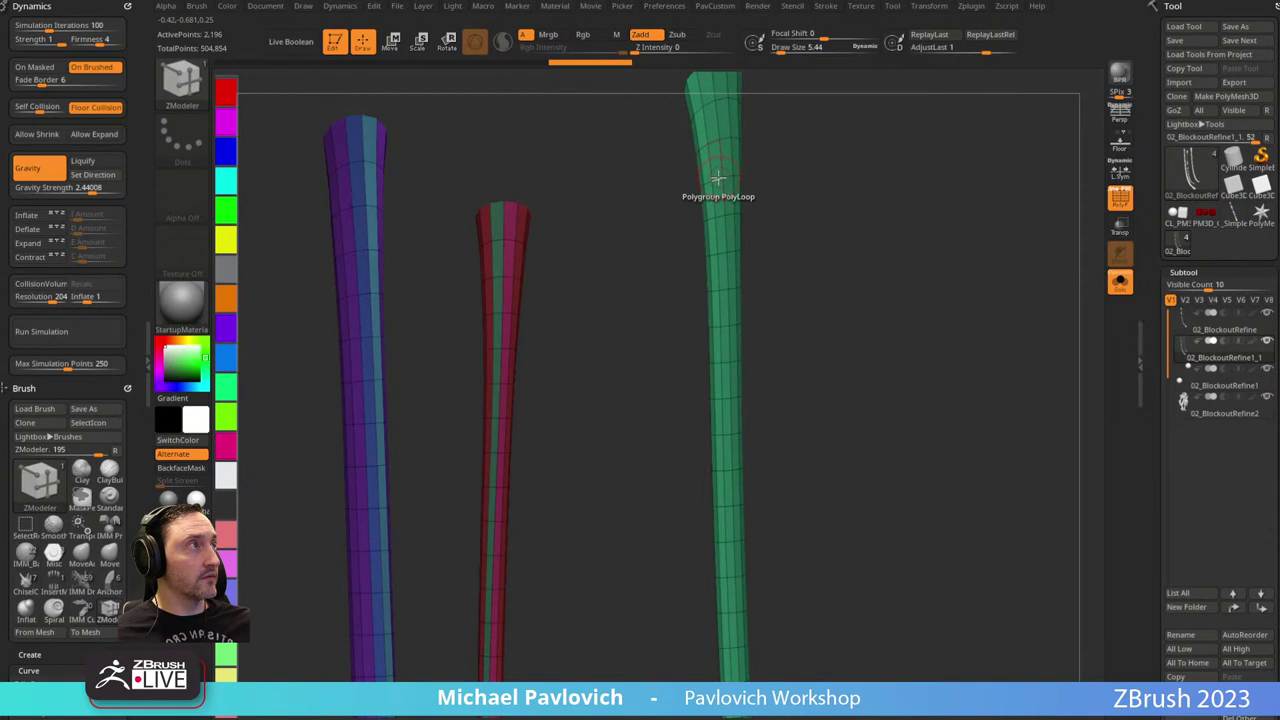
pyautogui.click(717, 178)
pyautogui.click(722, 177)
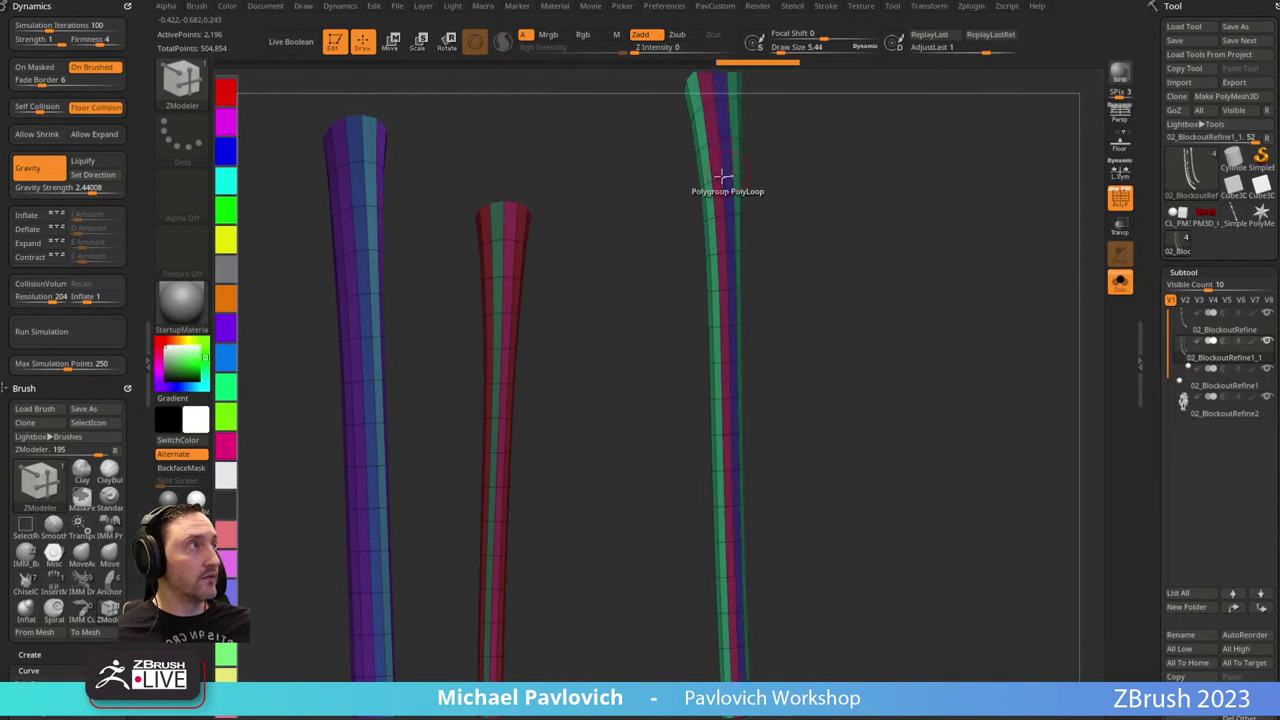
pyautogui.click(717, 178)
# Show only the two-loop polygroup strips of the three strands and delete the hidden geometry.
pyautogui.keyDown('ctrl'); pyautogui.keyDown('shift'); pyautogui.click(720, 182); pyautogui.keyUp('shift'); pyautogui.keyUp('ctrl')
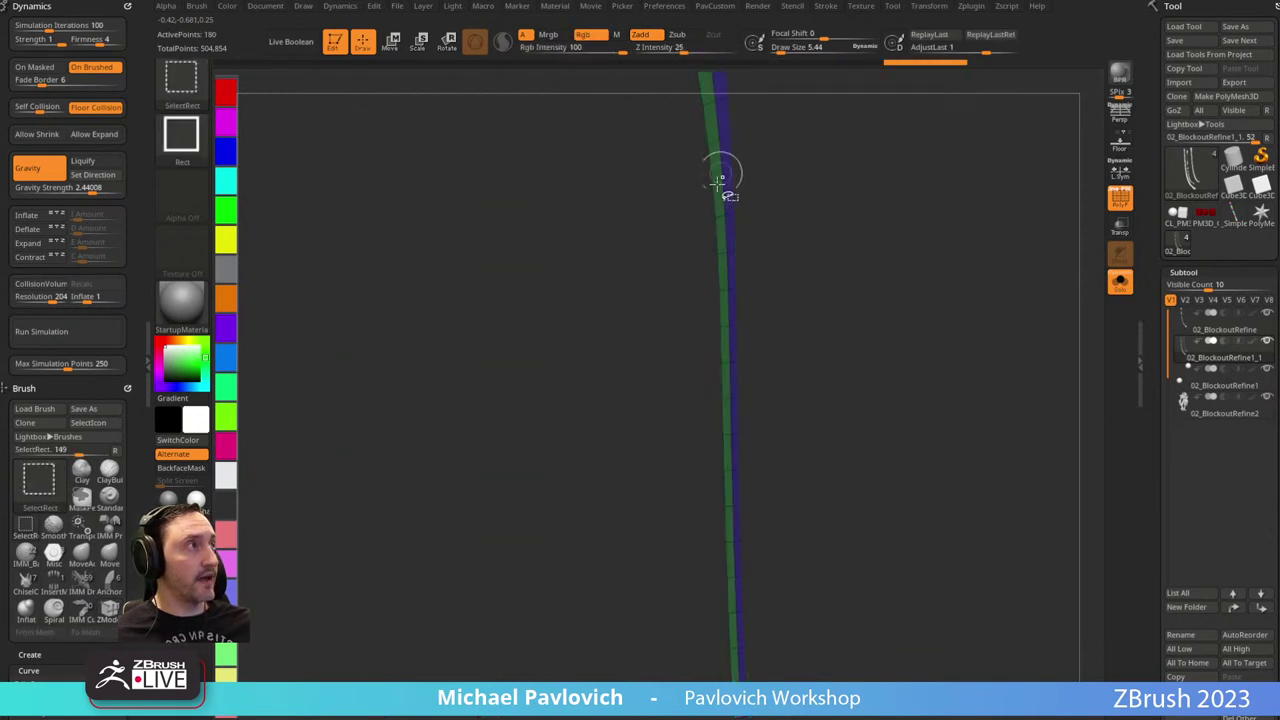
pyautogui.keyDown('ctrl'); pyautogui.keyDown('shift'); pyautogui.moveTo(837, 149); pyautogui.dragTo(865, 221); pyautogui.keyUp('shift'); pyautogui.keyUp('ctrl')
pyautogui.keyDown('ctrl'); pyautogui.keyDown('shift'); pyautogui.click(502, 244); pyautogui.keyUp('shift'); pyautogui.keyUp('ctrl')
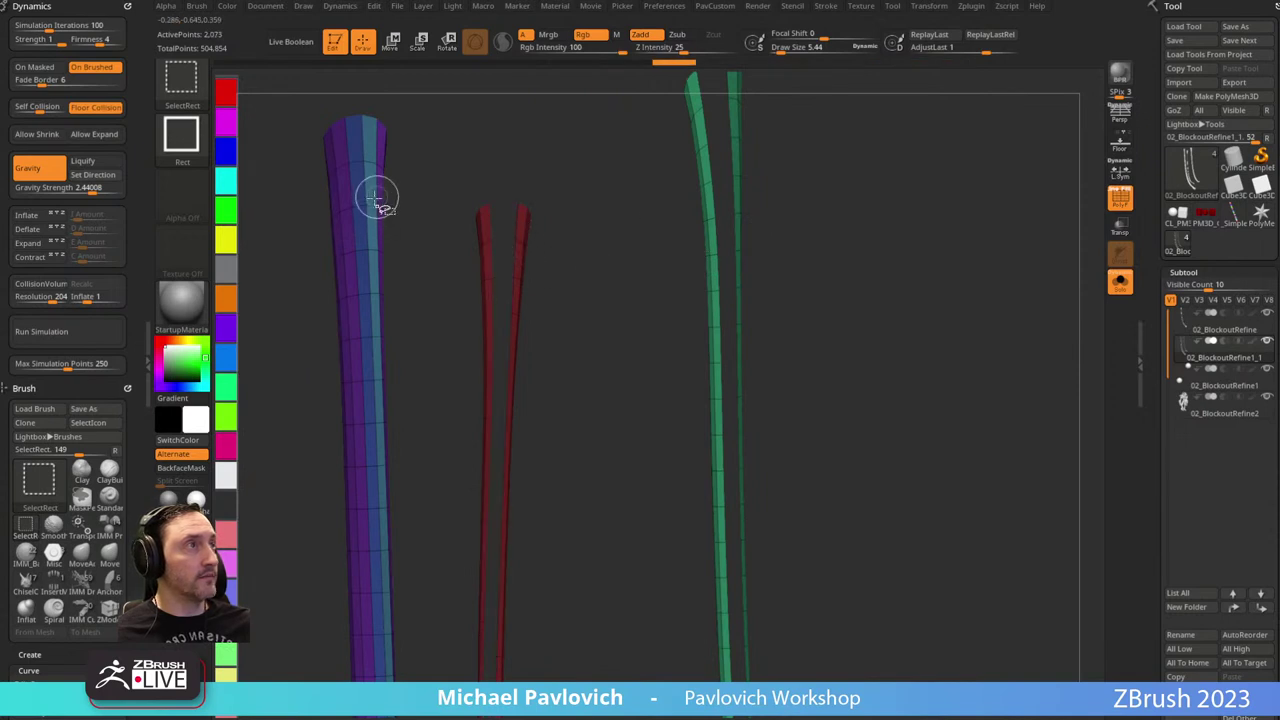
pyautogui.keyDown('ctrl'); pyautogui.keyDown('shift'); pyautogui.click(367, 208); pyautogui.keyUp('shift'); pyautogui.keyUp('ctrl')
pyautogui.keyDown('ctrl'); pyautogui.keyDown('shift'); pyautogui.moveTo(935, 371); pyautogui.dragTo(906, 331); pyautogui.keyUp('shift'); pyautogui.keyUp('ctrl')
pyautogui.press('2')
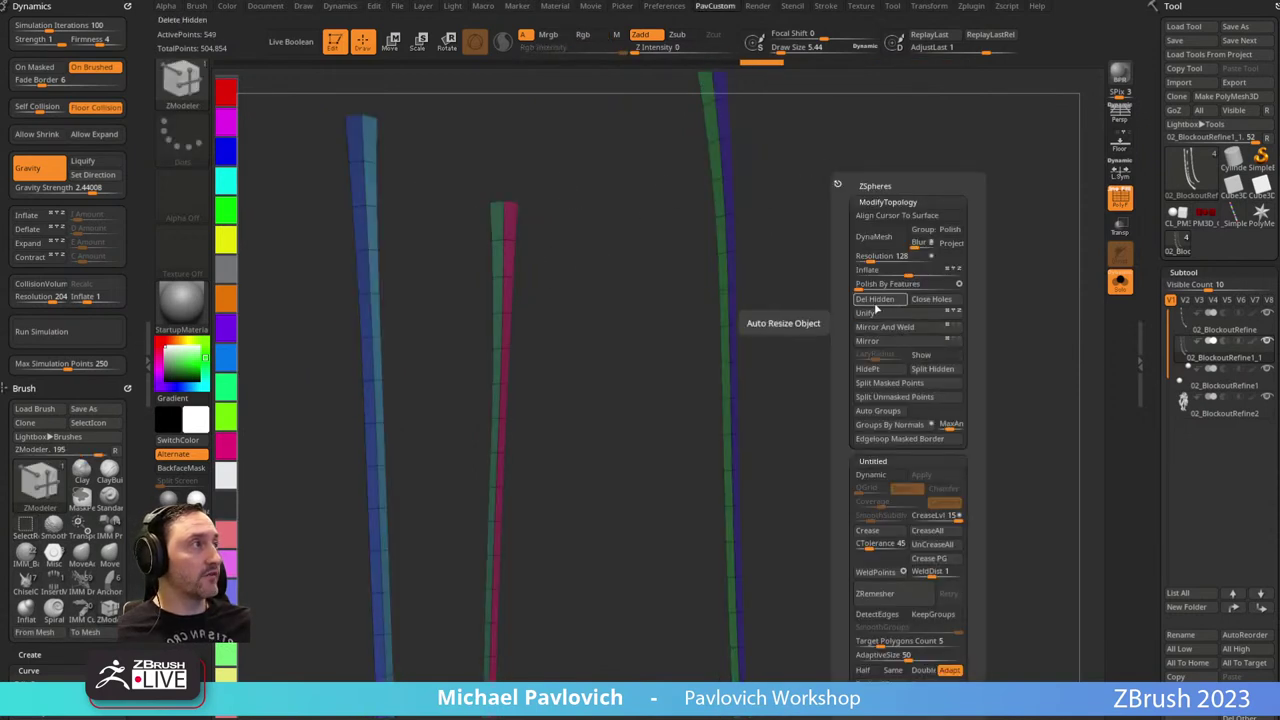
pyautogui.click(877, 301)
# Select the 02_BlockoutRefine subtool with the thick strand and merge it down with the three strips.
pyautogui.click(1205, 326)
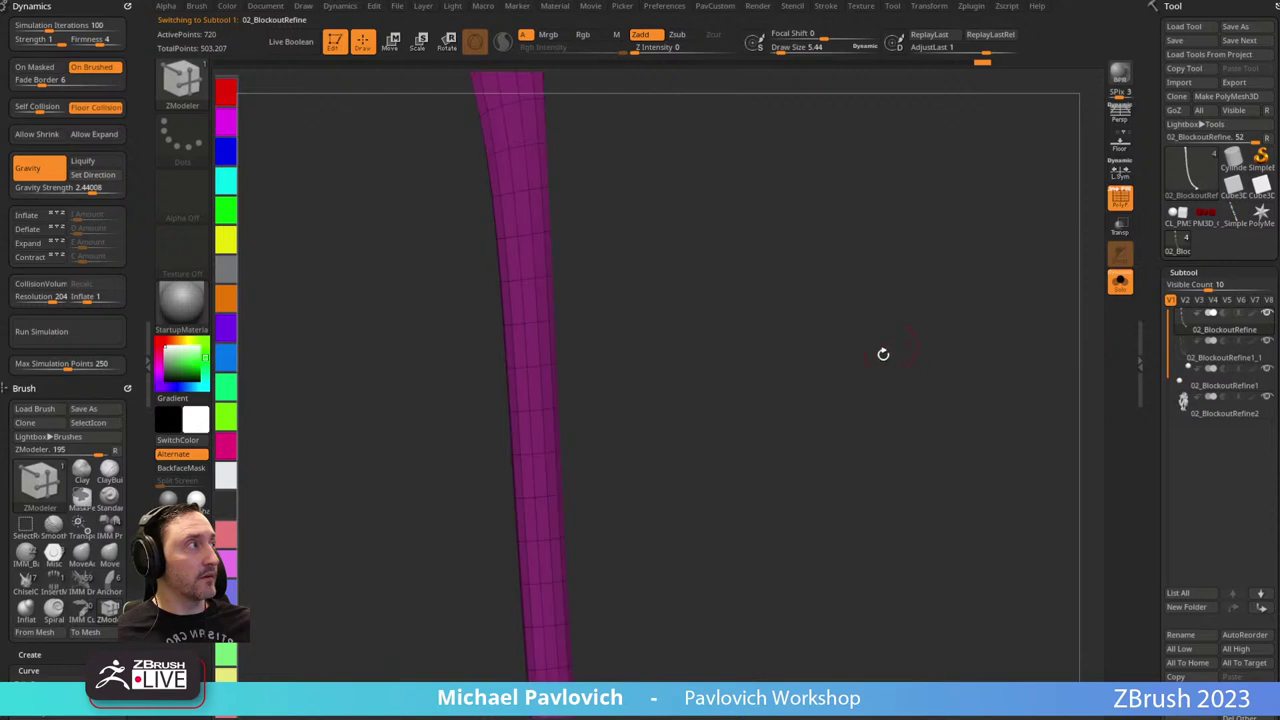
pyautogui.hotkey('ctrl', 'm')
pyautogui.moveTo(878, 360); pyautogui.dragTo(802, 455)
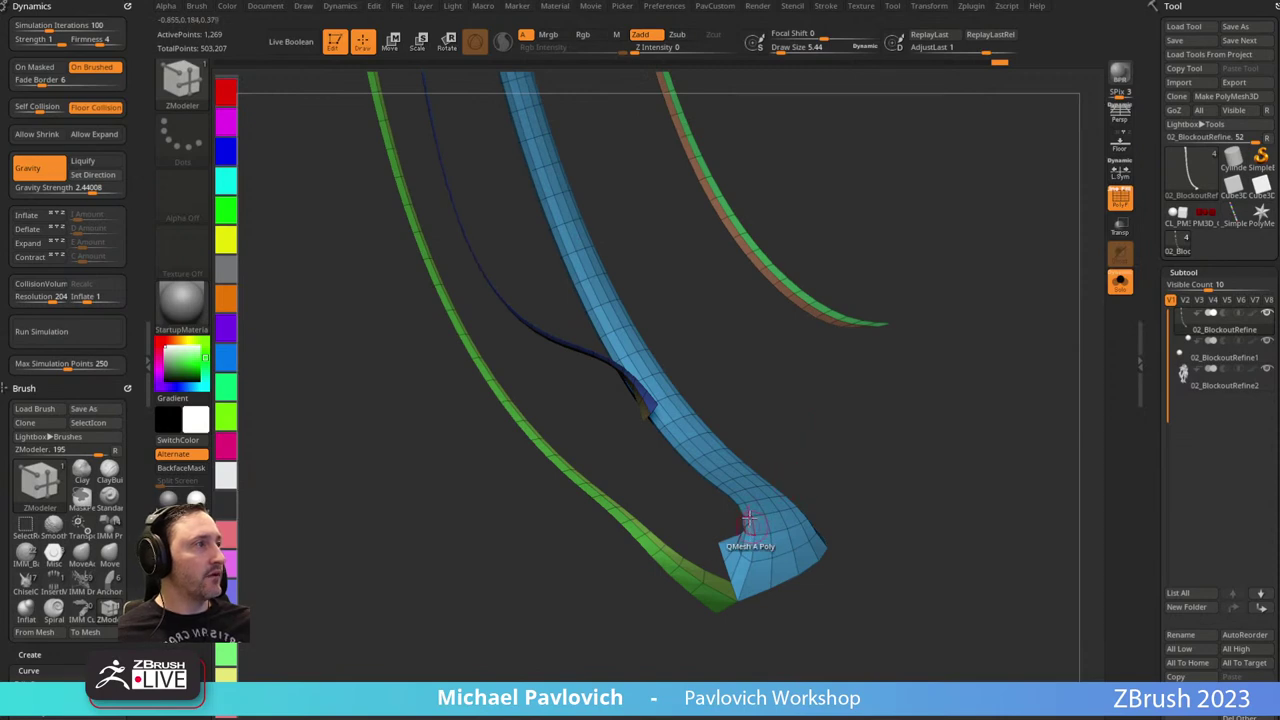
pyautogui.moveTo(1149, 412); pyautogui.dragTo(1163, 292)
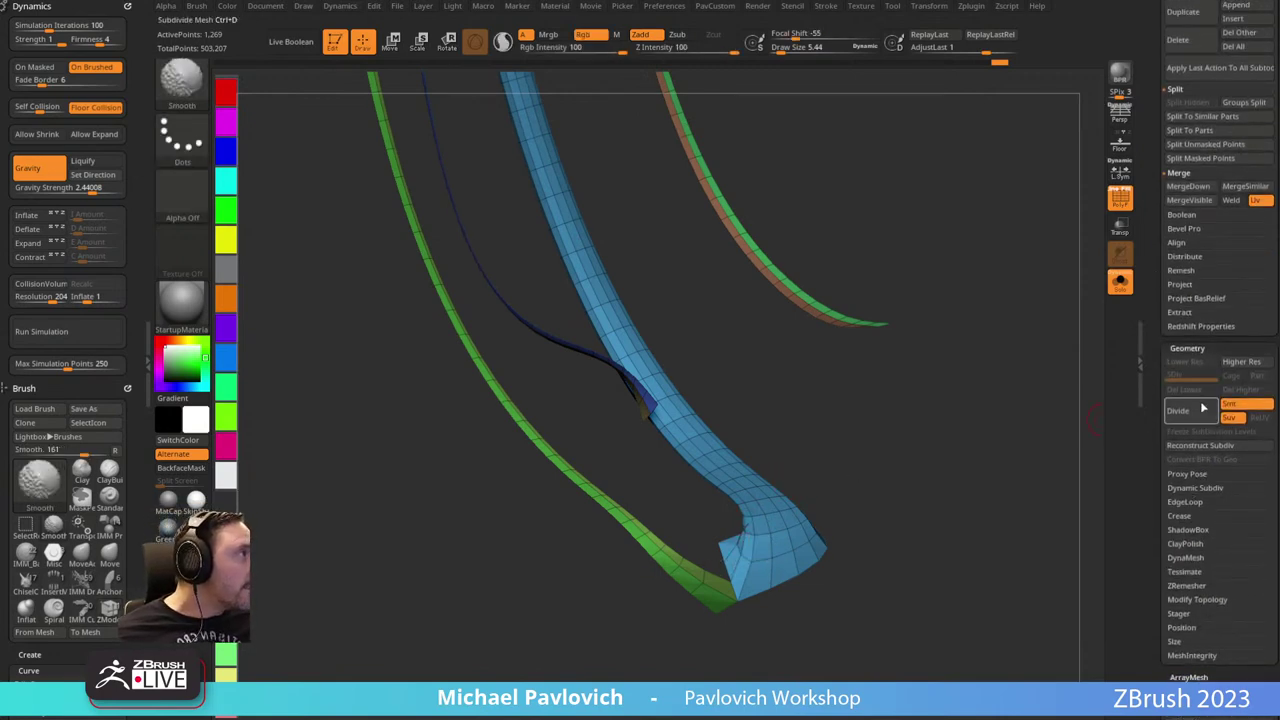
pyautogui.scroll(4, 1150, 297)
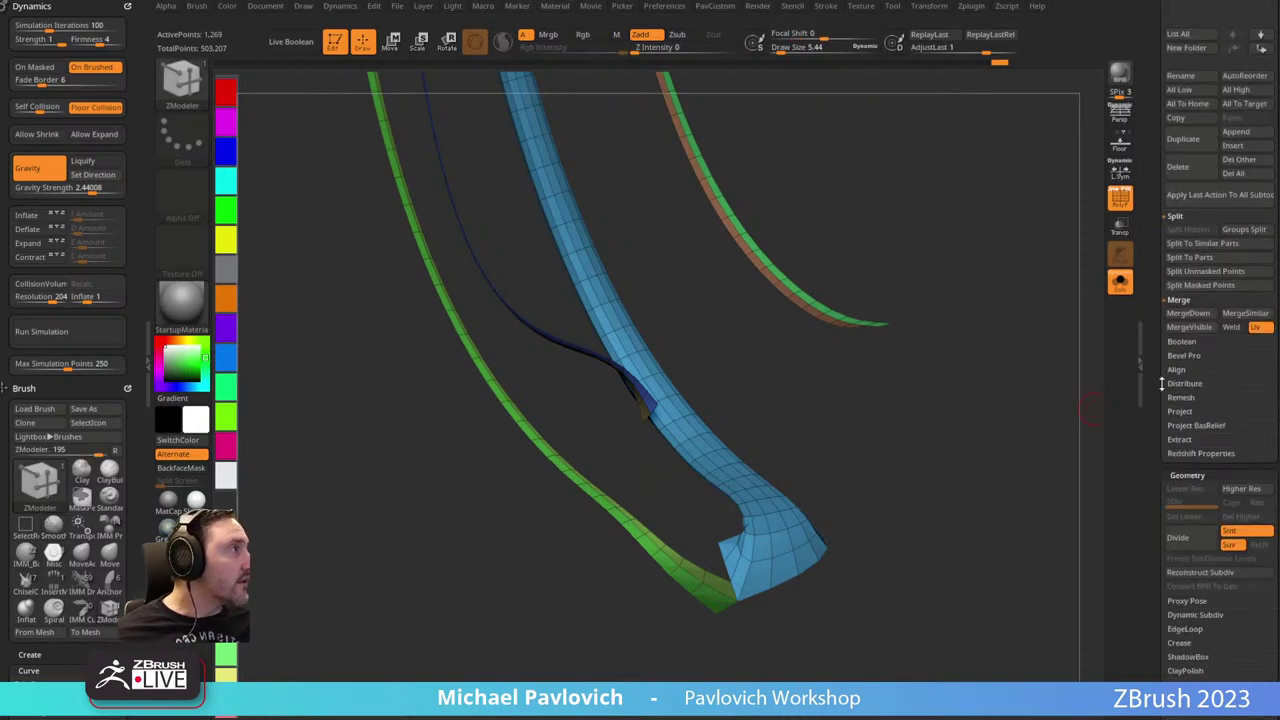
# Try smoothing the distorted lower end of the thick blue strand, and undo the stroke.
pyautogui.moveTo(1156, 386); pyautogui.dragTo(1156, 401)
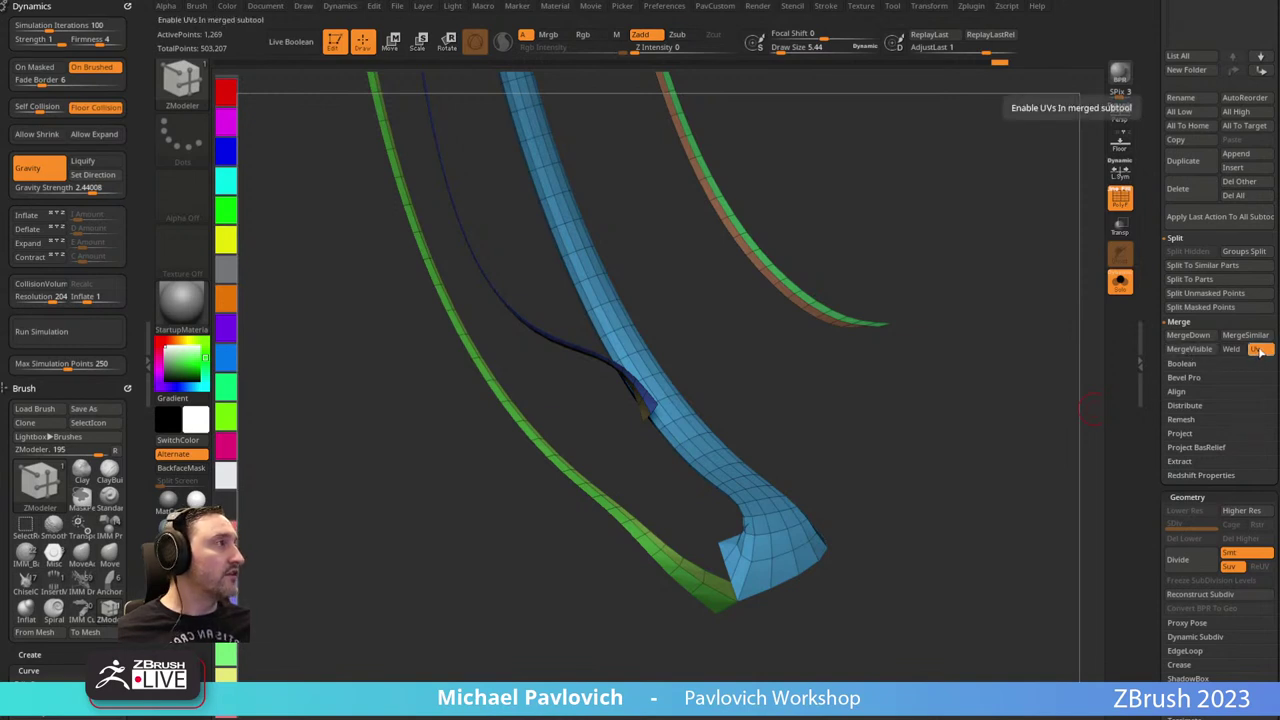
pyautogui.press('s')
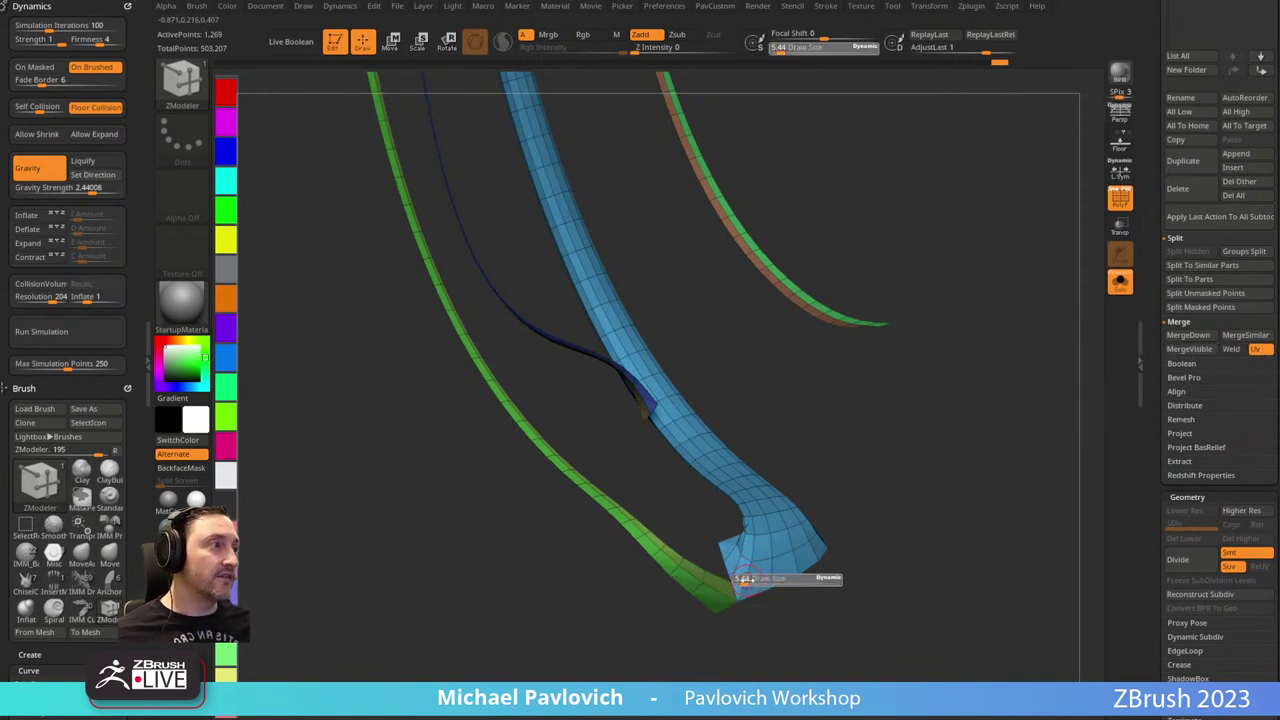
pyautogui.press('shift')
pyautogui.press('shift')
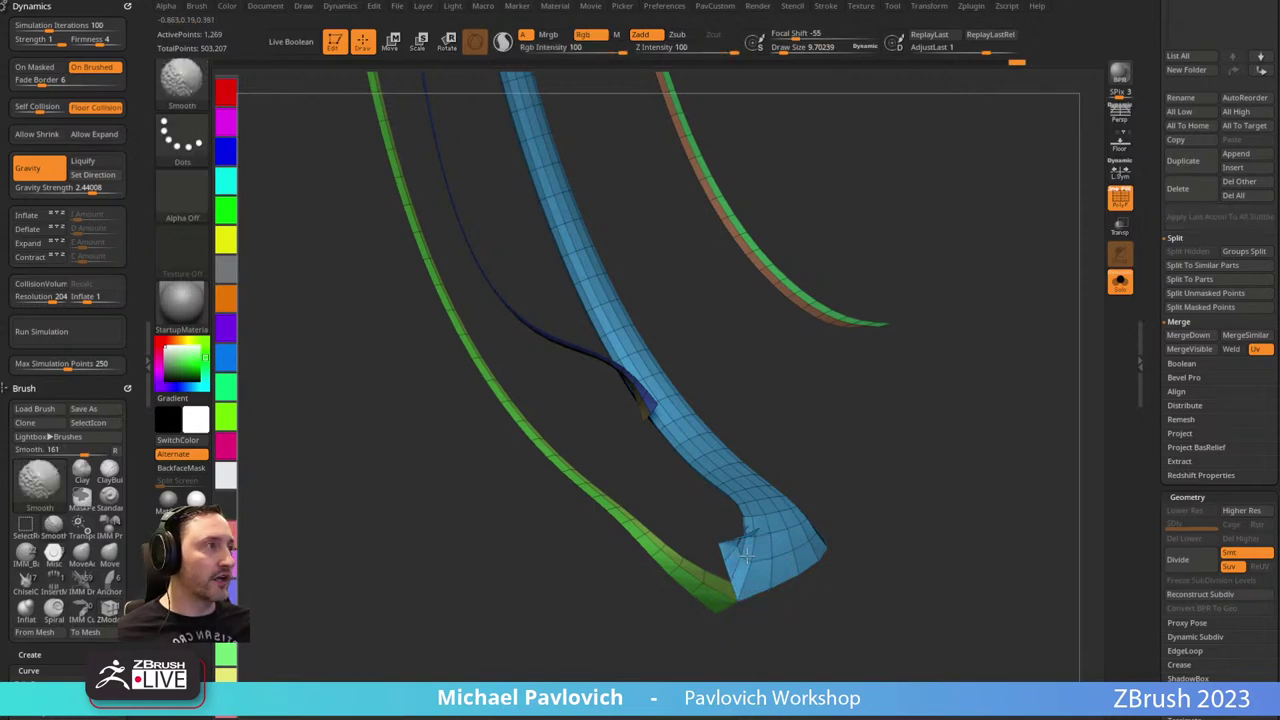
pyautogui.hotkey('ctrl', 'z')
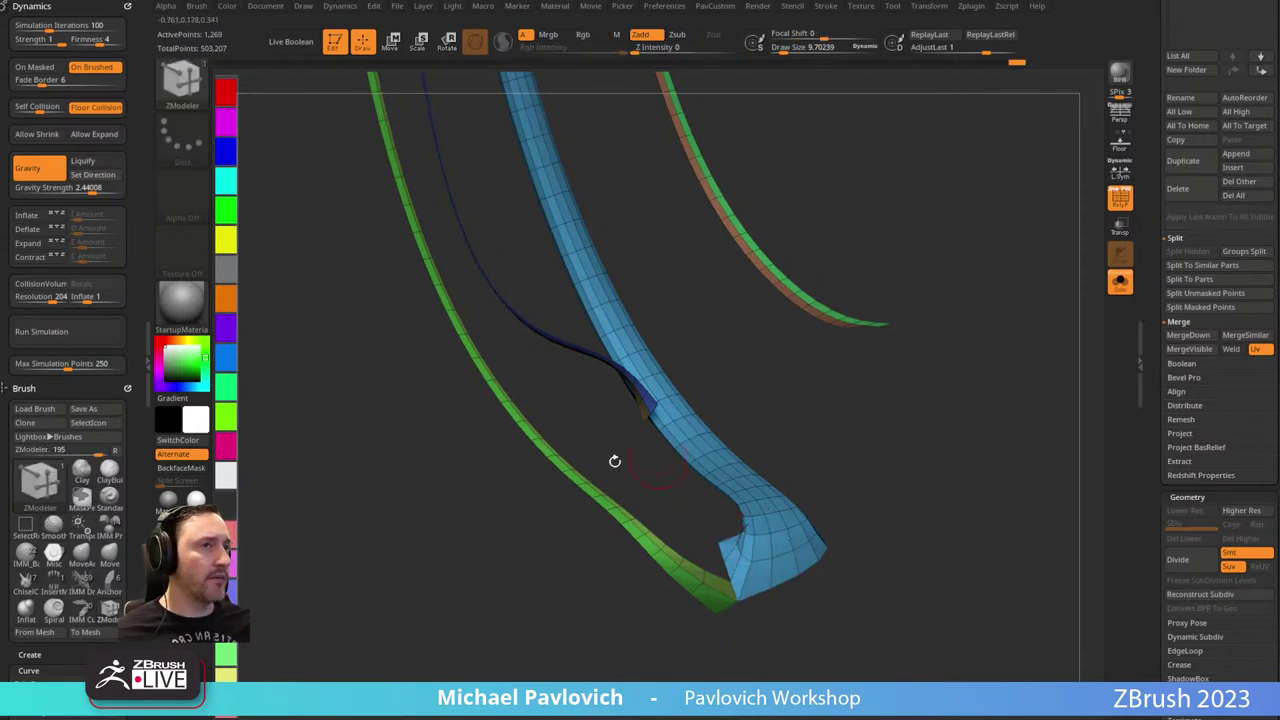
# Check the Smooth Brush Modifiers, try smoothing the thick blue strand's lower end again, and undo it.
pyautogui.moveTo(130, 413); pyautogui.dragTo(133, 243)
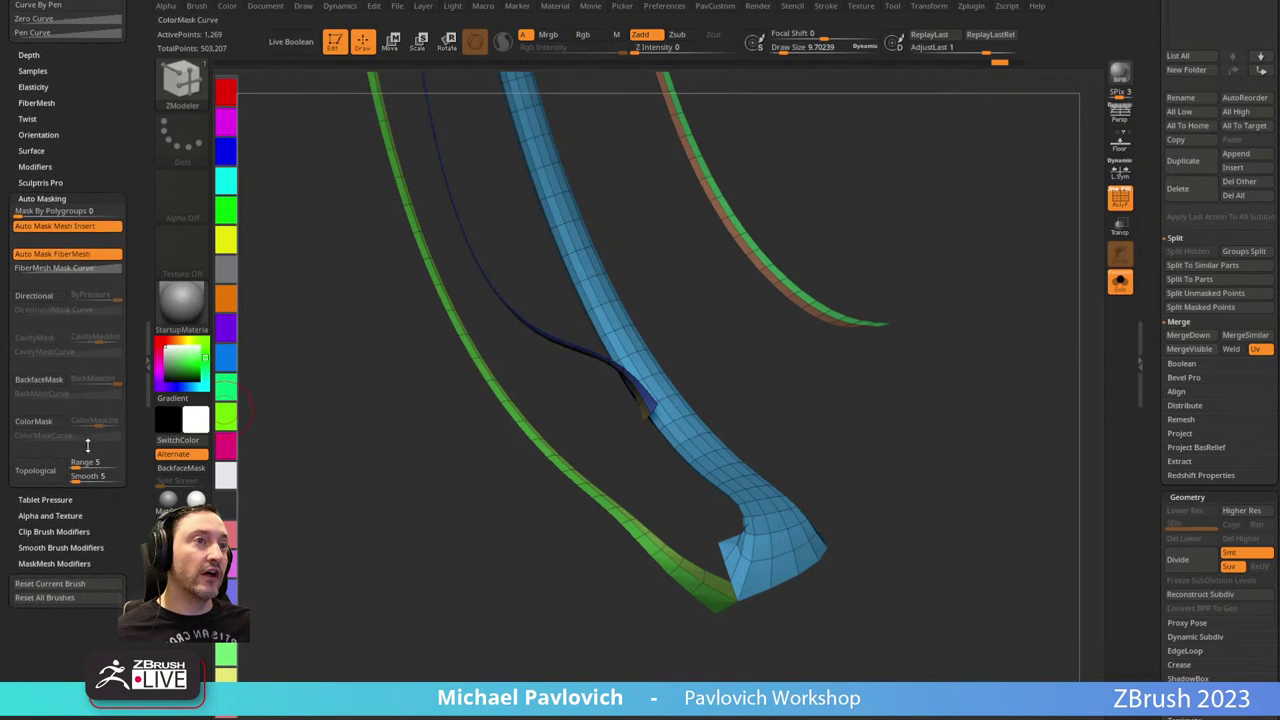
pyautogui.keyDown('shift'); pyautogui.click(45, 199); pyautogui.keyUp('shift')
pyautogui.click(36, 260)
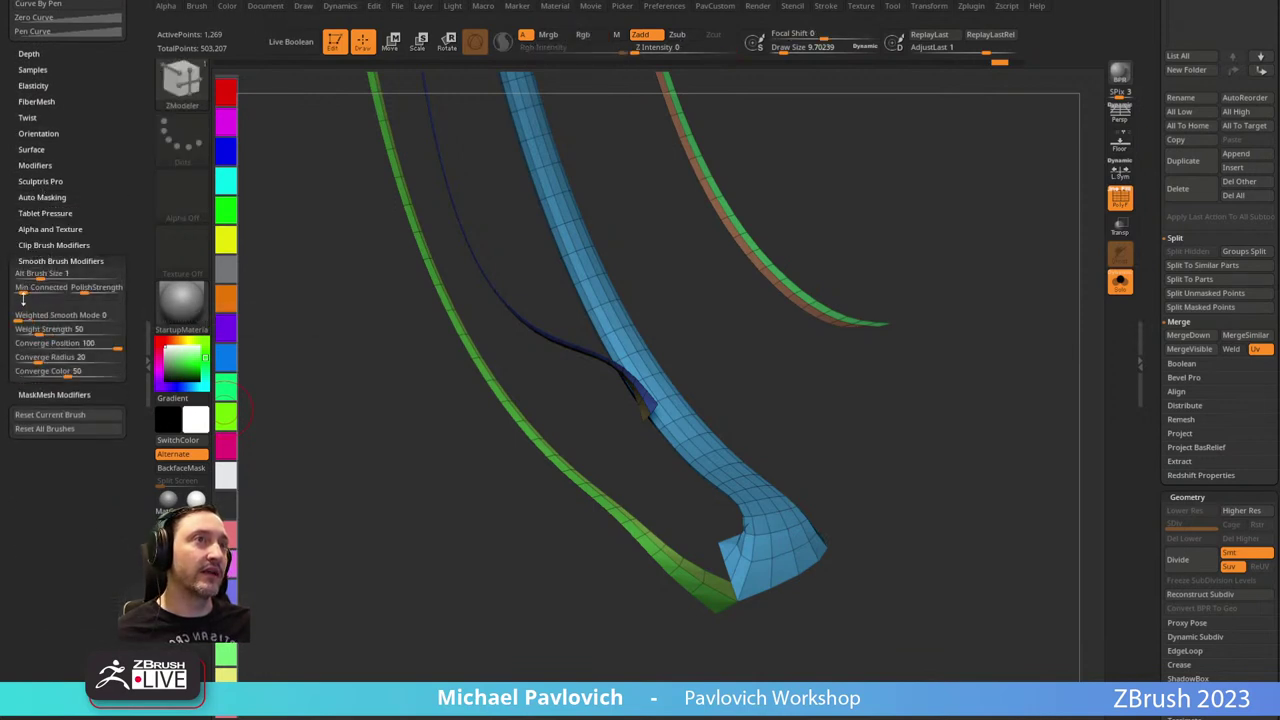
pyautogui.keyDown('shift'); pyautogui.click(24, 288); pyautogui.keyUp('shift')
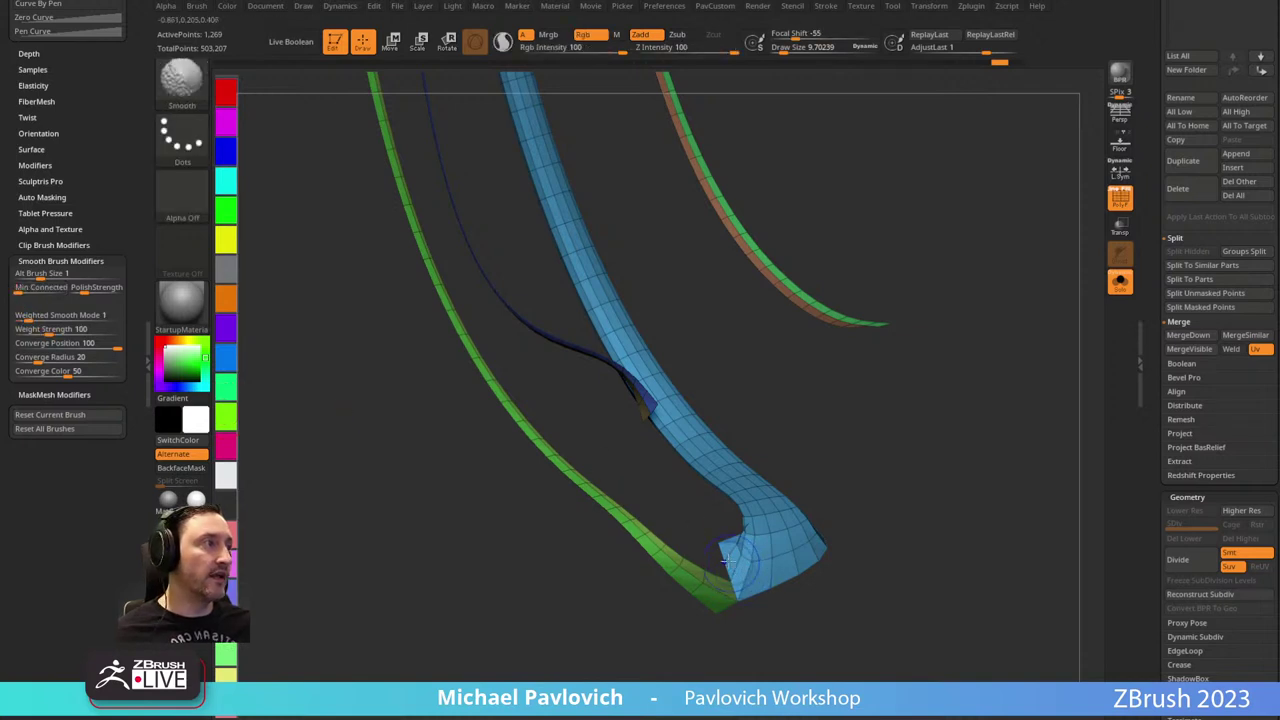
pyautogui.moveTo(730, 590)
pyautogui.keyDown('shift'); pyautogui.mouseDown()
pyautogui.moveTo(780, 545)
pyautogui.moveTo(750, 520)
pyautogui.mouseUp(); pyautogui.keyUp('shift')
pyautogui.hotkey('ctrl', 'z')
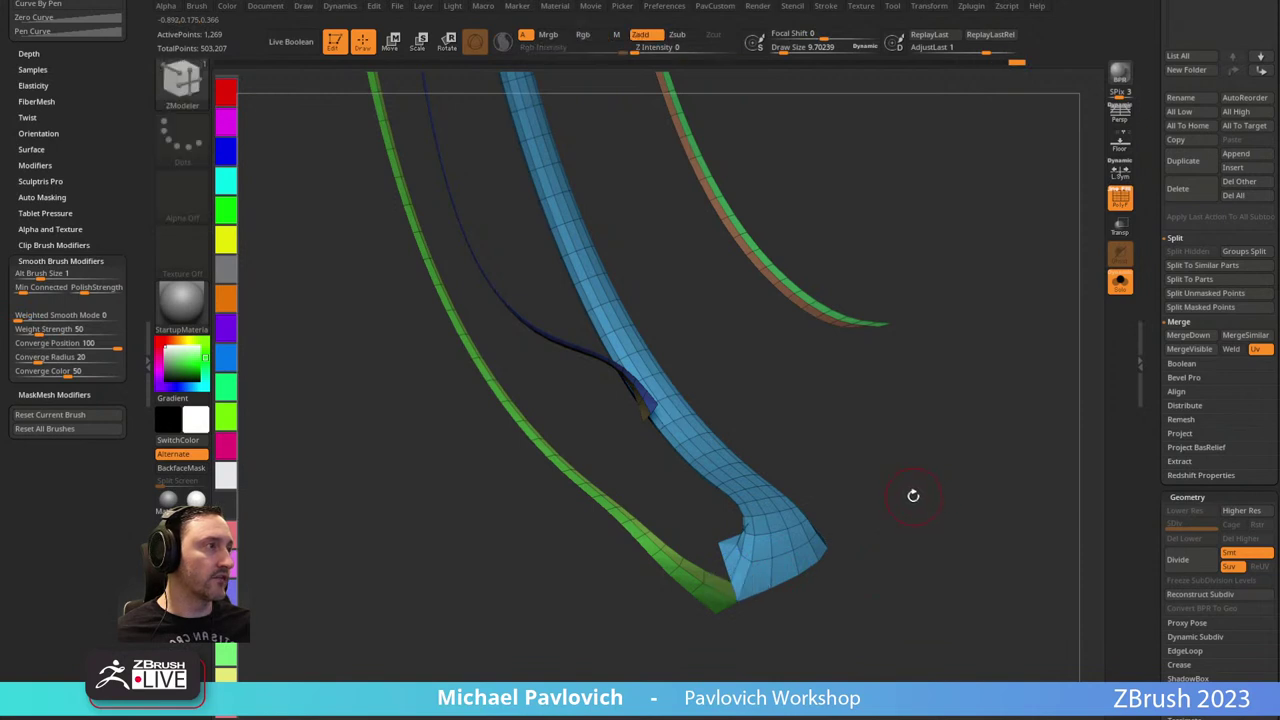
# Assign new polygroups to two adjacent lengthwise polyloops on the thick blue strand with ZModeler.
pyautogui.moveTo(907, 453)
pyautogui.mouseDown()
pyautogui.moveTo(926, 457)
pyautogui.moveTo(869, 340)
pyautogui.moveTo(897, 400)
pyautogui.moveTo(861, 374)
pyautogui.moveTo(883, 371)
pyautogui.moveTo(848, 390)
pyautogui.mouseUp()
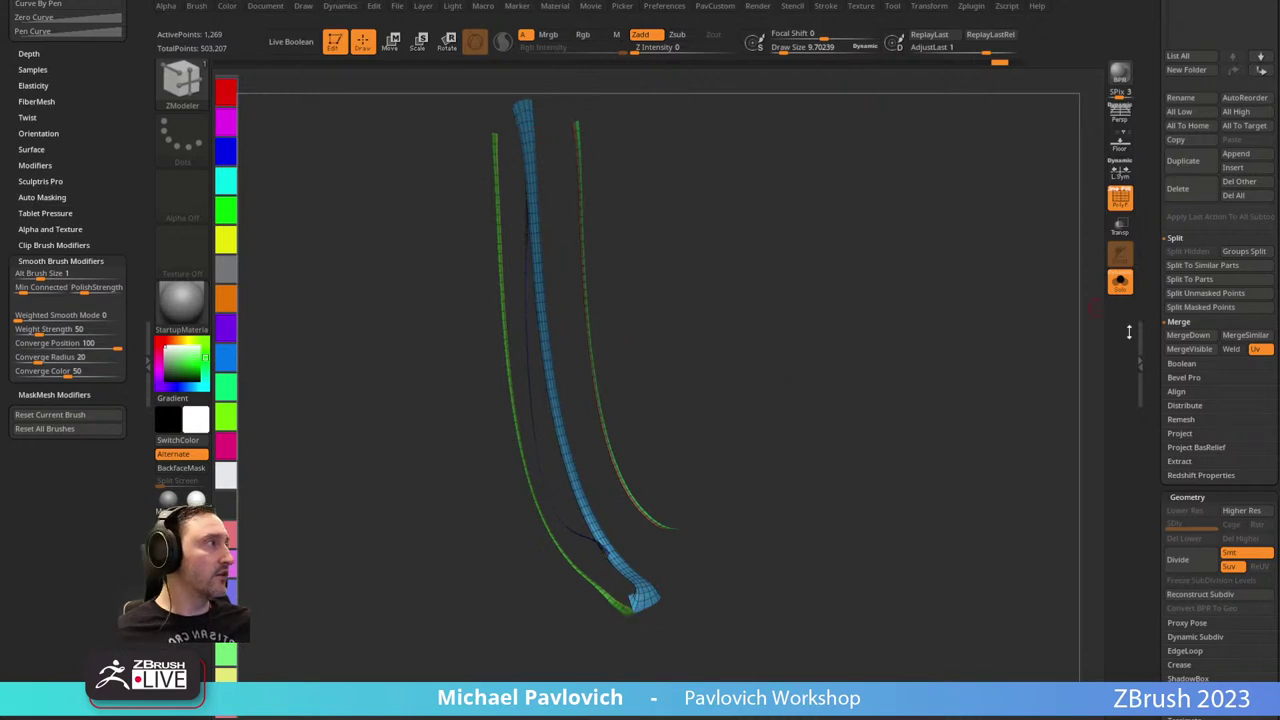
pyautogui.moveTo(1151, 338); pyautogui.dragTo(1155, 364)
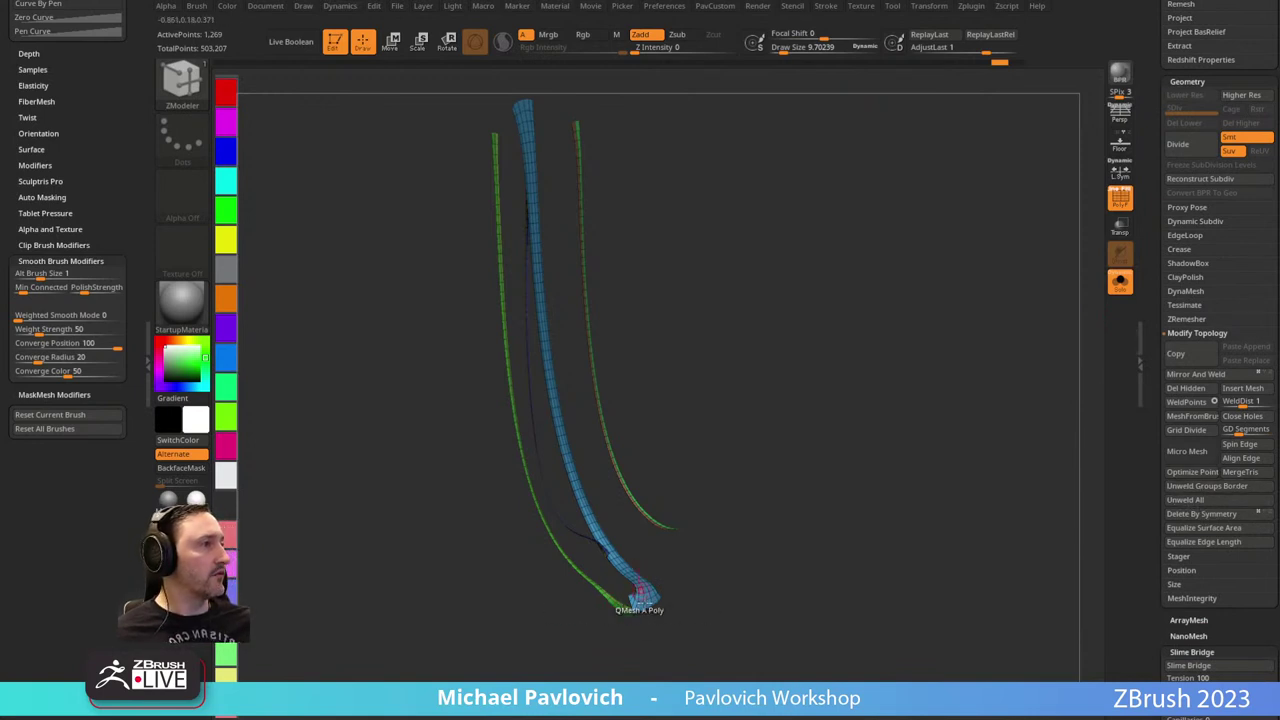
pyautogui.moveTo(852, 354); pyautogui.dragTo(895, 640, button='right')
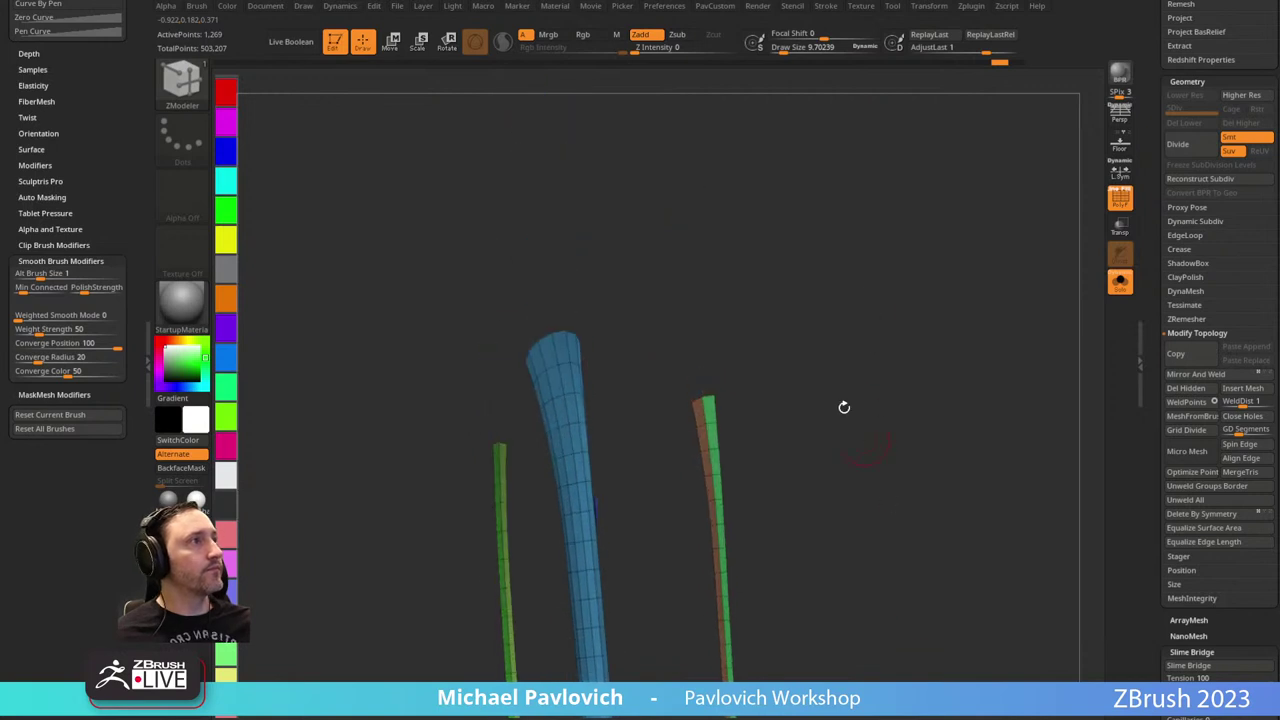
pyautogui.press('space')
pyautogui.click(526, 381)
pyautogui.moveTo(551, 372); pyautogui.dragTo(564, 366)
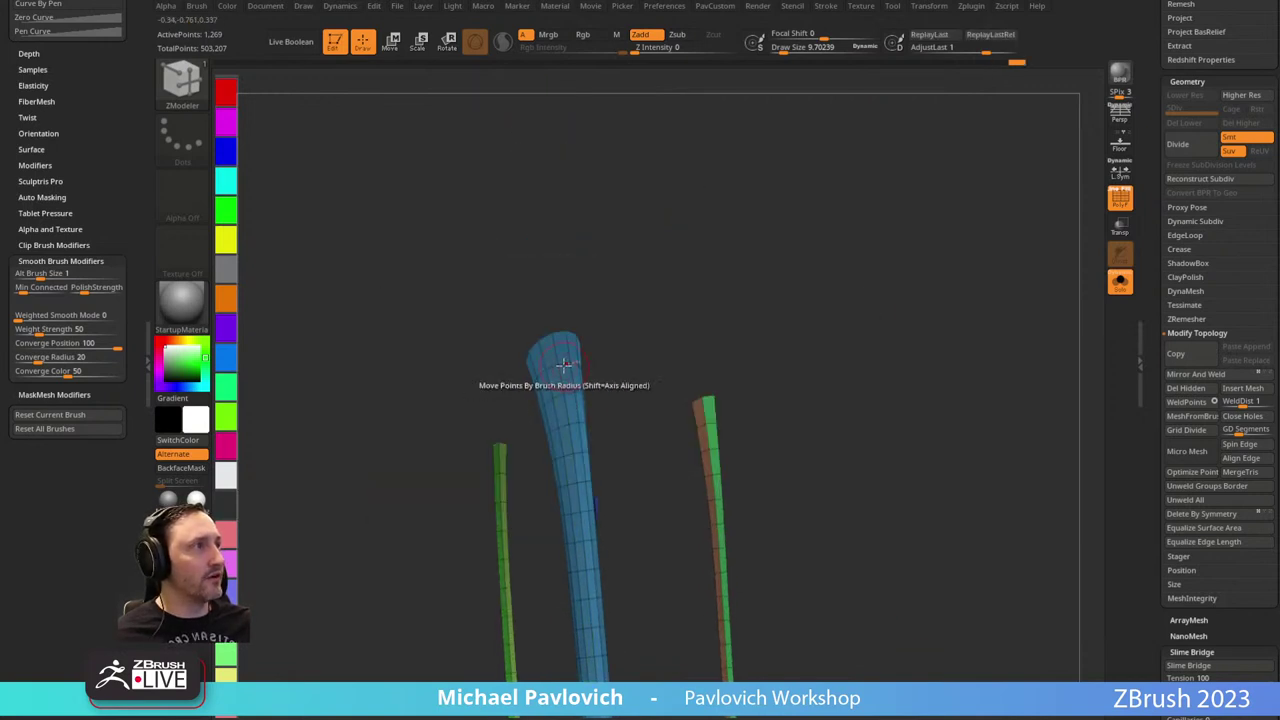
pyautogui.click(564, 366)
pyautogui.click(565, 364)
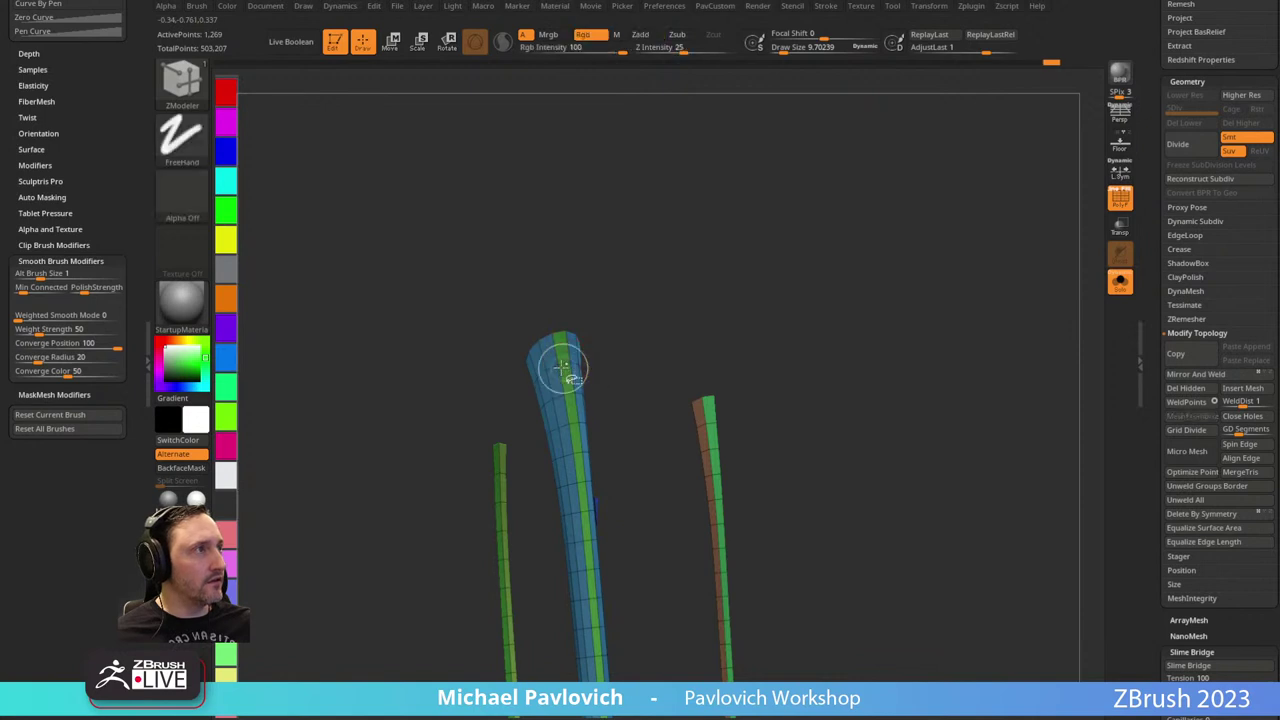
# Try isolating the two regrouped polyloops of the thick blue strand, and show the full mesh again.
pyautogui.keyDown('ctrl'); pyautogui.keyDown('shift'); pyautogui.click(563, 367); pyautogui.keyUp('shift'); pyautogui.keyUp('ctrl')
pyautogui.keyDown('ctrl'); pyautogui.keyDown('shift'); pyautogui.moveTo(697, 268); pyautogui.dragTo(672, 364); pyautogui.keyUp('shift'); pyautogui.keyUp('ctrl')
pyautogui.keyDown('alt'); pyautogui.moveTo(653, 460); pyautogui.dragTo(619, 320, button='right'); pyautogui.keyUp('alt')
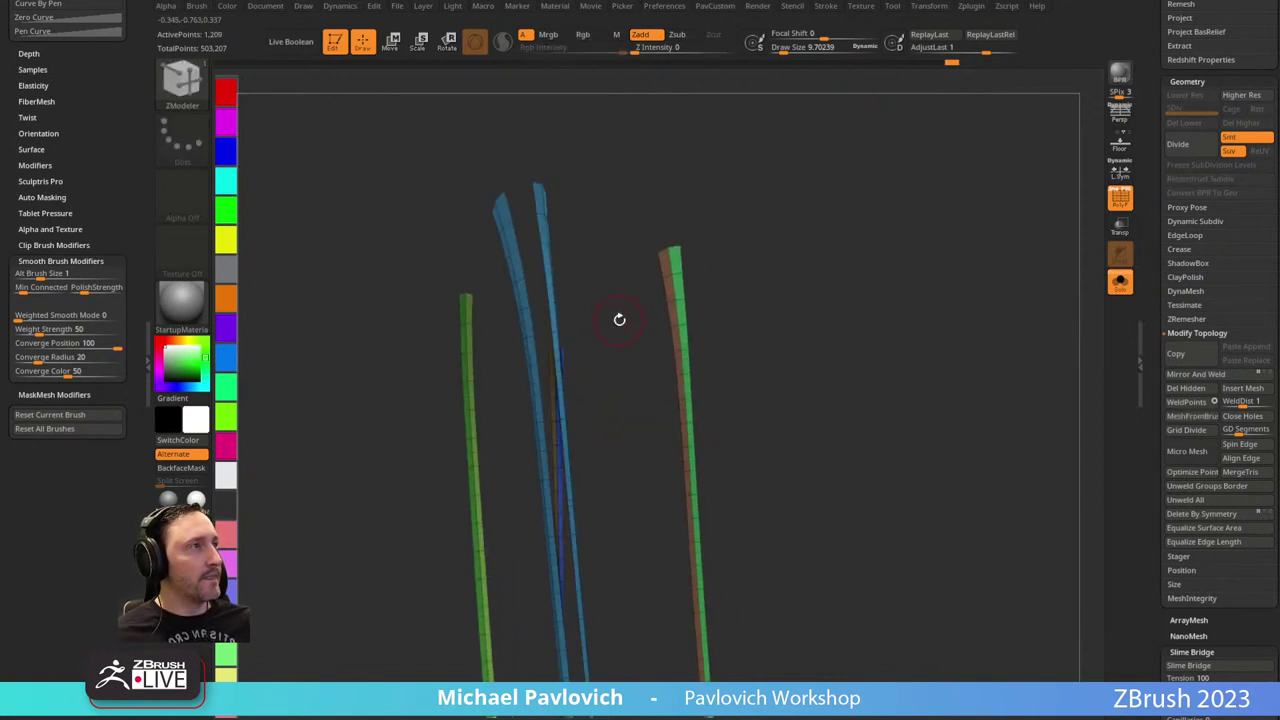
pyautogui.moveTo(619, 319); pyautogui.dragTo(709, 235)
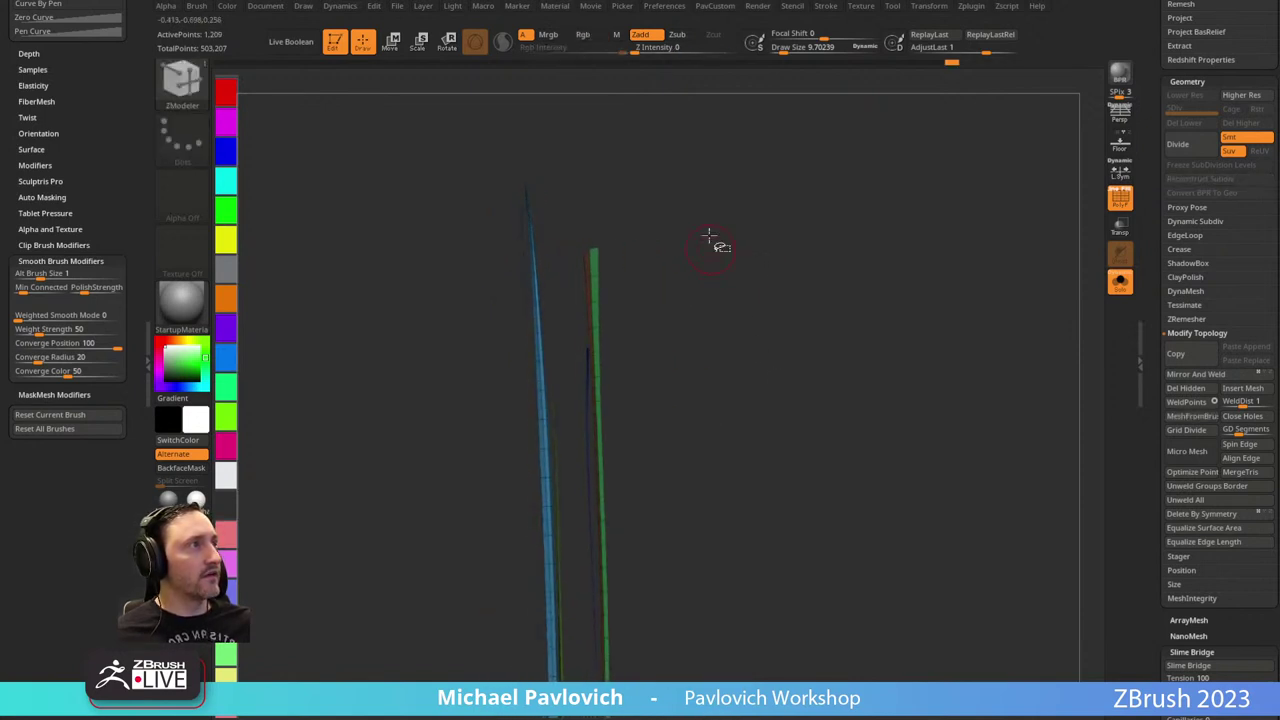
pyautogui.keyDown('ctrl'); pyautogui.keyDown('shift'); pyautogui.moveTo(709, 191); pyautogui.dragTo(563, 366); pyautogui.keyUp('shift'); pyautogui.keyUp('ctrl')
pyautogui.keyDown('ctrl'); pyautogui.keyDown('shift'); pyautogui.click(914, 363); pyautogui.keyUp('shift'); pyautogui.keyUp('ctrl')
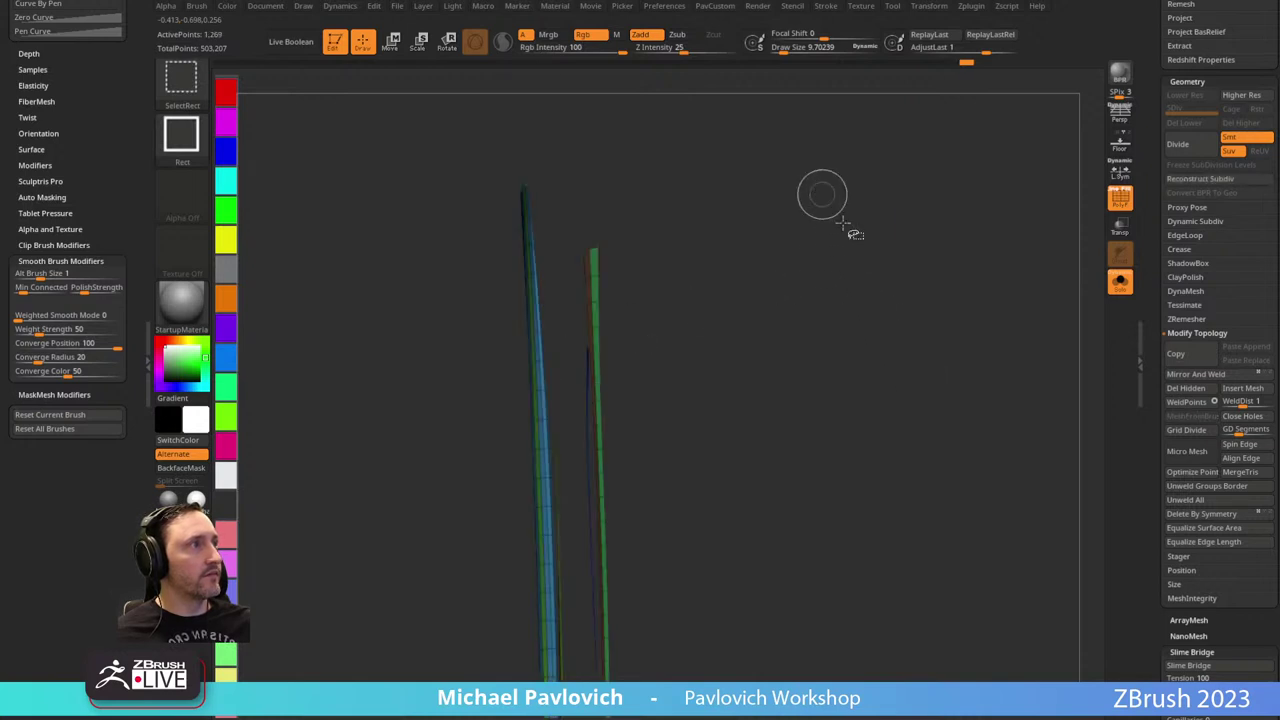
# Hide the rest of the thick blue strand so only its two-loop strip remains, and delete the hidden geometry.
pyautogui.moveTo(789, 257); pyautogui.dragTo(826, 231, button='right')
pyautogui.keyDown('ctrl'); pyautogui.keyDown('shift'); pyautogui.click(541, 223); pyautogui.keyUp('shift'); pyautogui.keyUp('ctrl')
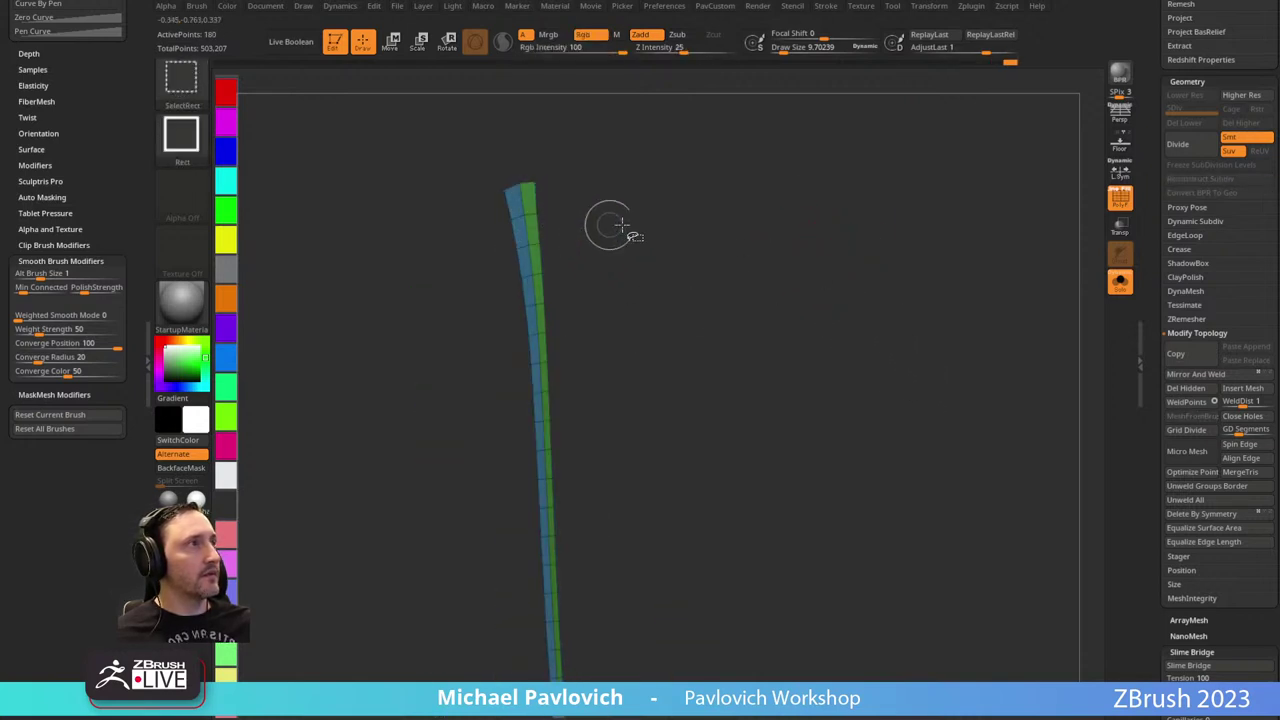
pyautogui.keyDown('ctrl'); pyautogui.keyDown('shift'); pyautogui.click(749, 314); pyautogui.keyUp('shift'); pyautogui.keyUp('ctrl')
pyautogui.keyDown('ctrl'); pyautogui.keyDown('shift'); pyautogui.click(506, 211); pyautogui.keyUp('shift'); pyautogui.keyUp('ctrl')
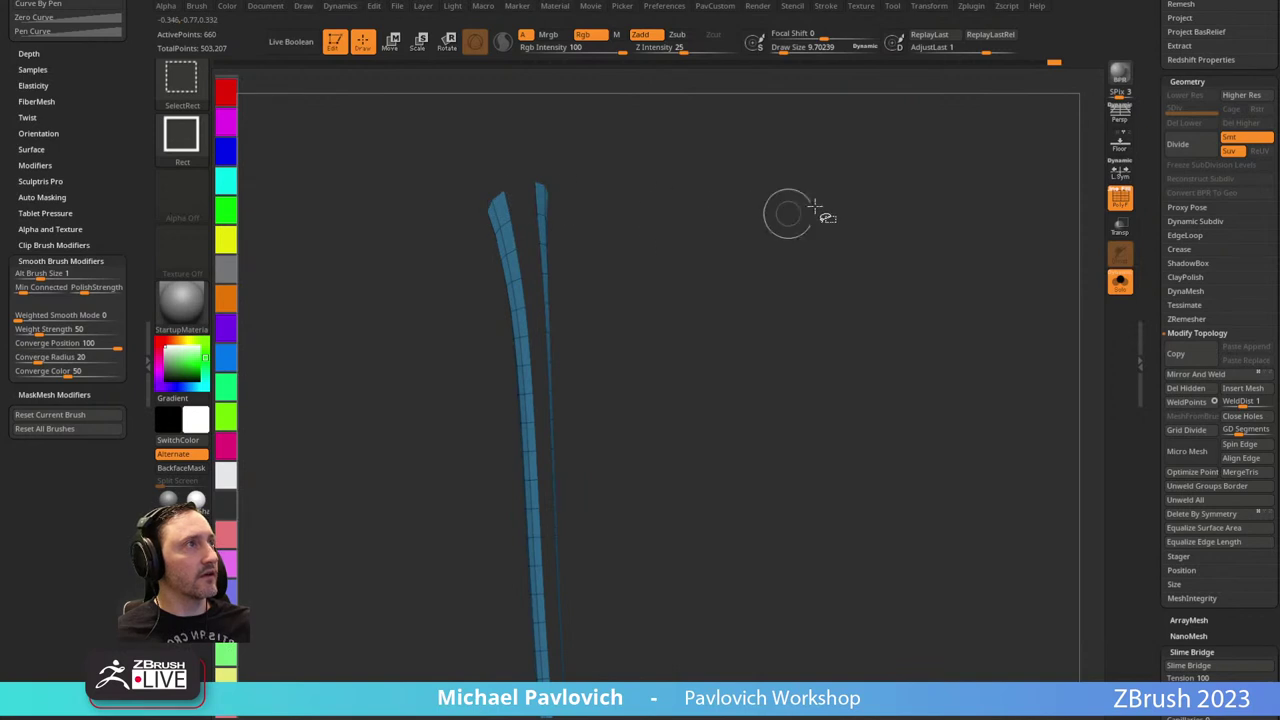
pyautogui.keyDown('ctrl'); pyautogui.keyDown('shift'); pyautogui.click(815, 205); pyautogui.keyUp('shift'); pyautogui.keyUp('ctrl')
pyautogui.press('space')
pyautogui.moveTo(657, 394); pyautogui.dragTo(811, 262)
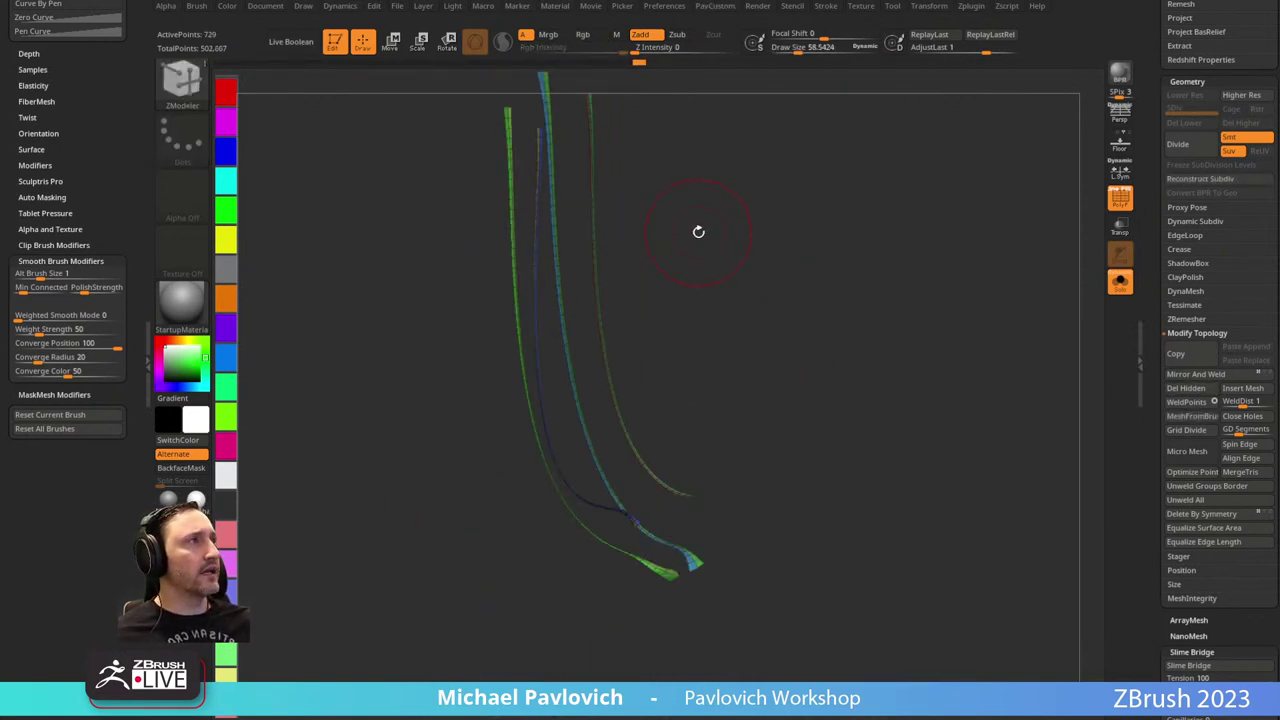
# Switch from ZModeler to the Standard brush with all four strips in view.
pyautogui.press('b')
pyautogui.press('s')
pyautogui.press('t')
pyautogui.moveTo(697, 197); pyautogui.dragTo(657, 234)
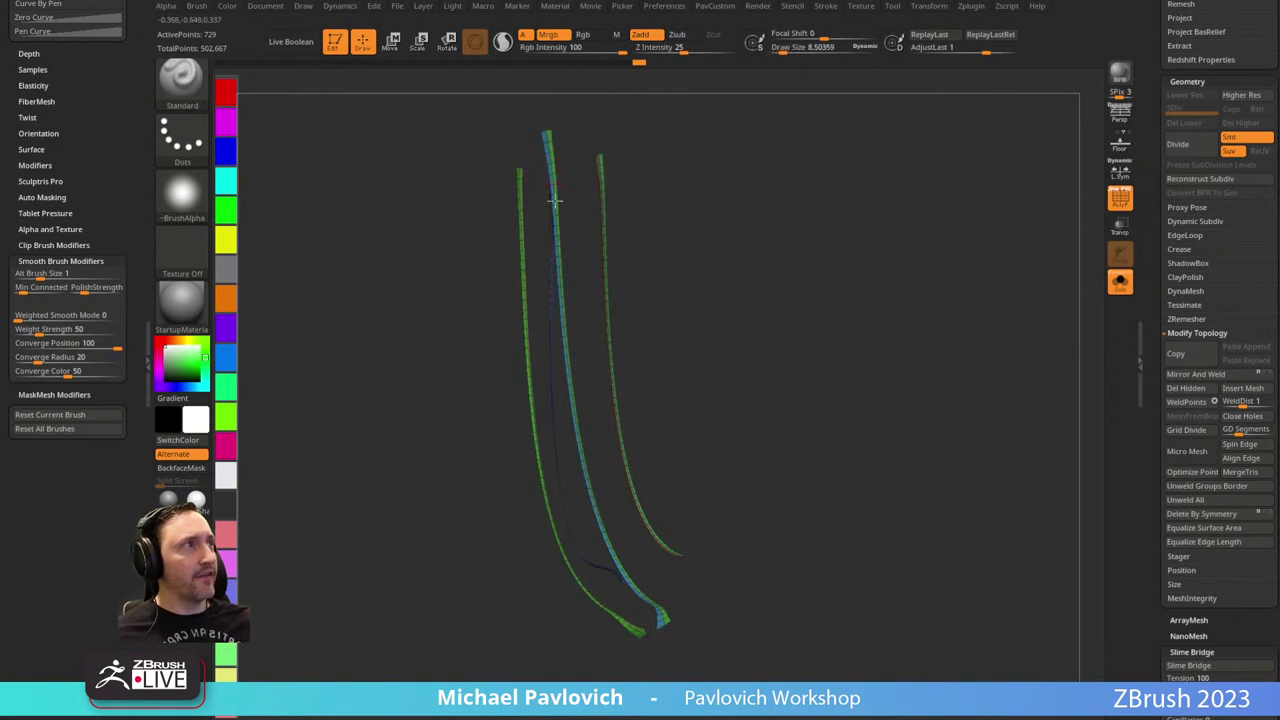
# Replace the docked Dynamics and Brush palettes with the Stroke palette and expose its Curve settings.
pyautogui.moveTo(134, 83); pyautogui.dragTo(130, 712)
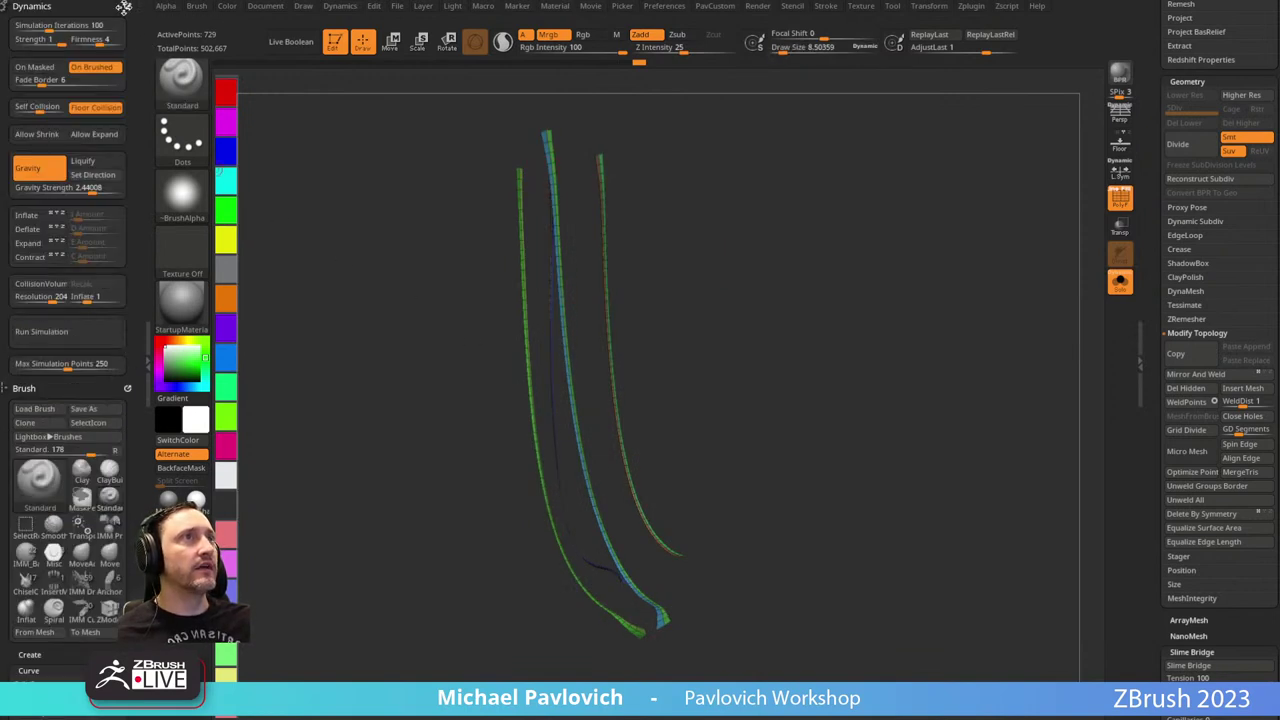
pyautogui.click(125, 7)
pyautogui.click(126, 6)
pyautogui.click(825, 7)
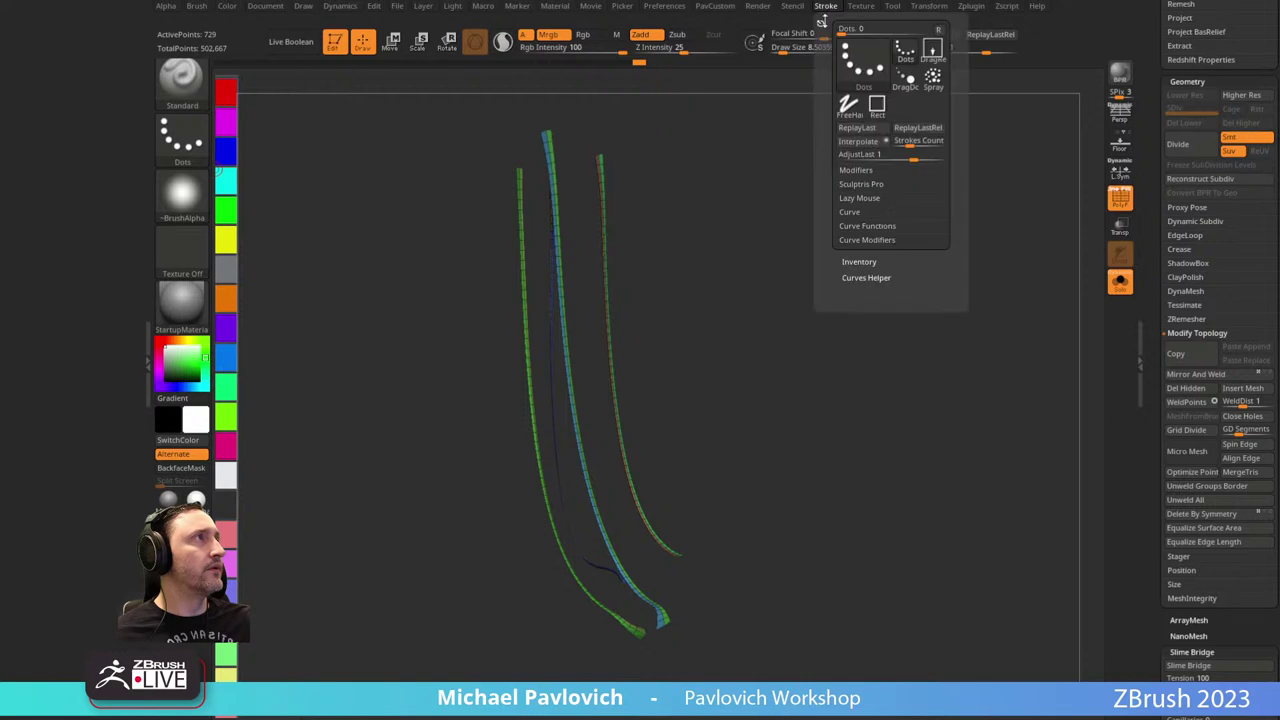
pyautogui.click(820, 23)
pyautogui.click(30, 209)
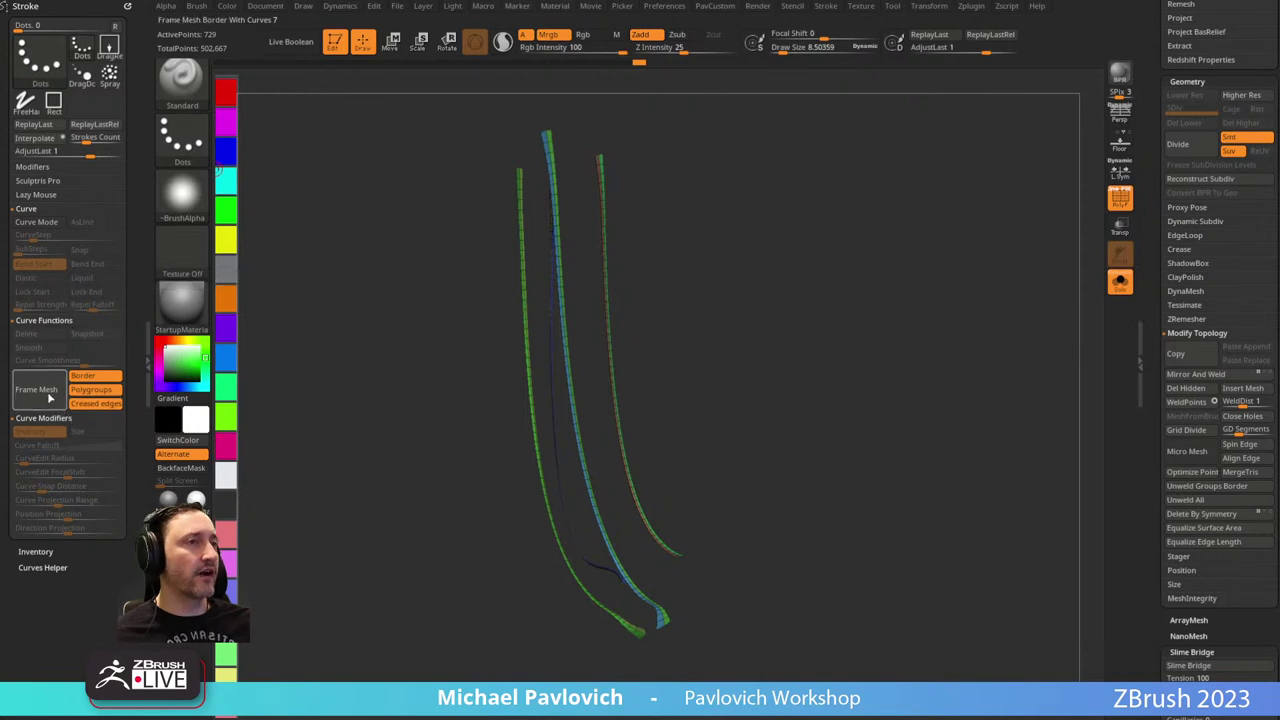
# Frame the strips with curves along their polygroup boundaries only, with Border and Creased edges turned off.
pyautogui.click(92, 404)
pyautogui.click(91, 377)
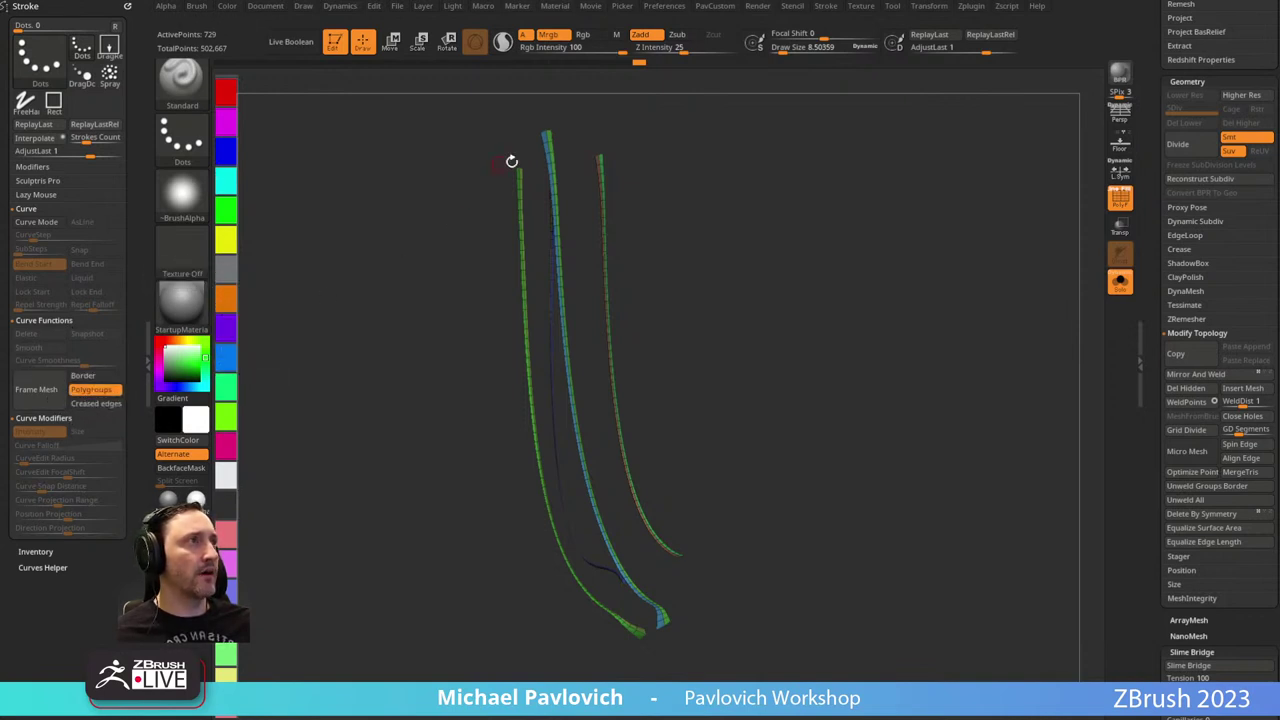
pyautogui.click(32, 392)
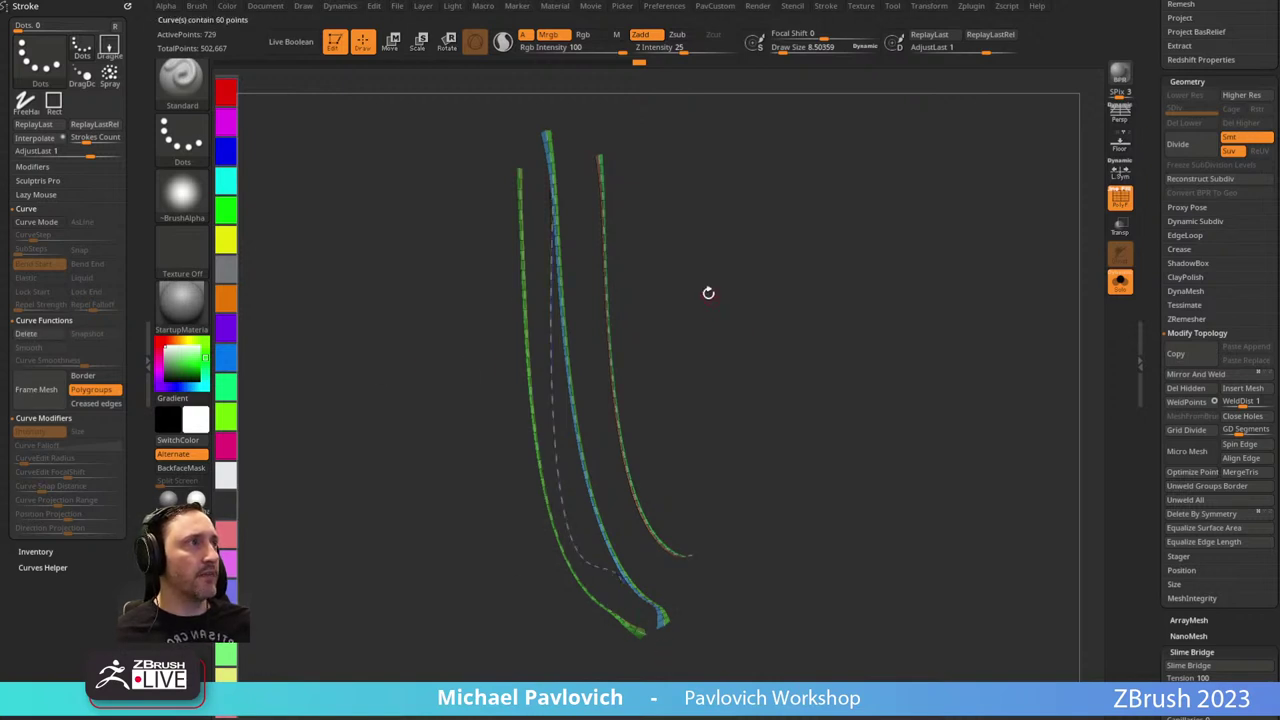
pyautogui.moveTo(708, 292); pyautogui.dragTo(537, 197)
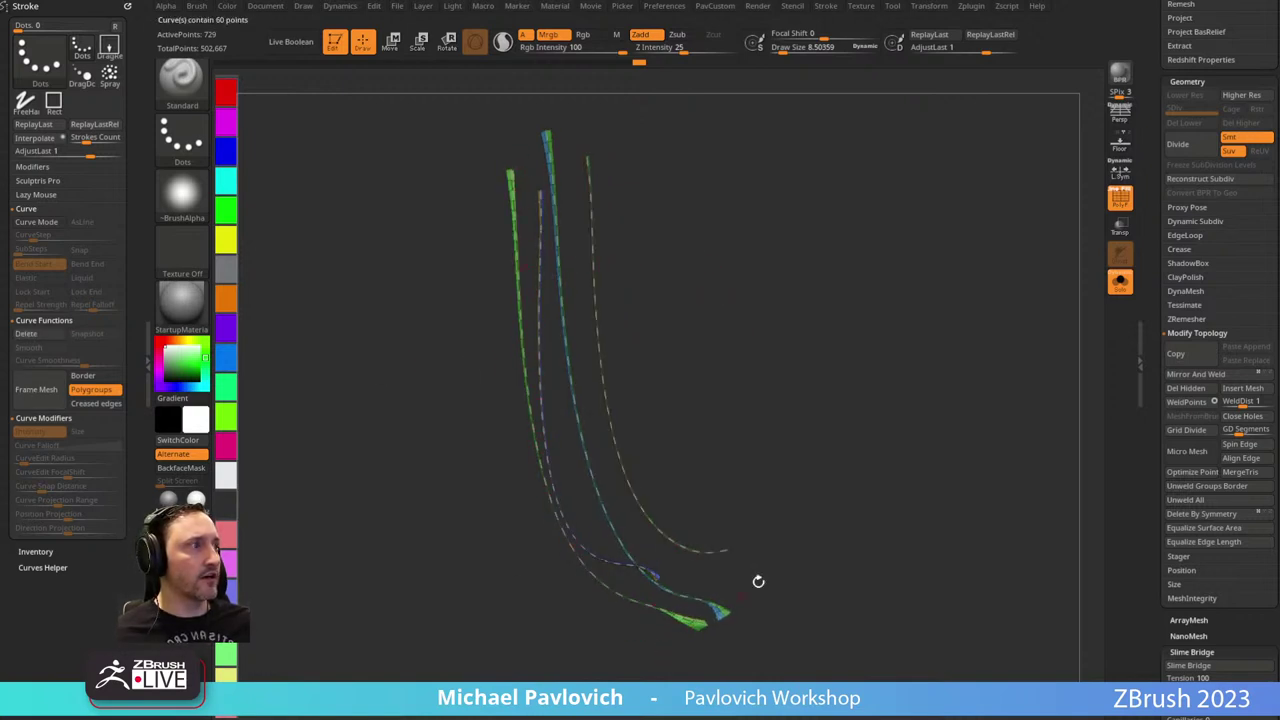
pyautogui.moveTo(758, 581); pyautogui.dragTo(822, 270)
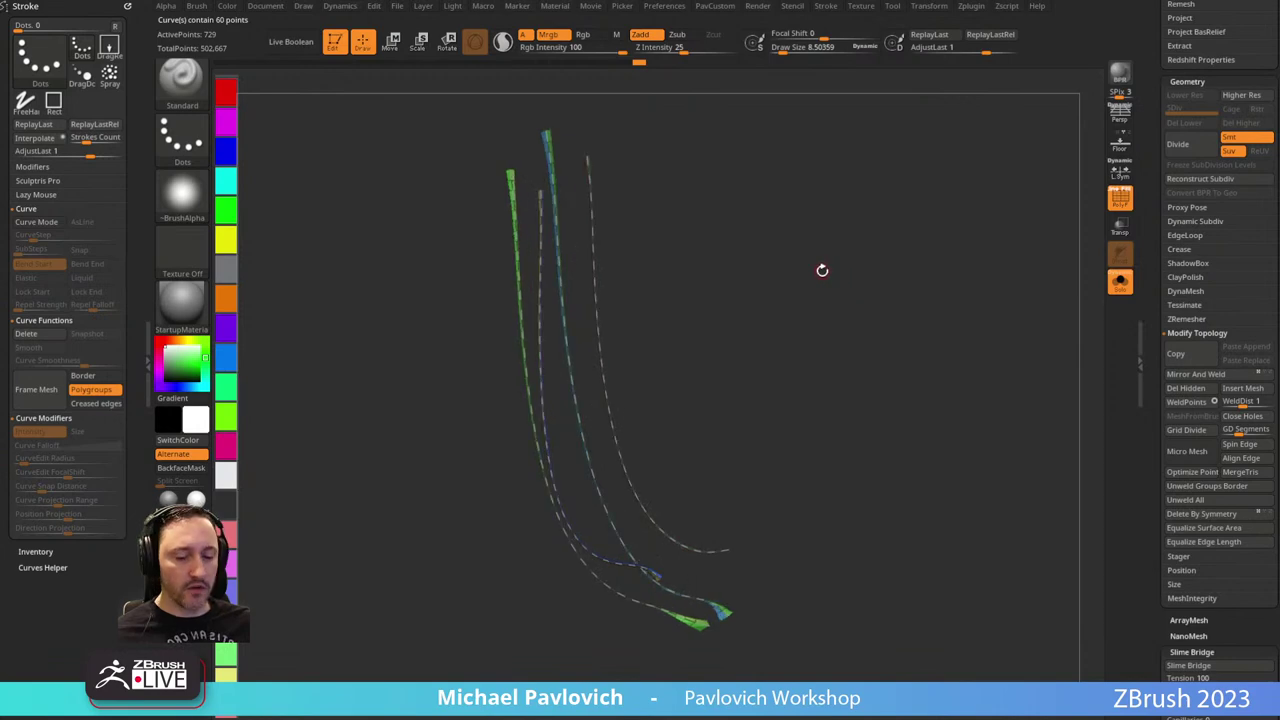
# Generate tubes along the four framed curves with the CurveTube brush.
pyautogui.press('b')
pyautogui.press('c')
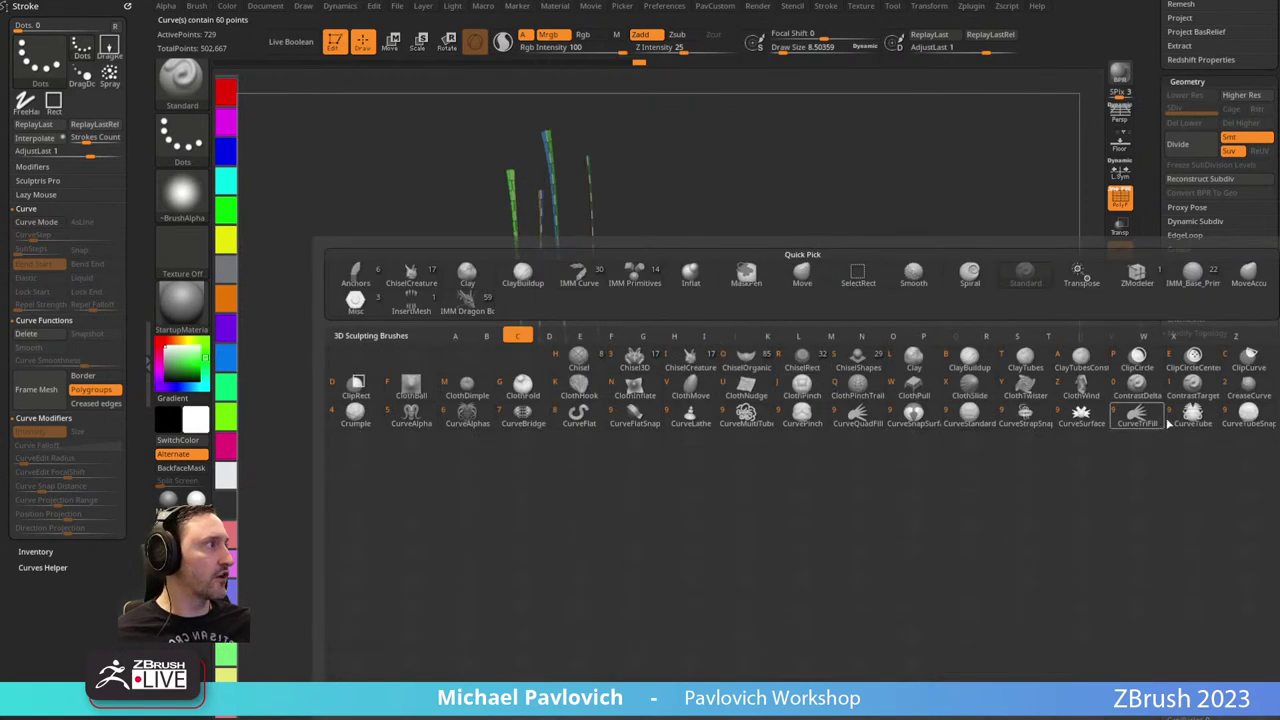
pyautogui.press('t')
pyautogui.keyDown('alt'); pyautogui.moveTo(772, 246); pyautogui.dragTo(770, 295); pyautogui.keyUp('alt')
pyautogui.click(496, 296)
pyautogui.keyDown('alt'); pyautogui.moveTo(838, 320); pyautogui.dragTo(831, 288); pyautogui.keyUp('alt')
# Choose the Hose01 mesh of the IMM Curve brush and apply it to the four framed curves.
pyautogui.press('b')
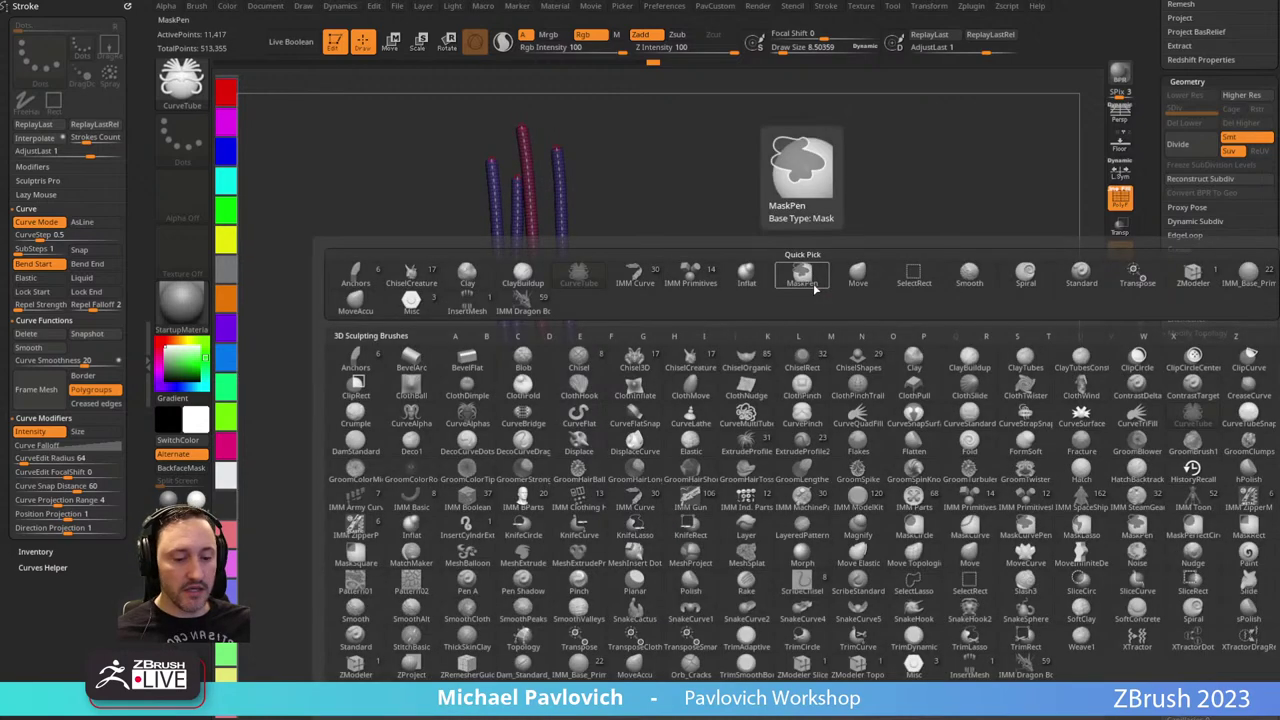
pyautogui.press('i')
pyautogui.click(632, 505)
pyautogui.press('m')
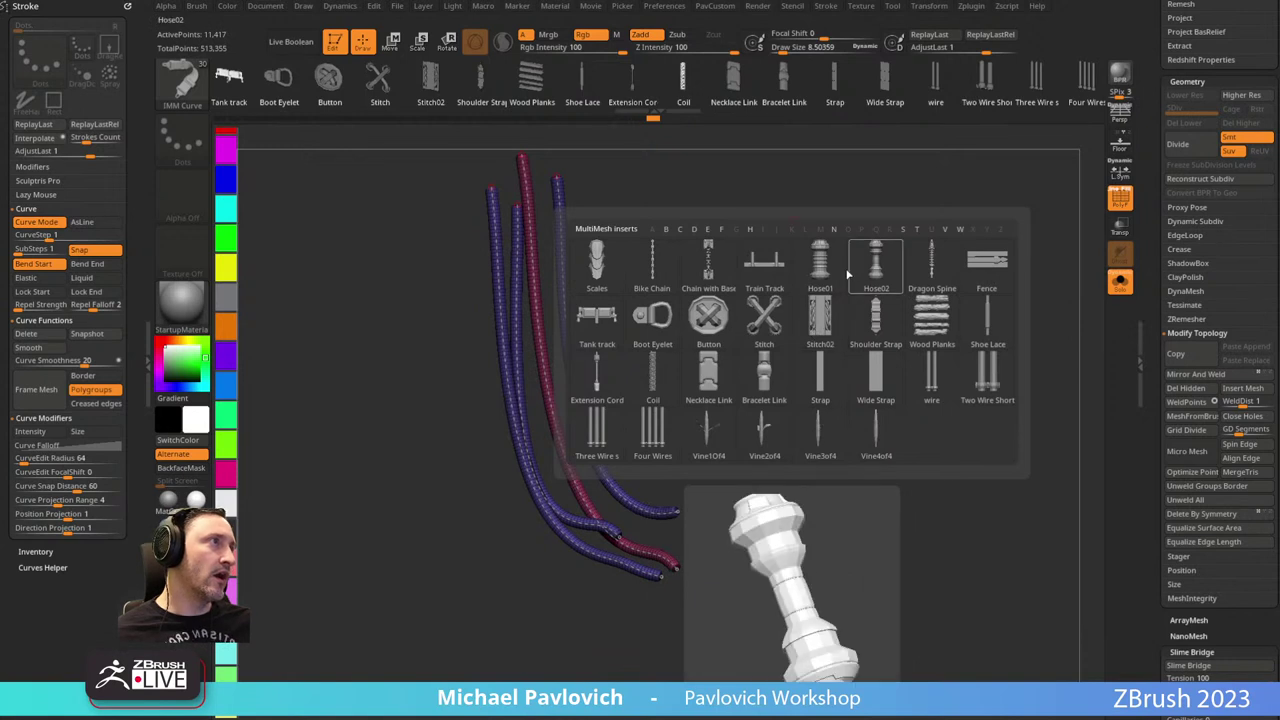
pyautogui.click(826, 263)
pyautogui.click(514, 266)
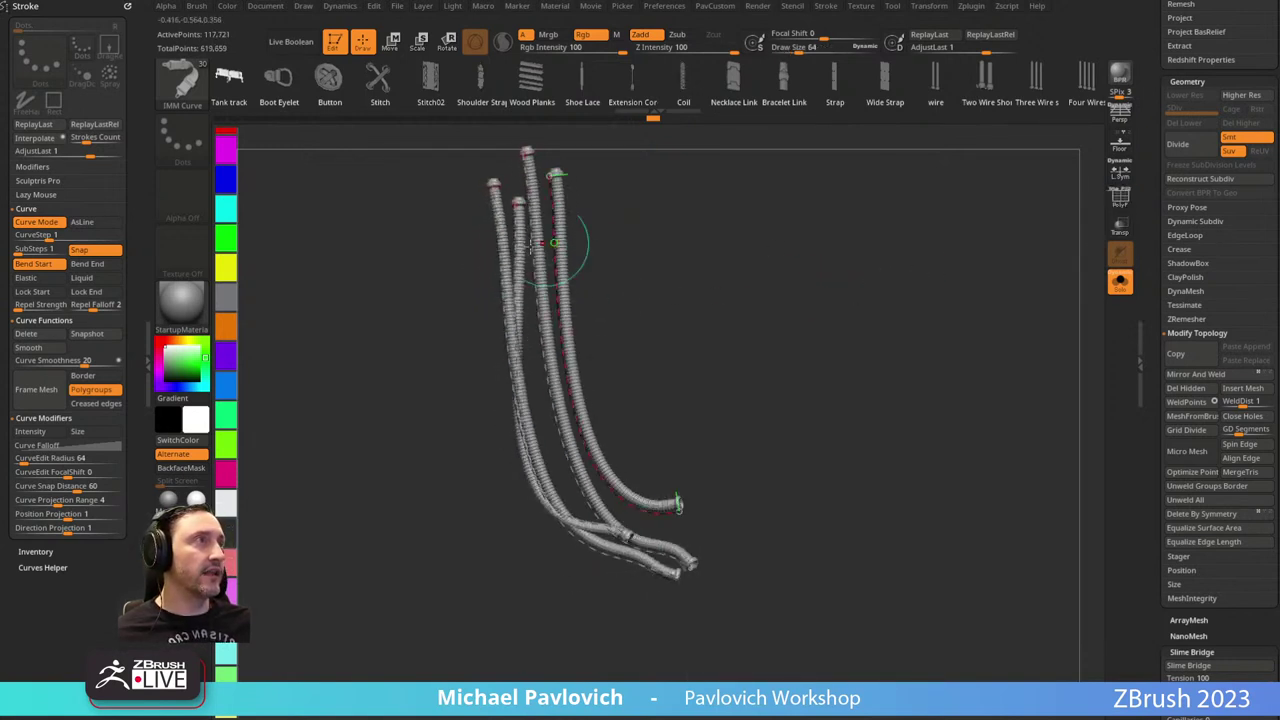
# Delete the curves from the four hoses and inspect the hose ends up close.
pyautogui.keyDown('alt'); pyautogui.moveTo(631, 238); pyautogui.dragTo(666, 424); pyautogui.keyUp('alt')
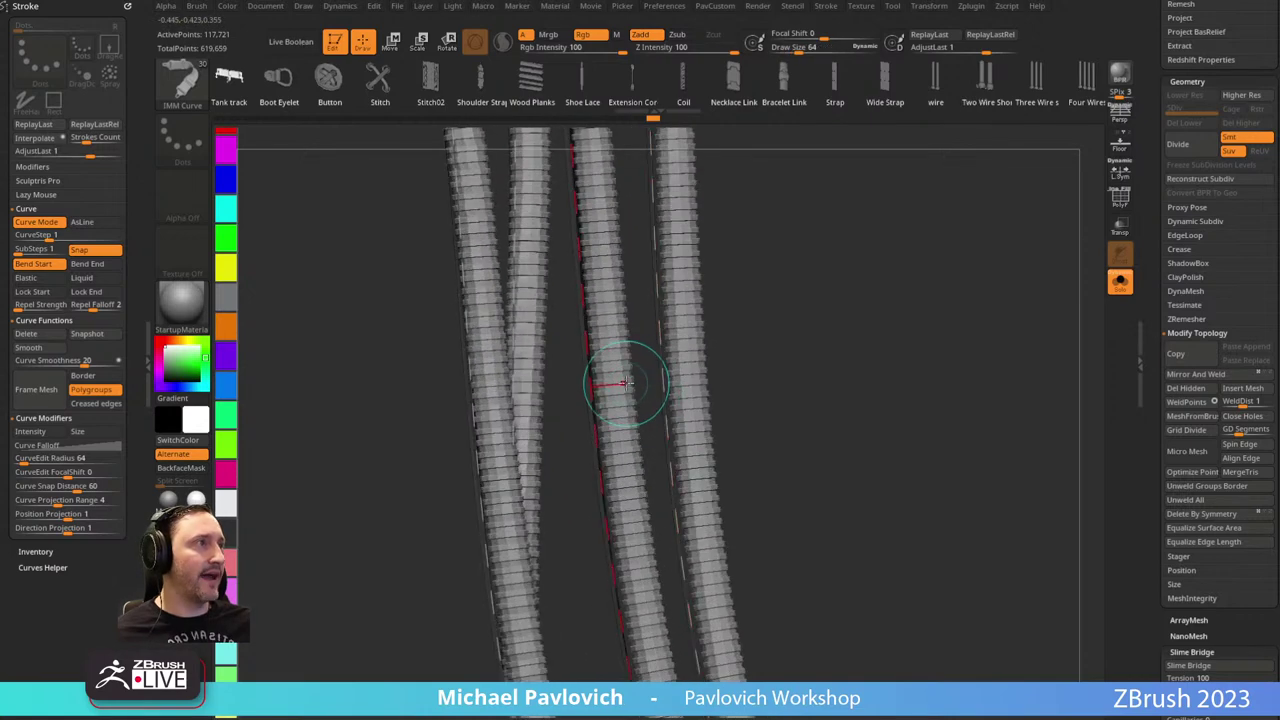
pyautogui.keyDown('alt'); pyautogui.moveTo(800, 352); pyautogui.dragTo(765, 200); pyautogui.keyUp('alt')
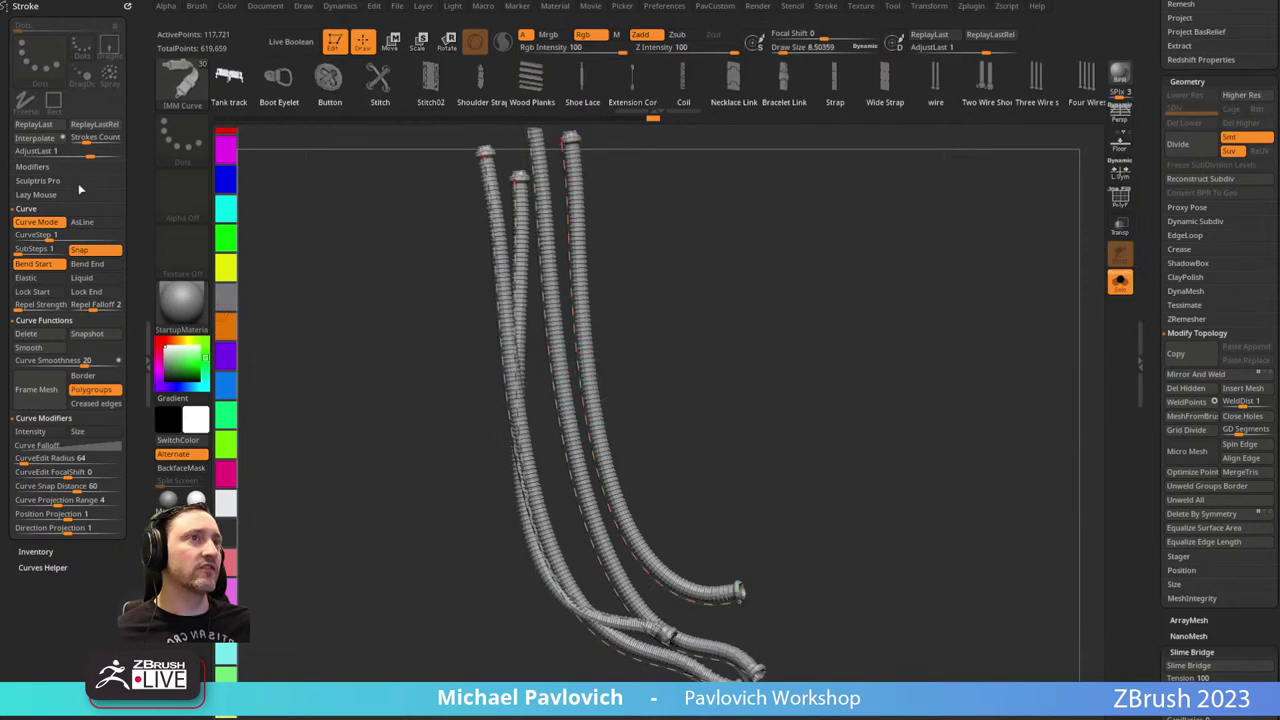
pyautogui.click(46, 329)
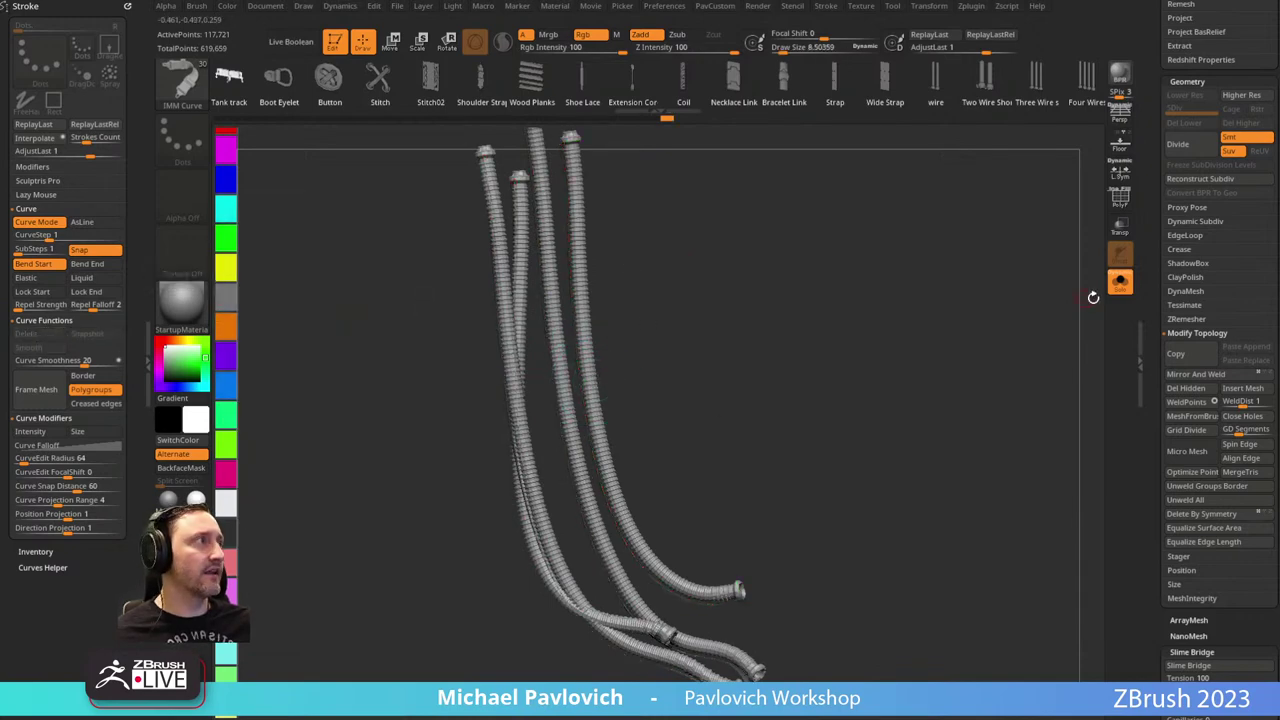
pyautogui.moveTo(896, 320); pyautogui.dragTo(845, 310)
pyautogui.moveTo(845, 310); pyautogui.dragTo(865, 411, button='right')
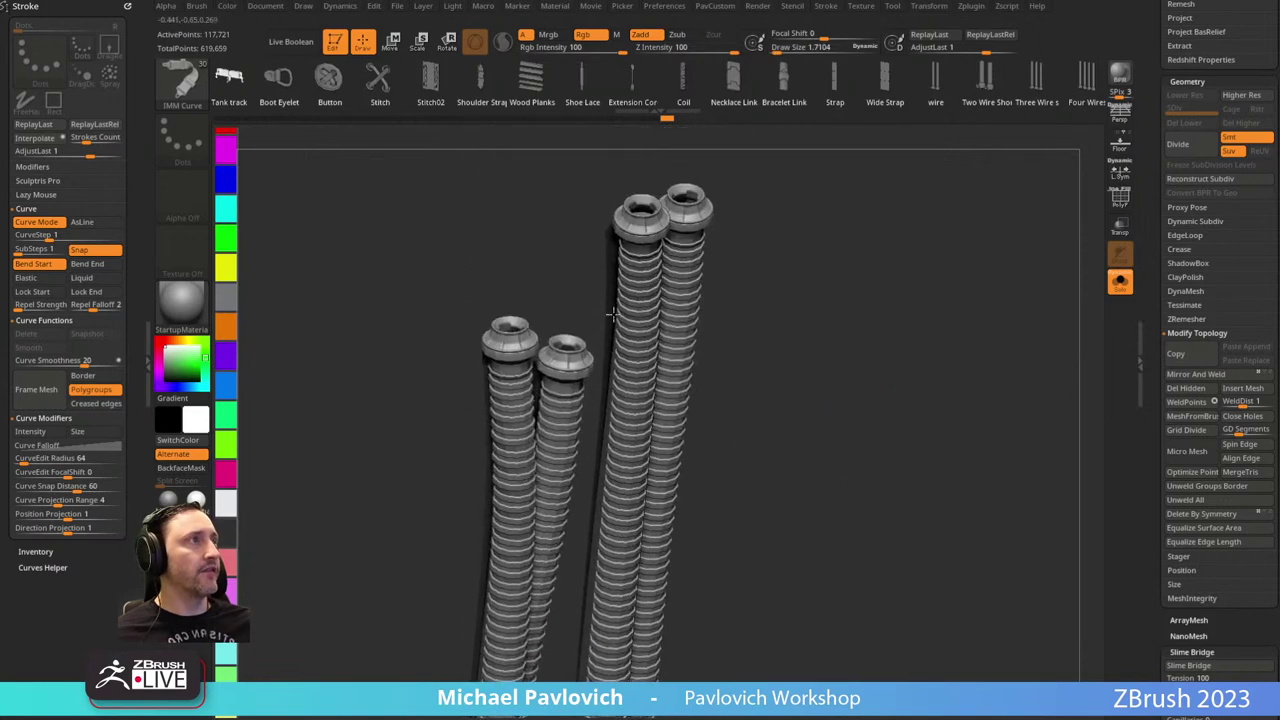
# Compare the hoses with the full robot, and split the subtool's masked points so hoses and strips become separate subtools.
pyautogui.click(1120, 282)
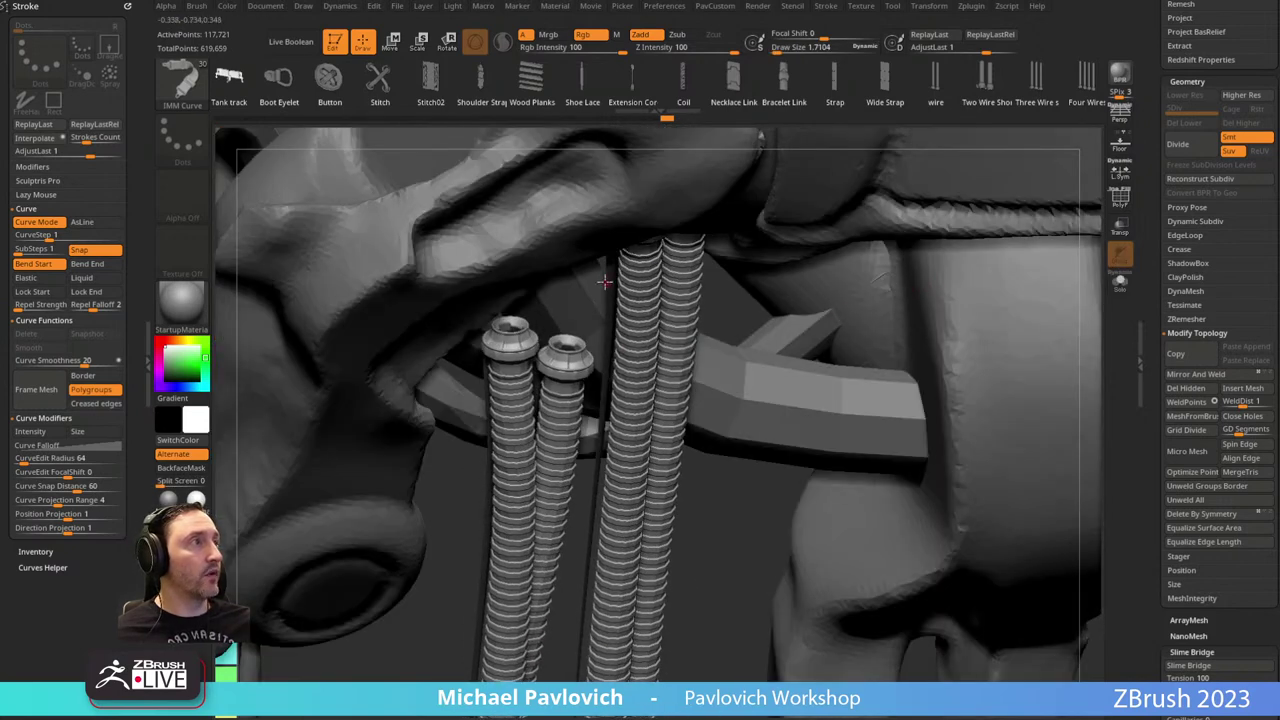
pyautogui.click(1120, 282)
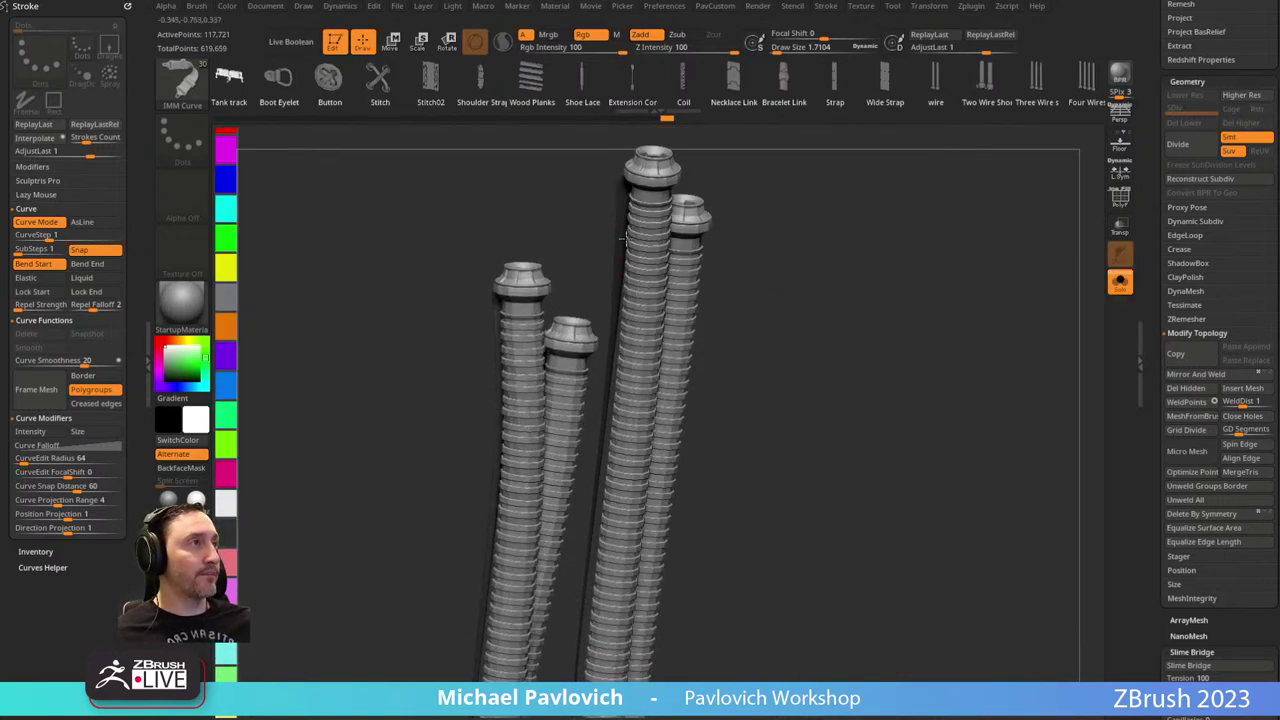
pyautogui.moveTo(1148, 229); pyautogui.dragTo(1130, 302)
pyautogui.moveTo(1081, 307); pyautogui.dragTo(763, 282, button='right')
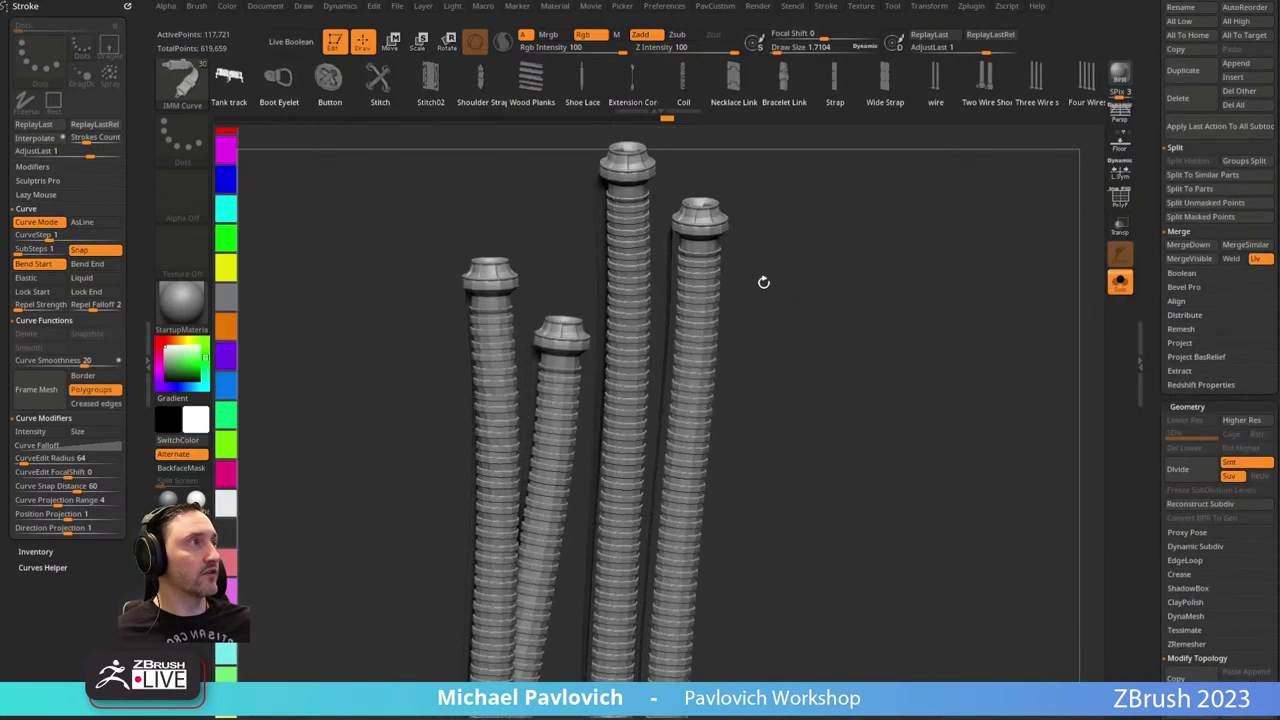
pyautogui.moveTo(828, 240); pyautogui.dragTo(563, 178, button='right')
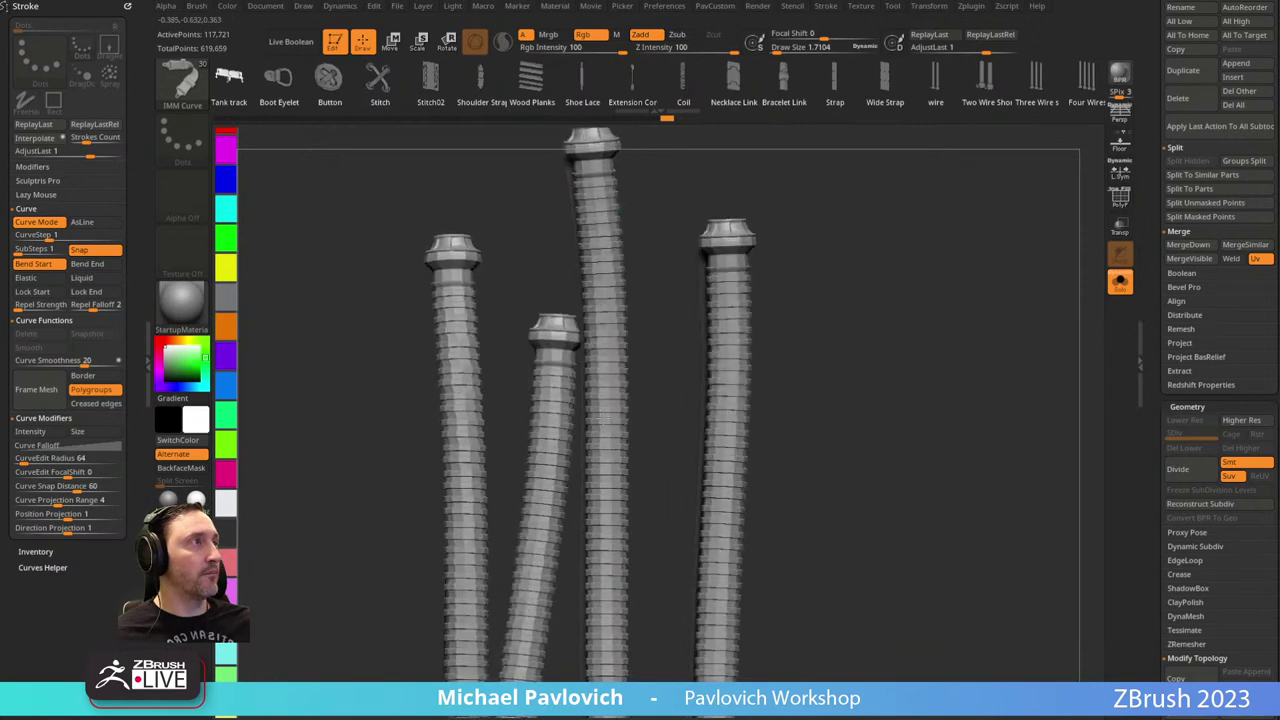
pyautogui.moveTo(1155, 282); pyautogui.dragTo(1124, 450)
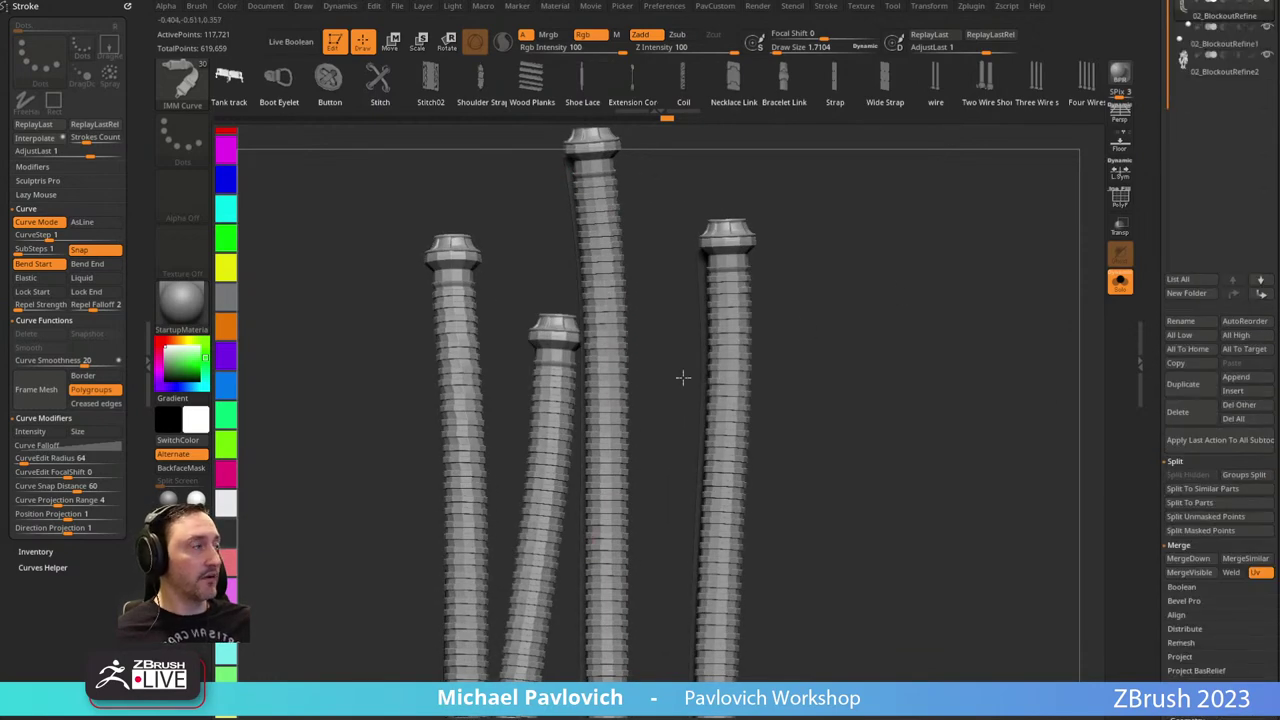
pyautogui.click(1197, 533)
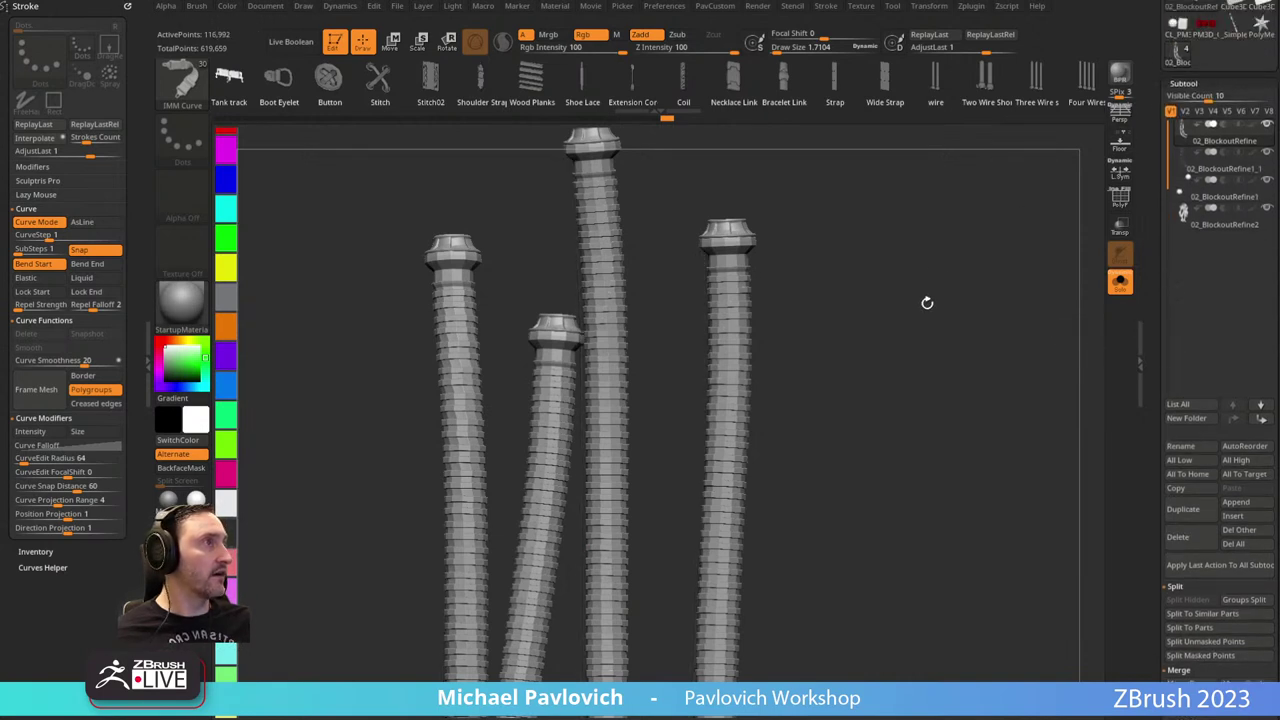
pyautogui.moveTo(927, 302)
pyautogui.mouseDown()
pyautogui.moveTo(954, 283)
pyautogui.moveTo(883, 283)
pyautogui.moveTo(914, 280)
pyautogui.mouseUp()
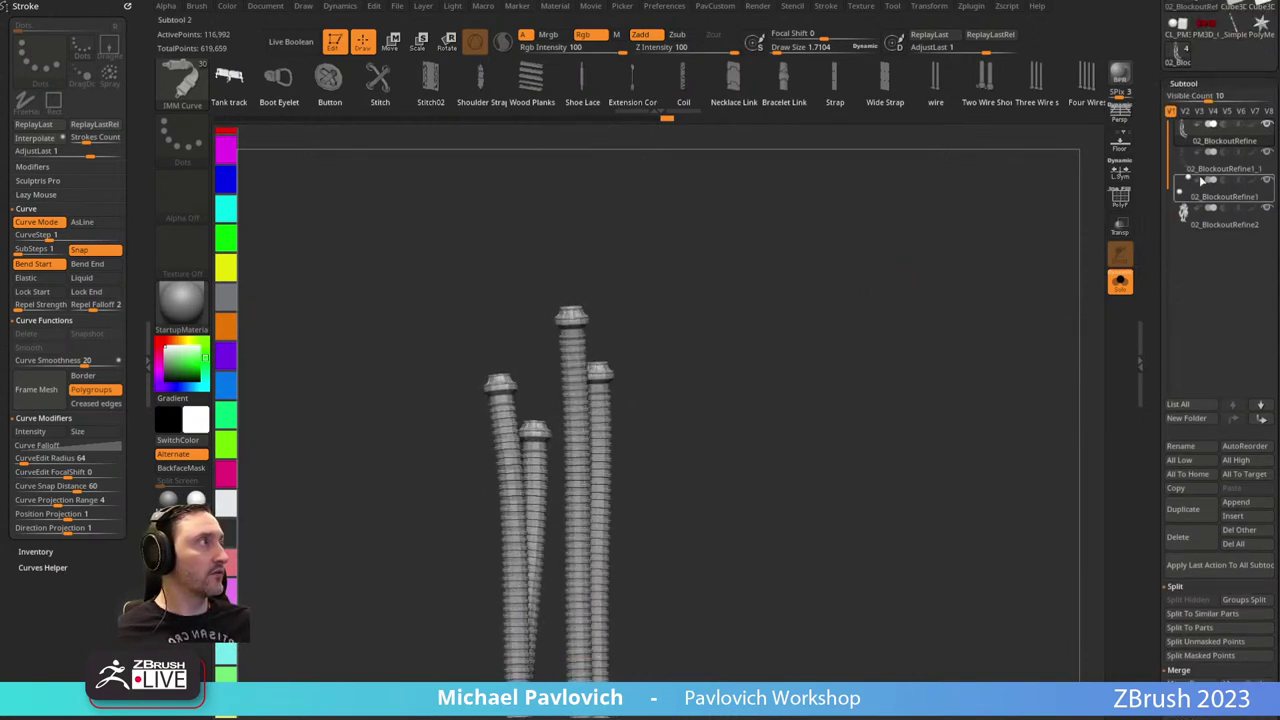
# Delete the hose subtool and show the polygroup wireframe on the remaining strips.
pyautogui.click(1202, 180)
pyautogui.click(1222, 140)
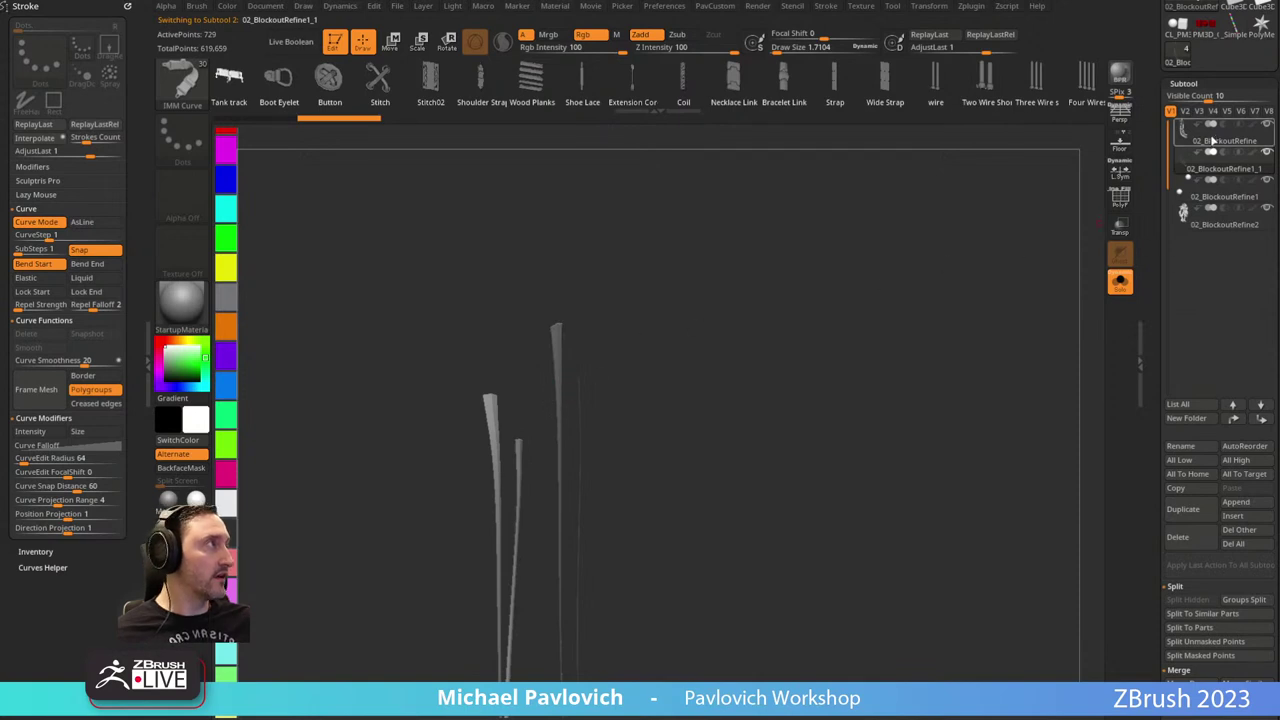
pyautogui.click(1178, 537)
pyautogui.moveTo(795, 372); pyautogui.dragTo(983, 303)
pyautogui.click(1120, 198)
pyautogui.moveTo(836, 294); pyautogui.dragTo(853, 299)
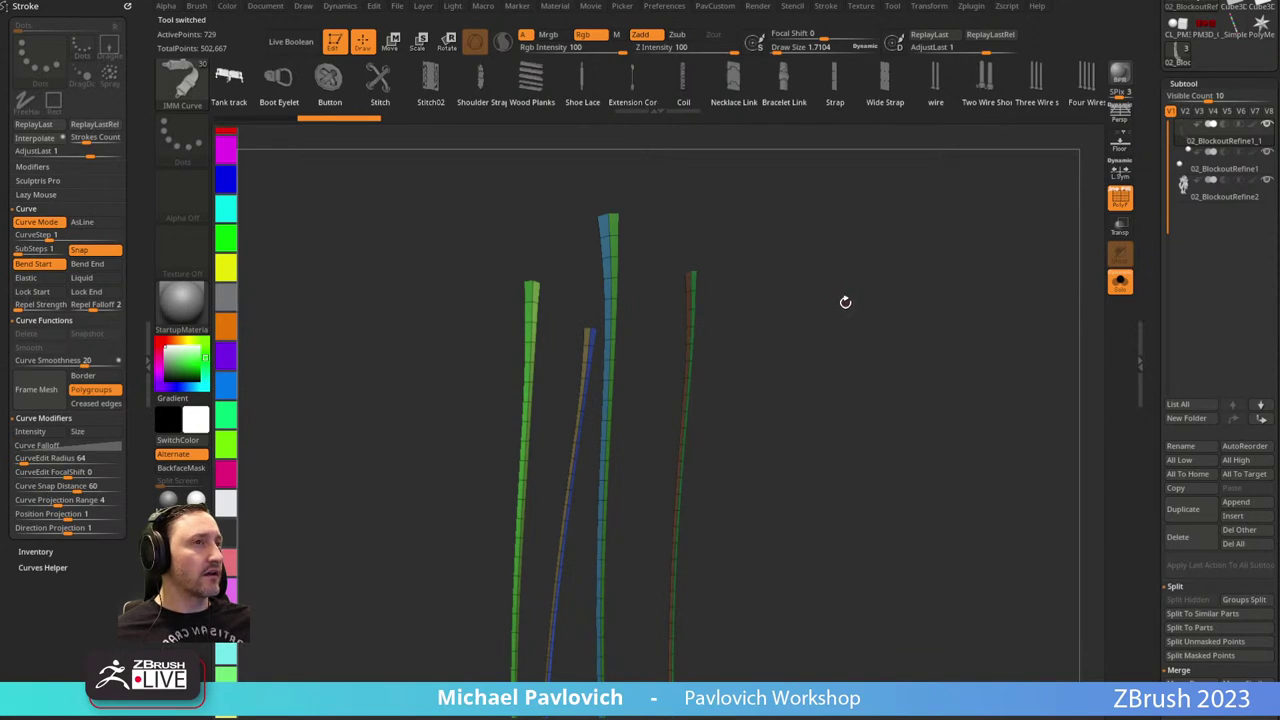
# Set the draw size to 18.76 and choose the Bike Chain mesh of the IMM Curve brush.
pyautogui.moveTo(689, 439)
pyautogui.mouseDown()
pyautogui.moveTo(806, 334)
pyautogui.moveTo(794, 237)
pyautogui.moveTo(800, 289)
pyautogui.moveTo(784, 302)
pyautogui.moveTo(798, 301)
pyautogui.mouseUp()
pyautogui.press('s')
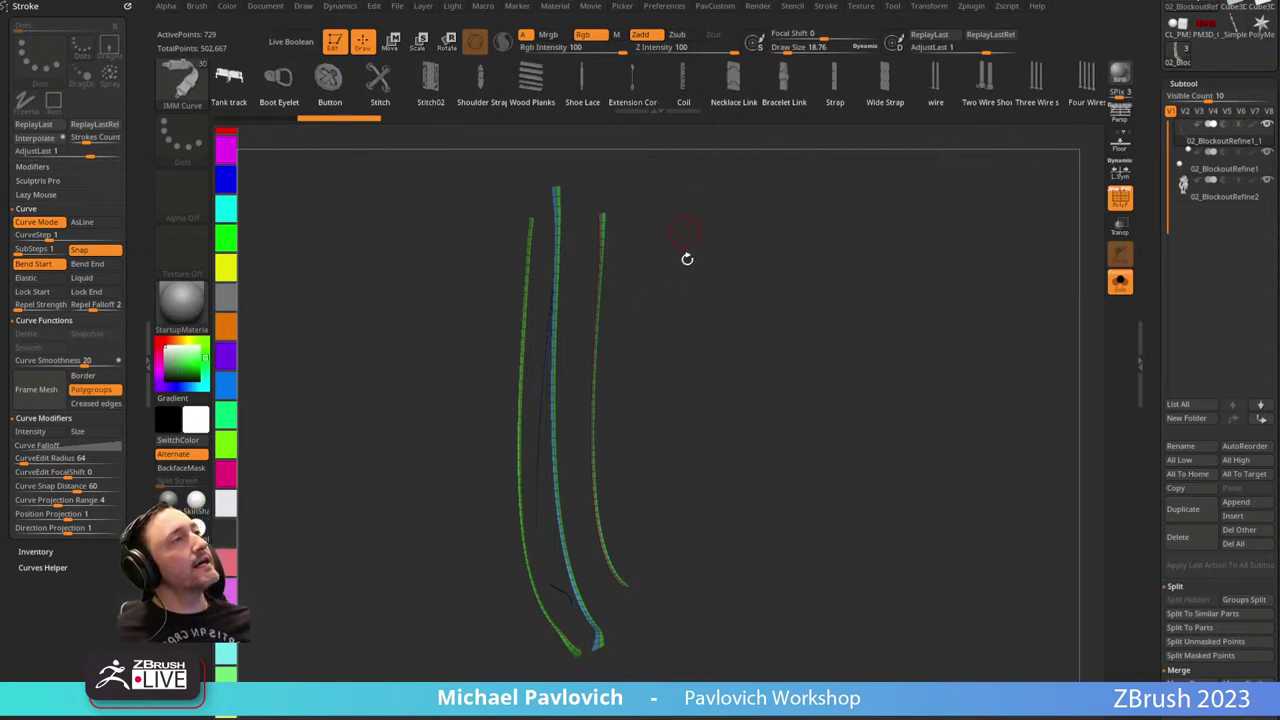
pyautogui.moveTo(506, 323); pyautogui.dragTo(670, 388)
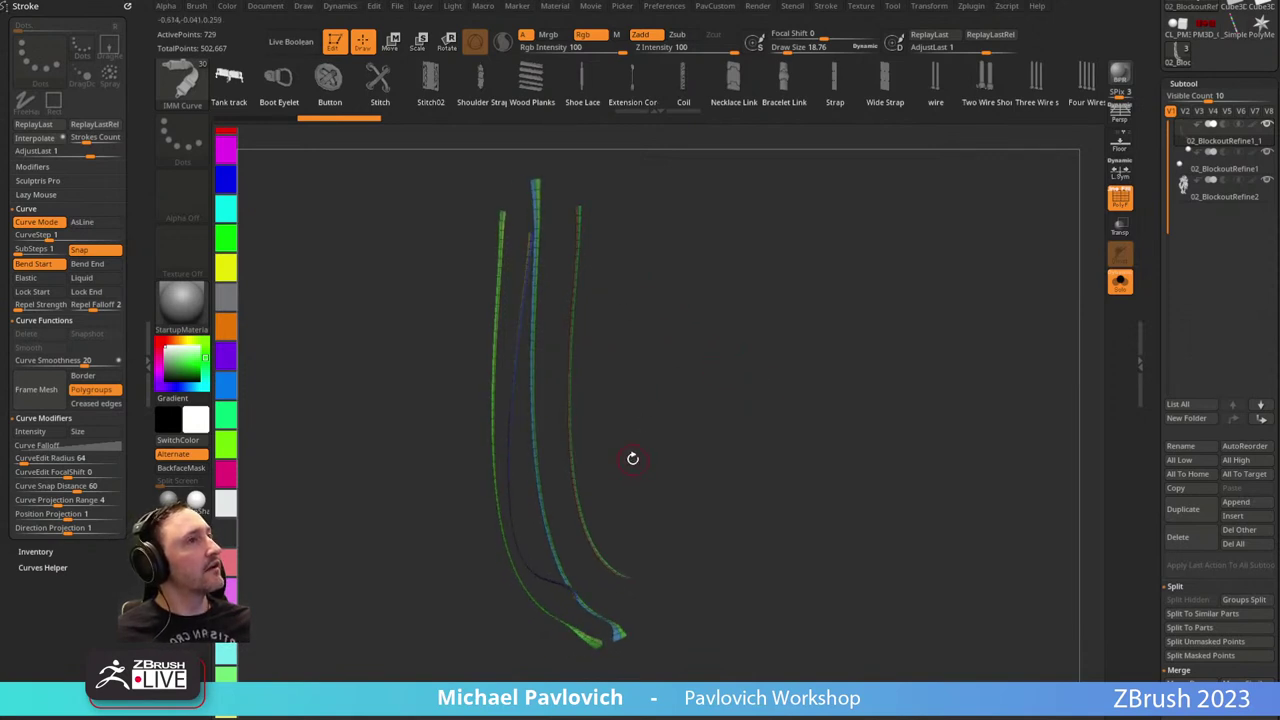
pyautogui.keyDown('alt'); pyautogui.moveTo(725, 214); pyautogui.dragTo(802, 390); pyautogui.keyUp('alt')
pyautogui.press('b')
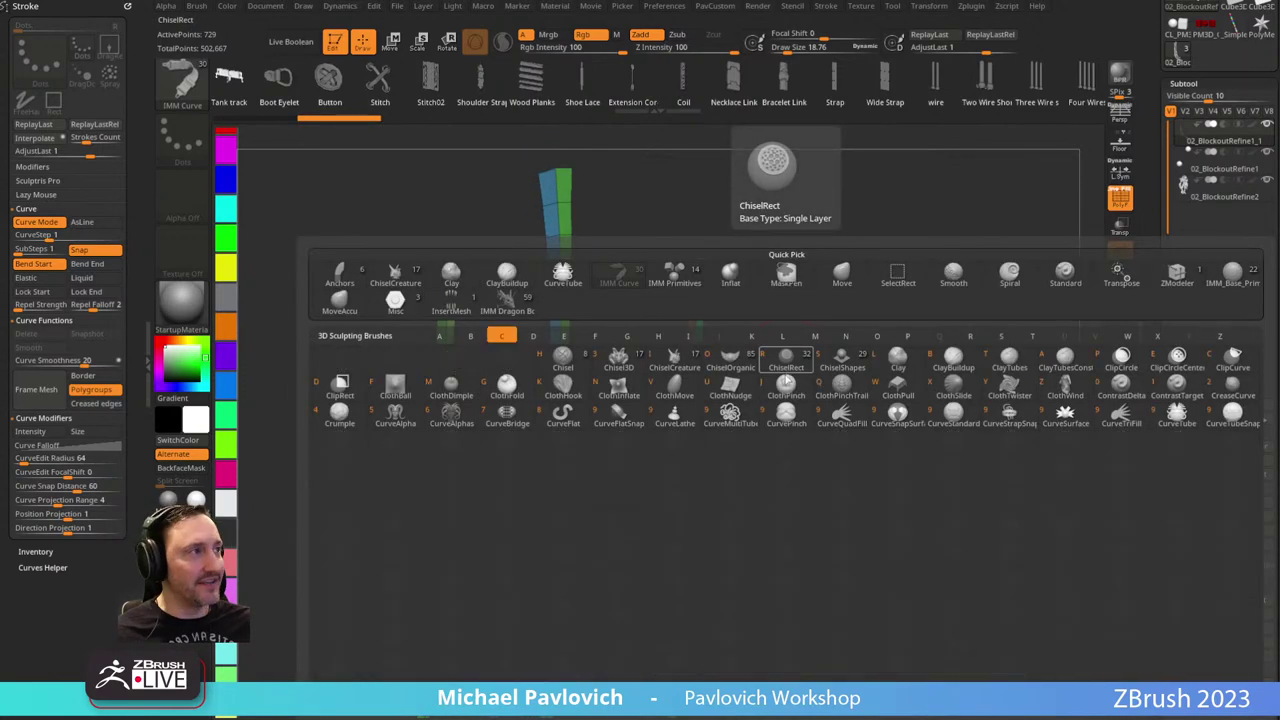
pyautogui.press('b')
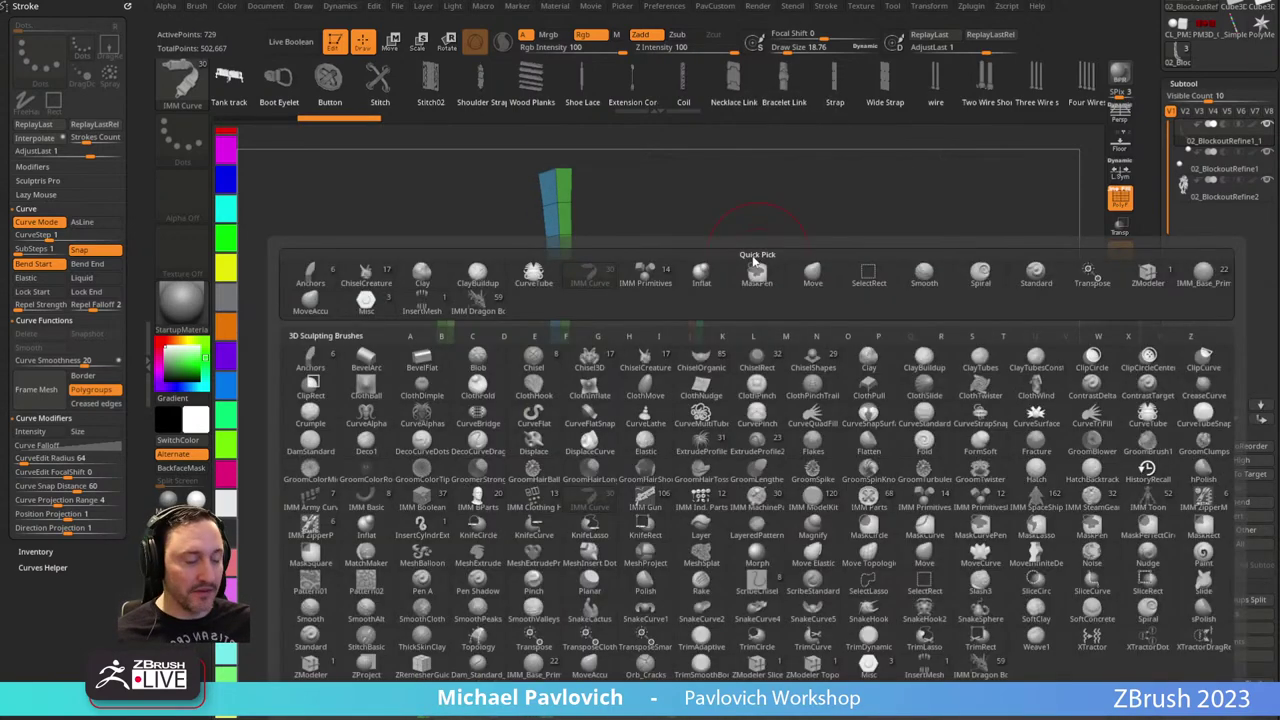
pyautogui.press('i')
pyautogui.click(588, 510)
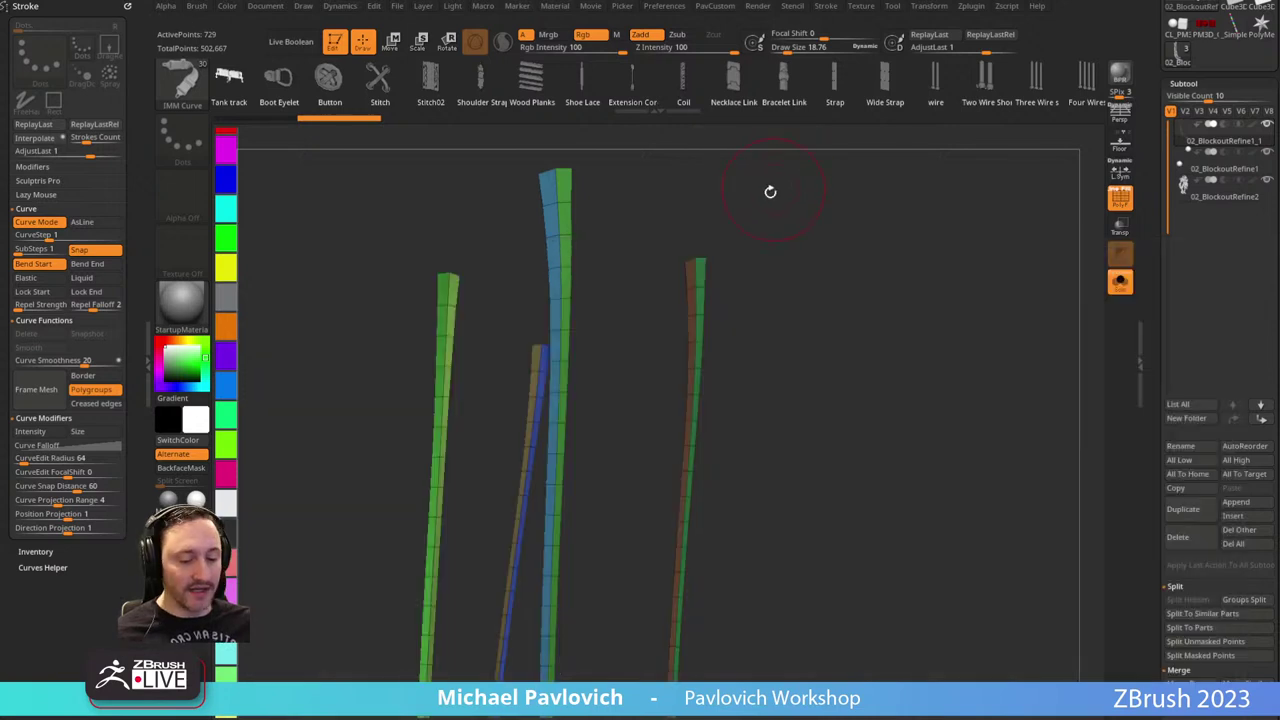
pyautogui.press('m')
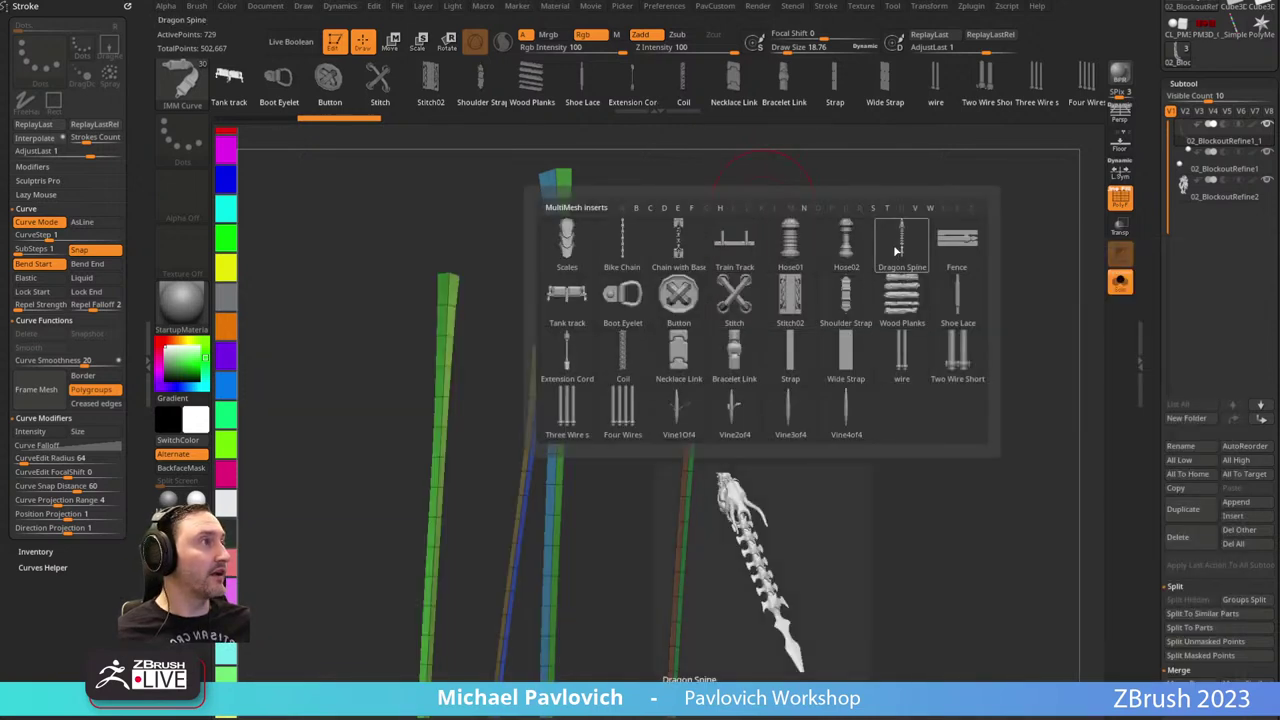
pyautogui.click(633, 255)
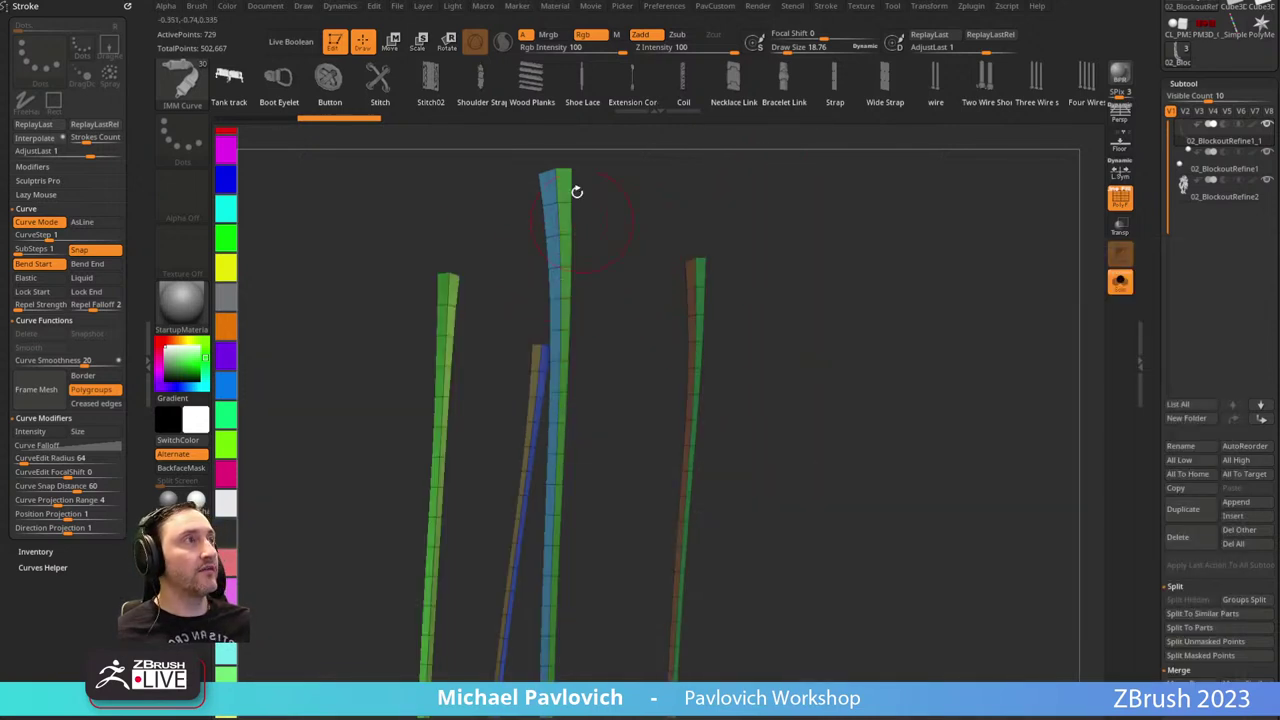
# Frame the strips with curves along their polygroup boundaries and apply the Bike Chain mesh to all four.
pyautogui.click(45, 394)
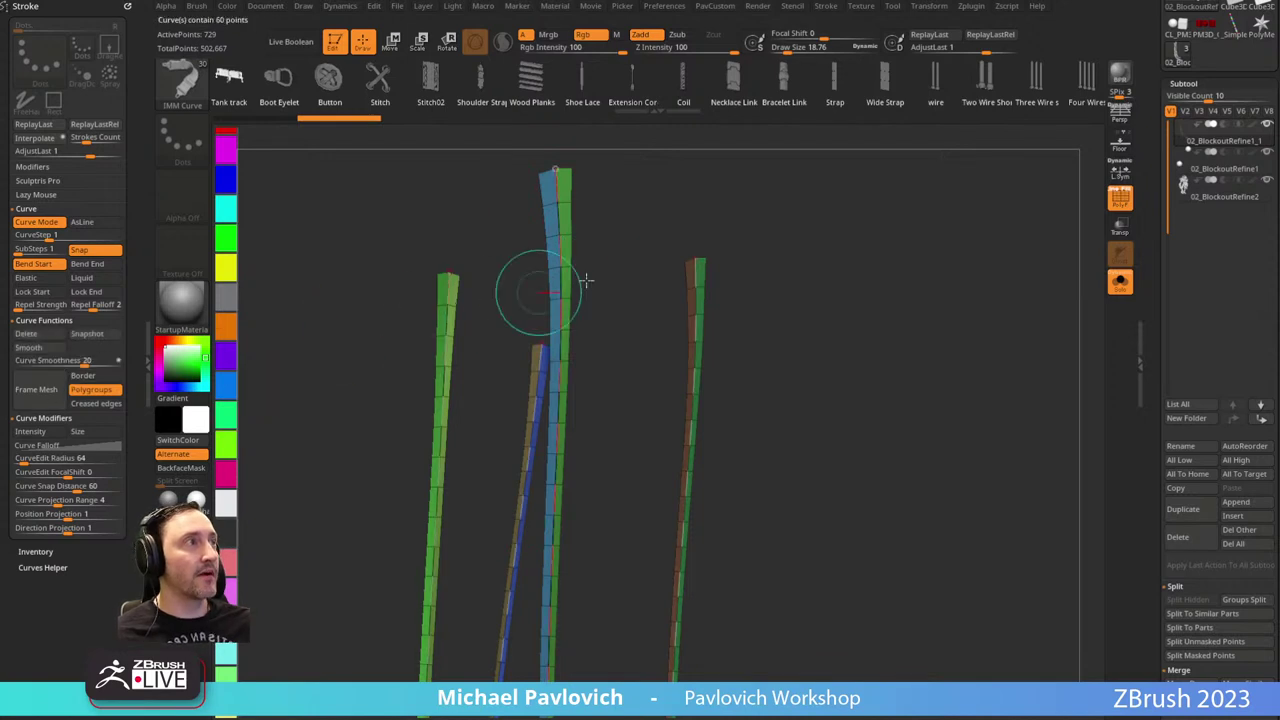
pyautogui.click(557, 248)
pyautogui.moveTo(843, 297); pyautogui.dragTo(890, 288)
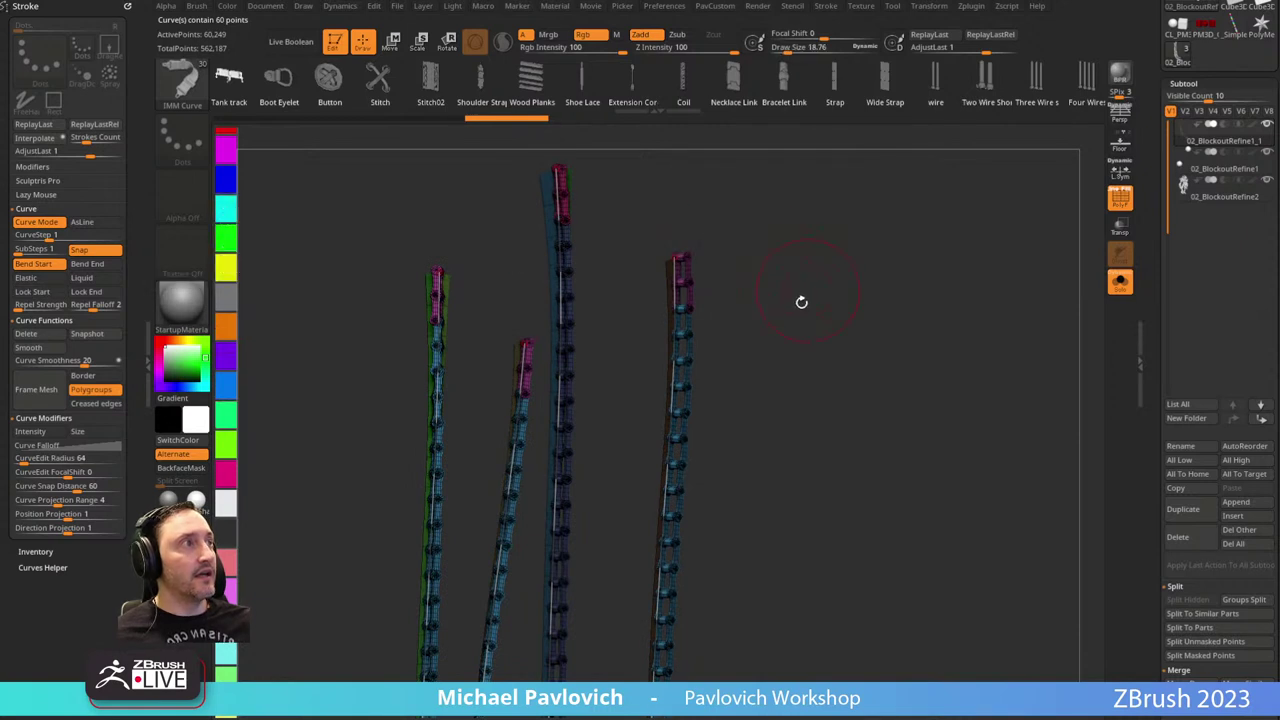
pyautogui.moveTo(800, 300); pyautogui.dragTo(843, 317)
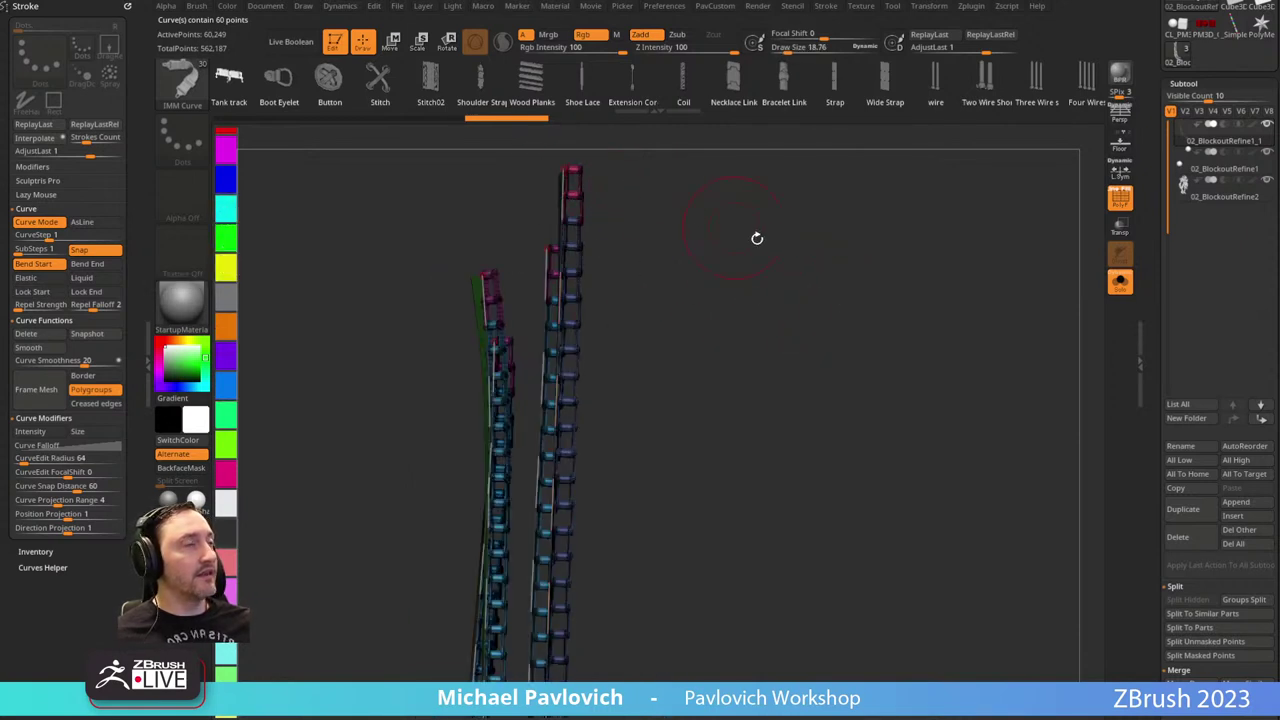
pyautogui.moveTo(757, 237); pyautogui.dragTo(805, 238)
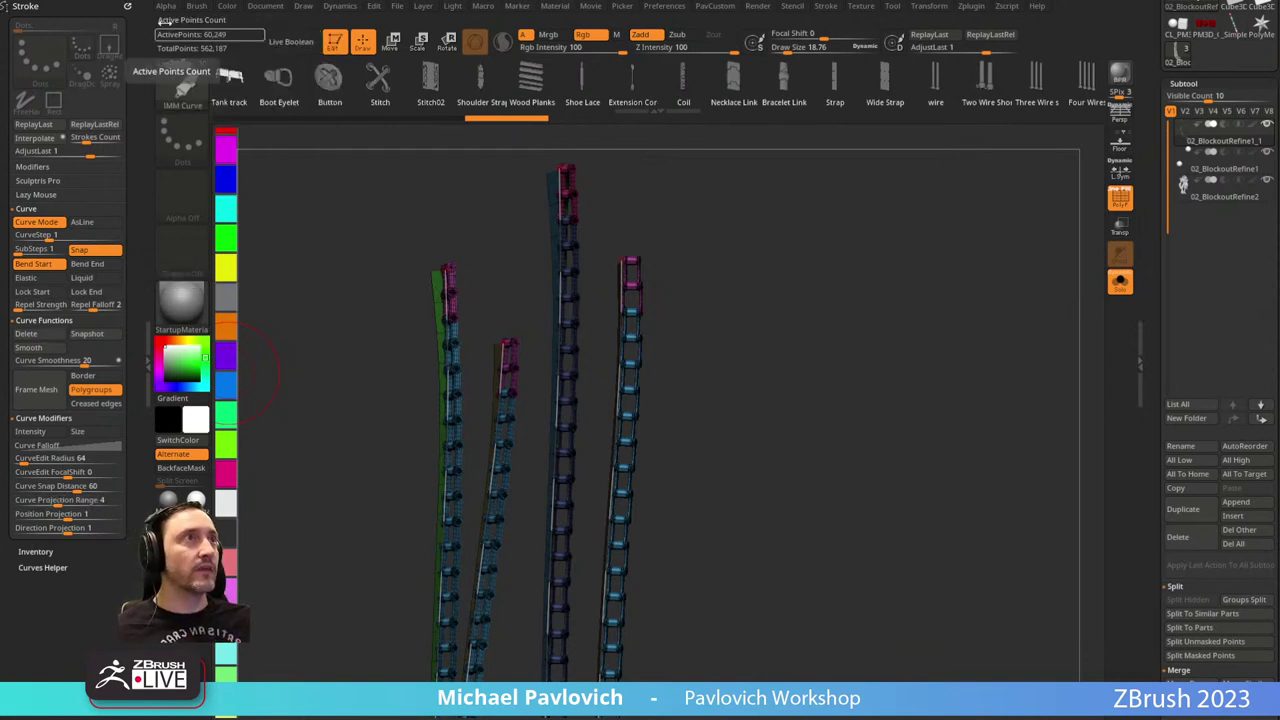
# Dock the Brush palette beside the canvas and expand its Depth settings.
pyautogui.click(196, 7)
pyautogui.moveTo(189, 8); pyautogui.dragTo(64, 645)
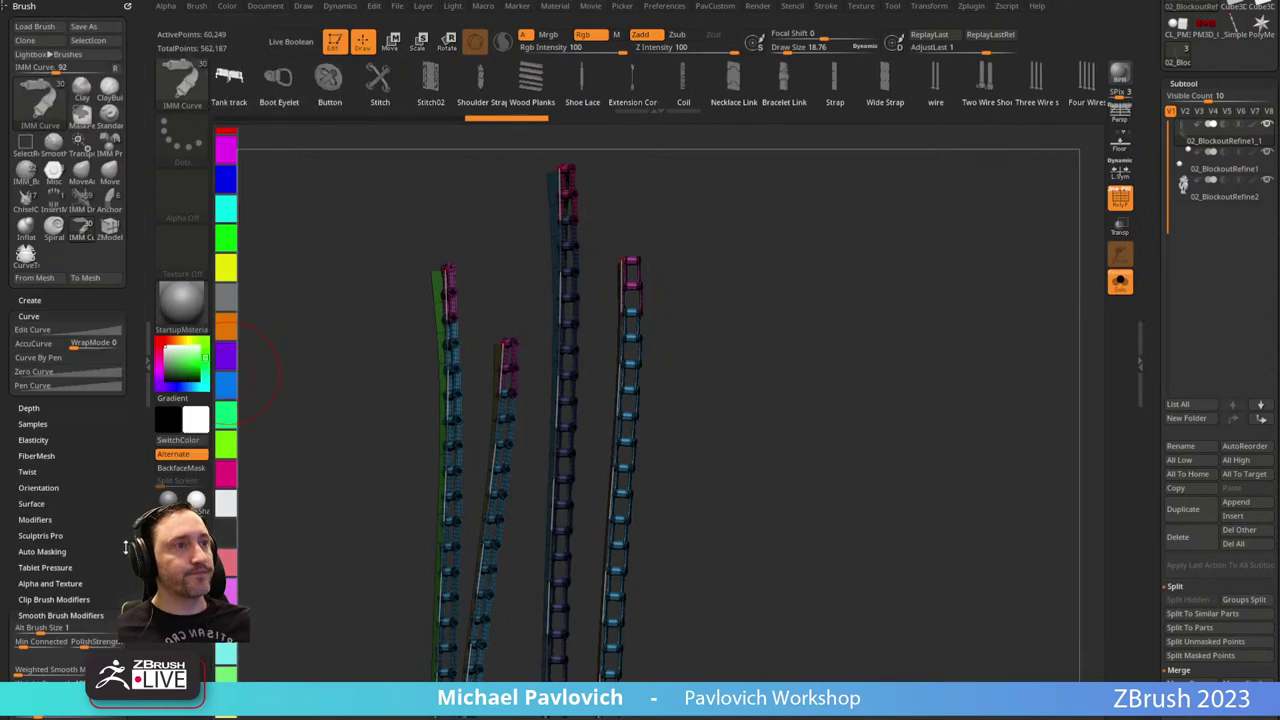
pyautogui.moveTo(111, 607); pyautogui.dragTo(111, 460)
pyautogui.keyDown('shift'); pyautogui.click(29, 170); pyautogui.keyUp('shift')
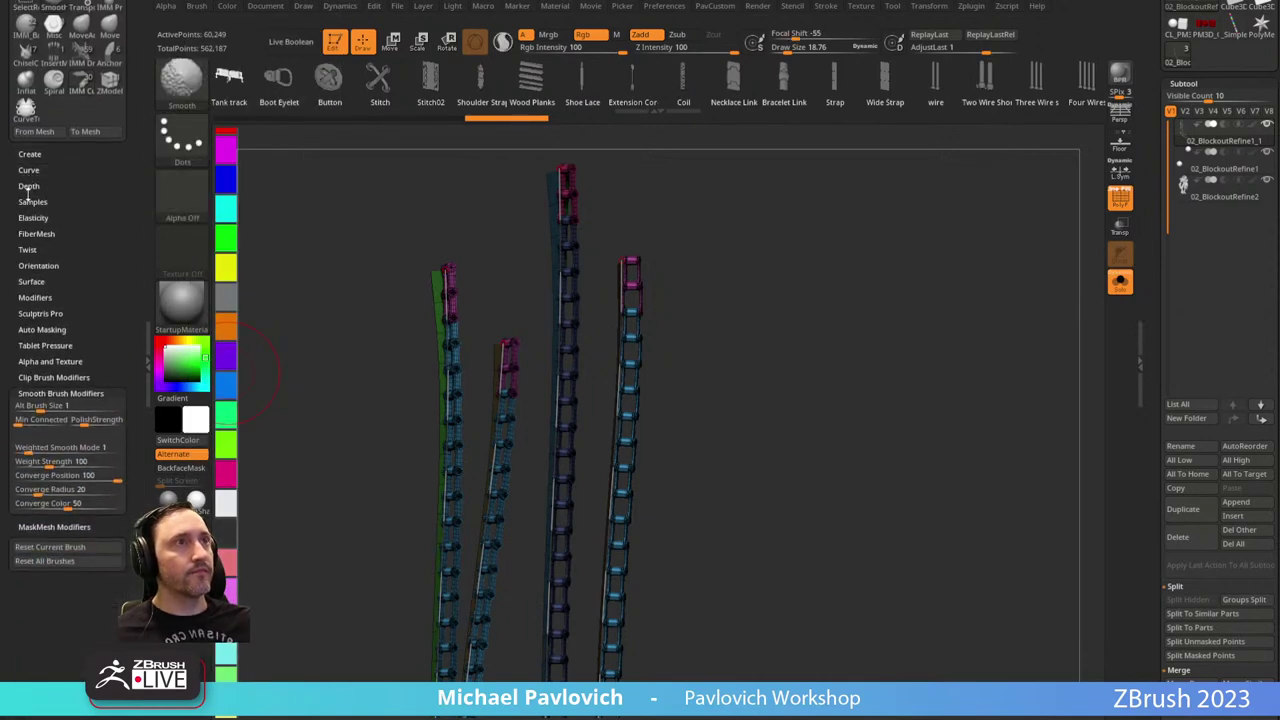
pyautogui.keyDown('shift'); pyautogui.click(29, 186); pyautogui.keyUp('shift')
# Try a brush Imbed depth of 3 and update the chains on the curves.
pyautogui.moveTo(41, 217); pyautogui.dragTo(40, 225)
pyautogui.moveTo(455, 326); pyautogui.dragTo(738, 255)
pyautogui.moveTo(40, 224); pyautogui.dragTo(40, 219)
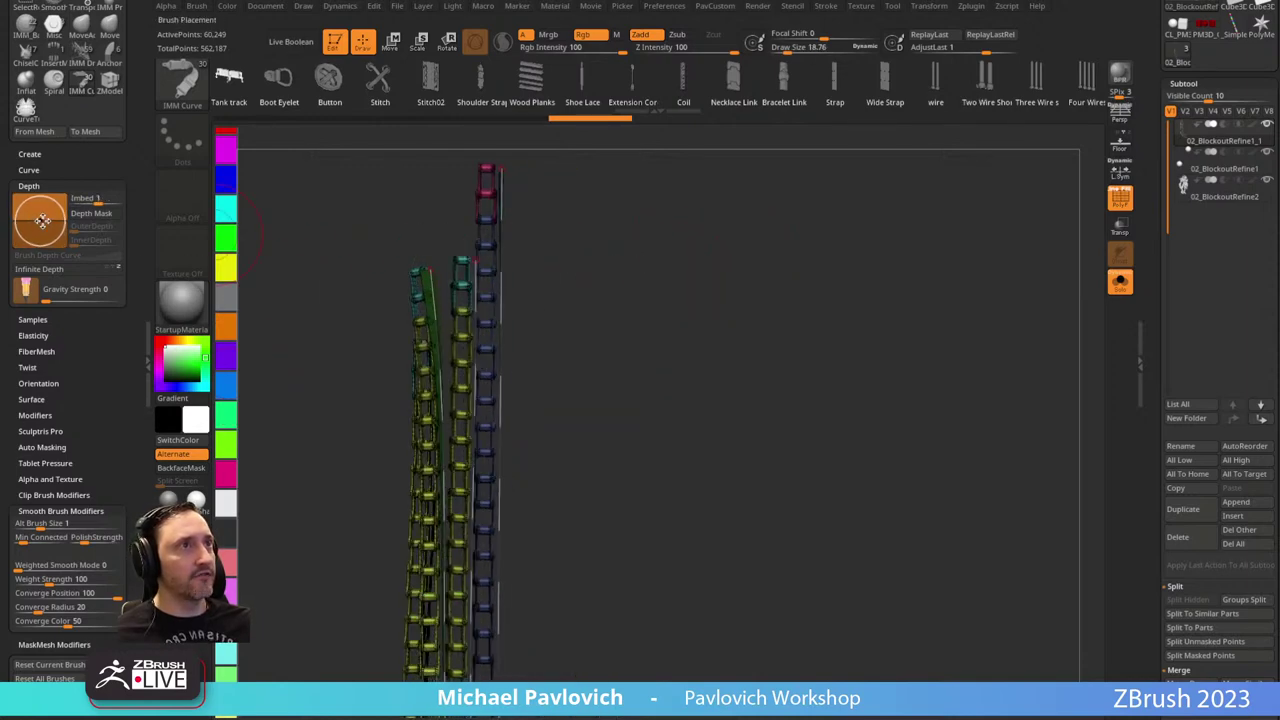
pyautogui.click(429, 322)
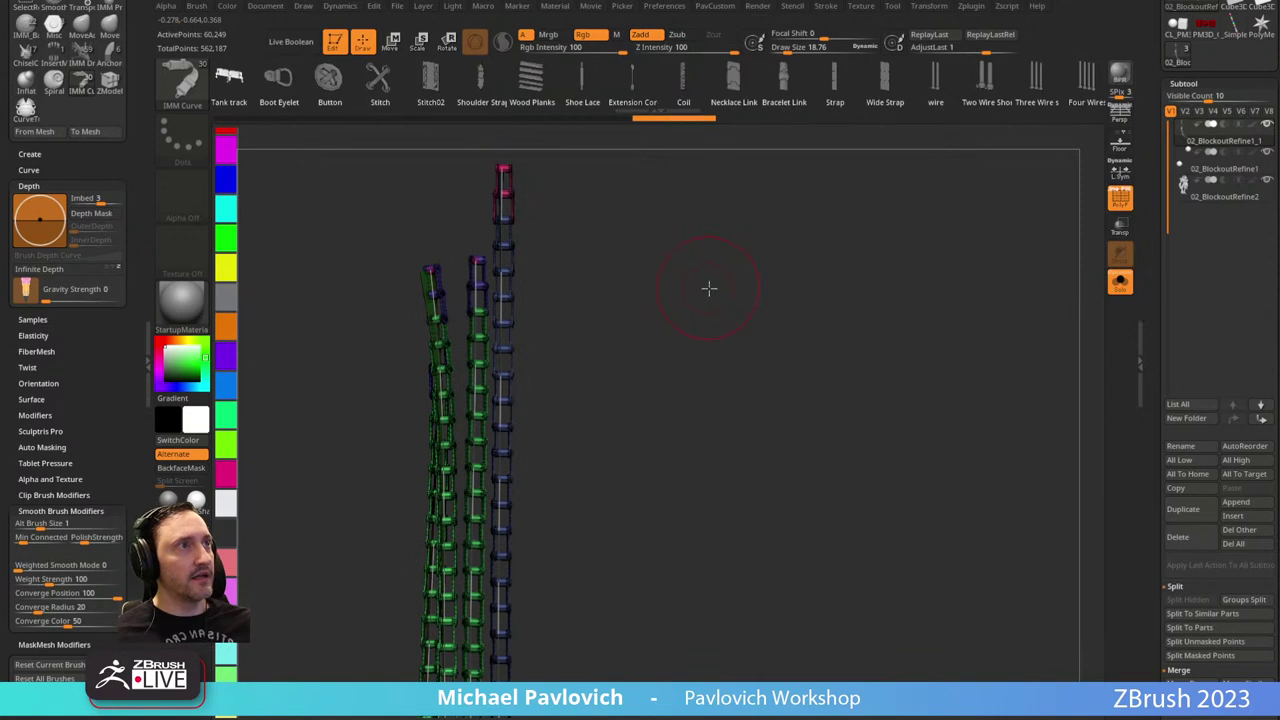
# Set the brush's Imbed depth to 0 and update the chains along the four curves.
pyautogui.moveTo(708, 288); pyautogui.dragTo(732, 290)
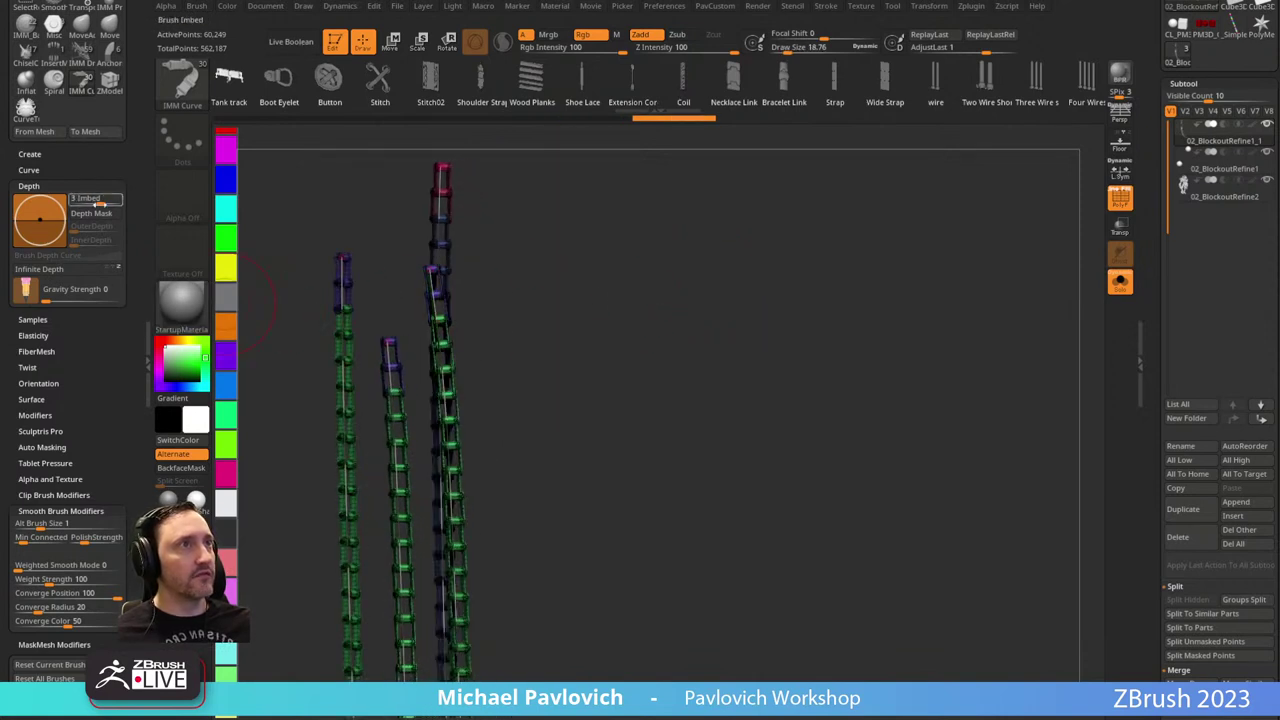
pyautogui.press('Return')
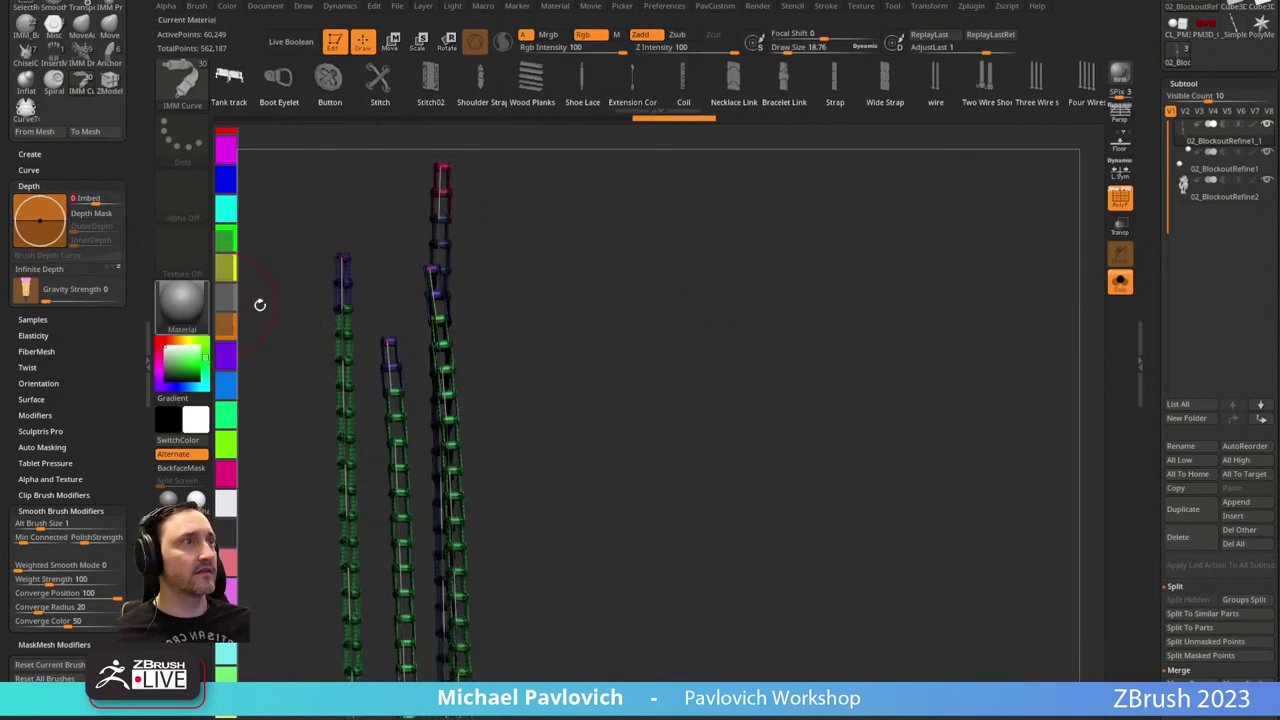
pyautogui.click(344, 321)
pyautogui.moveTo(670, 286)
pyautogui.mouseDown()
pyautogui.moveTo(609, 292)
pyautogui.moveTo(603, 314)
pyautogui.moveTo(696, 290)
pyautogui.mouseUp()
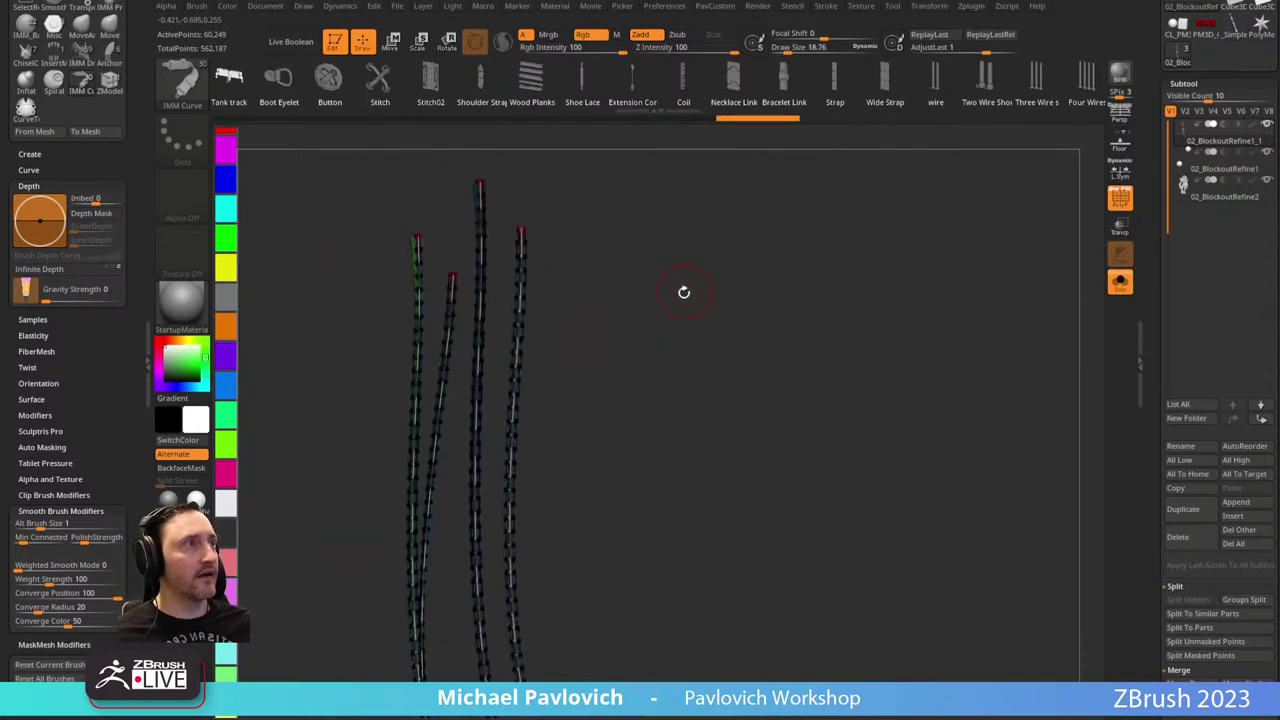
# Delete the curves from the chains and split the masked points into a separate subtool.
pyautogui.moveTo(105, 382); pyautogui.dragTo(107, 490)
pyautogui.click(40, 334)
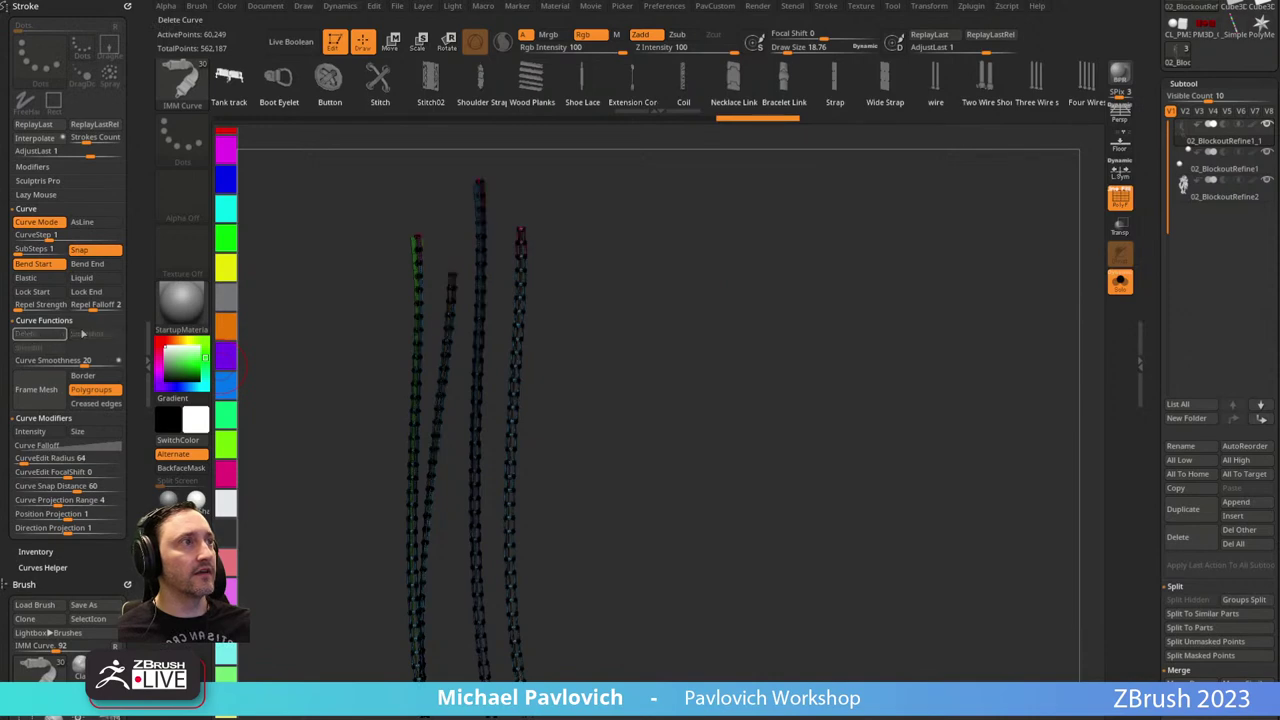
pyautogui.press('2')
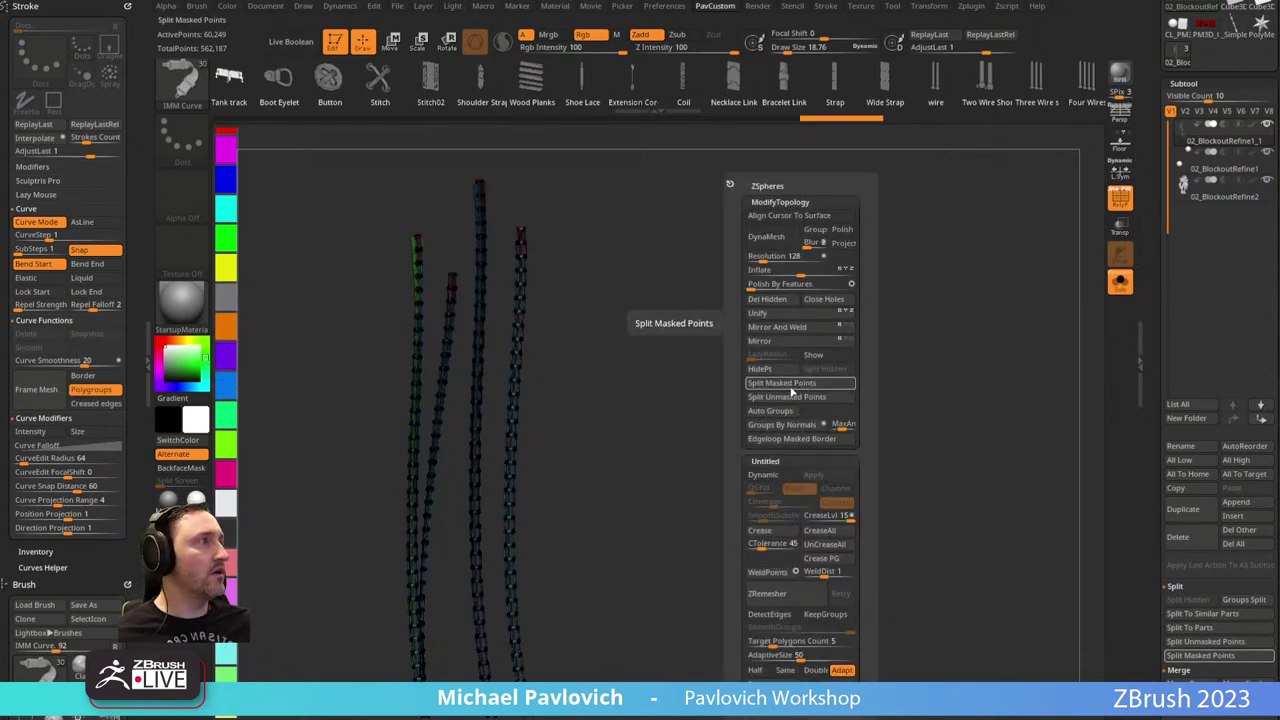
pyautogui.click(793, 385)
# Show all subtools again and examine how the chains hang on the full robot.
pyautogui.click(1120, 255)
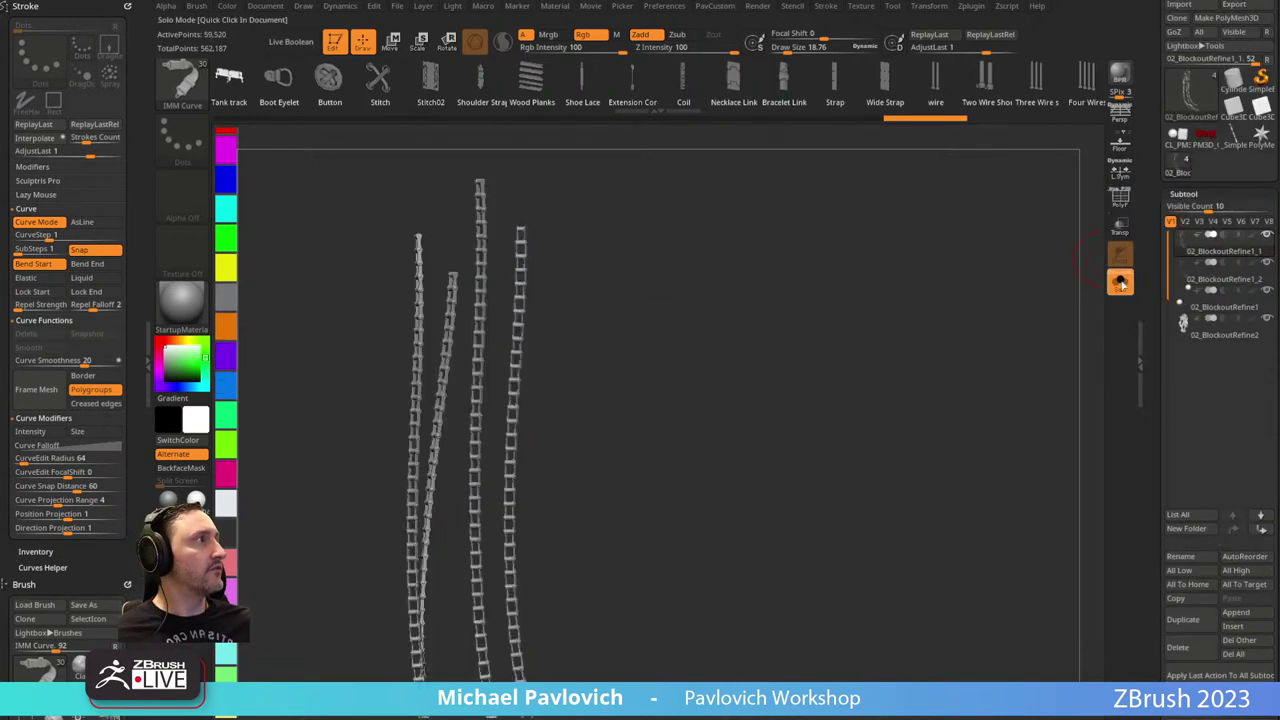
pyautogui.click(1120, 283)
pyautogui.moveTo(916, 310); pyautogui.dragTo(858, 303)
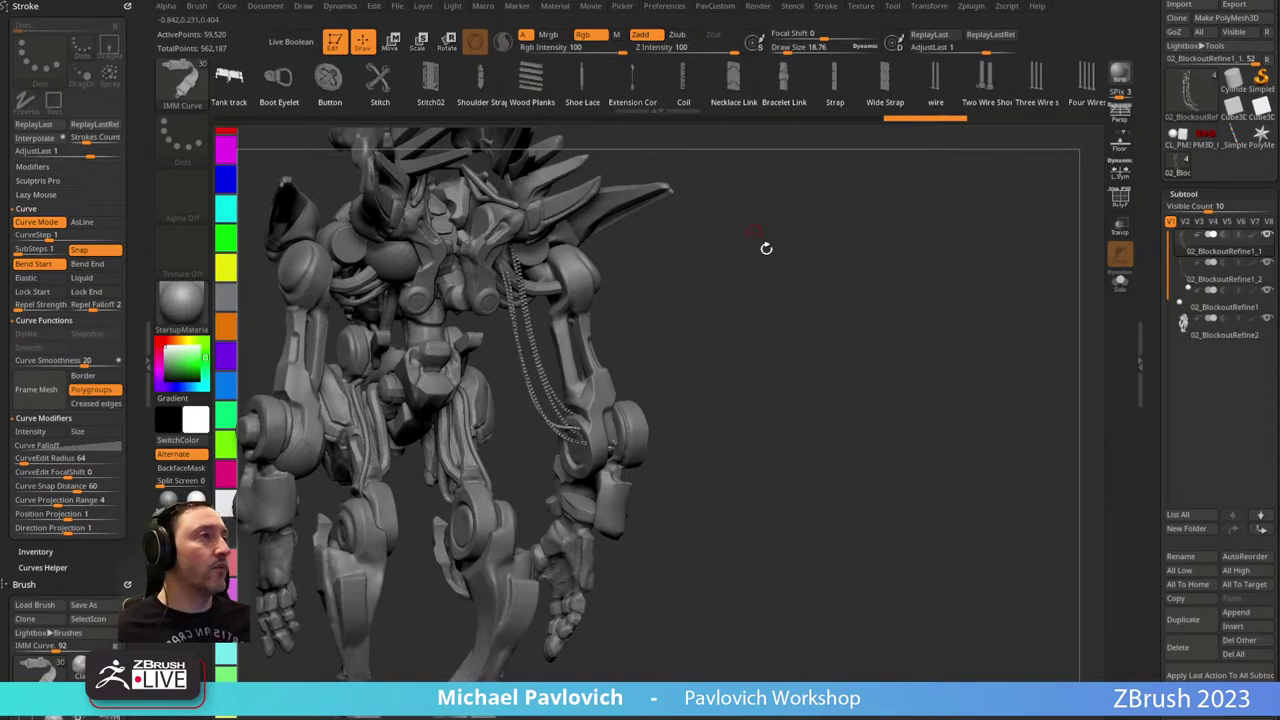
pyautogui.moveTo(766, 248); pyautogui.dragTo(609, 320)
pyautogui.keyDown('alt'); pyautogui.moveTo(762, 342); pyautogui.dragTo(874, 331); pyautogui.keyUp('alt')
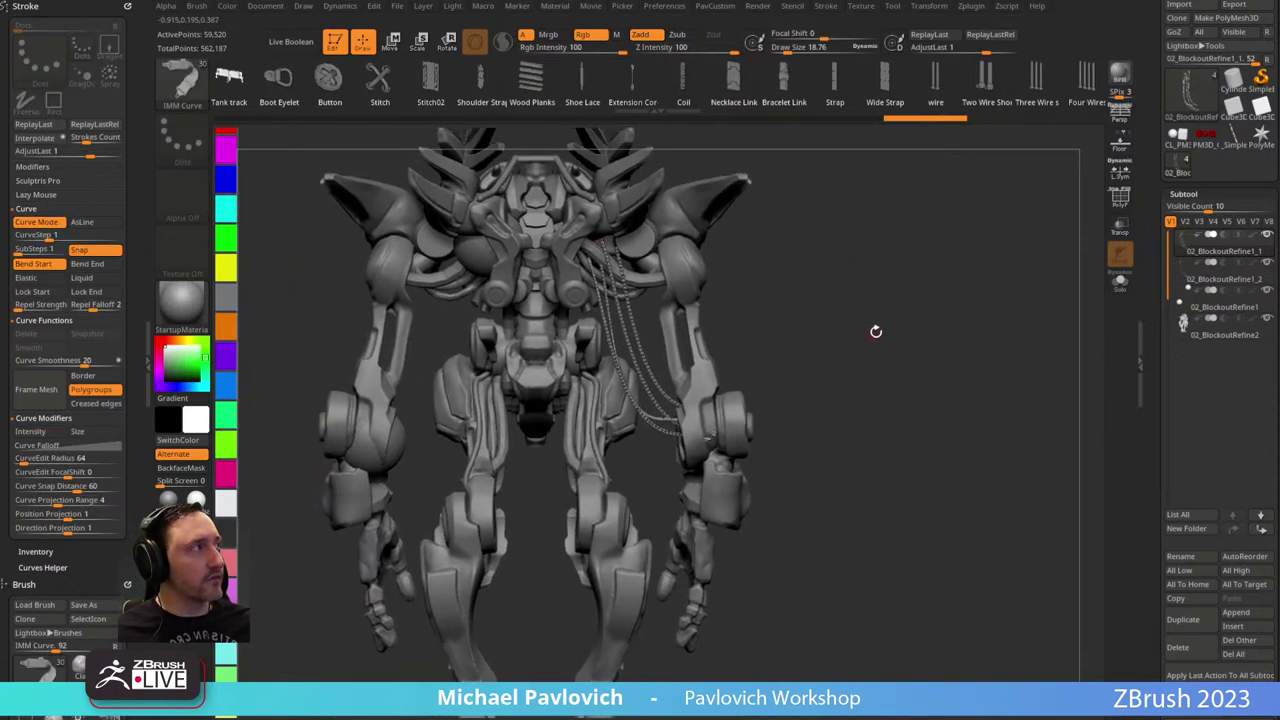
# Isolate the subtool with the two spheres and set the draw size to about 62.
pyautogui.click(1200, 300)
pyautogui.click(1119, 283)
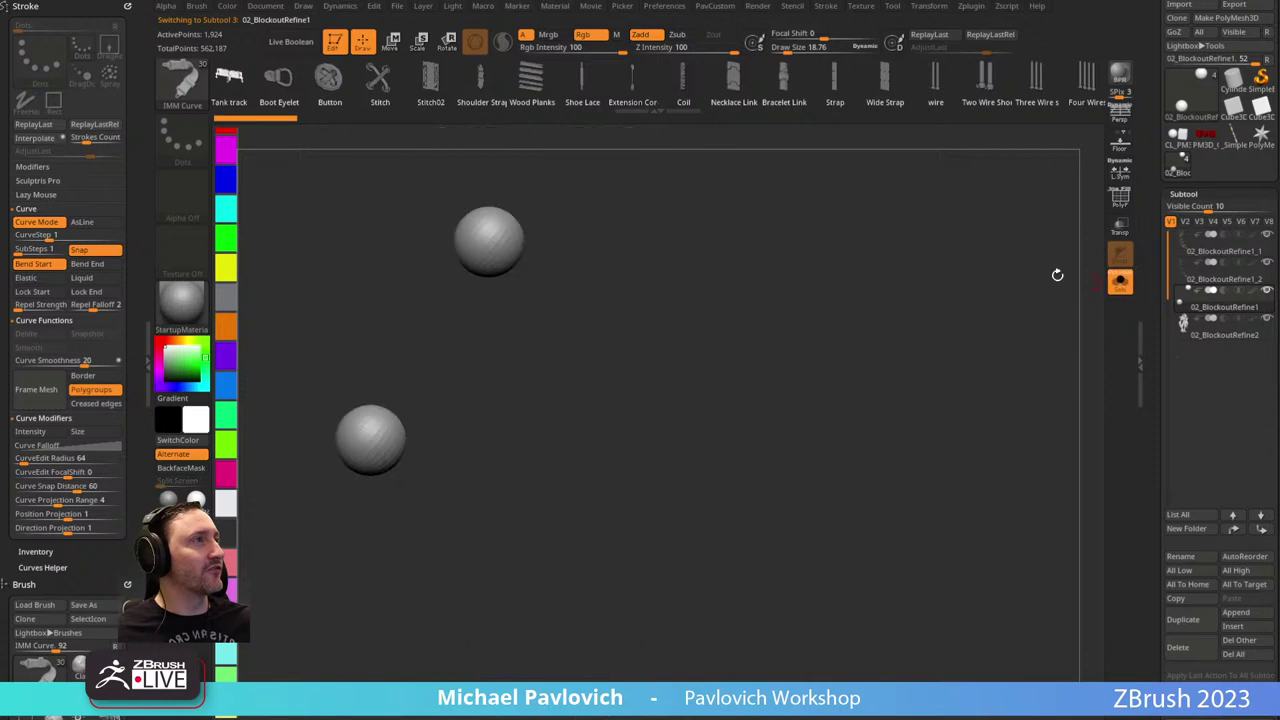
pyautogui.moveTo(876, 242)
pyautogui.keyDown('alt'); pyautogui.mouseDown()
pyautogui.moveTo(931, 269)
pyautogui.moveTo(905, 290)
pyautogui.mouseUp(); pyautogui.keyUp('alt')
pyautogui.press('s')
pyautogui.moveTo(621, 343)
pyautogui.mouseDown()
pyautogui.moveTo(634, 342)
pyautogui.moveTo(651, 290)
pyautogui.mouseUp()
pyautogui.moveTo(518, 395)
pyautogui.mouseDown()
pyautogui.moveTo(526, 429)
pyautogui.moveTo(549, 406)
pyautogui.moveTo(575, 405)
pyautogui.mouseUp()
pyautogui.moveTo(765, 389); pyautogui.dragTo(746, 394)
# Duplicate the pair of spheres twice beside the originals to form three pairs, and return to draw mode.
pyautogui.press('w')
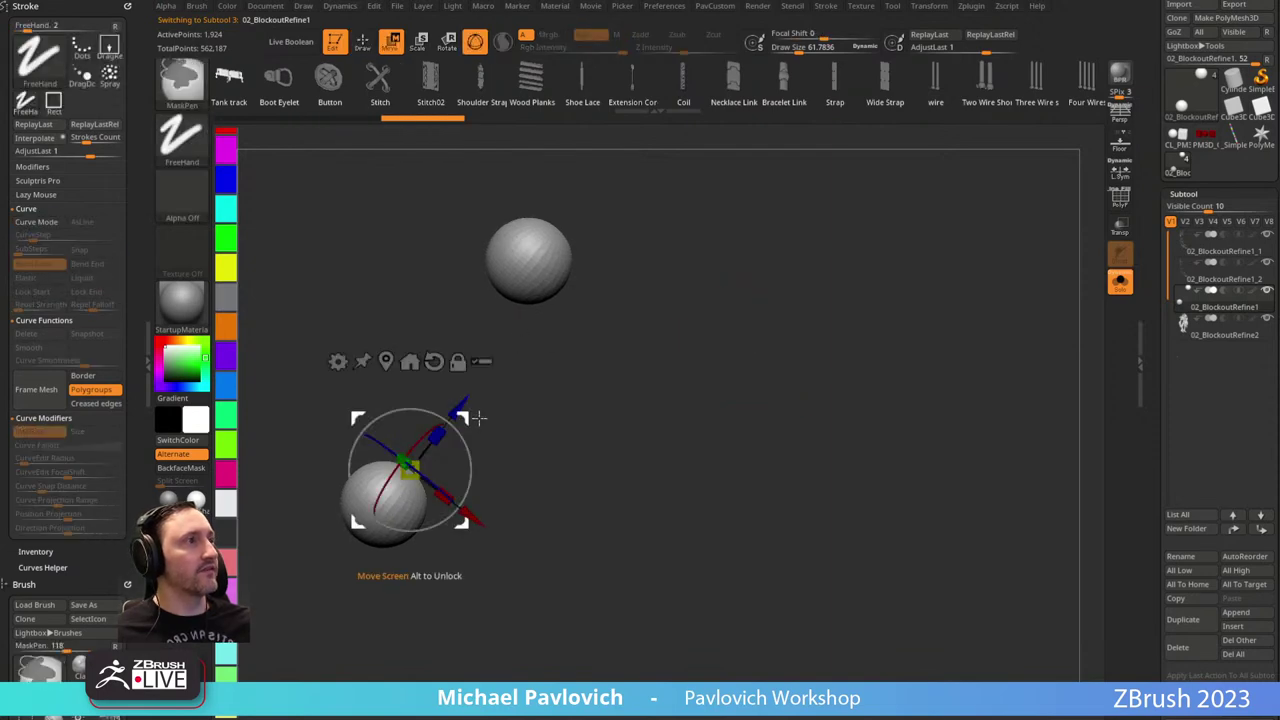
pyautogui.keyDown('ctrl'); pyautogui.moveTo(466, 417); pyautogui.dragTo(771, 415); pyautogui.keyUp('ctrl')
pyautogui.moveTo(905, 350)
pyautogui.keyDown('ctrl'); pyautogui.mouseDown()
pyautogui.moveTo(934, 369)
pyautogui.moveTo(890, 325)
pyautogui.mouseUp(); pyautogui.keyUp('ctrl')
pyautogui.press('q')
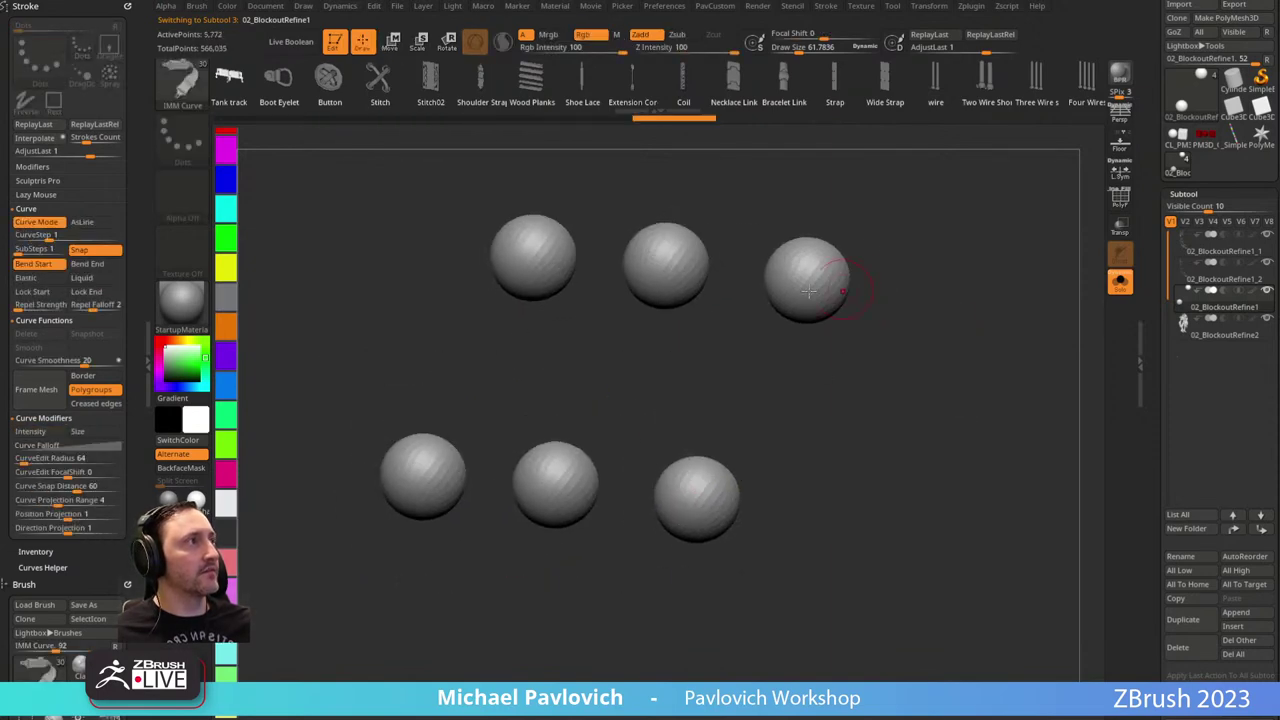
# Mask the facing sides of all six spheres in the three pairs.
pyautogui.moveTo(803, 284)
pyautogui.keyDown('ctrl'); pyautogui.mouseDown()
pyautogui.moveTo(791, 303)
pyautogui.moveTo(840, 374)
pyautogui.mouseUp(); pyautogui.keyUp('ctrl')
pyautogui.moveTo(845, 380)
pyautogui.mouseDown()
pyautogui.moveTo(805, 440)
pyautogui.moveTo(755, 418)
pyautogui.moveTo(760, 408)
pyautogui.mouseUp()
pyautogui.moveTo(806, 376); pyautogui.dragTo(755, 275)
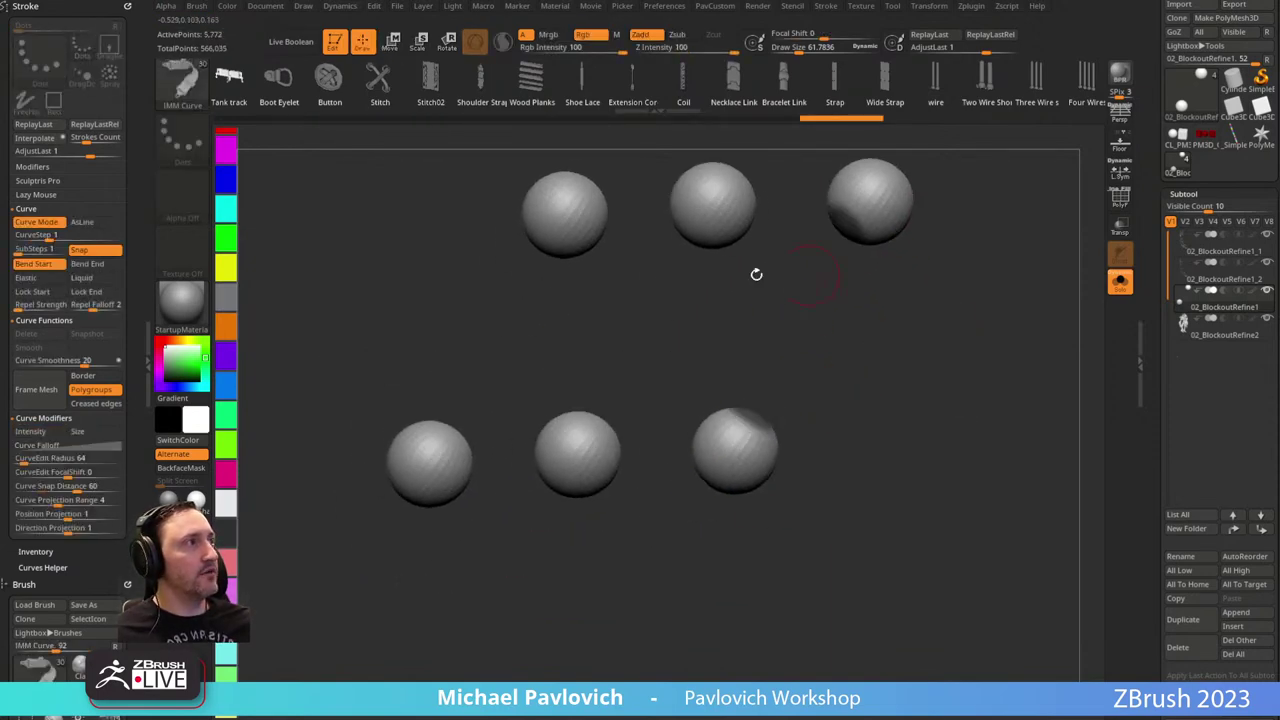
pyautogui.keyDown('ctrl'); pyautogui.moveTo(717, 203); pyautogui.dragTo(698, 218); pyautogui.keyUp('ctrl')
pyautogui.keyDown('ctrl'); pyautogui.moveTo(580, 437); pyautogui.dragTo(572, 424); pyautogui.keyUp('ctrl')
pyautogui.keyDown('ctrl'); pyautogui.moveTo(558, 227); pyautogui.dragTo(548, 243); pyautogui.keyUp('ctrl')
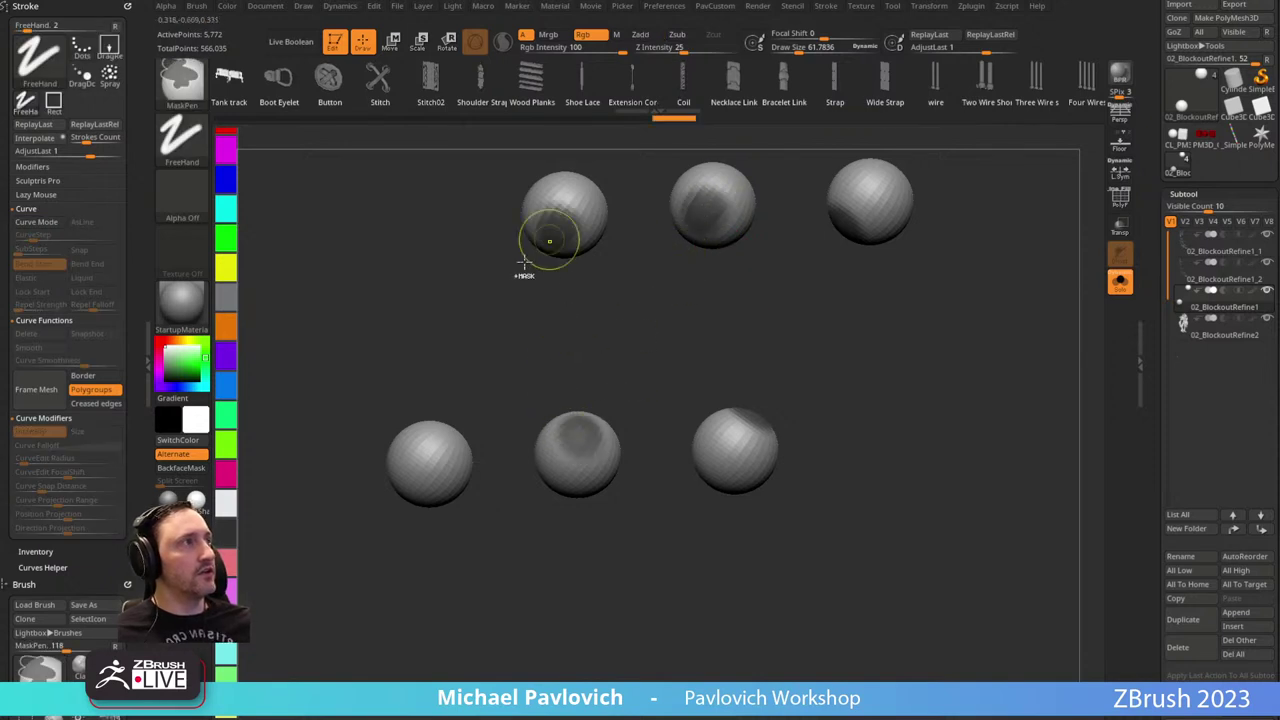
pyautogui.keyDown('ctrl'); pyautogui.moveTo(424, 441); pyautogui.dragTo(427, 431); pyautogui.keyUp('ctrl')
# Try to generate a Slime Bridge across the three masked sphere pairs at once.
pyautogui.moveTo(832, 342); pyautogui.dragTo(885, 338)
pyautogui.moveTo(1151, 349); pyautogui.dragTo(1160, 60)
pyautogui.moveTo(1158, 389); pyautogui.dragTo(1160, 60)
pyautogui.moveTo(1156, 403); pyautogui.dragTo(1154, 100)
pyautogui.moveTo(1147, 307); pyautogui.dragTo(1145, 263)
pyautogui.moveTo(1143, 352); pyautogui.dragTo(1143, 312)
pyautogui.moveTo(1154, 556); pyautogui.dragTo(1158, 474)
pyautogui.click(1181, 489)
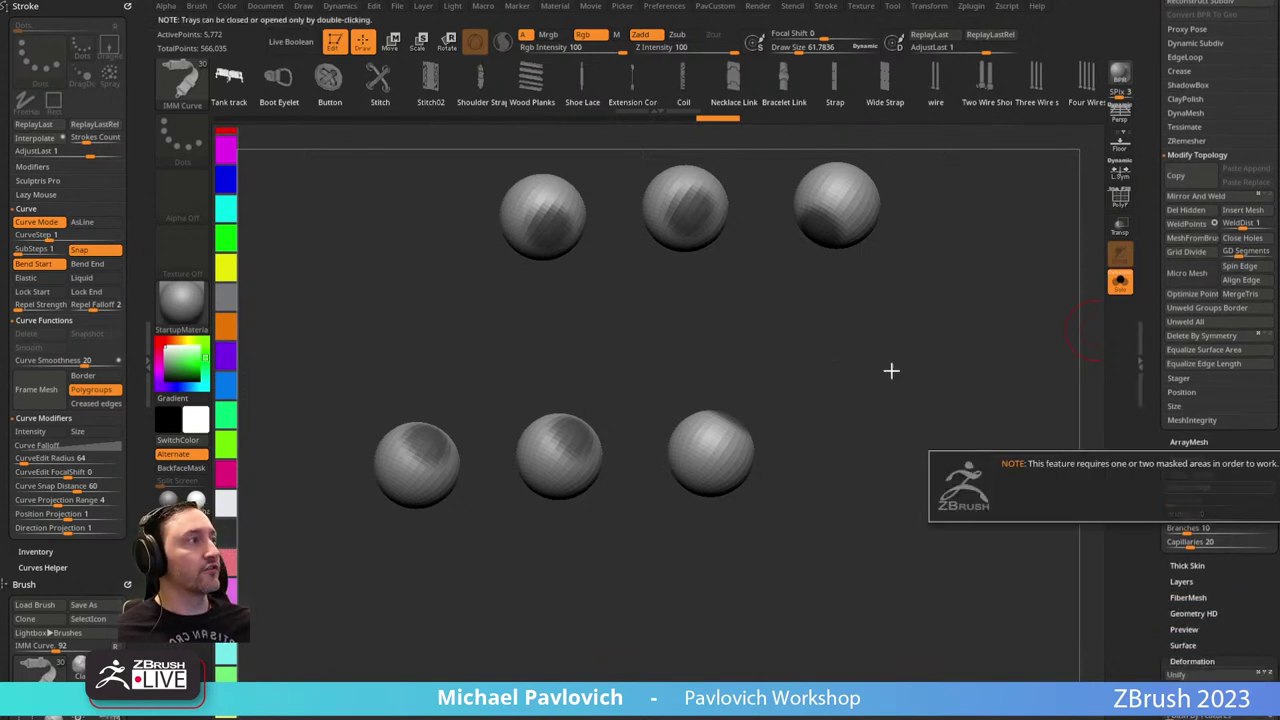
# Clear the mask, then mask the facing sides of only the third sphere pair and join them with a Slime Bridge.
pyautogui.moveTo(971, 331)
pyautogui.mouseDown()
pyautogui.moveTo(391, 546)
pyautogui.moveTo(885, 355)
pyautogui.moveTo(874, 330)
pyautogui.mouseUp()
pyautogui.keyDown('ctrl'); pyautogui.moveTo(874, 330); pyautogui.dragTo(866, 277); pyautogui.keyUp('ctrl')
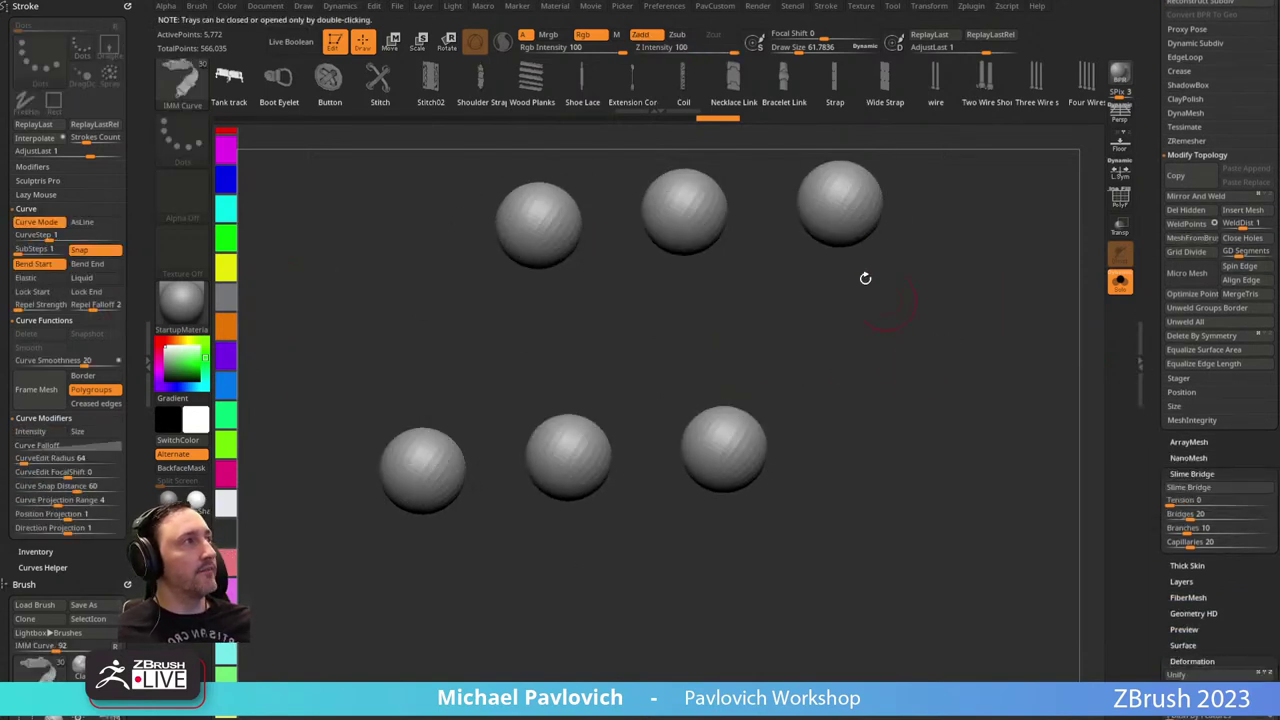
pyautogui.moveTo(818, 215)
pyautogui.keyDown('ctrl'); pyautogui.mouseDown()
pyautogui.moveTo(811, 229)
pyautogui.moveTo(838, 226)
pyautogui.mouseUp(); pyautogui.keyUp('ctrl')
pyautogui.keyDown('ctrl'); pyautogui.moveTo(735, 415); pyautogui.dragTo(728, 430); pyautogui.keyUp('ctrl')
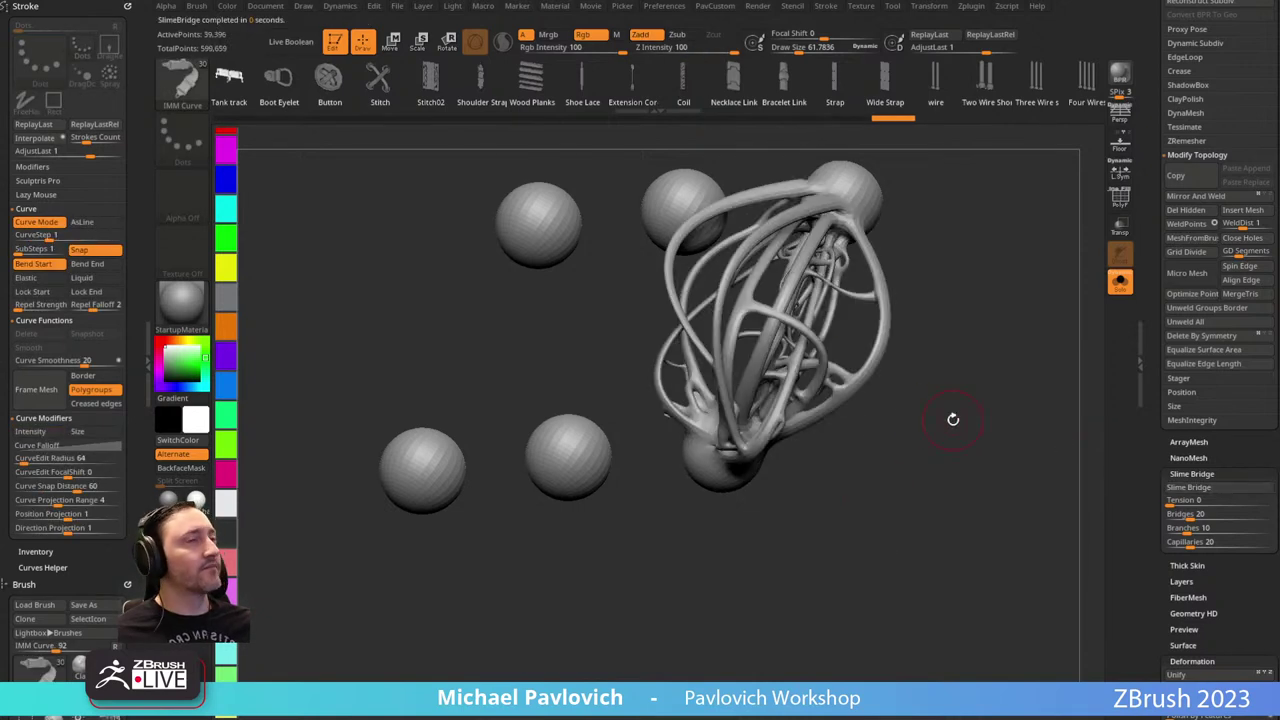
pyautogui.click(270, 352)
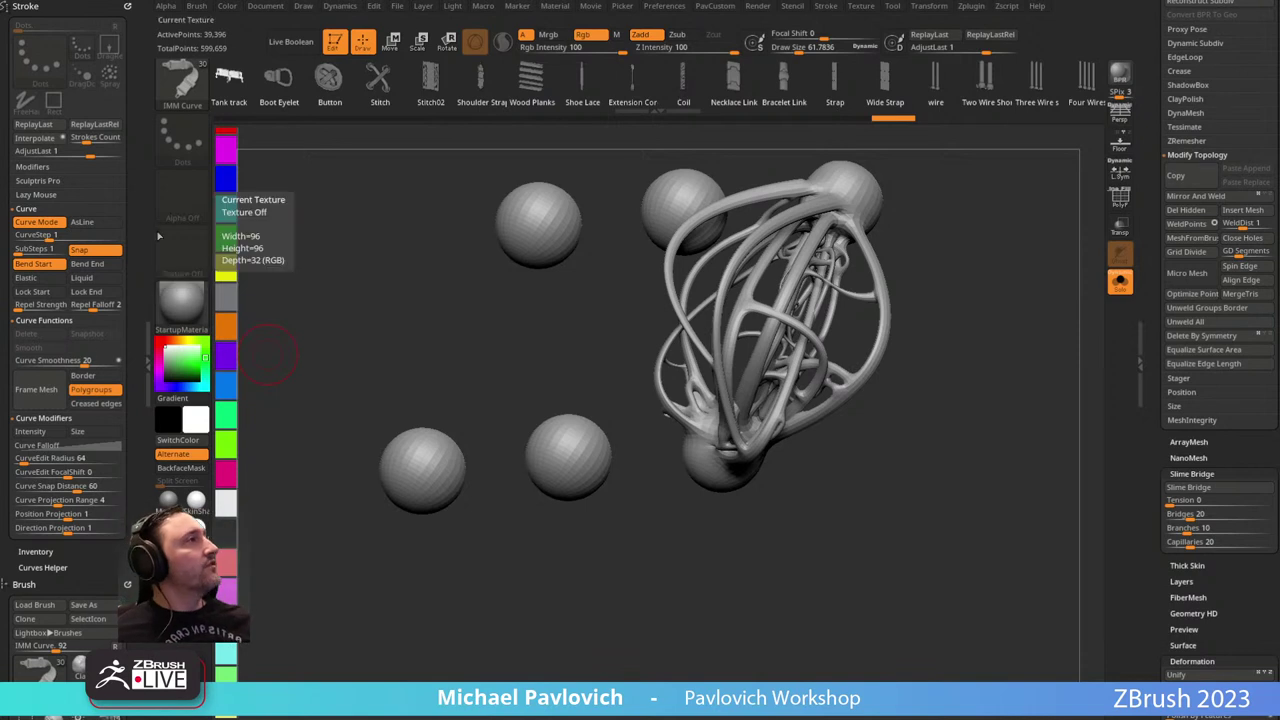
# Switch to the PolyMesh3D star tool, select the Standard brush and set the draw size to about 44.
pyautogui.moveTo(1153, 186); pyautogui.dragTo(1148, 568)
pyautogui.click(1239, 717)
pyautogui.click(1233, 643)
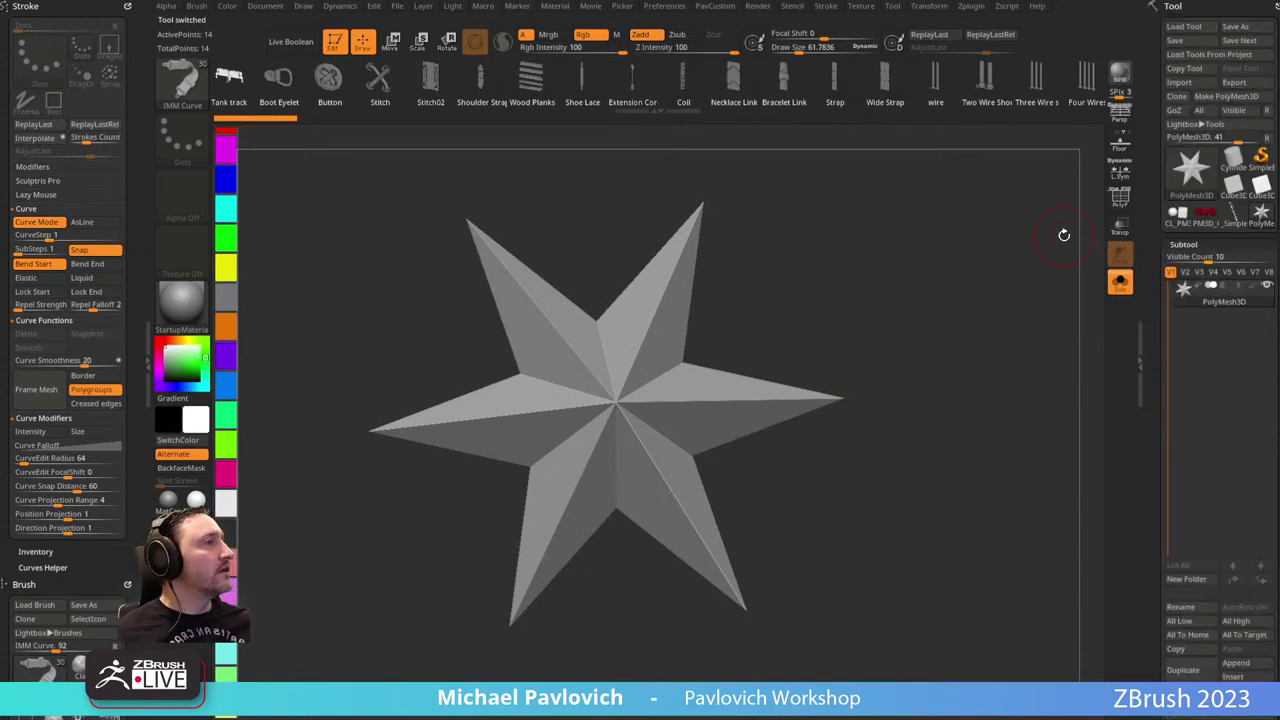
pyautogui.press('b')
pyautogui.press('s')
pyautogui.press('t')
pyautogui.press('s')
pyautogui.click(901, 324)
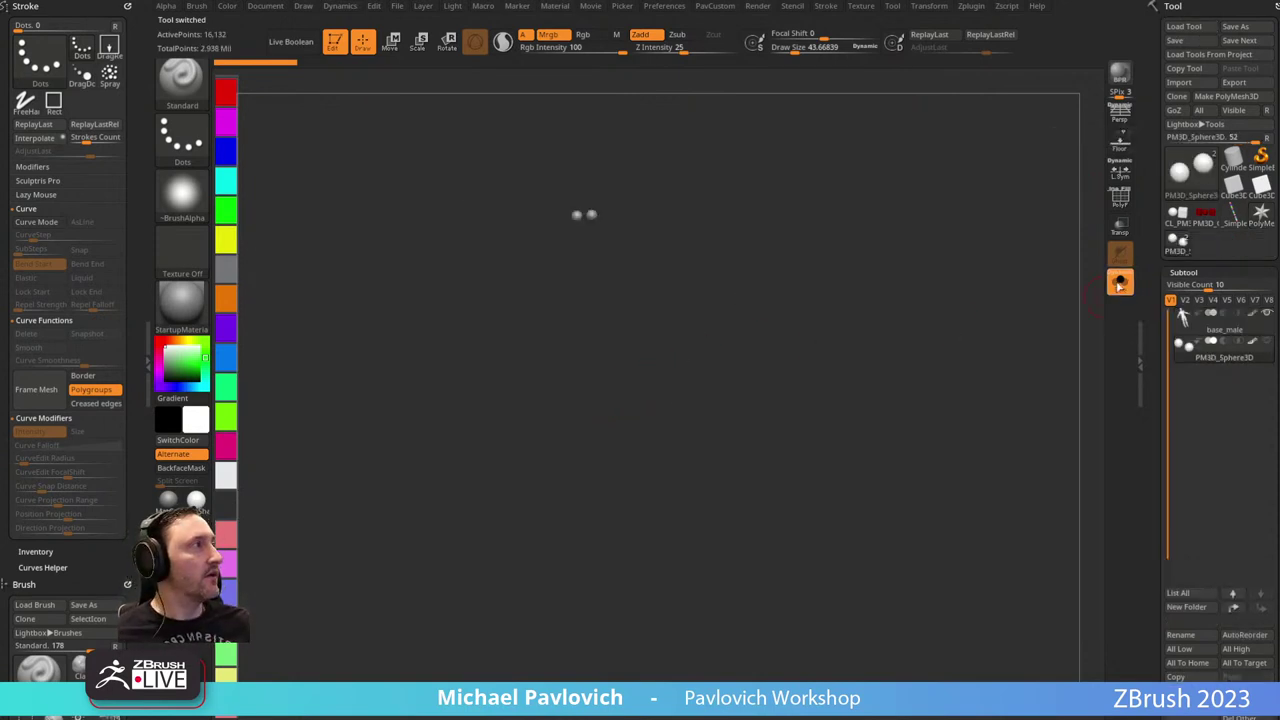
# Leave solo display to frame the male figure, set the draw size to about 21 and select the base_male subtool.
pyautogui.click(1119, 285)
pyautogui.moveTo(891, 337)
pyautogui.mouseDown()
pyautogui.moveTo(980, 335)
pyautogui.moveTo(897, 315)
pyautogui.moveTo(927, 329)
pyautogui.mouseUp()
pyautogui.press('f')
pyautogui.press('s')
pyautogui.click(902, 326)
pyautogui.click(1217, 333)
# Duplicate the base_male subtool and reduce the copy to subdivision level 2, deleting its other levels.
pyautogui.moveTo(1158, 319); pyautogui.dragTo(1159, 206)
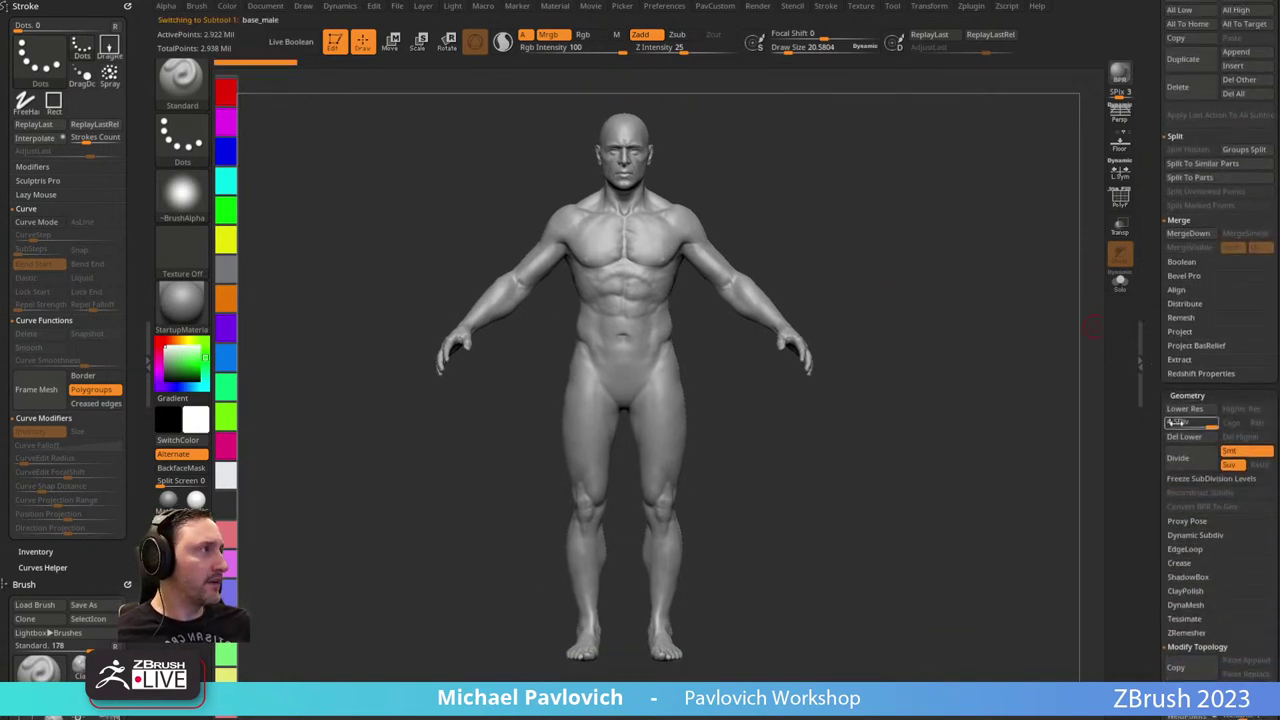
pyautogui.moveTo(1155, 394); pyautogui.dragTo(1153, 527)
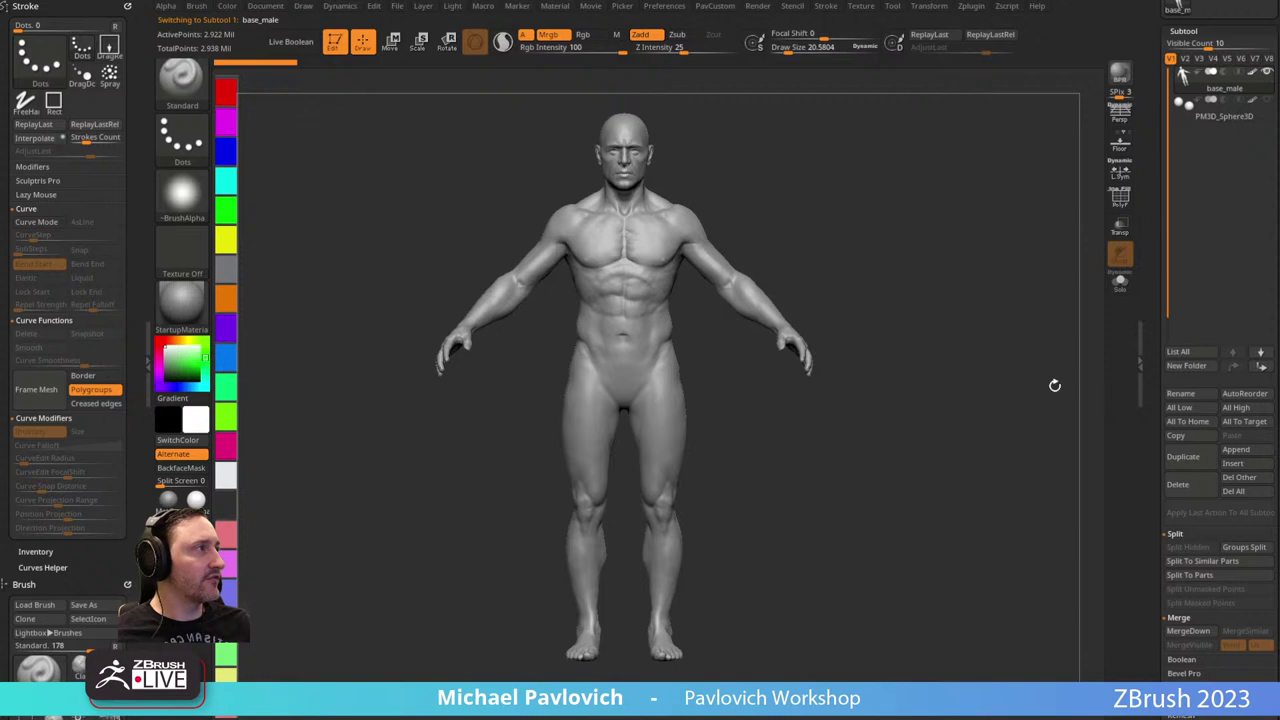
pyautogui.click(1183, 457)
pyautogui.click(1153, 403)
pyautogui.scroll(-5, 1185, 433)
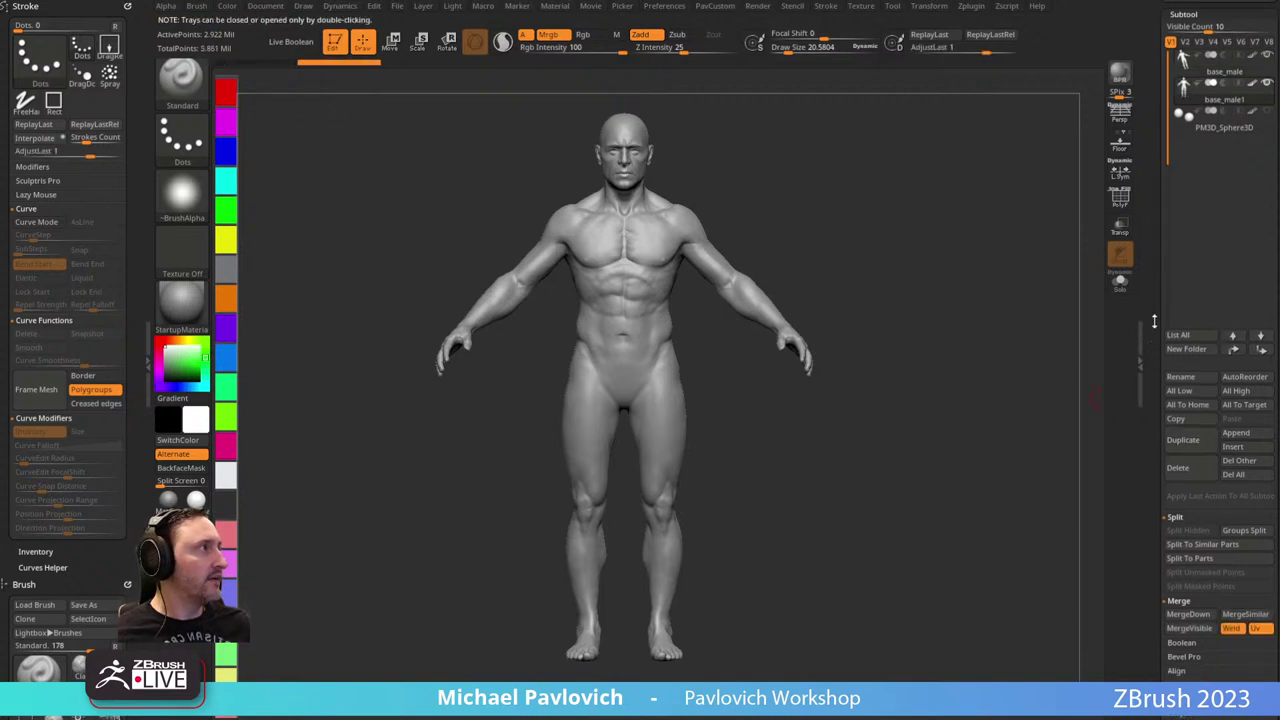
pyautogui.moveTo(1195, 510); pyautogui.dragTo(1185, 509)
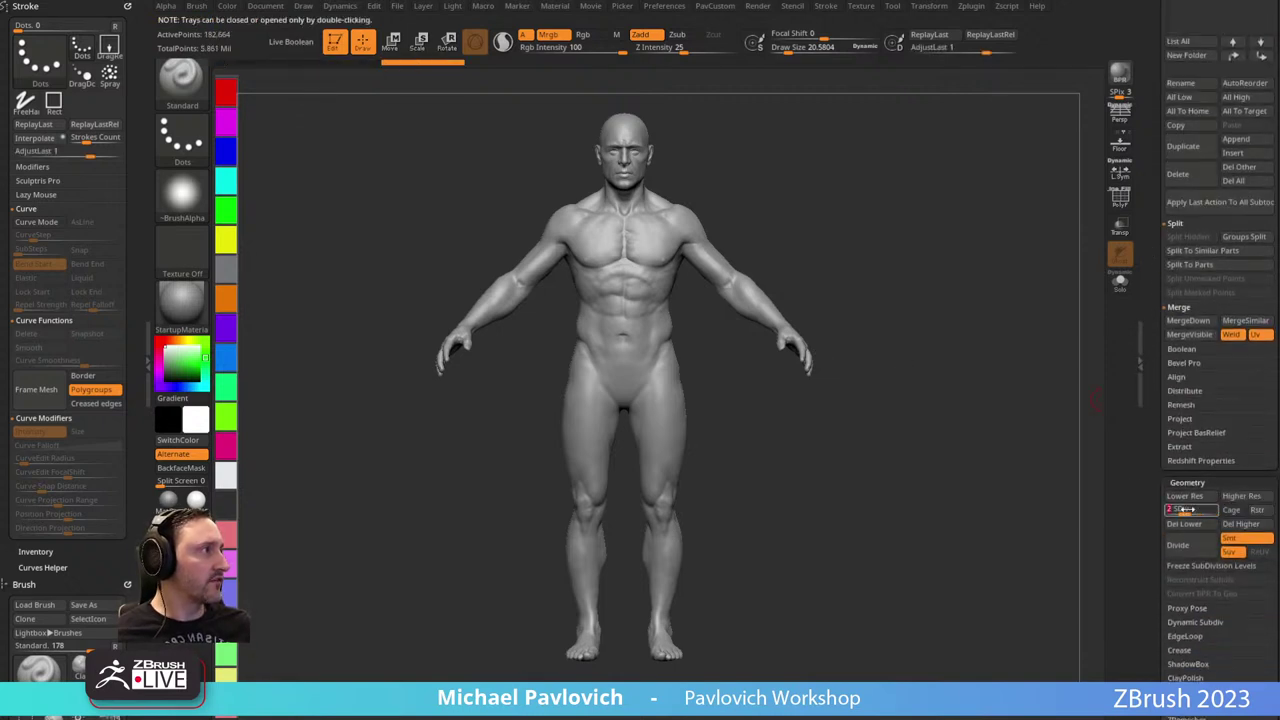
pyautogui.click(1238, 524)
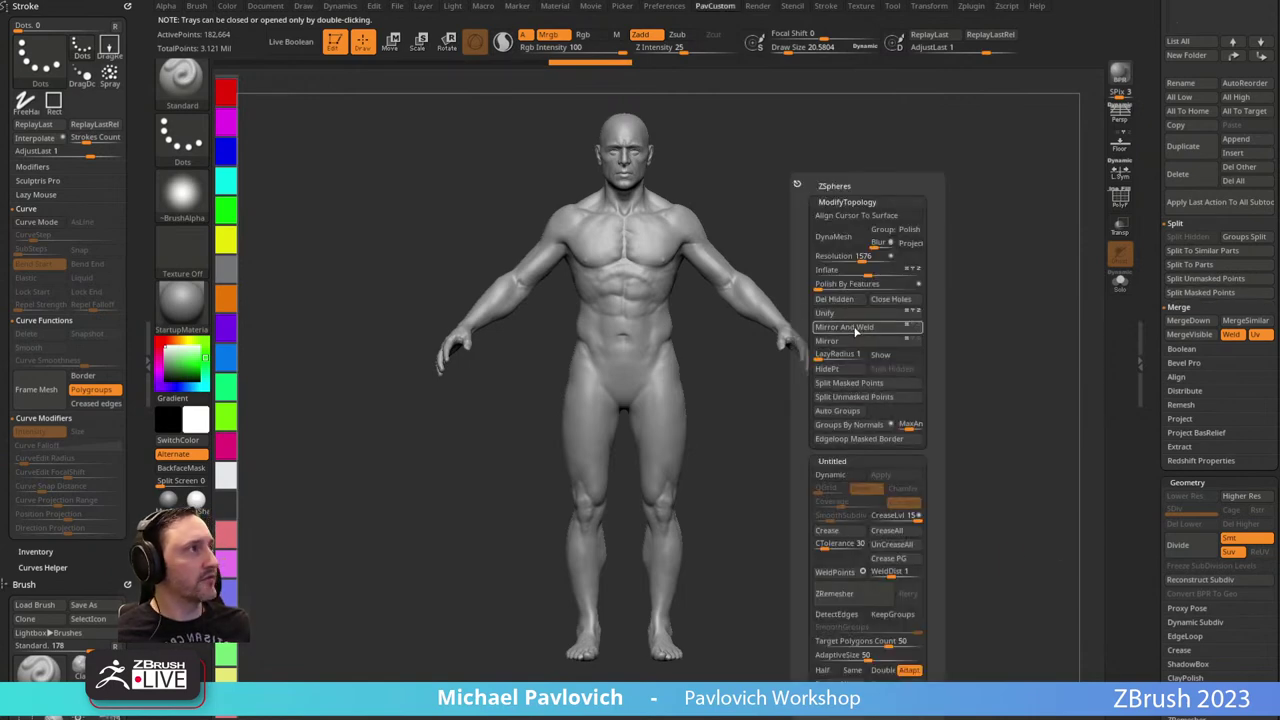
# Mirror and weld the duplicated body and show it alone in a front view.
pyautogui.click(1121, 284)
pyautogui.moveTo(950, 266); pyautogui.dragTo(810, 270)
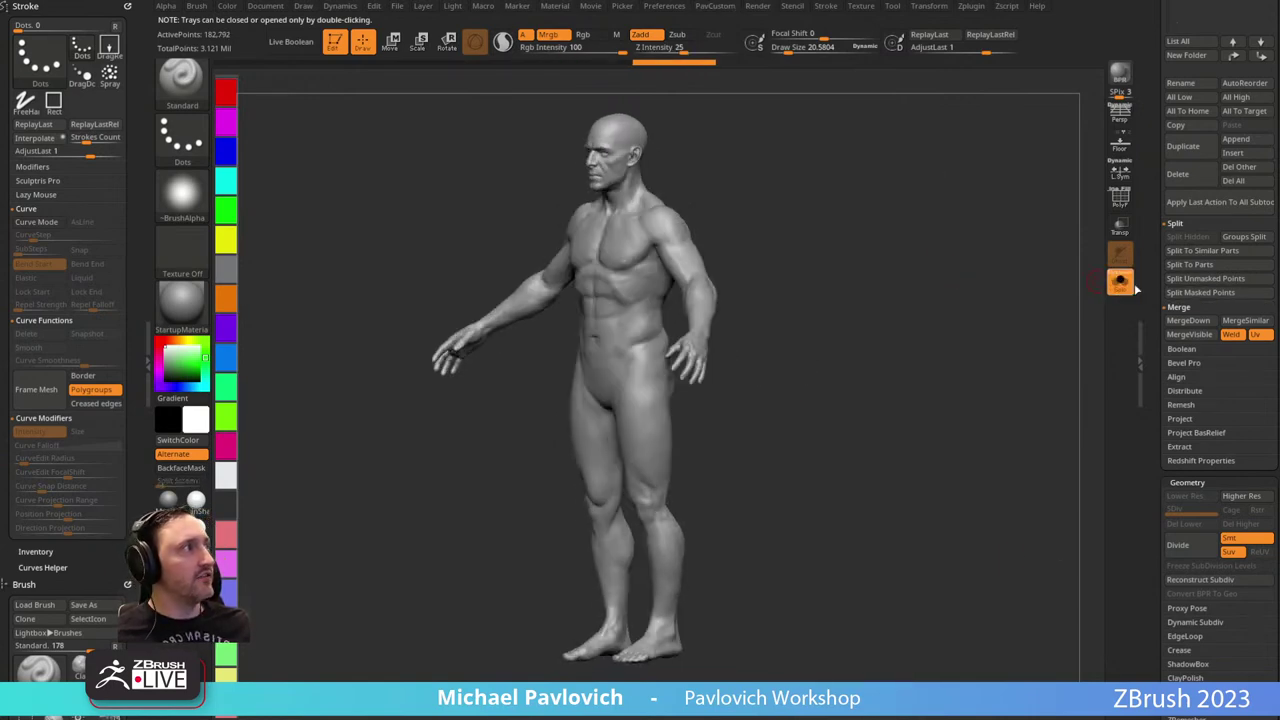
pyautogui.moveTo(1155, 256); pyautogui.dragTo(1138, 428)
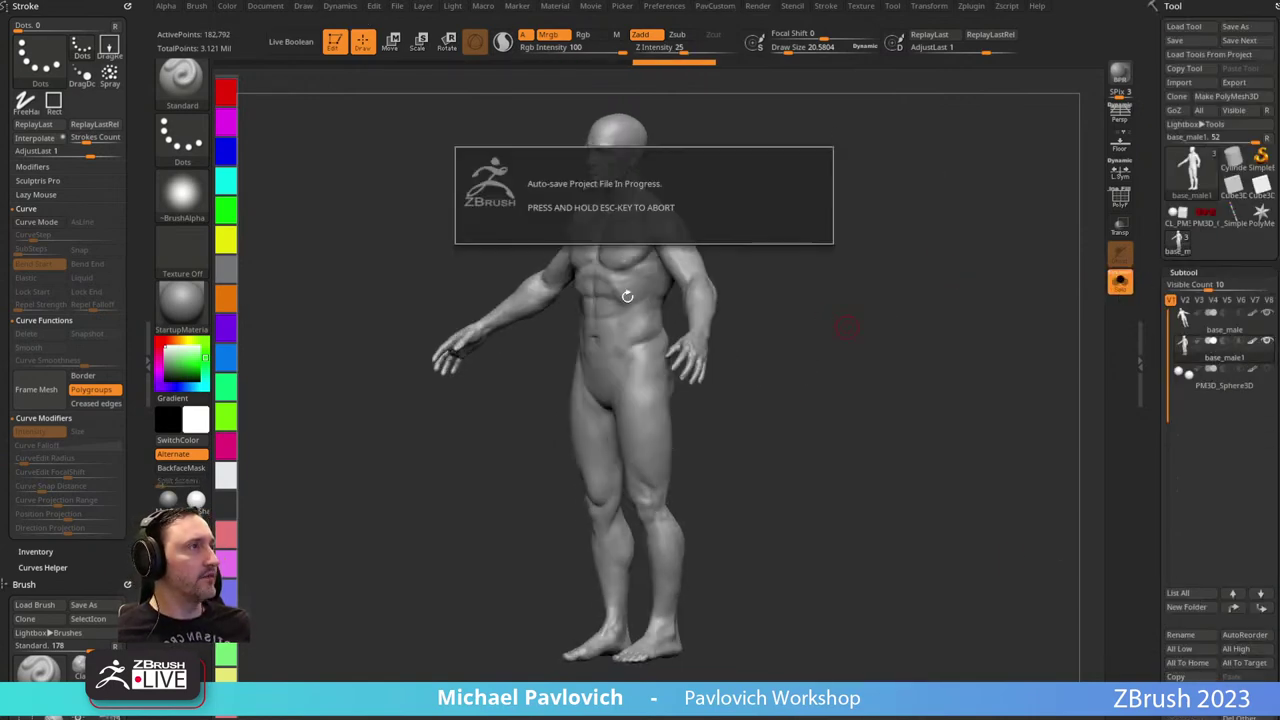
pyautogui.keyDown('shift'); pyautogui.moveTo(648, 258); pyautogui.dragTo(770, 302); pyautogui.keyUp('shift')
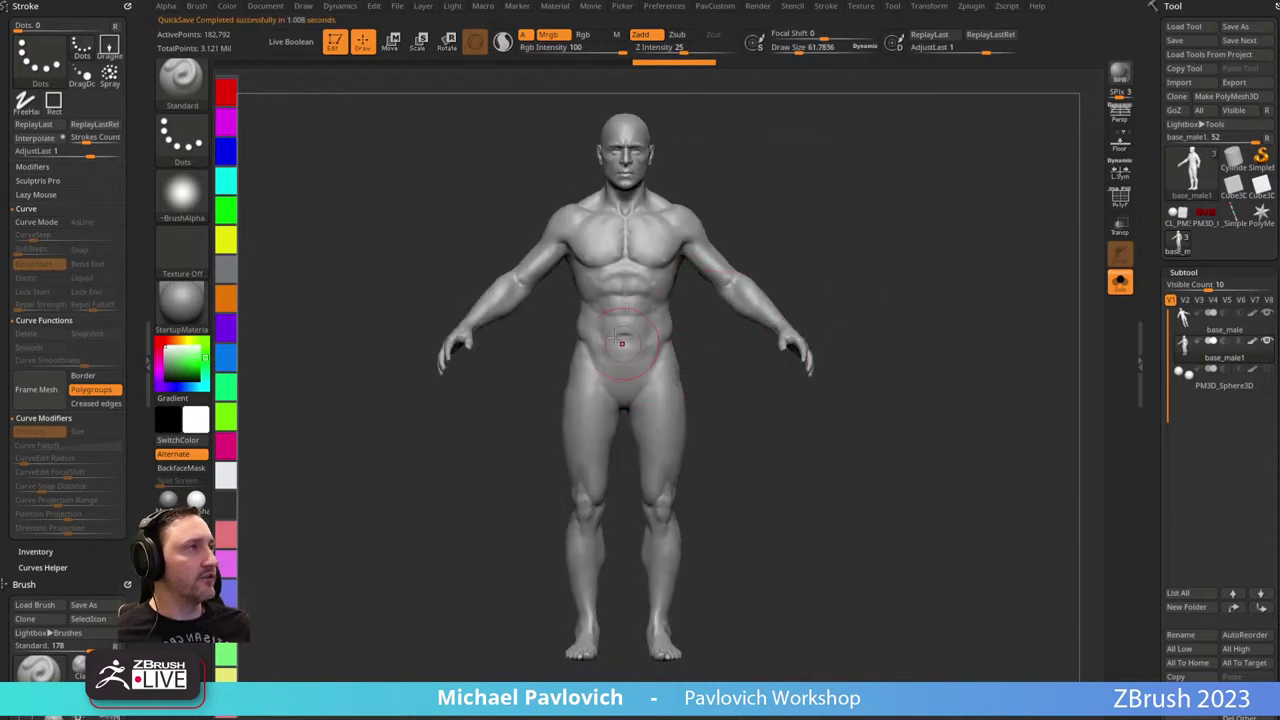
# Set the draw size to about 22, display the polyframe and merge the whole body into a single polygroup.
pyautogui.press('s')
pyautogui.moveTo(676, 350)
pyautogui.mouseDown()
pyautogui.moveTo(663, 350)
pyautogui.moveTo(704, 361)
pyautogui.moveTo(717, 405)
pyautogui.mouseUp()
pyautogui.hotkey('shift', 'f')
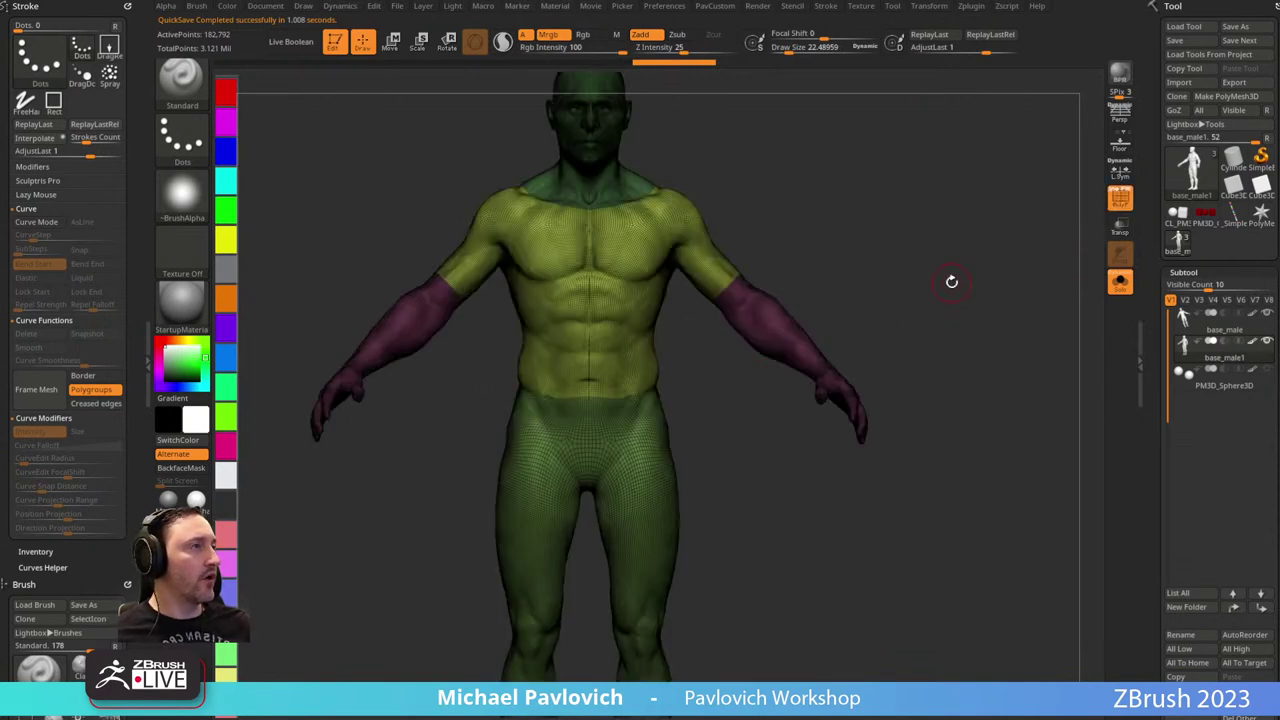
pyautogui.hotkey('ctrl', 'w')
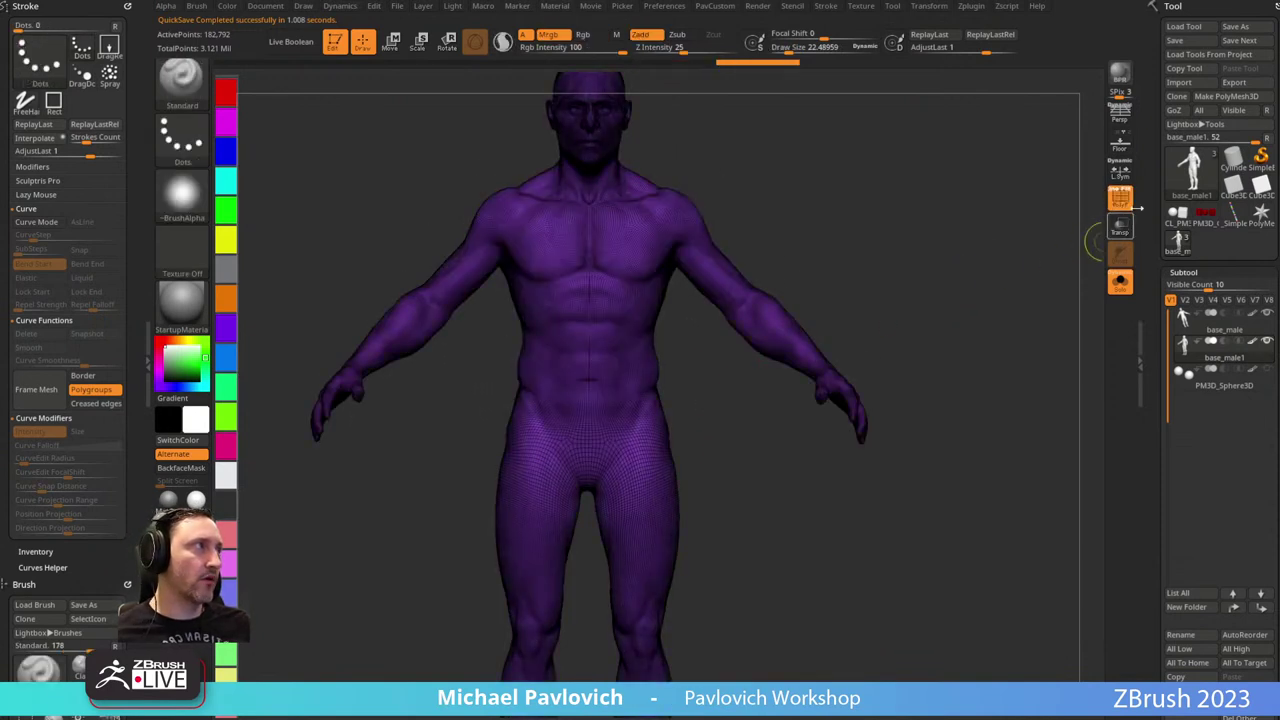
pyautogui.click(1120, 199)
pyautogui.click(1120, 199)
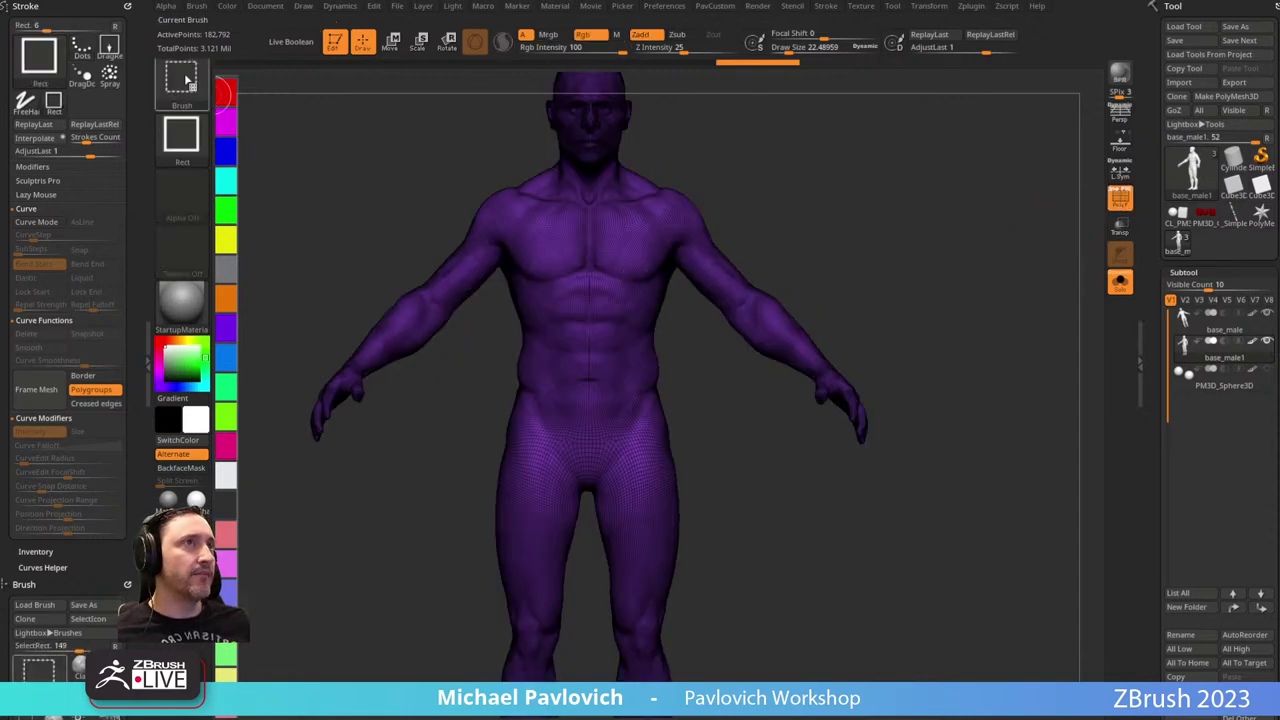
# Choose the SliceCurve brush, enable its BRadius option and view the body from the side.
pyautogui.keyDown('ctrl'); pyautogui.keyDown('shift'); pyautogui.click(196, 90); pyautogui.keyUp('shift'); pyautogui.keyUp('ctrl')
pyautogui.keyDown('ctrl'); pyautogui.keyDown('shift'); pyautogui.click(194, 88); pyautogui.keyUp('shift'); pyautogui.keyUp('ctrl')
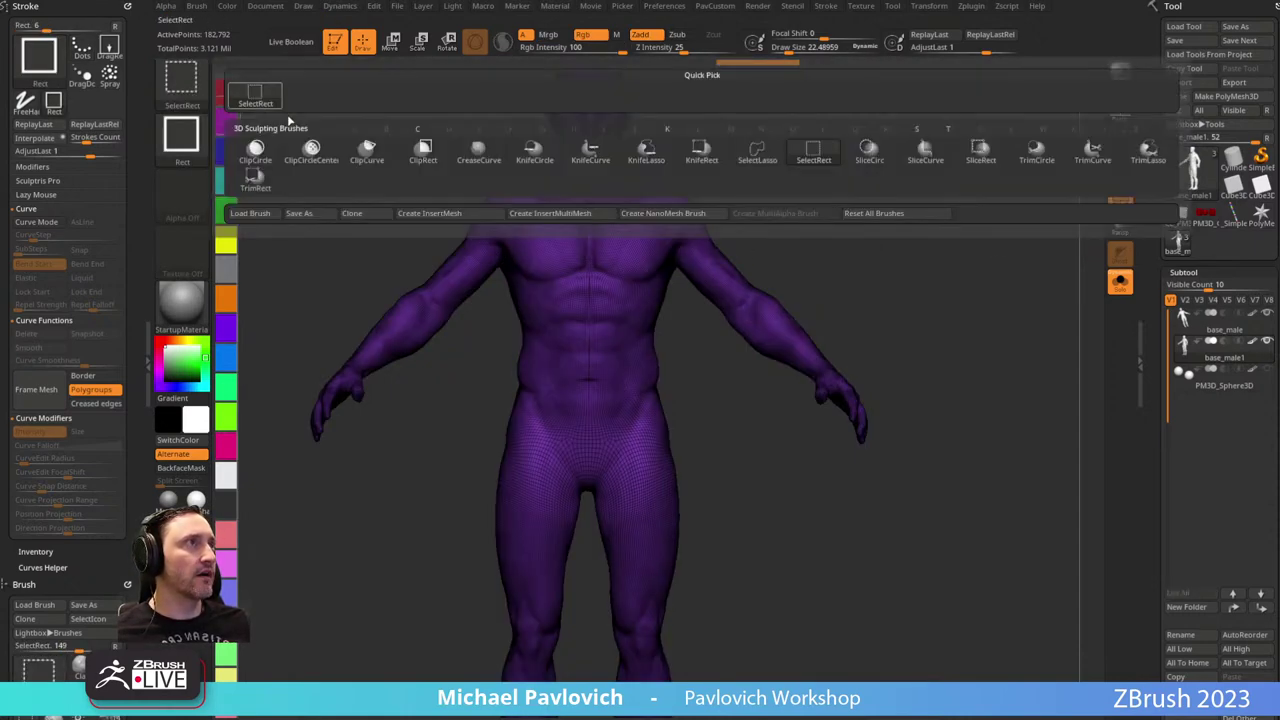
pyautogui.click(925, 155)
pyautogui.moveTo(925, 300)
pyautogui.mouseDown()
pyautogui.moveTo(900, 286)
pyautogui.moveTo(720, 334)
pyautogui.mouseUp()
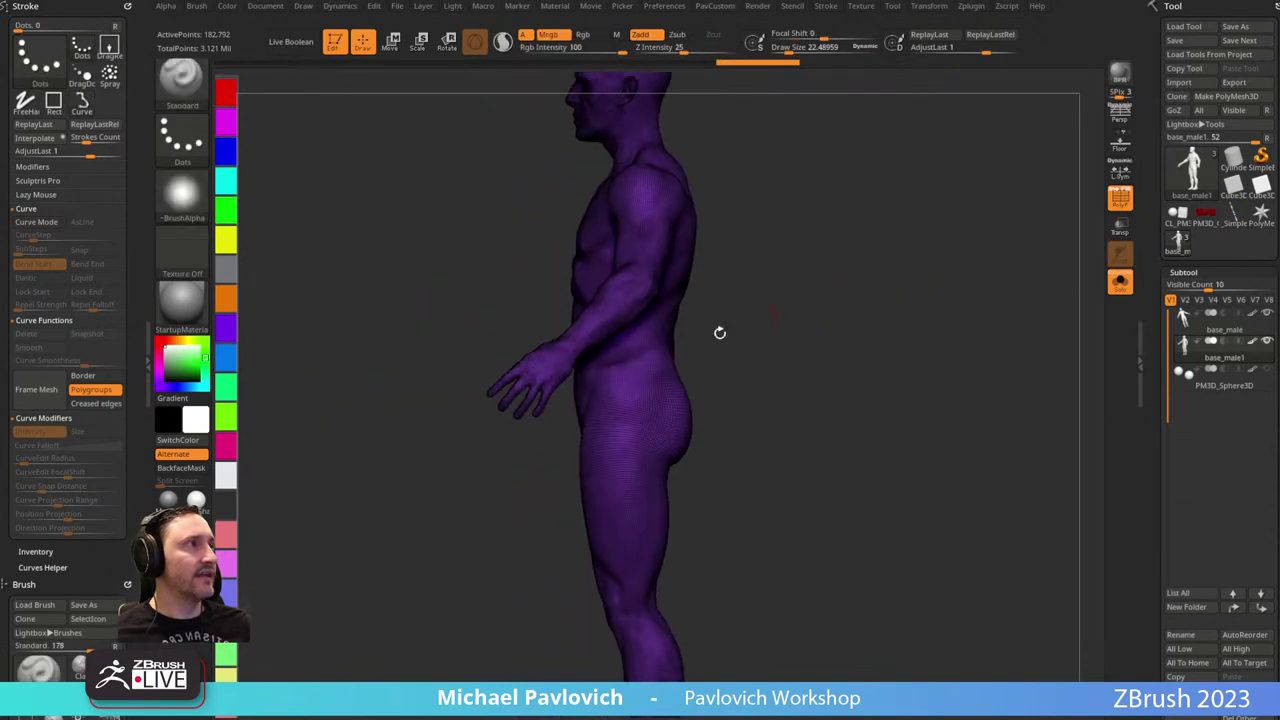
pyautogui.hotkey('ctrl', 'shift', 'space')
pyautogui.keyDown('ctrl'); pyautogui.keyDown('shift'); pyautogui.click(752, 279); pyautogui.keyUp('shift'); pyautogui.keyUp('ctrl')
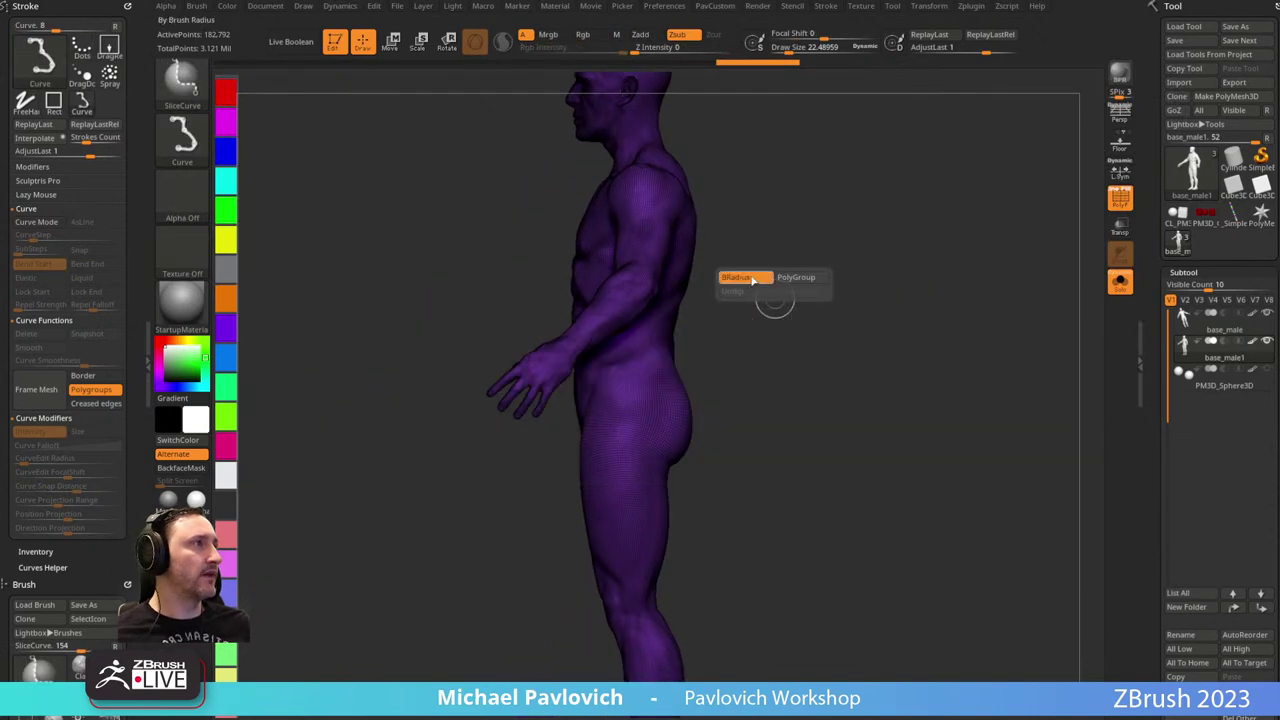
# Try slicing a tilted polygroup band through the waist at a draw size of about 55, then undo it.
pyautogui.press('s')
pyautogui.moveTo(352, 395)
pyautogui.keyDown('ctrl'); pyautogui.keyDown('shift'); pyautogui.mouseDown()
pyautogui.moveTo(914, 330)
pyautogui.moveTo(918, 311)
pyautogui.mouseUp(); pyautogui.keyUp('shift'); pyautogui.keyUp('ctrl')
pyautogui.keyDown('ctrl'); pyautogui.keyDown('shift'); pyautogui.moveTo(722, 455); pyautogui.dragTo(720, 452); pyautogui.keyUp('shift'); pyautogui.keyUp('ctrl')
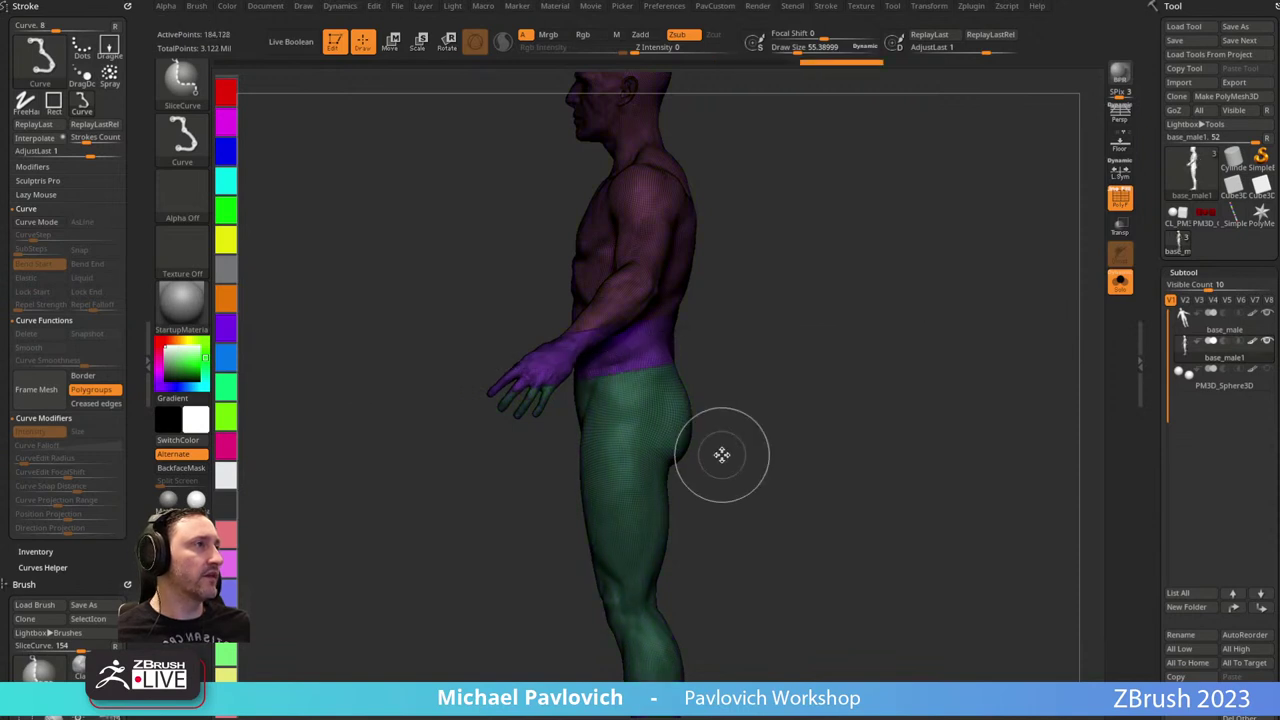
pyautogui.hotkey('ctrl', 'z')
# Set the draw size to about 24 and slice a tilted polygroup band across the waist.
pyautogui.press('s')
pyautogui.moveTo(784, 362); pyautogui.dragTo(775, 362)
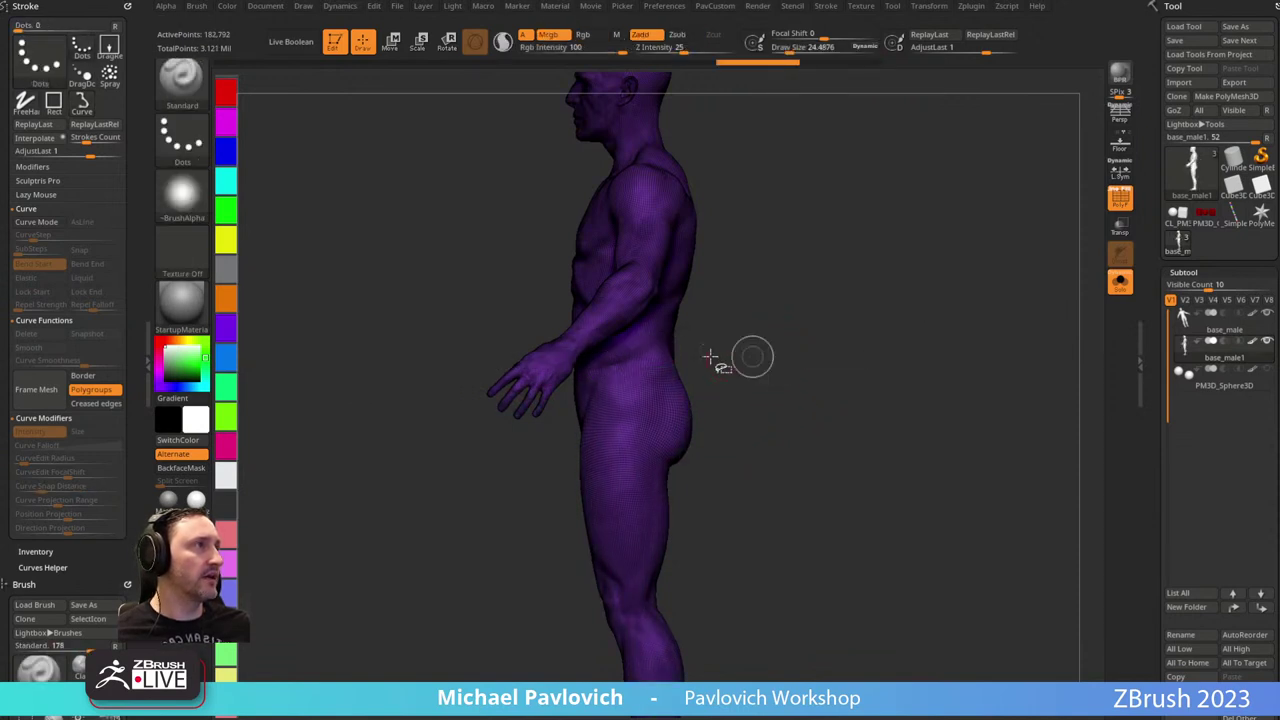
pyautogui.moveTo(466, 383)
pyautogui.keyDown('ctrl'); pyautogui.keyDown('shift'); pyautogui.mouseDown()
pyautogui.moveTo(920, 334)
pyautogui.moveTo(903, 291)
pyautogui.moveTo(914, 317)
pyautogui.mouseUp(); pyautogui.keyUp('shift'); pyautogui.keyUp('ctrl')
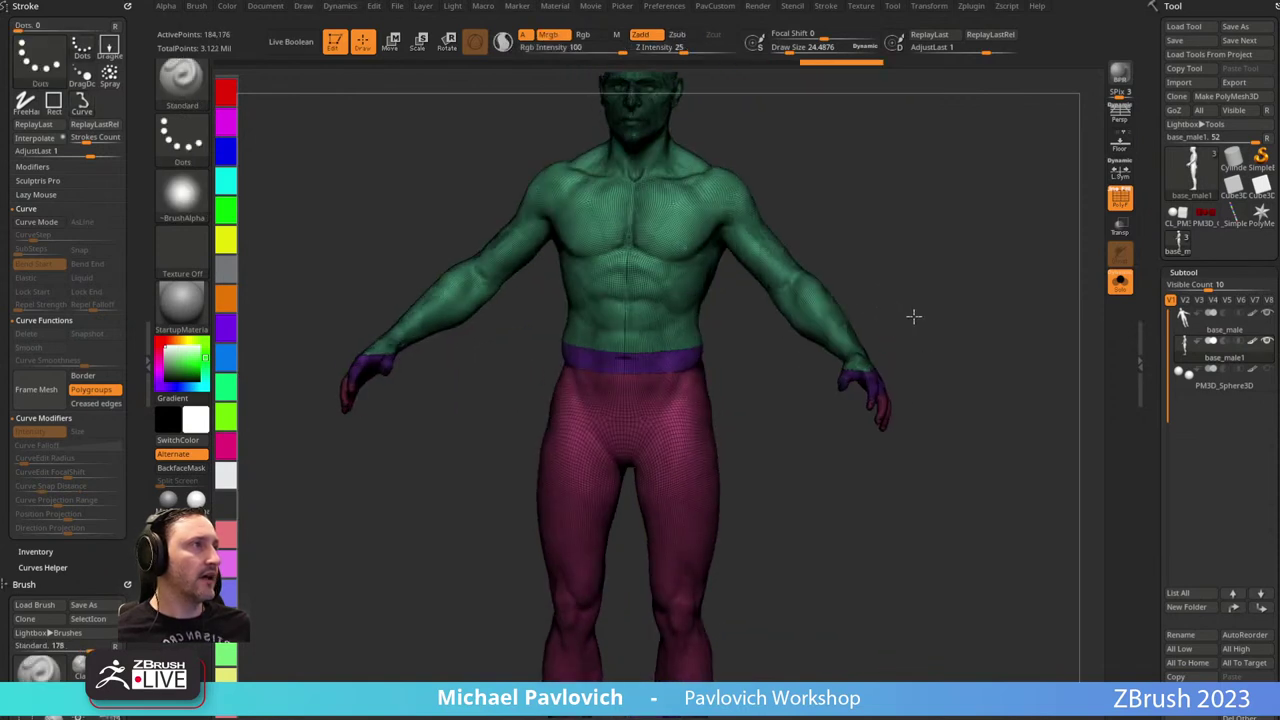
# Isolate the sliced band polygroup and delete the hidden rest of the body.
pyautogui.keyDown('ctrl'); pyautogui.keyDown('shift'); pyautogui.click(686, 352); pyautogui.keyUp('shift'); pyautogui.keyUp('ctrl')
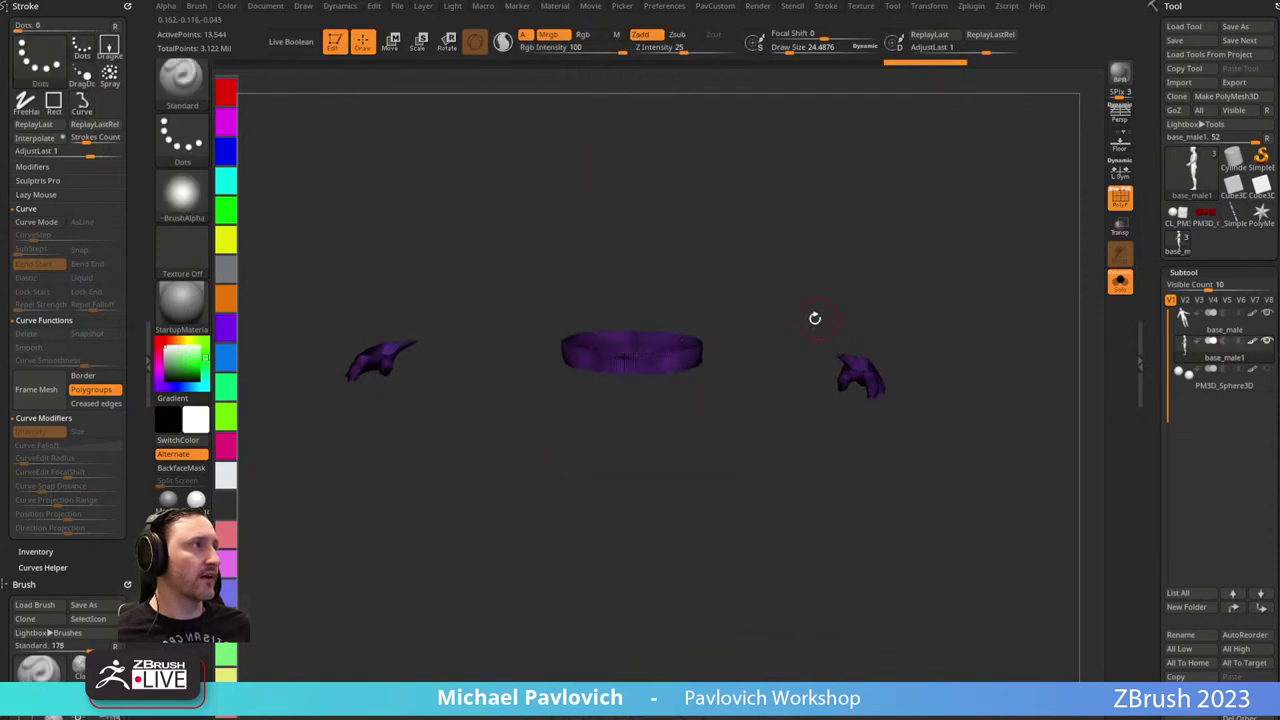
pyautogui.press('2')
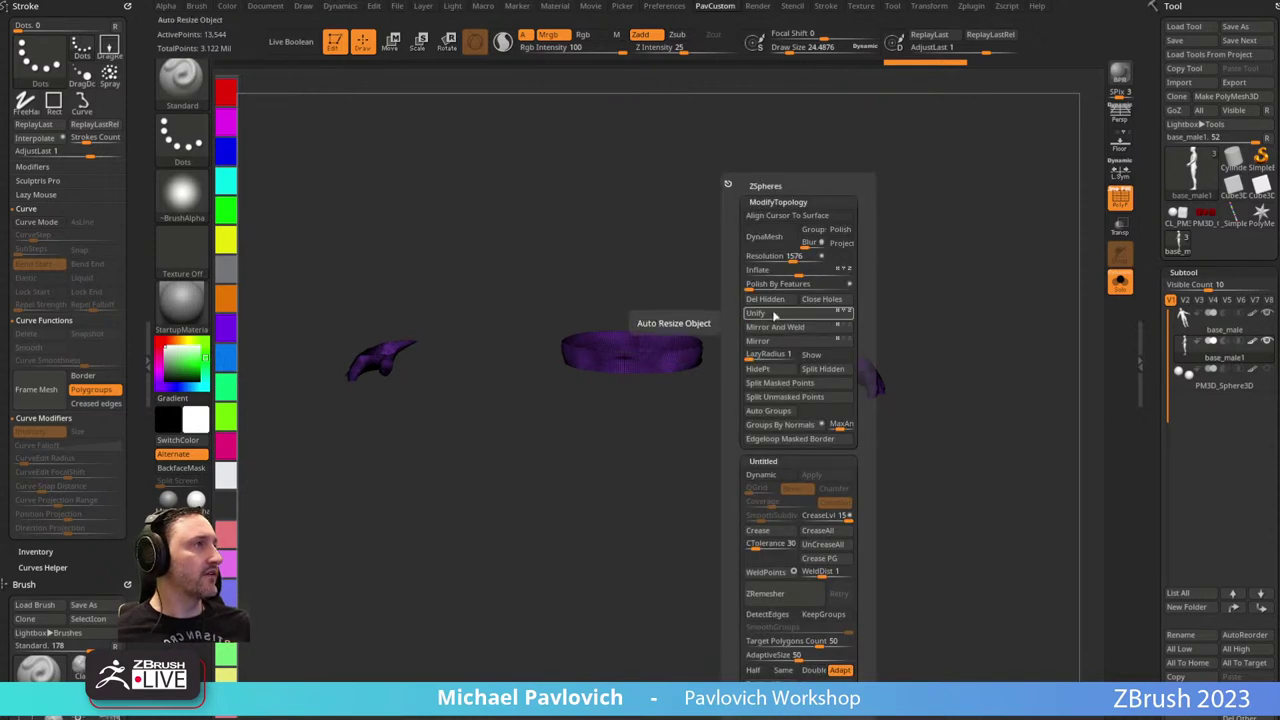
pyautogui.click(774, 303)
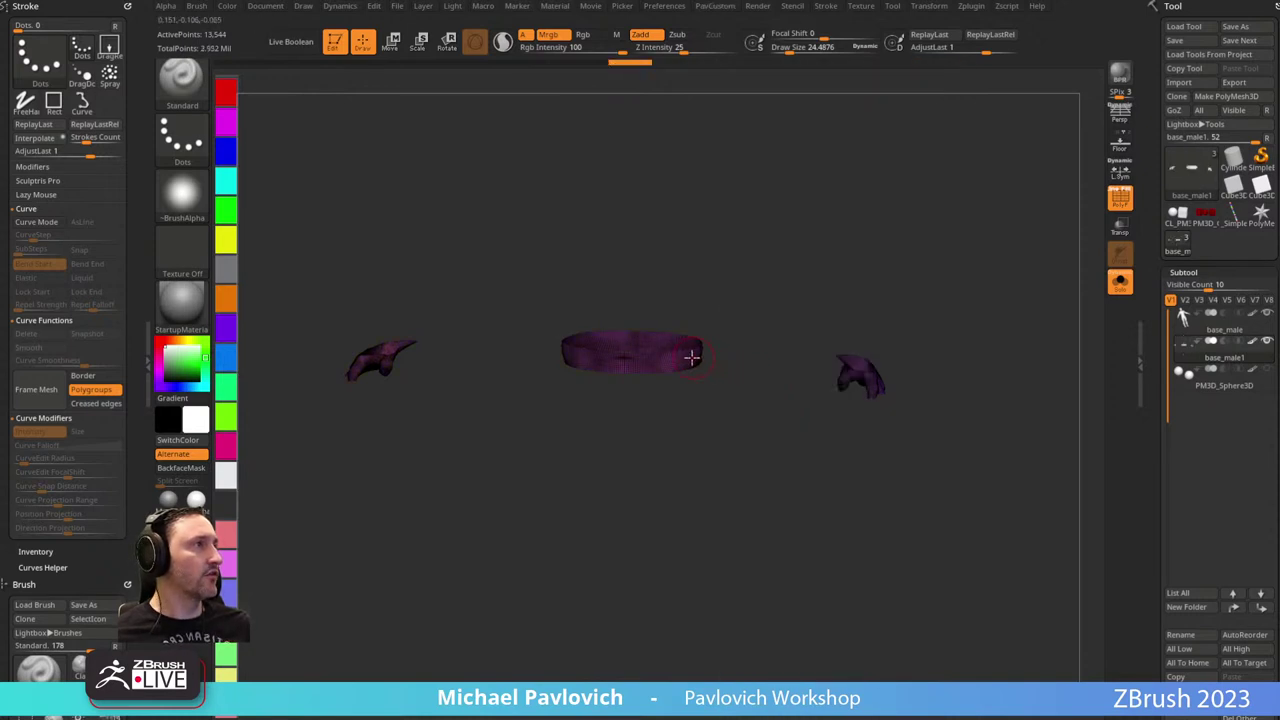
# Auto-group the remaining pieces, isolate the waist band and delete the hidden hand pieces.
pyautogui.press('2')
pyautogui.click(744, 411)
pyautogui.keyDown('ctrl'); pyautogui.keyDown('shift'); pyautogui.click(688, 352); pyautogui.keyUp('shift'); pyautogui.keyUp('ctrl')
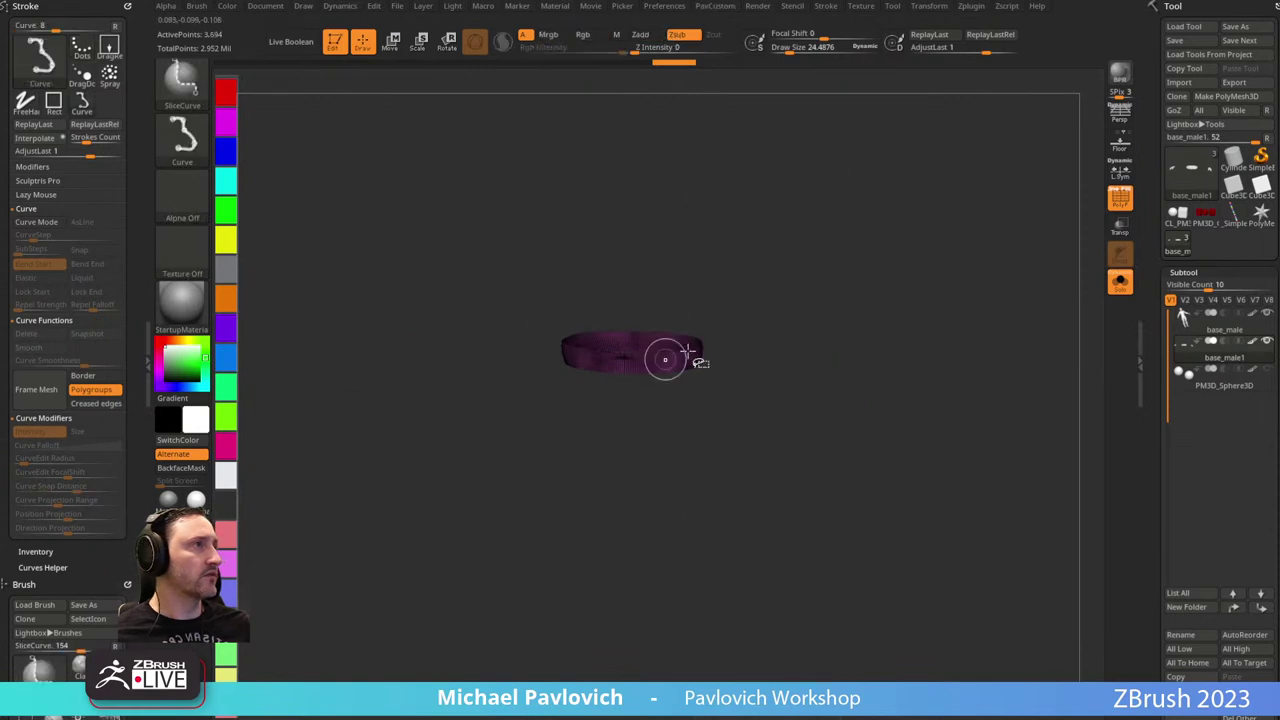
pyautogui.press('space')
pyautogui.press('f')
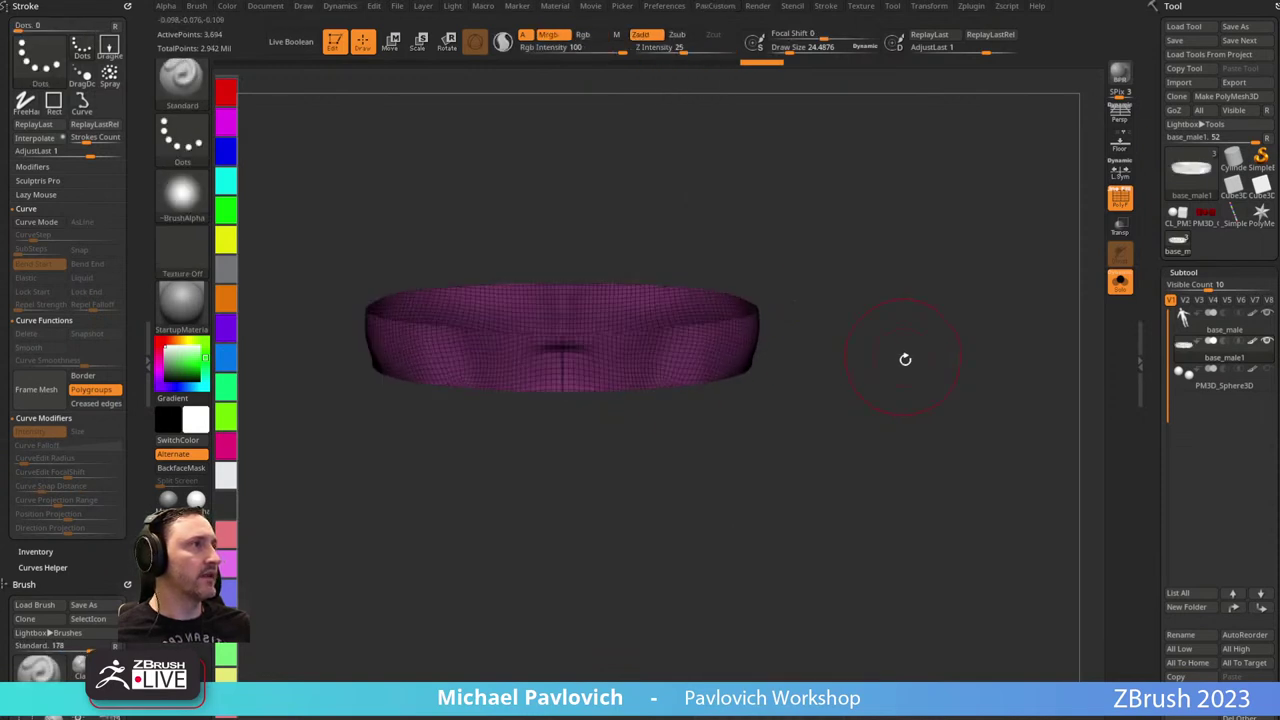
# Smooth the waist band with Polish By Features.
pyautogui.moveTo(905, 359); pyautogui.dragTo(936, 334)
pyautogui.press('space')
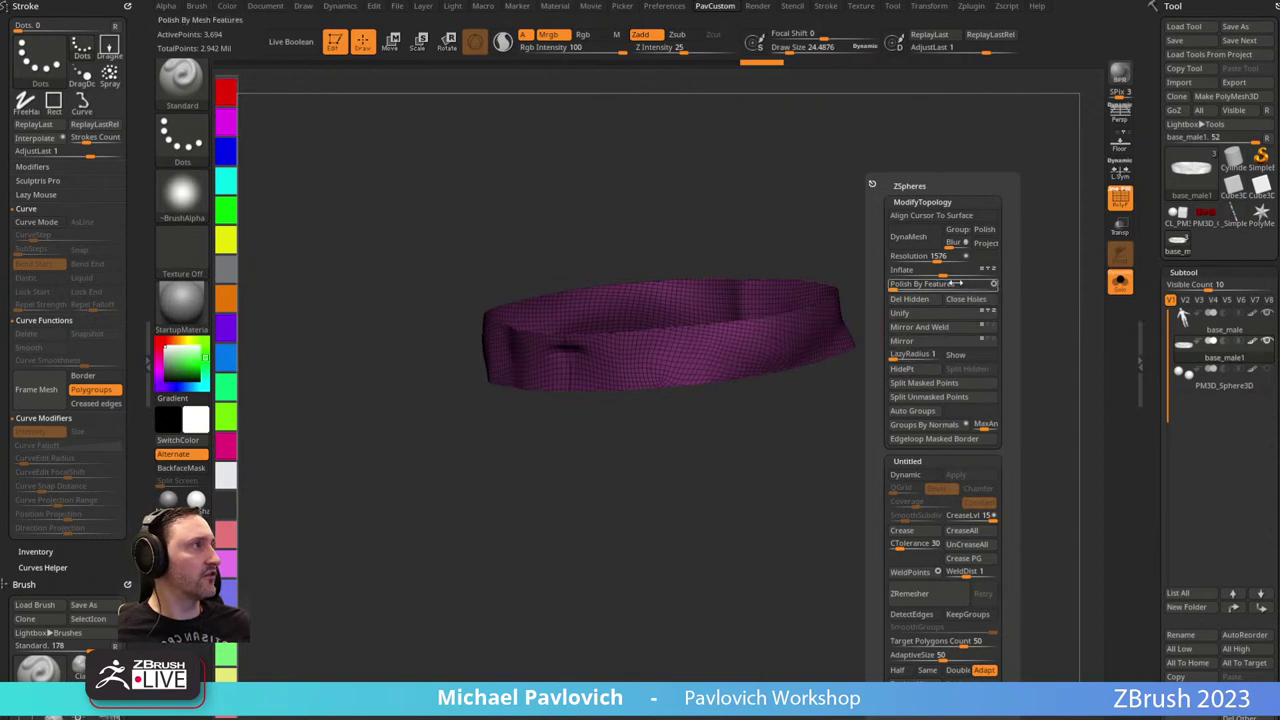
pyautogui.click(898, 285)
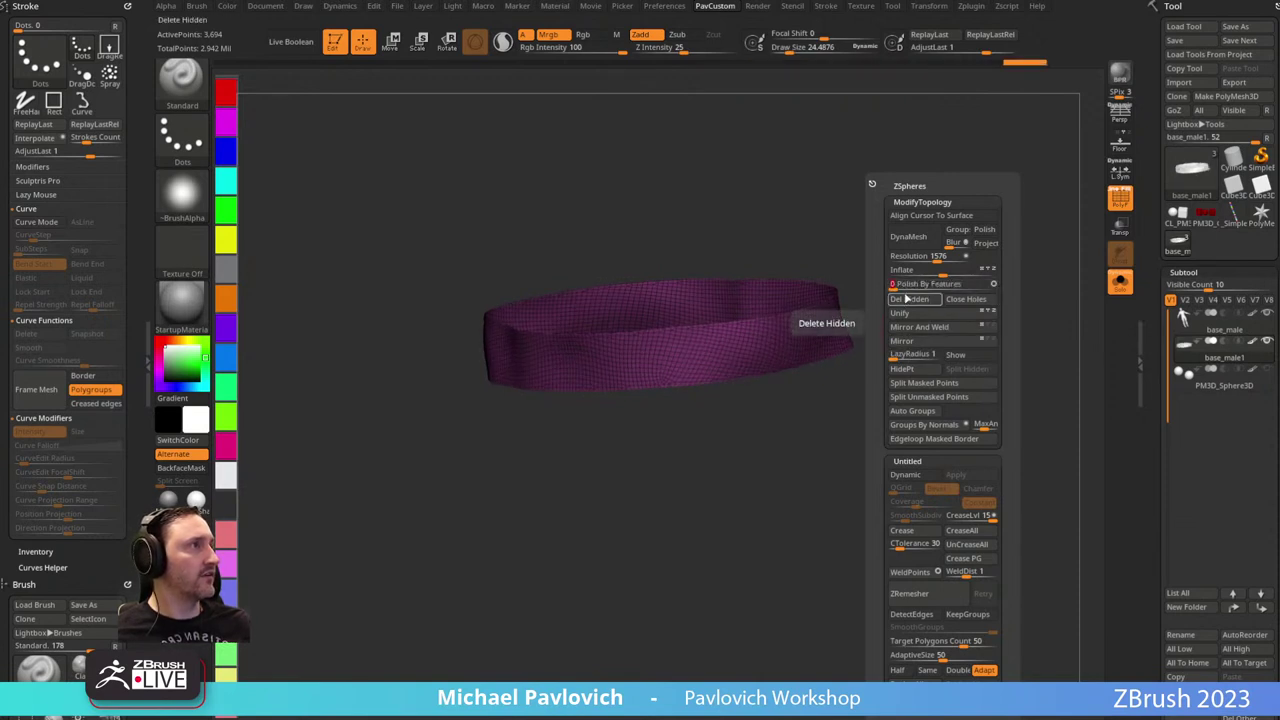
# Remesh the waist band repeatedly with ZRemesher at Half density and AdaptiveSize 0 into a coarse quad strip.
pyautogui.click(902, 670)
pyautogui.click(933, 594)
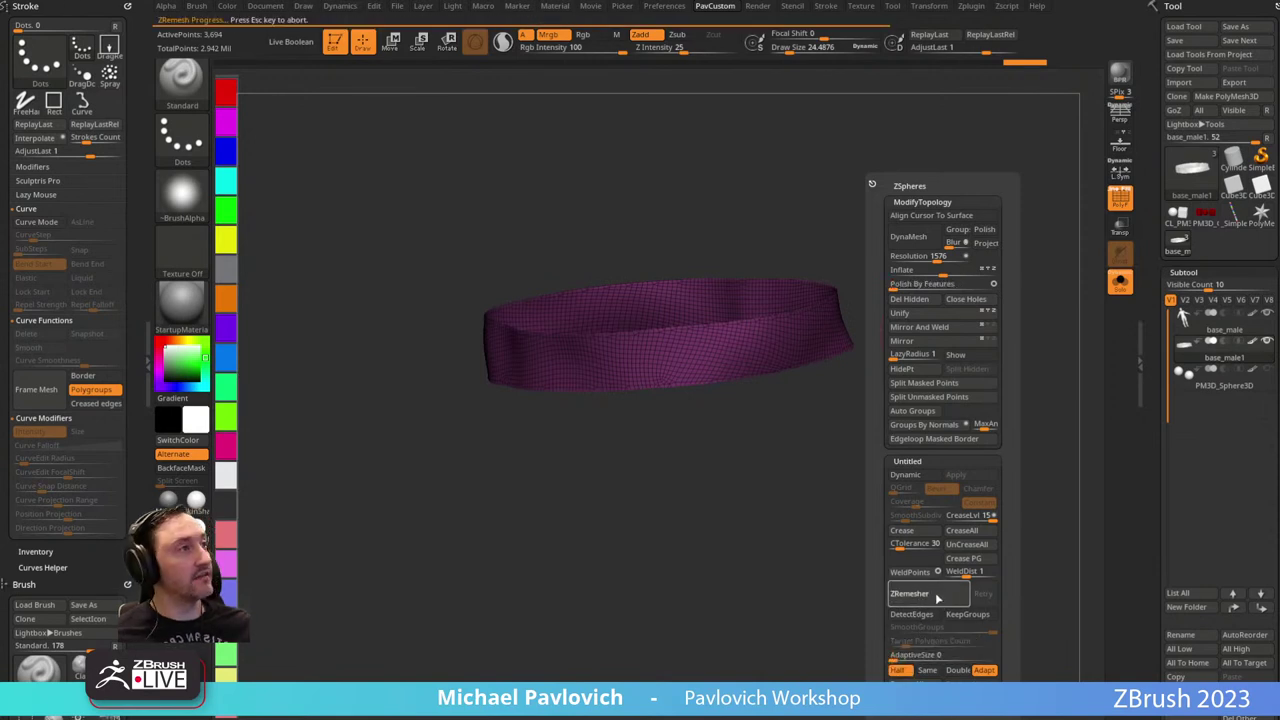
pyautogui.click(933, 593)
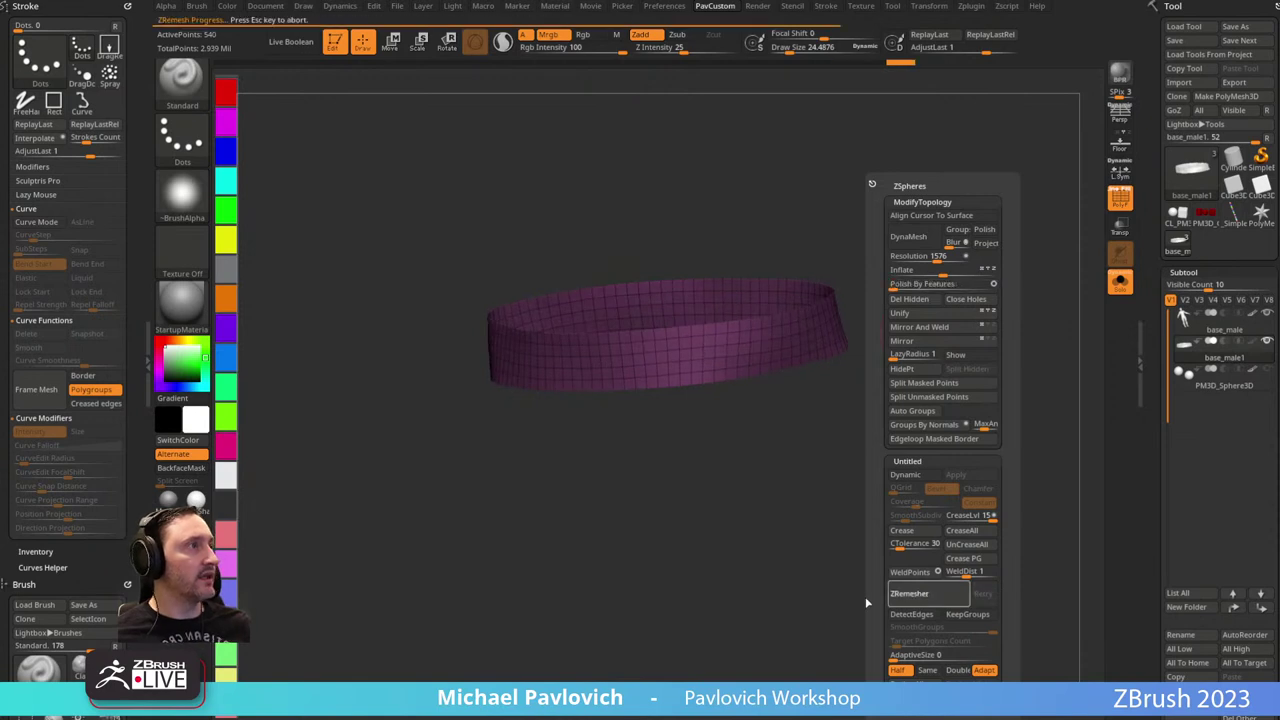
pyautogui.click(921, 595)
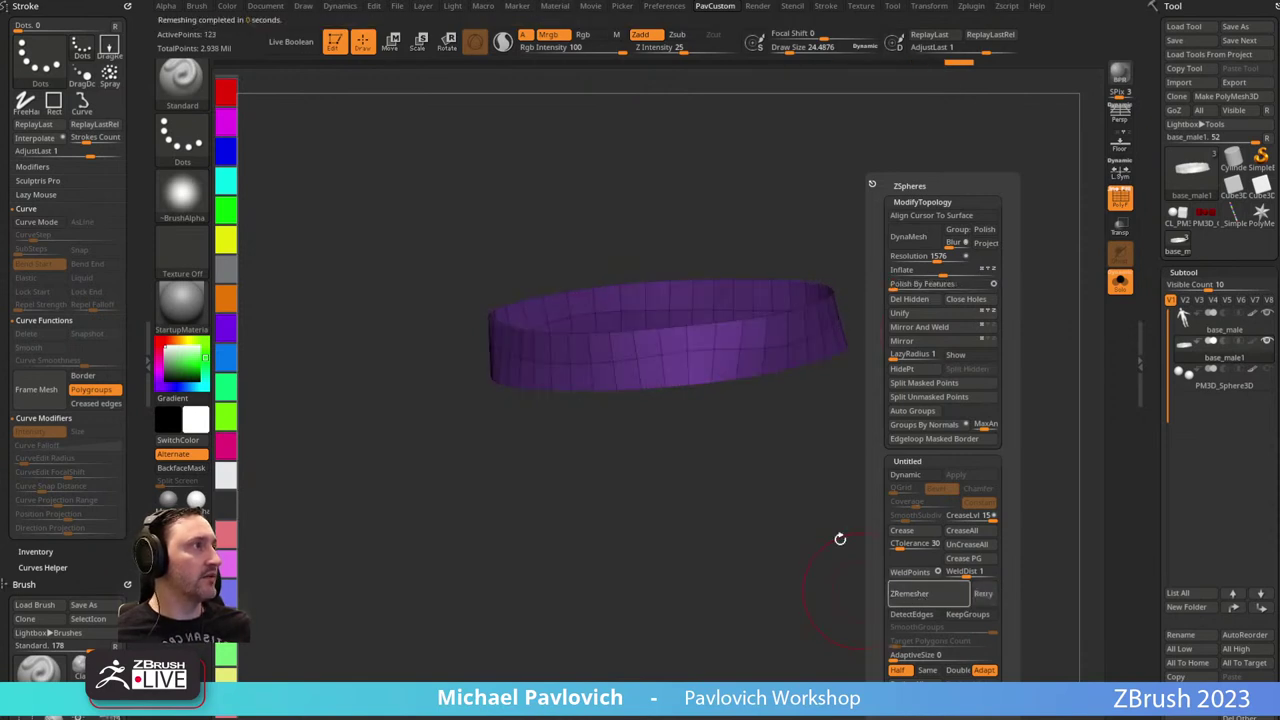
# Make the coarse waist band symmetrical with Mirror And Weld.
pyautogui.press('b')
pyautogui.press('z')
pyautogui.press('m')
pyautogui.press('space')
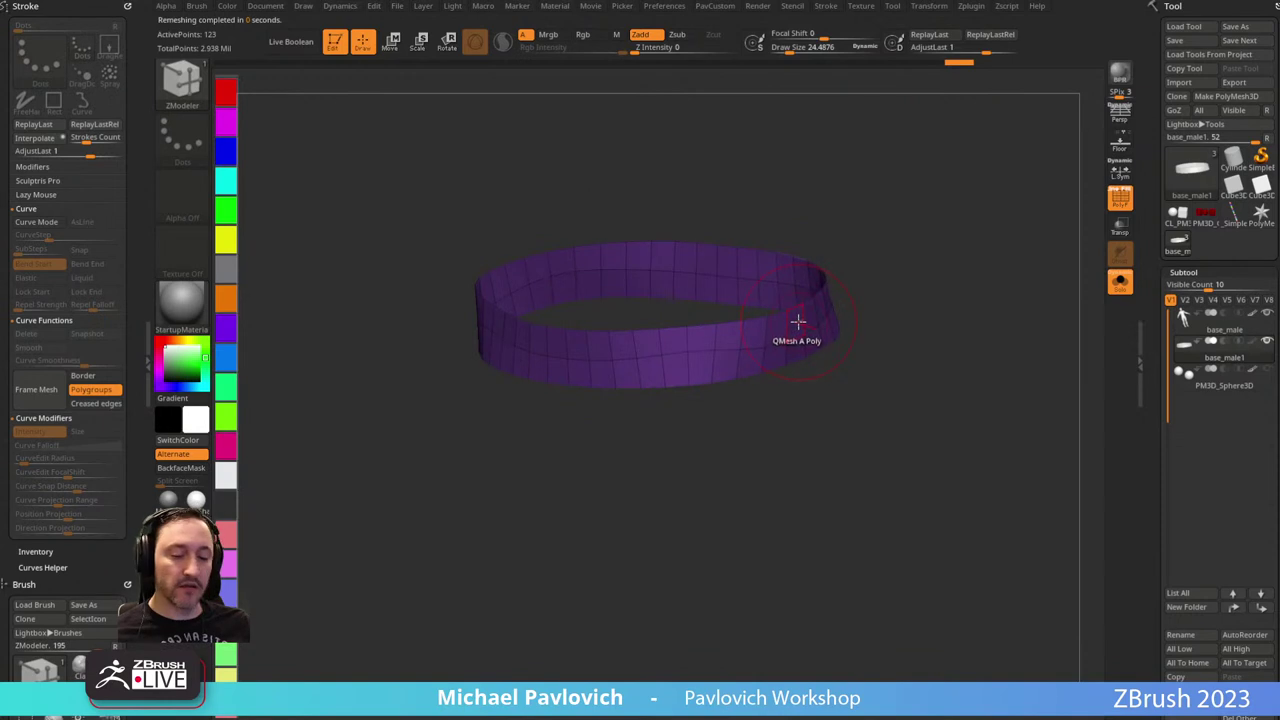
pyautogui.press('2')
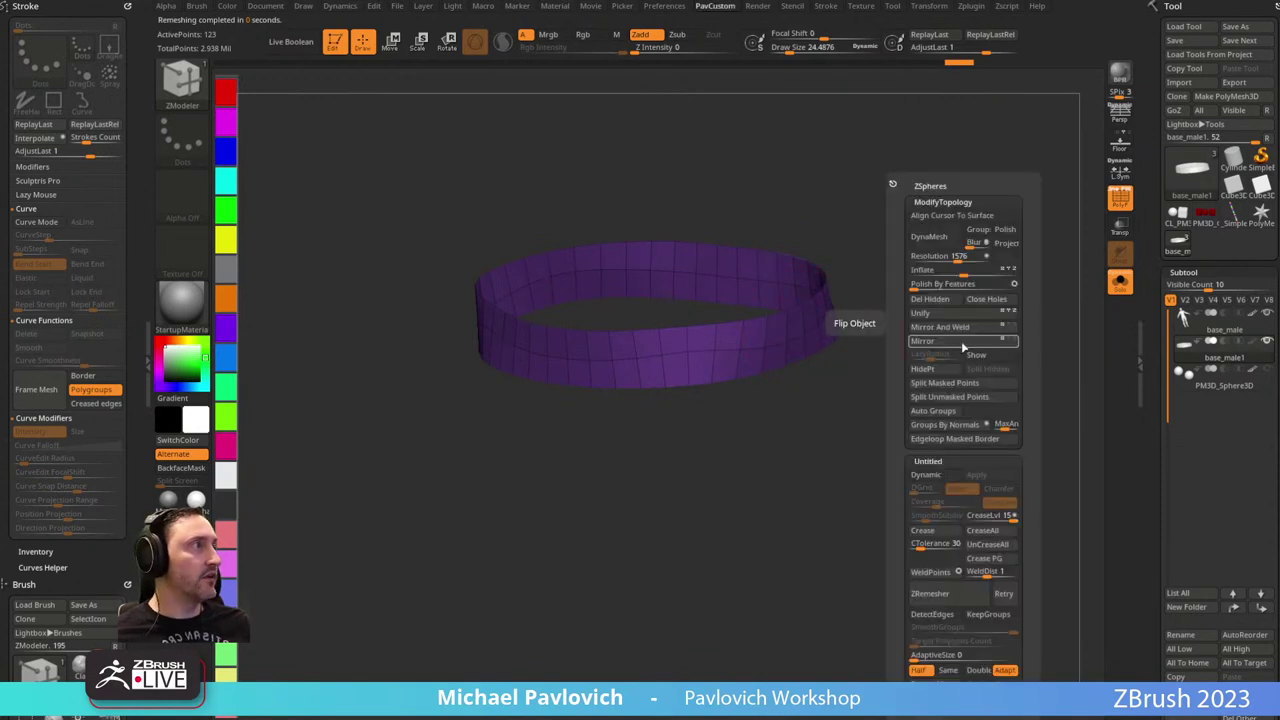
pyautogui.click(963, 326)
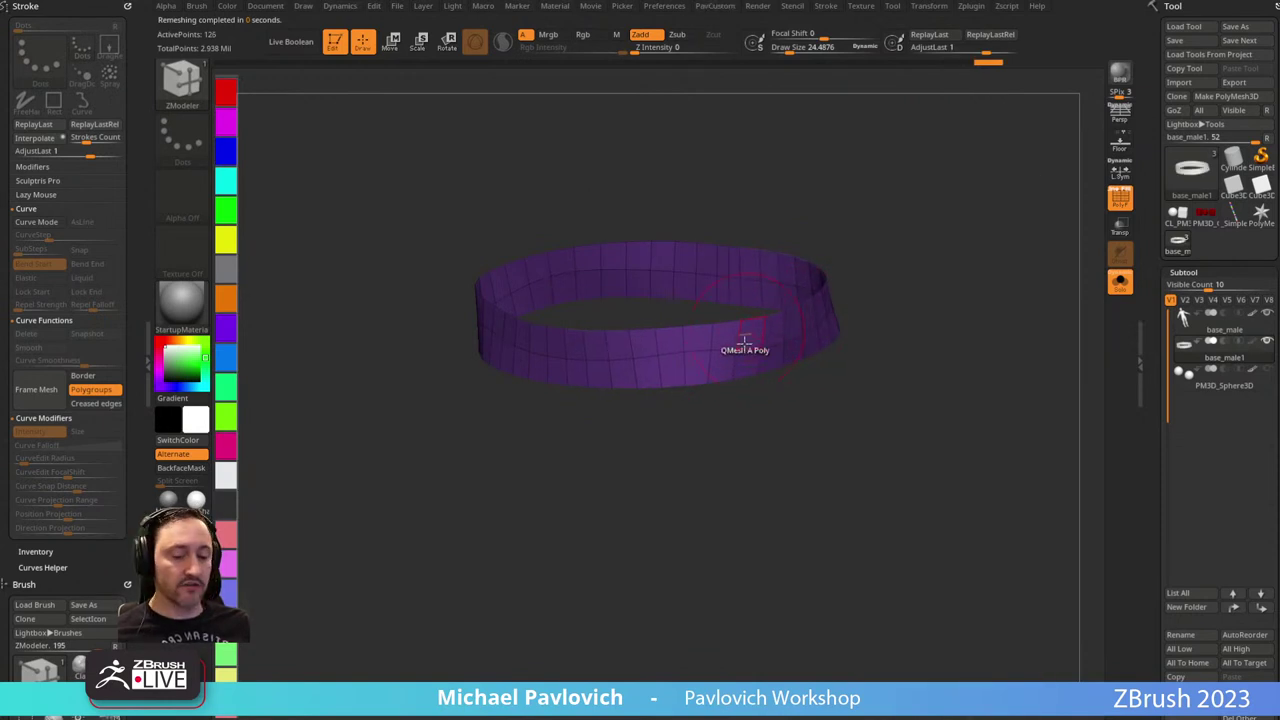
# Extrude the whole band outward with the ZModeler QMesh Polygroup All action and check its thickness against the body.
pyautogui.moveTo(891, 344); pyautogui.dragTo(670, 346)
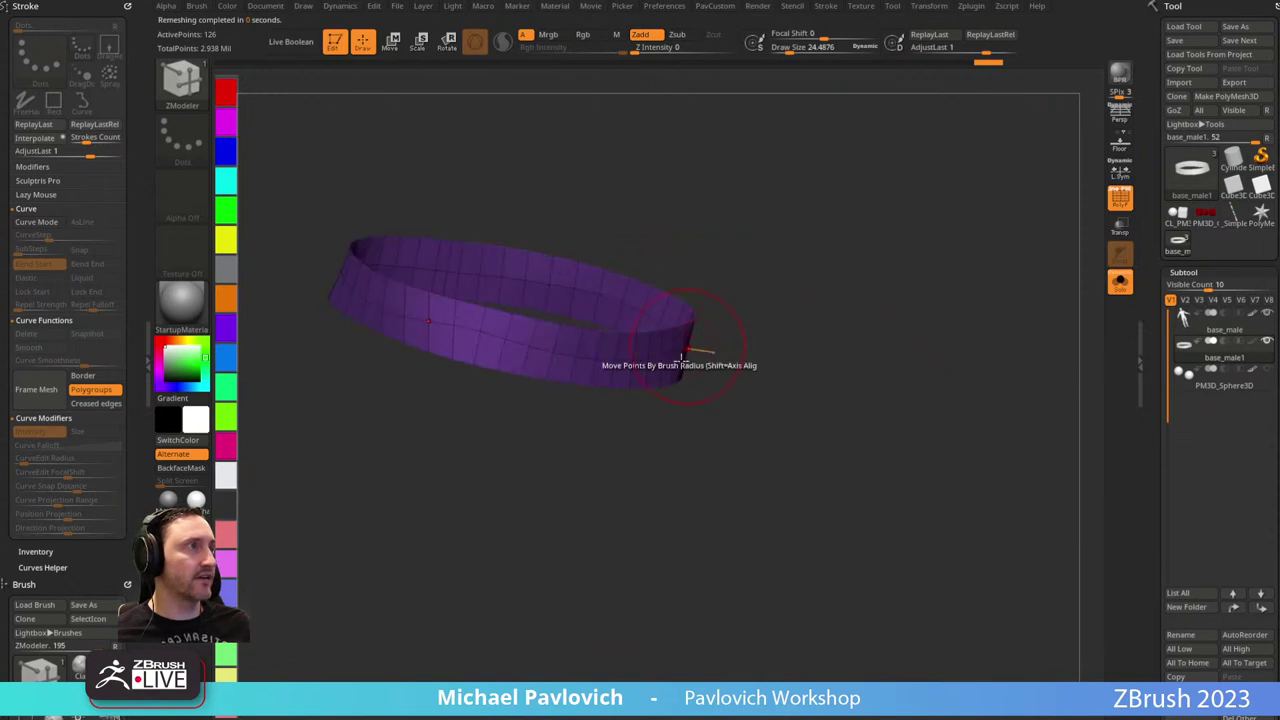
pyautogui.moveTo(739, 233); pyautogui.dragTo(908, 374)
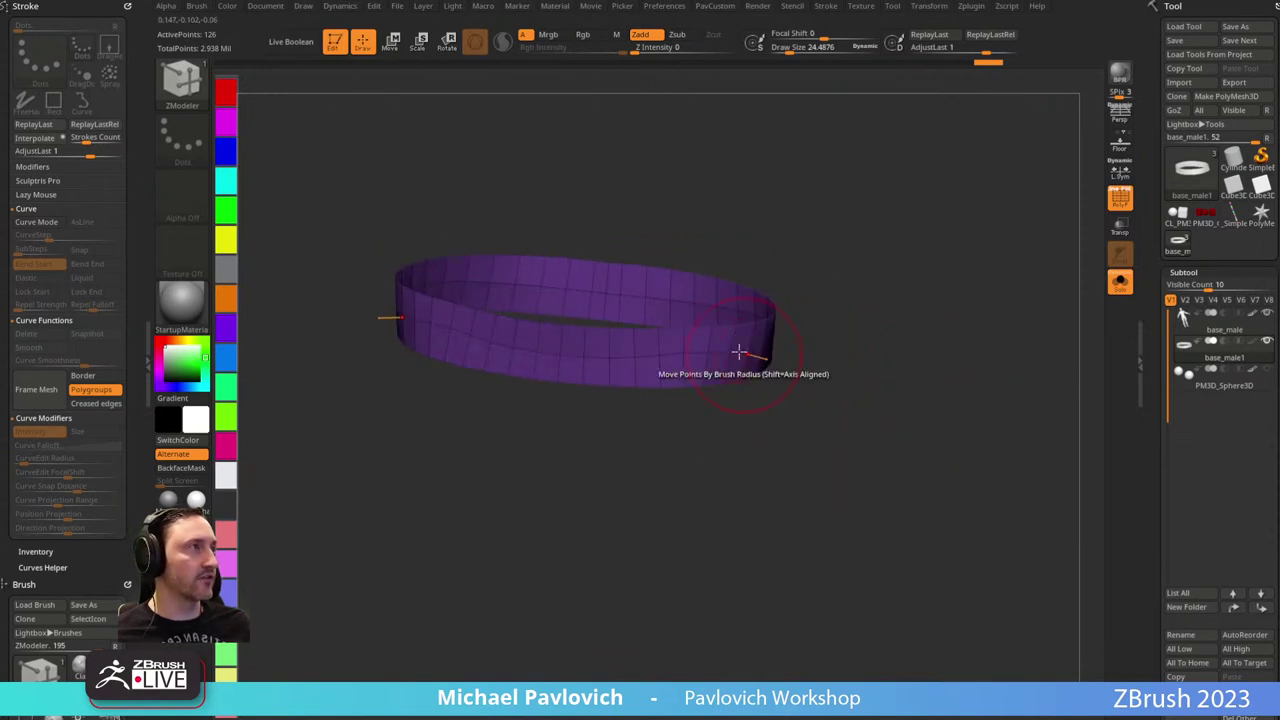
pyautogui.press('space')
pyautogui.click(815, 399)
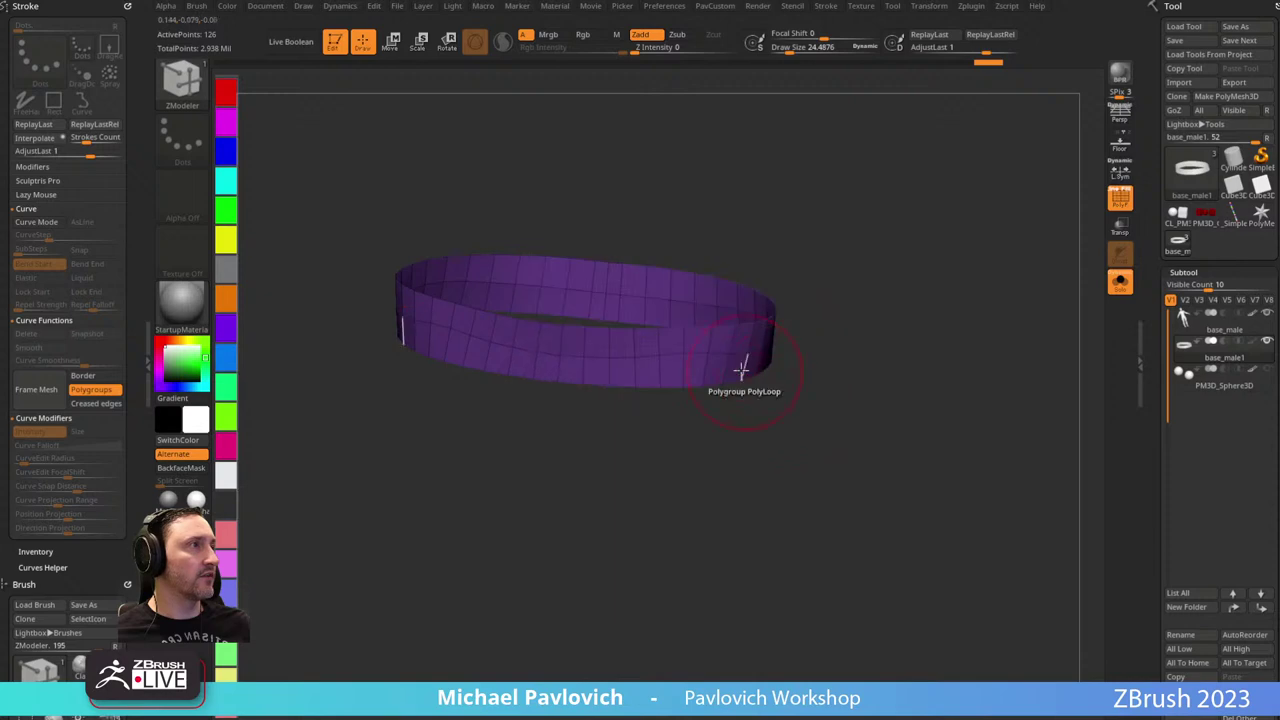
pyautogui.moveTo(720, 340); pyautogui.dragTo(736, 362)
pyautogui.click(1120, 283)
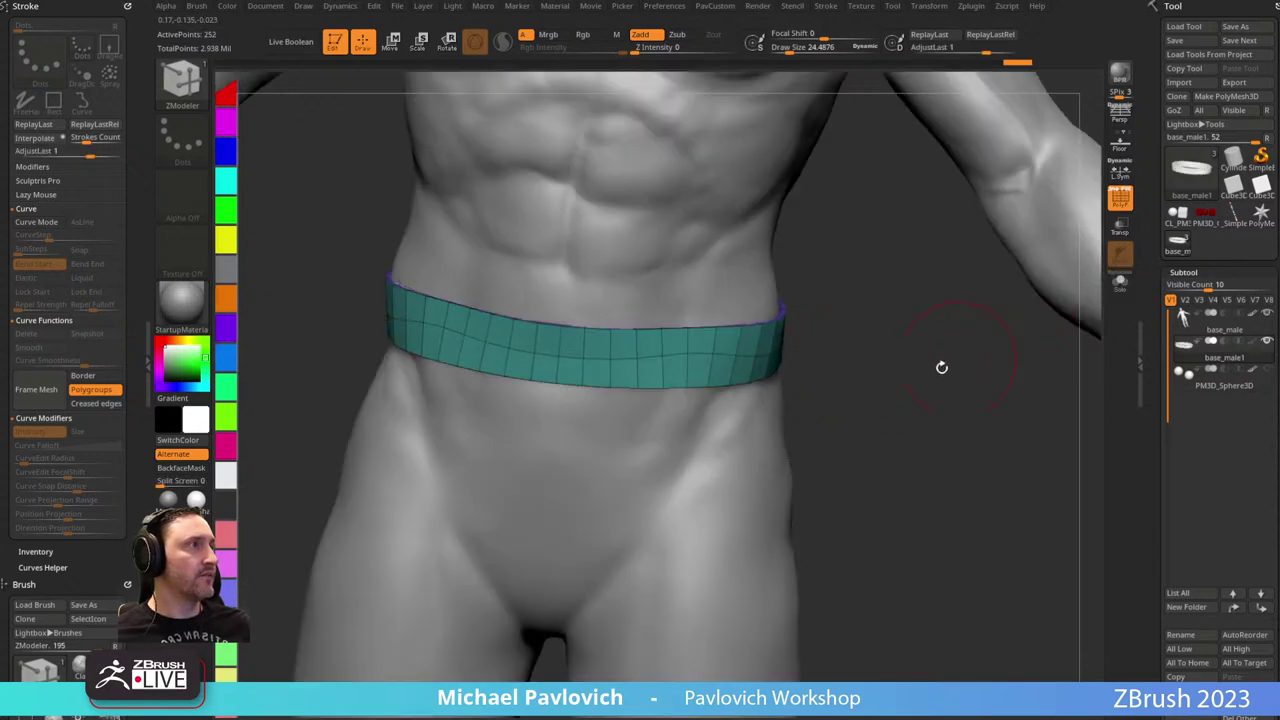
pyautogui.moveTo(940, 366); pyautogui.dragTo(971, 420)
pyautogui.click(1121, 288)
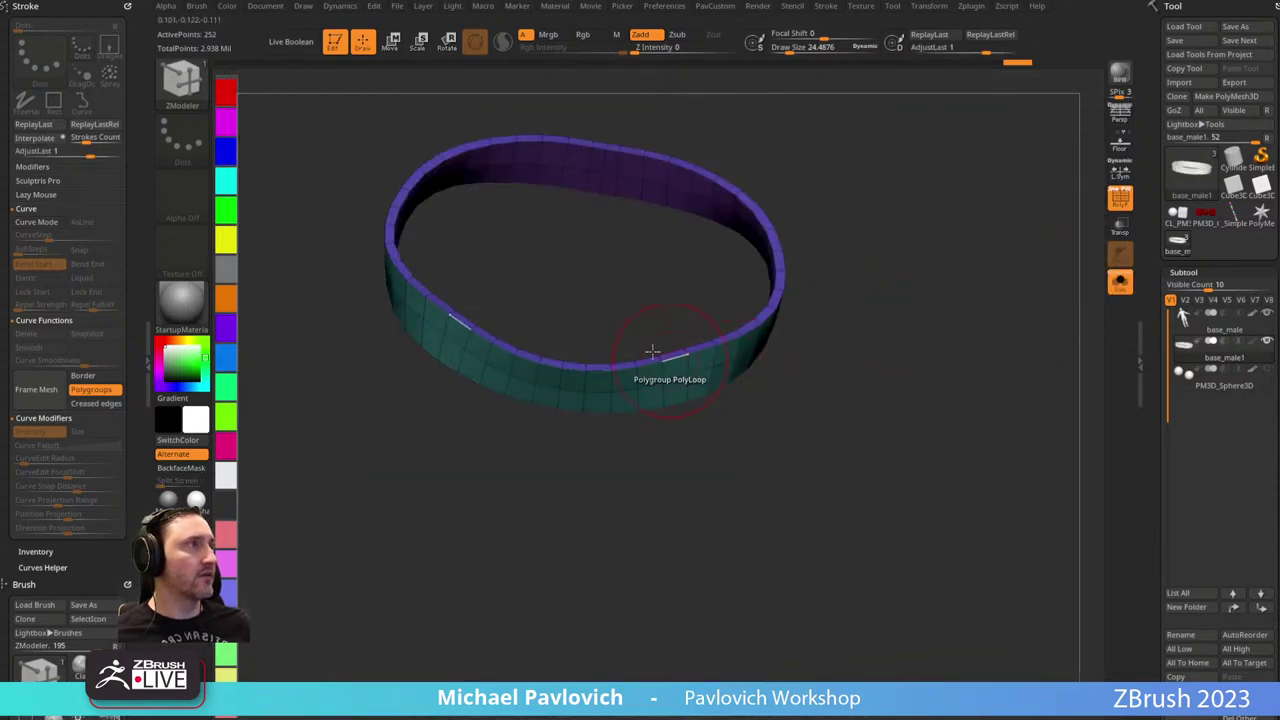
pyautogui.moveTo(850, 340); pyautogui.dragTo(898, 376)
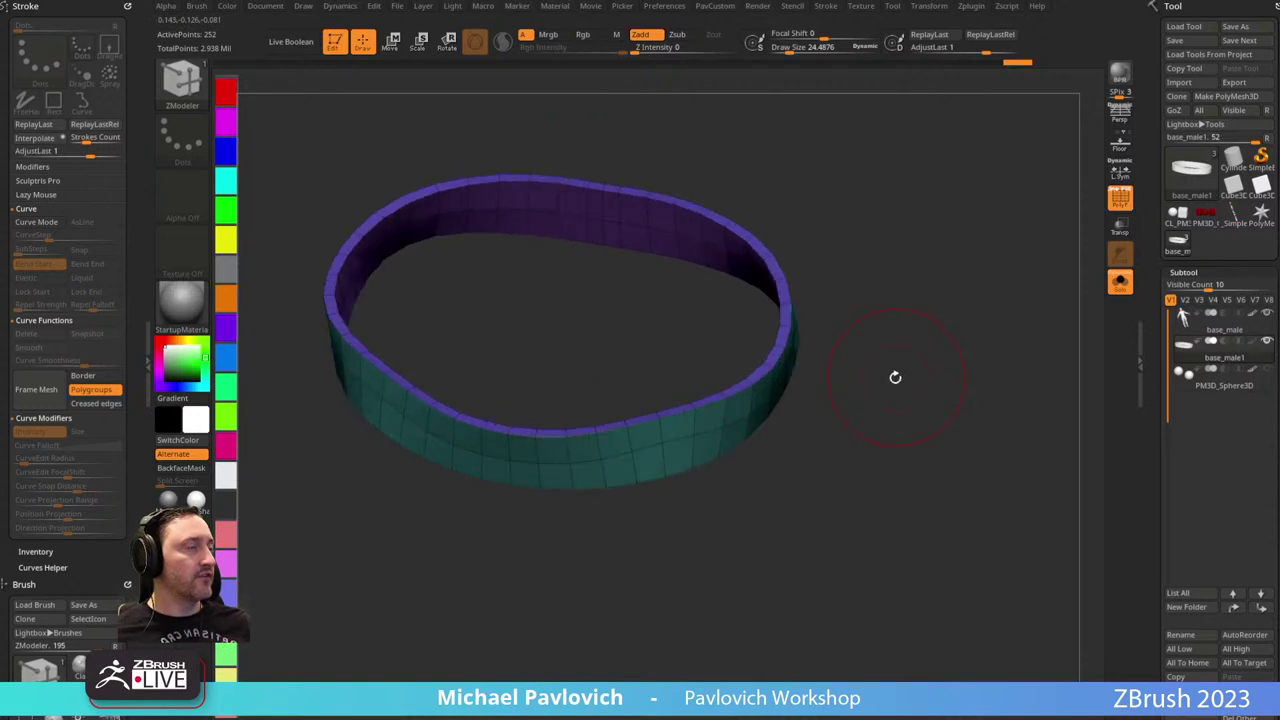
# Try smoothing the thickened band with Polish By Features and undo the result.
pyautogui.press('3')
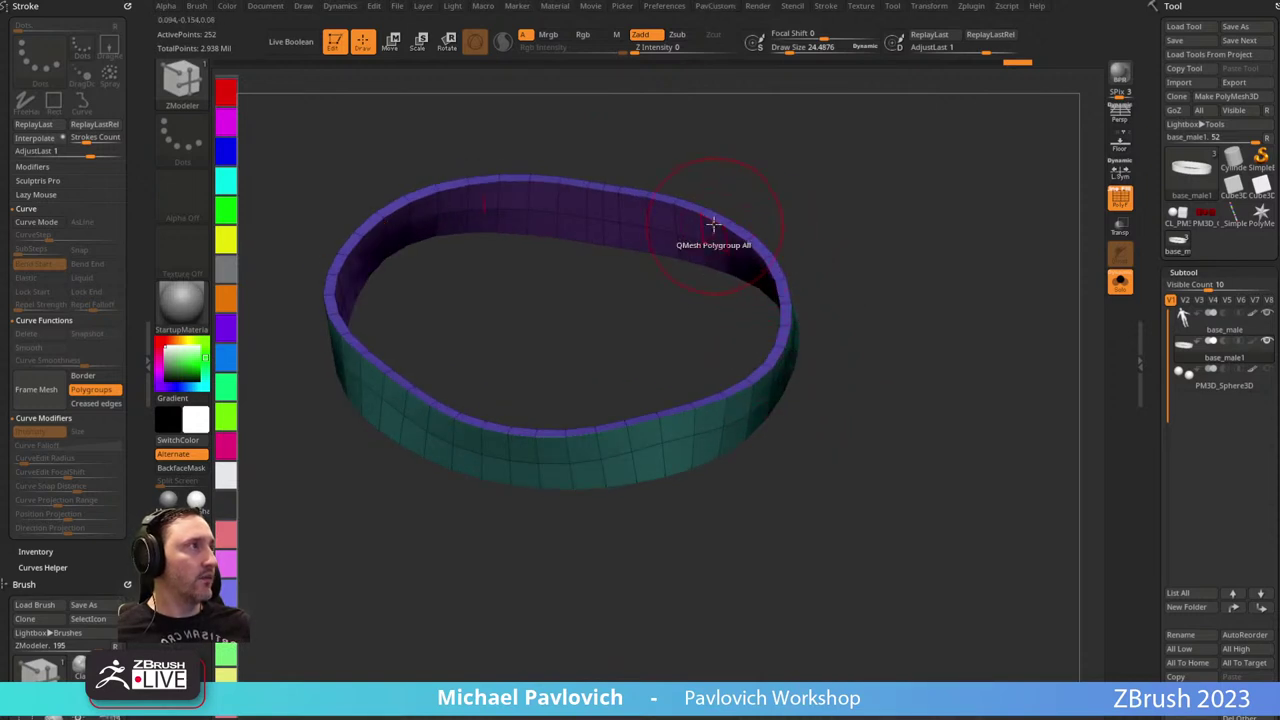
pyautogui.press('3')
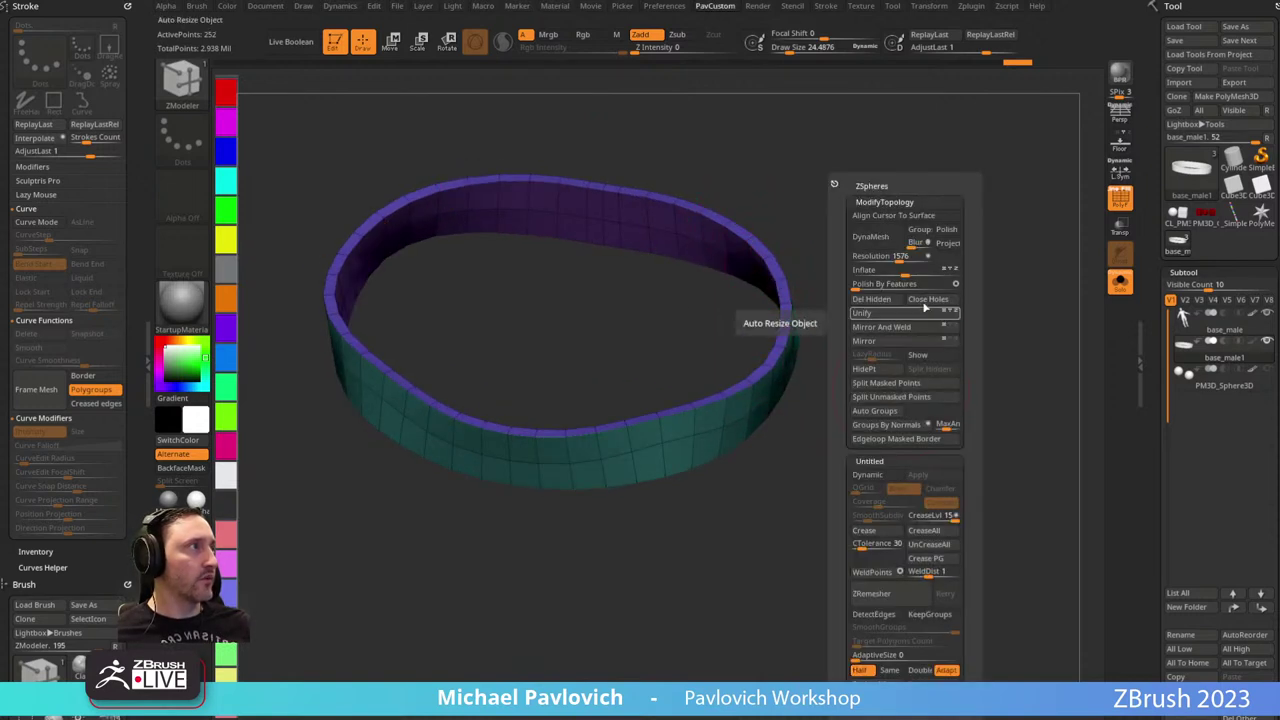
pyautogui.click(857, 284)
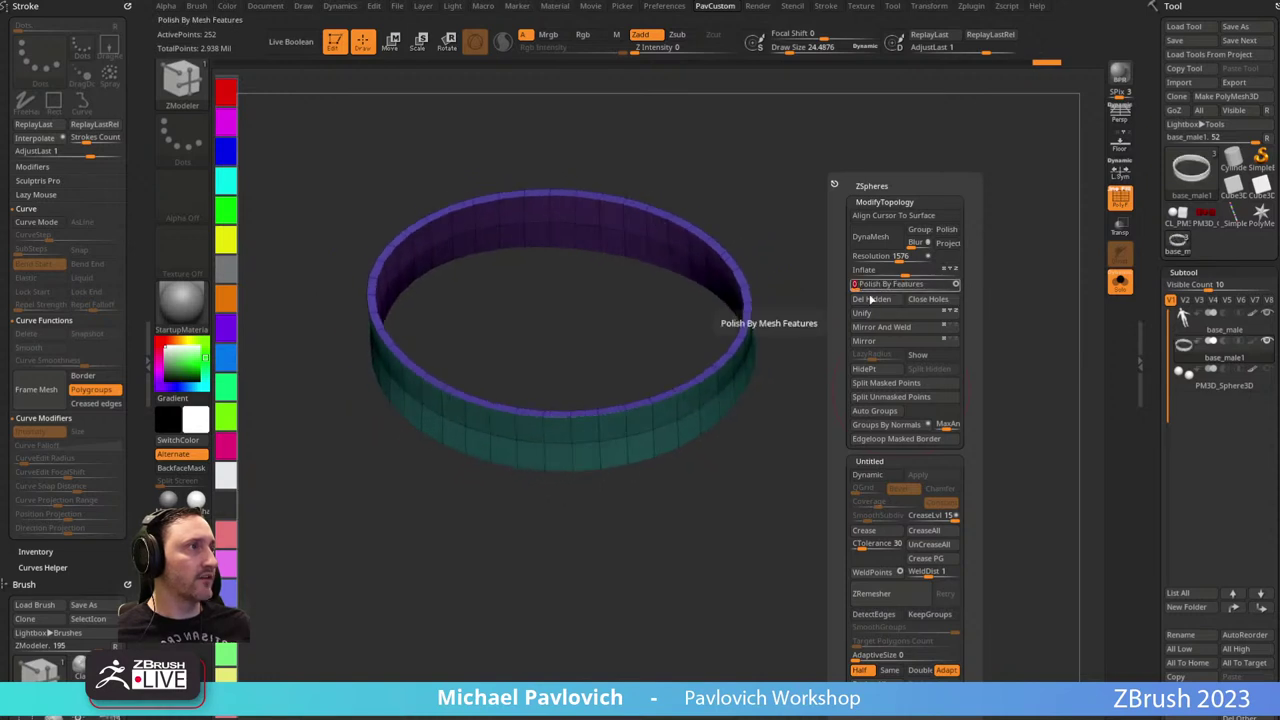
pyautogui.hotkey('ctrl', 'z')
pyautogui.press('s')
pyautogui.hotkey('ctrl', 'z')
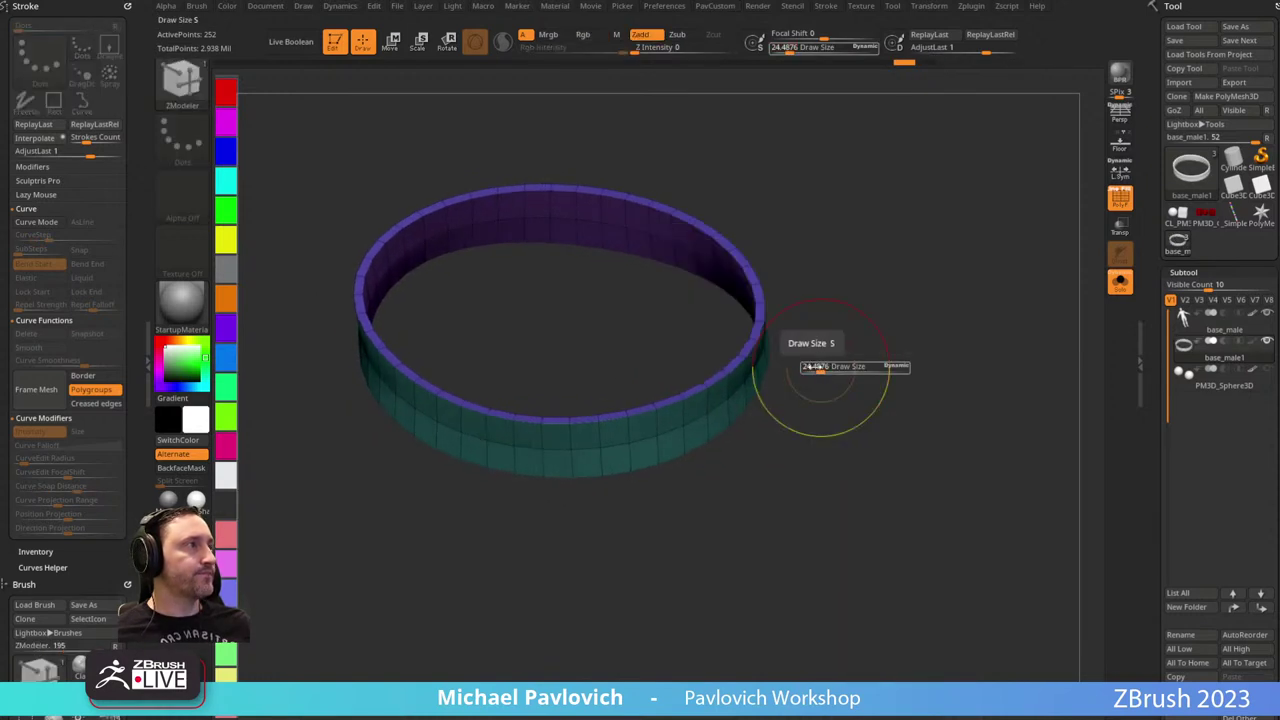
pyautogui.hotkey('ctrl', 'z')
pyautogui.hotkey('ctrl', 'z')
pyautogui.hotkey('ctrl', 'z')
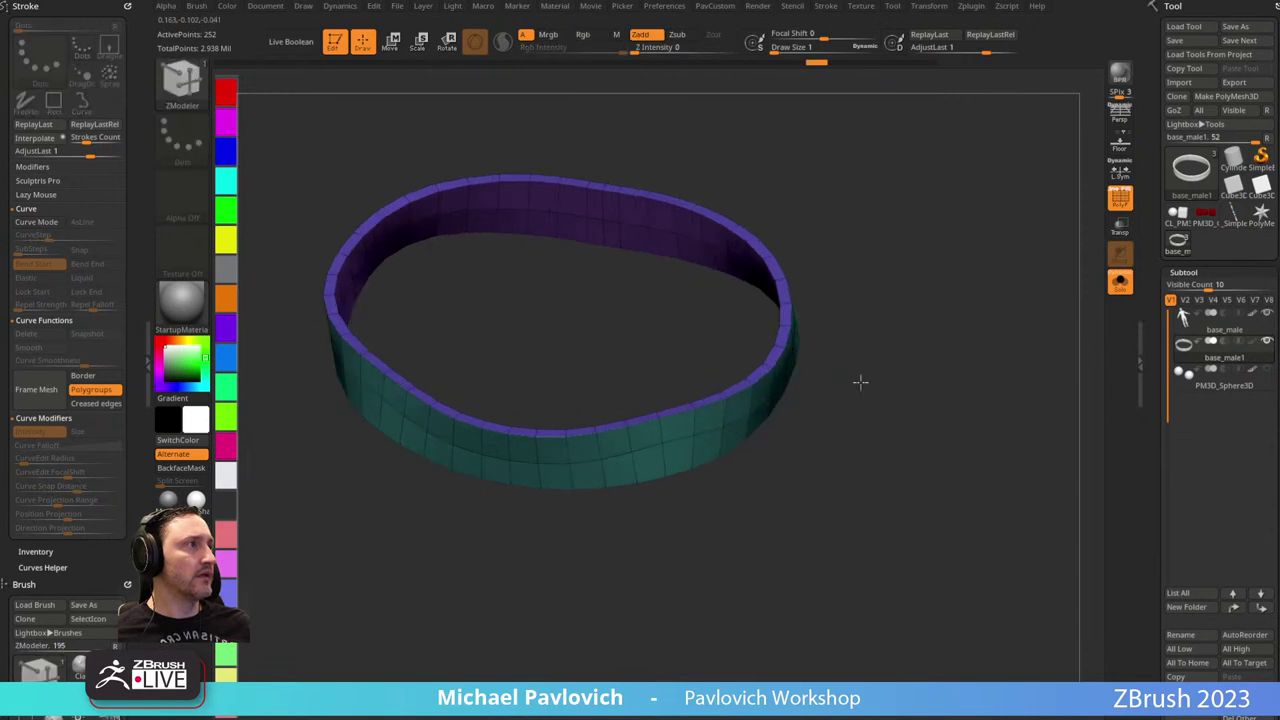
# Delete the horizontal middle edge loop on the band's outer face with the ZModeler Insert Single EdgeLoop action.
pyautogui.moveTo(860, 380); pyautogui.dragTo(846, 316)
pyautogui.press('space')
pyautogui.click(739, 321)
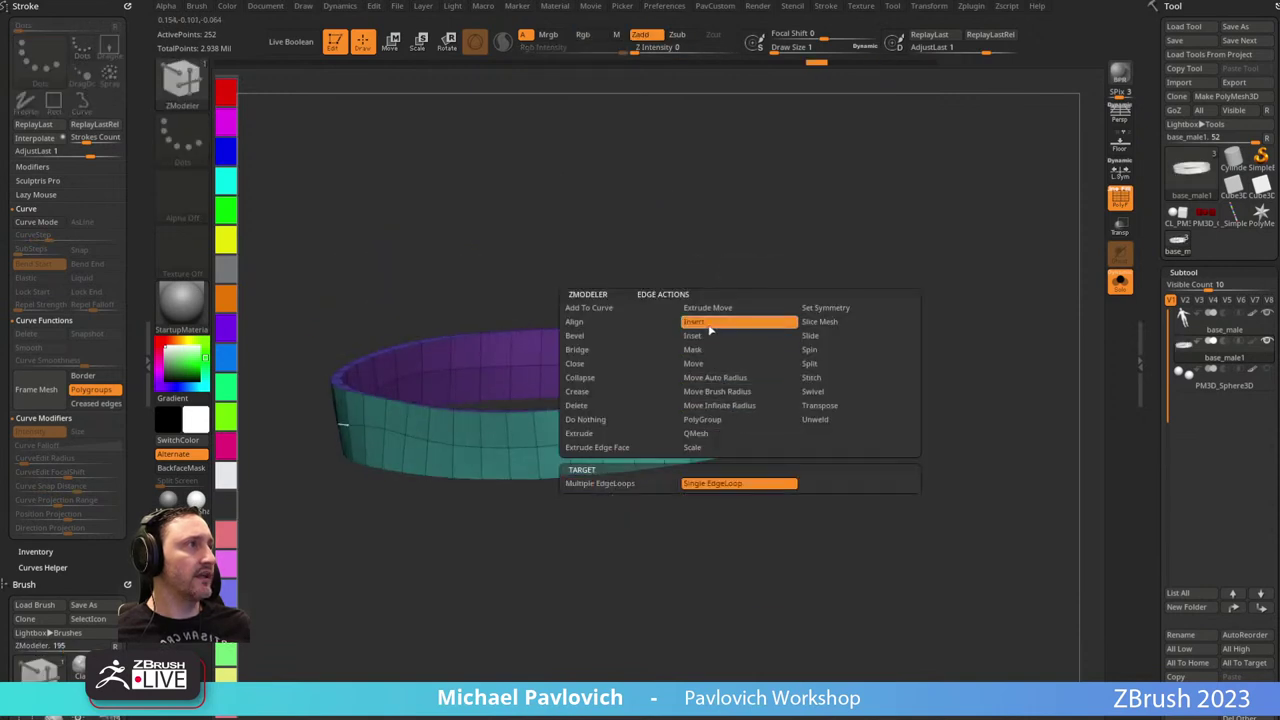
pyautogui.keyDown('alt'); pyautogui.click(732, 427); pyautogui.keyUp('alt')
pyautogui.moveTo(796, 305); pyautogui.dragTo(769, 340)
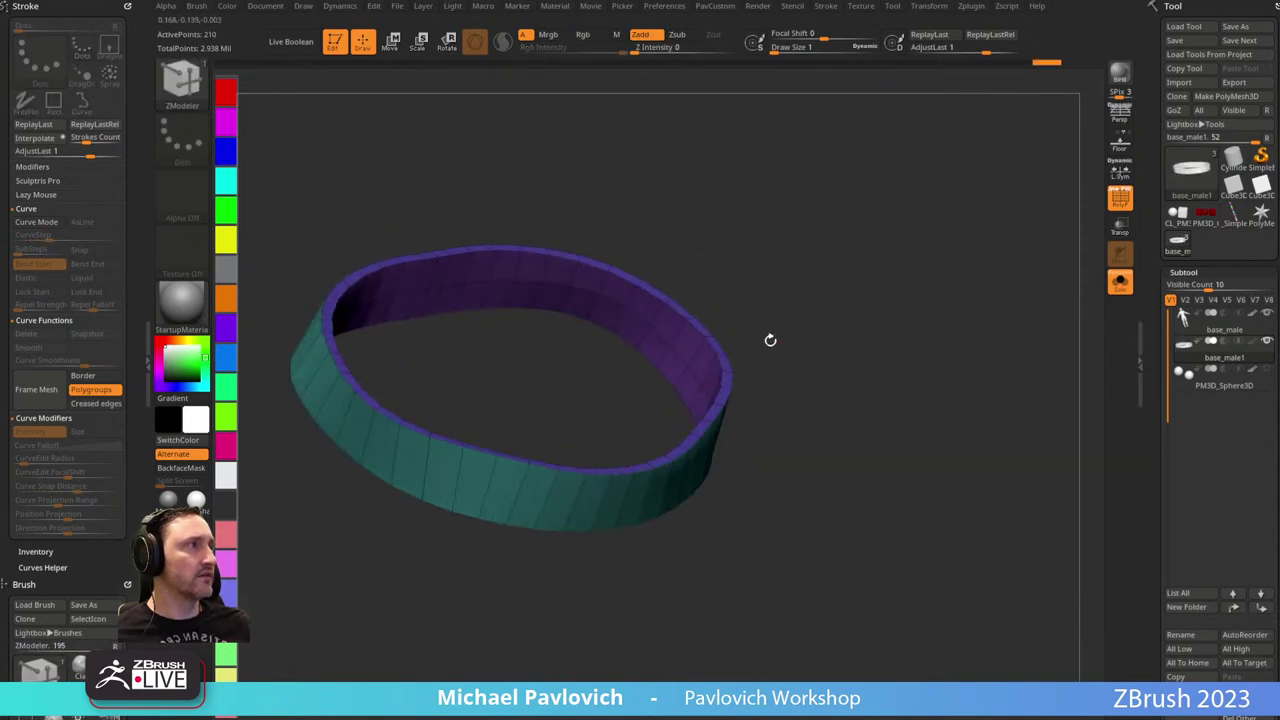
# Isolate the band's outer polygroup and discard the other faces, keeping only a single-sided strip.
pyautogui.moveTo(871, 320); pyautogui.dragTo(781, 285, button='right')
pyautogui.keyDown('ctrl'); pyautogui.keyDown('shift'); pyautogui.click(653, 278); pyautogui.keyUp('shift'); pyautogui.keyUp('ctrl')
pyautogui.keyDown('ctrl'); pyautogui.keyDown('shift'); pyautogui.click(668, 281); pyautogui.keyUp('shift'); pyautogui.keyUp('ctrl')
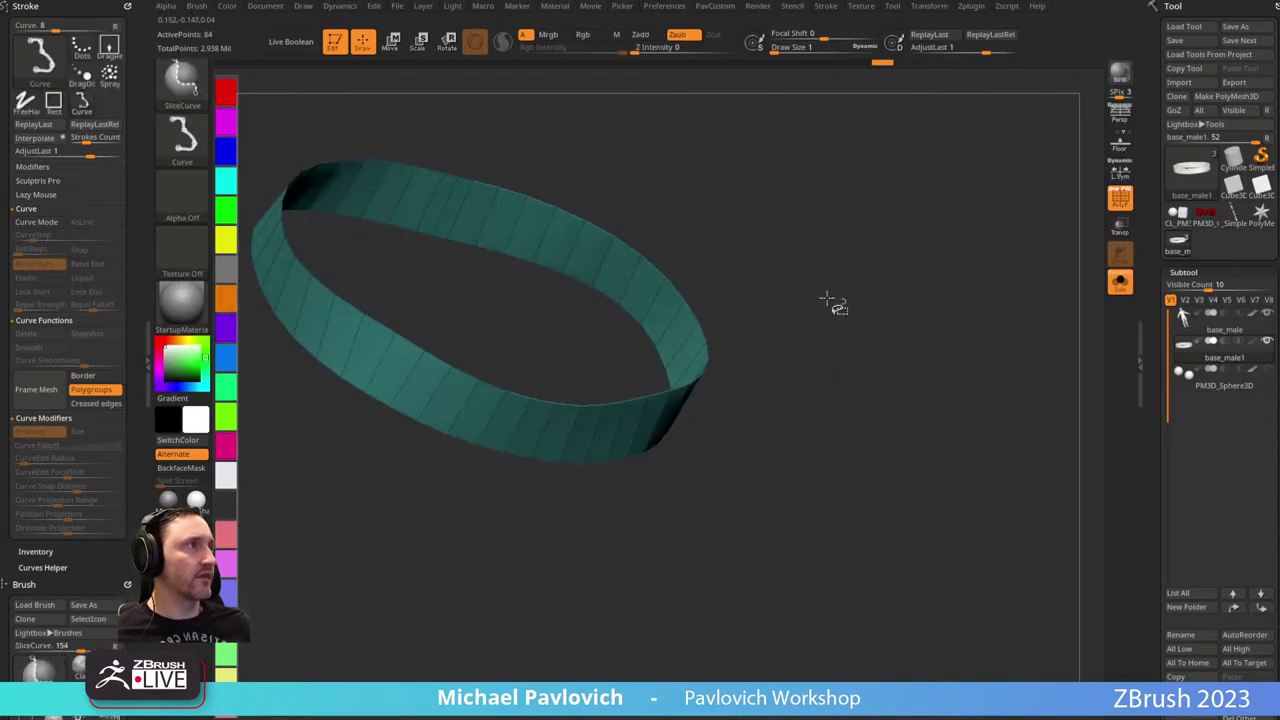
pyautogui.keyDown('ctrl'); pyautogui.keyDown('shift'); pyautogui.click(828, 299); pyautogui.keyUp('shift'); pyautogui.keyUp('ctrl')
pyautogui.keyDown('ctrl'); pyautogui.keyDown('shift'); pyautogui.click(676, 290); pyautogui.keyUp('shift'); pyautogui.keyUp('ctrl')
pyautogui.keyDown('ctrl'); pyautogui.keyDown('shift'); pyautogui.click(667, 282); pyautogui.keyUp('shift'); pyautogui.keyUp('ctrl')
pyautogui.moveTo(868, 288); pyautogui.dragTo(863, 277, button='right')
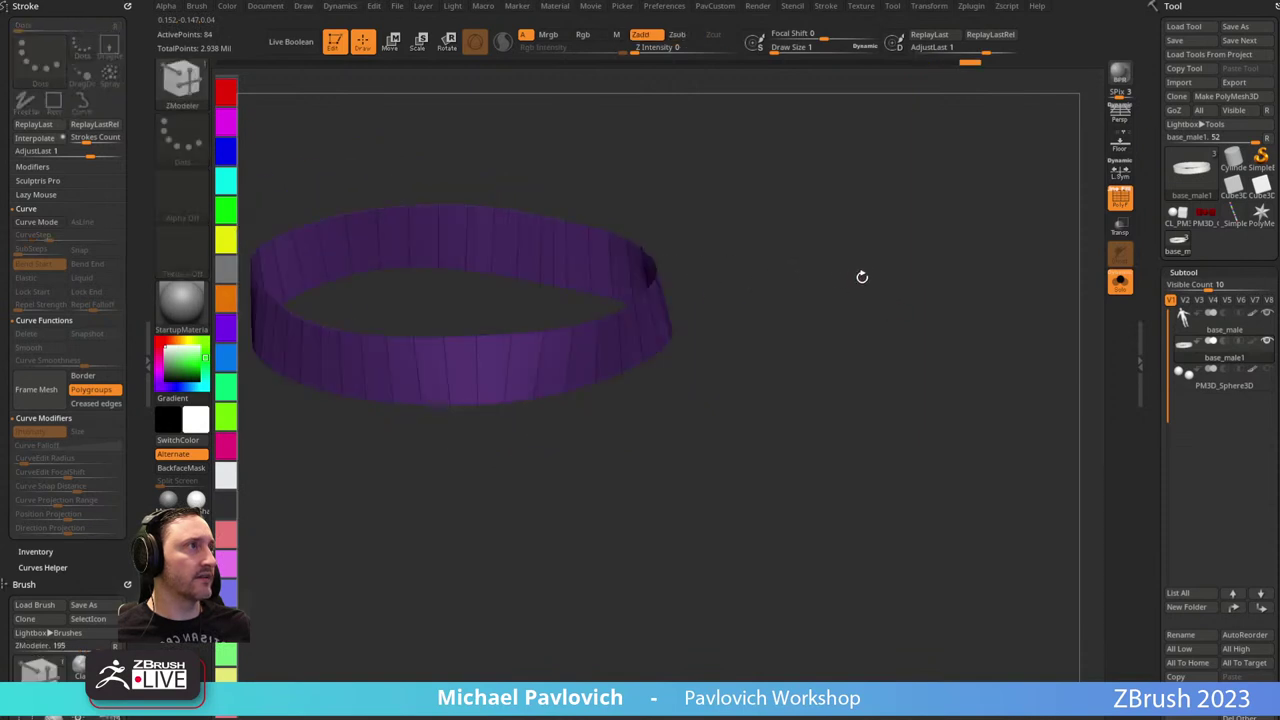
# Extrude the single-sided strip with ZModeler QMesh to rebuild the band's thickness without middle edge loops.
pyautogui.press('3')
pyautogui.keyDown('ctrl'); pyautogui.keyDown('shift'); pyautogui.click(622, 360); pyautogui.keyUp('shift'); pyautogui.keyUp('ctrl')
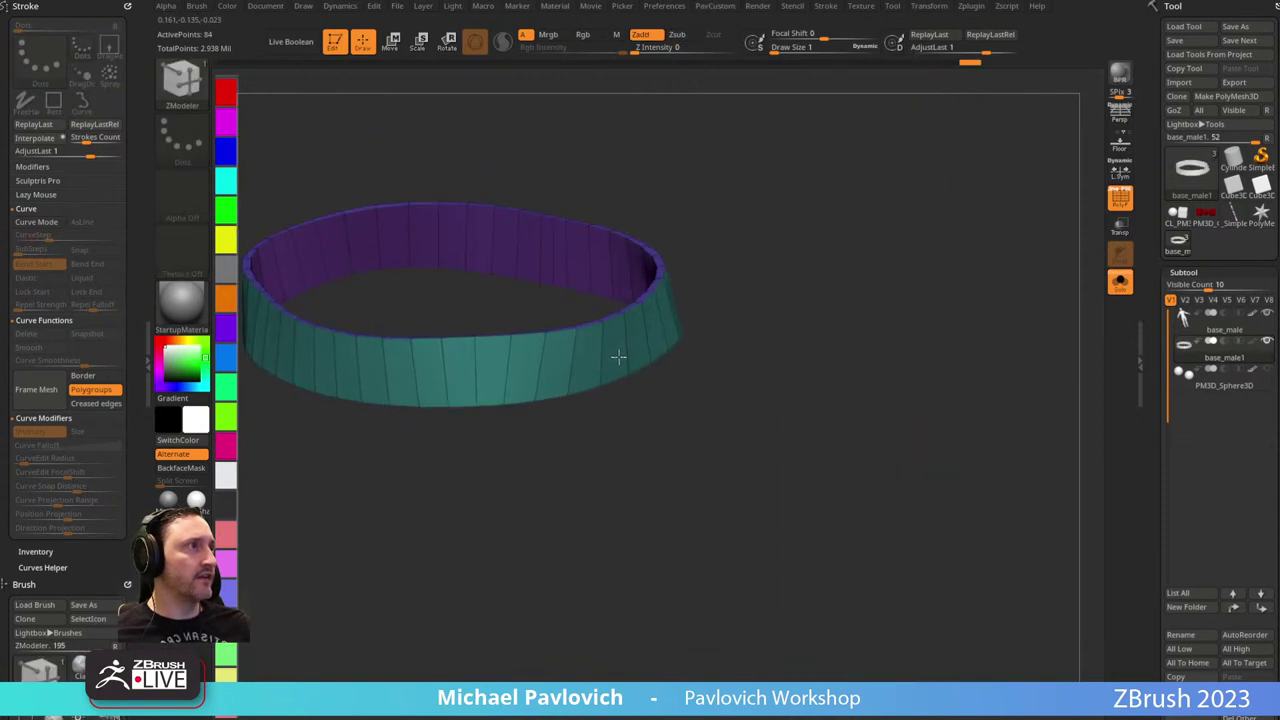
pyautogui.moveTo(820, 300)
pyautogui.mouseDown()
pyautogui.moveTo(874, 311)
pyautogui.moveTo(842, 312)
pyautogui.mouseUp()
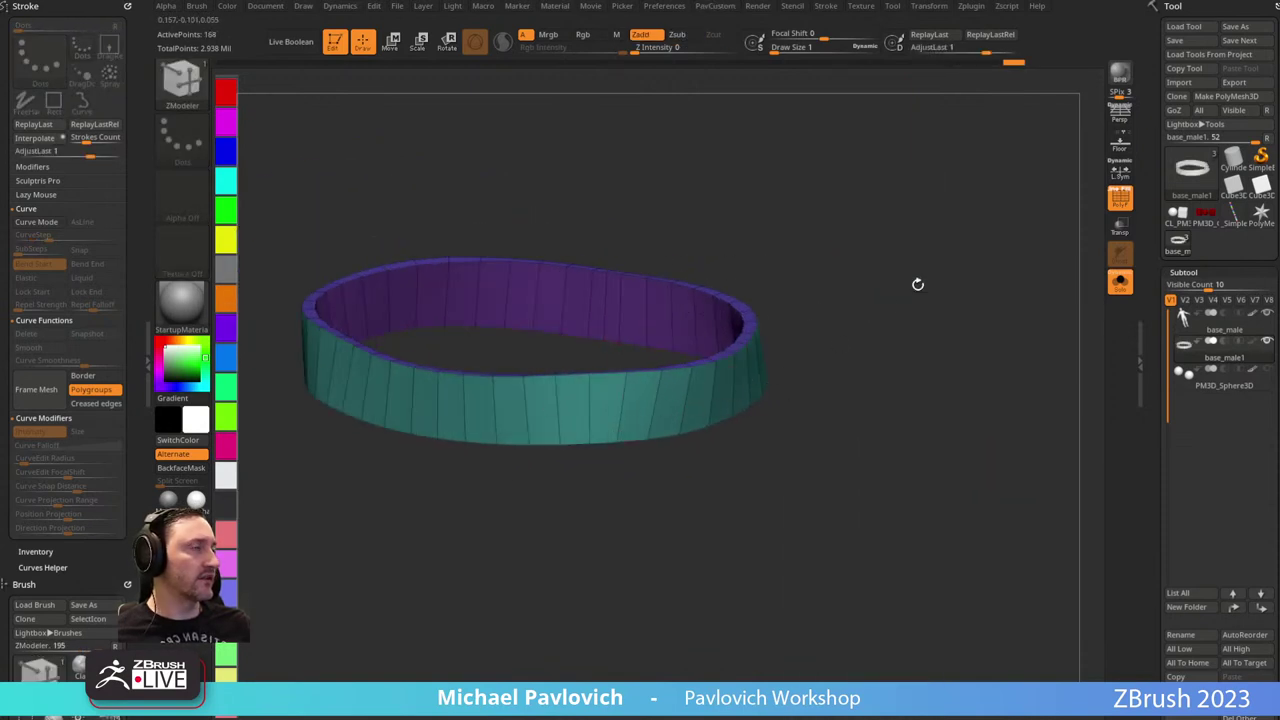
pyautogui.moveTo(917, 284); pyautogui.dragTo(916, 340)
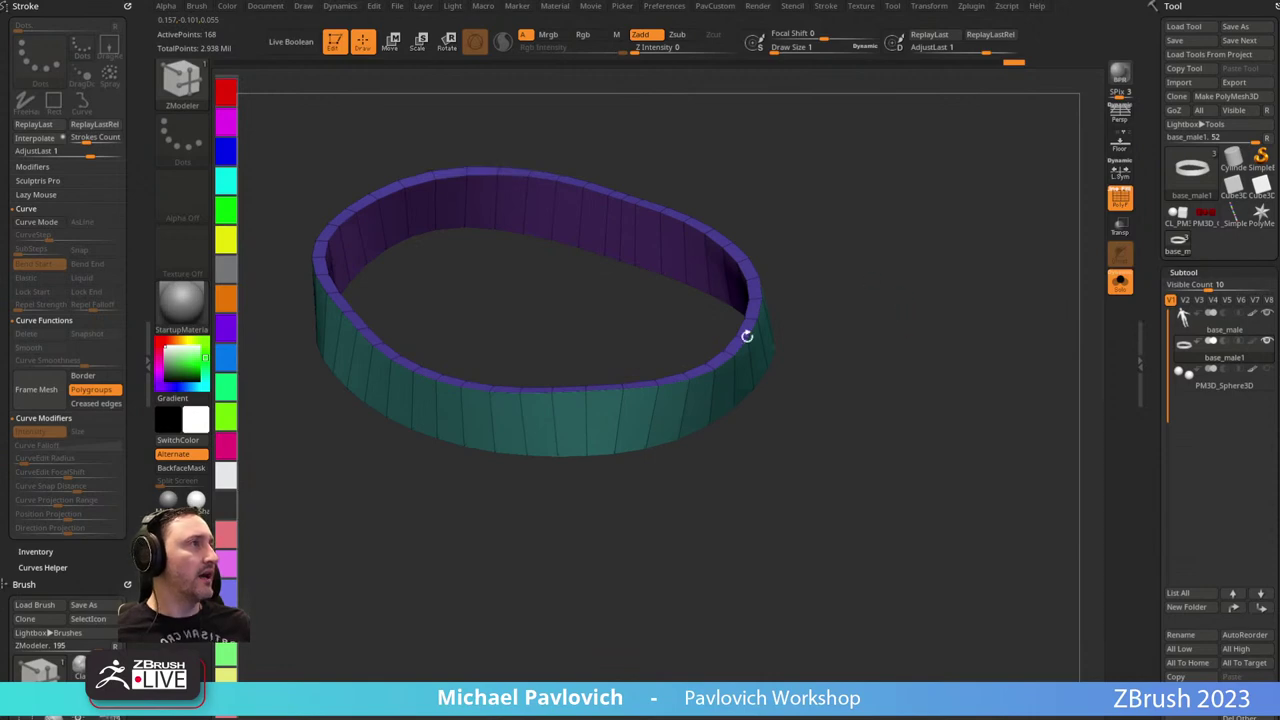
# Turn off double-sided display for the band and flip its normals.
pyautogui.moveTo(1152, 425); pyautogui.dragTo(1152, 126)
pyautogui.click(1200, 378)
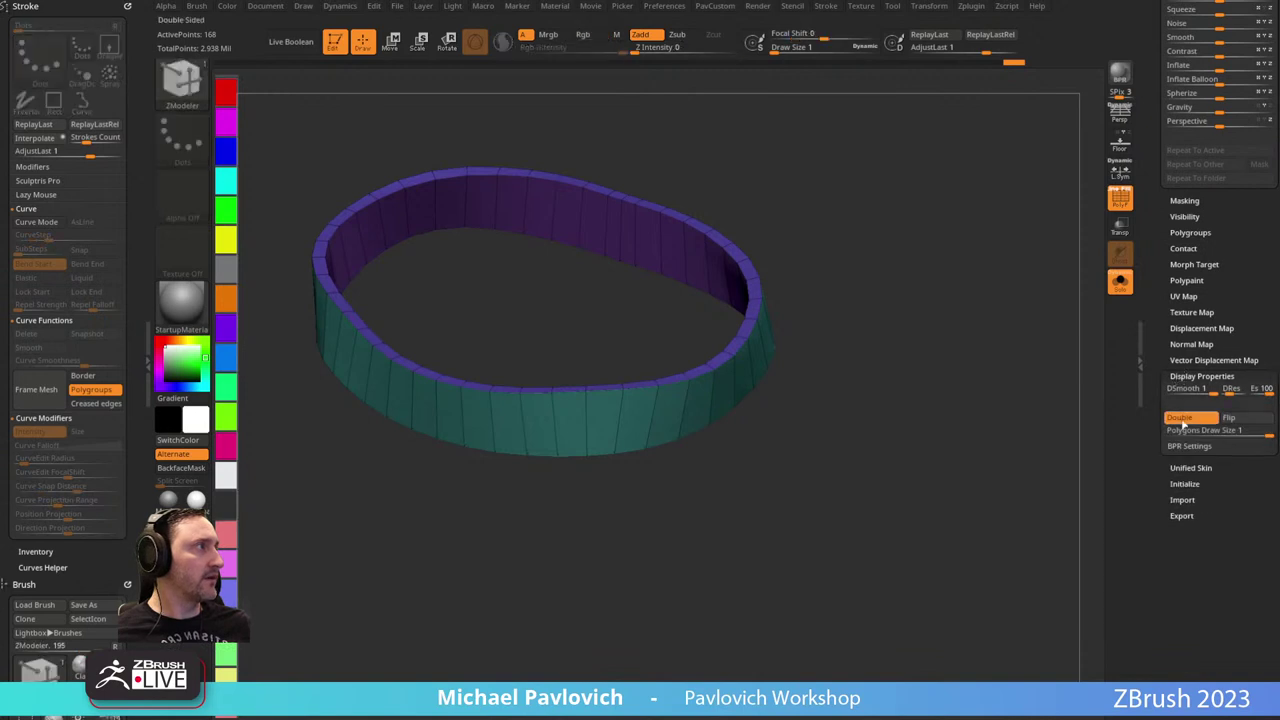
pyautogui.click(1182, 418)
pyautogui.moveTo(935, 445)
pyautogui.mouseDown()
pyautogui.moveTo(934, 392)
pyautogui.moveTo(1000, 423)
pyautogui.moveTo(940, 443)
pyautogui.mouseUp()
pyautogui.click(1226, 418)
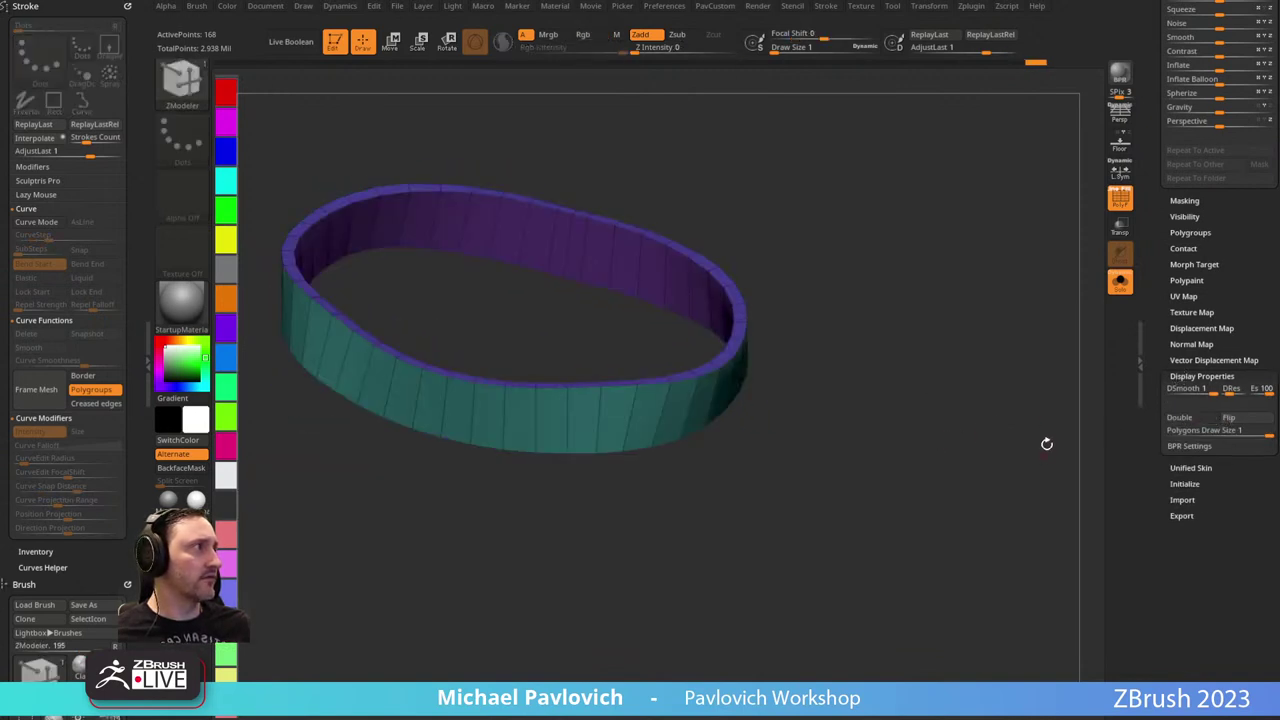
pyautogui.moveTo(1149, 306); pyautogui.dragTo(1136, 540)
# Smooth the band slightly with Polish By Features and show it together with the body.
pyautogui.moveTo(984, 481); pyautogui.dragTo(964, 434)
pyautogui.press('space')
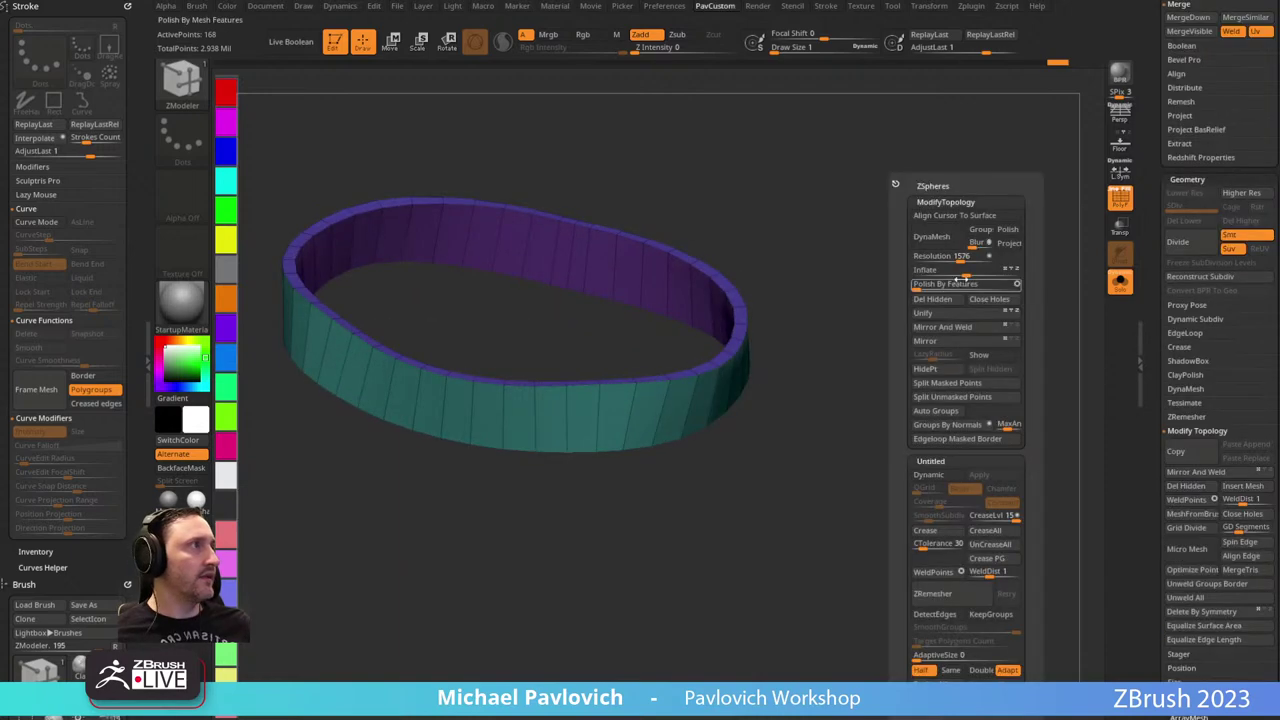
pyautogui.moveTo(919, 286); pyautogui.dragTo(940, 286)
pyautogui.click(1121, 283)
pyautogui.moveTo(1151, 289); pyautogui.dragTo(1140, 530)
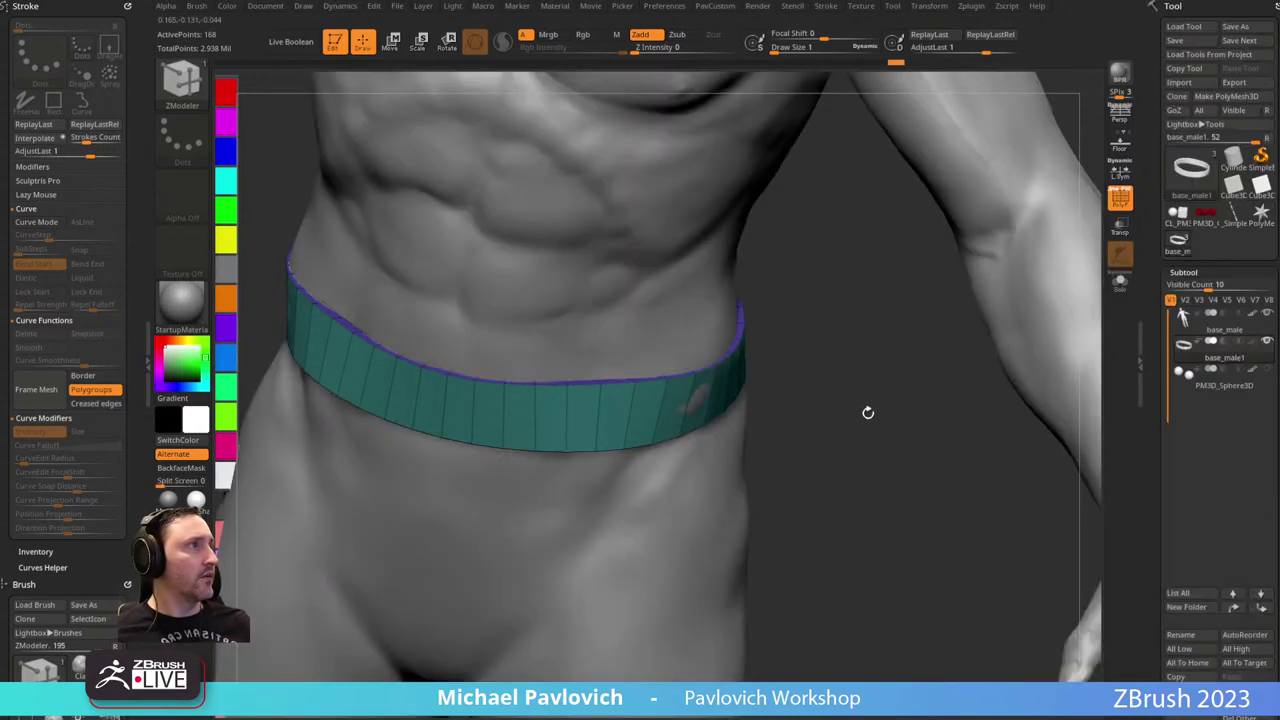
# Adjust the band's fit around the waist with the Move brush, then return to the Standard brush.
pyautogui.moveTo(866, 411)
pyautogui.mouseDown()
pyautogui.moveTo(820, 391)
pyautogui.moveTo(900, 349)
pyautogui.moveTo(801, 398)
pyautogui.mouseUp()
pyautogui.press('b')
pyautogui.press('m')
pyautogui.press('v')
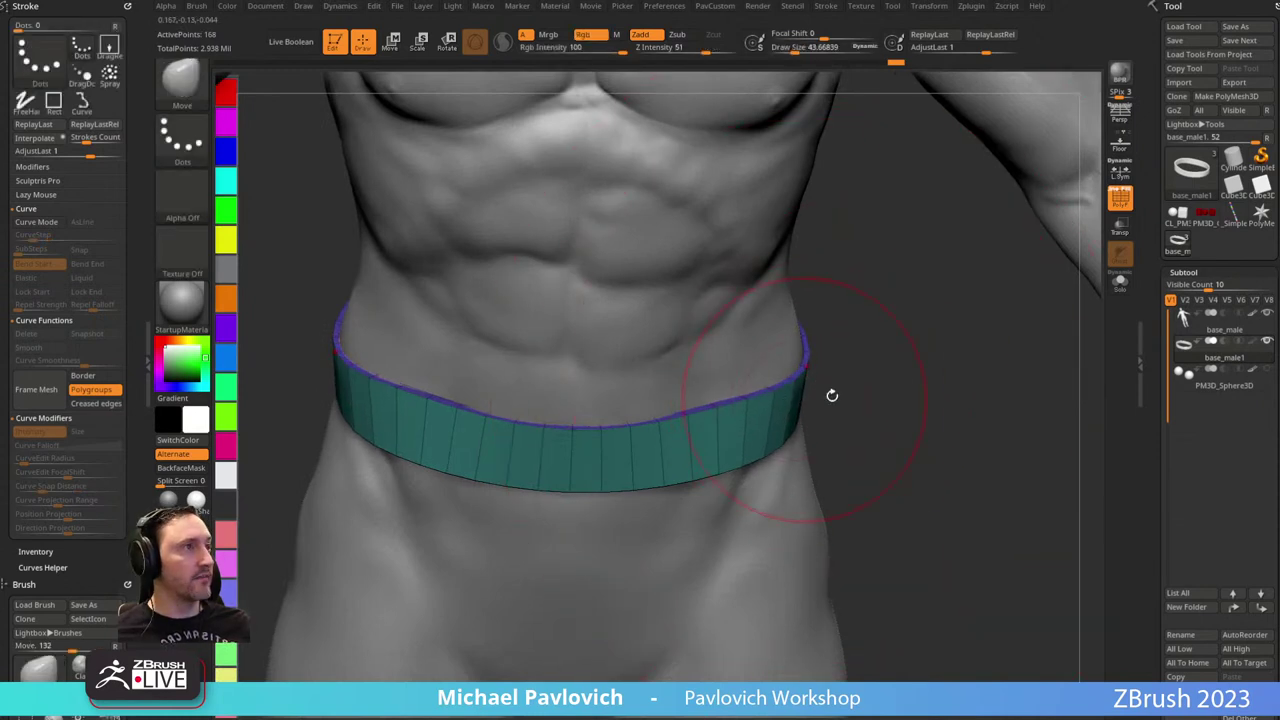
pyautogui.moveTo(882, 403)
pyautogui.mouseDown()
pyautogui.moveTo(886, 387)
pyautogui.moveTo(928, 374)
pyautogui.moveTo(917, 372)
pyautogui.mouseUp()
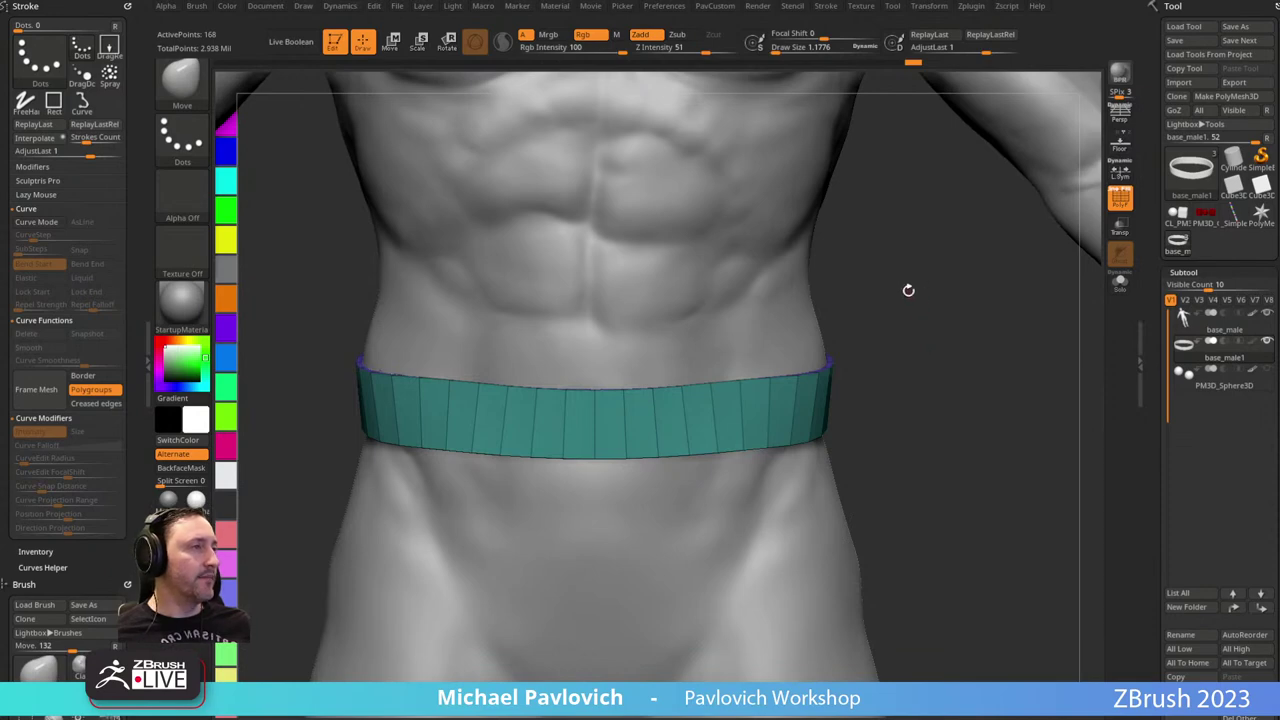
pyautogui.moveTo(908, 290)
pyautogui.mouseDown()
pyautogui.moveTo(926, 383)
pyautogui.moveTo(883, 409)
pyautogui.moveTo(903, 392)
pyautogui.moveTo(883, 390)
pyautogui.mouseUp()
pyautogui.press('s')
pyautogui.press('b')
pyautogui.press('s')
pyautogui.press('t')
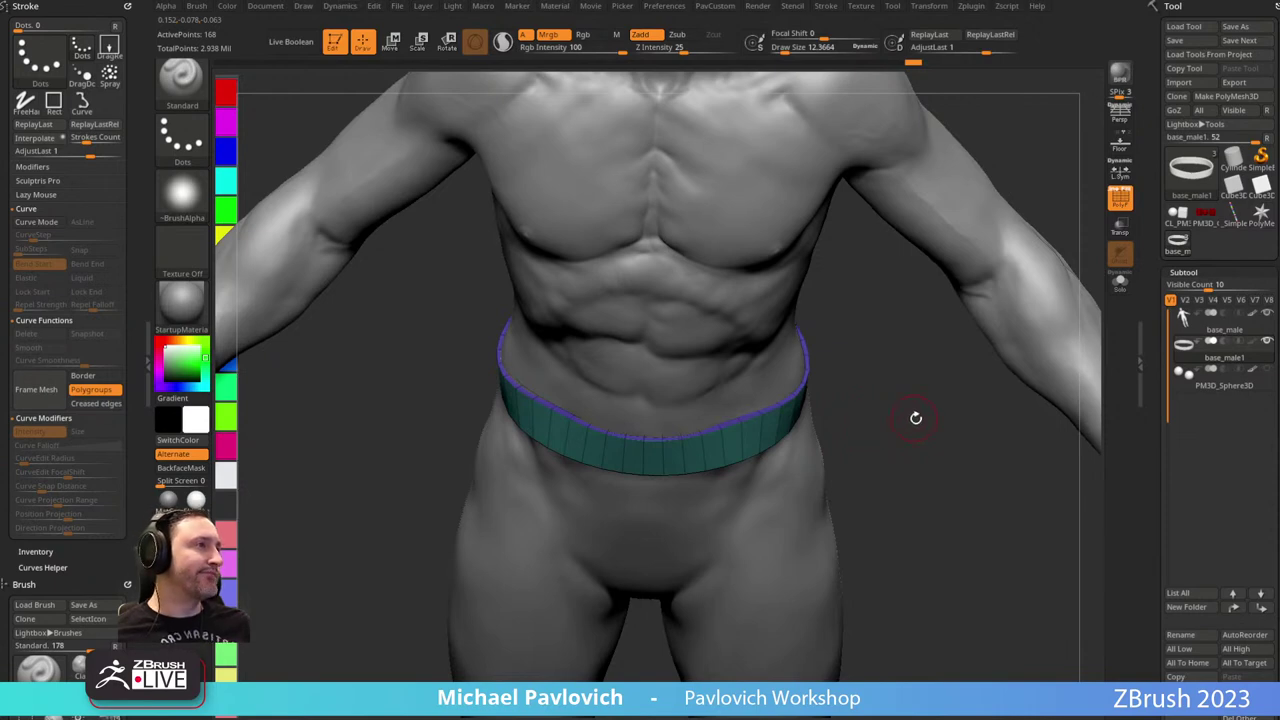
# Bevel the vertical edge loop at the band's front centre with ZModeler and delete the resulting polygon strip to open a gap.
pyautogui.moveTo(915, 418); pyautogui.dragTo(822, 414)
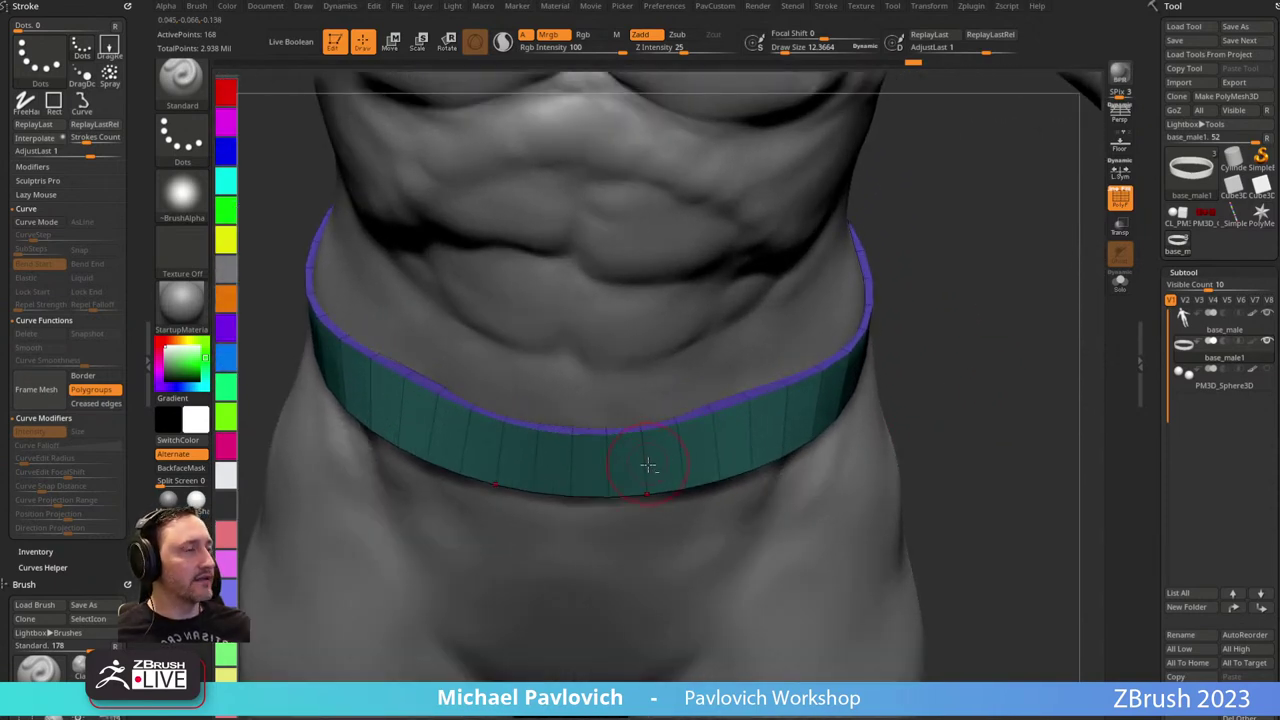
pyautogui.press('b')
pyautogui.press('z')
pyautogui.press('m')
pyautogui.press('space')
pyautogui.click(560, 425)
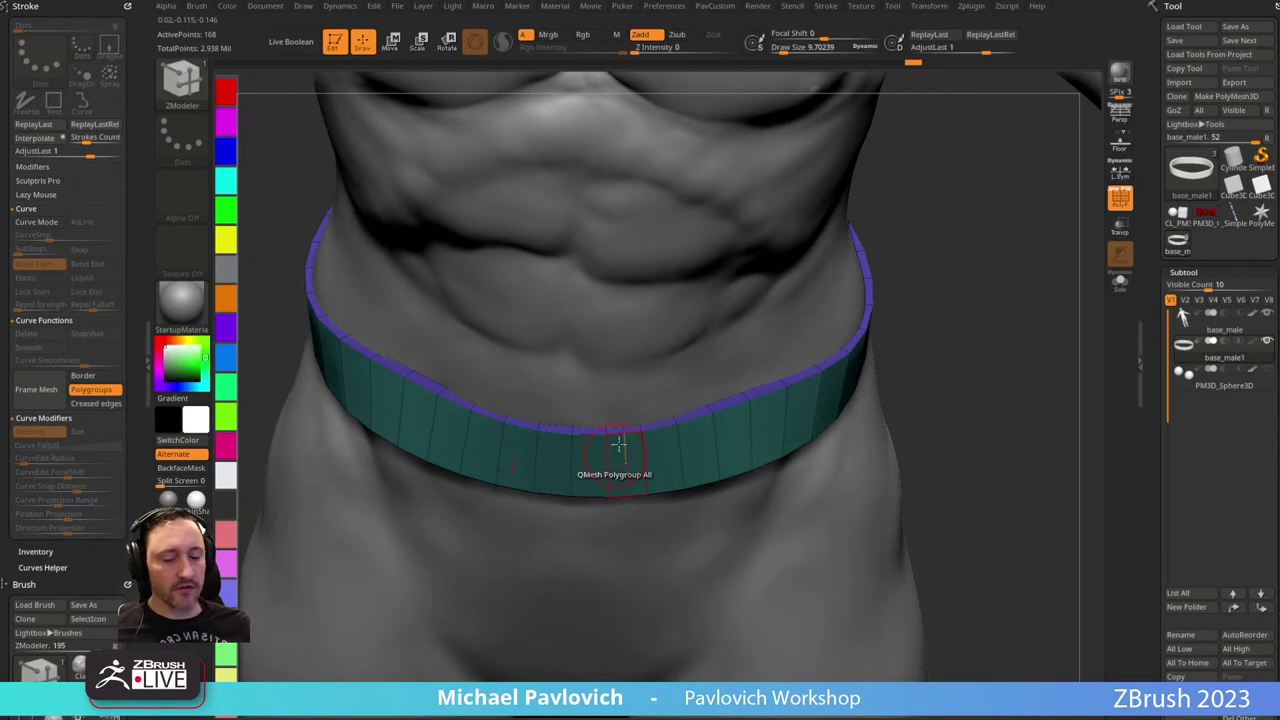
pyautogui.press('space')
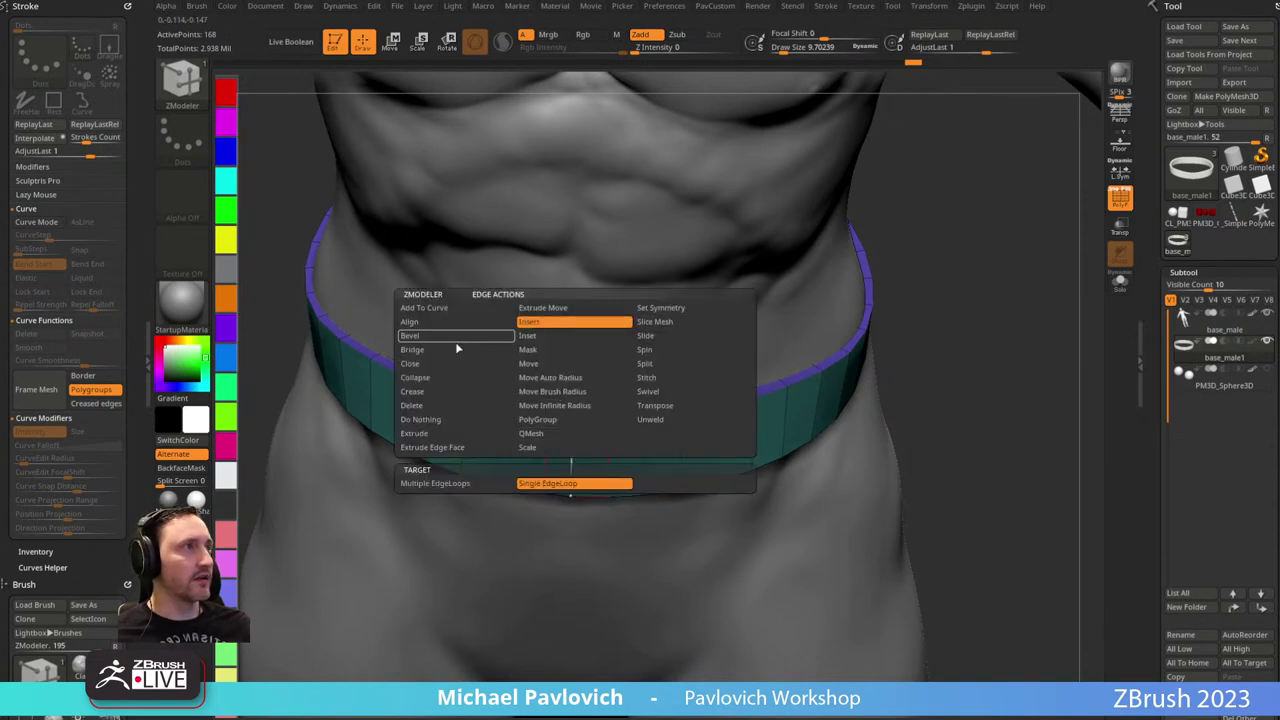
pyautogui.click(447, 337)
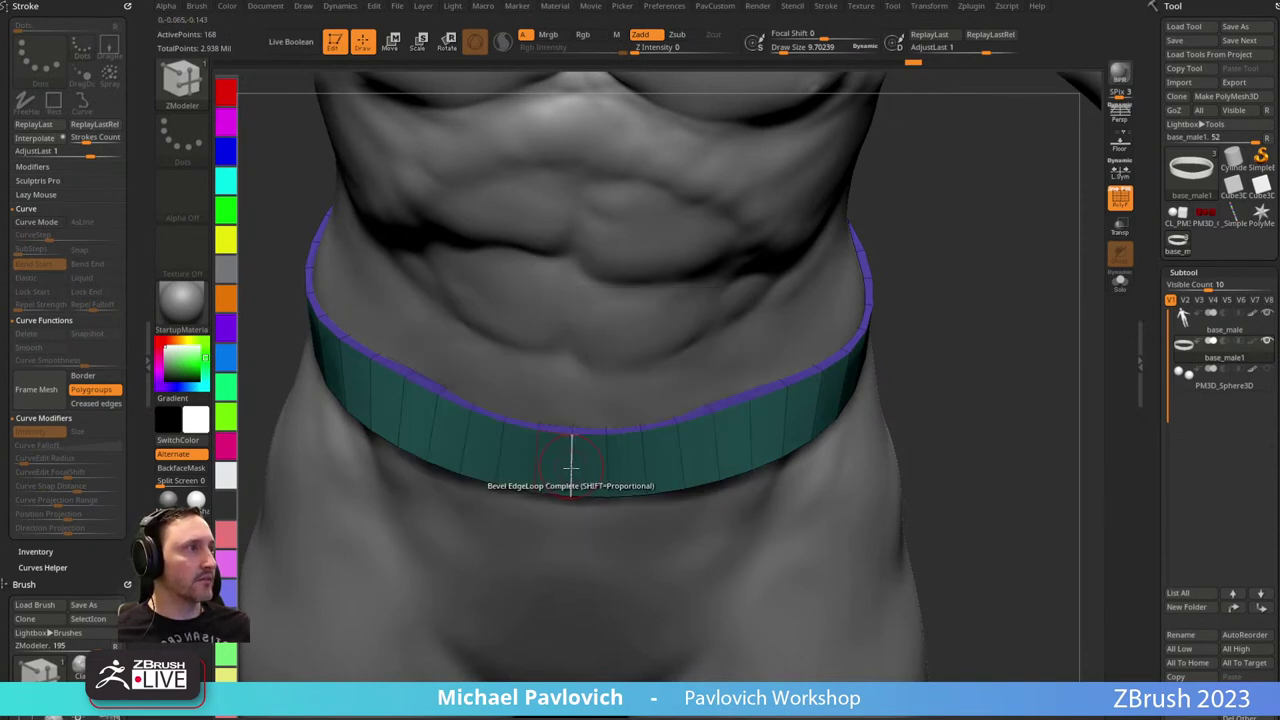
pyautogui.press('space')
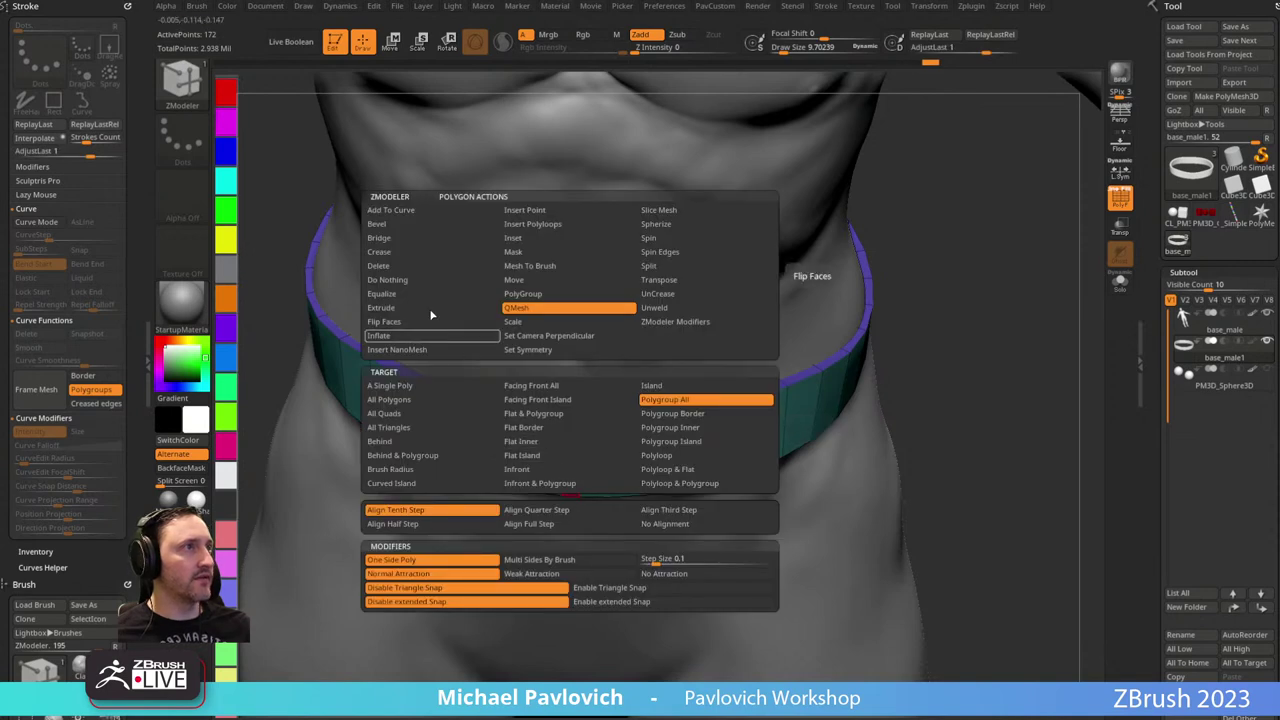
pyautogui.click(418, 390)
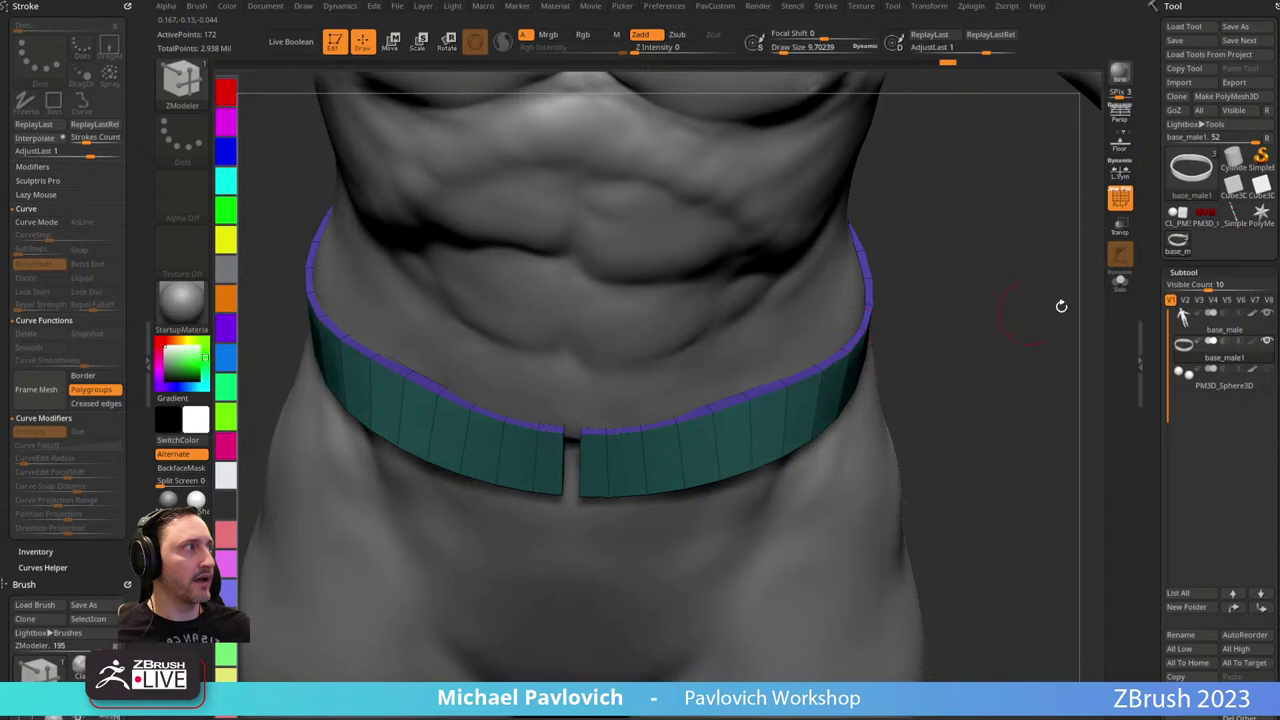
# Isolate the belt and offset its two front ends in depth by masking and moving one inward and the other outward.
pyautogui.click(1115, 284)
pyautogui.moveTo(926, 348)
pyautogui.mouseDown()
pyautogui.moveTo(883, 326)
pyautogui.moveTo(612, 396)
pyautogui.moveTo(949, 246)
pyautogui.moveTo(960, 349)
pyautogui.moveTo(800, 317)
pyautogui.moveTo(772, 252)
pyautogui.moveTo(646, 350)
pyautogui.mouseUp()
pyautogui.press('ctrl')
pyautogui.press('w')
pyautogui.moveTo(850, 318); pyautogui.dragTo(854, 283)
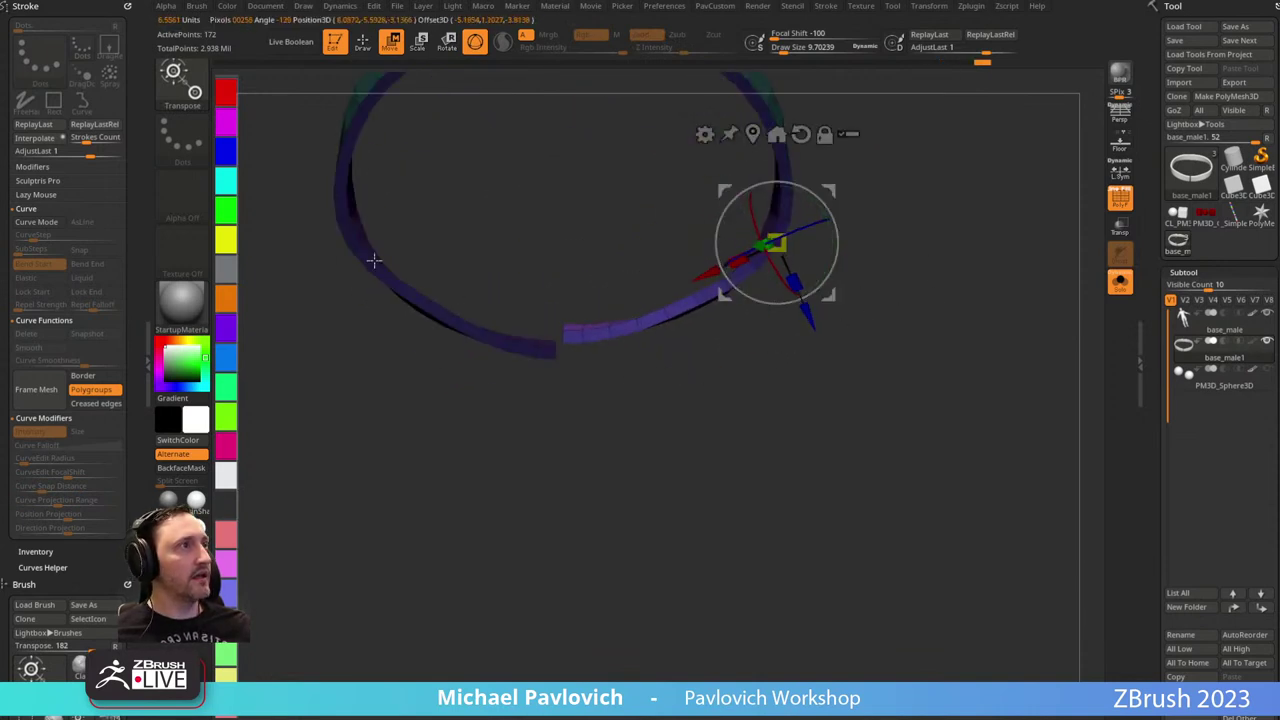
pyautogui.keyDown('ctrl'); pyautogui.moveTo(358, 241); pyautogui.dragTo(415, 304); pyautogui.keyUp('ctrl')
pyautogui.moveTo(411, 236); pyautogui.dragTo(411, 239)
pyautogui.press('q')
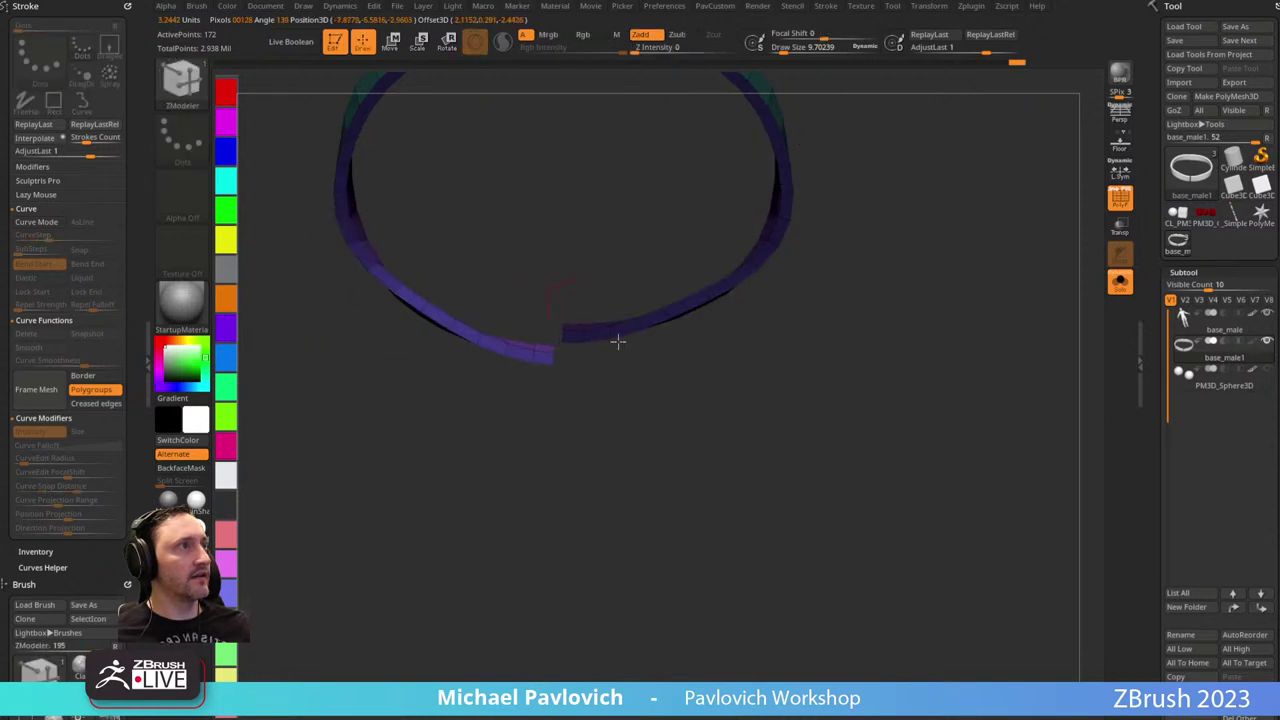
# Extend the belt's front ends towards an overlap with QMesh on single polygons and undo the last extension.
pyautogui.moveTo(618, 341); pyautogui.dragTo(796, 350)
pyautogui.press('space')
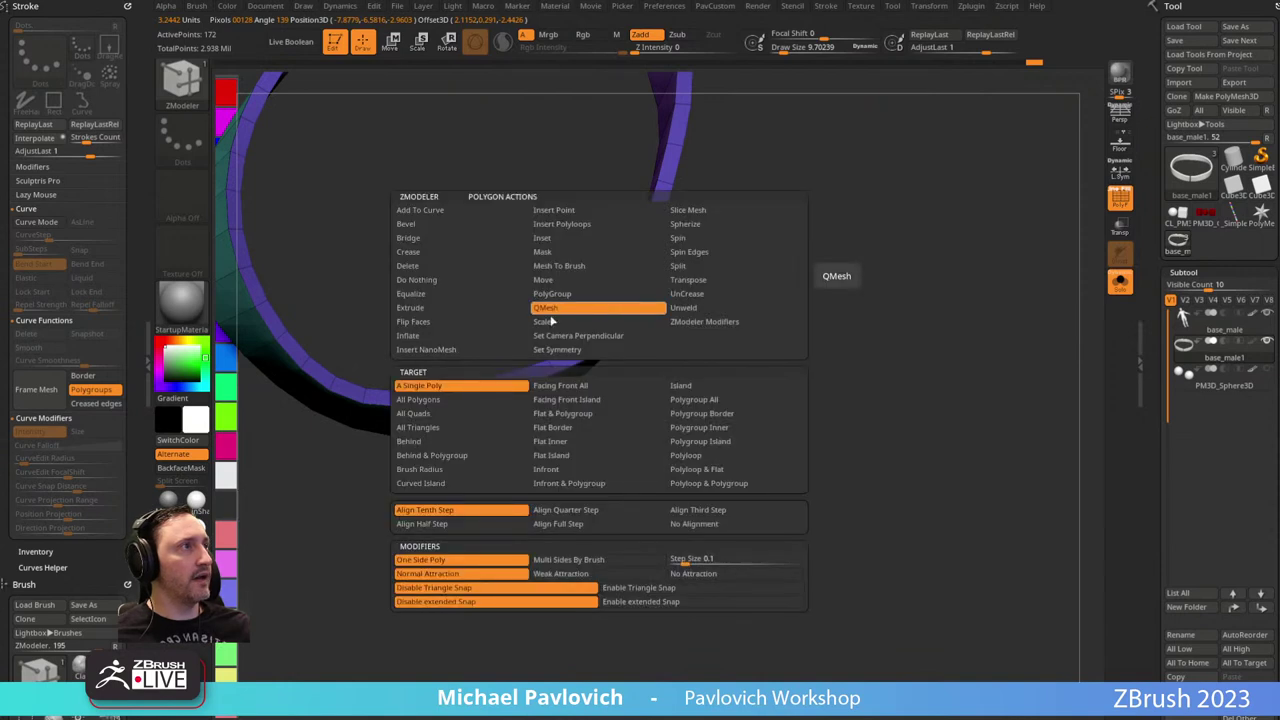
pyautogui.click(600, 305)
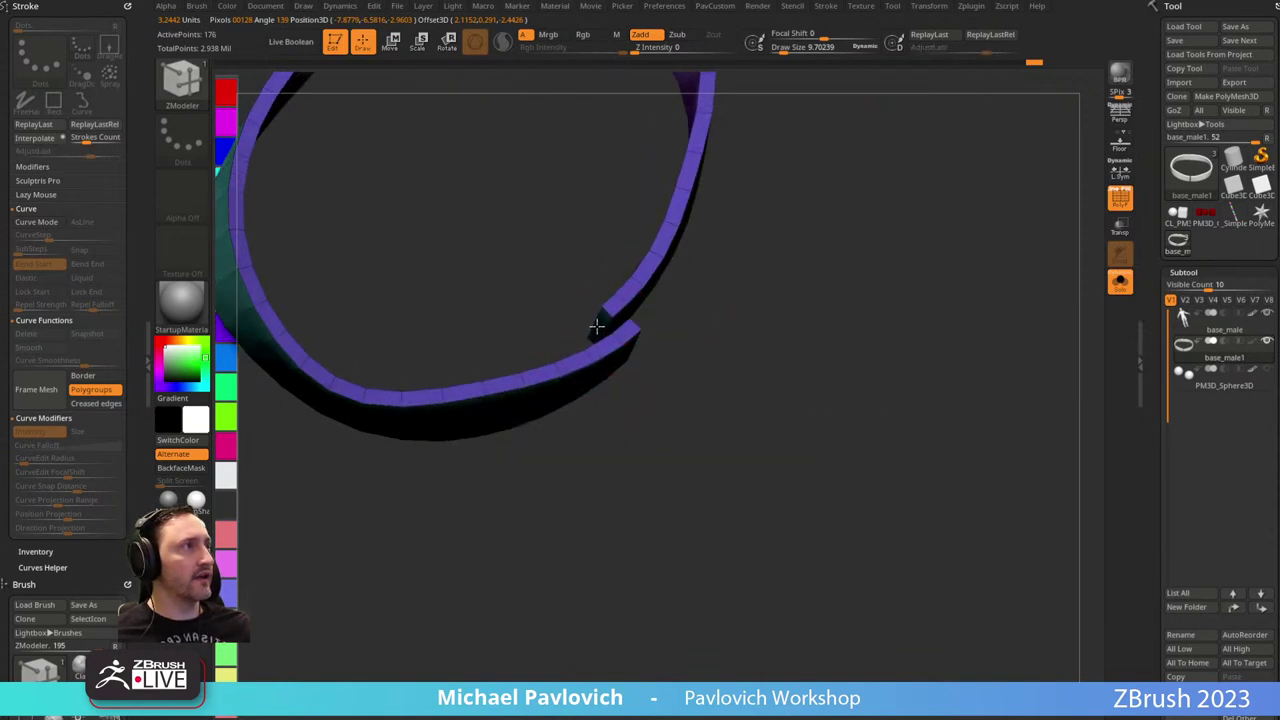
pyautogui.moveTo(741, 313); pyautogui.dragTo(694, 349)
pyautogui.moveTo(612, 322); pyautogui.dragTo(657, 326)
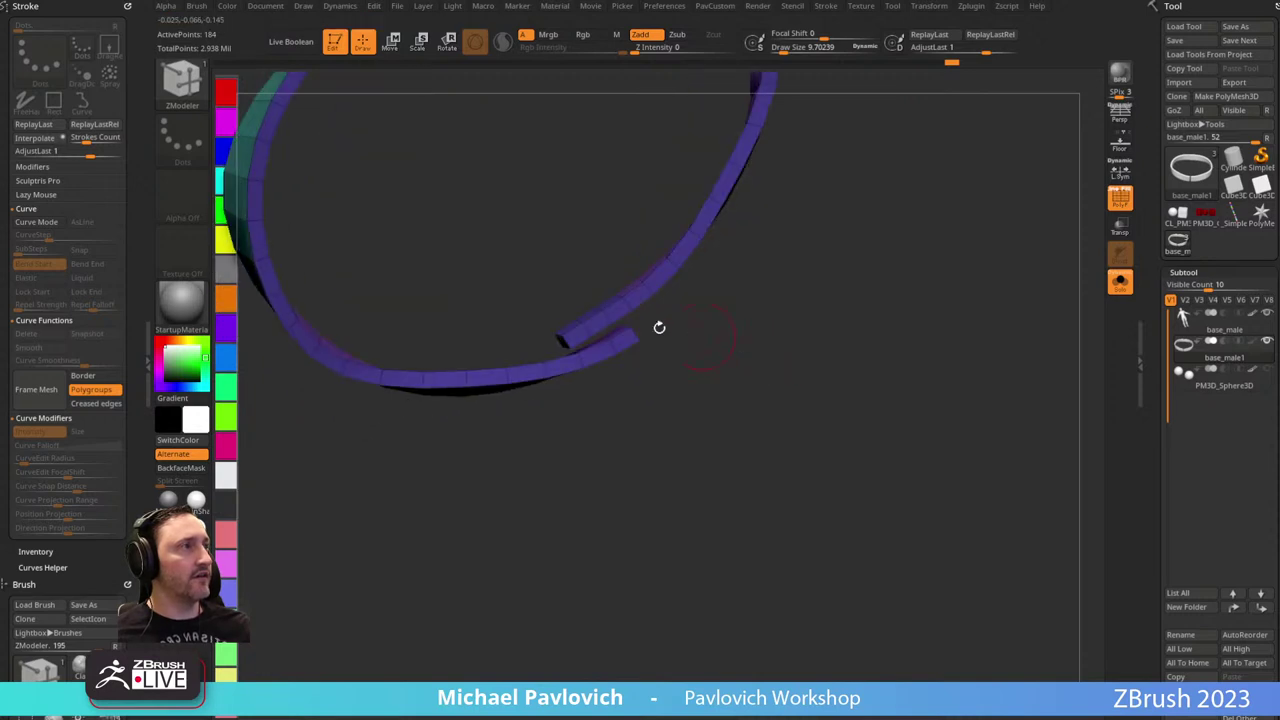
pyautogui.hotkey('ctrl', 'z')
# Switch the ZModeler polygon action to Extrude A Single Poly and extrude the outer end face into a long overlapping tab.
pyautogui.press('space')
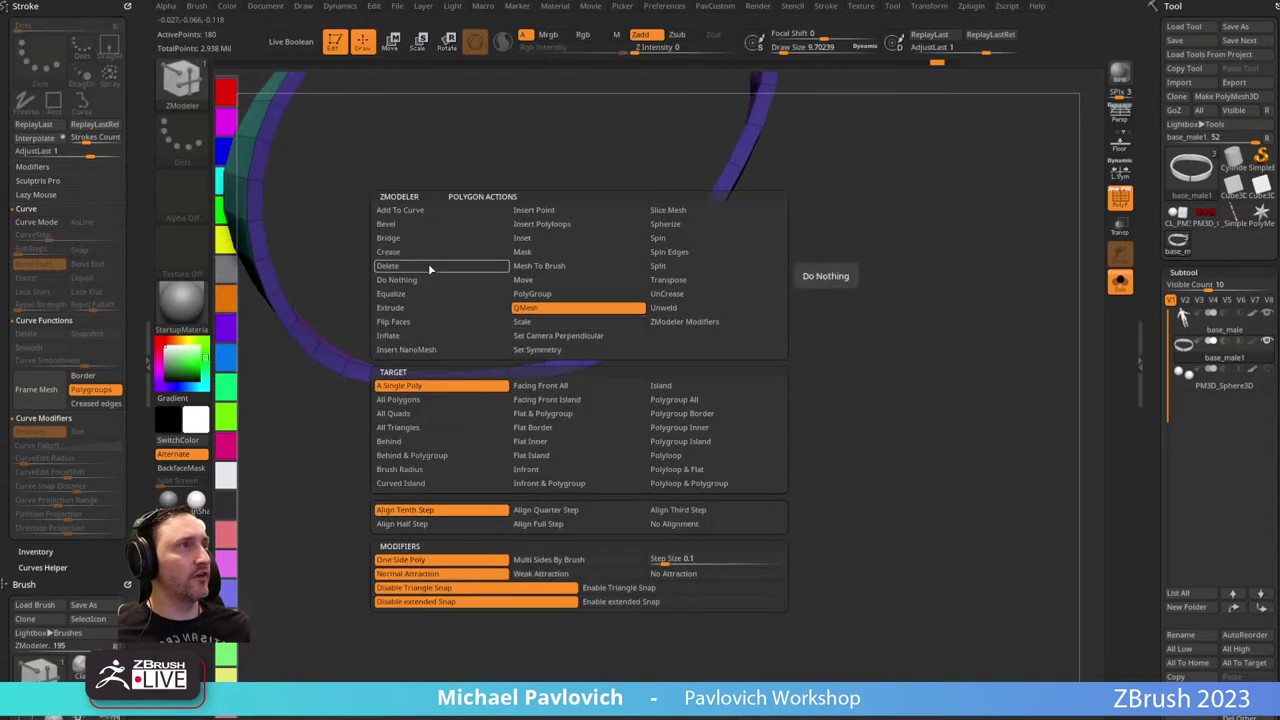
pyautogui.click(402, 308)
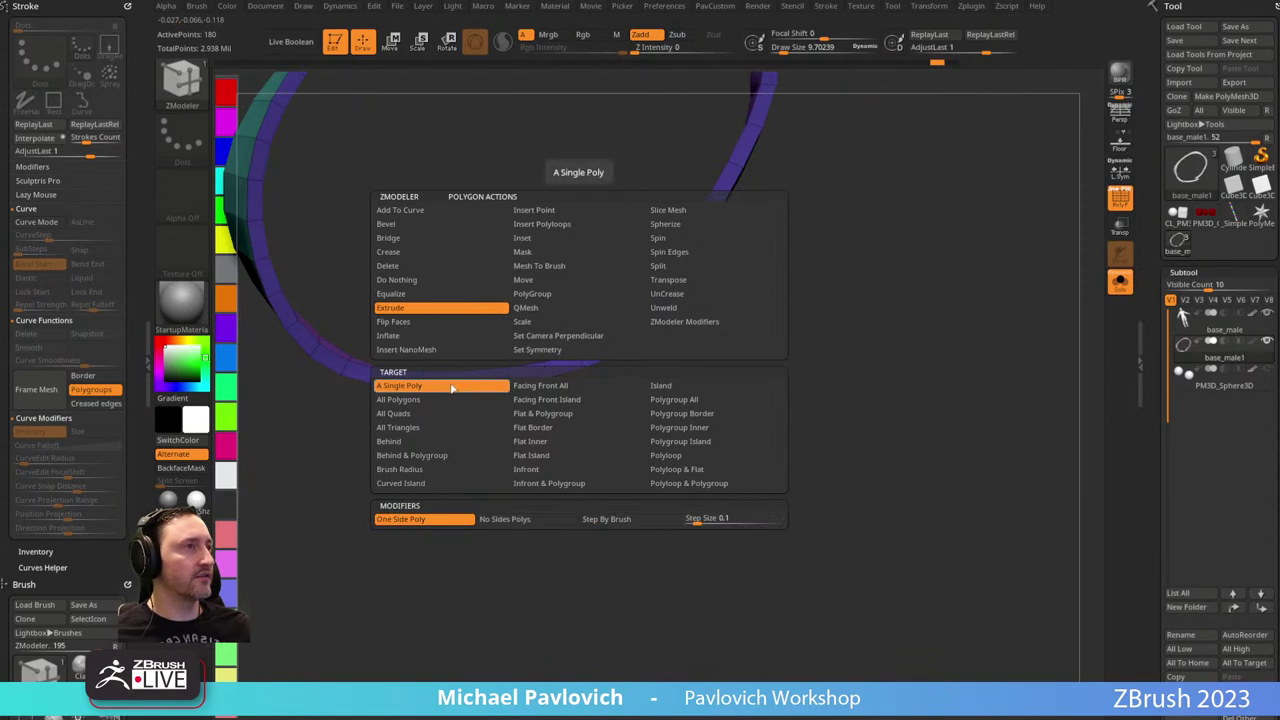
pyautogui.click(434, 387)
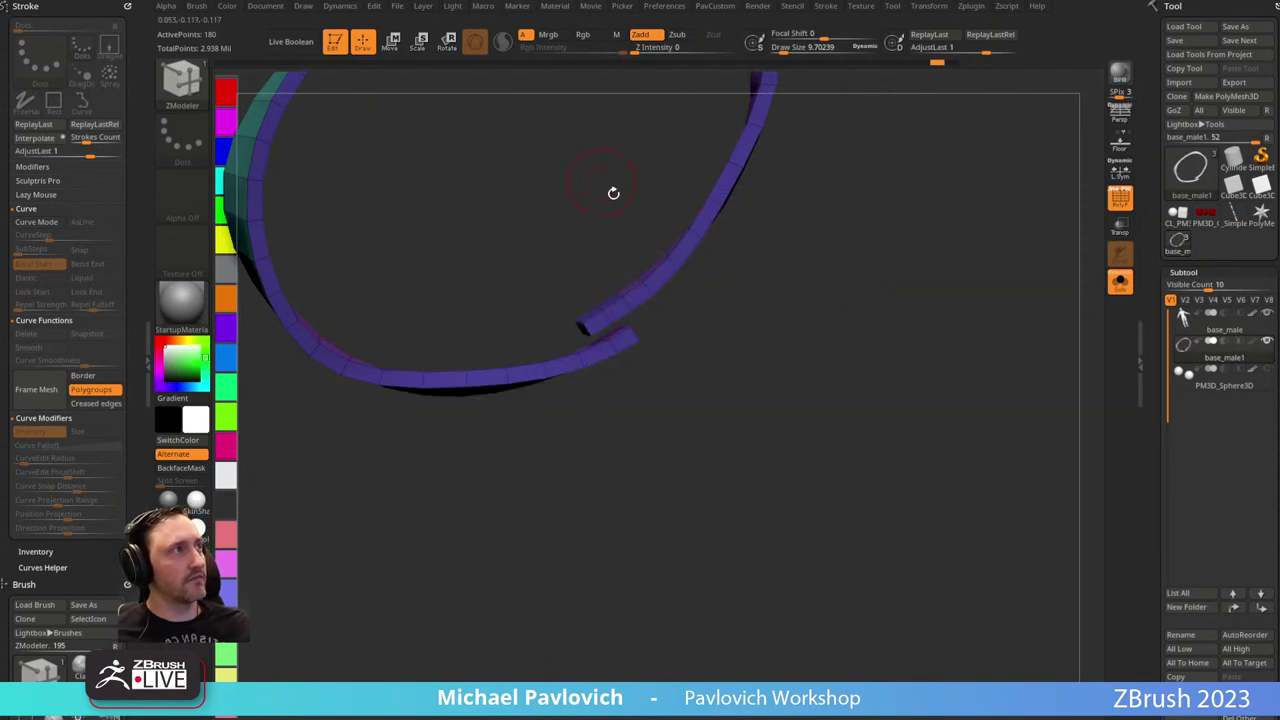
pyautogui.moveTo(615, 315); pyautogui.dragTo(706, 304)
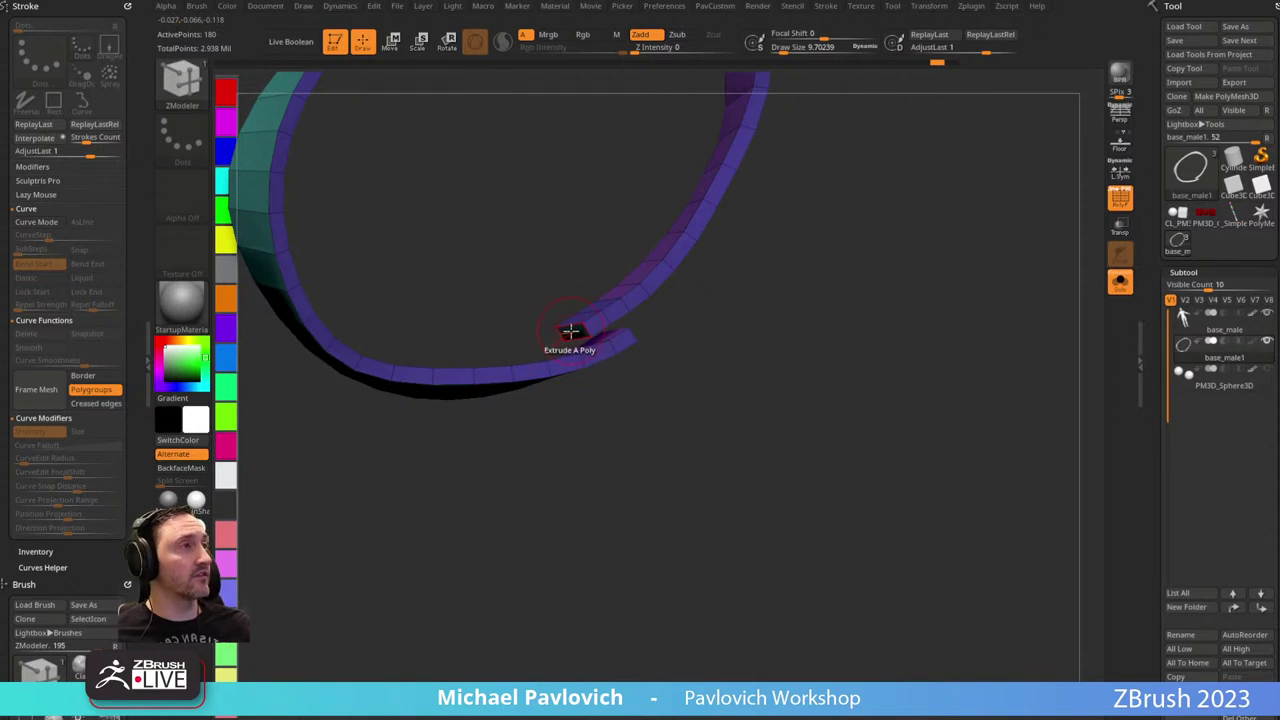
pyautogui.press('space')
pyautogui.moveTo(716, 339); pyautogui.dragTo(750, 272)
pyautogui.moveTo(836, 280); pyautogui.dragTo(850, 236)
# Insert multiple edge loops across the long outer tab with ZModeler's Insert edge action set to Multiple EdgeLoops.
pyautogui.press('space')
pyautogui.click(636, 315)
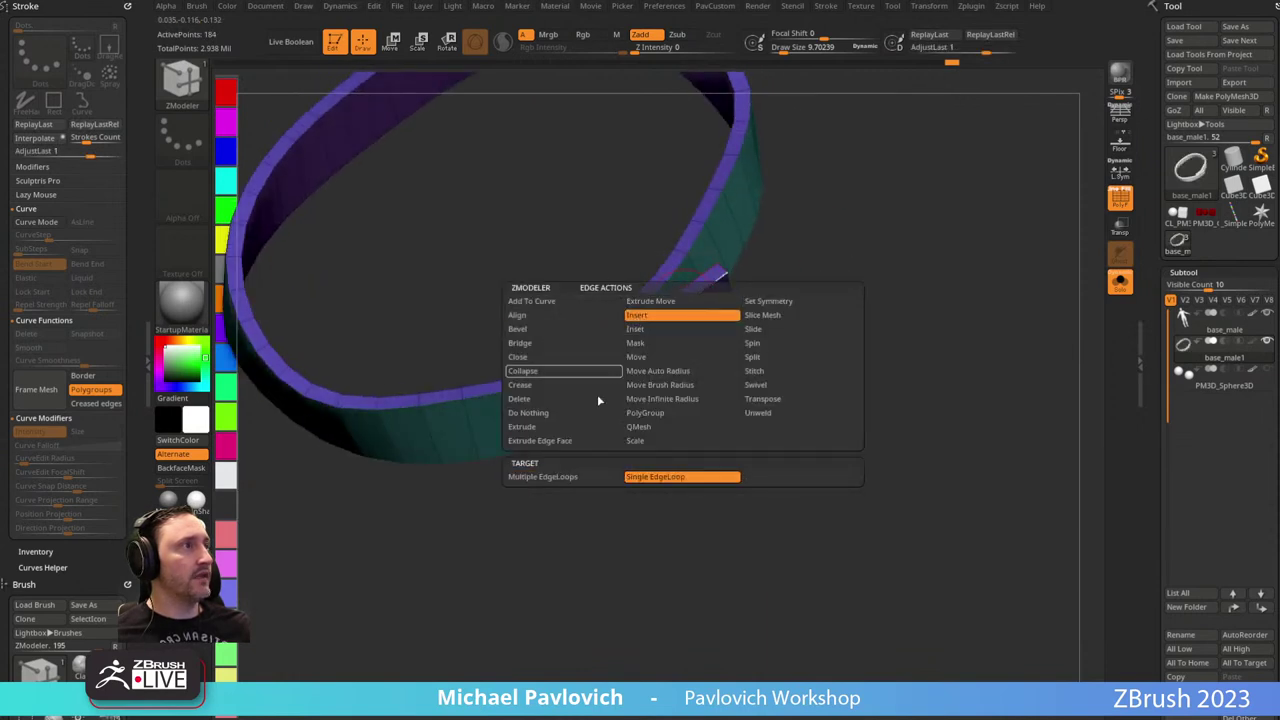
pyautogui.click(582, 474)
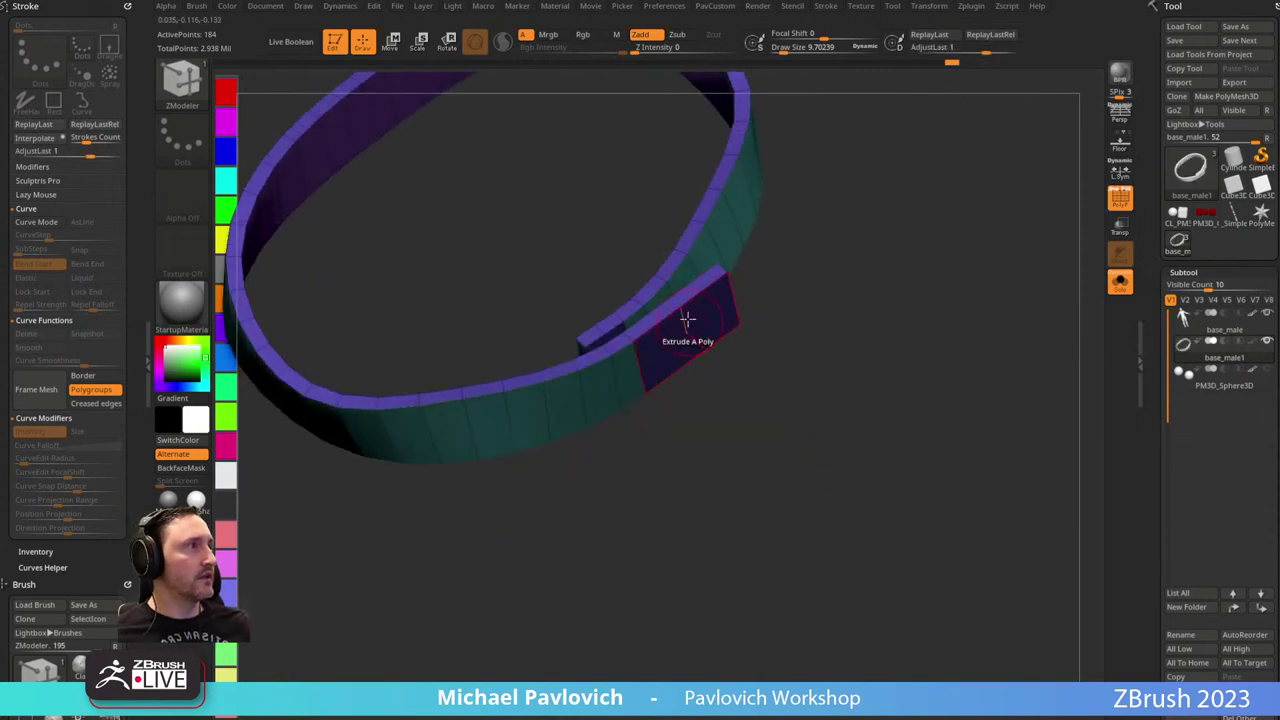
pyautogui.press('space')
pyautogui.click(790, 477)
pyautogui.press('space')
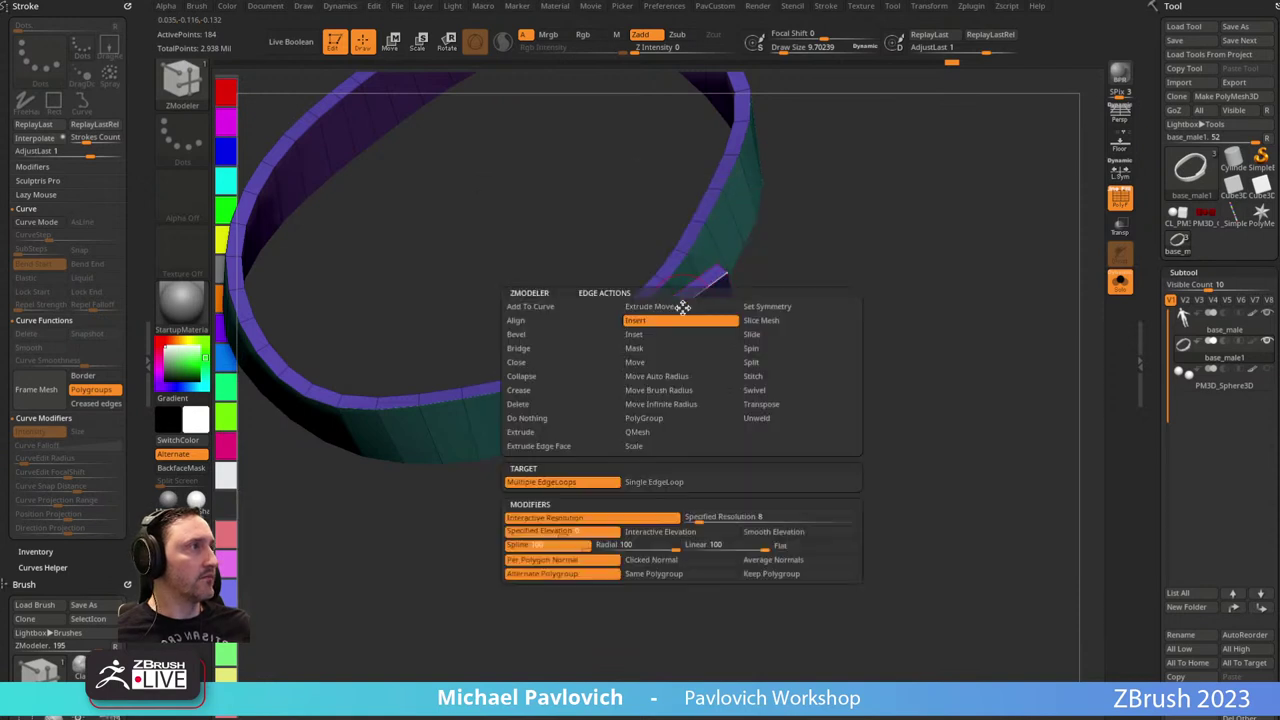
pyautogui.click(758, 574)
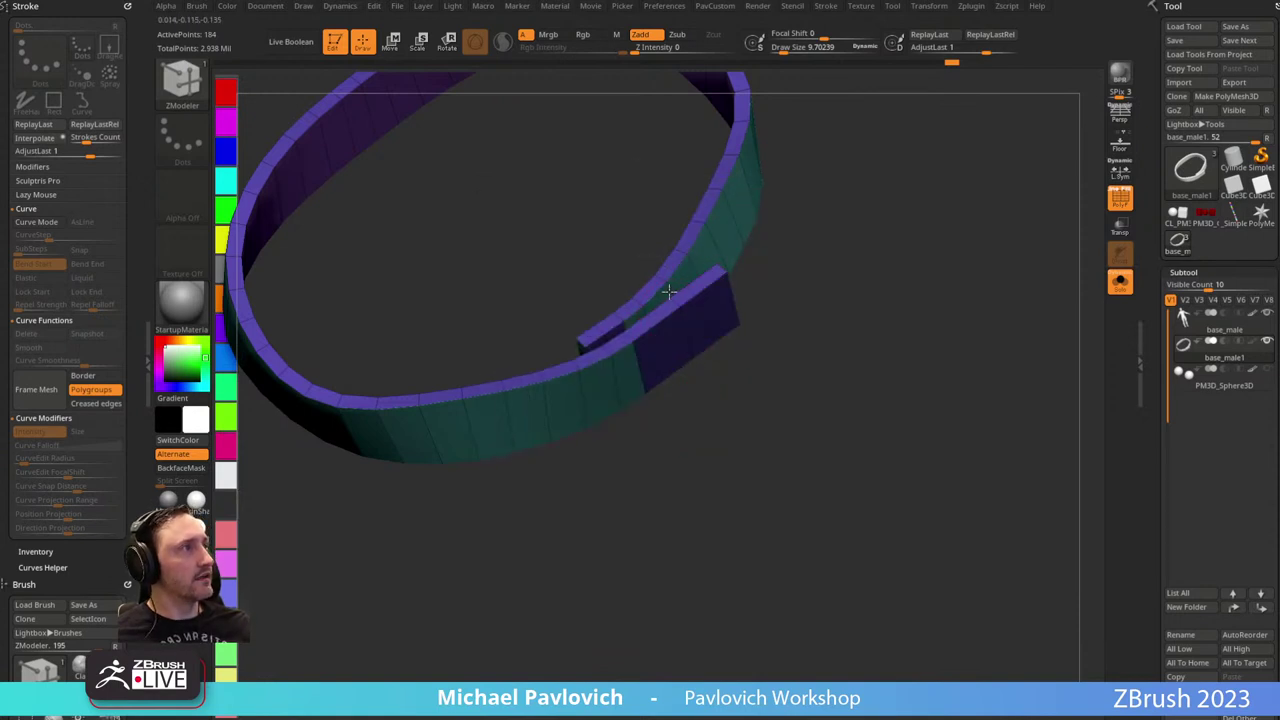
pyautogui.click(666, 284)
# Regroup the belt's faces with Groups By Normals.
pyautogui.moveTo(800, 300); pyautogui.dragTo(901, 348)
pyautogui.press('2')
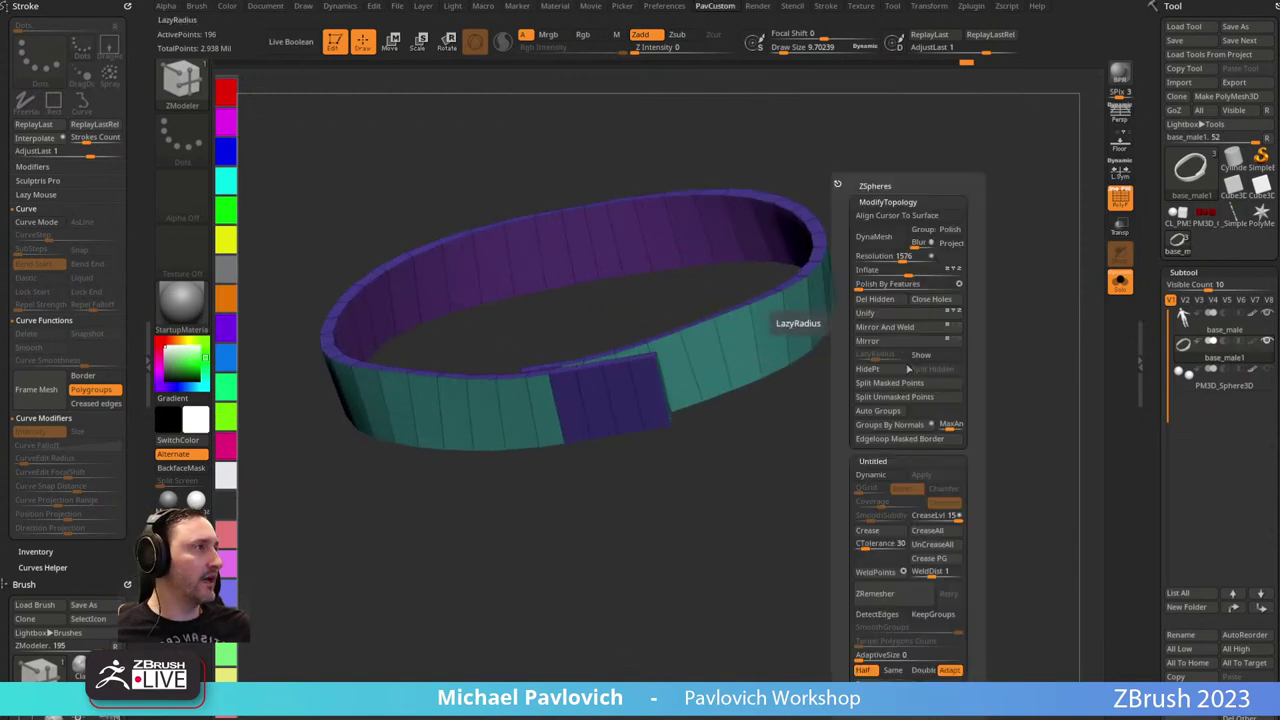
pyautogui.click(887, 425)
pyautogui.moveTo(886, 425); pyautogui.dragTo(919, 220)
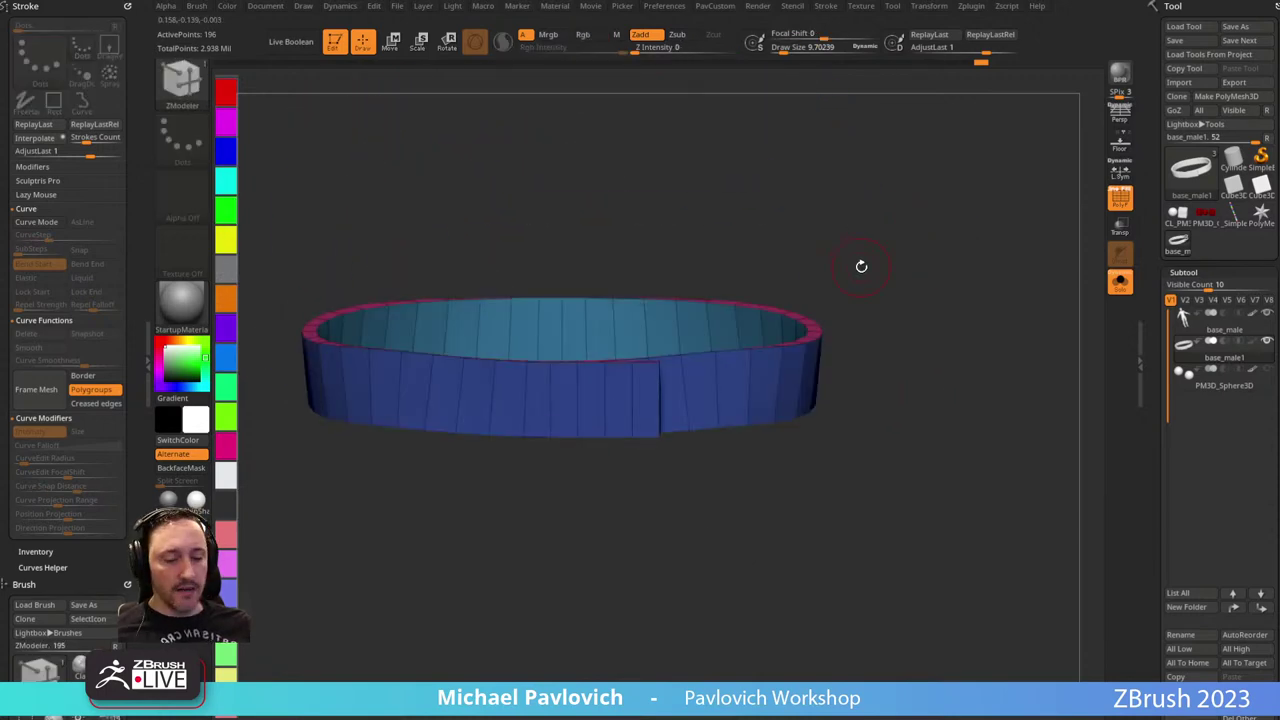
# Place a Buckle Type02 from the IMM Clothing Hardware brush on the belt's front and split it into its own subtool.
pyautogui.press('b')
pyautogui.click(614, 463)
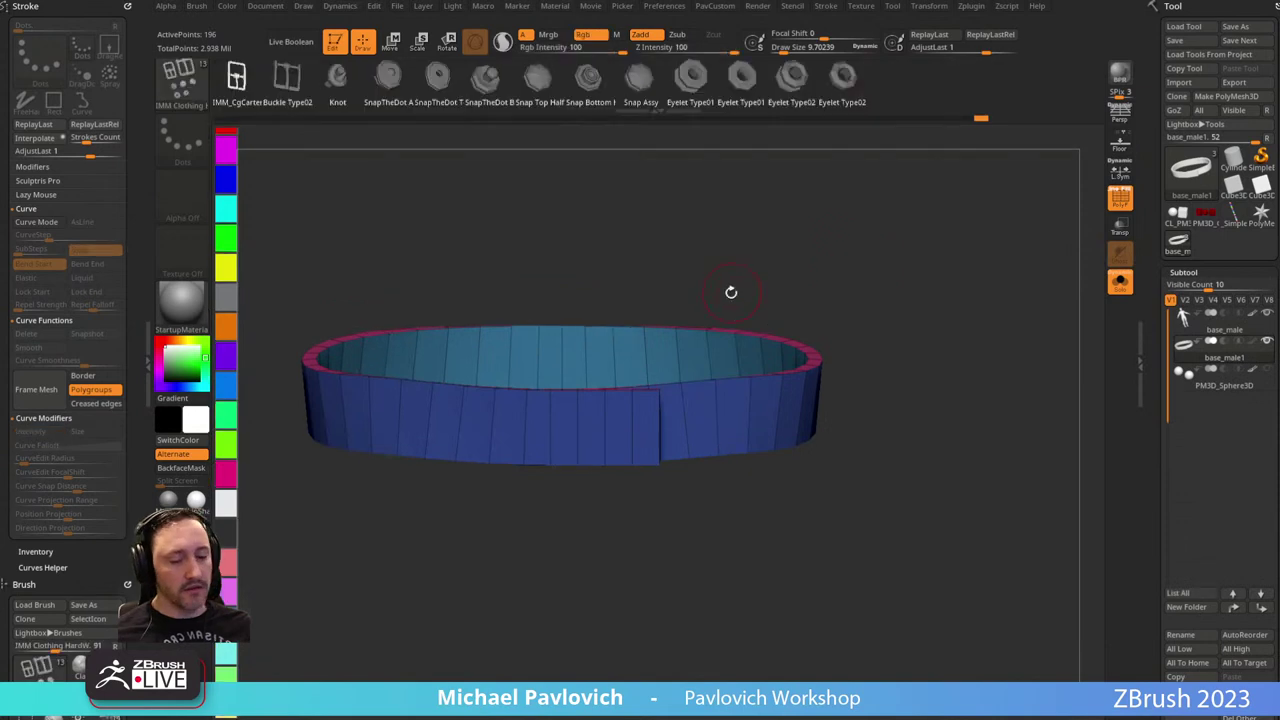
pyautogui.press('m')
pyautogui.click(580, 343)
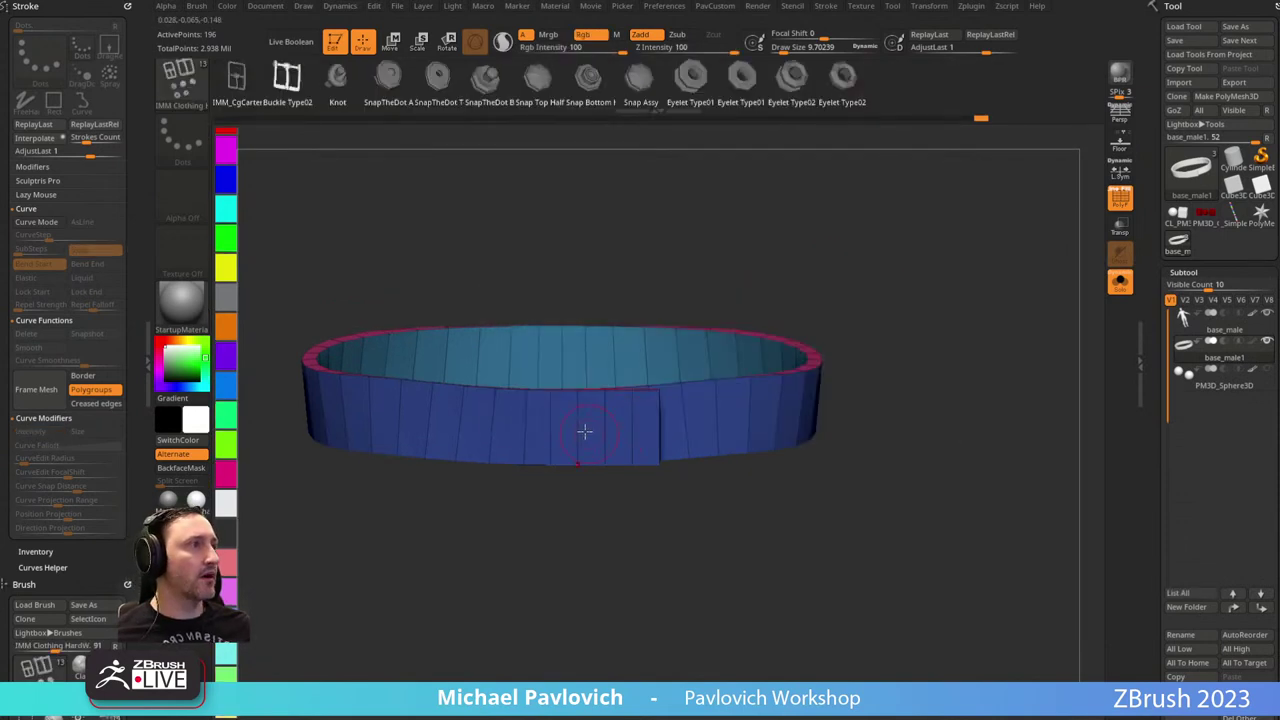
pyautogui.moveTo(586, 432); pyautogui.dragTo(652, 436)
pyautogui.press('3')
pyautogui.click(893, 383)
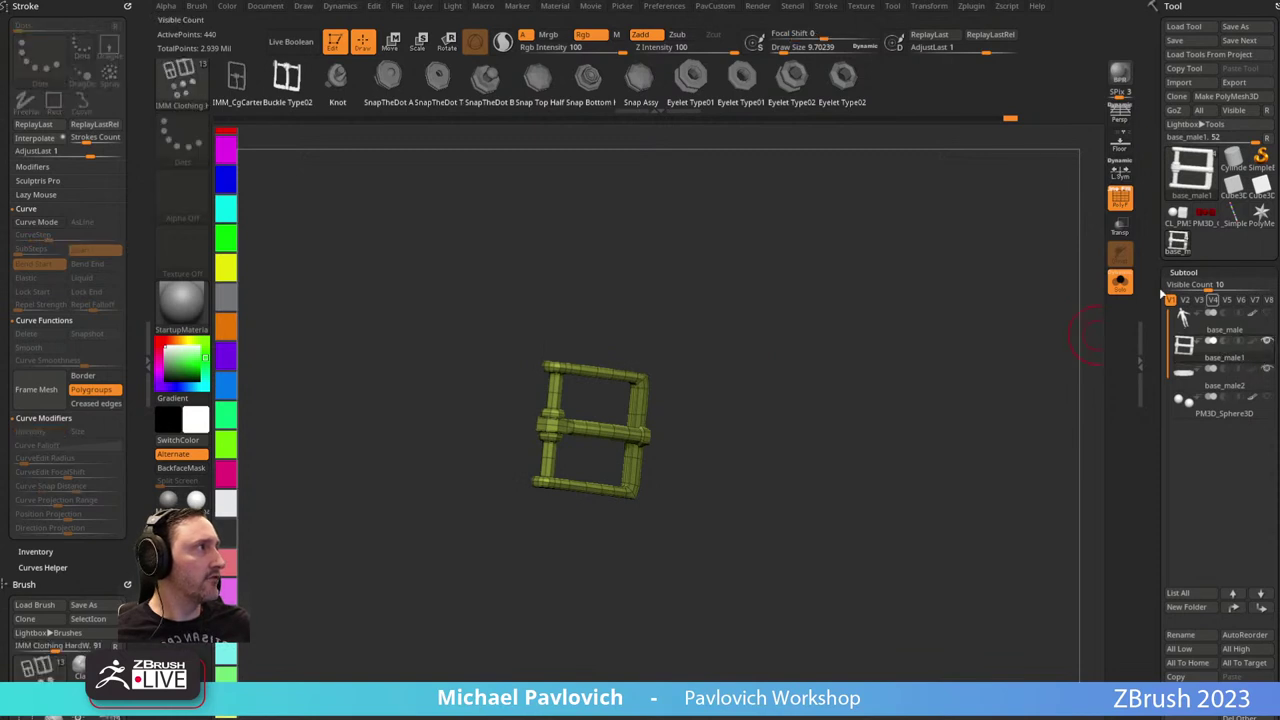
# Show the buckle together with the belt and move, rotate and scale it to sit against the overlapping front.
pyautogui.click(1120, 282)
pyautogui.moveTo(820, 286); pyautogui.dragTo(925, 290)
pyautogui.press('w')
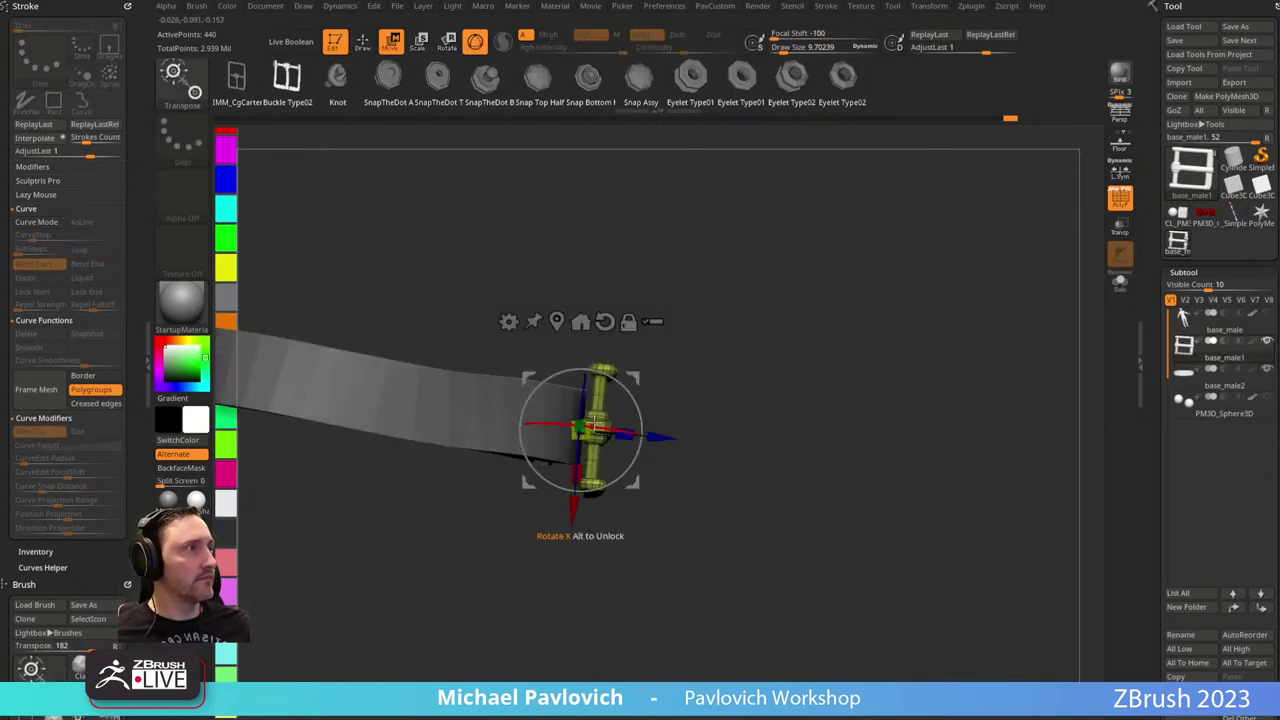
pyautogui.moveTo(580, 430); pyautogui.dragTo(573, 432)
pyautogui.moveTo(633, 379); pyautogui.dragTo(617, 378)
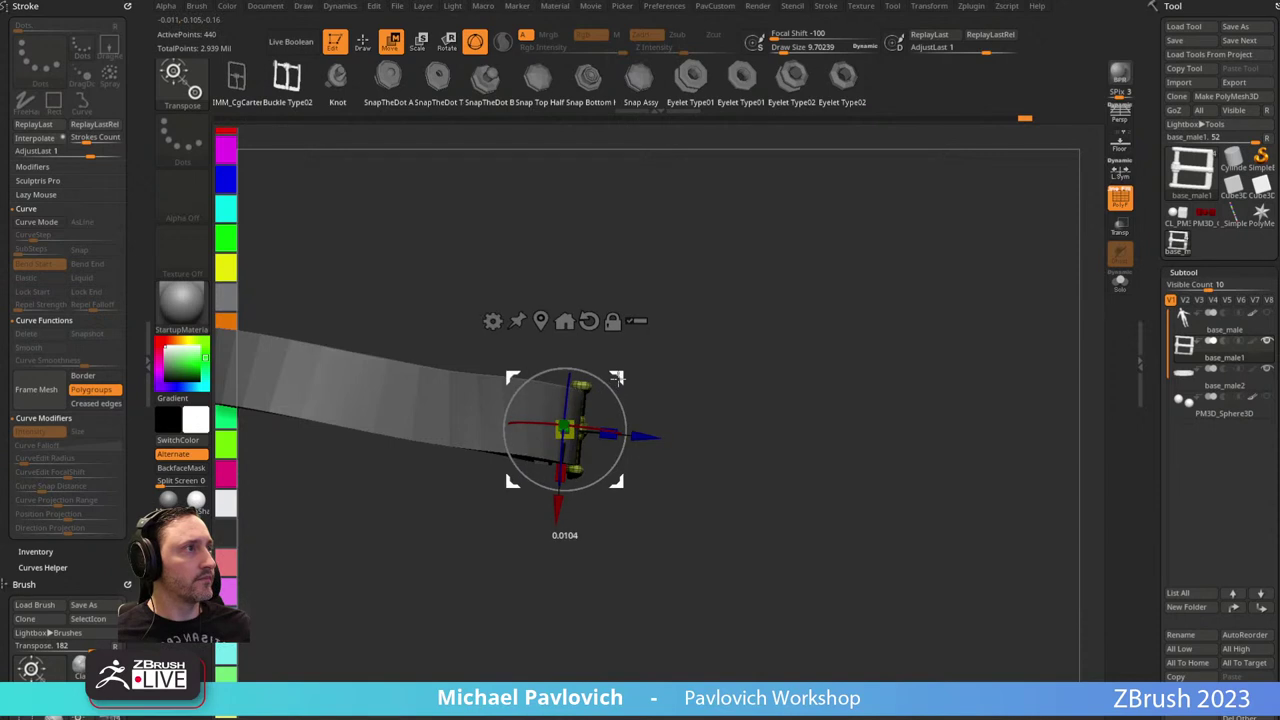
pyautogui.press('q')
pyautogui.moveTo(800, 328)
pyautogui.mouseDown()
pyautogui.moveTo(843, 317)
pyautogui.moveTo(871, 286)
pyautogui.moveTo(866, 303)
pyautogui.mouseUp()
pyautogui.moveTo(830, 375); pyautogui.dragTo(800, 358)
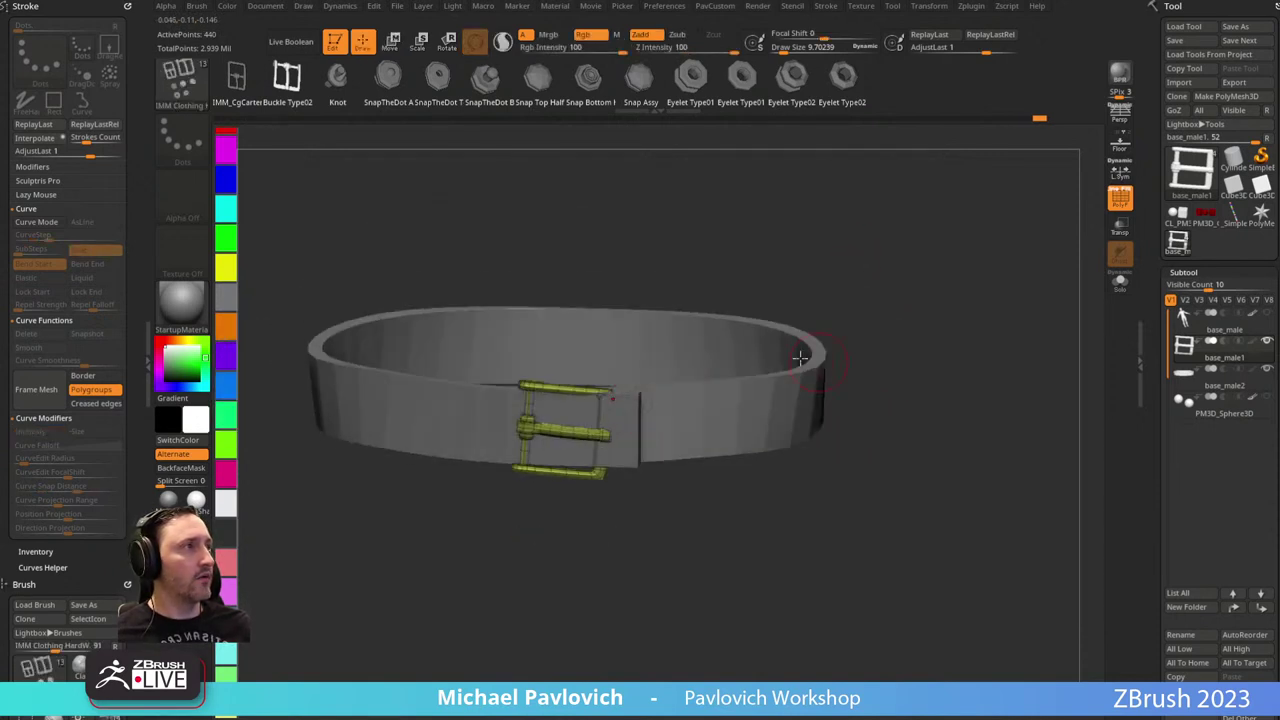
pyautogui.press('w')
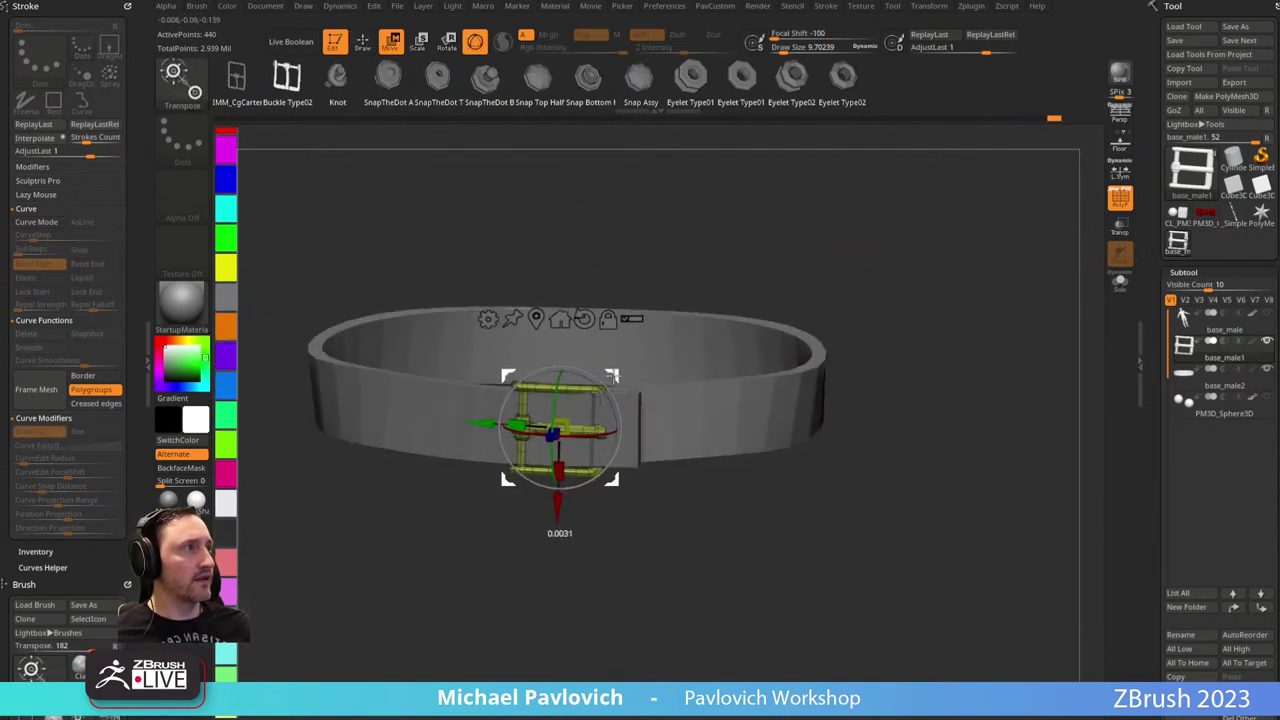
pyautogui.press('q')
# Make the belt the active subtool and turn on Dynamic Subdiv to smooth it, comparing it with smoothing off.
pyautogui.keyDown('alt'); pyautogui.click(812, 380); pyautogui.keyUp('alt')
pyautogui.moveTo(1100, 242); pyautogui.dragTo(986, 298)
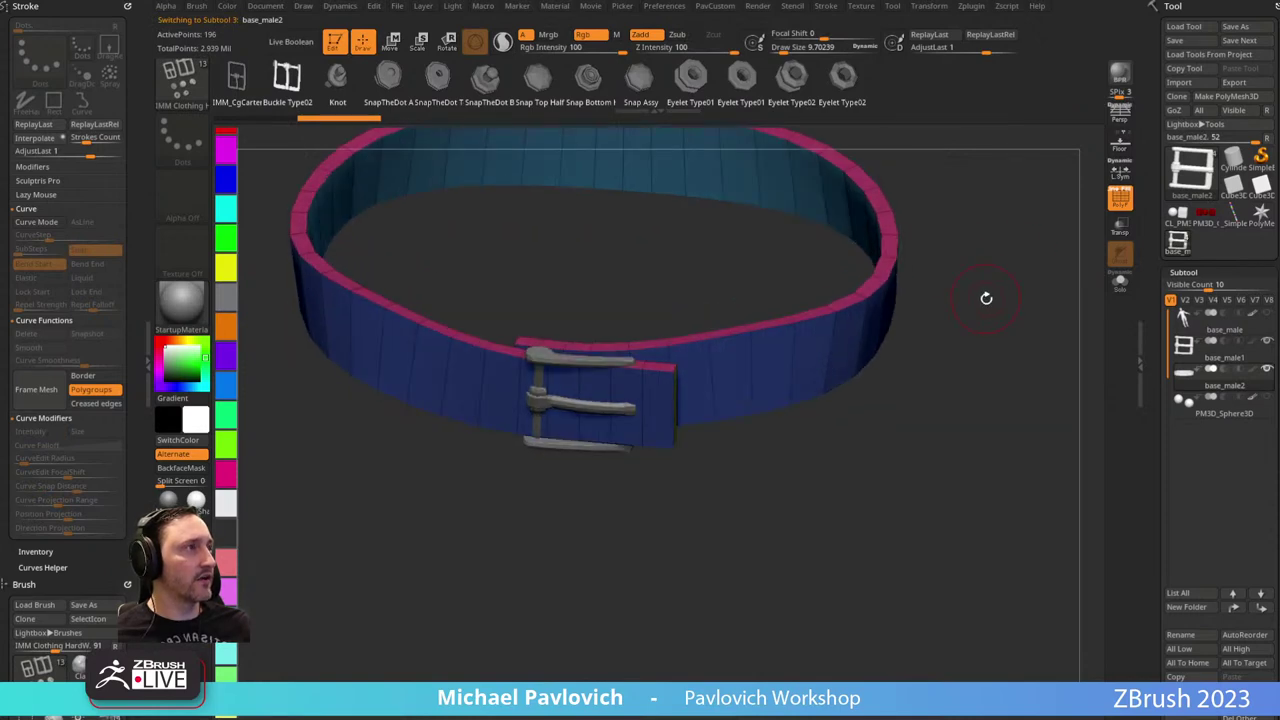
pyautogui.scroll(-10, 1155, 349)
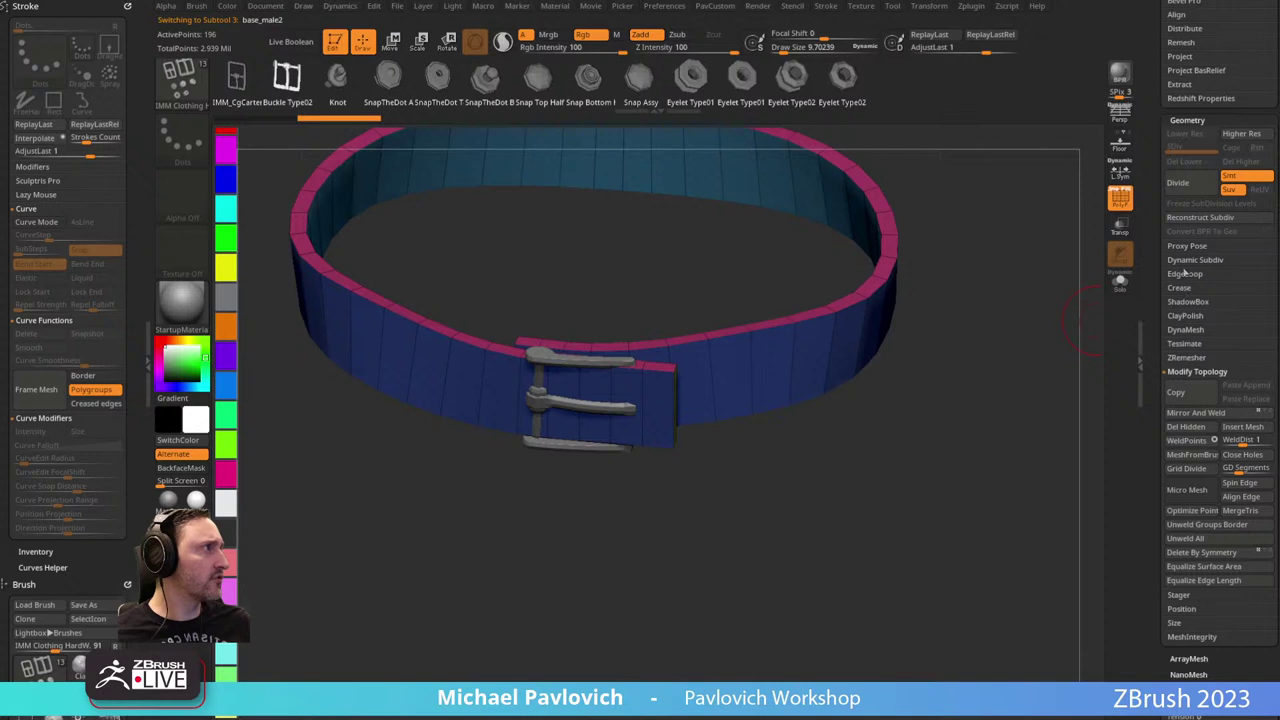
pyautogui.click(1188, 260)
pyautogui.moveTo(979, 377); pyautogui.dragTo(981, 353)
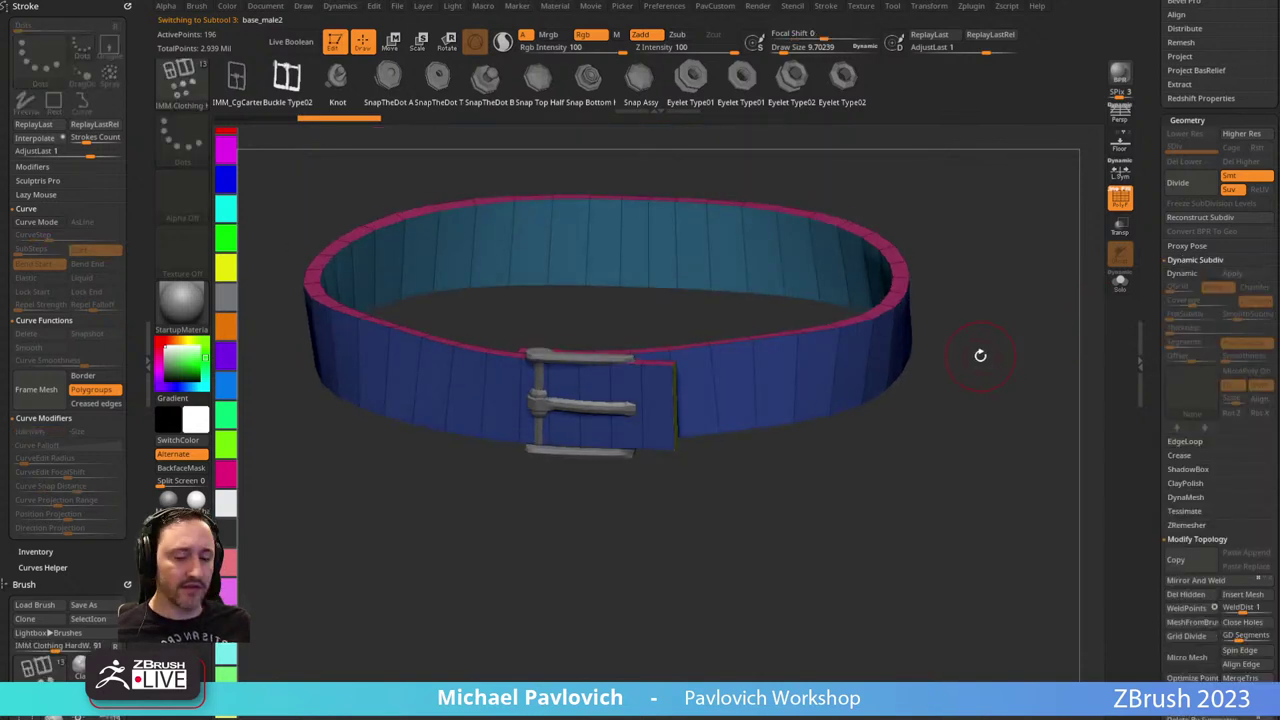
pyautogui.press('d')
pyautogui.click(692, 228)
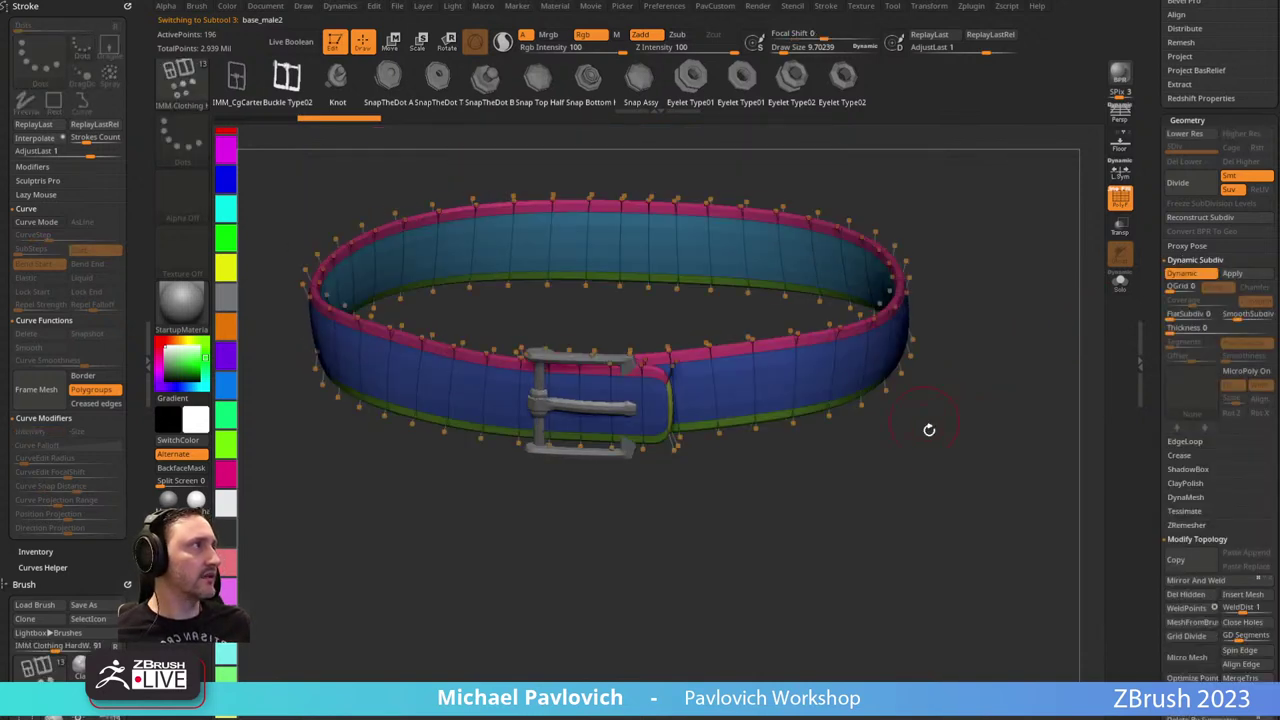
pyautogui.hotkey('shift', 'd')
pyautogui.press('d')
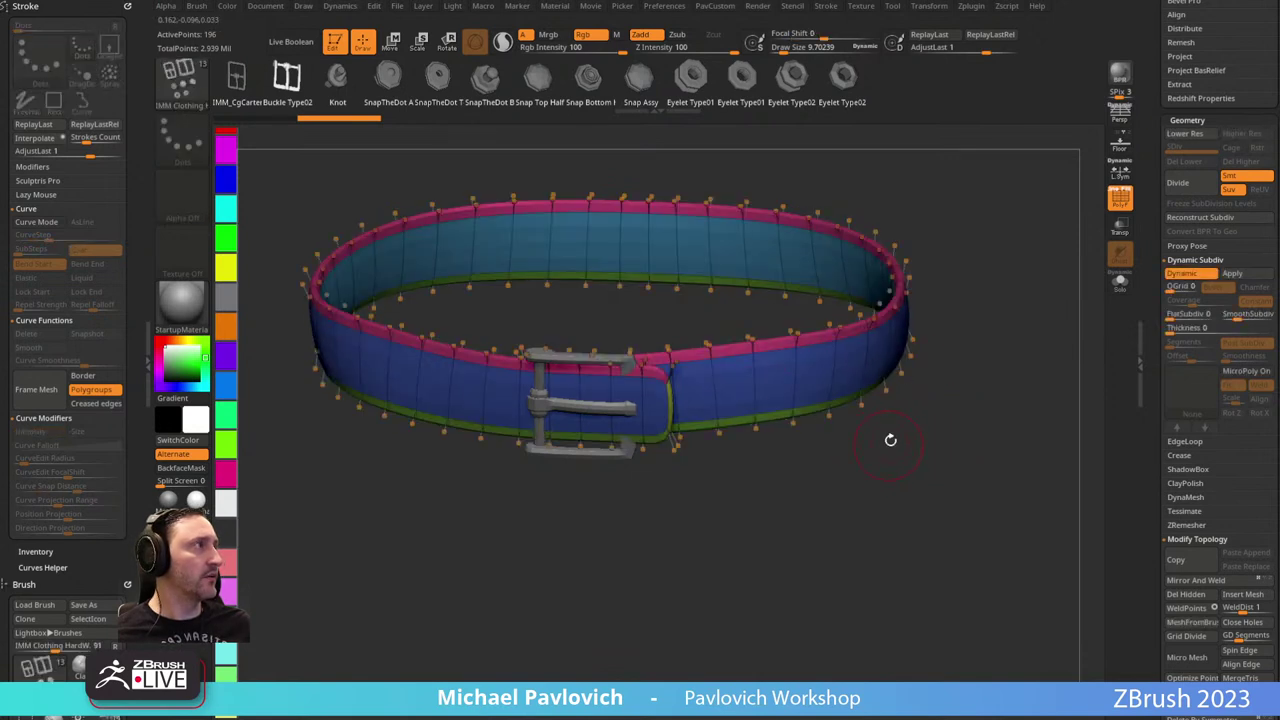
# Crease the belt's polygroup borders with Crease PG.
pyautogui.click(1180, 455)
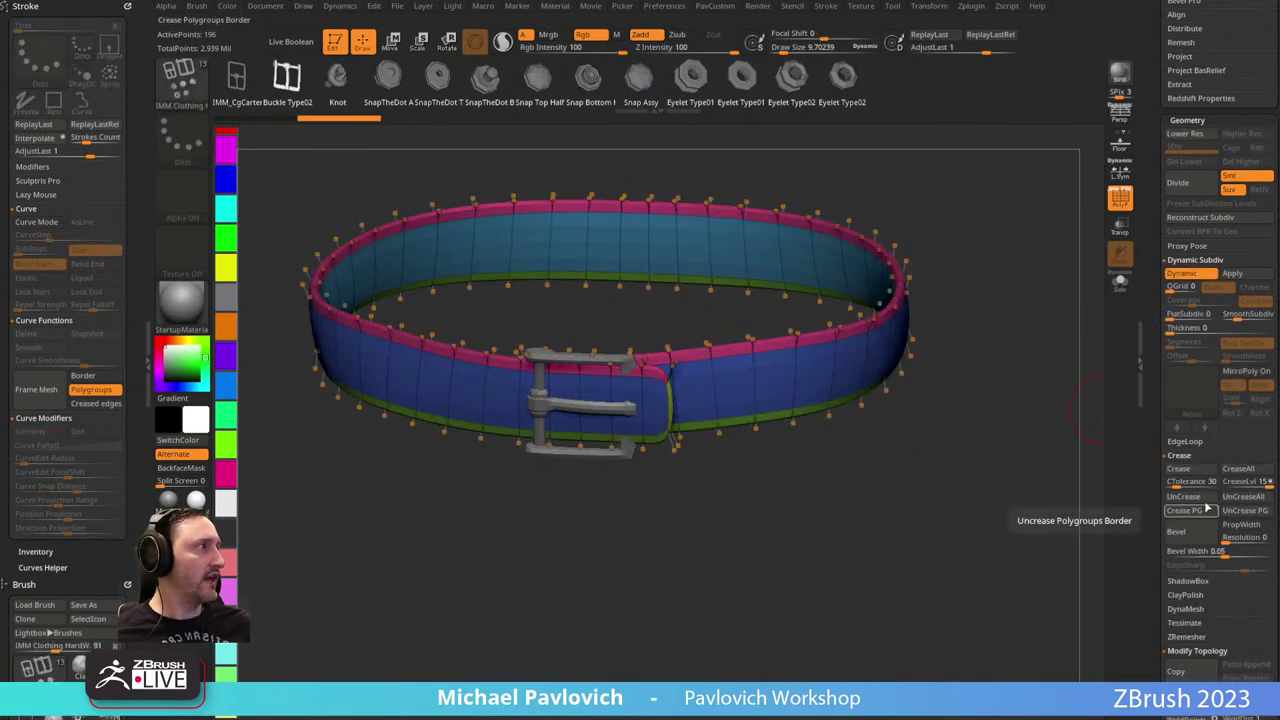
pyautogui.moveTo(1040, 495); pyautogui.dragTo(774, 213)
pyautogui.click(1115, 216)
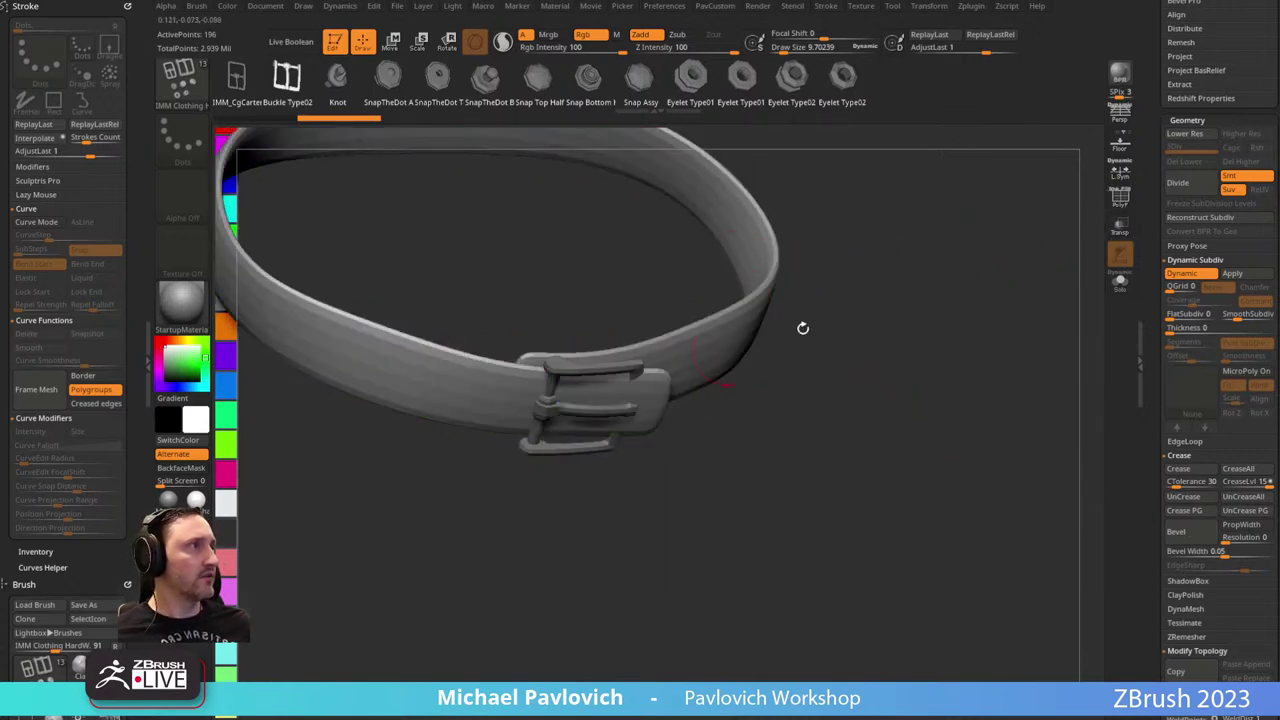
pyautogui.click(1122, 199)
pyautogui.moveTo(890, 421); pyautogui.dragTo(883, 408)
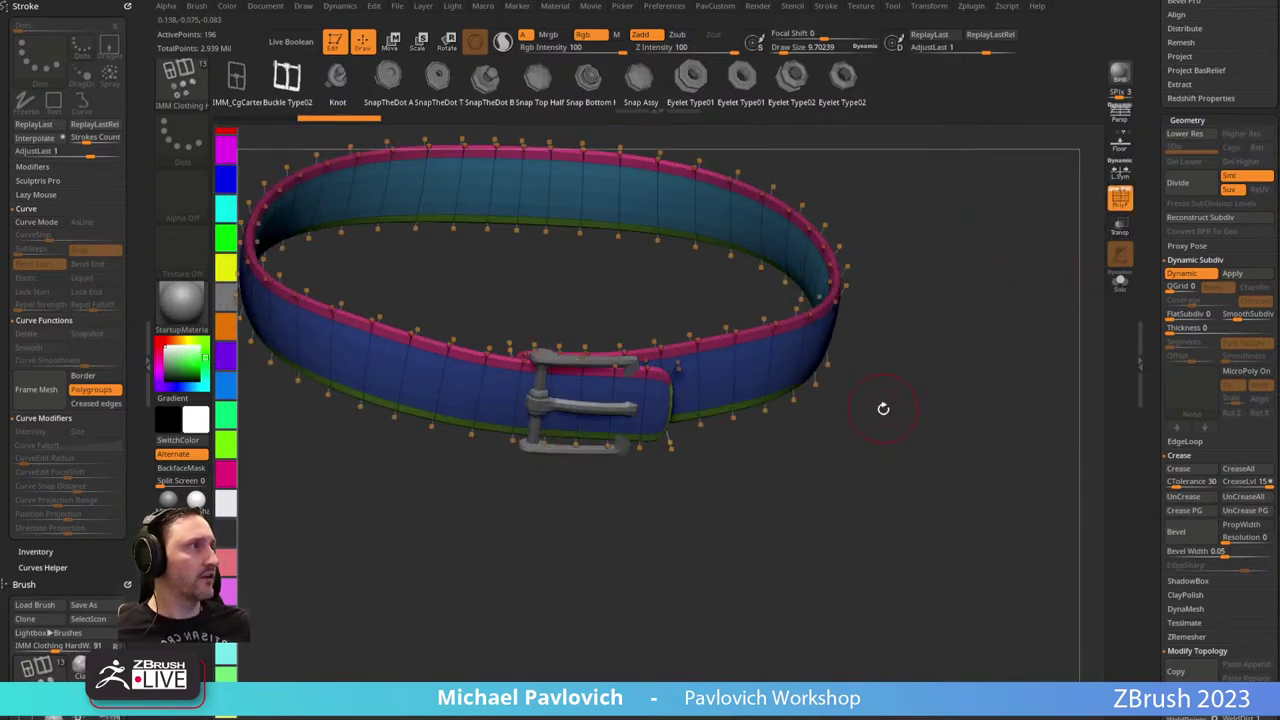
pyautogui.click(1185, 511)
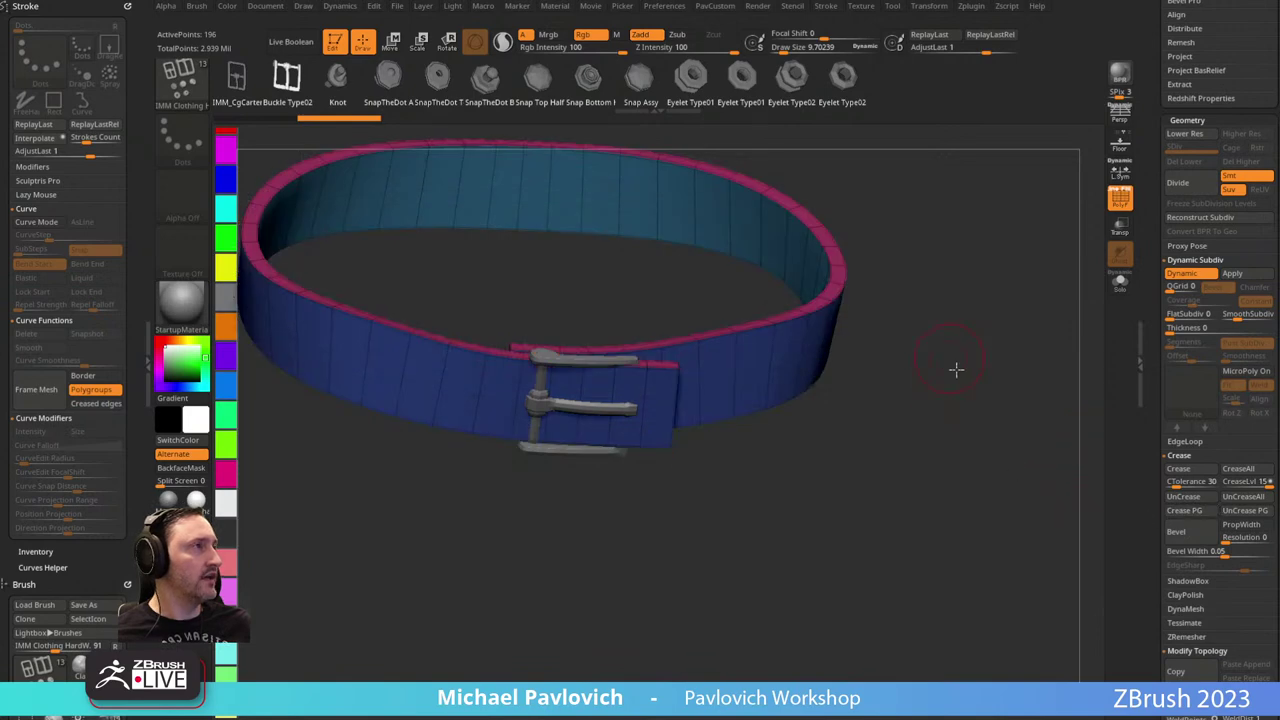
pyautogui.moveTo(956, 369); pyautogui.dragTo(963, 408)
pyautogui.moveTo(963, 530); pyautogui.dragTo(982, 512)
# Hide the polyframe and soften the belt's creased edges with CreaseLvl 3 and SmoothSubdiv 4.
pyautogui.click(1120, 198)
pyautogui.moveTo(1008, 322); pyautogui.dragTo(950, 369)
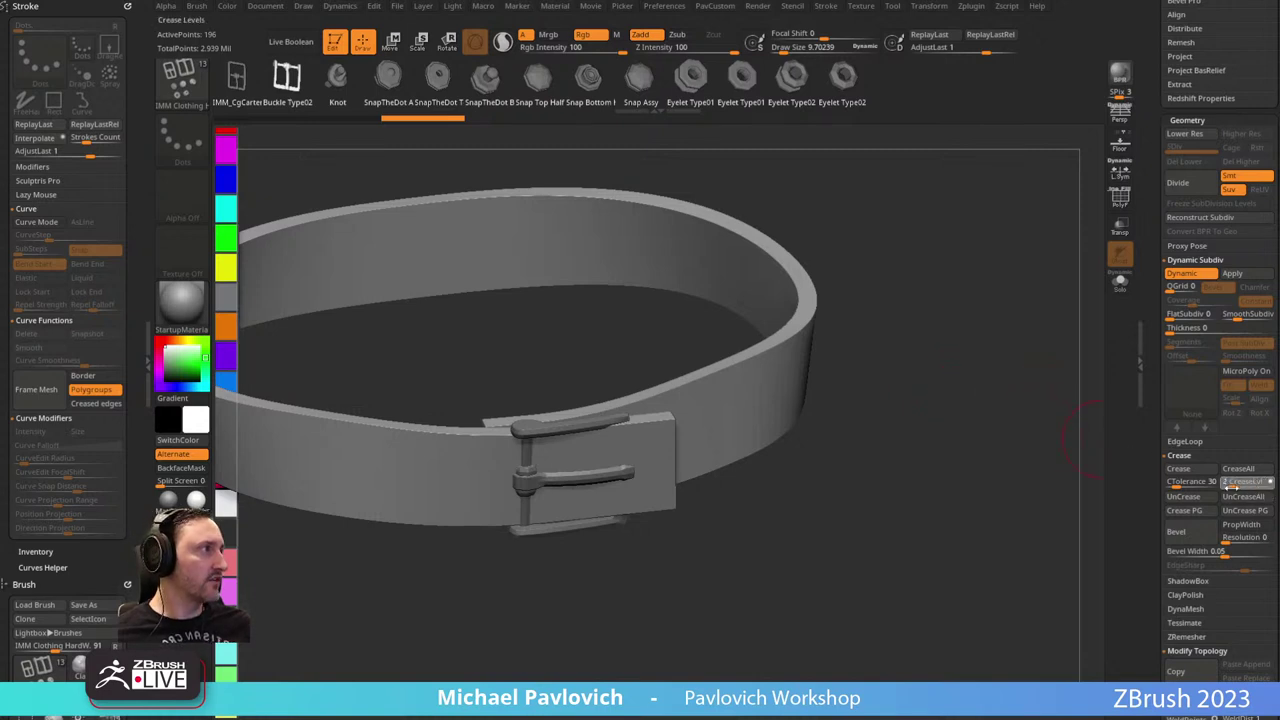
pyautogui.moveTo(1230, 316); pyautogui.dragTo(1248, 318)
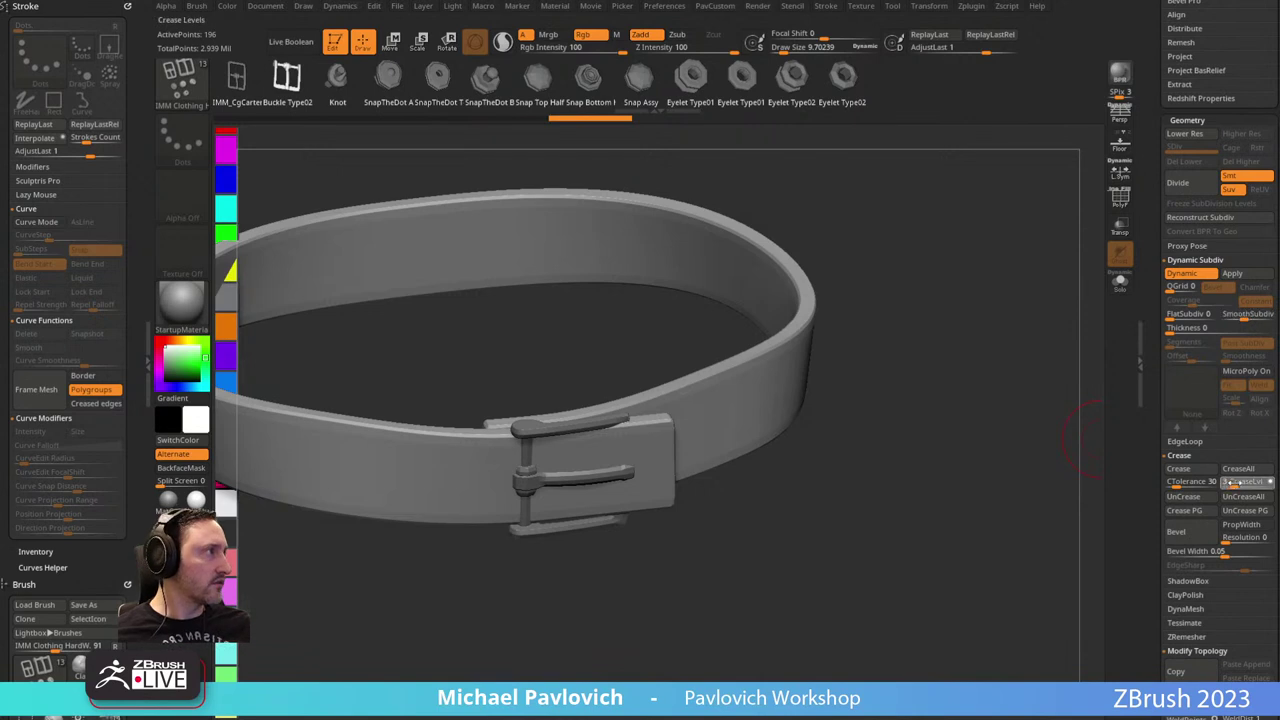
pyautogui.moveTo(1231, 483); pyautogui.dragTo(1235, 483)
pyautogui.moveTo(1245, 316); pyautogui.dragTo(1251, 317)
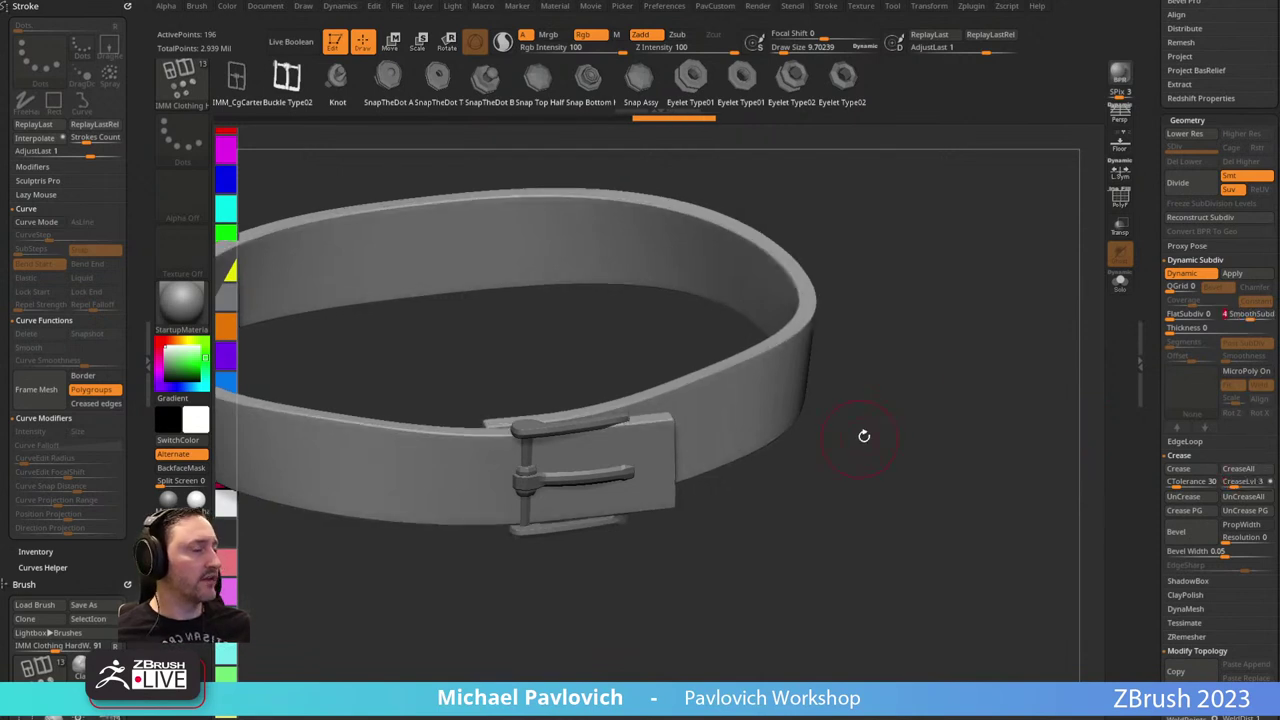
pyautogui.moveTo(864, 436); pyautogui.dragTo(842, 451)
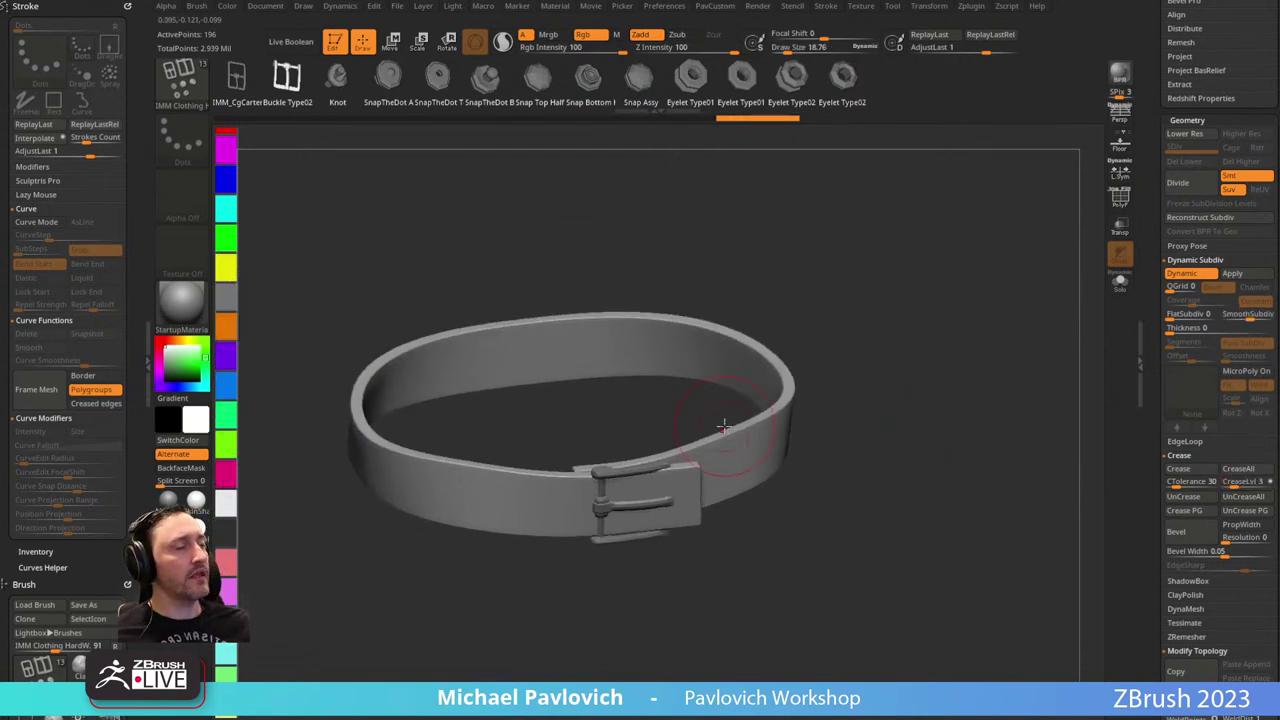
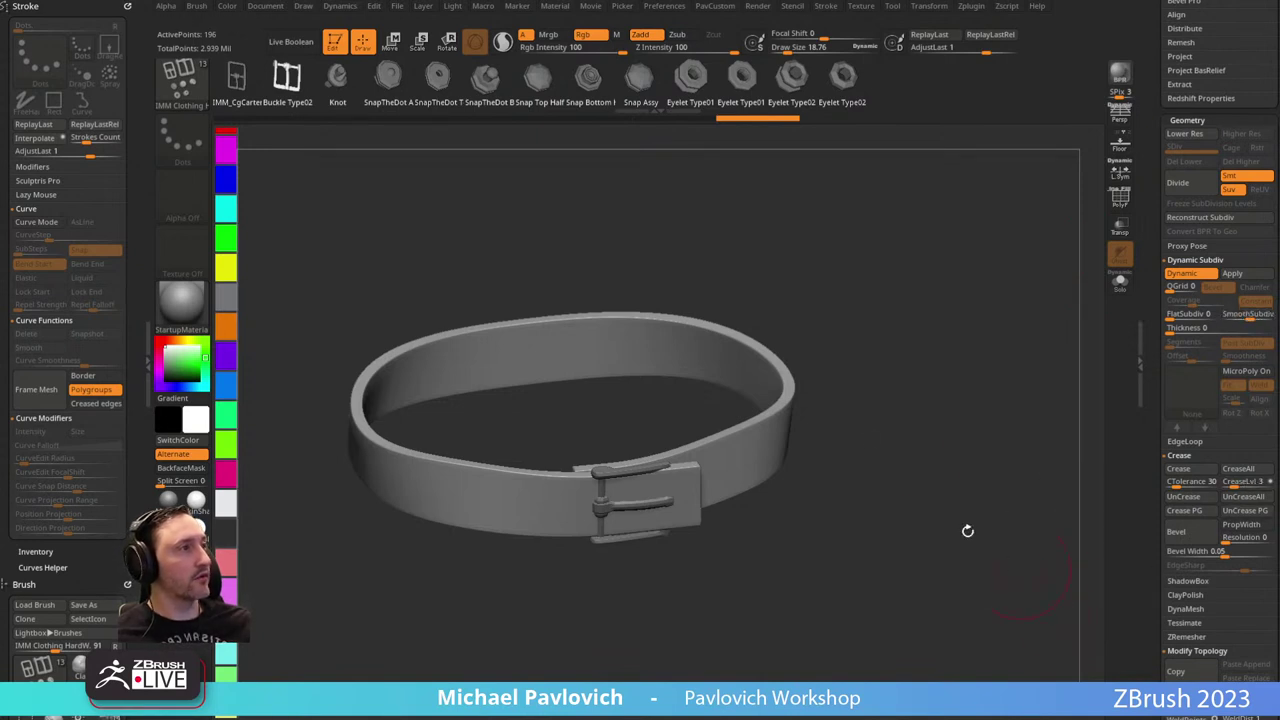
# Show the polyframe at the belt's overlapping tip and switch to the ZModeler brush.
pyautogui.moveTo(905, 350); pyautogui.dragTo(699, 516)
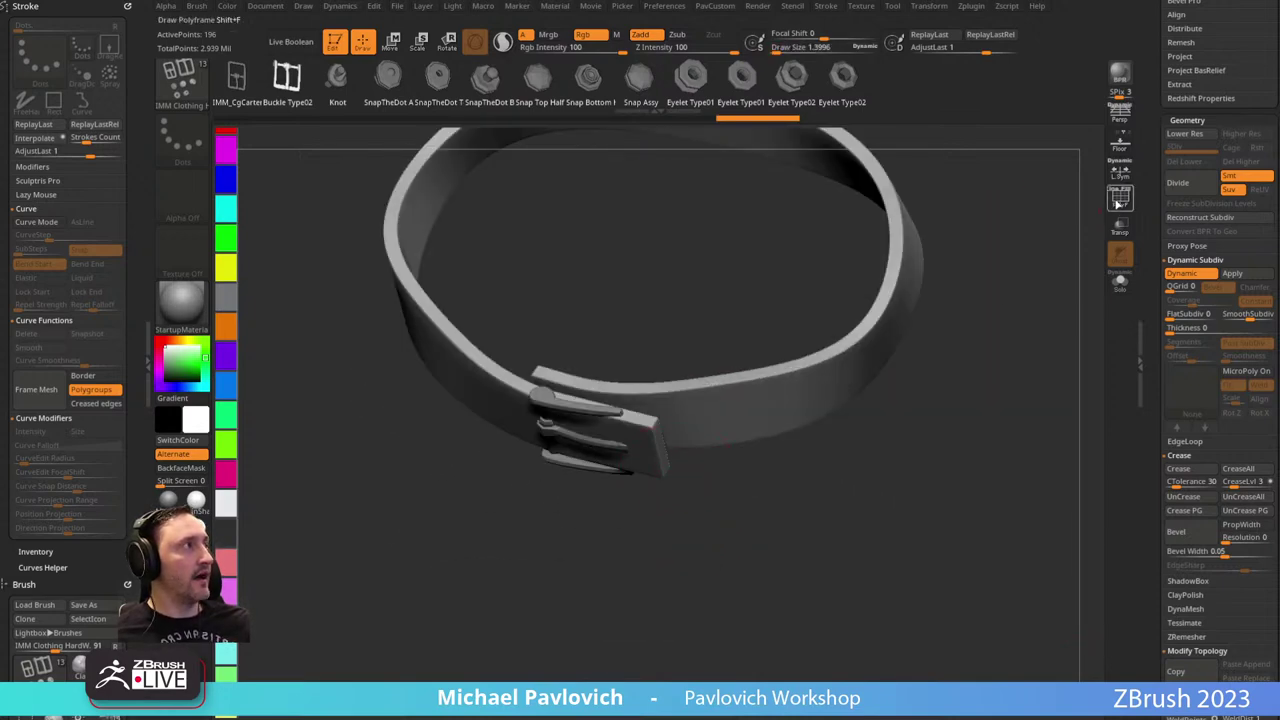
pyautogui.click(1119, 204)
pyautogui.keyDown('alt'); pyautogui.moveTo(803, 560); pyautogui.dragTo(773, 552); pyautogui.keyUp('alt')
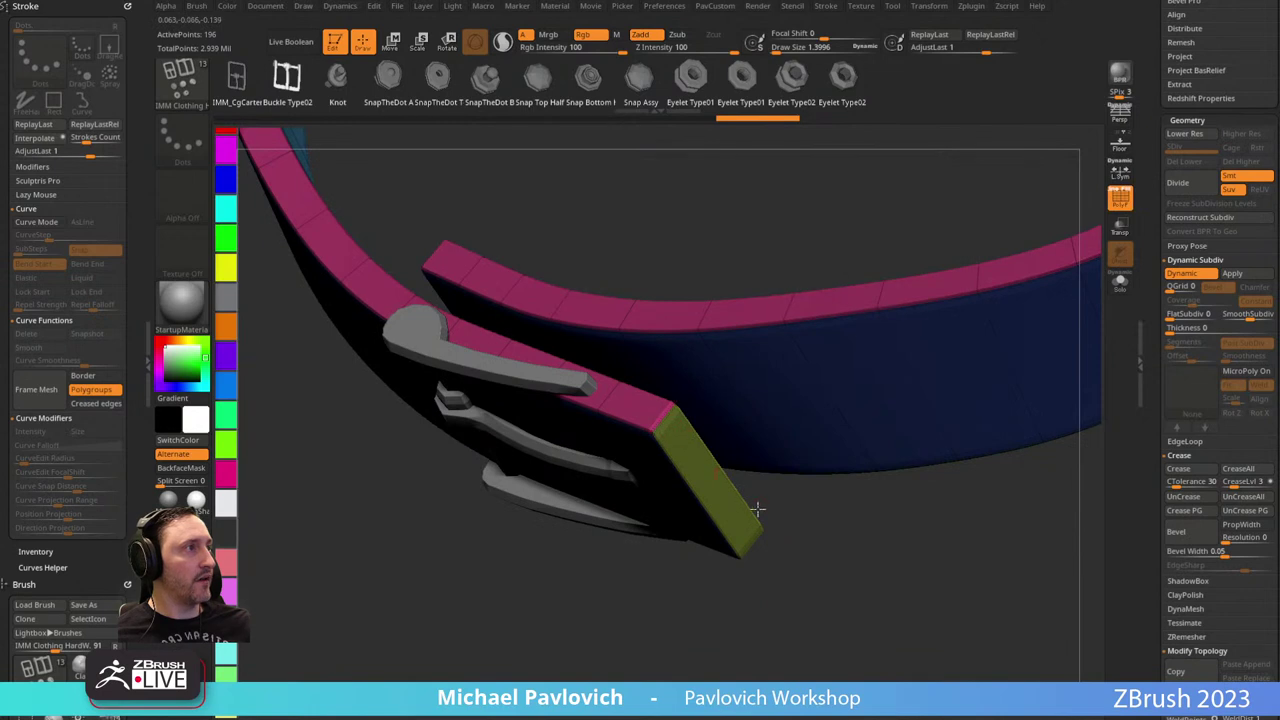
pyautogui.press('b')
pyautogui.press('z')
pyautogui.press('m')
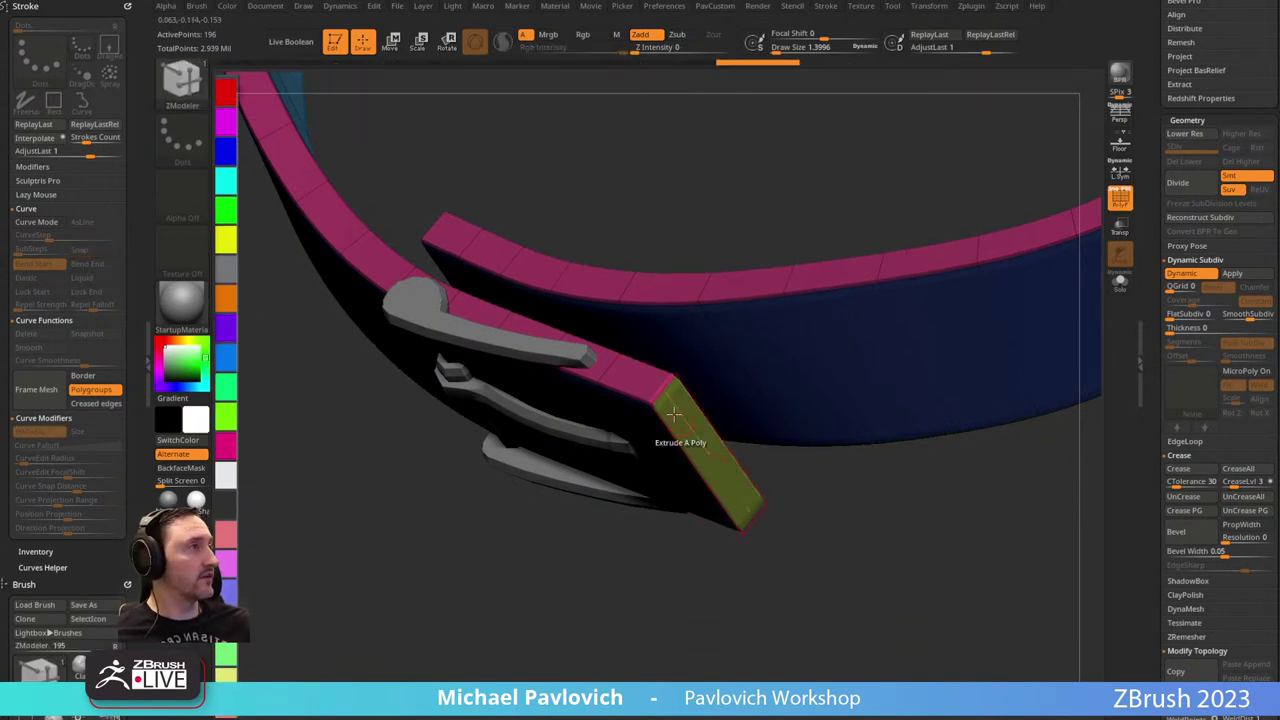
# Uncrease the short corner edges at the belt tip with ZModeler's Crease edge action and the Edge target.
pyautogui.press('space')
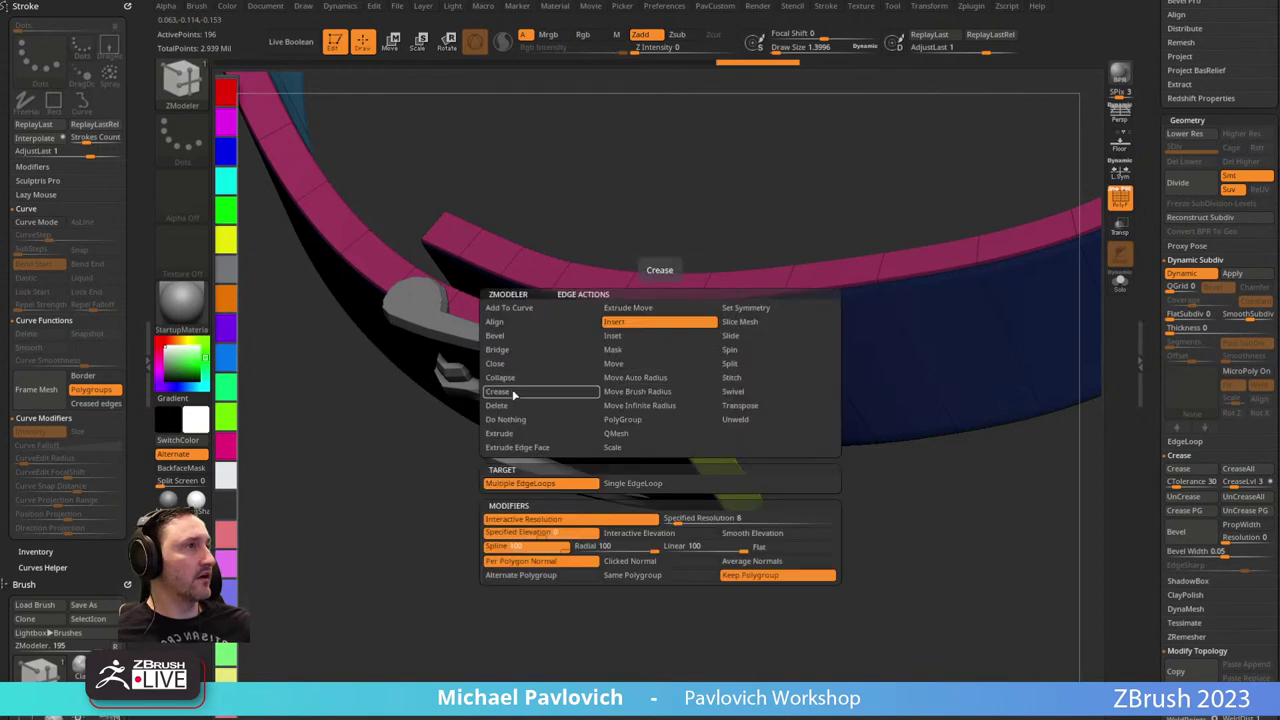
pyautogui.click(497, 391)
pyautogui.click(510, 483)
pyautogui.keyDown('alt'); pyautogui.click(667, 394); pyautogui.keyUp('alt')
pyautogui.moveTo(604, 526); pyautogui.dragTo(665, 510)
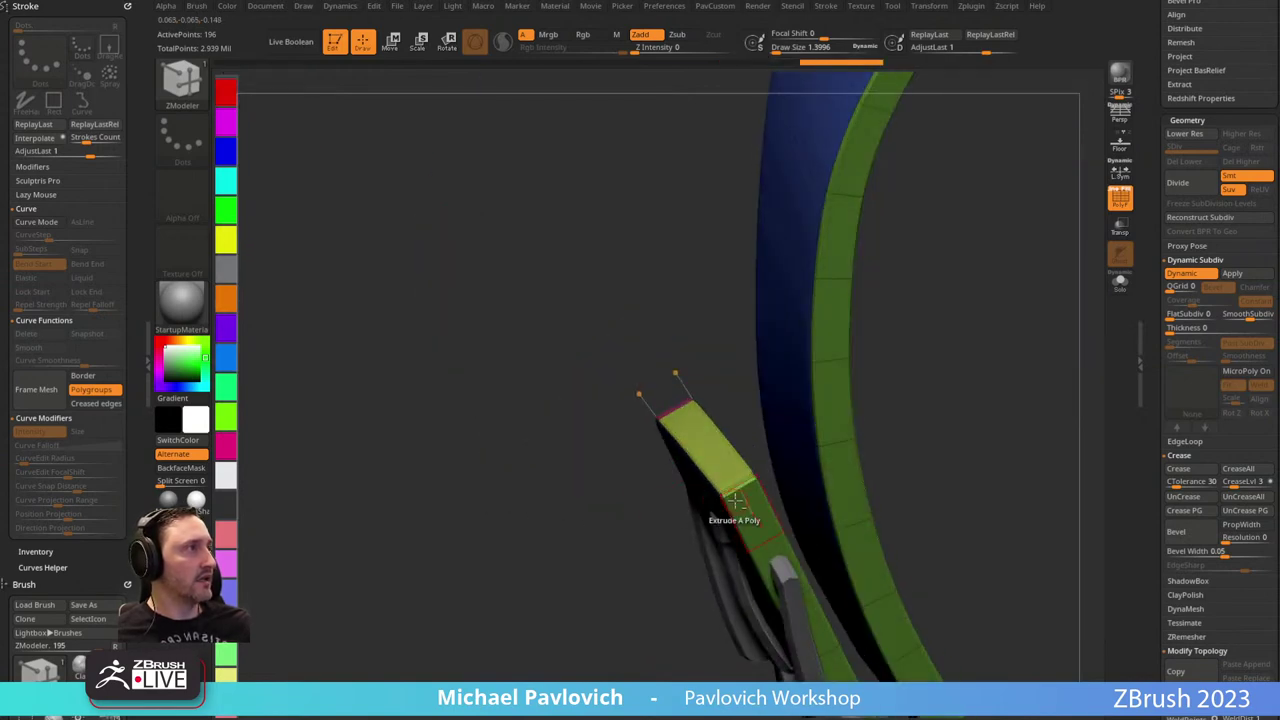
pyautogui.keyDown('alt'); pyautogui.click(734, 500); pyautogui.keyUp('alt')
pyautogui.moveTo(523, 547); pyautogui.dragTo(754, 440)
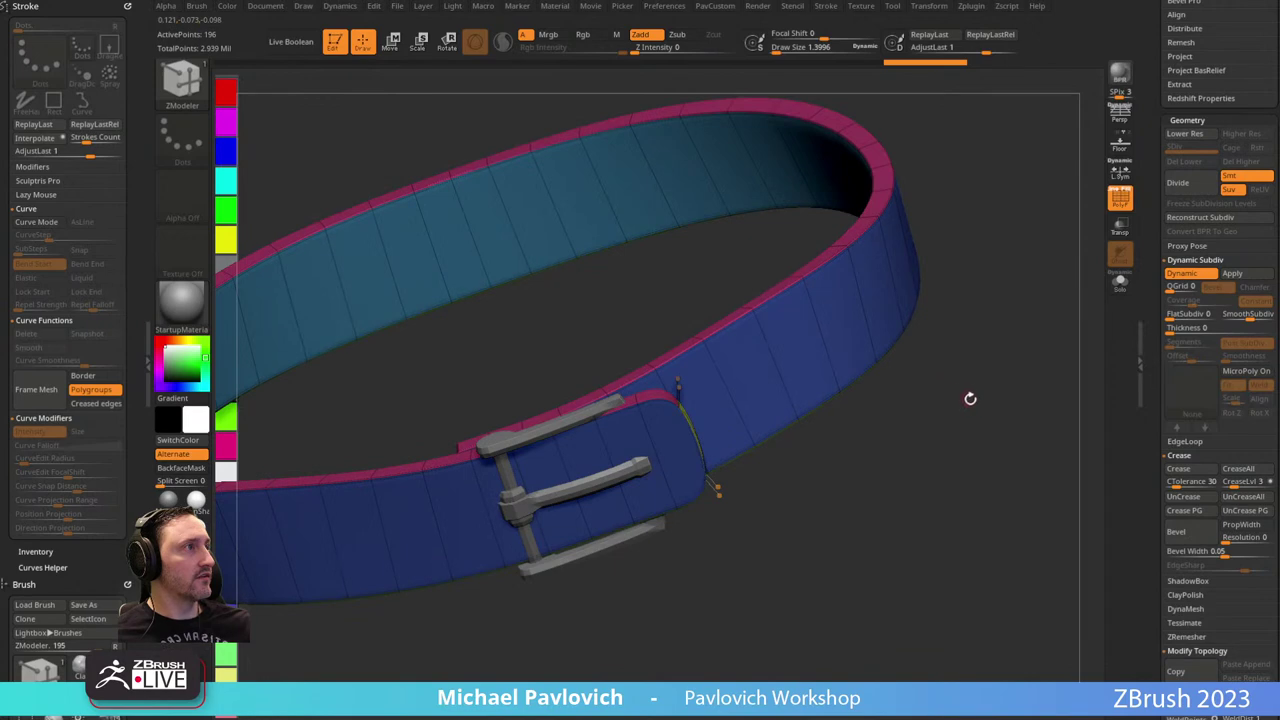
# Clear the belt's creases with UnCreaseAll and turn off Dynamic Subdiv to inspect its low-poly overlapping ends.
pyautogui.press('3')
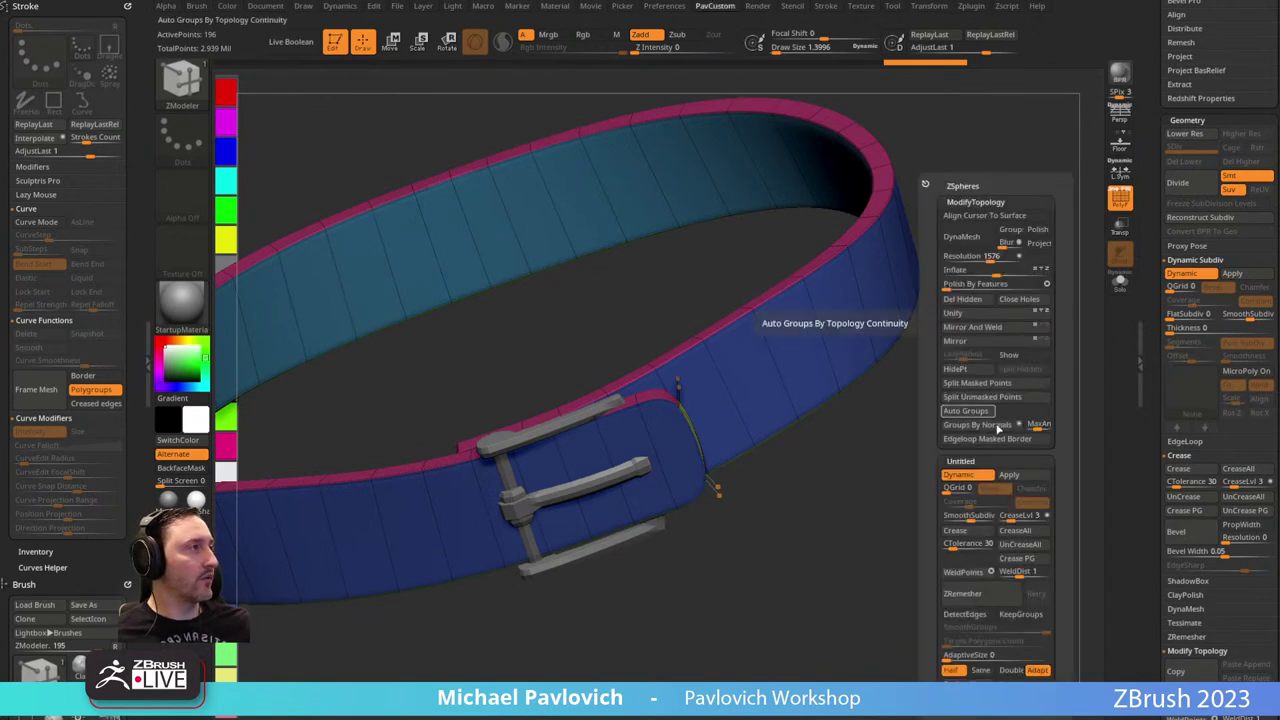
pyautogui.click(1012, 536)
pyautogui.moveTo(780, 588); pyautogui.dragTo(738, 420)
pyautogui.hotkey('shift', 'd')
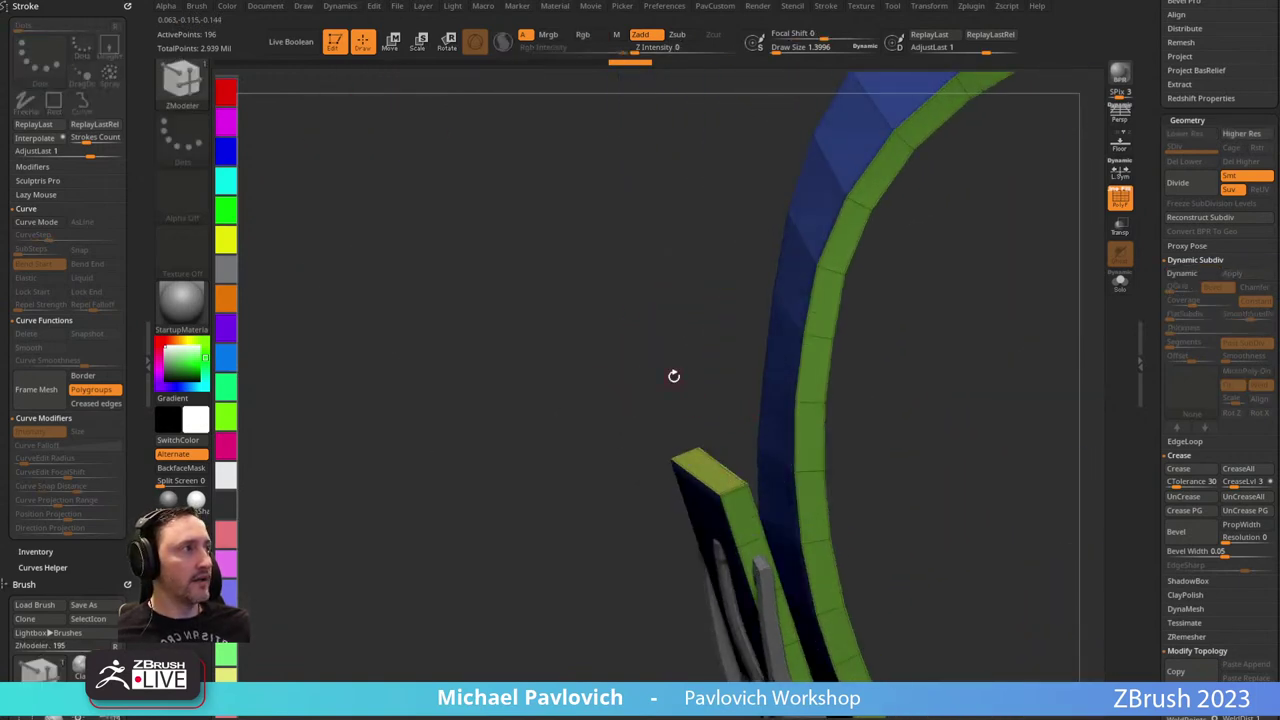
pyautogui.moveTo(674, 376); pyautogui.dragTo(744, 513)
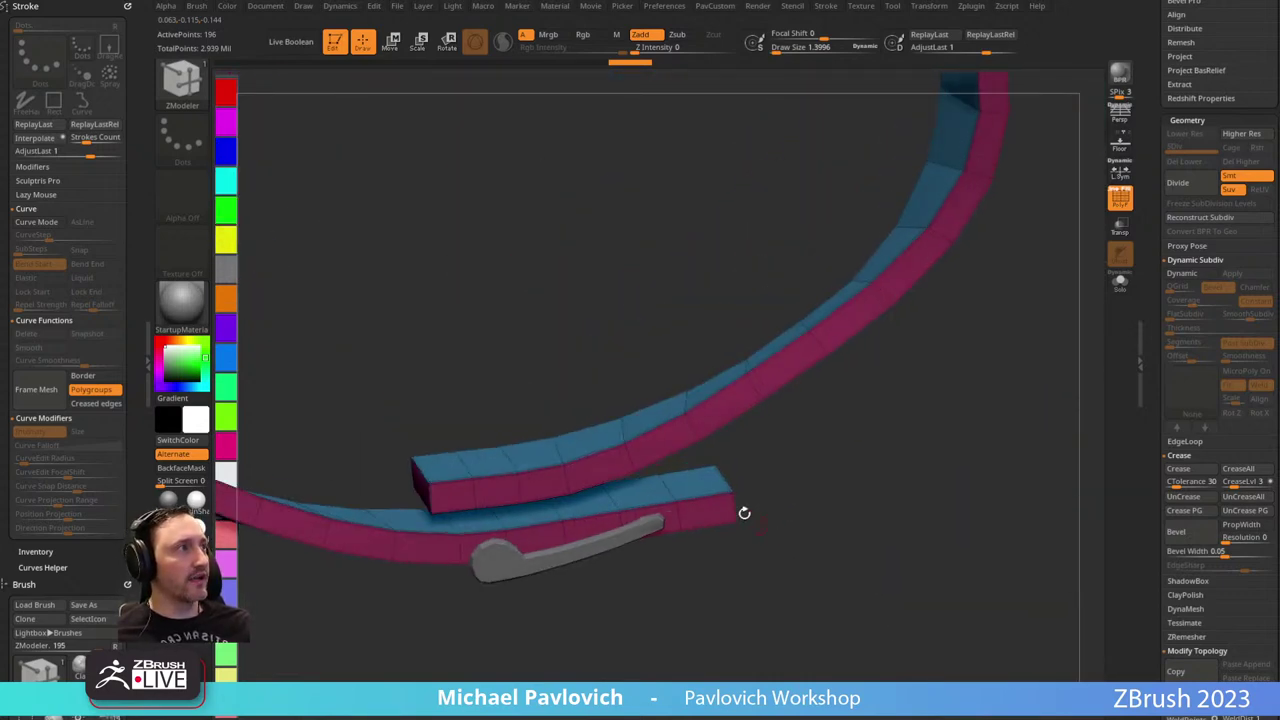
pyautogui.moveTo(425, 484); pyautogui.dragTo(503, 443)
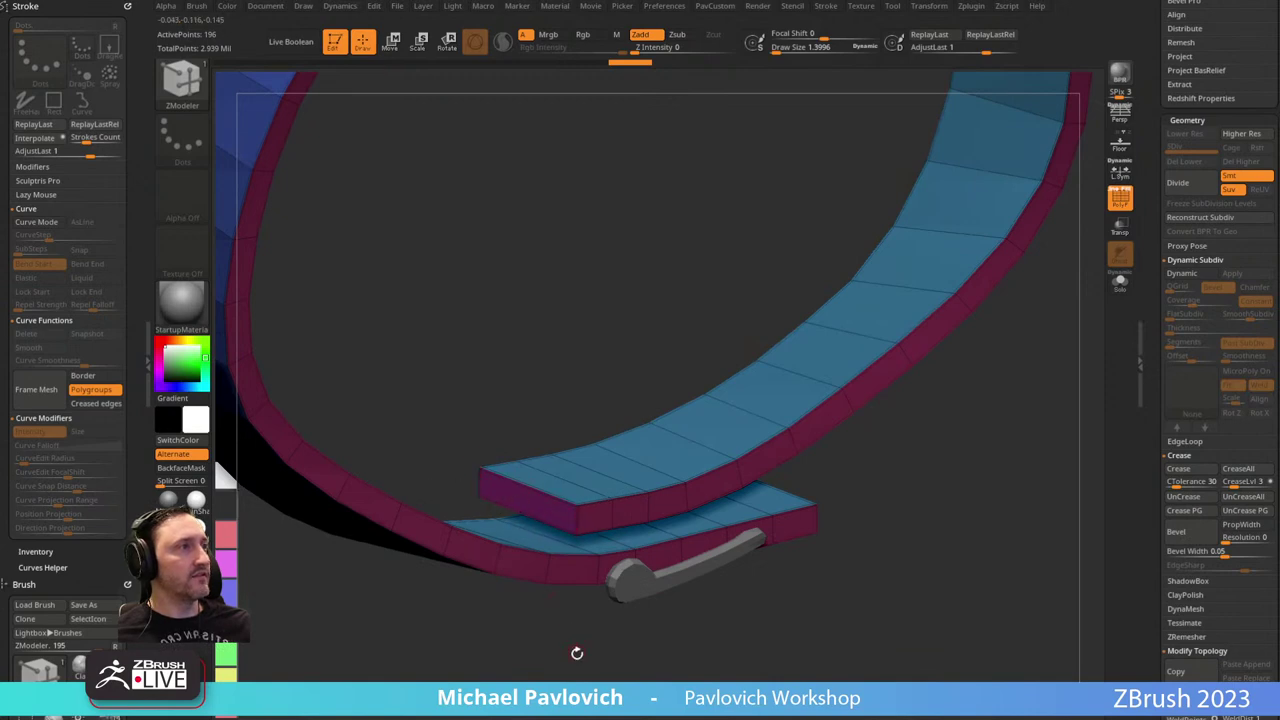
pyautogui.moveTo(574, 651)
pyautogui.mouseDown()
pyautogui.moveTo(580, 491)
pyautogui.moveTo(914, 414)
pyautogui.moveTo(614, 452)
pyautogui.mouseUp()
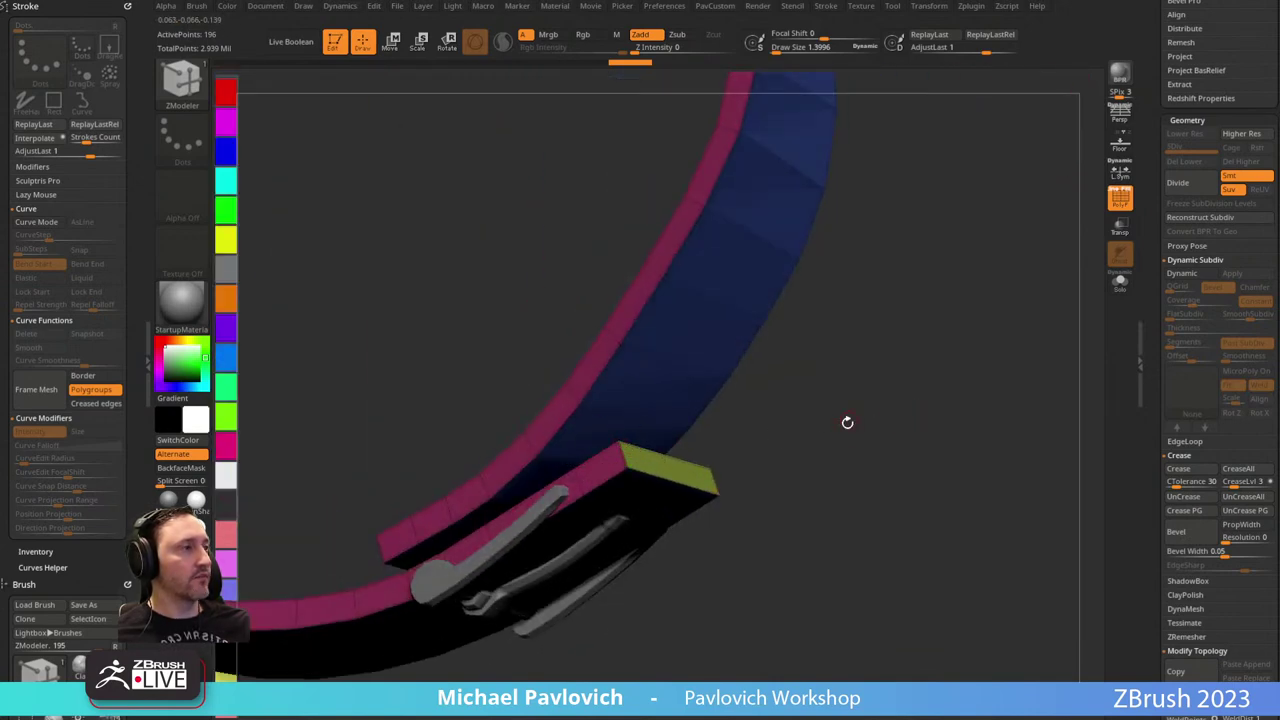
pyautogui.keyDown('alt'); pyautogui.moveTo(842, 440); pyautogui.dragTo(880, 387); pyautogui.keyUp('alt')
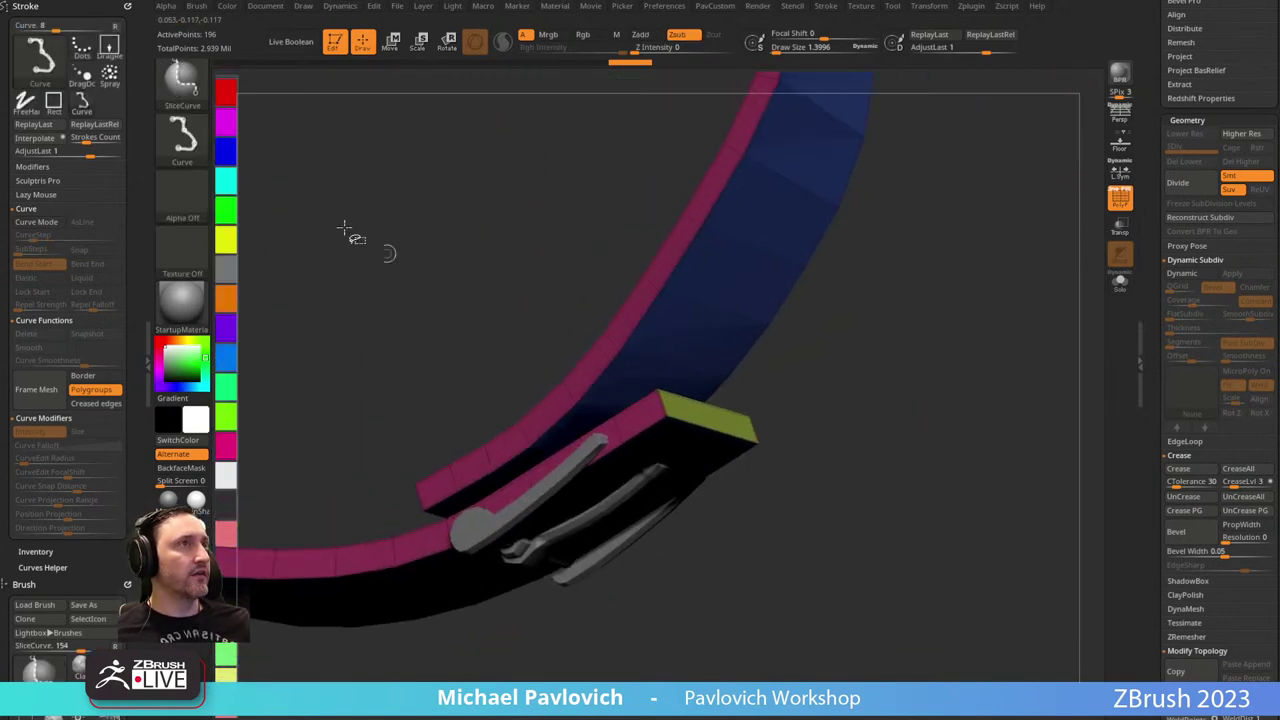
# Merge the belt's rim and end faces into one polygroup with ZModeler's PolyGroup edge action and the PolyLoop target.
pyautogui.keyDown('ctrl'); pyautogui.keyDown('shift'); pyautogui.click(200, 92); pyautogui.keyUp('shift'); pyautogui.keyUp('ctrl')
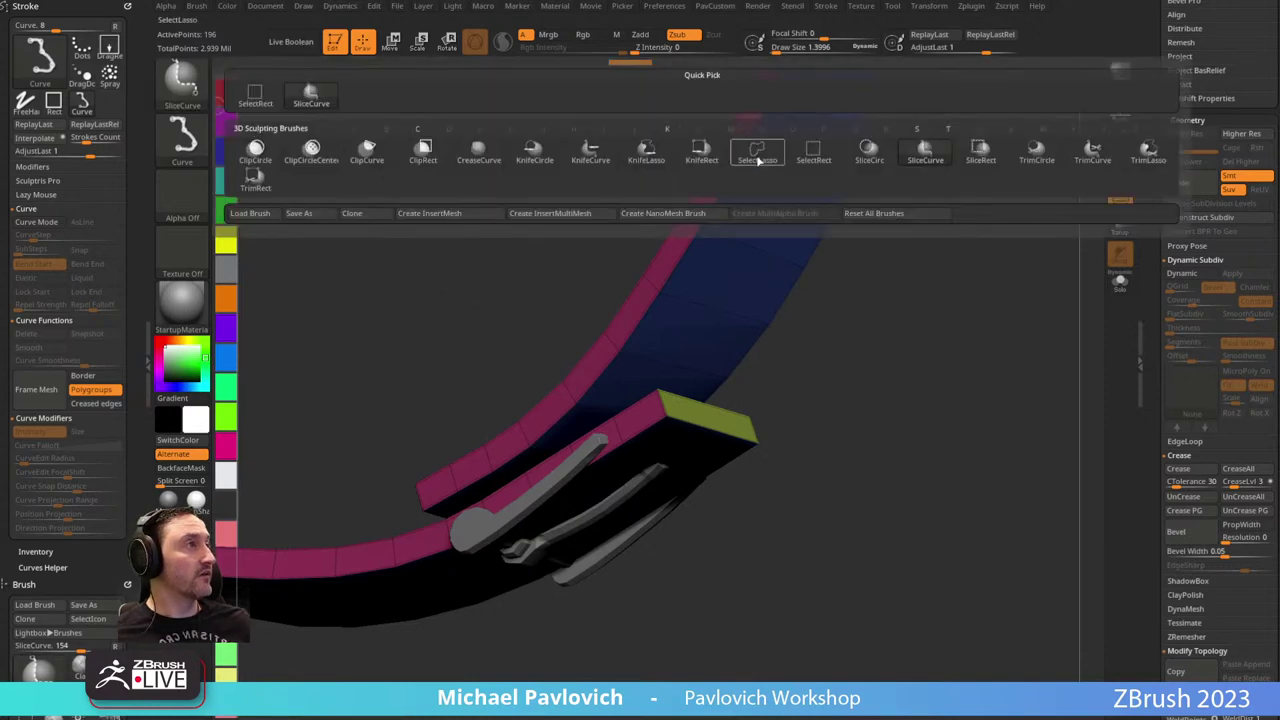
pyautogui.press('space')
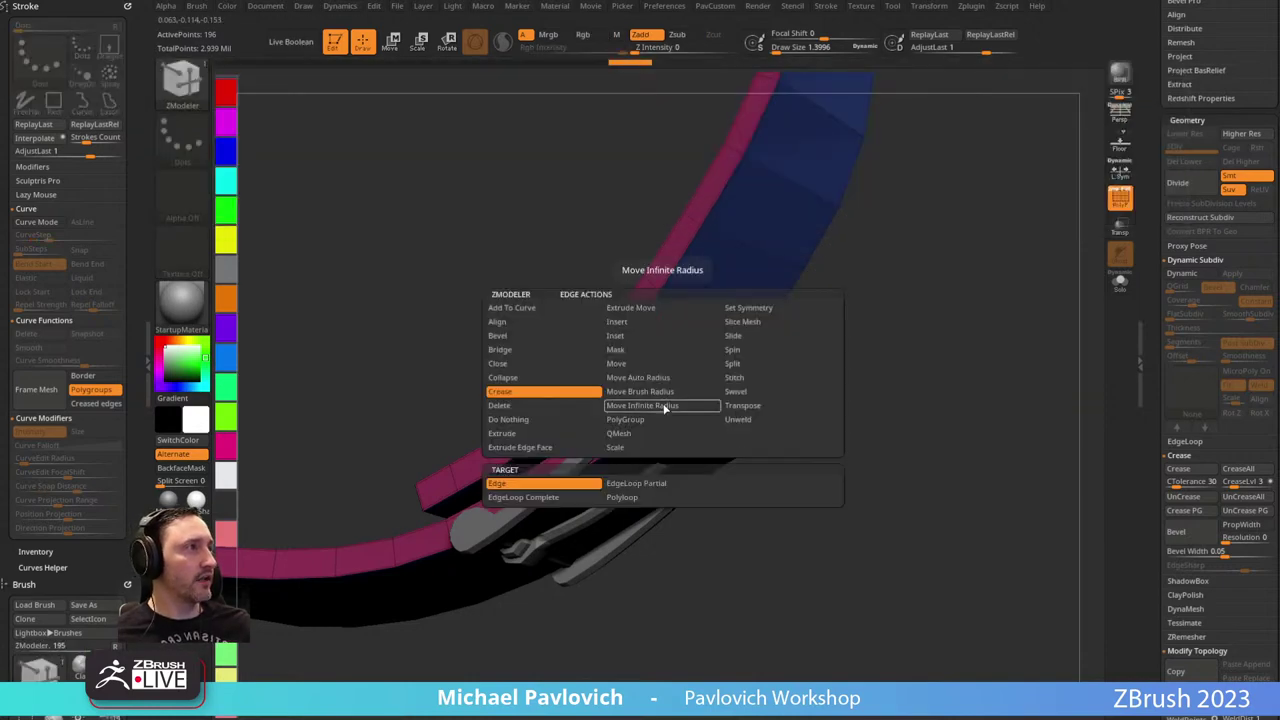
pyautogui.click(640, 391)
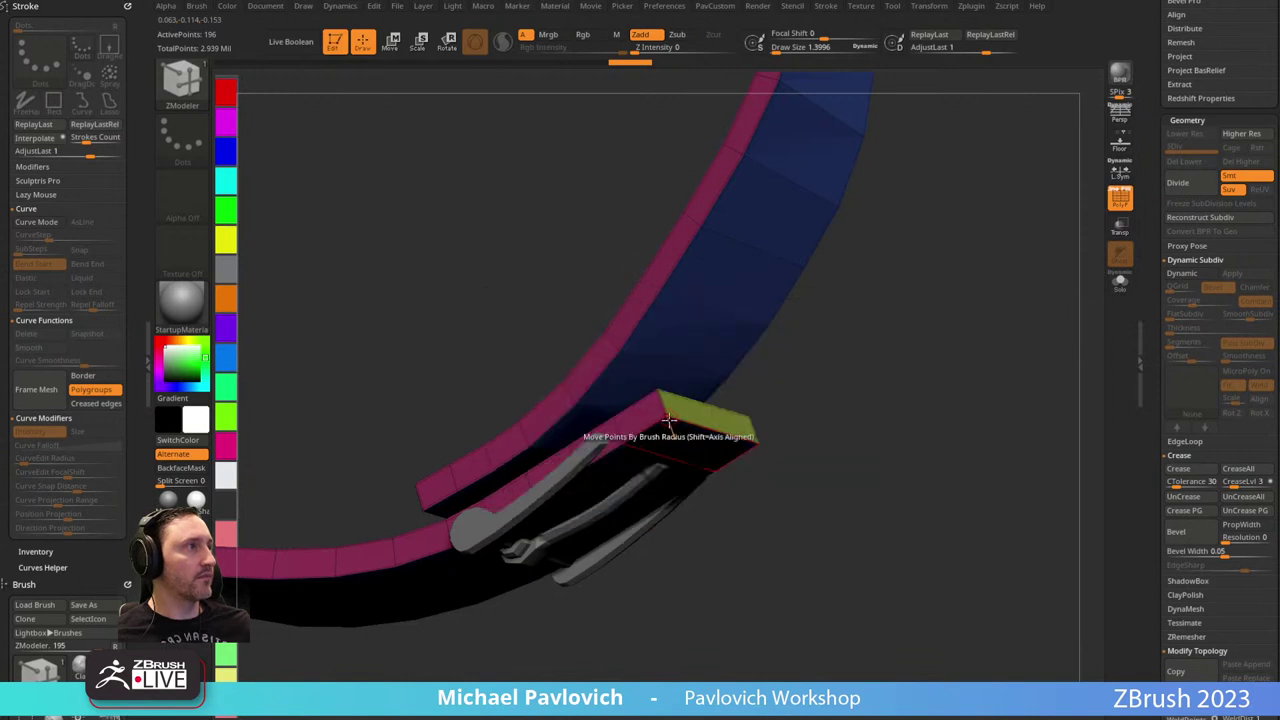
pyautogui.hotkey('ctrl', 'w')
pyautogui.hotkey('ctrl', 'w')
pyautogui.hotkey('ctrl', 'w')
pyautogui.hotkey('ctrl', 'w')
pyautogui.hotkey('ctrl', 'w')
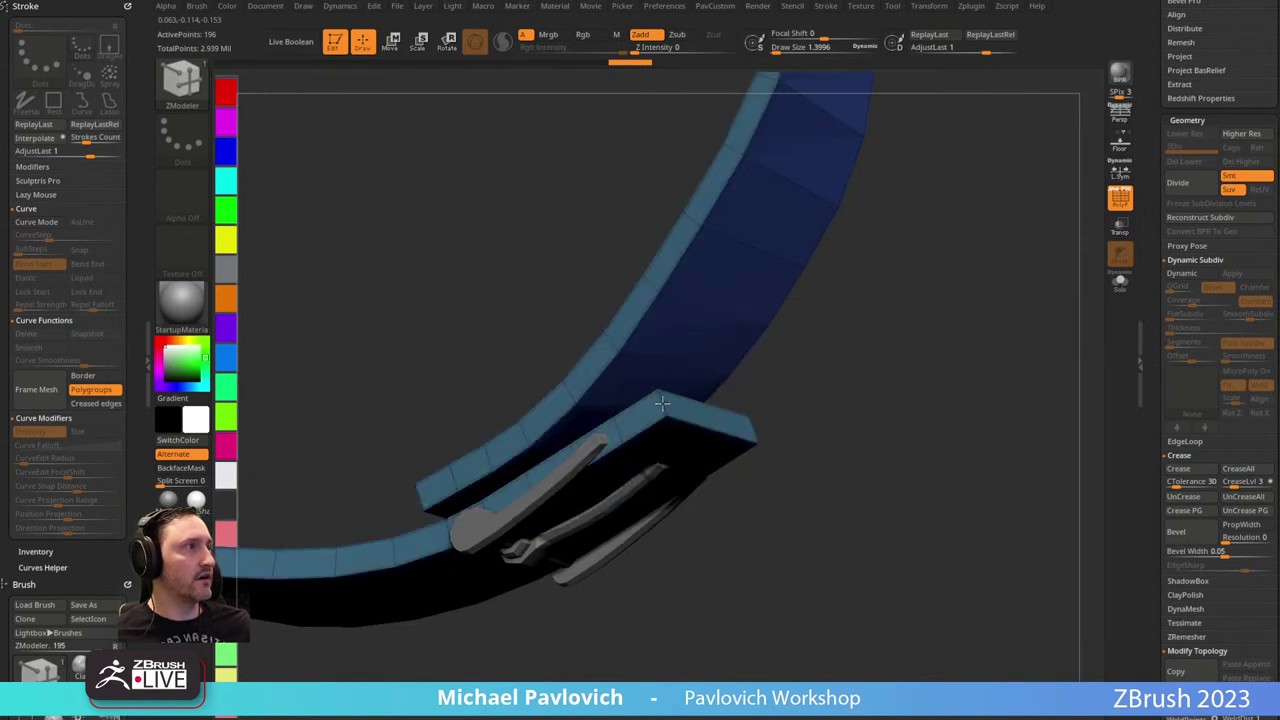
pyautogui.hotkey('ctrl', 'w')
pyautogui.hotkey('ctrl', 'w')
pyautogui.moveTo(686, 357); pyautogui.dragTo(760, 288)
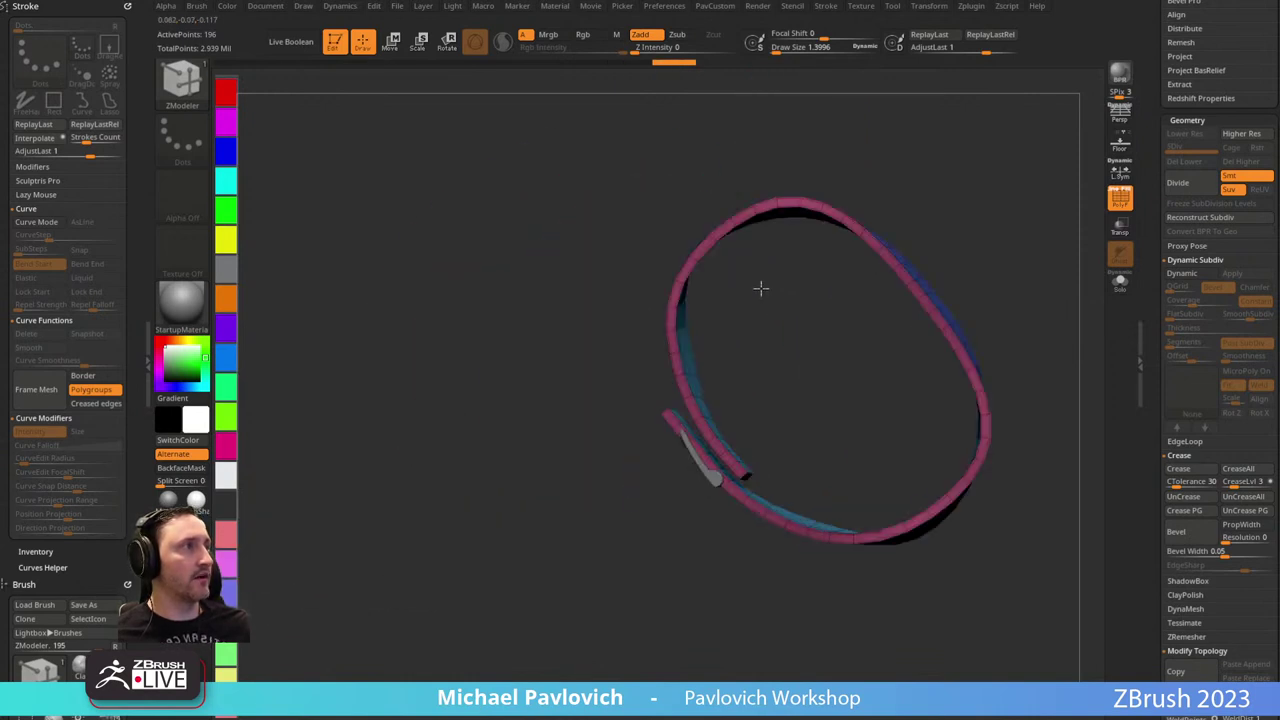
# Demonstrate hiding and isolating the belt's rim and cross-section polyloops with SelectLasso, restoring full visibility each time.
pyautogui.moveTo(761, 288); pyautogui.dragTo(814, 354, button='right')
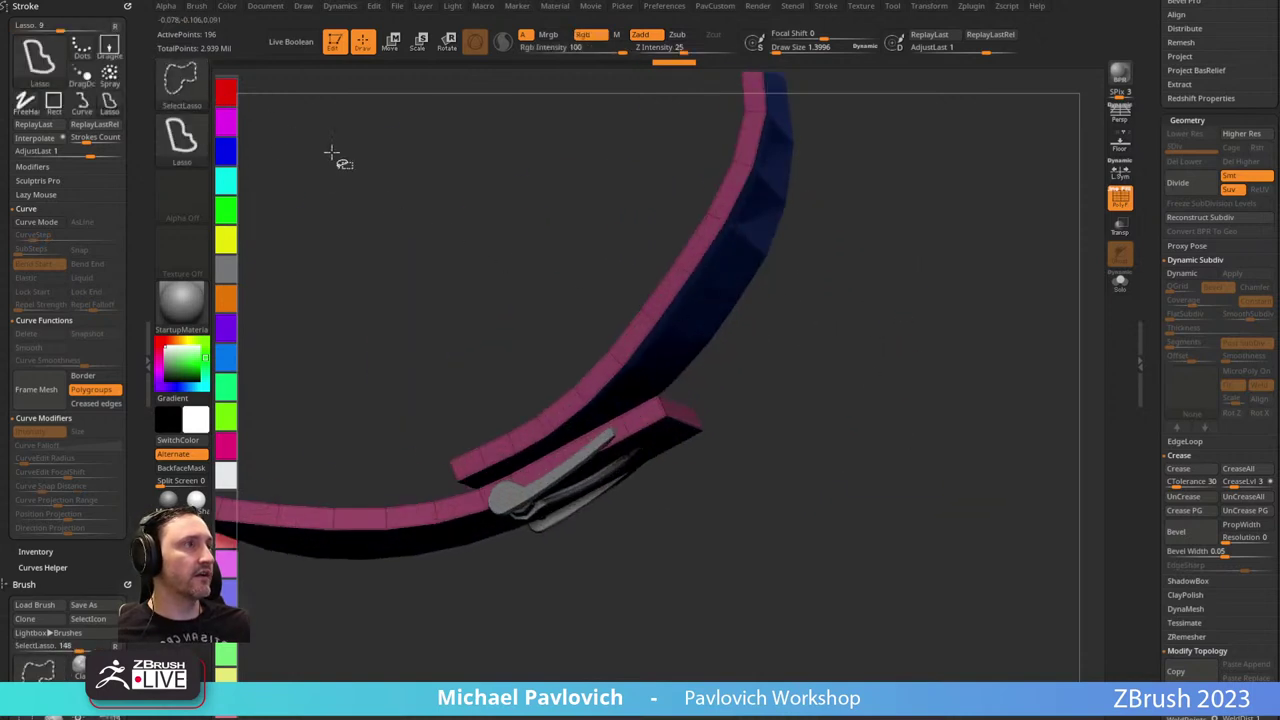
pyautogui.keyDown('ctrl'); pyautogui.keyDown('shift'); pyautogui.click(661, 406); pyautogui.keyUp('shift'); pyautogui.keyUp('ctrl')
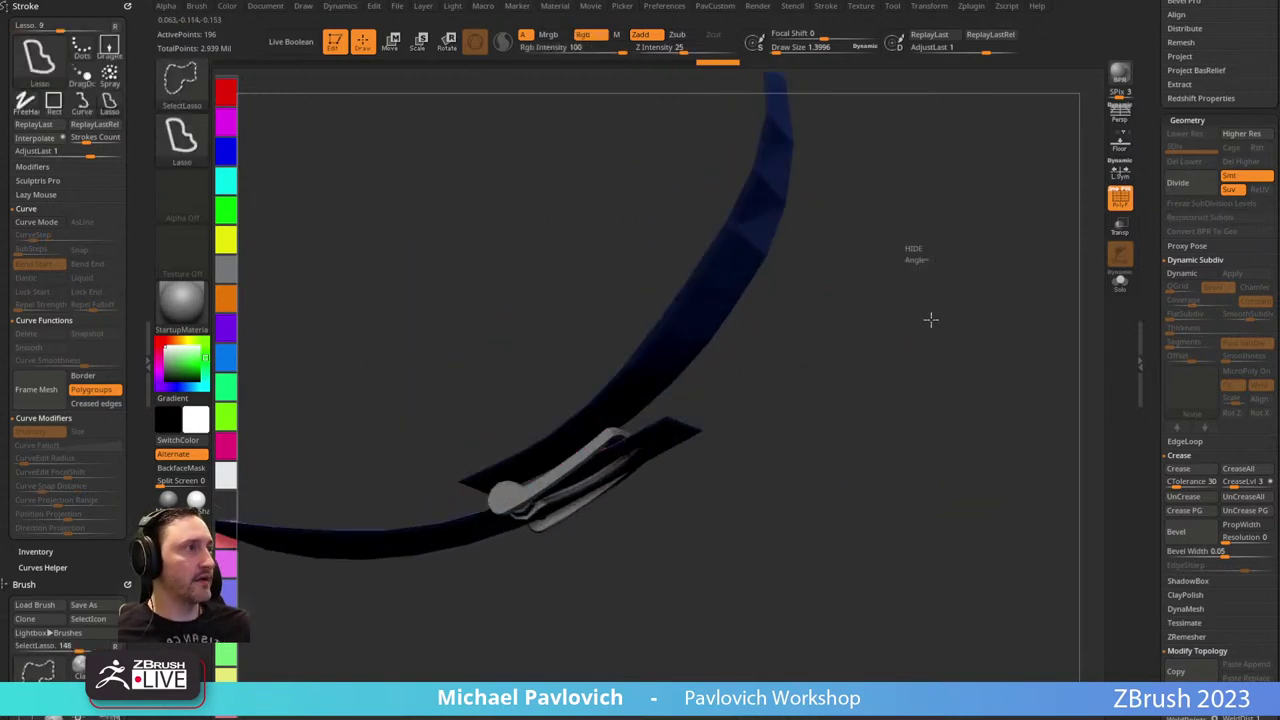
pyautogui.keyDown('ctrl'); pyautogui.keyDown('shift'); pyautogui.click(960, 455); pyautogui.keyUp('shift'); pyautogui.keyUp('ctrl')
pyautogui.keyDown('ctrl'); pyautogui.keyDown('shift'); pyautogui.click(731, 317); pyautogui.keyUp('shift'); pyautogui.keyUp('ctrl')
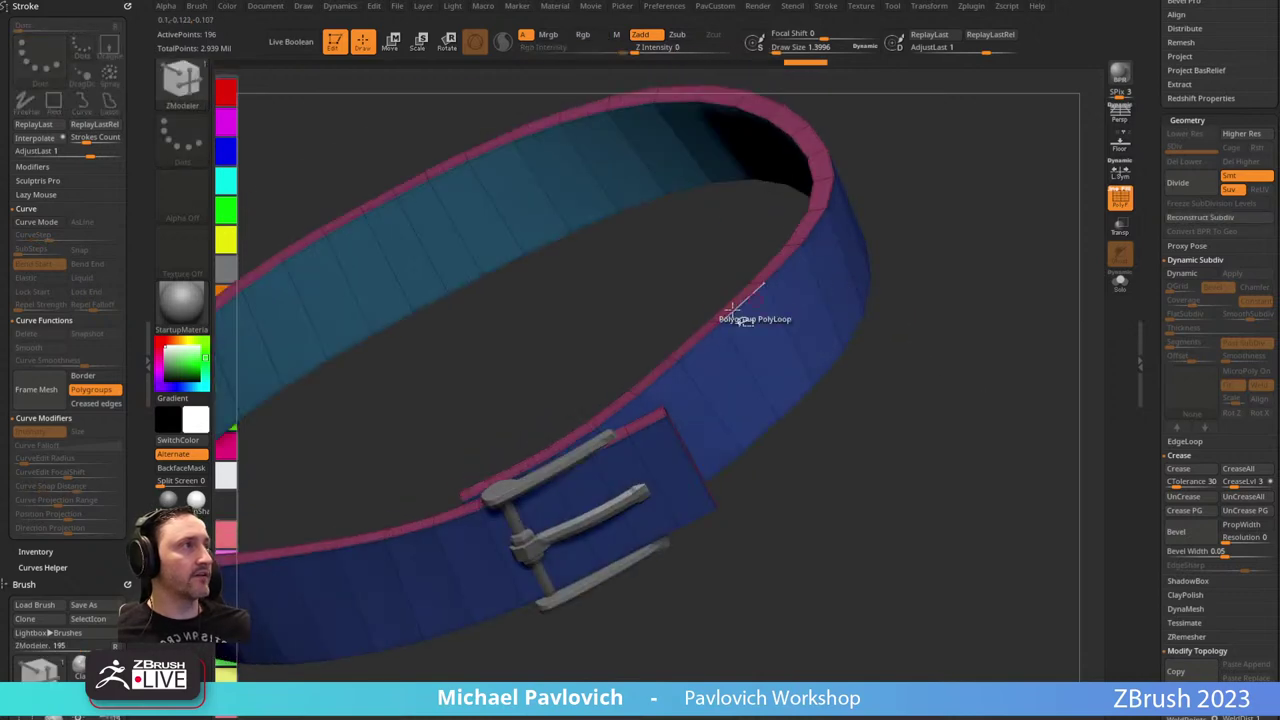
pyautogui.keyDown('ctrl'); pyautogui.keyDown('shift'); pyautogui.moveTo(911, 301); pyautogui.dragTo(895, 294); pyautogui.keyUp('shift'); pyautogui.keyUp('ctrl')
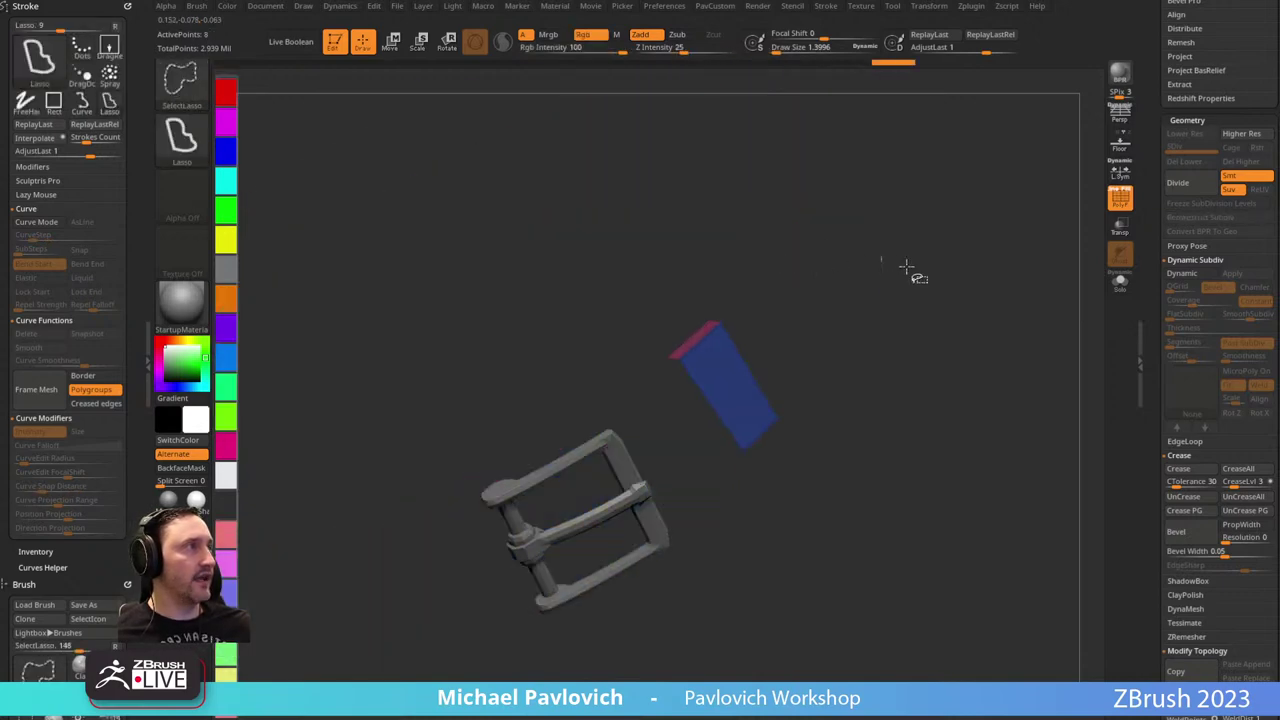
pyautogui.keyDown('ctrl'); pyautogui.keyDown('shift'); pyautogui.click(906, 269); pyautogui.keyUp('shift'); pyautogui.keyUp('ctrl')
pyautogui.keyDown('ctrl'); pyautogui.keyDown('shift'); pyautogui.click(786, 264); pyautogui.keyUp('shift'); pyautogui.keyUp('ctrl')
pyautogui.keyDown('ctrl'); pyautogui.keyDown('shift'); pyautogui.moveTo(940, 372); pyautogui.dragTo(957, 362); pyautogui.keyUp('shift'); pyautogui.keyUp('ctrl')
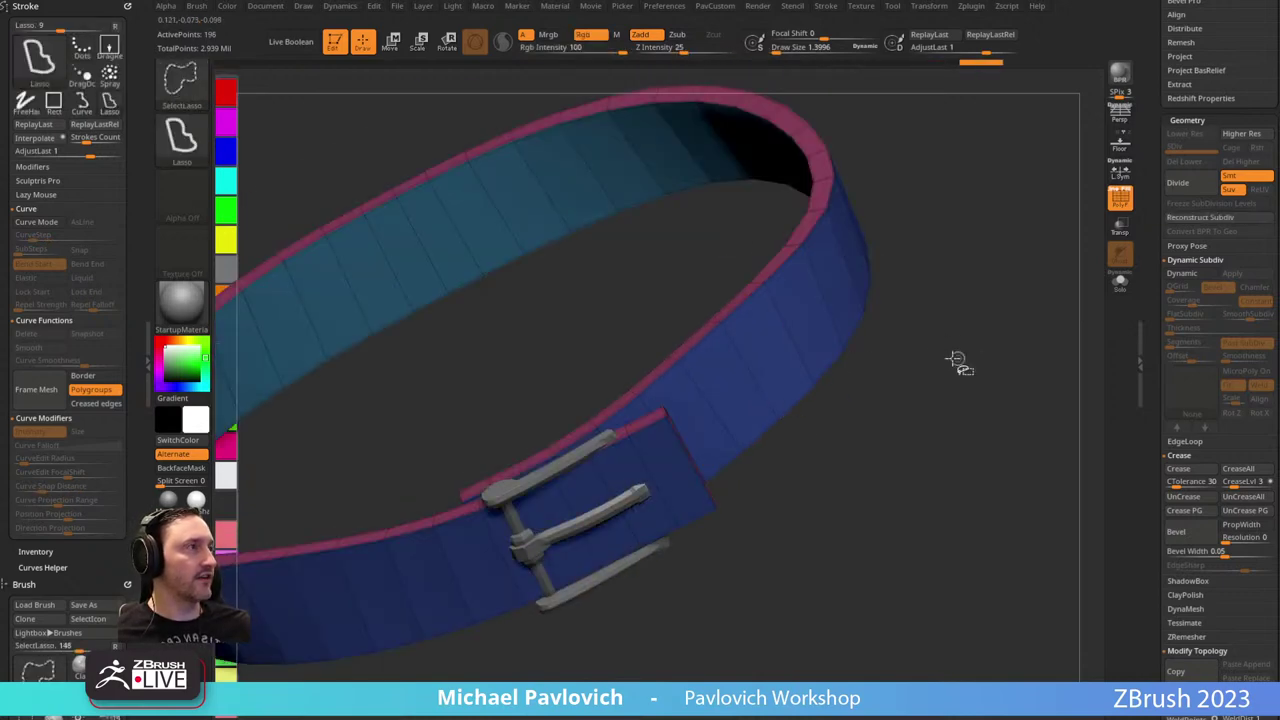
# Compare with SelectRect by isolating the belt's outer polygroup and showing the whole belt again.
pyautogui.click(181, 78)
pyautogui.click(352, 130)
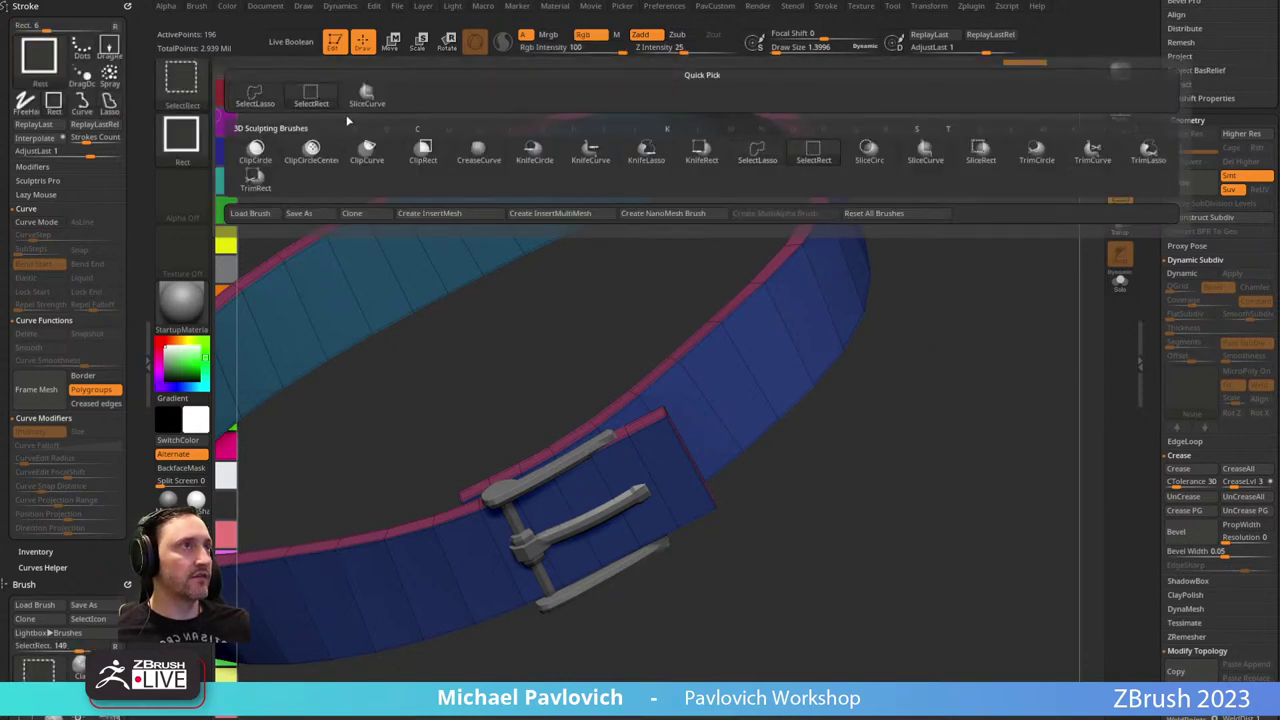
pyautogui.keyDown('ctrl'); pyautogui.keyDown('shift'); pyautogui.click(809, 327); pyautogui.keyUp('shift'); pyautogui.keyUp('ctrl')
pyautogui.keyDown('ctrl'); pyautogui.keyDown('shift'); pyautogui.click(752, 270); pyautogui.keyUp('shift'); pyautogui.keyUp('ctrl')
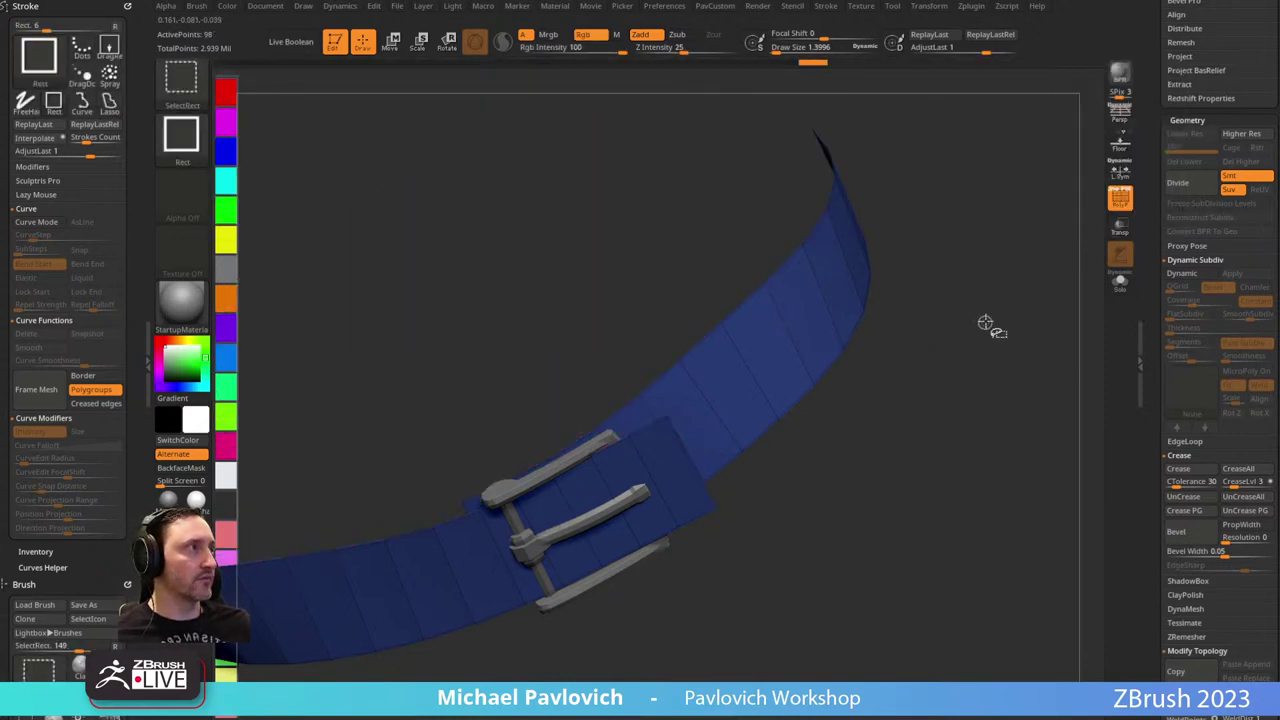
pyautogui.keyDown('ctrl'); pyautogui.keyDown('shift'); pyautogui.click(986, 326); pyautogui.keyUp('shift'); pyautogui.keyUp('ctrl')
# Isolate the belt's rim polyloop with SelectLasso, assign it a new polygroup and show the whole belt again.
pyautogui.click(181, 78)
pyautogui.click(240, 97)
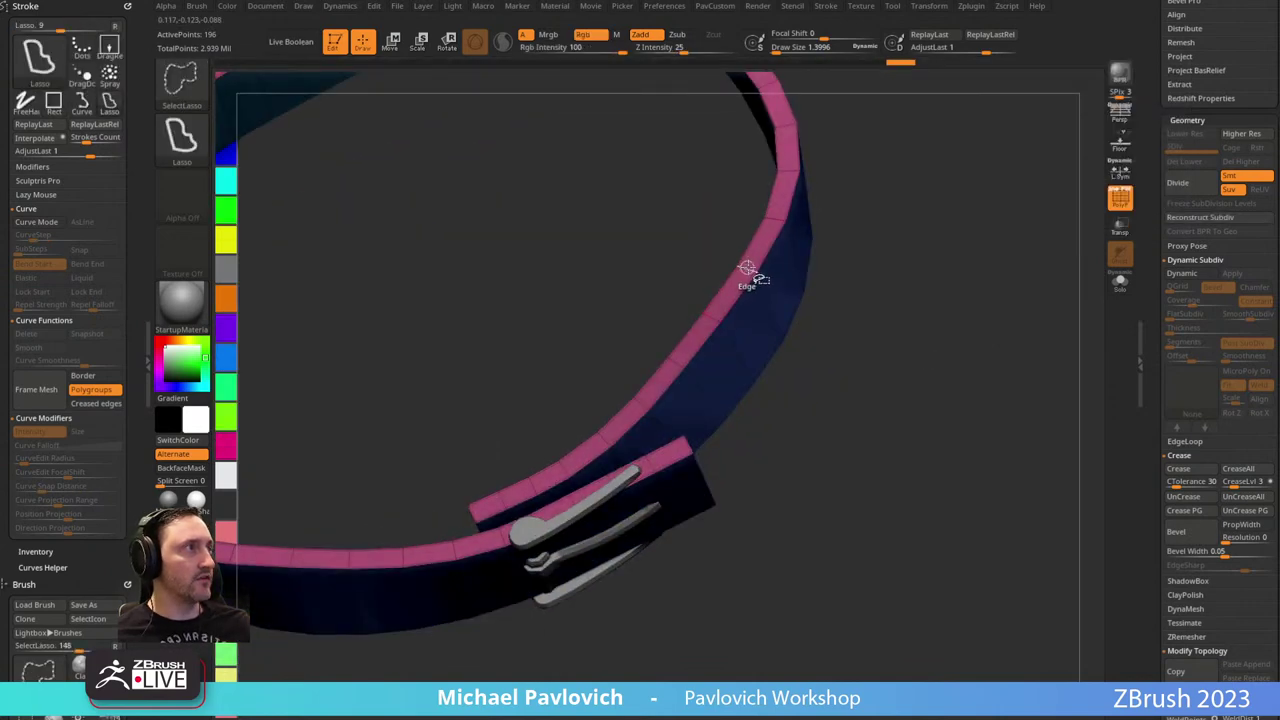
pyautogui.keyDown('ctrl'); pyautogui.keyDown('shift'); pyautogui.click(749, 278); pyautogui.keyUp('shift'); pyautogui.keyUp('ctrl')
pyautogui.keyDown('ctrl'); pyautogui.keyDown('shift'); pyautogui.moveTo(941, 262); pyautogui.dragTo(1003, 349); pyautogui.keyUp('shift'); pyautogui.keyUp('ctrl')
pyautogui.hotkey('ctrl', 'w')
pyautogui.keyDown('ctrl'); pyautogui.keyDown('shift'); pyautogui.click(945, 396); pyautogui.keyUp('shift'); pyautogui.keyUp('ctrl')
# Replace the belt's creases using UnCreaseAll and Crease PG, turn on Dynamic Subdiv and hide the polyframe to view the rounded tip.
pyautogui.press('3')
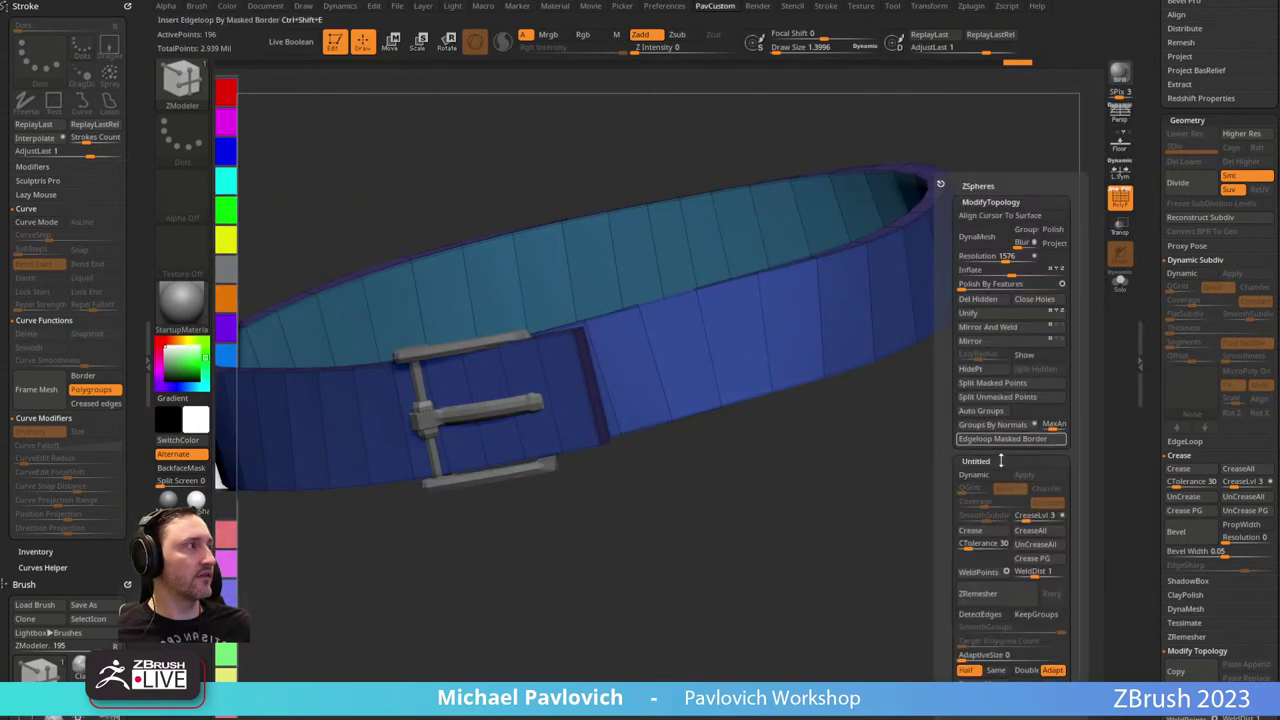
pyautogui.click(1034, 548)
pyautogui.click(1033, 562)
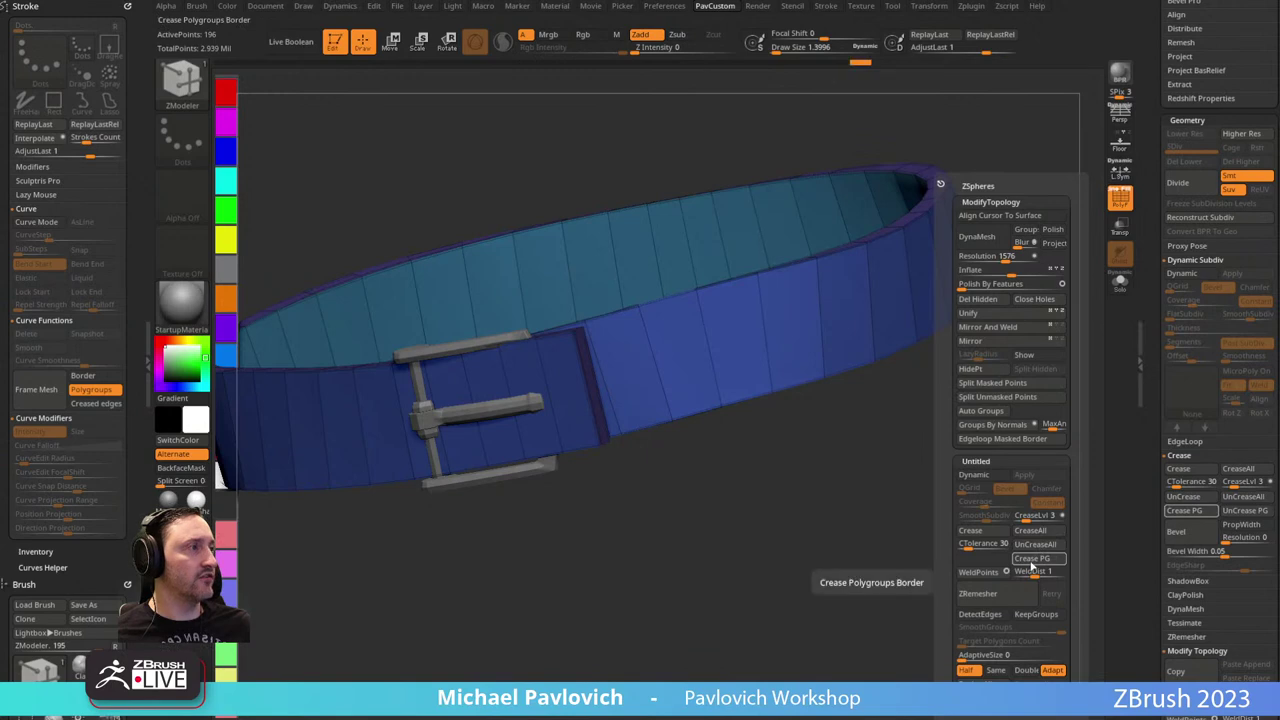
pyautogui.press('d')
pyautogui.keyDown('alt'); pyautogui.moveTo(886, 561); pyautogui.dragTo(864, 500); pyautogui.keyUp('alt')
pyautogui.click(1119, 198)
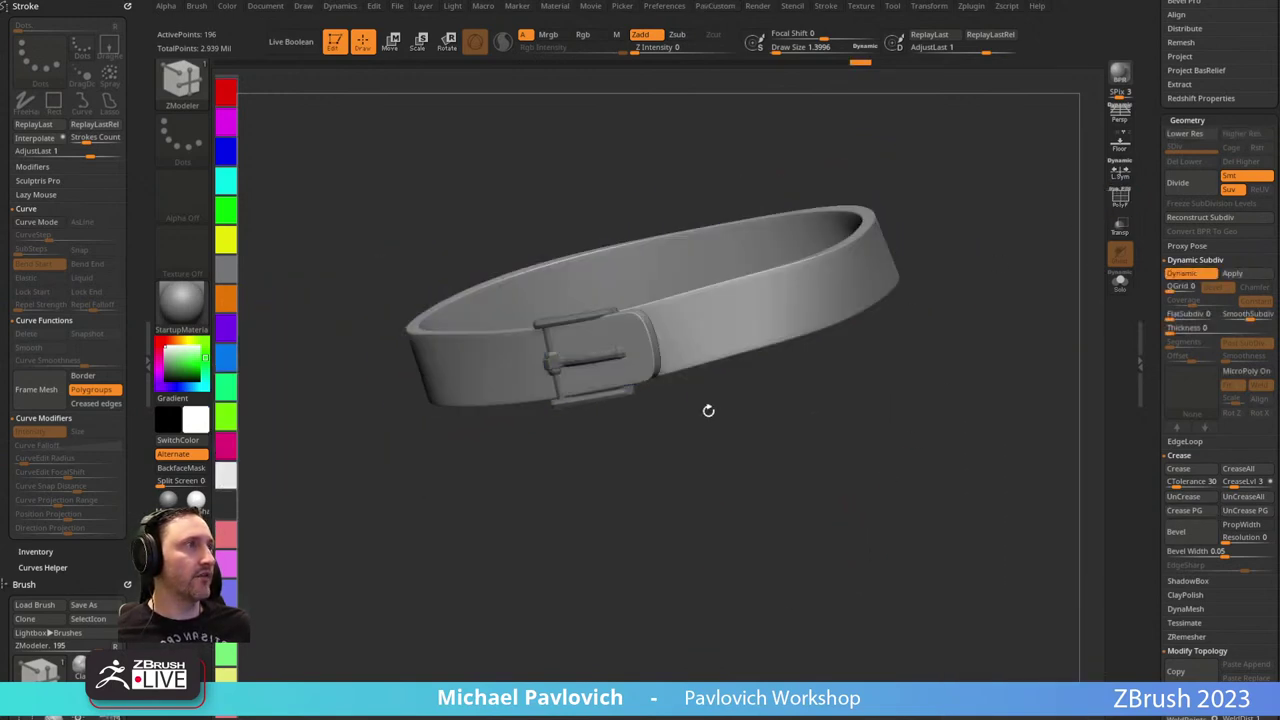
pyautogui.moveTo(704, 470); pyautogui.dragTo(1032, 240)
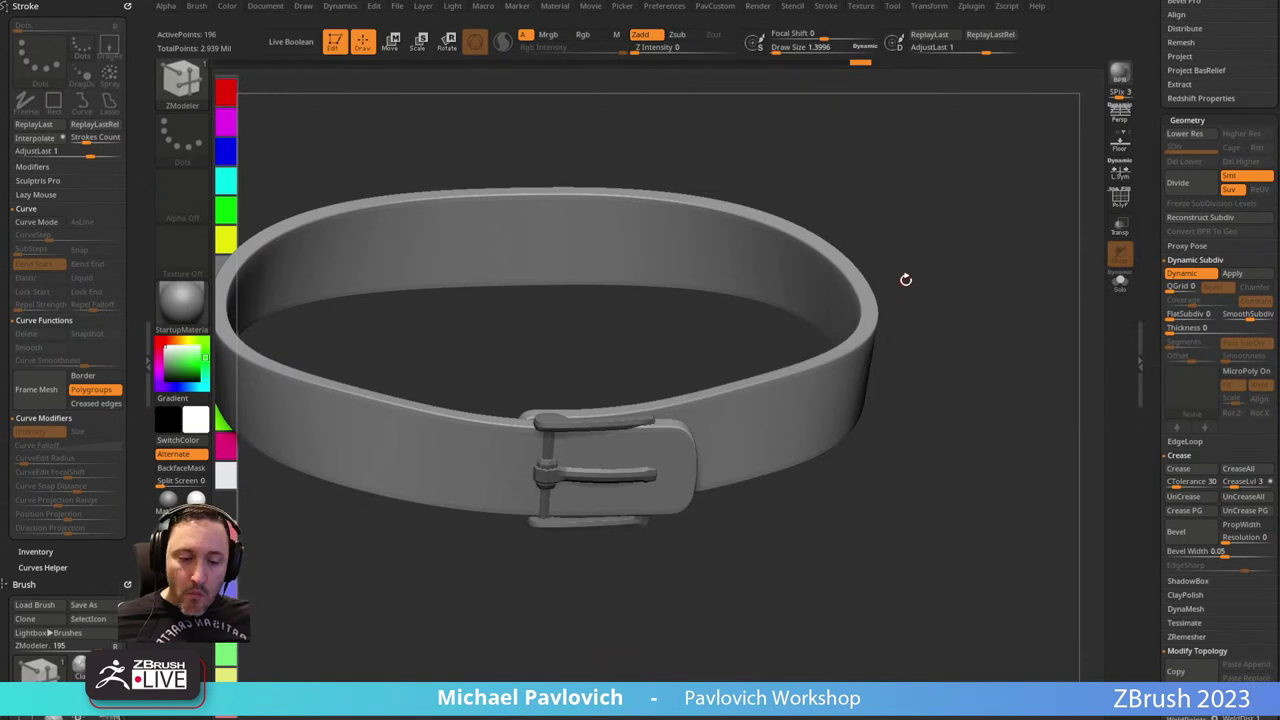
pyautogui.moveTo(961, 257); pyautogui.dragTo(1018, 375)
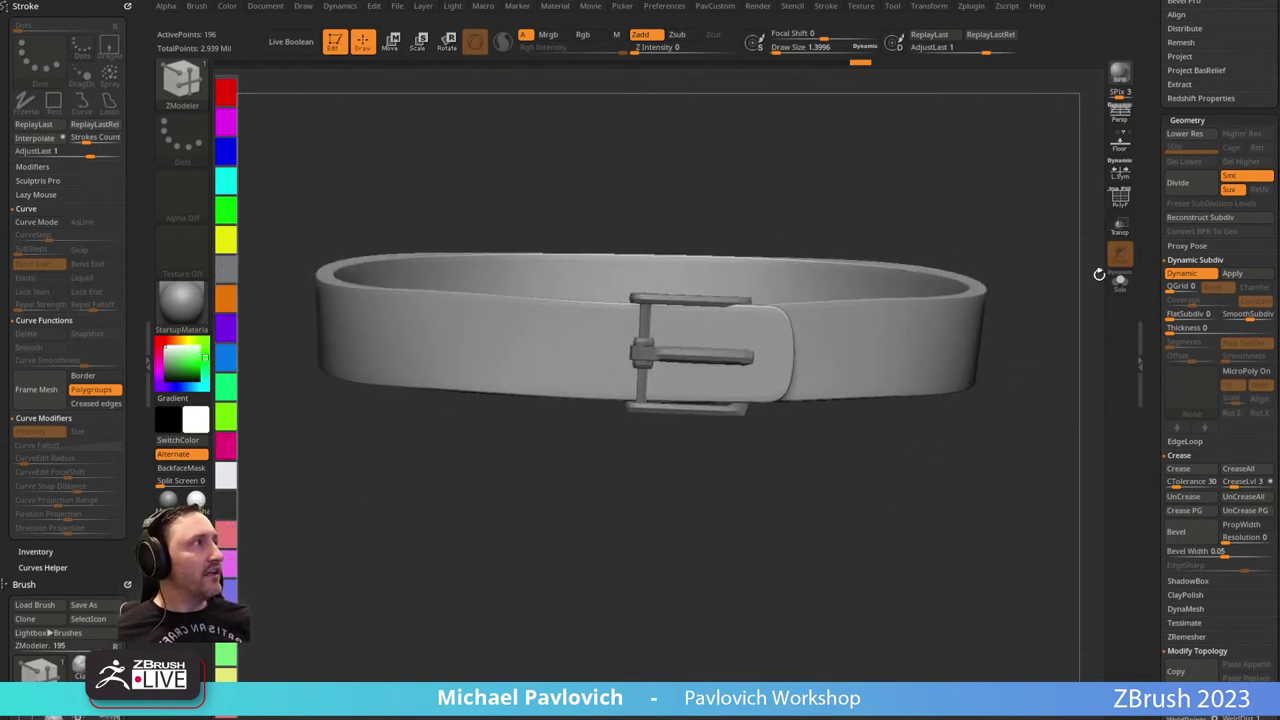
# Show the belt's polyframe and turn off Dynamic Subdiv to return to the low-poly mesh around the buckle.
pyautogui.click(1119, 198)
pyautogui.keyDown('alt'); pyautogui.moveTo(745, 465); pyautogui.dragTo(649, 494); pyautogui.keyUp('alt')
pyautogui.hotkey('shift', 'd')
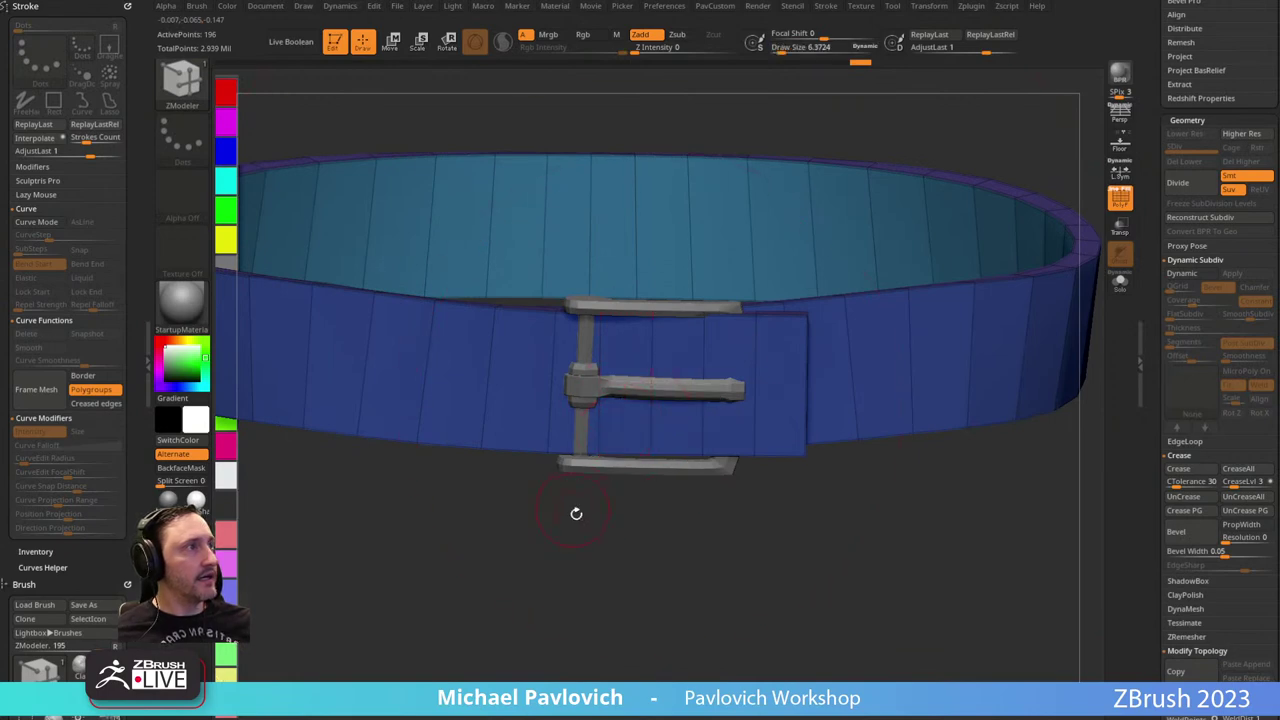
pyautogui.moveTo(577, 514)
pyautogui.mouseDown()
pyautogui.moveTo(580, 537)
pyautogui.moveTo(614, 502)
pyautogui.mouseUp()
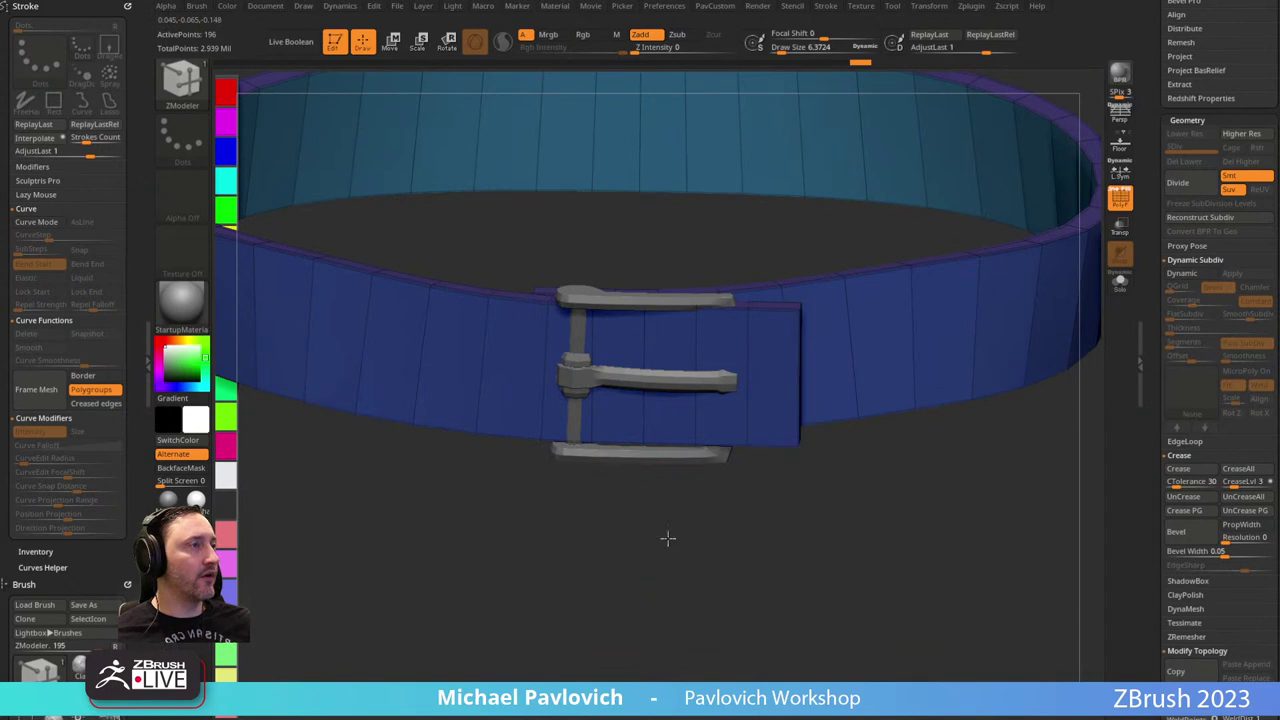
pyautogui.keyDown('alt'); pyautogui.moveTo(668, 538); pyautogui.dragTo(640, 543); pyautogui.keyUp('alt')
pyautogui.moveTo(676, 278); pyautogui.dragTo(626, 549)
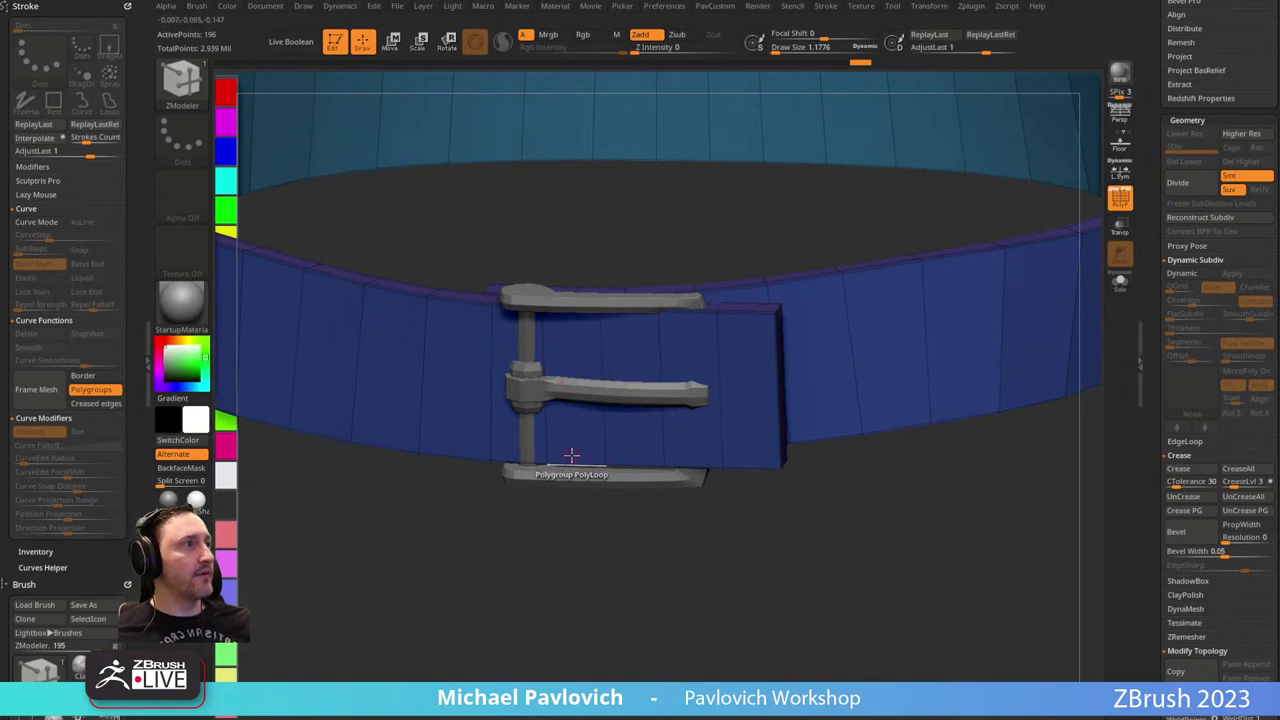
pyautogui.press('space')
pyautogui.moveTo(575, 510)
pyautogui.mouseDown()
pyautogui.moveTo(571, 537)
pyautogui.moveTo(578, 522)
pyautogui.mouseUp()
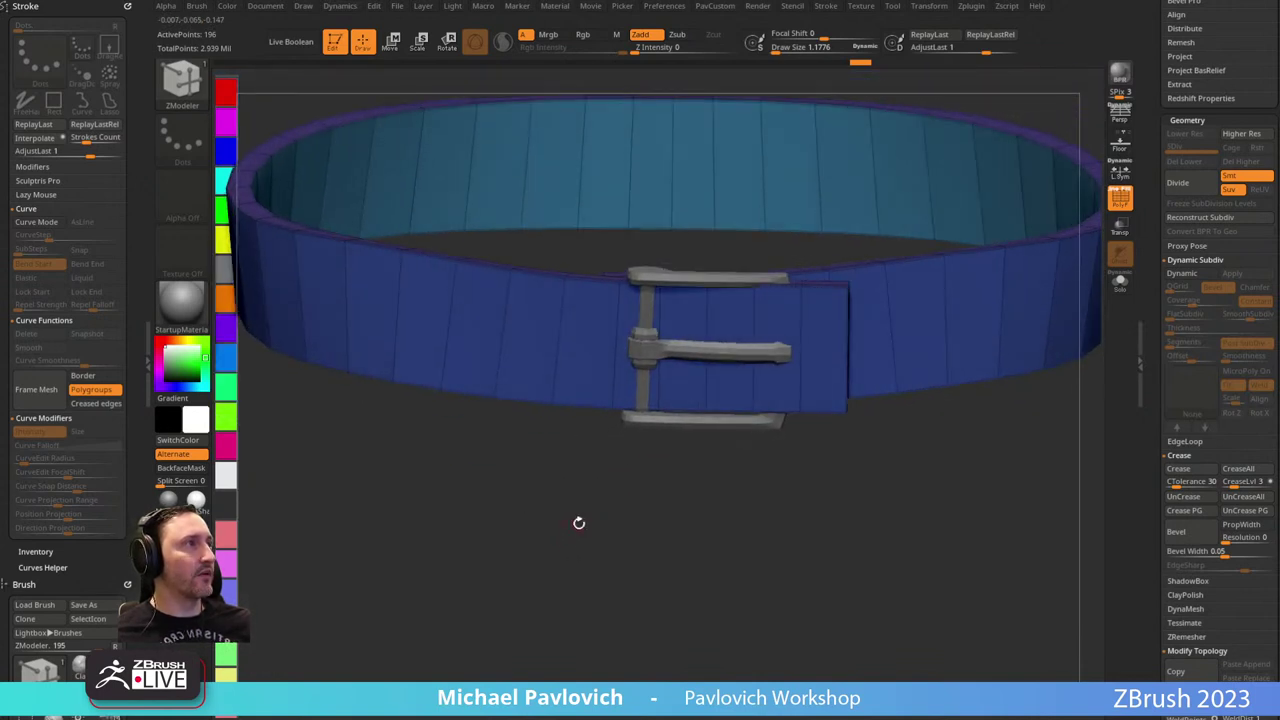
# Assign the two belt polyloops under the buckle's prong to one new polygroup with the ZModeler Polygroup PolyLoop edge action.
pyautogui.keyDown('ctrl'); pyautogui.keyDown('shift'); pyautogui.moveTo(652, 237); pyautogui.dragTo(800, 480); pyautogui.keyUp('shift'); pyautogui.keyUp('ctrl')
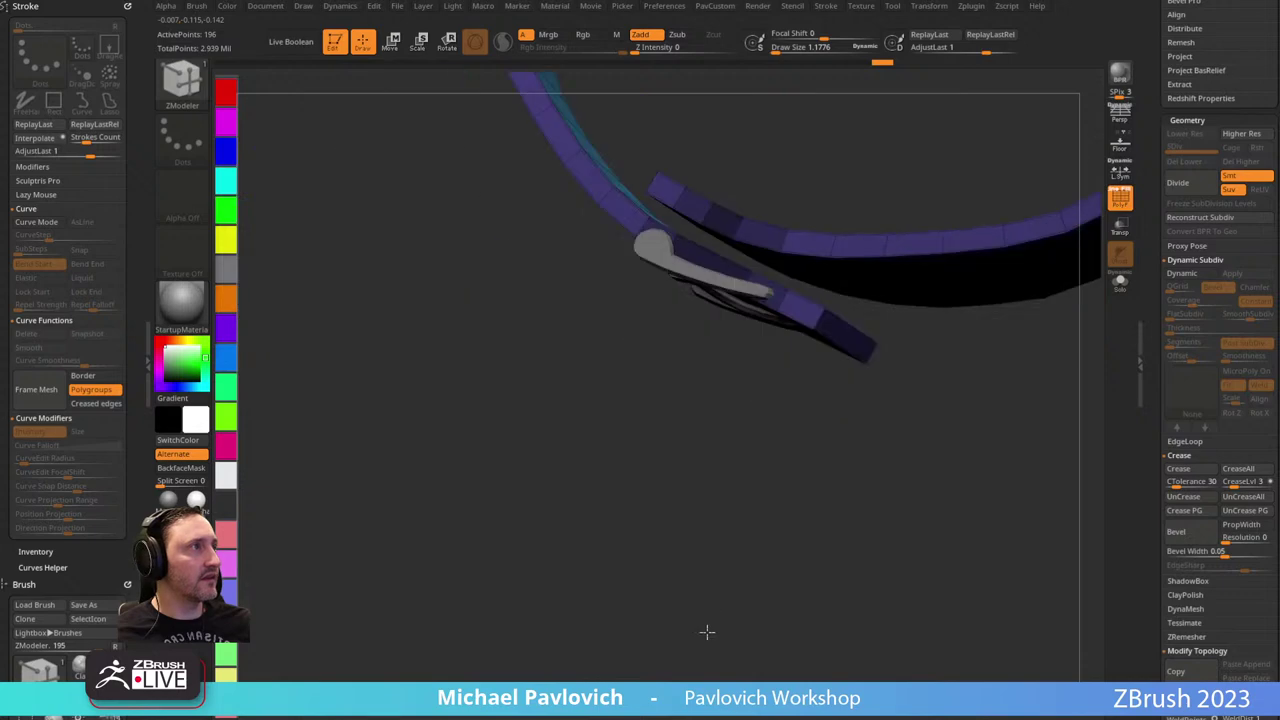
pyautogui.moveTo(707, 632); pyautogui.dragTo(712, 668)
pyautogui.keyDown('ctrl'); pyautogui.moveTo(791, 123); pyautogui.dragTo(712, 214); pyautogui.keyUp('ctrl')
pyautogui.keyDown('ctrl'); pyautogui.moveTo(814, 163); pyautogui.dragTo(690, 214); pyautogui.keyUp('ctrl')
pyautogui.moveTo(676, 520)
pyautogui.mouseDown()
pyautogui.moveTo(678, 383)
pyautogui.moveTo(694, 345)
pyautogui.mouseUp()
pyautogui.moveTo(660, 494)
pyautogui.mouseDown()
pyautogui.moveTo(654, 503)
pyautogui.moveTo(643, 488)
pyautogui.mouseUp()
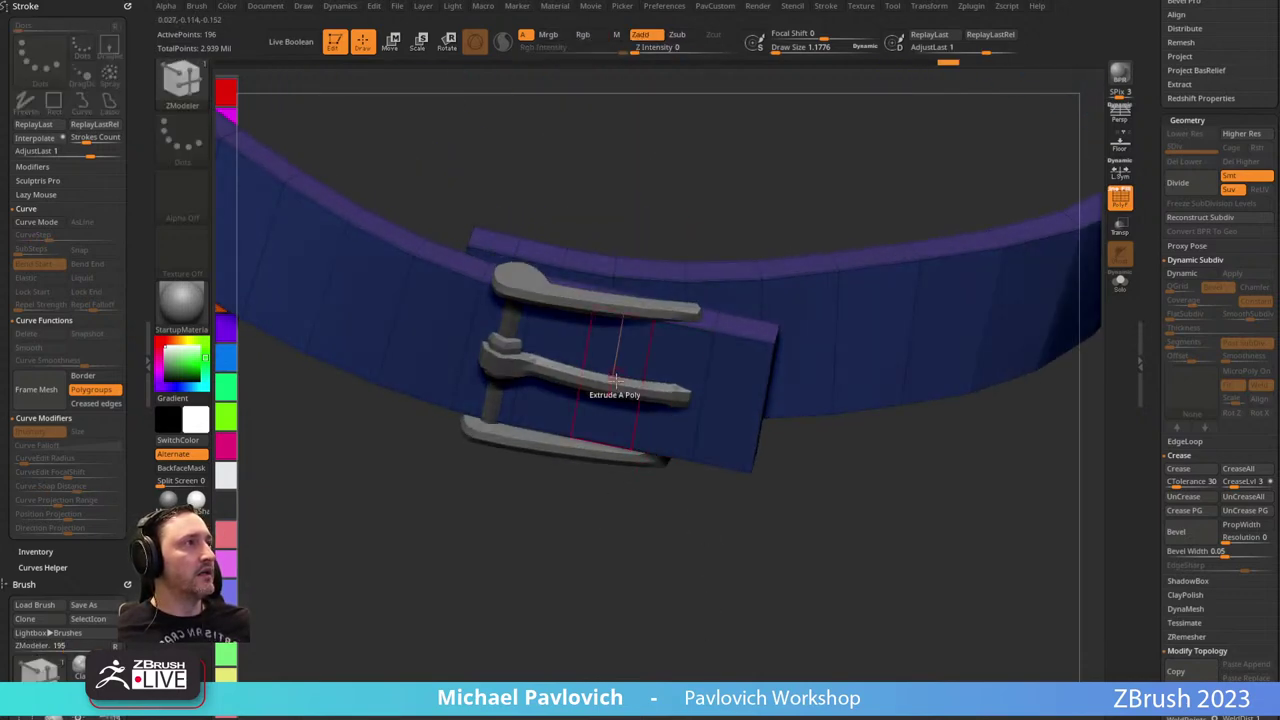
pyautogui.press('space')
pyautogui.click(605, 419)
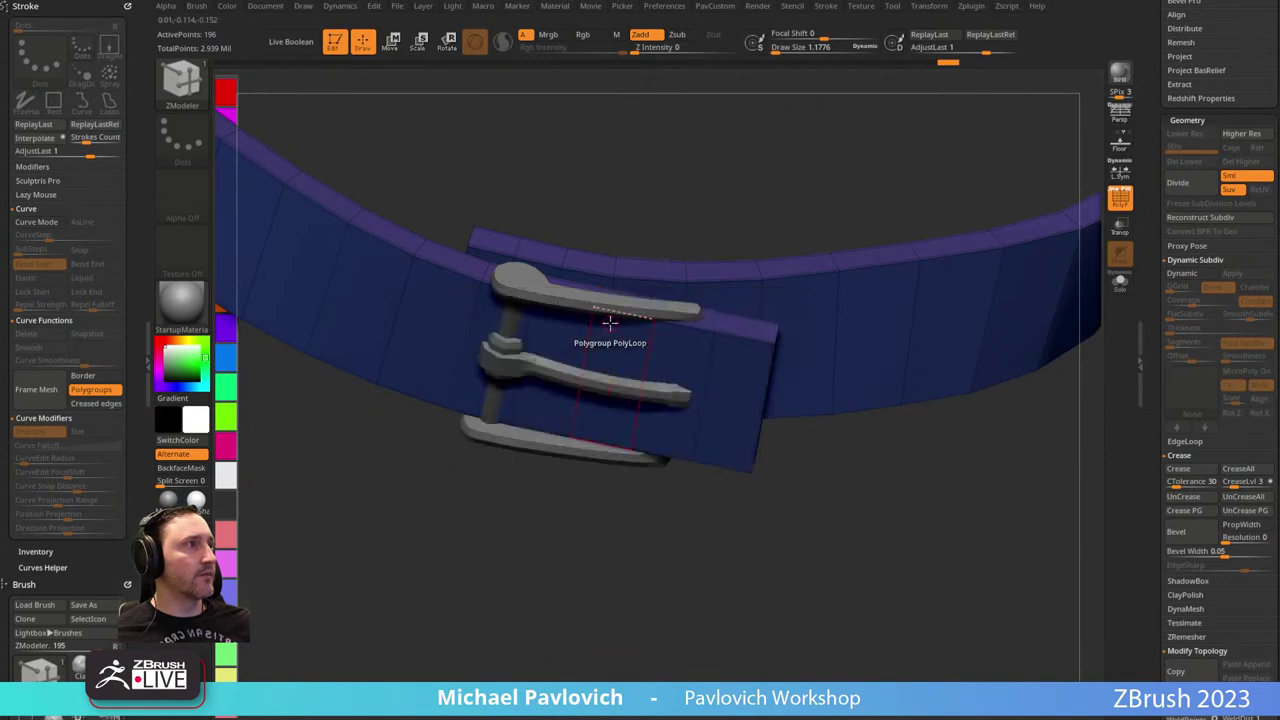
pyautogui.click(613, 310)
pyautogui.click(565, 302)
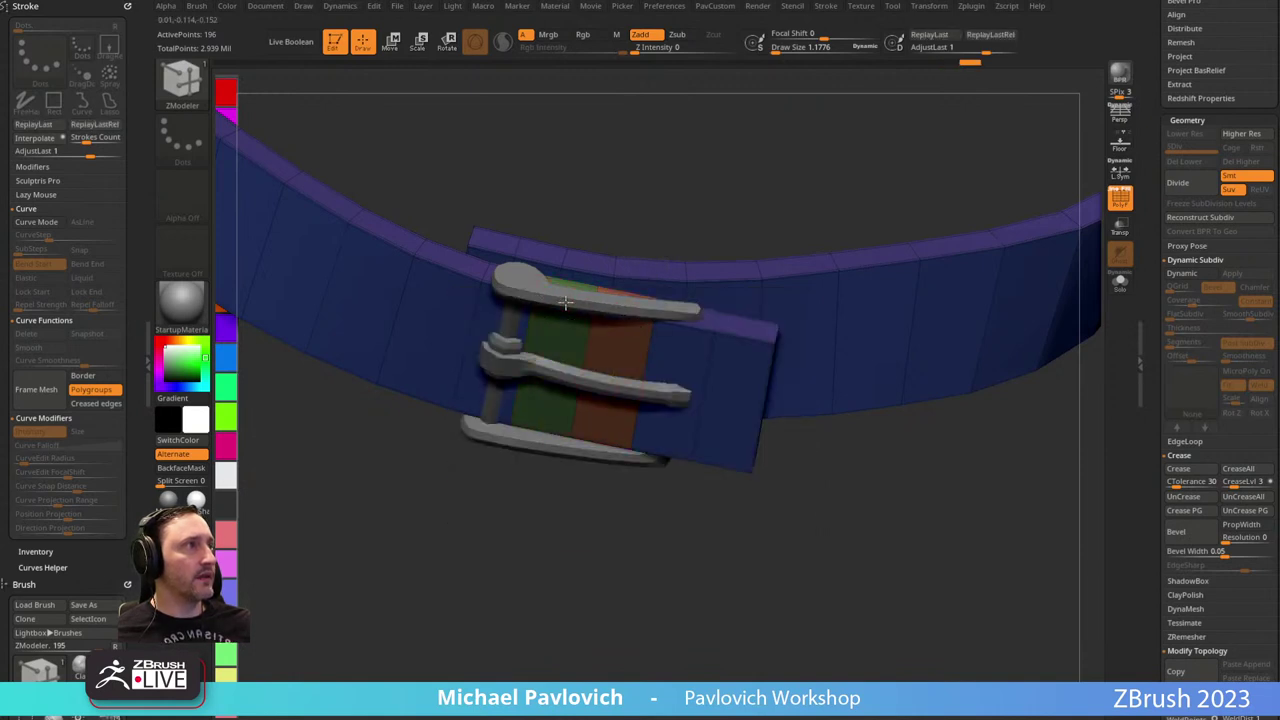
pyautogui.click(620, 314)
# Set the ZModeler polygon action to Transpose Polygroup All and move the green belt section outward over the buckle's prong.
pyautogui.press('space')
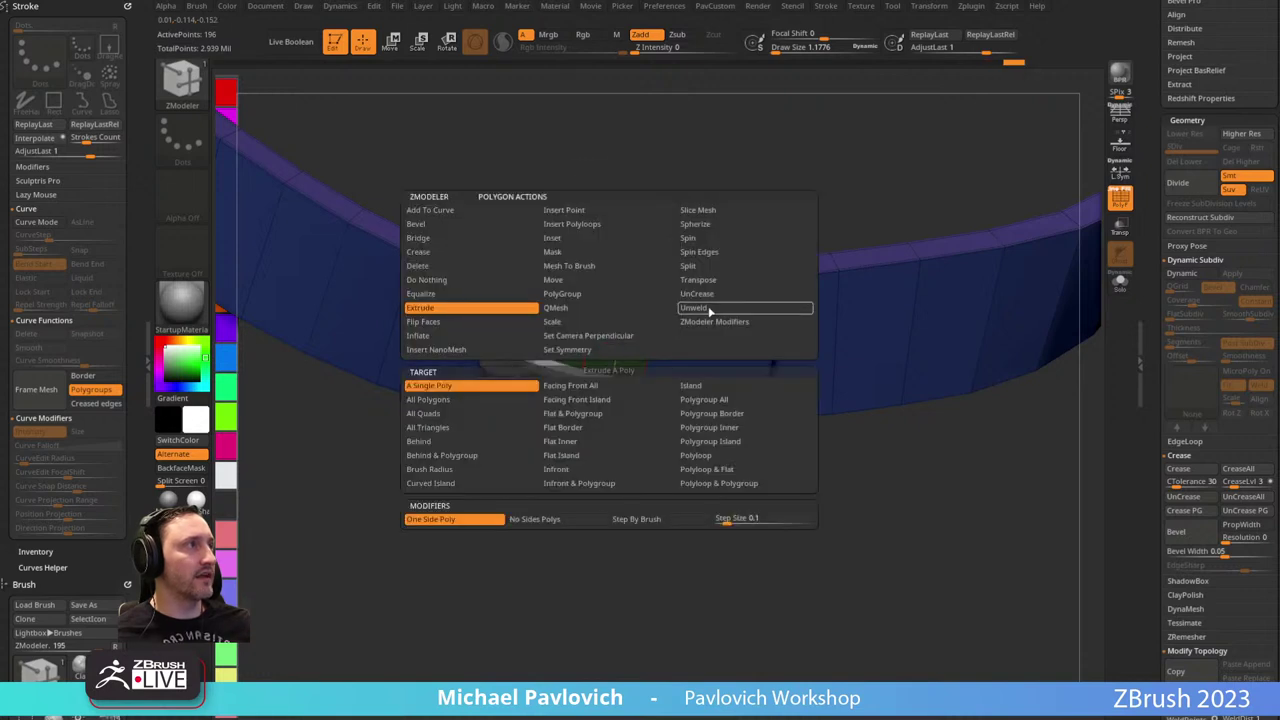
pyautogui.click(700, 280)
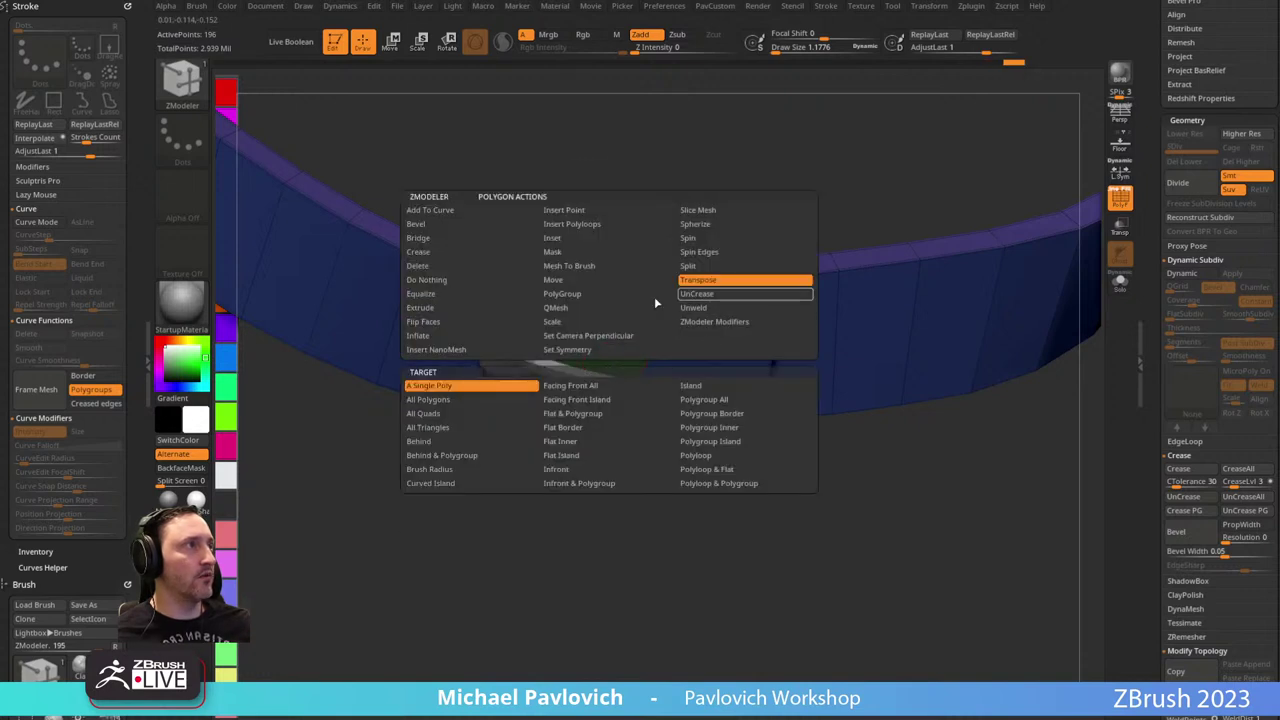
pyautogui.click(686, 400)
pyautogui.click(597, 358)
pyautogui.moveTo(598, 392); pyautogui.dragTo(589, 434, button='right')
pyautogui.moveTo(587, 428); pyautogui.dragTo(587, 428)
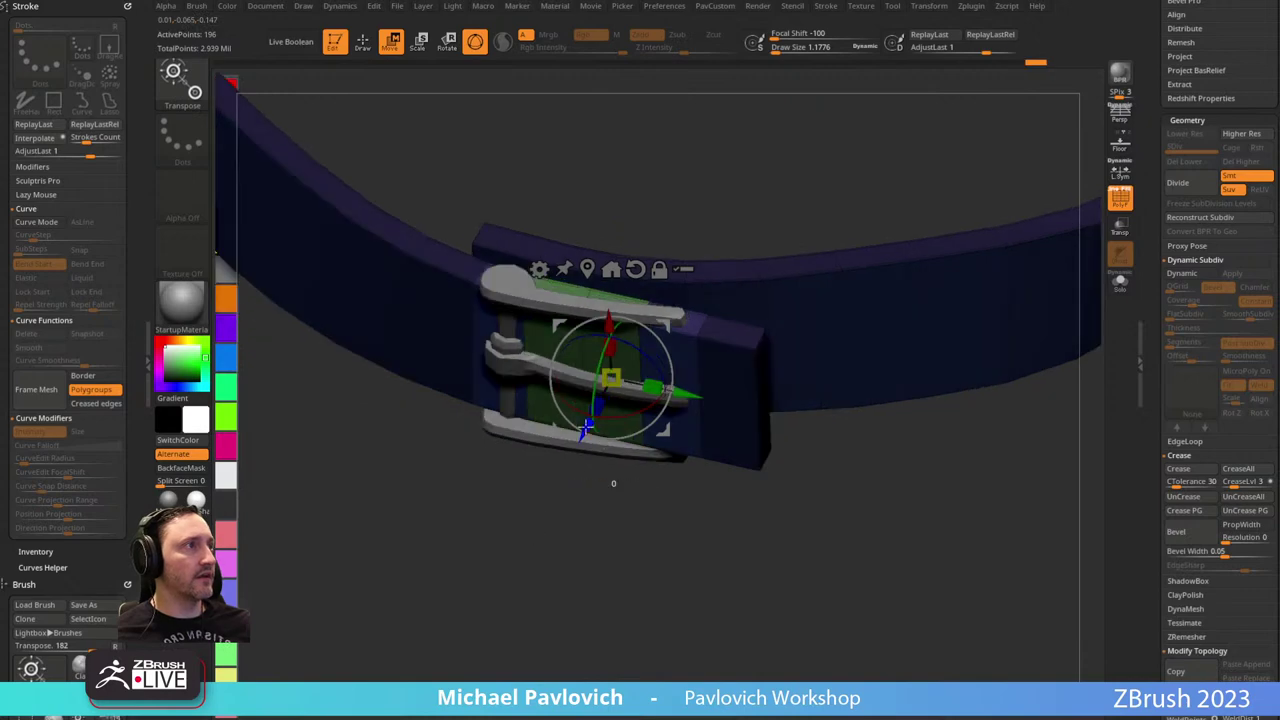
pyautogui.press('q')
# Assign the polyloop near the belt's overlapping tip to the same green polygroup as the section inside the buckle.
pyautogui.moveTo(520, 509)
pyautogui.mouseDown()
pyautogui.moveTo(483, 500)
pyautogui.moveTo(508, 525)
pyautogui.moveTo(829, 274)
pyautogui.moveTo(909, 383)
pyautogui.mouseUp()
pyautogui.press('space')
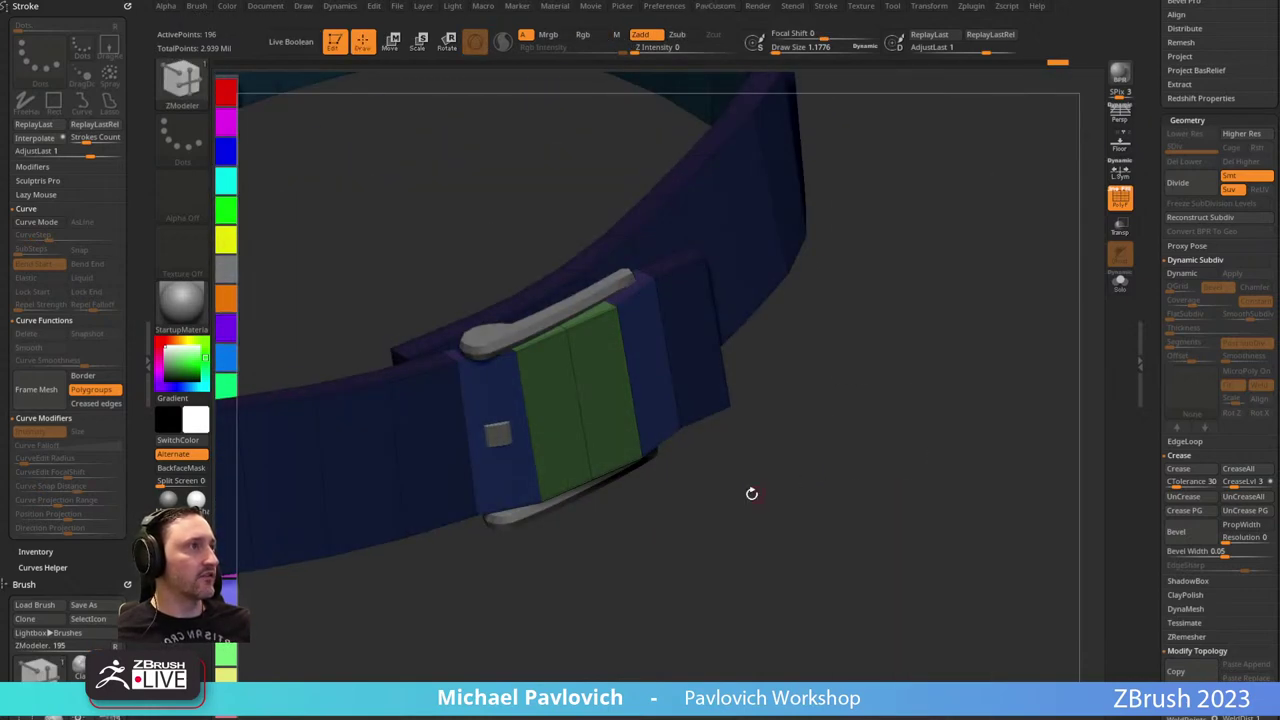
pyautogui.moveTo(752, 493); pyautogui.dragTo(704, 321)
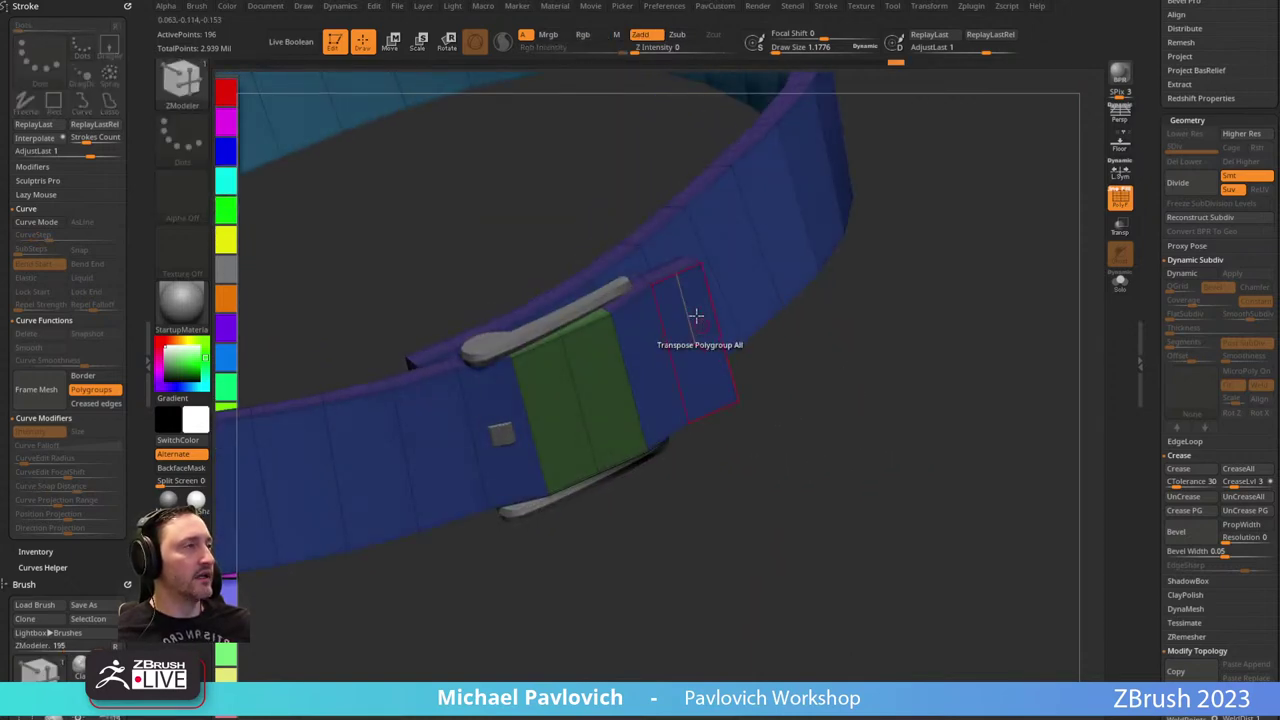
pyautogui.moveTo(675, 277); pyautogui.dragTo(842, 347)
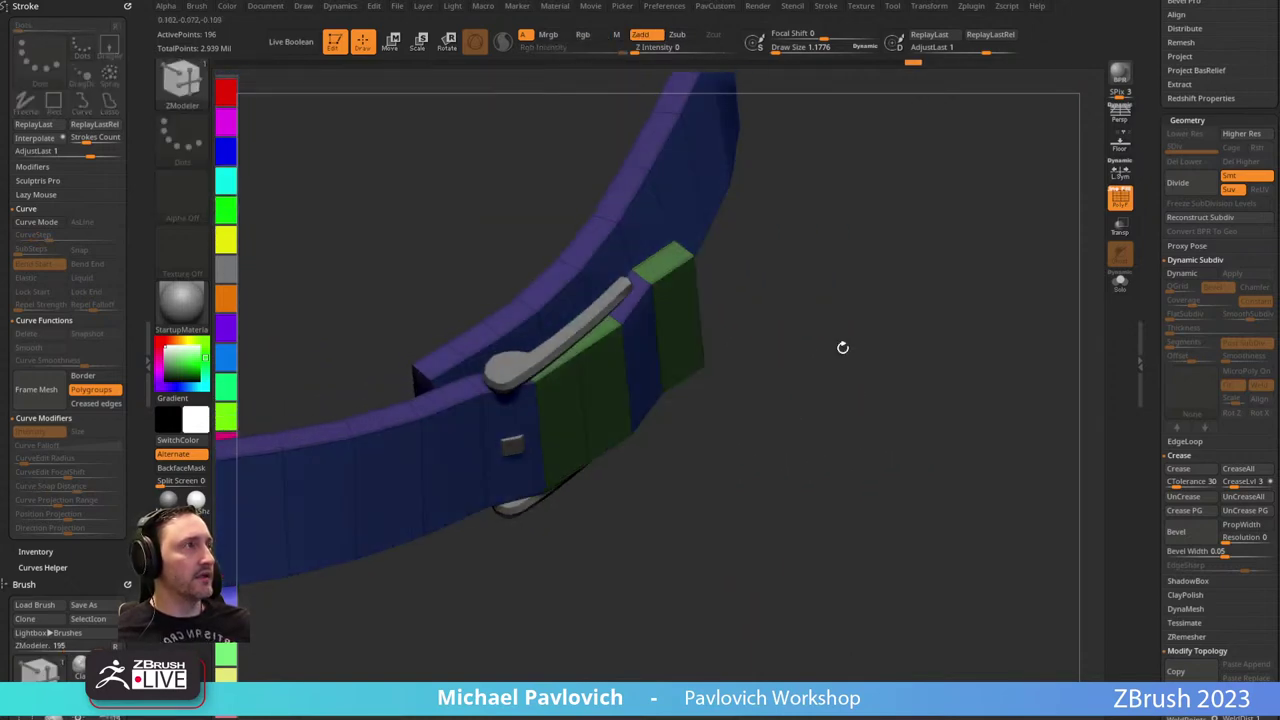
# Move the belt's tip section inward with Transpose so it passes behind the buckle's bar.
pyautogui.click(668, 276)
pyautogui.click(678, 313)
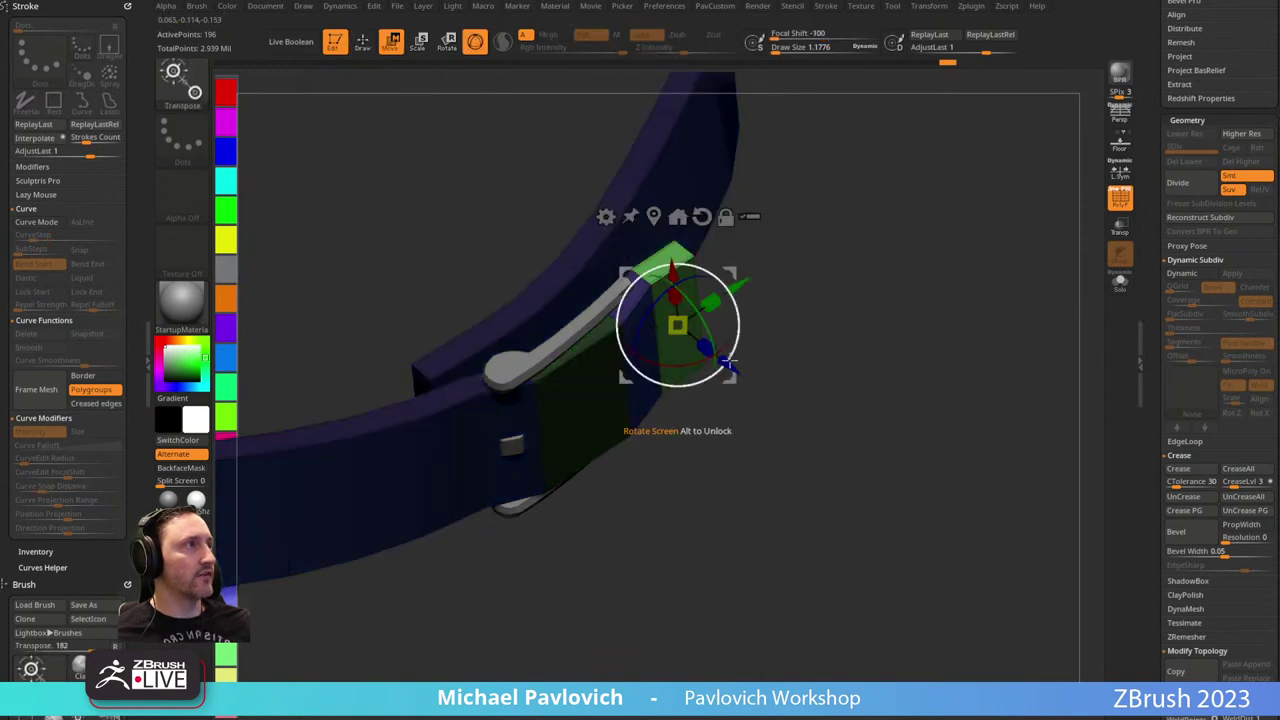
pyautogui.moveTo(736, 358)
pyautogui.mouseDown()
pyautogui.moveTo(717, 346)
pyautogui.moveTo(735, 315)
pyautogui.moveTo(723, 329)
pyautogui.mouseUp()
pyautogui.press('q')
pyautogui.moveTo(826, 354)
pyautogui.mouseDown()
pyautogui.moveTo(894, 326)
pyautogui.moveTo(866, 317)
pyautogui.mouseUp()
pyautogui.keyDown('alt'); pyautogui.moveTo(681, 458); pyautogui.dragTo(768, 448); pyautogui.keyUp('alt')
pyautogui.keyDown('alt'); pyautogui.moveTo(626, 420); pyautogui.dragTo(798, 428); pyautogui.keyUp('alt')
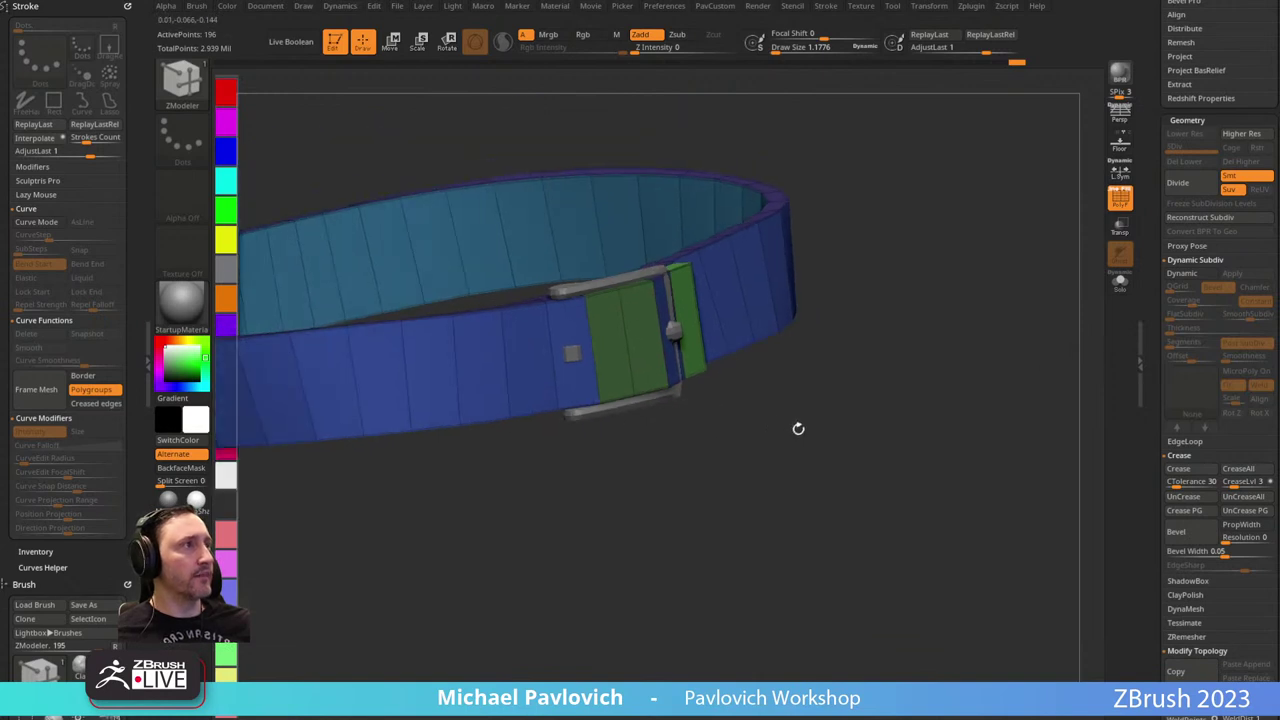
# Isolate the belt's rim polyloop using SelectLasso, give it its own polygroup and return to the inner and outer faces.
pyautogui.press('1')
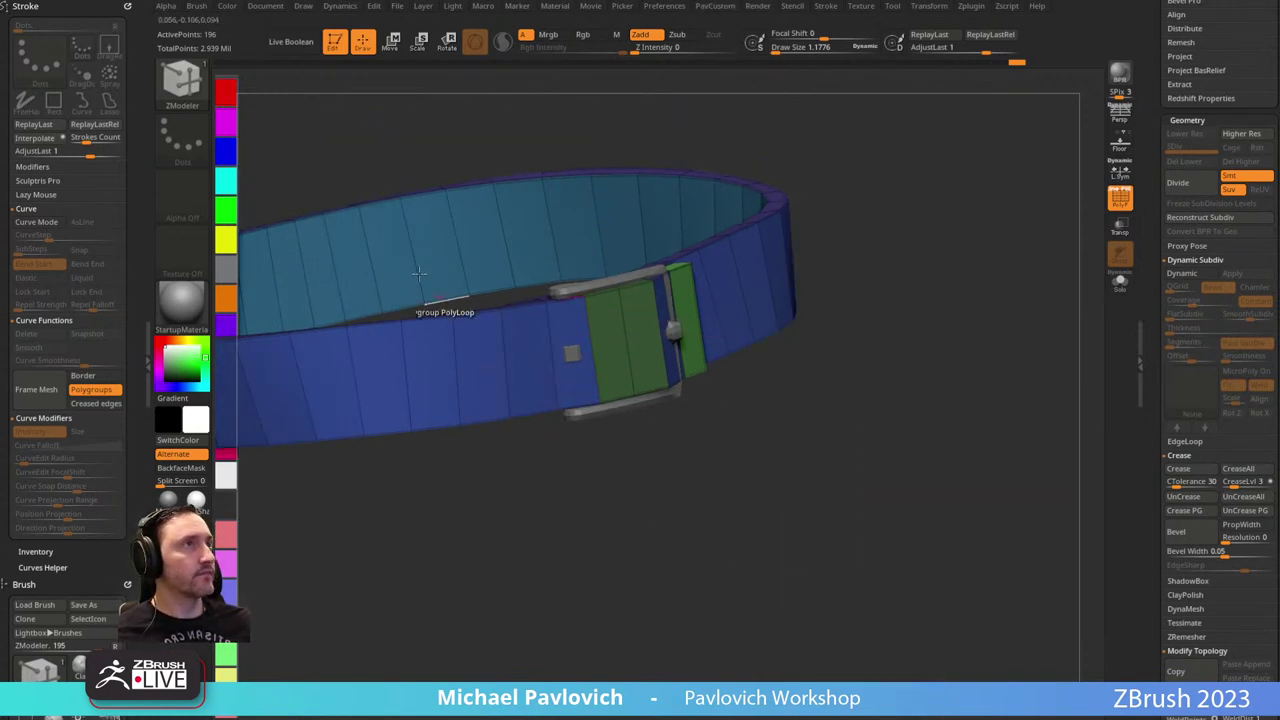
pyautogui.moveTo(418, 272); pyautogui.dragTo(397, 203, button='right')
pyautogui.hotkey('ctrl', 'shift')
pyautogui.keyDown('ctrl'); pyautogui.keyDown('shift'); pyautogui.click(669, 184); pyautogui.keyUp('shift'); pyautogui.keyUp('ctrl')
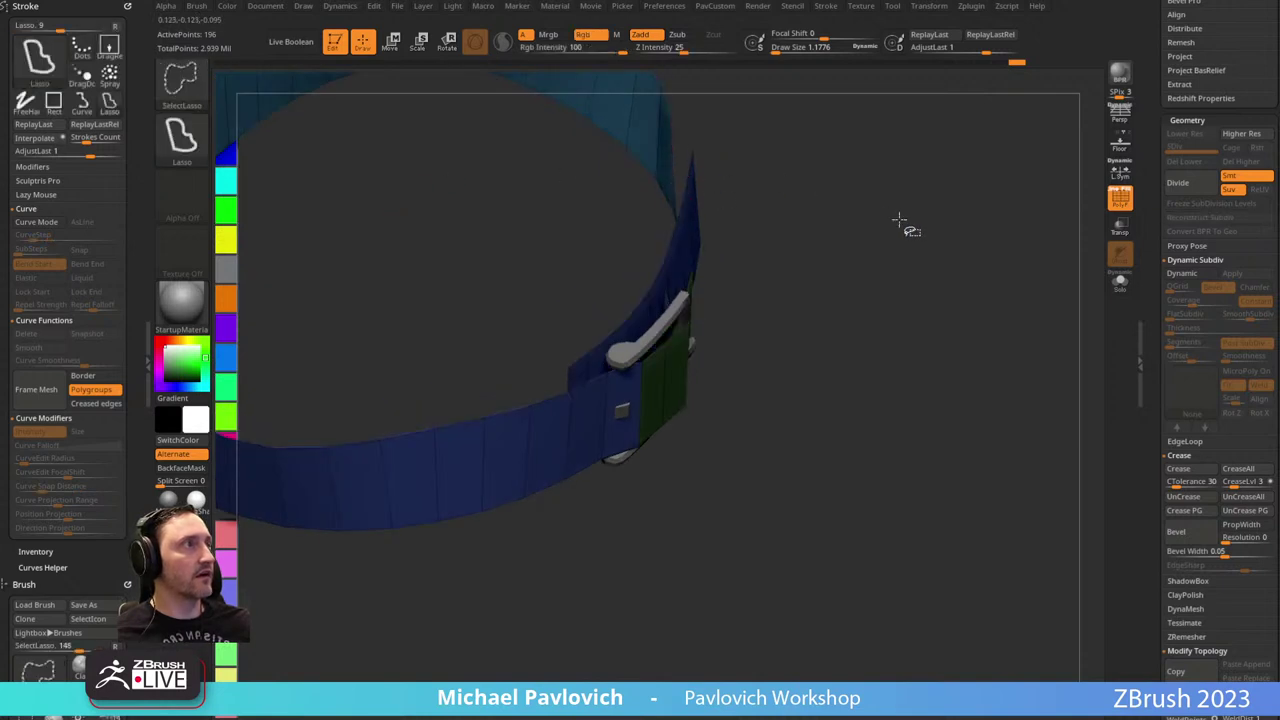
pyautogui.keyDown('ctrl'); pyautogui.keyDown('shift'); pyautogui.moveTo(892, 182); pyautogui.dragTo(924, 306); pyautogui.keyUp('shift'); pyautogui.keyUp('ctrl')
pyautogui.hotkey('ctrl', 'w')
pyautogui.keyDown('ctrl'); pyautogui.keyDown('shift'); pyautogui.moveTo(896, 234); pyautogui.dragTo(918, 309); pyautogui.keyUp('shift'); pyautogui.keyUp('ctrl')
# Apply Auto Groups to the belt's inner and outer faces, then show the whole belt again.
pyautogui.press('2')
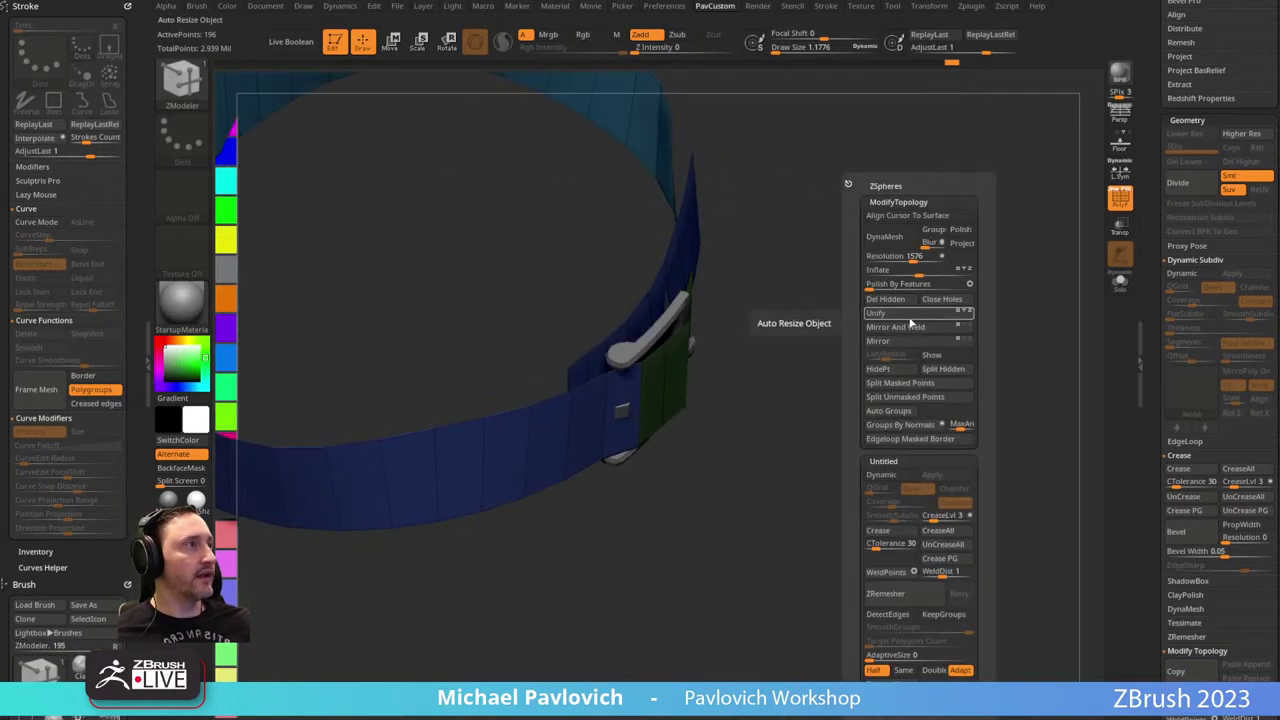
pyautogui.click(887, 410)
pyautogui.moveTo(722, 192); pyautogui.dragTo(663, 215)
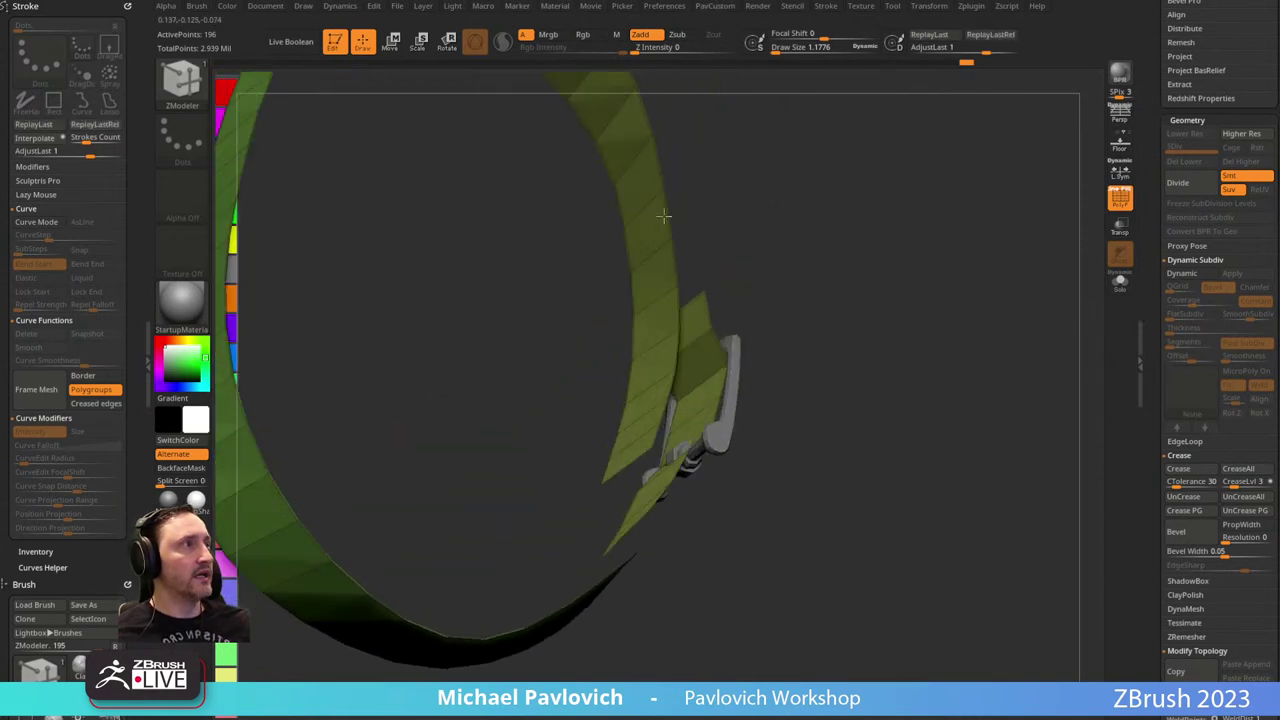
pyautogui.press('space')
pyautogui.moveTo(796, 184); pyautogui.dragTo(704, 257)
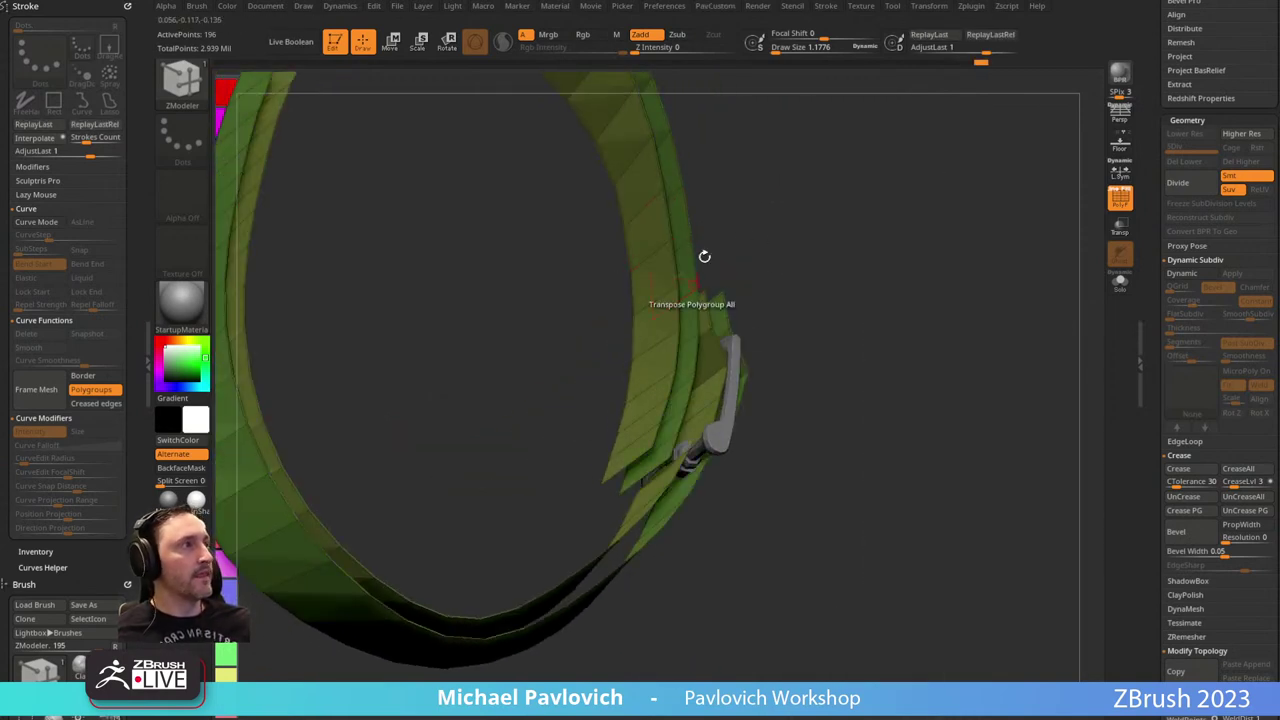
pyautogui.moveTo(785, 278)
pyautogui.mouseDown()
pyautogui.moveTo(806, 274)
pyautogui.moveTo(769, 249)
pyautogui.mouseUp()
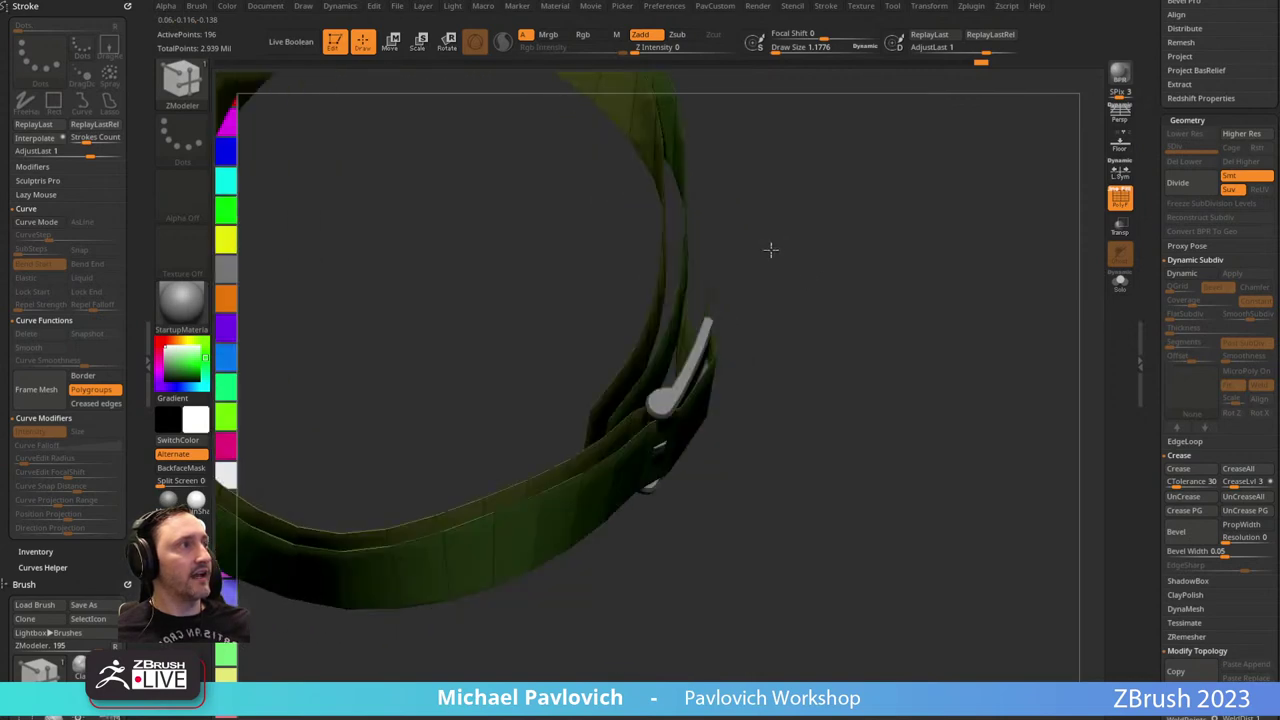
pyautogui.hotkey('ctrl', 'shift')
pyautogui.moveTo(810, 210)
pyautogui.keyDown('ctrl'); pyautogui.keyDown('shift'); pyautogui.mouseDown()
pyautogui.moveTo(689, 211)
pyautogui.moveTo(857, 260)
pyautogui.moveTo(900, 345)
pyautogui.mouseUp(); pyautogui.keyUp('shift'); pyautogui.keyUp('ctrl')
pyautogui.keyDown('ctrl'); pyautogui.keyDown('shift'); pyautogui.click(906, 351); pyautogui.keyUp('shift'); pyautogui.keyUp('ctrl')
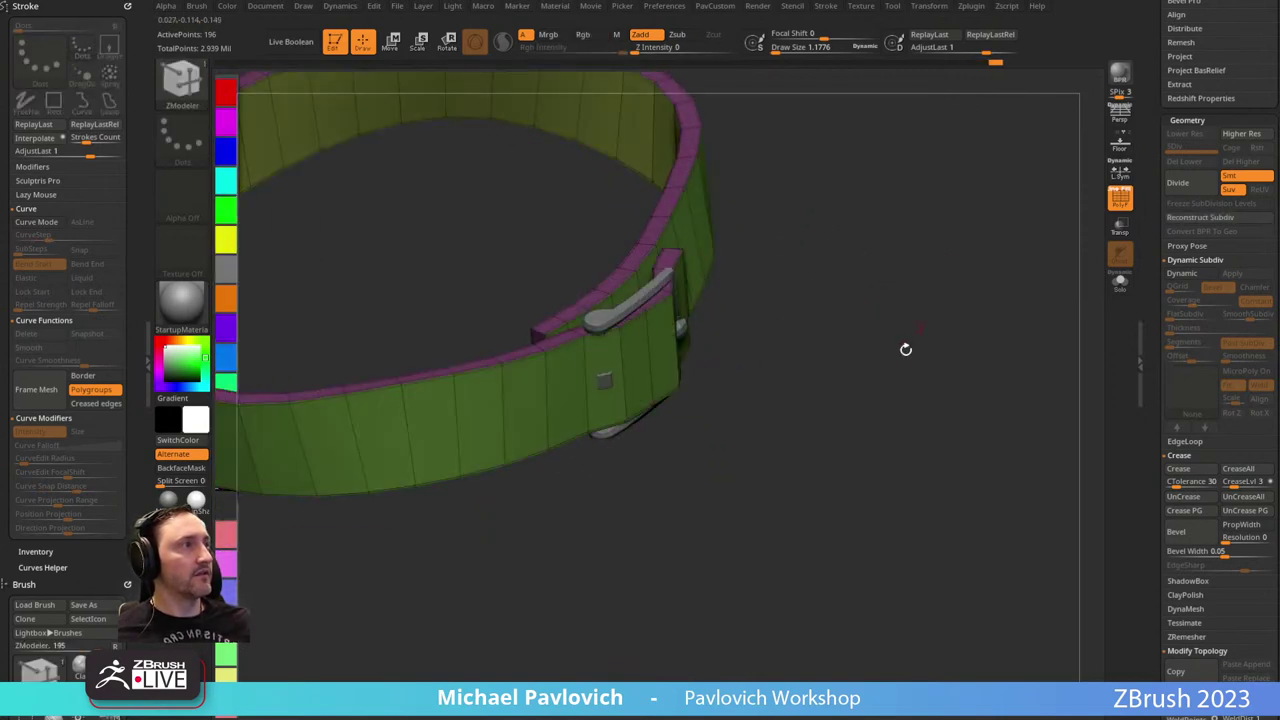
# Reset the reshaped belt's creases to its polygroup borders, turn on Dynamic Subdiv and hide the polyframe to preview it.
pyautogui.press('space')
pyautogui.click(930, 544)
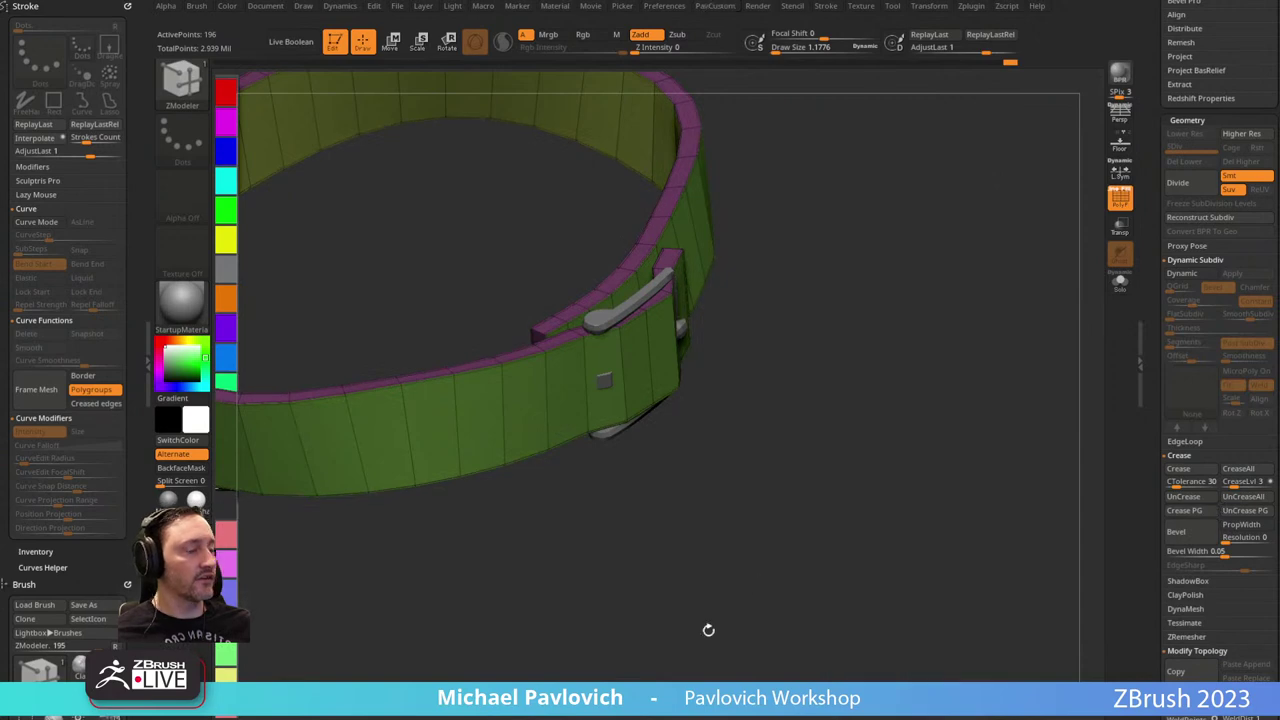
pyautogui.moveTo(897, 303); pyautogui.dragTo(906, 297)
pyautogui.moveTo(705, 396); pyautogui.dragTo(572, 356)
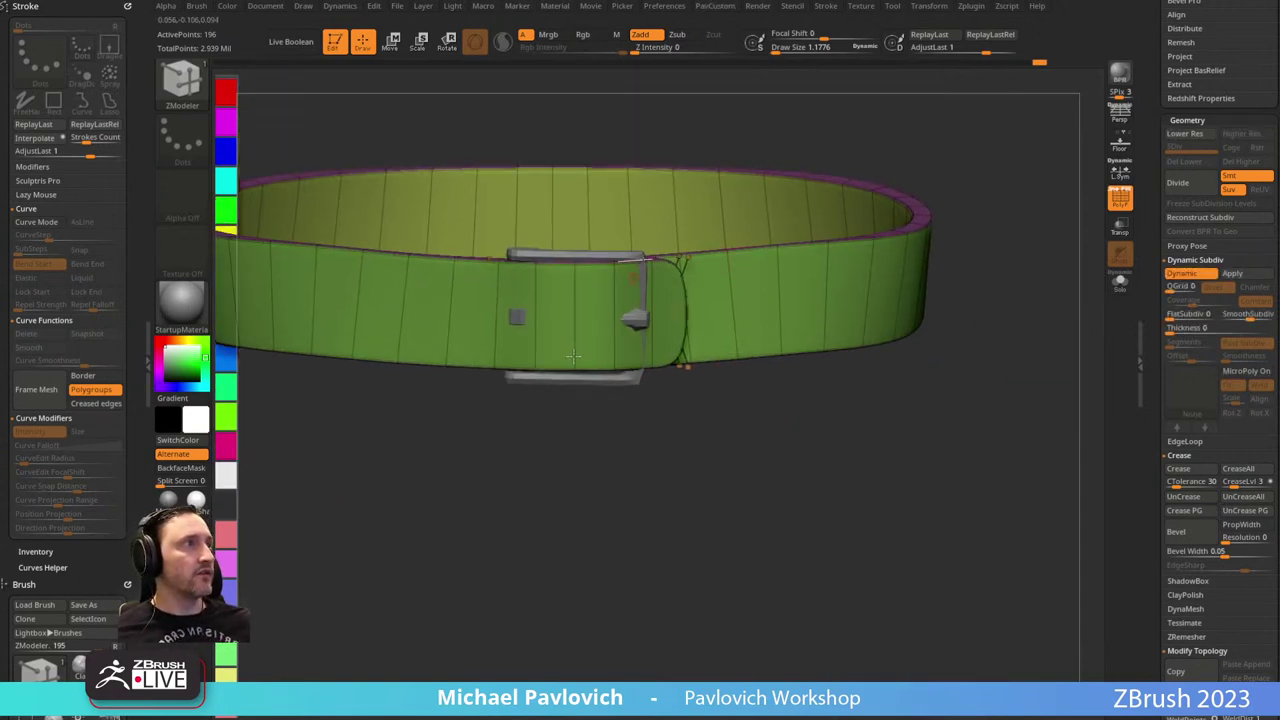
pyautogui.click(1119, 199)
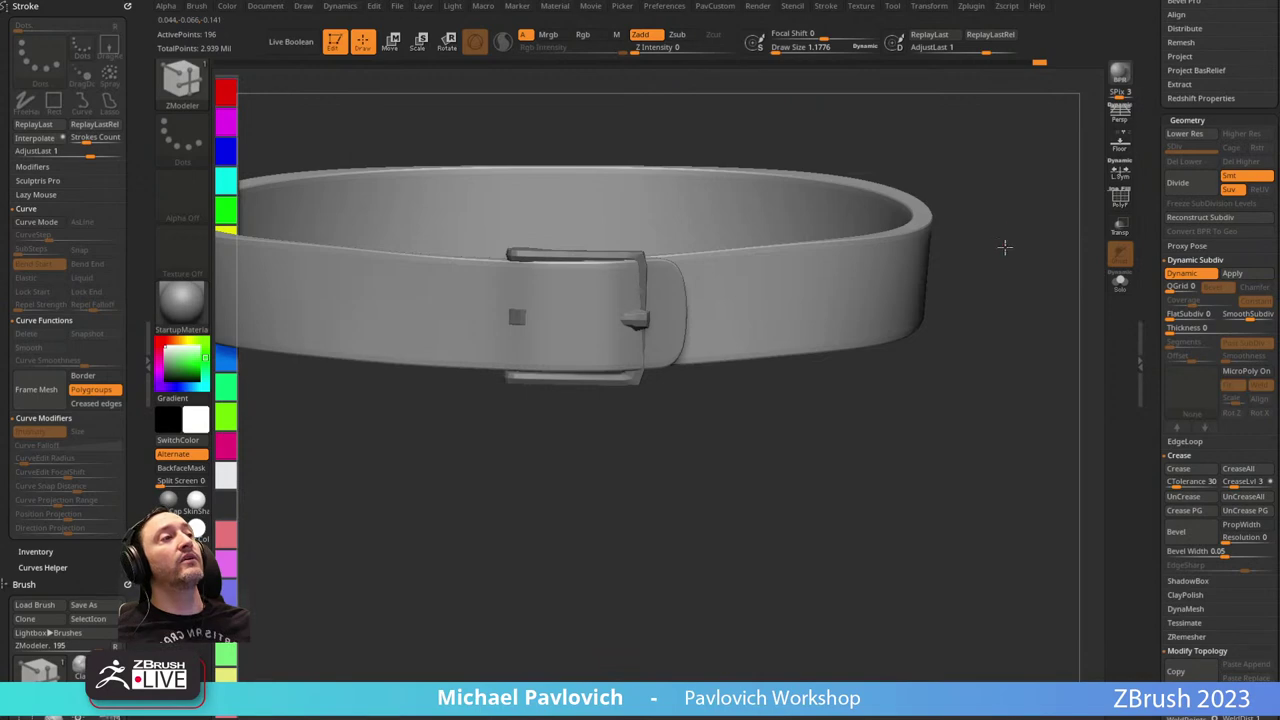
pyautogui.moveTo(1004, 246); pyautogui.dragTo(540, 469)
pyautogui.moveTo(951, 354)
pyautogui.mouseDown()
pyautogui.moveTo(1006, 283)
pyautogui.moveTo(1083, 283)
pyautogui.mouseUp()
pyautogui.press('b')
pyautogui.press('s')
pyautogui.press('t')
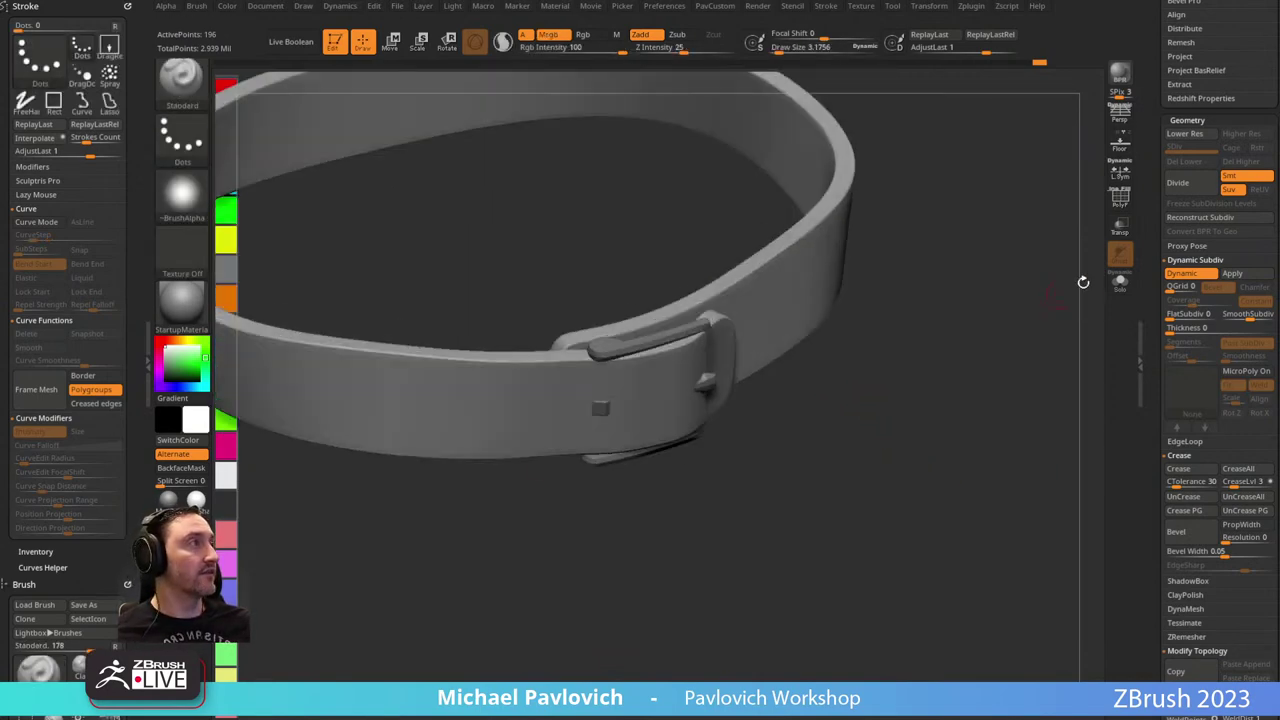
# Return to ZModeler with the polyframe shown and insert a centre edge loop along the belt using Insert Multiple EdgeLoops.
pyautogui.hotkey('shift', 'f')
pyautogui.moveTo(983, 316)
pyautogui.mouseDown()
pyautogui.moveTo(920, 400)
pyautogui.moveTo(1006, 354)
pyautogui.mouseUp()
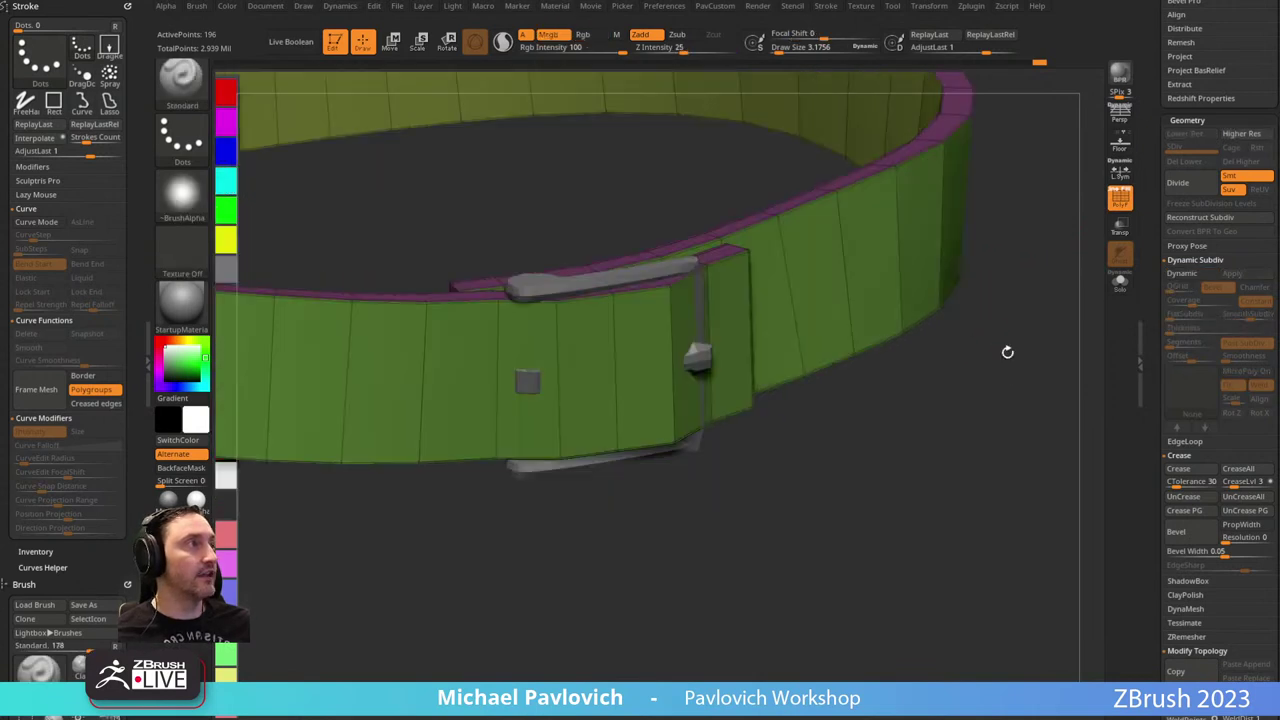
pyautogui.press('b')
pyautogui.press('z')
pyautogui.press('m')
pyautogui.press('space')
pyautogui.click(575, 321)
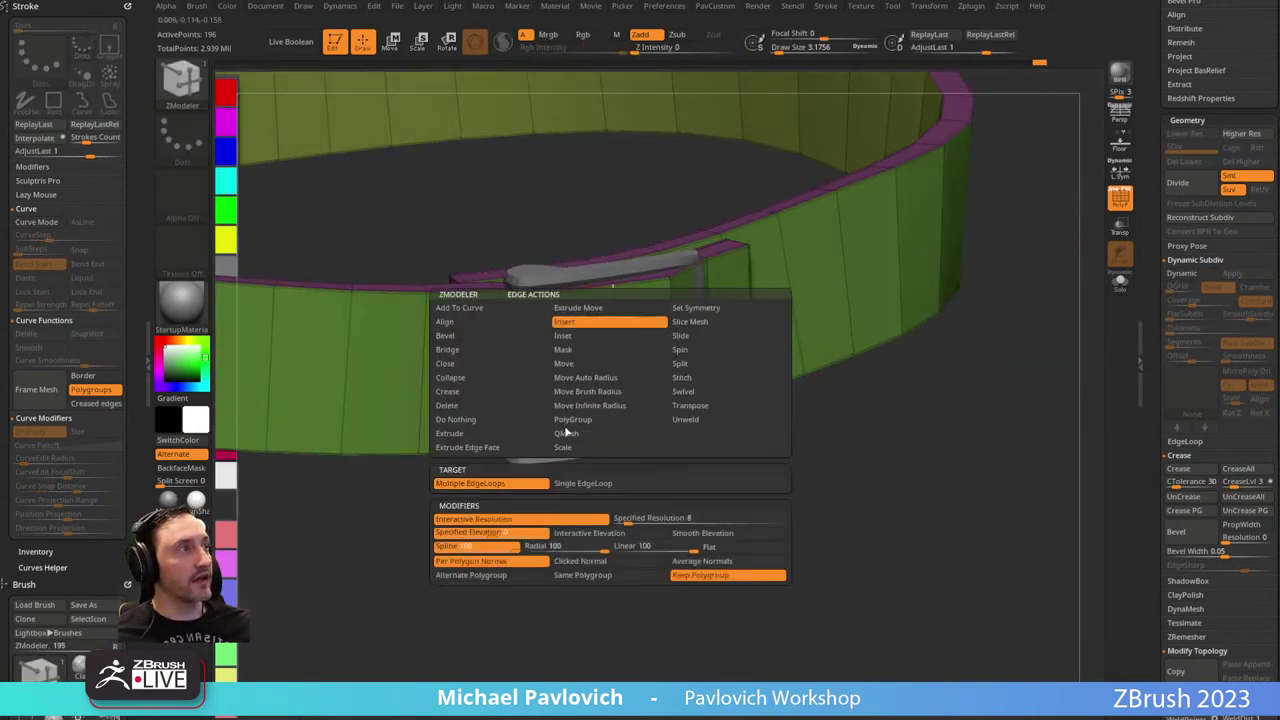
pyautogui.press('3')
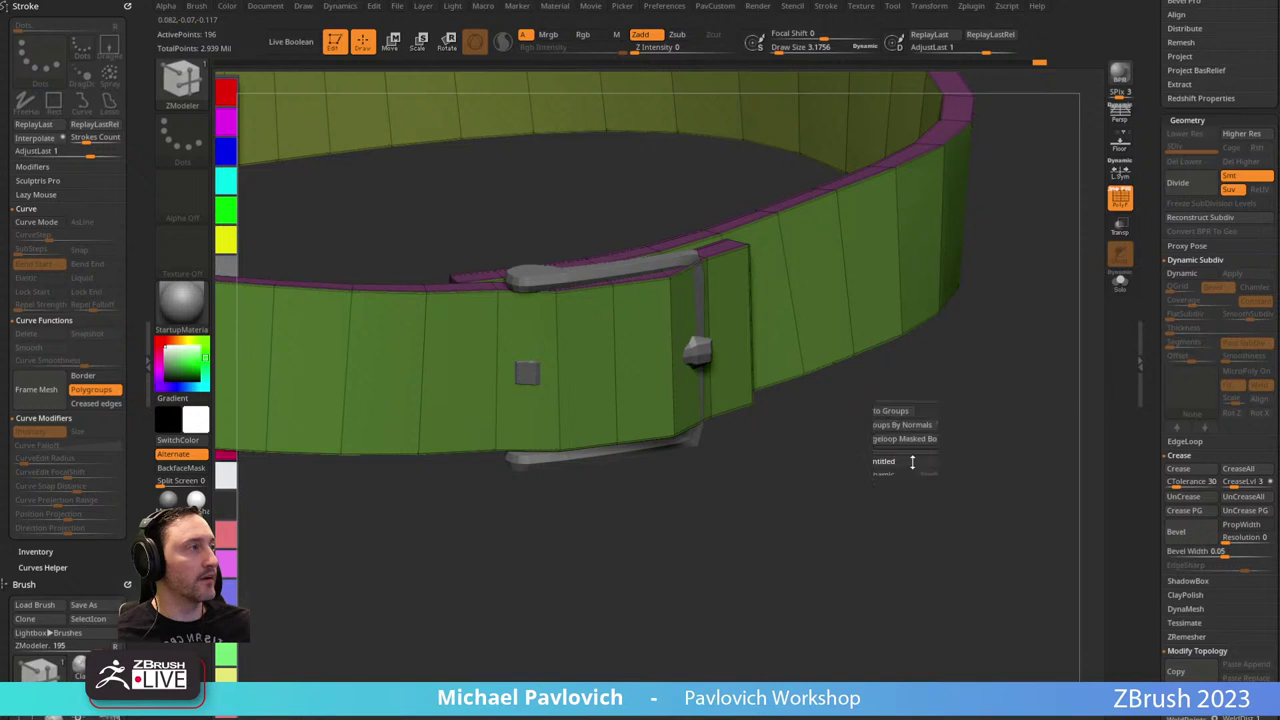
pyautogui.click(613, 358)
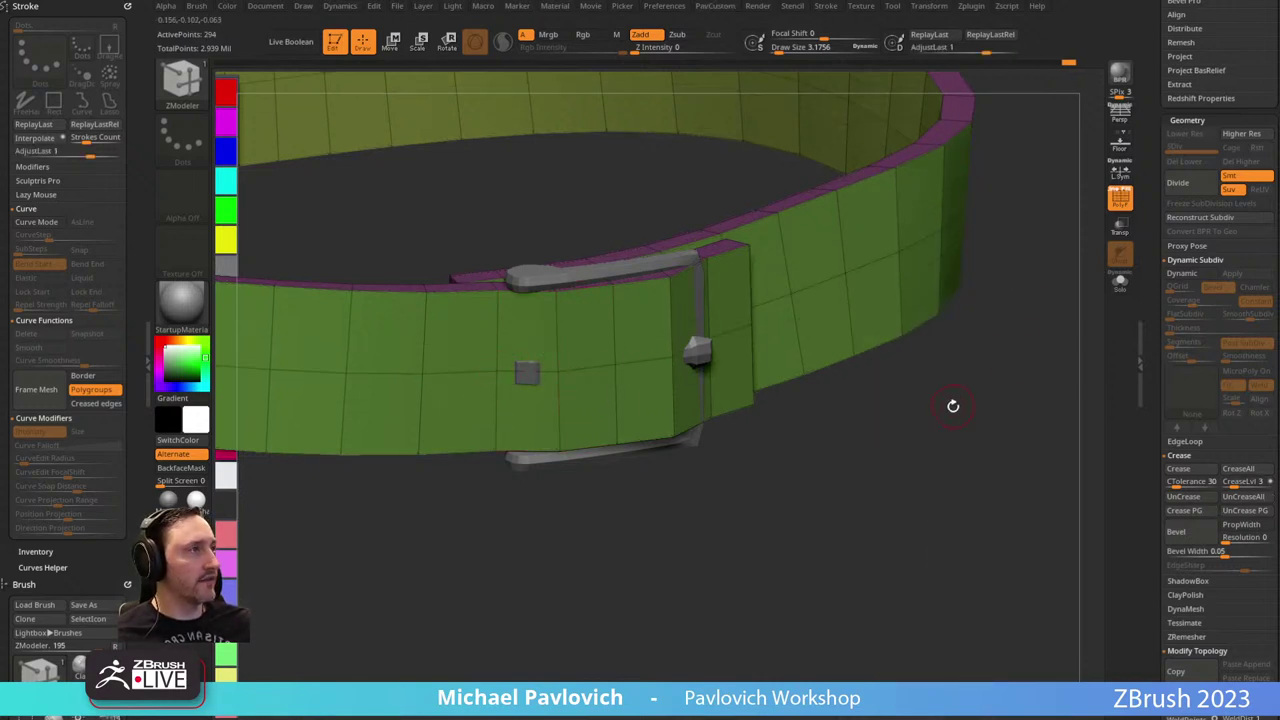
# Split a centre-loop point on both the outer and inner face of the belt's overlapping end into circles for a hole.
pyautogui.press('space')
pyautogui.click(688, 391)
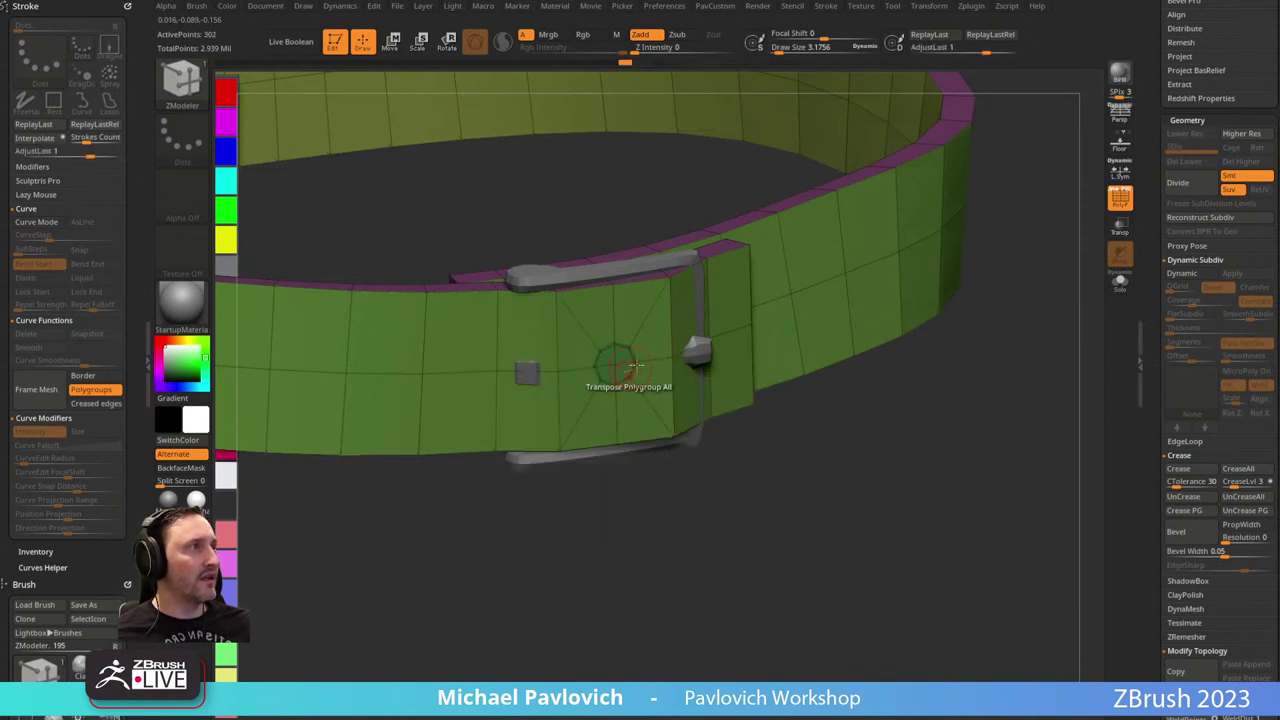
pyautogui.moveTo(966, 374); pyautogui.dragTo(684, 383)
pyautogui.moveTo(604, 337); pyautogui.dragTo(616, 339)
# Isolate the belt and split centre-loop points on its outer and inner faces into circles, completing three hole positions on the overlapping end.
pyautogui.moveTo(811, 380); pyautogui.dragTo(841, 280)
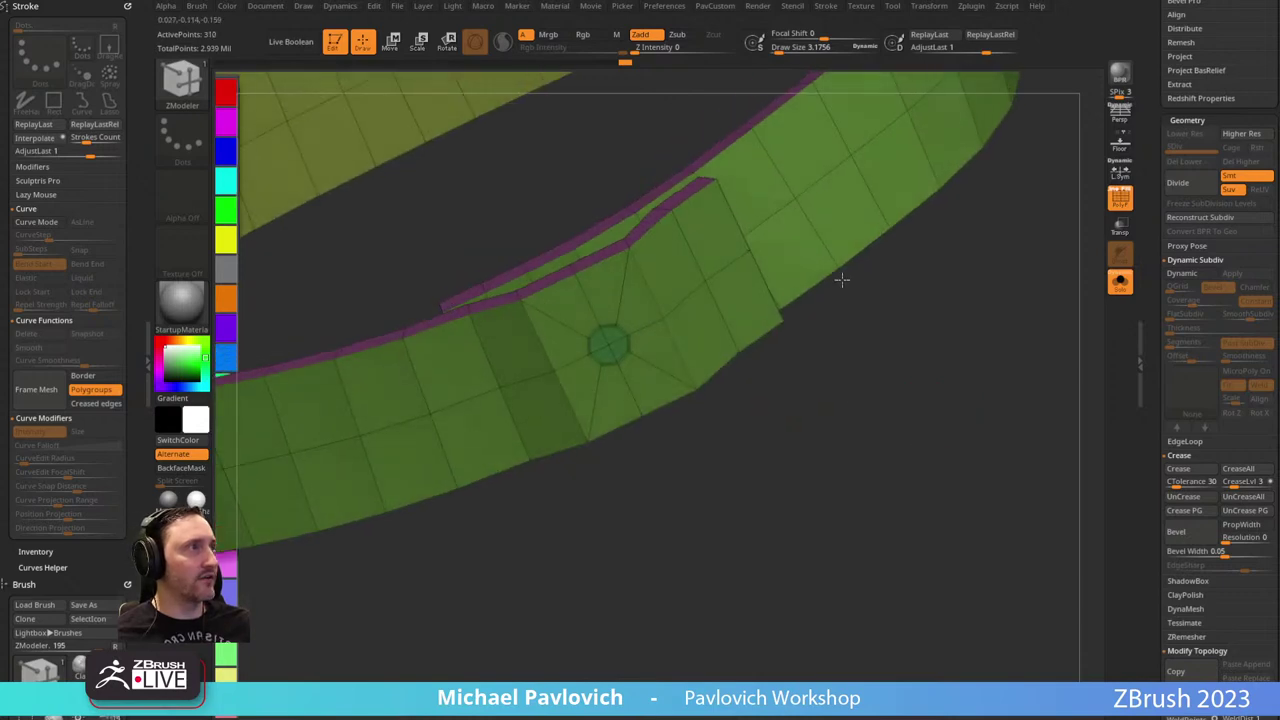
pyautogui.moveTo(705, 278)
pyautogui.mouseDown()
pyautogui.moveTo(940, 403)
pyautogui.moveTo(723, 286)
pyautogui.mouseUp()
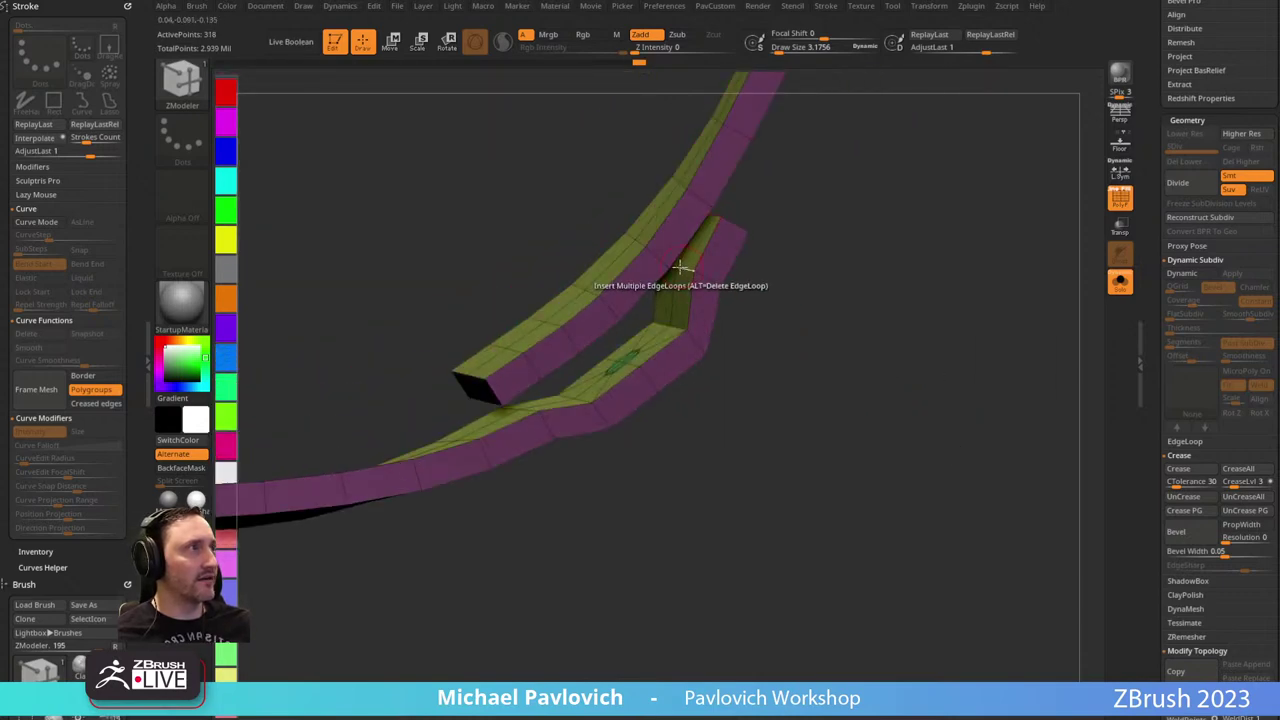
pyautogui.moveTo(800, 375); pyautogui.dragTo(829, 262)
pyautogui.moveTo(580, 306); pyautogui.dragTo(590, 307)
pyautogui.moveTo(622, 450); pyautogui.dragTo(640, 600)
pyautogui.moveTo(570, 323); pyautogui.dragTo(686, 362)
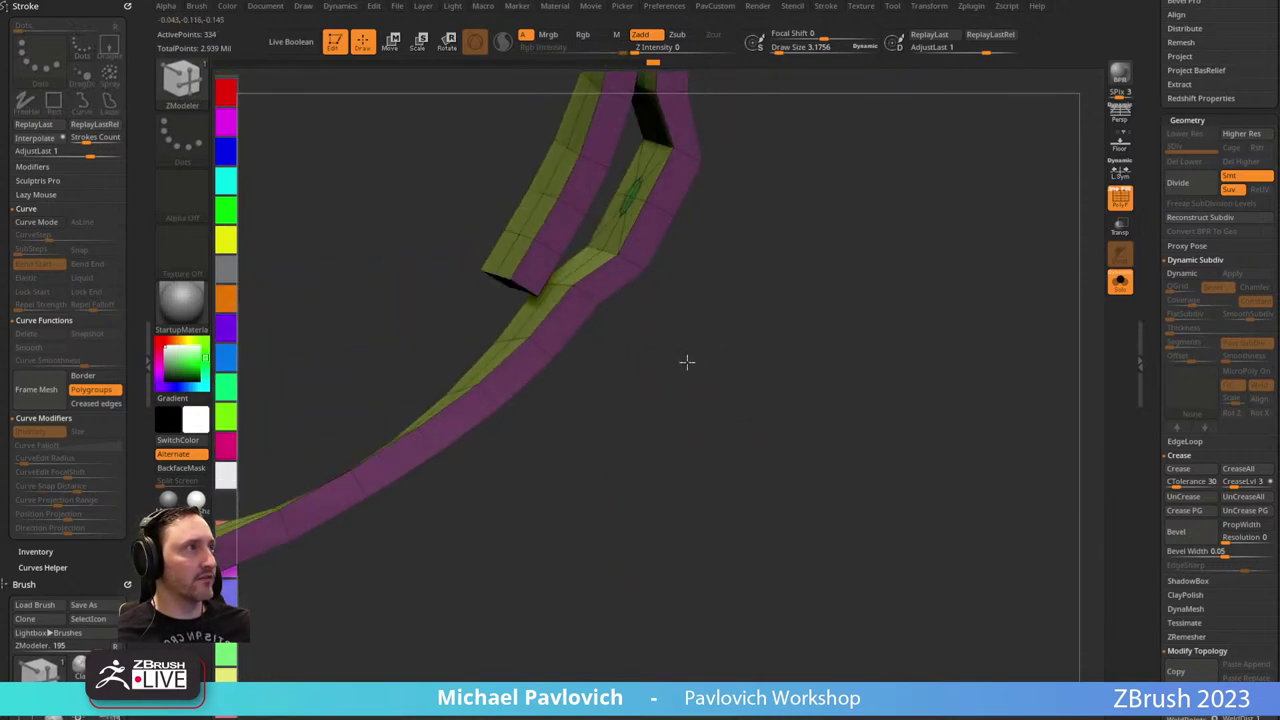
pyautogui.moveTo(885, 353)
pyautogui.mouseDown()
pyautogui.moveTo(903, 257)
pyautogui.moveTo(657, 251)
pyautogui.moveTo(878, 342)
pyautogui.mouseUp()
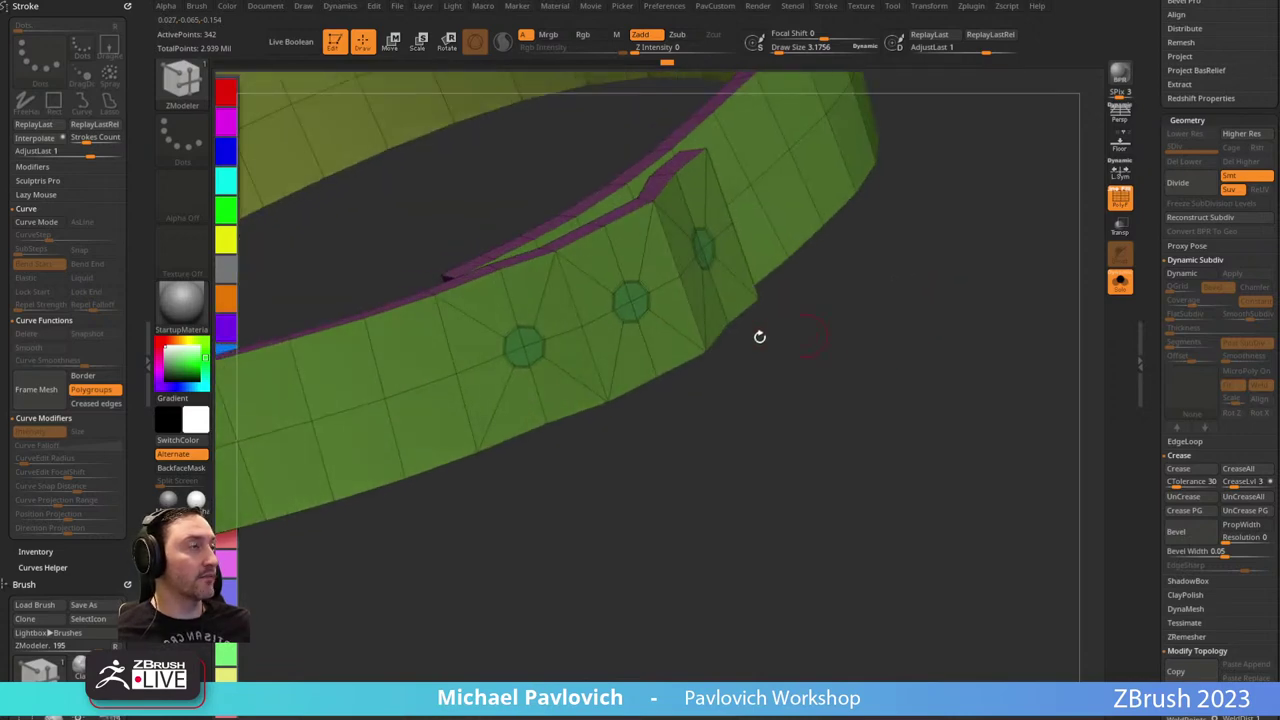
# Set the ZModeler polygon action to QMesh with Polygroup All as its target.
pyautogui.press('space')
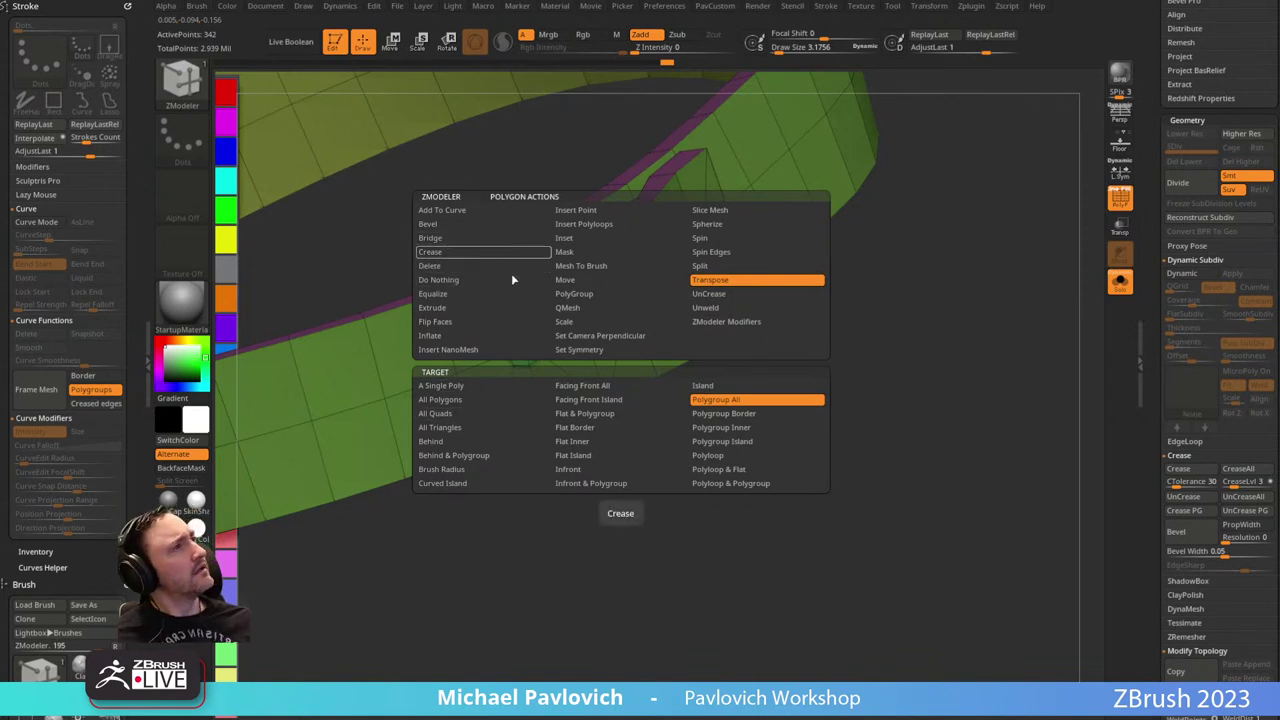
pyautogui.click(576, 310)
pyautogui.click(738, 413)
# Try to QMesh the hole circles through the belt from its outer face, then undo the attempts.
pyautogui.moveTo(738, 413); pyautogui.dragTo(688, 344)
pyautogui.click(618, 341)
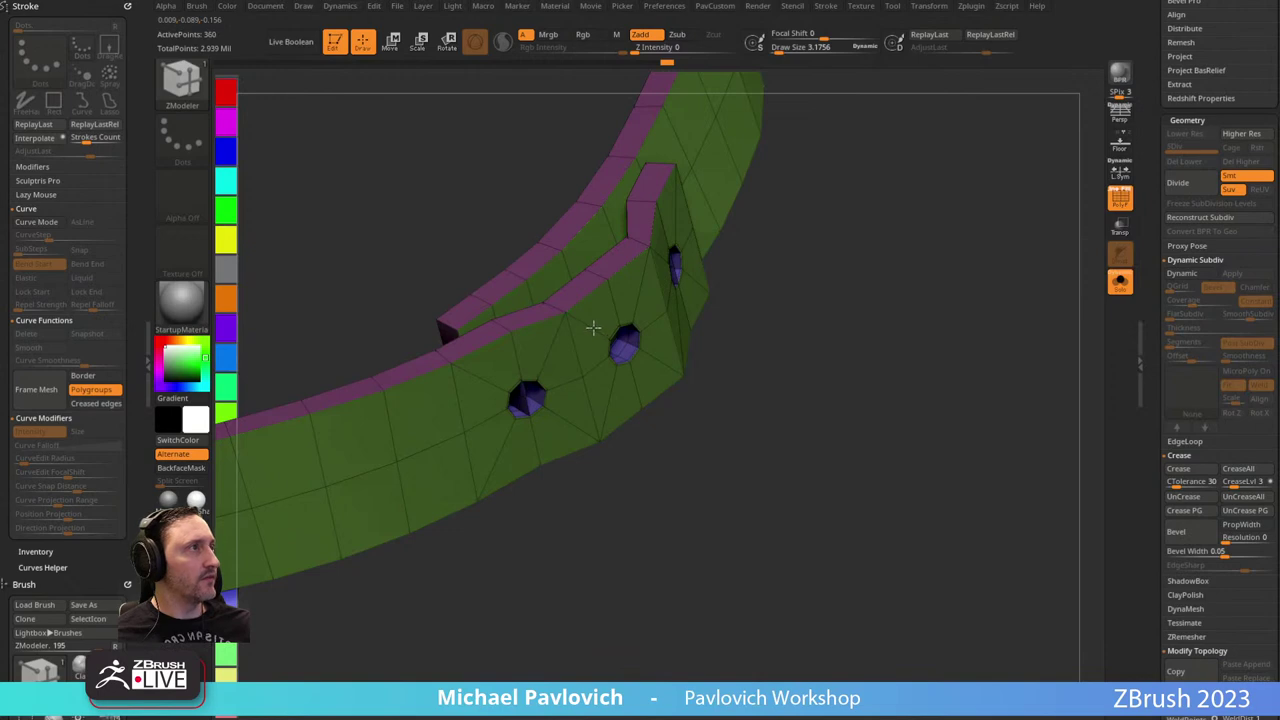
pyautogui.moveTo(708, 303); pyautogui.dragTo(735, 330)
pyautogui.hotkey('ctrl', 'z')
pyautogui.moveTo(824, 371); pyautogui.dragTo(700, 300)
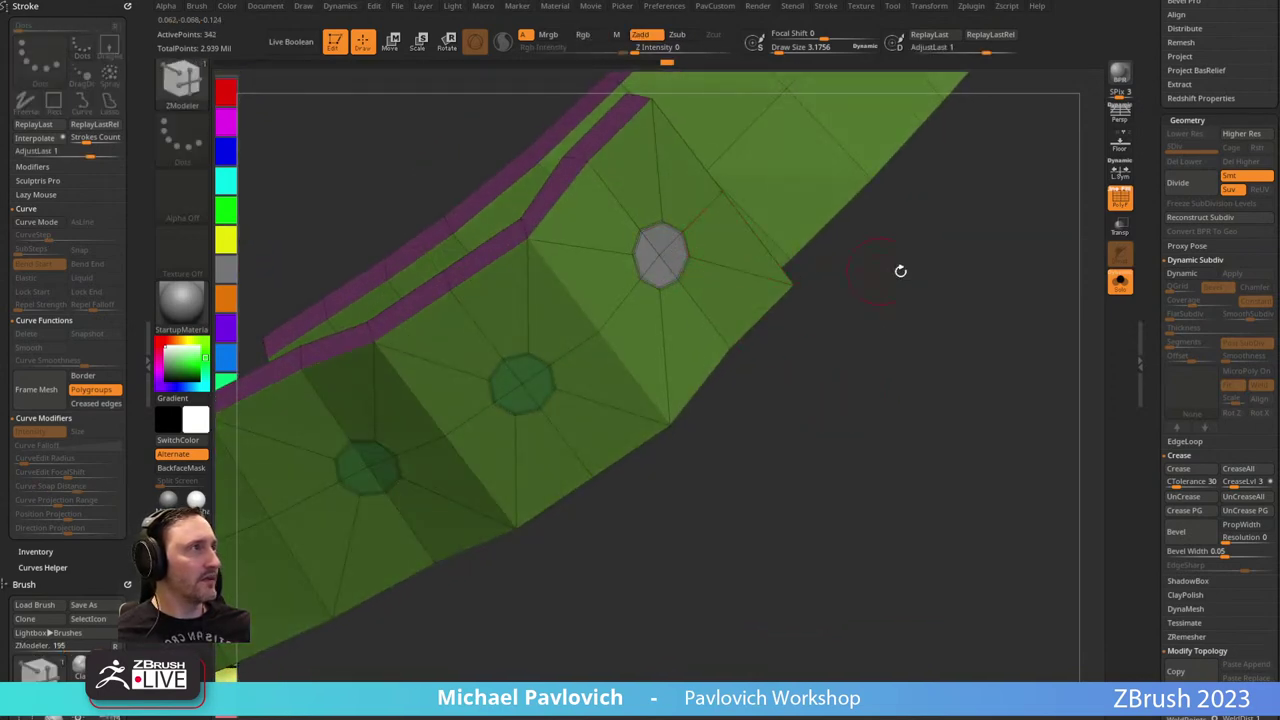
pyautogui.moveTo(900, 271); pyautogui.dragTo(663, 251)
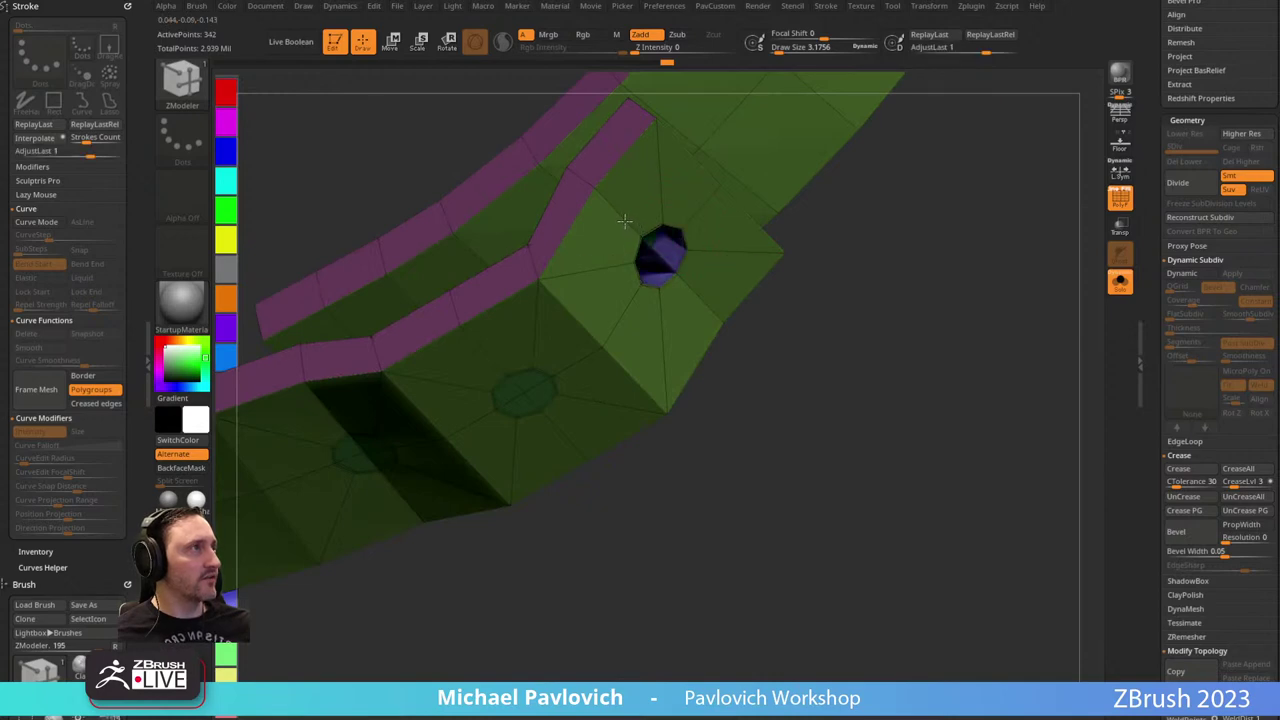
pyautogui.hotkey('ctrl', 'z')
pyautogui.hotkey('ctrl', 'z')
pyautogui.hotkey('ctrl', 'z')
pyautogui.hotkey('ctrl', 'z')
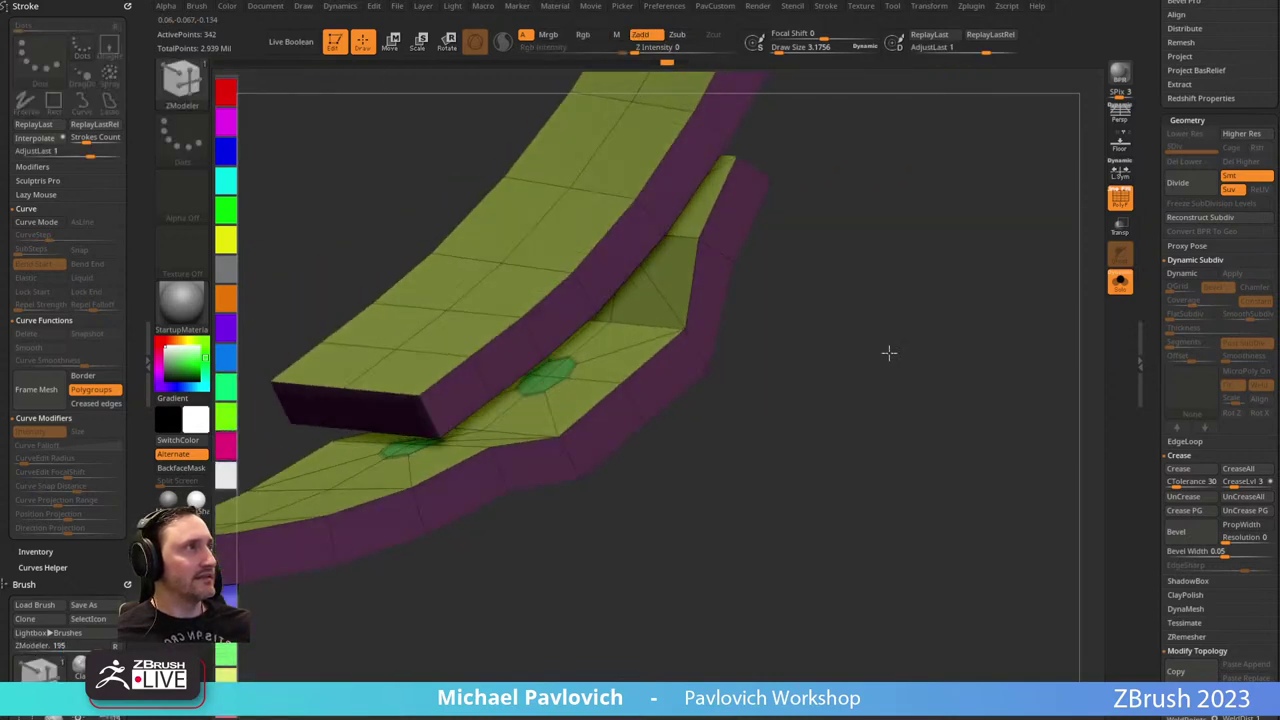
pyautogui.hotkey('ctrl', 'z')
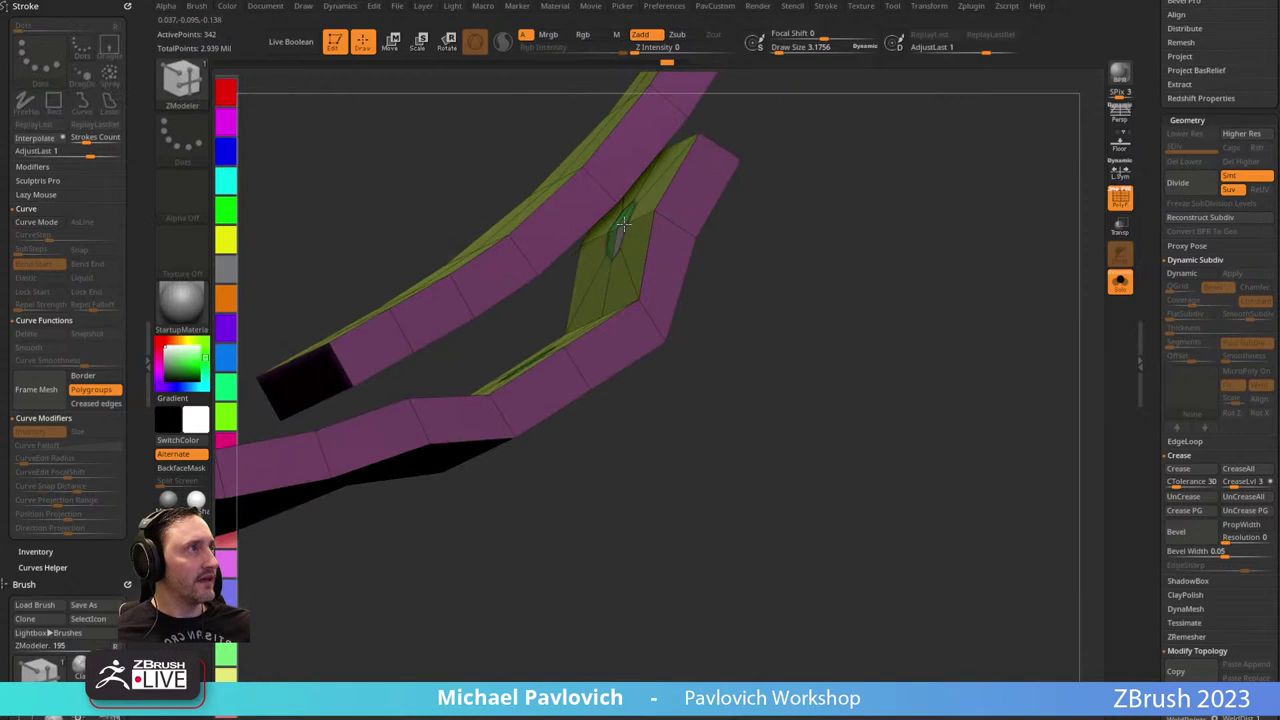
# Try to QMesh the hole circles from the belt's inner face, isolating their polygroup for a check, and undo the attempts.
pyautogui.moveTo(618, 236); pyautogui.dragTo(613, 246)
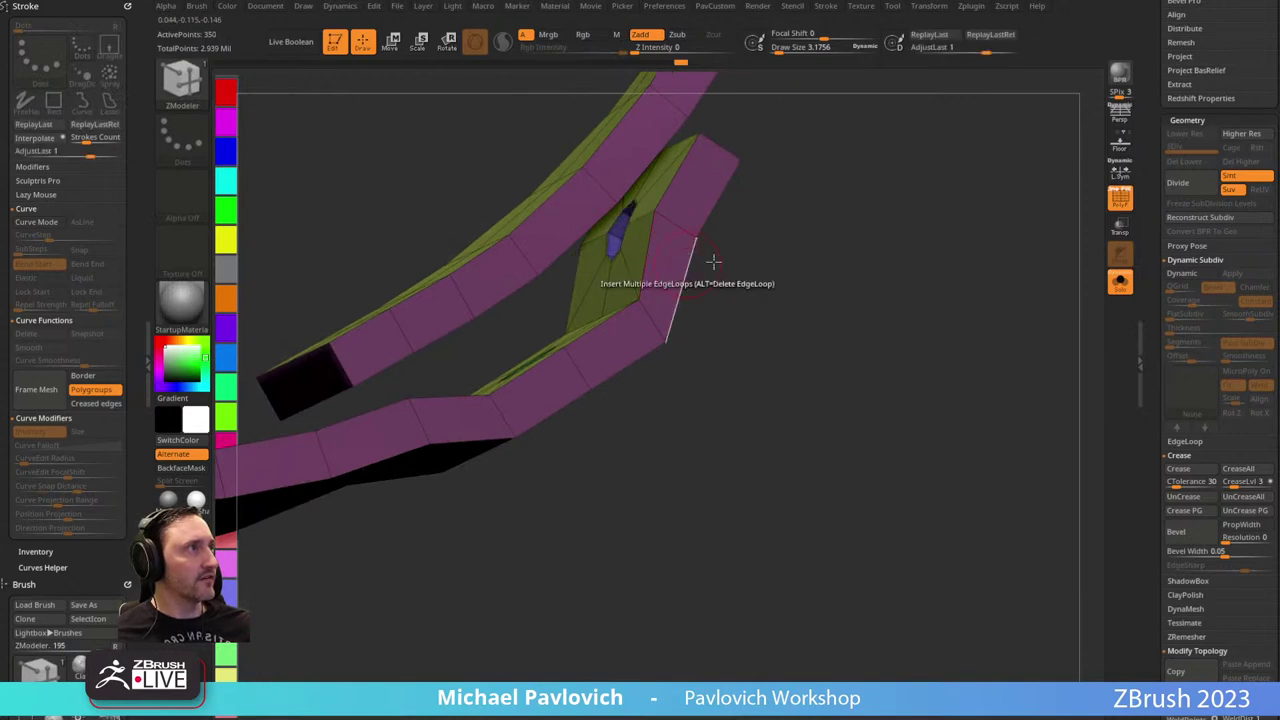
pyautogui.moveTo(714, 260); pyautogui.dragTo(783, 212, button='right')
pyautogui.hotkey('ctrl', 'z')
pyautogui.moveTo(846, 291)
pyautogui.mouseDown(button='right')
pyautogui.moveTo(866, 271)
pyautogui.moveTo(846, 306)
pyautogui.mouseUp(button='right')
pyautogui.keyDown('ctrl'); pyautogui.keyDown('shift'); pyautogui.click(617, 277); pyautogui.keyUp('shift'); pyautogui.keyUp('ctrl')
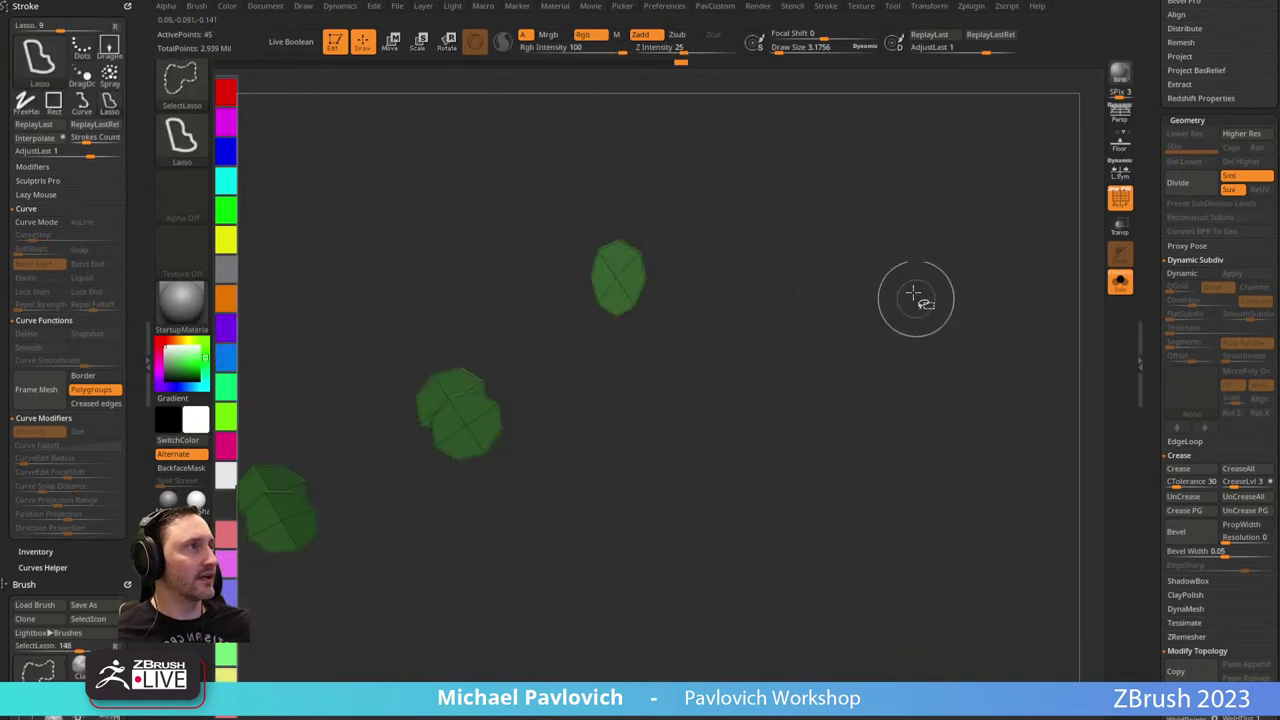
pyautogui.keyDown('ctrl'); pyautogui.keyDown('shift'); pyautogui.click(931, 287); pyautogui.keyUp('shift'); pyautogui.keyUp('ctrl')
pyautogui.moveTo(920, 290); pyautogui.dragTo(865, 377, button='right')
pyautogui.moveTo(577, 330); pyautogui.dragTo(640, 388)
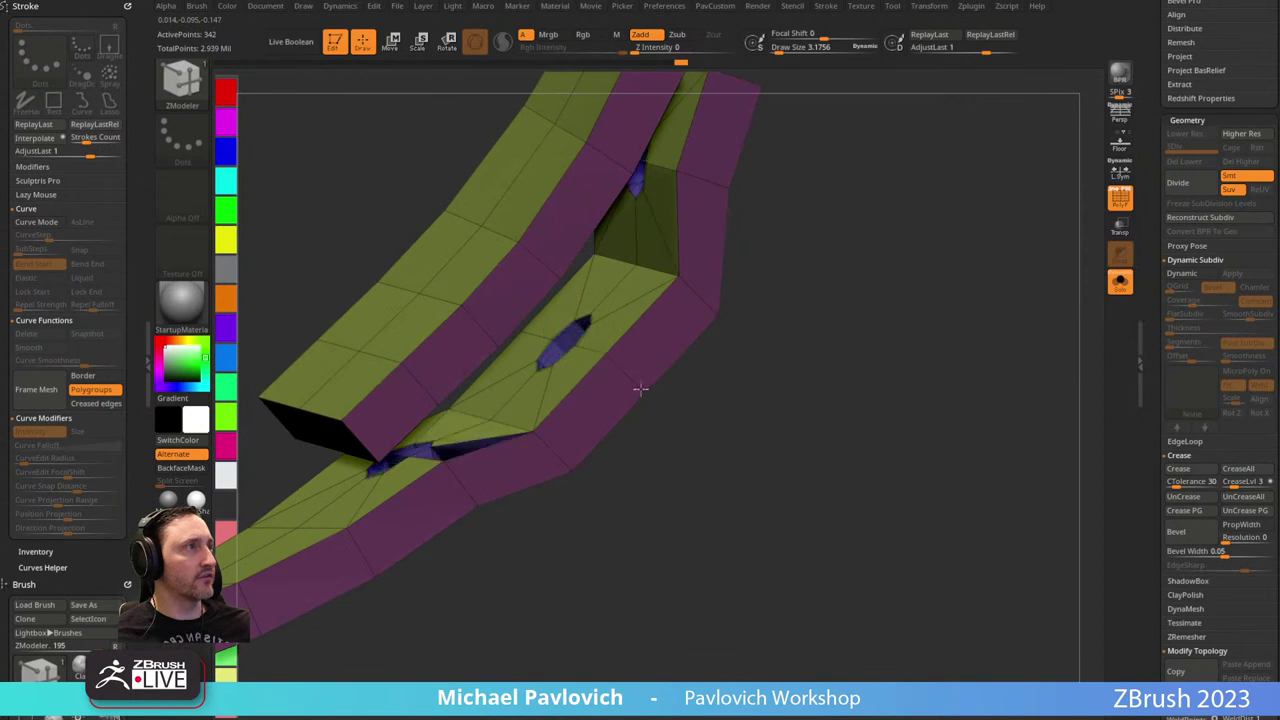
pyautogui.hotkey('ctrl', 'z')
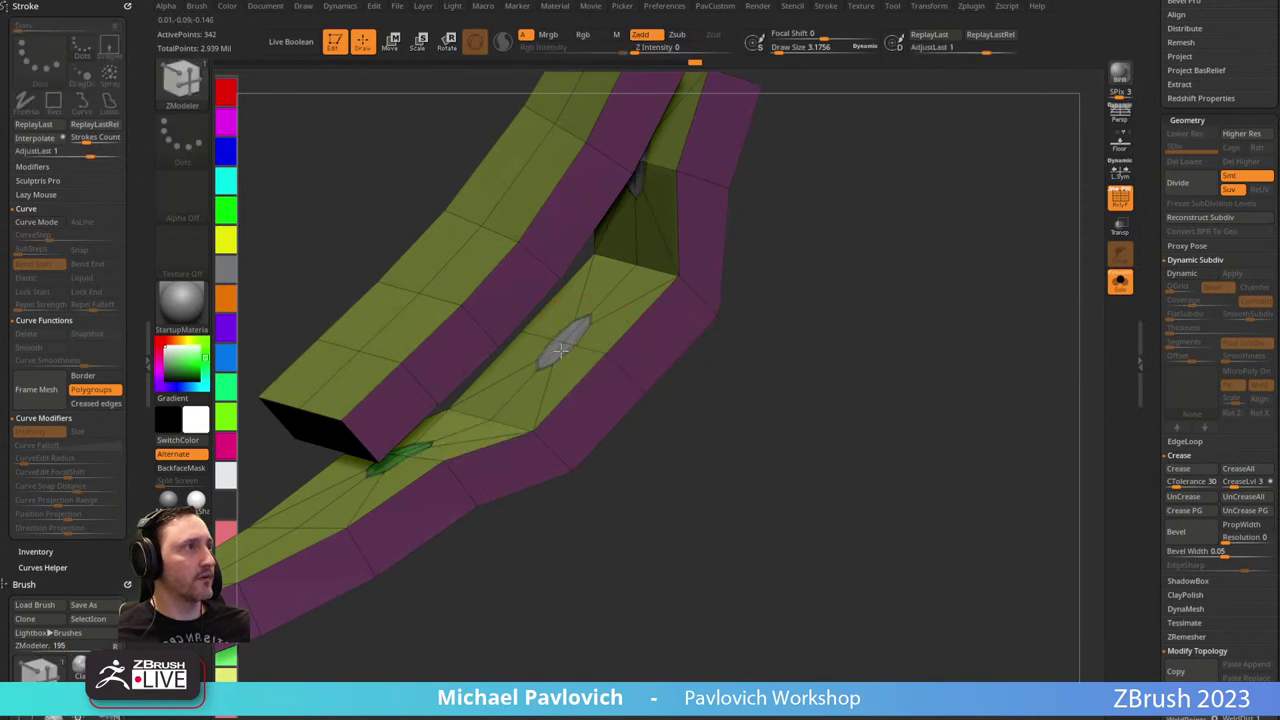
pyautogui.hotkey('ctrl', 'z')
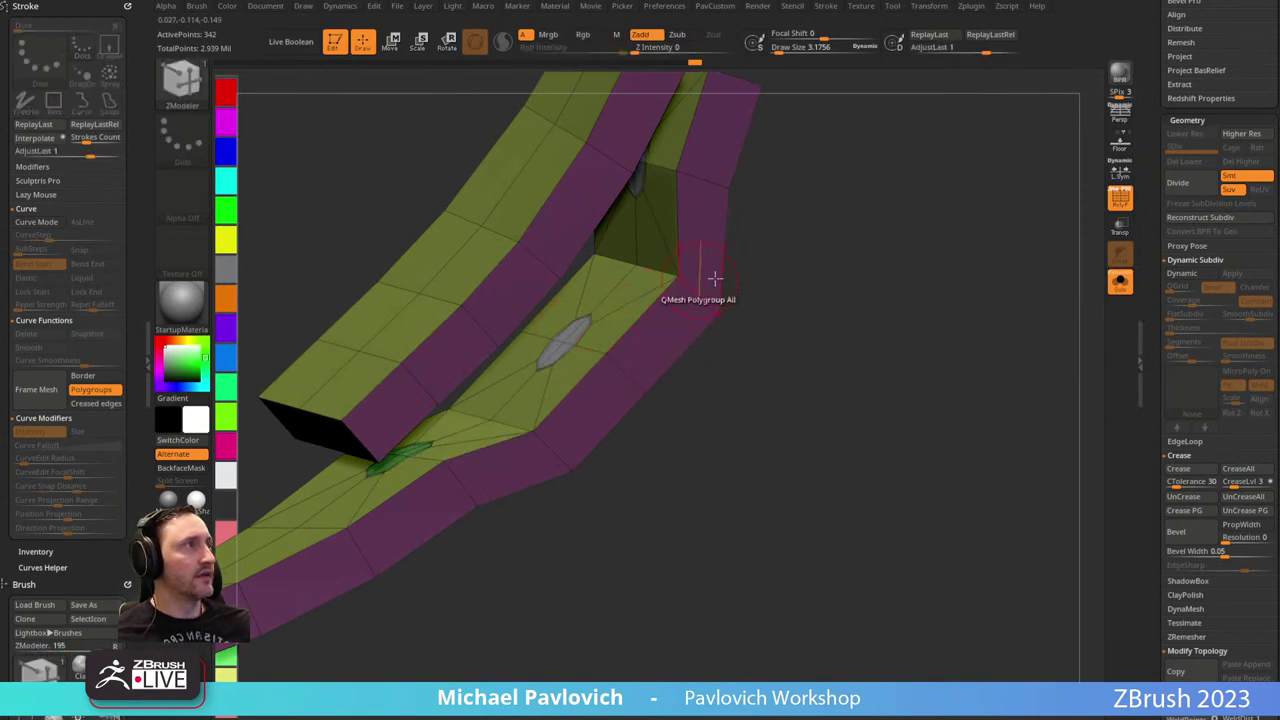
# Assign the whole belt a single polygroup and QMesh the middle circle through the belt to open the hole.
pyautogui.hotkey('ctrl', 'w')
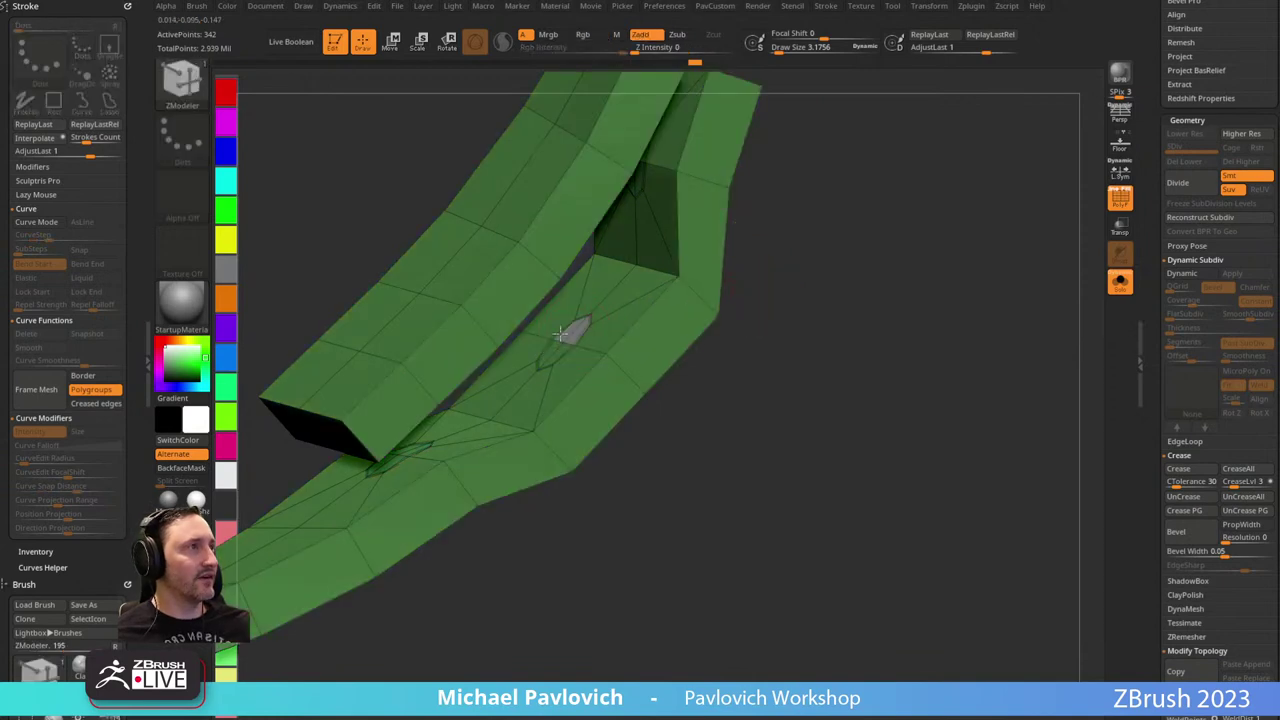
pyautogui.moveTo(765, 335); pyautogui.dragTo(850, 390)
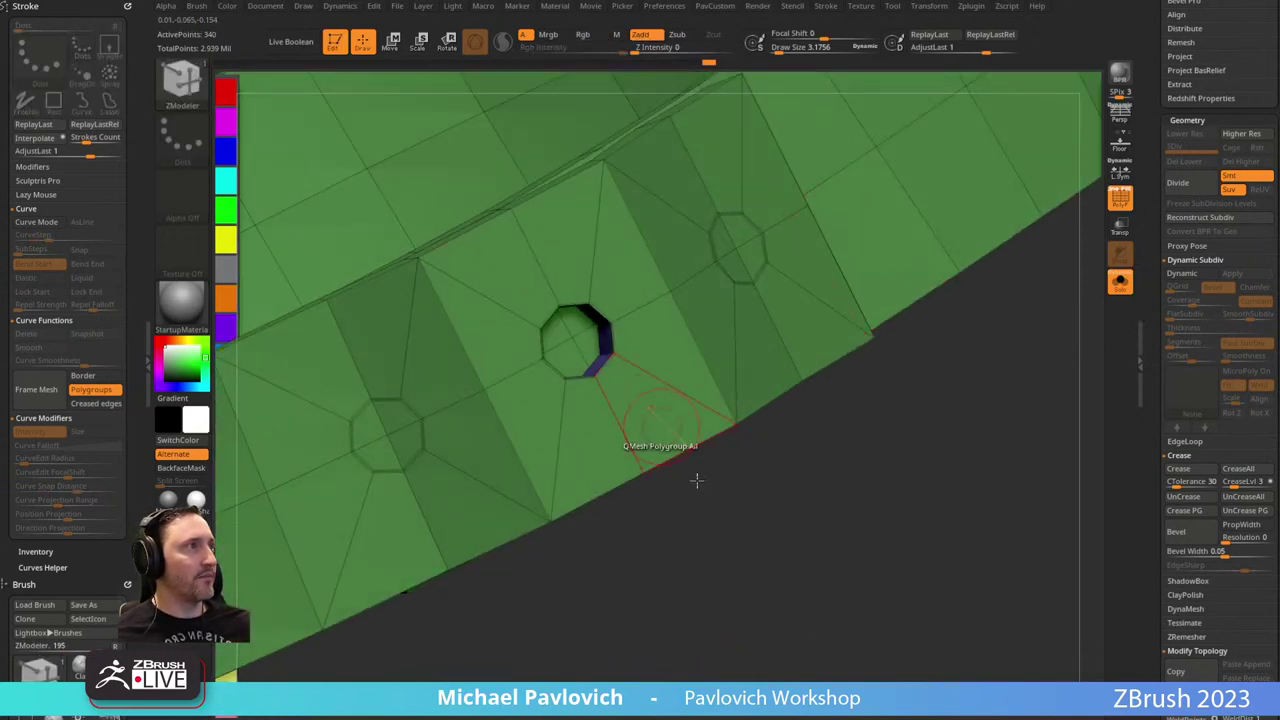
pyautogui.moveTo(696, 481); pyautogui.dragTo(735, 440)
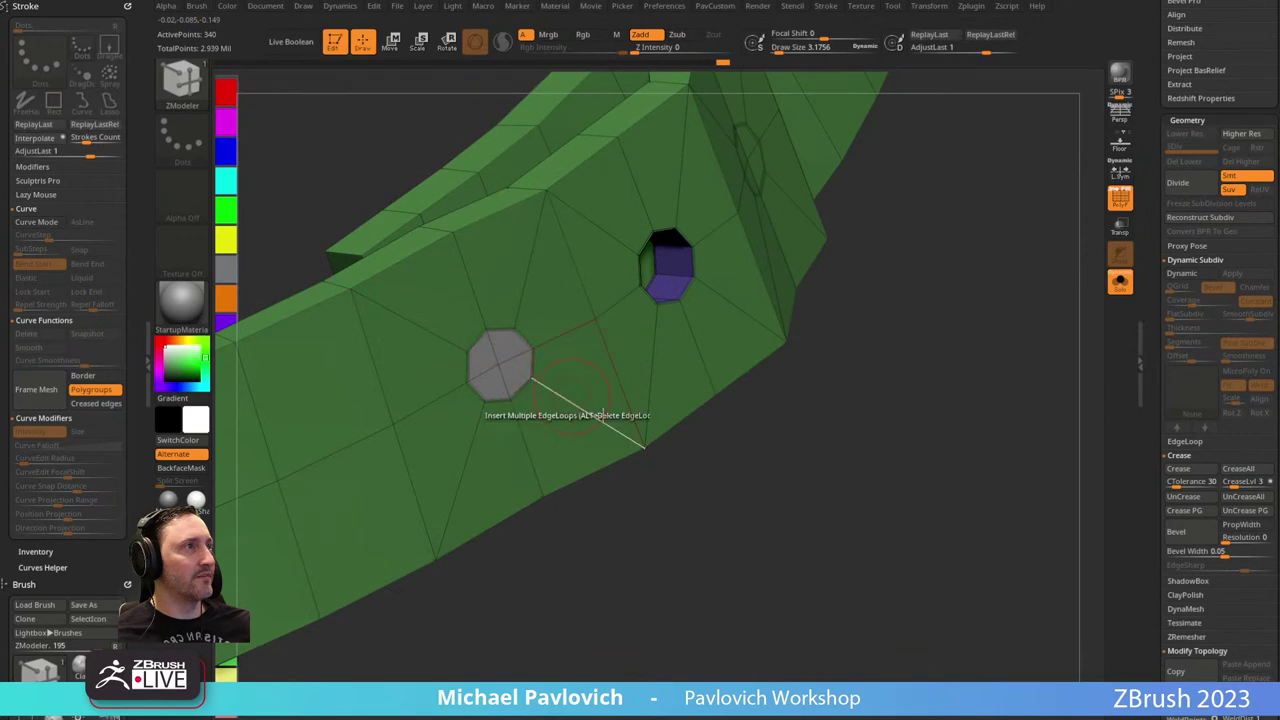
# Try to QMesh the circle farthest from the belt's tip through to the other face, then undo it.
pyautogui.moveTo(580, 460); pyautogui.dragTo(606, 416)
pyautogui.moveTo(624, 367); pyautogui.dragTo(494, 355)
pyautogui.click(497, 364)
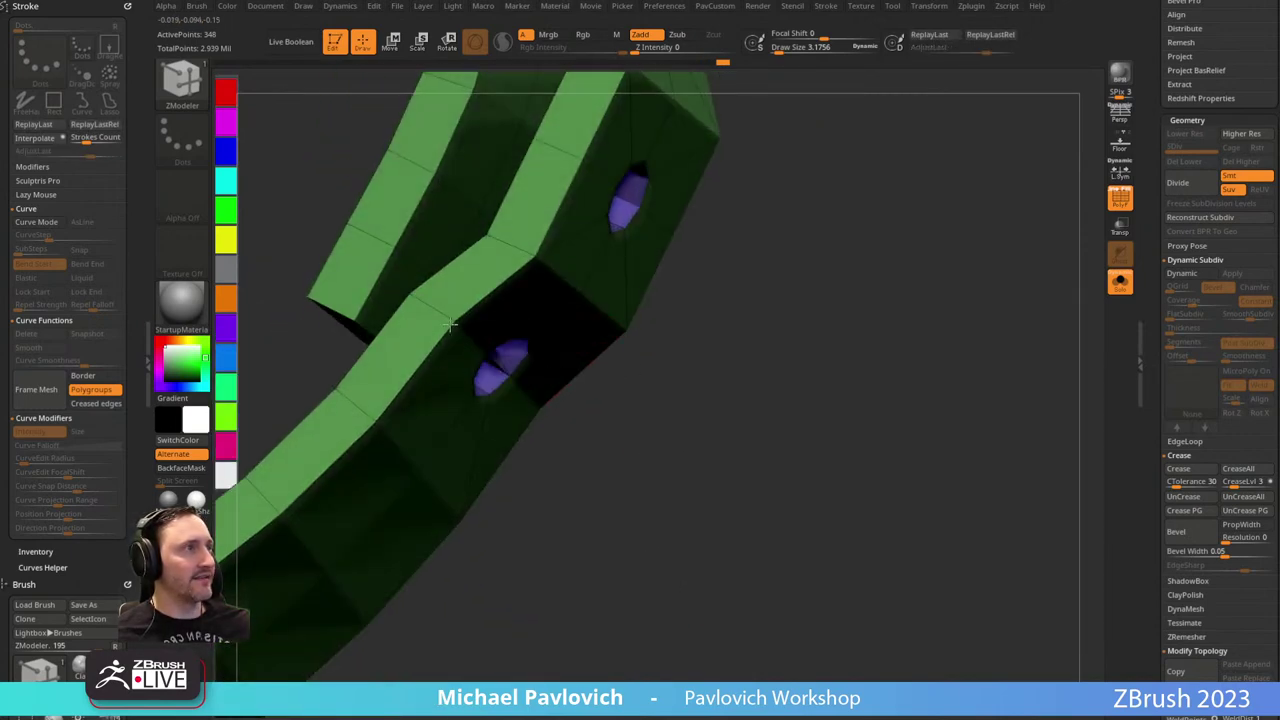
pyautogui.moveTo(665, 360); pyautogui.dragTo(786, 317)
pyautogui.moveTo(889, 333); pyautogui.dragTo(667, 425)
pyautogui.moveTo(689, 354); pyautogui.dragTo(720, 372)
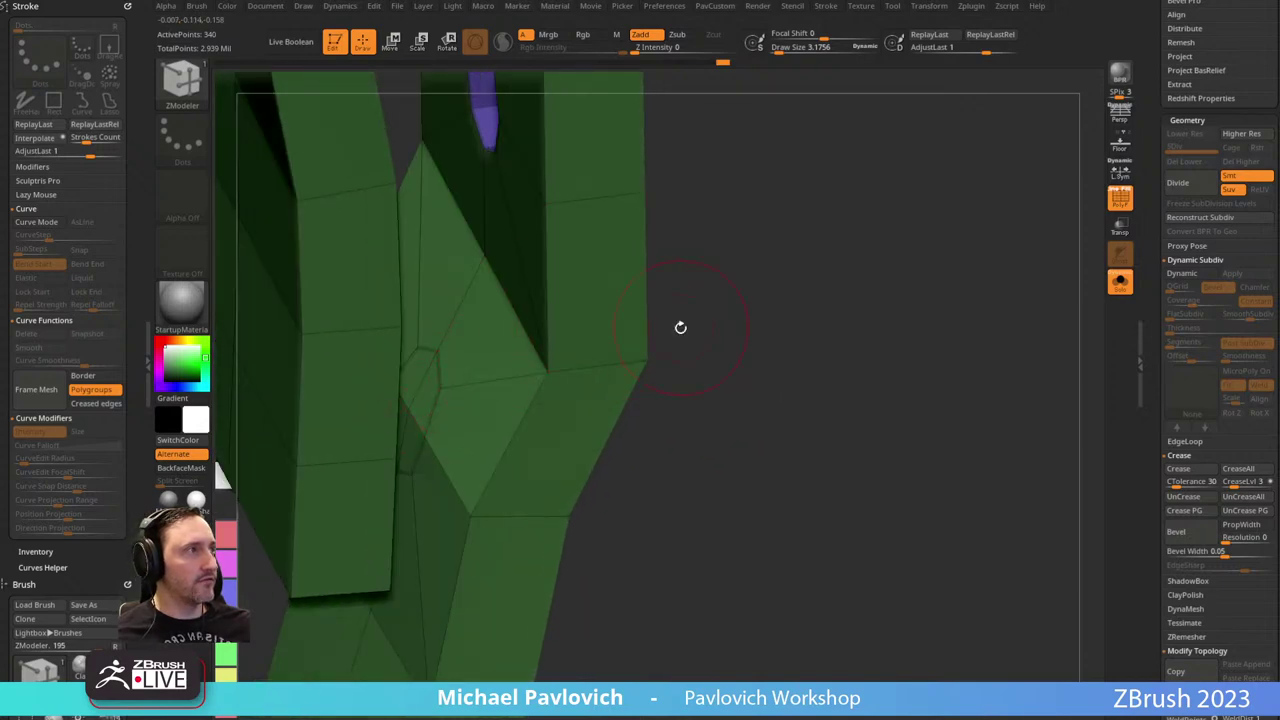
# Mark the inner and outer circle faces of the hole farthest from the tip, isolate them for a check, and show the whole belt.
pyautogui.moveTo(680, 328); pyautogui.dragTo(670, 344)
pyautogui.keyDown('alt'); pyautogui.moveTo(431, 384); pyautogui.dragTo(412, 414); pyautogui.keyUp('alt')
pyautogui.keyDown('ctrl'); pyautogui.keyDown('shift'); pyautogui.click(412, 413); pyautogui.keyUp('shift'); pyautogui.keyUp('ctrl')
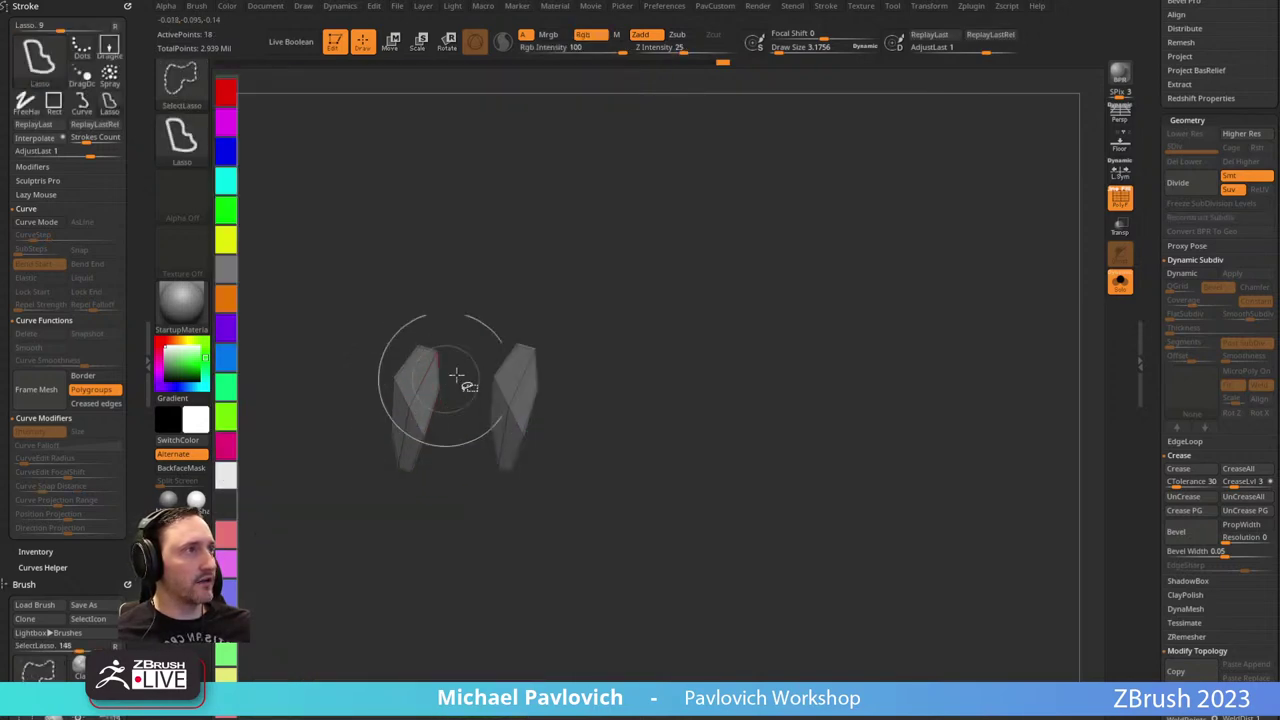
pyautogui.moveTo(805, 224)
pyautogui.keyDown('ctrl'); pyautogui.keyDown('shift'); pyautogui.mouseDown()
pyautogui.moveTo(843, 350)
pyautogui.moveTo(871, 271)
pyautogui.mouseUp(); pyautogui.keyUp('shift'); pyautogui.keyUp('ctrl')
pyautogui.press('3')
pyautogui.click(846, 299)
pyautogui.keyDown('ctrl'); pyautogui.keyDown('shift'); pyautogui.click(877, 334); pyautogui.keyUp('shift'); pyautogui.keyUp('ctrl')
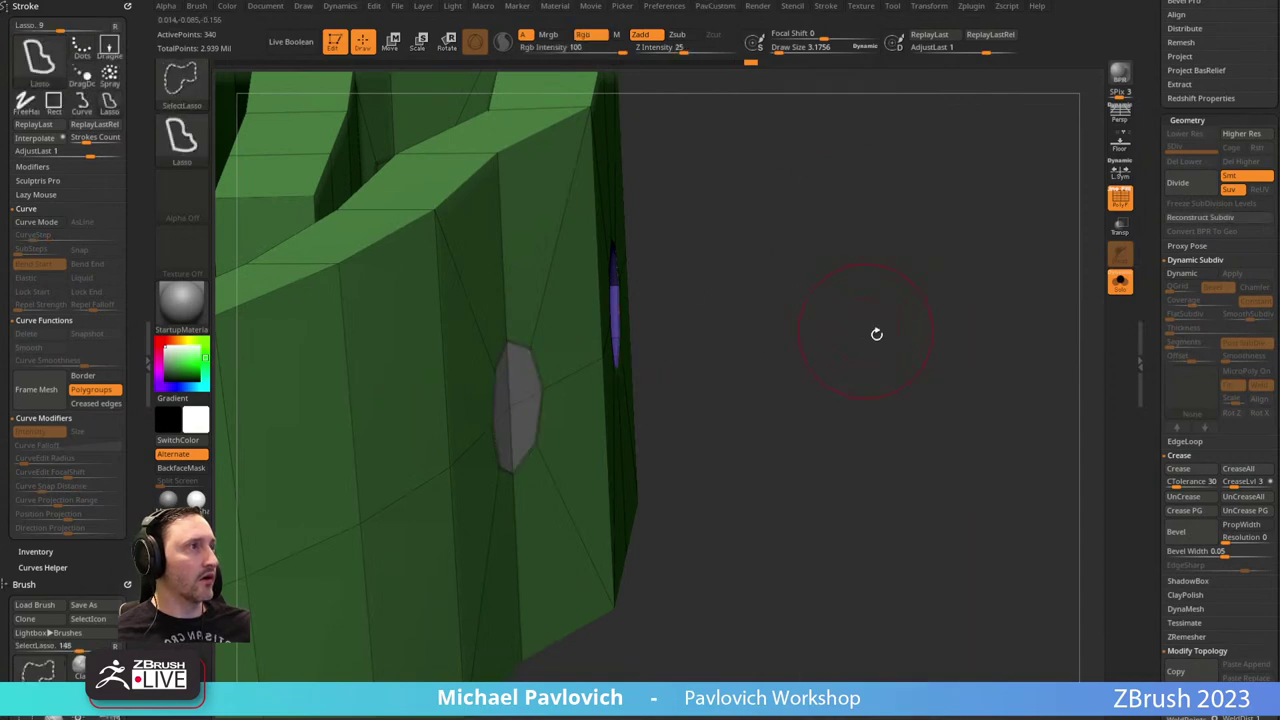
# Delete the marked circle faces on both sides of the belt with the single-polygon Delete action.
pyautogui.moveTo(877, 334); pyautogui.dragTo(770, 350)
pyautogui.press('space')
pyautogui.click(327, 281)
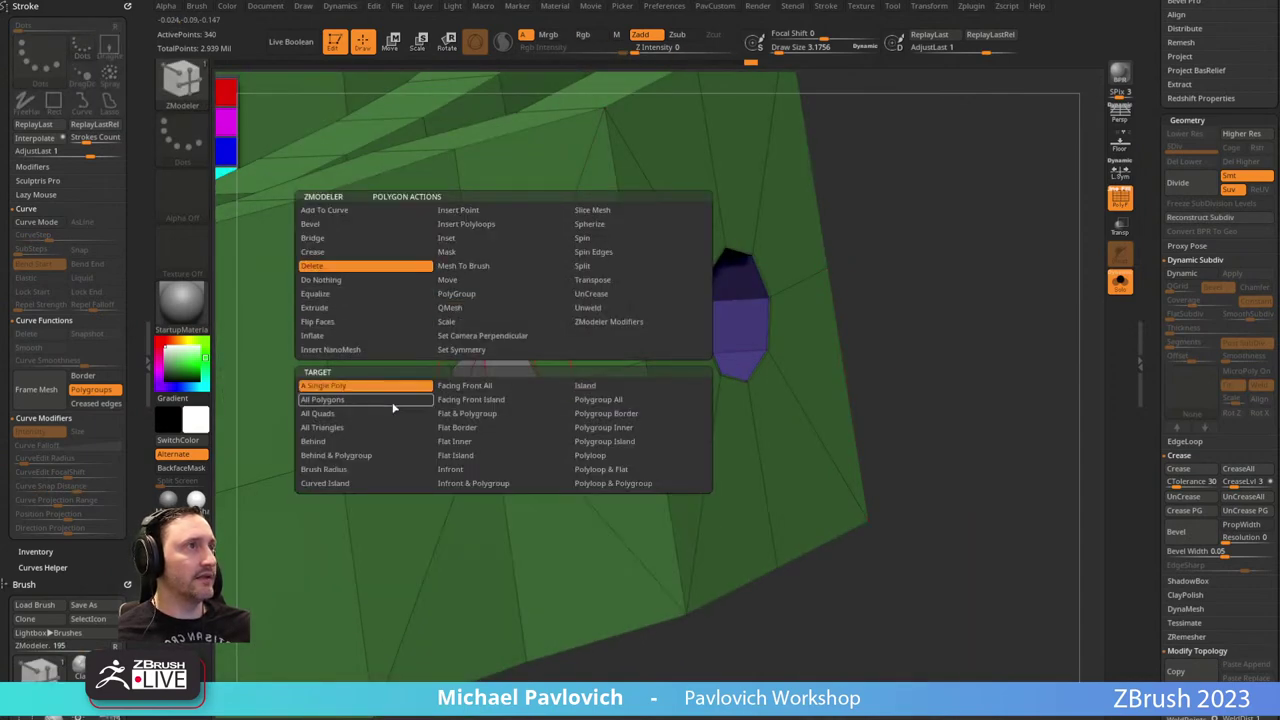
# Connect the two open circles with the edge action Bridge Two Holes to form the hole's inner wall.
pyautogui.press('space')
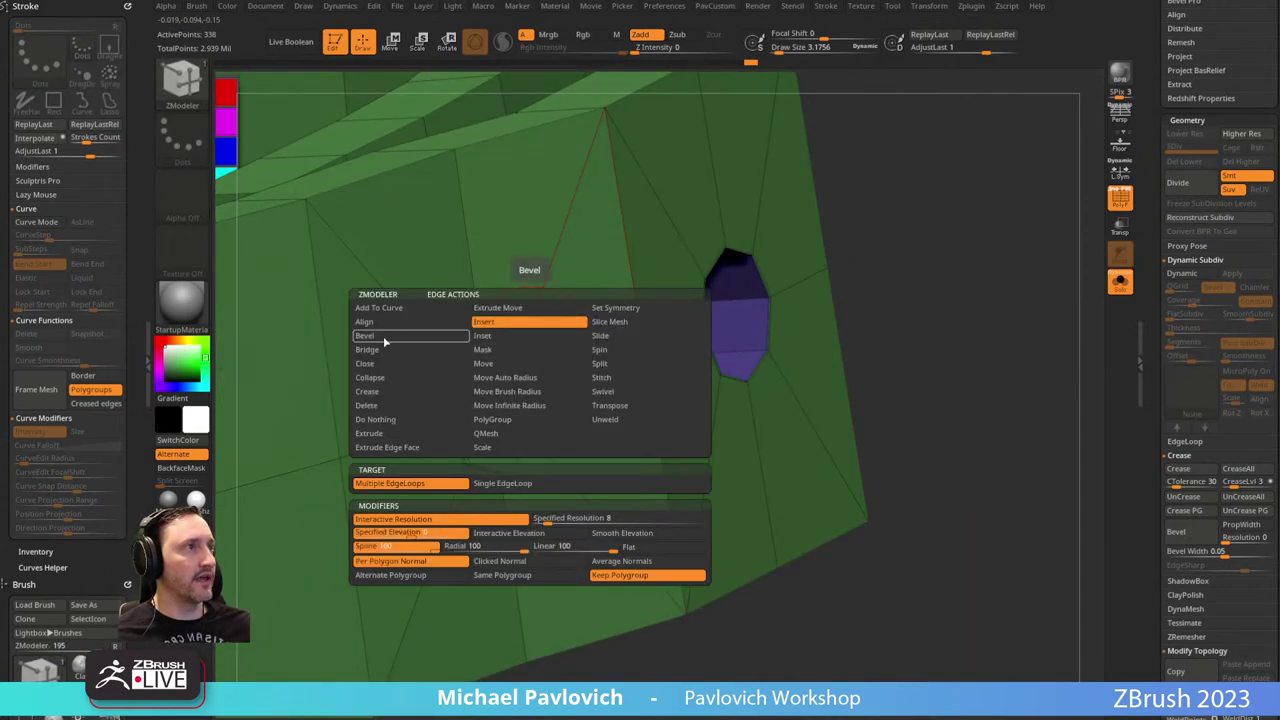
pyautogui.click(386, 349)
pyautogui.click(520, 483)
pyautogui.click(537, 370)
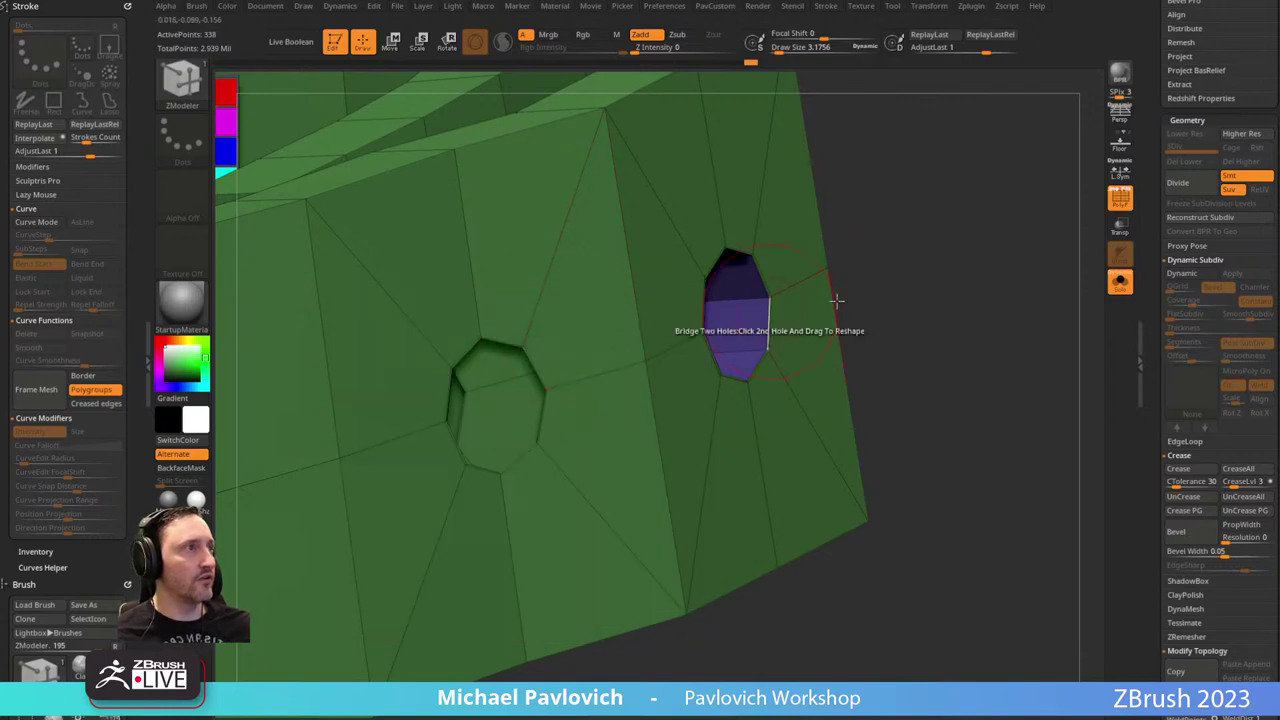
pyautogui.moveTo(870, 300); pyautogui.dragTo(775, 325)
pyautogui.click(467, 380)
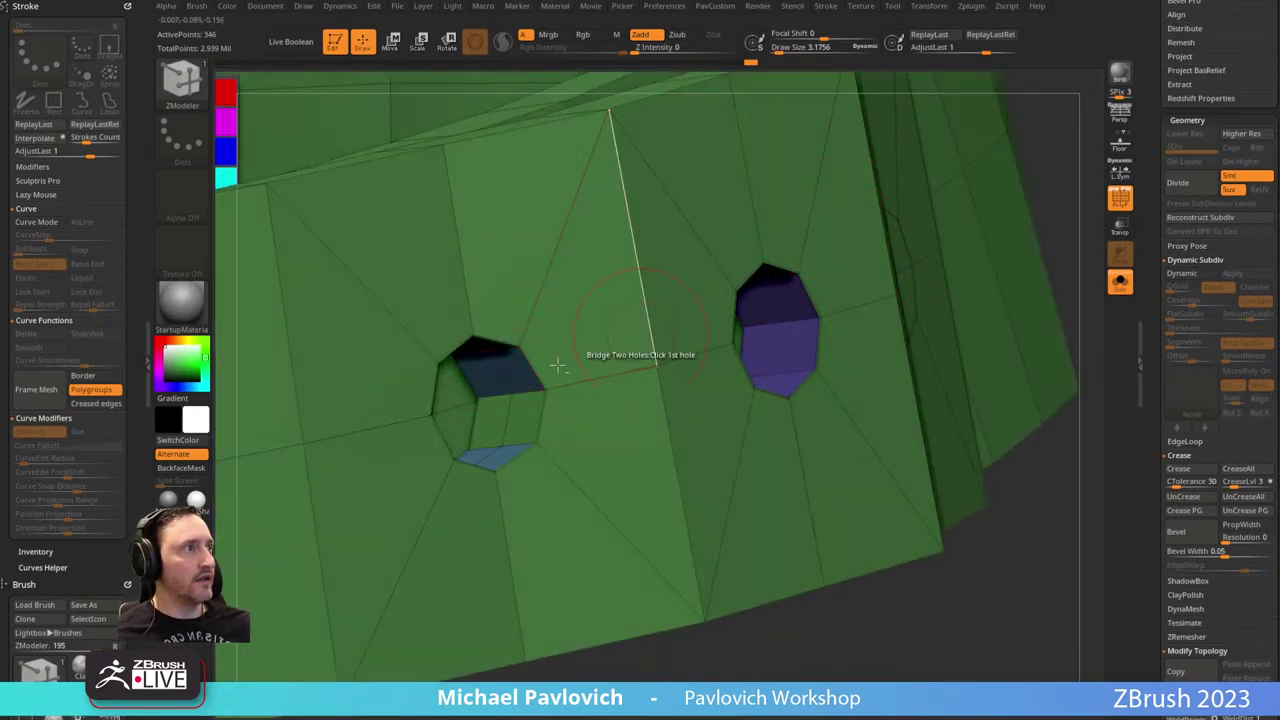
# Change the edge action to Insert Single EdgeLoop and remove the extra edge loop inside the bridged hole.
pyautogui.press('space')
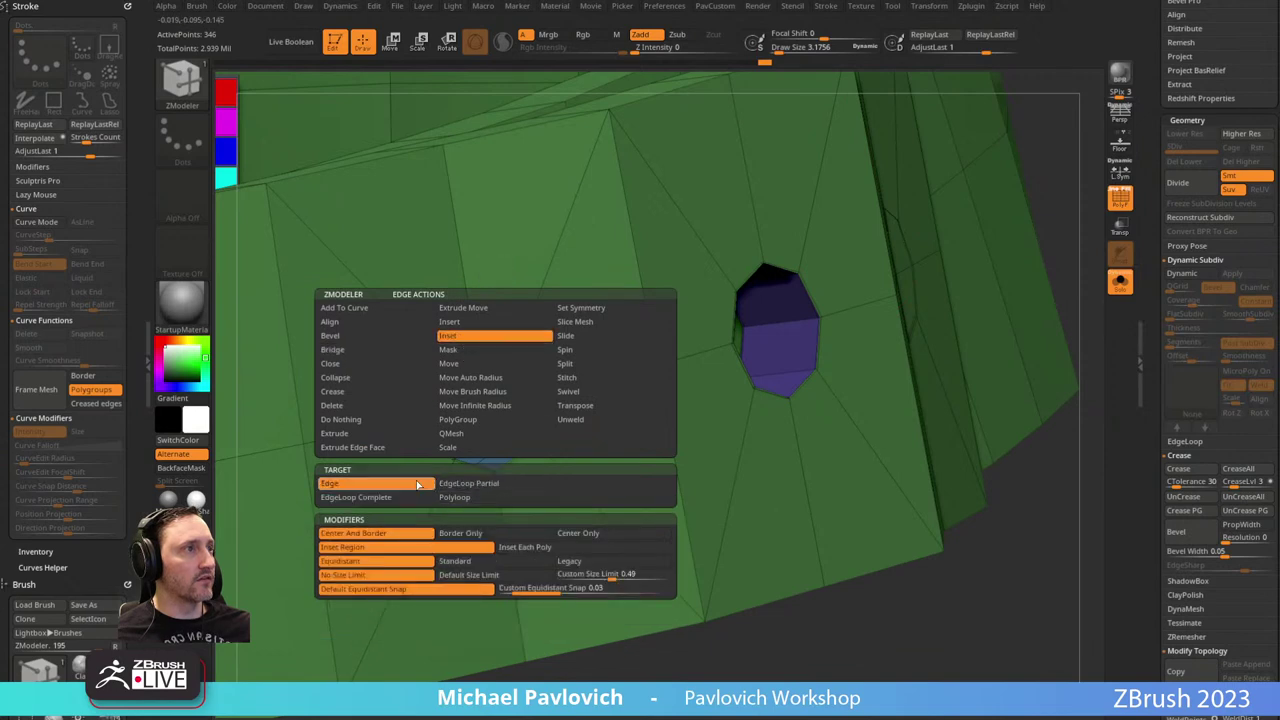
pyautogui.click(418, 485)
pyautogui.press('space')
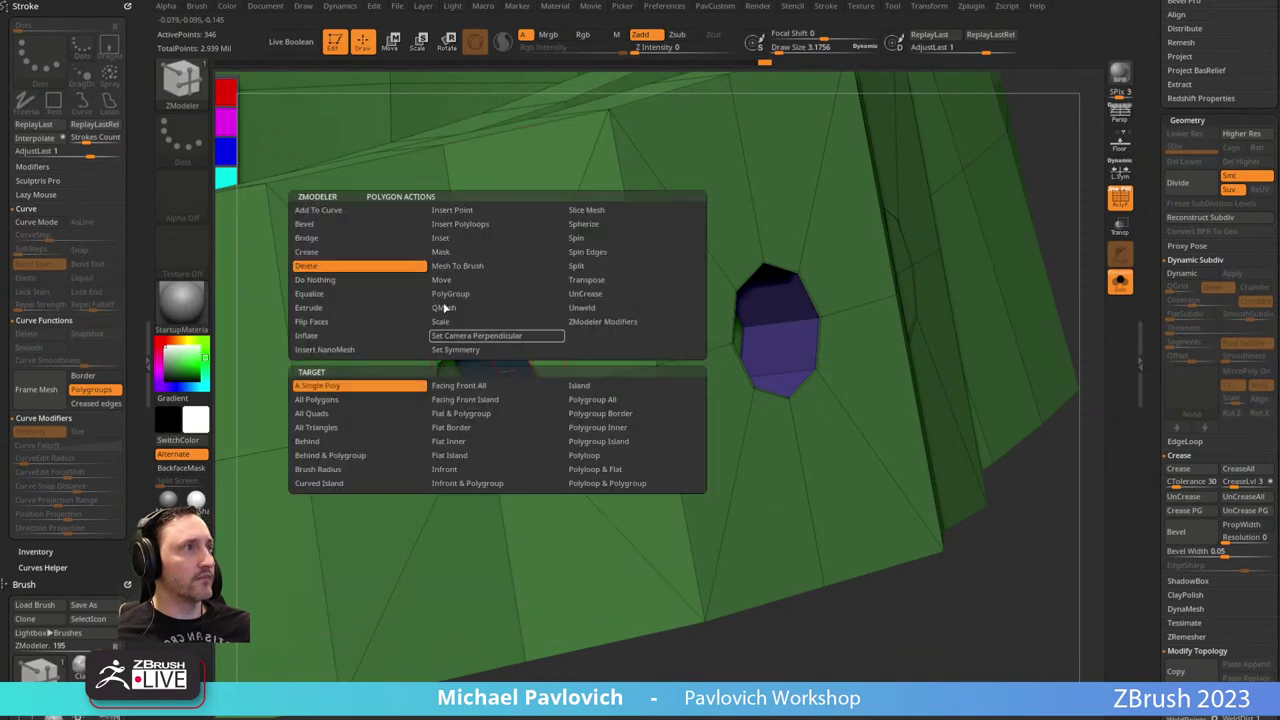
pyautogui.click(461, 240)
pyautogui.click(374, 385)
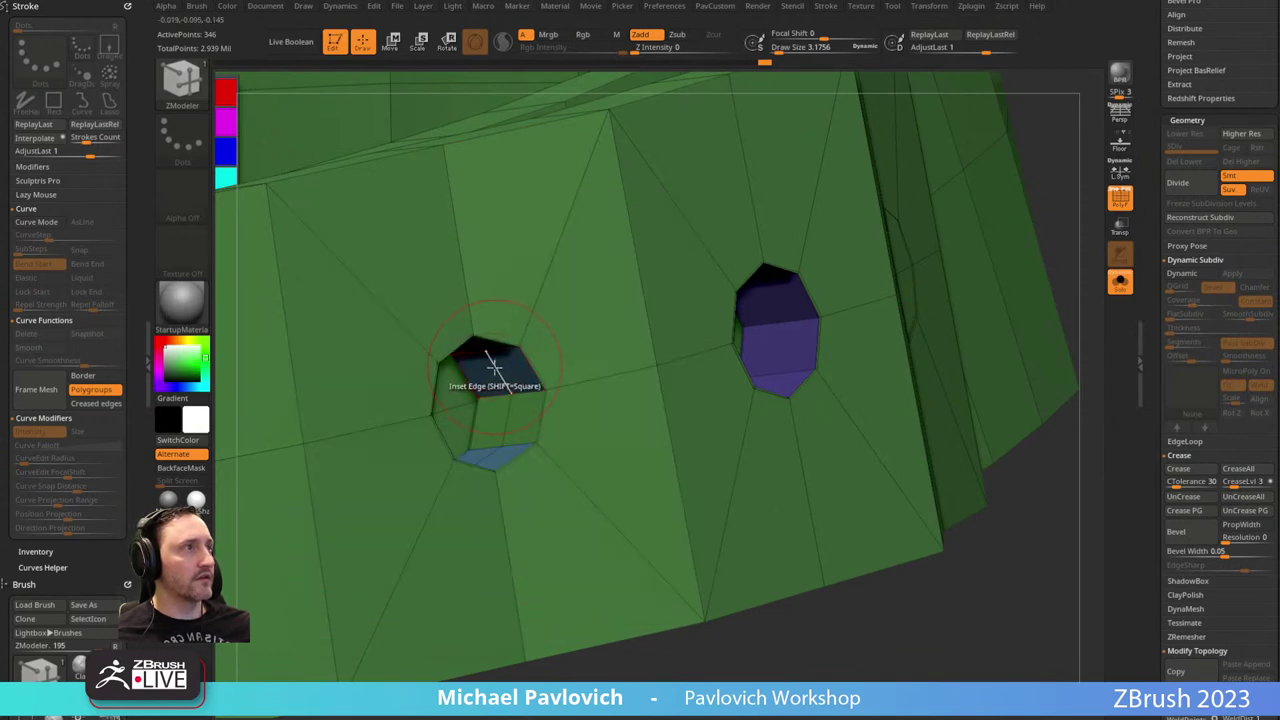
pyautogui.press('space')
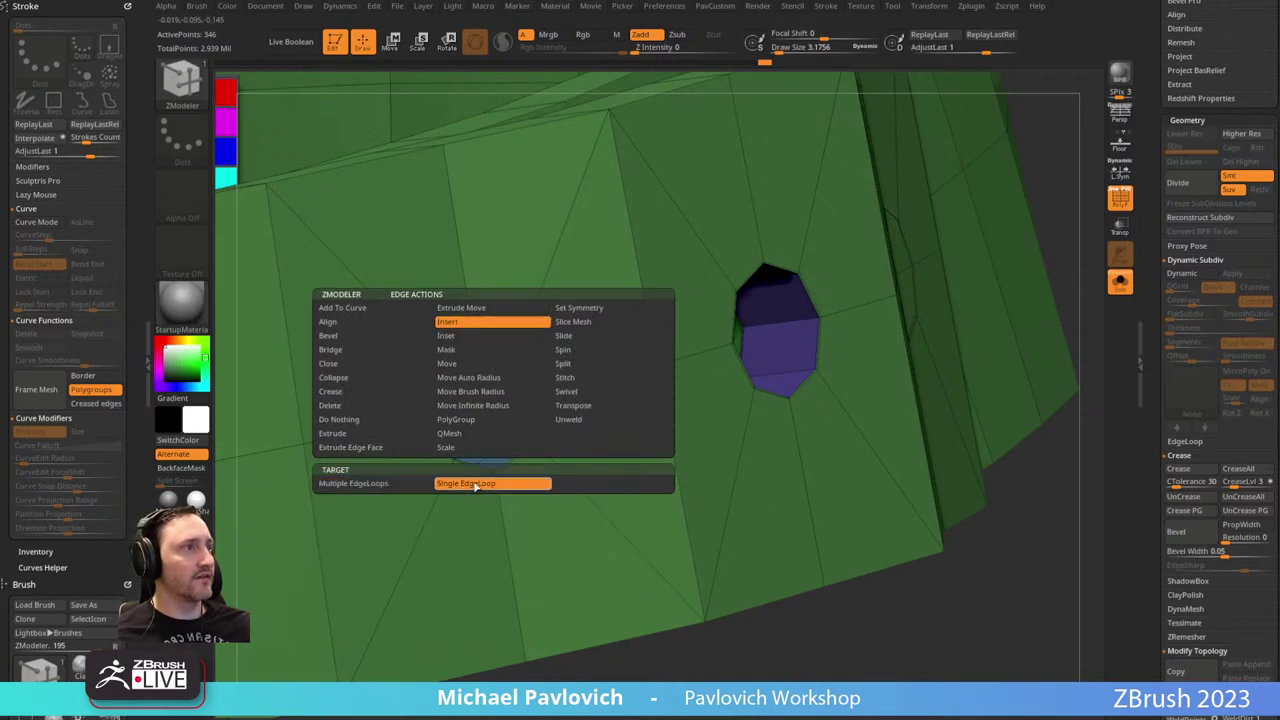
pyautogui.click(465, 483)
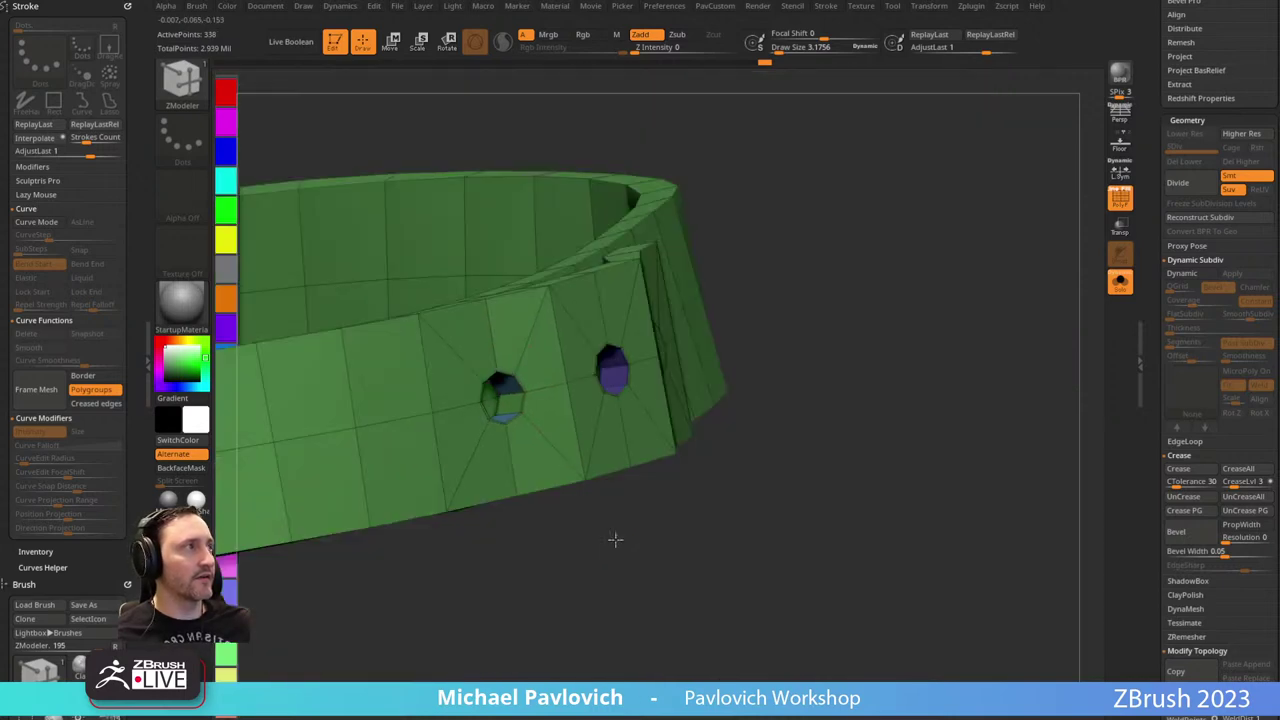
# Regroup the belt's faces and hole walls with Groups By Normals and zoom in on the holes.
pyautogui.moveTo(615, 540); pyautogui.dragTo(850, 356)
pyautogui.press('3')
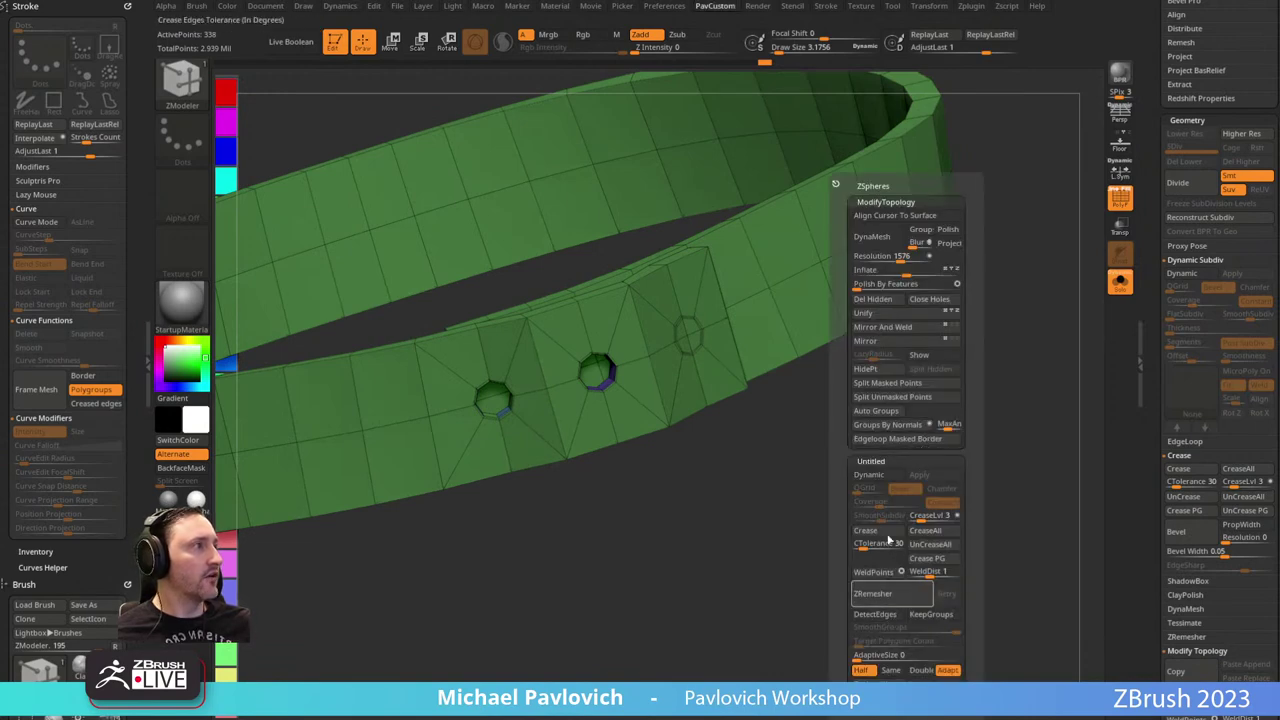
pyautogui.click(895, 428)
pyautogui.keyDown('alt'); pyautogui.moveTo(686, 514); pyautogui.dragTo(797, 558); pyautogui.keyUp('alt')
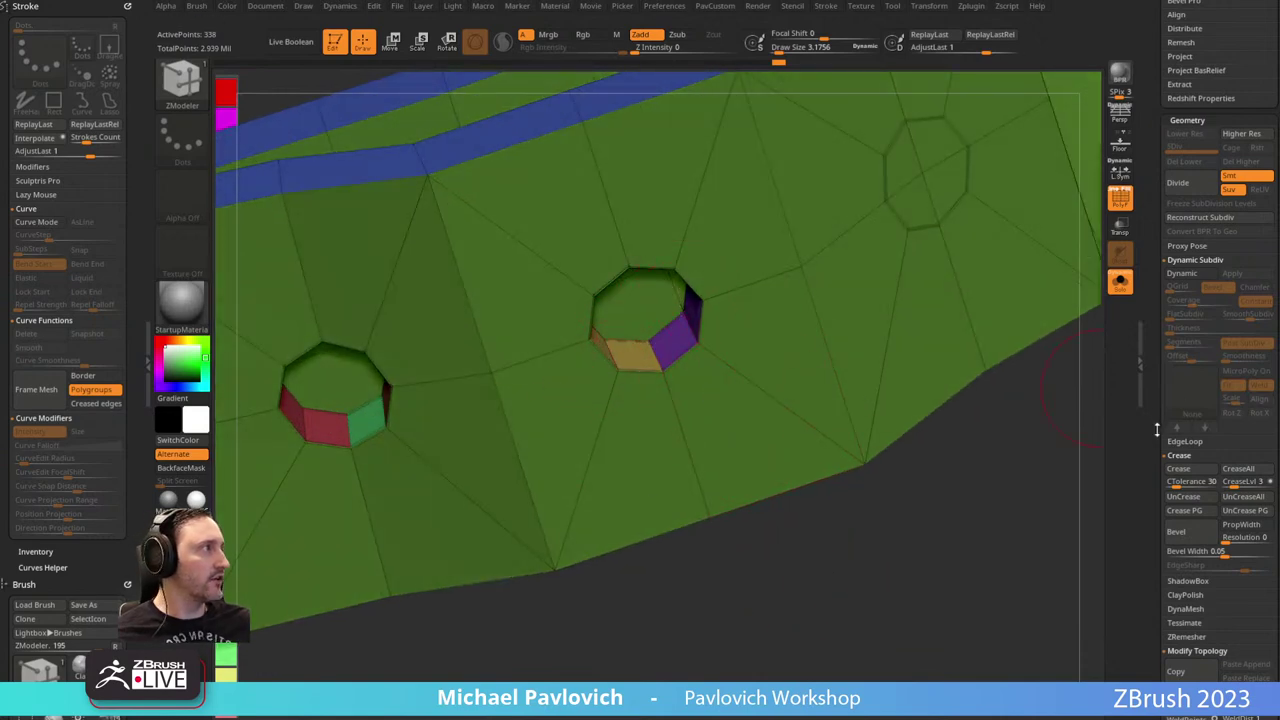
# Raise the maximum angle tolerance to about 60 and regroup the belt and its hole walls with Groups By Normals.
pyautogui.moveTo(1157, 430); pyautogui.dragTo(1187, 287)
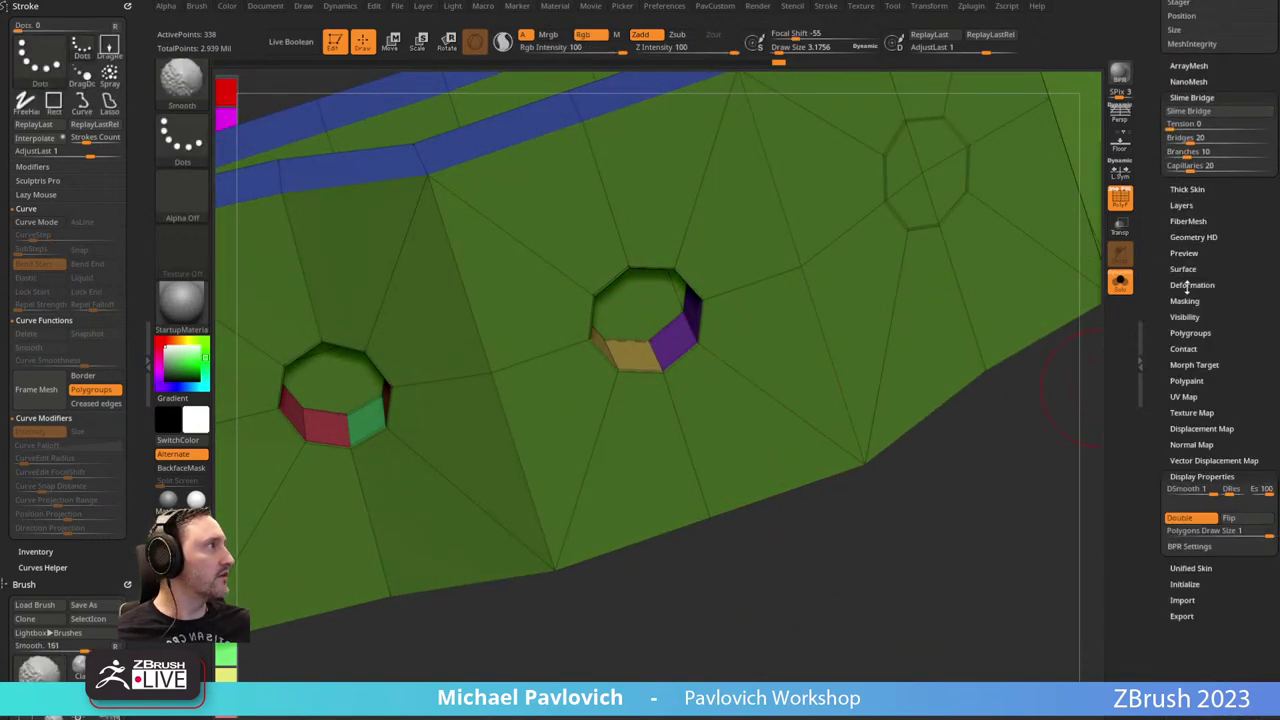
pyautogui.click(1189, 333)
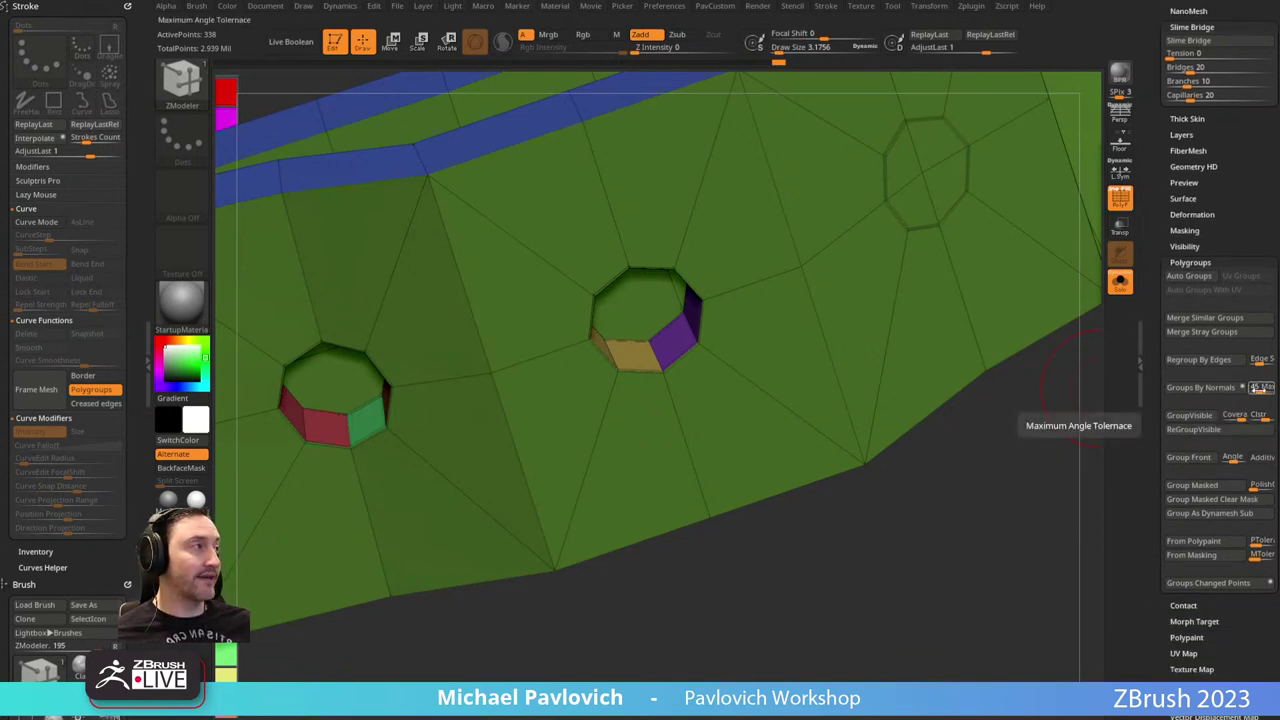
pyautogui.moveTo(1258, 389); pyautogui.dragTo(1261, 390)
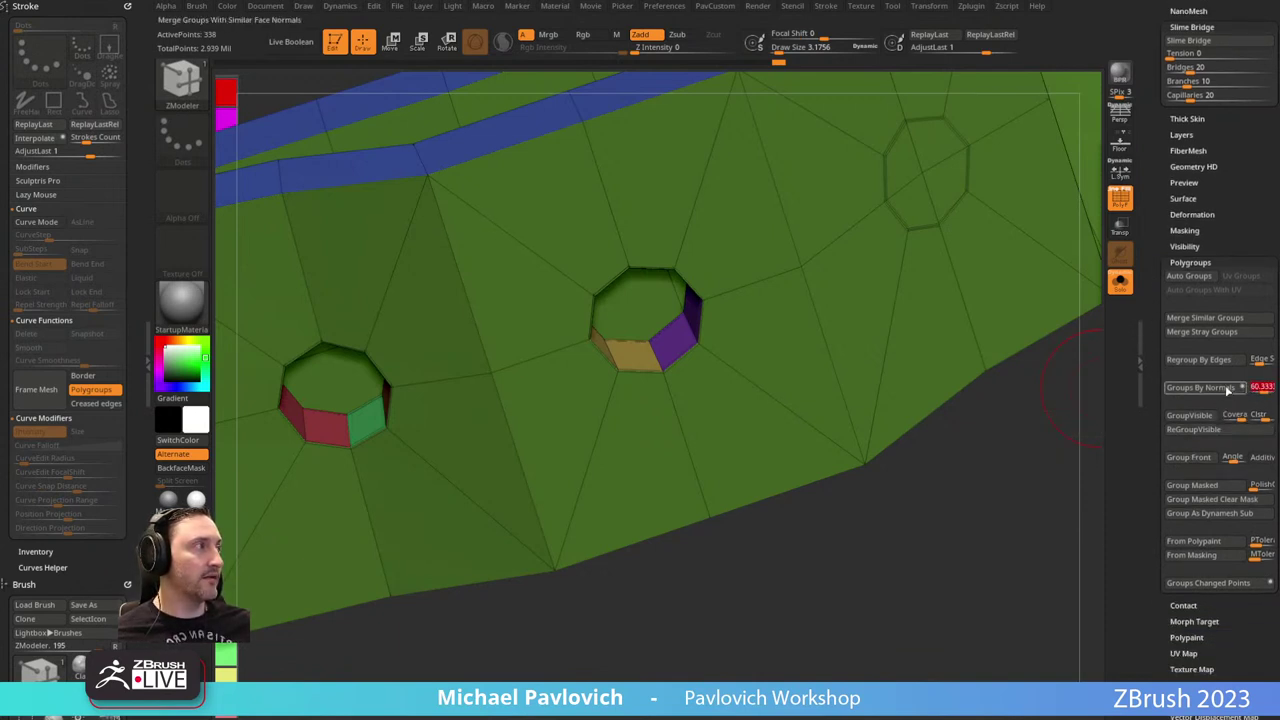
pyautogui.click(1228, 390)
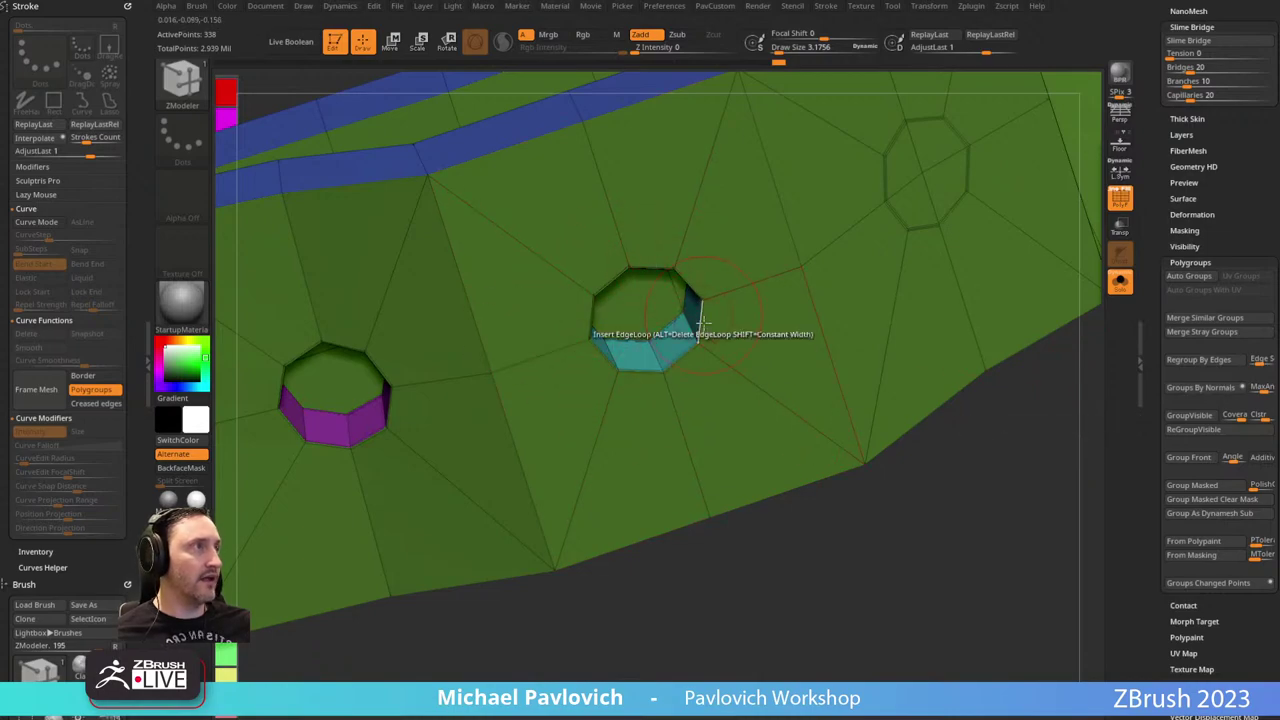
# Merge the end face of the belt's outer overlapping end into the polygroup of the belt's narrow edge strip.
pyautogui.moveTo(780, 586); pyautogui.dragTo(645, 494)
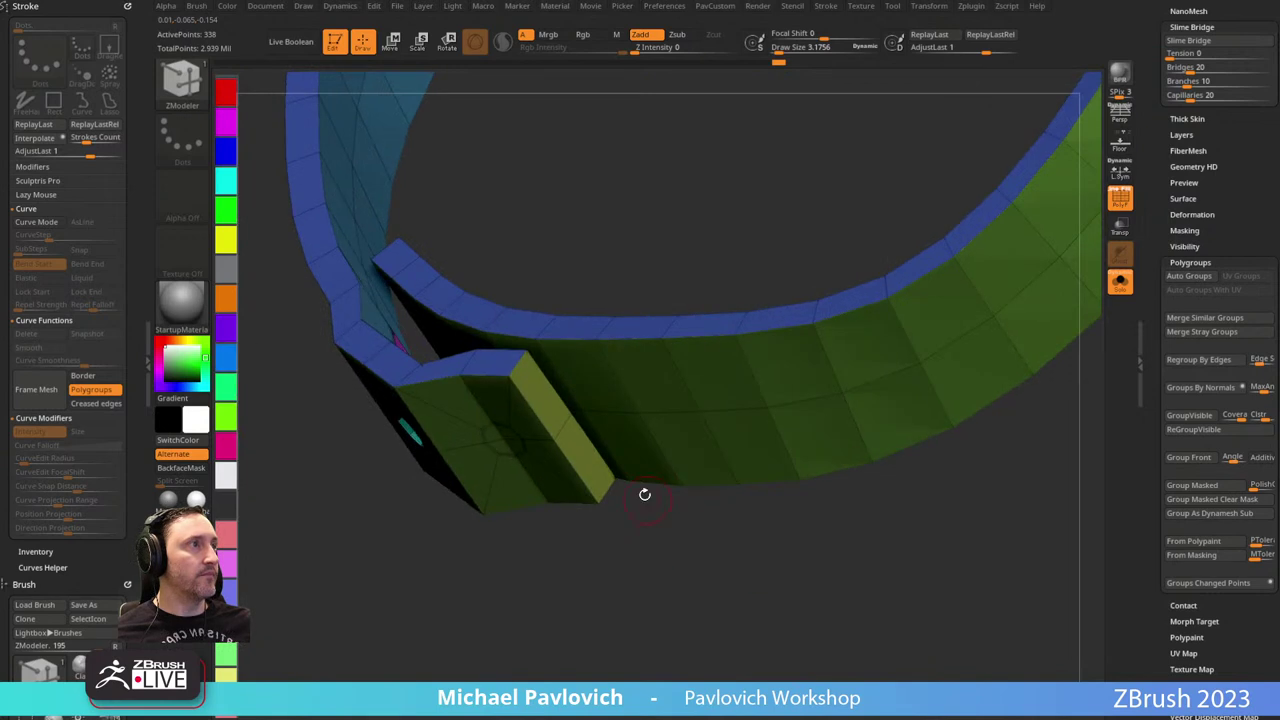
pyautogui.hotkey('ctrl', 'shift')
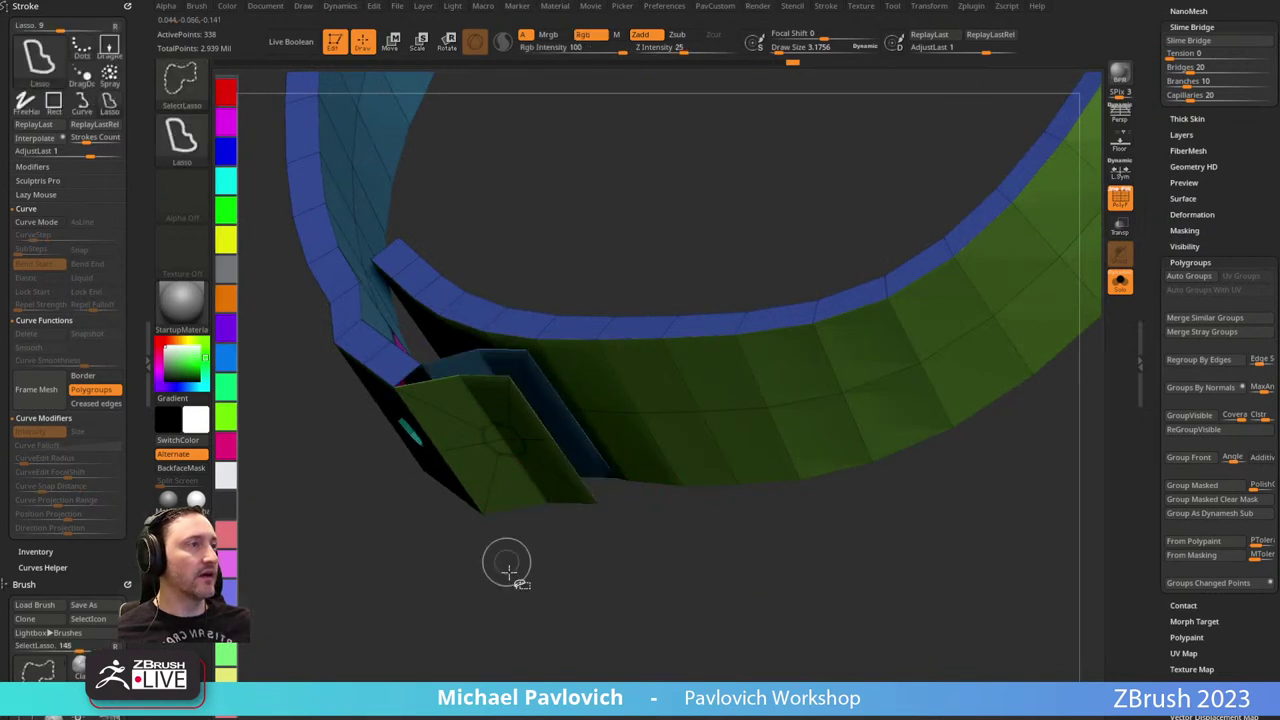
pyautogui.moveTo(506, 546)
pyautogui.mouseDown()
pyautogui.moveTo(529, 589)
pyautogui.moveTo(517, 591)
pyautogui.moveTo(538, 578)
pyautogui.moveTo(489, 434)
pyautogui.moveTo(543, 449)
pyautogui.moveTo(551, 557)
pyautogui.moveTo(555, 545)
pyautogui.mouseUp()
pyautogui.moveTo(560, 326); pyautogui.dragTo(621, 396)
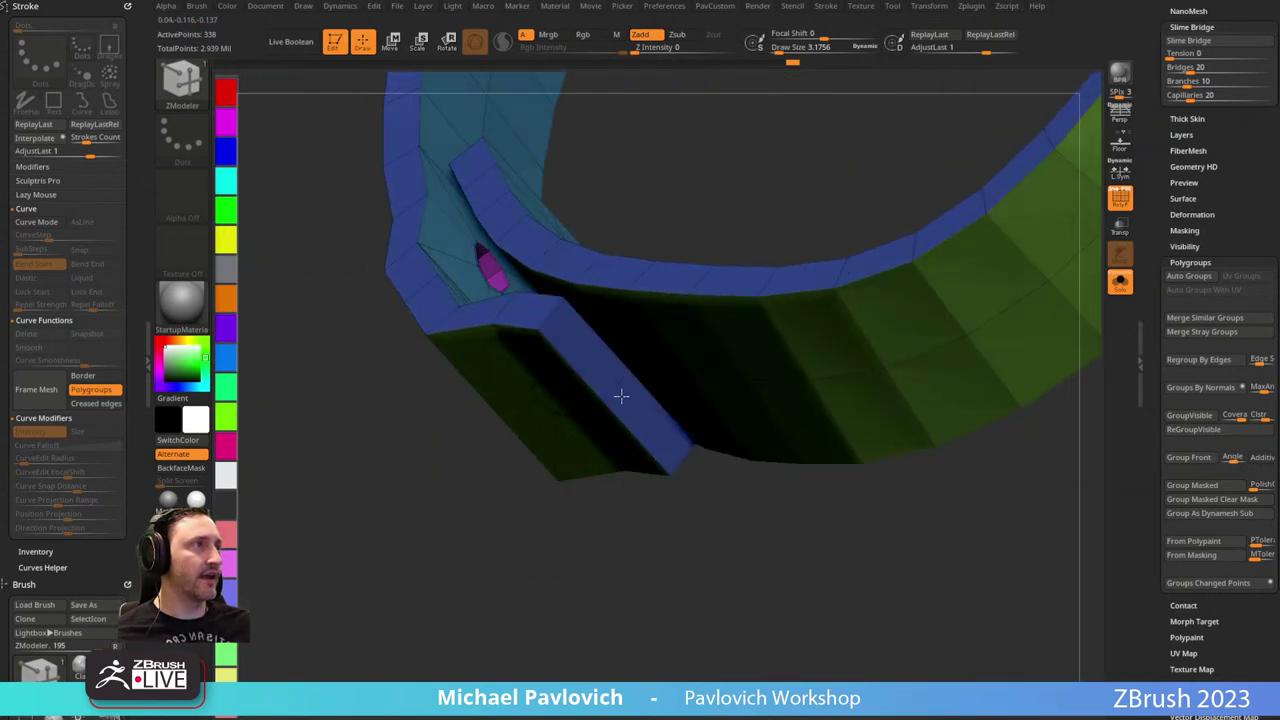
# Isolate the belt's narrow edges, end caps and hole walls, combine them into one polygroup and unhide the whole belt.
pyautogui.moveTo(594, 592)
pyautogui.mouseDown()
pyautogui.moveTo(534, 466)
pyautogui.moveTo(560, 483)
pyautogui.moveTo(513, 465)
pyautogui.moveTo(486, 480)
pyautogui.moveTo(500, 514)
pyautogui.moveTo(540, 440)
pyautogui.moveTo(540, 549)
pyautogui.moveTo(666, 294)
pyautogui.mouseUp()
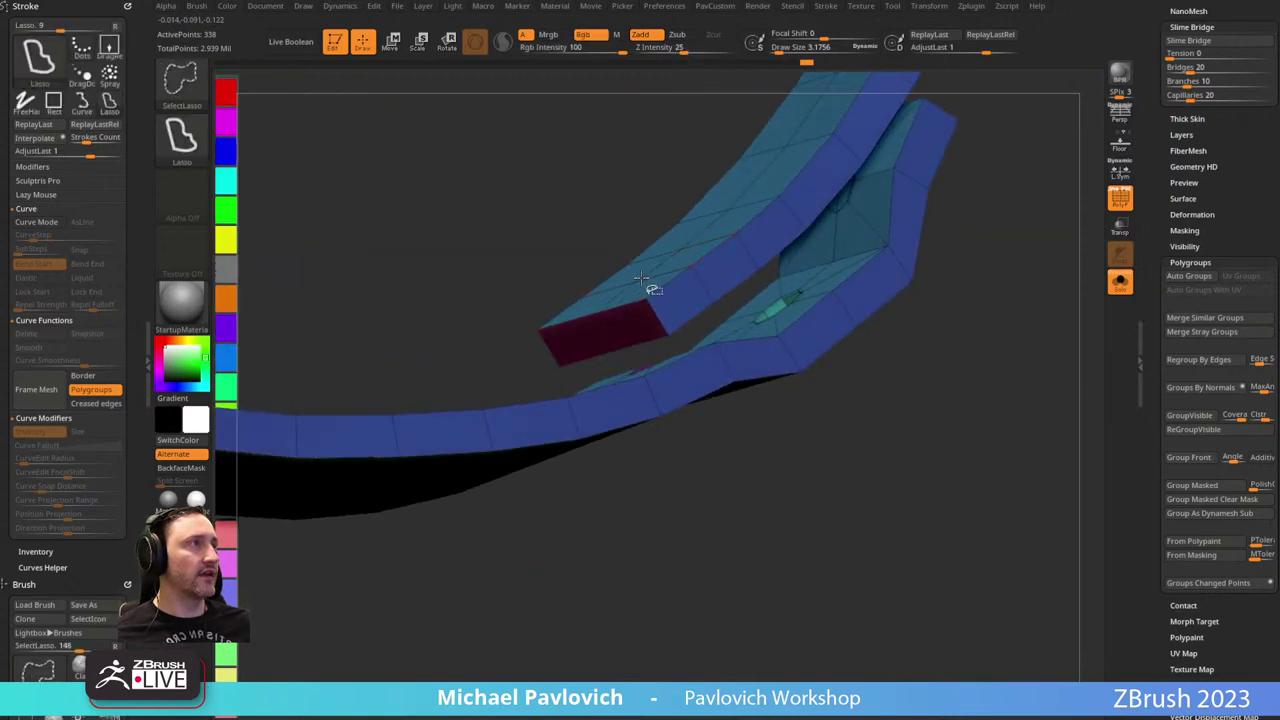
pyautogui.keyDown('ctrl'); pyautogui.keyDown('shift'); pyautogui.click(651, 286); pyautogui.keyUp('shift'); pyautogui.keyUp('ctrl')
pyautogui.keyDown('ctrl'); pyautogui.keyDown('shift'); pyautogui.click(998, 266); pyautogui.keyUp('shift'); pyautogui.keyUp('ctrl')
pyautogui.moveTo(997, 386); pyautogui.dragTo(957, 277)
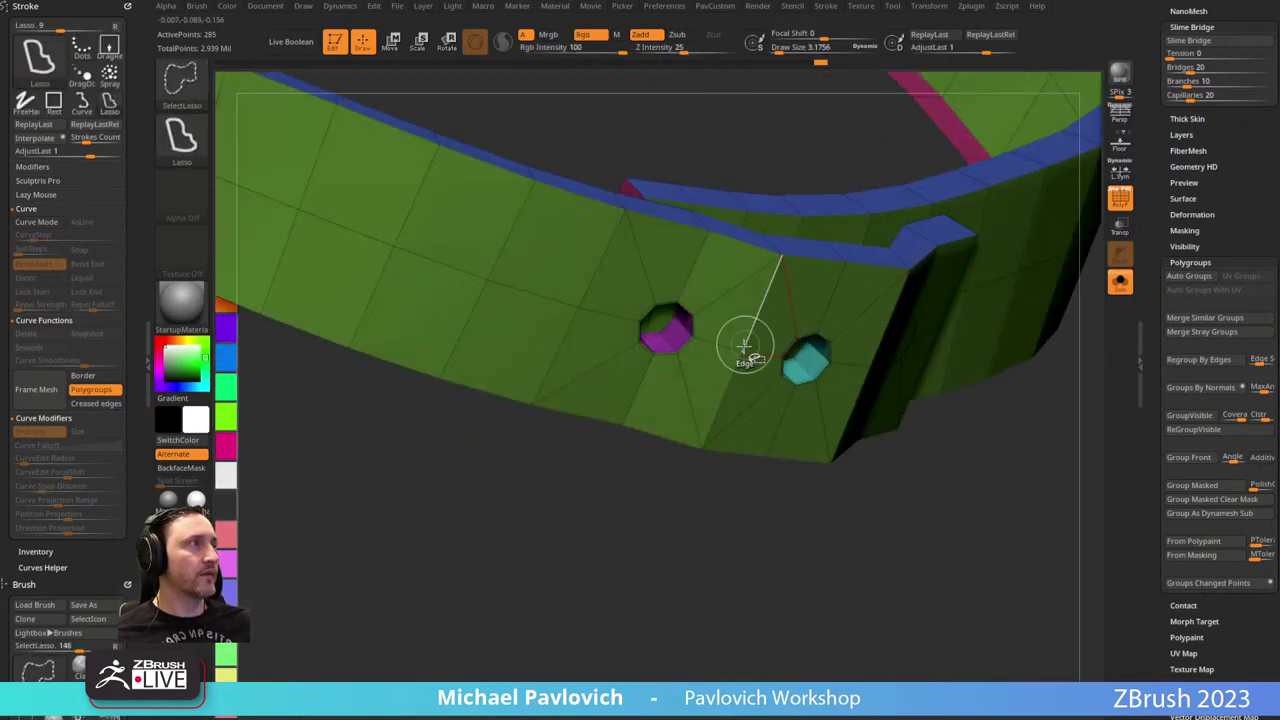
pyautogui.keyDown('ctrl'); pyautogui.keyDown('shift'); pyautogui.click(746, 346); pyautogui.keyUp('shift'); pyautogui.keyUp('ctrl')
pyautogui.moveTo(603, 517)
pyautogui.mouseDown()
pyautogui.moveTo(560, 514)
pyautogui.moveTo(645, 508)
pyautogui.mouseUp()
pyautogui.hotkey('ctrl', 'w')
pyautogui.keyDown('ctrl'); pyautogui.keyDown('shift'); pyautogui.click(634, 508); pyautogui.keyUp('shift'); pyautogui.keyUp('ctrl')
# Crease the belt's polygroup borders and smooth the mesh with Dynamic Subdivision.
pyautogui.press('3')
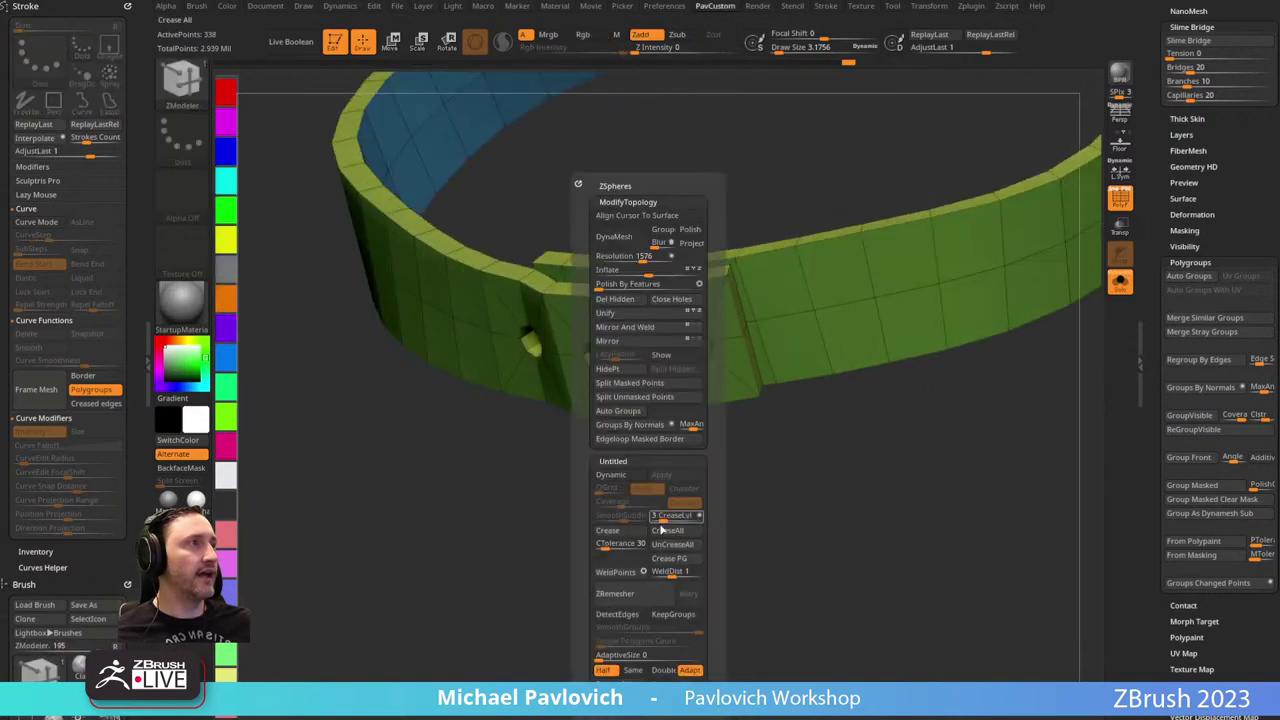
pyautogui.moveTo(814, 531)
pyautogui.mouseDown()
pyautogui.moveTo(789, 543)
pyautogui.moveTo(806, 551)
pyautogui.mouseUp()
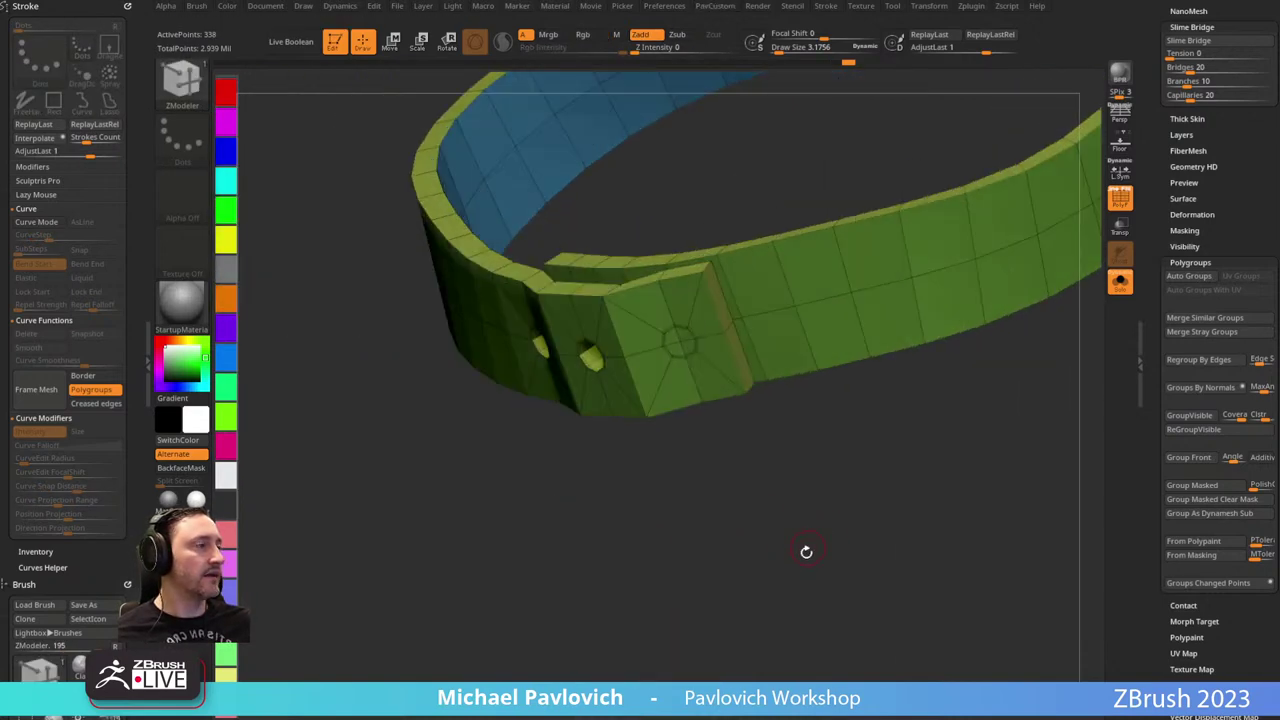
pyautogui.press('space')
pyautogui.click(838, 564)
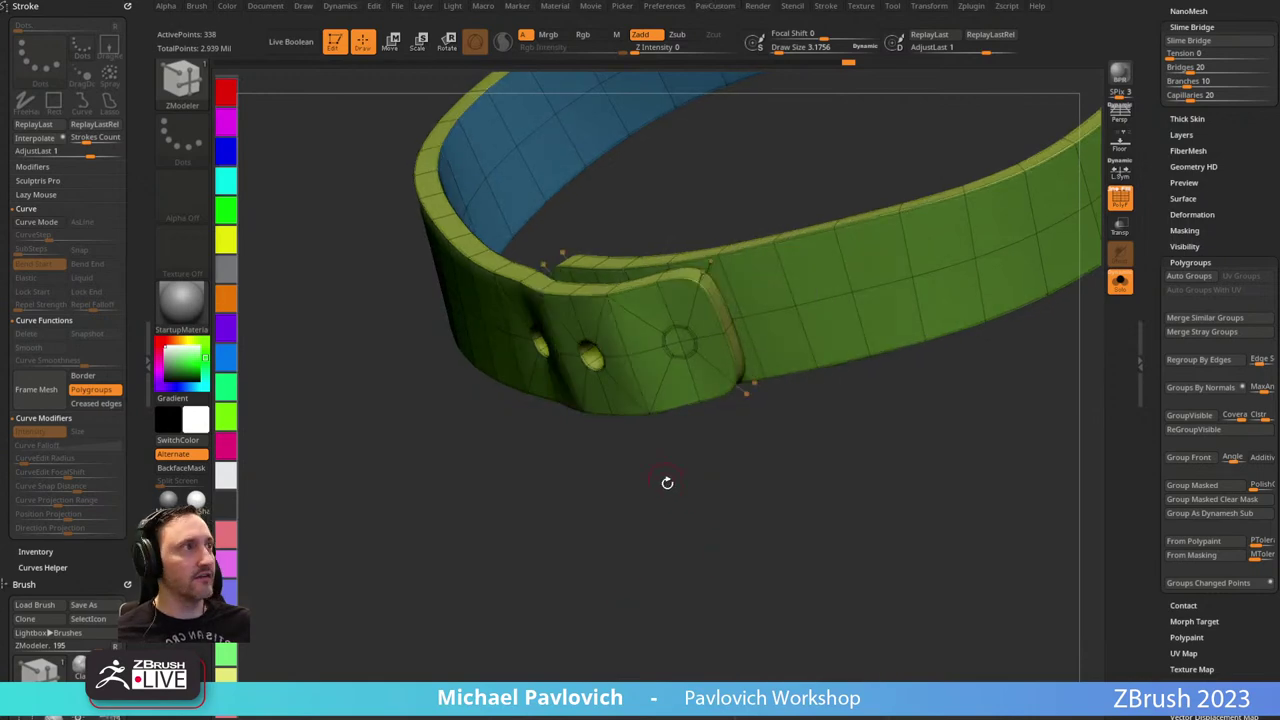
# Examine the smoothed belt's punched holes and rounded ends from several angles, with and without PolyFrame.
pyautogui.moveTo(666, 483); pyautogui.dragTo(939, 364)
pyautogui.click(1120, 207)
pyautogui.keyDown('alt'); pyautogui.moveTo(585, 571); pyautogui.dragTo(589, 466); pyautogui.keyUp('alt')
pyautogui.click(1120, 197)
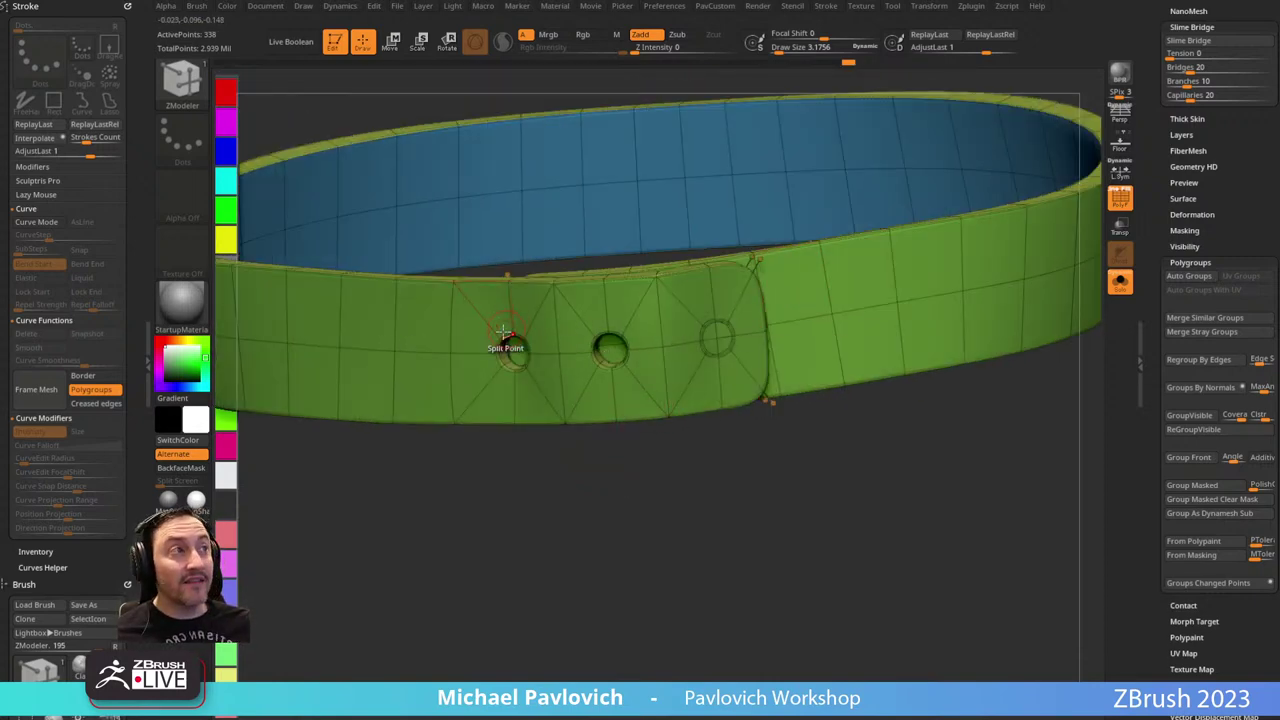
pyautogui.hotkey('shift', 'f')
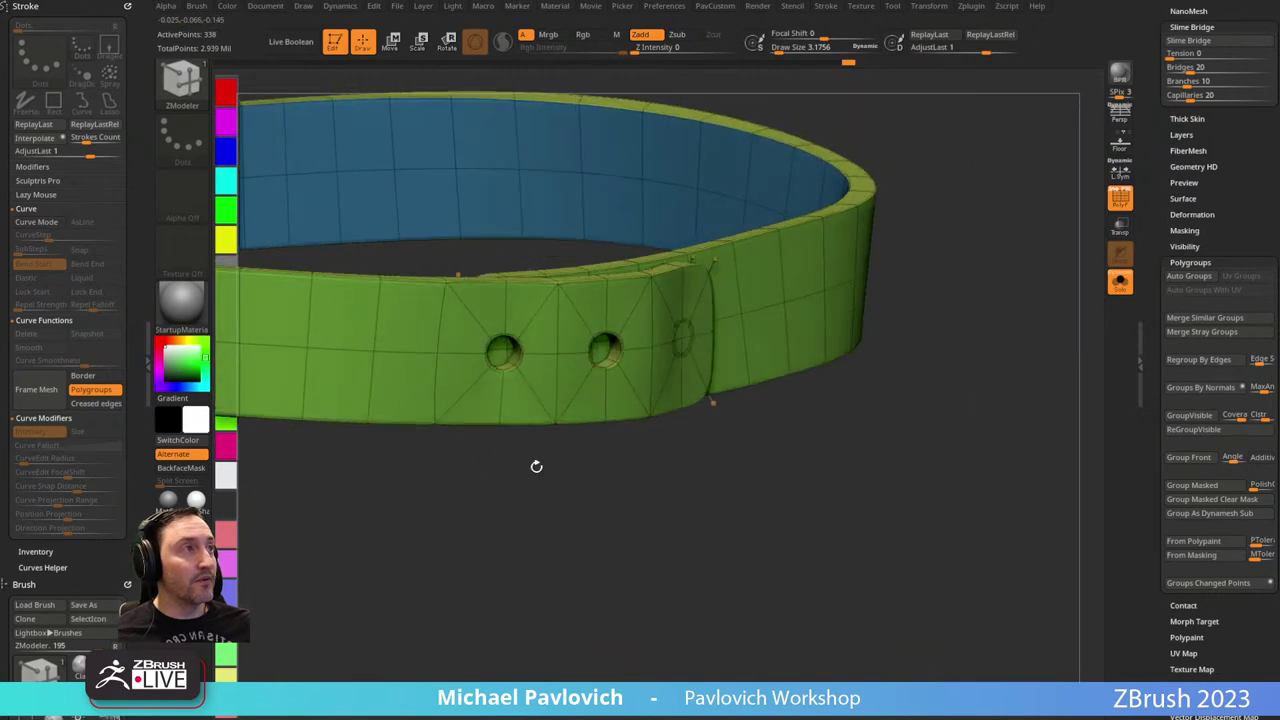
pyautogui.moveTo(534, 463); pyautogui.dragTo(516, 392)
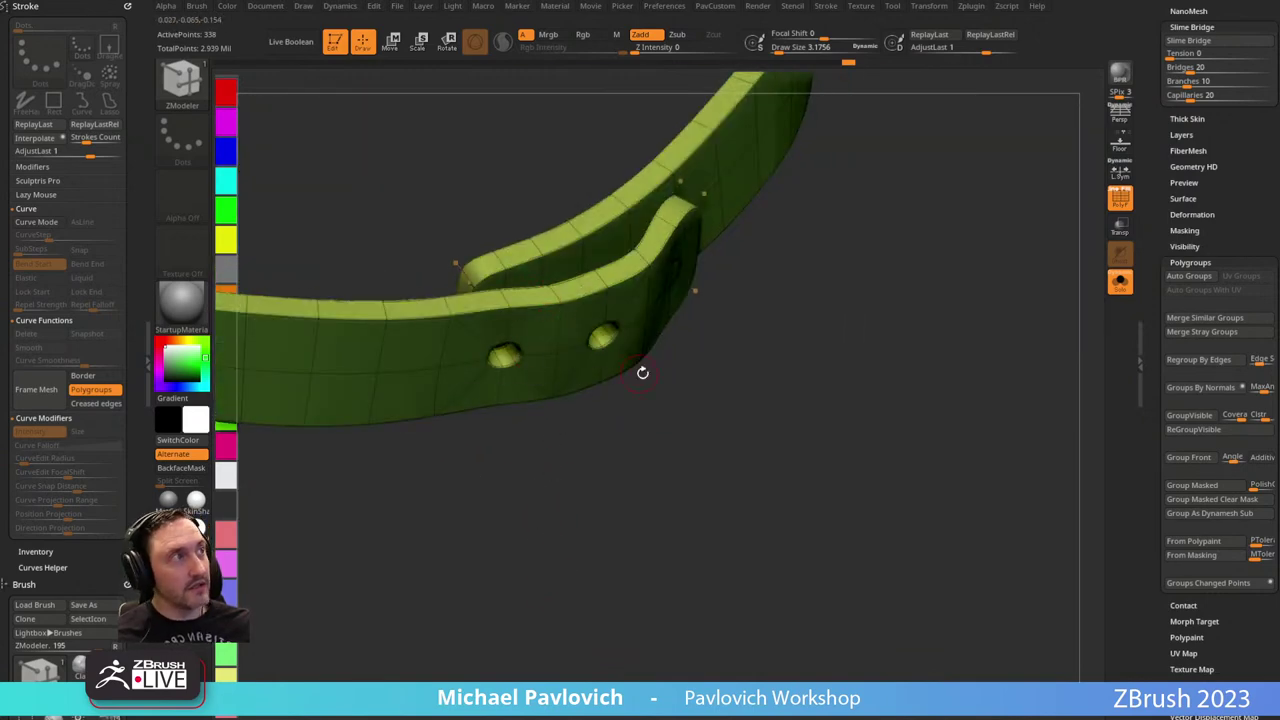
pyautogui.hotkey('shift', 'f')
pyautogui.press('f')
pyautogui.moveTo(877, 343); pyautogui.dragTo(770, 112)
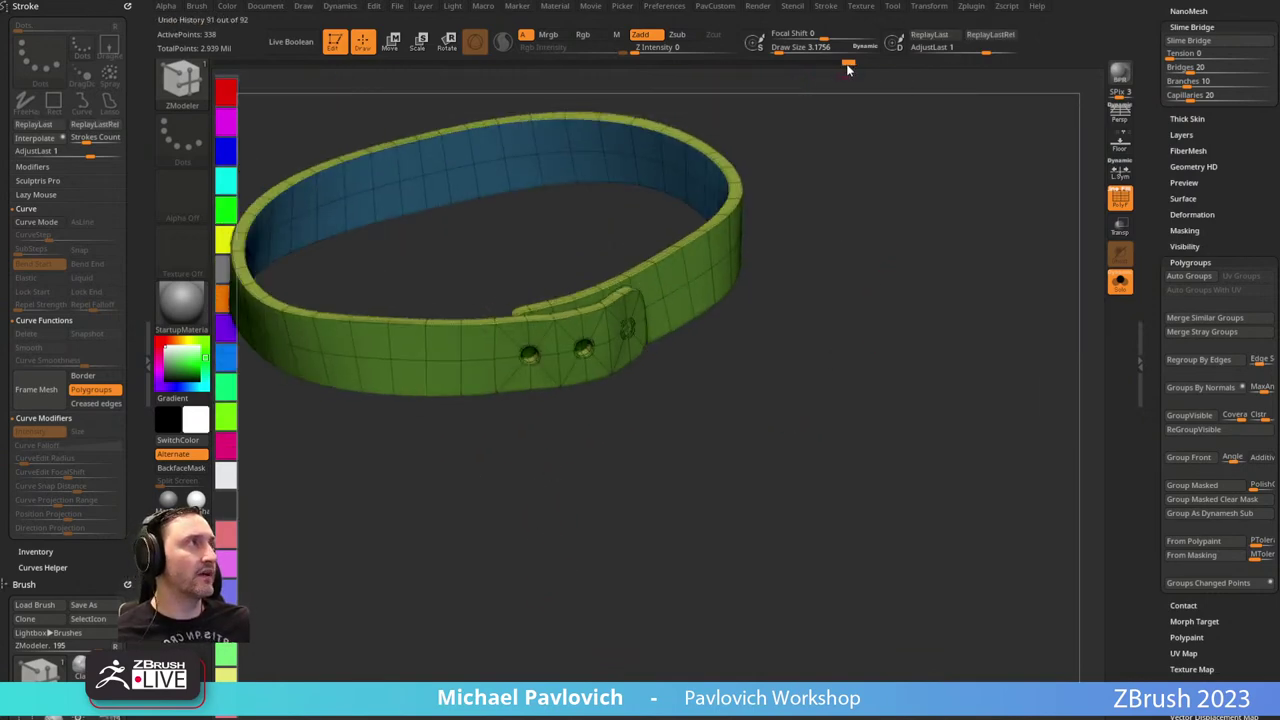
# Rewind the undo history to the belt without holes and smooth it with Dynamic Subdivision at crease level 15.
pyautogui.moveTo(848, 68); pyautogui.dragTo(648, 70)
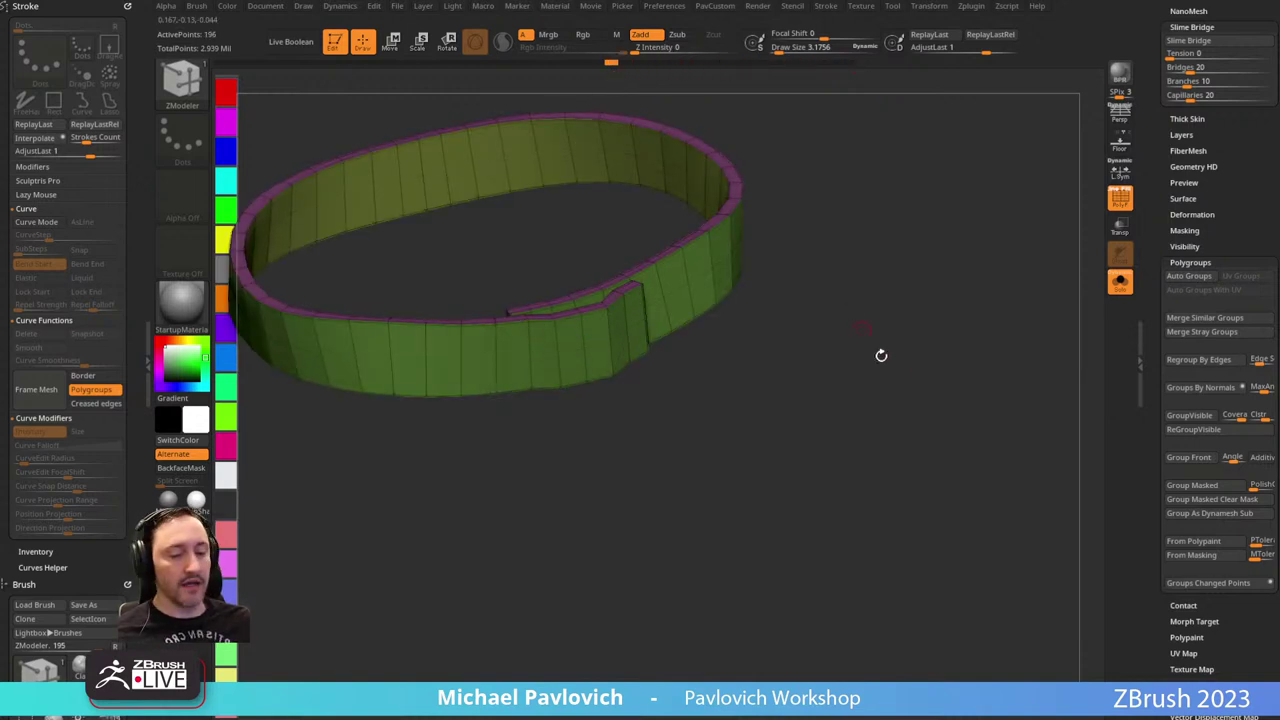
pyautogui.moveTo(880, 354); pyautogui.dragTo(819, 482)
pyautogui.moveTo(1148, 260); pyautogui.dragTo(1122, 418)
pyautogui.moveTo(1003, 437); pyautogui.dragTo(995, 436)
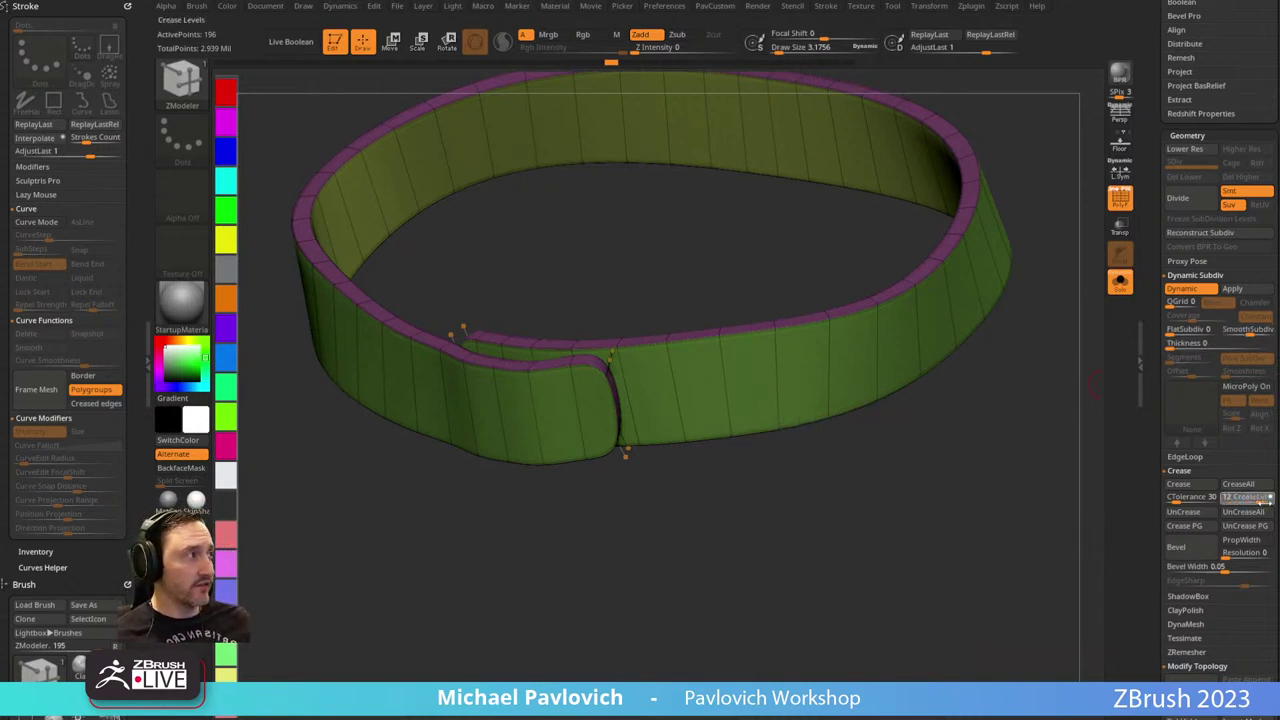
pyautogui.click(1120, 197)
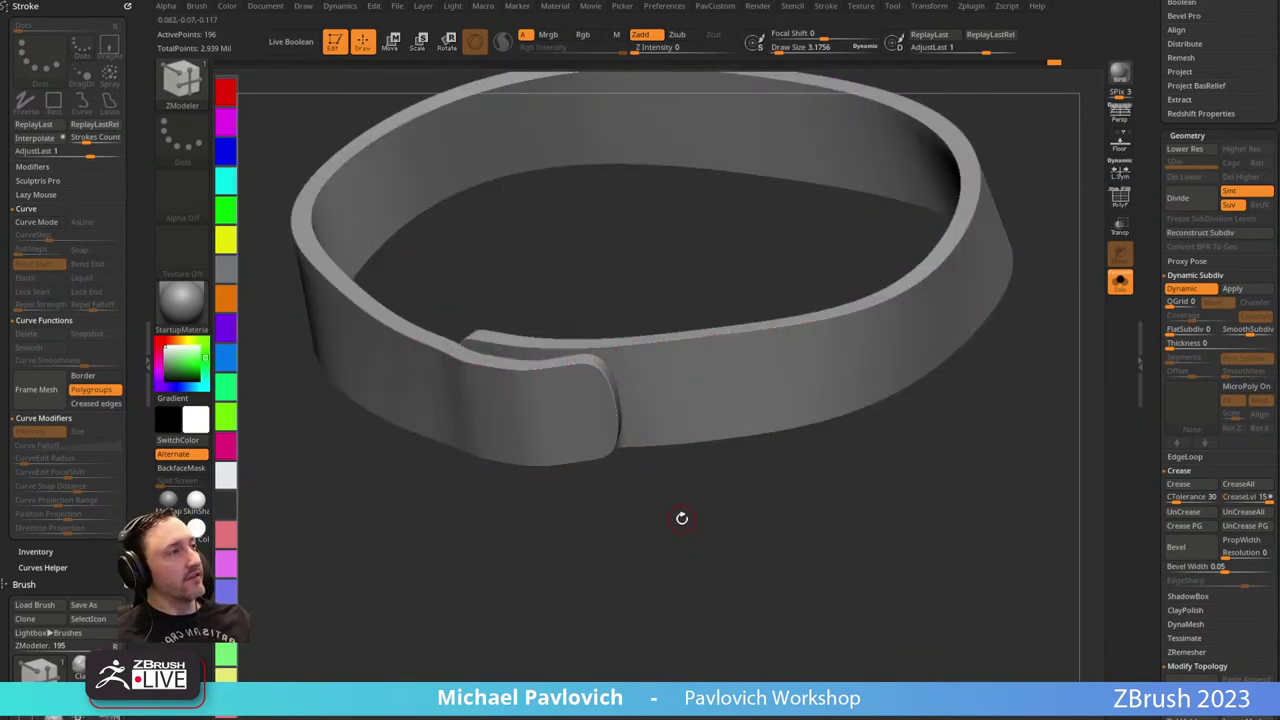
pyautogui.moveTo(682, 518); pyautogui.dragTo(705, 572)
pyautogui.moveTo(557, 406); pyautogui.dragTo(772, 509)
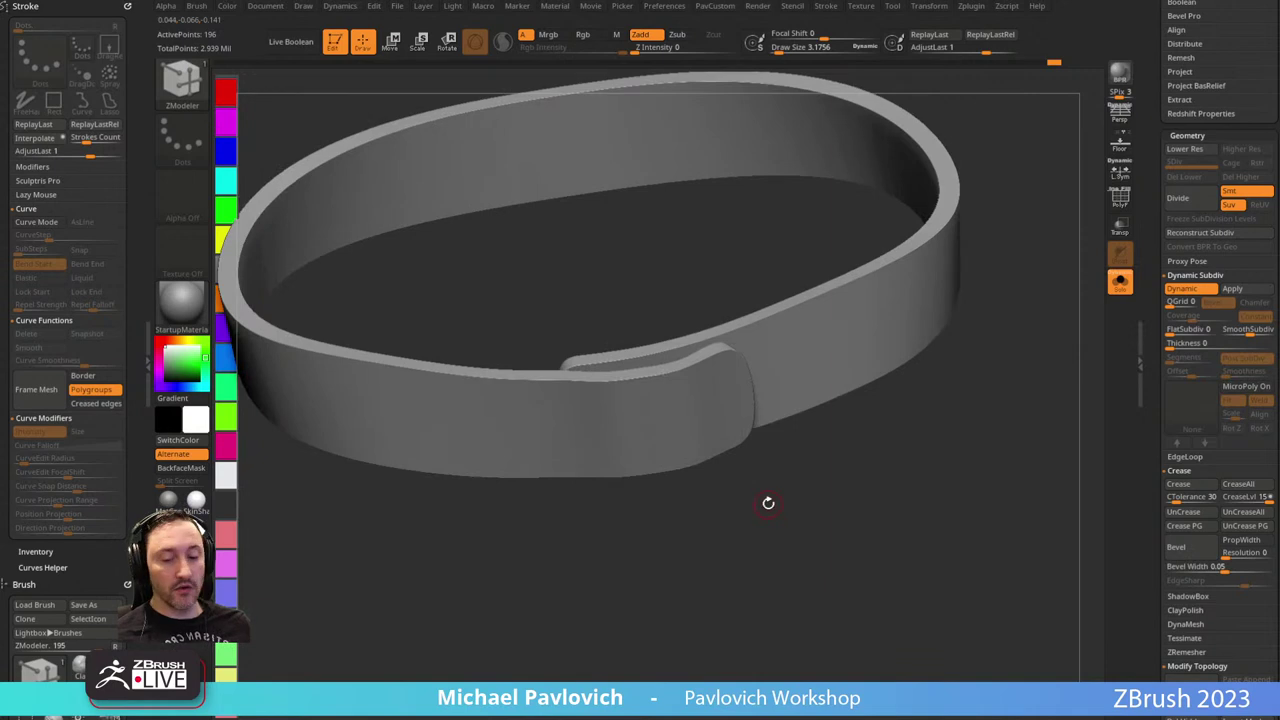
# Insert a Cylinder32 primitive from the IMM Primitives brush onto the outer face of the belt near its overlap.
pyautogui.press('b')
pyautogui.press('i')
pyautogui.press('p')
pyautogui.press('m')
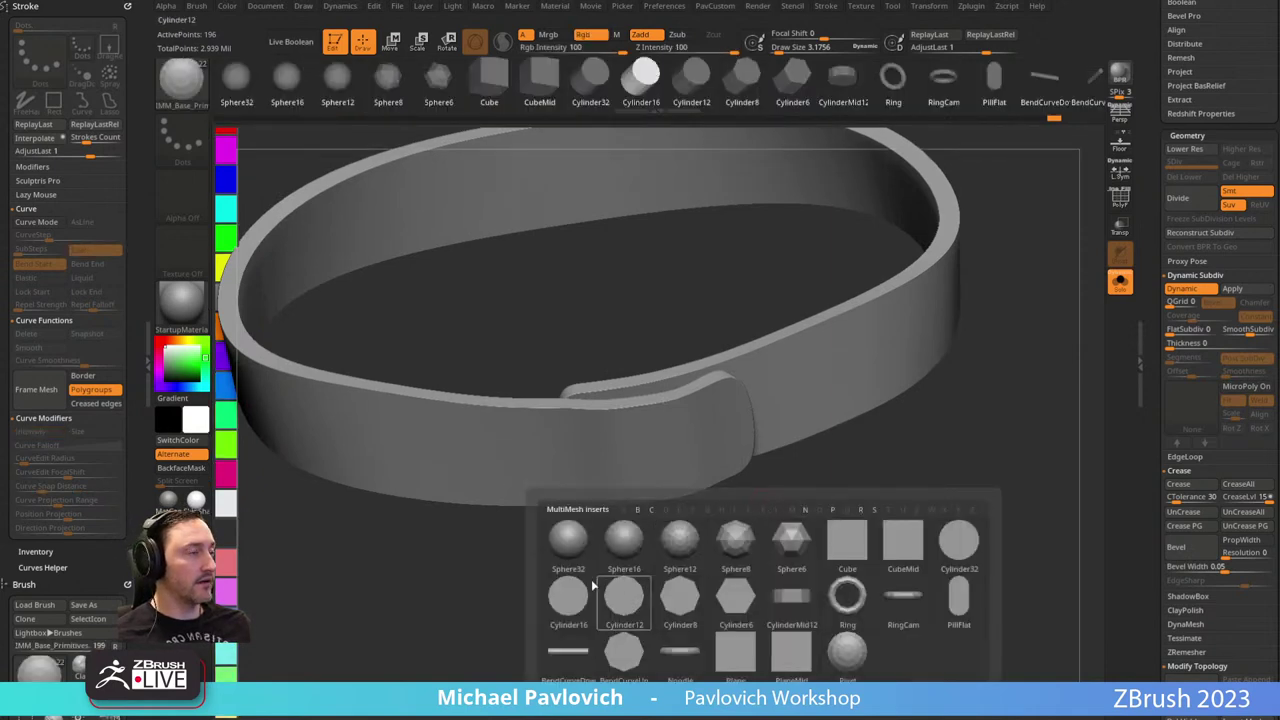
pyautogui.click(960, 545)
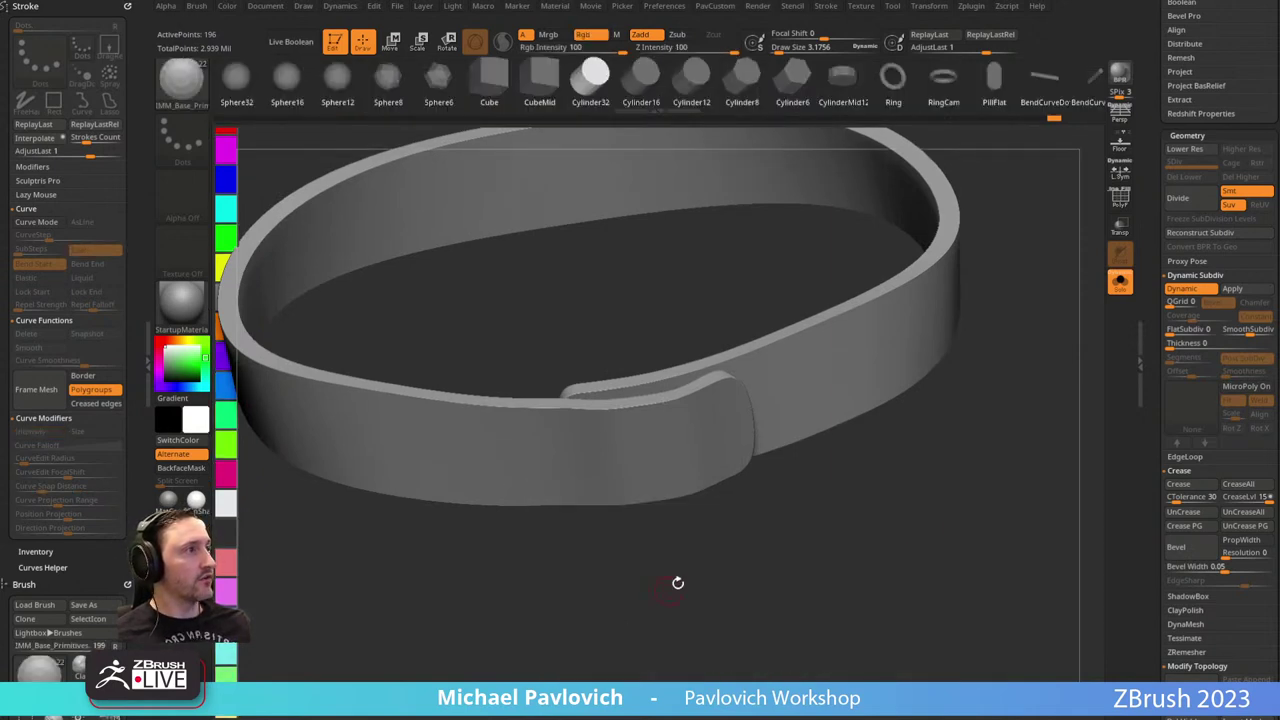
pyautogui.moveTo(677, 583); pyautogui.dragTo(714, 460)
pyautogui.moveTo(589, 458); pyautogui.dragTo(603, 480)
pyautogui.moveTo(627, 541); pyautogui.dragTo(713, 582)
# Separate the inserted cylinder into its own subtool, crease its edges and show the other subtools again.
pyautogui.press('`')
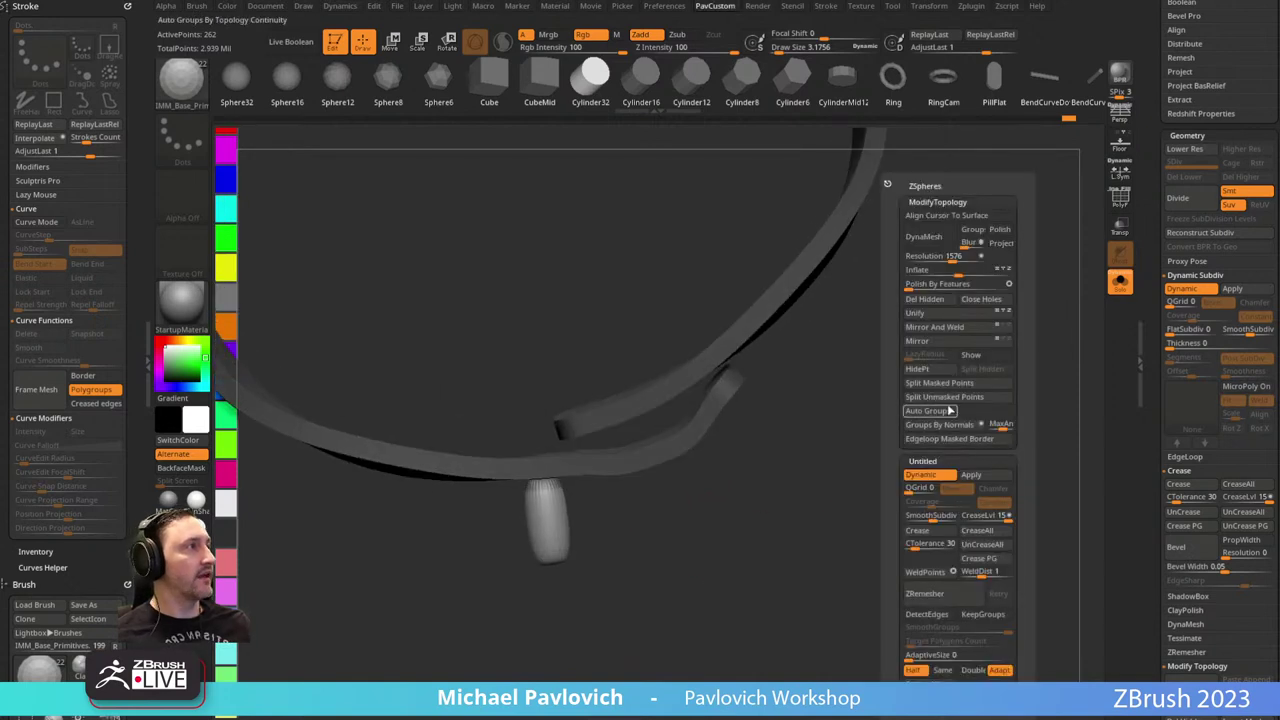
pyautogui.click(951, 410)
pyautogui.press('space')
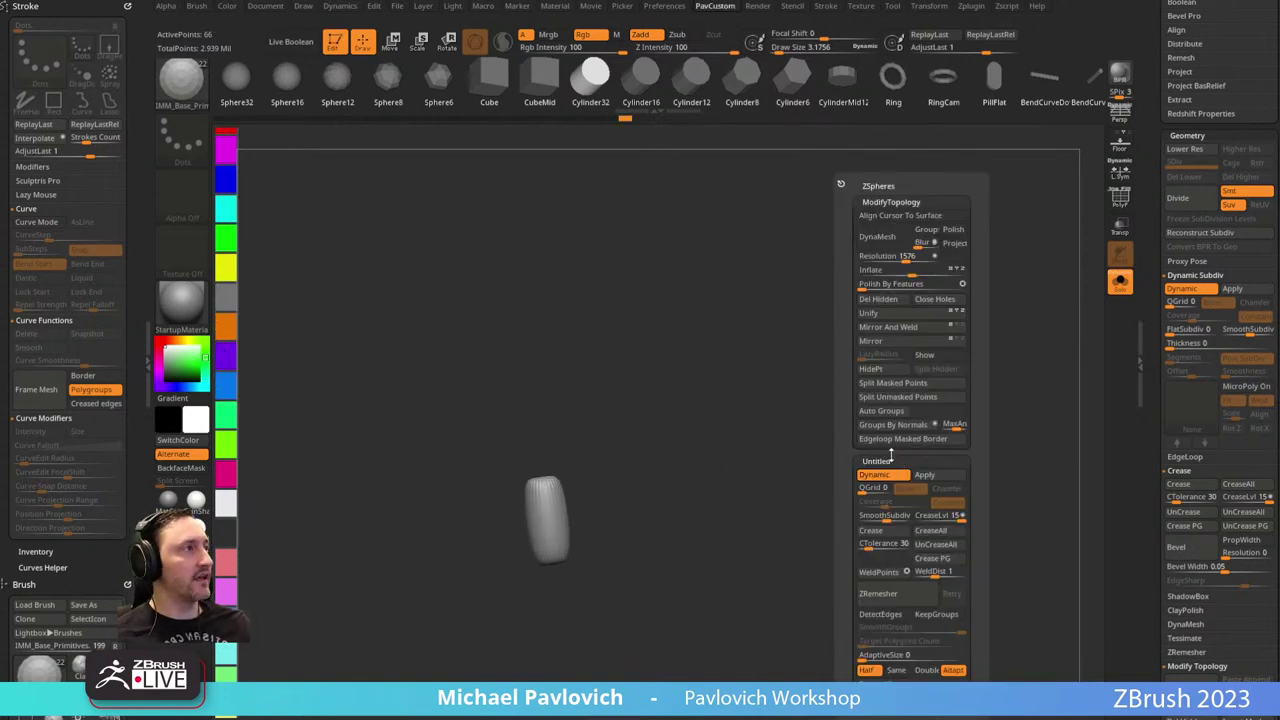
pyautogui.click(878, 531)
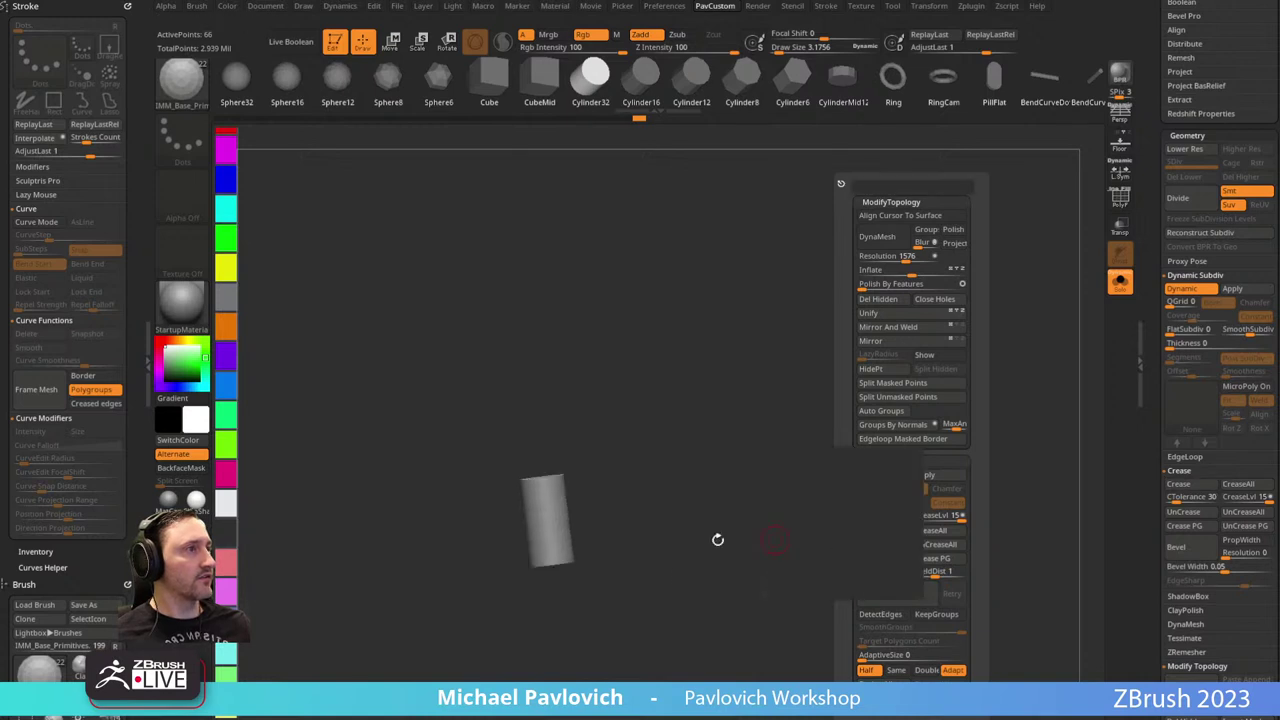
pyautogui.click(1120, 283)
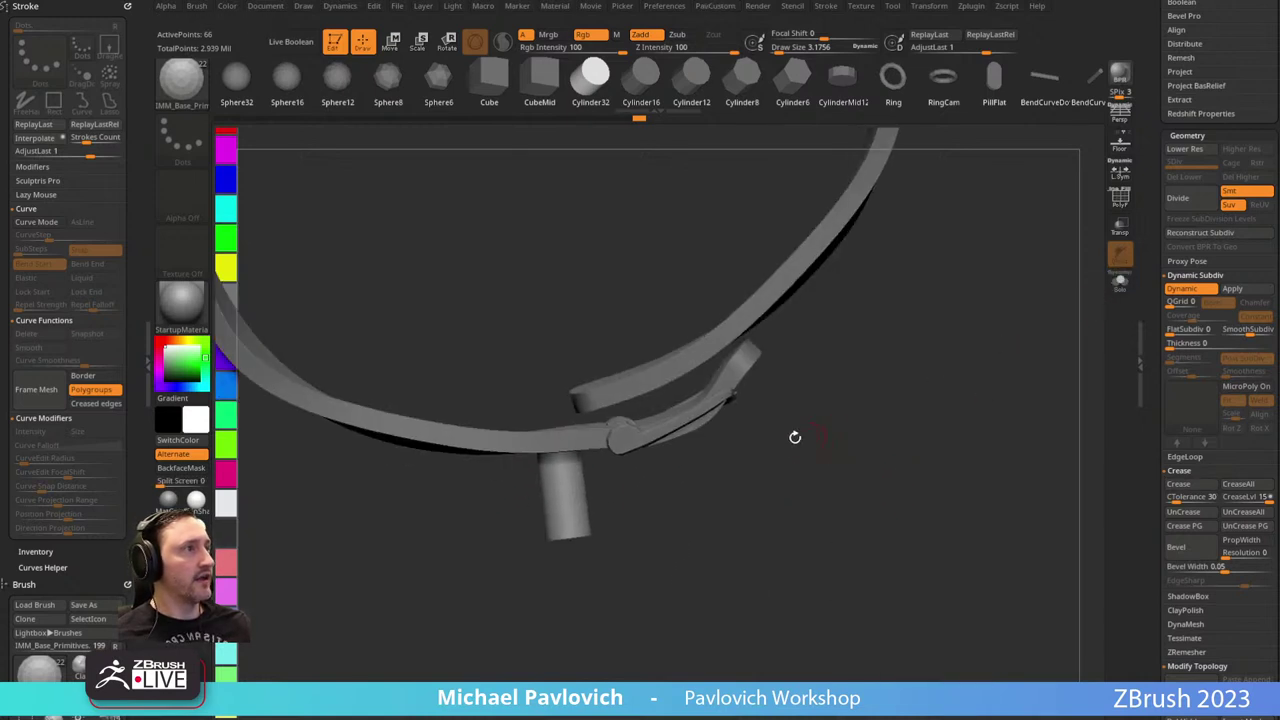
# Position and scale the cylinder so that it passes through the belt at the first hole location.
pyautogui.press('w')
pyautogui.moveTo(563, 508)
pyautogui.mouseDown()
pyautogui.moveTo(565, 520)
pyautogui.moveTo(562, 496)
pyautogui.mouseUp()
pyautogui.press('q')
pyautogui.moveTo(765, 475)
pyautogui.keyDown('ctrl'); pyautogui.mouseDown(button='right')
pyautogui.moveTo(795, 507)
pyautogui.moveTo(780, 526)
pyautogui.moveTo(800, 511)
pyautogui.moveTo(796, 390)
pyautogui.moveTo(780, 360)
pyautogui.mouseUp(button='right'); pyautogui.keyUp('ctrl')
pyautogui.press('w')
pyautogui.moveTo(558, 500); pyautogui.dragTo(610, 596, button='right')
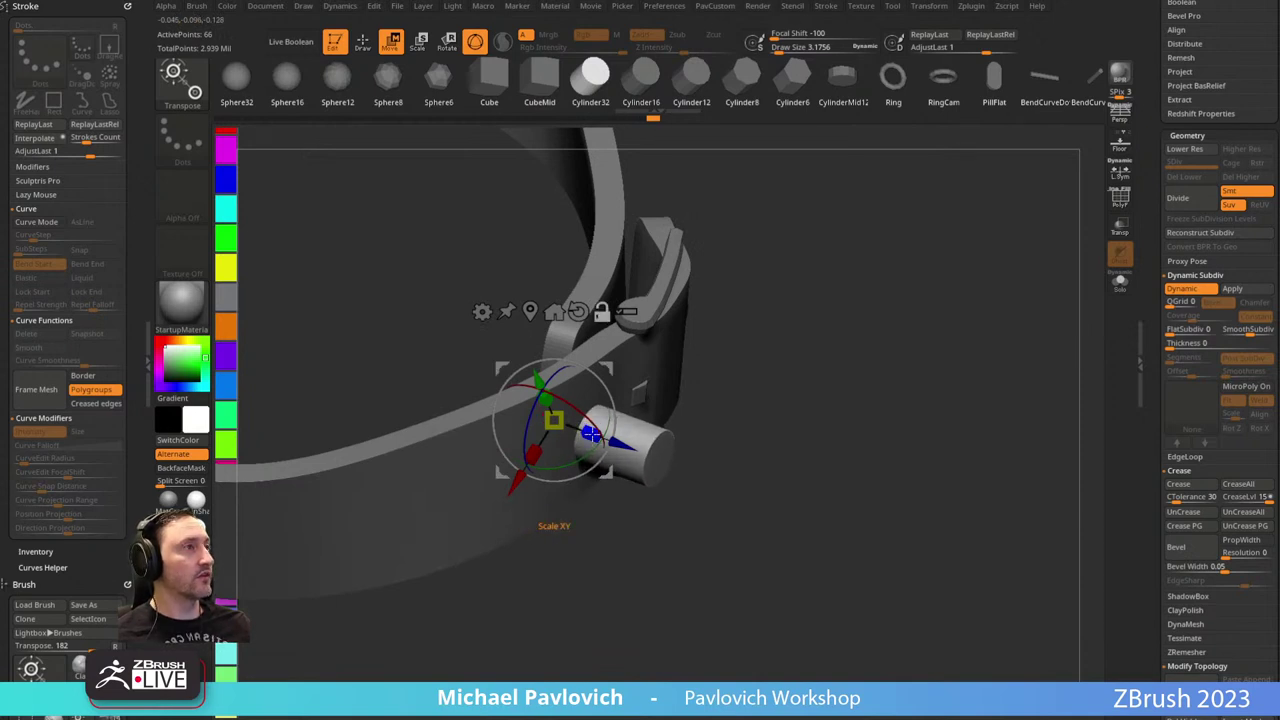
pyautogui.moveTo(735, 362); pyautogui.dragTo(731, 448, button='right')
pyautogui.moveTo(624, 457); pyautogui.dragTo(620, 455)
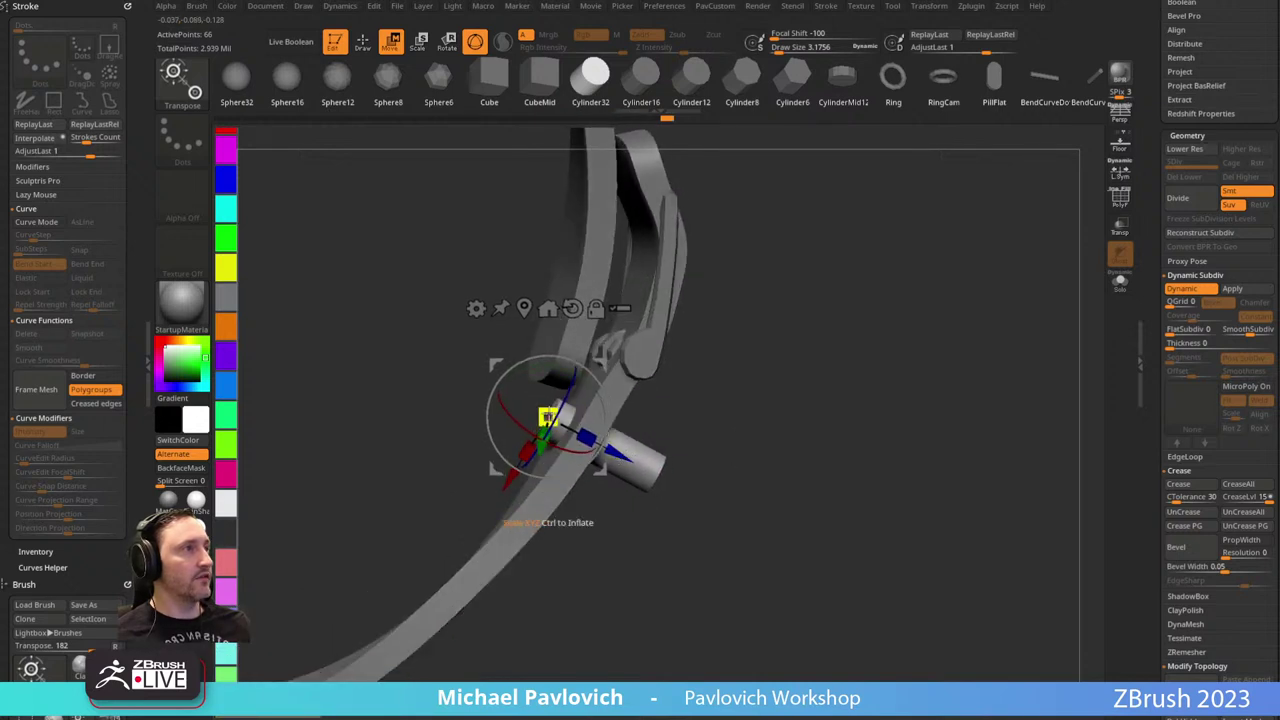
pyautogui.hotkey('ctrl', 'z')
pyautogui.hotkey('ctrl', 'shift', 'z')
pyautogui.hotkey('ctrl', 'z')
pyautogui.hotkey('ctrl', 'shift', 'z')
pyautogui.moveTo(647, 420); pyautogui.dragTo(692, 407, button='right')
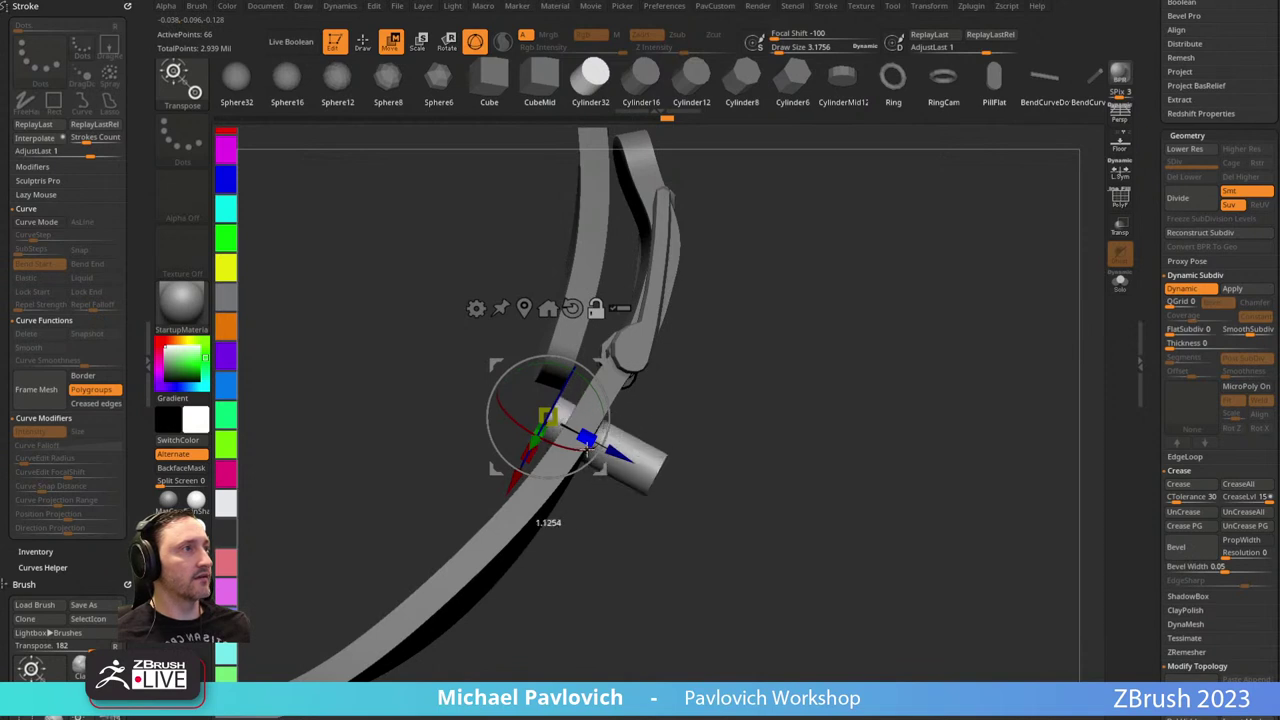
# Duplicate the cylinder along the belt to make a row of four, angling each copy to follow the overlap.
pyautogui.moveTo(569, 438)
pyautogui.mouseDown()
pyautogui.moveTo(666, 434)
pyautogui.moveTo(578, 420)
pyautogui.moveTo(596, 412)
pyautogui.moveTo(601, 362)
pyautogui.moveTo(648, 345)
pyautogui.moveTo(618, 312)
pyautogui.moveTo(640, 328)
pyautogui.moveTo(648, 250)
pyautogui.moveTo(630, 232)
pyautogui.mouseUp()
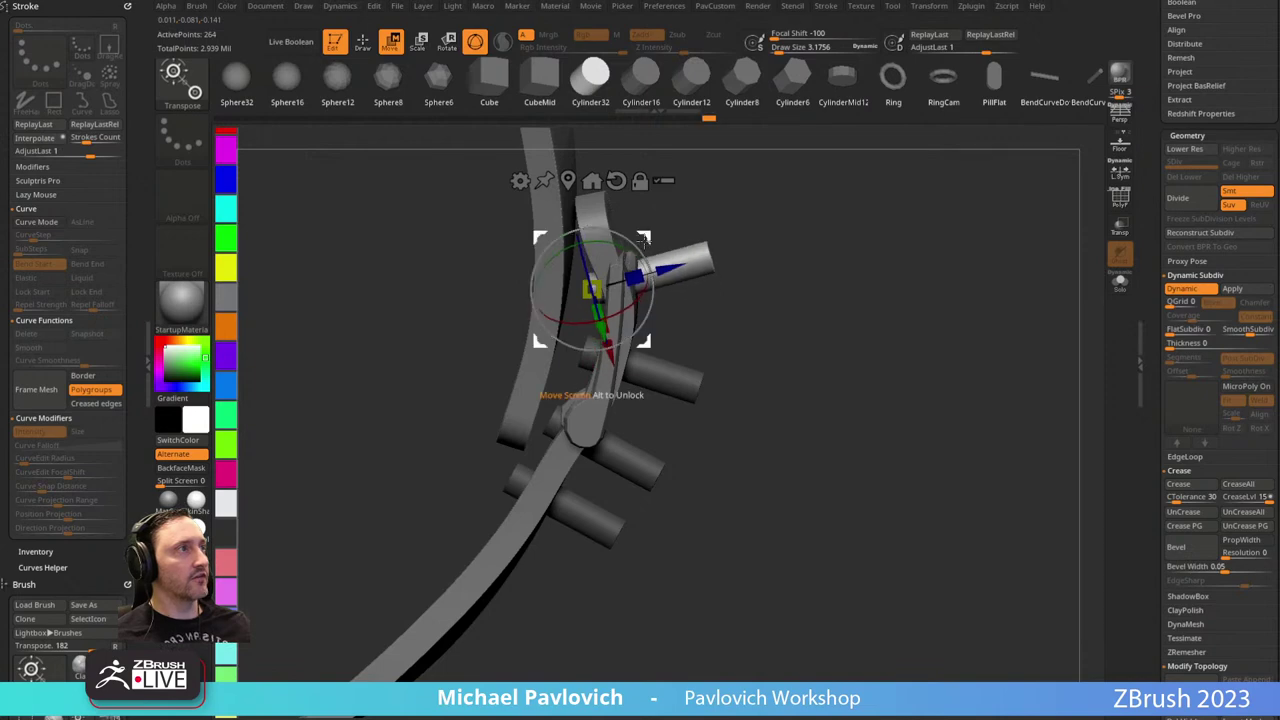
pyautogui.press('q')
pyautogui.moveTo(908, 305)
pyautogui.mouseDown()
pyautogui.moveTo(928, 339)
pyautogui.moveTo(891, 349)
pyautogui.moveTo(857, 417)
pyautogui.moveTo(948, 373)
pyautogui.mouseUp()
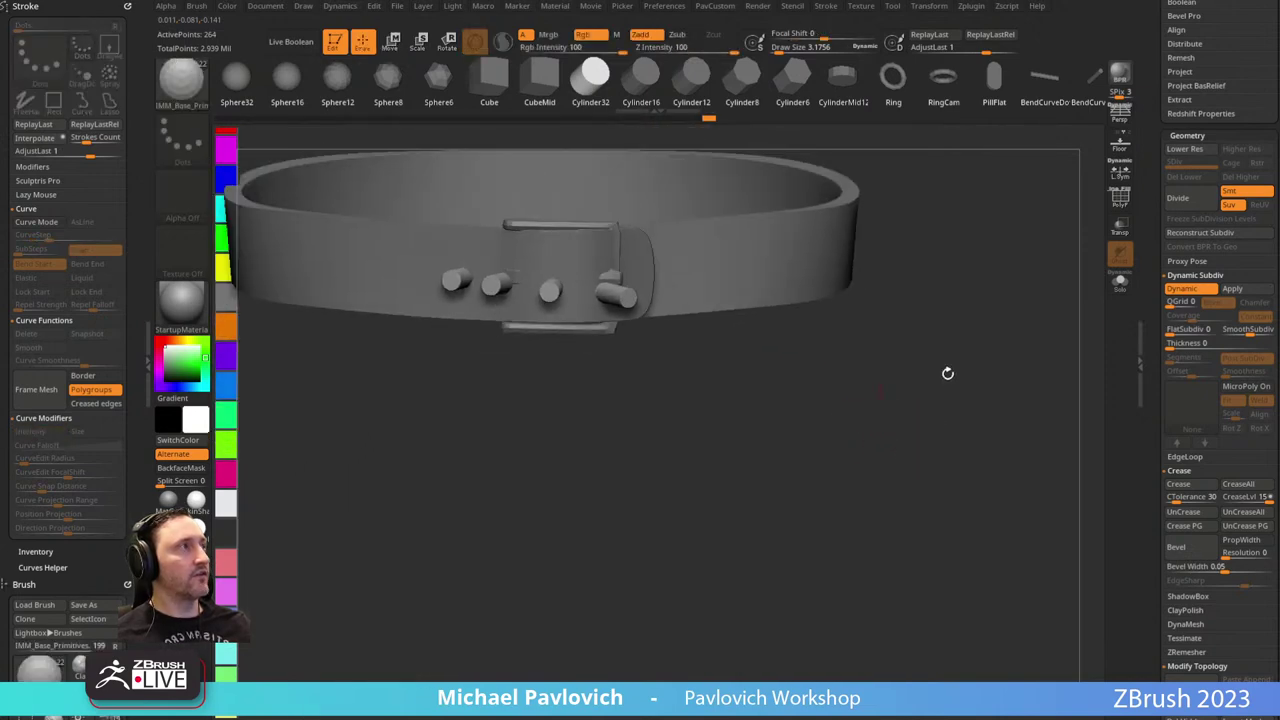
# Hide the buckle and other subtools so that only the four cylinders and the belt are visible.
pyautogui.moveTo(1153, 290); pyautogui.dragTo(1151, 430)
pyautogui.keyDown('alt'); pyautogui.moveTo(963, 409); pyautogui.dragTo(921, 501); pyautogui.keyUp('alt')
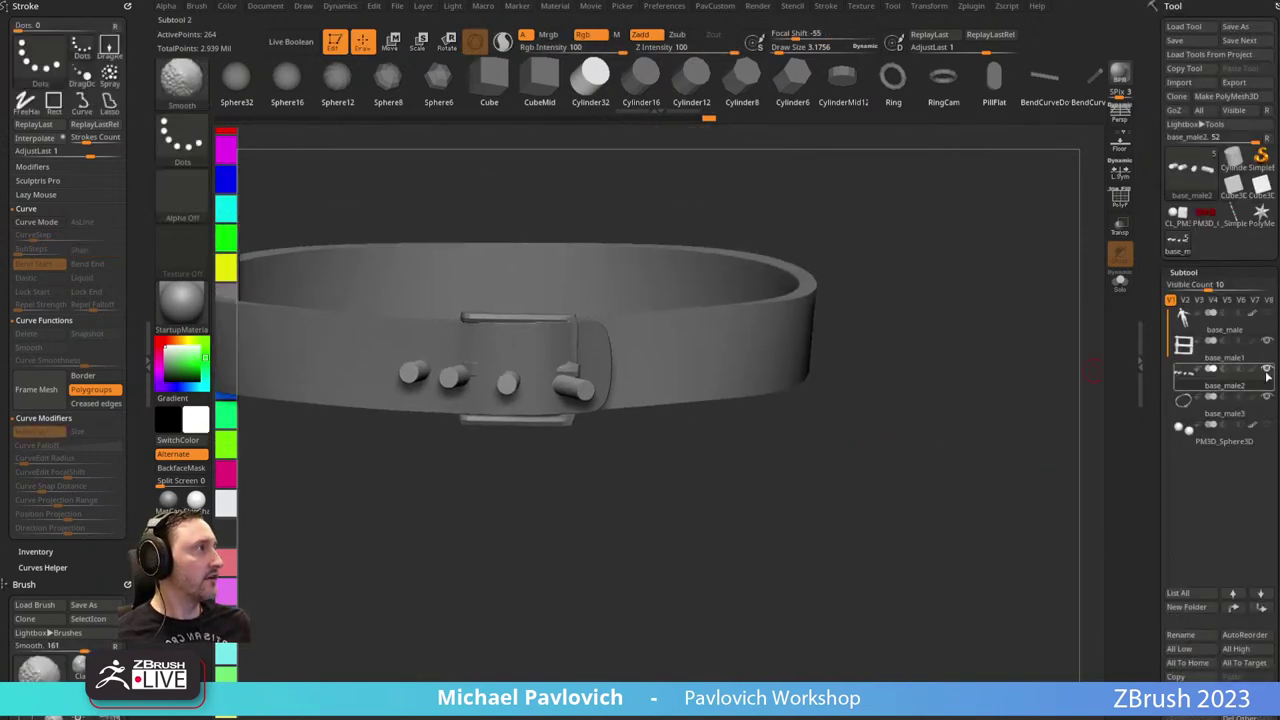
pyautogui.keyDown('shift'); pyautogui.click(1268, 371); pyautogui.keyUp('shift')
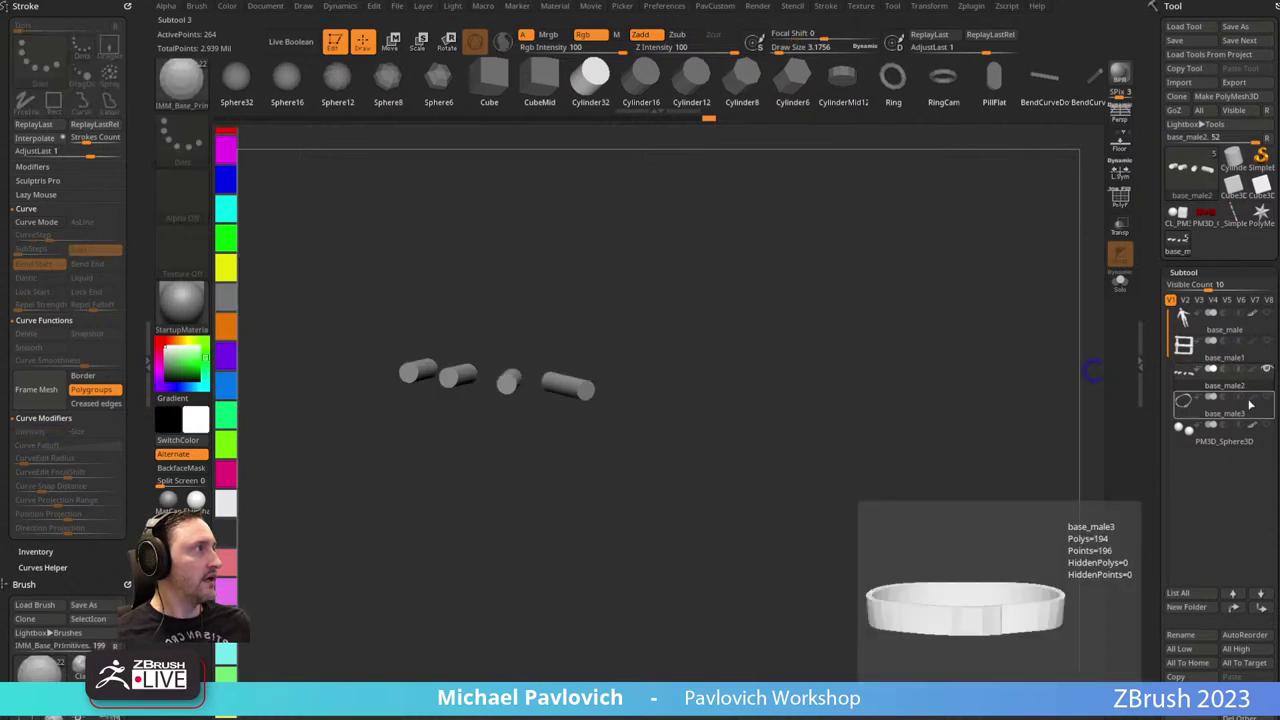
pyautogui.click(1263, 404)
pyautogui.moveTo(905, 450); pyautogui.dragTo(758, 528)
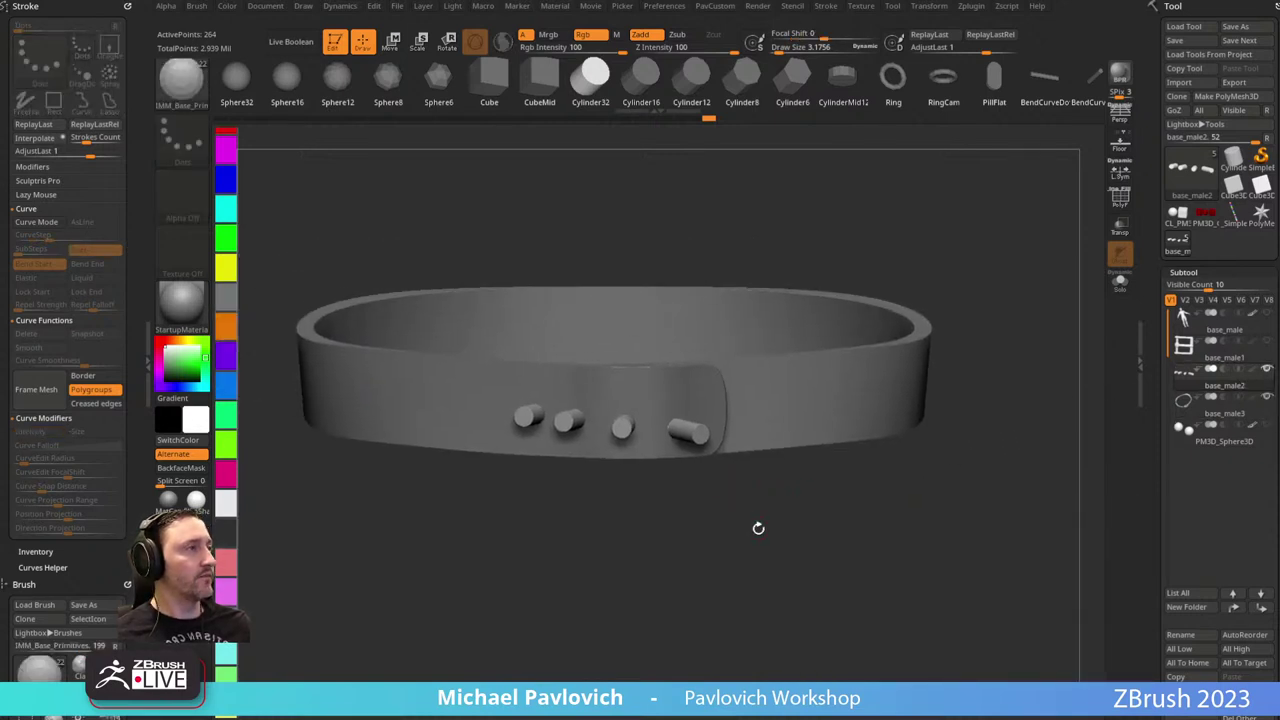
# Give each of the four cylinders its own polygroup with Auto Groups and display the polyframe.
pyautogui.click(1120, 198)
pyautogui.press('3')
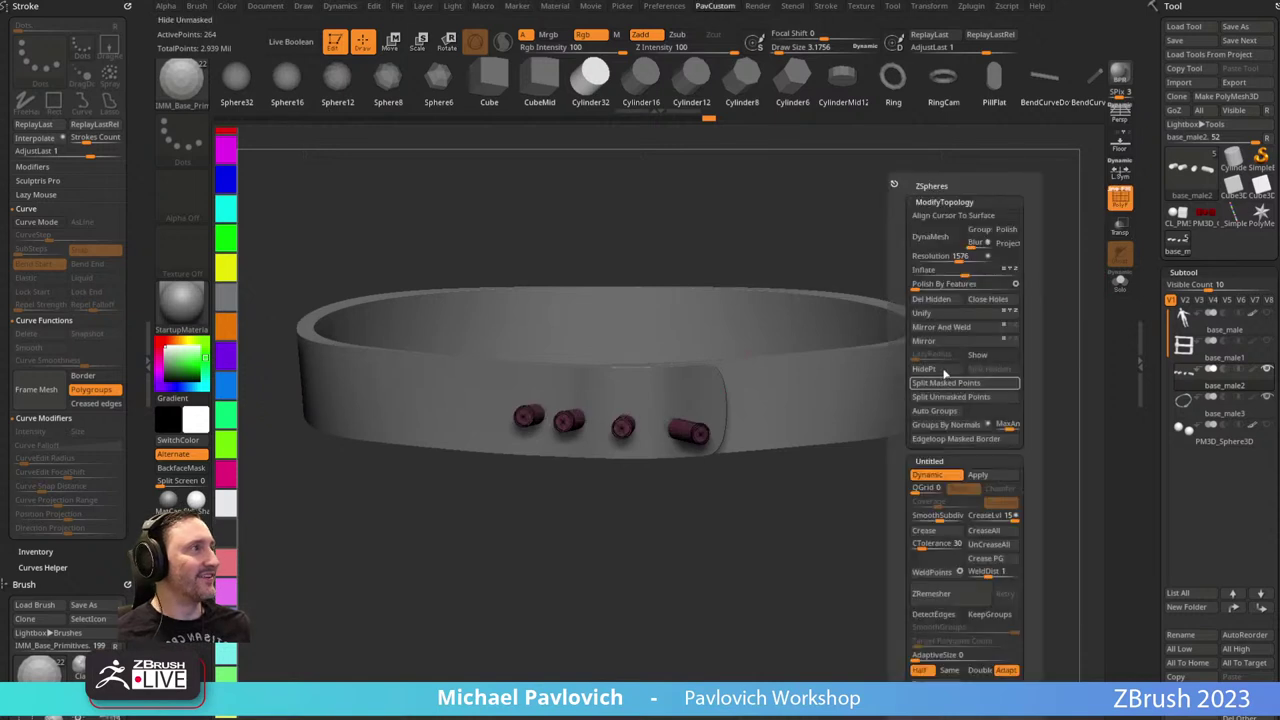
pyautogui.click(943, 411)
# Isolate the cylinder nearest the belt's tip and its neighbour one at a time, raising each towards the belt's mid-height.
pyautogui.press('w')
pyautogui.keyDown('alt'); pyautogui.moveTo(710, 524); pyautogui.dragTo(708, 490); pyautogui.keyUp('alt')
pyautogui.hotkey('ctrl', 'z')
pyautogui.keyDown('ctrl'); pyautogui.click(682, 439); pyautogui.keyUp('ctrl')
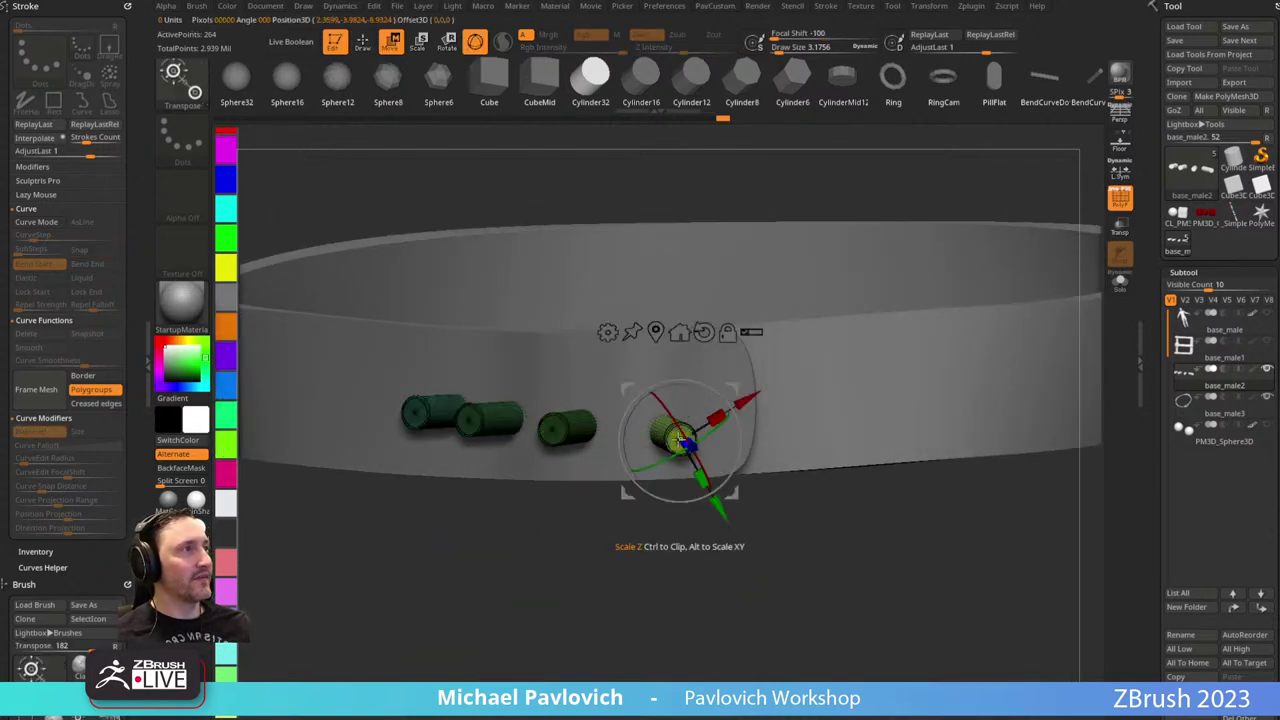
pyautogui.moveTo(738, 394); pyautogui.dragTo(744, 367)
pyautogui.keyDown('ctrl'); pyautogui.click(569, 420); pyautogui.keyUp('ctrl')
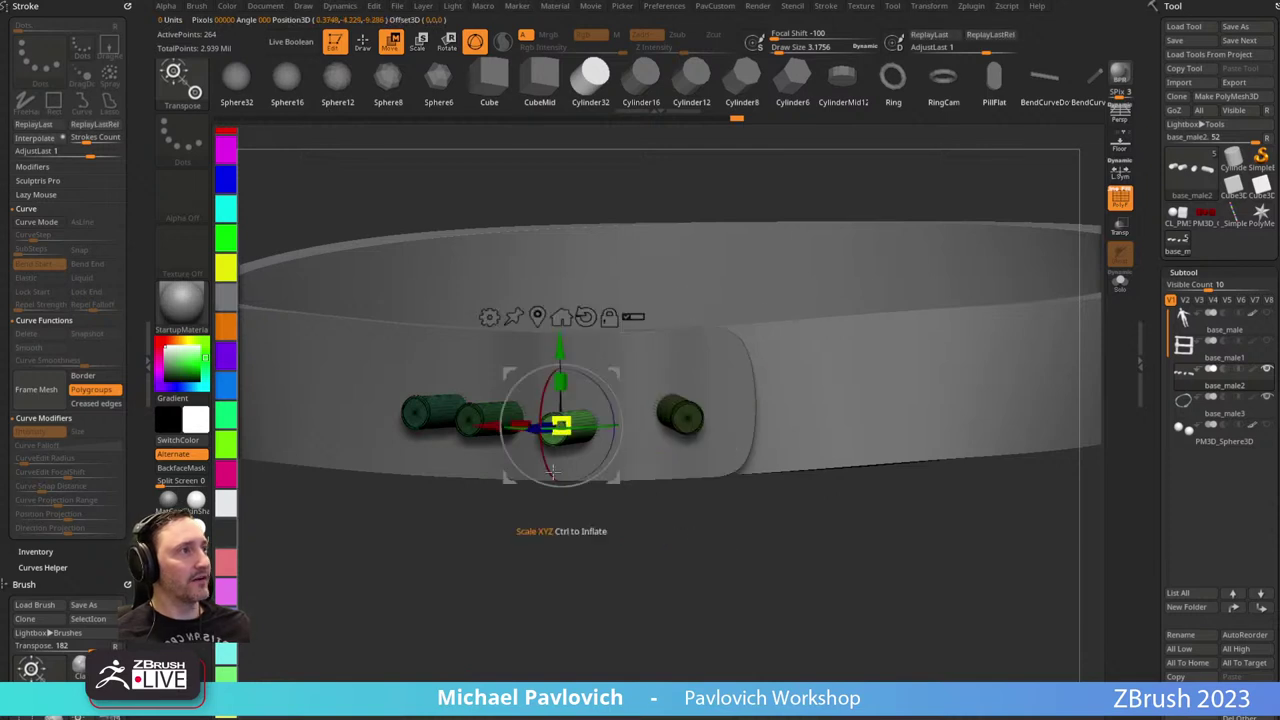
pyautogui.moveTo(575, 420); pyautogui.dragTo(612, 412, button='right')
pyautogui.moveTo(618, 377); pyautogui.dragTo(624, 358)
# Adjust the third cylinder's height and nudge the one nearest the belt's tip so that the four form an even row.
pyautogui.keyDown('ctrl'); pyautogui.click(460, 420); pyautogui.keyUp('ctrl')
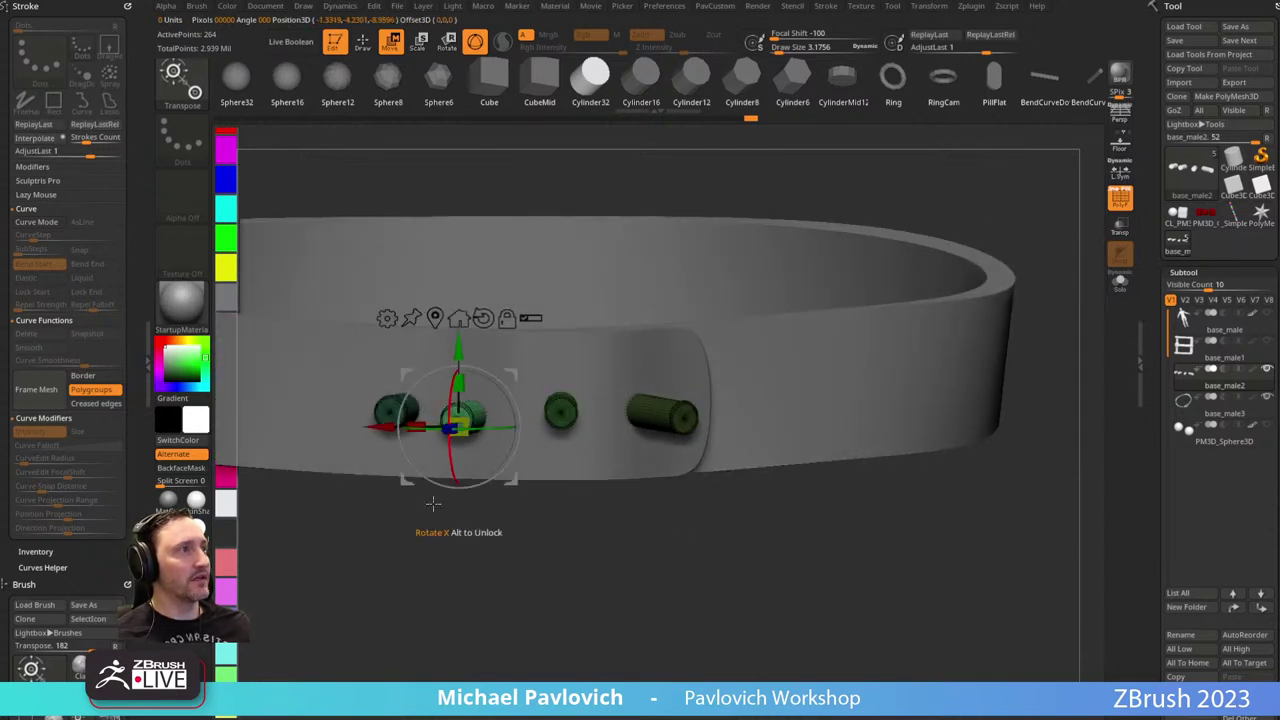
pyautogui.moveTo(431, 503); pyautogui.dragTo(469, 563)
pyautogui.moveTo(572, 380); pyautogui.dragTo(586, 374)
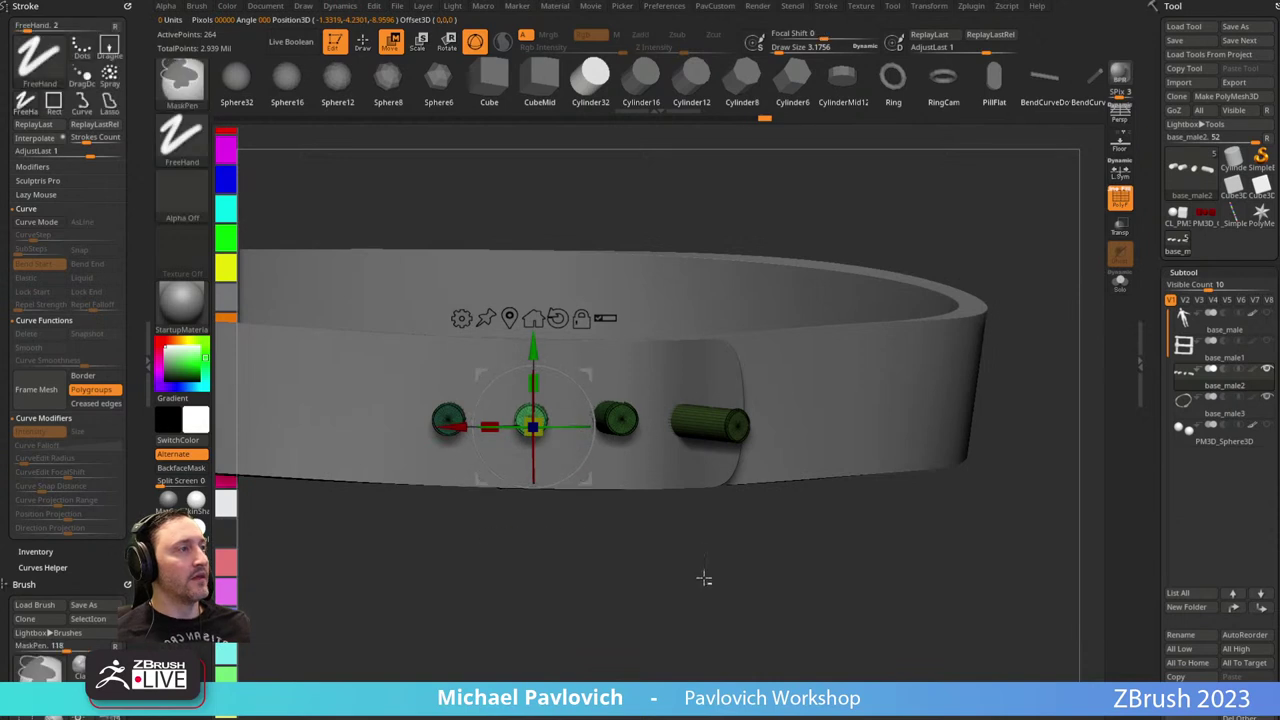
pyautogui.keyDown('ctrl'); pyautogui.moveTo(706, 580); pyautogui.dragTo(700, 523); pyautogui.keyUp('ctrl')
pyautogui.hotkey('ctrl', 'z')
pyautogui.moveTo(542, 508); pyautogui.dragTo(504, 503)
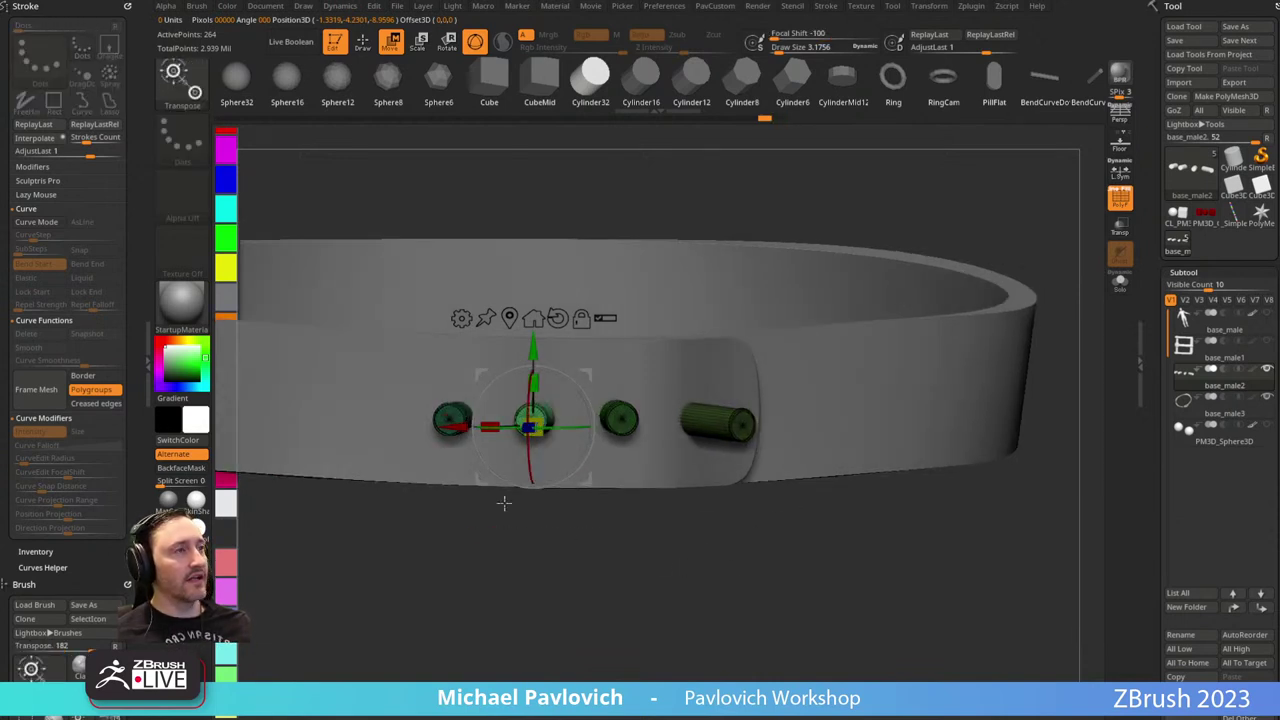
pyautogui.moveTo(748, 556); pyautogui.dragTo(740, 438)
pyautogui.keyDown('ctrl'); pyautogui.click(735, 426); pyautogui.keyUp('ctrl')
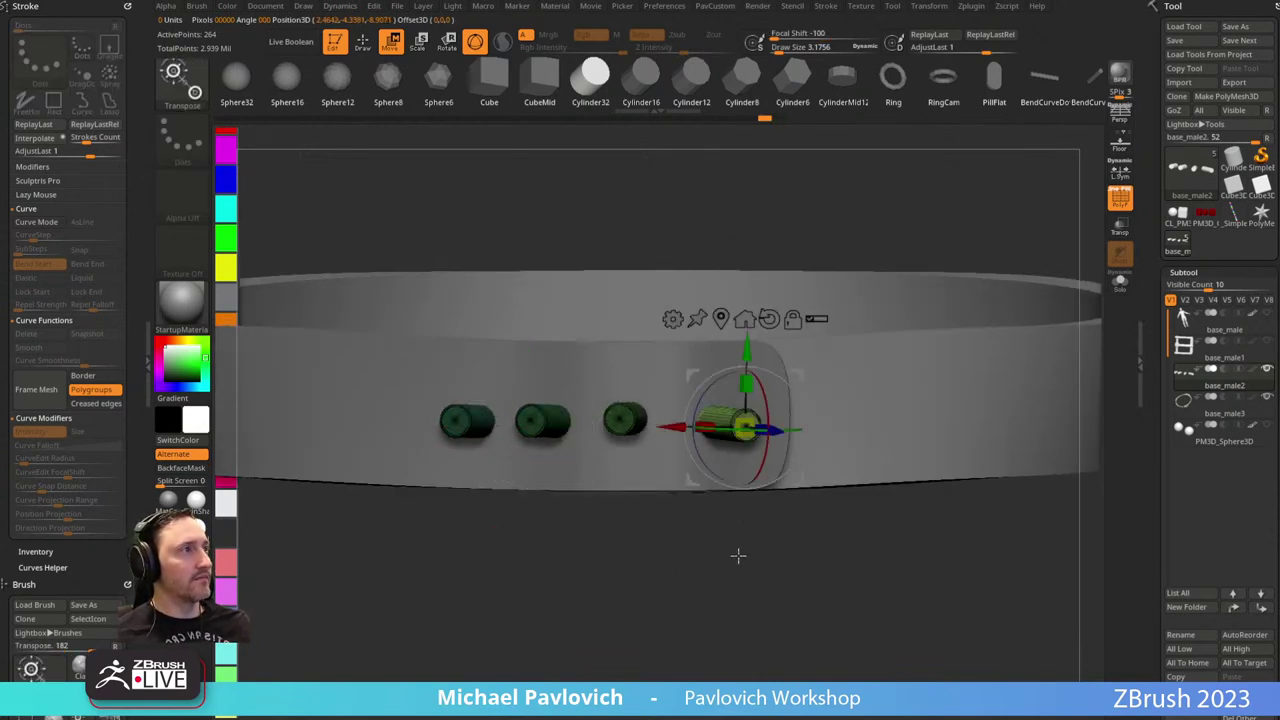
pyautogui.moveTo(737, 554); pyautogui.dragTo(792, 548)
pyautogui.moveTo(799, 375); pyautogui.dragTo(795, 375)
# Set the cylinder subtool to subtract from the belt, order it below the belt subtool and preview the holes with Live Boolean.
pyautogui.press('q')
pyautogui.moveTo(640, 540)
pyautogui.mouseDown()
pyautogui.moveTo(551, 563)
pyautogui.moveTo(700, 594)
pyautogui.moveTo(894, 363)
pyautogui.moveTo(894, 480)
pyautogui.moveTo(757, 449)
pyautogui.moveTo(806, 403)
pyautogui.moveTo(820, 409)
pyautogui.moveTo(820, 323)
pyautogui.moveTo(990, 370)
pyautogui.mouseUp()
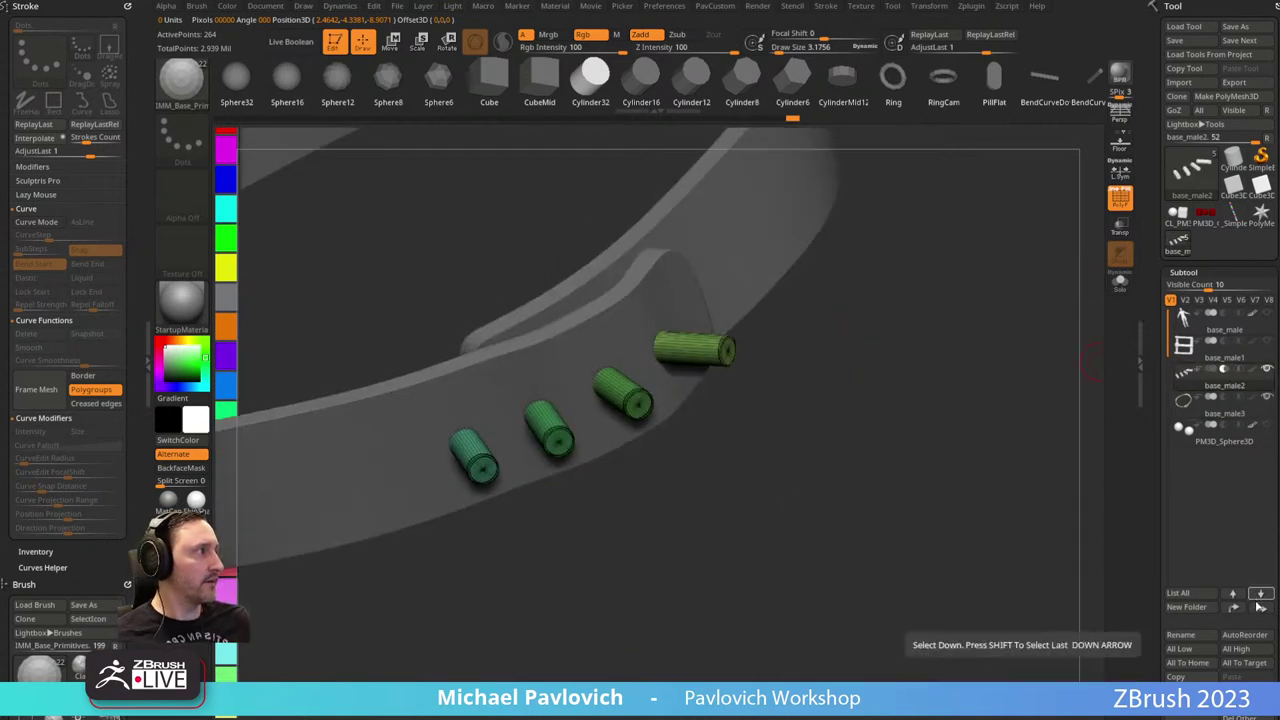
pyautogui.click(1261, 608)
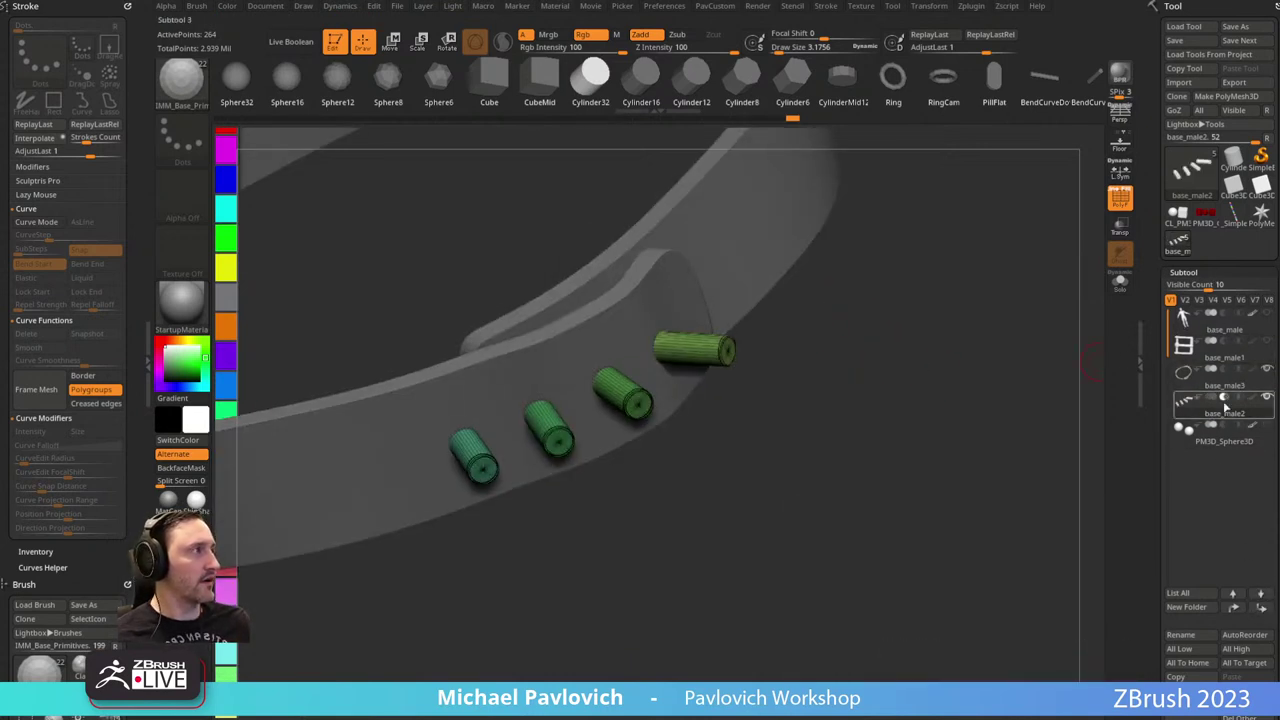
pyautogui.click(1218, 385)
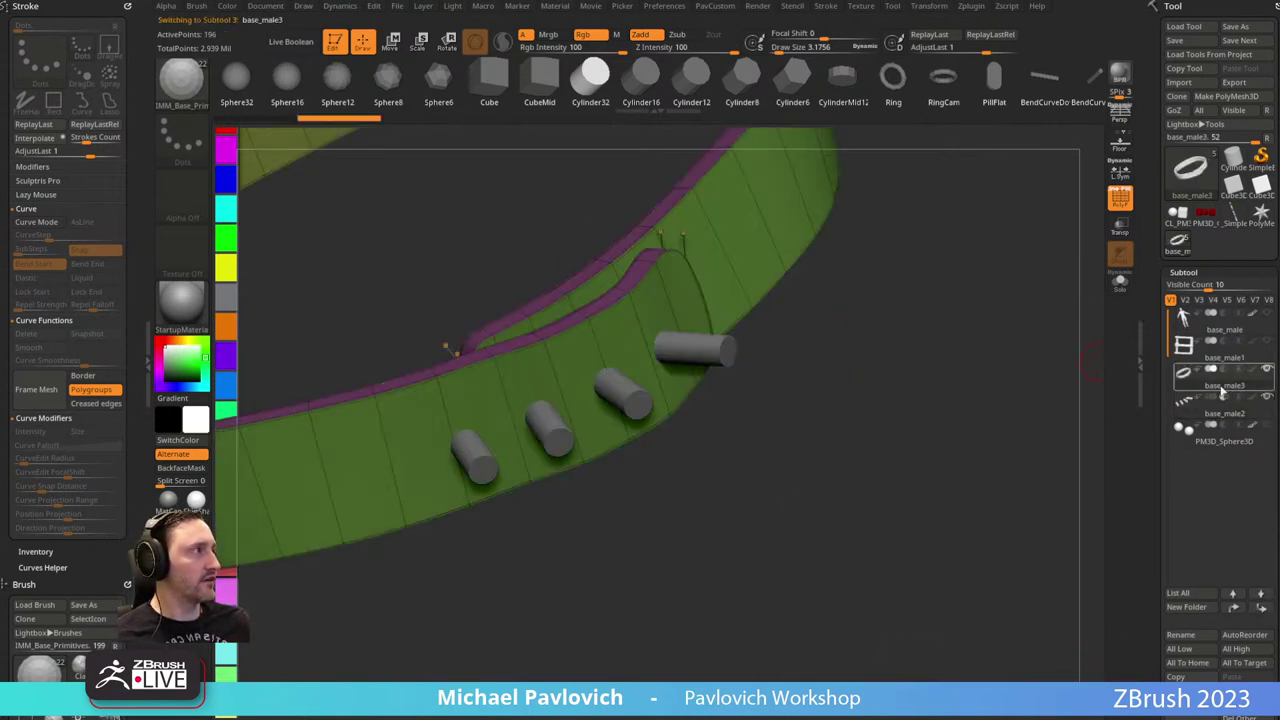
pyautogui.click(1222, 401)
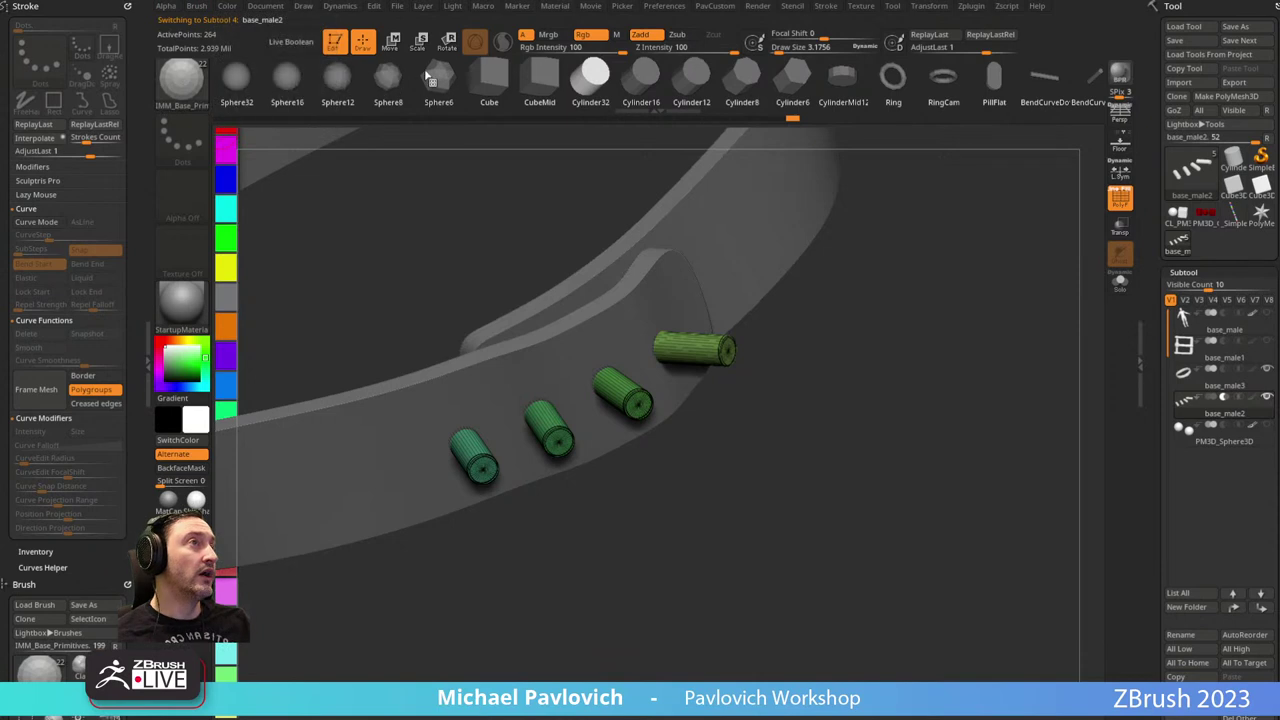
pyautogui.click(290, 42)
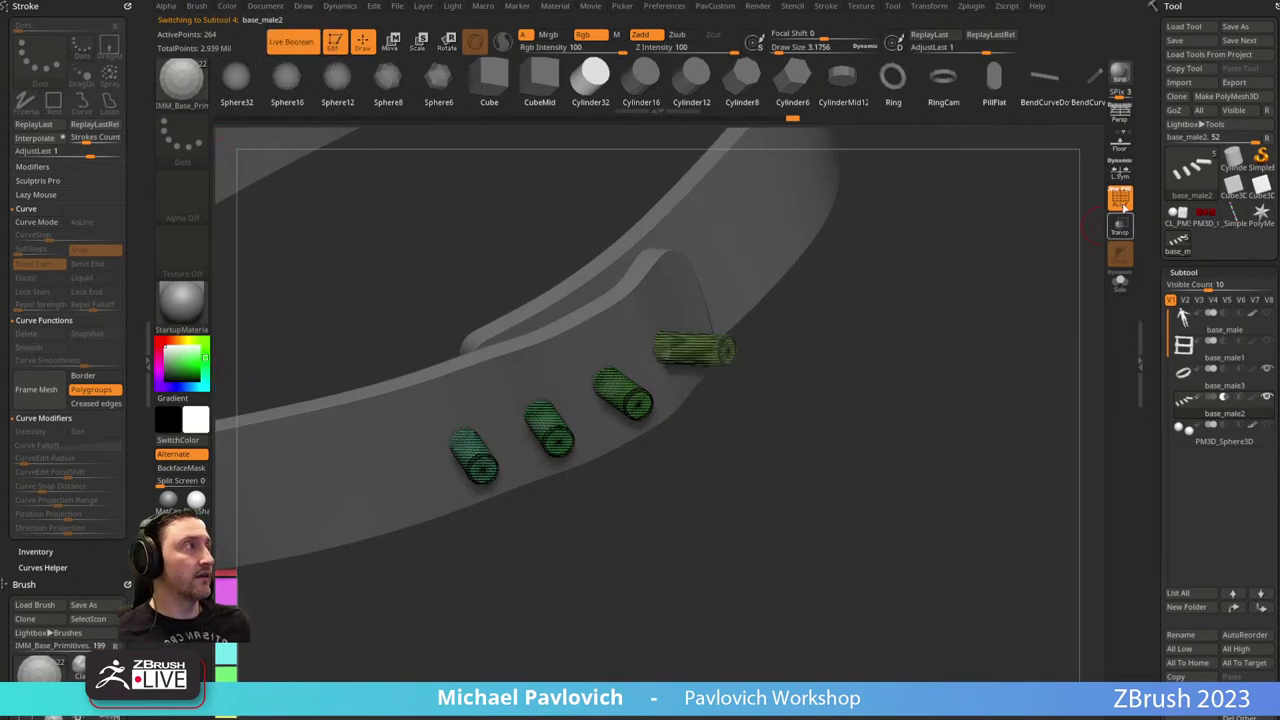
pyautogui.moveTo(1090, 225); pyautogui.dragTo(747, 503)
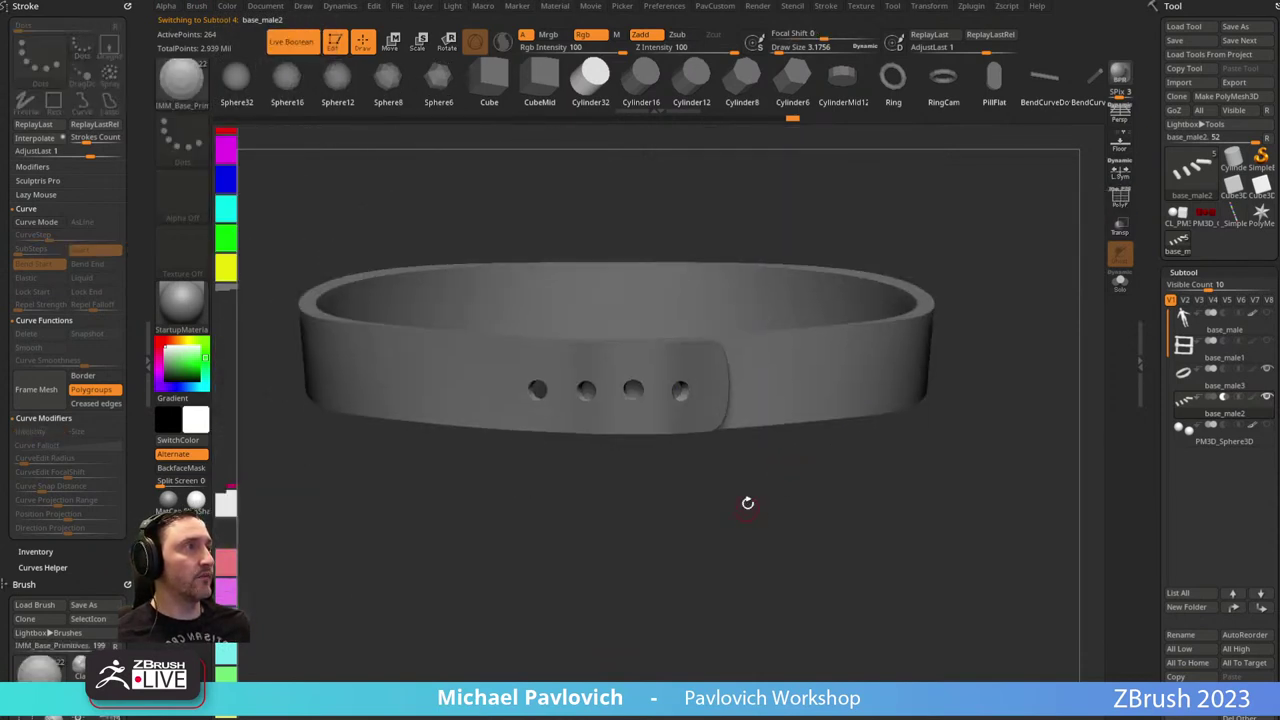
# Try reshaping the belt's overlapping end with the Move brush while the holes are previewed, and undo the stroke.
pyautogui.press('w')
pyautogui.moveTo(764, 358)
pyautogui.mouseDown()
pyautogui.moveTo(803, 354)
pyautogui.moveTo(741, 353)
pyautogui.moveTo(767, 361)
pyautogui.mouseUp()
pyautogui.press('q')
pyautogui.keyDown('alt'); pyautogui.click(816, 354); pyautogui.keyUp('alt')
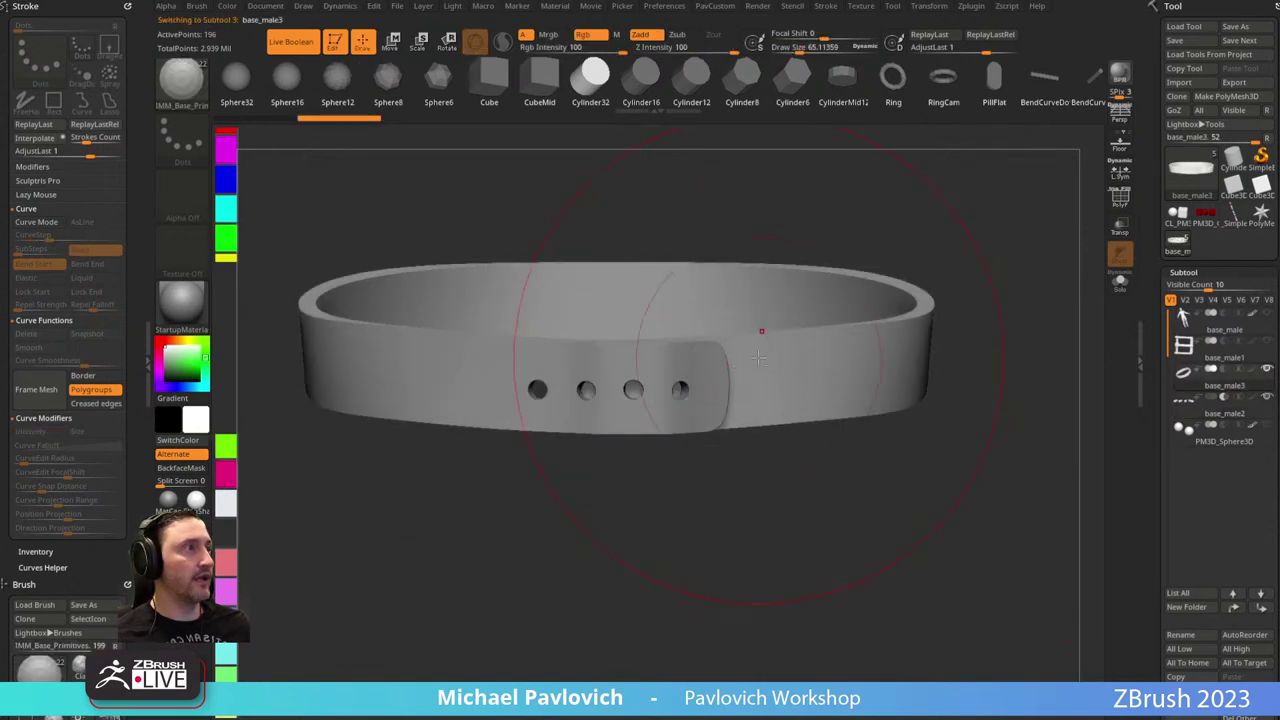
pyautogui.press('b')
pyautogui.press('m')
pyautogui.press('v')
pyautogui.moveTo(664, 380)
pyautogui.mouseDown()
pyautogui.moveTo(645, 368)
pyautogui.moveTo(656, 404)
pyautogui.mouseUp()
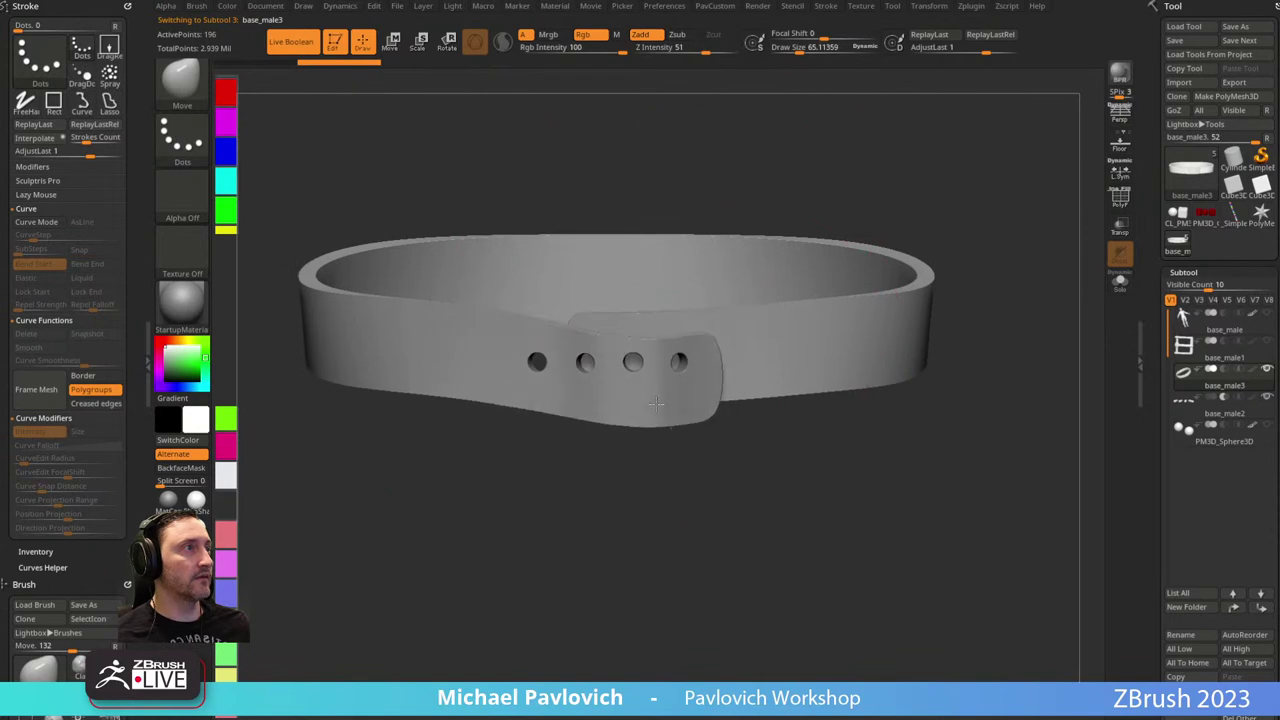
pyautogui.hotkey('ctrl', 'z')
# Compare the cylinders with the cut holes by switching Live Boolean off and back on.
pyautogui.press('s')
pyautogui.click(730, 474)
pyautogui.moveTo(731, 474)
pyautogui.keyDown('alt'); pyautogui.mouseDown()
pyautogui.moveTo(711, 511)
pyautogui.moveTo(734, 534)
pyautogui.moveTo(722, 529)
pyautogui.mouseUp(); pyautogui.keyUp('alt')
pyautogui.click(296, 48)
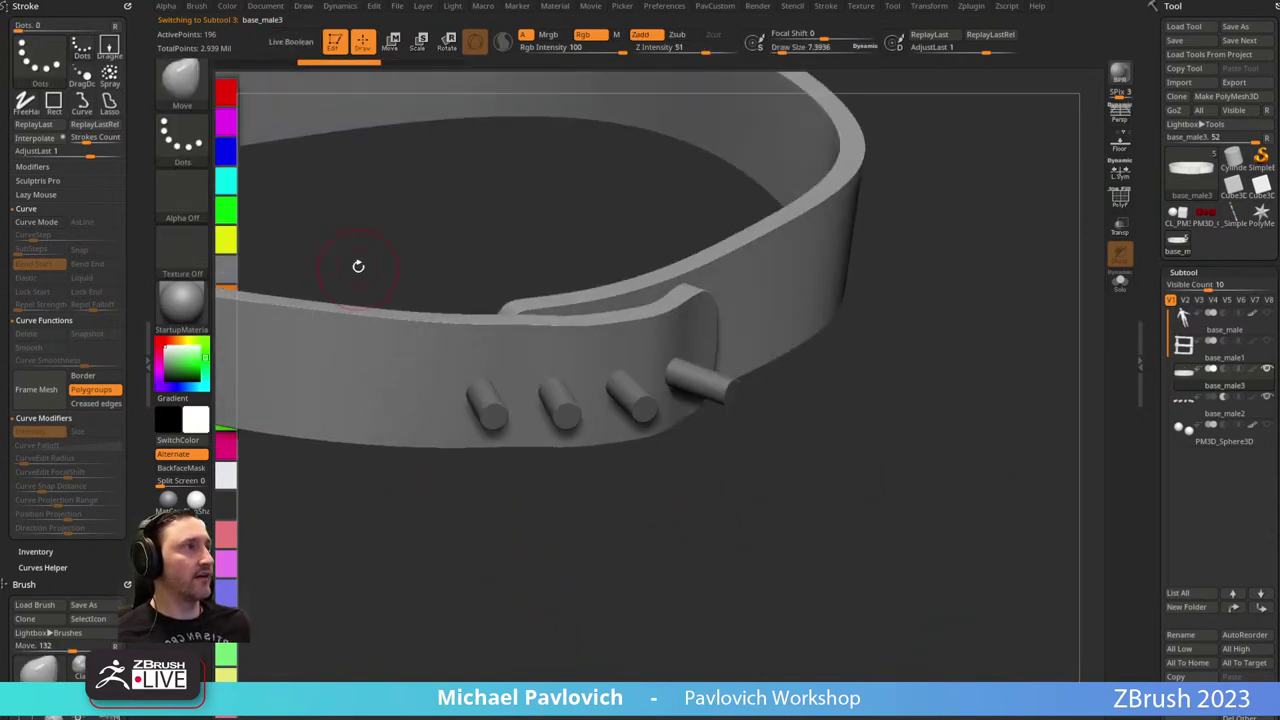
pyautogui.click(296, 50)
# Examine the belt's wireframe around the holes with dynamic subdivision off and on, ending with the smooth preview and no polyframe.
pyautogui.moveTo(805, 538)
pyautogui.keyDown('alt'); pyautogui.mouseDown()
pyautogui.moveTo(812, 482)
pyautogui.moveTo(781, 499)
pyautogui.mouseUp(); pyautogui.keyUp('alt')
pyautogui.press('s')
pyautogui.click(798, 483)
pyautogui.moveTo(917, 383); pyautogui.dragTo(961, 476)
pyautogui.moveTo(784, 436); pyautogui.dragTo(883, 374)
pyautogui.hotkey('shift', 'f')
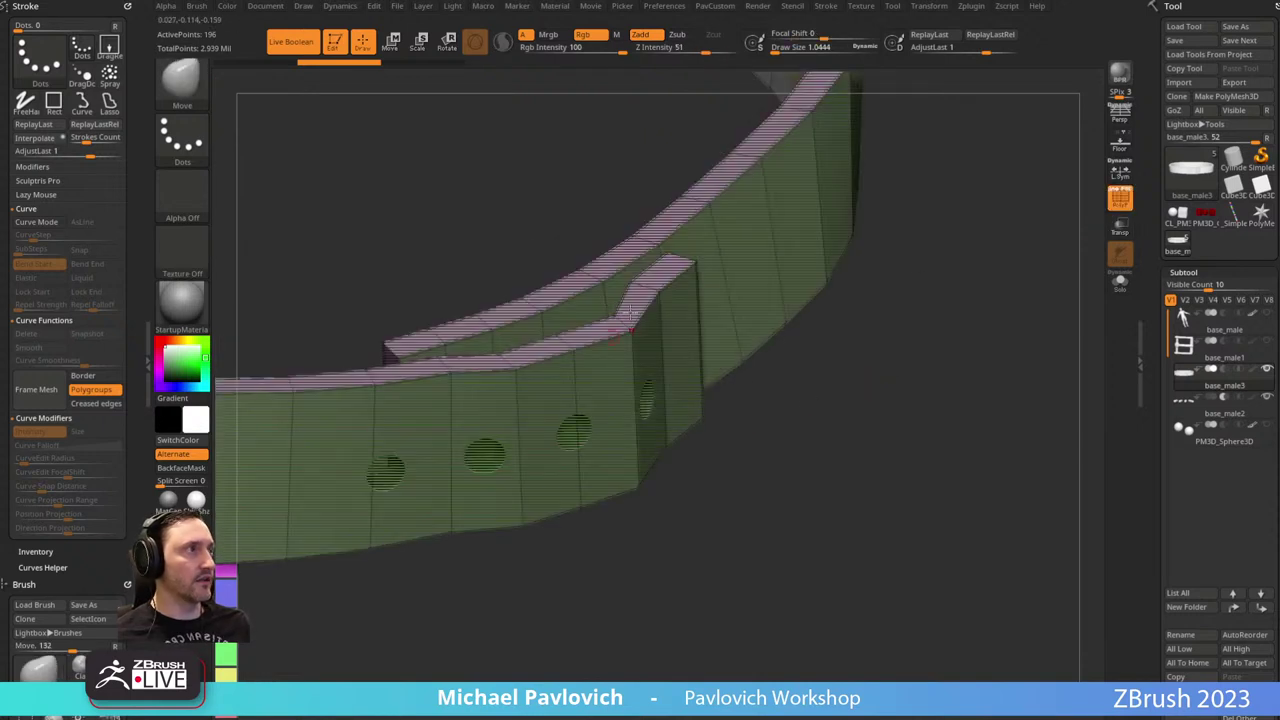
pyautogui.press('d')
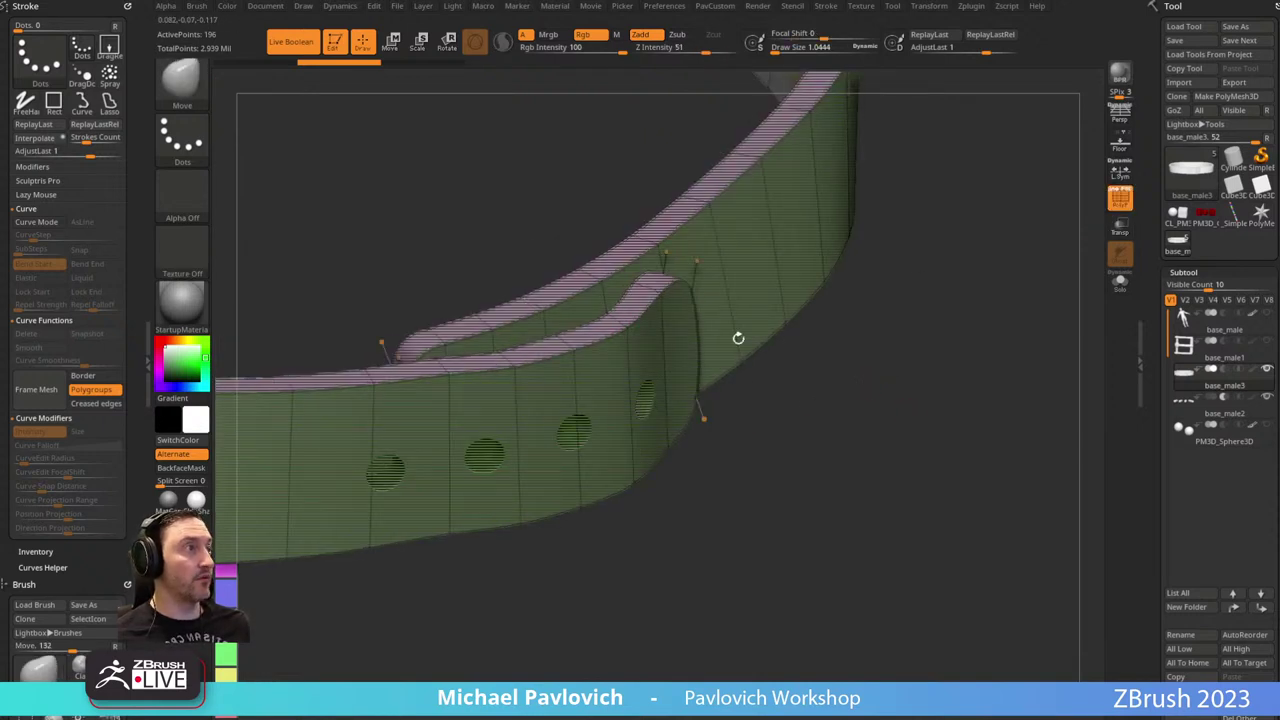
pyautogui.click(1120, 197)
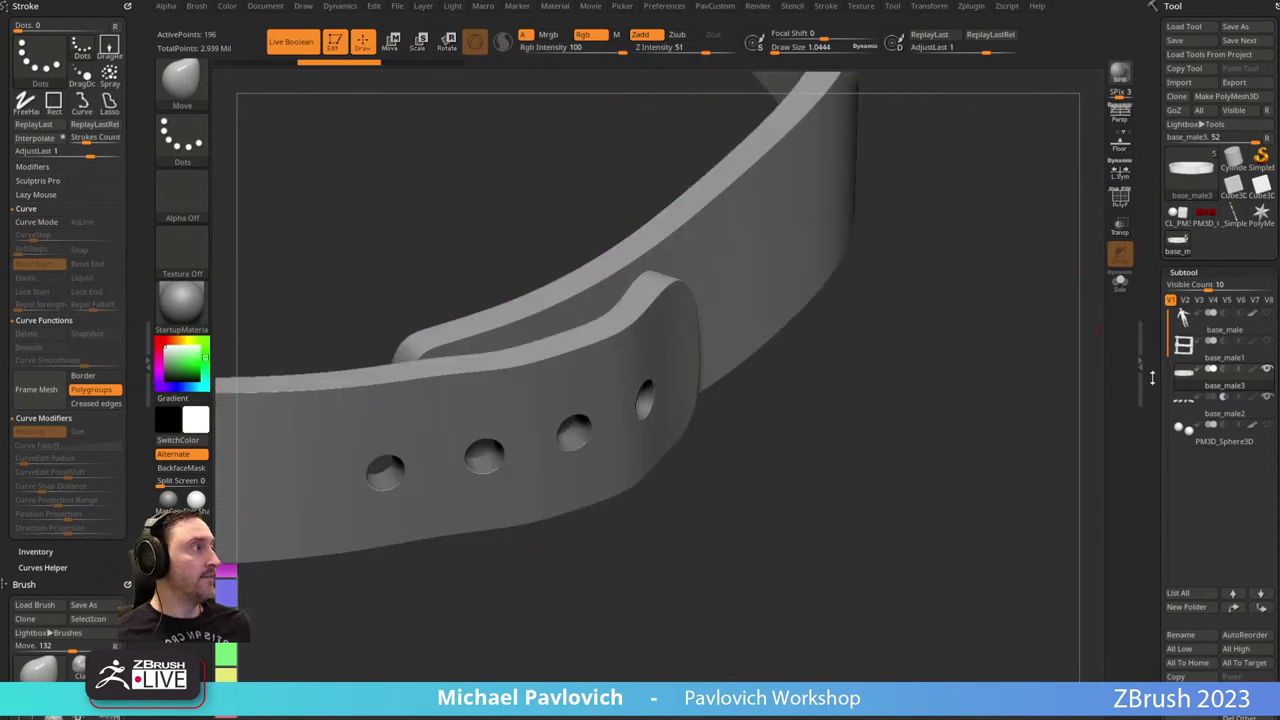
# Generate a Boolean mesh from the belt and the subtracting cylinders with DSDiv enabled.
pyautogui.scroll(-10, 1152, 377)
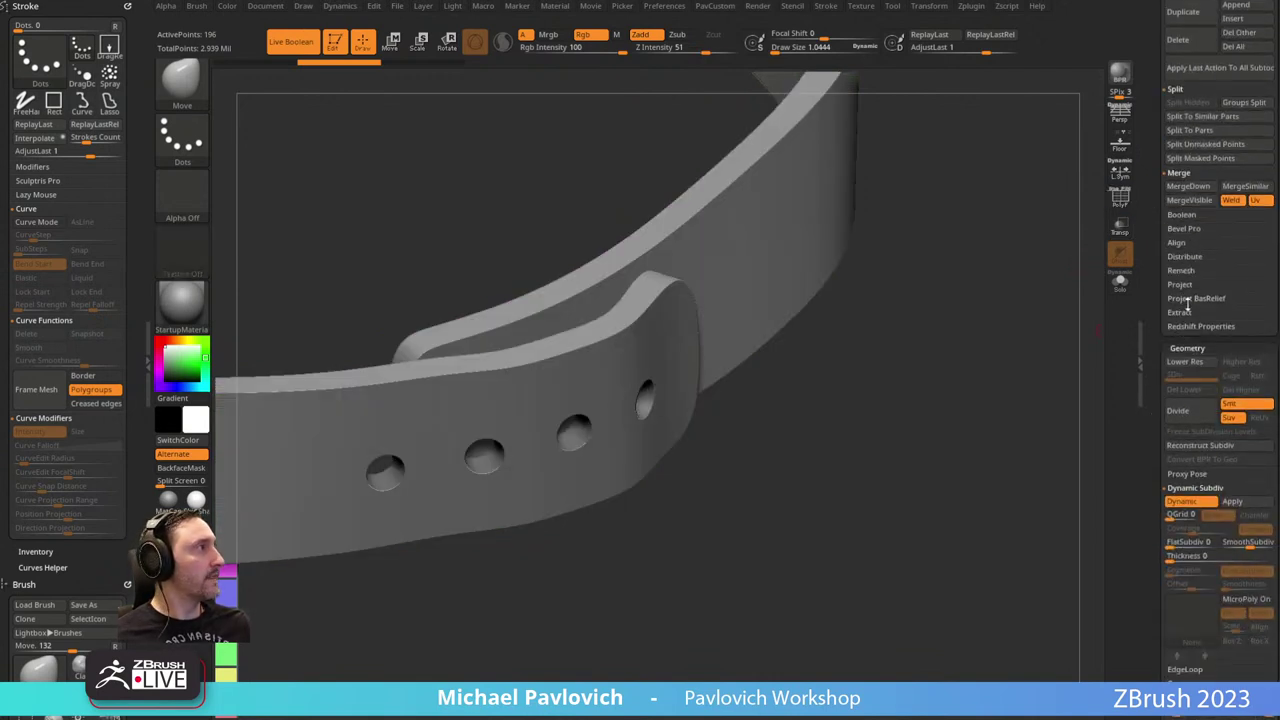
pyautogui.press('shift')
pyautogui.click(1182, 215)
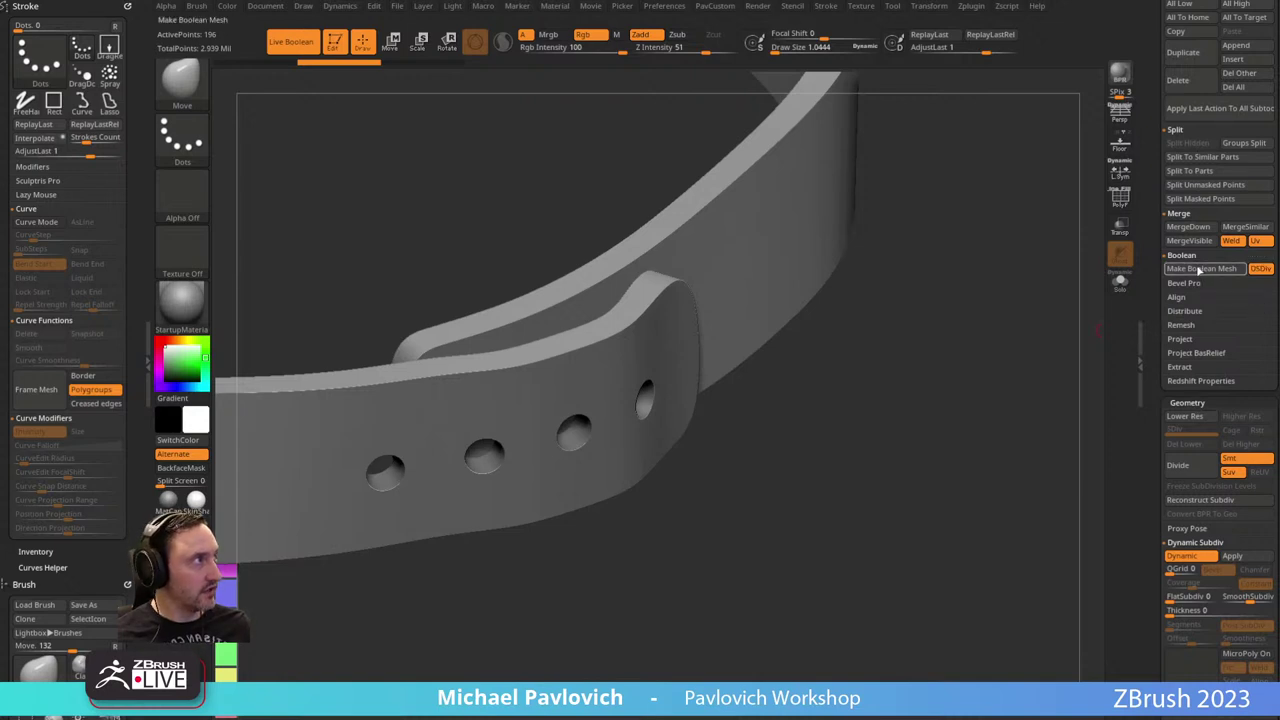
pyautogui.click(1199, 269)
pyautogui.moveTo(1156, 281); pyautogui.dragTo(1174, 496)
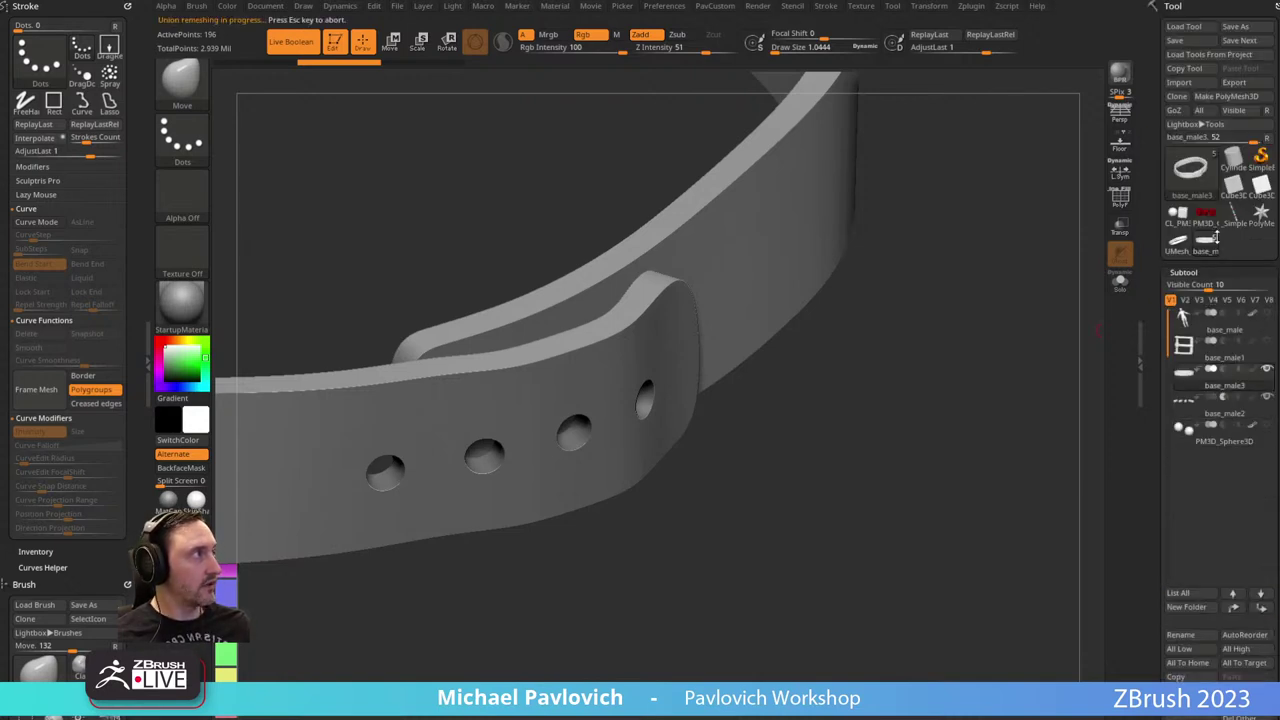
# Switch to the resulting Boolean mesh tool and examine its polyframe around the belt holes.
pyautogui.click(1119, 197)
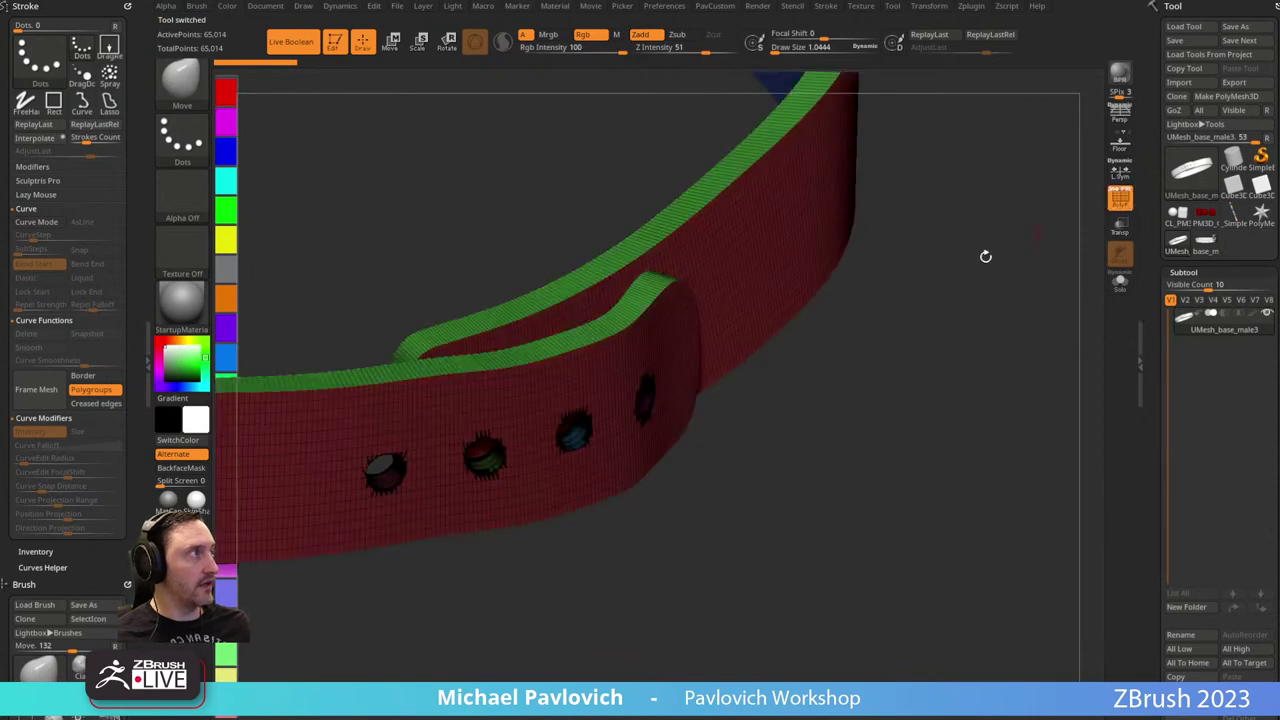
pyautogui.moveTo(983, 254)
pyautogui.mouseDown()
pyautogui.moveTo(886, 397)
pyautogui.moveTo(894, 423)
pyautogui.moveTo(832, 536)
pyautogui.moveTo(808, 490)
pyautogui.mouseUp()
pyautogui.press('s')
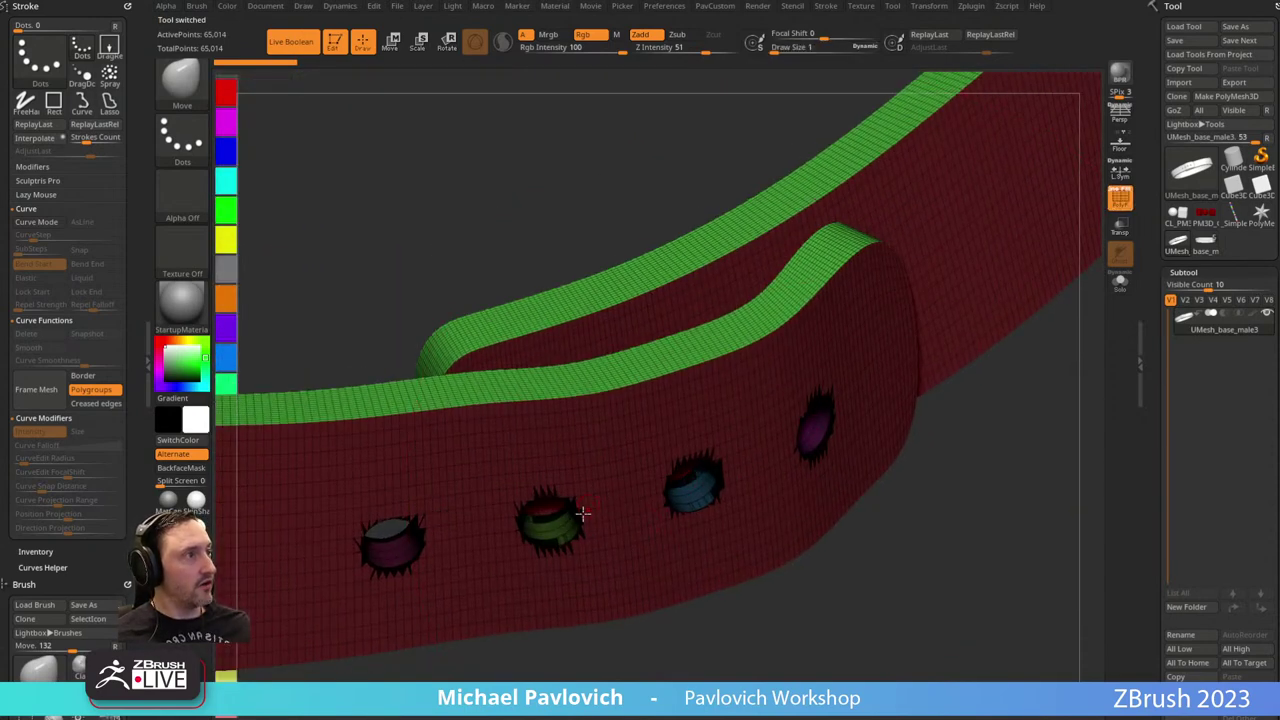
# Configure ZRemesher for the belt to Half with Adaptive Size 11, Keep Groups on and Smooth Groups 0.
pyautogui.moveTo(687, 589); pyautogui.dragTo(598, 400)
pyautogui.moveTo(693, 502); pyautogui.dragTo(903, 400)
pyautogui.moveTo(857, 246); pyautogui.dragTo(803, 344)
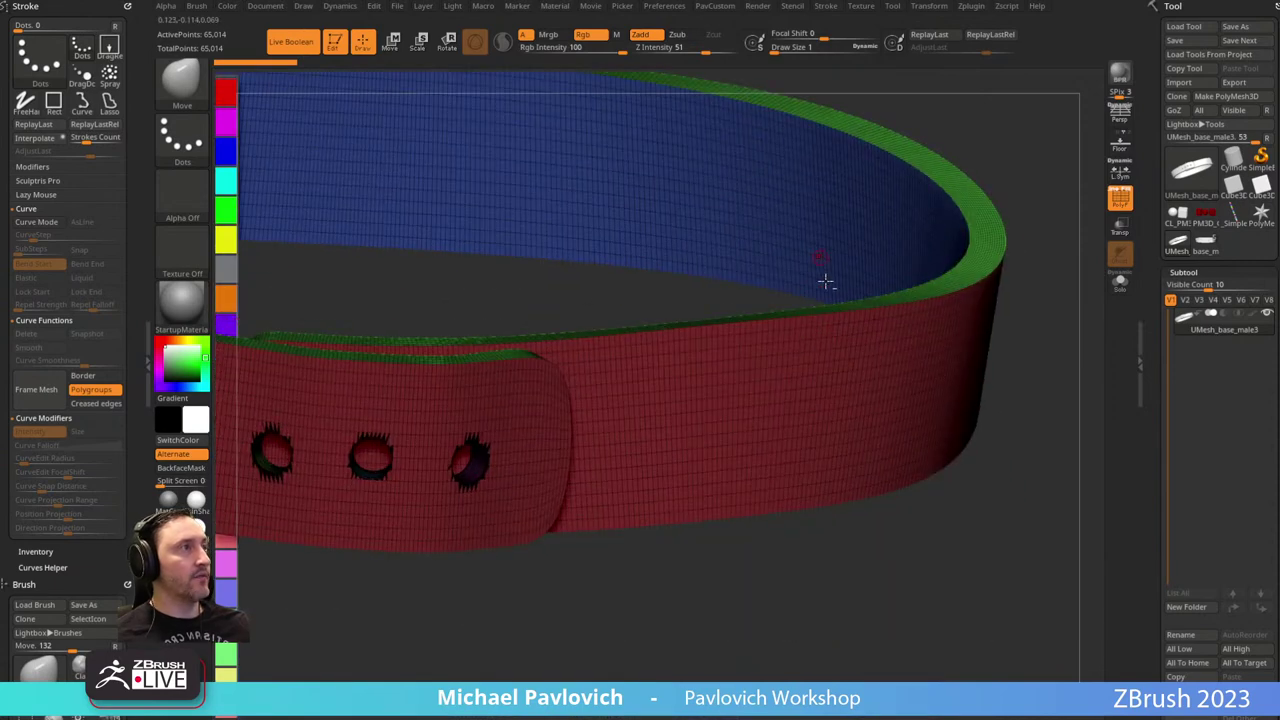
pyautogui.keyDown('alt'); pyautogui.moveTo(690, 590); pyautogui.dragTo(826, 526); pyautogui.keyUp('alt')
pyautogui.press('3')
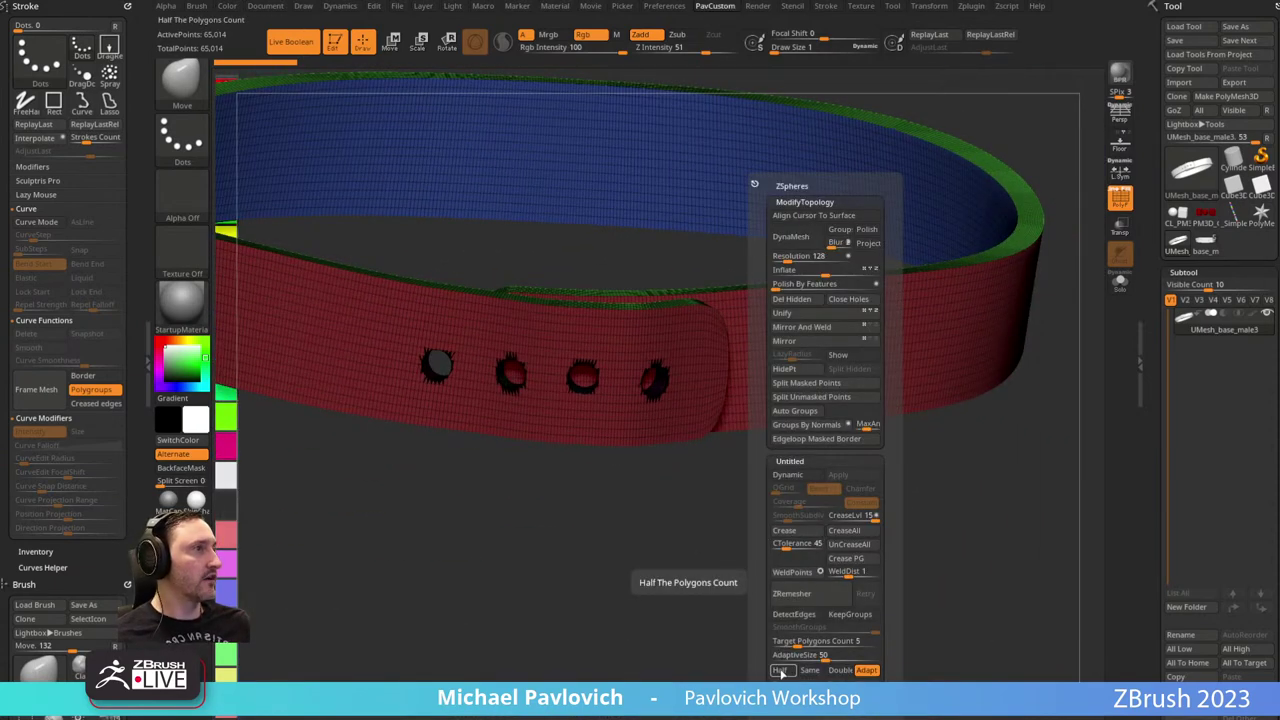
pyautogui.click(781, 670)
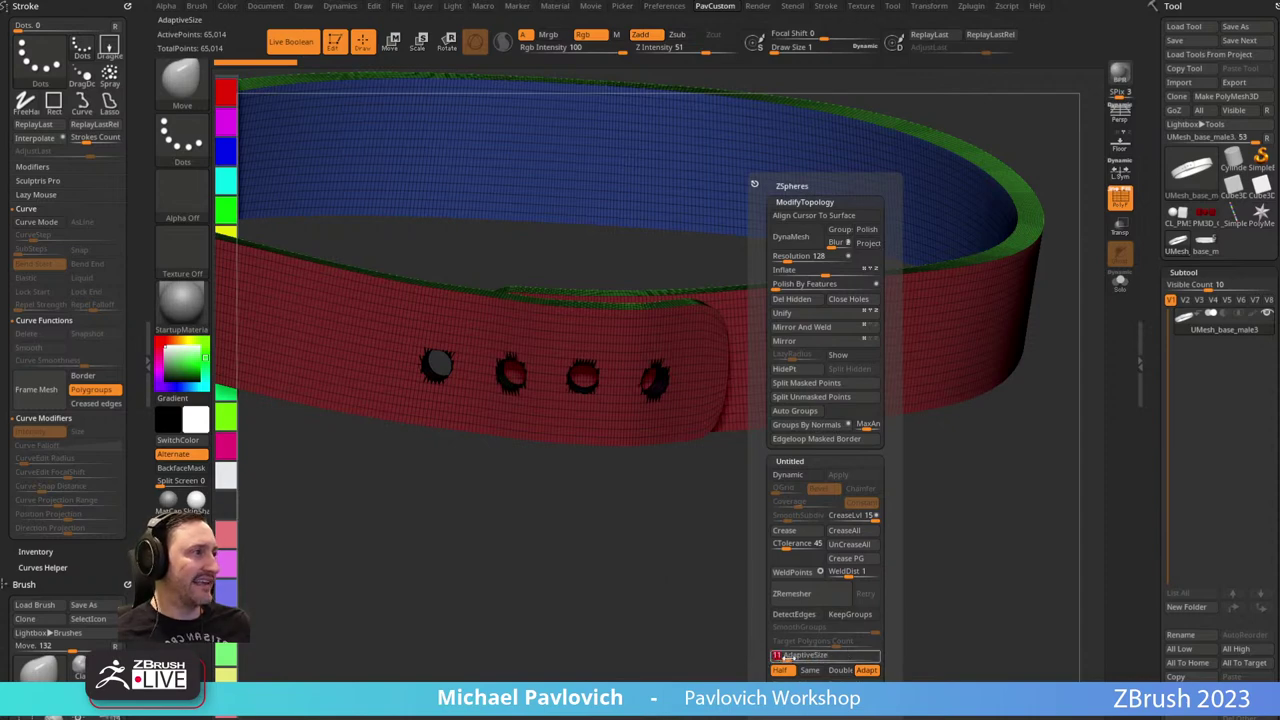
pyautogui.click(850, 615)
pyautogui.moveTo(848, 627); pyautogui.dragTo(767, 628)
# Run ZRemesher on the belt repeatedly to rebuild it as cleaner, lighter geometry around the punched holes.
pyautogui.keyDown('ctrl'); pyautogui.moveTo(564, 549); pyautogui.dragTo(615, 539, button='right'); pyautogui.keyUp('ctrl')
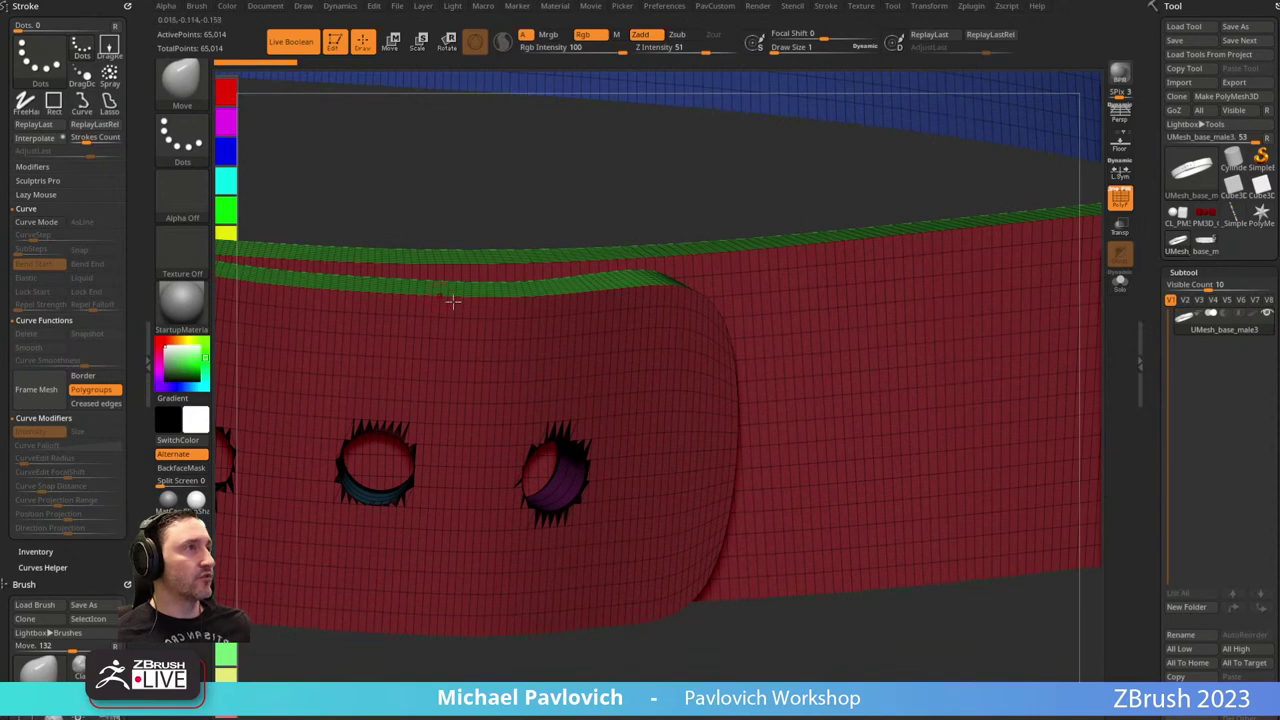
pyautogui.moveTo(623, 447); pyautogui.dragTo(686, 540, button='right')
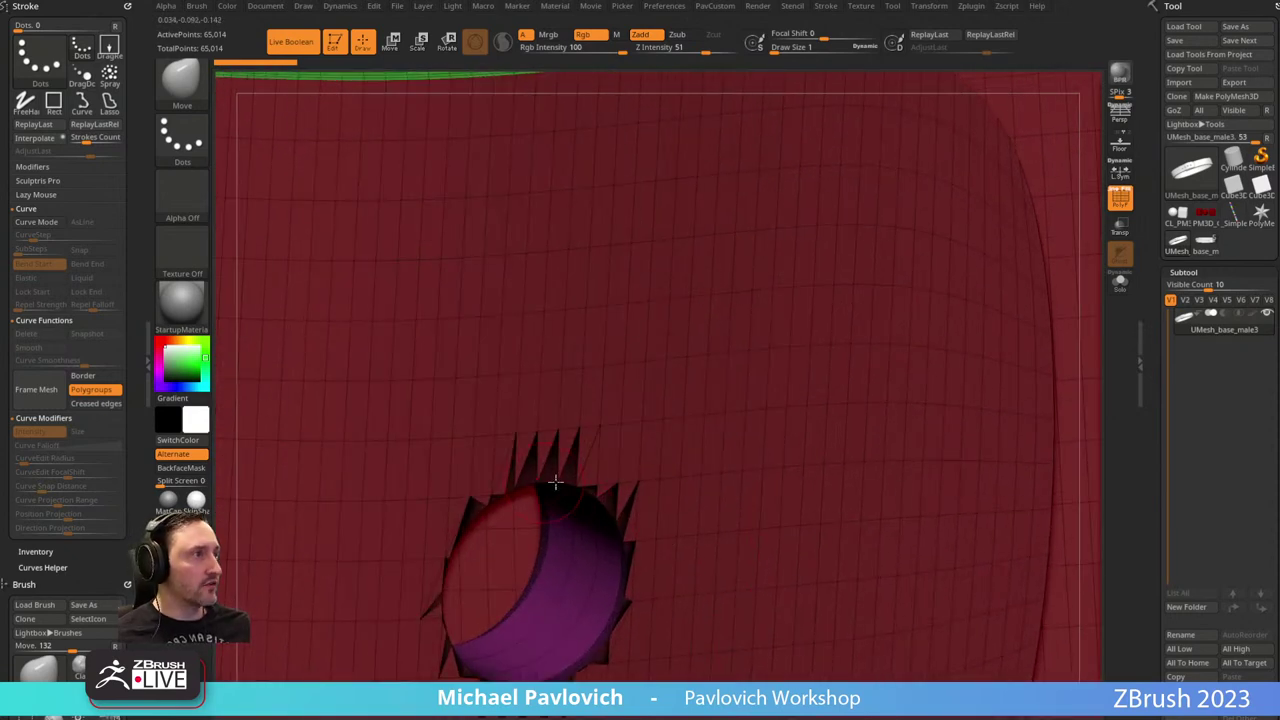
pyautogui.keyDown('ctrl'); pyautogui.moveTo(654, 480); pyautogui.dragTo(552, 345, button='right'); pyautogui.keyUp('ctrl')
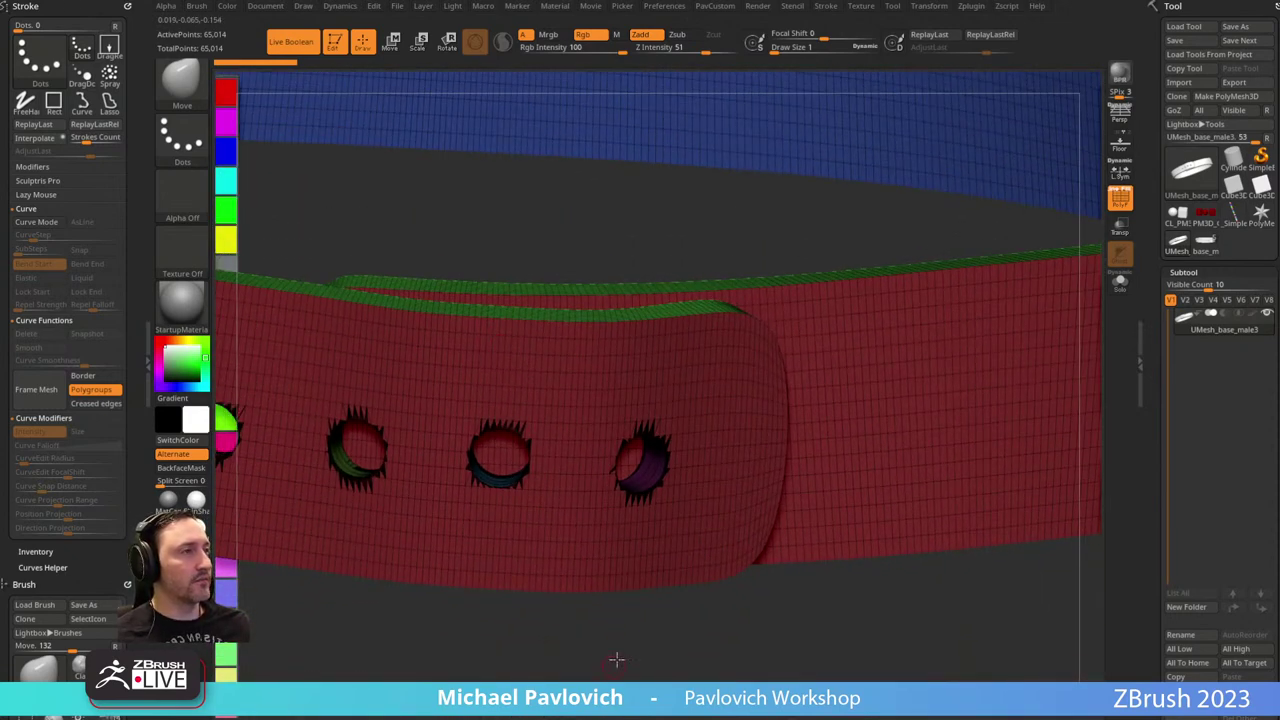
pyautogui.keyDown('ctrl'); pyautogui.moveTo(614, 660); pyautogui.dragTo(629, 577, button='right'); pyautogui.keyUp('ctrl')
pyautogui.press('3')
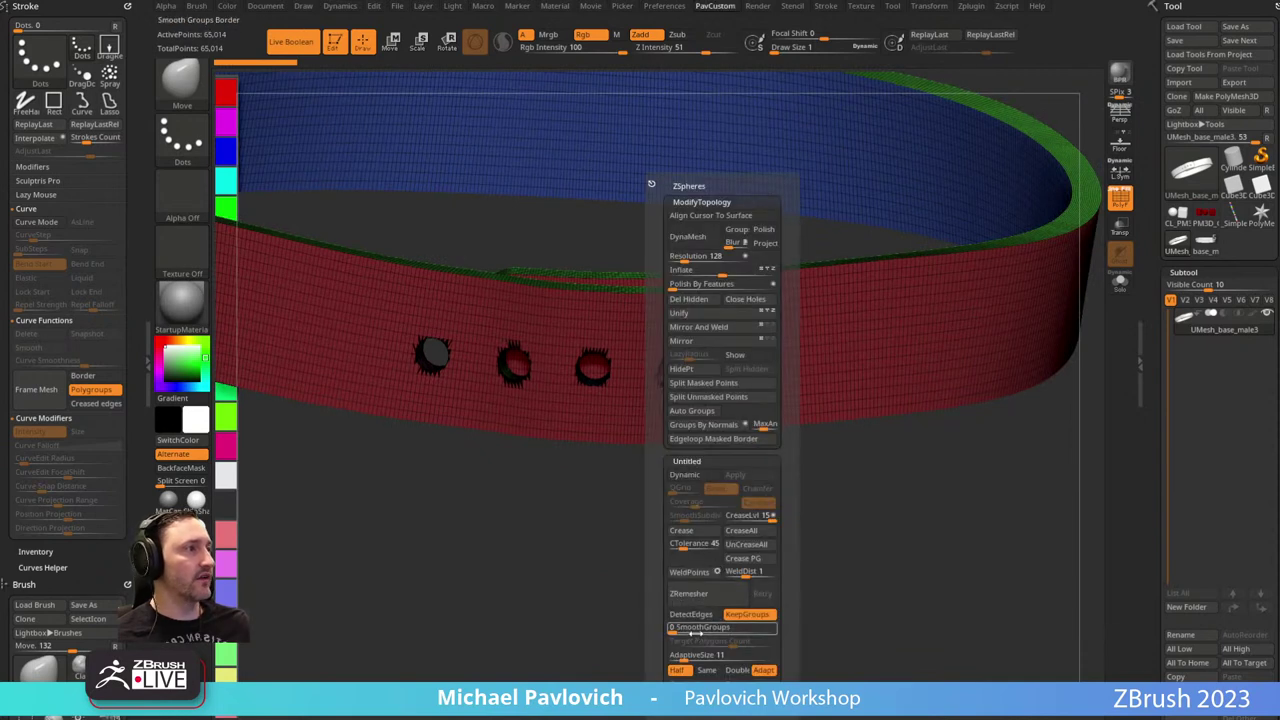
pyautogui.click(705, 594)
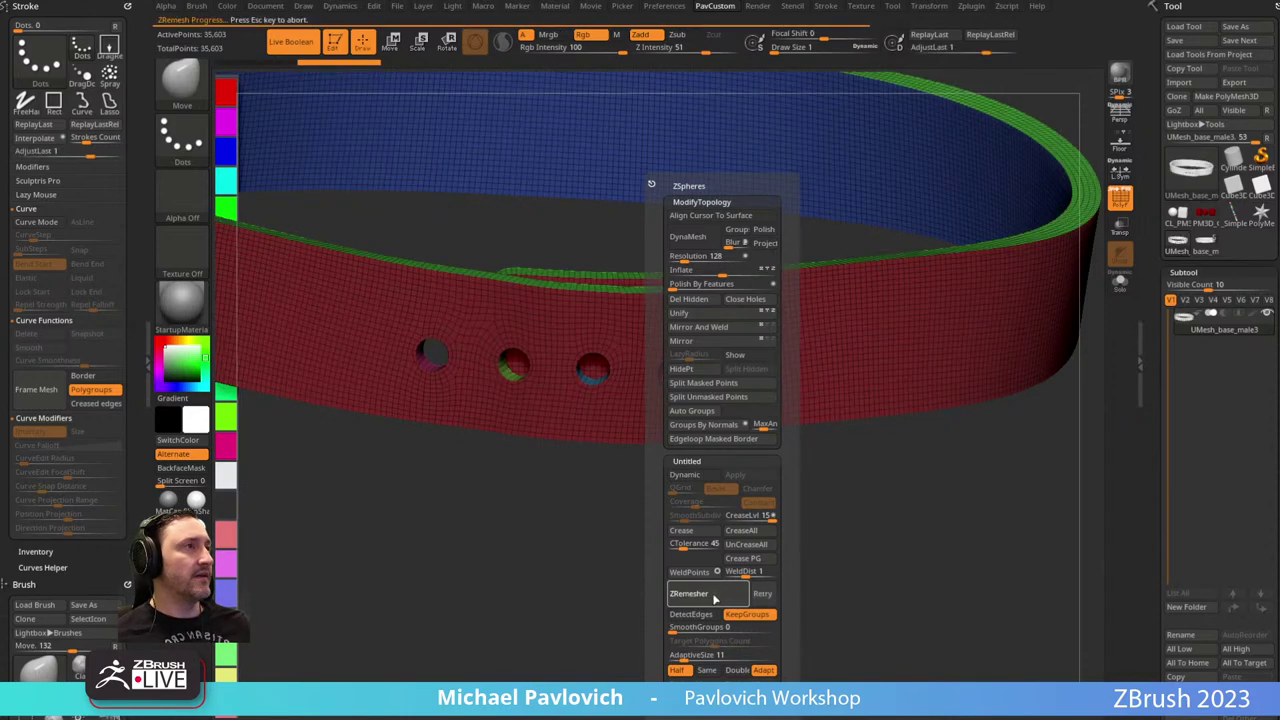
pyautogui.click(714, 597)
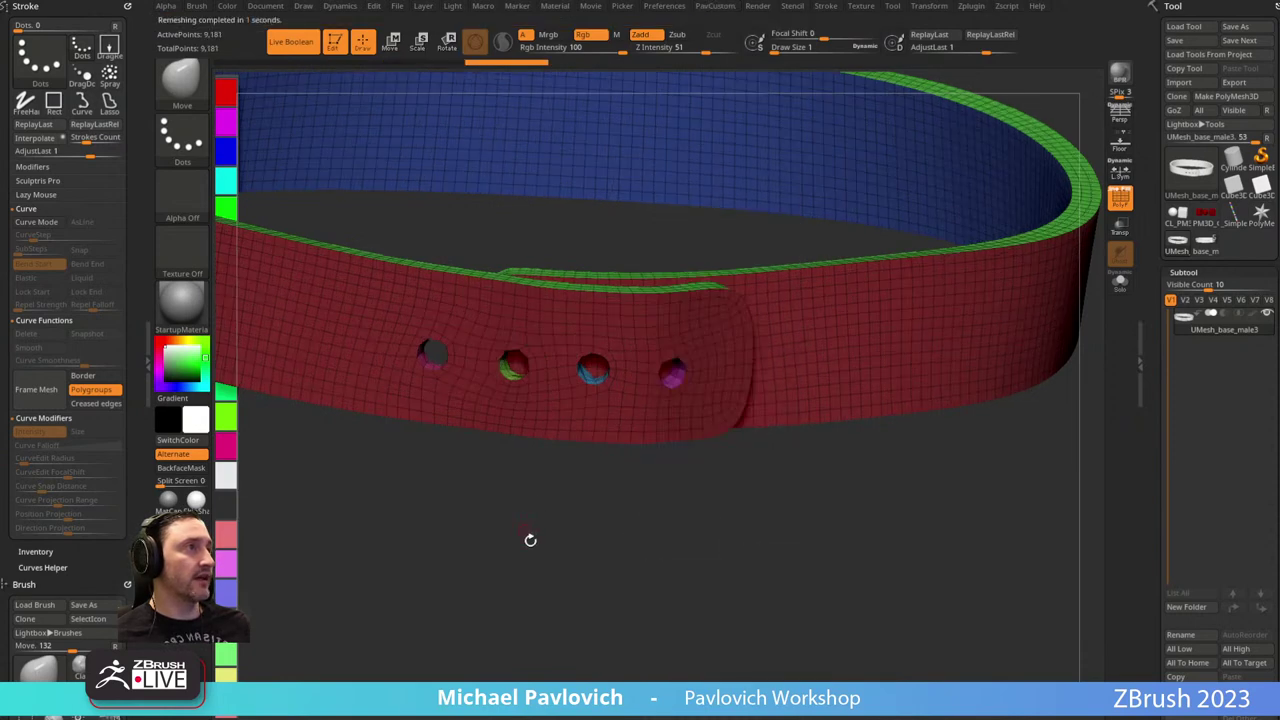
# Switch to the Standard brush with a draw size of 2.11 and undo the last ZRemesher pass.
pyautogui.moveTo(529, 537); pyautogui.dragTo(673, 415)
pyautogui.press('s')
pyautogui.press('b')
pyautogui.press('s')
pyautogui.press('t')
pyautogui.press('s')
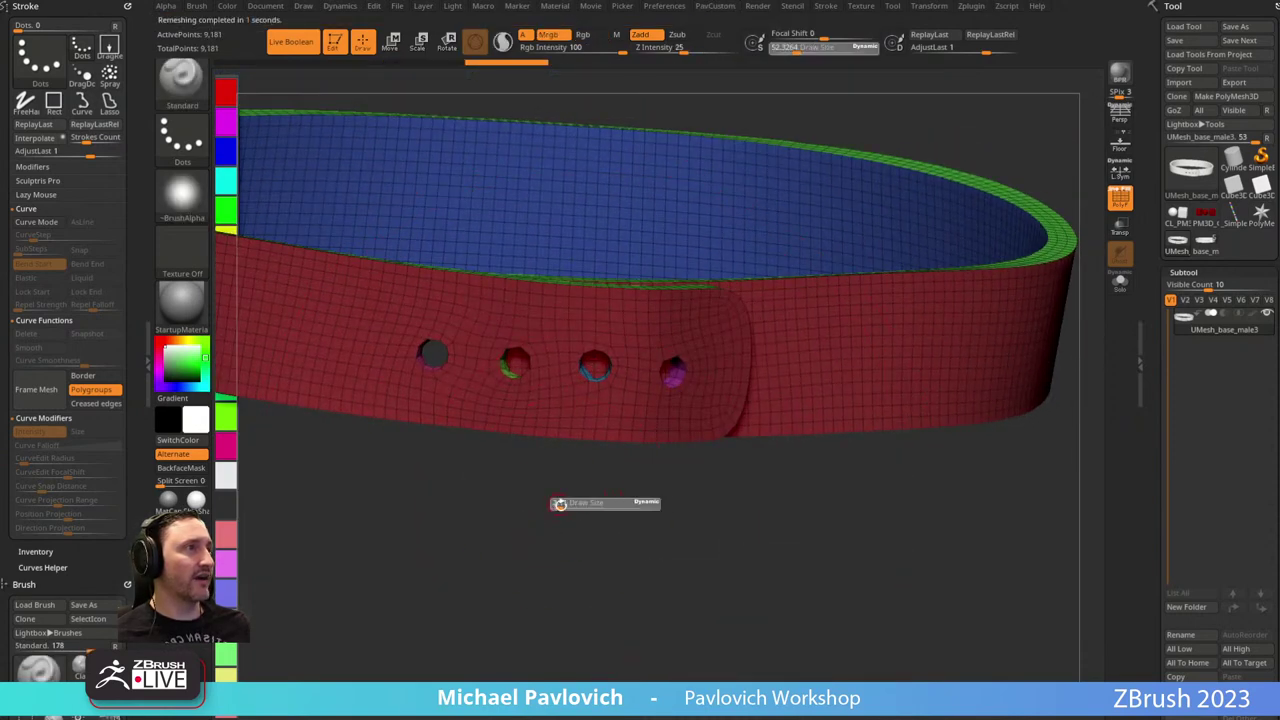
pyautogui.click(559, 503)
pyautogui.hotkey('ctrl', 'z')
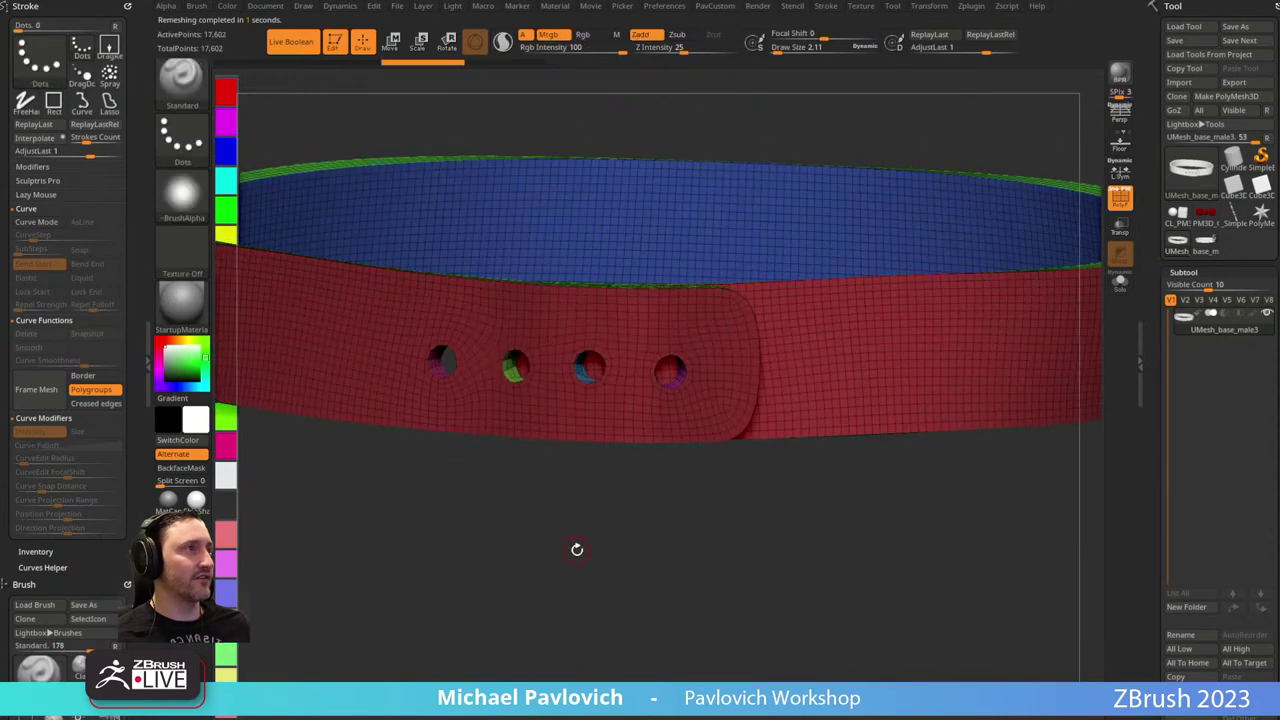
# Switch to the ZModeler brush.
pyautogui.moveTo(553, 547); pyautogui.dragTo(615, 480)
pyautogui.press('b')
pyautogui.press('z')
pyautogui.press('m')
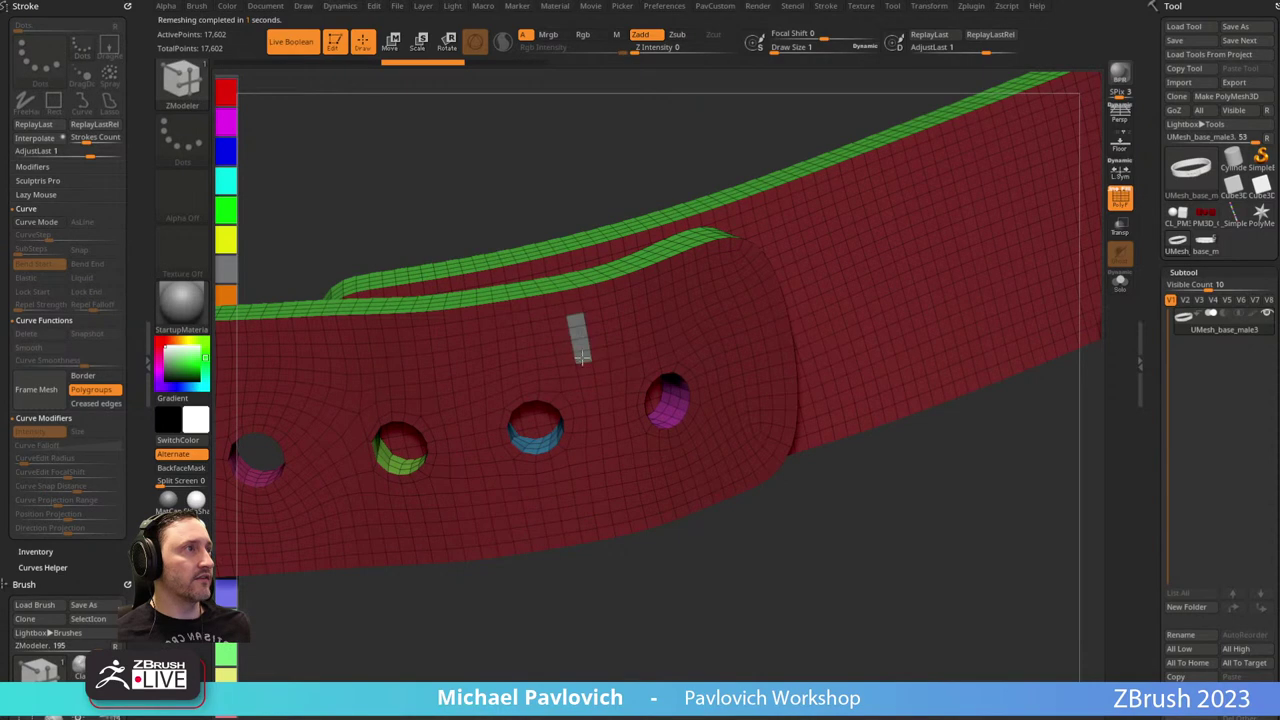
# Try to punch a rectangular slot through the belt beside the strap end with QMesh on Polygroup All, and undo it.
pyautogui.moveTo(690, 560)
pyautogui.mouseDown()
pyautogui.moveTo(723, 534)
pyautogui.moveTo(571, 371)
pyautogui.moveTo(628, 372)
pyautogui.moveTo(572, 410)
pyautogui.moveTo(595, 425)
pyautogui.moveTo(581, 353)
pyautogui.mouseUp()
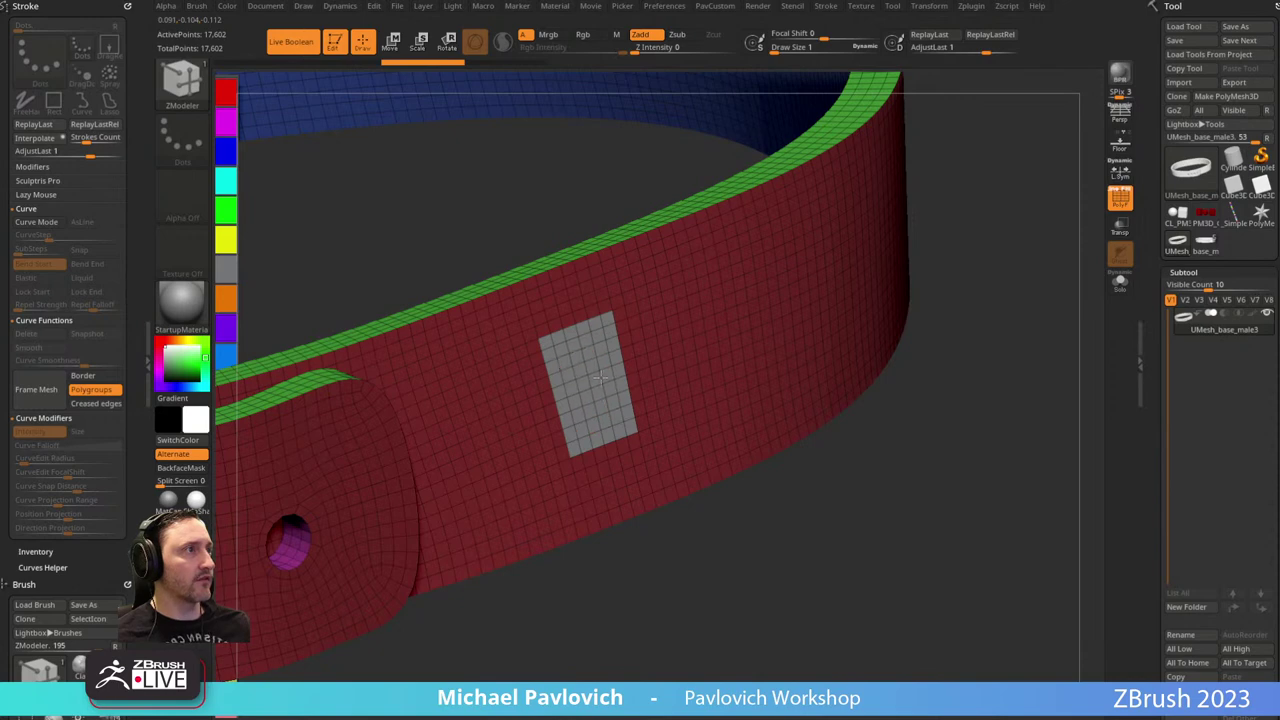
pyautogui.press('space')
pyautogui.click(590, 307)
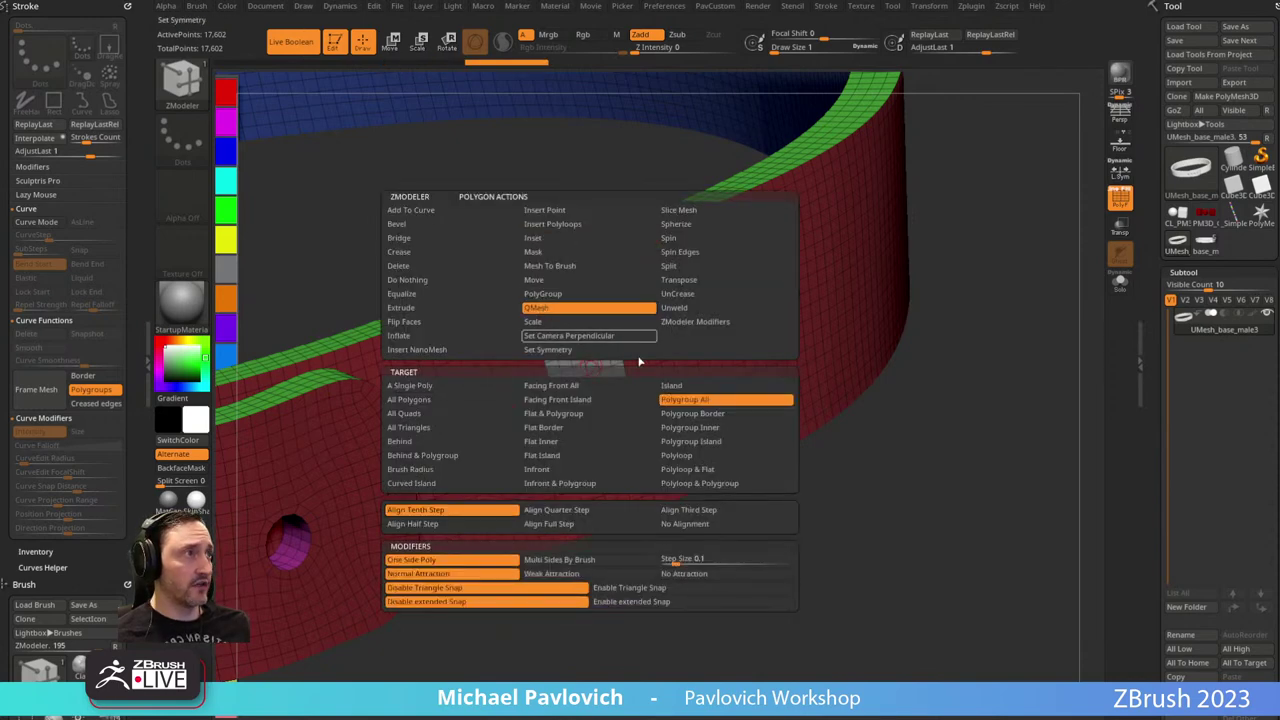
pyautogui.moveTo(883, 477); pyautogui.dragTo(878, 515)
pyautogui.moveTo(588, 384); pyautogui.dragTo(501, 331)
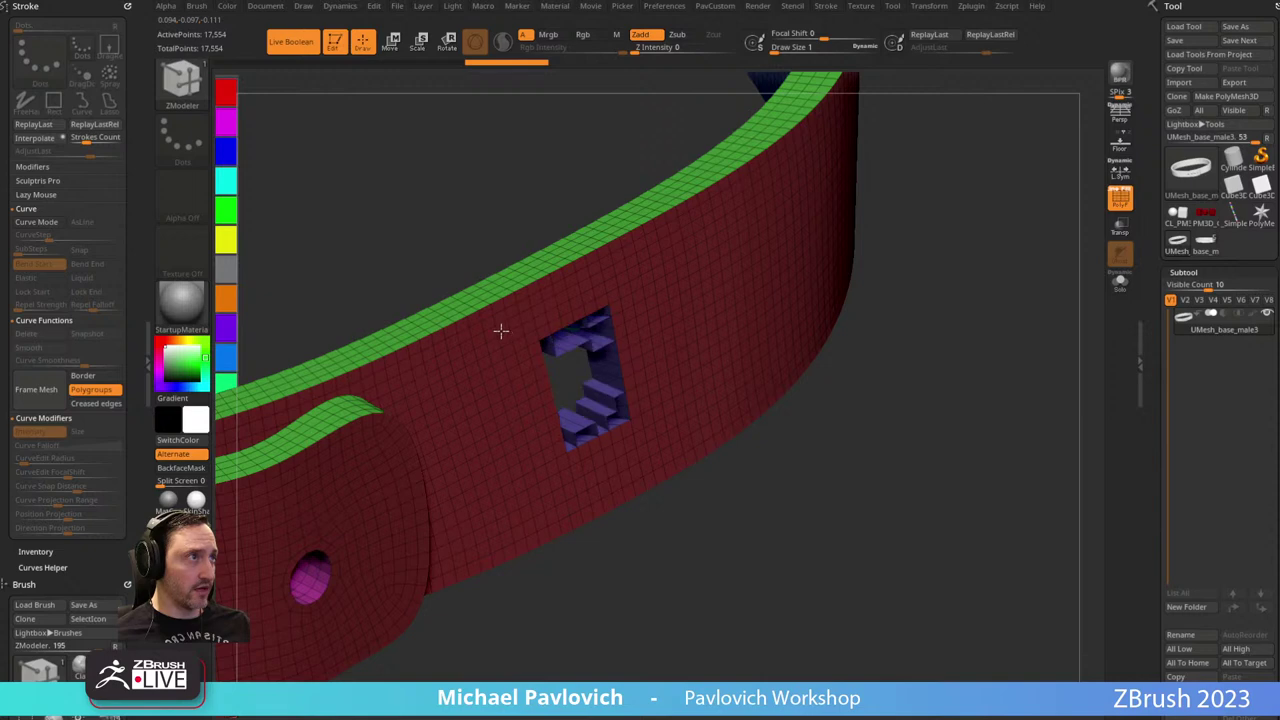
pyautogui.moveTo(743, 509); pyautogui.dragTo(697, 520)
pyautogui.hotkey('ctrl', 'z')
pyautogui.hotkey('ctrl', 'z')
pyautogui.hotkey('ctrl', 'z')
# Isolate the red outer-face polygroup of the belt and delete the hidden geometry.
pyautogui.moveTo(621, 543)
pyautogui.mouseDown()
pyautogui.moveTo(714, 506)
pyautogui.moveTo(653, 455)
pyautogui.moveTo(740, 511)
pyautogui.moveTo(786, 503)
pyautogui.moveTo(843, 529)
pyautogui.moveTo(830, 520)
pyautogui.mouseUp()
pyautogui.hotkey('ctrl', 'shift')
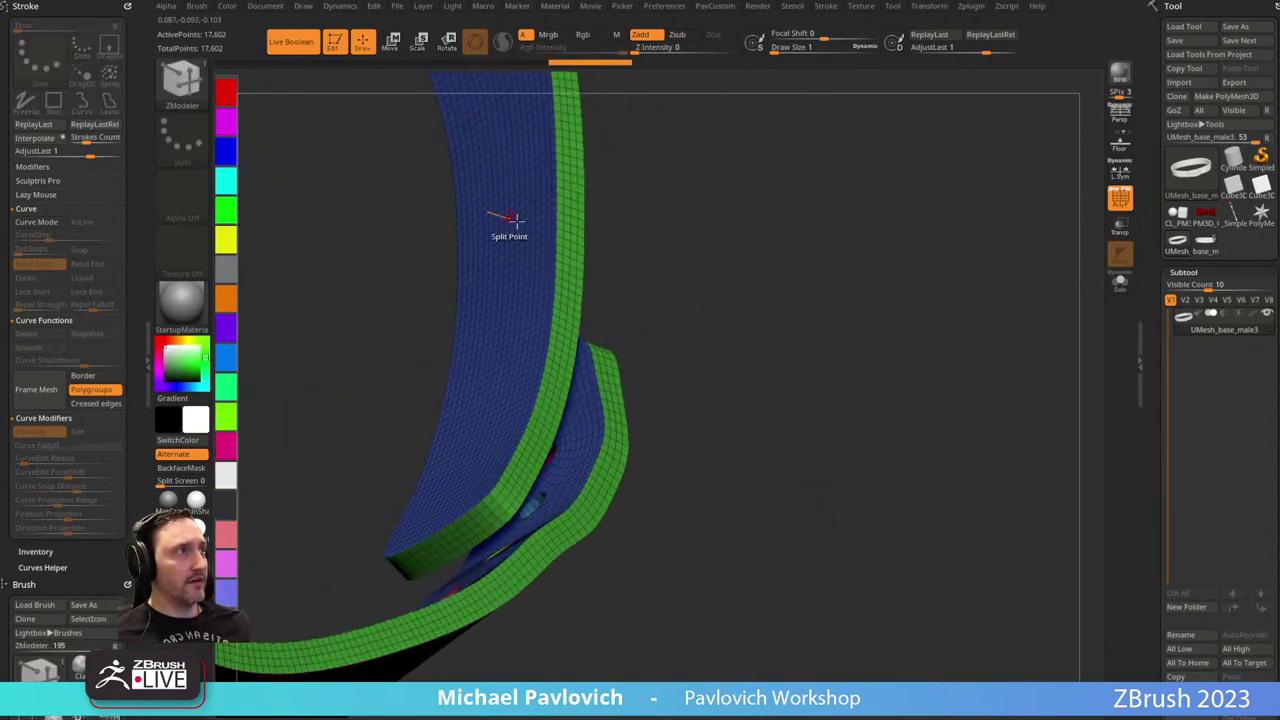
pyautogui.moveTo(800, 310); pyautogui.dragTo(655, 255)
pyautogui.moveTo(700, 450); pyautogui.dragTo(809, 423)
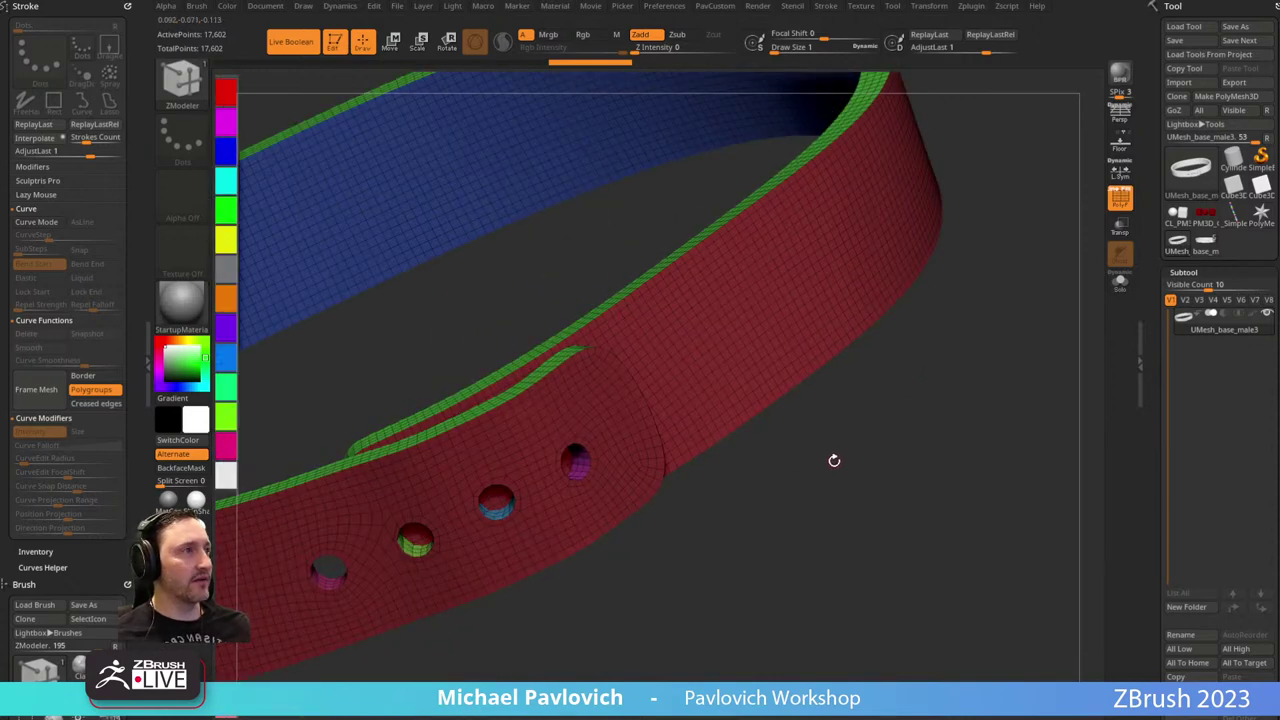
pyautogui.keyDown('ctrl'); pyautogui.keyDown('shift'); pyautogui.click(728, 300); pyautogui.keyUp('shift'); pyautogui.keyUp('ctrl')
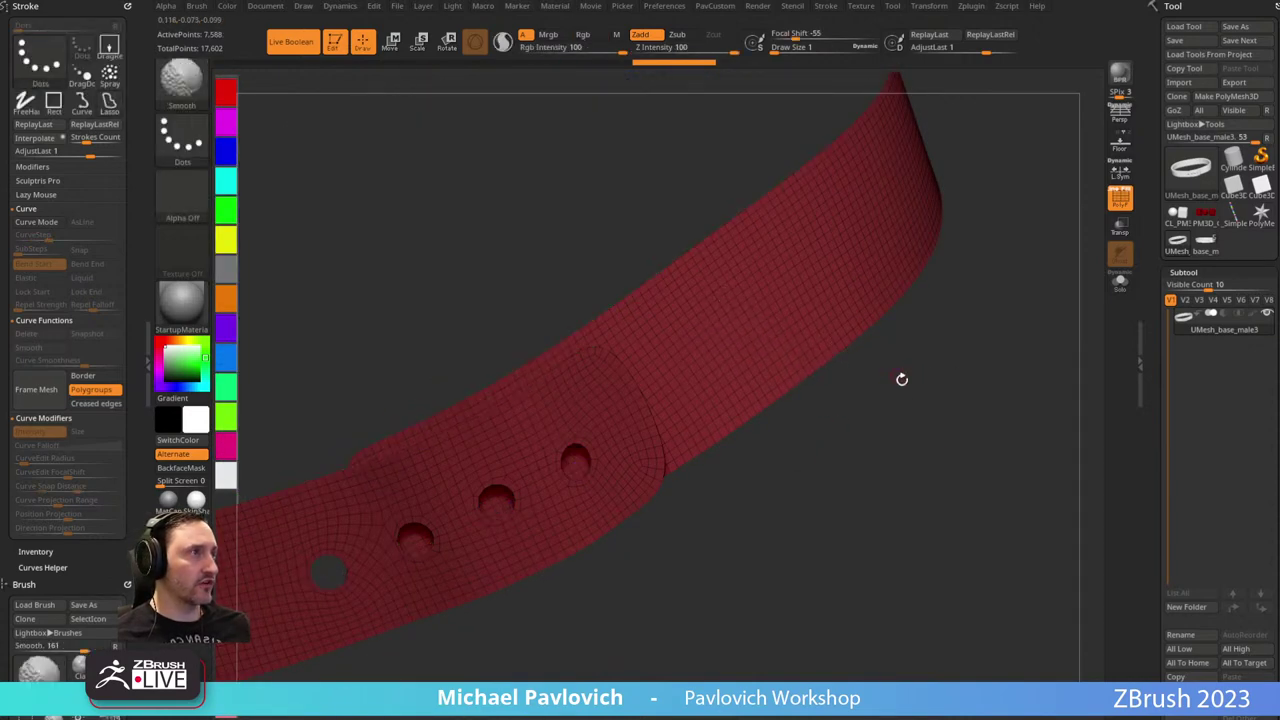
pyautogui.press('space')
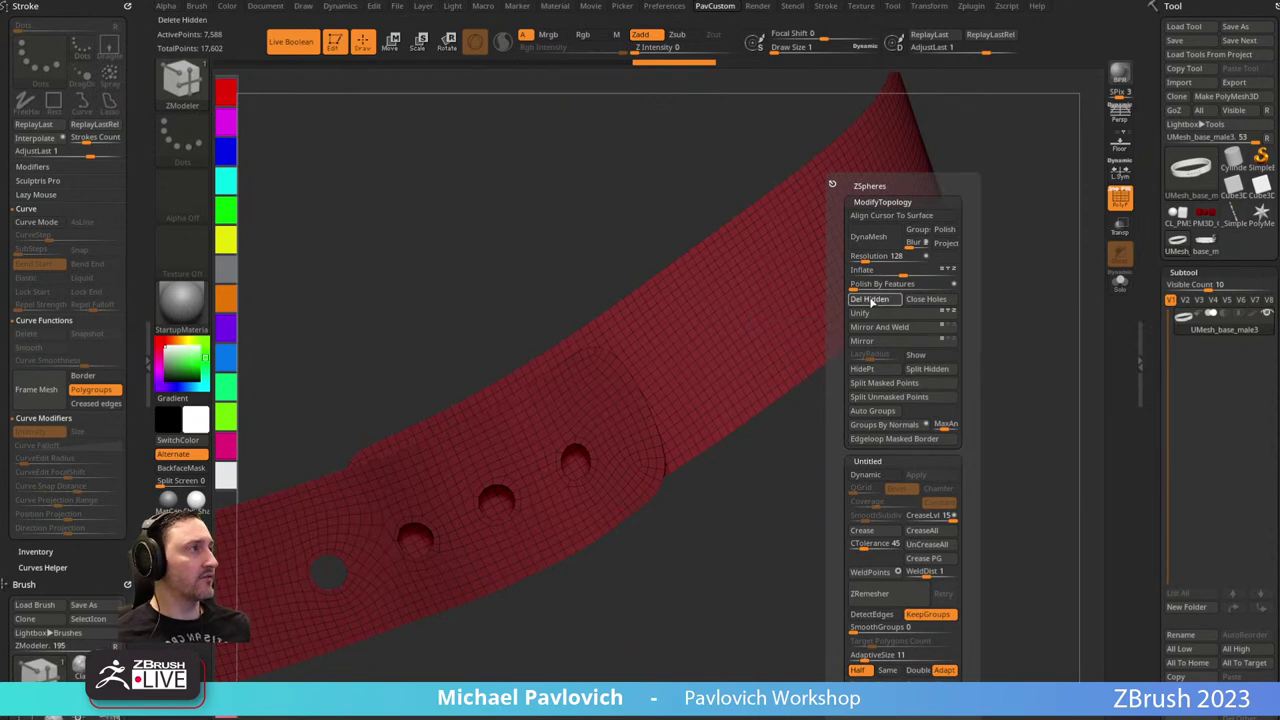
pyautogui.click(872, 300)
# Extrude the single-sided belt surface with the Polygroup All target to give it thickness, and flip its normals.
pyautogui.press('space')
pyautogui.click(572, 308)
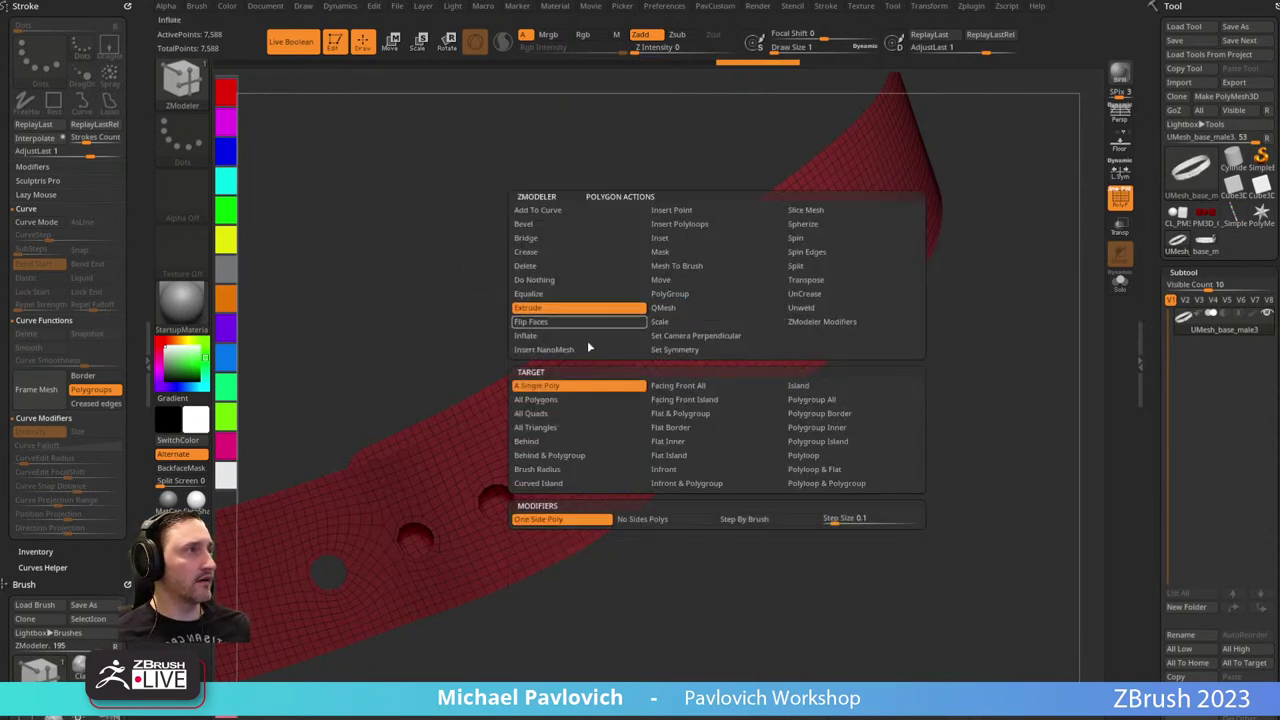
pyautogui.click(805, 400)
pyautogui.moveTo(723, 320); pyautogui.dragTo(684, 260)
pyautogui.press('space')
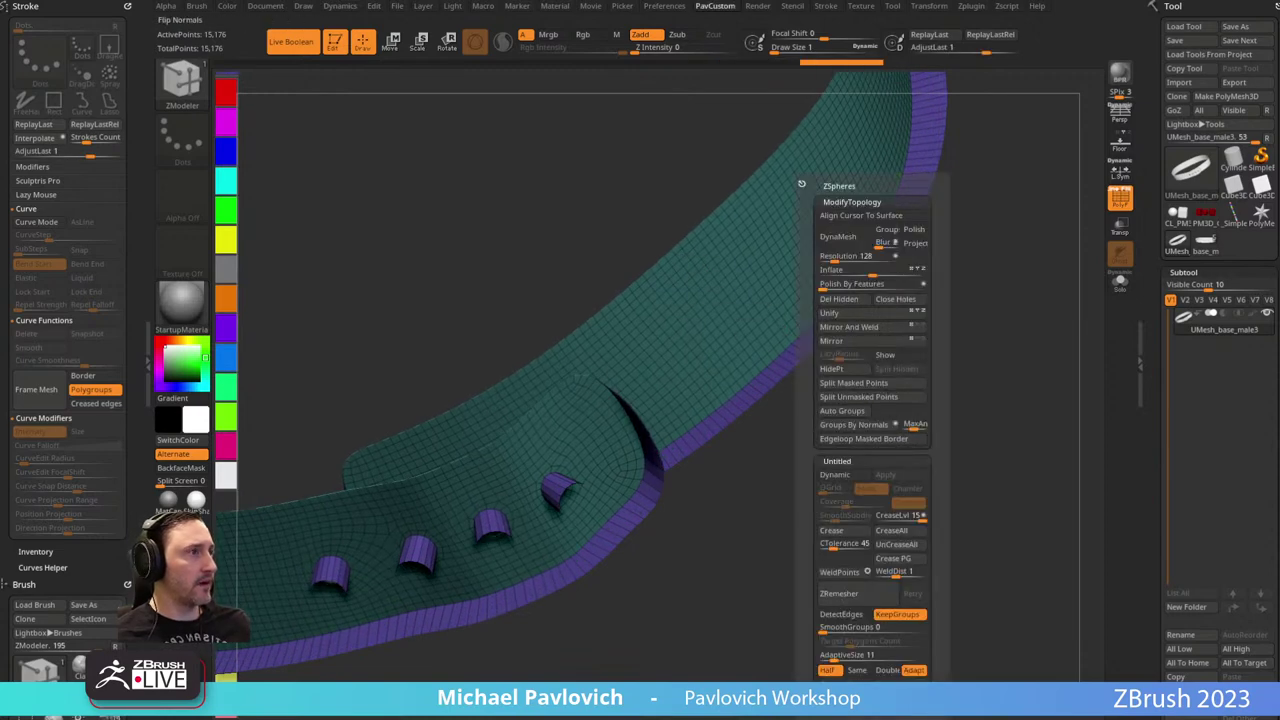
pyautogui.click(880, 697)
# Mark a rectangular patch of polygons beside the strap end and QMesh it through the belt to cut a slot.
pyautogui.moveTo(831, 497); pyautogui.dragTo(826, 405)
pyautogui.keyDown('alt'); pyautogui.moveTo(960, 392); pyautogui.dragTo(826, 343); pyautogui.keyUp('alt')
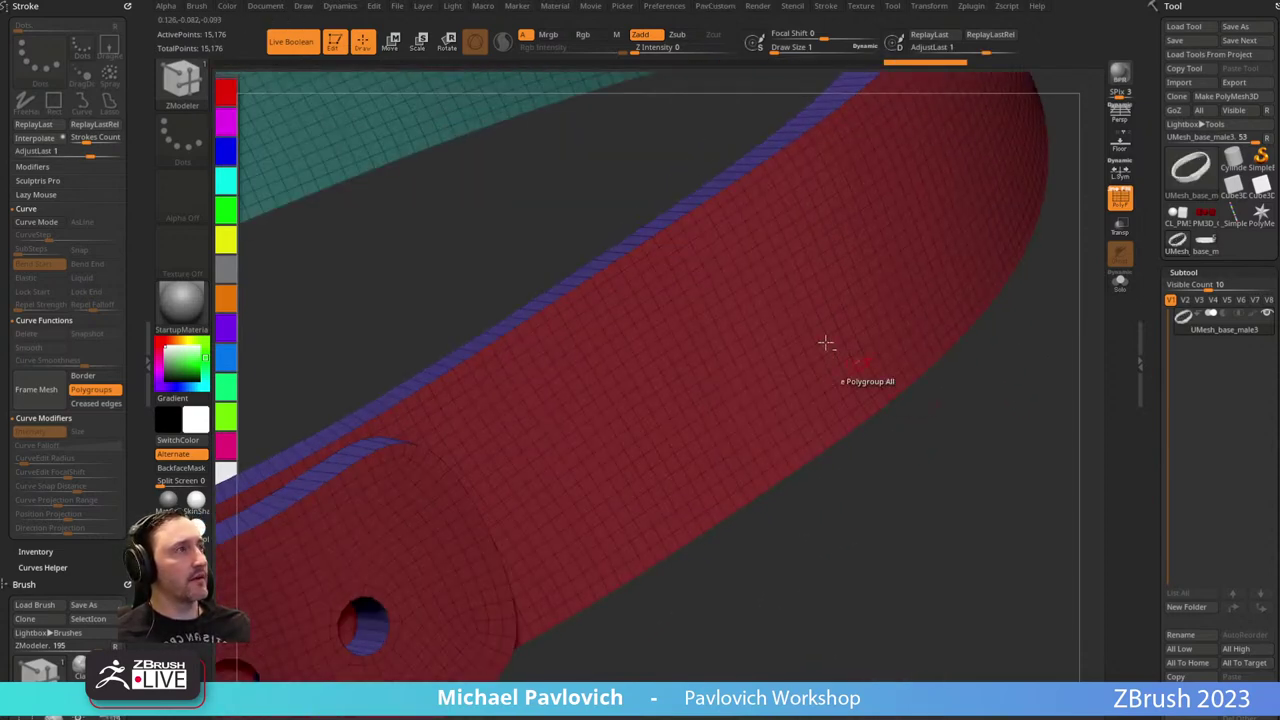
pyautogui.moveTo(646, 360)
pyautogui.mouseDown()
pyautogui.moveTo(729, 420)
pyautogui.moveTo(700, 325)
pyautogui.moveTo(726, 366)
pyautogui.moveTo(705, 438)
pyautogui.moveTo(722, 412)
pyautogui.mouseUp()
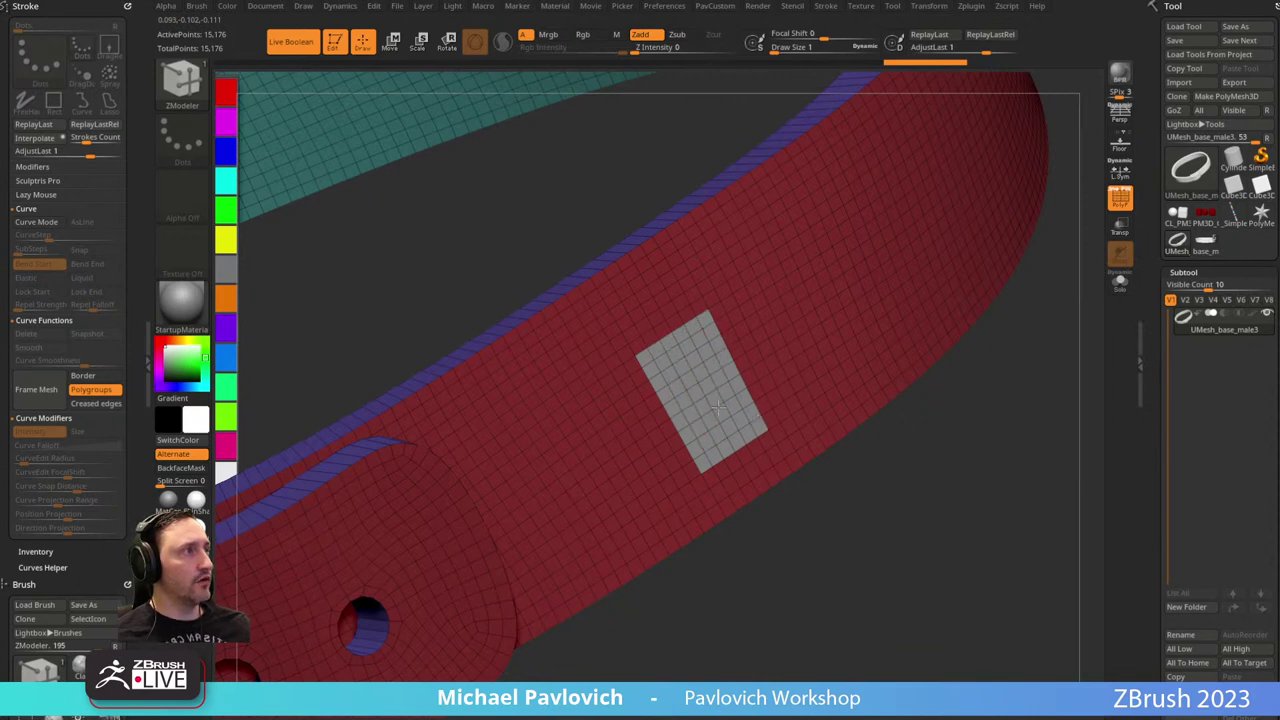
pyautogui.press('space')
pyautogui.click(672, 309)
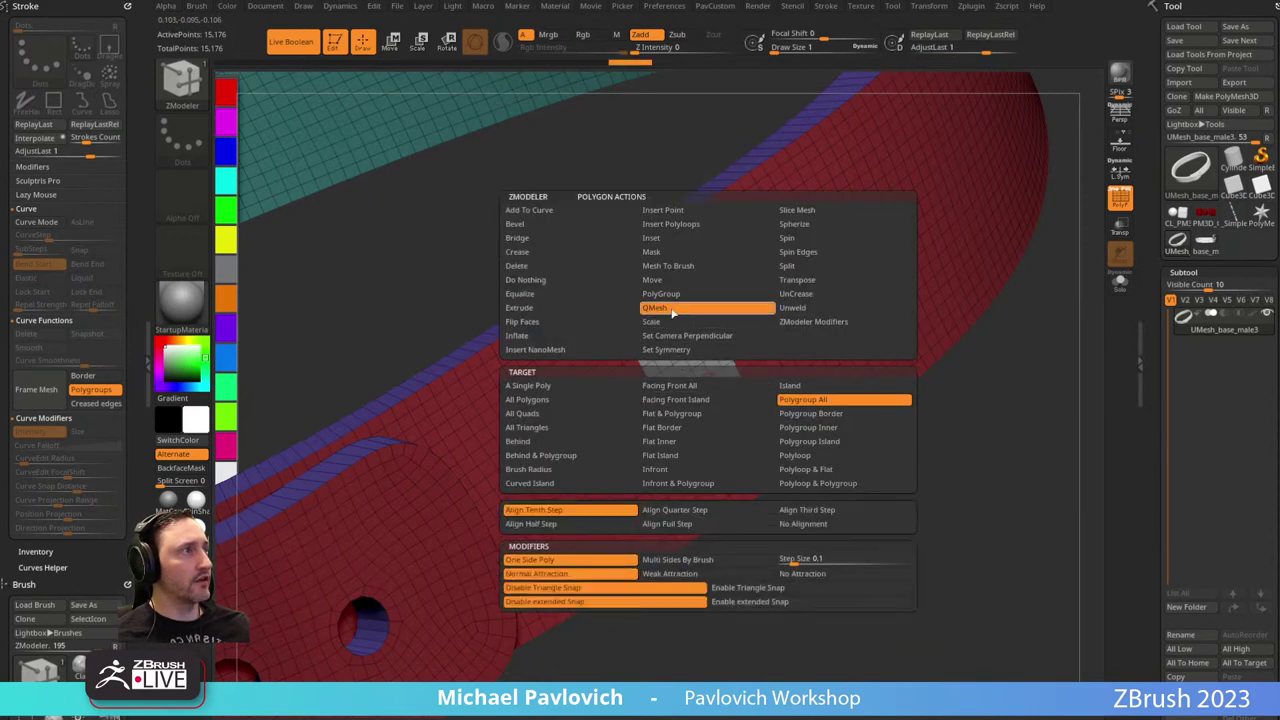
pyautogui.moveTo(704, 379); pyautogui.dragTo(695, 368)
pyautogui.click(695, 368)
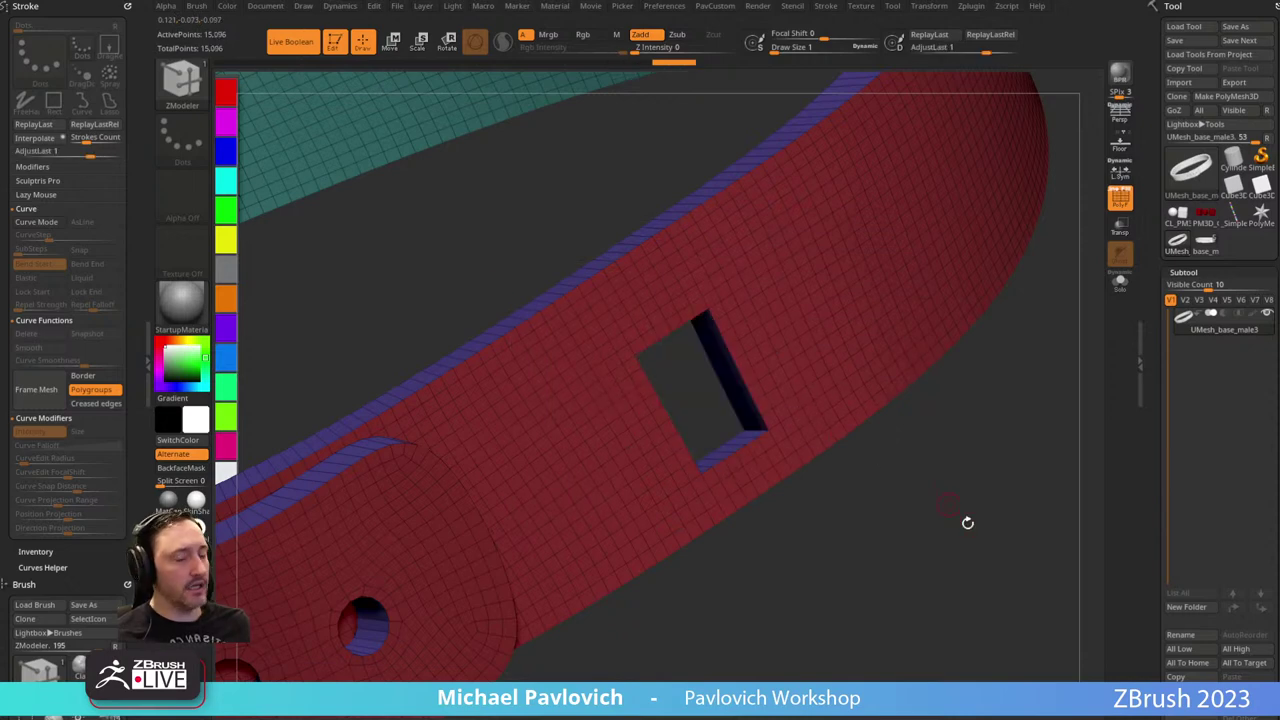
# Enable dynamic subdivision on the belt and crease its polygroup borders.
pyautogui.press('d')
pyautogui.press('3')
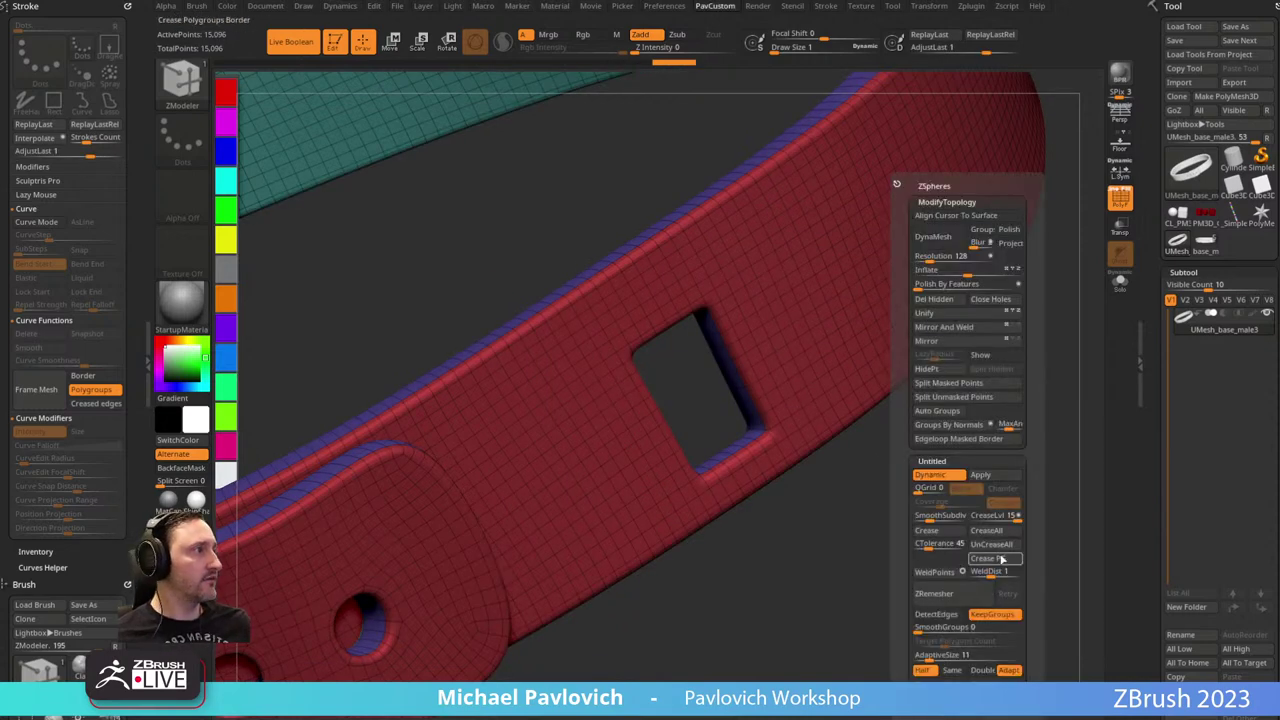
pyautogui.click(1002, 560)
# Set the belt's crease level to 3 and its smooth subdivision level to 4.
pyautogui.click(977, 517)
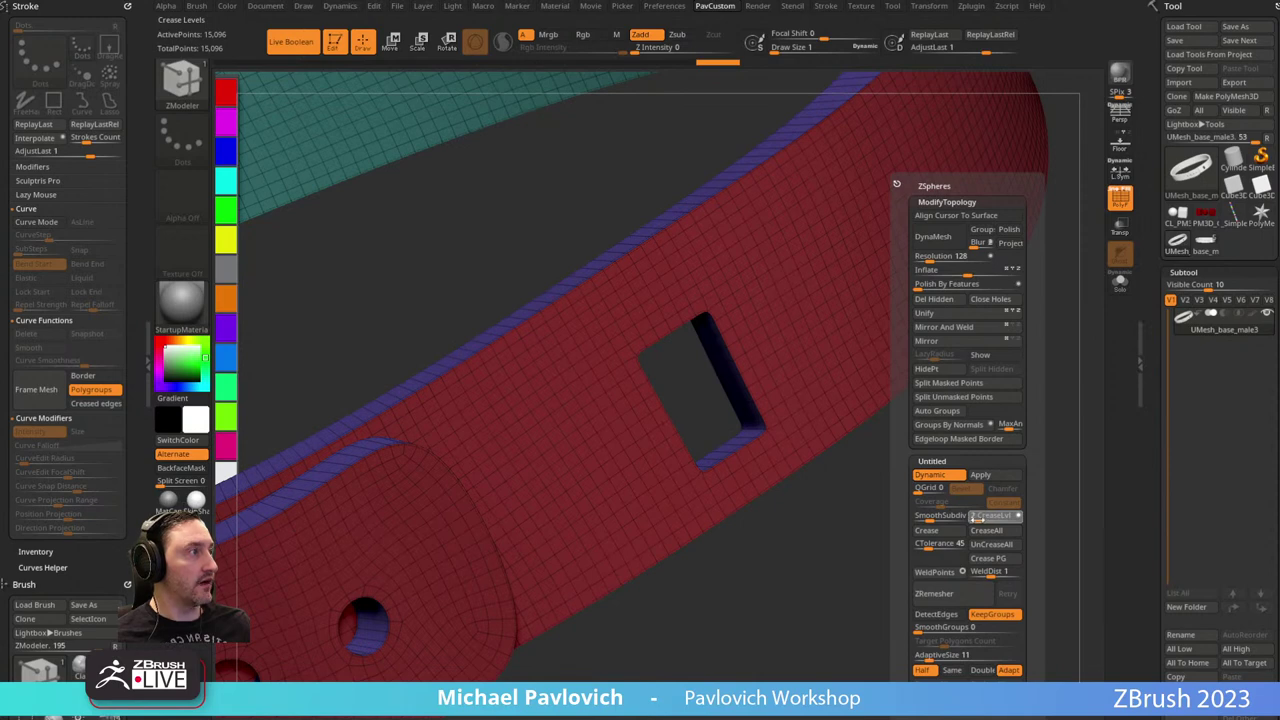
pyautogui.click(930, 517)
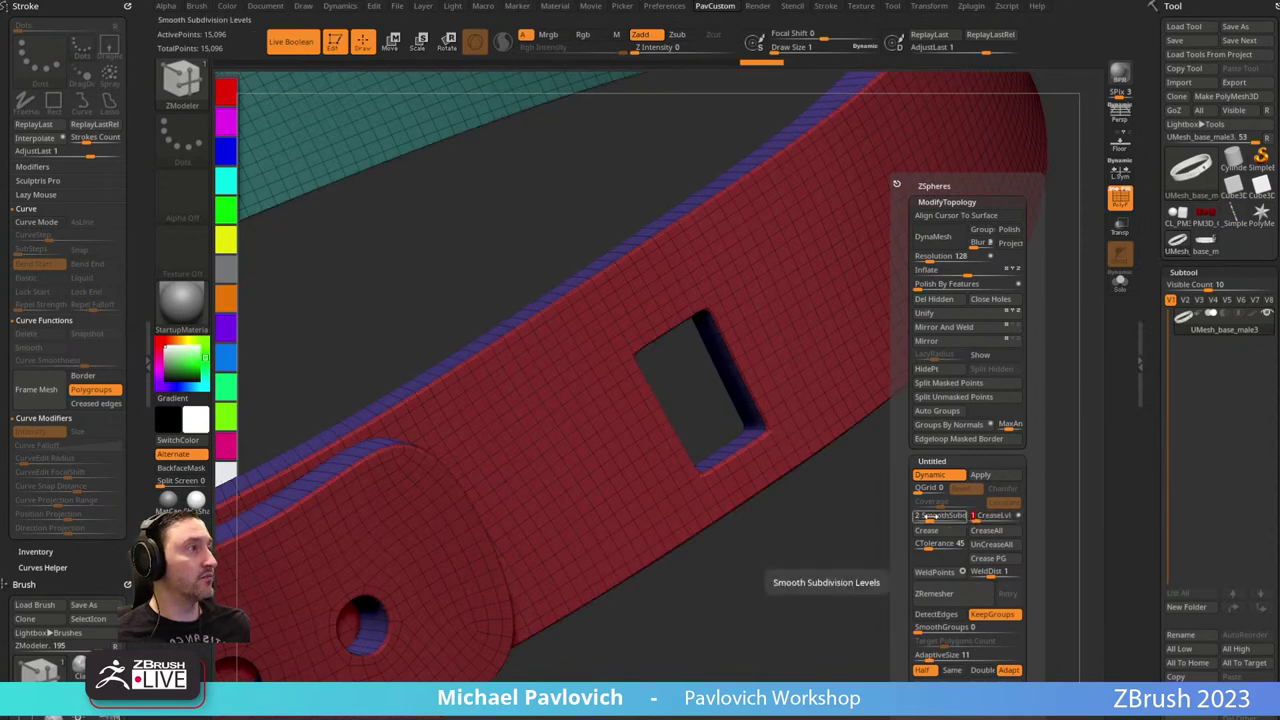
pyautogui.moveTo(980, 517); pyautogui.dragTo(982, 517)
pyautogui.click(941, 517)
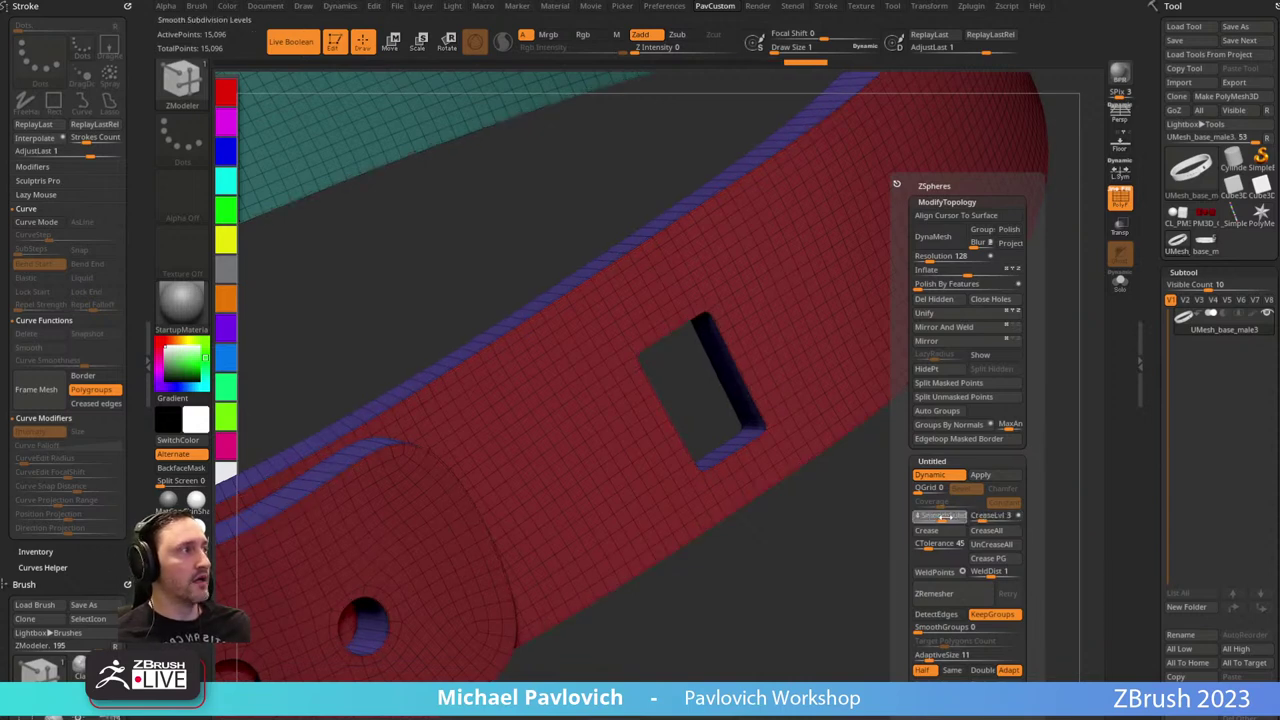
# Hide the polygroup wireframe, set the crease level to 1 and lower the smooth subdivision level for softer belt edges.
pyautogui.hotkey('shift', 'f')
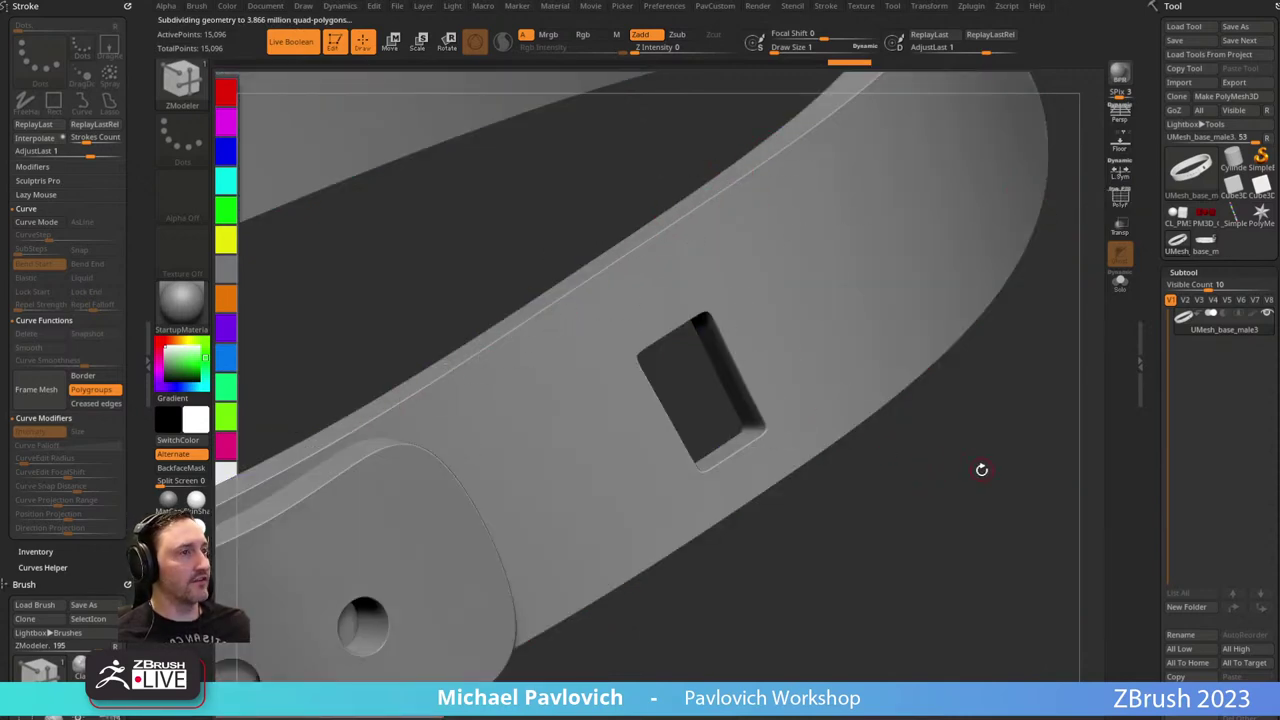
pyautogui.press('space')
pyautogui.click(999, 519)
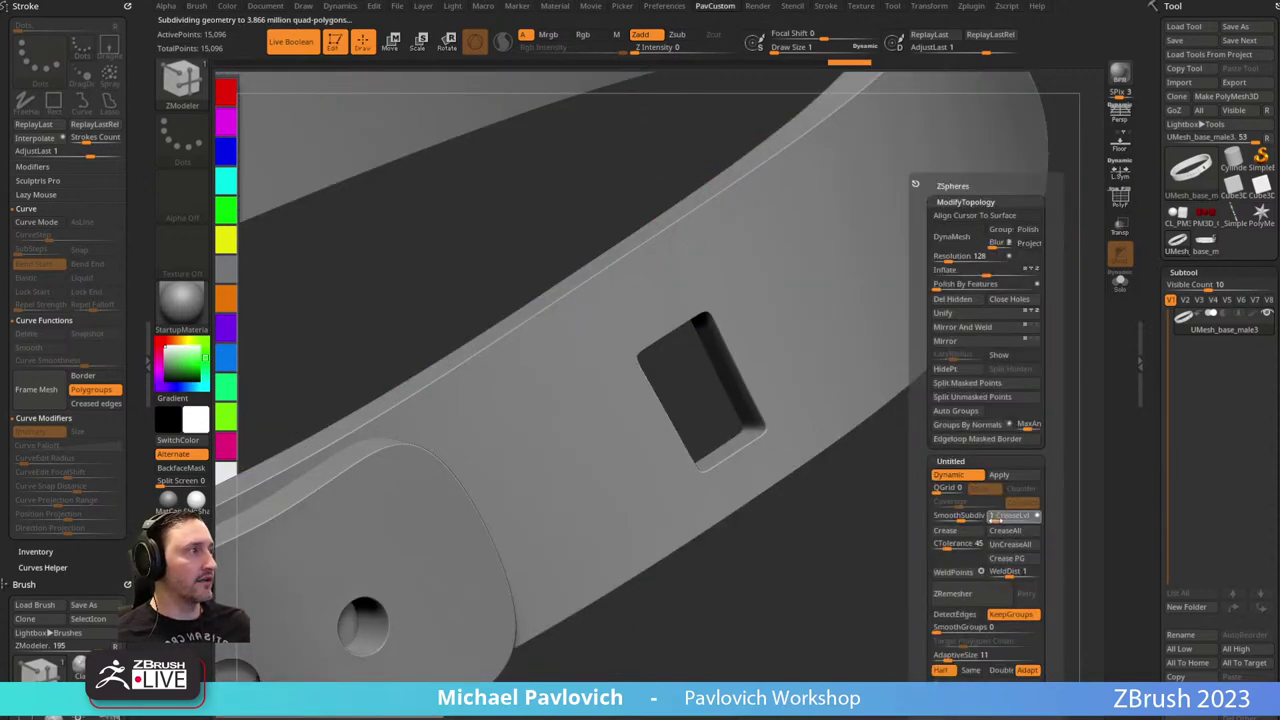
pyautogui.click(995, 518)
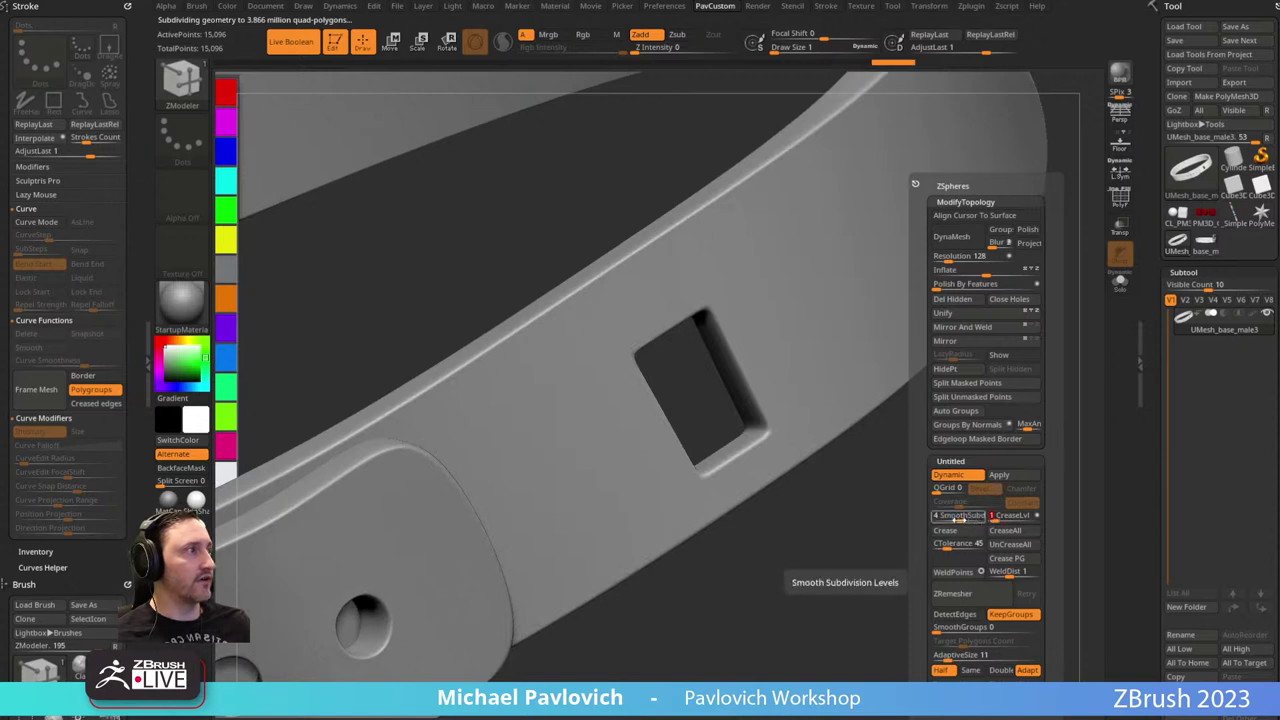
pyautogui.moveTo(957, 519); pyautogui.dragTo(946, 519)
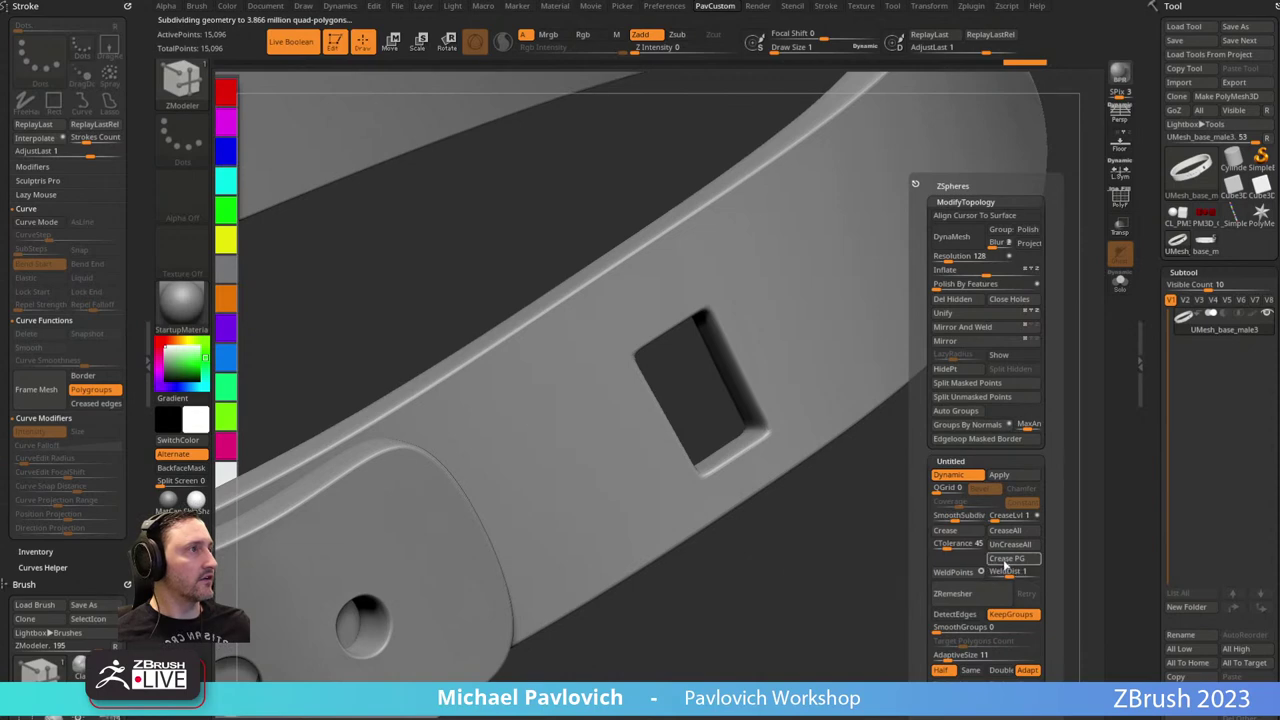
# Sculpt freehand strokes on the belt beside the rectangular slot using the Standard brush at draw size 3.8416.
pyautogui.moveTo(743, 563)
pyautogui.keyDown('alt'); pyautogui.mouseDown()
pyautogui.moveTo(783, 540)
pyautogui.moveTo(854, 543)
pyautogui.moveTo(809, 558)
pyautogui.moveTo(901, 518)
pyautogui.moveTo(890, 515)
pyautogui.moveTo(916, 562)
pyautogui.moveTo(849, 537)
pyautogui.moveTo(694, 366)
pyautogui.mouseUp(); pyautogui.keyUp('alt')
pyautogui.press('s')
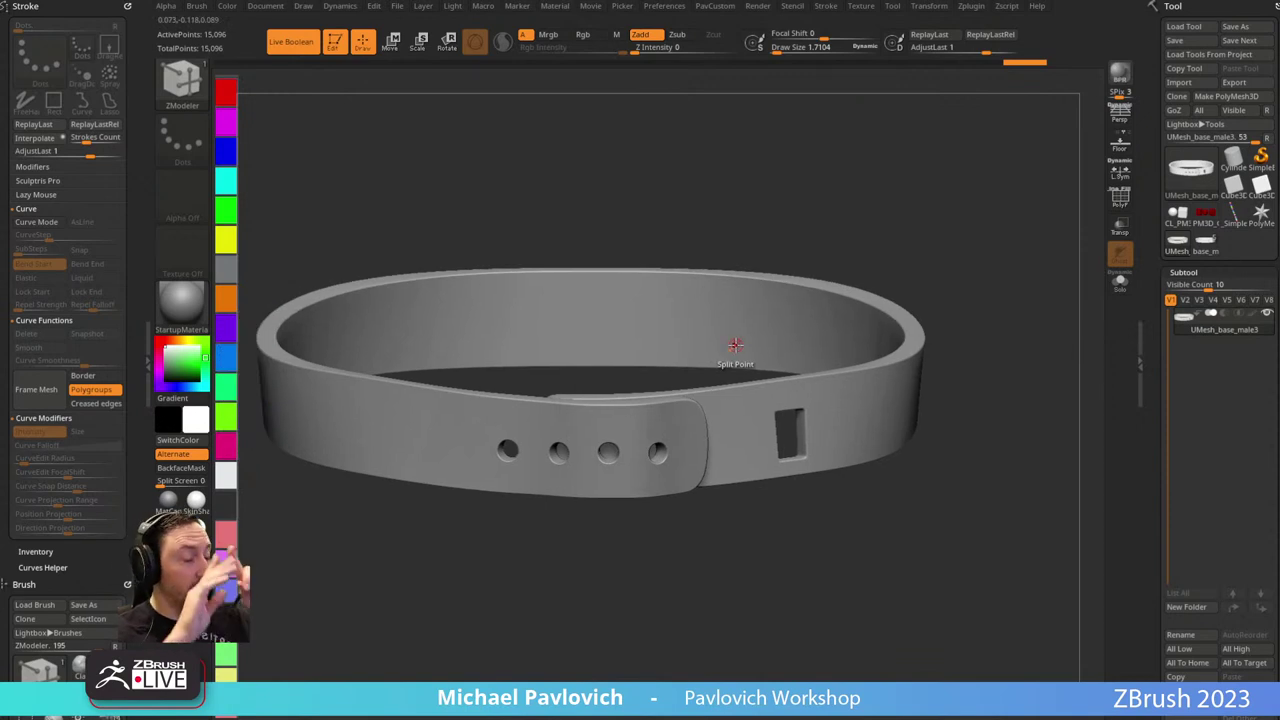
pyautogui.moveTo(946, 291)
pyautogui.keyDown('alt'); pyautogui.mouseDown()
pyautogui.moveTo(1000, 263)
pyautogui.moveTo(943, 381)
pyautogui.moveTo(986, 406)
pyautogui.moveTo(868, 416)
pyautogui.mouseUp(); pyautogui.keyUp('alt')
pyautogui.press('s')
pyautogui.press('1')
pyautogui.press('s')
pyautogui.moveTo(878, 408); pyautogui.dragTo(909, 389)
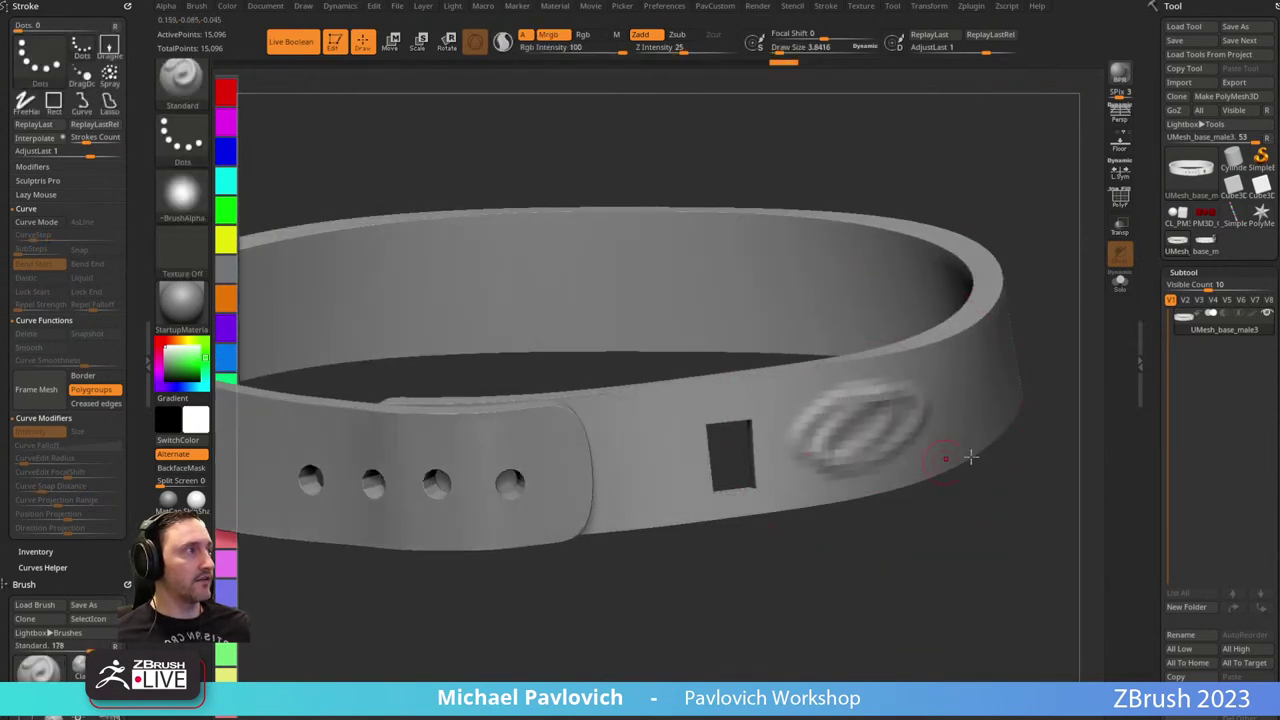
# Undo the freehand test stroke and apply the belt's dynamic subdivision as real subdivision levels.
pyautogui.hotkey('ctrl', 'z')
pyautogui.scroll(-10, 1200, 400)
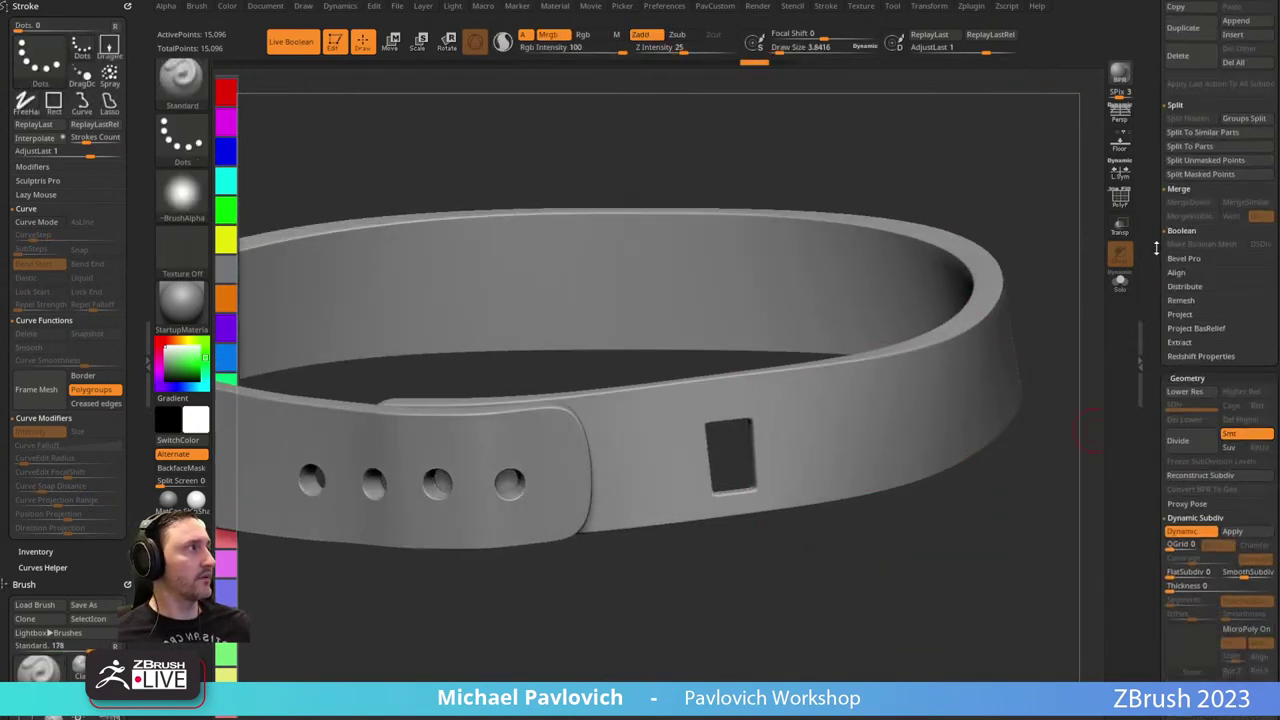
pyautogui.click(1233, 452)
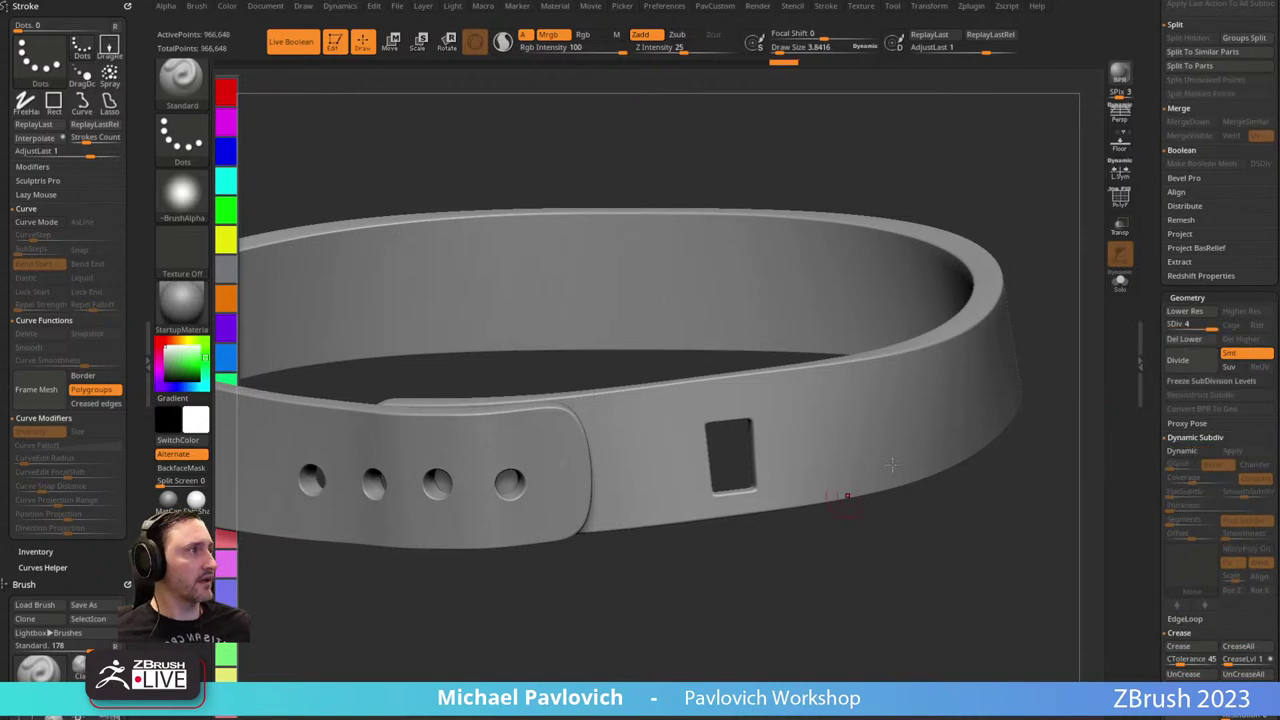
# Sculpt broad strokes along the belt on both sides of the holes and slot at subdivision level 3 and draw size 10.99.
pyautogui.moveTo(1218, 323); pyautogui.dragTo(1220, 323)
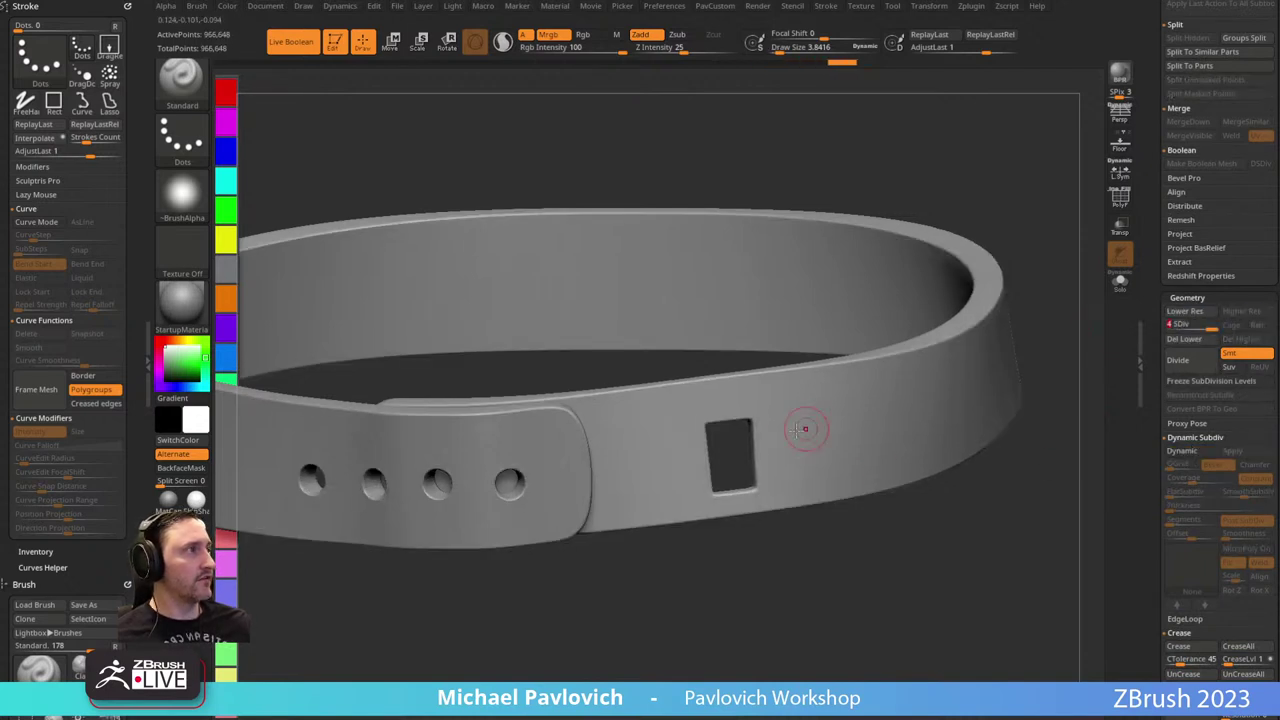
pyautogui.press('s')
pyautogui.moveTo(800, 430); pyautogui.dragTo(801, 430)
pyautogui.moveTo(1206, 323); pyautogui.dragTo(1196, 323)
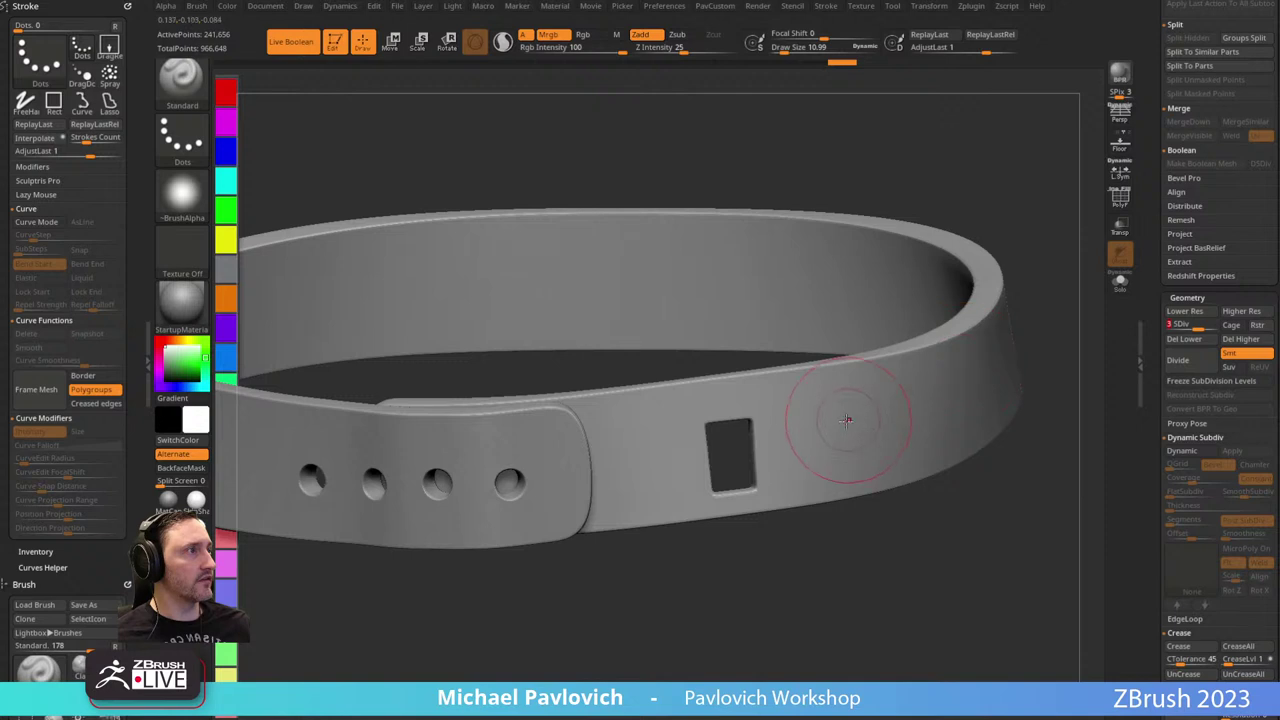
pyautogui.moveTo(912, 372)
pyautogui.mouseDown()
pyautogui.moveTo(930, 375)
pyautogui.moveTo(860, 430)
pyautogui.mouseUp()
pyautogui.moveTo(1047, 430)
pyautogui.keyDown('alt'); pyautogui.mouseDown()
pyautogui.moveTo(919, 497)
pyautogui.moveTo(894, 566)
pyautogui.moveTo(886, 449)
pyautogui.mouseUp(); pyautogui.keyUp('alt')
pyautogui.moveTo(882, 386)
pyautogui.mouseDown()
pyautogui.moveTo(994, 467)
pyautogui.moveTo(1011, 442)
pyautogui.moveTo(860, 440)
pyautogui.moveTo(864, 476)
pyautogui.mouseUp()
pyautogui.moveTo(932, 352); pyautogui.dragTo(889, 460)
pyautogui.moveTo(891, 551); pyautogui.dragTo(977, 294)
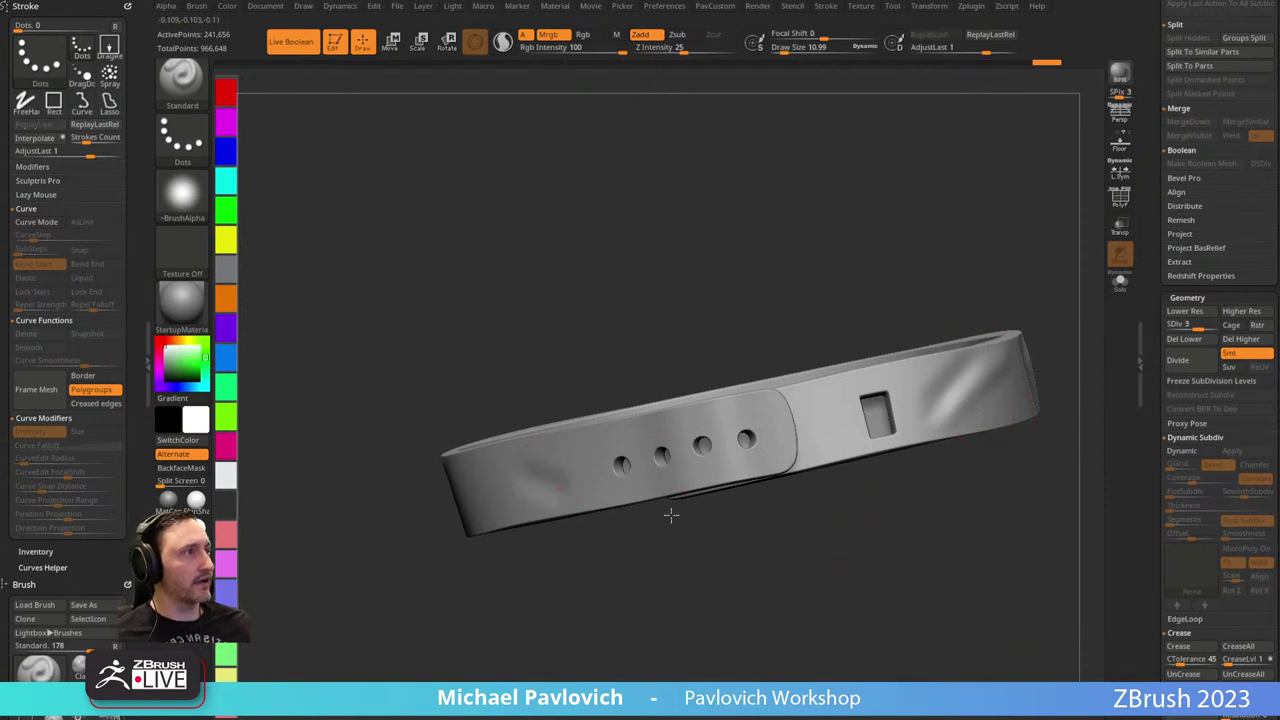
pyautogui.moveTo(1154, 291); pyautogui.dragTo(1080, 632)
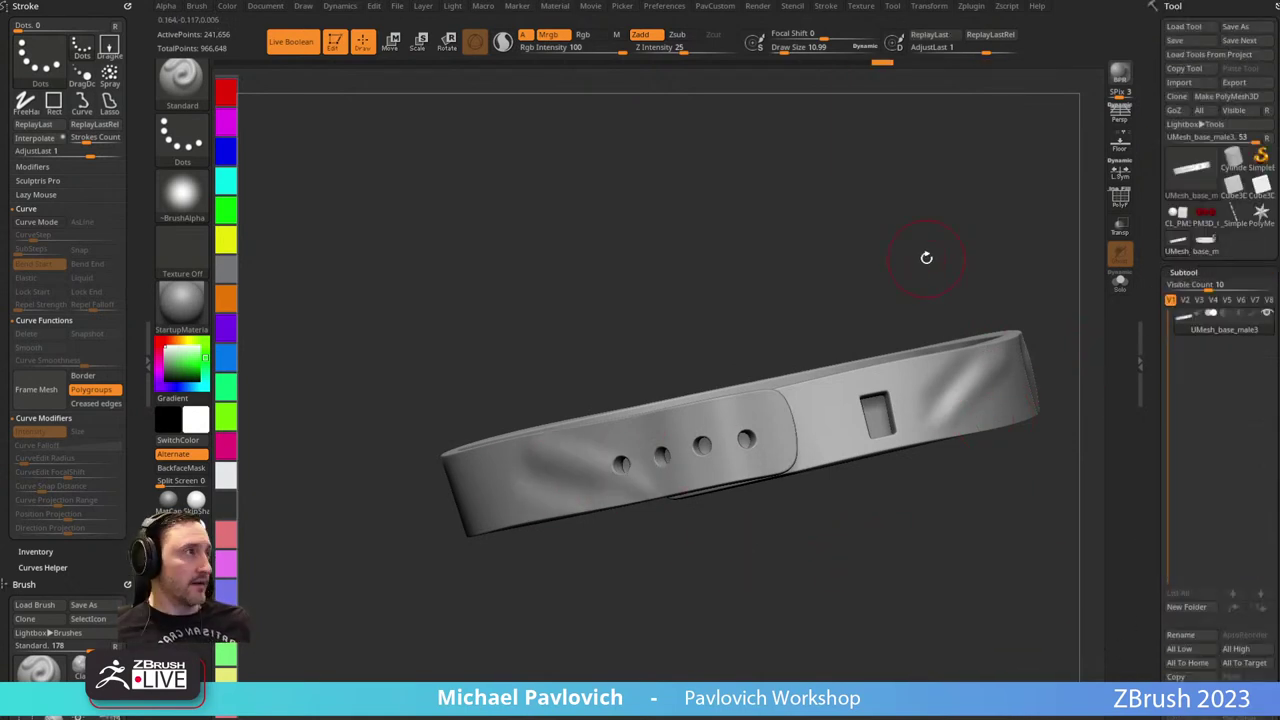
pyautogui.moveTo(926, 257)
pyautogui.mouseDown()
pyautogui.moveTo(877, 286)
pyautogui.moveTo(940, 274)
pyautogui.mouseUp()
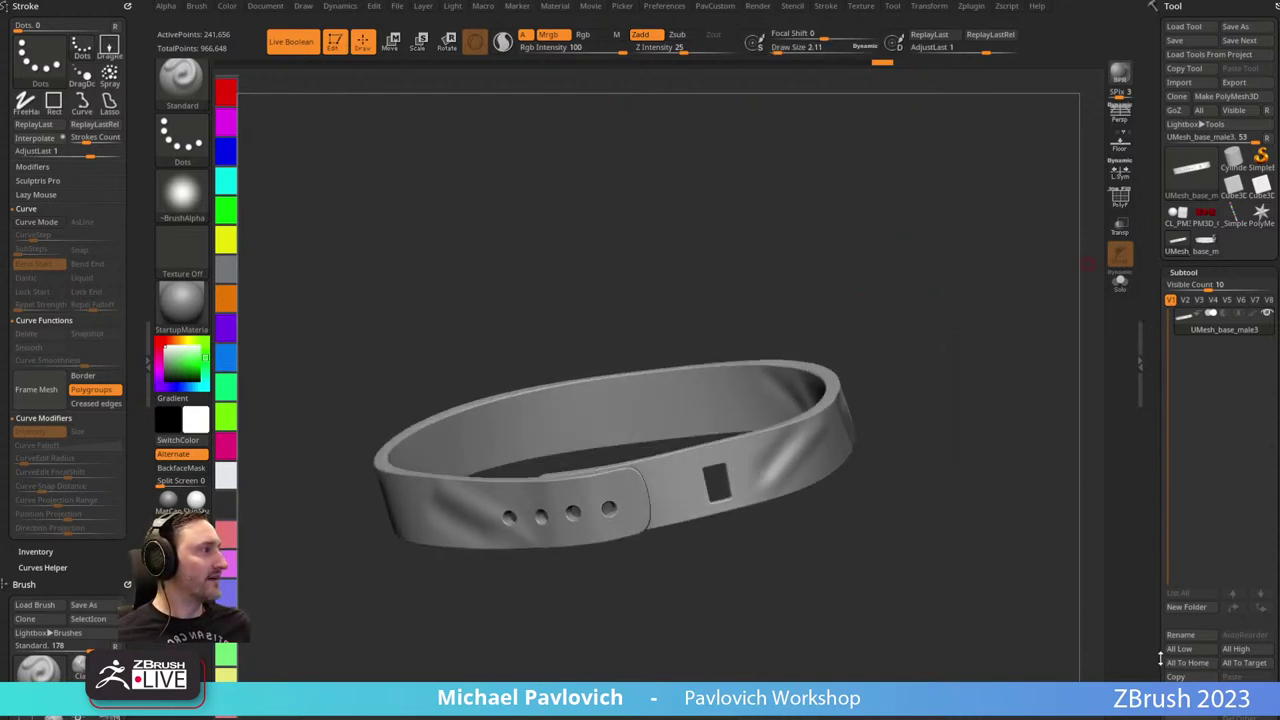
# Delete all subtools of the belt and load the saved turtle character, framed in full view.
pyautogui.scroll(-5, 1220, 450)
pyautogui.click(1248, 546)
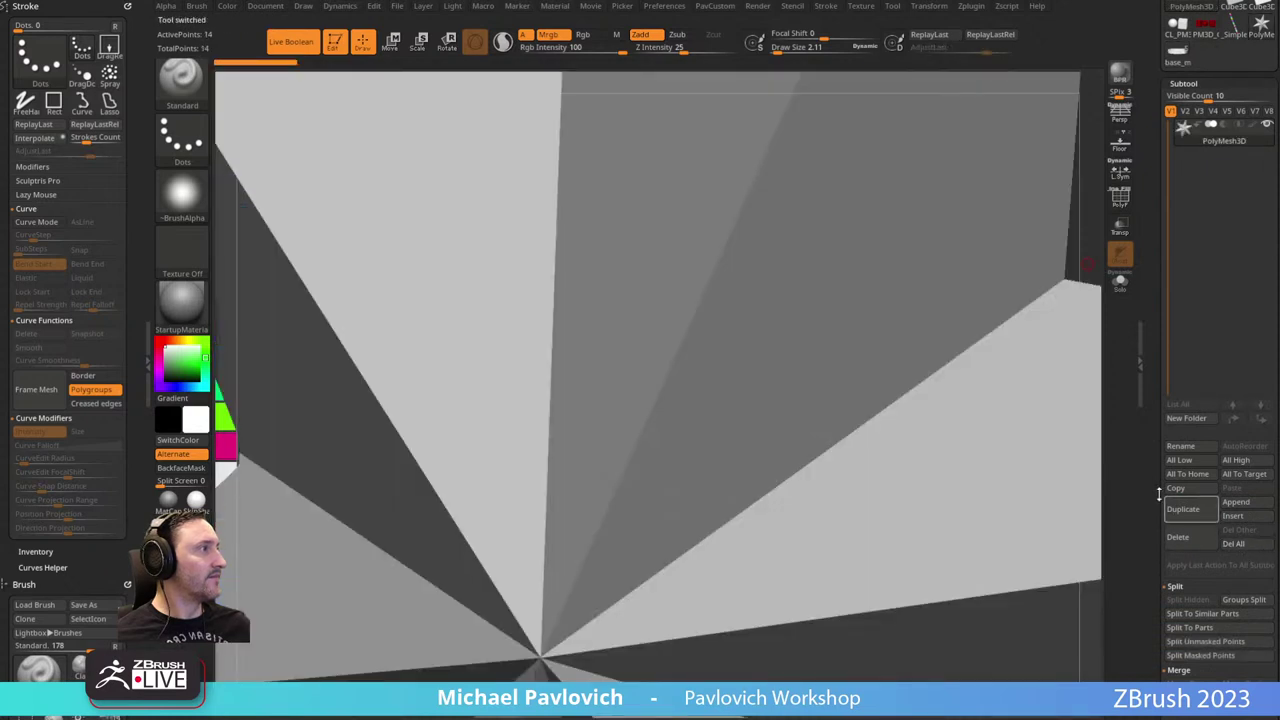
pyautogui.moveTo(1158, 490); pyautogui.dragTo(1144, 676)
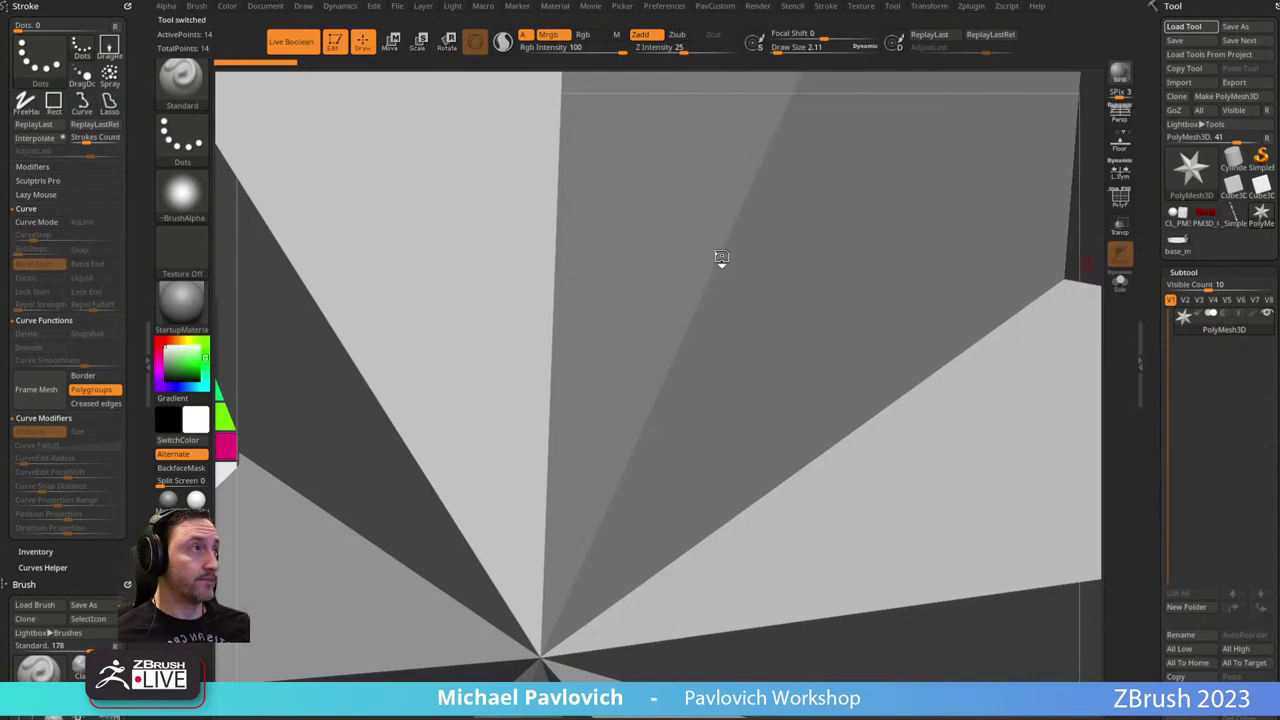
pyautogui.press('f')
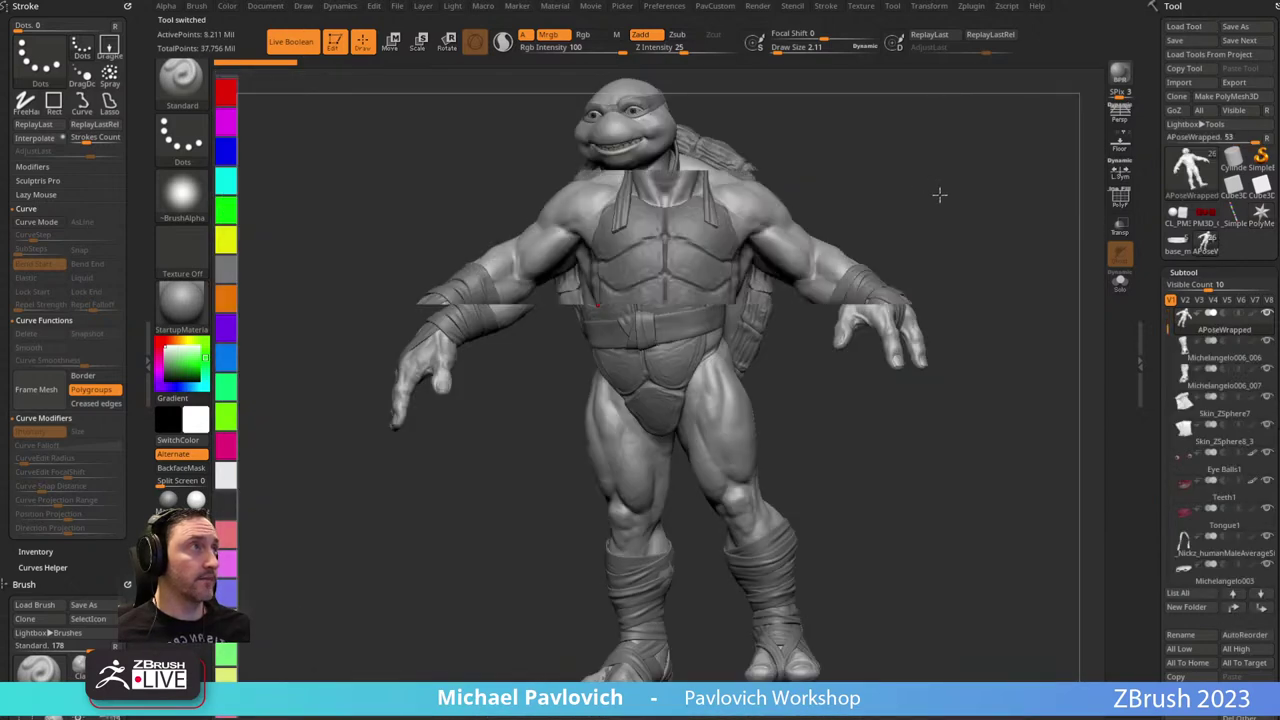
# Examine the turtle's wrist wraps and belt up close by making their subtools active.
pyautogui.moveTo(940, 195); pyautogui.dragTo(892, 189)
pyautogui.press('s')
pyautogui.click(883, 208)
pyautogui.moveTo(891, 203)
pyautogui.mouseDown(button='right')
pyautogui.moveTo(863, 203)
pyautogui.moveTo(885, 240)
pyautogui.moveTo(957, 226)
pyautogui.moveTo(916, 208)
pyautogui.mouseUp(button='right')
pyautogui.keyDown('alt'); pyautogui.click(808, 250); pyautogui.keyUp('alt')
pyautogui.keyDown('alt'); pyautogui.click(815, 334); pyautogui.keyUp('alt')
pyautogui.moveTo(897, 294); pyautogui.dragTo(950, 294, button='right')
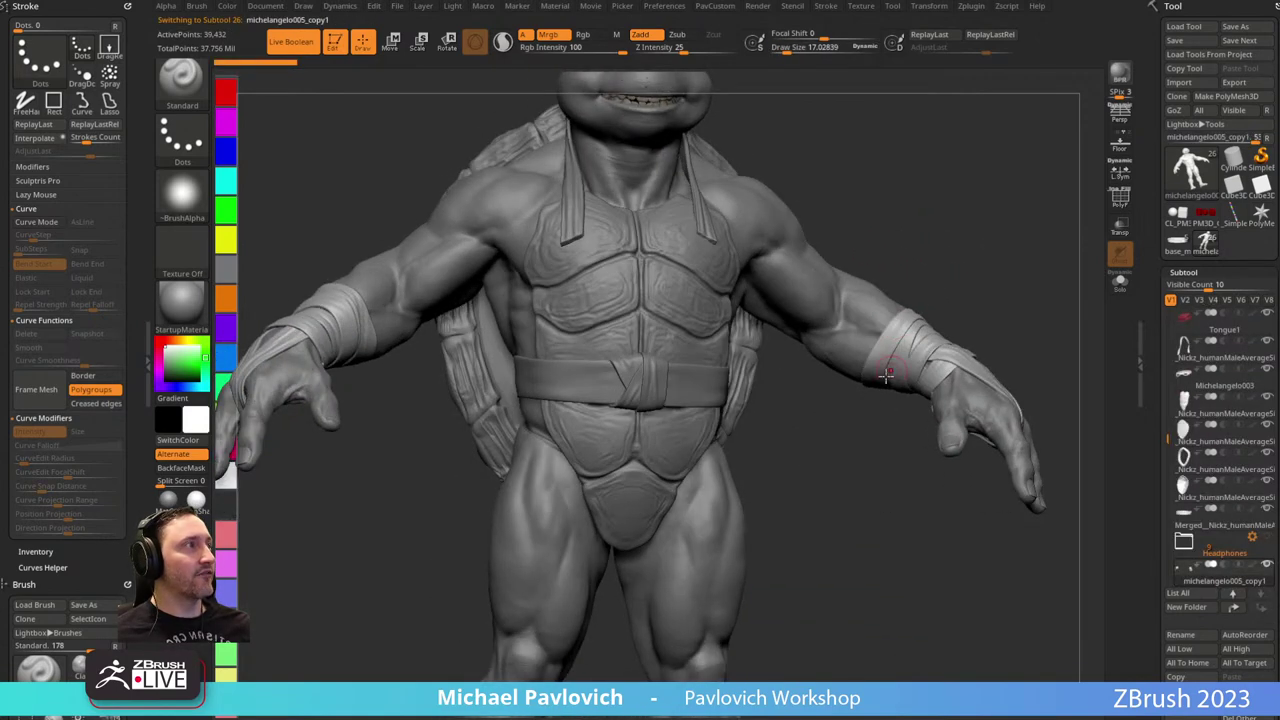
pyautogui.keyDown('alt'); pyautogui.click(653, 373); pyautogui.keyUp('alt')
pyautogui.moveTo(891, 260); pyautogui.dragTo(640, 300, button='right')
pyautogui.keyDown('alt'); pyautogui.moveTo(640, 300); pyautogui.dragTo(285, 645, button='right'); pyautogui.keyUp('alt')
# Isolate the Skin_ZSphere7 belt knot, inspect its folded shape and show the whole character again.
pyautogui.keyDown('alt'); pyautogui.click(672, 345); pyautogui.keyUp('alt')
pyautogui.click(1121, 283)
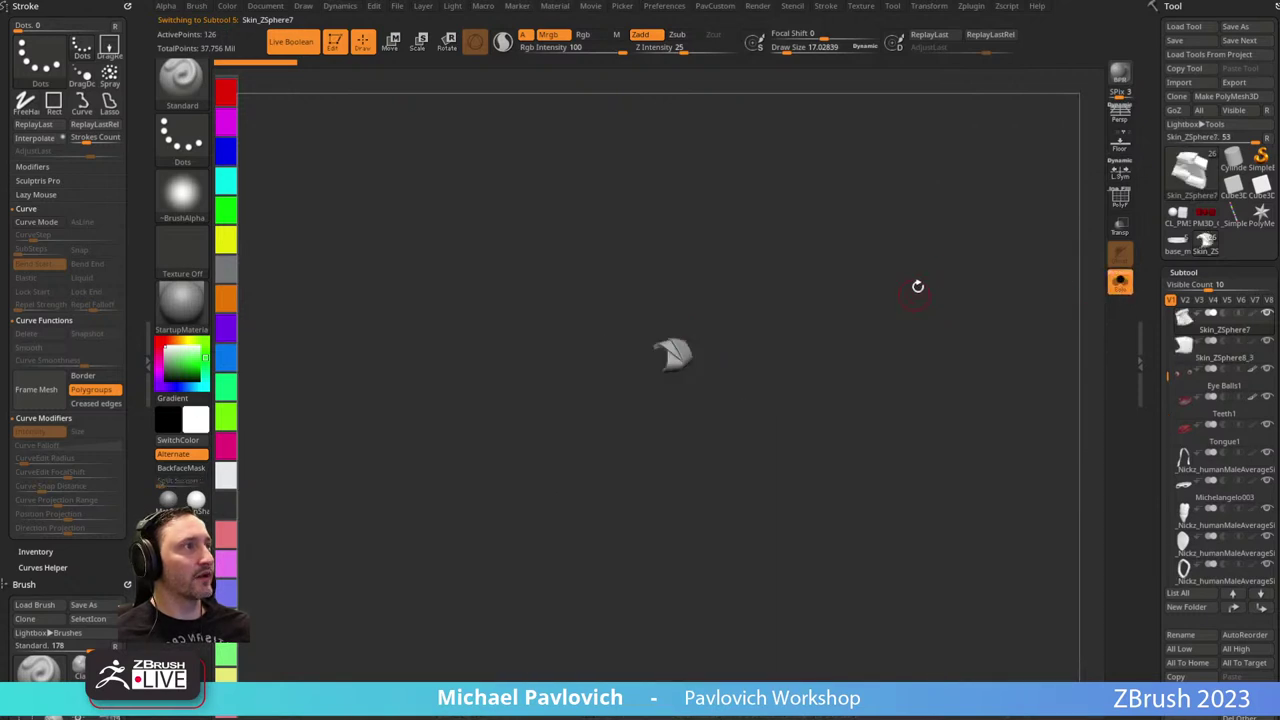
pyautogui.moveTo(917, 286); pyautogui.dragTo(655, 379)
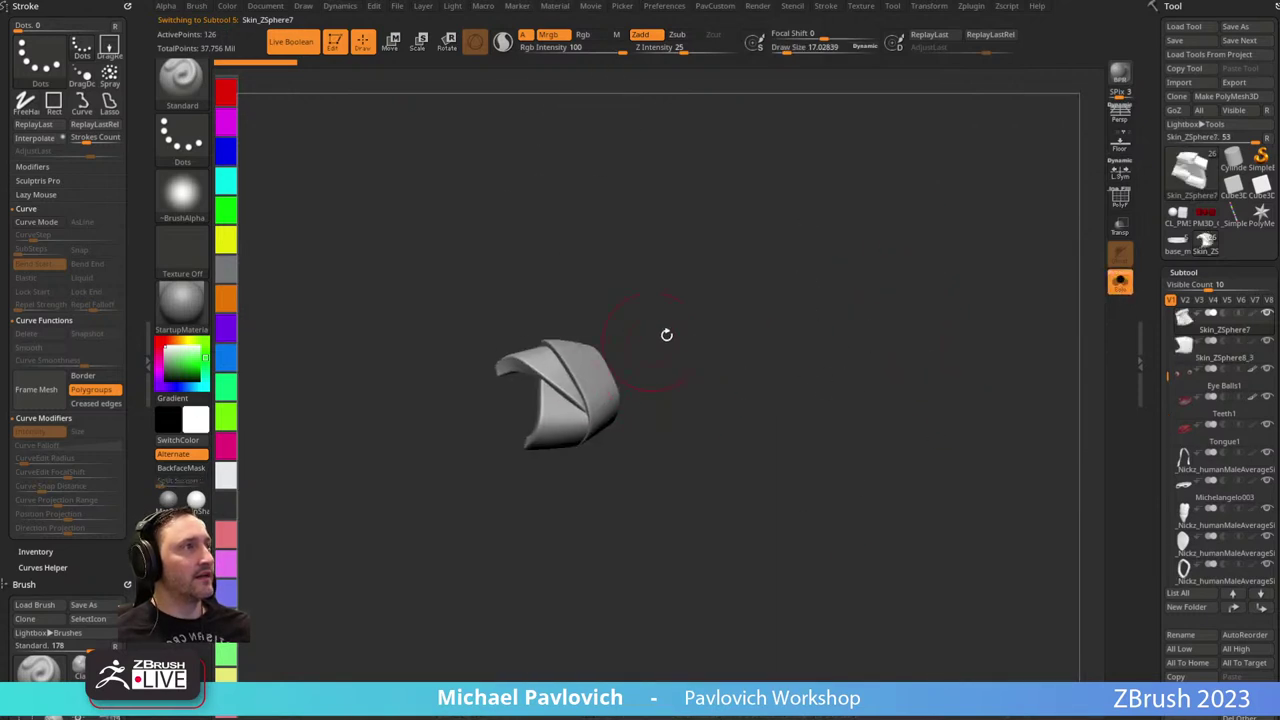
pyautogui.moveTo(666, 334); pyautogui.dragTo(713, 321)
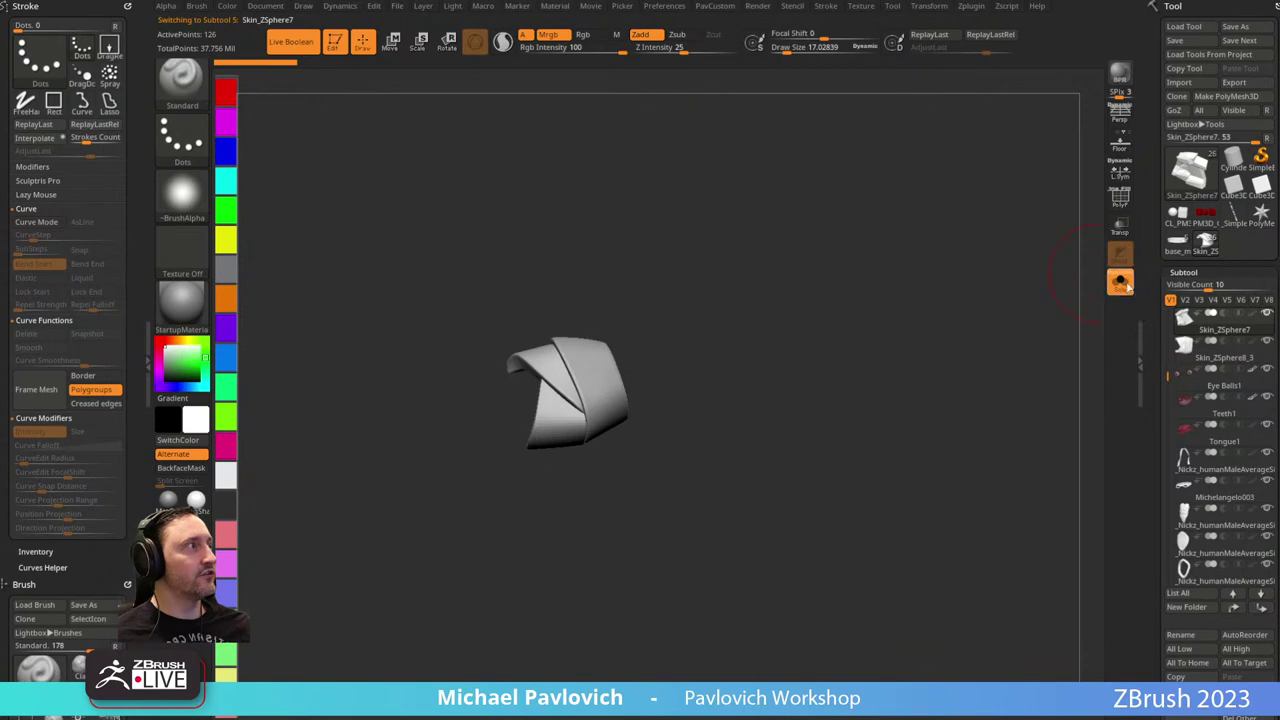
pyautogui.click(1124, 285)
# Examine the turtle's leg pieces and the knotted bandana at the back of the head.
pyautogui.moveTo(900, 291); pyautogui.dragTo(969, 259)
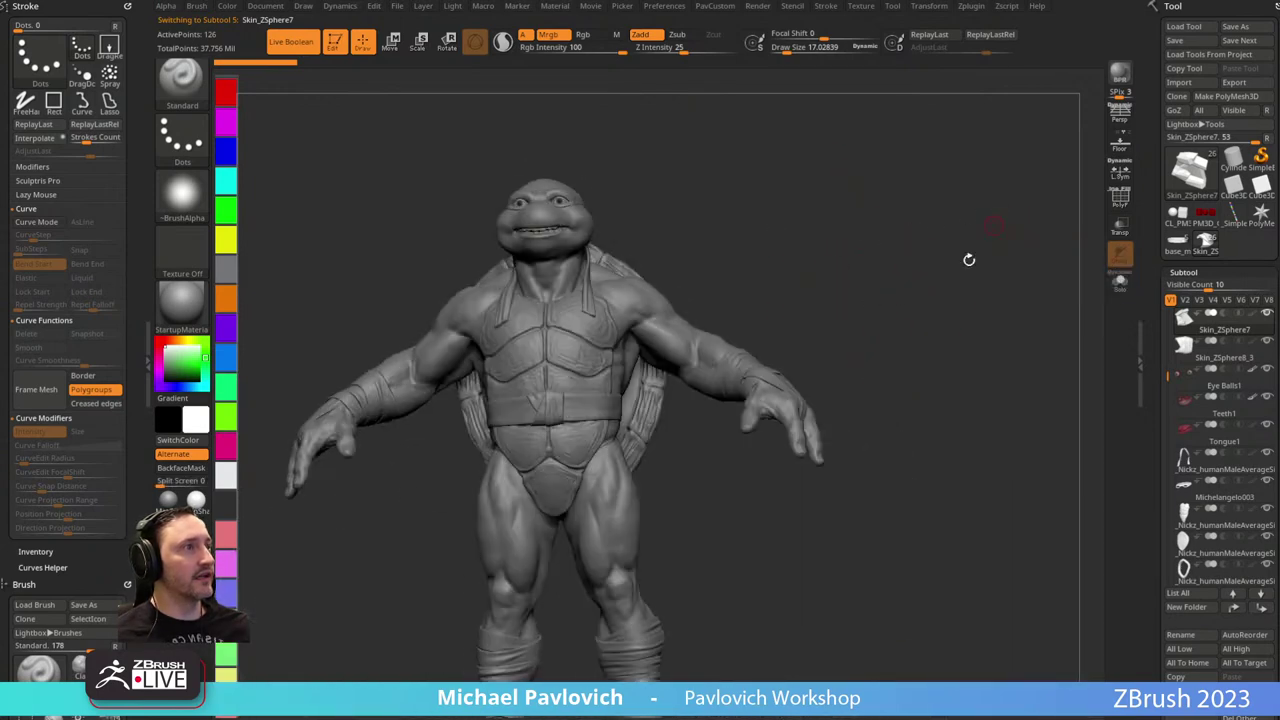
pyautogui.keyDown('alt'); pyautogui.moveTo(938, 452); pyautogui.dragTo(958, 265); pyautogui.keyUp('alt')
pyautogui.keyDown('alt'); pyautogui.click(612, 438); pyautogui.keyUp('alt')
pyautogui.keyDown('alt'); pyautogui.moveTo(958, 245); pyautogui.dragTo(794, 286); pyautogui.keyUp('alt')
pyautogui.moveTo(711, 217); pyautogui.dragTo(627, 220)
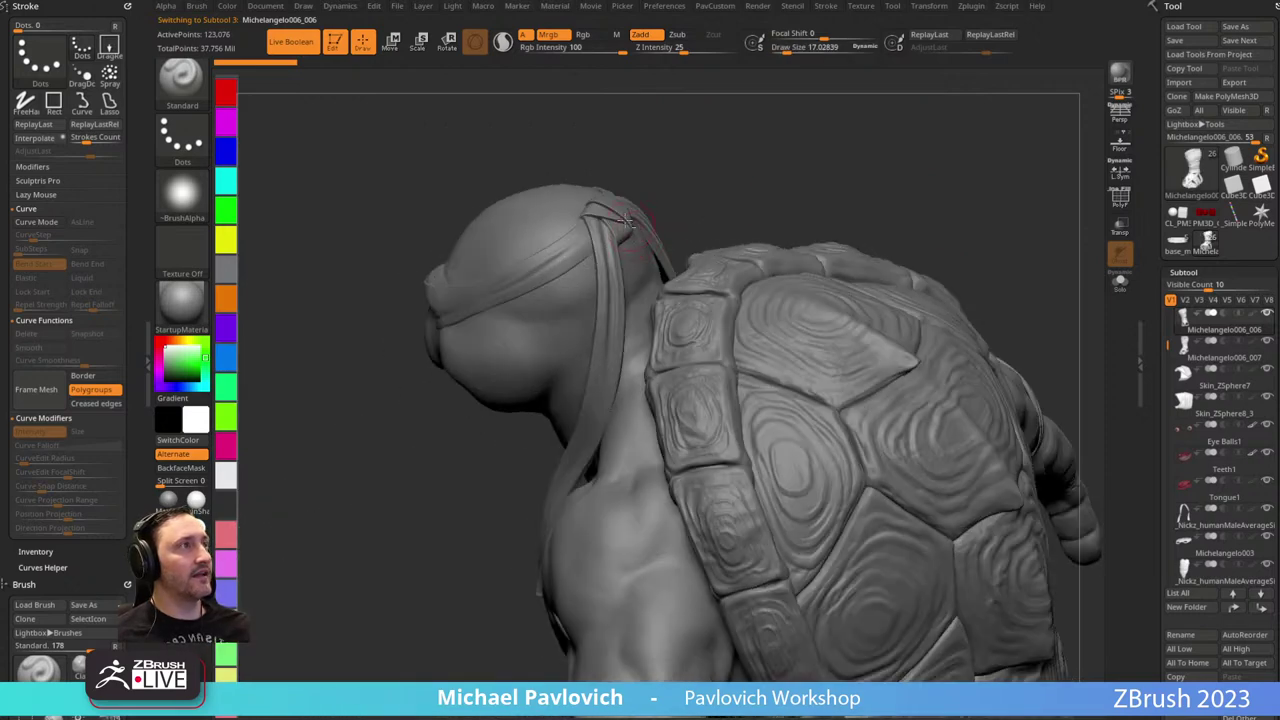
pyautogui.keyDown('alt'); pyautogui.click(627, 220); pyautogui.keyUp('alt')
pyautogui.moveTo(843, 171); pyautogui.dragTo(694, 226)
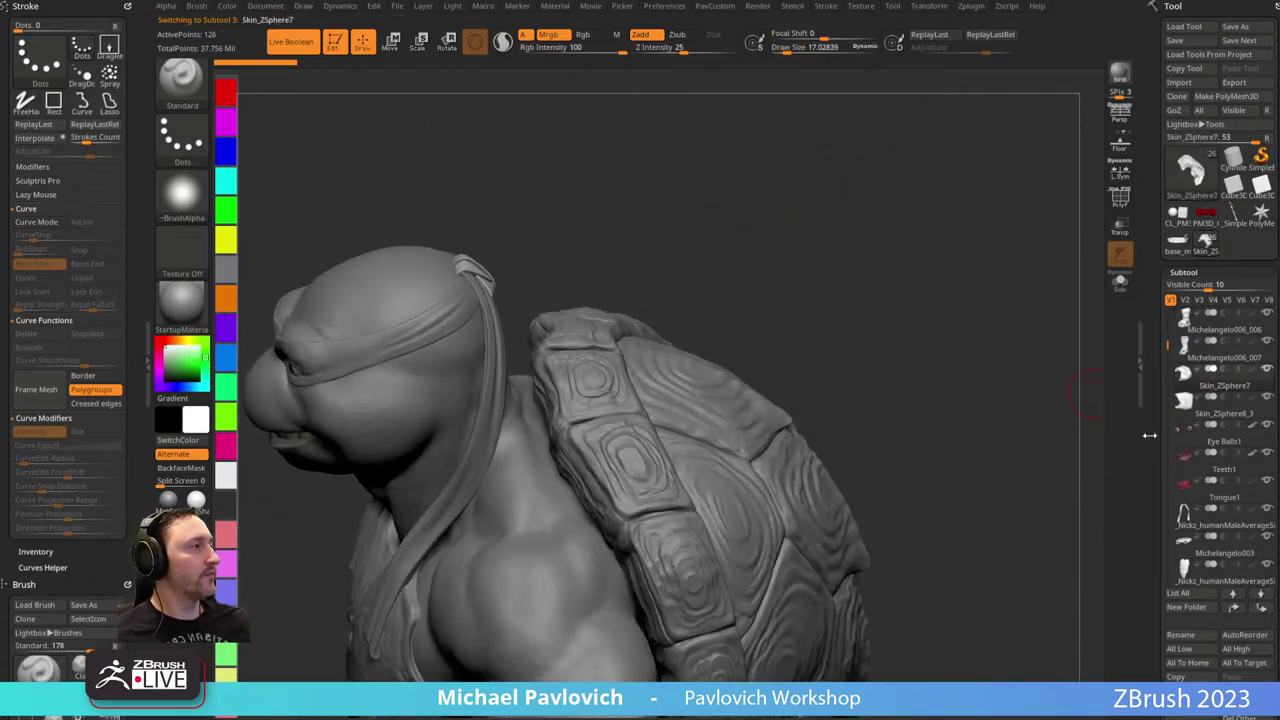
# Delete all subtools of the turtle and load the Nickz_humanMaleAverage tool from Lightbox.
pyautogui.moveTo(1156, 455); pyautogui.dragTo(1155, 282)
pyautogui.click(1235, 562)
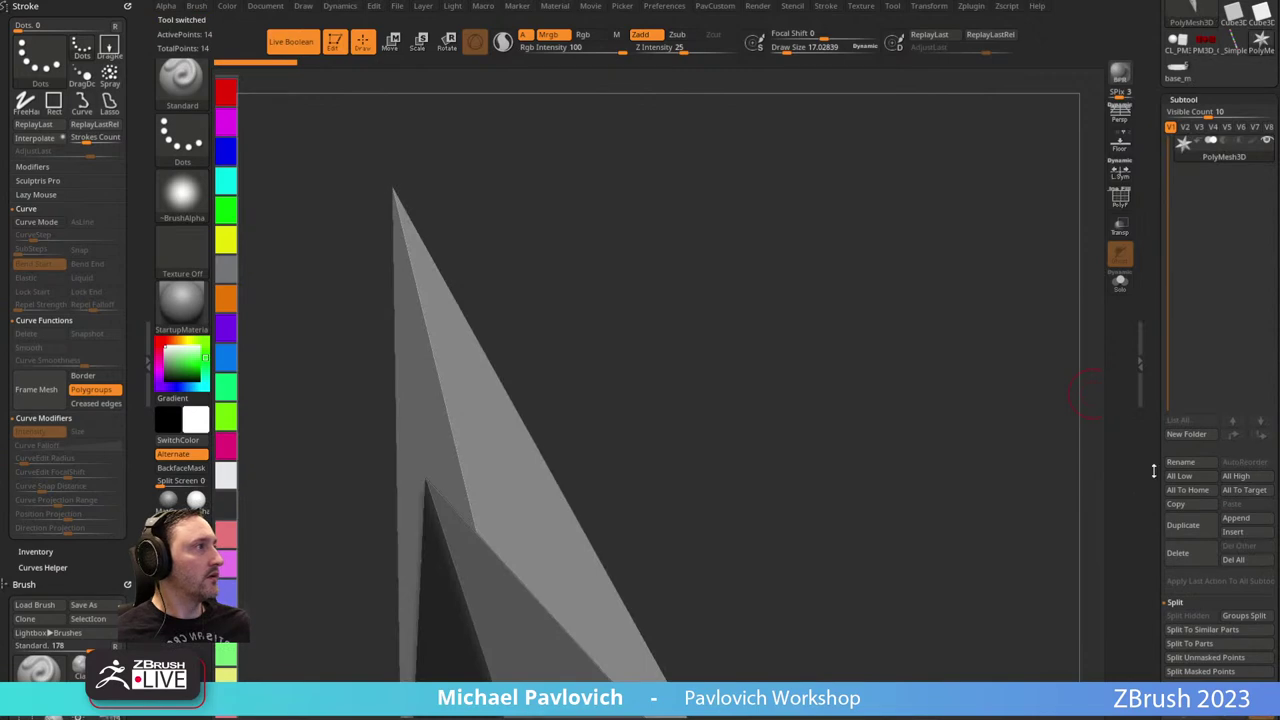
pyautogui.scroll(3, 1153, 470)
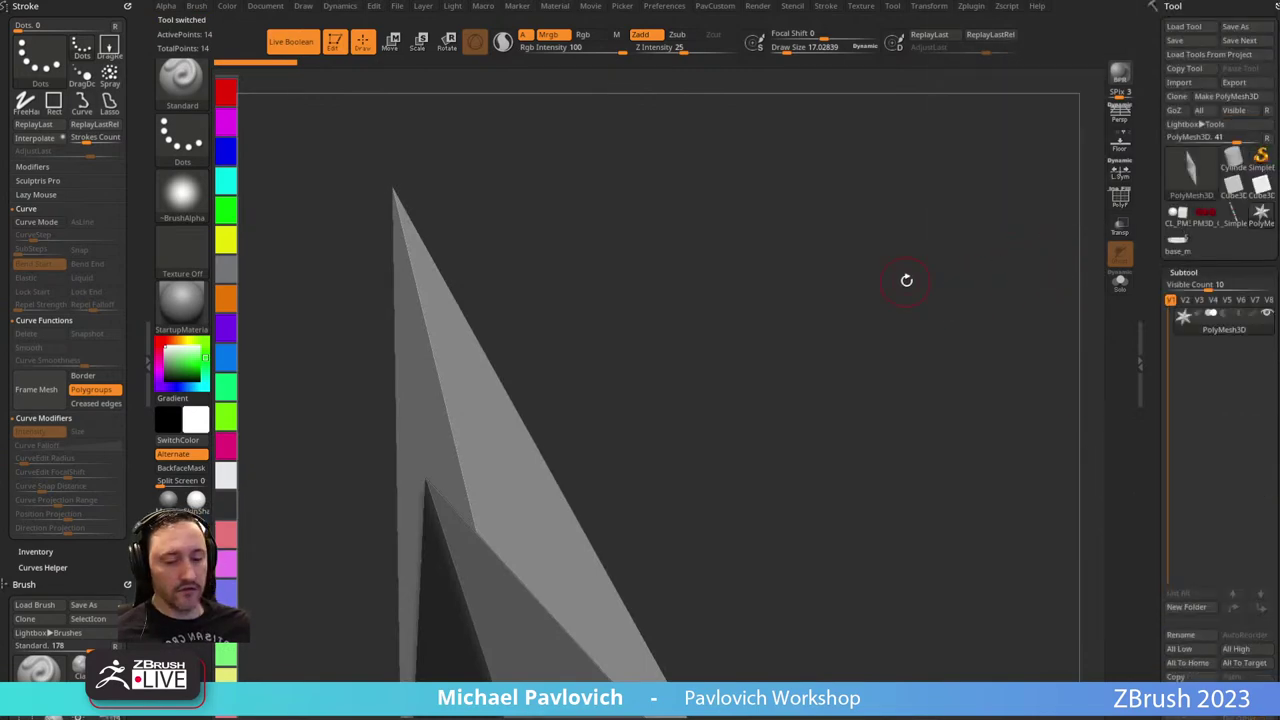
pyautogui.press(',')
pyautogui.click(340, 79)
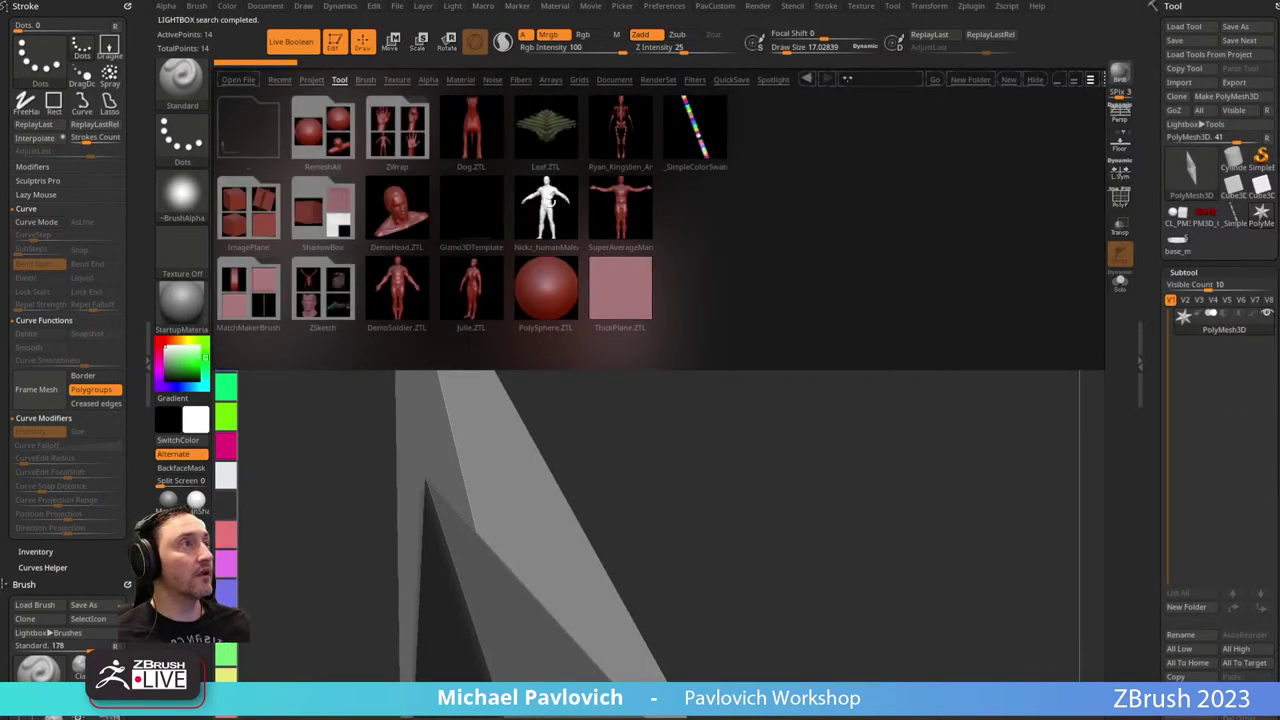
pyautogui.doubleClick(546, 210)
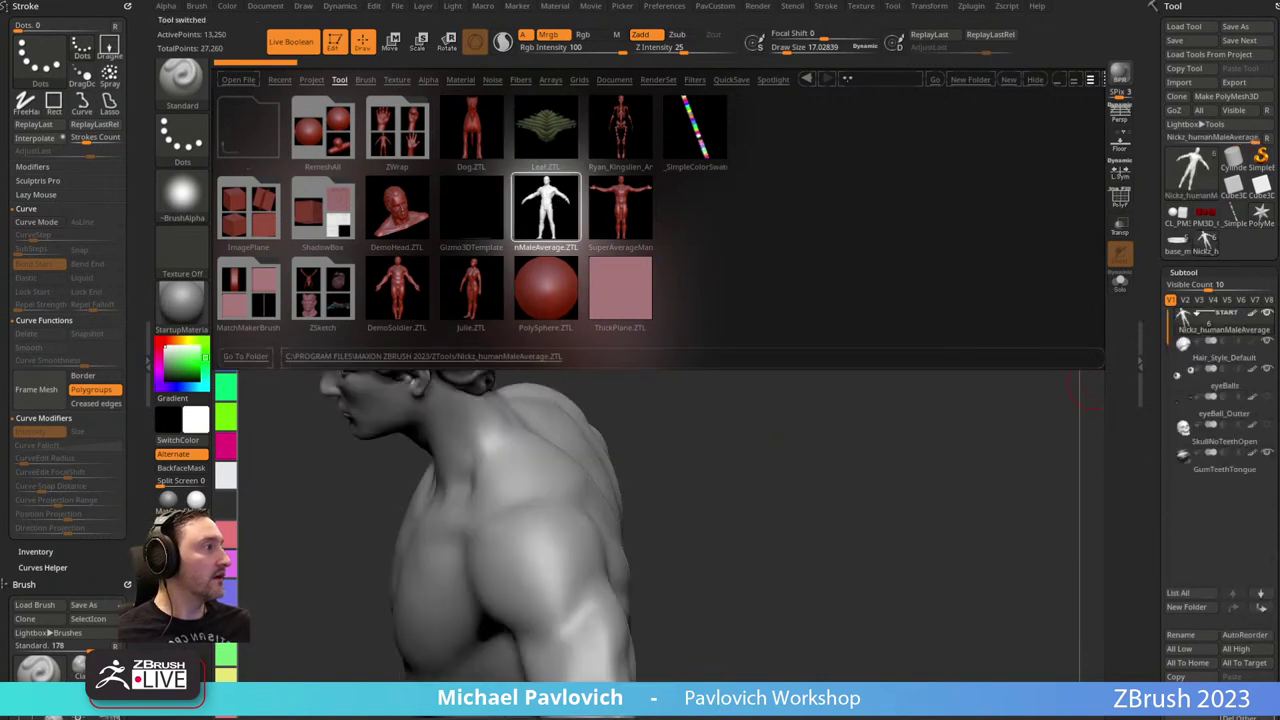
# Delete every subtool except the human body and turn off the body's dynamic subdivision.
pyautogui.moveTo(1150, 640); pyautogui.dragTo(1150, 218)
pyautogui.press(',')
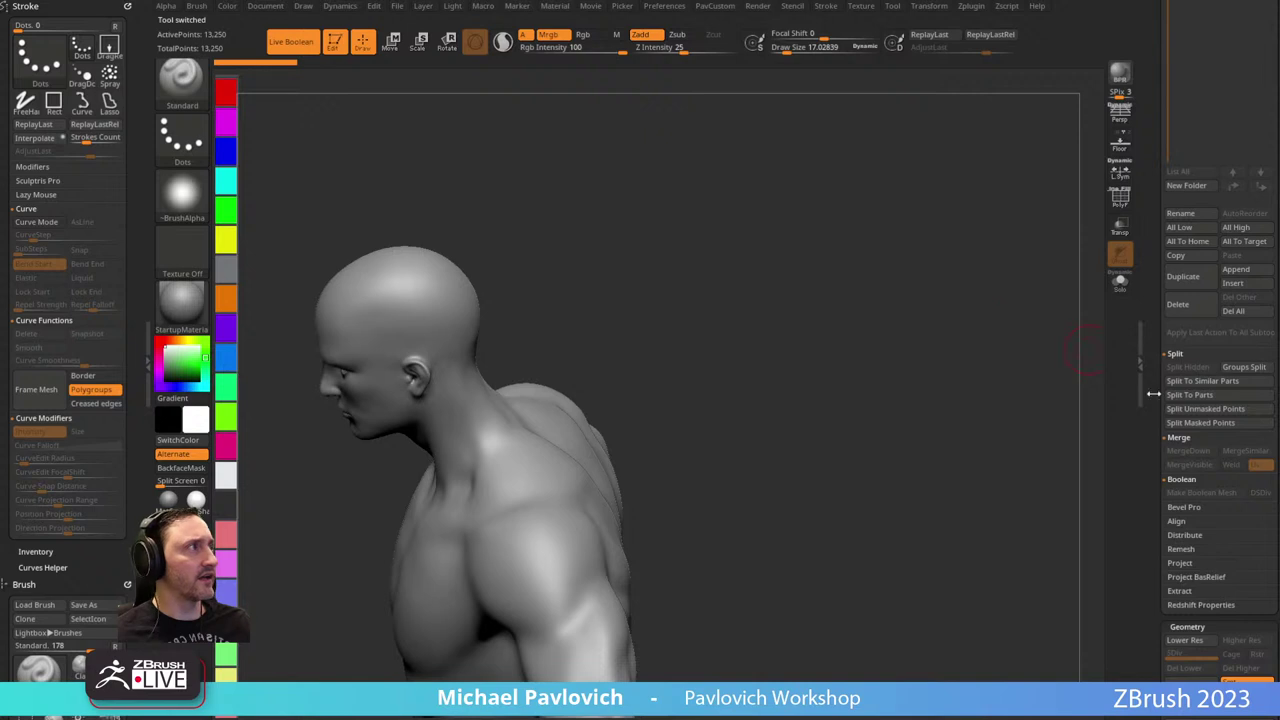
pyautogui.moveTo(1154, 432); pyautogui.dragTo(1147, 292)
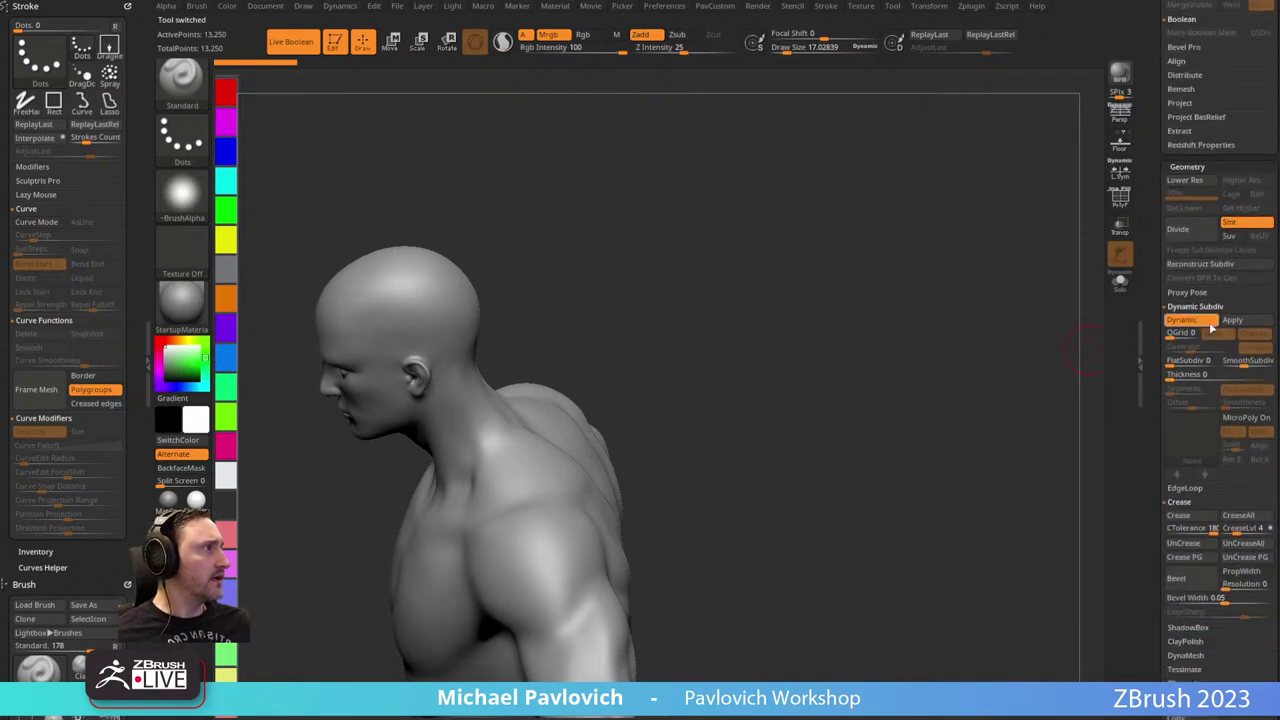
pyautogui.click(1192, 322)
# Collapse the expanded Geometry and Polygroups settings and check the body's display properties.
pyautogui.moveTo(1154, 403); pyautogui.dragTo(1158, 238)
pyautogui.keyDown('shift'); pyautogui.click(1187, 437); pyautogui.keyUp('shift')
pyautogui.moveTo(1157, 431); pyautogui.dragTo(1157, 510)
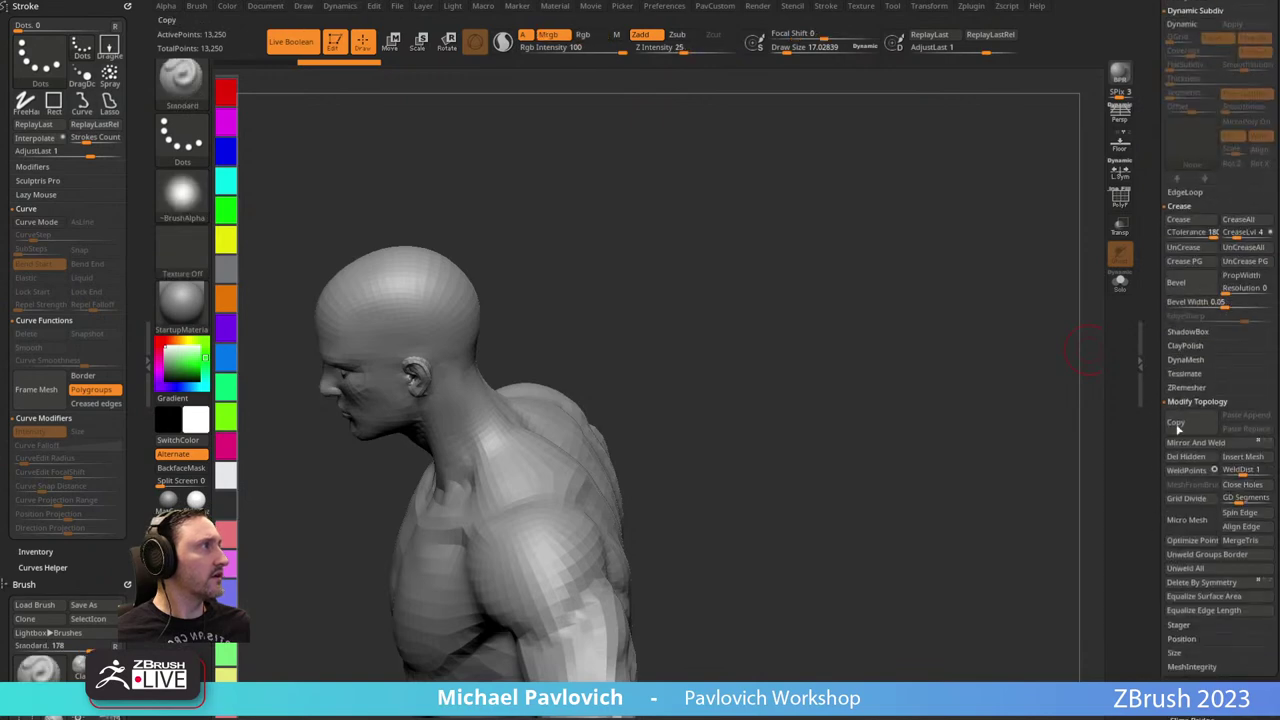
pyautogui.keyDown('shift'); pyautogui.click(1176, 410); pyautogui.keyUp('shift')
pyautogui.keyDown('shift'); pyautogui.scroll(4, 1185, 300); pyautogui.keyUp('shift')
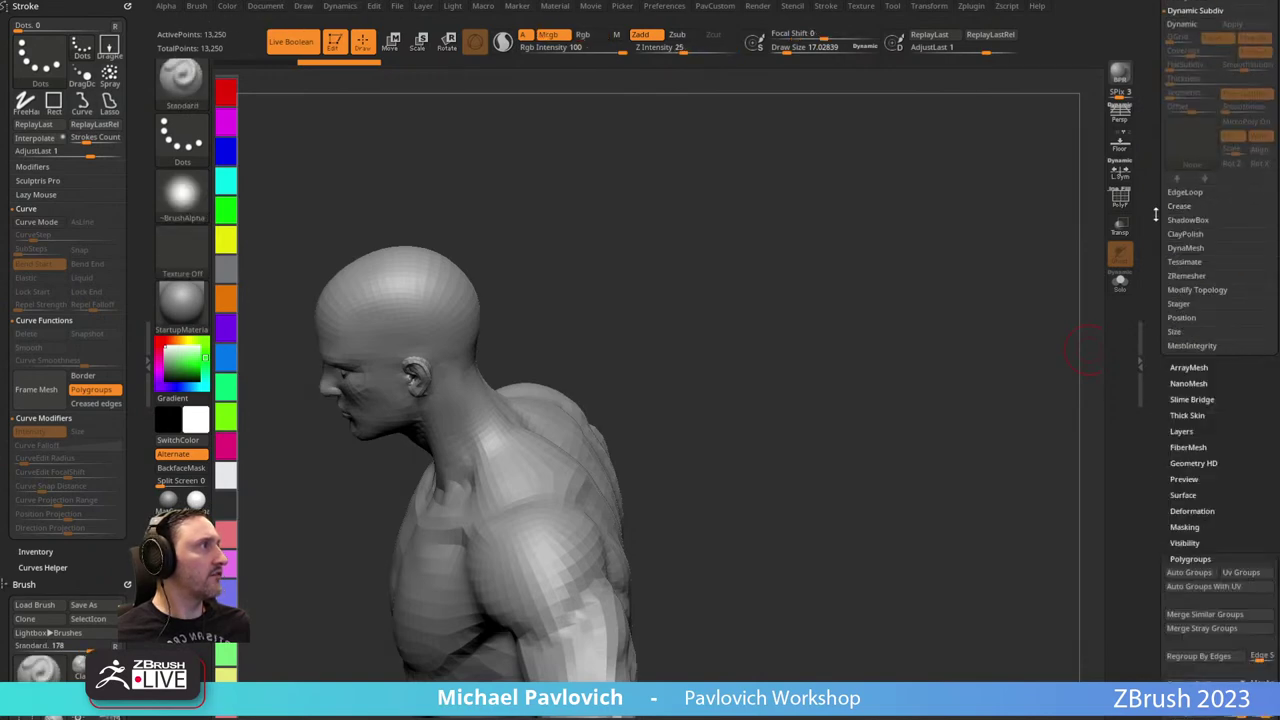
pyautogui.keyDown('shift'); pyautogui.click(1177, 246); pyautogui.keyUp('shift')
pyautogui.press('3')
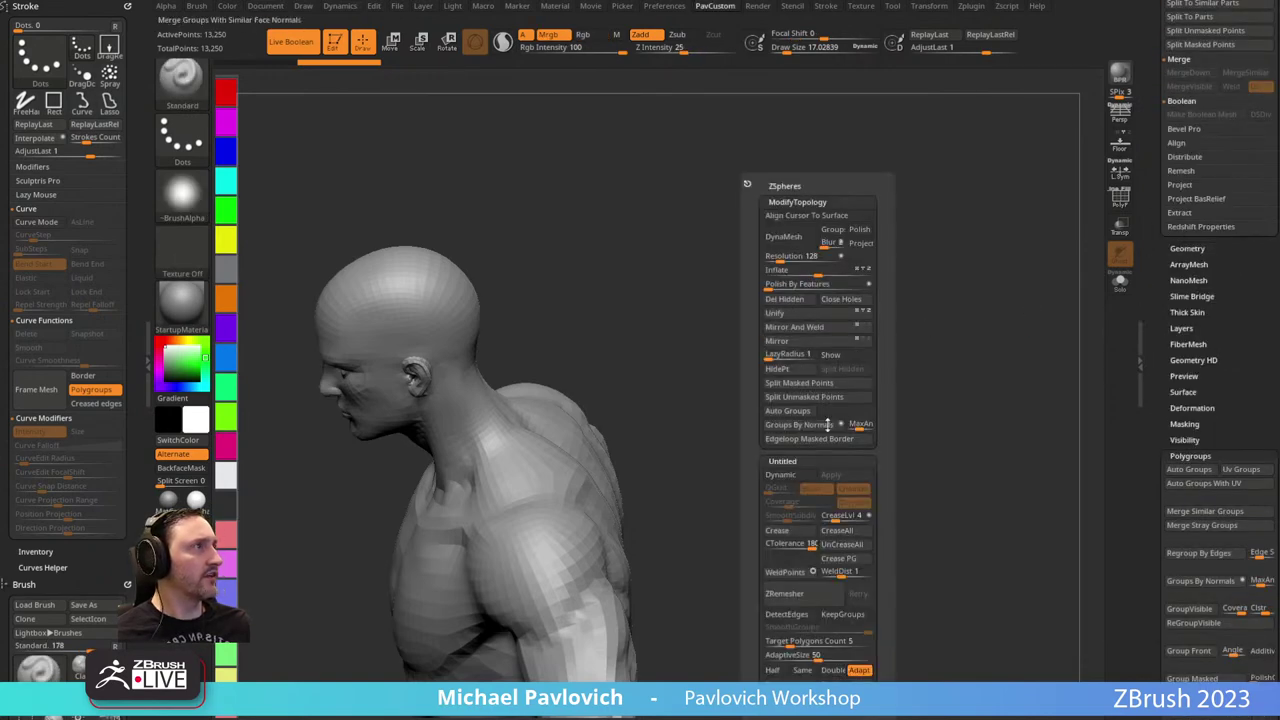
pyautogui.keyDown('shift'); pyautogui.click(1190, 456); pyautogui.keyUp('shift')
pyautogui.click(1200, 599)
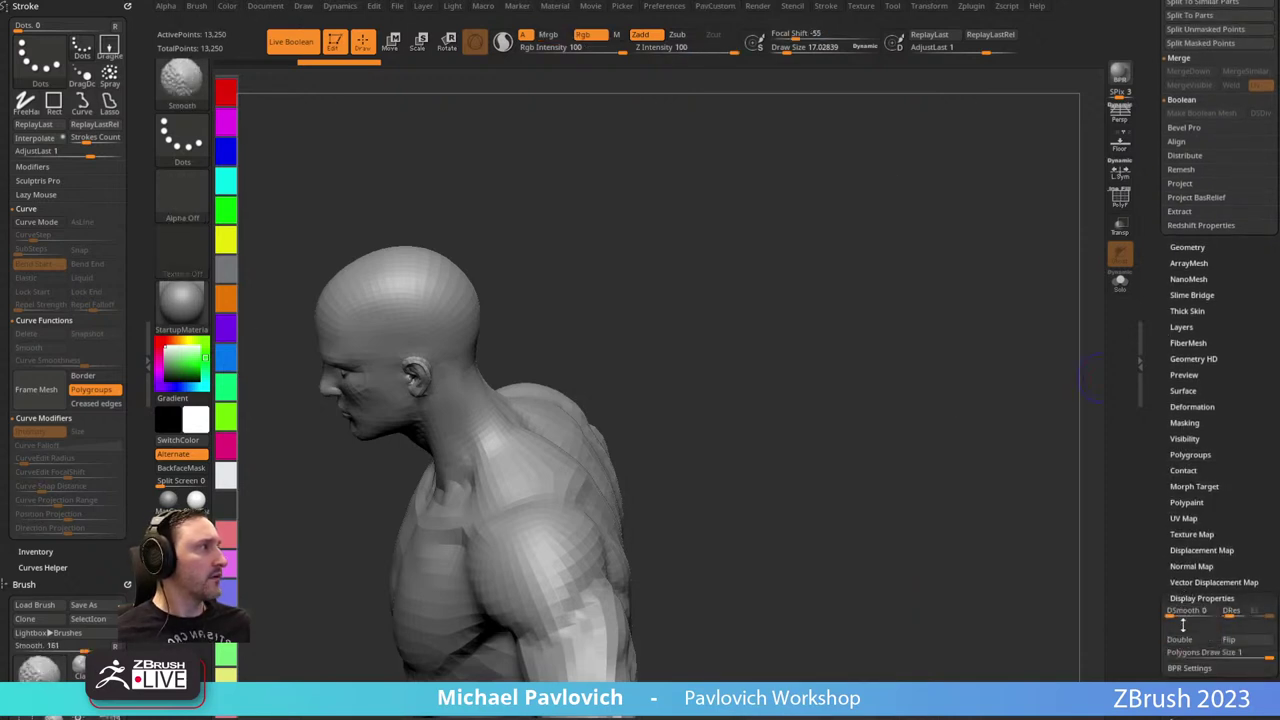
pyautogui.click(1200, 598)
# Bake all of the body's layers, including ArmsDown and MouthOpen, and set the draw size to about 9.7.
pyautogui.click(1182, 327)
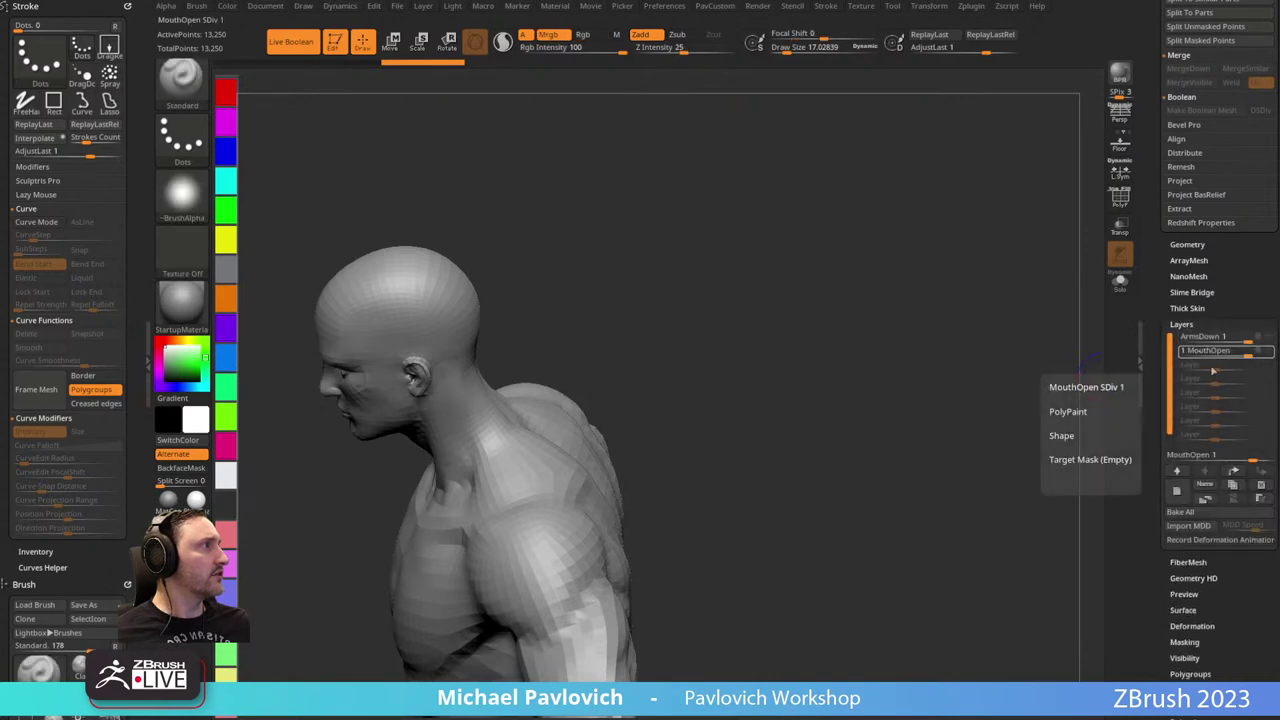
pyautogui.click(1187, 515)
pyautogui.moveTo(798, 348)
pyautogui.mouseDown()
pyautogui.moveTo(854, 349)
pyautogui.moveTo(817, 260)
pyautogui.moveTo(885, 348)
pyautogui.moveTo(885, 181)
pyautogui.mouseUp()
pyautogui.press('s')
pyautogui.moveTo(716, 391); pyautogui.dragTo(688, 392)
pyautogui.keyDown('alt'); pyautogui.moveTo(742, 444); pyautogui.dragTo(726, 338); pyautogui.keyUp('alt')
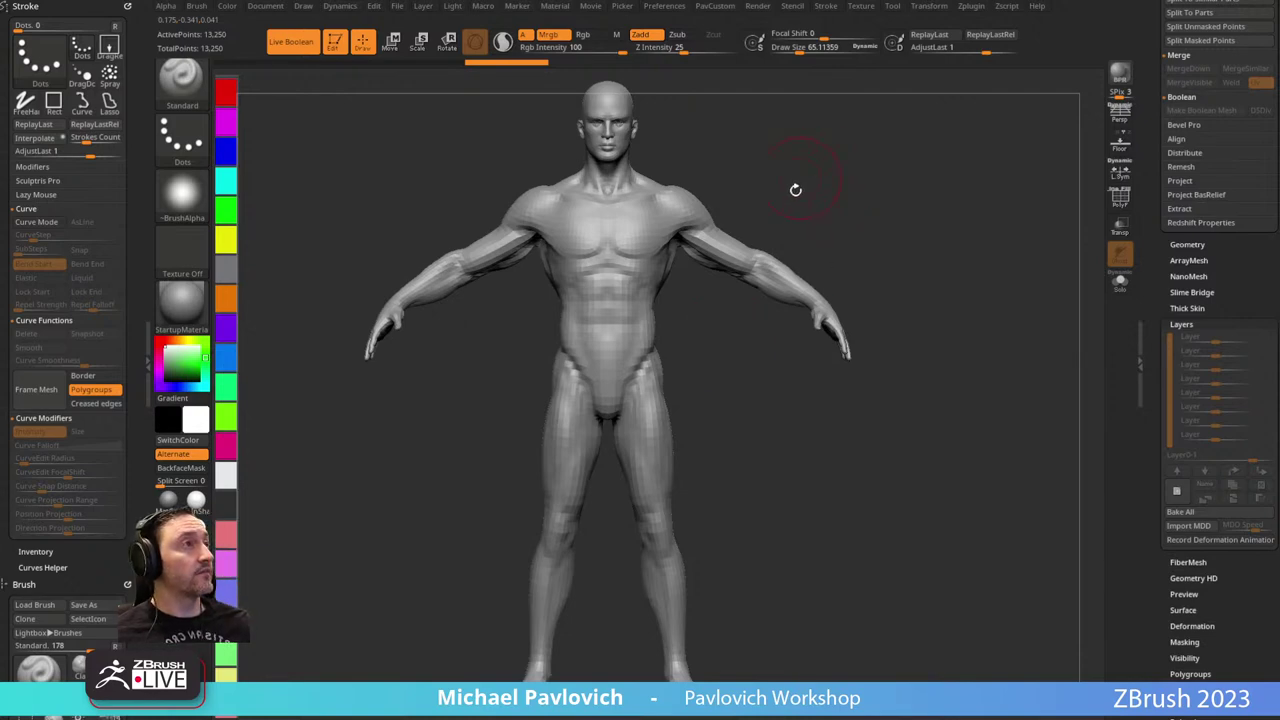
pyautogui.keyDown('alt'); pyautogui.moveTo(796, 190); pyautogui.dragTo(808, 360); pyautogui.keyUp('alt')
pyautogui.moveTo(808, 360)
pyautogui.mouseDown()
pyautogui.moveTo(817, 349)
pyautogui.moveTo(795, 348)
pyautogui.mouseUp()
pyautogui.press('s')
pyautogui.keyDown('alt'); pyautogui.moveTo(772, 242); pyautogui.dragTo(830, 388); pyautogui.keyUp('alt')
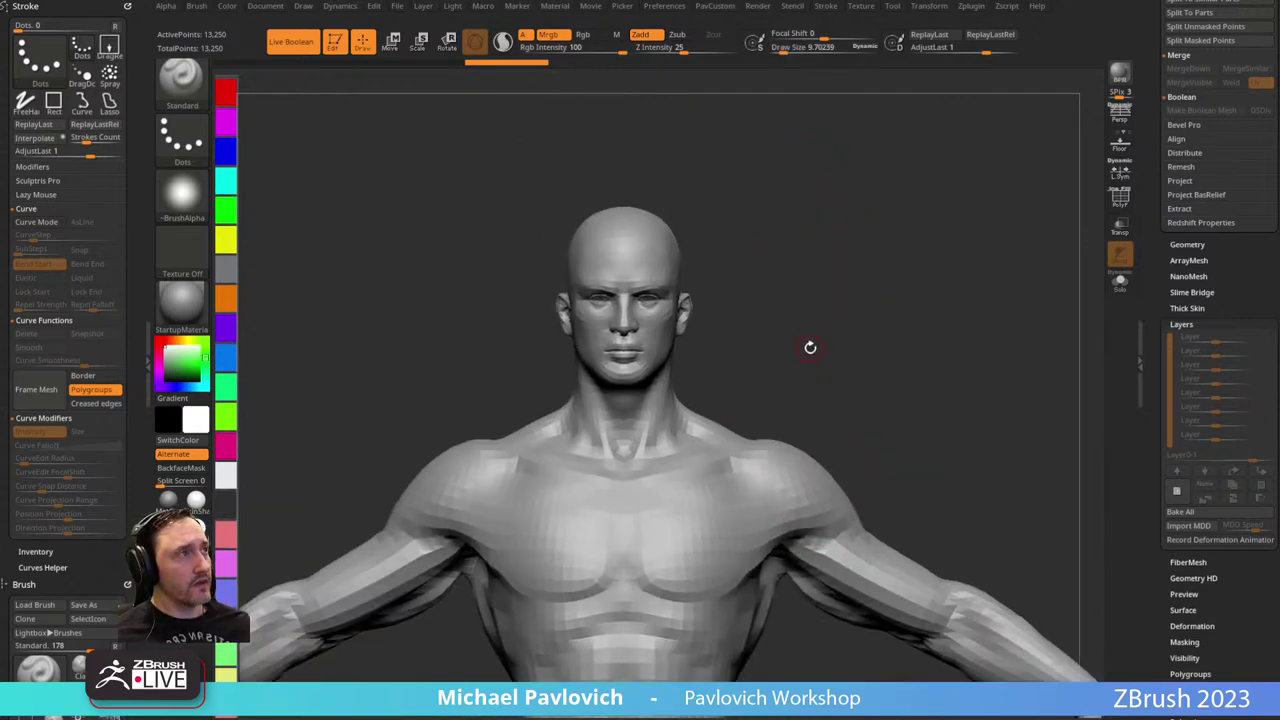
# Load the Plane3D tool, convert it to a polymesh and show its polyframe.
pyautogui.moveTo(1152, 248); pyautogui.dragTo(1153, 490)
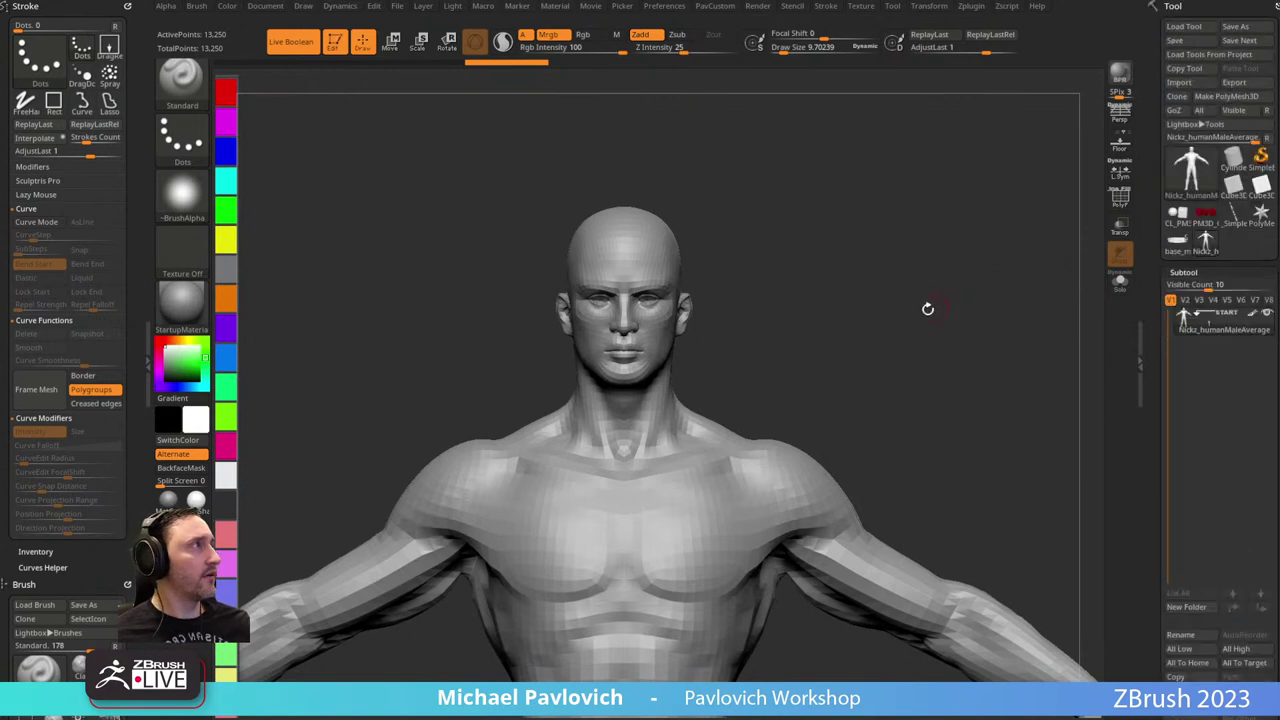
pyautogui.keyDown('alt'); pyautogui.moveTo(927, 309); pyautogui.dragTo(932, 324); pyautogui.keyUp('alt')
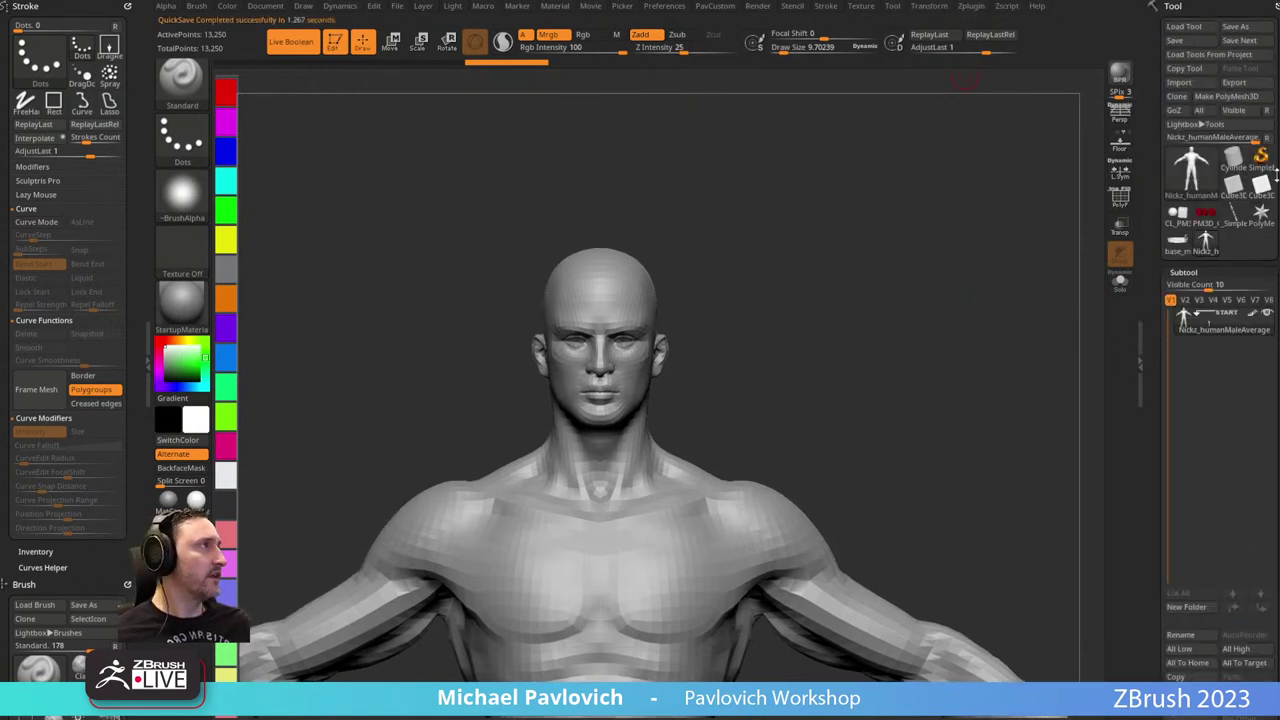
pyautogui.click(1260, 213)
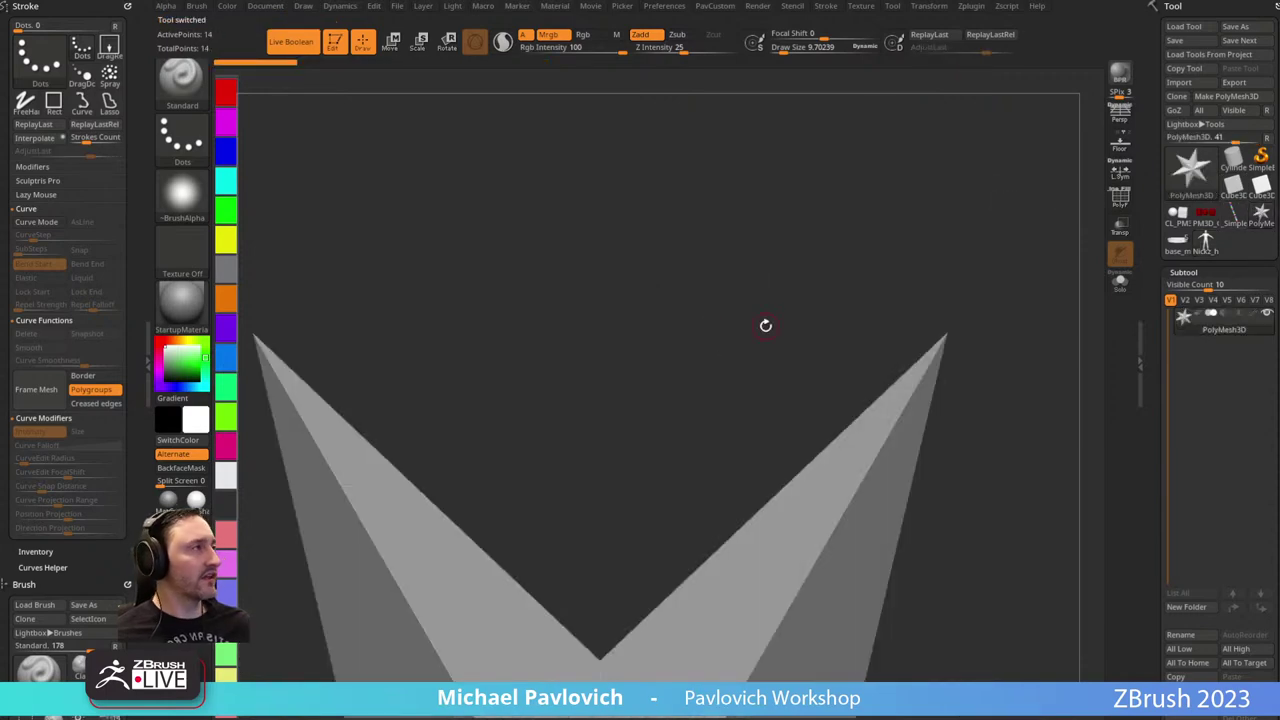
pyautogui.click(1190, 168)
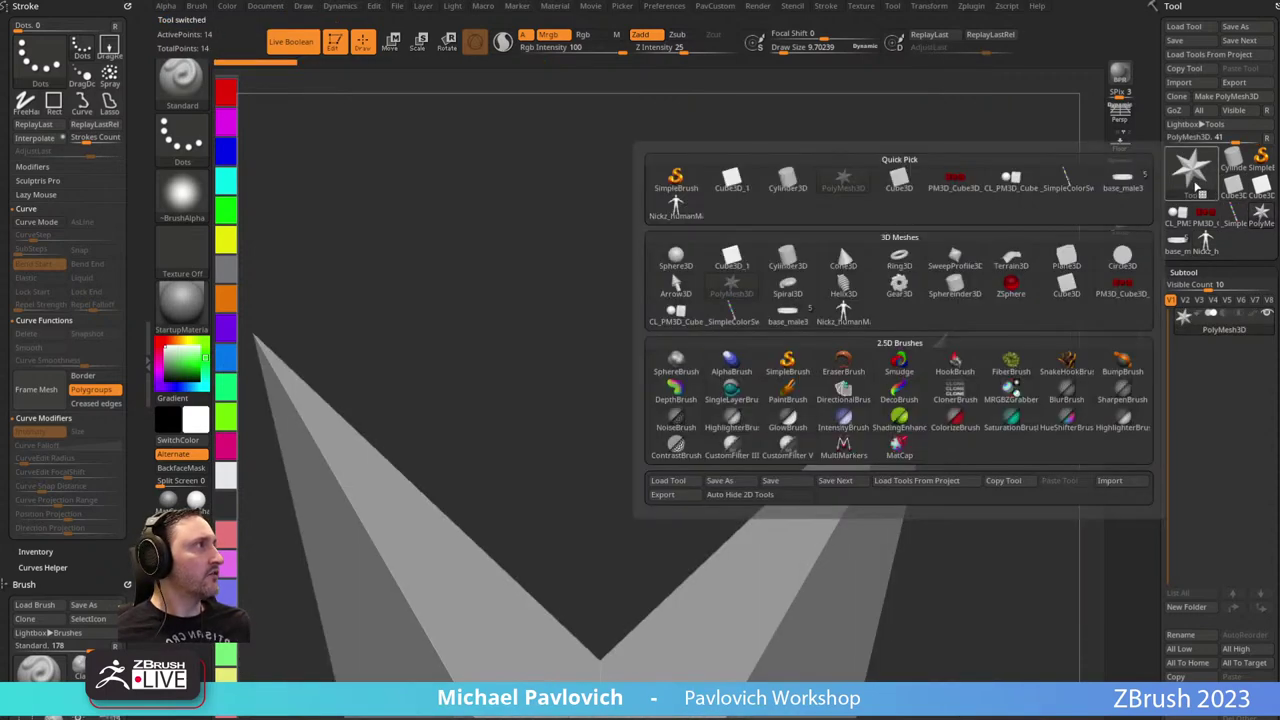
pyautogui.click(1190, 168)
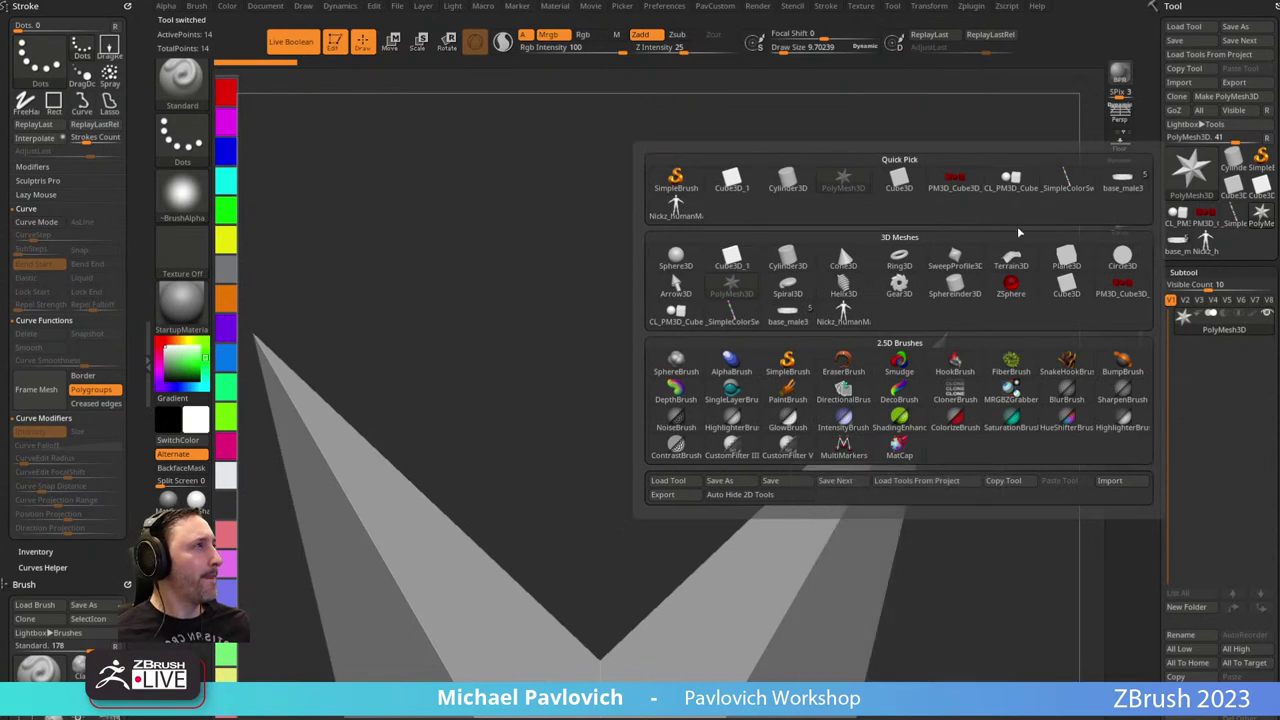
pyautogui.click(1066, 259)
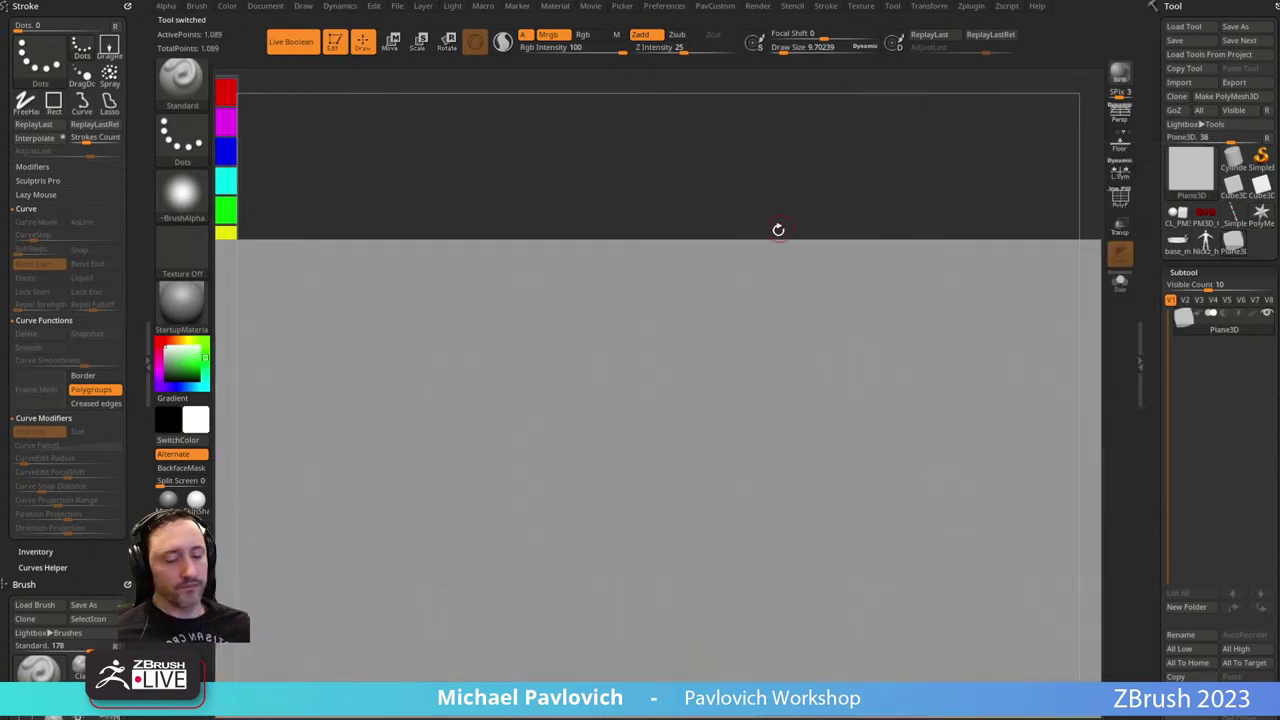
pyautogui.press('f')
pyautogui.hotkey('shift', 'f')
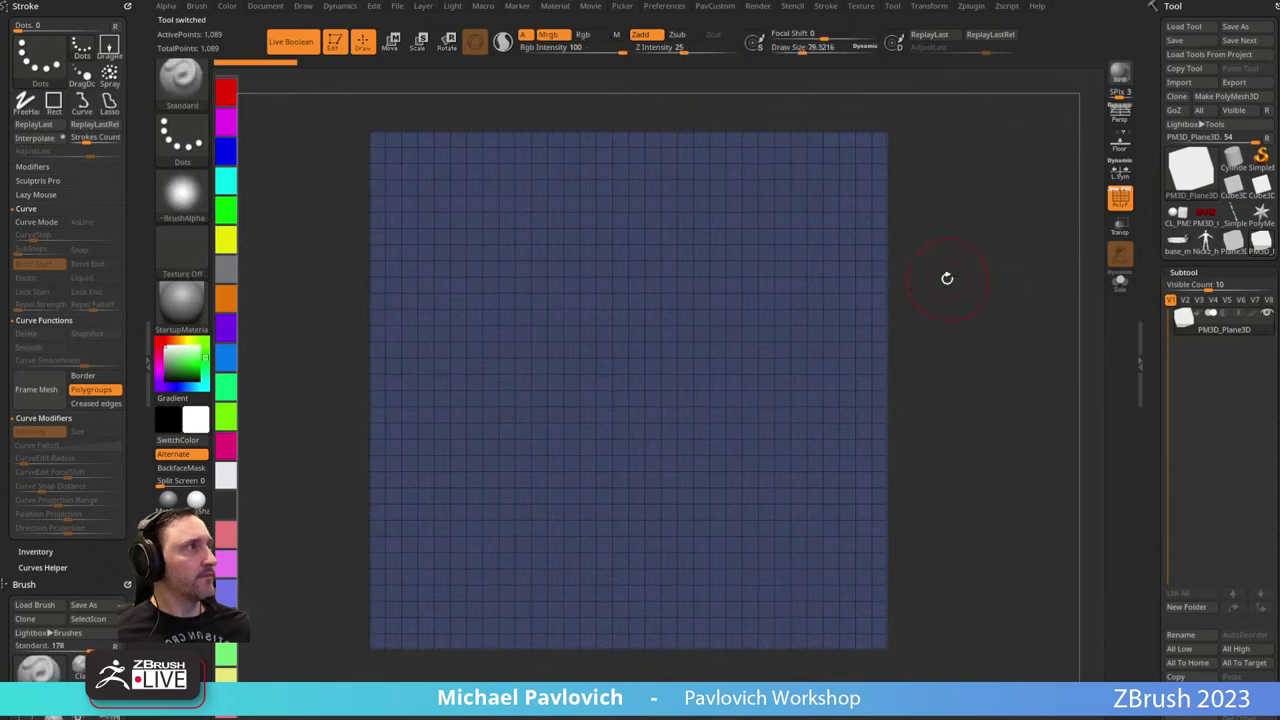
# Frame the plane in view and apply the SkinShade4 material.
pyautogui.press('s')
pyautogui.moveTo(947, 279); pyautogui.dragTo(938, 279)
pyautogui.press('f')
pyautogui.click(181, 302)
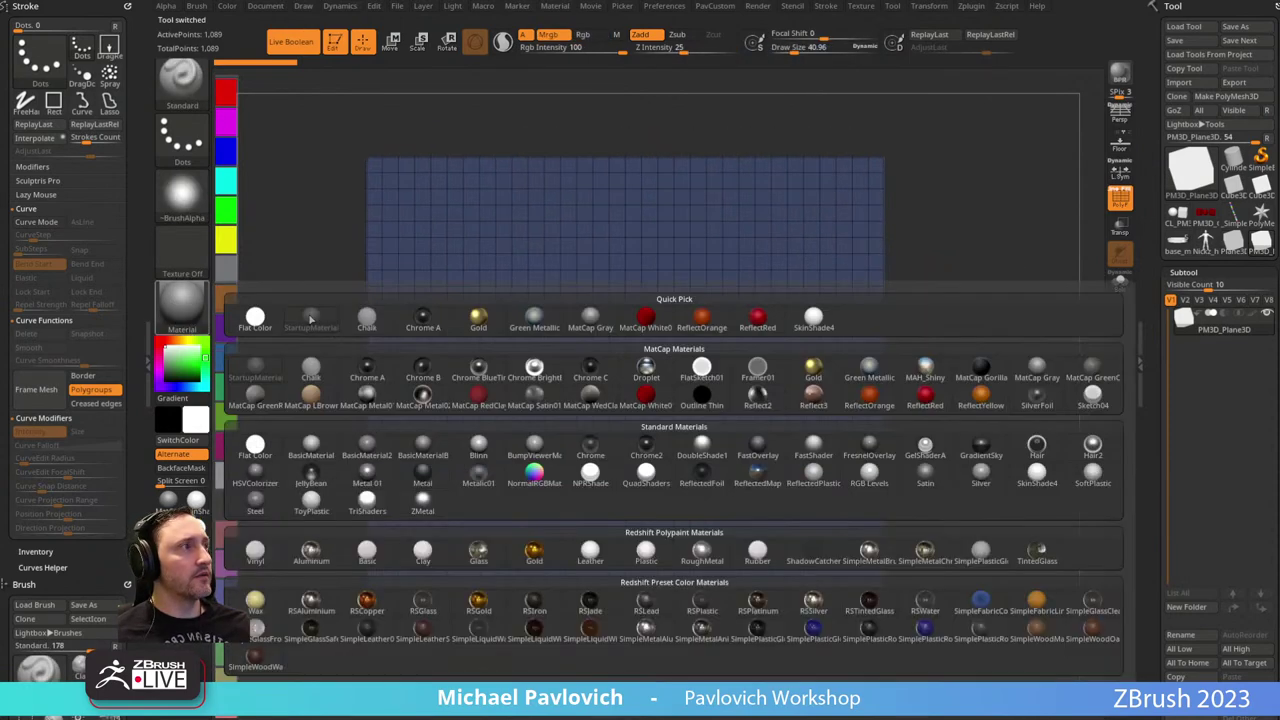
pyautogui.click(1038, 480)
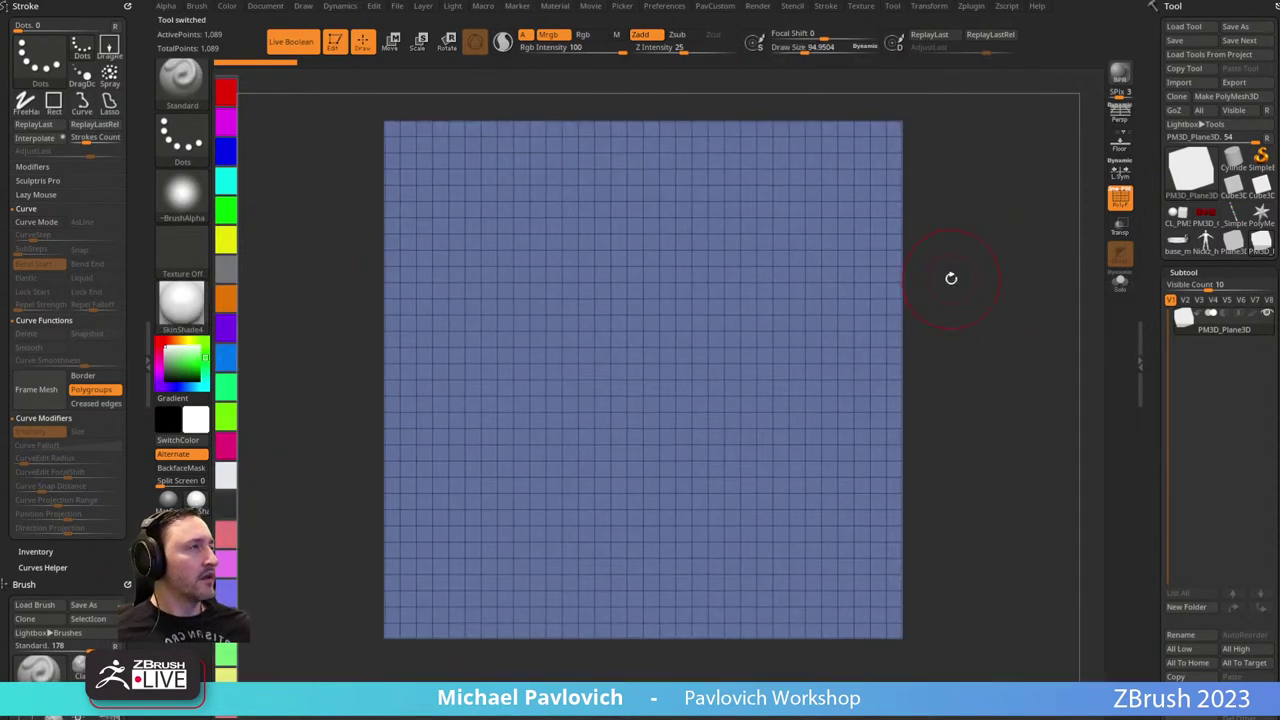
# Insert a capsule-shaped primitive near the middle of the plane with the IMM Primitives brush.
pyautogui.press('b')
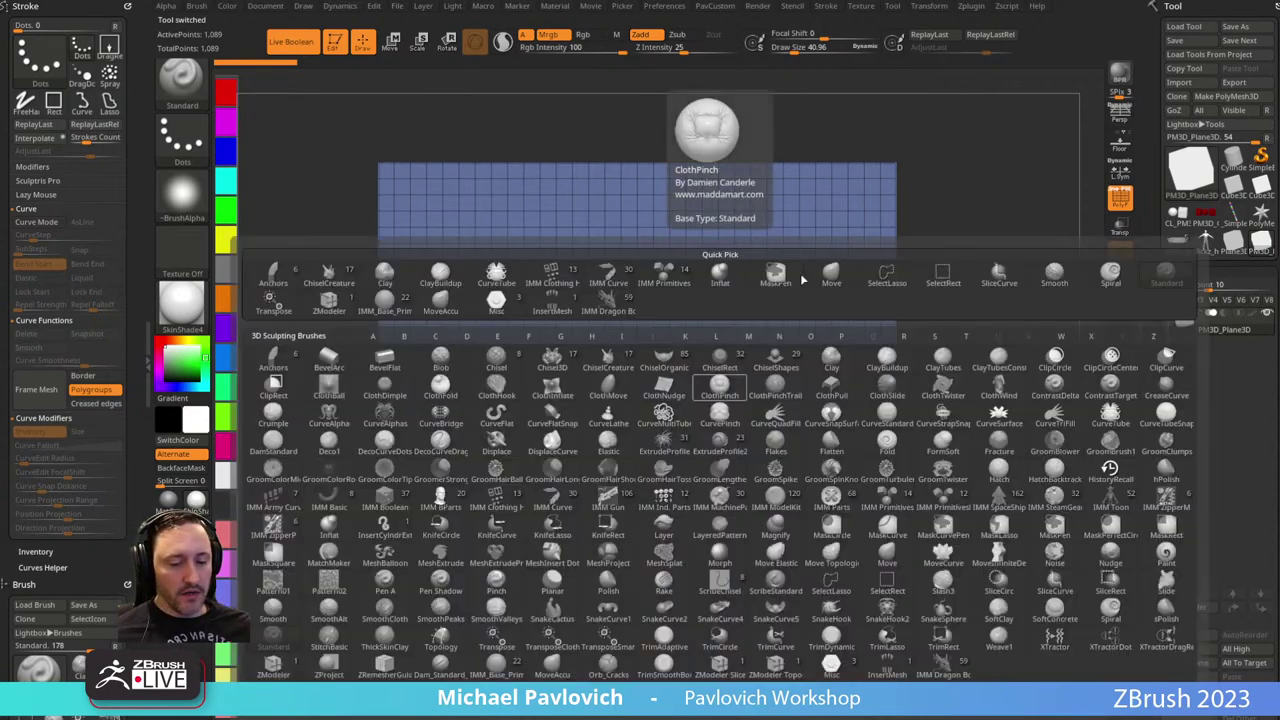
pyautogui.press('i')
pyautogui.press('p')
pyautogui.press('m')
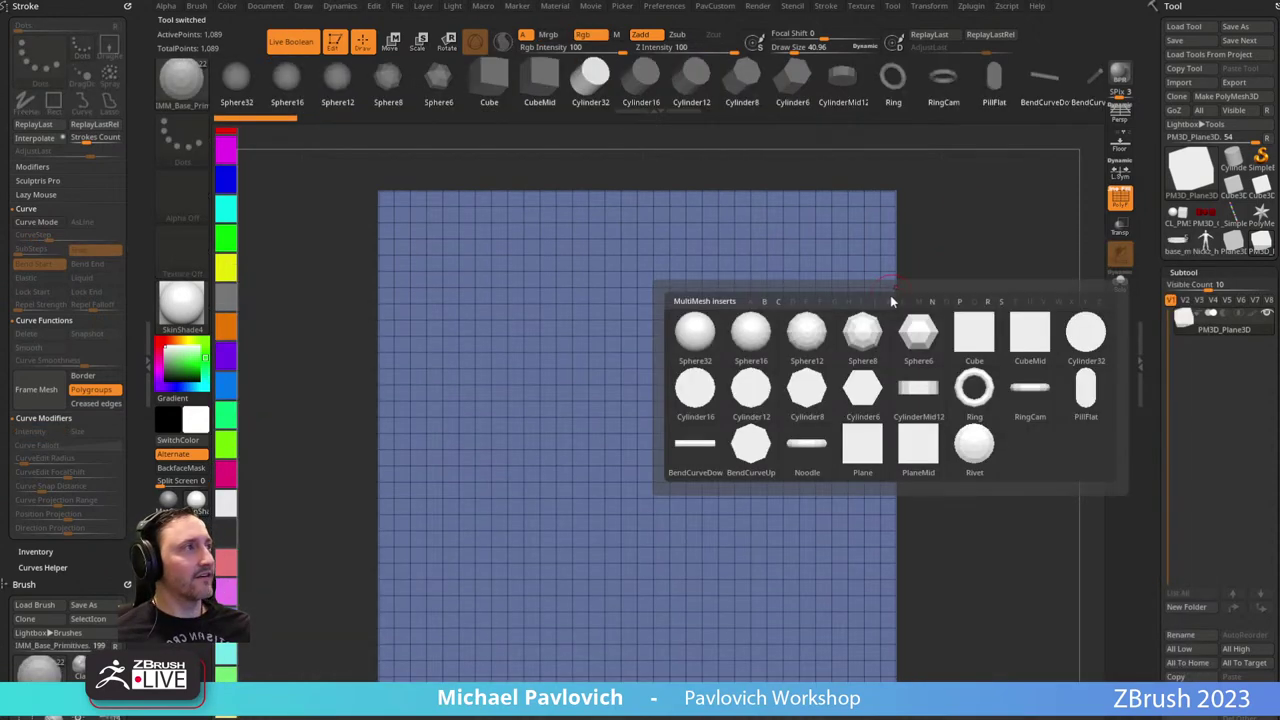
pyautogui.moveTo(661, 421); pyautogui.dragTo(722, 397)
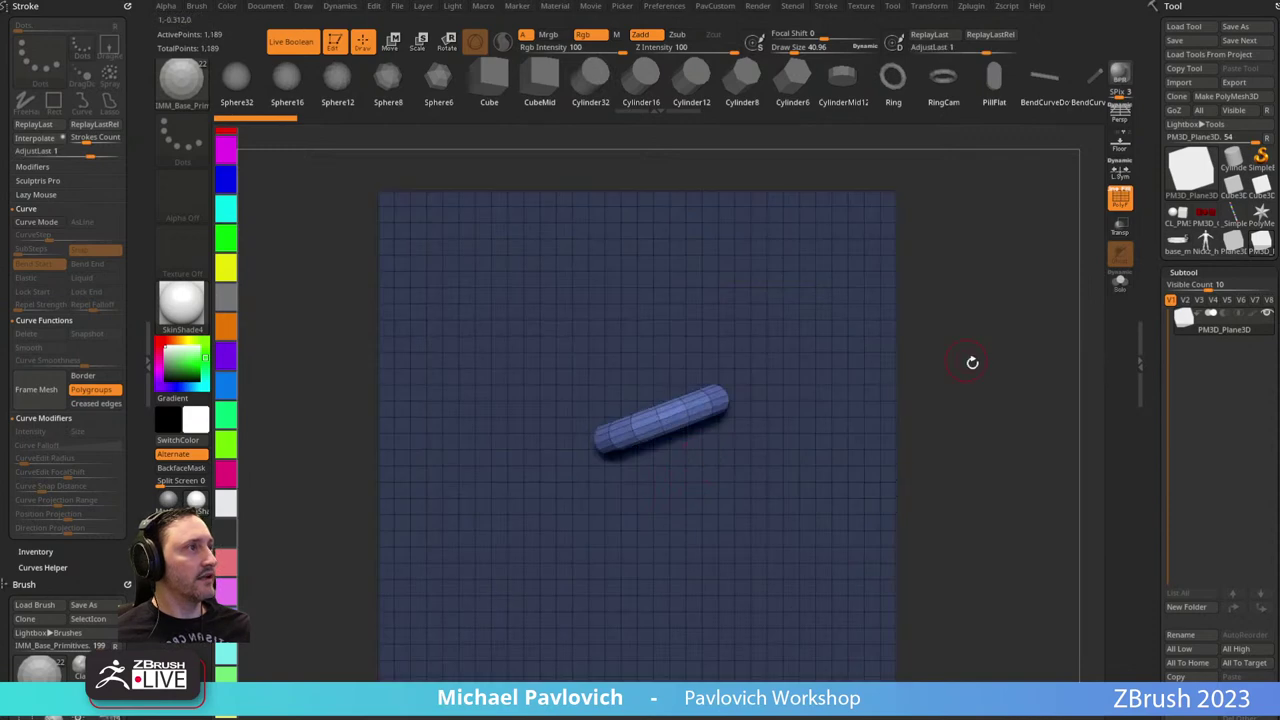
# Split the inserted capsule from the plane into its own subtool and activate the Move gizmo.
pyautogui.keyDown('alt'); pyautogui.moveTo(971, 363); pyautogui.dragTo(963, 320); pyautogui.keyUp('alt')
pyautogui.press('3')
pyautogui.click(935, 387)
pyautogui.moveTo(937, 378); pyautogui.dragTo(905, 343)
pyautogui.press('w')
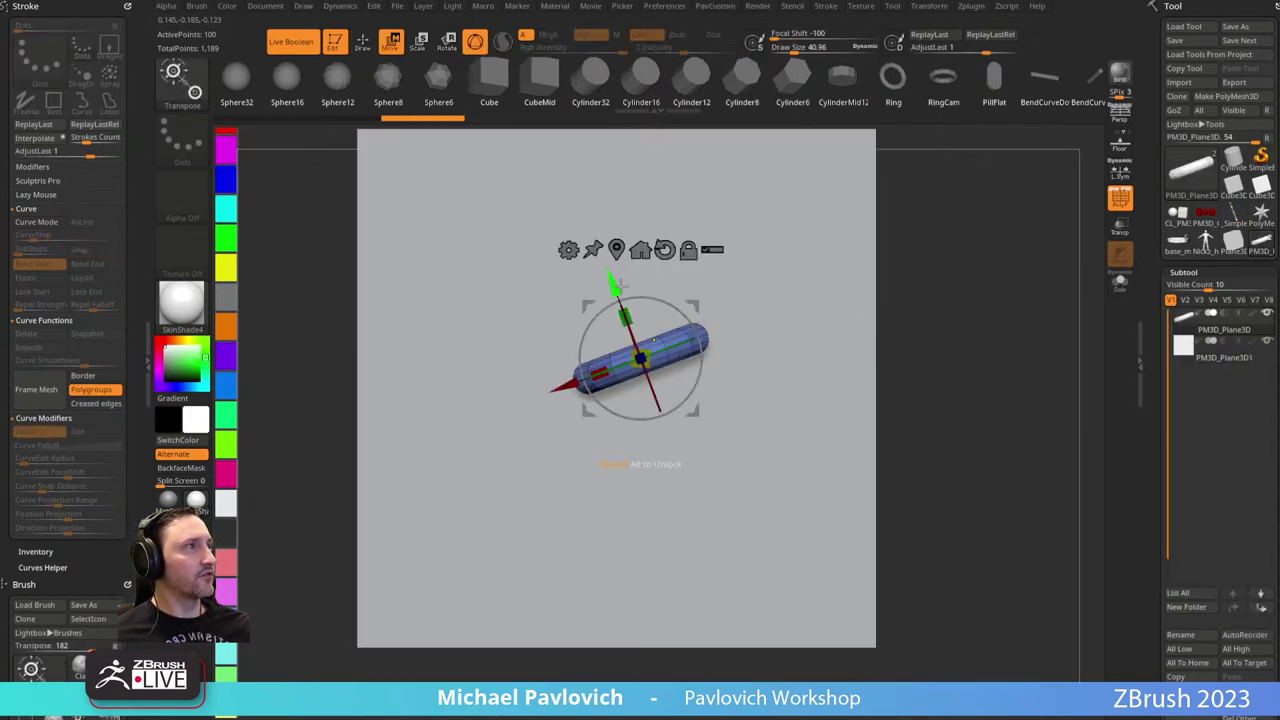
# Duplicate the capsule and rotate the copy so that it crosses the original.
pyautogui.keyDown('ctrl'); pyautogui.moveTo(619, 286); pyautogui.dragTo(698, 301); pyautogui.keyUp('ctrl')
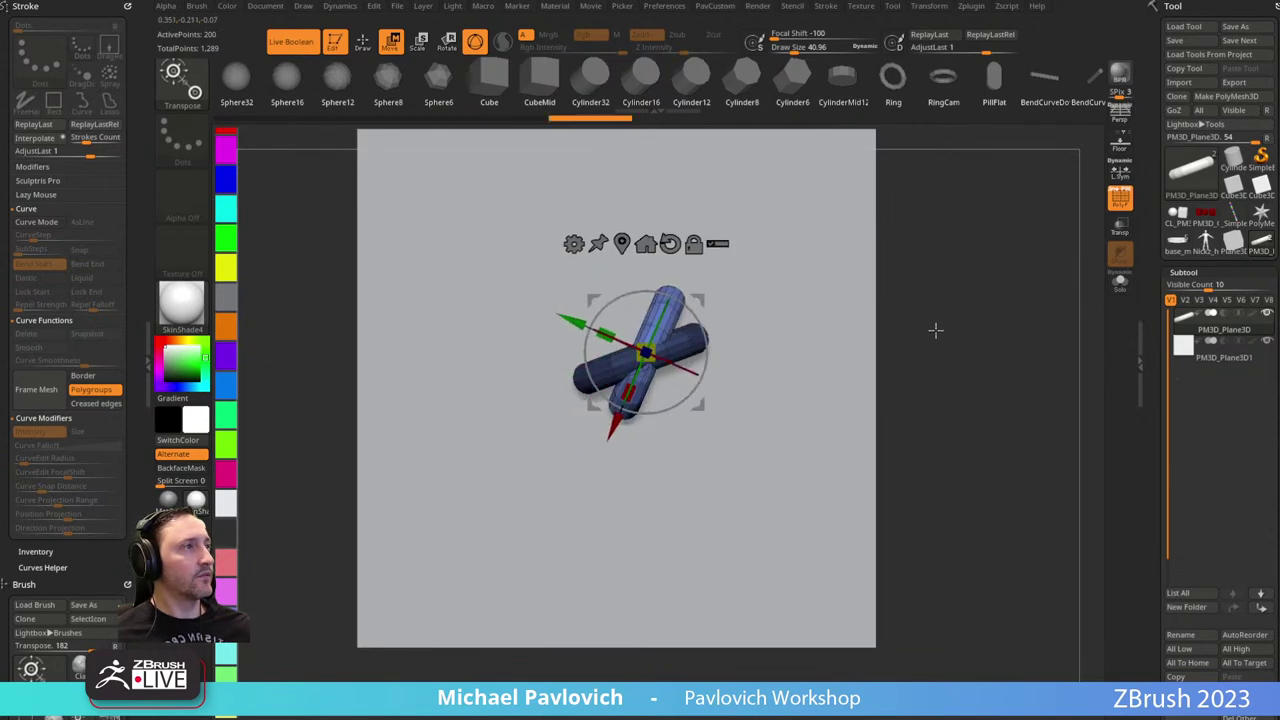
pyautogui.moveTo(935, 330); pyautogui.dragTo(880, 270)
pyautogui.moveTo(609, 302); pyautogui.dragTo(613, 307)
pyautogui.keyDown('shift'); pyautogui.moveTo(937, 277); pyautogui.dragTo(885, 292); pyautogui.keyUp('shift')
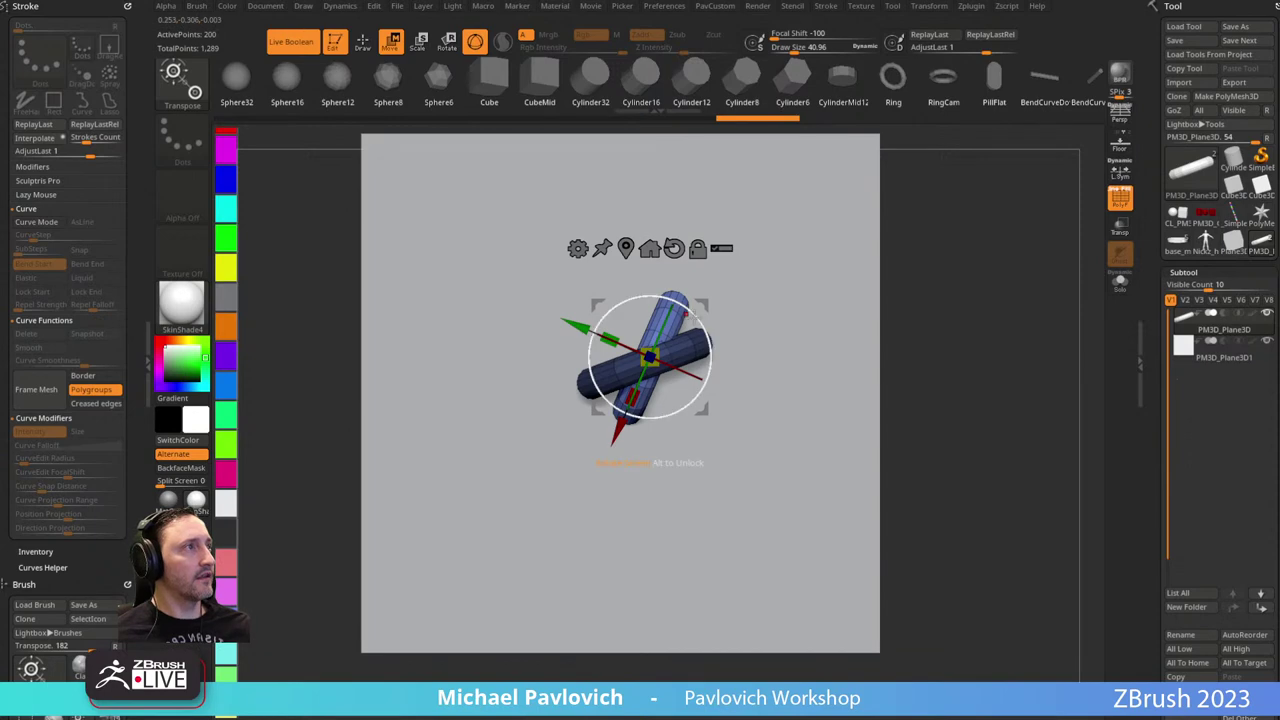
# Make a third capsule copy rotated across the other two, adjust its placement and return to Draw mode.
pyautogui.keyDown('ctrl'); pyautogui.moveTo(704, 305); pyautogui.dragTo(613, 288); pyautogui.keyUp('ctrl')
pyautogui.moveTo(683, 304); pyautogui.dragTo(699, 304)
pyautogui.moveTo(915, 335); pyautogui.dragTo(940, 275)
pyautogui.moveTo(671, 298); pyautogui.dragTo(674, 286)
pyautogui.press('q')
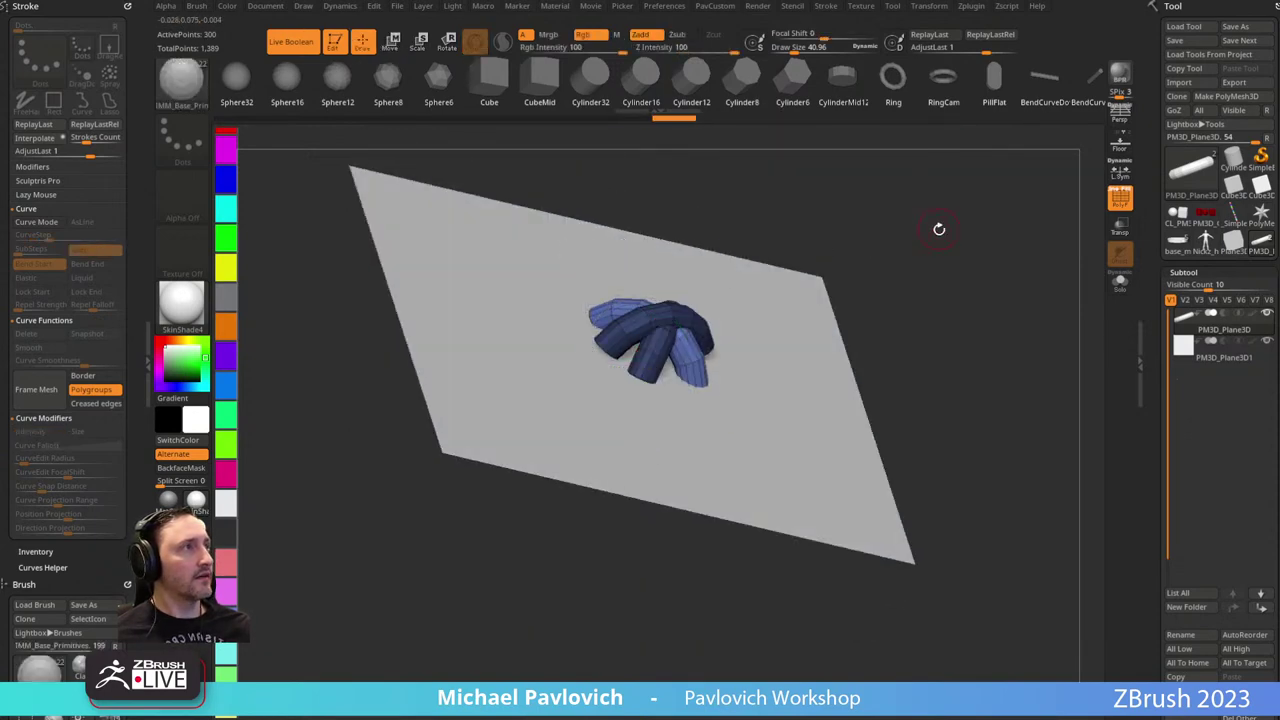
# Clear the mask and thicken the three crossed capsules into one compact knot.
pyautogui.moveTo(937, 229); pyautogui.dragTo(931, 312)
pyautogui.keyDown('ctrl'); pyautogui.moveTo(971, 243); pyautogui.dragTo(995, 350); pyautogui.keyUp('ctrl')
pyautogui.press('space')
pyautogui.moveTo(965, 270); pyautogui.dragTo(935, 304)
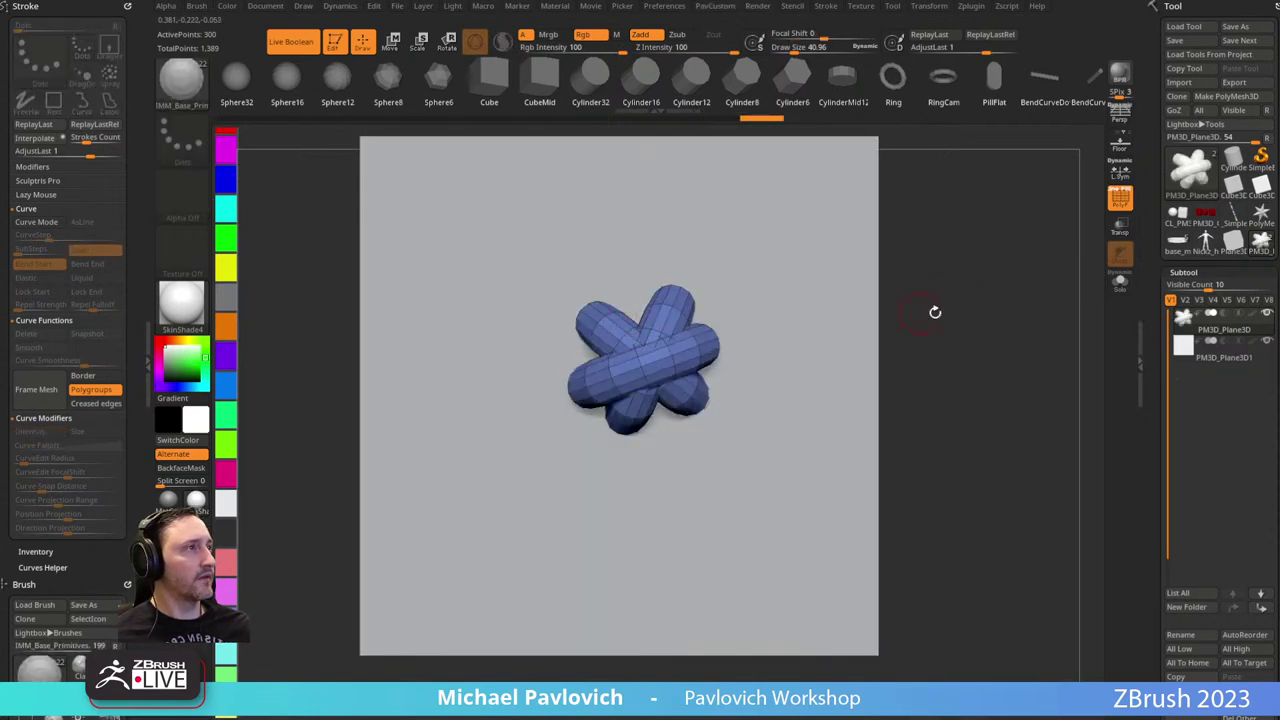
# Create a new InsertMesh brush from the knot and place a smaller copy beside the original on the plane.
pyautogui.press('b')
pyautogui.click(578, 694)
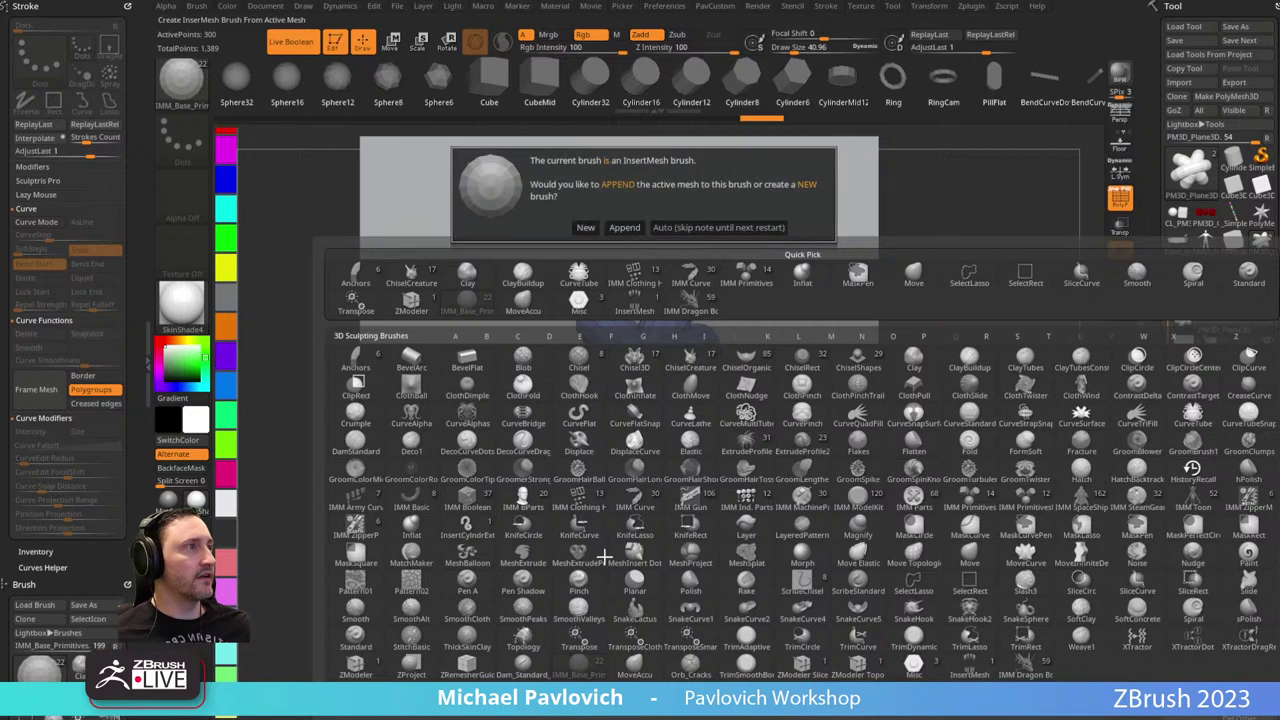
pyautogui.click(586, 228)
pyautogui.moveTo(819, 349); pyautogui.dragTo(876, 345)
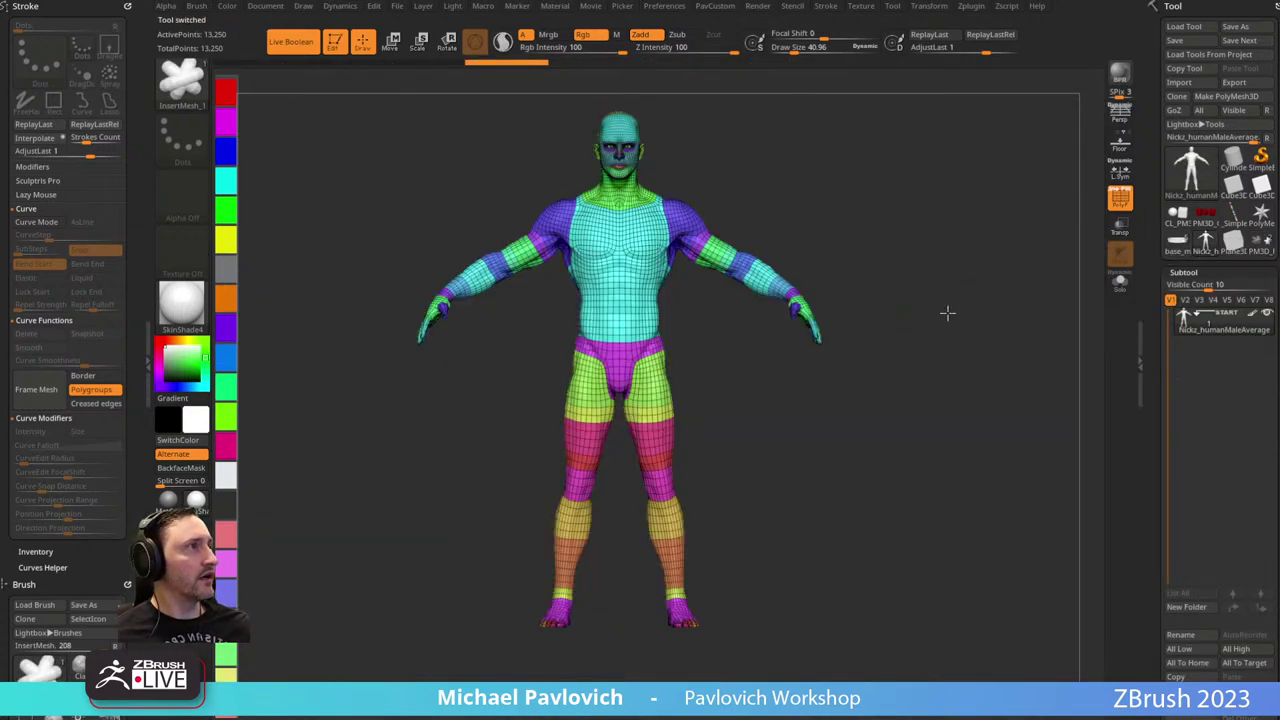
# Switch to the human body, insert a knot on the back of the head and split it into its own subtool.
pyautogui.moveTo(948, 311)
pyautogui.mouseDown()
pyautogui.moveTo(891, 488)
pyautogui.moveTo(977, 294)
pyautogui.moveTo(955, 296)
pyautogui.mouseUp()
pyautogui.moveTo(655, 290); pyautogui.dragTo(680, 288)
pyautogui.moveTo(819, 264); pyautogui.dragTo(860, 263)
pyautogui.press('w')
pyautogui.press('q')
pyautogui.press('2')
pyautogui.click(965, 383)
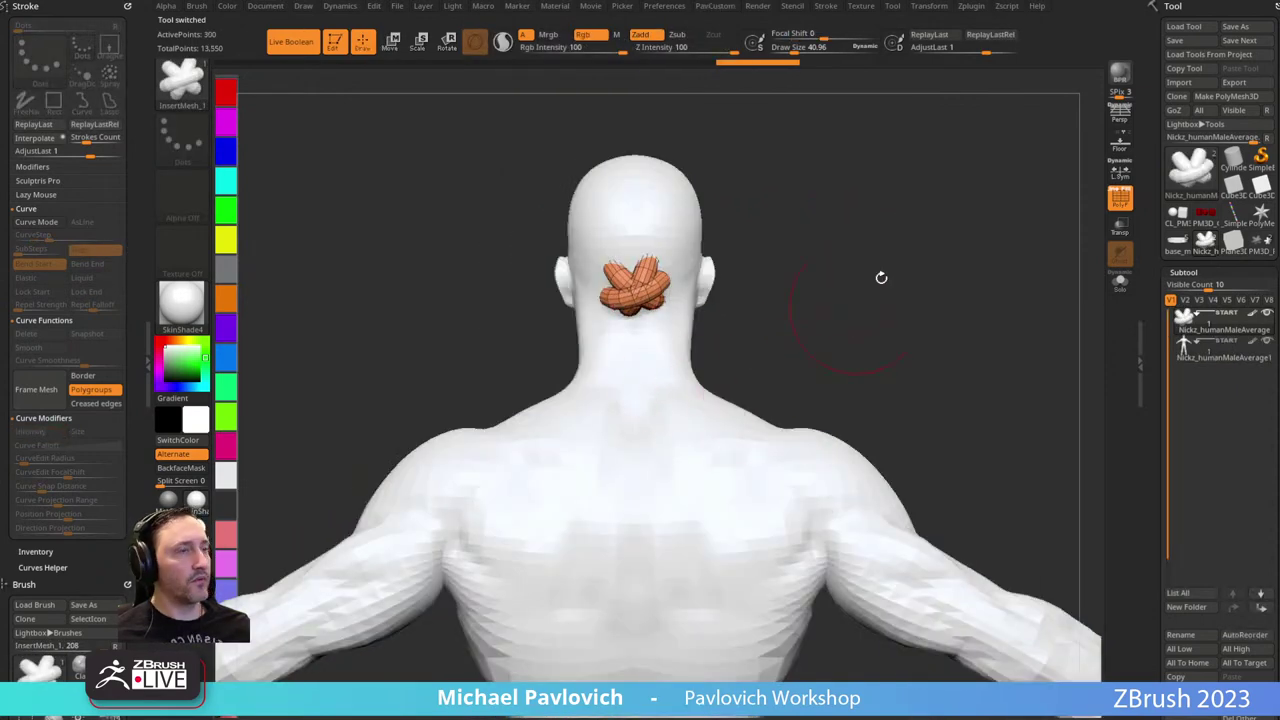
pyautogui.moveTo(857, 260)
pyautogui.mouseDown()
pyautogui.moveTo(909, 266)
pyautogui.moveTo(821, 271)
pyautogui.moveTo(874, 276)
pyautogui.moveTo(566, 380)
pyautogui.mouseUp()
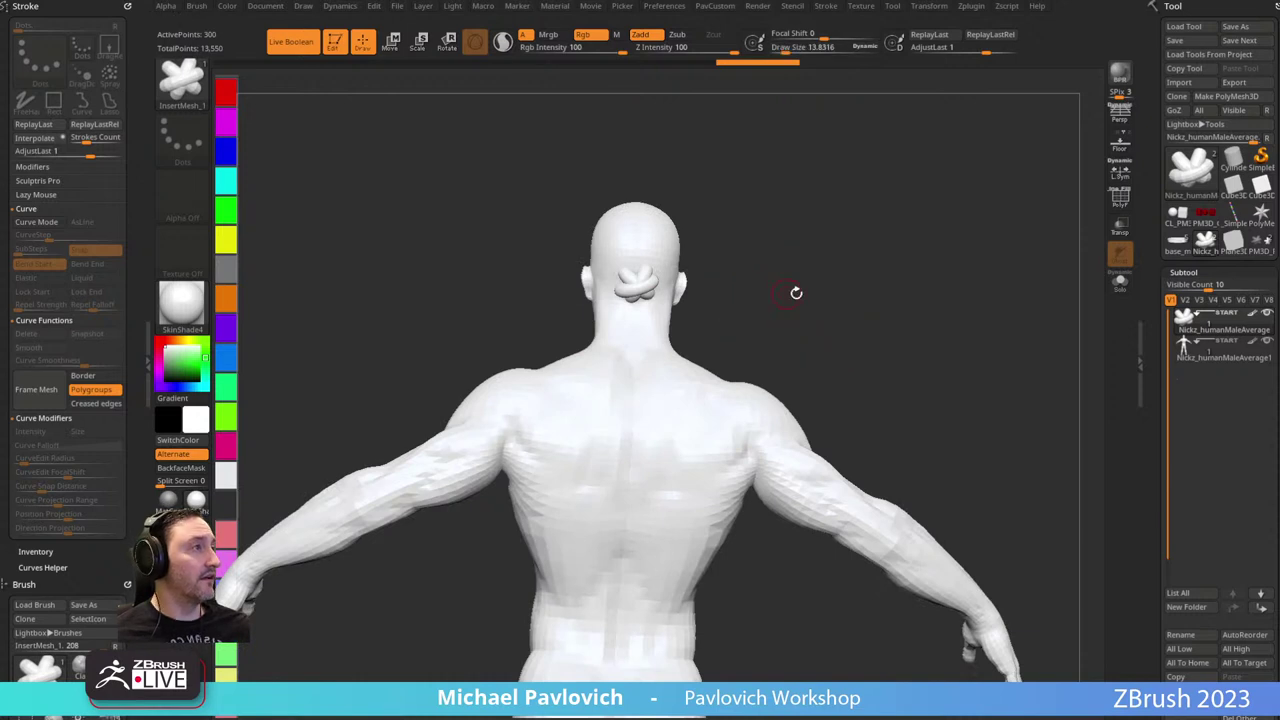
pyautogui.keyDown('alt'); pyautogui.moveTo(797, 291); pyautogui.dragTo(873, 231); pyautogui.keyUp('alt')
# Return to the plane tool holding the two knots and select the Standard brush.
pyautogui.click(1179, 242)
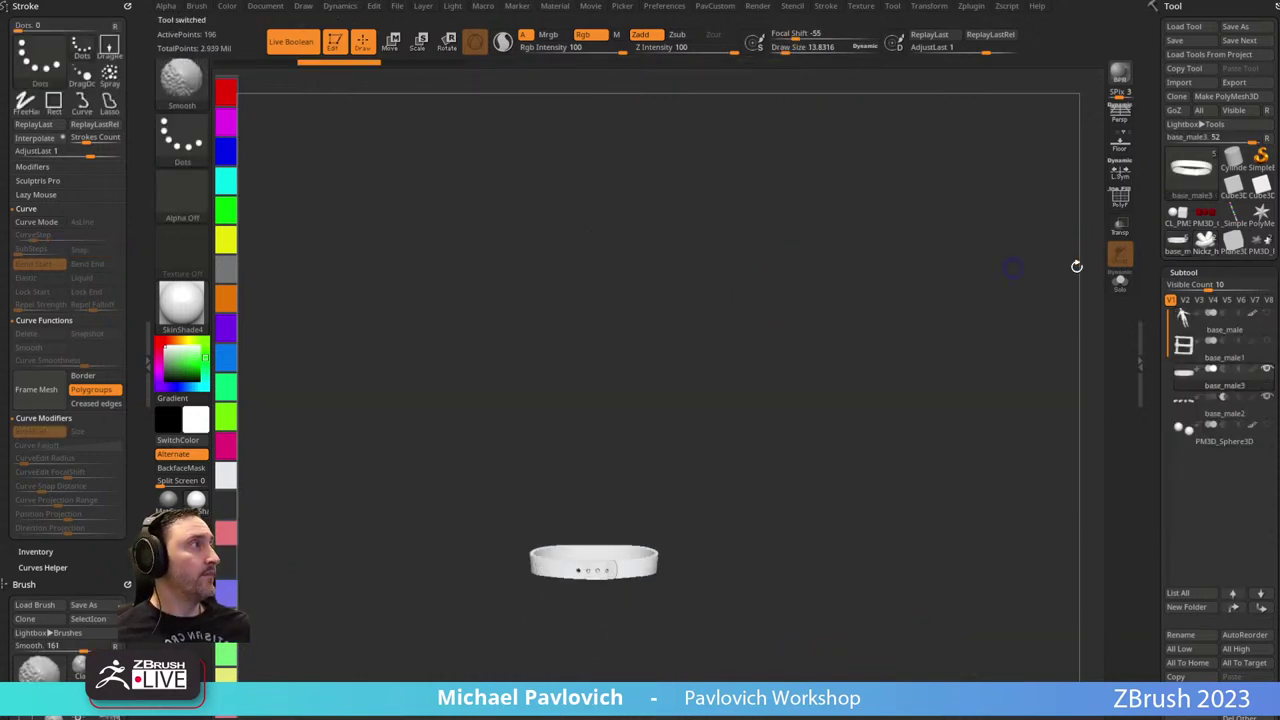
pyautogui.click(1260, 242)
pyautogui.keyDown('alt'); pyautogui.moveTo(1040, 325); pyautogui.dragTo(1000, 200); pyautogui.keyUp('alt')
pyautogui.moveTo(1005, 290)
pyautogui.keyDown('ctrl'); pyautogui.mouseDown()
pyautogui.moveTo(989, 323)
pyautogui.moveTo(941, 309)
pyautogui.mouseUp(); pyautogui.keyUp('ctrl')
pyautogui.press('b')
pyautogui.press('s')
pyautogui.press('t')
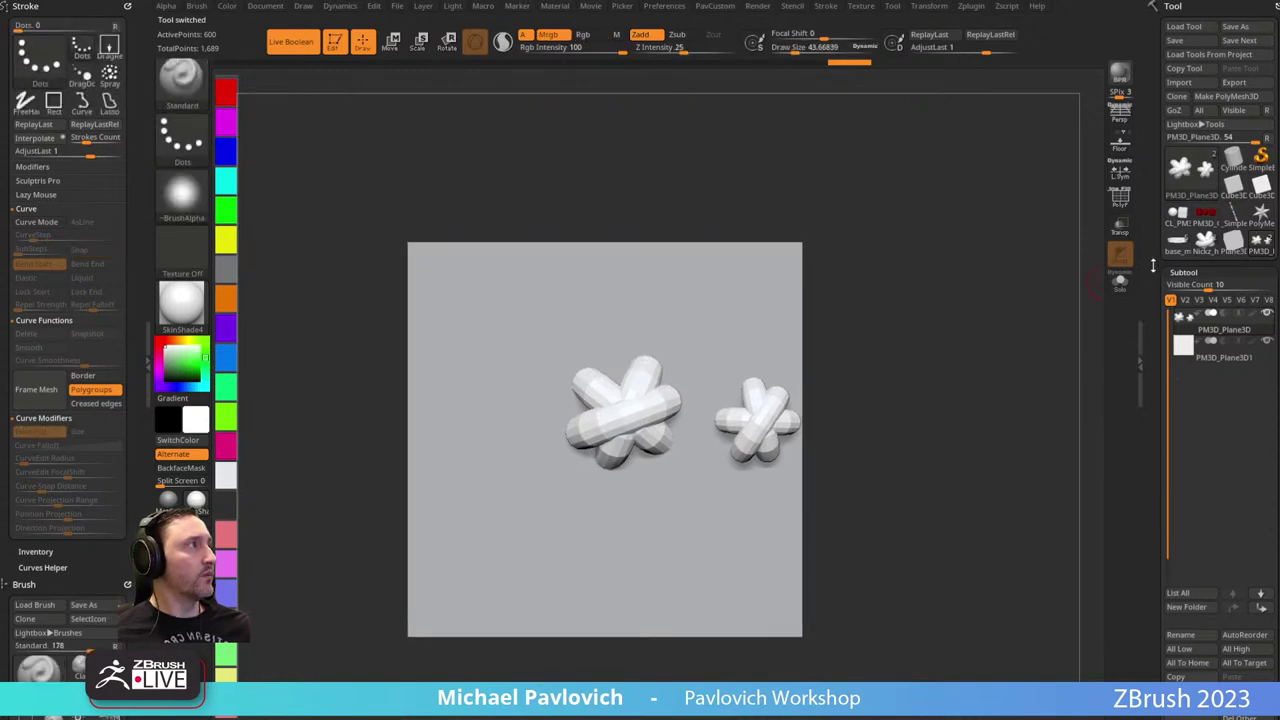
# Load a ZSphere tool and zoom or scale the root sphere down to a small ball in Draw mode.
pyautogui.click(1190, 188)
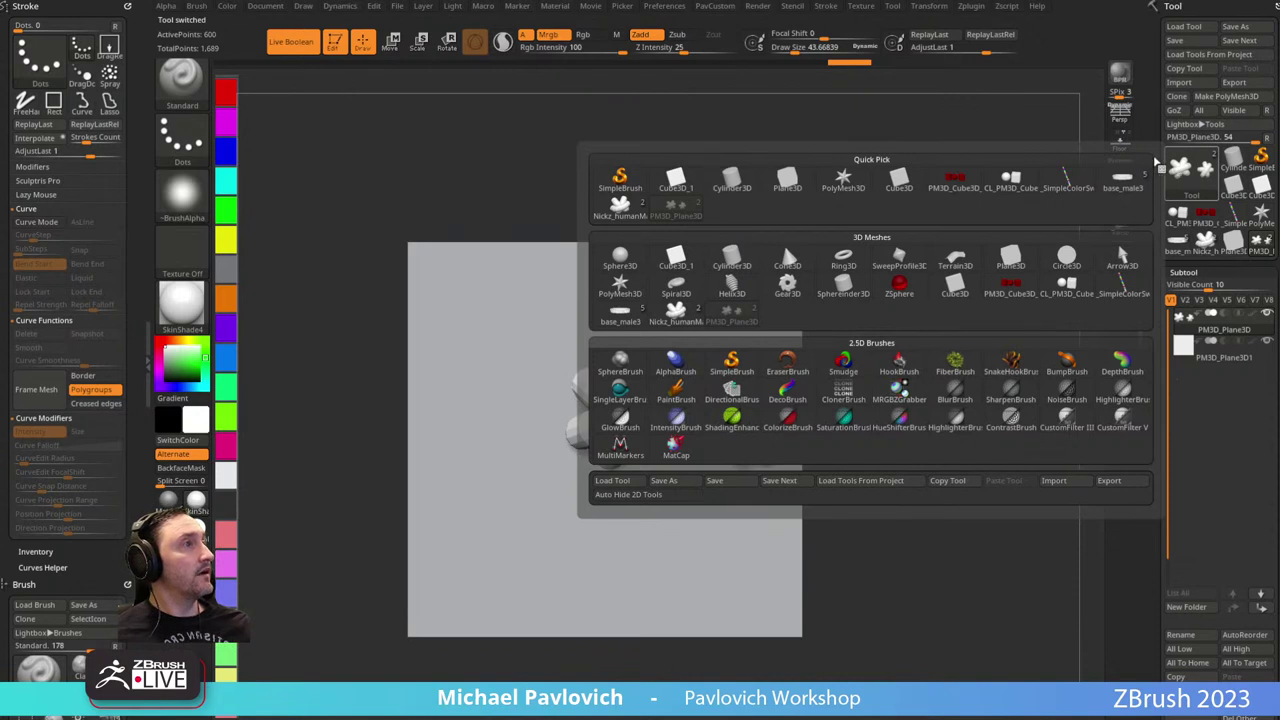
pyautogui.moveTo(923, 349); pyautogui.dragTo(920, 320)
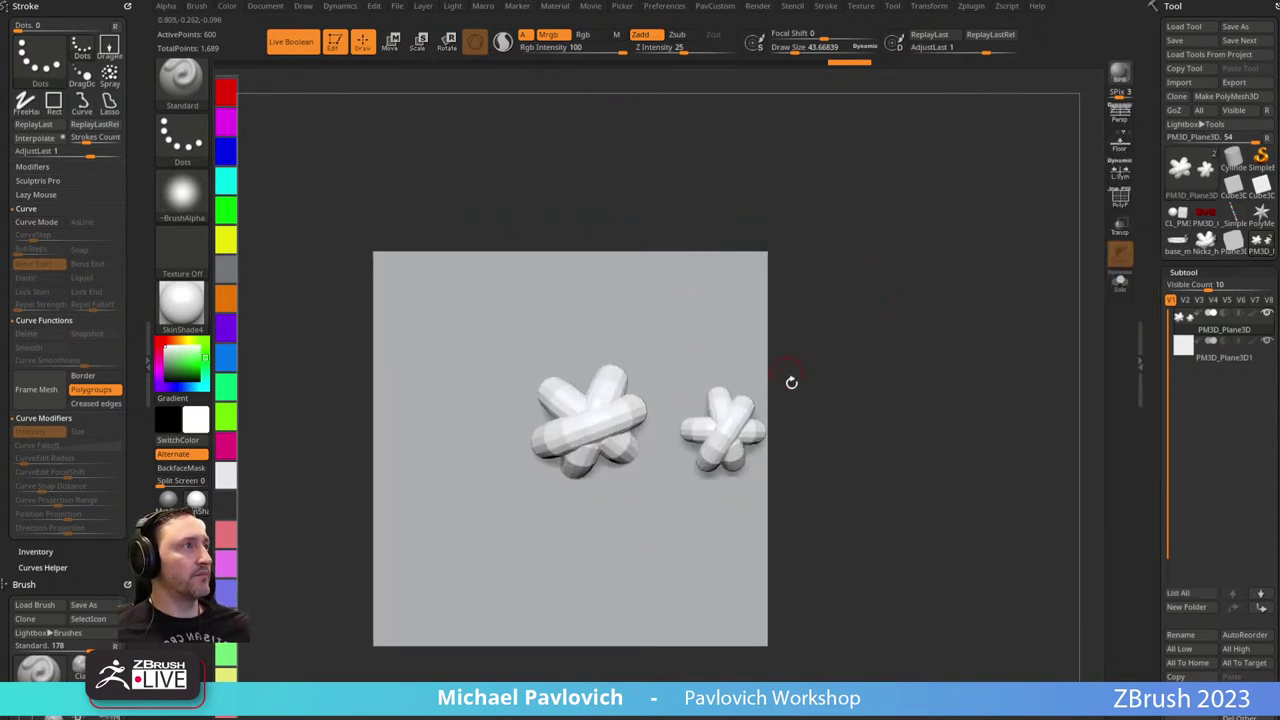
pyautogui.click(1191, 175)
pyautogui.click(899, 284)
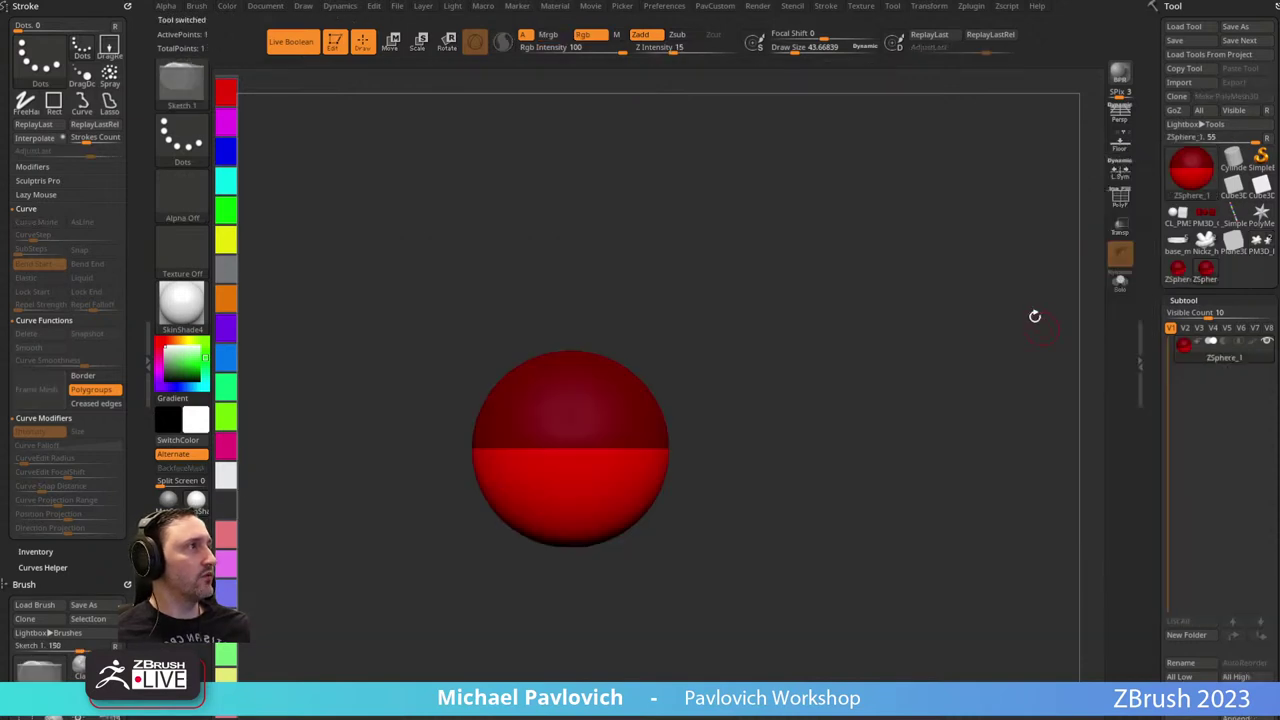
pyautogui.moveTo(874, 304); pyautogui.dragTo(837, 276)
pyautogui.press('e')
pyautogui.moveTo(597, 386); pyautogui.dragTo(471, 65)
pyautogui.press('q')
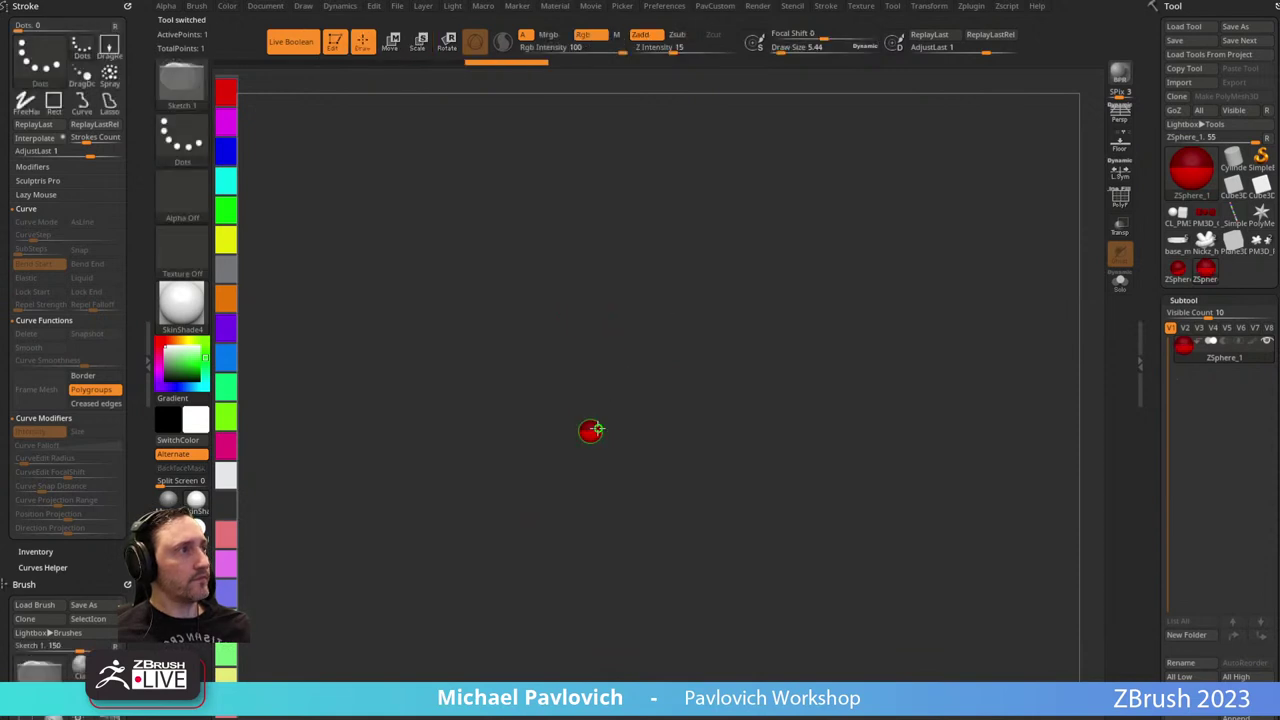
# Try to pull a straight ZSphere chain out of the root sphere and insert a movable sphere at its middle.
pyautogui.press('w')
pyautogui.moveTo(604, 432); pyautogui.dragTo(724, 304)
pyautogui.press('q')
pyautogui.click(660, 371)
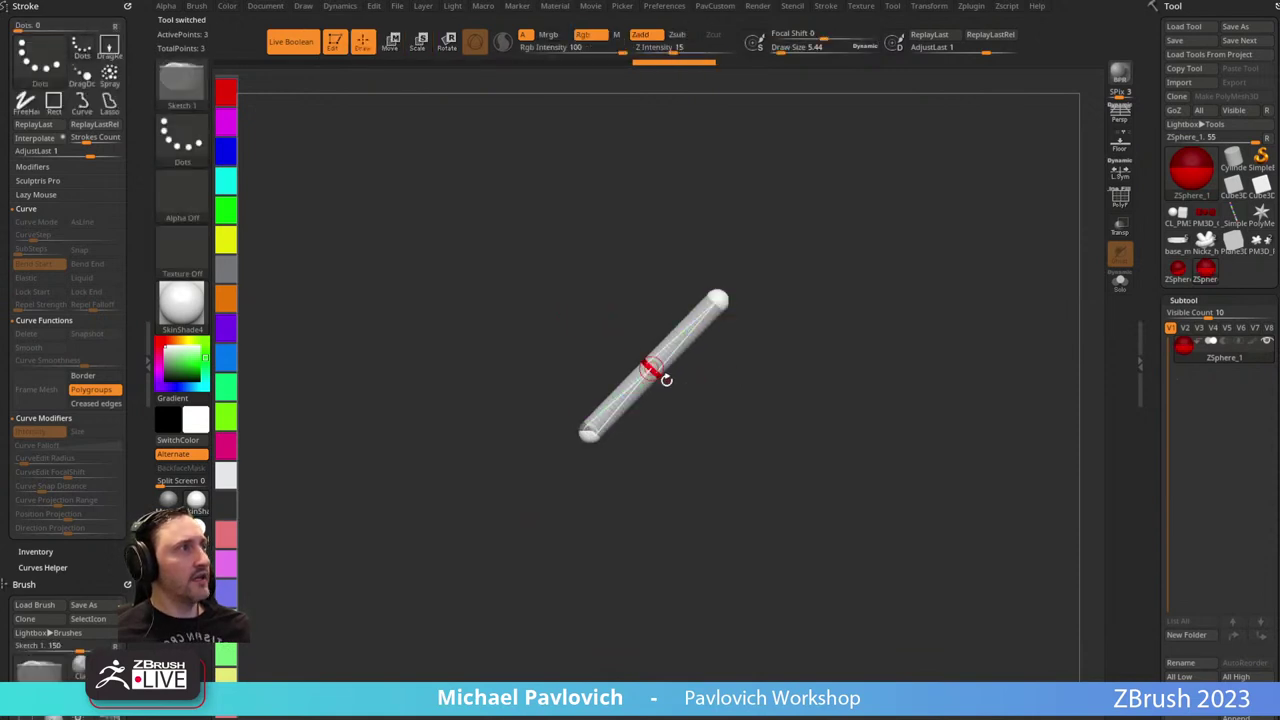
pyautogui.press('w')
pyautogui.moveTo(662, 373); pyautogui.dragTo(601, 331)
pyautogui.keyDown('alt'); pyautogui.moveTo(695, 356); pyautogui.dragTo(668, 409); pyautogui.keyUp('alt')
# Undo the ZSphere chain edits back to the single root sphere.
pyautogui.hotkey('ctrl', 'z')
pyautogui.hotkey('ctrl', 'z')
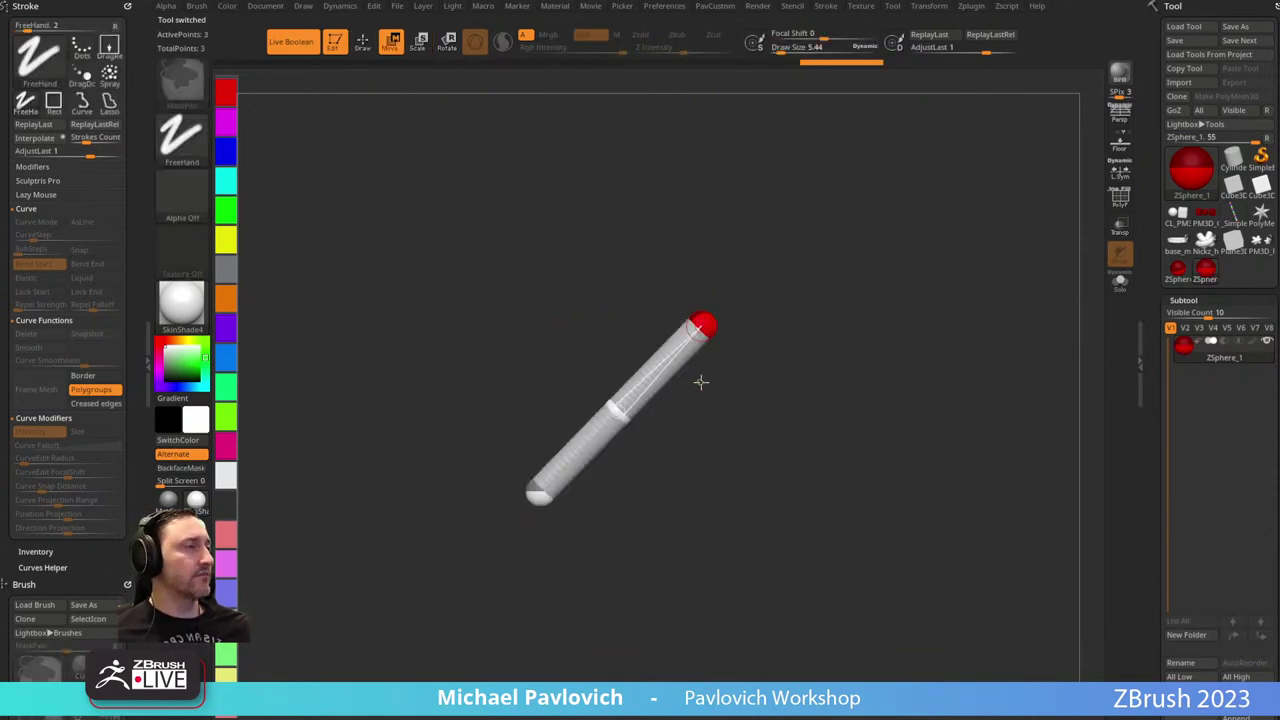
pyautogui.hotkey('ctrl', 'z')
pyautogui.hotkey('ctrl', 'z')
pyautogui.hotkey('ctrl', 'z')
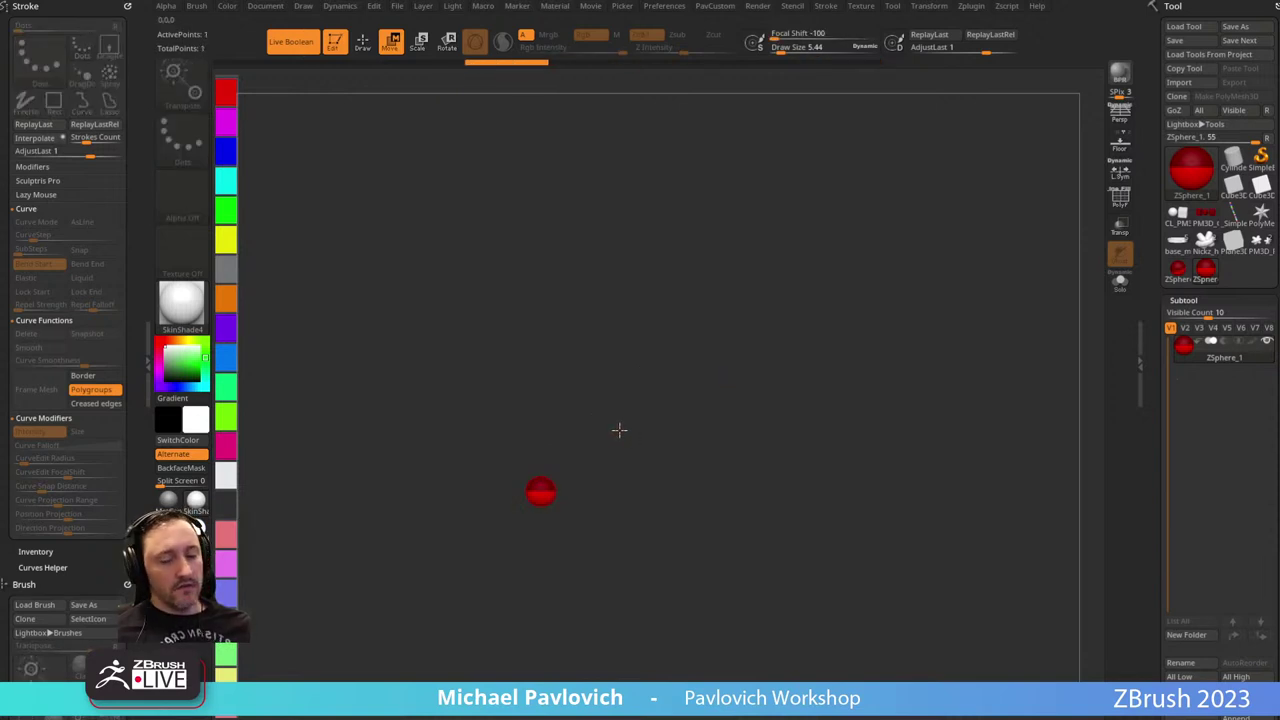
# Cycle through the Move, Scale and Rotate modes for the ZSphere and return to Draw mode.
pyautogui.press('e')
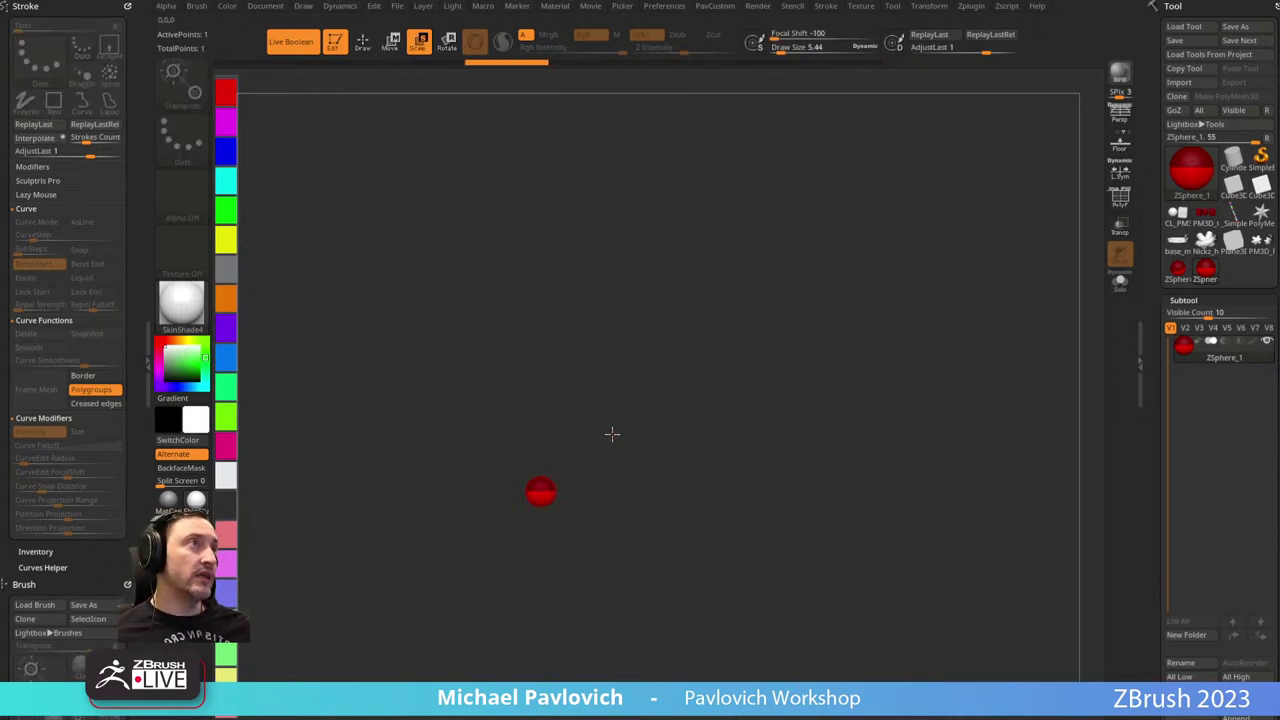
pyautogui.press('r')
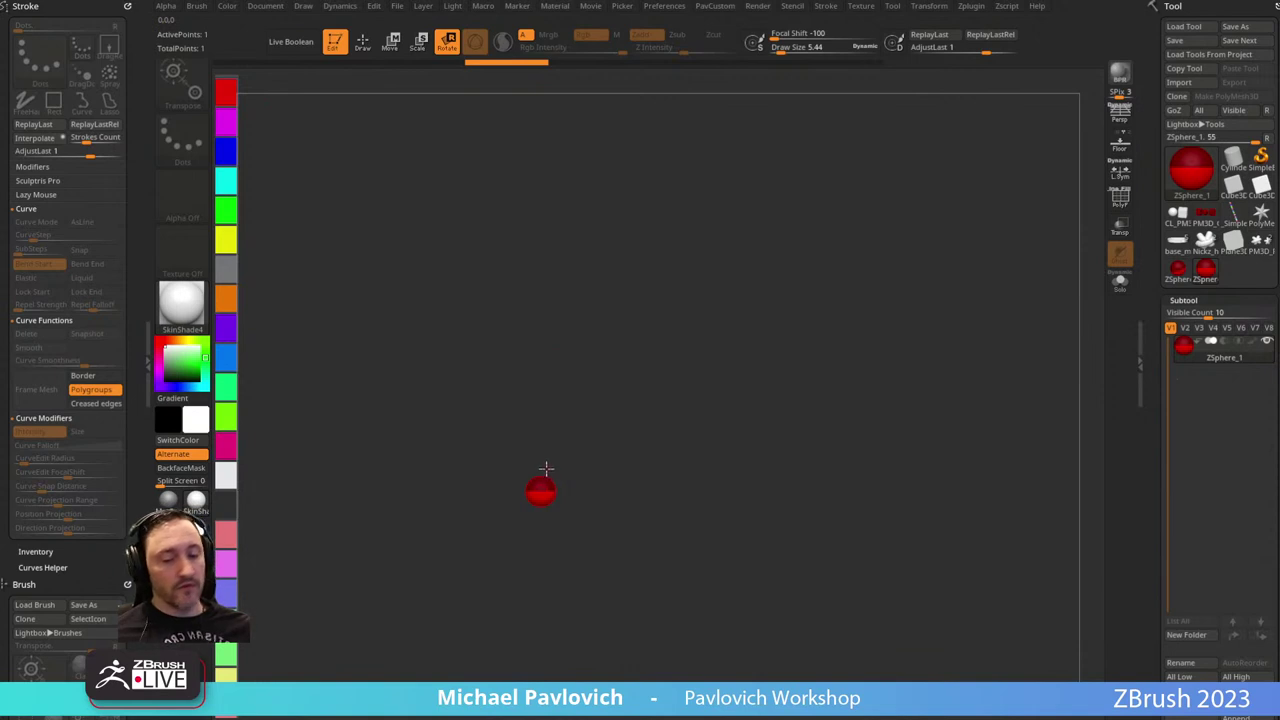
pyautogui.press('w')
pyautogui.press('e')
pyautogui.press('r')
pyautogui.press('e')
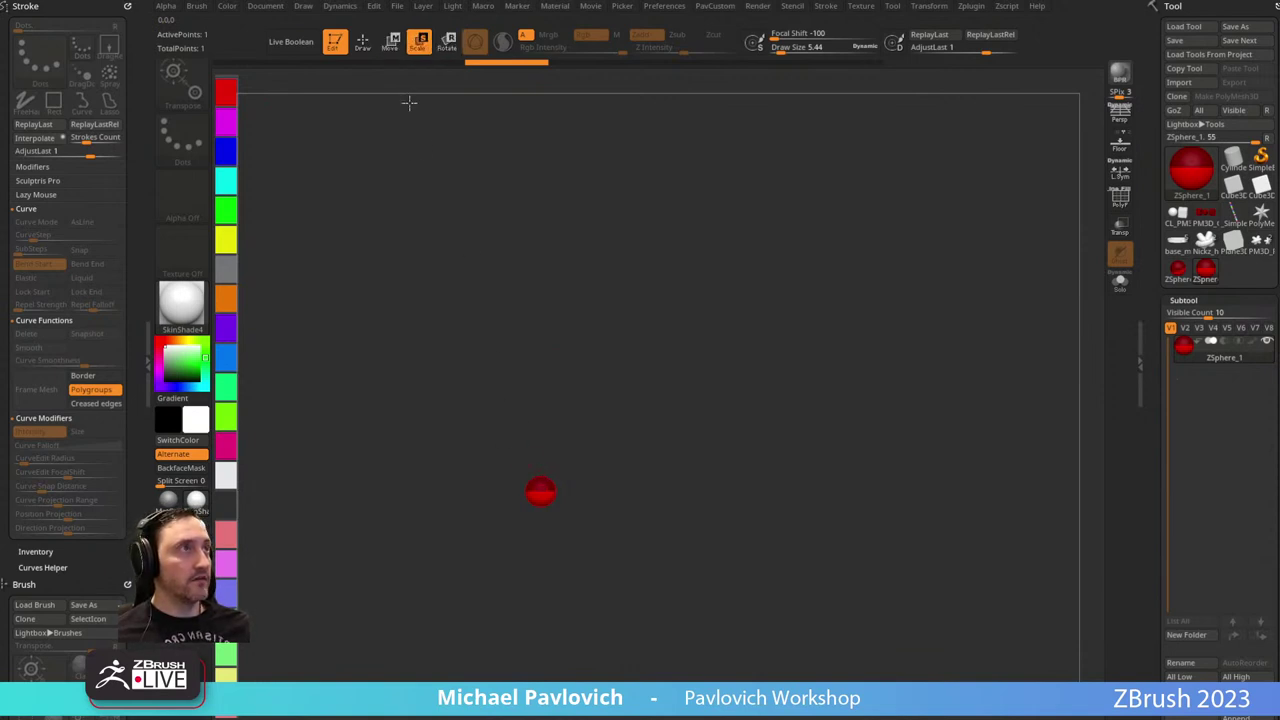
pyautogui.press('w')
pyautogui.press('e')
pyautogui.press('w')
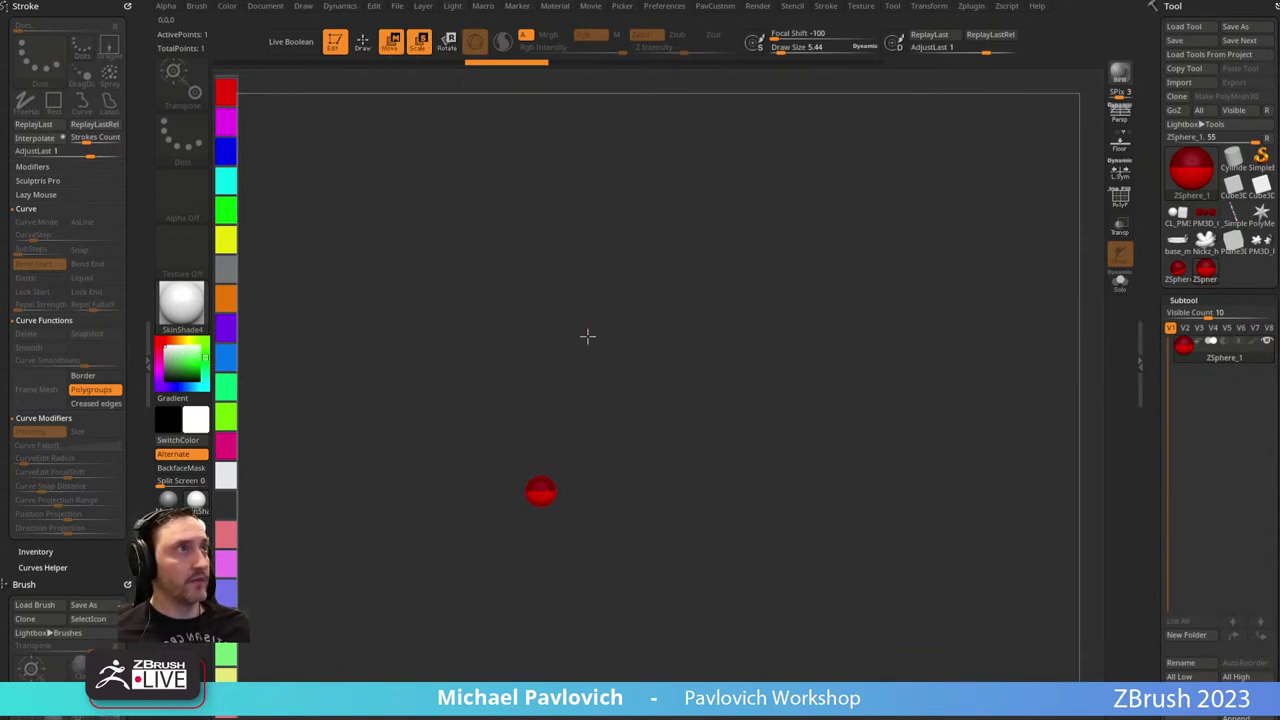
pyautogui.press('q')
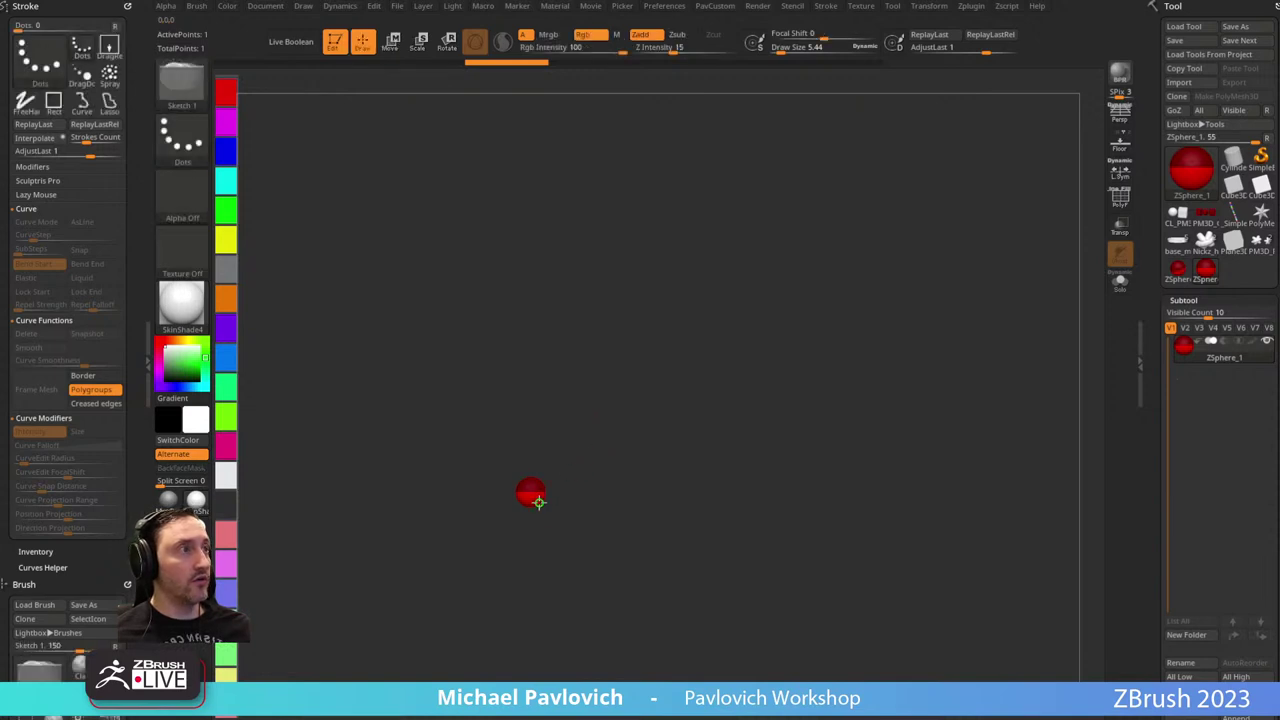
# Add a child ZSphere to the root sphere and move it away to form a long straight chain.
pyautogui.moveTo(537, 489); pyautogui.dragTo(543, 492)
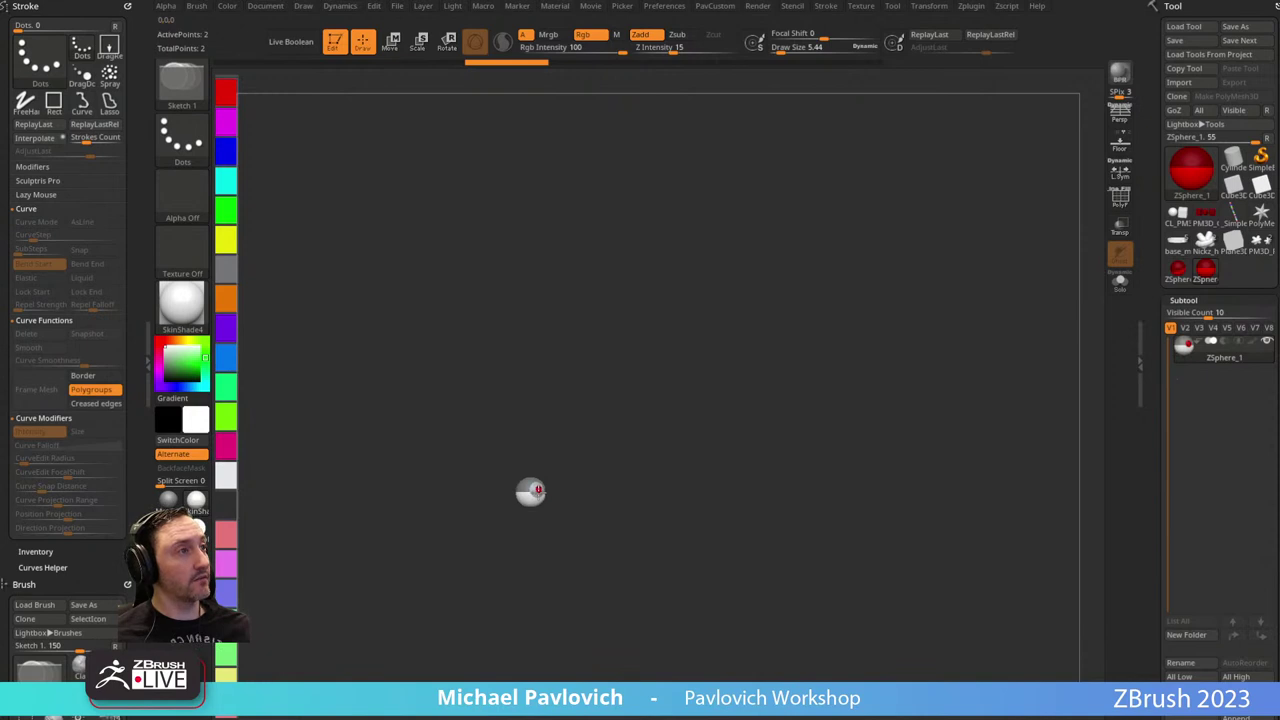
pyautogui.moveTo(543, 492)
pyautogui.keyDown('shift'); pyautogui.mouseDown()
pyautogui.moveTo(717, 374)
pyautogui.moveTo(708, 380)
pyautogui.mouseUp(); pyautogui.keyUp('shift')
pyautogui.keyDown('alt'); pyautogui.click(614, 434); pyautogui.keyUp('alt')
pyautogui.press('w')
pyautogui.moveTo(541, 487); pyautogui.dragTo(730, 327)
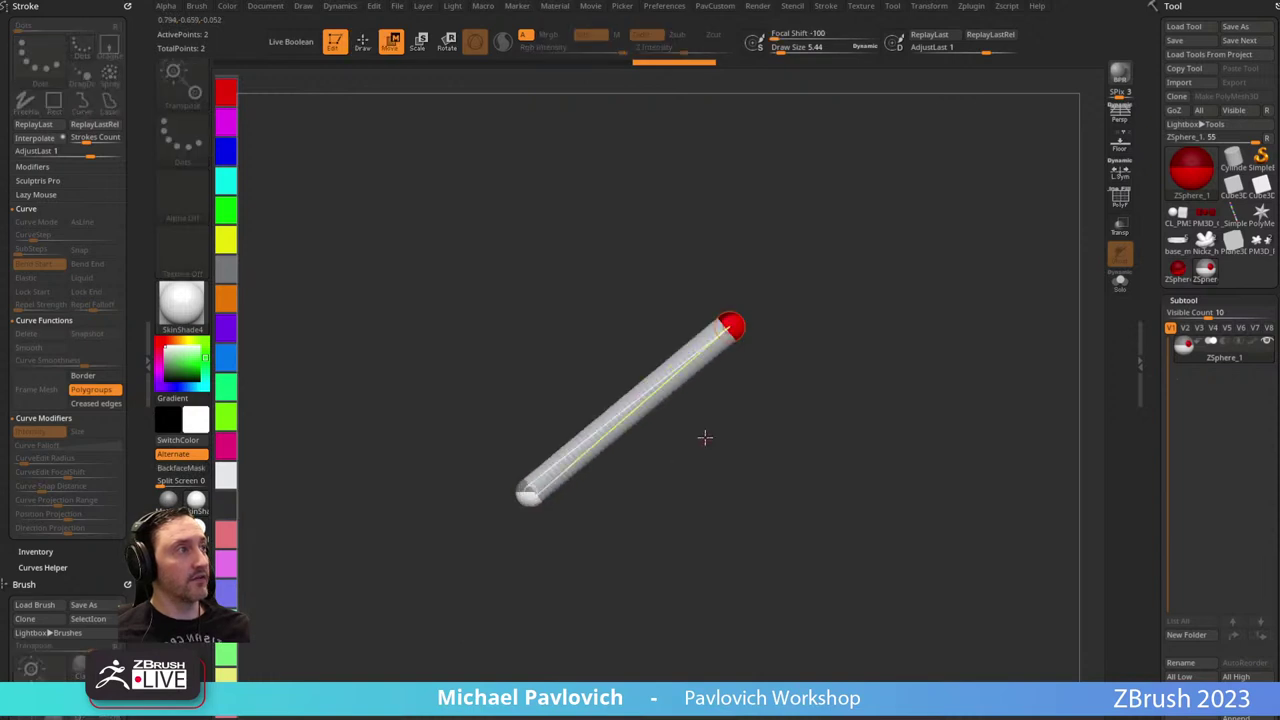
pyautogui.keyDown('alt'); pyautogui.moveTo(705, 437); pyautogui.dragTo(660, 475); pyautogui.keyUp('alt')
pyautogui.moveTo(688, 360)
pyautogui.mouseDown()
pyautogui.moveTo(514, 246)
pyautogui.moveTo(755, 248)
pyautogui.mouseUp()
# Insert three evenly spread ZSpheres along the straight chain.
pyautogui.press('q')
pyautogui.click(555, 453)
pyautogui.click(656, 347)
pyautogui.click(711, 290)
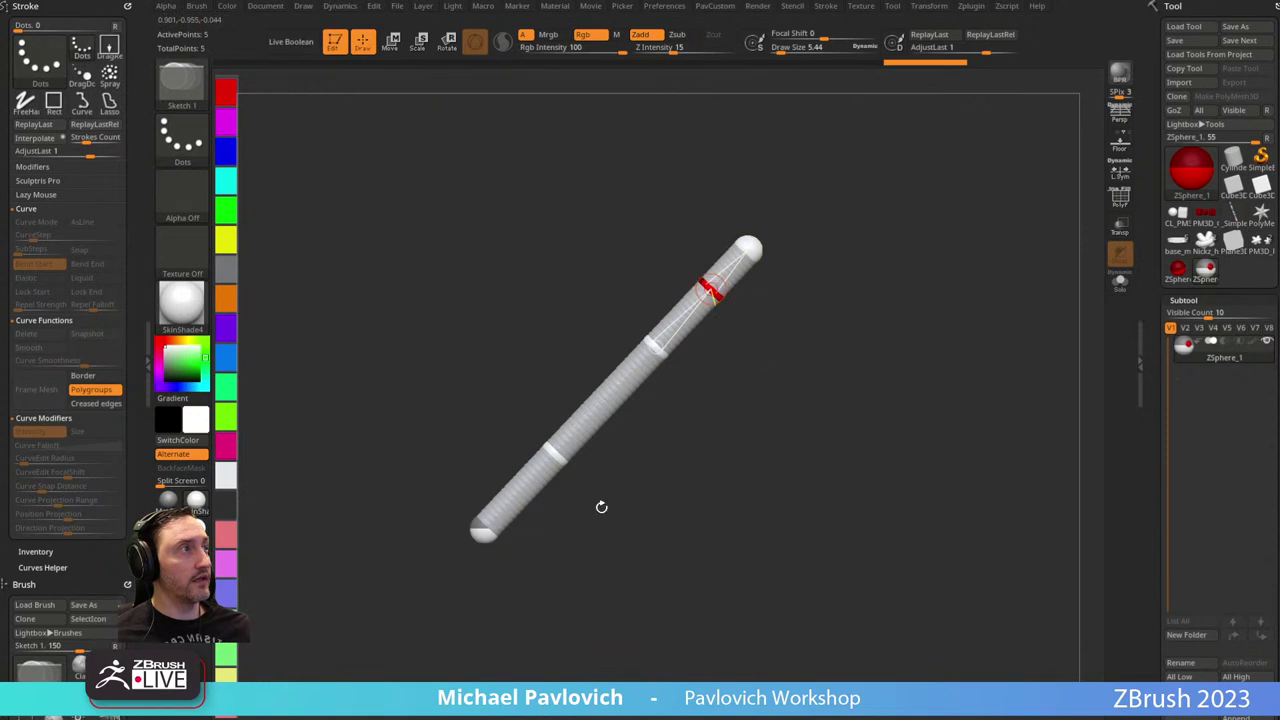
# Move the inserted and end ZSpheres to bend the straight chain into an open loop.
pyautogui.press('w')
pyautogui.moveTo(655, 349); pyautogui.dragTo(597, 319)
pyautogui.moveTo(557, 452); pyautogui.dragTo(583, 477)
pyautogui.moveTo(697, 318); pyautogui.dragTo(462, 435)
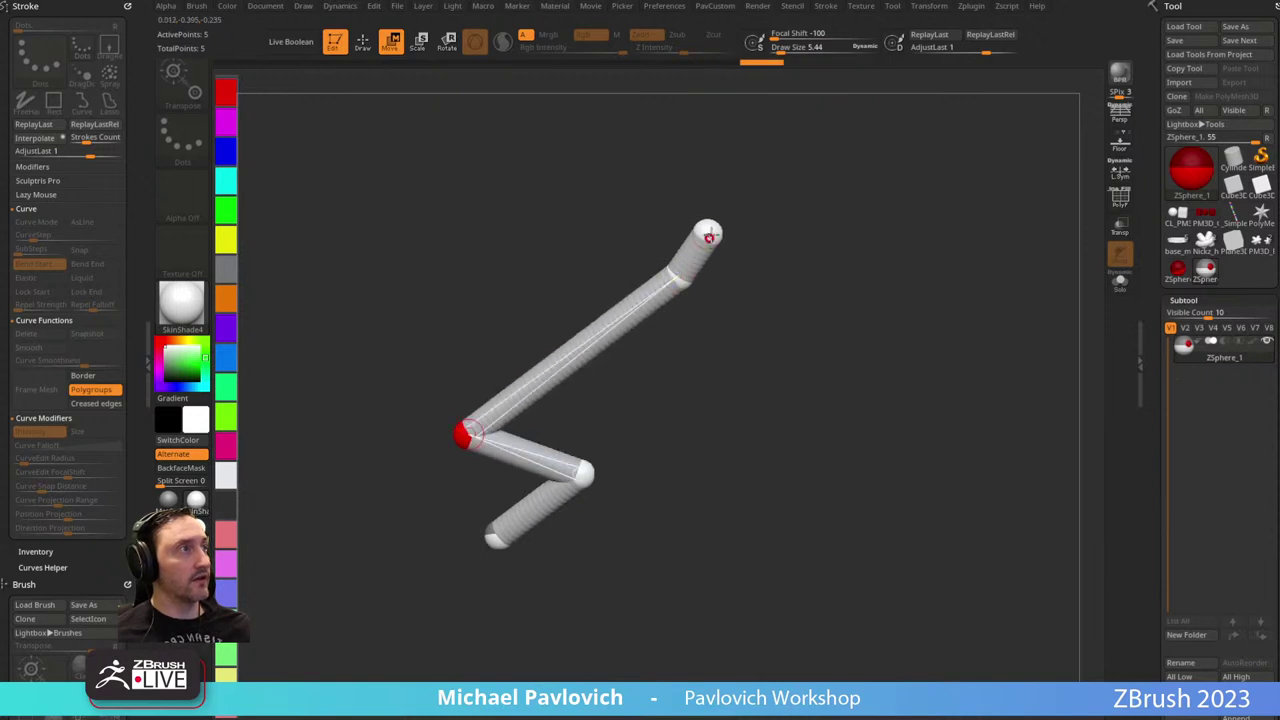
pyautogui.moveTo(711, 235); pyautogui.dragTo(315, 574)
pyautogui.moveTo(687, 270); pyautogui.dragTo(422, 535)
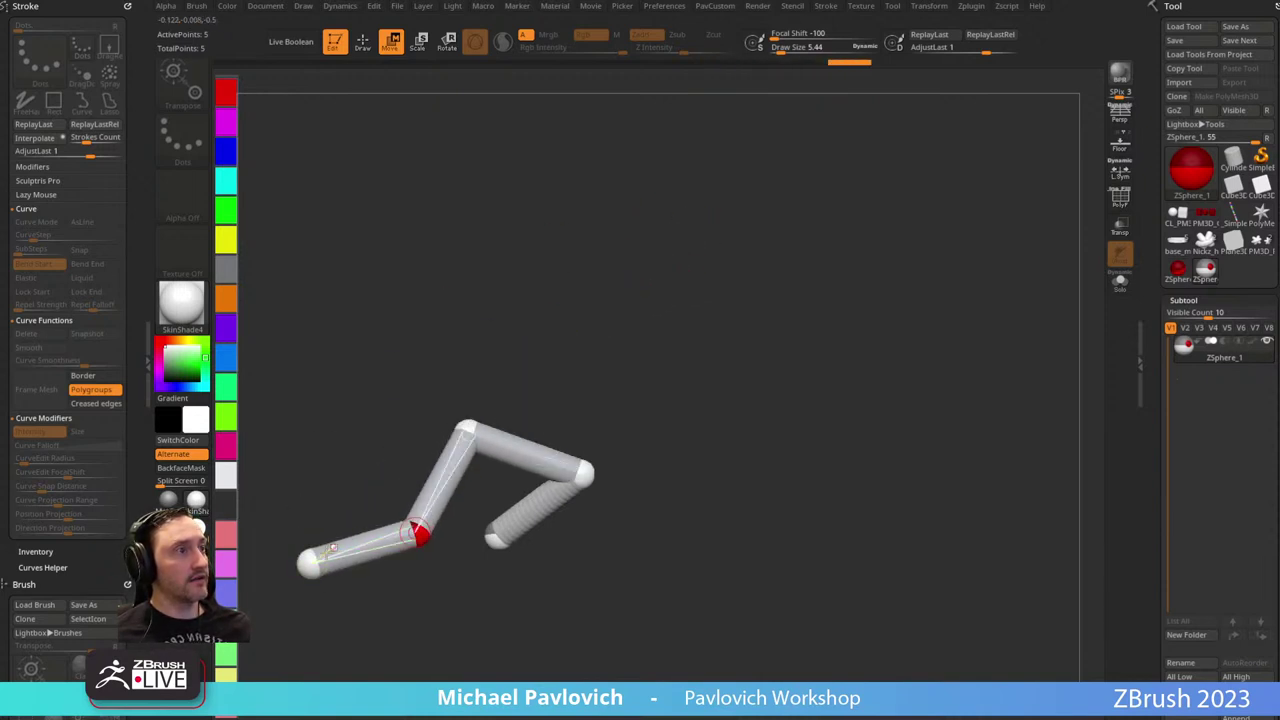
pyautogui.moveTo(308, 567); pyautogui.dragTo(610, 529)
pyautogui.moveTo(506, 588); pyautogui.dragTo(506, 569)
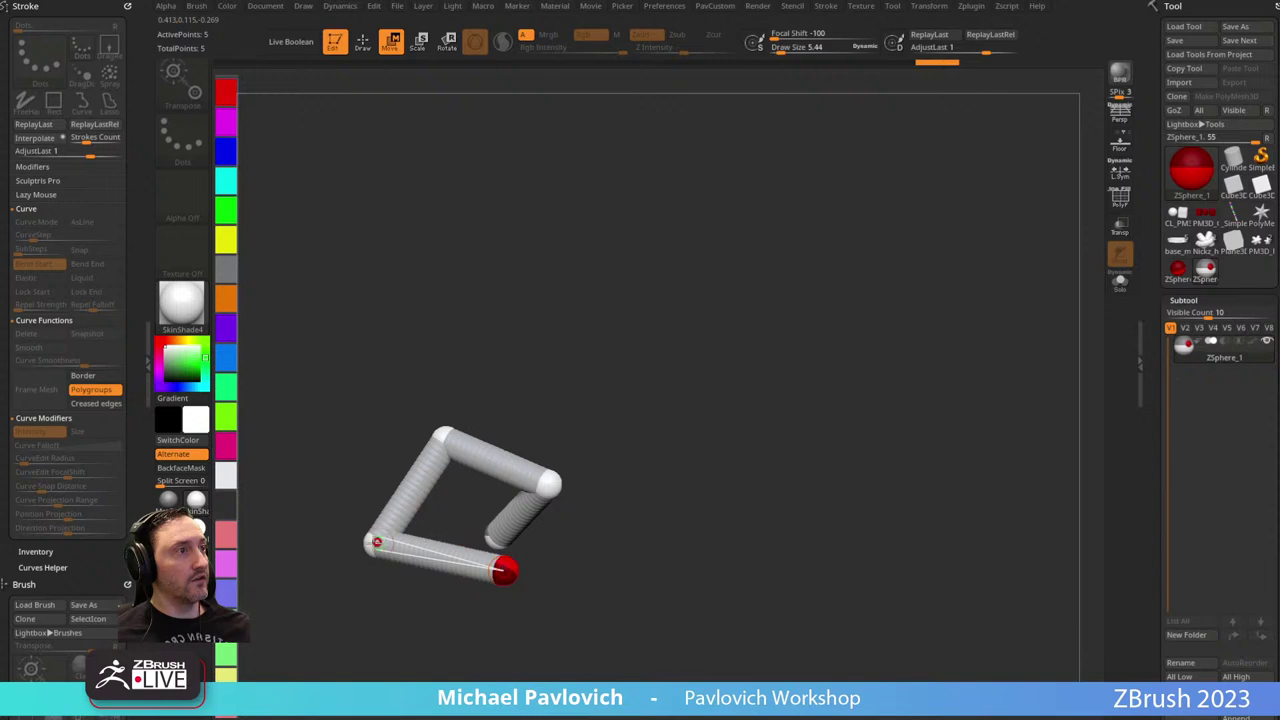
pyautogui.moveTo(374, 541); pyautogui.dragTo(393, 532)
# Undo the last few ZSphere moves and redo two of them.
pyautogui.hotkey('ctrl', 'z')
pyautogui.hotkey('ctrl', 'z')
pyautogui.hotkey('ctrl', 'z')
pyautogui.hotkey('ctrl', 'z')
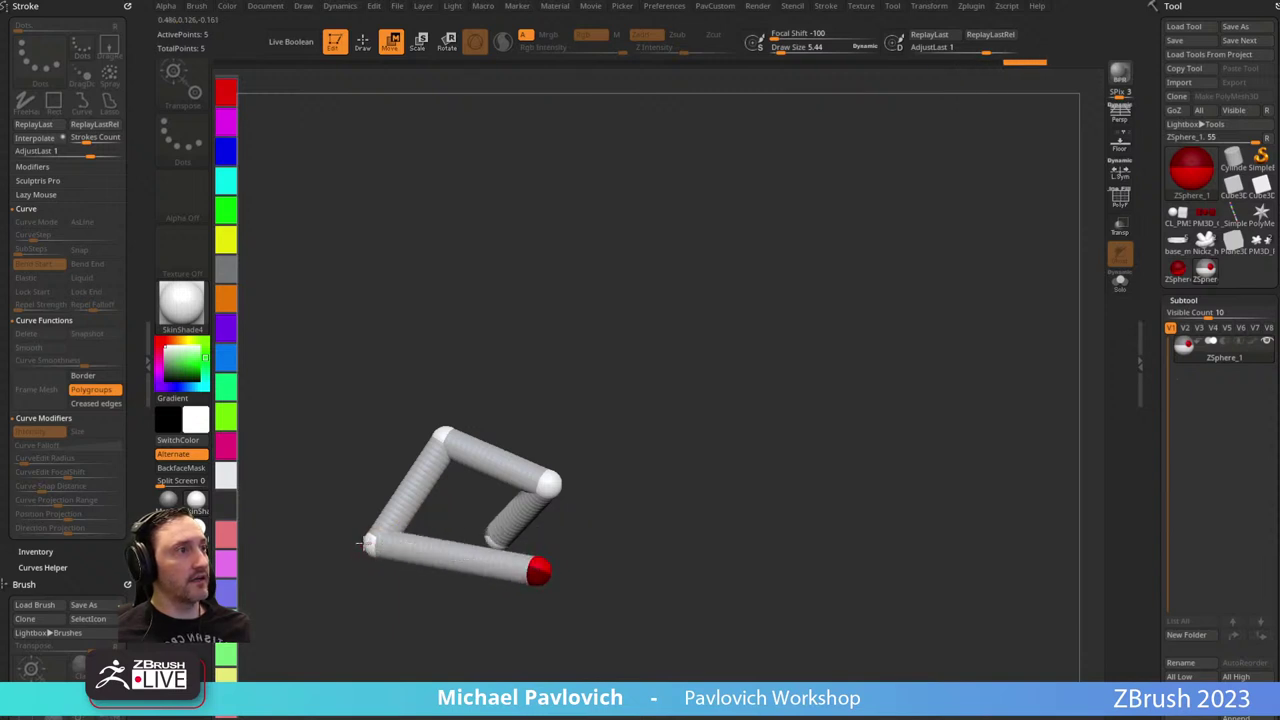
pyautogui.hotkey('ctrl', 'shift', 'z')
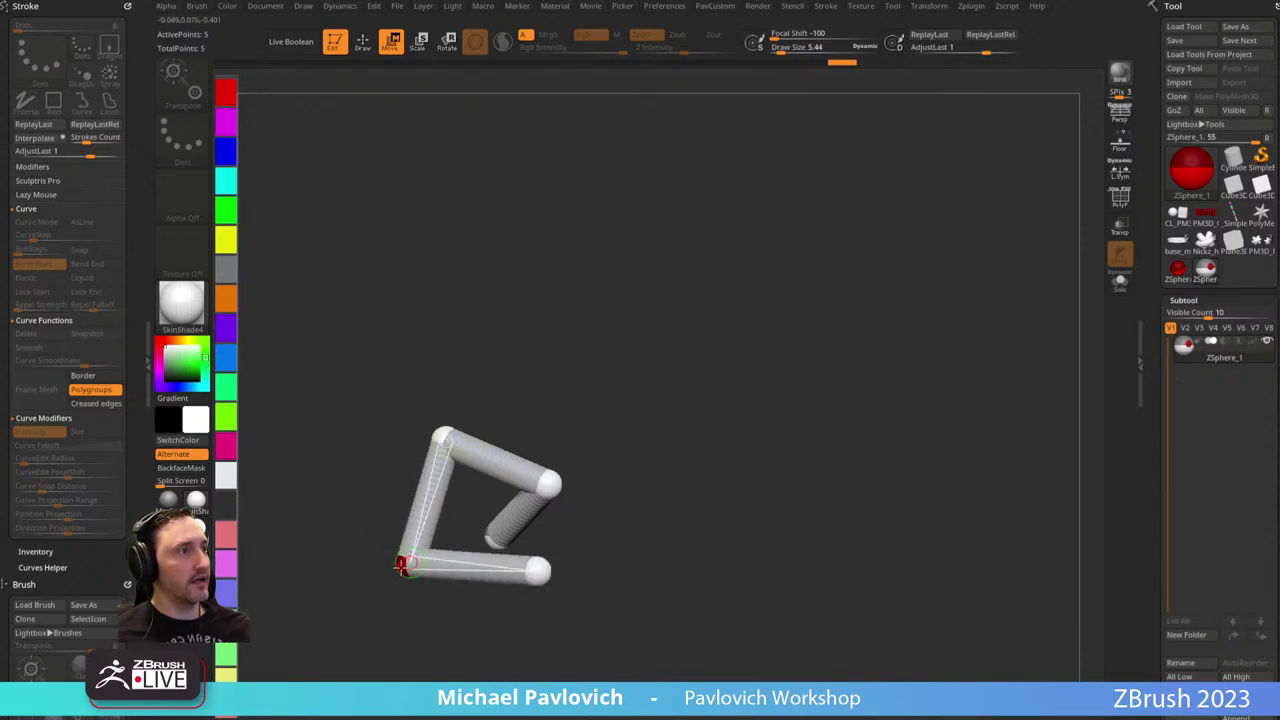
pyautogui.hotkey('ctrl', 'shift', 'z')
# Add a ZSphere to the free end of the loop and extend the chain across the root end.
pyautogui.moveTo(634, 386)
pyautogui.mouseDown()
pyautogui.moveTo(686, 386)
pyautogui.moveTo(604, 370)
pyautogui.moveTo(493, 484)
pyautogui.moveTo(527, 485)
pyautogui.mouseUp()
pyautogui.press('q')
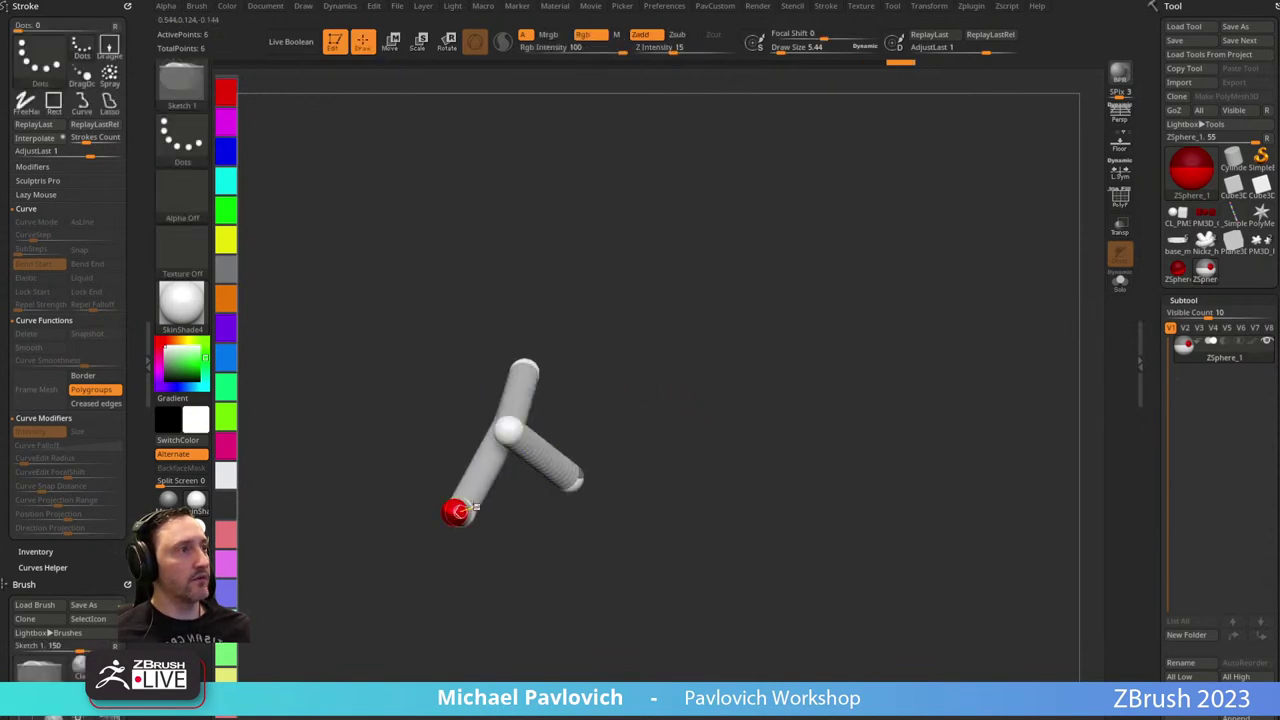
pyautogui.press('w')
pyautogui.moveTo(459, 511); pyautogui.dragTo(600, 425)
pyautogui.hotkey('ctrl', 'z')
pyautogui.hotkey('ctrl', 'z')
pyautogui.press('q')
pyautogui.keyDown('shift'); pyautogui.click(458, 511); pyautogui.keyUp('shift')
pyautogui.press('w')
pyautogui.moveTo(458, 511)
pyautogui.mouseDown()
pyautogui.moveTo(500, 522)
pyautogui.moveTo(610, 409)
pyautogui.moveTo(709, 443)
pyautogui.moveTo(618, 448)
pyautogui.moveTo(632, 465)
pyautogui.mouseUp()
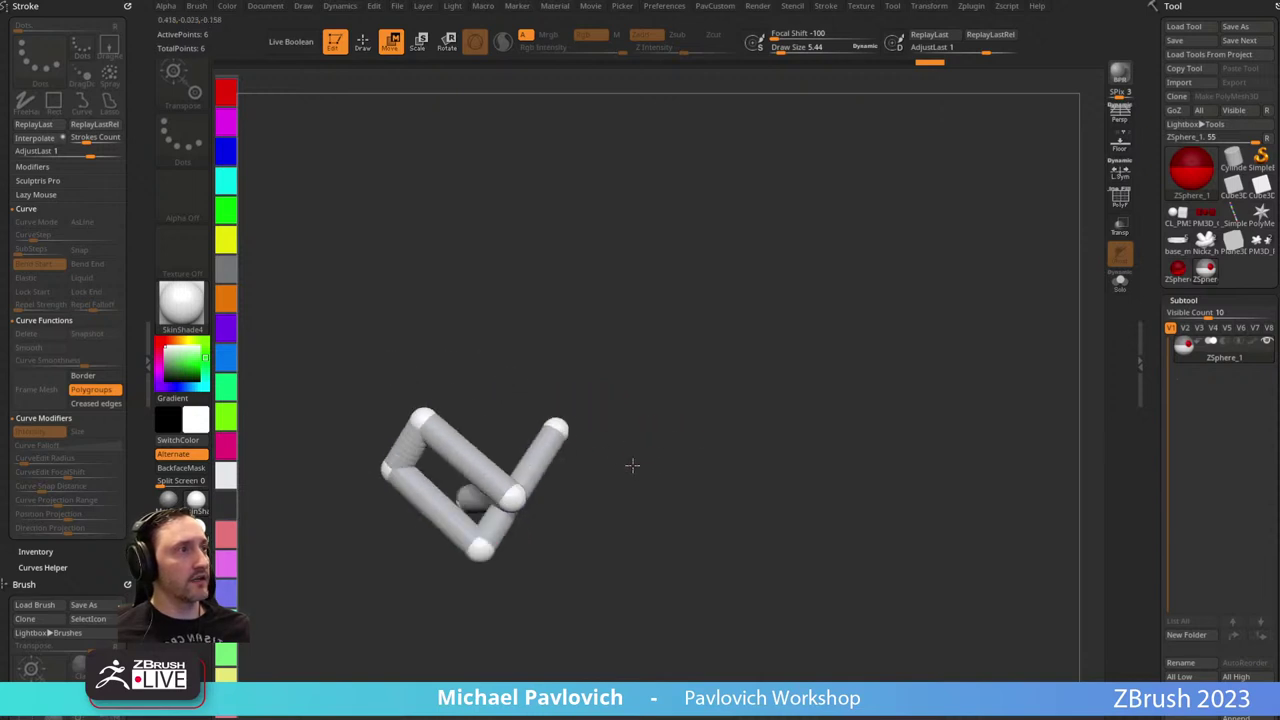
# Reposition the loop's corner ZSpheres, then add another ZSphere to the chain and move it below the loop.
pyautogui.moveTo(370, 473); pyautogui.dragTo(461, 515)
pyautogui.moveTo(467, 422); pyautogui.dragTo(510, 447)
pyautogui.moveTo(673, 453); pyautogui.dragTo(628, 468)
pyautogui.moveTo(567, 495); pyautogui.dragTo(655, 383)
pyautogui.press('q')
pyautogui.click(554, 544)
pyautogui.press('w')
pyautogui.moveTo(556, 542); pyautogui.dragTo(577, 573)
pyautogui.moveTo(673, 490); pyautogui.dragTo(654, 432)
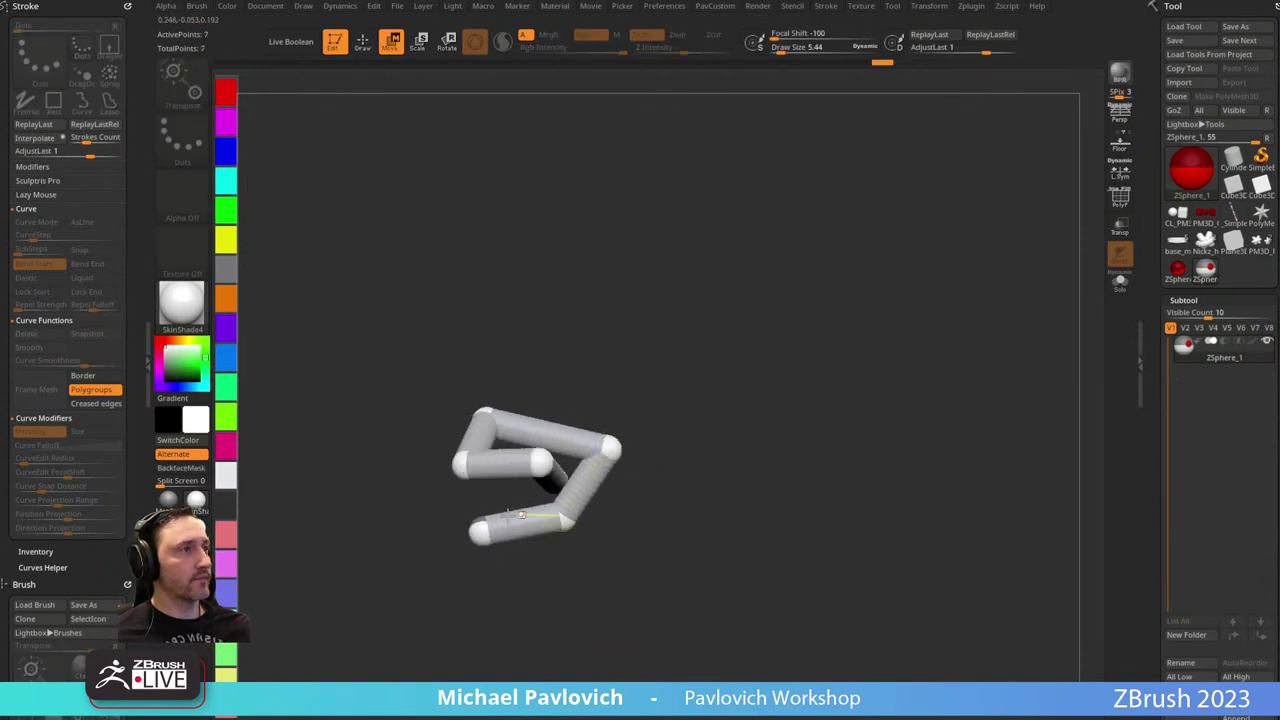
# Add a ZSphere to the chain's tip and pull it up through the loop to form the knot.
pyautogui.press('q')
pyautogui.click(479, 524)
pyautogui.hotkey('ctrl', 'z')
pyautogui.click(478, 530)
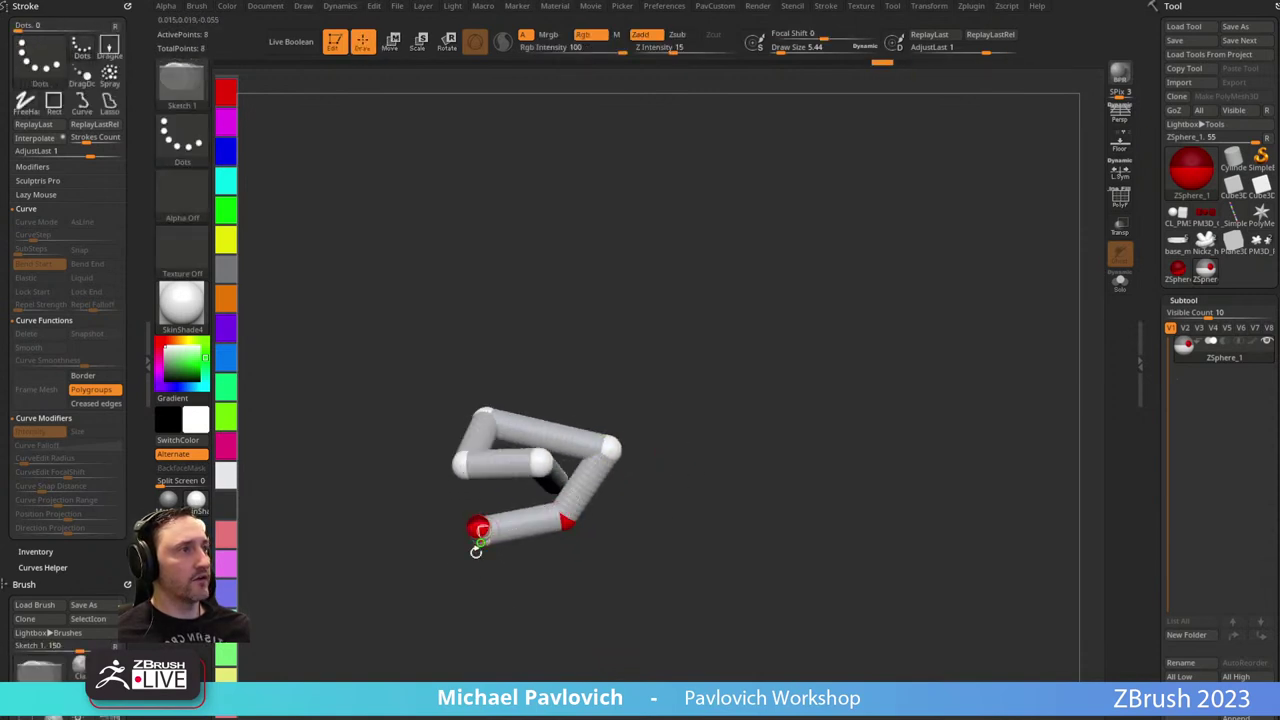
pyautogui.press('w')
pyautogui.moveTo(474, 549); pyautogui.dragTo(541, 422)
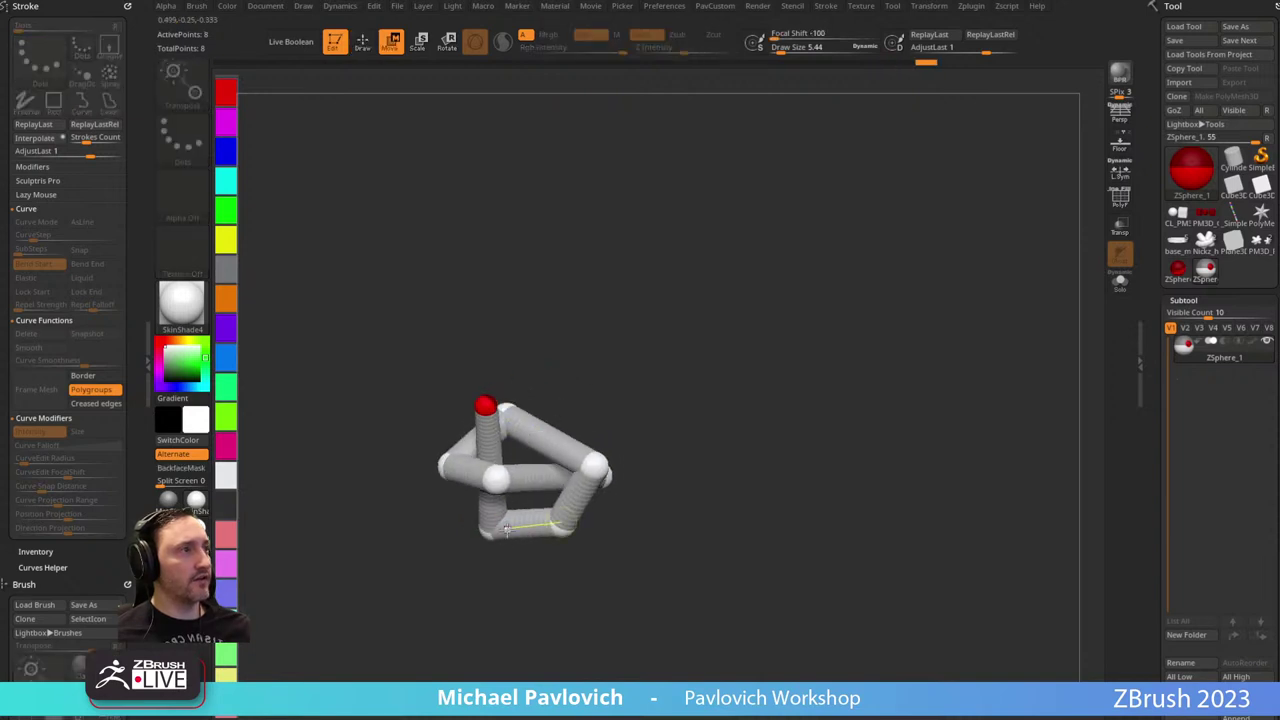
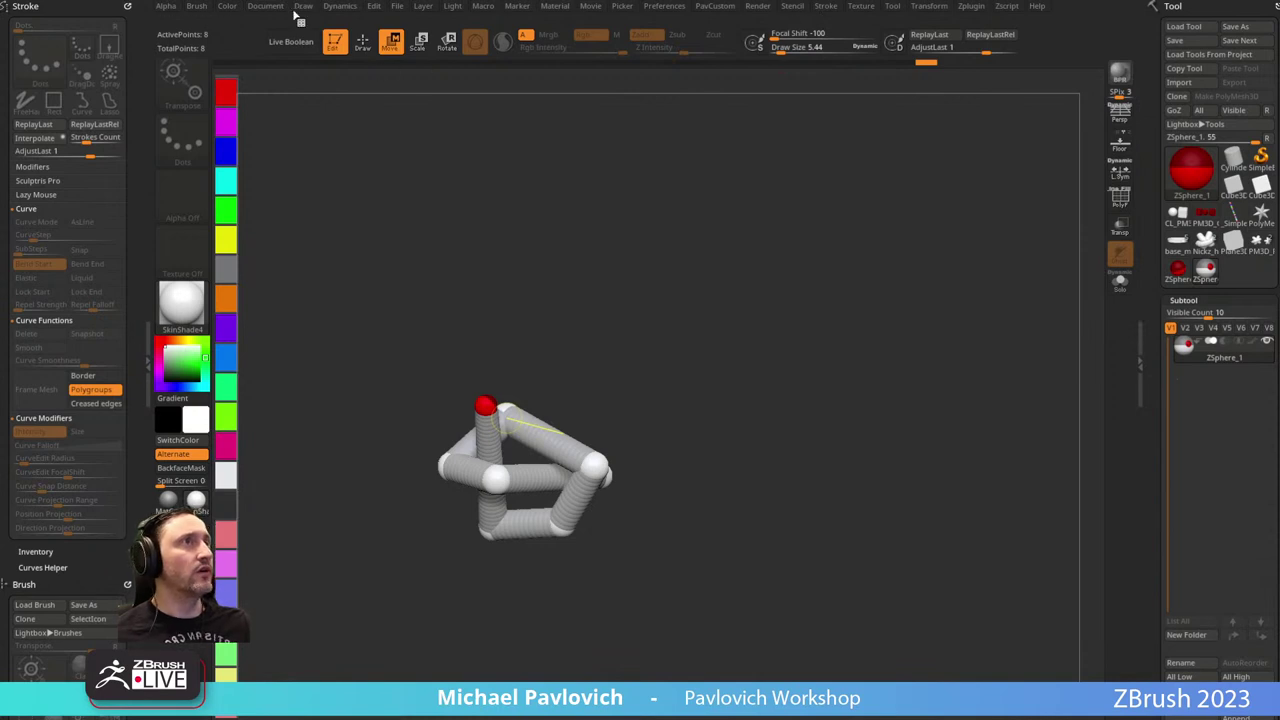
# Set the Draw Size to about 31 and resize all ZSpheres to it with the Curves Helper.
pyautogui.click(826, 8)
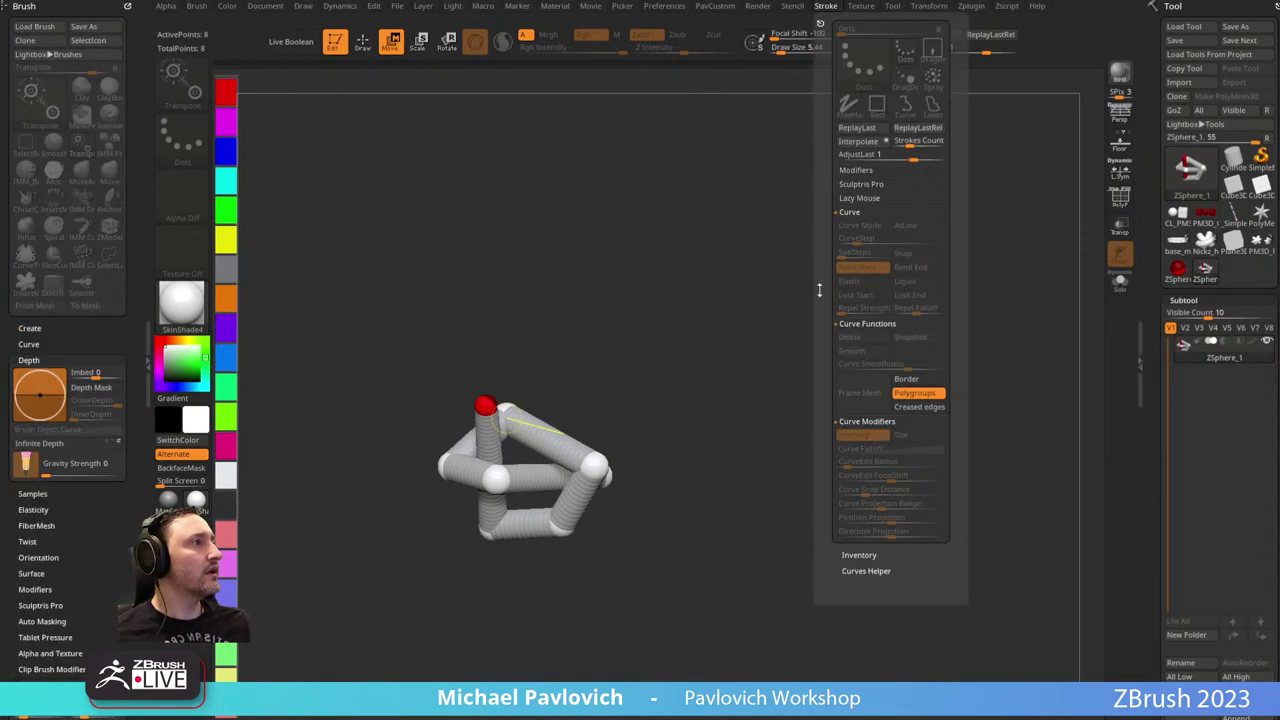
pyautogui.click(867, 572)
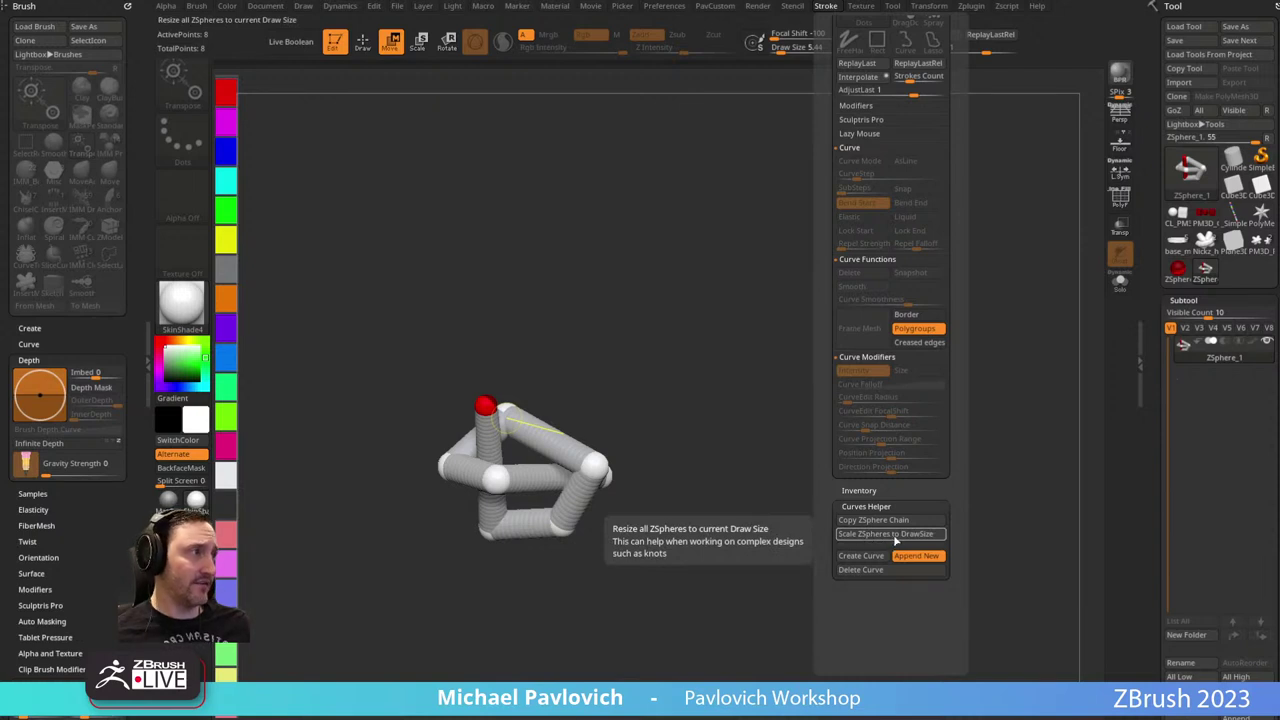
pyautogui.click(895, 538)
pyautogui.press('s')
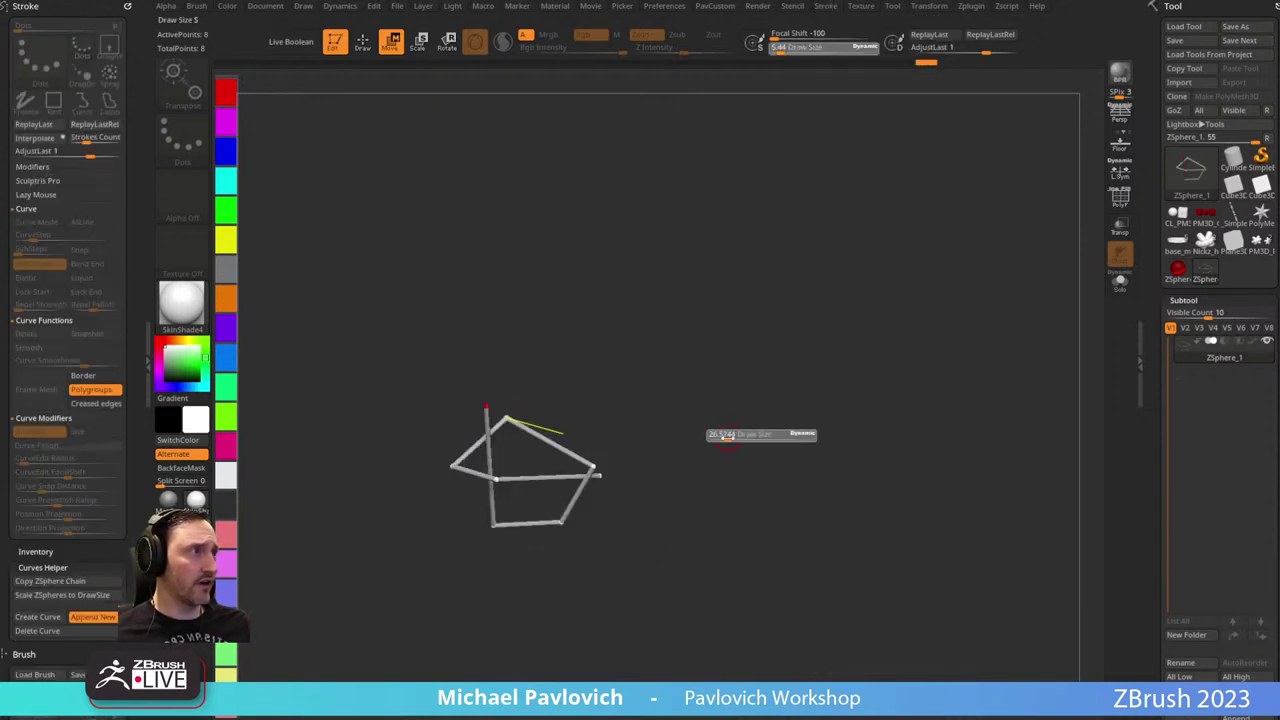
pyautogui.moveTo(727, 437); pyautogui.dragTo(774, 340)
pyautogui.click(826, 6)
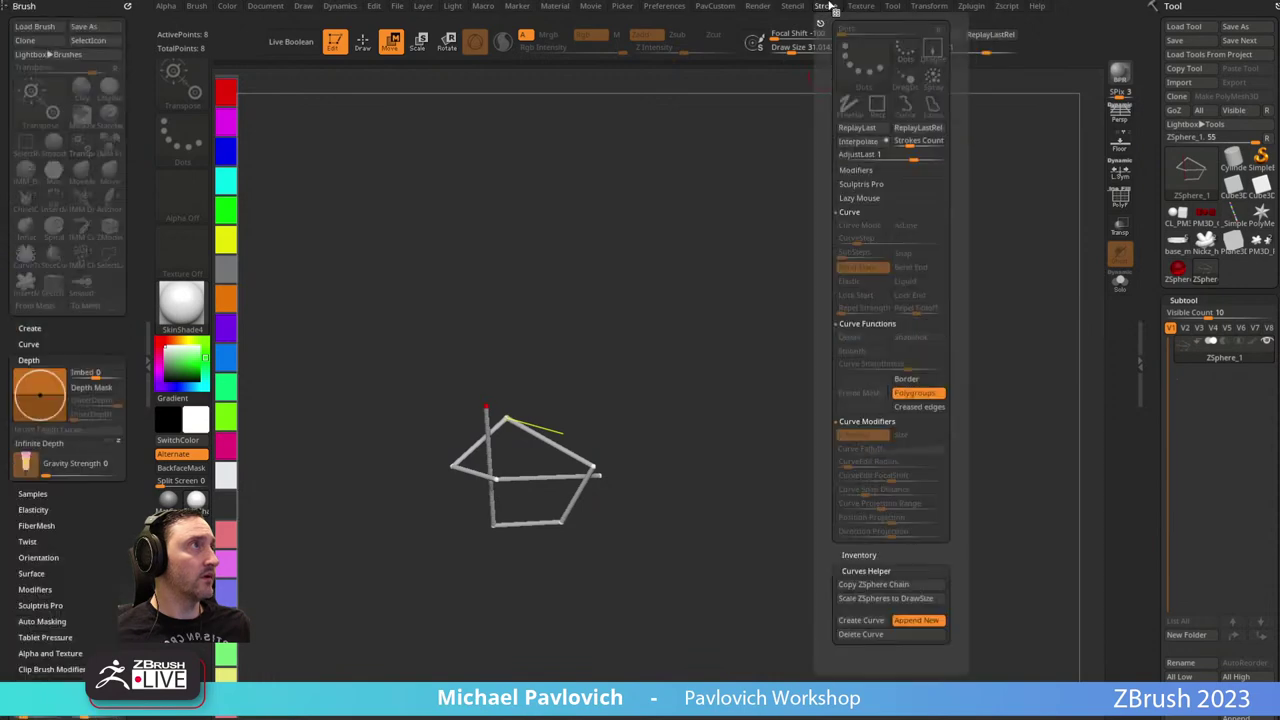
pyautogui.click(863, 599)
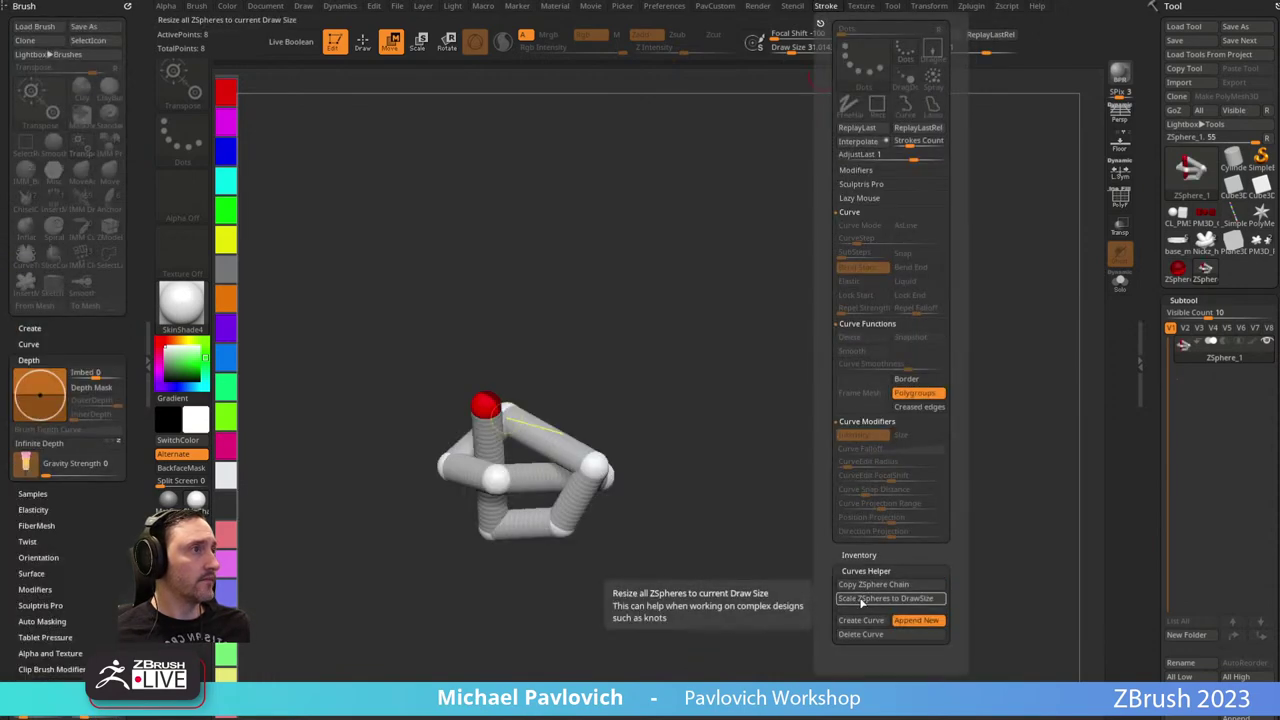
# Add a ZSphere at the knot's upper end and pull it out sideways as a tail.
pyautogui.moveTo(468, 303)
pyautogui.mouseDown()
pyautogui.moveTo(728, 311)
pyautogui.moveTo(674, 340)
pyautogui.moveTo(723, 317)
pyautogui.mouseUp()
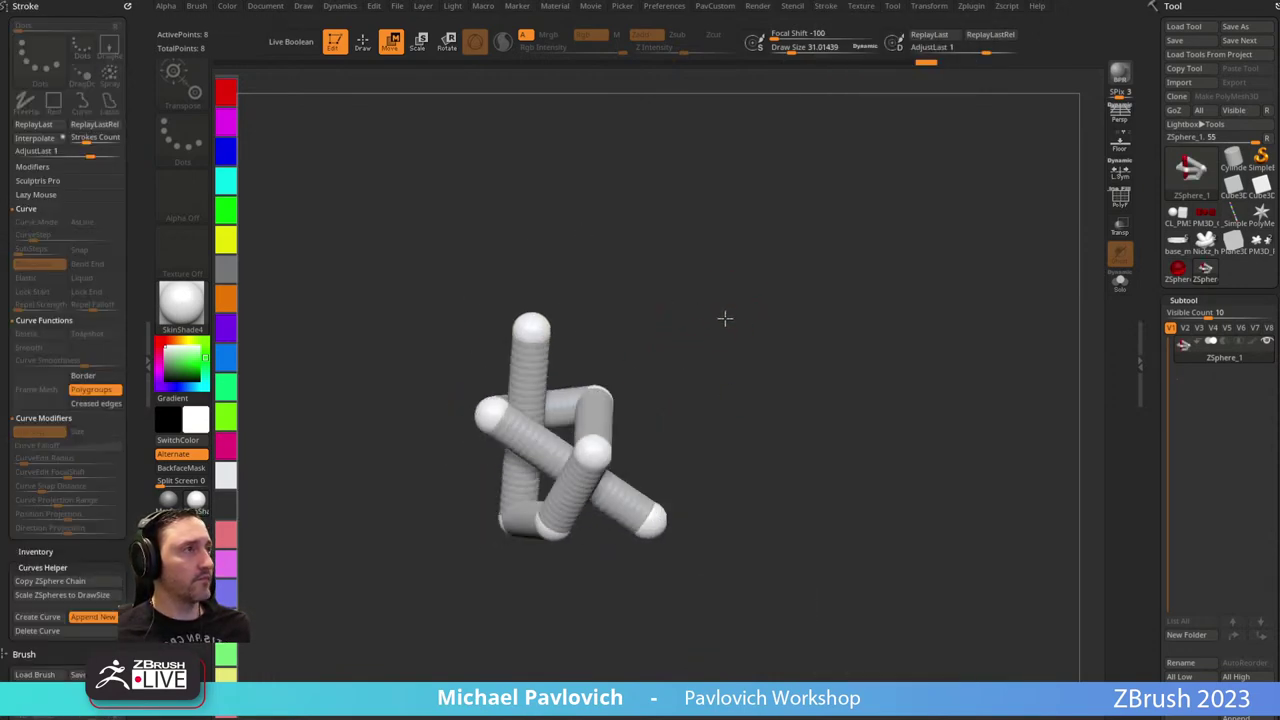
pyautogui.press('q')
pyautogui.moveTo(552, 342)
pyautogui.mouseDown()
pyautogui.moveTo(543, 336)
pyautogui.moveTo(630, 338)
pyautogui.moveTo(691, 363)
pyautogui.mouseUp()
pyautogui.press('w')
pyautogui.hotkey('ctrl', 'z')
pyautogui.moveTo(545, 335); pyautogui.dragTo(700, 366)
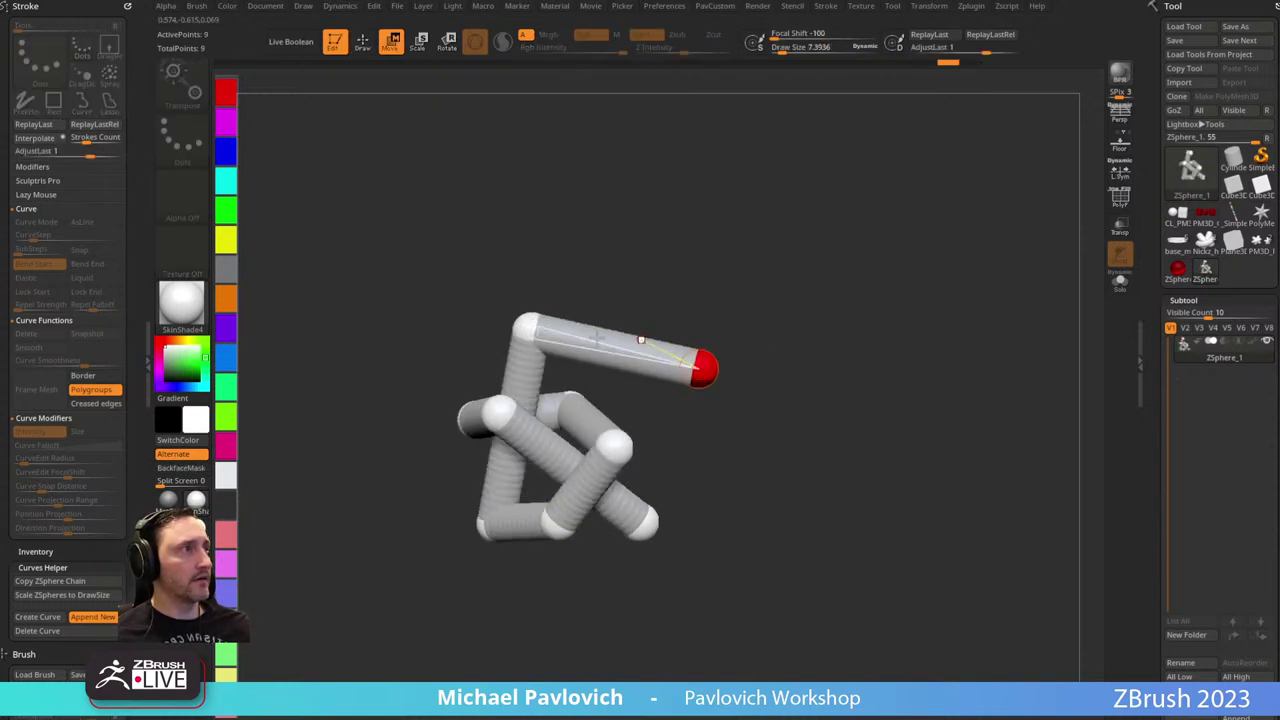
# Insert two ZSpheres in the knot's lower loop segments and offset them to start rounding the loop.
pyautogui.moveTo(734, 454)
pyautogui.mouseDown()
pyautogui.moveTo(746, 414)
pyautogui.moveTo(780, 425)
pyautogui.mouseUp()
pyautogui.press('q')
pyautogui.click(624, 449)
pyautogui.press('w')
pyautogui.moveTo(700, 455)
pyautogui.mouseDown()
pyautogui.moveTo(638, 449)
pyautogui.moveTo(654, 466)
pyautogui.moveTo(652, 440)
pyautogui.mouseUp()
pyautogui.press('q')
pyautogui.click(514, 417)
pyautogui.moveTo(654, 286); pyautogui.dragTo(610, 312)
pyautogui.press('w')
pyautogui.moveTo(520, 413); pyautogui.dragTo(491, 424)
# Insert ZSpheres in the loop's back segment and the upper tail, and move them to curve both.
pyautogui.moveTo(420, 400); pyautogui.dragTo(460, 420)
pyautogui.press('q')
pyautogui.click(517, 340)
pyautogui.press('w')
pyautogui.moveTo(483, 375)
pyautogui.mouseDown()
pyautogui.moveTo(475, 361)
pyautogui.moveTo(500, 346)
pyautogui.moveTo(494, 314)
pyautogui.moveTo(477, 374)
pyautogui.moveTo(505, 330)
pyautogui.mouseUp()
pyautogui.moveTo(617, 303); pyautogui.dragTo(808, 263)
pyautogui.click(595, 241)
pyautogui.moveTo(595, 241); pyautogui.dragTo(590, 219)
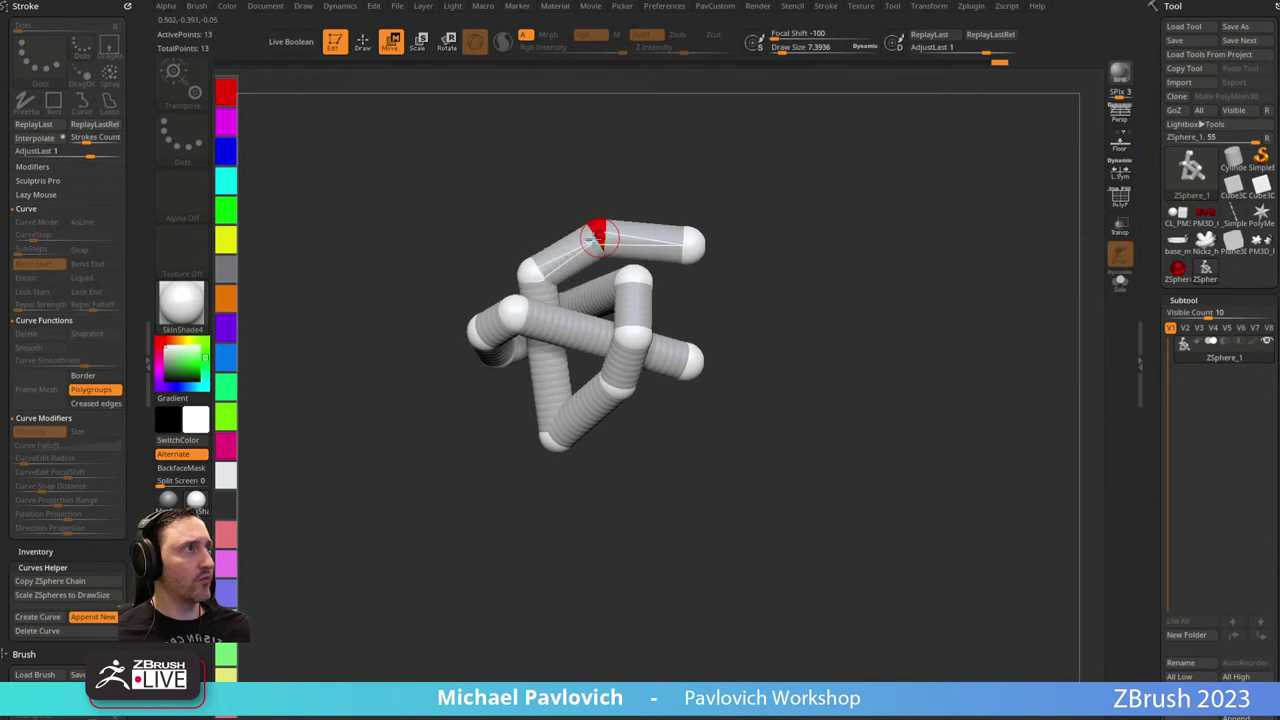
# Insert a ZSphere below the tail's base, bend that segment outward and adjust the tail's ZSpheres.
pyautogui.press('q')
pyautogui.click(538, 356)
pyautogui.press('w')
pyautogui.moveTo(538, 356); pyautogui.dragTo(525, 360)
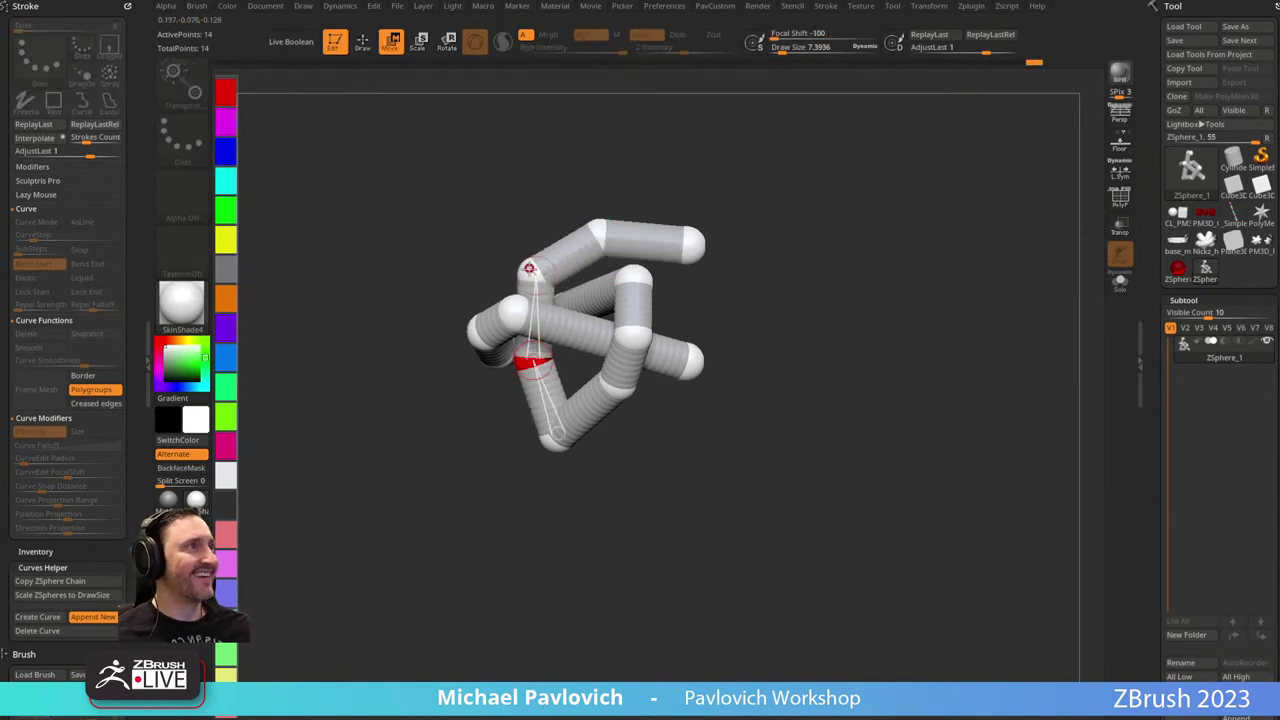
pyautogui.moveTo(529, 269); pyautogui.dragTo(542, 273)
pyautogui.moveTo(598, 227); pyautogui.dragTo(602, 238)
pyautogui.moveTo(691, 241); pyautogui.dragTo(693, 264)
# Insert a ZSphere at the loop's bottom and another in the crossing strand, and move them to round the knot.
pyautogui.moveTo(780, 309); pyautogui.dragTo(783, 286)
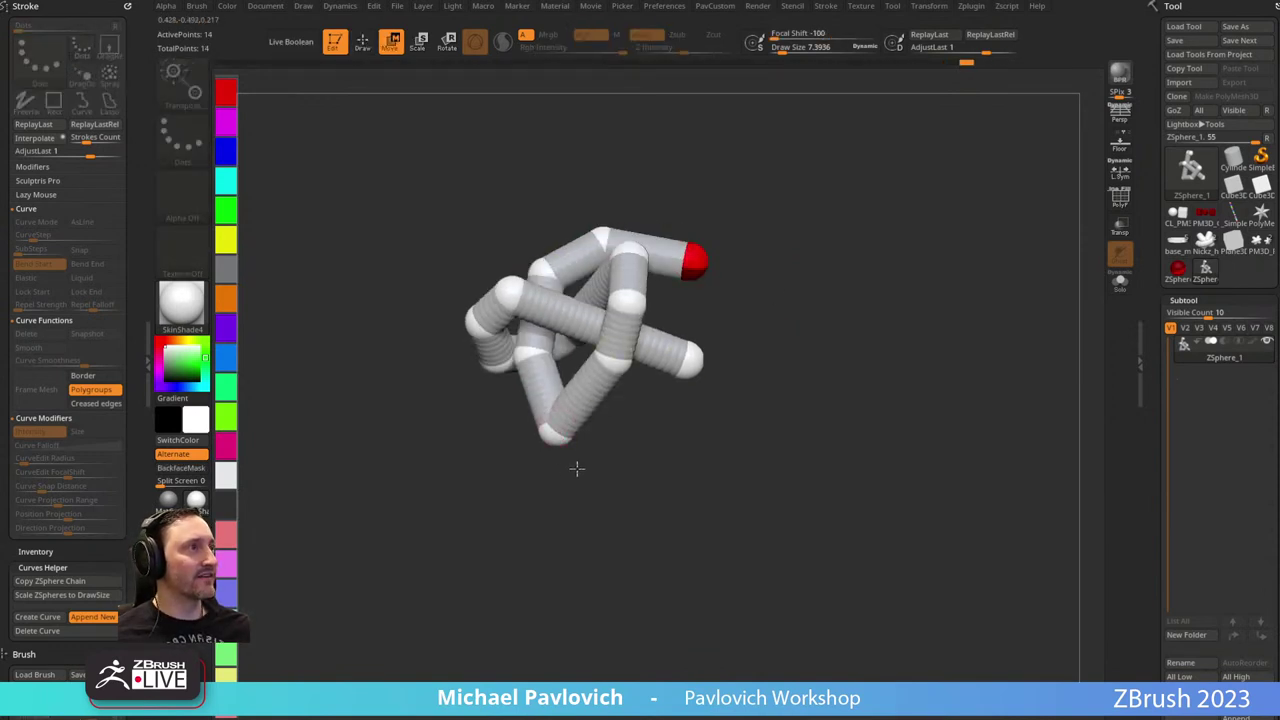
pyautogui.moveTo(577, 469); pyautogui.dragTo(655, 386)
pyautogui.press('q')
pyautogui.click(631, 367)
pyautogui.press('w')
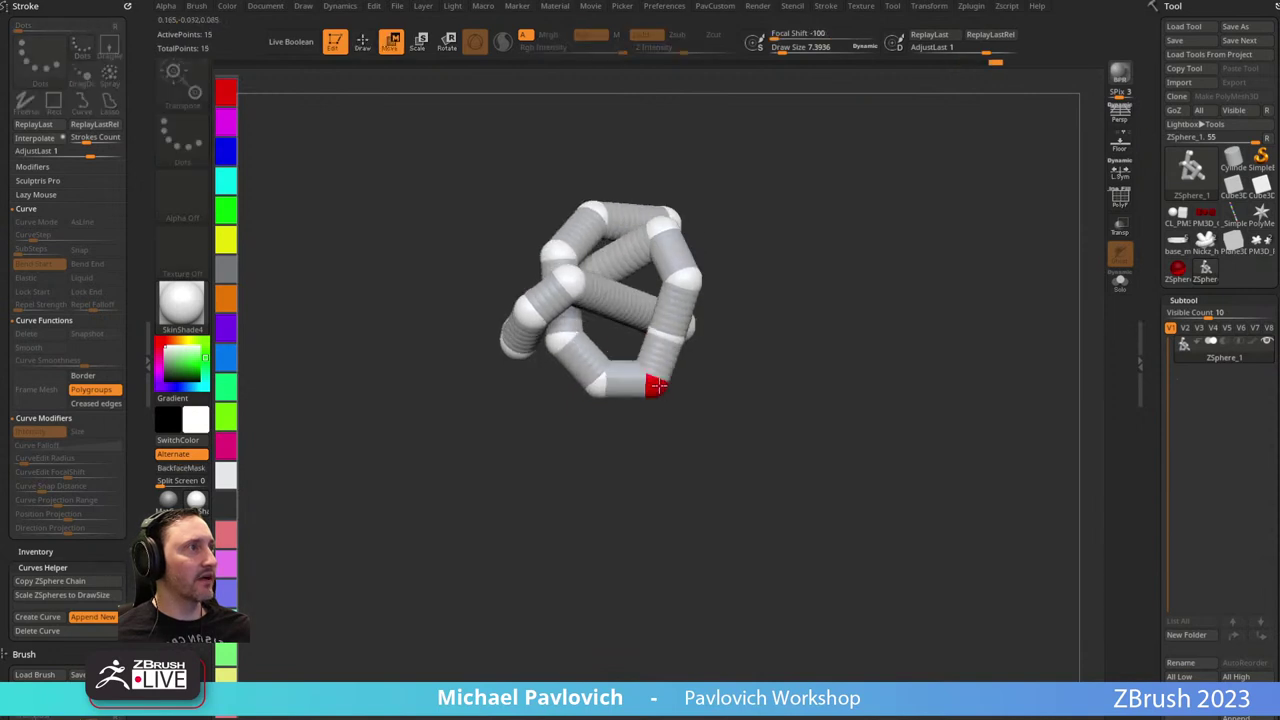
pyautogui.moveTo(735, 340); pyautogui.dragTo(712, 277)
pyautogui.press('q')
pyautogui.click(621, 357)
pyautogui.press('w')
pyautogui.moveTo(673, 410); pyautogui.dragTo(681, 402)
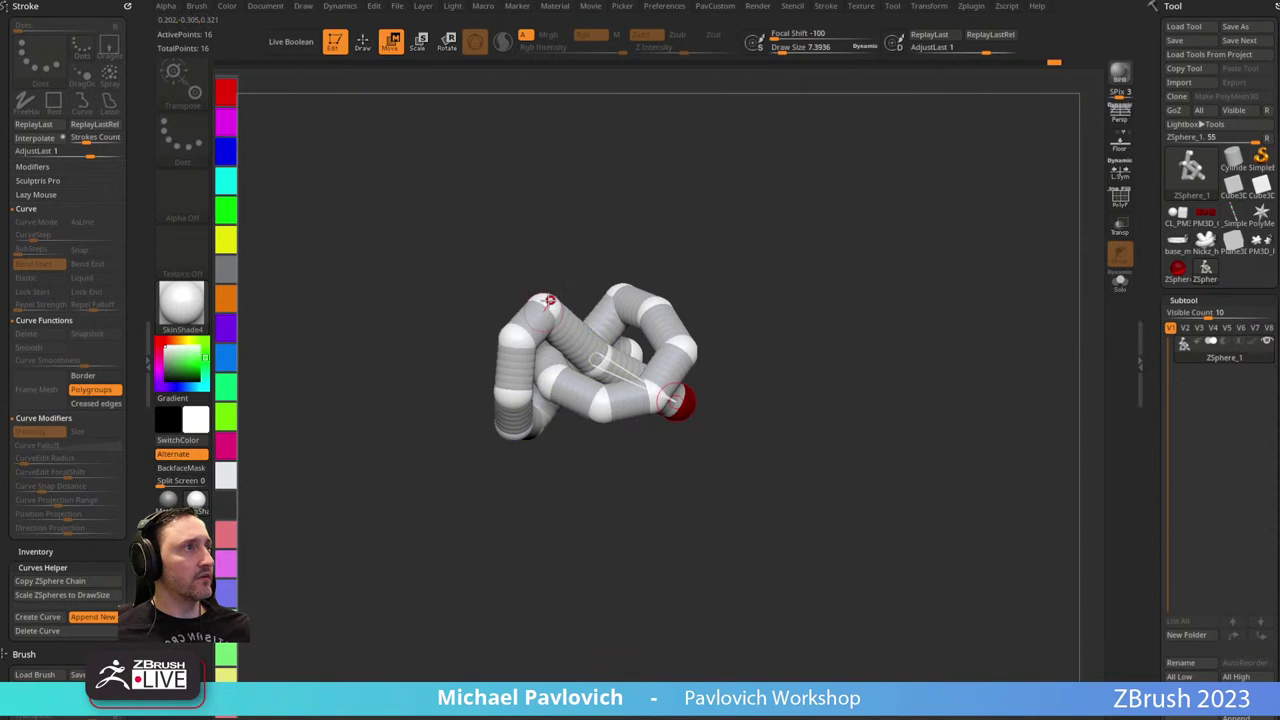
# Reposition the ZSpheres of the crossing strand and its end so it passes cleanly through the loop.
pyautogui.moveTo(548, 301); pyautogui.dragTo(563, 281)
pyautogui.moveTo(602, 358); pyautogui.dragTo(628, 324)
pyautogui.moveTo(685, 411); pyautogui.dragTo(678, 433)
pyautogui.moveTo(709, 373); pyautogui.dragTo(609, 343)
pyautogui.moveTo(523, 286); pyautogui.dragTo(519, 302)
pyautogui.moveTo(725, 310)
pyautogui.keyDown('alt'); pyautogui.mouseDown()
pyautogui.moveTo(760, 255)
pyautogui.moveTo(797, 321)
pyautogui.mouseUp(); pyautogui.keyUp('alt')
# Return to Draw mode and preview the knot's adaptive skin with PolyFrame display on.
pyautogui.press('q')
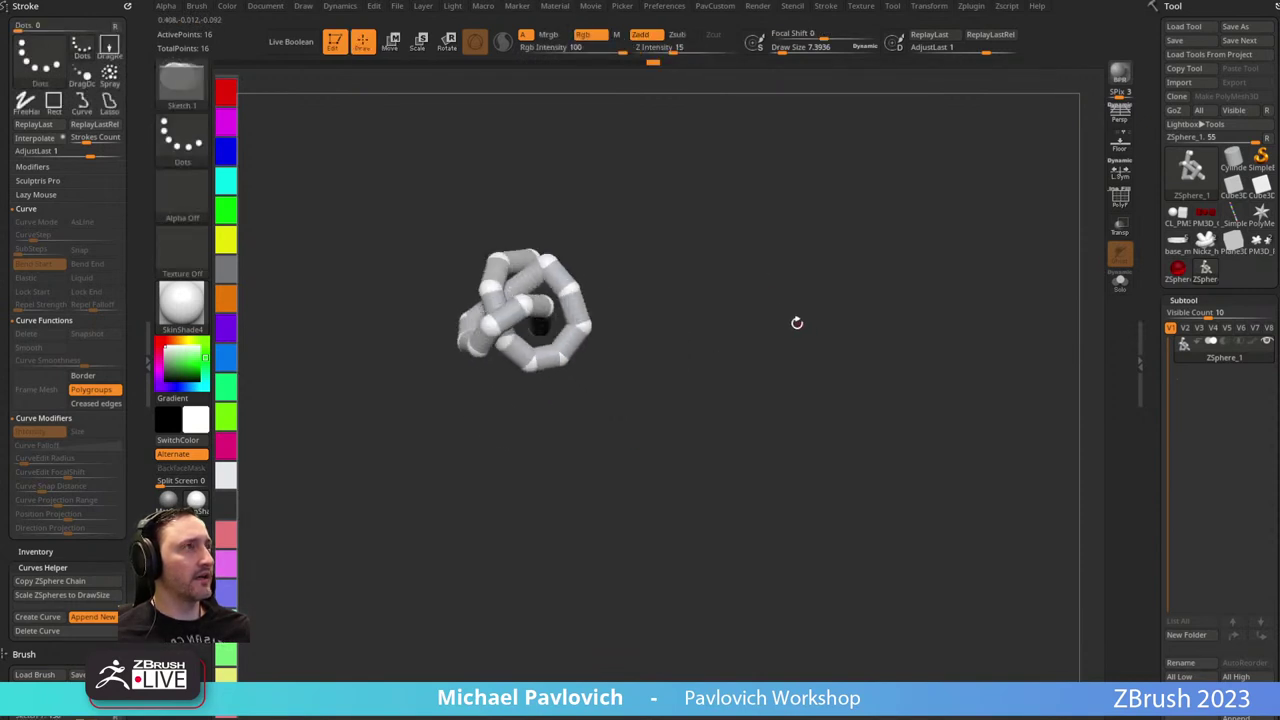
pyautogui.moveTo(777, 253)
pyautogui.mouseDown()
pyautogui.moveTo(767, 240)
pyautogui.moveTo(810, 383)
pyautogui.mouseUp()
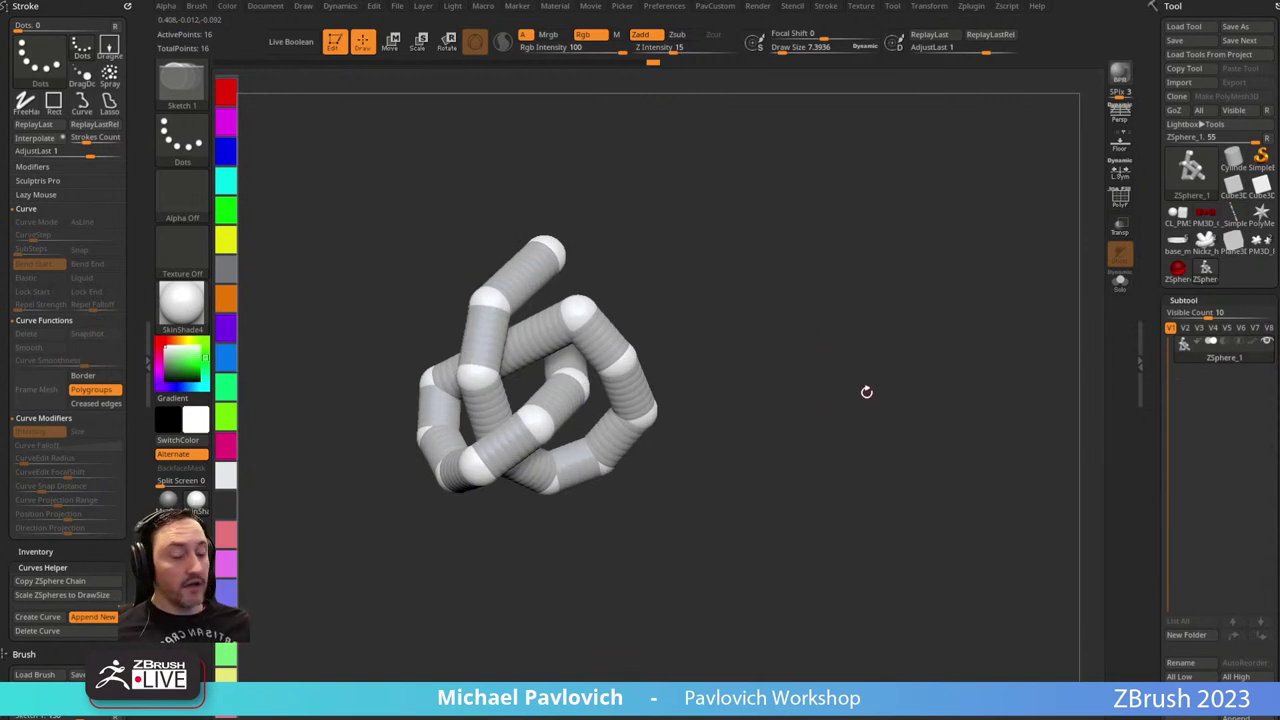
pyautogui.press('a')
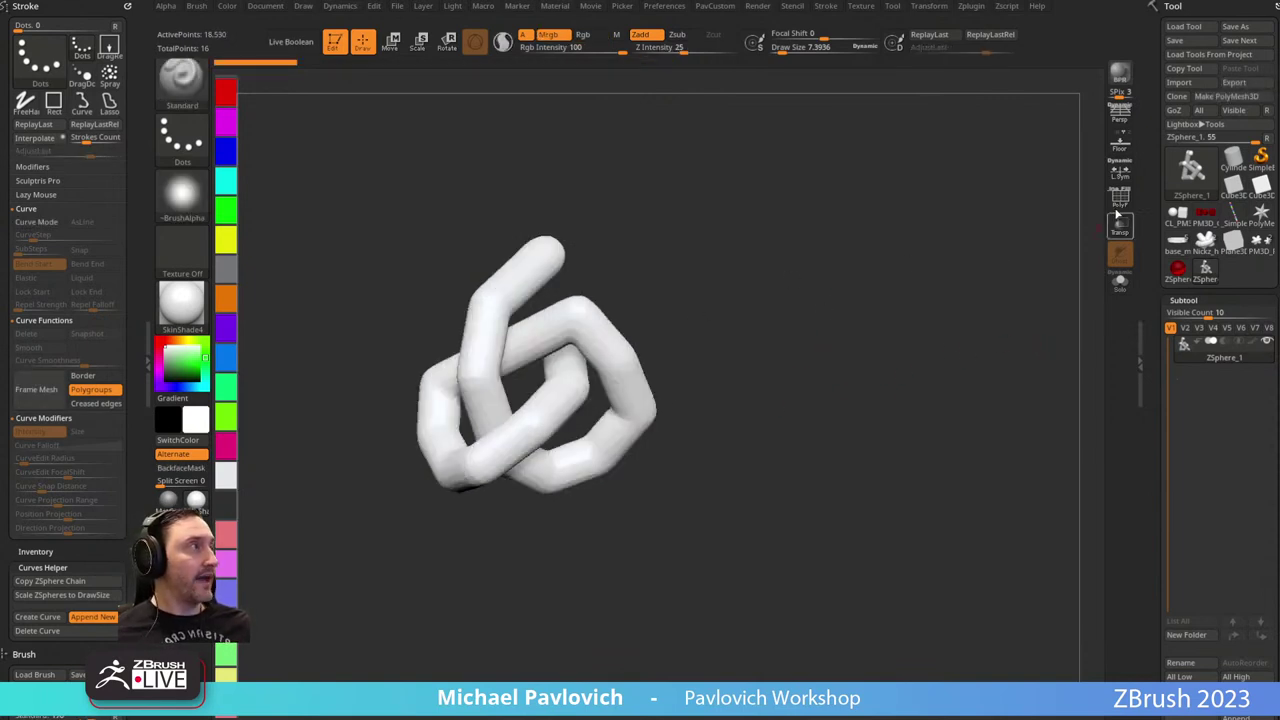
pyautogui.click(1120, 200)
# Set the adaptive skin's DynaMesh Resolution to 0 and Density to 1, and preview the knot again.
pyautogui.moveTo(1150, 380); pyautogui.dragTo(1158, 178)
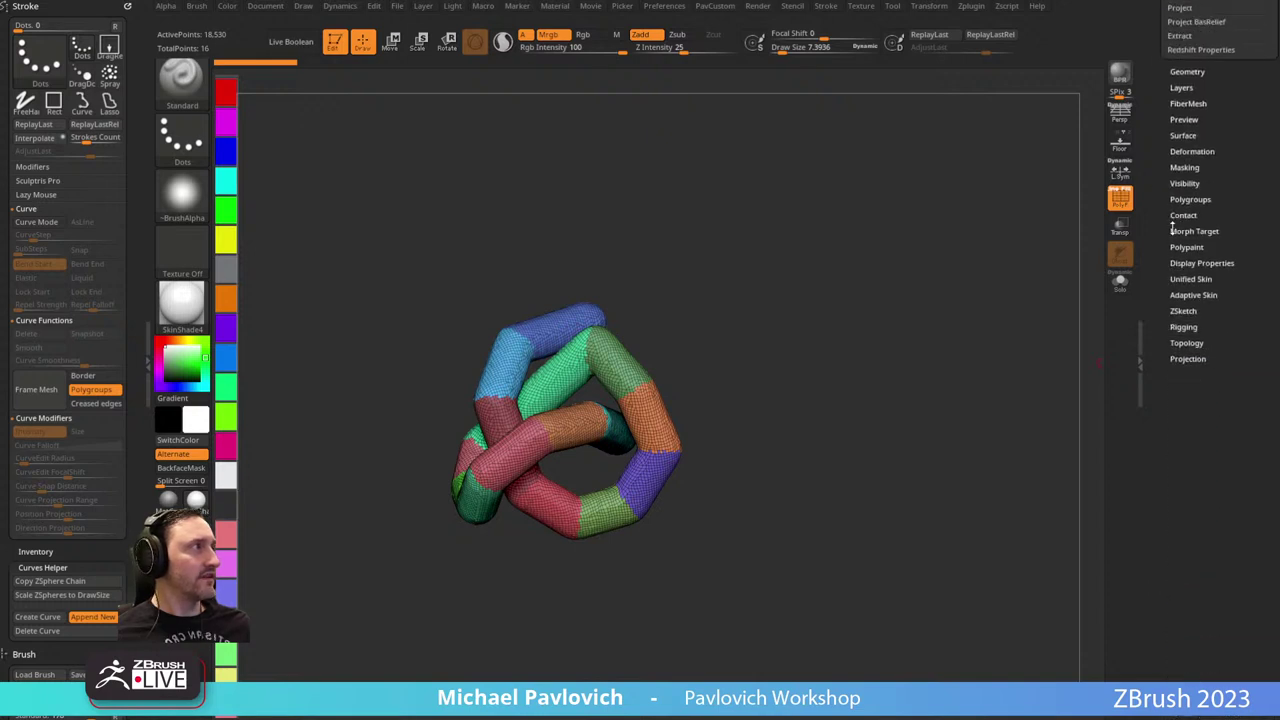
pyautogui.click(1193, 295)
pyautogui.moveTo(1171, 325); pyautogui.dragTo(1131, 349)
pyautogui.press('a')
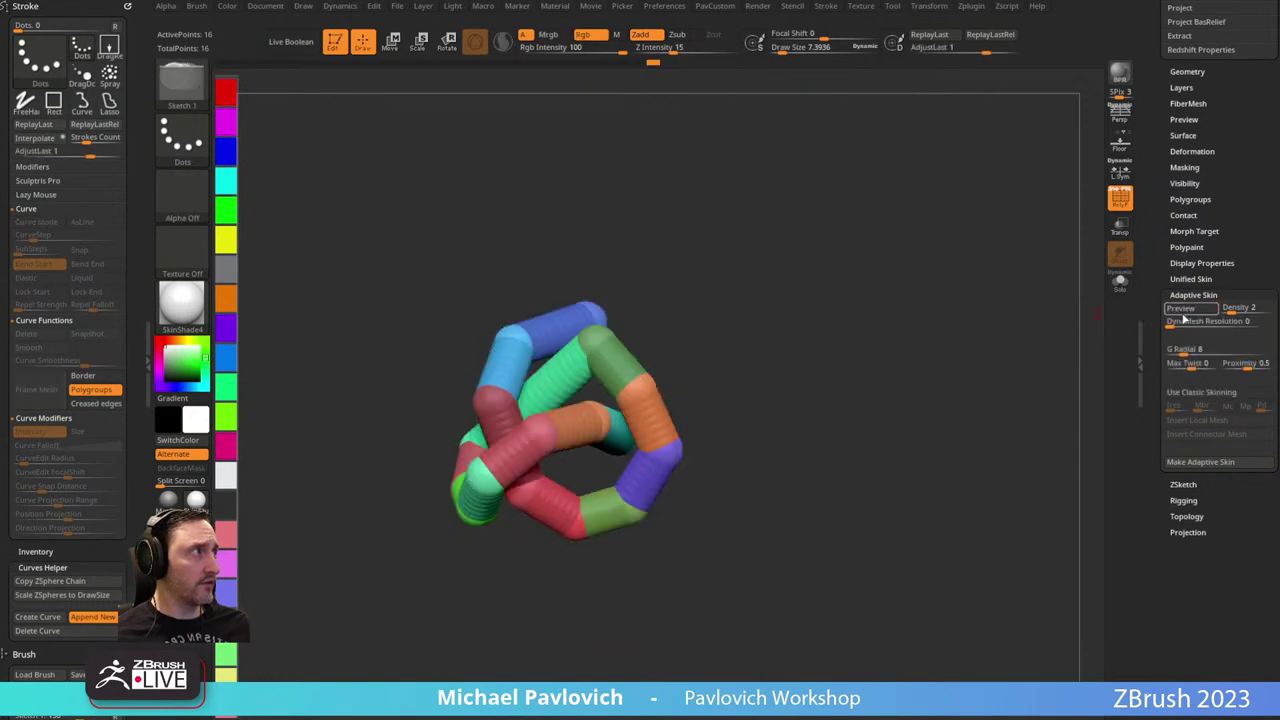
pyautogui.click(1181, 309)
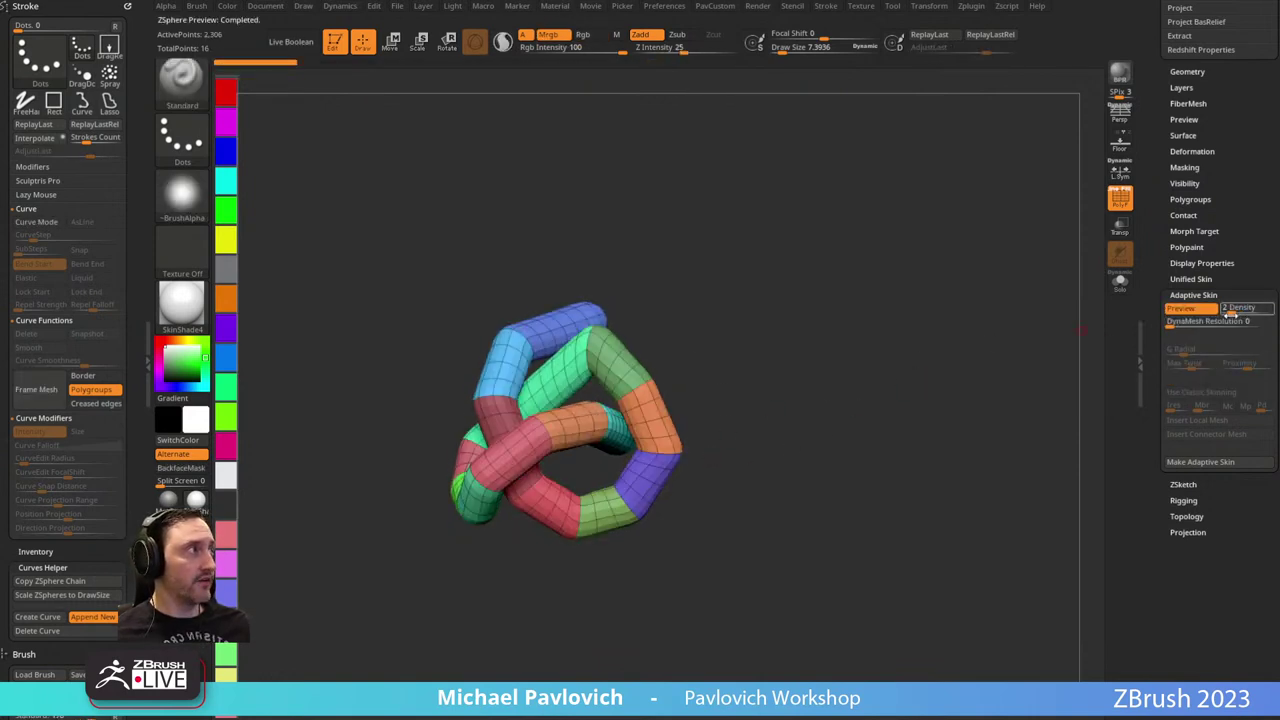
pyautogui.moveTo(1224, 312); pyautogui.dragTo(1222, 312)
# Enlarge the brush Draw Size to about 189 for working on the knot's skin preview.
pyautogui.moveTo(747, 438); pyautogui.dragTo(911, 407)
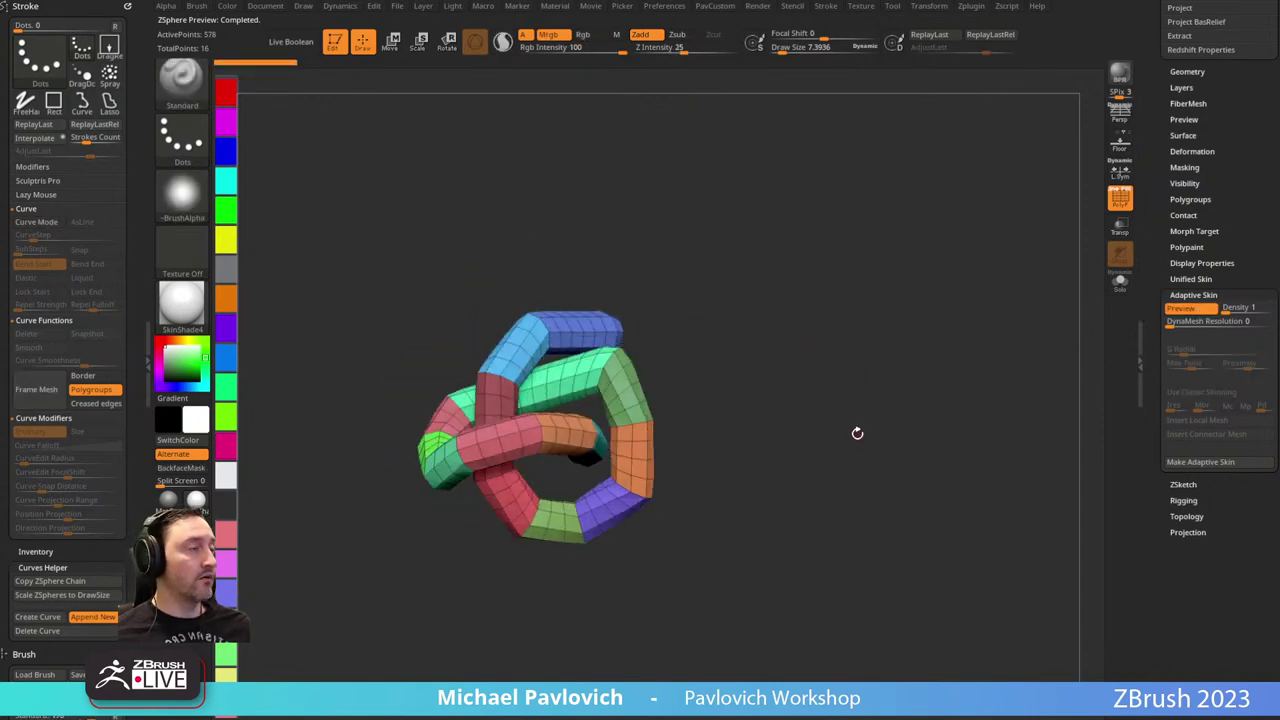
pyautogui.press('space')
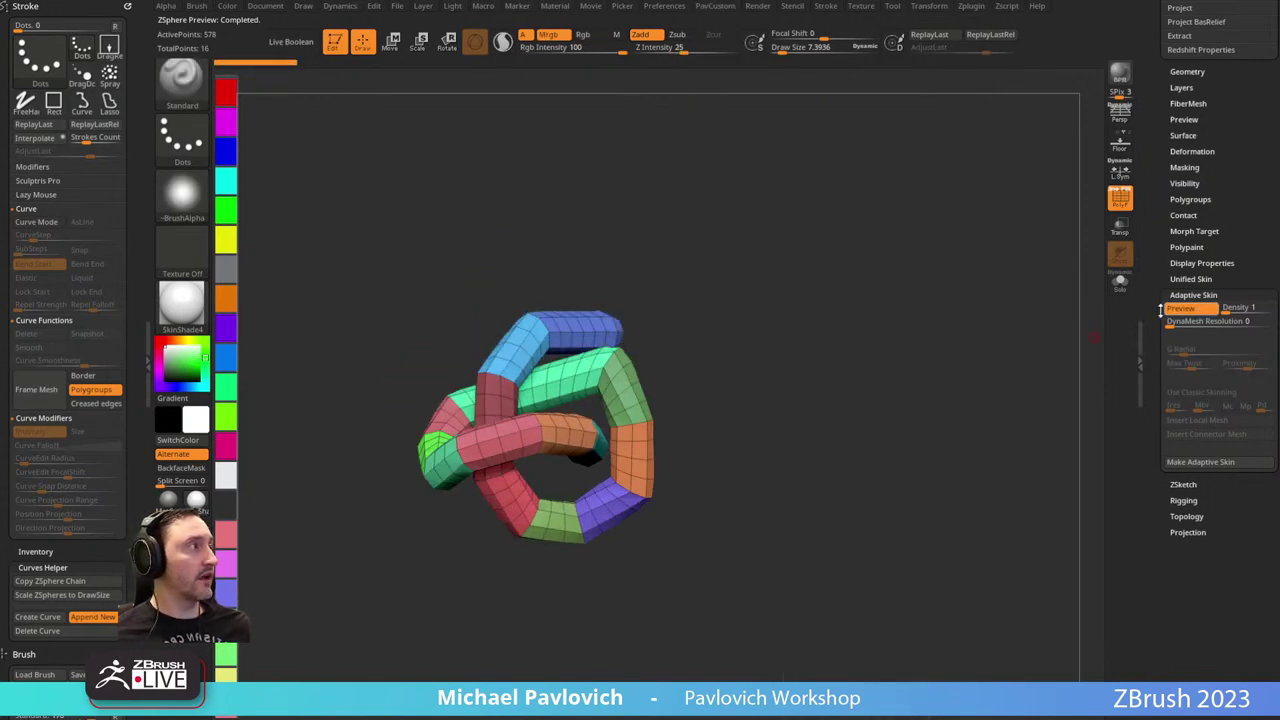
pyautogui.moveTo(911, 336); pyautogui.dragTo(862, 378)
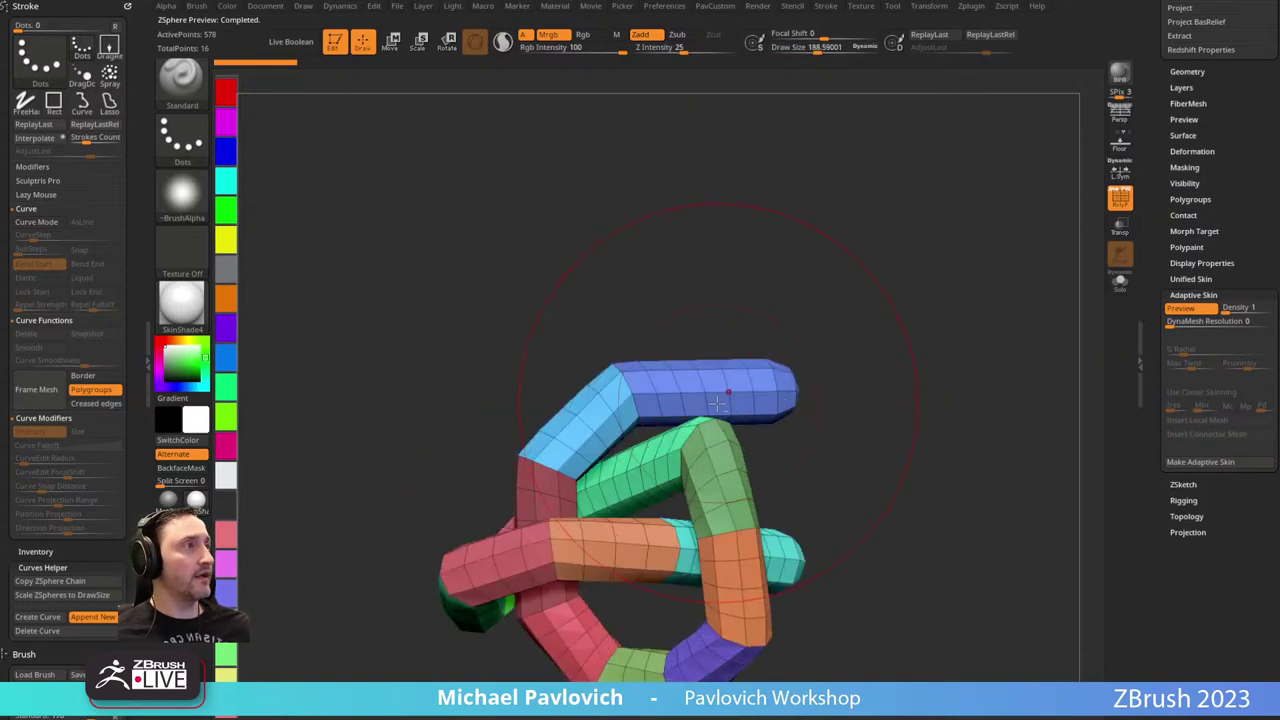
# Pick the Move brush and reshape the bend of the knot's upper free strand in the adaptive skin preview.
pyautogui.moveTo(829, 309)
pyautogui.mouseDown()
pyautogui.moveTo(717, 378)
pyautogui.moveTo(734, 376)
pyautogui.mouseUp()
pyautogui.press('b')
pyautogui.press('m')
pyautogui.press('v')
pyautogui.moveTo(580, 395); pyautogui.dragTo(555, 410)
pyautogui.moveTo(612, 345); pyautogui.dragTo(629, 257)
pyautogui.moveTo(715, 335)
pyautogui.mouseDown()
pyautogui.moveTo(740, 312)
pyautogui.moveTo(883, 351)
pyautogui.moveTo(831, 389)
pyautogui.moveTo(823, 374)
pyautogui.mouseUp()
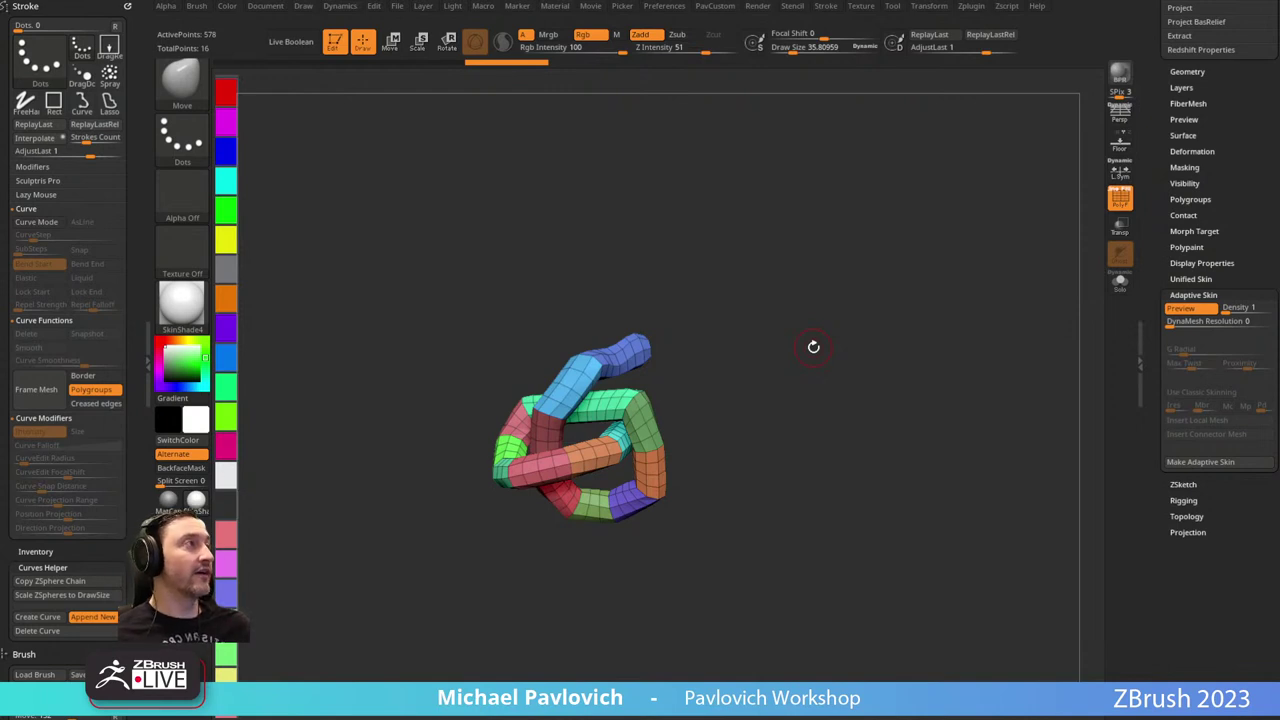
# Switch the adaptive skin preview off and back on to compare the ZSpheres with the reshaped skin.
pyautogui.moveTo(813, 347); pyautogui.dragTo(840, 343)
pyautogui.moveTo(1163, 185); pyautogui.dragTo(1163, 458)
pyautogui.moveTo(1000, 378); pyautogui.dragTo(892, 391)
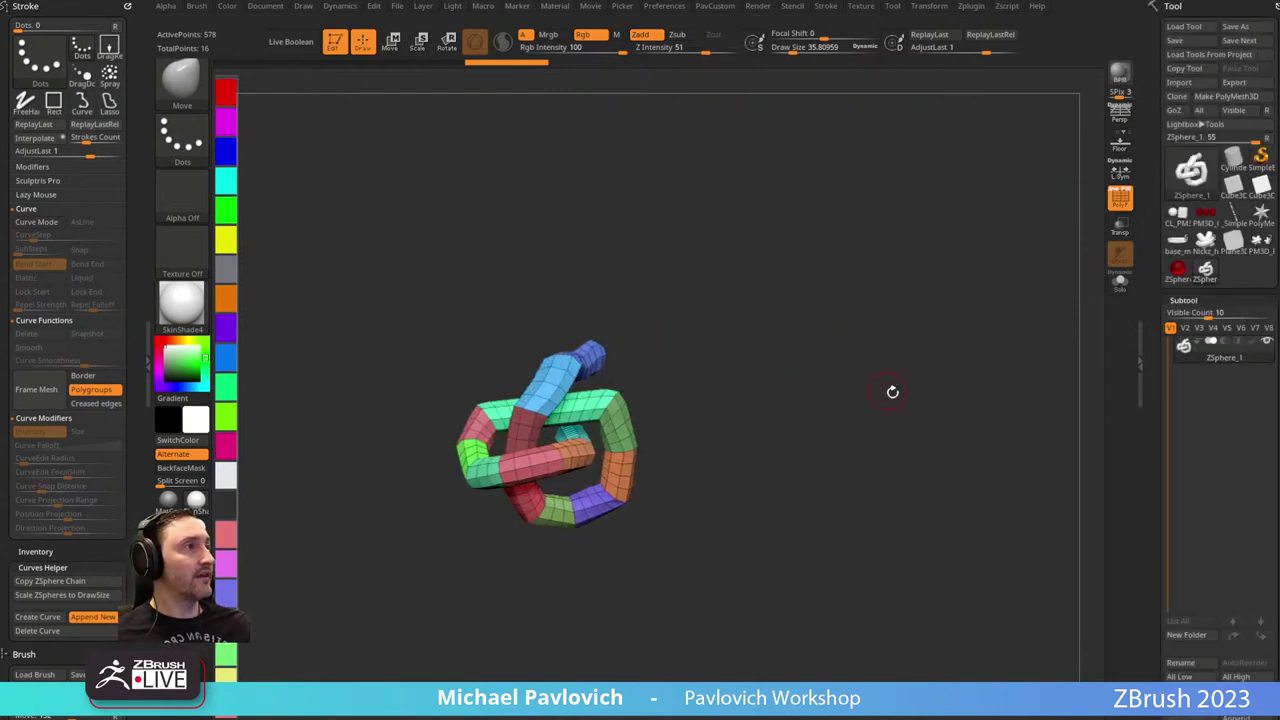
pyautogui.moveTo(790, 340); pyautogui.dragTo(777, 435)
pyautogui.press('a')
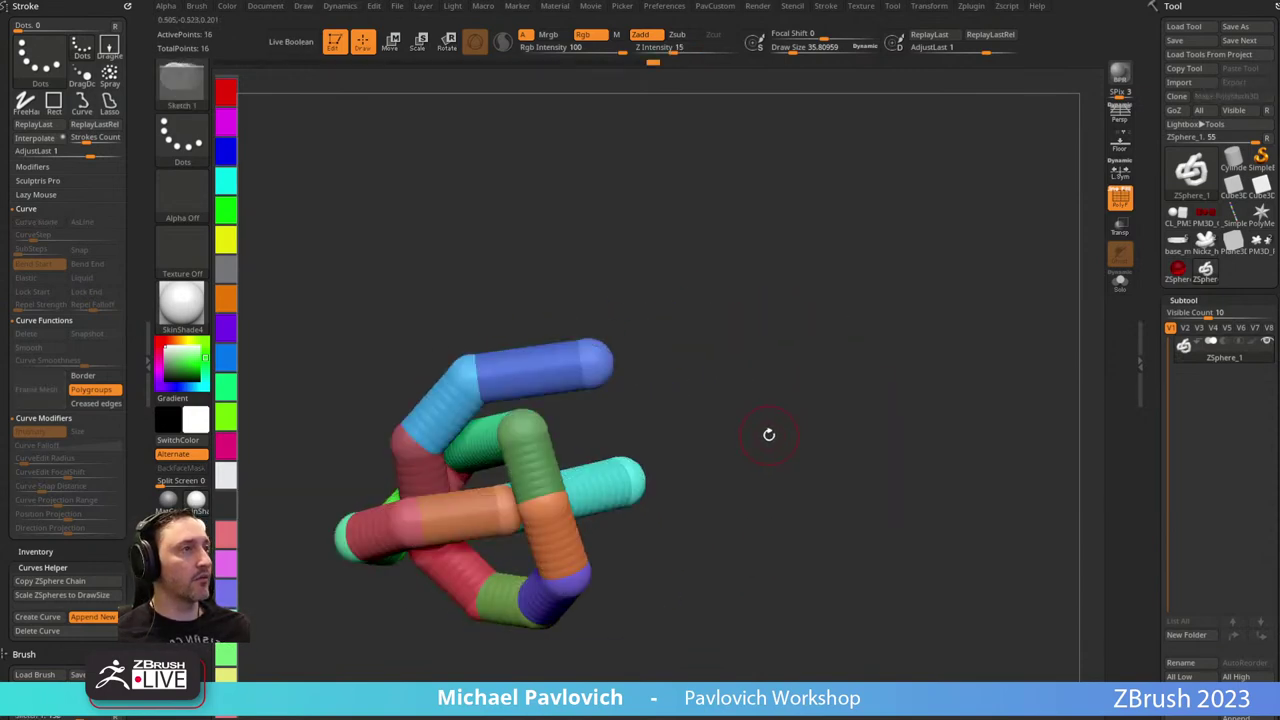
pyautogui.moveTo(1149, 418); pyautogui.dragTo(1157, 110)
pyautogui.click(1194, 175)
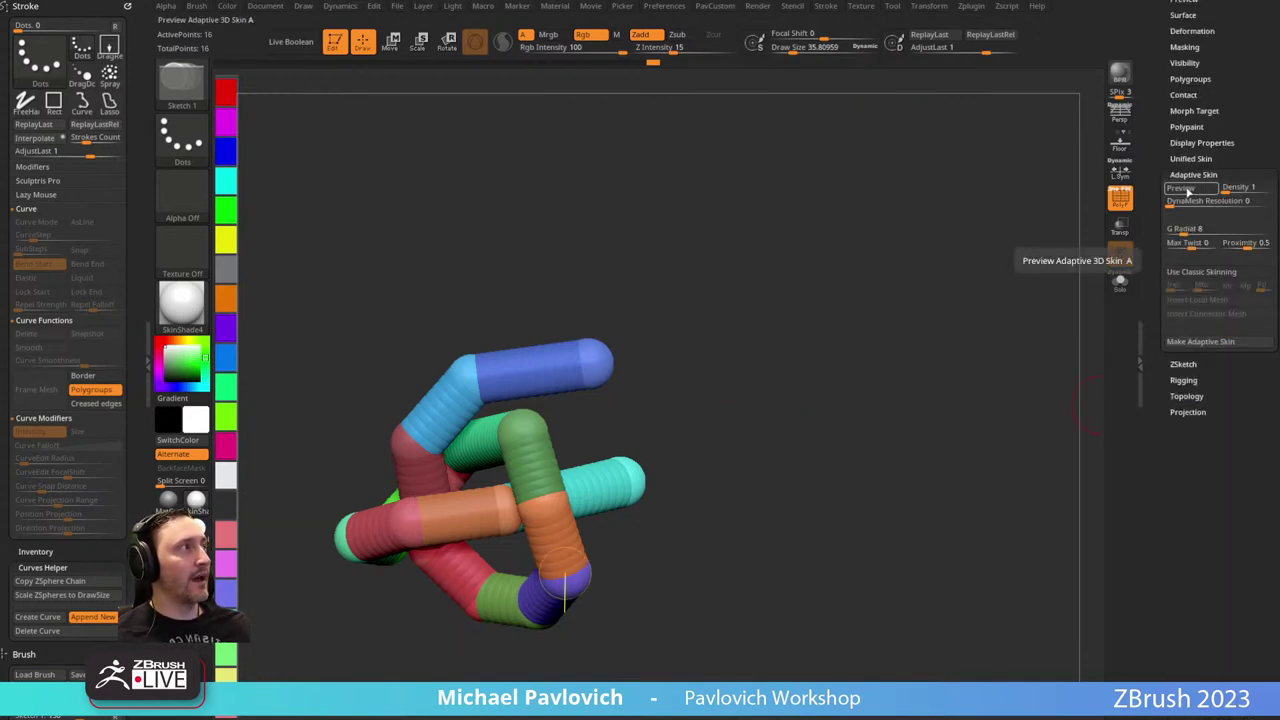
pyautogui.click(1192, 187)
# Reduce the Draw Size to about 29 and pull the previewed knot's upper strand outward with Move.
pyautogui.press('s')
pyautogui.moveTo(527, 341); pyautogui.dragTo(562, 304)
pyautogui.press('s')
pyautogui.moveTo(682, 352); pyautogui.dragTo(669, 352)
pyautogui.moveTo(672, 352)
pyautogui.keyDown('ctrl'); pyautogui.mouseDown(button='right')
pyautogui.moveTo(680, 317)
pyautogui.moveTo(703, 381)
pyautogui.mouseUp(button='right'); pyautogui.keyUp('ctrl')
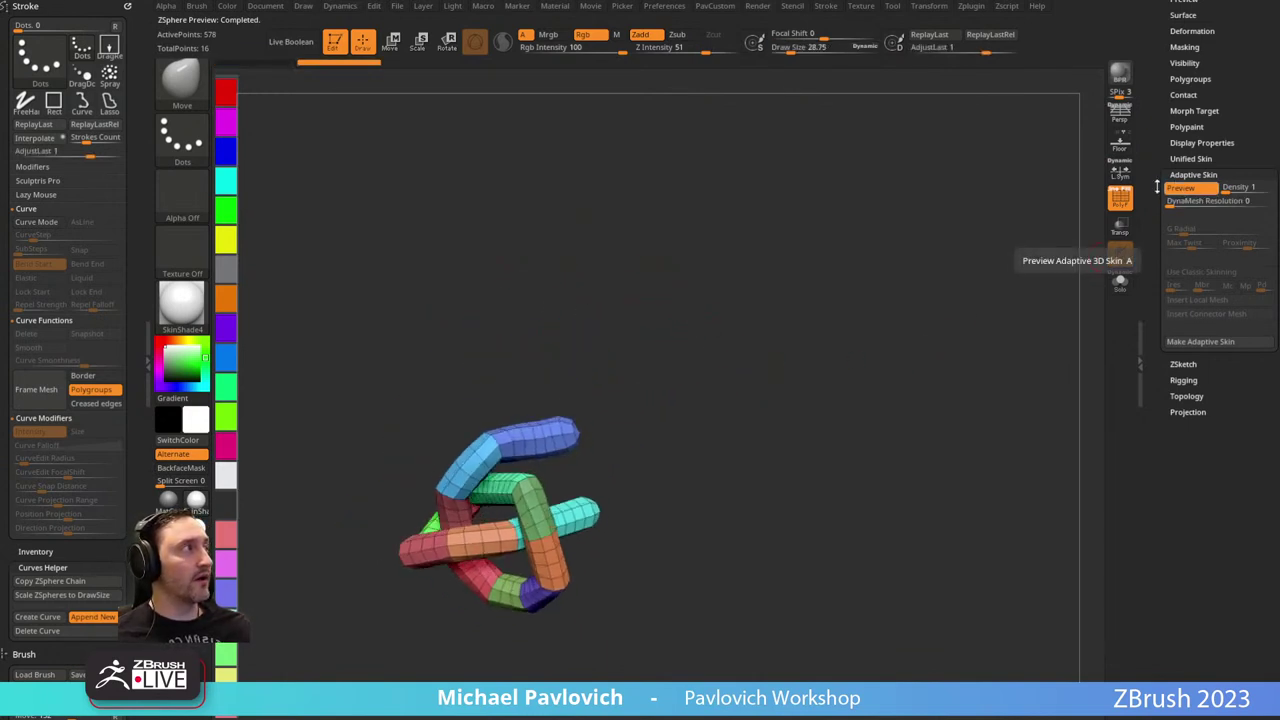
# Make an adaptive skin of the knot and replace the ZSphere subtool with the appended skin mesh.
pyautogui.moveTo(1154, 332); pyautogui.dragTo(1152, 570)
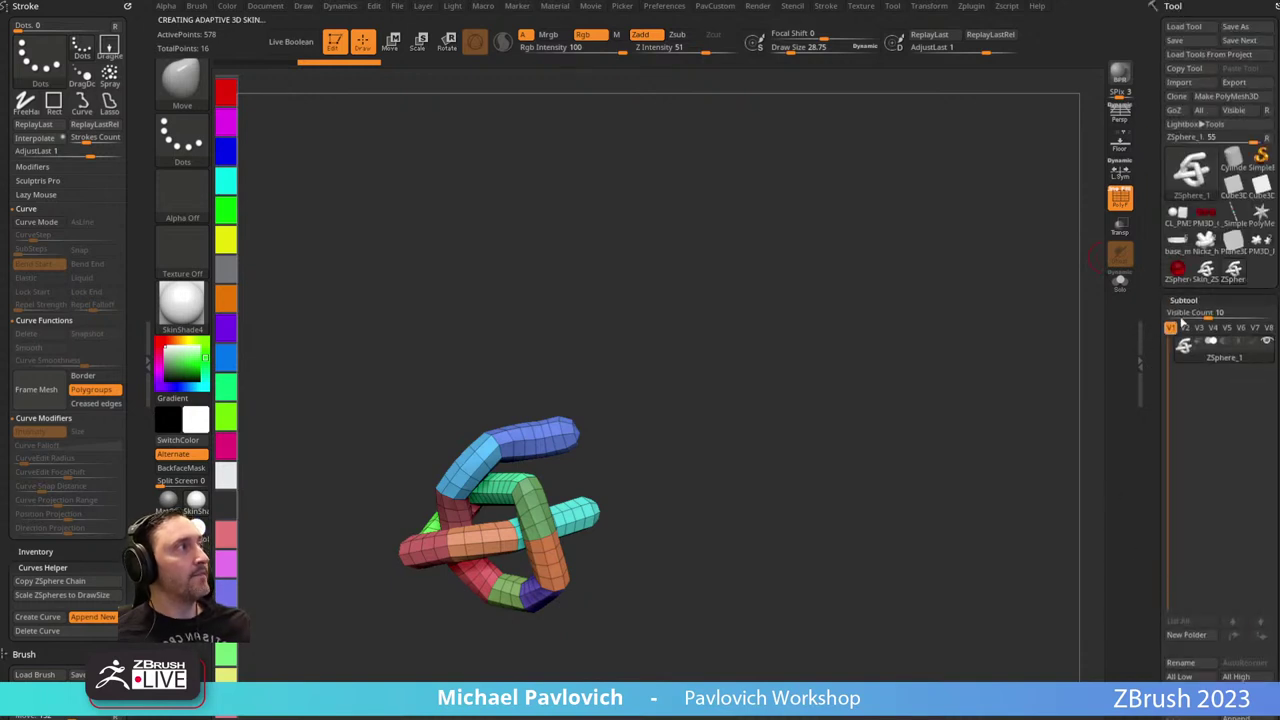
pyautogui.moveTo(1209, 279)
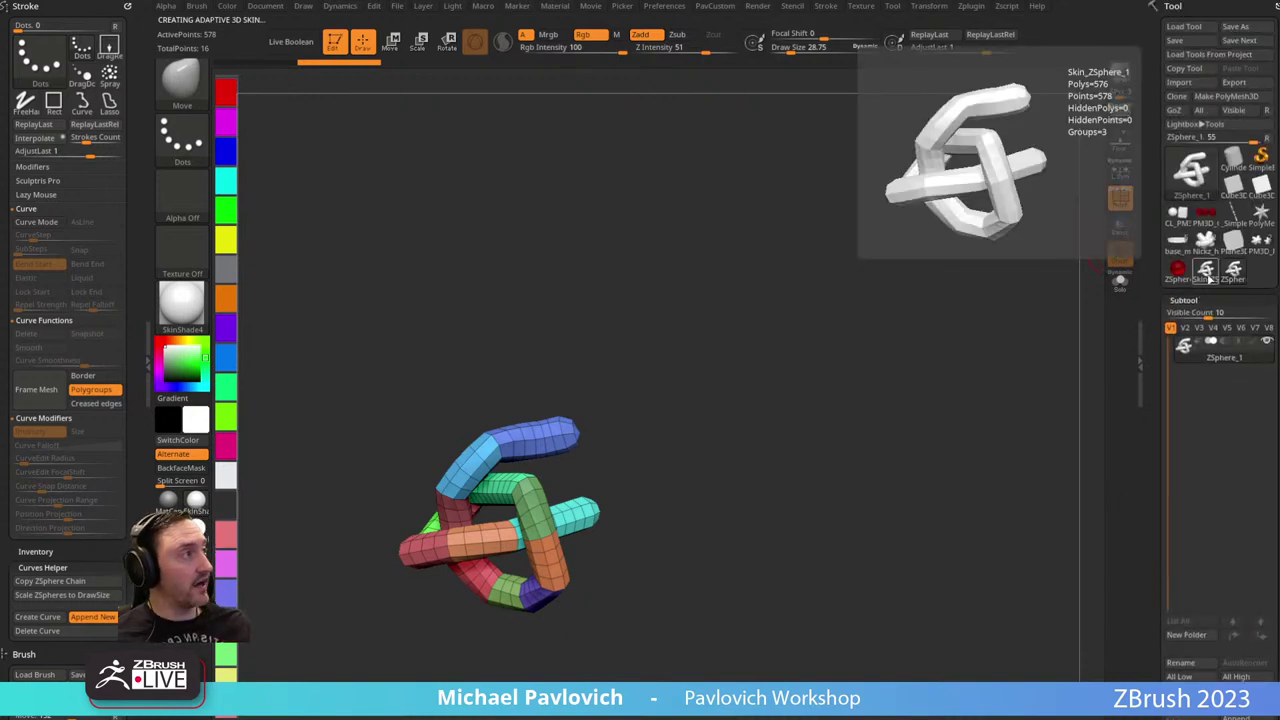
pyautogui.click(1236, 717)
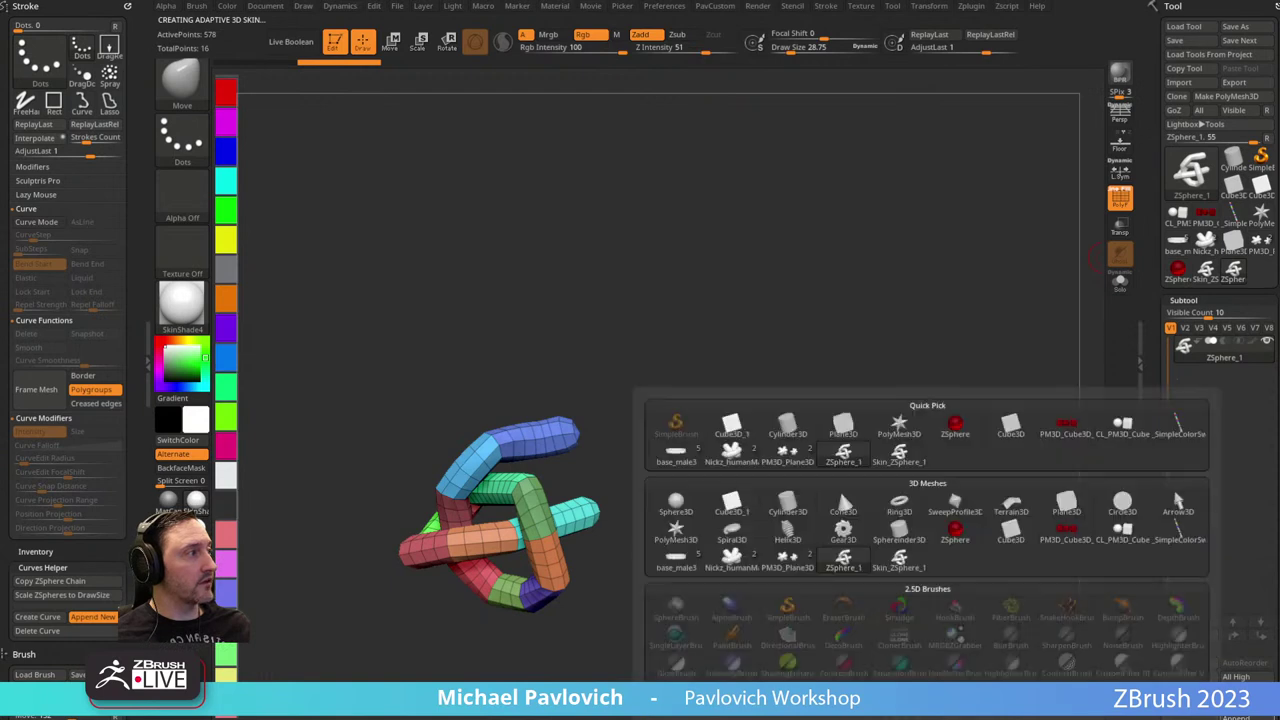
pyautogui.click(899, 558)
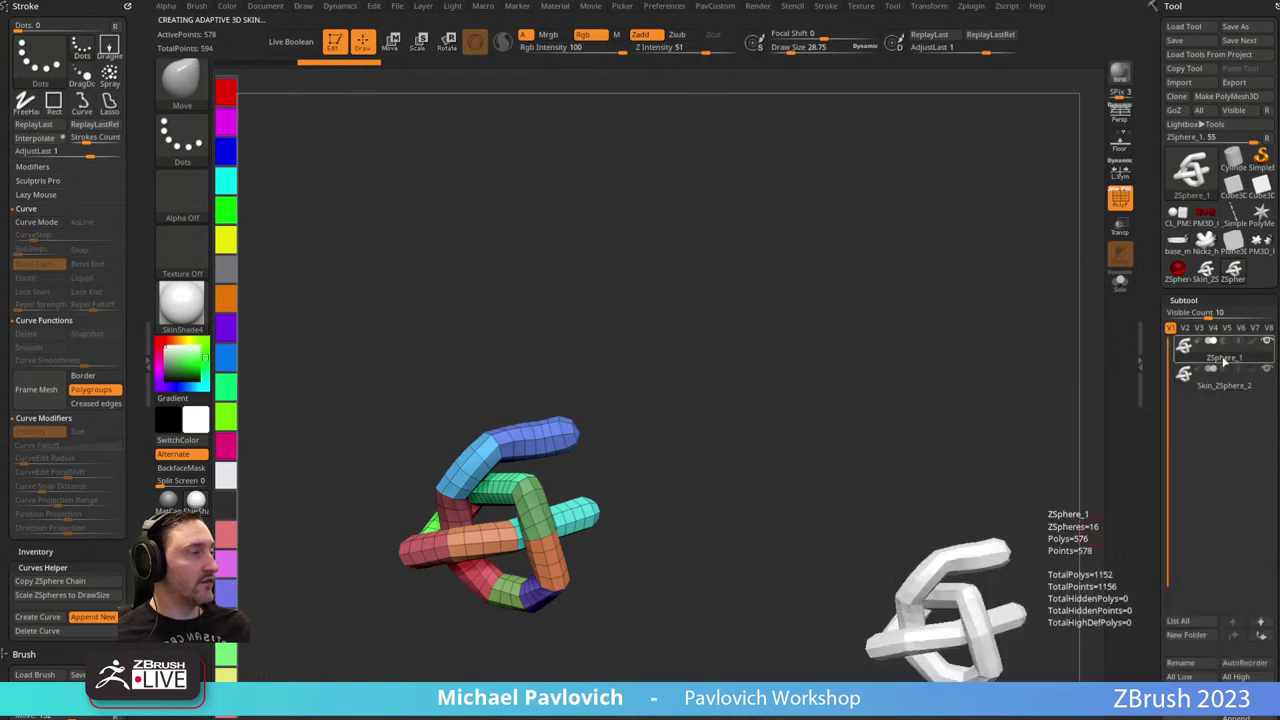
pyautogui.press('a')
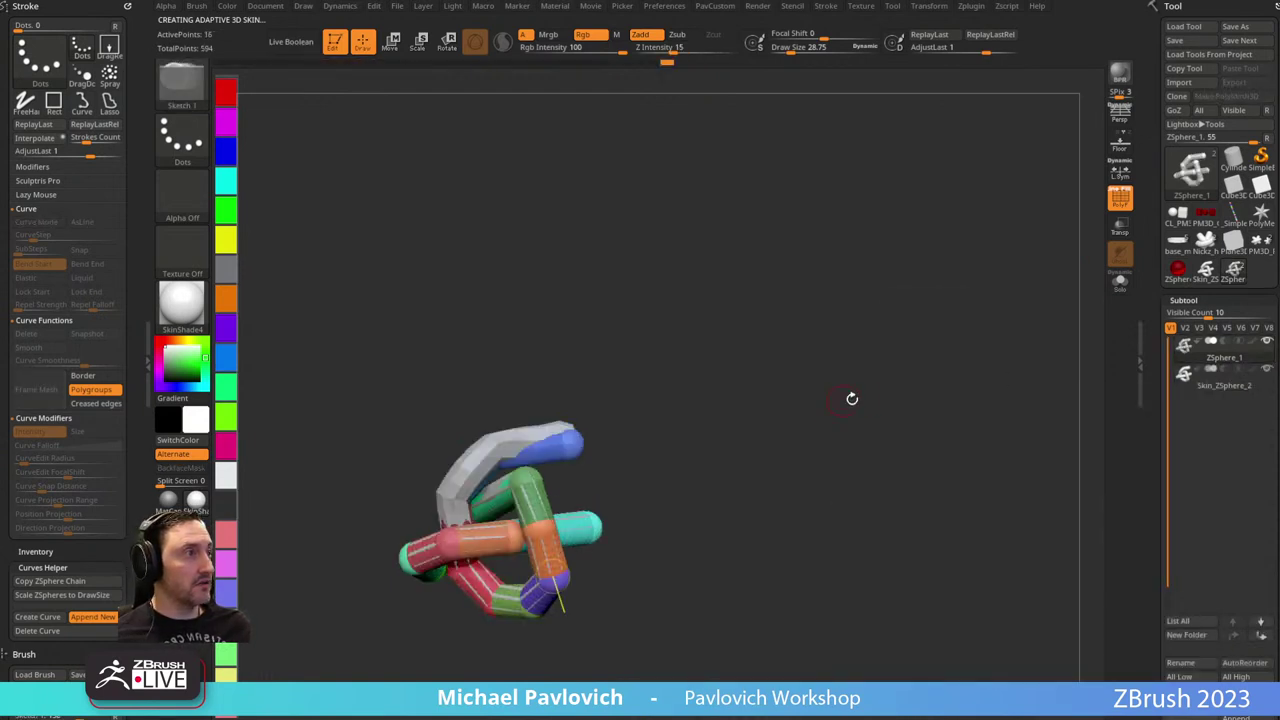
pyautogui.moveTo(1156, 390); pyautogui.dragTo(1153, 365)
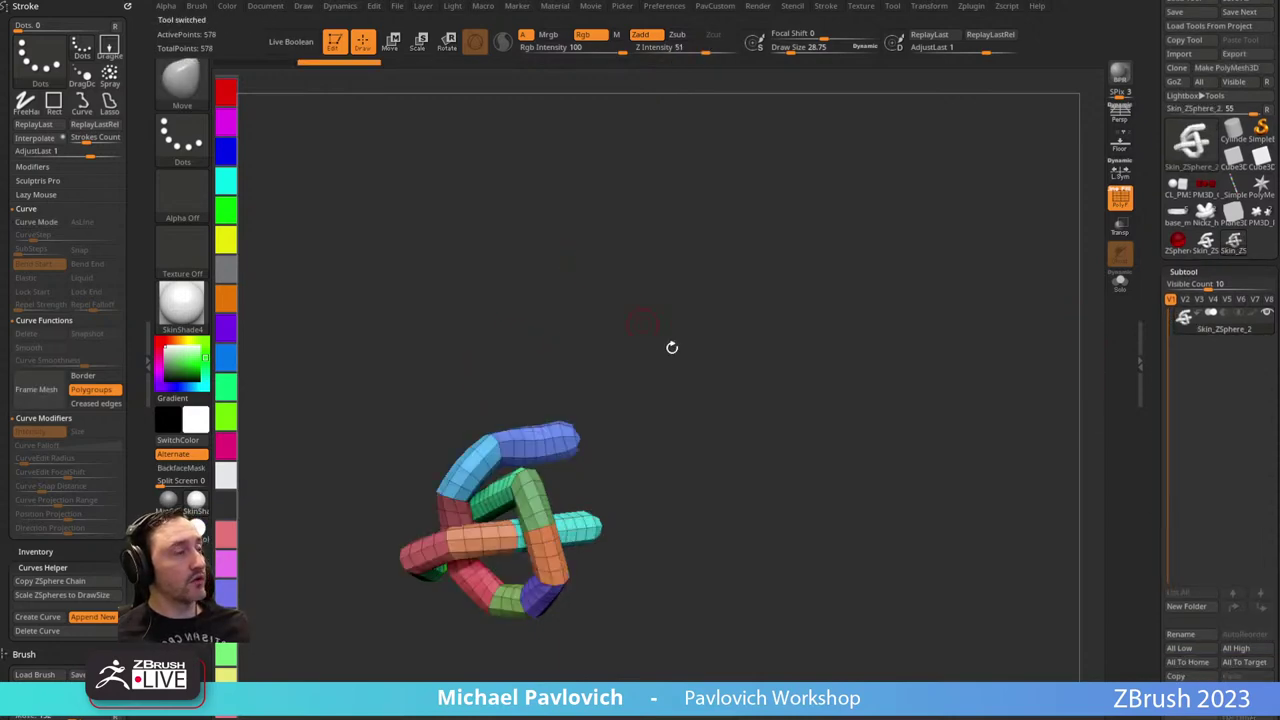
# Hide the rounded end caps of both knot strands with a lasso selection and delete the hidden geometry.
pyautogui.keyDown('ctrl'); pyautogui.moveTo(672, 348); pyautogui.dragTo(776, 351, button='right'); pyautogui.keyUp('ctrl')
pyautogui.moveTo(783, 345); pyautogui.dragTo(774, 401)
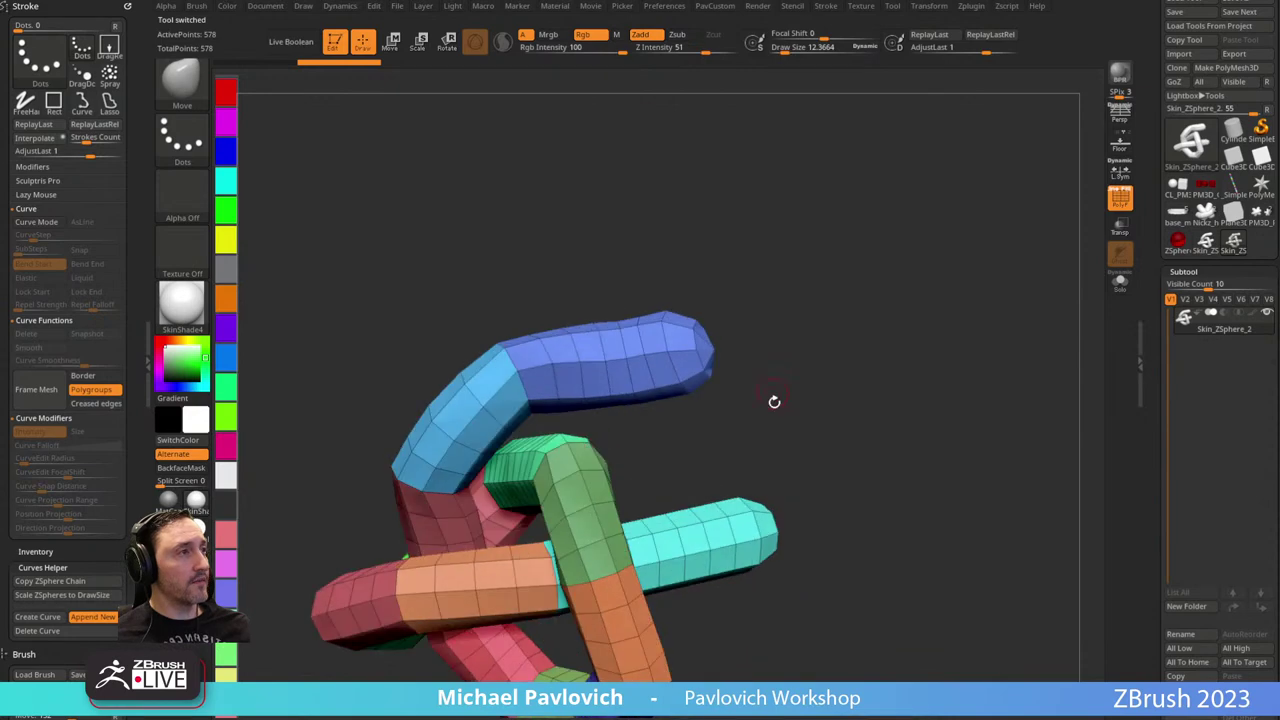
pyautogui.moveTo(870, 411); pyautogui.dragTo(872, 337)
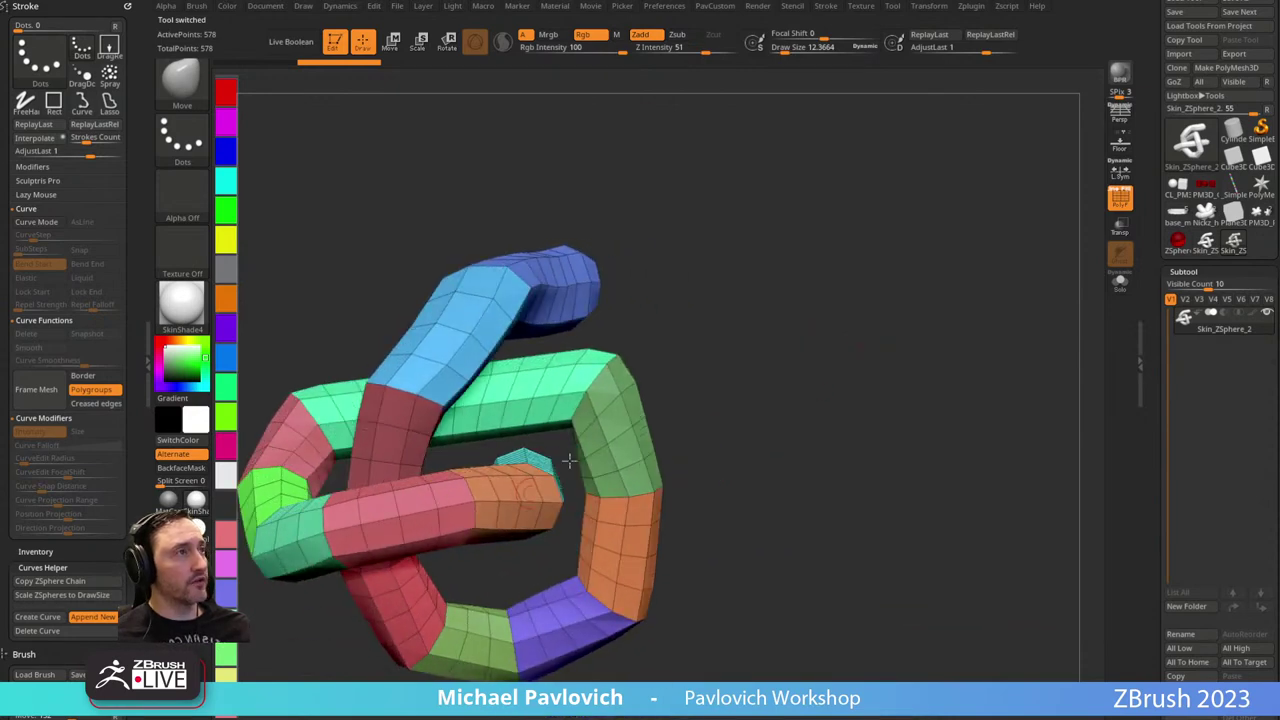
pyautogui.moveTo(568, 461); pyautogui.dragTo(769, 361)
pyautogui.hotkey('ctrl', 'shift')
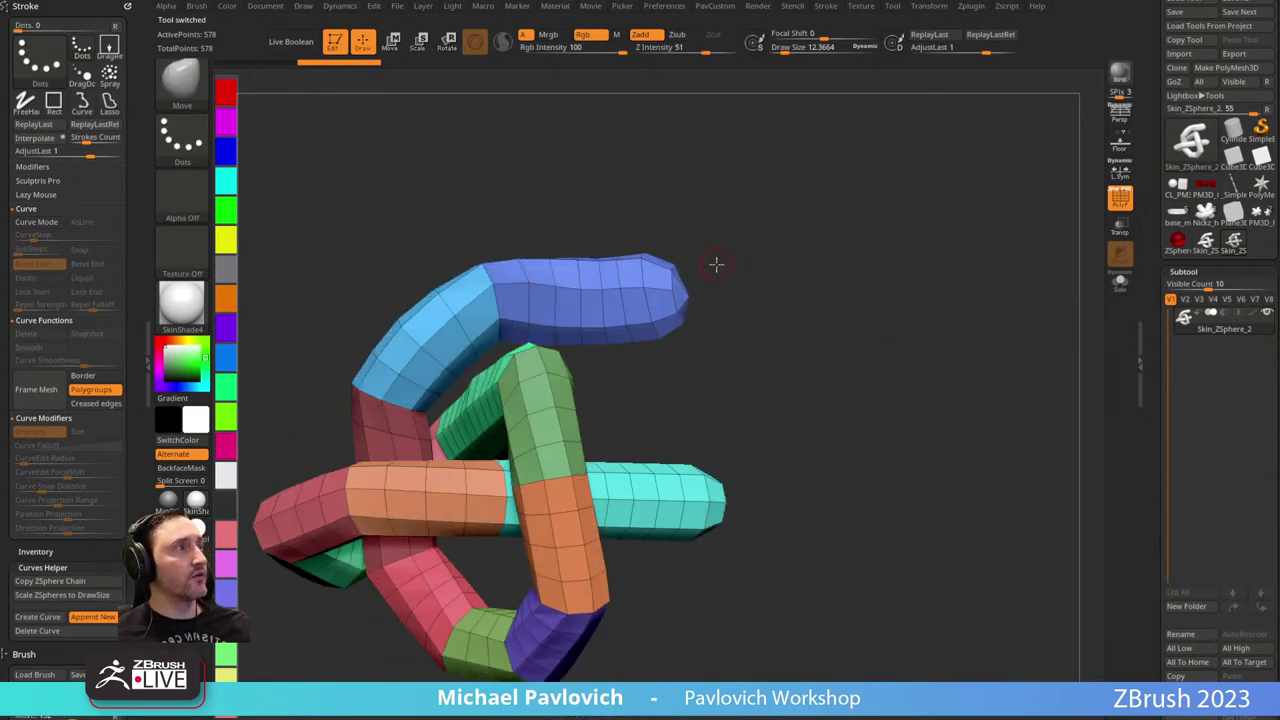
pyautogui.moveTo(714, 263); pyautogui.dragTo(723, 351)
pyautogui.hotkey('ctrl', 'shift')
pyautogui.keyDown('ctrl'); pyautogui.keyDown('shift'); pyautogui.moveTo(648, 235); pyautogui.dragTo(650, 238); pyautogui.keyUp('shift'); pyautogui.keyUp('ctrl')
pyautogui.moveTo(700, 380)
pyautogui.mouseDown()
pyautogui.moveTo(837, 311)
pyautogui.moveTo(800, 325)
pyautogui.moveTo(828, 320)
pyautogui.mouseUp()
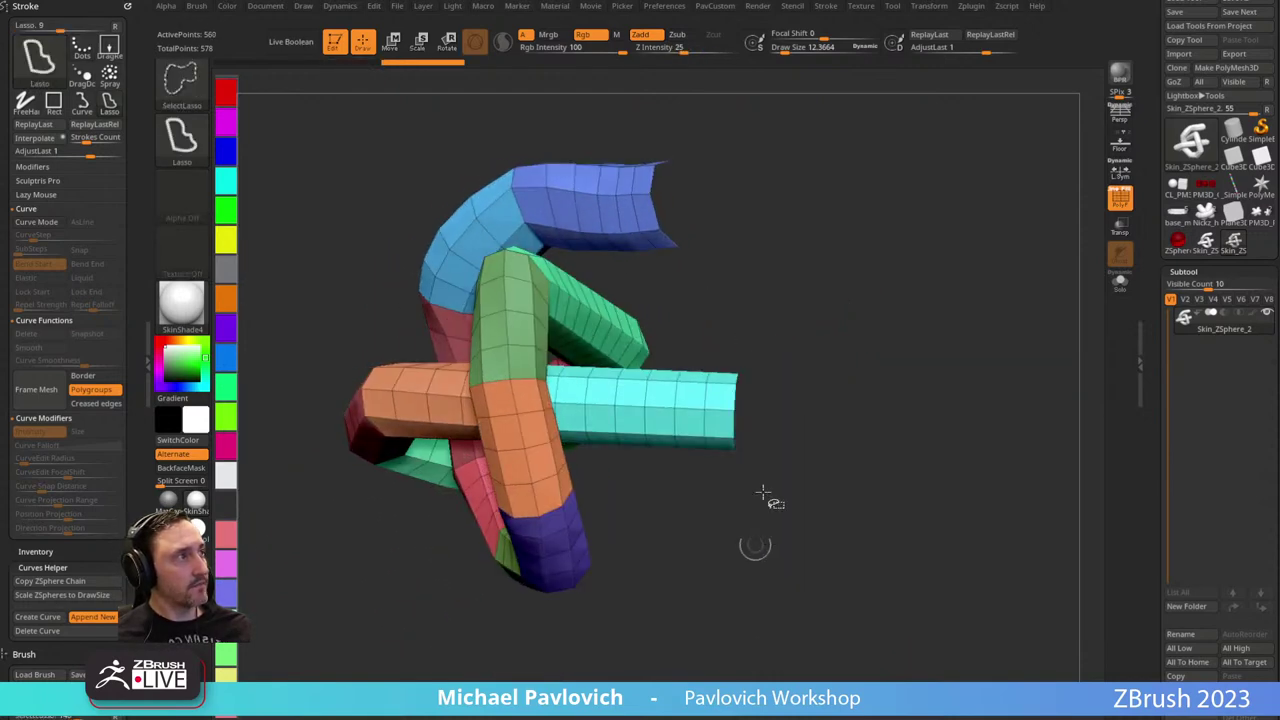
pyautogui.moveTo(766, 491); pyautogui.dragTo(876, 263)
pyautogui.press('3')
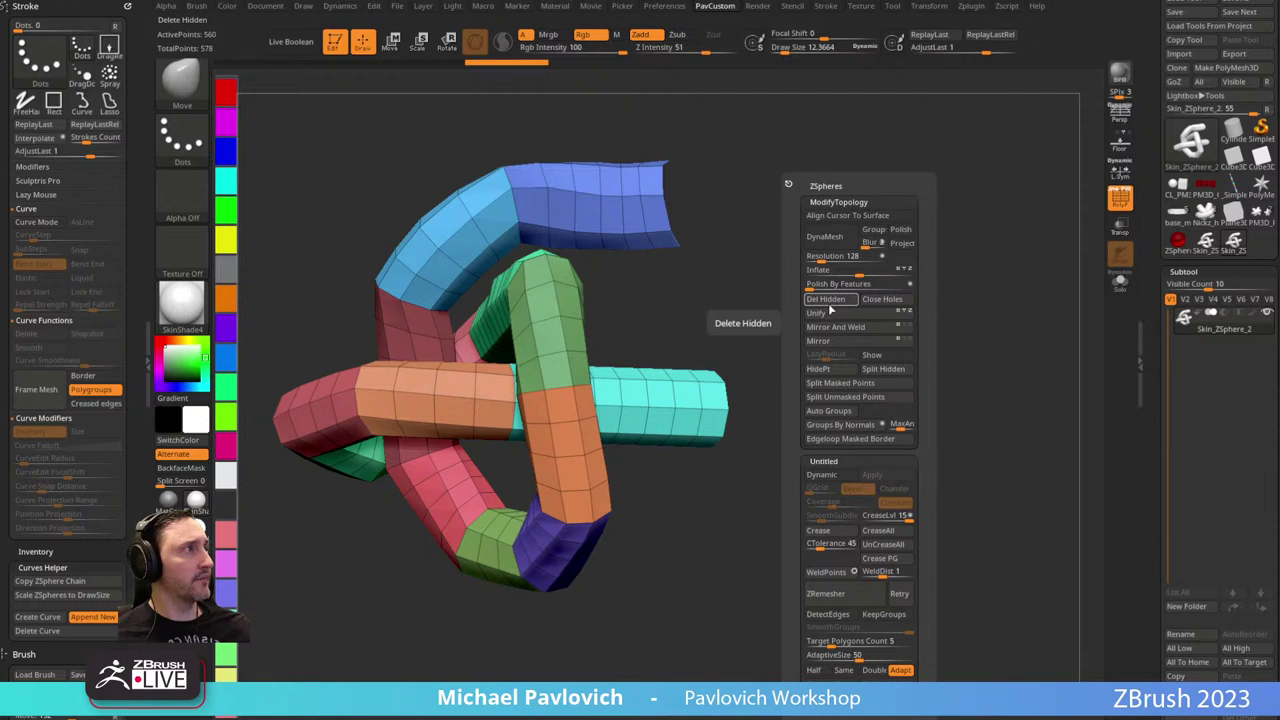
pyautogui.click(830, 310)
# Merge the whole knot mesh into a single polygroup.
pyautogui.moveTo(830, 305)
pyautogui.mouseDown()
pyautogui.moveTo(826, 289)
pyautogui.moveTo(911, 306)
pyautogui.moveTo(815, 286)
pyautogui.moveTo(891, 294)
pyautogui.mouseUp()
pyautogui.press('ctrl')
pyautogui.hotkey('shift', 'f')
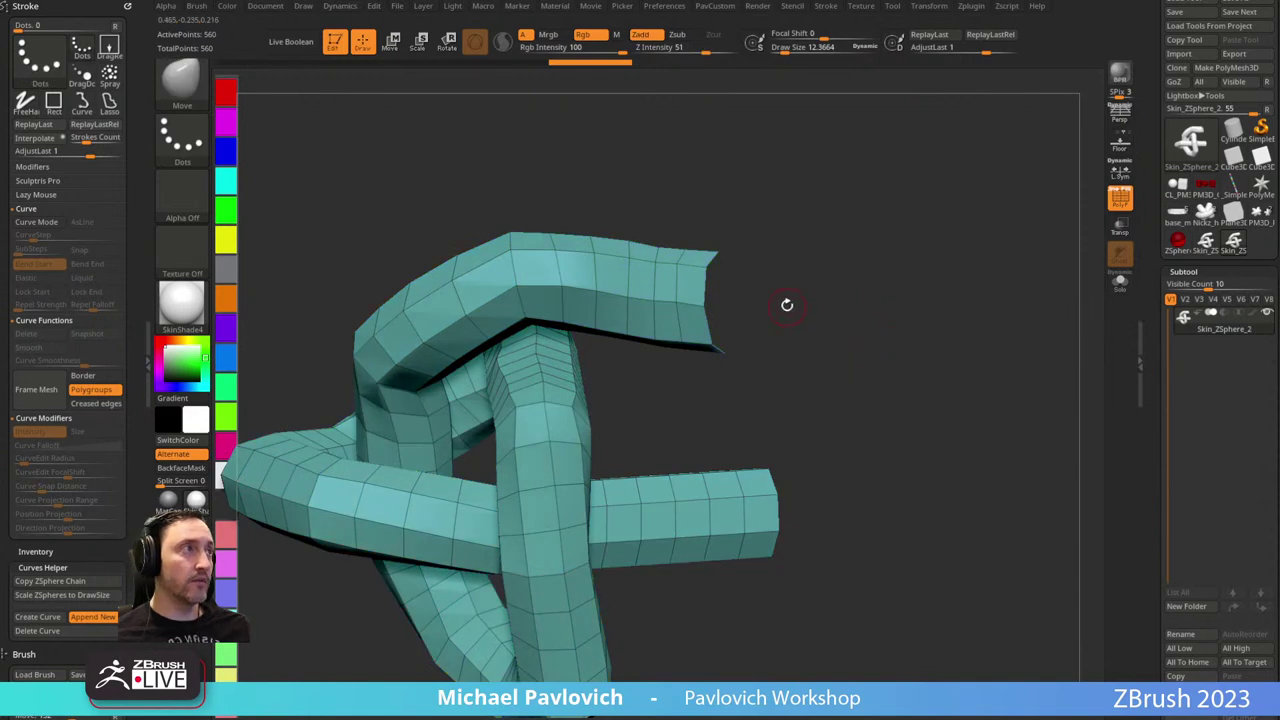
# Use the ZModeler PolyGroup edge action to give two adjacent lengthwise polyloops of the knot their own polygroups.
pyautogui.press('b')
pyautogui.press('z')
pyautogui.press('m')
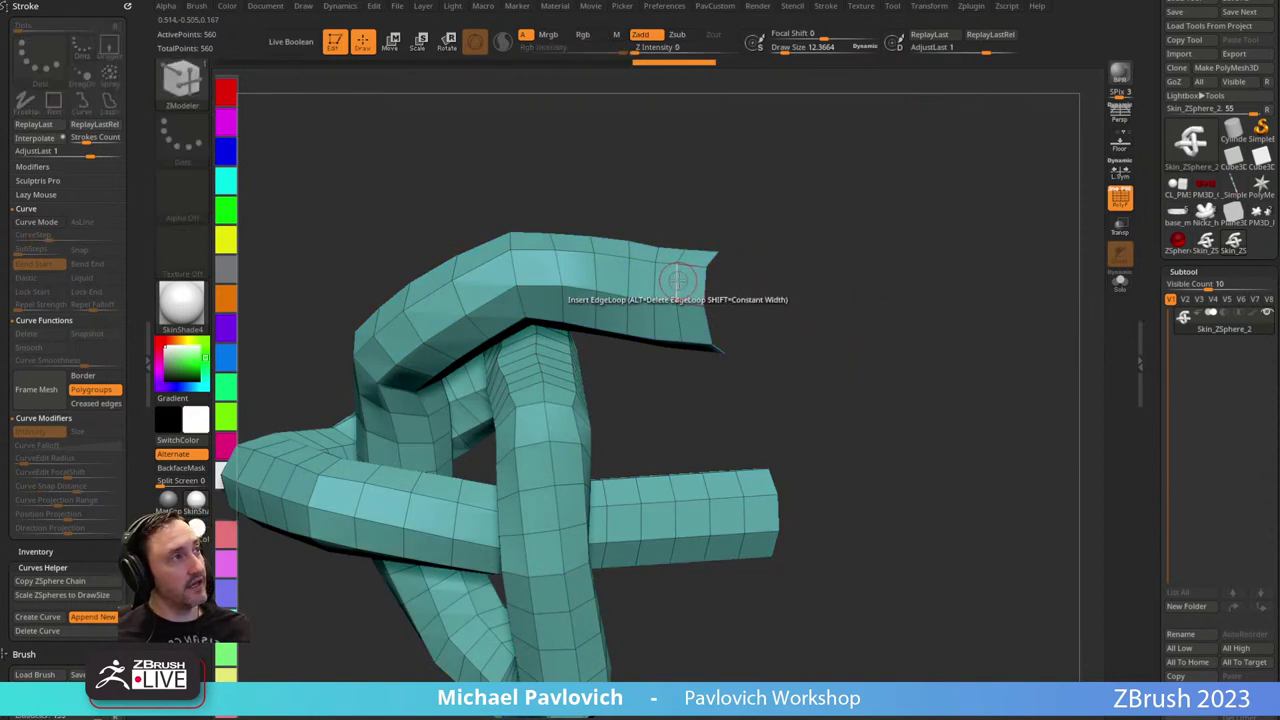
pyautogui.press('space')
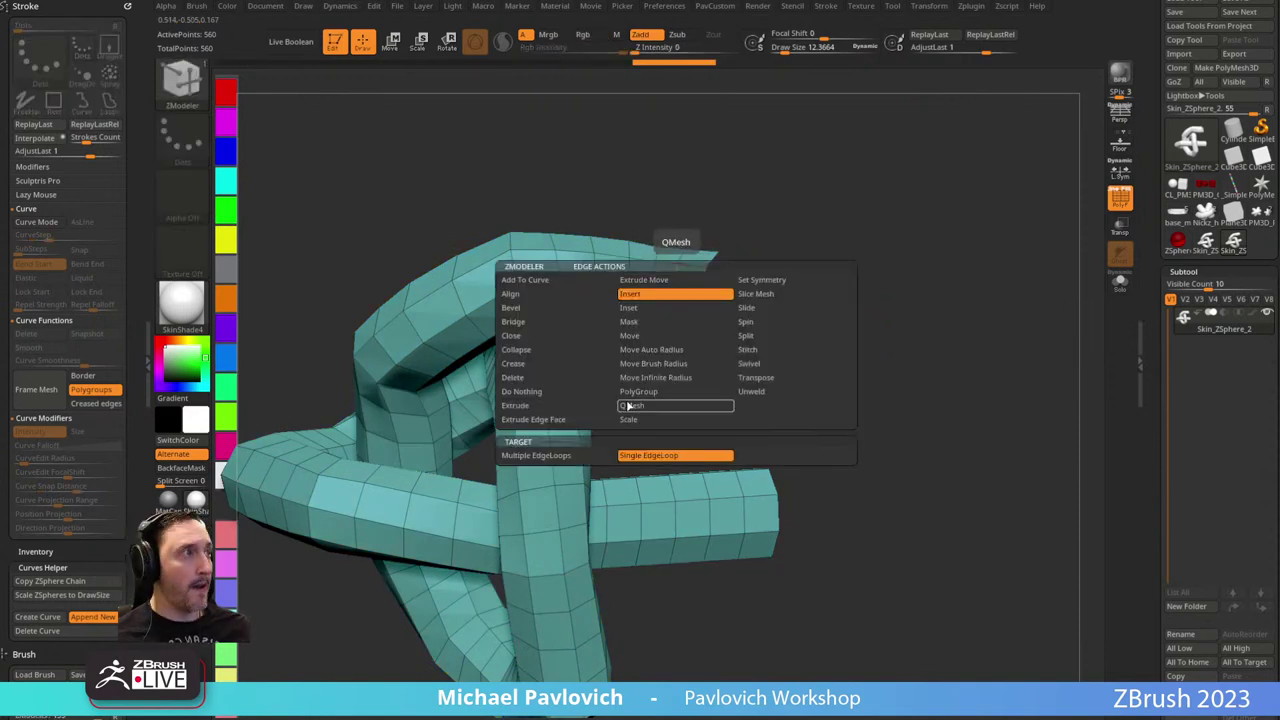
pyautogui.click(628, 405)
pyautogui.click(564, 482)
pyautogui.click(678, 282)
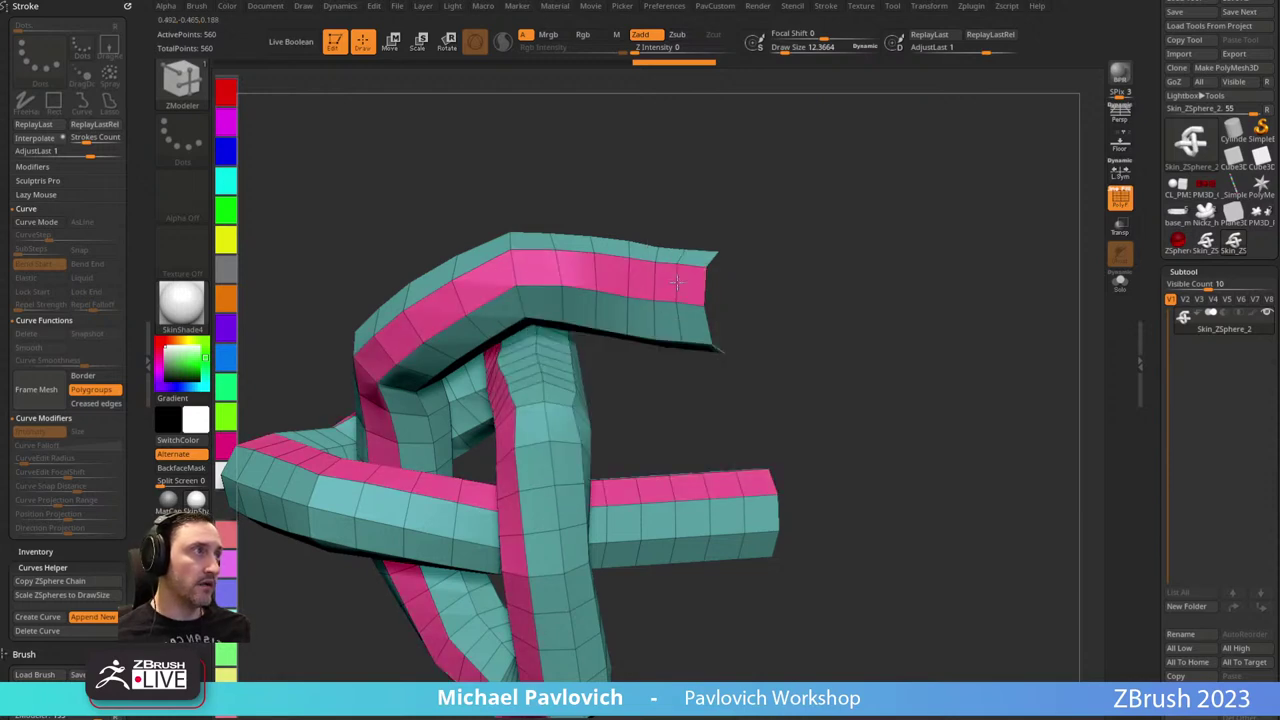
pyautogui.click(682, 325)
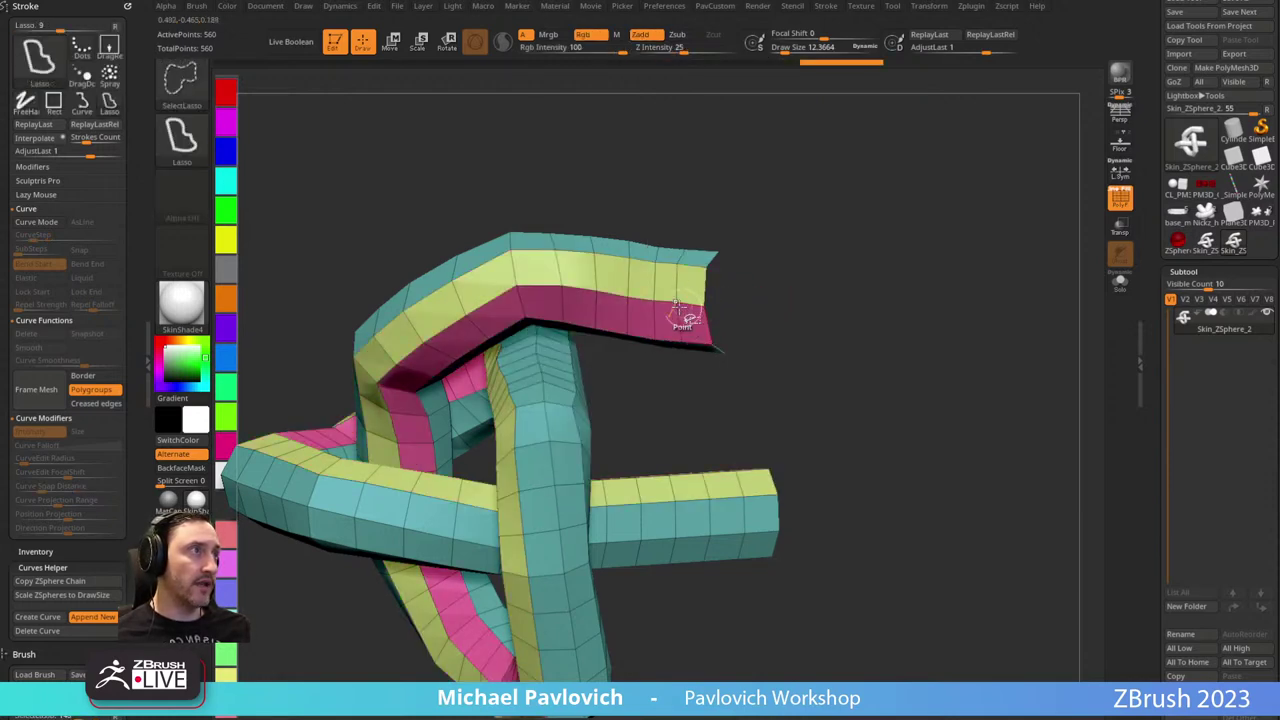
# Isolate the two regrouped polyloops and delete the rest of the knot mesh.
pyautogui.keyDown('ctrl'); pyautogui.keyDown('shift'); pyautogui.click(687, 305); pyautogui.keyUp('shift'); pyautogui.keyUp('ctrl')
pyautogui.press('`')
pyautogui.click(814, 302)
pyautogui.moveTo(708, 354); pyautogui.dragTo(835, 318)
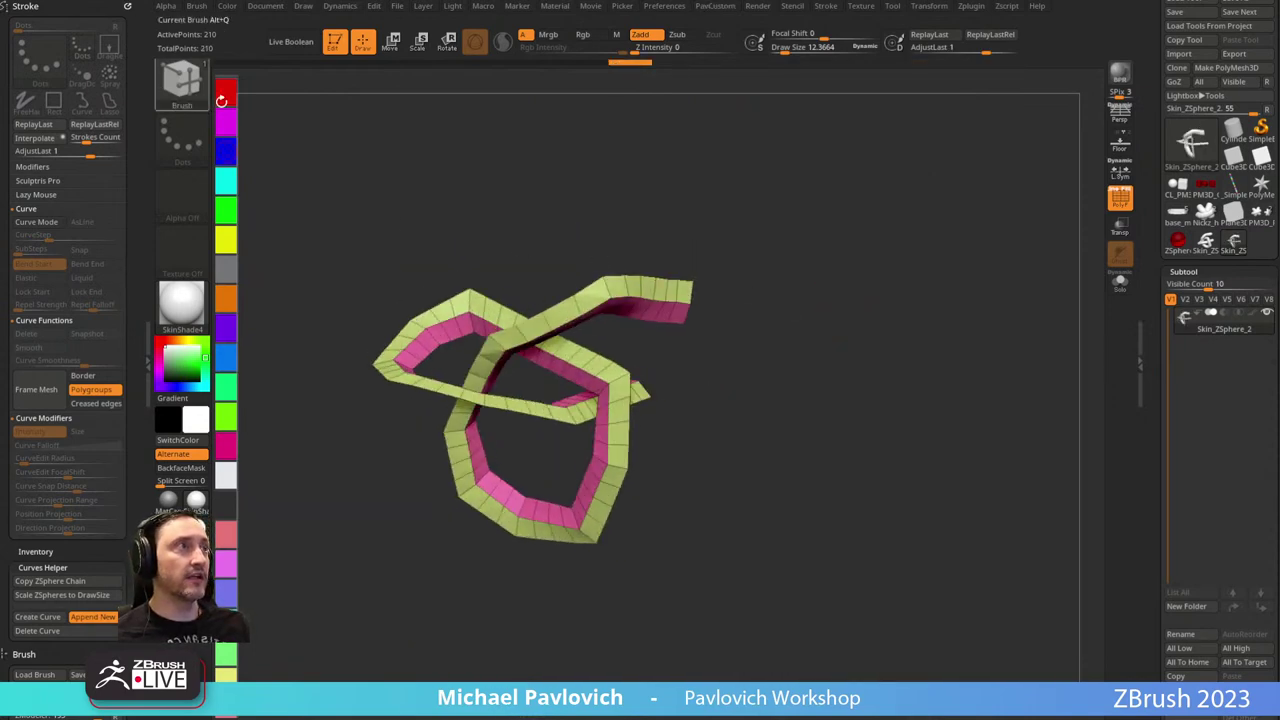
# Smooth the two-loop strip with Polish By Features and frame its polygroup border with a curve.
pyautogui.press('`')
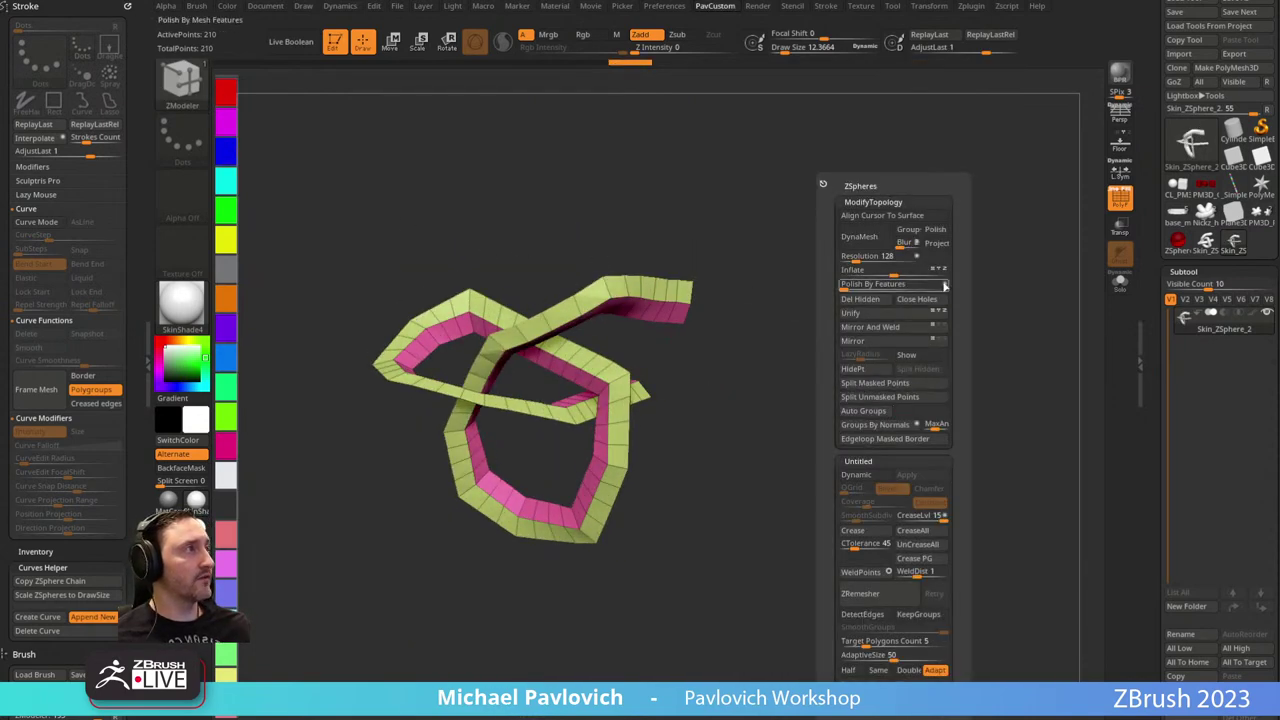
pyautogui.click(843, 284)
pyautogui.click(843, 284)
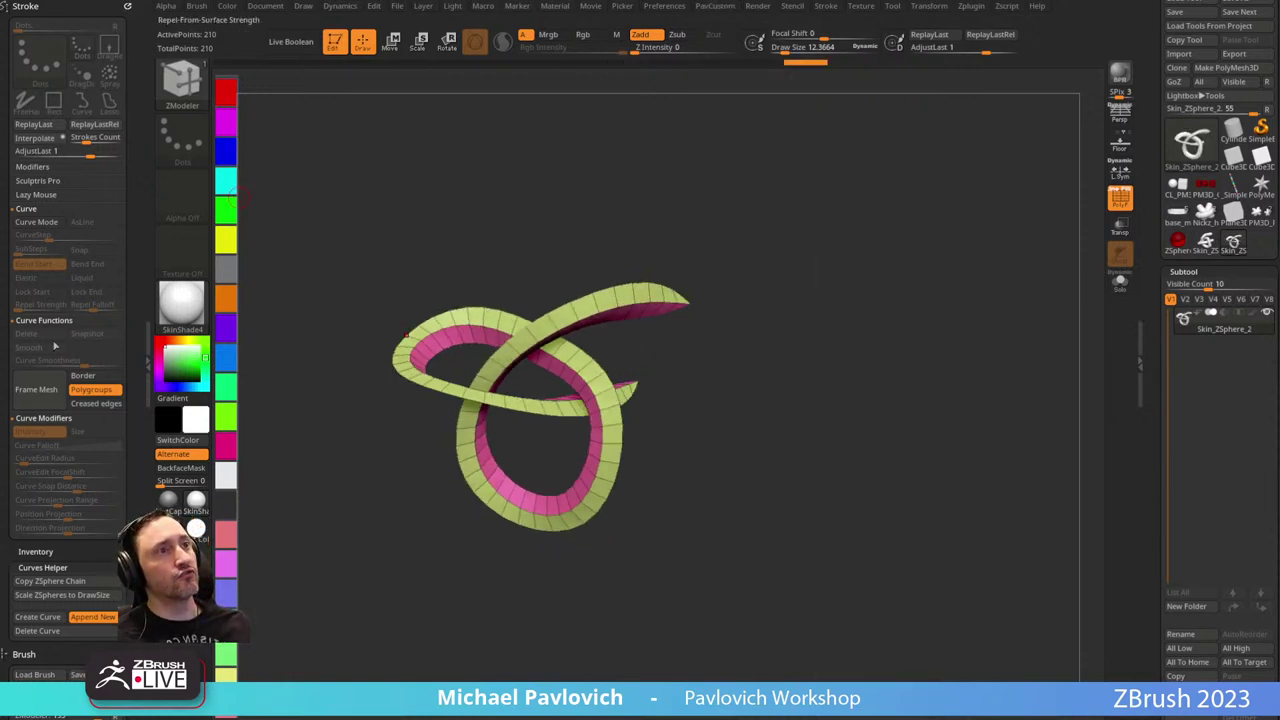
pyautogui.click(44, 392)
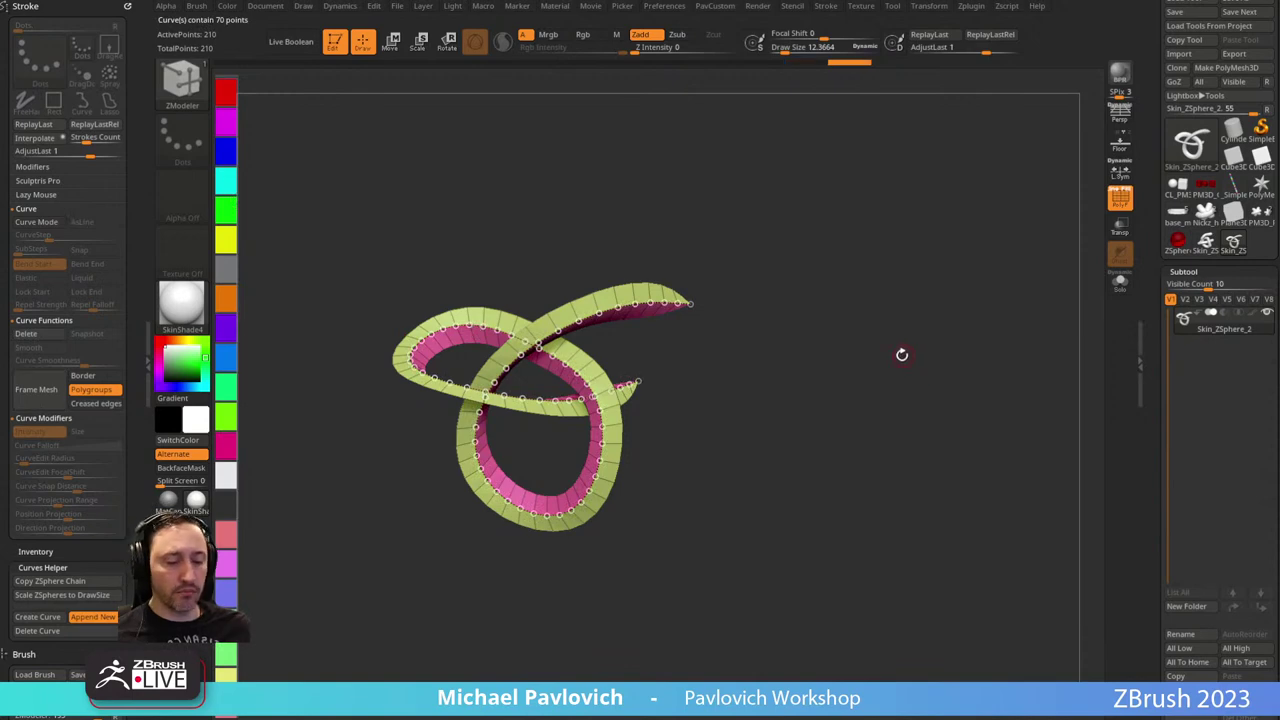
# Choose the CurveTube brush and apply a tube along the framed knot curve.
pyautogui.press('b')
pyautogui.press('c')
pyautogui.click(1130, 410)
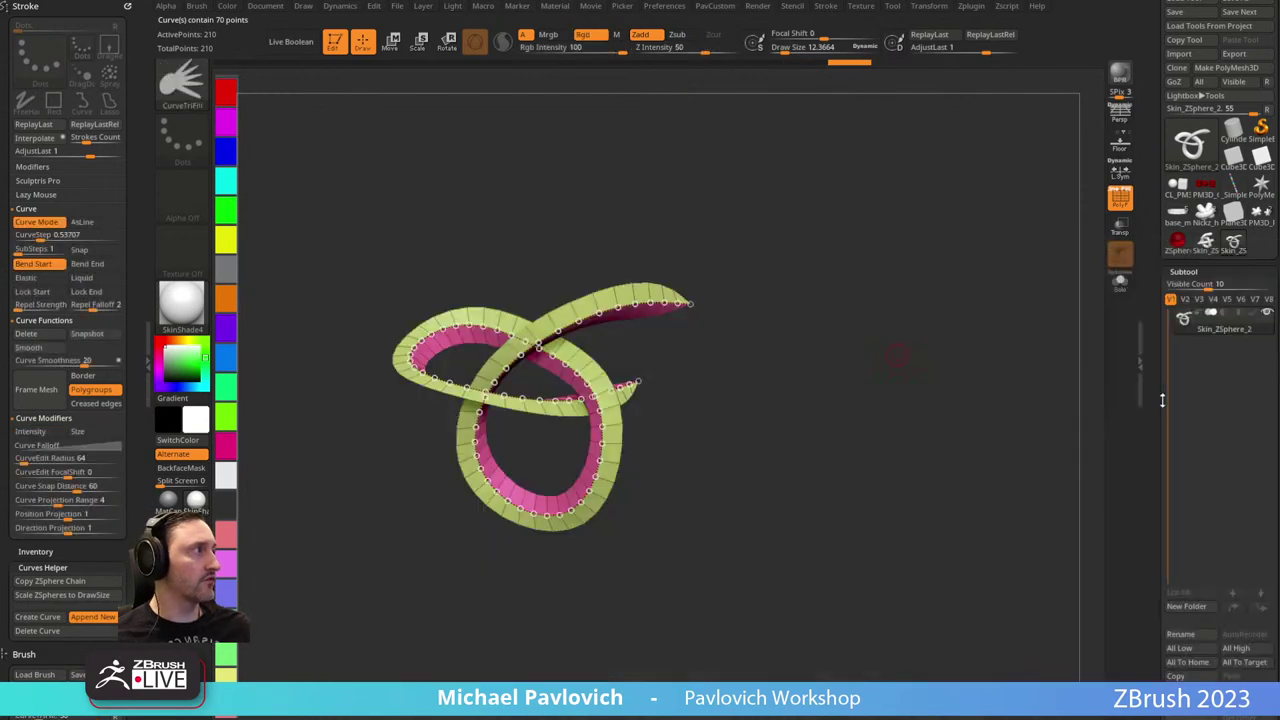
pyautogui.click(839, 378)
pyautogui.press('b')
pyautogui.press('c')
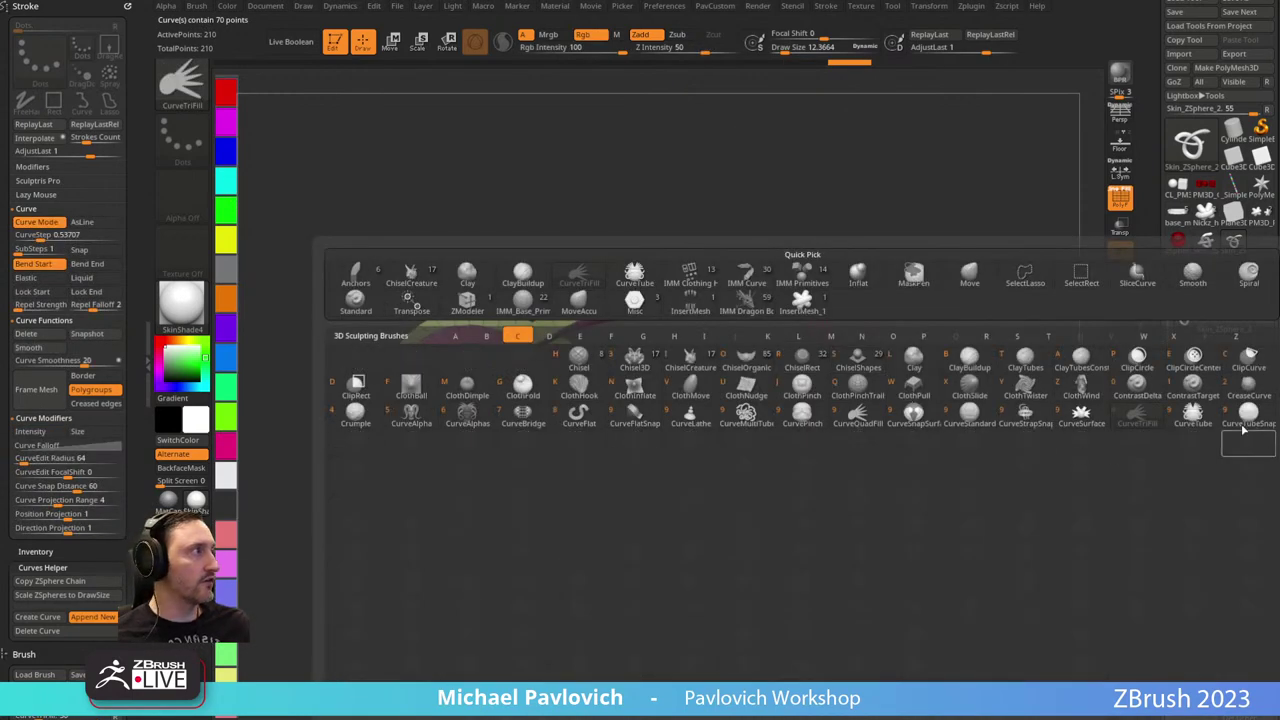
pyautogui.click(1246, 422)
pyautogui.press('b')
pyautogui.press('c')
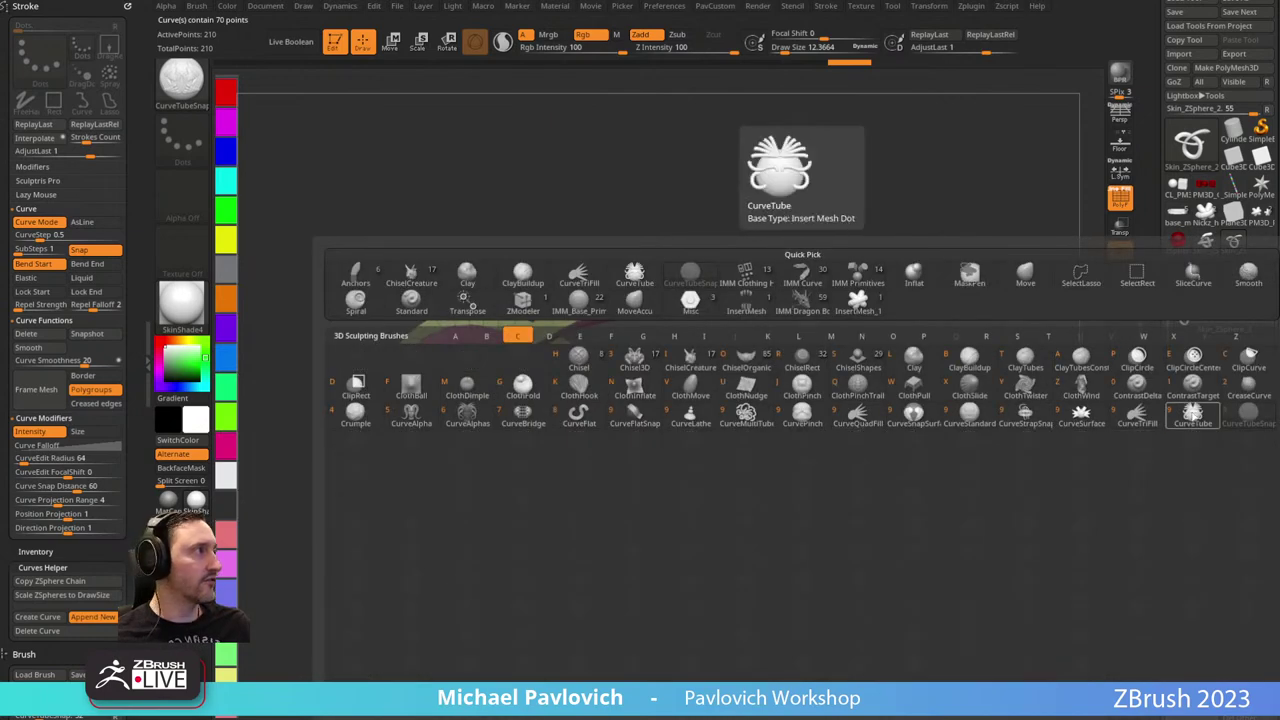
pyautogui.click(1081, 430)
pyautogui.click(592, 312)
pyautogui.click(883, 346)
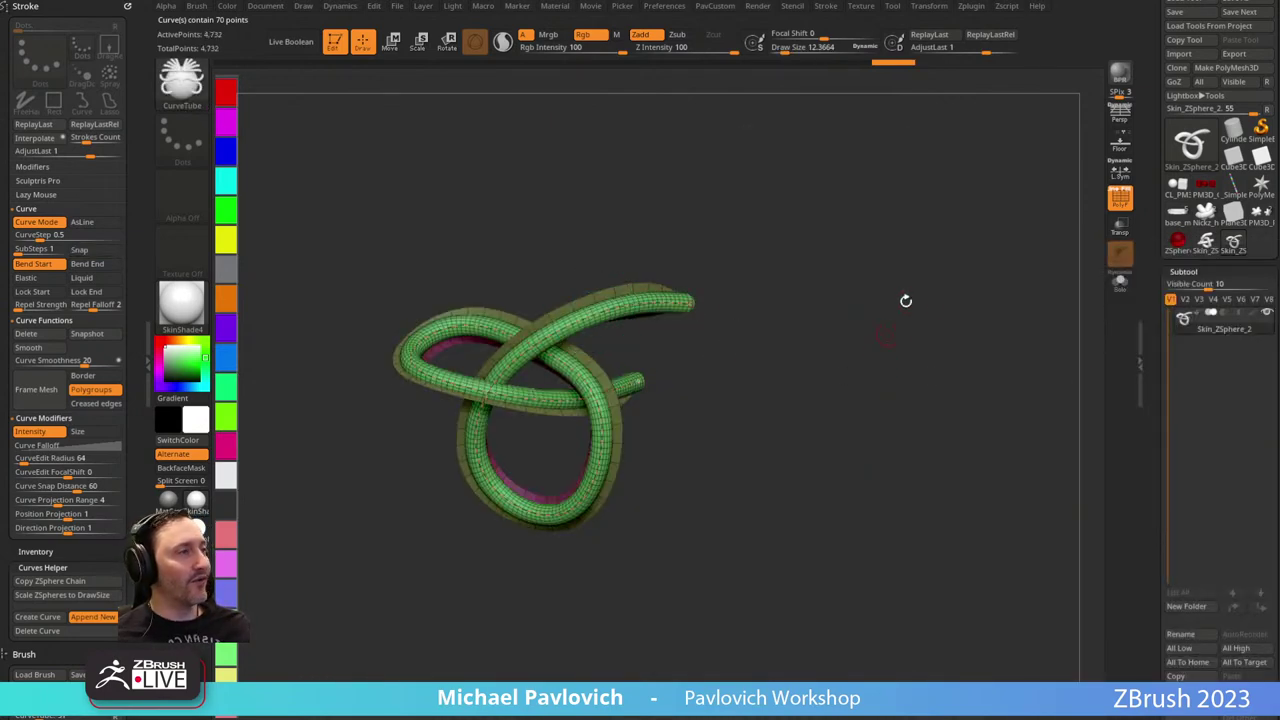
# Switch to the IMM Curve brush's Bike Chain insert and apply it along the knot curve at Draw Size about 41.
pyautogui.press('b')
pyautogui.press('c')
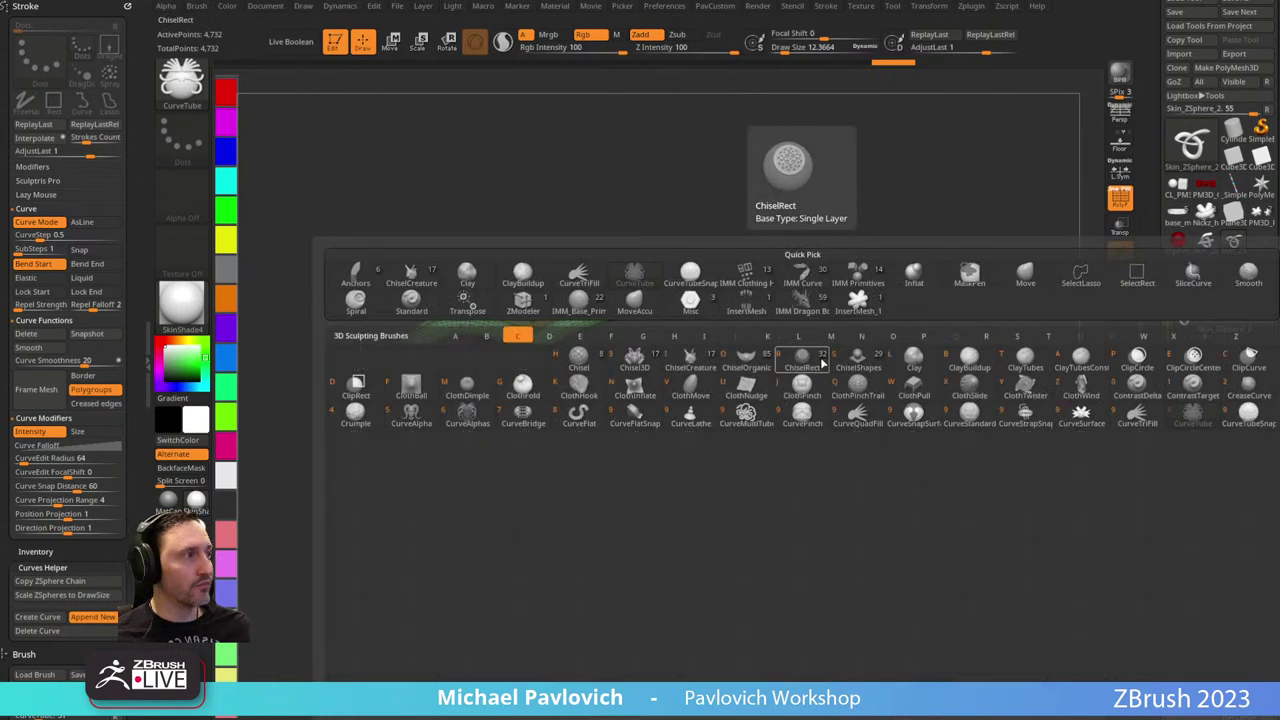
pyautogui.press('b')
pyautogui.press('i')
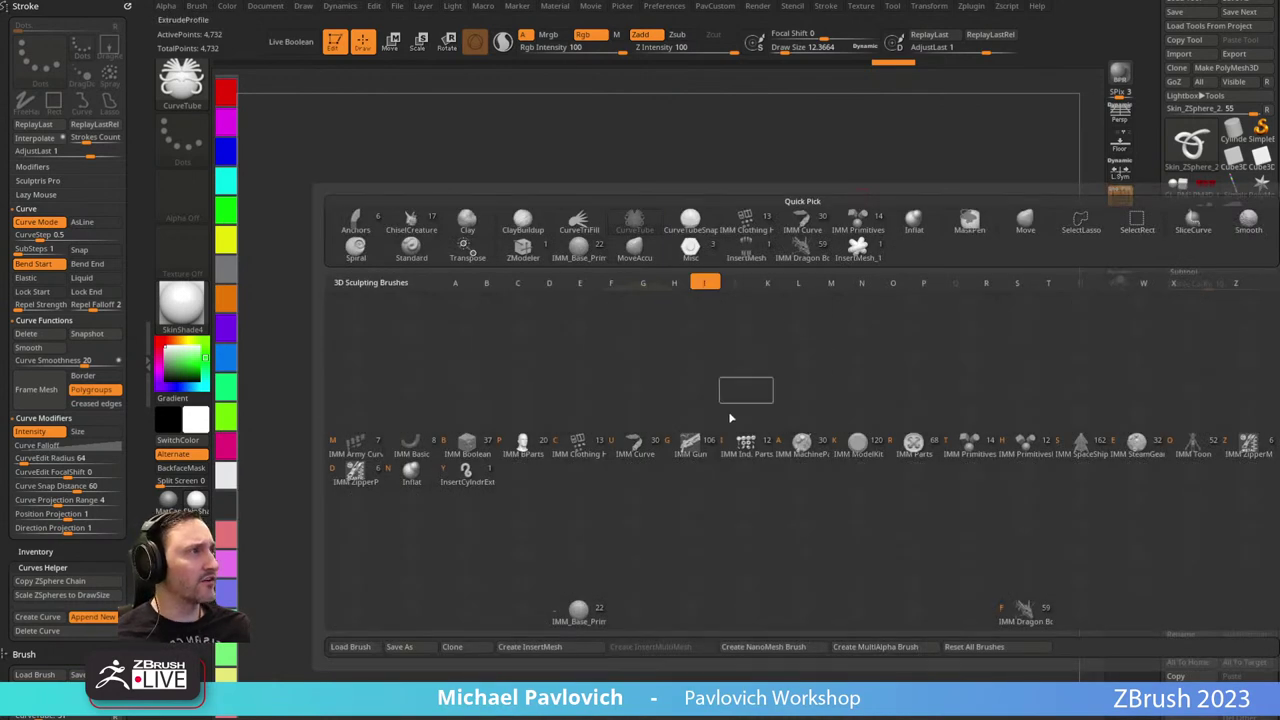
pyautogui.click(639, 449)
pyautogui.press('m')
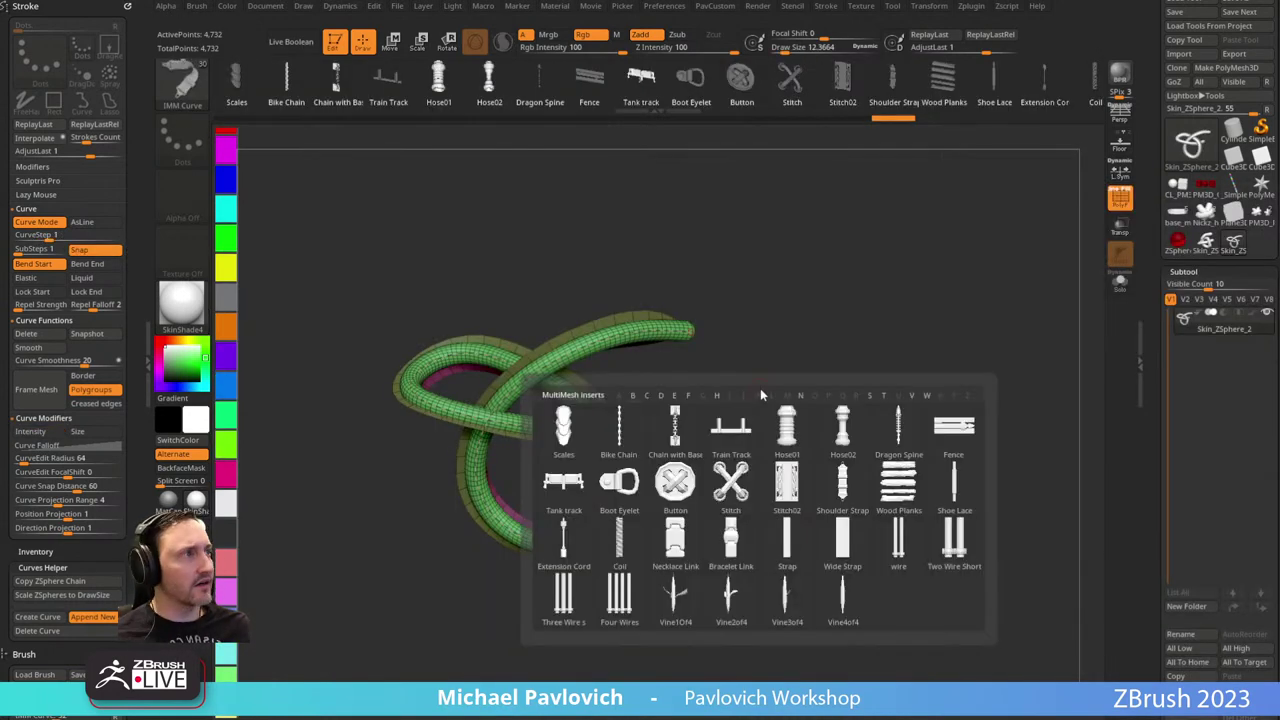
pyautogui.click(619, 430)
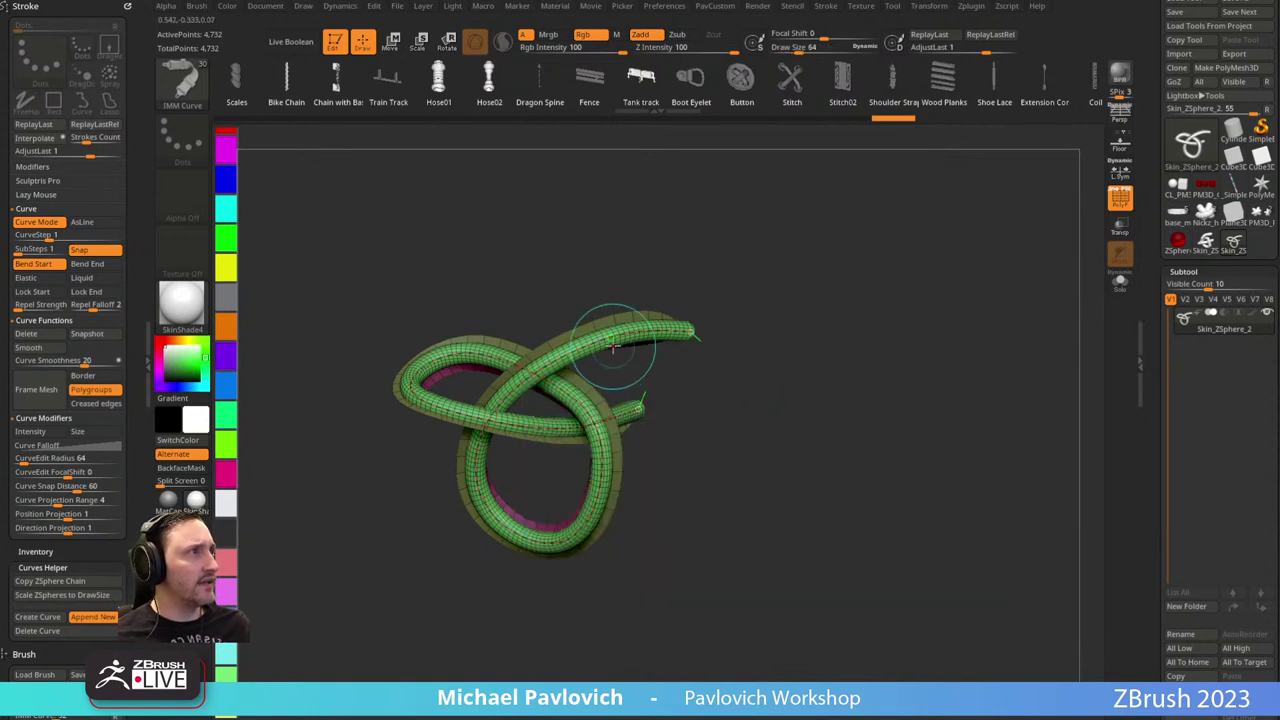
pyautogui.moveTo(795, 402)
pyautogui.mouseDown()
pyautogui.moveTo(857, 417)
pyautogui.moveTo(850, 409)
pyautogui.moveTo(853, 421)
pyautogui.mouseUp()
pyautogui.press('Right')
pyautogui.press('s')
pyautogui.click(677, 358)
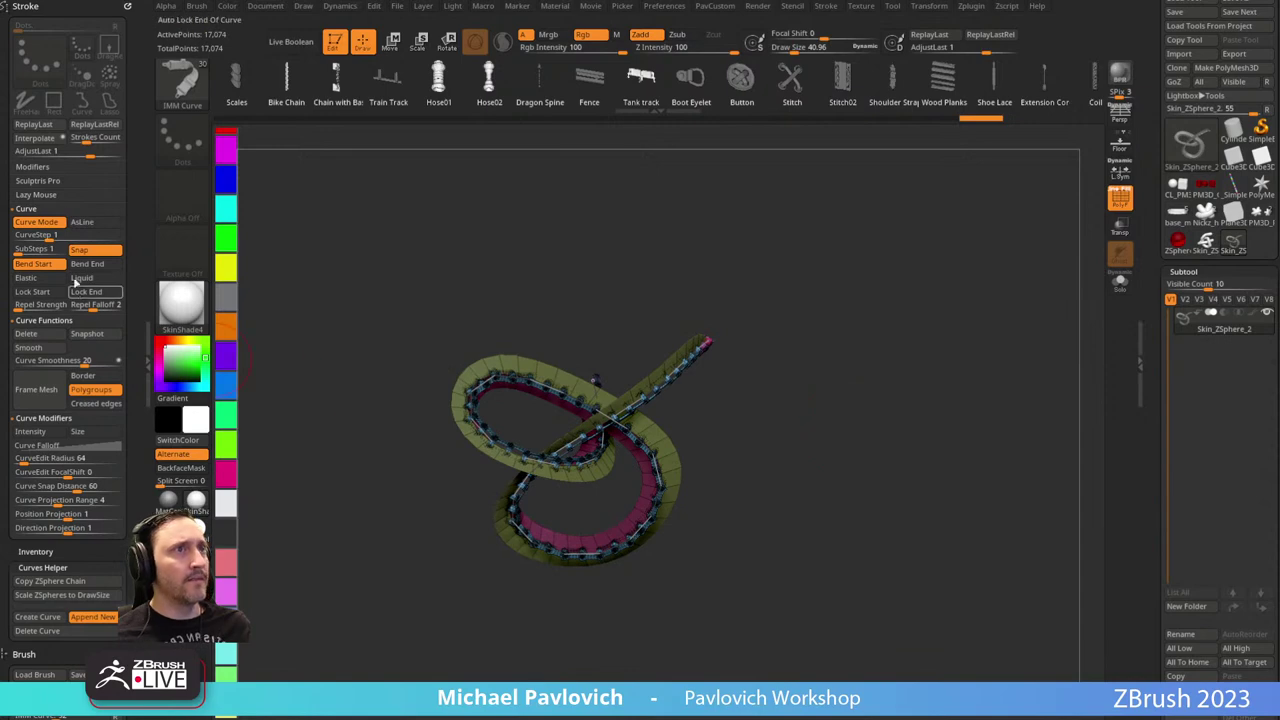
# Enlarge the Draw Size to about 65 and update the Bike Chain insert along the knot curve.
pyautogui.moveTo(90, 564); pyautogui.dragTo(69, 371)
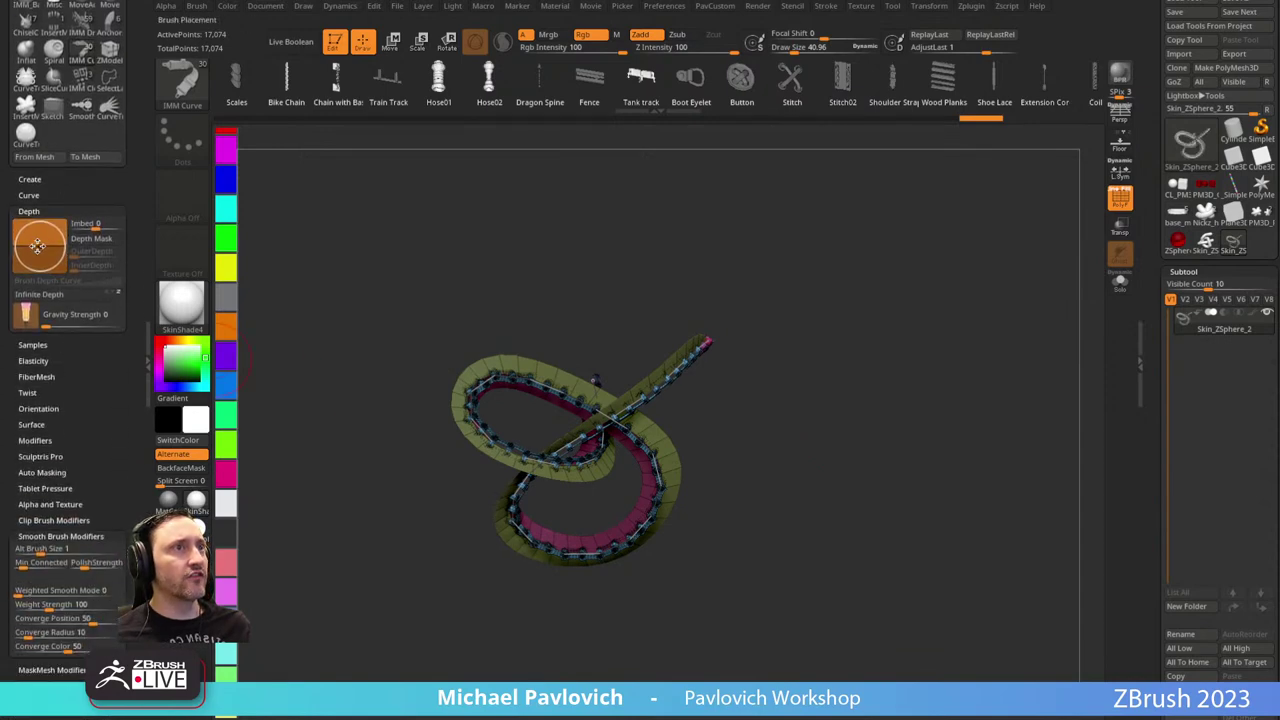
pyautogui.press('s')
pyautogui.moveTo(745, 402); pyautogui.dragTo(752, 402)
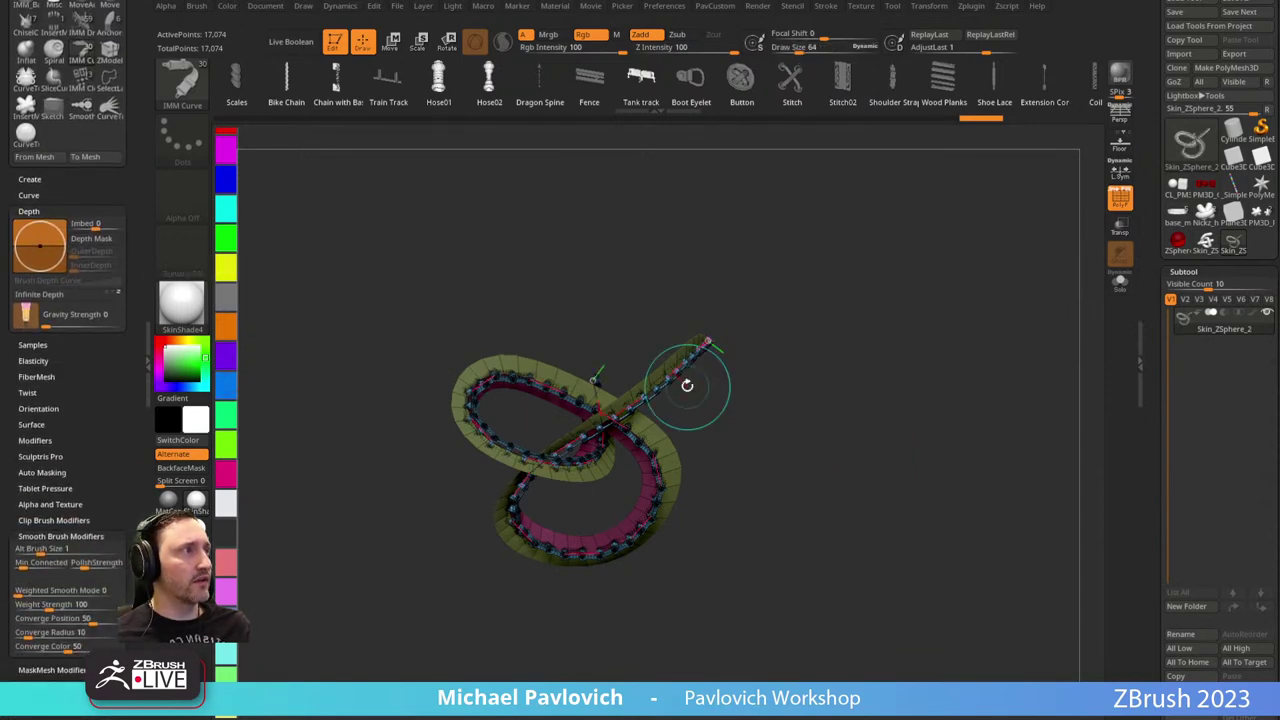
pyautogui.click(673, 379)
# Switch to the CurveTube brush, reduce the Draw Size and replace the chain with a tube along the knot curve.
pyautogui.moveTo(903, 463); pyautogui.dragTo(877, 398)
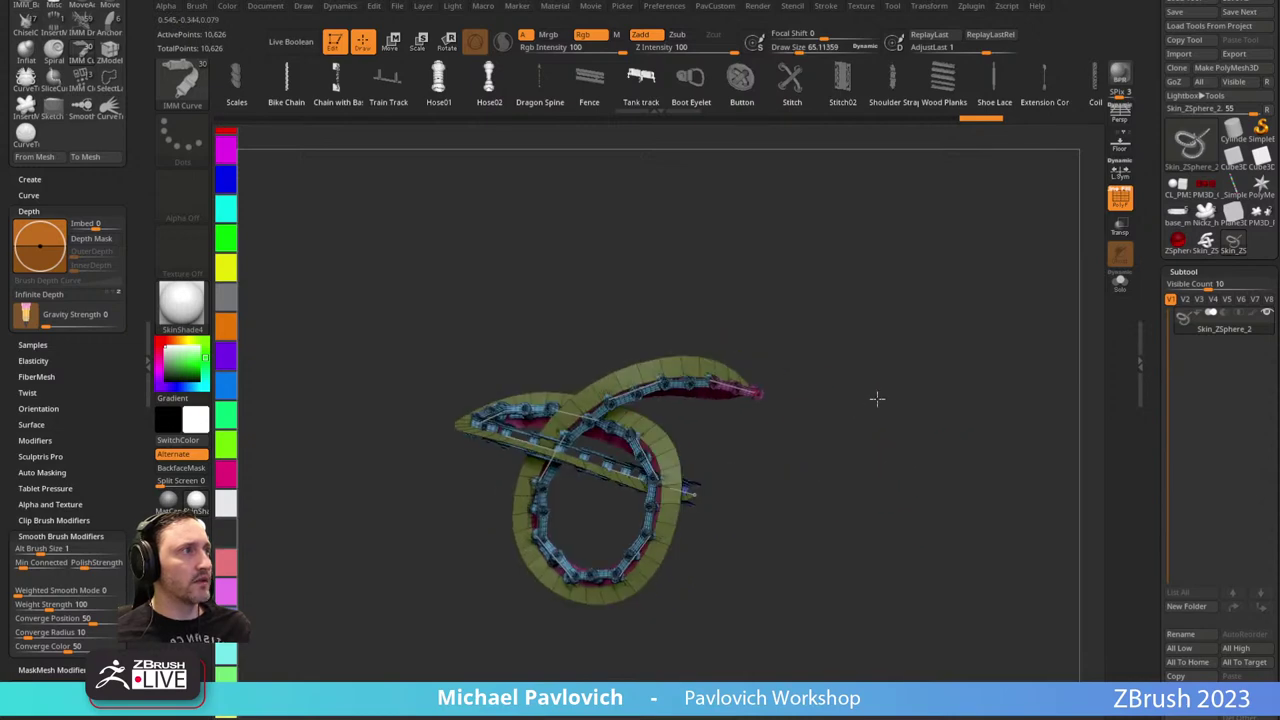
pyautogui.press('b')
pyautogui.press('c')
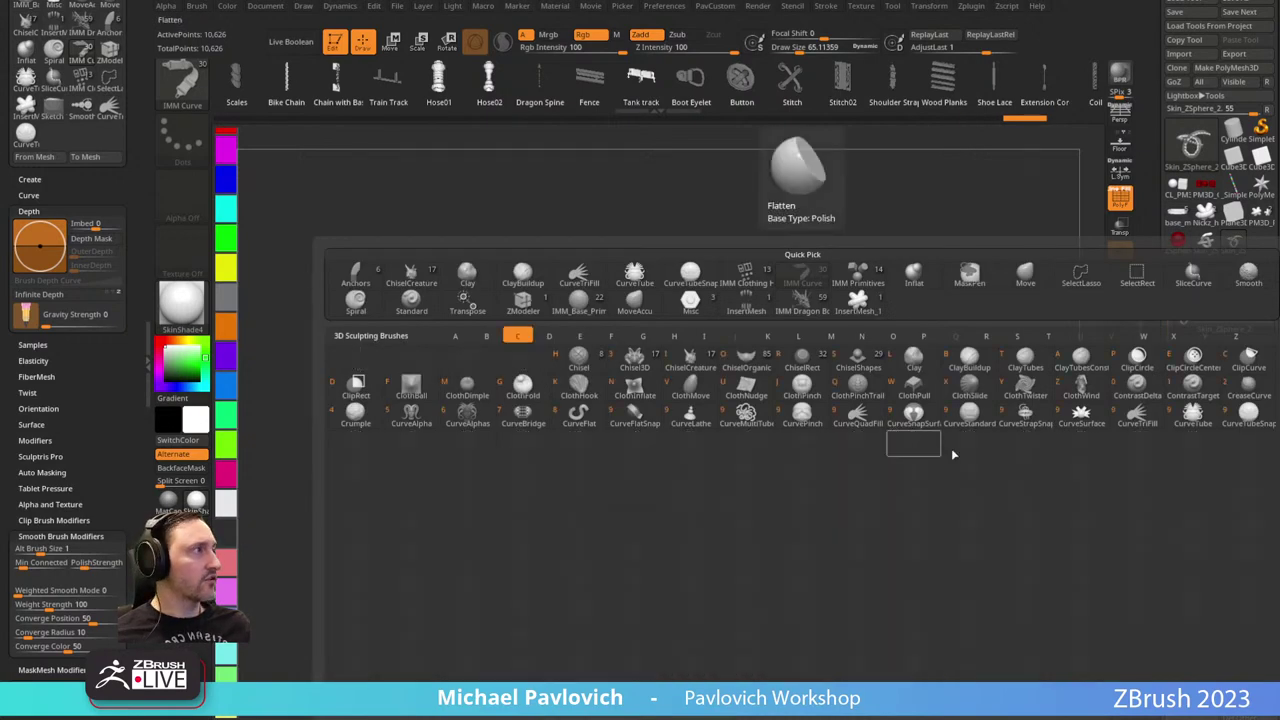
pyautogui.press('t')
pyautogui.press('s')
pyautogui.moveTo(906, 434); pyautogui.dragTo(852, 421)
pyautogui.click(685, 352)
pyautogui.press('s')
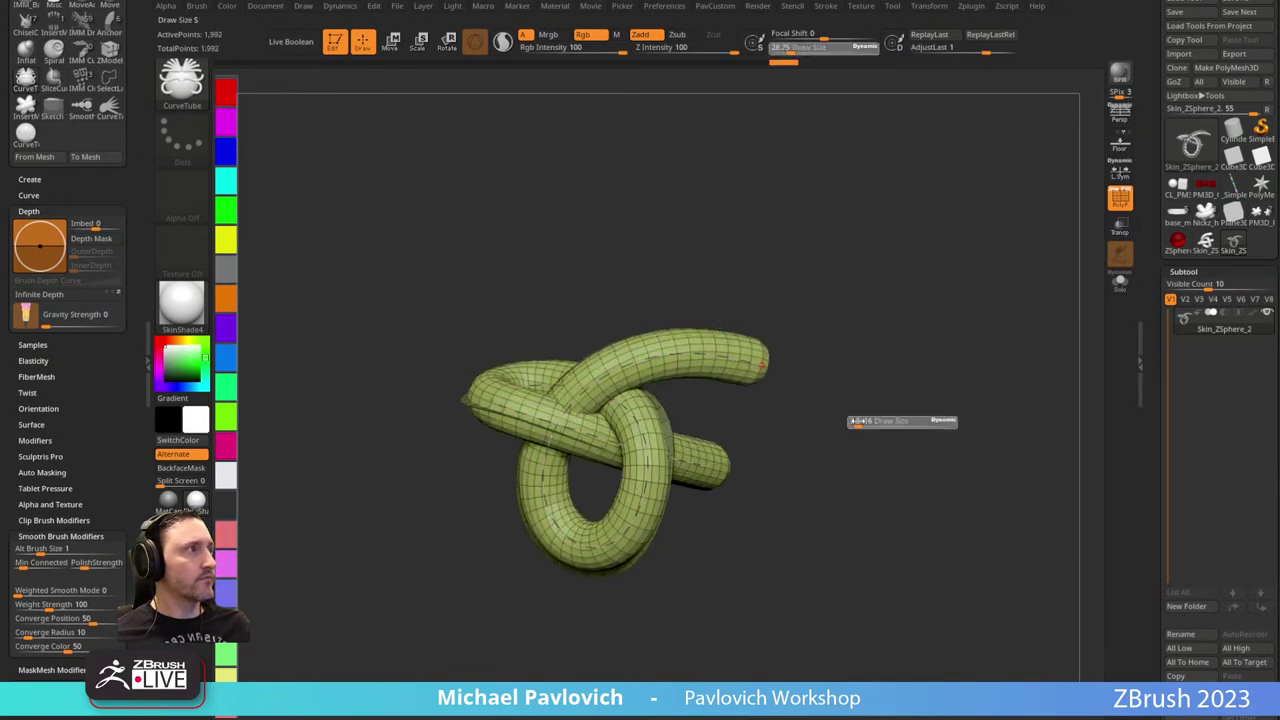
# Split the masked guide strip from the tube into its own subtool and delete that subtool.
pyautogui.moveTo(100, 192); pyautogui.dragTo(103, 491)
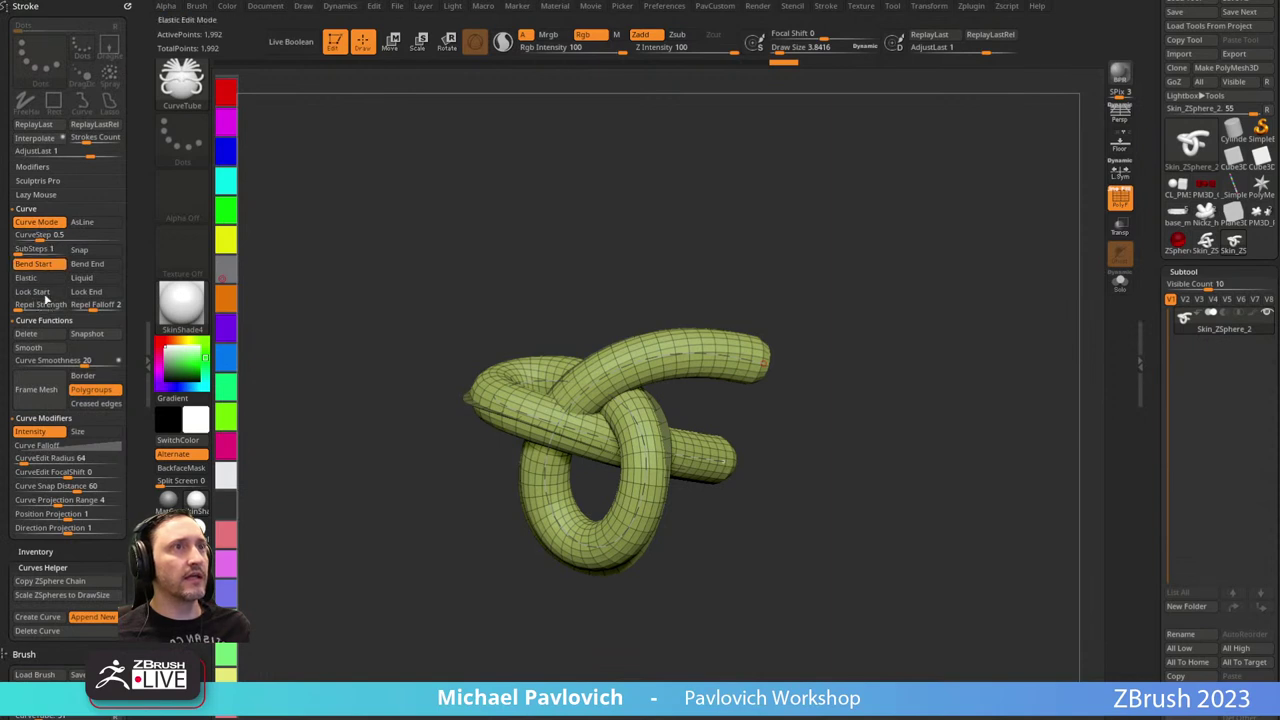
pyautogui.press('2')
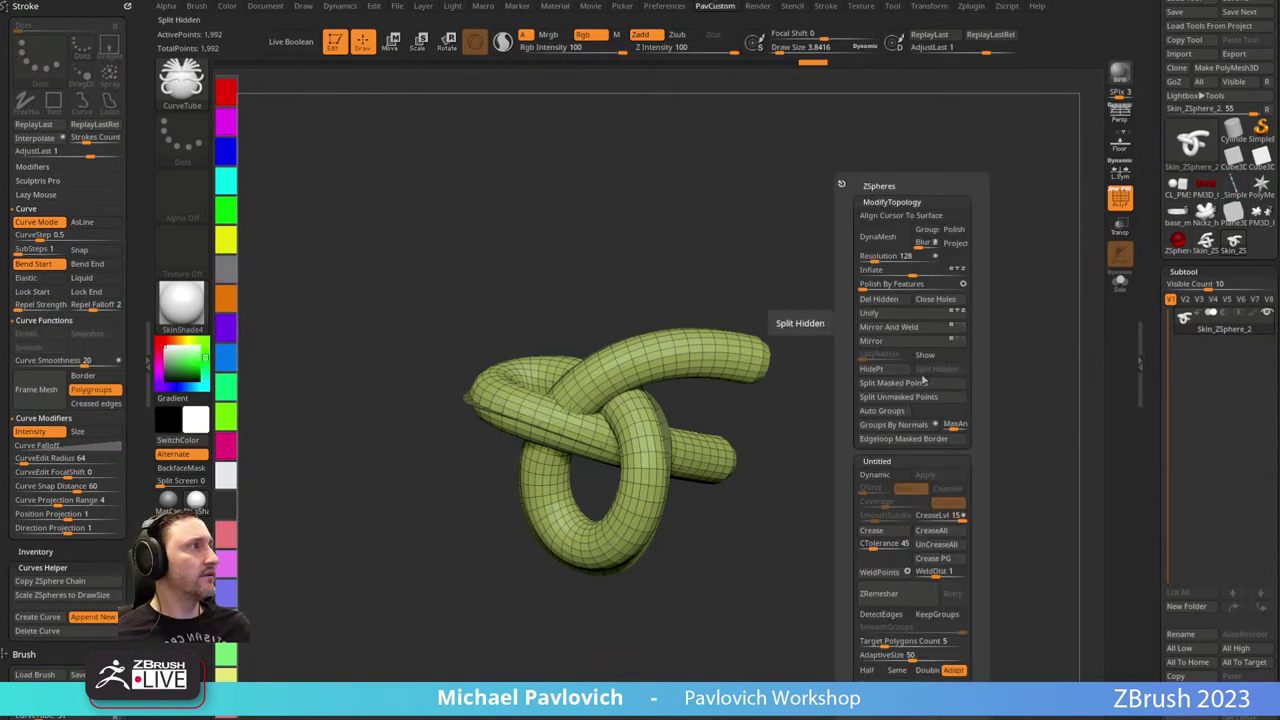
pyautogui.click(914, 383)
pyautogui.click(1229, 354)
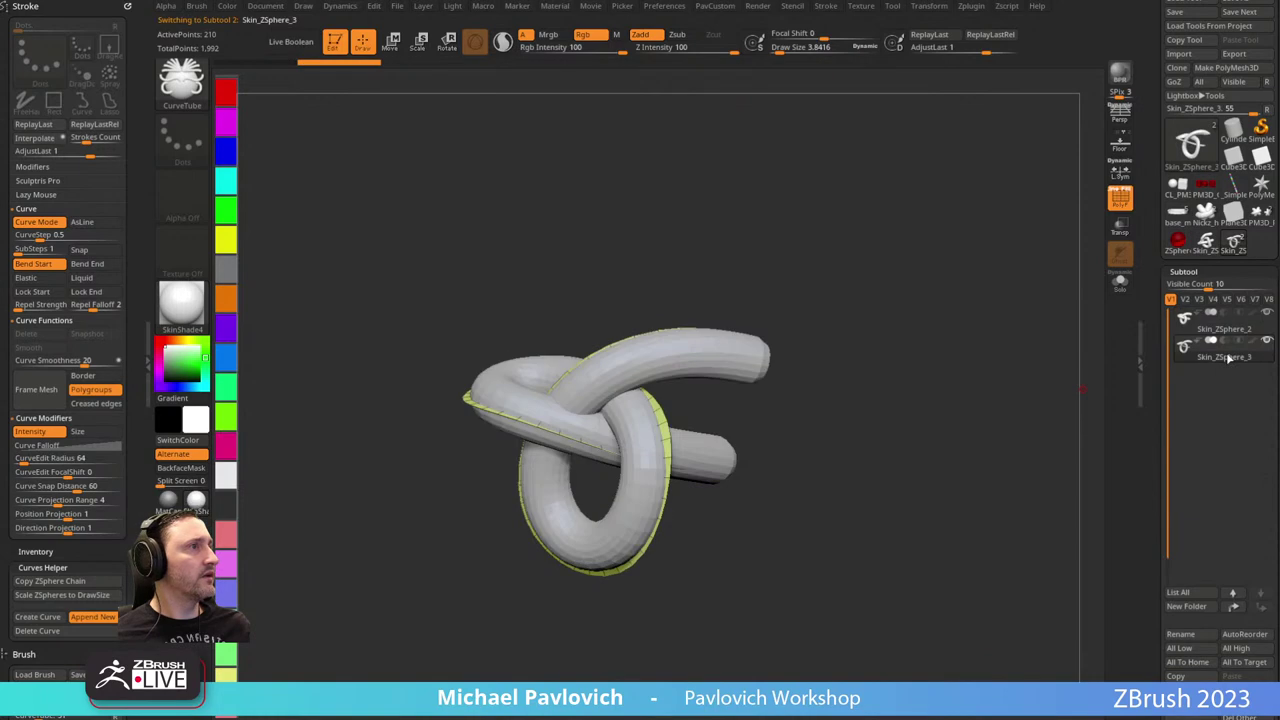
pyautogui.click(1185, 716)
# Choose the Move brush at Draw Size about 212, test it on the knot's loops and undo the stroke.
pyautogui.moveTo(909, 513); pyautogui.dragTo(936, 525)
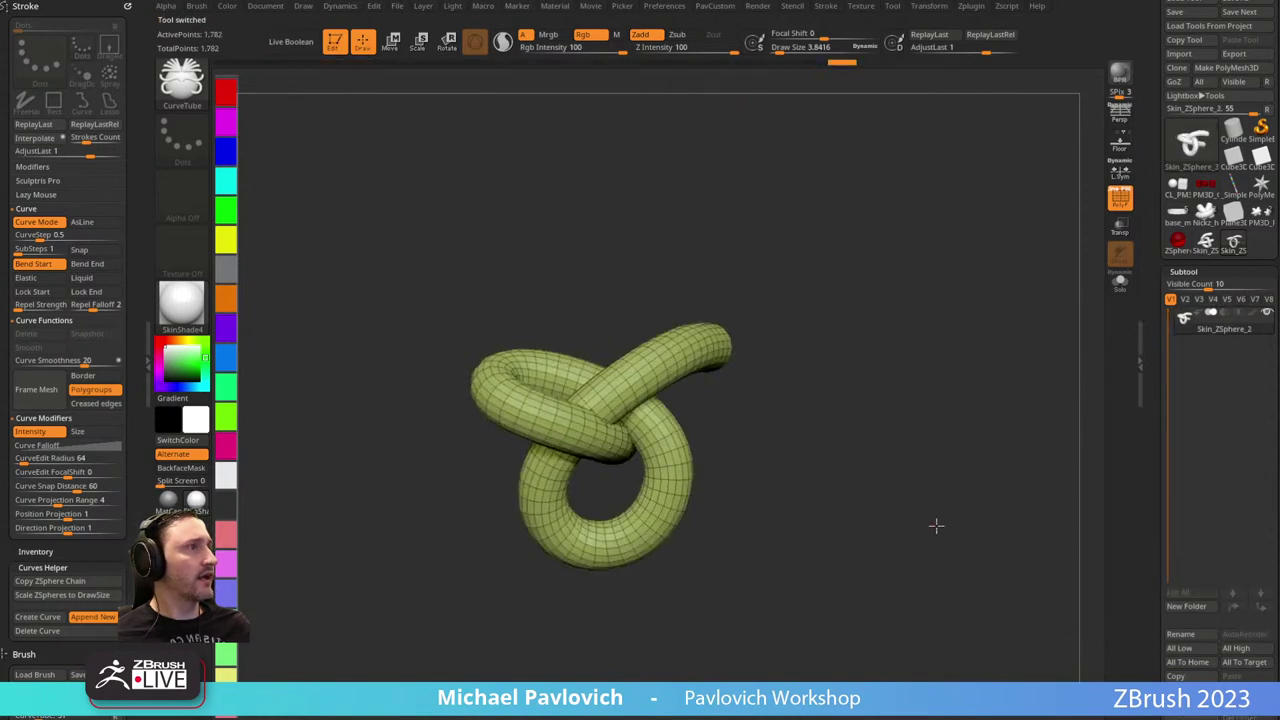
pyautogui.moveTo(793, 293)
pyautogui.mouseDown()
pyautogui.moveTo(743, 409)
pyautogui.moveTo(778, 407)
pyautogui.mouseUp()
pyautogui.press('s')
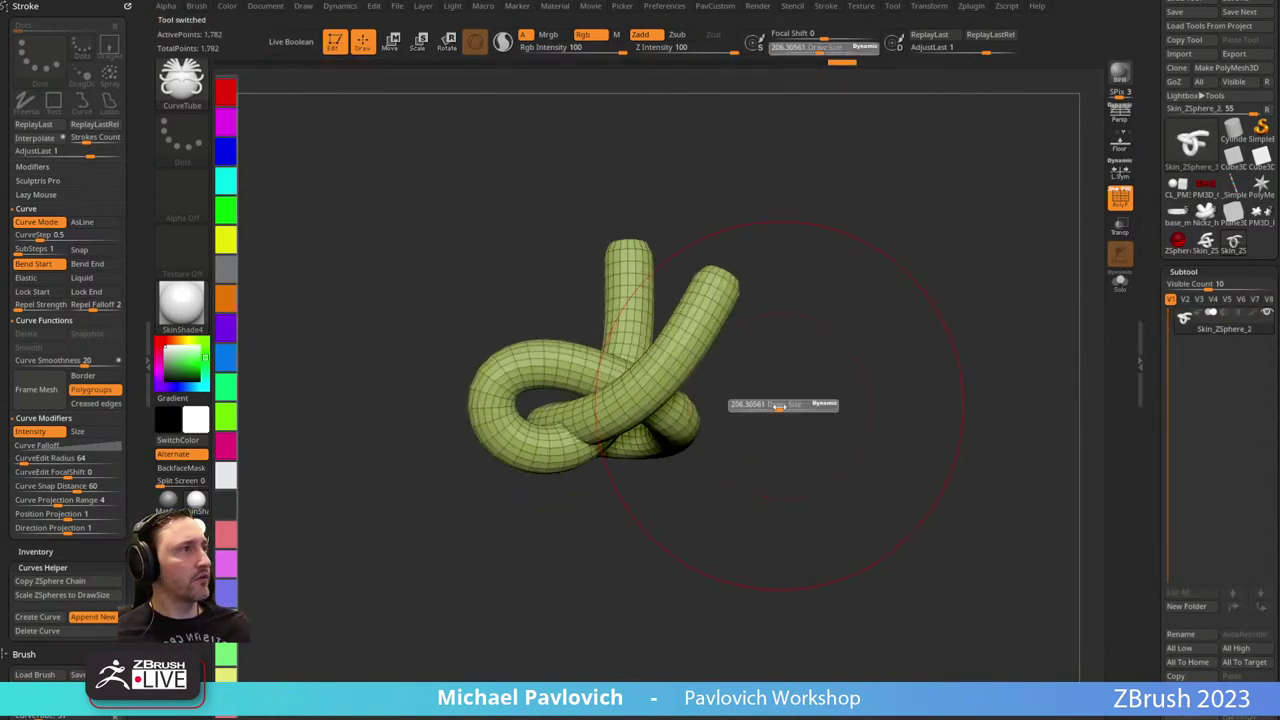
pyautogui.press('b')
pyautogui.press('m')
pyautogui.press('v')
pyautogui.moveTo(585, 425)
pyautogui.mouseDown()
pyautogui.moveTo(540, 378)
pyautogui.moveTo(550, 368)
pyautogui.mouseUp()
pyautogui.moveTo(806, 409); pyautogui.dragTo(770, 466)
pyautogui.hotkey('ctrl', 'z')
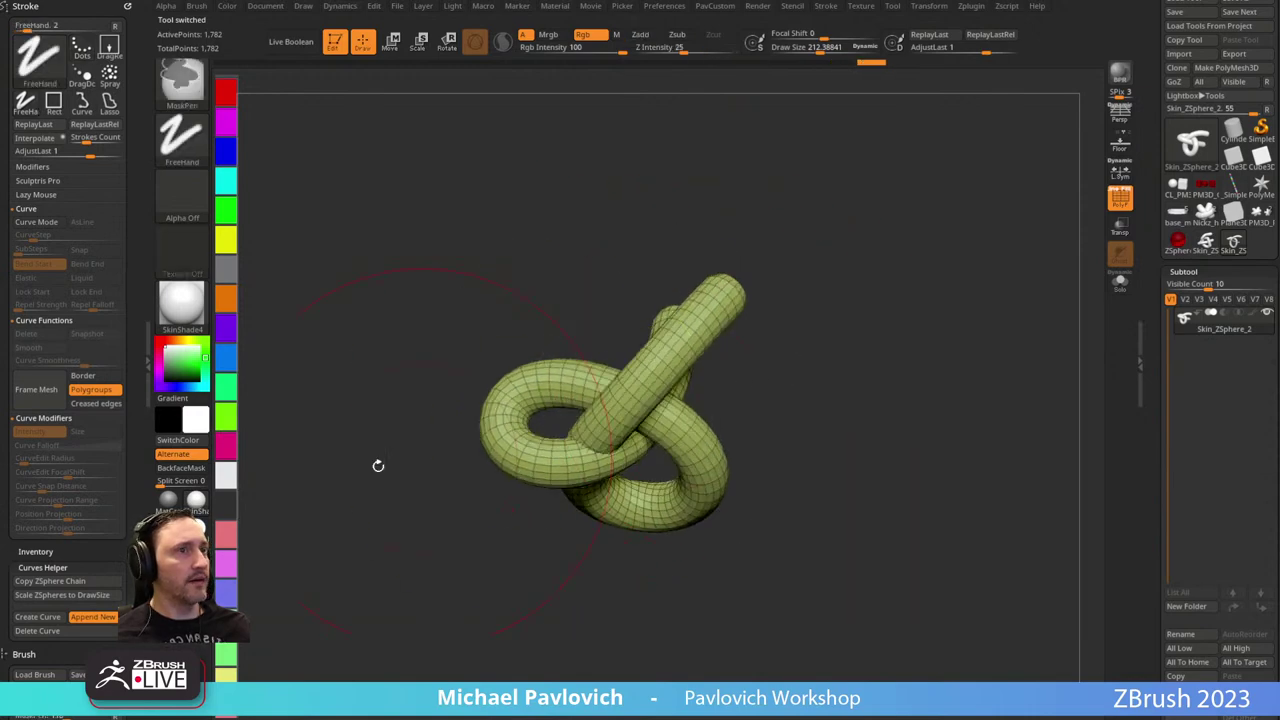
# Open the Move brush's Auto Masking settings and reshape the knot with Topological masking on.
pyautogui.moveTo(129, 600); pyautogui.dragTo(129, 431)
pyautogui.moveTo(88, 522); pyautogui.dragTo(86, 172)
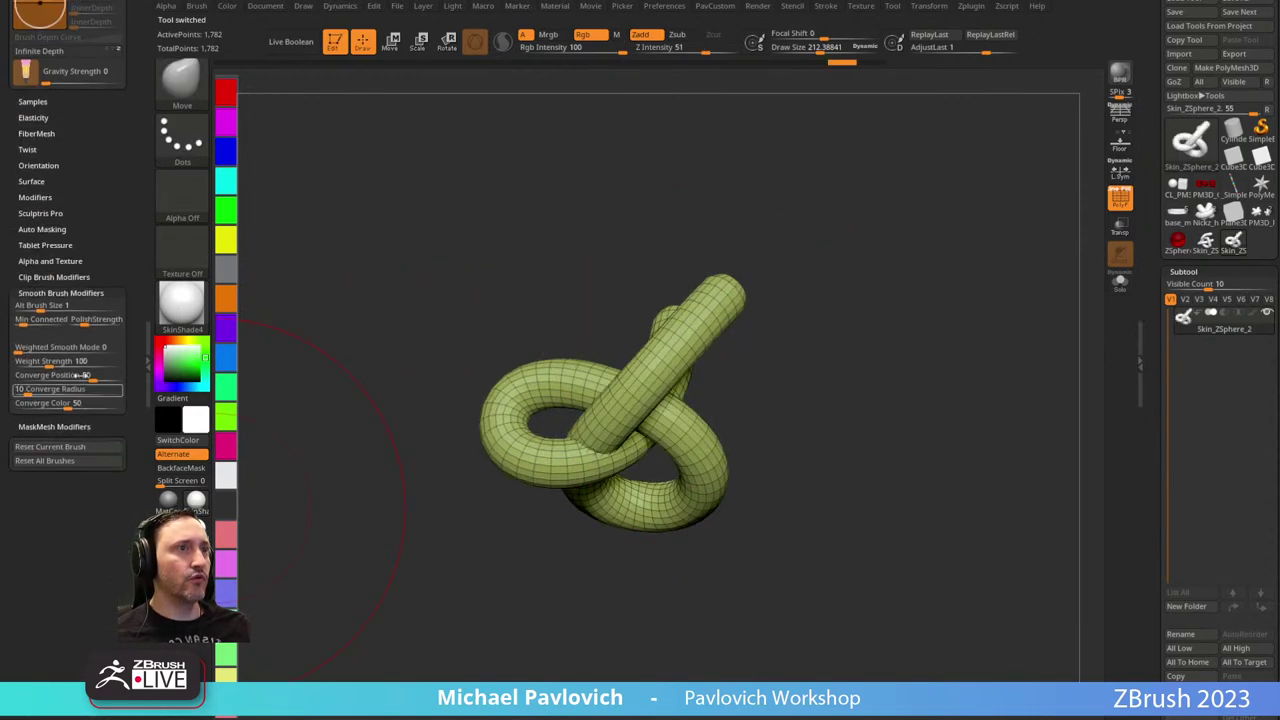
pyautogui.click(43, 229)
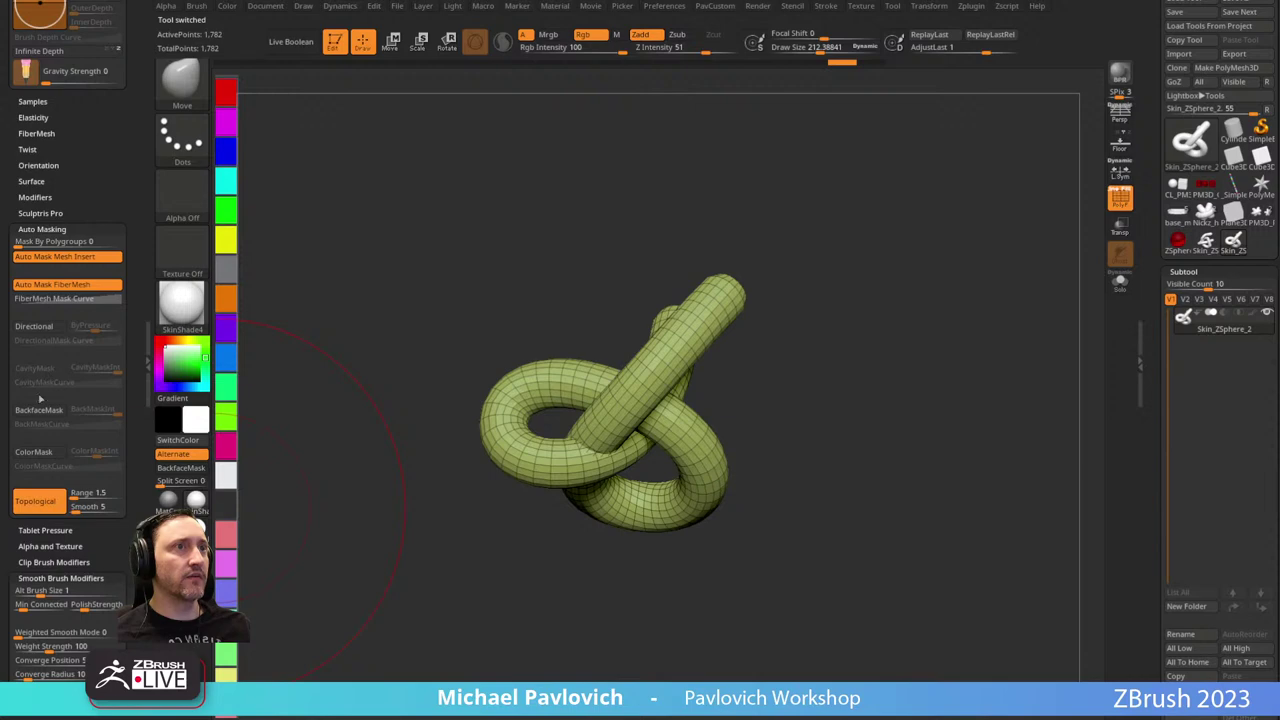
pyautogui.moveTo(751, 348)
pyautogui.mouseDown()
pyautogui.moveTo(566, 443)
pyautogui.moveTo(598, 438)
pyautogui.moveTo(551, 390)
pyautogui.moveTo(590, 514)
pyautogui.moveTo(564, 510)
pyautogui.moveTo(789, 377)
pyautogui.moveTo(874, 370)
pyautogui.mouseUp()
pyautogui.moveTo(684, 392); pyautogui.dragTo(622, 375)
# Inflate the knot tube slightly to thicken it.
pyautogui.press('3')
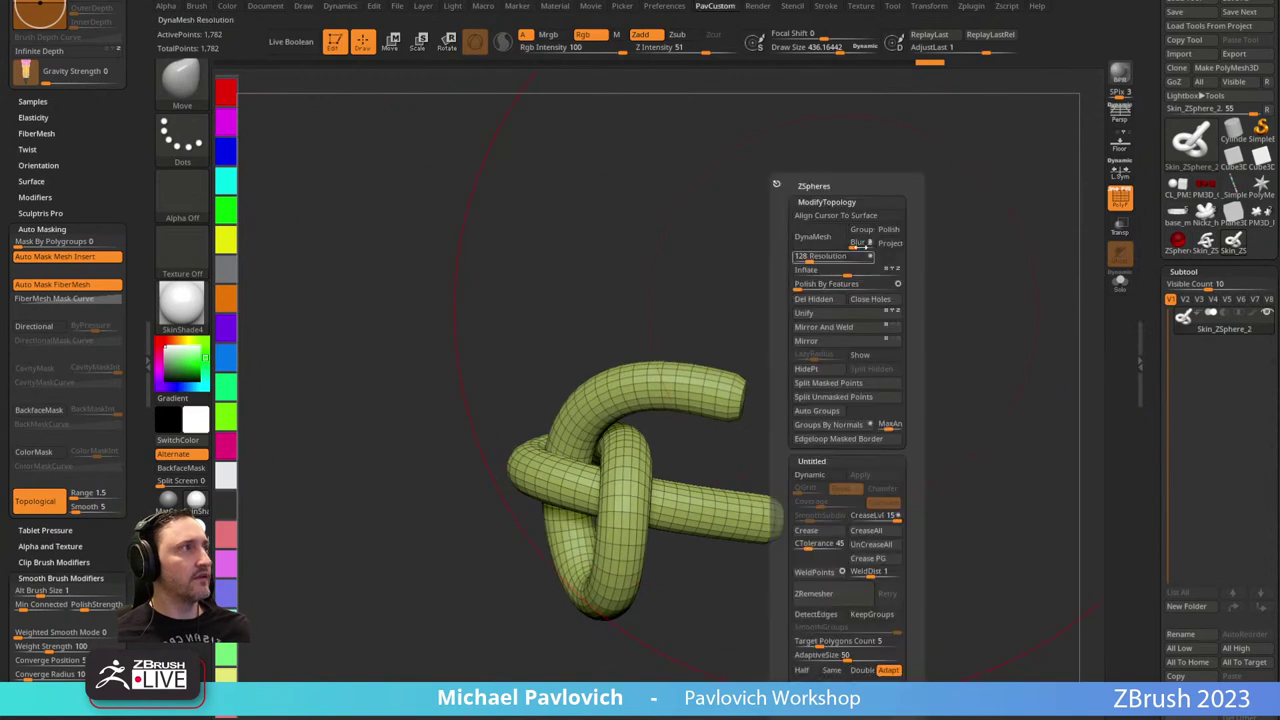
pyautogui.moveTo(850, 274); pyautogui.dragTo(857, 274)
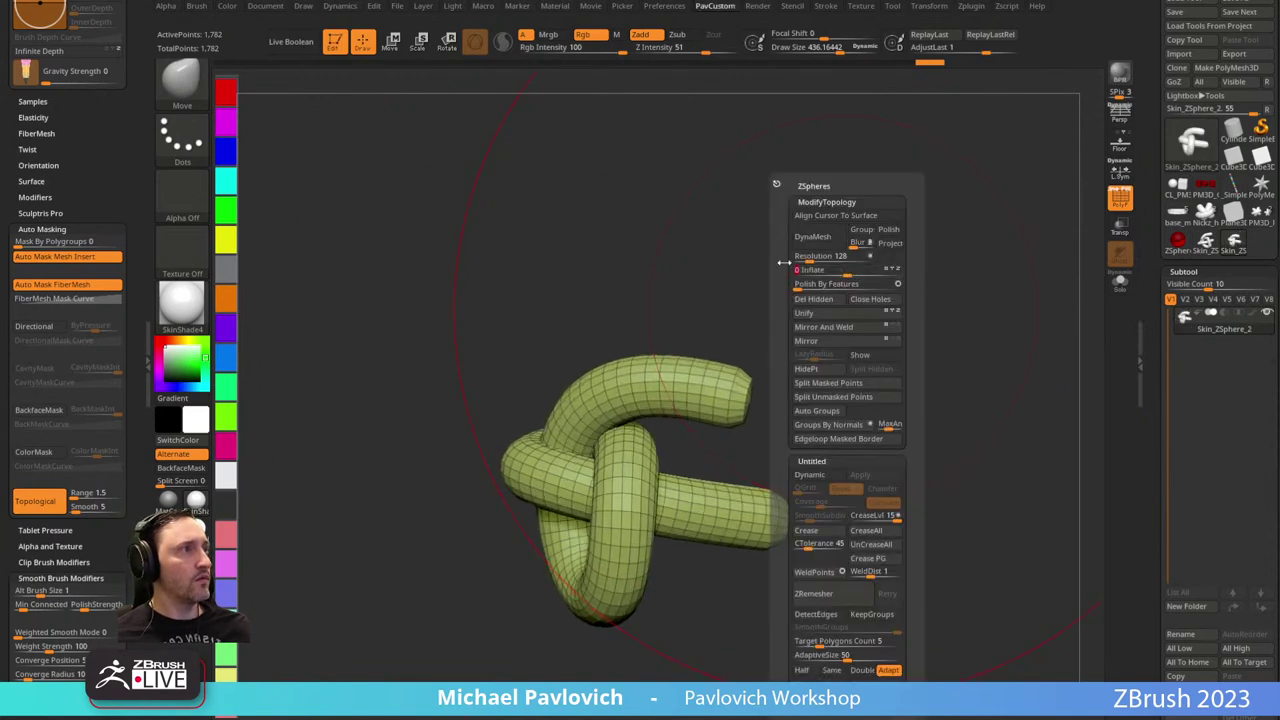
pyautogui.moveTo(774, 264)
pyautogui.mouseDown()
pyautogui.moveTo(722, 284)
pyautogui.moveTo(838, 291)
pyautogui.mouseUp()
# Pull the knot's loops tighter with the topological Move brush, using a Draw Size up to about 463.
pyautogui.press('s')
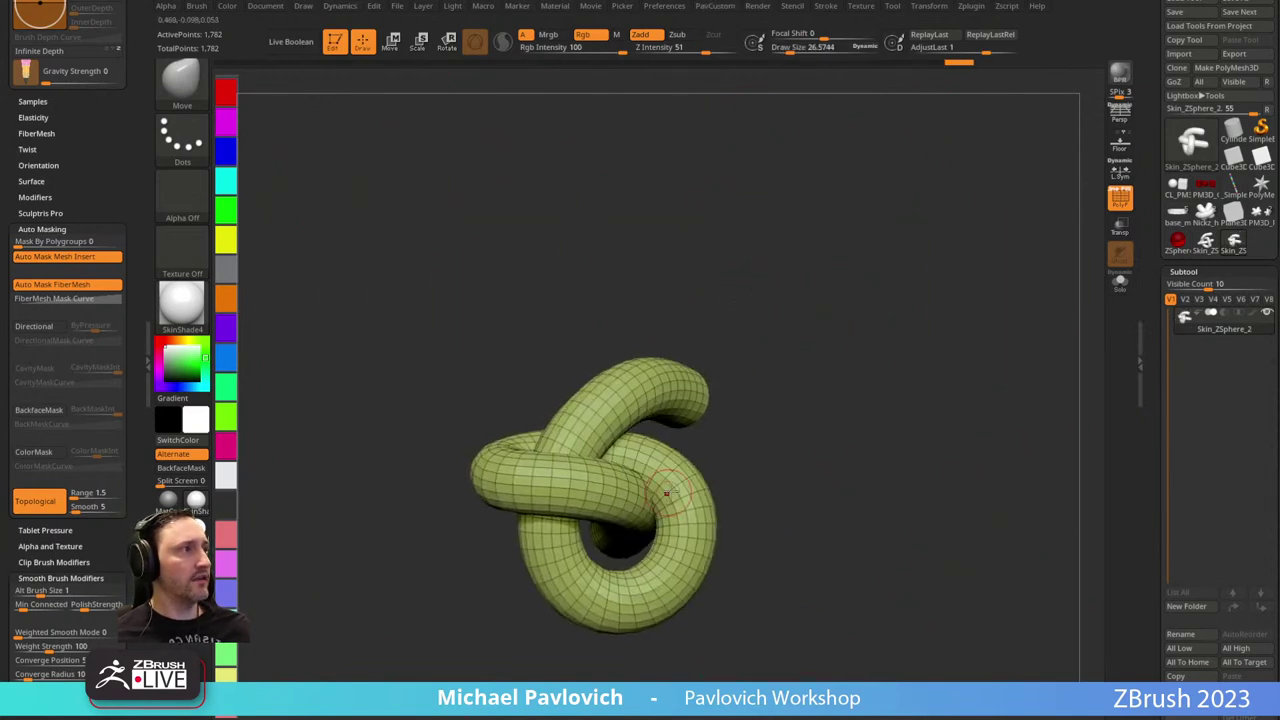
pyautogui.press('s')
pyautogui.moveTo(677, 484); pyautogui.dragTo(712, 484)
pyautogui.press('s')
pyautogui.moveTo(650, 560)
pyautogui.mouseDown()
pyautogui.moveTo(664, 560)
pyautogui.moveTo(646, 546)
pyautogui.mouseUp()
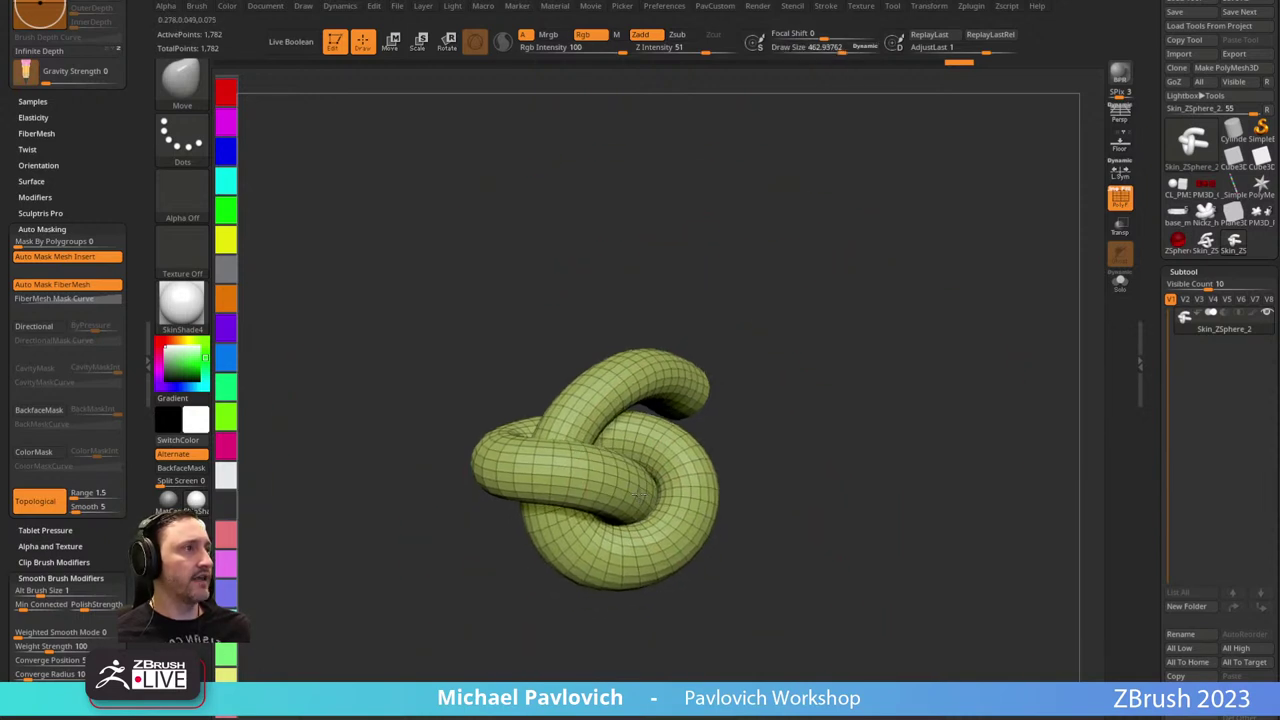
pyautogui.moveTo(769, 450); pyautogui.dragTo(722, 486)
pyautogui.press('s')
pyautogui.moveTo(692, 488); pyautogui.dragTo(703, 488)
pyautogui.moveTo(543, 487); pyautogui.dragTo(541, 486)
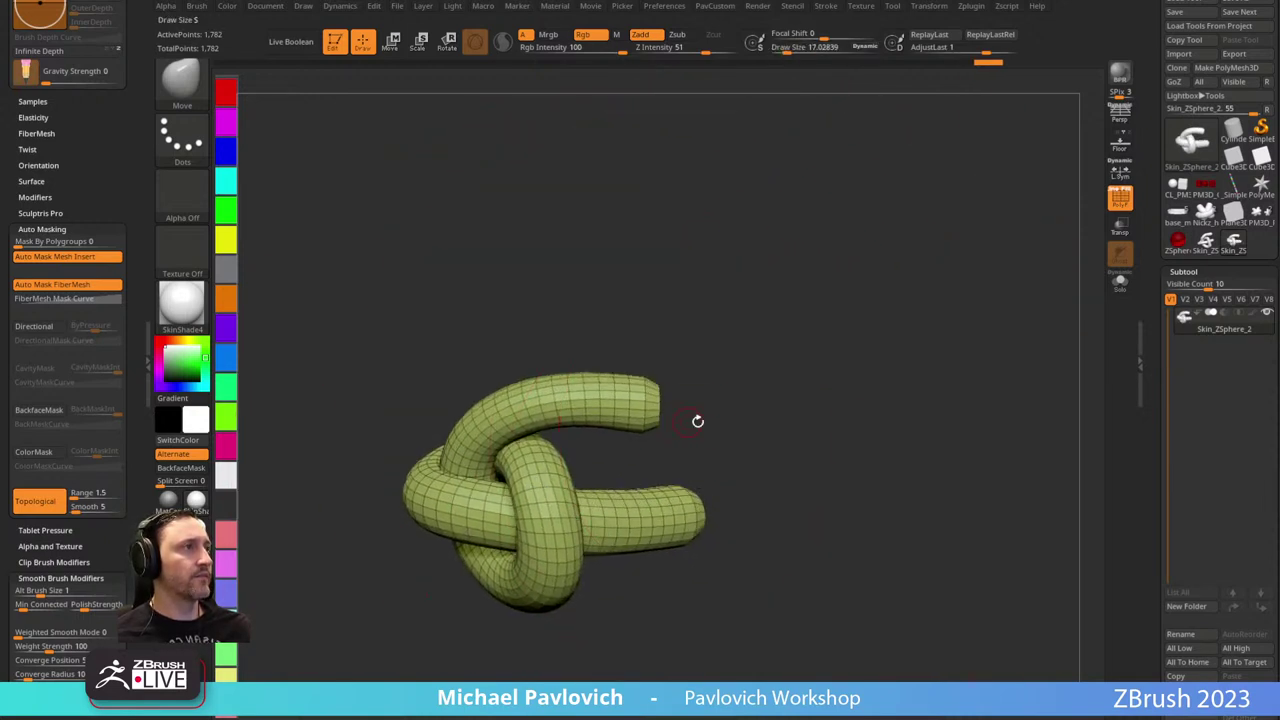
pyautogui.moveTo(698, 421); pyautogui.dragTo(801, 350)
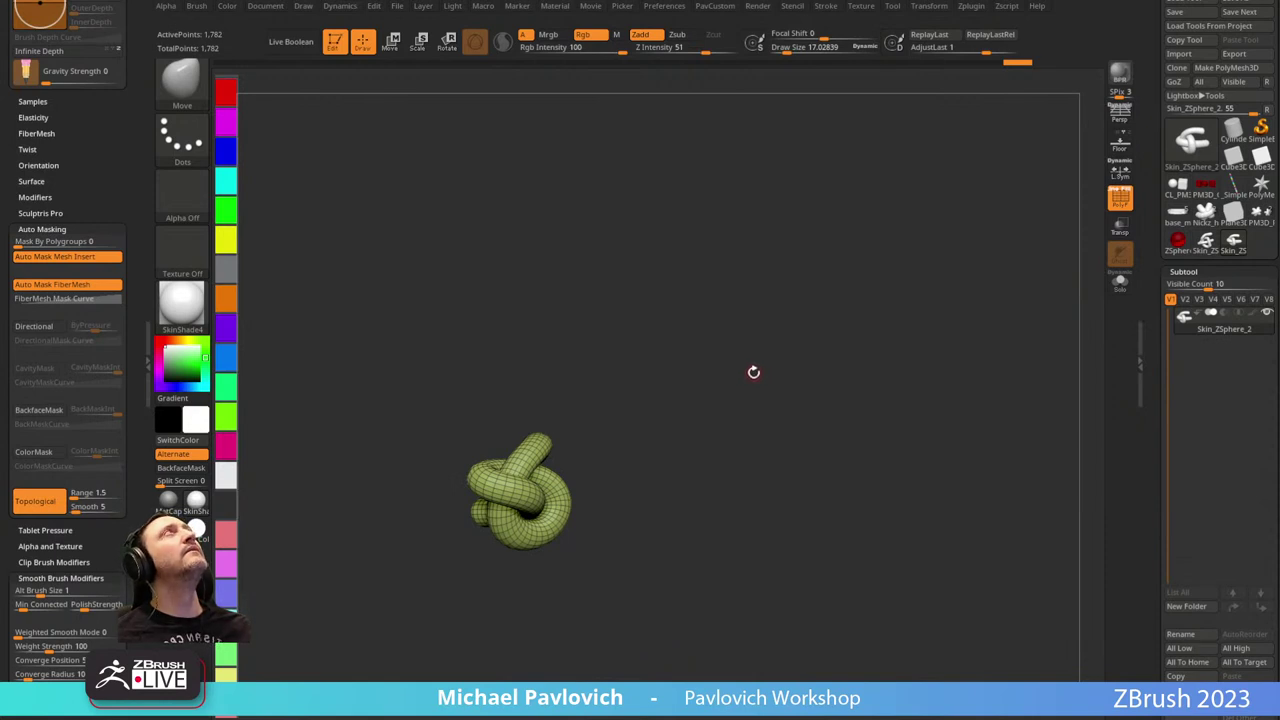
pyautogui.moveTo(777, 403); pyautogui.dragTo(754, 389)
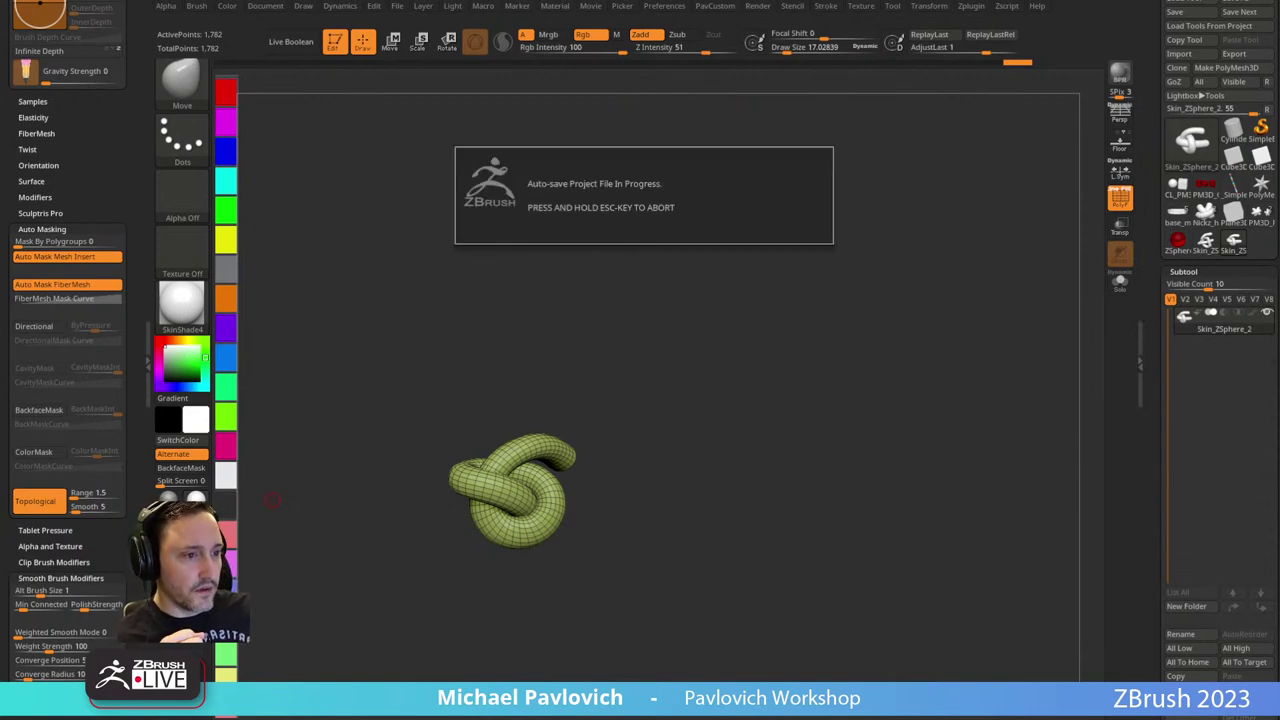
# Switch to the browser's ZBrush Hard Surface - Linear Walkthrough document and examine the Brute Force artist examples.
pyautogui.hotkey('alt', 'Tab')
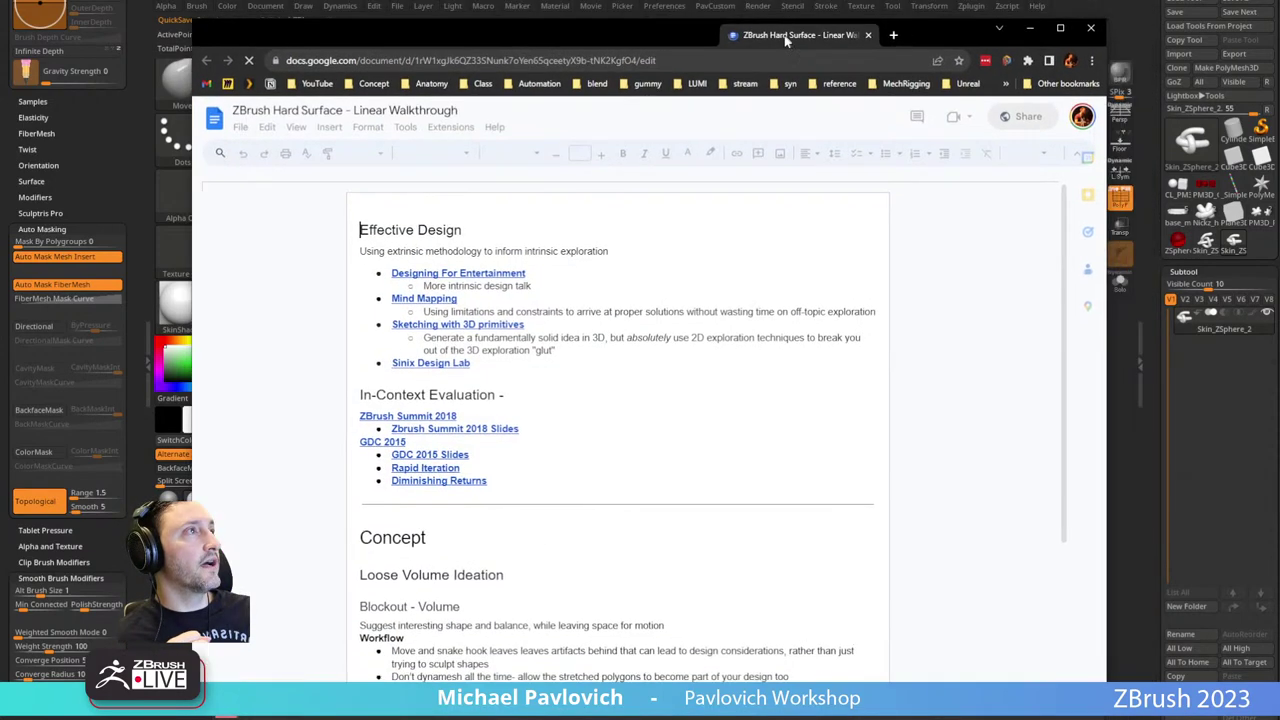
pyautogui.scroll(-10, 618, 305)
pyautogui.scroll(-15, 618, 305)
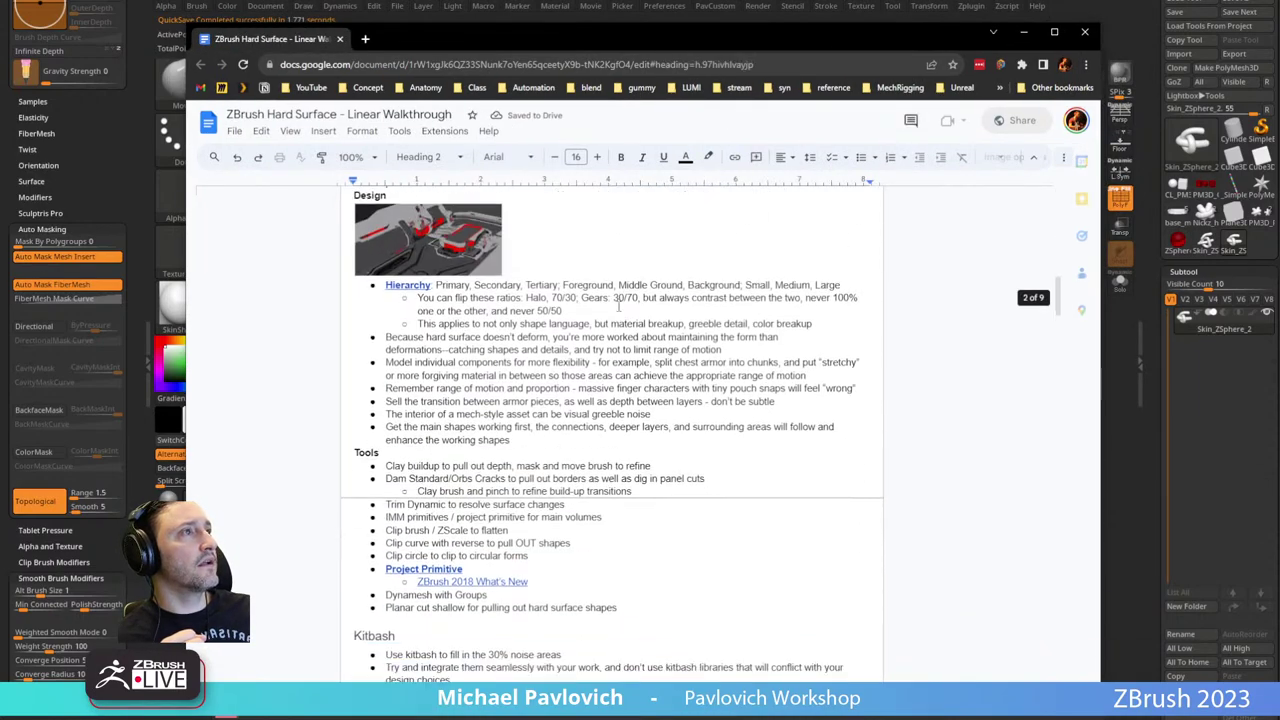
pyautogui.scroll(-4, 618, 305)
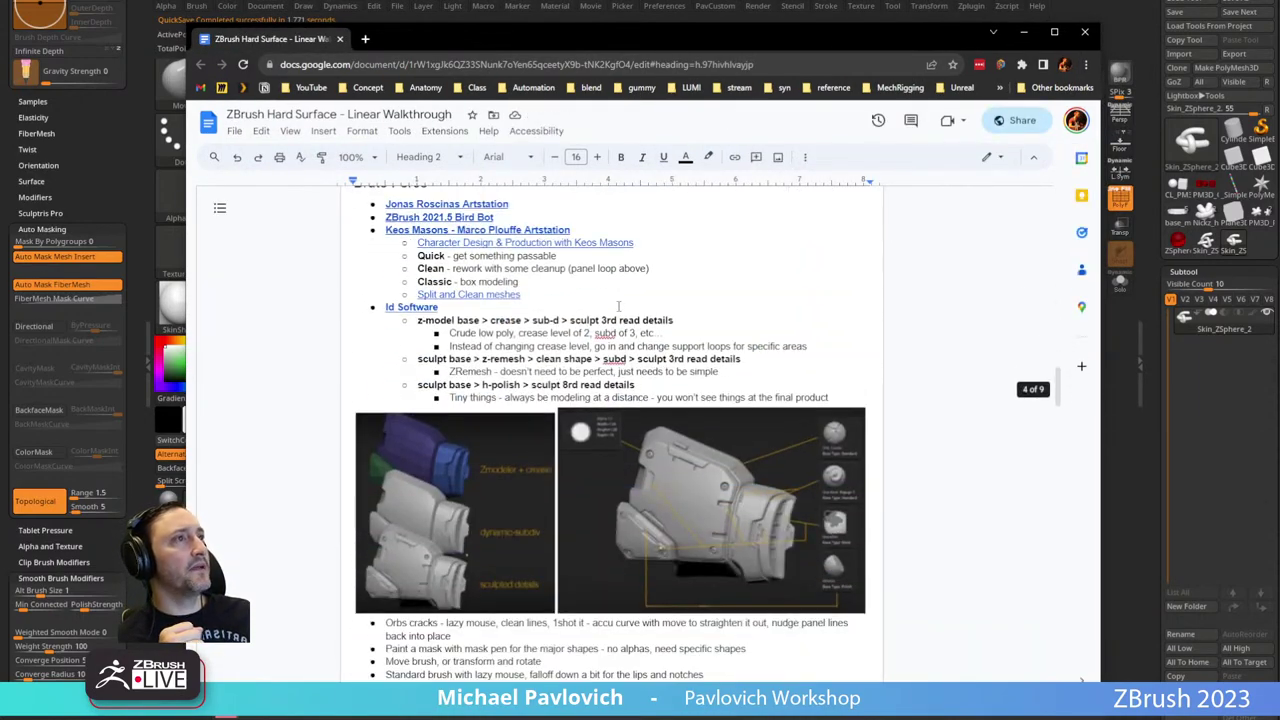
pyautogui.scroll(1, 434, 308)
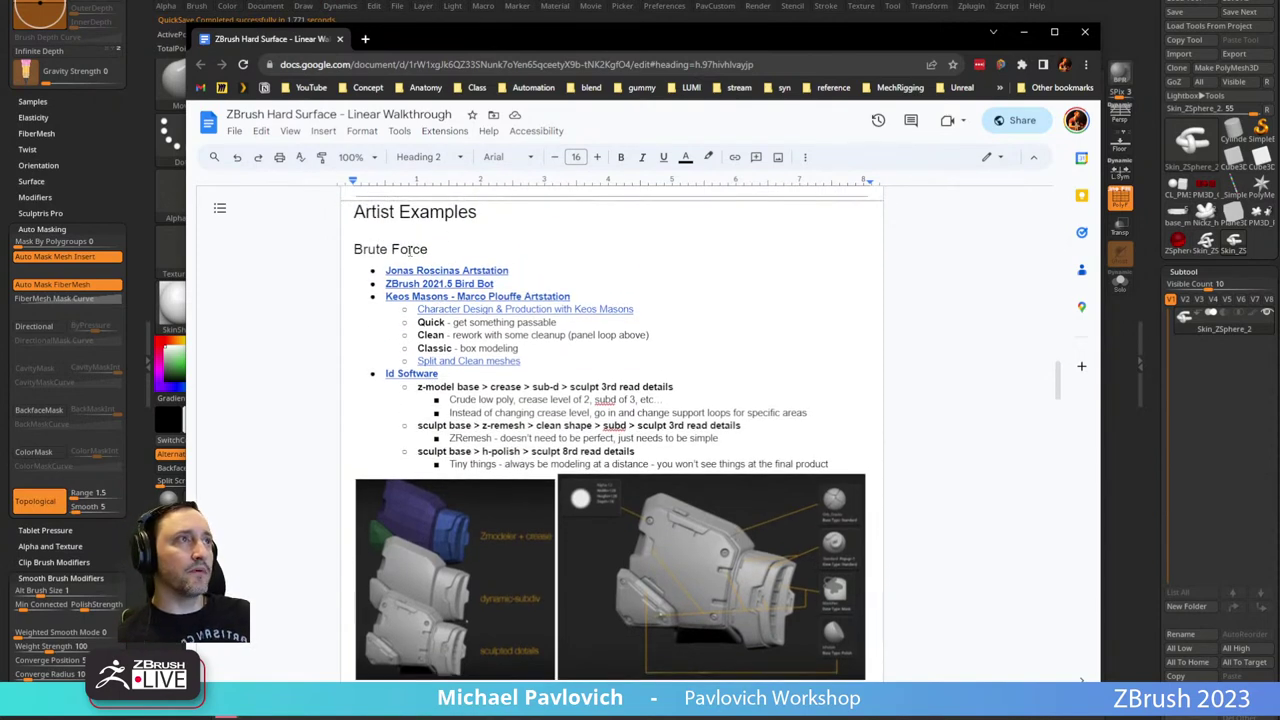
pyautogui.scroll(-2, 410, 250)
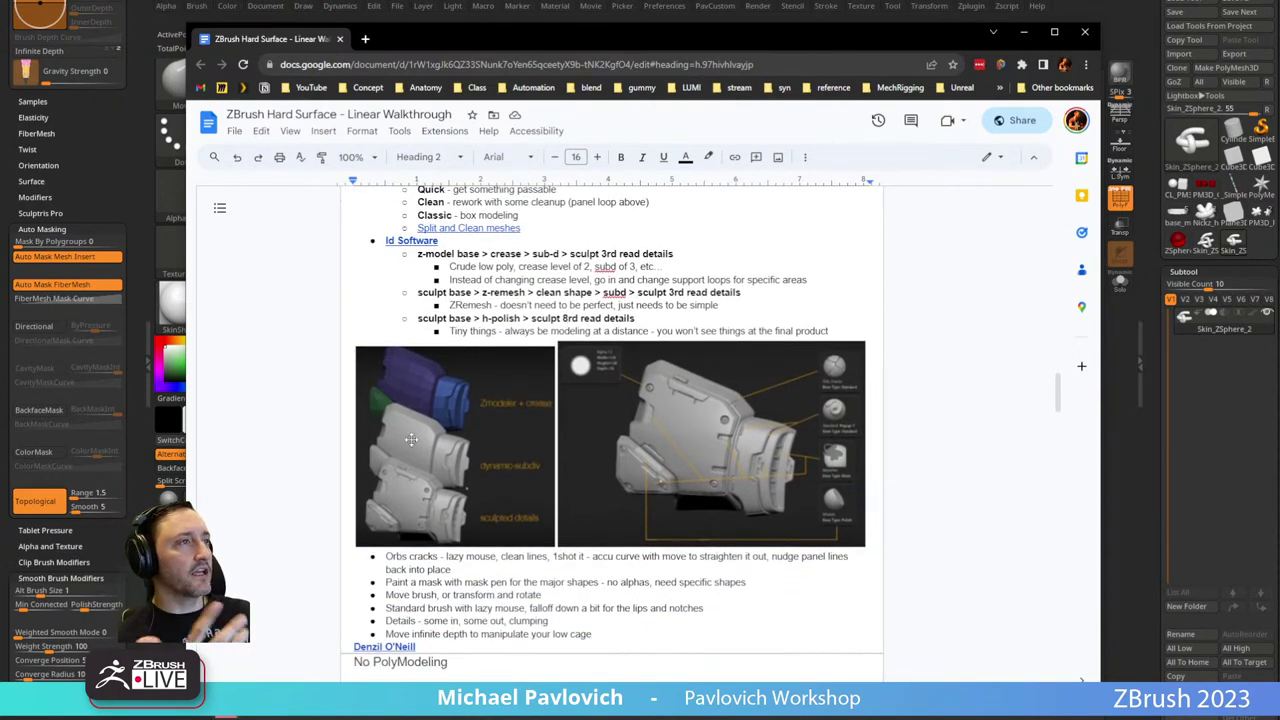
pyautogui.scroll(-2, 551, 377)
pyautogui.scroll(4, 467, 360)
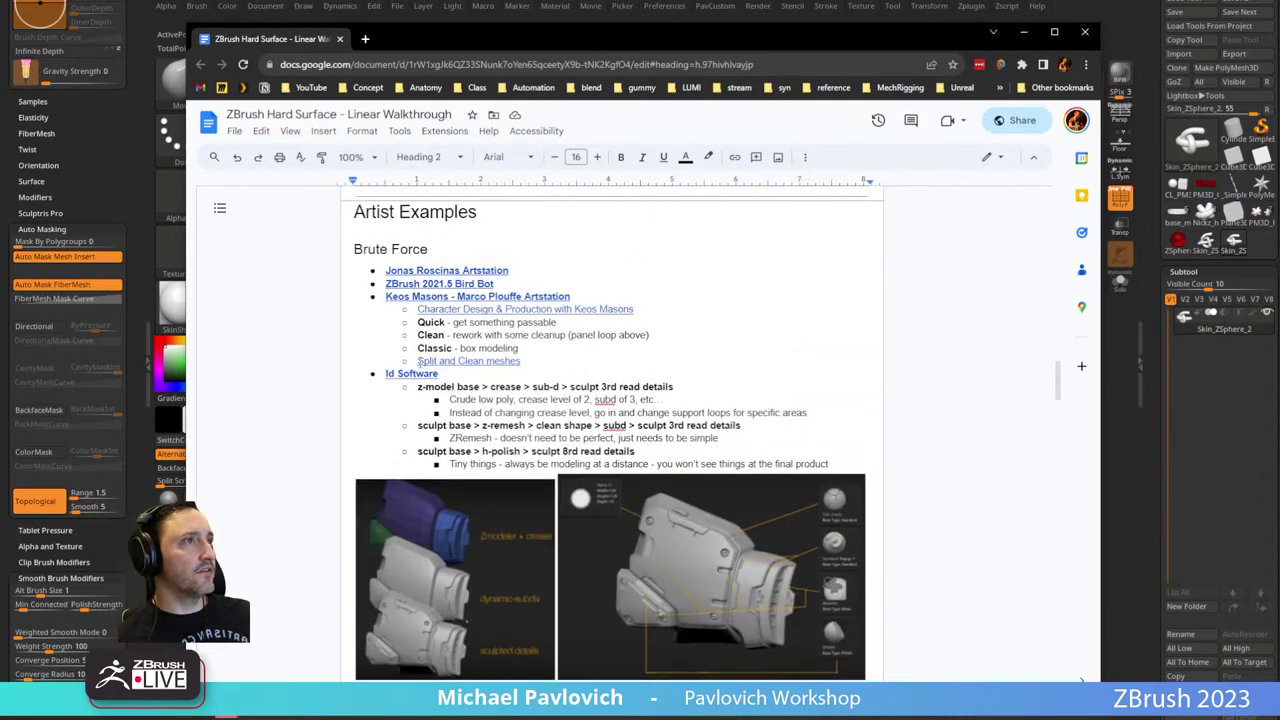
# Look through the No PolyModeling, Brute Force to Rebuild, SubD and Production Refining sections, and return to the document's beginning.
pyautogui.scroll(-6, 418, 362)
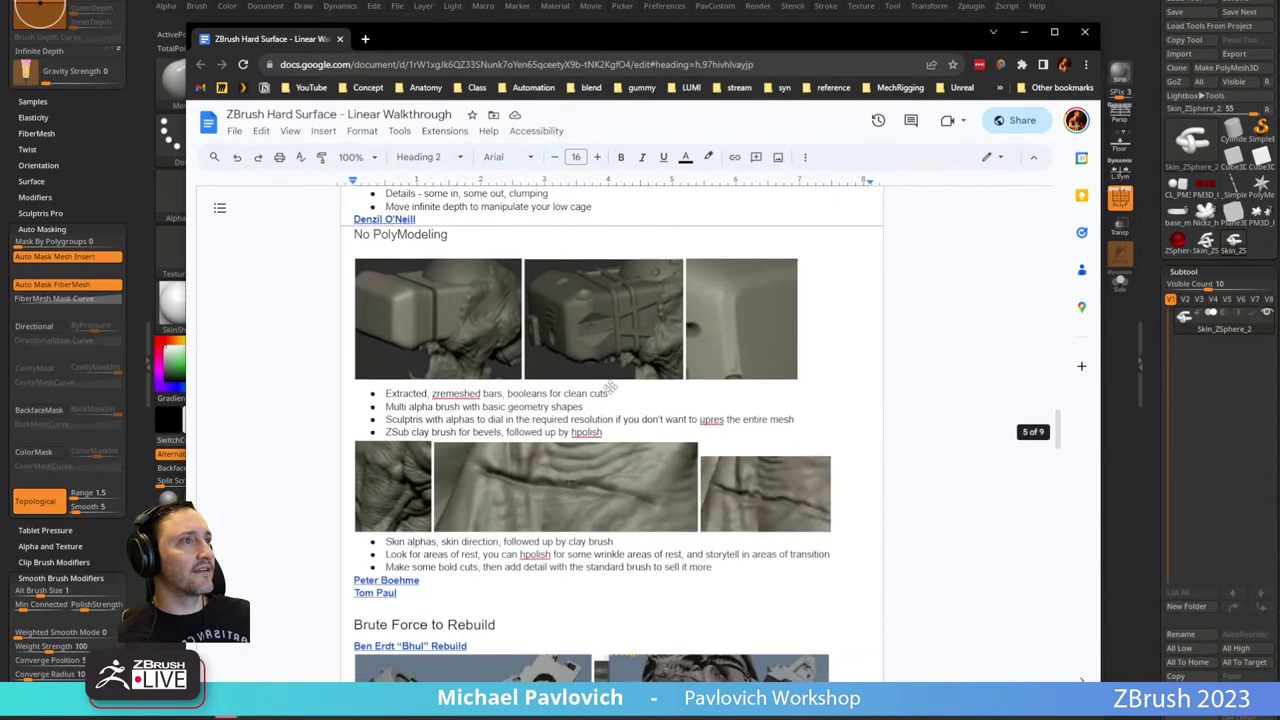
pyautogui.scroll(-4, 610, 388)
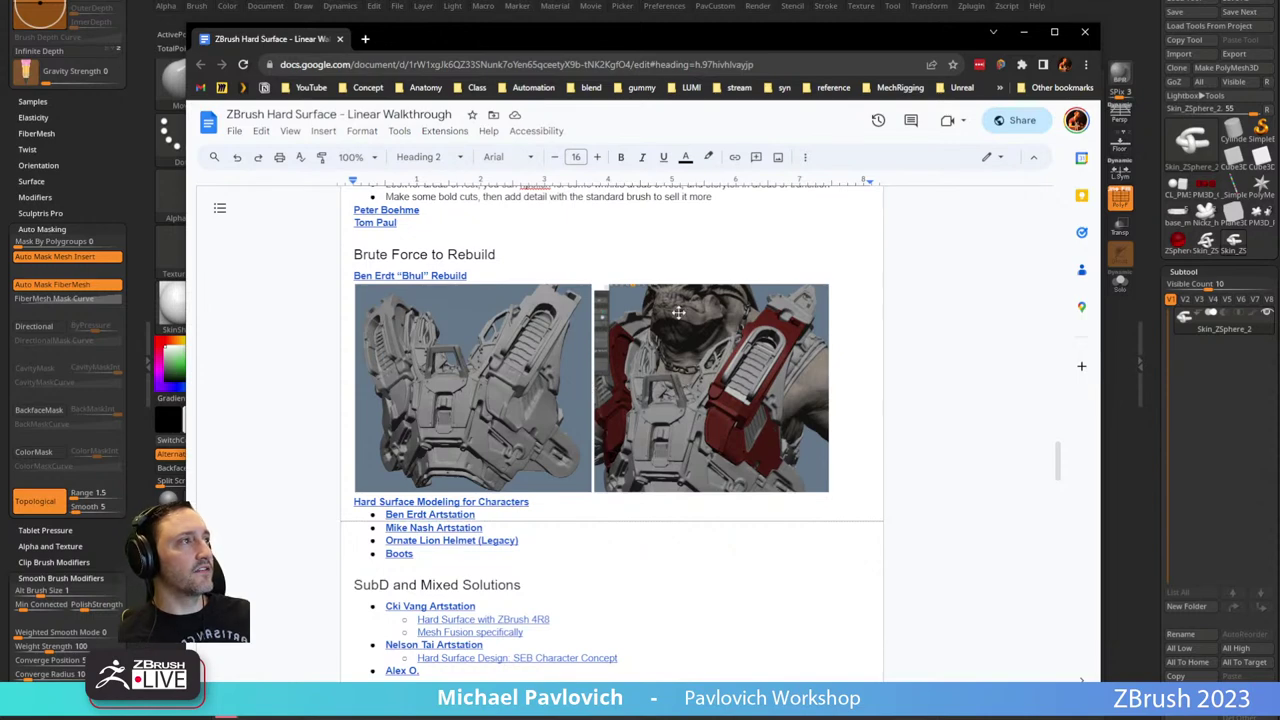
pyautogui.scroll(-5, 500, 390)
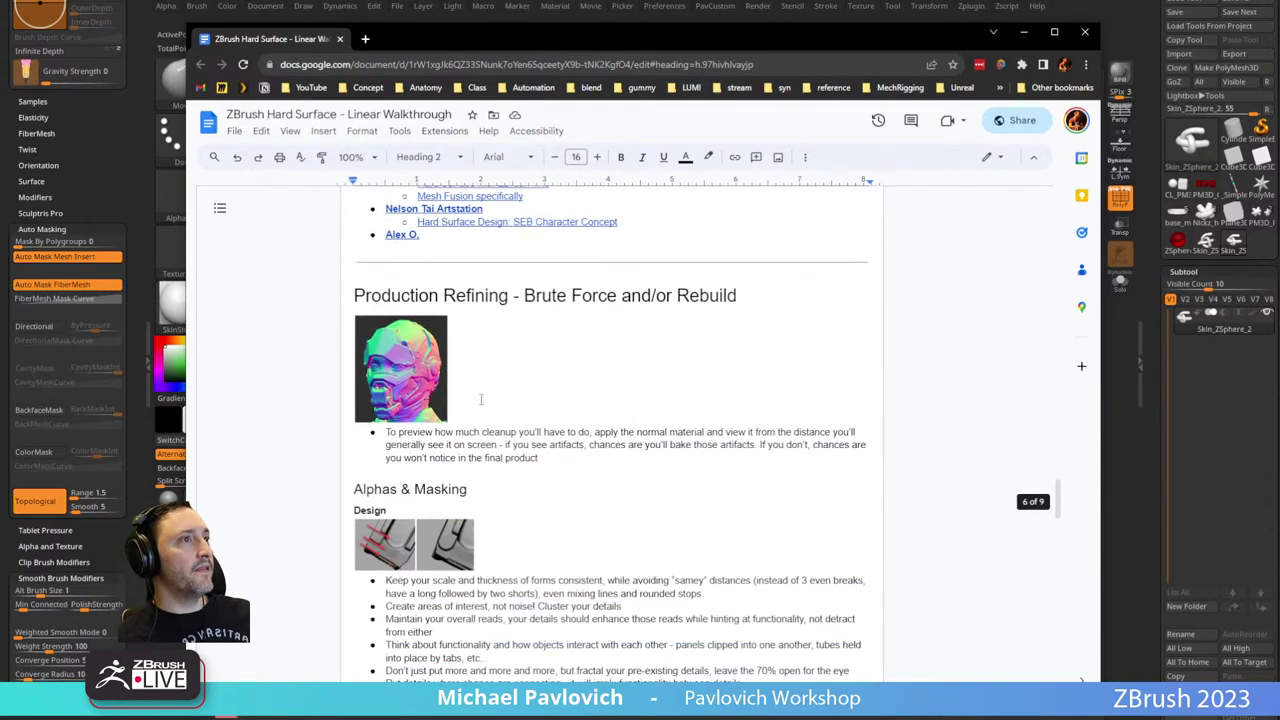
pyautogui.scroll(2, 513, 343)
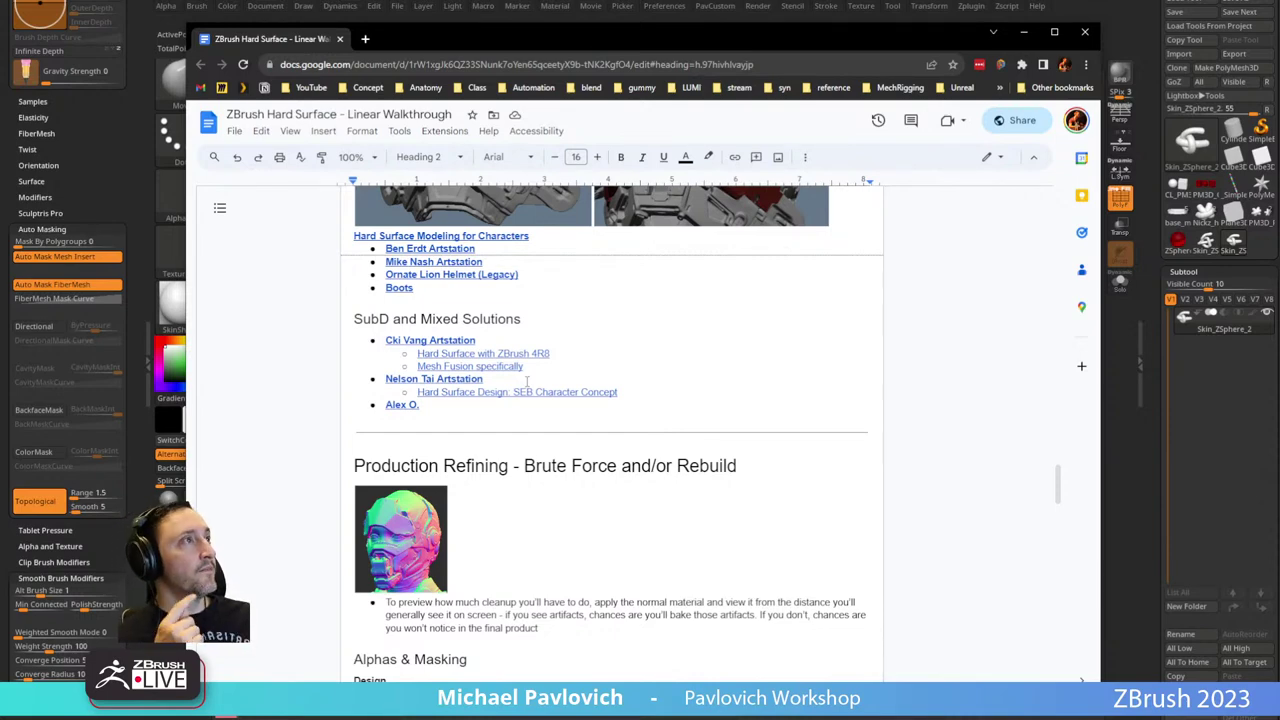
pyautogui.scroll(-20, 540, 390)
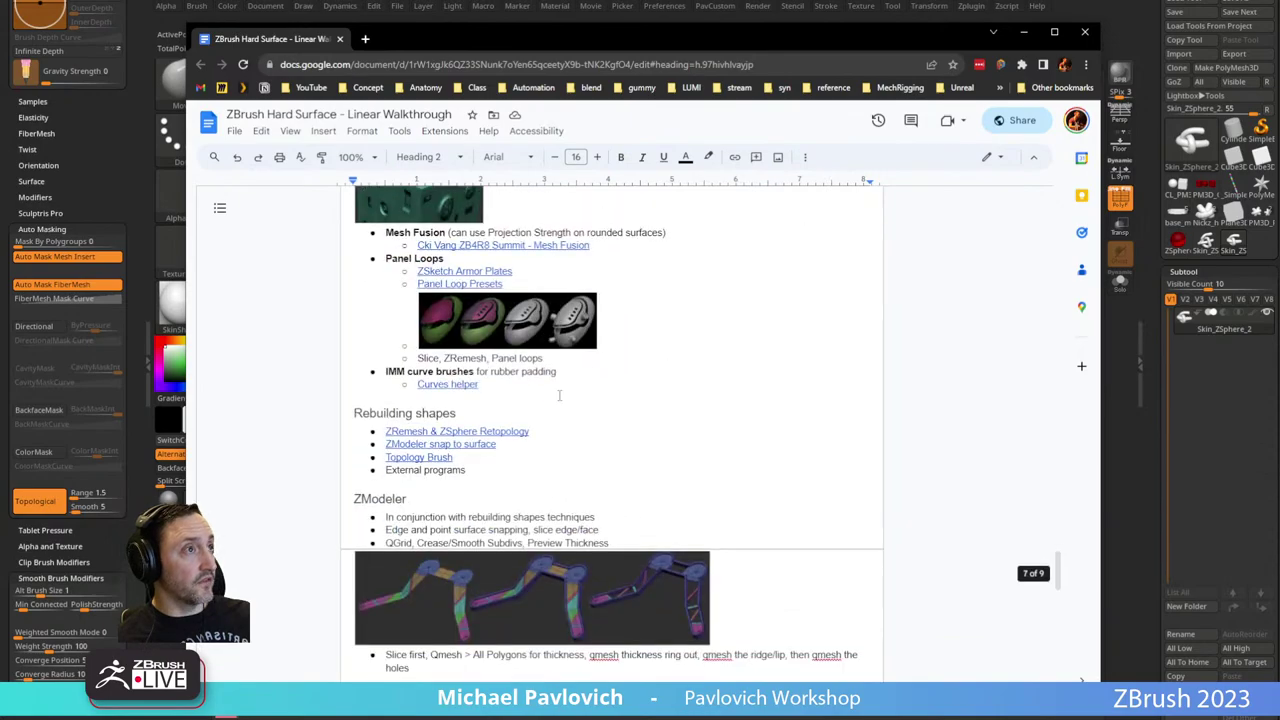
pyautogui.scroll(-10, 559, 395)
pyautogui.scroll(20, 550, 395)
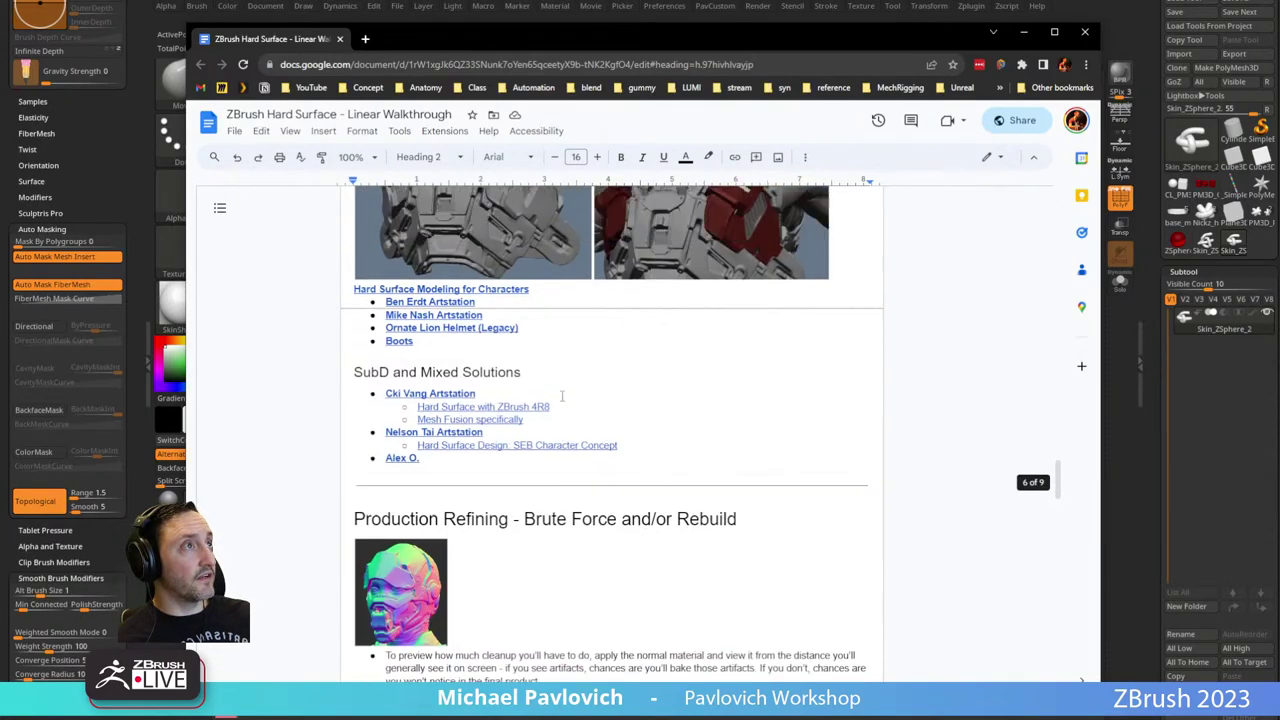
pyautogui.scroll(20, 546, 397)
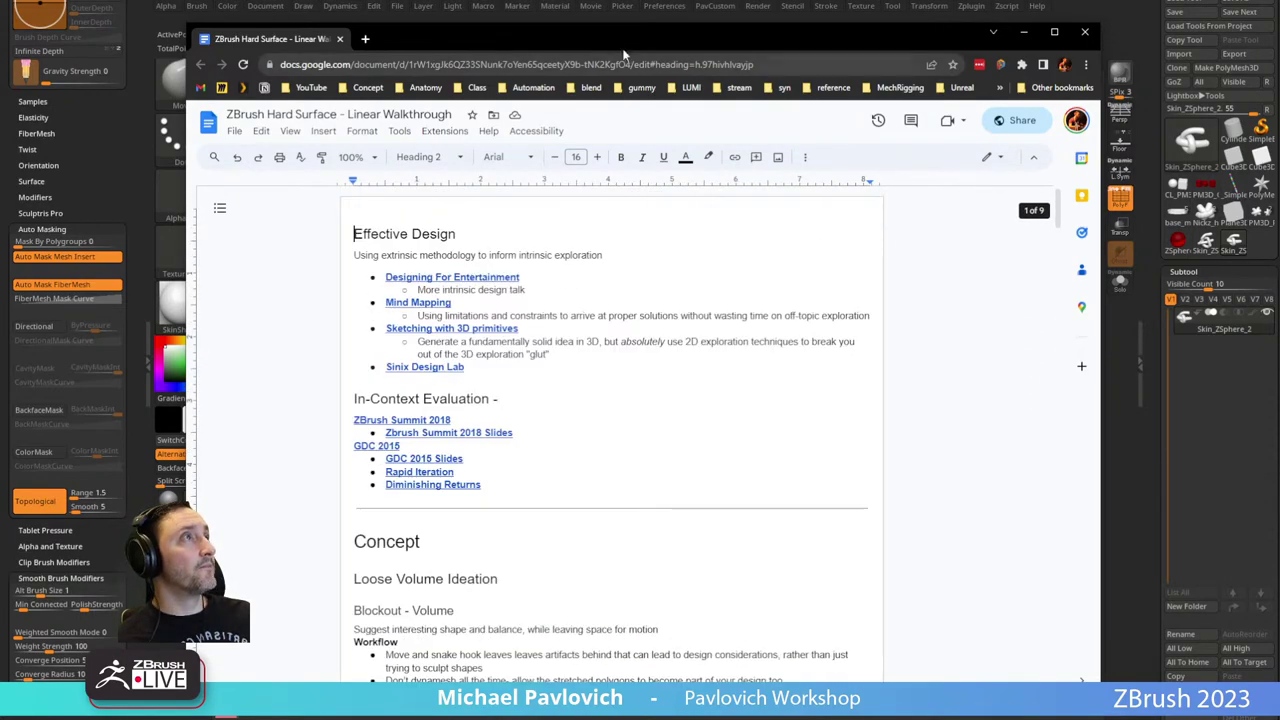
# Switch back to ZBrush and turn off the PolyFrame display on the knot.
pyautogui.hotkey('alt', 'Tab')
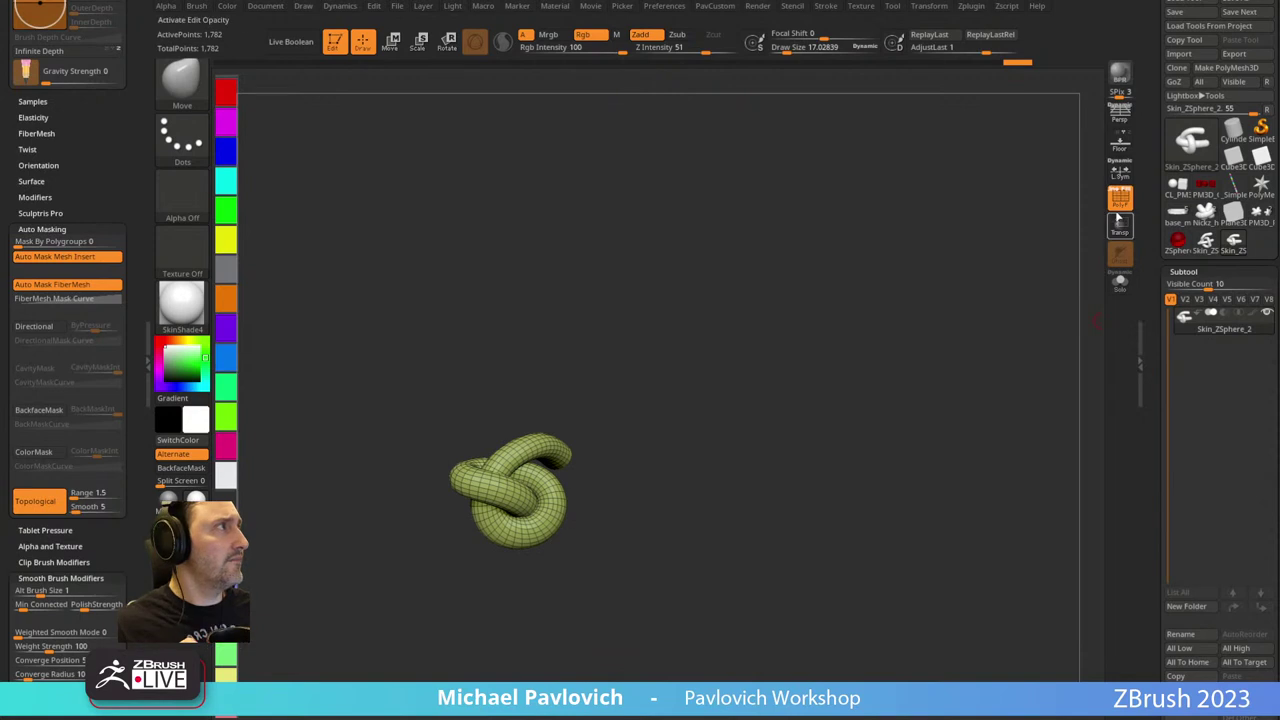
pyautogui.hotkey('shift', 'f')
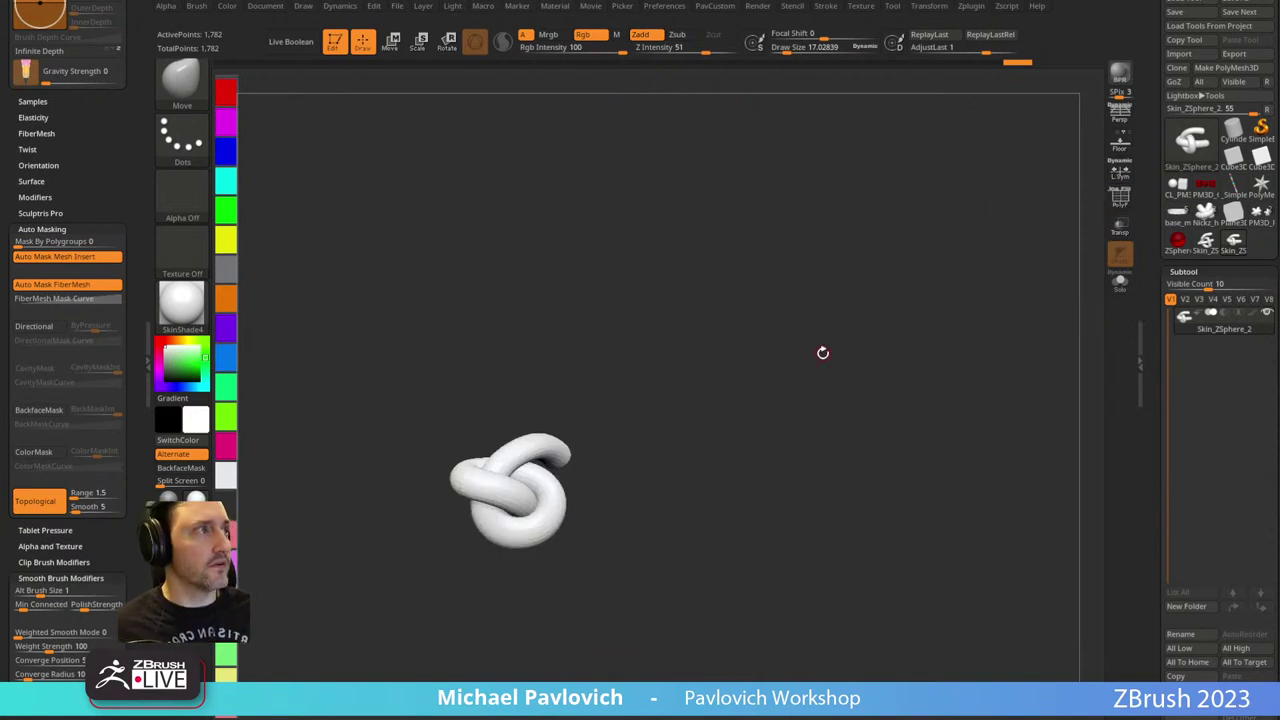
# Add a second copy of the knot as its own subtool.
pyautogui.press('F1')
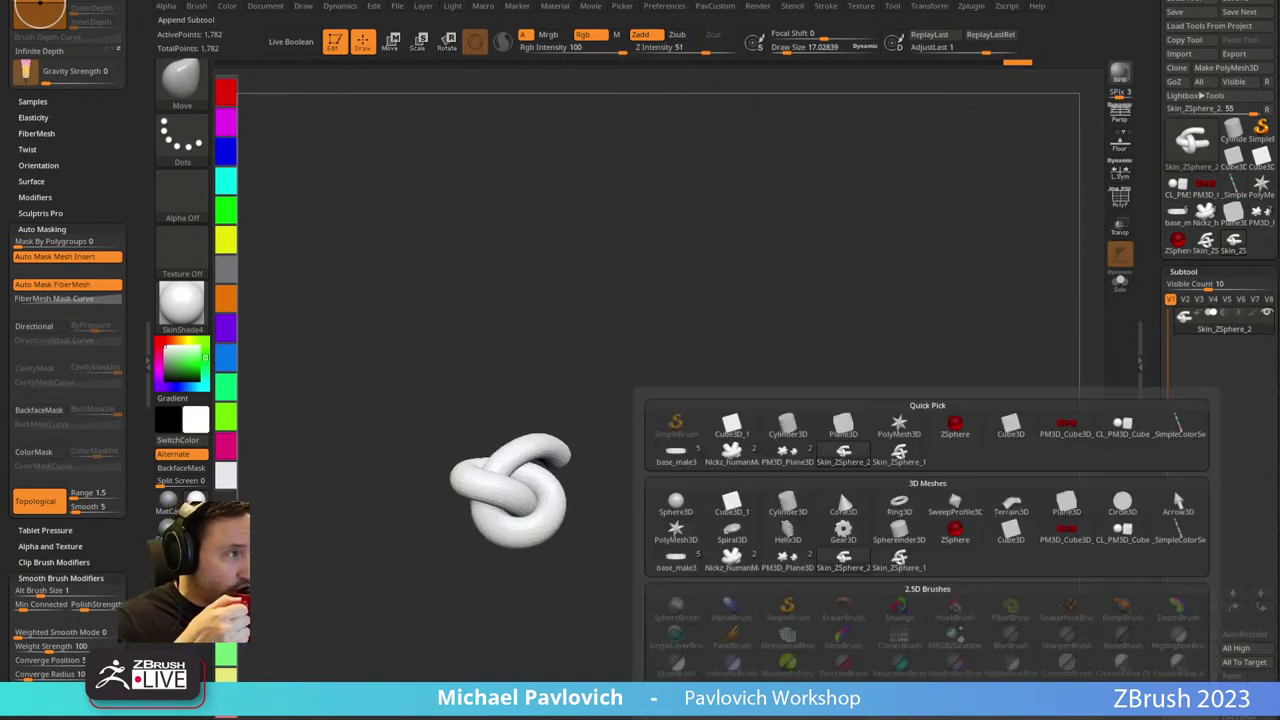
pyautogui.moveTo(843, 577)
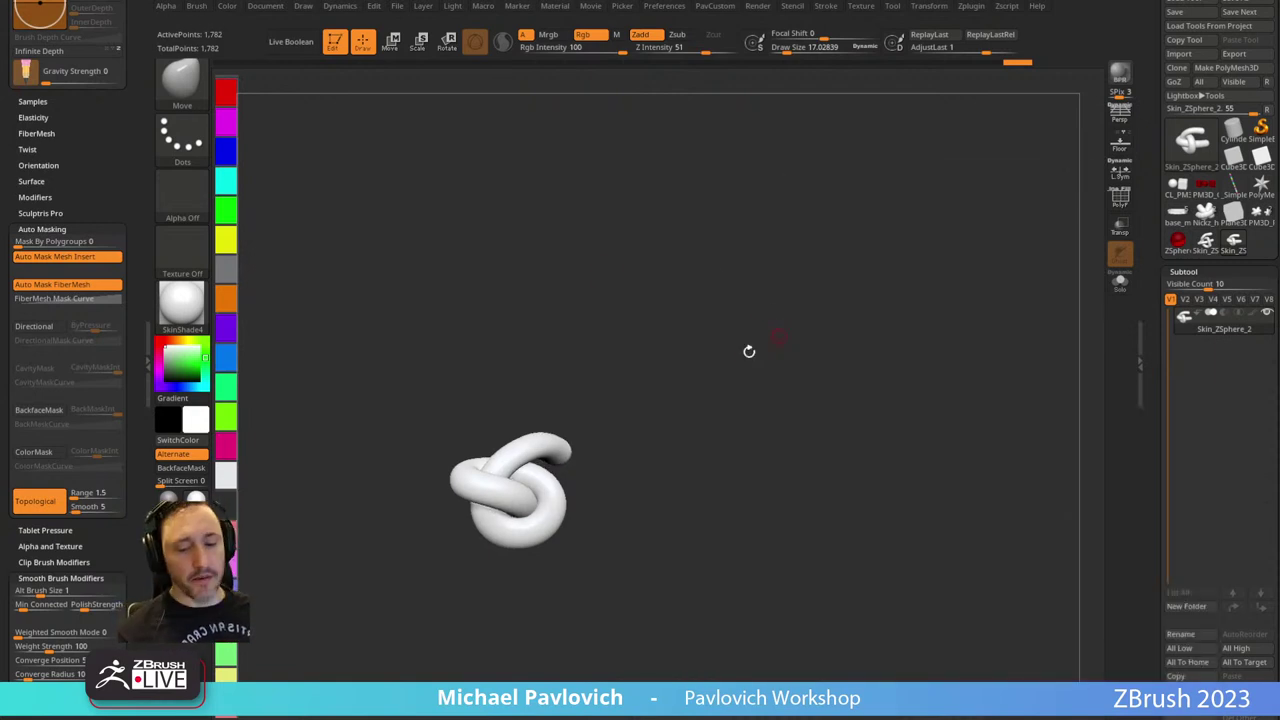
pyautogui.press('w')
pyautogui.keyDown('ctrl'); pyautogui.moveTo(606, 408); pyautogui.dragTo(680, 382); pyautogui.keyUp('ctrl')
pyautogui.moveTo(769, 360)
pyautogui.mouseDown()
pyautogui.moveTo(717, 384)
pyautogui.moveTo(566, 330)
pyautogui.mouseUp()
pyautogui.press('q')
pyautogui.moveTo(799, 346); pyautogui.dragTo(840, 390)
pyautogui.press('3')
pyautogui.click(838, 386)
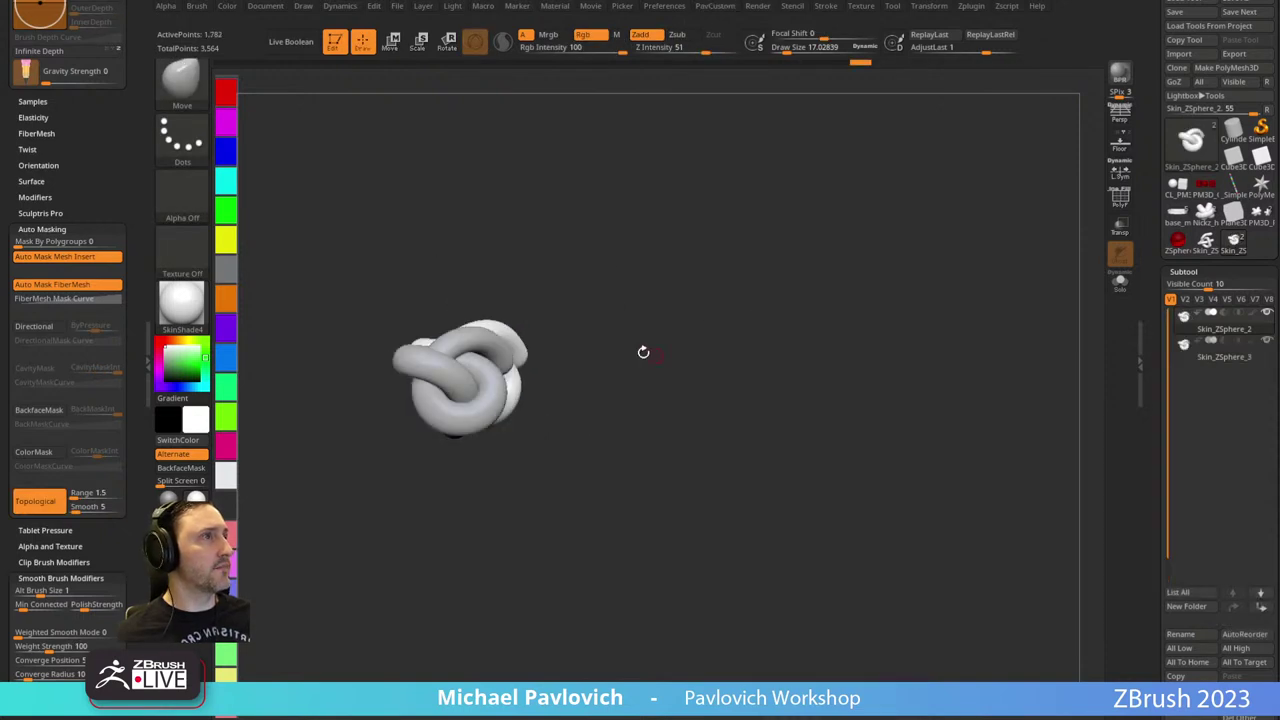
# Move and rotate the active knot away from its copy, and raise the brush Draw Size to about 36.
pyautogui.press('w')
pyautogui.moveTo(612, 345); pyautogui.dragTo(580, 434)
pyautogui.moveTo(563, 302); pyautogui.dragTo(526, 345)
pyautogui.press('q')
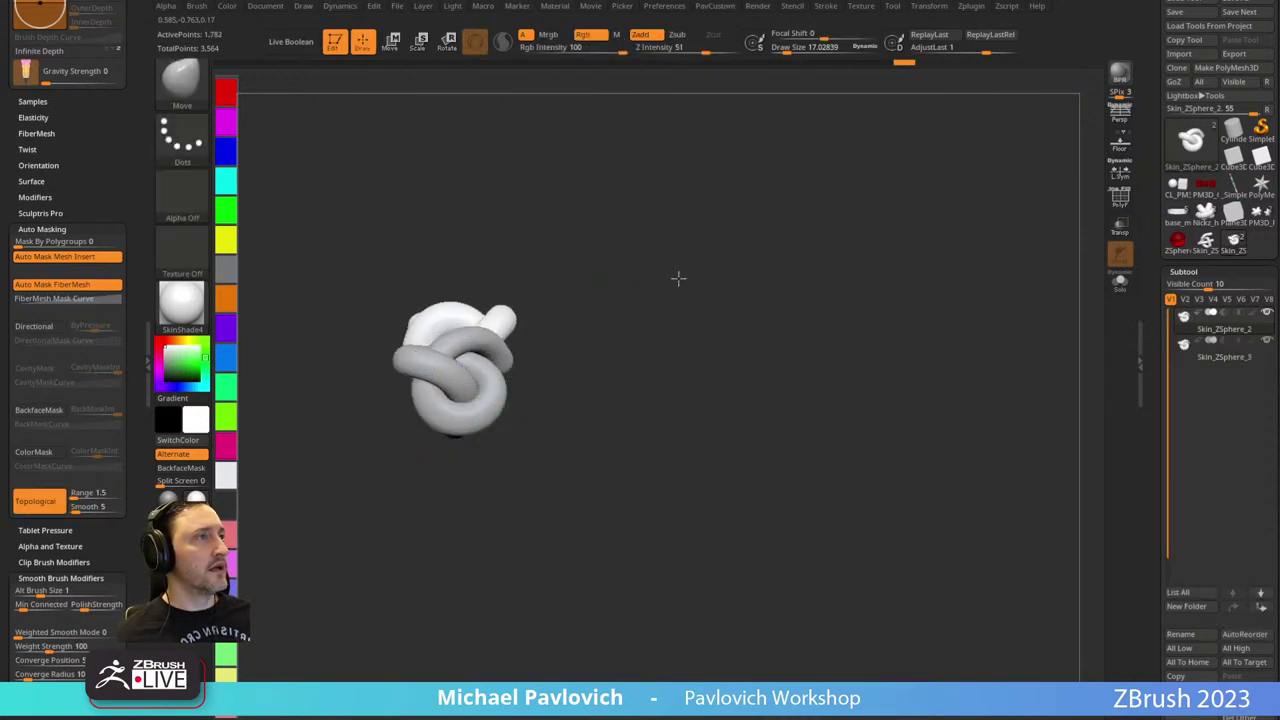
pyautogui.moveTo(677, 277)
pyautogui.mouseDown()
pyautogui.moveTo(783, 272)
pyautogui.moveTo(827, 308)
pyautogui.moveTo(812, 309)
pyautogui.mouseUp()
pyautogui.press('s')
pyautogui.moveTo(702, 293); pyautogui.dragTo(625, 295)
# Choose the RSAluminium Redshift preset as the current material and dismiss the Redshift note.
pyautogui.click(181, 302)
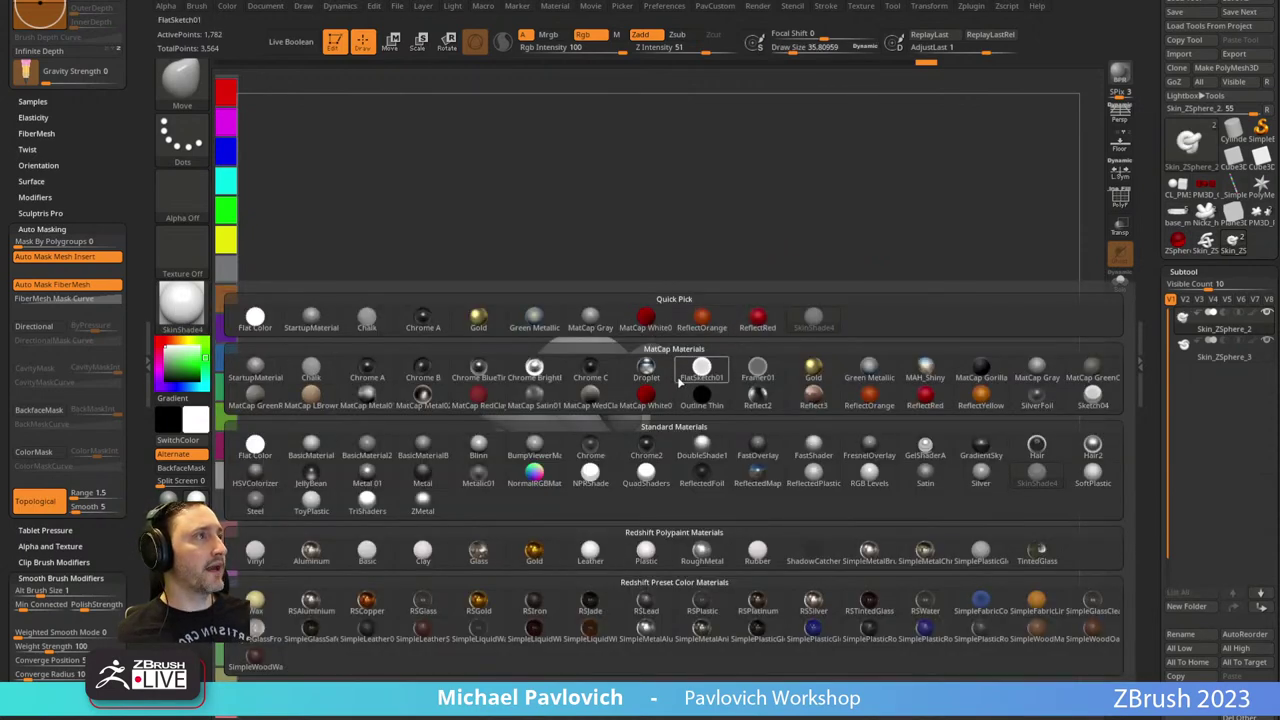
pyautogui.moveTo(683, 555)
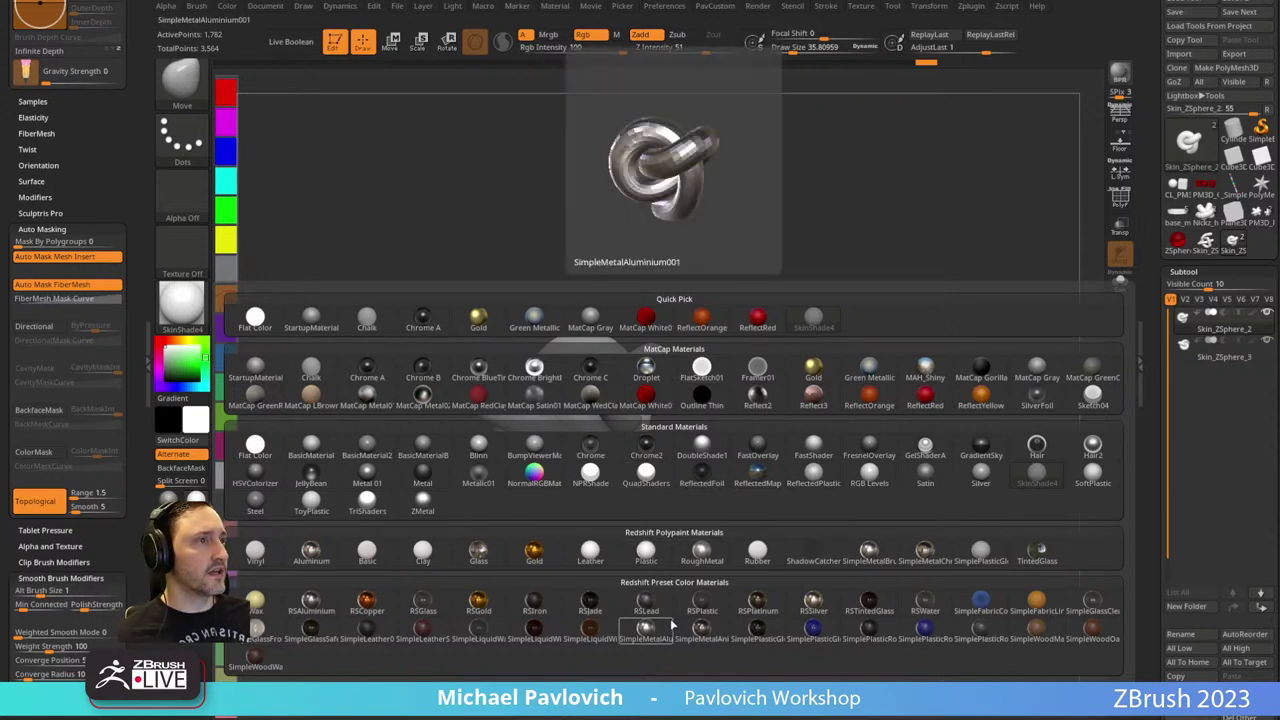
pyautogui.click(378, 615)
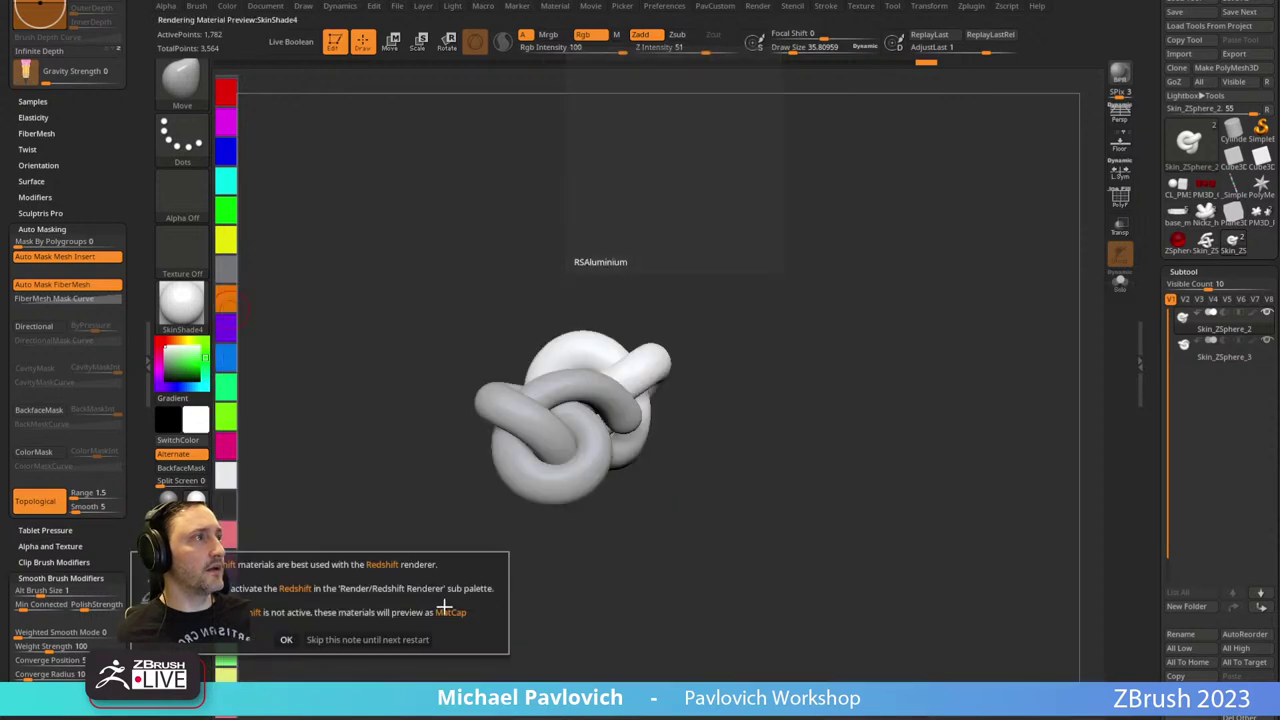
pyautogui.click(332, 641)
pyautogui.moveTo(788, 400); pyautogui.dragTo(822, 379)
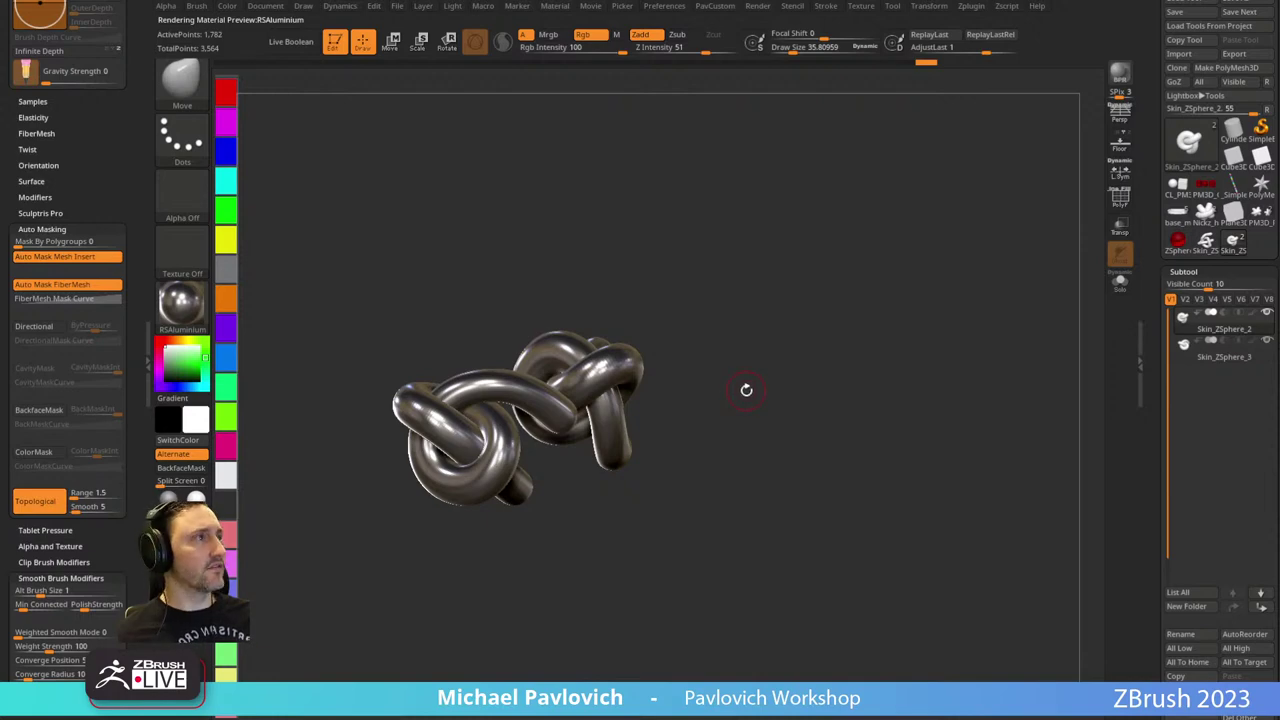
# Raise the active knot's Dynamic Subdiv smooth subdivision level to 3 and then to 4.
pyautogui.scroll(-10, 1140, 450)
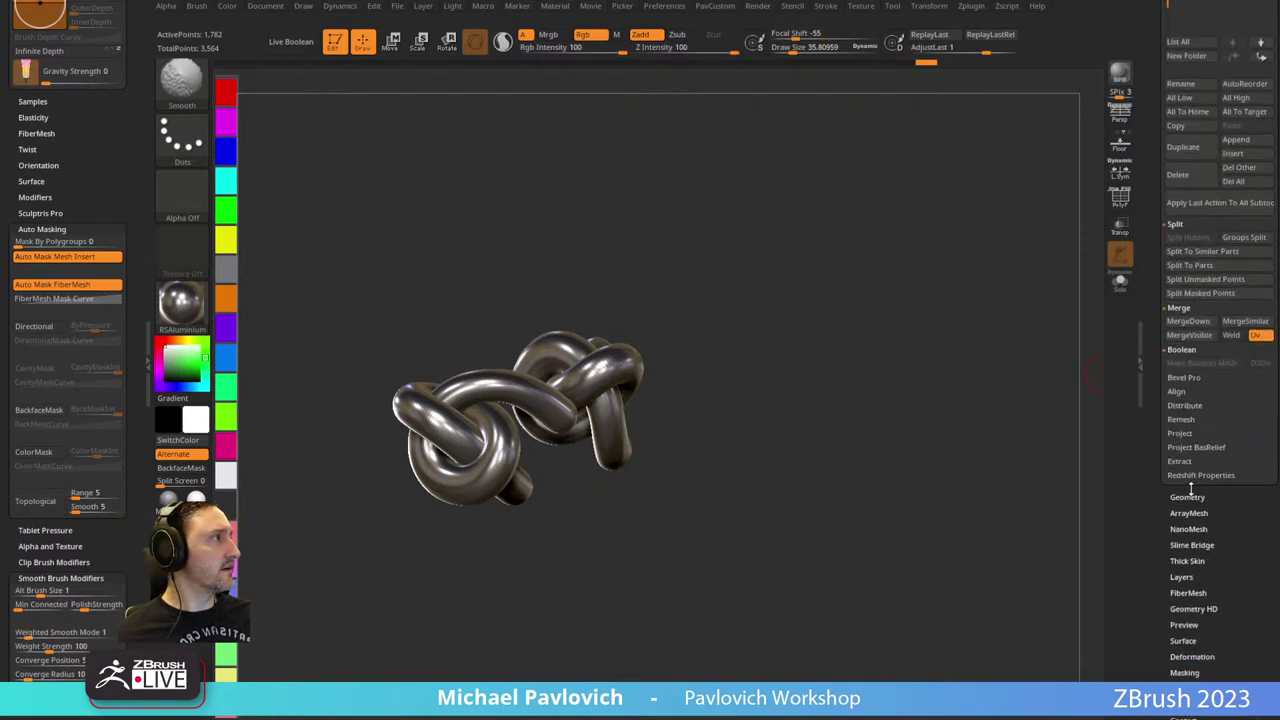
pyautogui.click(1246, 435)
pyautogui.write('3')
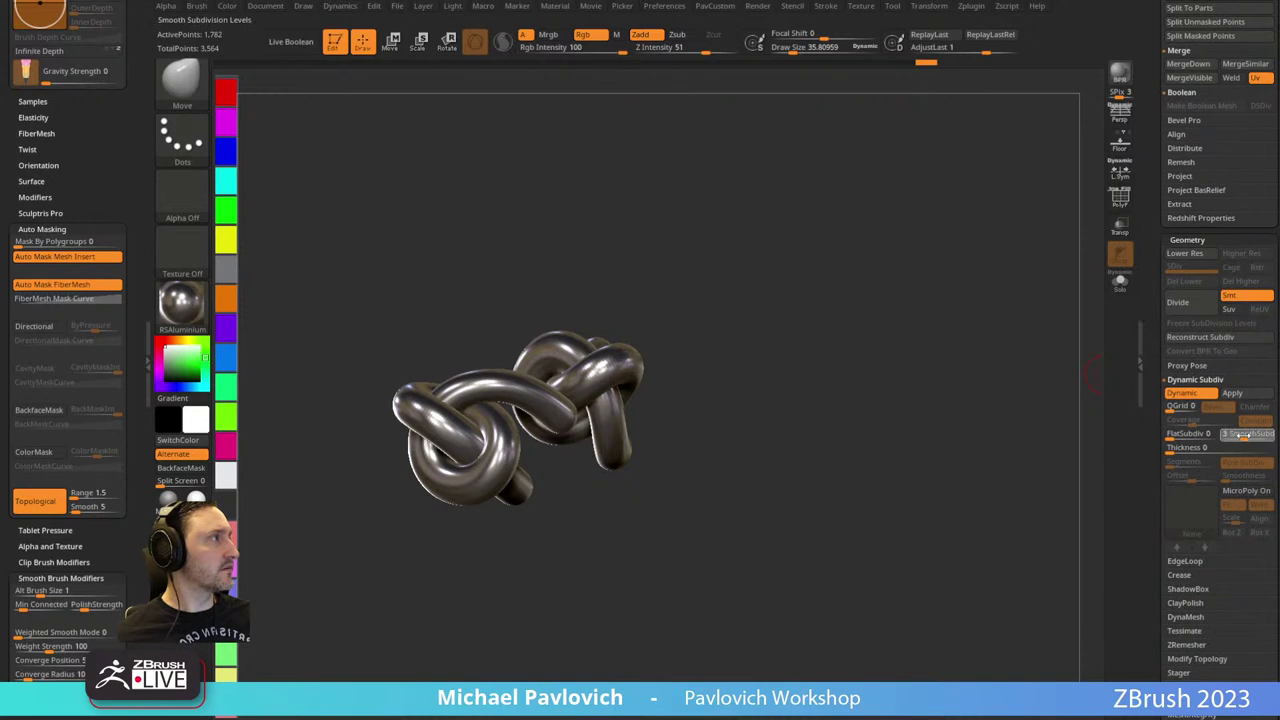
pyautogui.press('Return')
pyautogui.moveTo(957, 398); pyautogui.dragTo(929, 427)
pyautogui.moveTo(1244, 435); pyautogui.dragTo(1251, 435)
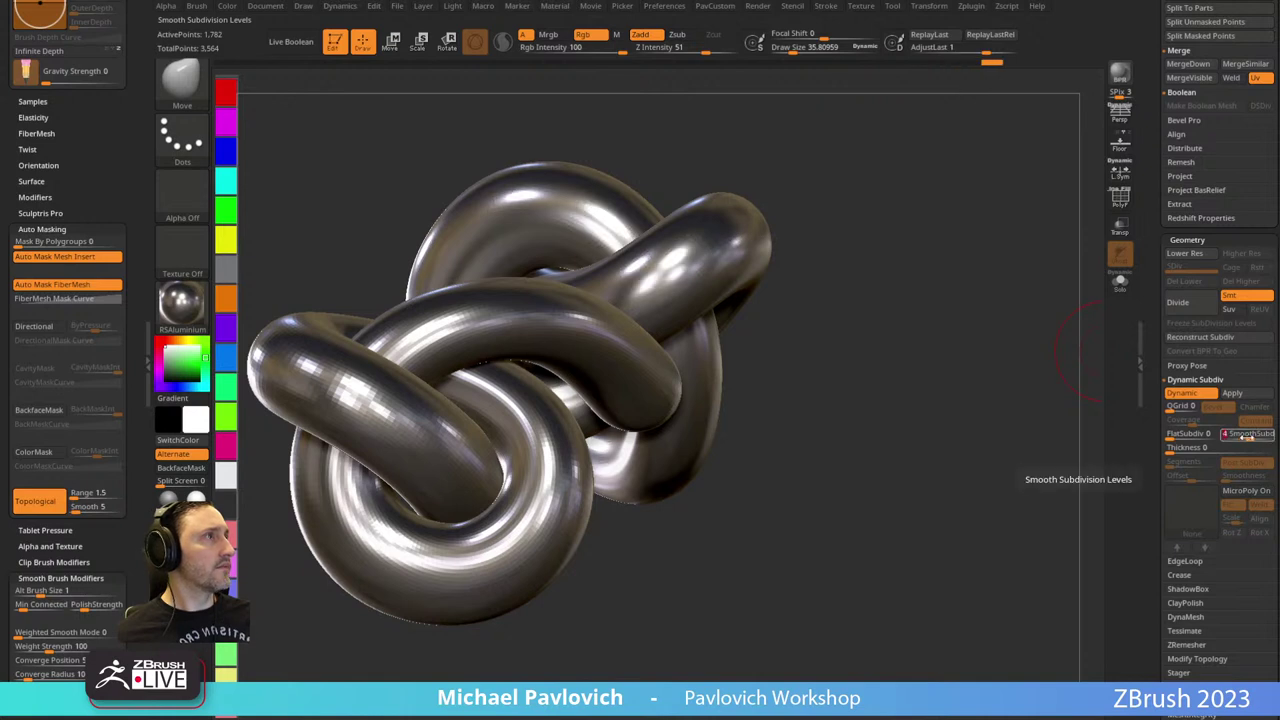
pyautogui.keyDown('alt'); pyautogui.moveTo(921, 300); pyautogui.dragTo(854, 277); pyautogui.keyUp('alt')
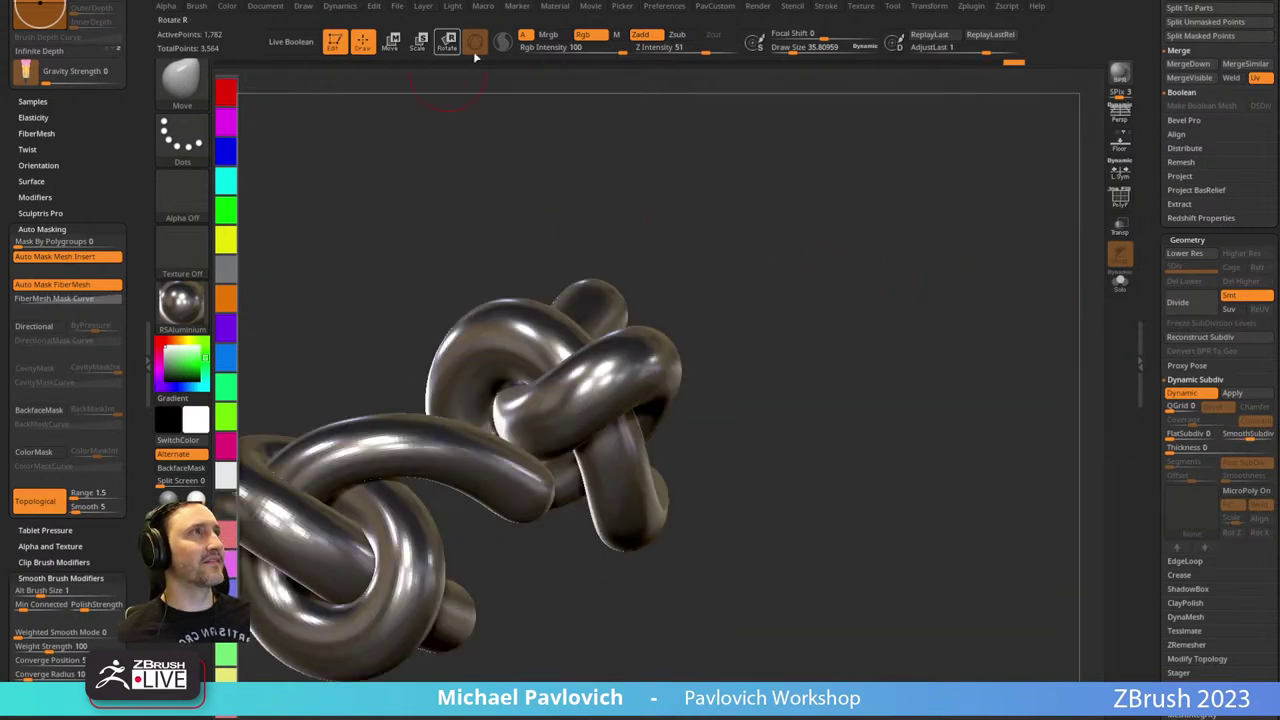
# Fill the active knot with the RSAluminium material and white colour in Mrgb mode.
pyautogui.click(560, 36)
pyautogui.click(227, 6)
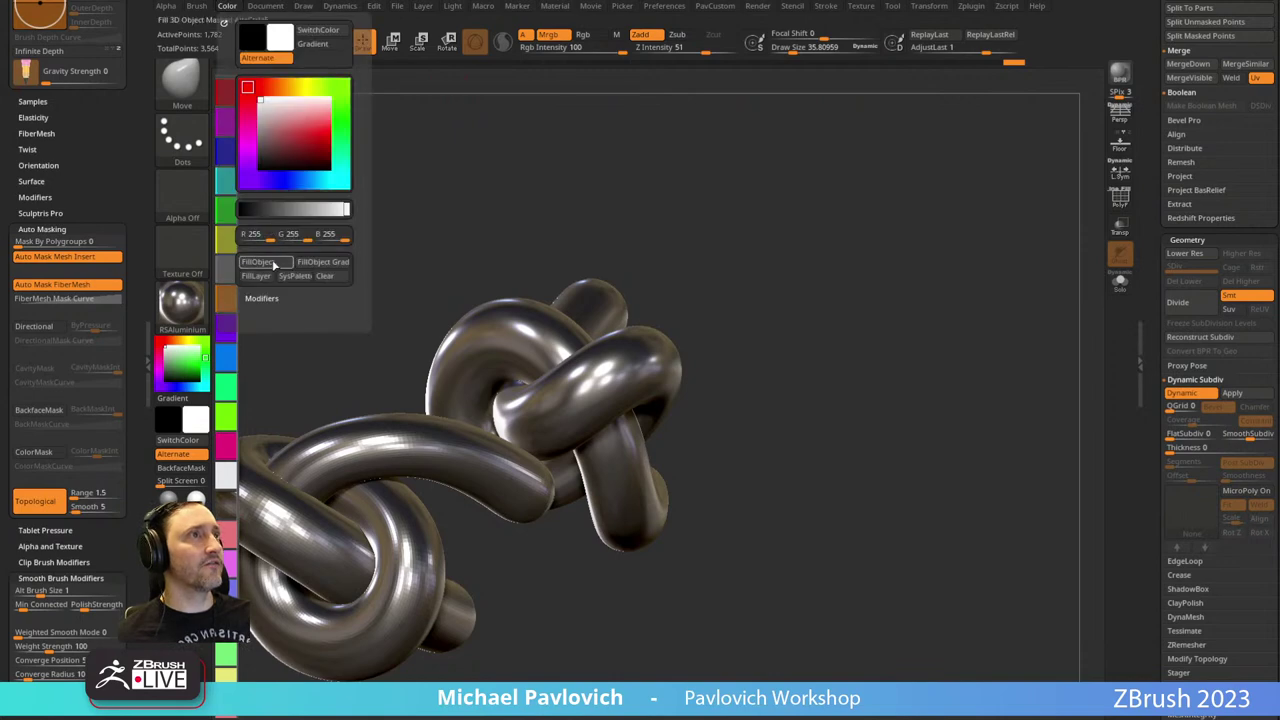
pyautogui.keyDown('alt'); pyautogui.moveTo(720, 322); pyautogui.dragTo(809, 249); pyautogui.keyUp('alt')
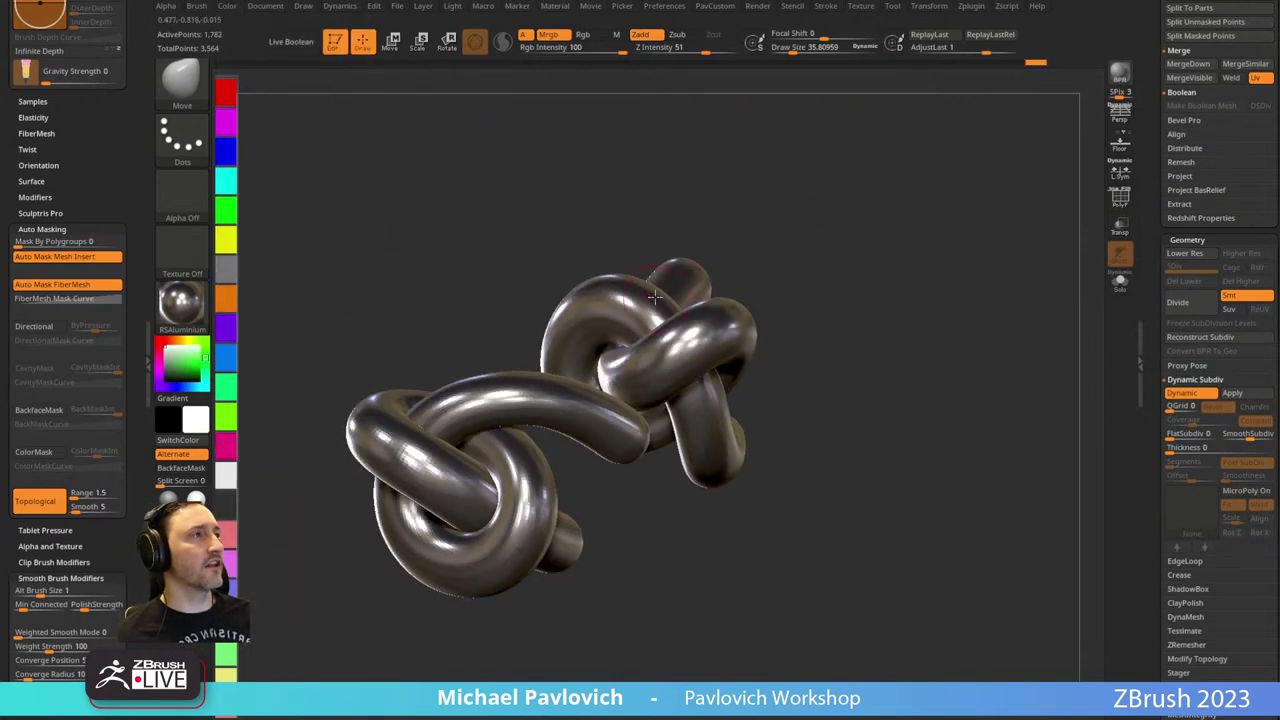
# Change the current material to RSGlass for the unfilled knot.
pyautogui.moveTo(1147, 203); pyautogui.dragTo(1154, 433)
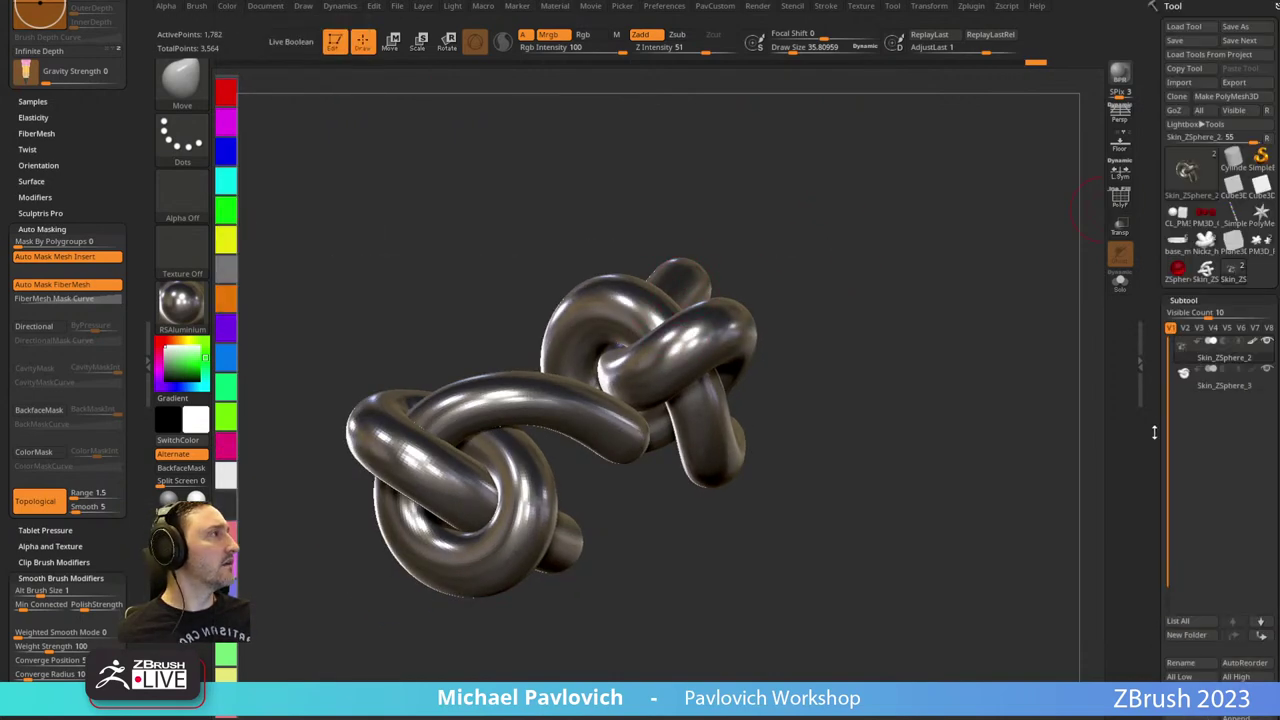
pyautogui.scroll(-5, 1154, 432)
pyautogui.click(181, 302)
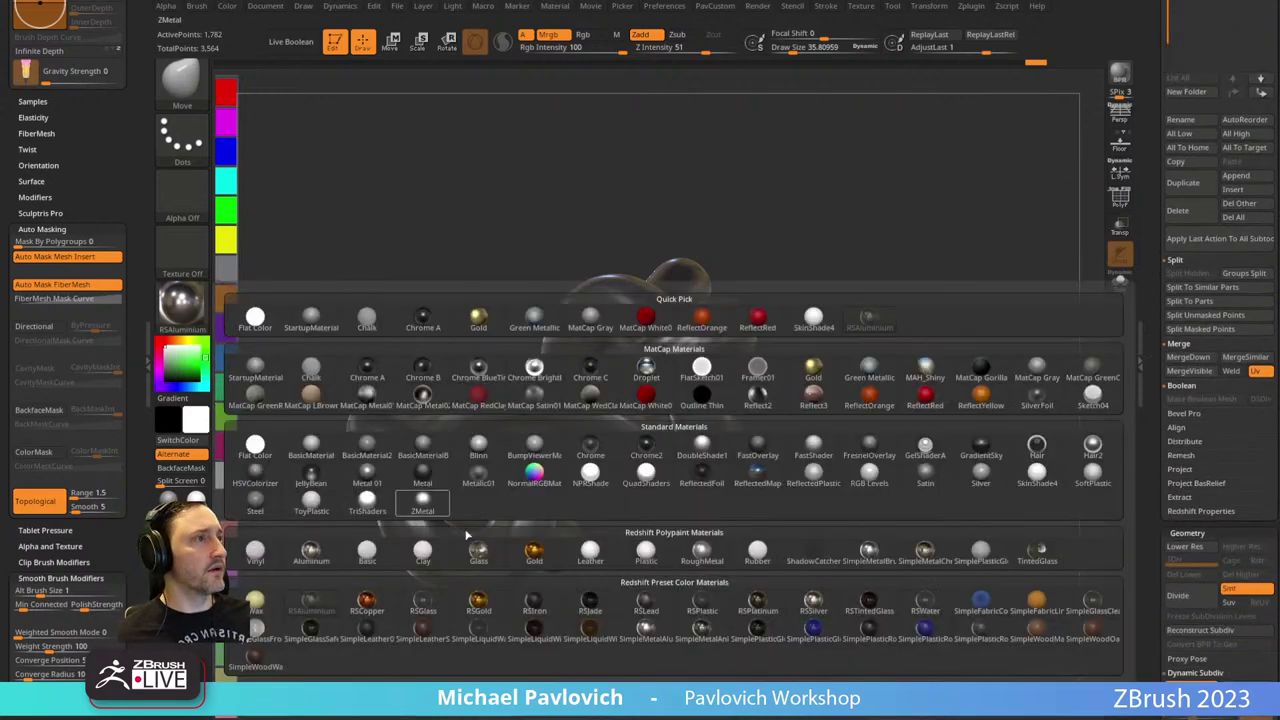
pyautogui.click(478, 612)
pyautogui.moveTo(606, 514); pyautogui.dragTo(877, 351)
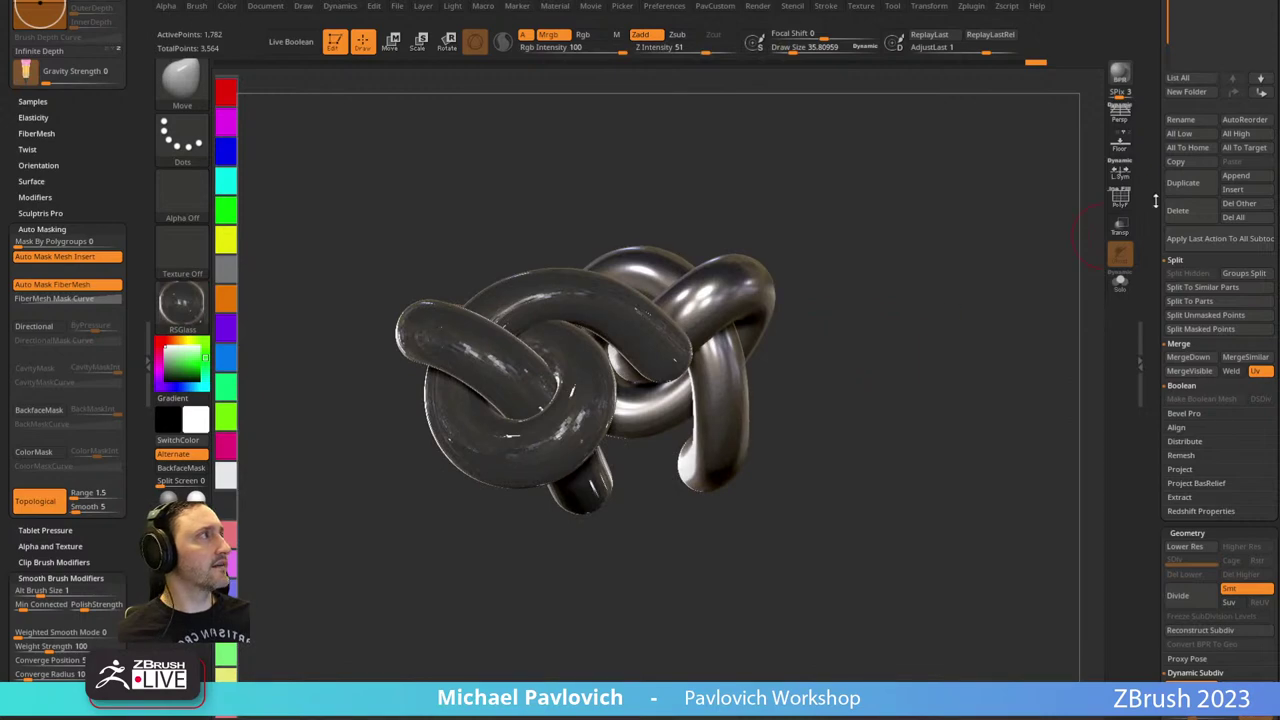
# Make Skin_ZSphere_3 the active subtool and fill it with the RSGlass material.
pyautogui.moveTo(1156, 201); pyautogui.dragTo(1156, 673)
pyautogui.click(1226, 311)
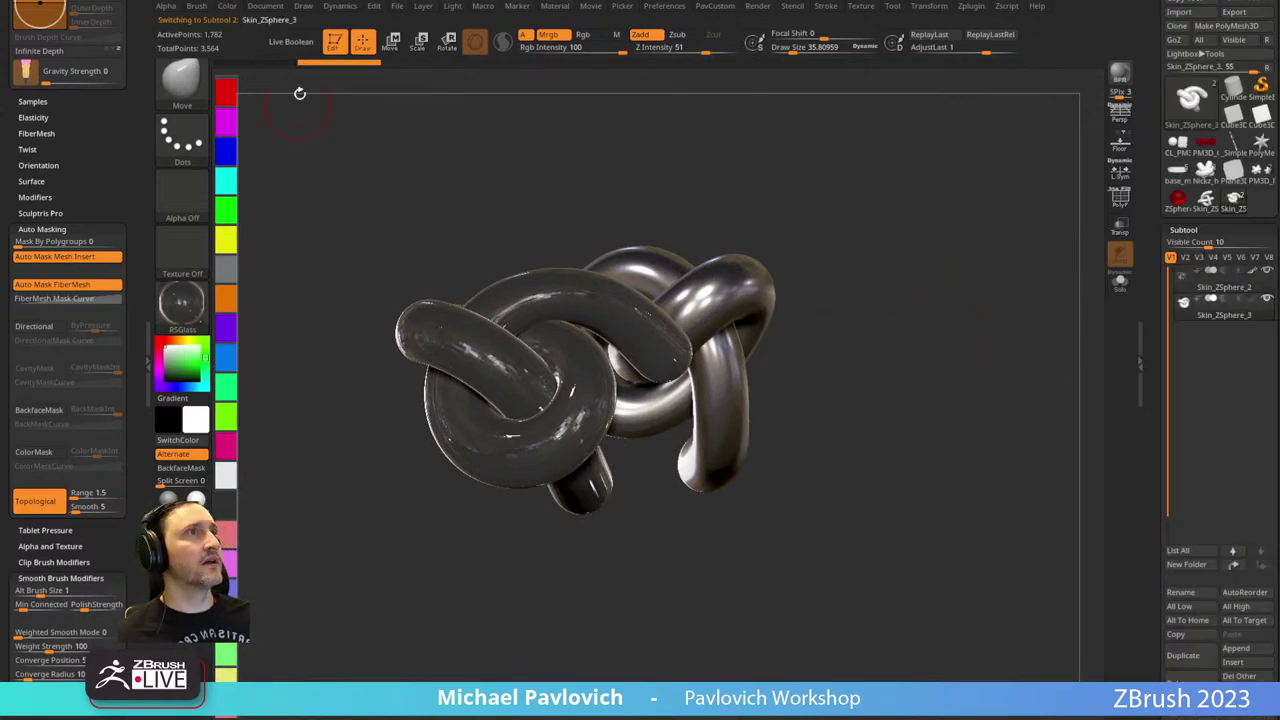
pyautogui.click(236, 8)
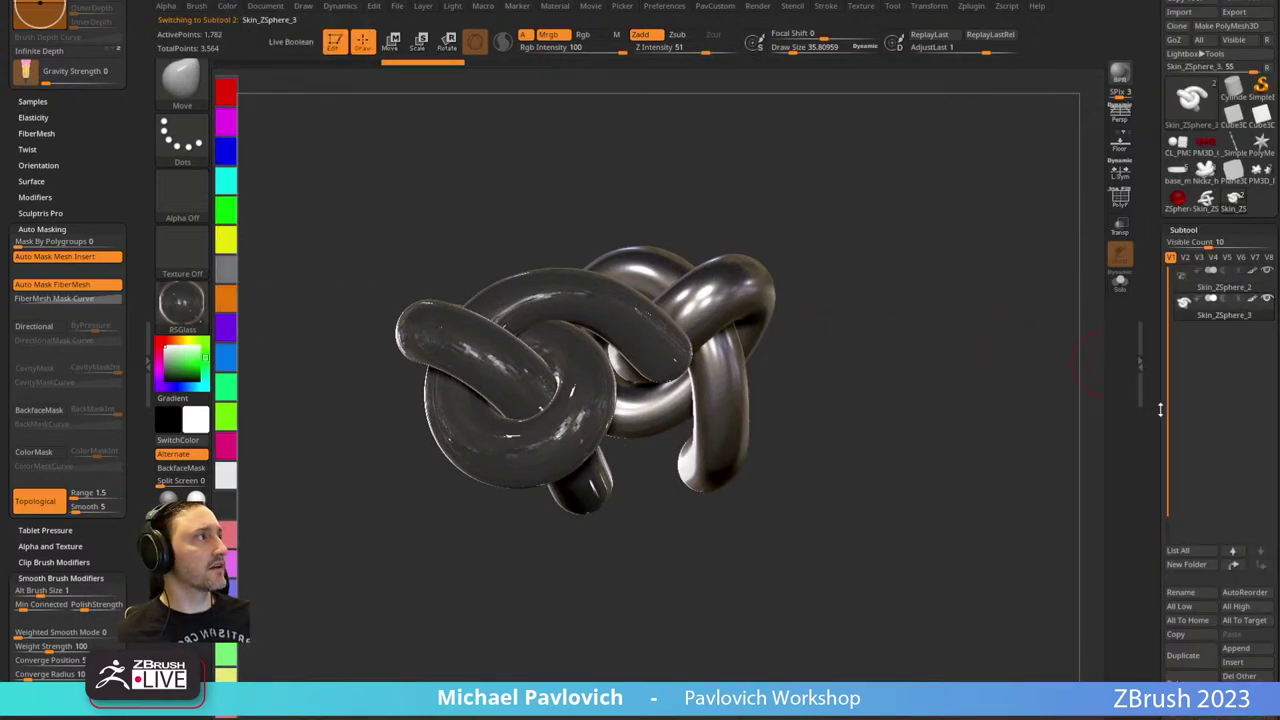
# Raise the glass knot's Dynamic Subdiv smooth subdivision level to match the aluminium knot.
pyautogui.scroll(-10, 1160, 408)
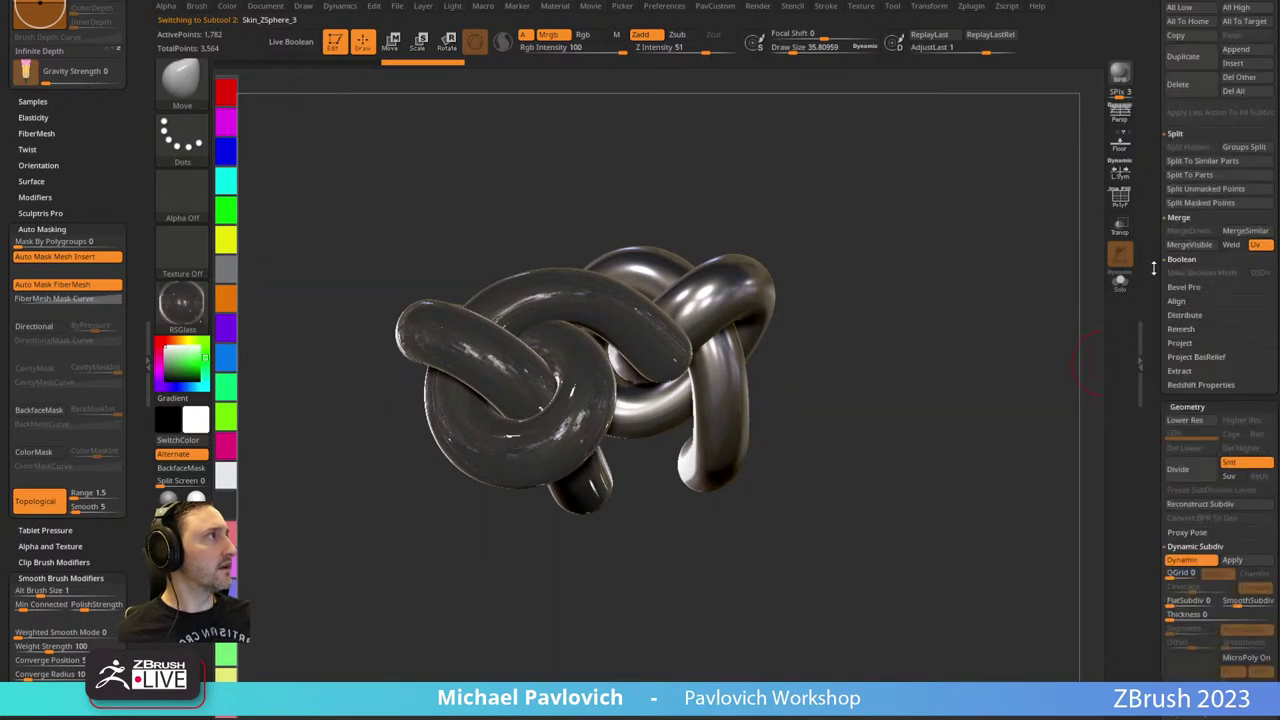
pyautogui.scroll(-3, 1160, 300)
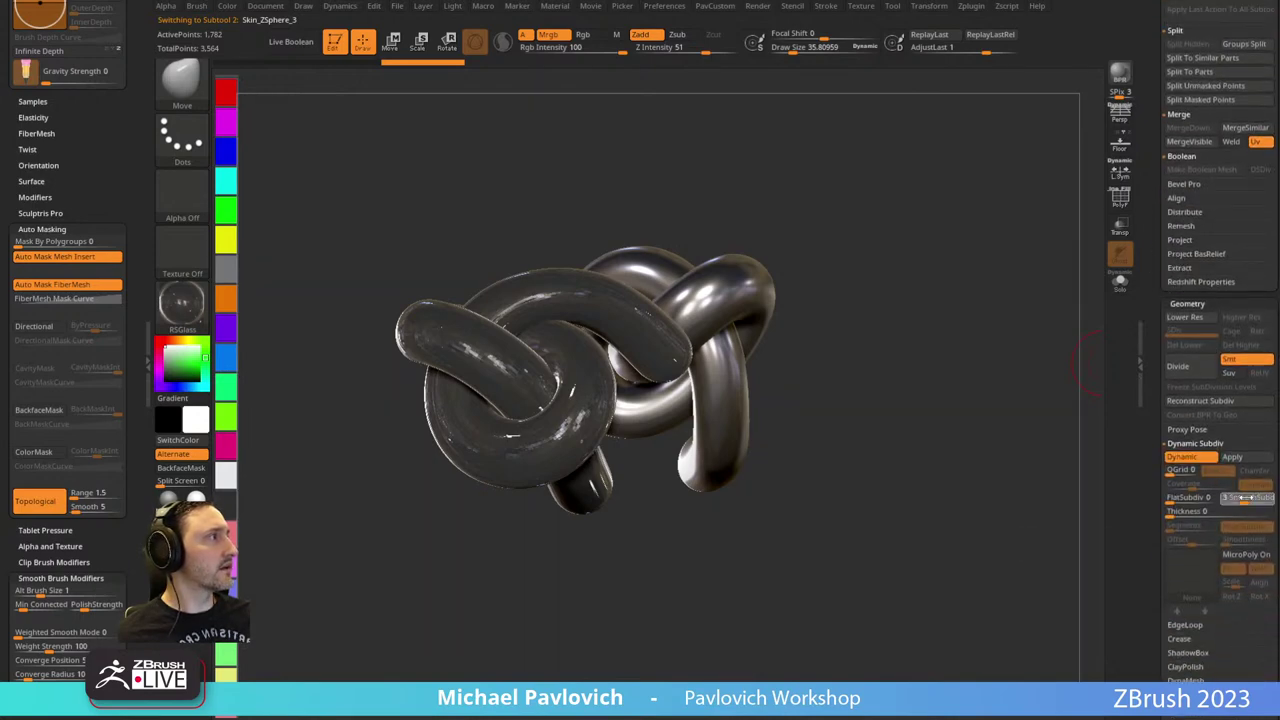
pyautogui.moveTo(899, 313); pyautogui.dragTo(719, 441)
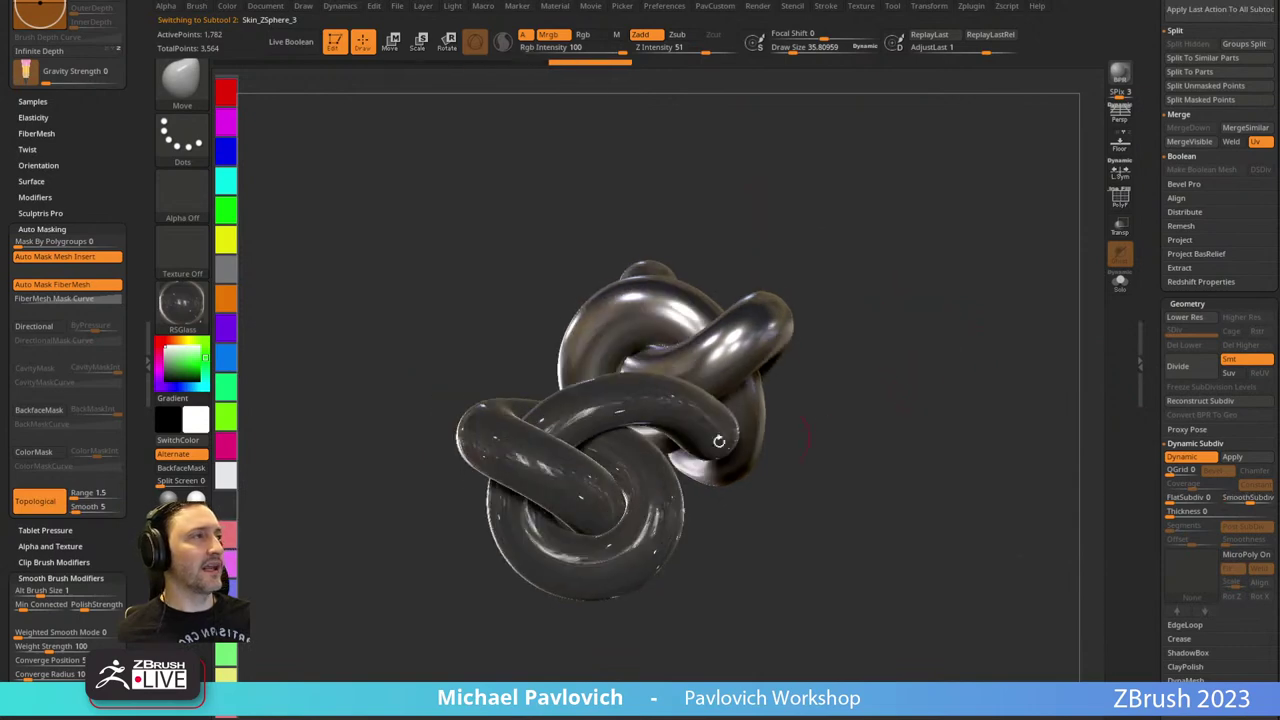
pyautogui.moveTo(894, 300)
pyautogui.mouseDown()
pyautogui.moveTo(901, 283)
pyautogui.moveTo(918, 312)
pyautogui.mouseUp()
# Switch to the Standard brush and turn the knots so one overlaps the other.
pyautogui.press('b')
pyautogui.press('s')
pyautogui.press('t')
pyautogui.moveTo(911, 263)
pyautogui.mouseDown()
pyautogui.moveTo(912, 301)
pyautogui.moveTo(809, 360)
pyautogui.mouseUp()
# Remove the Stroke palette from the side tray and dock the Render palette there.
pyautogui.moveTo(103, 123); pyautogui.dragTo(106, 440)
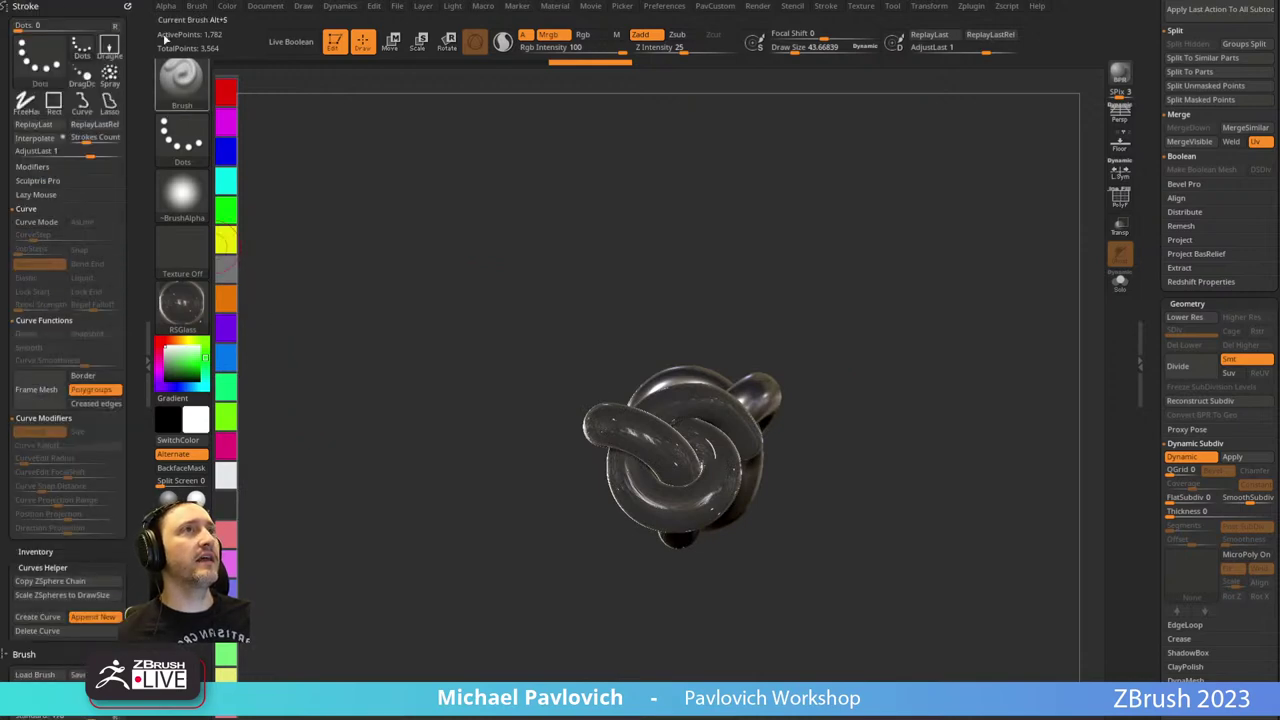
pyautogui.click(127, 6)
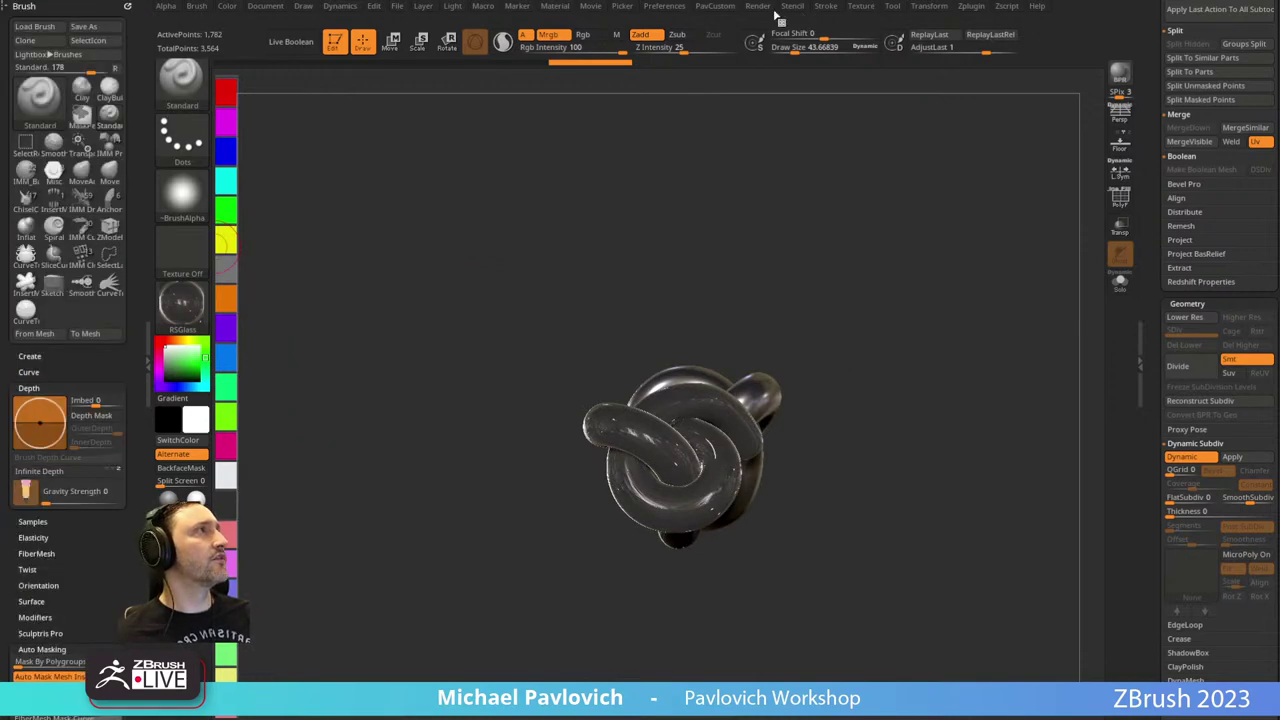
pyautogui.click(752, 10)
pyautogui.click(24, 8)
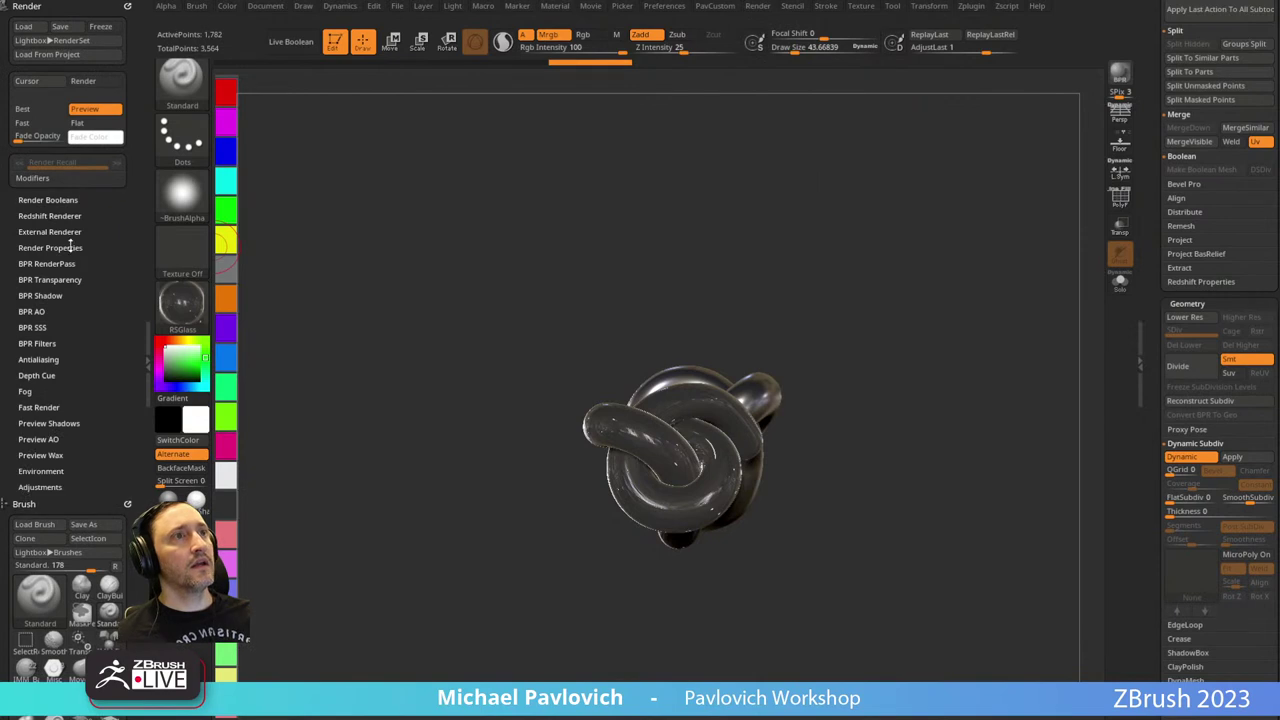
# Enable the Redshift renderer and render the aluminium and glass knots.
pyautogui.press('shift')
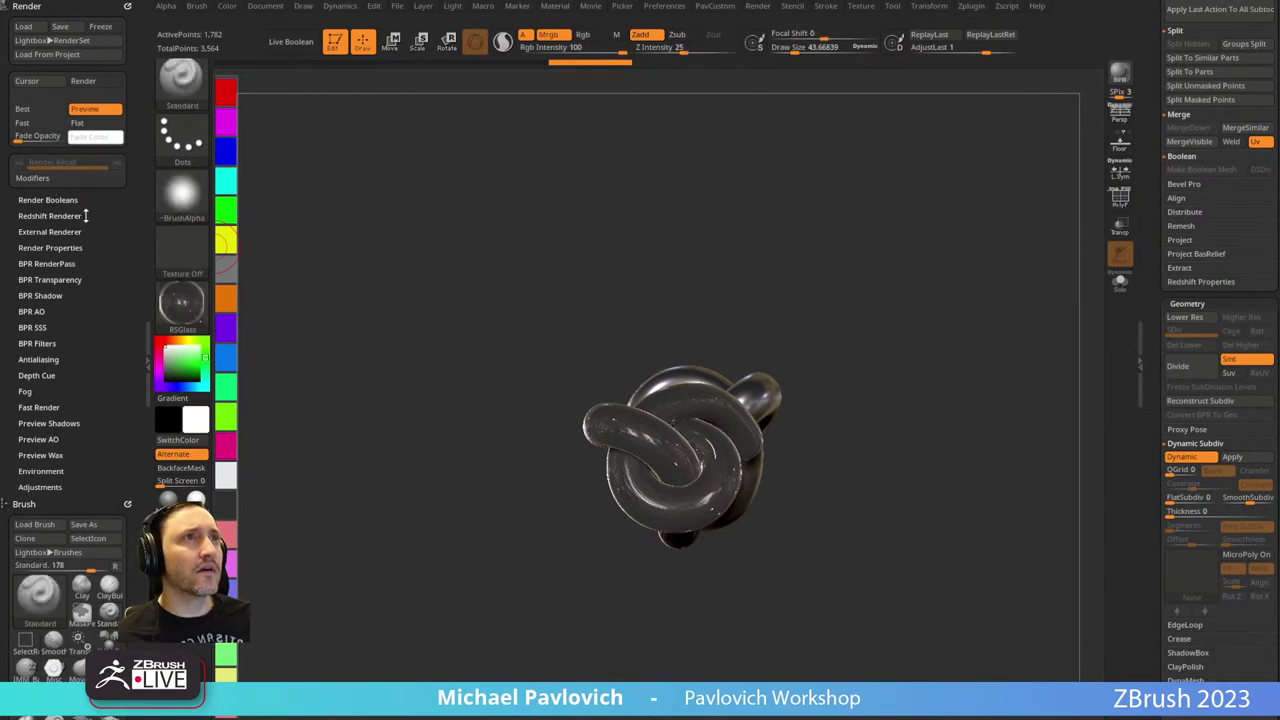
pyautogui.click(50, 216)
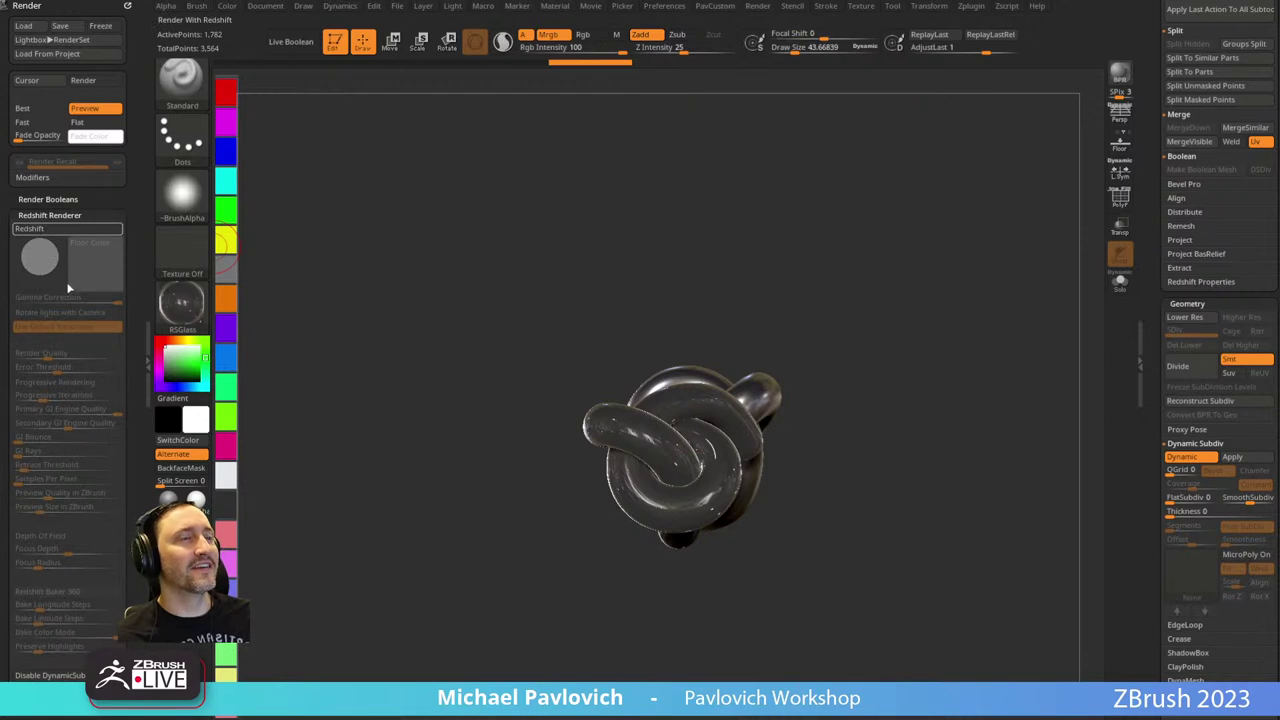
pyautogui.click(1117, 75)
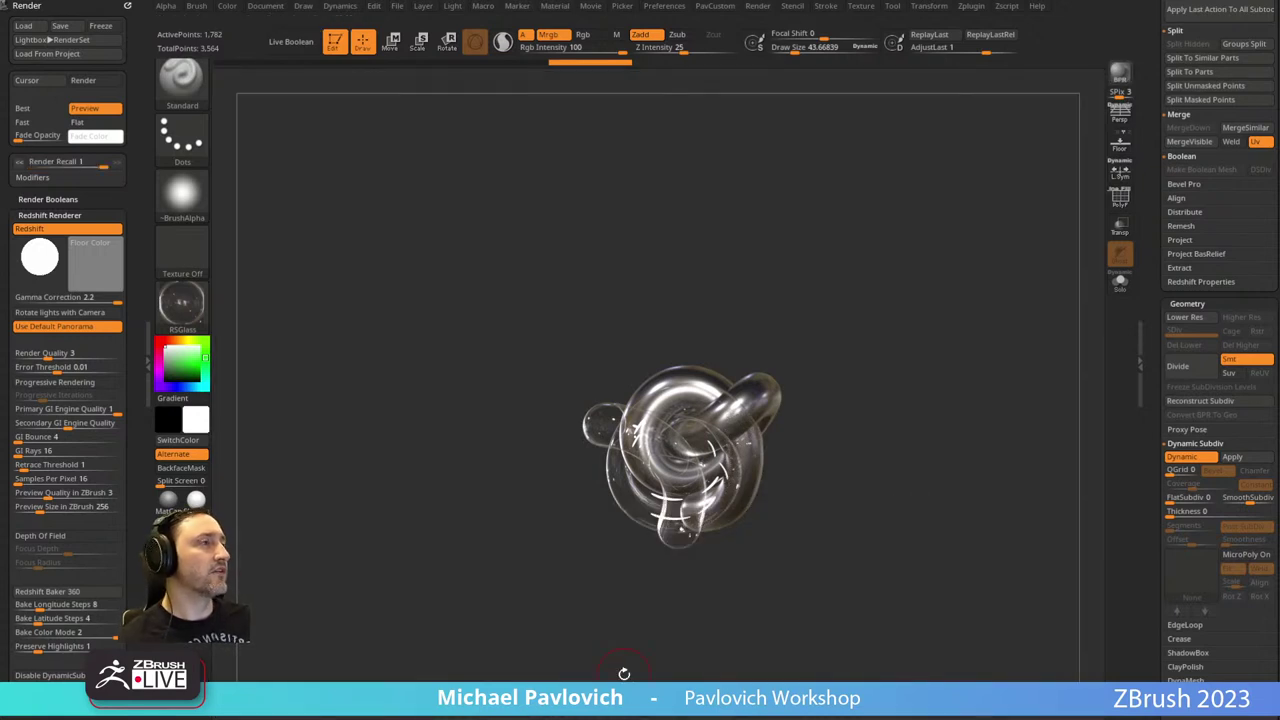
# Render the two knots again with Redshift from a different viewing angle.
pyautogui.moveTo(908, 324); pyautogui.dragTo(911, 259)
pyautogui.click(1119, 76)
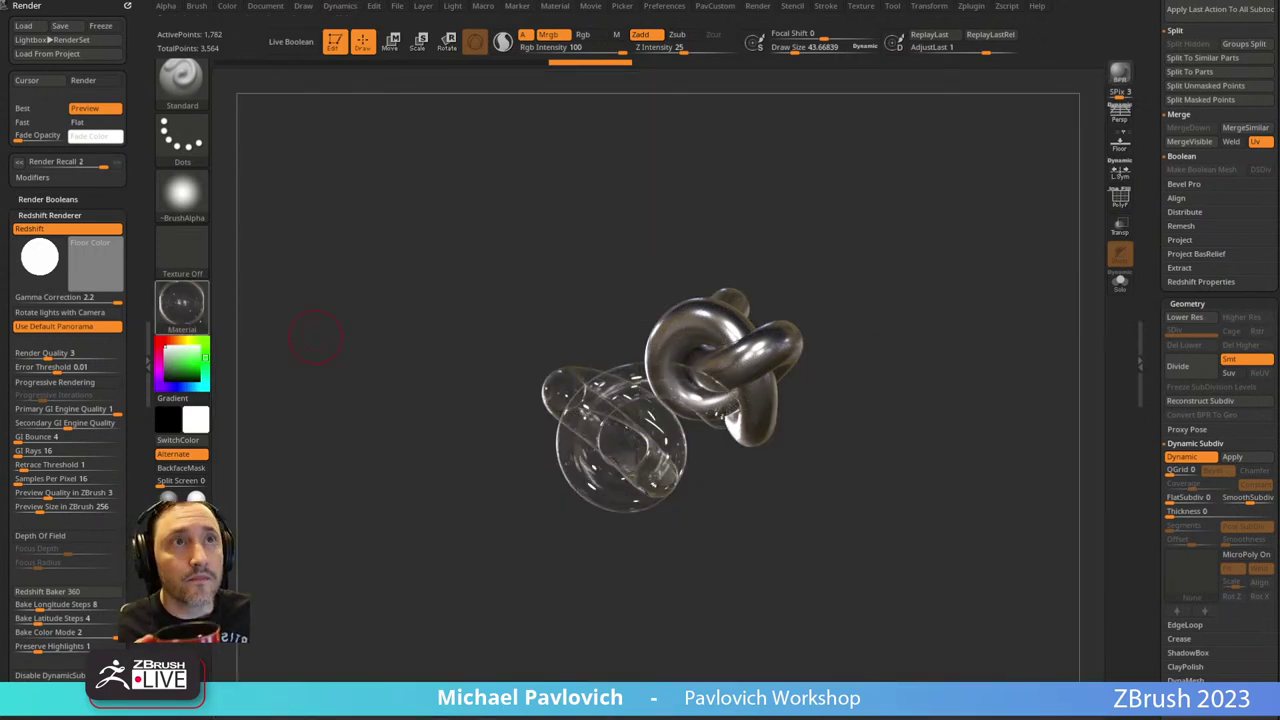
pyautogui.moveTo(181, 303)
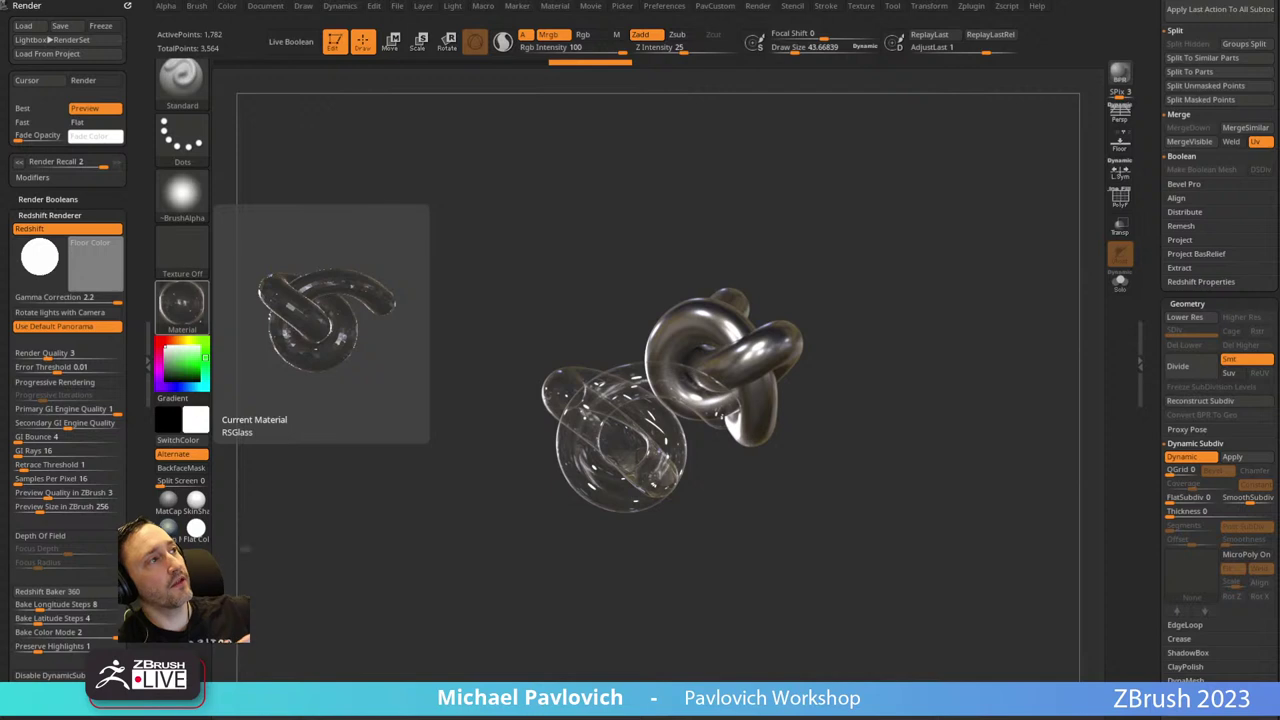
# Collapse the Redshift renderer settings and delete all of the knot subtools.
pyautogui.moveTo(1154, 146); pyautogui.dragTo(1153, 474)
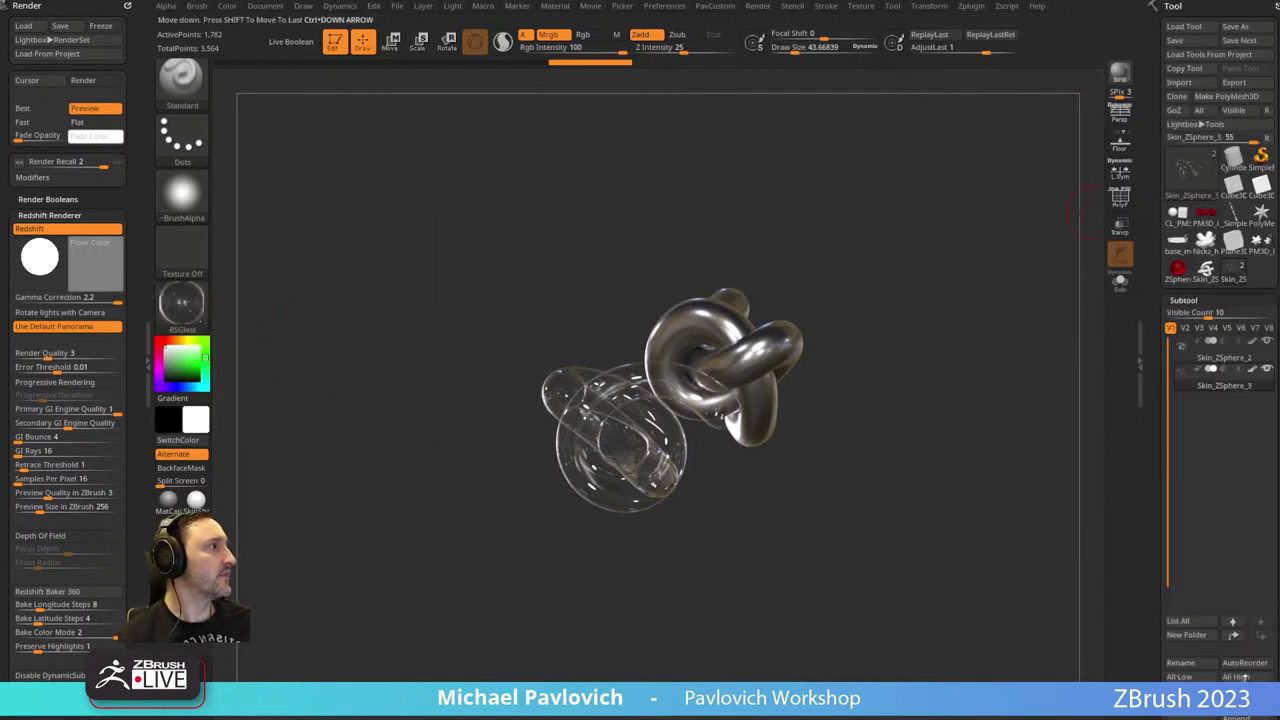
pyautogui.scroll(-5, 1175, 677)
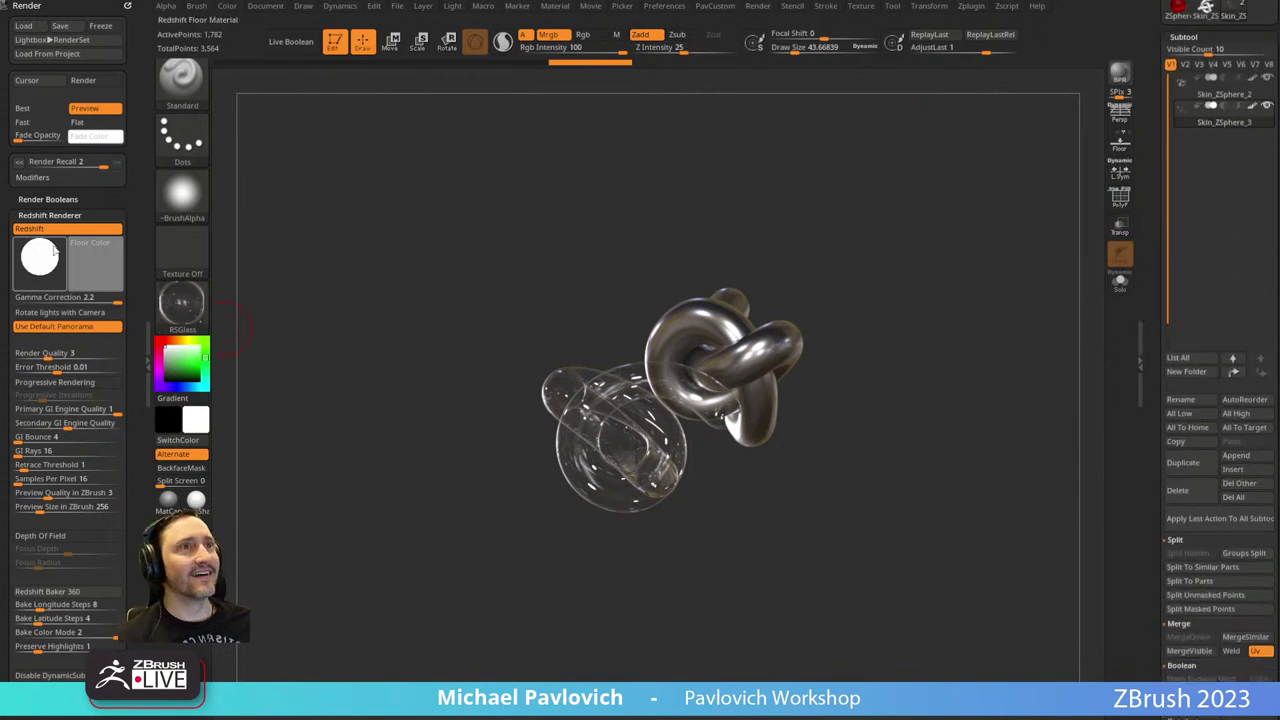
pyautogui.click(50, 215)
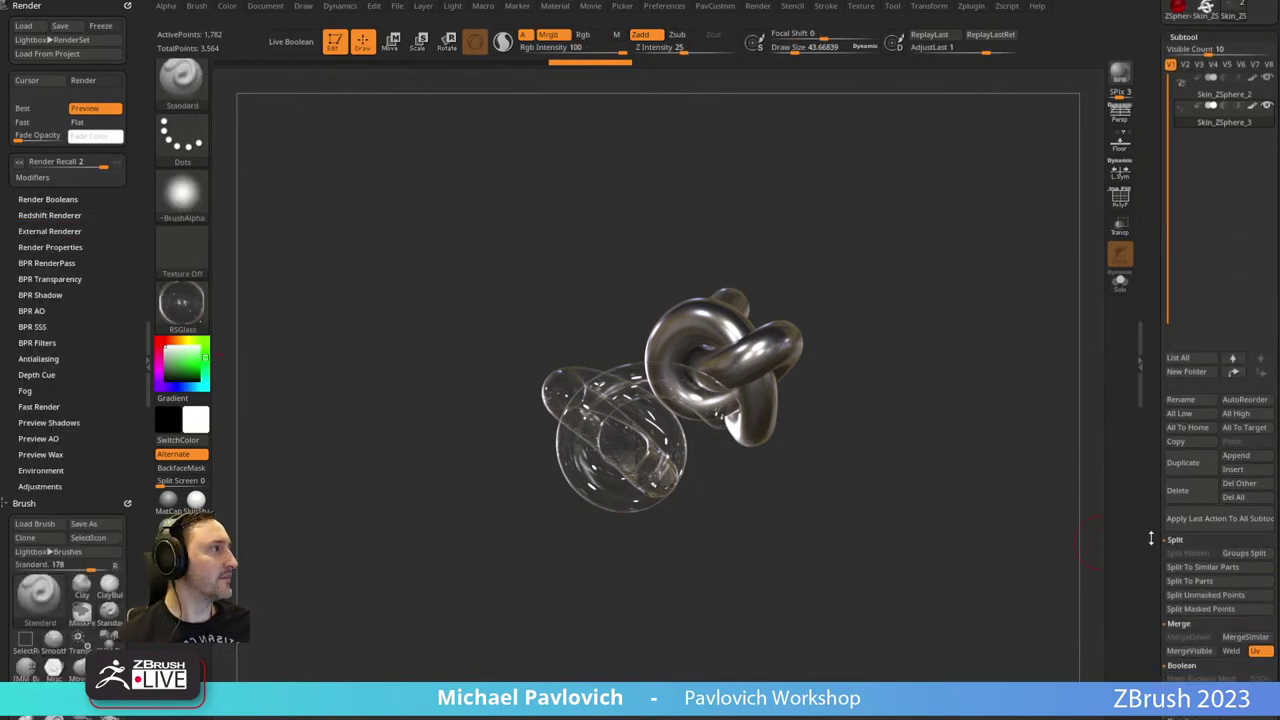
pyautogui.scroll(3, 1156, 607)
pyautogui.click(1237, 648)
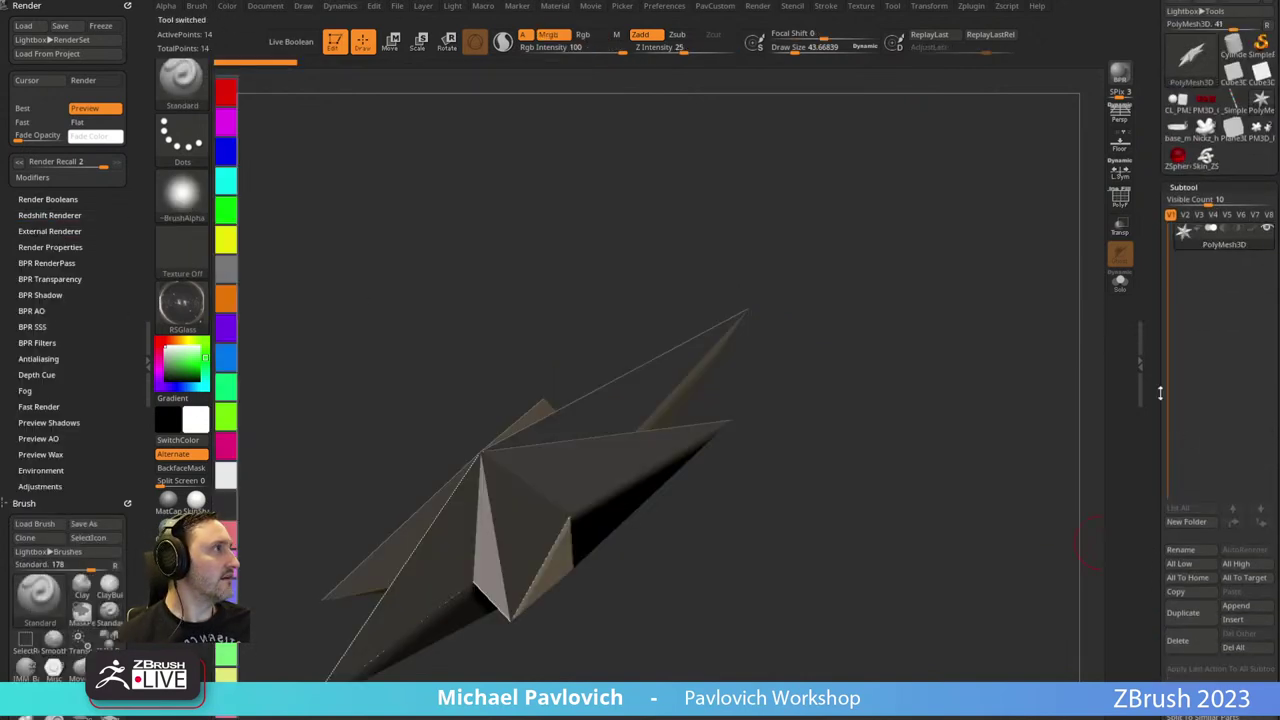
# Switch the active material from the Redshift glass to StartupMaterial.
pyautogui.moveTo(1160, 394); pyautogui.dragTo(1168, 525)
pyautogui.click(181, 303)
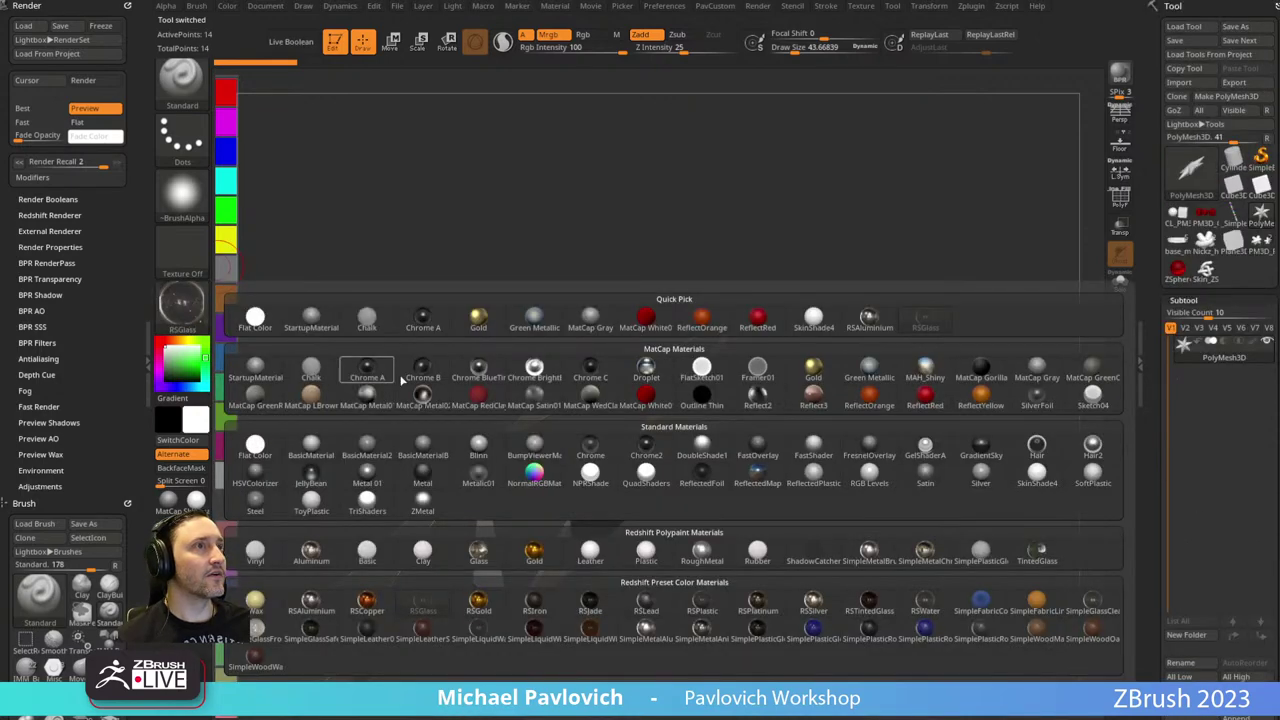
pyautogui.click(262, 370)
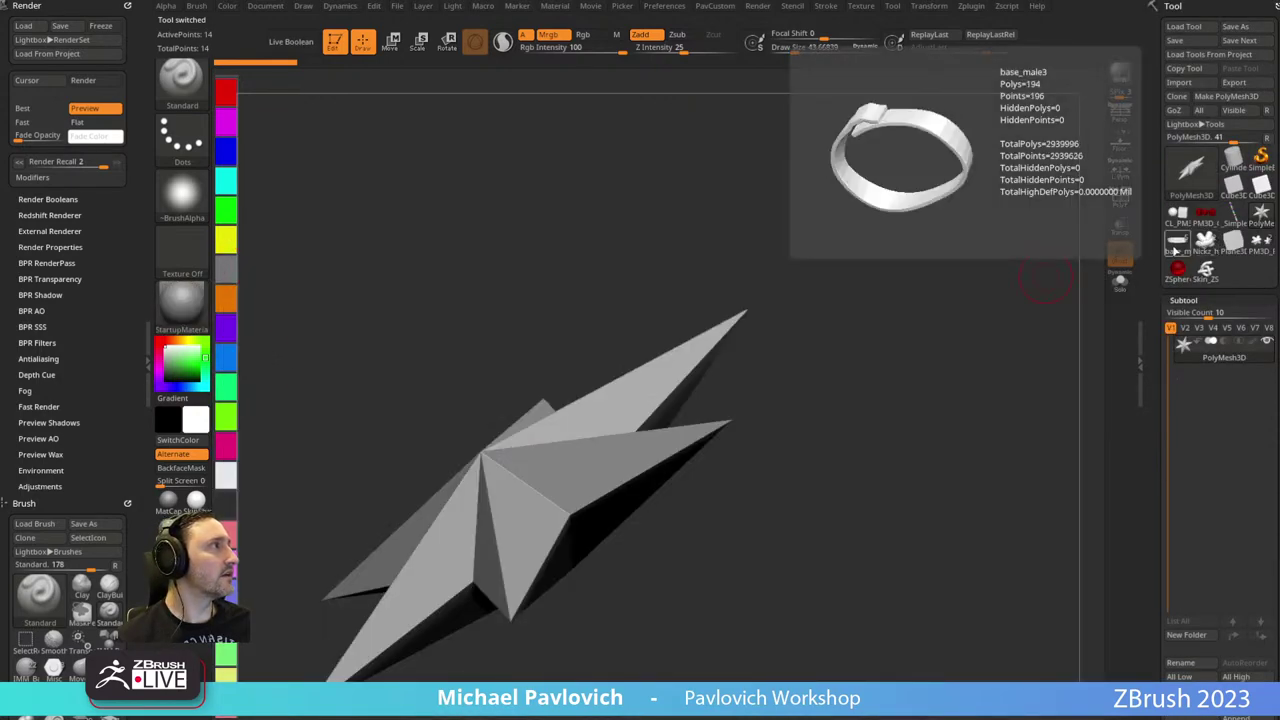
# Load the Nickz_humanMaleAverage figure and reduce the brush draw size to about 22.
pyautogui.click(1212, 251)
pyautogui.keyDown('shift'); pyautogui.moveTo(934, 223); pyautogui.dragTo(963, 363); pyautogui.keyUp('shift')
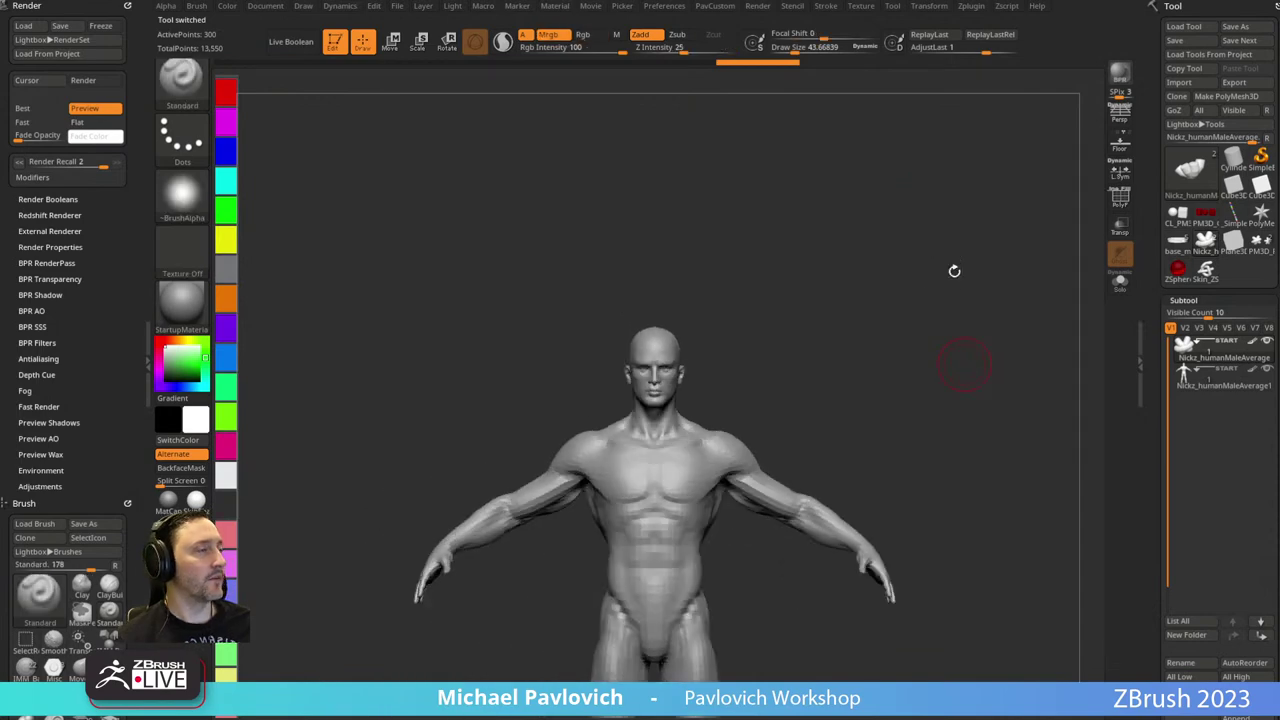
pyautogui.keyDown('alt'); pyautogui.moveTo(878, 348); pyautogui.dragTo(748, 448); pyautogui.keyUp('alt')
pyautogui.press('s')
pyautogui.click(757, 456)
pyautogui.press('[')
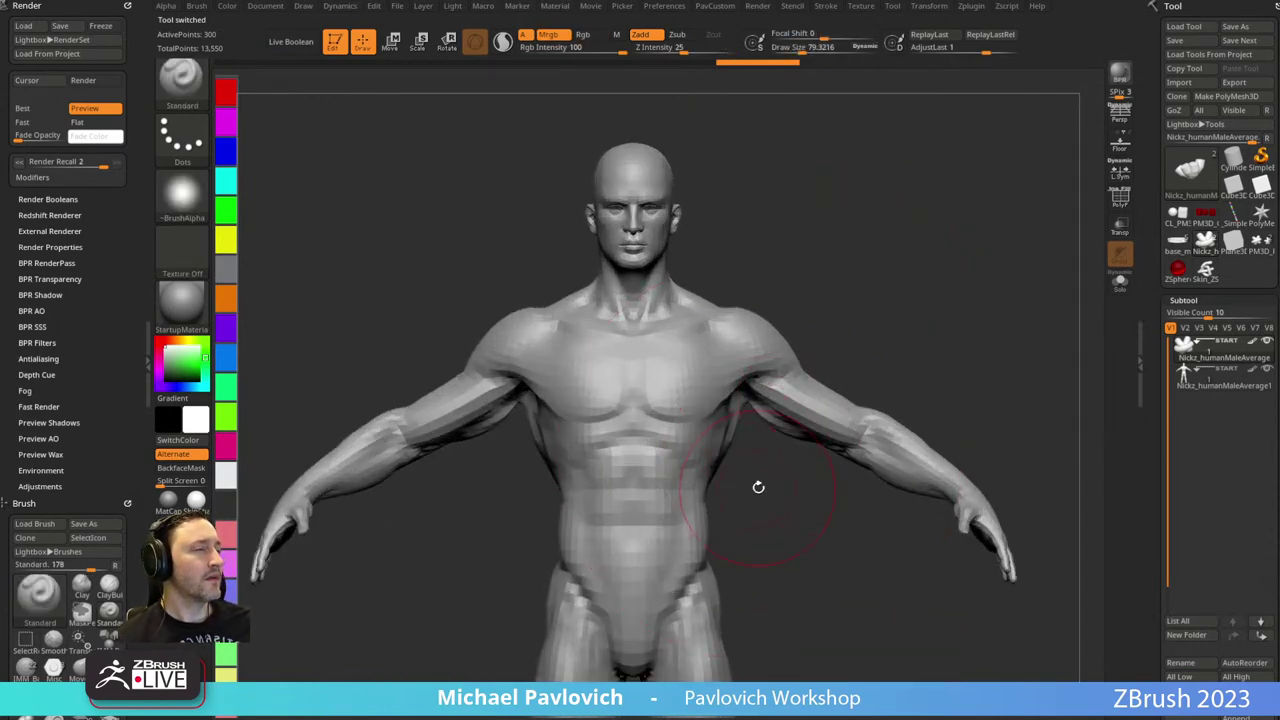
pyautogui.press('[')
pyautogui.keyDown('alt'); pyautogui.moveTo(769, 507); pyautogui.dragTo(780, 363, button='right'); pyautogui.keyUp('alt')
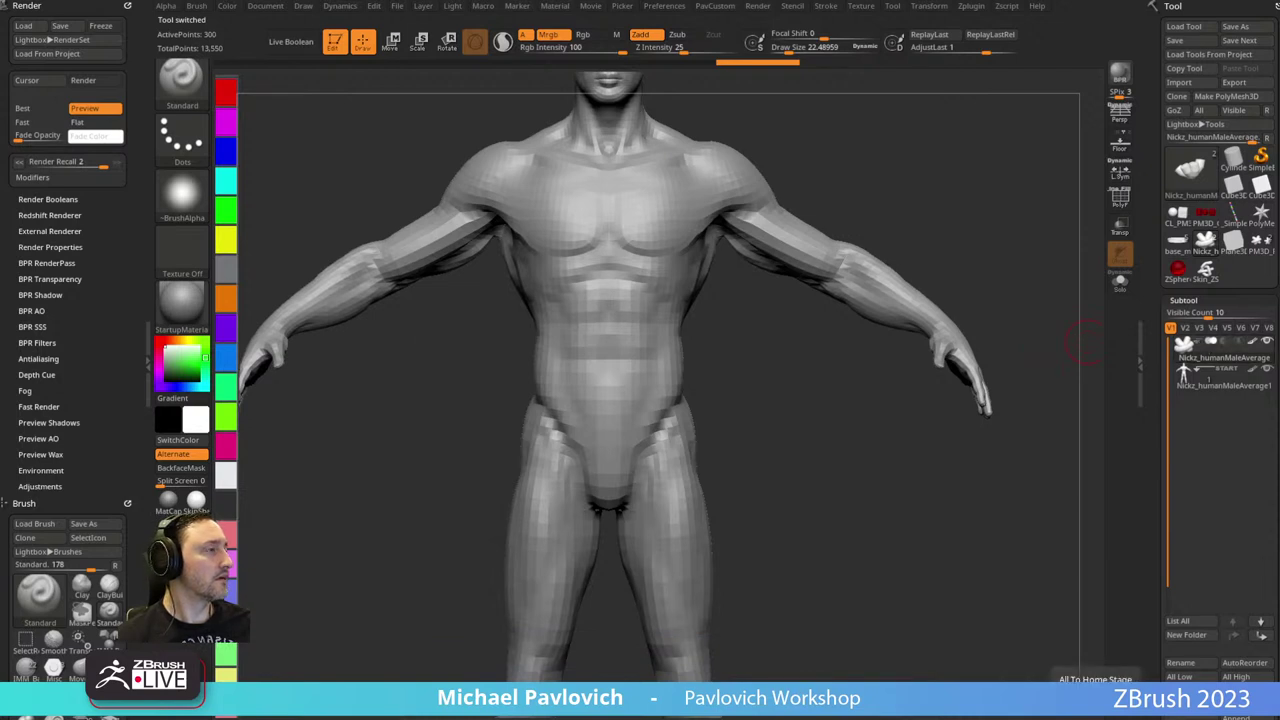
# Delete the small first subtool and raise the remaining male body to its higher subdivision level.
pyautogui.moveTo(1192, 717); pyautogui.dragTo(1192, 657)
pyautogui.click(1190, 694)
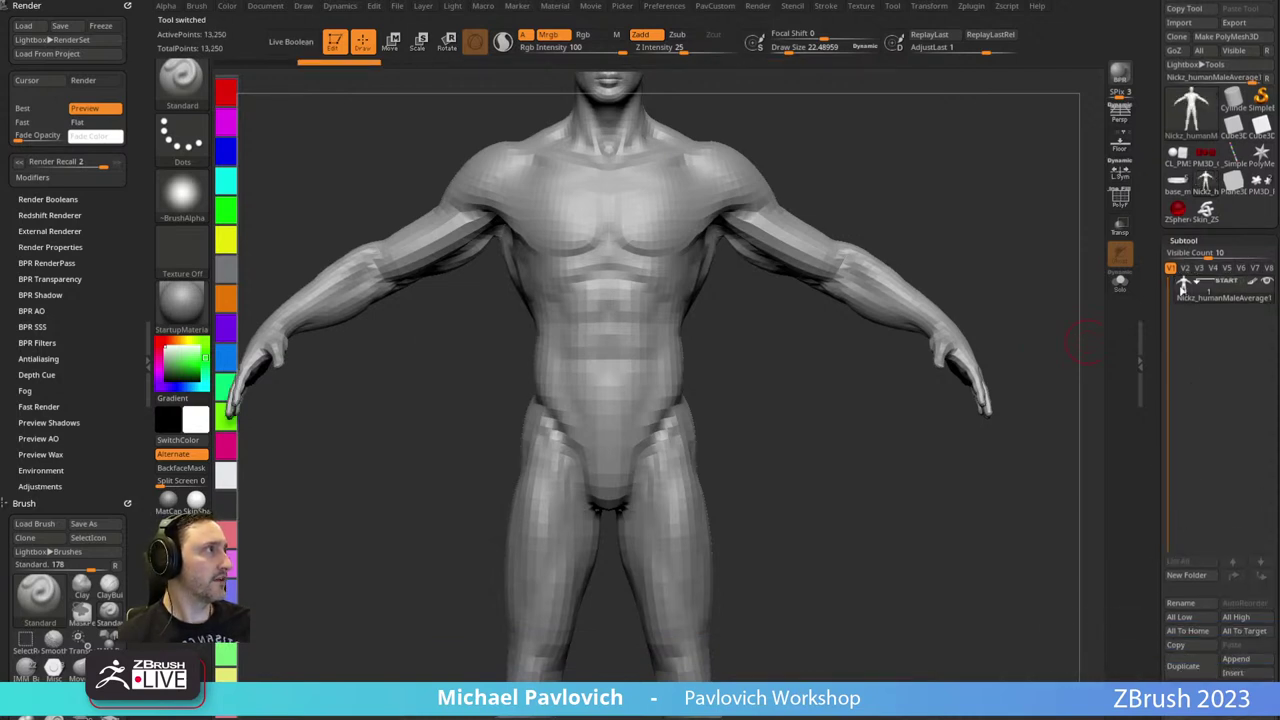
pyautogui.moveTo(956, 355)
pyautogui.keyDown('alt'); pyautogui.mouseDown(button='right')
pyautogui.moveTo(854, 446)
pyautogui.moveTo(857, 386)
pyautogui.mouseUp(button='right'); pyautogui.keyUp('alt')
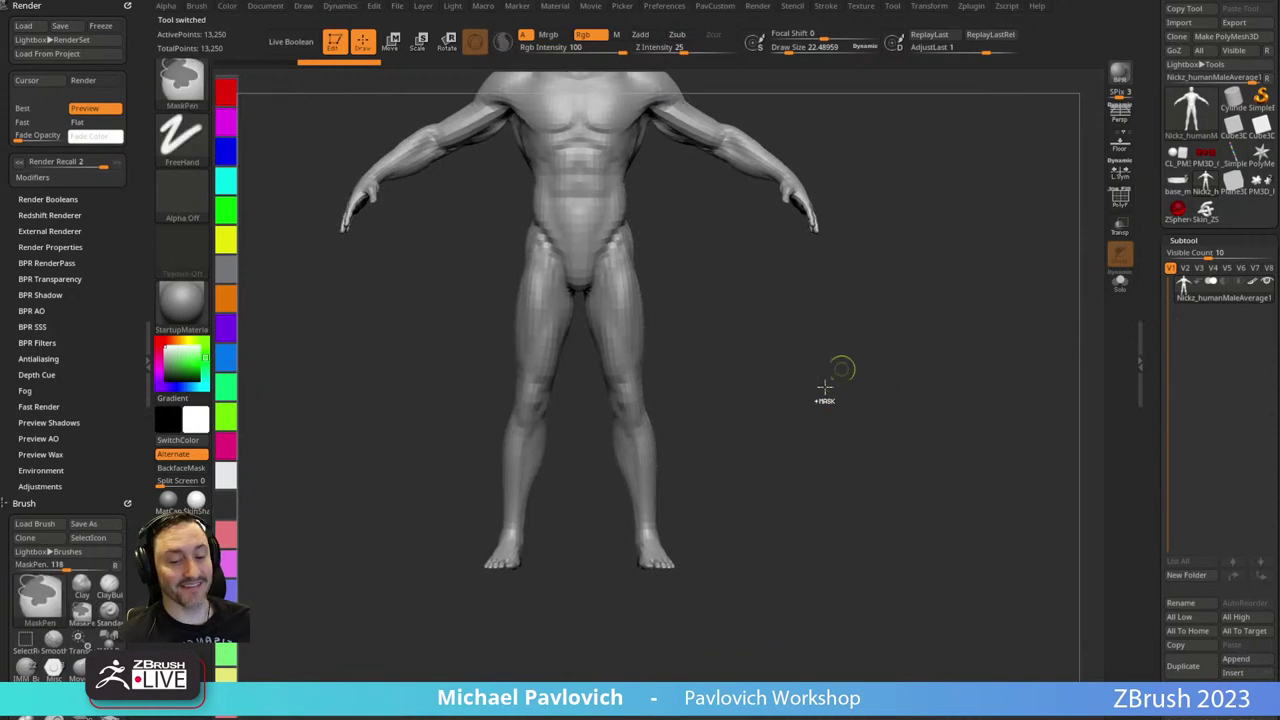
pyautogui.press('d')
pyautogui.moveTo(837, 417)
pyautogui.mouseDown()
pyautogui.moveTo(897, 414)
pyautogui.moveTo(744, 352)
pyautogui.mouseUp()
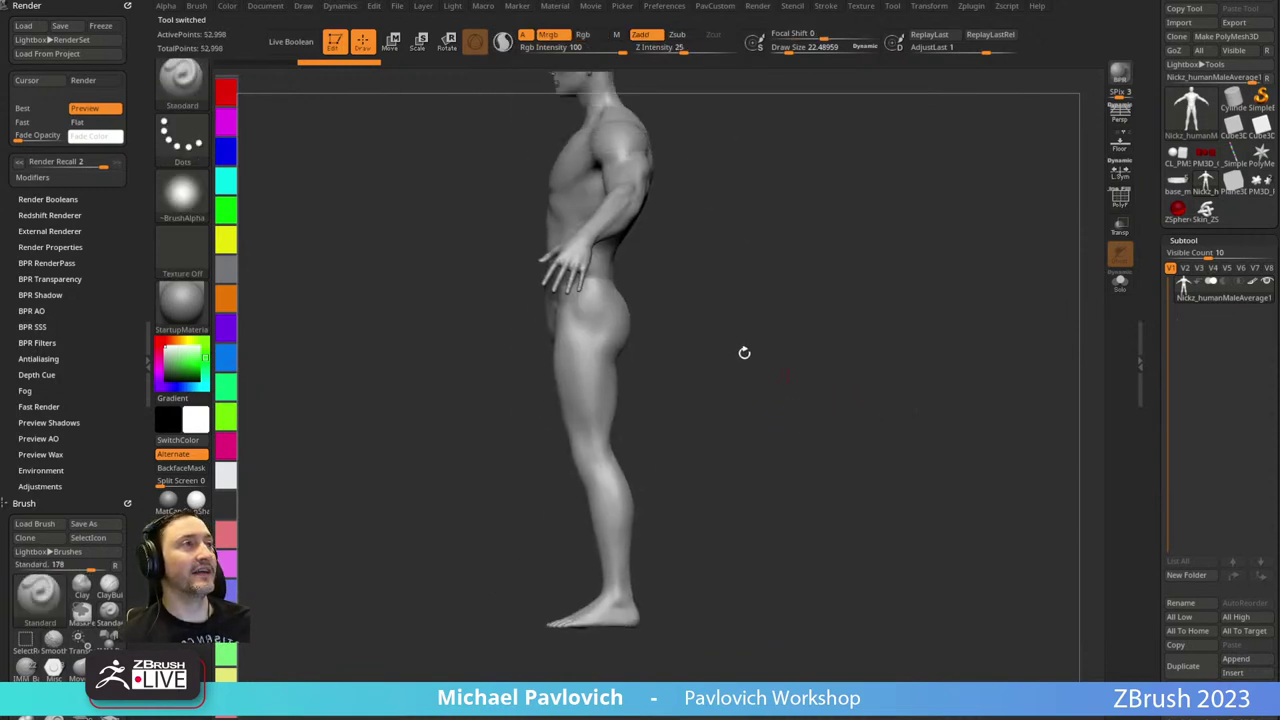
# Mask the legs from waist to ankles in side view with the MaskLasso brush.
pyautogui.moveTo(1151, 540); pyautogui.dragTo(1151, 527)
pyautogui.keyDown('ctrl'); pyautogui.click(186, 88); pyautogui.keyUp('ctrl')
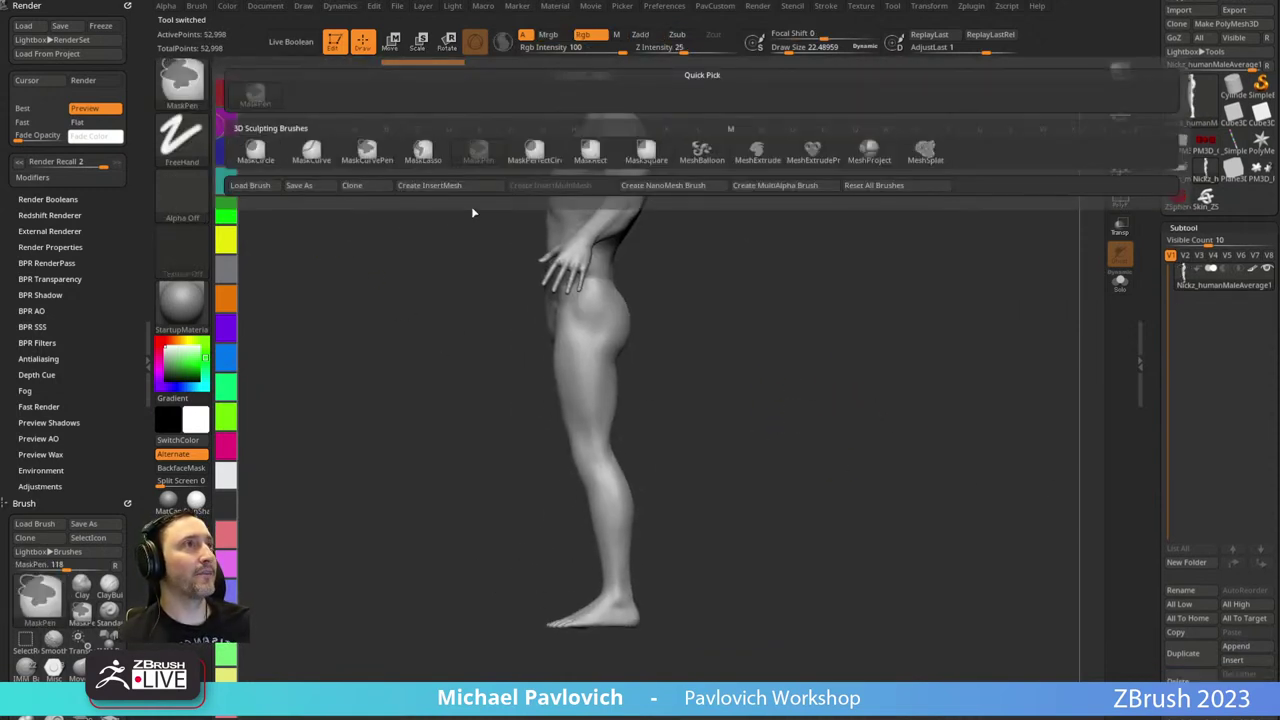
pyautogui.click(422, 150)
pyautogui.moveTo(708, 285)
pyautogui.mouseDown()
pyautogui.moveTo(513, 313)
pyautogui.moveTo(591, 557)
pyautogui.moveTo(820, 520)
pyautogui.mouseUp()
pyautogui.moveTo(852, 341)
pyautogui.keyDown('ctrl'); pyautogui.mouseDown()
pyautogui.moveTo(745, 330)
pyautogui.moveTo(614, 268)
pyautogui.moveTo(491, 543)
pyautogui.moveTo(657, 589)
pyautogui.moveTo(670, 575)
pyautogui.mouseUp(); pyautogui.keyUp('ctrl')
# Duplicate the masked body subtool and turn the leg area of the copy into its own polygroup.
pyautogui.moveTo(803, 343)
pyautogui.keyDown('shift'); pyautogui.mouseDown()
pyautogui.moveTo(834, 400)
pyautogui.moveTo(829, 374)
pyautogui.moveTo(862, 370)
pyautogui.mouseUp(); pyautogui.keyUp('shift')
pyautogui.keyDown('shift'); pyautogui.moveTo(862, 370); pyautogui.dragTo(807, 395); pyautogui.keyUp('shift')
pyautogui.hotkey('ctrl', 'shift', 'd')
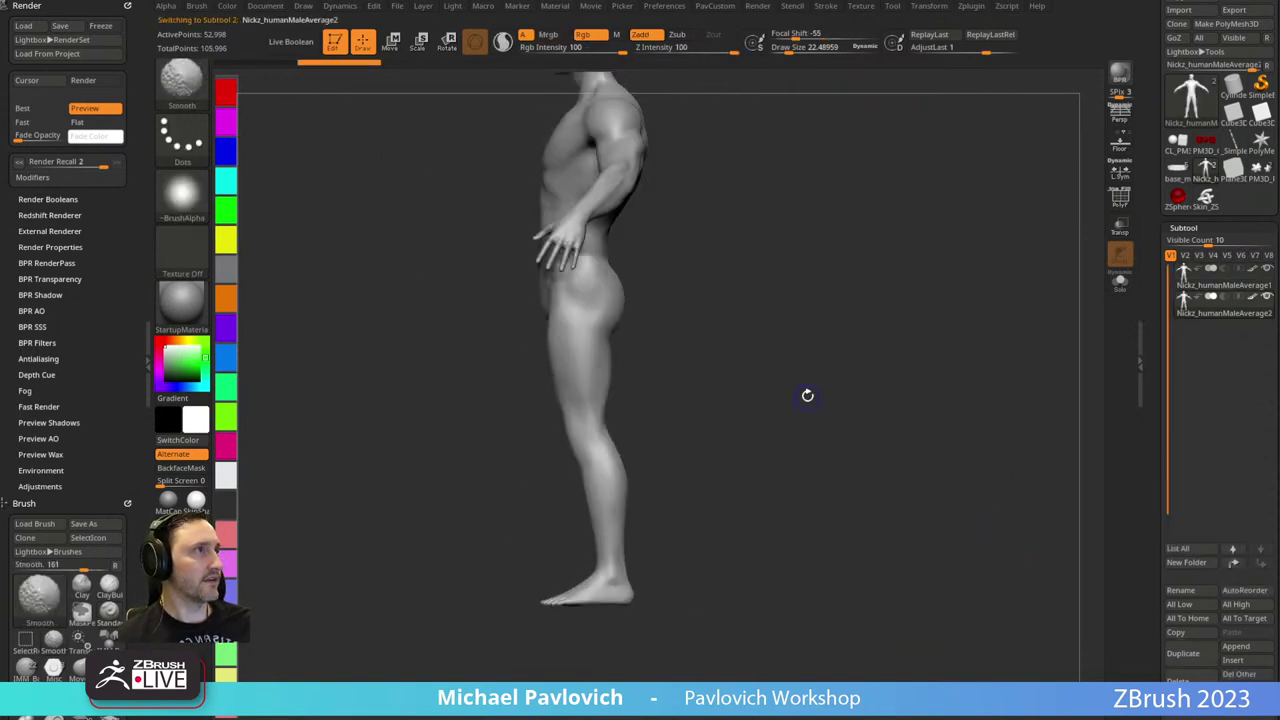
pyautogui.moveTo(836, 442)
pyautogui.keyDown('ctrl'); pyautogui.mouseDown()
pyautogui.moveTo(634, 240)
pyautogui.moveTo(486, 471)
pyautogui.moveTo(539, 563)
pyautogui.moveTo(806, 543)
pyautogui.moveTo(834, 480)
pyautogui.mouseUp(); pyautogui.keyUp('ctrl')
pyautogui.moveTo(823, 387)
pyautogui.mouseDown()
pyautogui.moveTo(903, 377)
pyautogui.moveTo(860, 370)
pyautogui.mouseUp()
pyautogui.hotkey('ctrl', 'w')
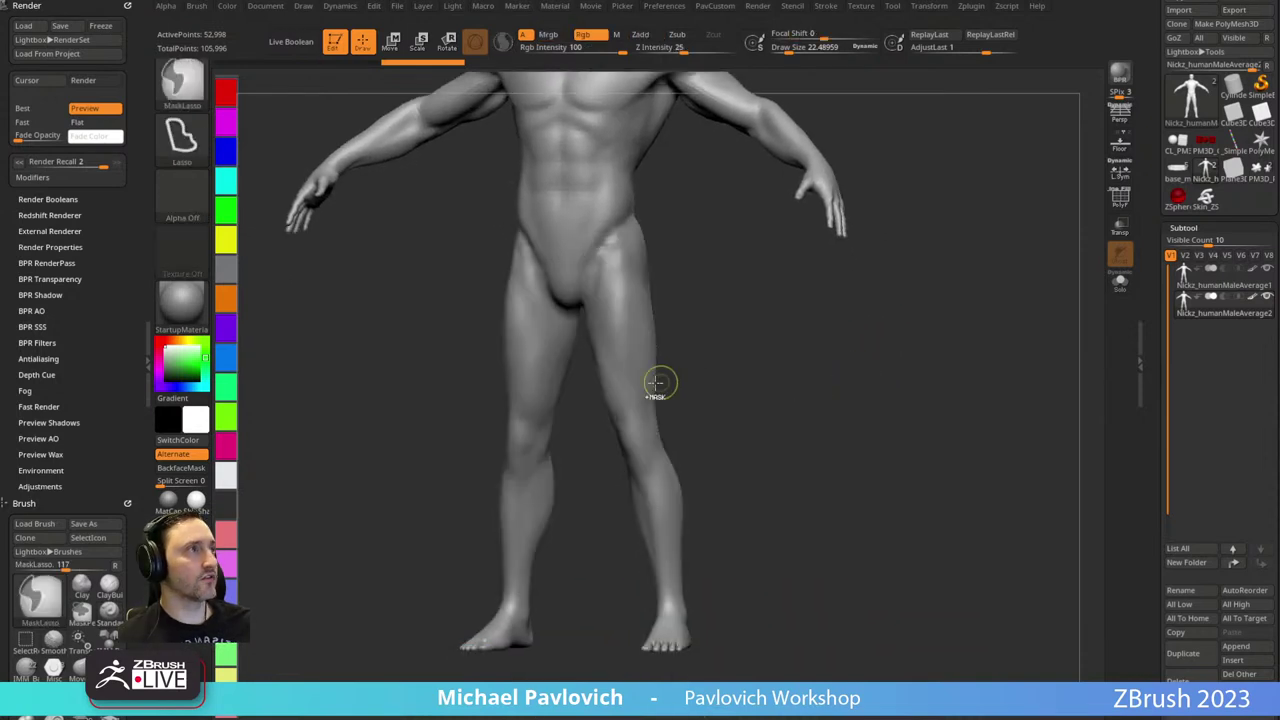
# Set the selection brush to SelectRect, show polyframes, and solo the active subtool while checking the leg polygroup.
pyautogui.keyDown('ctrl'); pyautogui.keyDown('shift'); pyautogui.click(187, 86); pyautogui.keyUp('shift'); pyautogui.keyUp('ctrl')
pyautogui.keyDown('ctrl'); pyautogui.keyDown('shift'); pyautogui.click(318, 98); pyautogui.keyUp('shift'); pyautogui.keyUp('ctrl')
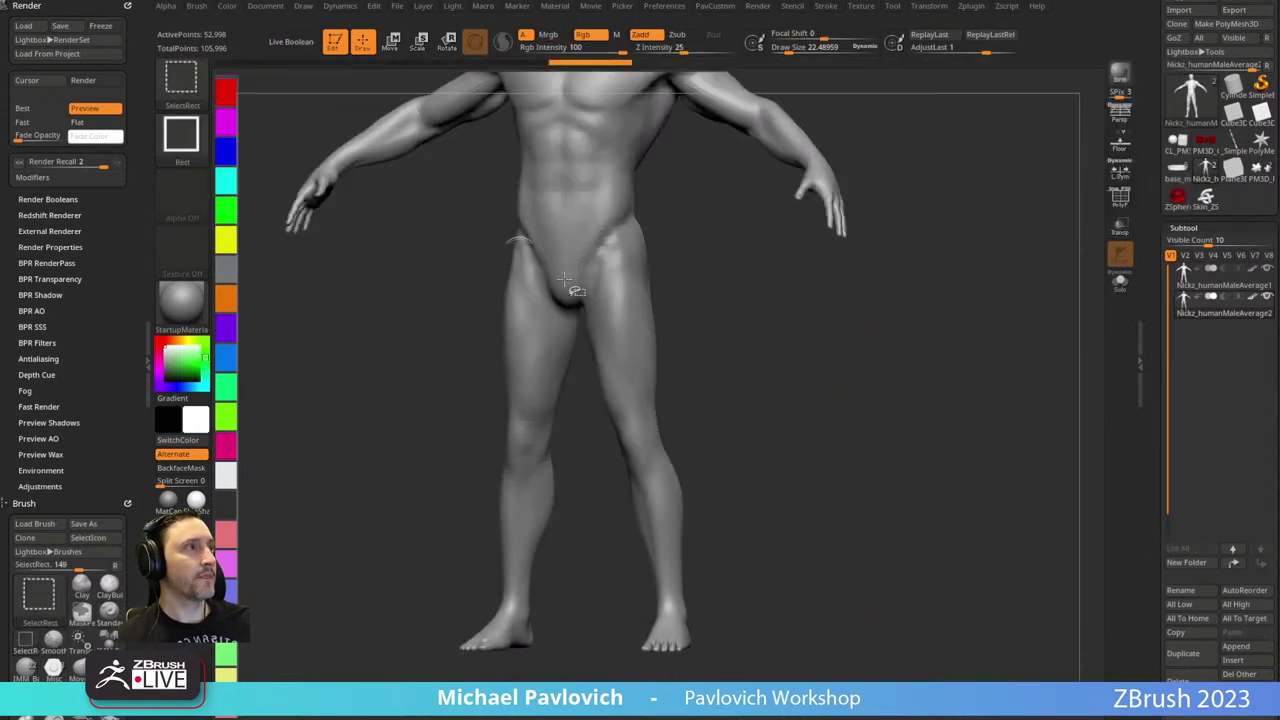
pyautogui.hotkey('shift', 'f')
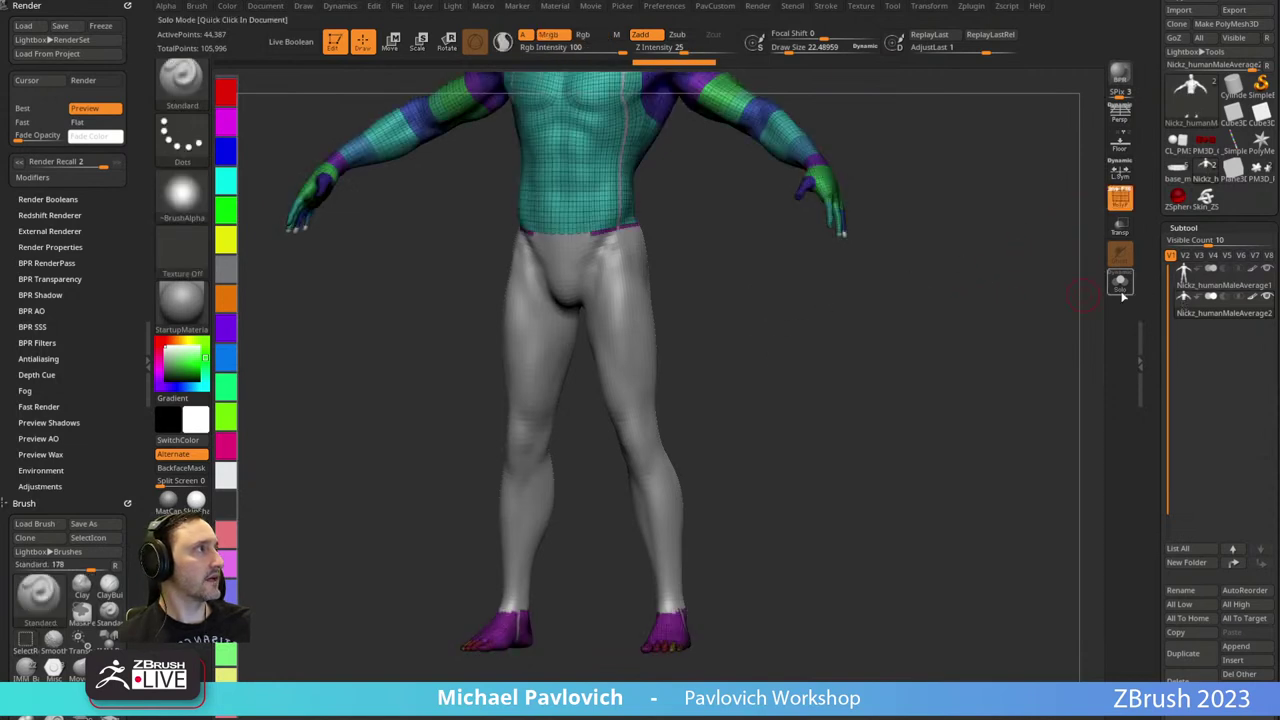
pyautogui.click(1121, 290)
pyautogui.keyDown('ctrl'); pyautogui.keyDown('shift'); pyautogui.click(646, 371); pyautogui.keyUp('shift'); pyautogui.keyUp('ctrl')
pyautogui.keyDown('ctrl'); pyautogui.keyDown('shift'); pyautogui.click(765, 370); pyautogui.keyUp('shift'); pyautogui.keyUp('ctrl')
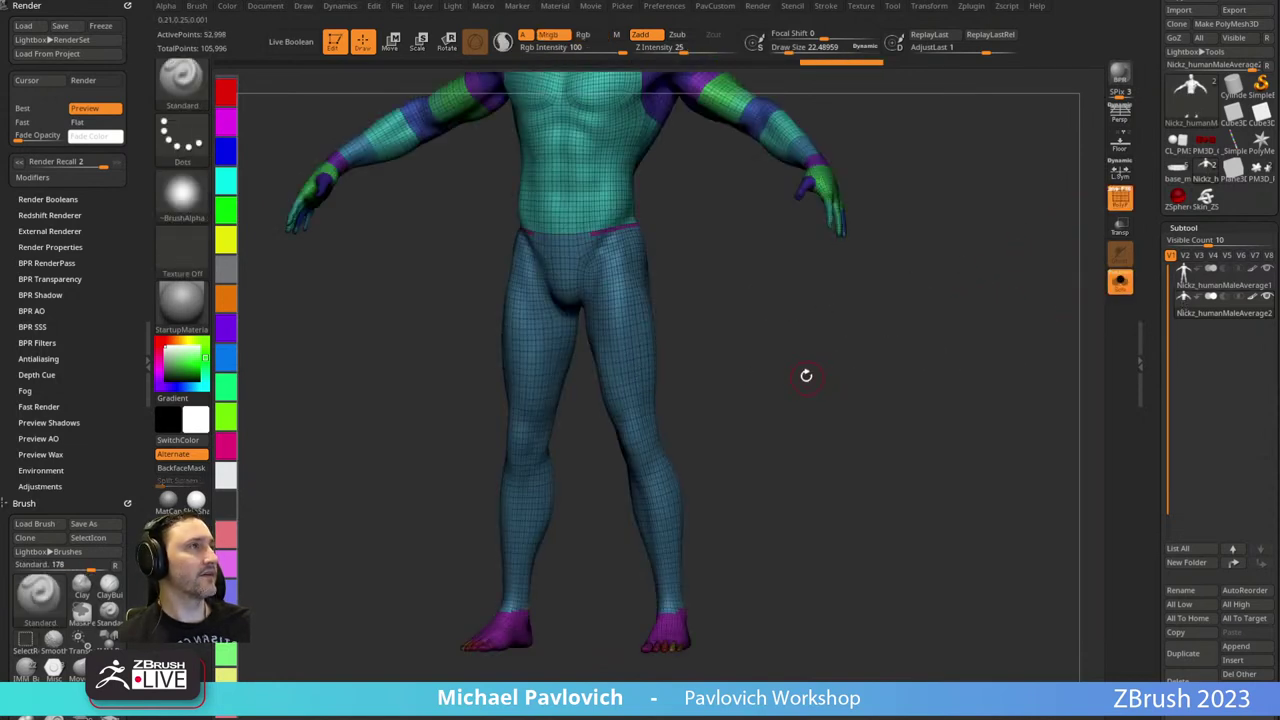
# Isolate the leg polygroup on the duplicate and try to delete its hidden geometry.
pyautogui.moveTo(806, 386)
pyautogui.keyDown('ctrl'); pyautogui.mouseDown(button='right')
pyautogui.moveTo(801, 377)
pyautogui.moveTo(886, 378)
pyautogui.moveTo(860, 384)
pyautogui.mouseUp(button='right'); pyautogui.keyUp('ctrl')
pyautogui.hotkey('ctrl', 'shift', 'z')
pyautogui.hotkey('ctrl', 'z')
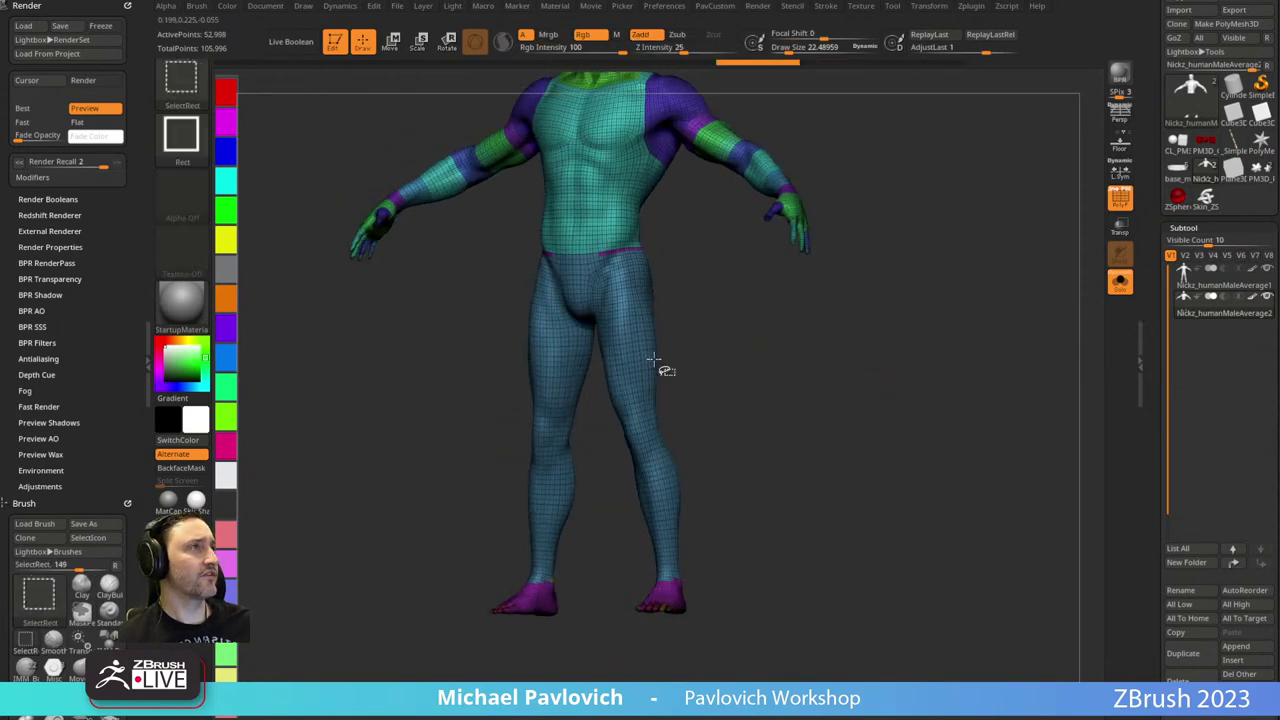
pyautogui.keyDown('ctrl'); pyautogui.keyDown('shift'); pyautogui.click(653, 359); pyautogui.keyUp('shift'); pyautogui.keyUp('ctrl')
pyautogui.press('1')
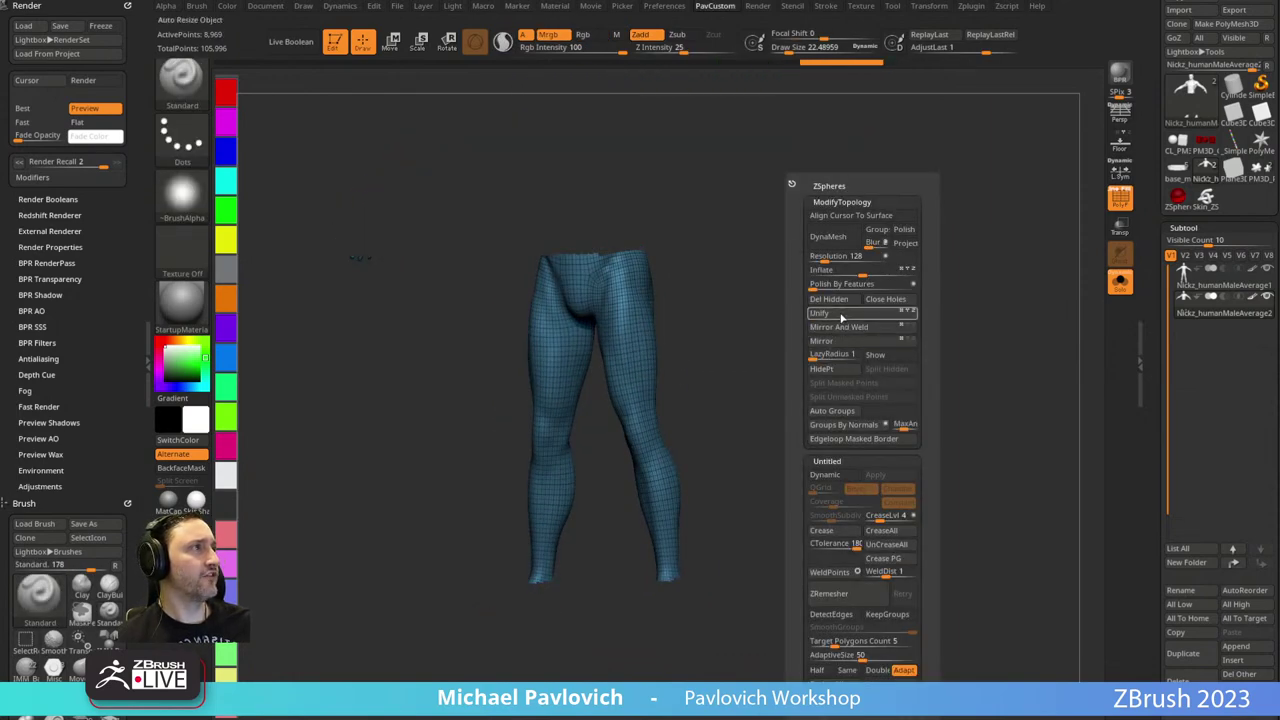
pyautogui.click(832, 299)
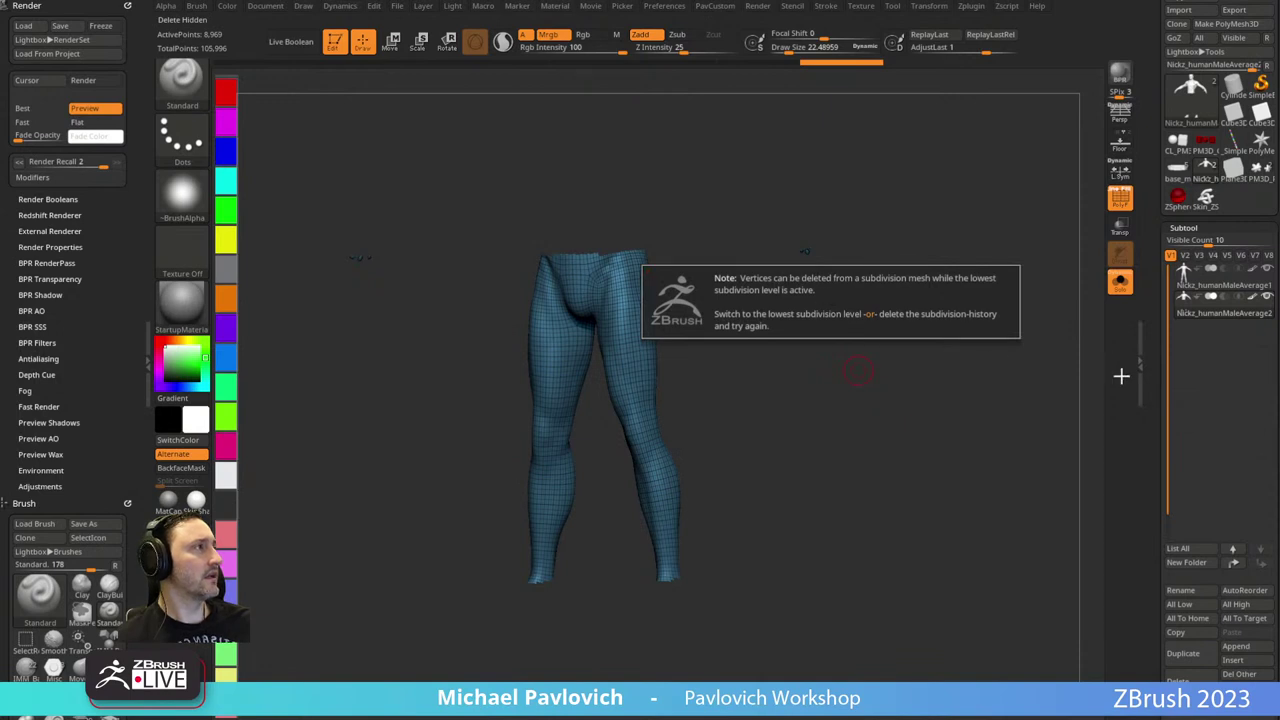
# Delete the duplicate's lower subdivision levels and remove its hidden geometry.
pyautogui.scroll(-5, 1210, 450)
pyautogui.click(1187, 630)
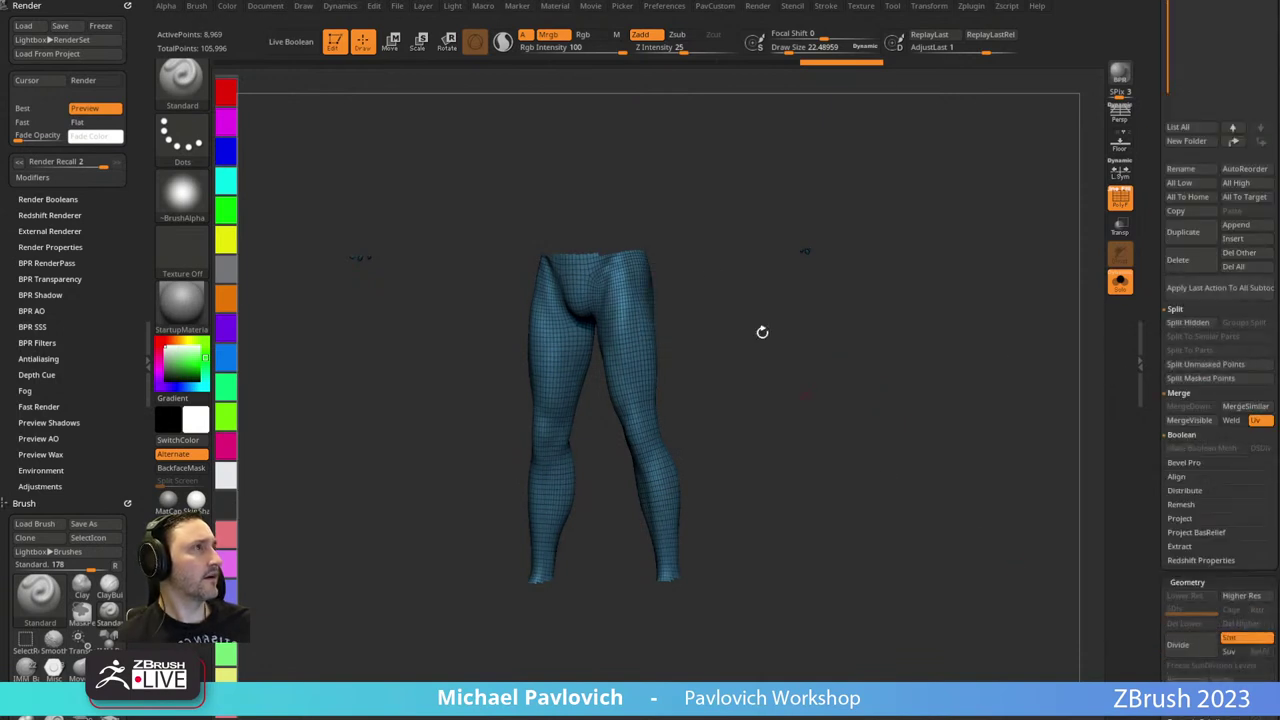
pyautogui.press('g')
pyautogui.click(757, 299)
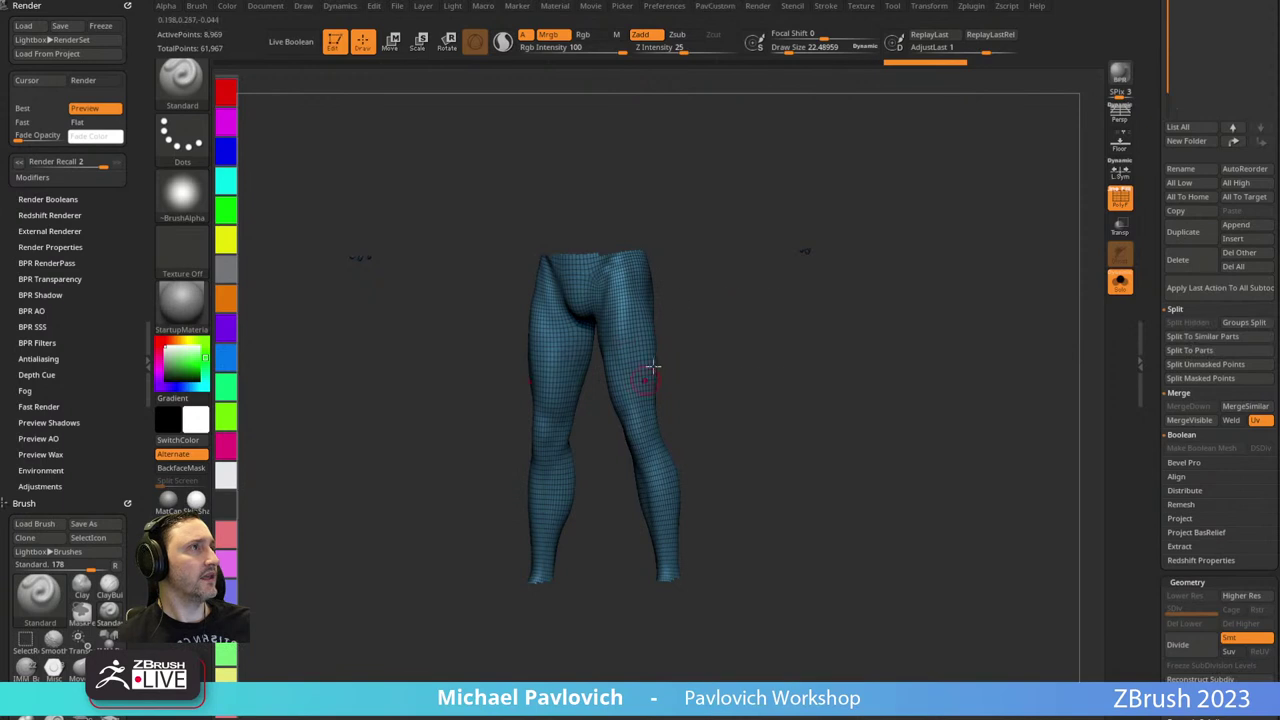
# Discard the duplicated legs subtool and put the original body into one polygroup with the legs masked.
pyautogui.press('g')
pyautogui.click(791, 336)
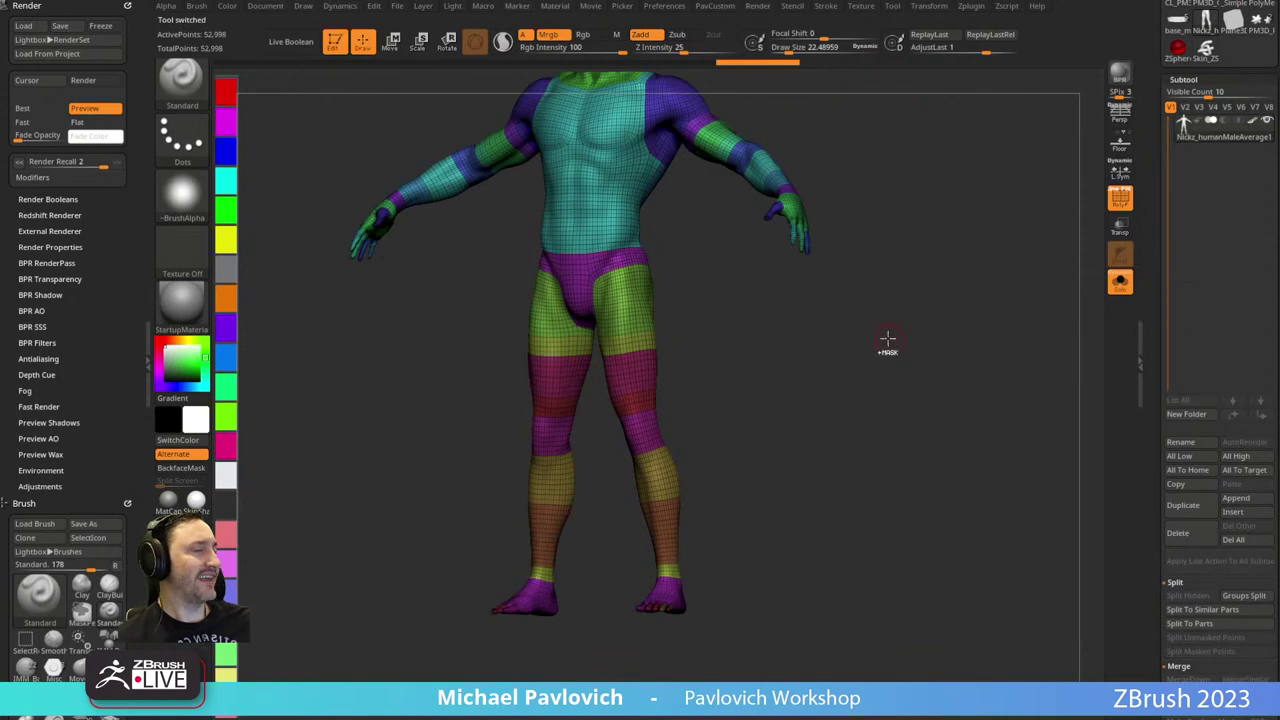
pyautogui.hotkey('shift', 'f')
pyautogui.keyDown('shift'); pyautogui.moveTo(886, 334); pyautogui.dragTo(891, 377); pyautogui.keyUp('shift')
pyautogui.moveTo(802, 381)
pyautogui.keyDown('ctrl'); pyautogui.mouseDown()
pyautogui.moveTo(700, 237)
pyautogui.moveTo(586, 486)
pyautogui.moveTo(651, 563)
pyautogui.moveTo(893, 446)
pyautogui.moveTo(1045, 447)
pyautogui.mouseUp(); pyautogui.keyUp('ctrl')
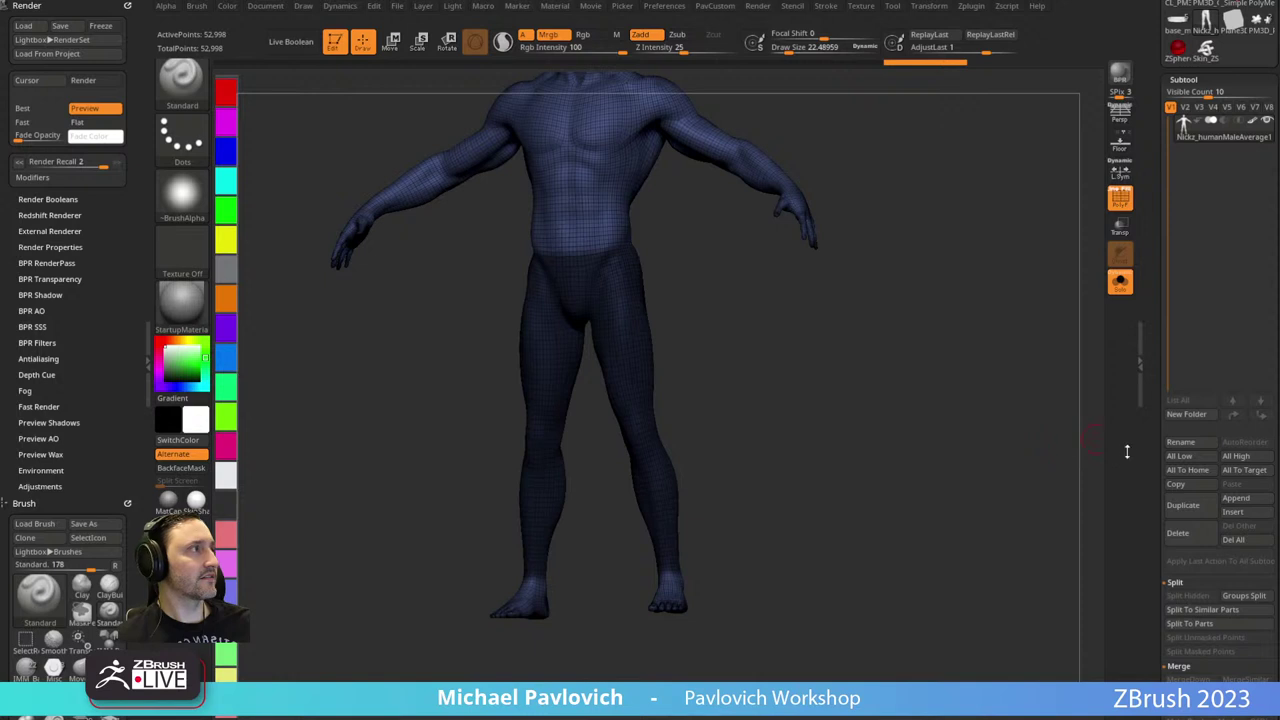
# Preview an extracted pants shell from the masked legs at 0.02 thickness.
pyautogui.moveTo(1151, 460); pyautogui.dragTo(1154, 305)
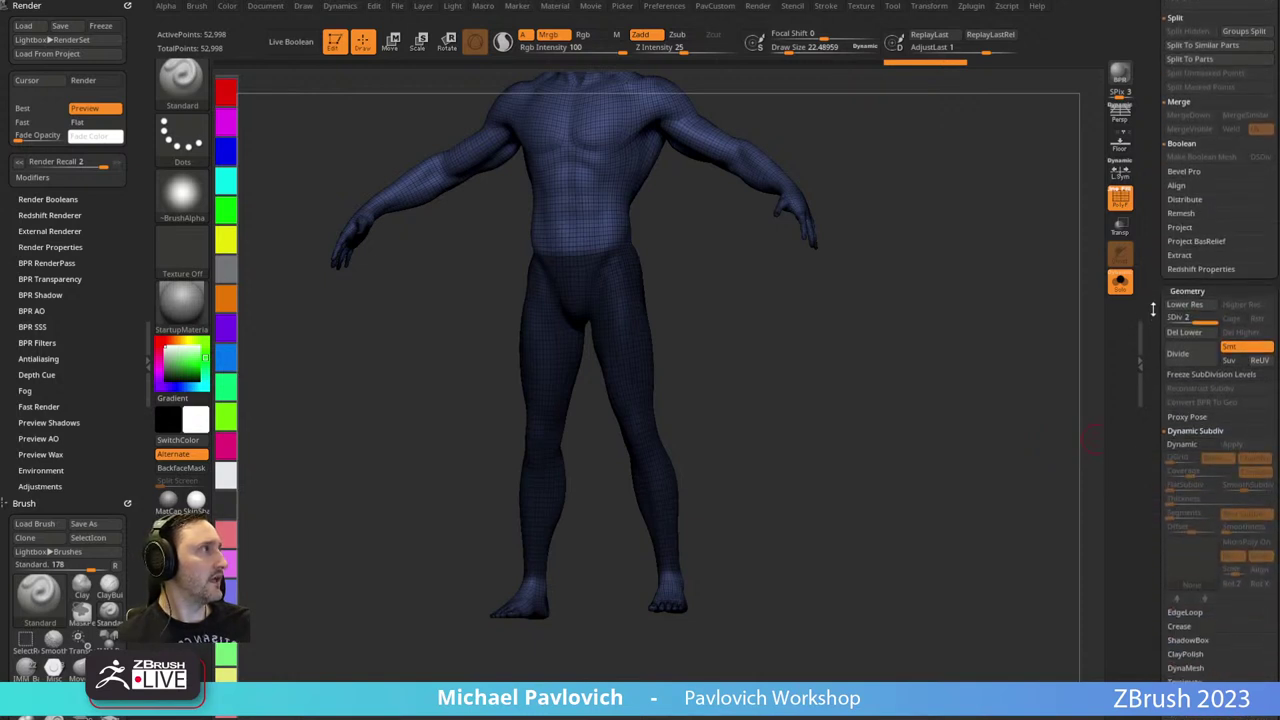
pyautogui.moveTo(1154, 255); pyautogui.dragTo(1156, 307)
pyautogui.click(1182, 307)
pyautogui.click(1205, 327)
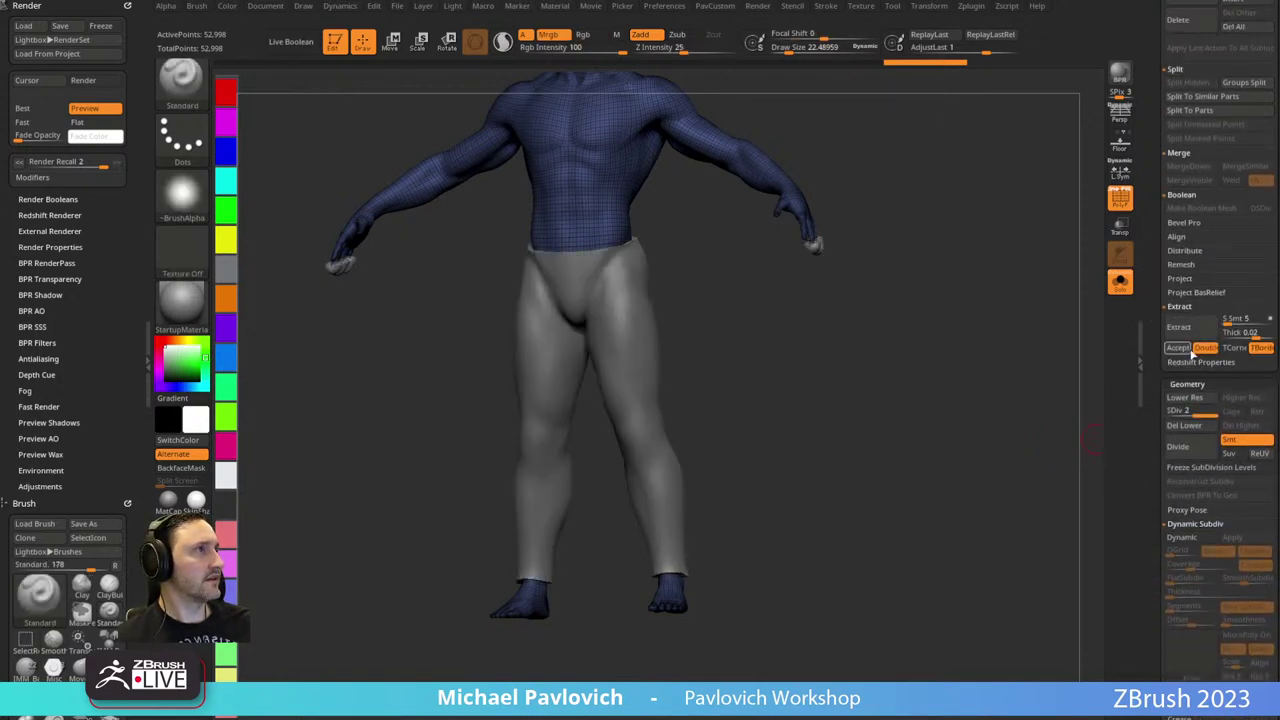
# Try an extraction thickness of 0.01 for the pants shell, and accept the extraction at 0.02.
pyautogui.click(1258, 334)
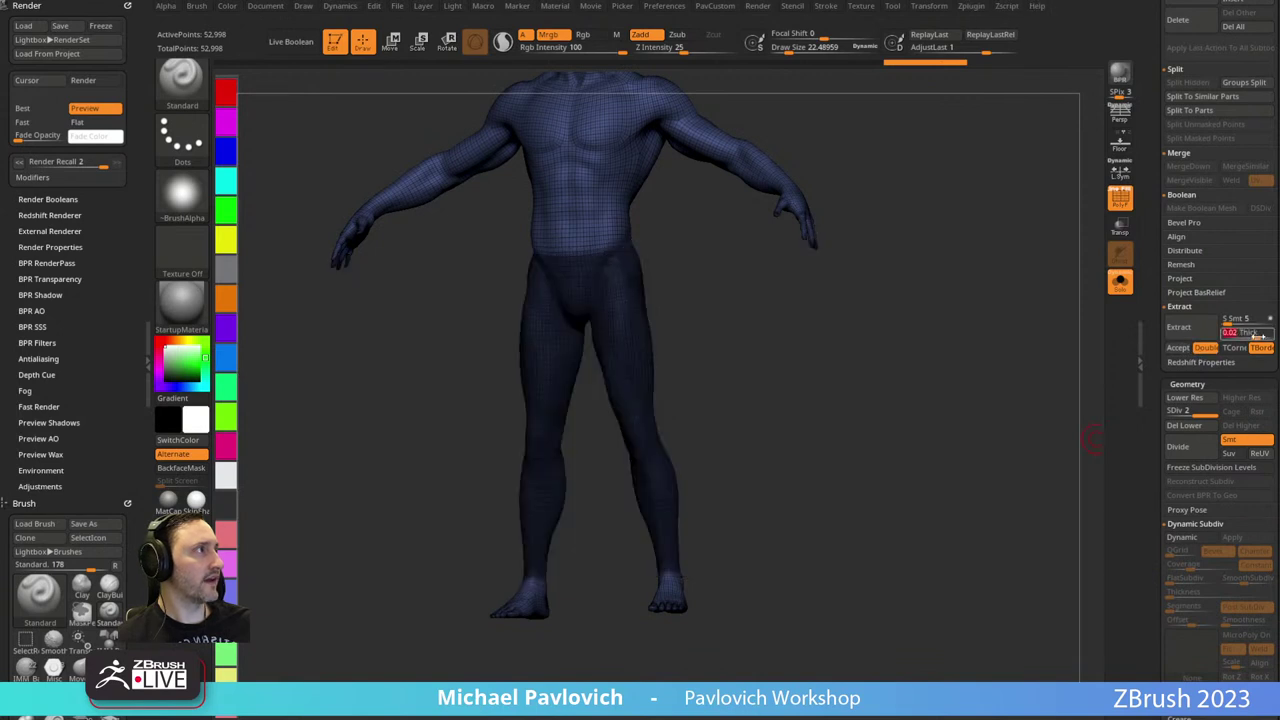
pyautogui.write('.')
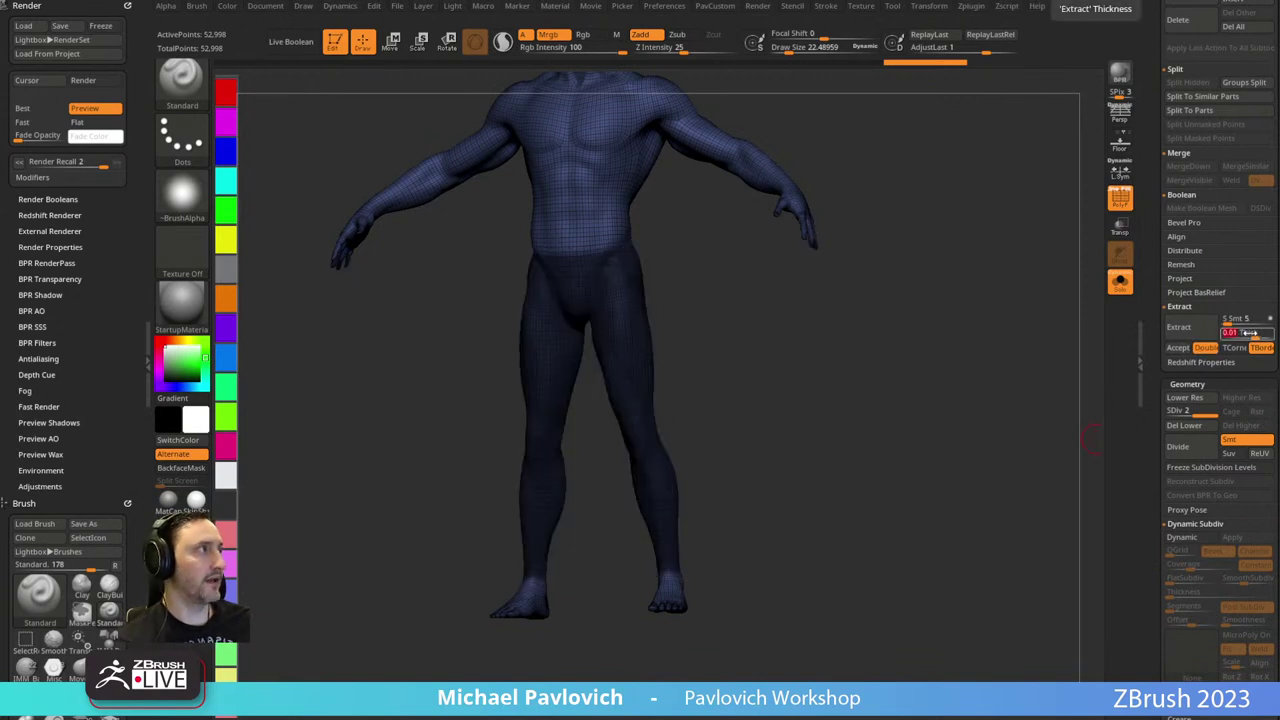
pyautogui.press('Return')
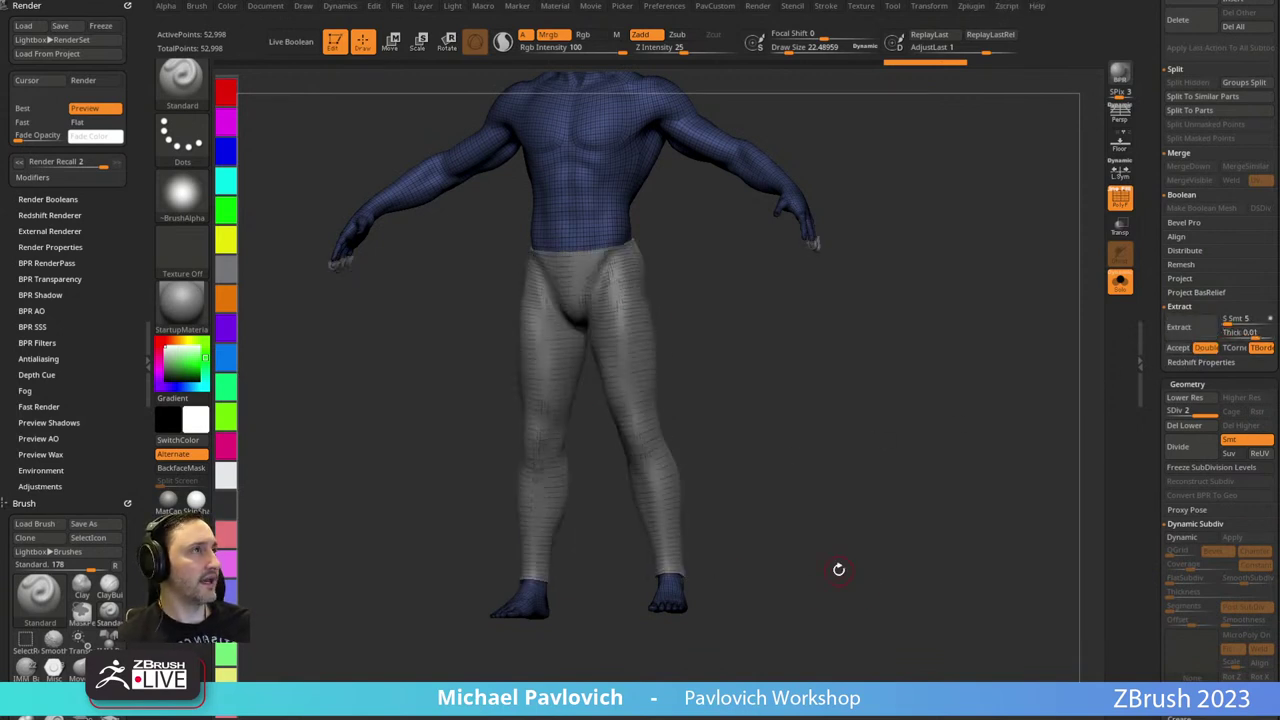
pyautogui.click(1180, 348)
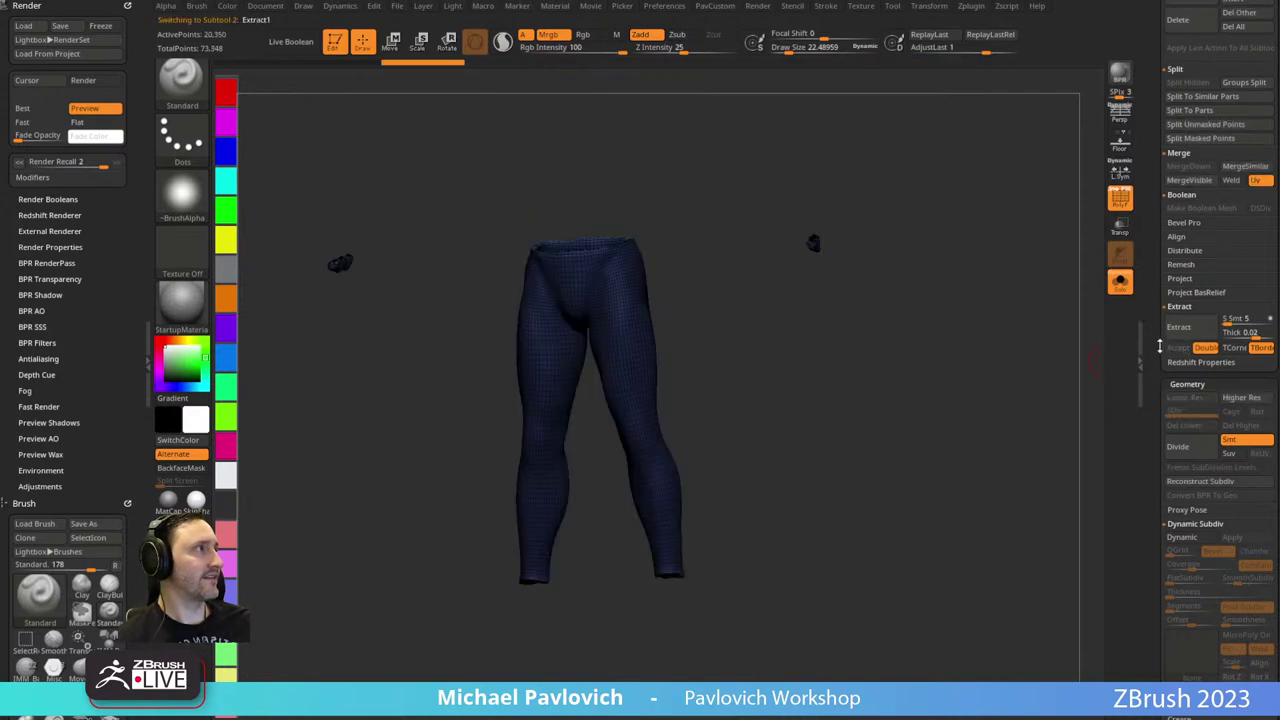
# Isolate the extracted pants' main surfaces and delete the hidden hand pieces and border geometry.
pyautogui.moveTo(692, 234)
pyautogui.keyDown('ctrl'); pyautogui.keyDown('shift'); pyautogui.mouseDown()
pyautogui.moveTo(575, 329)
pyautogui.moveTo(502, 344)
pyautogui.mouseUp(); pyautogui.keyUp('shift'); pyautogui.keyUp('ctrl')
pyautogui.keyDown('ctrl'); pyautogui.keyDown('shift'); pyautogui.moveTo(876, 387); pyautogui.dragTo(786, 391); pyautogui.keyUp('shift'); pyautogui.keyUp('ctrl')
pyautogui.keyDown('ctrl'); pyautogui.keyDown('shift'); pyautogui.click(786, 391); pyautogui.keyUp('shift'); pyautogui.keyUp('ctrl')
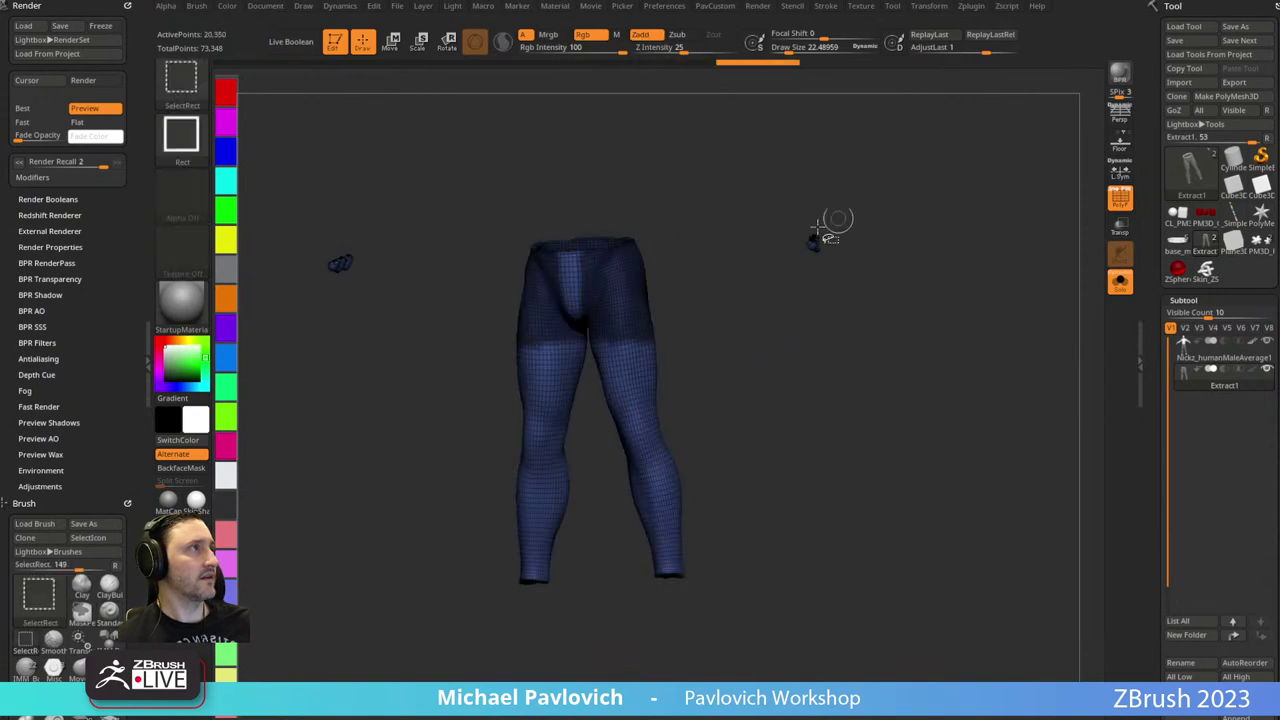
pyautogui.keyDown('ctrl'); pyautogui.keyDown('shift'); pyautogui.click(642, 376); pyautogui.keyUp('shift'); pyautogui.keyUp('ctrl')
pyautogui.press('3')
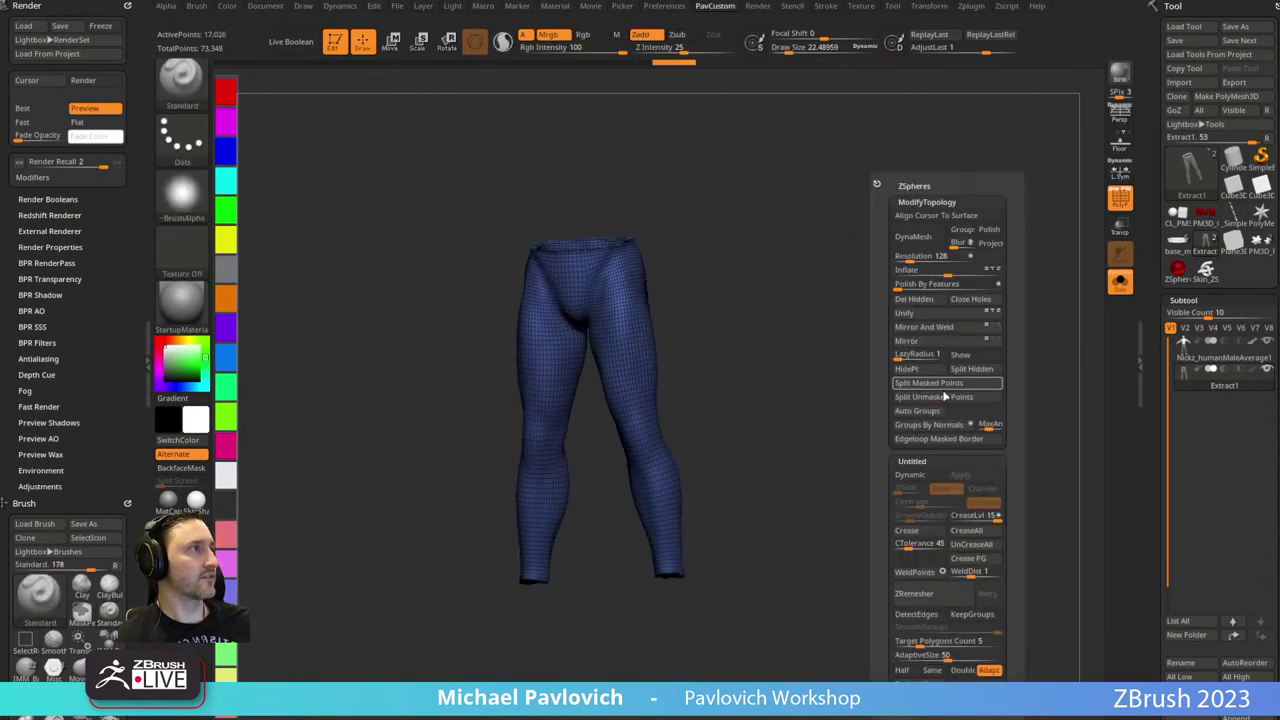
pyautogui.click(920, 299)
# Isolate the outer layer of the pants and delete the hidden inner layer.
pyautogui.moveTo(727, 284); pyautogui.dragTo(794, 288)
pyautogui.keyDown('ctrl'); pyautogui.keyDown('shift'); pyautogui.click(645, 331); pyautogui.keyUp('shift'); pyautogui.keyUp('ctrl')
pyautogui.press('3')
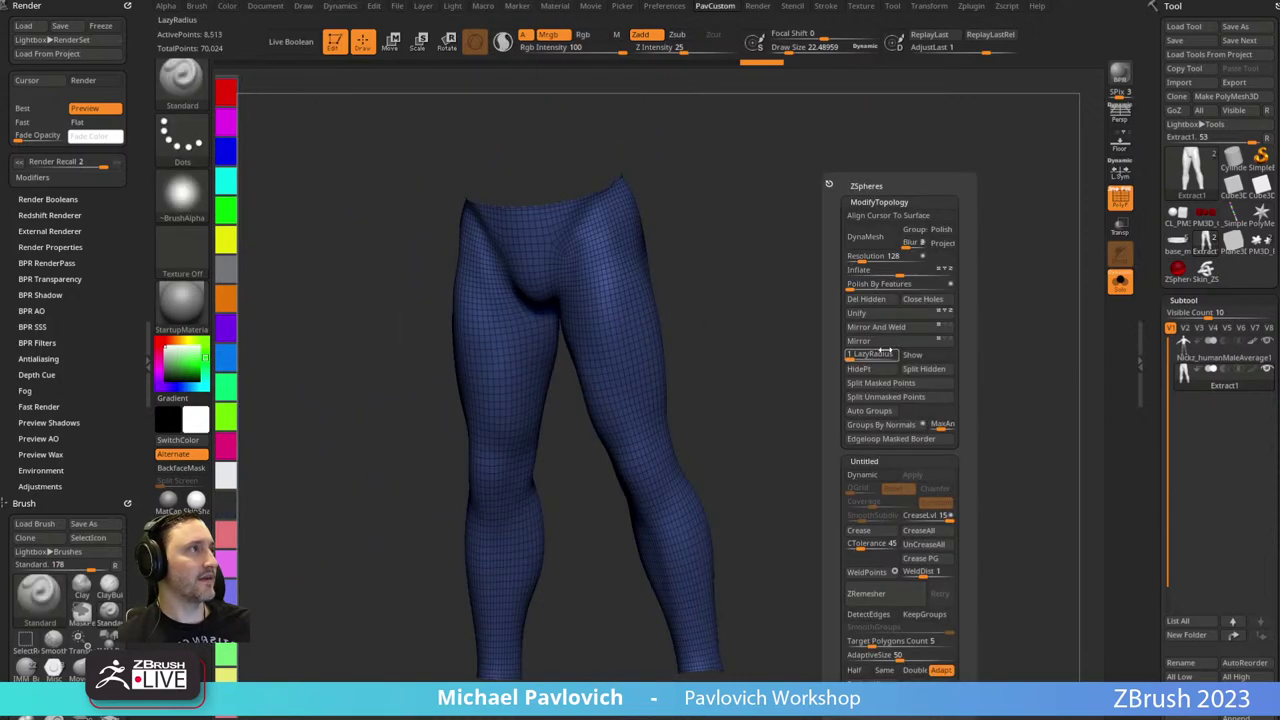
pyautogui.click(872, 299)
pyautogui.keyDown('shift'); pyautogui.moveTo(716, 330); pyautogui.dragTo(779, 312); pyautogui.keyUp('shift')
# Remesh the single-layer pants with ZRemesher using the Half option and a minimal adaptive size.
pyautogui.press('3')
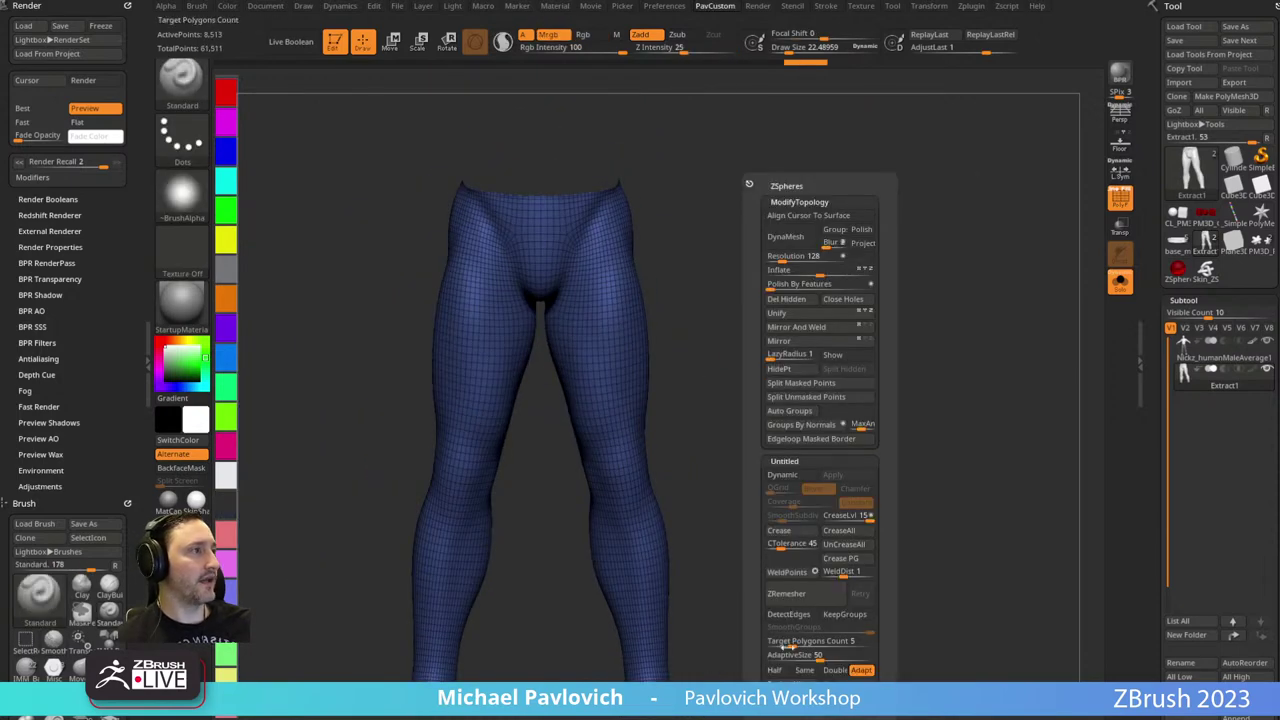
pyautogui.click(776, 670)
pyautogui.click(770, 657)
pyautogui.click(819, 597)
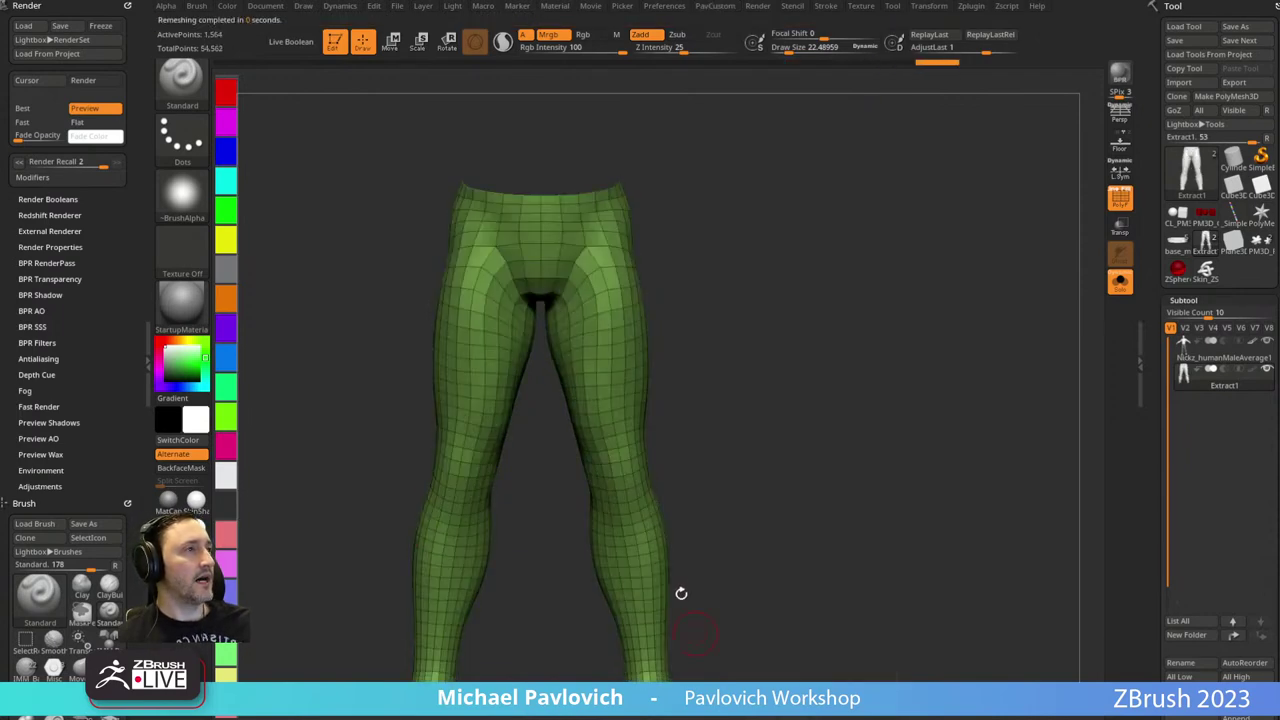
# Select the ZModeler brush for editing the open edges of the pants.
pyautogui.moveTo(680, 591)
pyautogui.mouseDown()
pyautogui.moveTo(791, 411)
pyautogui.moveTo(826, 297)
pyautogui.moveTo(757, 350)
pyautogui.mouseUp()
pyautogui.press('b')
pyautogui.press('z')
pyautogui.press('m')
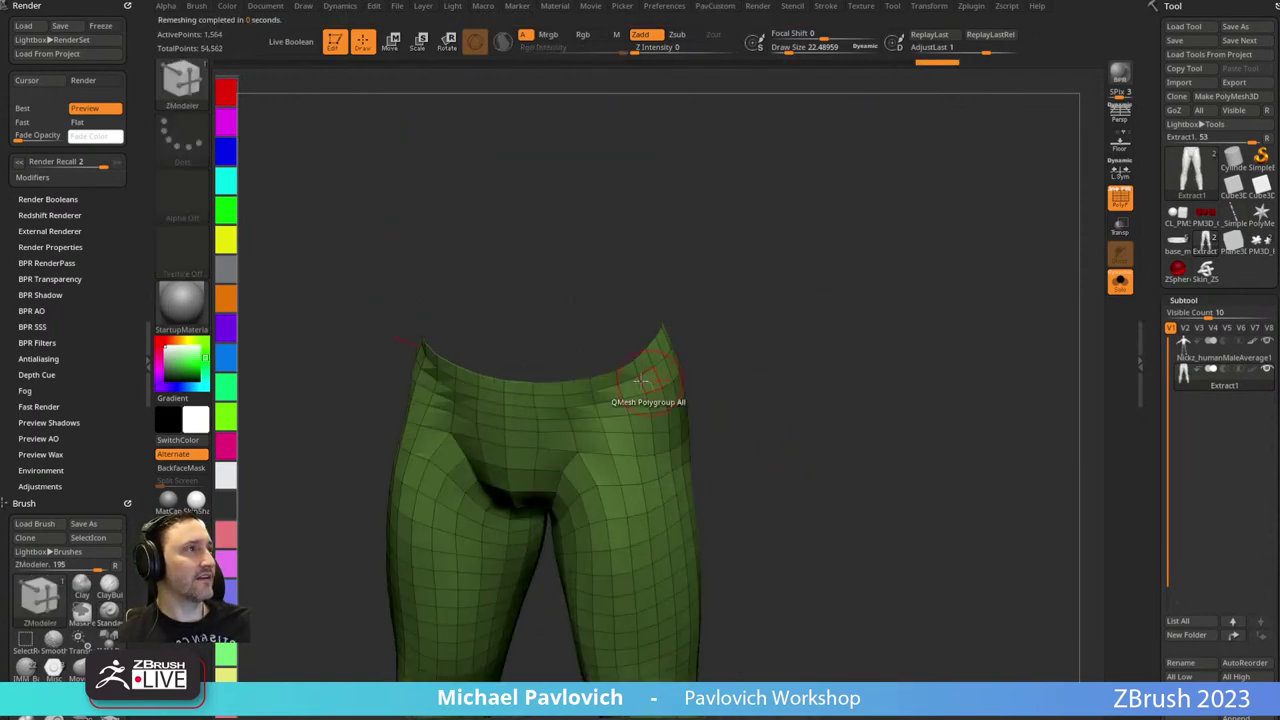
# Try to extrude the edge loop around the pants' waist opening.
pyautogui.press('space')
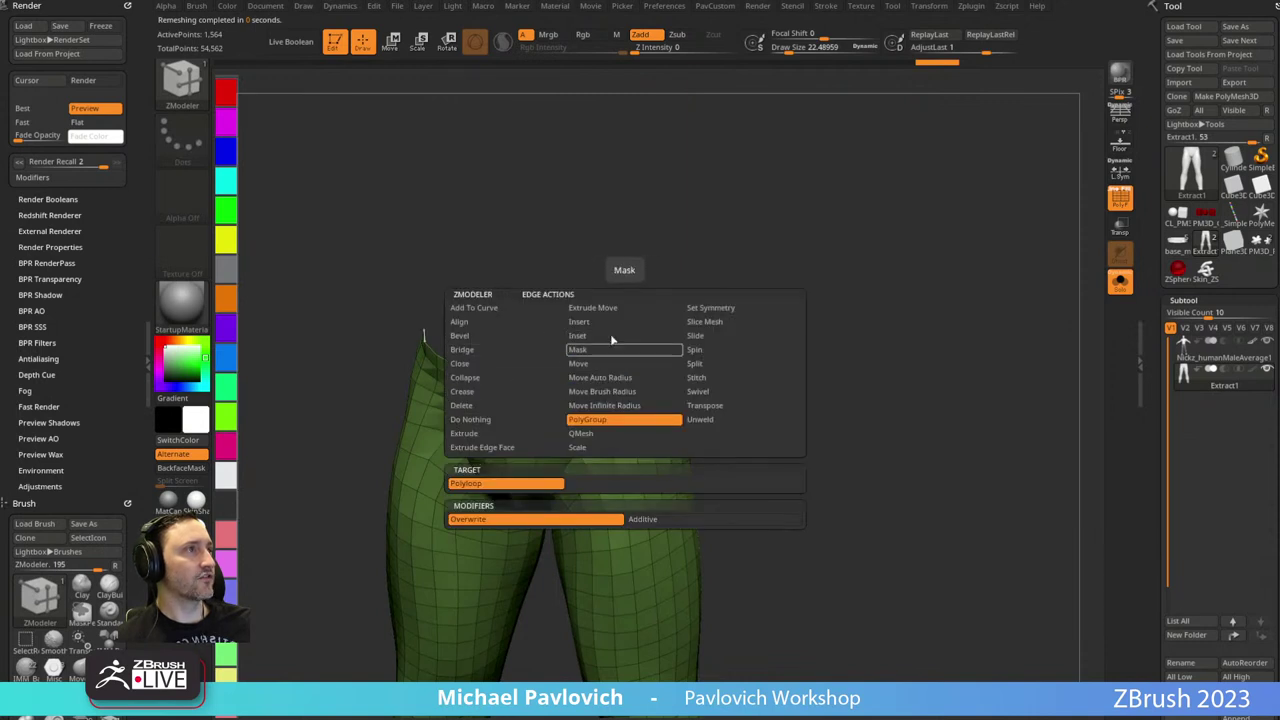
pyautogui.click(464, 433)
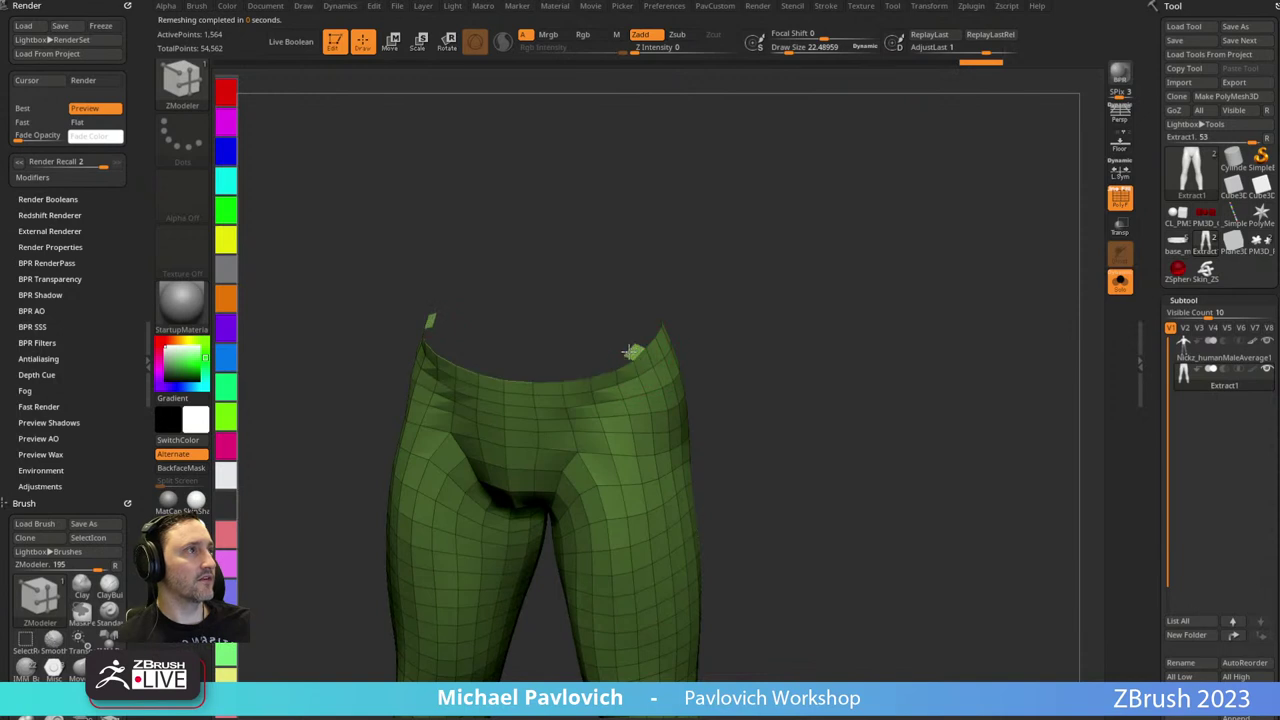
pyautogui.press('alt')
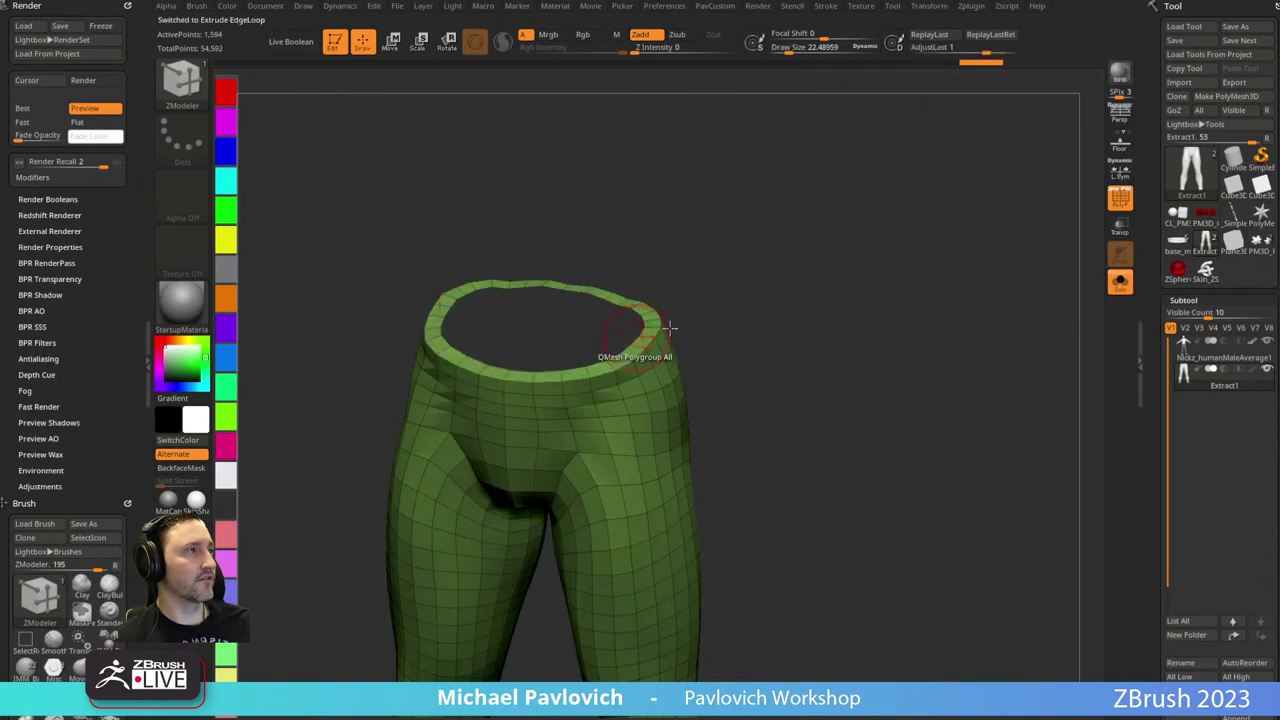
pyautogui.hotkey('ctrl', 'z')
# Close the pants' waist and ankle openings with ZModeler's Close action set to Convex Hole.
pyautogui.press('space')
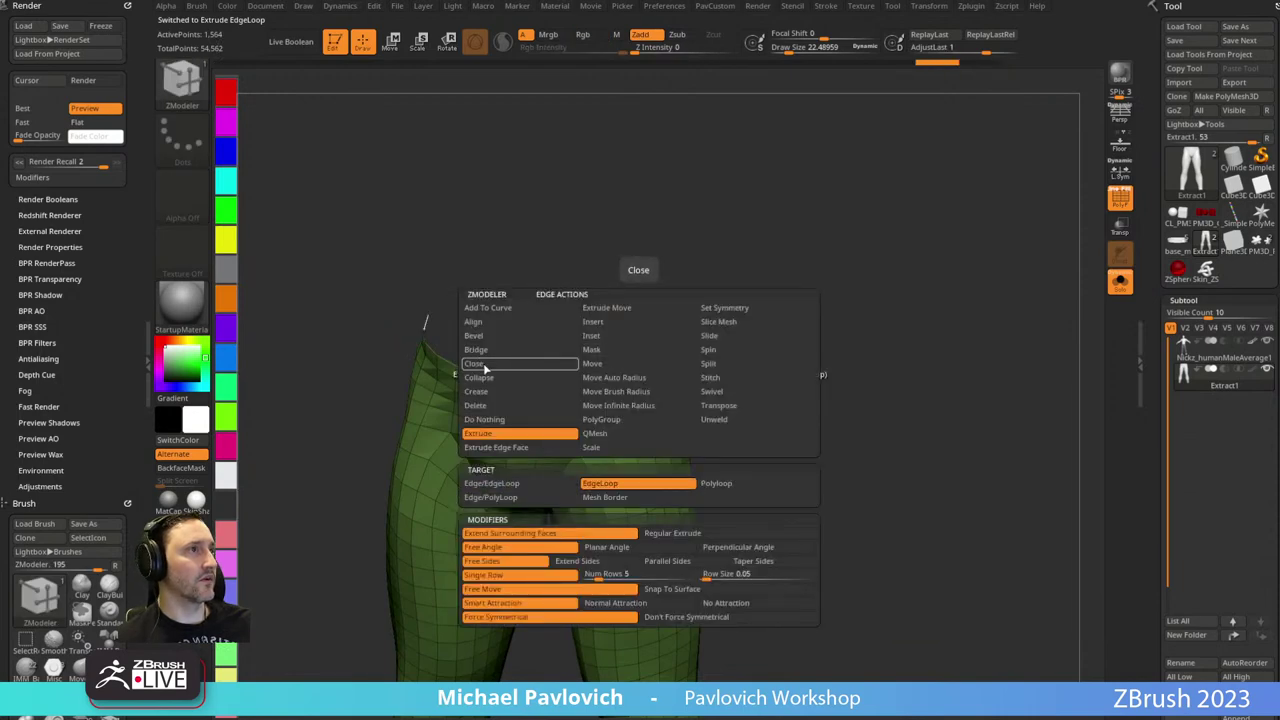
pyautogui.click(595, 433)
pyautogui.click(610, 484)
pyautogui.click(624, 366)
pyautogui.moveTo(850, 250); pyautogui.dragTo(712, 230)
pyautogui.hotkey('ctrl', 'z')
pyautogui.click(620, 265)
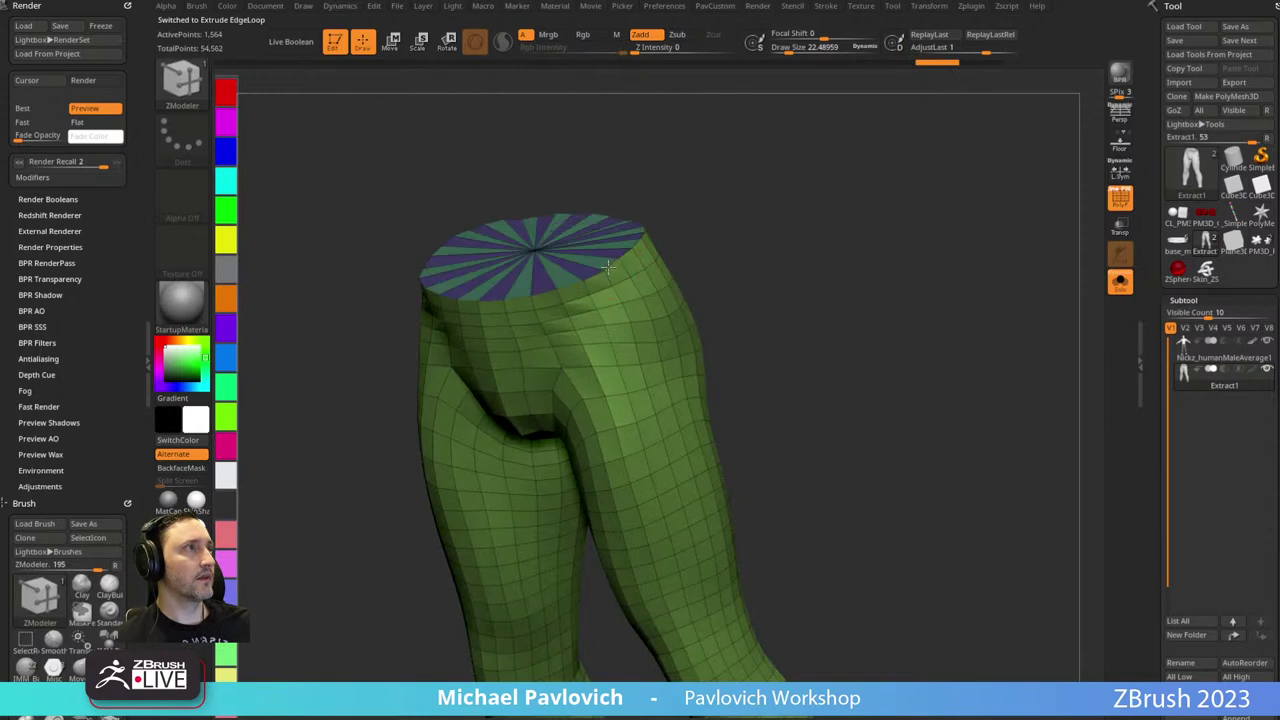
pyautogui.moveTo(662, 255); pyautogui.dragTo(668, 394, button='right')
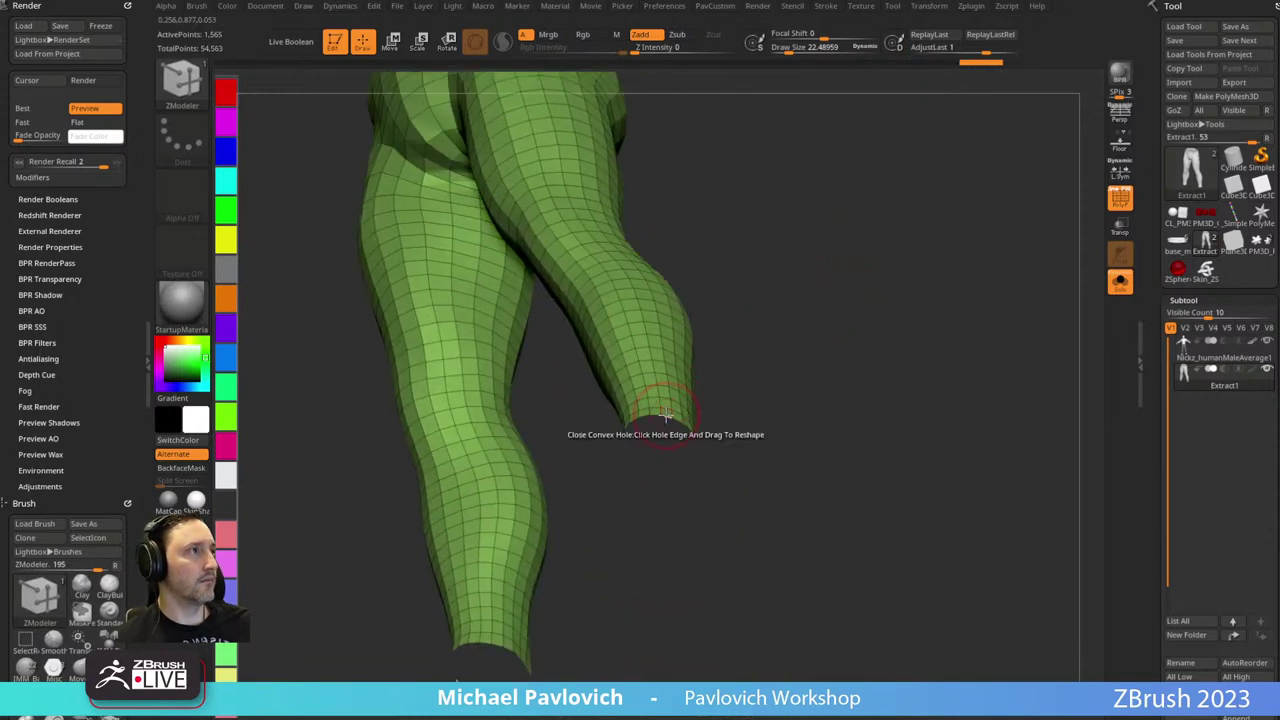
pyautogui.click(665, 415)
# Isolate the new cap faces, assign them to a single polygroup, and show the full pants again.
pyautogui.hotkey('ctrl', 'shift')
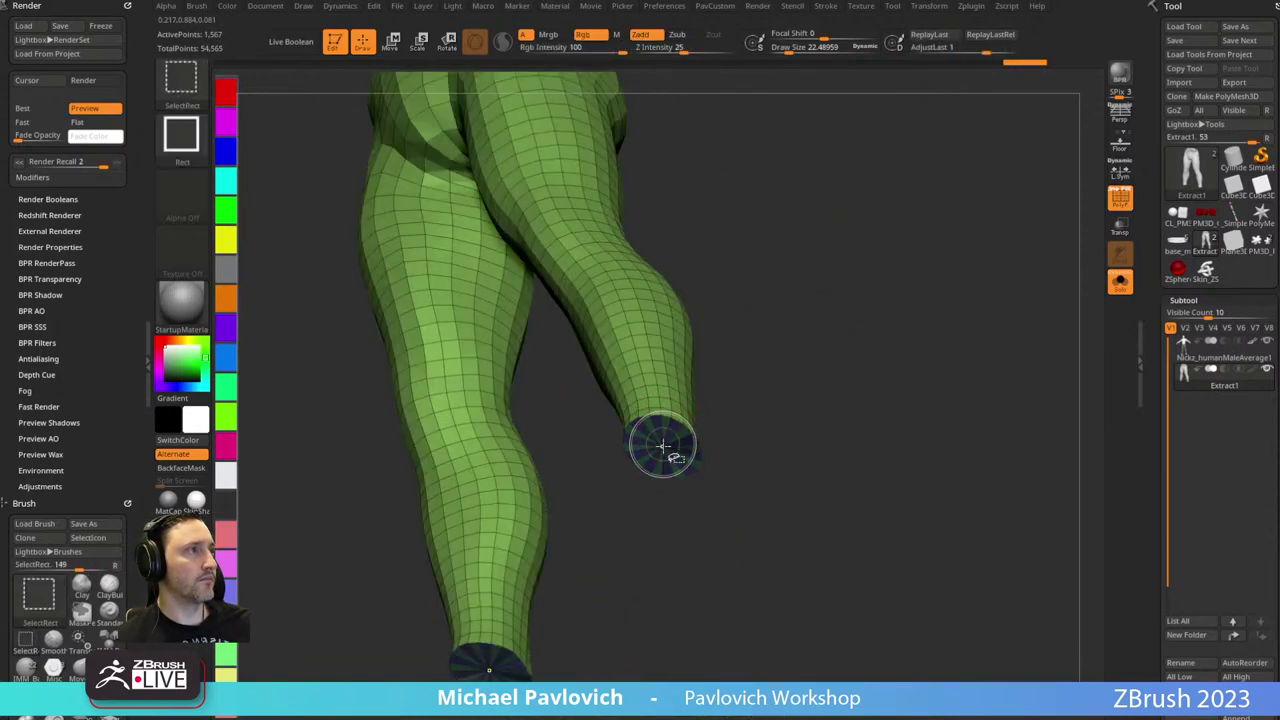
pyautogui.keyDown('ctrl'); pyautogui.keyDown('shift'); pyautogui.click(663, 446); pyautogui.keyUp('shift'); pyautogui.keyUp('ctrl')
pyautogui.hotkey('ctrl', 'w')
pyautogui.keyDown('ctrl'); pyautogui.keyDown('shift'); pyautogui.click(777, 357); pyautogui.keyUp('shift'); pyautogui.keyUp('ctrl')
# Turn off Solo to show the body with the pants, and subdivide the pants twice.
pyautogui.moveTo(840, 345); pyautogui.dragTo(1047, 299, button='right')
pyautogui.press('f')
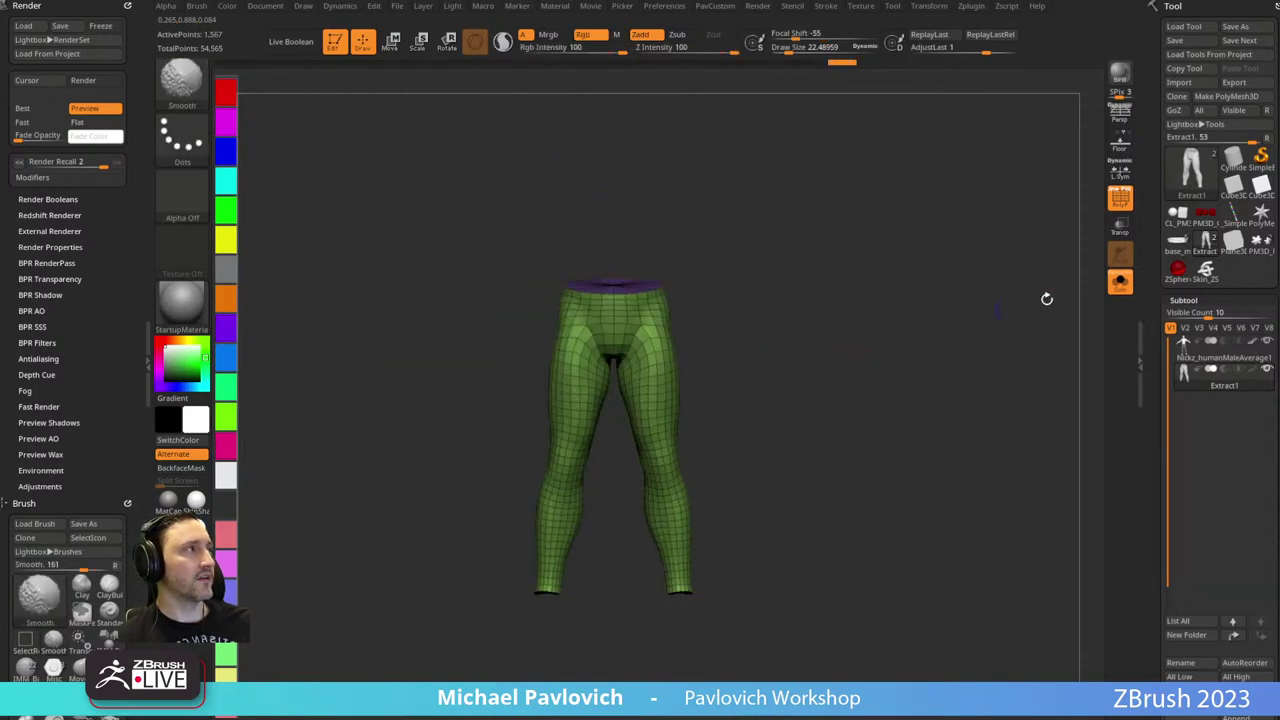
pyautogui.click(1120, 282)
pyautogui.moveTo(850, 360)
pyautogui.mouseDown(button='right')
pyautogui.moveTo(811, 375)
pyautogui.moveTo(645, 287)
pyautogui.moveTo(863, 364)
pyautogui.moveTo(844, 365)
pyautogui.mouseUp(button='right')
pyautogui.press('space')
pyautogui.keyDown('alt'); pyautogui.moveTo(769, 322); pyautogui.dragTo(810, 426, button='right'); pyautogui.keyUp('alt')
pyautogui.hotkey('ctrl', 'd')
pyautogui.hotkey('ctrl', 'd')
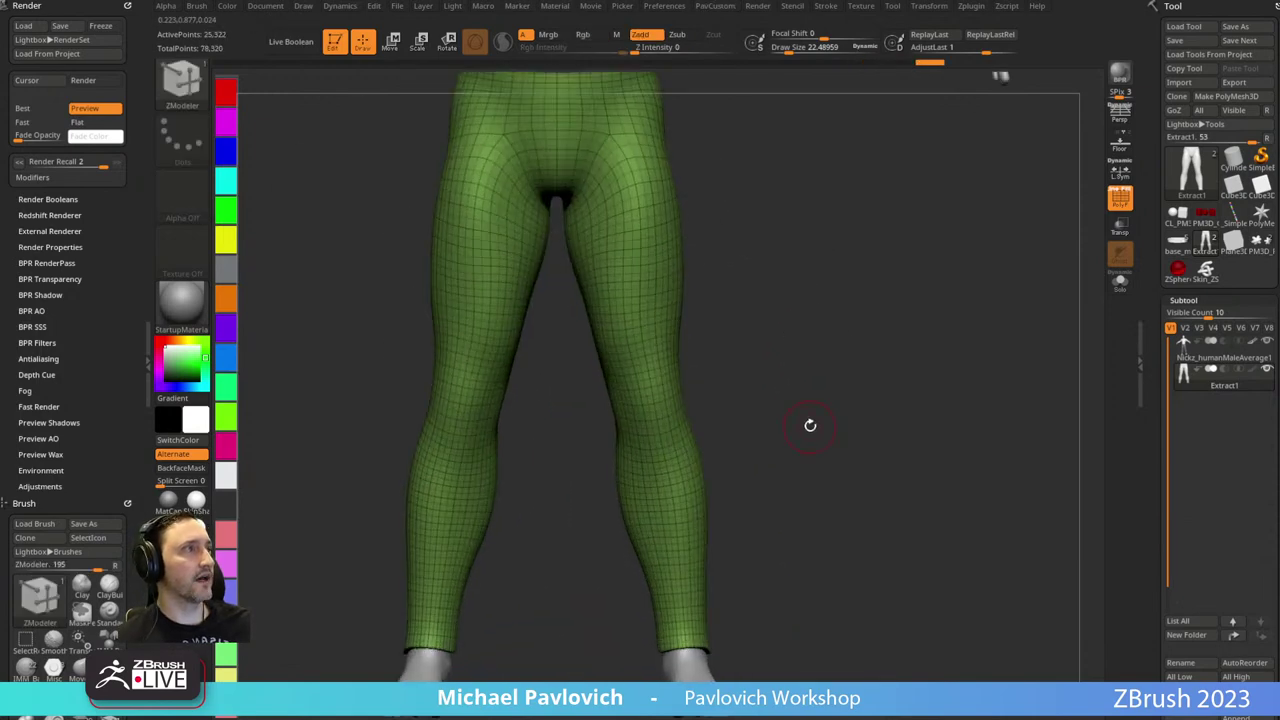
# Sculpt folds on the inner thighs below the crotch with the Standard brush.
pyautogui.keyDown('alt'); pyautogui.moveTo(799, 264); pyautogui.dragTo(805, 420, button='right'); pyautogui.keyUp('alt')
pyautogui.press('s')
pyautogui.press('s')
pyautogui.moveTo(632, 369)
pyautogui.mouseDown()
pyautogui.moveTo(646, 369)
pyautogui.moveTo(621, 387)
pyautogui.moveTo(631, 420)
pyautogui.mouseUp()
pyautogui.click(640, 364)
pyautogui.press('b')
pyautogui.press('s')
pyautogui.press('t')
pyautogui.press('s')
pyautogui.moveTo(595, 344); pyautogui.dragTo(644, 442)
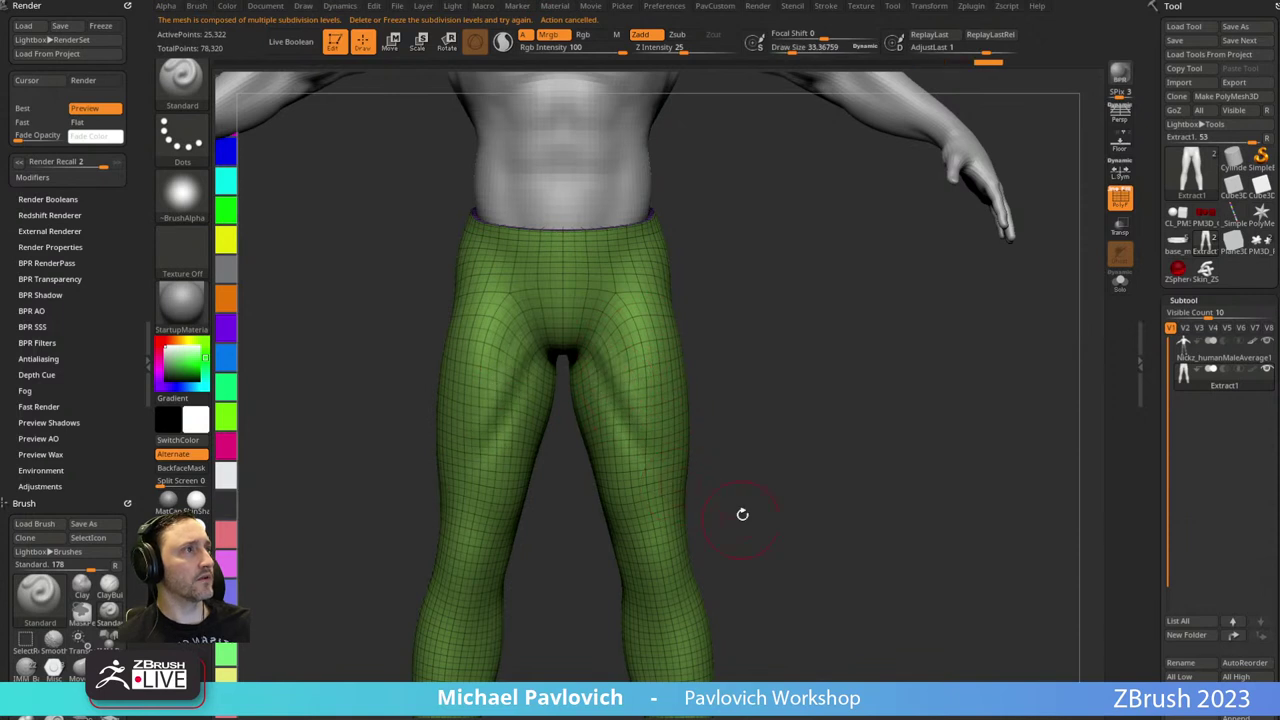
# Sculpt wrinkles across the knees using the Standard brush at a draw size of about 14.
pyautogui.keyDown('alt'); pyautogui.moveTo(740, 514); pyautogui.dragTo(695, 332, button='right'); pyautogui.keyUp('alt')
pyautogui.press('s')
pyautogui.moveTo(640, 433); pyautogui.dragTo(640, 433)
pyautogui.moveTo(638, 436)
pyautogui.keyDown('alt'); pyautogui.mouseDown(button='right')
pyautogui.moveTo(609, 468)
pyautogui.moveTo(630, 478)
pyautogui.mouseUp(button='right'); pyautogui.keyUp('alt')
pyautogui.keyDown('alt'); pyautogui.moveTo(626, 501); pyautogui.dragTo(620, 496); pyautogui.keyUp('alt')
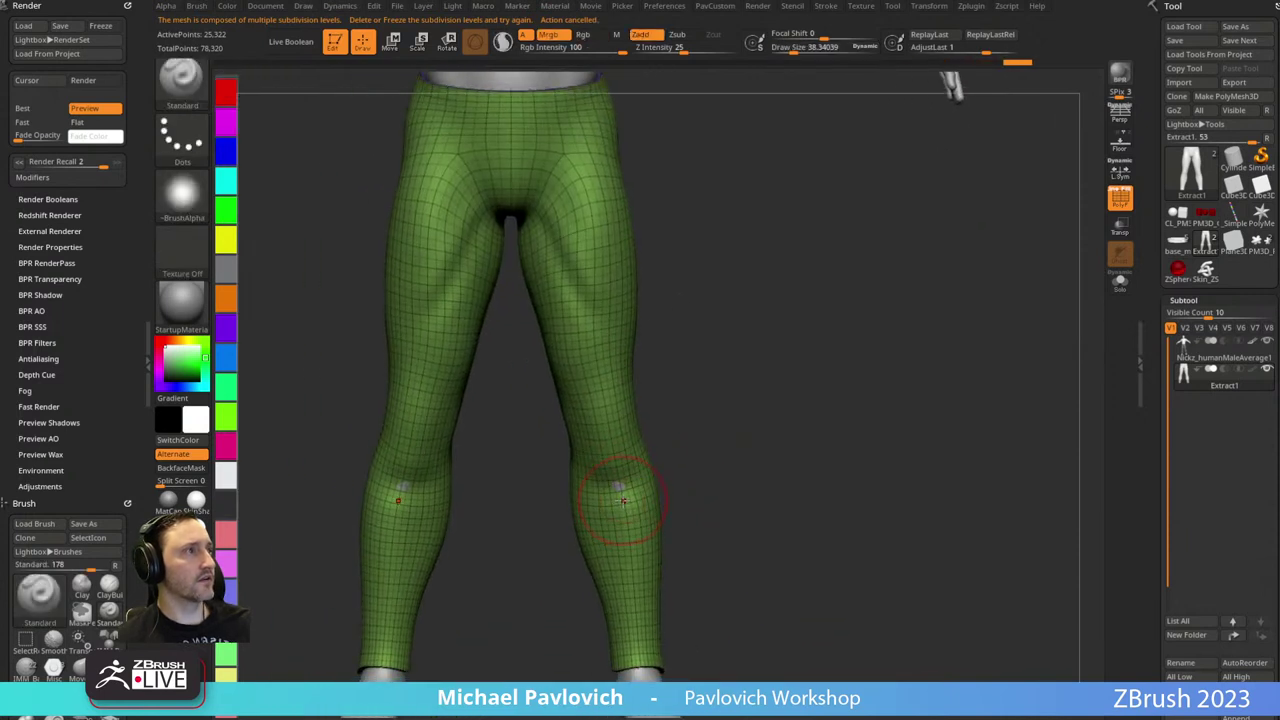
pyautogui.hotkey('ctrl', 'z')
pyautogui.press('s')
pyautogui.click(621, 499)
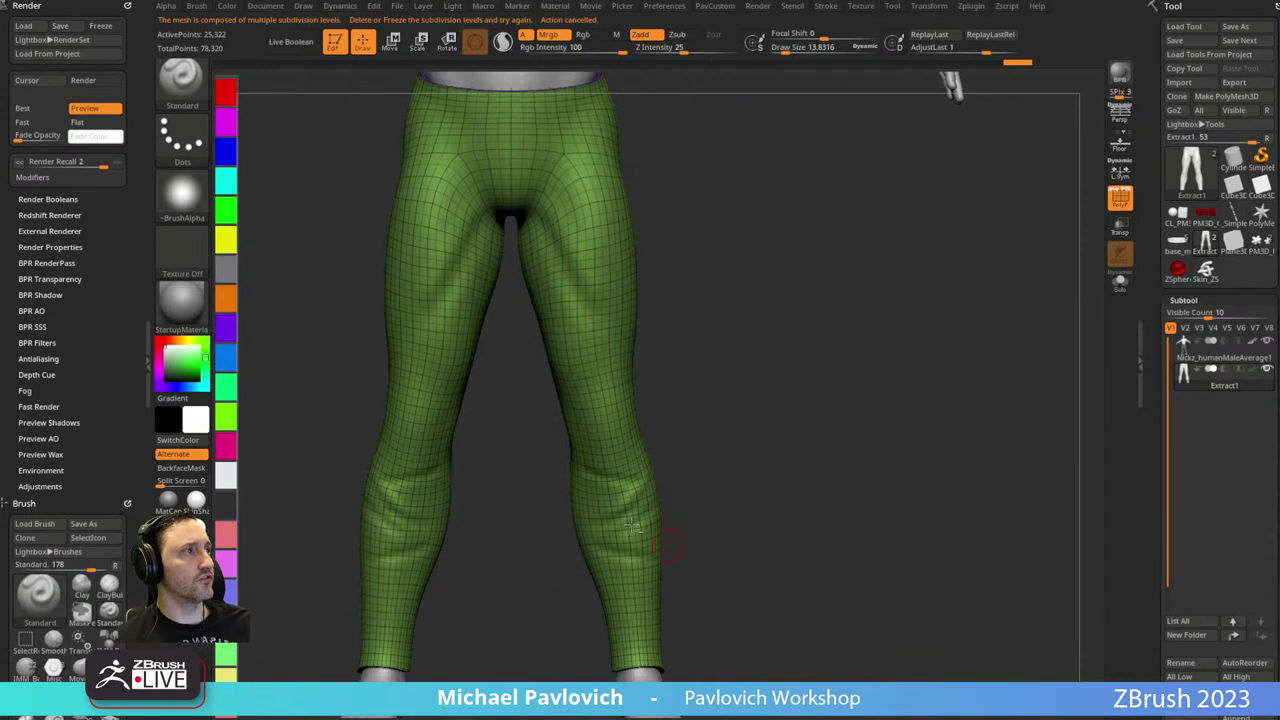
# Hide the polyframe, mask everything except the lower legs, and place the move gizmo at the knee.
pyautogui.keyDown('ctrl'); pyautogui.moveTo(789, 431); pyautogui.dragTo(836, 298, button='right'); pyautogui.keyUp('ctrl')
pyautogui.hotkey('shift', 'f')
pyautogui.keyDown('ctrl'); pyautogui.moveTo(836, 298); pyautogui.dragTo(789, 355, button='right'); pyautogui.keyUp('ctrl')
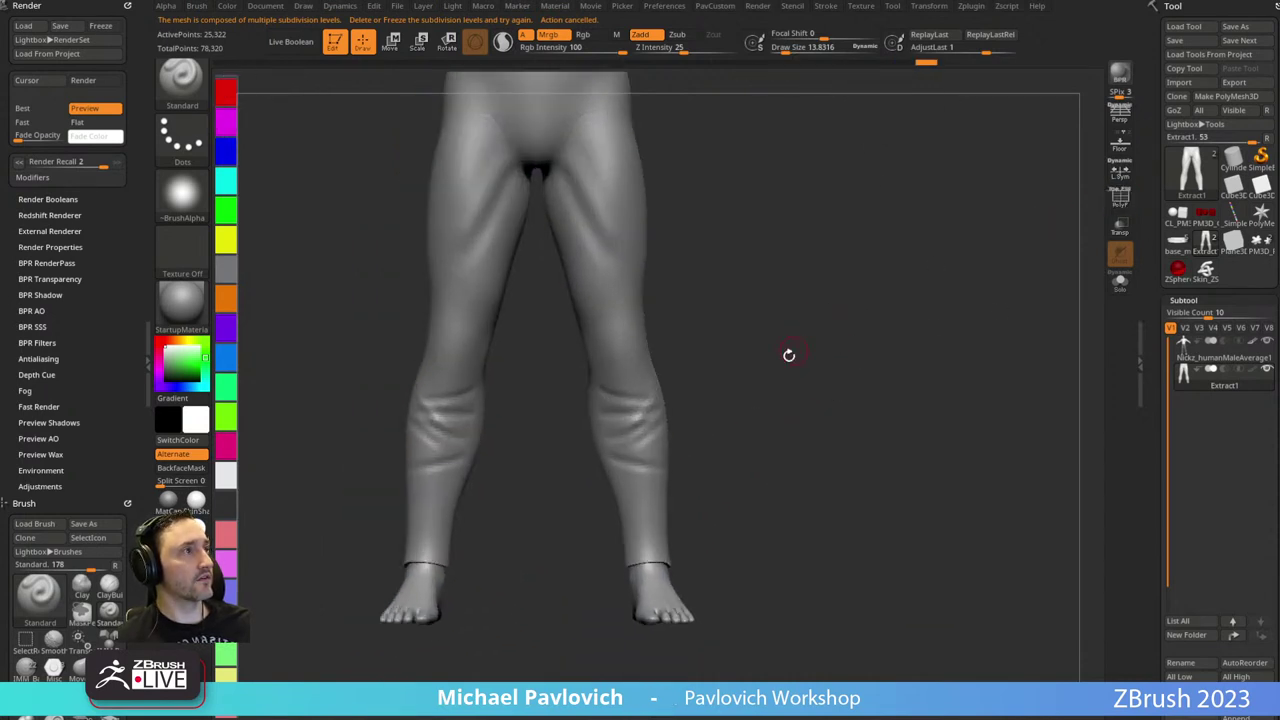
pyautogui.keyDown('ctrl'); pyautogui.moveTo(674, 354); pyautogui.dragTo(568, 334); pyautogui.keyUp('ctrl')
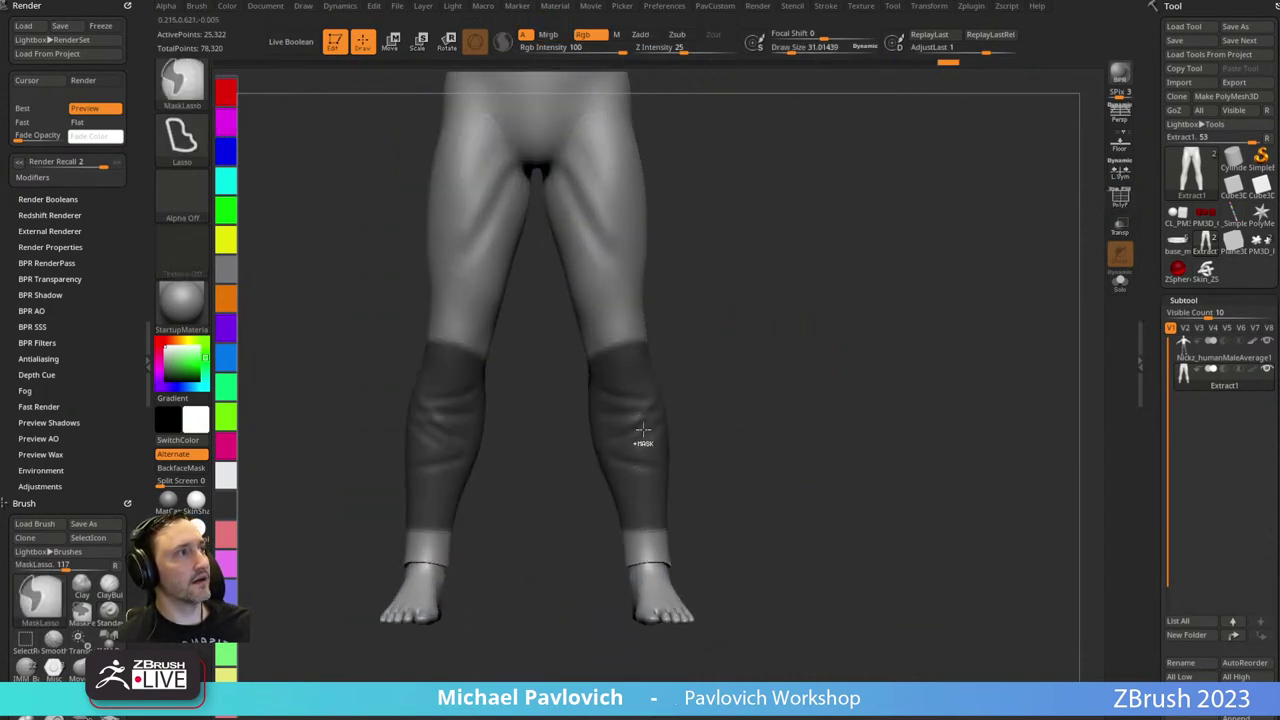
pyautogui.keyDown('ctrl'); pyautogui.click(794, 381); pyautogui.keyUp('ctrl')
pyautogui.press('w')
pyautogui.keyDown('alt'); pyautogui.click(631, 401); pyautogui.keyUp('alt')
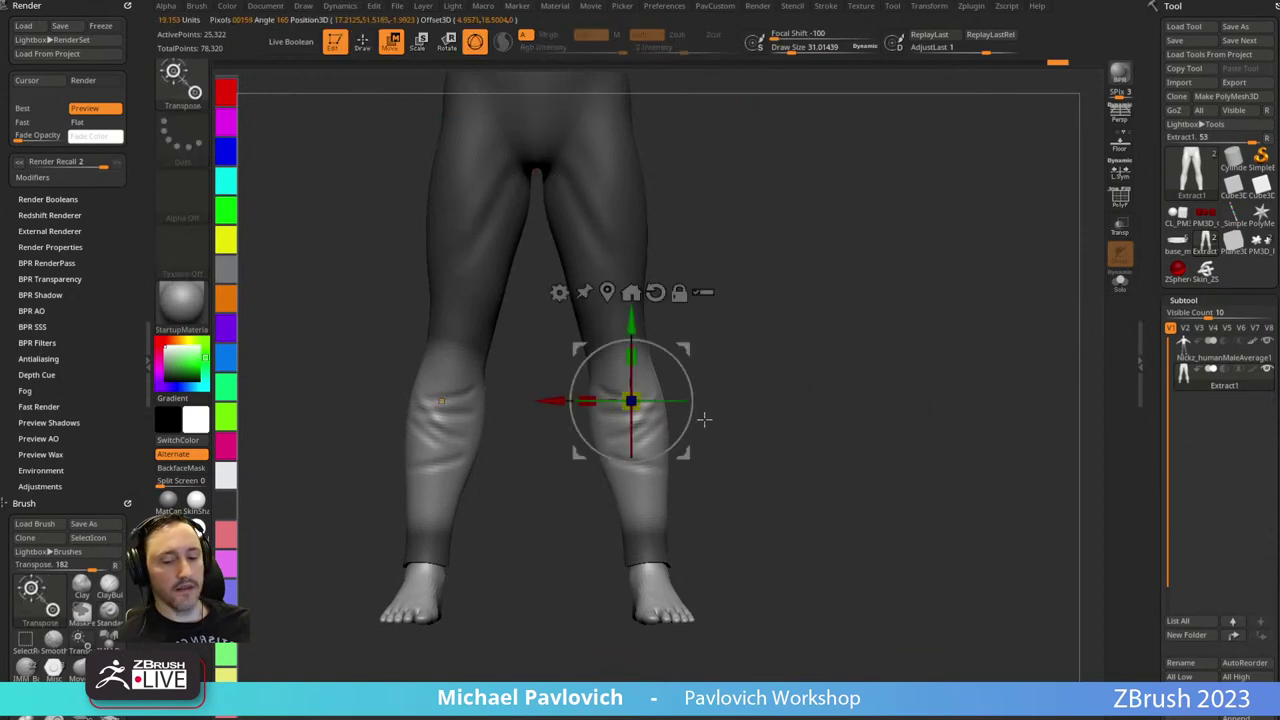
# Deform the unmasked lower legs vertically with the TransposeCloth brush, and clear the mask.
pyautogui.press('b')
pyautogui.press('t')
pyautogui.press('c')
pyautogui.keyDown('alt'); pyautogui.moveTo(793, 286); pyautogui.dragTo(797, 323); pyautogui.keyUp('alt')
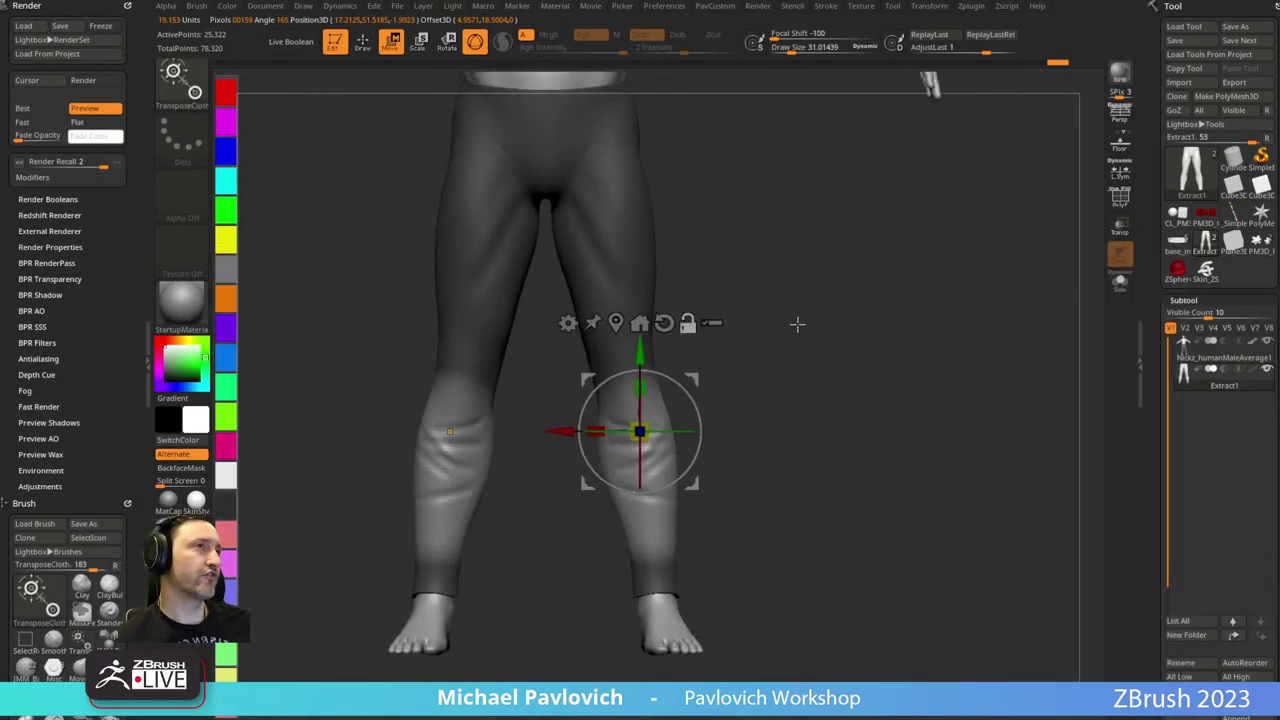
pyautogui.moveTo(640, 385); pyautogui.dragTo(652, 432)
pyautogui.hotkey('ctrl', 'z')
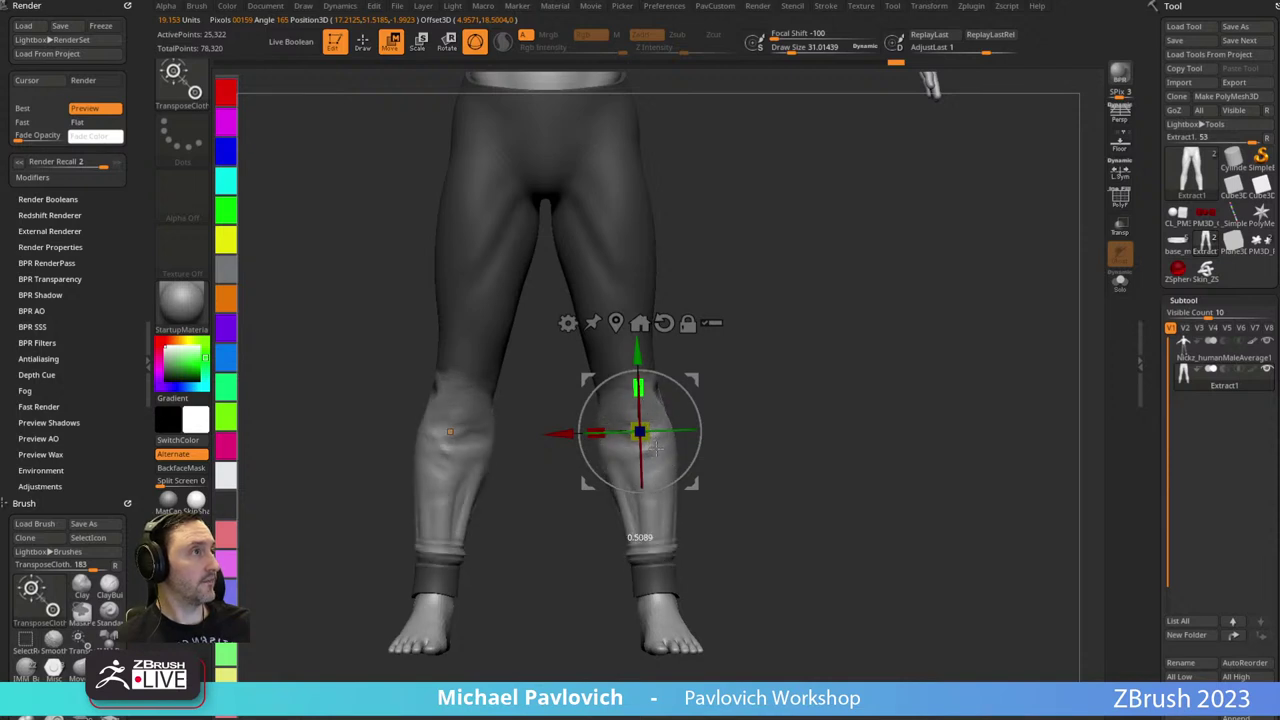
pyautogui.moveTo(637, 352); pyautogui.dragTo(643, 440)
pyautogui.press('q')
pyautogui.moveTo(840, 395); pyautogui.dragTo(620, 415)
pyautogui.keyDown('ctrl'); pyautogui.moveTo(900, 384); pyautogui.dragTo(885, 388); pyautogui.keyUp('ctrl')
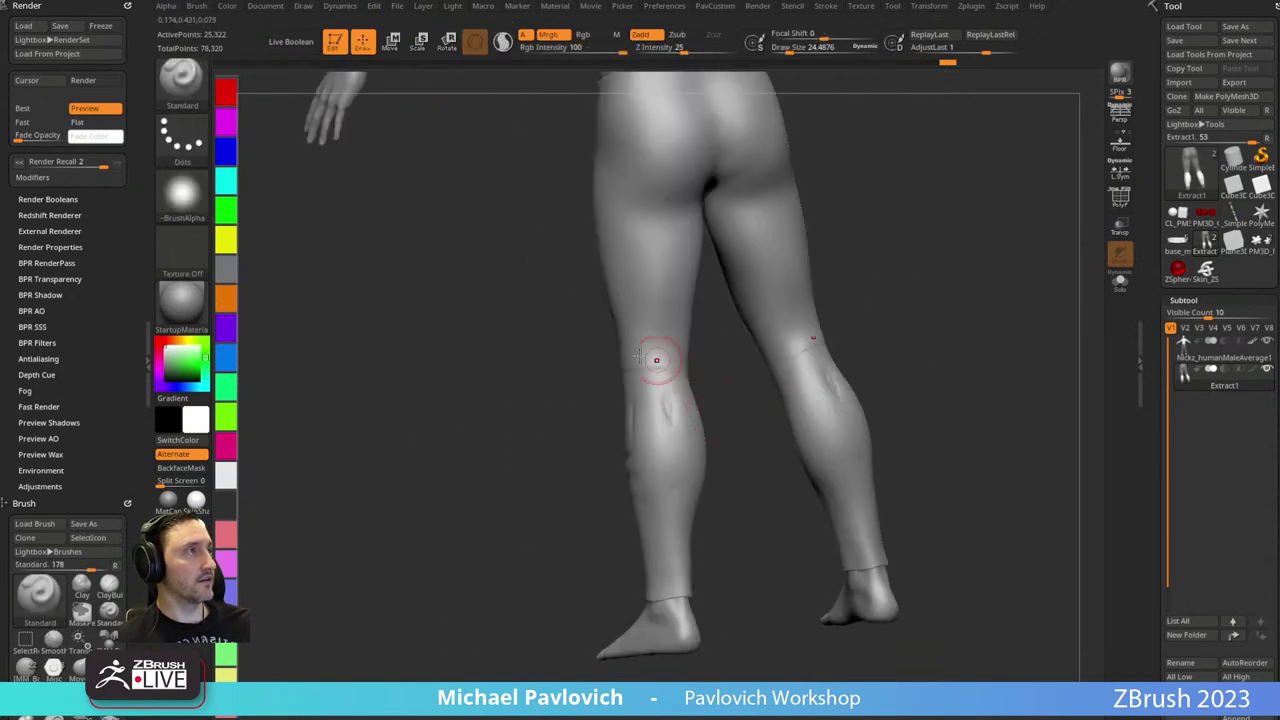
# Smooth and sculpt the backs of the knees and the folds at the tops of the thighs.
pyautogui.keyDown('shift'); pyautogui.moveTo(574, 411); pyautogui.dragTo(613, 408); pyautogui.keyUp('shift')
pyautogui.moveTo(678, 503); pyautogui.dragTo(641, 460)
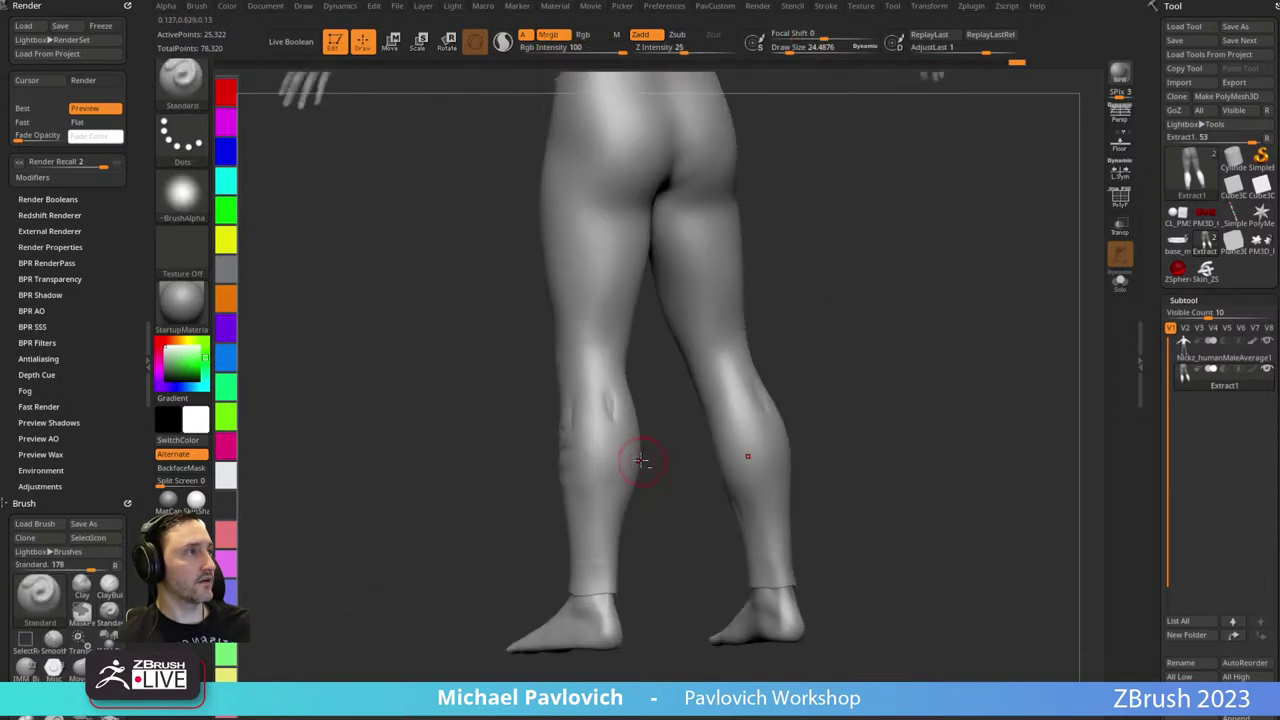
pyautogui.moveTo(676, 513); pyautogui.dragTo(650, 375)
pyautogui.moveTo(609, 333); pyautogui.dragTo(577, 348)
pyautogui.moveTo(690, 320); pyautogui.dragTo(777, 332)
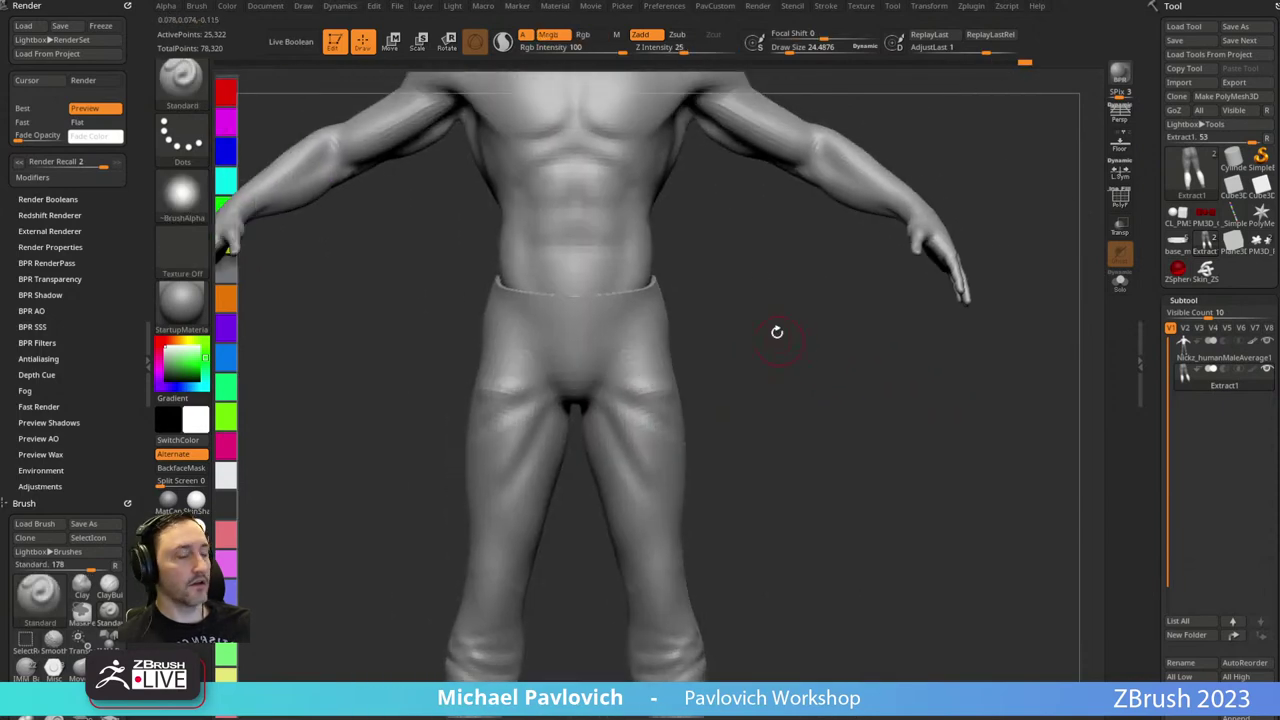
# Select the Pinch brush and set its Elasticity simulation iterations to 100.
pyautogui.press('b')
pyautogui.press('b')
pyautogui.press('p')
pyautogui.press('i')
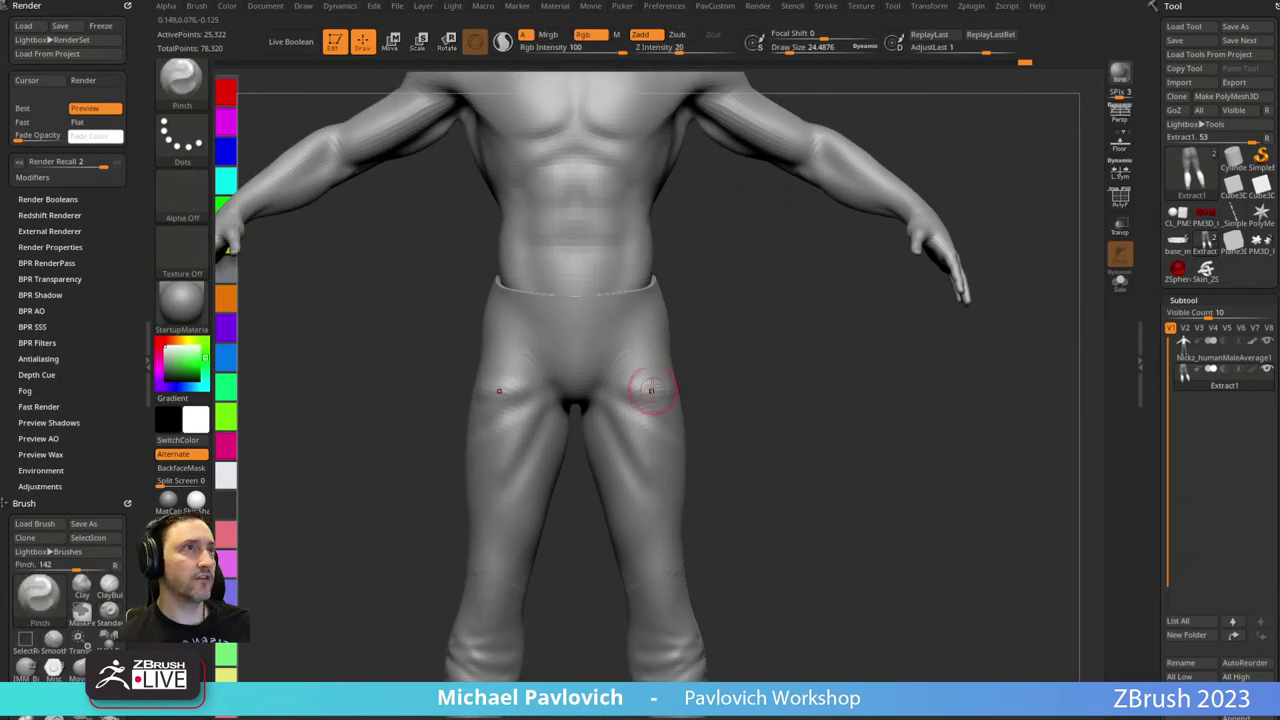
pyautogui.moveTo(109, 333)
pyautogui.mouseDown()
pyautogui.moveTo(106, 177)
pyautogui.moveTo(109, 271)
pyautogui.mouseUp()
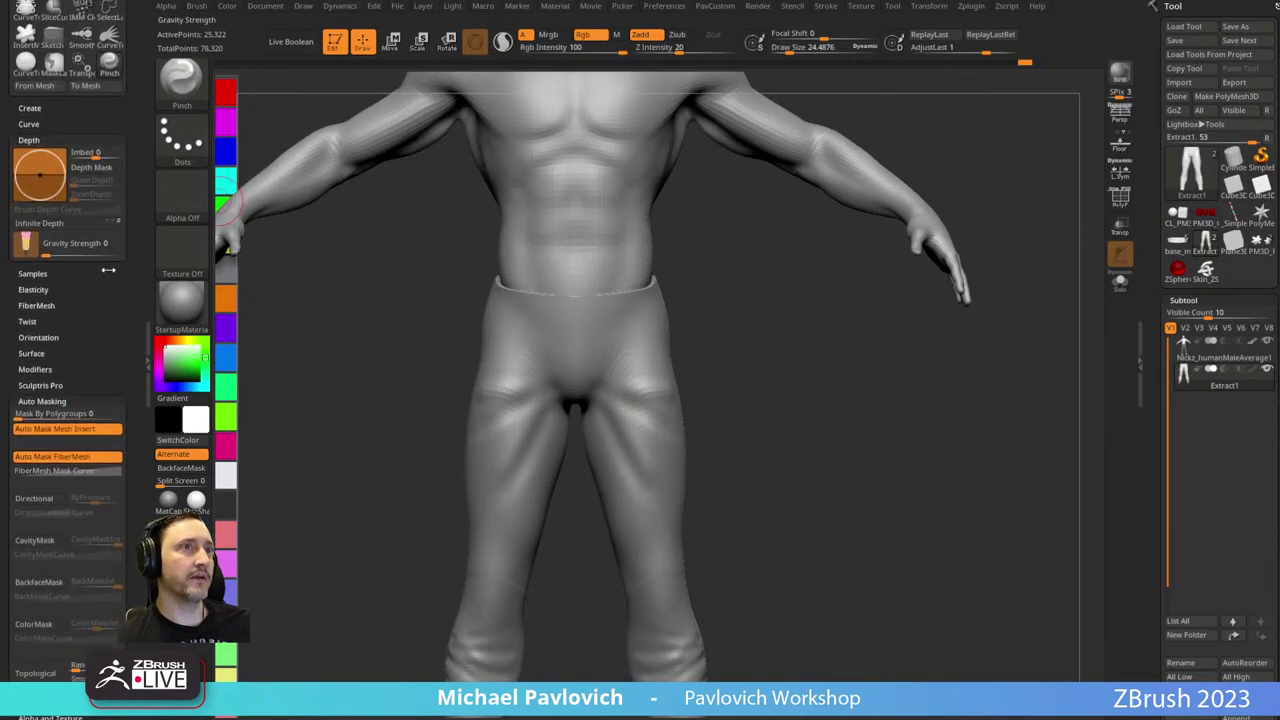
pyautogui.keyDown('shift'); pyautogui.click(61, 403); pyautogui.keyUp('shift')
pyautogui.click(33, 289)
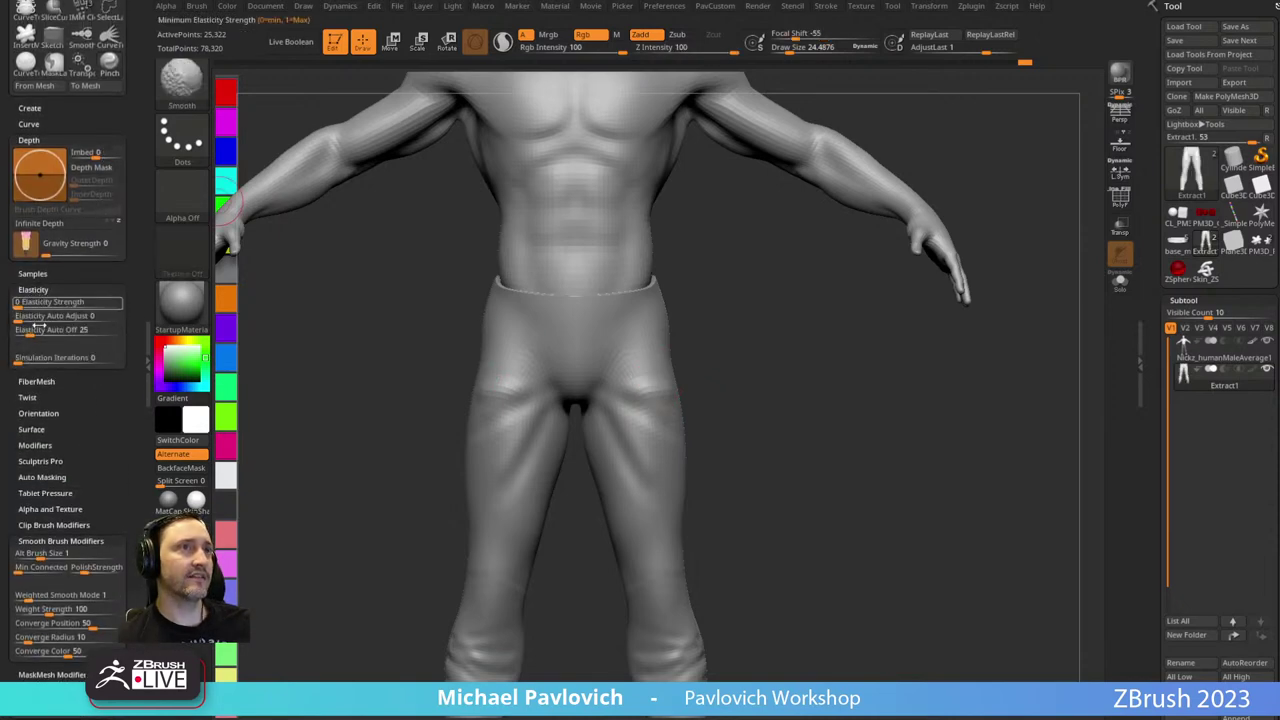
# Pinch cloth folds into the upper thighs and knees with the draw size enlarged to about 58.5.
pyautogui.press('s')
pyautogui.moveTo(760, 382)
pyautogui.mouseDown()
pyautogui.moveTo(656, 389)
pyautogui.moveTo(630, 476)
pyautogui.mouseUp()
pyautogui.keyDown('alt'); pyautogui.moveTo(726, 431); pyautogui.dragTo(663, 284); pyautogui.keyUp('alt')
pyautogui.press('s')
pyautogui.moveTo(652, 482); pyautogui.dragTo(634, 483)
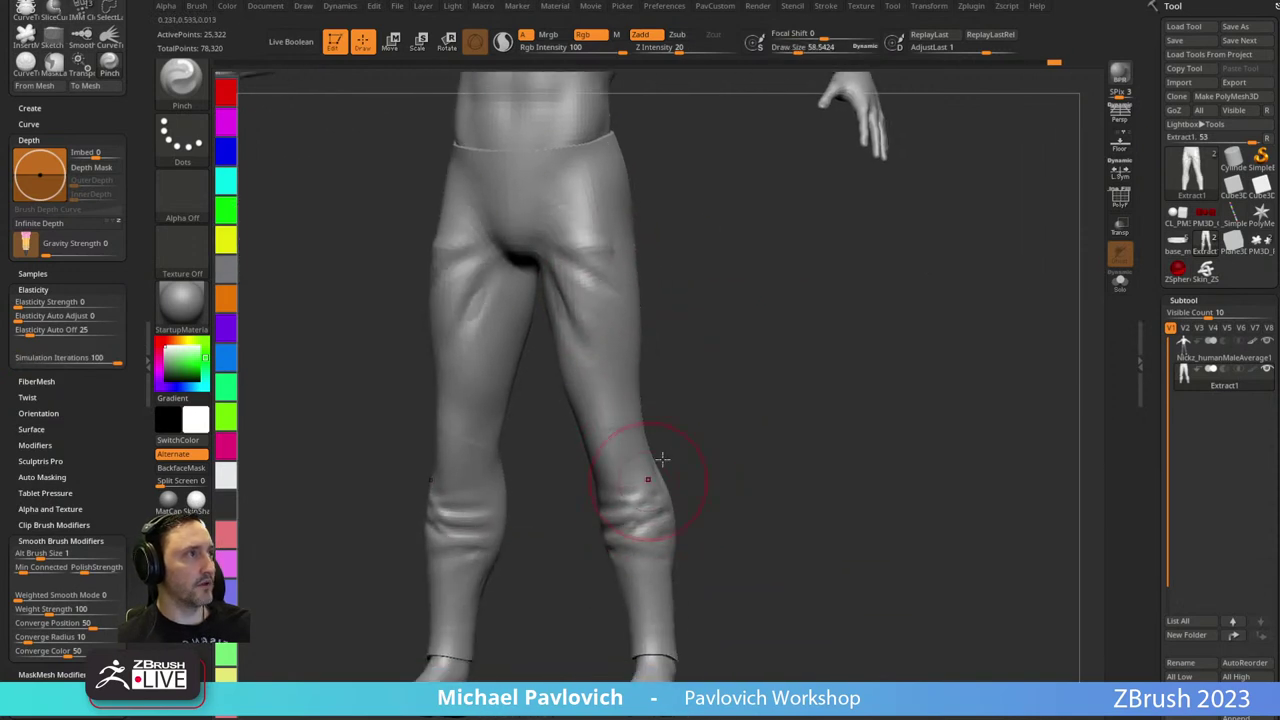
pyautogui.moveTo(662, 458); pyautogui.dragTo(605, 500, button='right')
pyautogui.press('x')
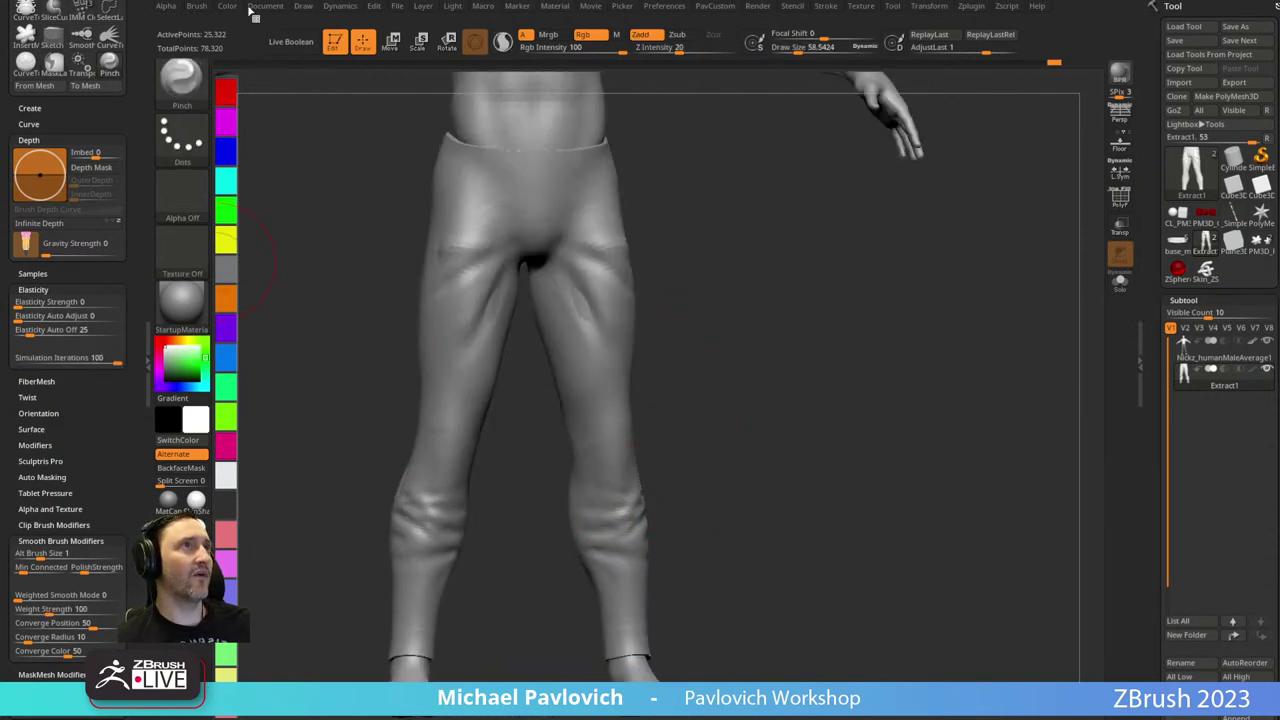
pyautogui.click(339, 6)
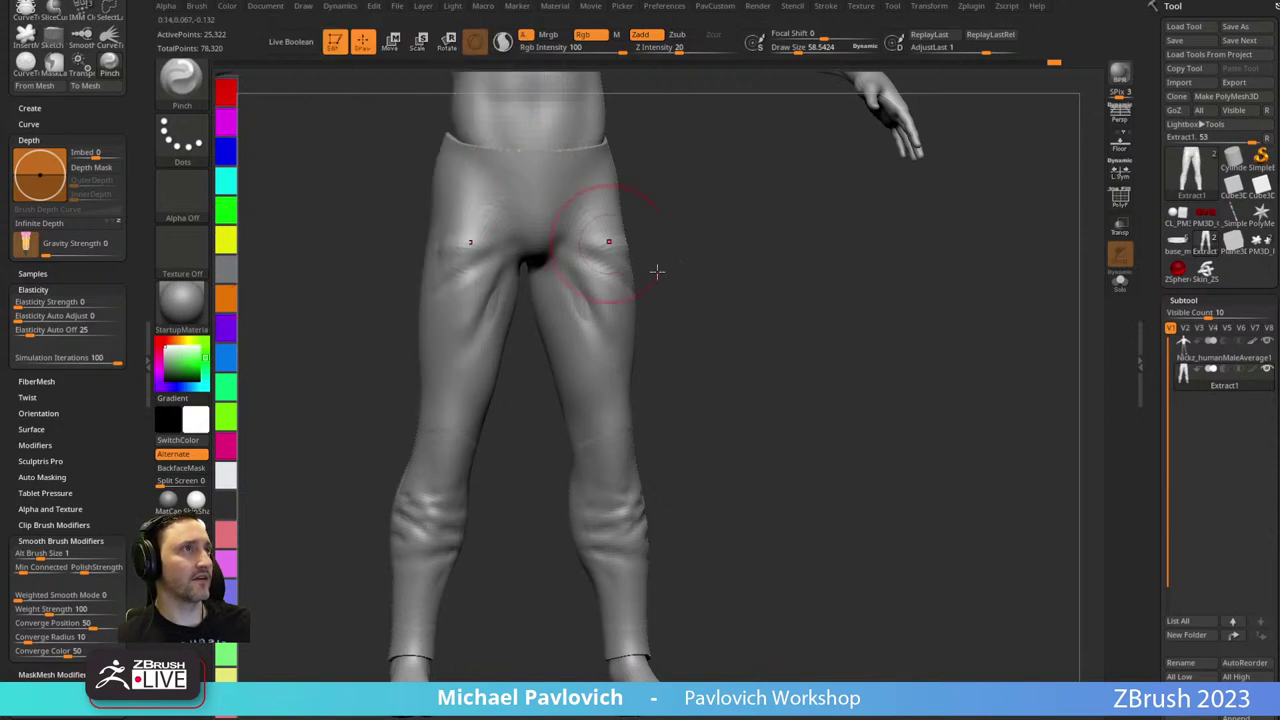
pyautogui.keyDown('shift'); pyautogui.moveTo(657, 271); pyautogui.dragTo(622, 330, button='right'); pyautogui.keyUp('shift')
pyautogui.moveTo(619, 506); pyautogui.dragTo(606, 530)
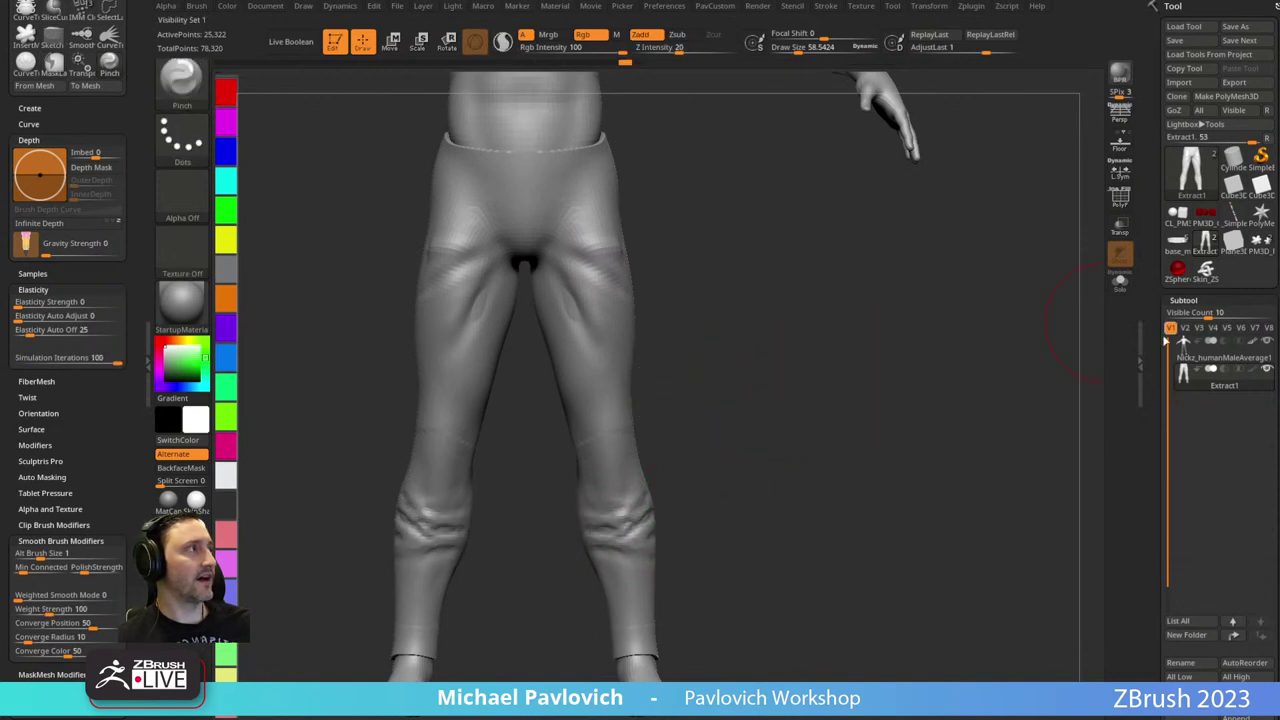
# Lower the pants to subdivision level 2 and pinch folds at the knees, hips and beneath the buttocks.
pyautogui.scroll(-5, 1170, 341)
pyautogui.scroll(-3, 1149, 505)
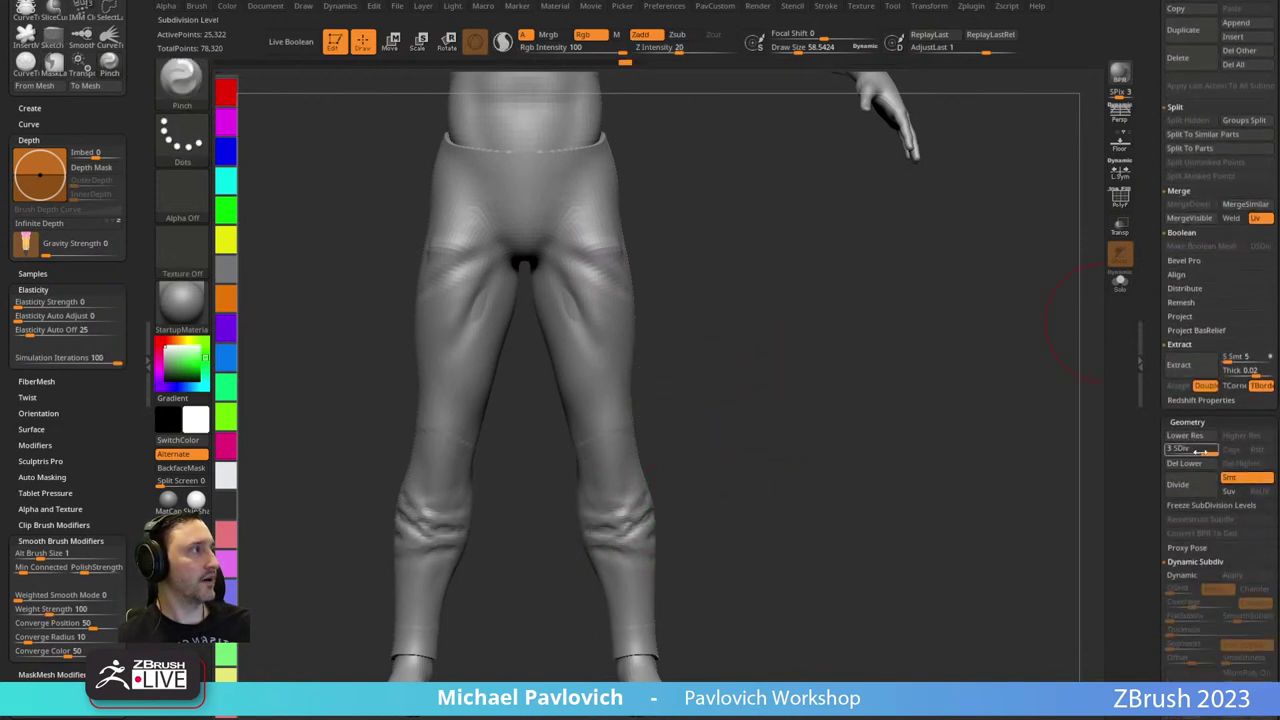
pyautogui.moveTo(648, 520)
pyautogui.mouseDown()
pyautogui.moveTo(605, 526)
pyautogui.moveTo(645, 540)
pyautogui.moveTo(605, 550)
pyautogui.mouseUp()
pyautogui.moveTo(615, 255); pyautogui.dragTo(575, 280)
pyautogui.moveTo(697, 317)
pyautogui.mouseDown()
pyautogui.moveTo(765, 317)
pyautogui.moveTo(777, 343)
pyautogui.moveTo(867, 315)
pyautogui.mouseUp()
pyautogui.moveTo(537, 286); pyautogui.dragTo(748, 270)
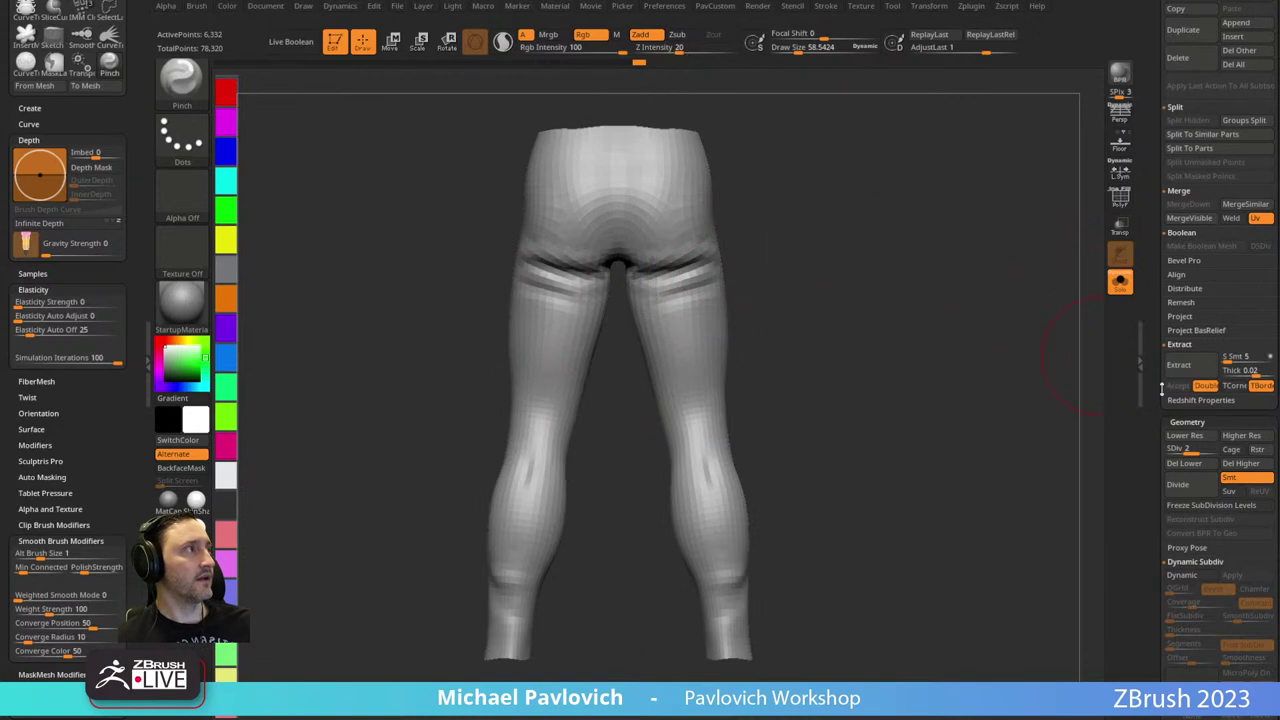
# Raise the pants to subdivision level 3 and try pinching the folds beneath the buttocks.
pyautogui.moveTo(1202, 449); pyautogui.dragTo(1214, 449)
pyautogui.moveTo(535, 277); pyautogui.dragTo(690, 274)
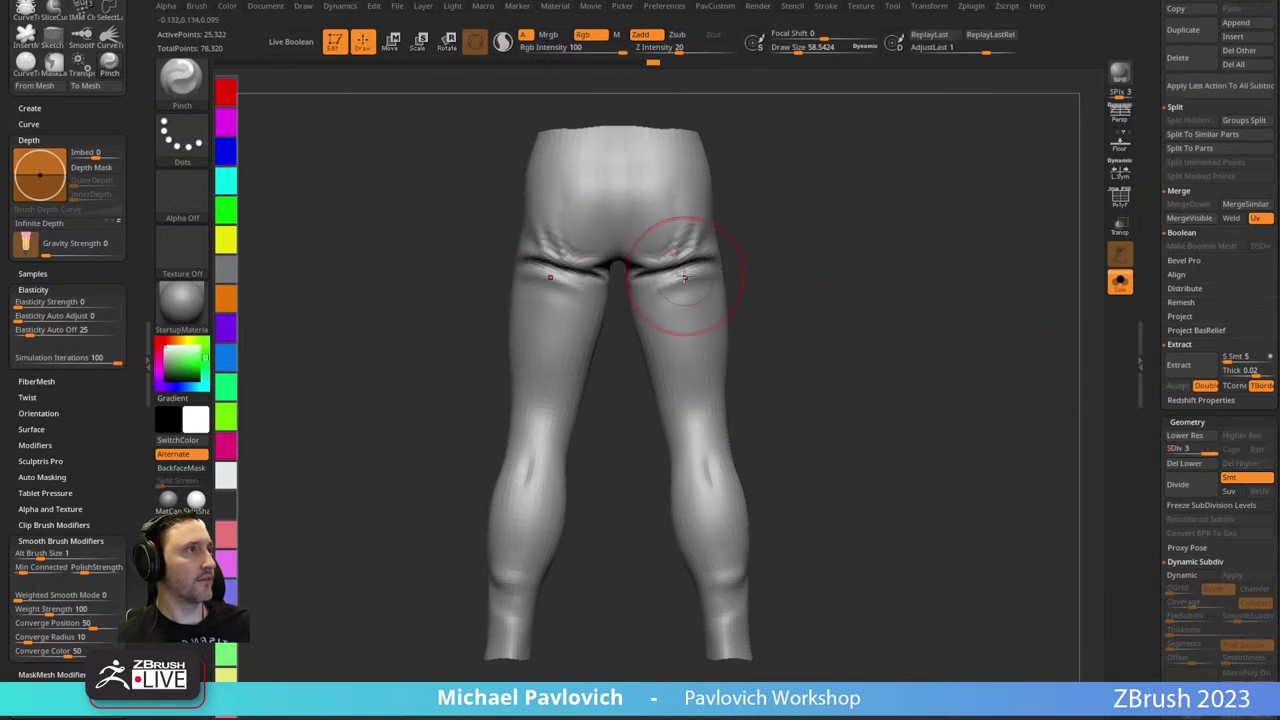
pyautogui.hotkey('ctrl', 'z')
# Dock the Dynamics palette beside the canvas and pinch the folds beneath the buttocks at subdivision level 3.
pyautogui.scroll(5, 118, 328)
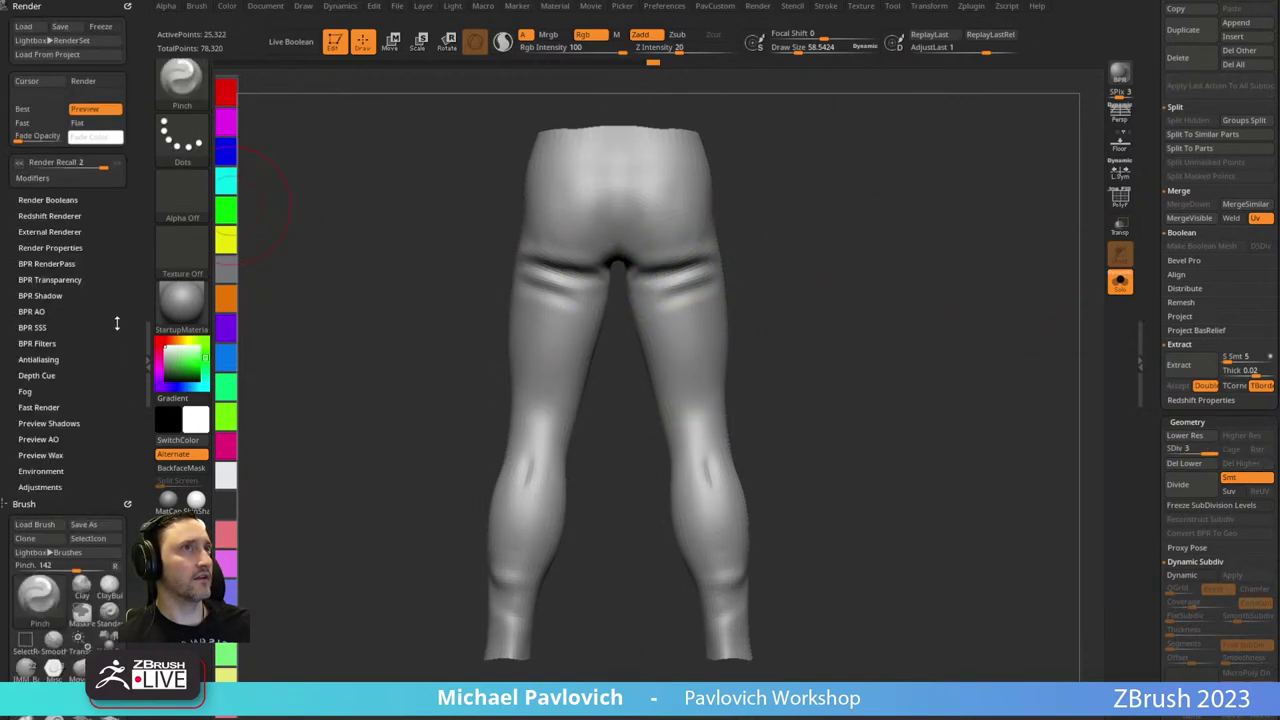
pyautogui.moveTo(117, 323)
pyautogui.mouseDown()
pyautogui.moveTo(102, 175)
pyautogui.moveTo(113, 255)
pyautogui.moveTo(121, 98)
pyautogui.moveTo(119, 300)
pyautogui.mouseUp()
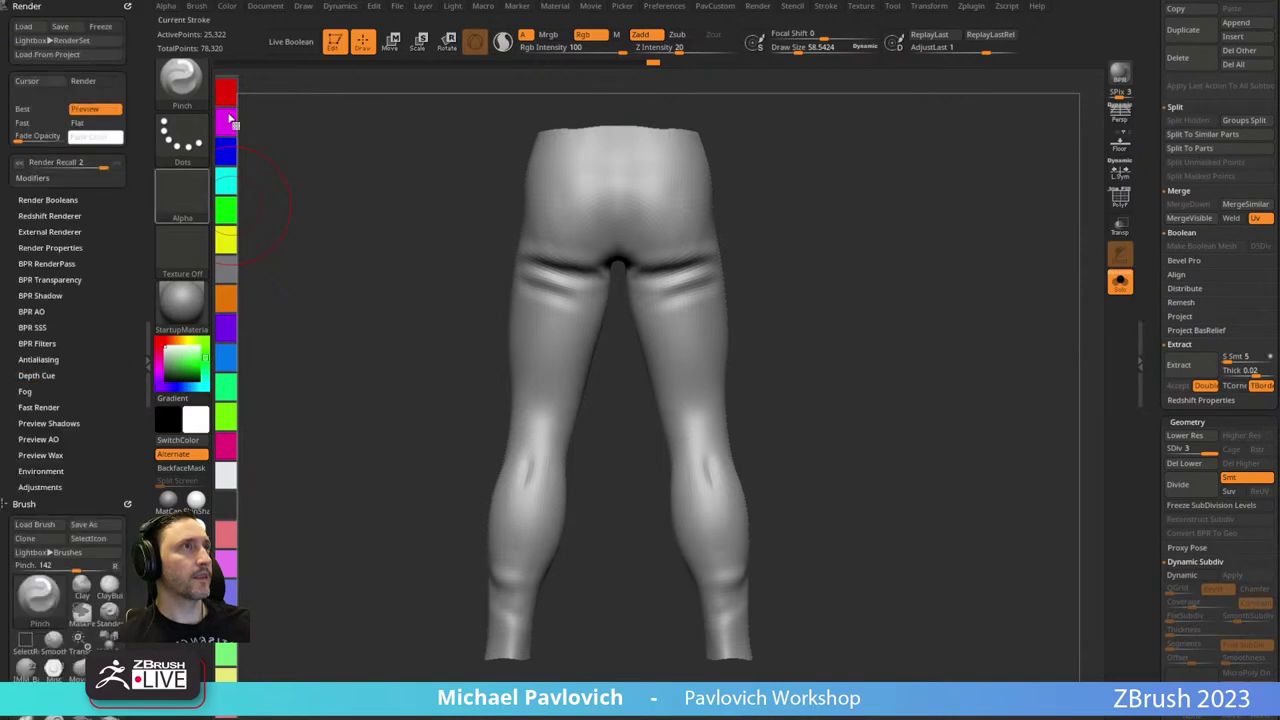
pyautogui.click(352, 6)
pyautogui.click(336, 20)
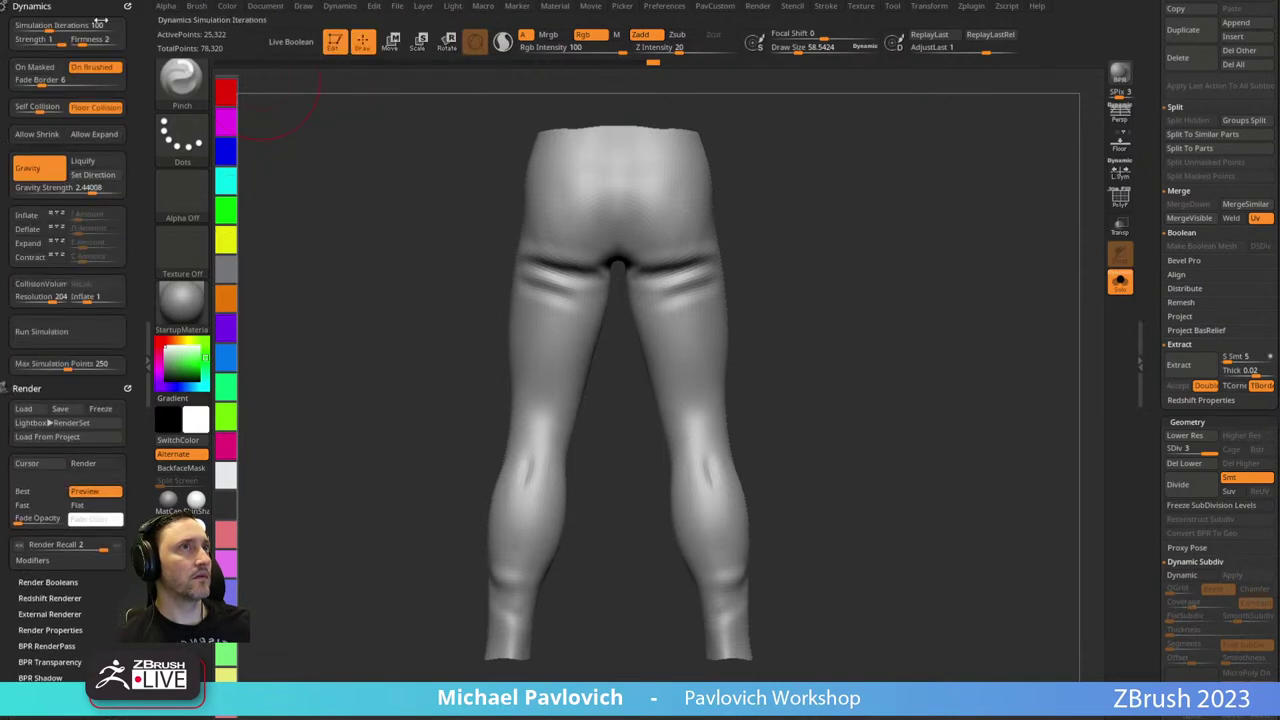
pyautogui.moveTo(527, 268); pyautogui.dragTo(648, 266)
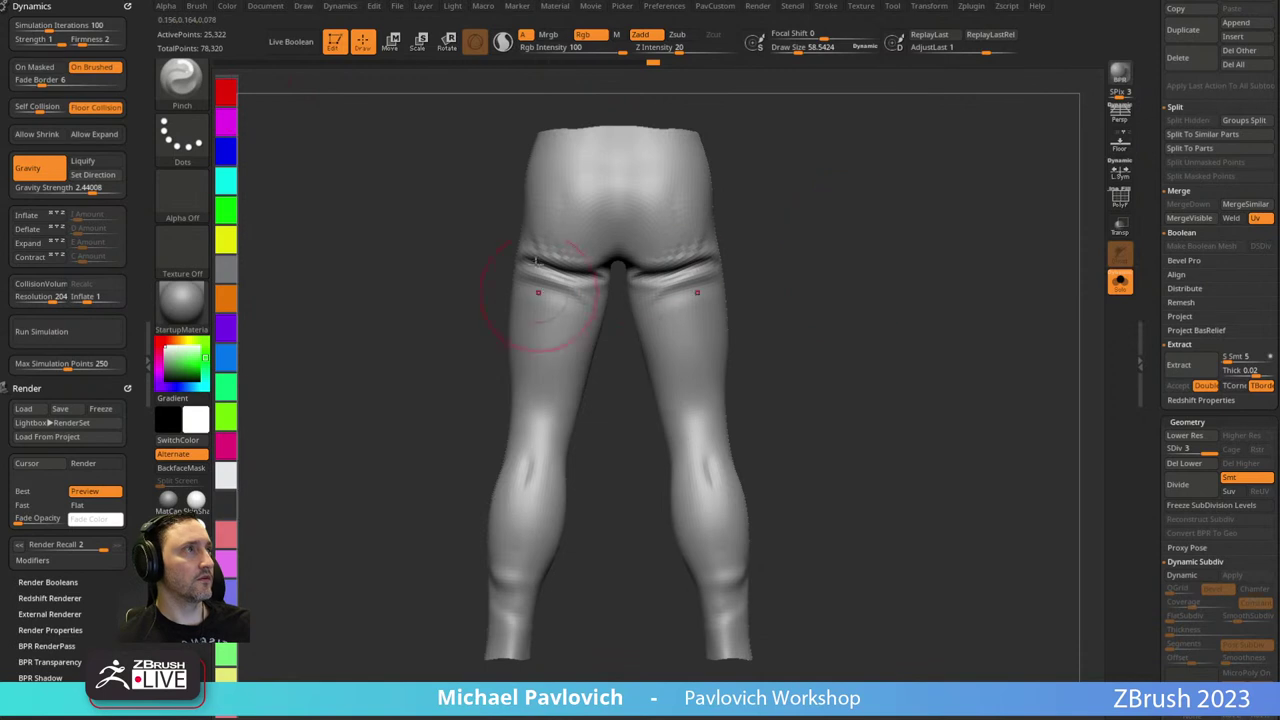
# Pinch the creases under both buttocks once more across the back of the pants.
pyautogui.moveTo(536, 261)
pyautogui.mouseDown()
pyautogui.moveTo(668, 264)
pyautogui.moveTo(602, 232)
pyautogui.moveTo(660, 240)
pyautogui.mouseUp()
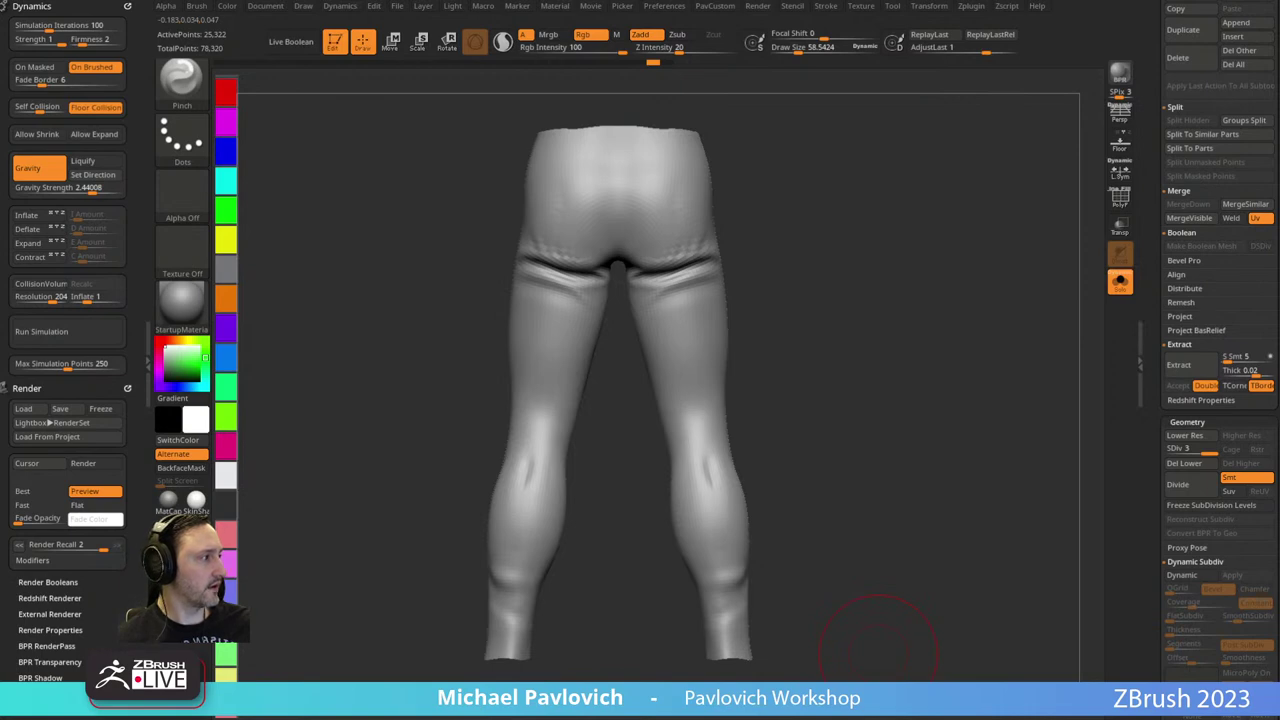
# Switch to the Chrome browser and look through the YouTube channel's ZBrush 2021 - What's New playlist for cloth videos.
pyautogui.moveTo(957, 719); pyautogui.dragTo(770, 14)
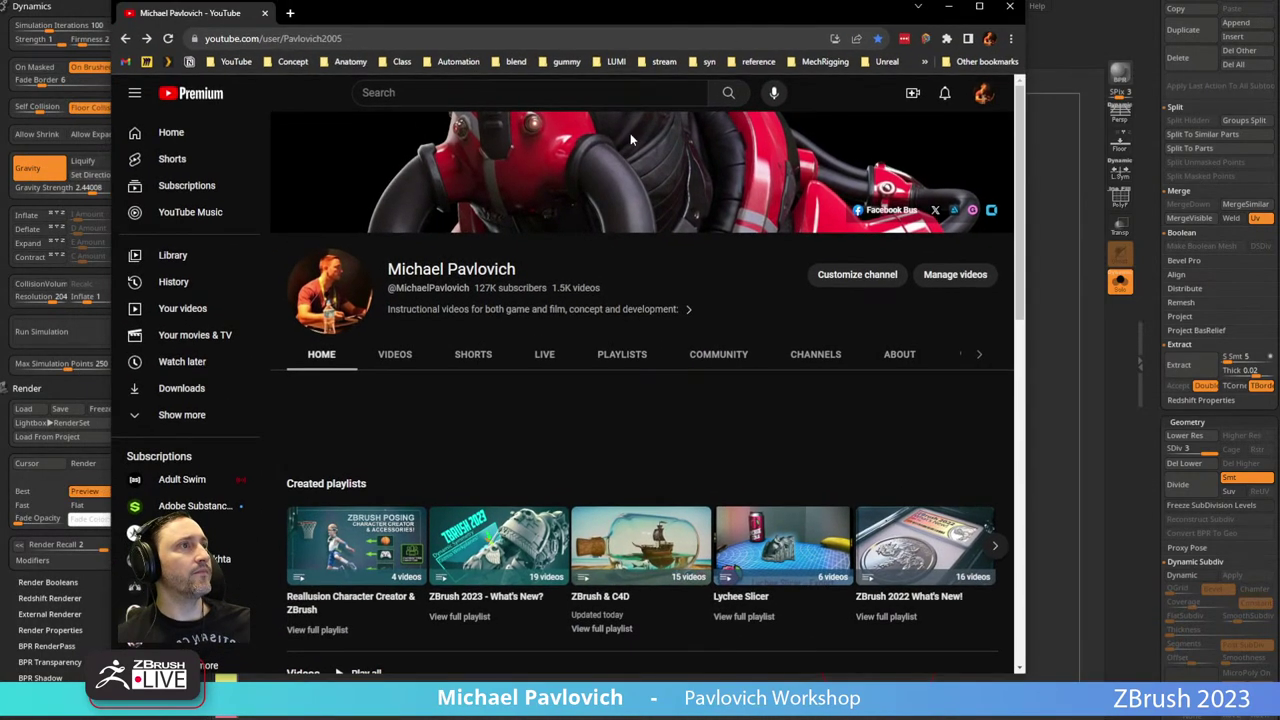
pyautogui.click(622, 356)
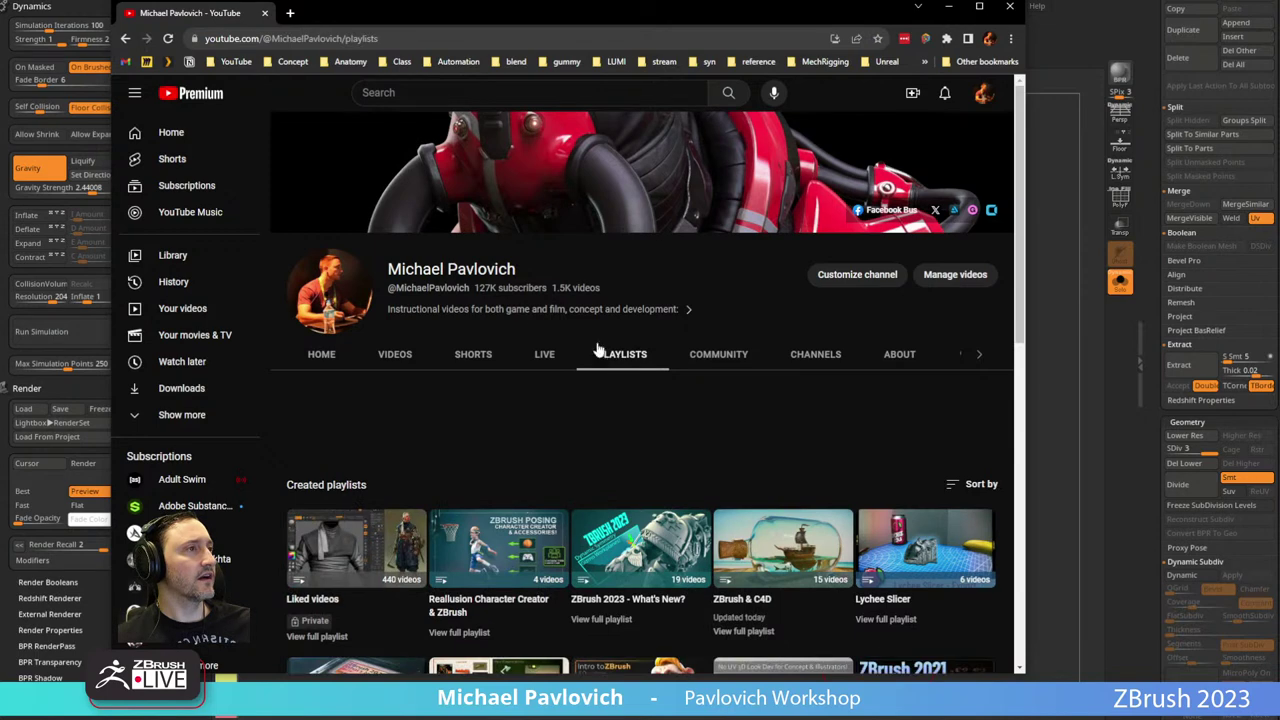
pyautogui.scroll(-2, 660, 364)
pyautogui.scroll(-1, 645, 385)
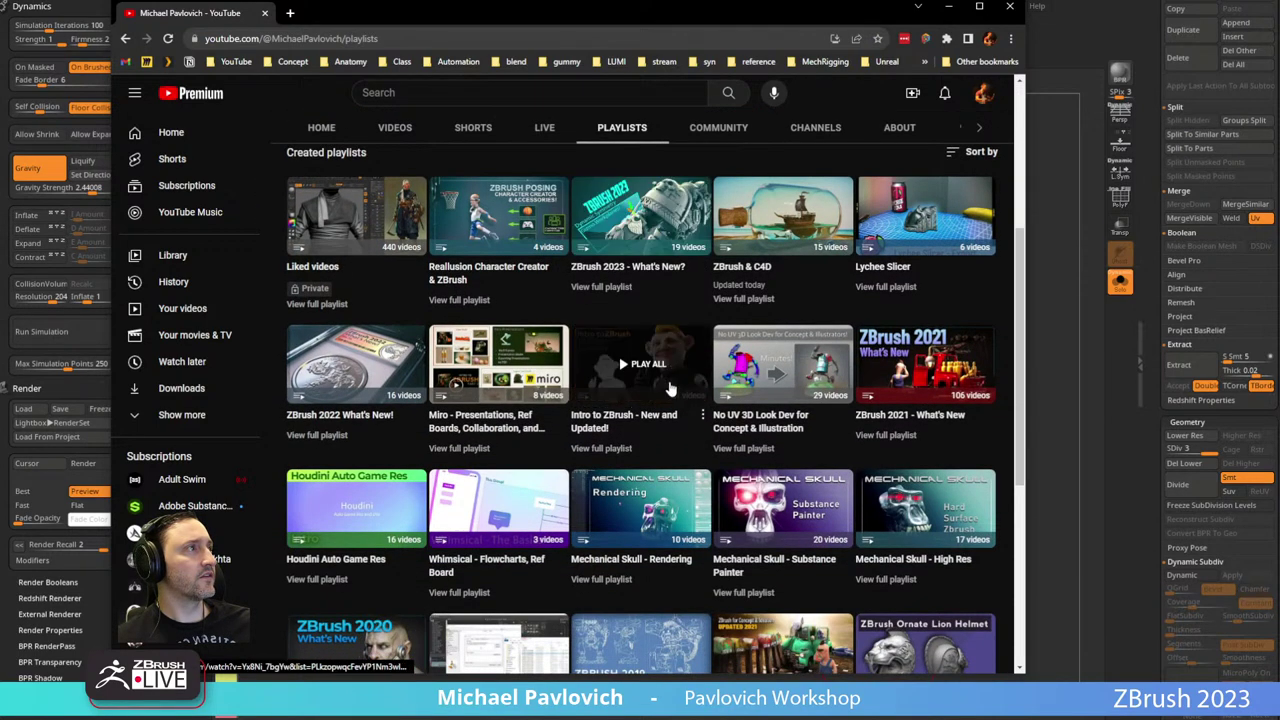
pyautogui.click(895, 439)
pyautogui.scroll(-8, 770, 345)
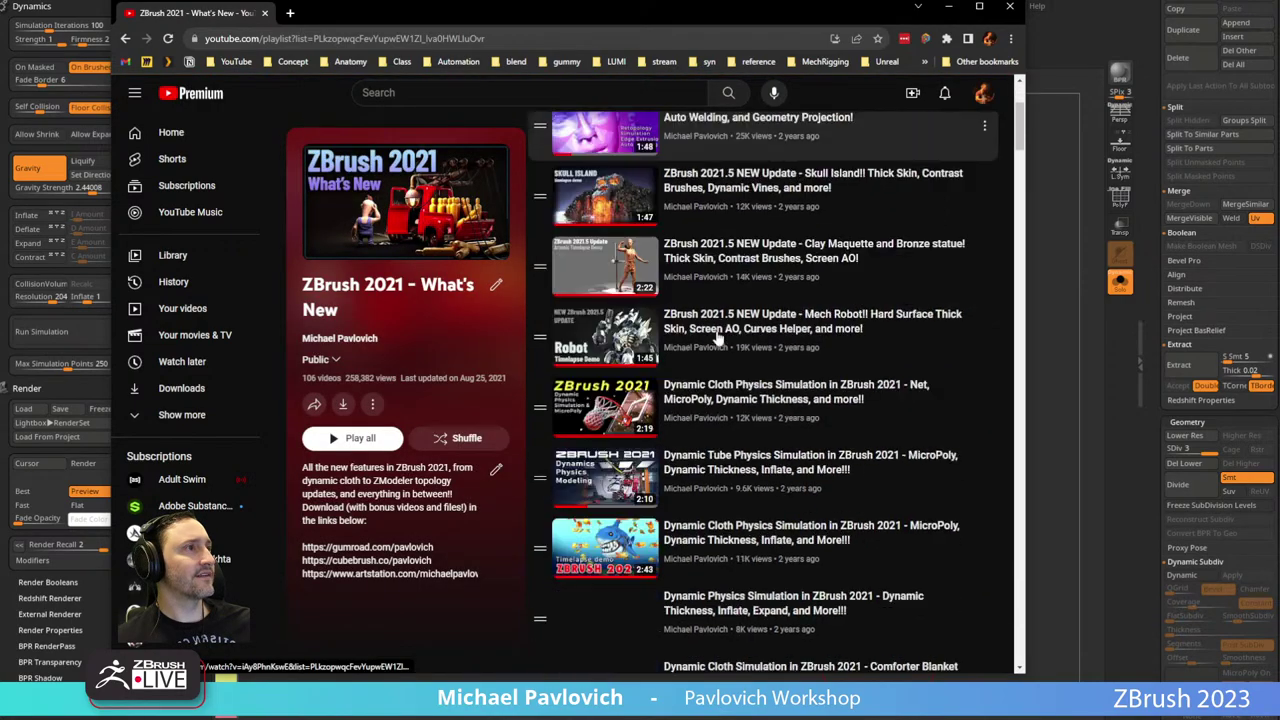
pyautogui.scroll(-20, 770, 345)
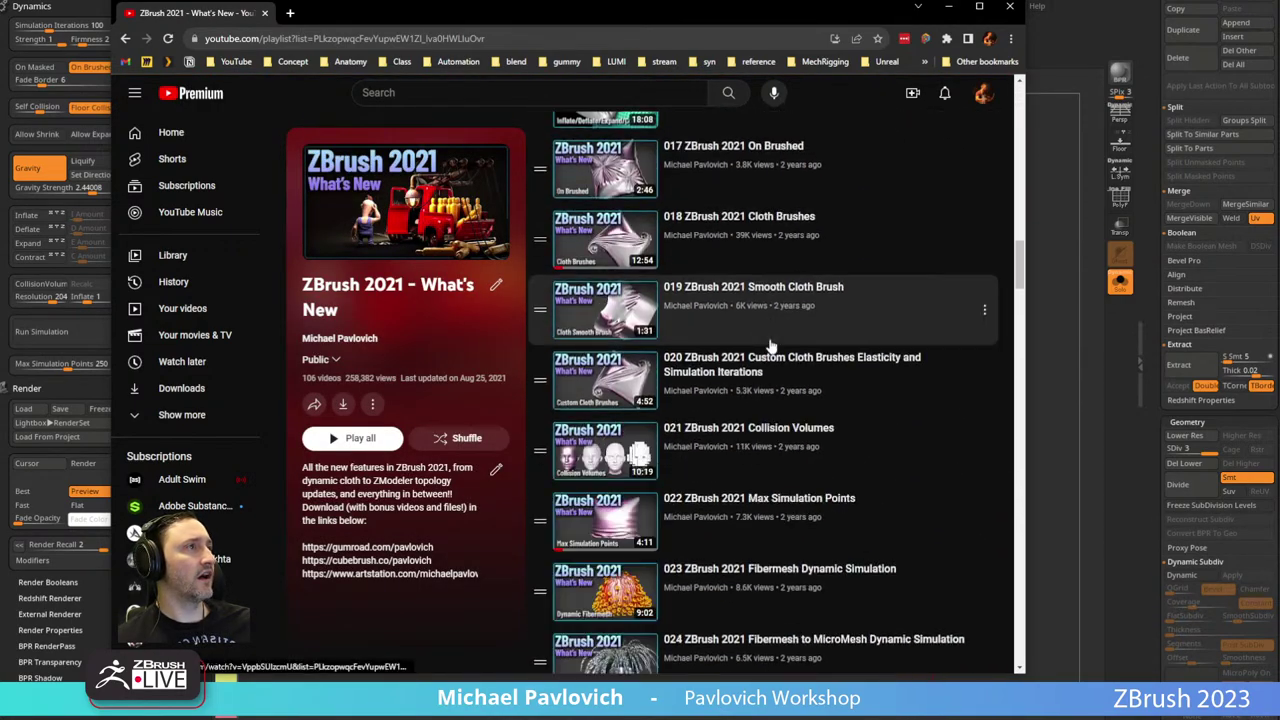
pyautogui.scroll(-10, 770, 345)
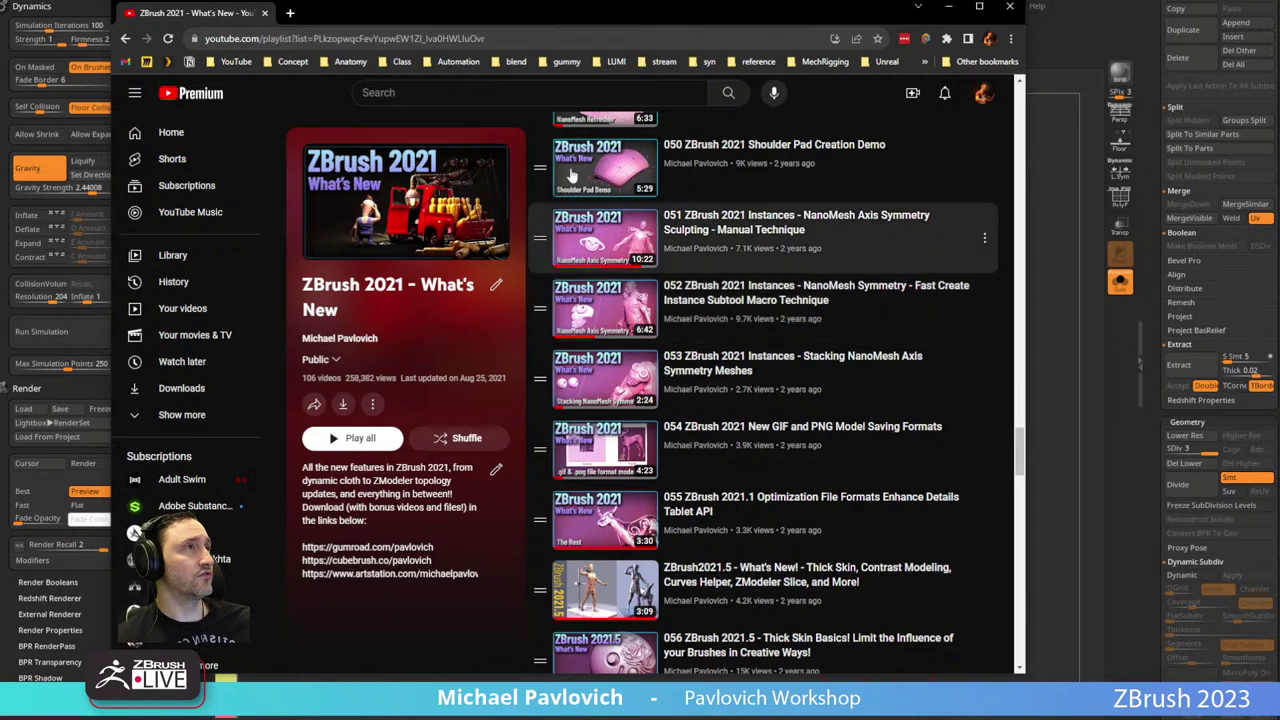
# Return to the YouTube channel's playlists page and select its web address for sharing.
pyautogui.click(435, 38)
pyautogui.click(127, 40)
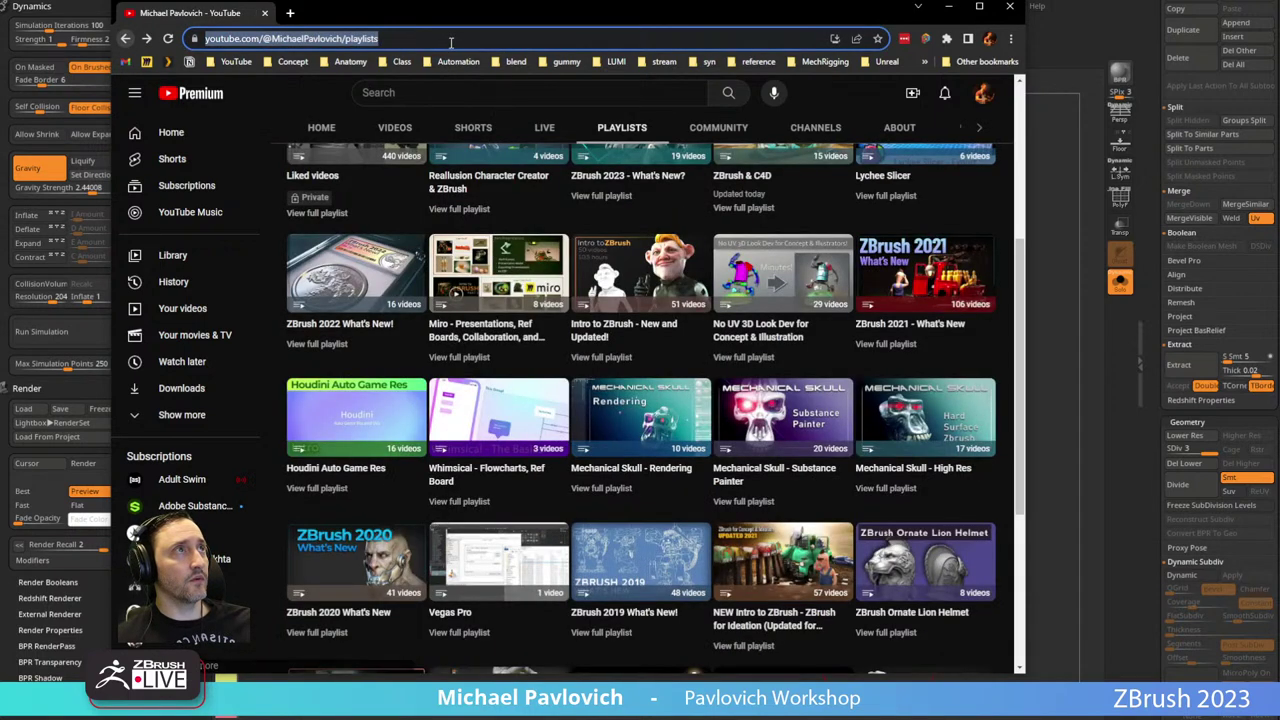
pyautogui.click(452, 40)
pyautogui.hotkey('alt', 'Tab')
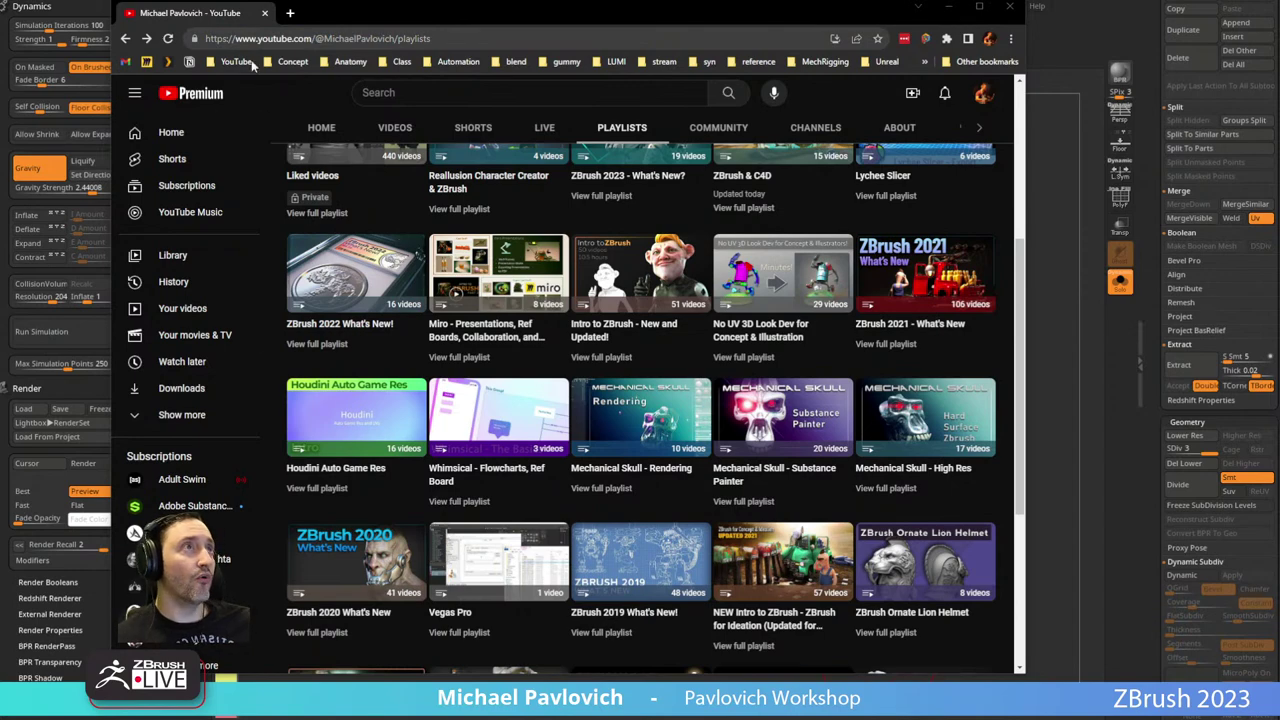
# Open the ArtStation portfolio in a new browser tab and look through the ZBrush What's New artwork entries.
pyautogui.click(290, 15)
pyautogui.write('art')
pyautogui.press('Return')
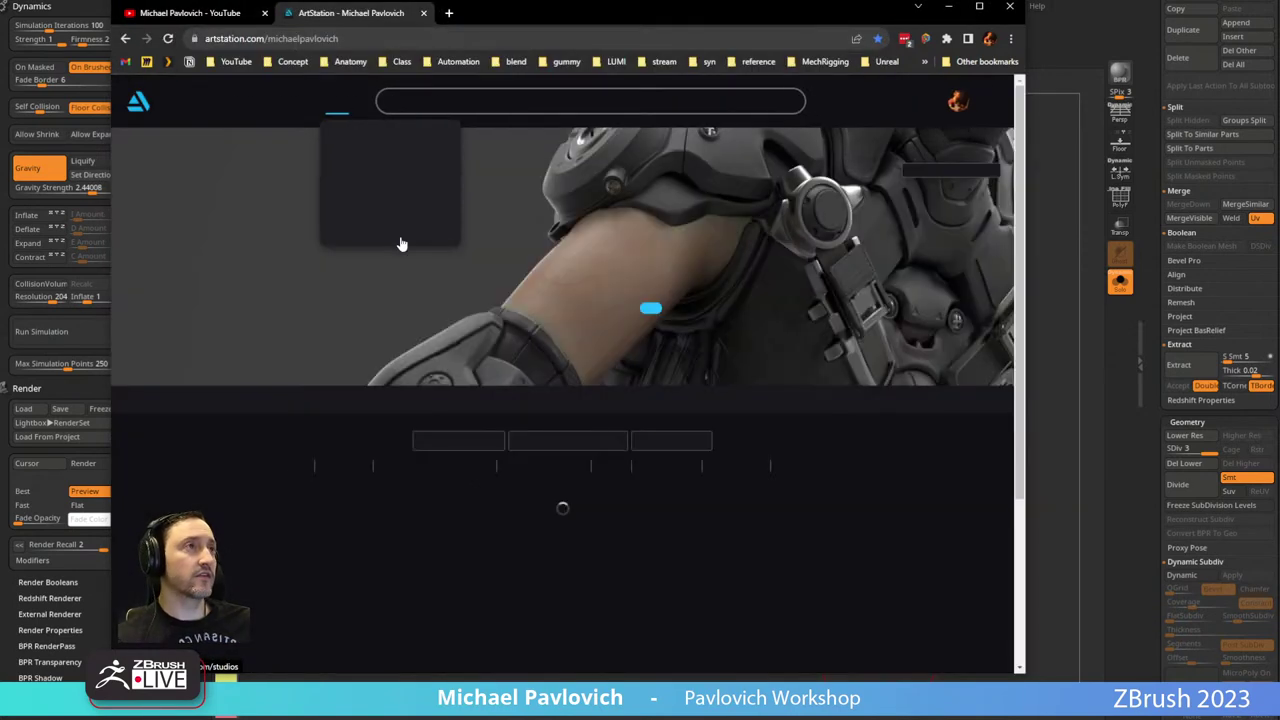
pyautogui.scroll(-10, 397, 340)
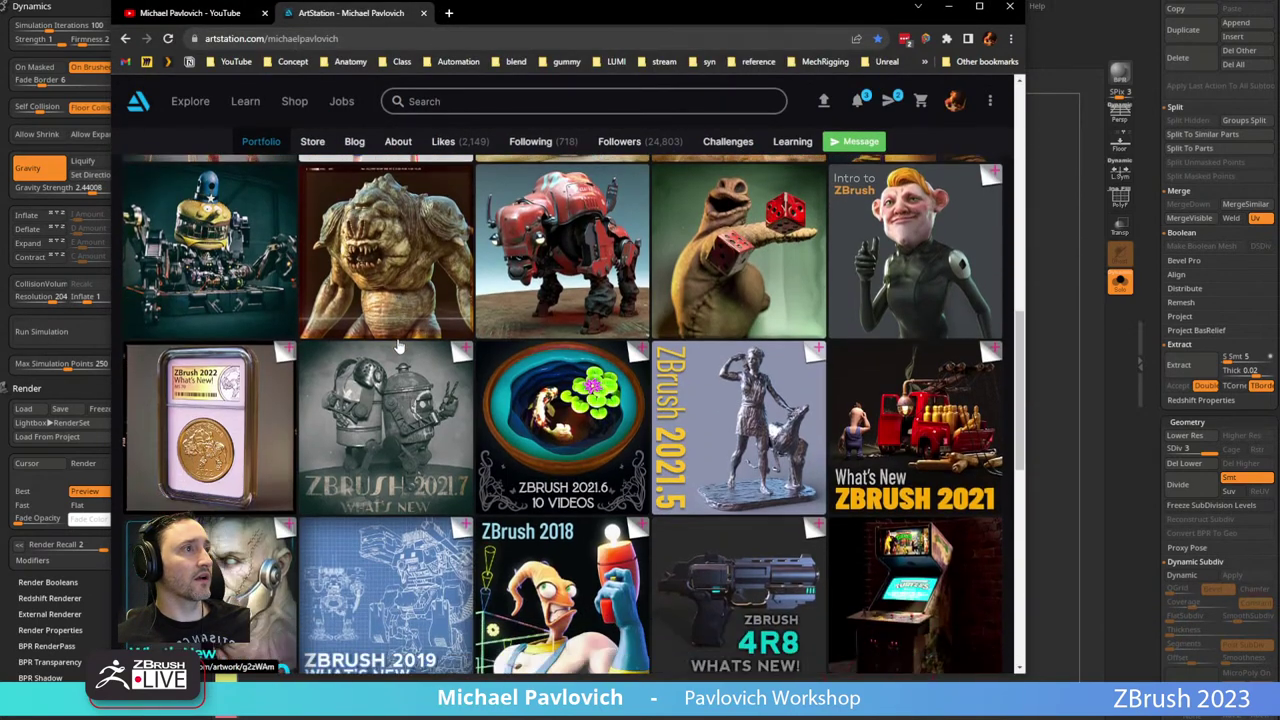
pyautogui.scroll(1, 766, 409)
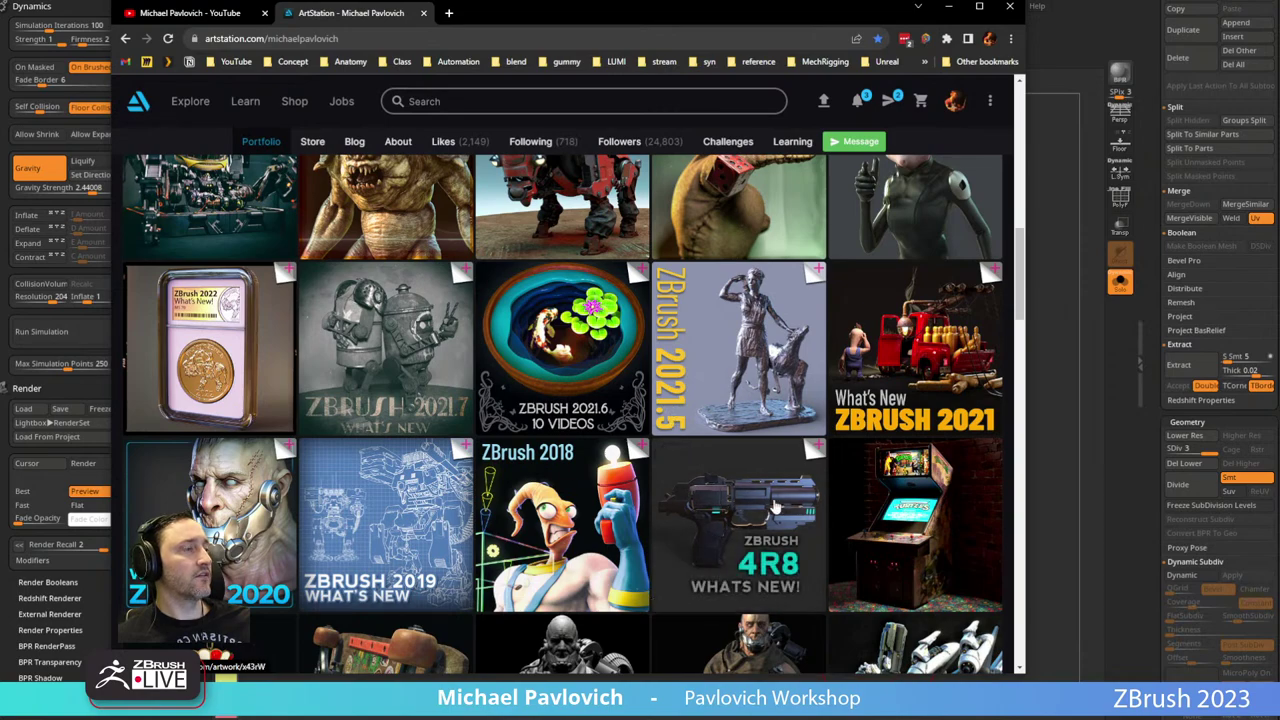
pyautogui.scroll(-3, 773, 507)
pyautogui.scroll(6, 912, 343)
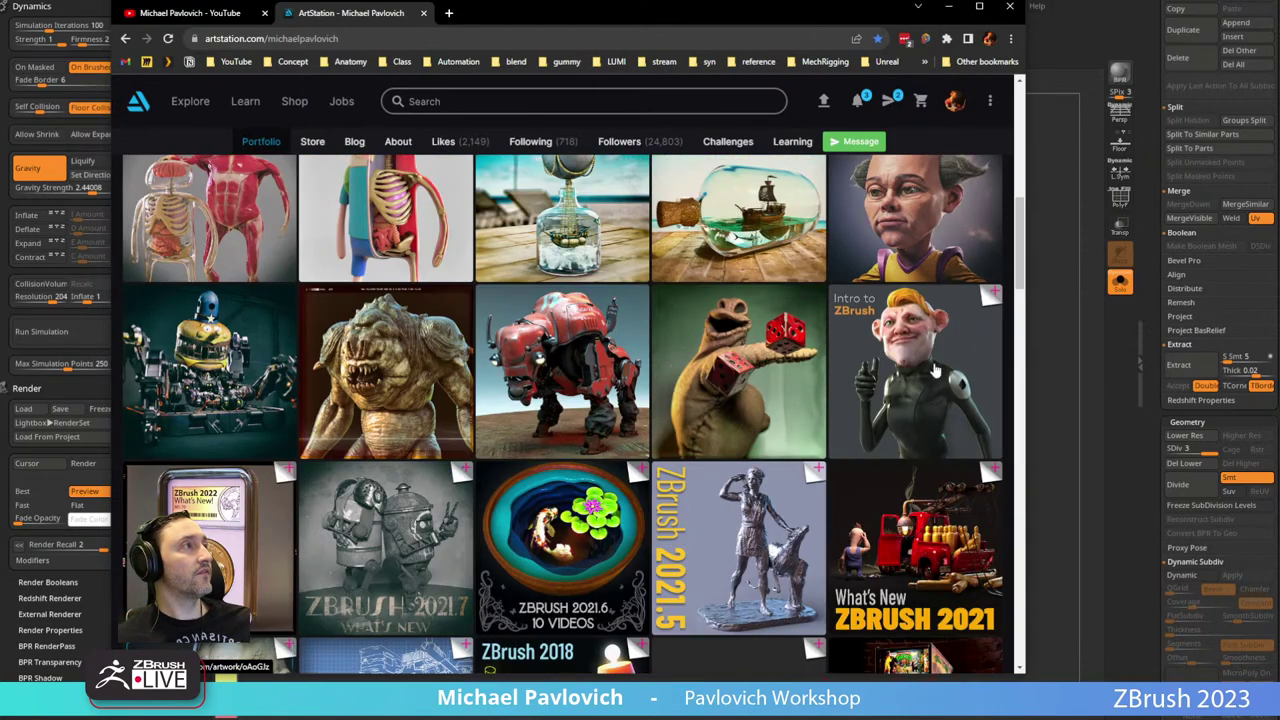
pyautogui.scroll(-3, 778, 453)
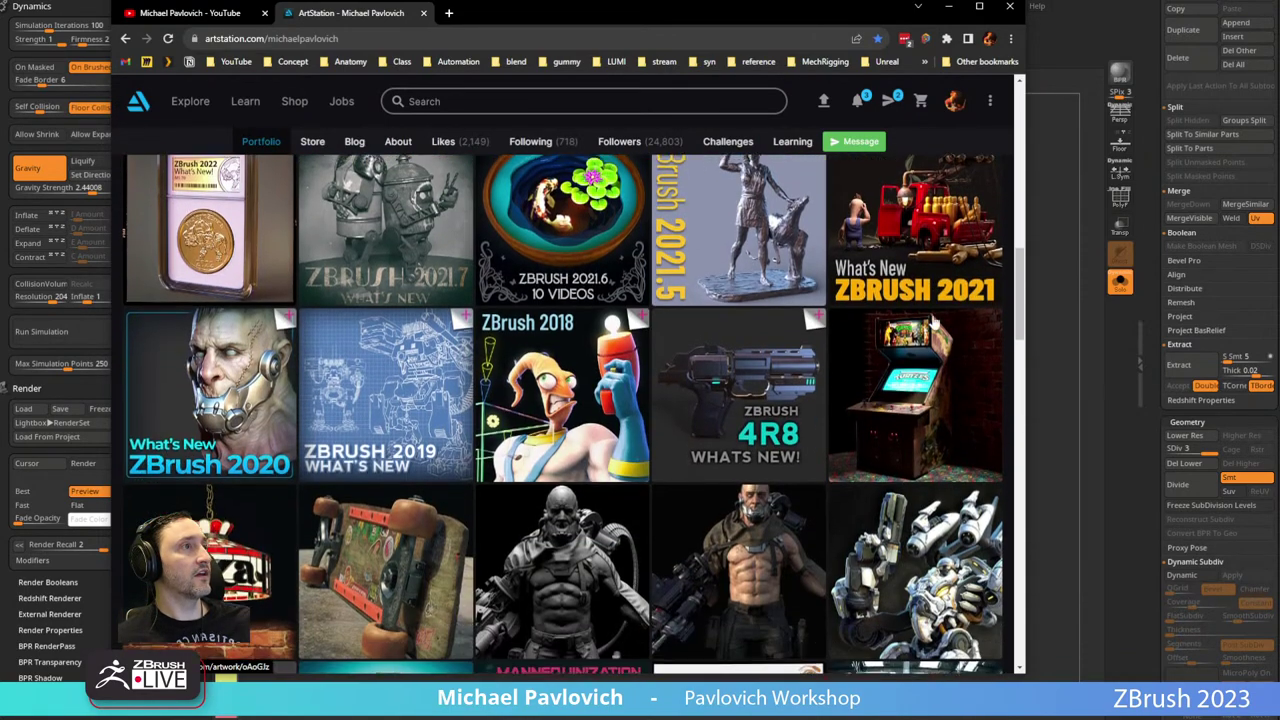
pyautogui.scroll(2, 850, 447)
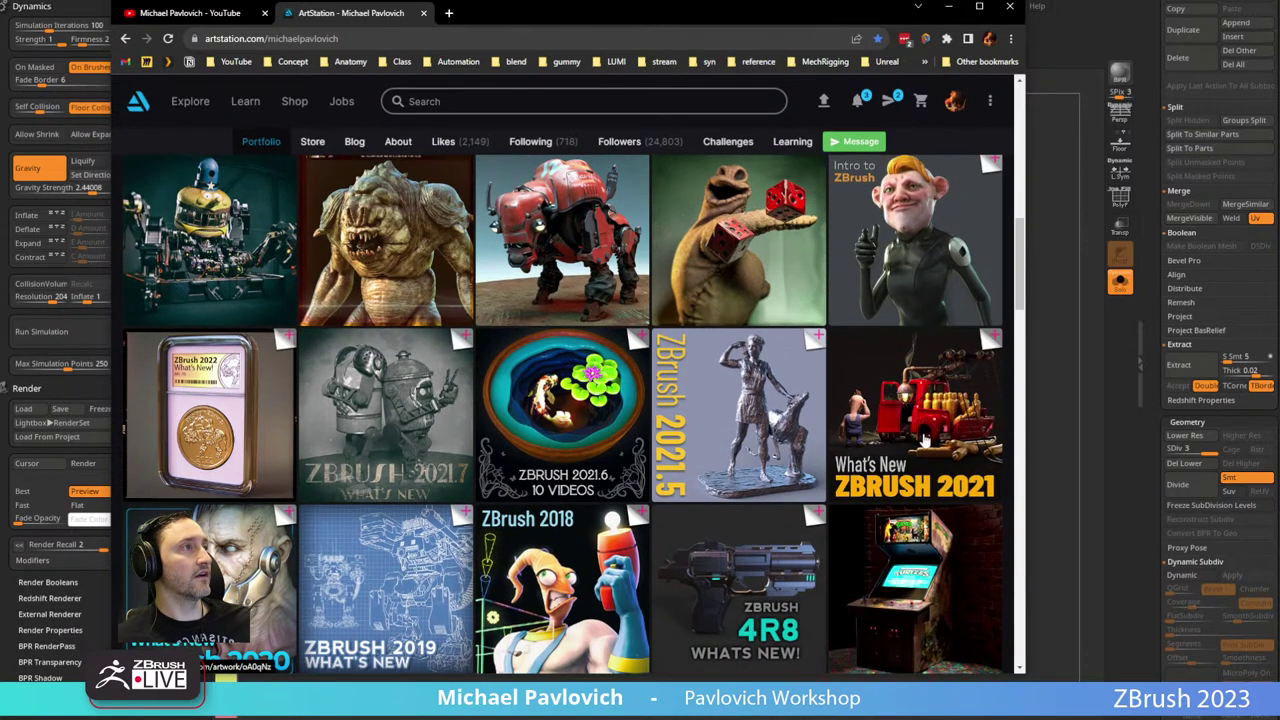
# Select the portfolio page's web address for sharing and switch back to ZBrush.
pyautogui.click(446, 39)
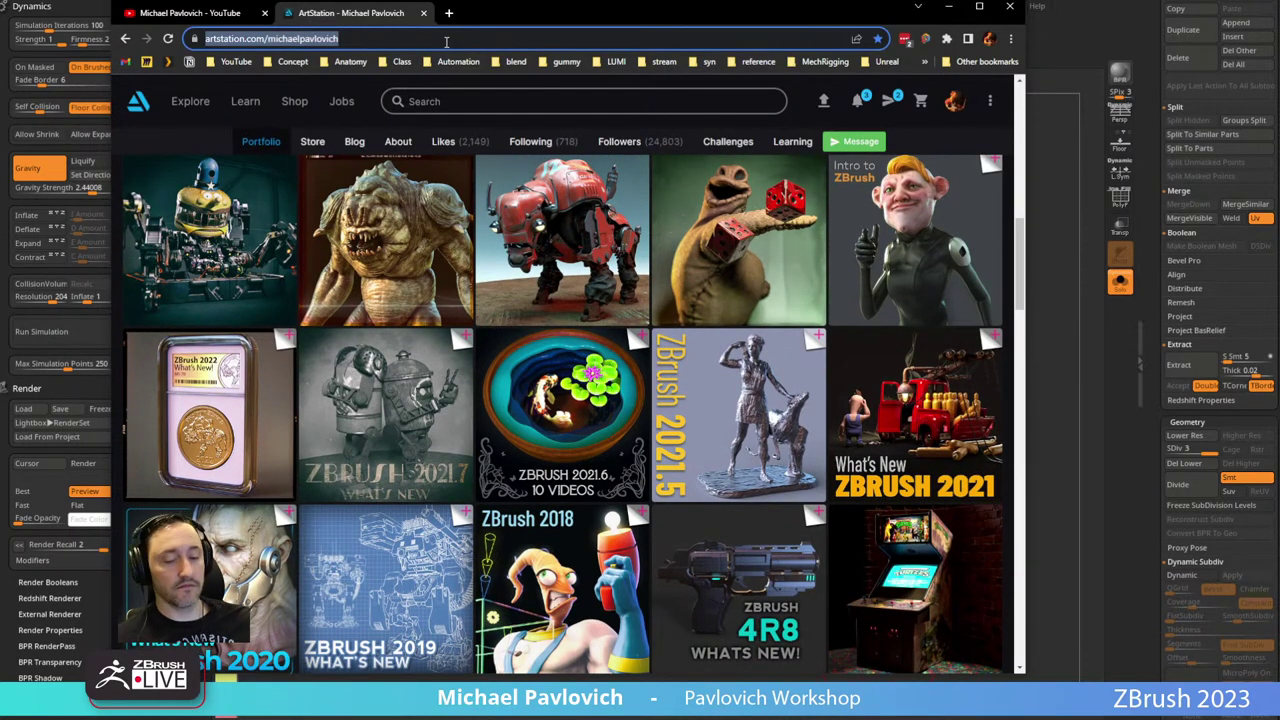
pyautogui.hotkey('alt', 'Tab')
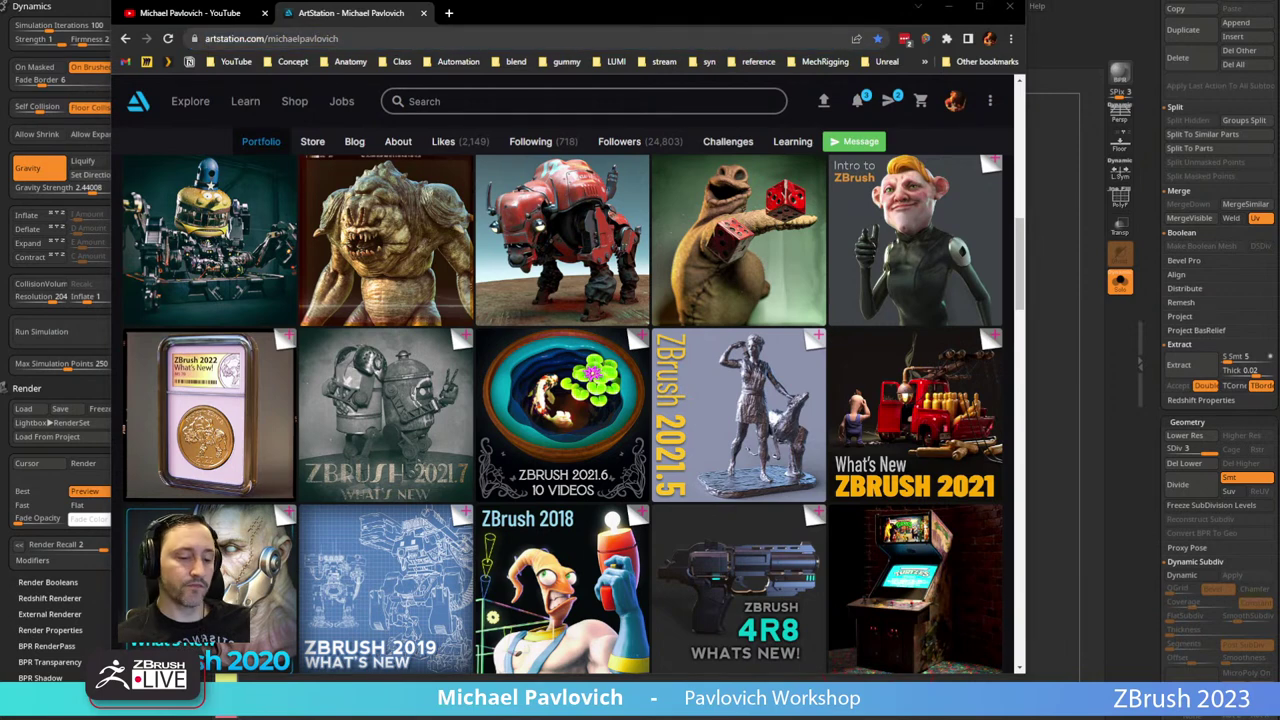
pyautogui.moveTo(500, 22); pyautogui.dragTo(840, 718)
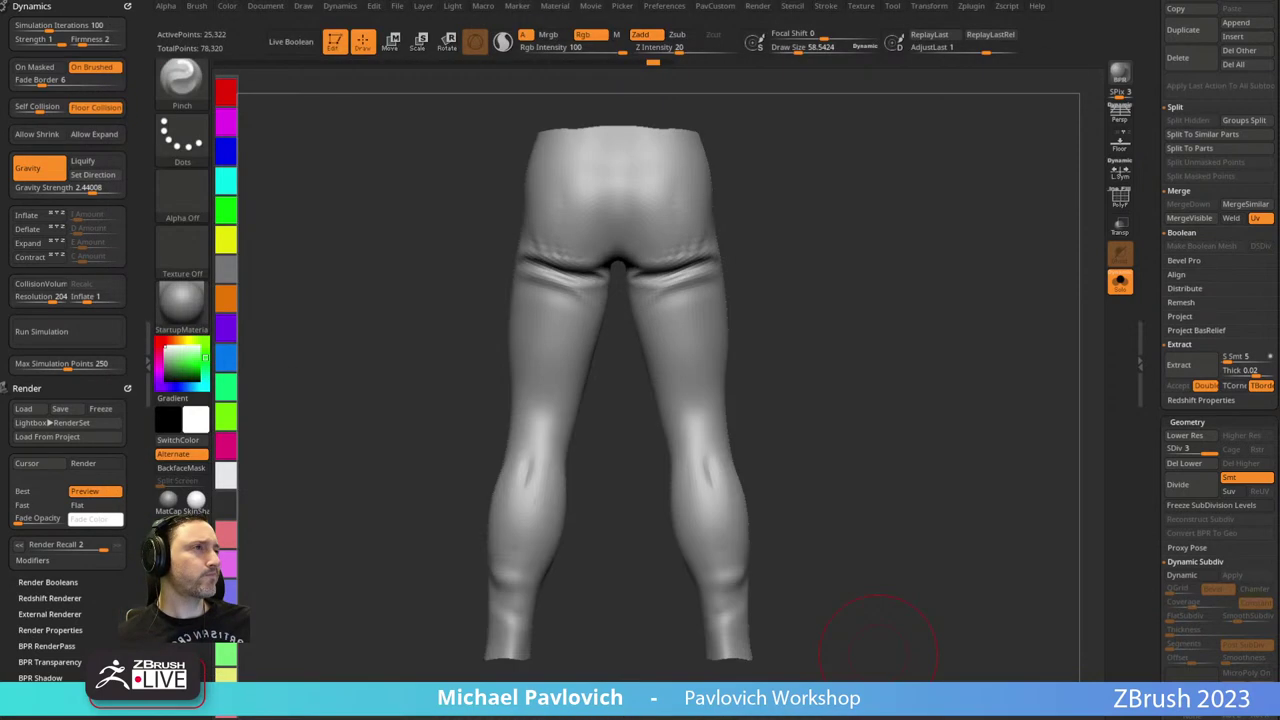
# Face the front of the pants, choose the Standard brush and reduce the draw size to about 13.8.
pyautogui.moveTo(790, 244)
pyautogui.mouseDown()
pyautogui.moveTo(975, 271)
pyautogui.moveTo(706, 366)
pyautogui.moveTo(850, 352)
pyautogui.moveTo(838, 355)
pyautogui.mouseUp()
pyautogui.press('s')
pyautogui.moveTo(843, 358); pyautogui.dragTo(834, 357)
pyautogui.press('b')
pyautogui.press('s')
pyautogui.press('t')
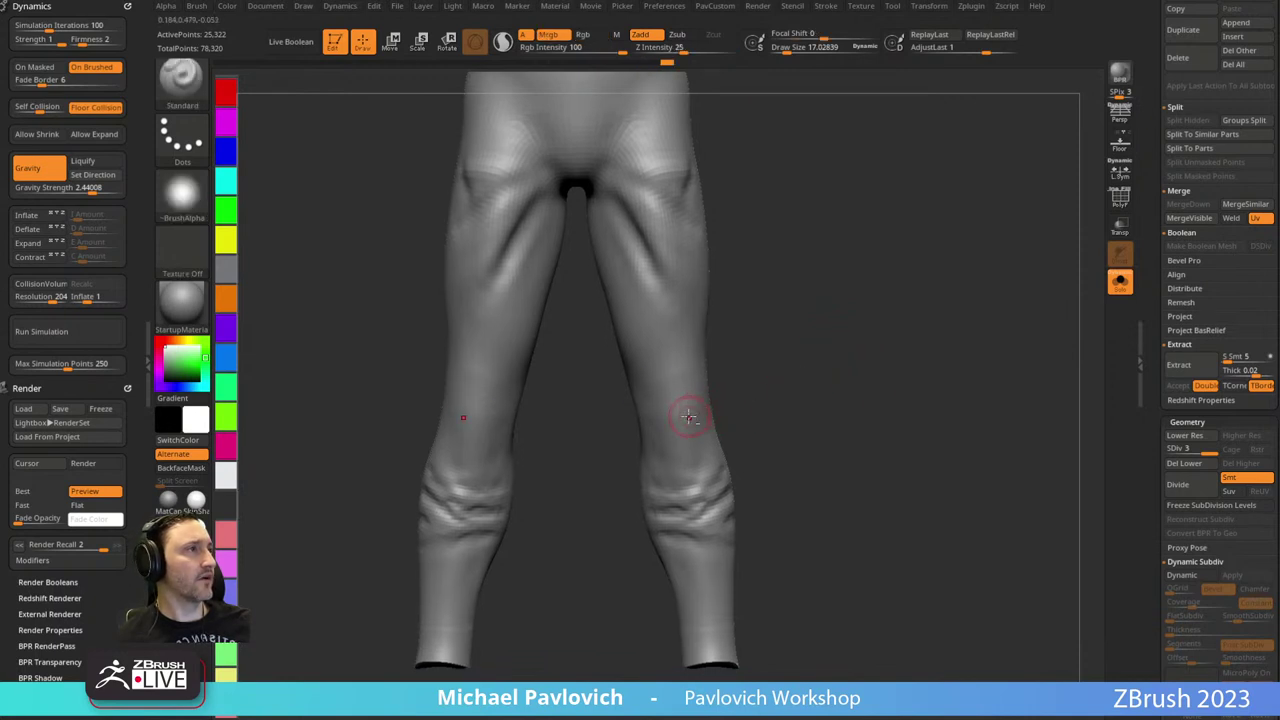
pyautogui.press('s')
pyautogui.moveTo(688, 415); pyautogui.dragTo(692, 415)
pyautogui.moveTo(705, 372); pyautogui.dragTo(749, 365)
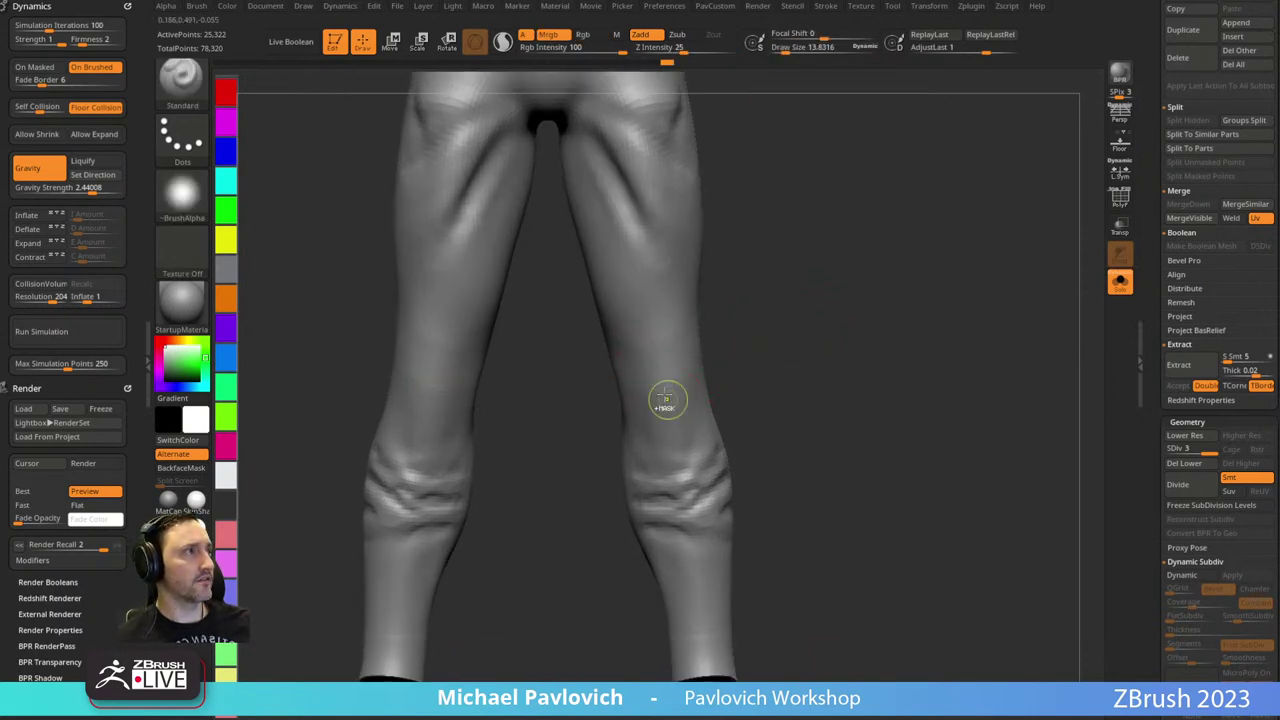
# Set the masking brush to MaskPen and paint an elongated mask patch just above one knee.
pyautogui.press('ctrl')
pyautogui.keyDown('ctrl'); pyautogui.click(183, 92); pyautogui.keyUp('ctrl')
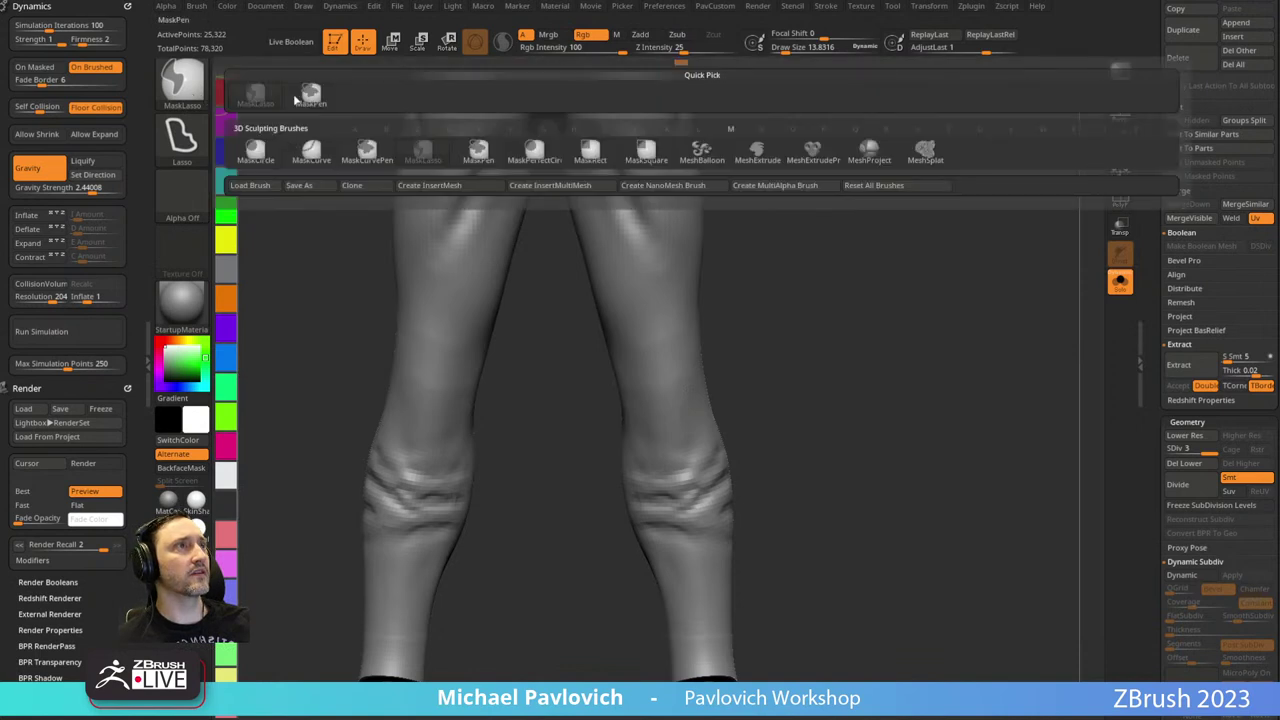
pyautogui.keyDown('ctrl'); pyautogui.click(290, 105); pyautogui.keyUp('ctrl')
pyautogui.keyDown('ctrl'); pyautogui.moveTo(656, 372); pyautogui.dragTo(682, 408); pyautogui.keyUp('ctrl')
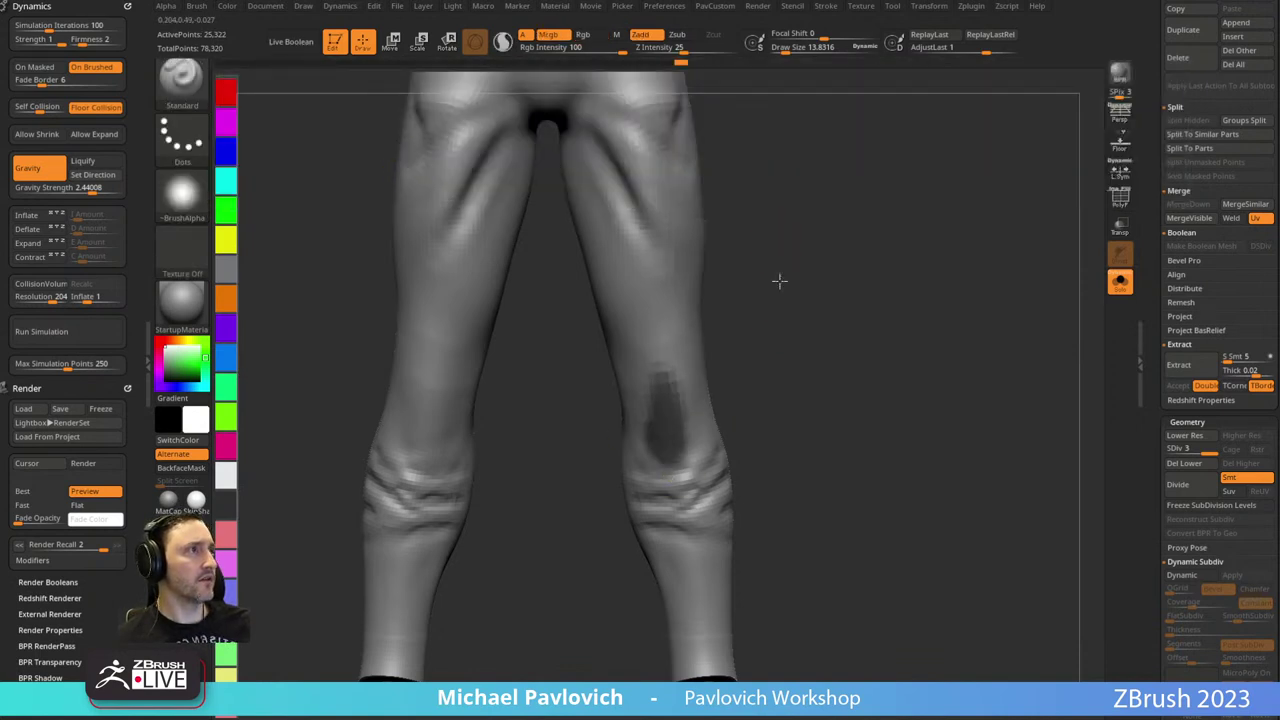
# Paint mask patches at the hem of the same leg and extend the masking above both knees.
pyautogui.moveTo(780, 280)
pyautogui.mouseDown()
pyautogui.moveTo(803, 330)
pyautogui.moveTo(866, 317)
pyautogui.moveTo(850, 325)
pyautogui.mouseUp()
pyautogui.moveTo(651, 444); pyautogui.dragTo(582, 451)
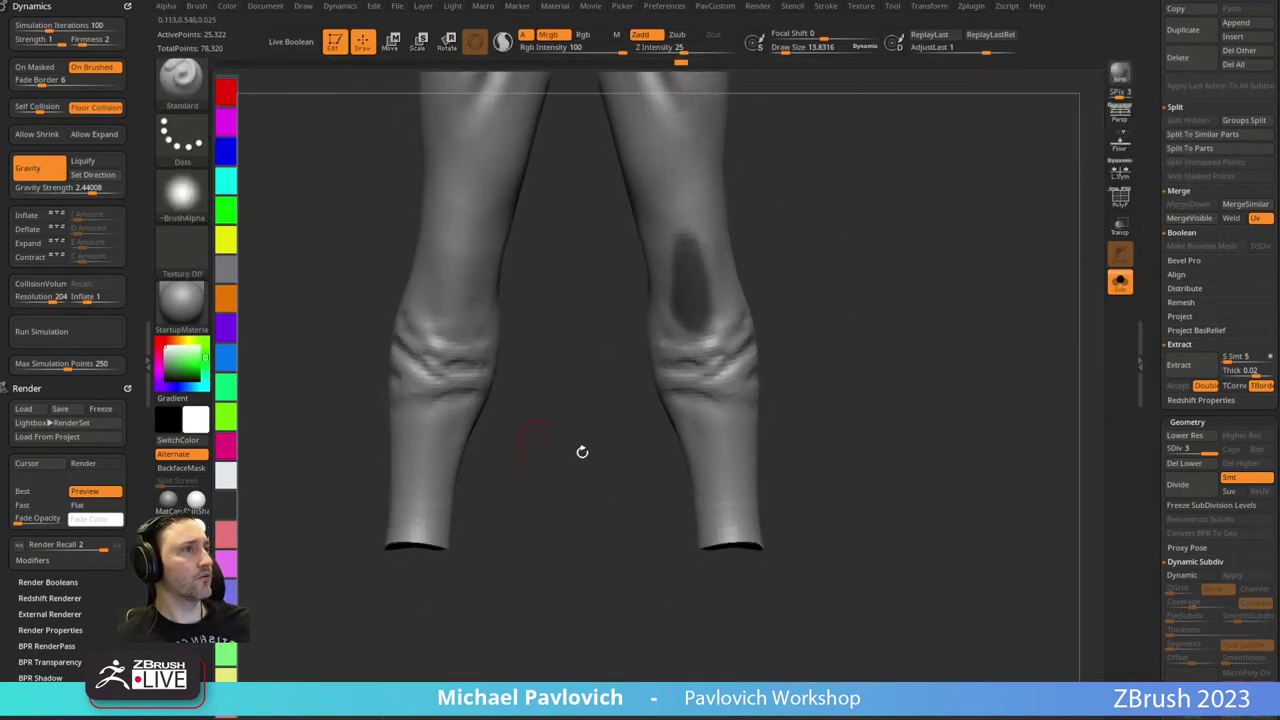
pyautogui.moveTo(820, 401)
pyautogui.mouseDown()
pyautogui.moveTo(811, 474)
pyautogui.moveTo(777, 423)
pyautogui.mouseUp()
pyautogui.moveTo(715, 544)
pyautogui.keyDown('ctrl'); pyautogui.mouseDown()
pyautogui.moveTo(711, 567)
pyautogui.moveTo(857, 500)
pyautogui.moveTo(680, 578)
pyautogui.moveTo(769, 514)
pyautogui.mouseUp(); pyautogui.keyUp('ctrl')
pyautogui.moveTo(793, 381); pyautogui.dragTo(691, 357)
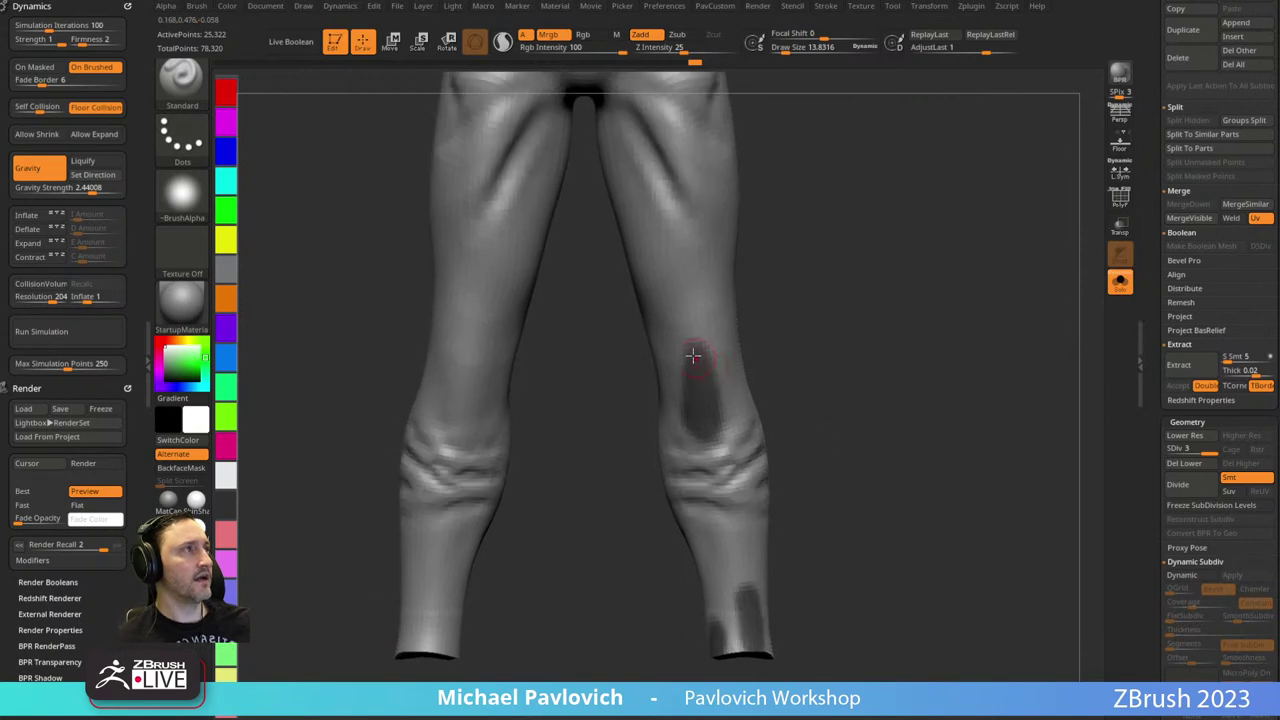
pyautogui.press('ctrl')
pyautogui.keyDown('ctrl'); pyautogui.moveTo(466, 398); pyautogui.dragTo(459, 438); pyautogui.keyUp('ctrl')
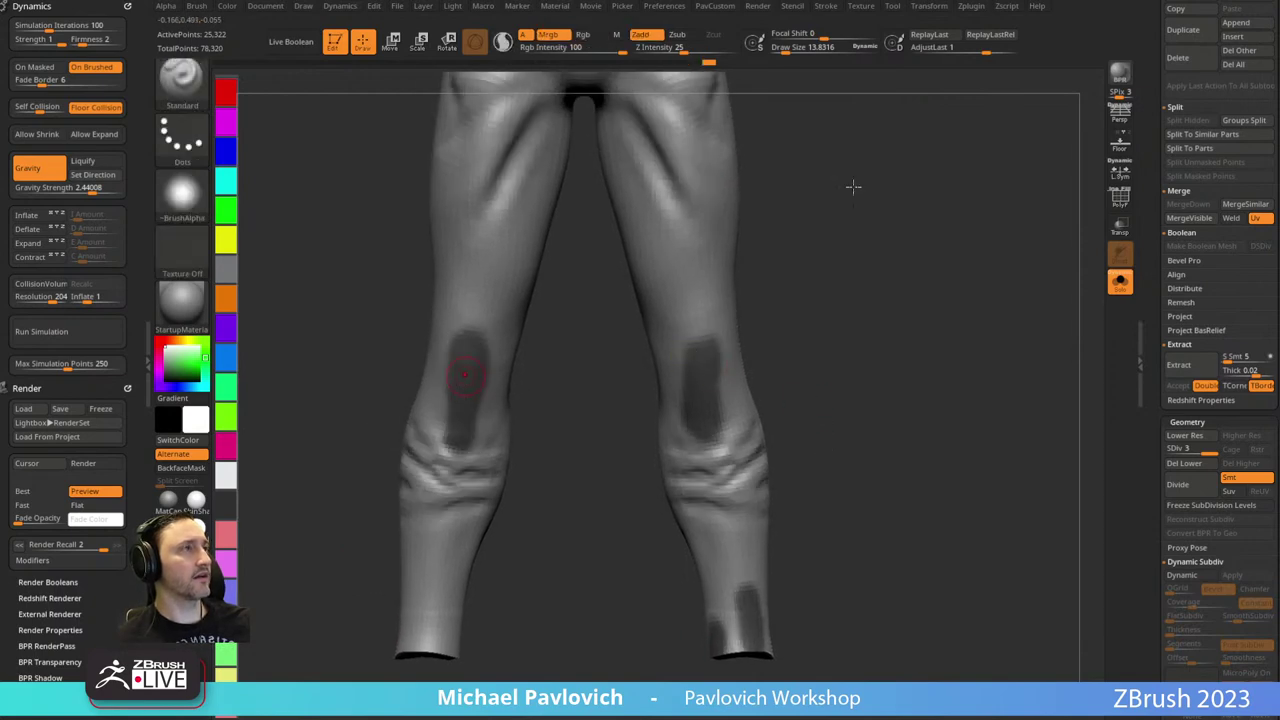
# Paint a mask patch over one buttock on the back of the pants.
pyautogui.keyDown('alt'); pyautogui.moveTo(854, 188); pyautogui.dragTo(842, 430); pyautogui.keyUp('alt')
pyautogui.moveTo(857, 369)
pyautogui.keyDown('shift'); pyautogui.mouseDown()
pyautogui.moveTo(695, 307)
pyautogui.moveTo(949, 356)
pyautogui.mouseUp(); pyautogui.keyUp('shift')
pyautogui.moveTo(522, 298)
pyautogui.keyDown('ctrl'); pyautogui.mouseDown()
pyautogui.moveTo(512, 335)
pyautogui.moveTo(528, 359)
pyautogui.mouseUp(); pyautogui.keyUp('ctrl')
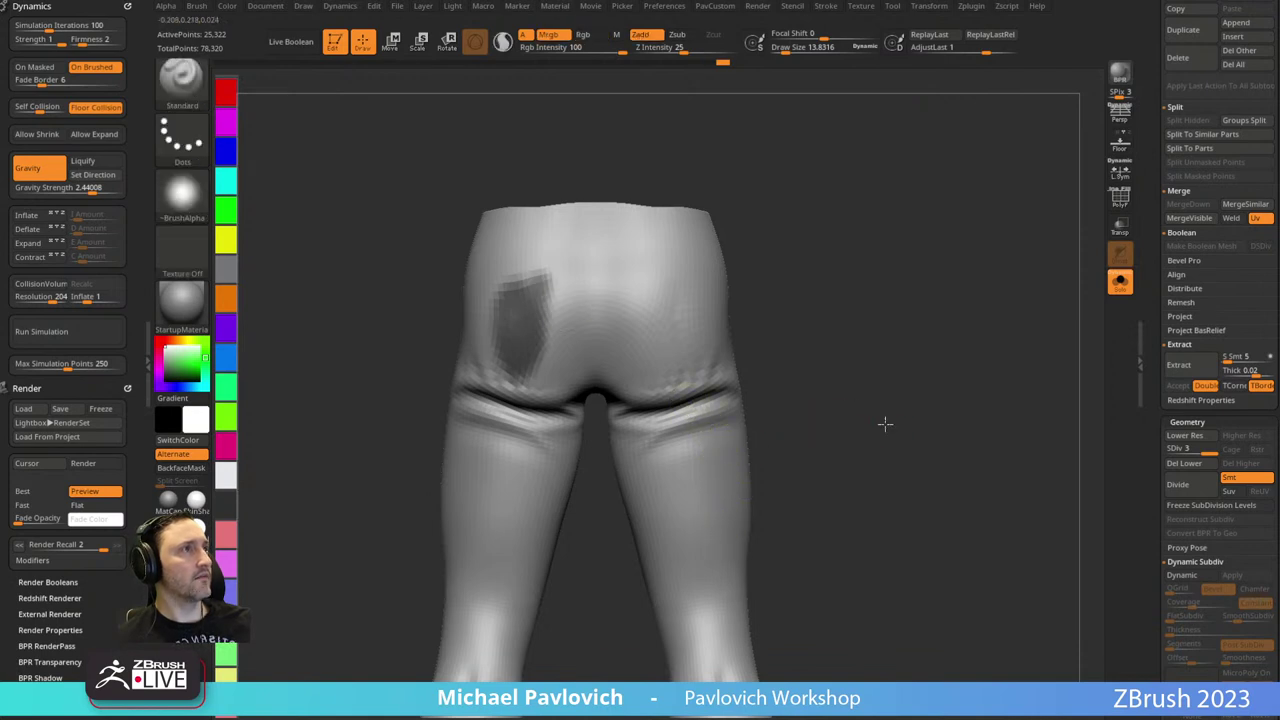
# Turn the masked patches into a polygroup and hide that polygroup.
pyautogui.moveTo(886, 423)
pyautogui.mouseDown()
pyautogui.moveTo(857, 380)
pyautogui.moveTo(830, 382)
pyautogui.mouseUp()
pyautogui.press('ctrl')
pyautogui.moveTo(680, 356)
pyautogui.mouseDown()
pyautogui.moveTo(900, 343)
pyautogui.moveTo(834, 339)
pyautogui.mouseUp()
pyautogui.hotkey('ctrl', 'w')
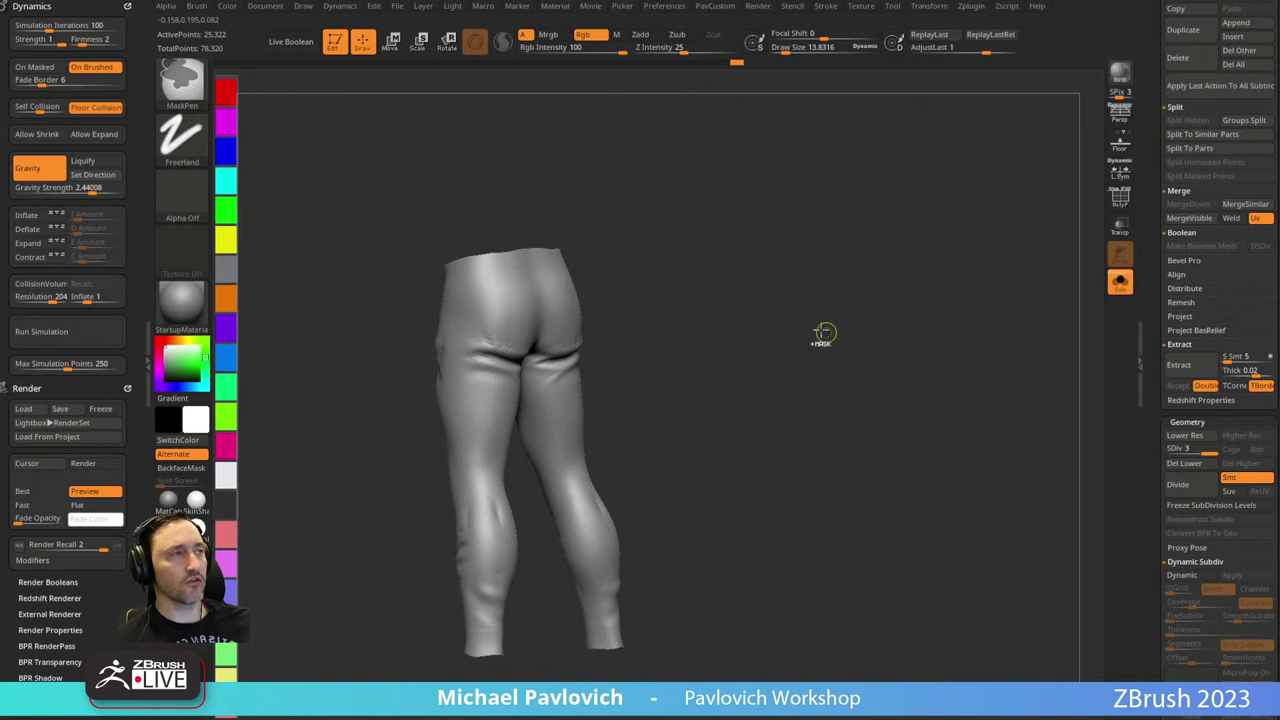
pyautogui.keyDown('ctrl'); pyautogui.keyDown('shift'); pyautogui.click(525, 318); pyautogui.keyUp('shift'); pyautogui.keyUp('ctrl')
pyautogui.keyDown('ctrl'); pyautogui.keyDown('shift'); pyautogui.moveTo(708, 274); pyautogui.dragTo(809, 381); pyautogui.keyUp('shift'); pyautogui.keyUp('ctrl')
pyautogui.moveTo(872, 283); pyautogui.dragTo(904, 318)
# Delete the lower subdivision levels of the pants and delete the hidden patches to cut holes.
pyautogui.press('space')
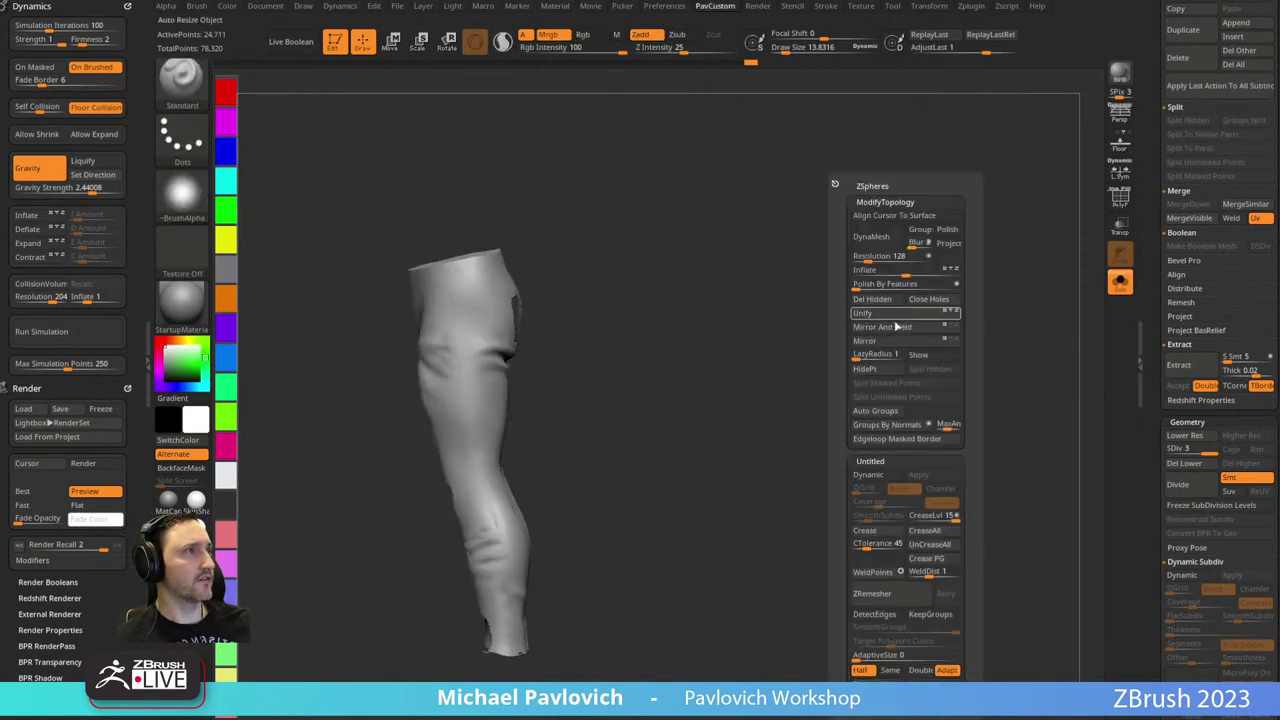
pyautogui.click(880, 327)
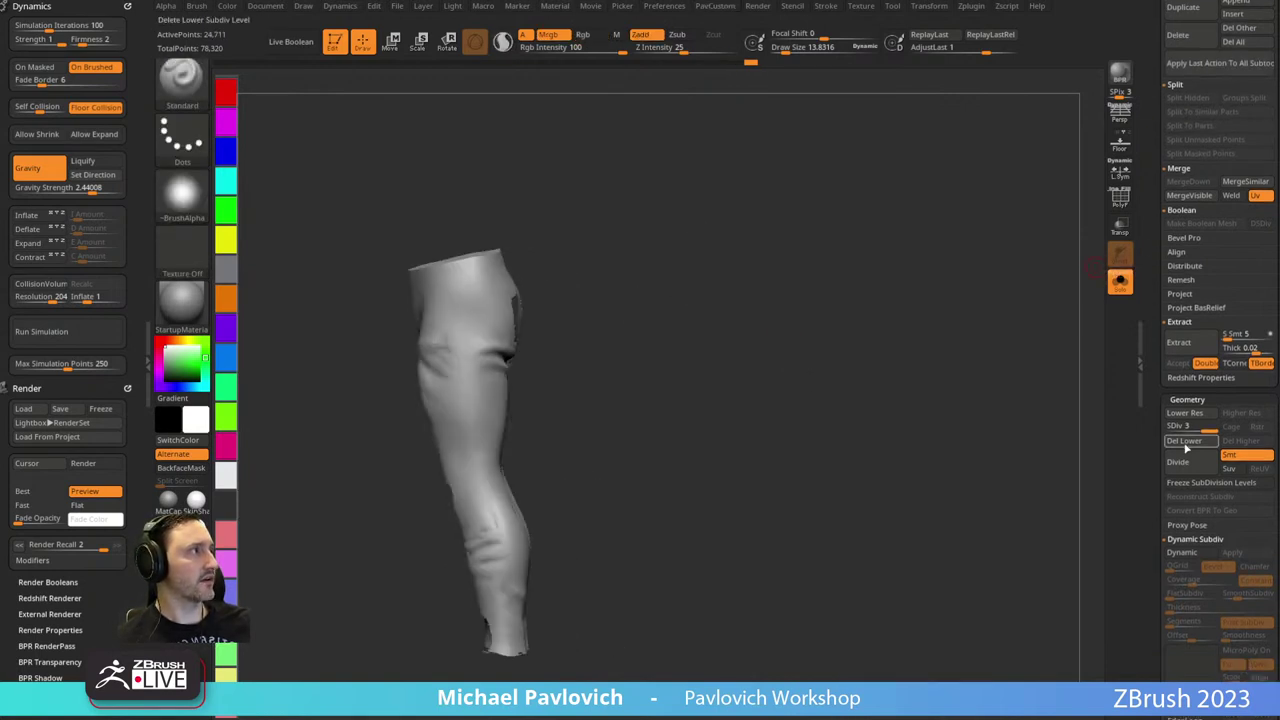
pyautogui.keyDown('shift'); pyautogui.moveTo(778, 386); pyautogui.dragTo(826, 380); pyautogui.keyUp('shift')
pyautogui.press('space')
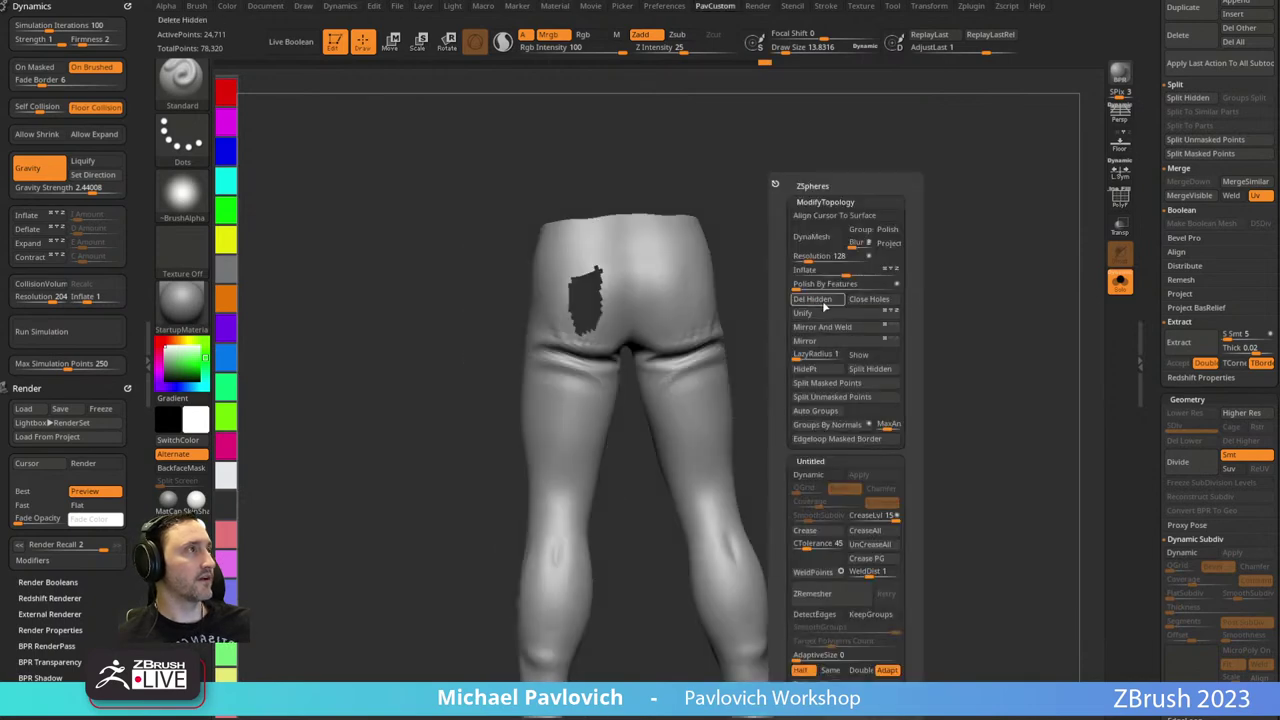
pyautogui.click(824, 307)
# Mask the open edges of the holes with Mask By Features, using only the Border option.
pyautogui.moveTo(814, 329); pyautogui.dragTo(886, 314)
pyautogui.press('space')
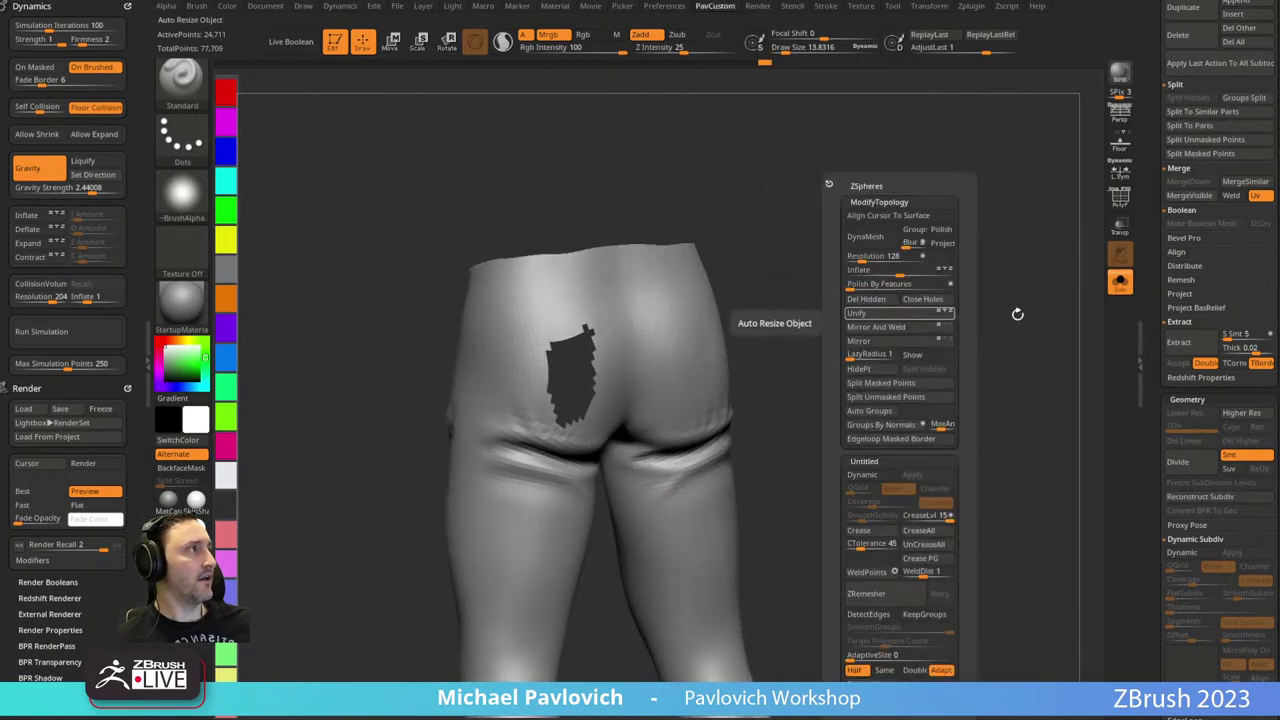
pyautogui.moveTo(1160, 356); pyautogui.dragTo(1160, 222)
pyautogui.press('shift')
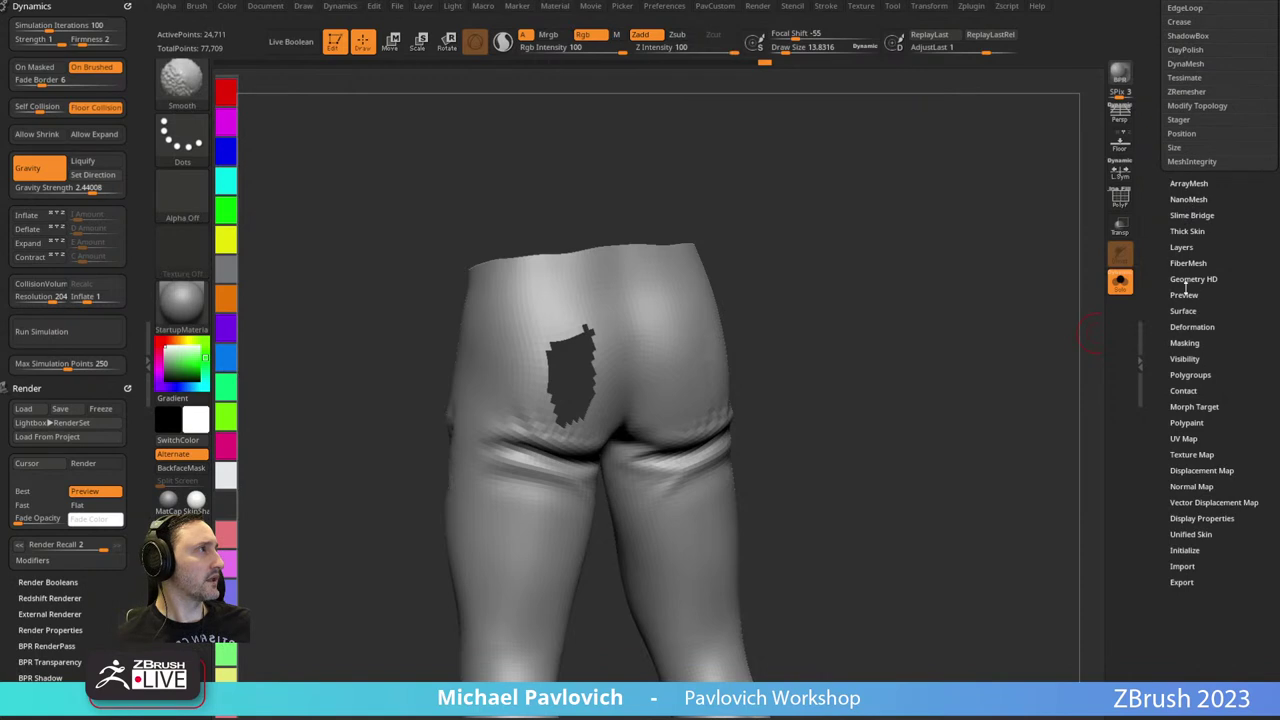
pyautogui.click(1186, 342)
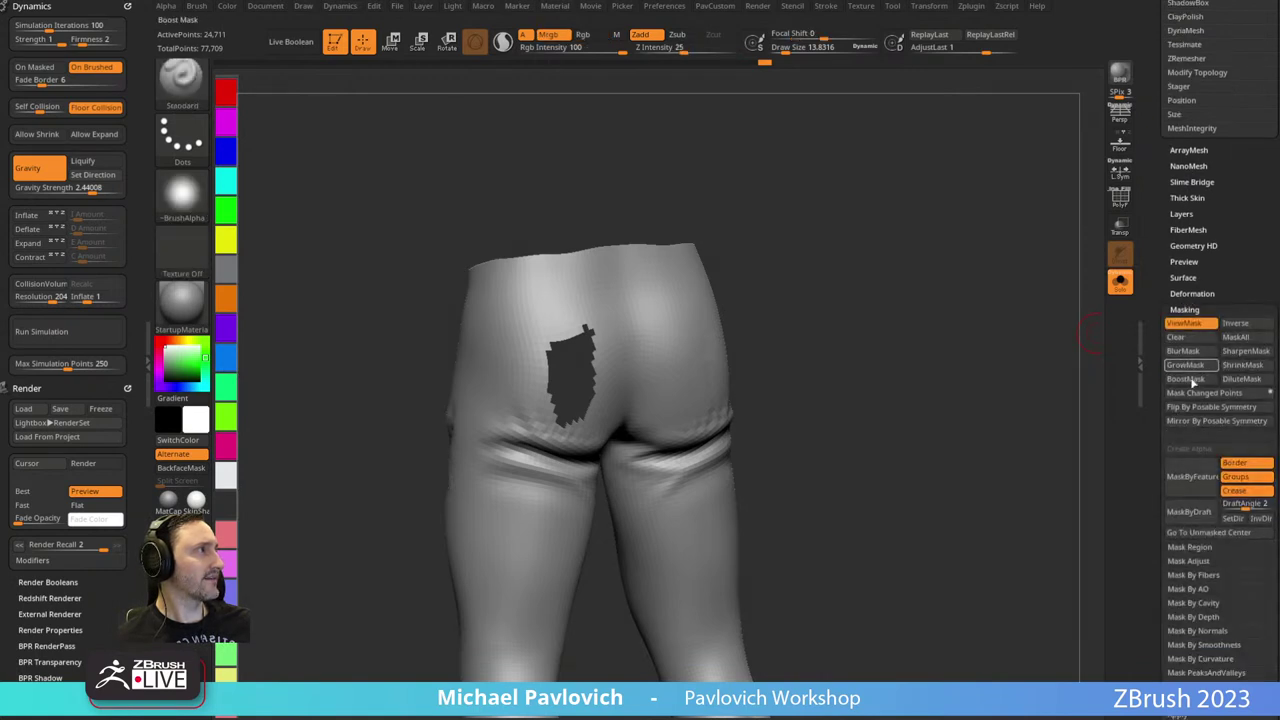
pyautogui.click(1238, 491)
pyautogui.click(1192, 477)
# Invert the border mask, smooth the jagged hole edges with Polish By Features and clear the mask.
pyautogui.keyDown('ctrl'); pyautogui.click(905, 274); pyautogui.keyUp('ctrl')
pyautogui.press('2')
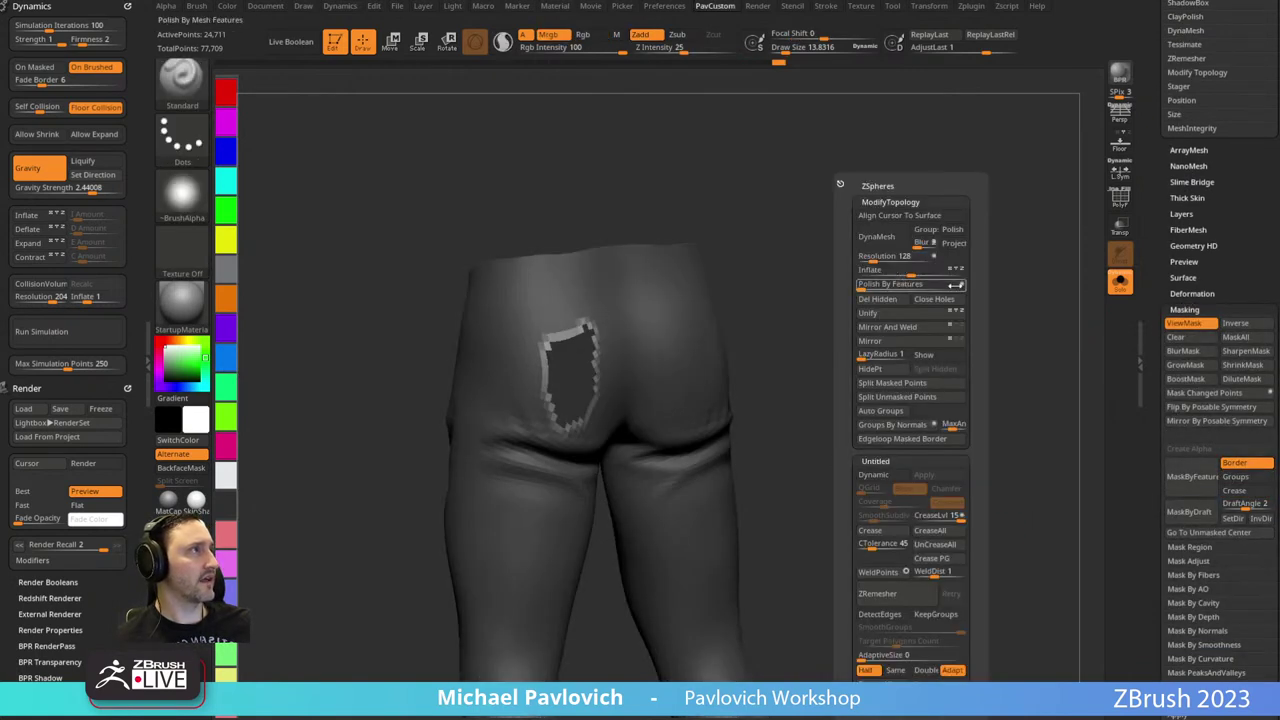
pyautogui.keyDown('ctrl'); pyautogui.moveTo(783, 306); pyautogui.dragTo(897, 341); pyautogui.keyUp('ctrl')
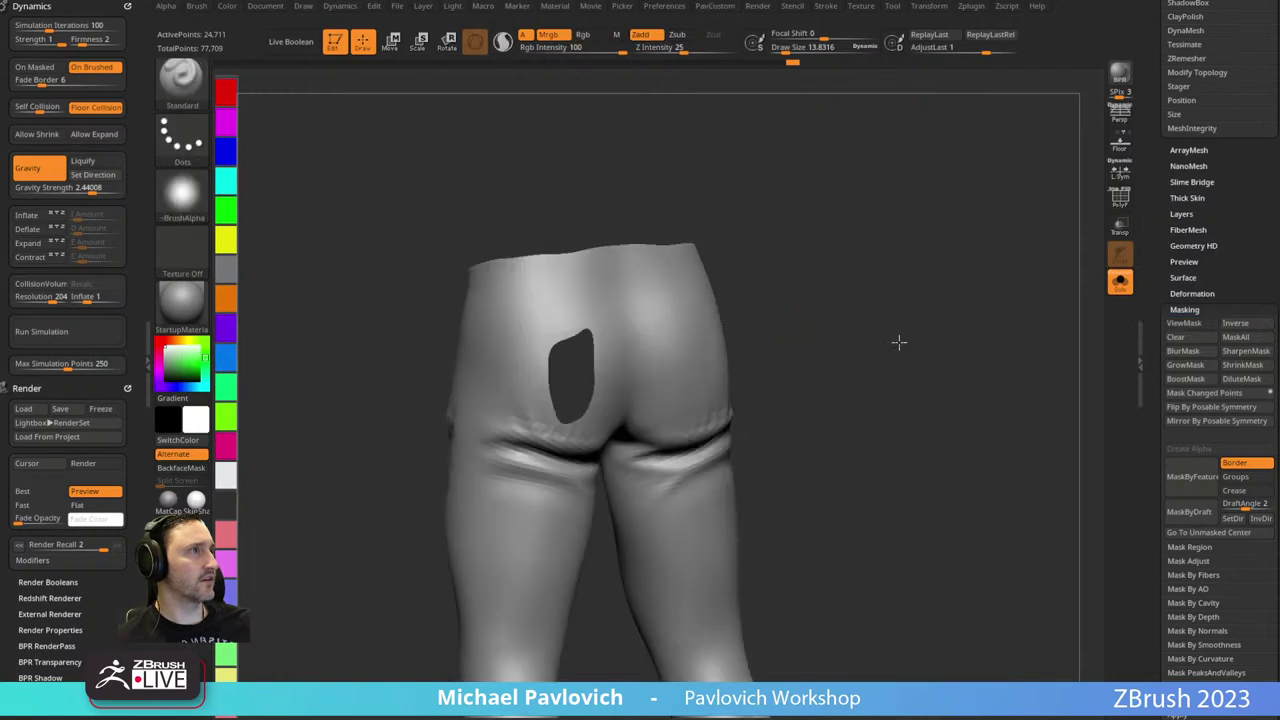
# Isolate the main connected mesh of the pants and delete the hidden leftover pieces.
pyautogui.moveTo(712, 315)
pyautogui.mouseDown()
pyautogui.moveTo(786, 326)
pyautogui.moveTo(801, 366)
pyautogui.moveTo(742, 338)
pyautogui.mouseUp()
pyautogui.press('s')
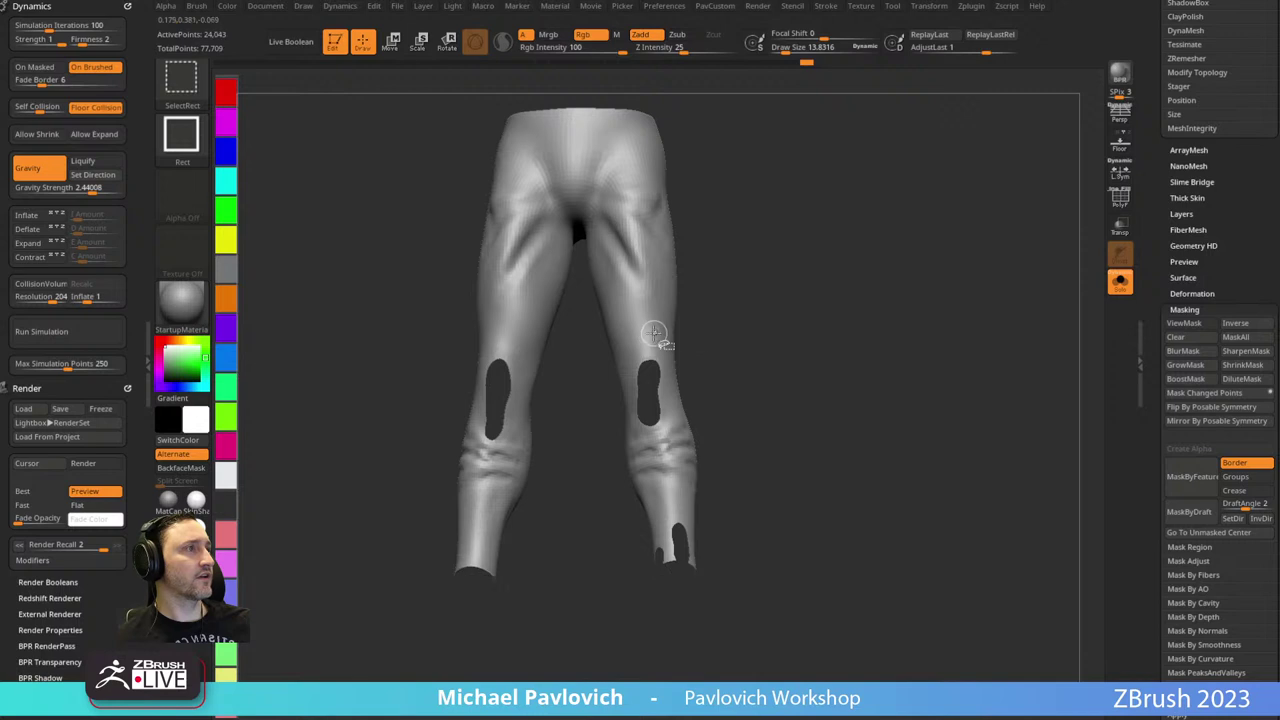
pyautogui.moveTo(843, 271); pyautogui.dragTo(622, 314)
pyautogui.press('4')
pyautogui.click(881, 300)
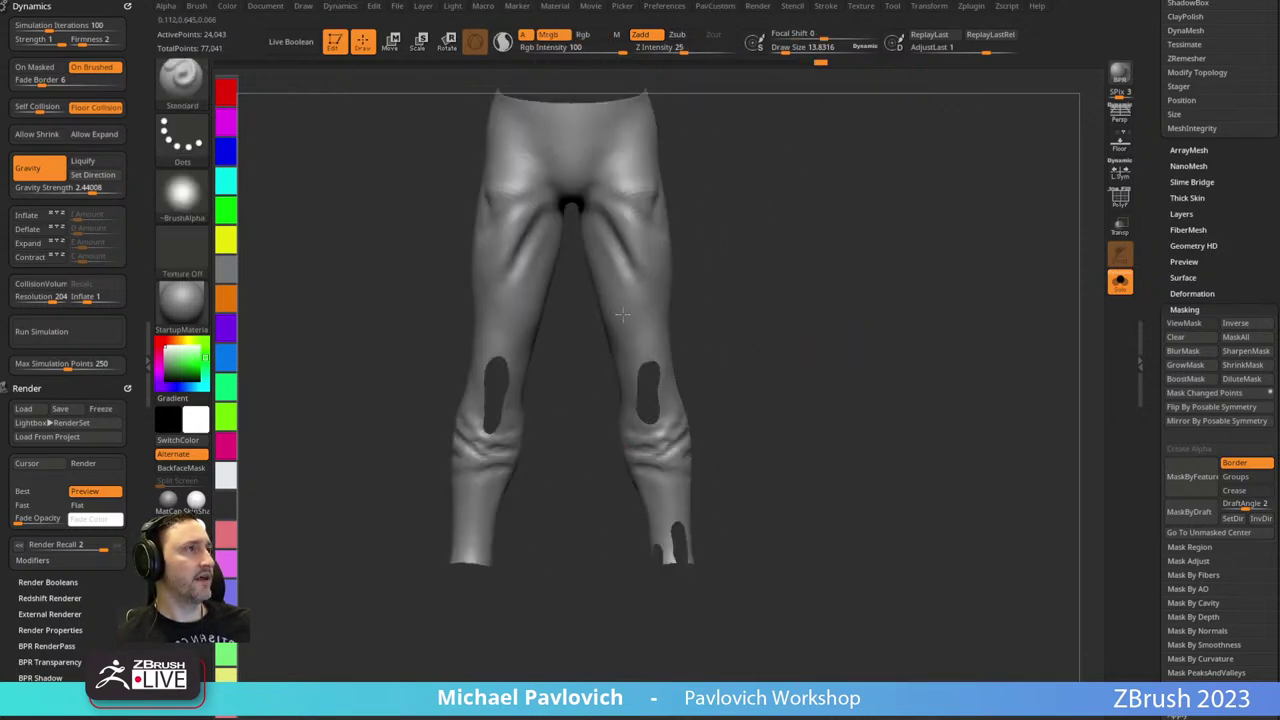
# Show the polyframe and remesh the pants twice with ZRemesher, using the Half setting each time.
pyautogui.click(1113, 203)
pyautogui.keyDown('alt'); pyautogui.moveTo(723, 357); pyautogui.dragTo(887, 401); pyautogui.keyUp('alt')
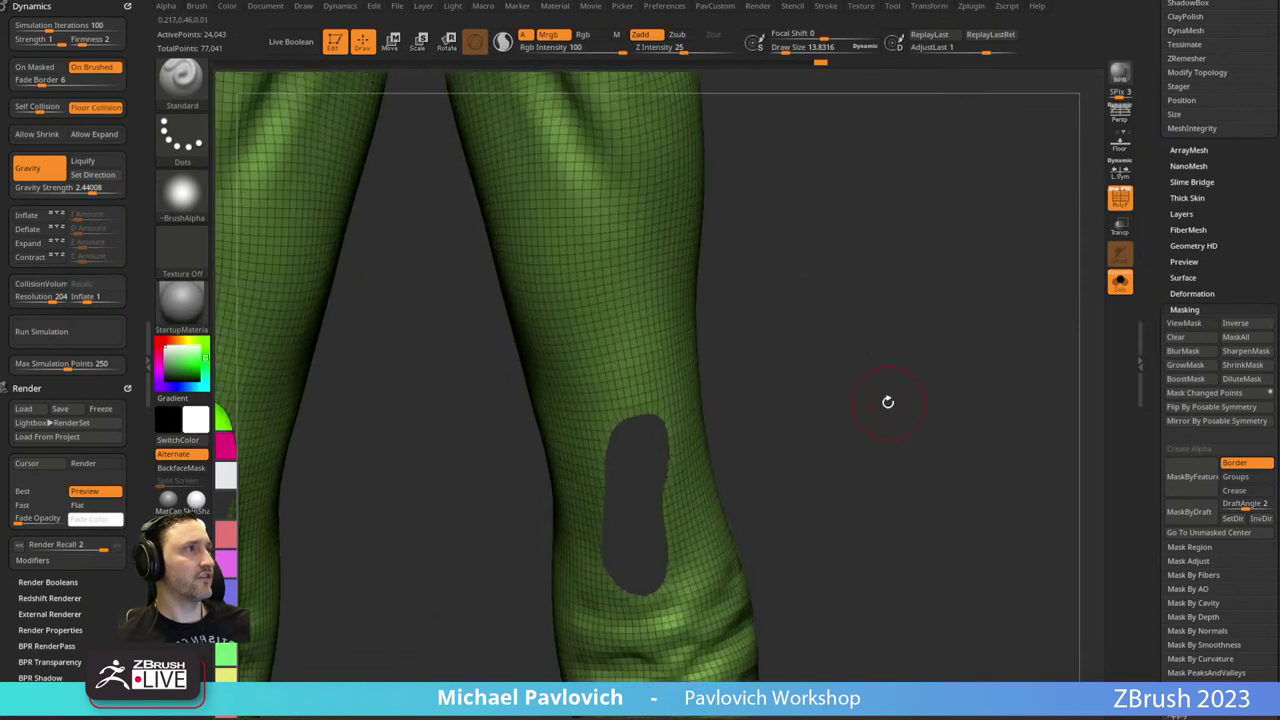
pyautogui.press('f')
pyautogui.moveTo(820, 323); pyautogui.dragTo(827, 280)
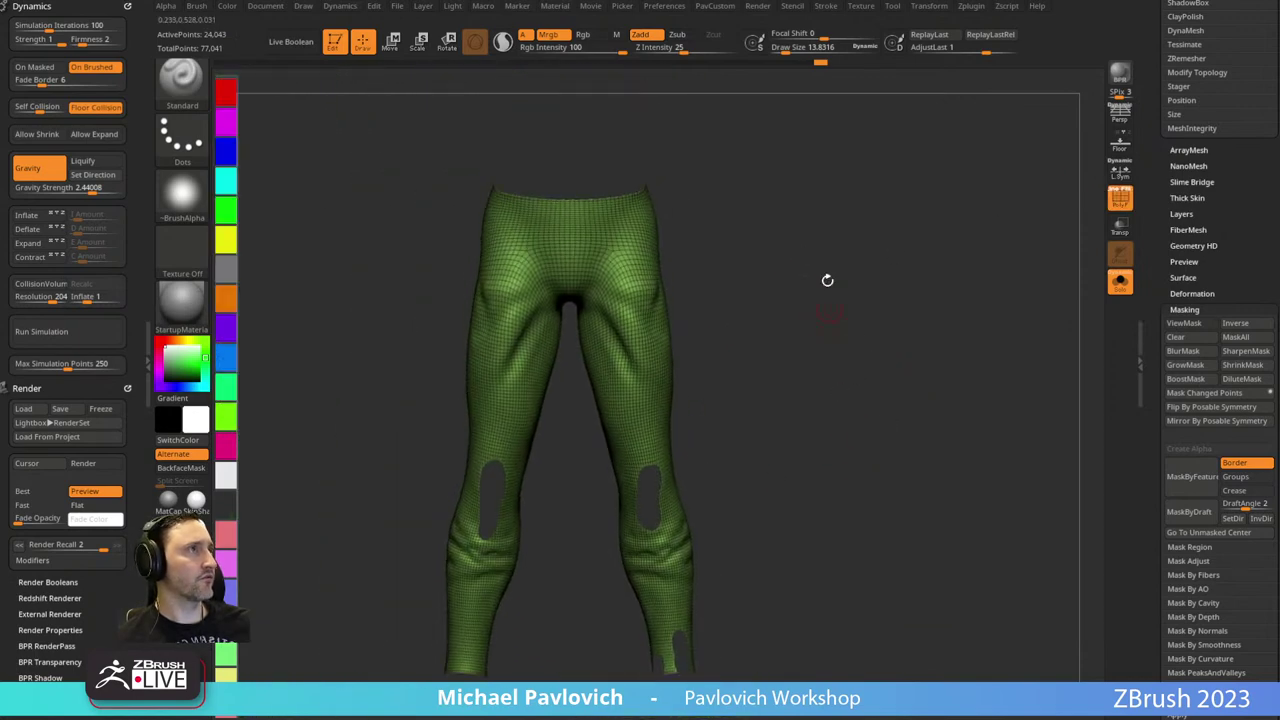
pyautogui.press('ctrl')
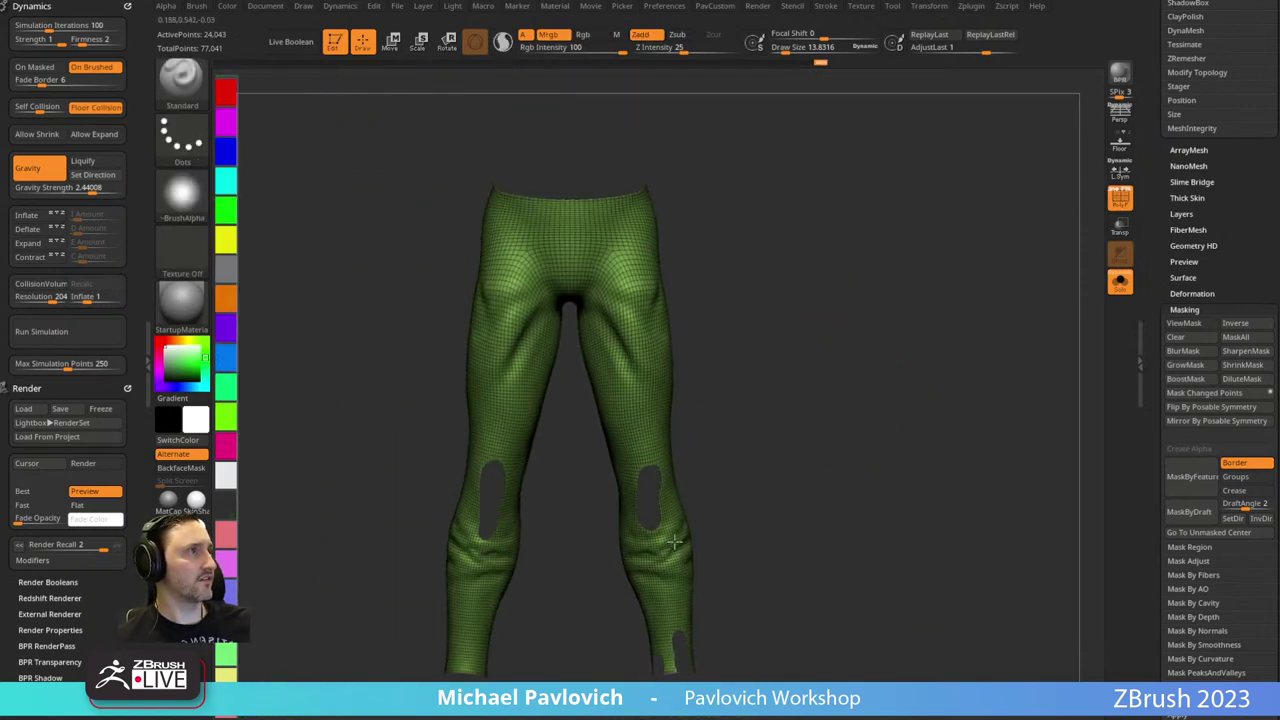
pyautogui.press('space')
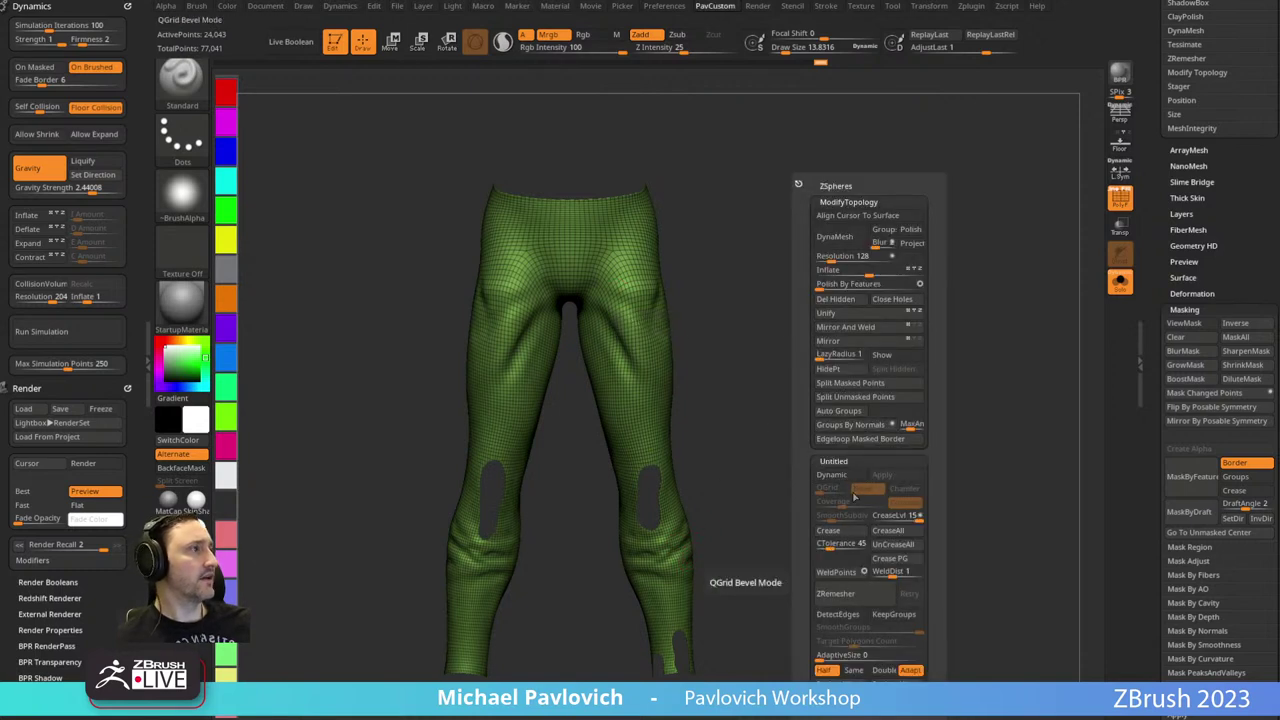
pyautogui.click(858, 594)
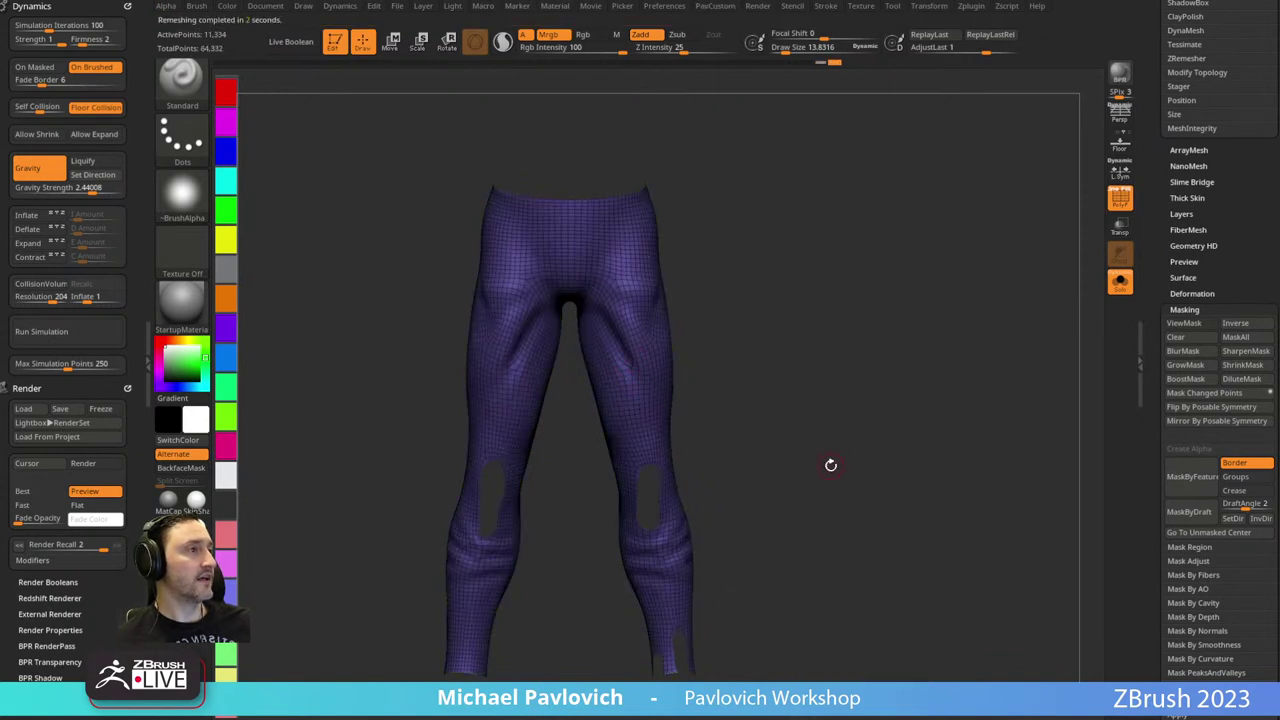
pyautogui.press('space')
pyautogui.click(838, 594)
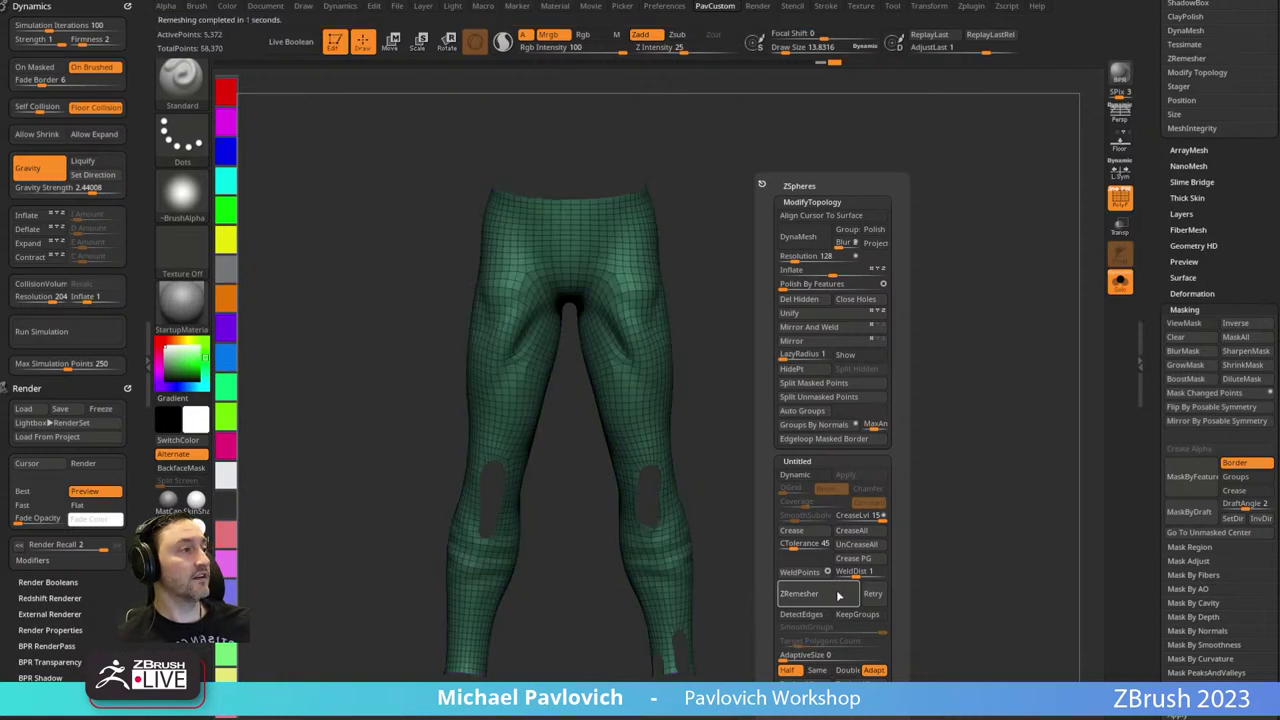
# Subdivide the remeshed pants once and restore the fold detail onto them with Project History.
pyautogui.press('ctrl')
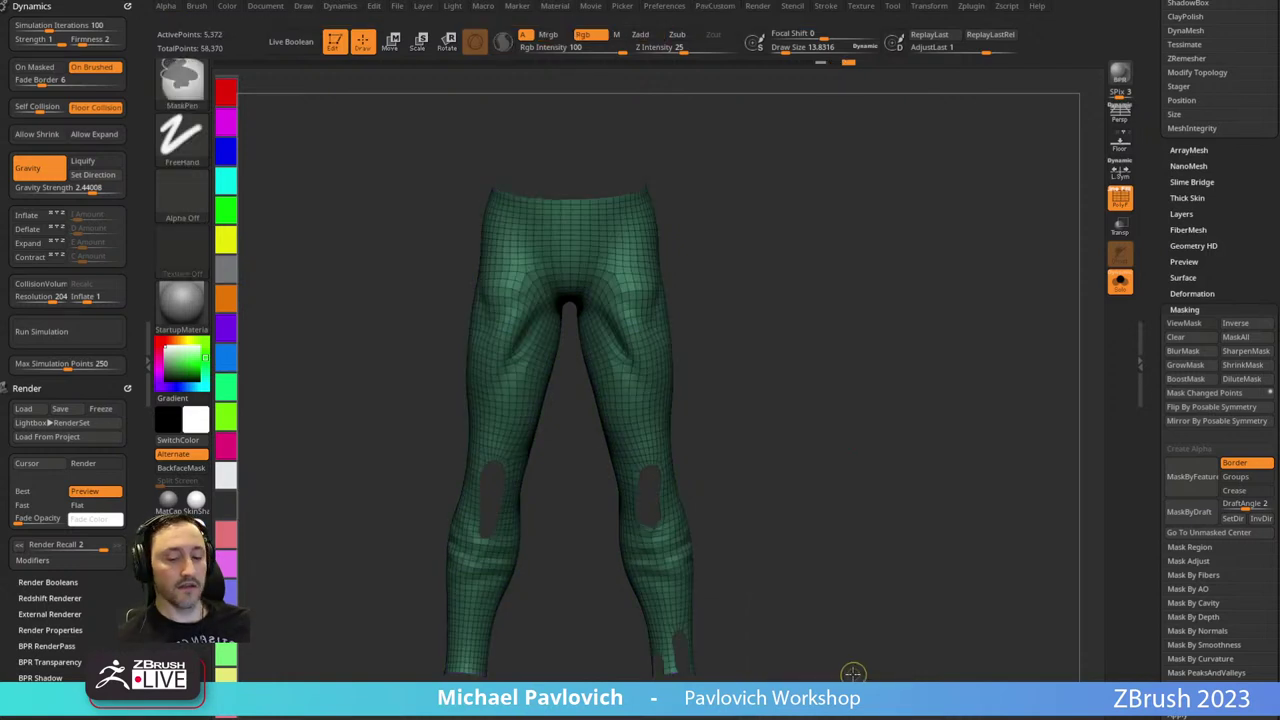
pyautogui.press('2')
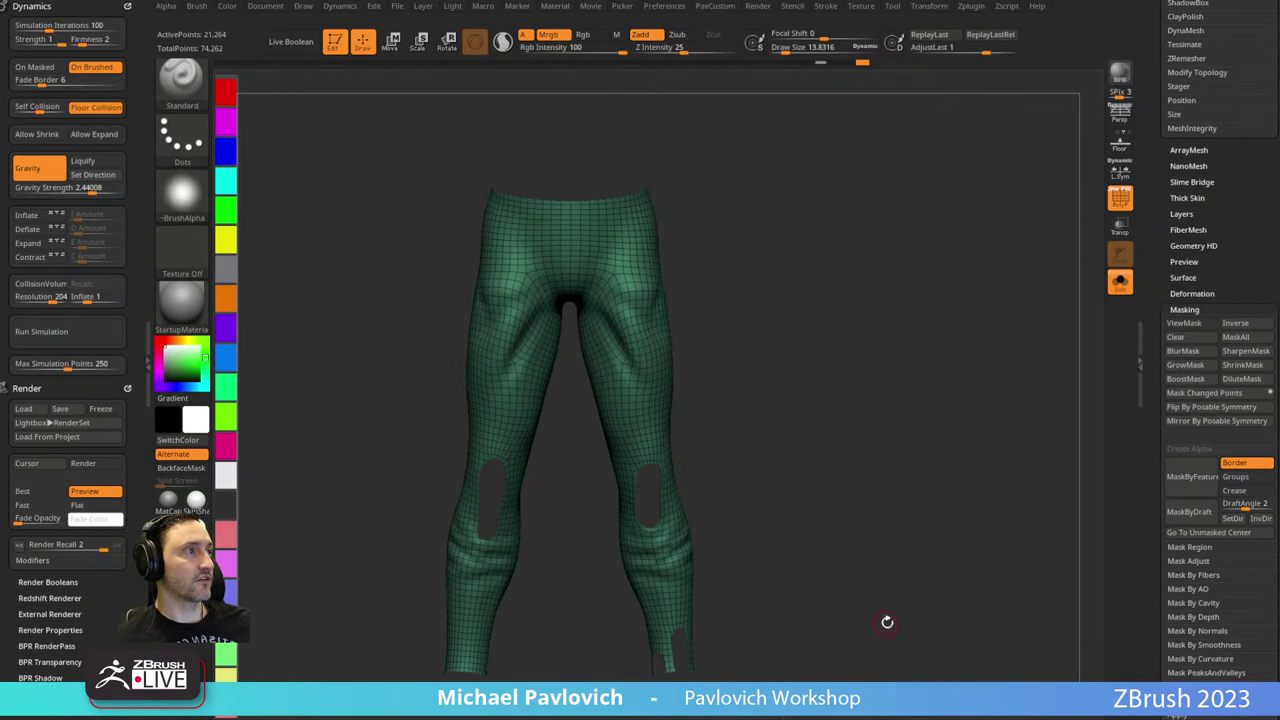
pyautogui.moveTo(1142, 214); pyautogui.dragTo(1137, 402)
pyautogui.moveTo(1159, 319)
pyautogui.mouseDown()
pyautogui.moveTo(1146, 450)
pyautogui.moveTo(1150, 316)
pyautogui.mouseUp()
pyautogui.keyDown('shift'); pyautogui.click(1182, 484); pyautogui.keyUp('shift')
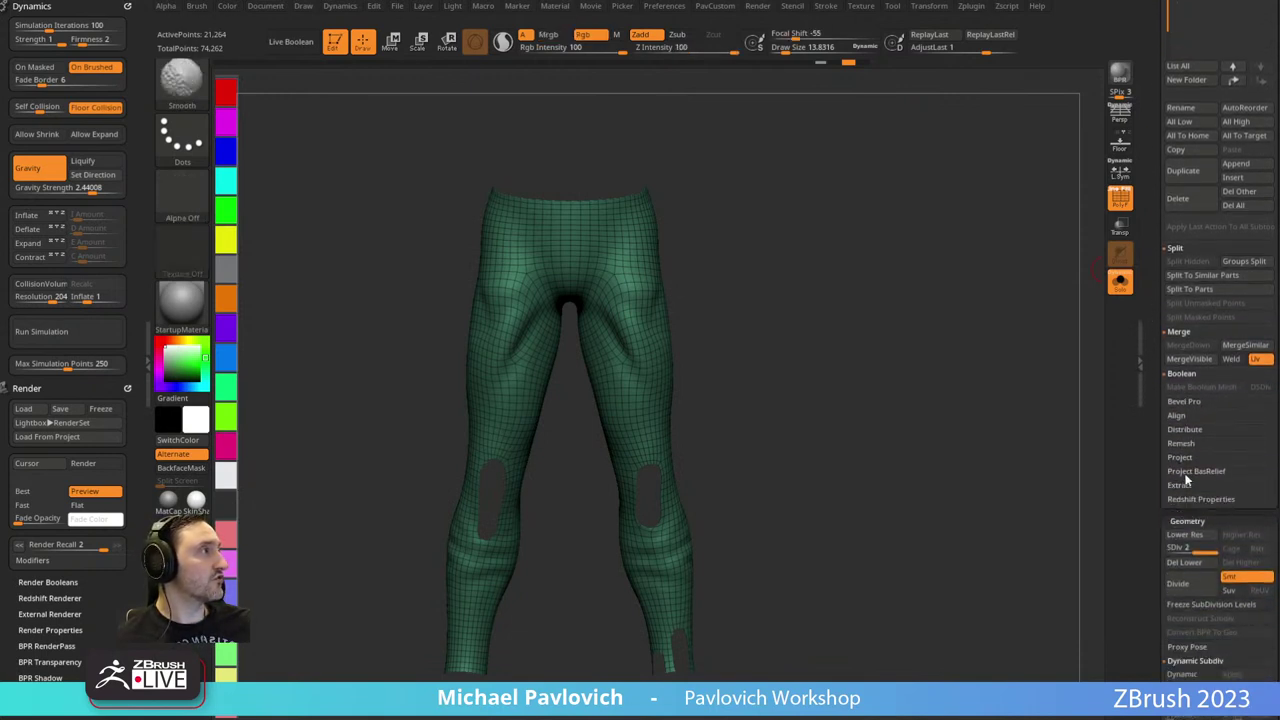
pyautogui.keyDown('shift'); pyautogui.click(1180, 457); pyautogui.keyUp('shift')
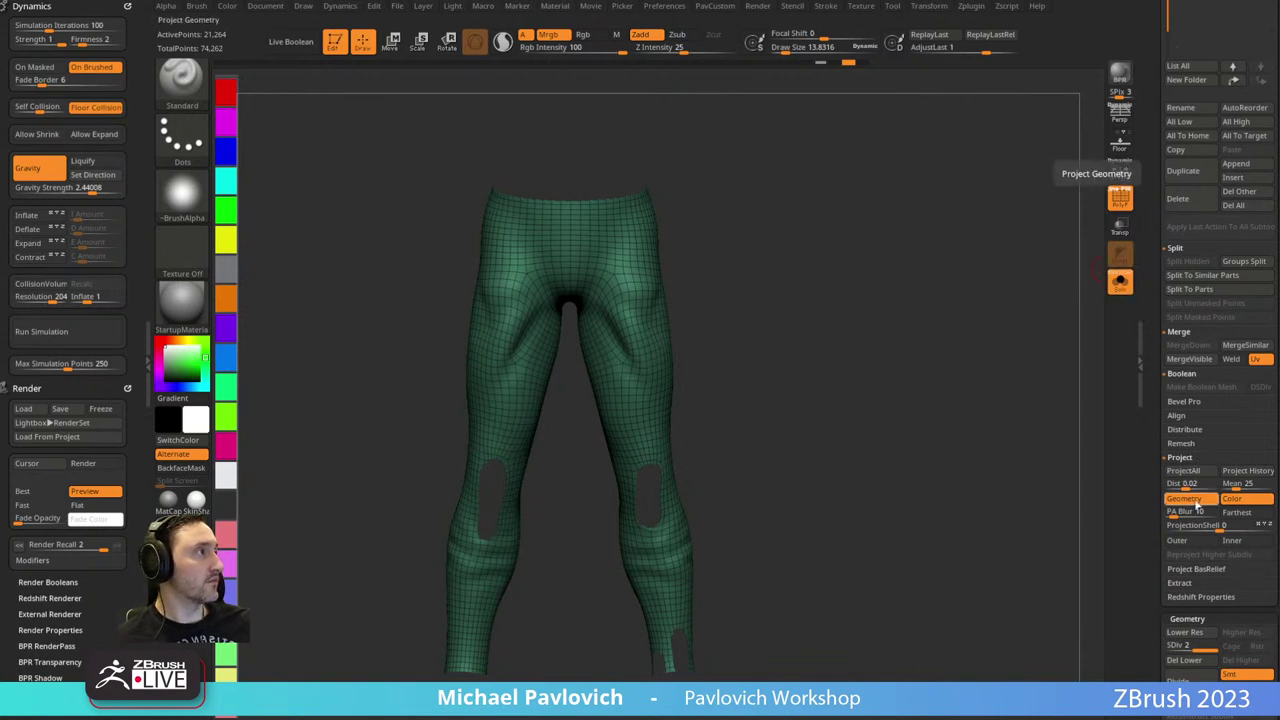
pyautogui.click(1245, 472)
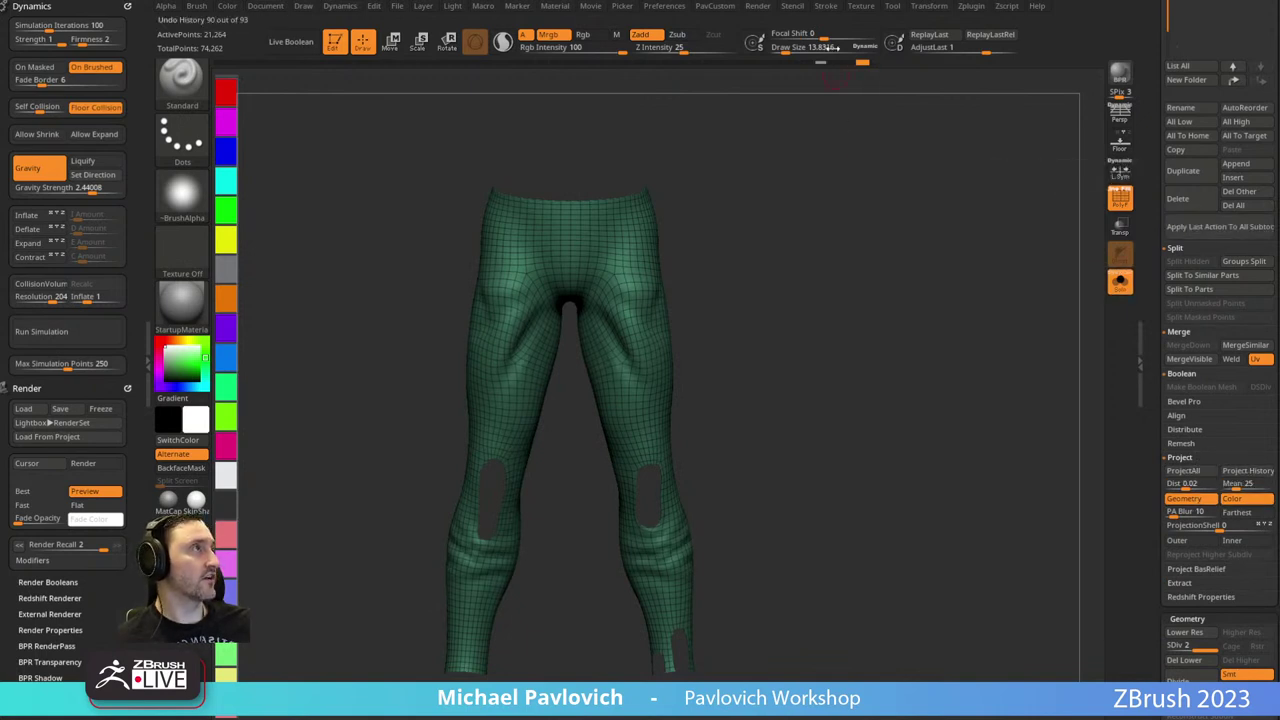
# Turn off Solo to check the pants against the body and delete the pants' lower subdivision level.
pyautogui.moveTo(926, 314); pyautogui.dragTo(1097, 251)
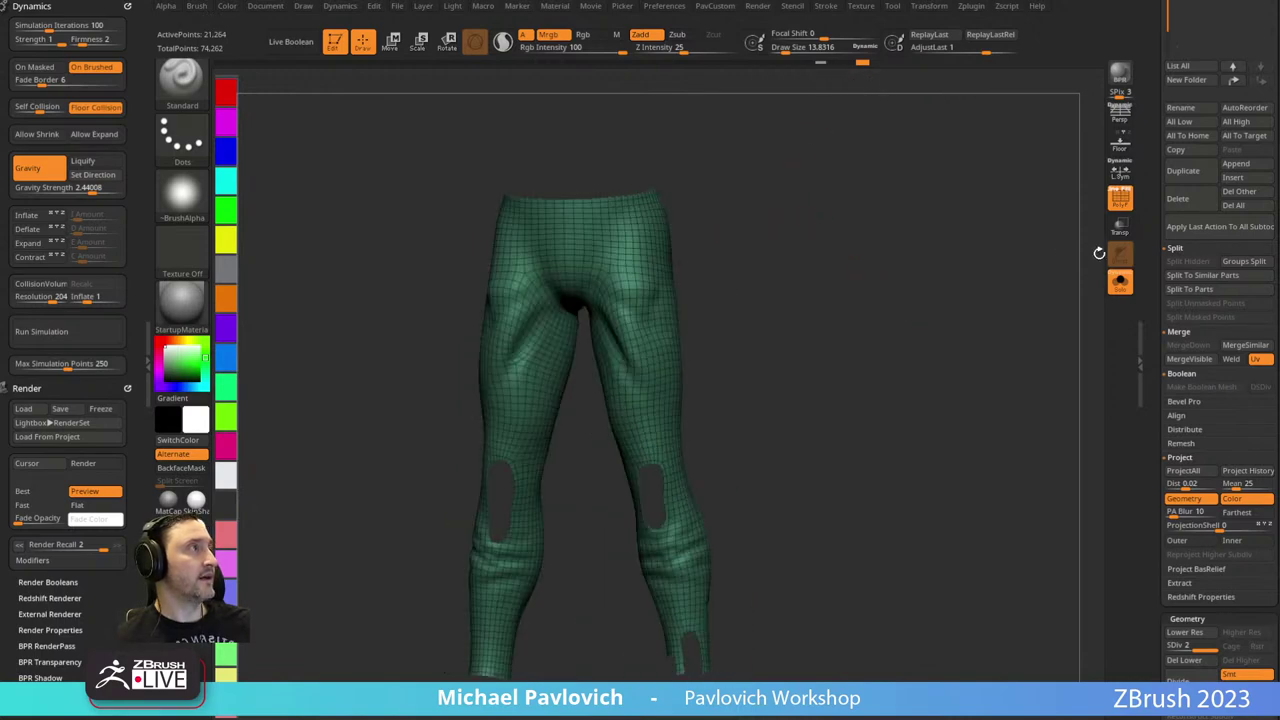
pyautogui.click(1120, 282)
pyautogui.click(1120, 202)
pyautogui.moveTo(950, 312); pyautogui.dragTo(883, 357)
pyautogui.keyDown('alt'); pyautogui.moveTo(831, 422); pyautogui.dragTo(1026, 314); pyautogui.keyUp('alt')
pyautogui.hotkey('shift', 'f')
pyautogui.moveTo(1154, 340); pyautogui.dragTo(1154, 84)
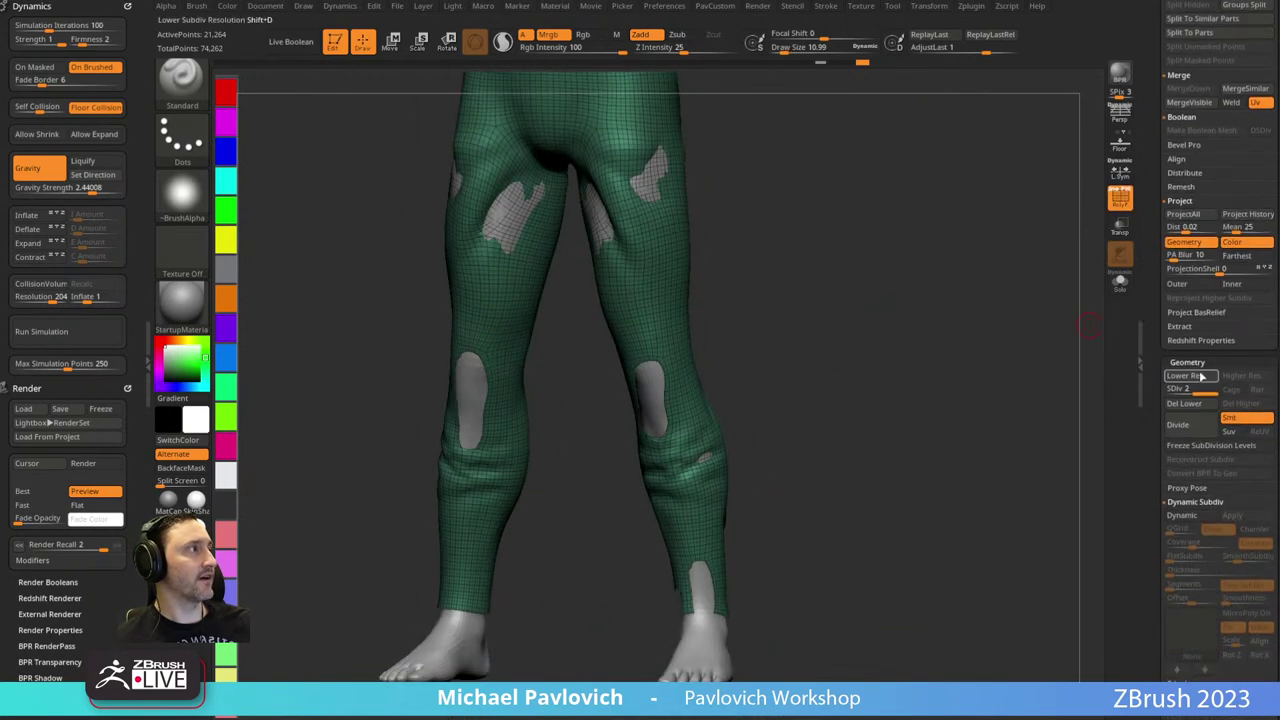
pyautogui.moveTo(862, 435); pyautogui.dragTo(905, 436)
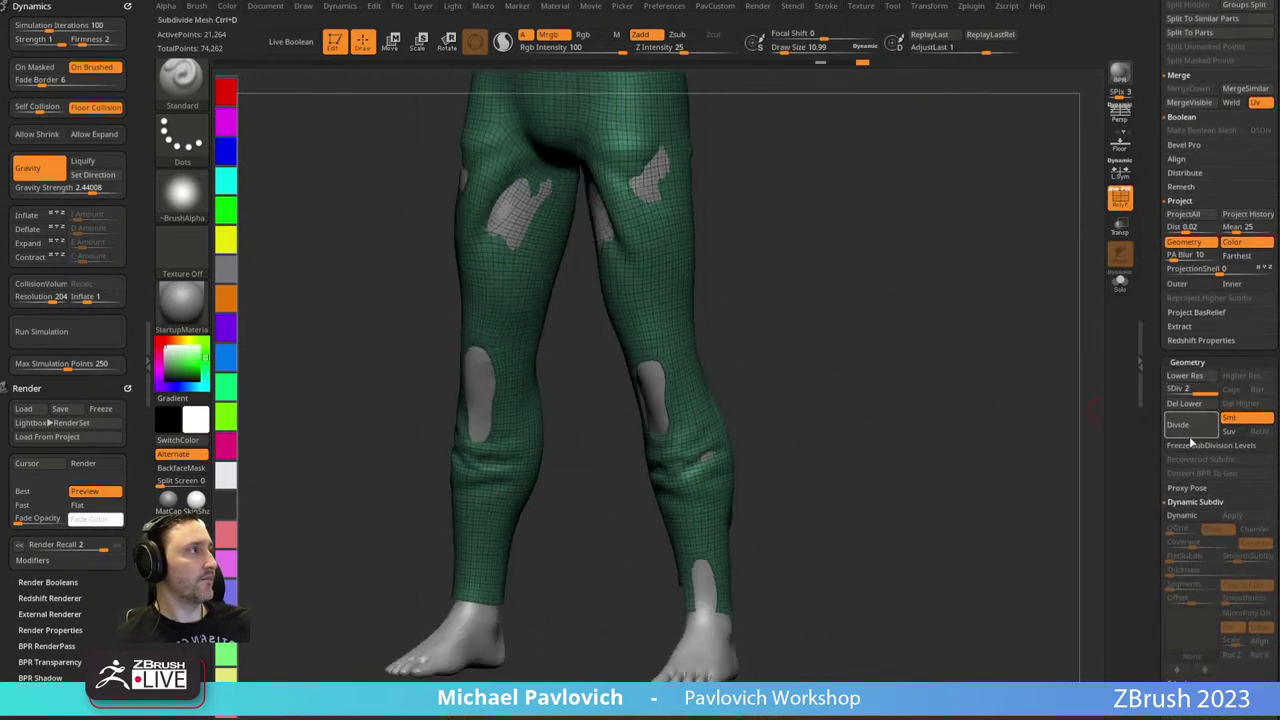
pyautogui.click(1185, 412)
# Give the isolated pants thickness with the ZModeler polygon action Extrude, targeting Polygroup All.
pyautogui.moveTo(1036, 421)
pyautogui.mouseDown()
pyautogui.moveTo(951, 423)
pyautogui.moveTo(1034, 286)
pyautogui.moveTo(919, 379)
pyautogui.moveTo(957, 171)
pyautogui.moveTo(686, 360)
pyautogui.mouseUp()
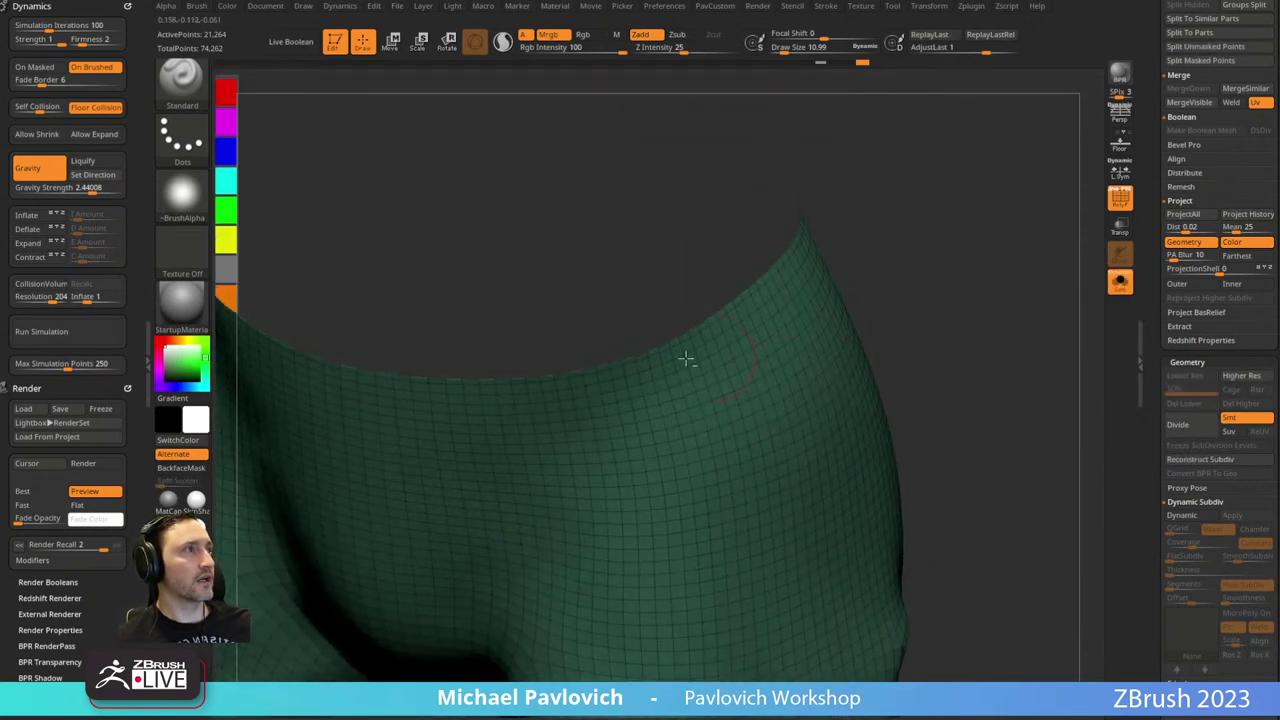
pyautogui.press('b')
pyautogui.press('z')
pyautogui.press('m')
pyautogui.press('space')
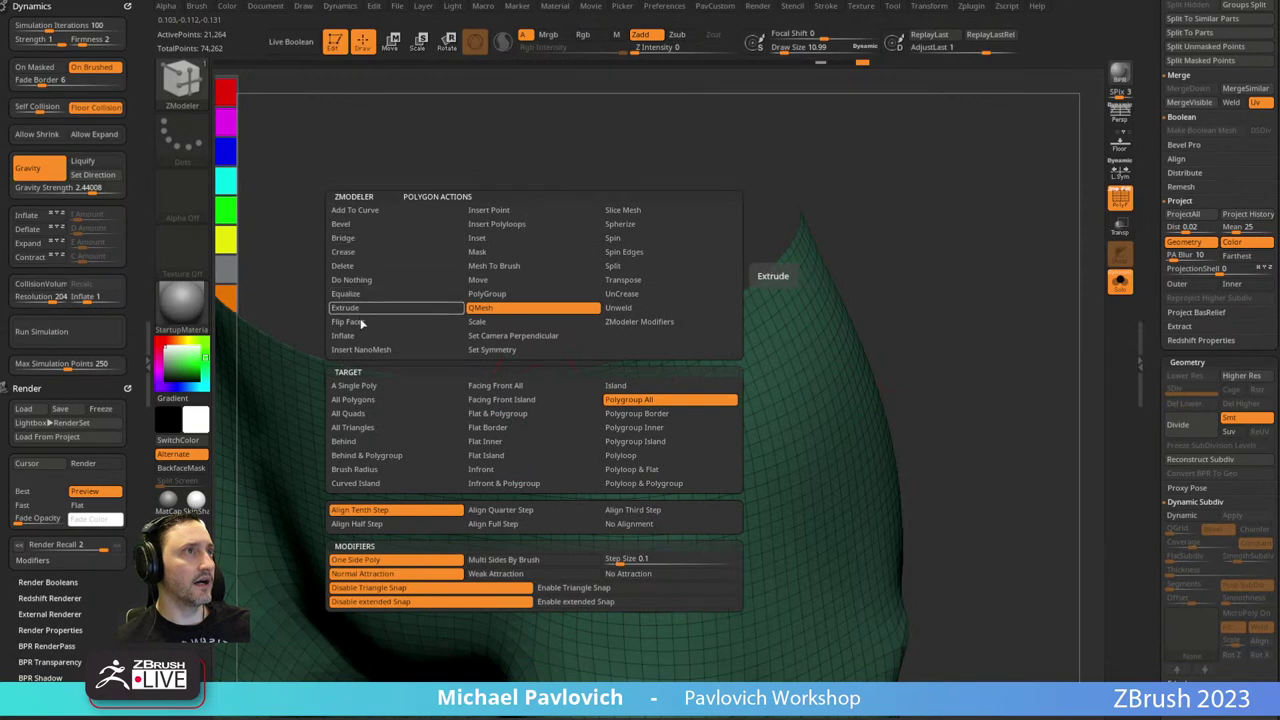
pyautogui.click(361, 310)
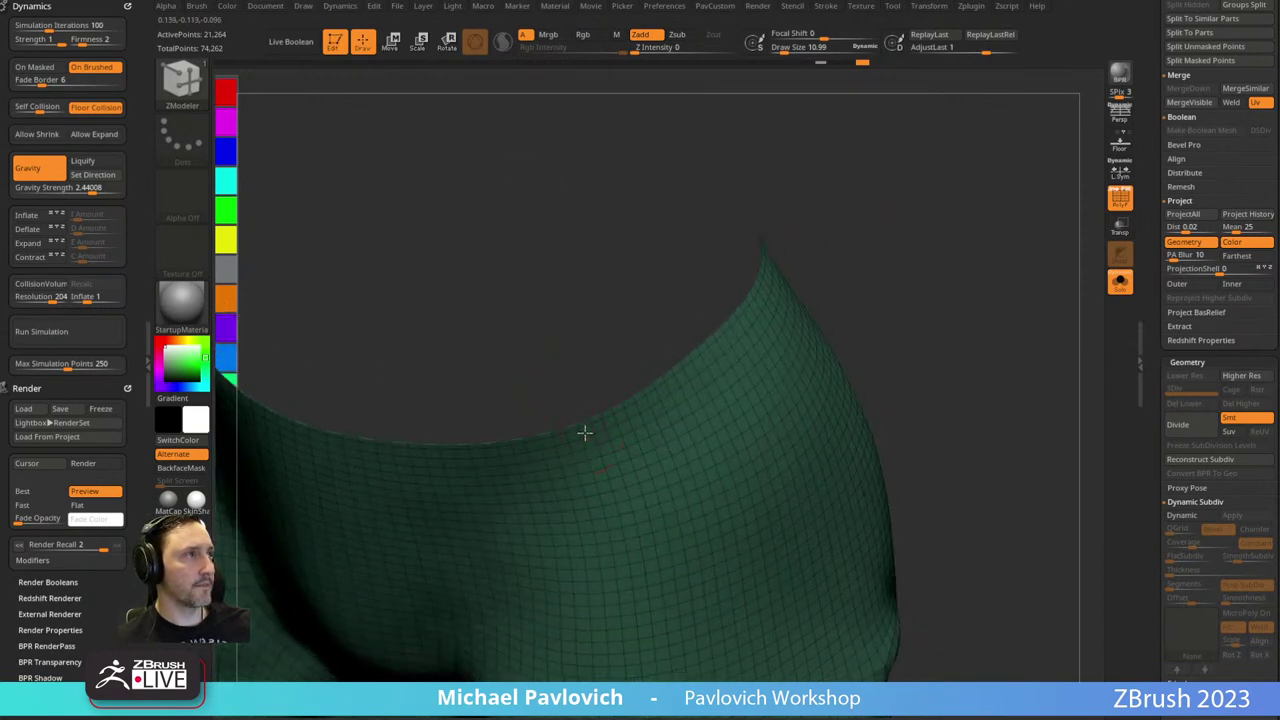
pyautogui.moveTo(585, 433); pyautogui.dragTo(574, 414)
pyautogui.moveTo(882, 296)
pyautogui.mouseDown()
pyautogui.moveTo(926, 283)
pyautogui.moveTo(885, 298)
pyautogui.moveTo(892, 267)
pyautogui.mouseUp()
# Flip the normals of the thickened pants and try to reconstruct a lower subdivision level.
pyautogui.press('1')
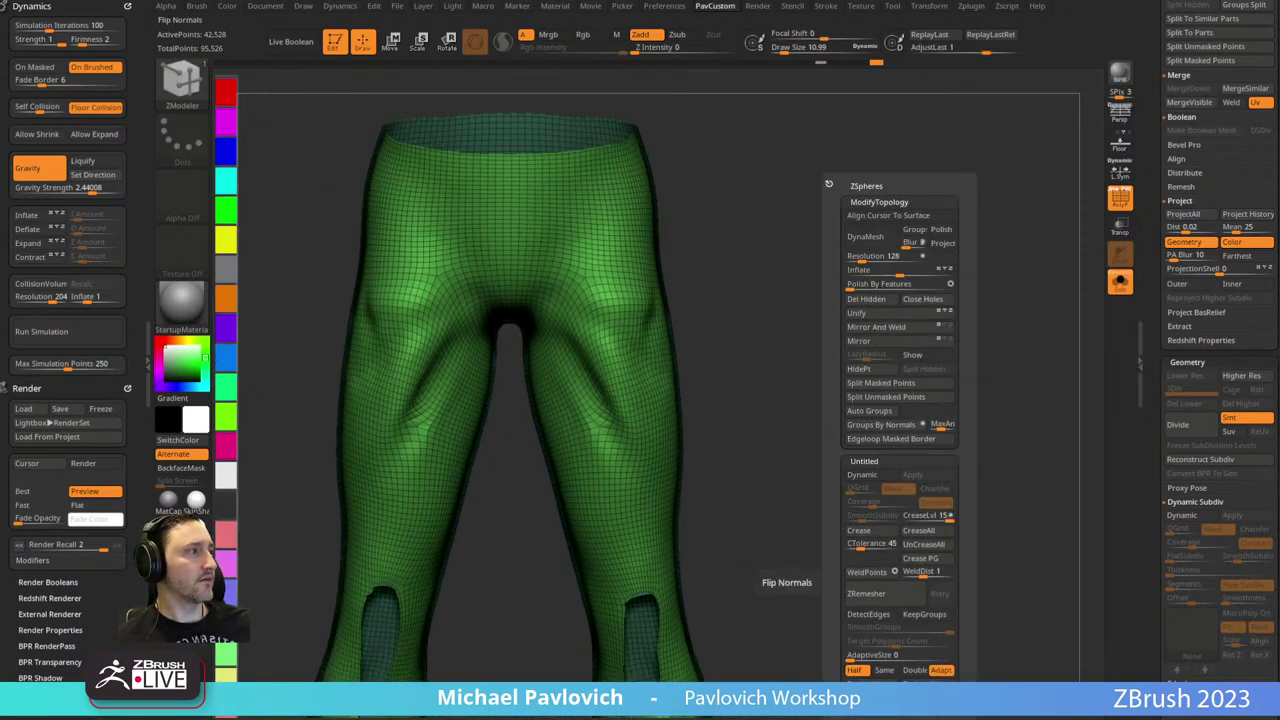
pyautogui.click(866, 696)
pyautogui.keyDown('alt'); pyautogui.moveTo(829, 429); pyautogui.dragTo(919, 381); pyautogui.keyUp('alt')
pyautogui.keyDown('alt'); pyautogui.moveTo(911, 569); pyautogui.dragTo(1029, 345); pyautogui.keyUp('alt')
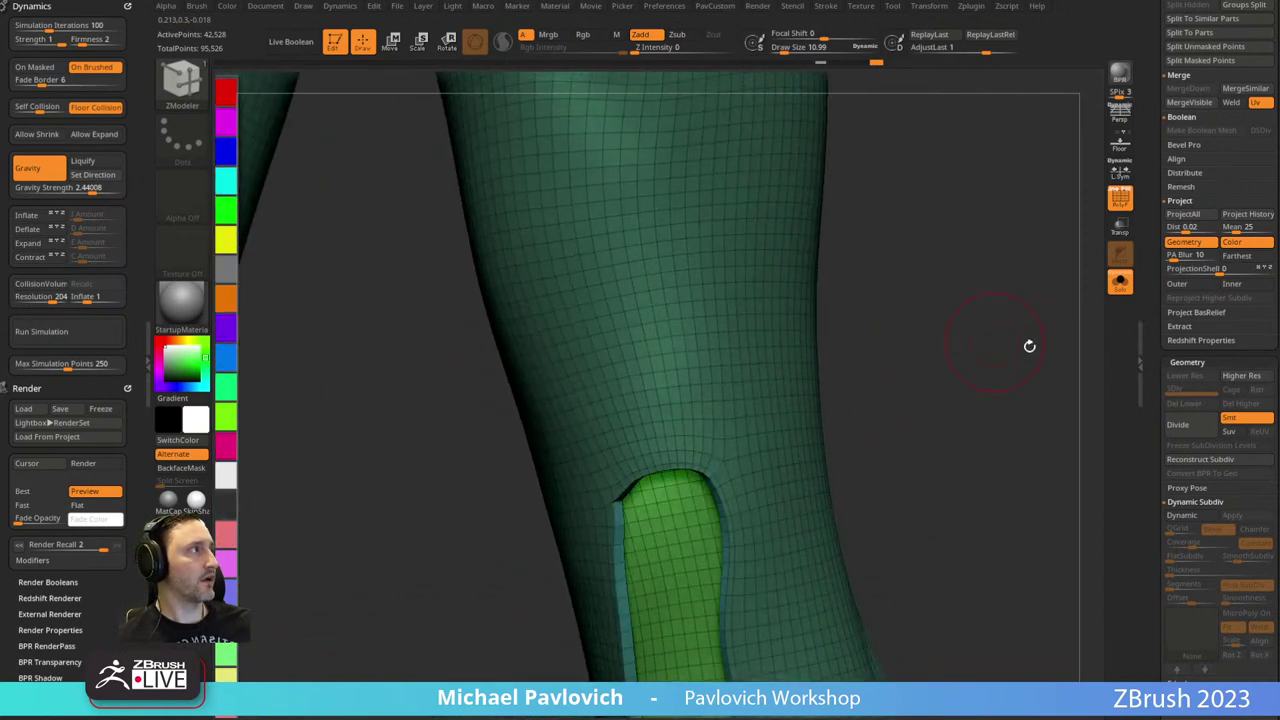
pyautogui.click(1197, 461)
# Set the ZModeler edge action to insert multiple edge loops at the rim of the knee hole.
pyautogui.moveTo(1034, 536); pyautogui.dragTo(822, 343)
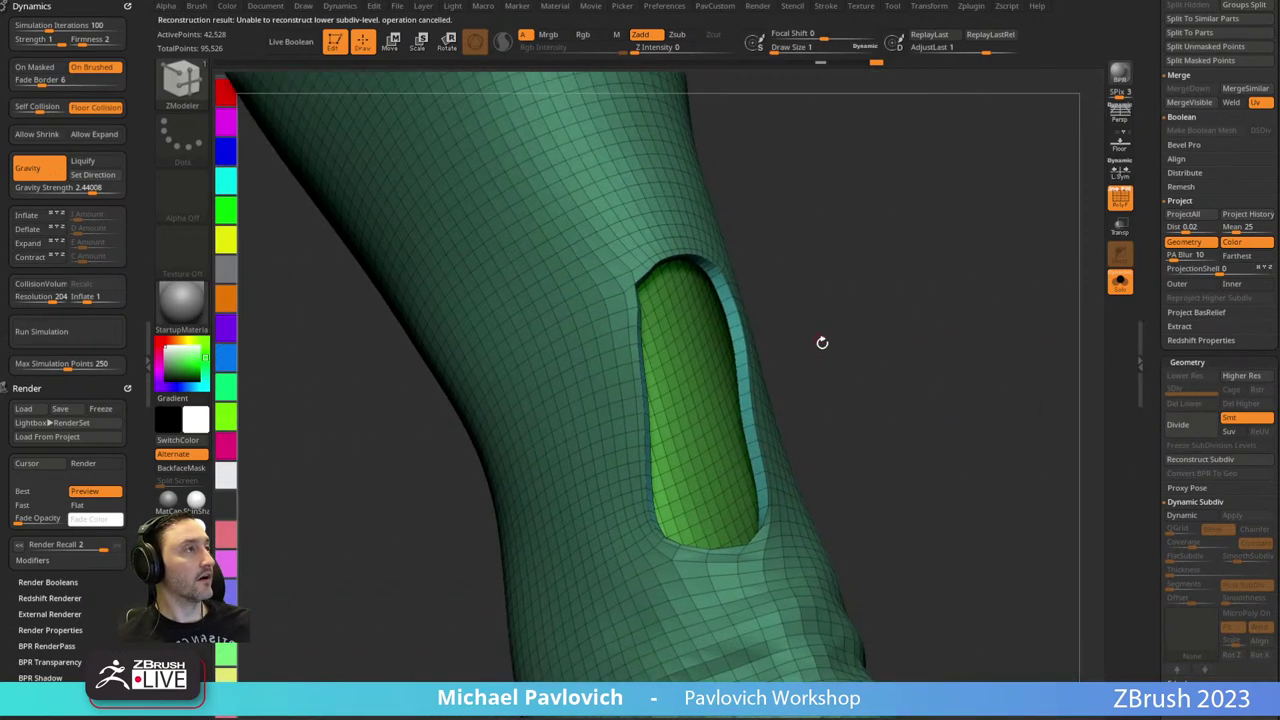
pyautogui.press('space')
pyautogui.click(734, 322)
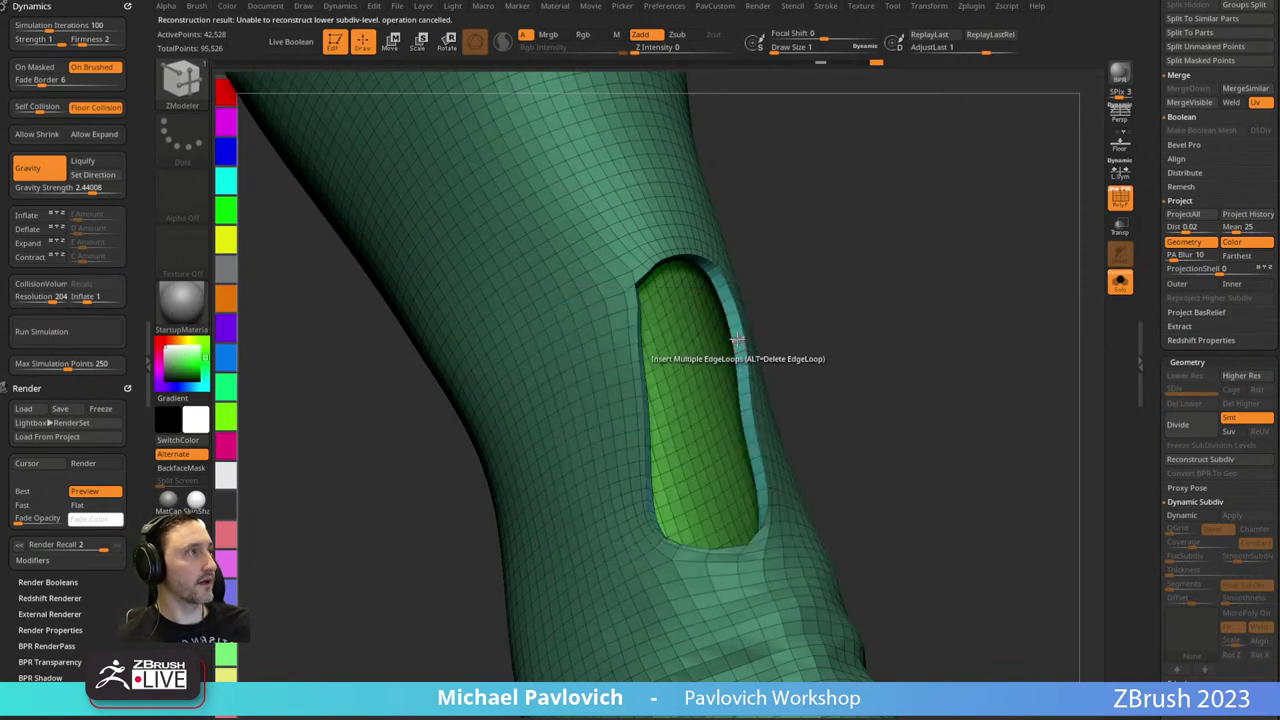
# Insert edge loops along the rim thickness of one knee cutout and both trouser leg hems.
pyautogui.click(735, 340)
pyautogui.keyDown('ctrl'); pyautogui.moveTo(738, 338); pyautogui.dragTo(869, 274, button='right'); pyautogui.keyUp('ctrl')
pyautogui.click(840, 460)
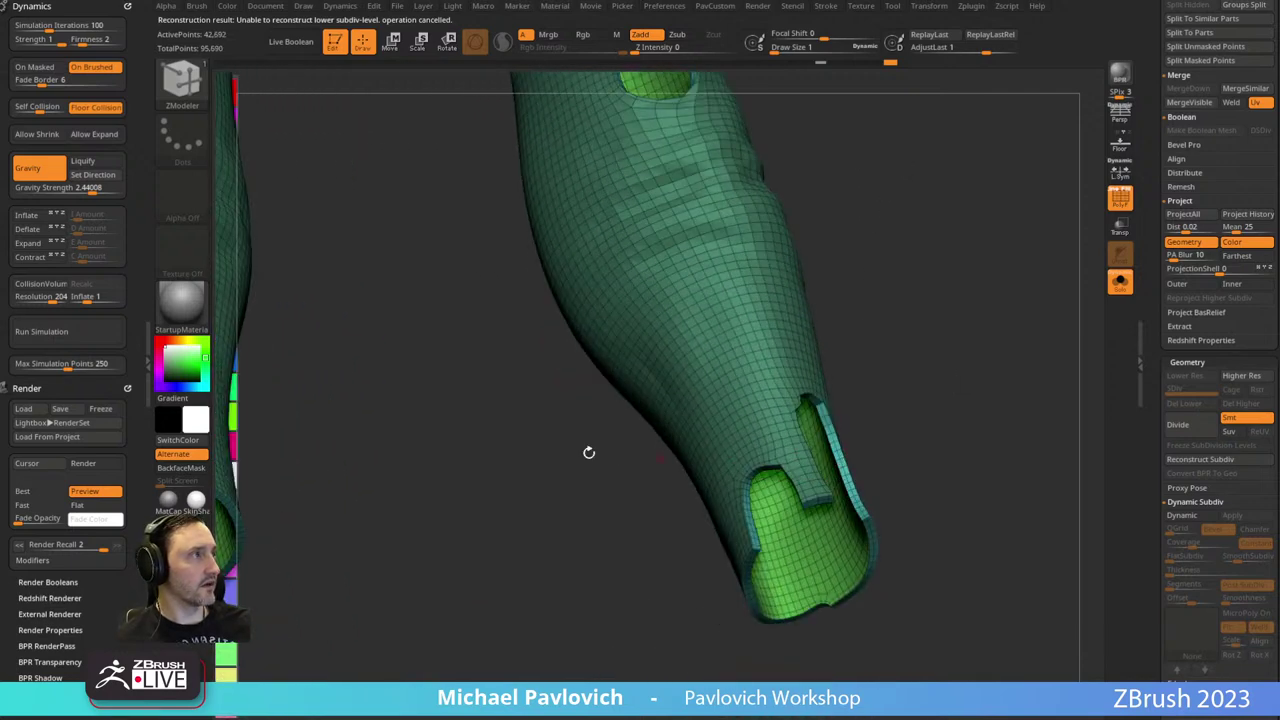
pyautogui.keyDown('alt'); pyautogui.moveTo(589, 452); pyautogui.dragTo(998, 416, button='right'); pyautogui.keyUp('alt')
pyautogui.click(599, 440)
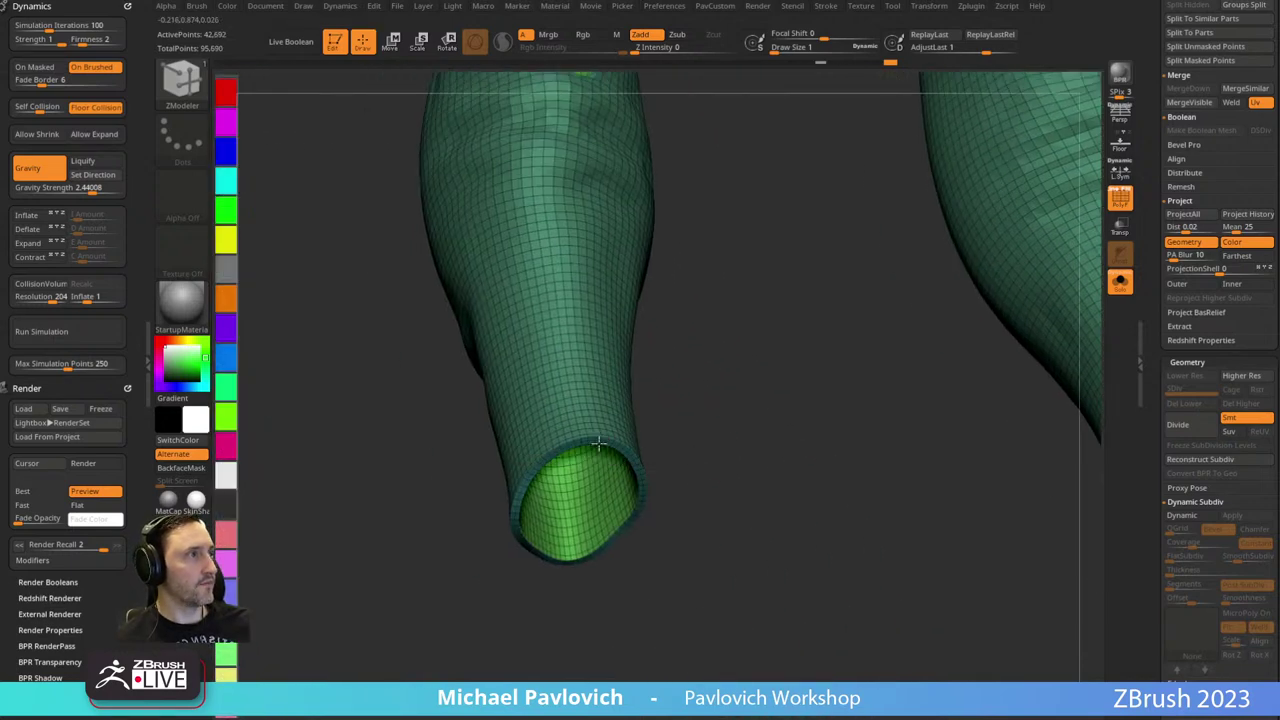
# Insert edge loops along the rim thickness of the other knee cutout and the remaining trouser openings.
pyautogui.moveTo(806, 422); pyautogui.dragTo(727, 538)
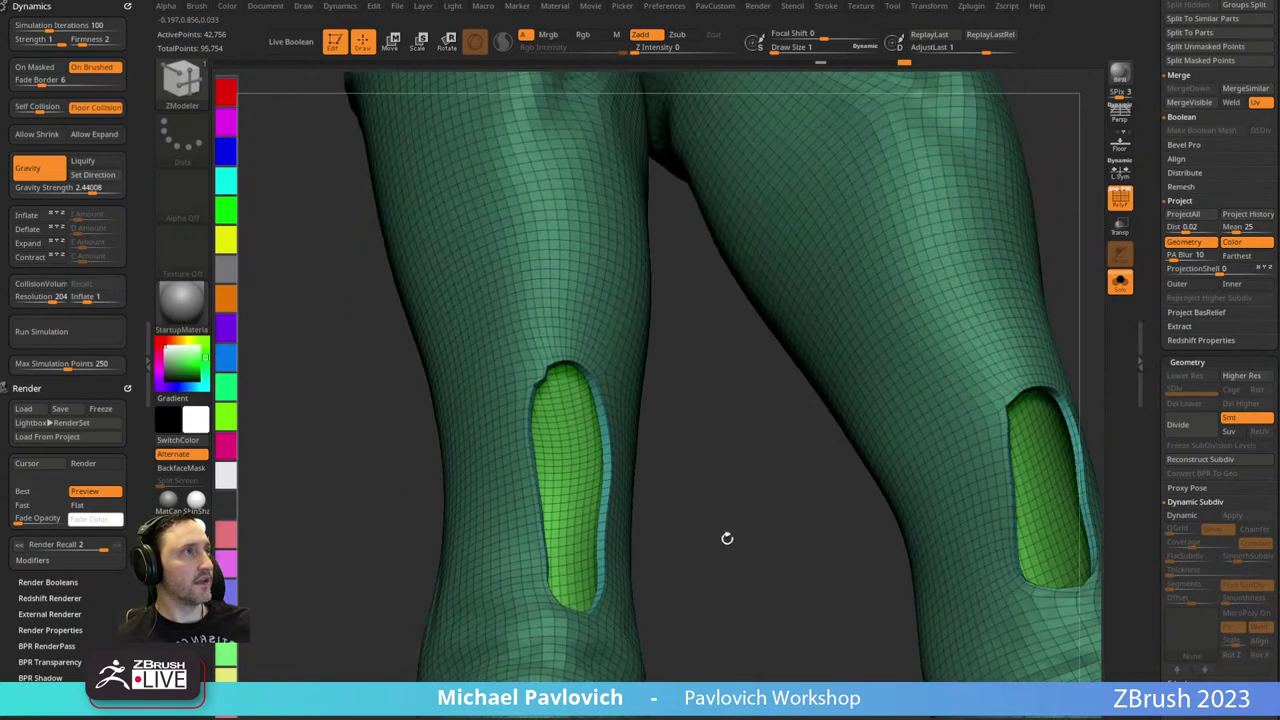
pyautogui.click(600, 410)
pyautogui.moveTo(860, 420); pyautogui.dragTo(846, 334)
pyautogui.click(717, 352)
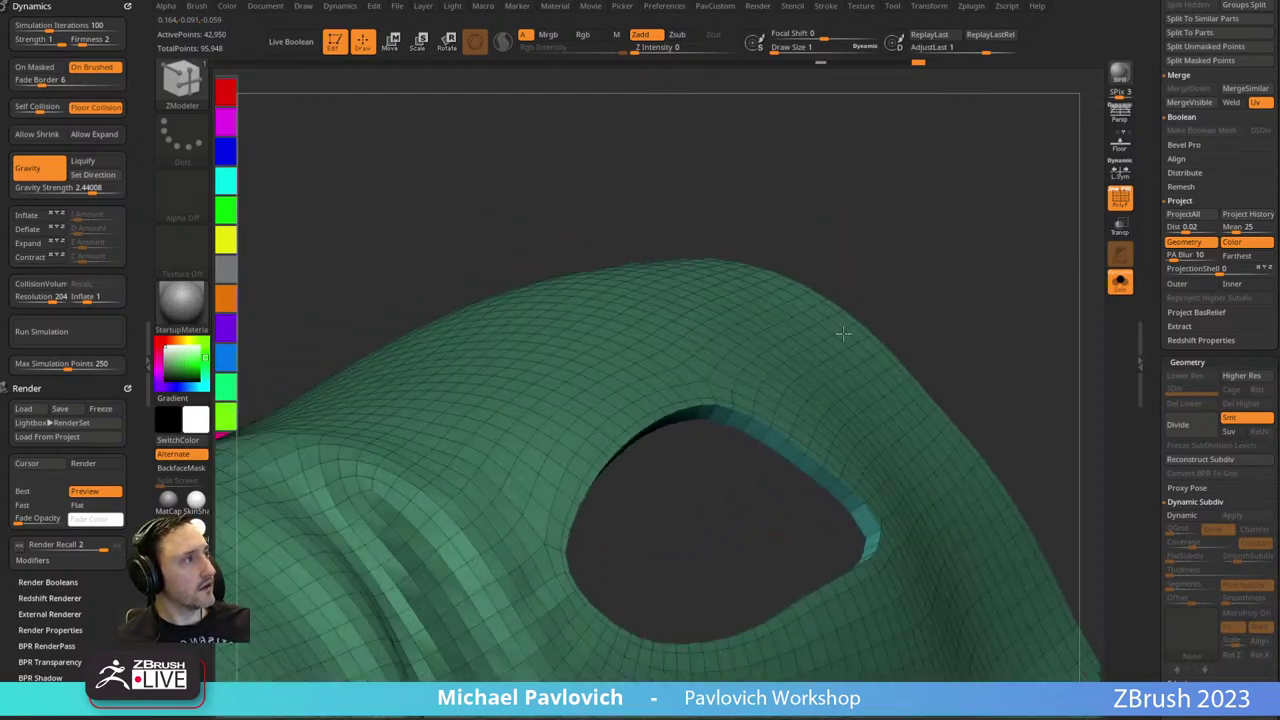
pyautogui.click(768, 439)
# Reconstruct a lower subdivision level for the trousers, compare both levels and return to SDiv 2.
pyautogui.keyDown('alt'); pyautogui.moveTo(756, 245); pyautogui.dragTo(1130, 468); pyautogui.keyUp('alt')
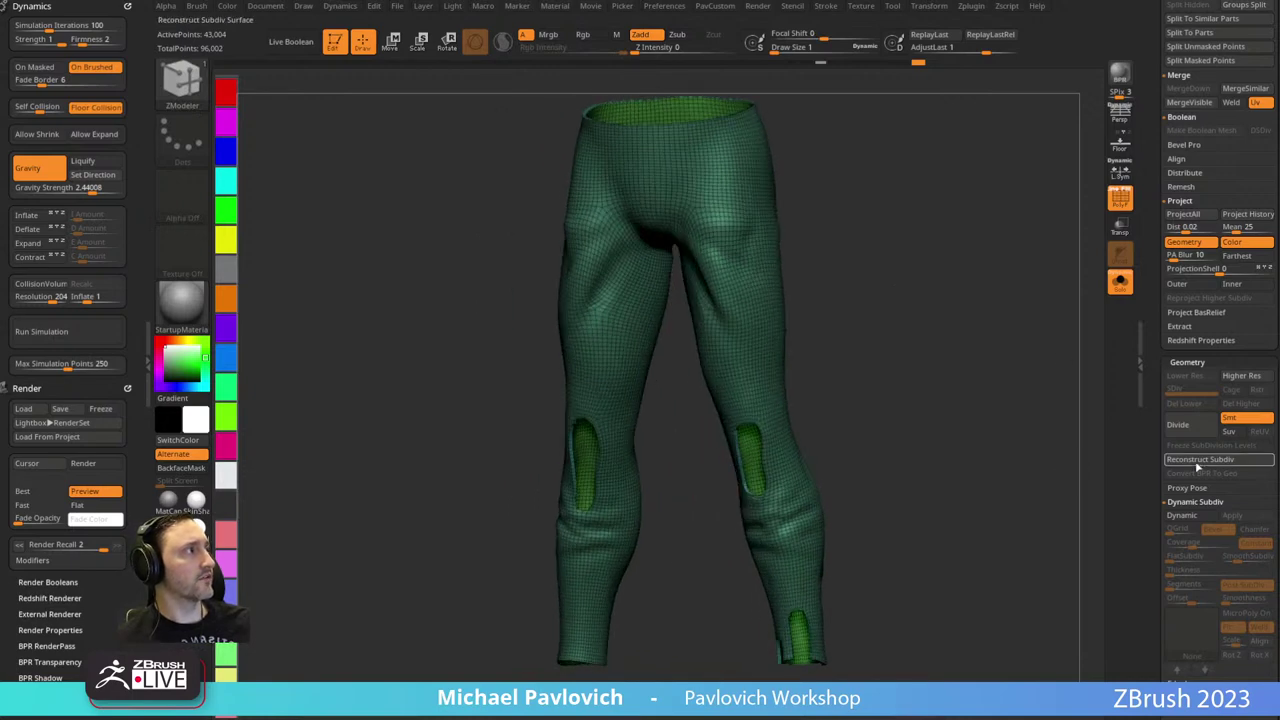
pyautogui.click(1198, 463)
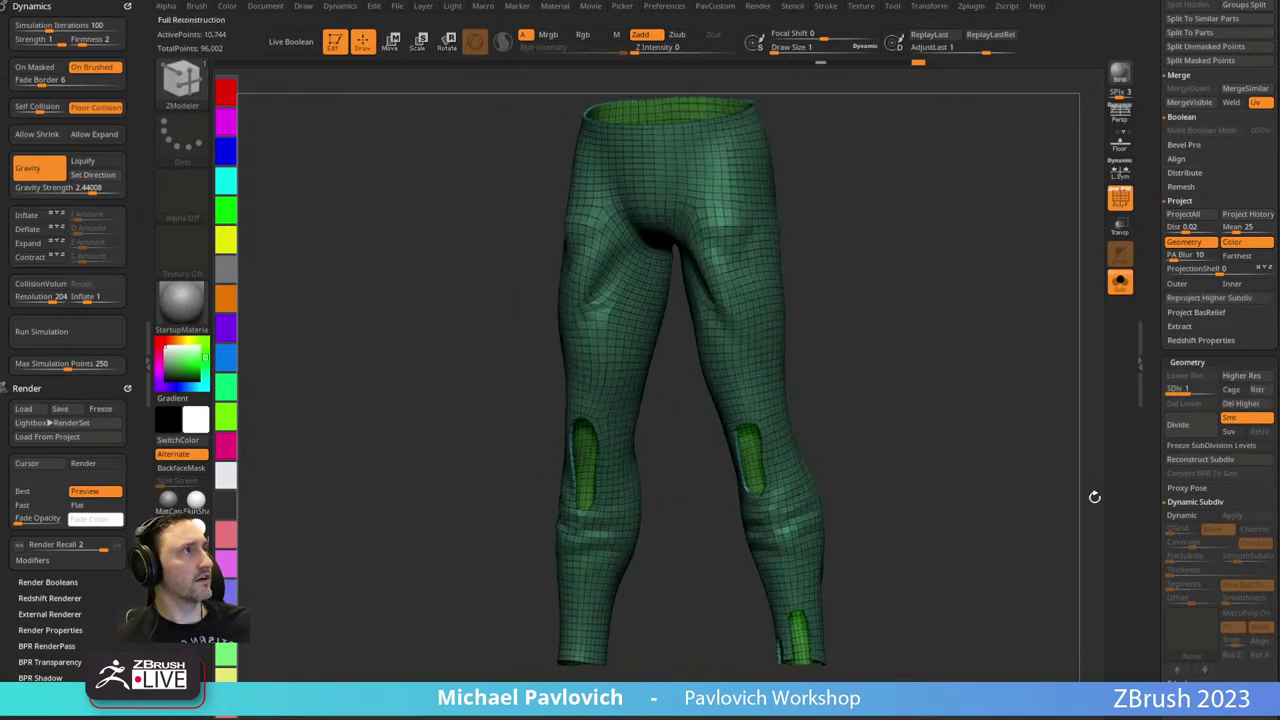
pyautogui.click(1207, 392)
pyautogui.click(1179, 392)
pyautogui.click(1209, 393)
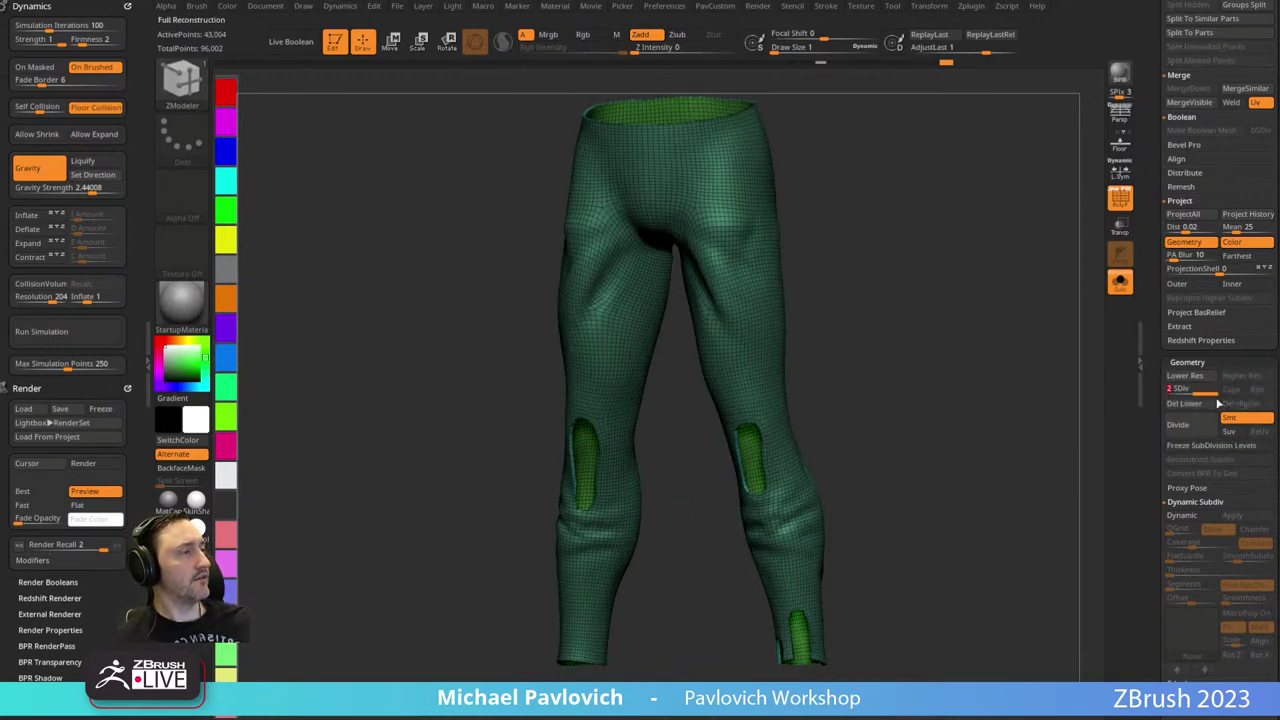
pyautogui.moveTo(951, 460); pyautogui.dragTo(932, 431)
pyautogui.click(1180, 388)
pyautogui.press('d')
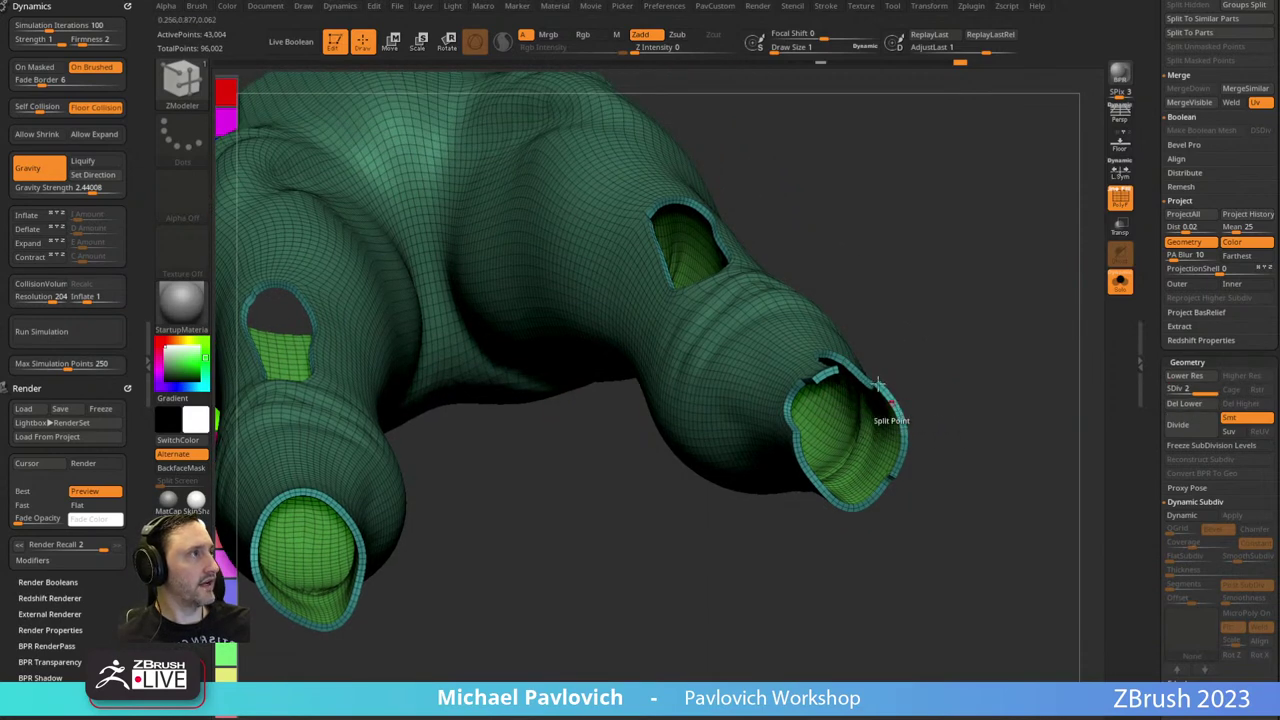
# Hide the polyframe overlay, switch to the Standard brush and set the draw size to about 3.84.
pyautogui.moveTo(1000, 285)
pyautogui.mouseDown()
pyautogui.moveTo(943, 314)
pyautogui.moveTo(863, 280)
pyautogui.moveTo(914, 271)
pyautogui.moveTo(930, 300)
pyautogui.mouseUp()
pyautogui.hotkey('shift', 'f')
pyautogui.moveTo(930, 300)
pyautogui.mouseDown()
pyautogui.moveTo(877, 343)
pyautogui.moveTo(874, 400)
pyautogui.moveTo(860, 340)
pyautogui.mouseUp()
pyautogui.press('s')
pyautogui.press('b')
pyautogui.press('s')
pyautogui.press('t')
pyautogui.press('s')
pyautogui.moveTo(864, 341)
pyautogui.mouseDown()
pyautogui.moveTo(853, 344)
pyautogui.moveTo(873, 341)
pyautogui.mouseUp()
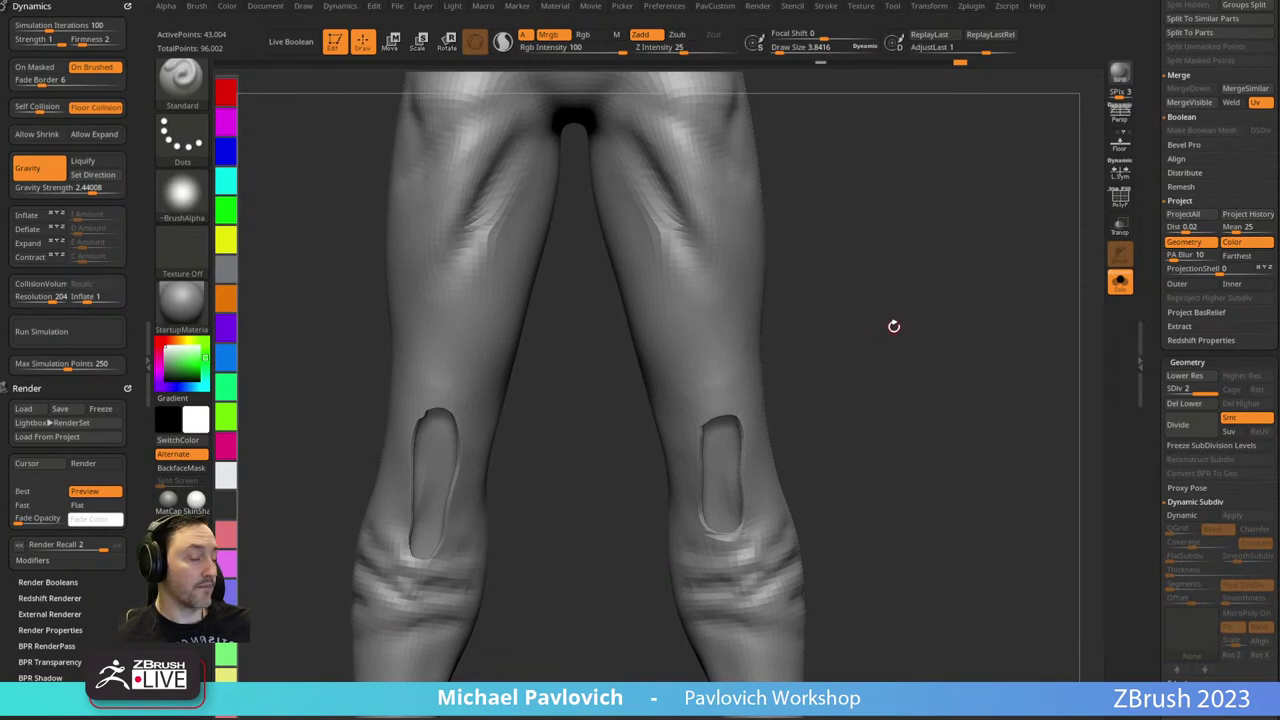
# Switch the sculpting brush to CurveTube.
pyautogui.press('b')
pyautogui.press('c')
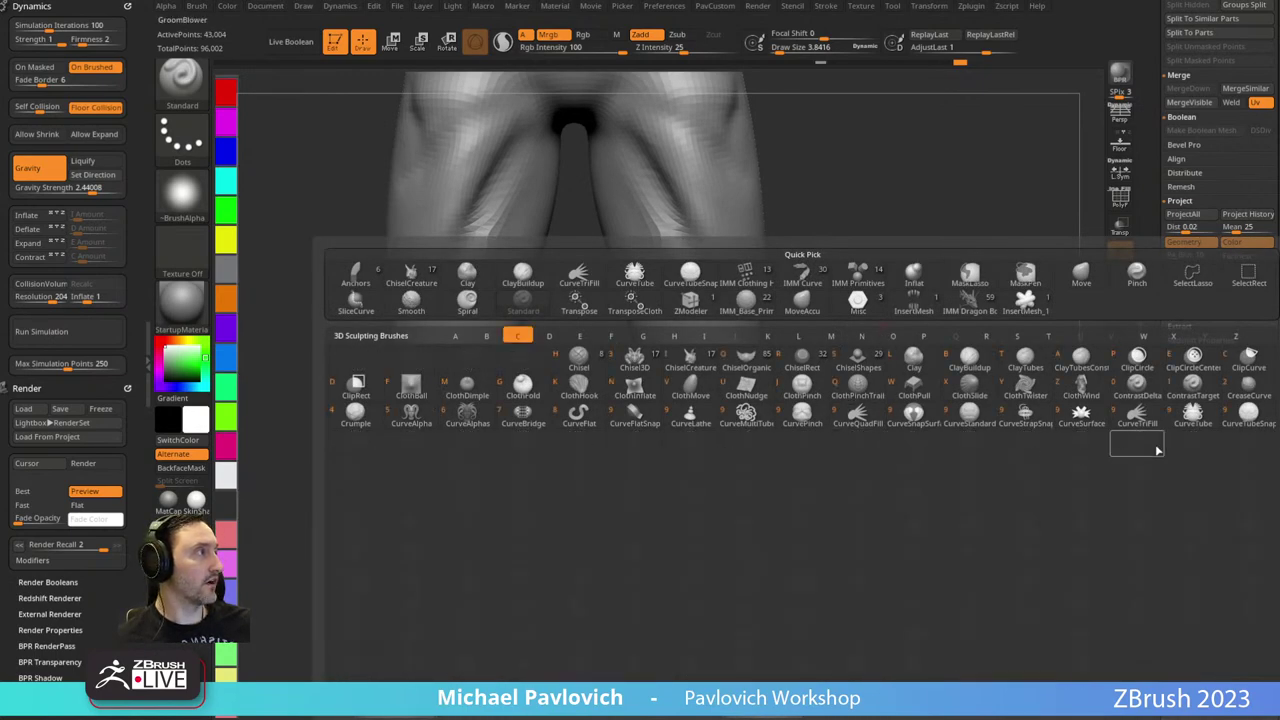
pyautogui.click(1191, 413)
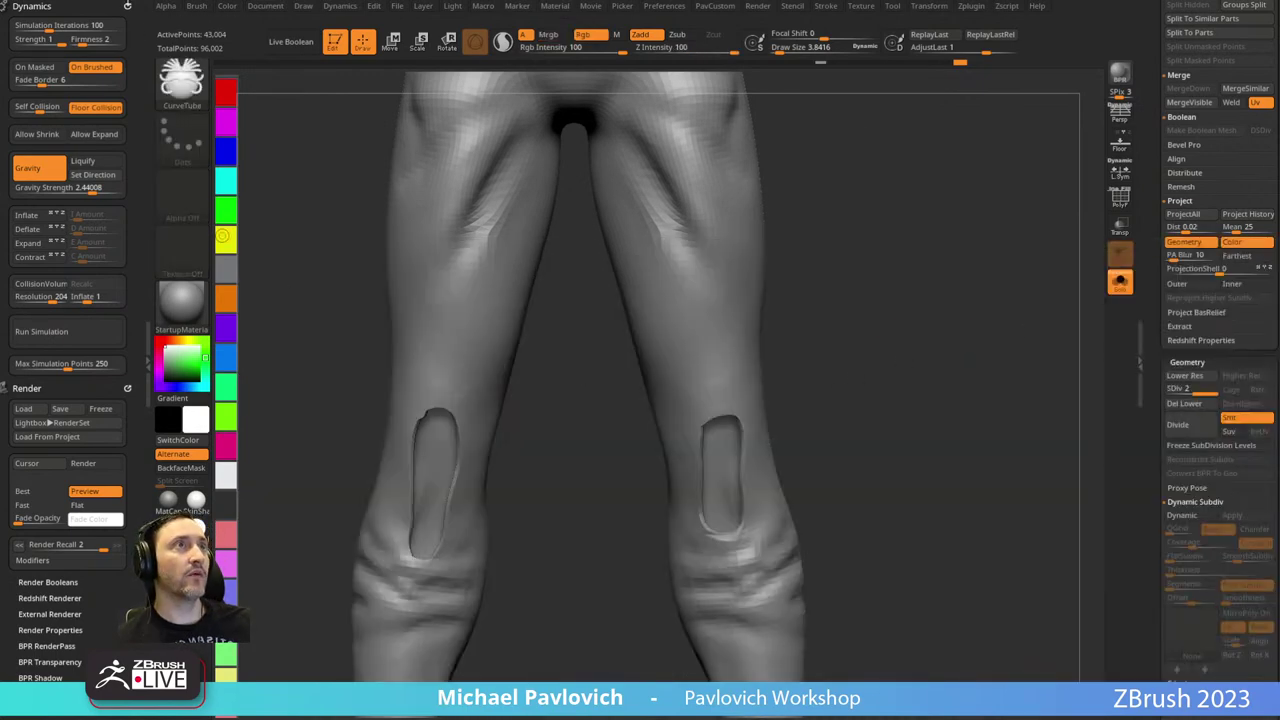
# Dock the Stroke palette in place of the previously docked palettes and enable AsLine for curves.
pyautogui.click(127, 6)
pyautogui.click(127, 6)
pyautogui.click(127, 6)
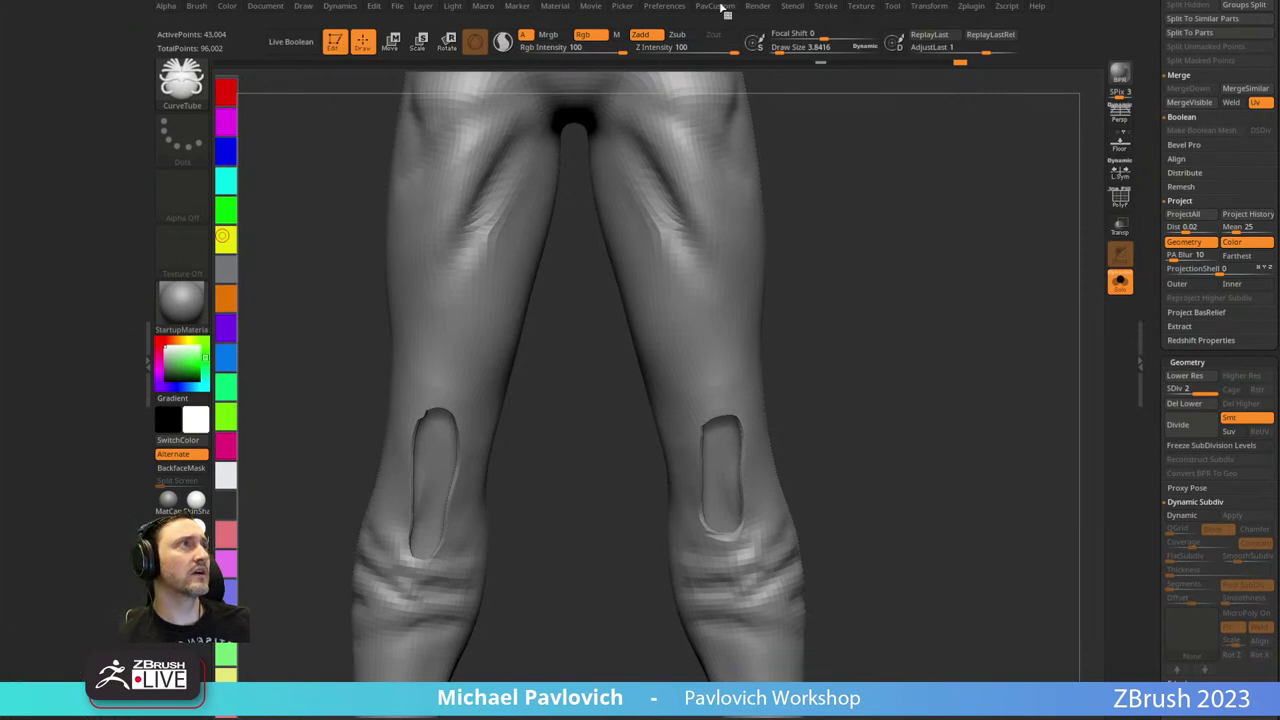
pyautogui.click(826, 6)
pyautogui.moveTo(823, 23); pyautogui.dragTo(30, 90)
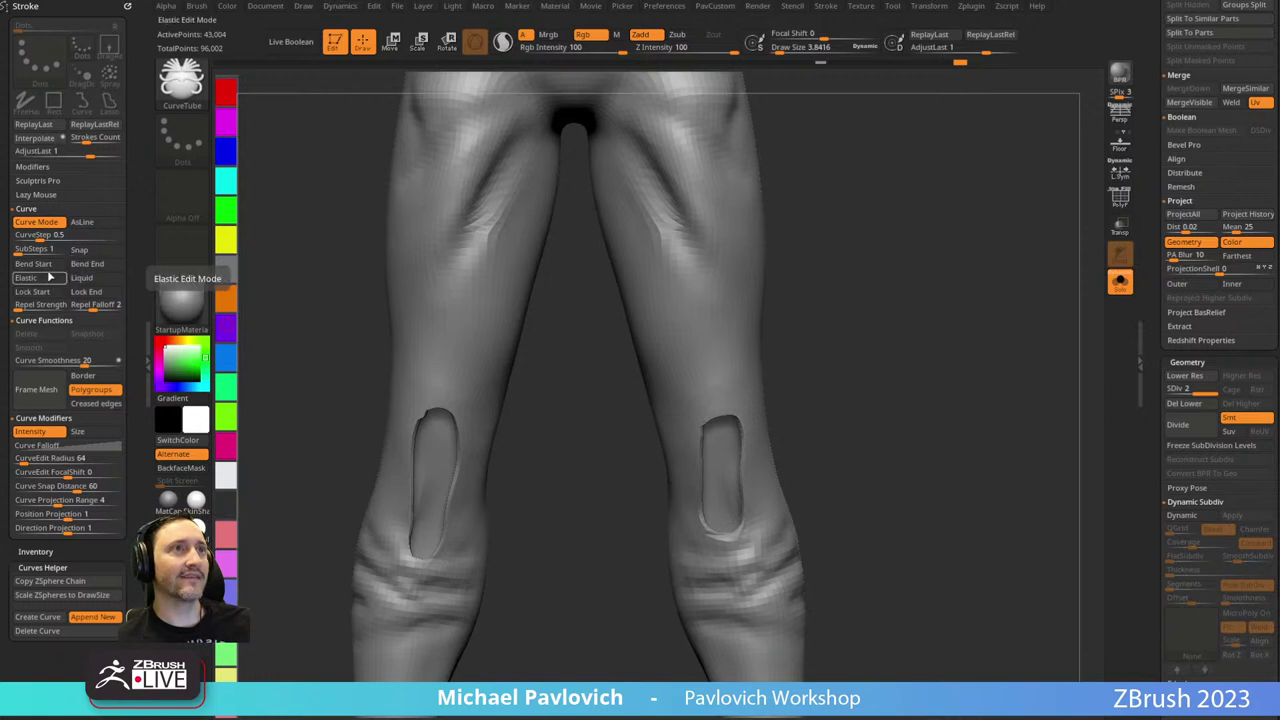
pyautogui.click(83, 225)
# Try to draw a straight vertical tube across the knee cutout on the trousers subtool, and undo the curve.
pyautogui.keyDown('alt'); pyautogui.moveTo(956, 329); pyautogui.dragTo(777, 367); pyautogui.keyUp('alt')
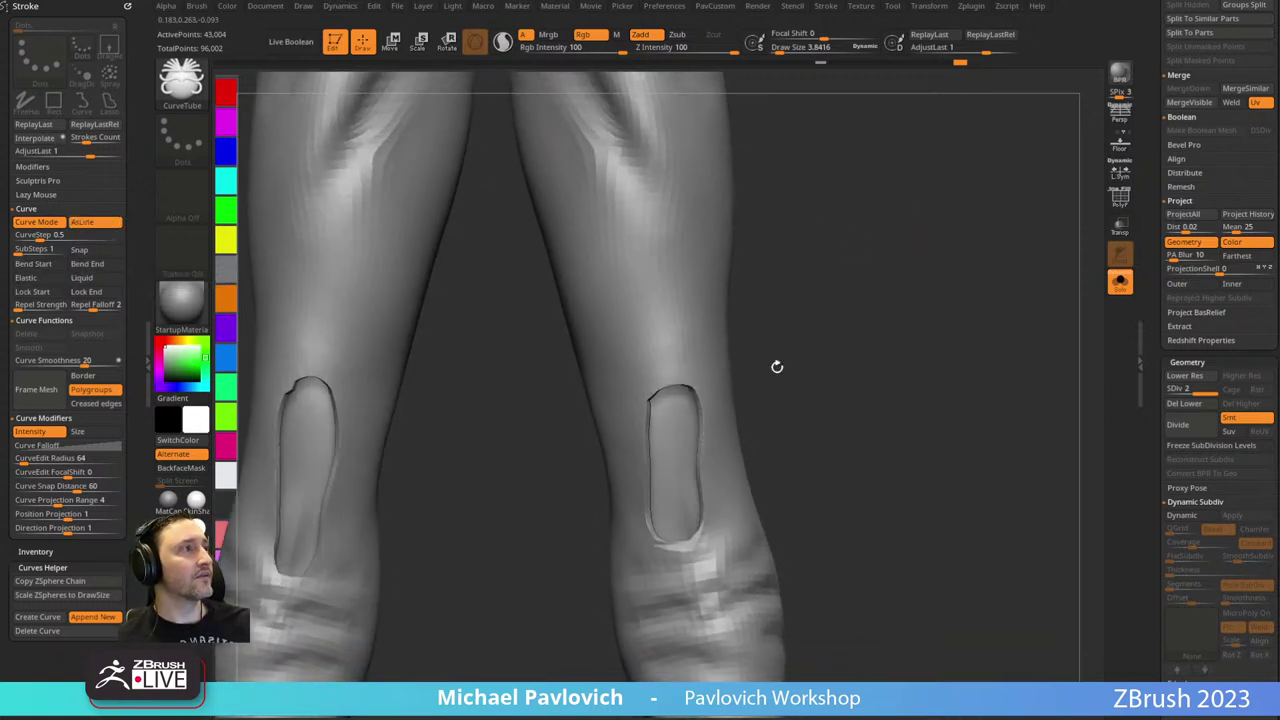
pyautogui.moveTo(686, 549); pyautogui.dragTo(683, 545)
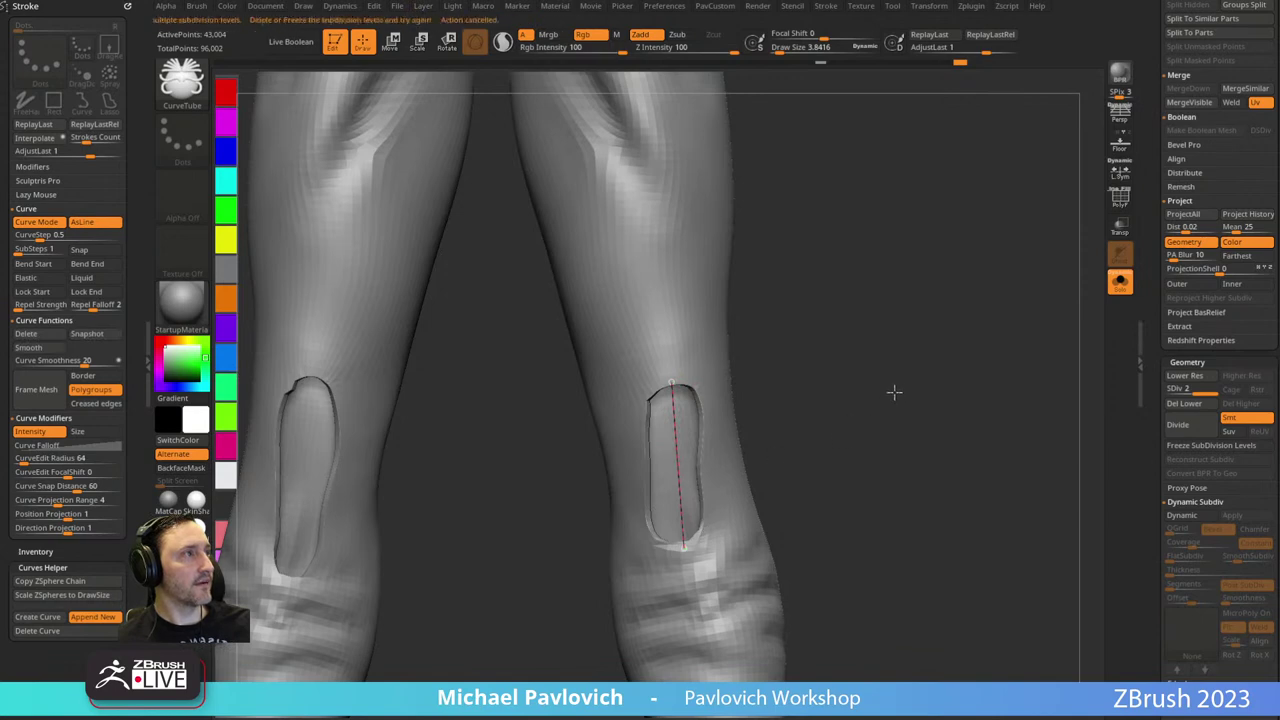
pyautogui.hotkey('ctrl', 'z')
# Append a PolyMesh3D star as a new subtool, make it active and turn off Solo to show the whole figure.
pyautogui.moveTo(1157, 374); pyautogui.dragTo(1160, 543)
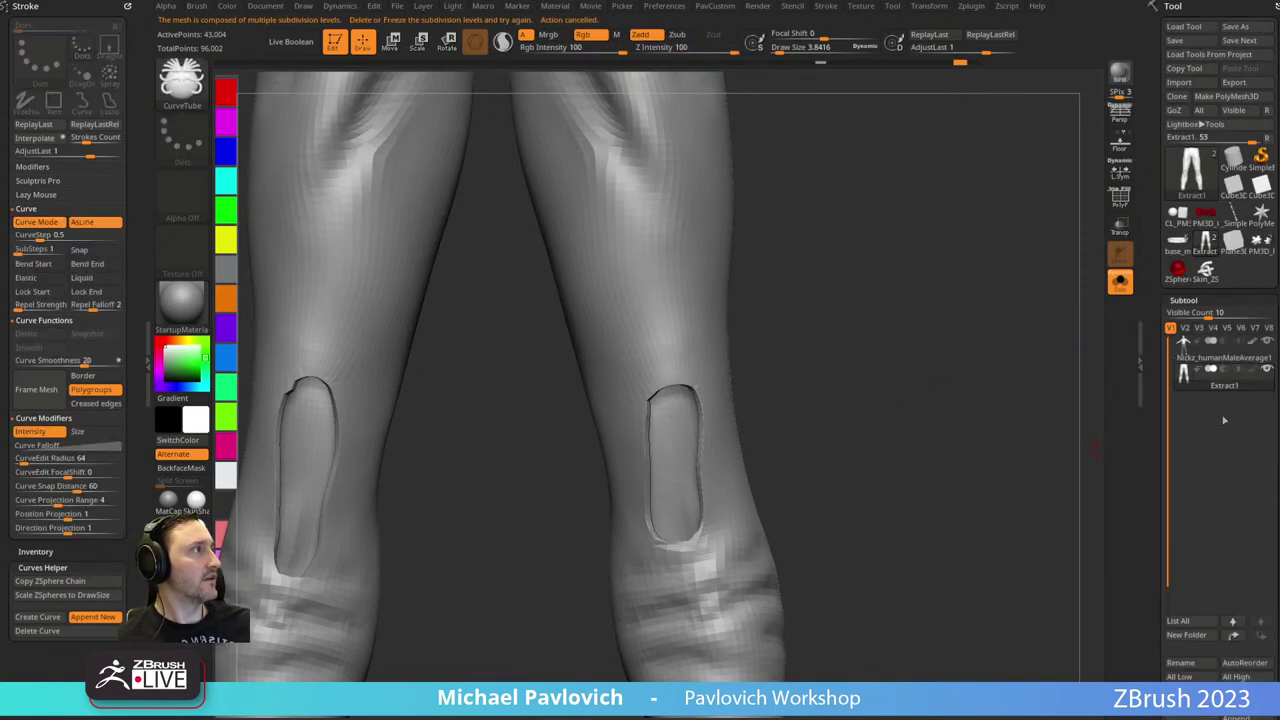
pyautogui.click(1236, 717)
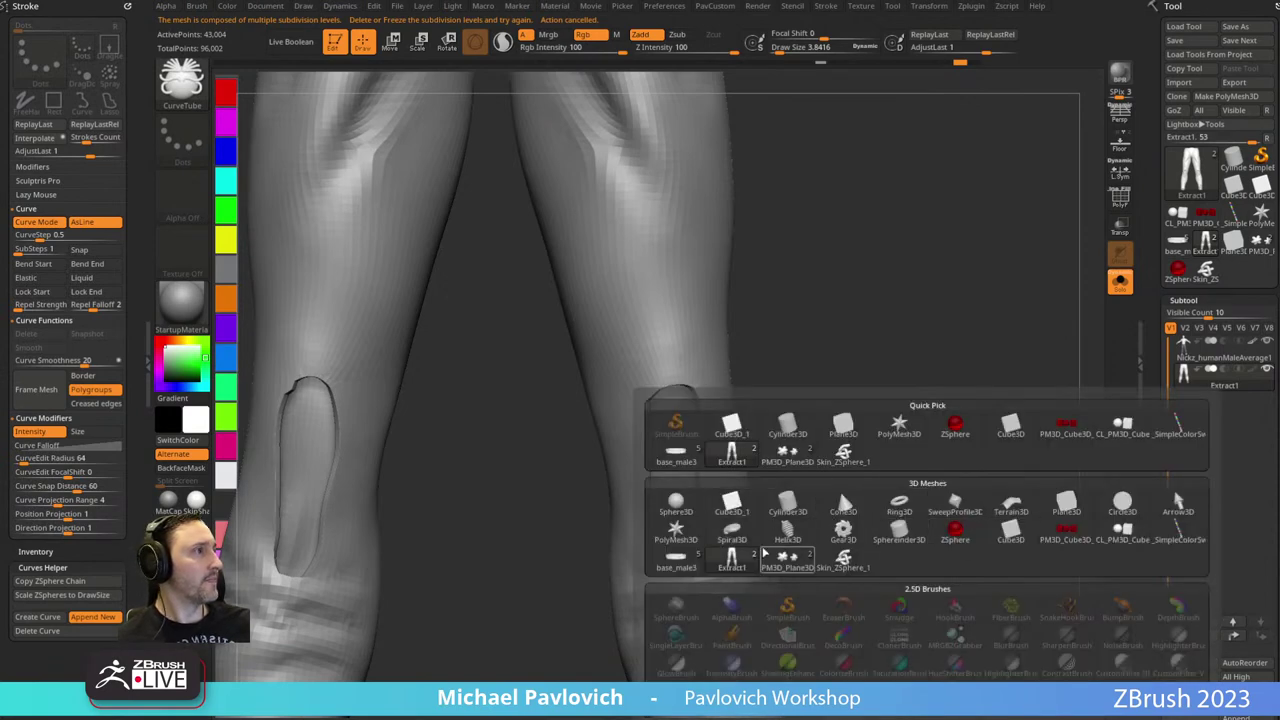
pyautogui.click(676, 528)
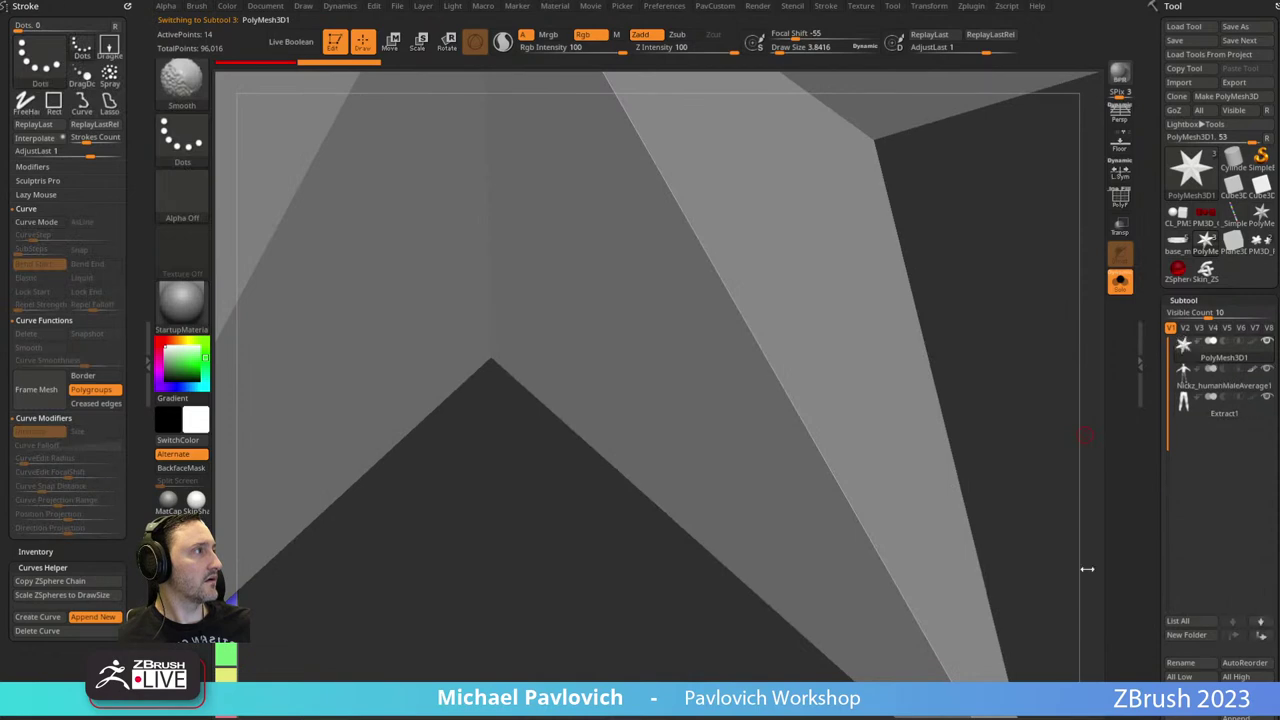
pyautogui.press('f')
pyautogui.click(1120, 282)
# Switch to the regular Transpose brush, shrink the PolyMesh3D star to a tiny size and move it upward.
pyautogui.press('w')
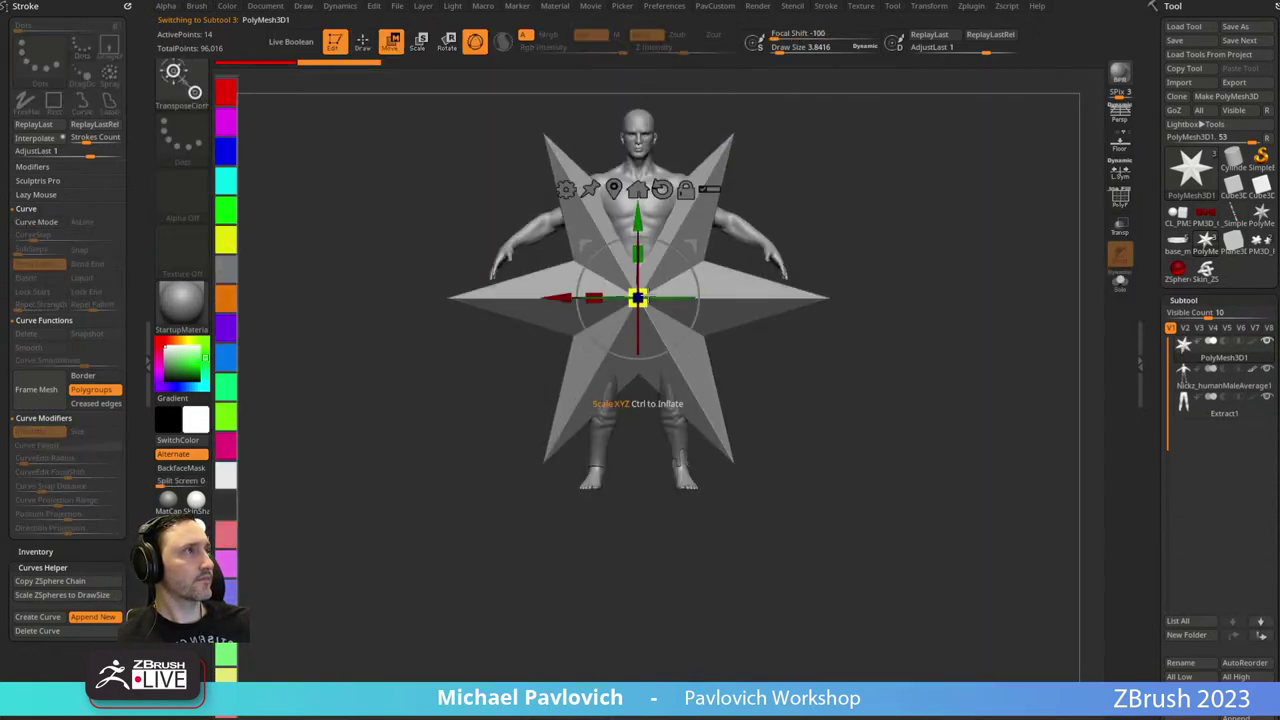
pyautogui.moveTo(638, 298); pyautogui.dragTo(534, 384)
pyautogui.press('b')
pyautogui.press('t')
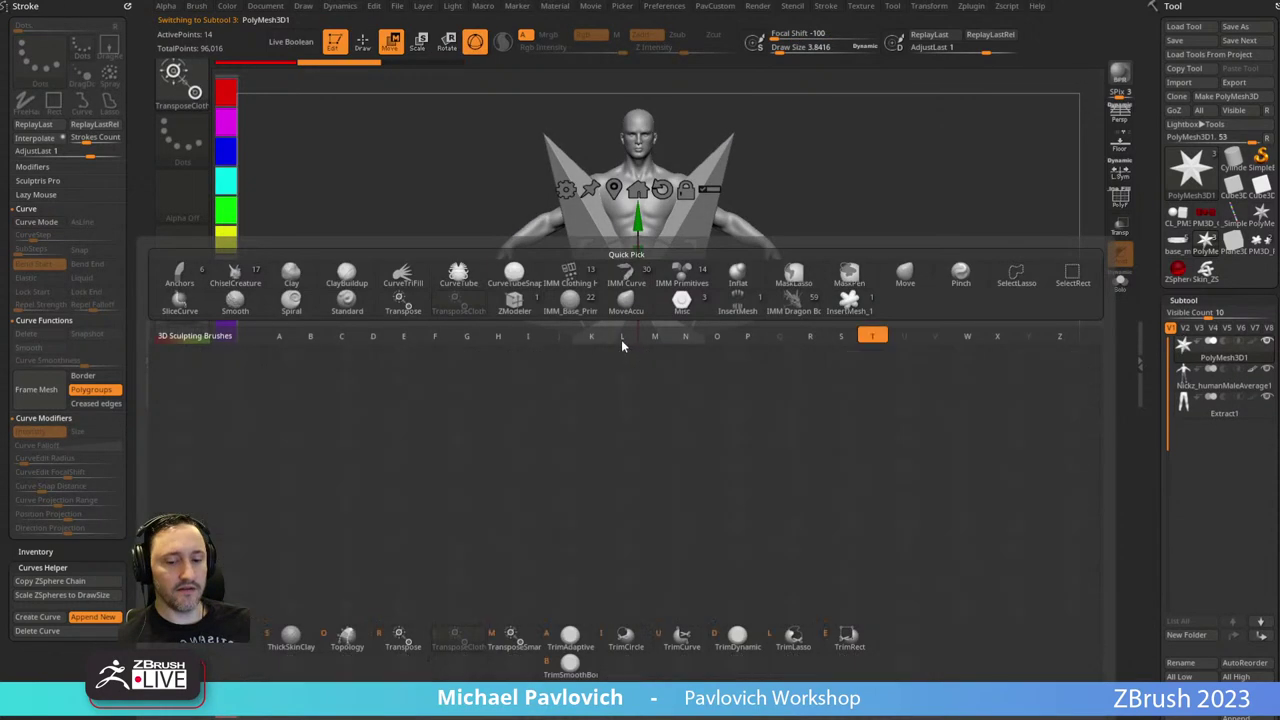
pyautogui.press('r')
pyautogui.moveTo(638, 298); pyautogui.dragTo(574, 350)
pyautogui.moveTo(912, 224); pyautogui.dragTo(854, 223)
pyautogui.moveTo(639, 218); pyautogui.dragTo(639, 127)
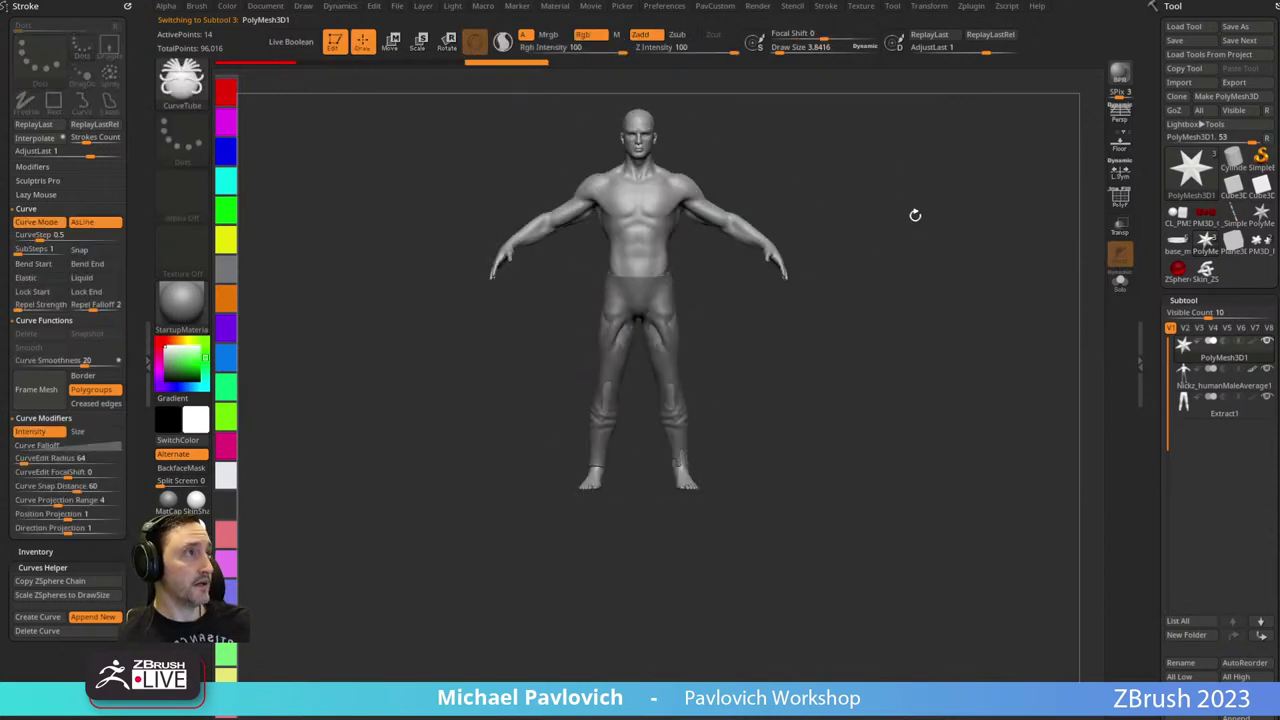
# Hide the human body subtool and bring the trousers' knee cutouts into view.
pyautogui.keyDown('ctrl'); pyautogui.moveTo(914, 214); pyautogui.dragTo(971, 421, button='right'); pyautogui.keyUp('ctrl')
pyautogui.moveTo(999, 534)
pyautogui.keyDown('alt'); pyautogui.mouseDown(button='right')
pyautogui.moveTo(906, 294)
pyautogui.moveTo(956, 486)
pyautogui.mouseUp(button='right'); pyautogui.keyUp('alt')
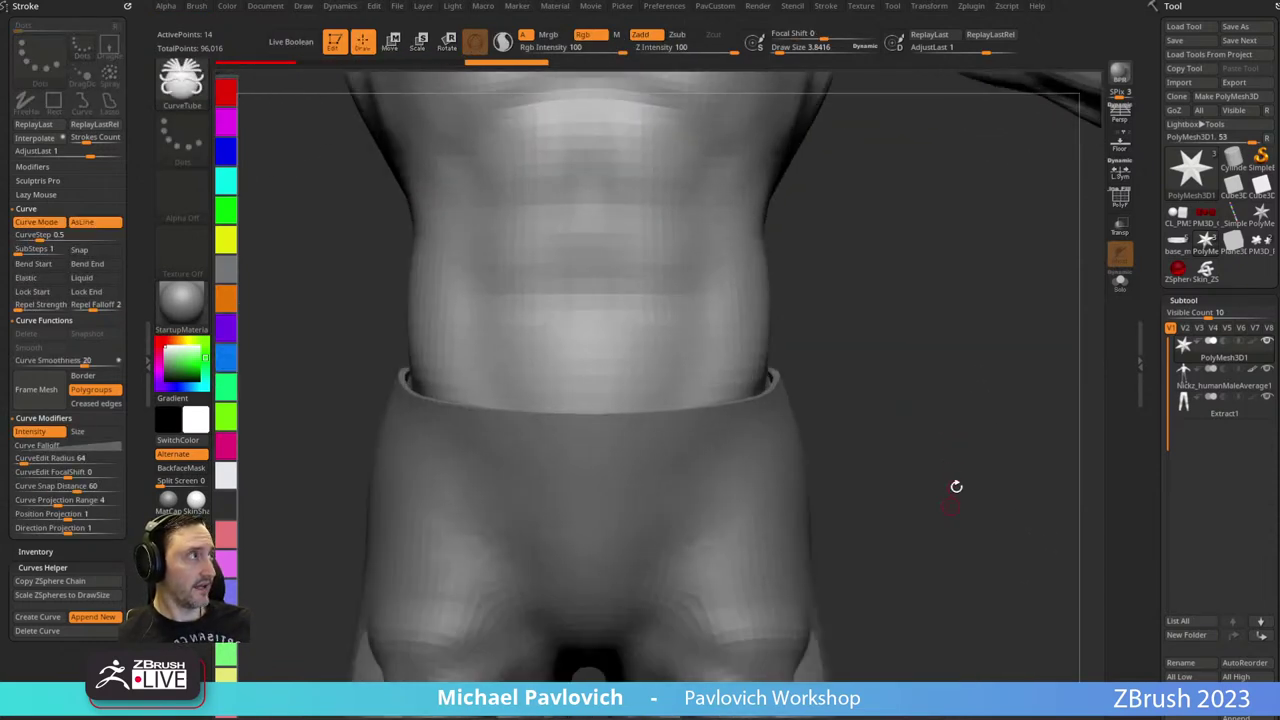
pyautogui.click(1267, 370)
pyautogui.keyDown('alt'); pyautogui.moveTo(938, 440); pyautogui.dragTo(914, 130, button='right'); pyautogui.keyUp('alt')
pyautogui.keyDown('alt'); pyautogui.moveTo(930, 590); pyautogui.dragTo(891, 134, button='right'); pyautogui.keyUp('alt')
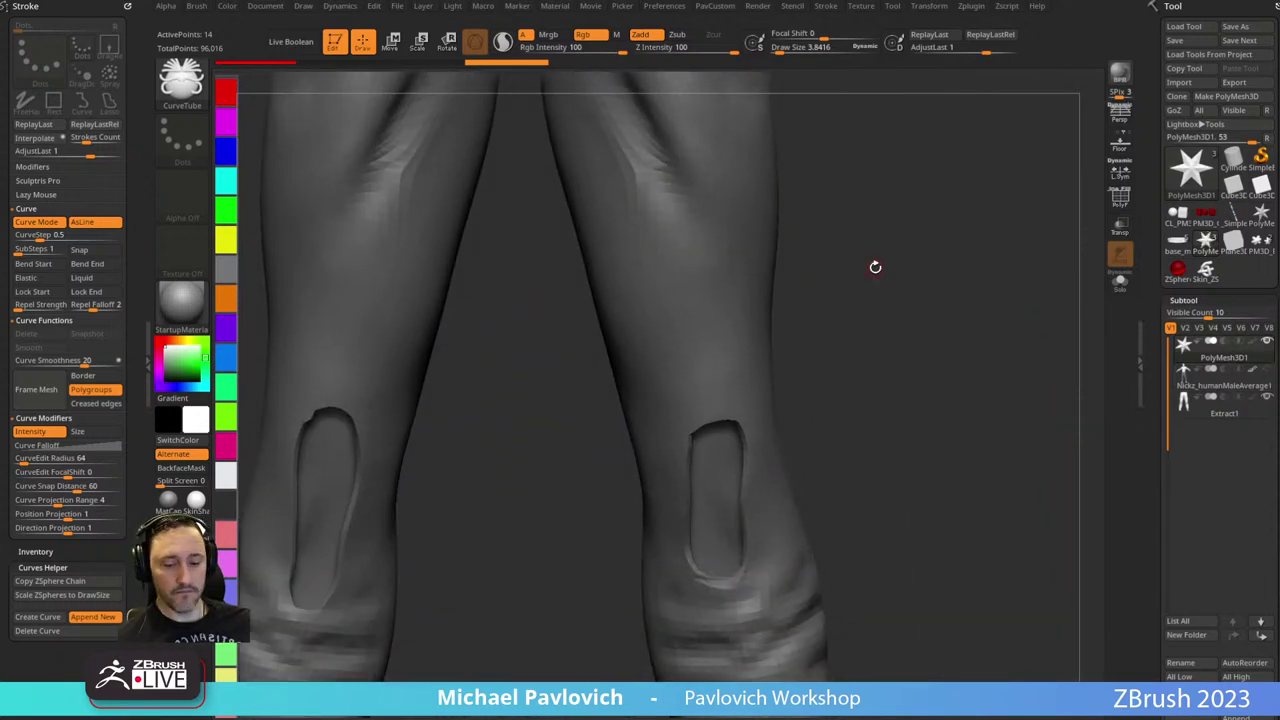
# Change the brush from TransposeCloth to Transpose, pick CurveTube and return to Draw mode.
pyautogui.press('b')
pyautogui.press('t')
pyautogui.press('c')
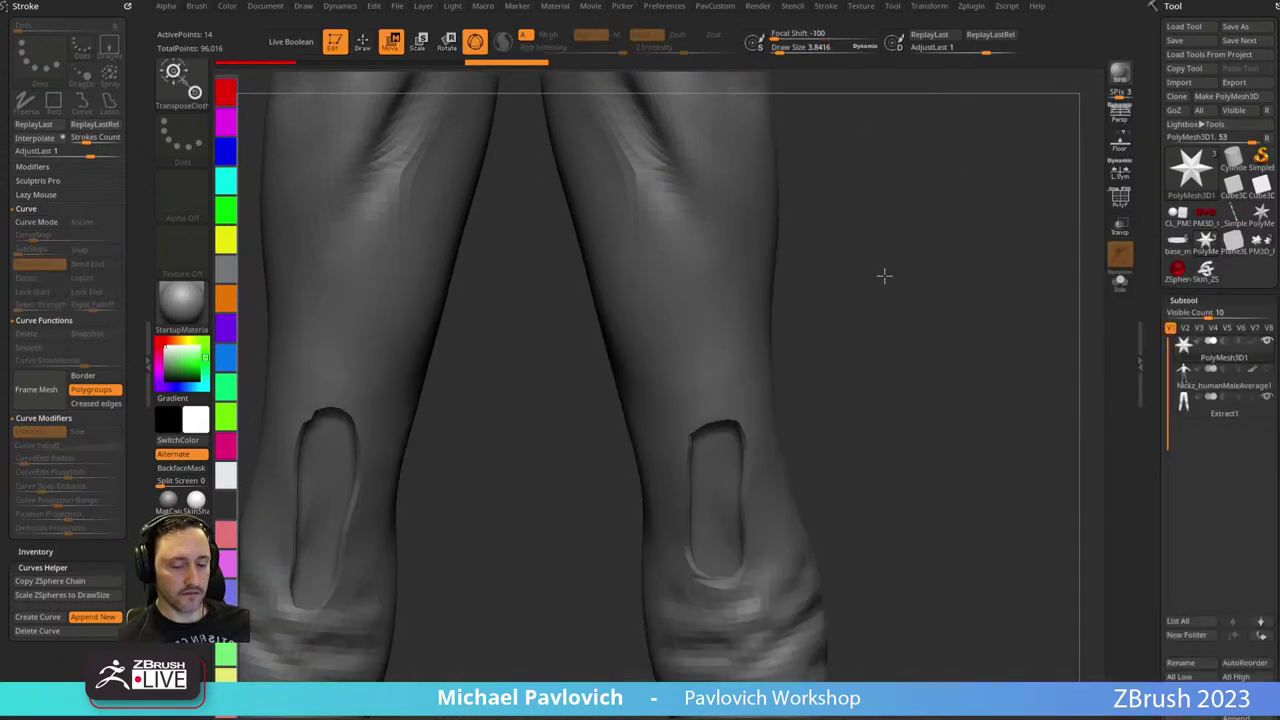
pyautogui.press('b')
pyautogui.click(876, 278)
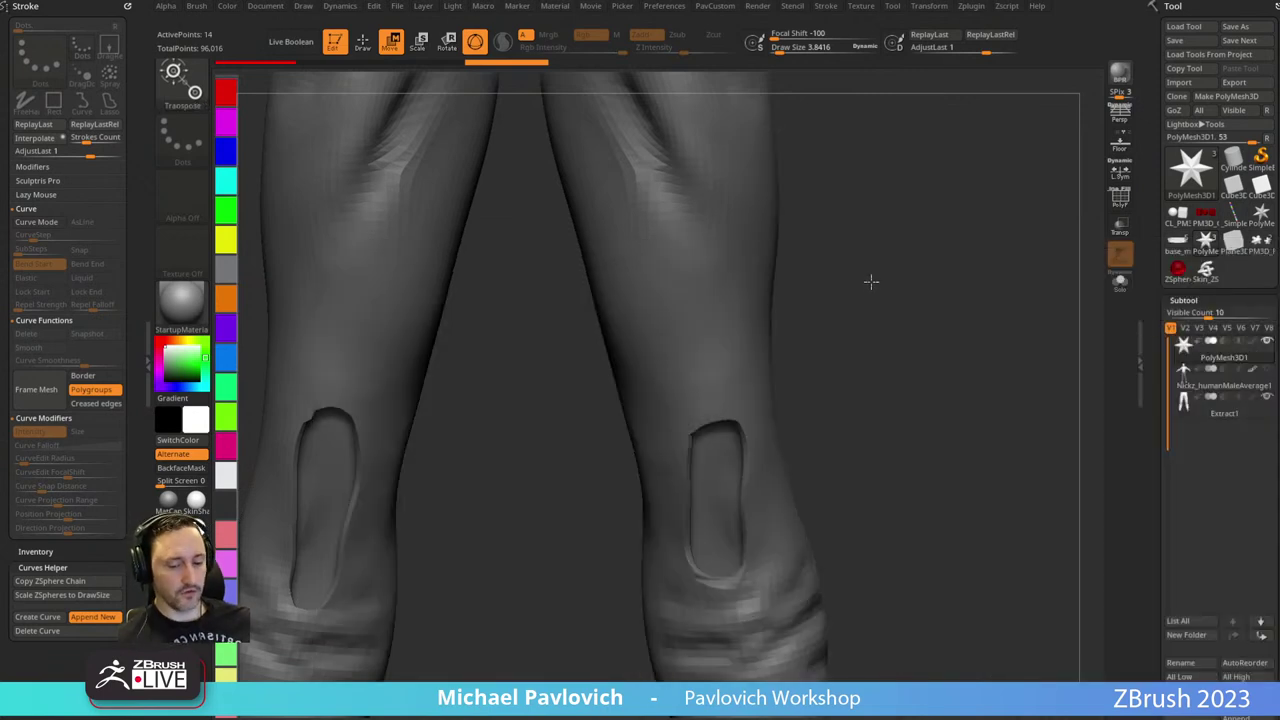
pyautogui.press('b')
pyautogui.click(874, 290)
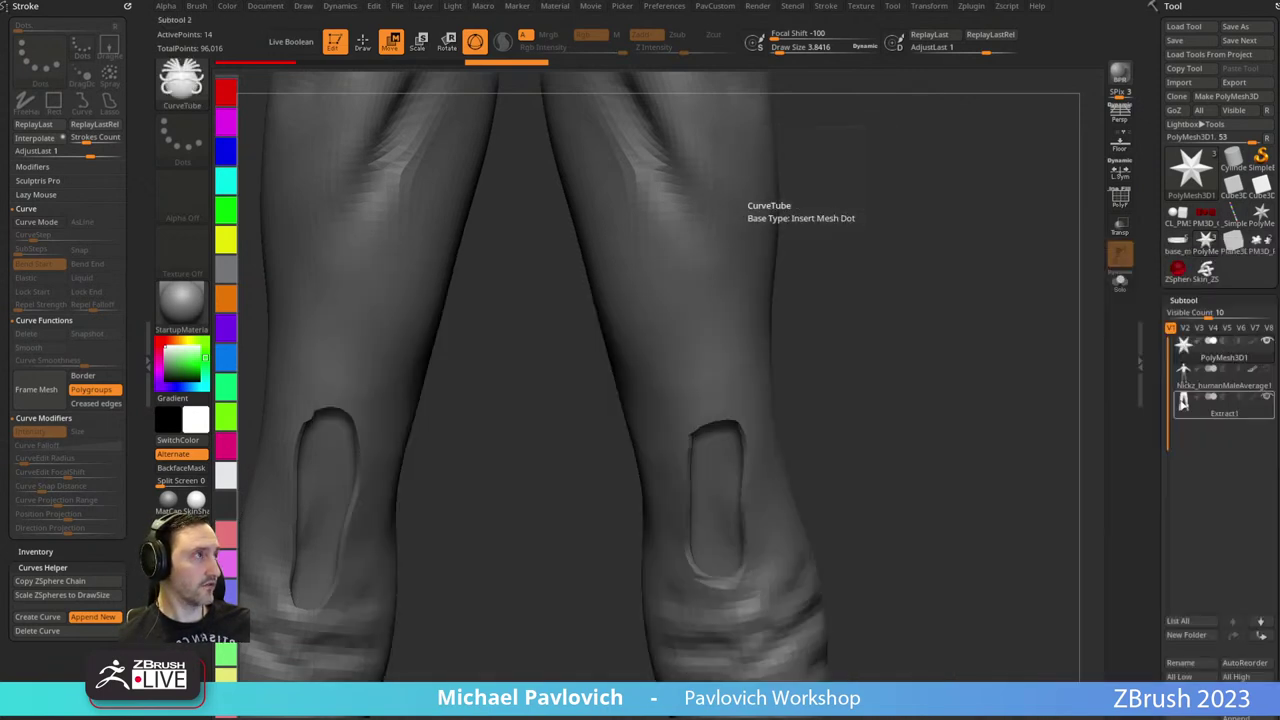
pyautogui.press('q')
# Draw a straight vertical tube across the knee cutout and thin it with a draw size of about 1.4.
pyautogui.moveTo(888, 200)
pyautogui.mouseDown()
pyautogui.moveTo(884, 134)
pyautogui.moveTo(926, 209)
pyautogui.moveTo(838, 184)
pyautogui.mouseUp()
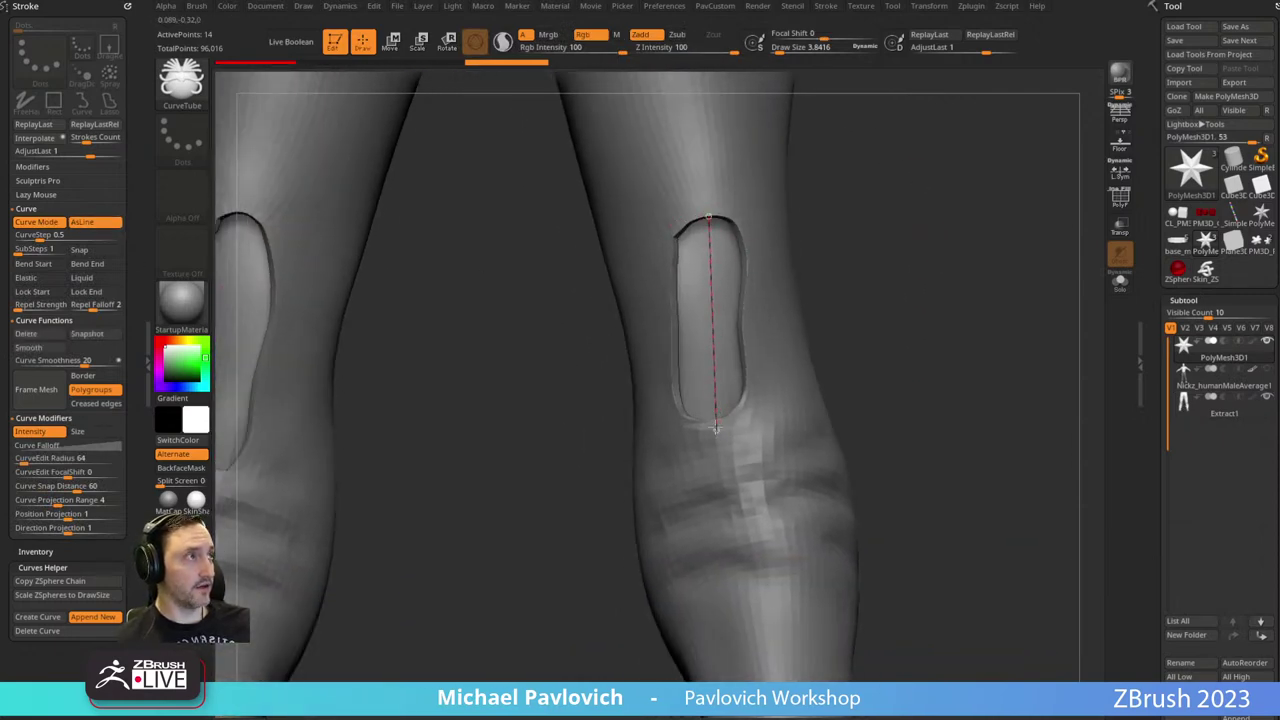
pyautogui.moveTo(715, 428); pyautogui.dragTo(716, 432)
pyautogui.press('s')
pyautogui.moveTo(790, 341); pyautogui.dragTo(786, 342)
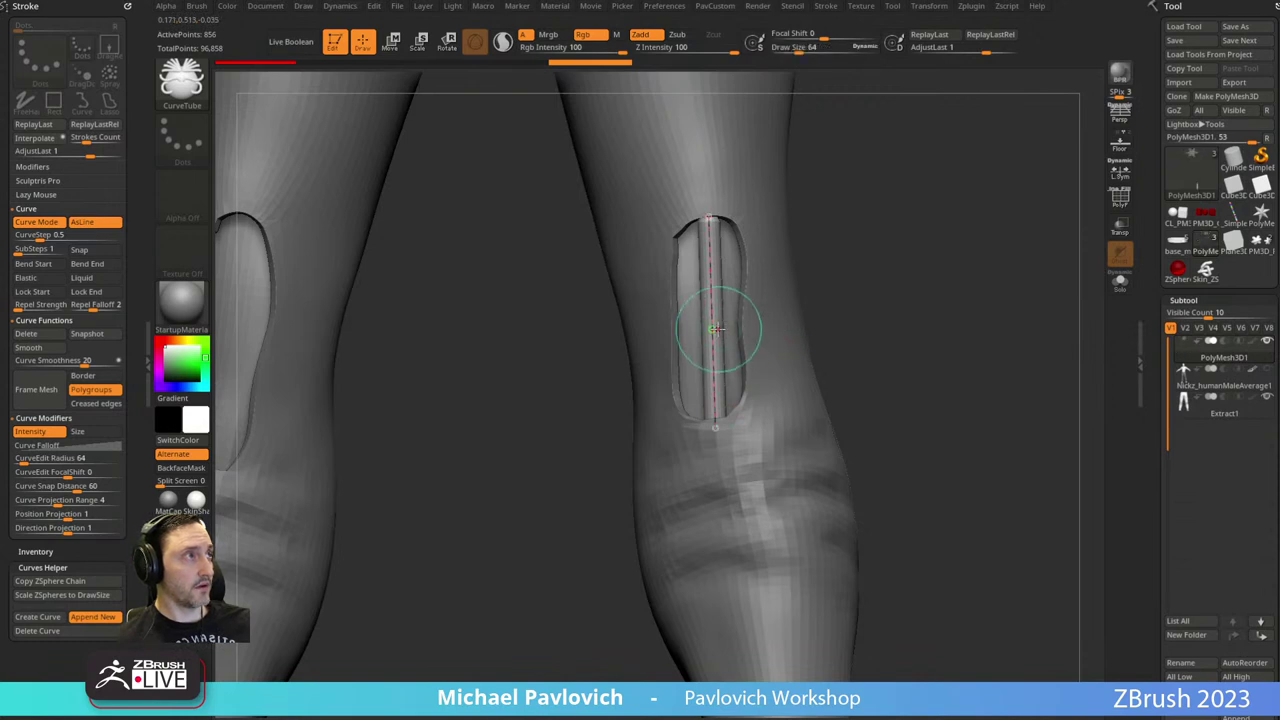
pyautogui.click(714, 331)
pyautogui.moveTo(872, 259)
pyautogui.keyDown('alt'); pyautogui.mouseDown()
pyautogui.moveTo(866, 286)
pyautogui.moveTo(822, 304)
pyautogui.mouseUp(); pyautogui.keyUp('alt')
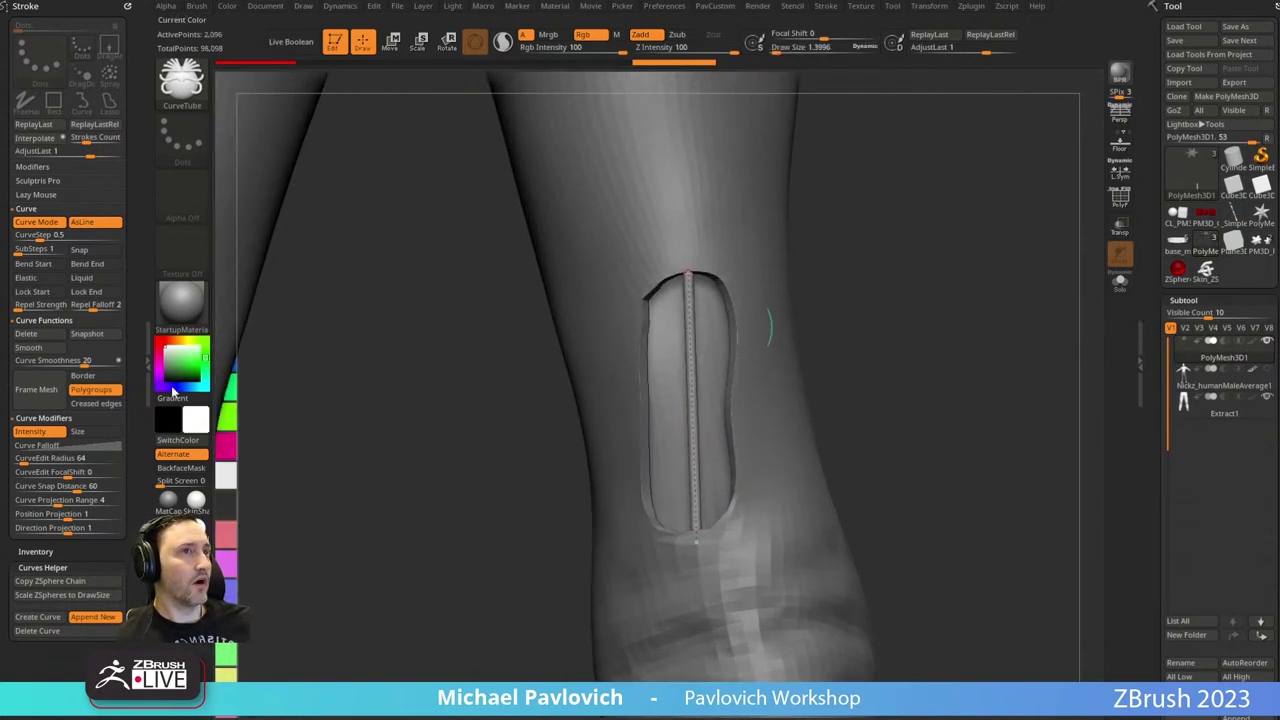
# Try tapering the tube with the Size curve modifier and a descending curve falloff, and restore the Intensity-only setting.
pyautogui.click(50, 445)
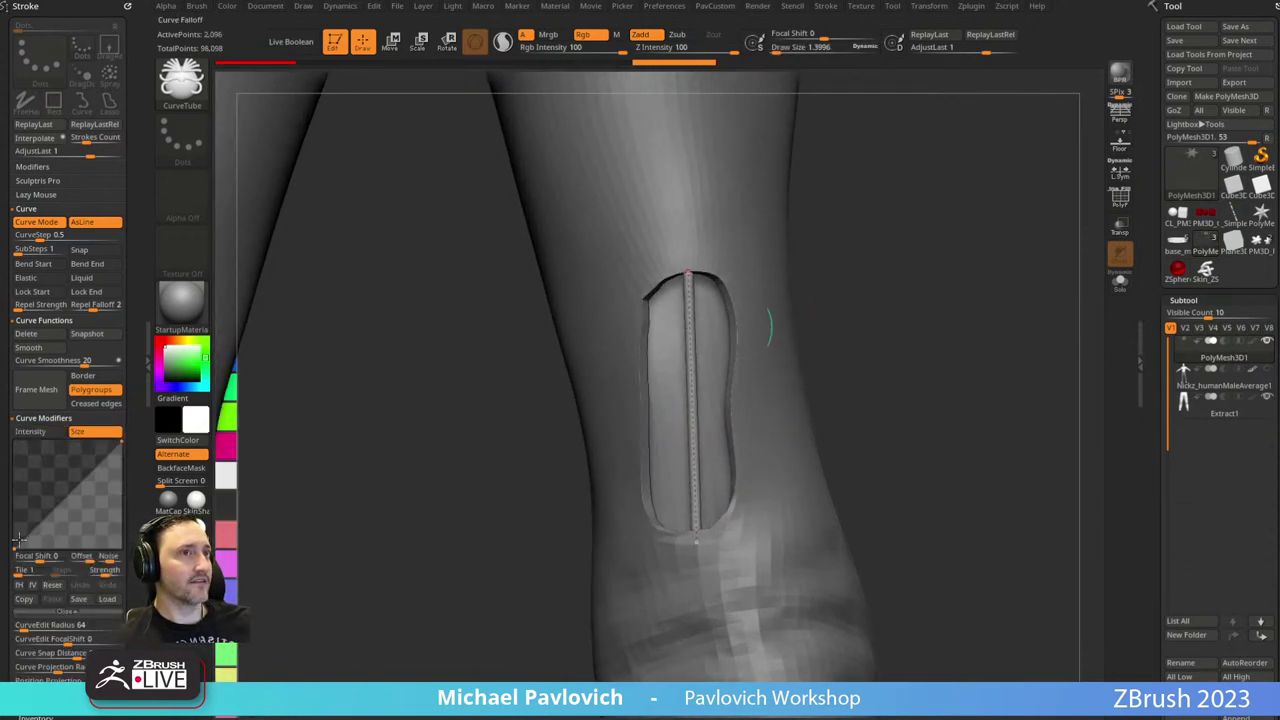
pyautogui.moveTo(18, 540); pyautogui.dragTo(125, 520)
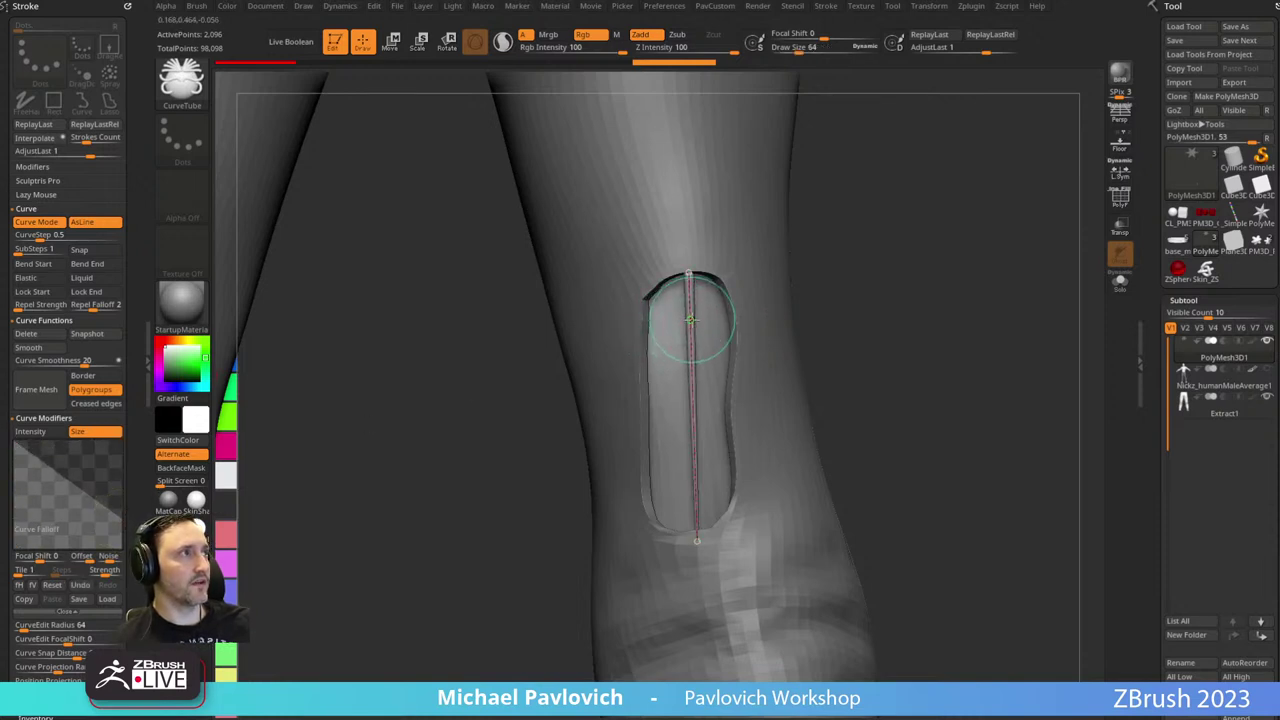
pyautogui.click(30, 431)
pyautogui.click(90, 431)
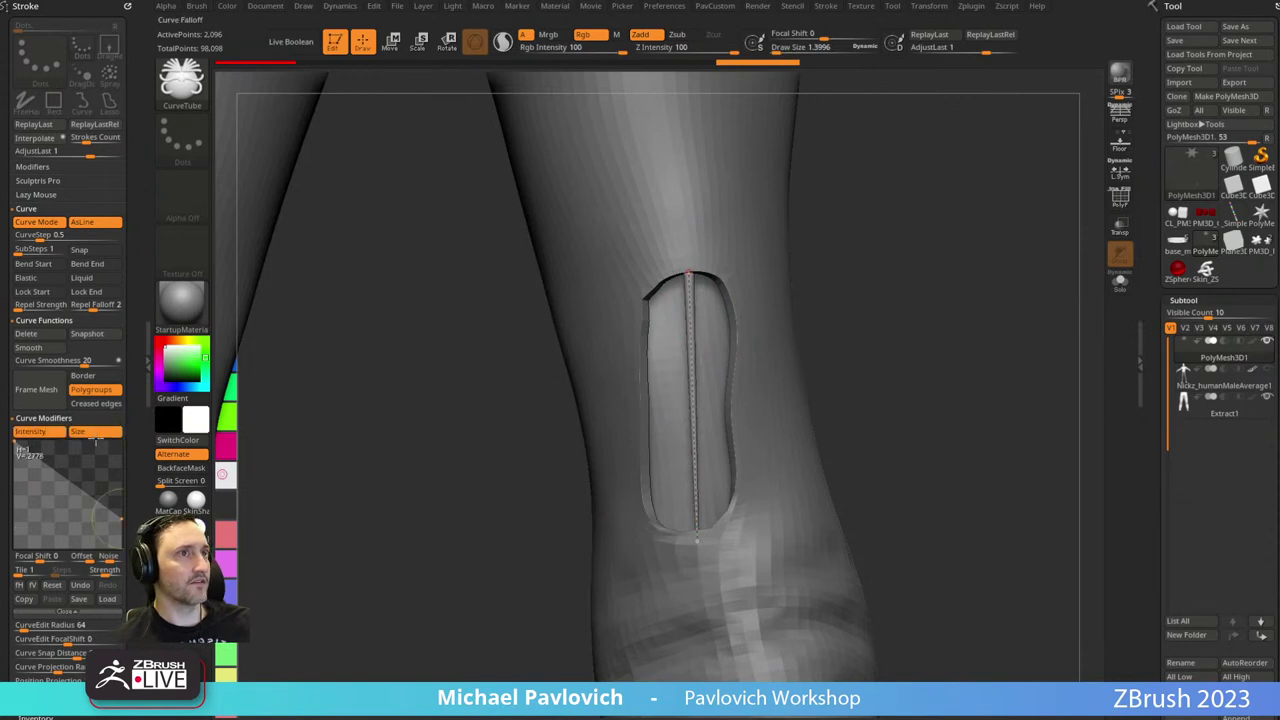
pyautogui.click(691, 327)
# Draw a second straight tube across the knee cutout beside the first, inspect it from the side and undo the last stroke.
pyautogui.keyDown('ctrl'); pyautogui.moveTo(860, 300); pyautogui.dragTo(885, 284, button='right'); pyautogui.keyUp('ctrl')
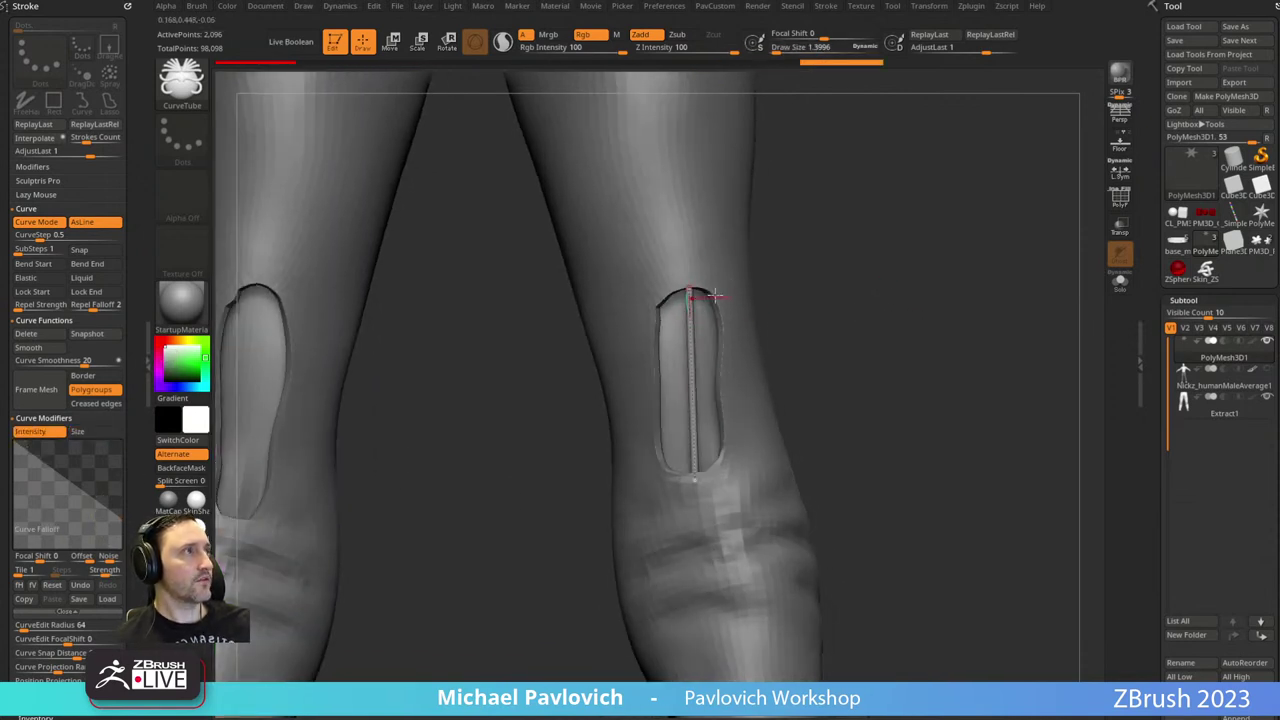
pyautogui.moveTo(708, 300); pyautogui.dragTo(847, 279, button='right')
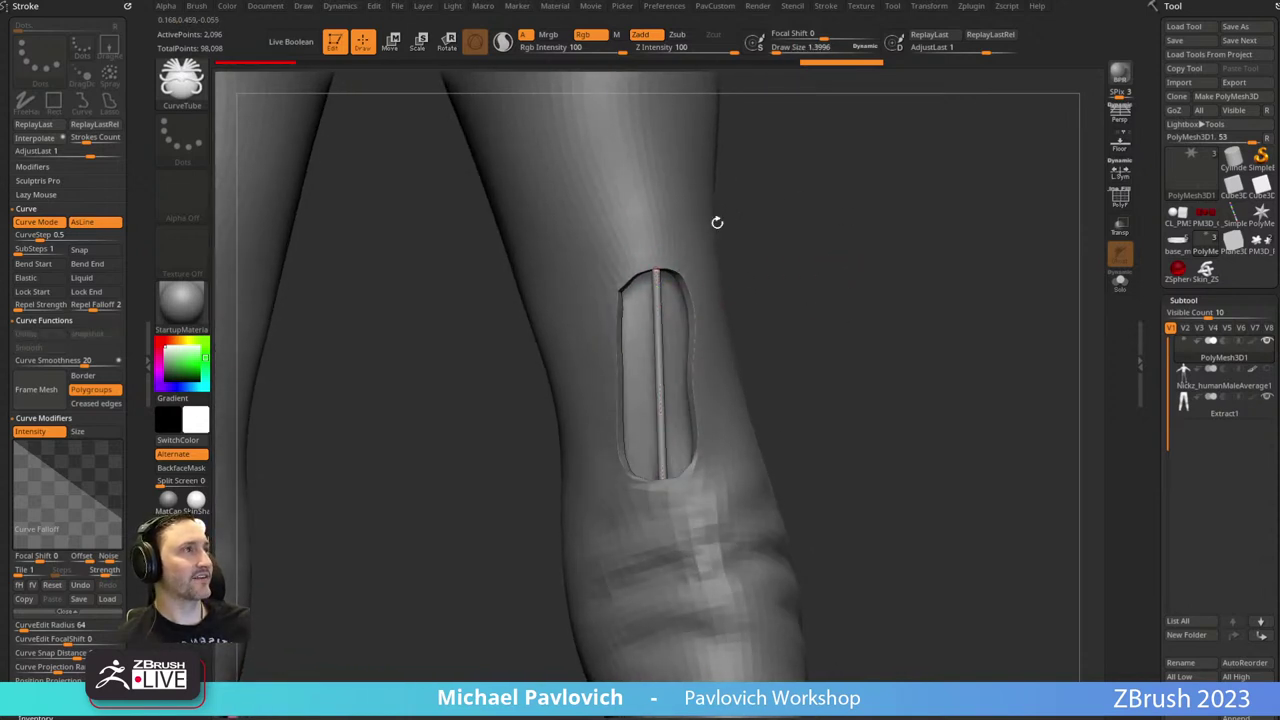
pyautogui.moveTo(627, 276)
pyautogui.mouseDown()
pyautogui.moveTo(637, 481)
pyautogui.moveTo(675, 480)
pyautogui.moveTo(712, 445)
pyautogui.mouseUp()
pyautogui.moveTo(874, 331)
pyautogui.mouseDown()
pyautogui.moveTo(869, 346)
pyautogui.moveTo(889, 337)
pyautogui.mouseUp()
pyautogui.moveTo(888, 337)
pyautogui.mouseDown(button='right')
pyautogui.moveTo(891, 354)
pyautogui.moveTo(840, 343)
pyautogui.moveTo(821, 388)
pyautogui.moveTo(834, 377)
pyautogui.mouseUp(button='right')
pyautogui.hotkey('ctrl', 'z')
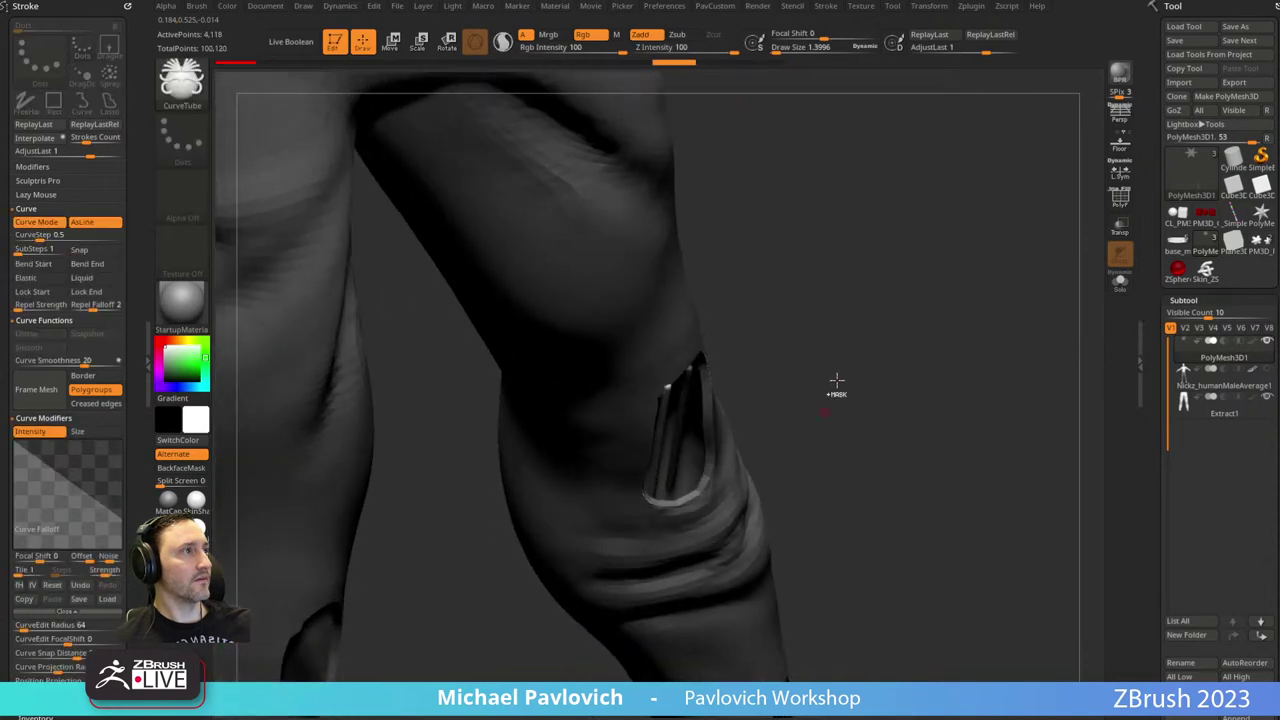
# Undo the thin tubes drawn across the knee cutout.
pyautogui.hotkey('ctrl', 'z')
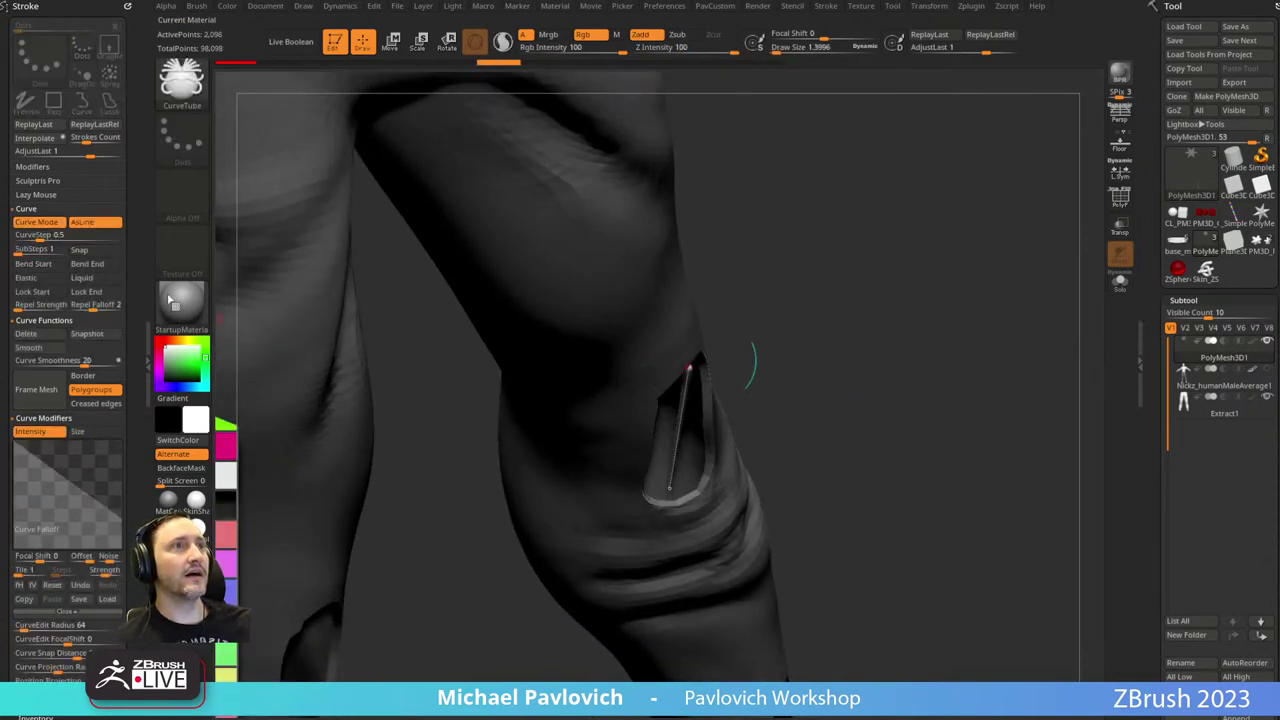
pyautogui.moveTo(749, 363)
pyautogui.mouseDown(button='right')
pyautogui.moveTo(828, 297)
pyautogui.moveTo(691, 323)
pyautogui.mouseUp(button='right')
pyautogui.hotkey('ctrl', 'z')
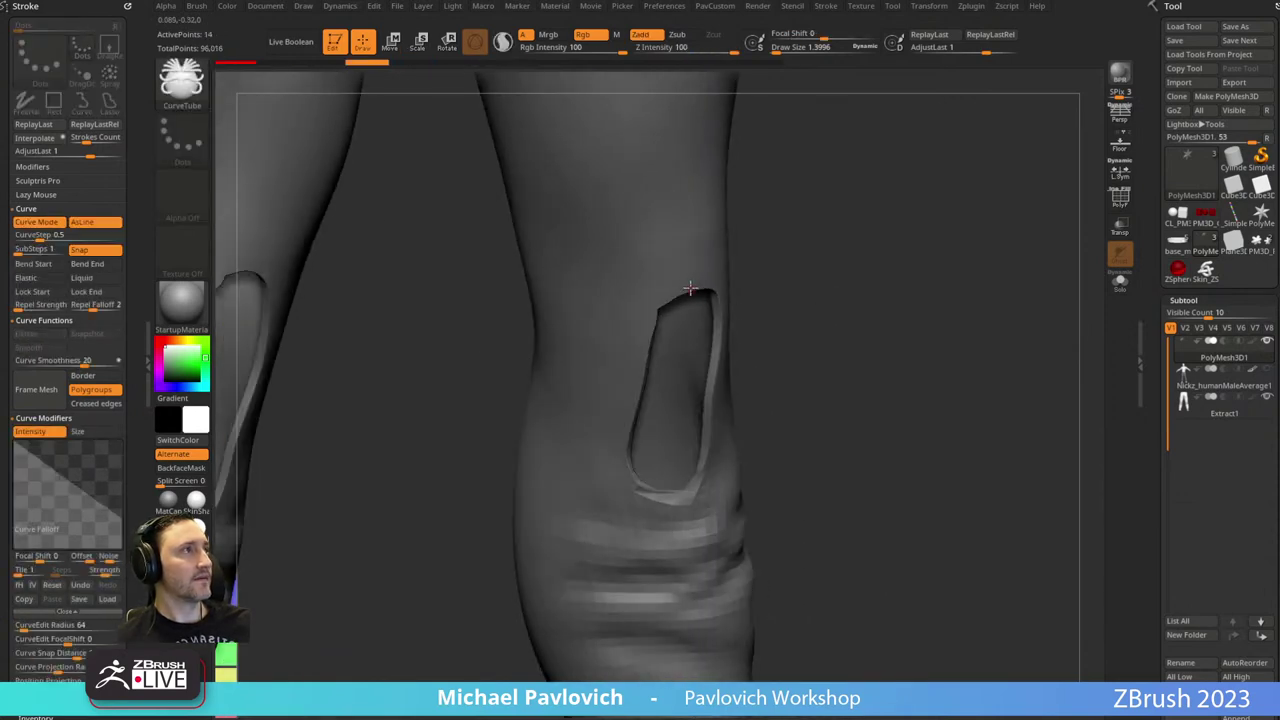
# Try a straight tube down the knee cutout with curve Snap enabled, inspect it from another angle and undo it.
pyautogui.moveTo(672, 497); pyautogui.dragTo(674, 492)
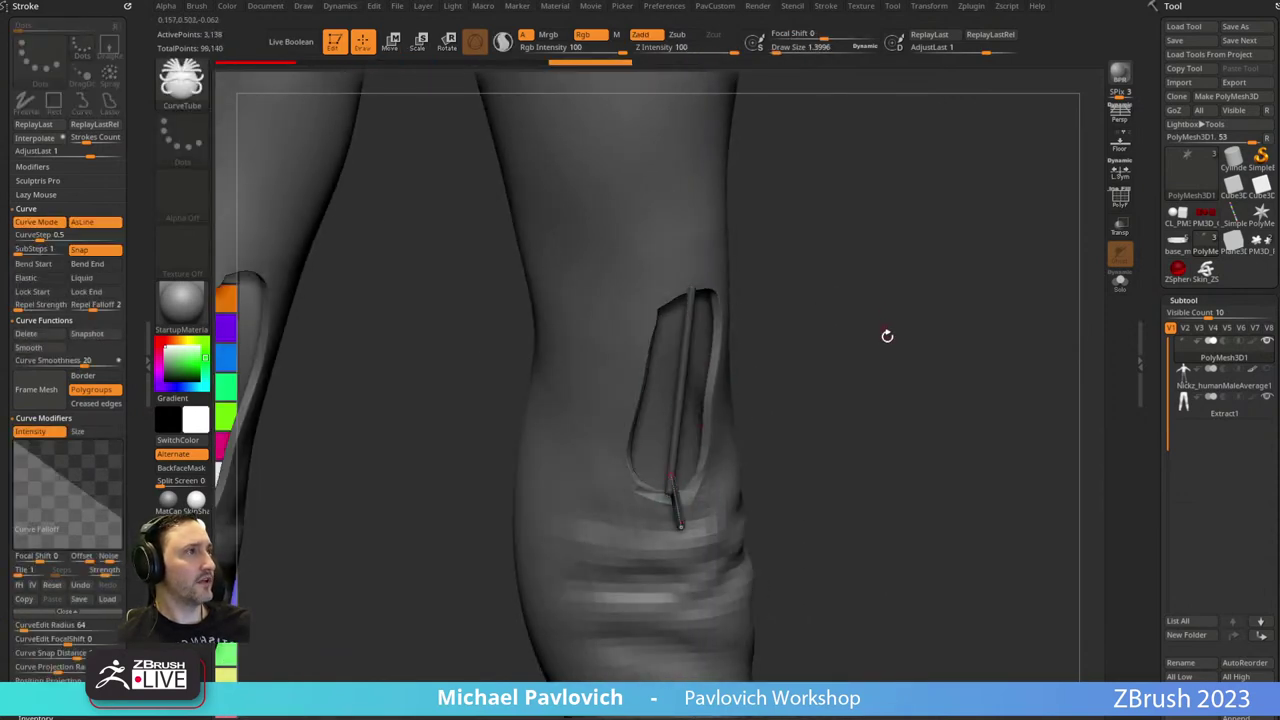
pyautogui.moveTo(886, 334)
pyautogui.mouseDown(button='right')
pyautogui.moveTo(874, 349)
pyautogui.moveTo(838, 346)
pyautogui.mouseUp(button='right')
pyautogui.hotkey('ctrl', 'z')
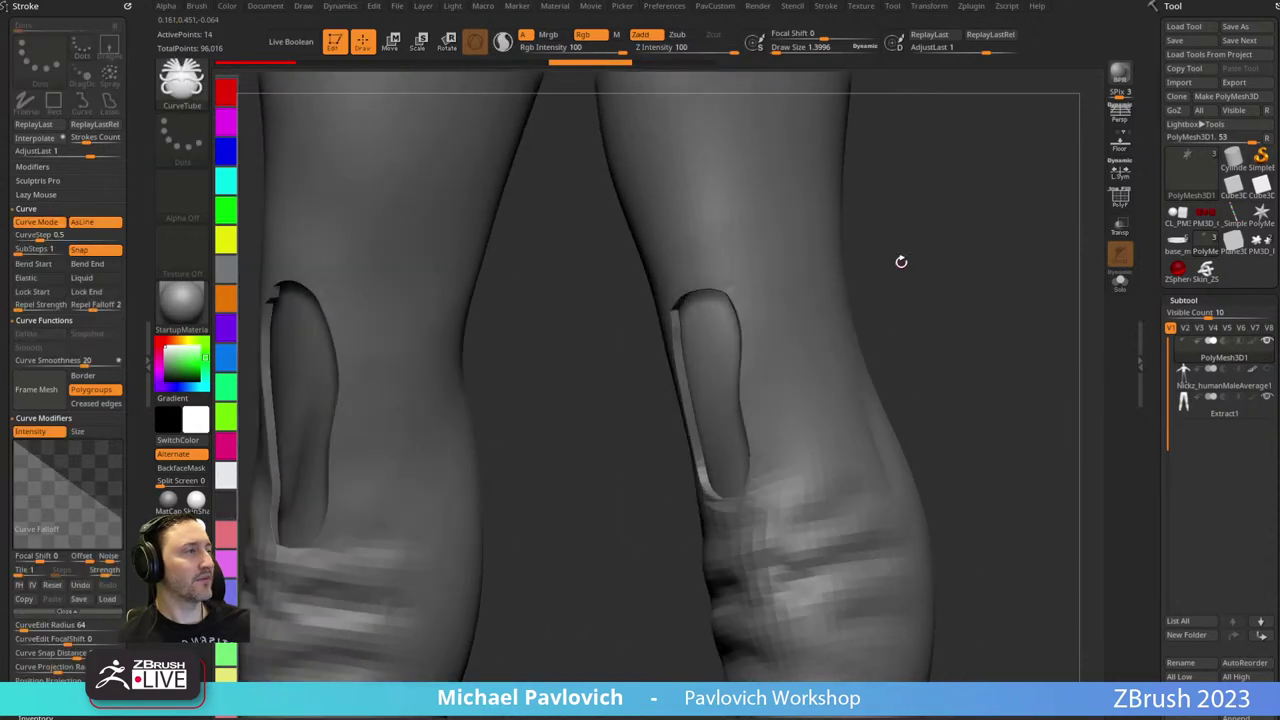
# Load the SimpleTubeAgain brush from the _Military brush folder in LightBox.
pyautogui.moveTo(900, 263); pyautogui.dragTo(913, 289, button='right')
pyautogui.press(',')
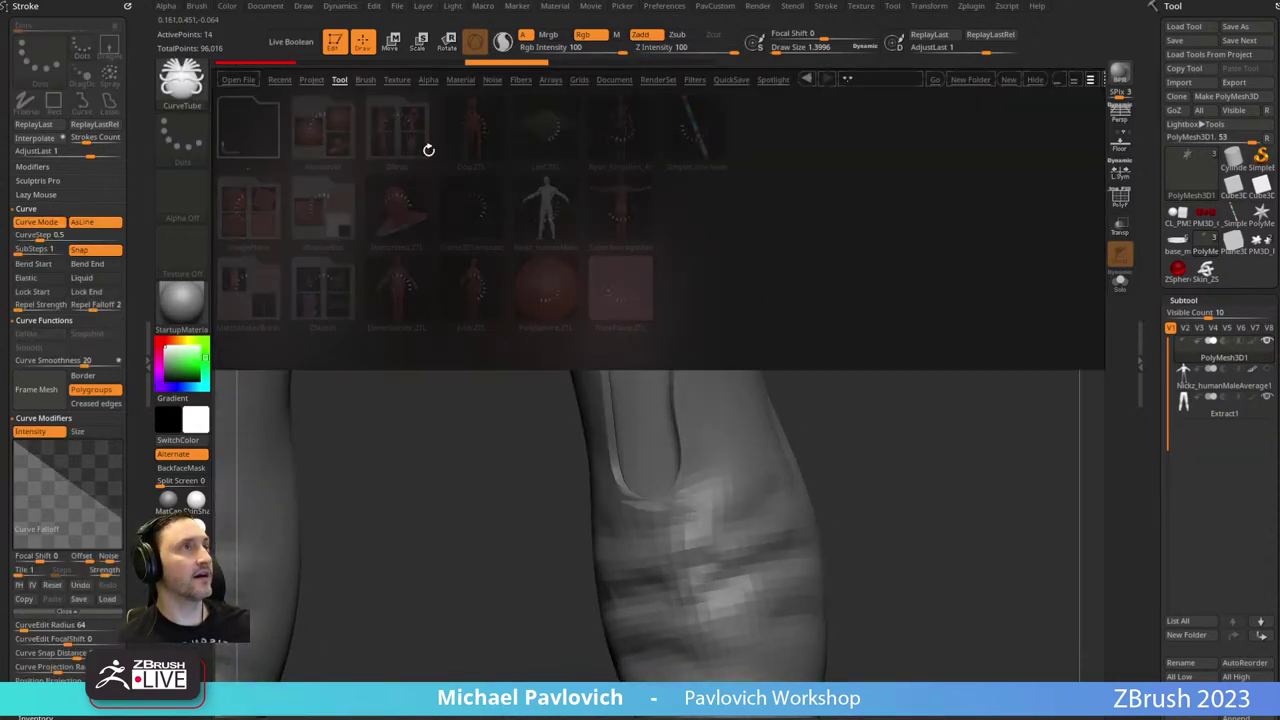
pyautogui.scroll(-5, 632, 210)
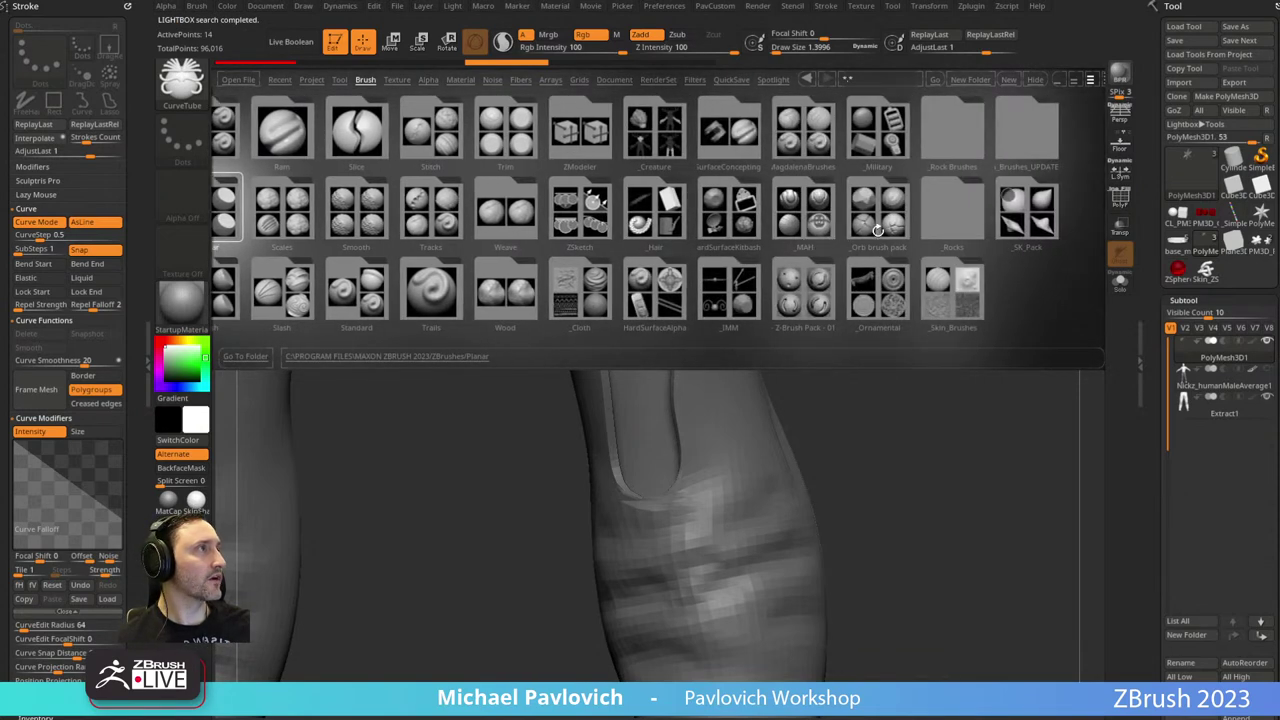
pyautogui.click(867, 153)
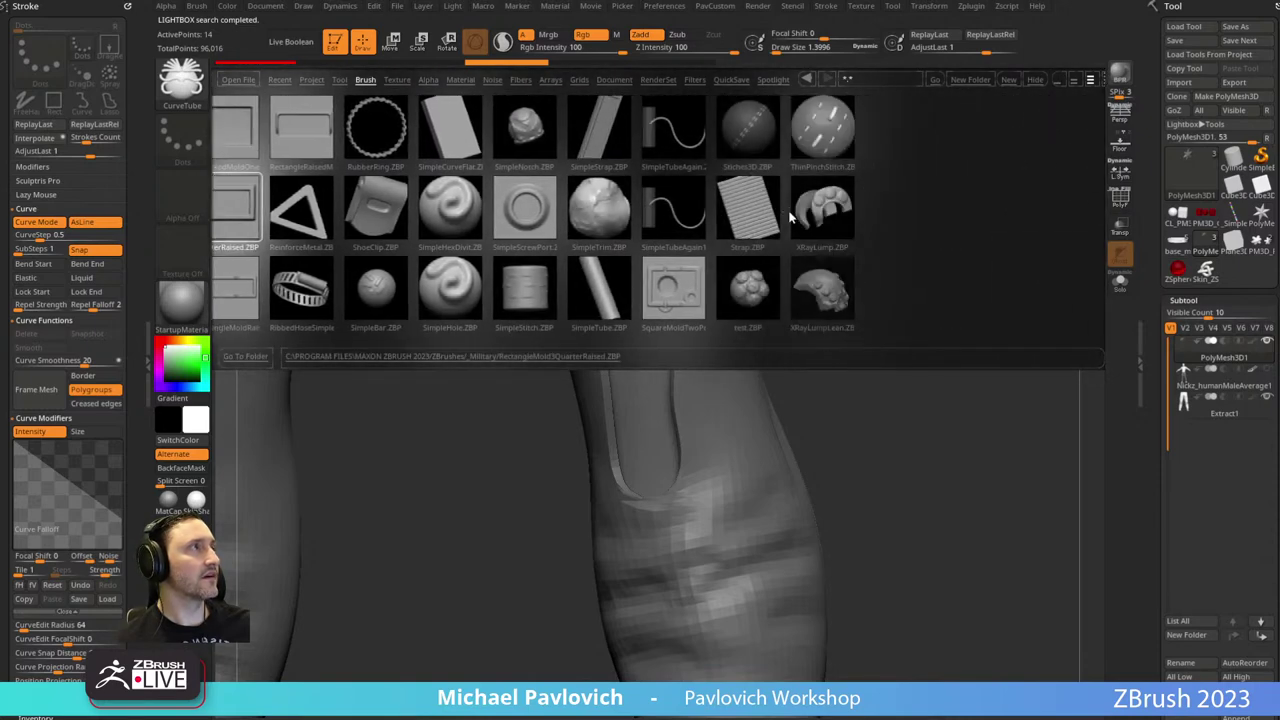
pyautogui.doubleClick(675, 125)
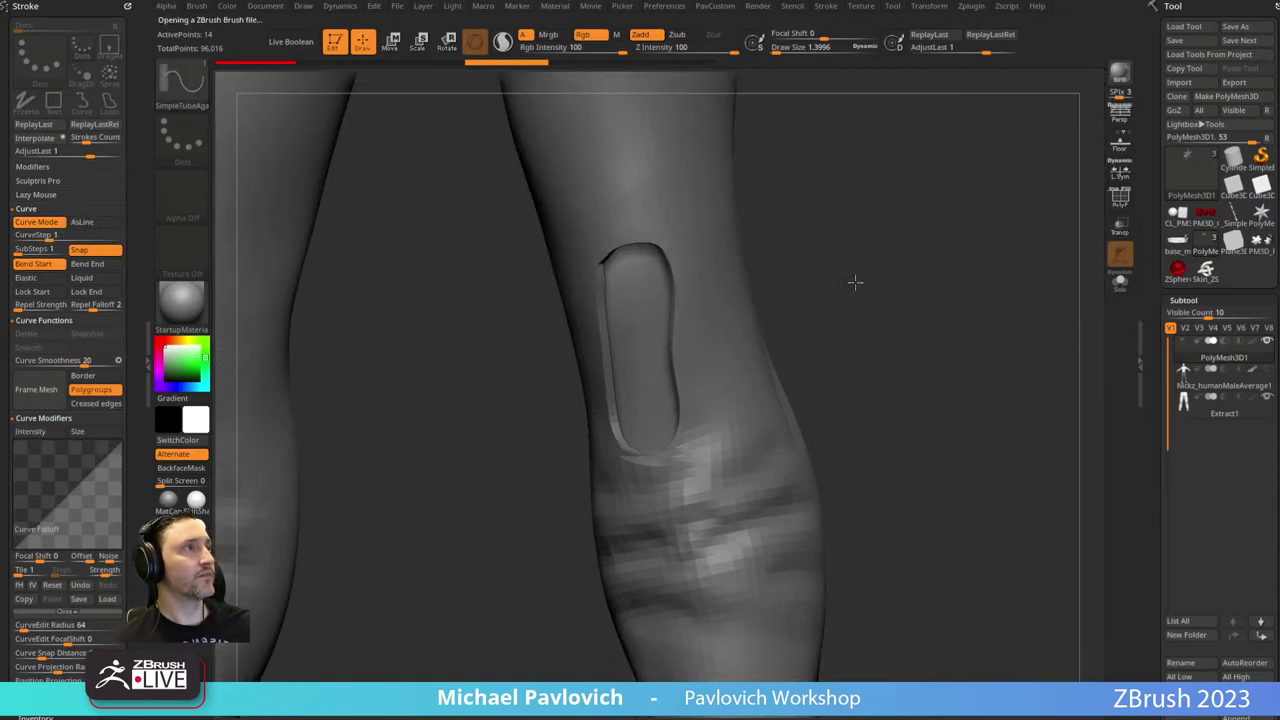
# Disable Bend Start, enable AsLine and draw a straight vertical tube across the knee cutout with a draw size of about 1.4.
pyautogui.moveTo(855, 283); pyautogui.dragTo(825, 247)
pyautogui.click(53, 266)
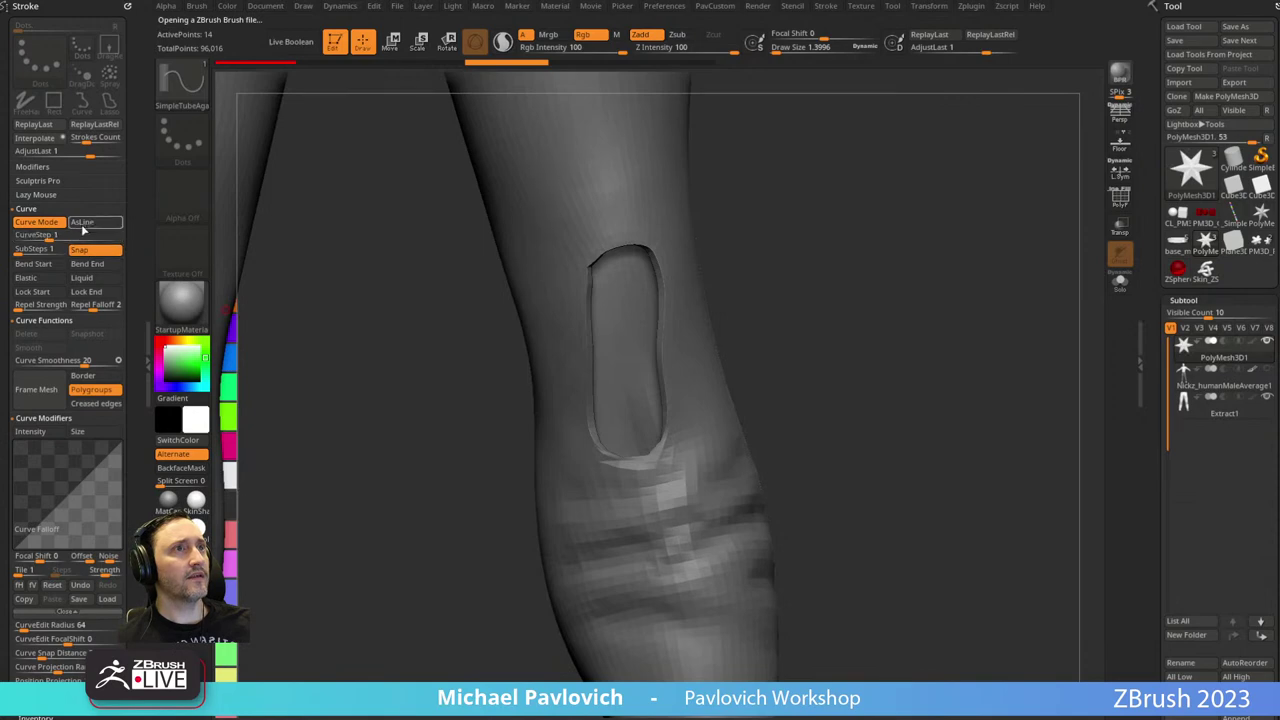
pyautogui.click(84, 223)
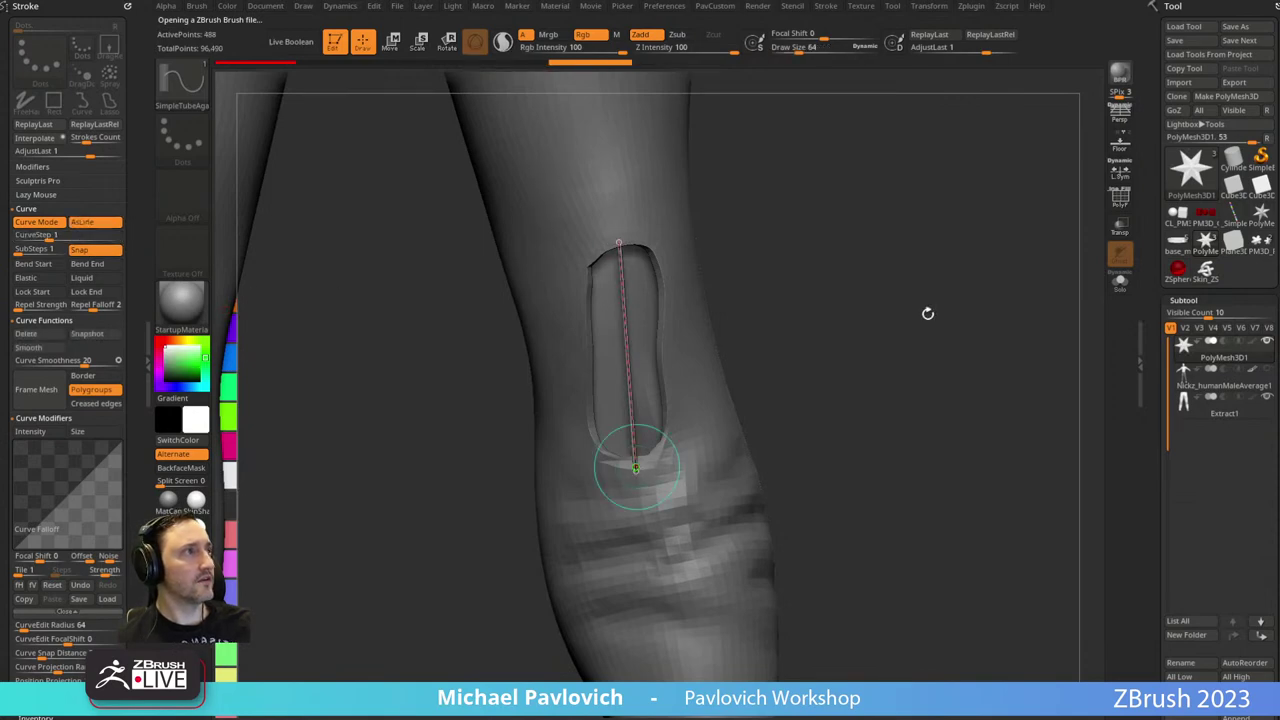
pyautogui.moveTo(837, 283); pyautogui.dragTo(919, 294)
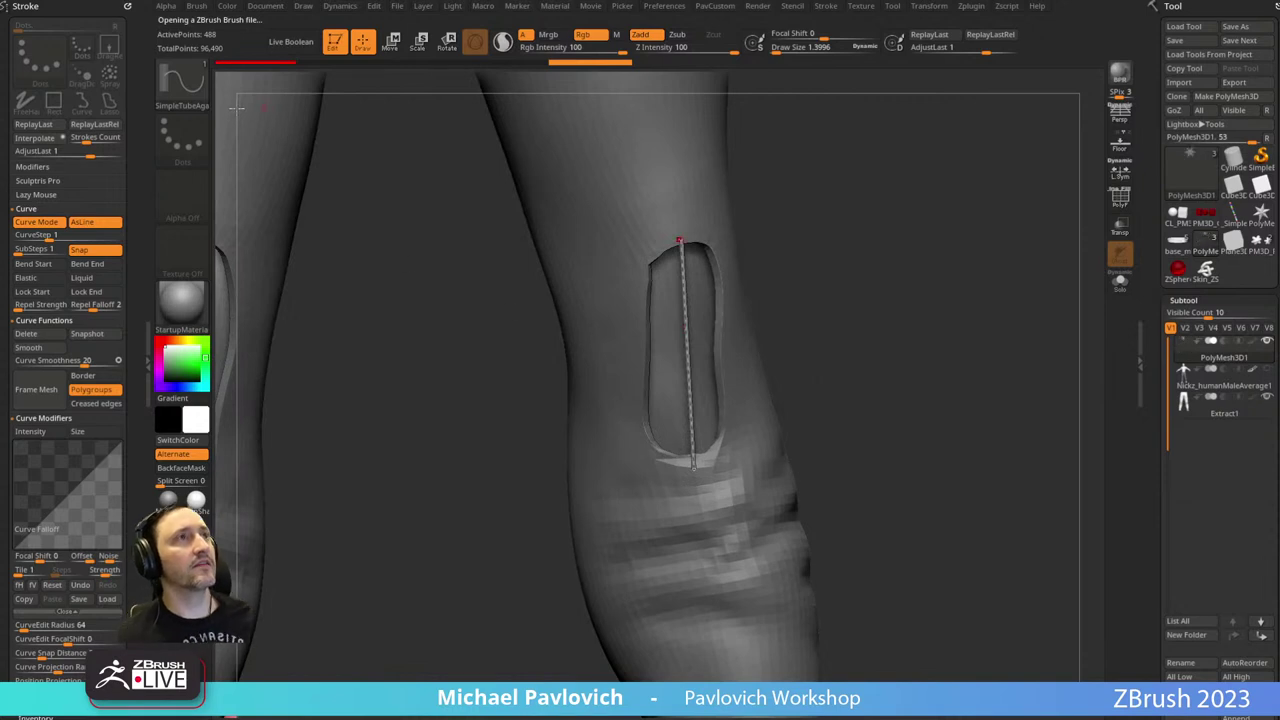
# Save the adjusted straight-line tube brush as SimpleTube.
pyautogui.click(196, 6)
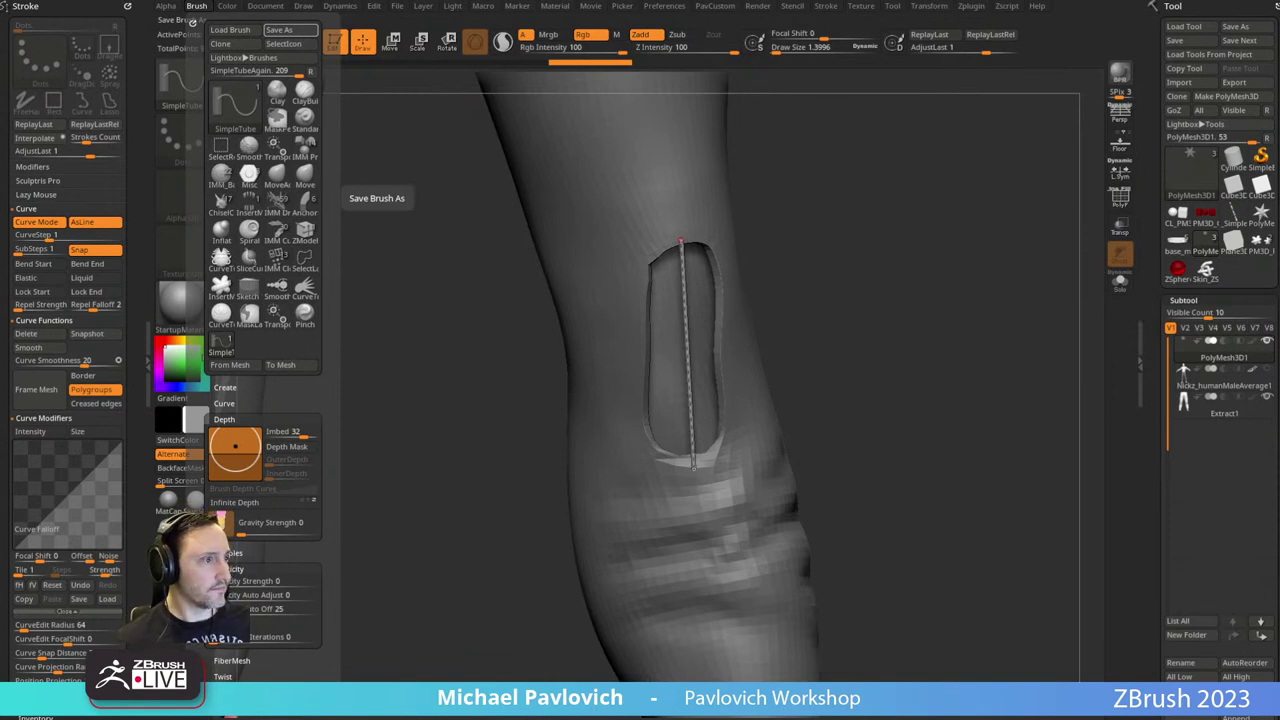
pyautogui.click(291, 30)
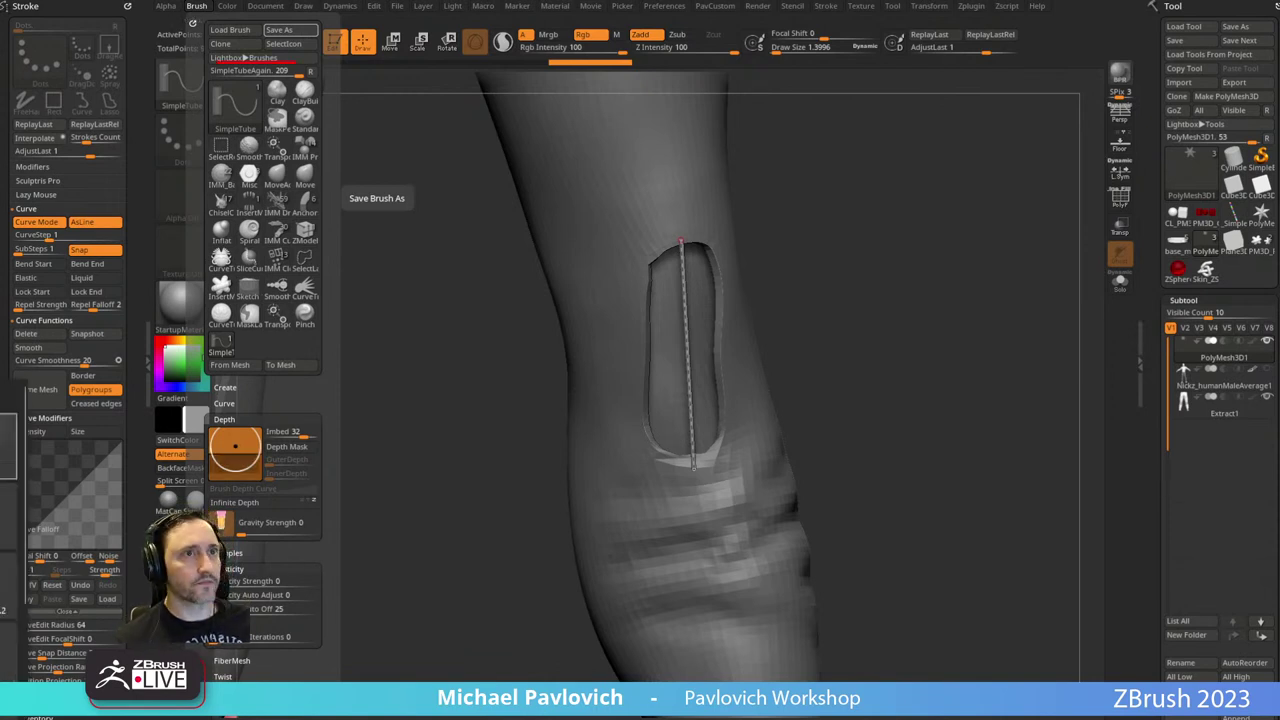
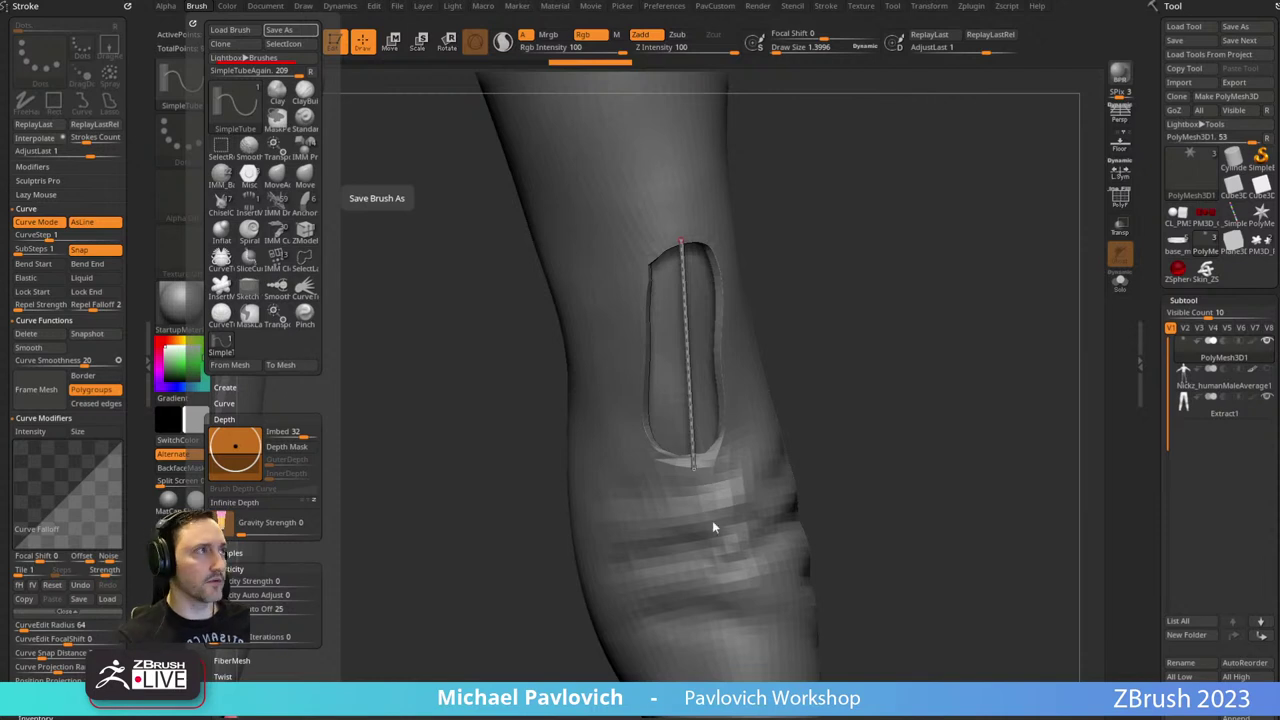
# Clear the canvas, draw a Cylinder3D primitive on it and enter Edit mode.
pyautogui.click(334, 42)
pyautogui.hotkey('ctrl', 'n')
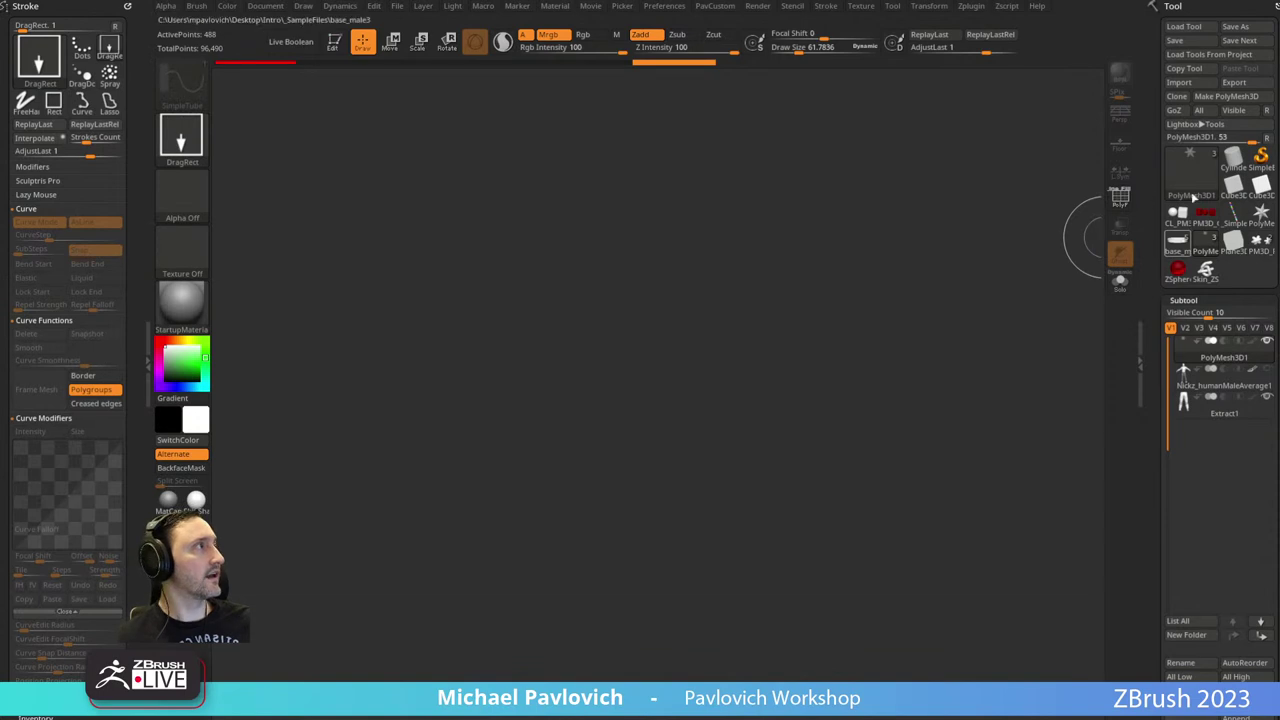
pyautogui.click(1191, 174)
pyautogui.click(733, 259)
pyautogui.moveTo(602, 446); pyautogui.dragTo(656, 571)
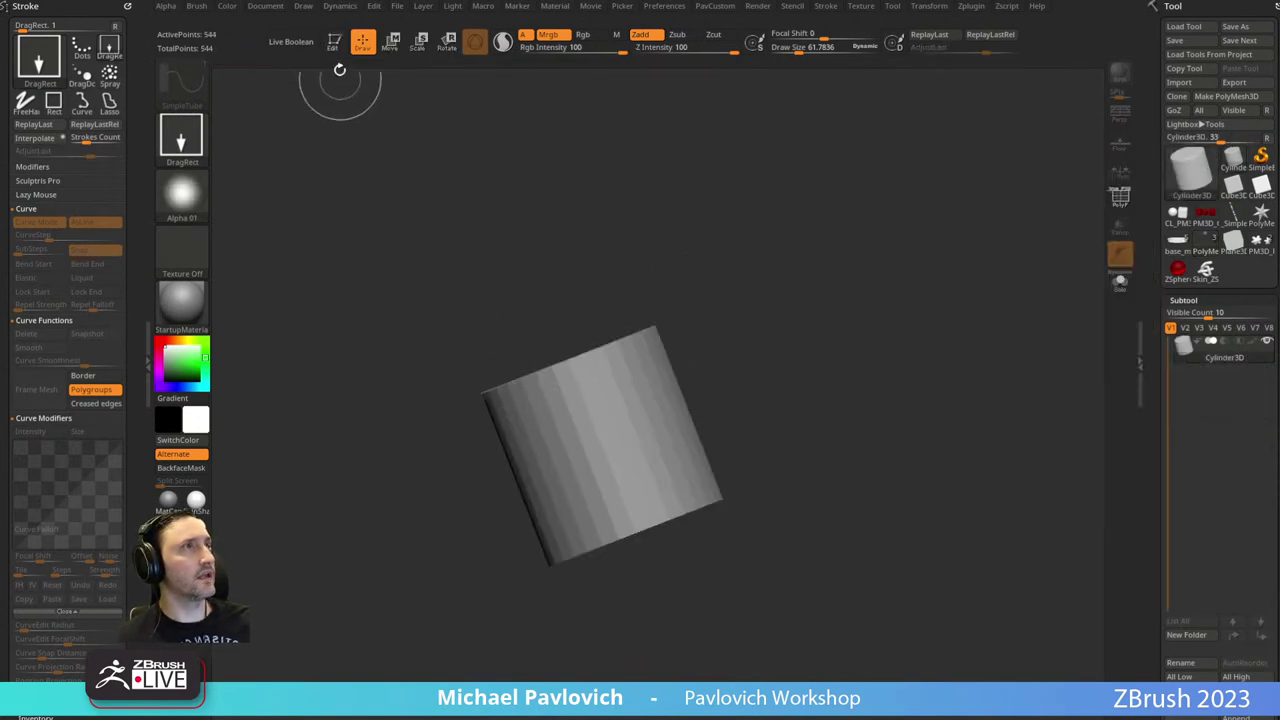
pyautogui.click(334, 42)
# Work on the parametric cylinder instead of its PolyMesh3D copy, show PolyFrame and initialize it with HDivide 8 and VDivide 4.
pyautogui.click(1226, 96)
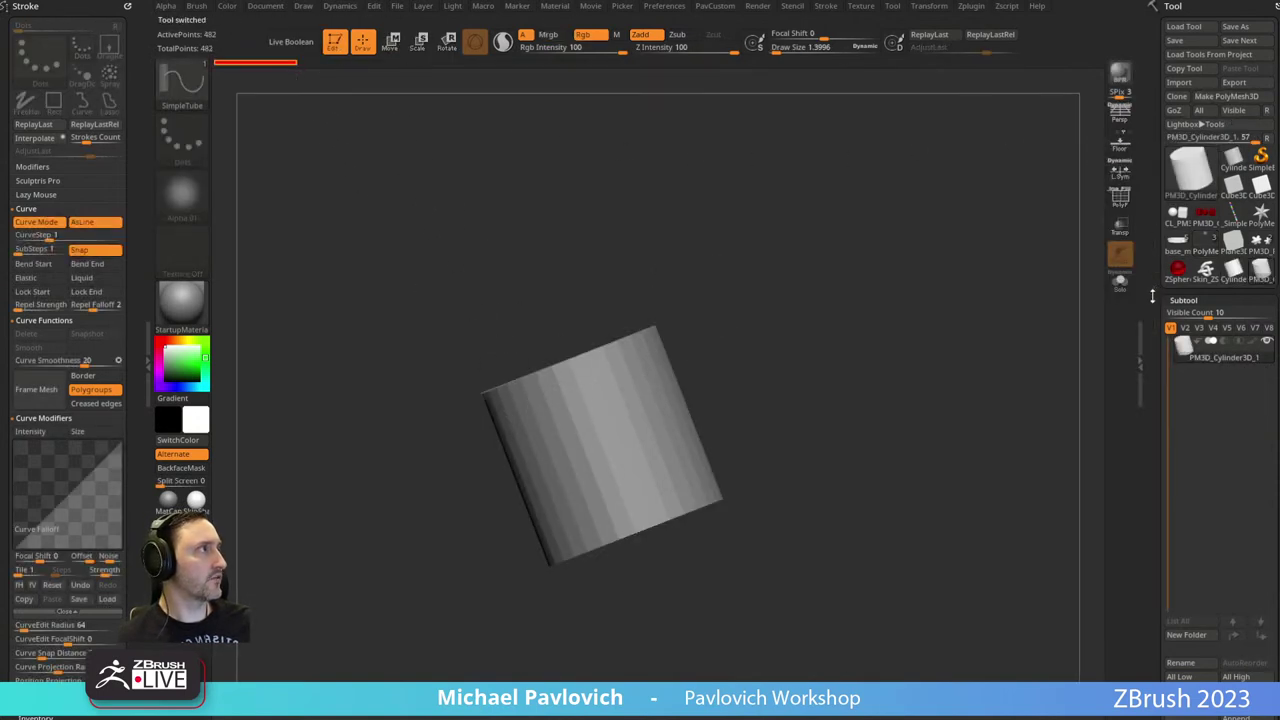
pyautogui.click(1234, 269)
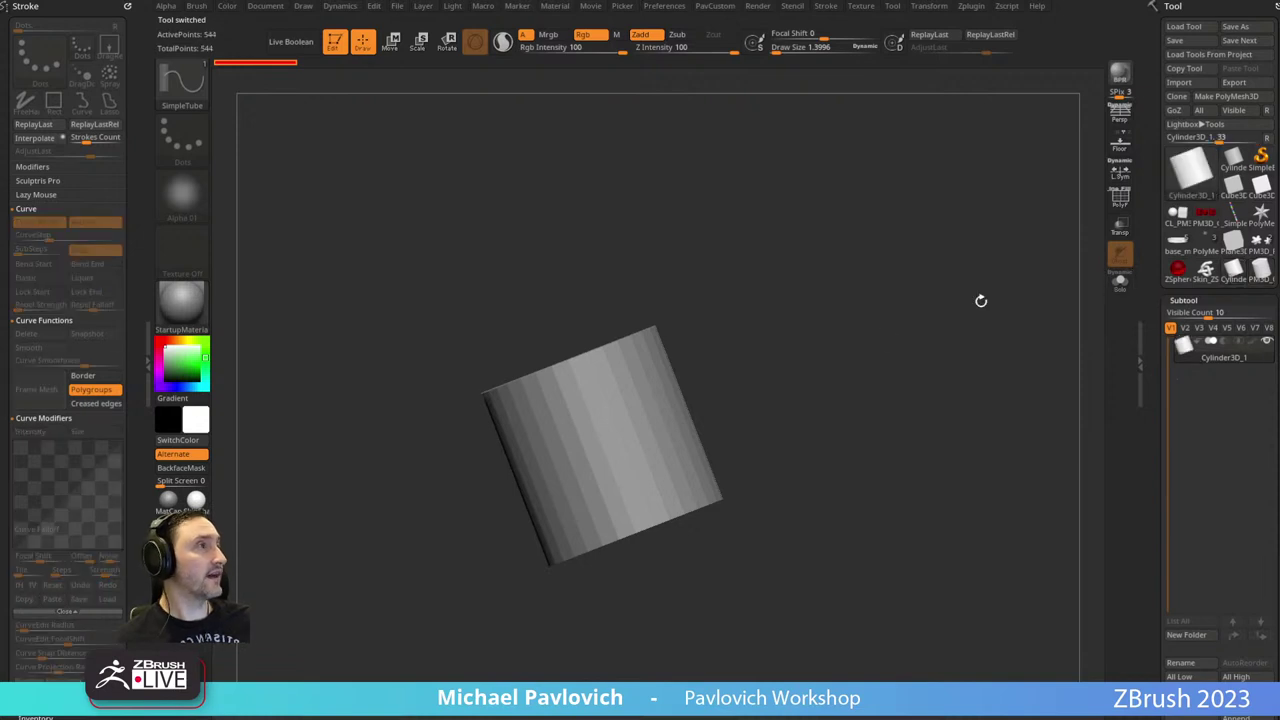
pyautogui.click(1118, 198)
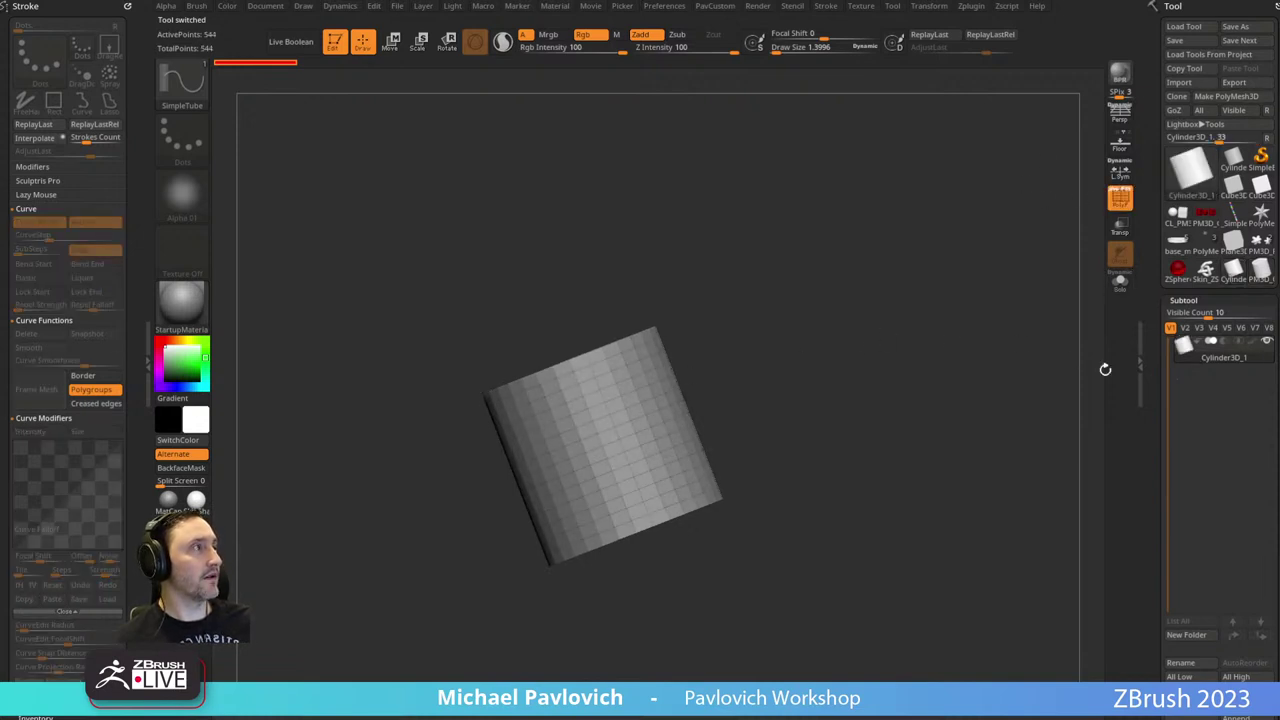
pyautogui.moveTo(1153, 420); pyautogui.dragTo(1150, 214)
pyautogui.moveTo(868, 290); pyautogui.dragTo(815, 350)
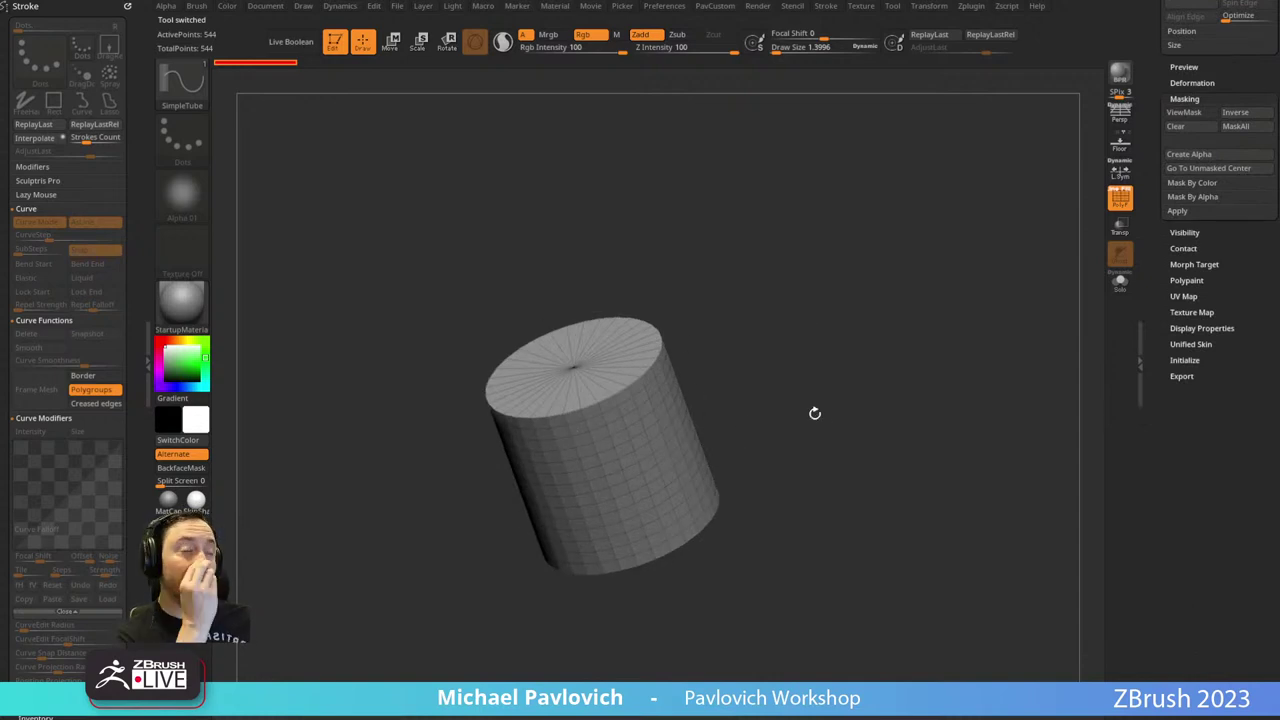
pyautogui.click(1180, 360)
pyautogui.click(1175, 416)
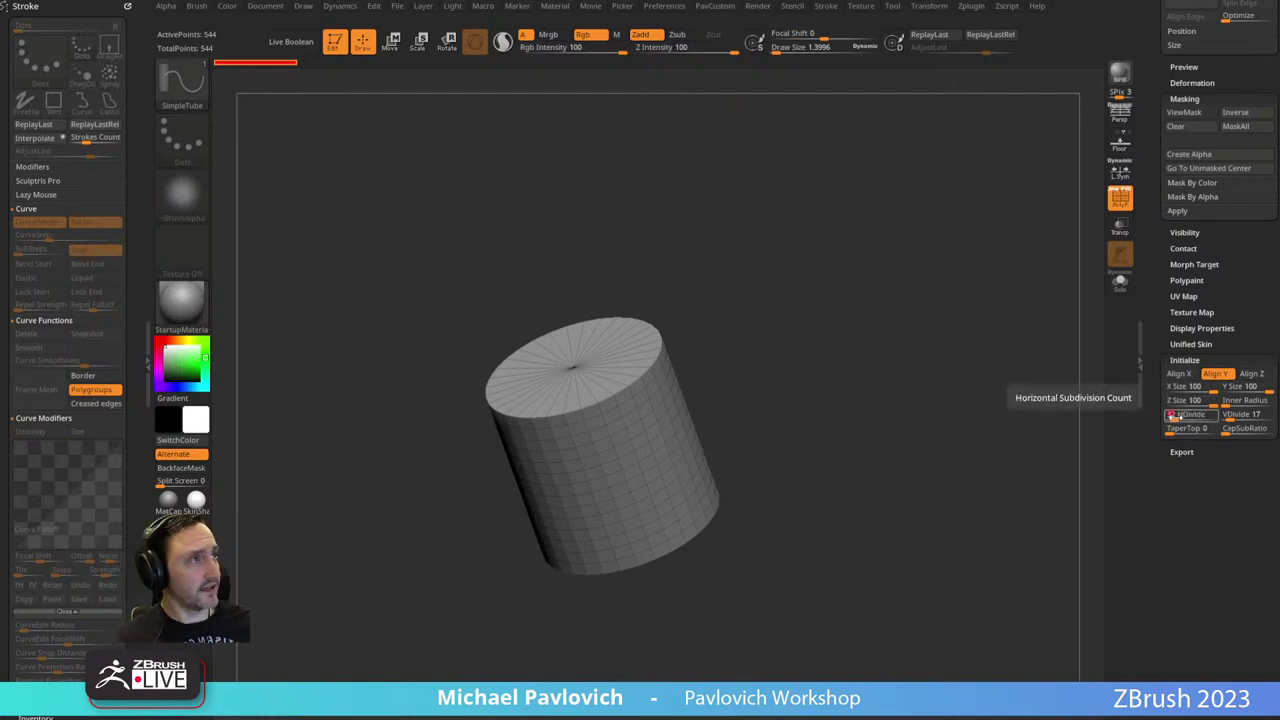
pyautogui.moveTo(1172, 416); pyautogui.dragTo(1170, 416)
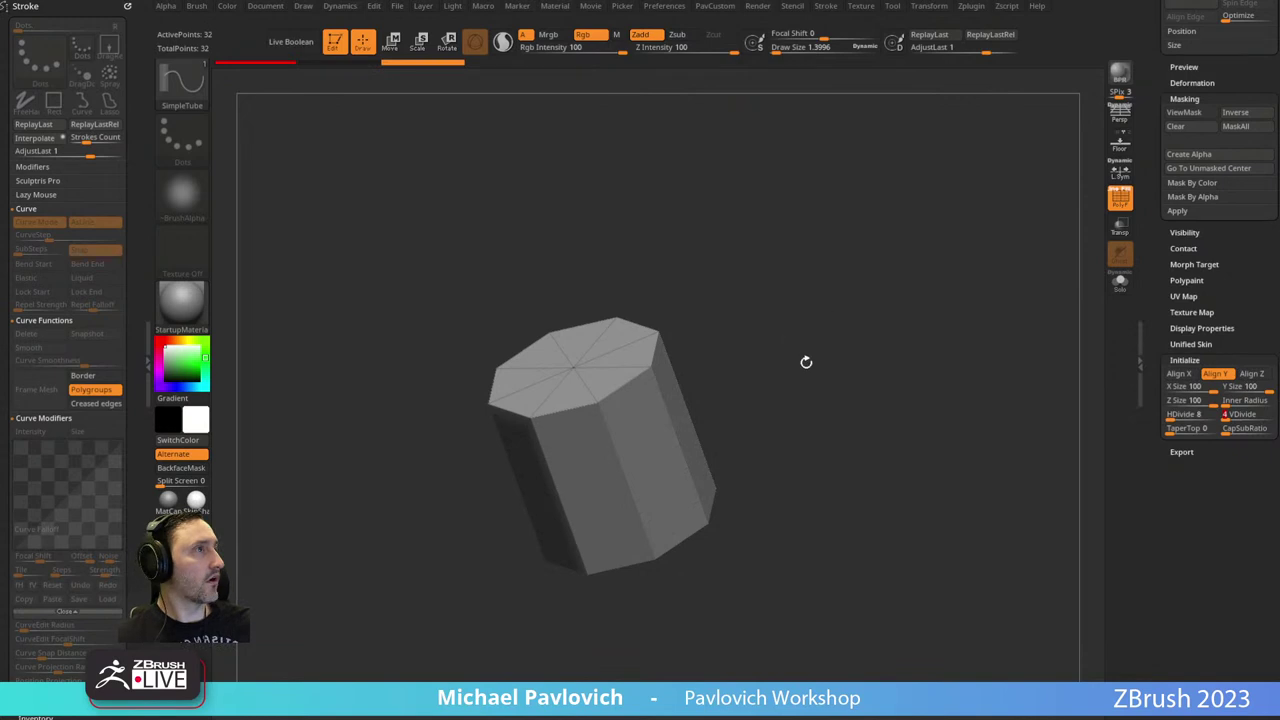
# Convert the eight-sided cylinder to a PolyMesh3D and insert two evenly spaced edge loops around its side with ZModeler.
pyautogui.keyDown('shift'); pyautogui.moveTo(806, 360); pyautogui.dragTo(1087, 244); pyautogui.keyUp('shift')
pyautogui.scroll(10, 1210, 250)
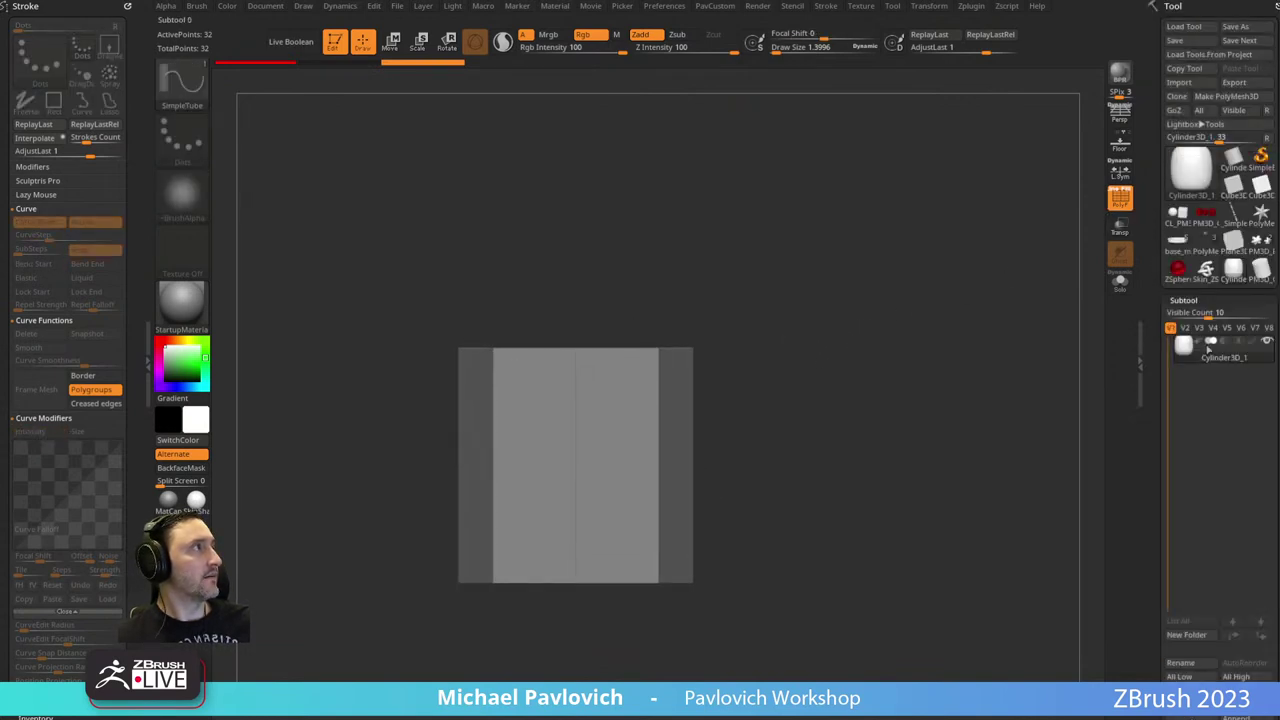
pyautogui.click(1226, 96)
pyautogui.press('b')
pyautogui.press('z')
pyautogui.press('m')
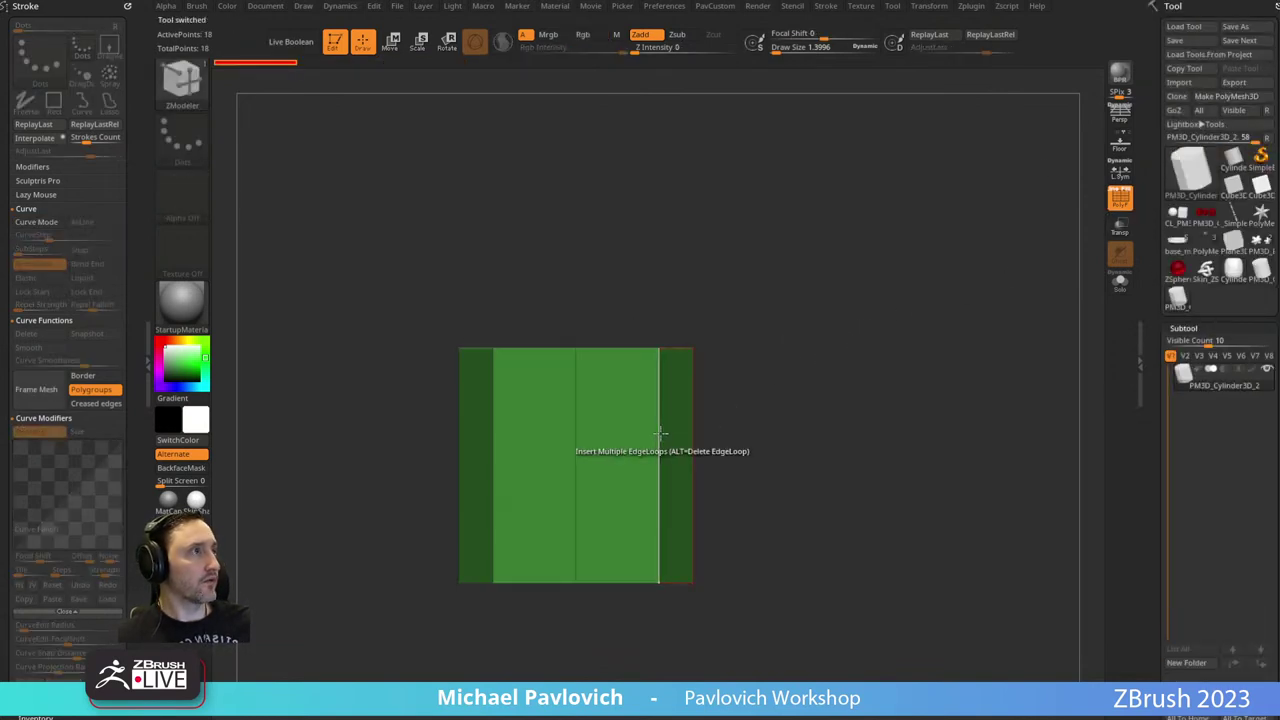
pyautogui.press('space')
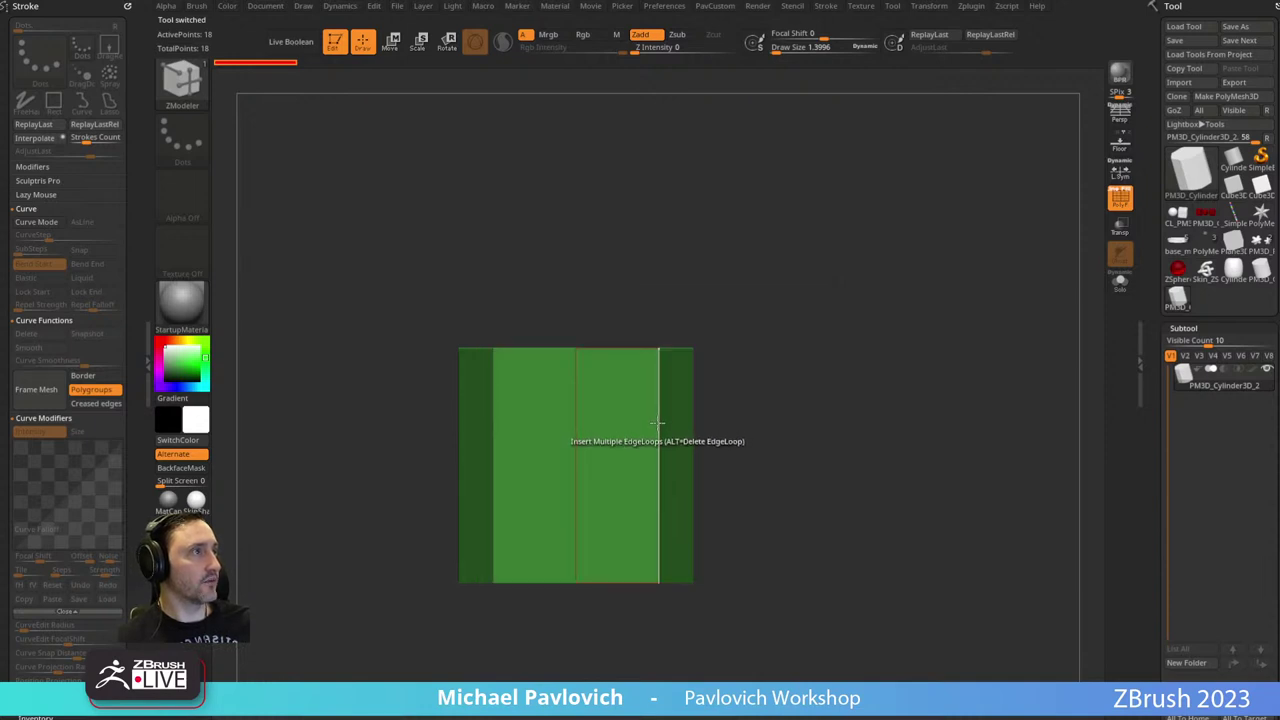
pyautogui.moveTo(659, 424); pyautogui.dragTo(657, 405)
# Isolate the cylinder's upper and lower thirds in turn, give each its own polygroup and show the whole mesh again.
pyautogui.keyDown('ctrl'); pyautogui.keyDown('shift'); pyautogui.moveTo(804, 268); pyautogui.dragTo(373, 477); pyautogui.keyUp('shift'); pyautogui.keyUp('ctrl')
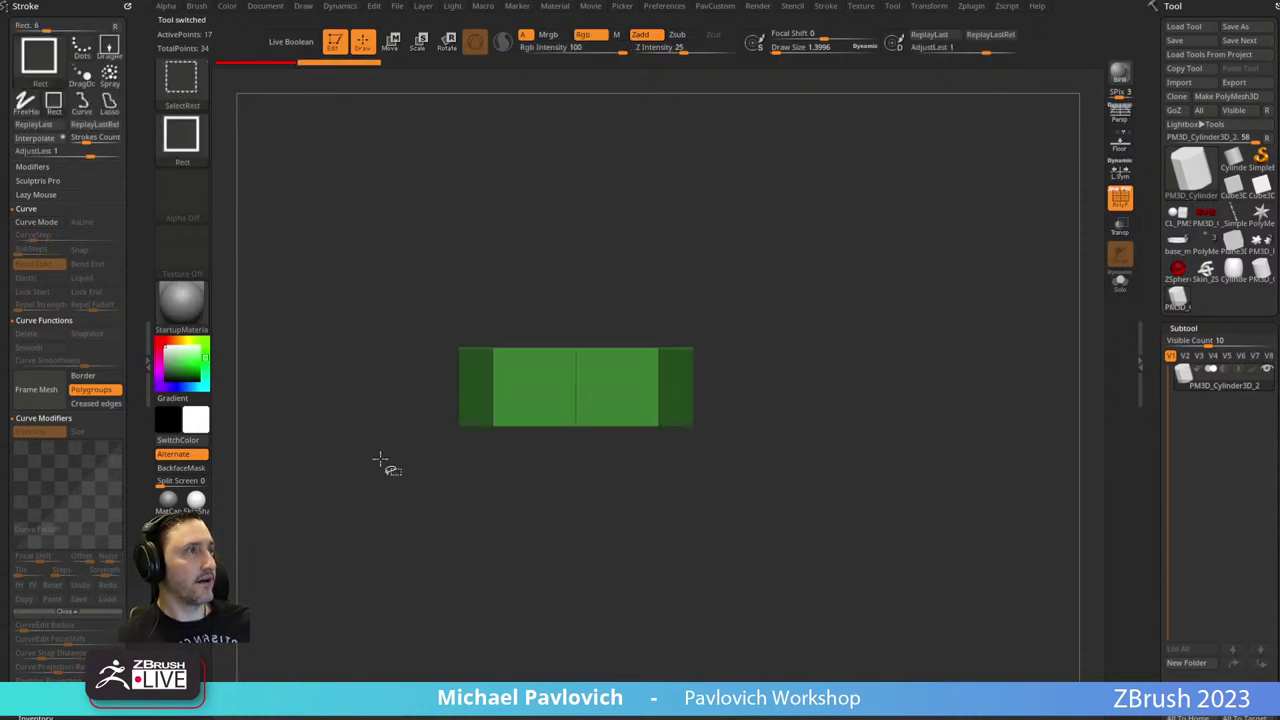
pyautogui.hotkey('ctrl', 'w')
pyautogui.keyDown('ctrl'); pyautogui.keyDown('shift'); pyautogui.click(744, 355); pyautogui.keyUp('shift'); pyautogui.keyUp('ctrl')
pyautogui.keyDown('ctrl'); pyautogui.keyDown('shift'); pyautogui.moveTo(800, 635); pyautogui.dragTo(342, 487); pyautogui.keyUp('shift'); pyautogui.keyUp('ctrl')
pyautogui.hotkey('ctrl', 'w')
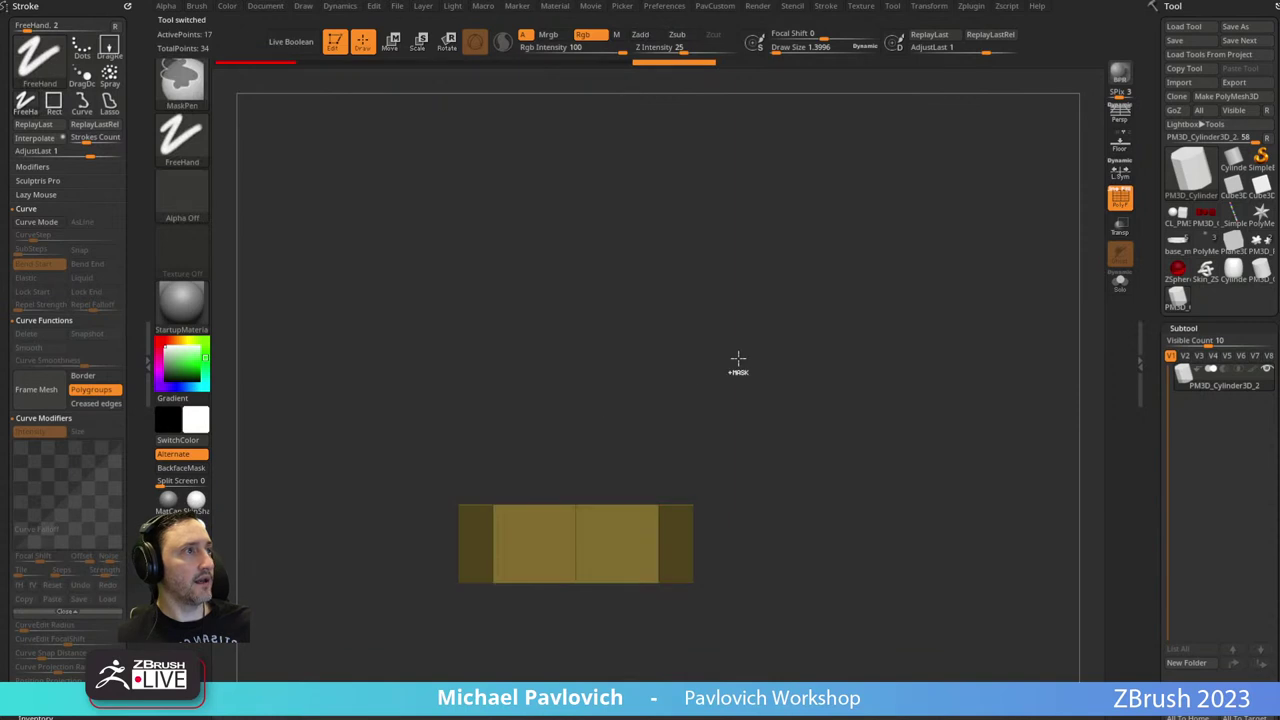
pyautogui.keyDown('ctrl'); pyautogui.keyDown('shift'); pyautogui.click(738, 360); pyautogui.keyUp('shift'); pyautogui.keyUp('ctrl')
# Slim the three-band cylinder relative to its height with the Gizmo, return to Draw mode and quick-save the project.
pyautogui.moveTo(774, 291); pyautogui.dragTo(730, 328)
pyautogui.press('w')
pyautogui.keyDown('alt'); pyautogui.moveTo(614, 380); pyautogui.dragTo(612, 395); pyautogui.keyUp('alt')
pyautogui.press('q')
pyautogui.moveTo(762, 352)
pyautogui.mouseDown()
pyautogui.moveTo(783, 338)
pyautogui.moveTo(694, 271)
pyautogui.moveTo(776, 371)
pyautogui.mouseUp()
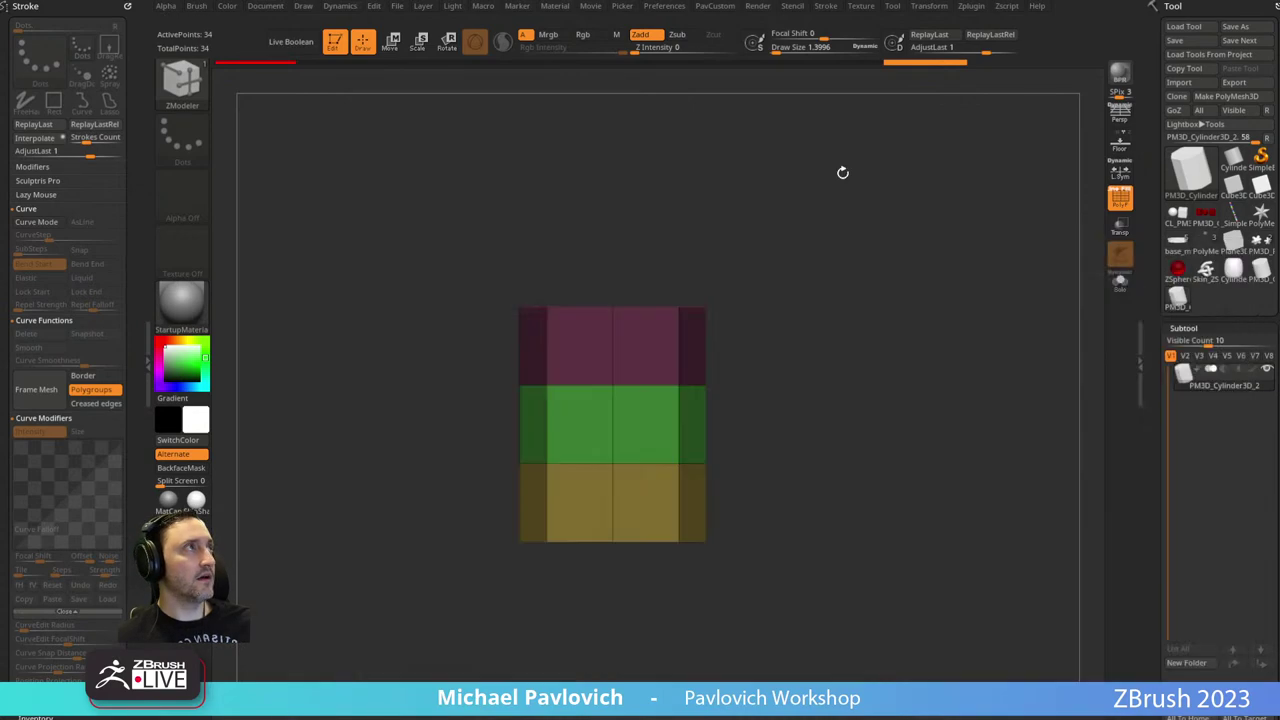
pyautogui.hotkey('ctrl', 's')
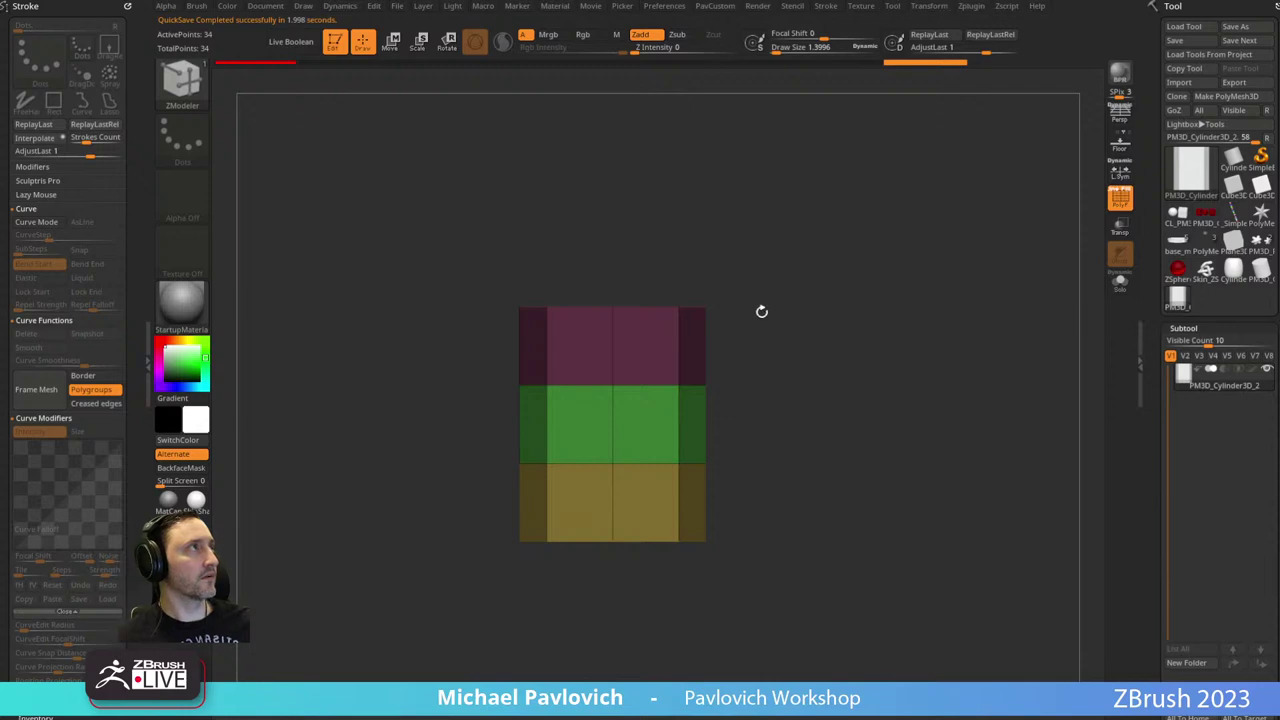
# Create a new InsertMesh brush from the three-band cylinder in a front view.
pyautogui.keyDown('alt'); pyautogui.moveTo(816, 367); pyautogui.dragTo(791, 382); pyautogui.keyUp('alt')
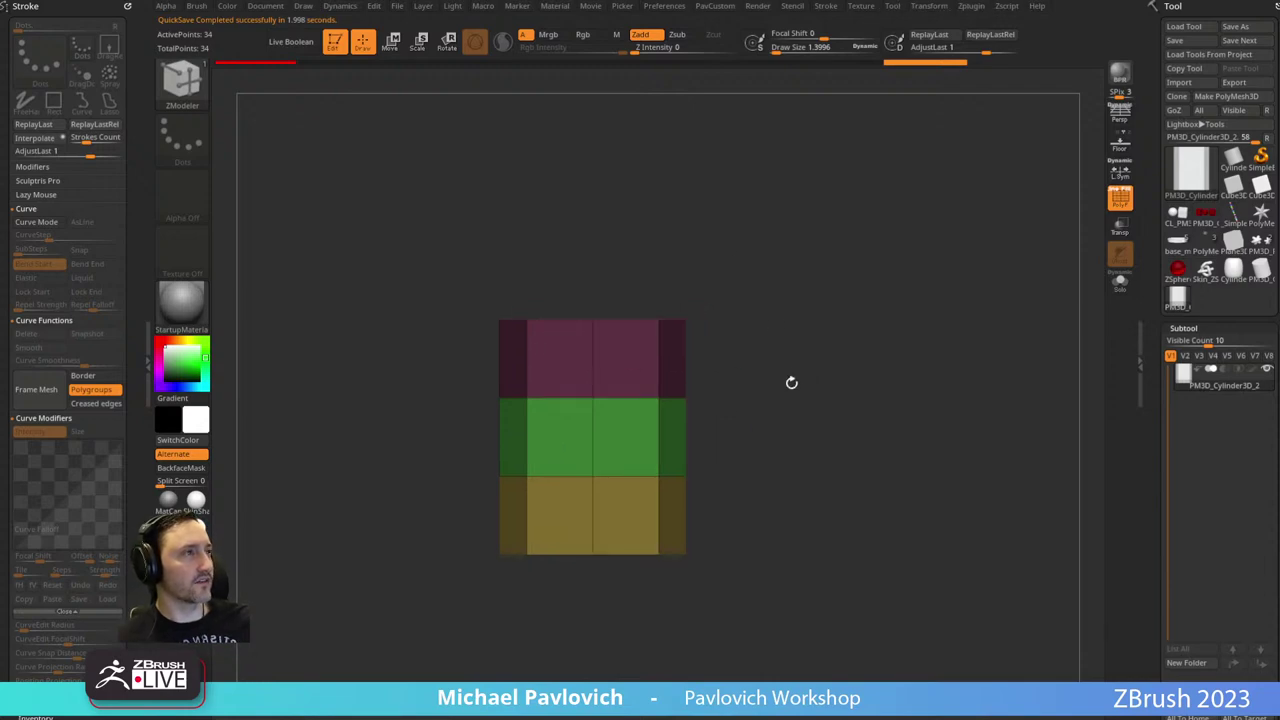
pyautogui.press('b')
pyautogui.click(490, 693)
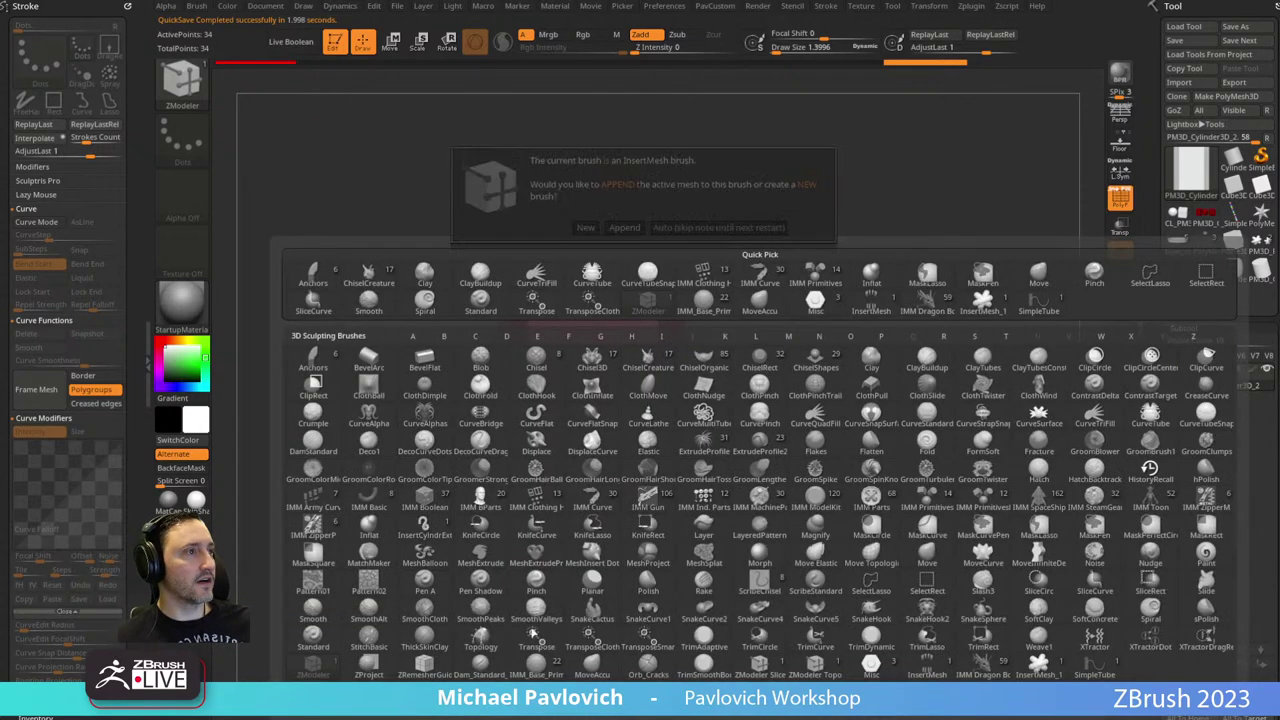
pyautogui.click(575, 229)
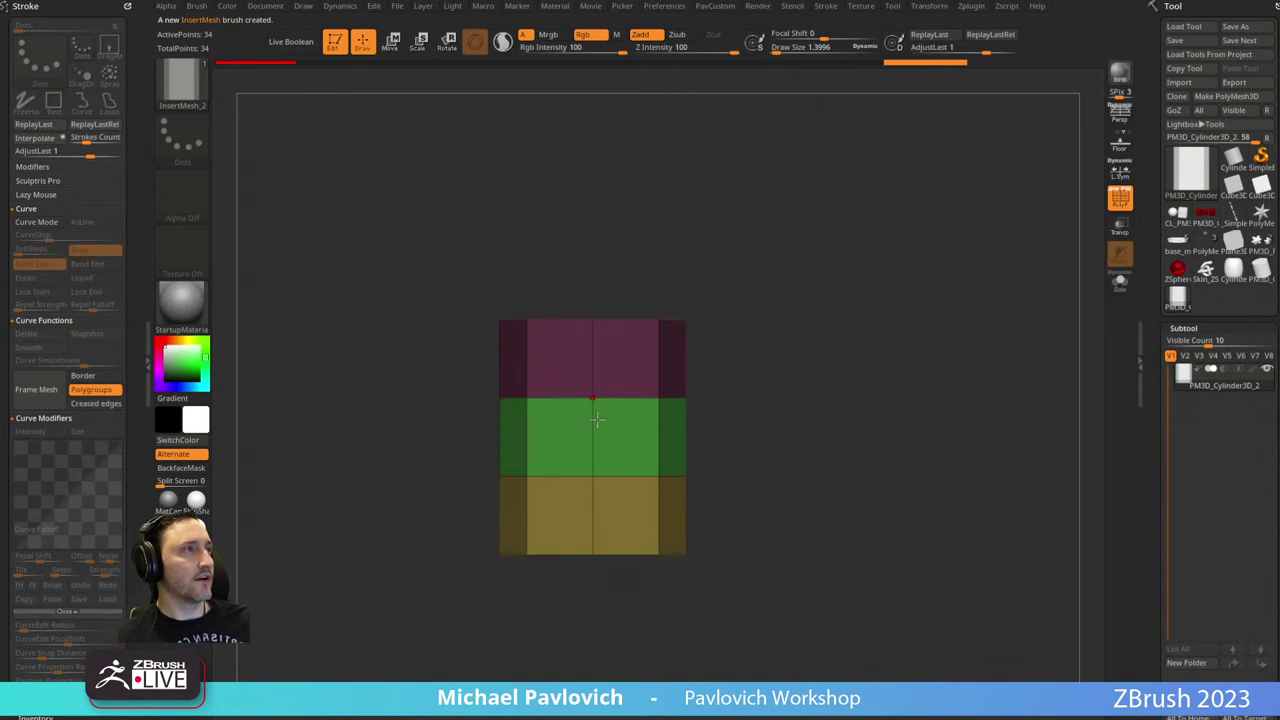
# Try inserting two copies of the new brush's mesh on the cylinder and undo both.
pyautogui.moveTo(604, 391); pyautogui.dragTo(642, 441)
pyautogui.moveTo(542, 458); pyautogui.dragTo(584, 505)
pyautogui.hotkey('ctrl', 'z')
pyautogui.hotkey('ctrl', 'z')
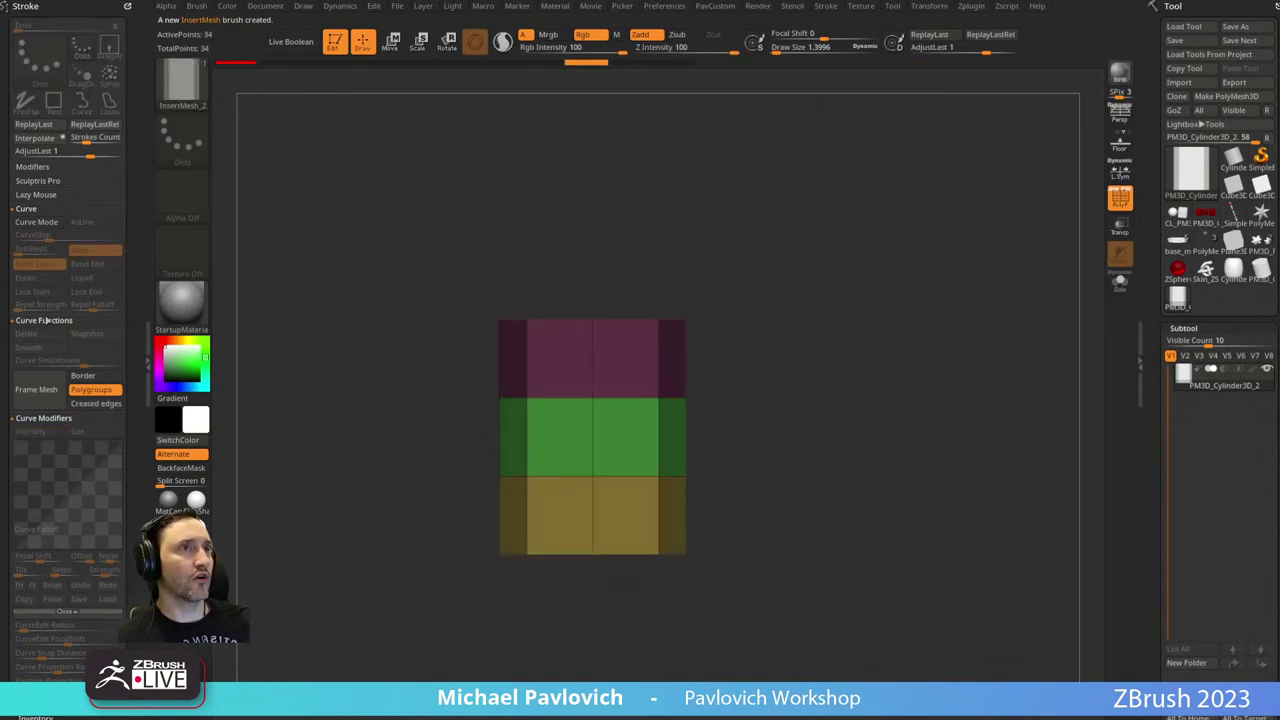
# Turn on Curve Mode for the new brush and draw an S-shaped tube from the cylinder at a draw size of about 65.
pyautogui.click(37, 221)
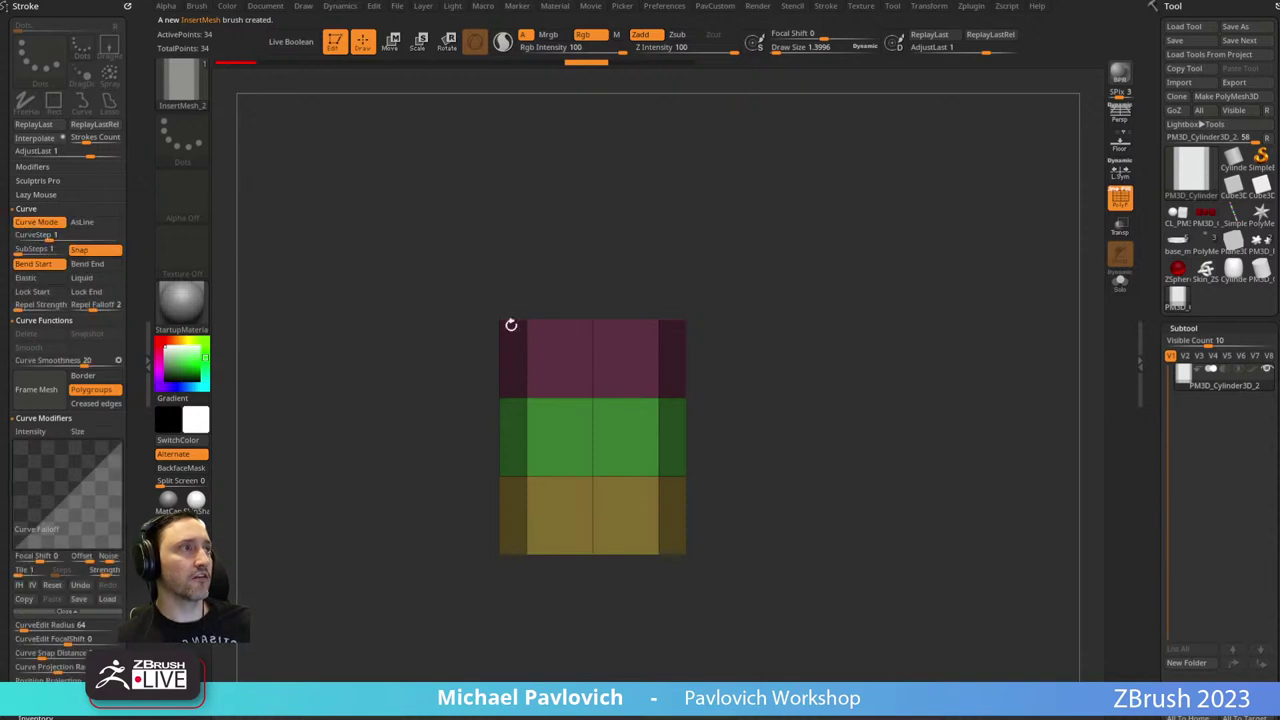
pyautogui.press('s')
pyautogui.click(827, 296)
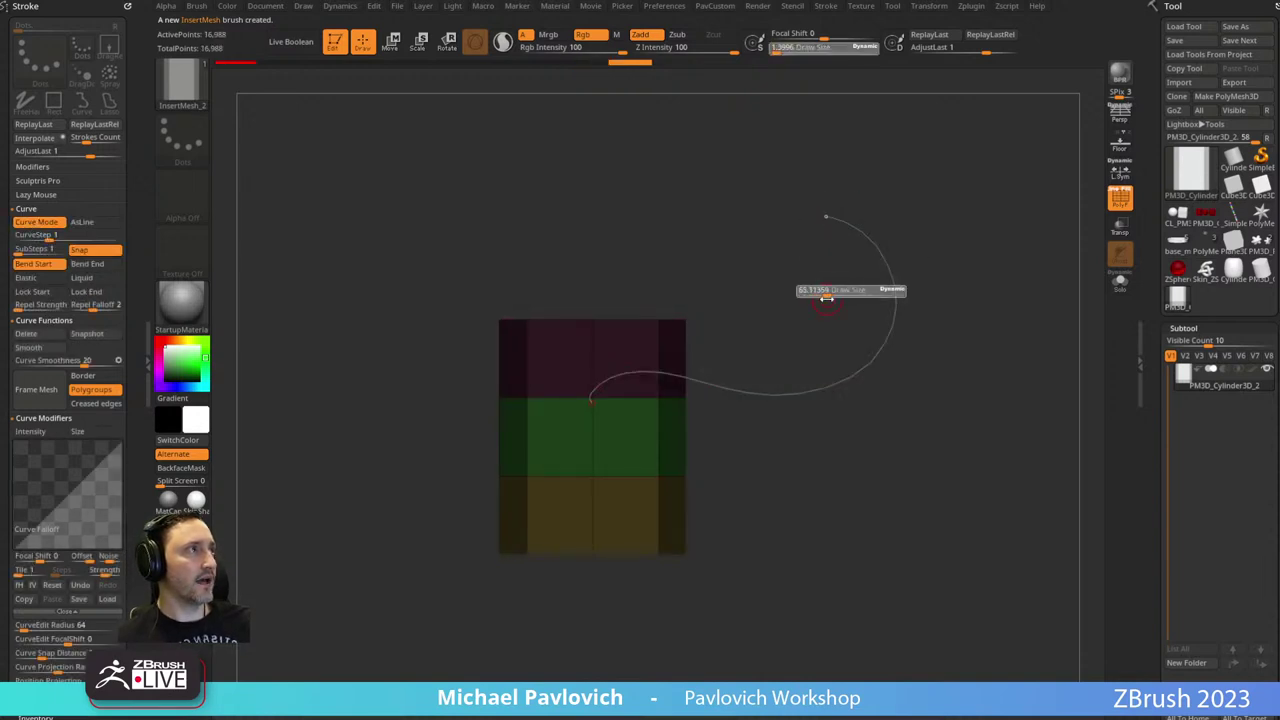
pyautogui.click(893, 269)
pyautogui.keyDown('alt'); pyautogui.moveTo(806, 396); pyautogui.dragTo(748, 386, button='right'); pyautogui.keyUp('alt')
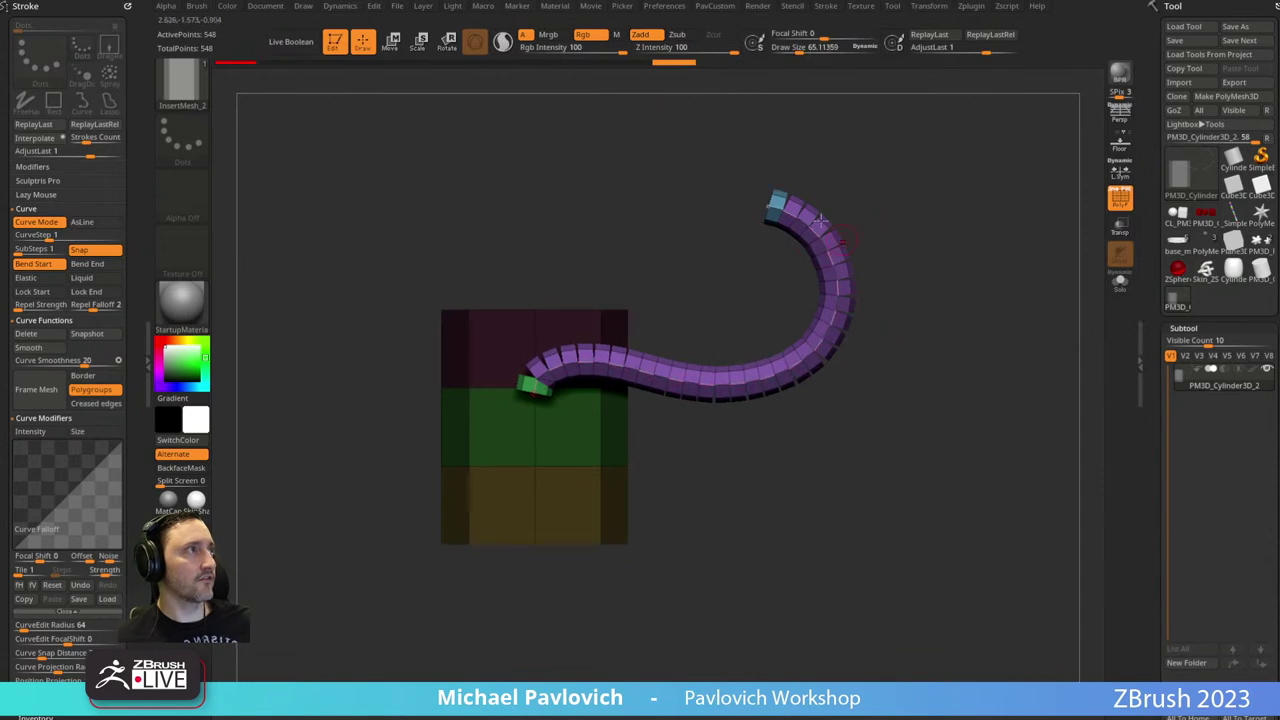
# Enable Weld Points and Stretch in the brush's modifiers and extend the test tube in a wide loop above the cylinder.
pyautogui.moveTo(139, 445); pyautogui.dragTo(134, 283)
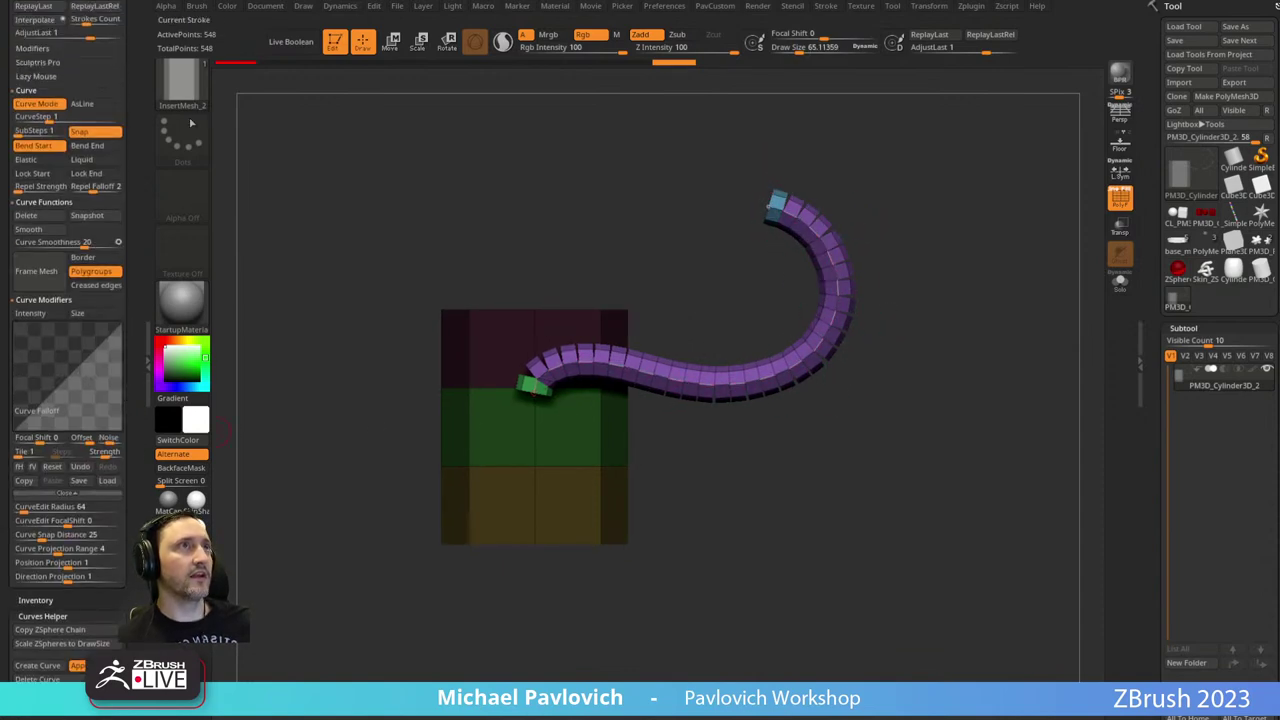
pyautogui.click(198, 10)
pyautogui.click(190, 16)
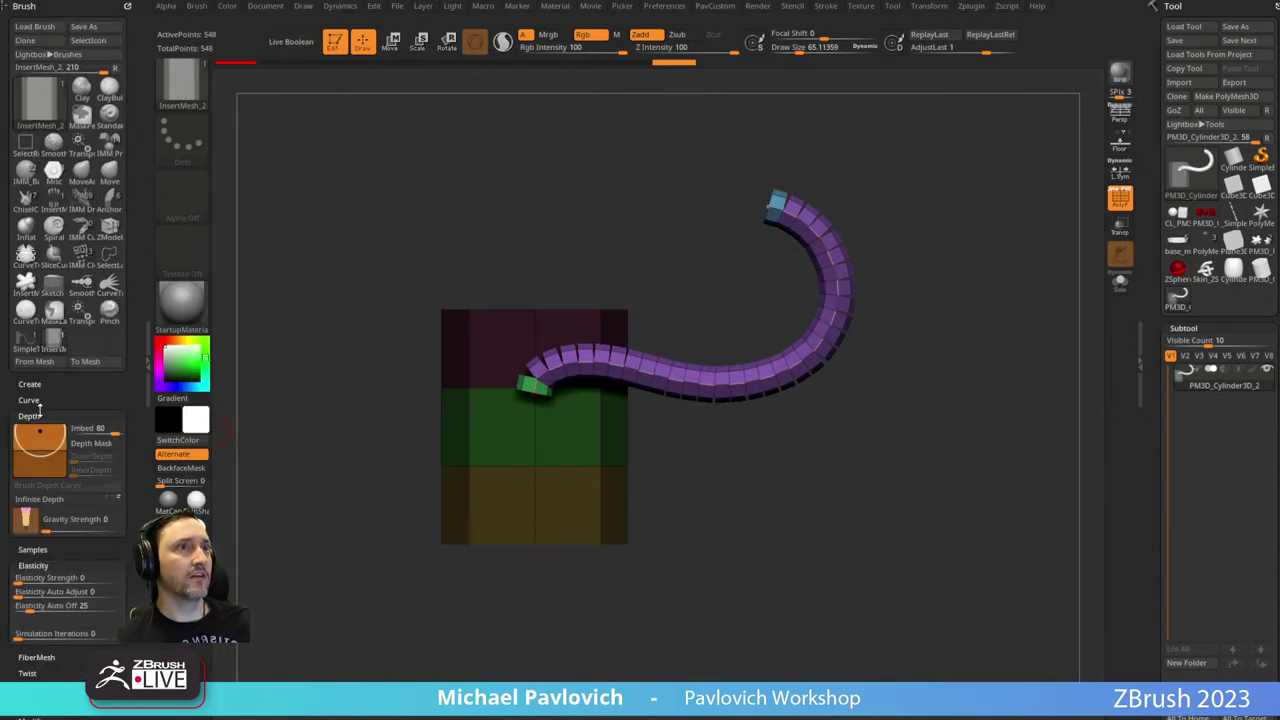
pyautogui.moveTo(66, 449); pyautogui.dragTo(59, 292)
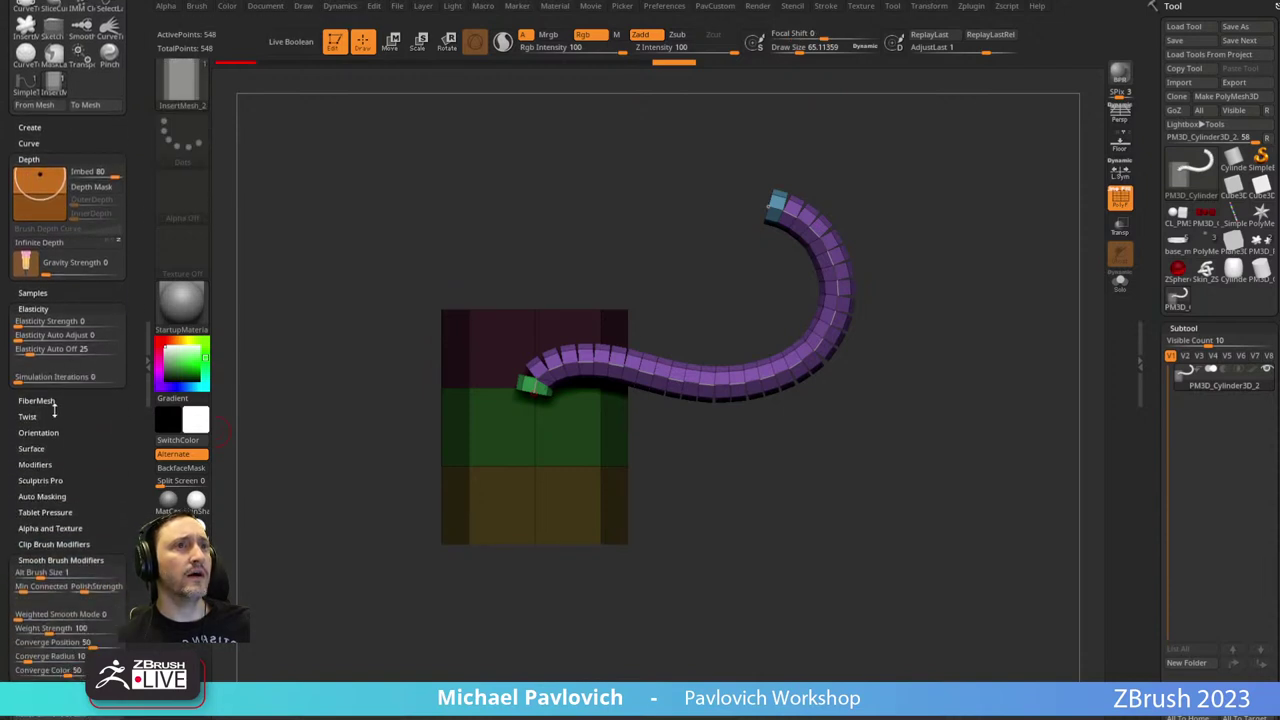
pyautogui.click(36, 459)
pyautogui.scroll(-2, 44, 456)
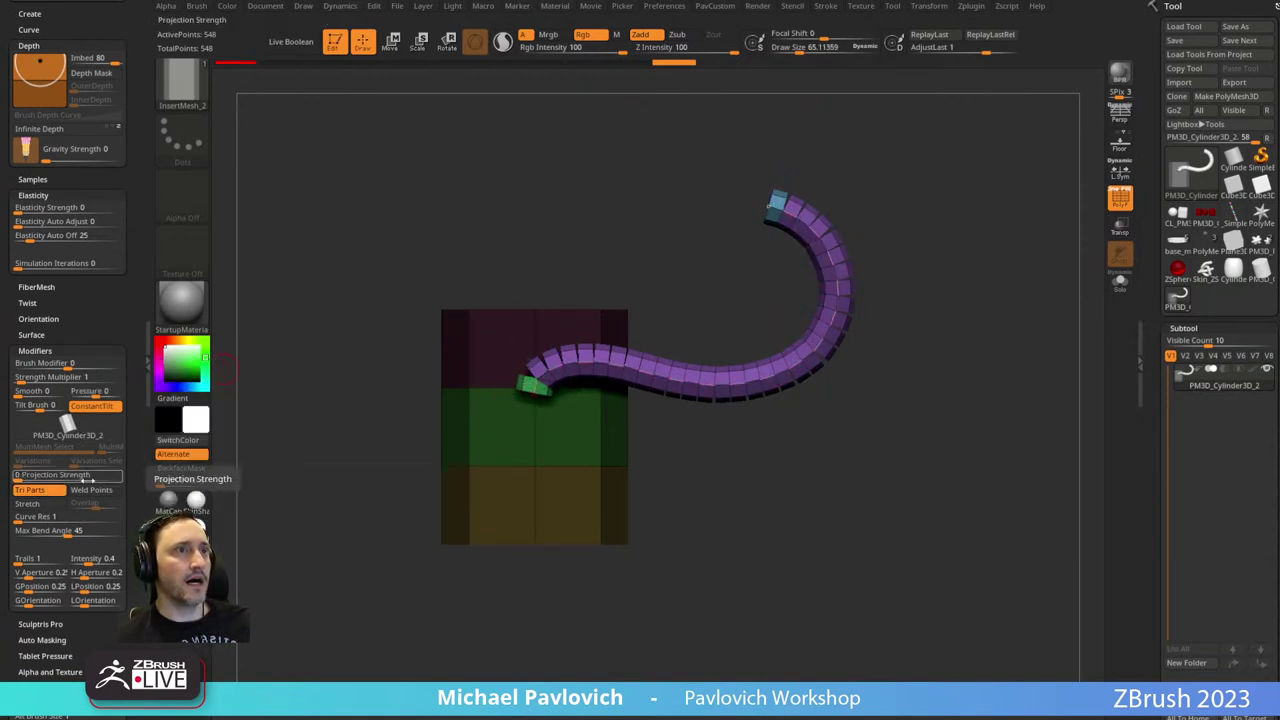
pyautogui.click(91, 489)
pyautogui.click(529, 390)
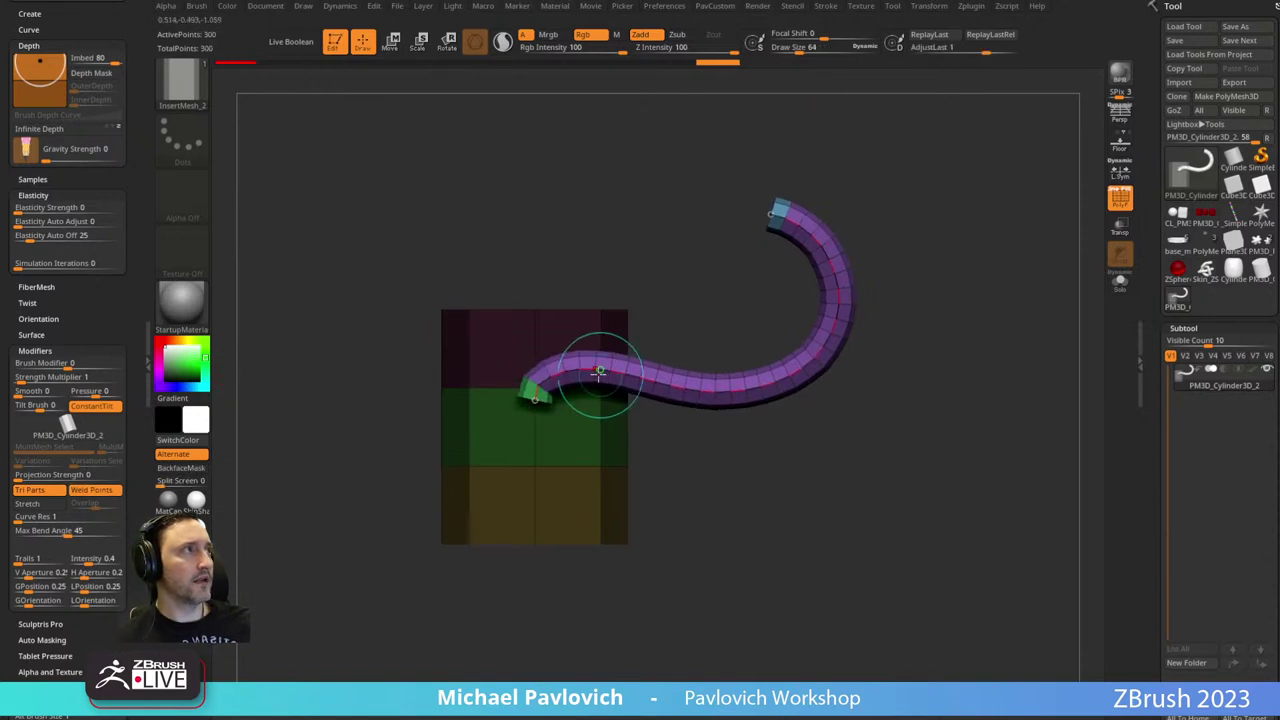
pyautogui.click(27, 503)
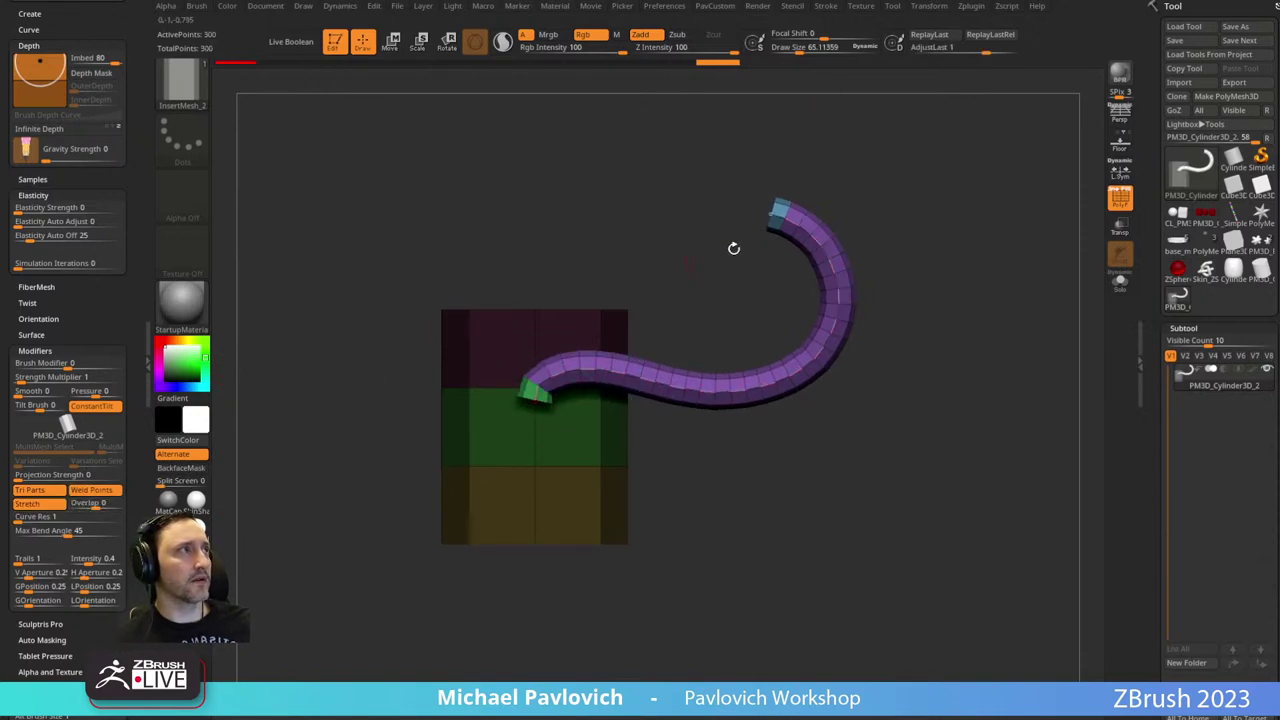
pyautogui.moveTo(544, 217); pyautogui.dragTo(546, 215)
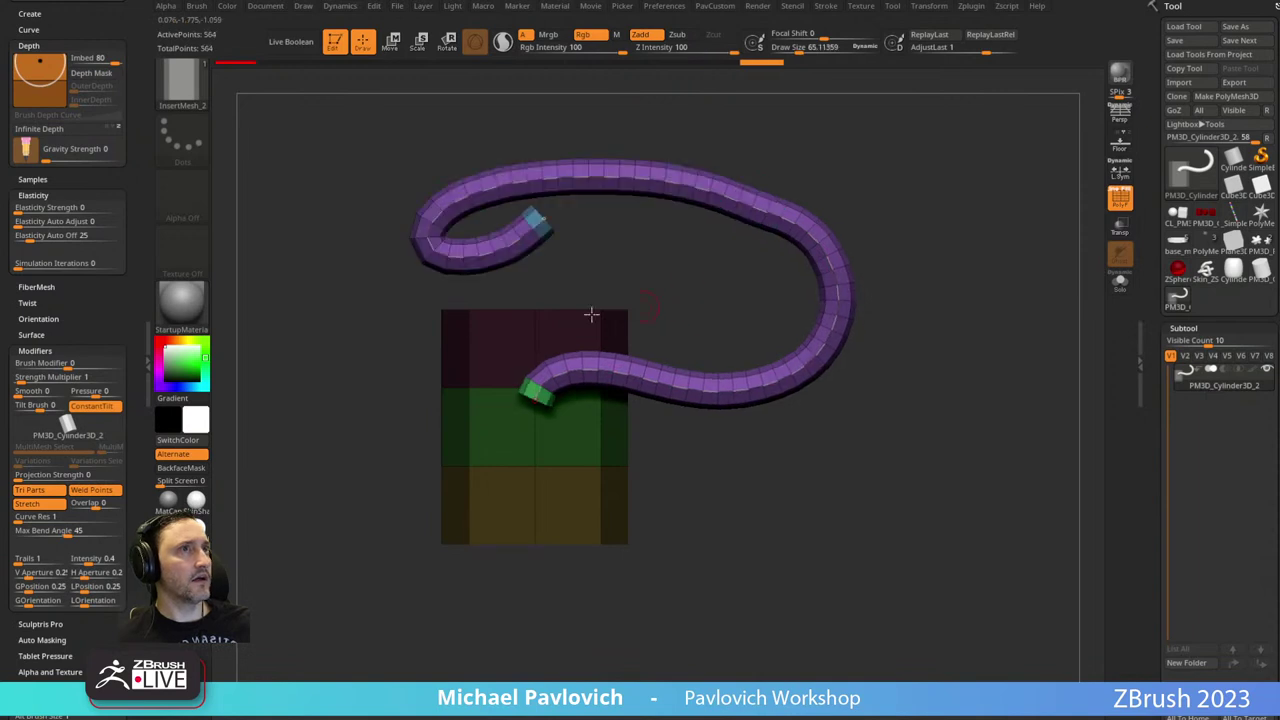
# Enable Bend End for the curve and bend the test tube by pulling both of its ends.
pyautogui.moveTo(117, 291); pyautogui.dragTo(117, 661)
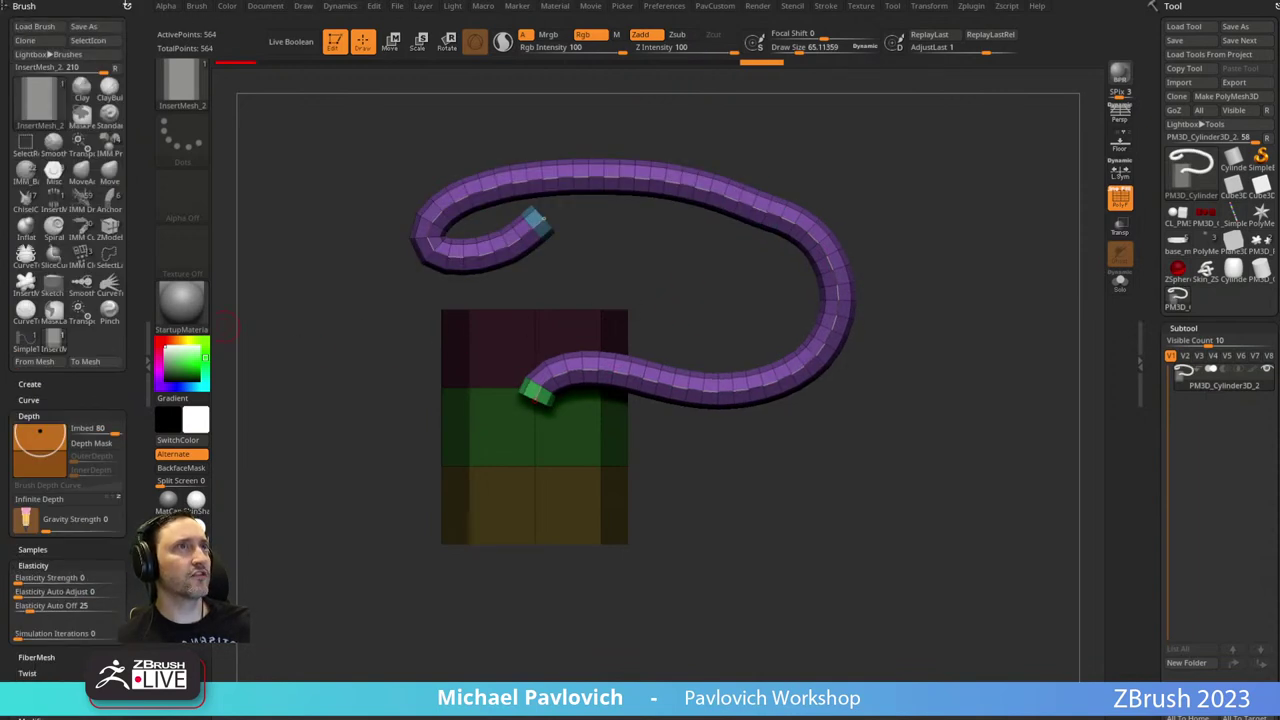
pyautogui.click(127, 6)
pyautogui.click(87, 263)
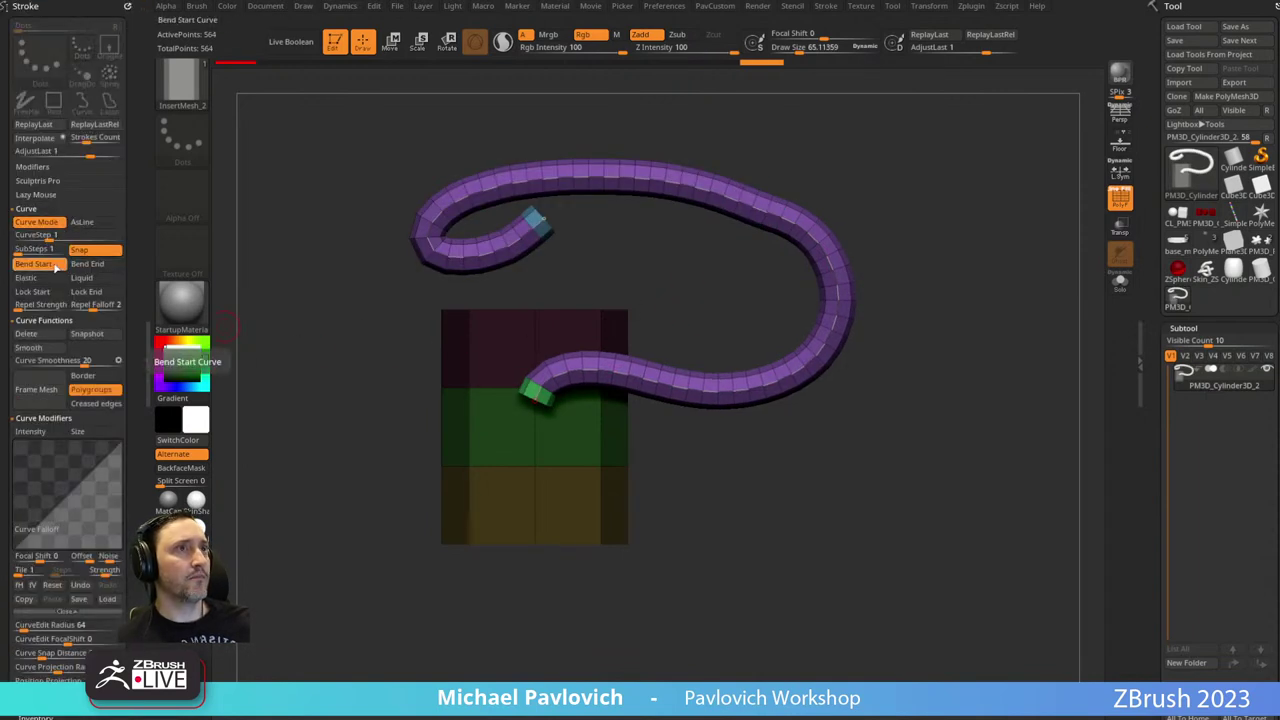
pyautogui.moveTo(538, 421)
pyautogui.mouseDown()
pyautogui.moveTo(614, 494)
pyautogui.moveTo(698, 489)
pyautogui.mouseUp()
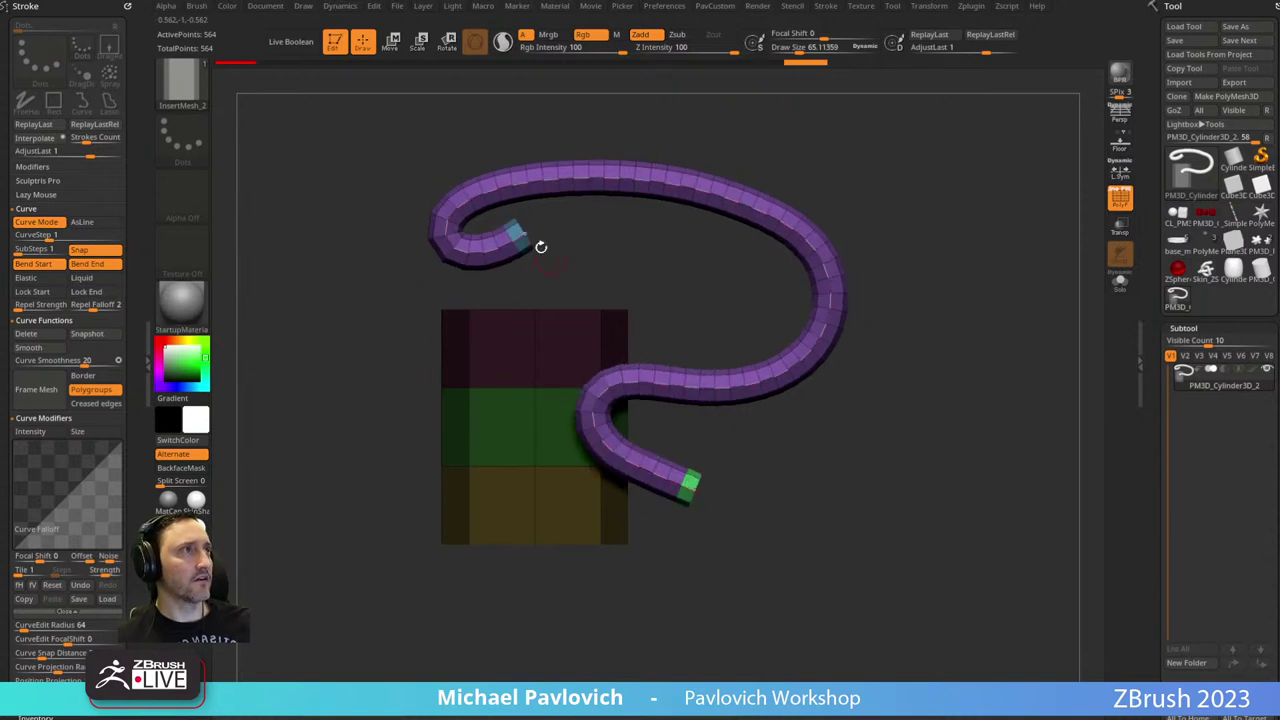
pyautogui.moveTo(540, 246)
pyautogui.mouseDown()
pyautogui.moveTo(578, 276)
pyautogui.moveTo(530, 125)
pyautogui.moveTo(620, 349)
pyautogui.moveTo(576, 205)
pyautogui.moveTo(648, 226)
pyautogui.moveTo(649, 212)
pyautogui.mouseUp()
# Enable the Size curve modifier with a descending falloff and update the tube so it tapers toward one end.
pyautogui.click(77, 431)
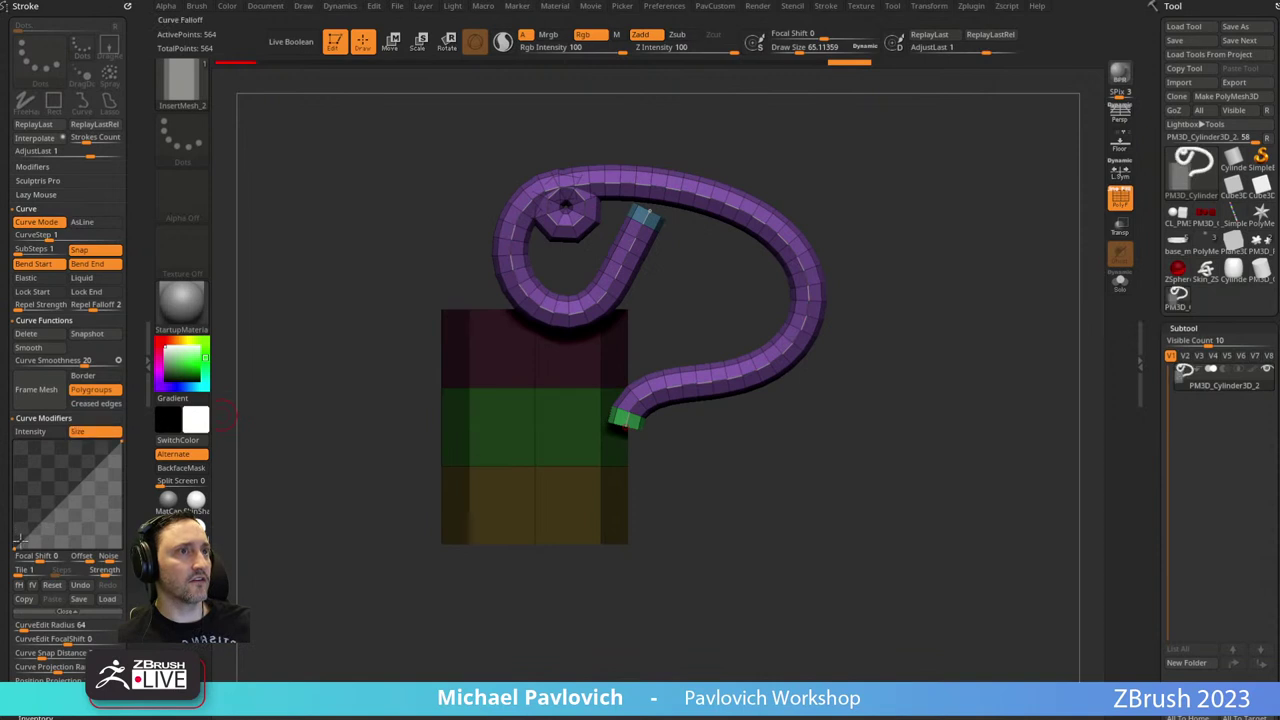
pyautogui.moveTo(116, 440); pyautogui.dragTo(117, 520)
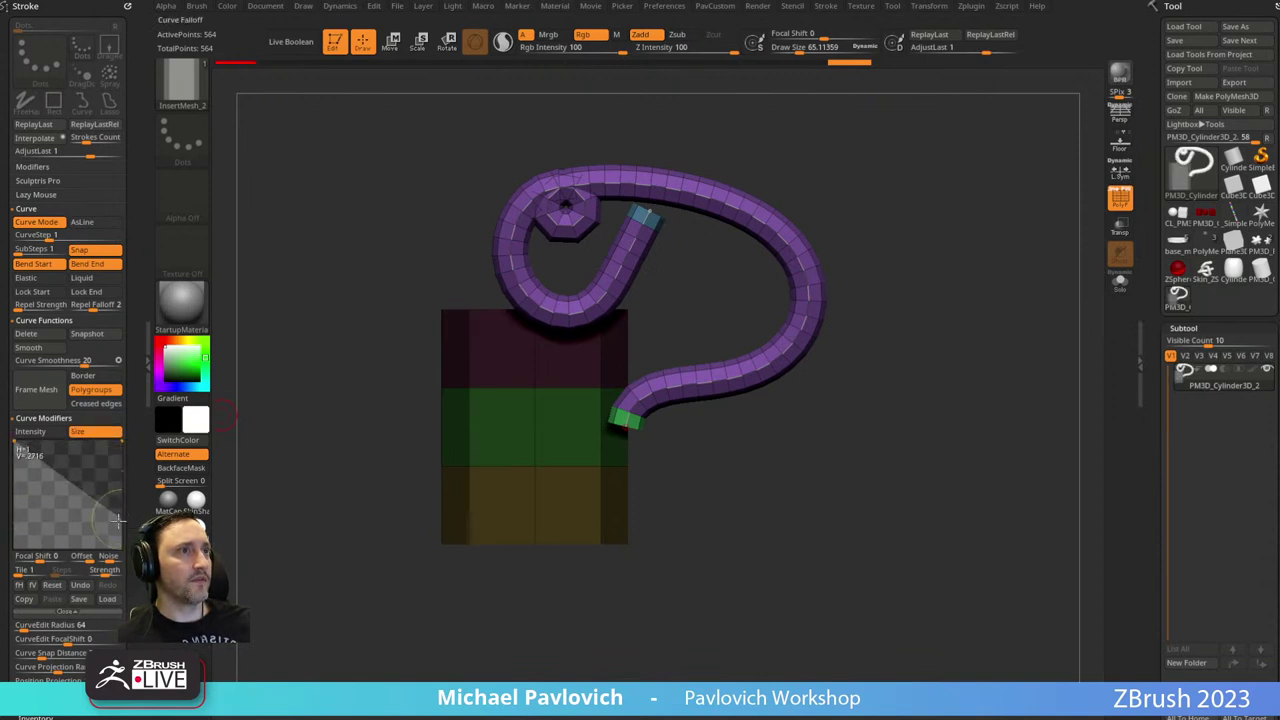
pyautogui.click(648, 222)
pyautogui.moveTo(620, 418)
pyautogui.mouseDown()
pyautogui.moveTo(634, 377)
pyautogui.moveTo(565, 368)
pyautogui.moveTo(703, 234)
pyautogui.moveTo(726, 411)
pyautogui.moveTo(768, 262)
pyautogui.moveTo(609, 385)
pyautogui.moveTo(823, 374)
pyautogui.moveTo(723, 267)
pyautogui.mouseUp()
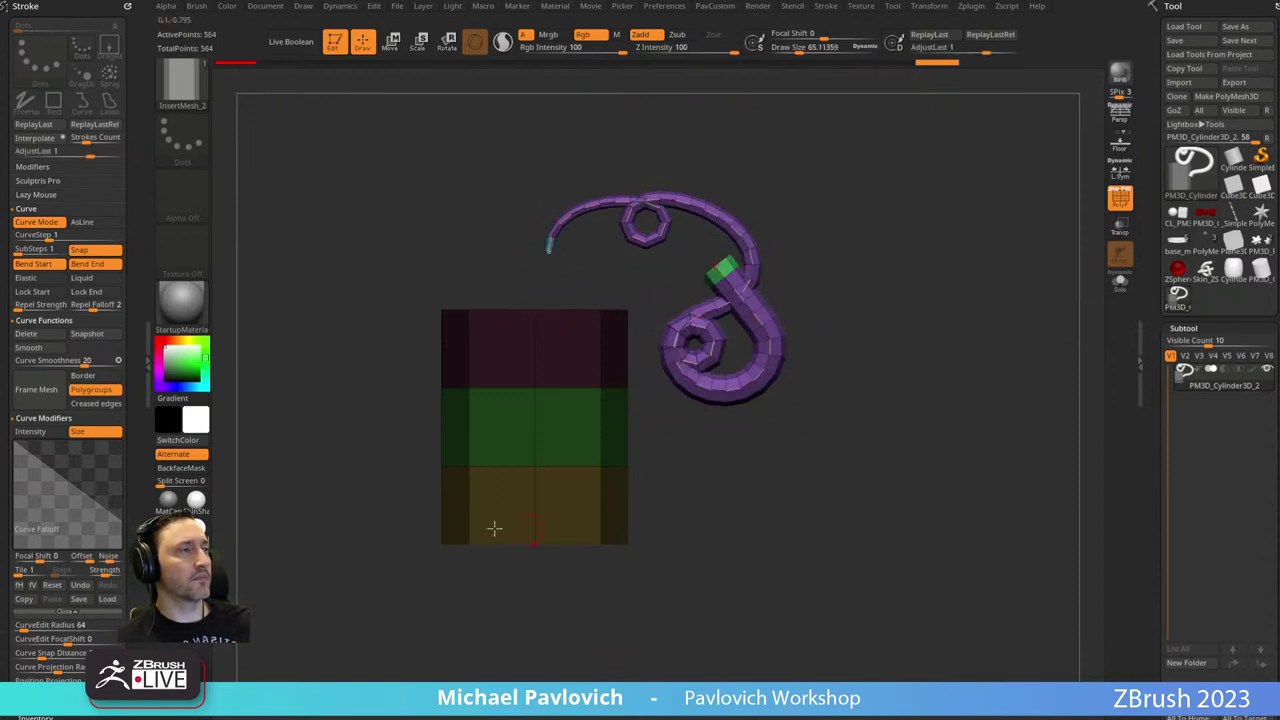
# Collapse the brush's Depth, Samples and Elasticity settings to reach its Modifiers.
pyautogui.moveTo(134, 460); pyautogui.dragTo(126, 423)
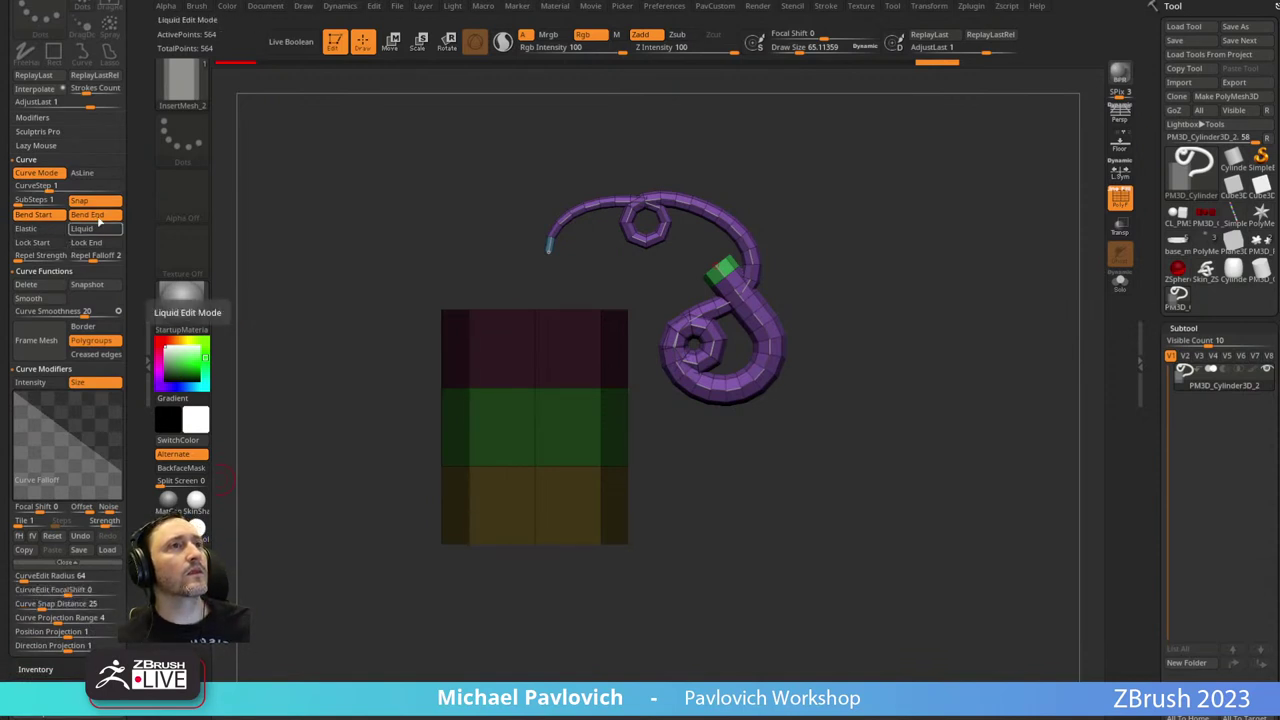
pyautogui.moveTo(130, 212); pyautogui.dragTo(121, 177)
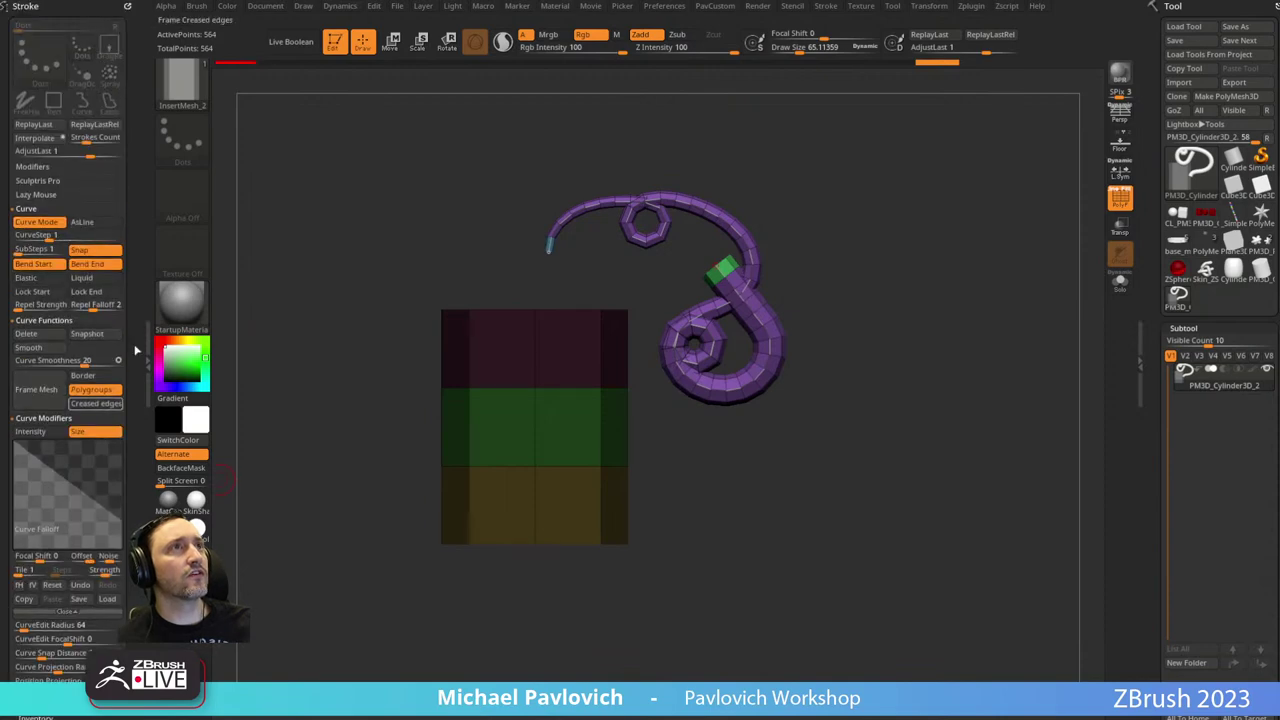
pyautogui.click(196, 7)
pyautogui.moveTo(193, 21); pyautogui.dragTo(57, 13)
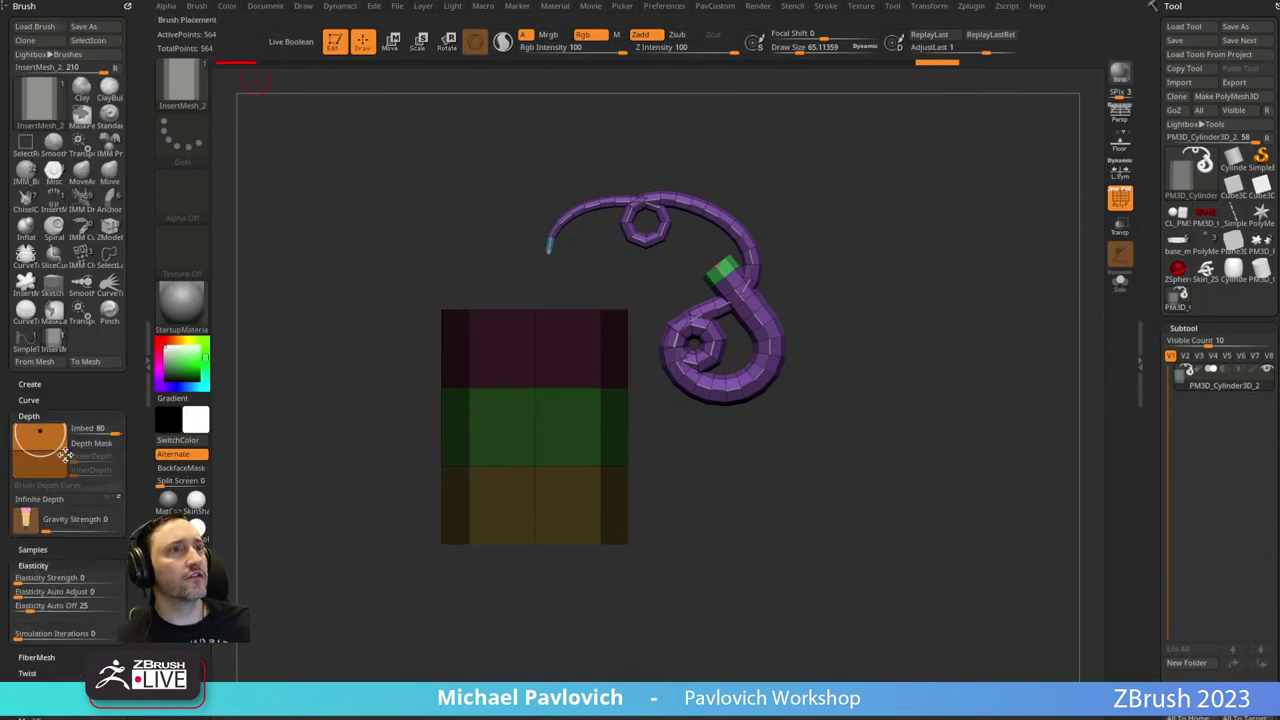
pyautogui.moveTo(74, 403); pyautogui.dragTo(74, 349)
pyautogui.press('shift')
pyautogui.click(40, 366)
pyautogui.click(33, 381)
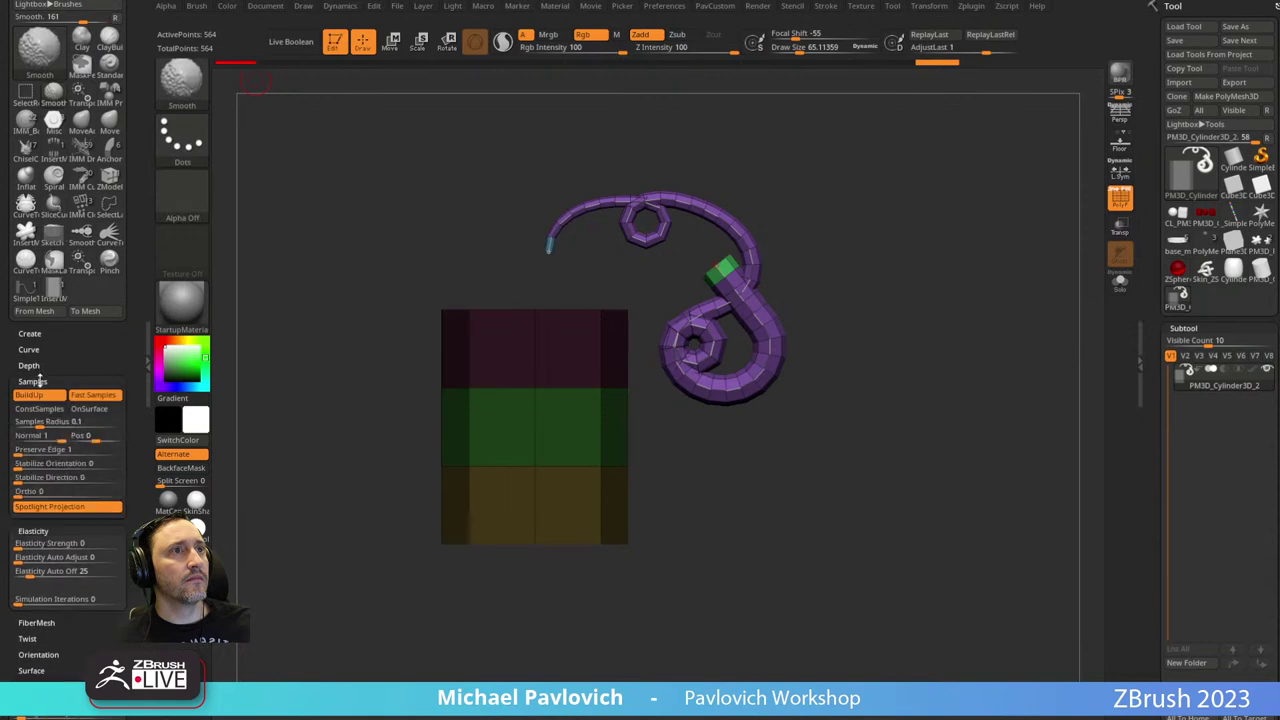
pyautogui.click(33, 381)
pyautogui.click(33, 396)
pyautogui.moveTo(91, 385); pyautogui.dragTo(86, 239)
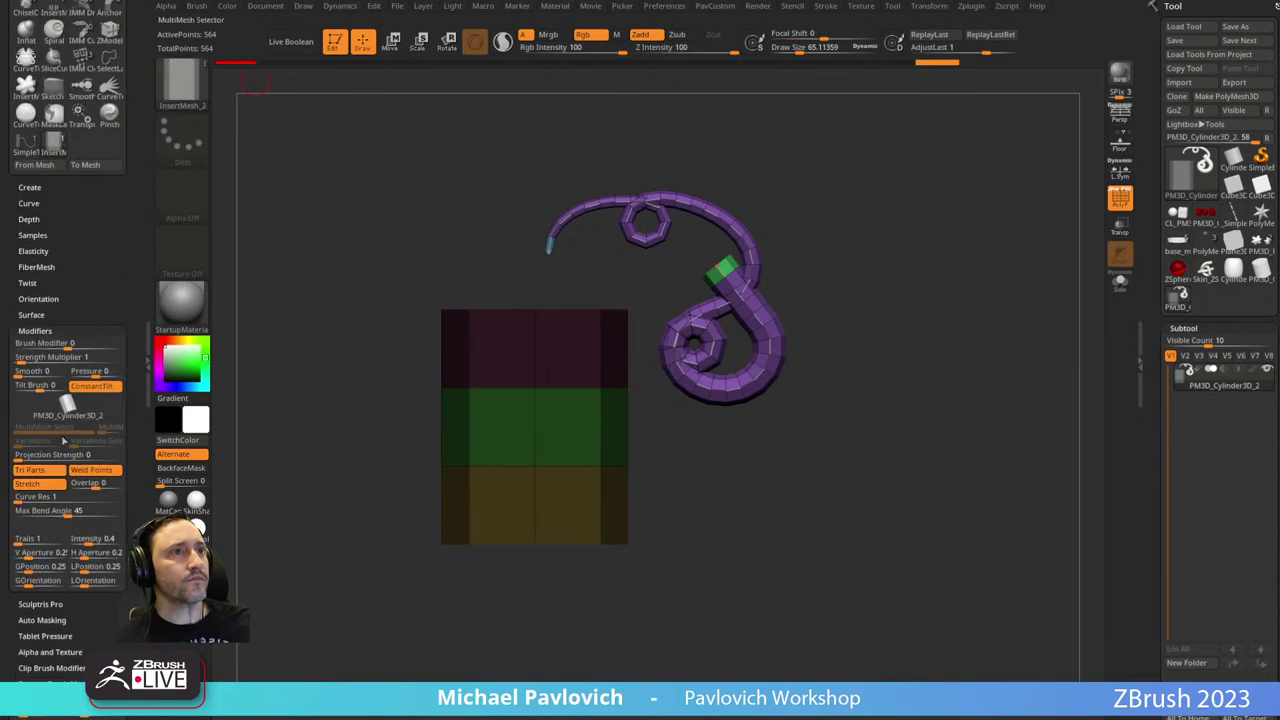
# Try Max Bend Angle values of 90 and 0, pulling the tube's end after each change.
pyautogui.moveTo(69, 516); pyautogui.dragTo(126, 510)
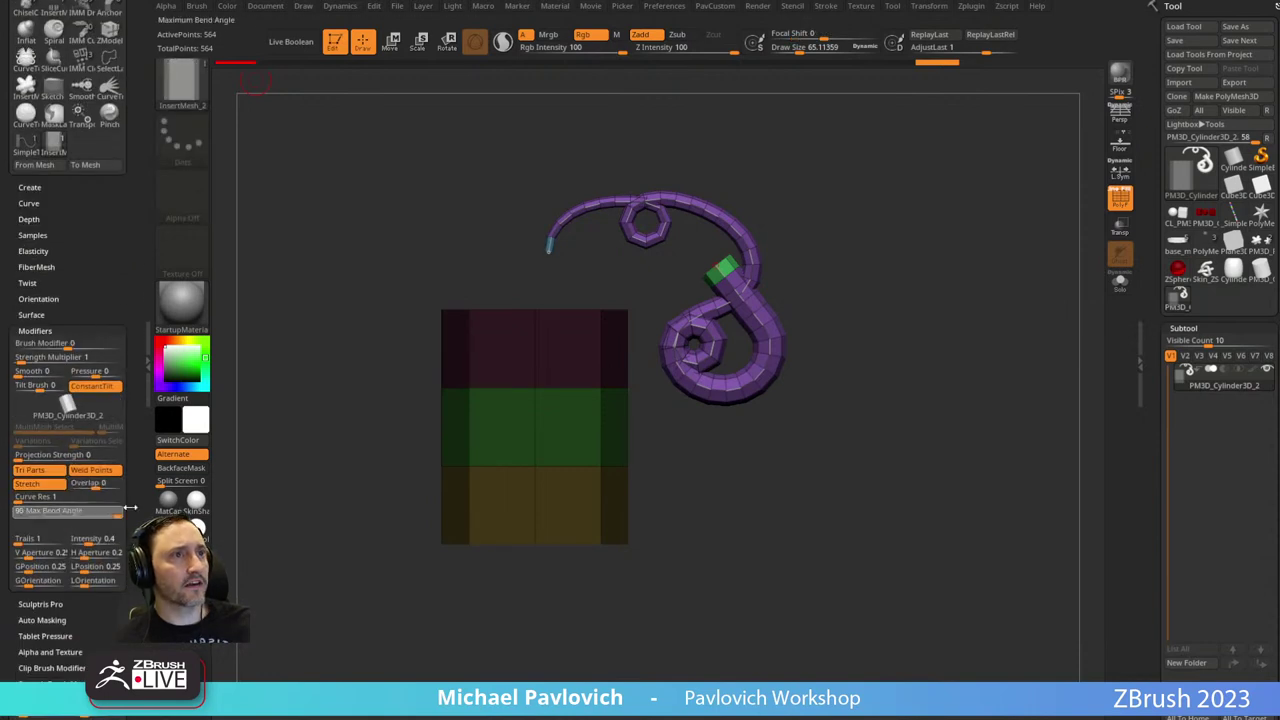
pyautogui.click(714, 269)
pyautogui.moveTo(712, 266)
pyautogui.mouseDown()
pyautogui.moveTo(628, 426)
pyautogui.moveTo(697, 226)
pyautogui.moveTo(729, 414)
pyautogui.moveTo(712, 326)
pyautogui.mouseUp()
pyautogui.click(68, 512)
pyautogui.write('0')
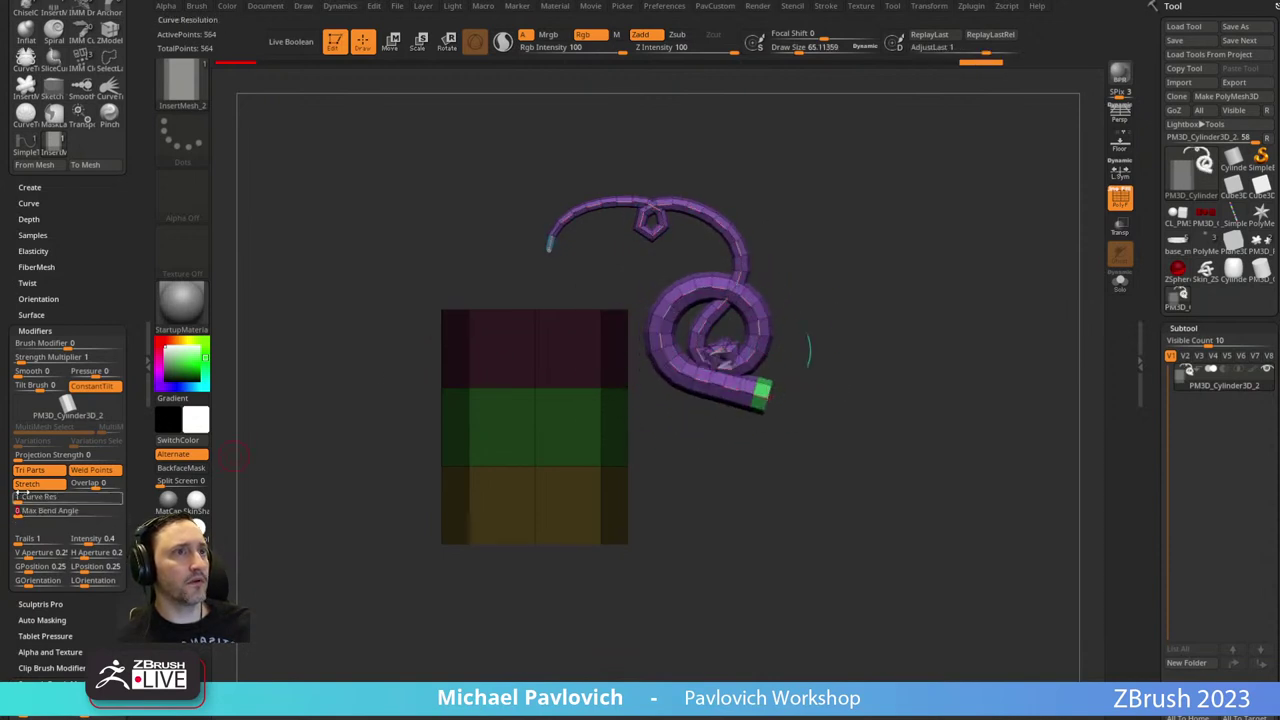
pyautogui.moveTo(760, 390)
pyautogui.mouseDown()
pyautogui.moveTo(689, 406)
pyautogui.moveTo(711, 354)
pyautogui.moveTo(909, 347)
pyautogui.moveTo(650, 307)
pyautogui.moveTo(655, 462)
pyautogui.moveTo(718, 372)
pyautogui.moveTo(682, 360)
pyautogui.moveTo(630, 457)
pyautogui.moveTo(640, 545)
pyautogui.moveTo(681, 390)
pyautogui.moveTo(640, 350)
pyautogui.moveTo(700, 360)
pyautogui.mouseUp()
pyautogui.moveTo(700, 380); pyautogui.dragTo(747, 298, button='right')
# Frame the looped tube and cylinder in a front view and use that view as the brush's icon.
pyautogui.keyDown('shift'); pyautogui.moveTo(938, 418); pyautogui.dragTo(799, 411, button='right'); pyautogui.keyUp('shift')
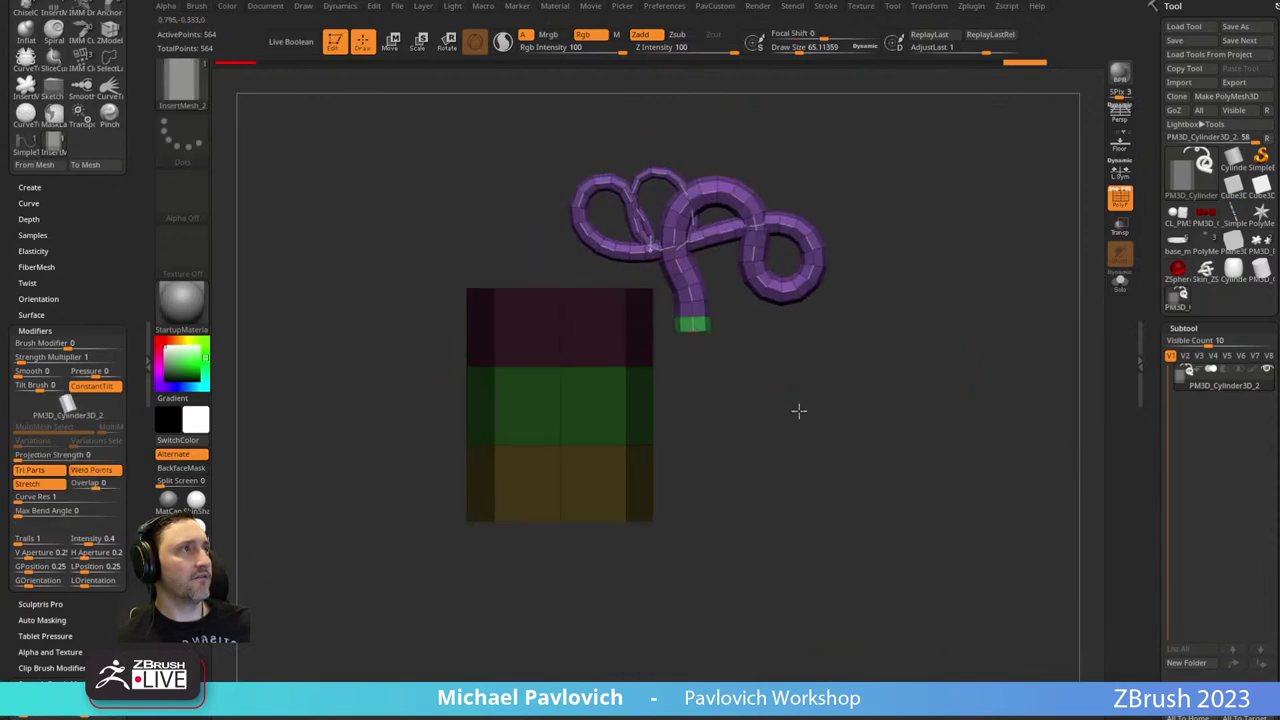
pyautogui.keyDown('alt'); pyautogui.moveTo(737, 277); pyautogui.dragTo(748, 334, button='right'); pyautogui.keyUp('alt')
pyautogui.click(198, 8)
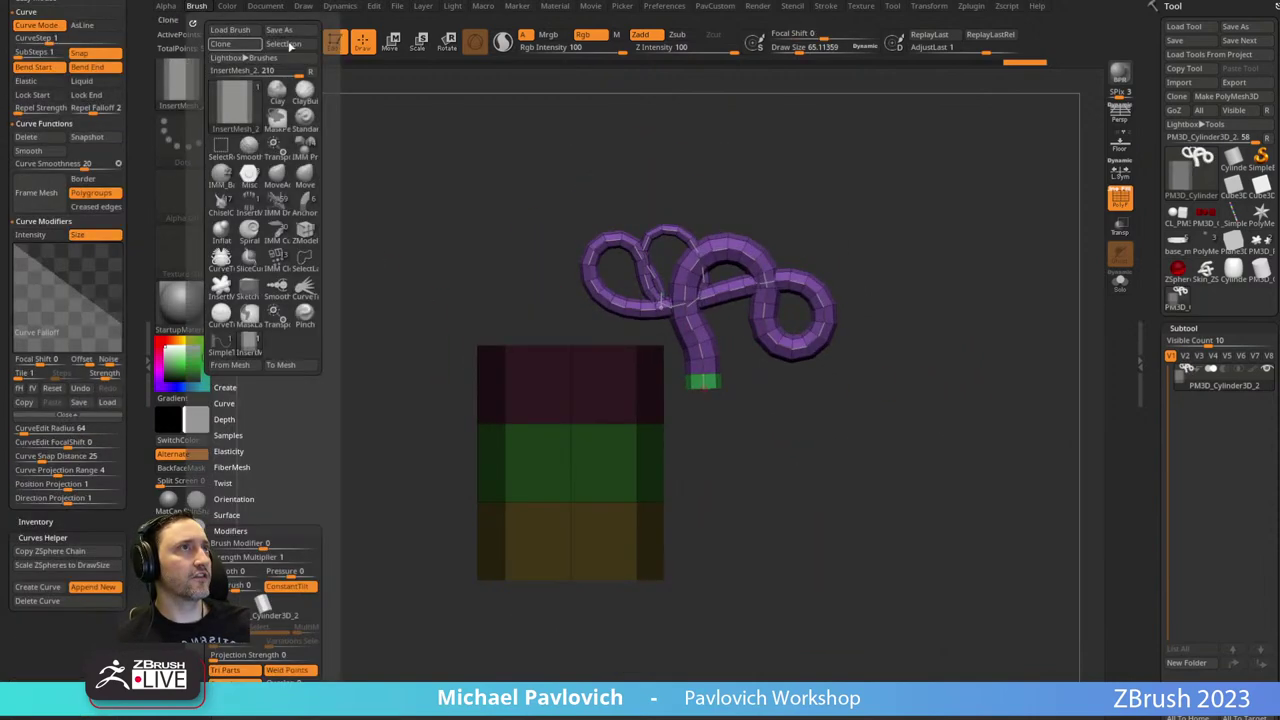
pyautogui.click(292, 44)
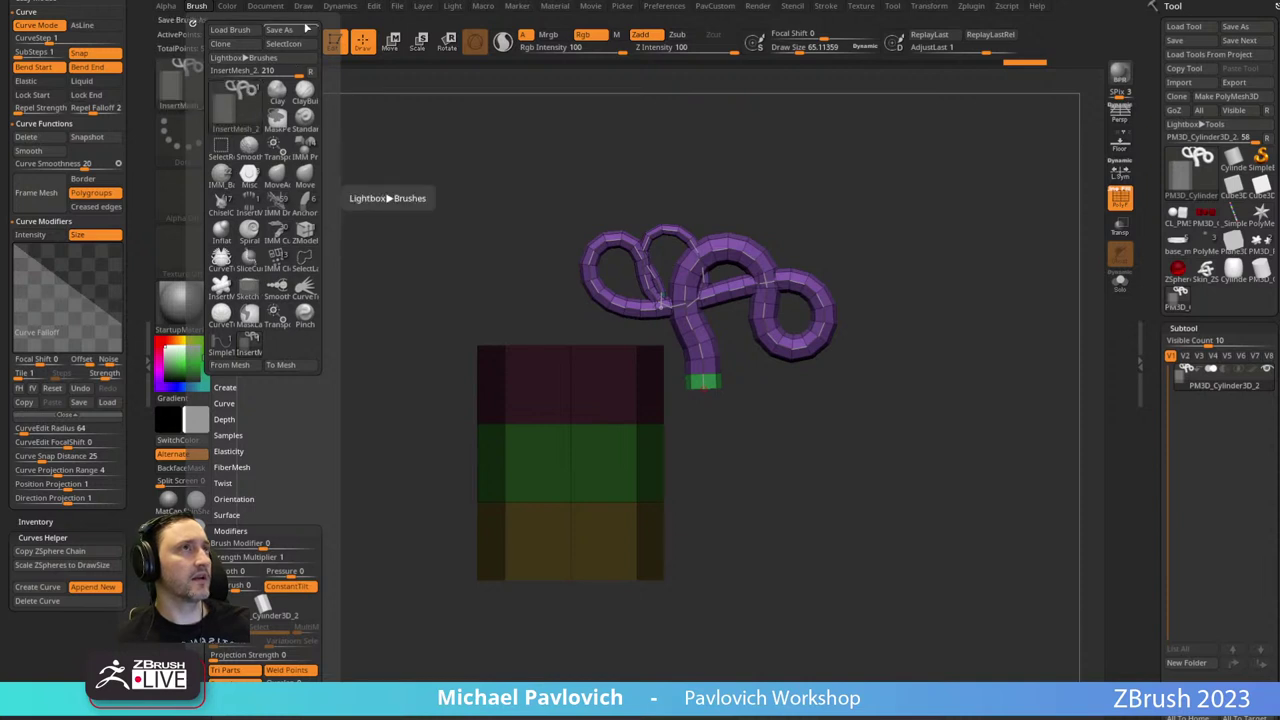
pyautogui.keyDown('alt'); pyautogui.moveTo(902, 153); pyautogui.dragTo(900, 215, button='right'); pyautogui.keyUp('alt')
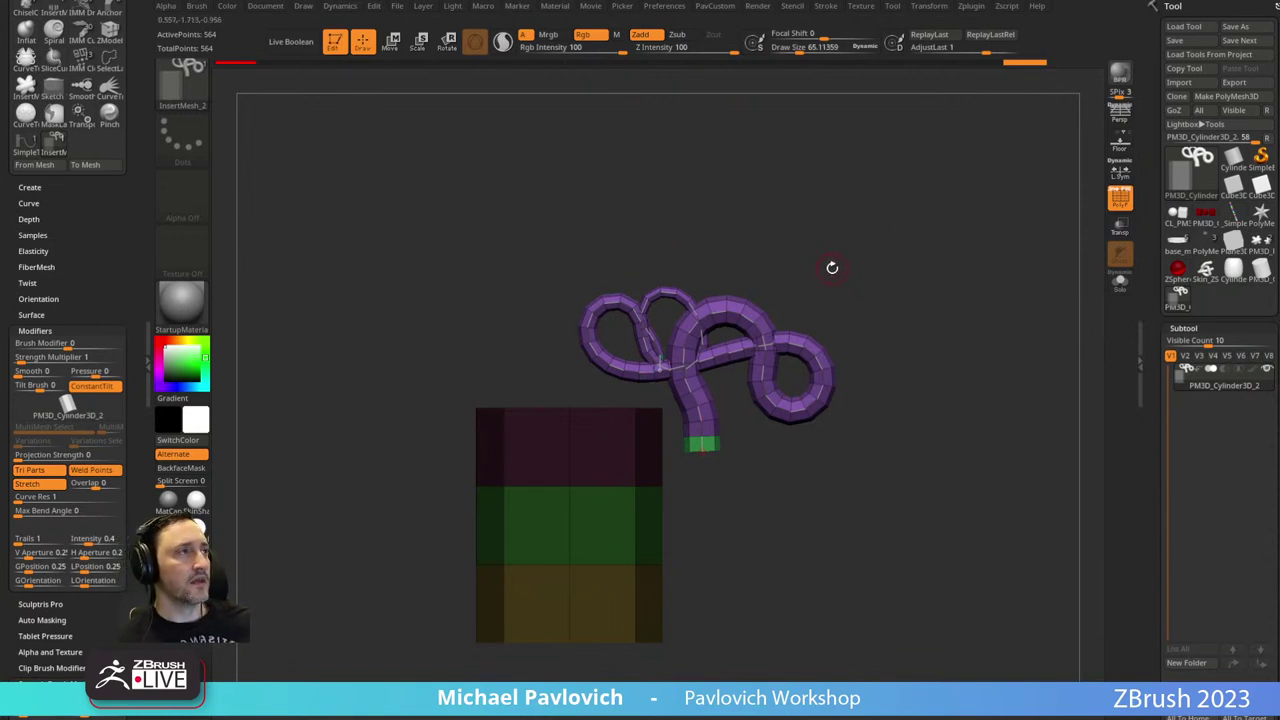
# Turn off the Size curve modifier, set Max Bend Angle to 45 and pull the tube's thick end outward to update it.
pyautogui.moveTo(104, 300)
pyautogui.mouseDown()
pyautogui.moveTo(103, 349)
pyautogui.moveTo(110, 209)
pyautogui.mouseUp()
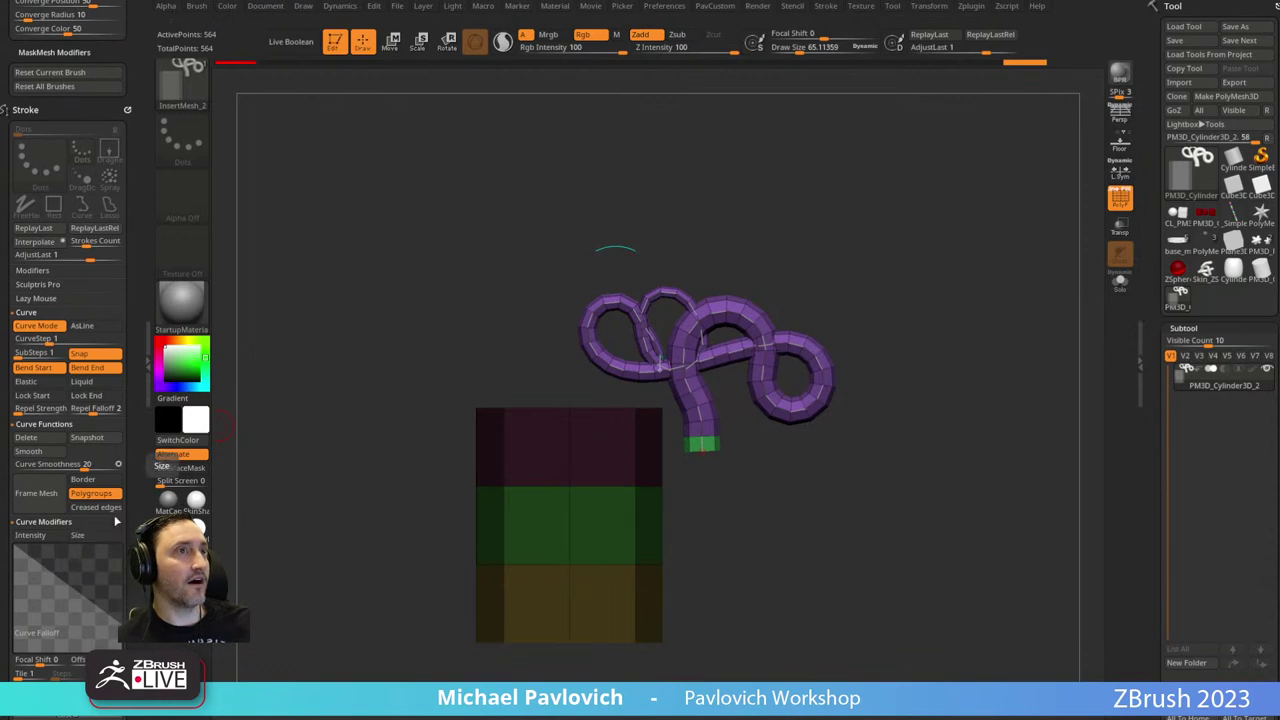
pyautogui.moveTo(110, 338)
pyautogui.mouseDown()
pyautogui.moveTo(133, 244)
pyautogui.moveTo(122, 560)
pyautogui.mouseUp()
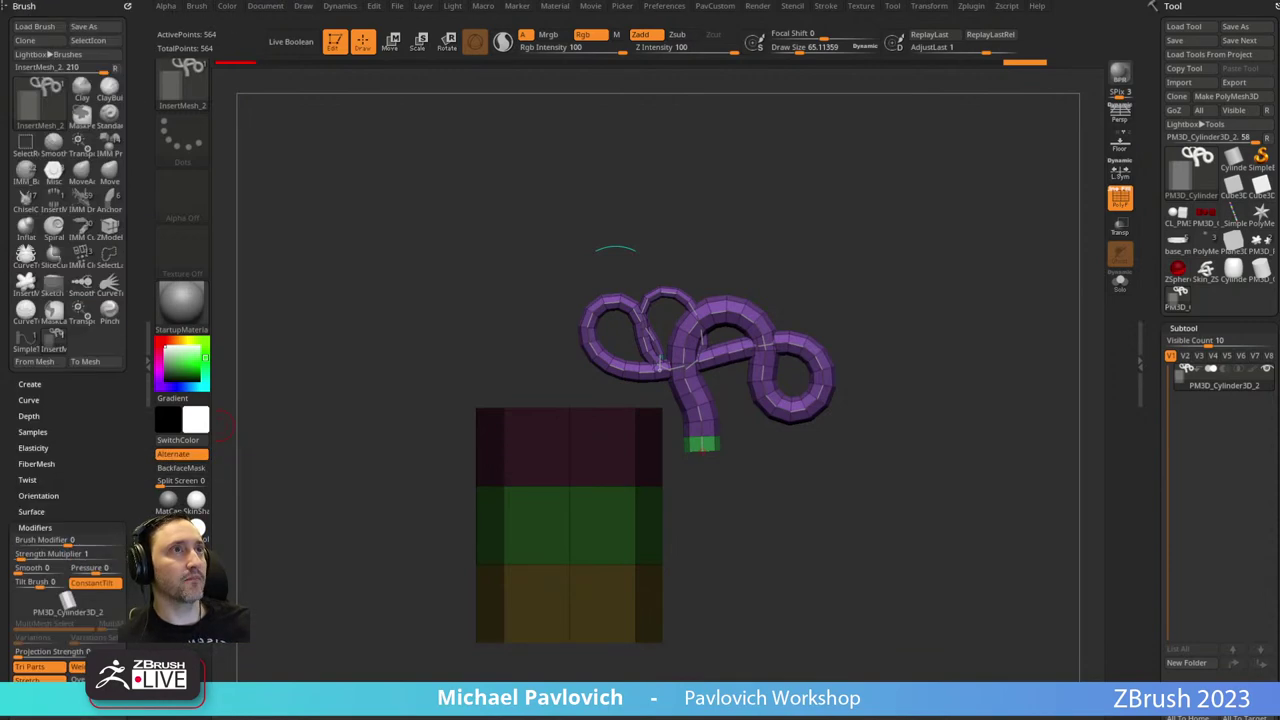
pyautogui.moveTo(109, 461); pyautogui.dragTo(106, 331)
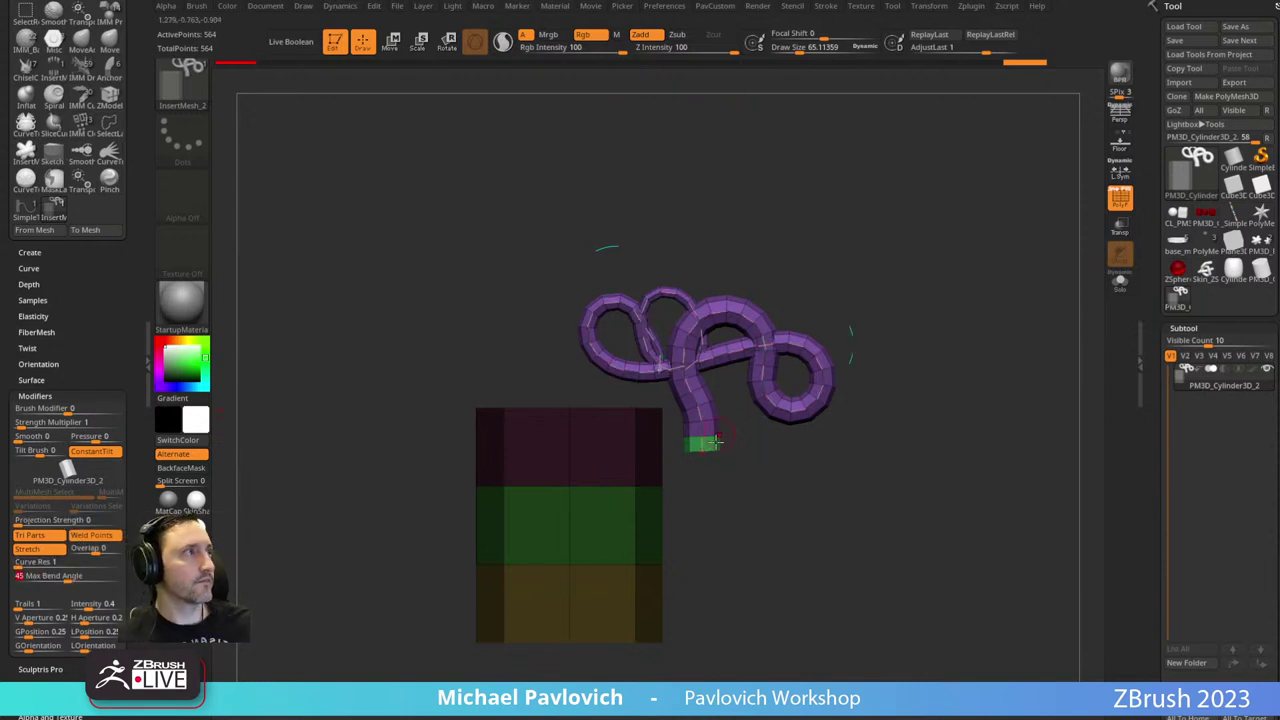
pyautogui.moveTo(714, 441); pyautogui.dragTo(871, 491)
# Draw two more test tubes from the cylinder, a tall arch and a spiral, and release the active curve.
pyautogui.moveTo(542, 473); pyautogui.dragTo(286, 446)
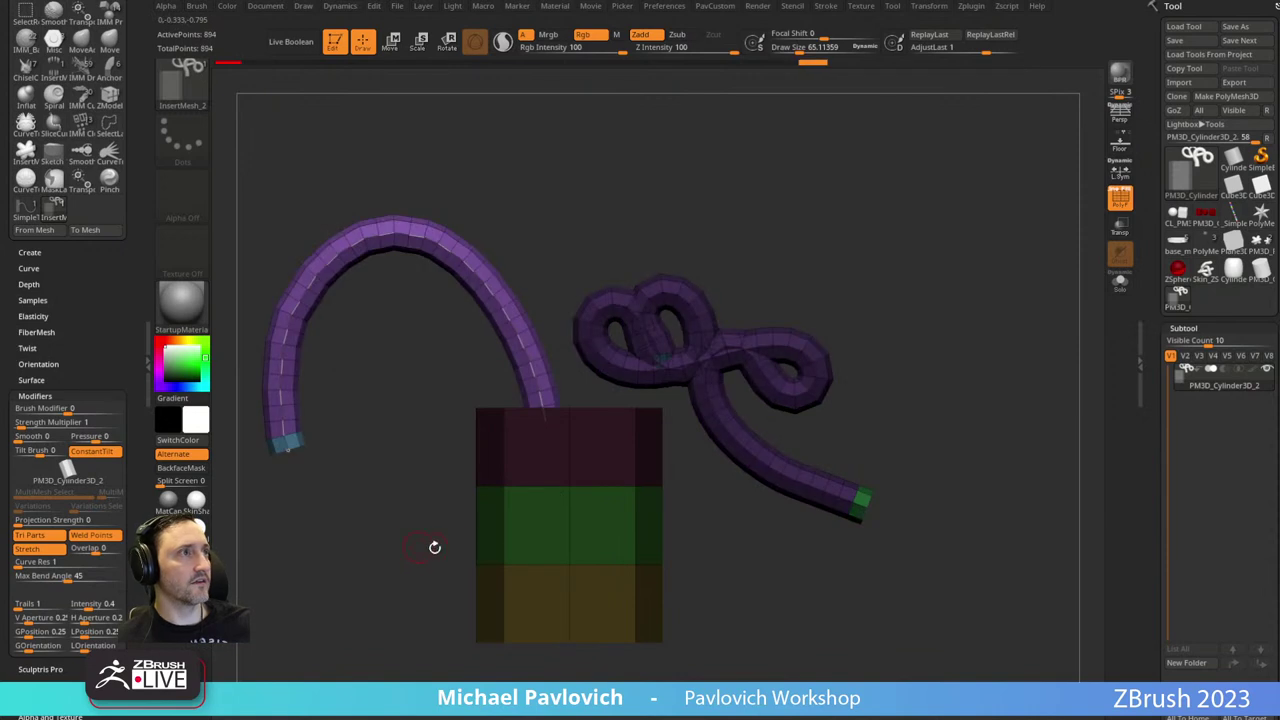
pyautogui.moveTo(508, 546)
pyautogui.mouseDown()
pyautogui.moveTo(380, 527)
pyautogui.moveTo(390, 612)
pyautogui.mouseUp()
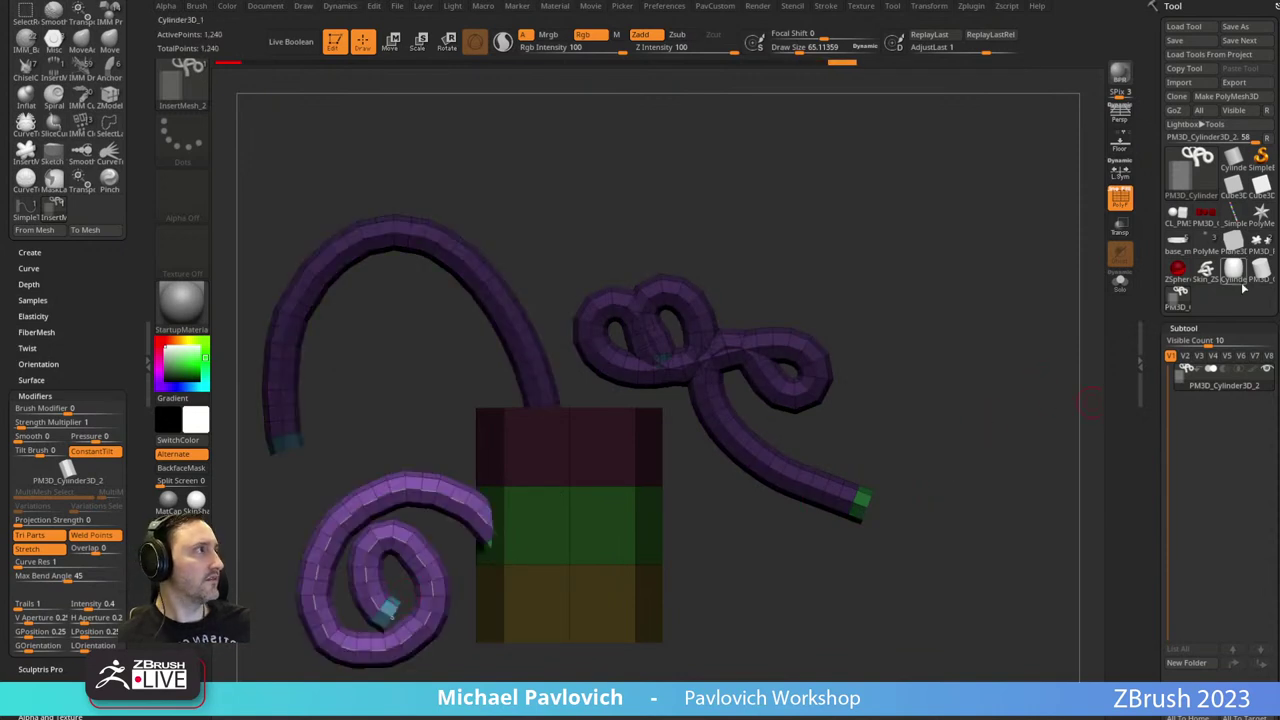
pyautogui.click(629, 459)
pyautogui.keyDown('alt'); pyautogui.moveTo(914, 328); pyautogui.dragTo(863, 278); pyautogui.keyUp('alt')
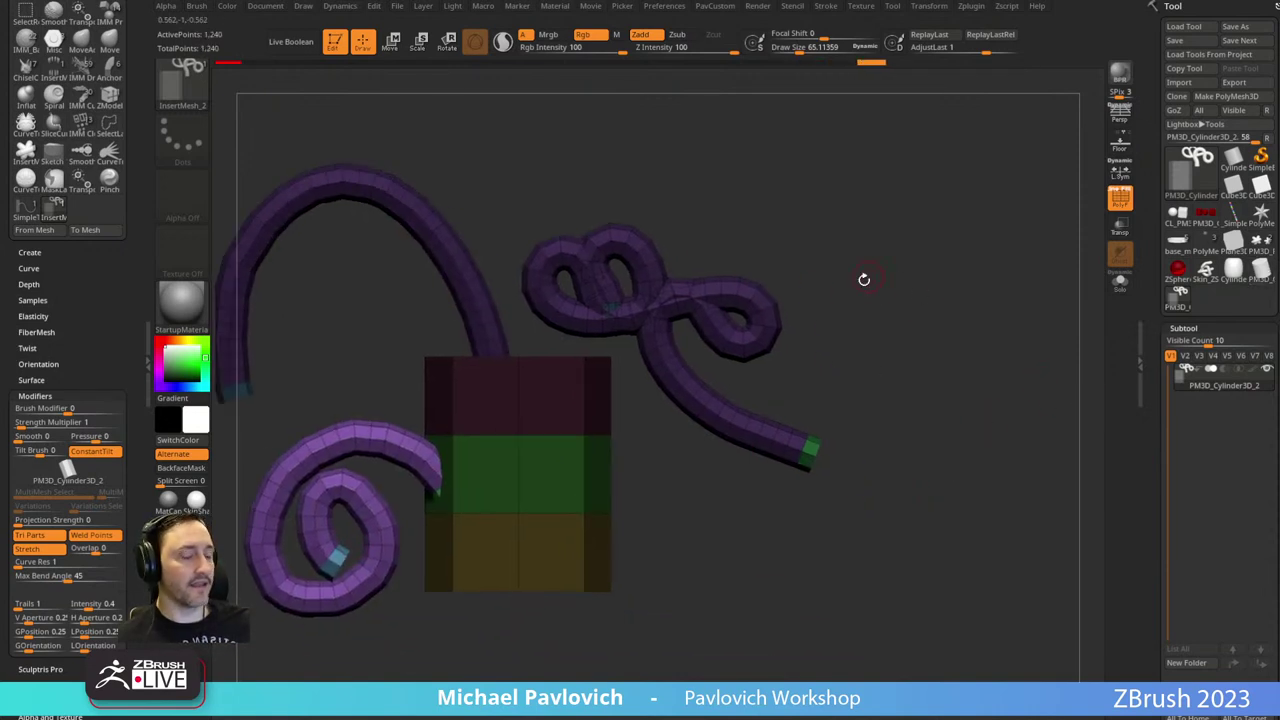
# Select the stock CurveTube brush, draw a comparison tube out from the cylinder and undo it.
pyautogui.press('b')
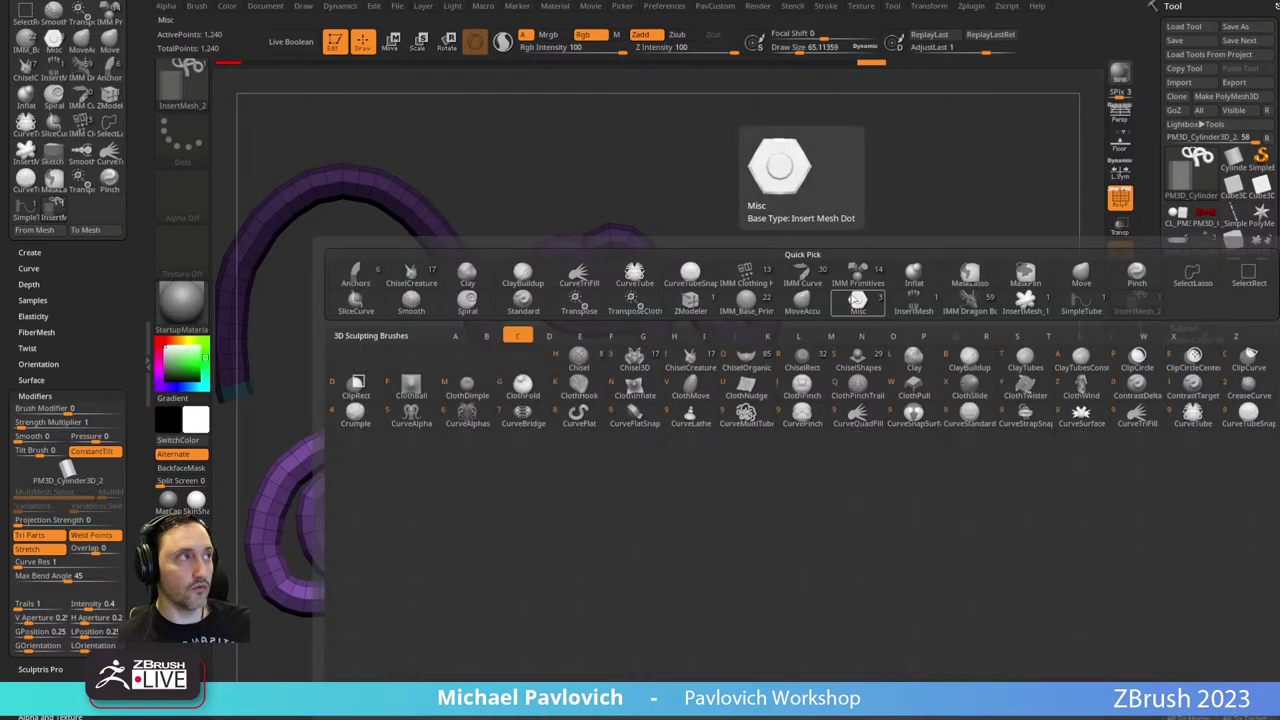
pyautogui.press('c')
pyautogui.press('t')
pyautogui.keyDown('alt'); pyautogui.moveTo(811, 412); pyautogui.dragTo(729, 412); pyautogui.keyUp('alt')
pyautogui.moveTo(512, 492)
pyautogui.mouseDown()
pyautogui.moveTo(674, 587)
pyautogui.moveTo(890, 353)
pyautogui.mouseUp()
pyautogui.hotkey('ctrl', 'z')
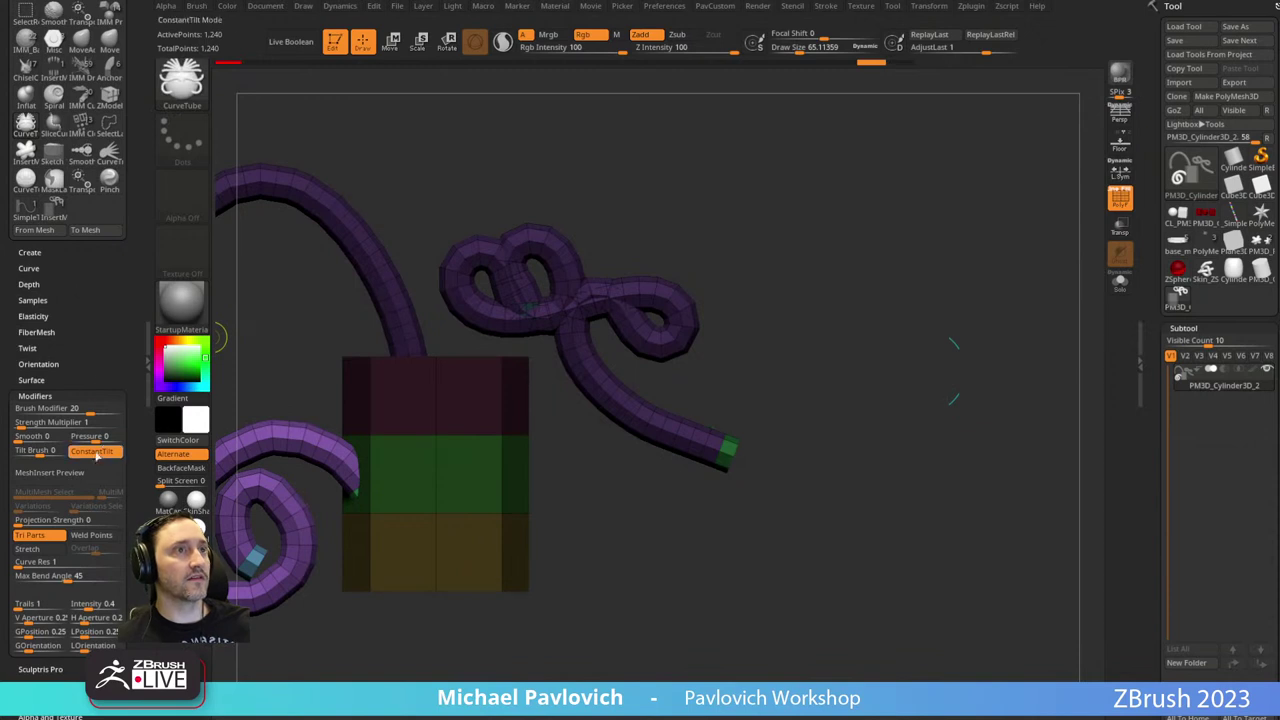
# Turn off AsLine and enable Bend Start and Bend End for the CurveTube brush's curve.
pyautogui.click(54, 537)
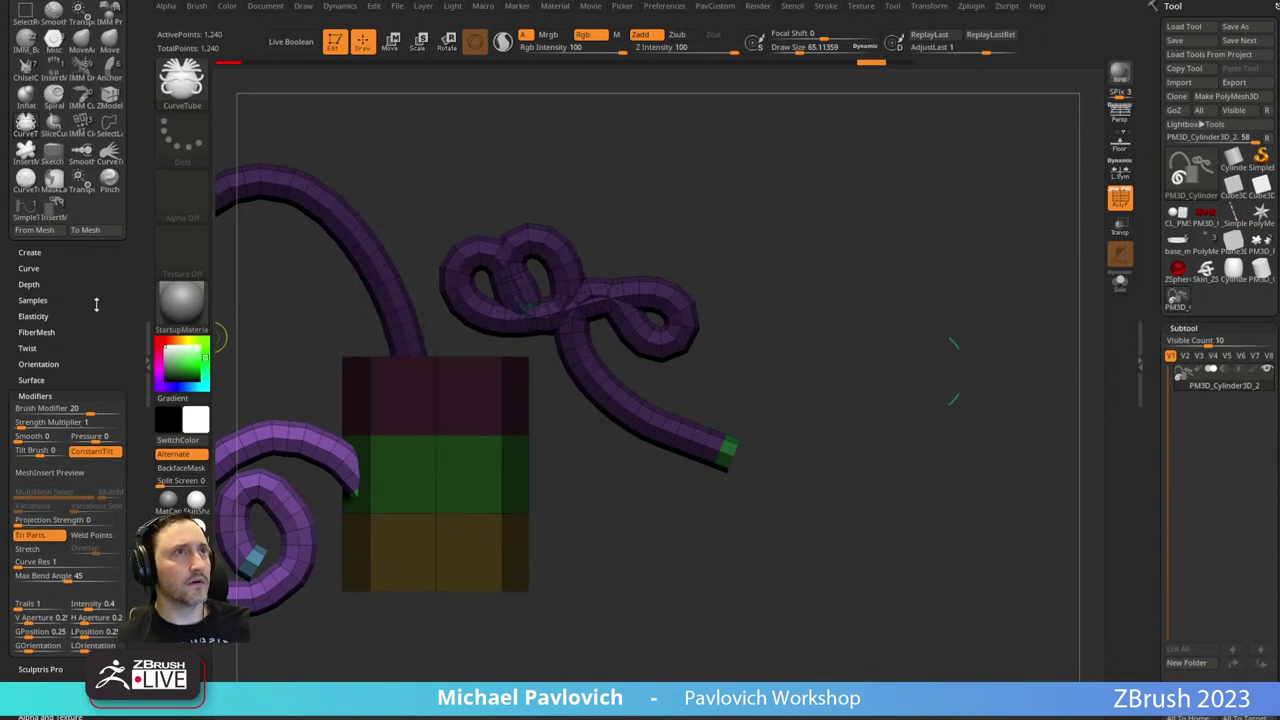
pyautogui.moveTo(95, 304); pyautogui.dragTo(107, 486)
pyautogui.click(126, 6)
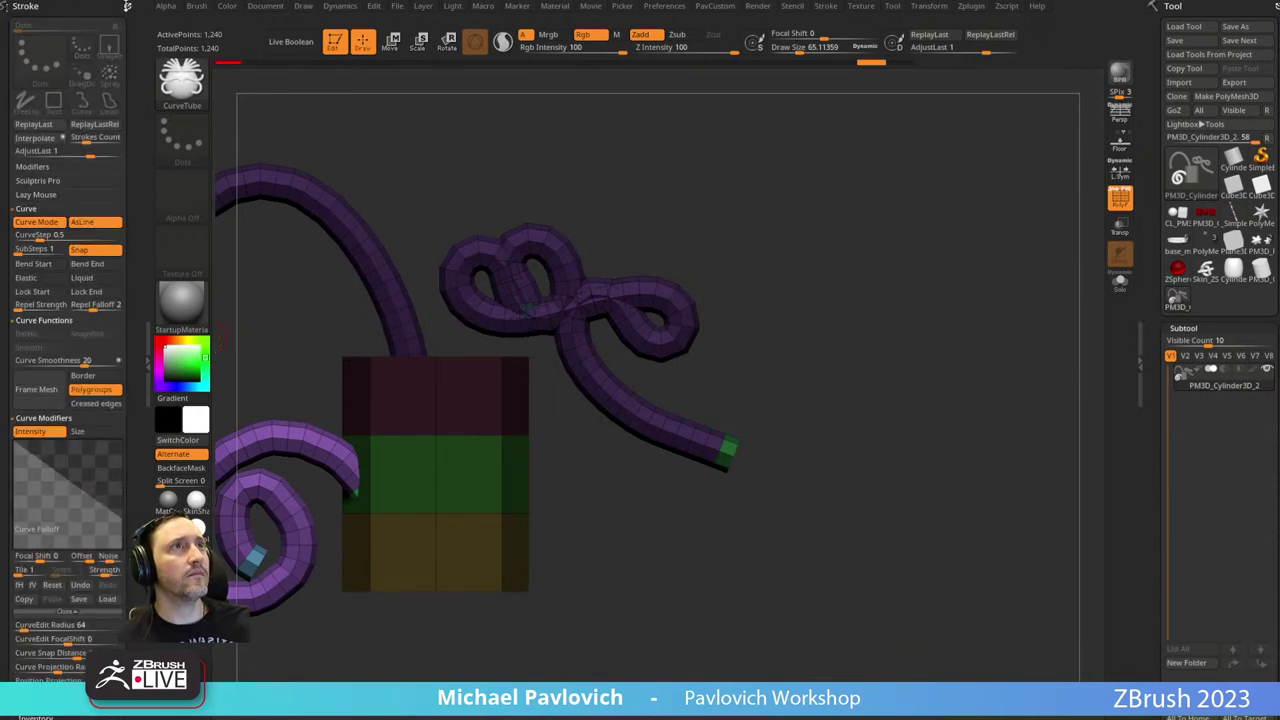
pyautogui.click(90, 252)
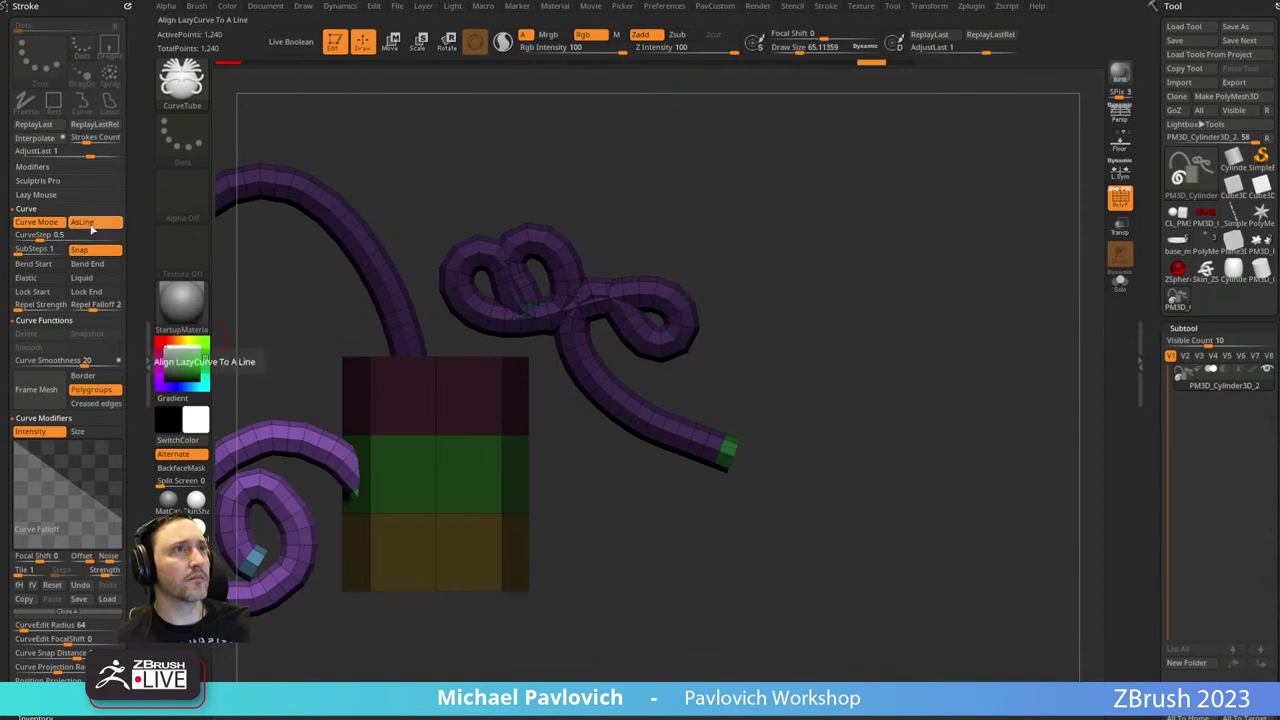
pyautogui.click(33, 263)
pyautogui.click(87, 263)
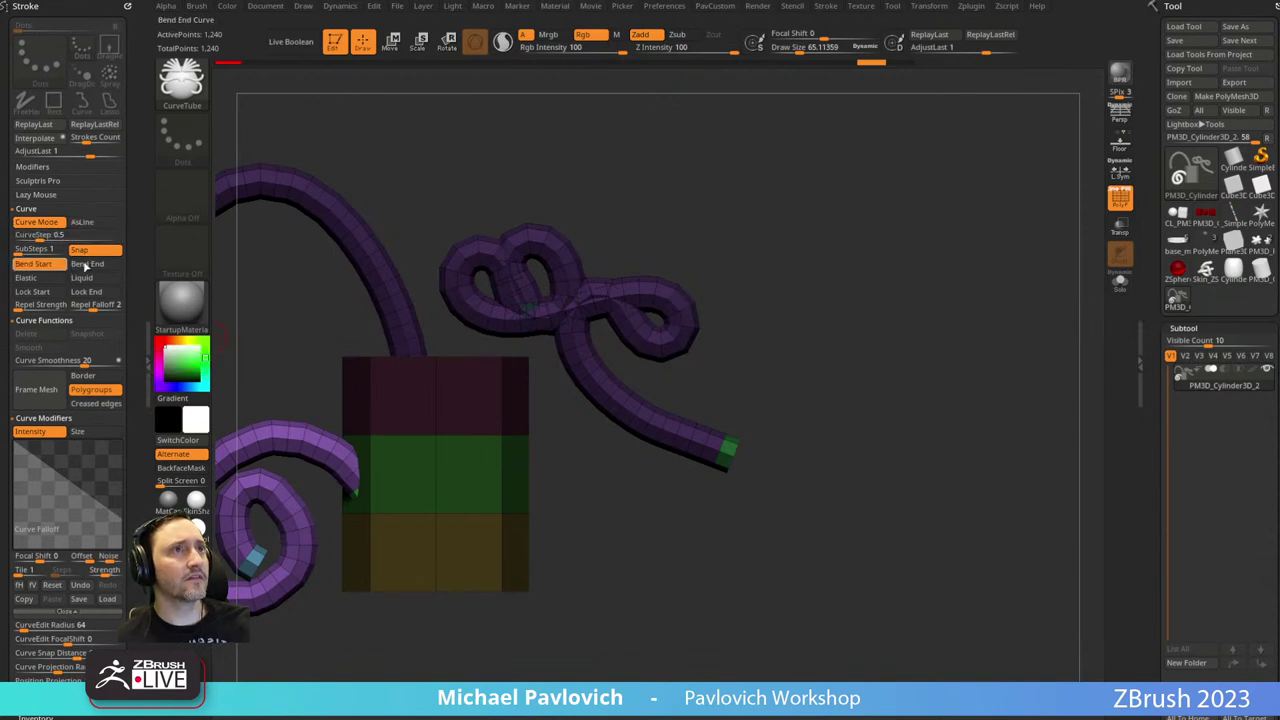
# Draw a long curved tube out from the cylinder's green band and curl its free end back inward.
pyautogui.moveTo(443, 480); pyautogui.dragTo(853, 506)
pyautogui.moveTo(835, 382); pyautogui.dragTo(760, 402)
pyautogui.moveTo(949, 334)
pyautogui.keyDown('alt'); pyautogui.mouseDown()
pyautogui.moveTo(960, 290)
pyautogui.moveTo(960, 306)
pyautogui.mouseUp(); pyautogui.keyUp('alt')
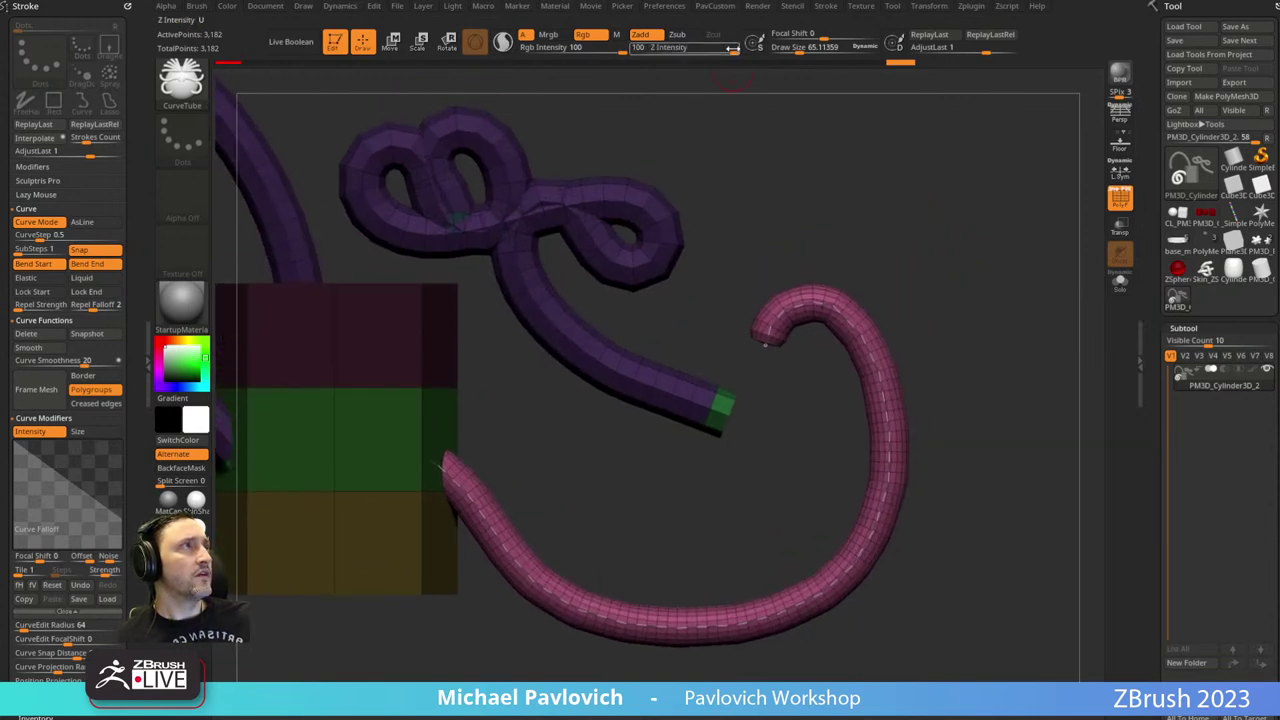
# Try updating the tube with a Z Intensity of 25, inspect its shape from the side, and undo the update.
pyautogui.click(828, 297)
pyautogui.moveTo(962, 238); pyautogui.dragTo(830, 225)
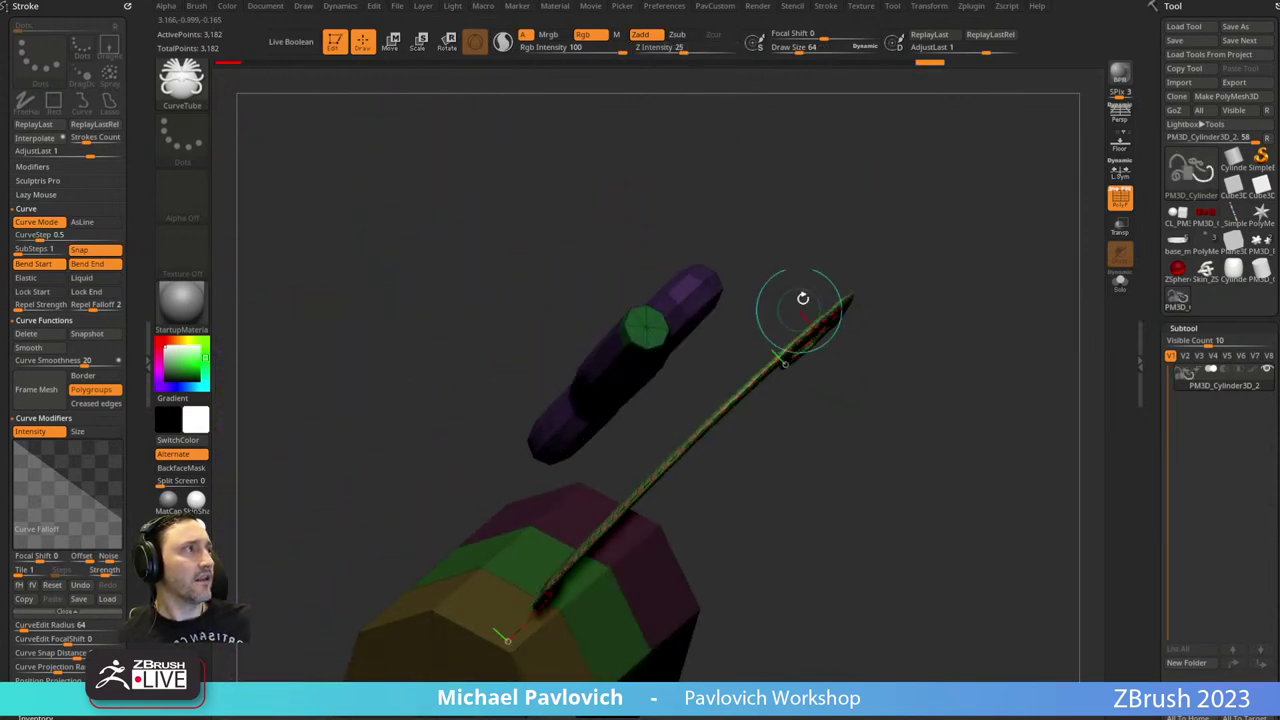
pyautogui.hotkey('ctrl', 'z')
pyautogui.moveTo(920, 243)
pyautogui.mouseDown()
pyautogui.moveTo(946, 299)
pyautogui.moveTo(514, 314)
pyautogui.mouseUp()
pyautogui.moveTo(287, 329)
pyautogui.mouseDown()
pyautogui.moveTo(451, 289)
pyautogui.moveTo(600, 290)
pyautogui.mouseUp()
pyautogui.moveTo(131, 437)
pyautogui.mouseDown()
pyautogui.moveTo(124, 92)
pyautogui.moveTo(126, 440)
pyautogui.mouseUp()
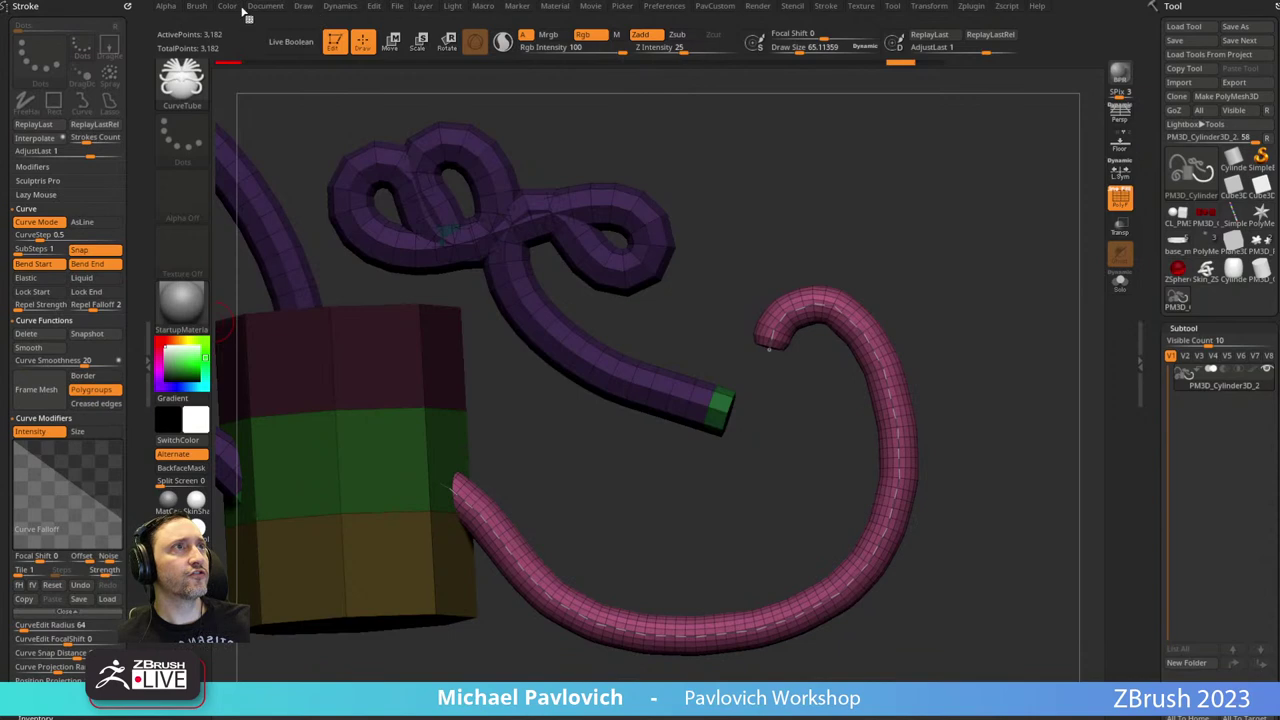
# Set the CurveTube brush's Brush Modifier to 6, update the curled tube with it and undo that update.
pyautogui.click(198, 7)
pyautogui.click(190, 8)
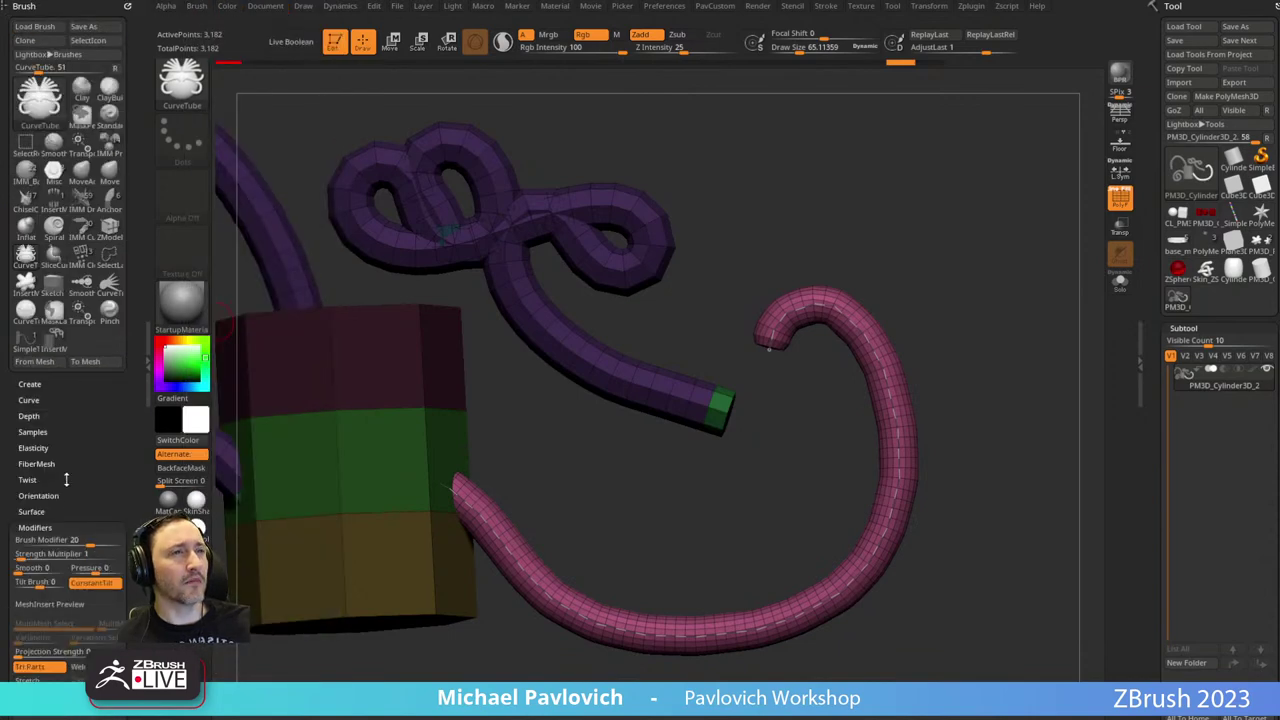
pyautogui.scroll(-3, 75, 450)
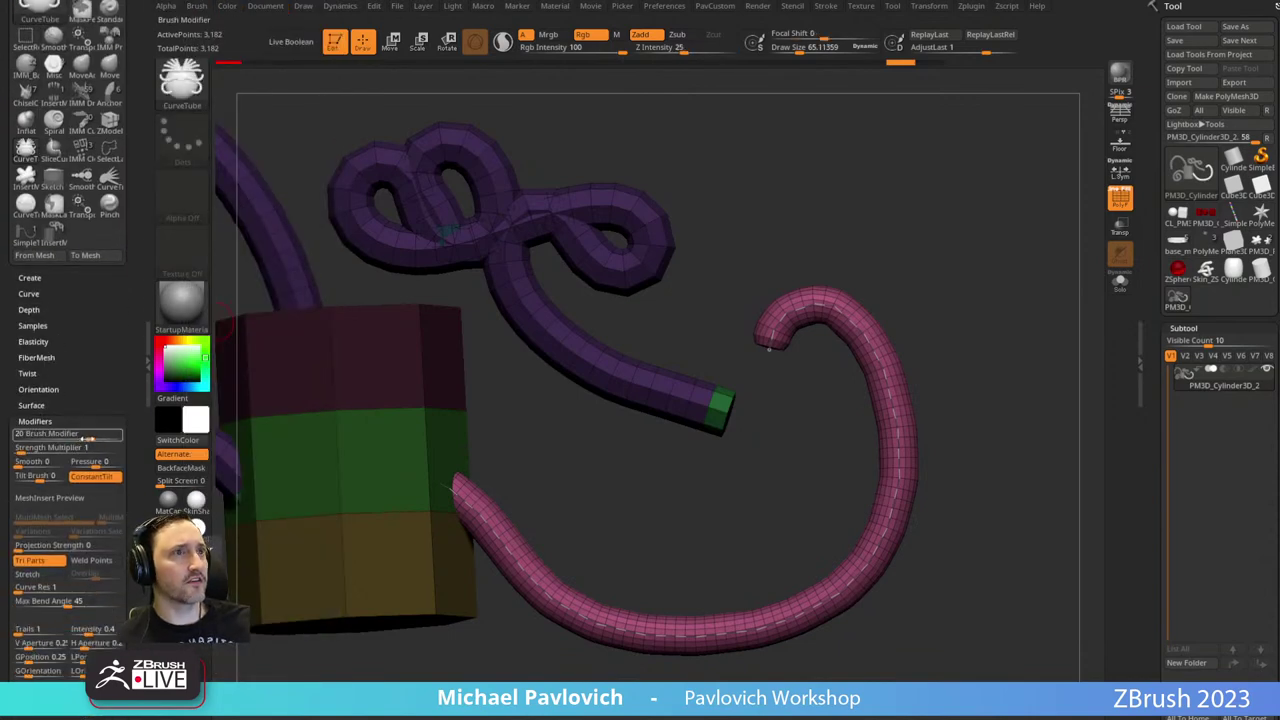
pyautogui.moveTo(87, 438); pyautogui.dragTo(77, 440)
pyautogui.click(820, 297)
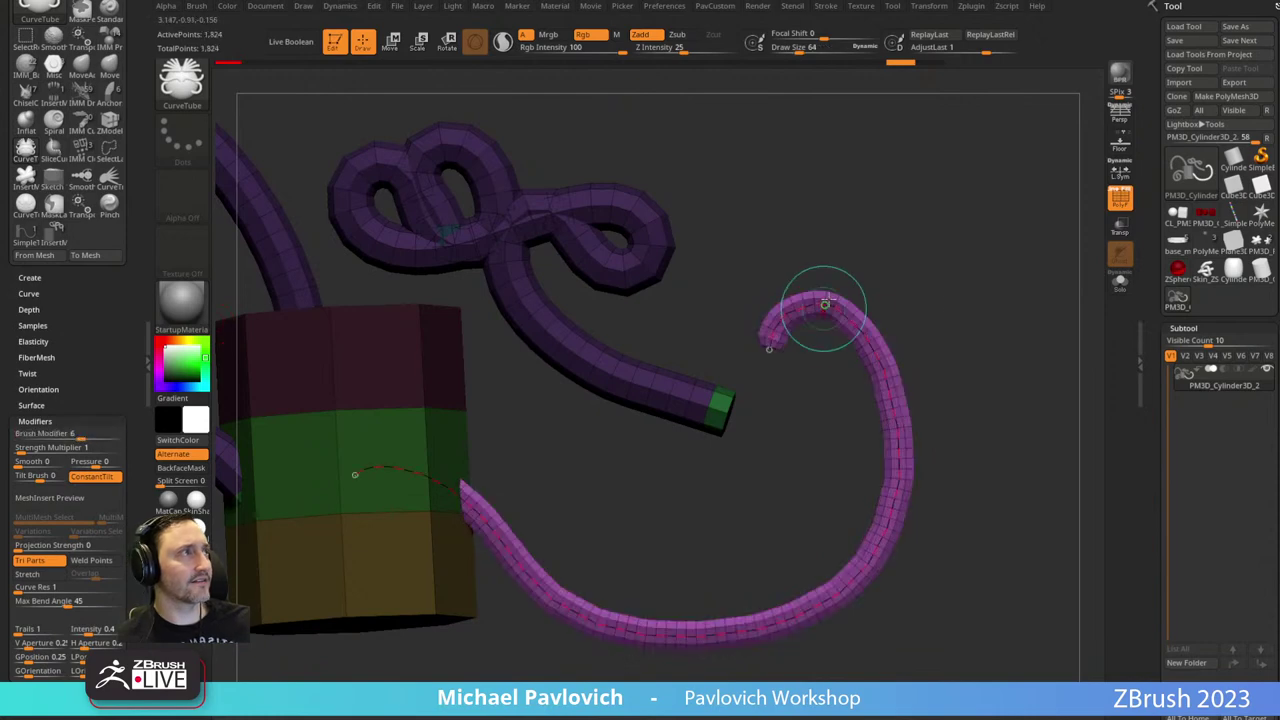
pyautogui.moveTo(971, 343); pyautogui.dragTo(919, 319)
pyautogui.hotkey('ctrl', 'z')
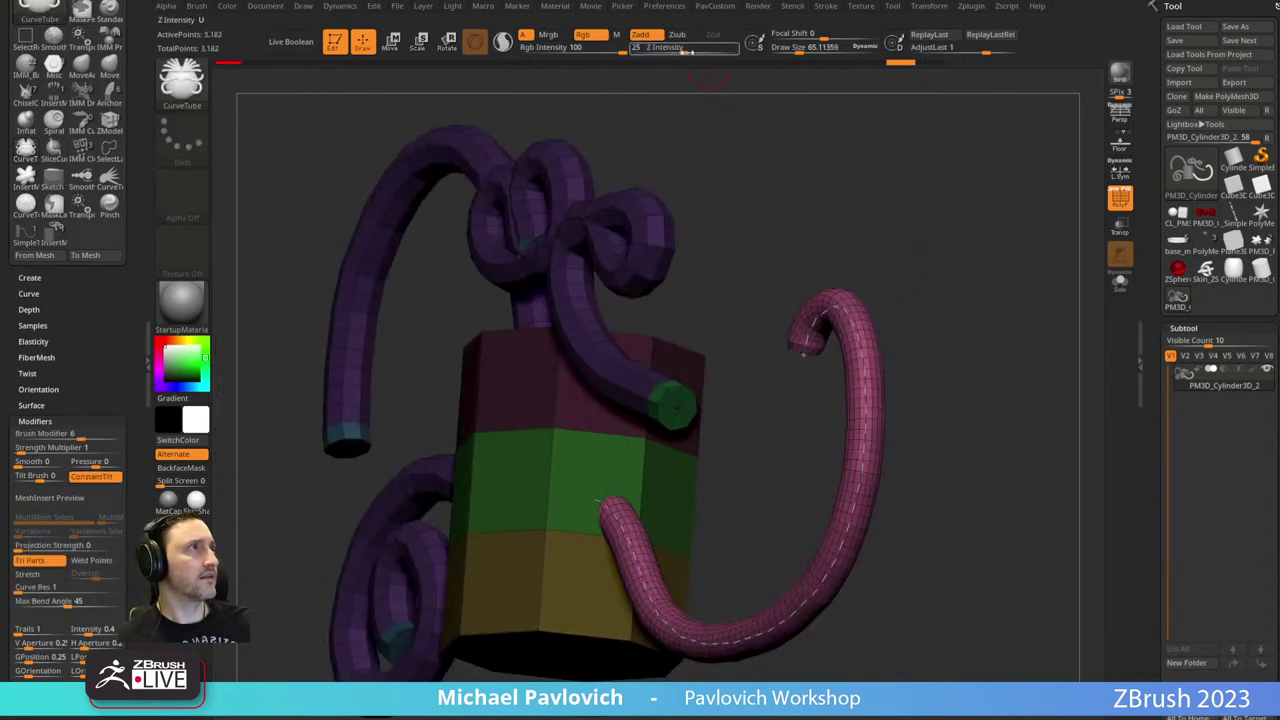
# Raise Z Intensity to 100, reduce Draw Size to 52.3264 and update the curled tube with these values.
pyautogui.moveTo(684, 49); pyautogui.dragTo(745, 50)
pyautogui.moveTo(963, 337); pyautogui.dragTo(698, 352)
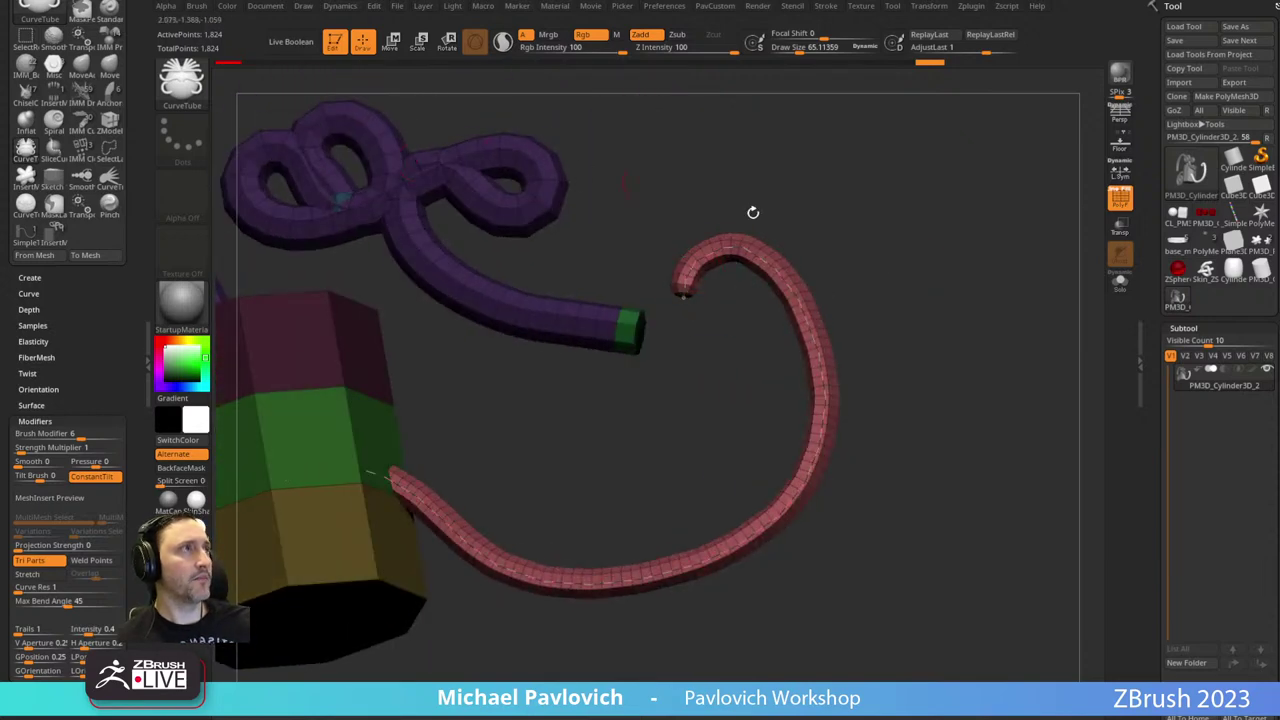
pyautogui.moveTo(751, 211)
pyautogui.mouseDown()
pyautogui.moveTo(880, 266)
pyautogui.moveTo(807, 337)
pyautogui.moveTo(857, 280)
pyautogui.moveTo(794, 297)
pyautogui.moveTo(918, 293)
pyautogui.moveTo(811, 337)
pyautogui.moveTo(917, 354)
pyautogui.moveTo(895, 231)
pyautogui.mouseUp()
pyautogui.press('s')
pyautogui.moveTo(925, 152); pyautogui.dragTo(908, 191)
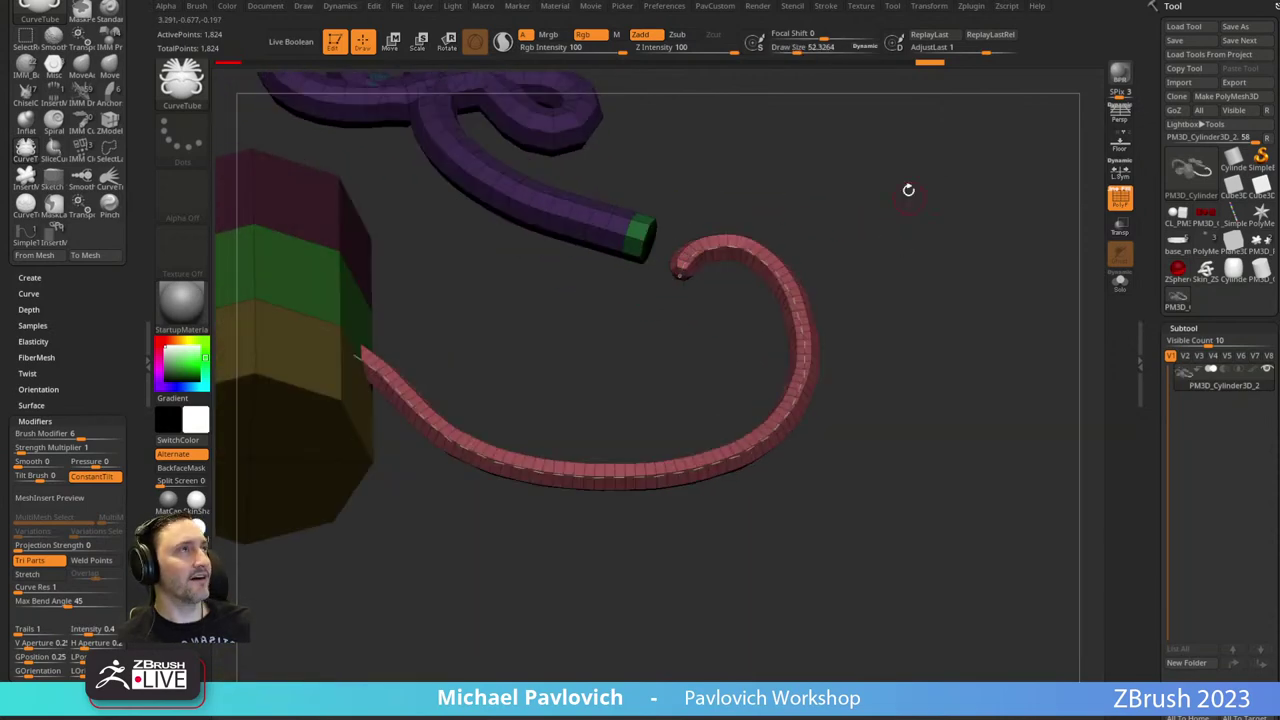
# Select the ExtrudeProfile brush, pick the hair06 profile and apply it to the active tube curve.
pyautogui.press('b')
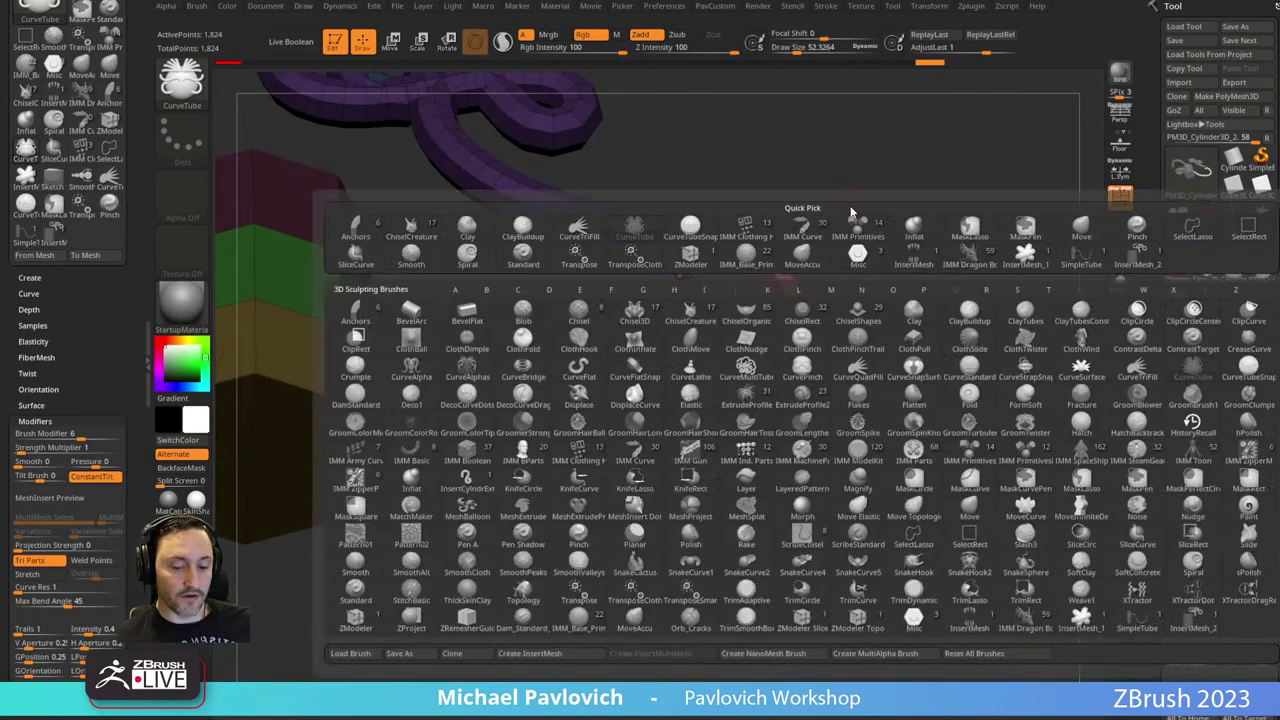
pyautogui.press('e')
pyautogui.click(750, 380)
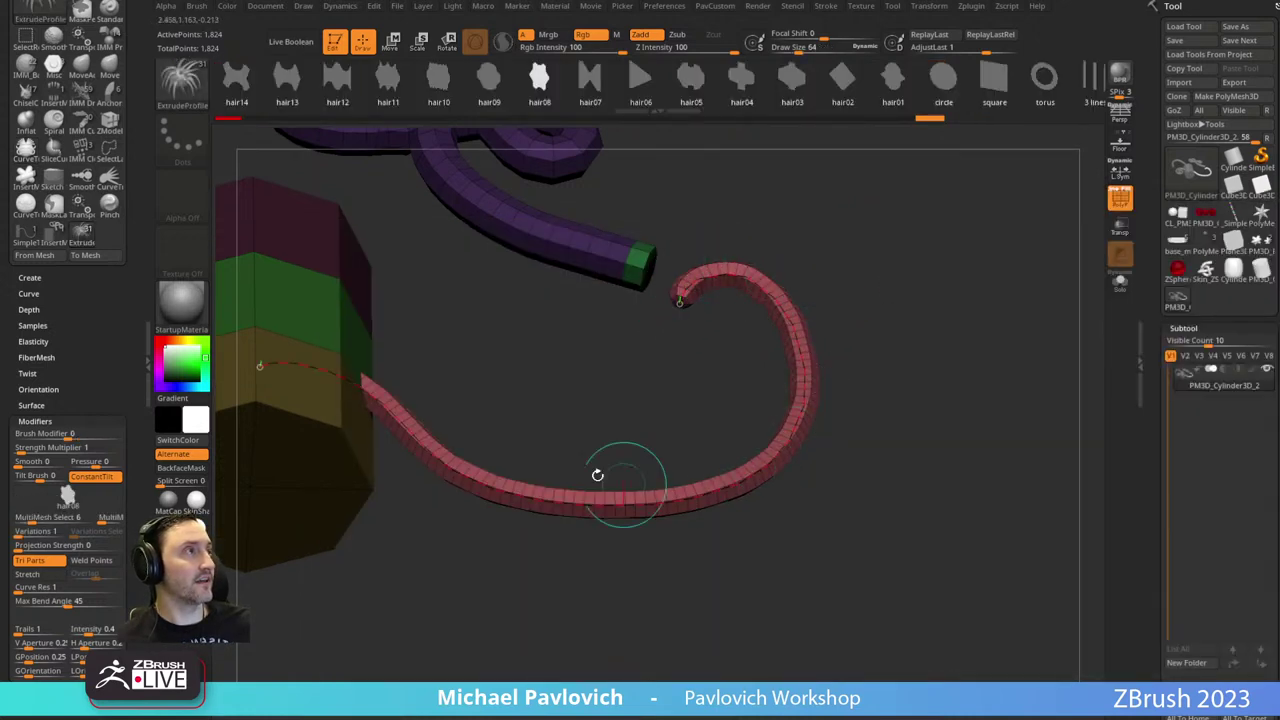
pyautogui.moveTo(607, 85); pyautogui.dragTo(543, 90)
pyautogui.click(534, 92)
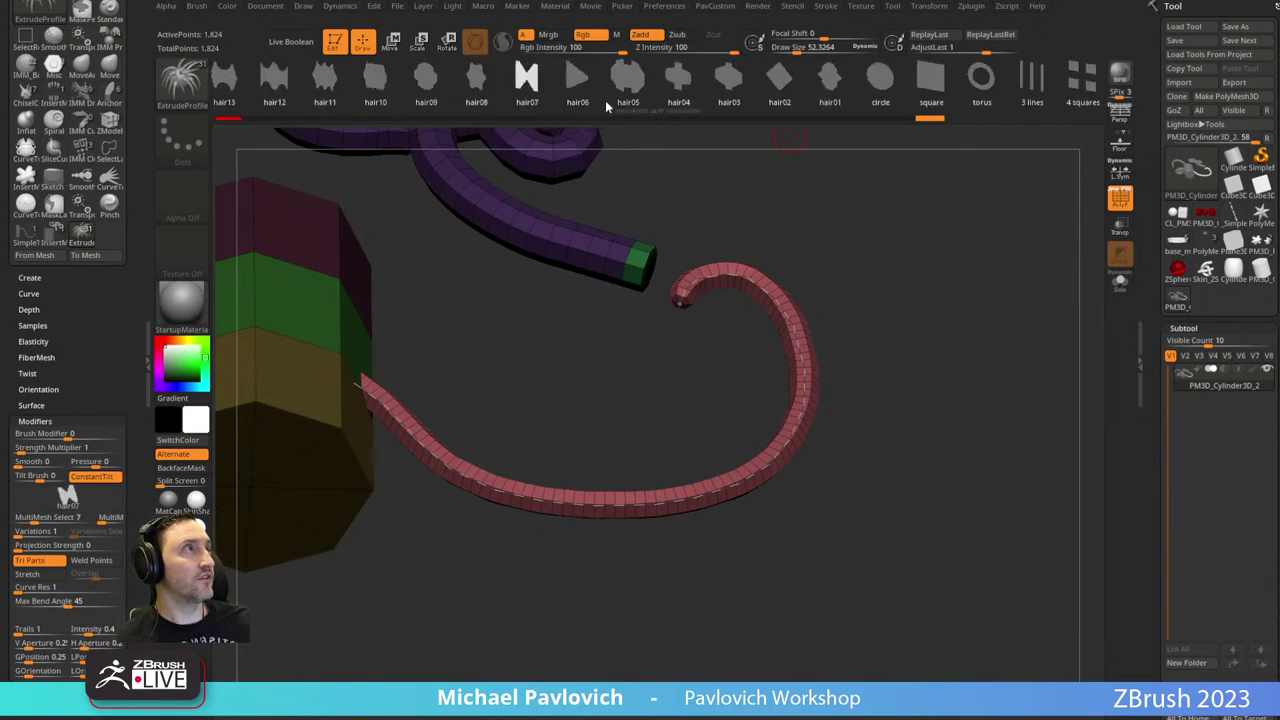
pyautogui.click(596, 98)
pyautogui.click(737, 266)
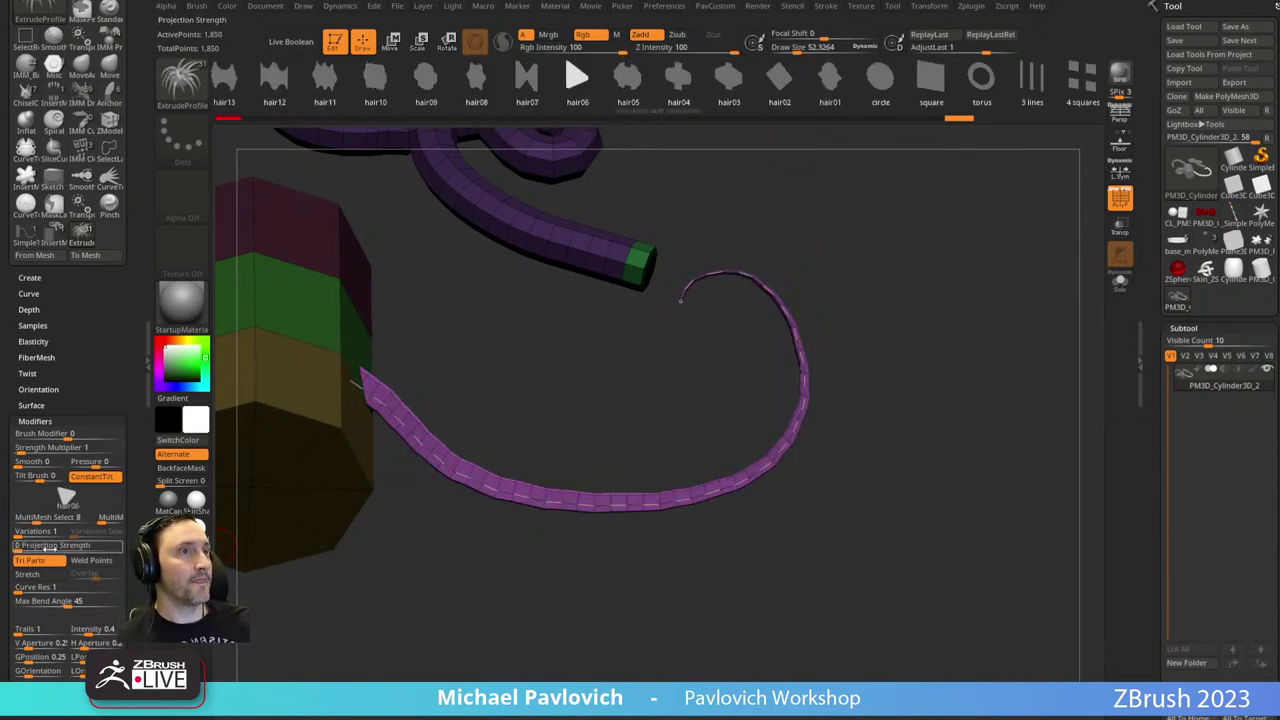
# Turn off the Size curve modifier and update the hair-profile tube to an even thickness.
pyautogui.scroll(-8, 80, 466)
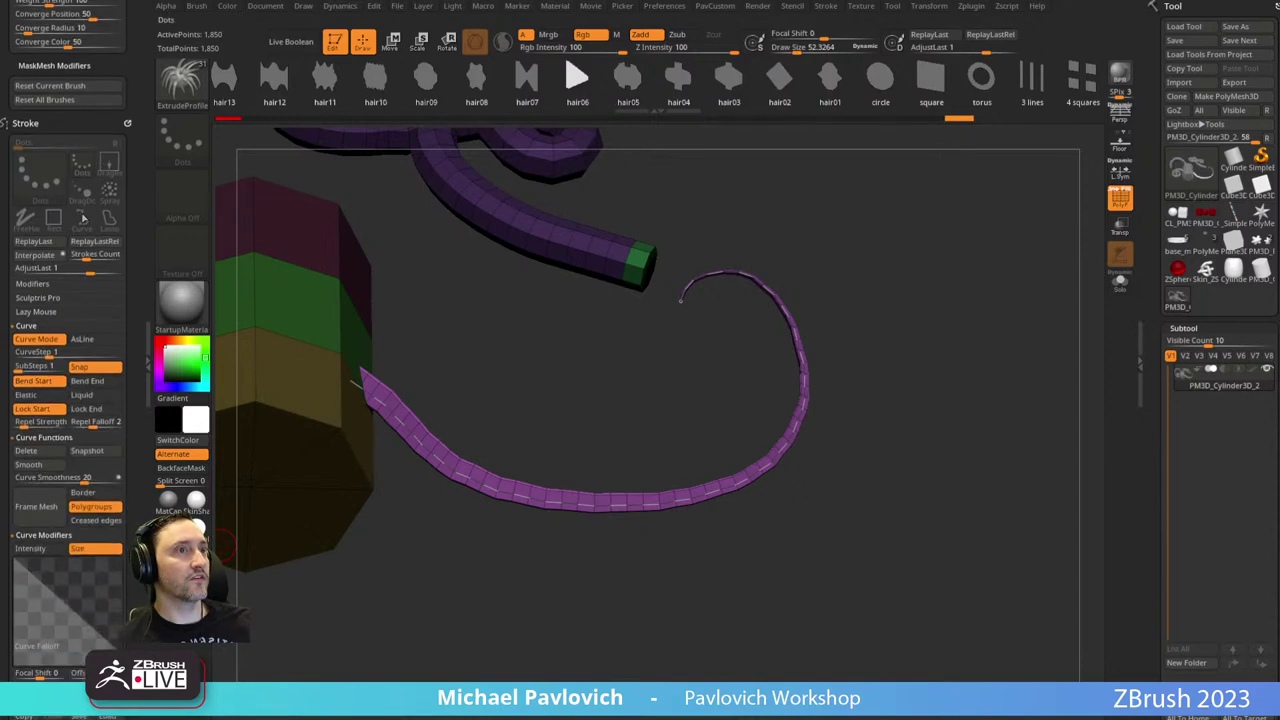
pyautogui.click(77, 548)
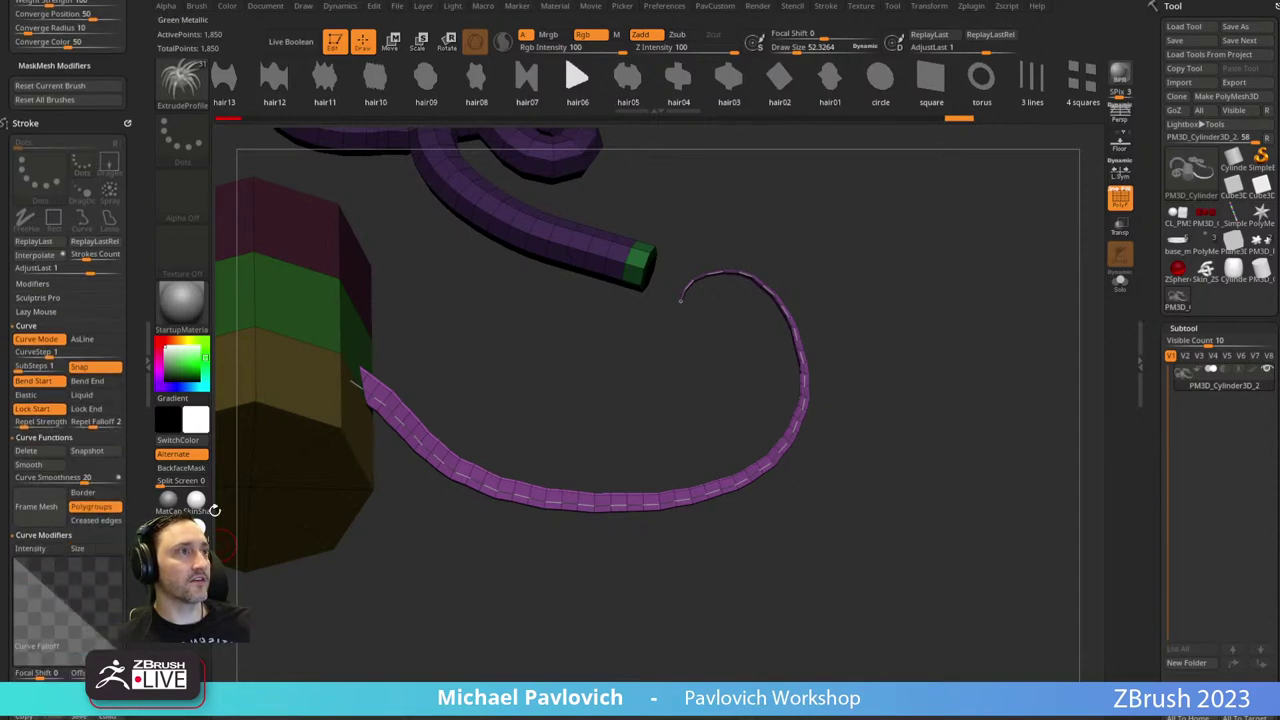
pyautogui.click(511, 494)
pyautogui.moveTo(663, 523); pyautogui.dragTo(903, 263)
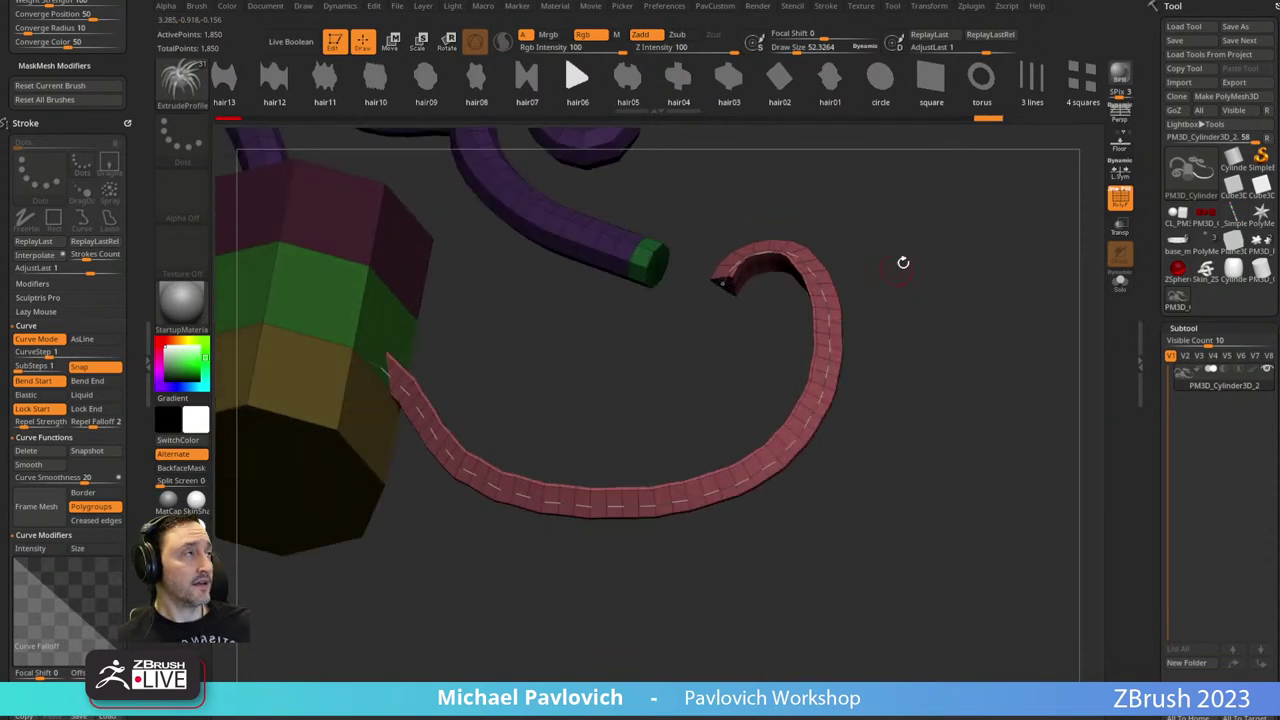
# Apply the circle profile and the torus profile in turn to the active curve, and inspect the hollow tube end.
pyautogui.click(878, 80)
pyautogui.click(828, 302)
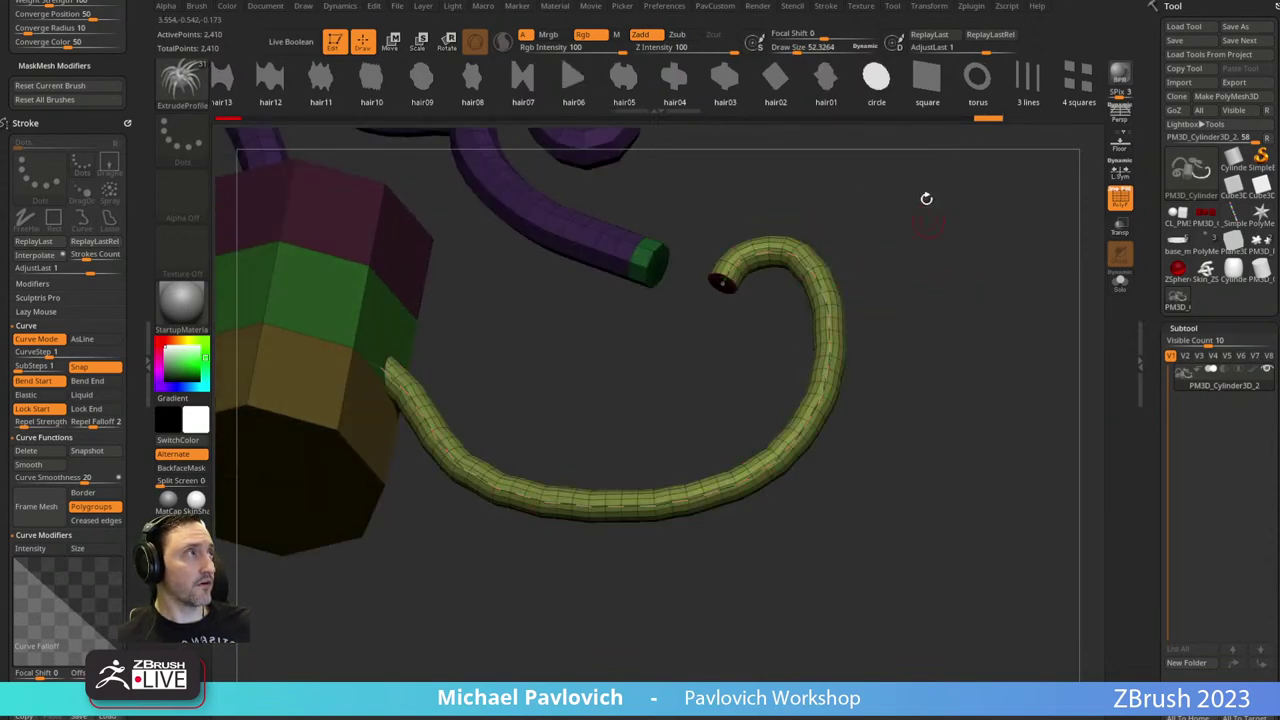
pyautogui.click(977, 82)
pyautogui.click(823, 309)
pyautogui.moveTo(951, 229); pyautogui.dragTo(797, 240)
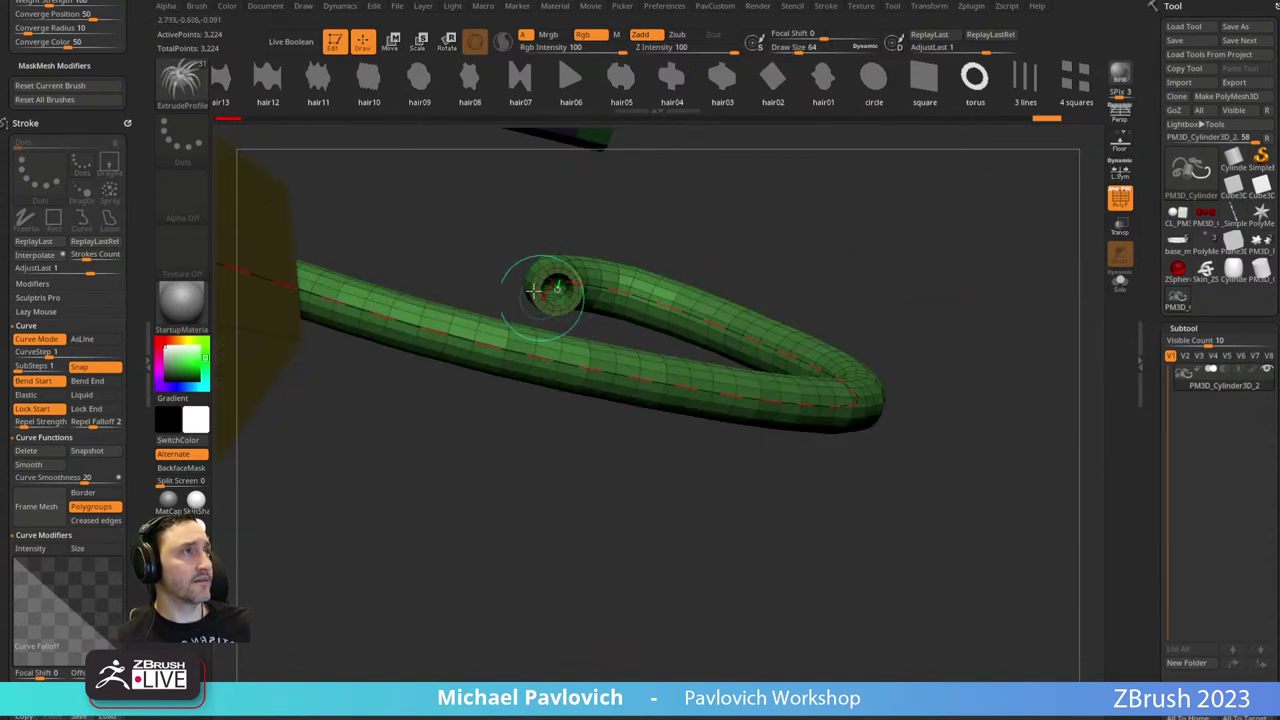
pyautogui.moveTo(620, 250); pyautogui.dragTo(806, 257)
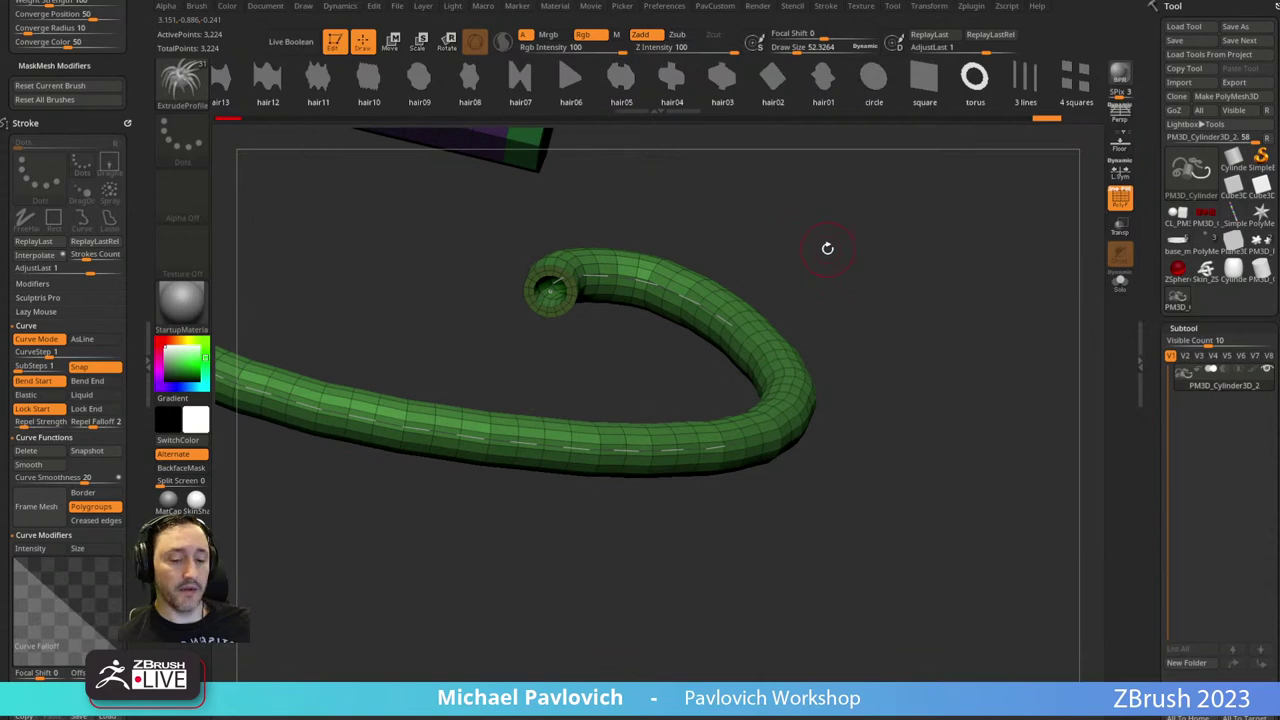
# Switch to the CurveAlpha brush with a star alpha, and try drawing another curve out from the star-shaped extrusion.
pyautogui.press('b')
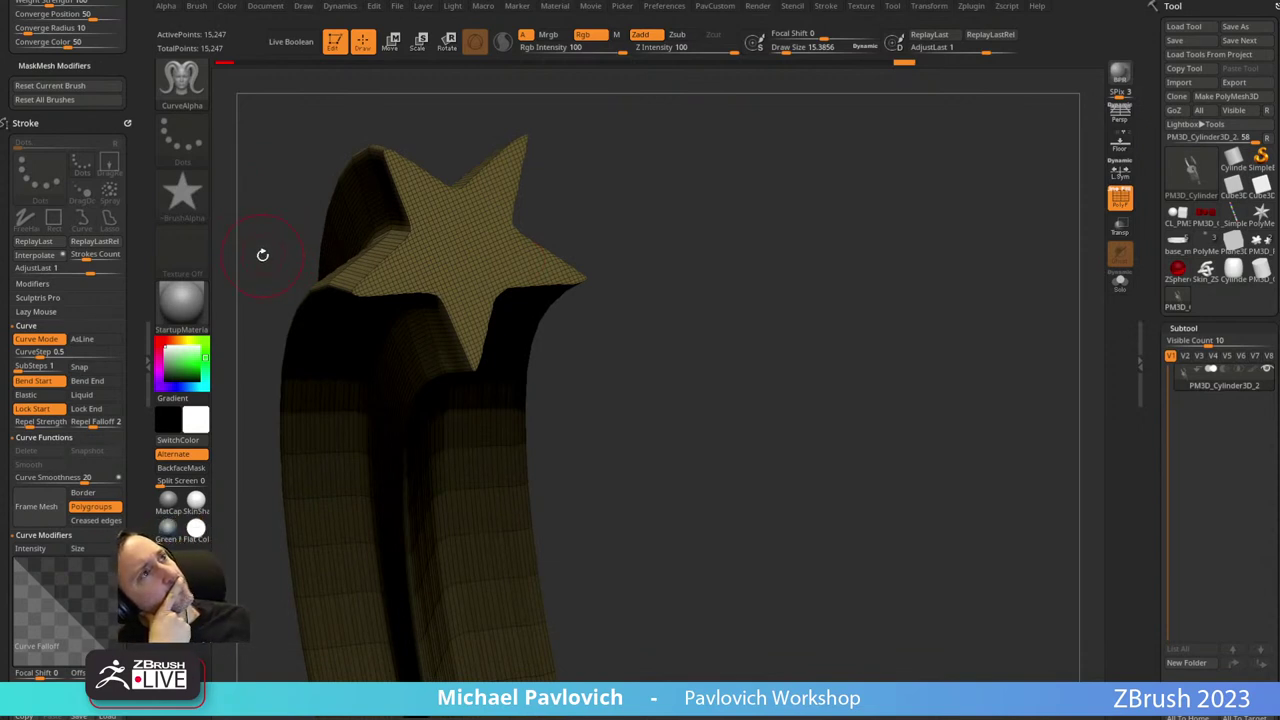
pyautogui.moveTo(462, 272); pyautogui.dragTo(748, 243)
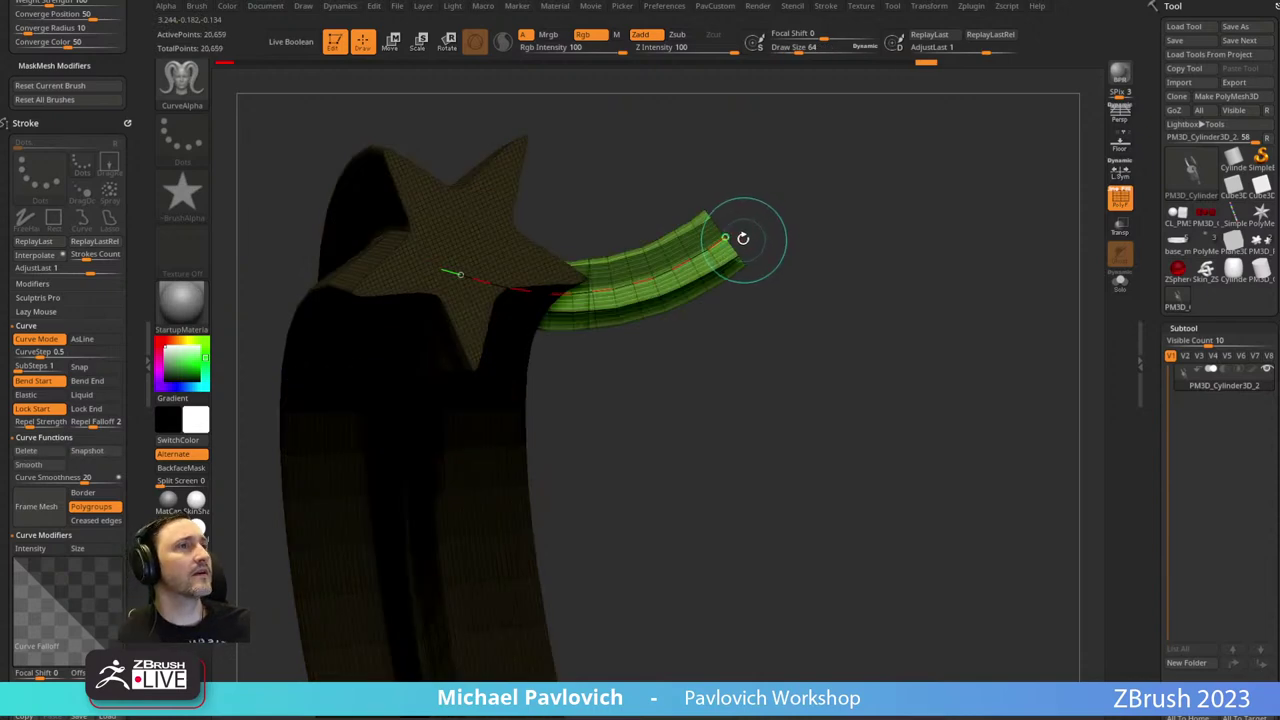
pyautogui.click(740, 228)
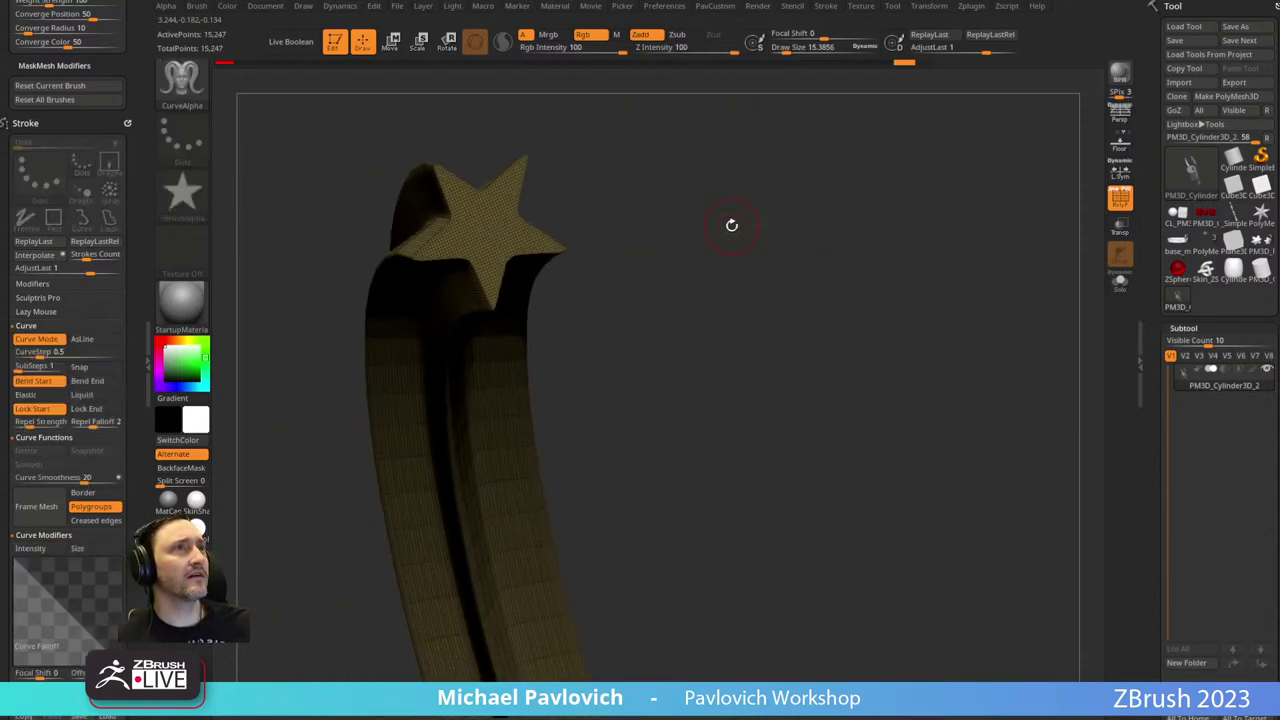
# Examine the star-profile extrusion and the test tubes around the cylinder from several angles.
pyautogui.moveTo(208, 213); pyautogui.dragTo(729, 216)
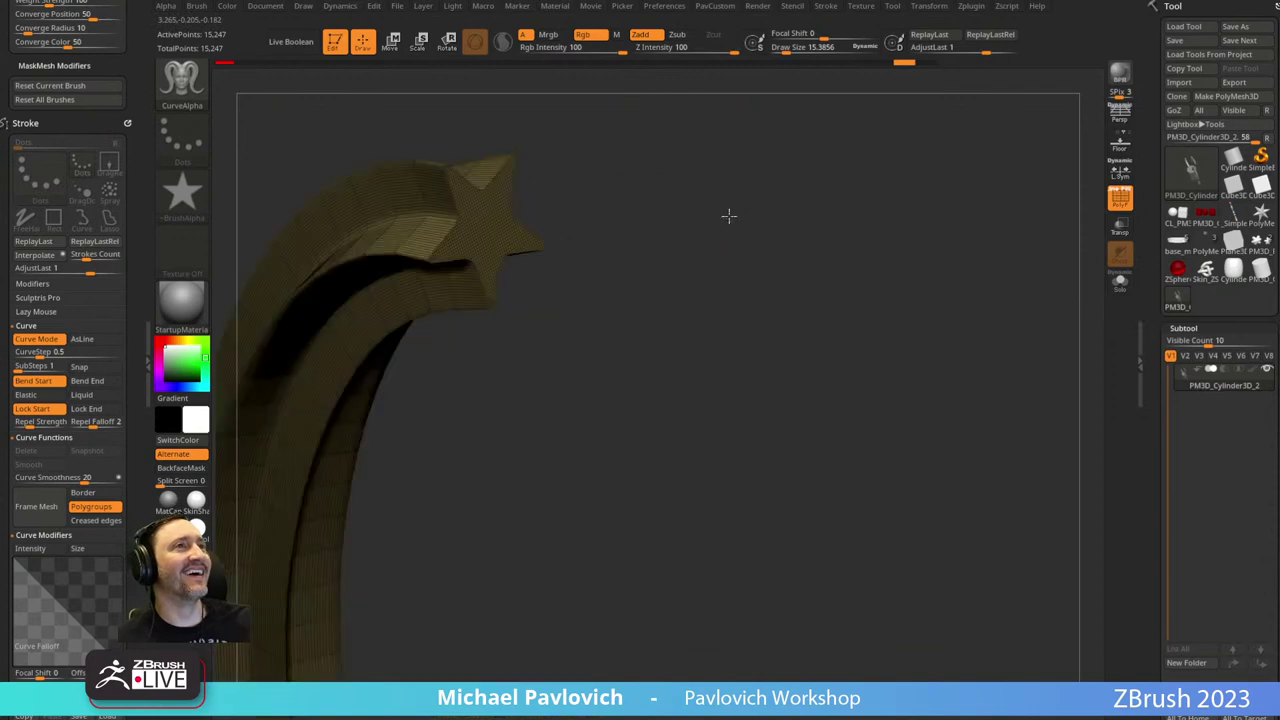
pyautogui.moveTo(729, 216); pyautogui.dragTo(775, 229, button='right')
pyautogui.moveTo(627, 167); pyautogui.dragTo(787, 270)
pyautogui.moveTo(860, 194); pyautogui.dragTo(764, 109, button='right')
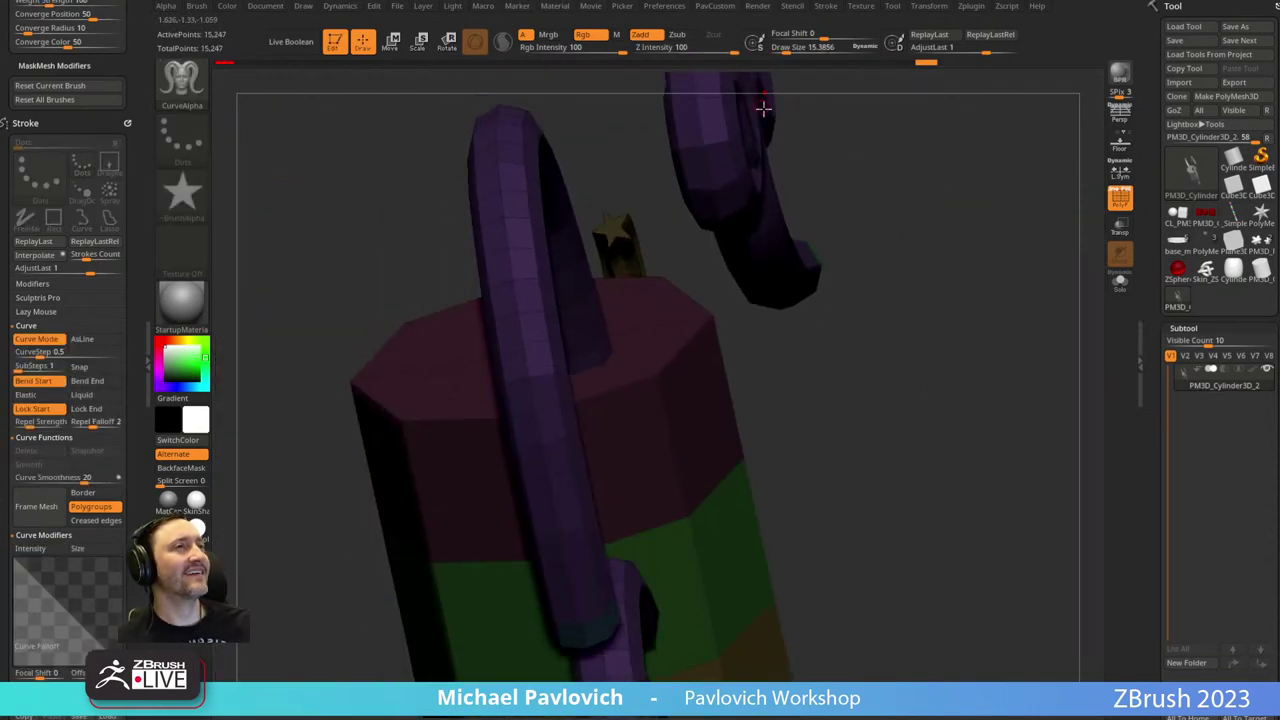
pyautogui.moveTo(763, 107); pyautogui.dragTo(814, 197)
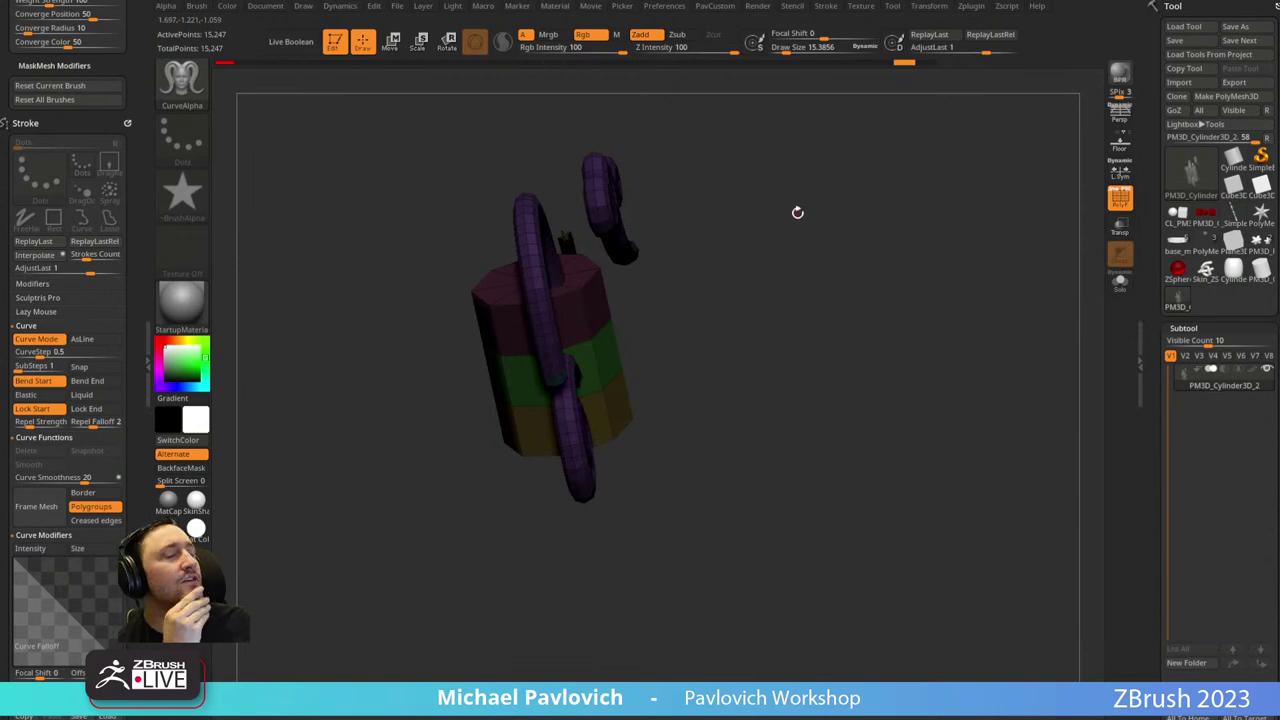
pyautogui.moveTo(863, 223); pyautogui.dragTo(797, 237)
pyautogui.moveTo(797, 171); pyautogui.dragTo(937, 307)
pyautogui.press('ctrl')
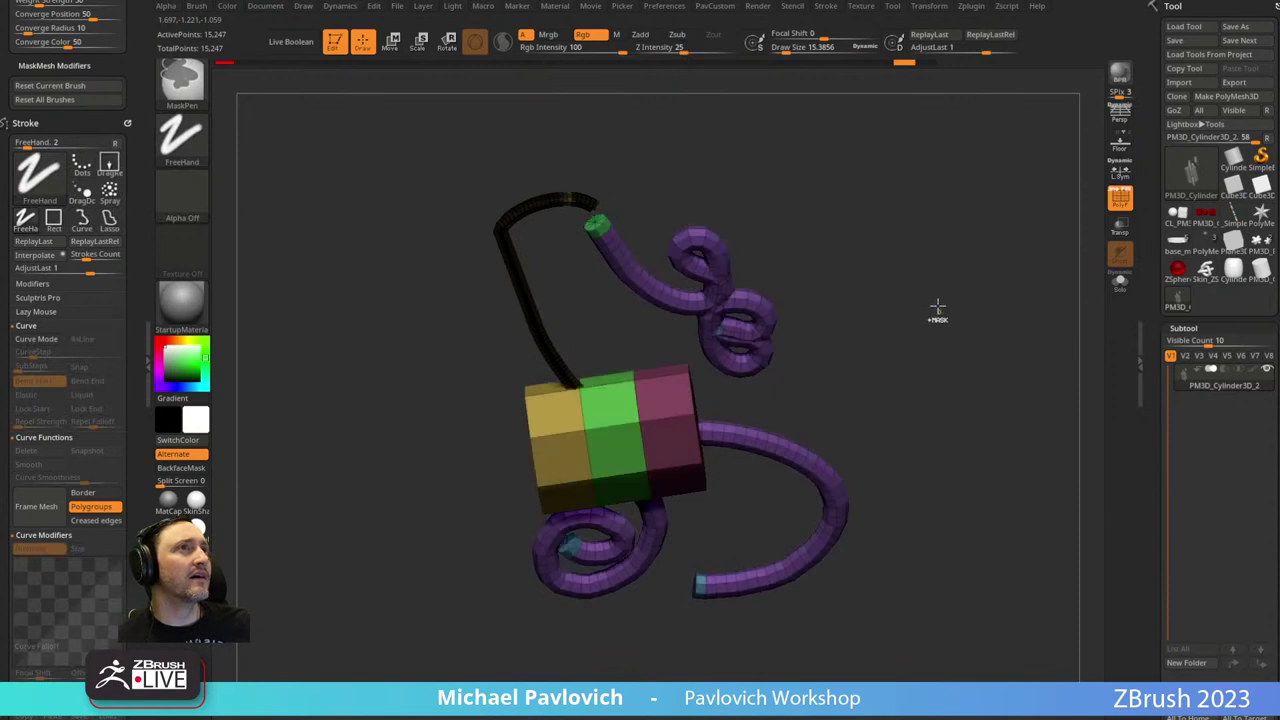
pyautogui.moveTo(891, 257)
pyautogui.mouseDown()
pyautogui.moveTo(846, 237)
pyautogui.moveTo(823, 251)
pyautogui.mouseUp()
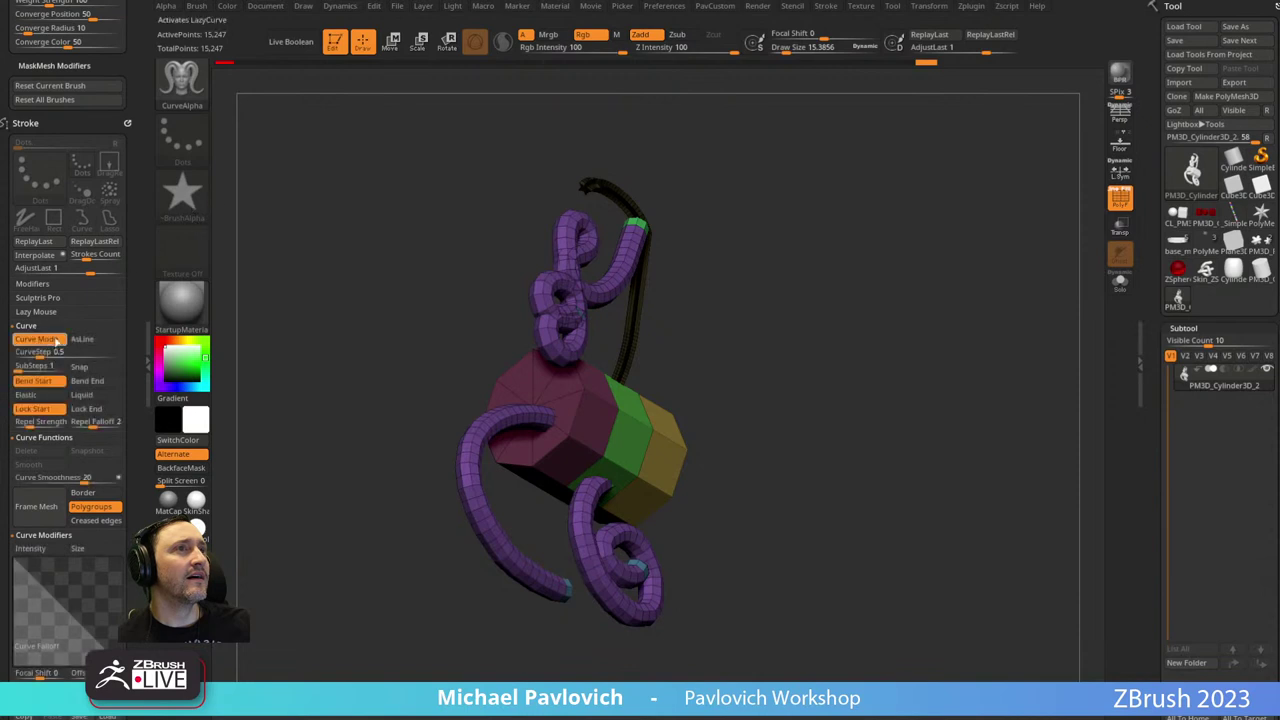
pyautogui.moveTo(858, 268); pyautogui.dragTo(869, 277)
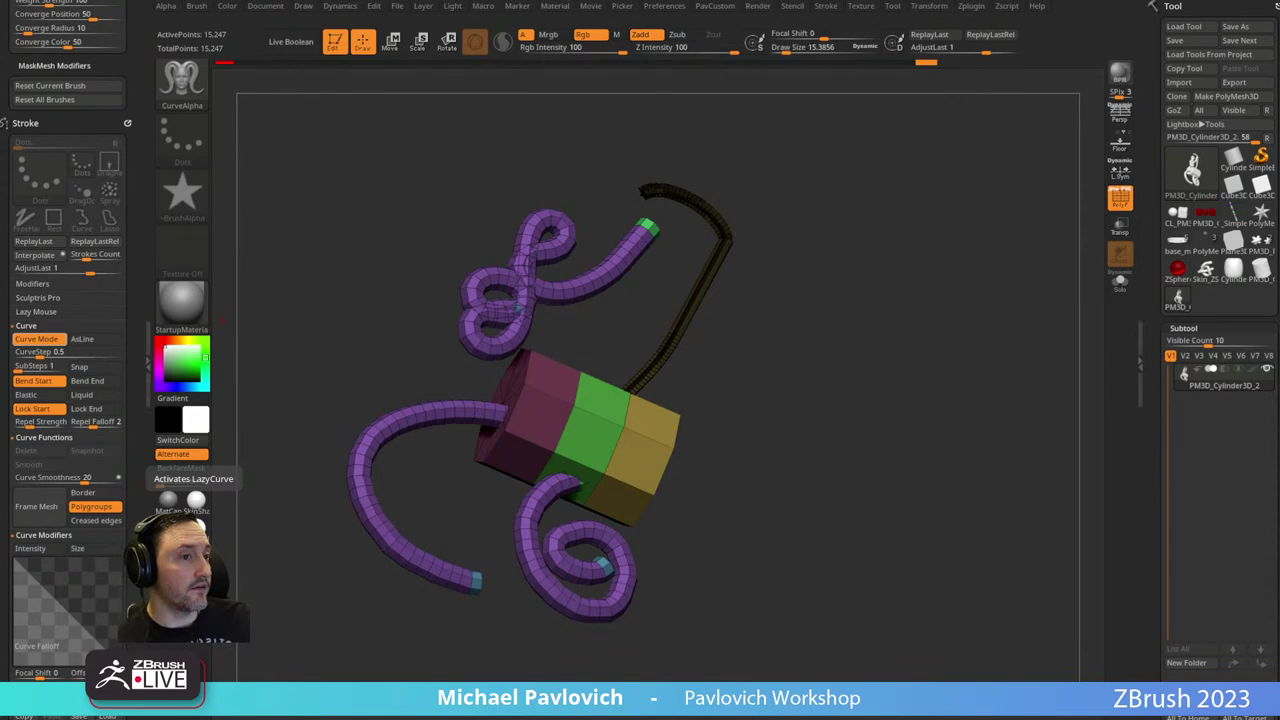
# Switch to the browser and go back from the ZBrush 2023 - What's New? playlist to the YouTube channel's playlists page.
pyautogui.moveTo(530, 715); pyautogui.dragTo(652, 70)
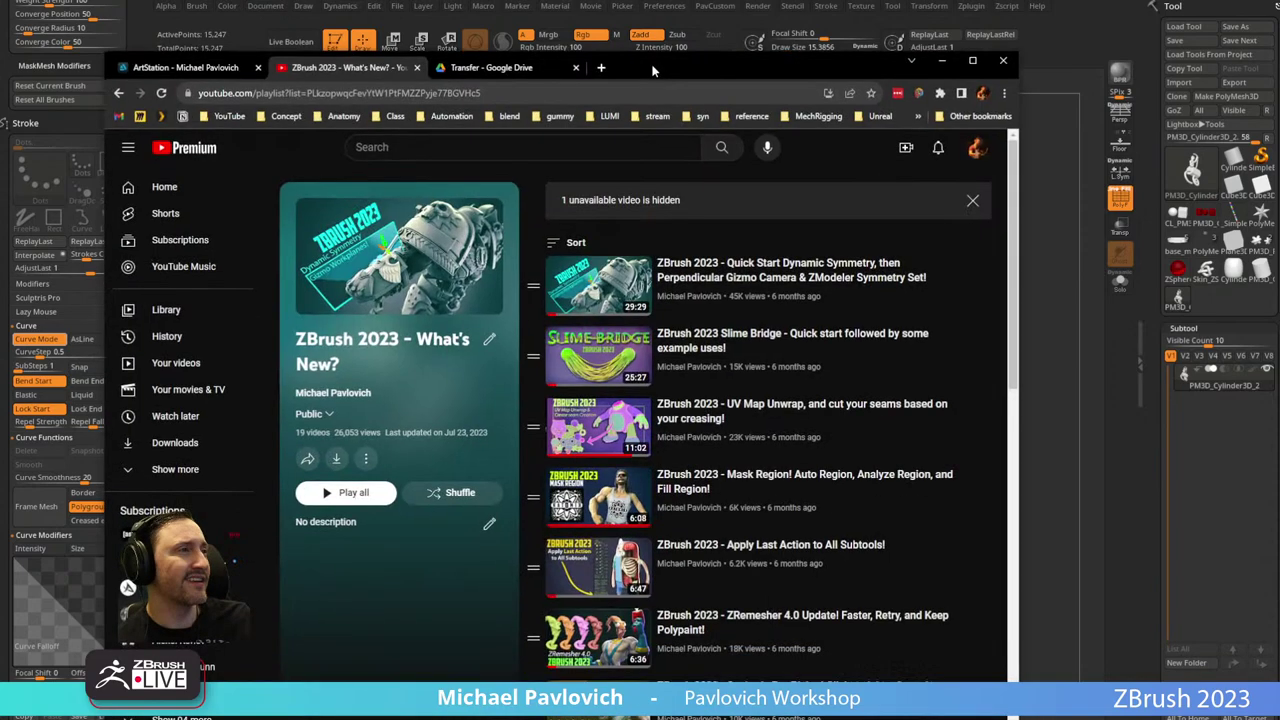
pyautogui.click(117, 96)
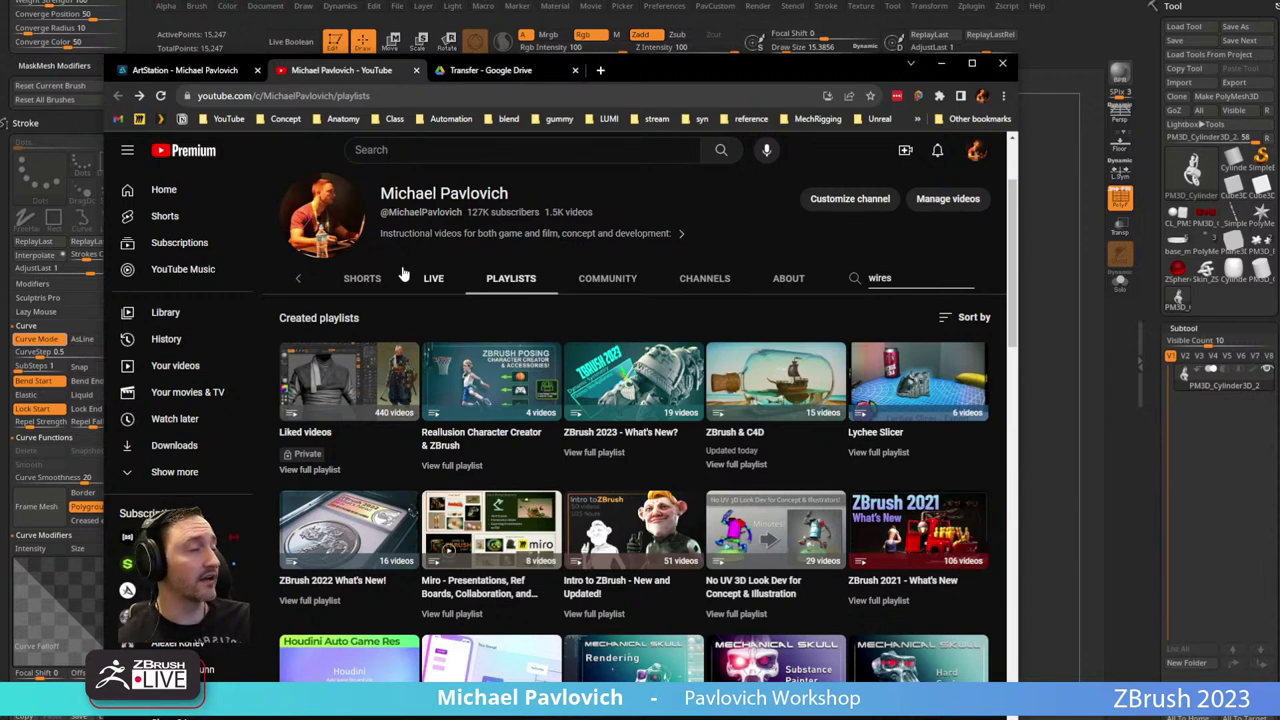
pyautogui.scroll(1, 403, 273)
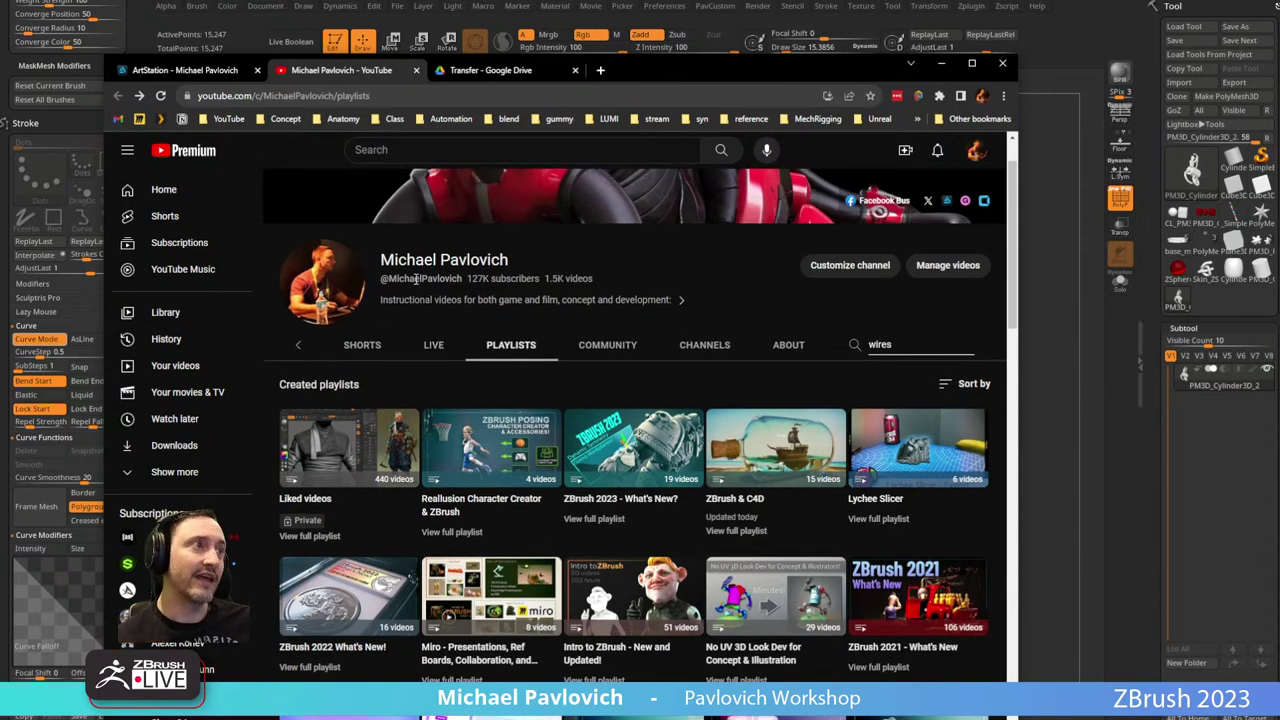
# Minimise the browser to return to ZBrush and bring the Geometry palette's Modify Topology options into view.
pyautogui.scroll(-1, 416, 279)
pyautogui.click(941, 64)
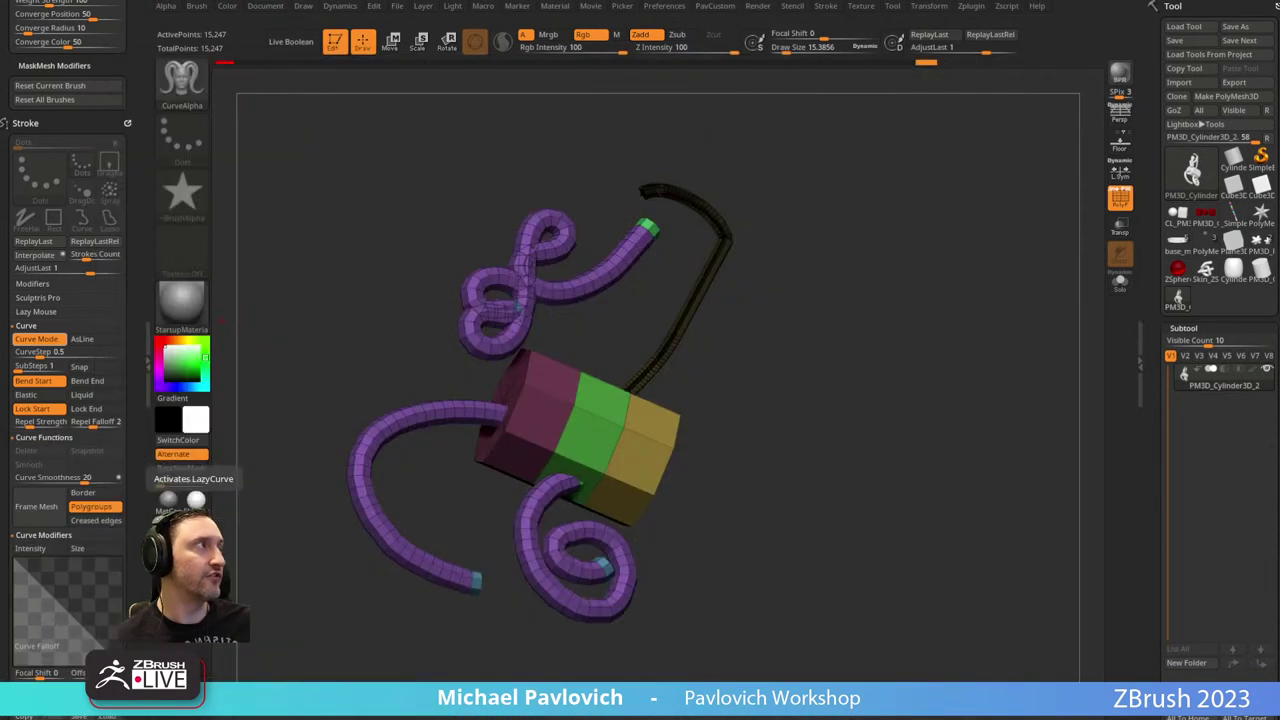
pyautogui.scroll(-10, 1185, 300)
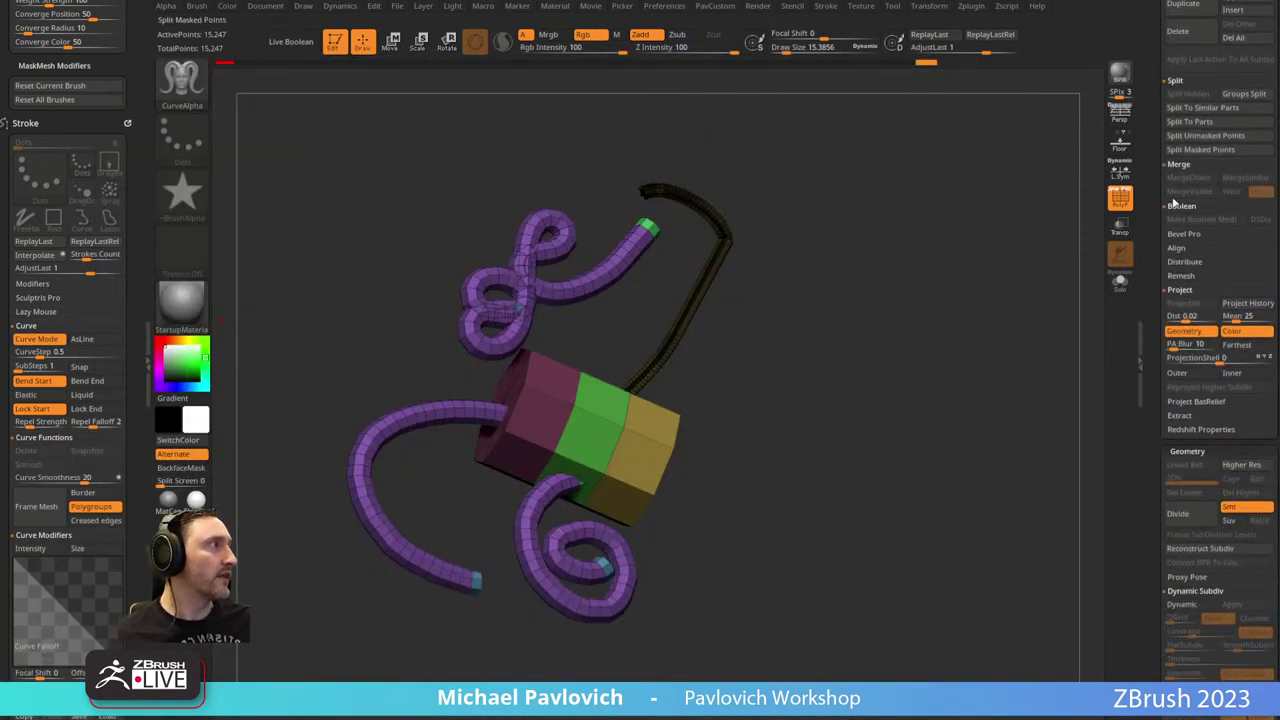
pyautogui.press('shift')
pyautogui.scroll(-3, 1185, 410)
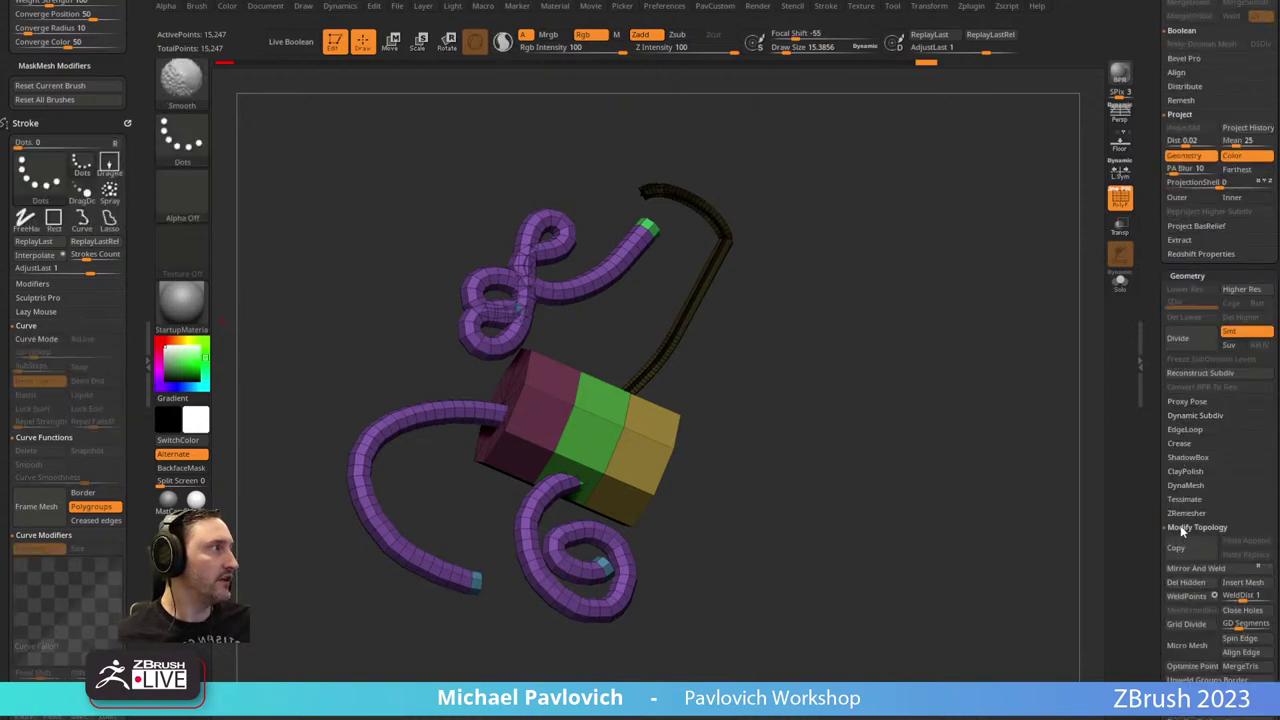
pyautogui.click(1197, 527)
pyautogui.press('2')
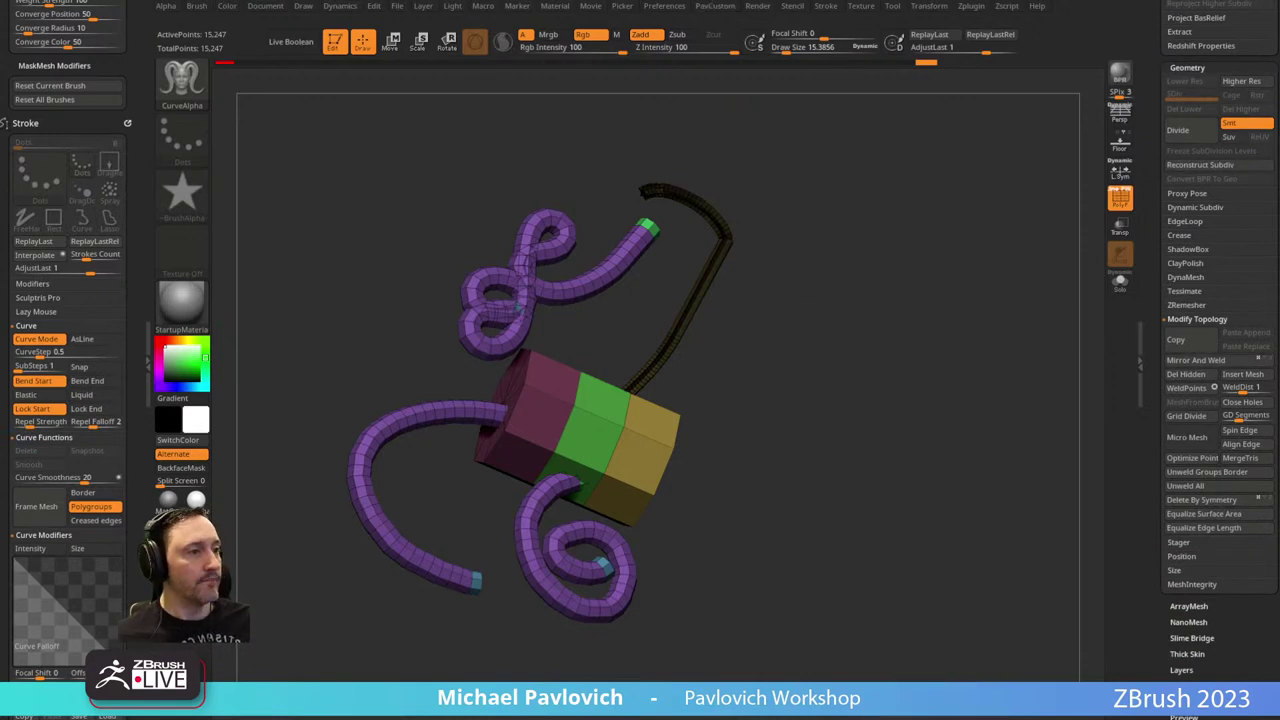
# Bring the browser back up and browse the YouTube channel's created playlists.
pyautogui.moveTo(742, 718); pyautogui.dragTo(766, 88)
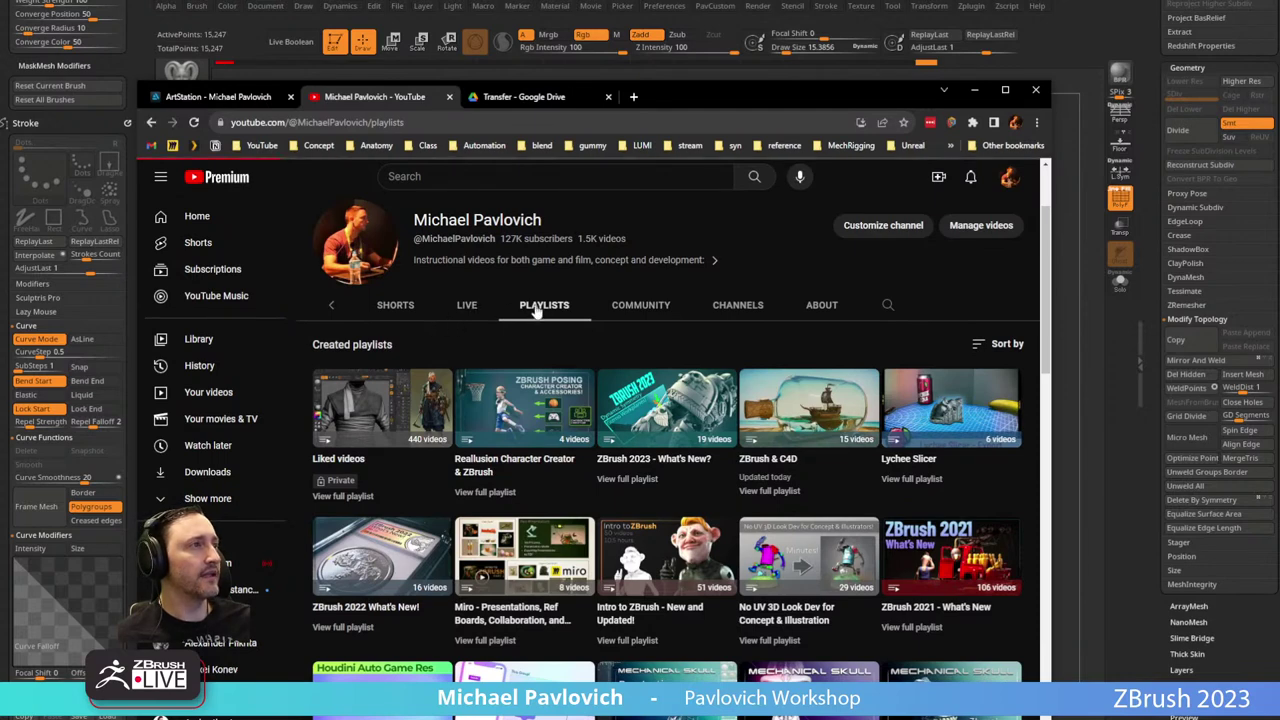
pyautogui.scroll(-1, 690, 527)
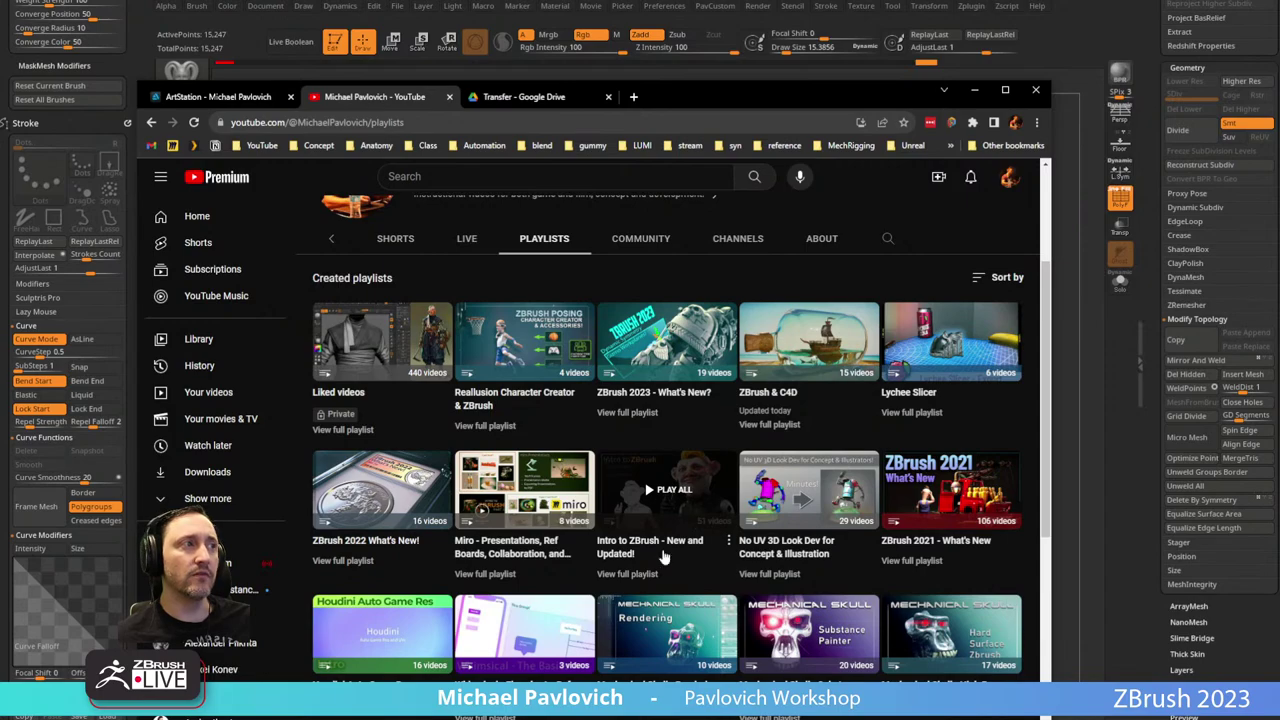
pyautogui.scroll(-1, 657, 502)
pyautogui.scroll(3, 657, 500)
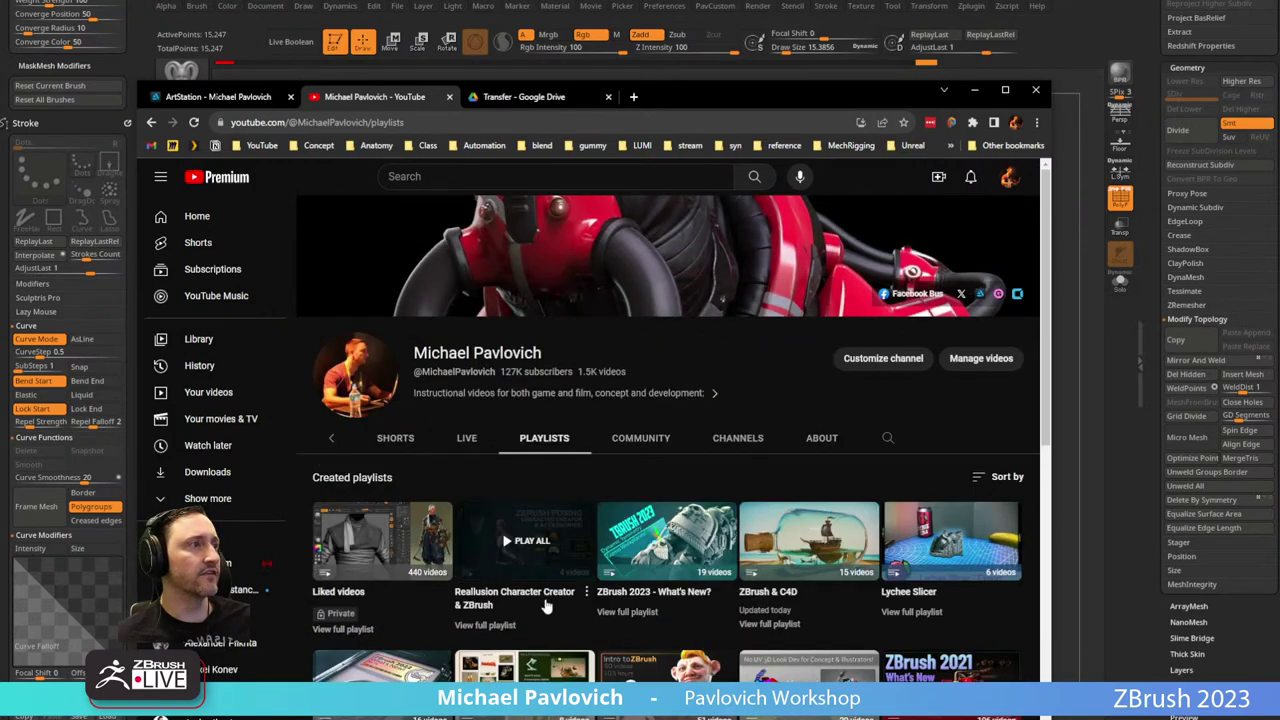
# Browse the artwork in the ArtStation portfolio.
pyautogui.click(226, 98)
pyautogui.scroll(-10, 530, 425)
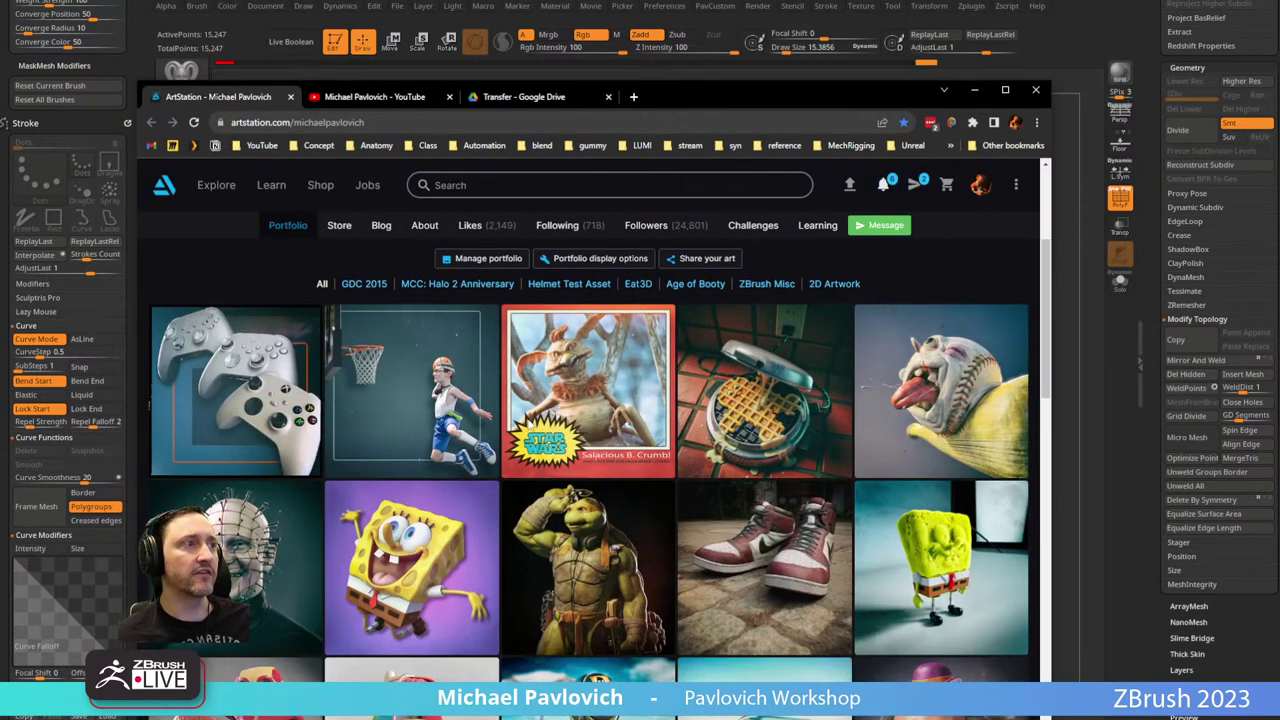
pyautogui.scroll(5, 530, 425)
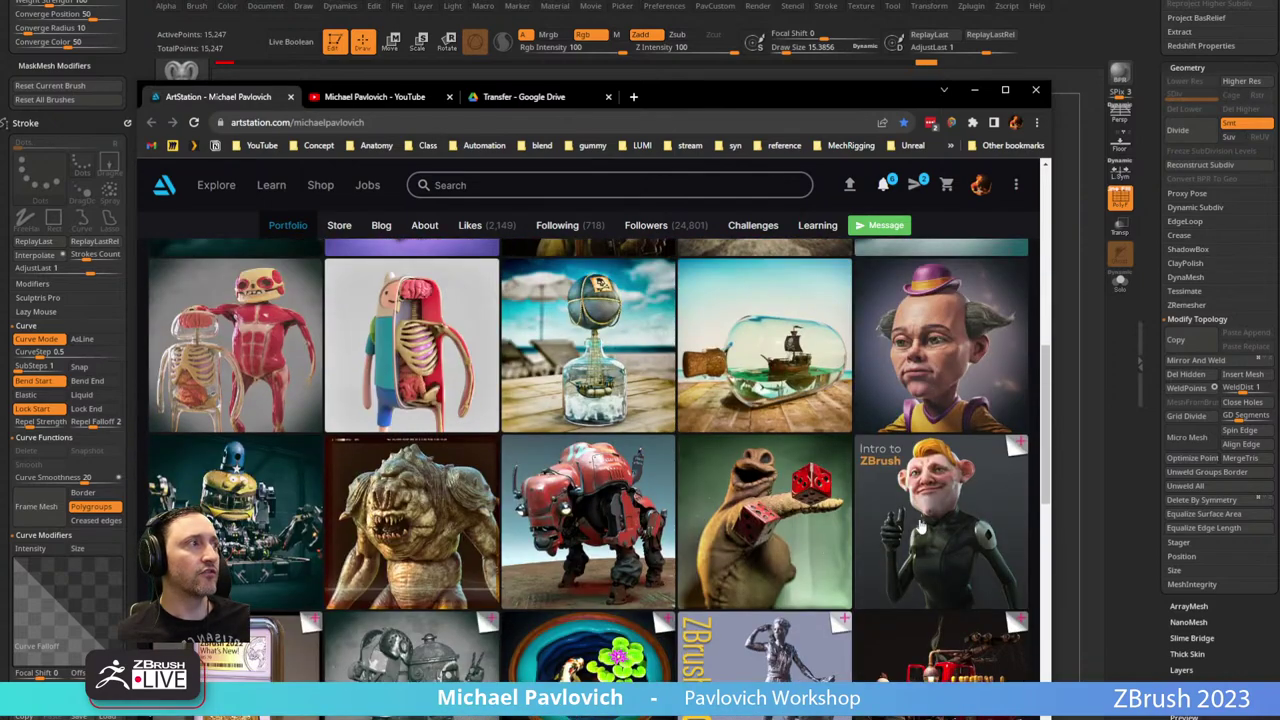
pyautogui.scroll(-5, 470, 510)
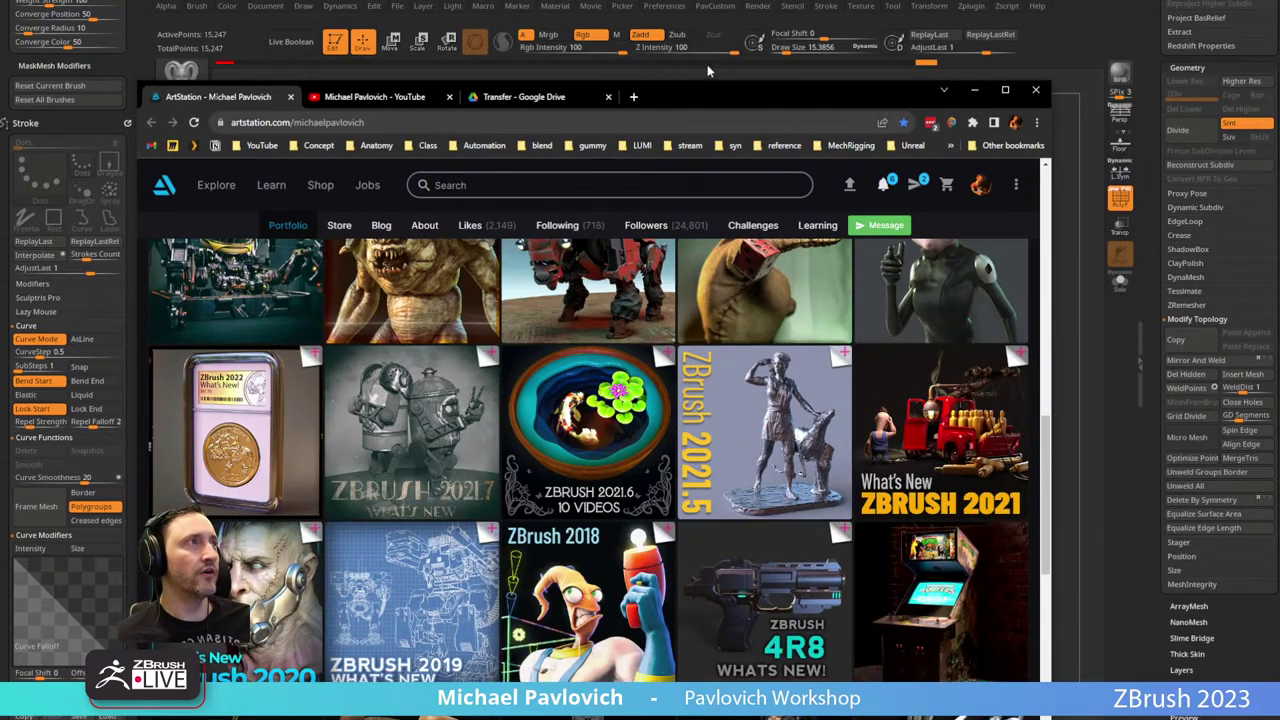
# Return to the YouTube channel, search it for "hair", and look through the results.
pyautogui.click(375, 97)
pyautogui.click(889, 440)
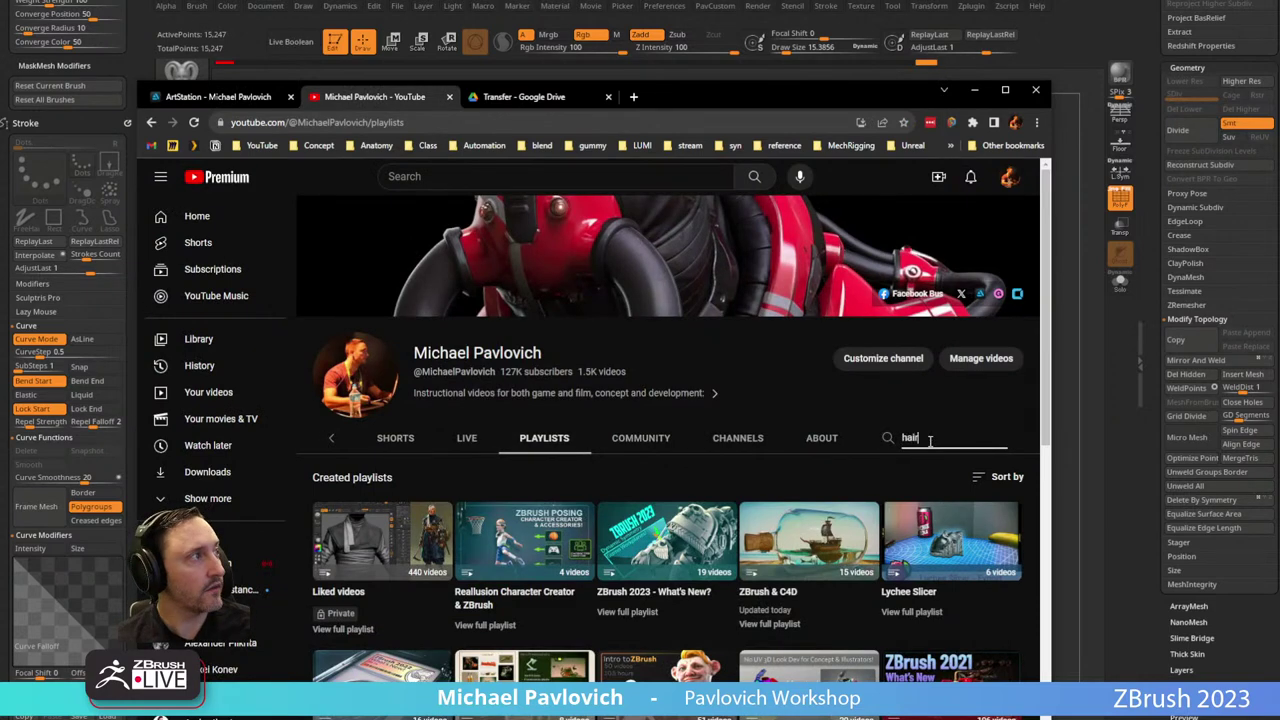
pyautogui.press('Return')
pyautogui.scroll(-10, 703, 447)
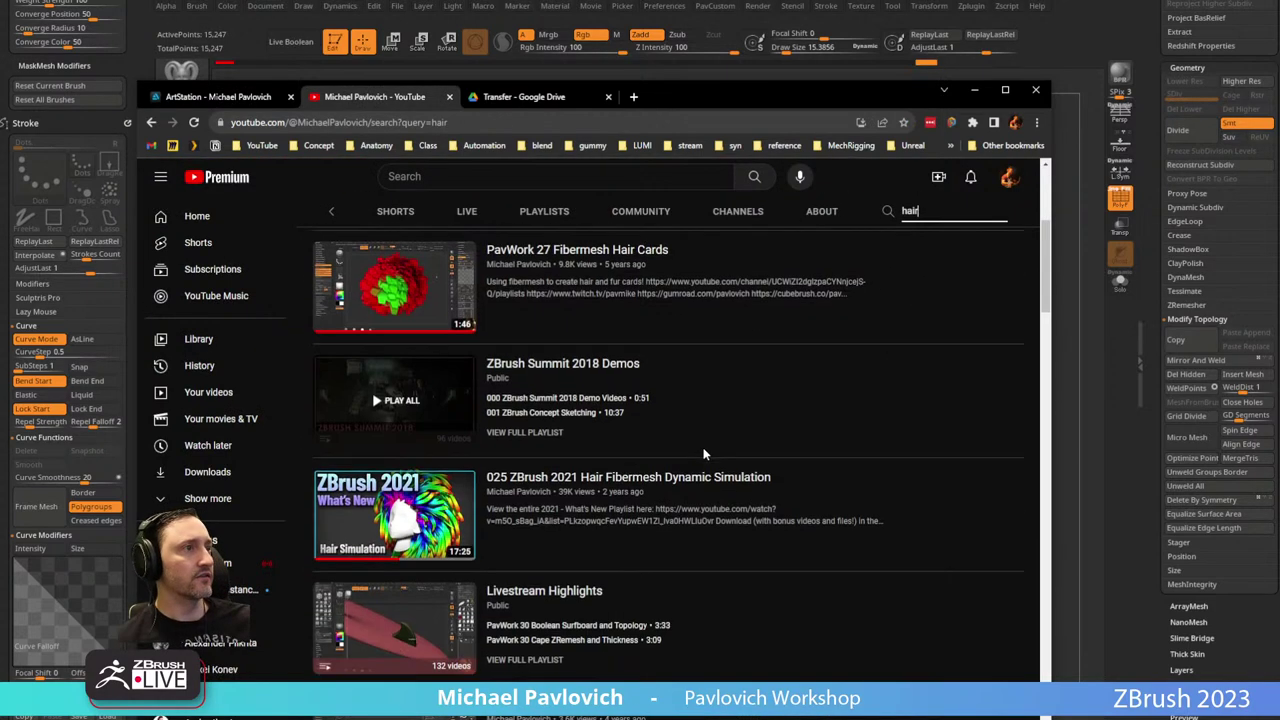
pyautogui.scroll(9, 703, 447)
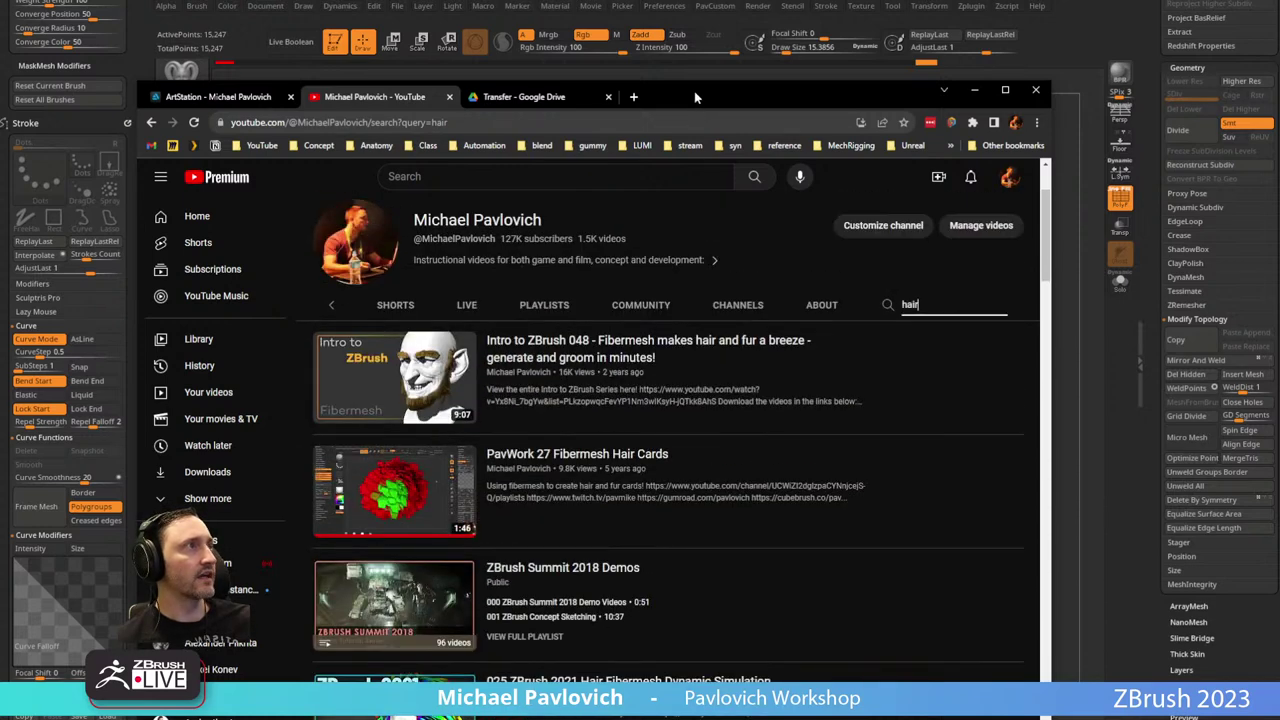
# Go back to the channel's playlists and open the full Livestream Full Episodes playlist.
pyautogui.moveTo(694, 91)
pyautogui.mouseDown()
pyautogui.moveTo(700, 121)
pyautogui.moveTo(704, 109)
pyautogui.mouseUp()
pyautogui.click(524, 324)
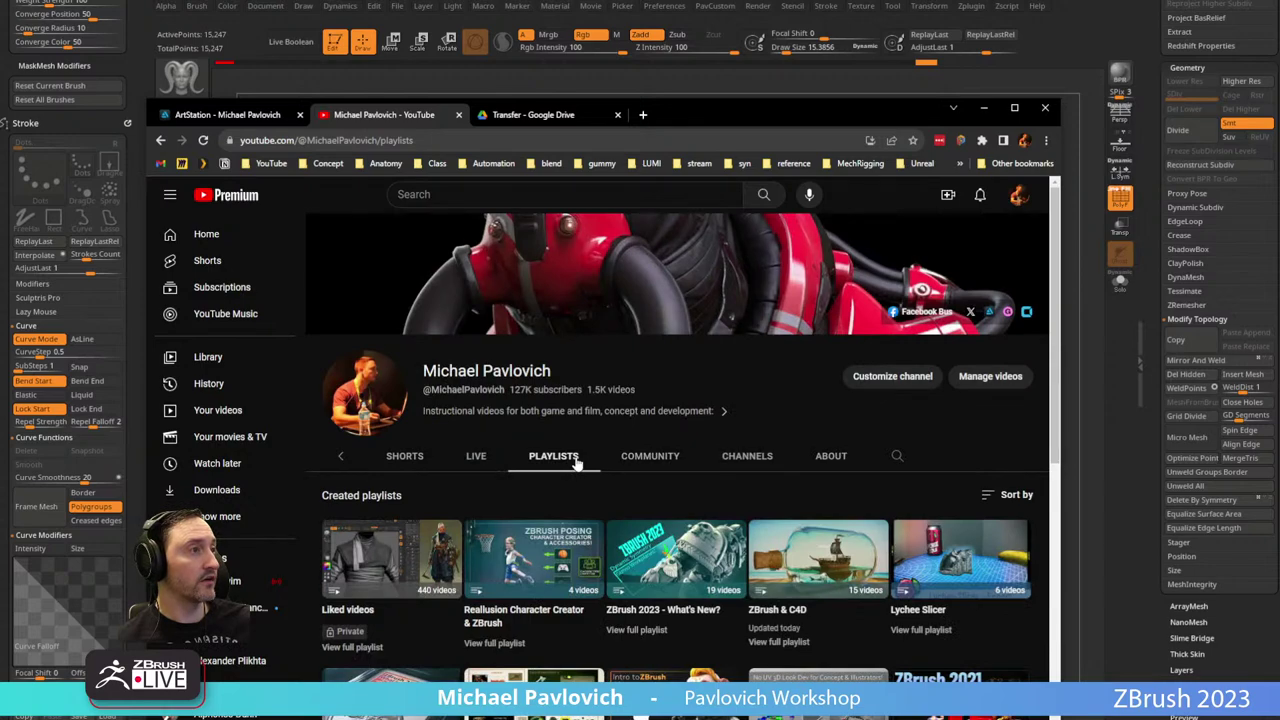
pyautogui.scroll(-5, 576, 463)
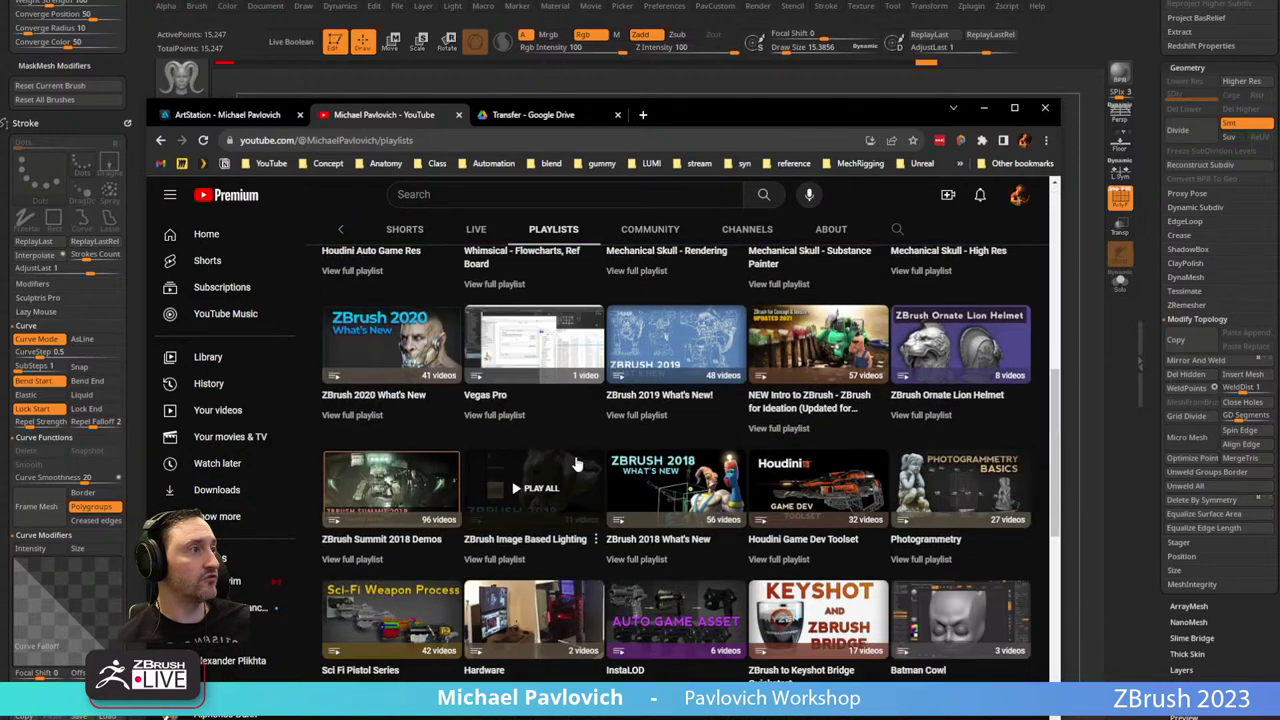
pyautogui.scroll(-3, 576, 463)
pyautogui.click(921, 581)
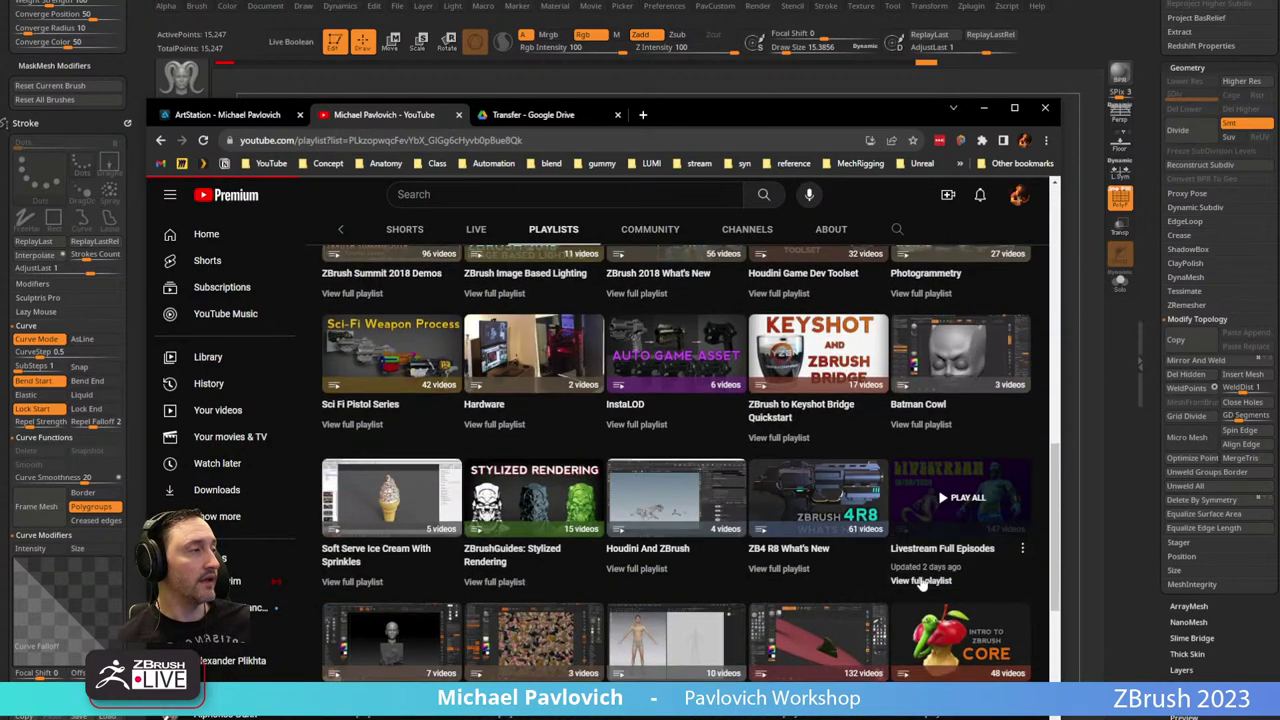
# Look through the videos listed in the Livestream Full Episodes playlist.
pyautogui.scroll(-4, 860, 430)
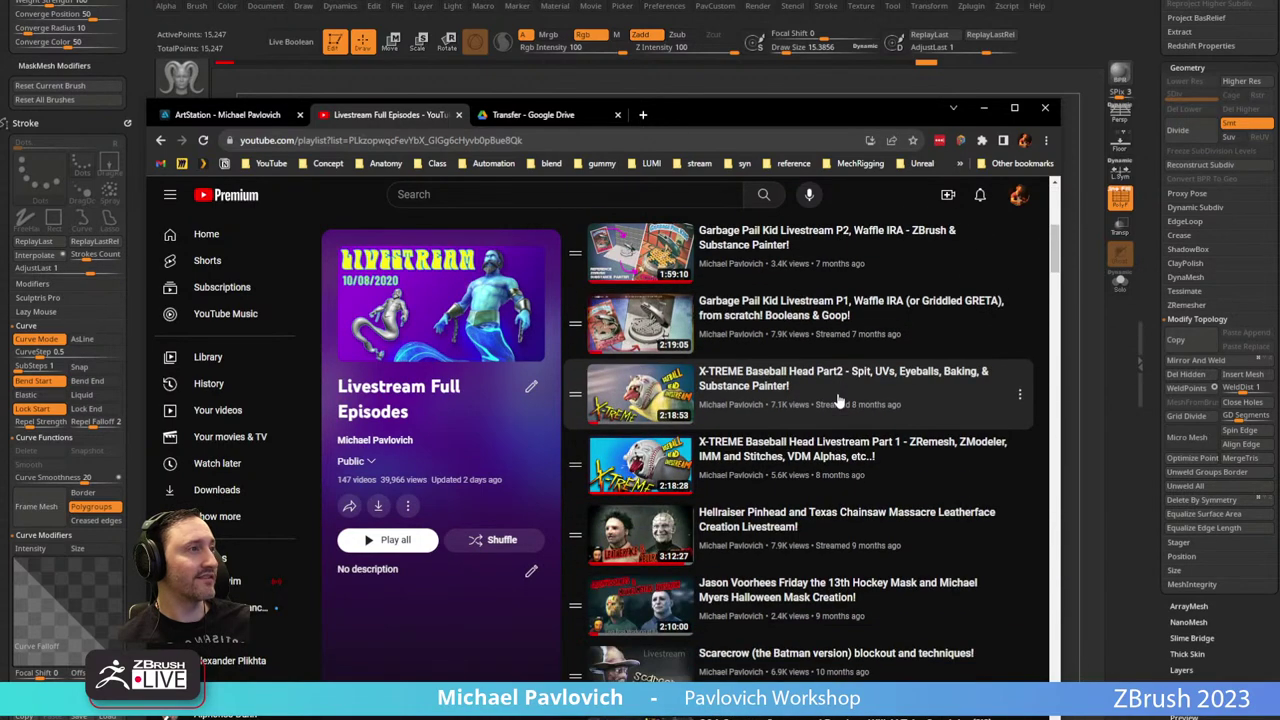
pyautogui.scroll(1, 655, 340)
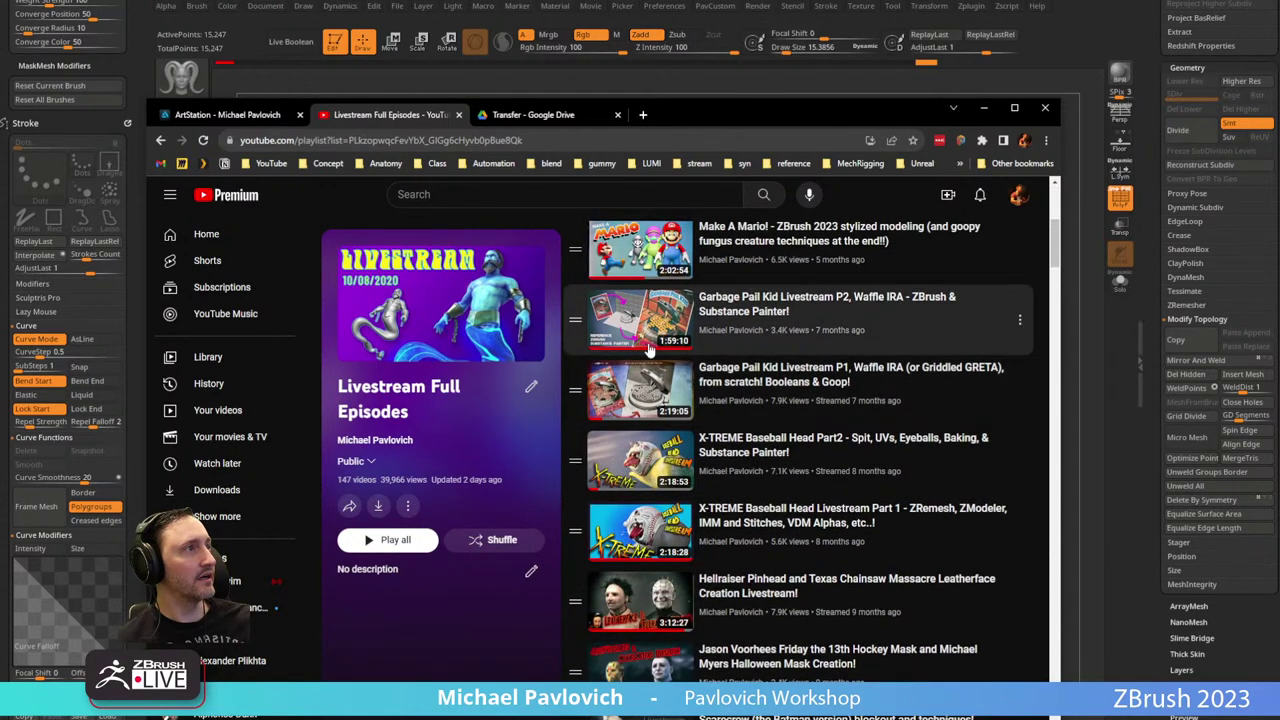
pyautogui.scroll(1, 684, 322)
pyautogui.scroll(3, 731, 469)
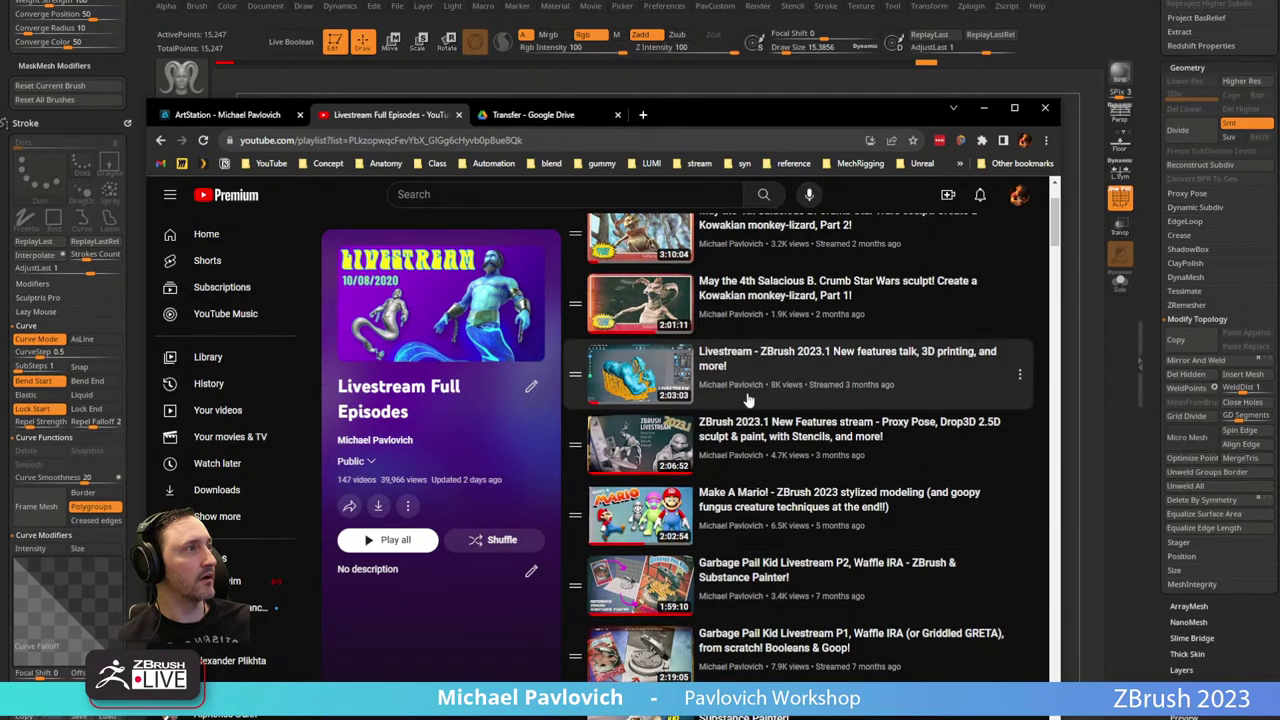
pyautogui.scroll(-15, 731, 469)
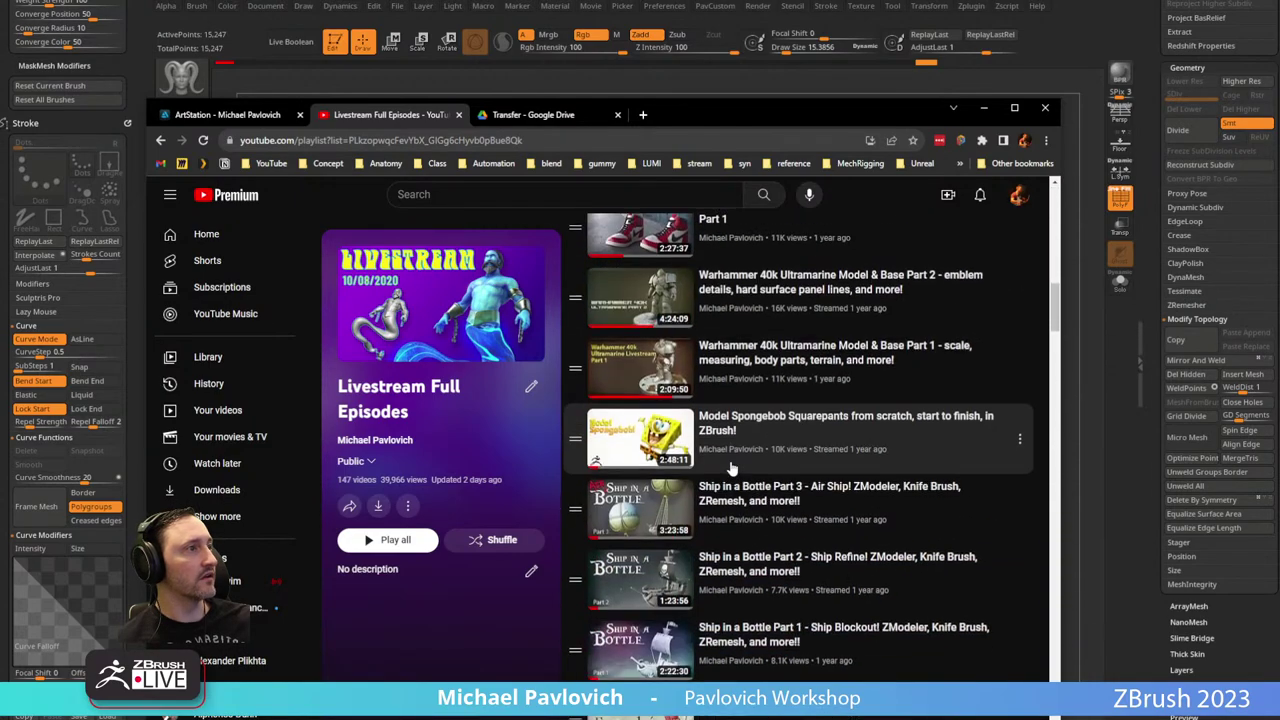
pyautogui.scroll(-6, 731, 469)
pyautogui.scroll(15, 735, 470)
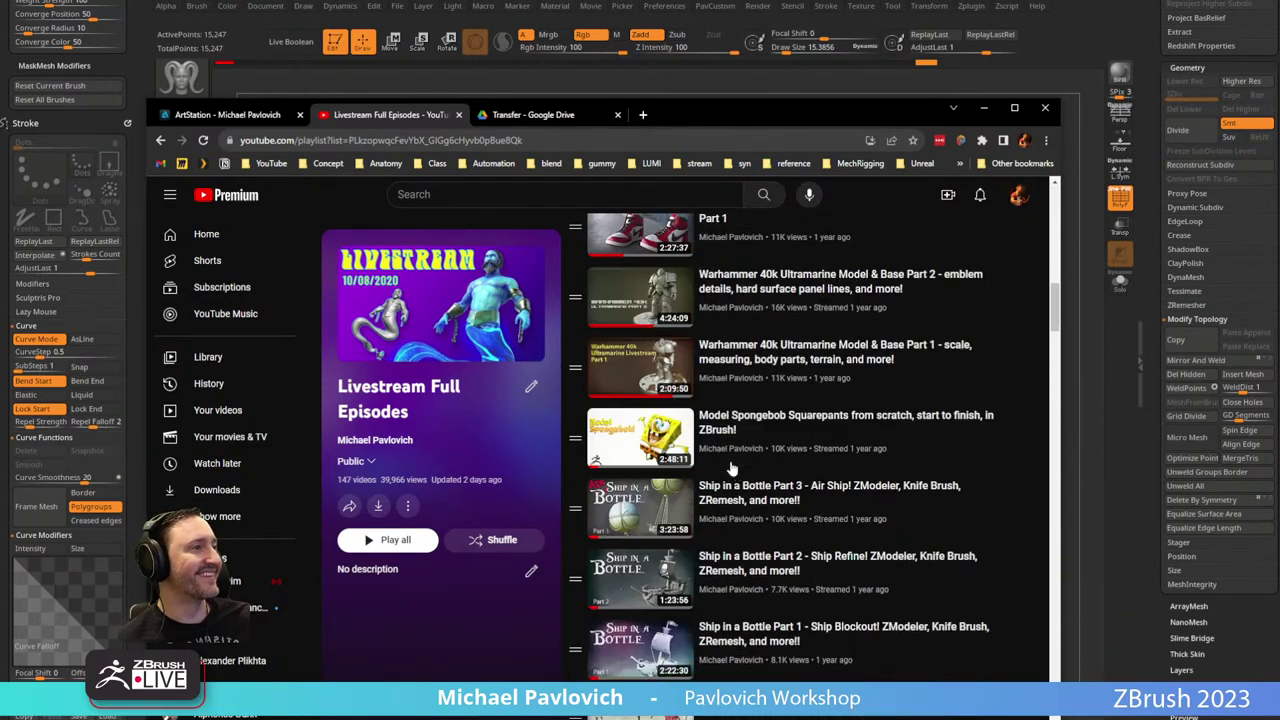
pyautogui.scroll(4, 738, 473)
# Return to ZBrush, isolate the three-band cylinder, and delete the hidden curve tubes.
pyautogui.moveTo(716, 120); pyautogui.dragTo(716, 717)
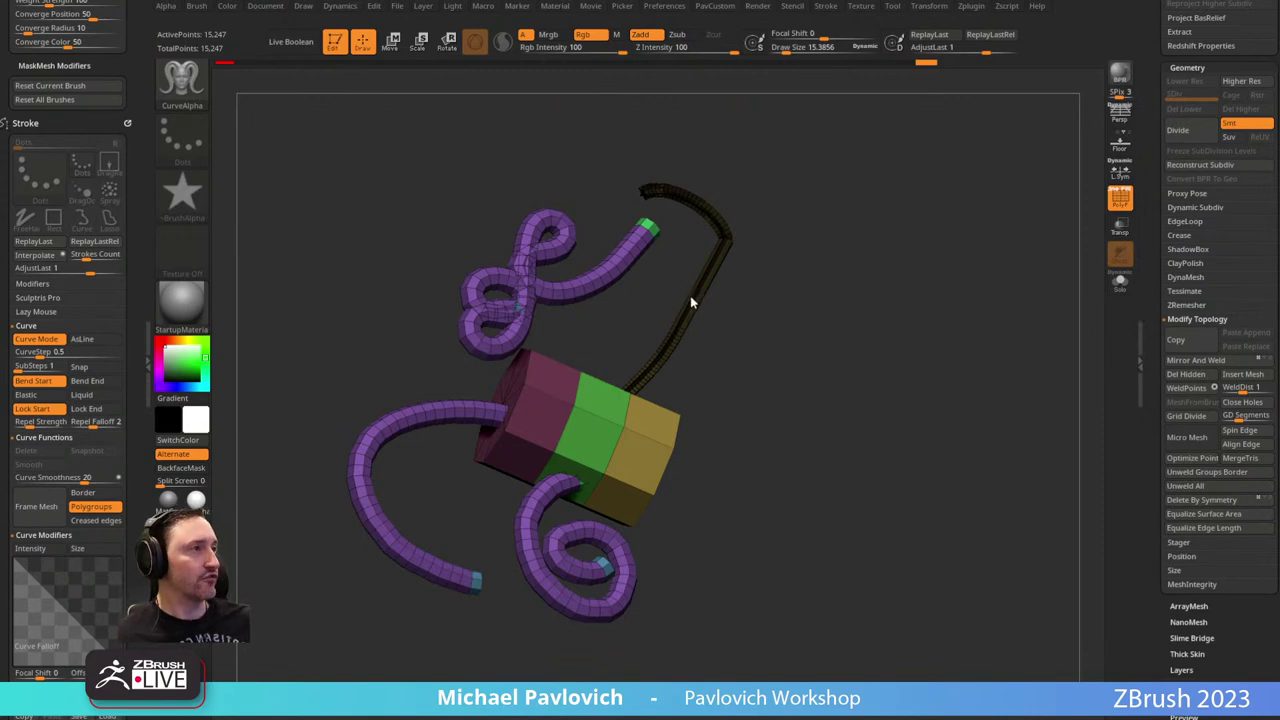
pyautogui.moveTo(772, 362); pyautogui.dragTo(990, 378)
pyautogui.moveTo(608, 434); pyautogui.dragTo(490, 442)
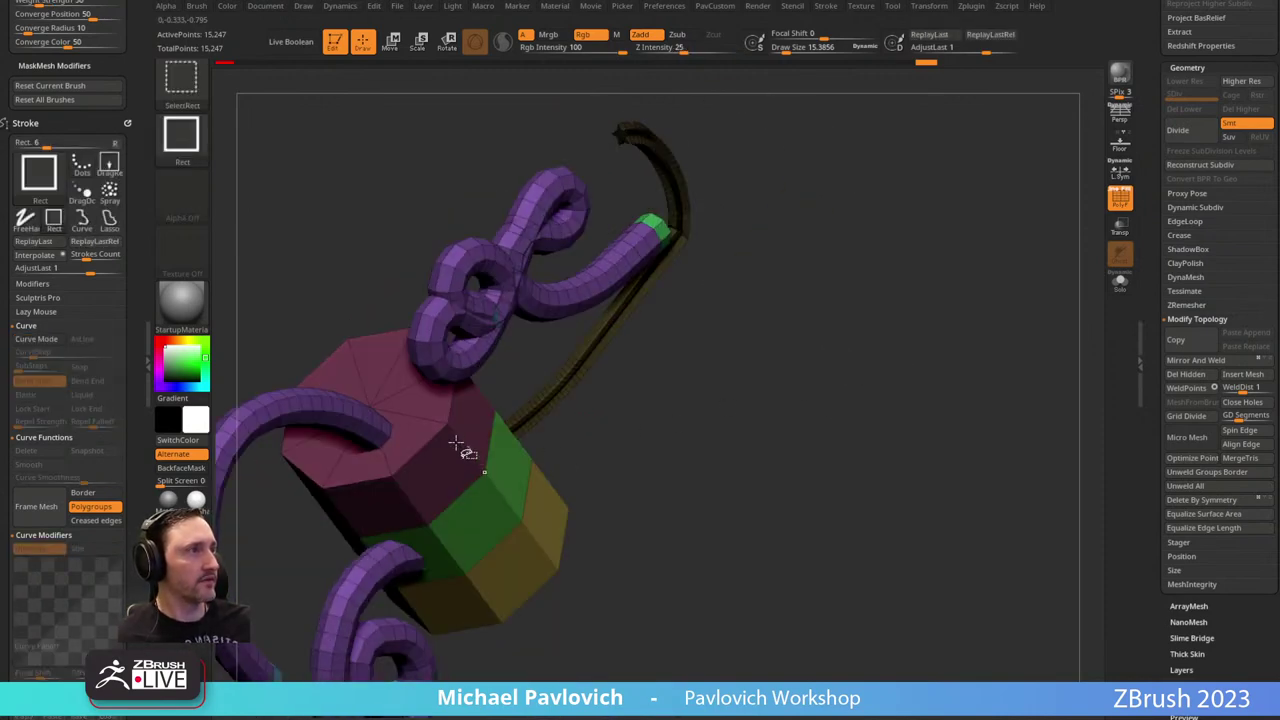
pyautogui.keyDown('ctrl'); pyautogui.keyDown('shift'); pyautogui.click(458, 430); pyautogui.keyUp('shift'); pyautogui.keyUp('ctrl')
pyautogui.press('1')
pyautogui.click(814, 300)
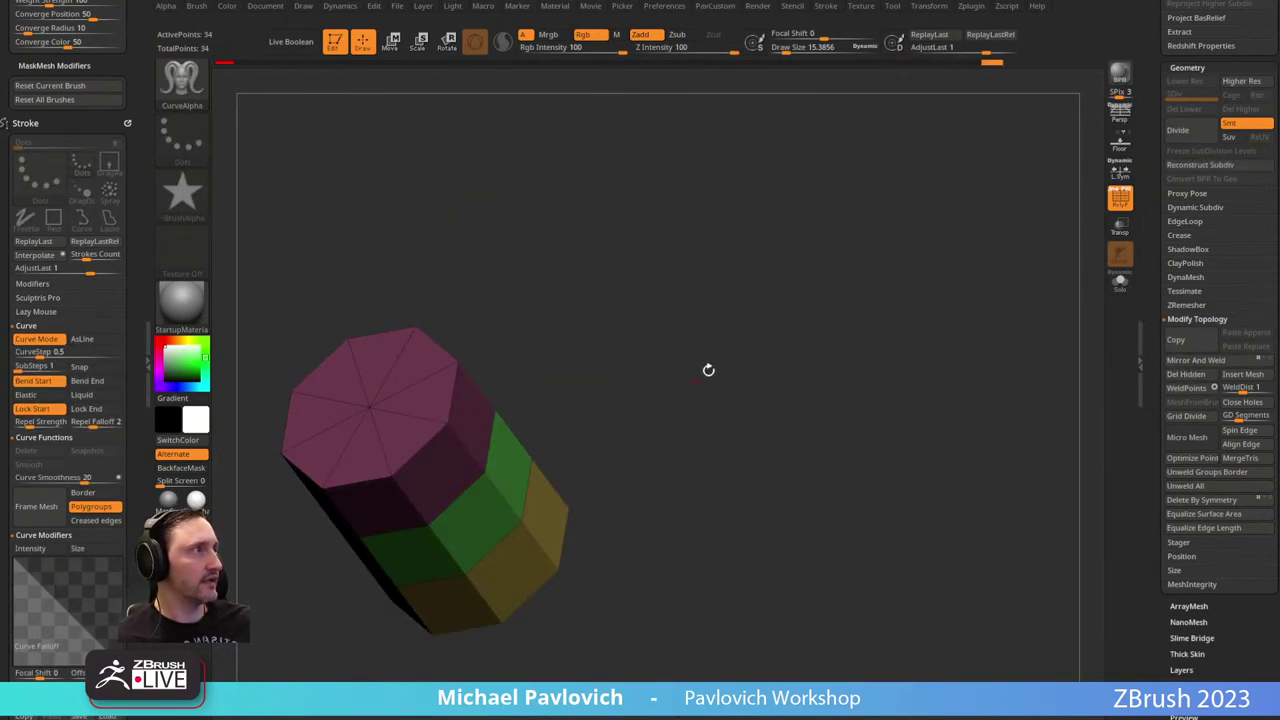
# Delete the cylinder's end caps and assign the remaining open shell to a single polygroup.
pyautogui.keyDown('shift'); pyautogui.moveTo(708, 370); pyautogui.dragTo(737, 415); pyautogui.keyUp('shift')
pyautogui.keyDown('ctrl'); pyautogui.keyDown('shift'); pyautogui.moveTo(556, 366); pyautogui.dragTo(392, 460); pyautogui.keyUp('shift'); pyautogui.keyUp('ctrl')
pyautogui.moveTo(675, 381); pyautogui.dragTo(784, 347)
pyautogui.press('1')
pyautogui.click(768, 302)
pyautogui.moveTo(684, 298)
pyautogui.mouseDown()
pyautogui.moveTo(733, 328)
pyautogui.moveTo(760, 243)
pyautogui.mouseUp()
pyautogui.hotkey('ctrl', 'w')
# Switch to the ZModeler brush and try extruding the shell with the Polygroup All target, then undo the extrusion.
pyautogui.press('b')
pyautogui.press('z')
pyautogui.press('m')
pyautogui.press('space')
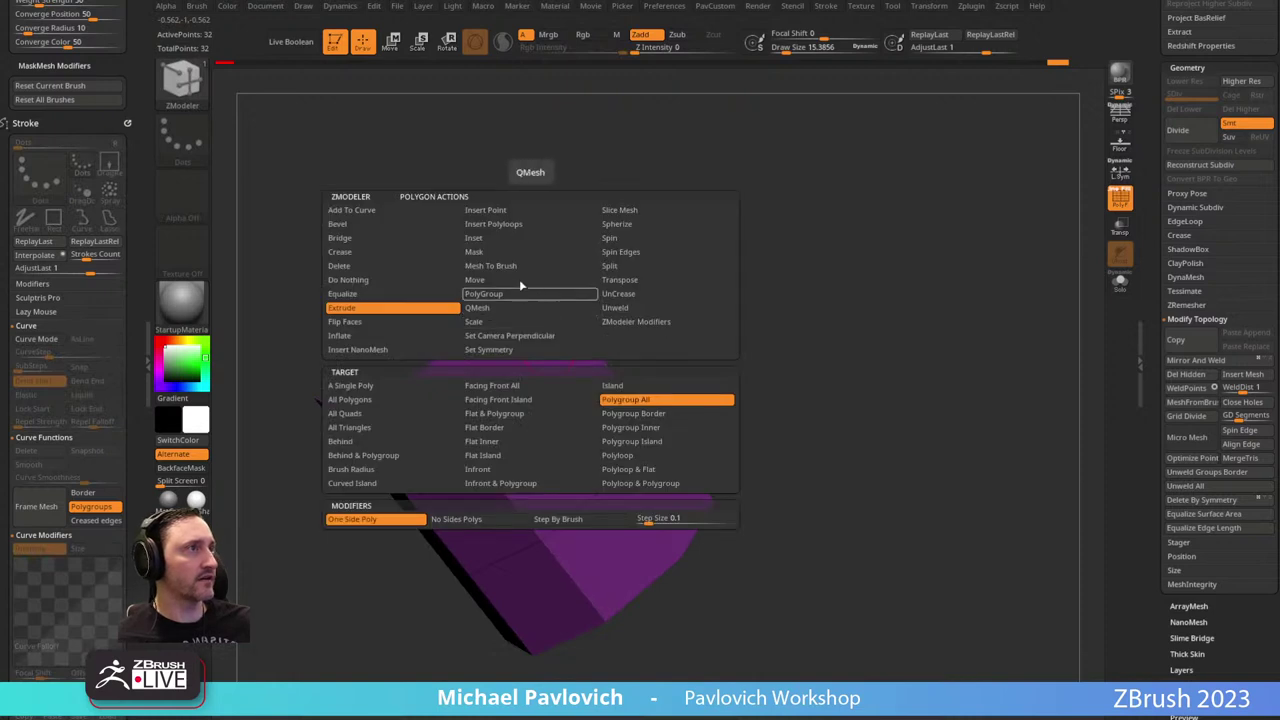
pyautogui.click(643, 399)
pyautogui.moveTo(549, 343); pyautogui.dragTo(586, 351)
pyautogui.hotkey('ctrl', 'z')
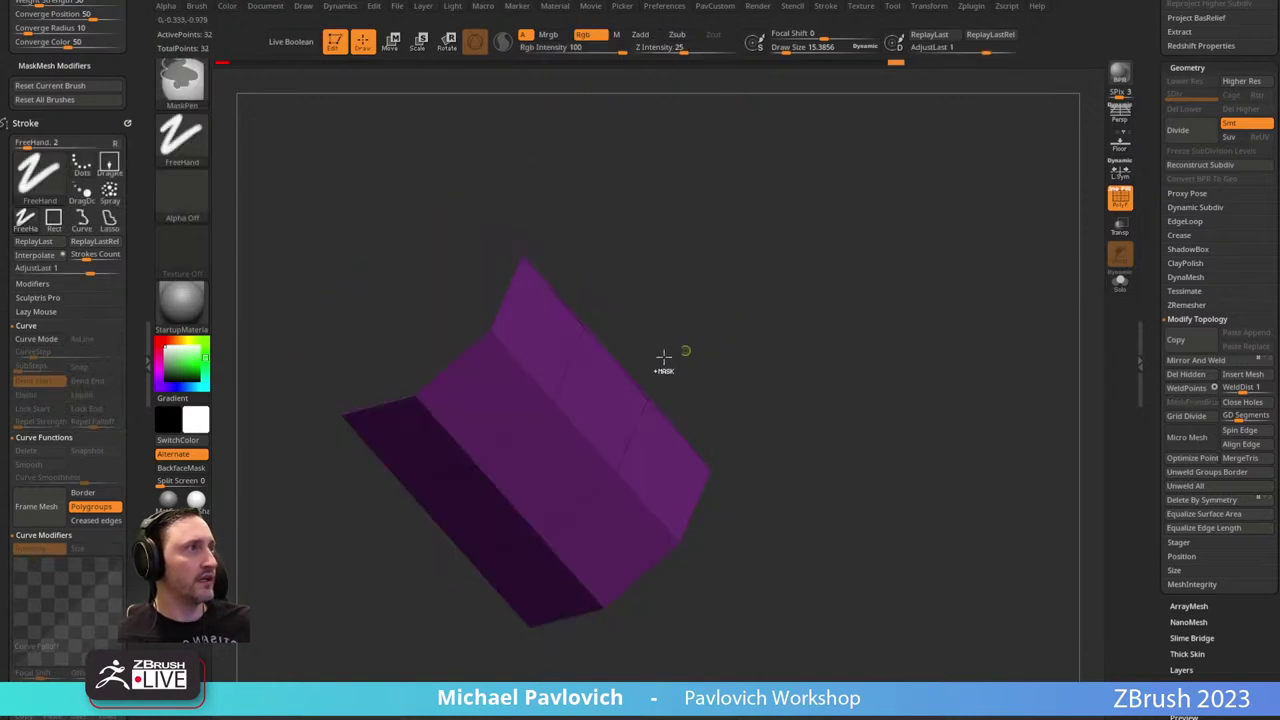
# QMesh the whole shell polygroup into a thick-walled cylinder and punch a hole through its side, previewing it smoothed.
pyautogui.press('space')
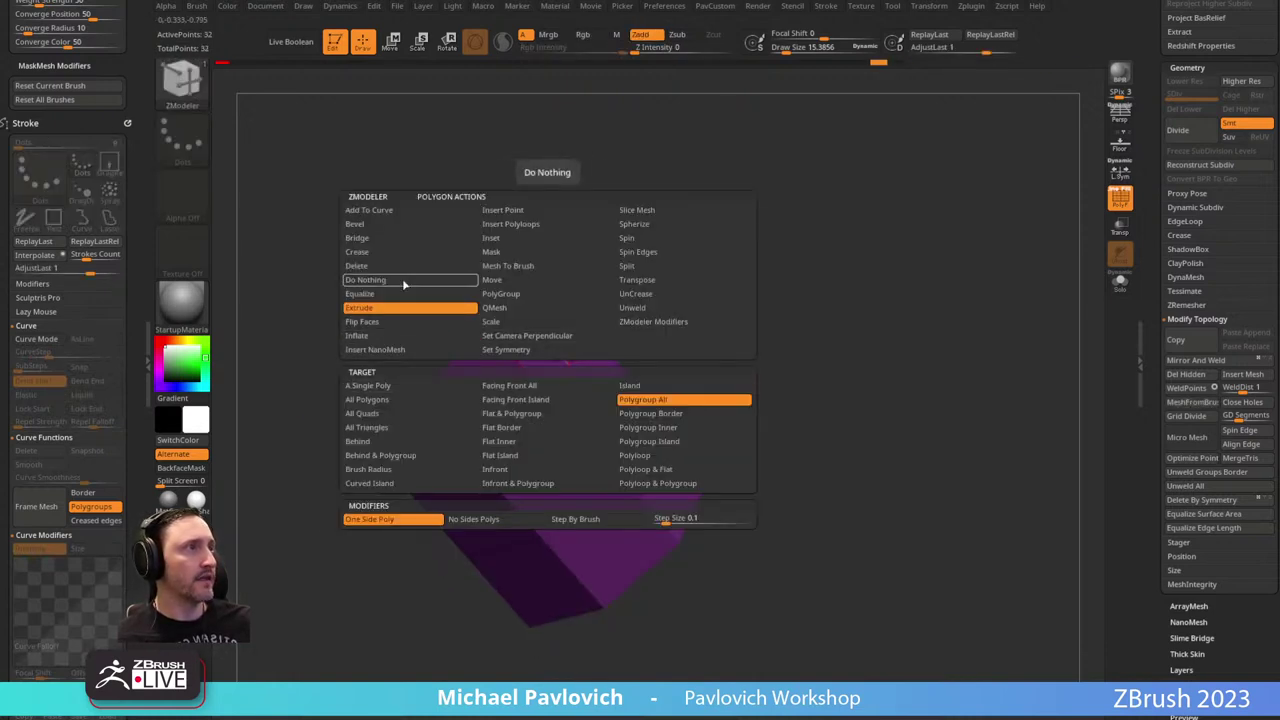
pyautogui.click(519, 308)
pyautogui.moveTo(571, 414); pyautogui.dragTo(580, 366)
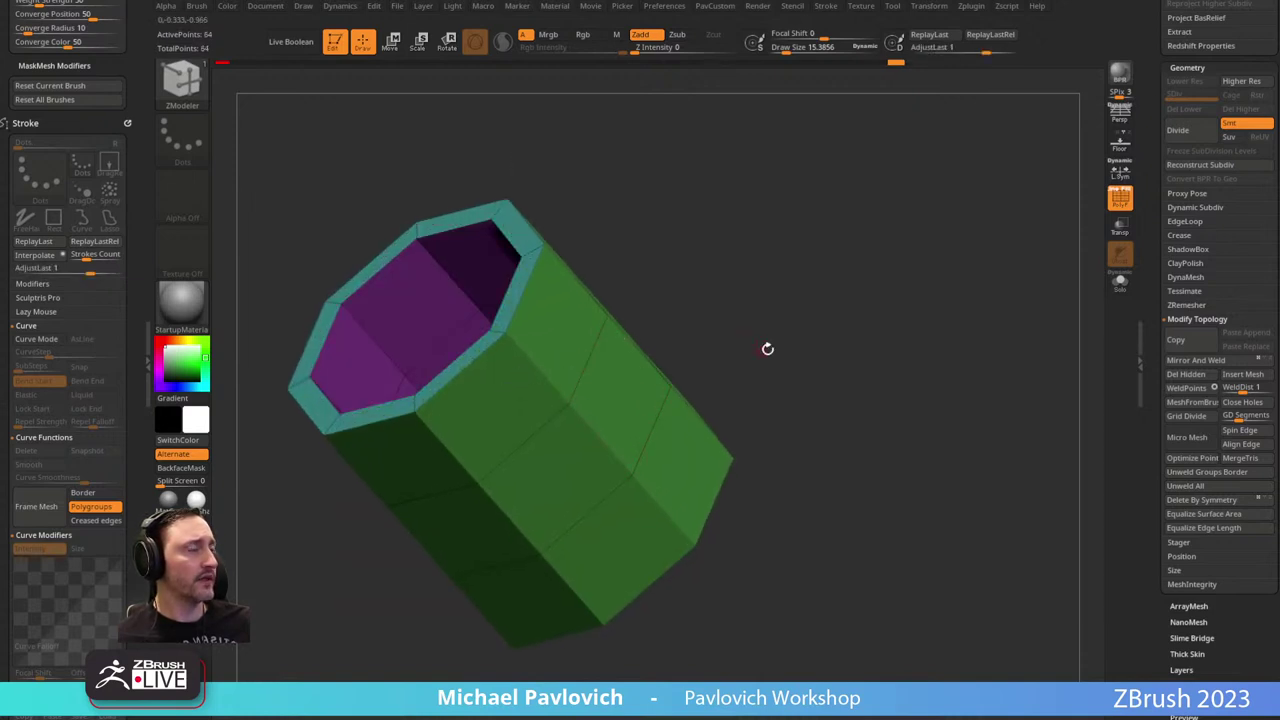
pyautogui.moveTo(767, 348); pyautogui.dragTo(616, 388)
pyautogui.click(520, 405)
pyautogui.moveTo(797, 383); pyautogui.dragTo(810, 356)
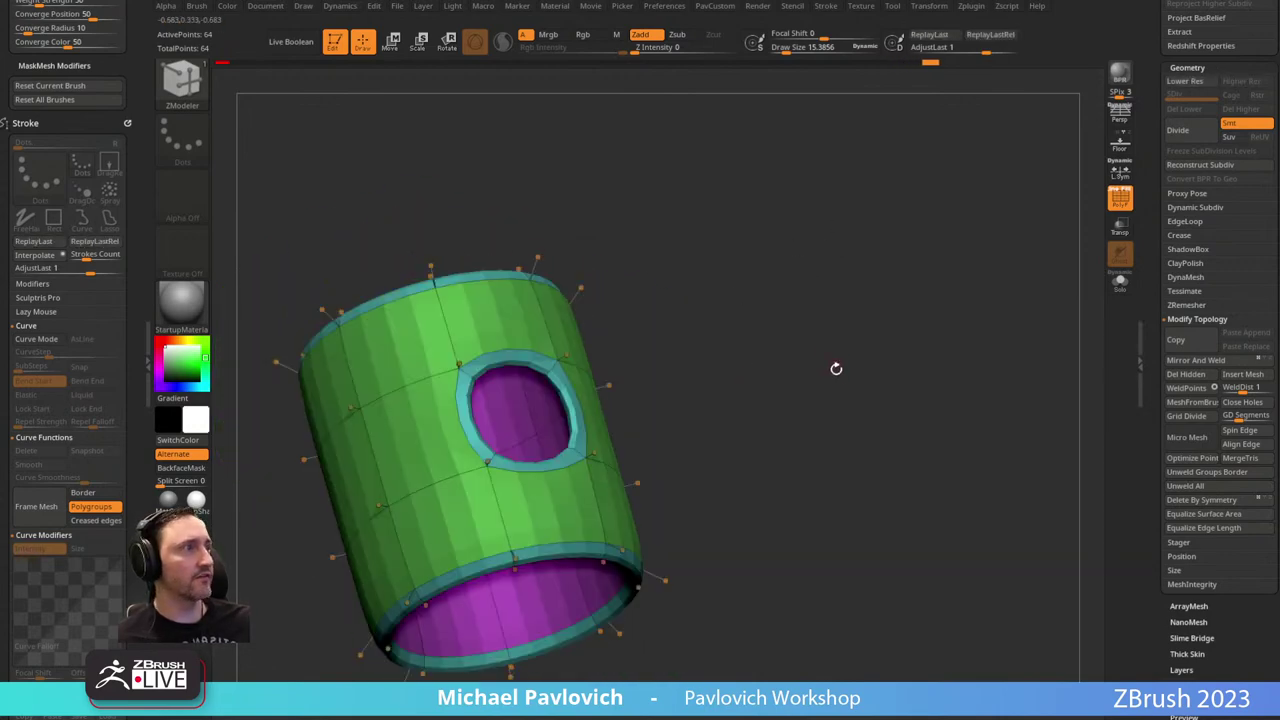
# Set the dynamic subdivision crease level to 2, adjust SmoothSubdiv, and inspect the cylinder around the side hole.
pyautogui.press('space')
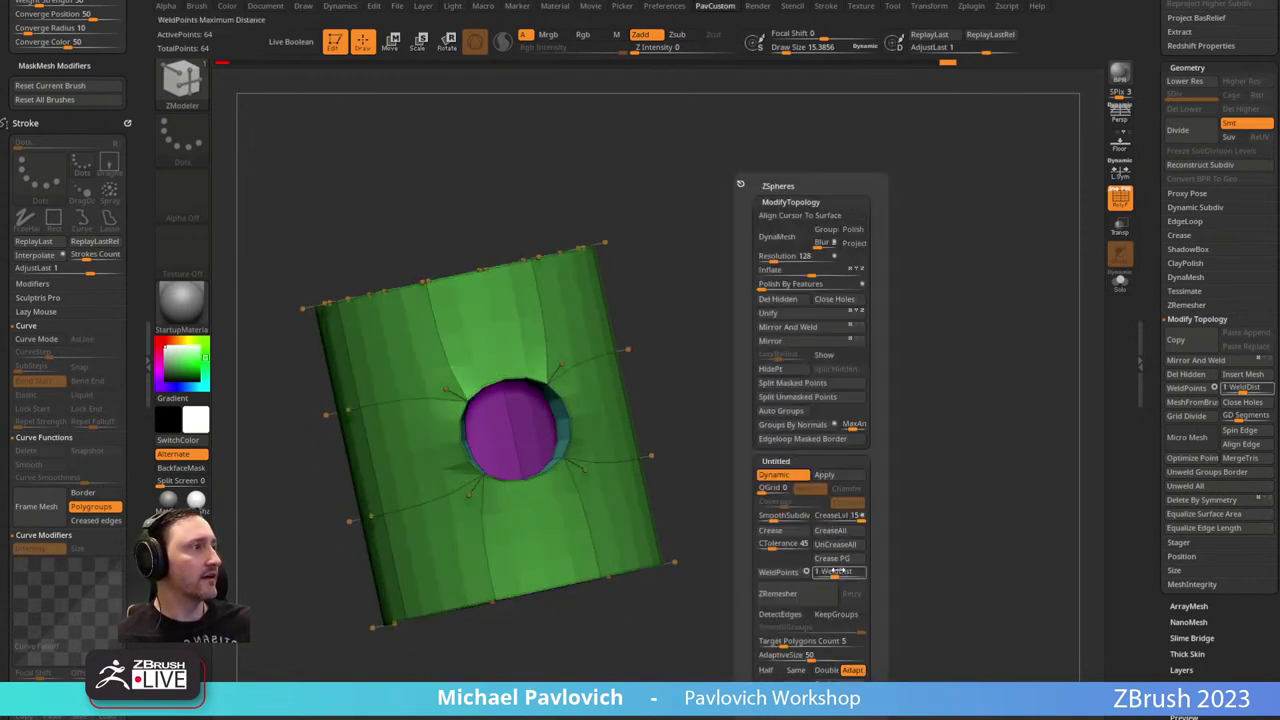
pyautogui.click(835, 516)
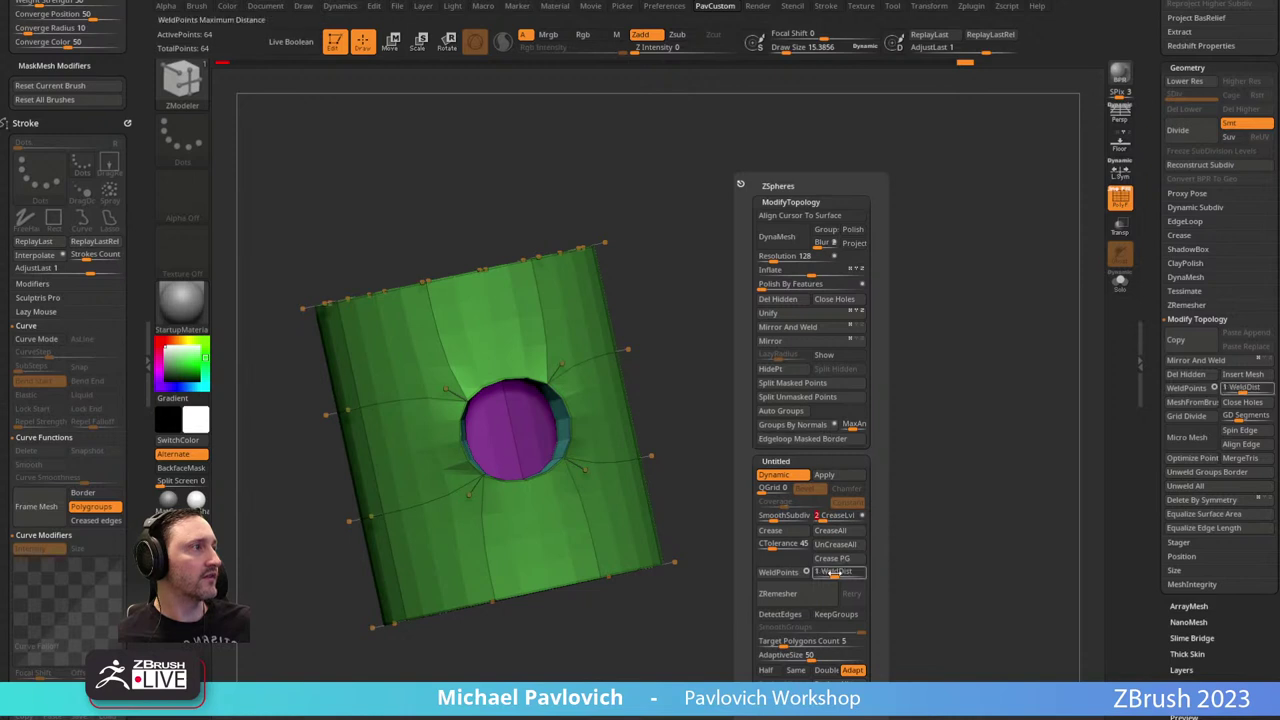
pyautogui.click(772, 516)
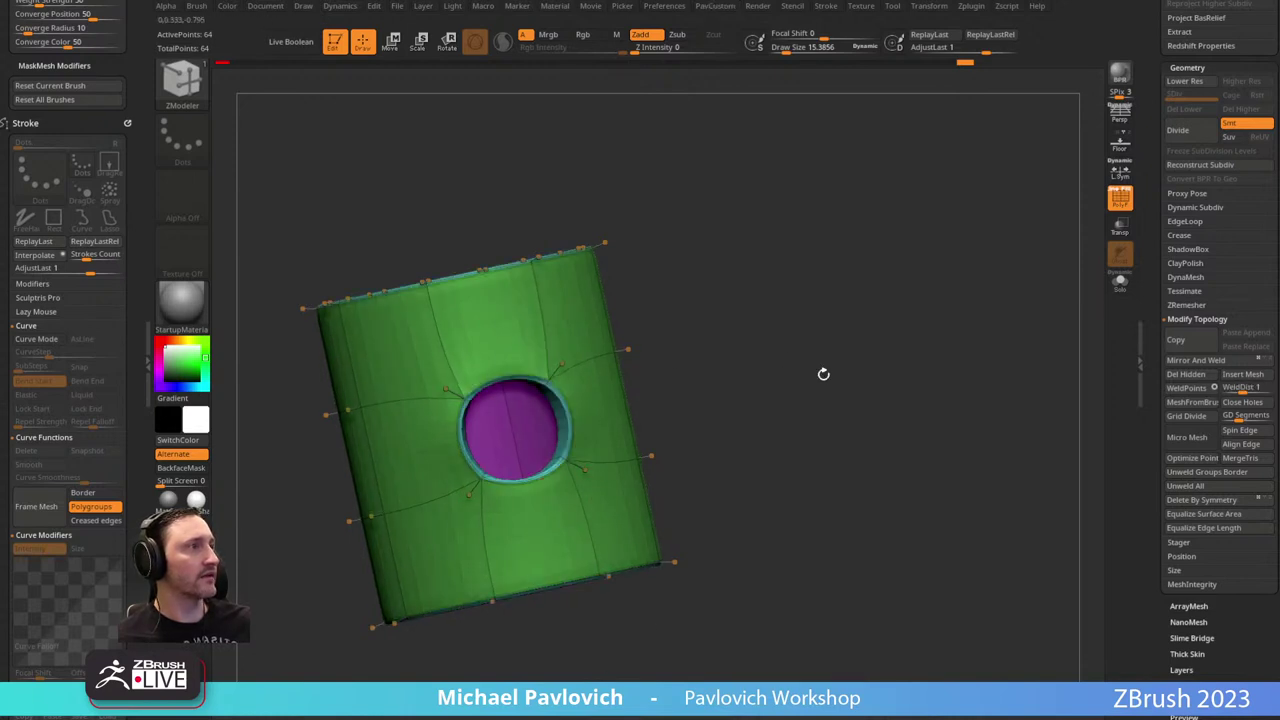
pyautogui.moveTo(823, 371); pyautogui.dragTo(837, 378)
pyautogui.moveTo(677, 274)
pyautogui.mouseDown()
pyautogui.moveTo(794, 374)
pyautogui.moveTo(789, 344)
pyautogui.moveTo(814, 446)
pyautogui.moveTo(832, 407)
pyautogui.moveTo(791, 313)
pyautogui.moveTo(783, 320)
pyautogui.moveTo(801, 319)
pyautogui.moveTo(797, 281)
pyautogui.mouseUp()
# Turn off the dynamic subdivision preview and undo the hole and thickness back to the single-sided shell.
pyautogui.press('ctrl')
pyautogui.hotkey('shift', 'd')
pyautogui.hotkey('ctrl', 'z')
pyautogui.hotkey('ctrl', 'z')
pyautogui.press('s')
# Switch to the PolyMesh3D1 tool containing the torn trousers and frame the trousers in view.
pyautogui.moveTo(1151, 399); pyautogui.dragTo(1155, 386)
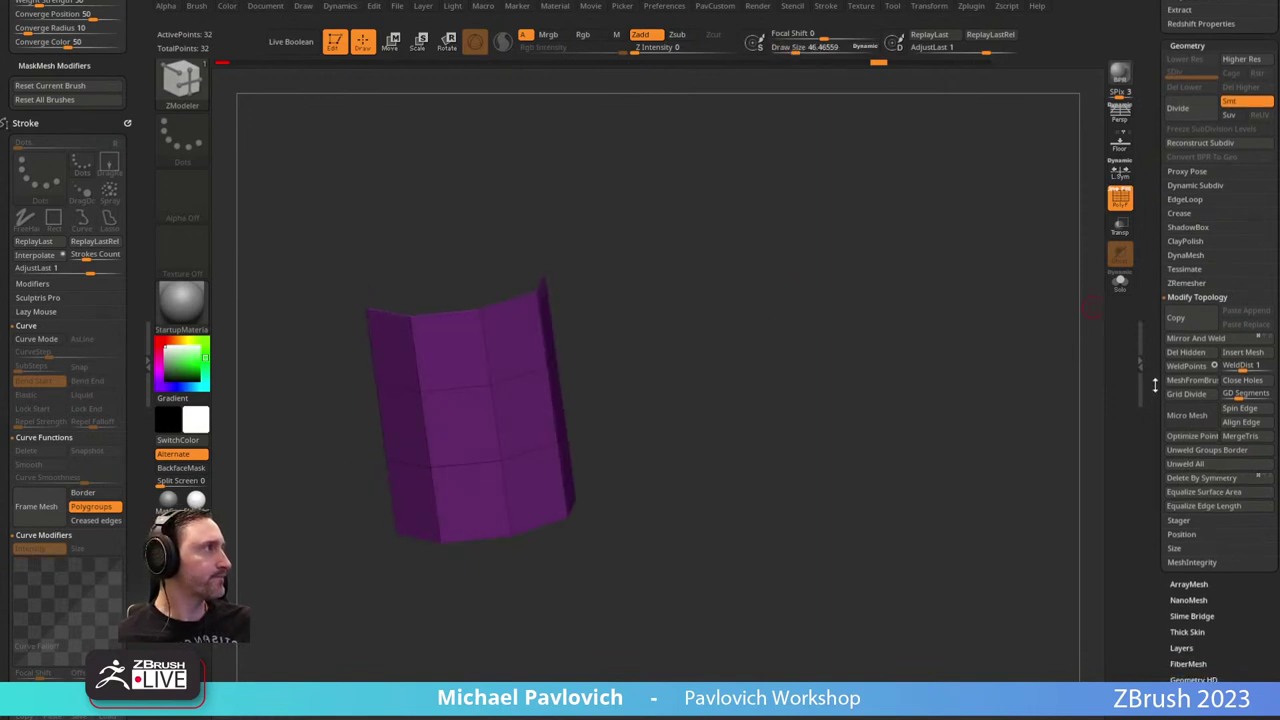
pyautogui.scroll(10, 1150, 262)
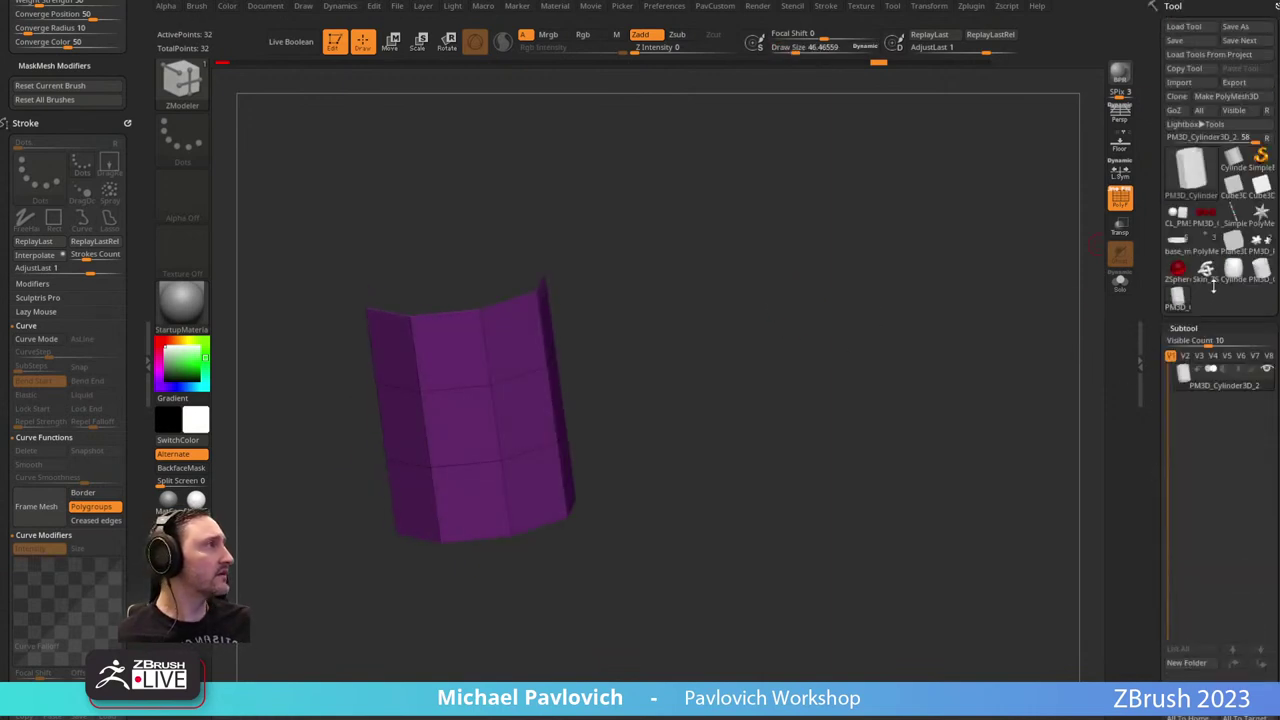
pyautogui.click(1205, 255)
pyautogui.keyDown('shift'); pyautogui.moveTo(891, 361); pyautogui.dragTo(898, 385, button='right'); pyautogui.keyUp('shift')
pyautogui.keyDown('ctrl'); pyautogui.moveTo(898, 385); pyautogui.dragTo(925, 560, button='right'); pyautogui.keyUp('ctrl')
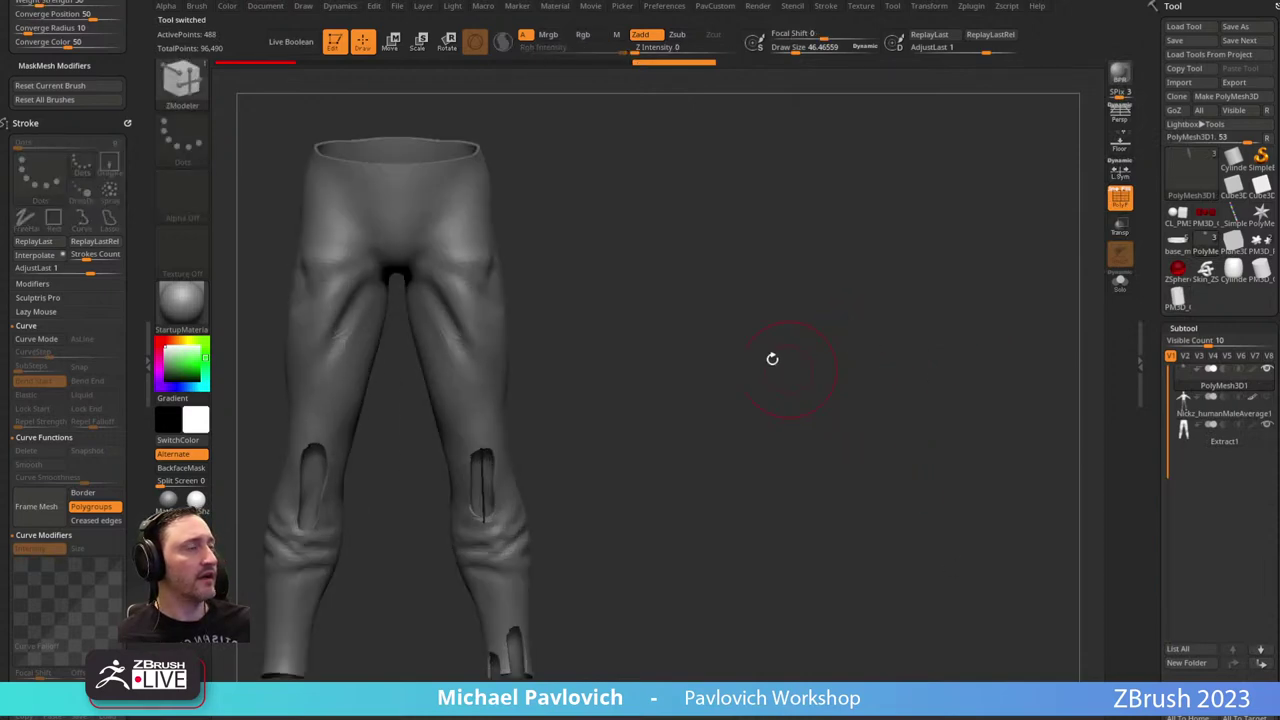
# Make the Extract1 trousers the active subtool and choose the ClothHook brush.
pyautogui.keyDown('alt'); pyautogui.moveTo(715, 205); pyautogui.dragTo(835, 420, button='right'); pyautogui.keyUp('alt')
pyautogui.moveTo(835, 420); pyautogui.dragTo(740, 385, button='right')
pyautogui.keyDown('alt'); pyautogui.click(615, 420); pyautogui.keyUp('alt')
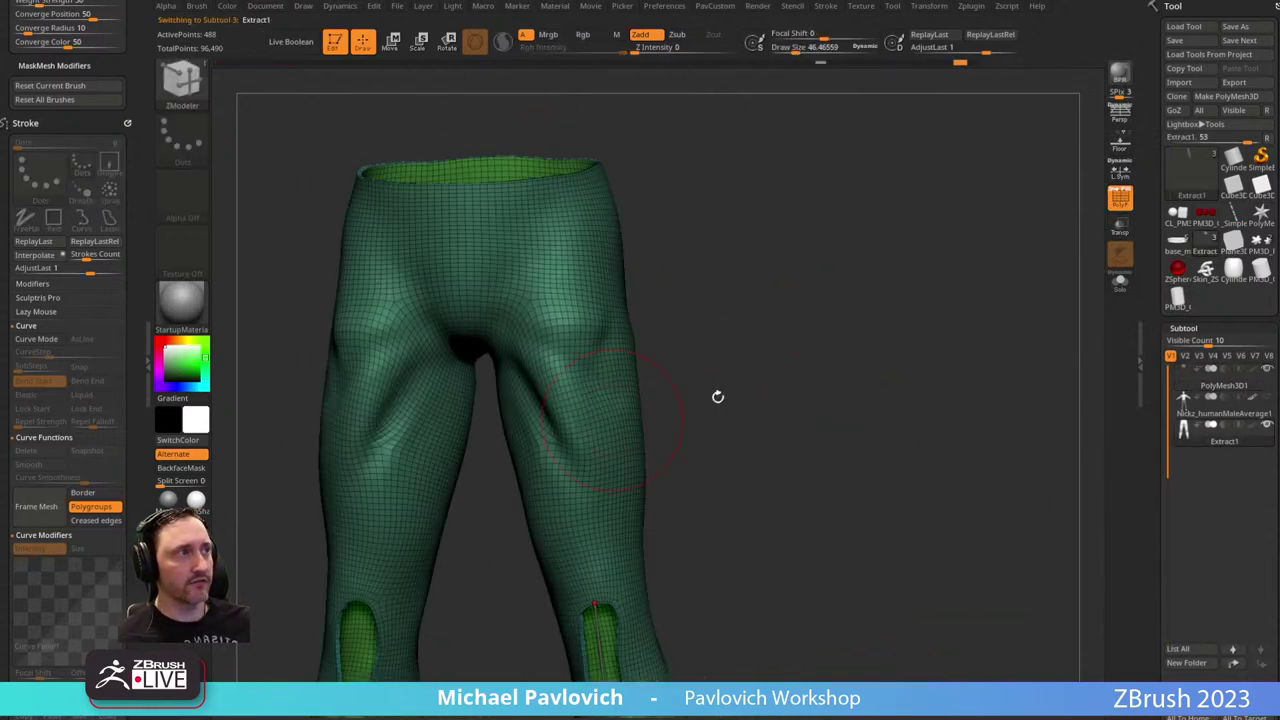
pyautogui.press('b')
pyautogui.press('c')
pyautogui.press('h')
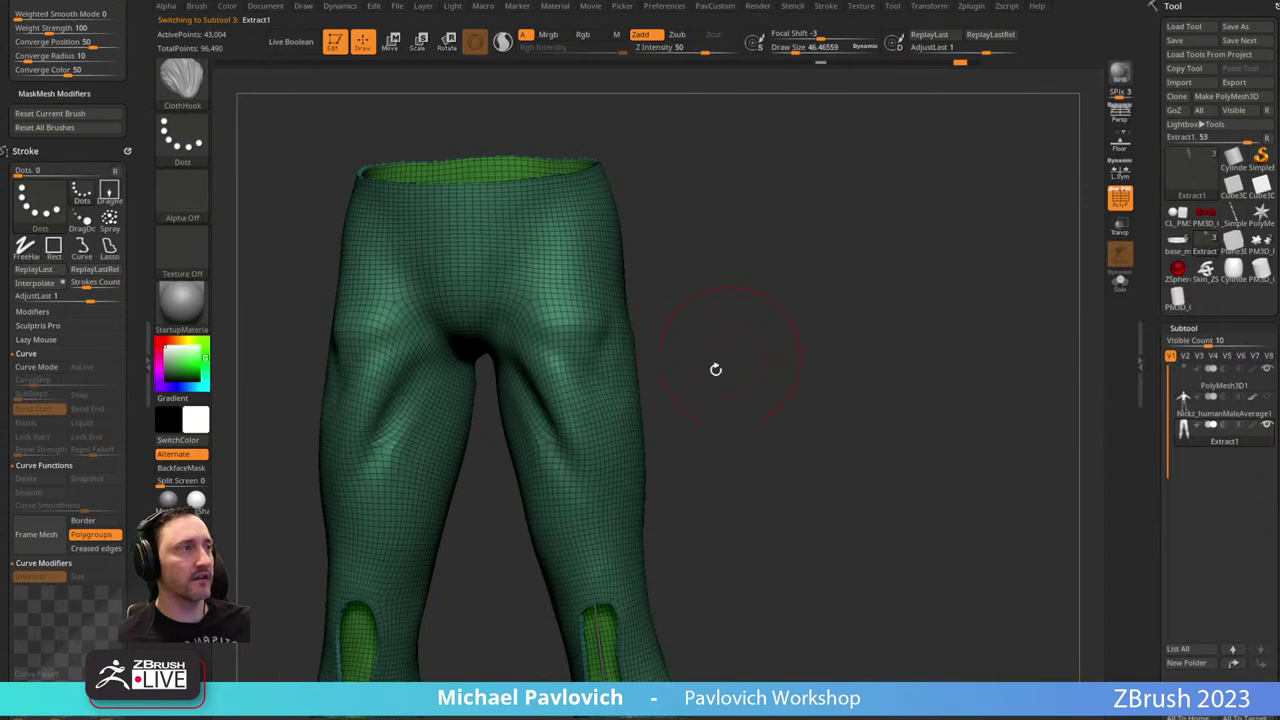
# Try a ClothHook pull on the thigh, undo it, and set the draw size to about 14.
pyautogui.moveTo(606, 408)
pyautogui.mouseDown()
pyautogui.moveTo(634, 427)
pyautogui.moveTo(575, 434)
pyautogui.moveTo(586, 424)
pyautogui.moveTo(635, 455)
pyautogui.mouseUp()
pyautogui.hotkey('ctrl', 'z')
pyautogui.press('s')
pyautogui.moveTo(838, 408); pyautogui.dragTo(815, 408)
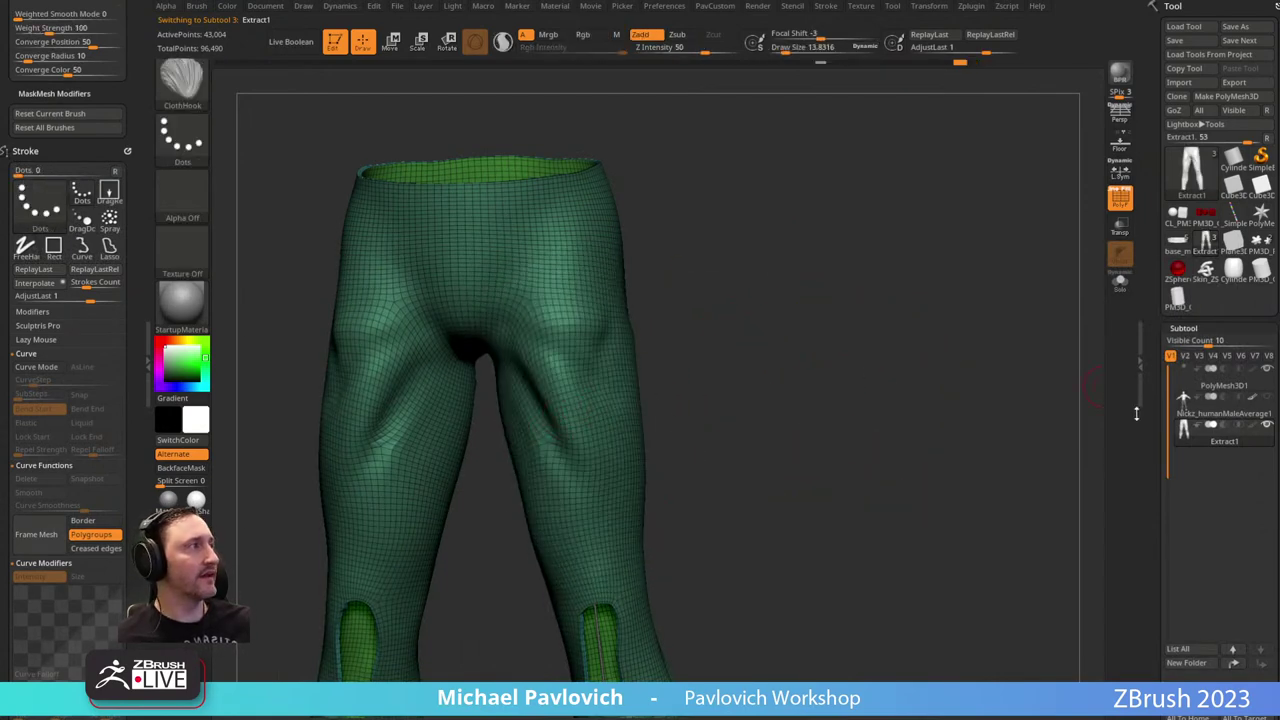
# Enable Thick Skin for the trousers and set its Thickness to about 13.74.
pyautogui.moveTo(1148, 417); pyautogui.dragTo(1144, 196)
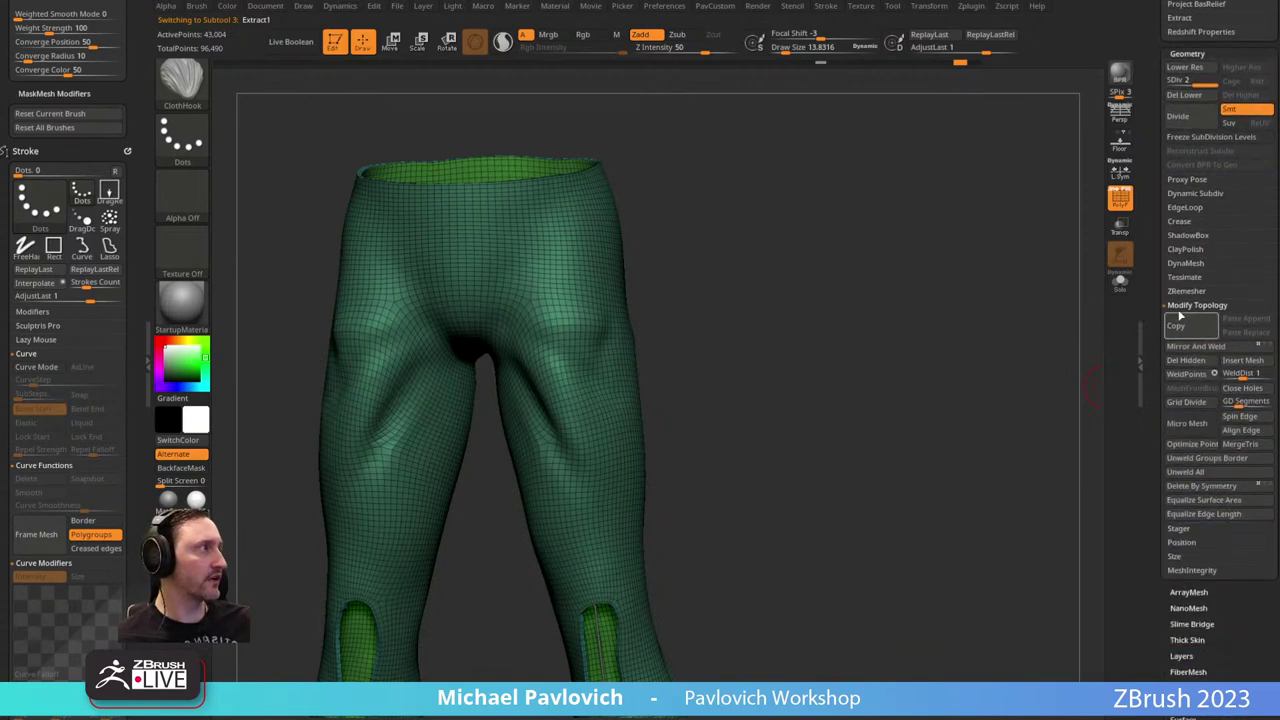
pyautogui.click(1177, 306)
pyautogui.moveTo(1165, 363); pyautogui.dragTo(1166, 346)
pyautogui.click(1182, 411)
pyautogui.moveTo(1162, 432); pyautogui.dragTo(1162, 416)
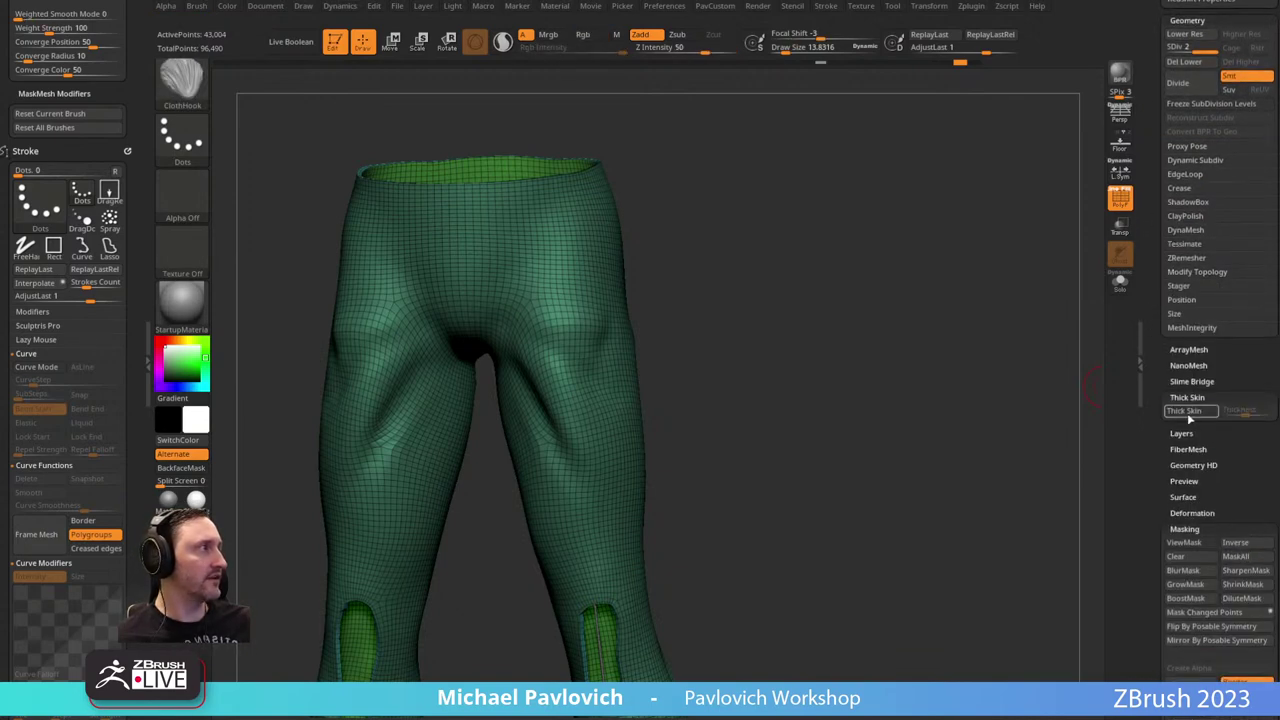
pyautogui.click(1189, 415)
pyautogui.moveTo(1245, 412); pyautogui.dragTo(1245, 411)
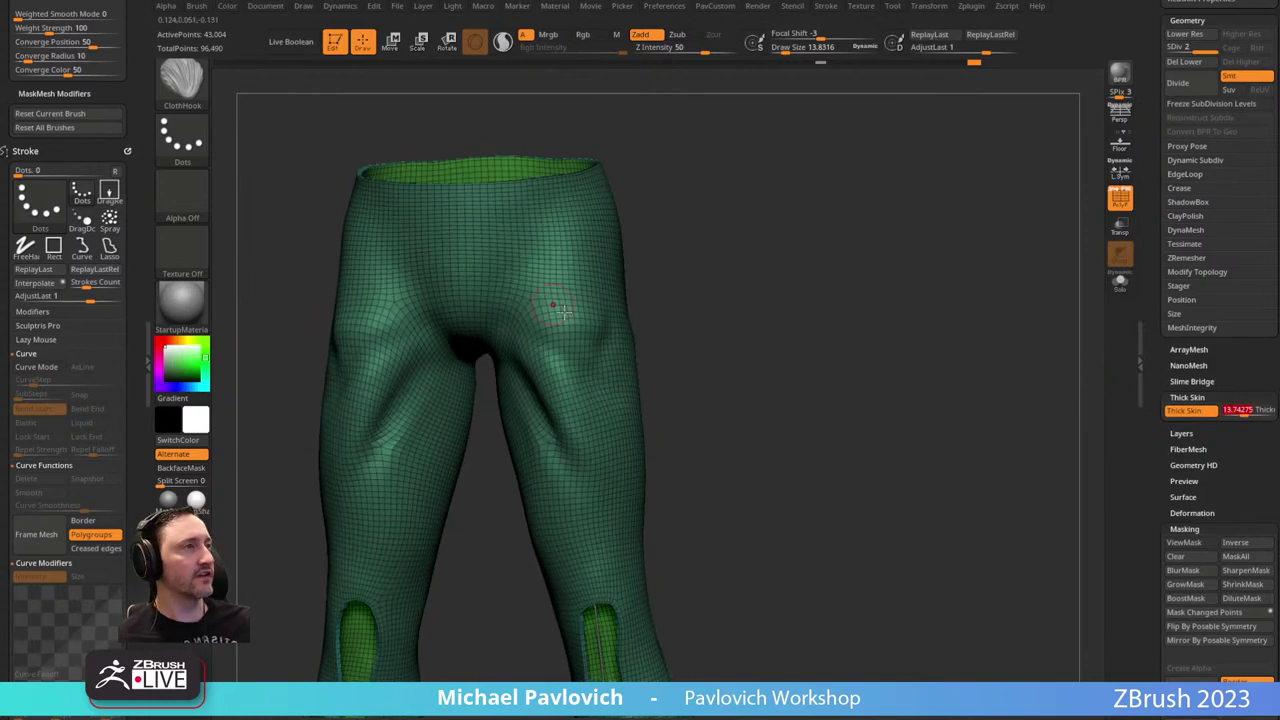
# Set the draw size to about 38 and try ClothHook folds down the thigh with Thick Skin on, undoing each pull.
pyautogui.press('s')
pyautogui.moveTo(567, 335); pyautogui.dragTo(572, 335)
pyautogui.moveTo(742, 298); pyautogui.dragTo(758, 306)
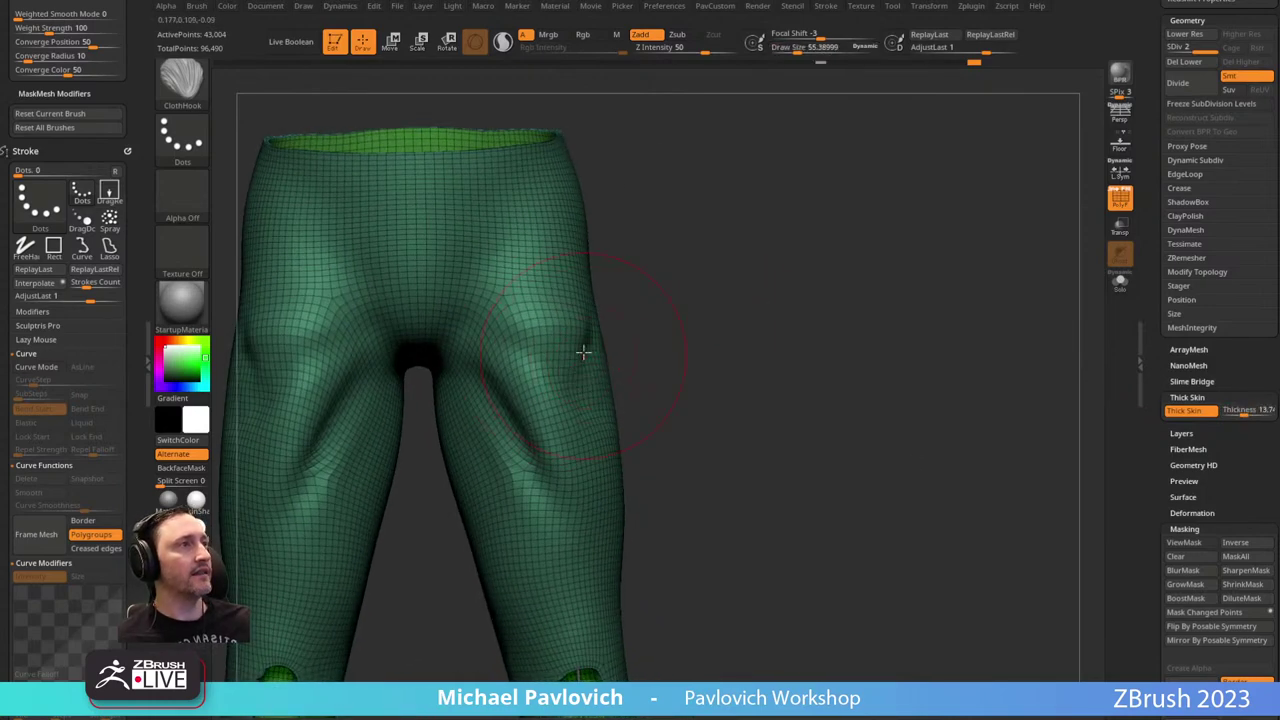
pyautogui.press('s')
pyautogui.moveTo(583, 352)
pyautogui.mouseDown()
pyautogui.moveTo(546, 320)
pyautogui.moveTo(560, 345)
pyautogui.moveTo(538, 248)
pyautogui.moveTo(557, 528)
pyautogui.mouseUp()
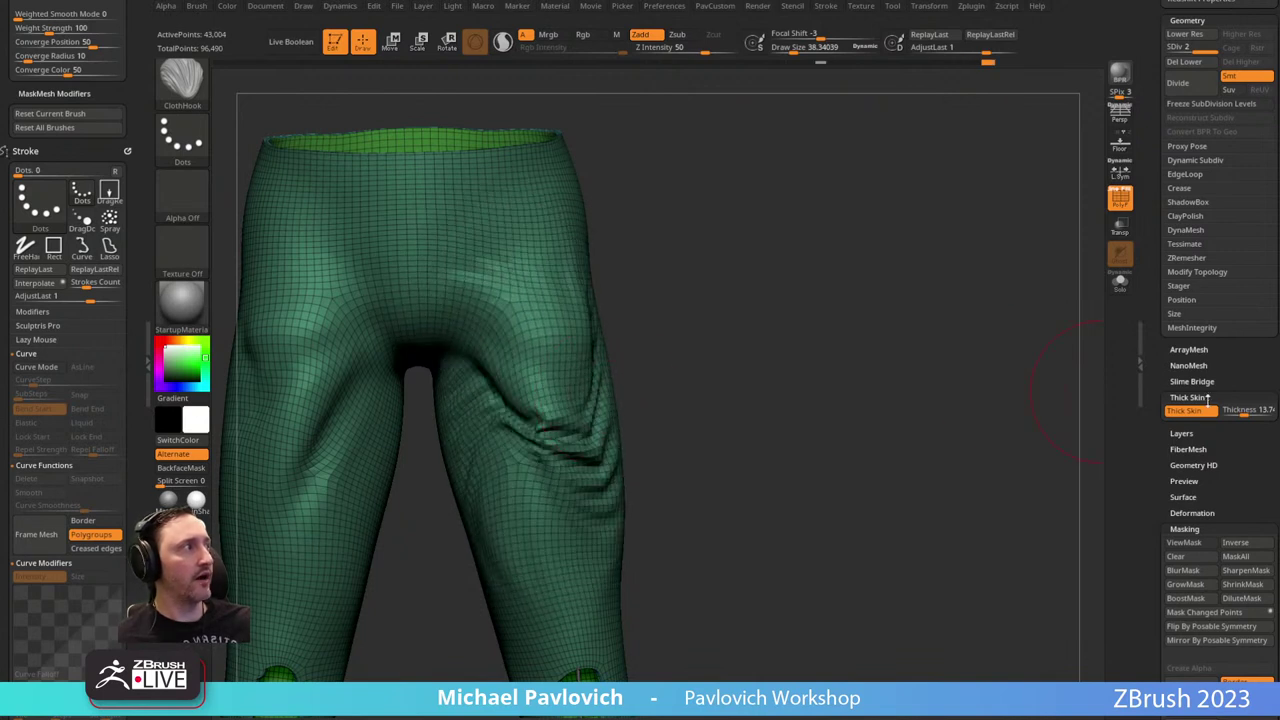
pyautogui.hotkey('ctrl', 'z')
pyautogui.moveTo(526, 404)
pyautogui.mouseDown()
pyautogui.moveTo(541, 374)
pyautogui.moveTo(512, 445)
pyautogui.moveTo(498, 562)
pyautogui.mouseUp()
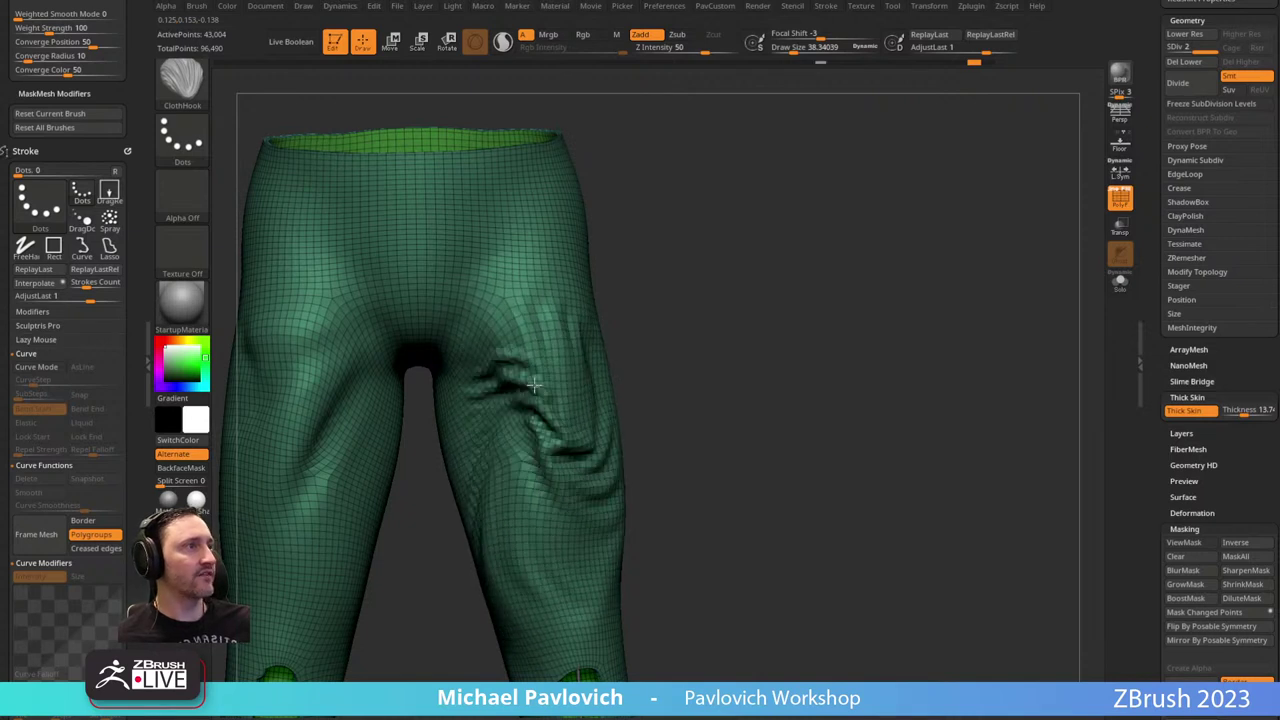
pyautogui.hotkey('ctrl', 'z')
# Turn off Thick Skin, try the same ClothHook pull on the thigh for comparison, and undo it.
pyautogui.click(1201, 413)
pyautogui.moveTo(534, 400)
pyautogui.mouseDown()
pyautogui.moveTo(592, 436)
pyautogui.moveTo(537, 521)
pyautogui.moveTo(516, 451)
pyautogui.mouseUp()
pyautogui.hotkey('ctrl', 'z')
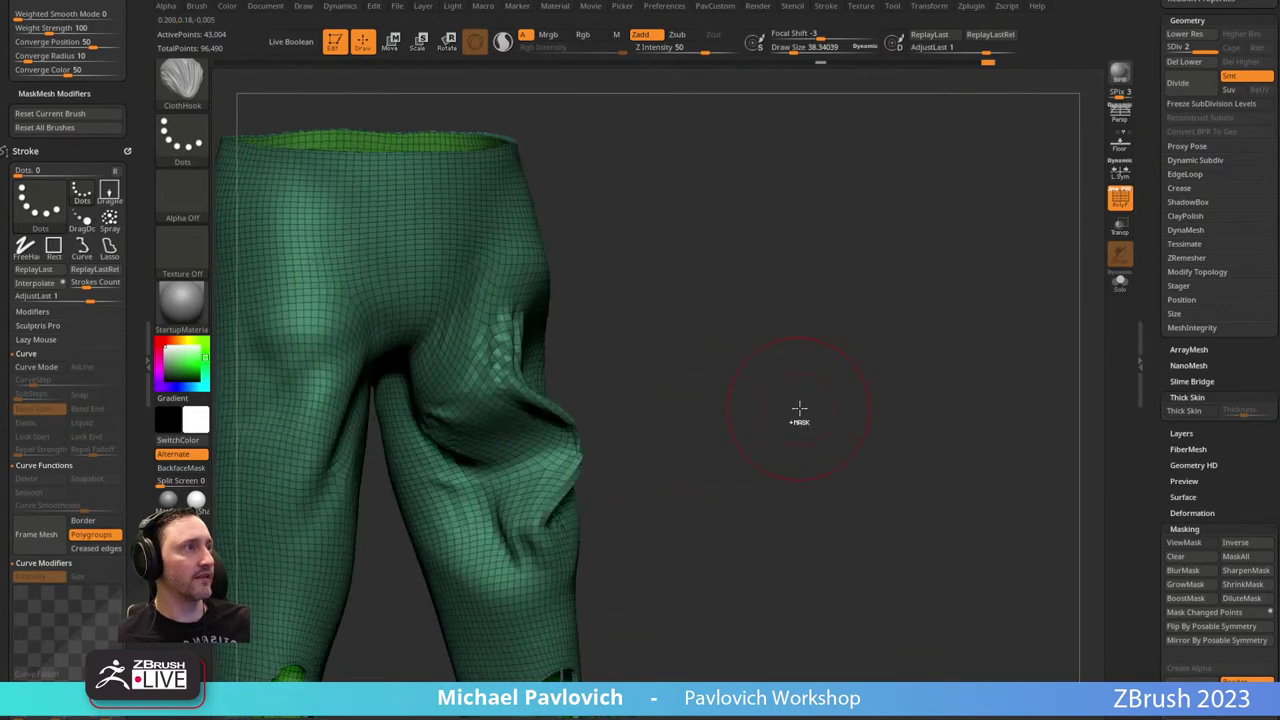
# Turn Thick Skin back on with a Thickness of about 6.35 and pull ClothHook folds into the thigh.
pyautogui.click(1208, 411)
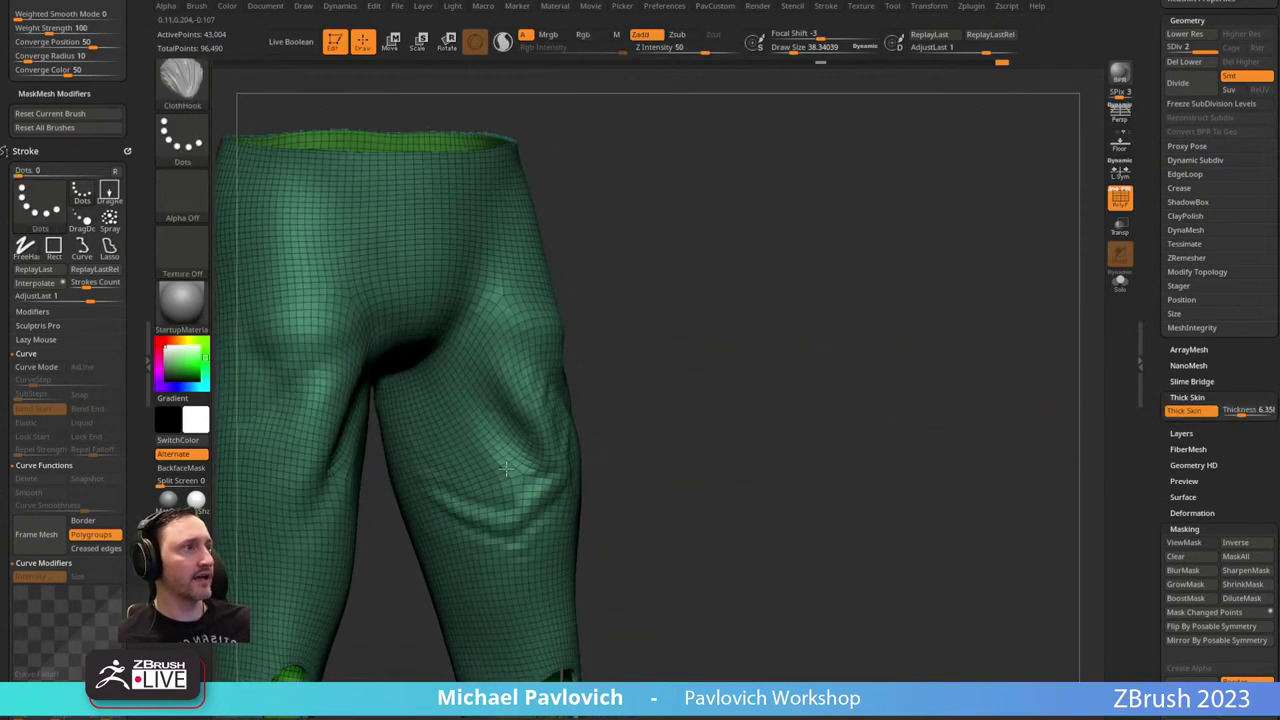
pyautogui.moveTo(587, 533); pyautogui.dragTo(576, 517)
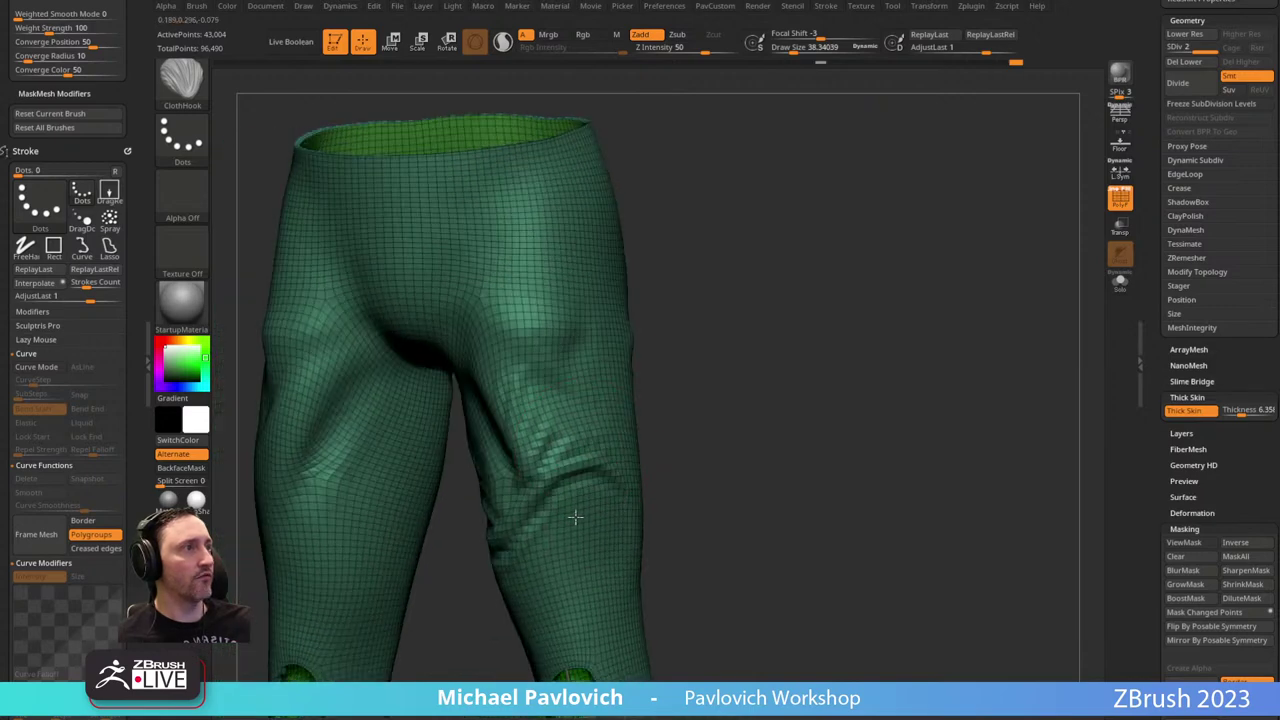
pyautogui.moveTo(578, 430); pyautogui.dragTo(566, 391)
# Hide the polyframe and pull more ClothHook folds down the same thigh towards the torn knee.
pyautogui.click(1111, 201)
pyautogui.moveTo(519, 340); pyautogui.dragTo(530, 392)
pyautogui.moveTo(800, 500)
pyautogui.mouseDown()
pyautogui.moveTo(640, 516)
pyautogui.moveTo(646, 562)
pyautogui.mouseUp()
pyautogui.moveTo(800, 430); pyautogui.dragTo(925, 390)
pyautogui.moveTo(572, 300); pyautogui.dragTo(592, 405)
pyautogui.keyDown('alt'); pyautogui.moveTo(760, 432); pyautogui.dragTo(725, 272); pyautogui.keyUp('alt')
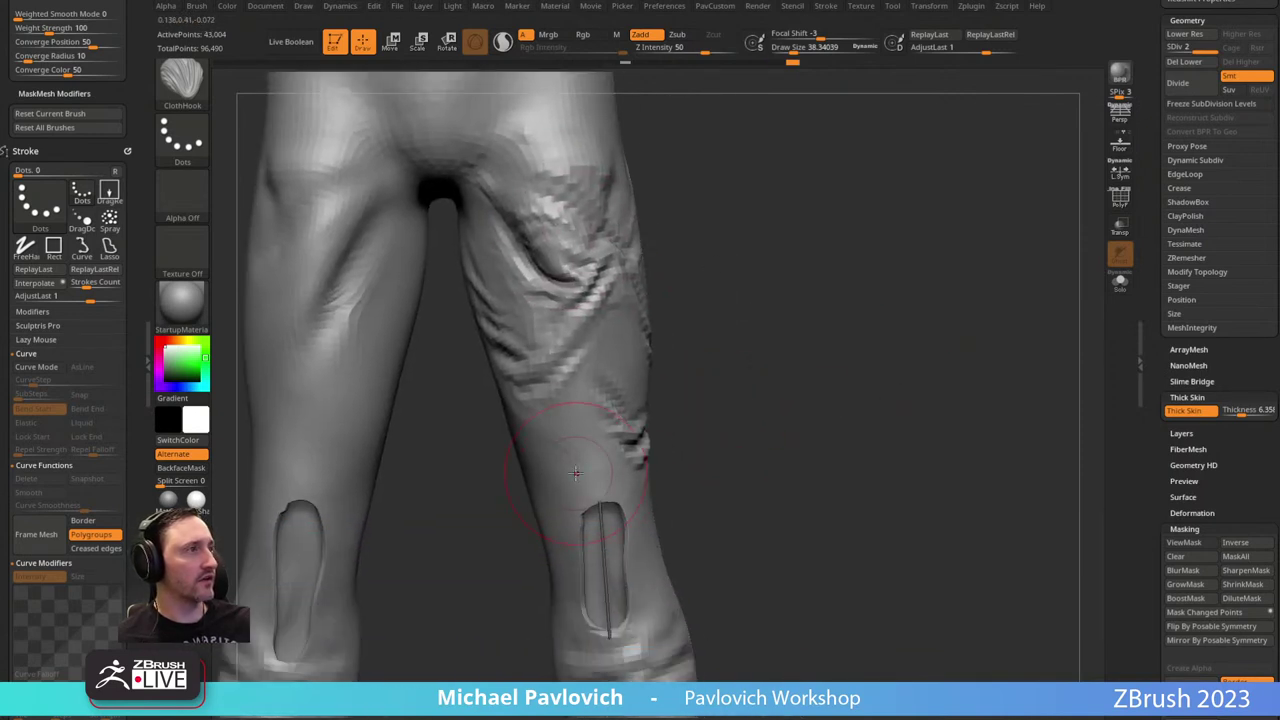
pyautogui.moveTo(580, 345); pyautogui.dragTo(587, 408)
# Pull ClothHook folds across the crotch and the other thigh, and turn off Thick Skin.
pyautogui.keyDown('alt'); pyautogui.moveTo(432, 340); pyautogui.dragTo(526, 449); pyautogui.keyUp('alt')
pyautogui.moveTo(395, 430)
pyautogui.mouseDown()
pyautogui.moveTo(404, 478)
pyautogui.moveTo(420, 412)
pyautogui.mouseUp()
pyautogui.moveTo(430, 315); pyautogui.dragTo(428, 350)
pyautogui.moveTo(285, 385); pyautogui.dragTo(383, 376)
pyautogui.moveTo(352, 316); pyautogui.dragTo(364, 355)
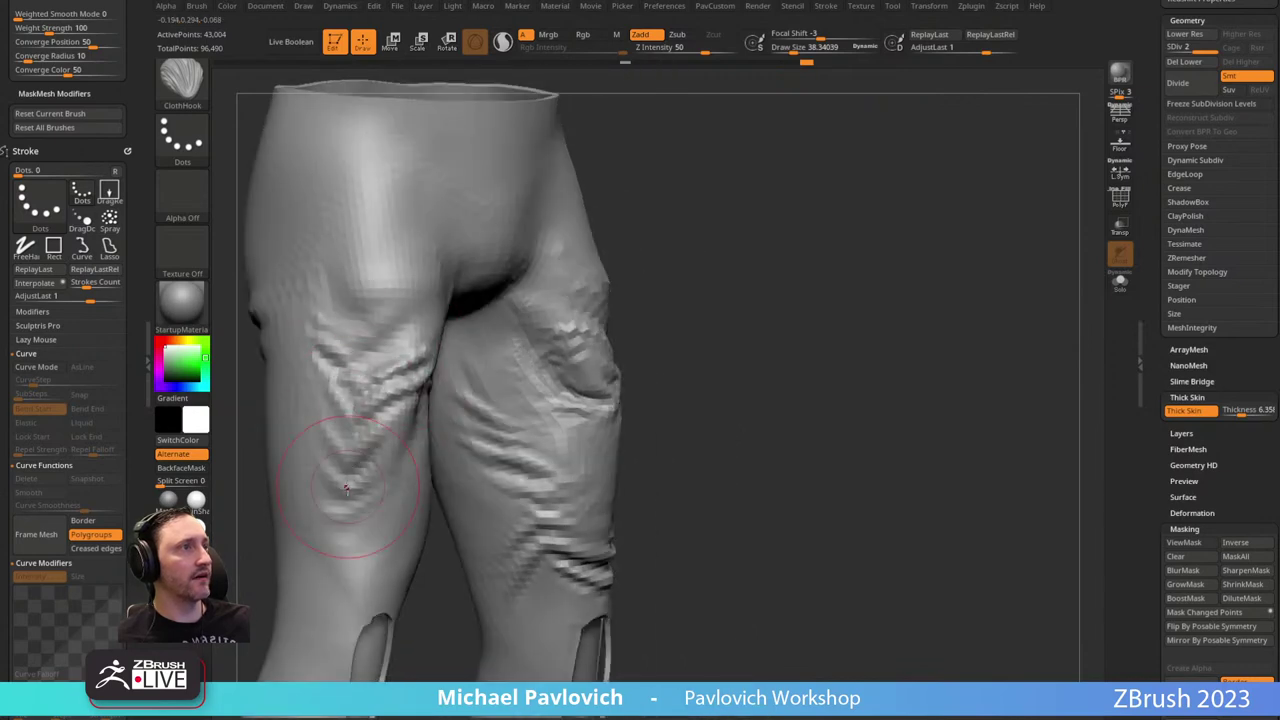
pyautogui.moveTo(345, 486); pyautogui.dragTo(348, 436)
pyautogui.moveTo(950, 462); pyautogui.dragTo(879, 380)
pyautogui.click(1190, 411)
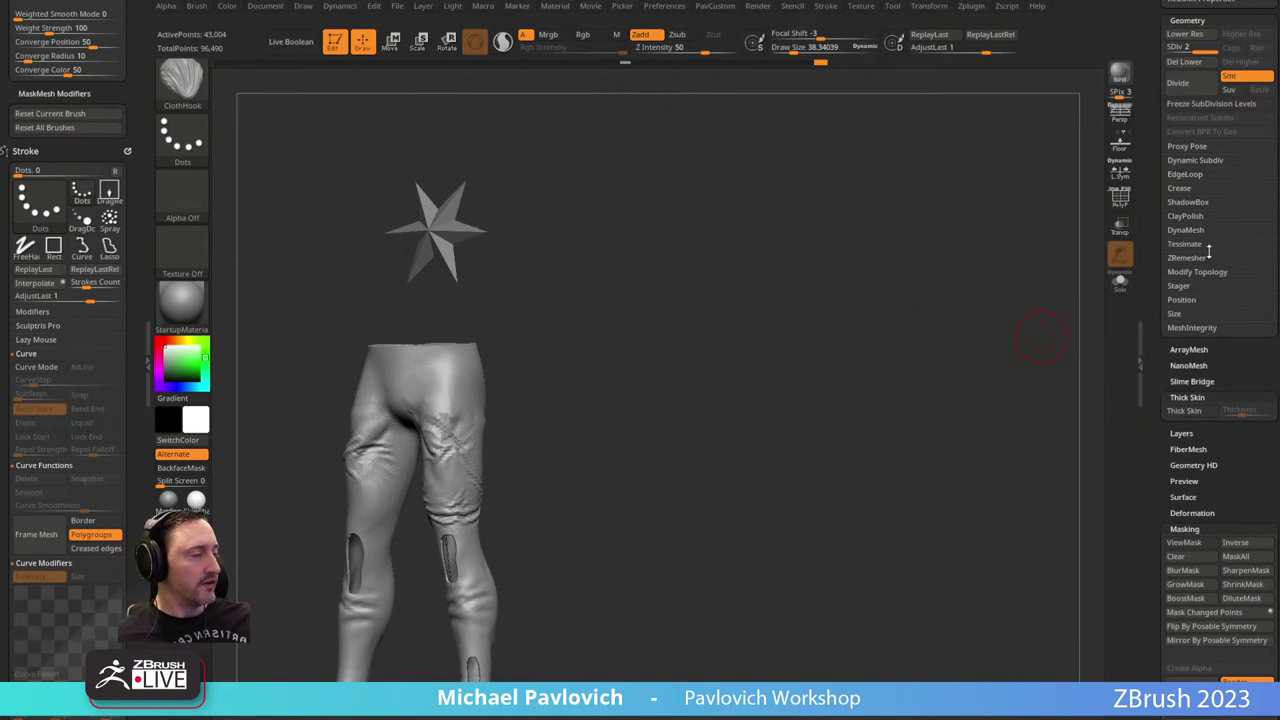
# Switch to the PM3D_Cylinder3D_2 tool and show its polyframe.
pyautogui.moveTo(1157, 183); pyautogui.dragTo(1131, 585)
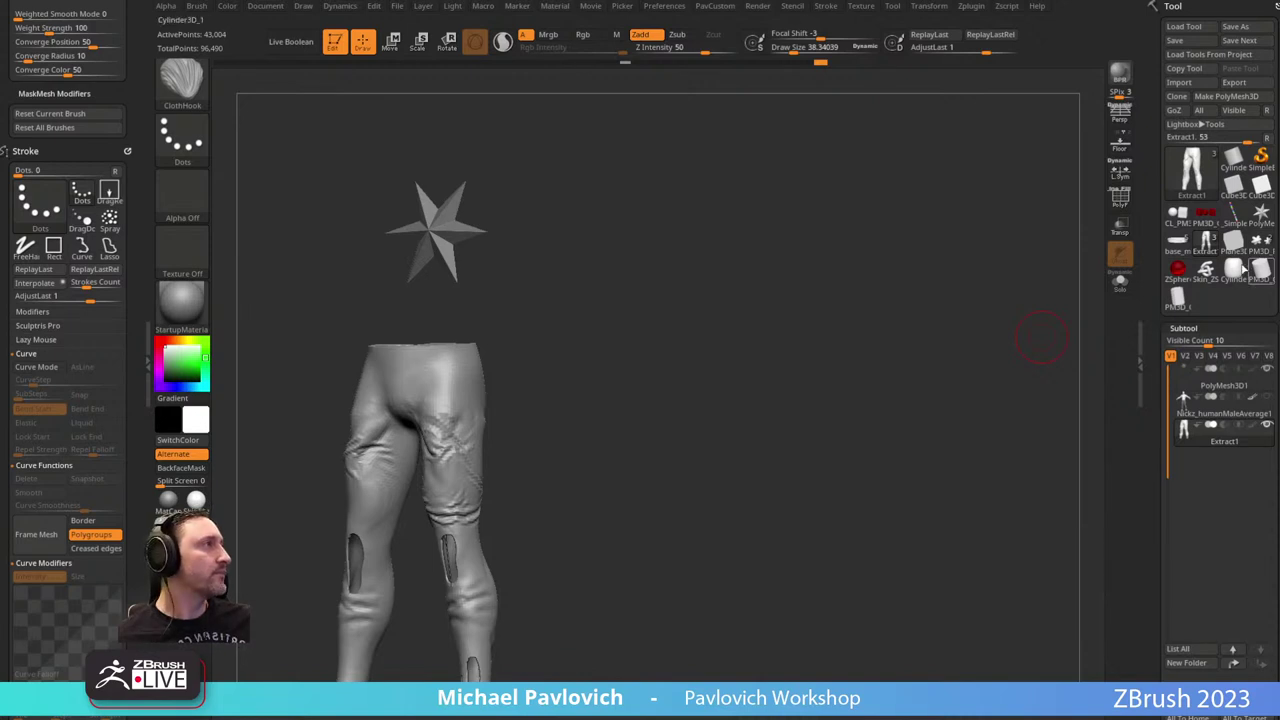
pyautogui.click(1178, 297)
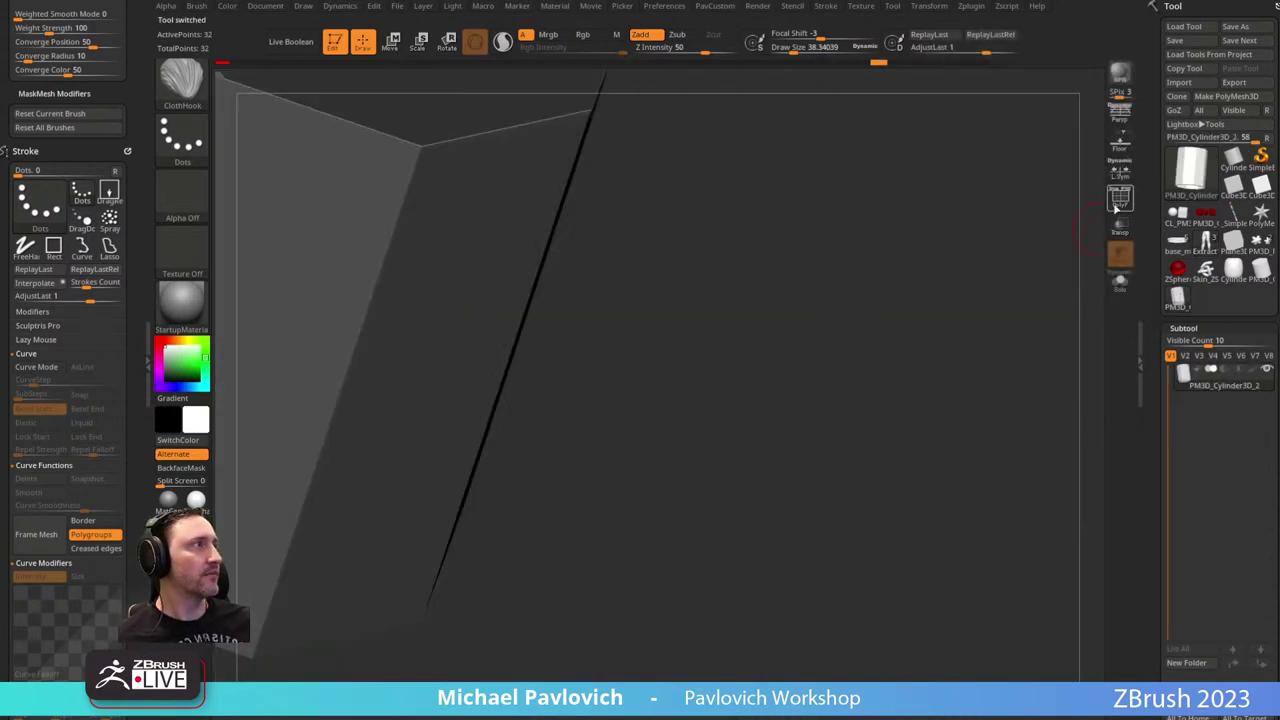
pyautogui.click(1118, 203)
# Turn on the Dynamic Subdiv preview for the cylinder shell and inspect its smoothed surface.
pyautogui.moveTo(1157, 427); pyautogui.dragTo(1157, 269)
pyautogui.moveTo(1156, 318); pyautogui.dragTo(1158, 277)
pyautogui.moveTo(1168, 406); pyautogui.dragTo(1171, 285)
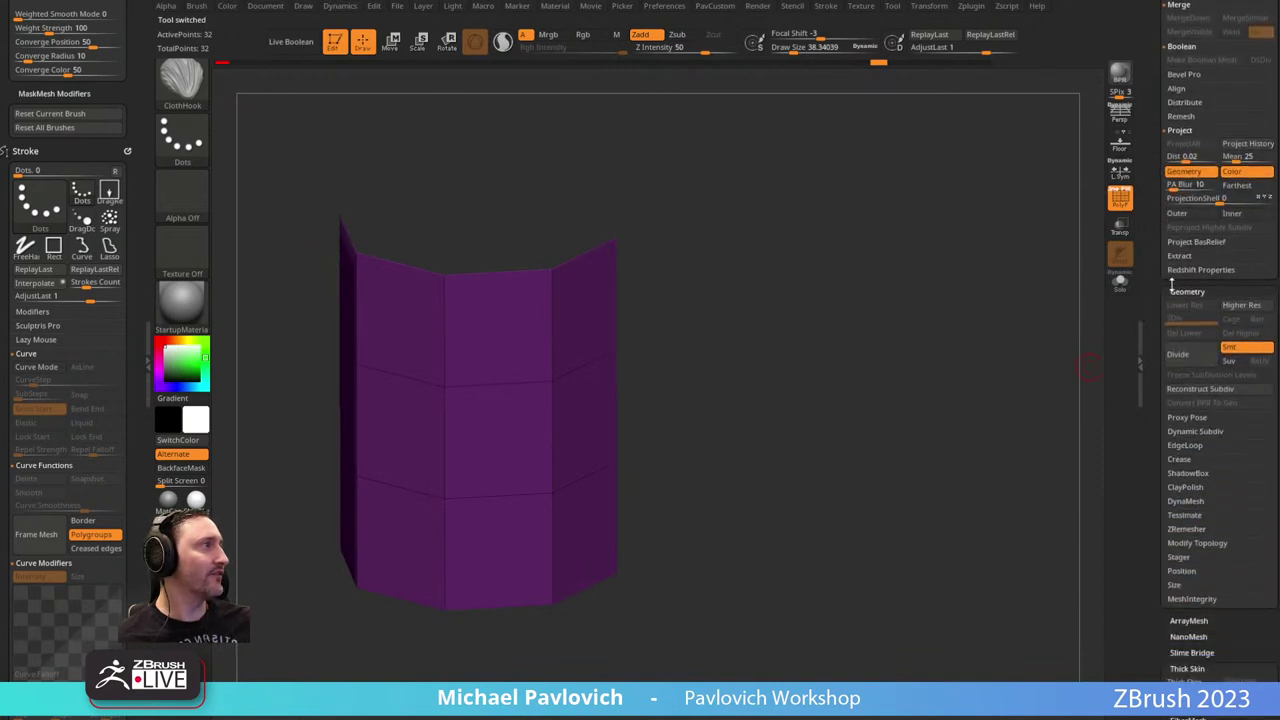
pyautogui.click(1195, 432)
pyautogui.moveTo(923, 440); pyautogui.dragTo(1015, 443)
pyautogui.click(1172, 446)
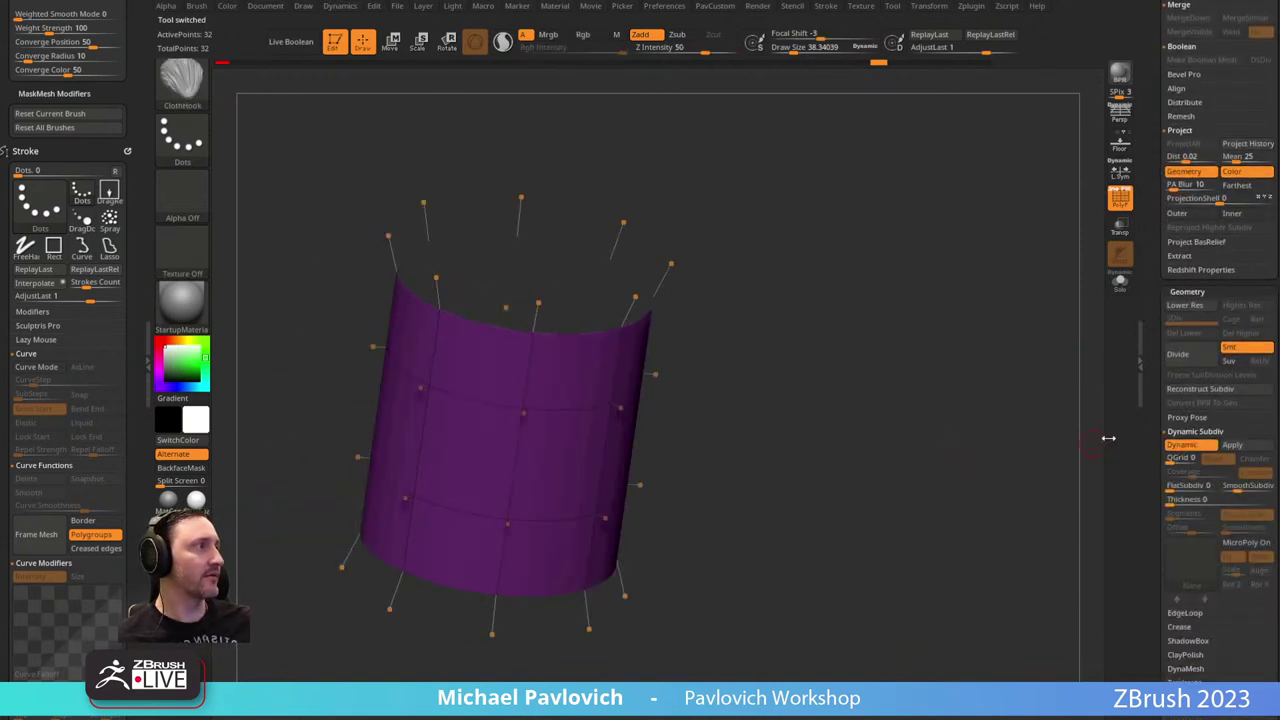
pyautogui.moveTo(1108, 437); pyautogui.dragTo(986, 442)
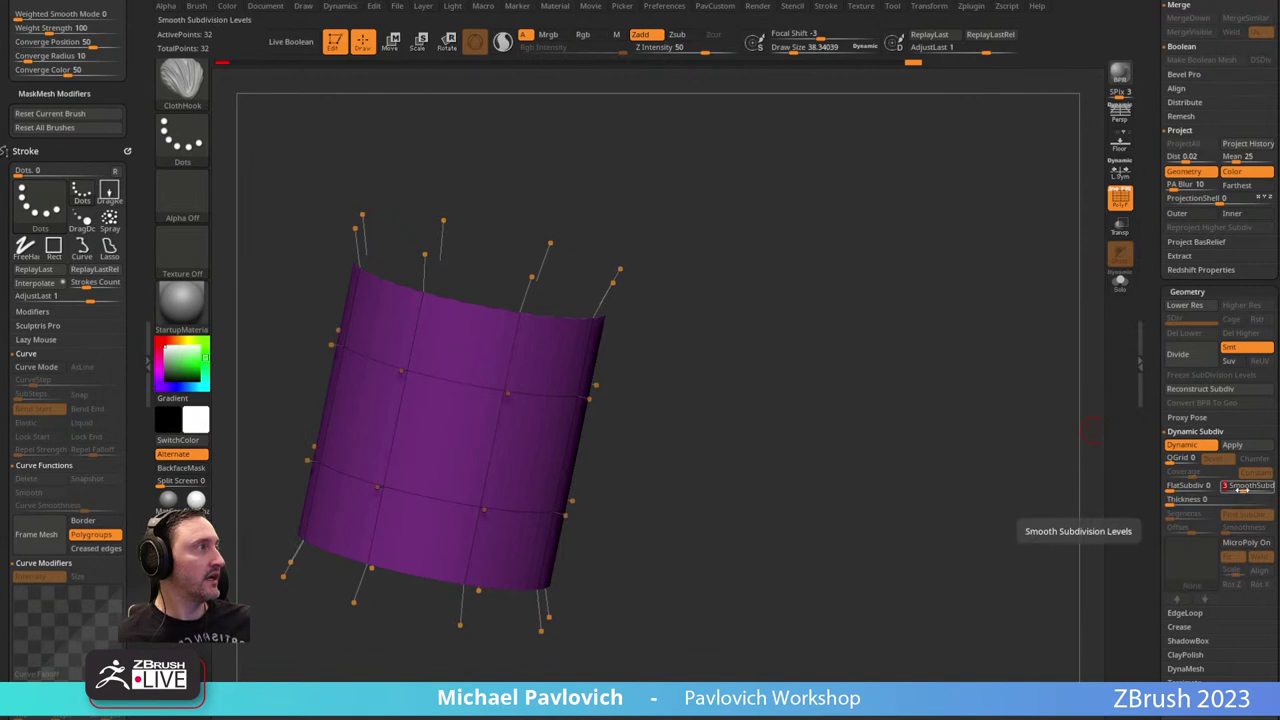
# Set SmoothSubdiv to 0 and the dynamic Thickness to 0.0625, and inspect the thickened shell.
pyautogui.moveTo(1228, 487); pyautogui.dragTo(1180, 487)
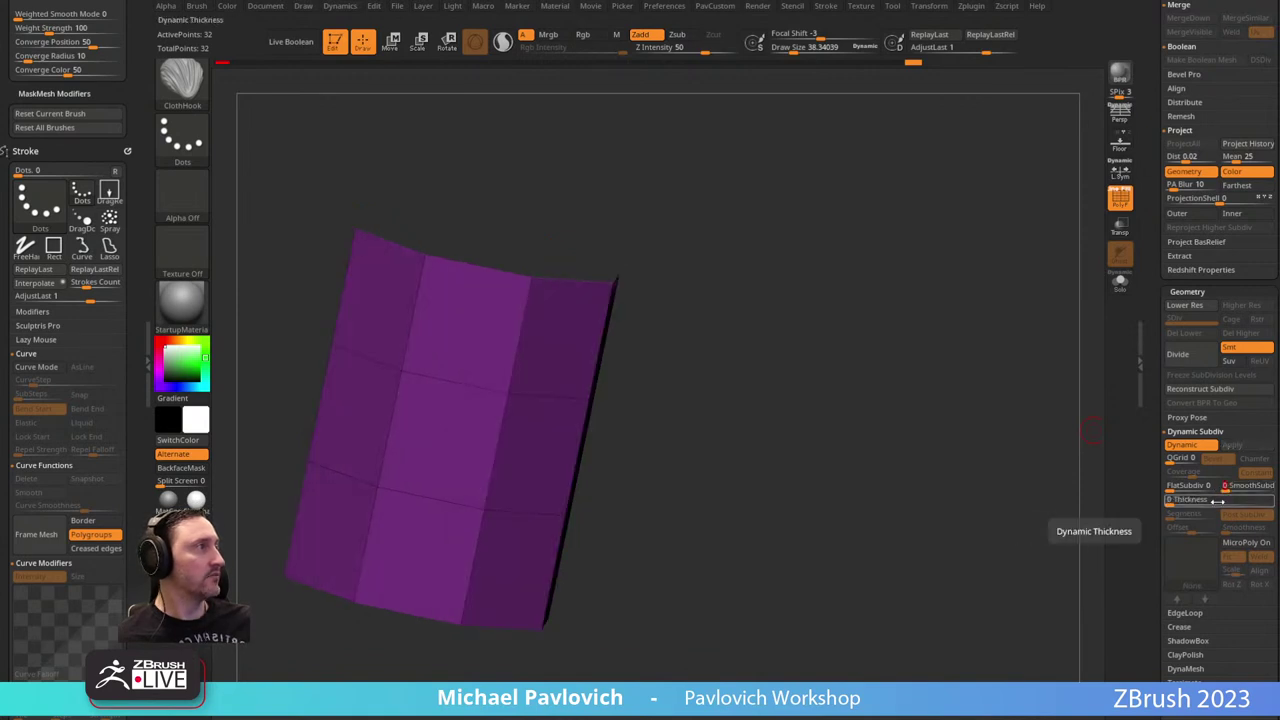
pyautogui.click(1203, 503)
pyautogui.click(1219, 503)
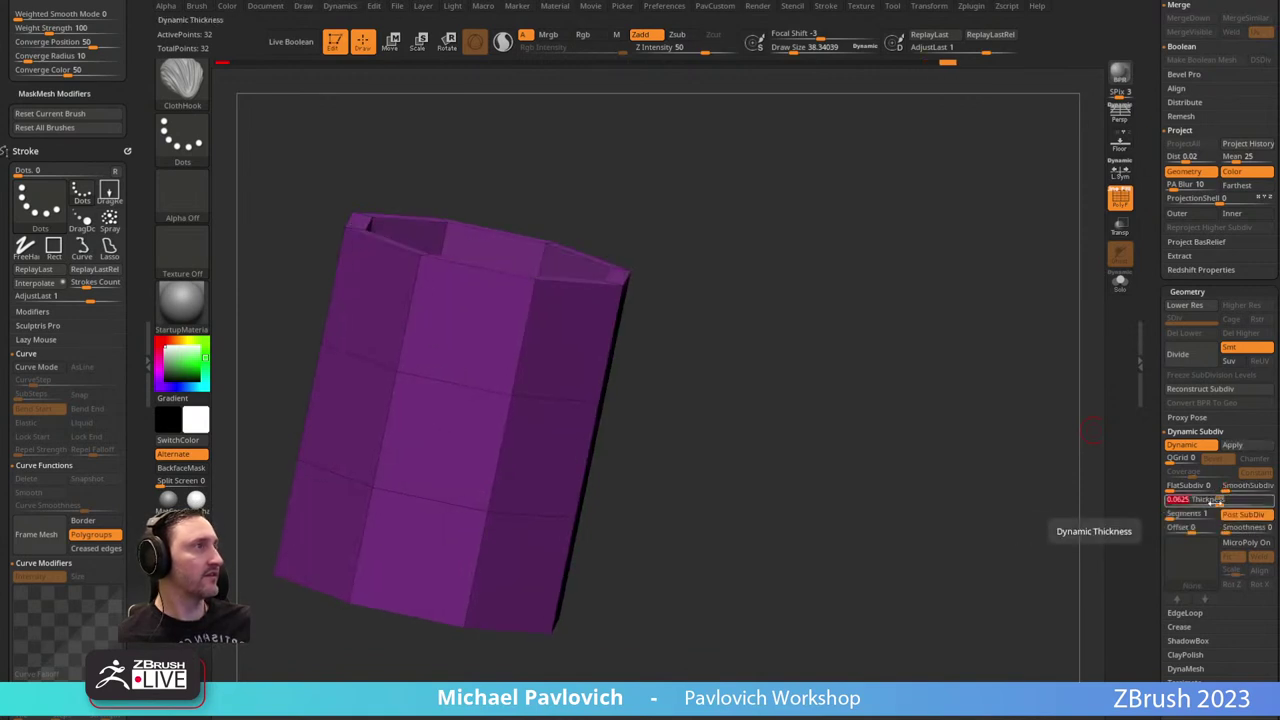
pyautogui.moveTo(875, 480); pyautogui.dragTo(876, 432)
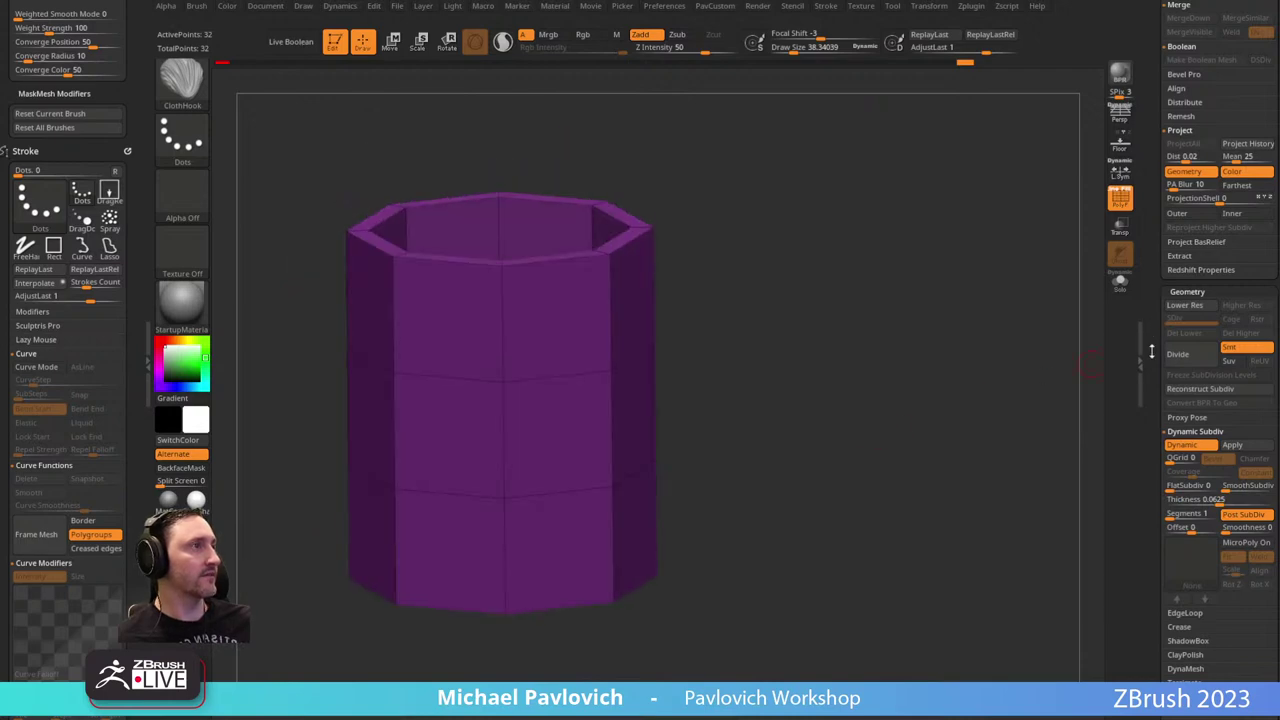
# Switch to the CL_PM3D_Cube3D_1 tool with the sphere and cube, and append a Plane3D subtool.
pyautogui.click(1152, 351)
pyautogui.click(1181, 215)
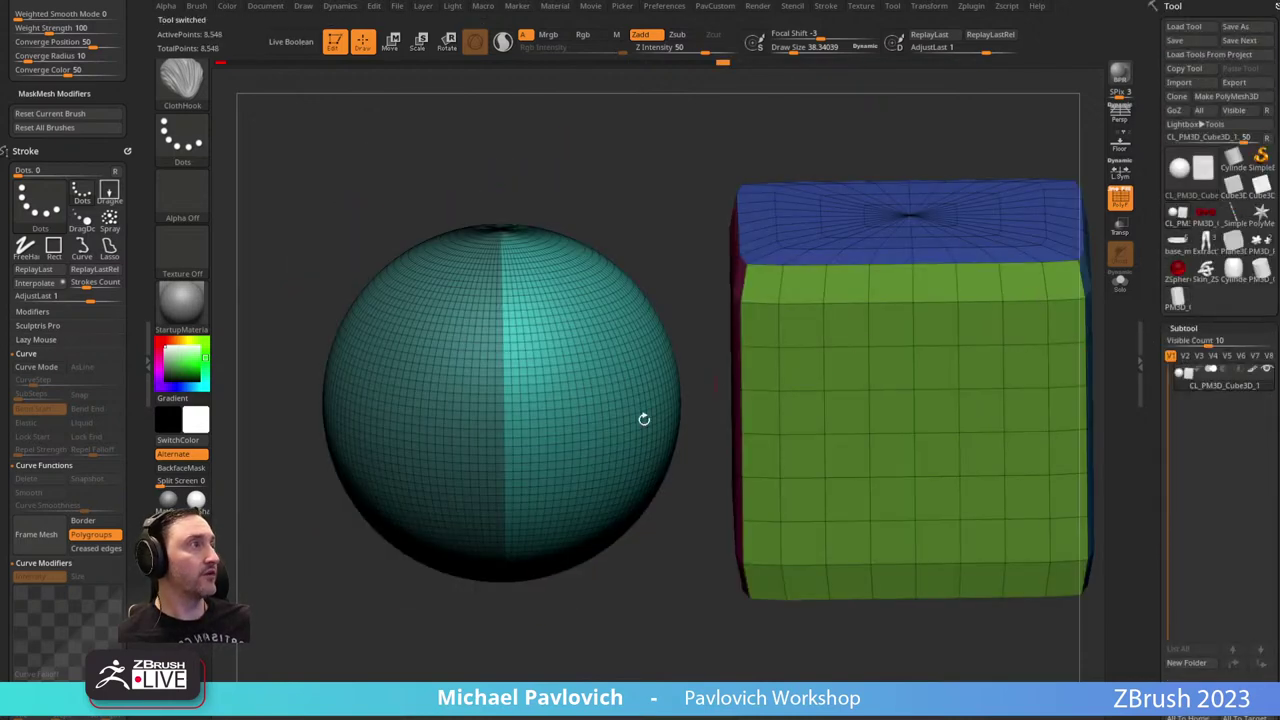
pyautogui.keyDown('alt'); pyautogui.moveTo(616, 631); pyautogui.dragTo(540, 585); pyautogui.keyUp('alt')
pyautogui.moveTo(868, 366)
pyautogui.mouseDown()
pyautogui.moveTo(866, 329)
pyautogui.moveTo(856, 345)
pyautogui.mouseUp()
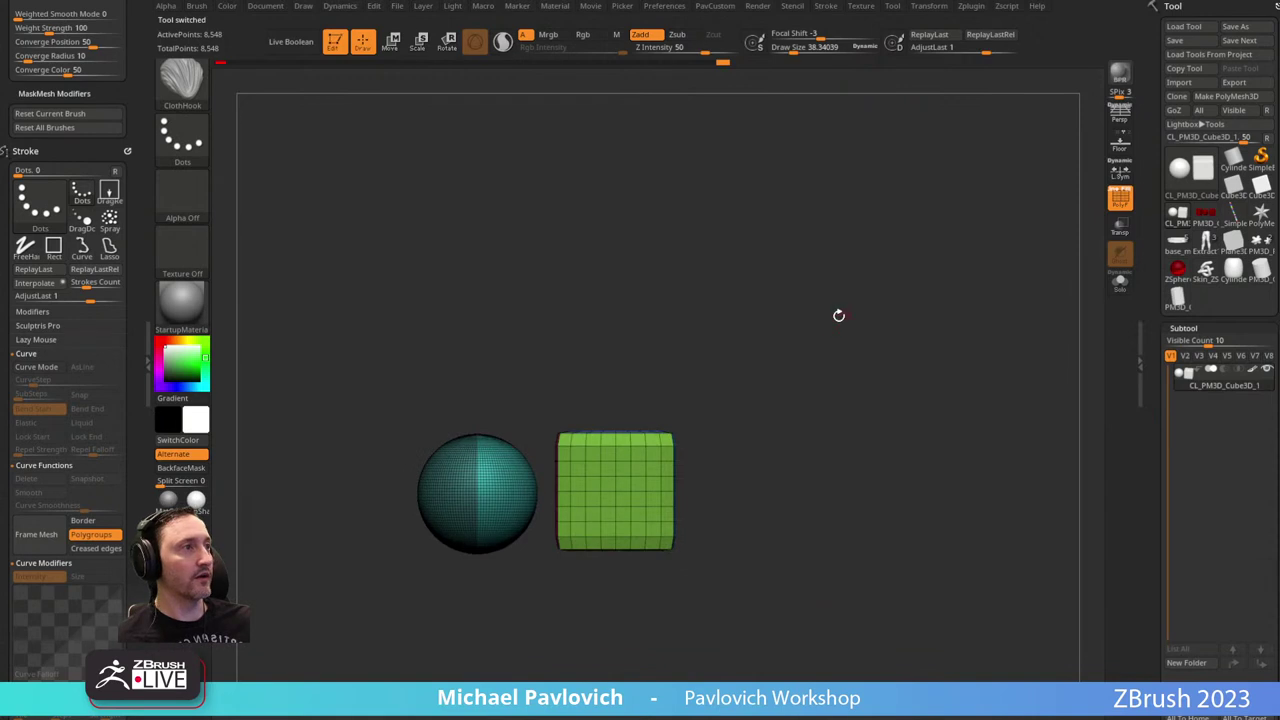
pyautogui.scroll(-3, 1210, 654)
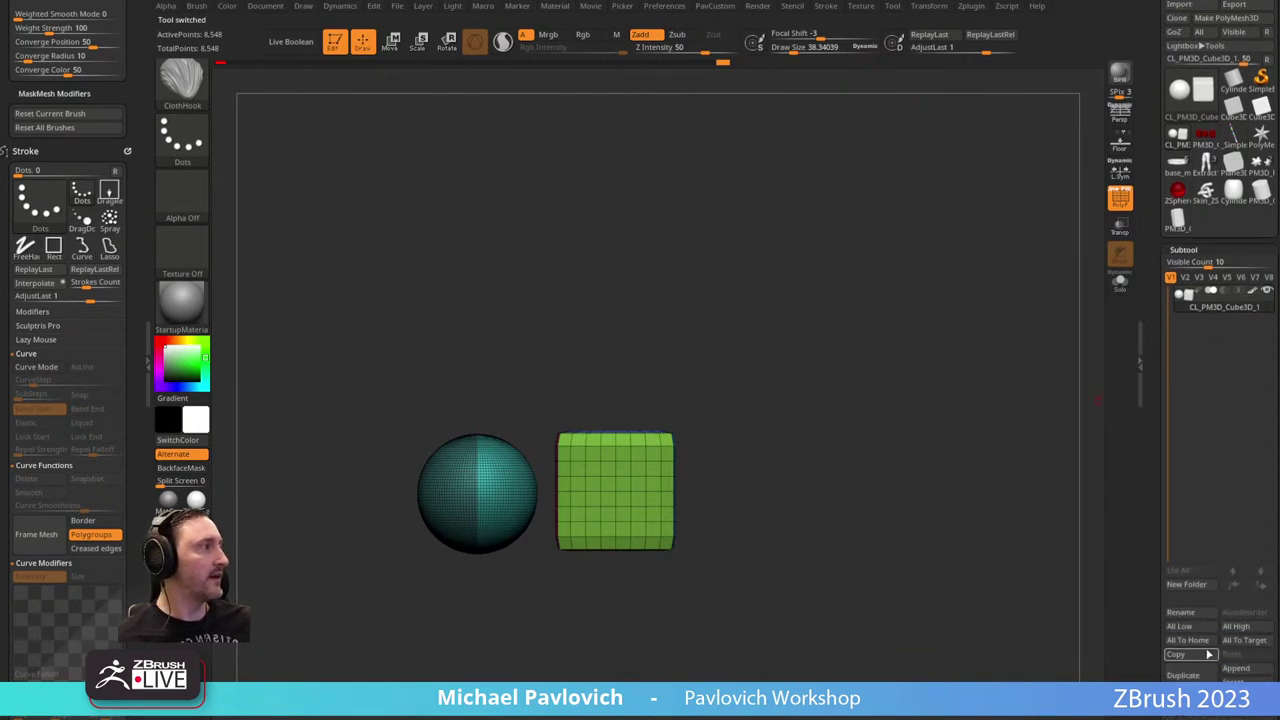
pyautogui.click(1240, 668)
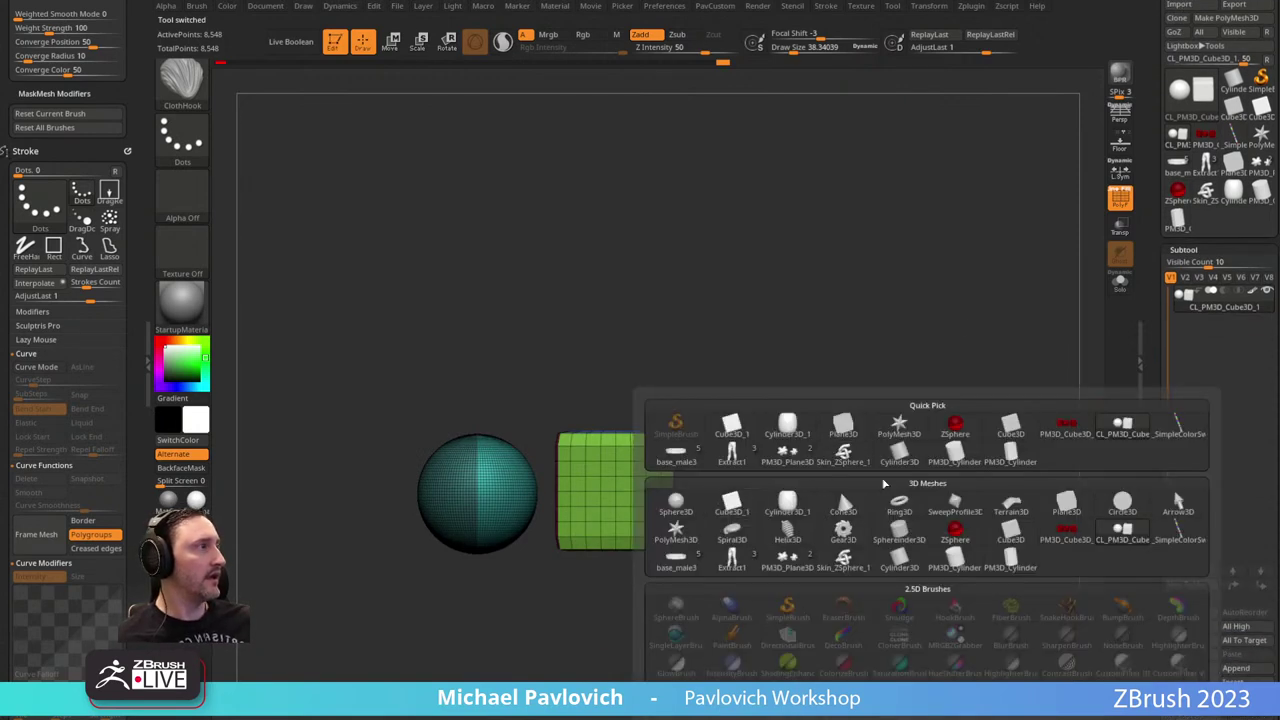
pyautogui.click(1067, 507)
# Lay the plane flat above the sphere and cube and adjust its placement and size to cover both.
pyautogui.press('w')
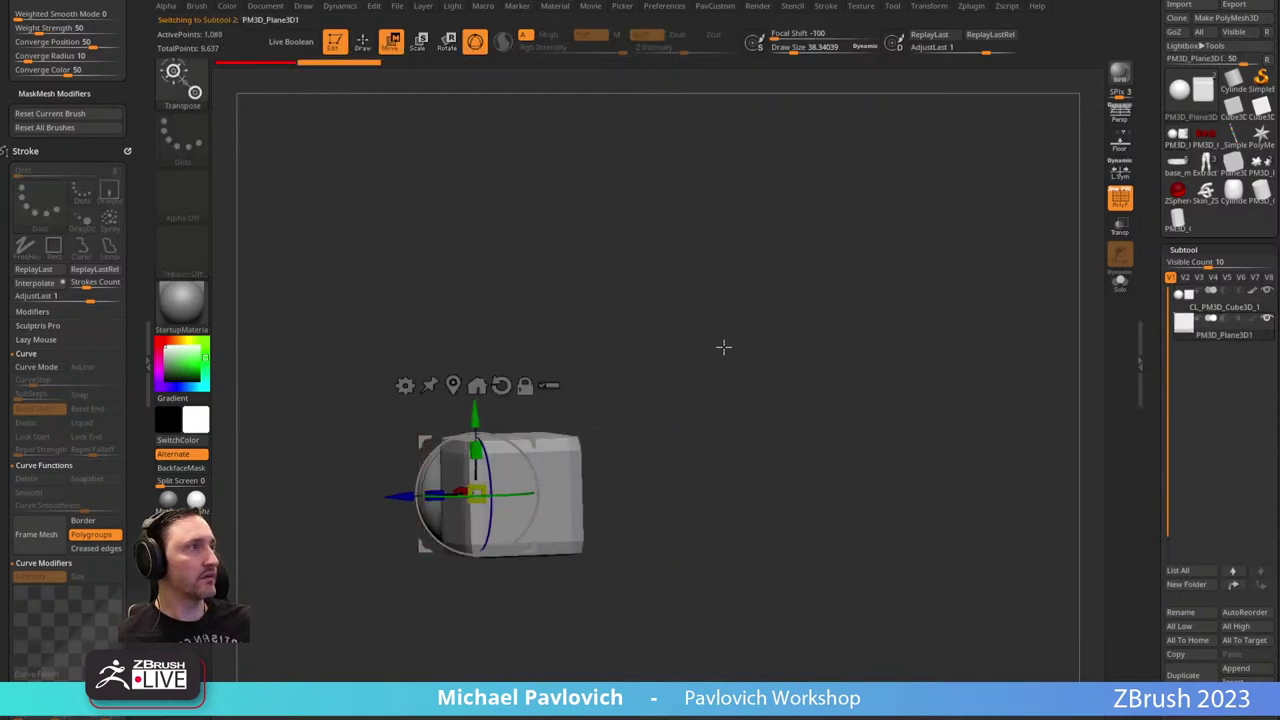
pyautogui.moveTo(479, 410); pyautogui.dragTo(481, 303)
pyautogui.keyDown('shift'); pyautogui.moveTo(526, 282); pyautogui.dragTo(703, 316); pyautogui.keyUp('shift')
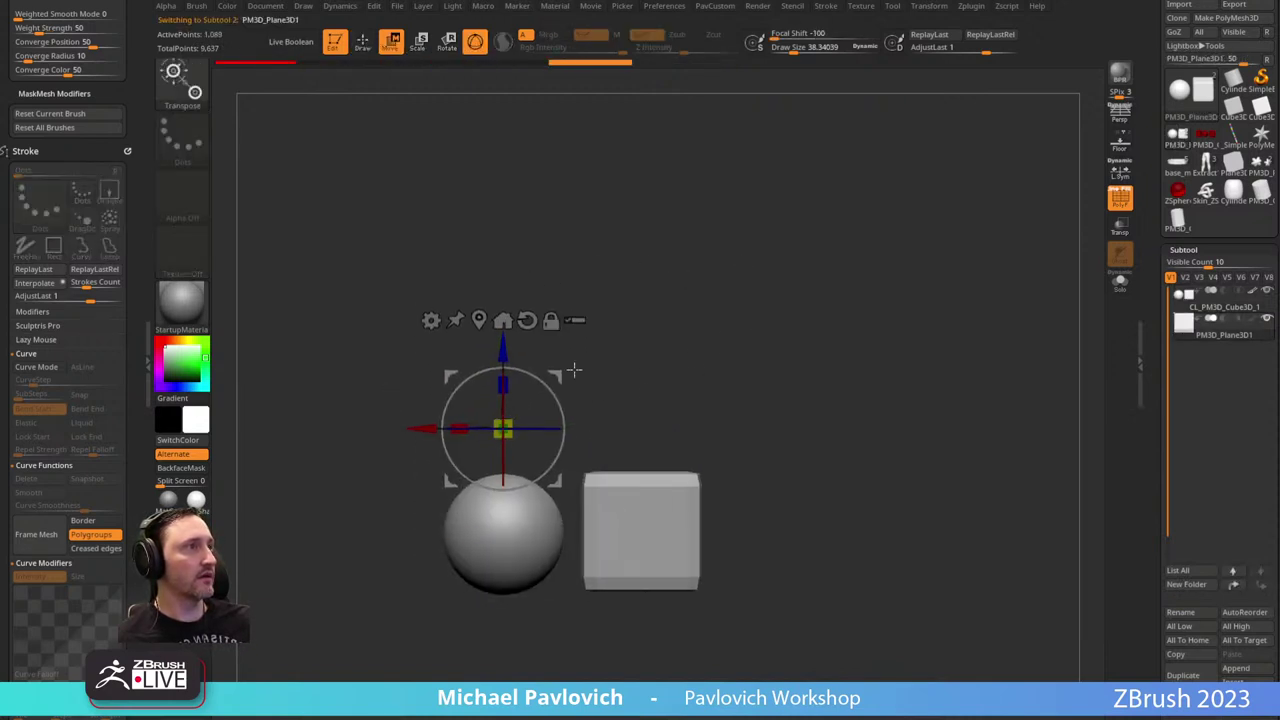
pyautogui.moveTo(574, 369); pyautogui.dragTo(566, 445, button='right')
pyautogui.moveTo(423, 428); pyautogui.dragTo(500, 428)
pyautogui.press('q')
# Turn on the floor grid, check its Draw settings, and view the plane above the sphere and cube.
pyautogui.moveTo(660, 354); pyautogui.dragTo(886, 318, button='right')
pyautogui.moveTo(885, 317); pyautogui.dragTo(962, 296)
pyautogui.click(1121, 143)
pyautogui.moveTo(962, 296); pyautogui.dragTo(881, 211)
pyautogui.click(303, 7)
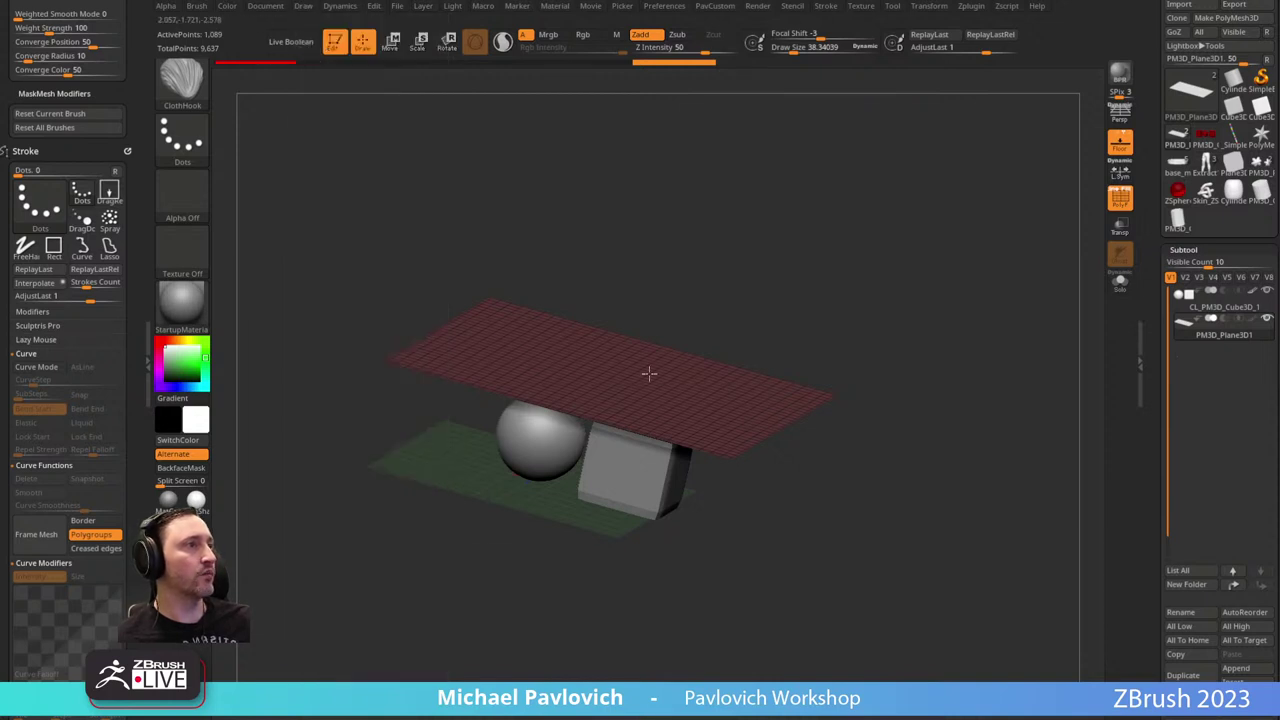
pyautogui.moveTo(649, 371)
pyautogui.keyDown('shift'); pyautogui.mouseDown()
pyautogui.moveTo(714, 440)
pyautogui.moveTo(689, 505)
pyautogui.mouseUp(); pyautogui.keyUp('shift')
pyautogui.moveTo(896, 410)
pyautogui.mouseDown()
pyautogui.moveTo(914, 411)
pyautogui.moveTo(826, 397)
pyautogui.moveTo(886, 404)
pyautogui.mouseUp()
# Render a BPR preview of the scene on the floor and check the floor's Draw settings again.
pyautogui.click(1120, 74)
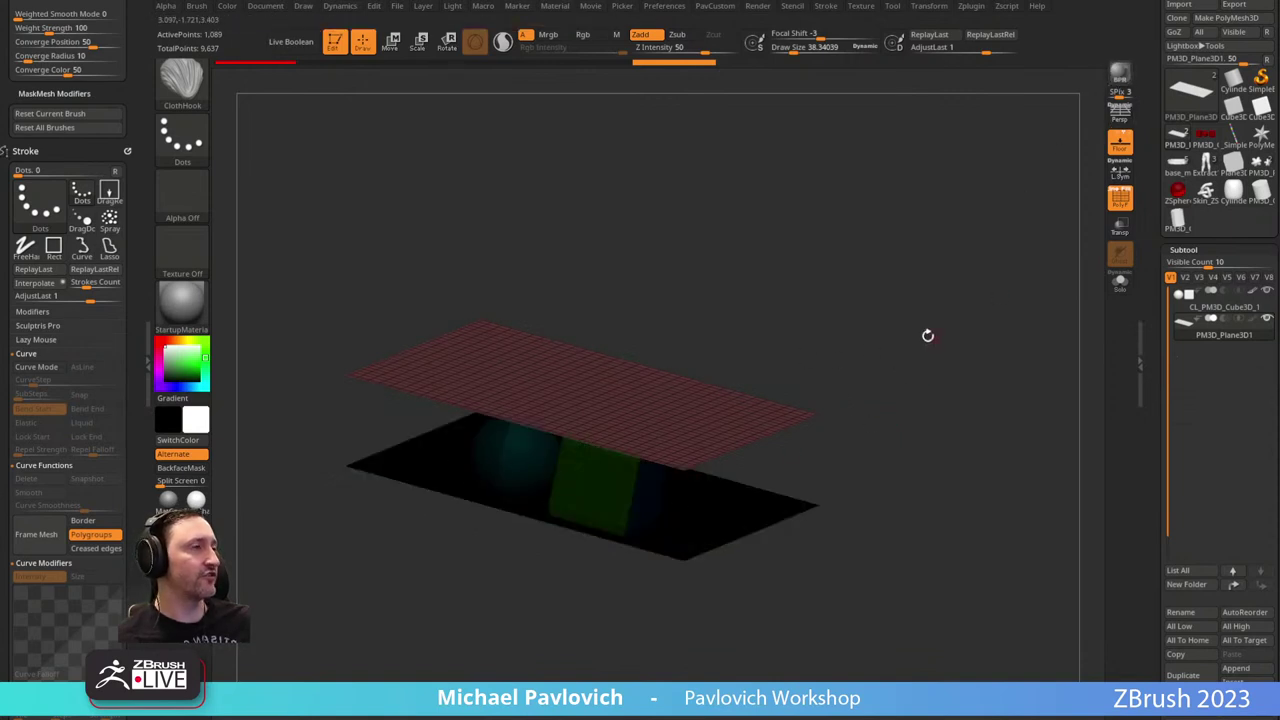
pyautogui.moveTo(838, 368); pyautogui.dragTo(890, 332)
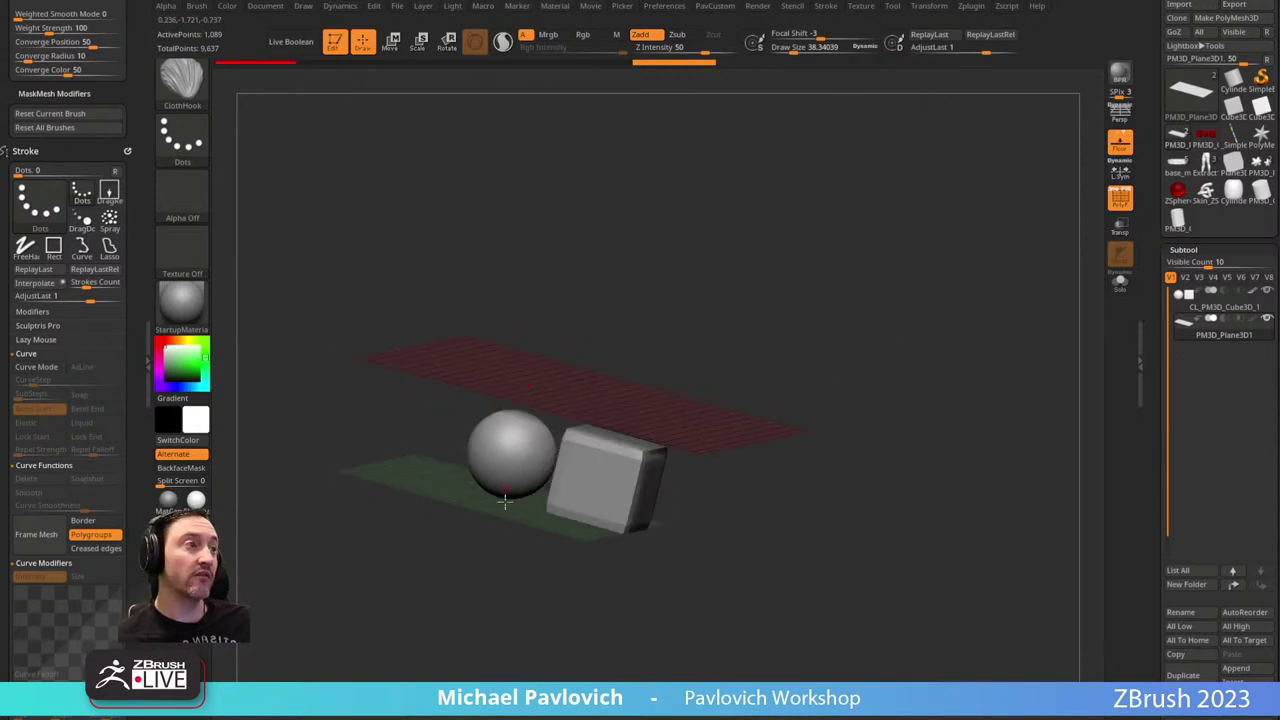
pyautogui.click(303, 8)
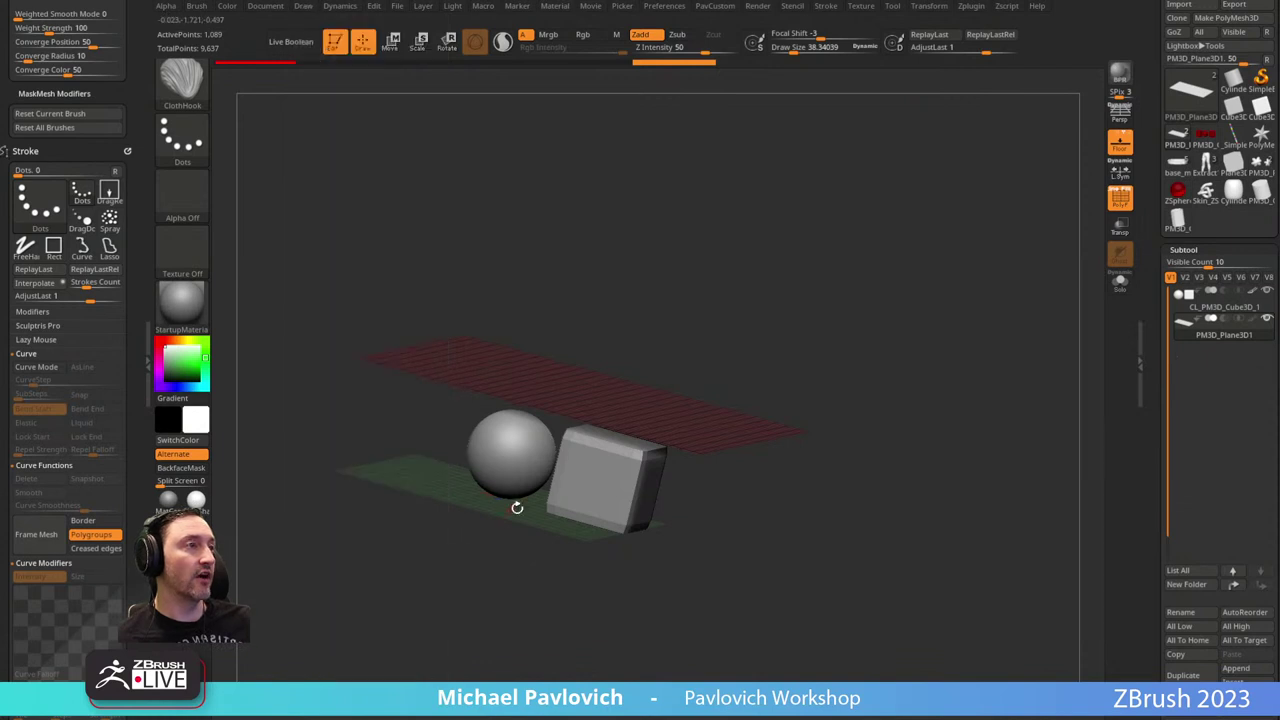
# Place the Dynamics settings beside the canvas, showing the gravity and floor collision options for the plane.
pyautogui.moveTo(799, 331); pyautogui.dragTo(862, 288)
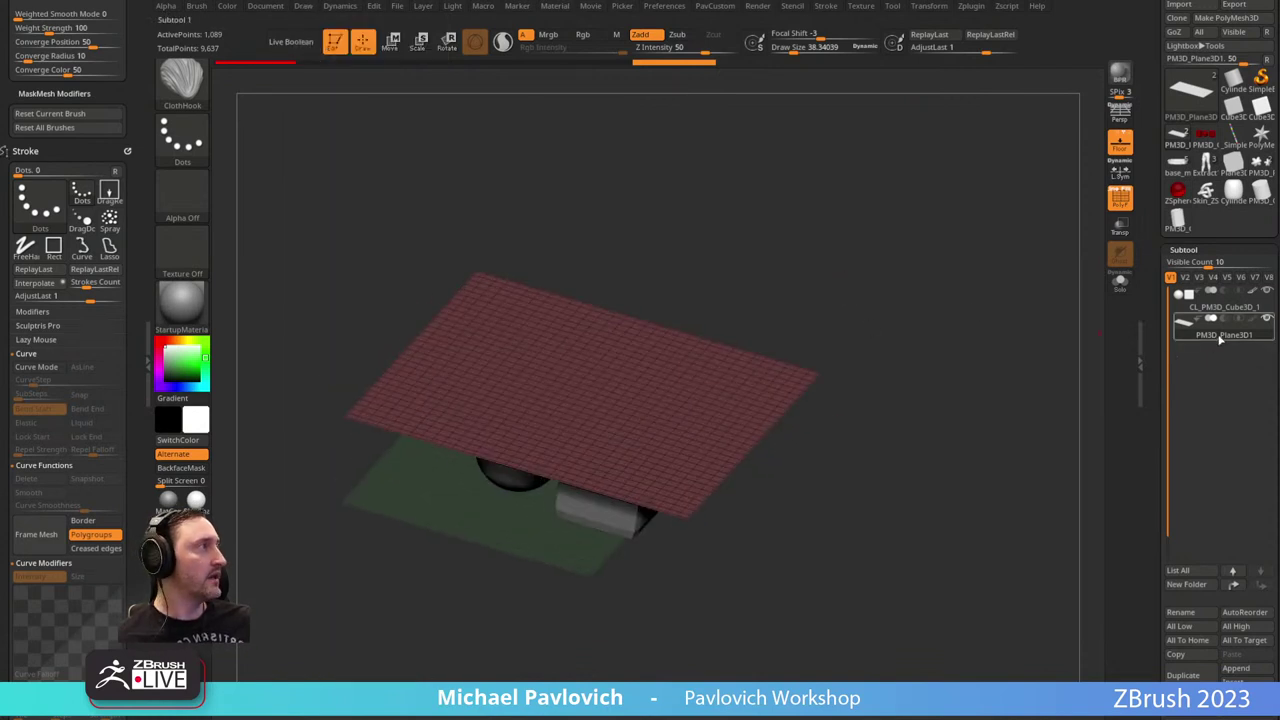
pyautogui.moveTo(980, 372); pyautogui.dragTo(934, 380)
pyautogui.scroll(10, 134, 6)
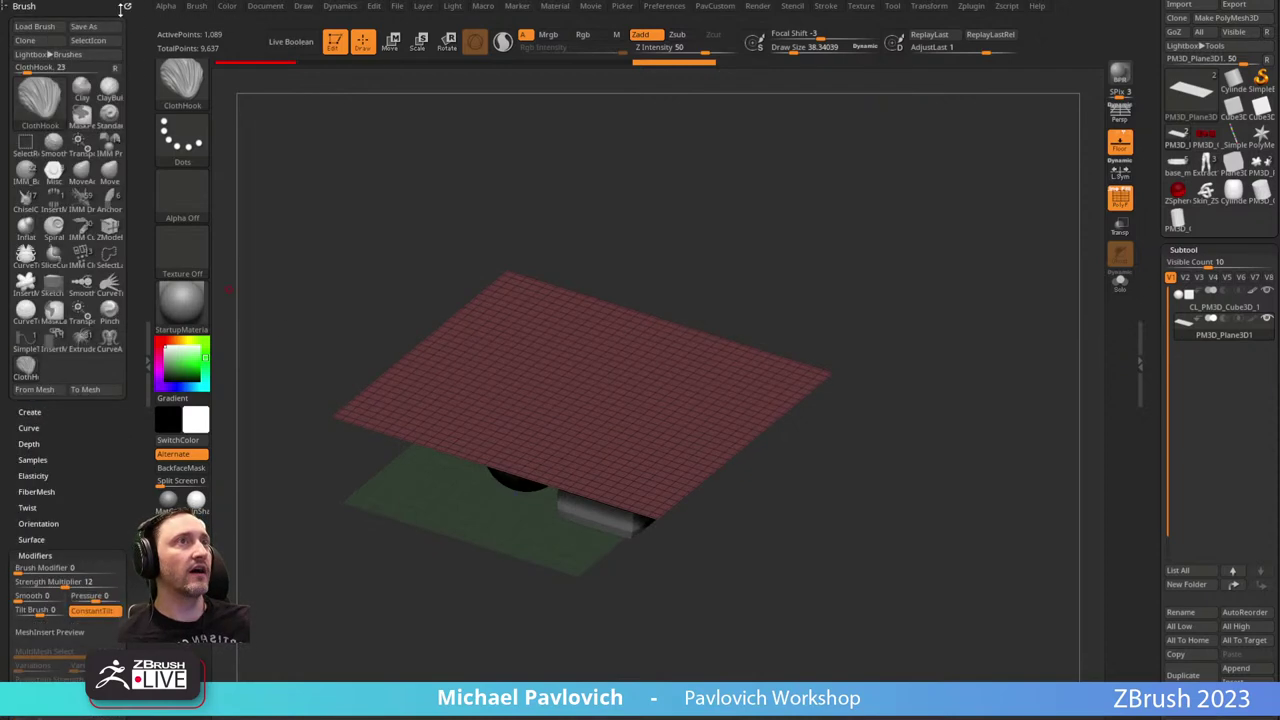
pyautogui.click(127, 6)
pyautogui.click(128, 6)
pyautogui.click(338, 6)
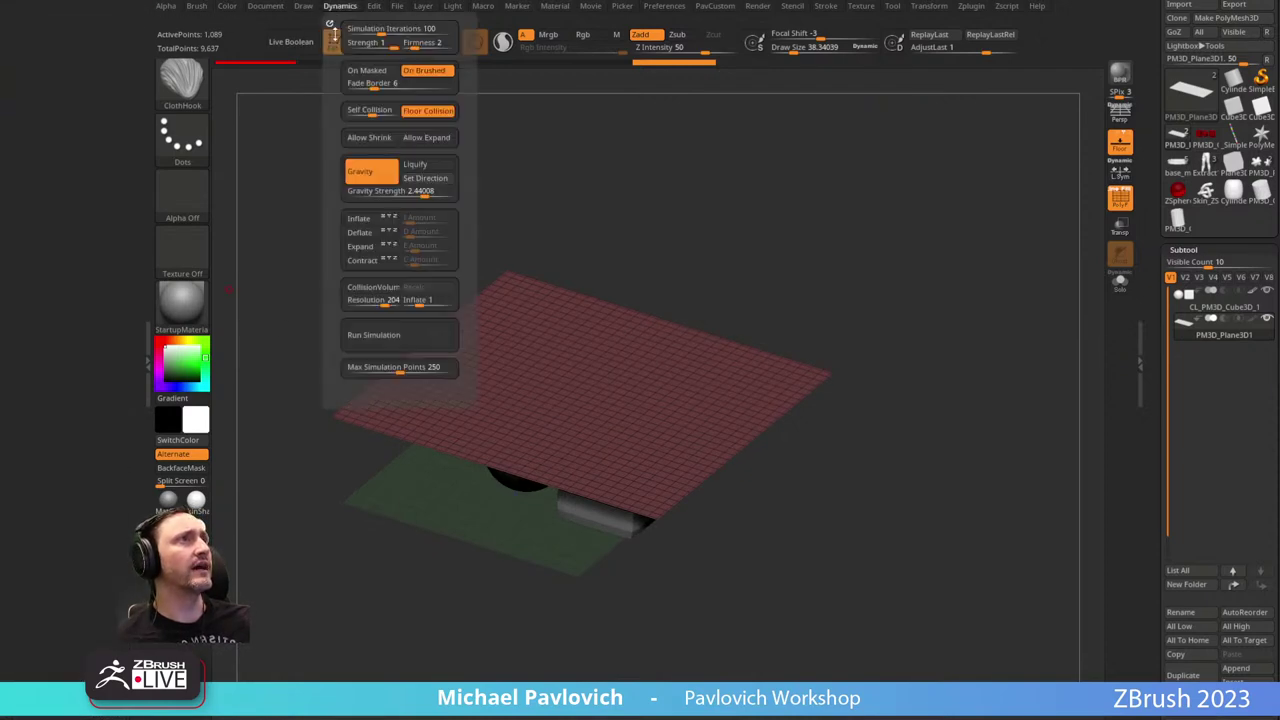
pyautogui.moveTo(86, 54); pyautogui.dragTo(86, 56)
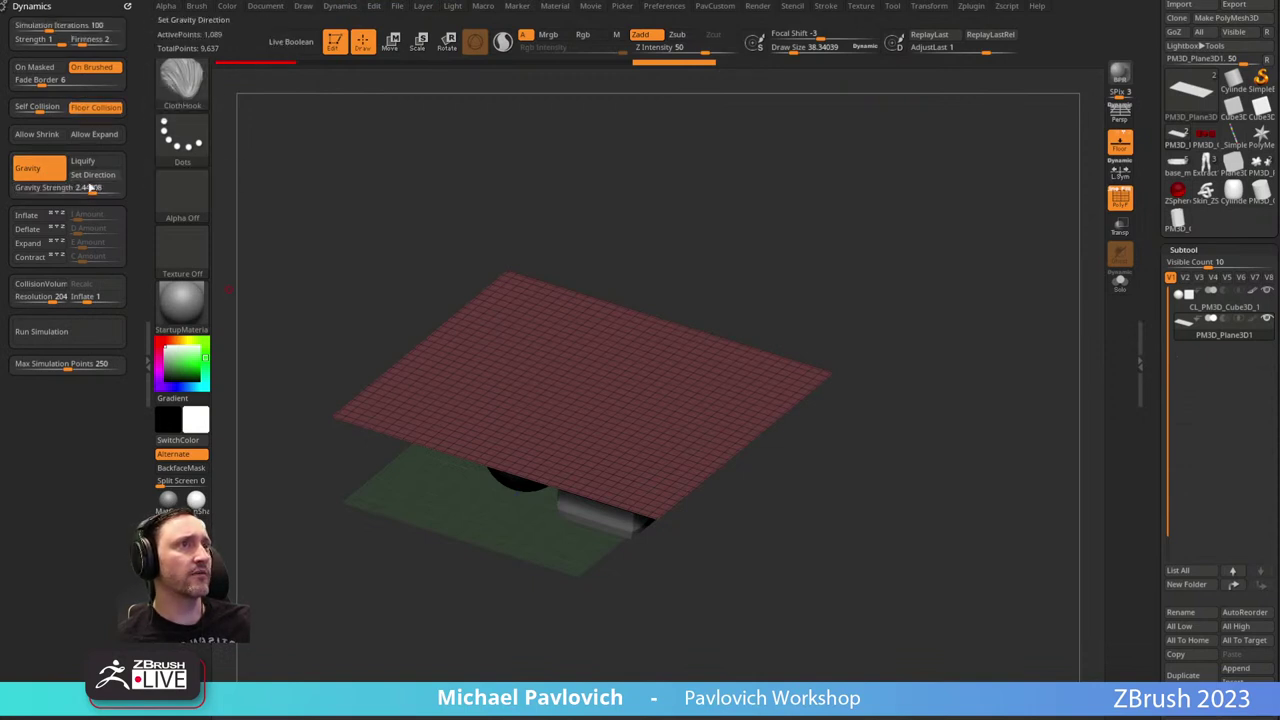
# Run the gravity simulation on the plane without a collision volume, stop it, and undo the drop.
pyautogui.click(64, 330)
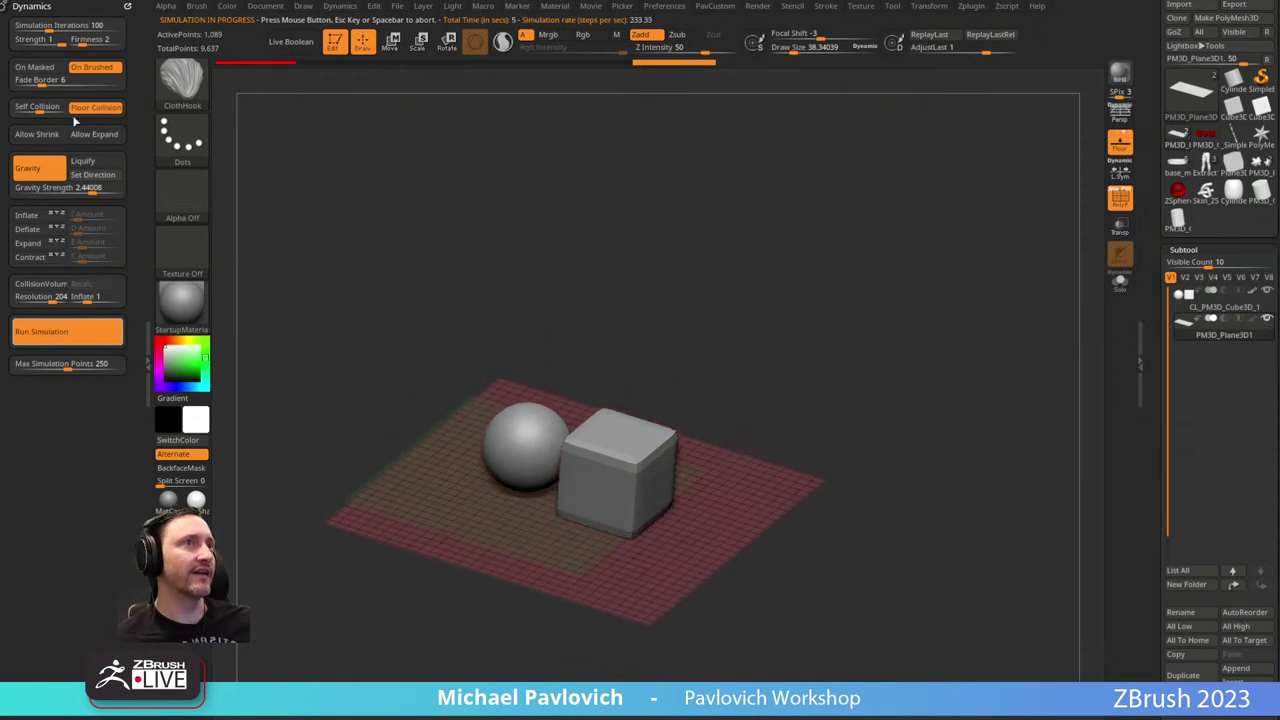
pyautogui.click(706, 216)
pyautogui.hotkey('ctrl', 'z')
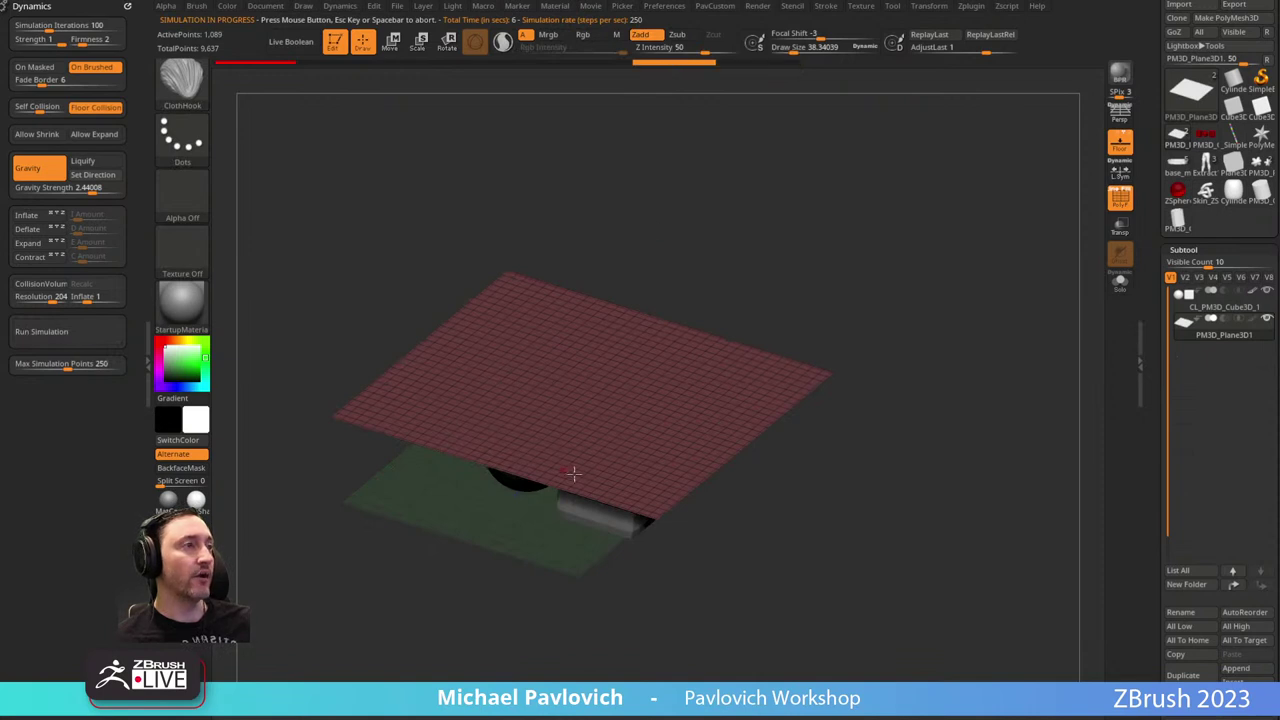
# Enable the collision volume and run the simulation to drape the plane over the sphere and cube.
pyautogui.click(44, 284)
pyautogui.click(60, 331)
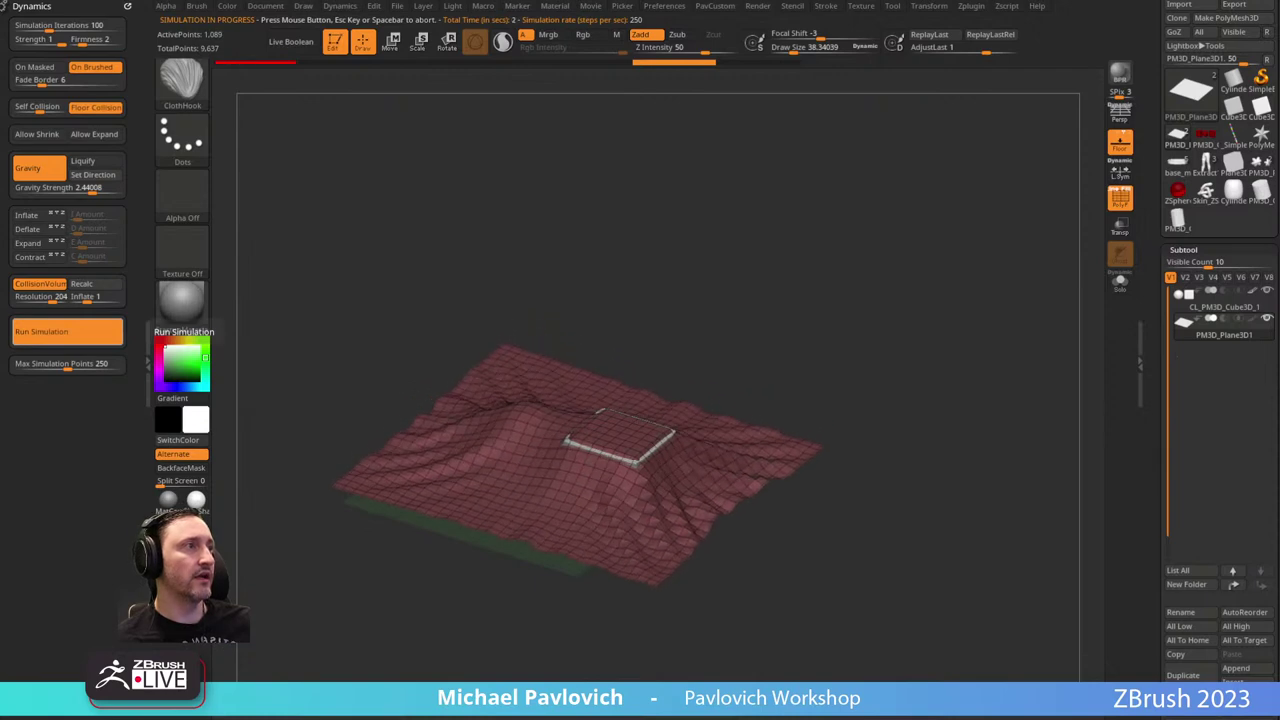
pyautogui.click(803, 328)
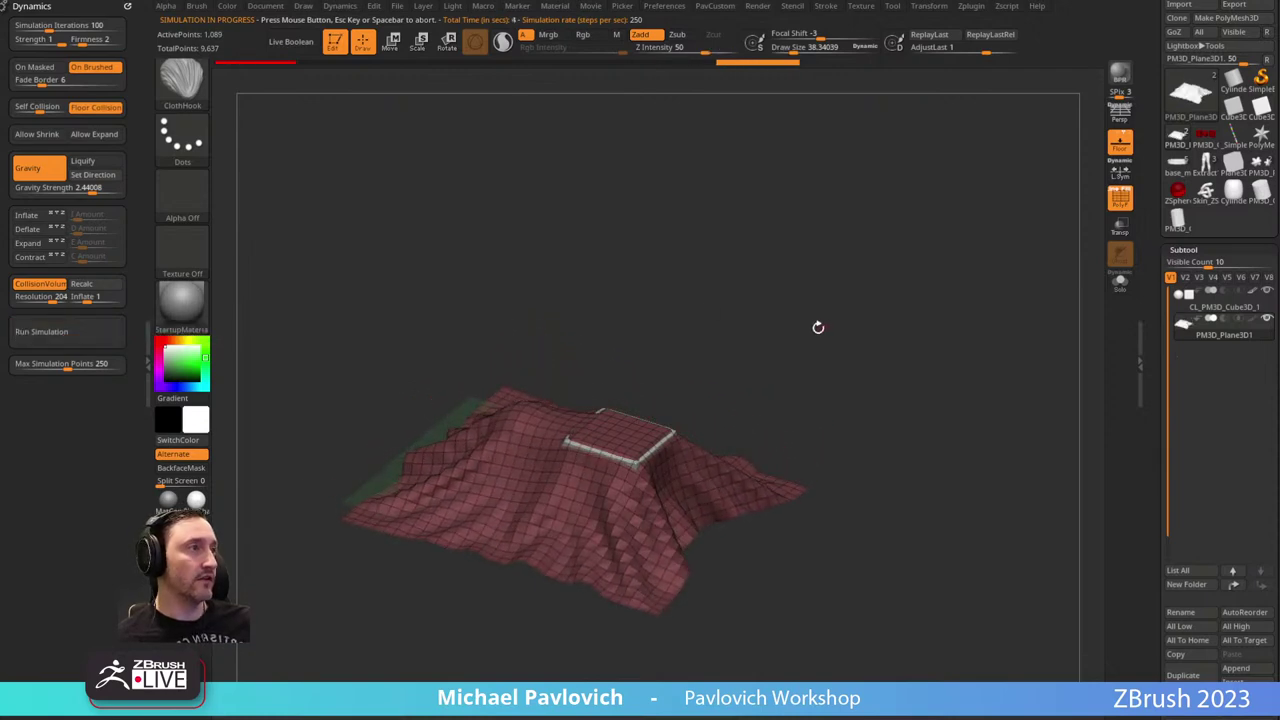
# Restore the flat plane, try lowering it over the objects with the TransposeCloth gizmo, and undo the drape.
pyautogui.press('b')
pyautogui.press('c')
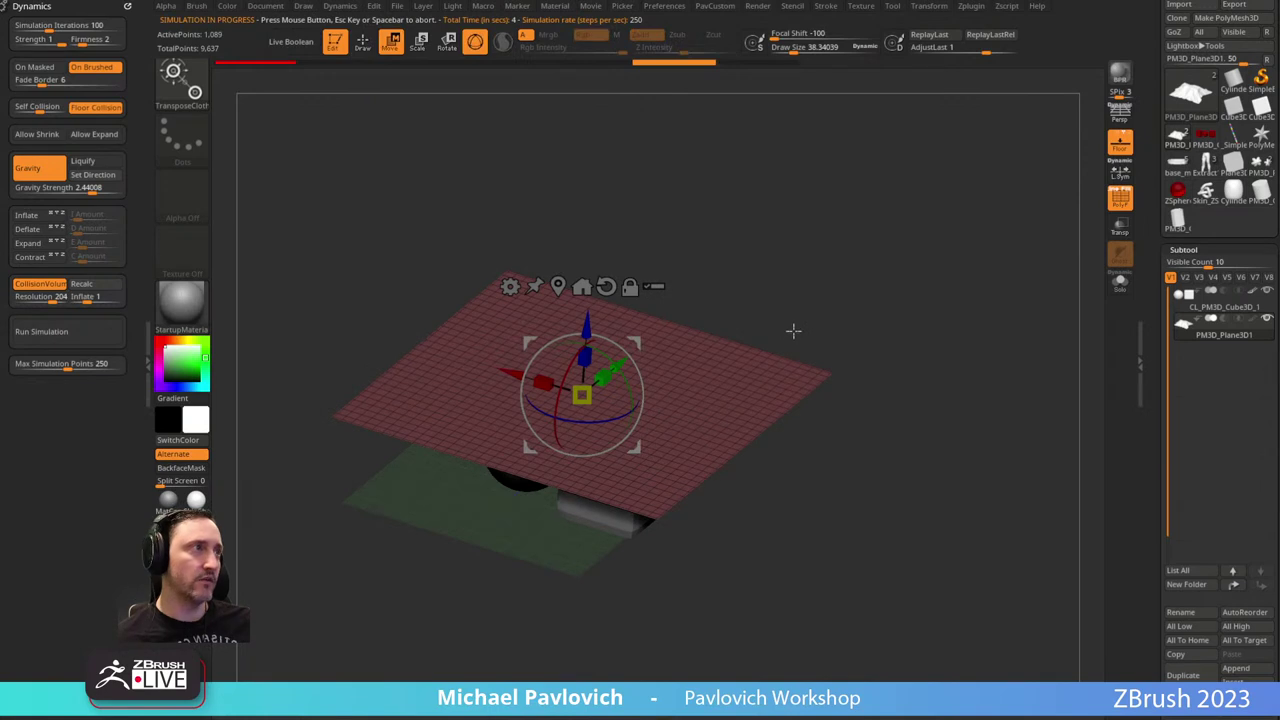
pyautogui.moveTo(830, 317)
pyautogui.mouseDown()
pyautogui.moveTo(817, 246)
pyautogui.moveTo(857, 251)
pyautogui.moveTo(775, 262)
pyautogui.mouseUp()
pyautogui.moveTo(624, 341); pyautogui.dragTo(613, 500)
pyautogui.hotkey('ctrl', 'z')
# Try pulling the cloth plane around over the sphere and cube with repeated gizmo moves, and undo them all.
pyautogui.moveTo(846, 243); pyautogui.dragTo(863, 320)
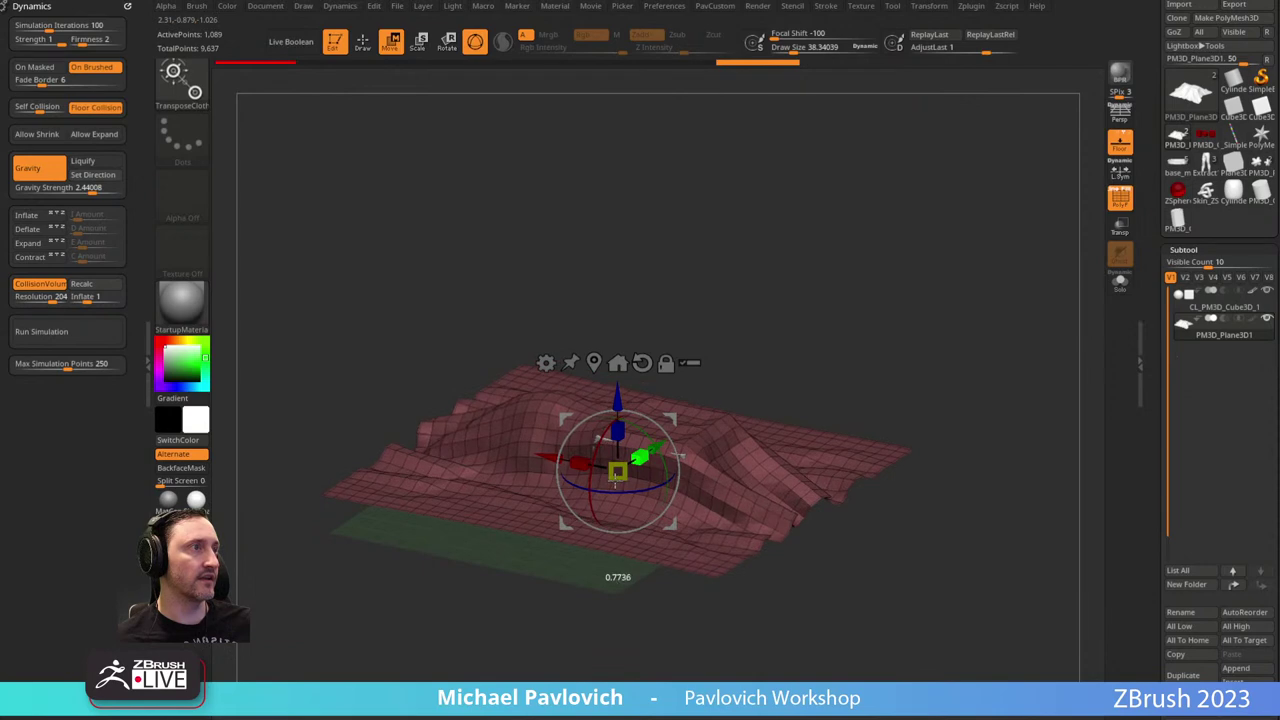
pyautogui.moveTo(710, 437)
pyautogui.mouseDown()
pyautogui.moveTo(745, 336)
pyautogui.moveTo(820, 361)
pyautogui.mouseUp()
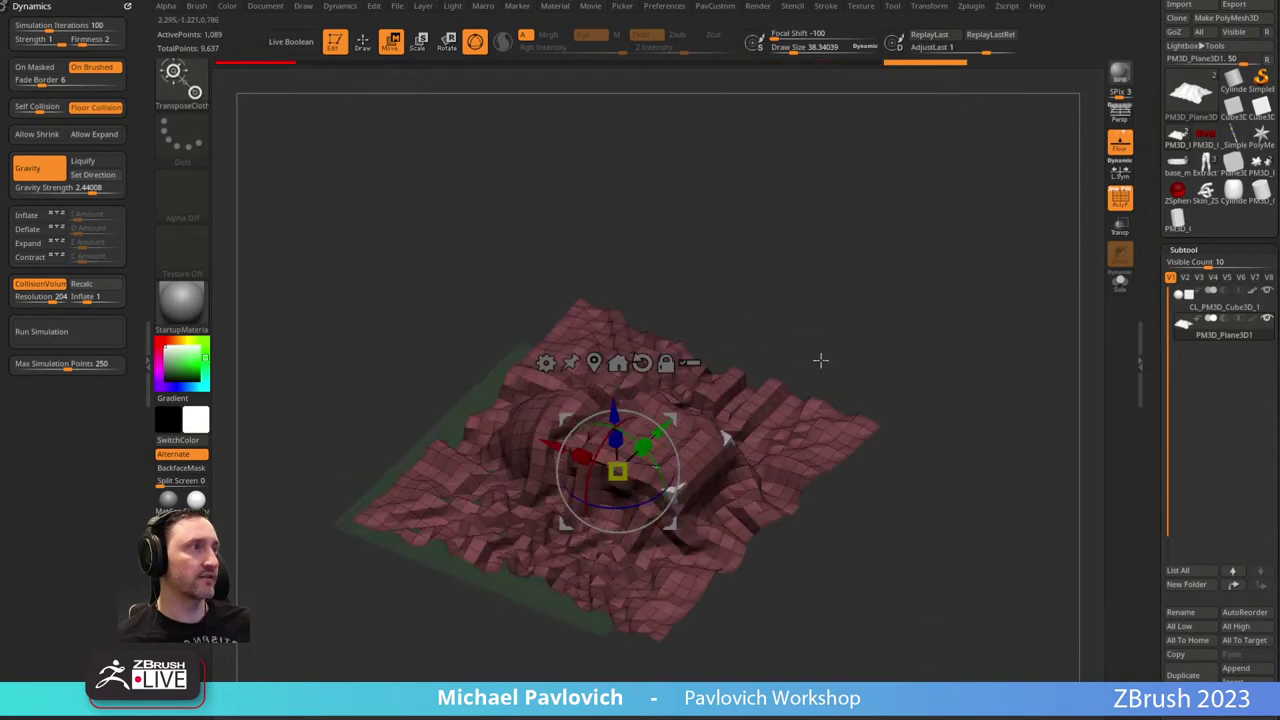
pyautogui.hotkey('ctrl', 'z')
pyautogui.hotkey('ctrl', 'z')
pyautogui.press('q')
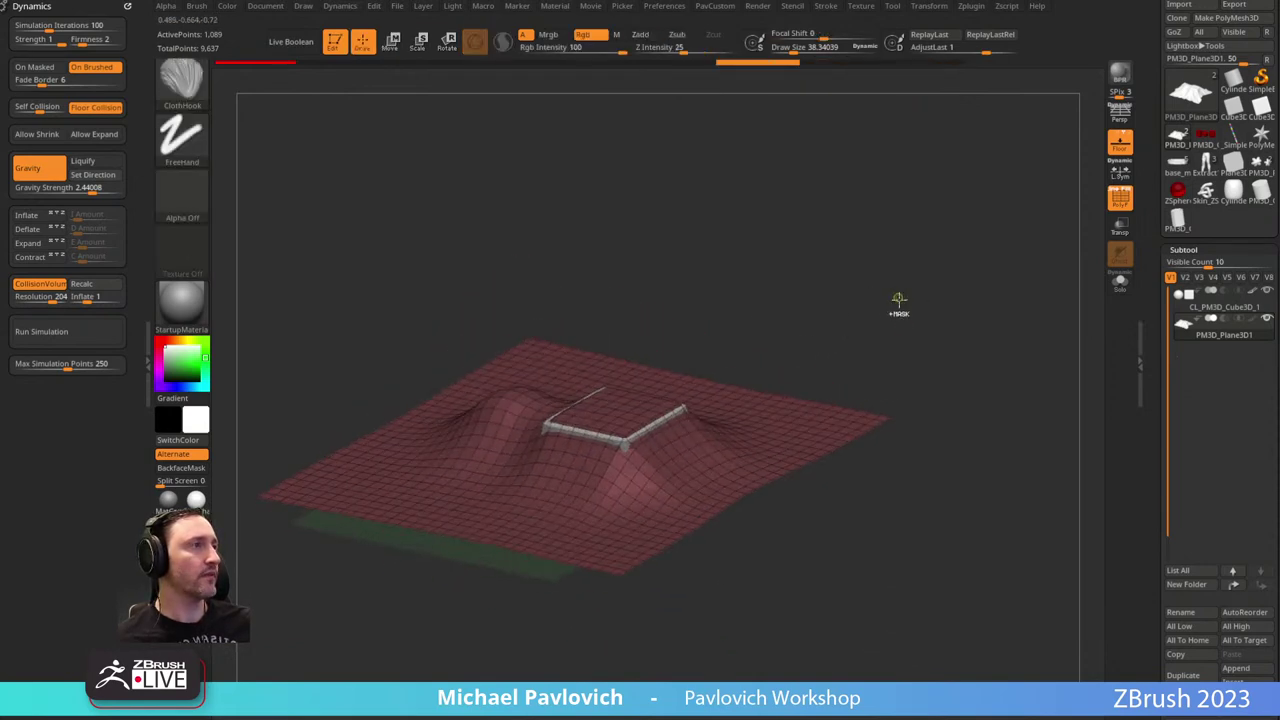
pyautogui.hotkey('ctrl', 'z')
pyautogui.press('w')
pyautogui.moveTo(571, 377); pyautogui.dragTo(573, 398)
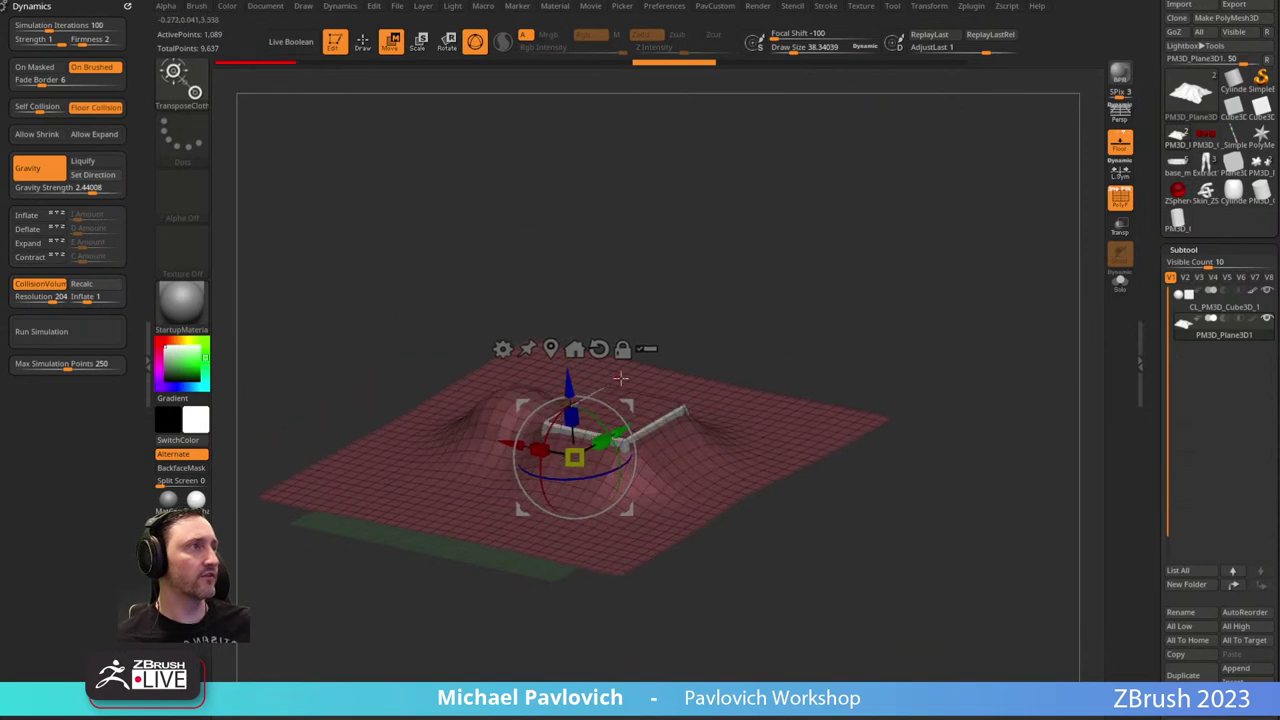
pyautogui.hotkey('ctrl', 'z')
pyautogui.press('q')
# Turn on Dynamic Subdivision for the plane.
pyautogui.moveTo(1148, 363); pyautogui.dragTo(1150, 232)
pyautogui.scroll(-5, 1156, 215)
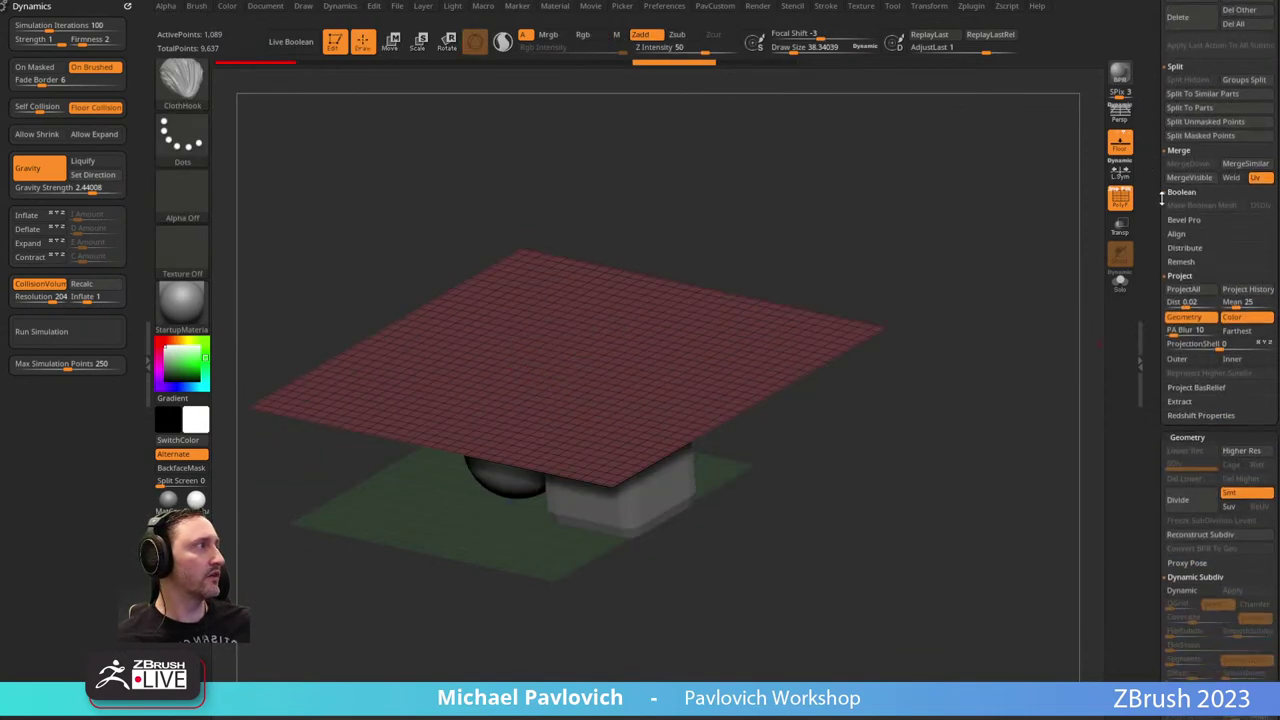
pyautogui.scroll(-3, 1181, 476)
pyautogui.click(1182, 382)
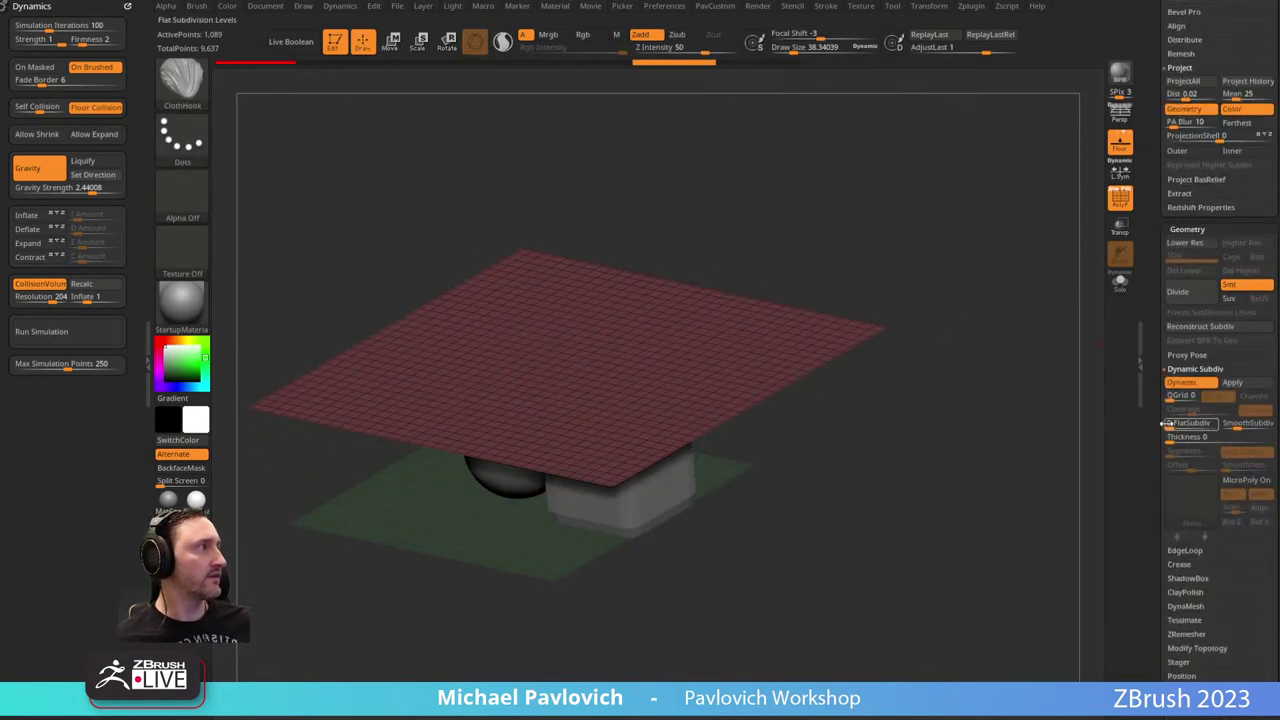
# Drape the dynamically subdivided plane by moving it down about 2.94 units with TransposeCloth, and undo the drape.
pyautogui.moveTo(966, 433); pyautogui.dragTo(983, 454)
pyautogui.press('w')
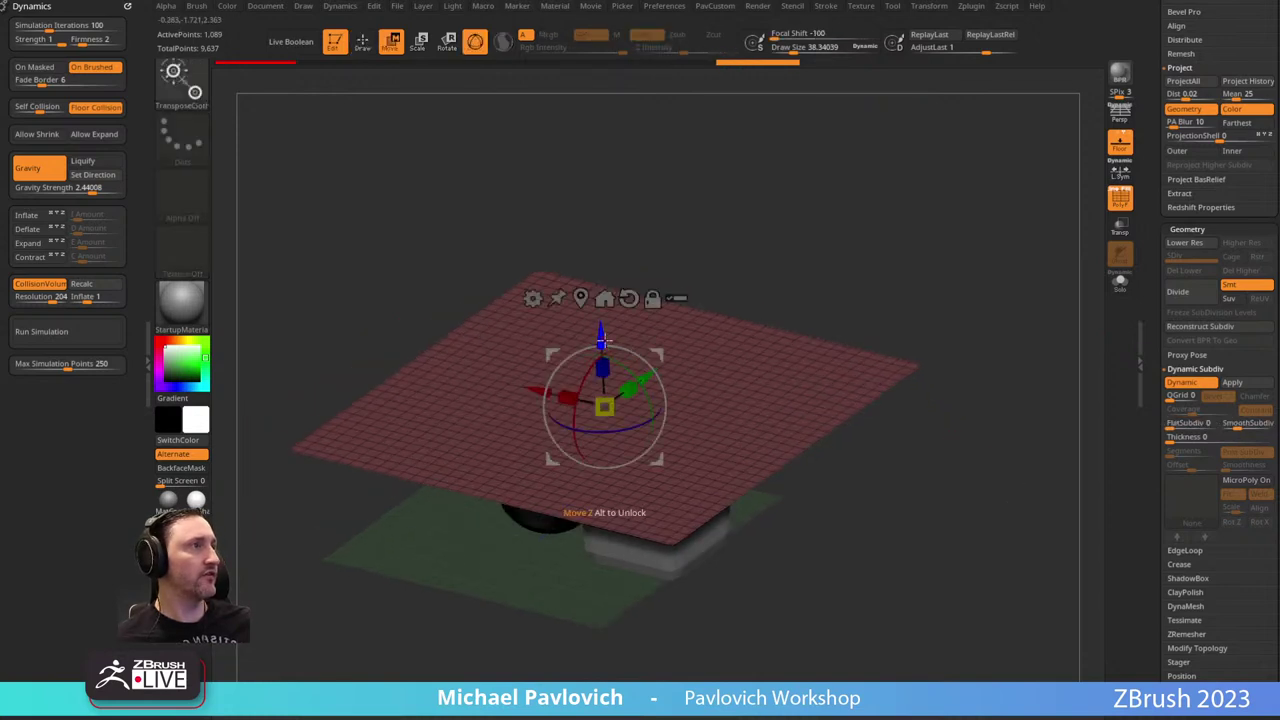
pyautogui.moveTo(605, 340); pyautogui.dragTo(613, 562)
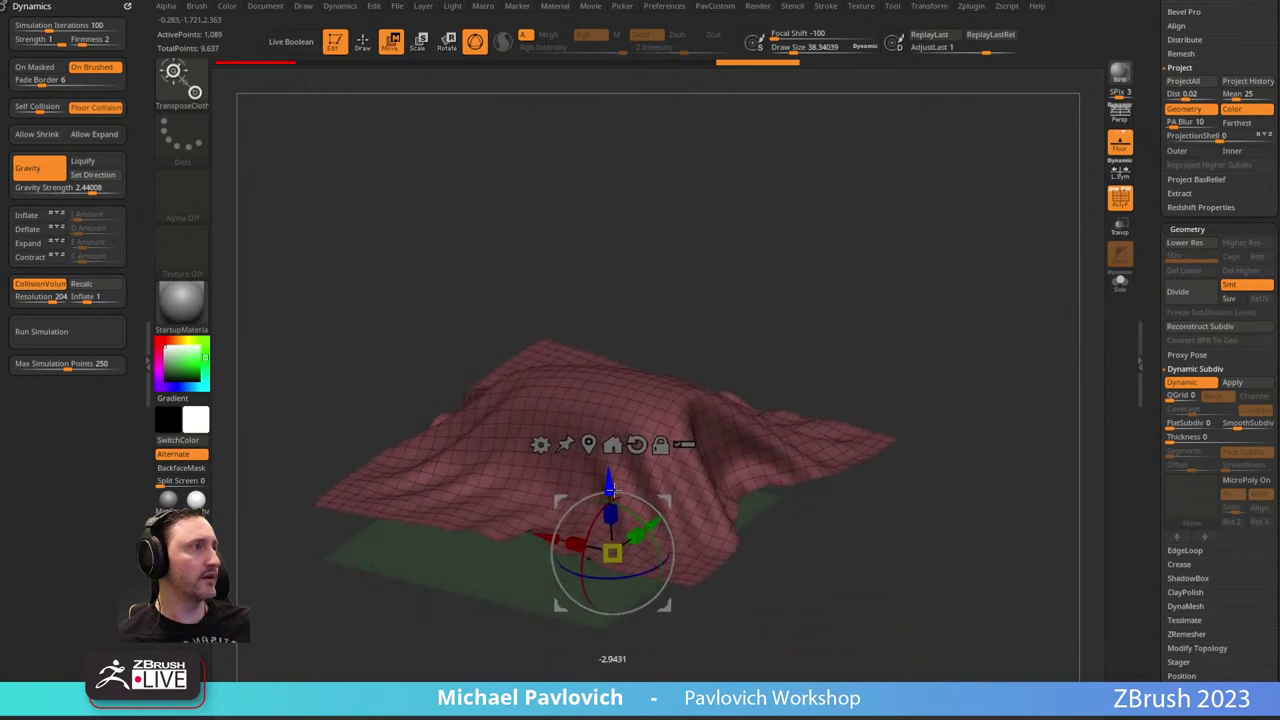
pyautogui.hotkey('ctrl', 'z')
pyautogui.press('q')
# Change the material to SkinShade4.
pyautogui.moveTo(942, 310)
pyautogui.mouseDown()
pyautogui.moveTo(949, 291)
pyautogui.moveTo(938, 291)
pyautogui.mouseUp()
pyautogui.keyDown('alt'); pyautogui.moveTo(932, 231); pyautogui.dragTo(964, 292); pyautogui.keyUp('alt')
pyautogui.click(201, 289)
pyautogui.click(1030, 465)
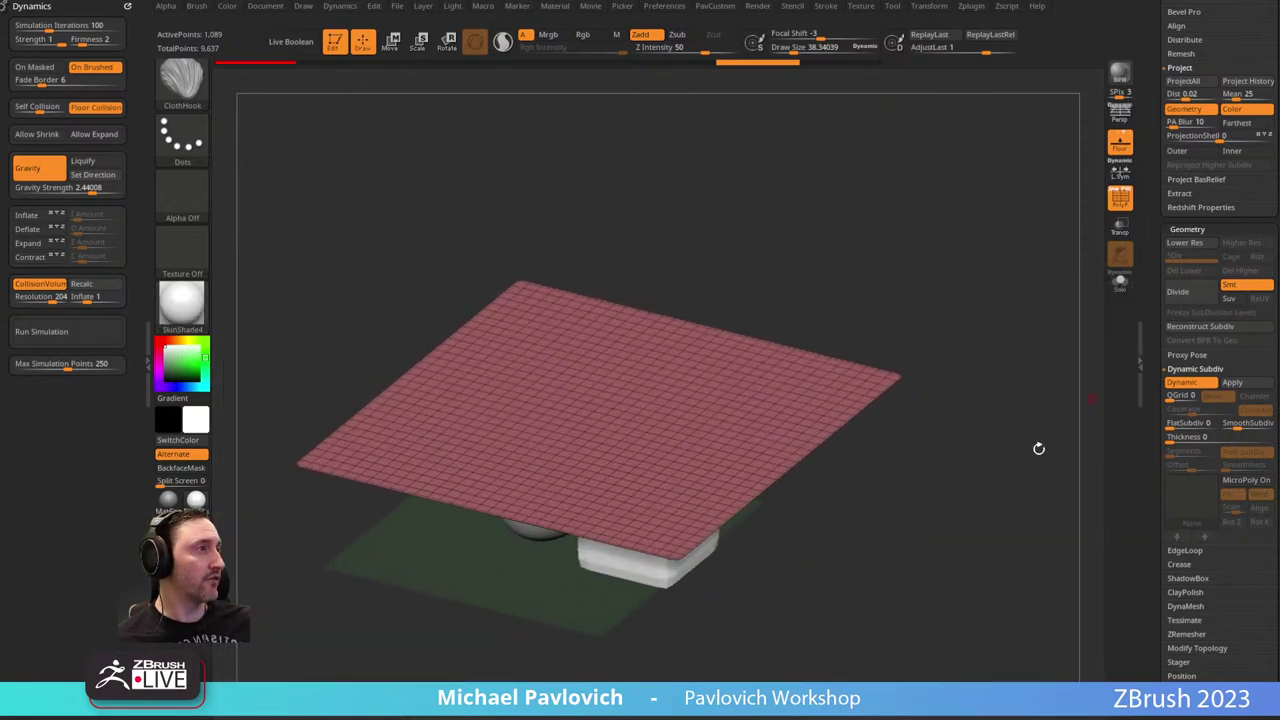
# Look at the plane from below and examine the options in its Display Properties.
pyautogui.keyDown('shift'); pyautogui.moveTo(1038, 448); pyautogui.dragTo(889, 376); pyautogui.keyUp('shift')
pyautogui.scroll(-10, 1145, 430)
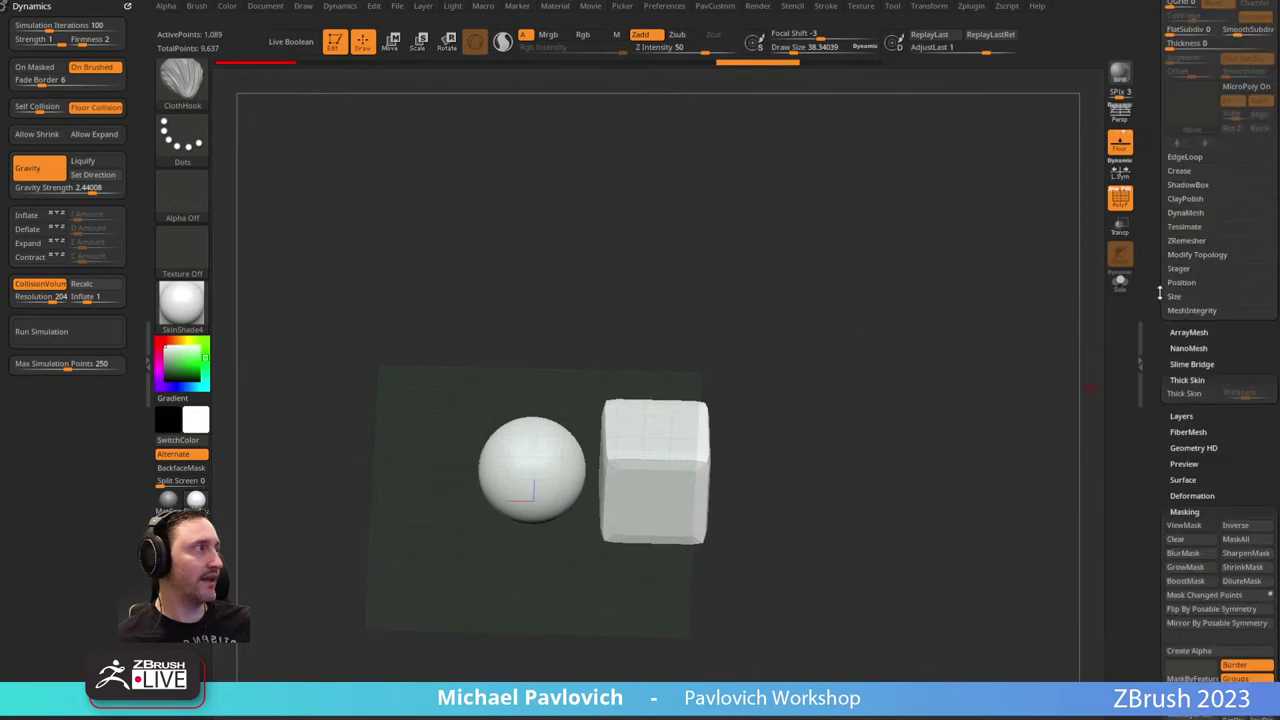
pyautogui.press('shift')
pyautogui.click(1198, 391)
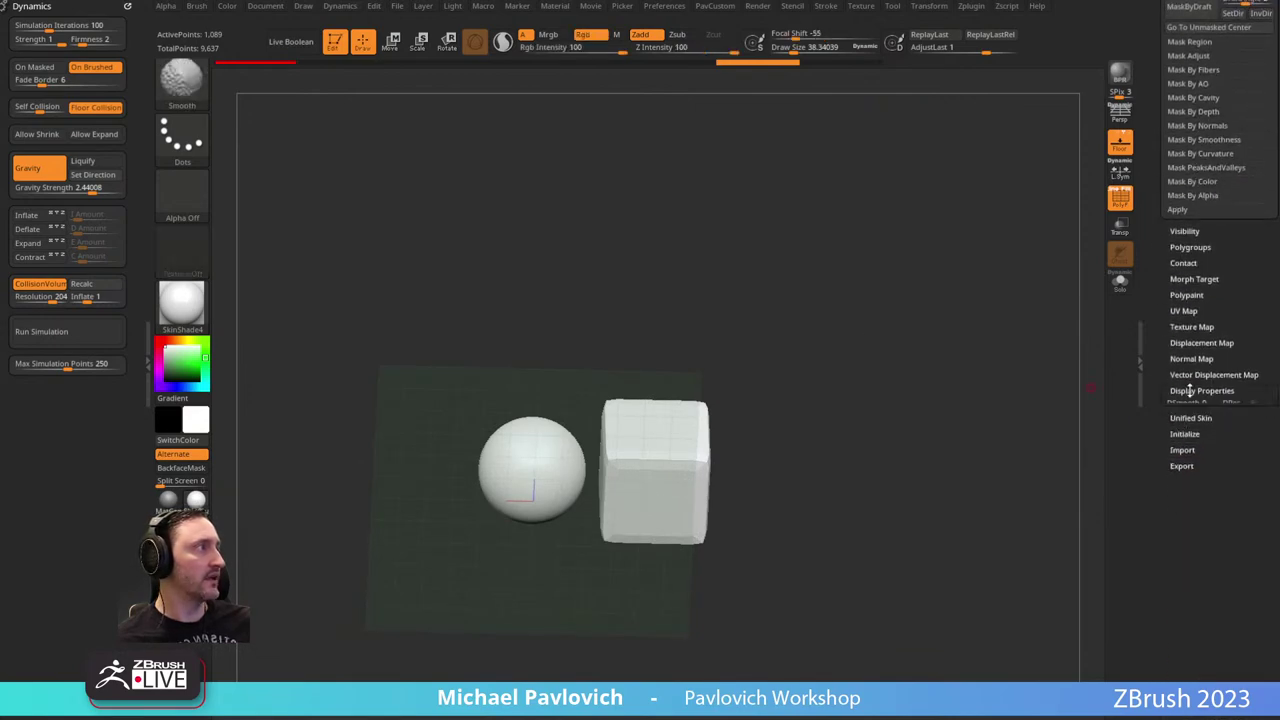
pyautogui.click(1181, 432)
pyautogui.click(1181, 432)
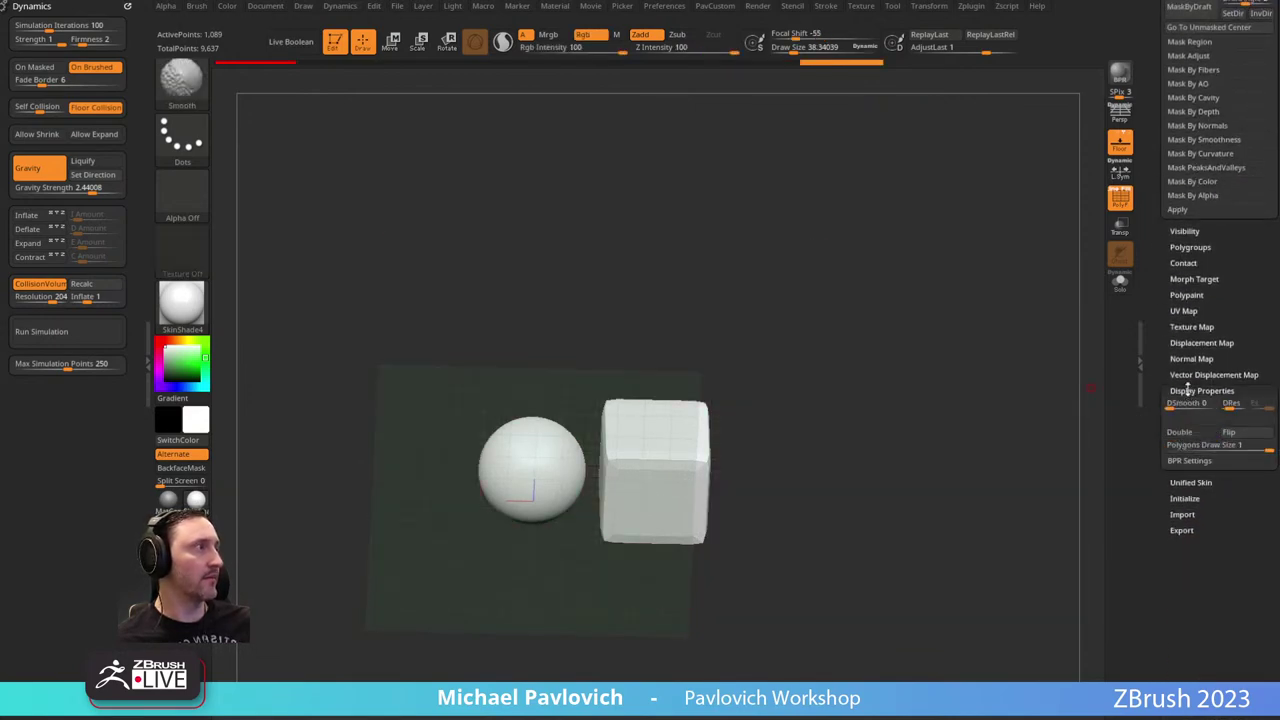
pyautogui.scroll(10, 1200, 430)
# Turn on MicroPoly for the plane with the Chain Link pattern and hide the polyframe.
pyautogui.moveTo(957, 391); pyautogui.dragTo(990, 466)
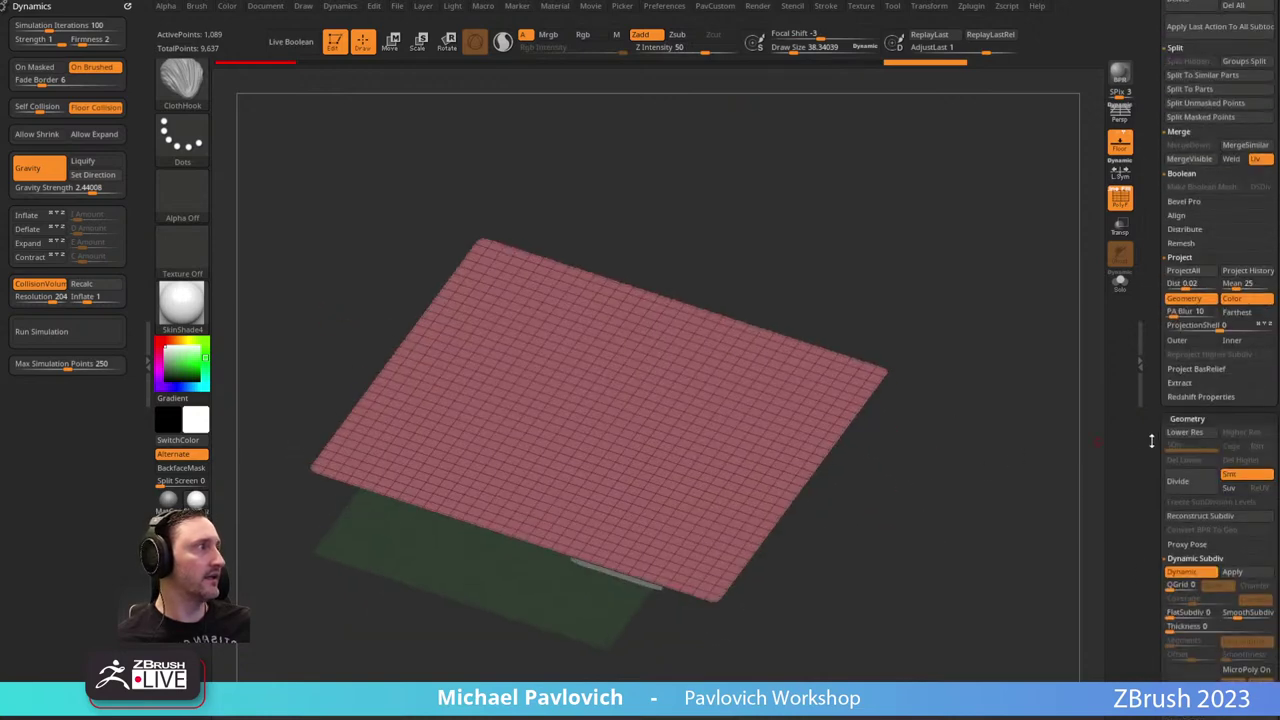
pyautogui.moveTo(1152, 441); pyautogui.dragTo(1157, 317)
pyautogui.moveTo(1015, 372); pyautogui.dragTo(976, 366)
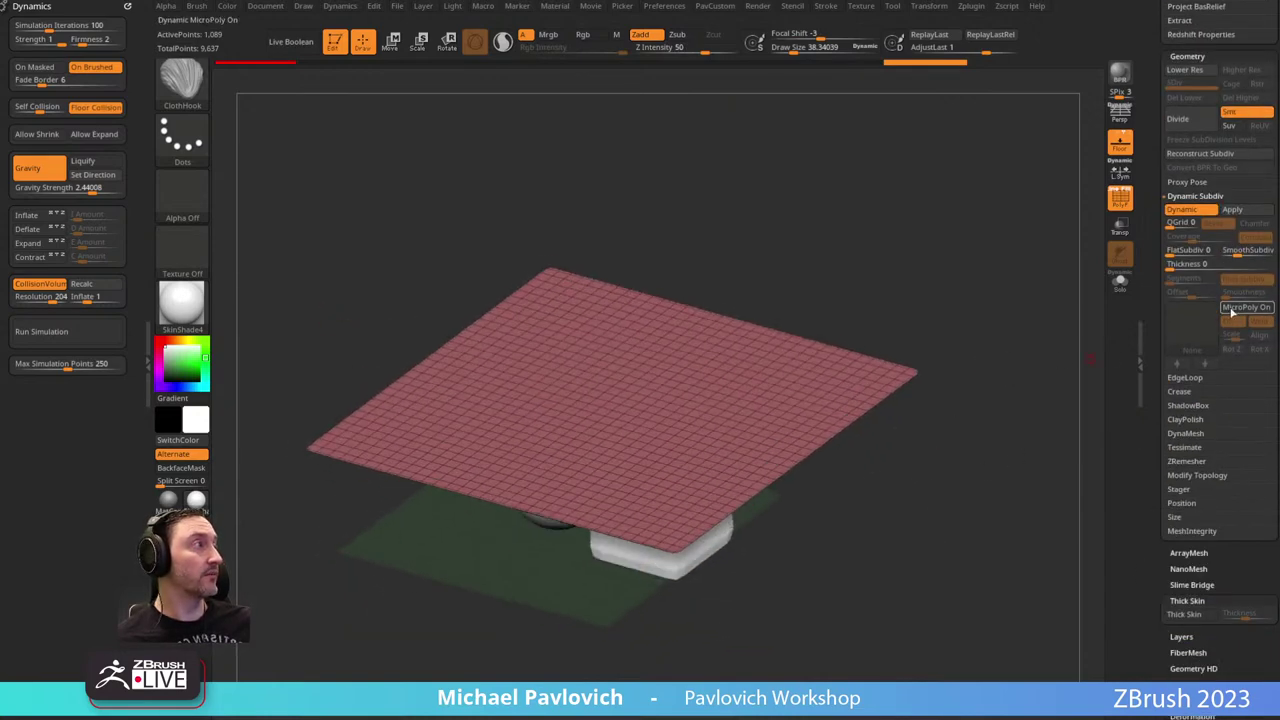
pyautogui.click(1232, 312)
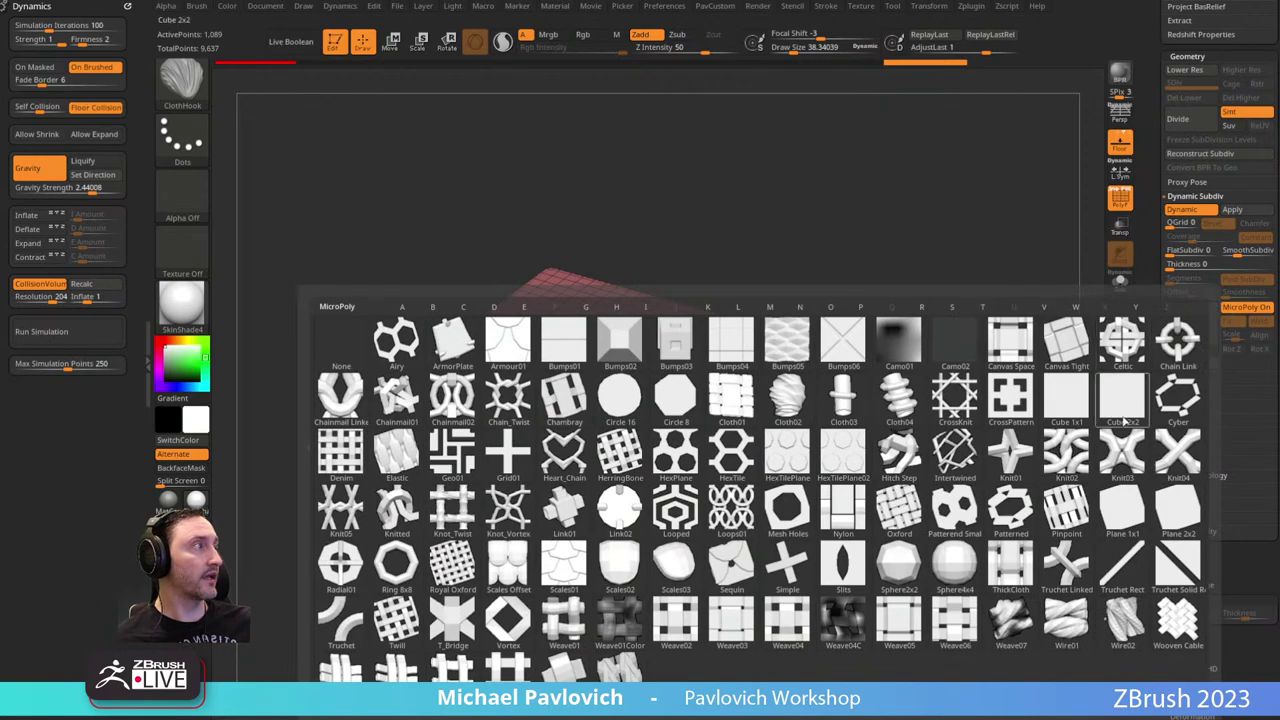
pyautogui.click(1161, 358)
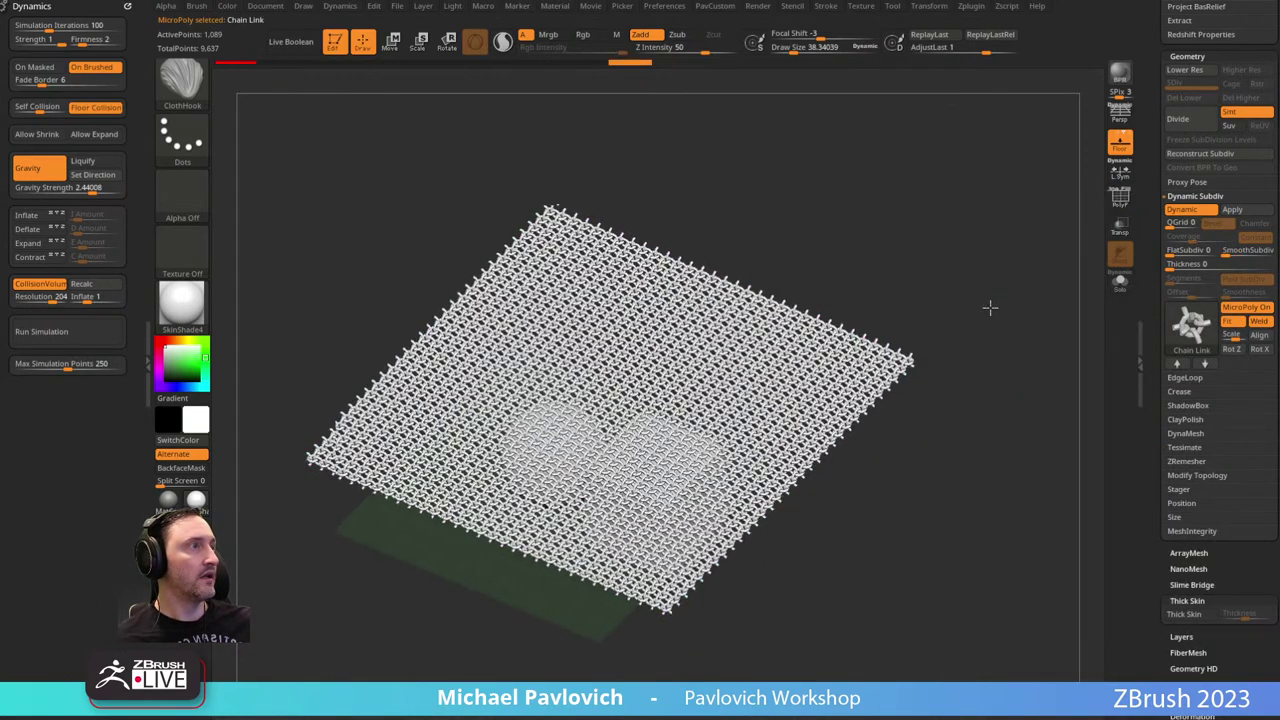
pyautogui.moveTo(988, 306)
pyautogui.mouseDown()
pyautogui.moveTo(1001, 276)
pyautogui.moveTo(1008, 311)
pyautogui.mouseUp()
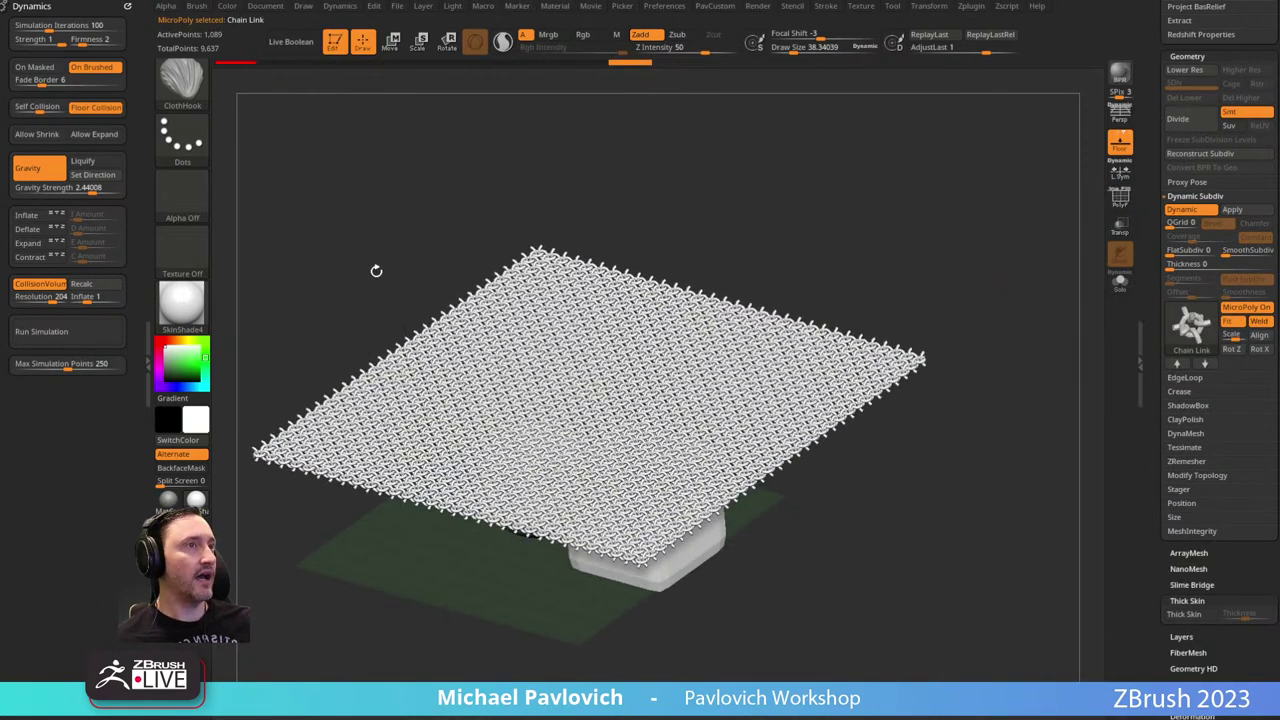
# Drape the chain-link plane over the sphere and cube by lowering it with the TransposeCloth gizmo.
pyautogui.moveTo(850, 215); pyautogui.dragTo(903, 206)
pyautogui.press('w')
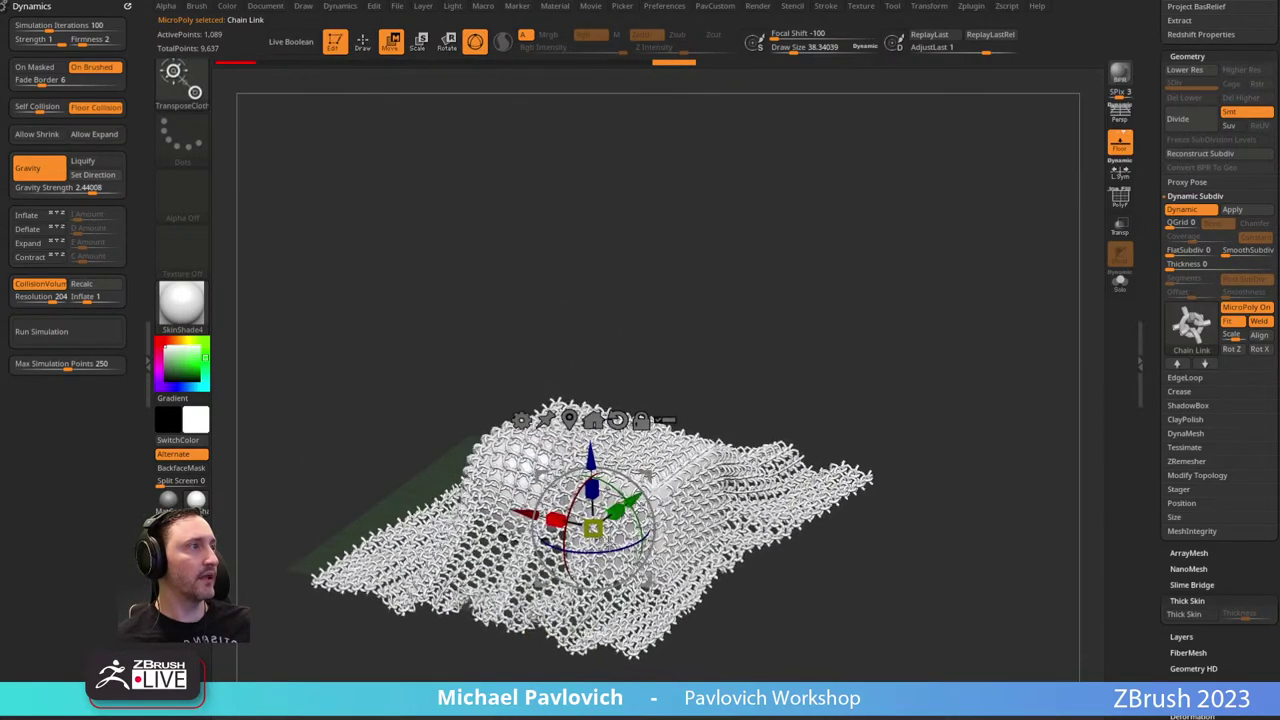
pyautogui.moveTo(903, 206)
pyautogui.mouseDown()
pyautogui.moveTo(906, 266)
pyautogui.moveTo(908, 210)
pyautogui.mouseUp()
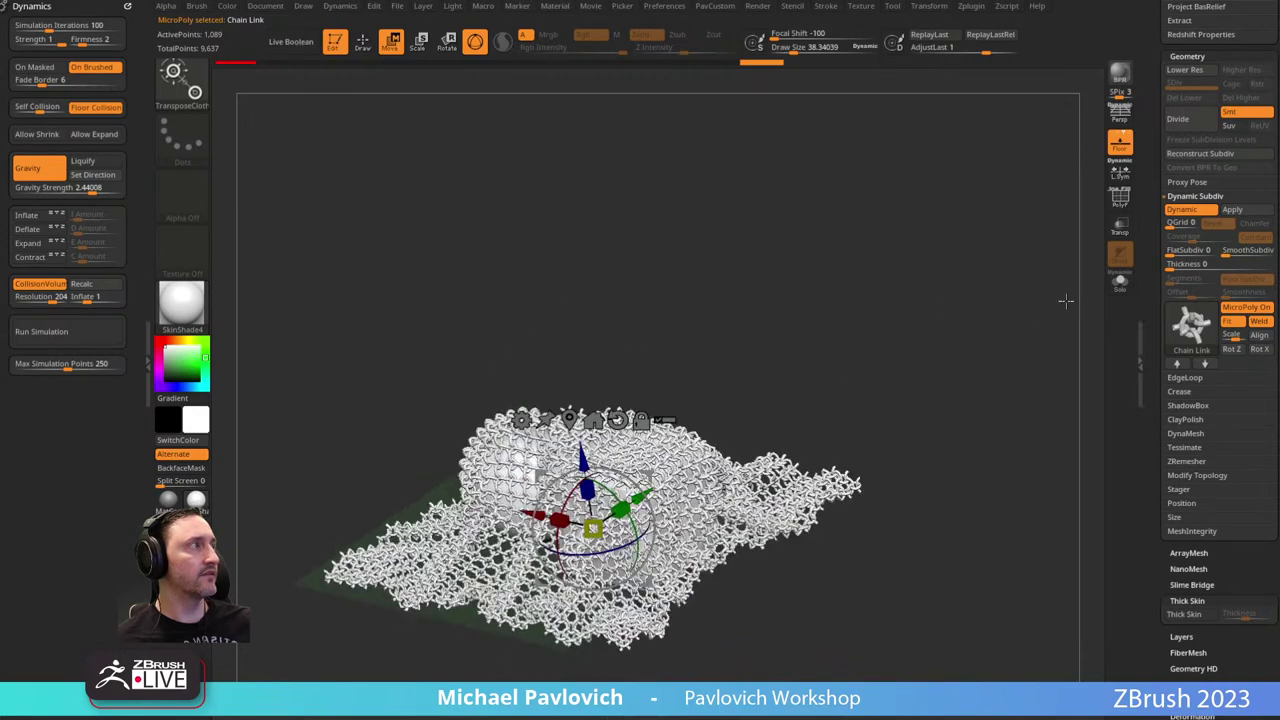
pyautogui.press('q')
pyautogui.moveTo(961, 358)
pyautogui.keyDown('alt'); pyautogui.mouseDown()
pyautogui.moveTo(969, 310)
pyautogui.moveTo(960, 350)
pyautogui.mouseUp(); pyautogui.keyUp('alt')
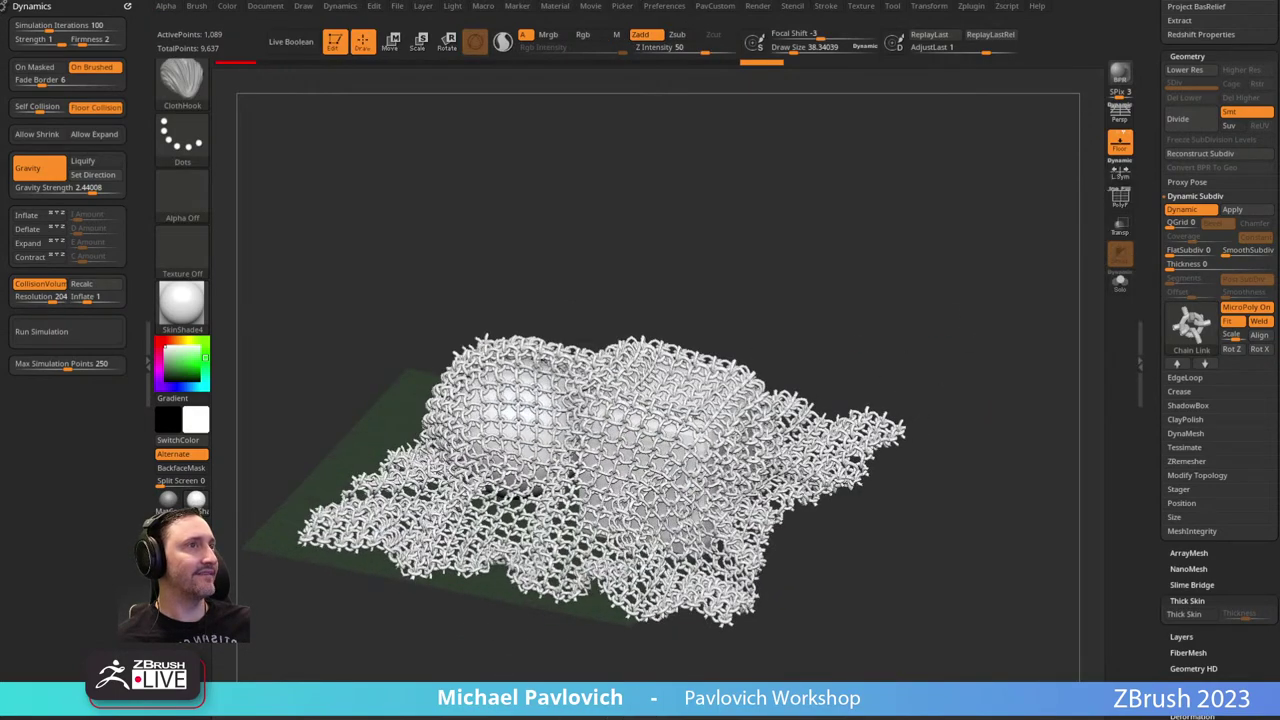
# Set the material to StartupMaterial and view the draped chain-link cloth up close.
pyautogui.click(182, 303)
pyautogui.click(260, 362)
pyautogui.moveTo(874, 234); pyautogui.dragTo(1017, 237)
# Turn Dynamic Subdivision off to inspect the underlying draped mesh with polyframe shown, and turn it on again.
pyautogui.click(1182, 209)
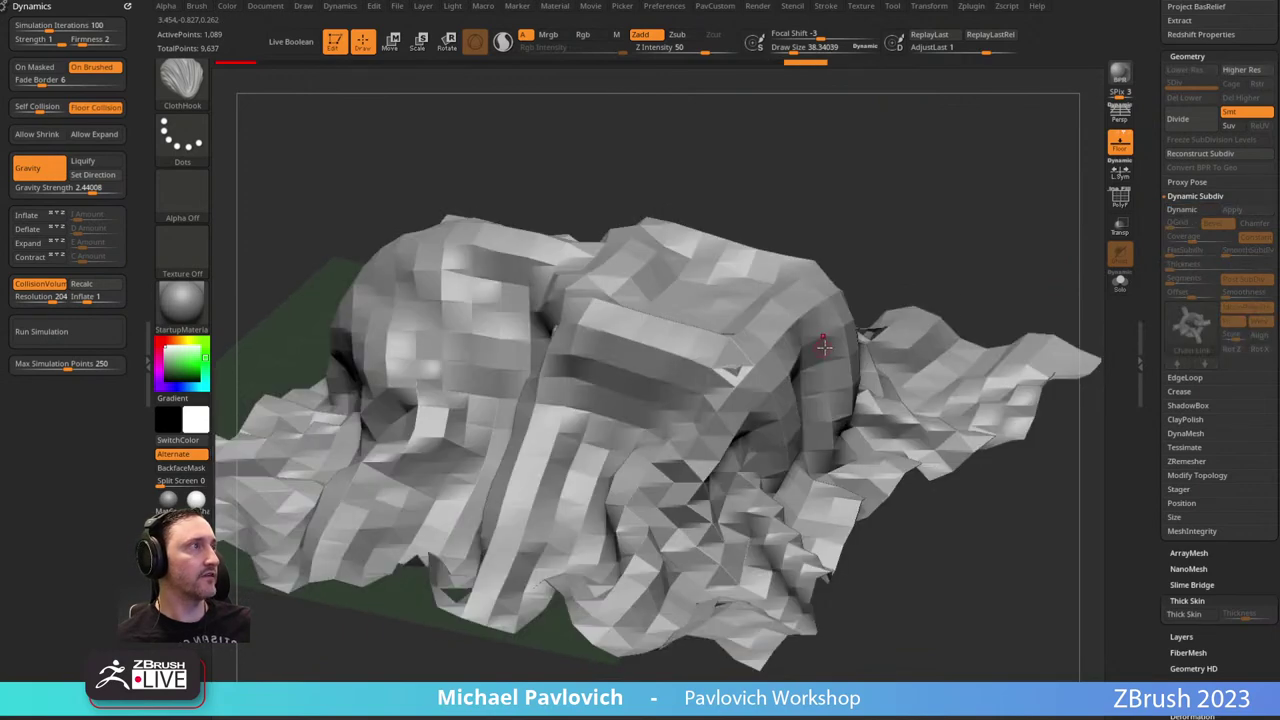
pyautogui.click(1120, 196)
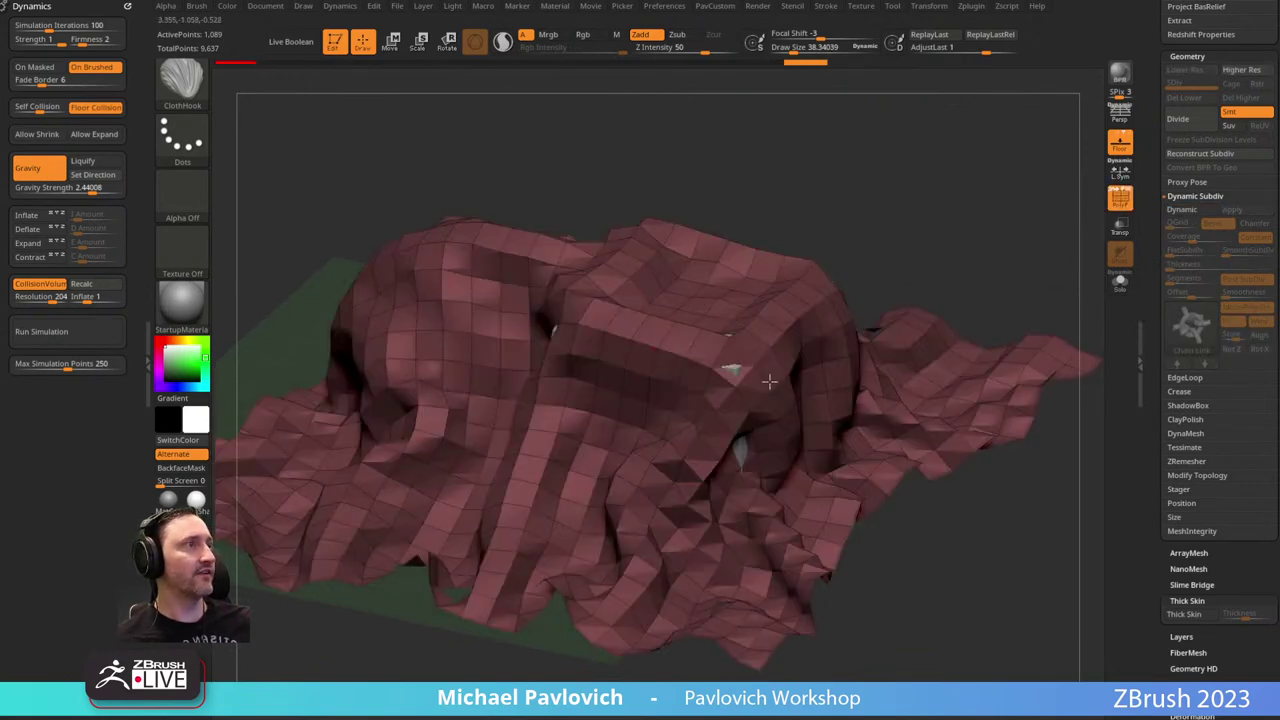
pyautogui.press('d')
# Switch the cloth's MicroPoly pattern to HexPlane and hide the polyframe.
pyautogui.click(1189, 330)
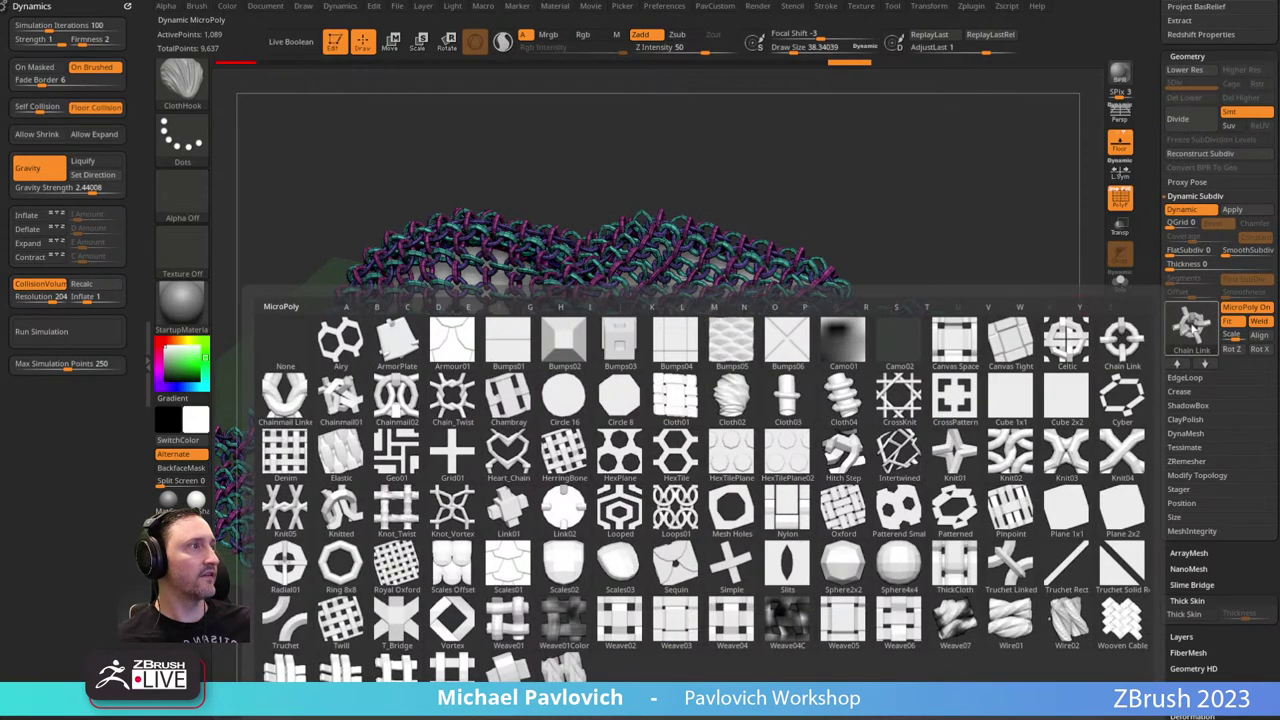
pyautogui.click(624, 460)
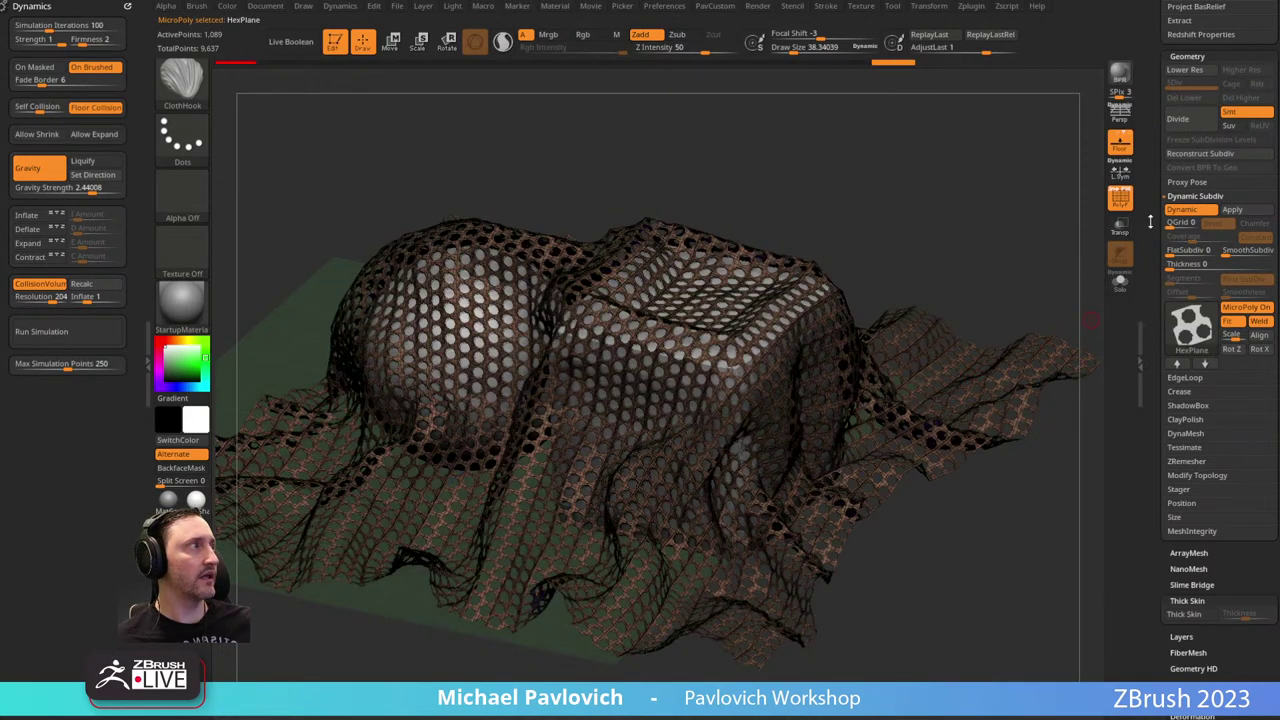
pyautogui.click(1120, 196)
# Change the cloth's MicroPoly pattern to Wooven03 and view the woven drape from several angles.
pyautogui.click(1188, 328)
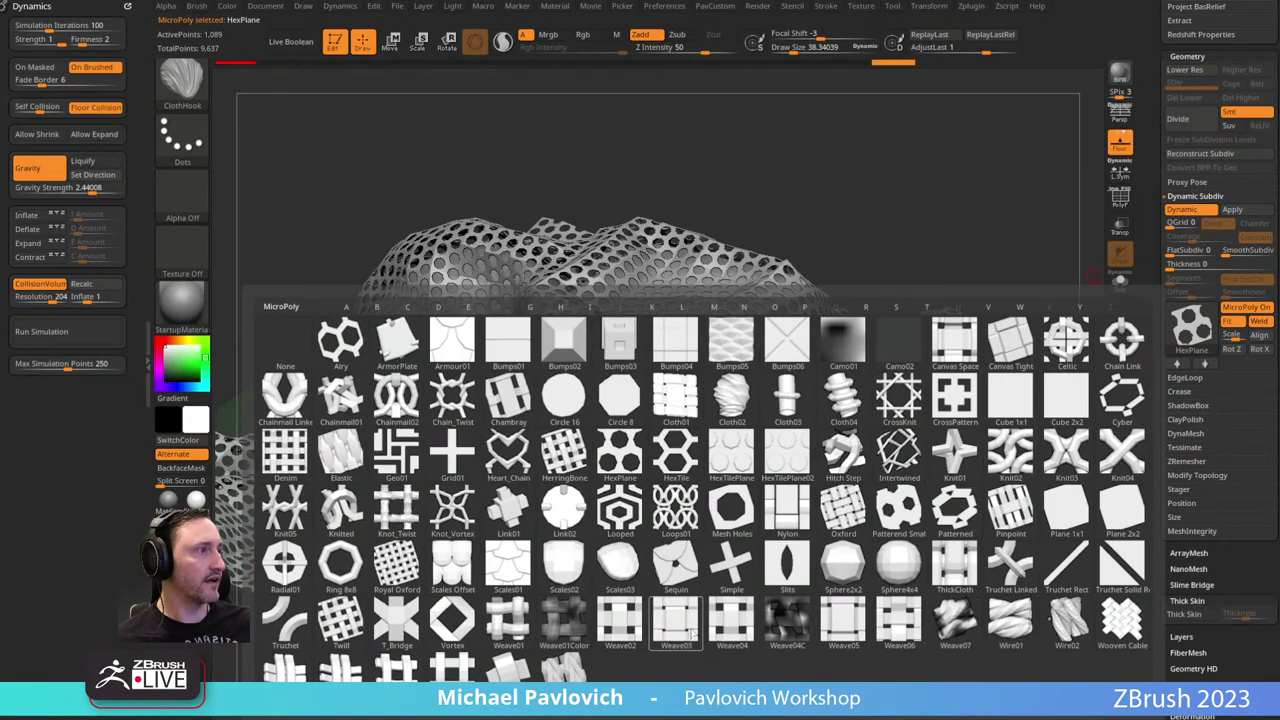
pyautogui.click(398, 668)
pyautogui.moveTo(910, 229); pyautogui.dragTo(877, 227)
pyautogui.moveTo(953, 367); pyautogui.dragTo(997, 263)
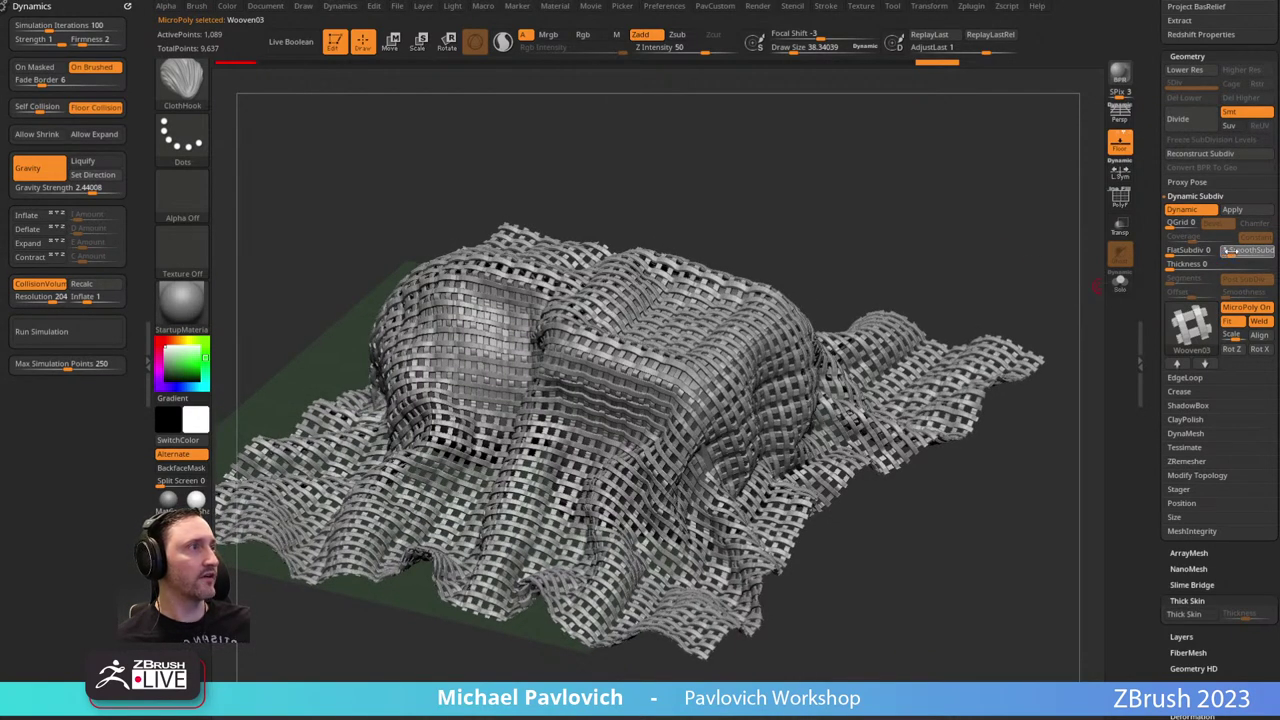
# Set the woven cloth's SmoothSubdiv to 1 and select the Move brush.
pyautogui.click(1232, 251)
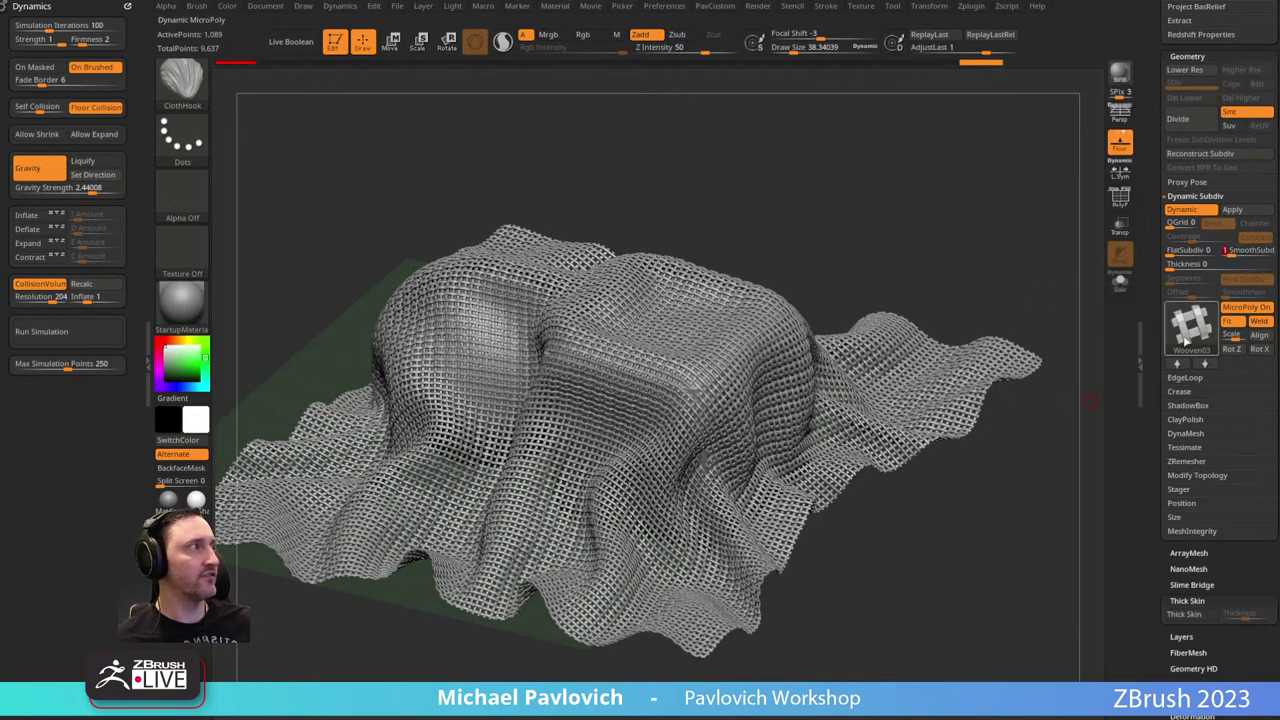
pyautogui.moveTo(960, 488); pyautogui.dragTo(942, 468)
pyautogui.press('b')
pyautogui.press('m')
pyautogui.press('v')
# Toggle Dynamic Subdivision off and on to compare the low-poly base mesh with the smoothed weave.
pyautogui.click(1183, 210)
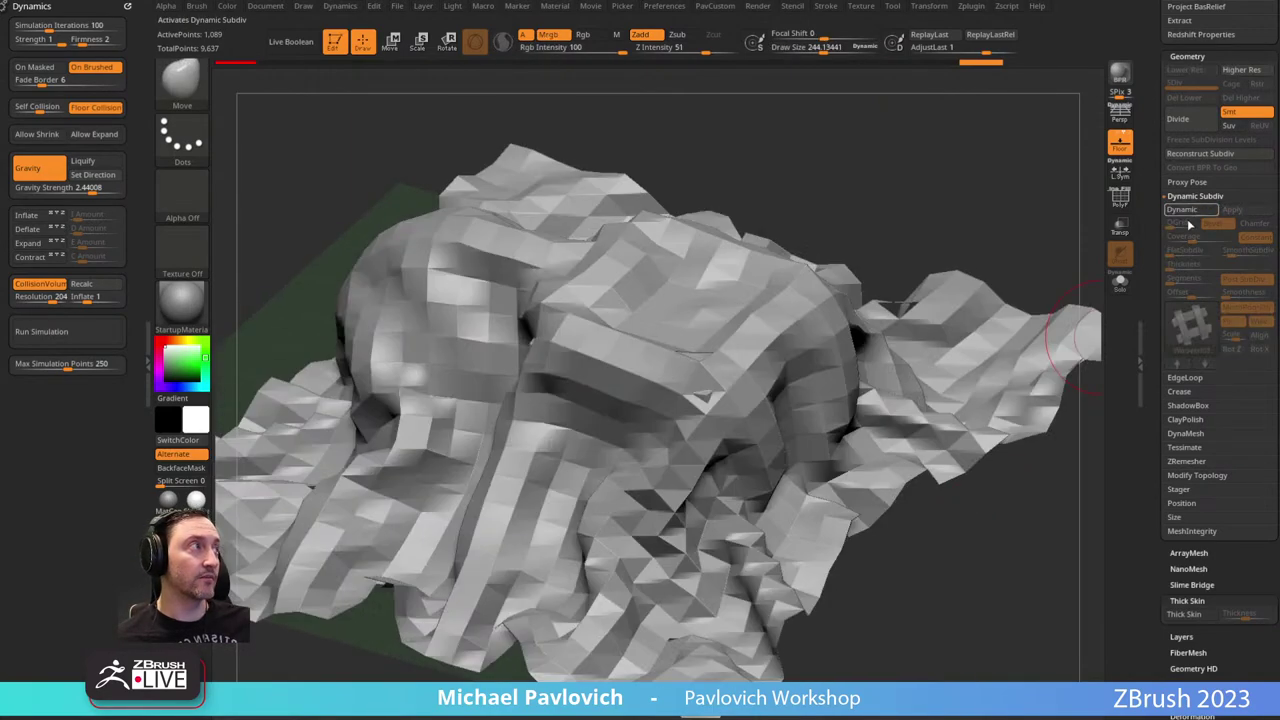
pyautogui.click(1183, 210)
pyautogui.click(1183, 210)
pyautogui.click(1183, 210)
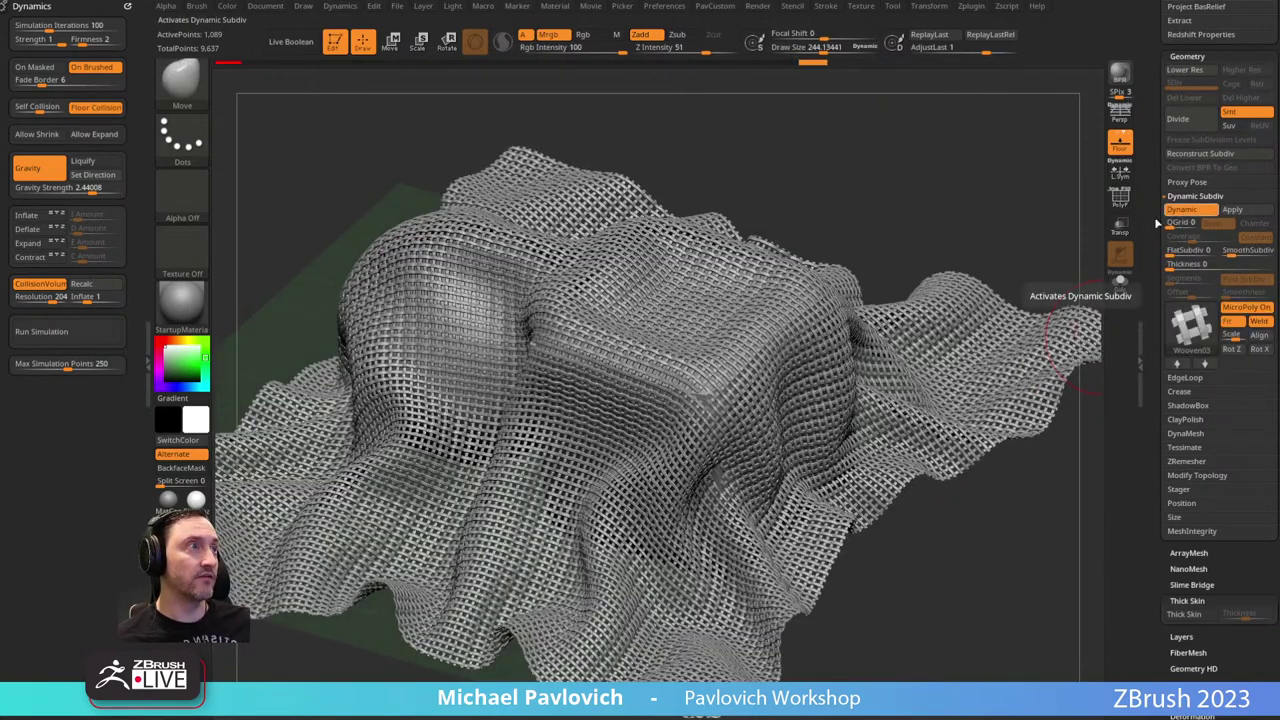
# Raise the draped woven cloth above the sphere and cube, and run the cloth simulation again.
pyautogui.keyDown('alt'); pyautogui.moveTo(868, 225); pyautogui.dragTo(903, 206); pyautogui.keyUp('alt')
pyautogui.hotkey('ctrl', 'z')
pyautogui.hotkey('ctrl', 'z')
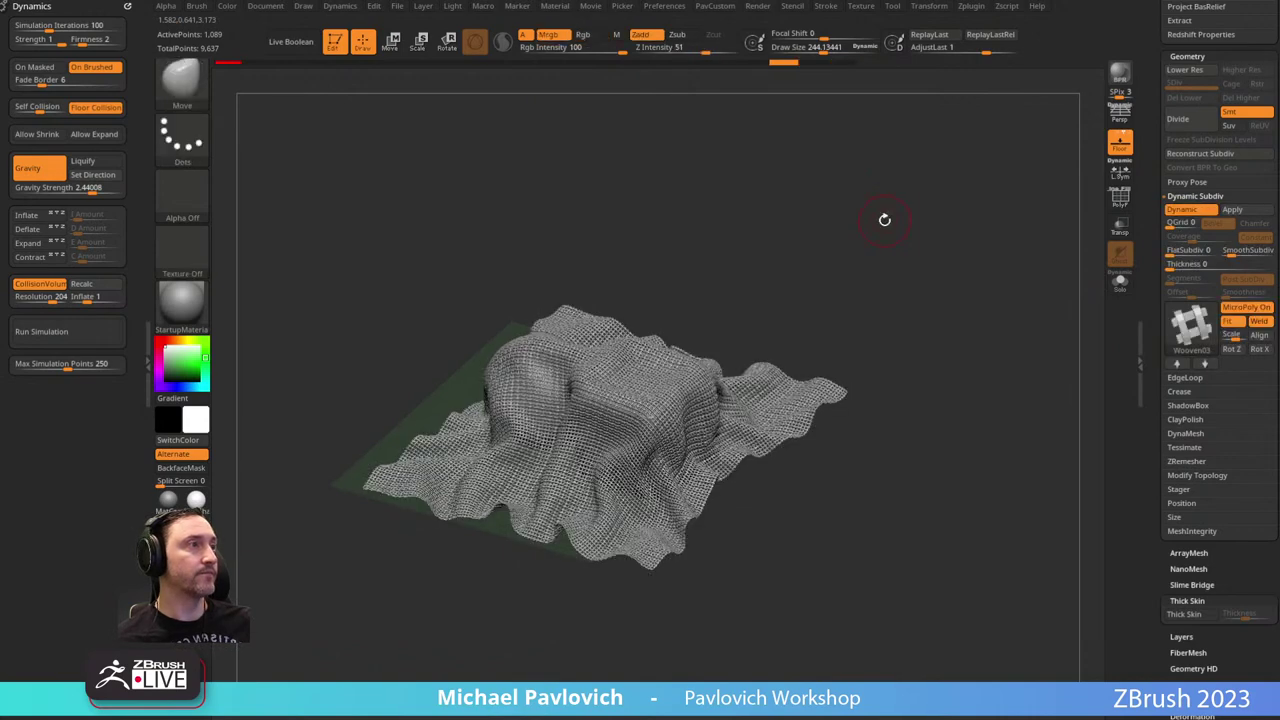
pyautogui.press('w')
pyautogui.moveTo(597, 373); pyautogui.dragTo(587, 302)
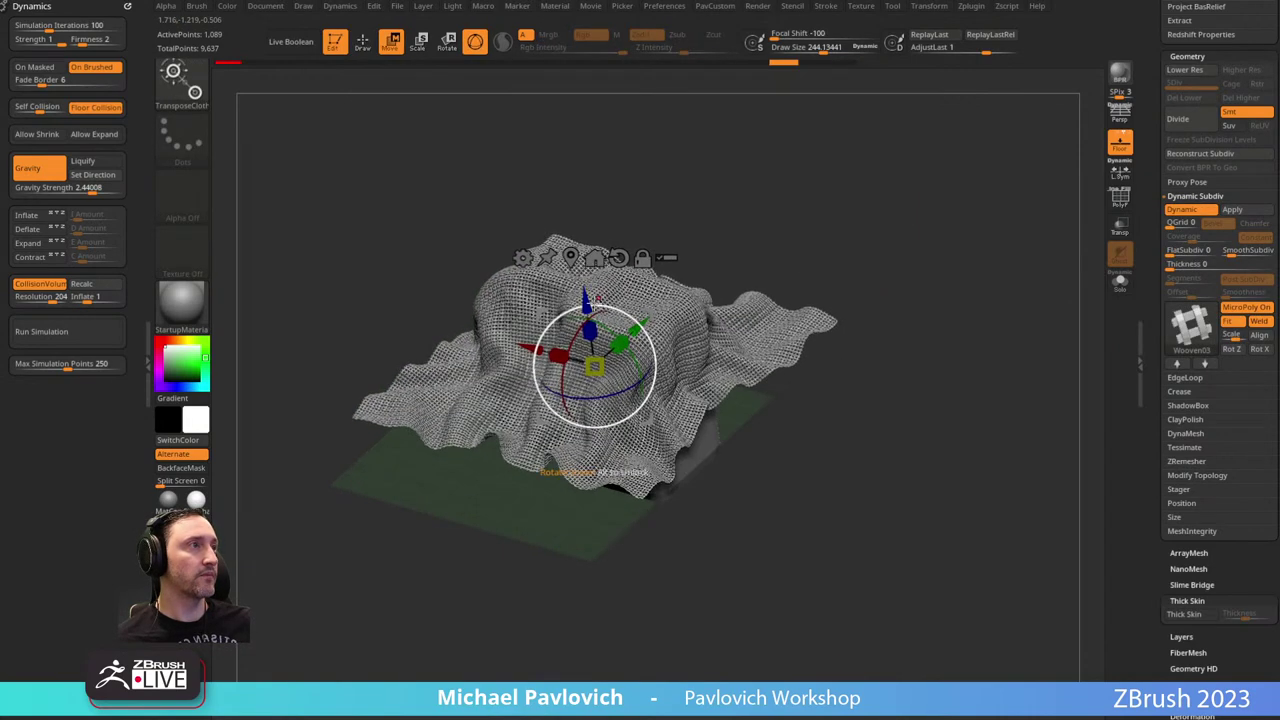
pyautogui.press('q')
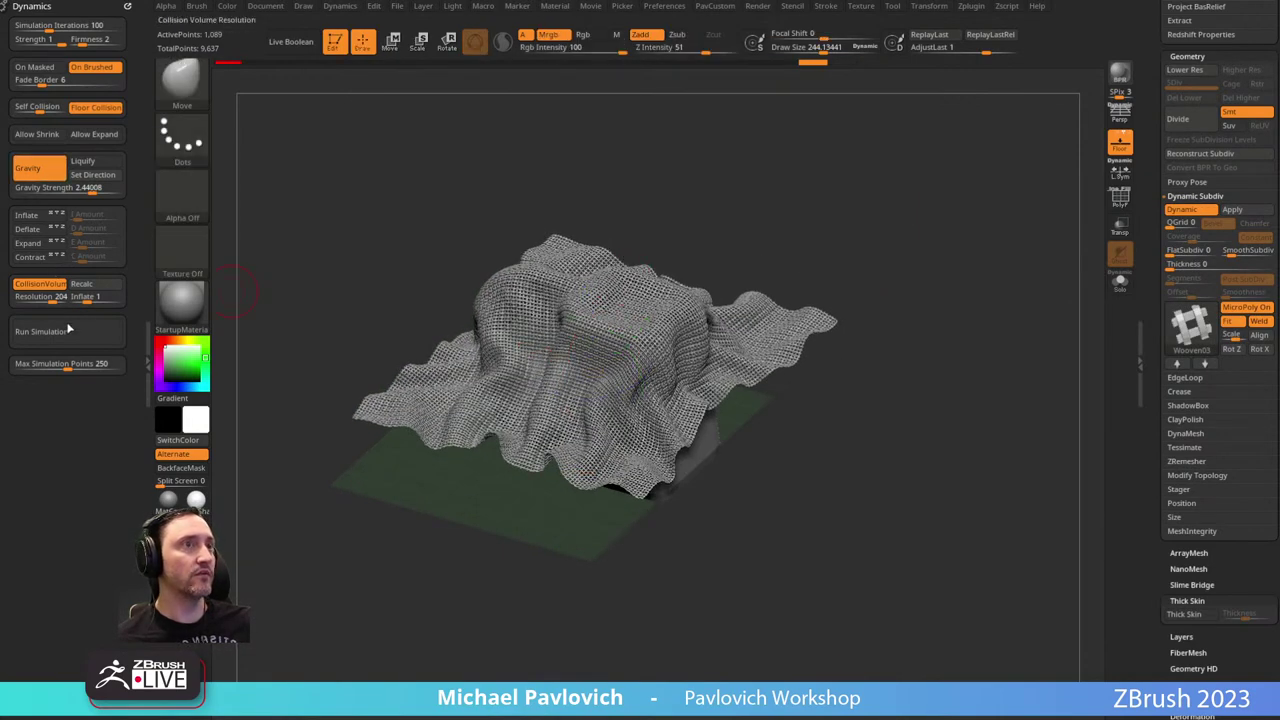
pyautogui.click(84, 334)
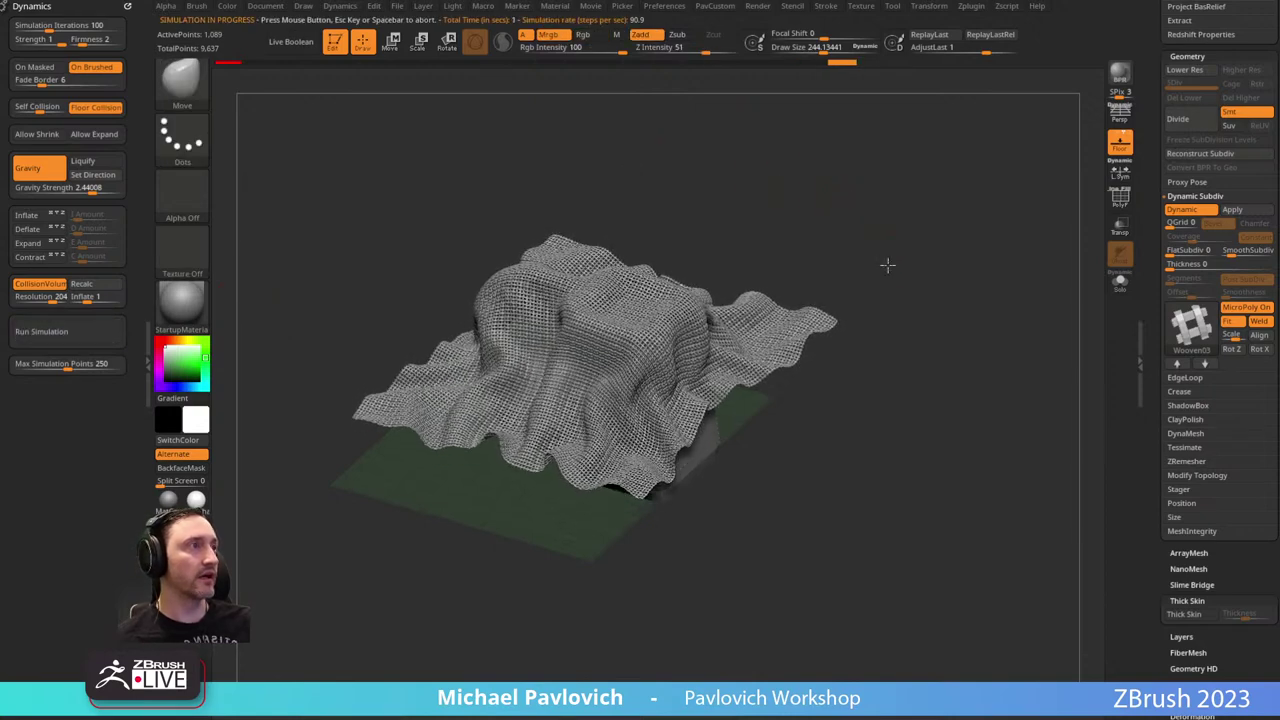
# Undo the draping until the cloth is a flat plane above the sphere and cube again.
pyautogui.hotkey('shift', 'd')
pyautogui.press('d')
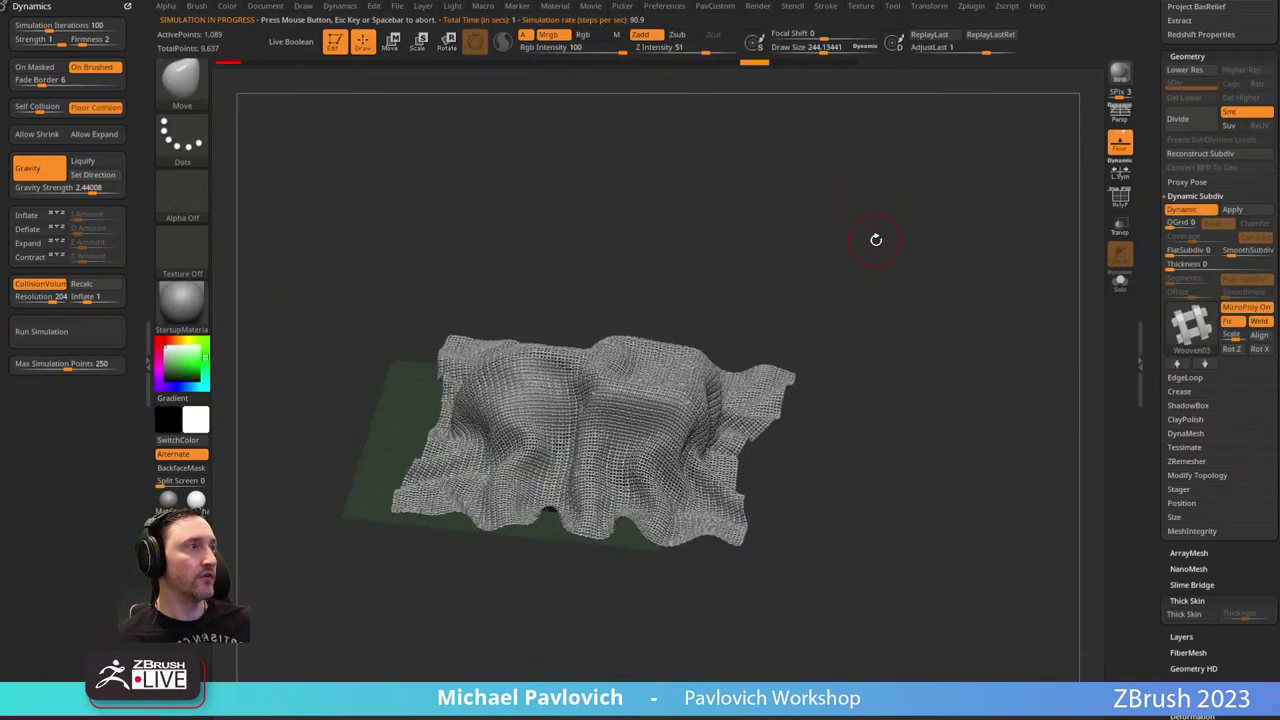
pyautogui.press('ctrl')
pyautogui.hotkey('ctrl', 'z')
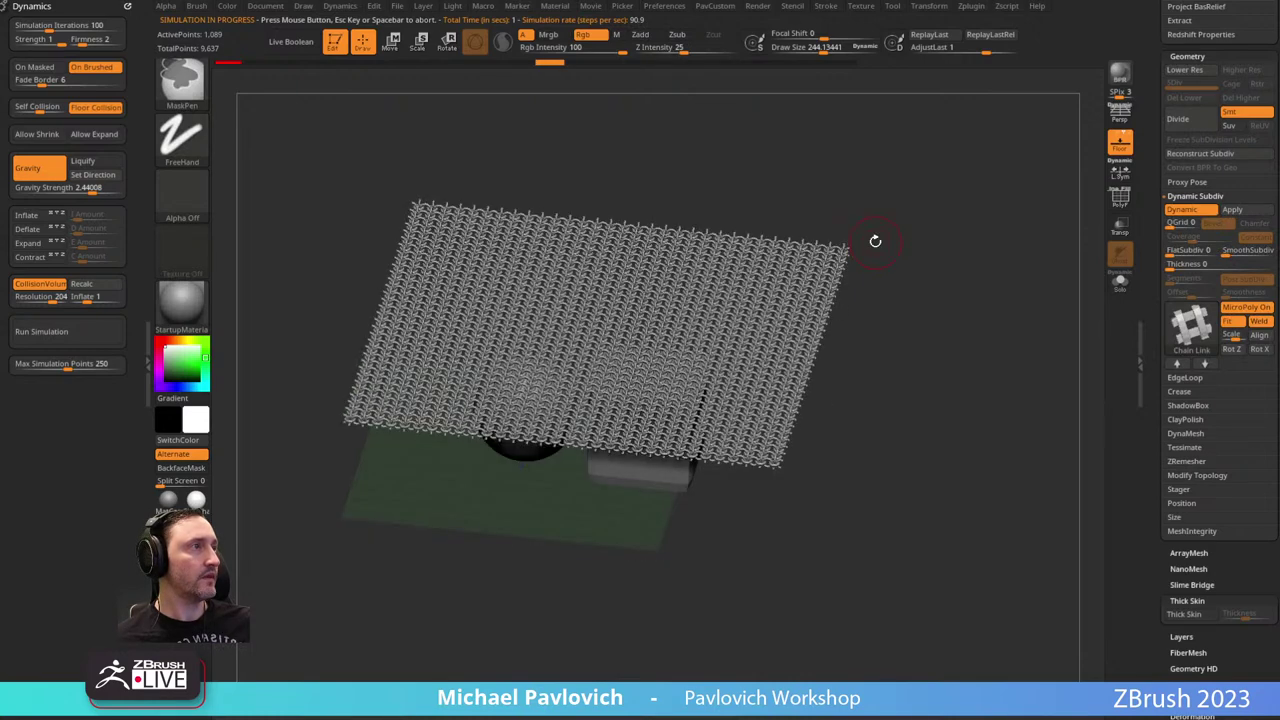
# Change the flat plane's MicroPoly pattern to Wooven03 and set its SmoothSubdiv to 1.
pyautogui.click(1190, 340)
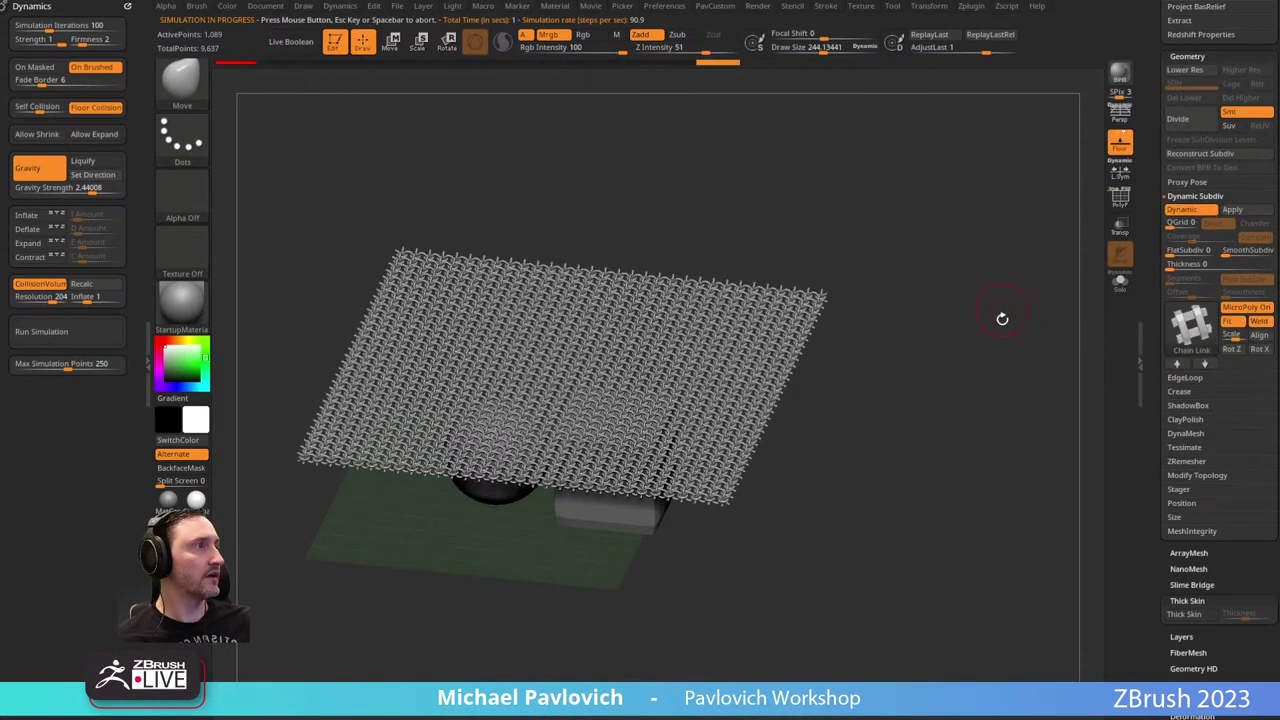
pyautogui.click(1174, 336)
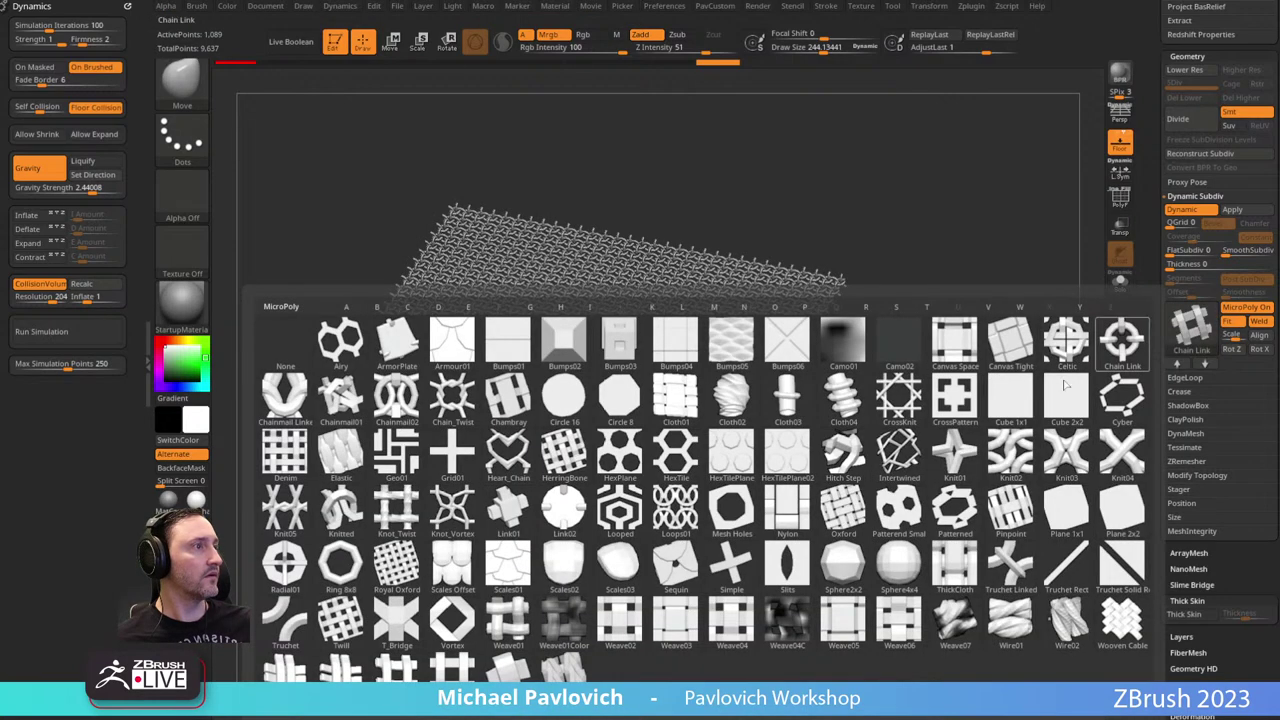
pyautogui.click(450, 668)
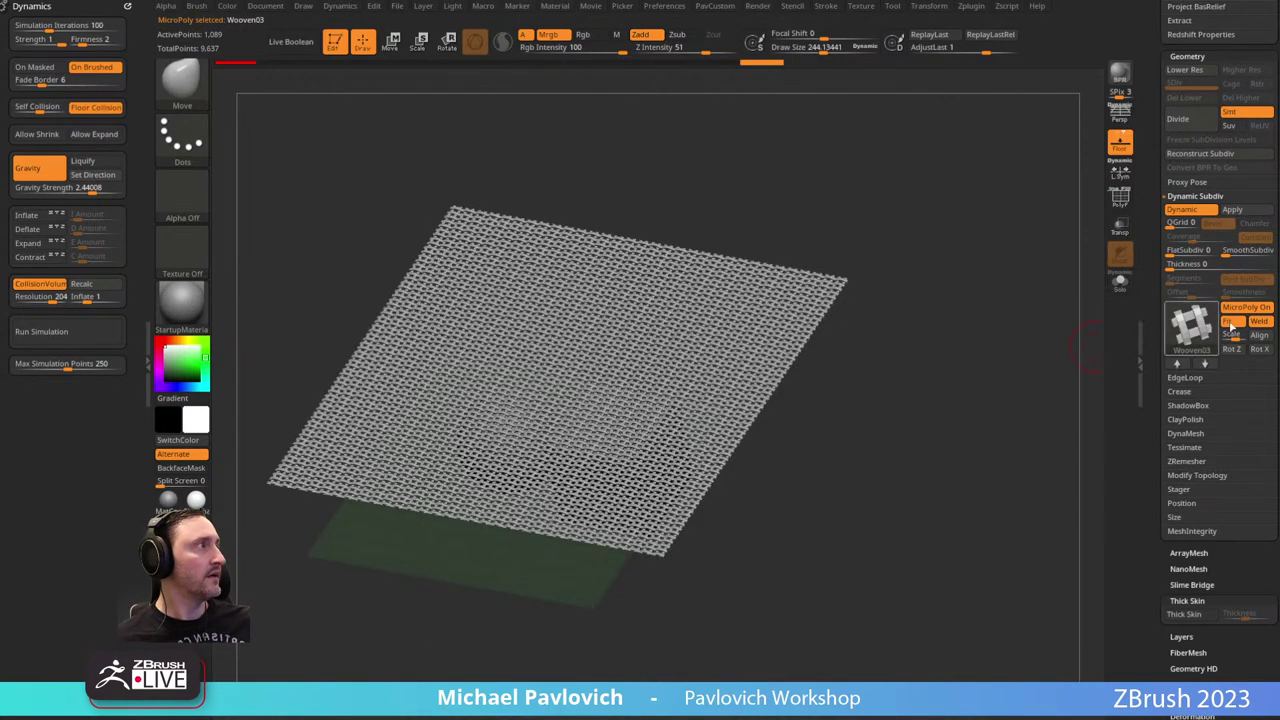
pyautogui.click(1238, 255)
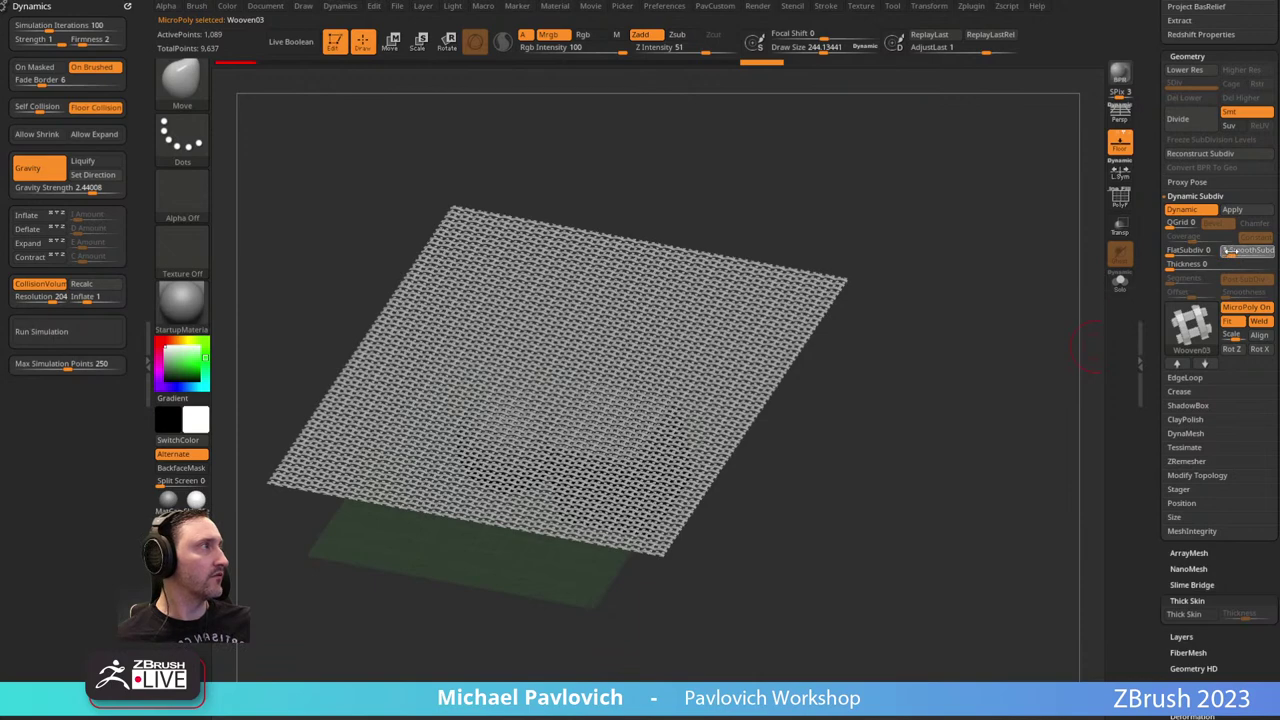
pyautogui.write('1')
pyautogui.press('Return')
# Raise the gravity strength to about 5.44 and run the cloth simulation on the woven plane.
pyautogui.keyDown('alt'); pyautogui.moveTo(1002, 346); pyautogui.dragTo(1027, 334); pyautogui.keyUp('alt')
pyautogui.press('w')
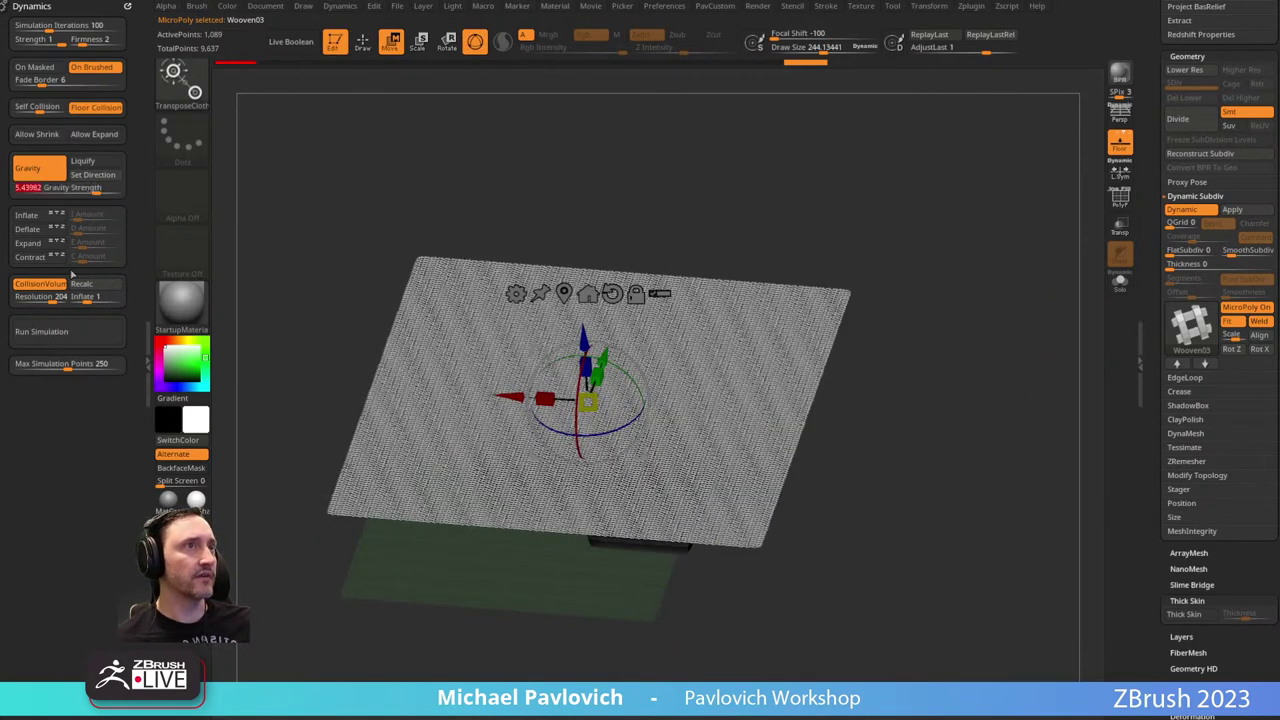
pyautogui.click(56, 332)
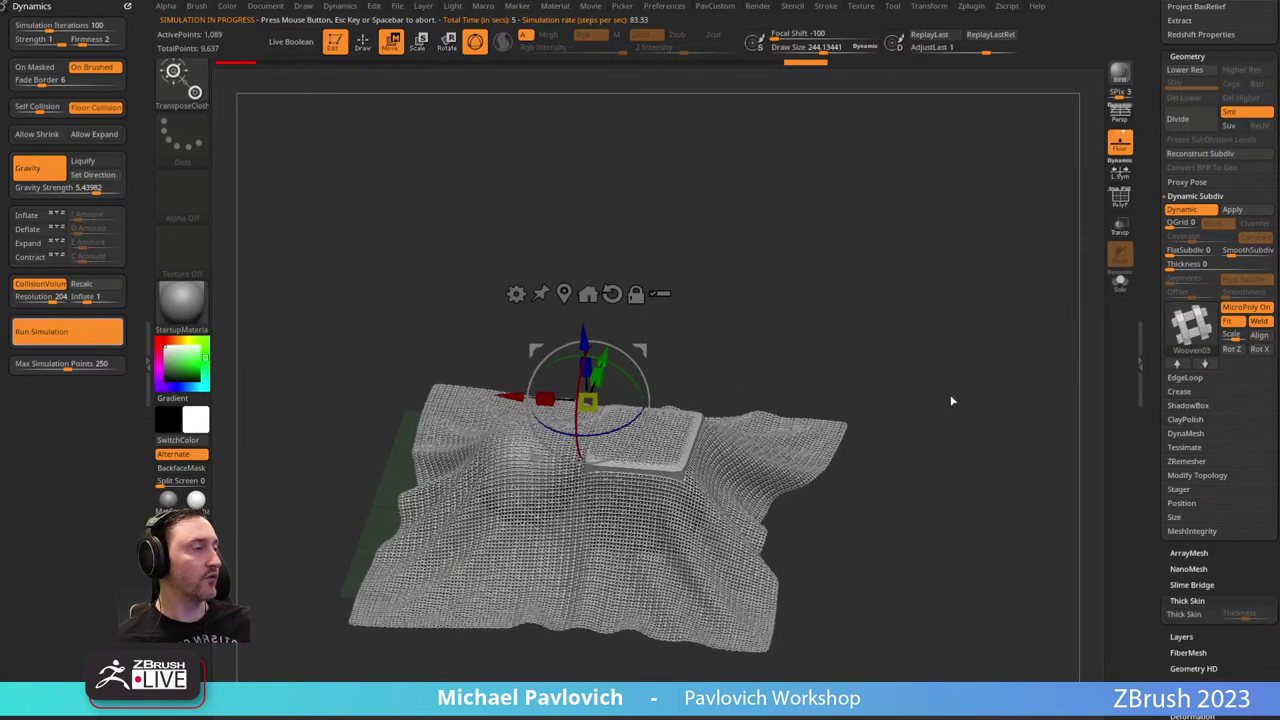
# Stop the simulation and apply the Dynamic Subdivision to turn the draped weave into real geometry.
pyautogui.click(1236, 211)
pyautogui.press('q')
pyautogui.click(1236, 211)
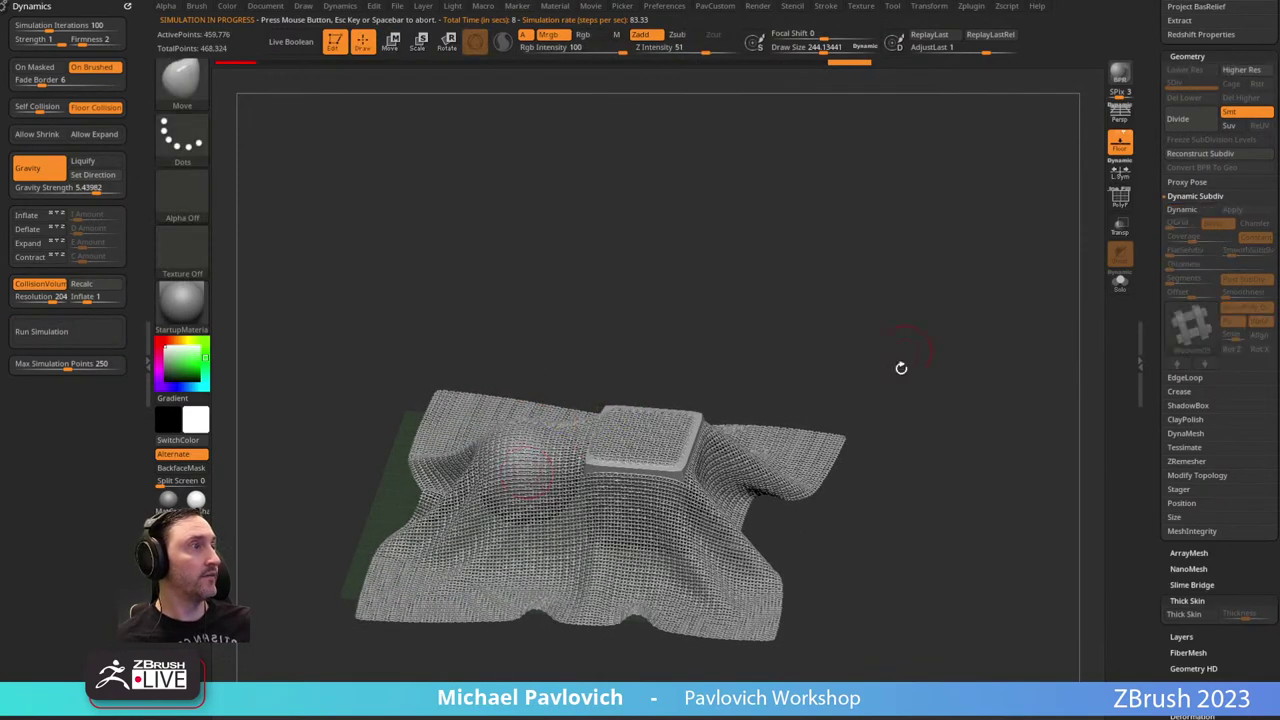
pyautogui.moveTo(945, 389)
pyautogui.keyDown('alt'); pyautogui.mouseDown()
pyautogui.moveTo(994, 263)
pyautogui.moveTo(888, 425)
pyautogui.mouseUp(); pyautogui.keyUp('alt')
pyautogui.press('s')
pyautogui.moveTo(812, 441); pyautogui.dragTo(822, 444)
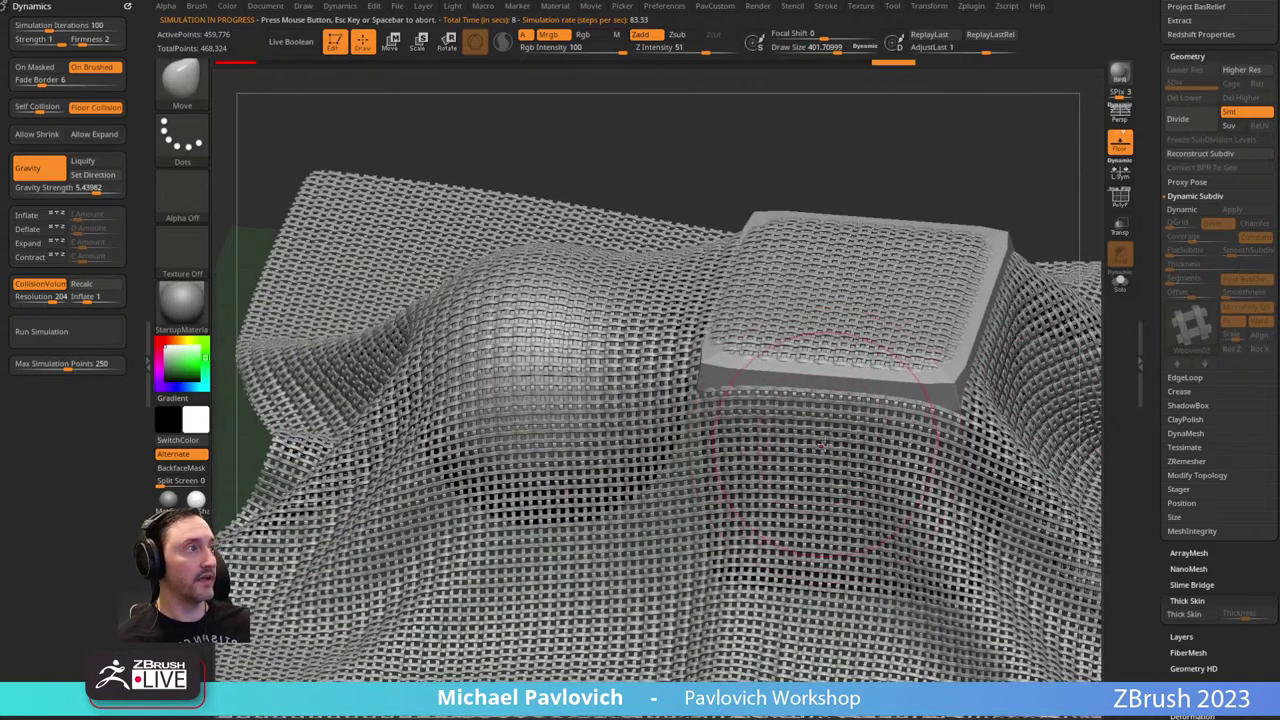
# Try inflating the applied weave with the Inflate deformation, and undo it.
pyautogui.press('4')
pyautogui.press('5')
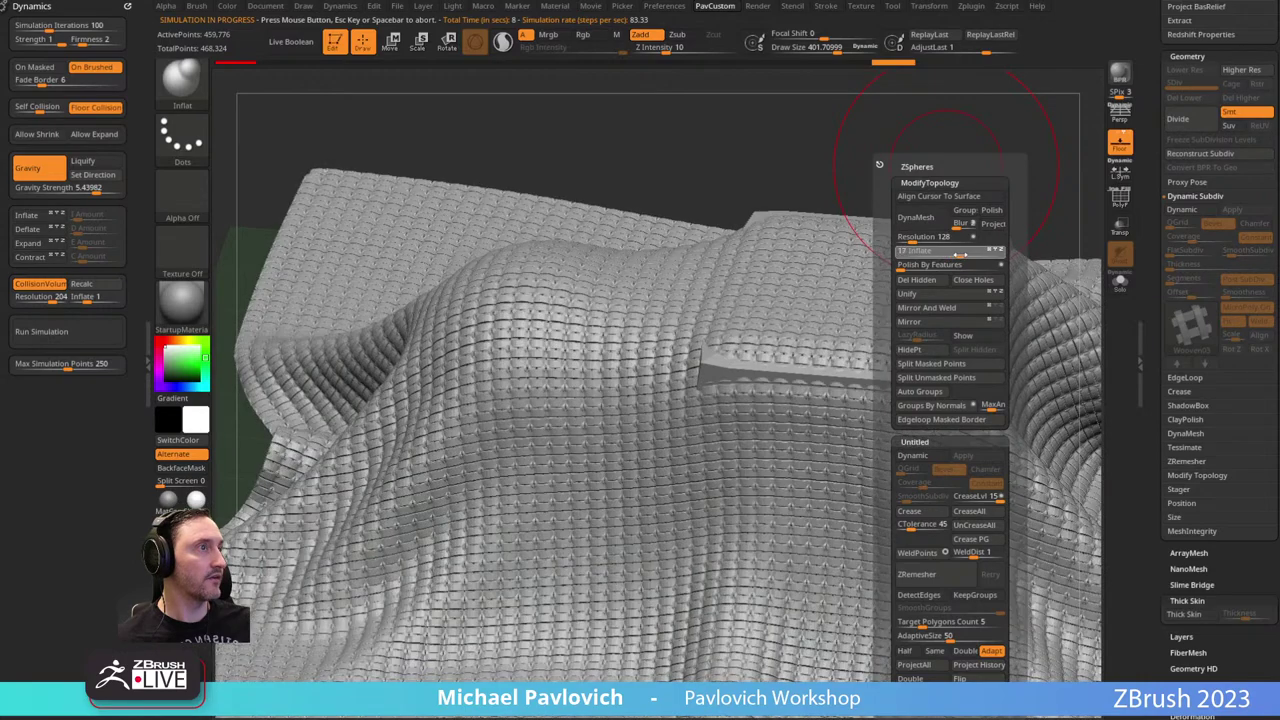
pyautogui.moveTo(954, 254); pyautogui.dragTo(956, 254)
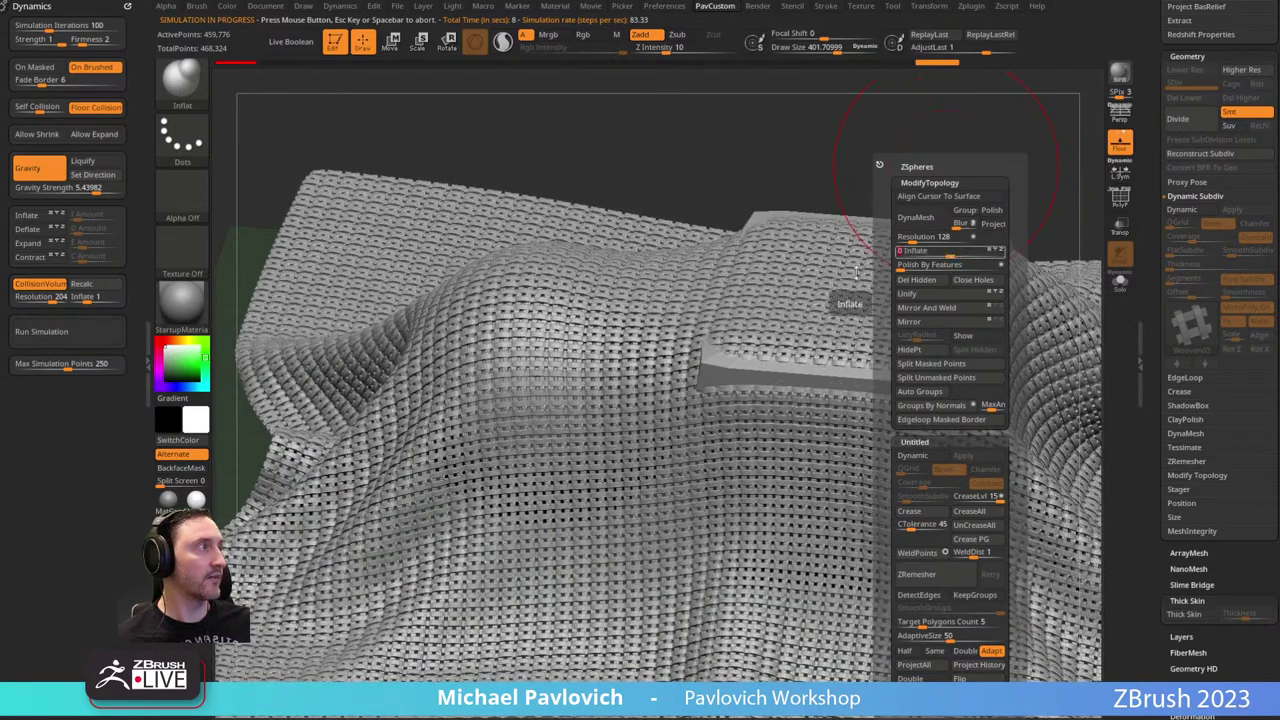
pyautogui.hotkey('ctrl', 'z')
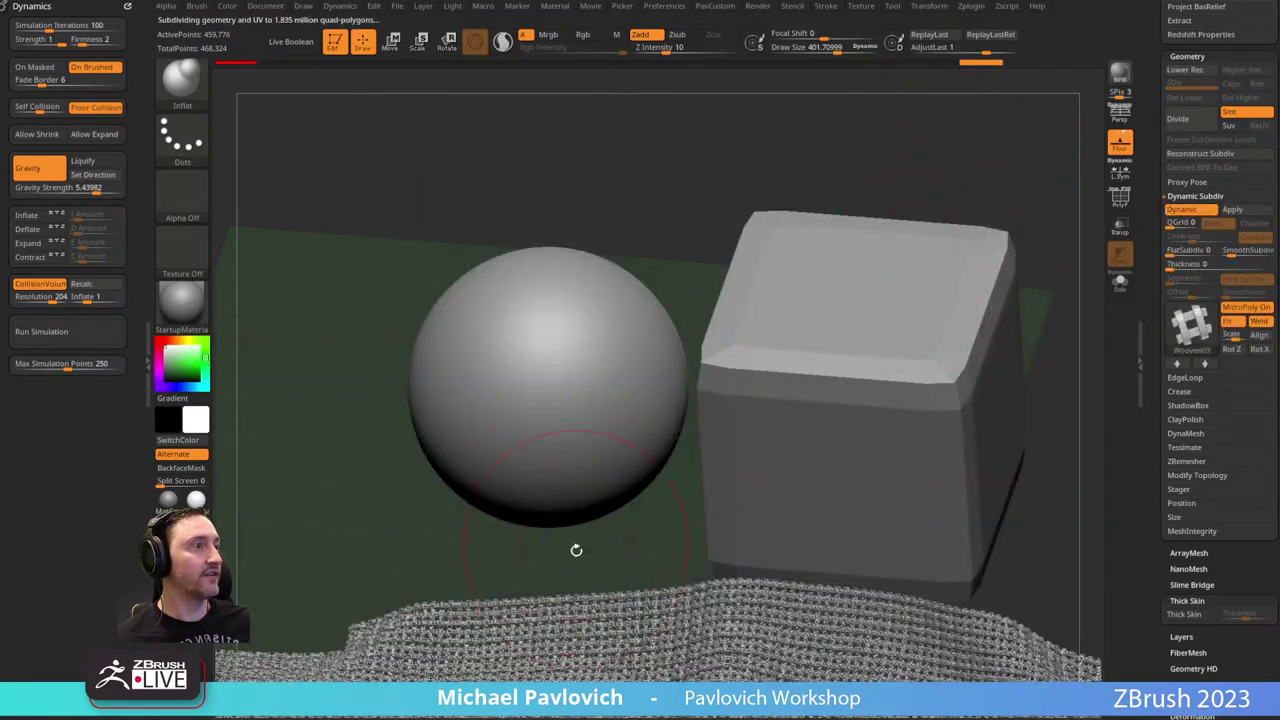
# Examine the weave nested inside the woven threads up close along the cloth's front edge.
pyautogui.keyDown('alt'); pyautogui.moveTo(576, 550); pyautogui.dragTo(652, 62); pyautogui.keyUp('alt')
pyautogui.keyDown('alt'); pyautogui.moveTo(668, 448); pyautogui.dragTo(711, 437); pyautogui.keyUp('alt')
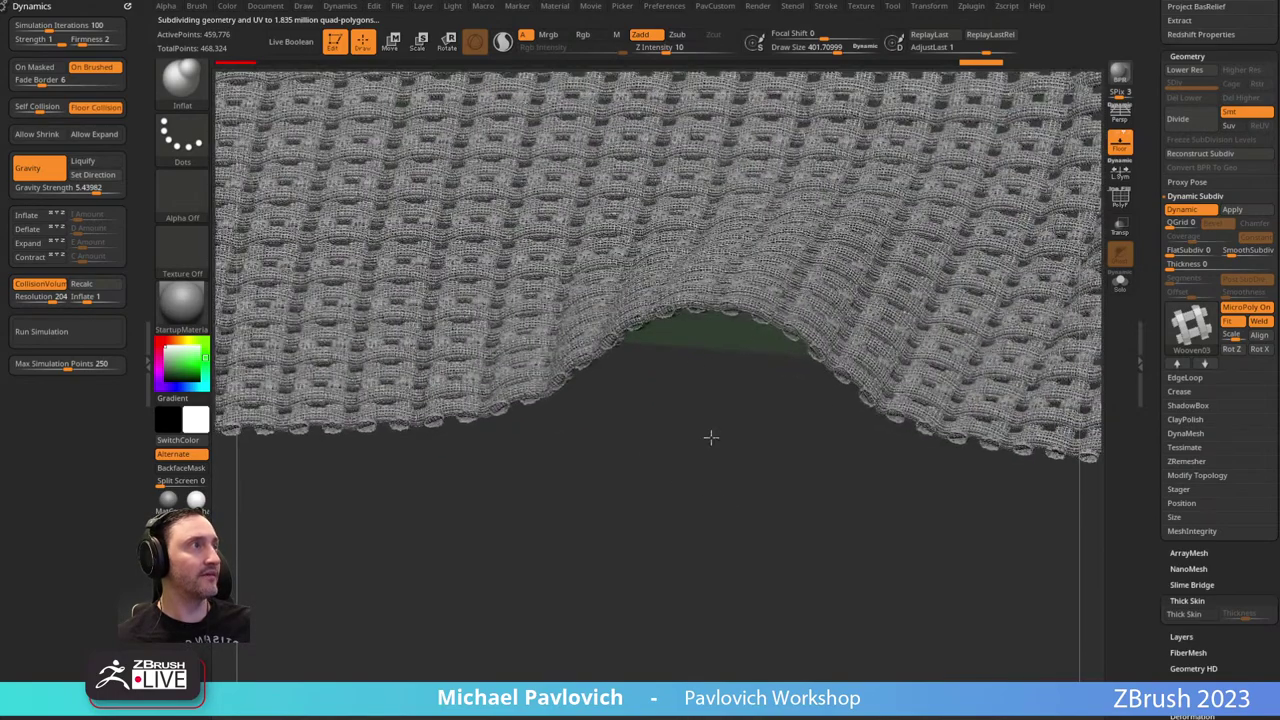
pyautogui.press('s')
pyautogui.moveTo(653, 395)
pyautogui.mouseDown()
pyautogui.moveTo(623, 395)
pyautogui.moveTo(761, 567)
pyautogui.moveTo(787, 626)
pyautogui.mouseUp()
pyautogui.moveTo(1192, 329)
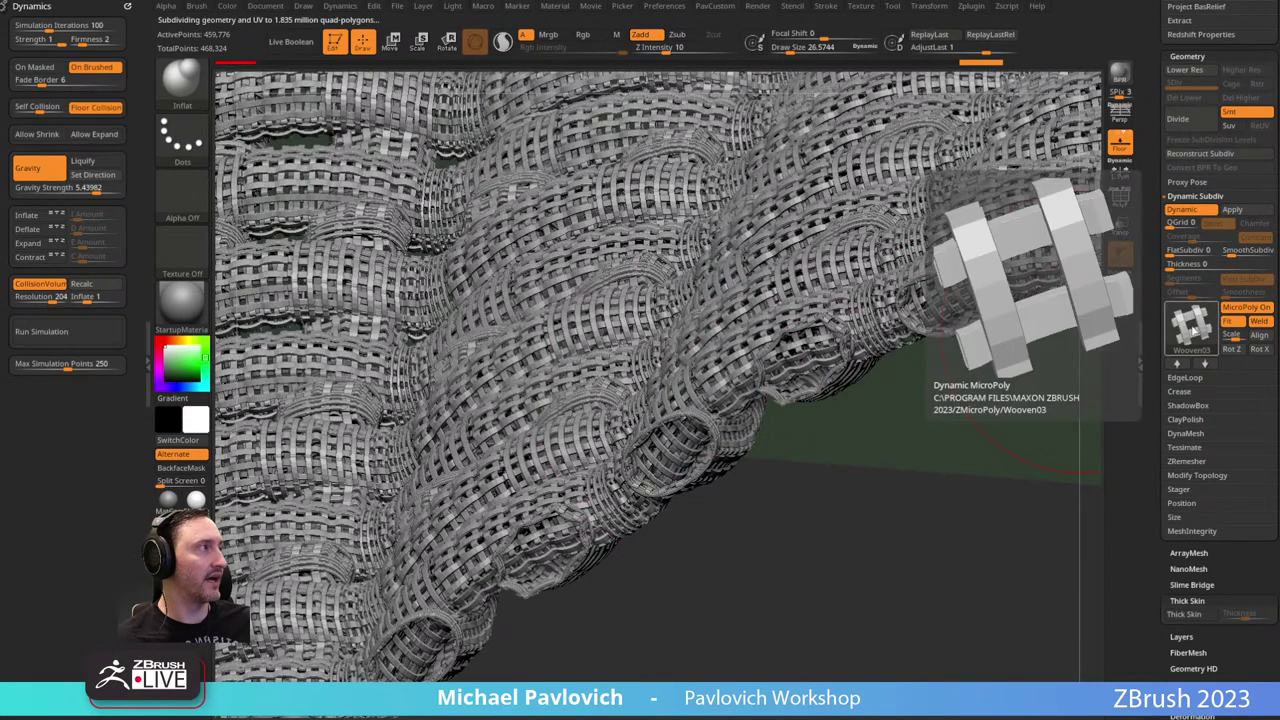
# Turn MicroPoly off on the woven geometry and set its SmoothSubdiv to 1.
pyautogui.click(1243, 308)
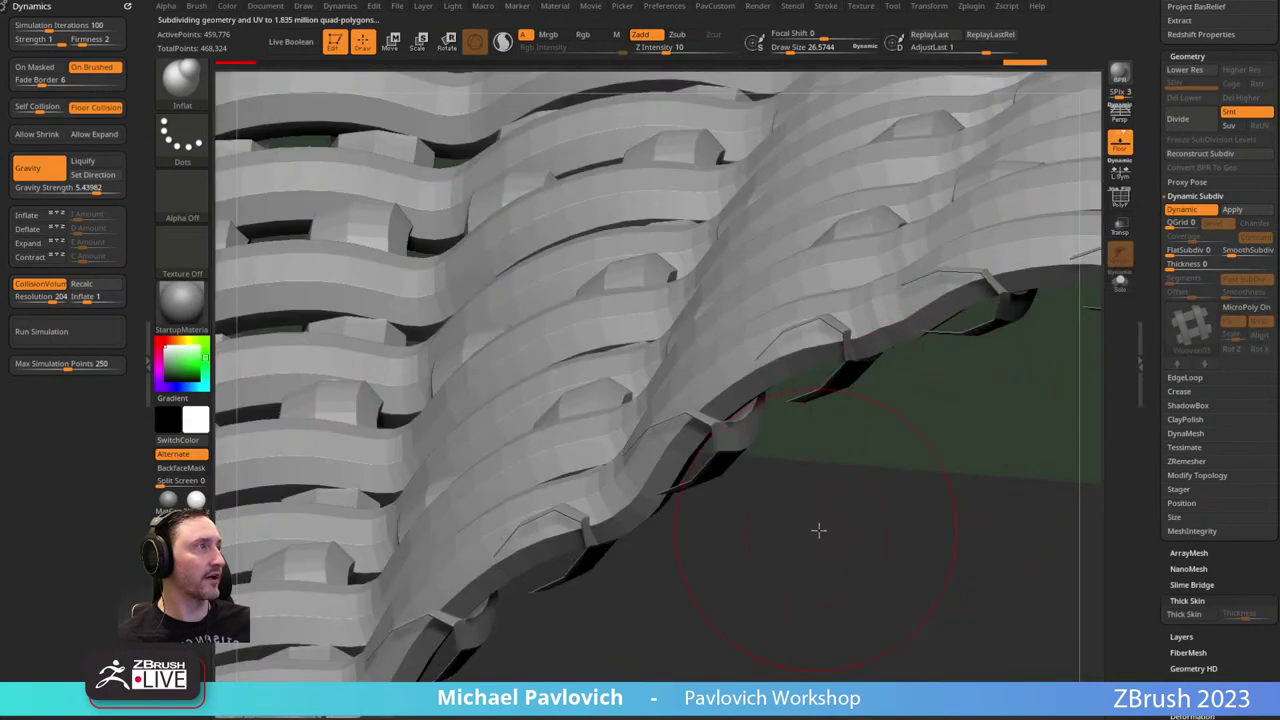
pyautogui.keyDown('alt'); pyautogui.moveTo(819, 530); pyautogui.dragTo(795, 365); pyautogui.keyUp('alt')
pyautogui.keyDown('alt'); pyautogui.moveTo(571, 346); pyautogui.dragTo(570, 404); pyautogui.keyUp('alt')
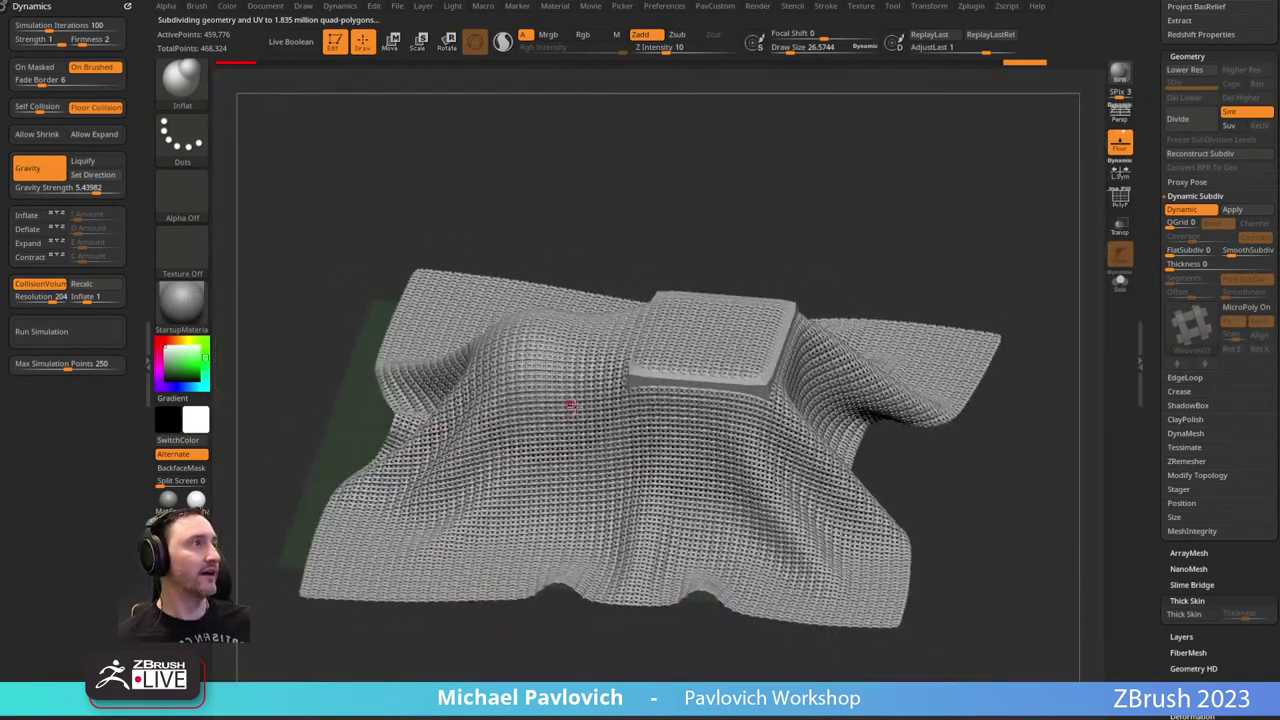
pyautogui.keyDown('alt'); pyautogui.moveTo(570, 404); pyautogui.dragTo(560, 400, button='right'); pyautogui.keyUp('alt')
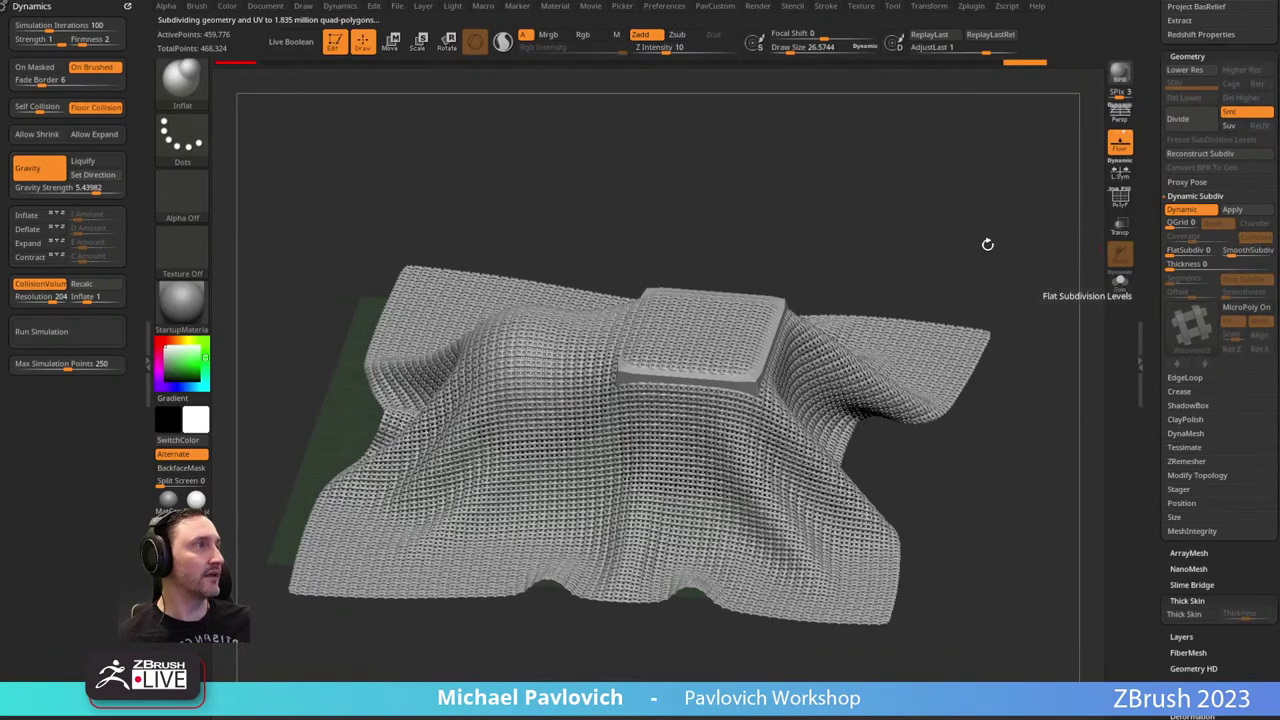
pyautogui.moveTo(986, 243); pyautogui.dragTo(1108, 258)
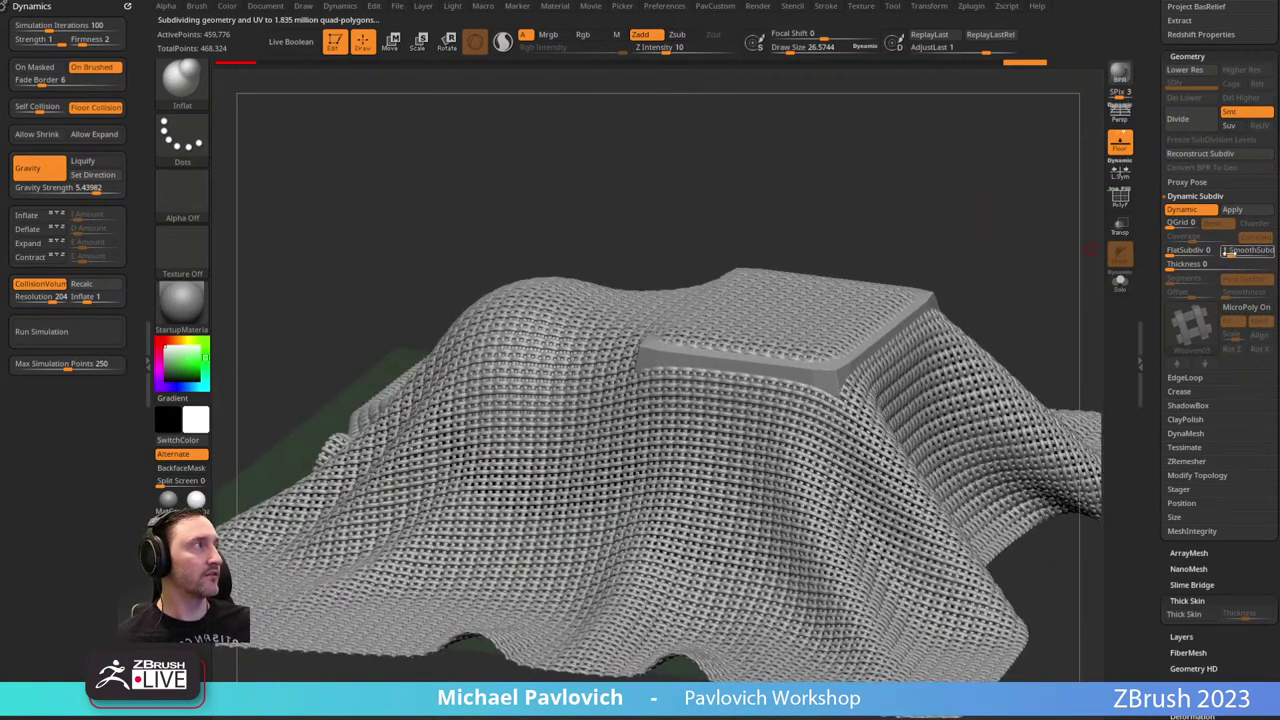
pyautogui.moveTo(1230, 252); pyautogui.dragTo(1231, 252)
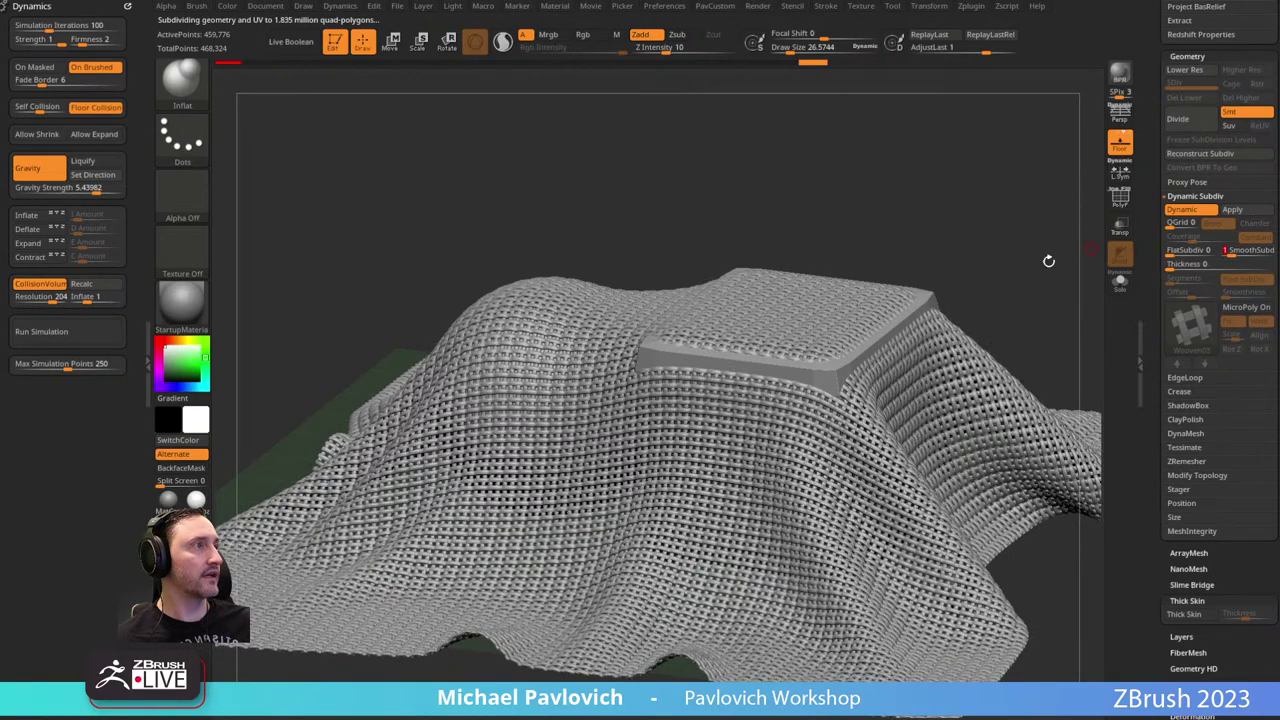
pyautogui.moveTo(1049, 261); pyautogui.dragTo(1049, 362)
# Try a slight Inflate adjustment on the smoothed weave and frame the whole cloth.
pyautogui.press('space')
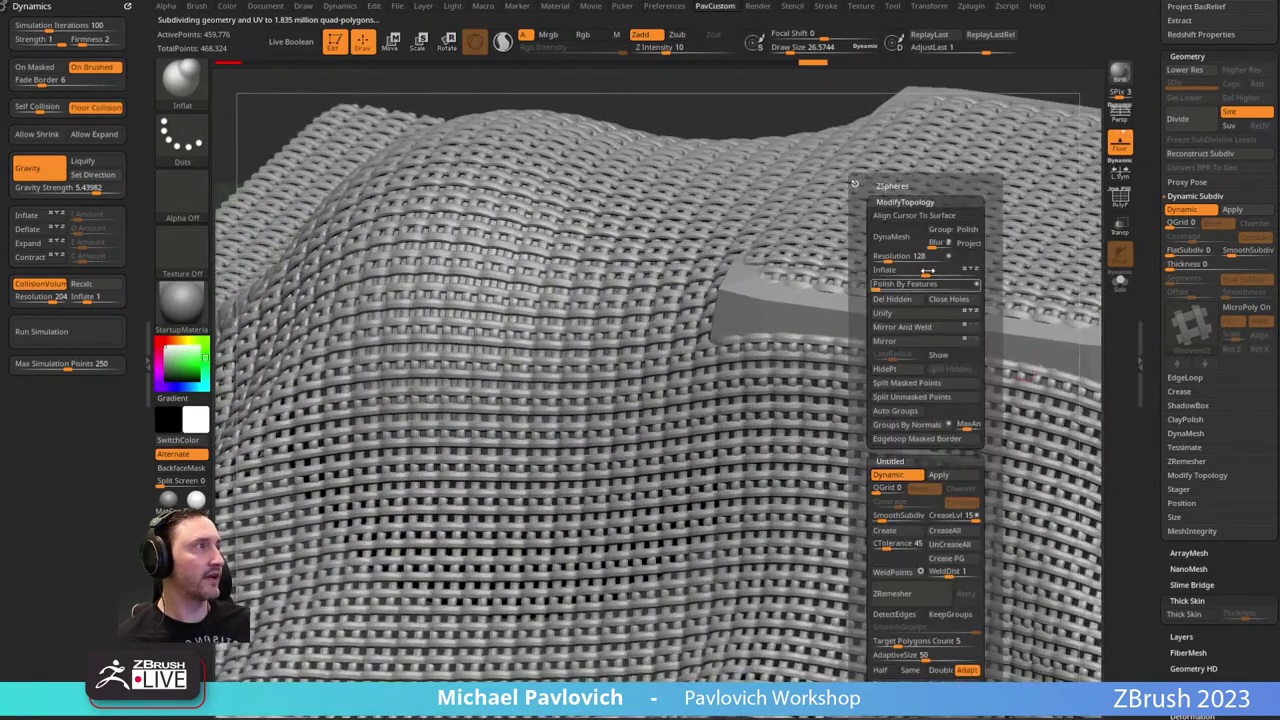
pyautogui.moveTo(928, 274); pyautogui.dragTo(926, 274)
pyautogui.press('f')
pyautogui.moveTo(880, 228)
pyautogui.mouseDown()
pyautogui.moveTo(863, 214)
pyautogui.moveTo(873, 236)
pyautogui.mouseUp()
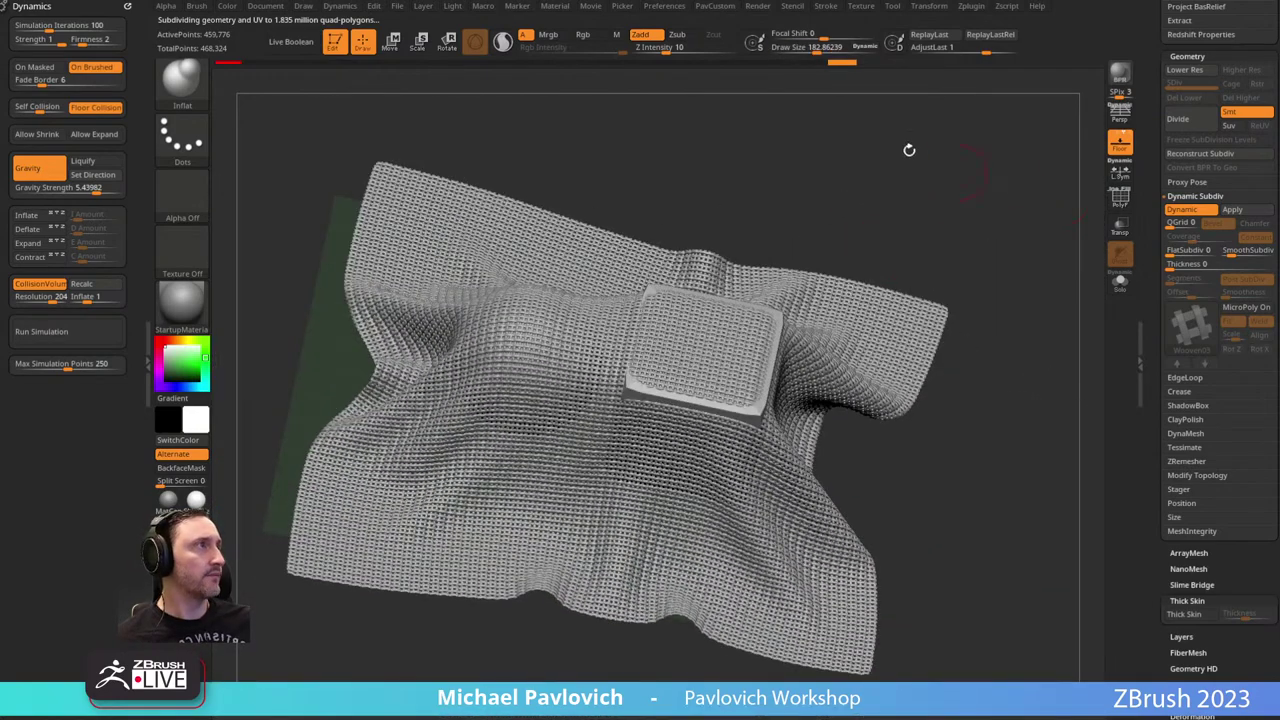
# Step the undo history back to the flat, undraped plane and turn Dynamic Subdivision on.
pyautogui.moveTo(700, 64); pyautogui.dragTo(517, 66)
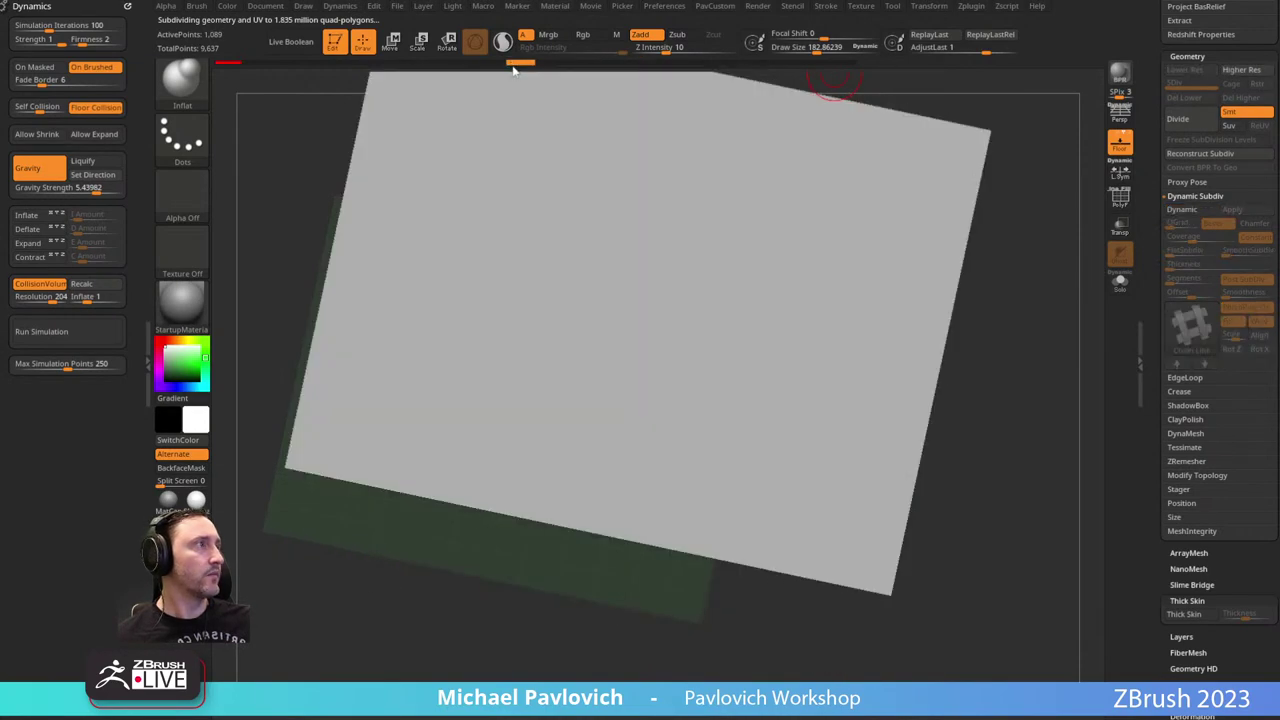
pyautogui.moveTo(1018, 315); pyautogui.dragTo(1014, 296)
pyautogui.click(1189, 213)
pyautogui.moveTo(1037, 357); pyautogui.dragTo(1030, 350)
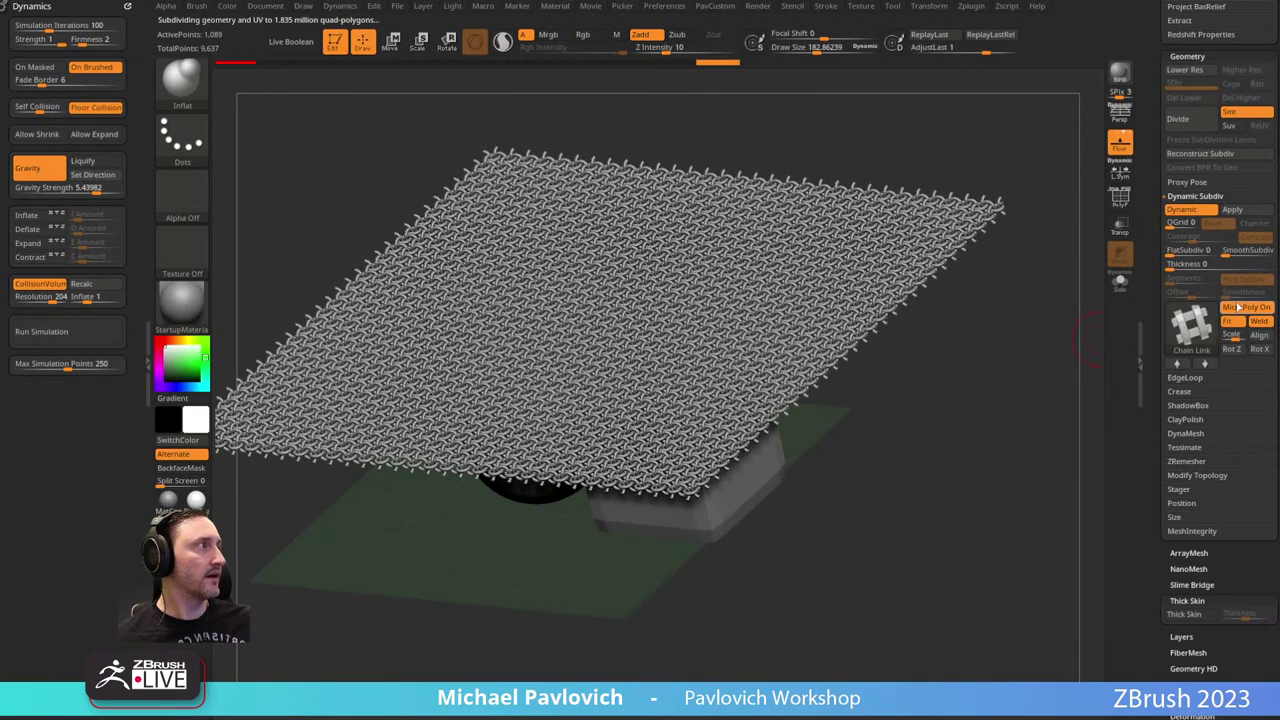
# Turn MicroPoly off and give the flat plane a dynamic thickness of 0.04223.
pyautogui.click(1239, 307)
pyautogui.moveTo(1181, 265); pyautogui.dragTo(1215, 265)
pyautogui.moveTo(757, 437); pyautogui.dragTo(915, 395)
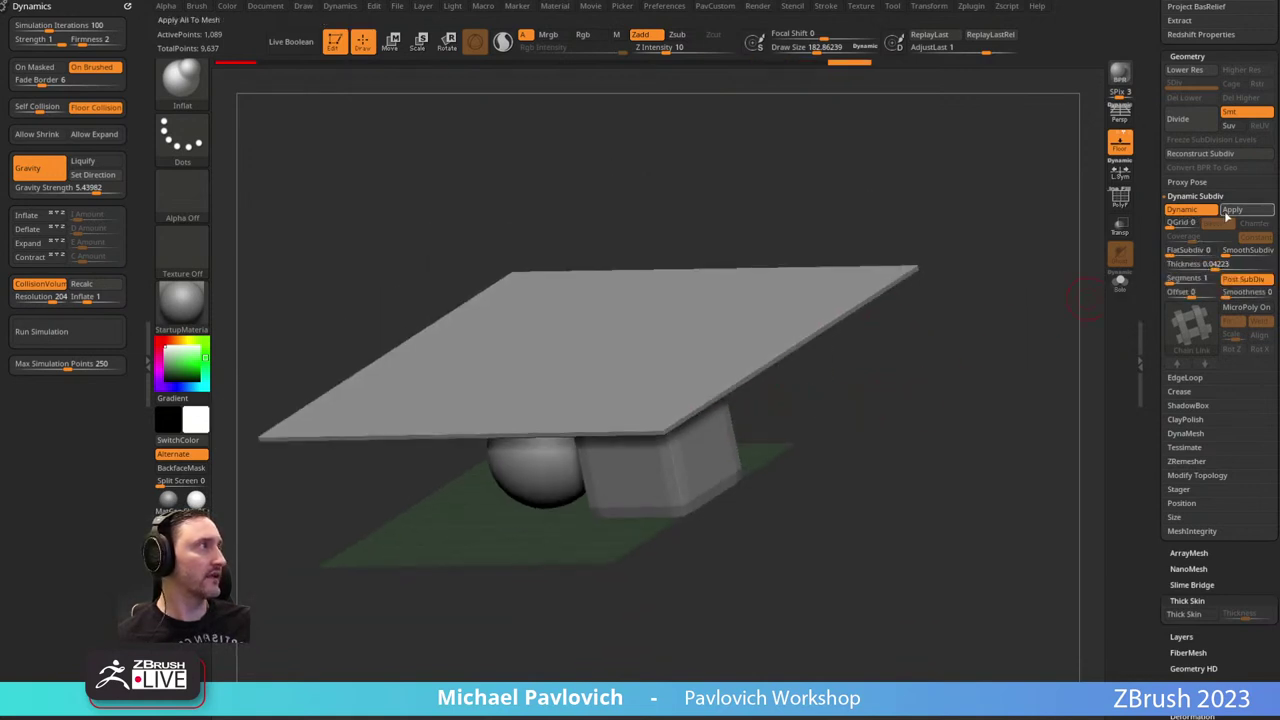
# Drape the thickened plane over the sphere and cube by simulation, raising its SmoothSubdiv before running the simulation again.
pyautogui.click(73, 329)
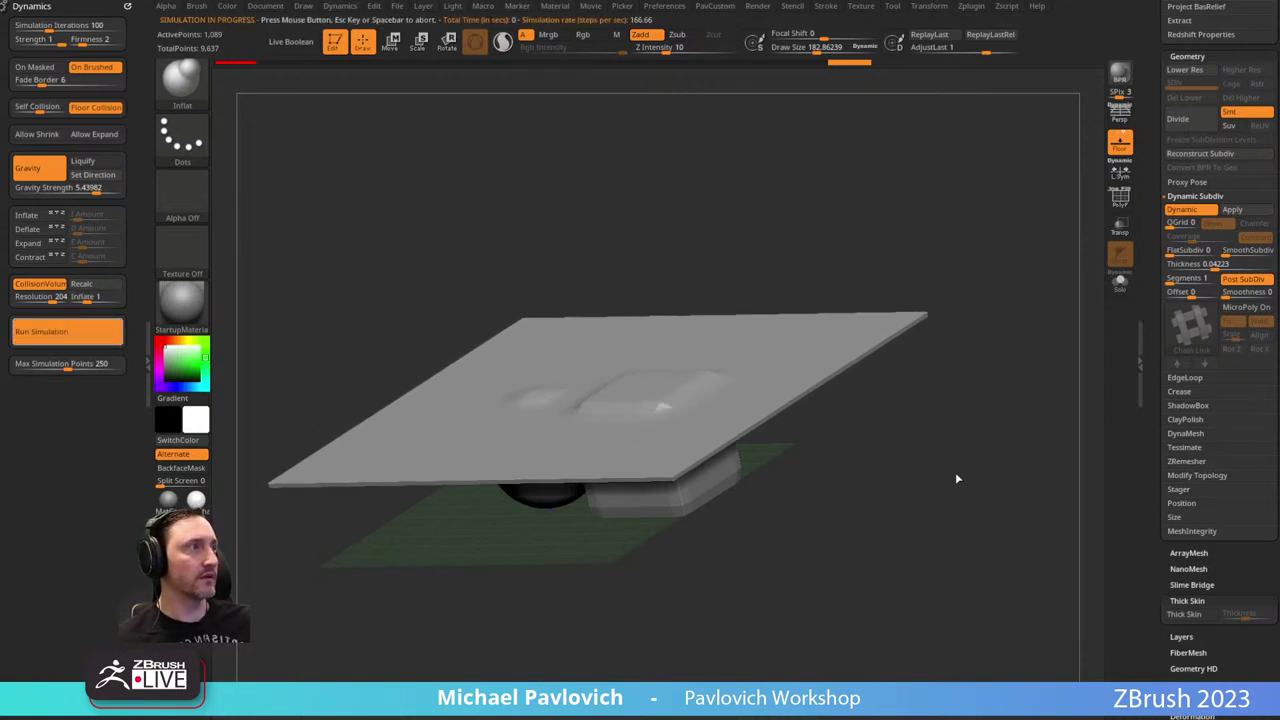
pyautogui.moveTo(1035, 400); pyautogui.dragTo(1065, 375)
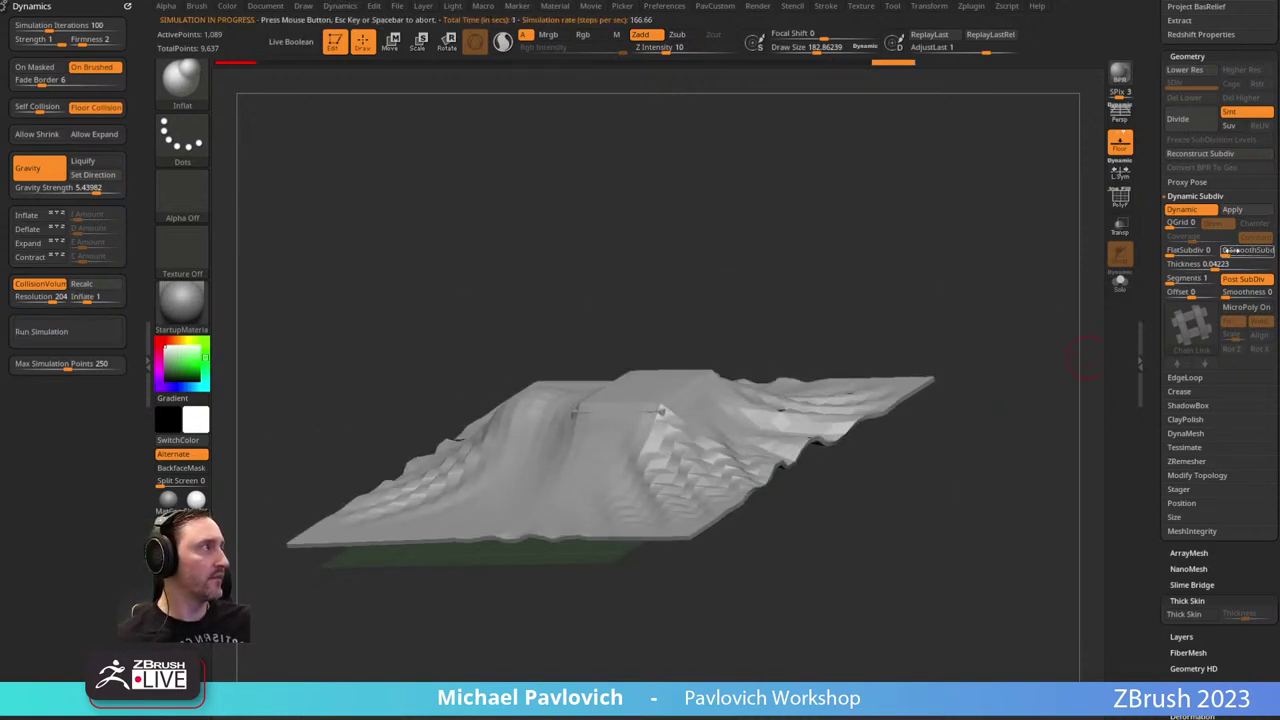
pyautogui.moveTo(1236, 250); pyautogui.dragTo(1241, 250)
pyautogui.click(108, 325)
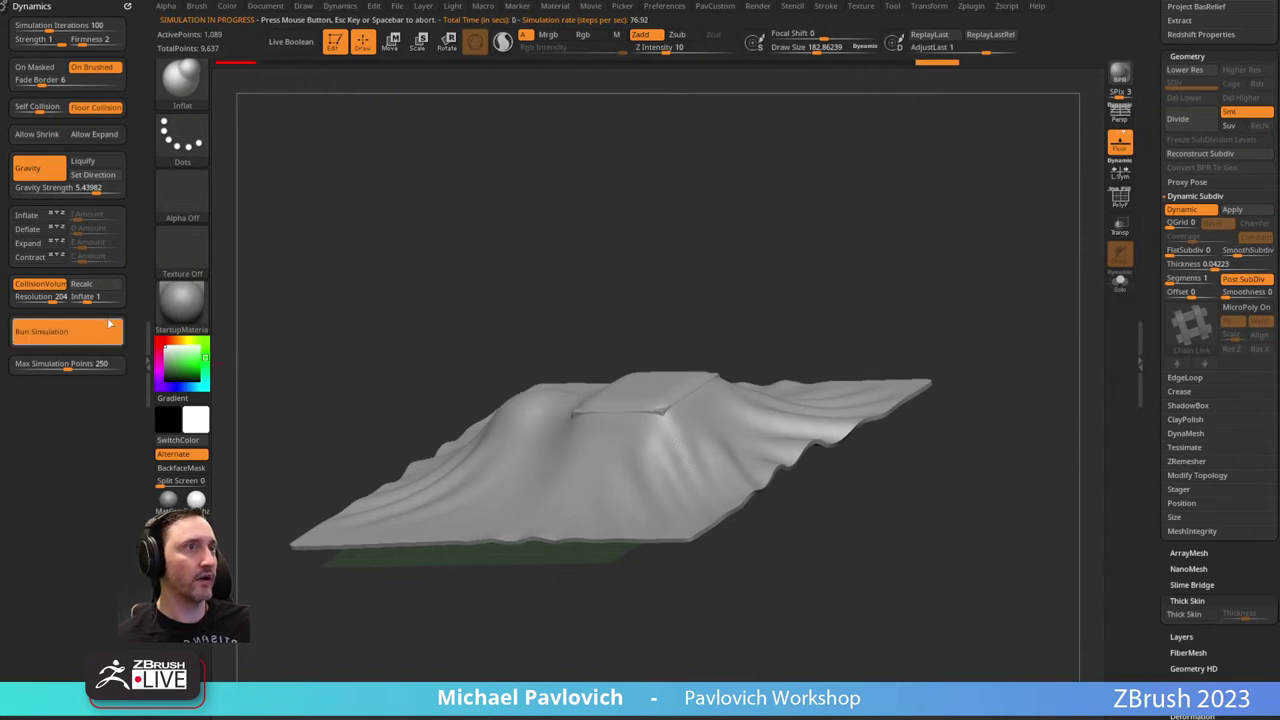
# Switch to the octagonal hollow cylinder tool and turn on its polyframe display.
pyautogui.click(957, 378)
pyautogui.moveTo(1138, 318); pyautogui.dragTo(1136, 557)
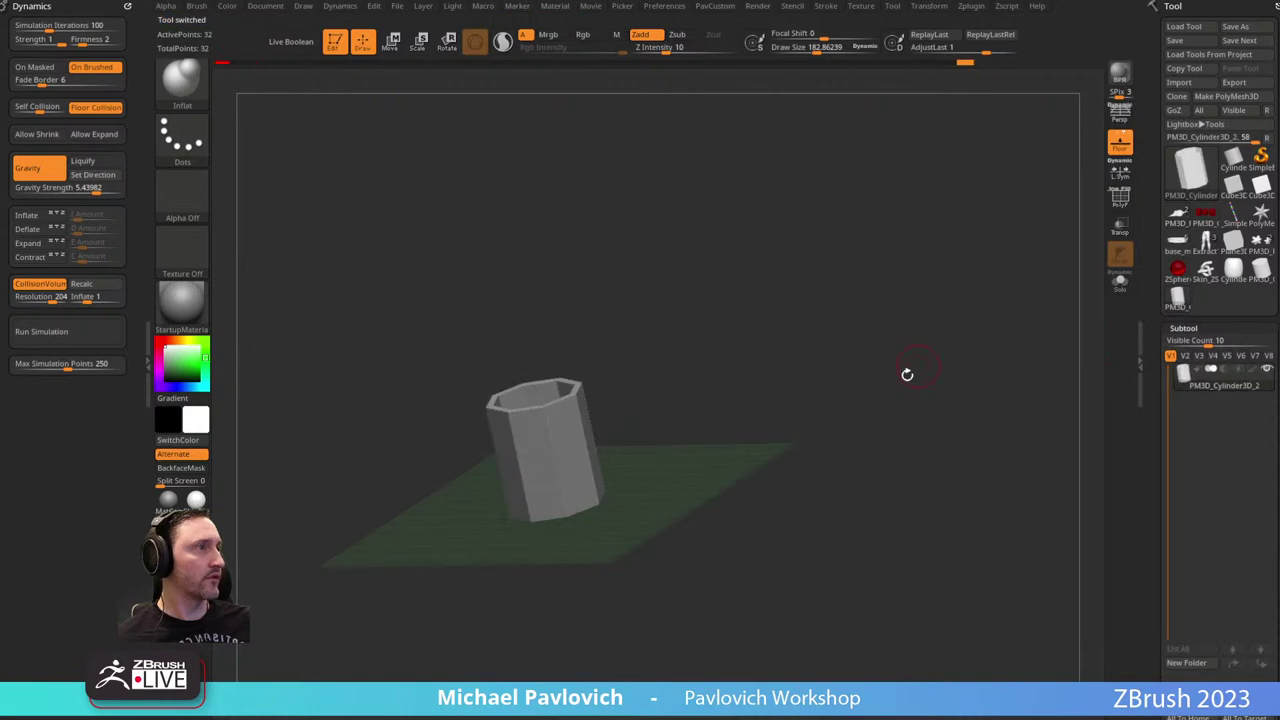
pyautogui.moveTo(906, 371); pyautogui.dragTo(972, 372)
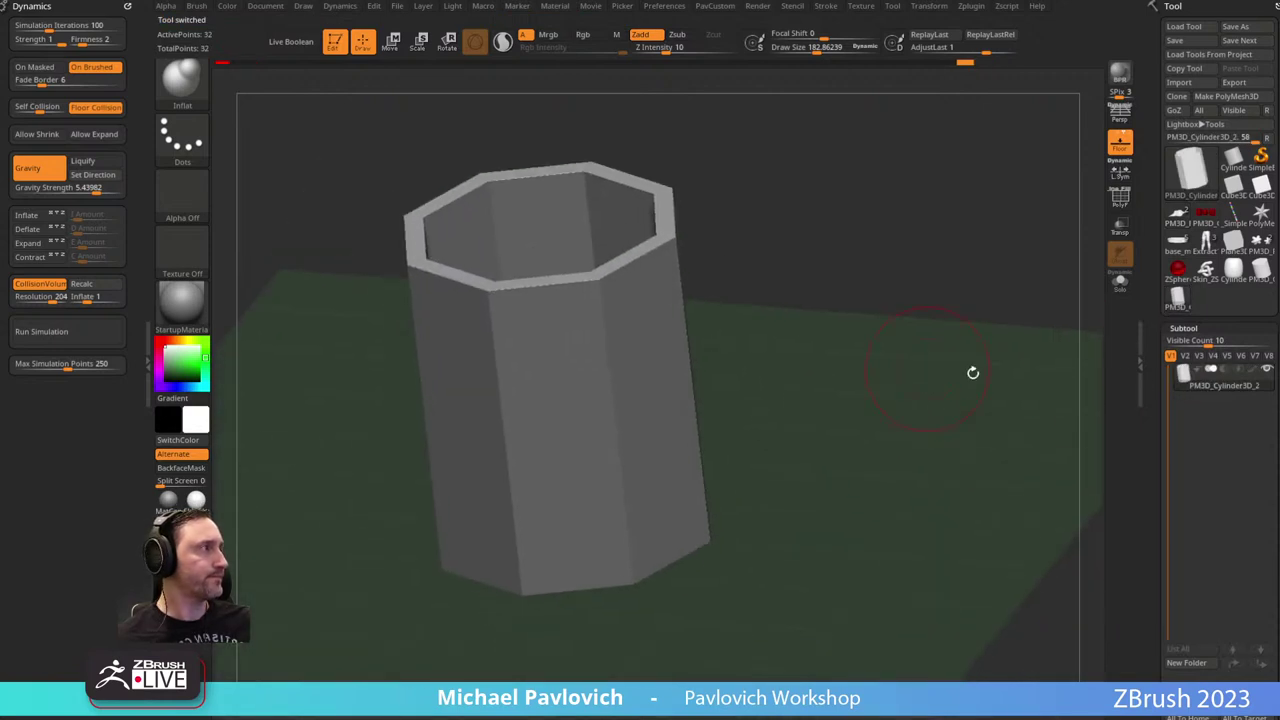
pyautogui.scroll(-10, 1152, 388)
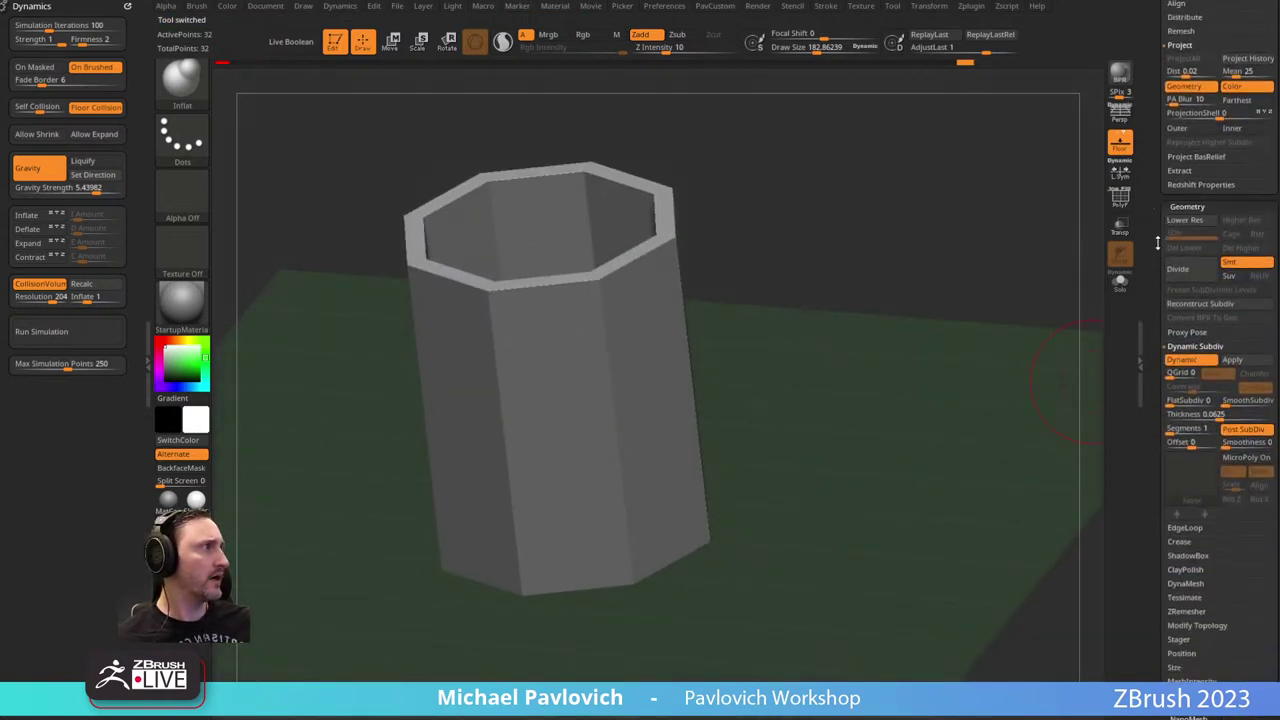
pyautogui.moveTo(990, 382); pyautogui.dragTo(920, 385)
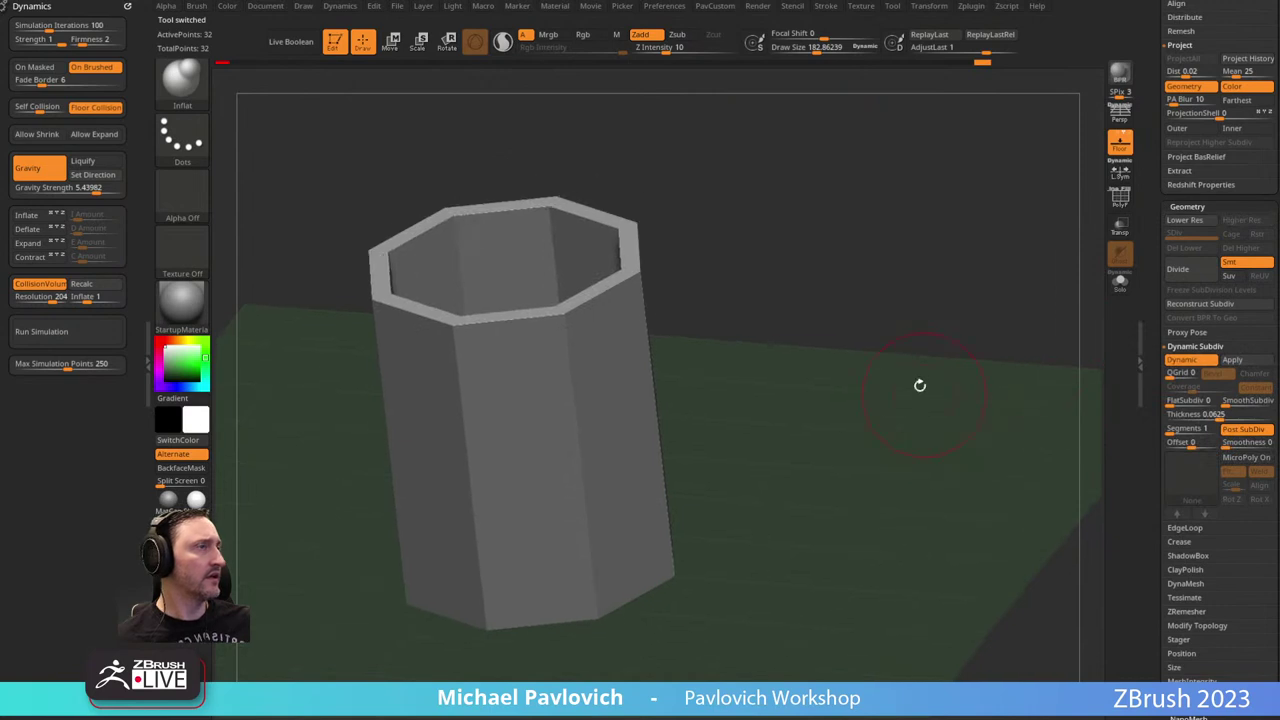
pyautogui.press('s')
pyautogui.click(791, 390)
pyautogui.moveTo(833, 378)
pyautogui.keyDown('alt'); pyautogui.mouseDown()
pyautogui.moveTo(809, 377)
pyautogui.moveTo(865, 342)
pyautogui.mouseUp(); pyautogui.keyUp('alt')
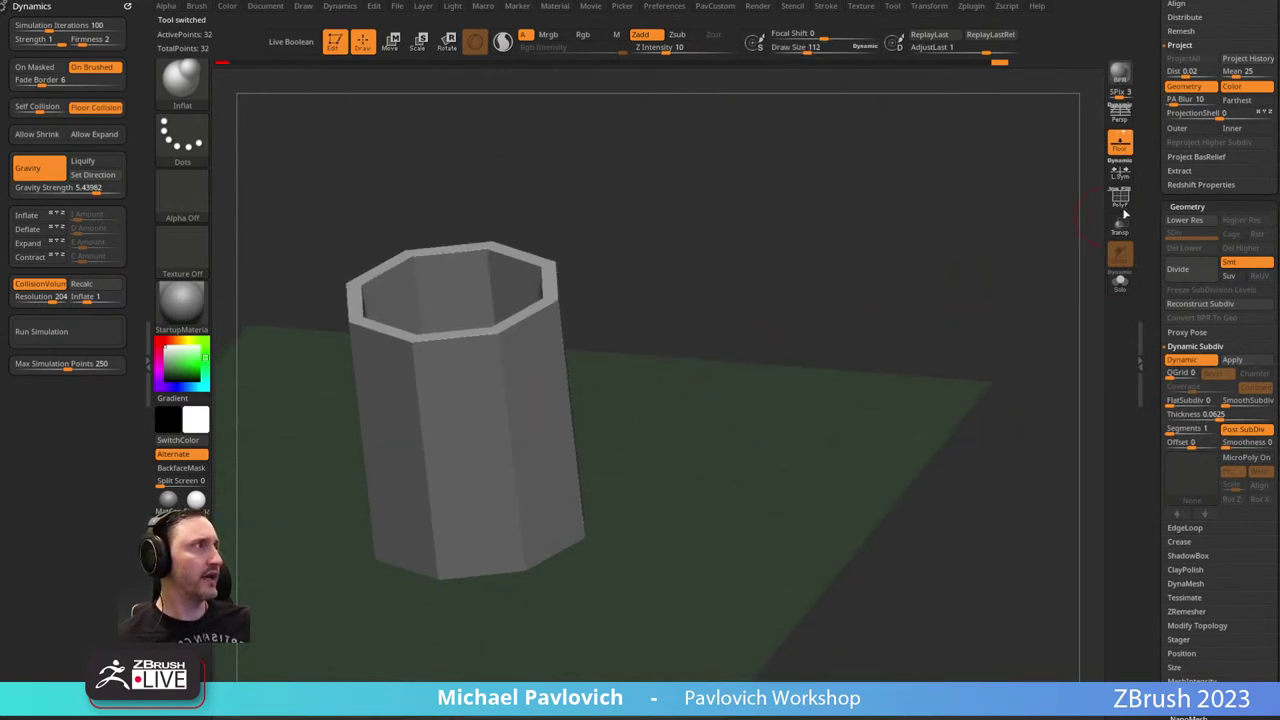
pyautogui.click(1123, 205)
pyautogui.moveTo(1151, 211); pyautogui.dragTo(1138, 312)
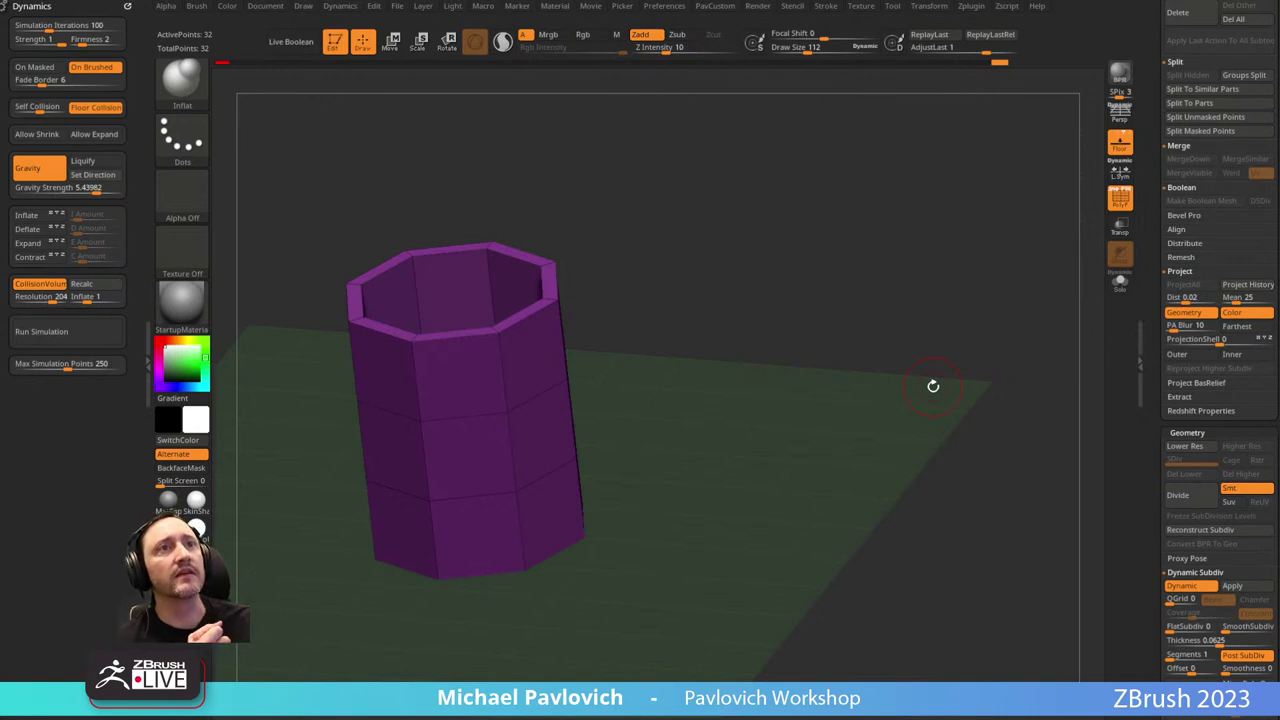
# Duplicate the cylinder beside the original and split the copy off as its own subtool.
pyautogui.moveTo(794, 286)
pyautogui.mouseDown()
pyautogui.moveTo(717, 277)
pyautogui.moveTo(806, 294)
pyautogui.moveTo(783, 289)
pyautogui.moveTo(778, 265)
pyautogui.mouseUp()
pyautogui.moveTo(748, 315)
pyautogui.keyDown('alt'); pyautogui.mouseDown()
pyautogui.moveTo(777, 271)
pyautogui.moveTo(763, 323)
pyautogui.mouseUp(); pyautogui.keyUp('alt')
pyautogui.press('w')
pyautogui.moveTo(771, 395)
pyautogui.keyDown('ctrl'); pyautogui.mouseDown()
pyautogui.moveTo(943, 403)
pyautogui.moveTo(808, 380)
pyautogui.moveTo(828, 374)
pyautogui.mouseUp(); pyautogui.keyUp('ctrl')
pyautogui.press('q')
pyautogui.press('3')
pyautogui.click(998, 384)
# Regroup the copied cylinder's faces with Groups By Normals.
pyautogui.press('space')
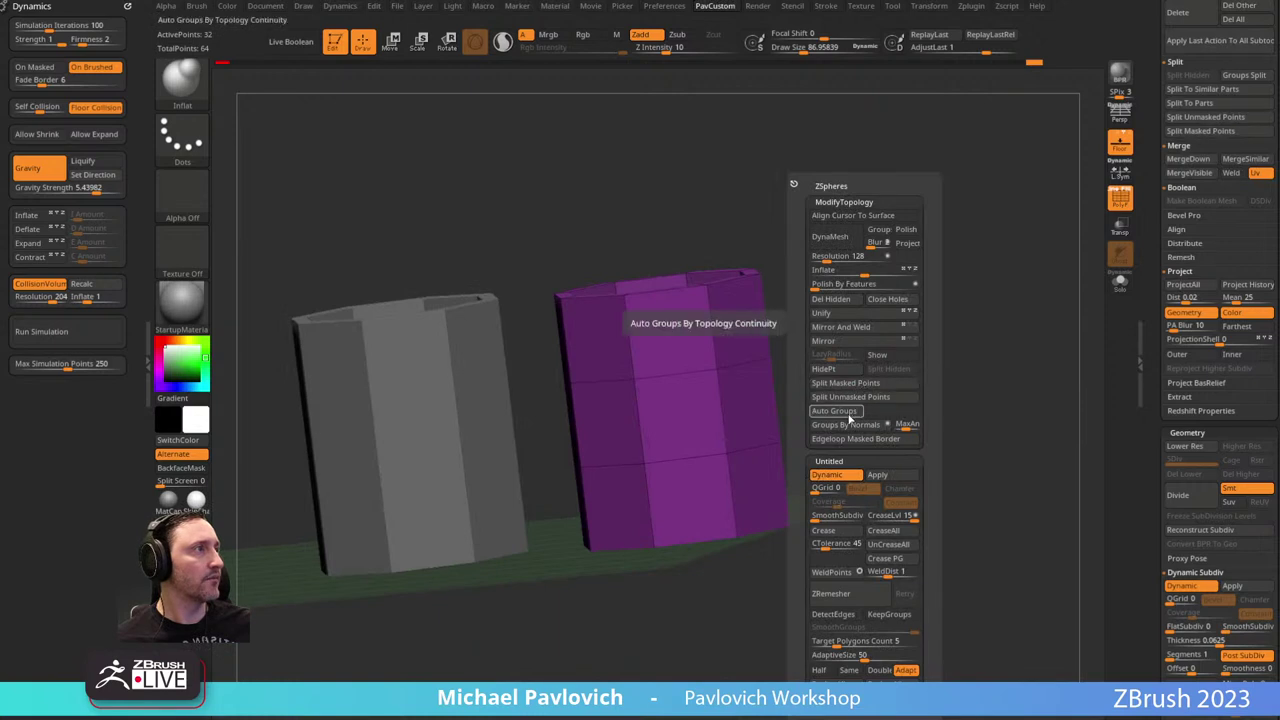
pyautogui.click(848, 416)
pyautogui.press('space')
pyautogui.click(846, 424)
pyautogui.moveTo(837, 371); pyautogui.dragTo(690, 420)
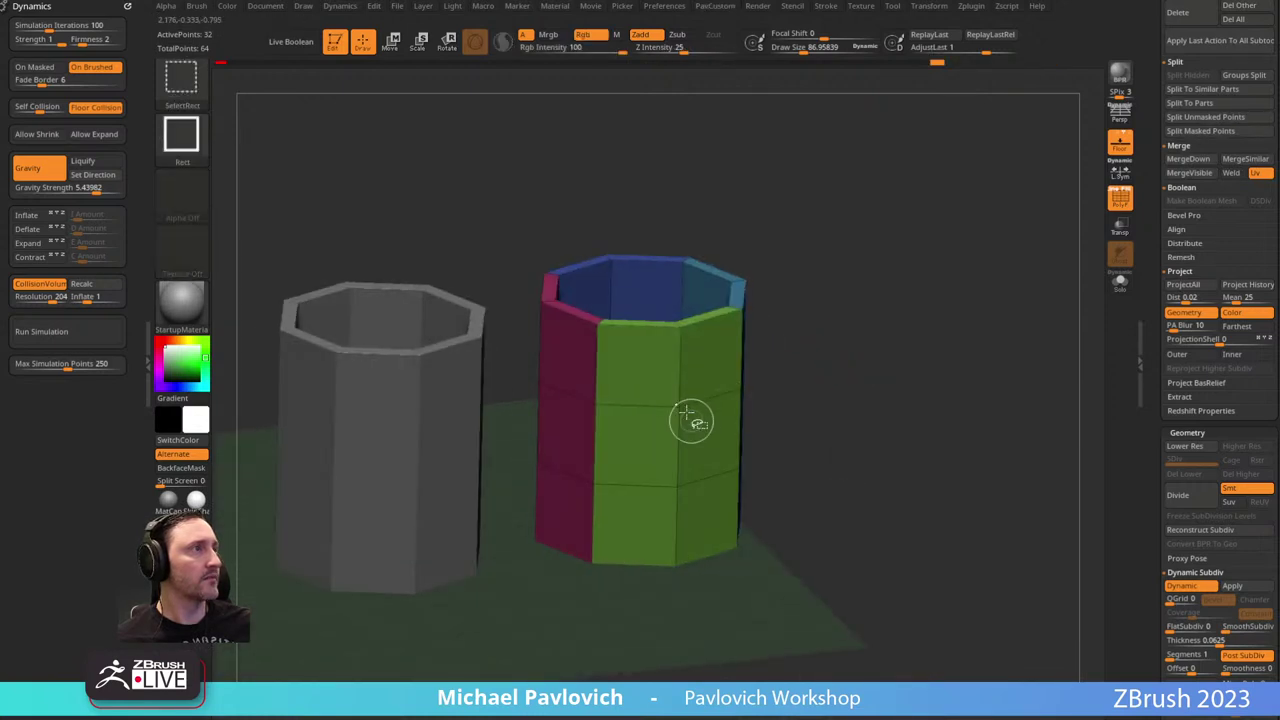
# Isolate the green two-column polygroup of the copied cylinder and delete its hidden remainder.
pyautogui.keyDown('ctrl'); pyautogui.keyDown('shift'); pyautogui.click(690, 420); pyautogui.keyUp('shift'); pyautogui.keyUp('ctrl')
pyautogui.press('space')
pyautogui.click(846, 300)
pyautogui.moveTo(828, 400)
pyautogui.mouseDown()
pyautogui.moveTo(808, 356)
pyautogui.moveTo(866, 386)
pyautogui.moveTo(823, 326)
pyautogui.moveTo(872, 295)
pyautogui.moveTo(863, 306)
pyautogui.mouseUp()
pyautogui.click(1174, 589)
pyautogui.click(1173, 590)
# Activate the ZModeler brush and turn Dynamic Subdivision off on the green panel.
pyautogui.press('b')
pyautogui.press('z')
pyautogui.press('m')
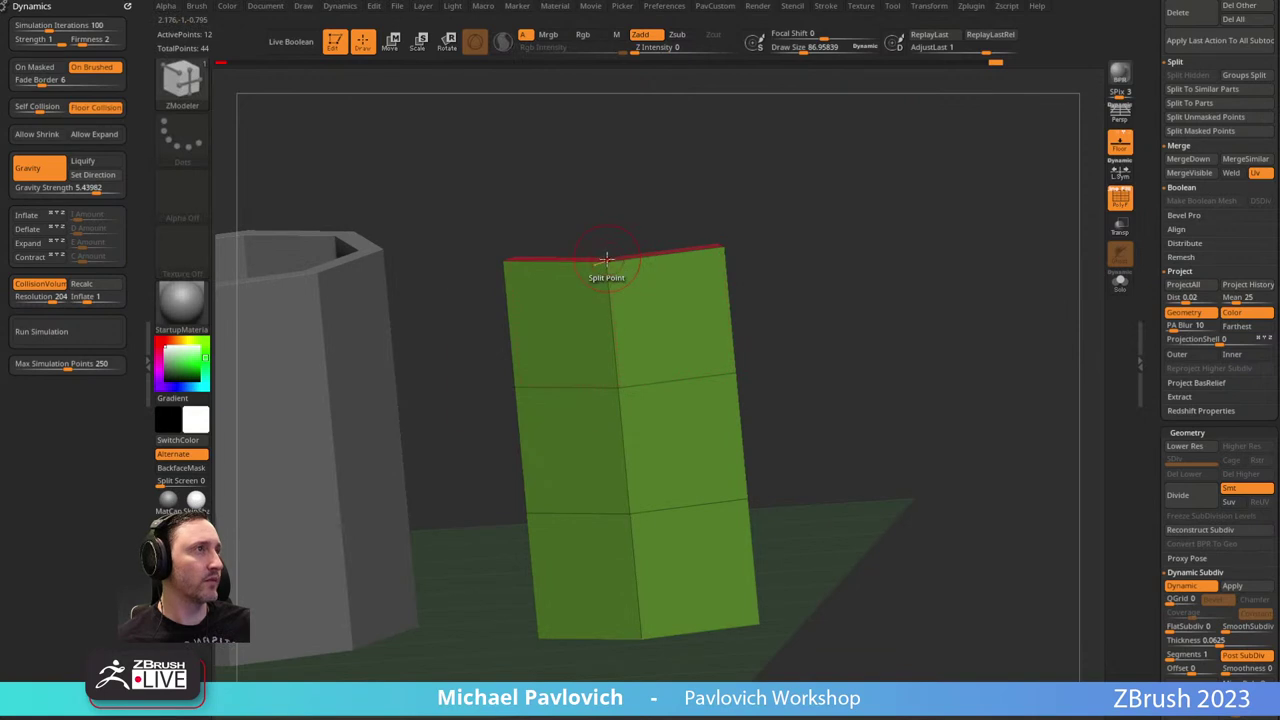
pyautogui.hotkey('shift', 'd')
pyautogui.moveTo(708, 189); pyautogui.dragTo(704, 222)
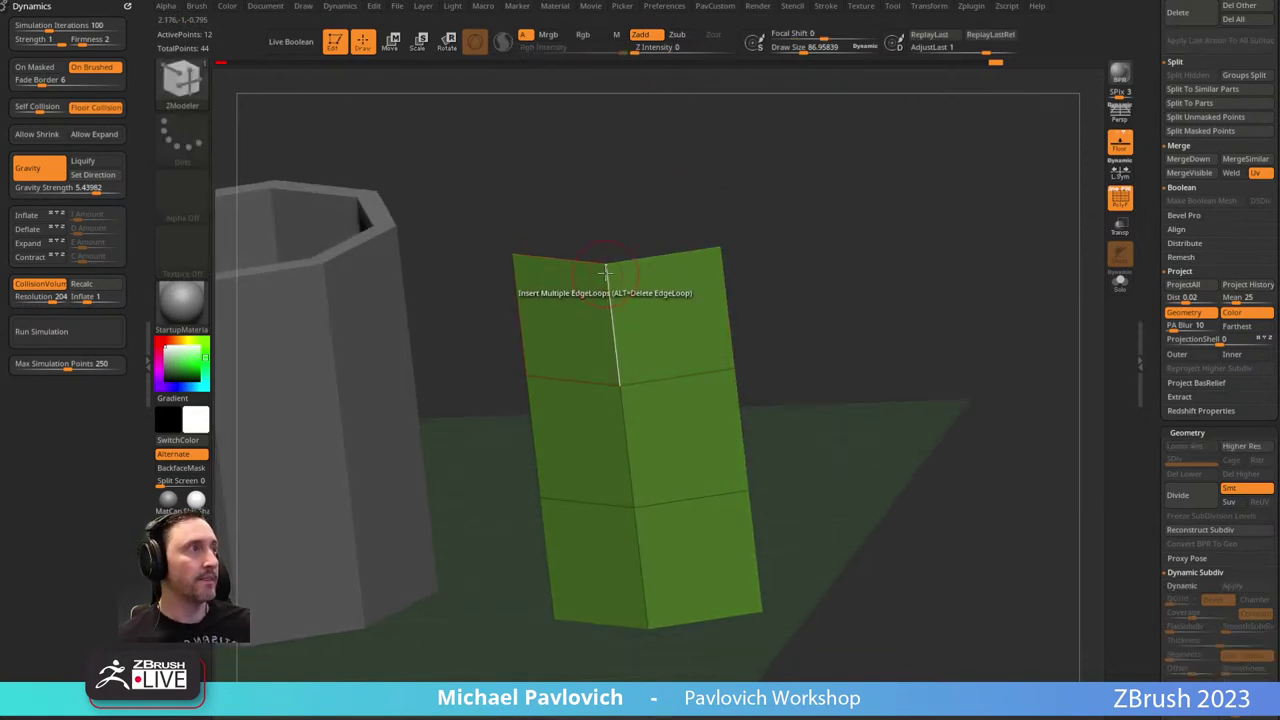
pyautogui.press('space')
pyautogui.click(521, 296)
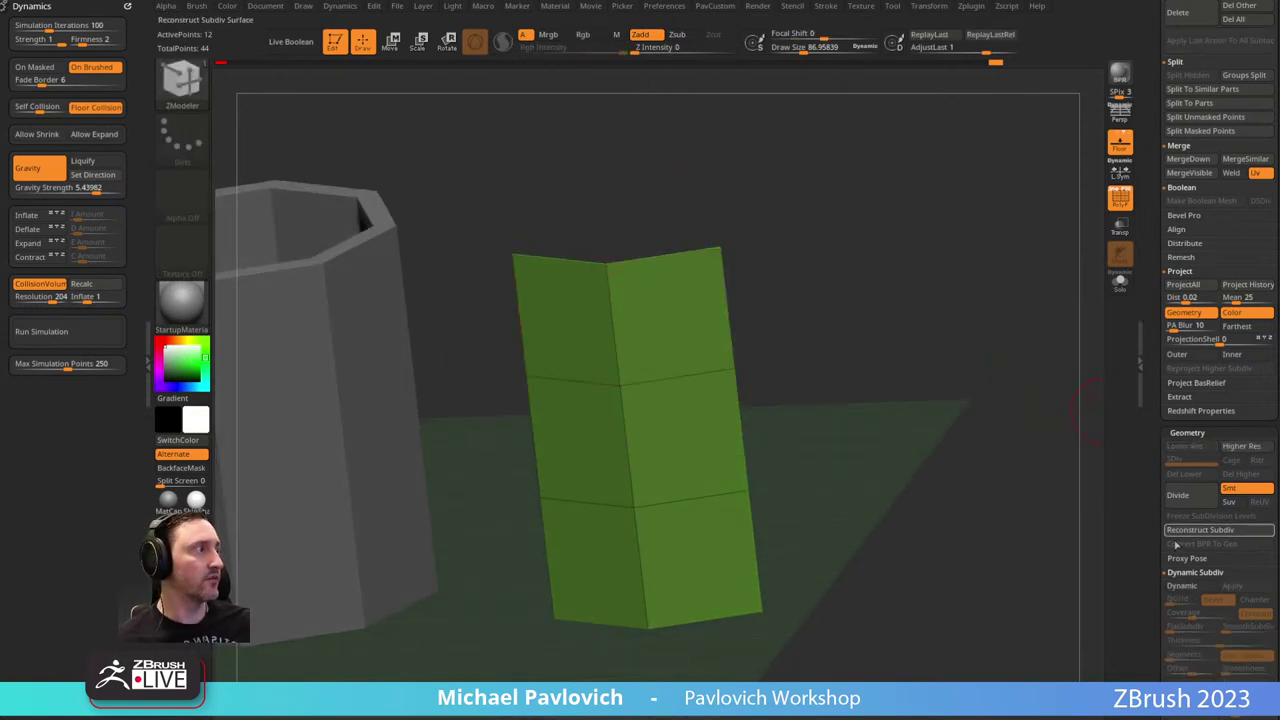
pyautogui.moveTo(1153, 539); pyautogui.dragTo(1153, 427)
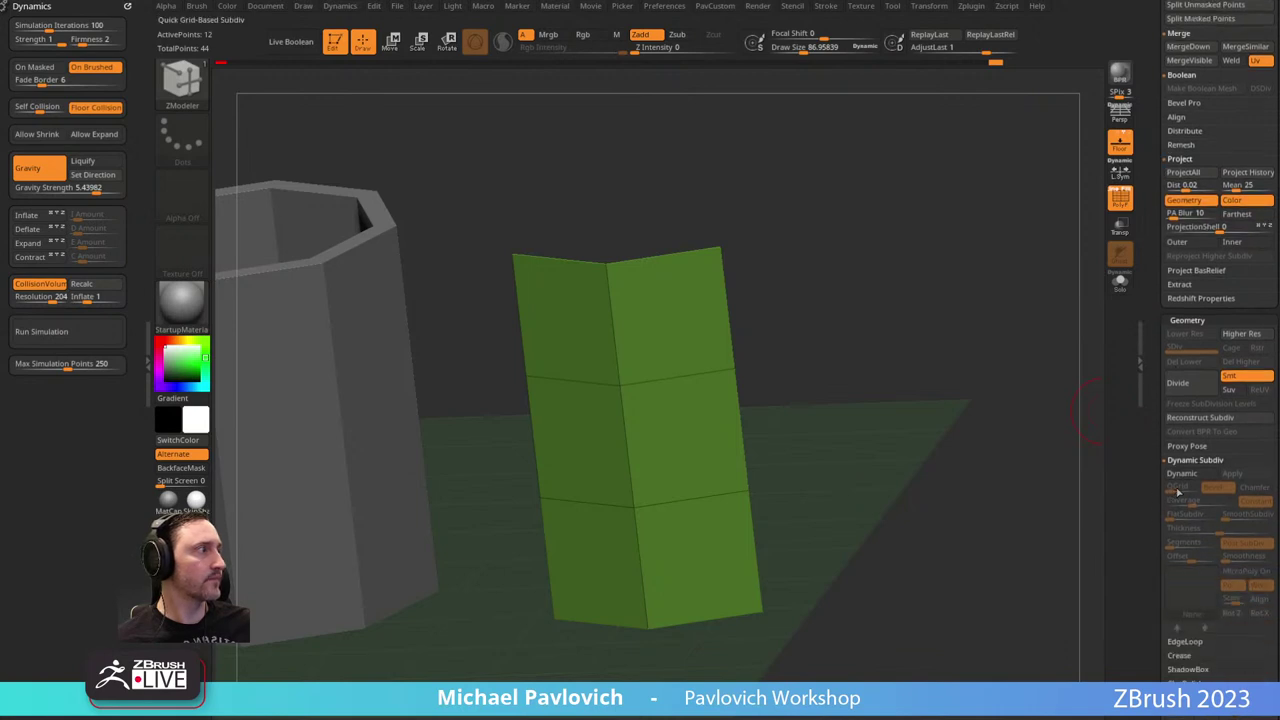
# Toggle Dynamic Subdivision to compare the bent panel with and without thickness from above, leaving it on.
pyautogui.click(1180, 475)
pyautogui.moveTo(1000, 440); pyautogui.dragTo(1008, 515)
pyautogui.click(1181, 477)
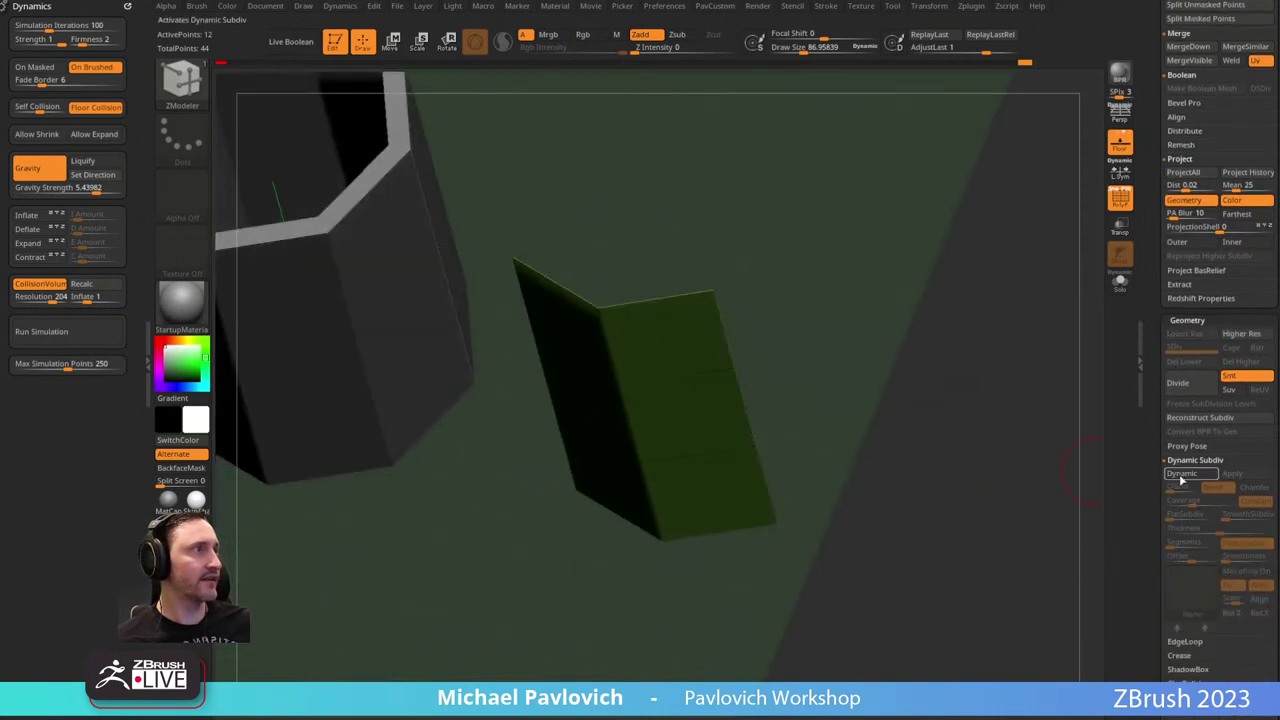
pyautogui.click(1181, 478)
pyautogui.keyDown('shift'); pyautogui.moveTo(1080, 486); pyautogui.dragTo(980, 491); pyautogui.keyUp('shift')
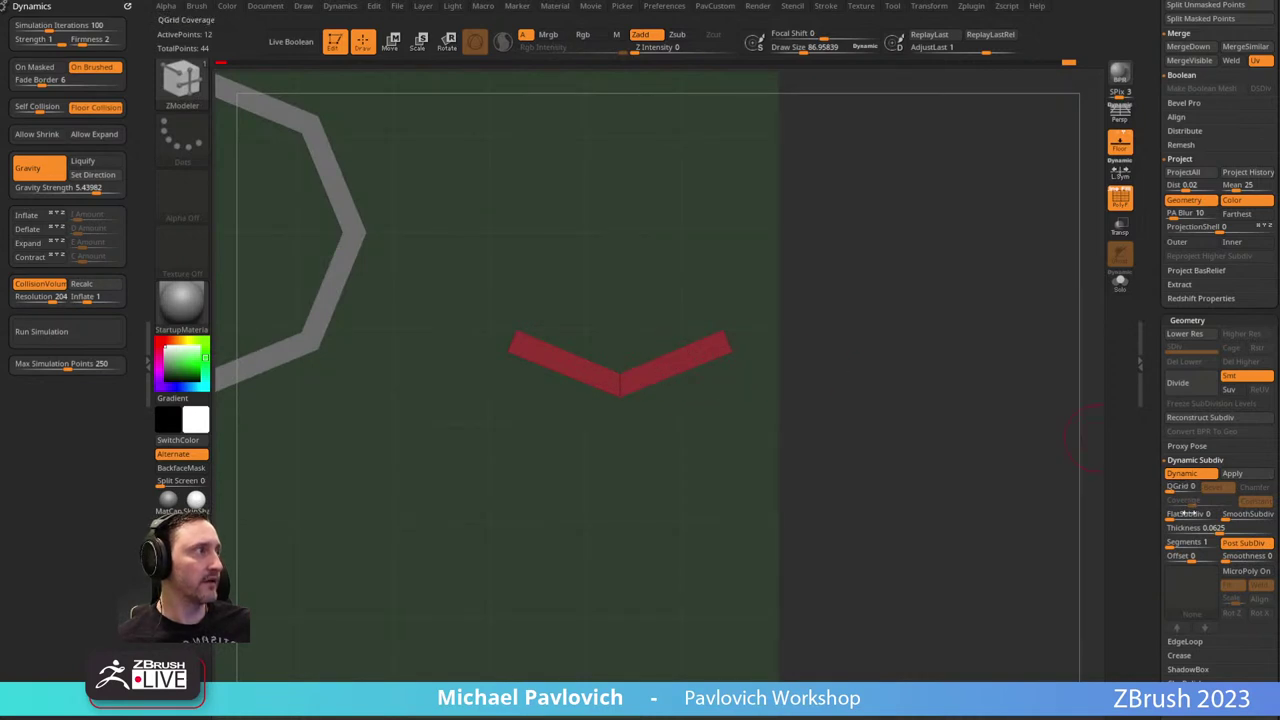
pyautogui.click(1186, 480)
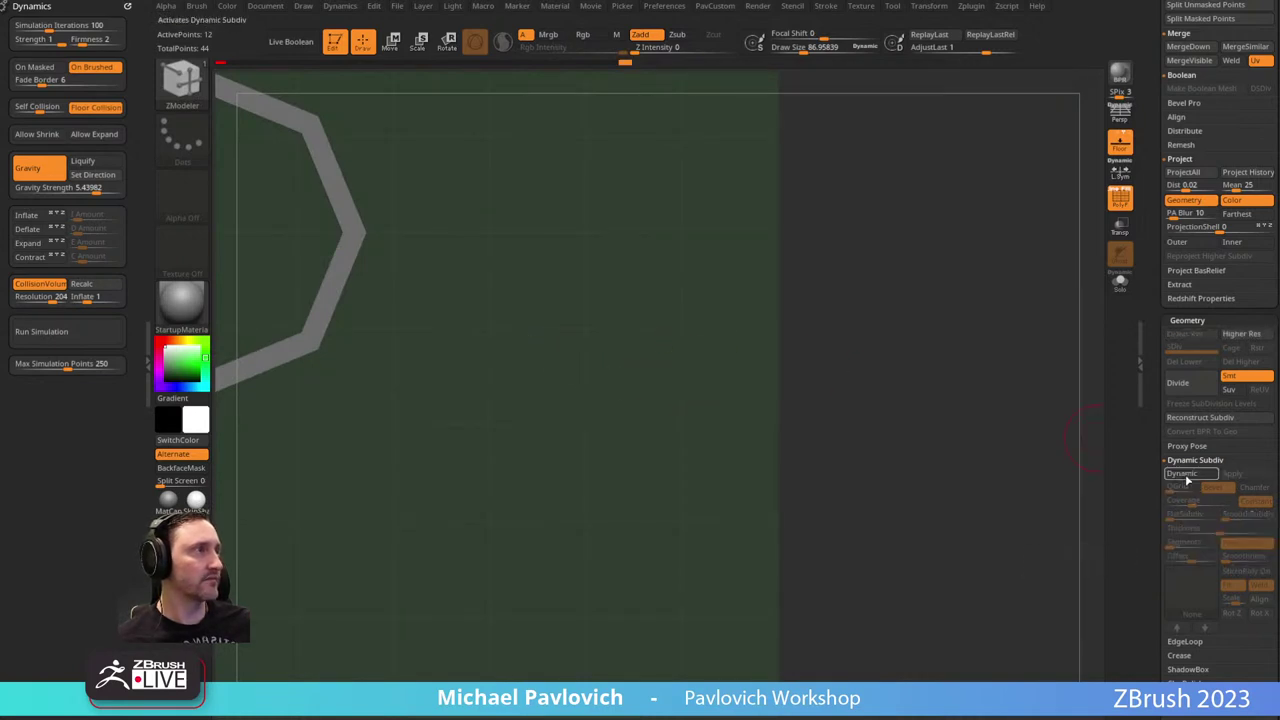
pyautogui.click(1188, 481)
pyautogui.moveTo(968, 511); pyautogui.dragTo(985, 470)
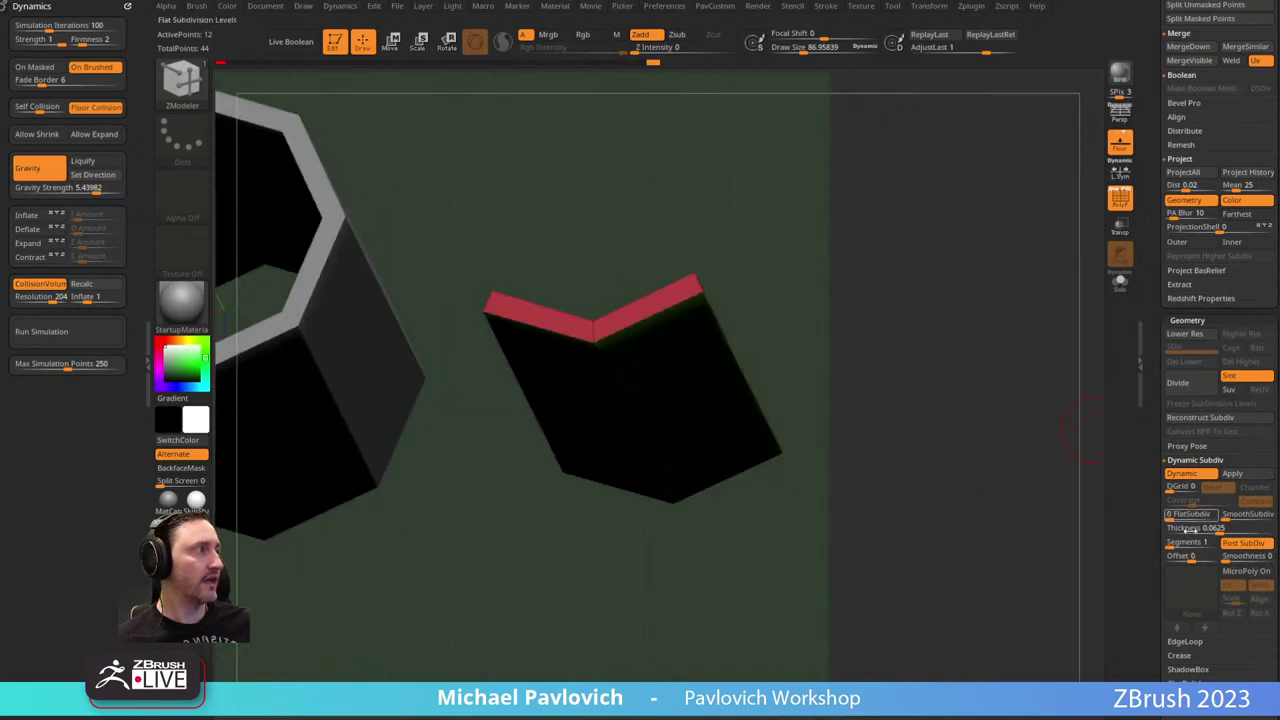
# Set the dynamic thickness Offset to -100 and toggle Dynamic Subdivision to compare it with the base surface.
pyautogui.moveTo(1183, 558); pyautogui.dragTo(1148, 557)
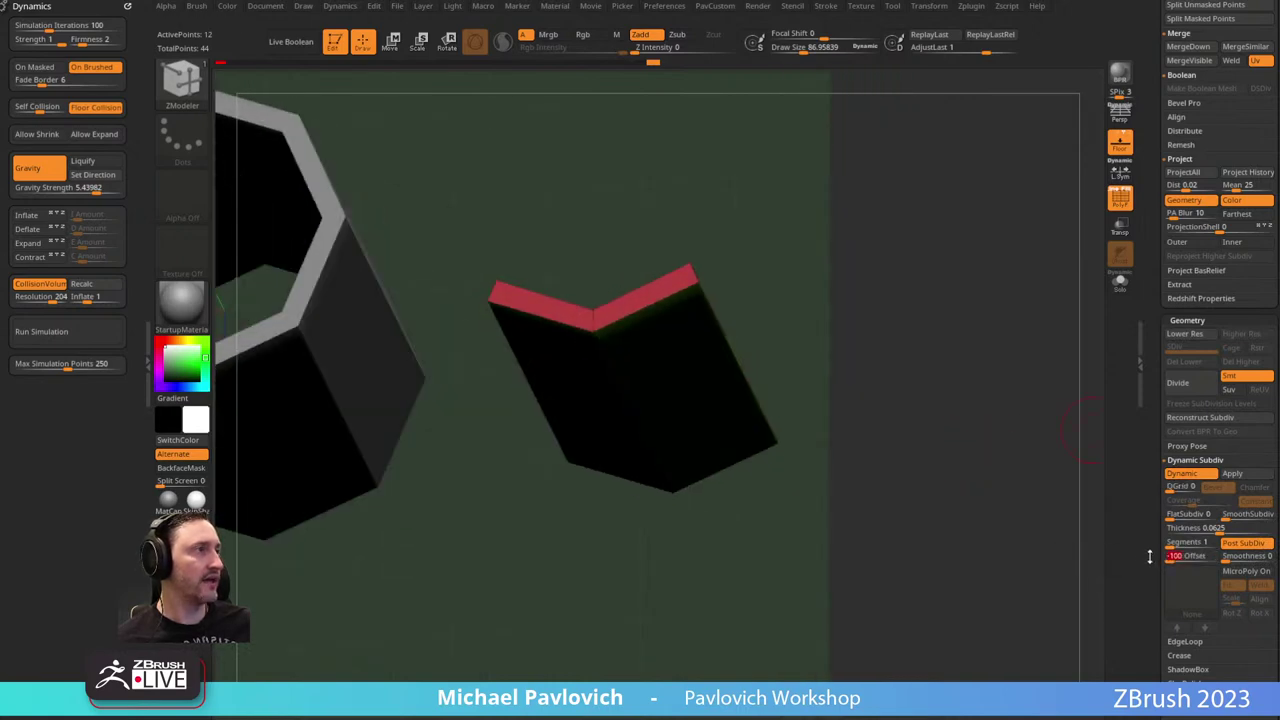
pyautogui.moveTo(961, 539); pyautogui.dragTo(675, 383)
pyautogui.moveTo(999, 423); pyautogui.dragTo(1022, 443)
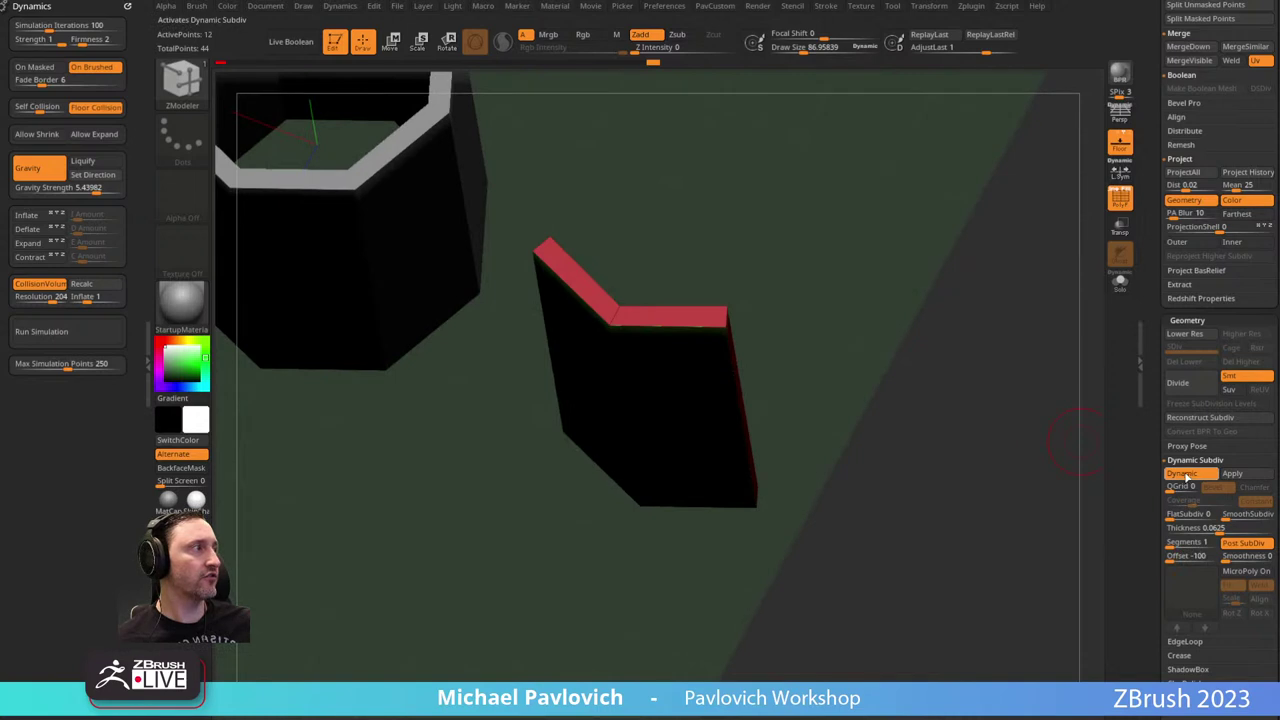
pyautogui.click(1187, 478)
pyautogui.click(1187, 480)
pyautogui.click(1187, 482)
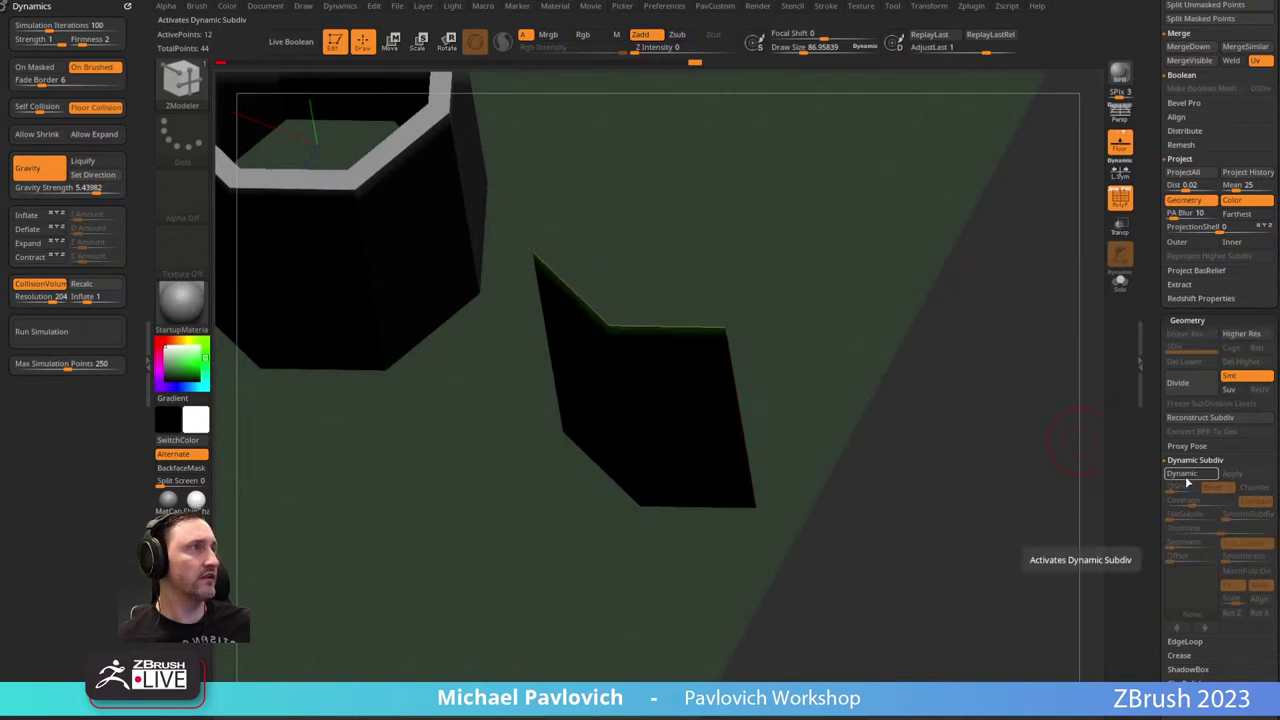
pyautogui.click(1188, 482)
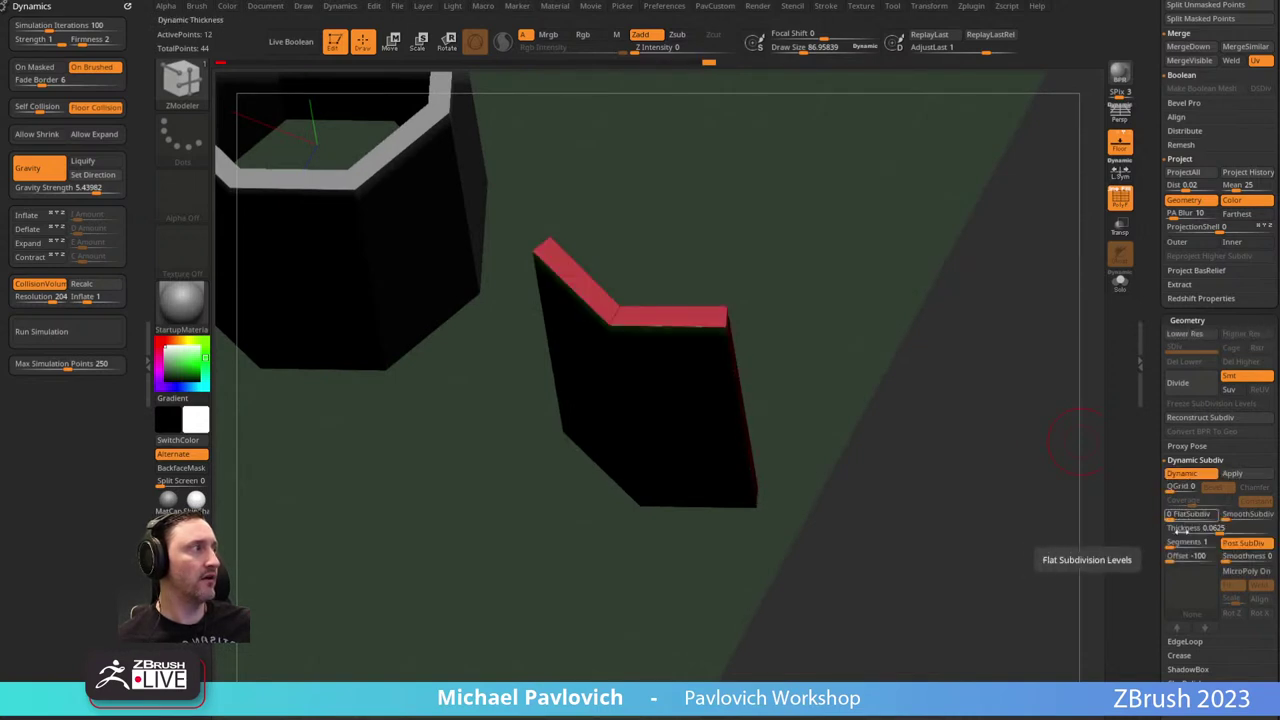
# Set the dynamic thickness Offset to 100 and compare the shell with the base surface by toggling Dynamic Subdivision.
pyautogui.click(1219, 557)
pyautogui.moveTo(857, 340); pyautogui.dragTo(960, 410)
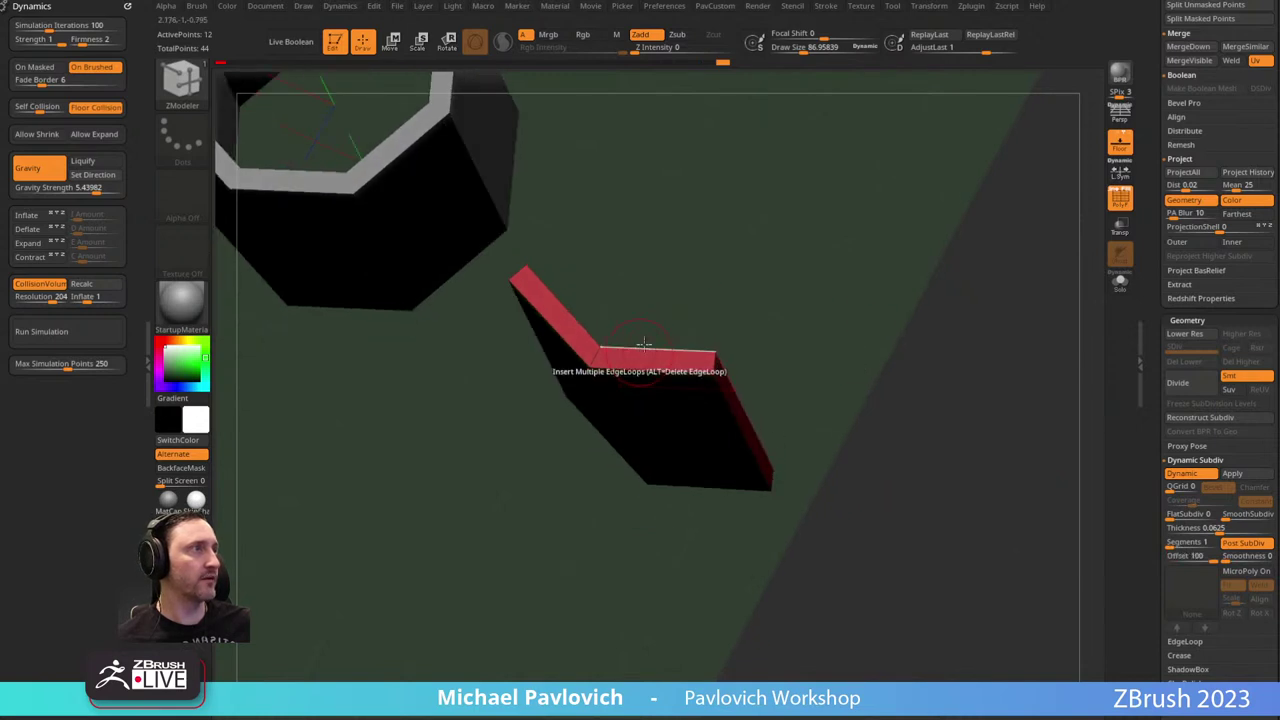
pyautogui.click(1183, 482)
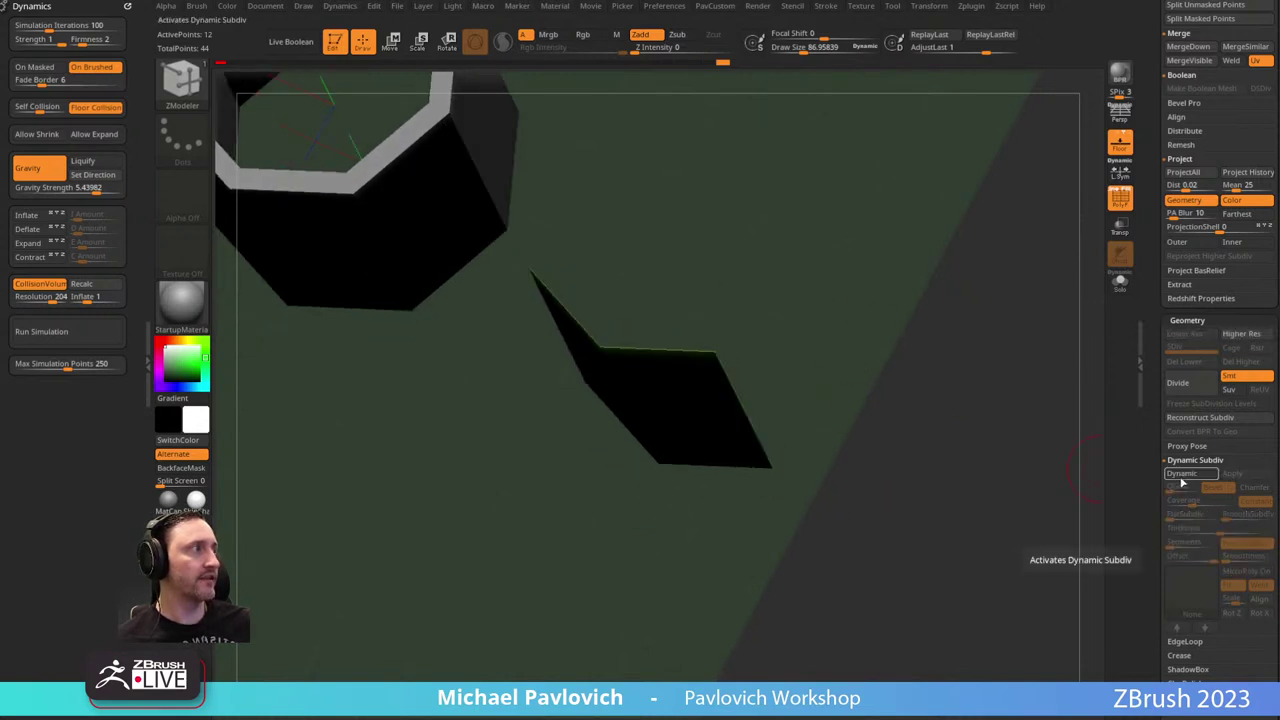
pyautogui.click(1183, 482)
pyautogui.click(1183, 482)
pyautogui.click(1182, 474)
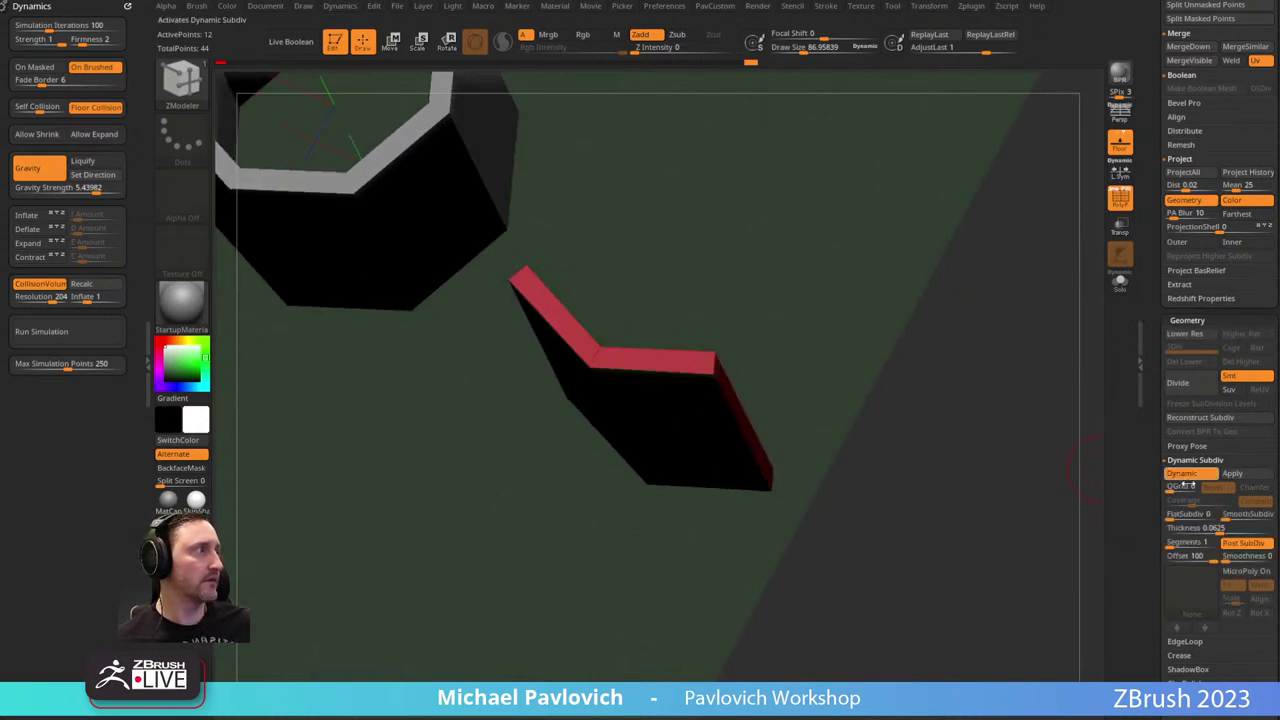
# Reset the thickness Offset to 0 and turn Dynamic Subdivision off.
pyautogui.click(1191, 555)
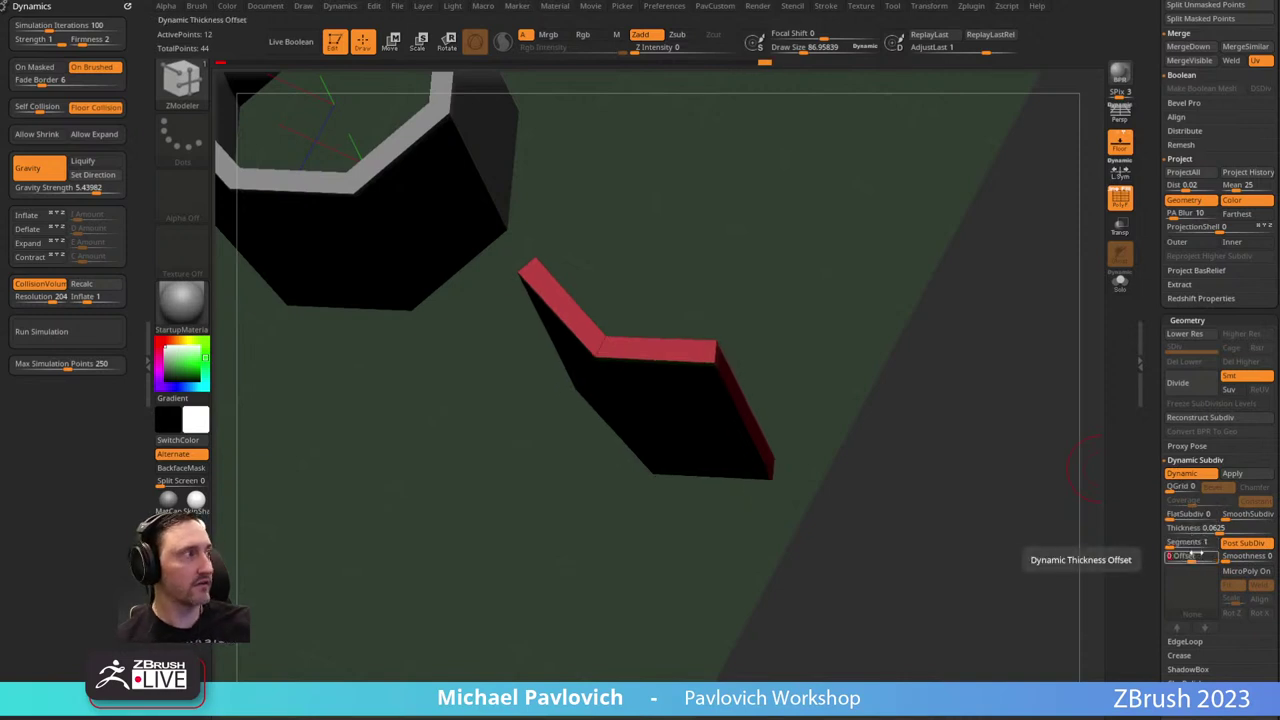
pyautogui.moveTo(886, 337); pyautogui.dragTo(880, 225)
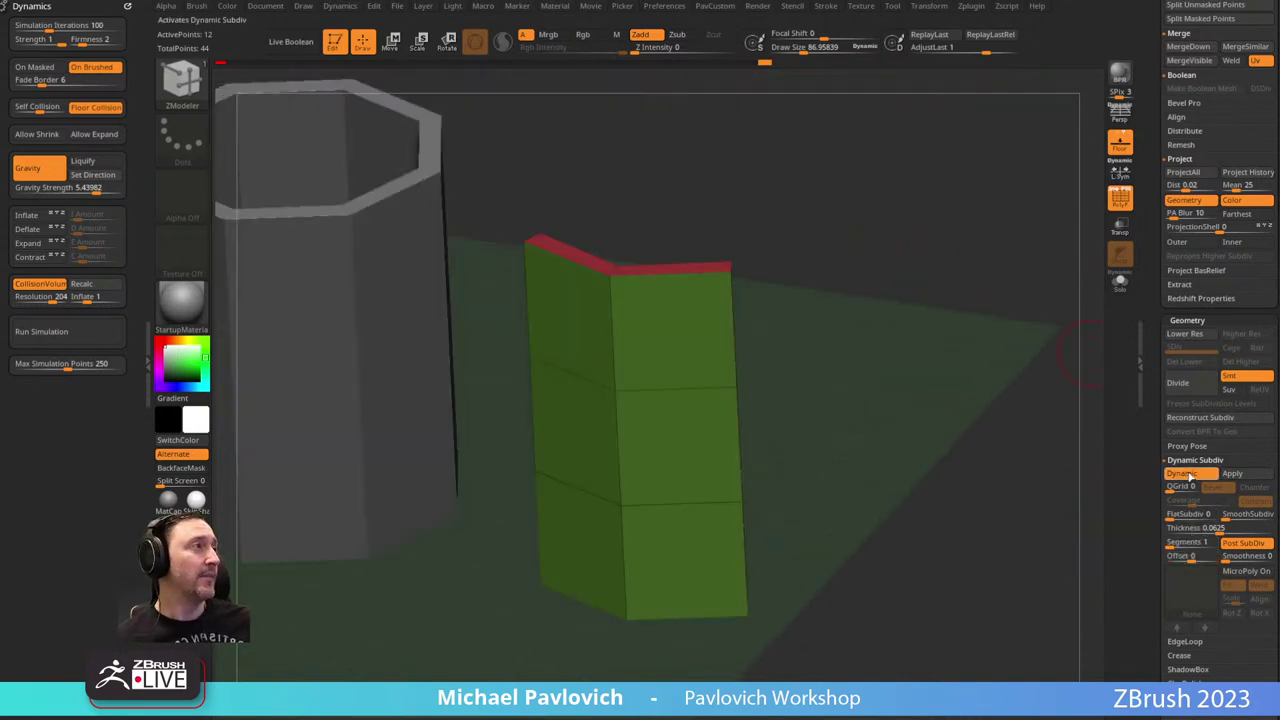
pyautogui.click(1191, 476)
pyautogui.moveTo(928, 417); pyautogui.dragTo(829, 294)
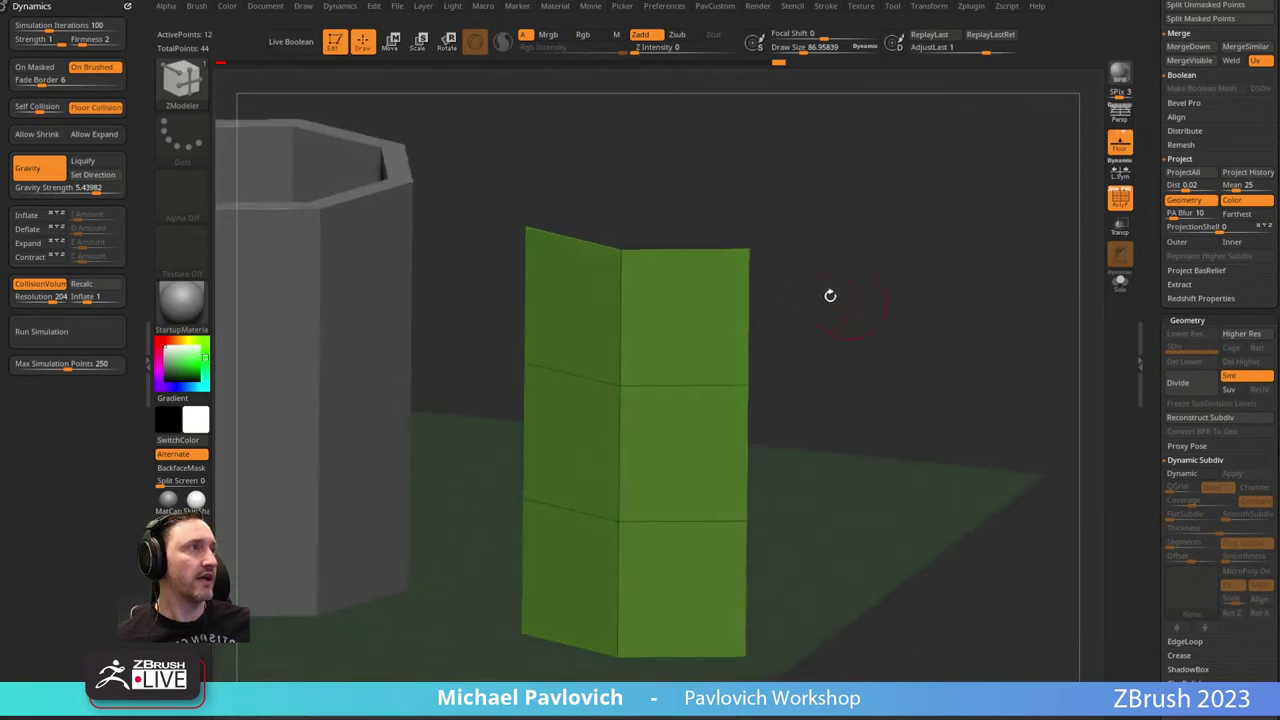
# Split the panel's upper-right quad diagonally with ZModeler and flag its outer triangle as a temporary polygroup.
pyautogui.press('space')
pyautogui.click(619, 252)
pyautogui.press('space')
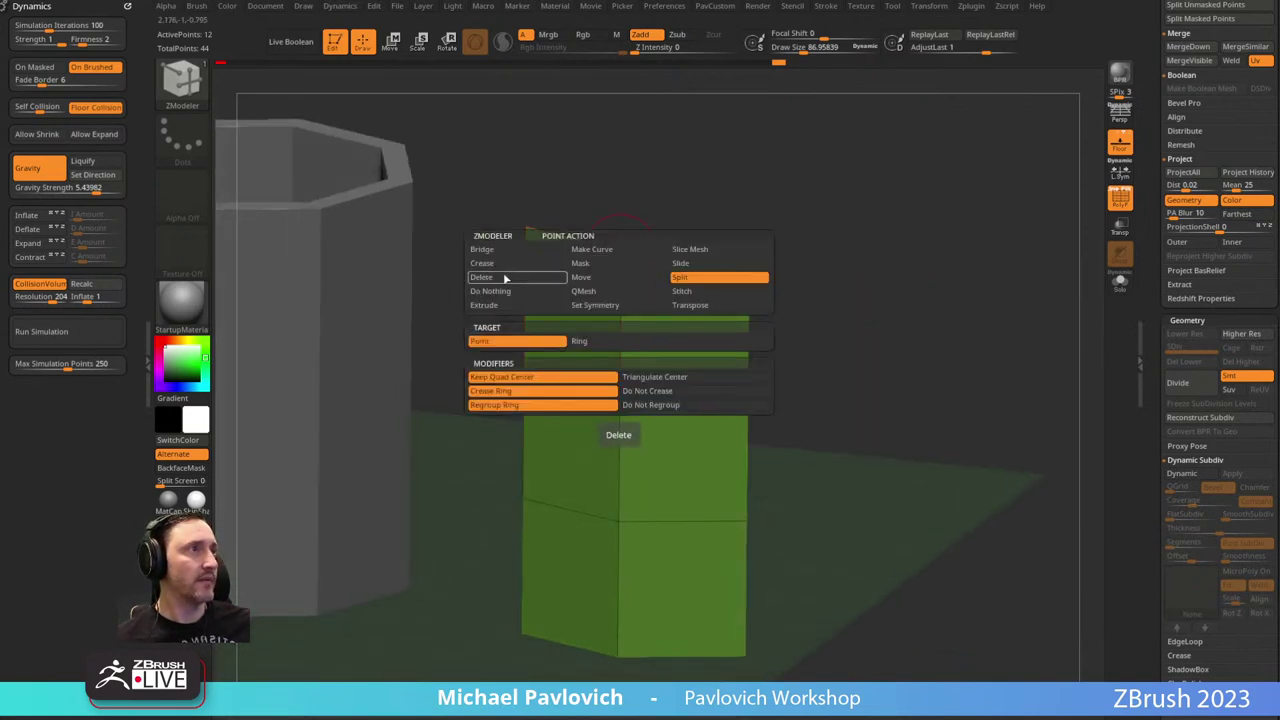
pyautogui.click(583, 291)
pyautogui.click(600, 341)
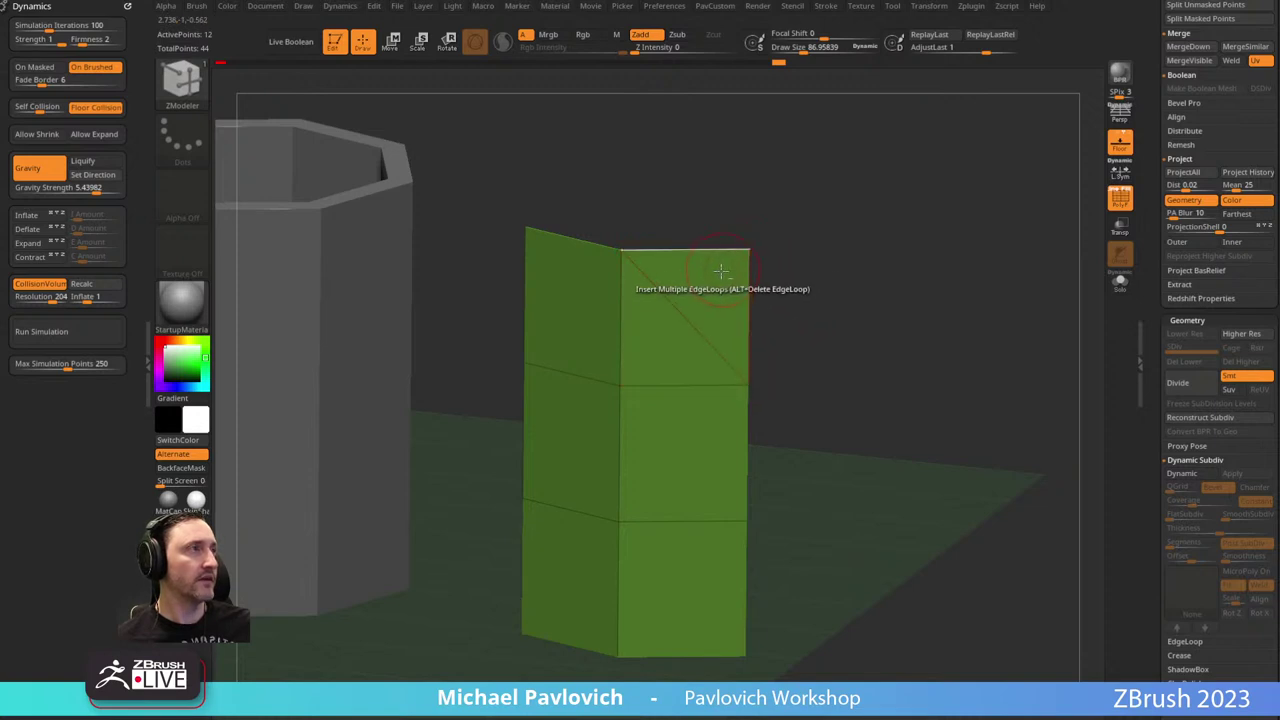
pyautogui.keyDown('alt'); pyautogui.click(724, 272); pyautogui.keyUp('alt')
pyautogui.hotkey('ctrl', 'z')
pyautogui.keyDown('alt'); pyautogui.click(704, 289); pyautogui.keyUp('alt')
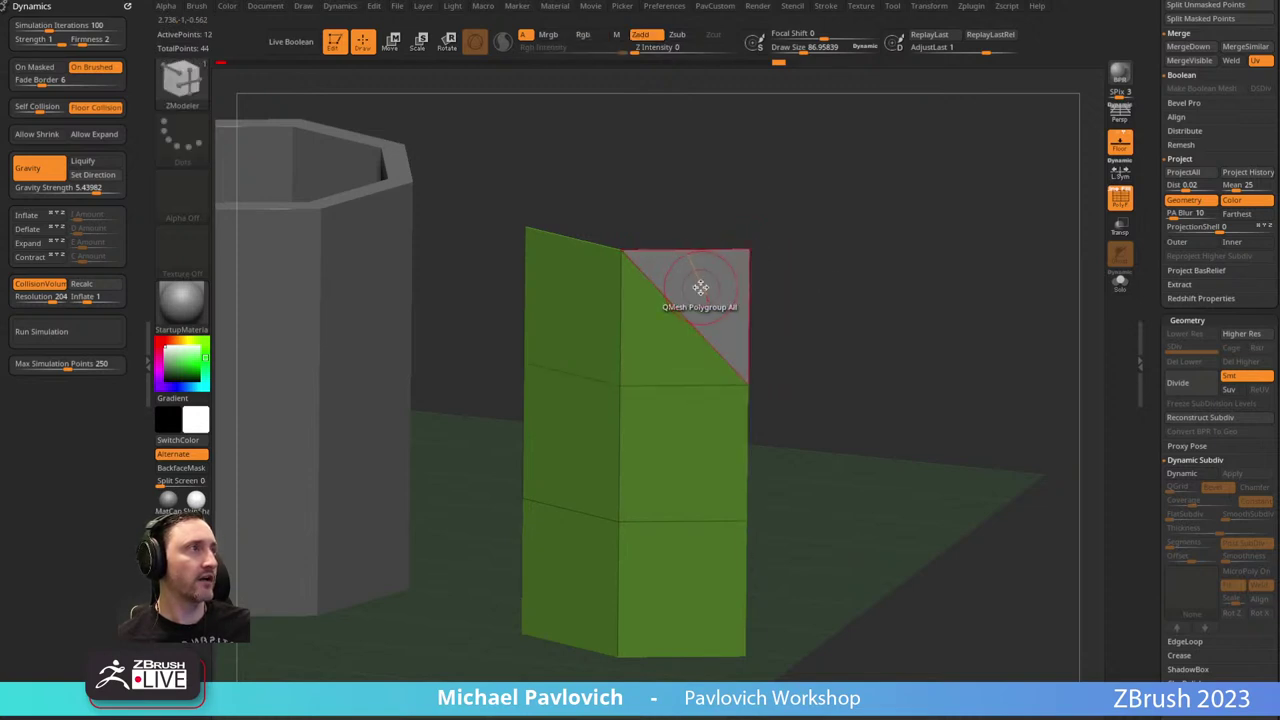
# Try another ZModeler action on the flagged triangle and undo the edge loops inserted across the panel.
pyautogui.press('space')
pyautogui.click(534, 271)
pyautogui.click(734, 294)
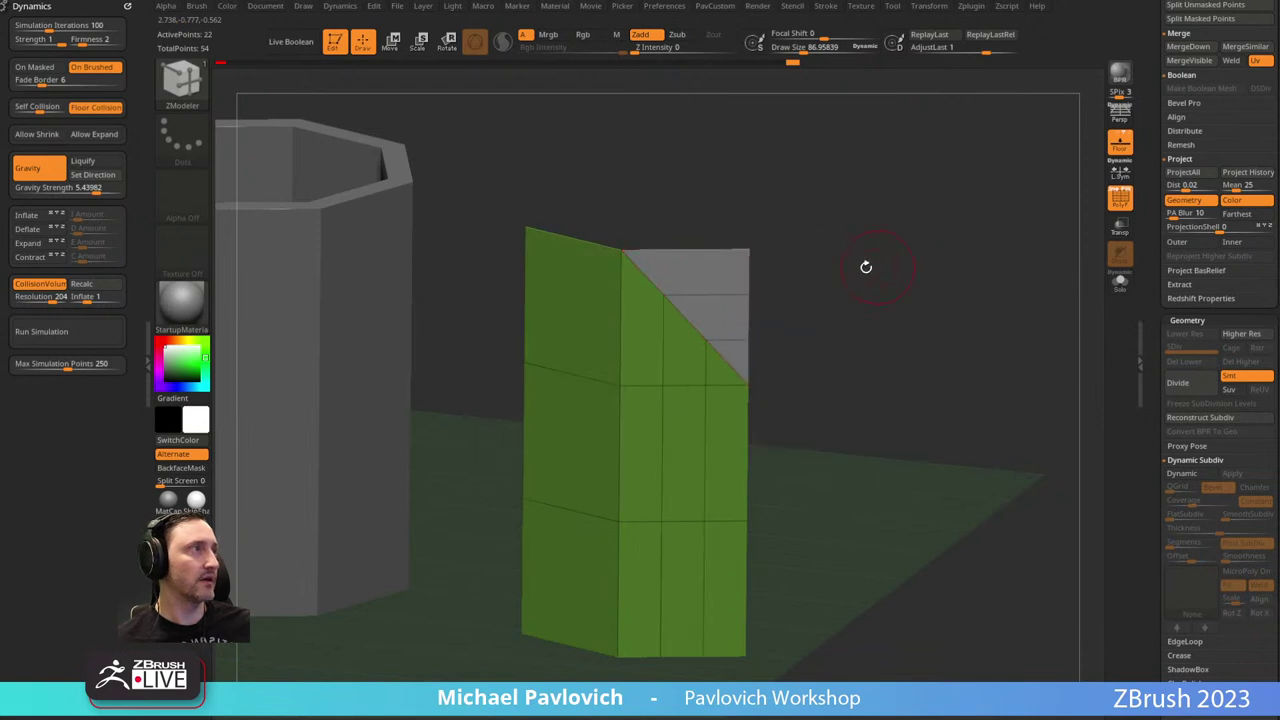
pyautogui.hotkey('ctrl', 'z')
pyautogui.click(692, 288)
pyautogui.hotkey('ctrl', 'z')
# Isolate the flagged outer triangle, invert the visibility and delete the triangle from the panel.
pyautogui.keyDown('ctrl'); pyautogui.keyDown('shift'); pyautogui.moveTo(807, 203); pyautogui.dragTo(734, 270); pyautogui.keyUp('shift'); pyautogui.keyUp('ctrl')
pyautogui.keyDown('ctrl'); pyautogui.keyDown('shift'); pyautogui.click(852, 222); pyautogui.keyUp('shift'); pyautogui.keyUp('ctrl')
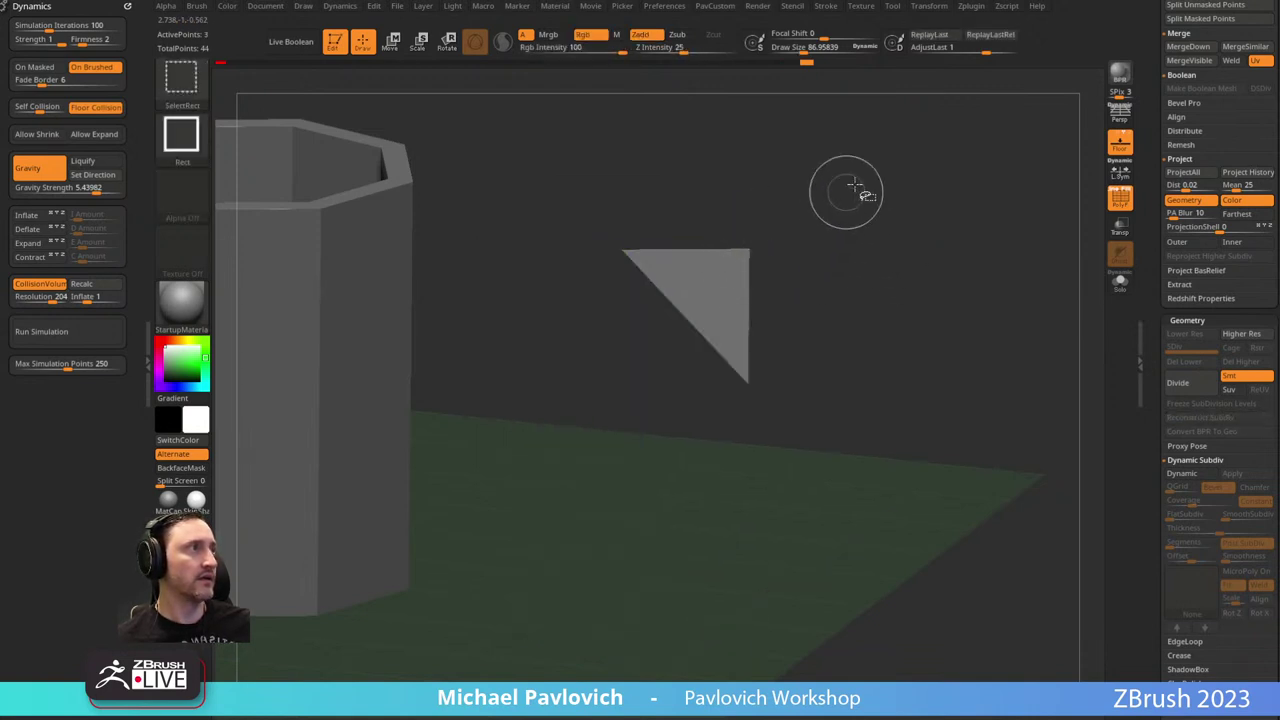
pyautogui.keyDown('ctrl'); pyautogui.keyDown('shift'); pyautogui.moveTo(855, 185); pyautogui.dragTo(898, 300); pyautogui.keyUp('shift'); pyautogui.keyUp('ctrl')
pyautogui.press('2')
pyautogui.click(865, 303)
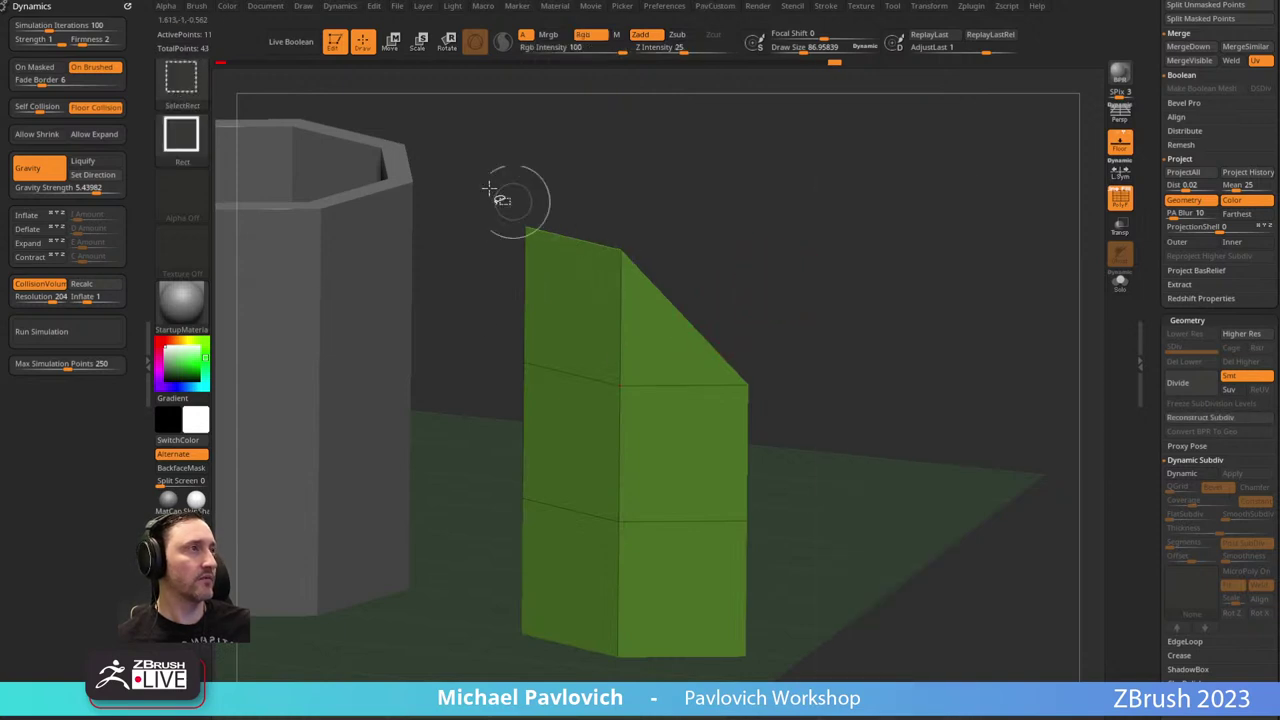
# Hide all panel faces except the green triangle beside the diagonal edge and delete the hidden ones.
pyautogui.keyDown('ctrl'); pyautogui.keyDown('alt'); pyautogui.keyDown('shift'); pyautogui.moveTo(484, 189); pyautogui.dragTo(560, 640); pyautogui.keyUp('shift'); pyautogui.keyUp('alt'); pyautogui.keyUp('ctrl')
pyautogui.keyDown('ctrl'); pyautogui.keyDown('alt'); pyautogui.keyDown('shift'); pyautogui.moveTo(831, 660); pyautogui.dragTo(484, 466); pyautogui.keyUp('shift'); pyautogui.keyUp('alt'); pyautogui.keyUp('ctrl')
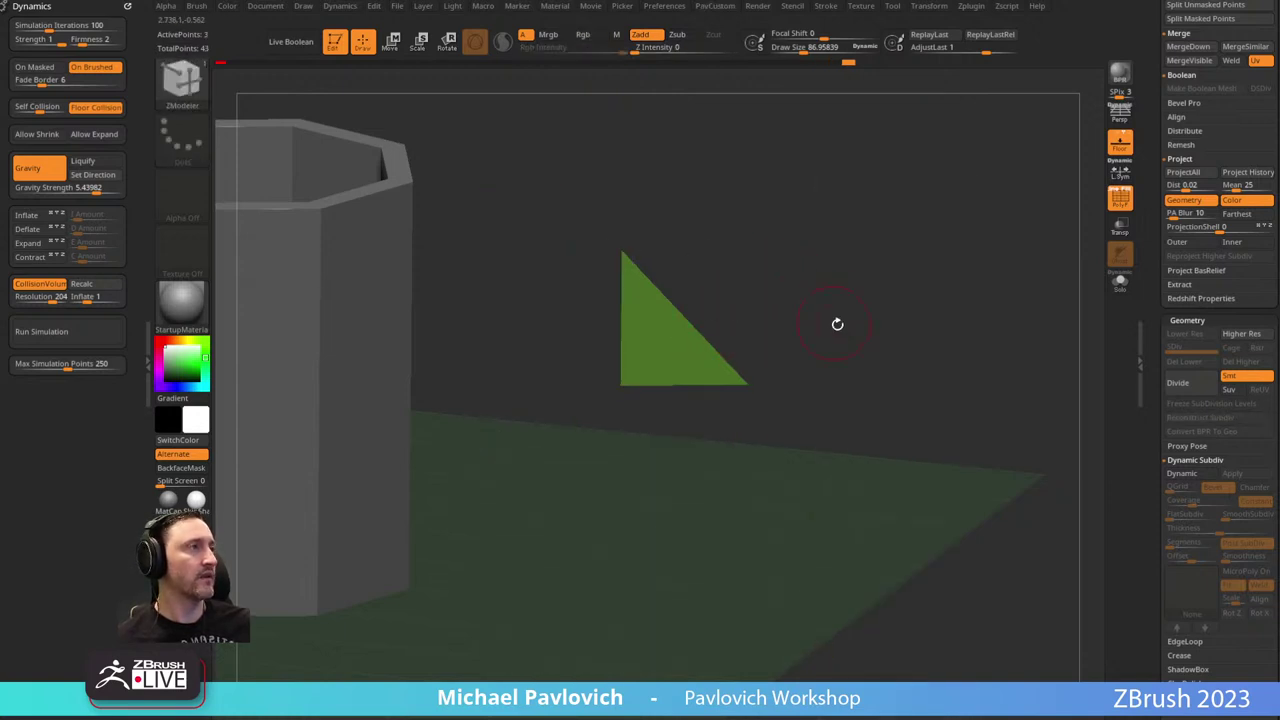
pyautogui.press('2')
pyautogui.click(814, 301)
# Turn Dynamic Subdivision on to thicken the remaining green triangle.
pyautogui.keyDown('alt'); pyautogui.moveTo(794, 265); pyautogui.dragTo(824, 318); pyautogui.keyUp('alt')
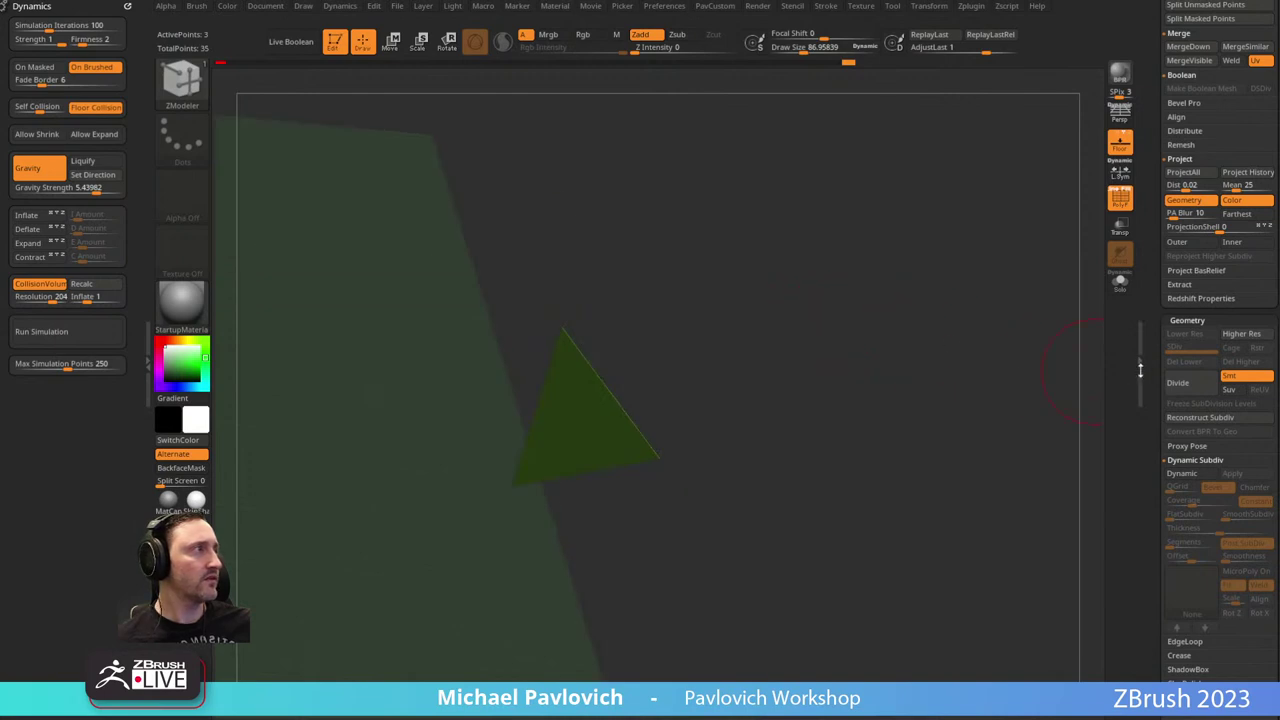
pyautogui.scroll(-2, 1177, 311)
pyautogui.click(1182, 399)
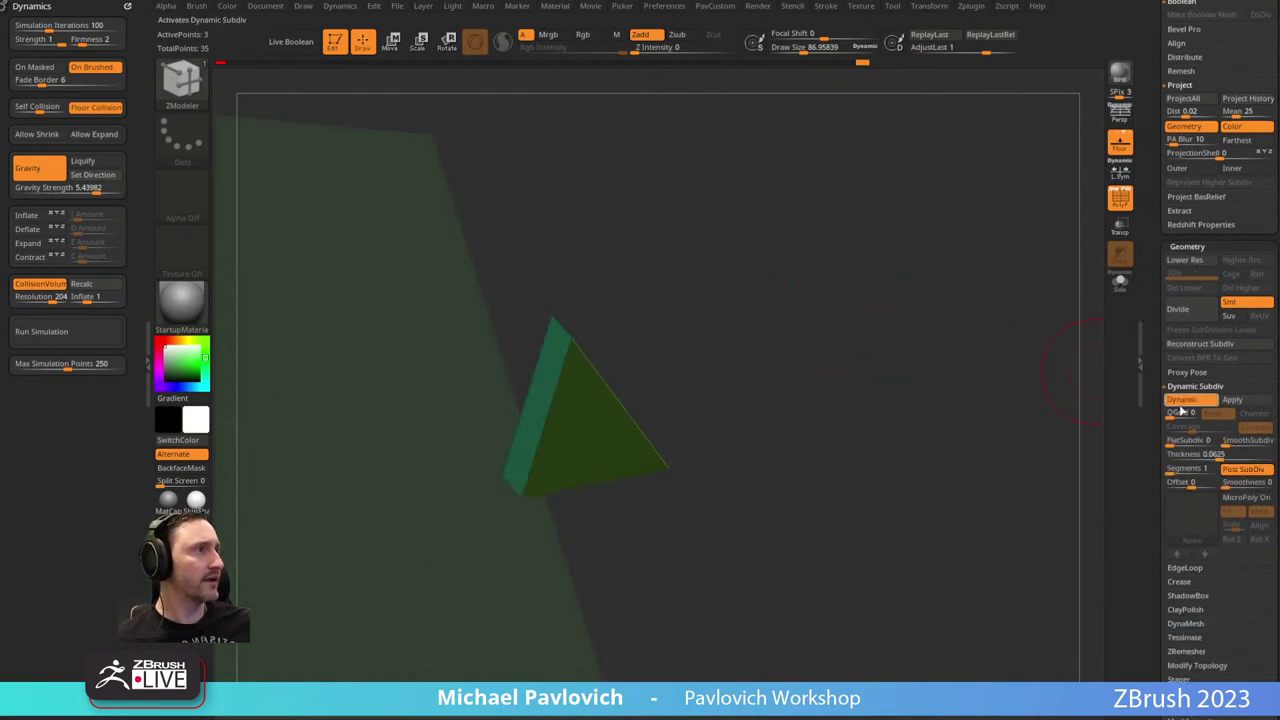
# Turn off Dynamic Subdivision and undo the face deletions back to the complete panel with its diagonally split corner face.
pyautogui.moveTo(1104, 406); pyautogui.dragTo(1078, 393)
pyautogui.click(1173, 402)
pyautogui.keyDown('alt'); pyautogui.moveTo(1000, 388); pyautogui.dragTo(942, 380); pyautogui.keyUp('alt')
pyautogui.hotkey('ctrl', 'z')
pyautogui.hotkey('ctrl', 'z')
pyautogui.hotkey('ctrl', 'z')
pyautogui.hotkey('ctrl', 'z')
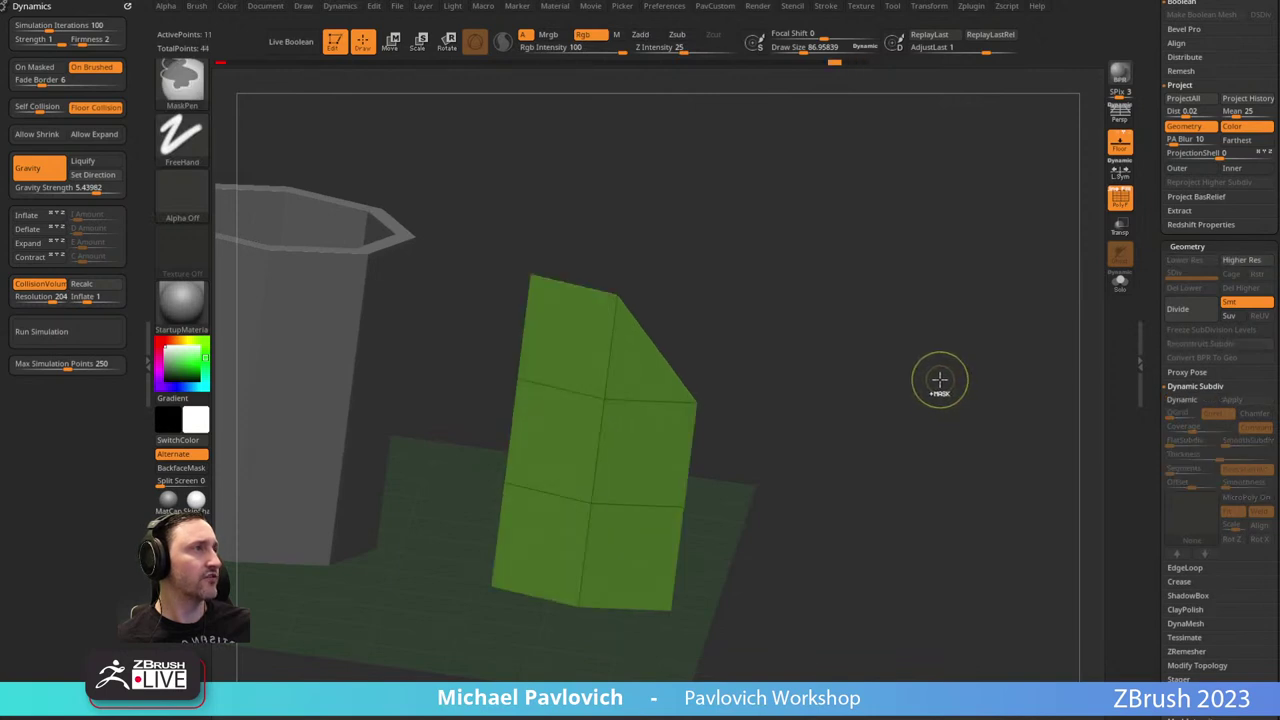
pyautogui.hotkey('ctrl', 'z')
pyautogui.hotkey('ctrl', 'z')
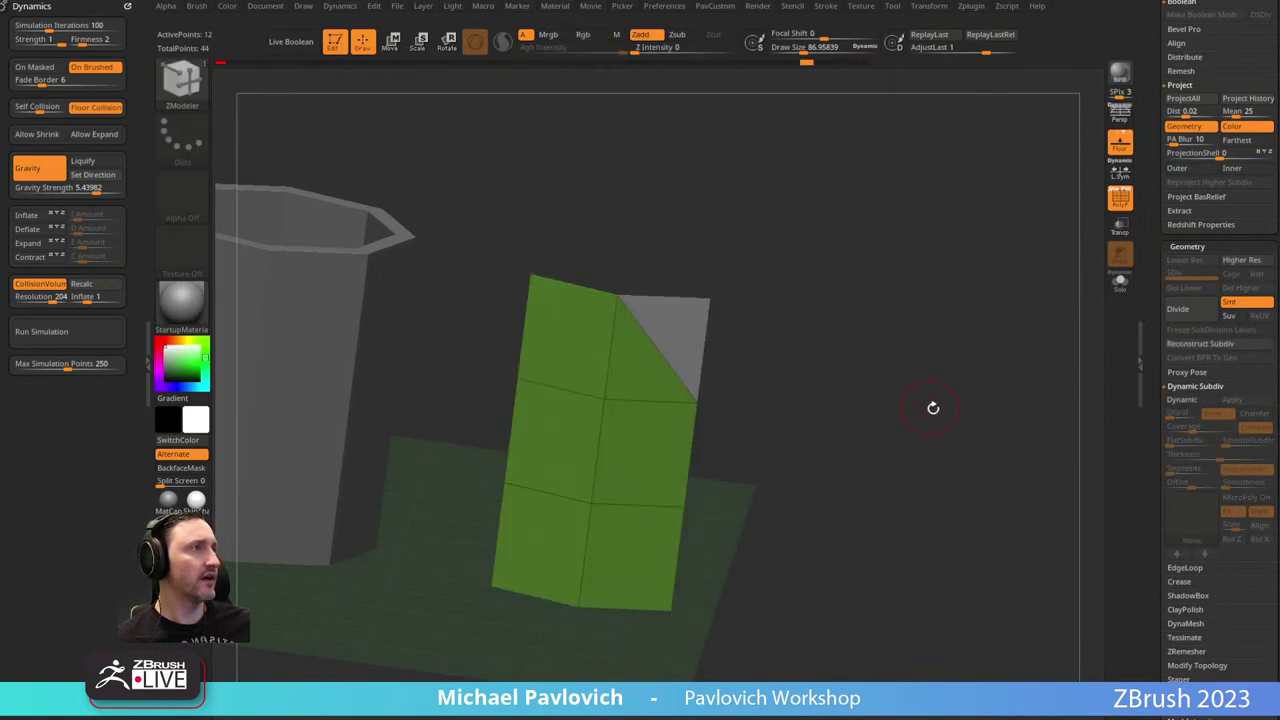
# Assign all faces of the panel to one new polygroup.
pyautogui.moveTo(933, 408); pyautogui.dragTo(900, 346)
pyautogui.hotkey('ctrl', 'w')
pyautogui.moveTo(1084, 326); pyautogui.dragTo(1001, 356)
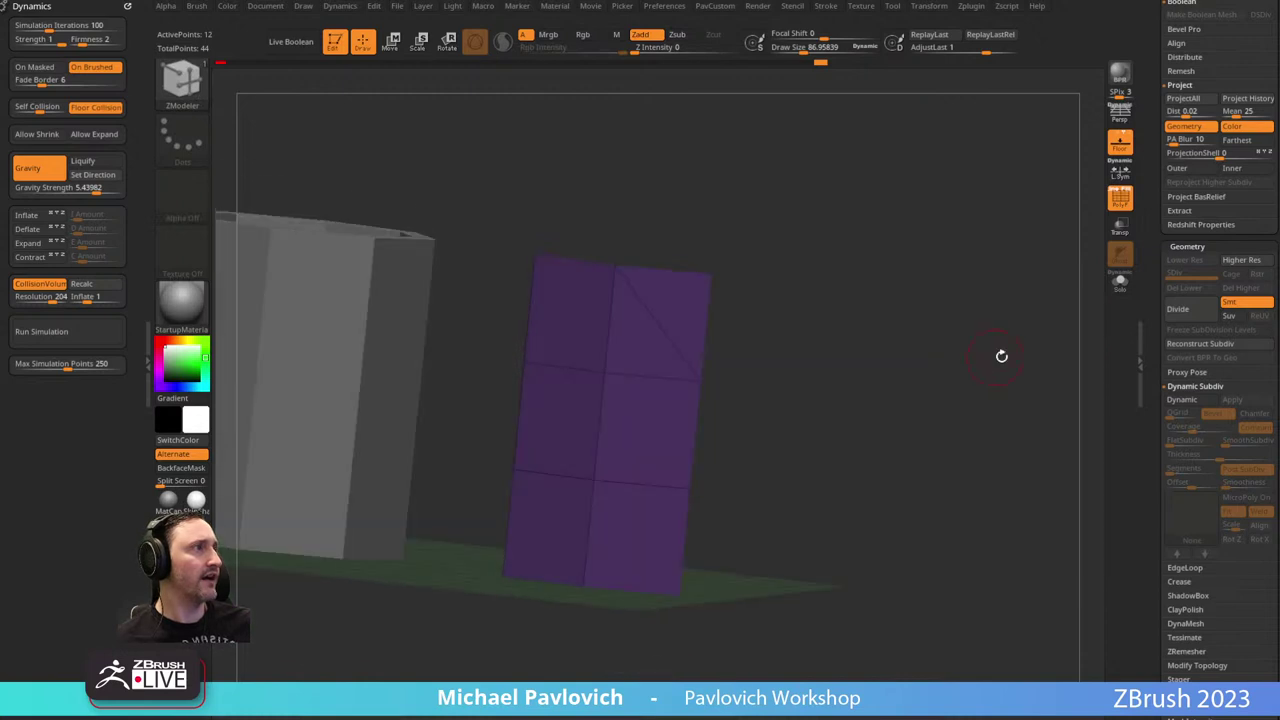
# Set the ZModeler edge action to Delete and remove the diagonal edge from the panel's upper corner face.
pyautogui.press('space')
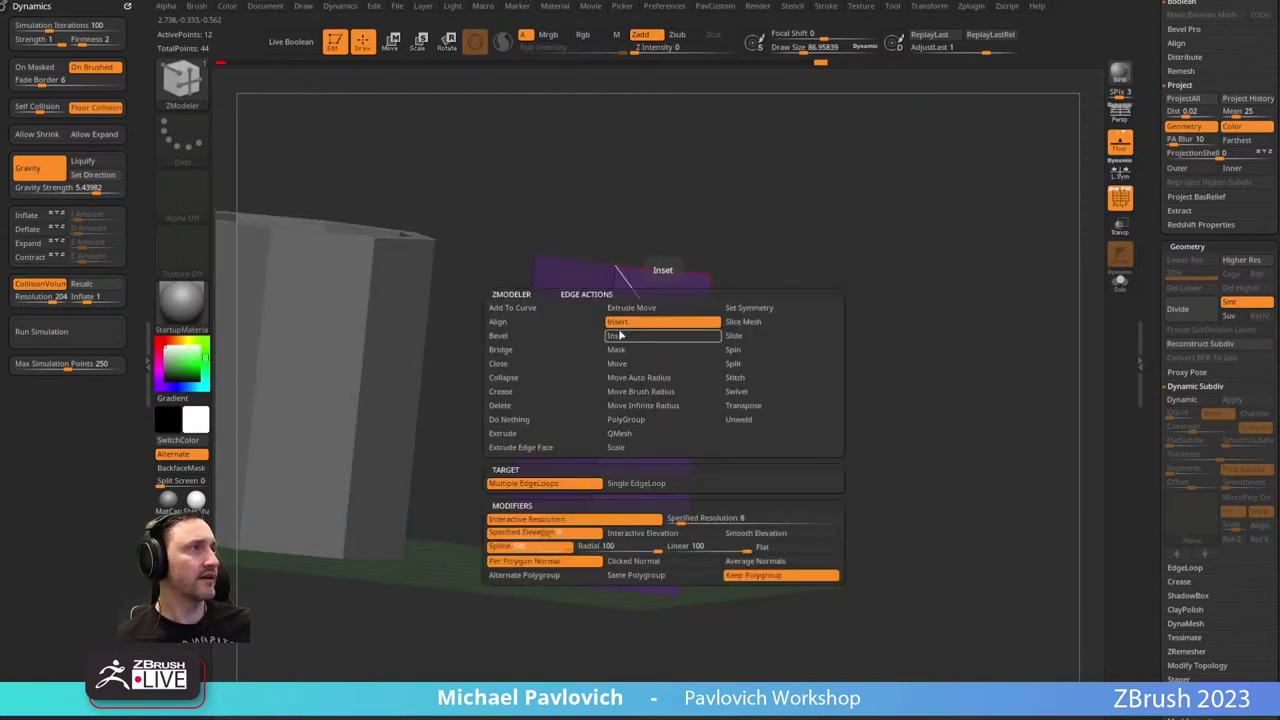
pyautogui.click(514, 408)
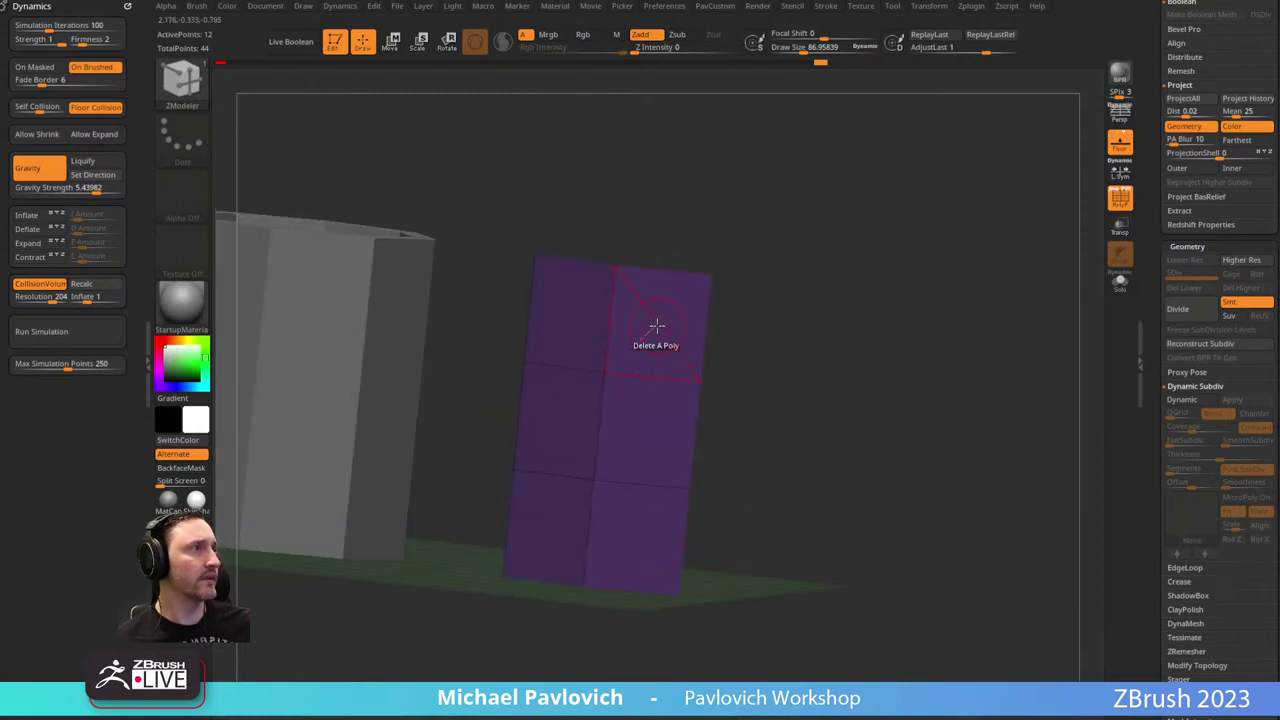
pyautogui.click(657, 326)
pyautogui.hotkey('ctrl', 'z')
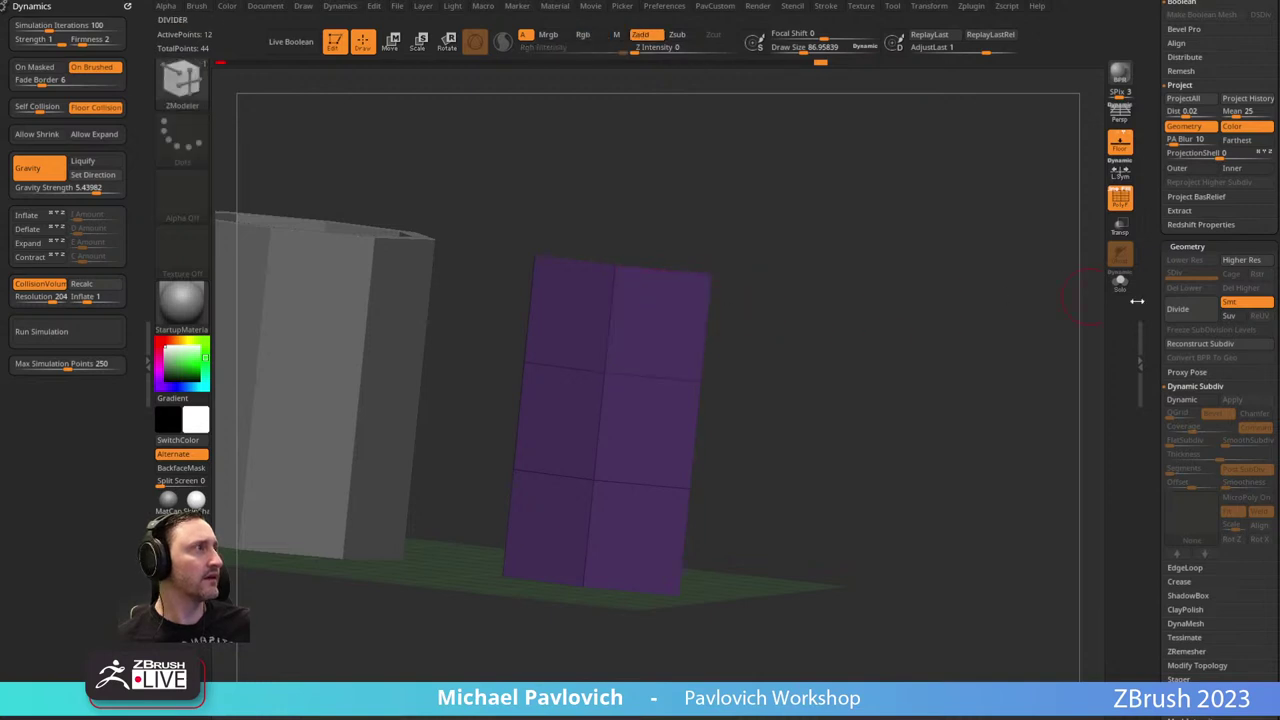
# Bring up the Modify Topology options for the panel.
pyautogui.scroll(-5, 1183, 264)
pyautogui.press('shift')
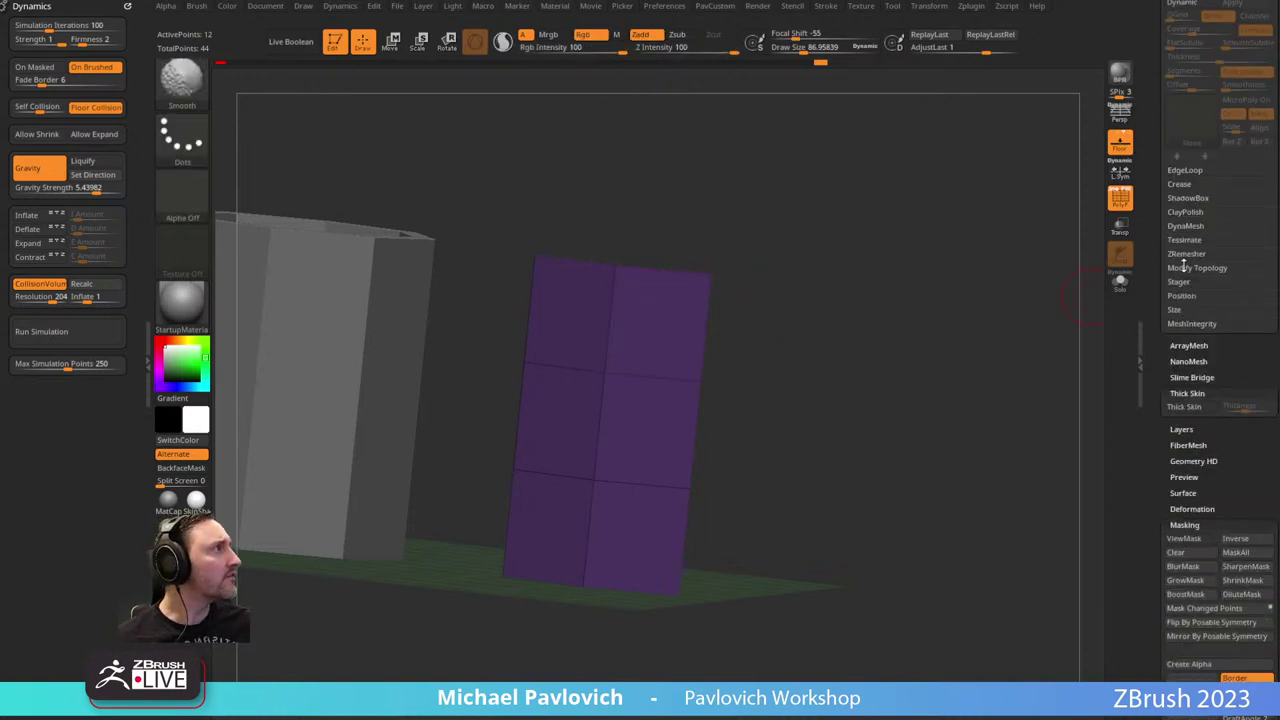
pyautogui.click(1186, 268)
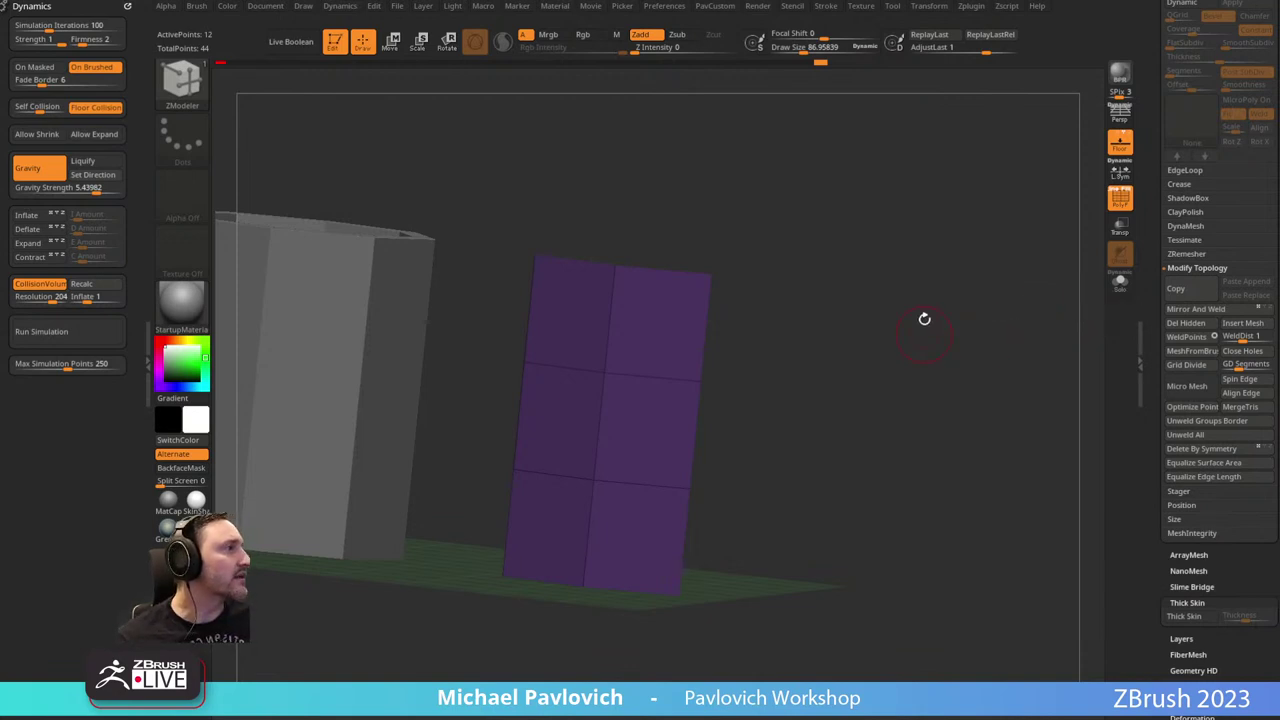
pyautogui.moveTo(923, 317); pyautogui.dragTo(927, 329)
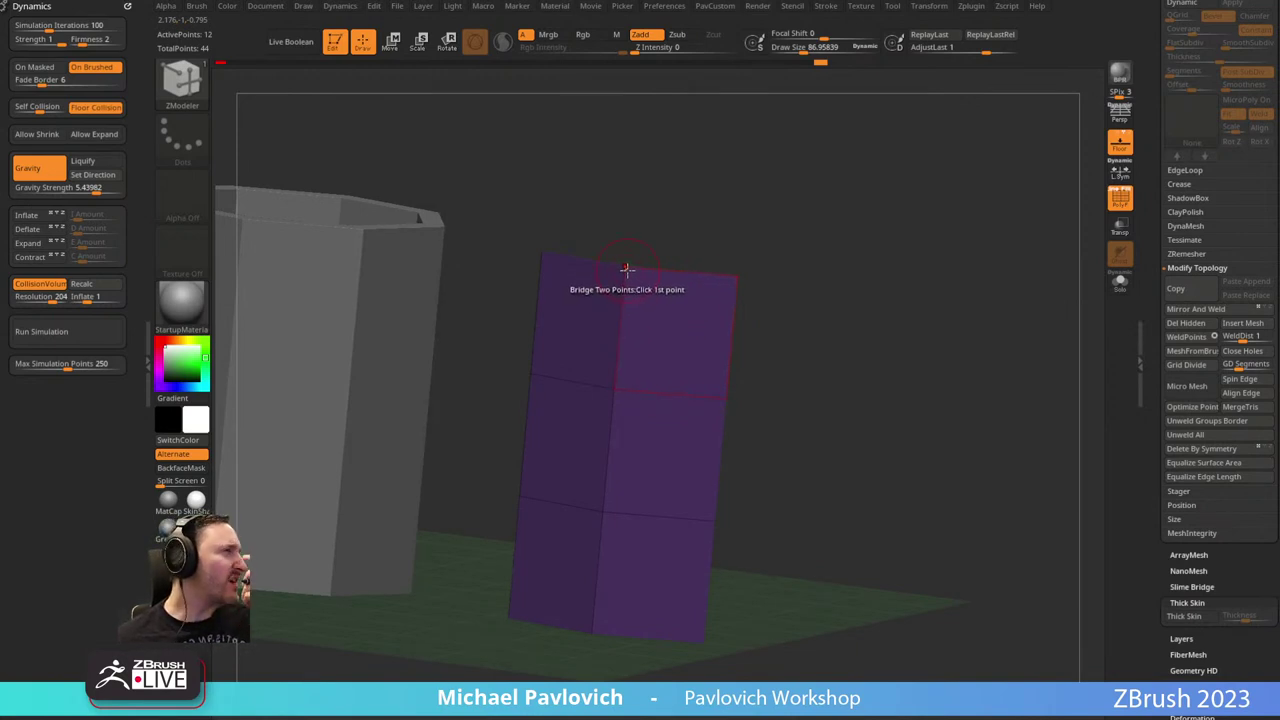
# Split the panel's faces diagonally by bridging opposite corner points with the ZModeler Bridge Two Points action.
pyautogui.moveTo(833, 181); pyautogui.dragTo(826, 206)
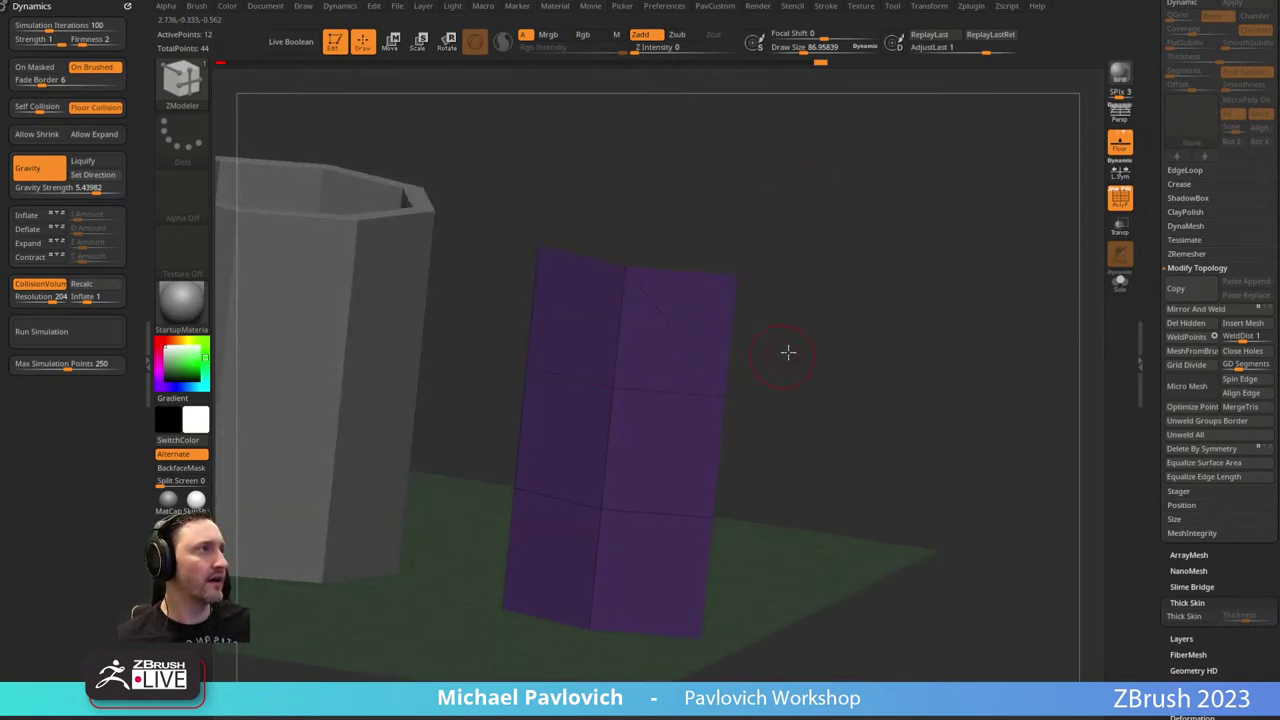
pyautogui.moveTo(788, 352); pyautogui.dragTo(782, 320)
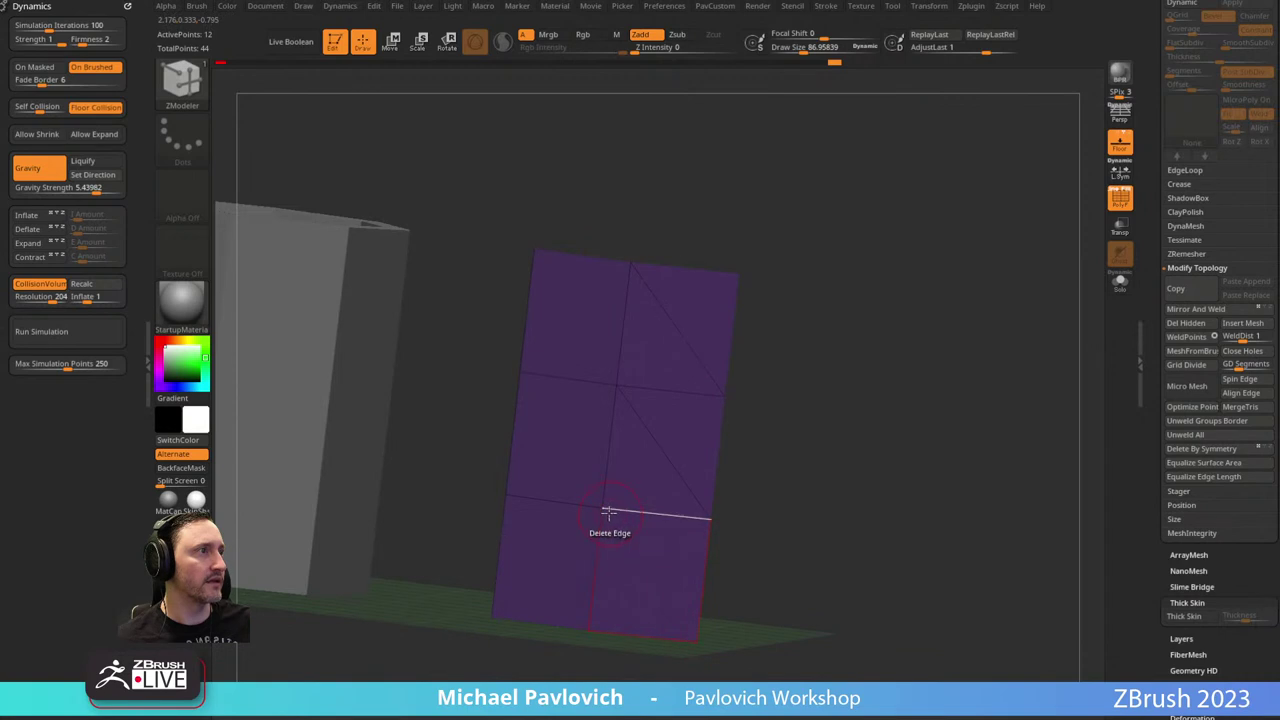
pyautogui.click(694, 636)
pyautogui.moveTo(794, 446); pyautogui.dragTo(794, 484)
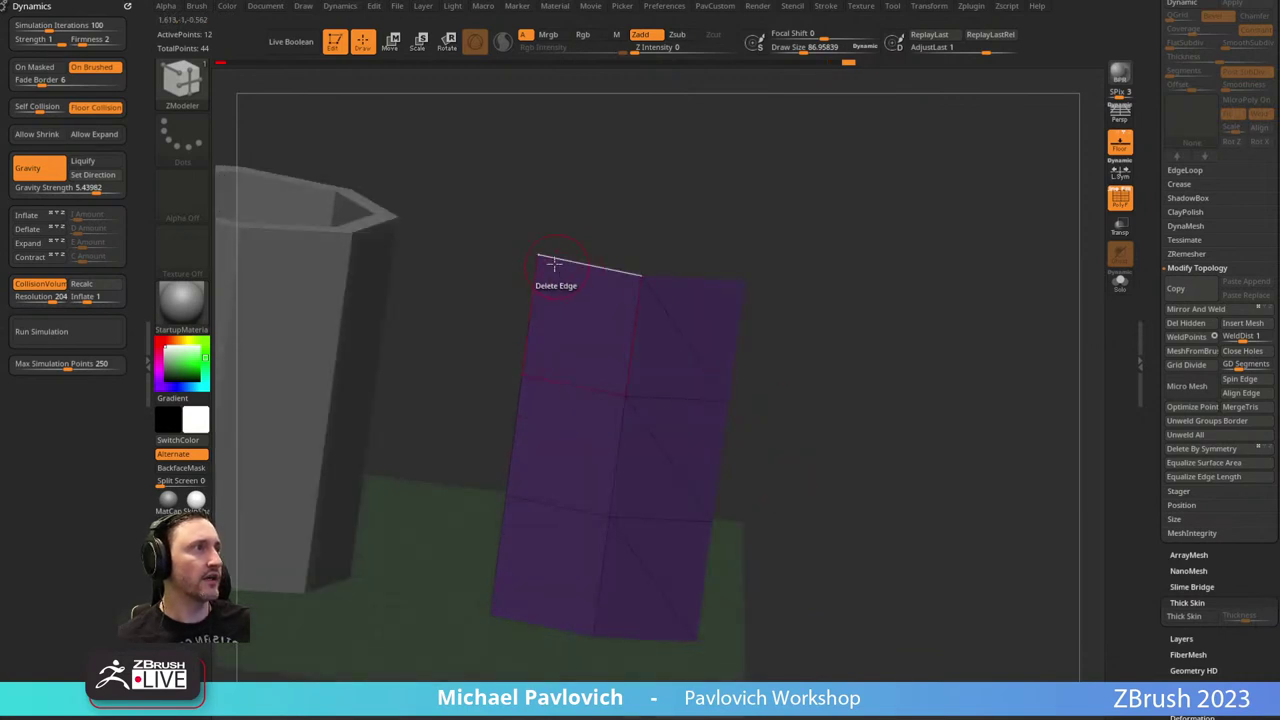
pyautogui.click(539, 257)
pyautogui.click(622, 392)
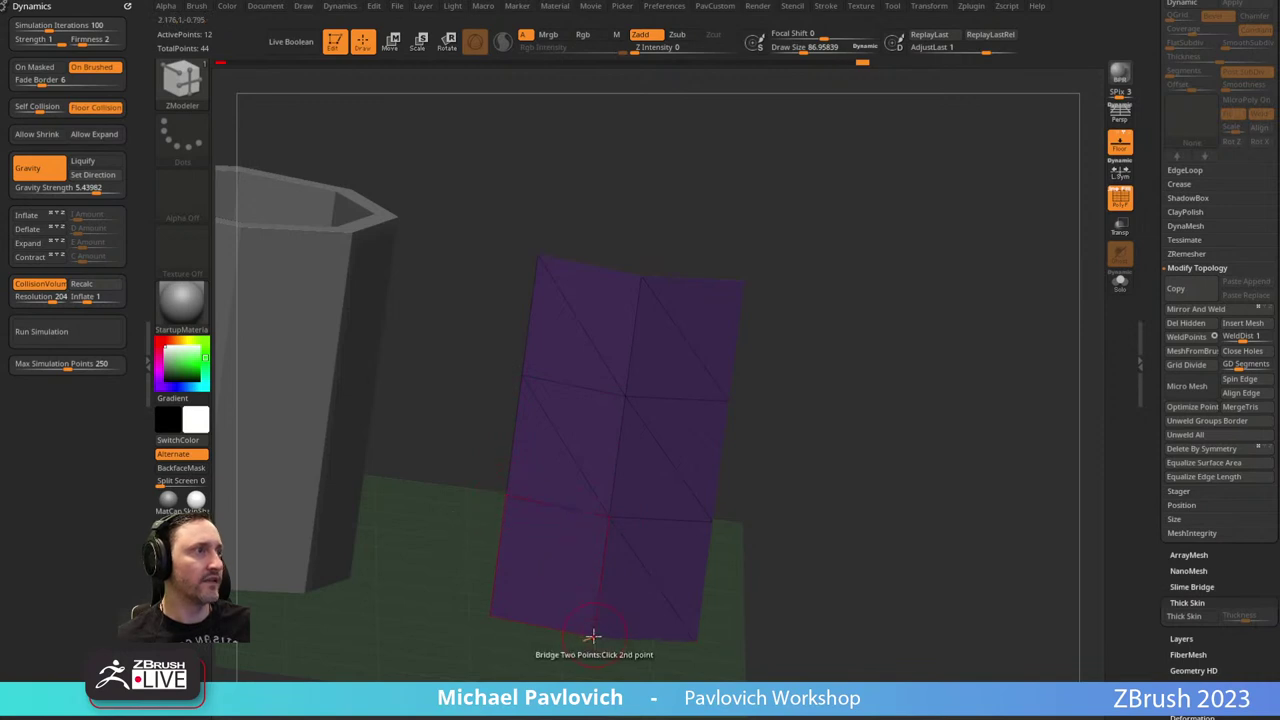
# Apply the SkinShade4 material and spin the diagonal edges in the panel's middle and lower rows.
pyautogui.click(181, 300)
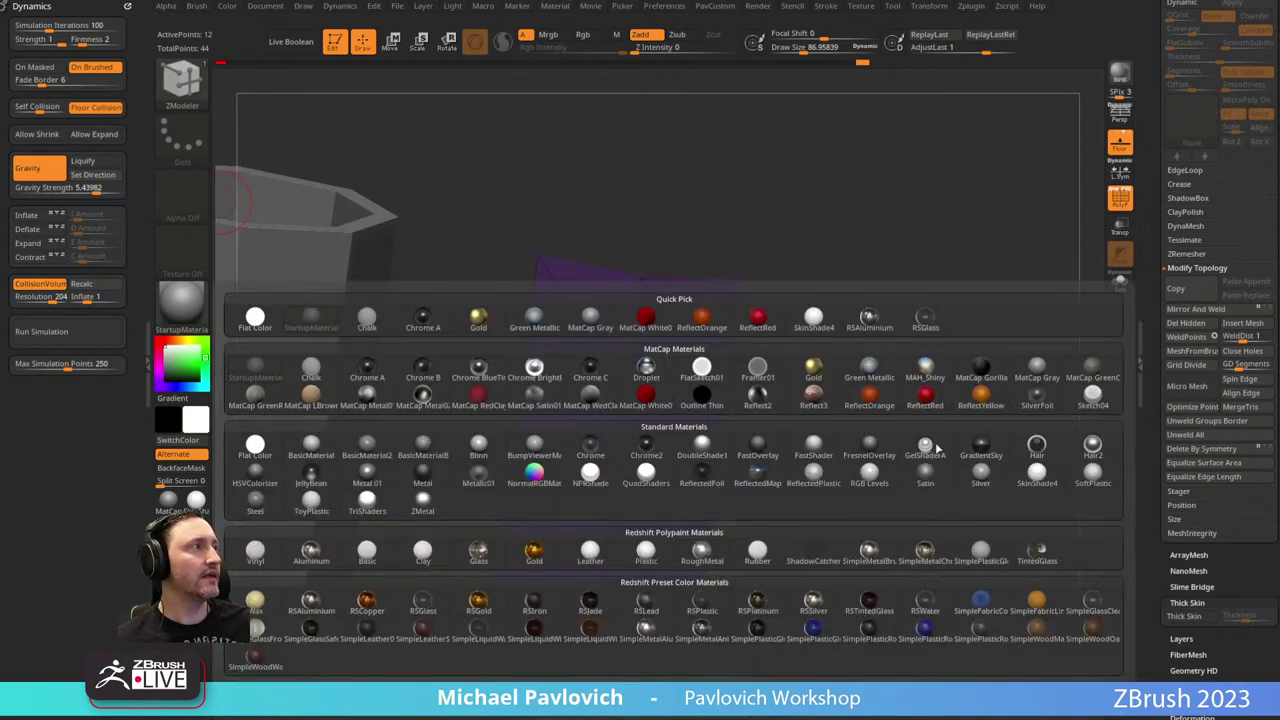
pyautogui.click(257, 314)
pyautogui.press('space')
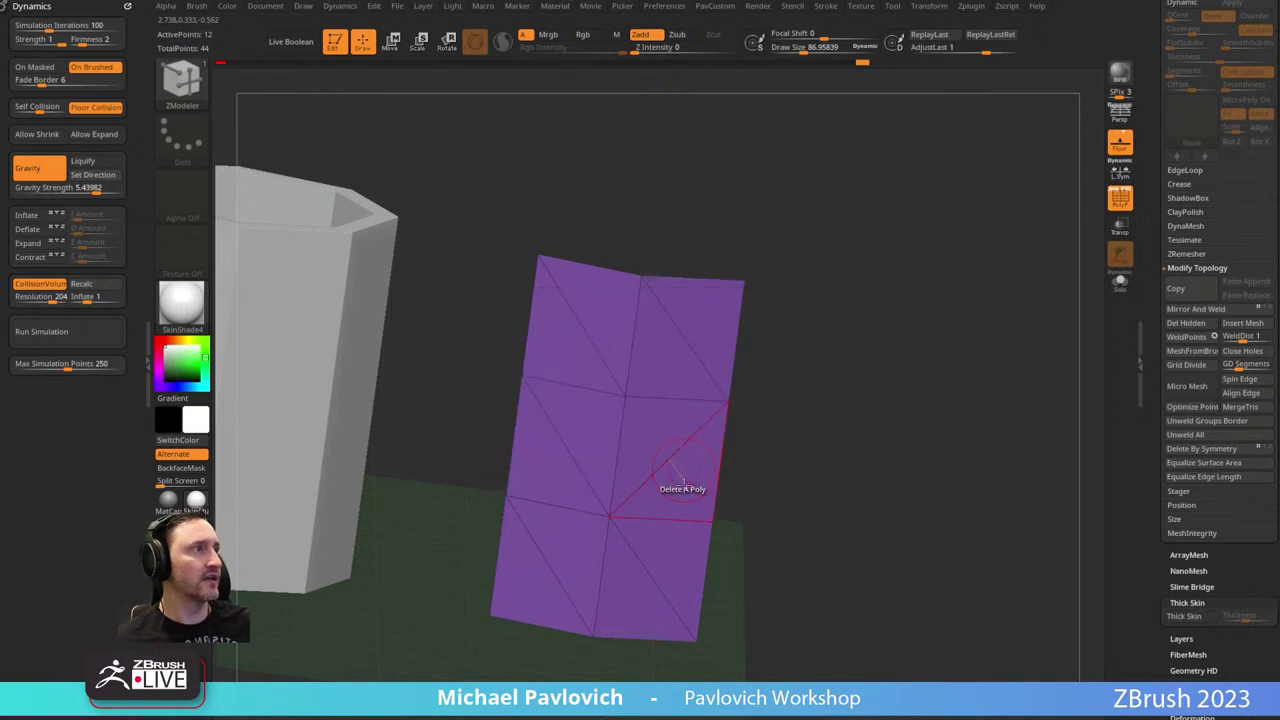
pyautogui.moveTo(874, 431)
pyautogui.mouseDown()
pyautogui.moveTo(820, 455)
pyautogui.moveTo(843, 420)
pyautogui.moveTo(866, 419)
pyautogui.mouseUp()
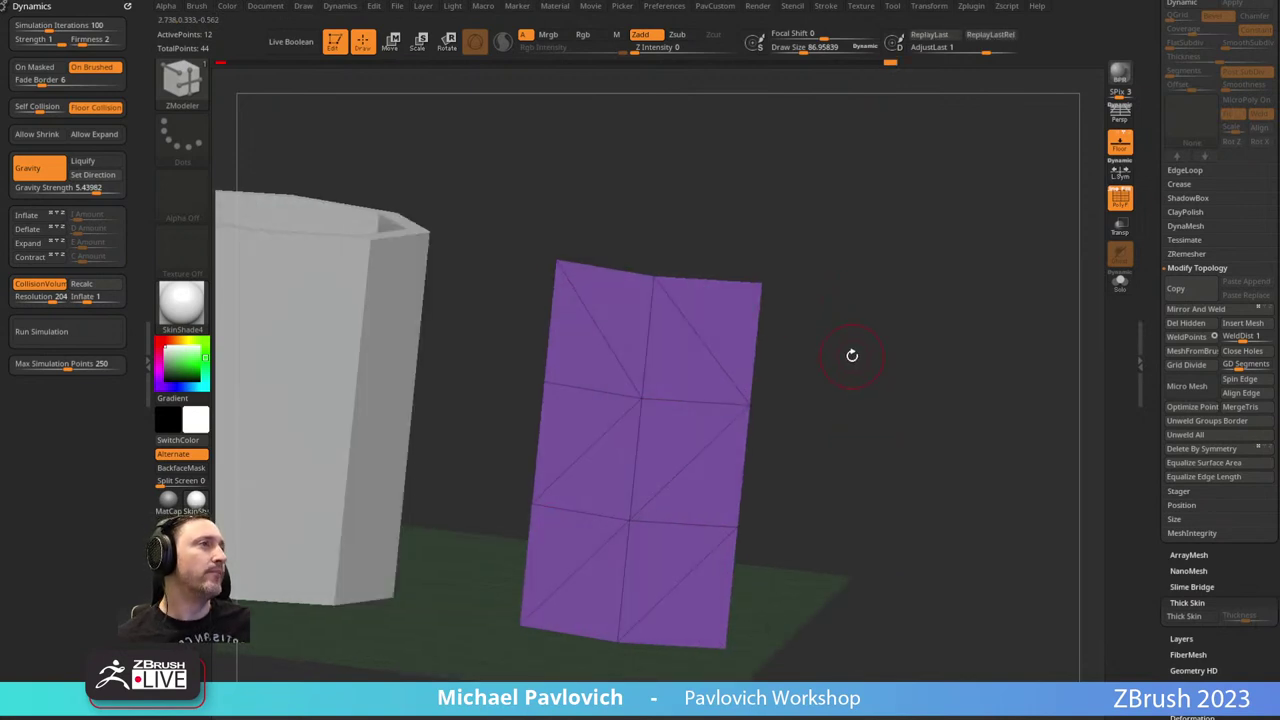
pyautogui.moveTo(852, 355)
pyautogui.mouseDown()
pyautogui.moveTo(846, 371)
pyautogui.moveTo(862, 350)
pyautogui.mouseUp()
# Turn on Dynamic Subdivision to thicken the triangulated panel.
pyautogui.scroll(-10, 1145, 394)
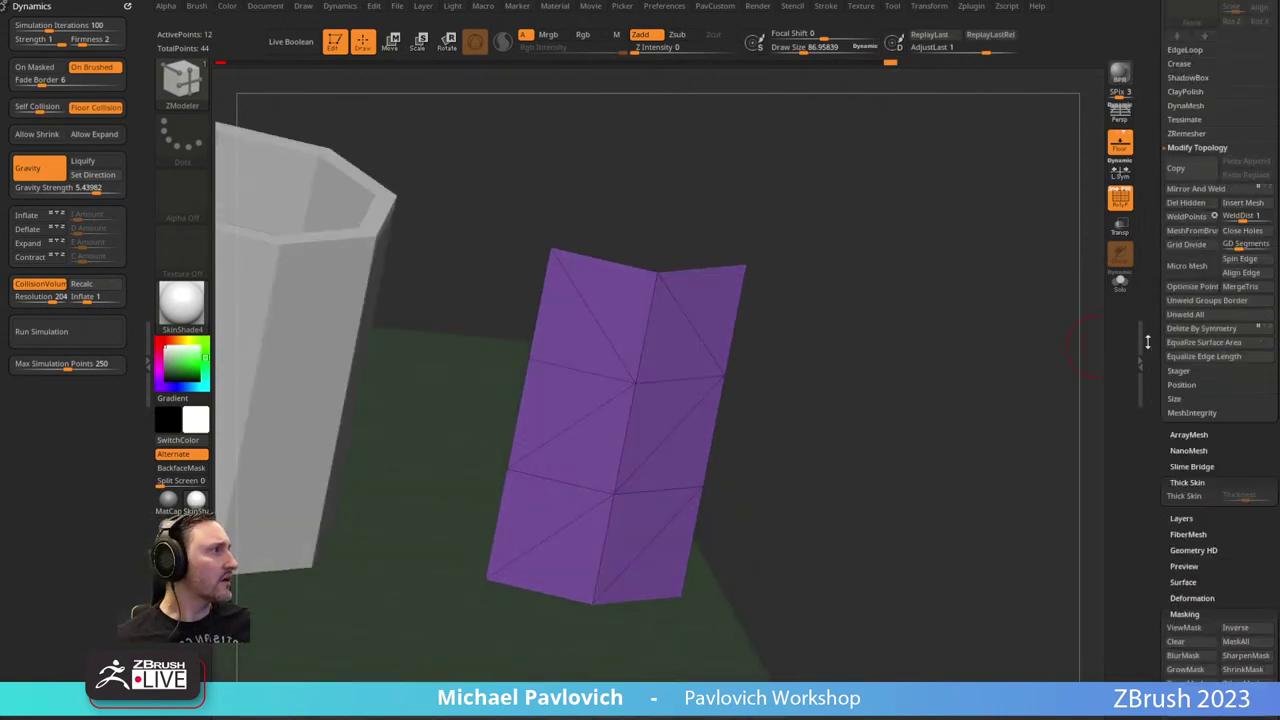
pyautogui.scroll(5, 1134, 258)
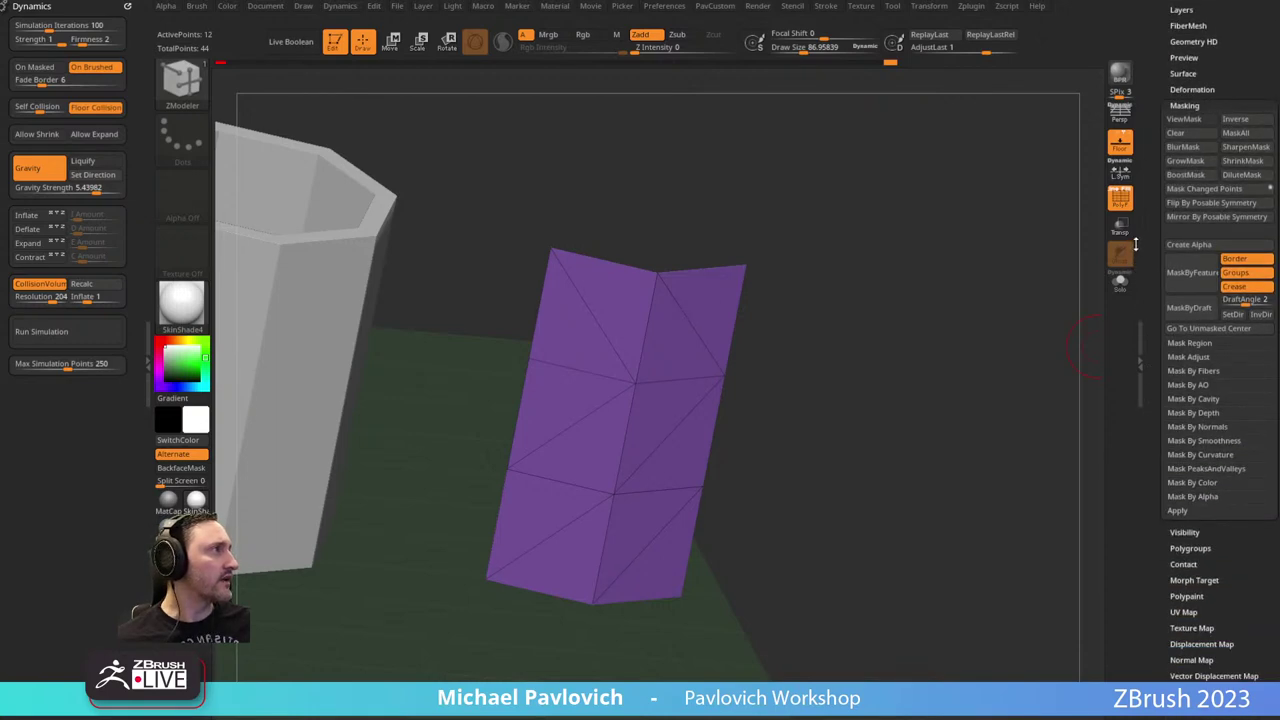
pyautogui.press('shift')
pyautogui.click(1185, 408)
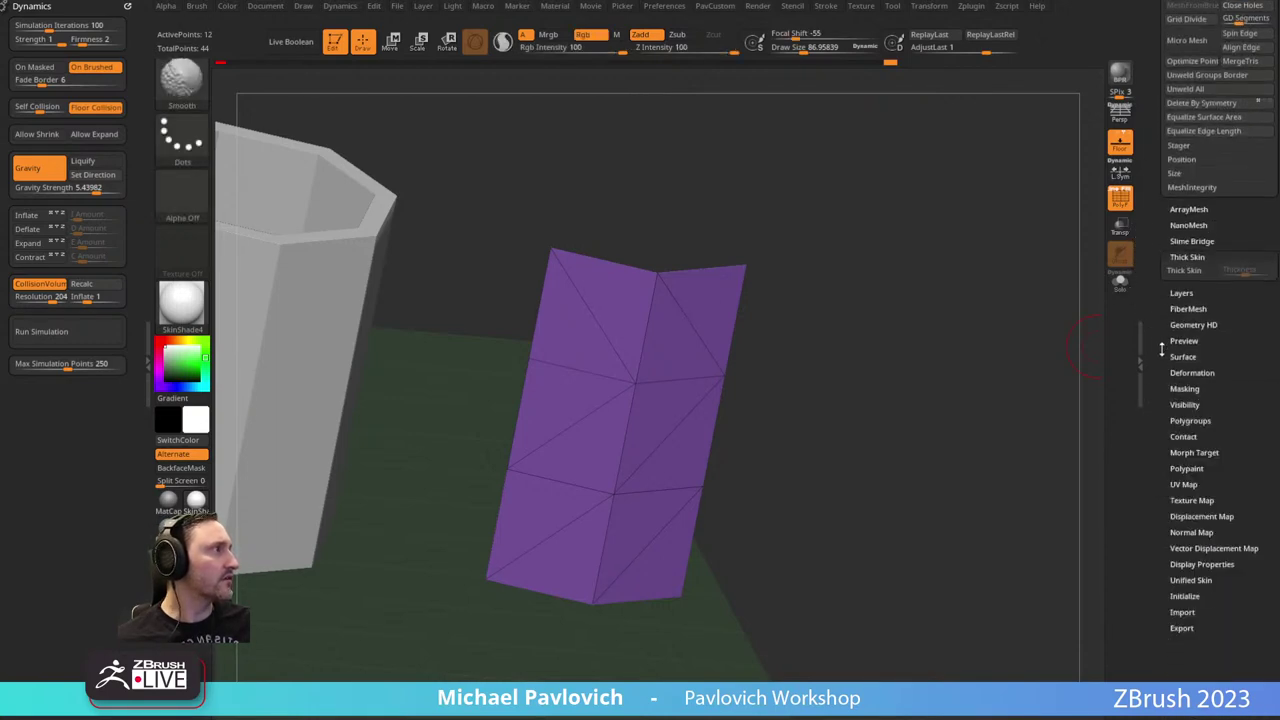
pyautogui.scroll(4, 1165, 425)
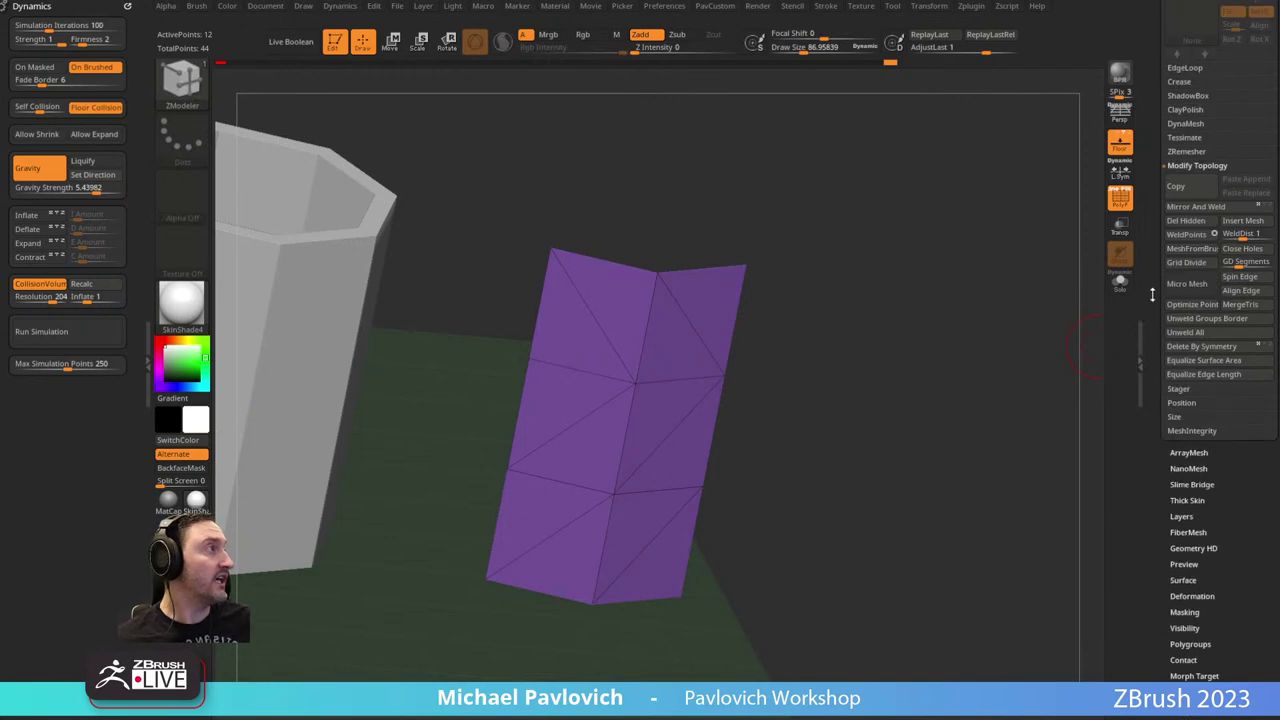
pyautogui.scroll(6, 1148, 340)
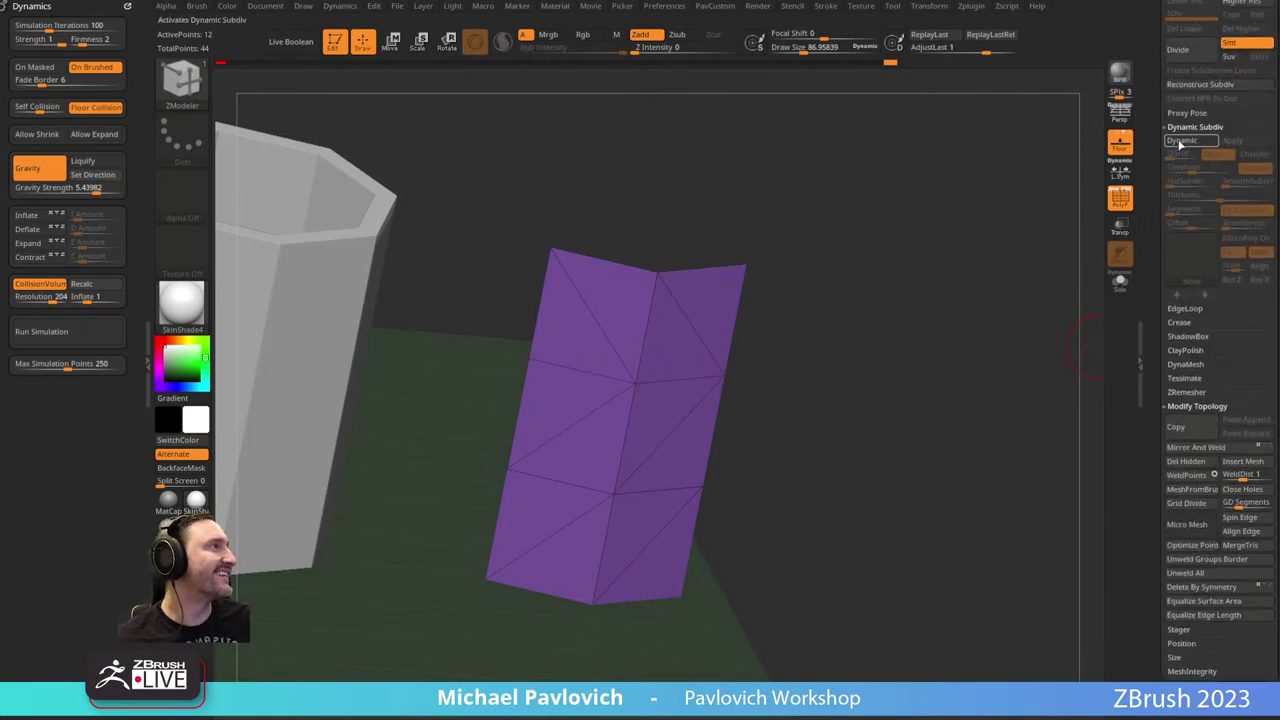
pyautogui.click(1180, 141)
pyautogui.moveTo(1095, 190); pyautogui.dragTo(949, 297)
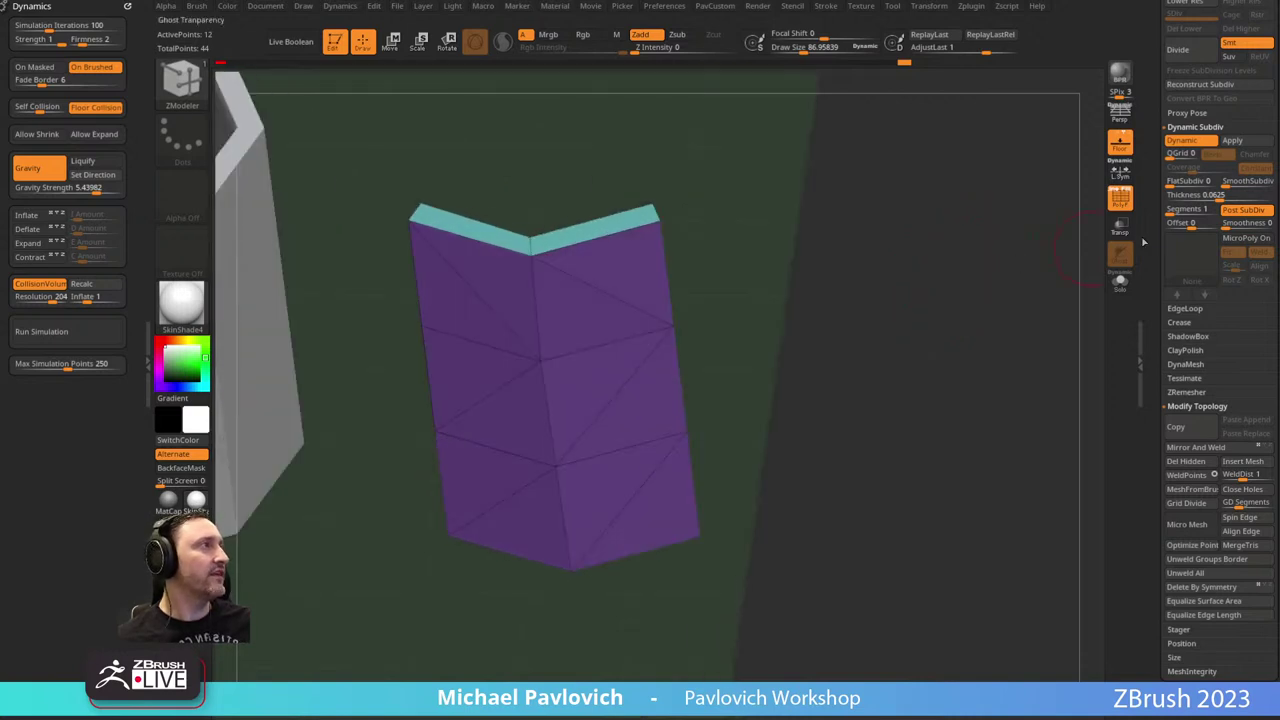
# Set the dynamic thickness Smoothness to 100 on the panel and inspect its edges.
pyautogui.moveTo(1229, 224); pyautogui.dragTo(1270, 223)
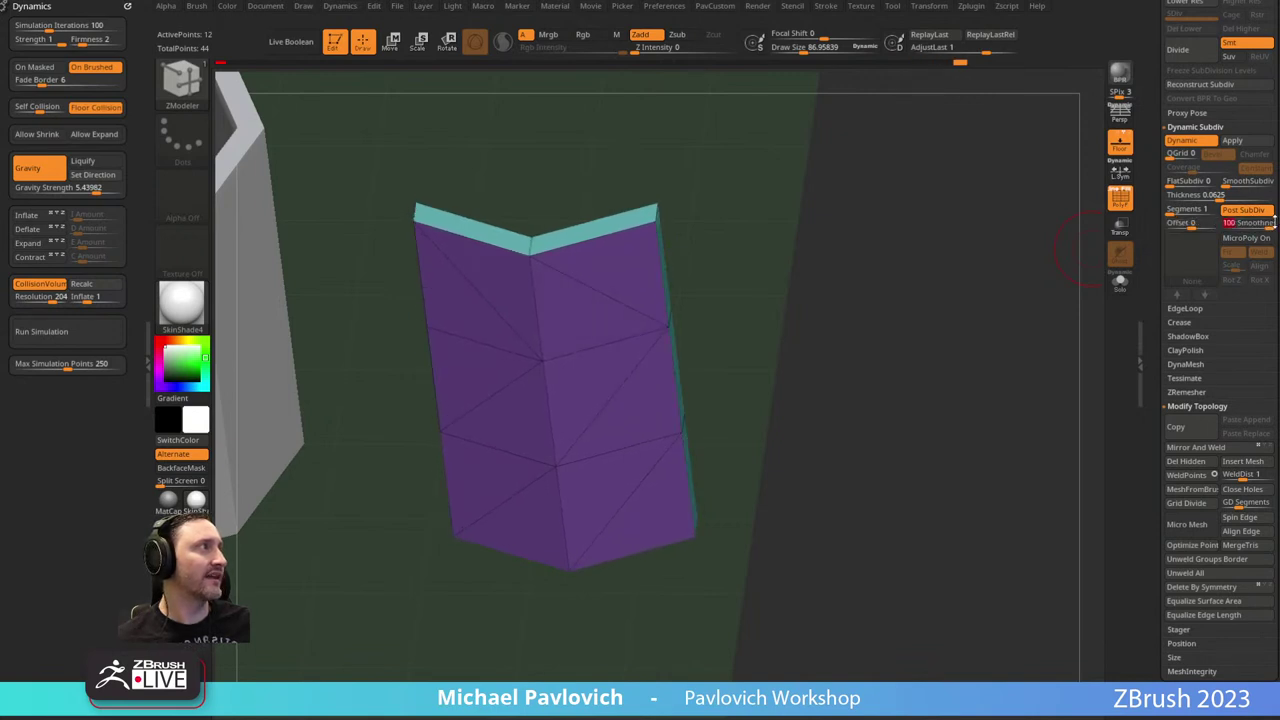
pyautogui.moveTo(923, 263)
pyautogui.mouseDown()
pyautogui.moveTo(896, 289)
pyautogui.moveTo(900, 266)
pyautogui.mouseUp()
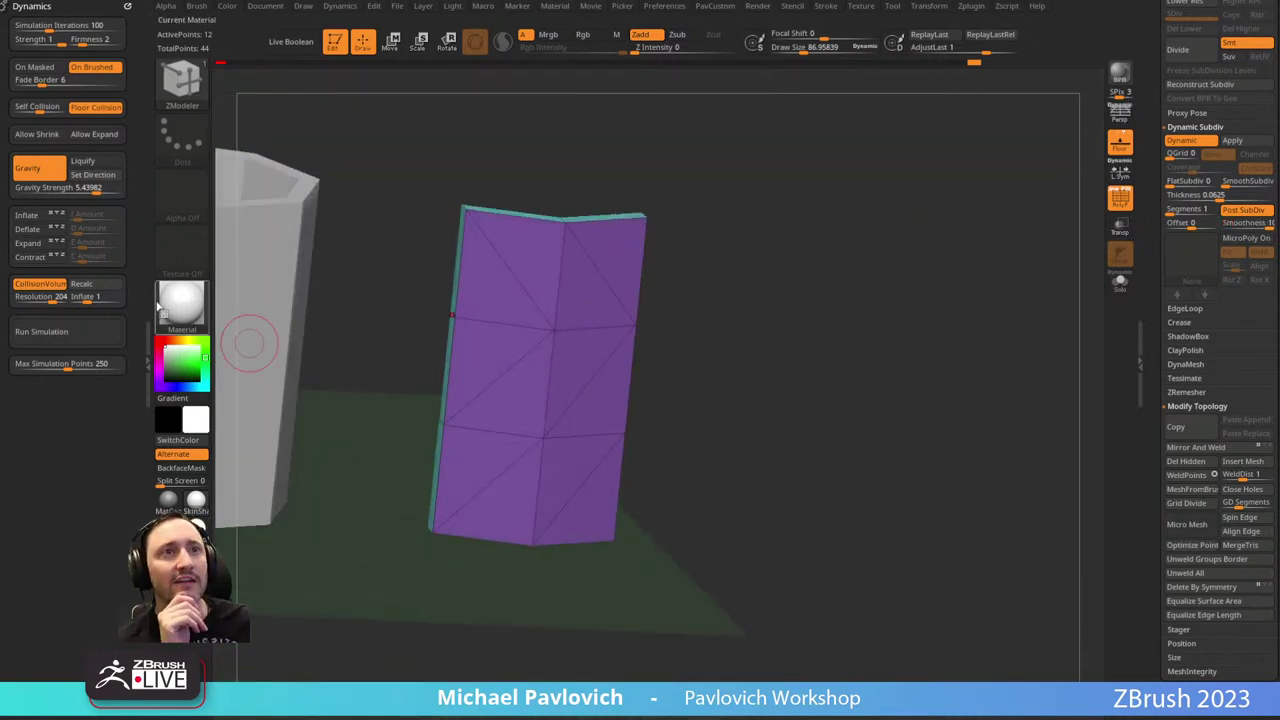
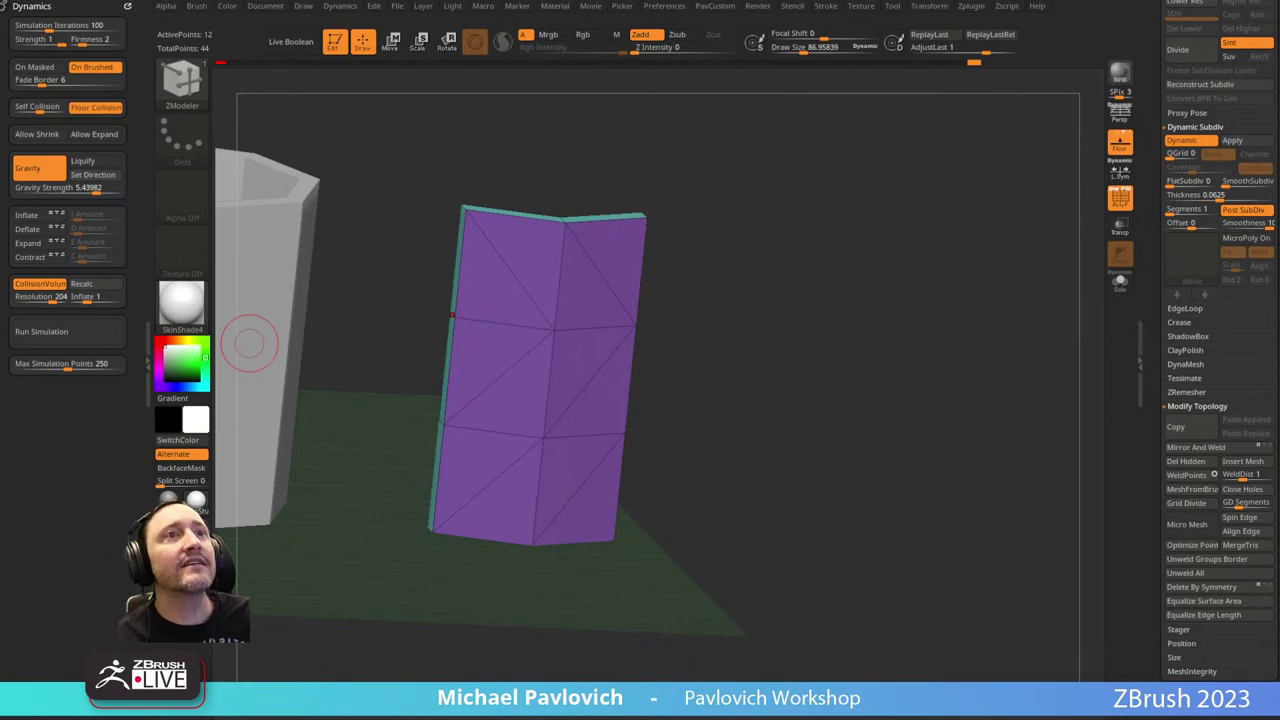
pyautogui.keyDown('alt'); pyautogui.moveTo(820, 272); pyautogui.dragTo(914, 305); pyautogui.keyUp('alt')
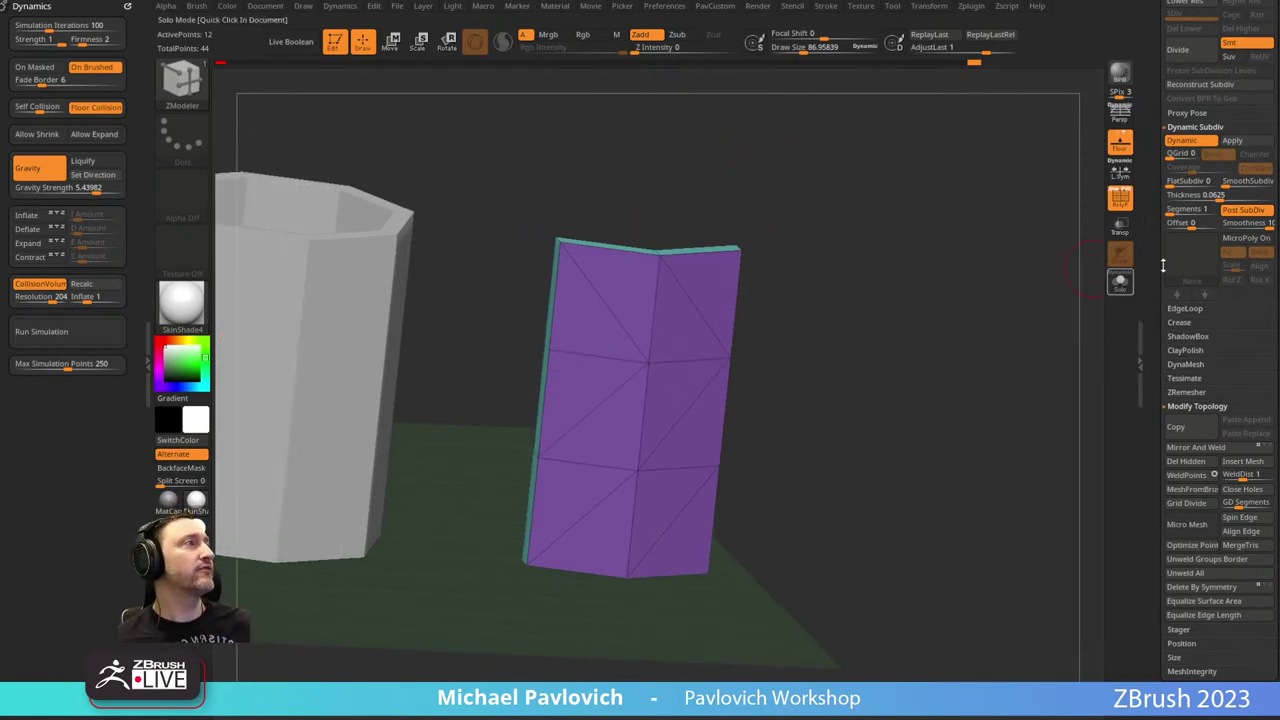
# Switch to the Cylinder3D primitive, convert it to a PolyMesh3D and frame it.
pyautogui.moveTo(1162, 263); pyautogui.dragTo(1160, 560)
pyautogui.click(1190, 172)
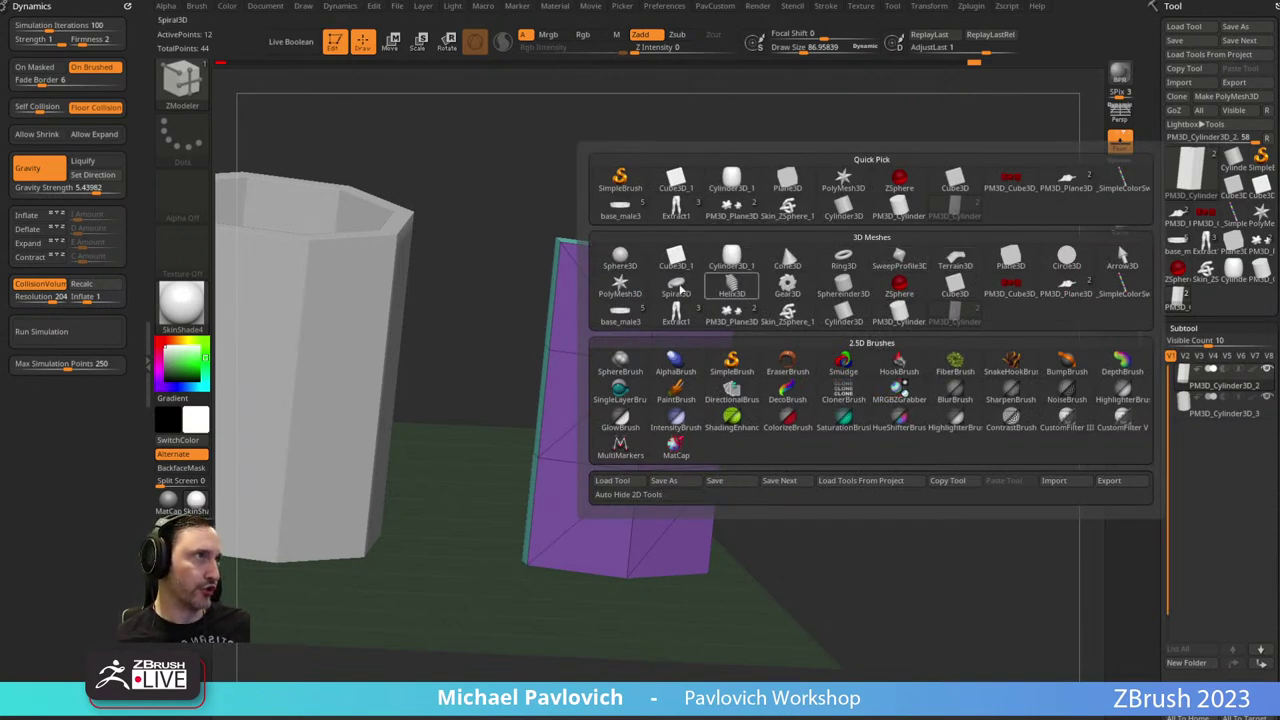
pyautogui.moveTo(737, 268)
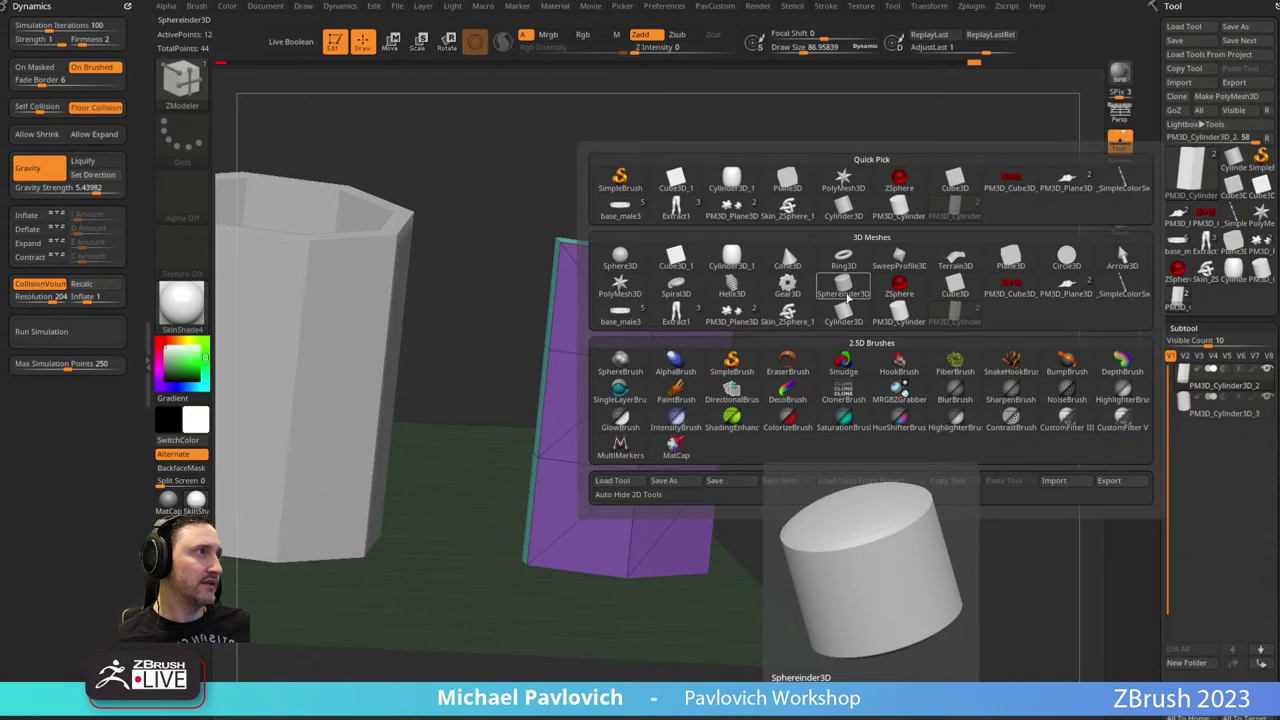
pyautogui.click(845, 295)
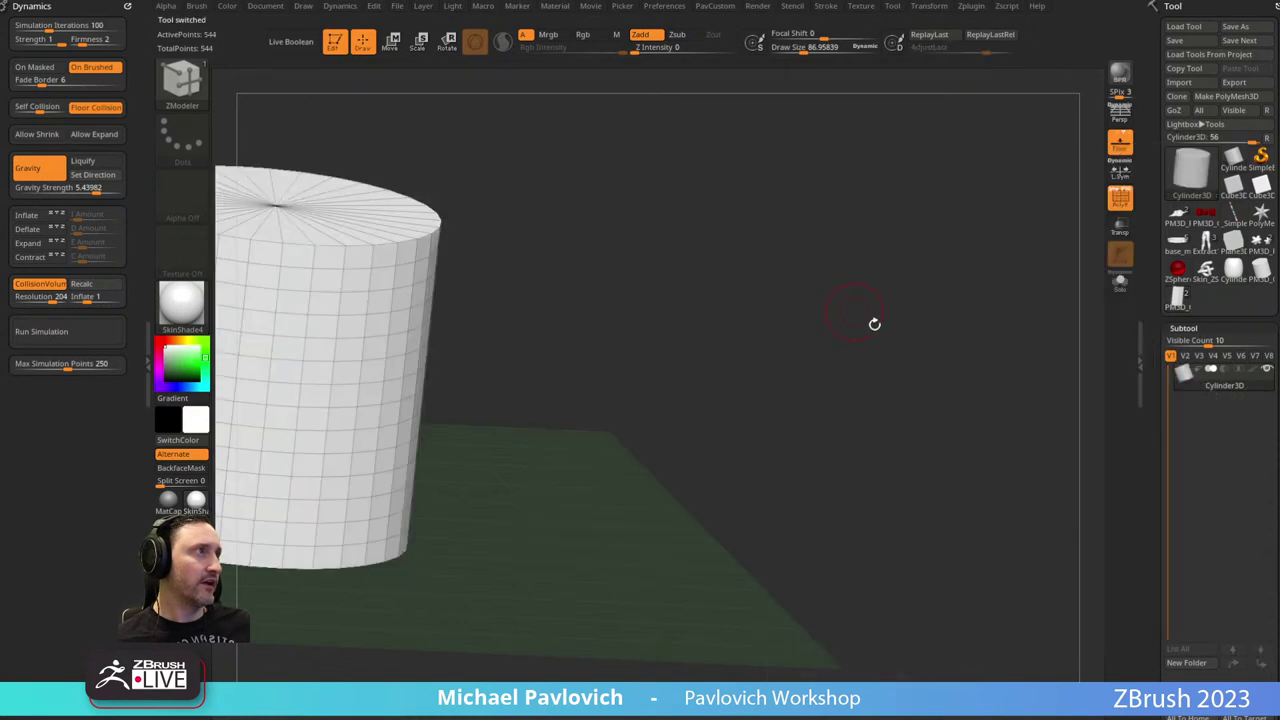
pyautogui.click(1200, 97)
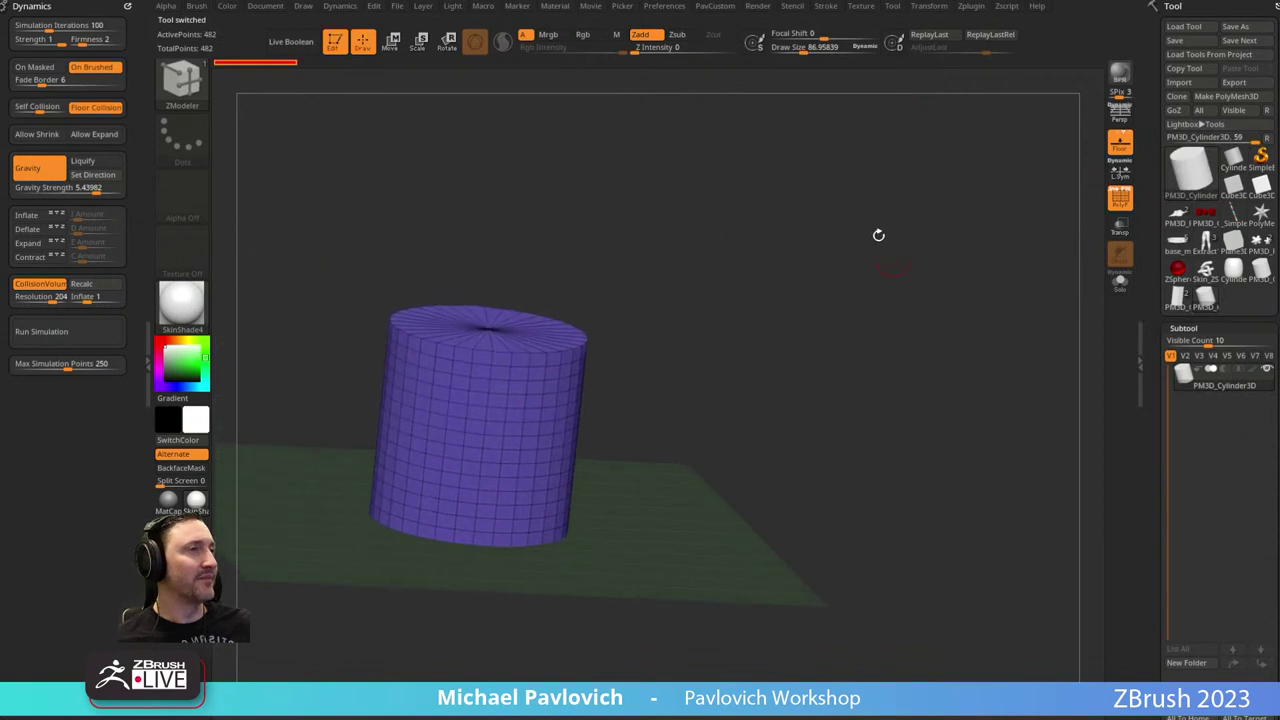
pyautogui.press('f')
# Try clipping the cylinder's side along a steep line with the ClipCurve brush and undo the clip.
pyautogui.hotkey('ctrl', 'shift')
pyautogui.click(181, 80)
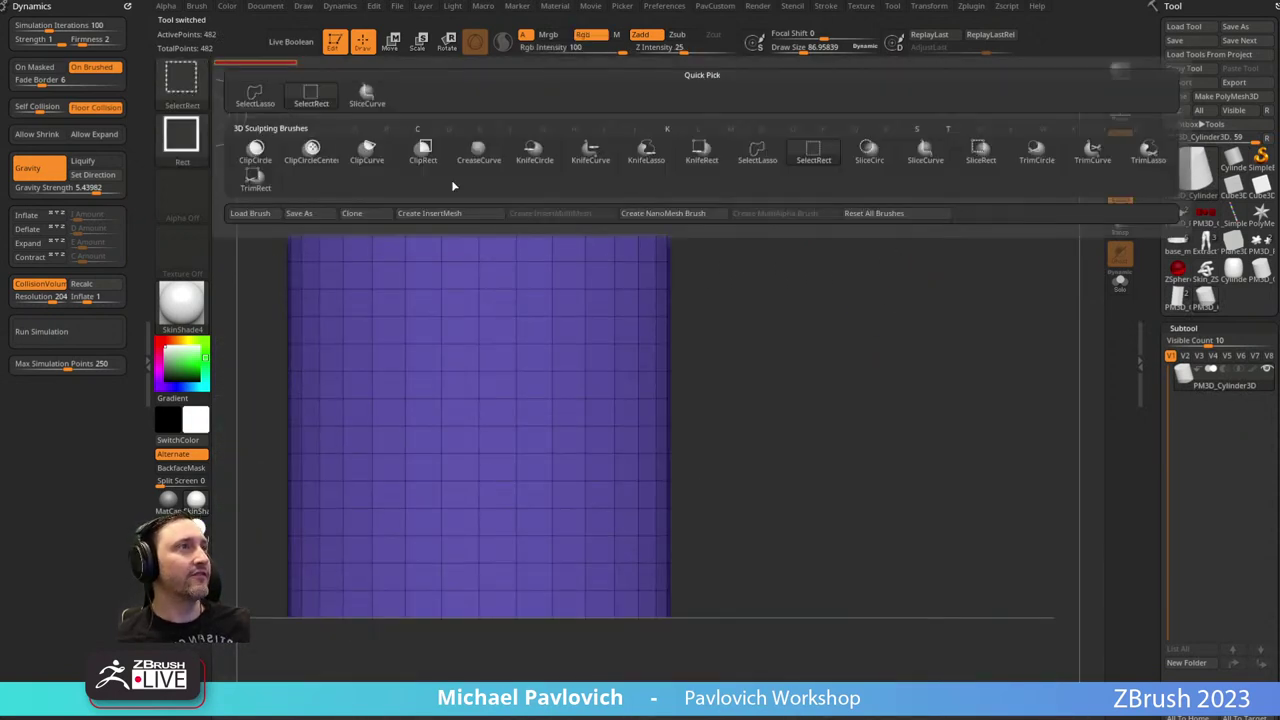
pyautogui.click(309, 143)
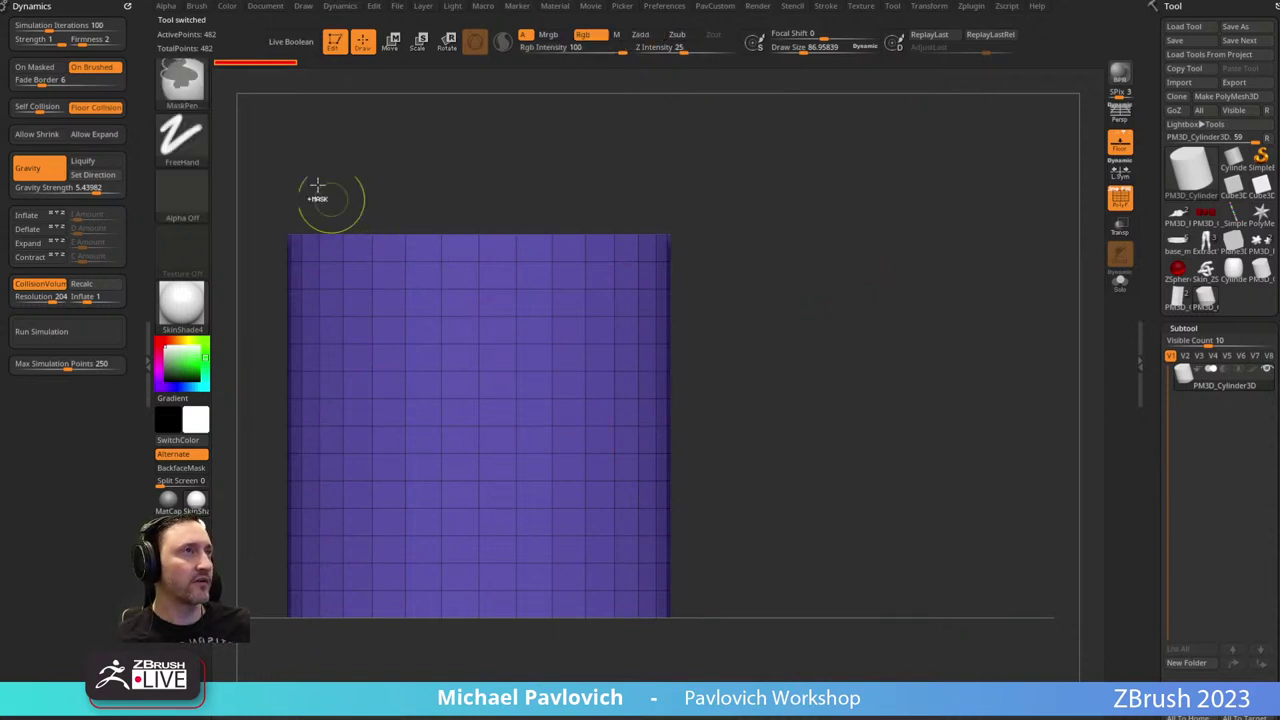
pyautogui.keyDown('ctrl'); pyautogui.click(275, 64); pyautogui.keyUp('ctrl')
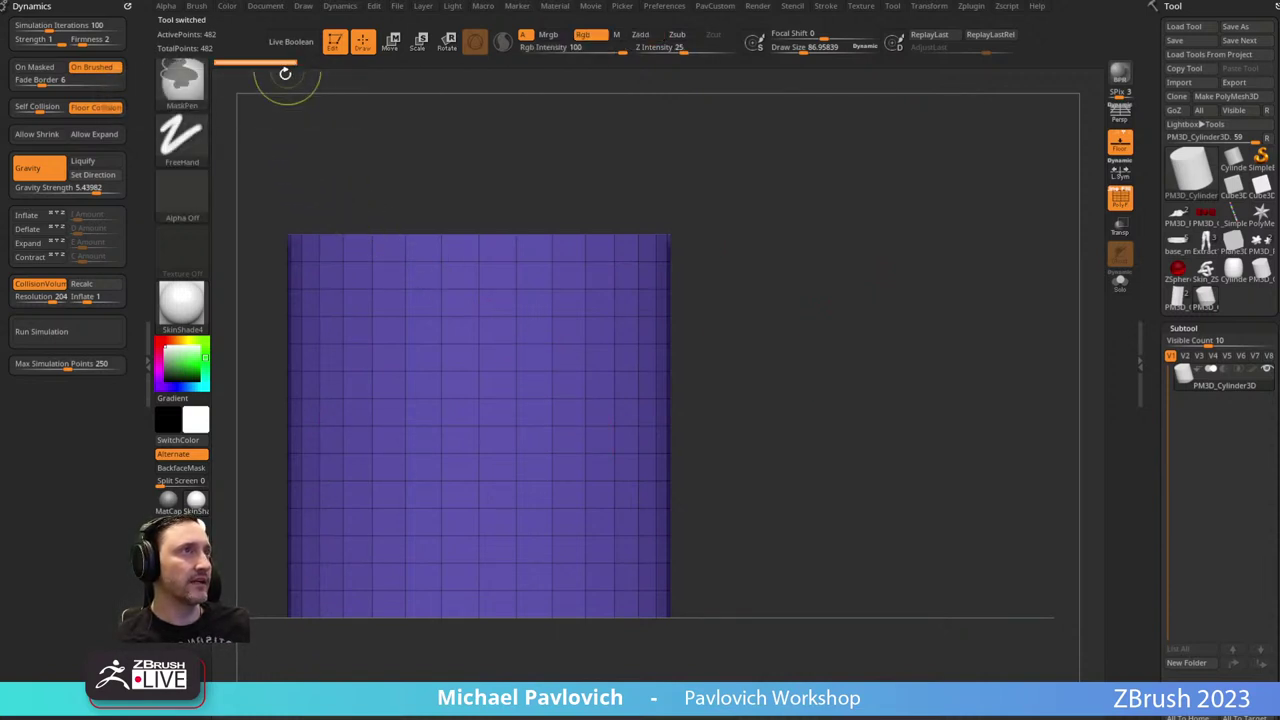
pyautogui.moveTo(803, 315)
pyautogui.keyDown('alt'); pyautogui.mouseDown()
pyautogui.moveTo(920, 337)
pyautogui.moveTo(850, 280)
pyautogui.mouseUp(); pyautogui.keyUp('alt')
pyautogui.keyDown('ctrl'); pyautogui.keyDown('shift'); pyautogui.click(176, 97); pyautogui.keyUp('shift'); pyautogui.keyUp('ctrl')
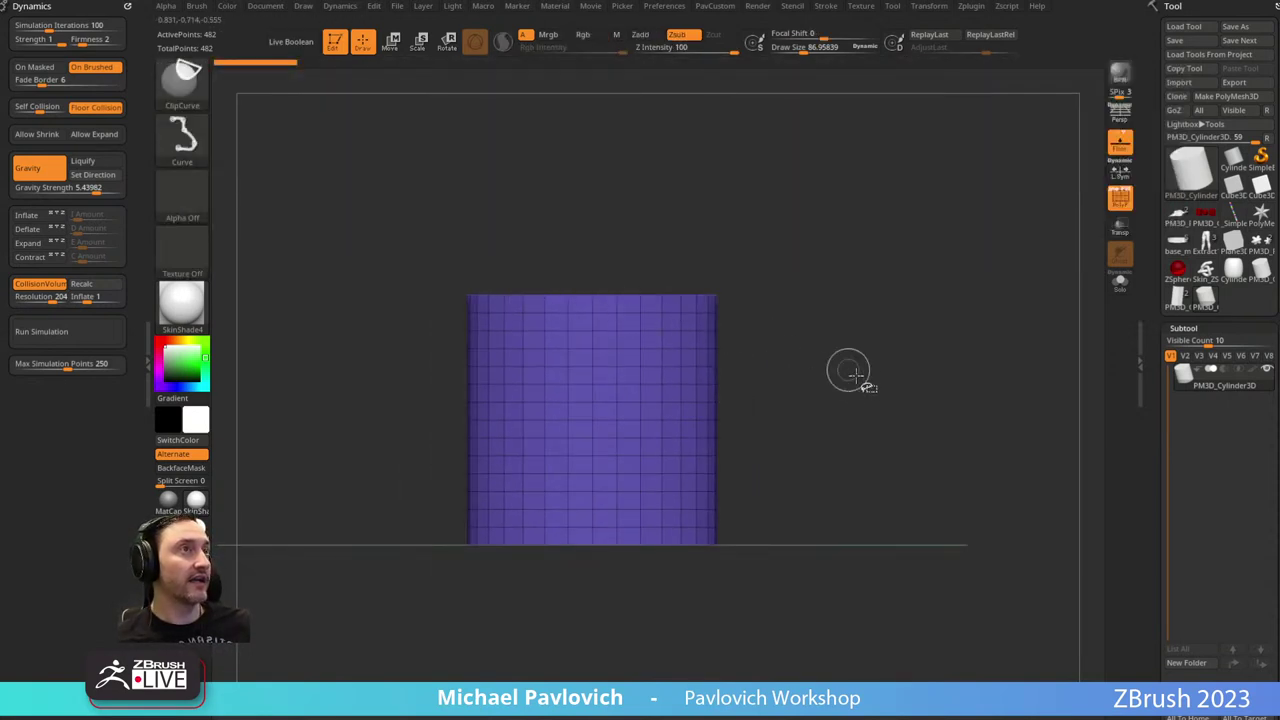
pyautogui.moveTo(720, 194)
pyautogui.keyDown('ctrl'); pyautogui.keyDown('shift'); pyautogui.mouseDown()
pyautogui.moveTo(749, 643)
pyautogui.moveTo(660, 656)
pyautogui.mouseUp(); pyautogui.keyUp('shift'); pyautogui.keyUp('ctrl')
pyautogui.hotkey('ctrl', 'z')
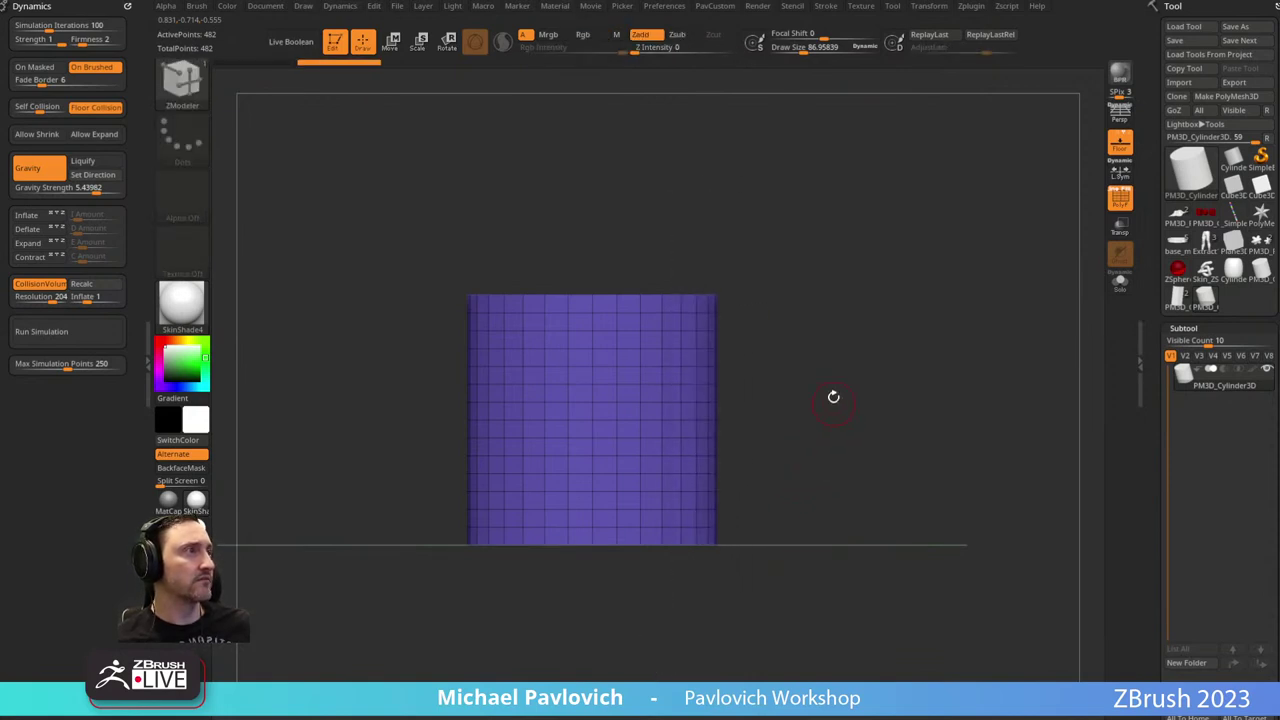
# Try clipping the cylinder's side along a vertical line and again along a slanted line with ClipCurve, and undo both clips.
pyautogui.hotkey('ctrl', 'shift', 'space')
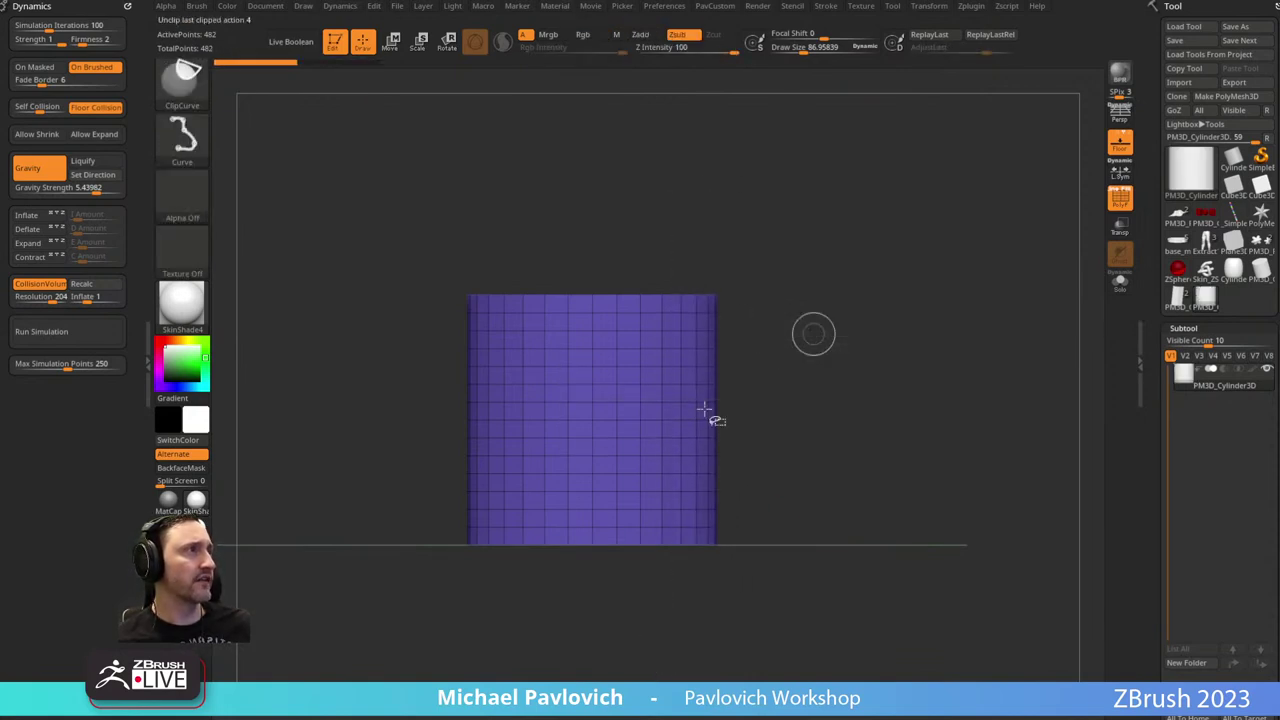
pyautogui.keyDown('ctrl'); pyautogui.keyDown('shift'); pyautogui.moveTo(674, 186); pyautogui.dragTo(678, 657); pyautogui.keyUp('shift'); pyautogui.keyUp('ctrl')
pyautogui.moveTo(914, 334)
pyautogui.mouseDown()
pyautogui.moveTo(871, 320)
pyautogui.moveTo(780, 618)
pyautogui.mouseUp()
pyautogui.moveTo(668, 636); pyautogui.dragTo(797, 536)
pyautogui.keyDown('ctrl'); pyautogui.keyDown('shift'); pyautogui.moveTo(846, 480); pyautogui.dragTo(405, 600); pyautogui.keyUp('shift'); pyautogui.keyUp('ctrl')
pyautogui.moveTo(838, 444); pyautogui.dragTo(954, 374)
pyautogui.hotkey('ctrl', 'z')
pyautogui.hotkey('ctrl', 'z')
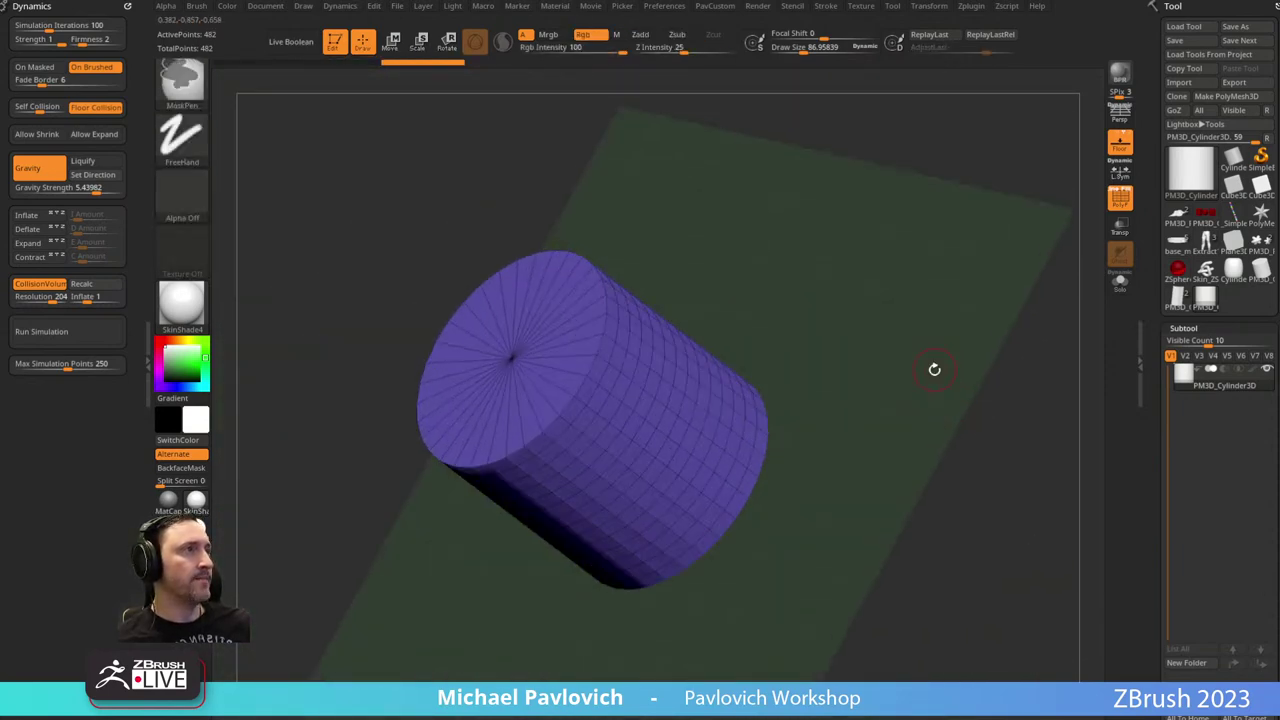
# Try three straight ClipCurve cuts across the cylinder viewed from its round end cap, and undo all three.
pyautogui.press('s')
pyautogui.moveTo(874, 366)
pyautogui.mouseDown()
pyautogui.moveTo(889, 314)
pyautogui.moveTo(885, 370)
pyautogui.moveTo(826, 291)
pyautogui.mouseUp()
pyautogui.press('b')
pyautogui.press('s')
pyautogui.press('t')
pyautogui.keyDown('ctrl'); pyautogui.keyDown('shift'); pyautogui.moveTo(533, 357); pyautogui.dragTo(611, 457); pyautogui.keyUp('shift'); pyautogui.keyUp('ctrl')
pyautogui.keyDown('ctrl'); pyautogui.keyDown('shift'); pyautogui.click(884, 367); pyautogui.keyUp('shift'); pyautogui.keyUp('ctrl')
pyautogui.hotkey('ctrl', 'shift')
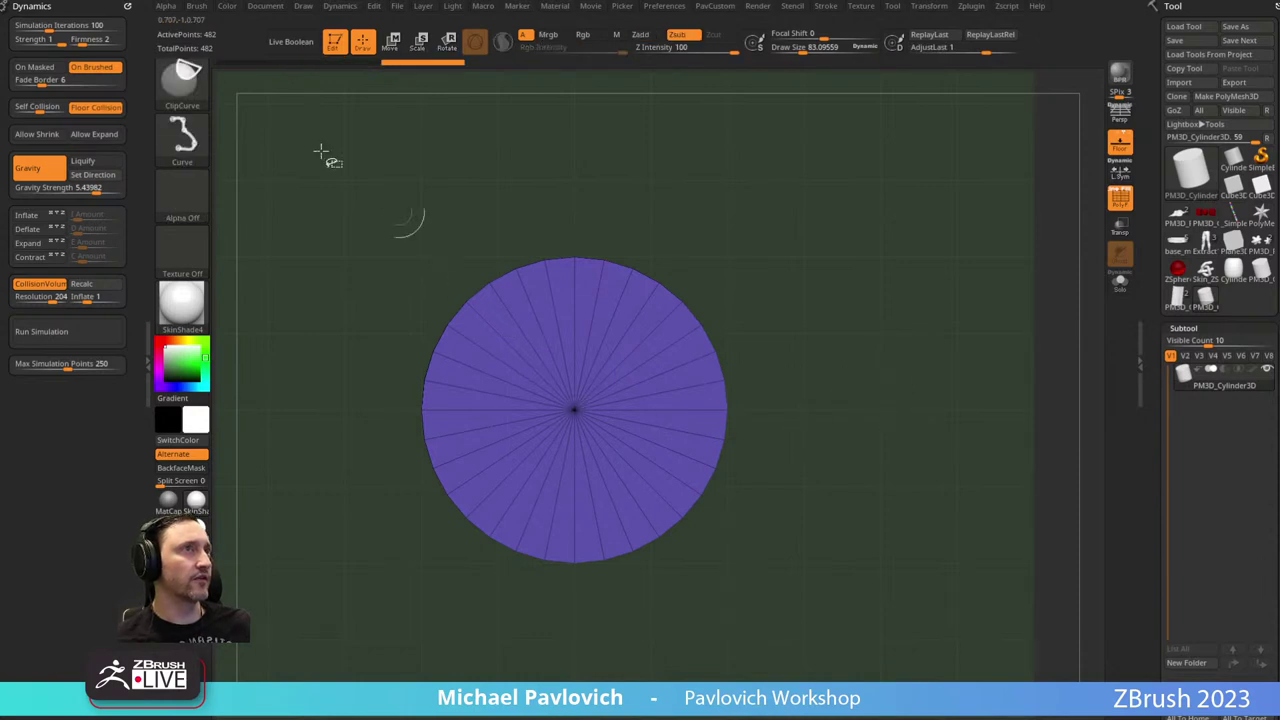
pyautogui.keyDown('ctrl'); pyautogui.keyDown('shift'); pyautogui.moveTo(611, 168); pyautogui.dragTo(783, 640); pyautogui.keyUp('shift'); pyautogui.keyUp('ctrl')
pyautogui.keyDown('ctrl'); pyautogui.keyDown('shift'); pyautogui.moveTo(761, 370); pyautogui.dragTo(598, 620); pyautogui.keyUp('shift'); pyautogui.keyUp('ctrl')
pyautogui.keyDown('ctrl'); pyautogui.keyDown('shift'); pyautogui.moveTo(788, 517); pyautogui.dragTo(222, 518); pyautogui.keyUp('shift'); pyautogui.keyUp('ctrl')
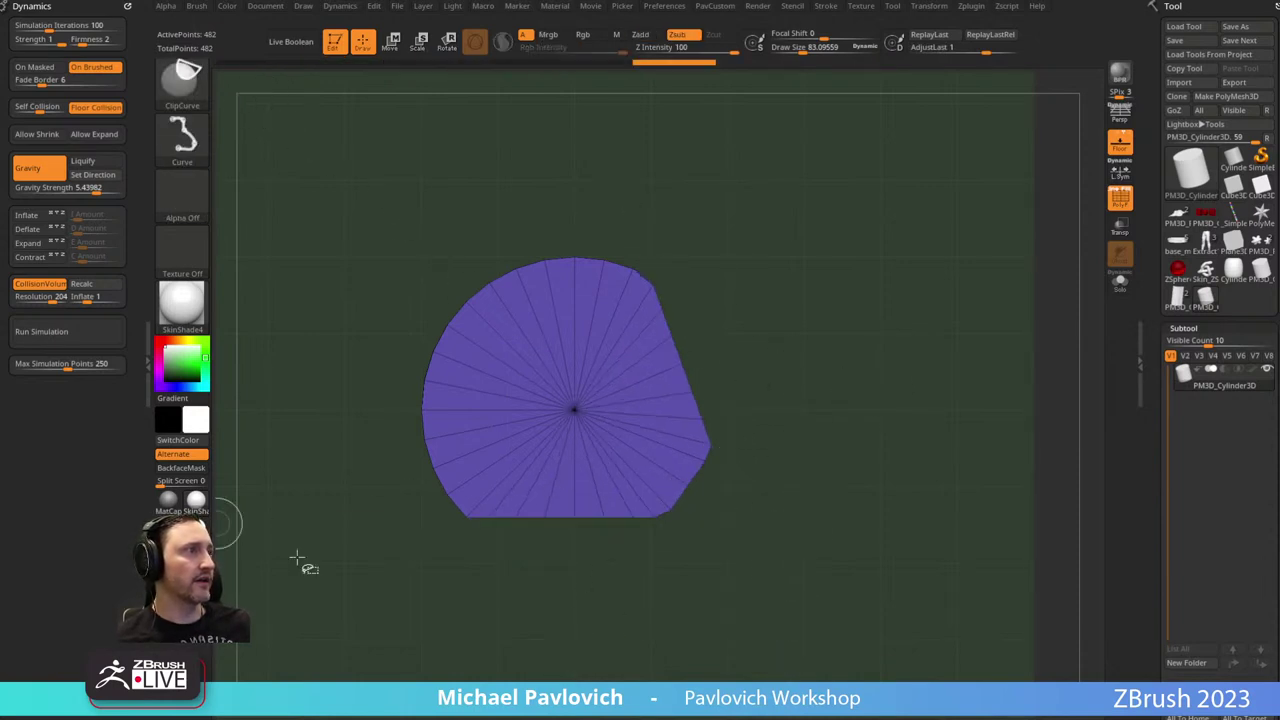
pyautogui.hotkey('ctrl', 'z')
pyautogui.hotkey('ctrl', 'z')
pyautogui.hotkey('ctrl', 'z')
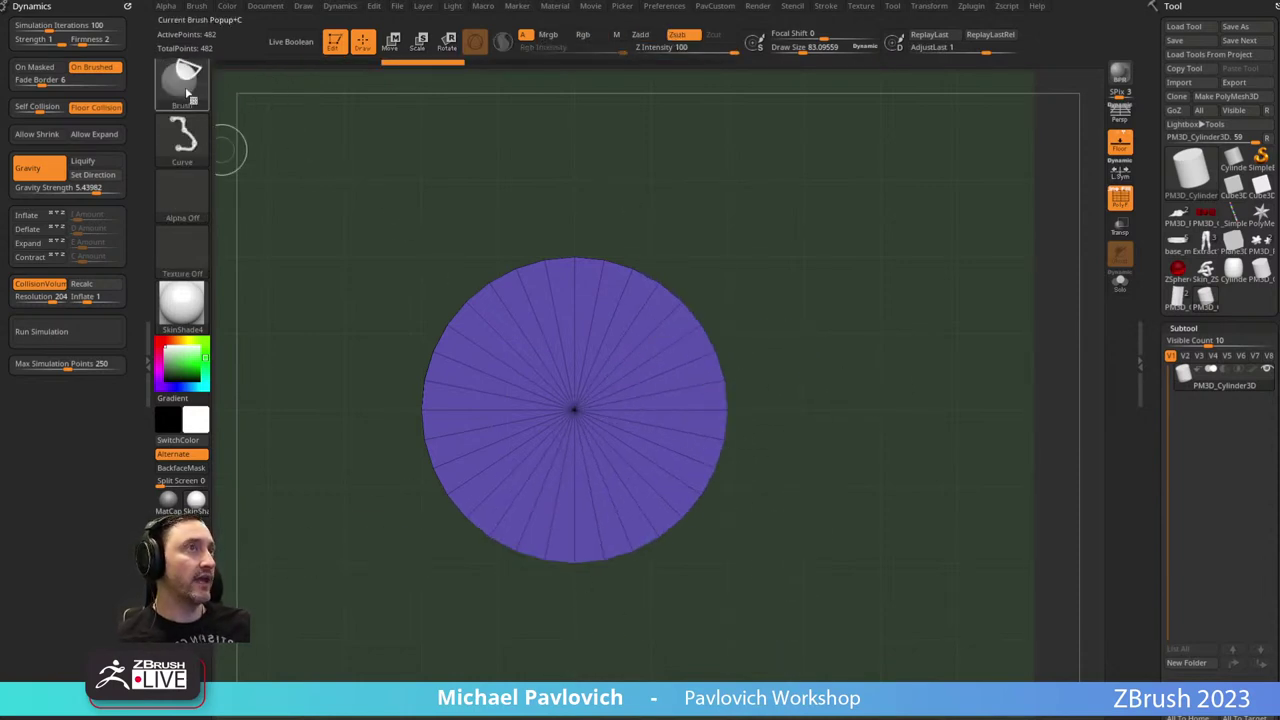
# Try cutting a wedge out of the cylinder's end view with the KnifeCurve brush, inspect the cut faces and undo it.
pyautogui.keyDown('ctrl'); pyautogui.keyDown('shift'); pyautogui.click(182, 82); pyautogui.keyUp('shift'); pyautogui.keyUp('ctrl')
pyautogui.click(588, 150)
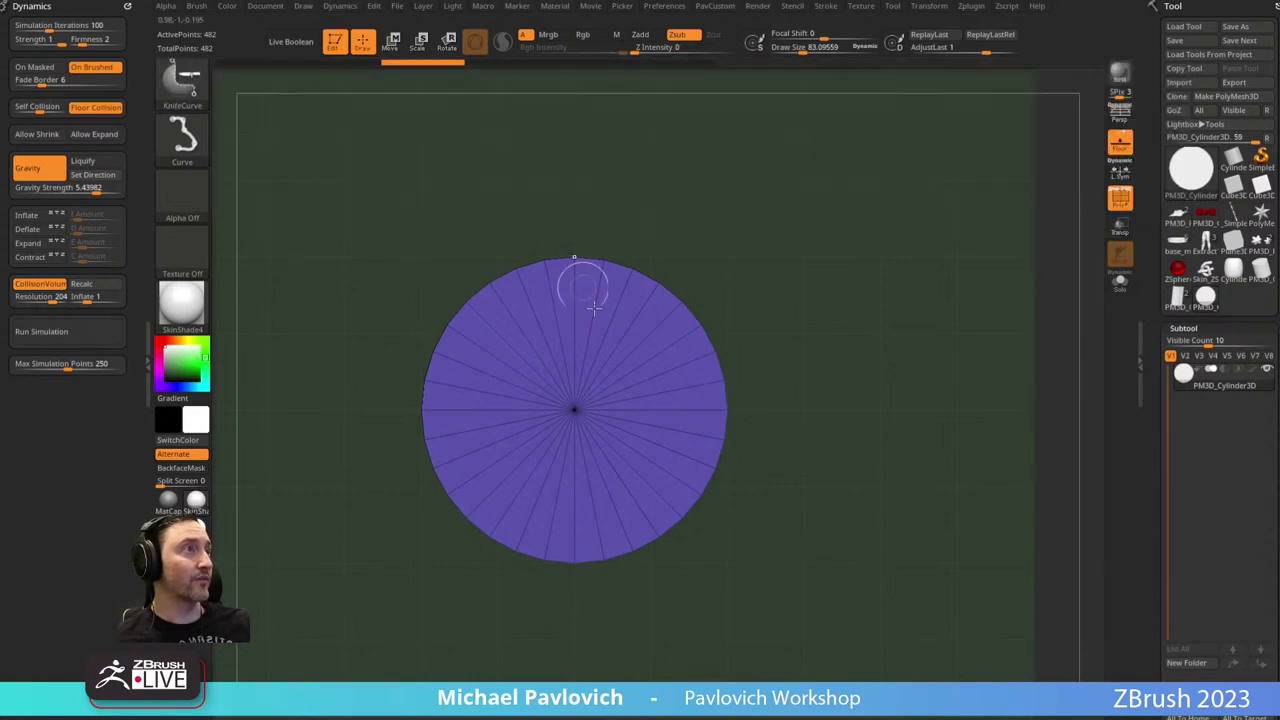
pyautogui.moveTo(596, 196)
pyautogui.keyDown('ctrl'); pyautogui.keyDown('shift'); pyautogui.mouseDown()
pyautogui.moveTo(596, 372)
pyautogui.moveTo(782, 436)
pyautogui.mouseUp(); pyautogui.keyUp('shift'); pyautogui.keyUp('ctrl')
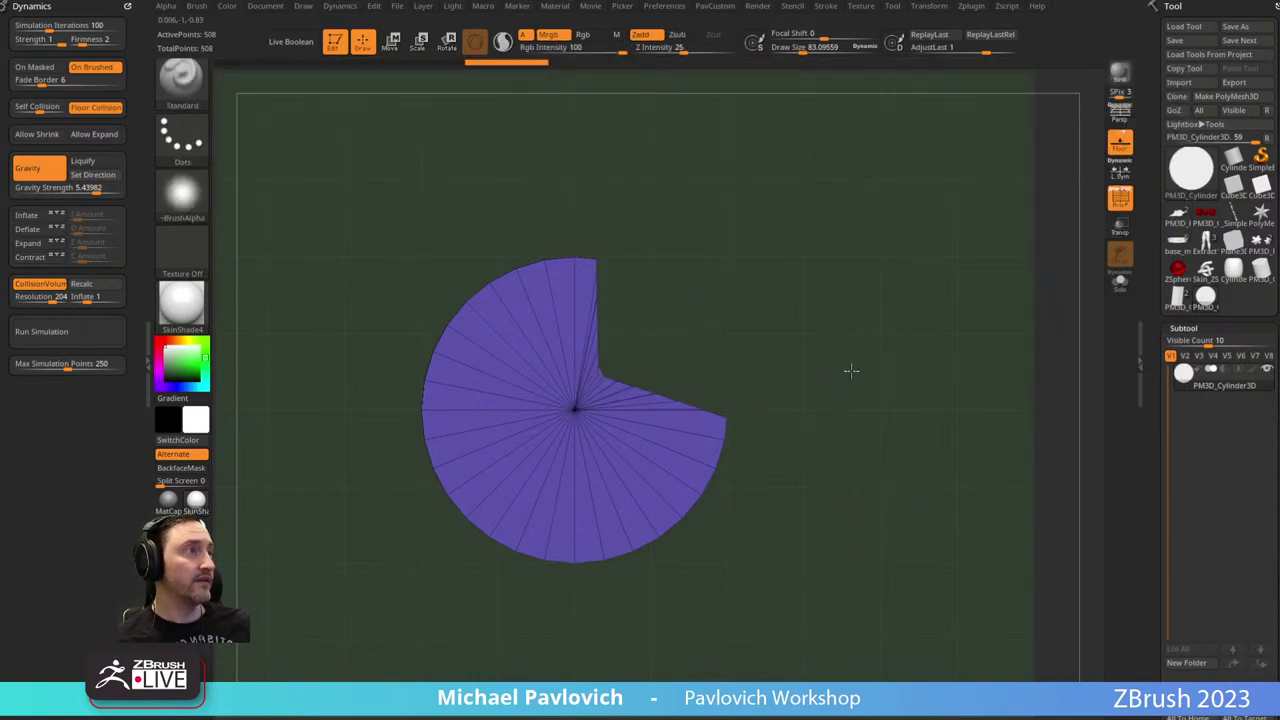
pyautogui.moveTo(851, 371); pyautogui.dragTo(632, 362)
pyautogui.moveTo(742, 340); pyautogui.dragTo(828, 335)
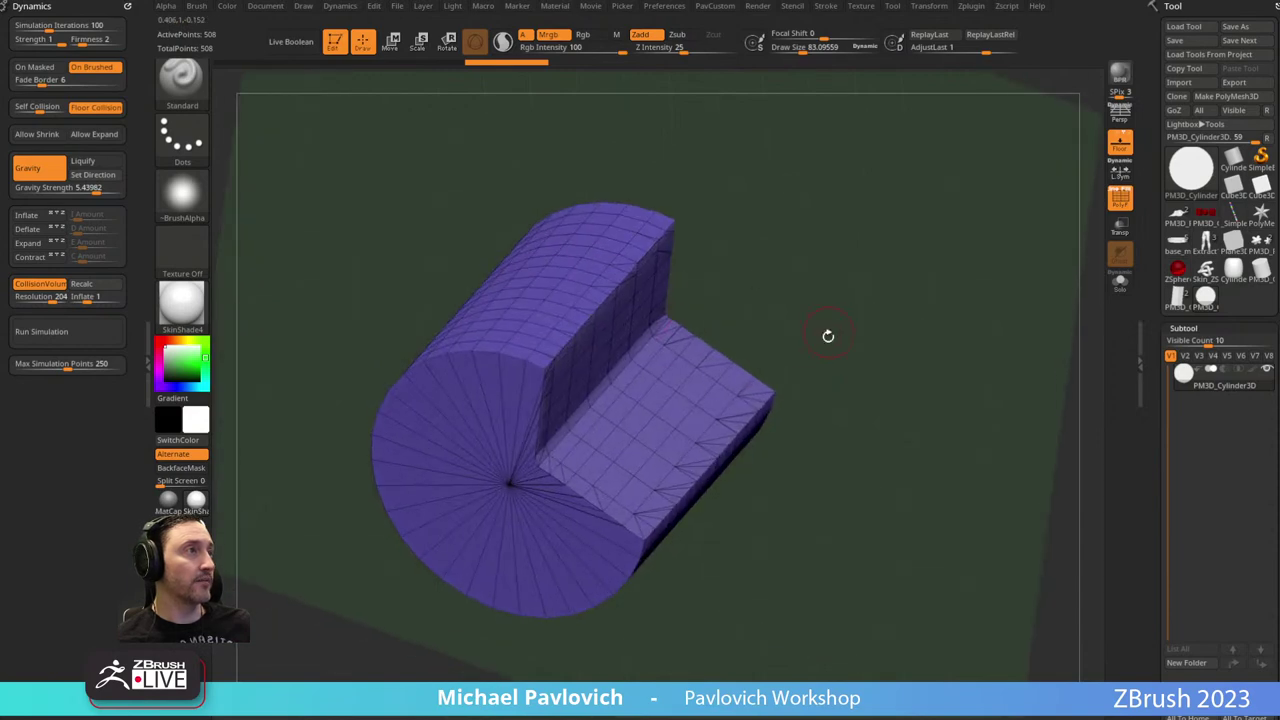
pyautogui.hotkey('ctrl', 'z')
# Hide the cylinder's two end caps from the end view, leaving only its side wall shown.
pyautogui.keyDown('shift'); pyautogui.moveTo(874, 377); pyautogui.dragTo(864, 330); pyautogui.keyUp('shift')
pyautogui.hotkey('ctrl', 'shift')
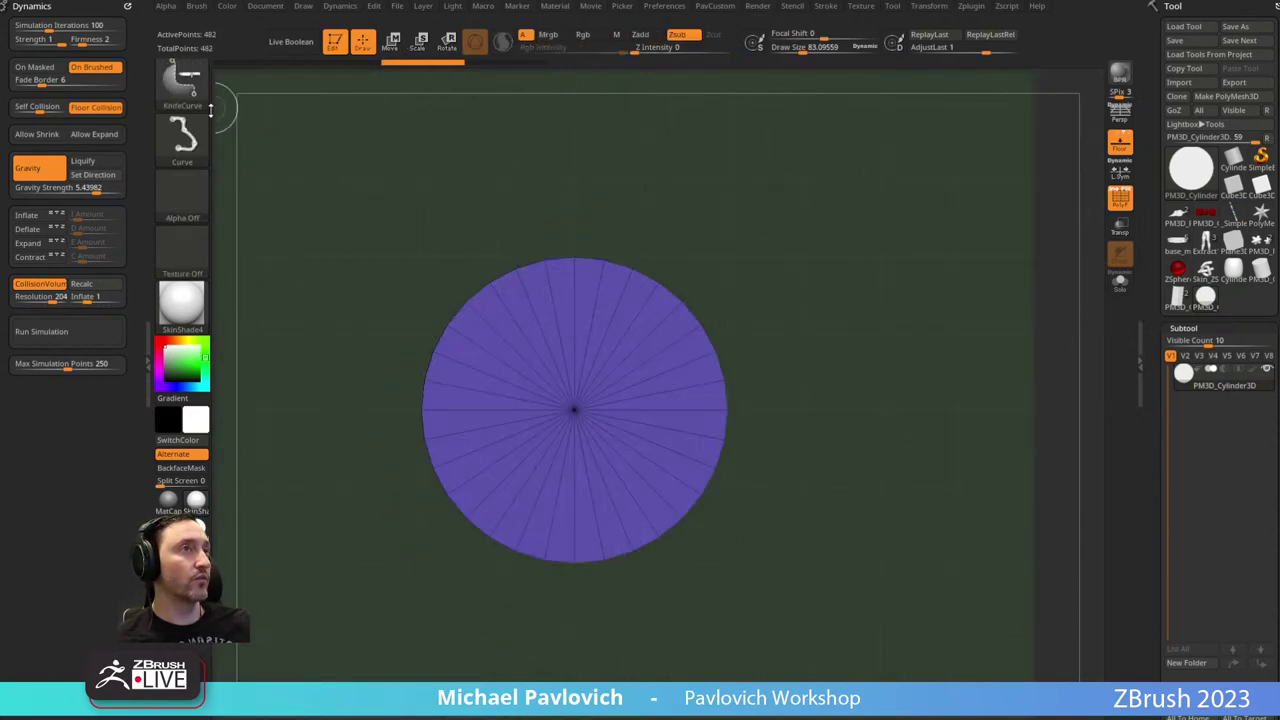
pyautogui.click(193, 92)
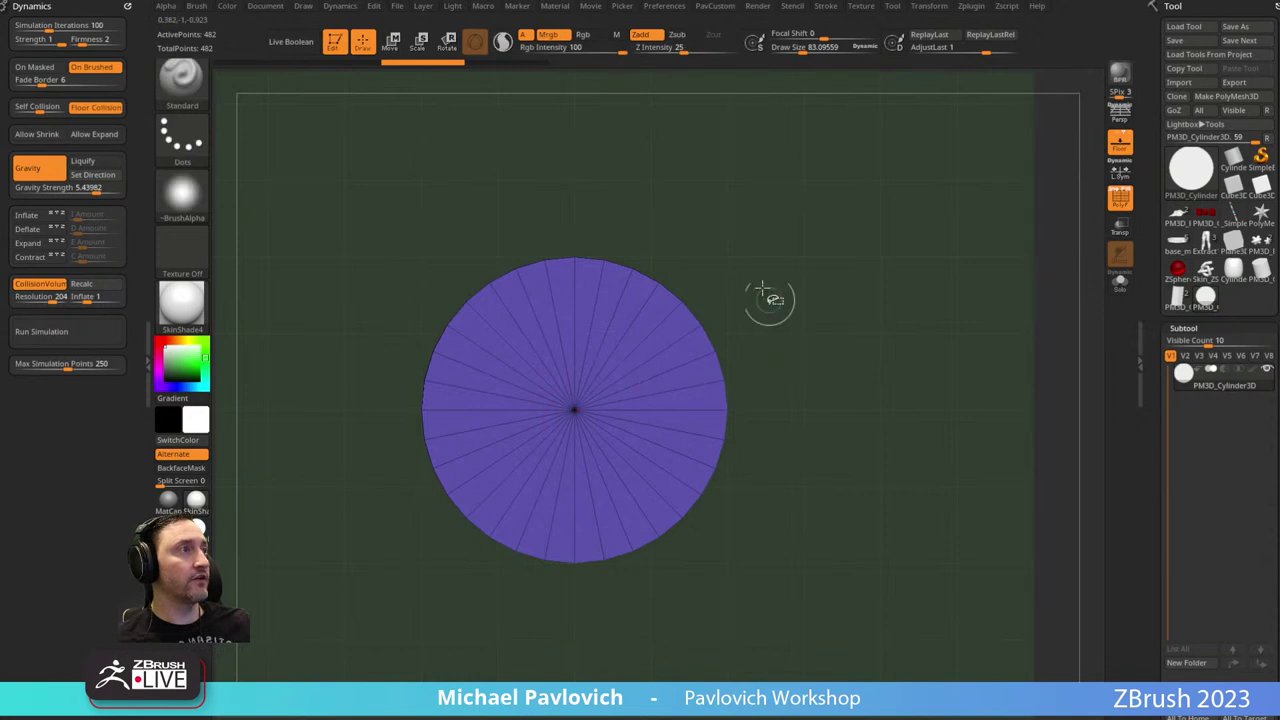
pyautogui.keyDown('ctrl'); pyautogui.keyDown('shift'); pyautogui.moveTo(745, 265); pyautogui.dragTo(610, 462); pyautogui.keyUp('shift'); pyautogui.keyUp('ctrl')
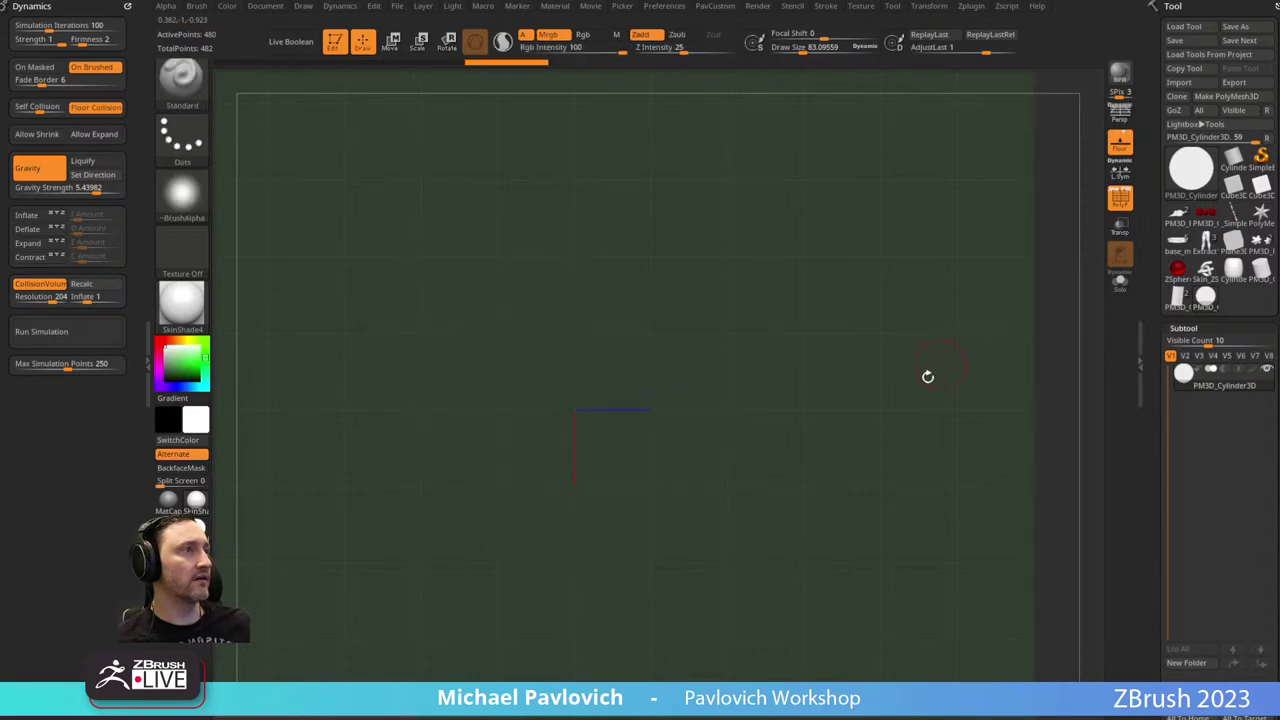
pyautogui.moveTo(926, 376); pyautogui.dragTo(917, 337)
pyautogui.press('3')
pyautogui.click(891, 303)
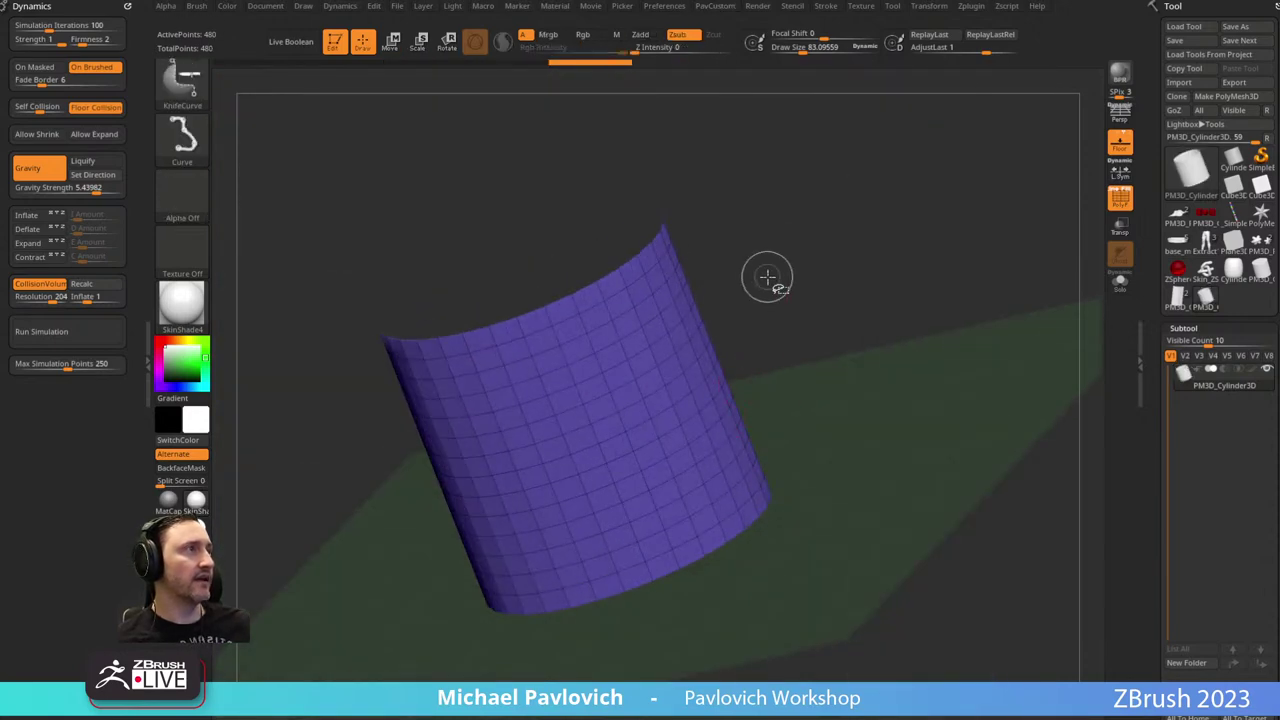
pyautogui.keyDown('ctrl'); pyautogui.keyDown('shift'); pyautogui.click(188, 88); pyautogui.keyUp('shift'); pyautogui.keyUp('ctrl')
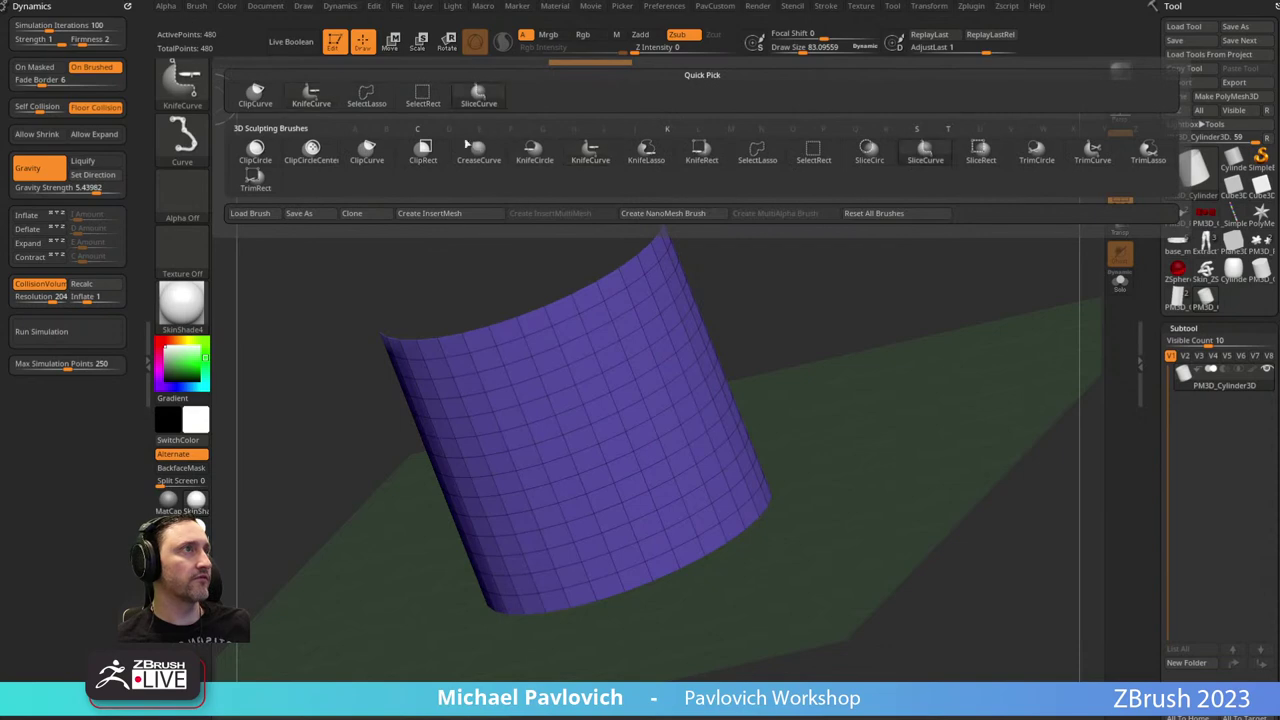
# Distort the polygon grid in the middle of the open cylinder wall with several Move brush strokes.
pyautogui.keyDown('shift'); pyautogui.moveTo(917, 323); pyautogui.dragTo(901, 274); pyautogui.keyUp('shift')
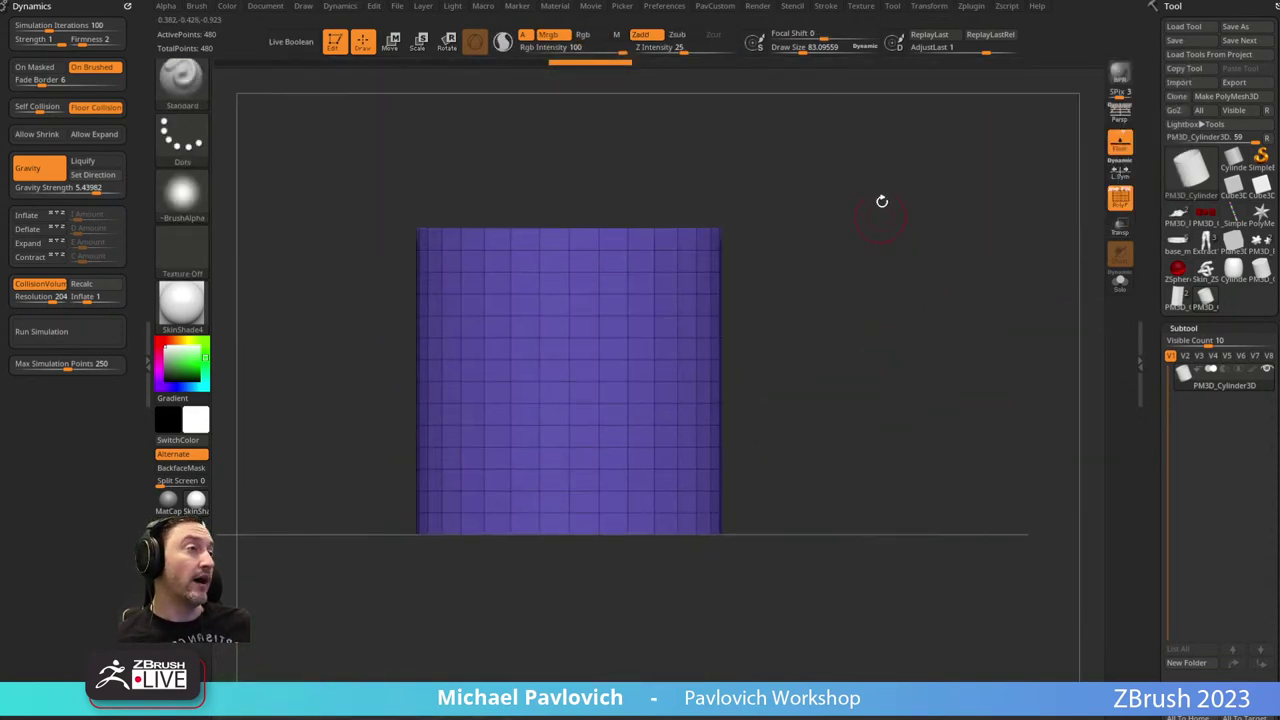
pyautogui.moveTo(882, 201); pyautogui.dragTo(924, 273)
pyautogui.press('b')
pyautogui.press('m')
pyautogui.press('v')
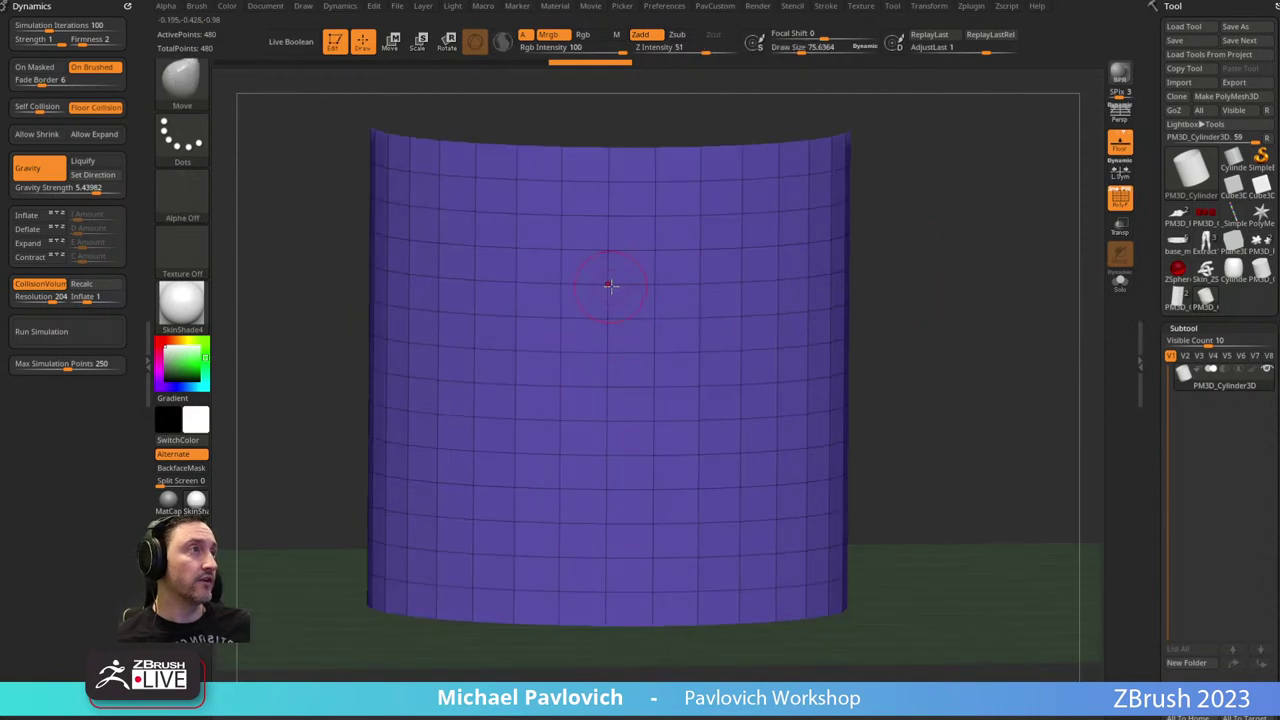
pyautogui.moveTo(622, 407); pyautogui.dragTo(514, 396)
pyautogui.moveTo(654, 306)
pyautogui.mouseDown()
pyautogui.moveTo(600, 289)
pyautogui.moveTo(598, 374)
pyautogui.mouseUp()
pyautogui.moveTo(656, 493); pyautogui.dragTo(643, 445)
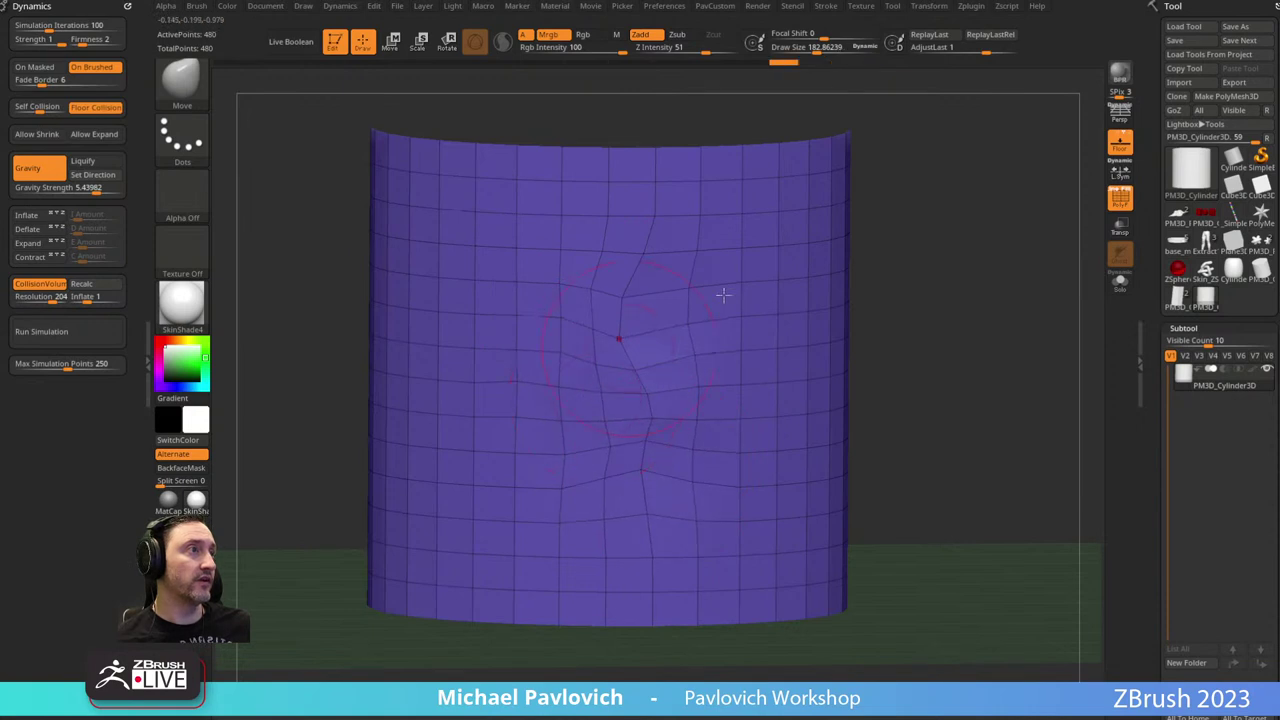
# Switch to the ZModeler brush facing the distorted area of the cylinder wall.
pyautogui.moveTo(930, 280); pyautogui.dragTo(929, 306)
pyautogui.press('b')
pyautogui.press('z')
pyautogui.press('m')
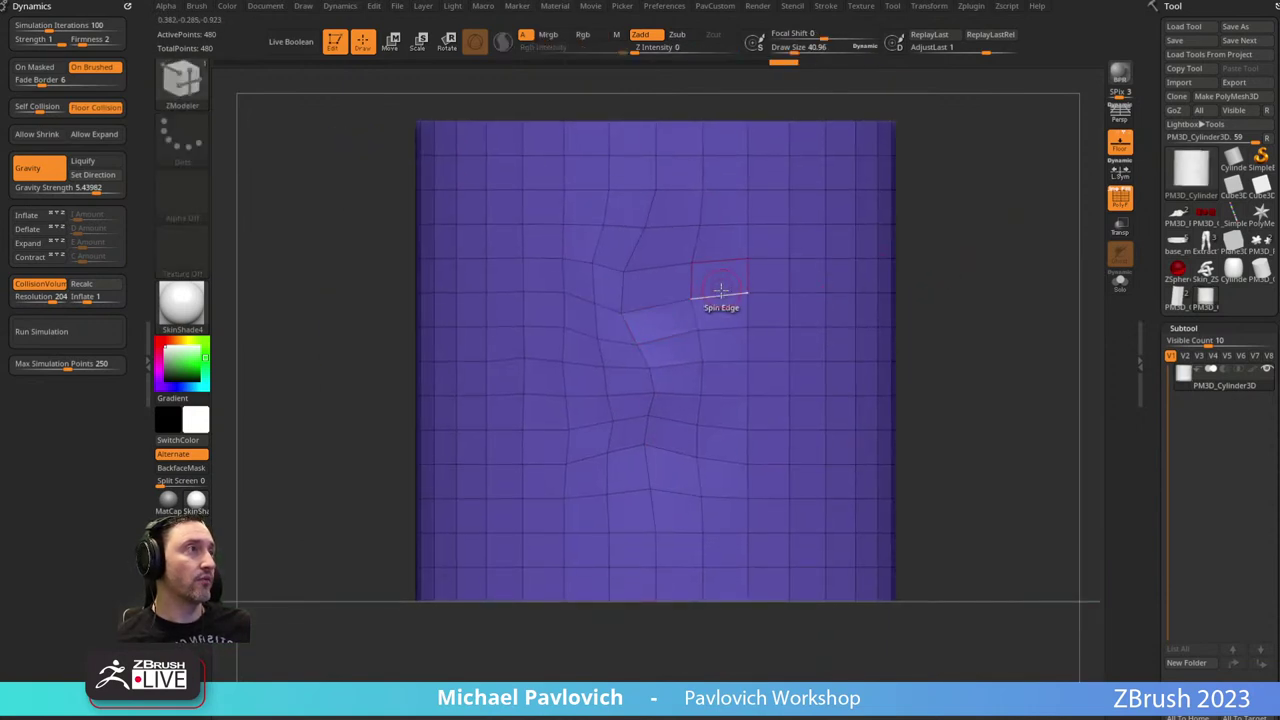
# Set the ZModeler edge action to Align with Edge Strip as its target.
pyautogui.press('space')
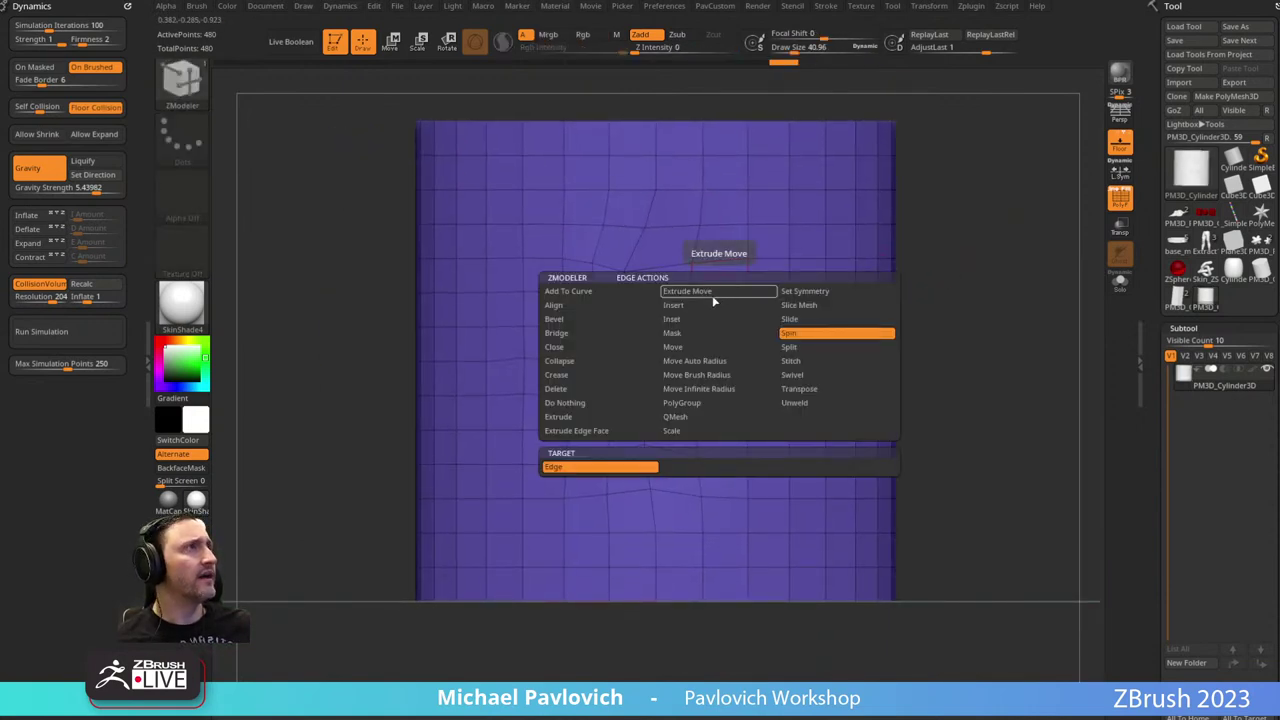
pyautogui.click(600, 306)
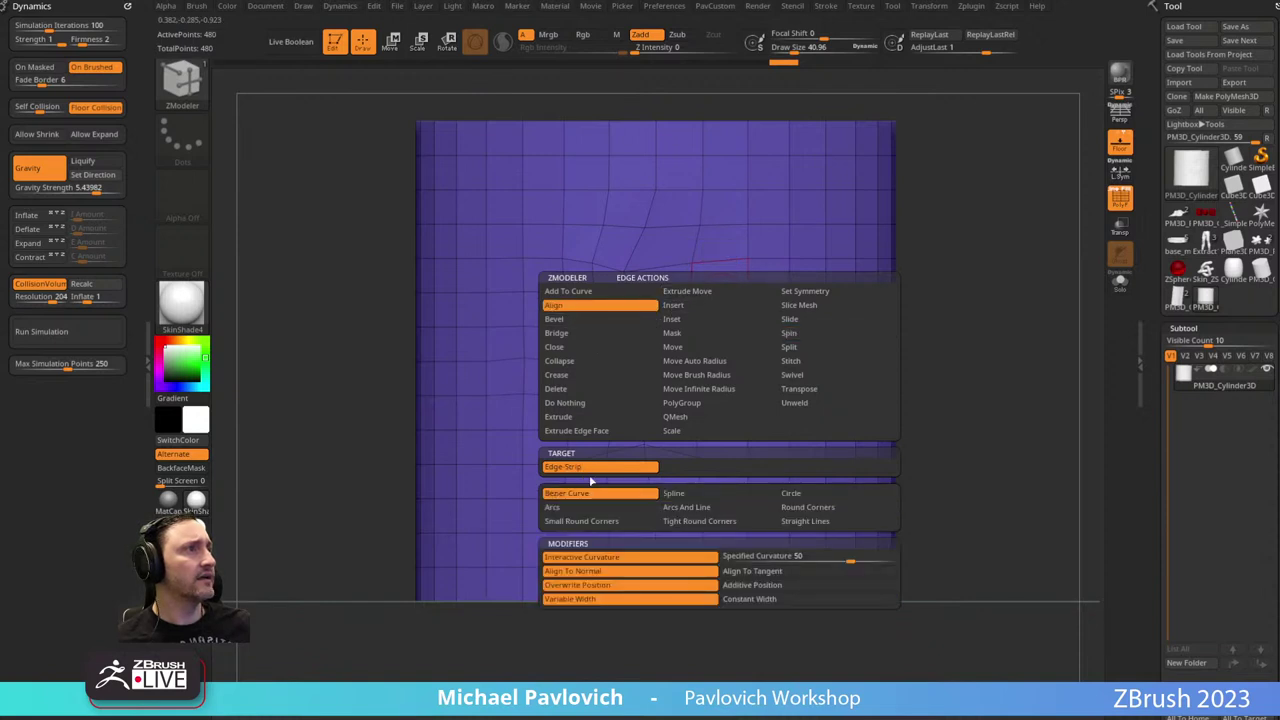
pyautogui.click(591, 468)
# Try to align the vertical edge strip beside the distorted area between the cylinder's upper and lower rims, and undo each attempt.
pyautogui.click(722, 126)
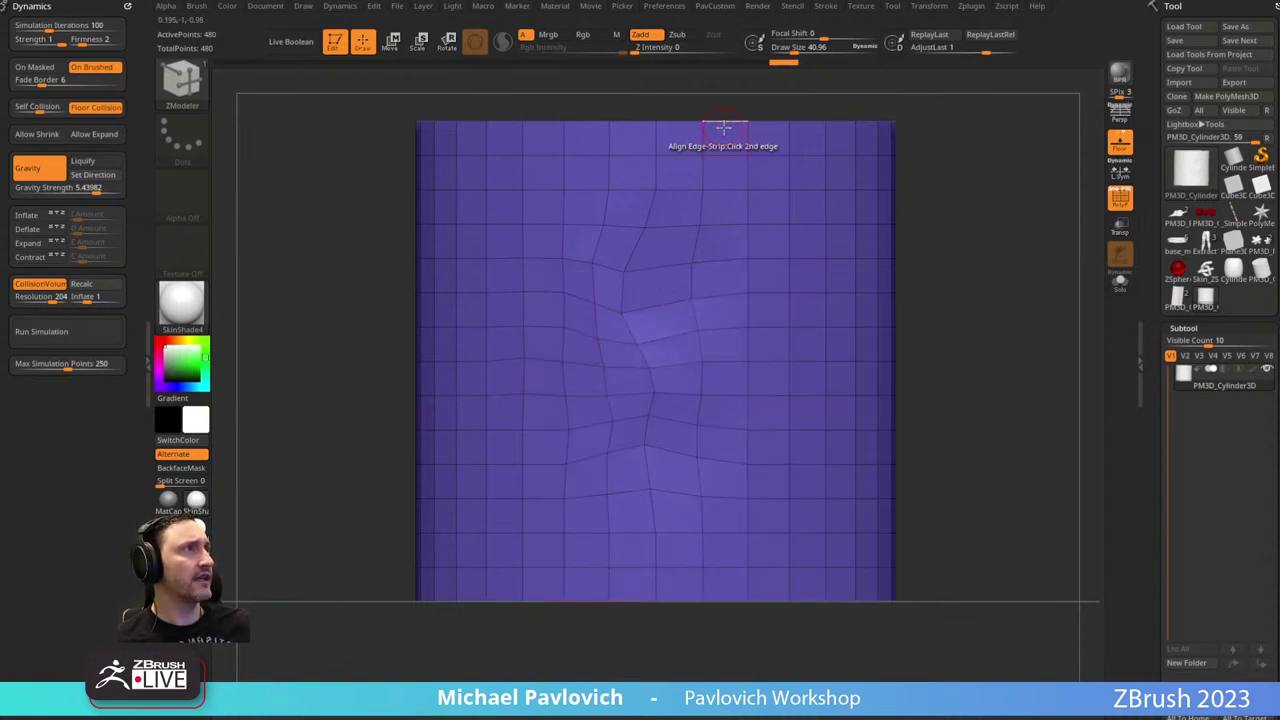
pyautogui.click(723, 600)
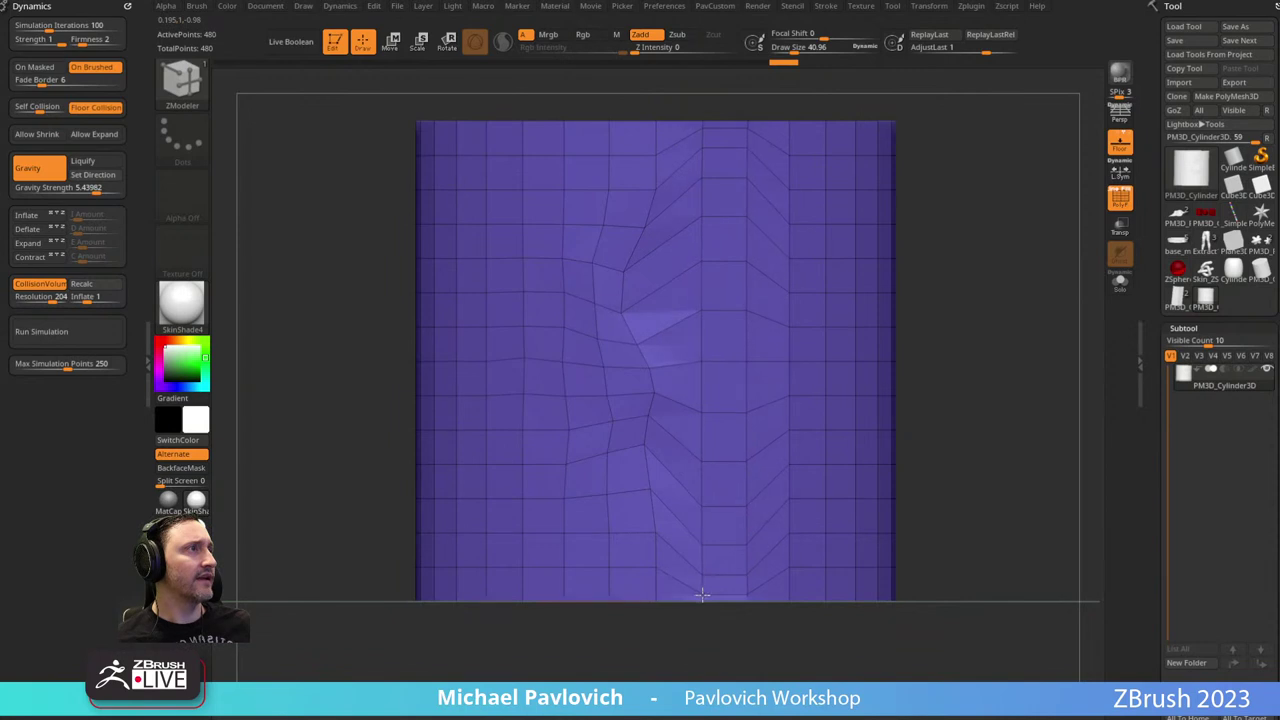
pyautogui.moveTo(702, 595)
pyautogui.mouseDown()
pyautogui.moveTo(877, 581)
pyautogui.moveTo(717, 567)
pyautogui.moveTo(538, 578)
pyautogui.moveTo(780, 560)
pyautogui.mouseUp()
pyautogui.hotkey('ctrl', 'z')
pyautogui.keyDown('alt'); pyautogui.moveTo(1038, 317); pyautogui.dragTo(1000, 335); pyautogui.keyUp('alt')
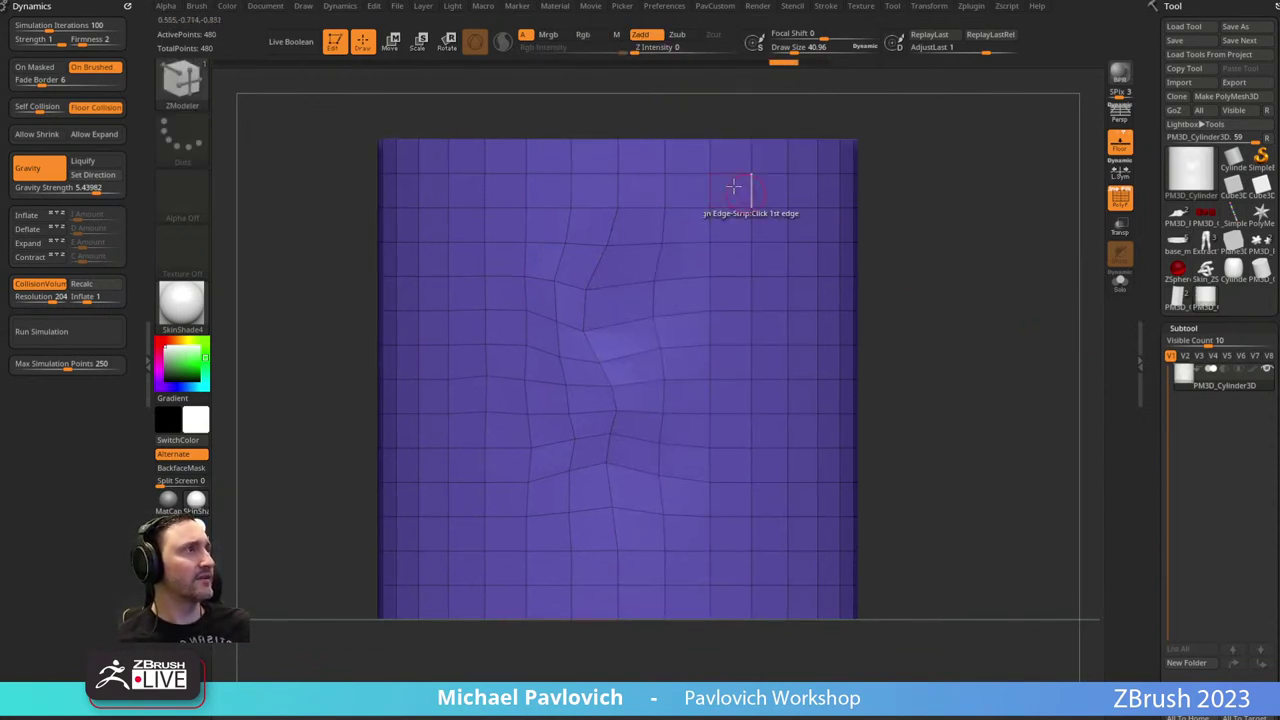
pyautogui.click(679, 616)
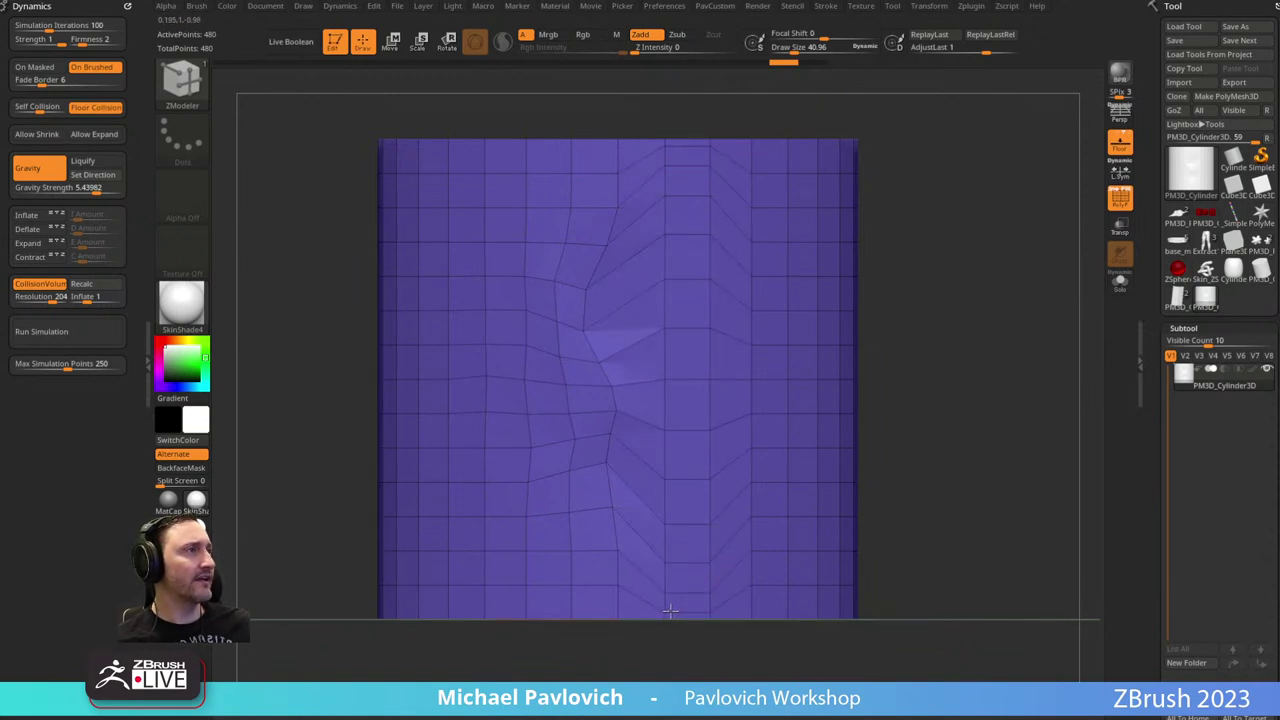
pyautogui.hotkey('ctrl', 'z')
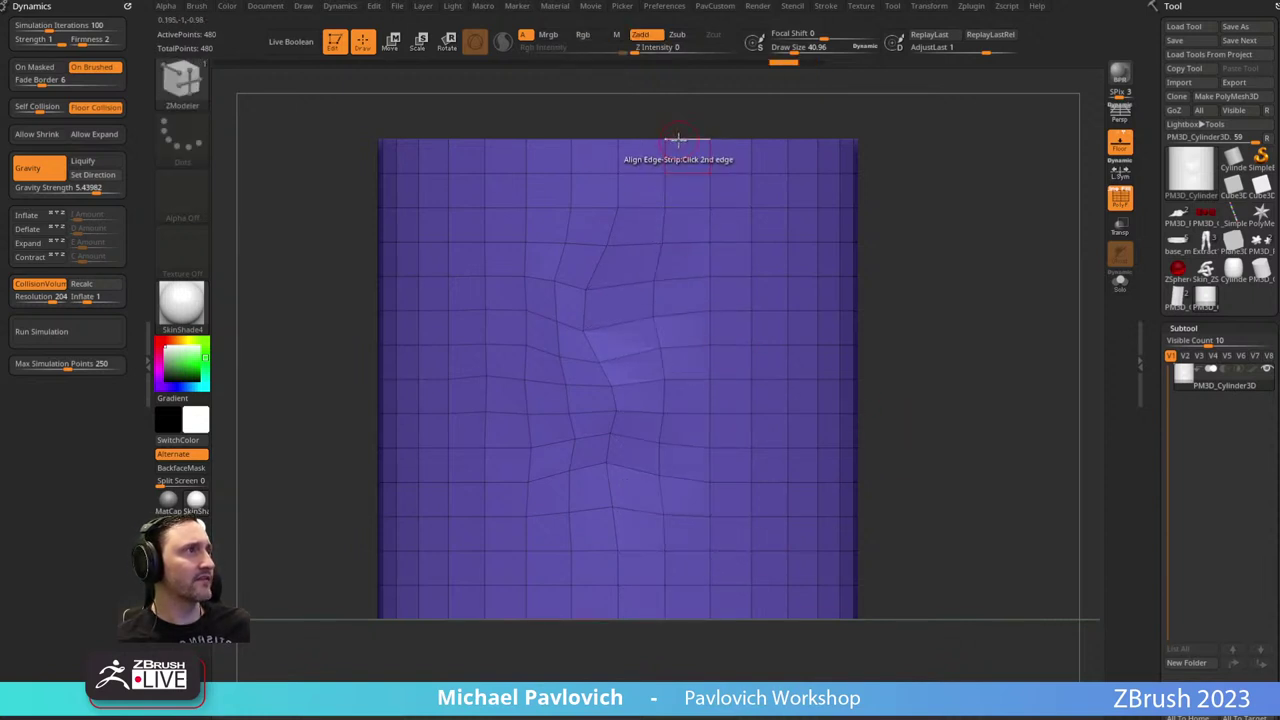
# Straighten the distorted vertical edge strips one after another by aligning each from the upper rim to the lower rim.
pyautogui.click(685, 616)
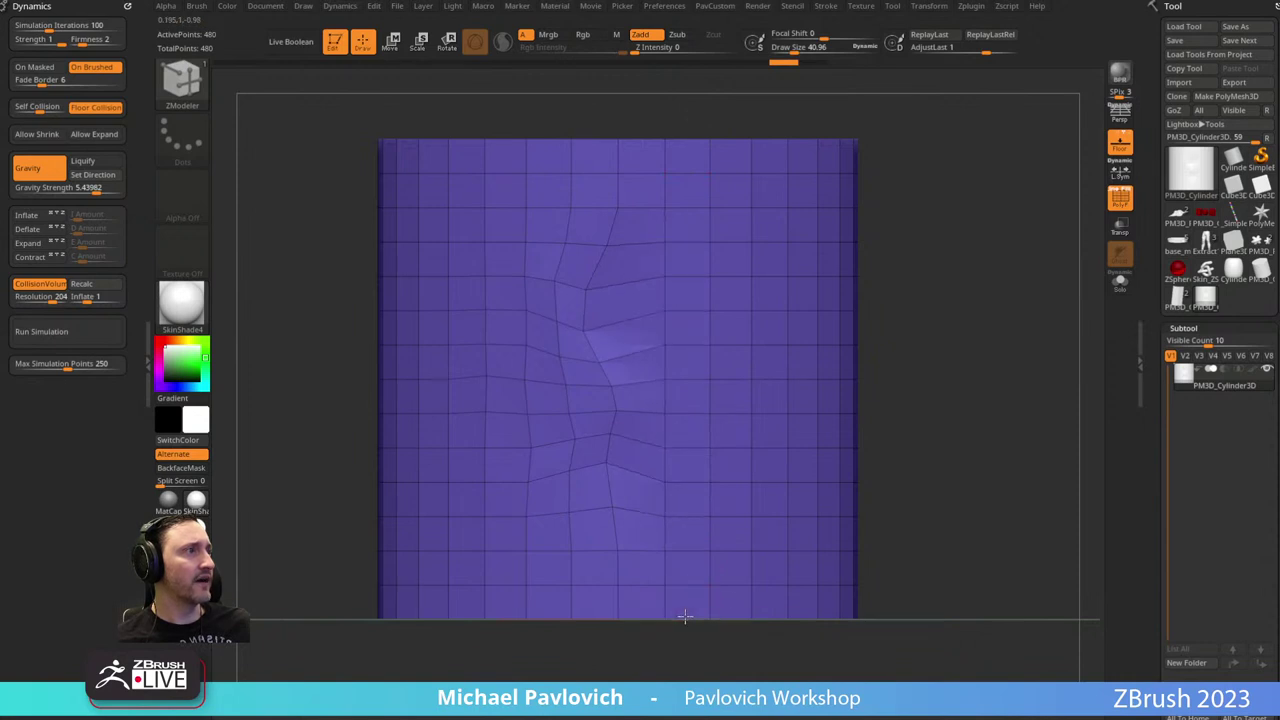
pyautogui.click(646, 137)
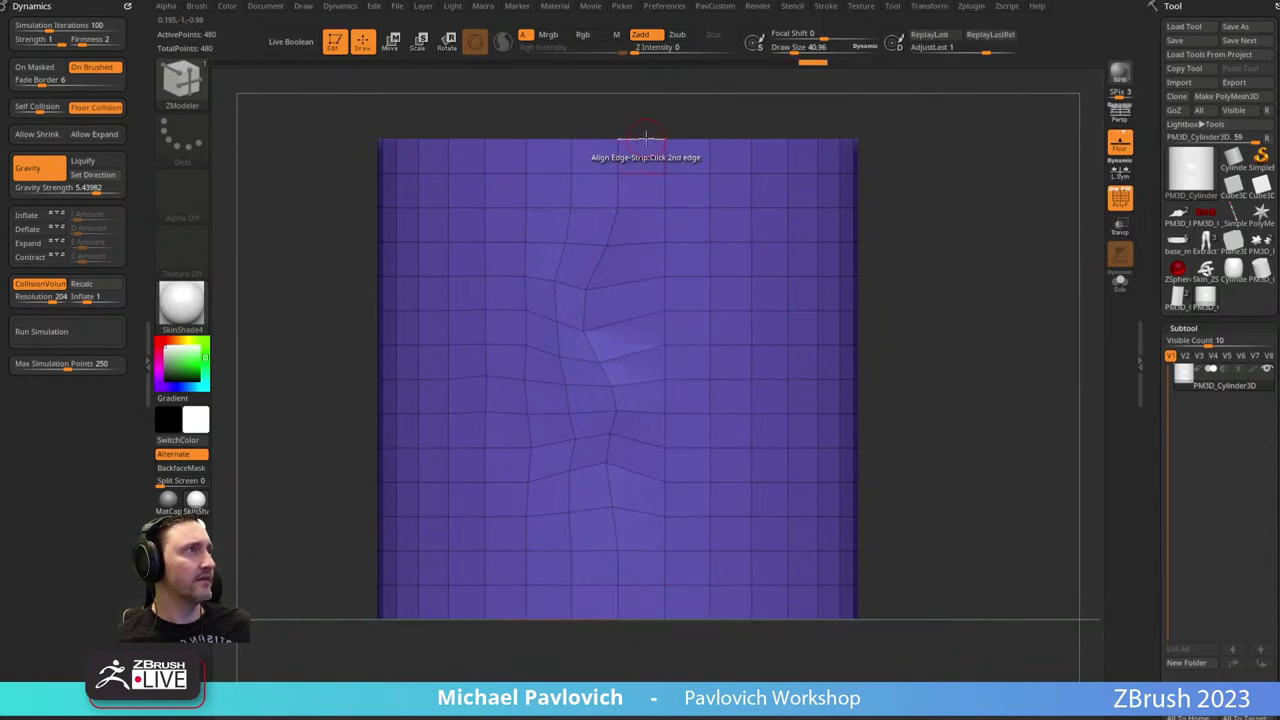
pyautogui.click(641, 617)
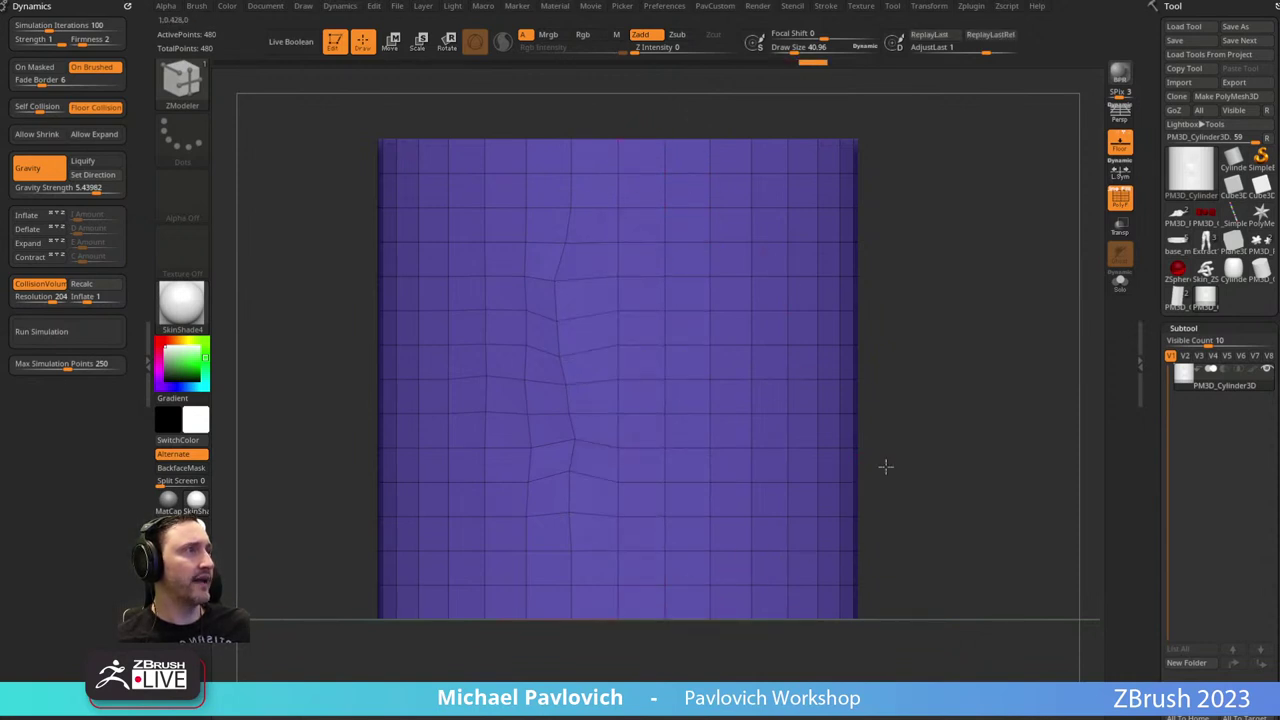
pyautogui.click(680, 602)
pyautogui.hotkey('ctrl', 'z')
pyautogui.click(680, 608)
pyautogui.moveTo(691, 634); pyautogui.dragTo(732, 642)
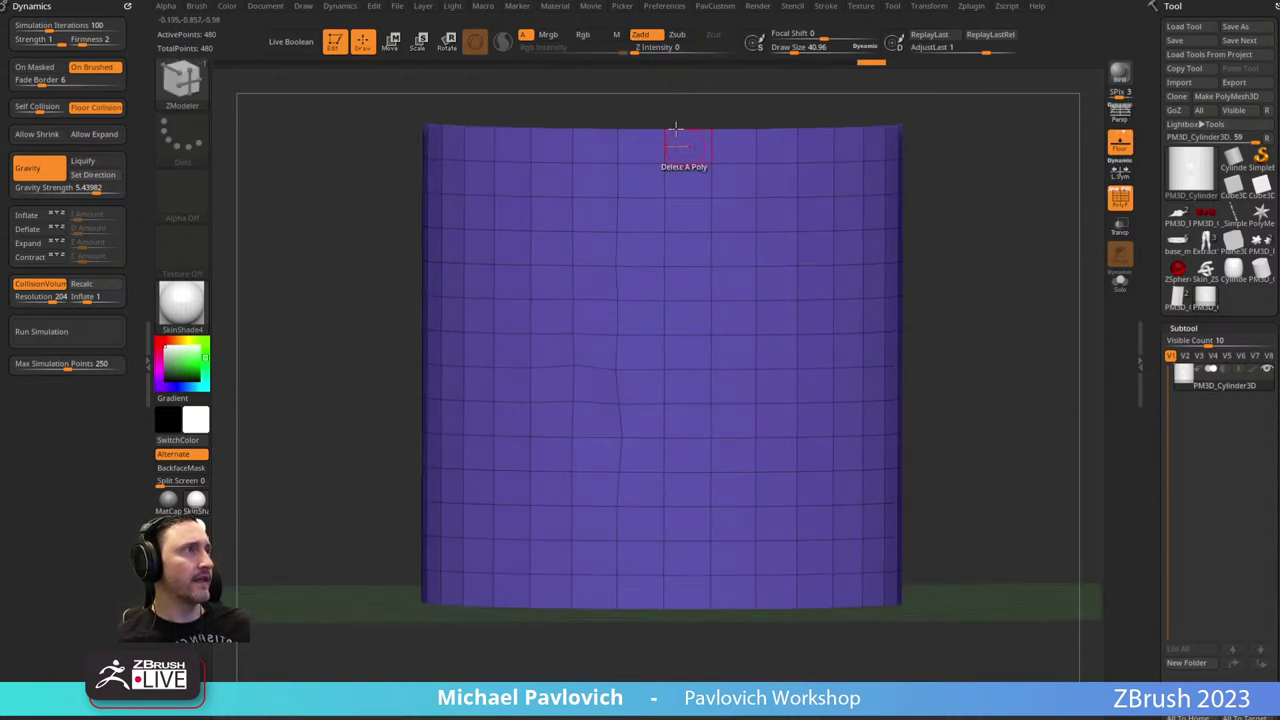
pyautogui.click(641, 128)
pyautogui.click(631, 608)
pyautogui.moveTo(655, 635); pyautogui.dragTo(615, 633)
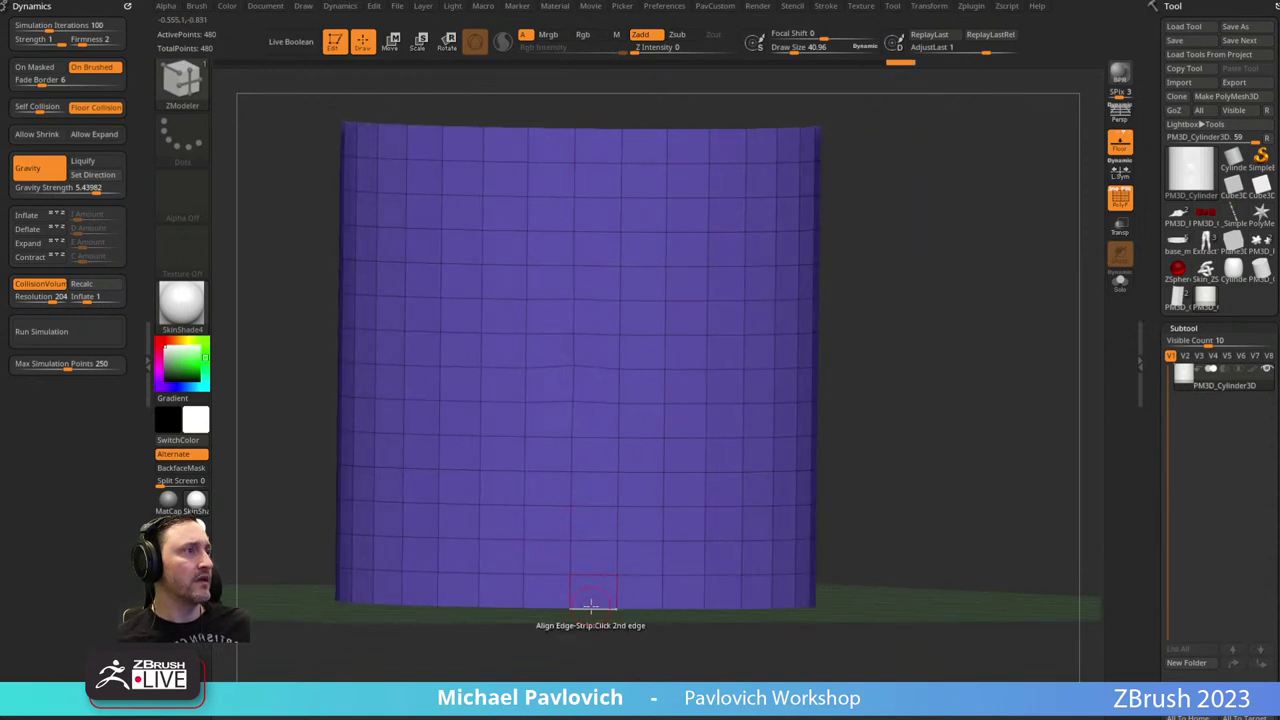
# Distort the front of the half-cylinder wall with the Move brush at a draw size of about 95.
pyautogui.moveTo(1031, 446); pyautogui.dragTo(976, 387)
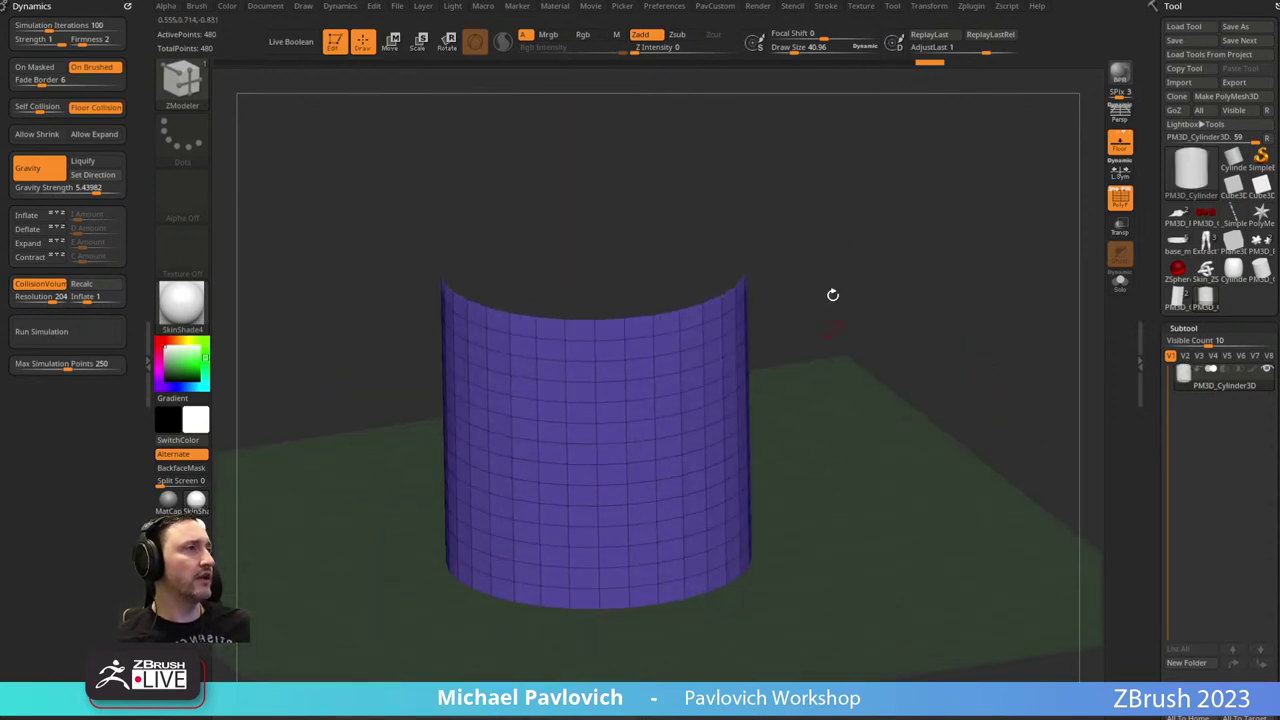
pyautogui.moveTo(880, 296)
pyautogui.mouseDown()
pyautogui.moveTo(886, 371)
pyautogui.moveTo(857, 340)
pyautogui.moveTo(812, 458)
pyautogui.mouseUp()
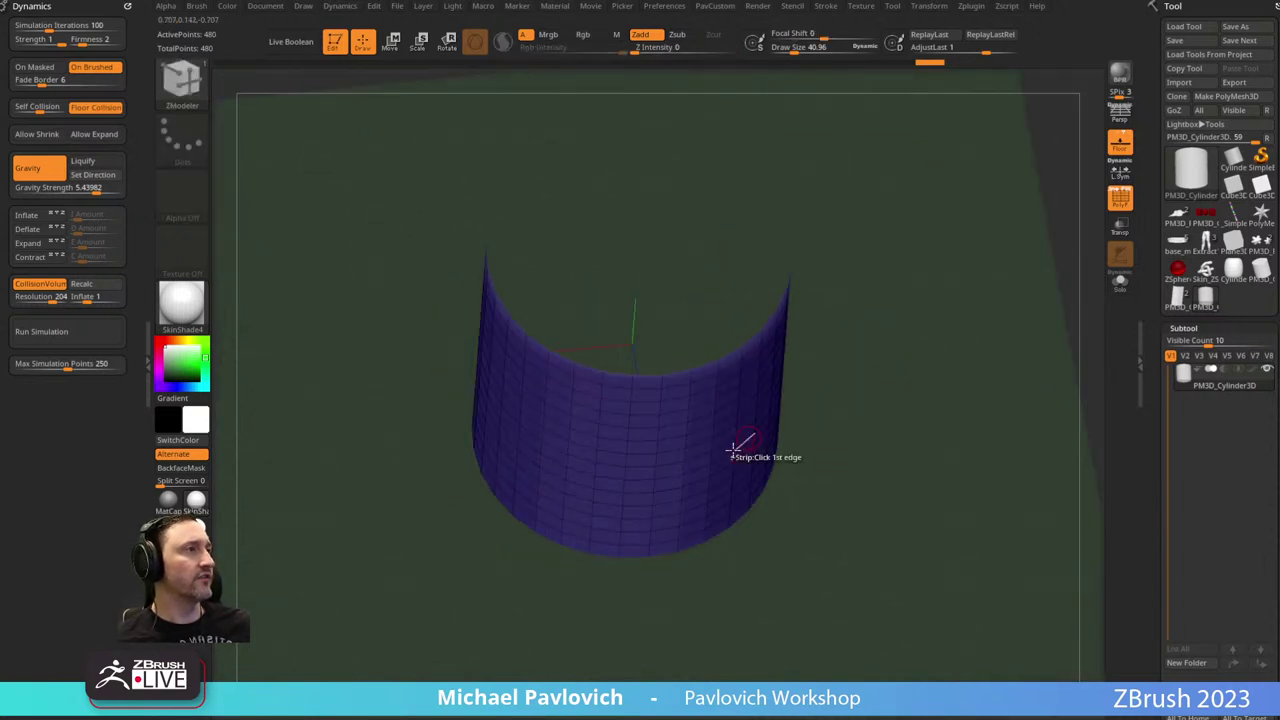
pyautogui.press('s')
pyautogui.moveTo(735, 453); pyautogui.dragTo(746, 454)
pyautogui.press('b')
pyautogui.press('m')
pyautogui.press('v')
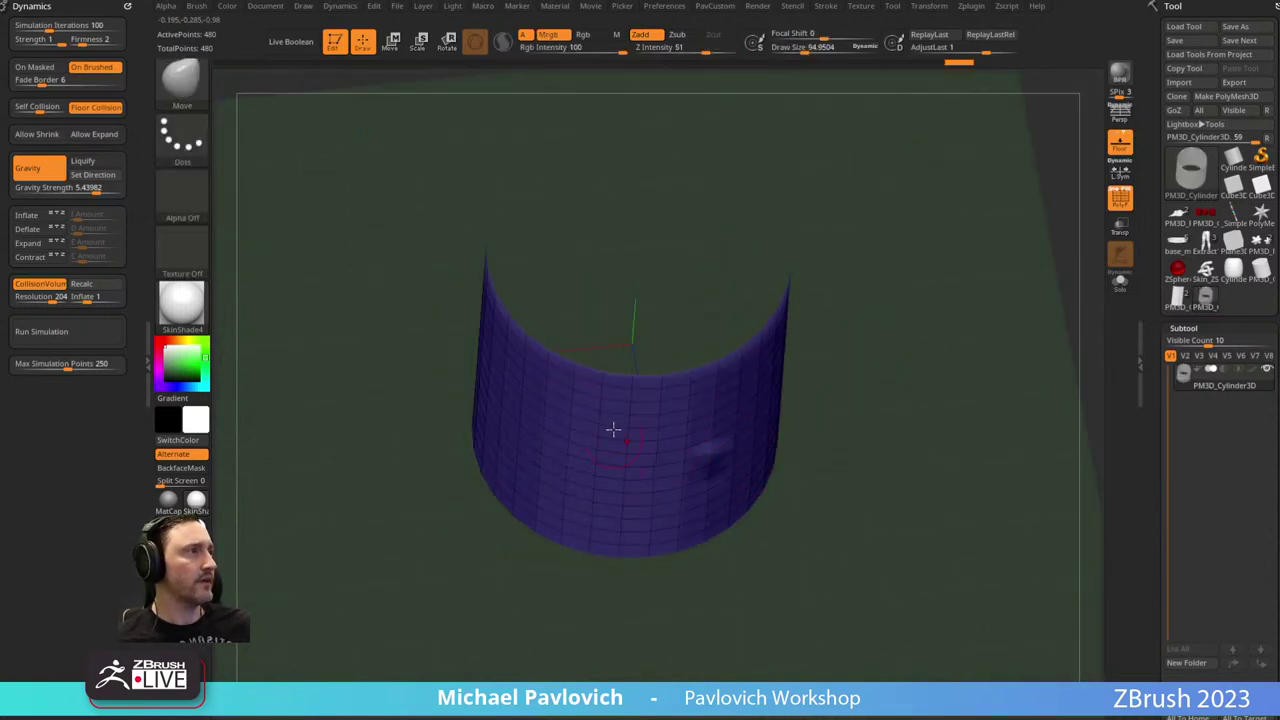
pyautogui.moveTo(600, 464); pyautogui.dragTo(686, 500)
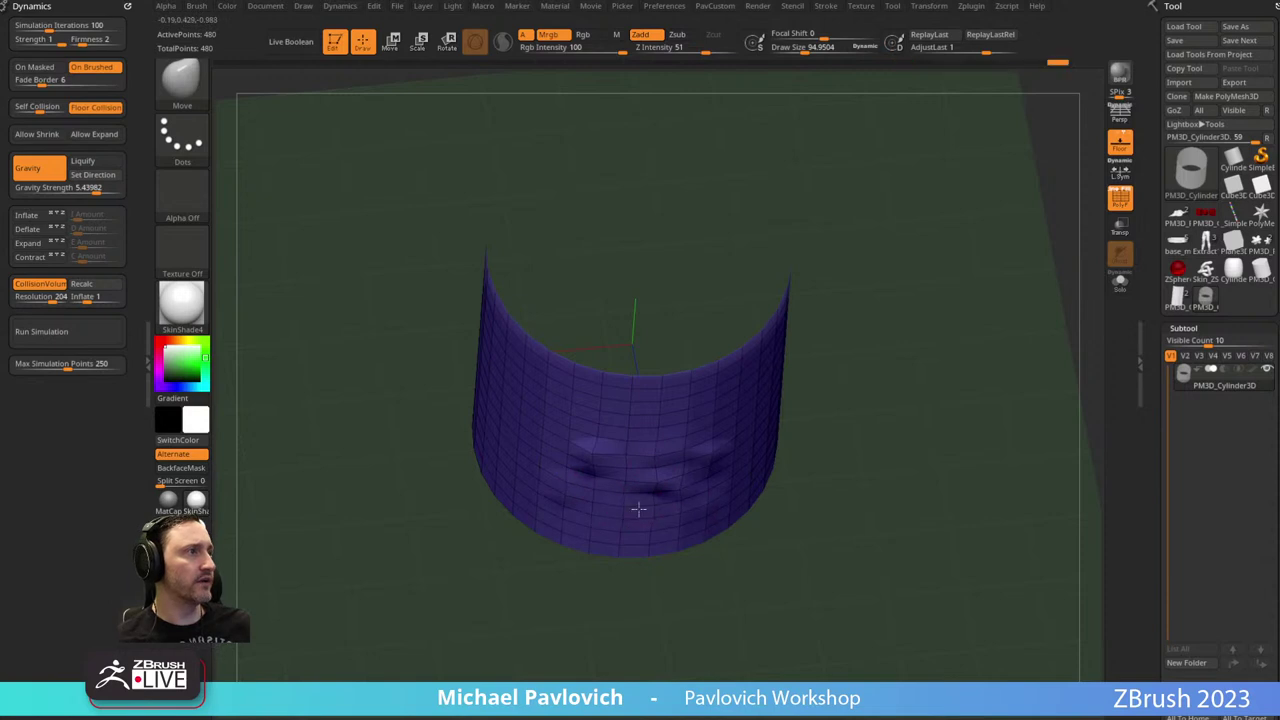
# Set the ZModeler edge action to Transpose with EdgeLoop Complete and apply it to the central vertical edge loop.
pyautogui.moveTo(925, 397)
pyautogui.mouseDown()
pyautogui.moveTo(923, 360)
pyautogui.moveTo(957, 371)
pyautogui.moveTo(961, 309)
pyautogui.moveTo(711, 417)
pyautogui.moveTo(871, 349)
pyautogui.moveTo(714, 403)
pyautogui.moveTo(794, 347)
pyautogui.moveTo(800, 388)
pyautogui.mouseUp()
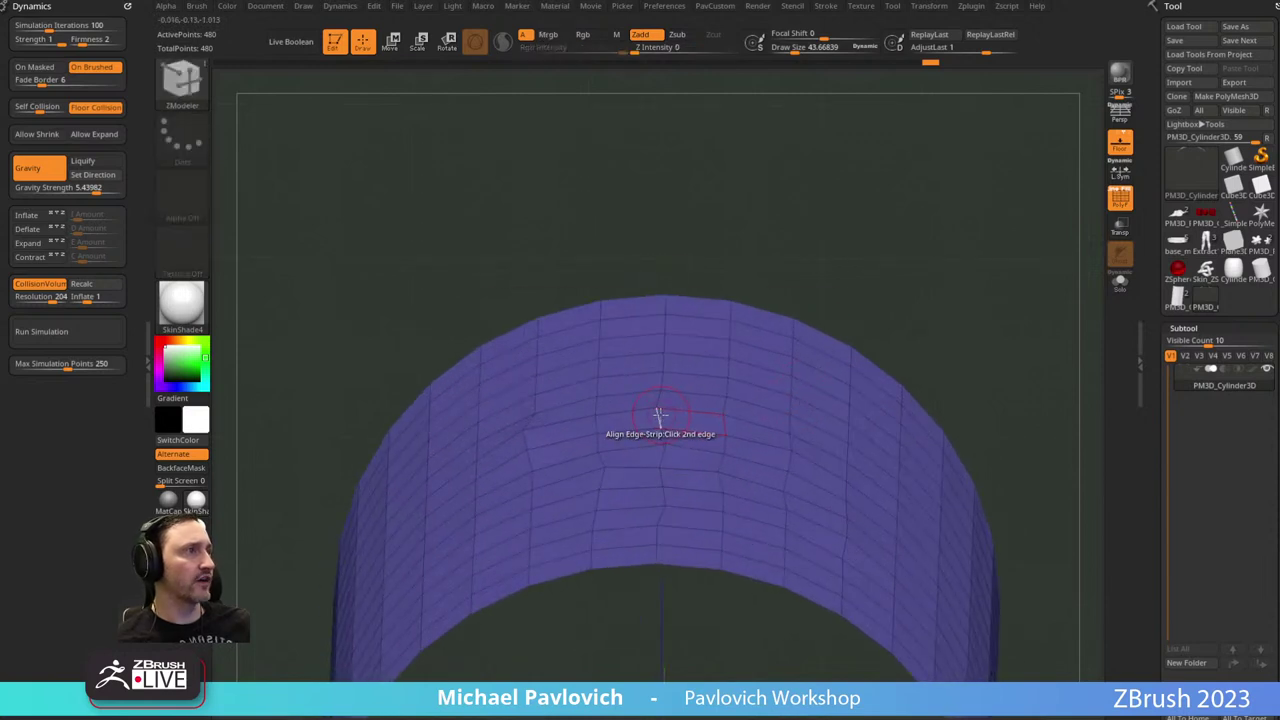
pyautogui.press('space')
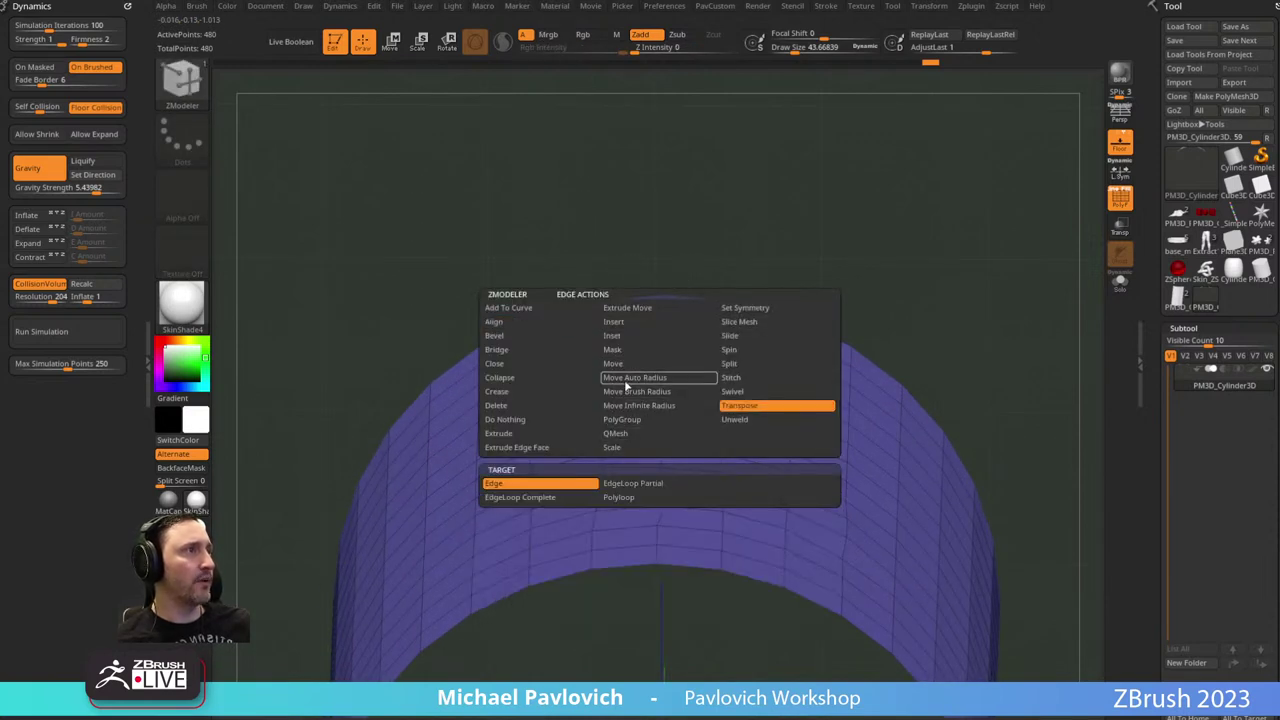
pyautogui.press('space')
pyautogui.click(584, 505)
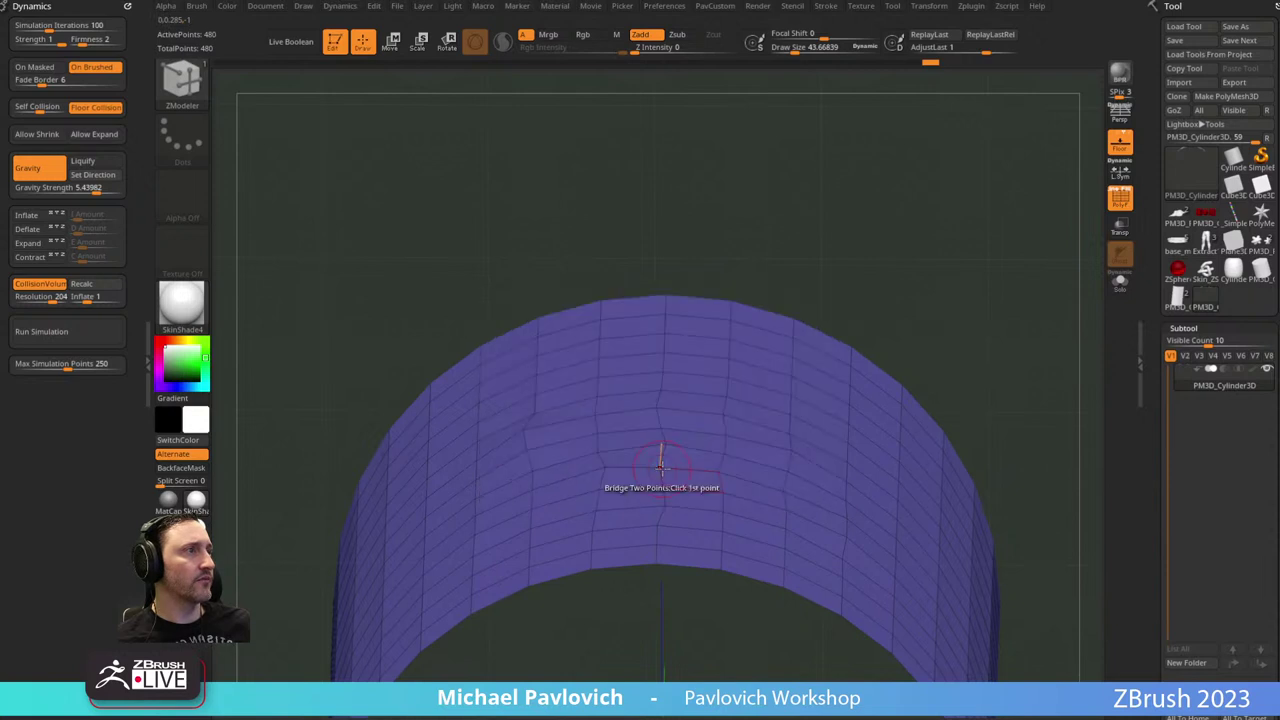
pyautogui.click(657, 451)
pyautogui.moveTo(738, 375); pyautogui.dragTo(831, 350, button='right')
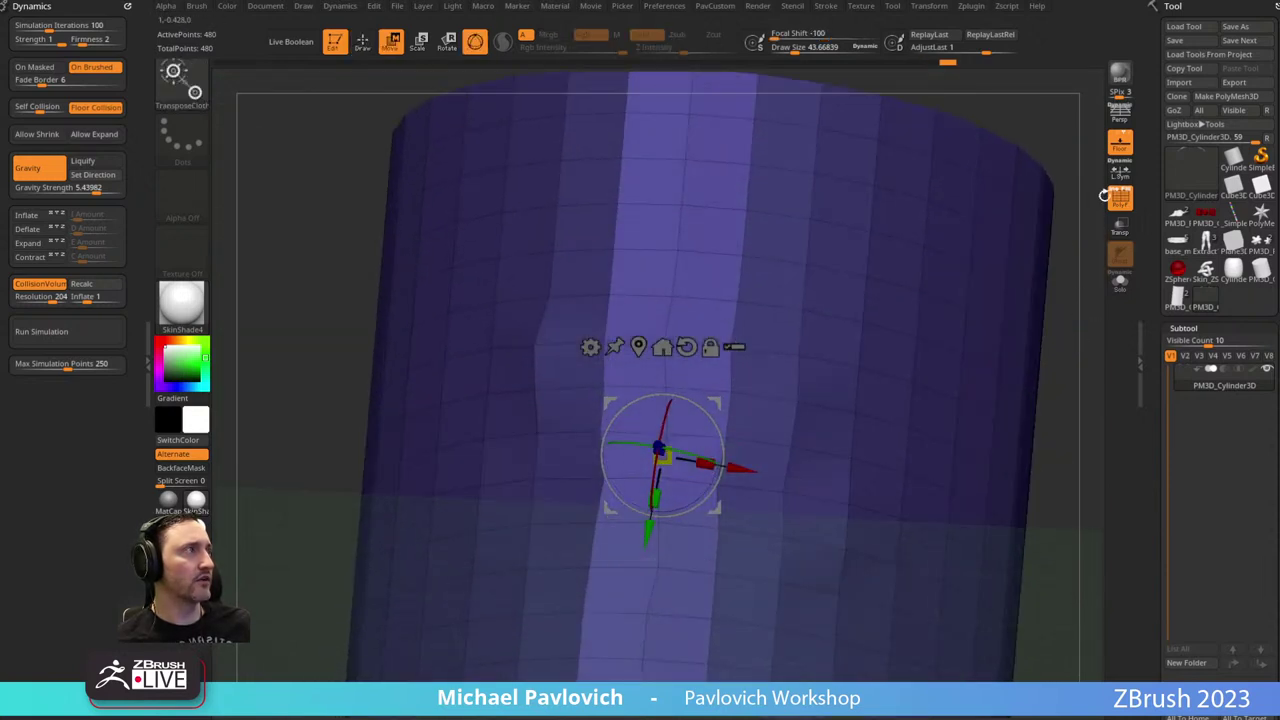
# Hide the floor grid, clear the mask from the cylinder and return to Draw mode.
pyautogui.click(1118, 147)
pyautogui.moveTo(640, 325); pyautogui.dragTo(622, 240, button='right')
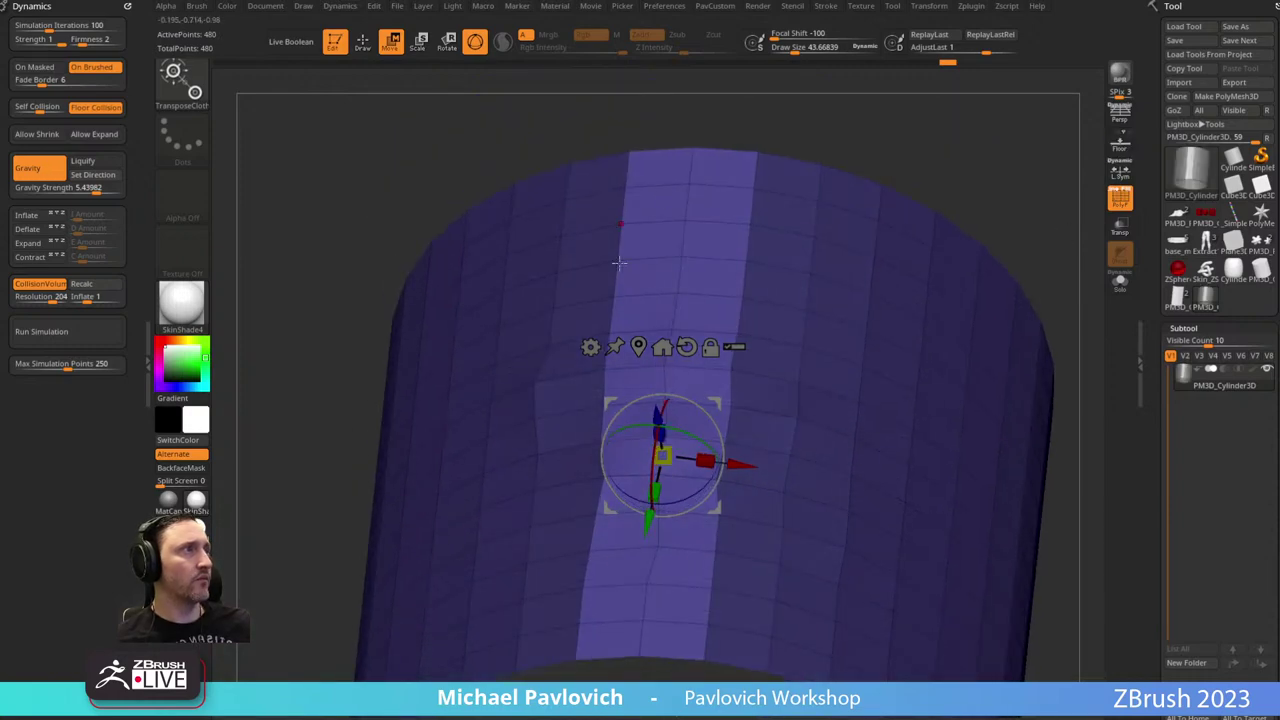
pyautogui.moveTo(949, 254)
pyautogui.mouseDown(button='right')
pyautogui.moveTo(985, 178)
pyautogui.moveTo(1063, 245)
pyautogui.moveTo(920, 280)
pyautogui.mouseUp(button='right')
pyautogui.keyDown('ctrl'); pyautogui.moveTo(920, 280); pyautogui.dragTo(960, 291); pyautogui.keyUp('ctrl')
pyautogui.press('q')
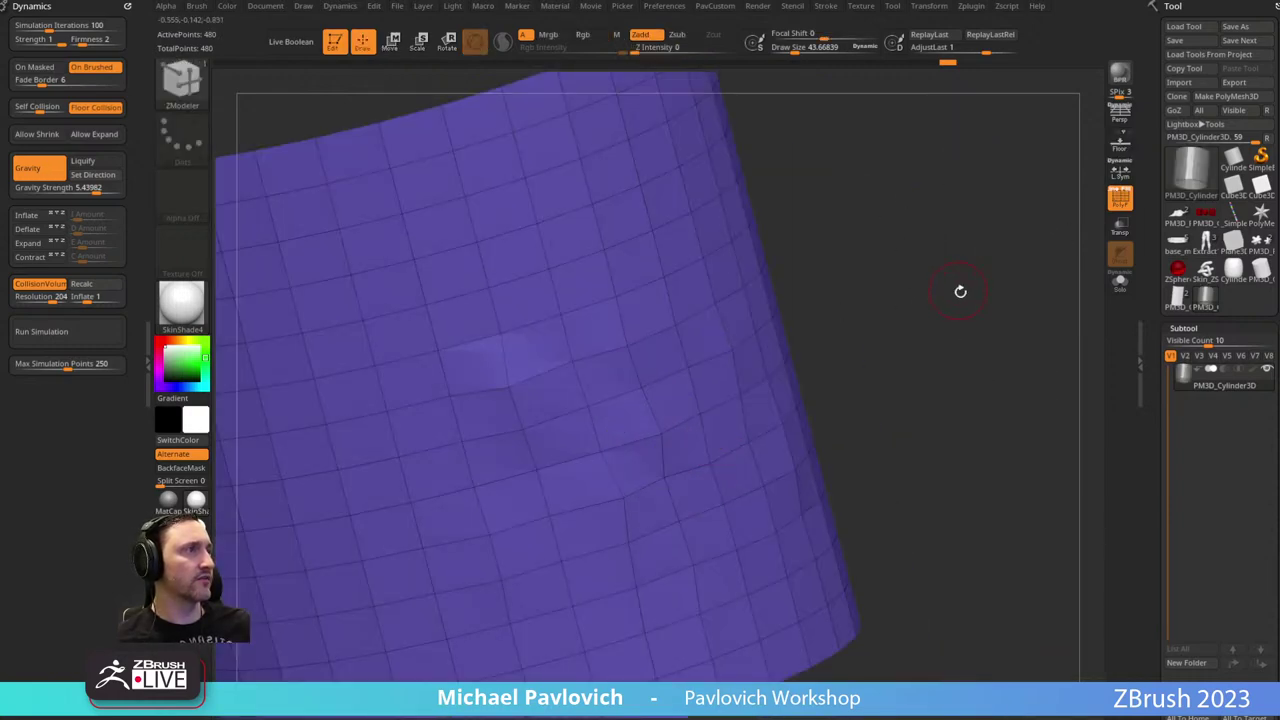
# Mask the central vertical loop using the Mask edge action with EdgeLoop Complete, and invert the mask.
pyautogui.moveTo(960, 291); pyautogui.dragTo(940, 225, button='right')
pyautogui.press('space')
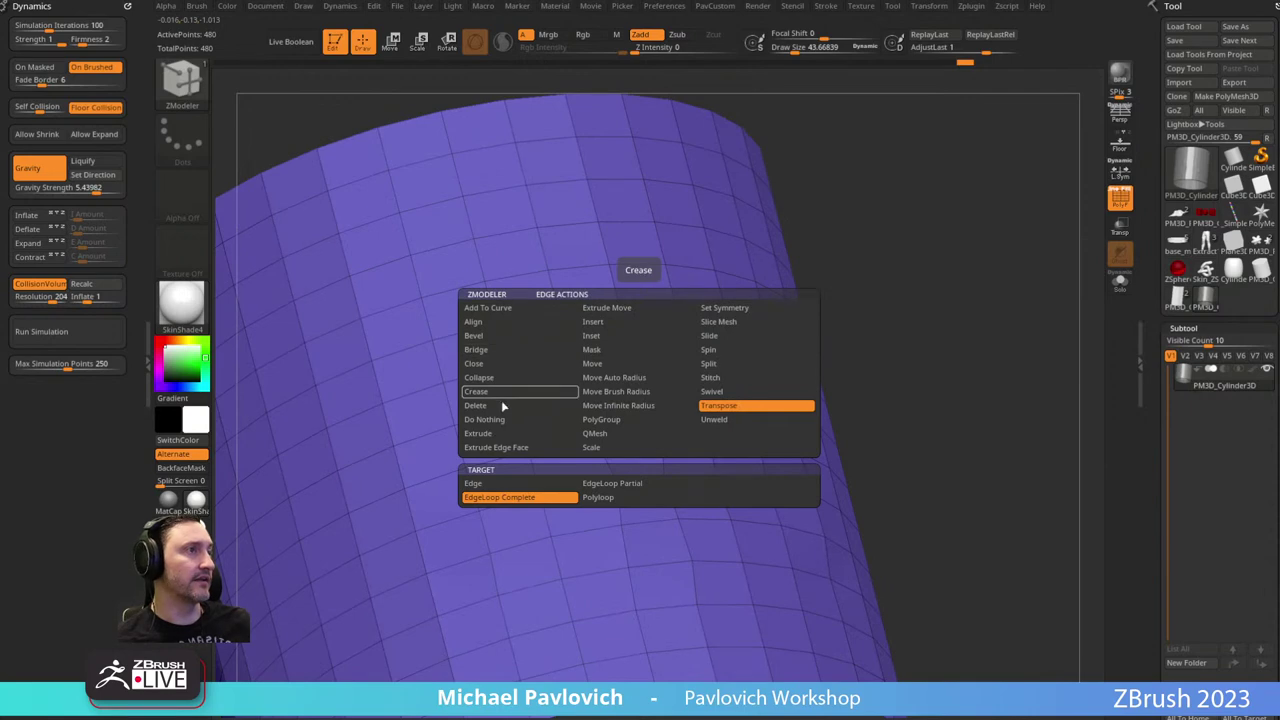
pyautogui.click(610, 351)
pyautogui.click(524, 499)
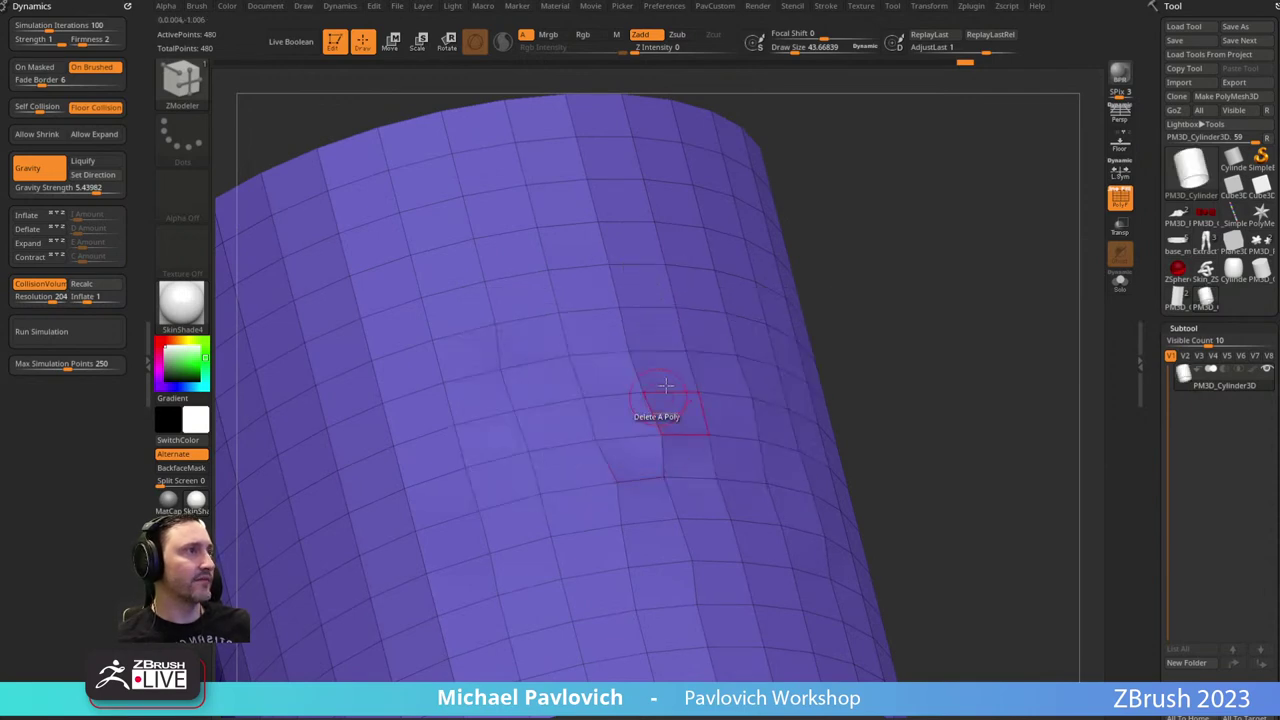
pyautogui.click(634, 372)
pyautogui.keyDown('ctrl'); pyautogui.click(934, 331); pyautogui.keyUp('ctrl')
pyautogui.keyDown('ctrl'); pyautogui.moveTo(934, 331); pyautogui.dragTo(921, 282, button='right'); pyautogui.keyUp('ctrl')
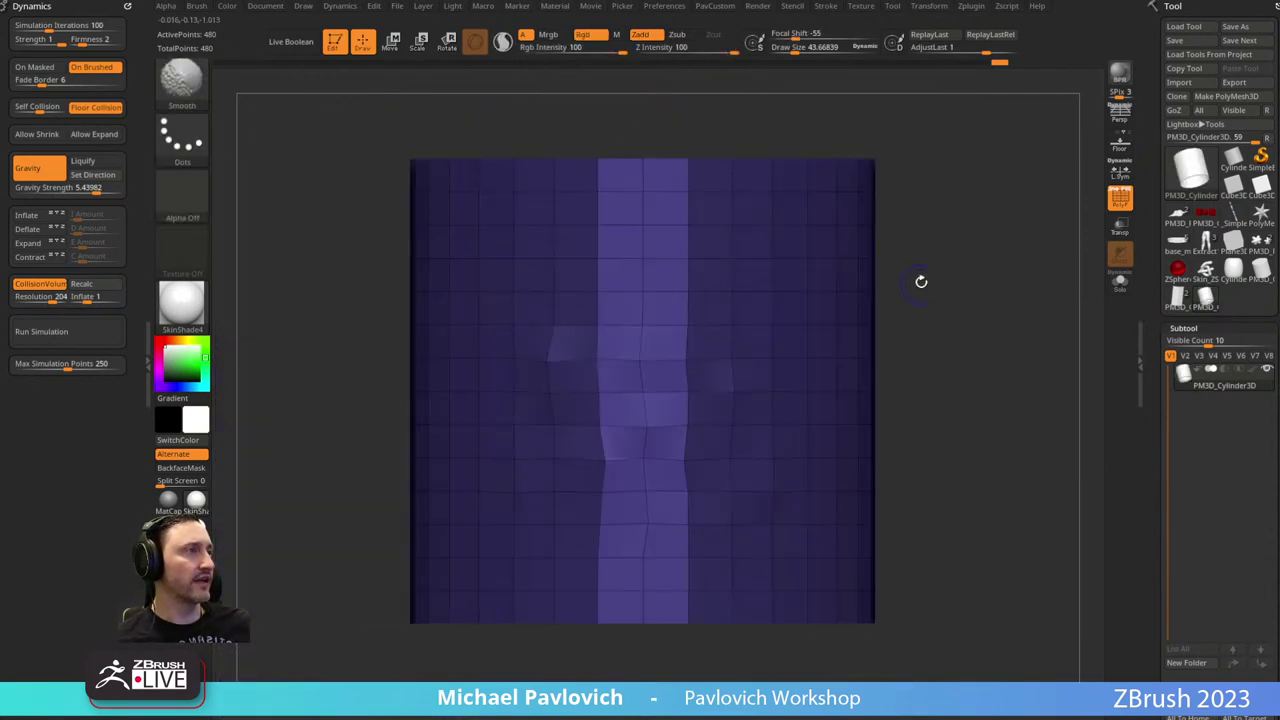
# Switch to Move mode and place the gizmo on a central loop vertex just below the upper rim.
pyautogui.press('w')
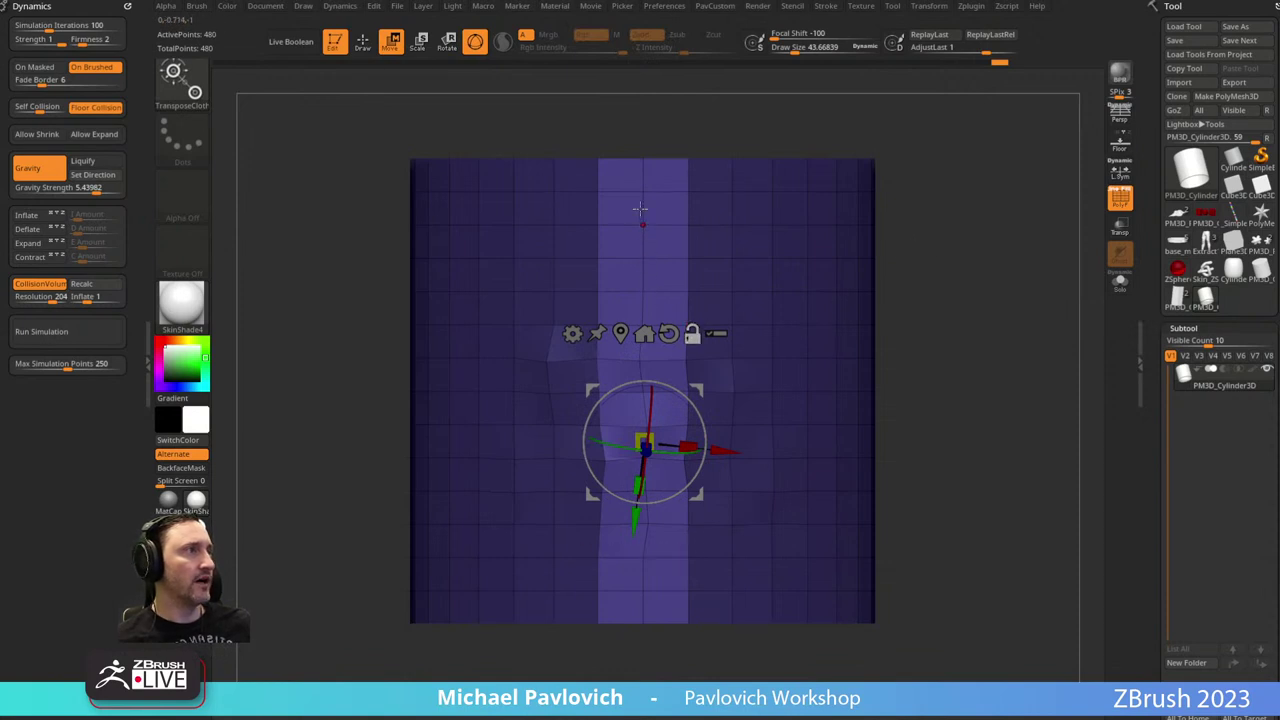
pyautogui.click(643, 161)
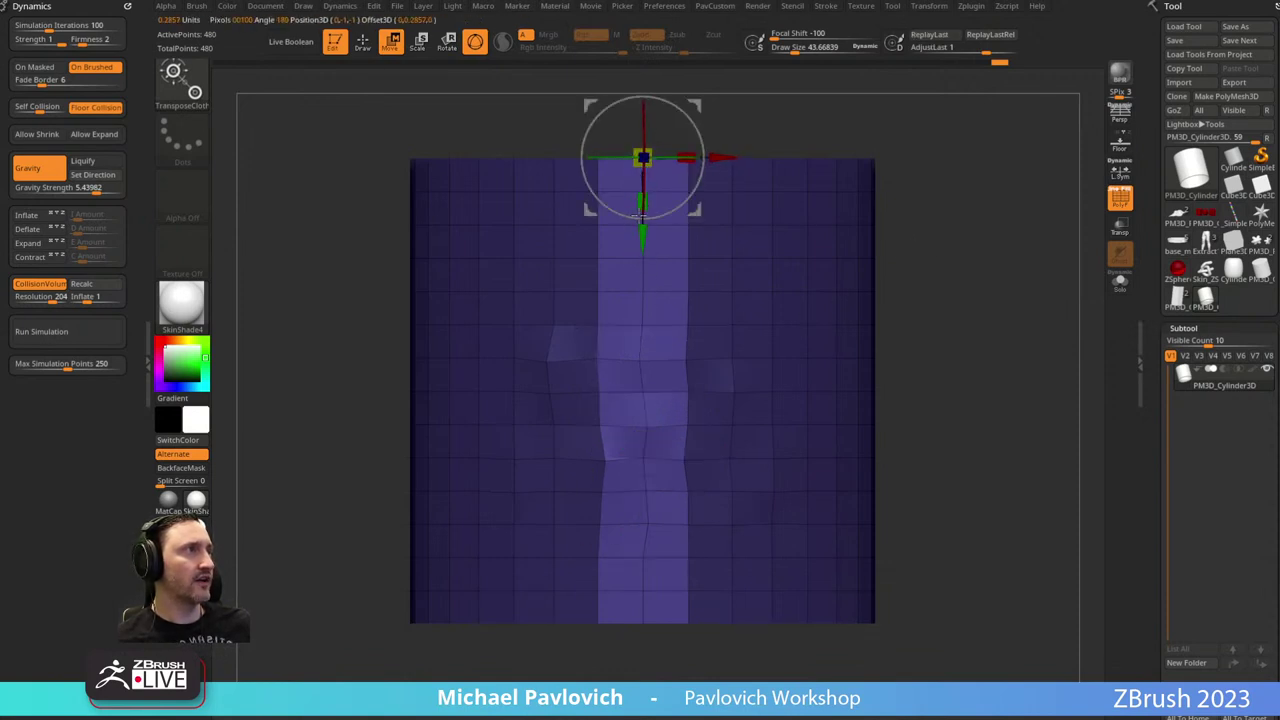
pyautogui.keyDown('alt'); pyautogui.moveTo(641, 242); pyautogui.dragTo(429, 434); pyautogui.keyUp('alt')
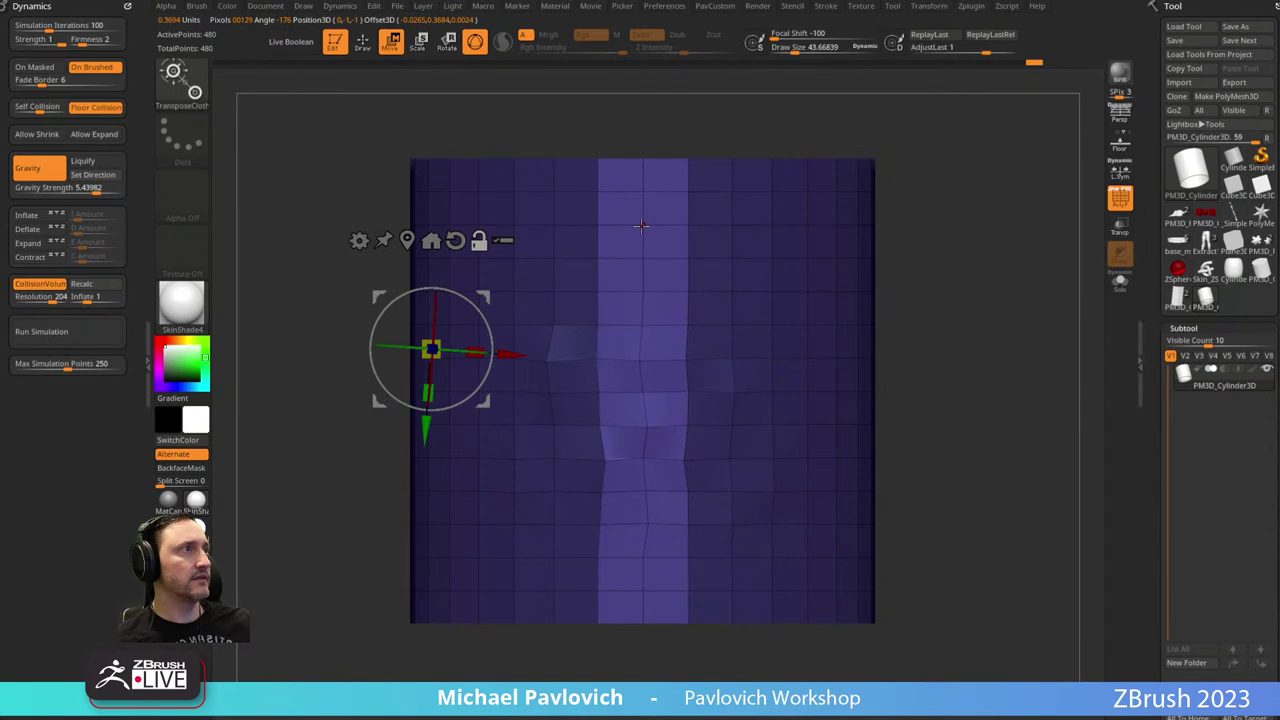
pyautogui.click(641, 226)
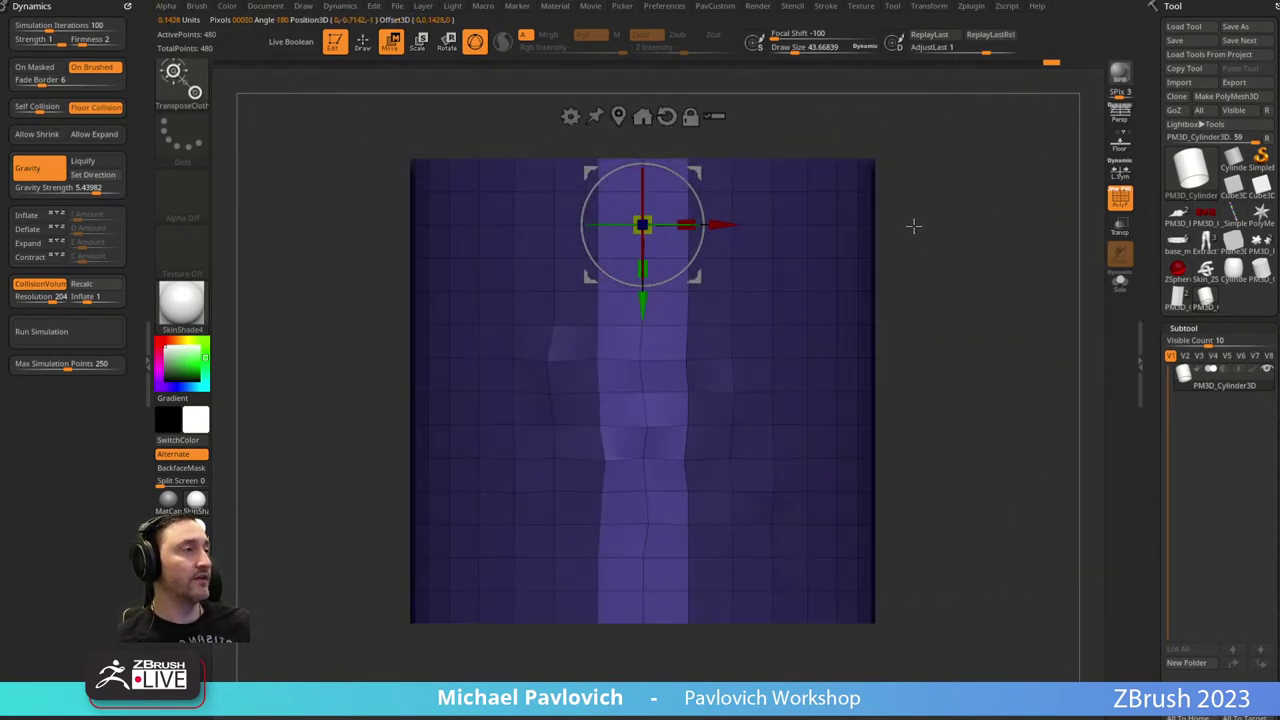
pyautogui.moveTo(921, 221); pyautogui.dragTo(936, 338)
# Try to flatten the central vertical loop by scaling it along the gizmo axes, clear the mask, and undo the last scaling.
pyautogui.moveTo(646, 265); pyautogui.dragTo(647, 208)
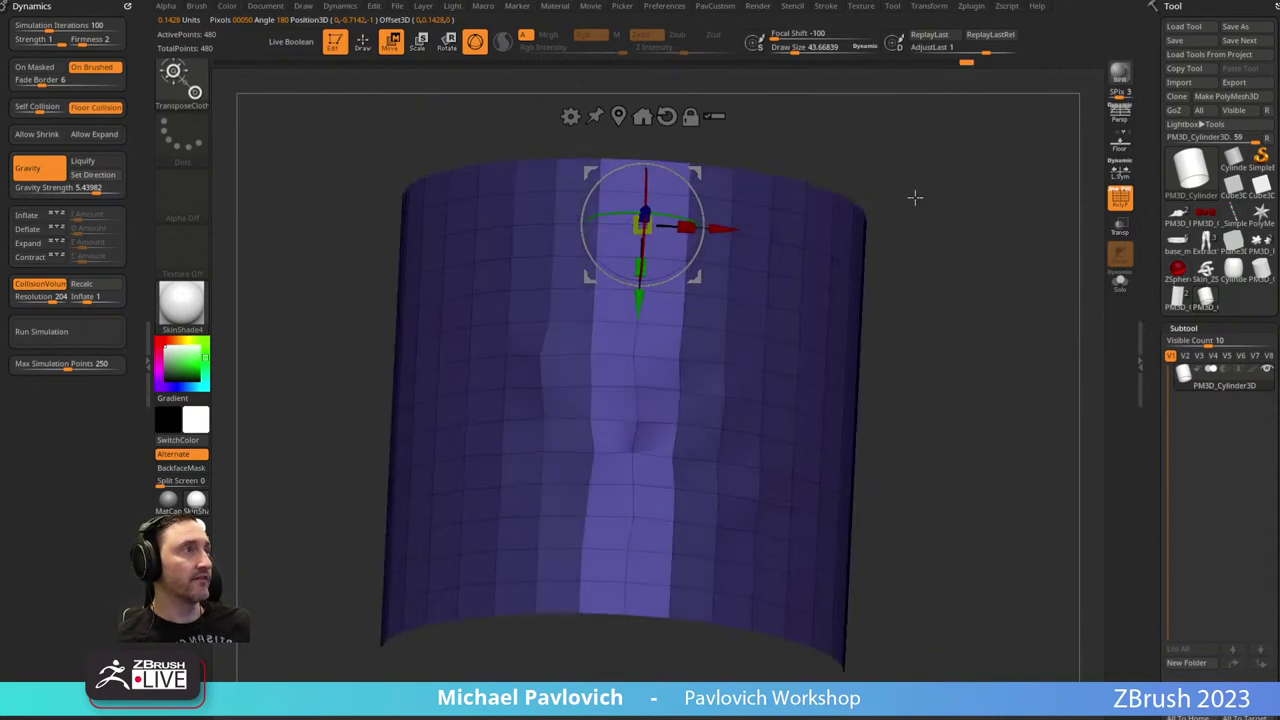
pyautogui.moveTo(915, 198)
pyautogui.keyDown('shift'); pyautogui.mouseDown()
pyautogui.moveTo(937, 201)
pyautogui.moveTo(890, 200)
pyautogui.mouseUp(); pyautogui.keyUp('shift')
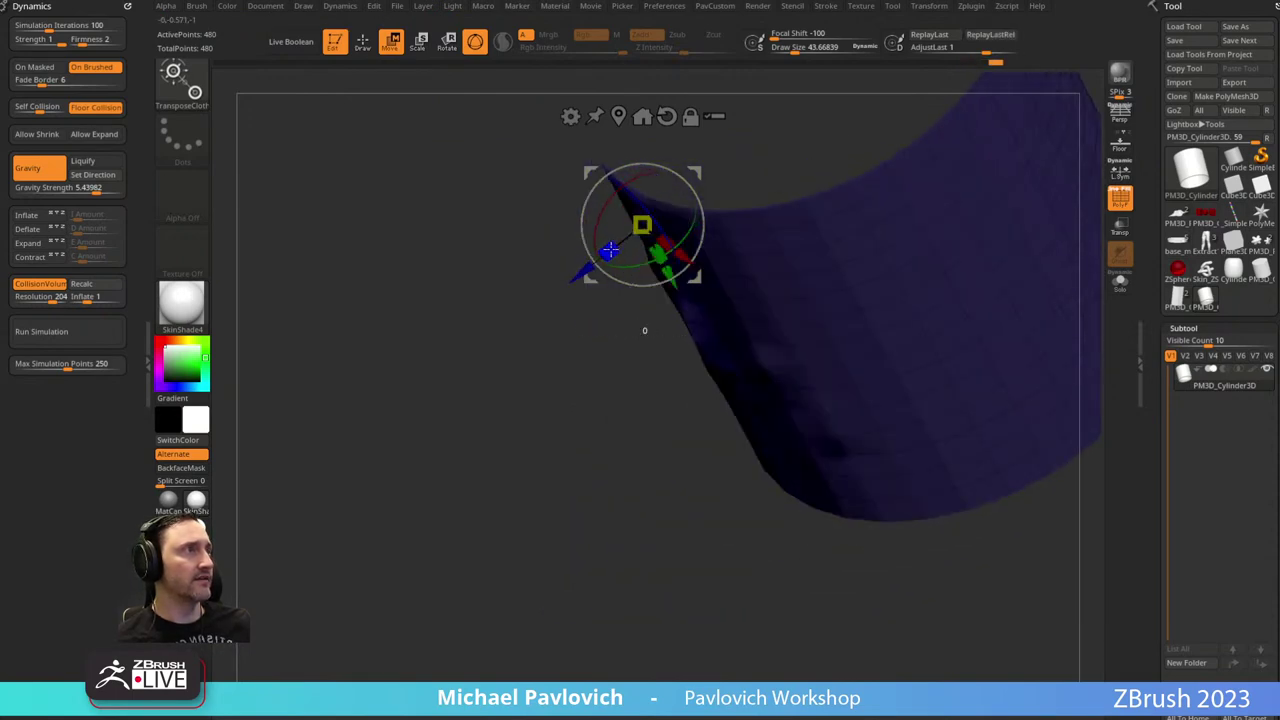
pyautogui.moveTo(610, 250); pyautogui.dragTo(610, 248)
pyautogui.moveTo(548, 338); pyautogui.dragTo(596, 338)
pyautogui.click(688, 226)
pyautogui.moveTo(946, 243); pyautogui.dragTo(953, 290)
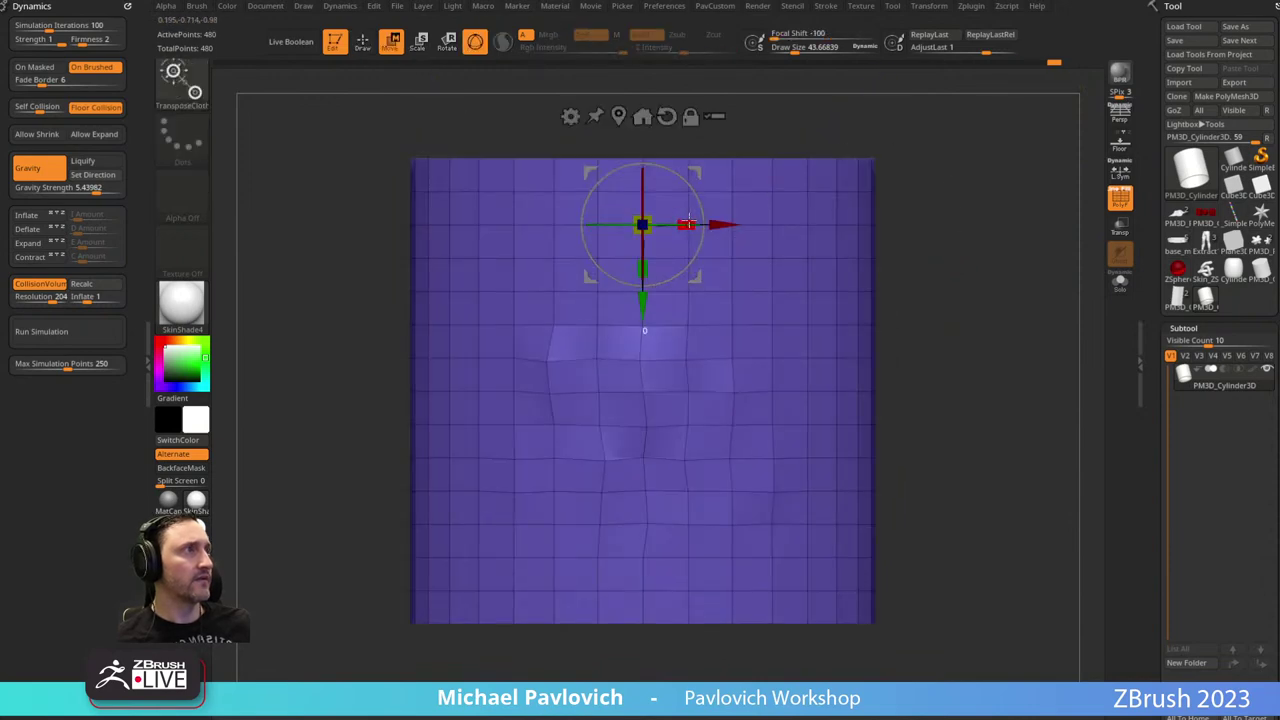
pyautogui.moveTo(688, 222); pyautogui.dragTo(777, 204)
pyautogui.hotkey('ctrl', 'z')
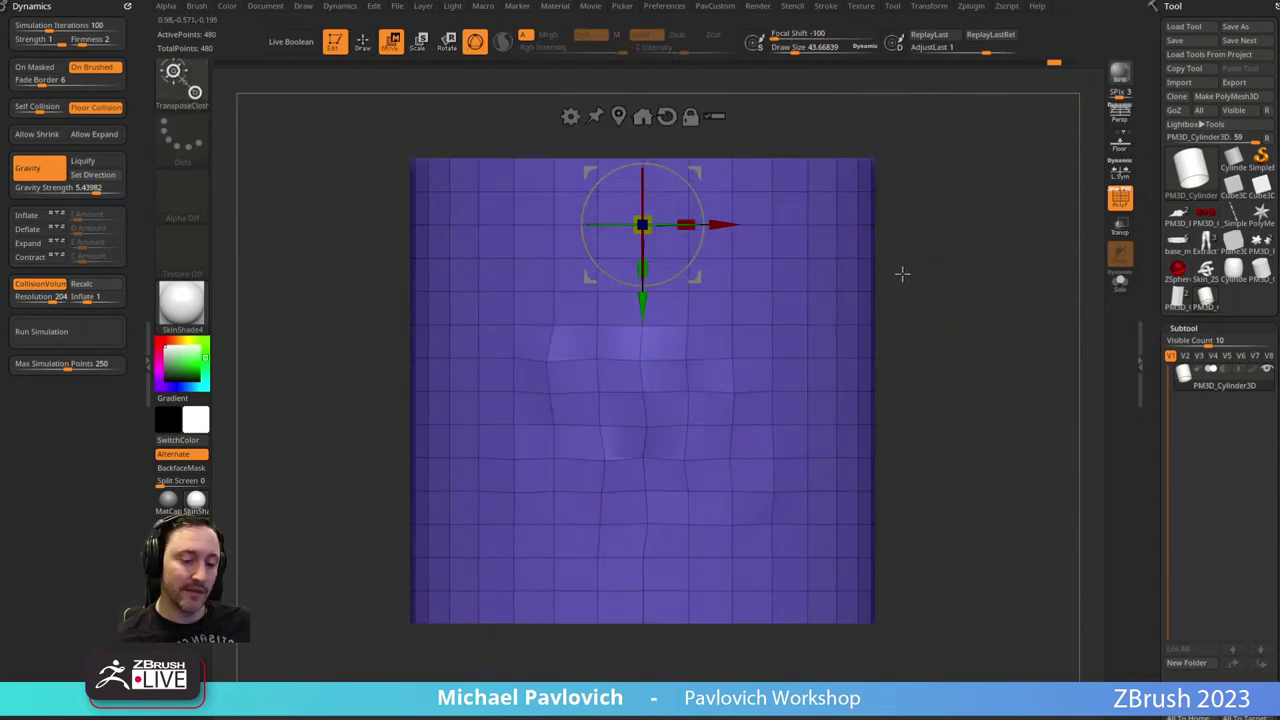
# Replace TransposeCloth with the regular Transpose brush for the gizmo, and return to the ZModeler brush.
pyautogui.press('b')
pyautogui.press('t')
pyautogui.press('r')
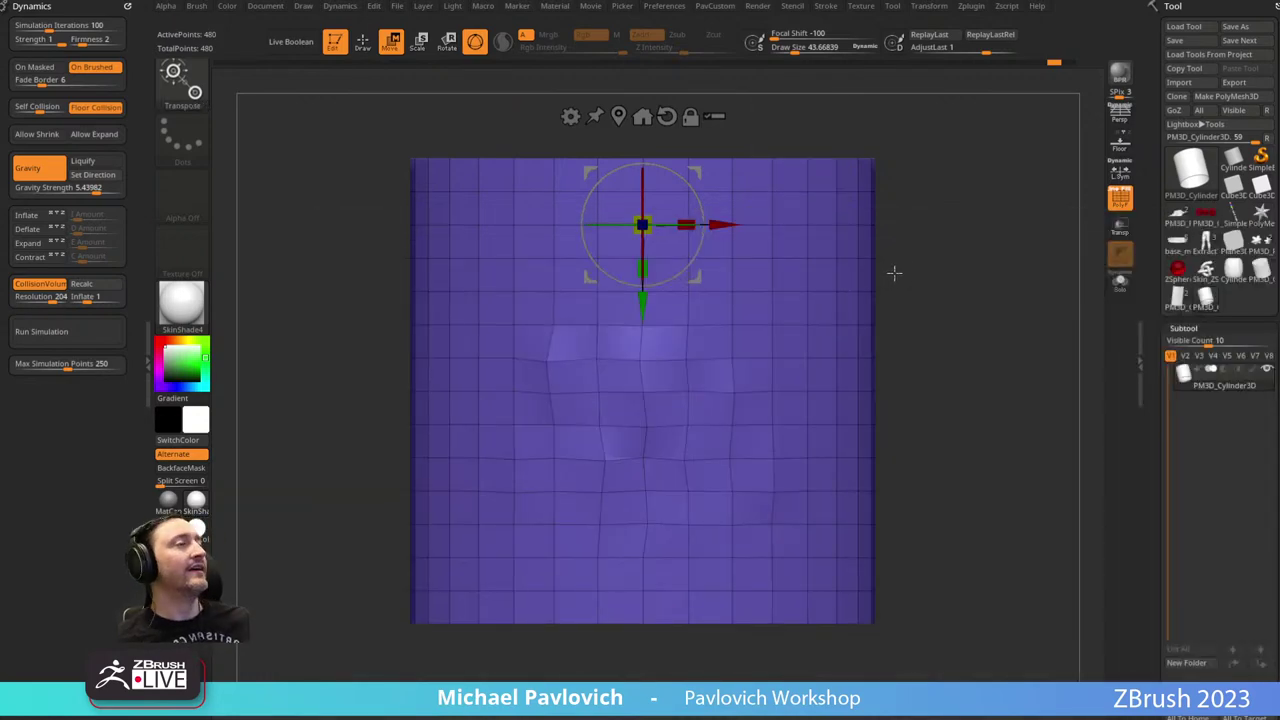
pyautogui.press('b')
pyautogui.press('z')
pyautogui.press('m')
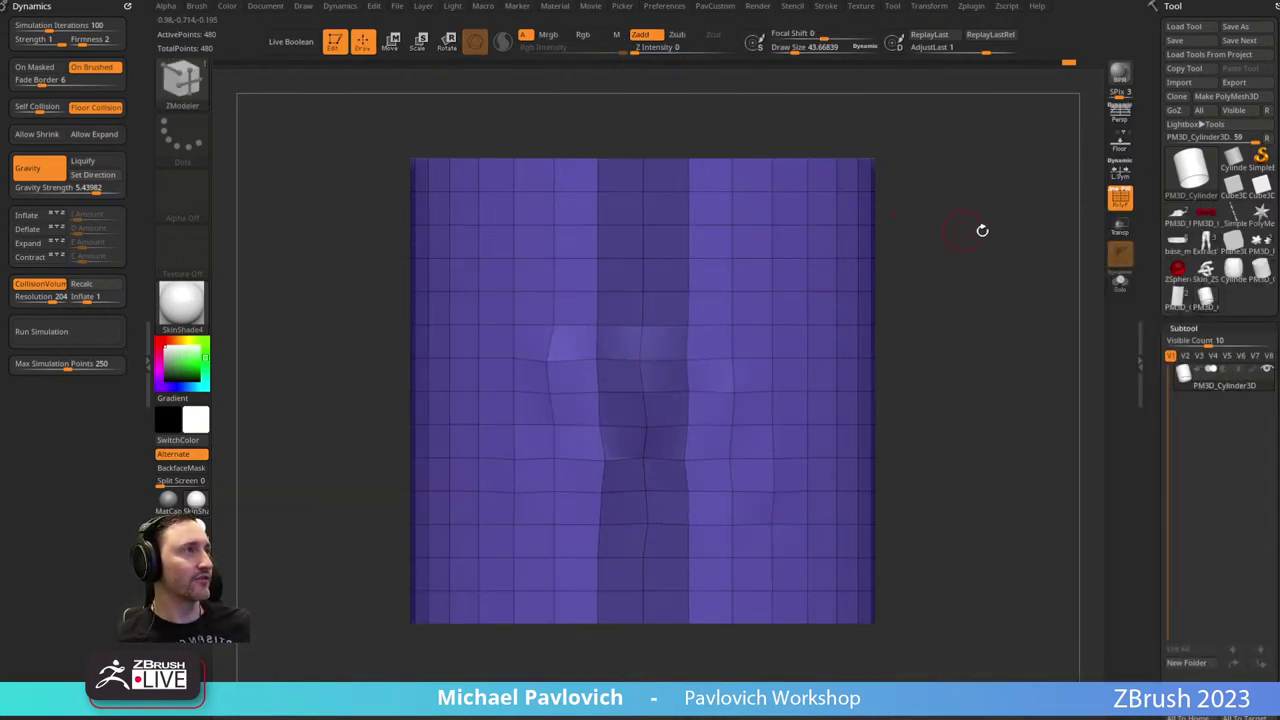
# Flatten the unmasked central vertical loop by scaling it sideways with the gizmo, clear the mask, and return to Draw mode.
pyautogui.press('w')
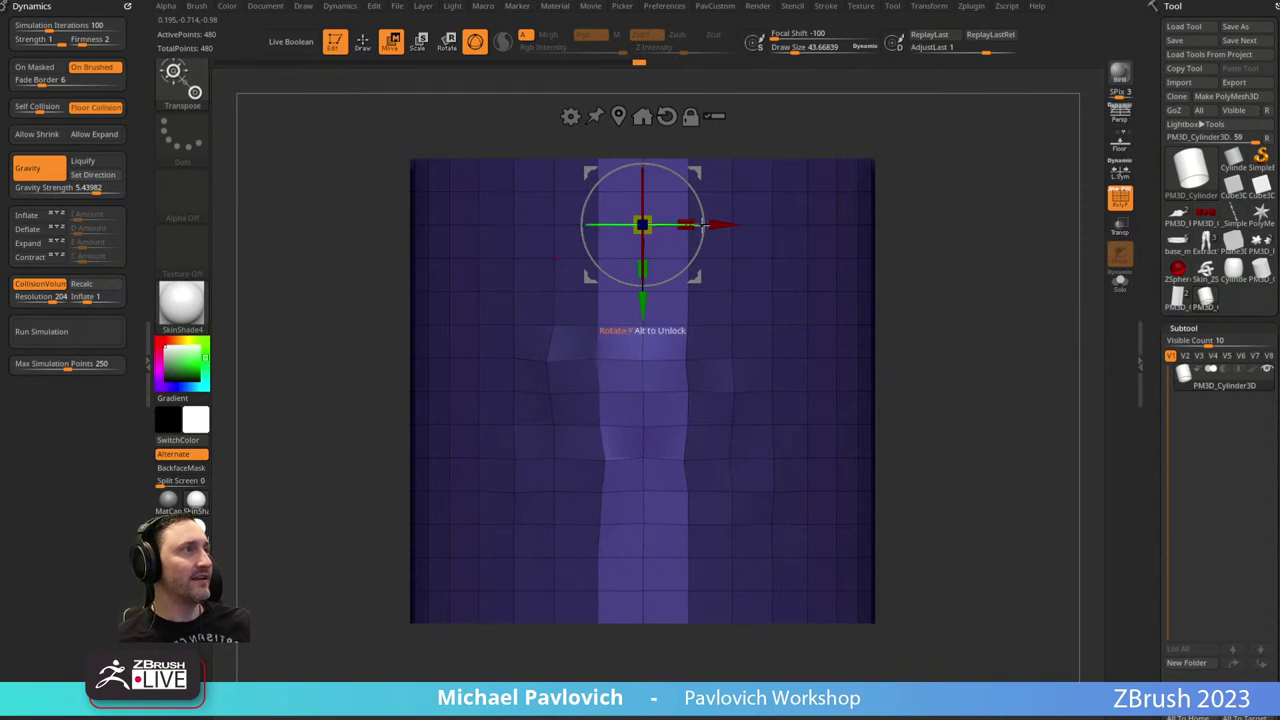
pyautogui.moveTo(897, 155)
pyautogui.mouseDown()
pyautogui.moveTo(887, 248)
pyautogui.moveTo(900, 300)
pyautogui.mouseUp()
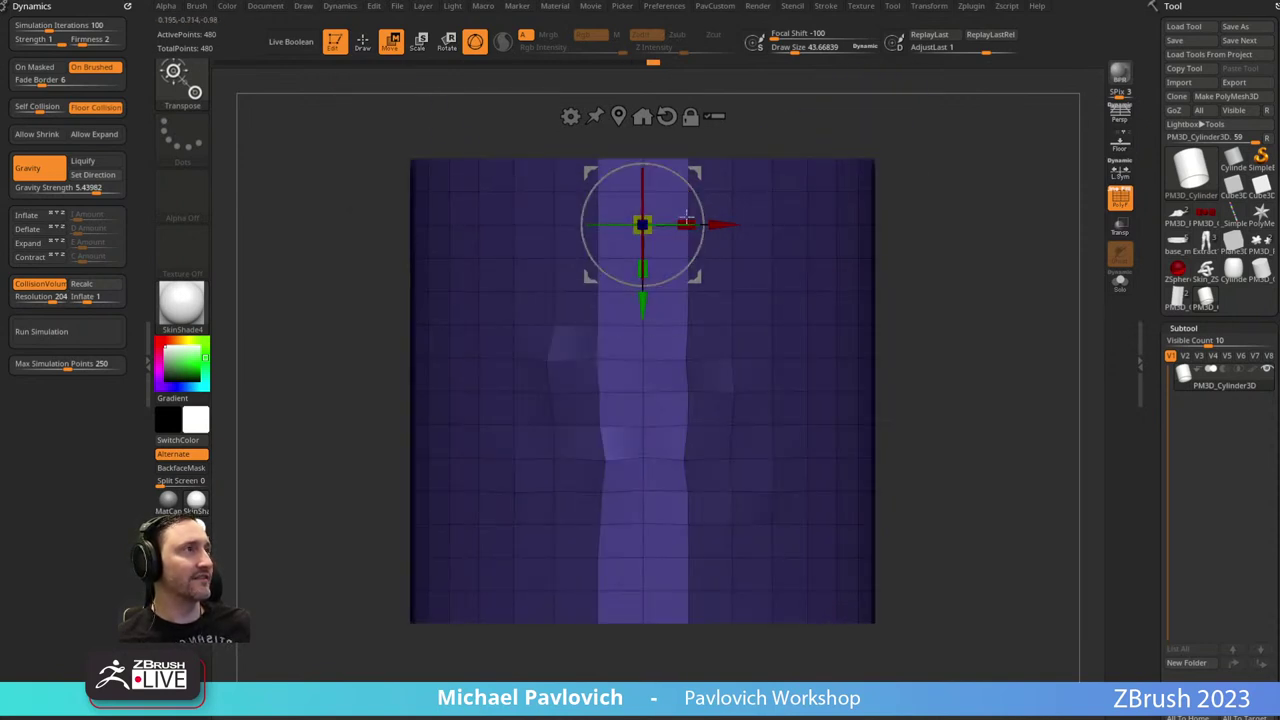
pyautogui.press('ctrl')
pyautogui.press('q')
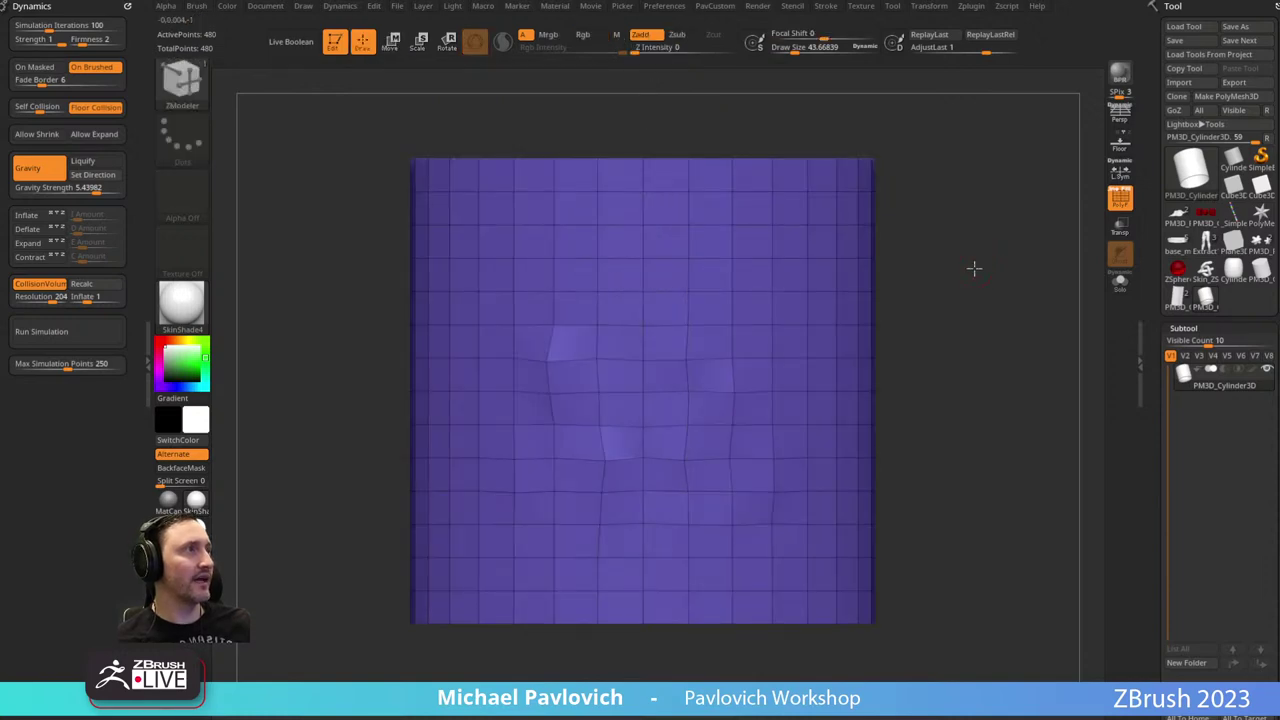
# Mask the distorted vertical loop just right of the center loop and invert the mask, leaving only that loop editable.
pyautogui.moveTo(974, 269)
pyautogui.mouseDown()
pyautogui.moveTo(974, 197)
pyautogui.moveTo(940, 177)
pyautogui.moveTo(936, 153)
pyautogui.moveTo(946, 275)
pyautogui.moveTo(893, 335)
pyautogui.mouseUp()
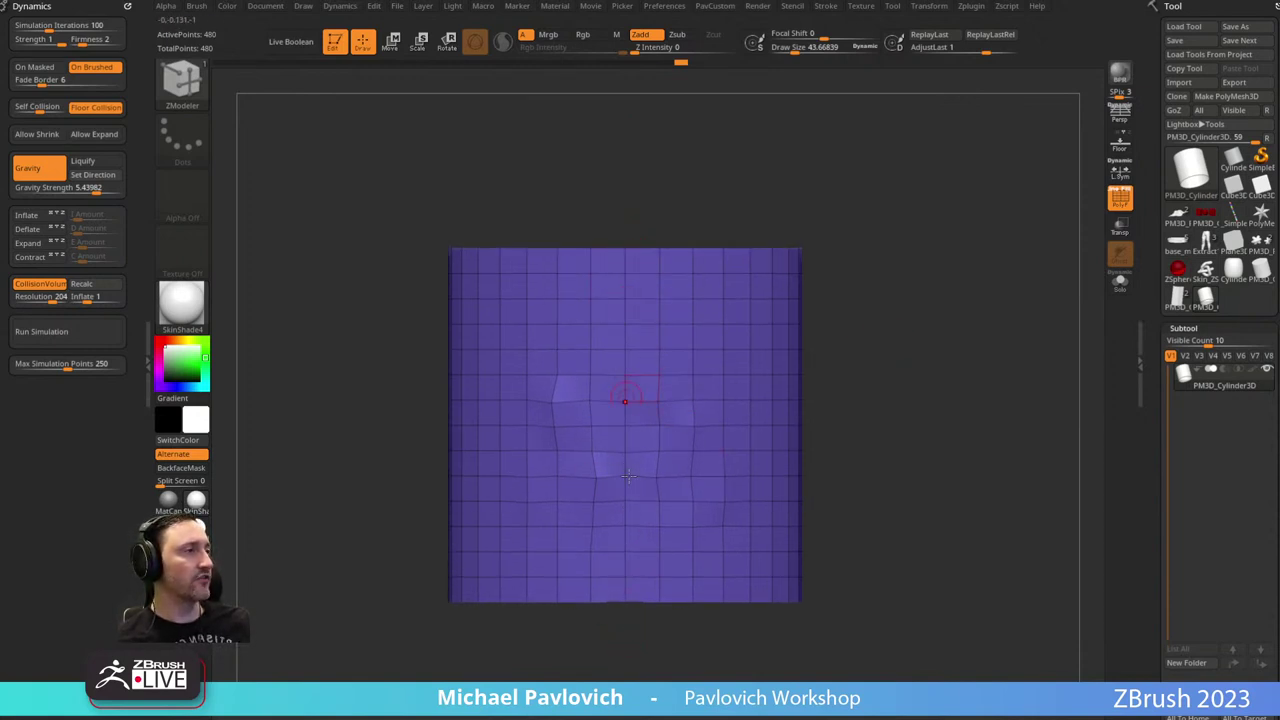
pyautogui.keyDown('alt'); pyautogui.click(626, 266); pyautogui.keyUp('alt')
pyautogui.hotkey('ctrl', 'z')
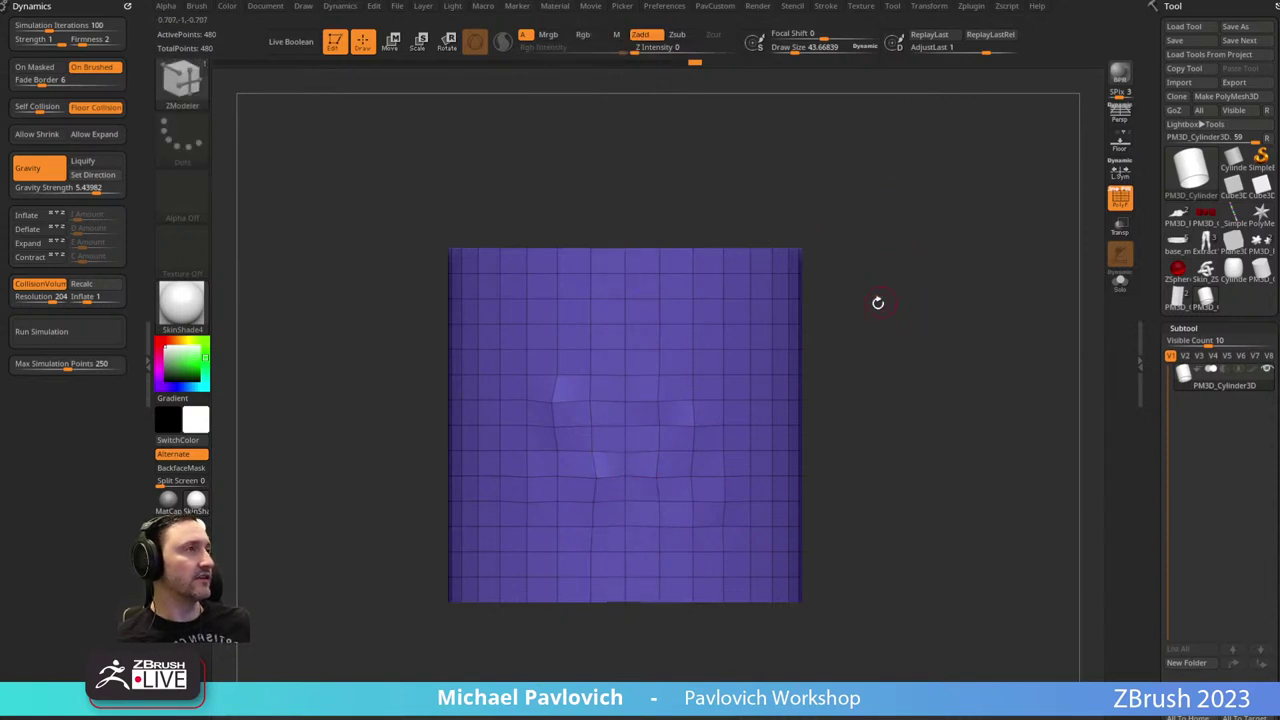
pyautogui.moveTo(877, 302); pyautogui.dragTo(770, 319)
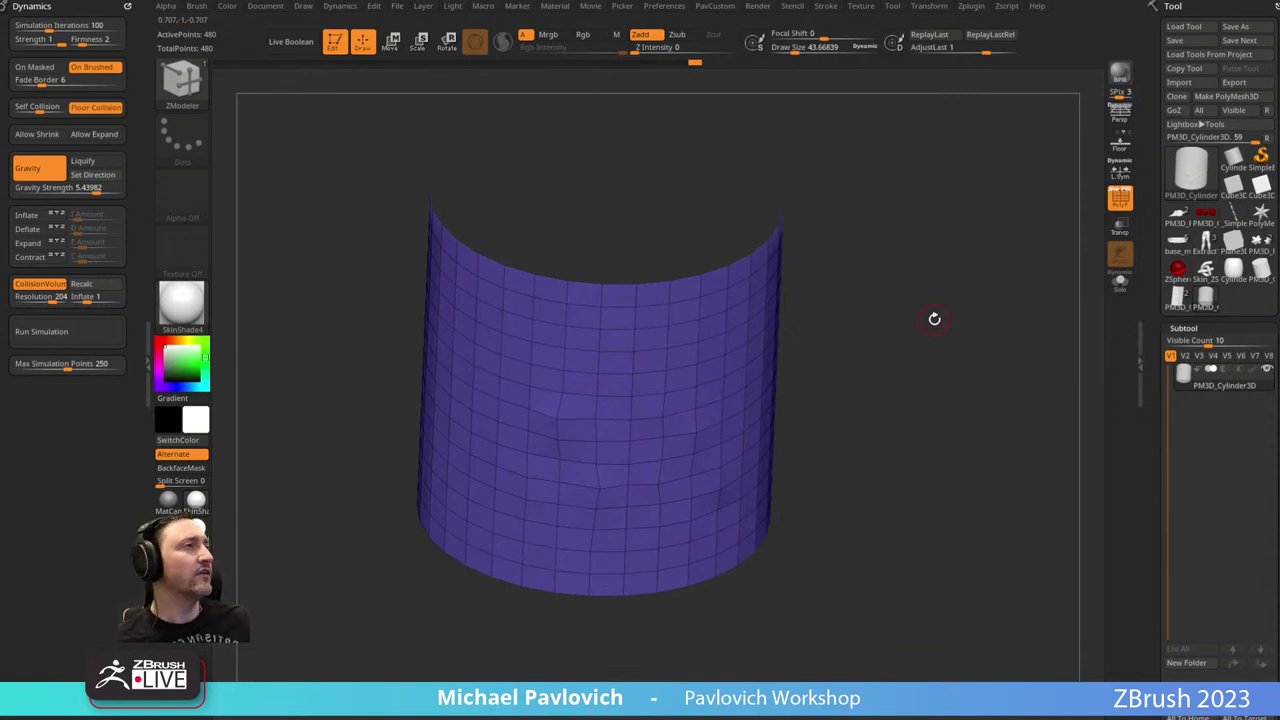
pyautogui.keyDown('shift'); pyautogui.moveTo(934, 318); pyautogui.dragTo(891, 234); pyautogui.keyUp('shift')
pyautogui.keyDown('ctrl'); pyautogui.moveTo(634, 208); pyautogui.dragTo(684, 639); pyautogui.keyUp('ctrl')
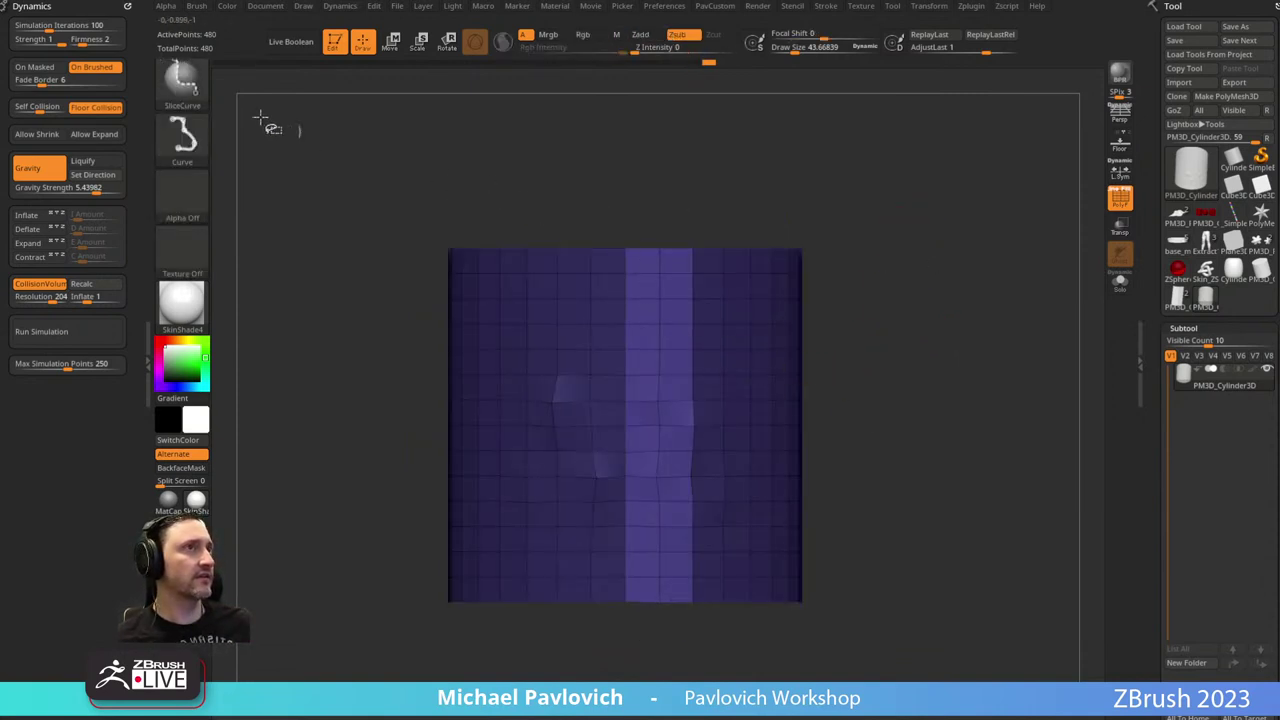
# Choose the ClipCurve brush and clip along the full height of the unmasked vertical loop to straighten it.
pyautogui.keyDown('ctrl'); pyautogui.keyDown('shift'); pyautogui.click(187, 86); pyautogui.keyUp('shift'); pyautogui.keyUp('ctrl')
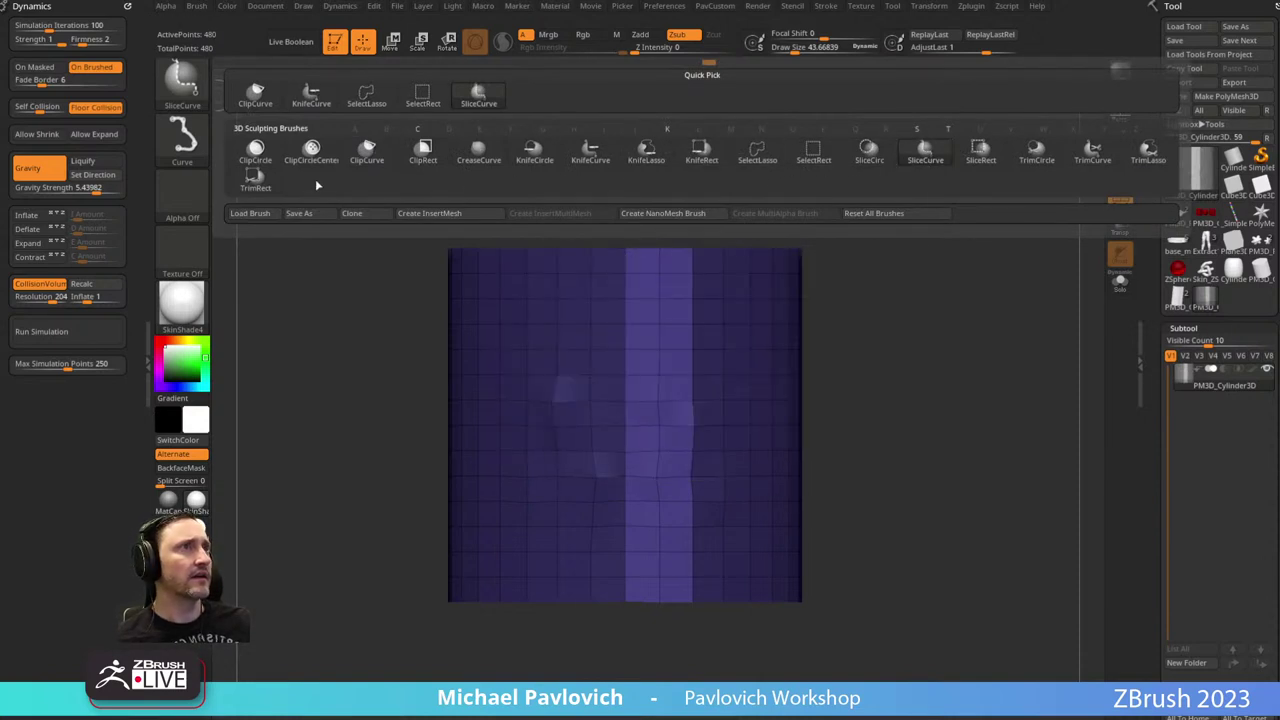
pyautogui.click(367, 150)
pyautogui.moveTo(641, 175)
pyautogui.keyDown('ctrl'); pyautogui.keyDown('shift'); pyautogui.mouseDown()
pyautogui.moveTo(650, 657)
pyautogui.moveTo(670, 675)
pyautogui.mouseUp(); pyautogui.keyUp('shift'); pyautogui.keyUp('ctrl')
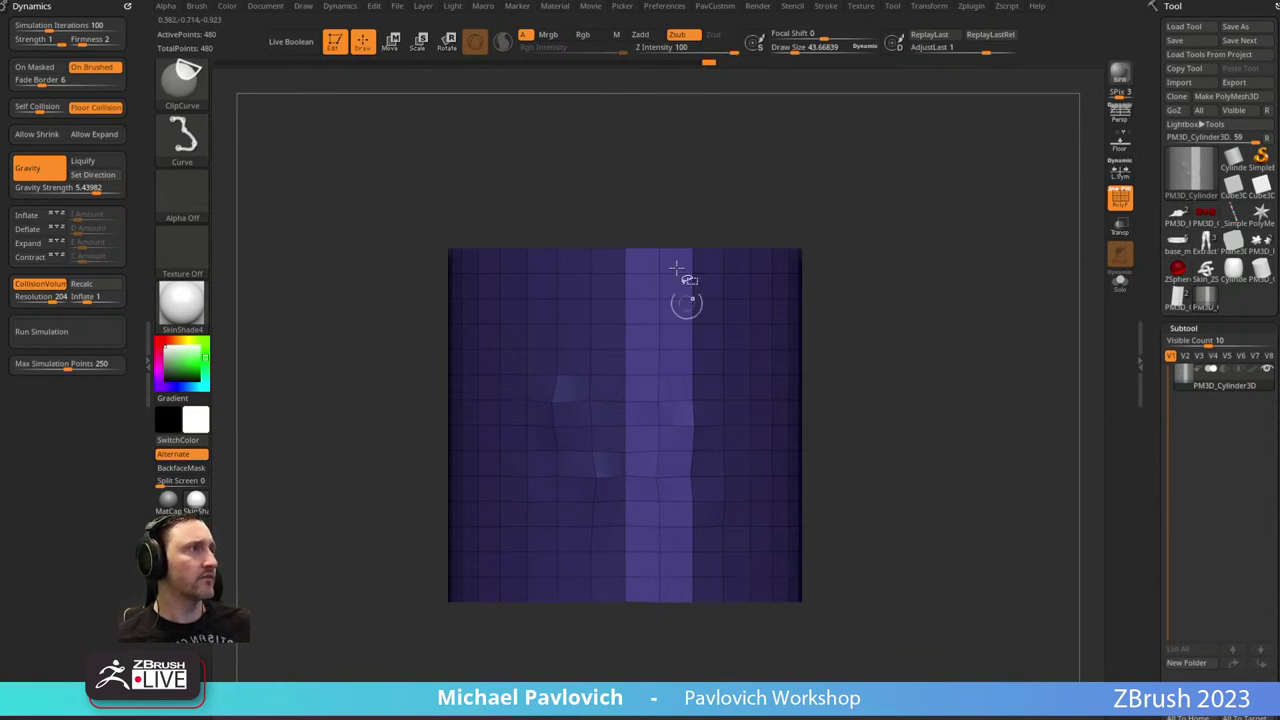
pyautogui.moveTo(641, 190)
pyautogui.keyDown('ctrl'); pyautogui.keyDown('shift'); pyautogui.mouseDown()
pyautogui.moveTo(674, 680)
pyautogui.moveTo(657, 680)
pyautogui.moveTo(669, 672)
pyautogui.mouseUp(); pyautogui.keyUp('shift'); pyautogui.keyUp('ctrl')
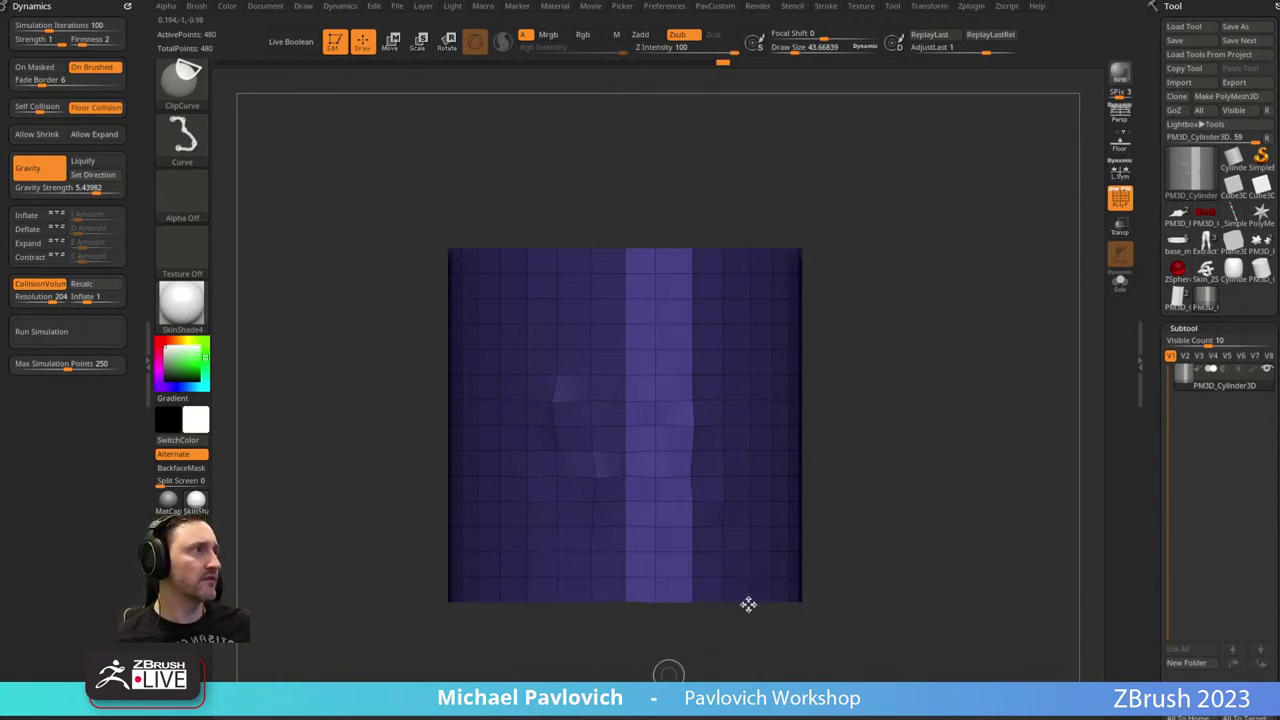
# Return to the ZModeler brush and clear the mask from the cylinder.
pyautogui.press('b')
pyautogui.press('z')
pyautogui.press('m')
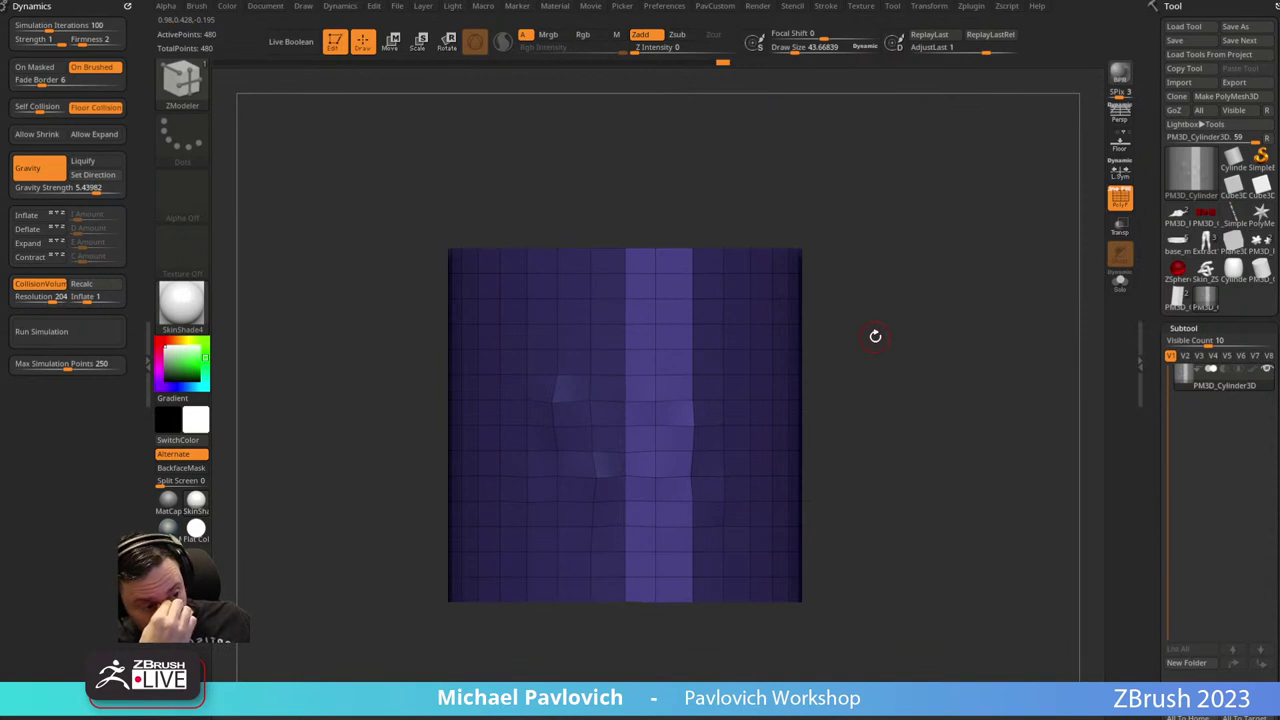
pyautogui.keyDown('ctrl'); pyautogui.moveTo(880, 284); pyautogui.dragTo(940, 292); pyautogui.keyUp('ctrl')
# Try the Align edge action with Edge-Strip on a distorted vertical loop, from an upper edge to a lower edge.
pyautogui.moveTo(947, 293)
pyautogui.keyDown('alt'); pyautogui.mouseDown()
pyautogui.moveTo(957, 266)
pyautogui.moveTo(1003, 280)
pyautogui.moveTo(977, 311)
pyautogui.moveTo(940, 300)
pyautogui.mouseUp(); pyautogui.keyUp('alt')
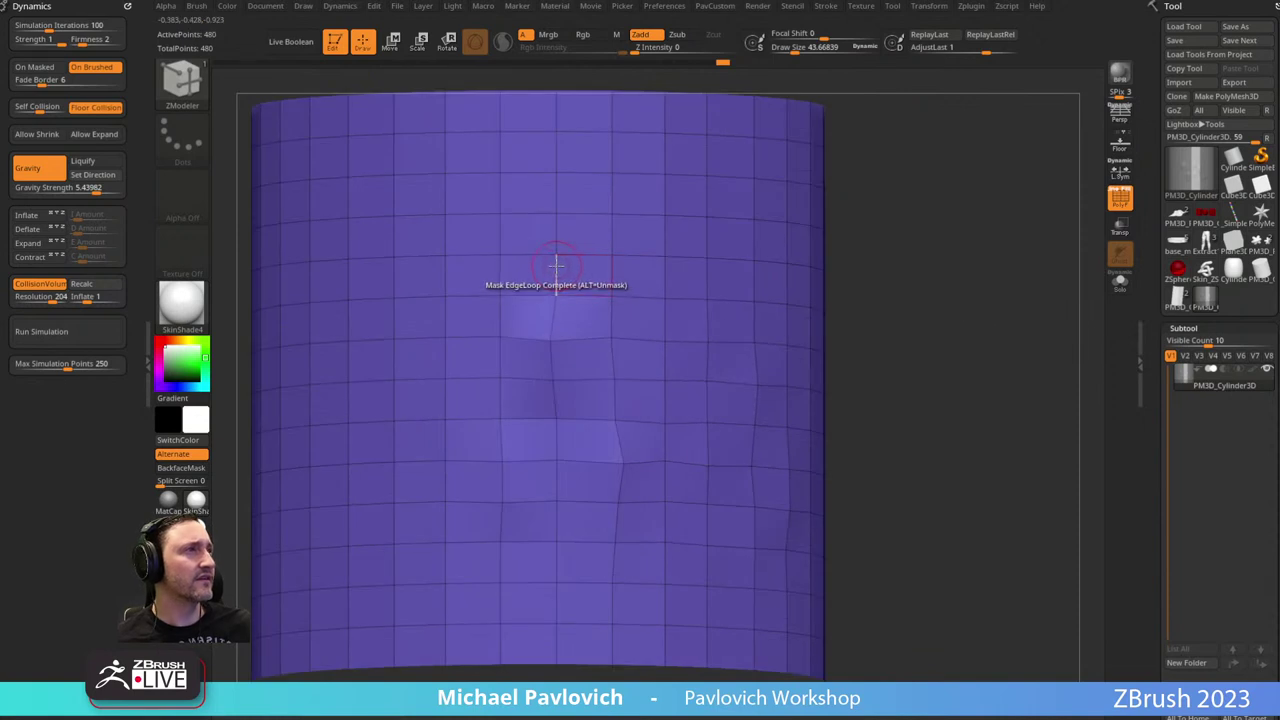
pyautogui.press('space')
pyautogui.click(437, 283)
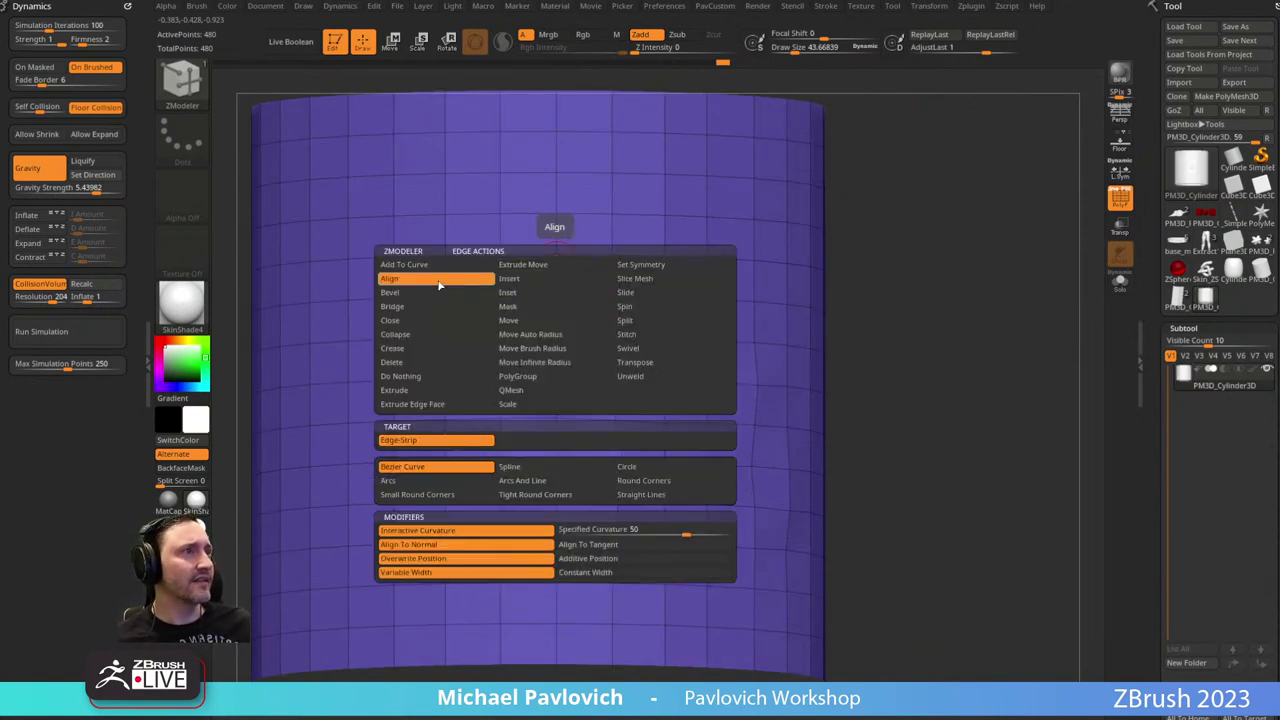
pyautogui.click(430, 440)
pyautogui.press('space')
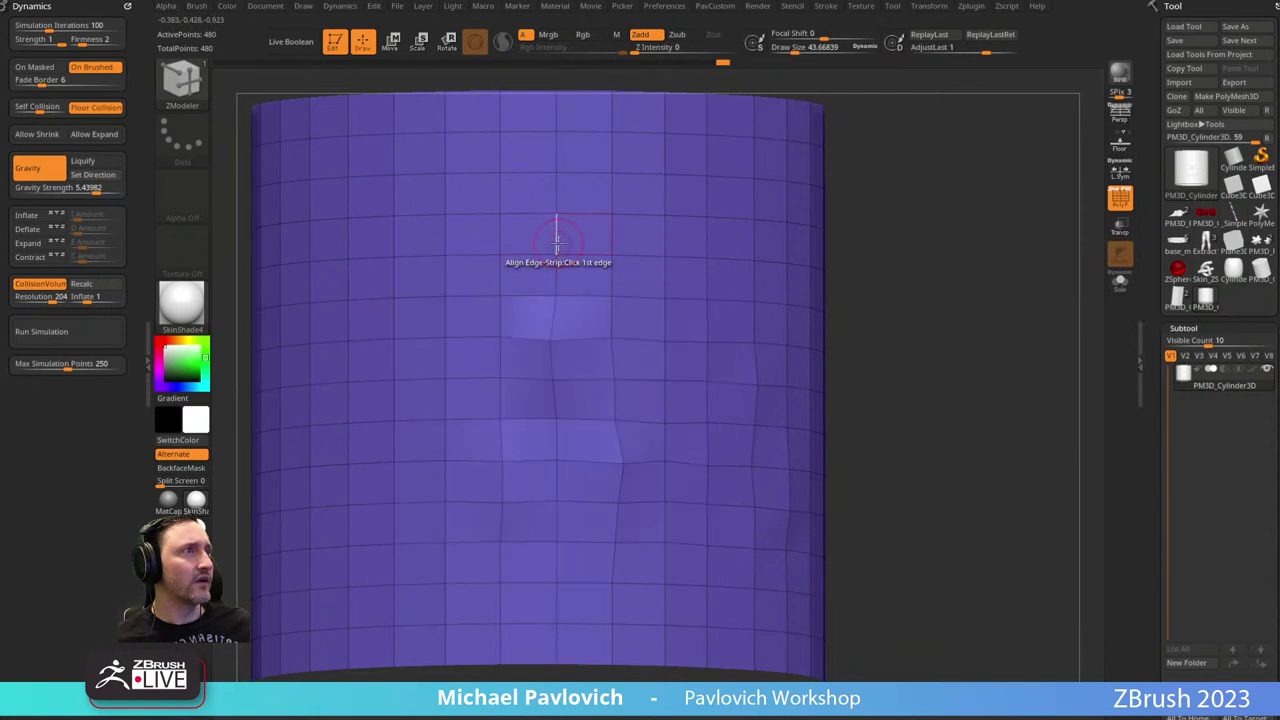
pyautogui.click(556, 236)
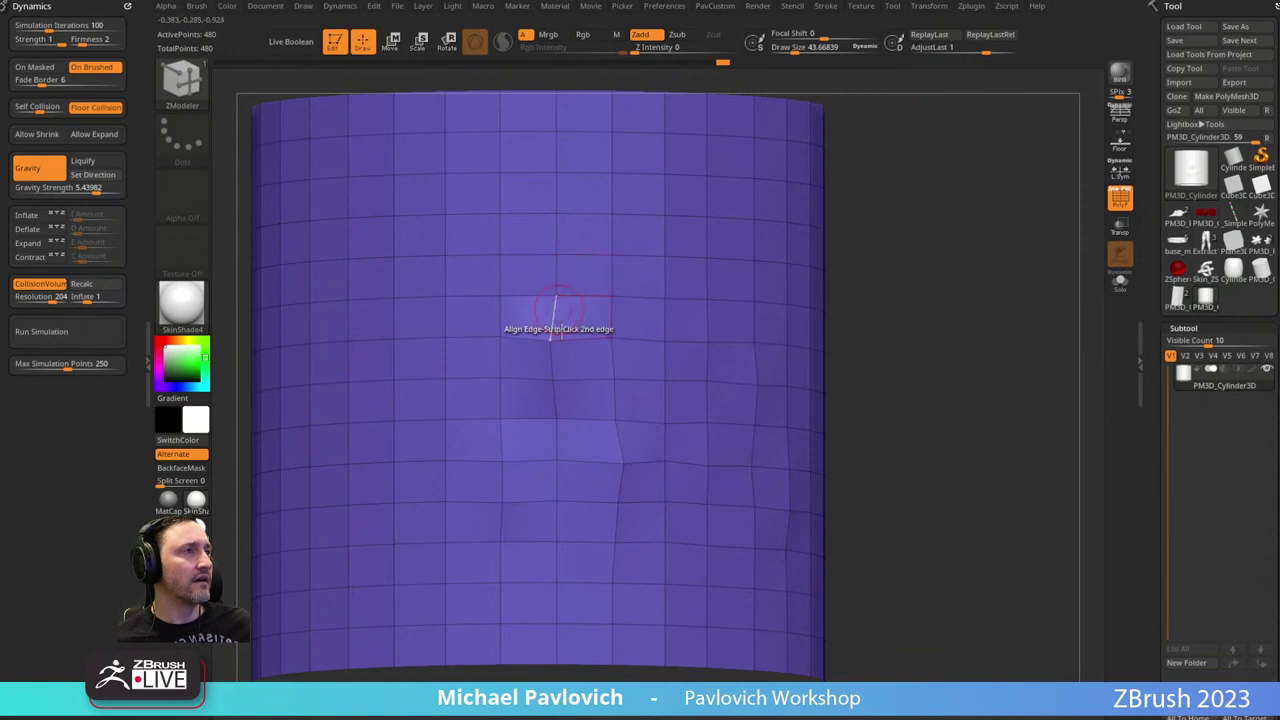
pyautogui.click(565, 596)
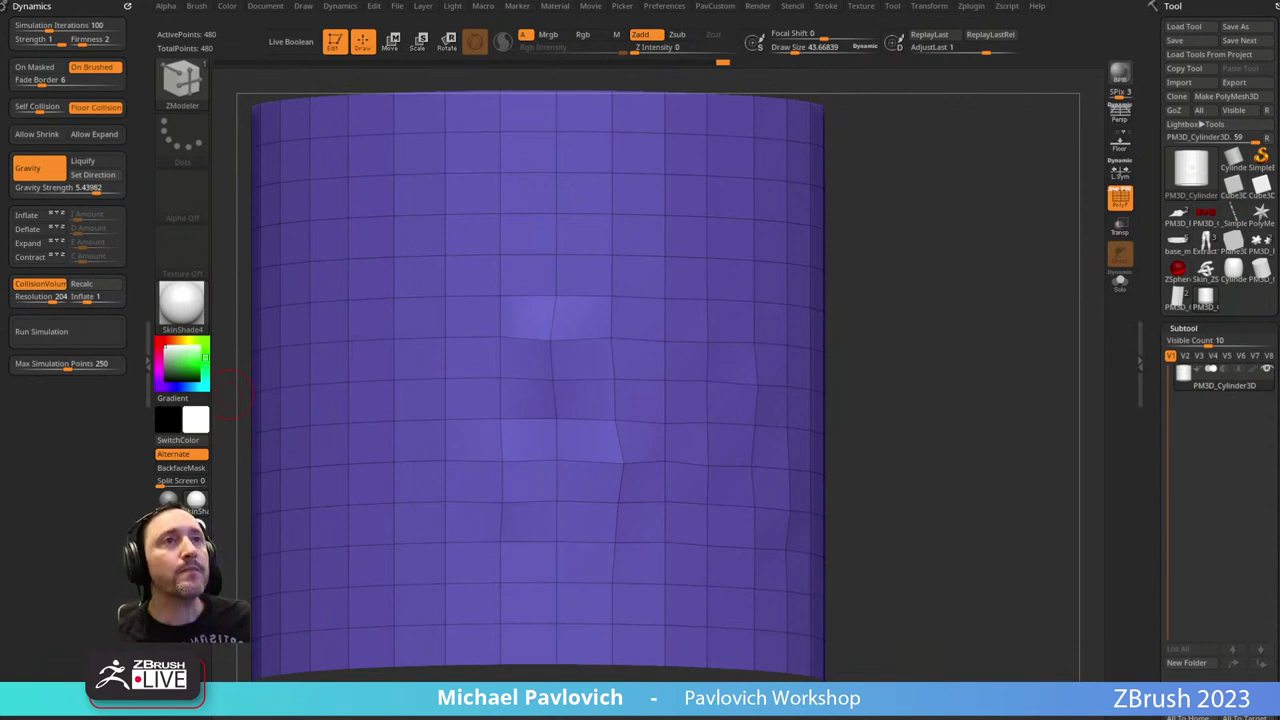
# Reduce the draw size to about 24.5, mask two adjacent points of a distorted loop with the Mask Point action, and invert the mask.
pyautogui.moveTo(880, 243); pyautogui.dragTo(759, 317)
pyautogui.moveTo(660, 309); pyautogui.dragTo(596, 572)
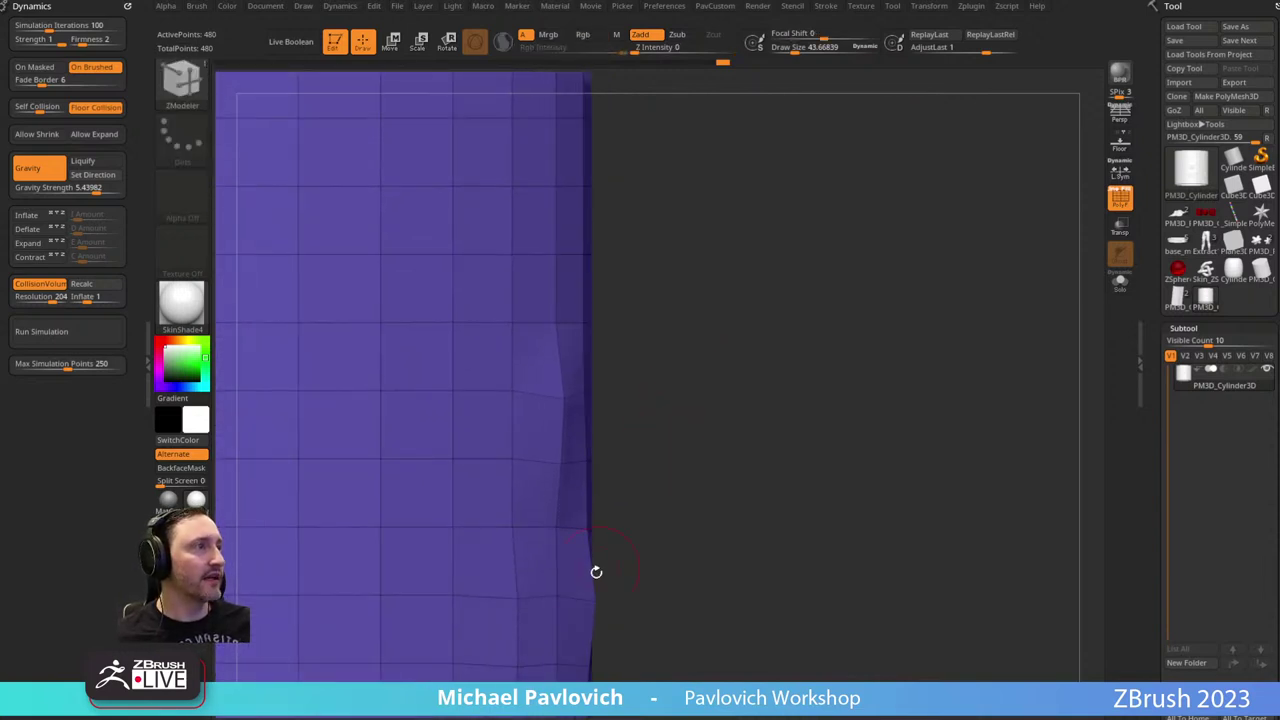
pyautogui.press('s')
pyautogui.click(647, 423)
pyautogui.moveTo(614, 519)
pyautogui.keyDown('alt'); pyautogui.mouseDown()
pyautogui.moveTo(608, 385)
pyautogui.moveTo(593, 409)
pyautogui.mouseUp(); pyautogui.keyUp('alt')
pyautogui.press('space')
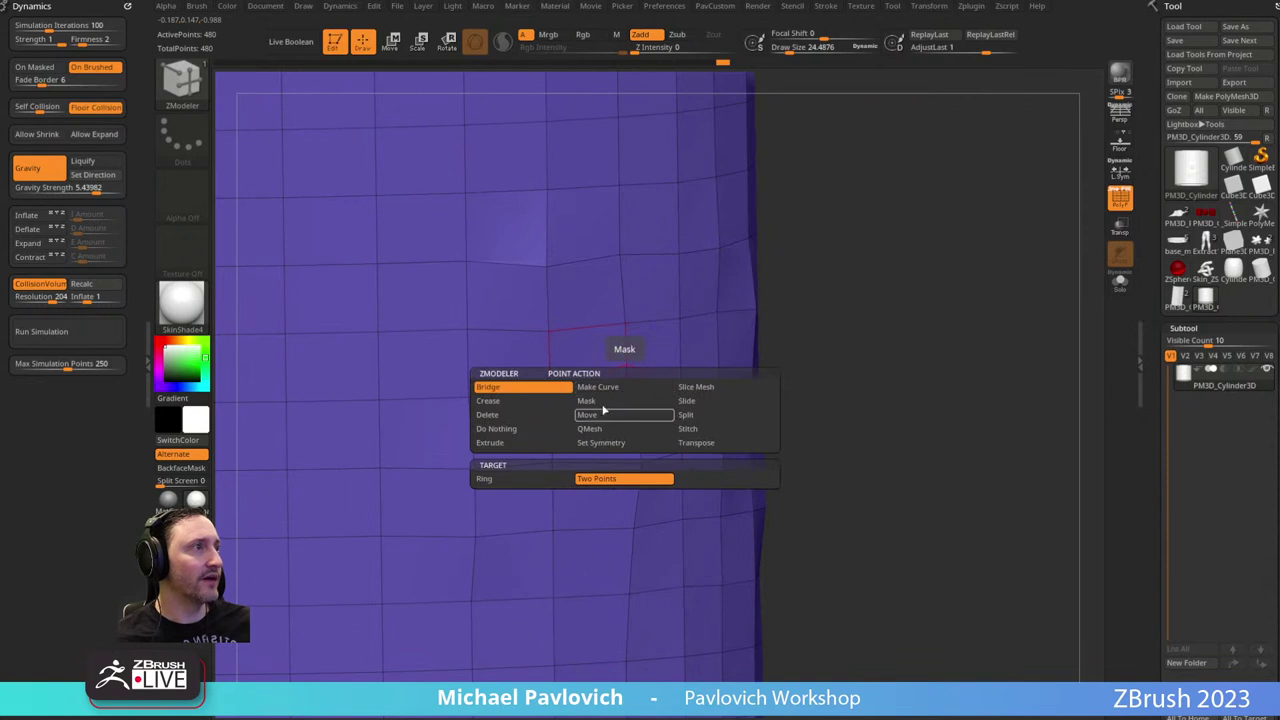
pyautogui.click(524, 480)
pyautogui.click(624, 392)
pyautogui.click(621, 460)
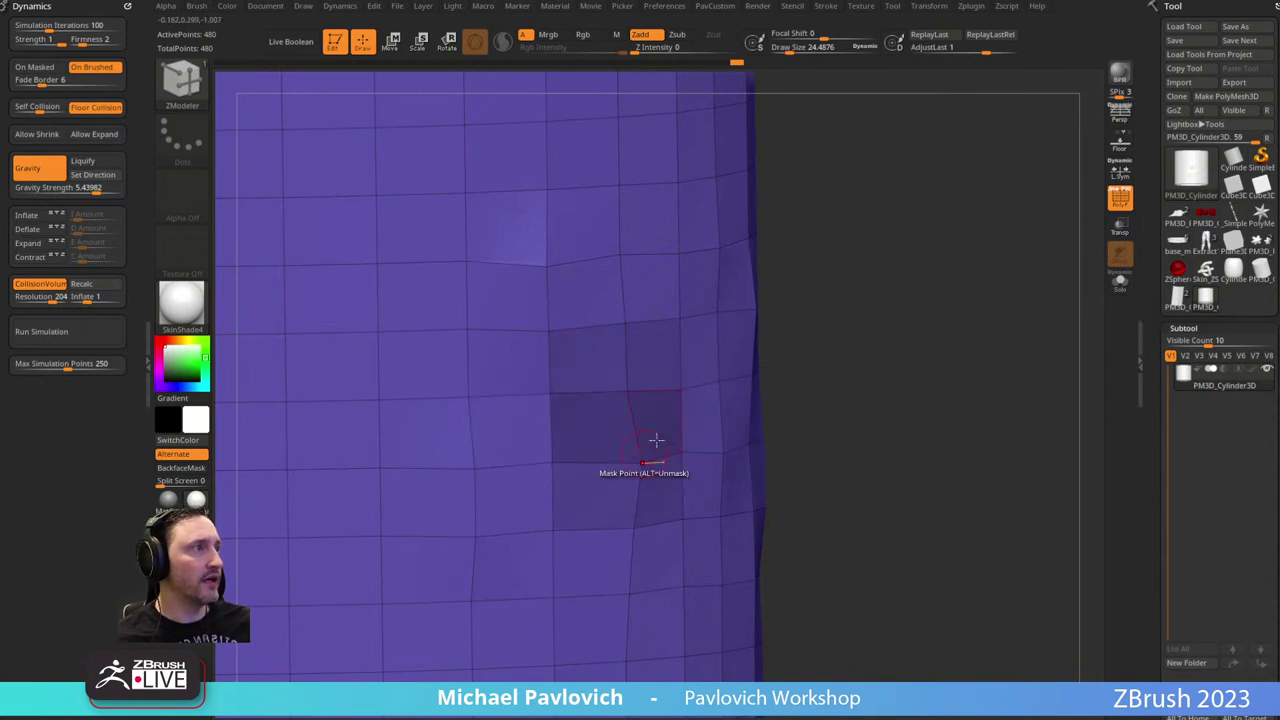
pyautogui.keyDown('ctrl'); pyautogui.click(866, 352); pyautogui.keyUp('ctrl')
# Try pulling the two unmasked points outward from the surface with the gizmo in a side view, and undo the move.
pyautogui.keyDown('shift'); pyautogui.moveTo(867, 354); pyautogui.dragTo(865, 353); pyautogui.keyUp('shift')
pyautogui.press('w')
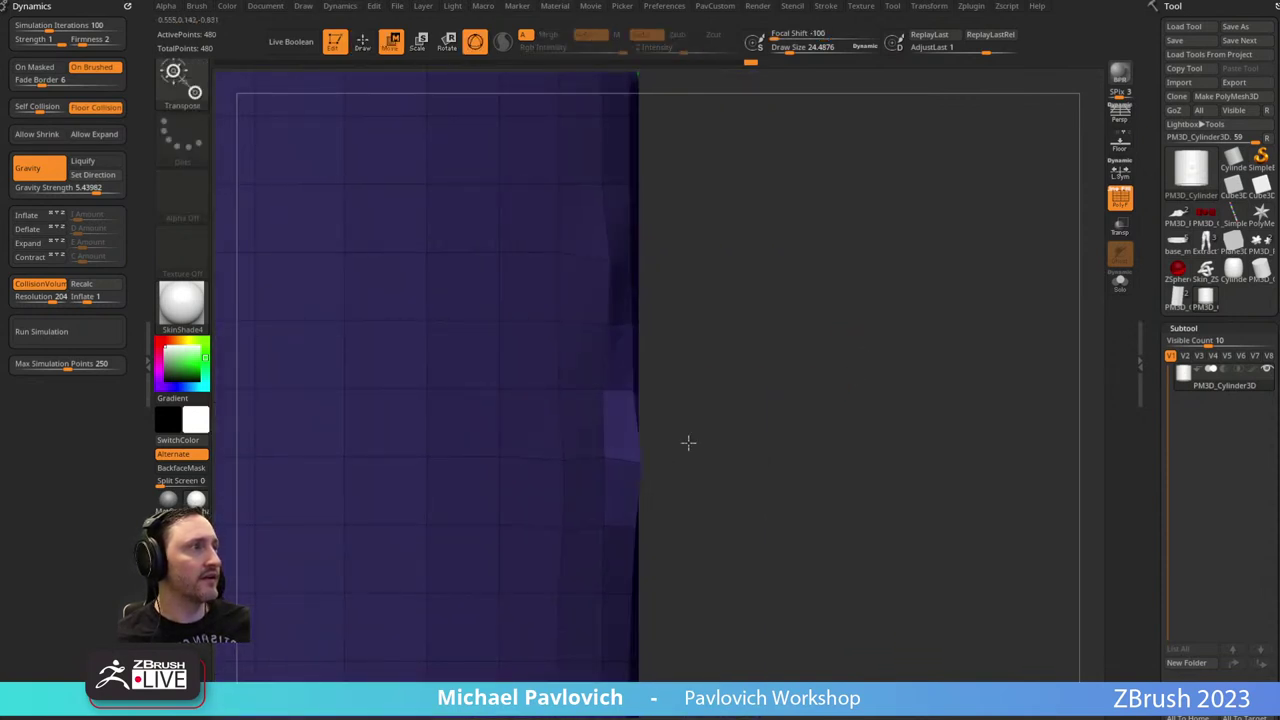
pyautogui.click(644, 462)
pyautogui.keyDown('alt'); pyautogui.moveTo(699, 413); pyautogui.dragTo(735, 418); pyautogui.keyUp('alt')
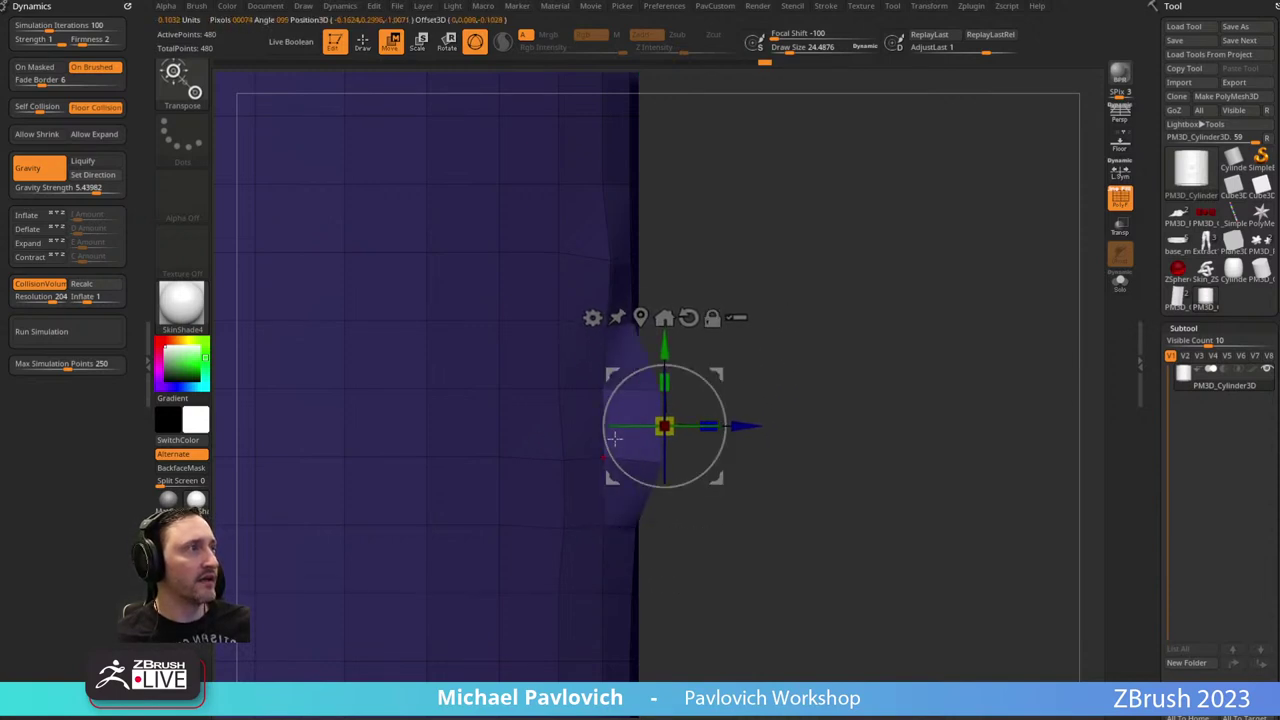
pyautogui.press('q')
pyautogui.moveTo(834, 363)
pyautogui.mouseDown()
pyautogui.moveTo(809, 360)
pyautogui.moveTo(840, 362)
pyautogui.mouseUp()
pyautogui.hotkey('ctrl', 'z')
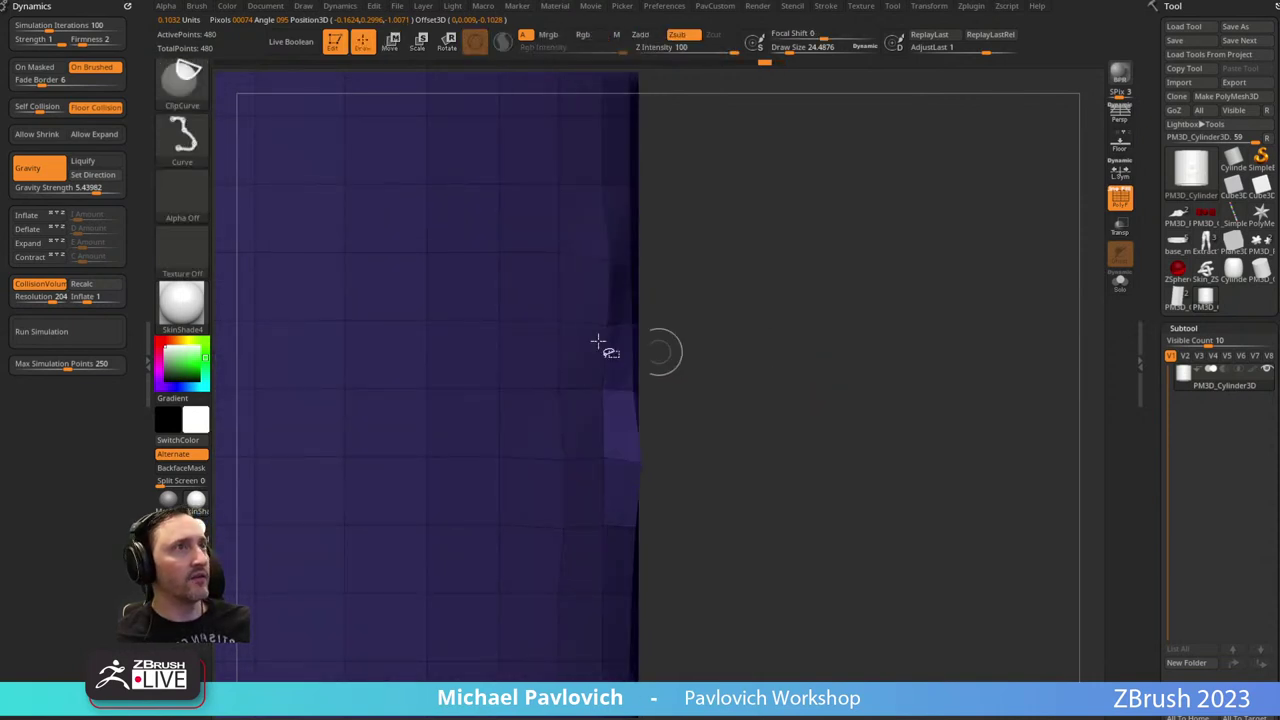
# Try pulling the two unmasked points outward with ClipCurve, undo it, and clear the mask.
pyautogui.moveTo(668, 553)
pyautogui.keyDown('ctrl'); pyautogui.keyDown('shift'); pyautogui.mouseDown()
pyautogui.moveTo(671, 271)
pyautogui.moveTo(677, 298)
pyautogui.moveTo(690, 297)
pyautogui.mouseUp(); pyautogui.keyUp('shift'); pyautogui.keyUp('ctrl')
pyautogui.hotkey('ctrl', 'z')
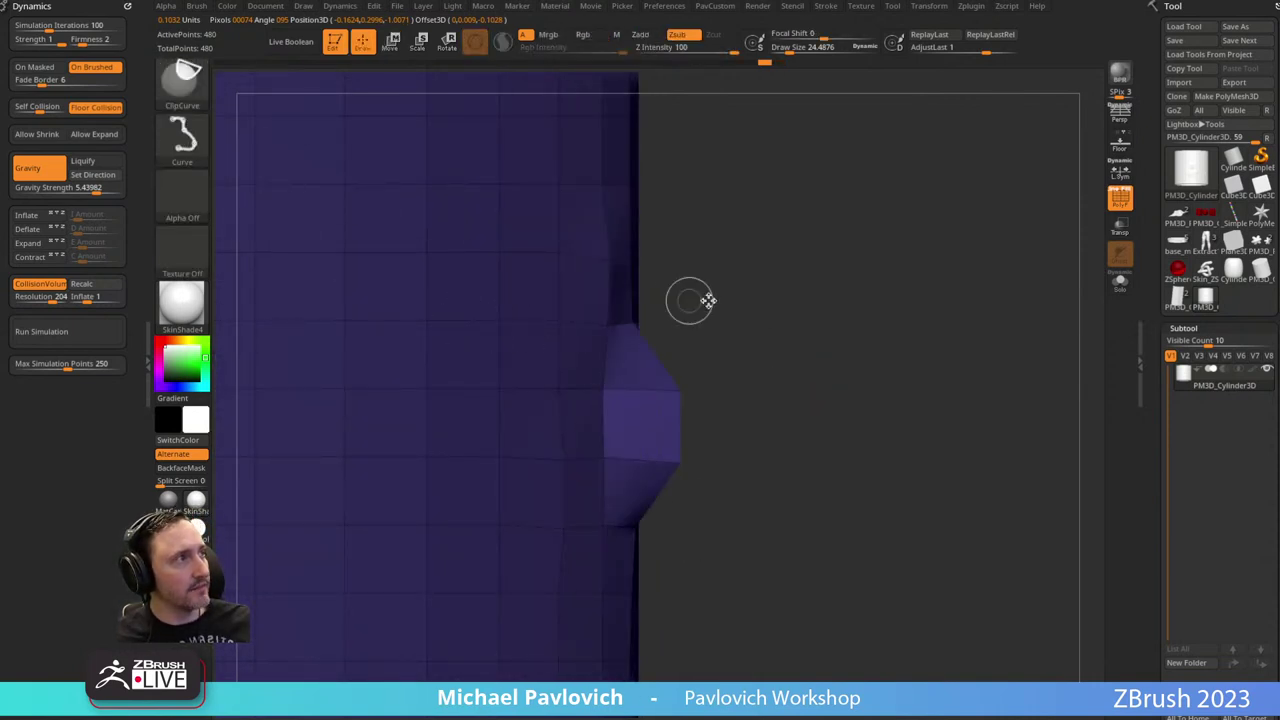
pyautogui.hotkey('ctrl', 'shift', 'z')
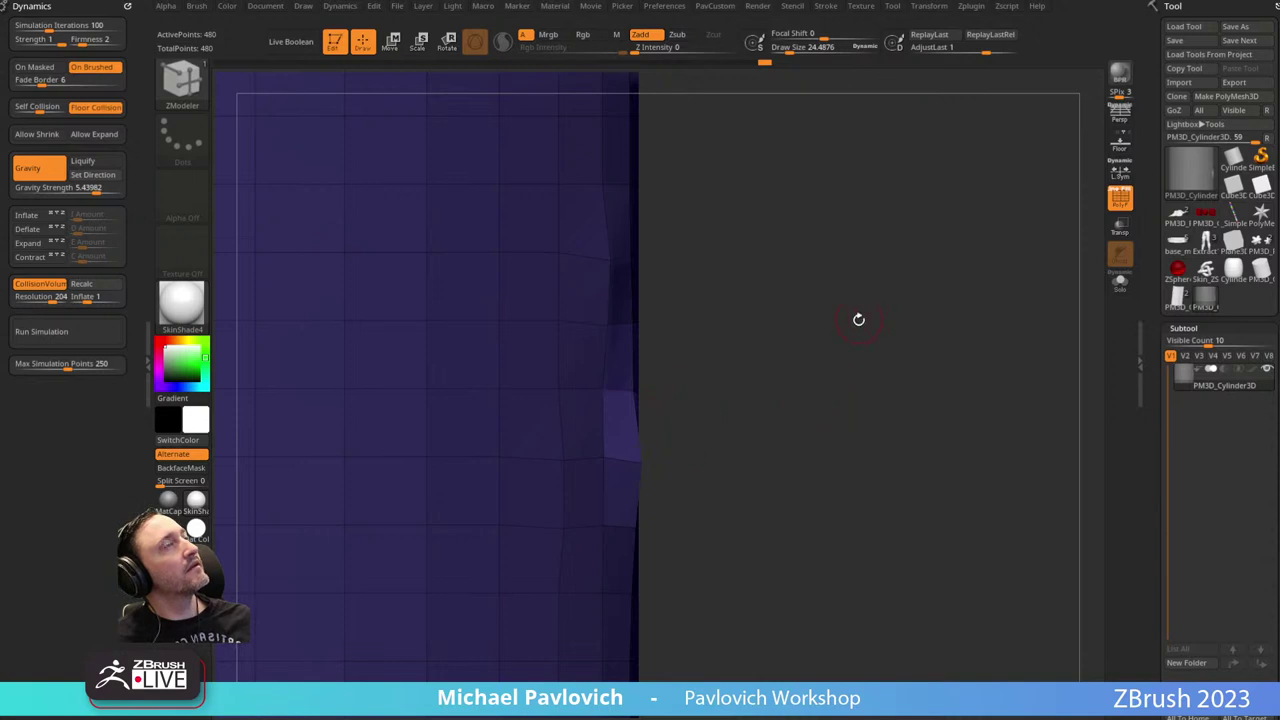
pyautogui.keyDown('ctrl'); pyautogui.moveTo(858, 320); pyautogui.dragTo(758, 343, button='right'); pyautogui.keyUp('ctrl')
pyautogui.keyDown('alt'); pyautogui.moveTo(758, 343); pyautogui.dragTo(900, 429, button='right'); pyautogui.keyUp('alt')
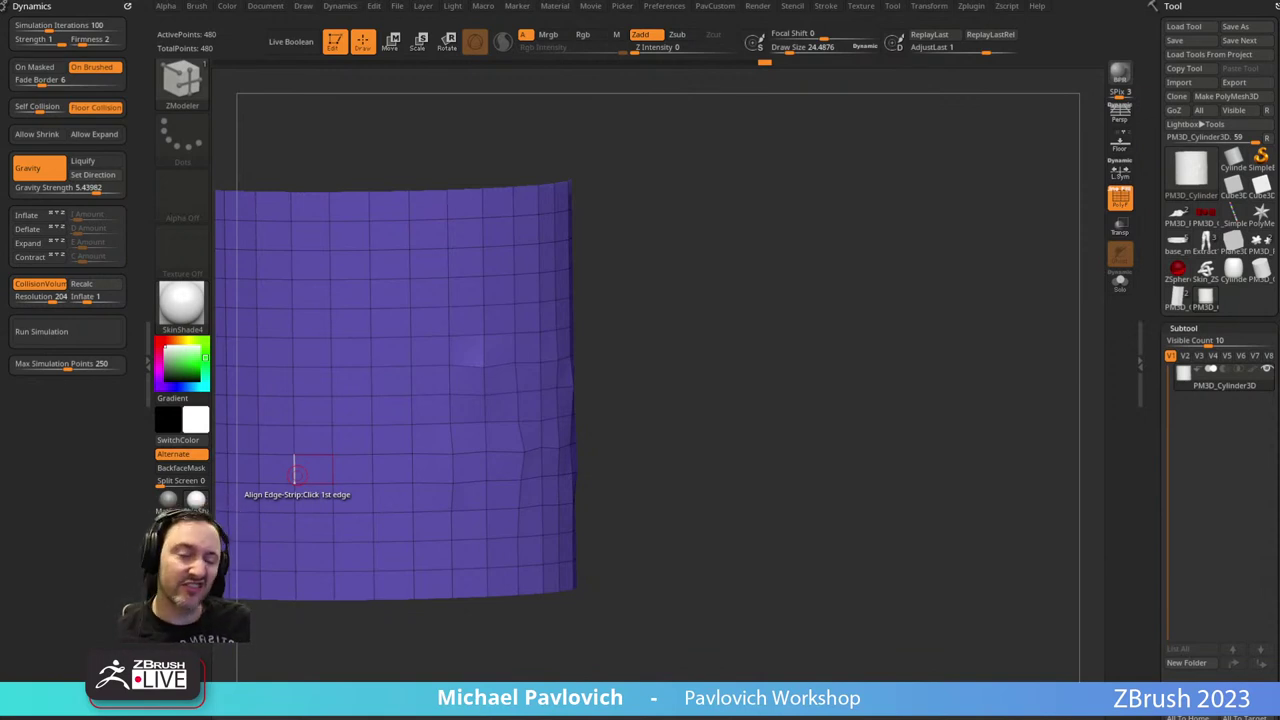
# Switch to the Standard brush and increase the draw size to about 68.5.
pyautogui.moveTo(817, 311); pyautogui.dragTo(775, 316)
pyautogui.press('s')
pyautogui.moveTo(769, 319); pyautogui.dragTo(930, 308)
pyautogui.press('b')
pyautogui.press('s')
pyautogui.press('t')
pyautogui.click(1120, 199)
pyautogui.click(1120, 199)
pyautogui.keyDown('alt'); pyautogui.moveTo(930, 308); pyautogui.dragTo(908, 299); pyautogui.keyUp('alt')
pyautogui.press('s')
pyautogui.moveTo(902, 301)
pyautogui.keyDown('alt'); pyautogui.mouseDown()
pyautogui.moveTo(934, 335)
pyautogui.moveTo(912, 319)
pyautogui.mouseUp(); pyautogui.keyUp('alt')
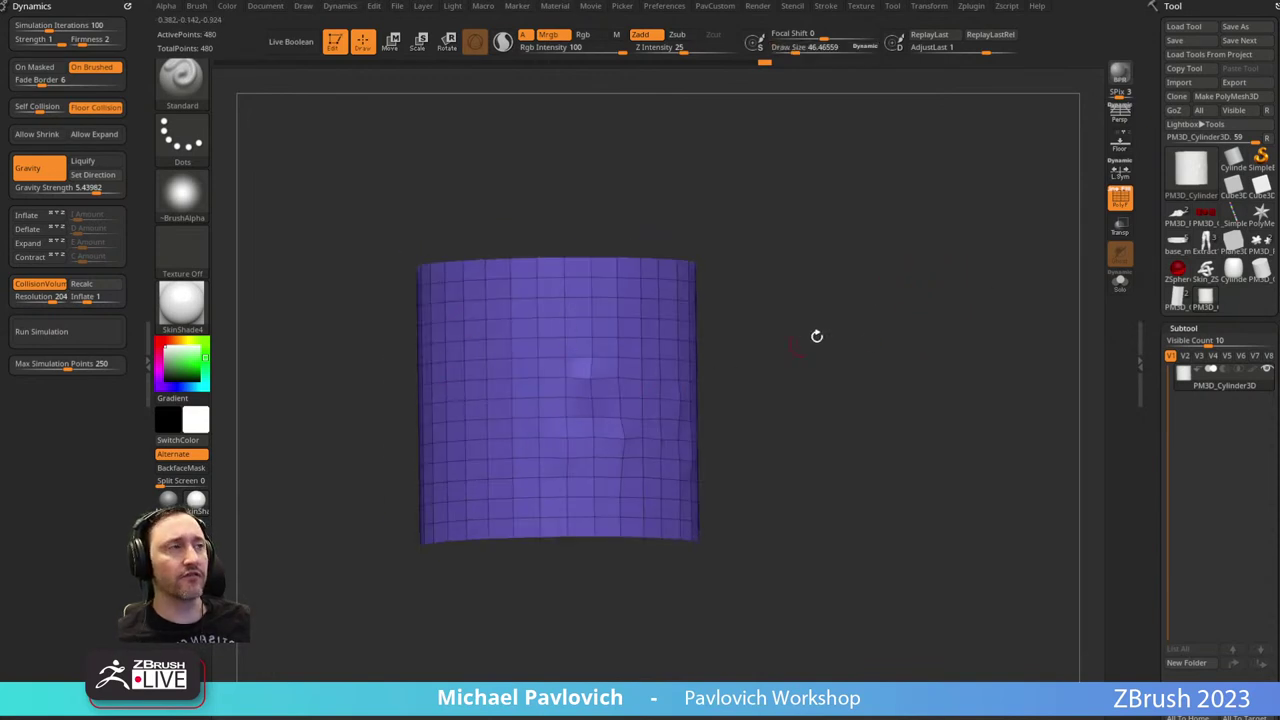
pyautogui.moveTo(816, 336)
pyautogui.mouseDown()
pyautogui.moveTo(829, 357)
pyautogui.moveTo(894, 334)
pyautogui.moveTo(860, 303)
pyautogui.moveTo(1066, 310)
pyautogui.mouseUp()
pyautogui.press('s')
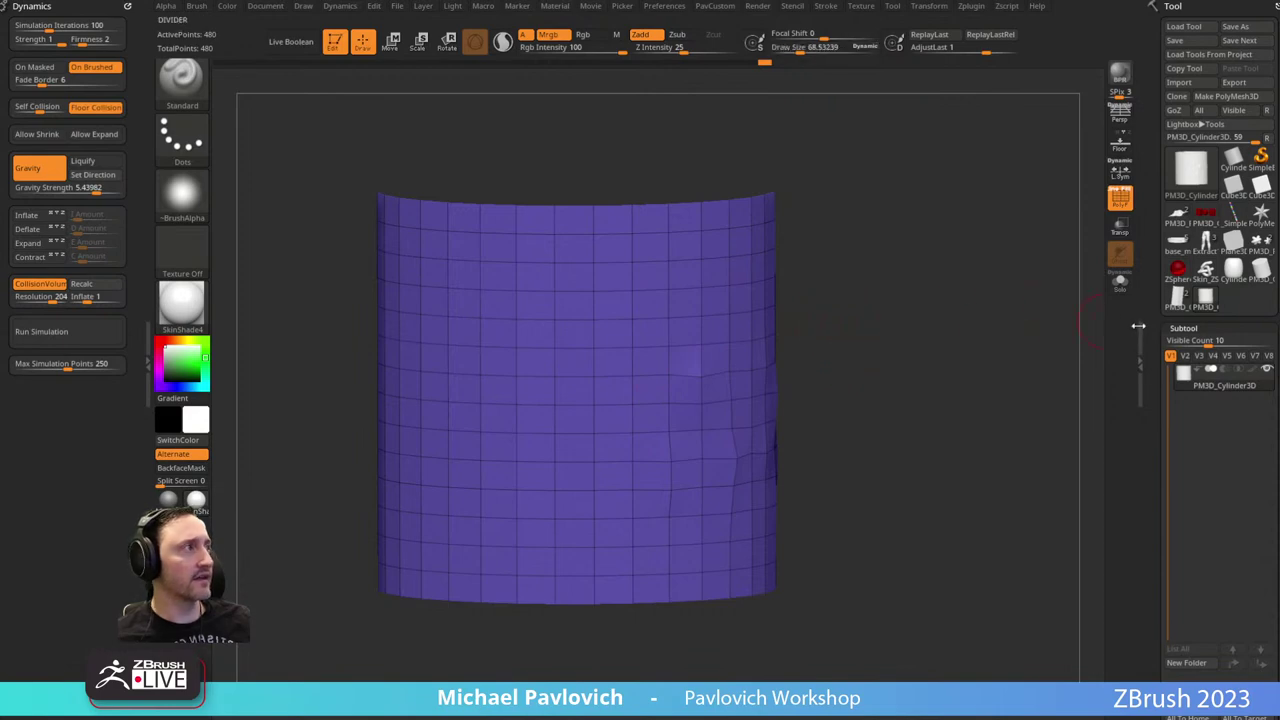
# Turn on dynamic subdivision for the half-cylinder and open NoiseMaker for its surface noise.
pyautogui.press('d')
pyautogui.moveTo(1150, 359); pyautogui.dragTo(1145, 20)
pyautogui.click(1184, 356)
pyautogui.moveTo(1163, 419); pyautogui.dragTo(1160, 363)
pyautogui.click(1183, 402)
pyautogui.moveTo(1163, 411); pyautogui.dragTo(1163, 385)
pyautogui.click(1182, 397)
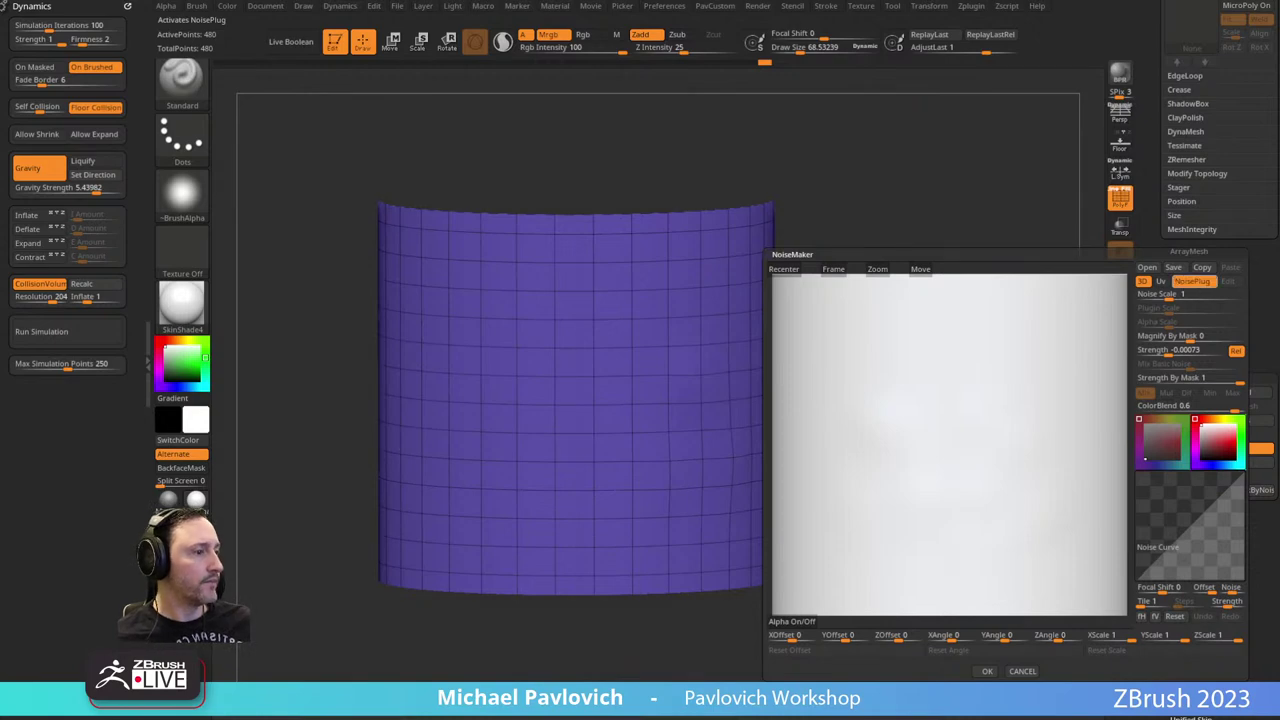
# Enable NoisePlug for the surface noise and apply the Weave pattern.
pyautogui.click(1191, 281)
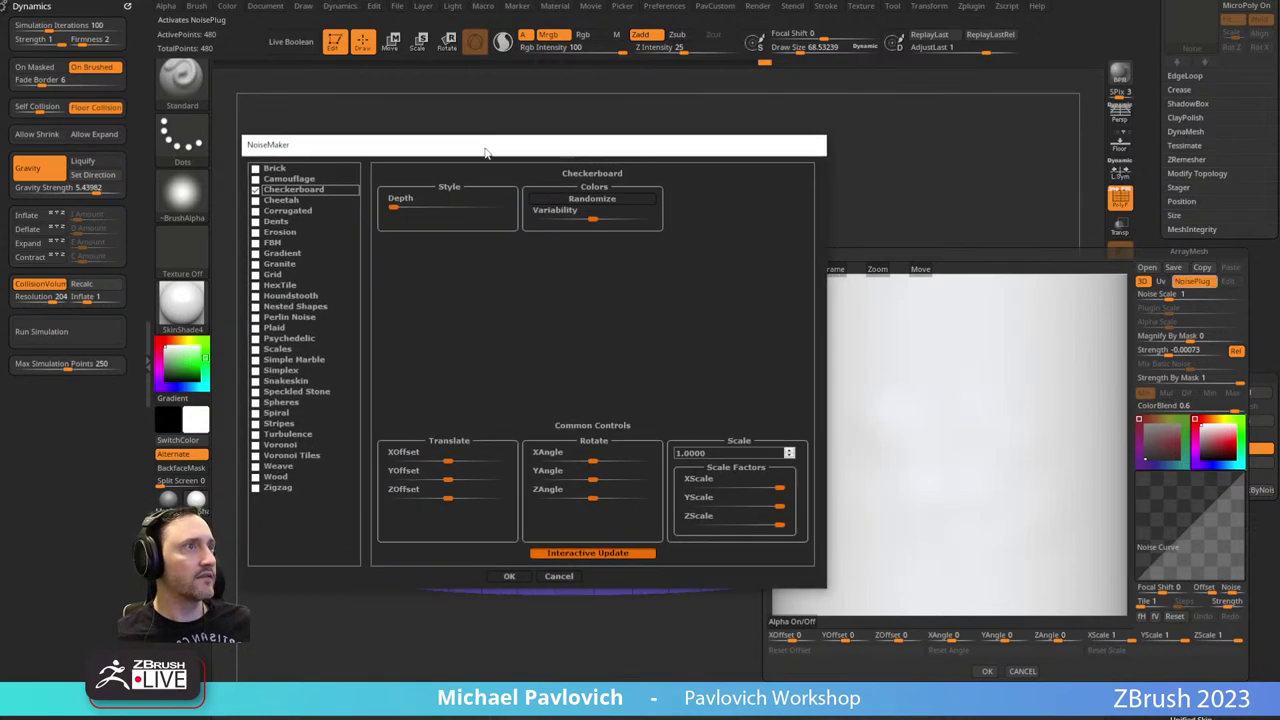
pyautogui.click(256, 475)
pyautogui.click(509, 576)
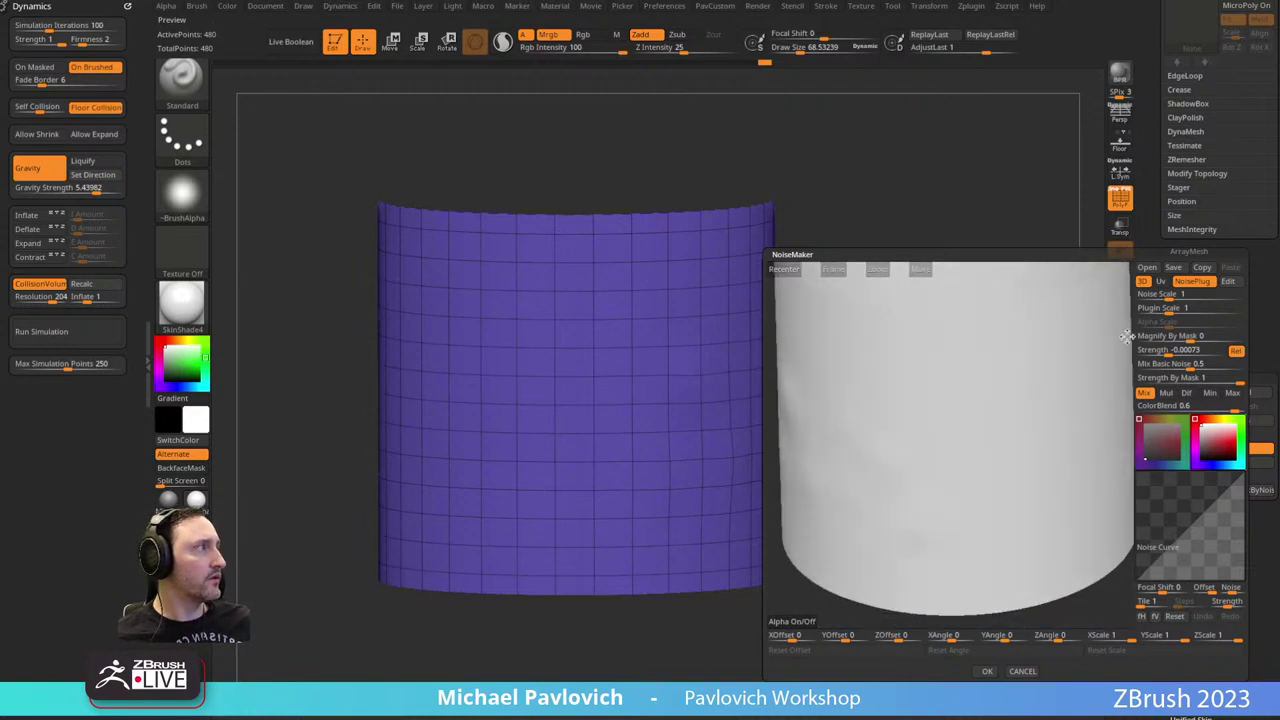
# Set Mix Basic Noise to 0, Plugin Scale to about 0.054 and noise Strength to about 0.32.
pyautogui.moveTo(1172, 366); pyautogui.dragTo(1177, 367)
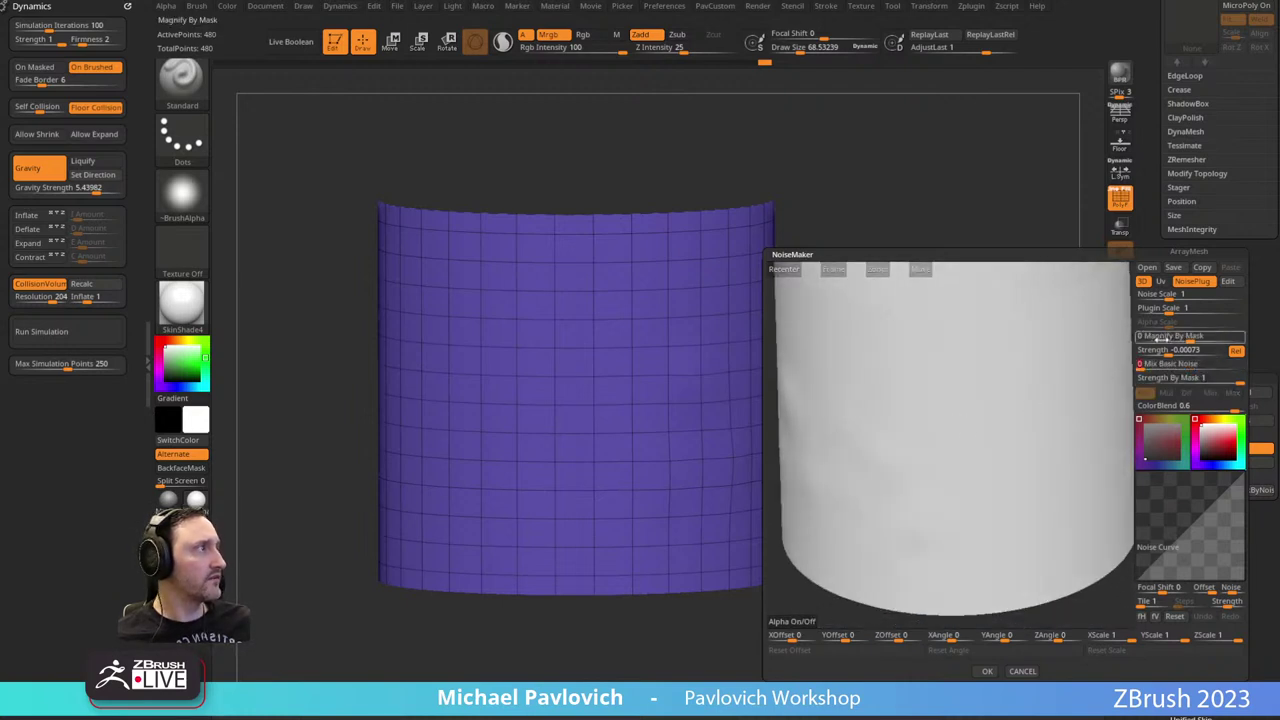
pyautogui.moveTo(1170, 309); pyautogui.dragTo(1214, 311)
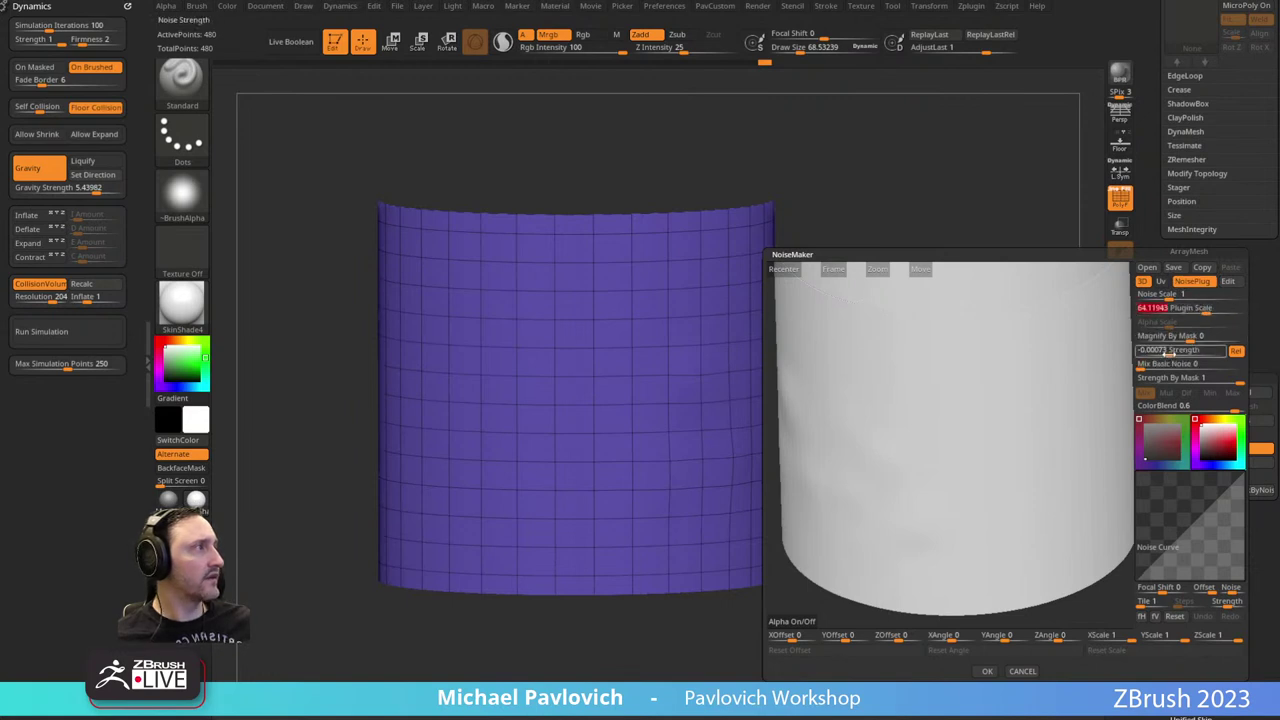
pyautogui.moveTo(1166, 352); pyautogui.dragTo(1203, 350)
pyautogui.moveTo(1193, 305); pyautogui.dragTo(1156, 317)
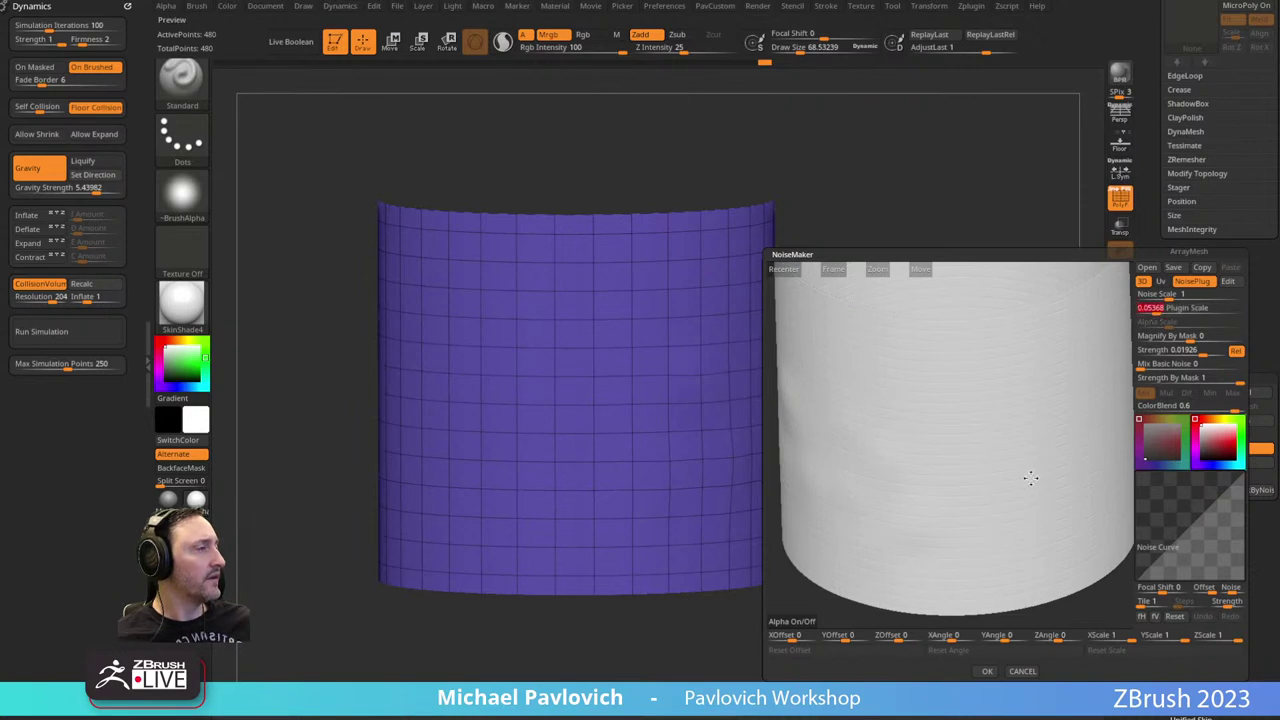
pyautogui.moveTo(1080, 550)
pyautogui.mouseDown()
pyautogui.moveTo(1100, 600)
pyautogui.moveTo(1075, 611)
pyautogui.mouseUp()
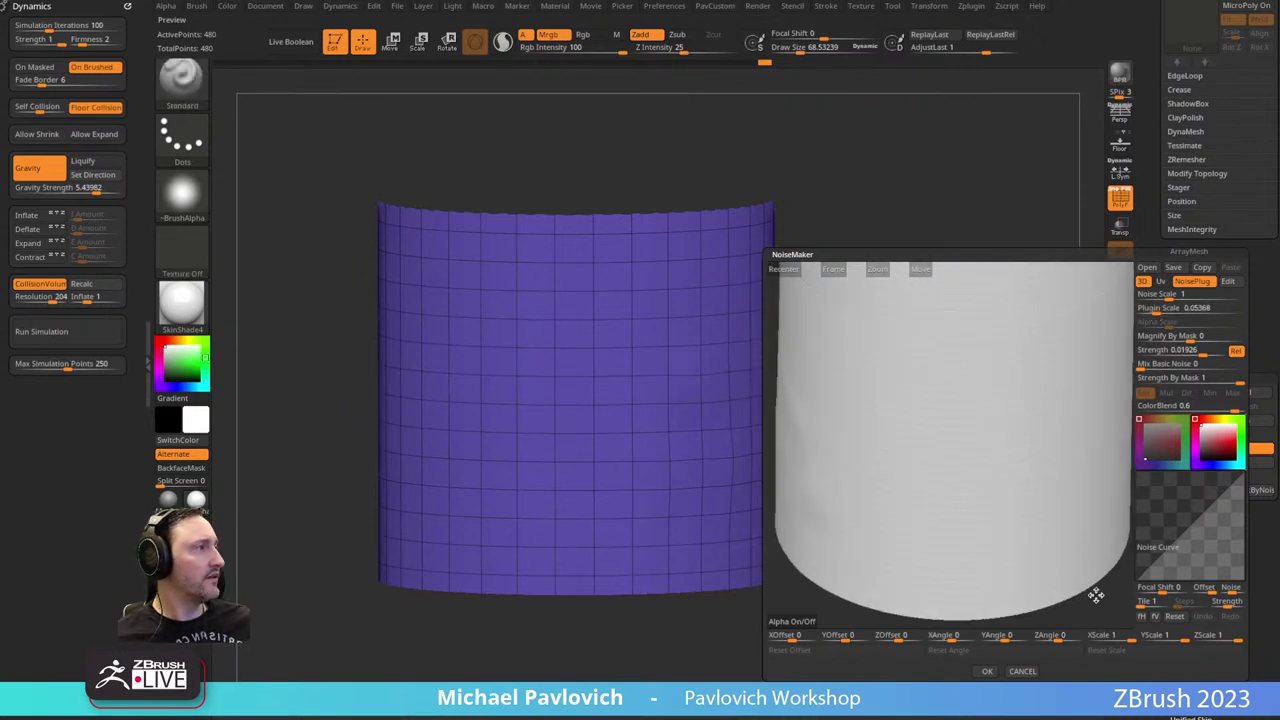
pyautogui.moveTo(1203, 352); pyautogui.dragTo(1221, 352)
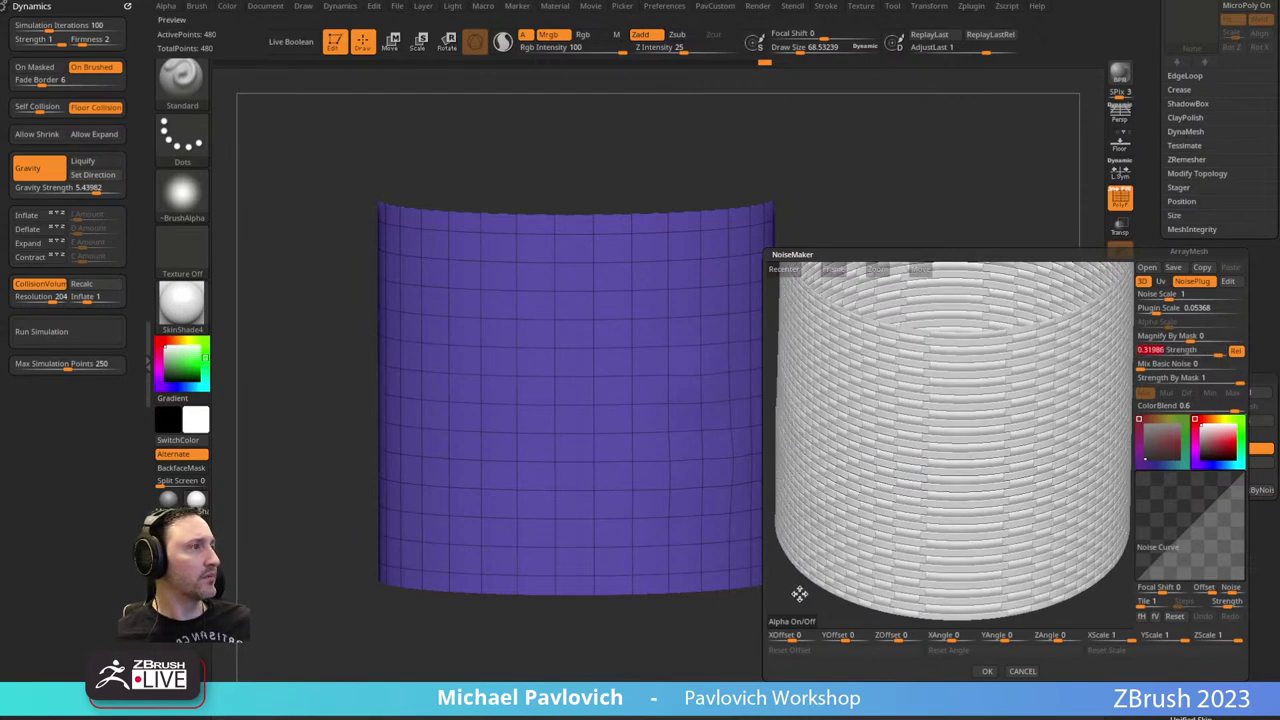
# Switch the surface noise to UV projection and accept it with Plugin Scale at about 0.017.
pyautogui.moveTo(800, 594)
pyautogui.mouseDown()
pyautogui.moveTo(805, 580)
pyautogui.moveTo(820, 586)
pyautogui.mouseUp()
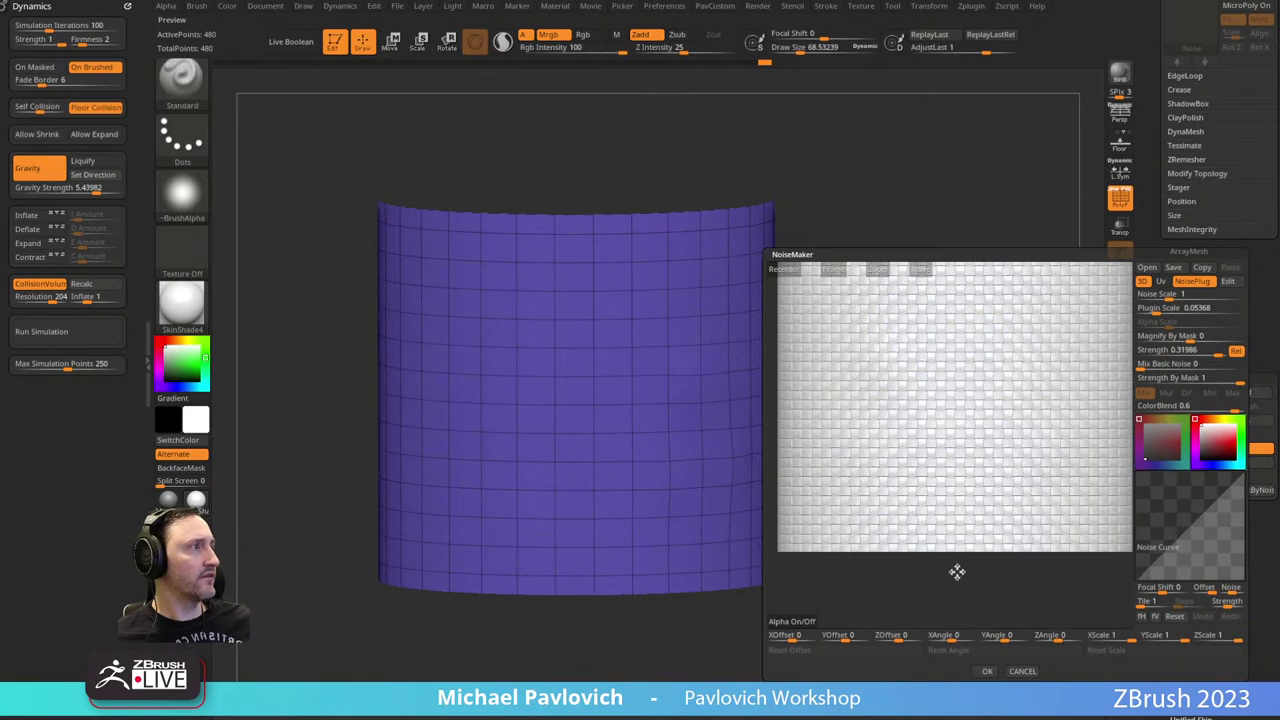
pyautogui.moveTo(1007, 583); pyautogui.dragTo(1000, 596)
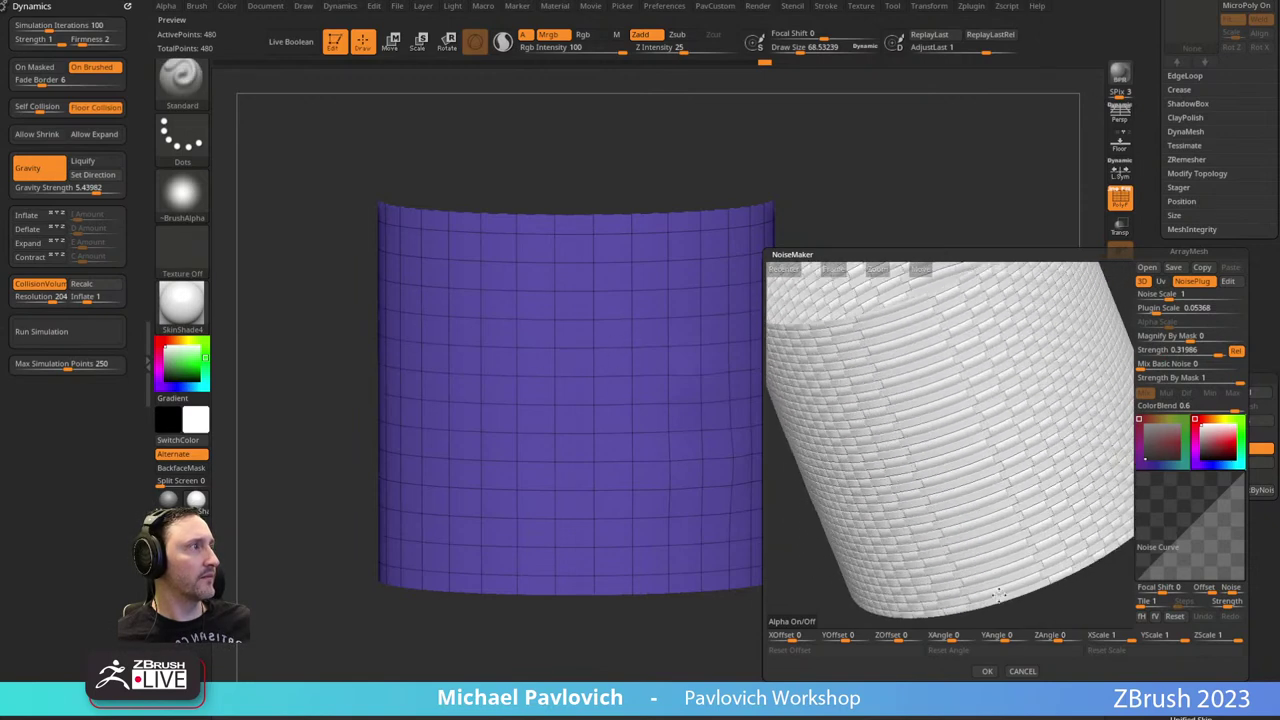
pyautogui.click(1162, 283)
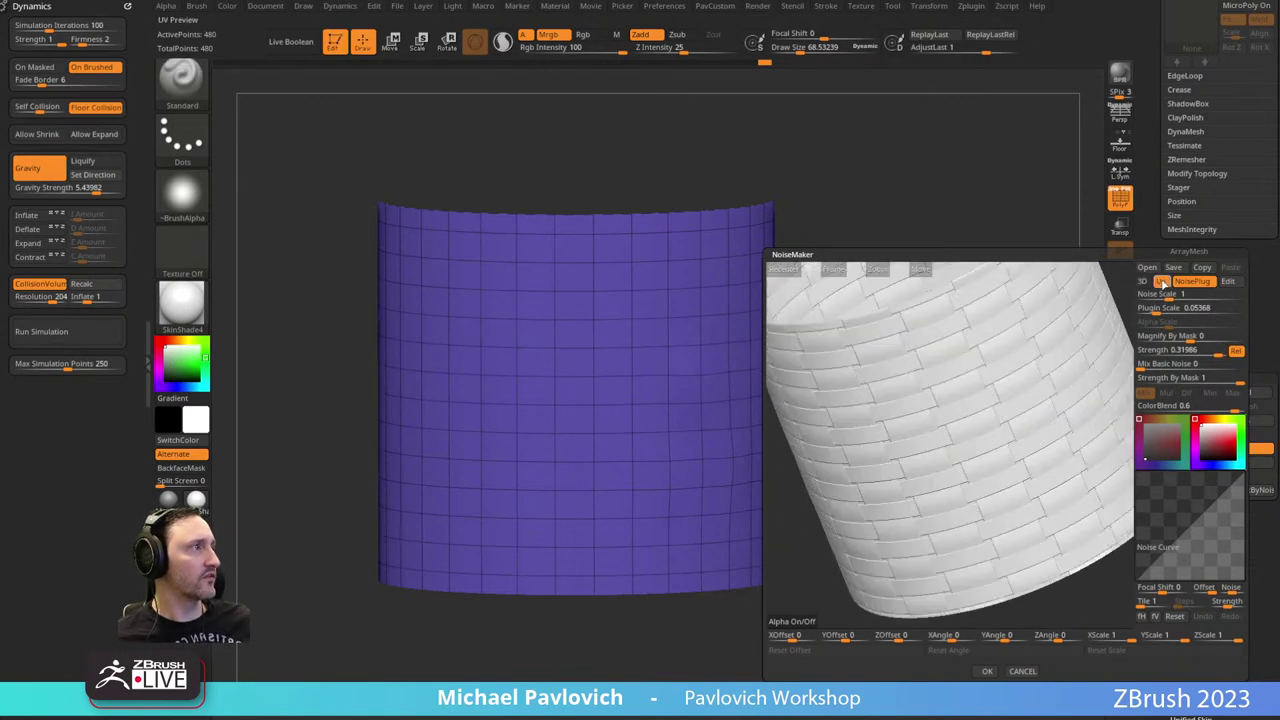
pyautogui.moveTo(1090, 570); pyautogui.dragTo(1202, 558)
pyautogui.click(1150, 310)
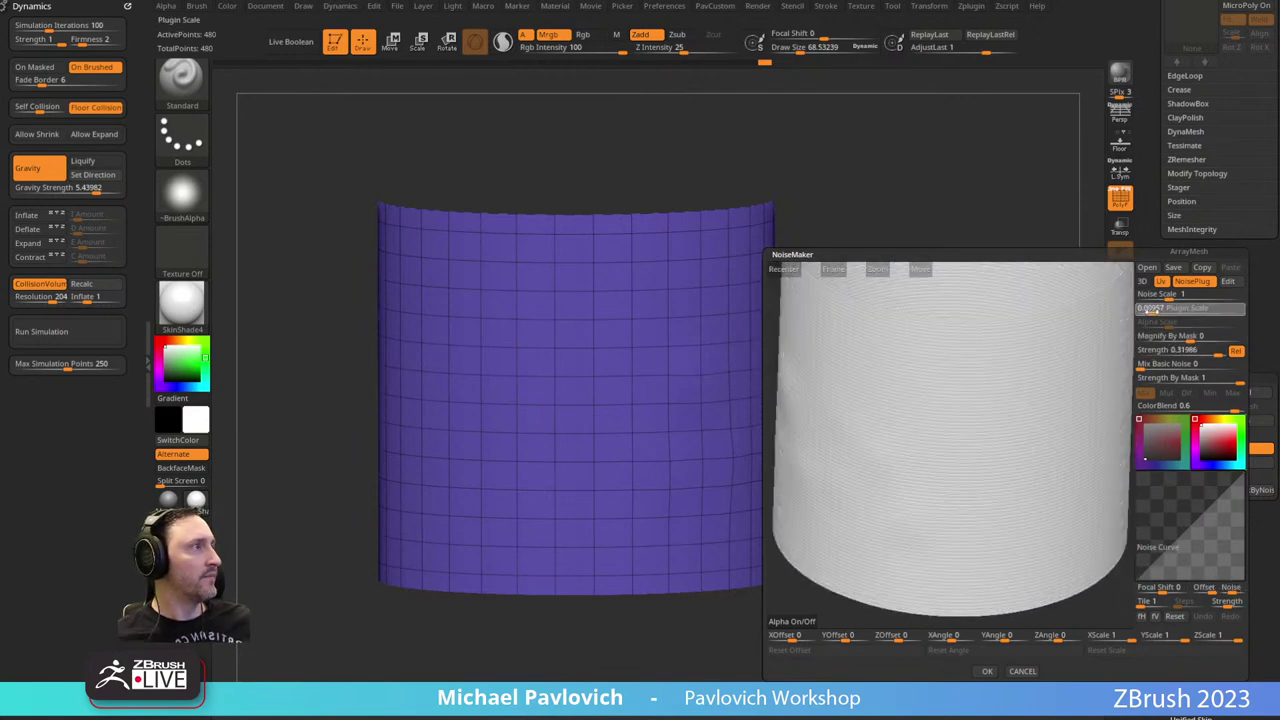
pyautogui.moveTo(1152, 311); pyautogui.dragTo(1154, 311)
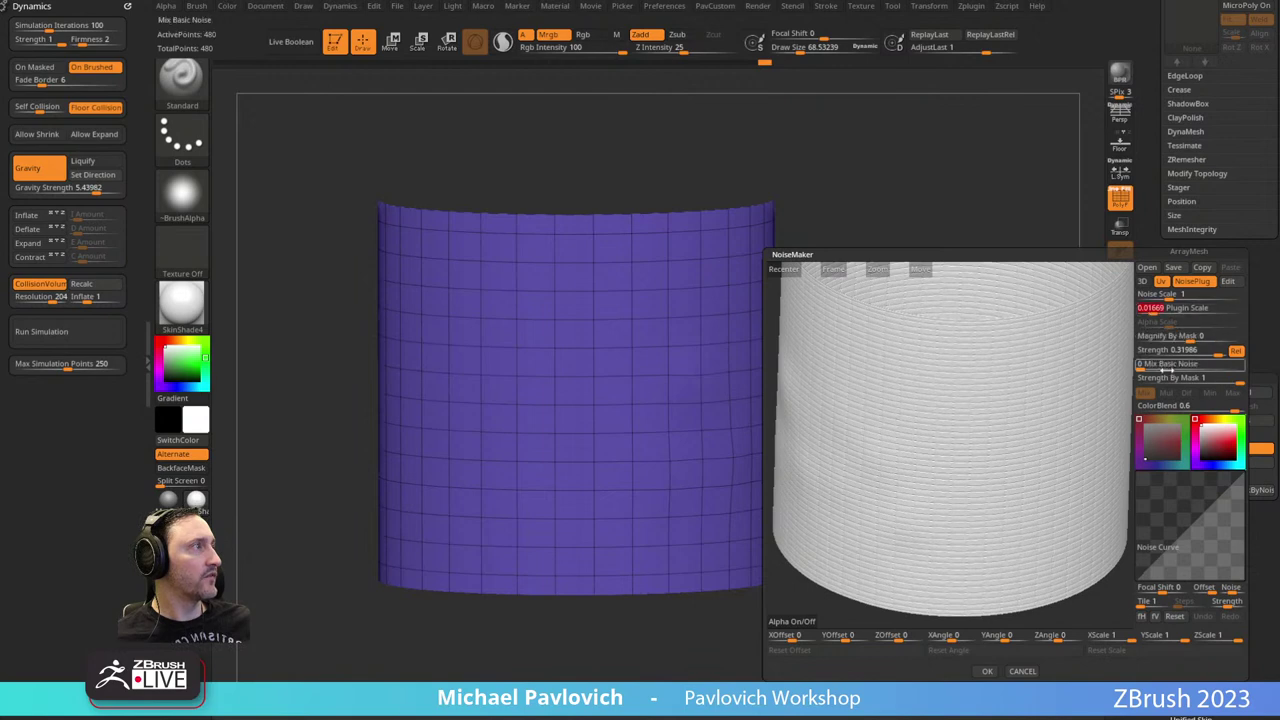
pyautogui.click(987, 671)
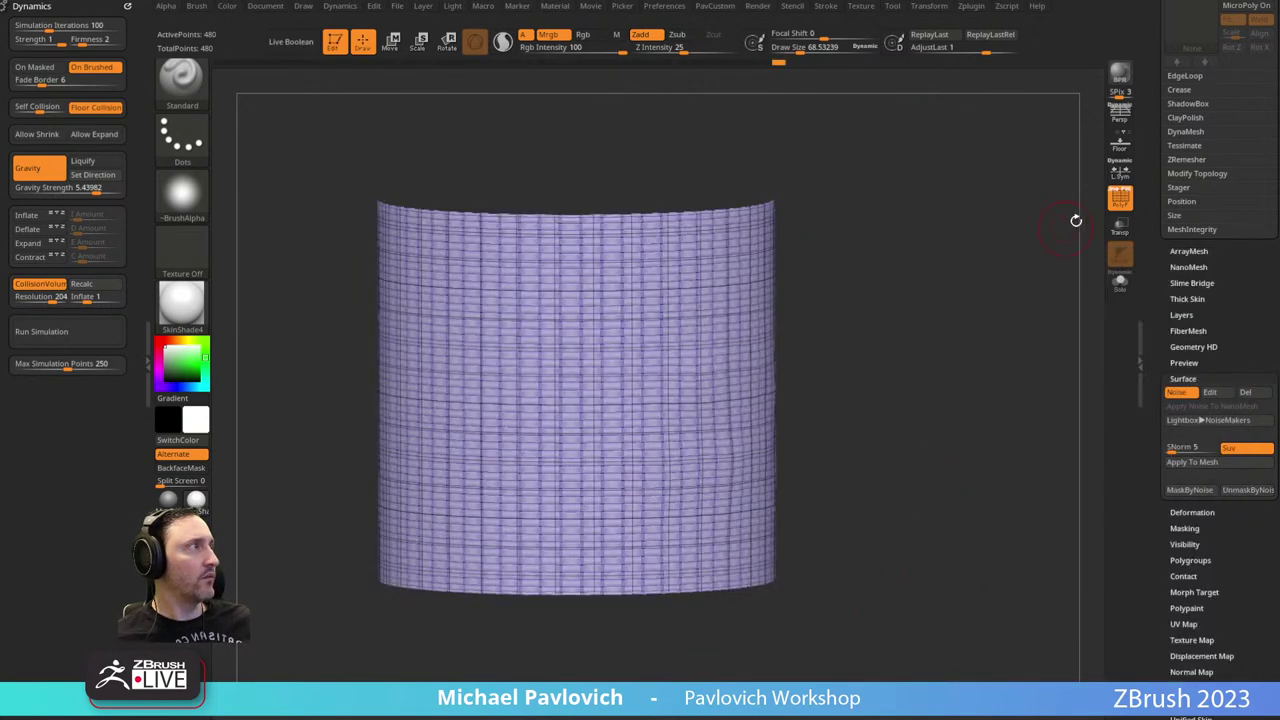
# Turn off the polyframe display and view the woven surface from an angle.
pyautogui.hotkey('shift', 'f')
pyautogui.moveTo(1006, 229)
pyautogui.mouseDown()
pyautogui.moveTo(923, 294)
pyautogui.moveTo(982, 234)
pyautogui.mouseUp()
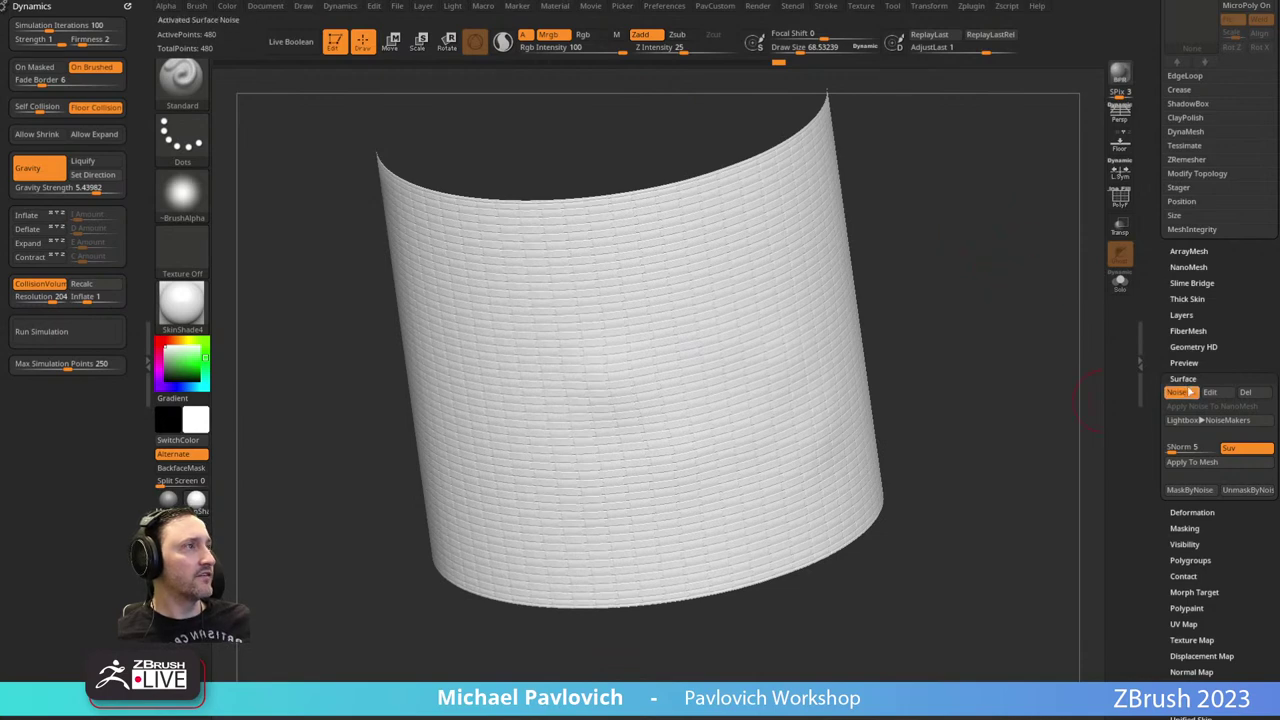
pyautogui.moveTo(1045, 309); pyautogui.dragTo(1000, 331)
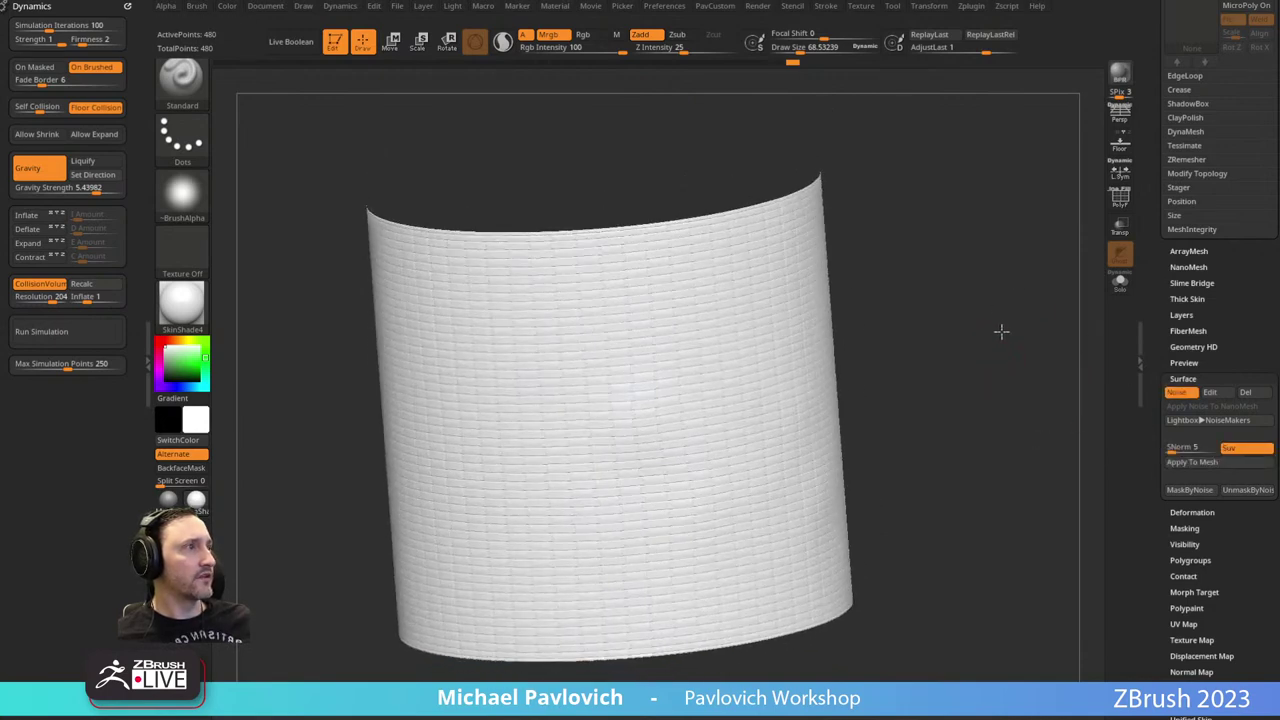
# Replace the NoisePlug pattern with a woven-rope alpha, using Noise Scale about 0.88, Alpha Scale about 0.19 and Strength about -0.38.
pyautogui.click(1220, 396)
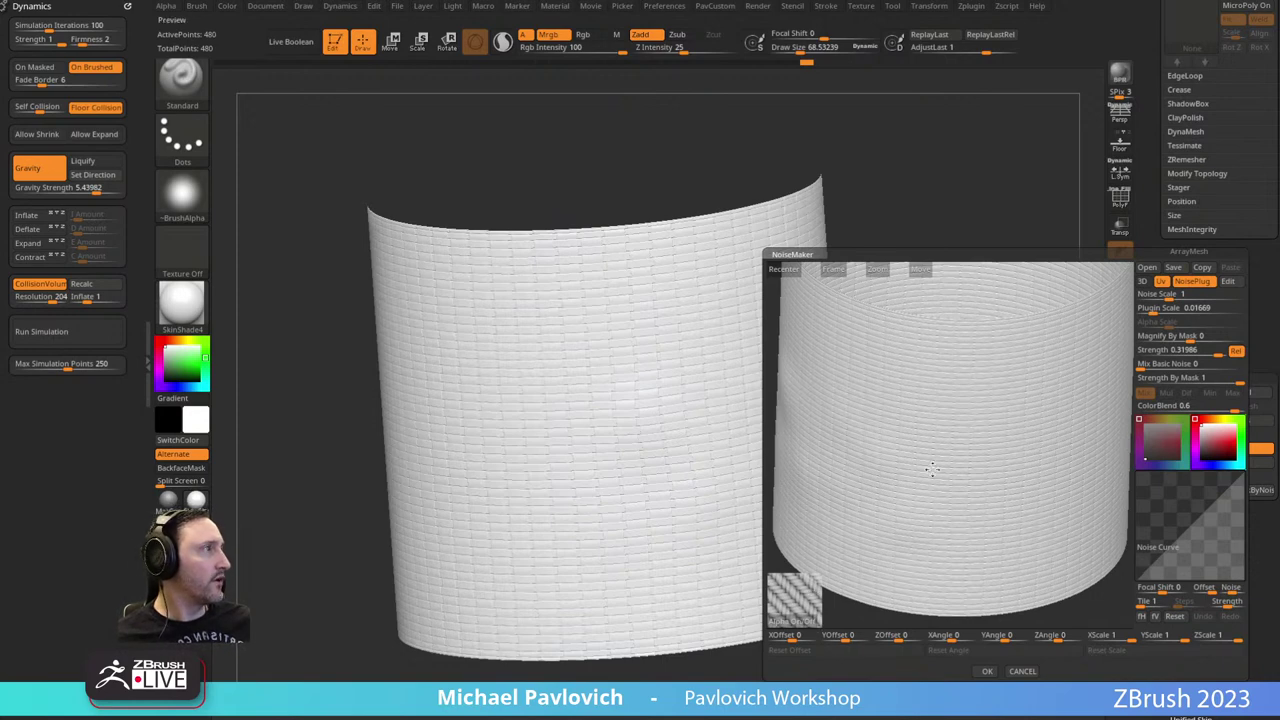
pyautogui.moveTo(932, 469); pyautogui.dragTo(931, 467)
pyautogui.click(1195, 283)
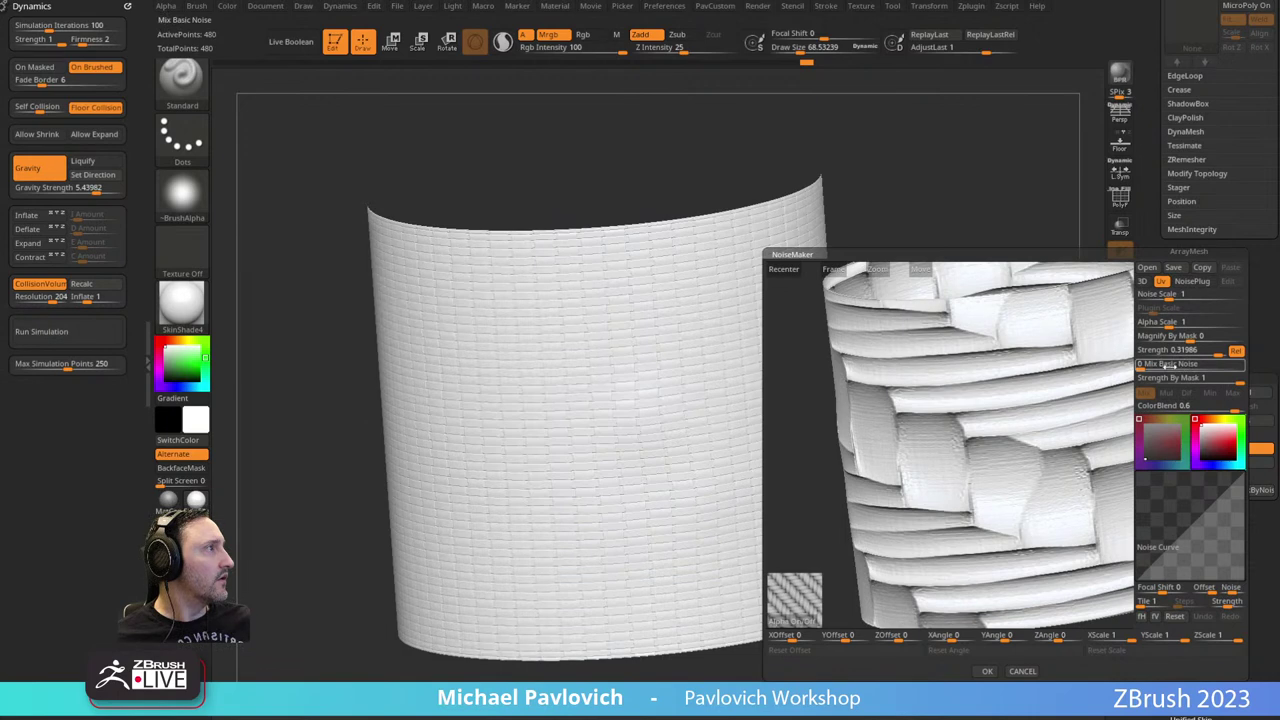
pyautogui.moveTo(1172, 297); pyautogui.dragTo(1155, 326)
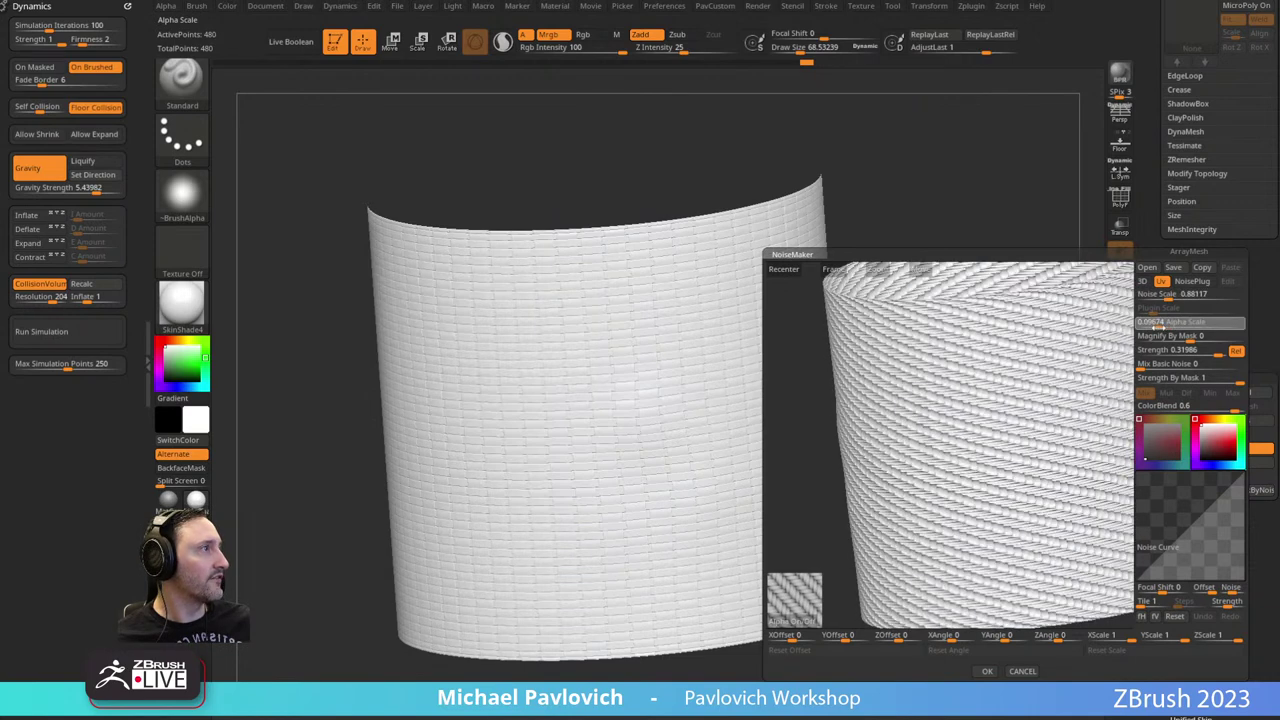
pyautogui.moveTo(1211, 357); pyautogui.dragTo(1141, 363)
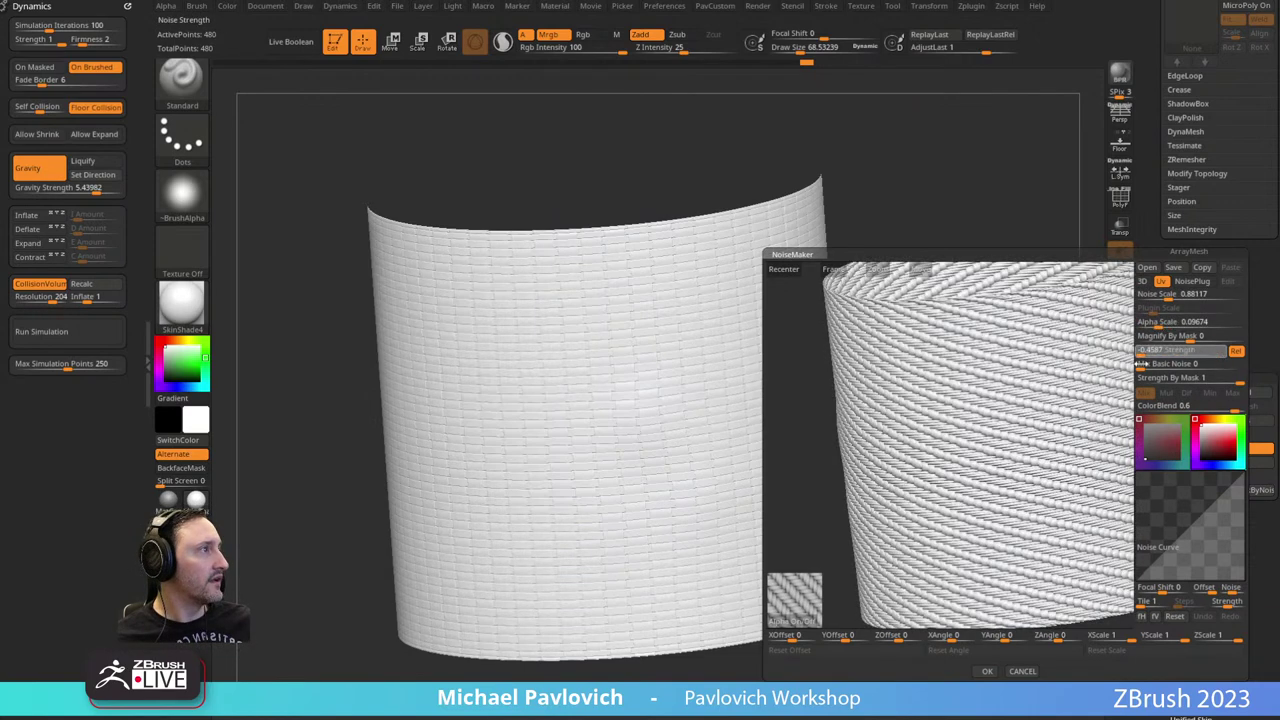
pyautogui.moveTo(843, 404)
pyautogui.mouseDown()
pyautogui.moveTo(820, 408)
pyautogui.moveTo(855, 411)
pyautogui.mouseUp()
pyautogui.click(1160, 326)
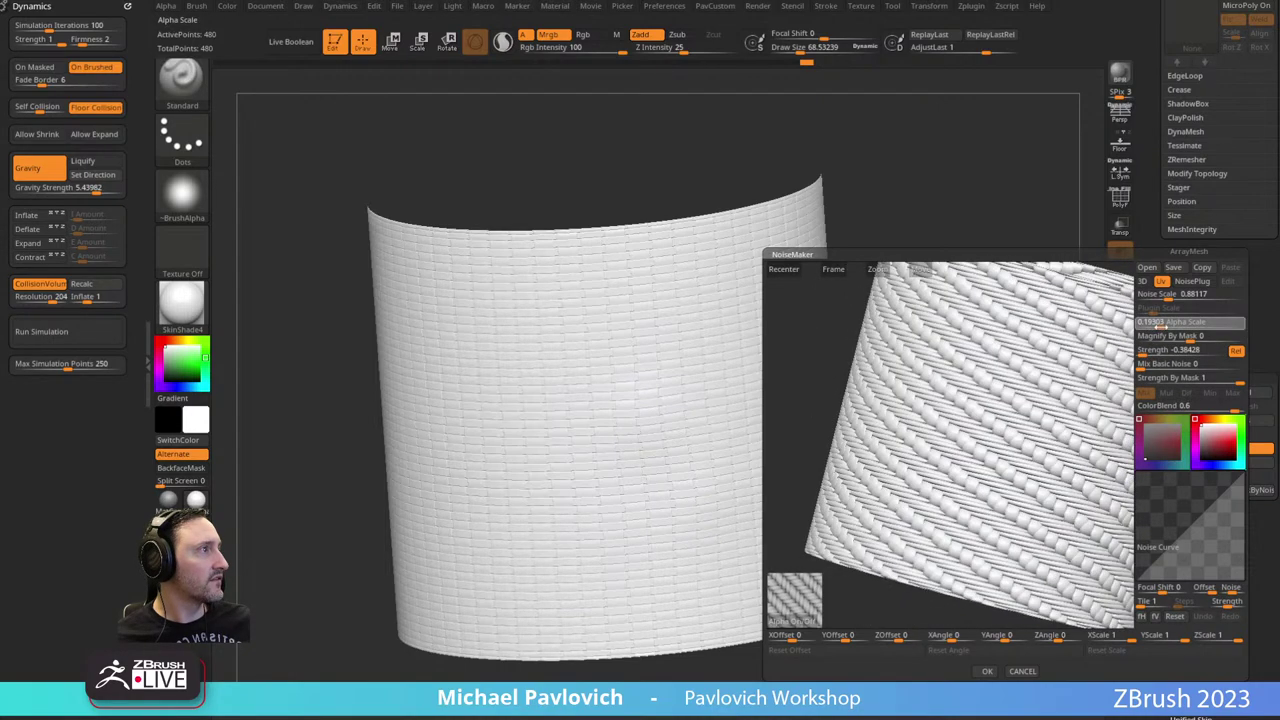
pyautogui.click(987, 671)
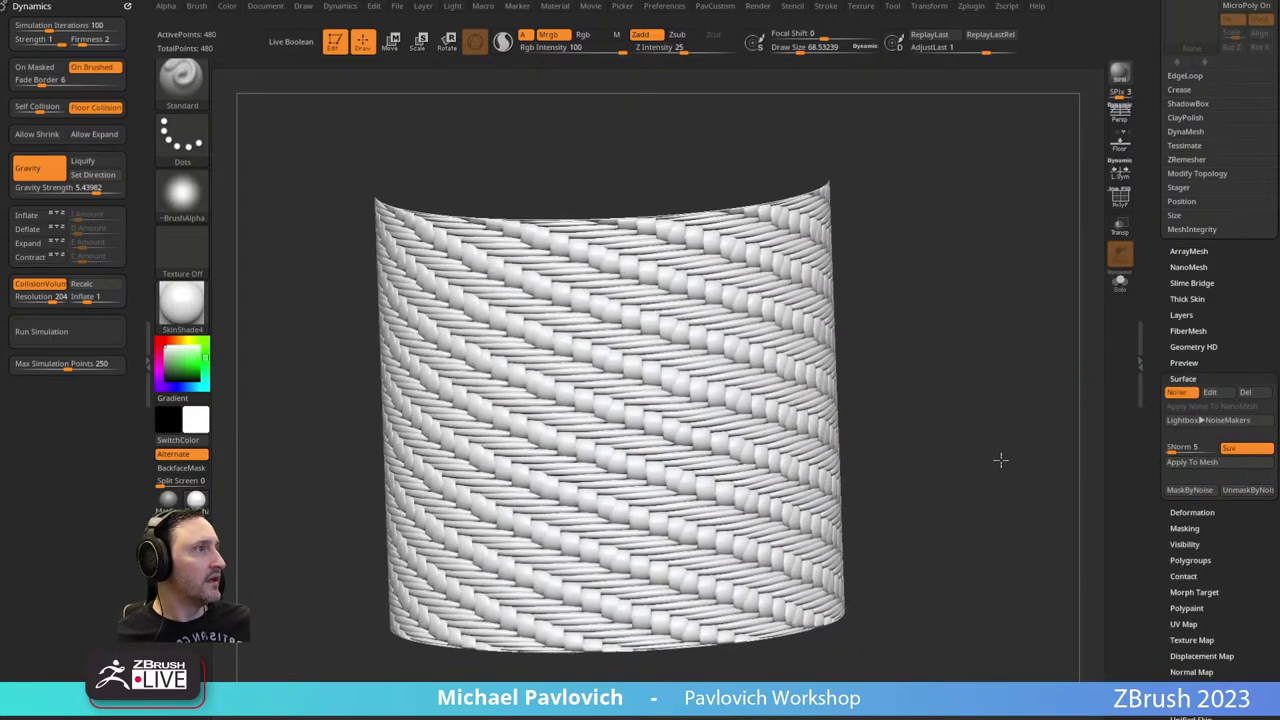
# Examine the woven pattern and its seam from several angles, comparing the mesh with surface noise off and on.
pyautogui.keyDown('shift'); pyautogui.moveTo(988, 487); pyautogui.dragTo(921, 421); pyautogui.keyUp('shift')
pyautogui.moveTo(939, 345); pyautogui.dragTo(1015, 354)
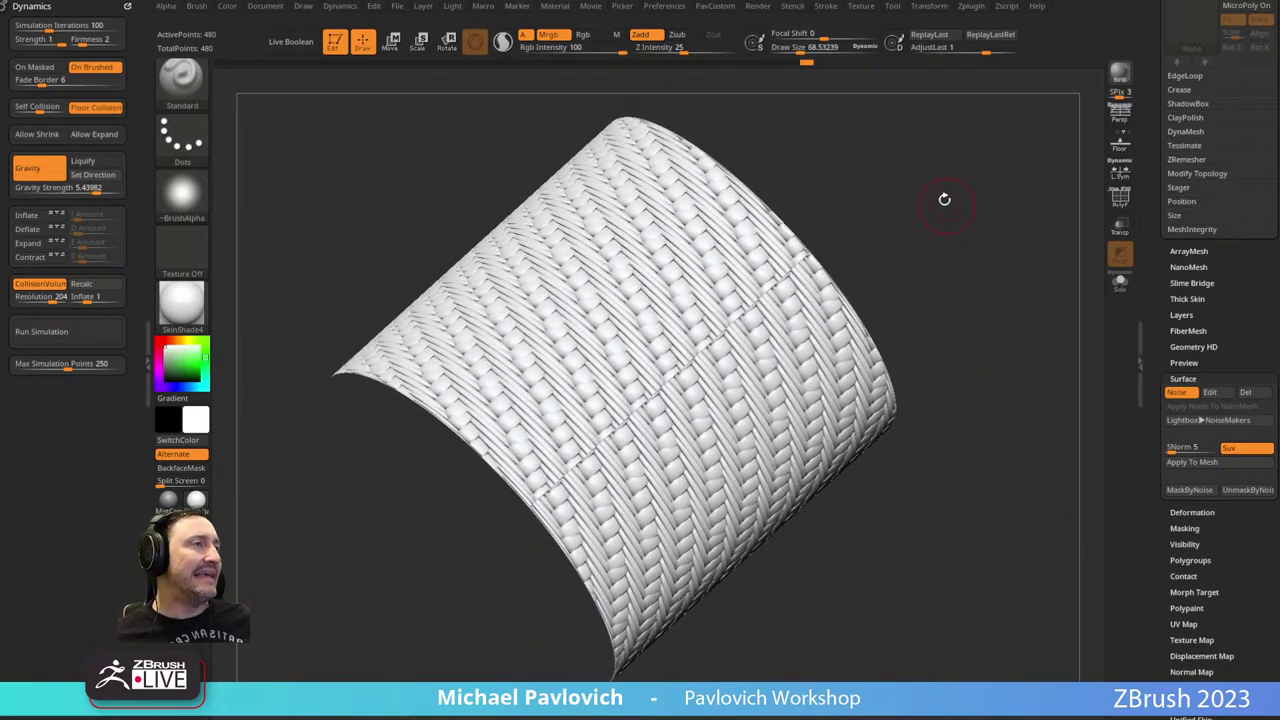
pyautogui.moveTo(944, 199); pyautogui.dragTo(1046, 349)
pyautogui.click(1176, 392)
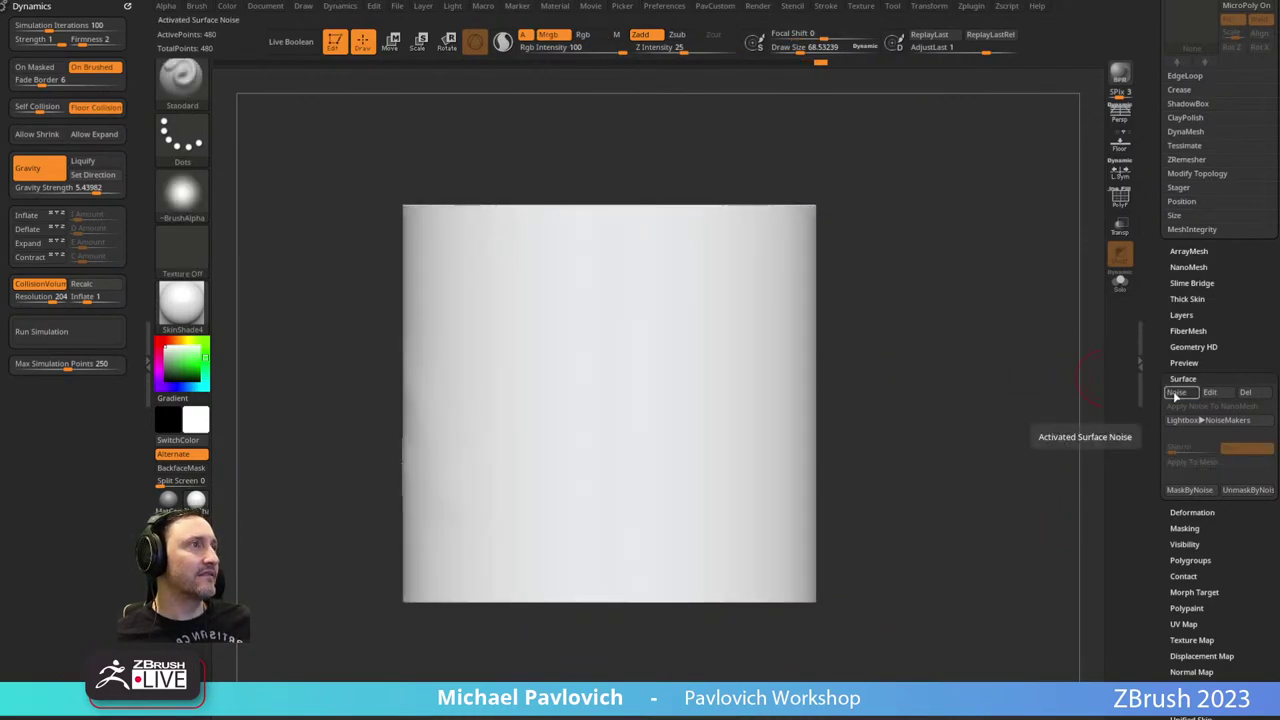
pyautogui.click(1176, 392)
pyautogui.click(1176, 392)
pyautogui.click(1176, 392)
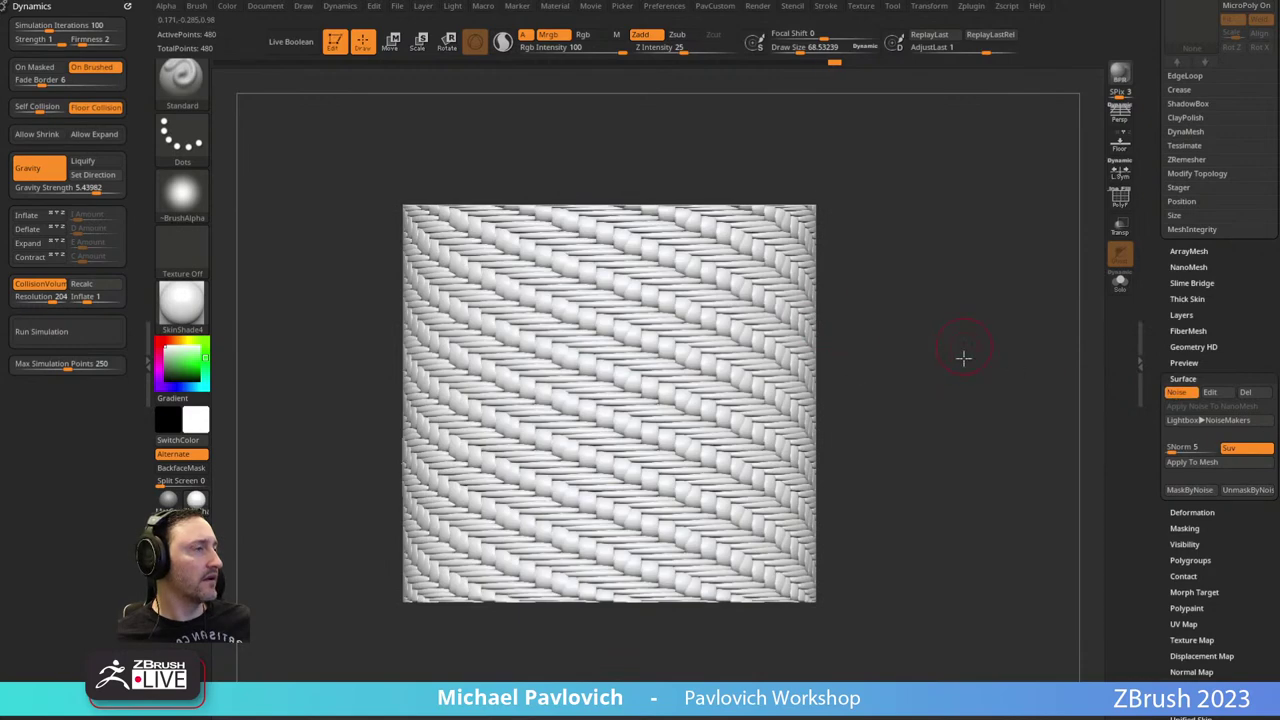
pyautogui.moveTo(963, 357)
pyautogui.mouseDown()
pyautogui.moveTo(970, 422)
pyautogui.moveTo(941, 398)
pyautogui.moveTo(956, 375)
pyautogui.mouseUp()
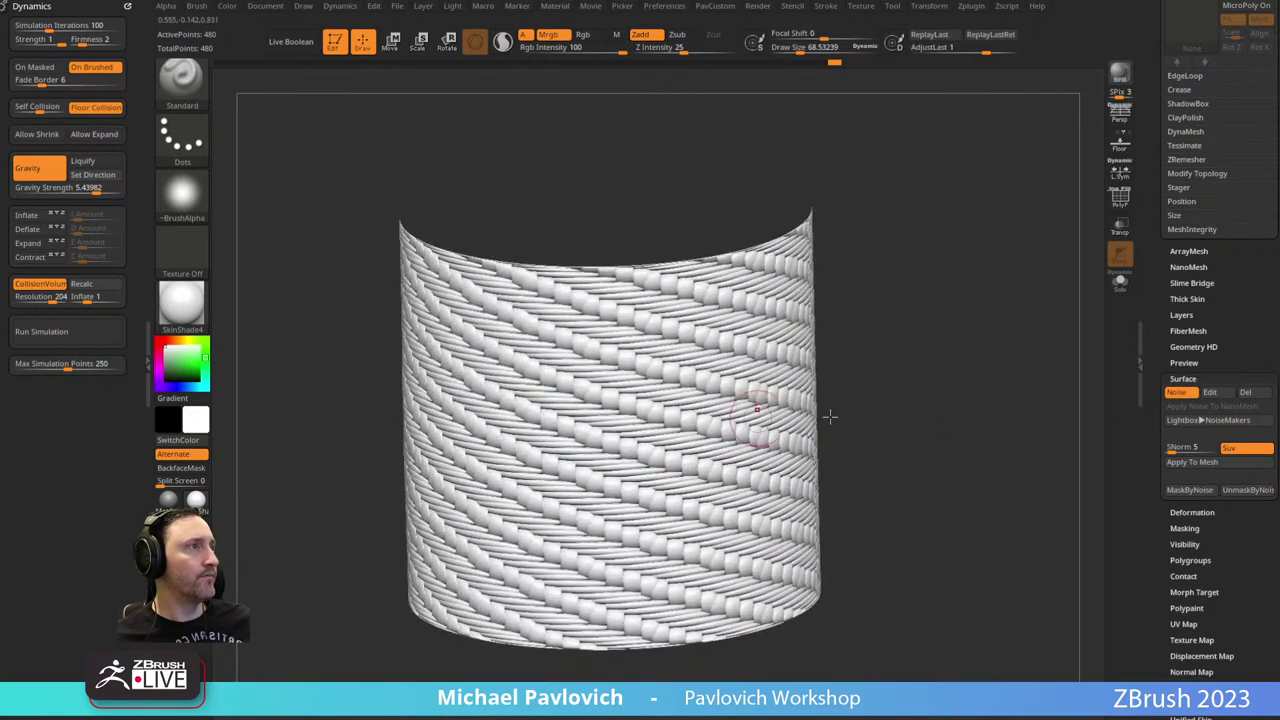
pyautogui.moveTo(830, 416); pyautogui.dragTo(922, 371)
# Apply the dynamic subdivision as real geometry and divide the half-cylinder up to SDiv 7.
pyautogui.press('s')
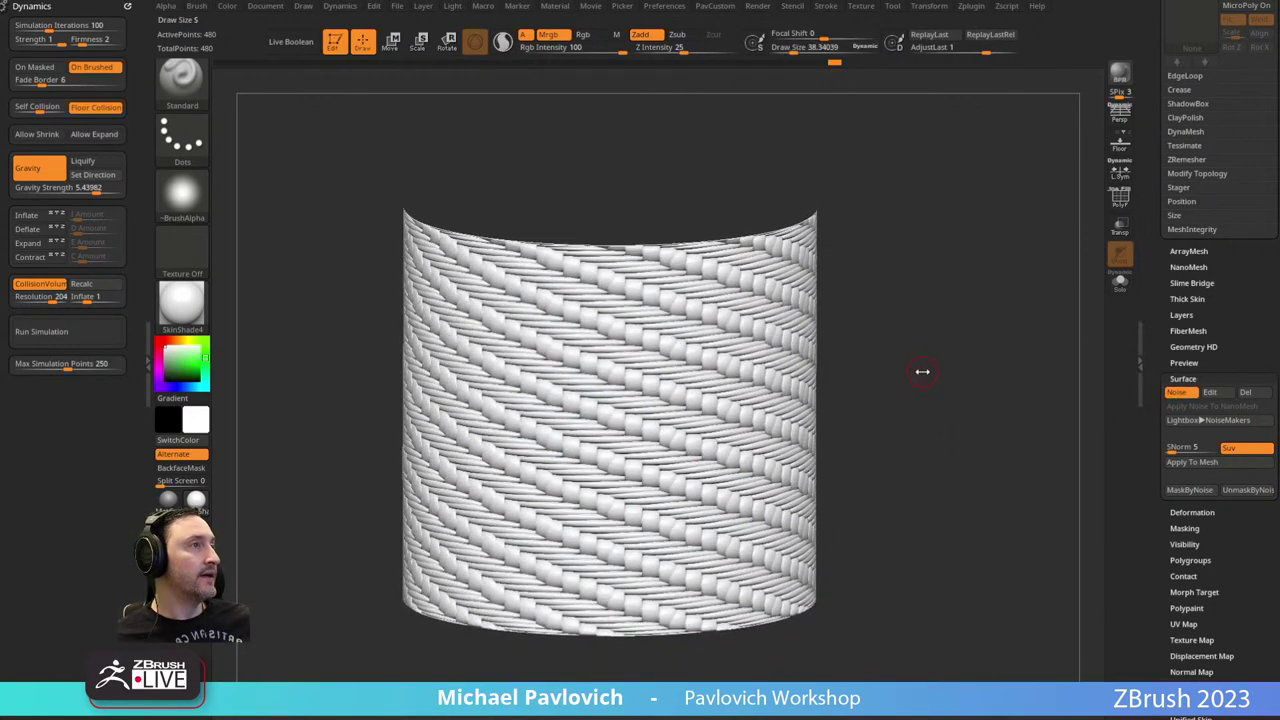
pyautogui.moveTo(1160, 333); pyautogui.dragTo(1149, 453)
pyautogui.click(1232, 297)
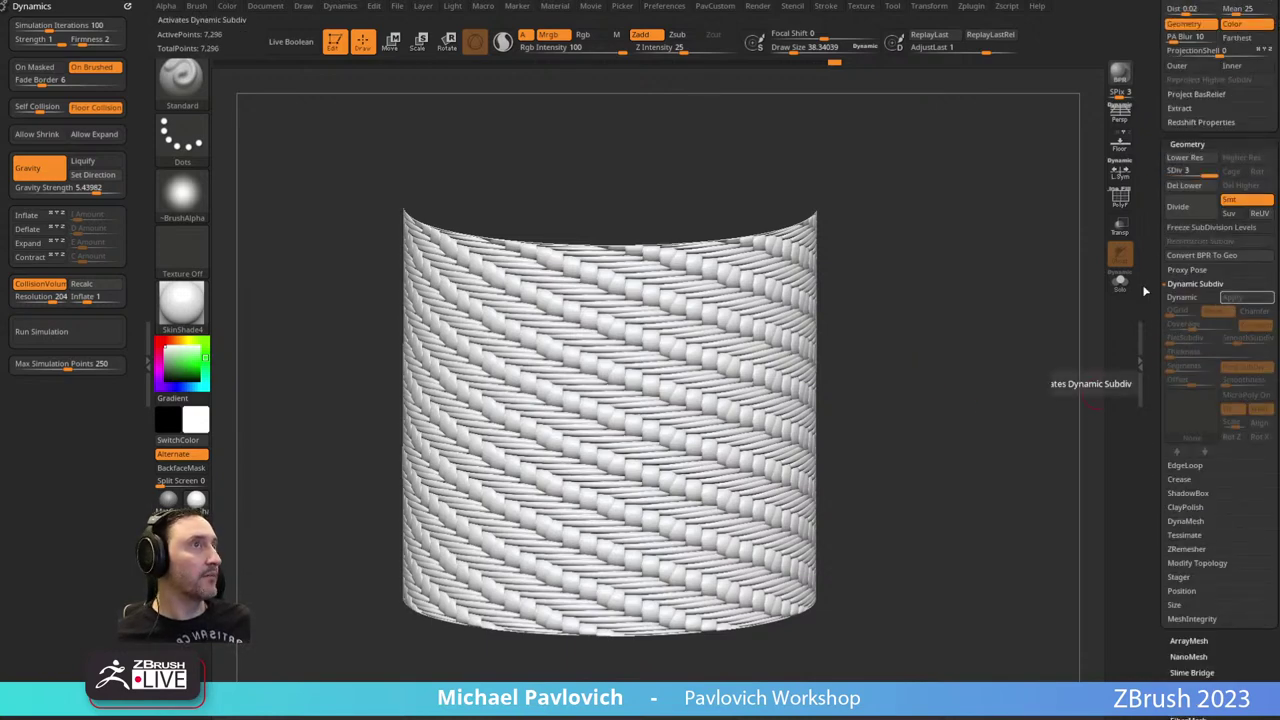
pyautogui.hotkey('ctrl', 'd')
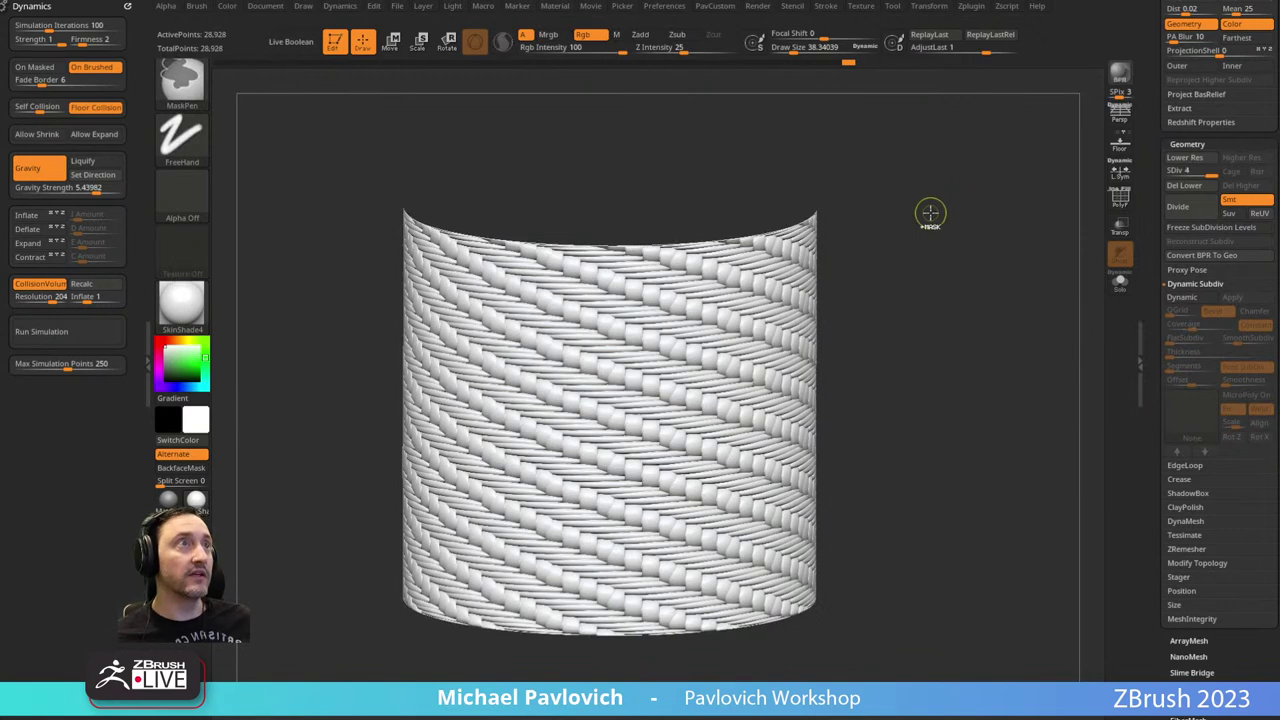
pyautogui.hotkey('ctrl', 'd')
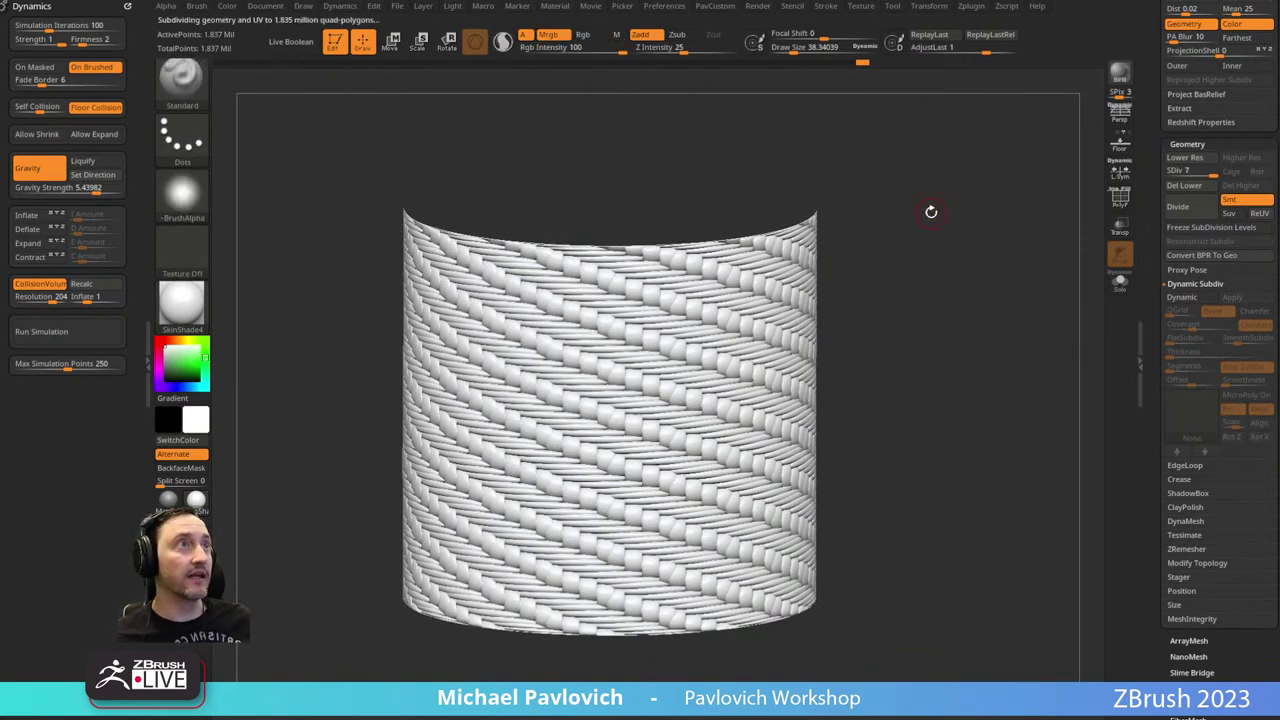
# Apply the surface noise to the mesh and smooth a patch of the weave on its front.
pyautogui.moveTo(1143, 341); pyautogui.dragTo(1156, 215)
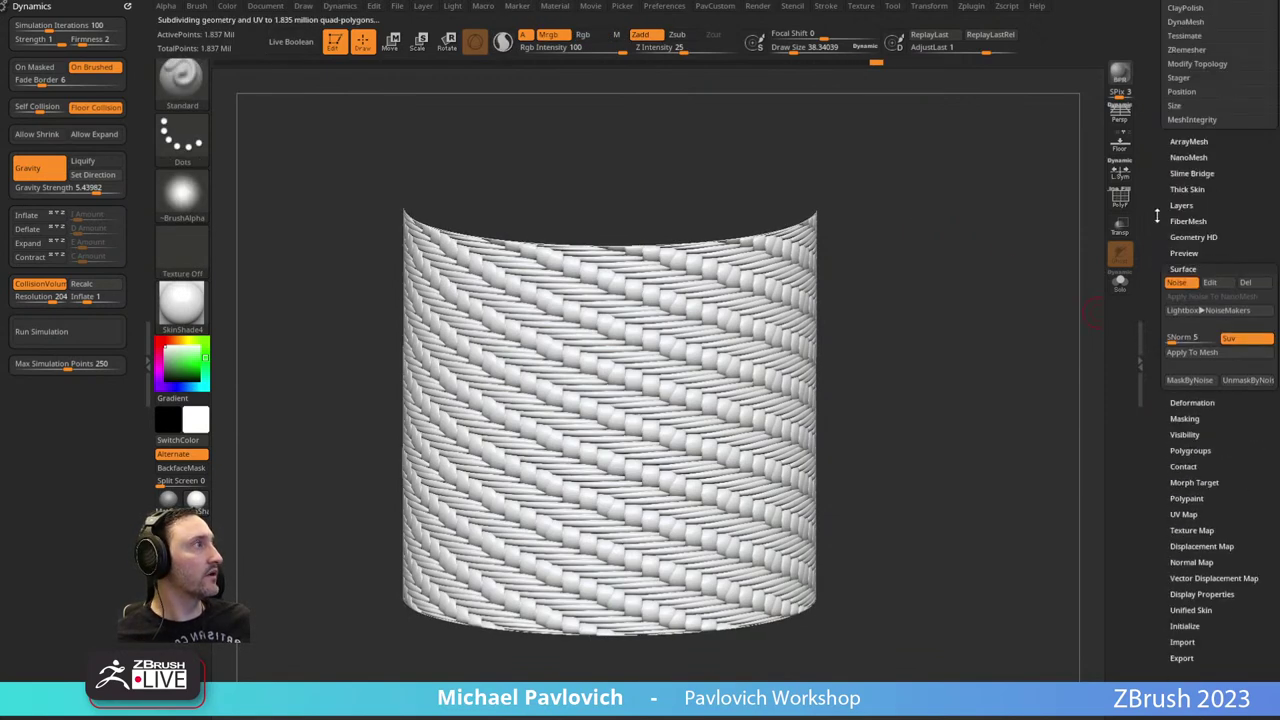
pyautogui.click(1220, 360)
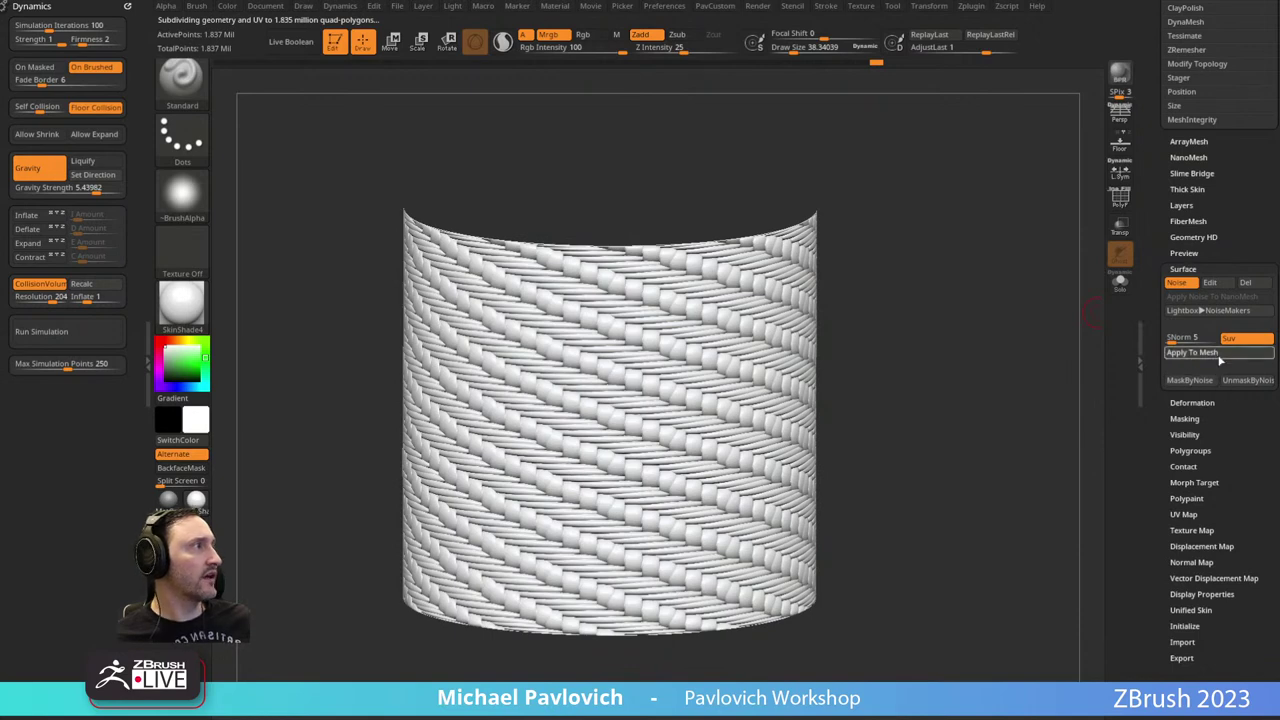
pyautogui.moveTo(945, 292); pyautogui.dragTo(1002, 247)
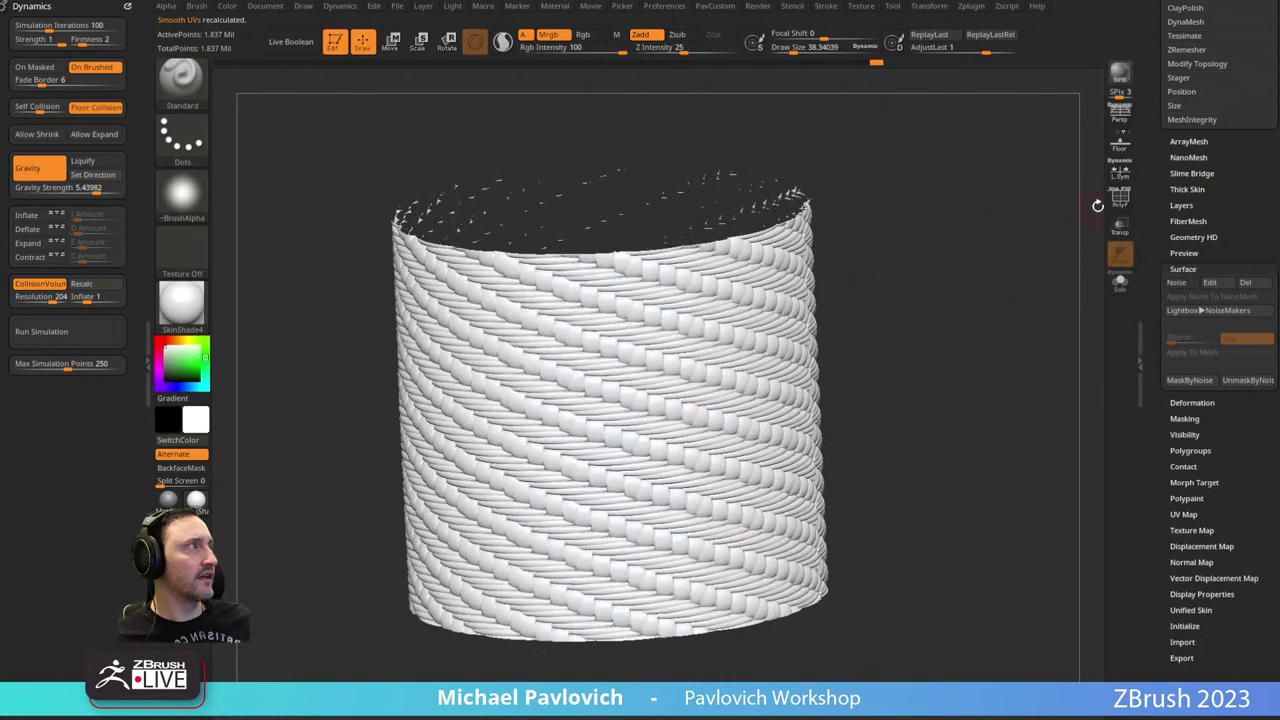
pyautogui.click(1119, 198)
pyautogui.click(1119, 198)
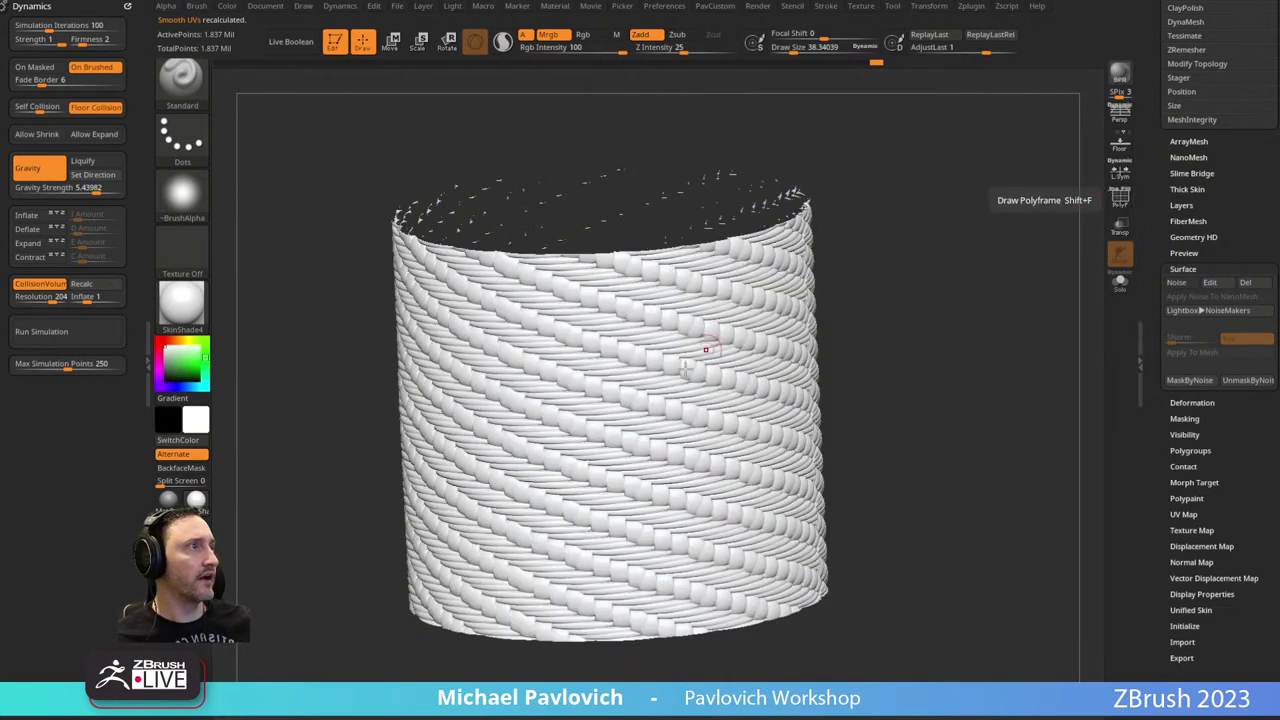
pyautogui.moveTo(706, 349)
pyautogui.keyDown('shift'); pyautogui.mouseDown()
pyautogui.moveTo(660, 400)
pyautogui.moveTo(674, 408)
pyautogui.moveTo(560, 390)
pyautogui.moveTo(698, 522)
pyautogui.mouseUp(); pyautogui.keyUp('shift')
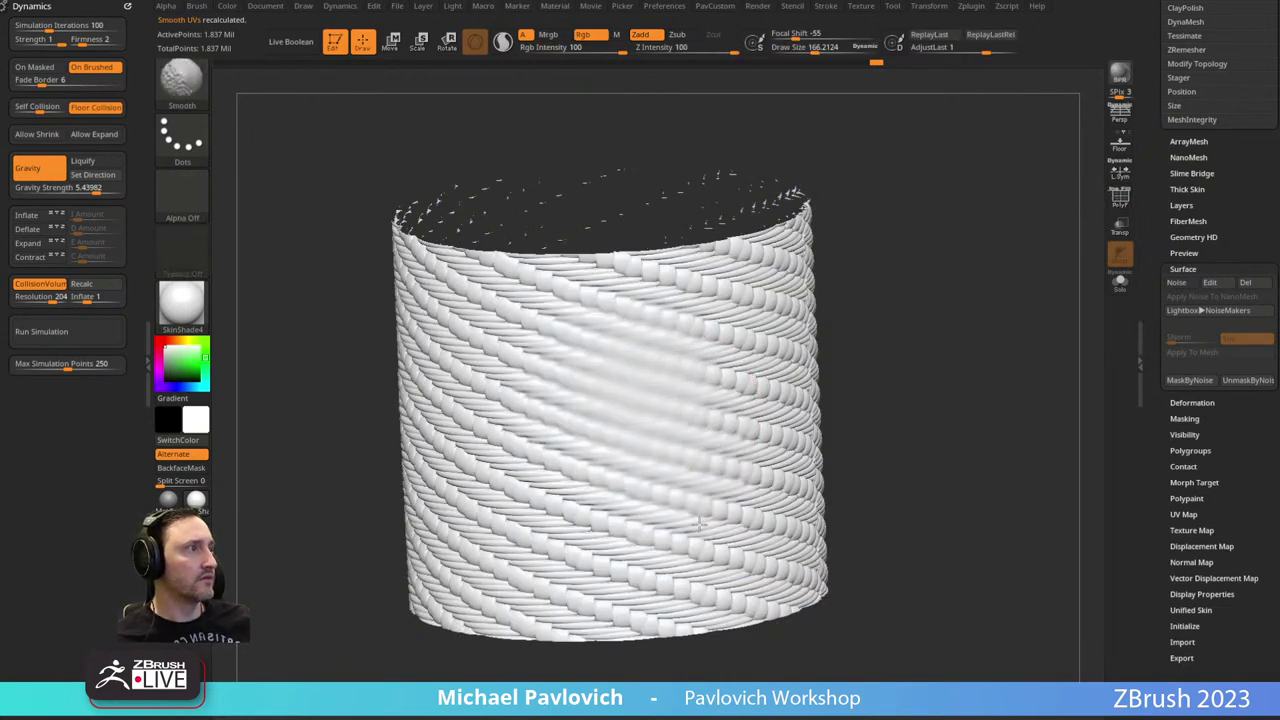
# Undo the smoothing, the noise applied to the mesh and the last subdivision.
pyautogui.hotkey('ctrl', 'z')
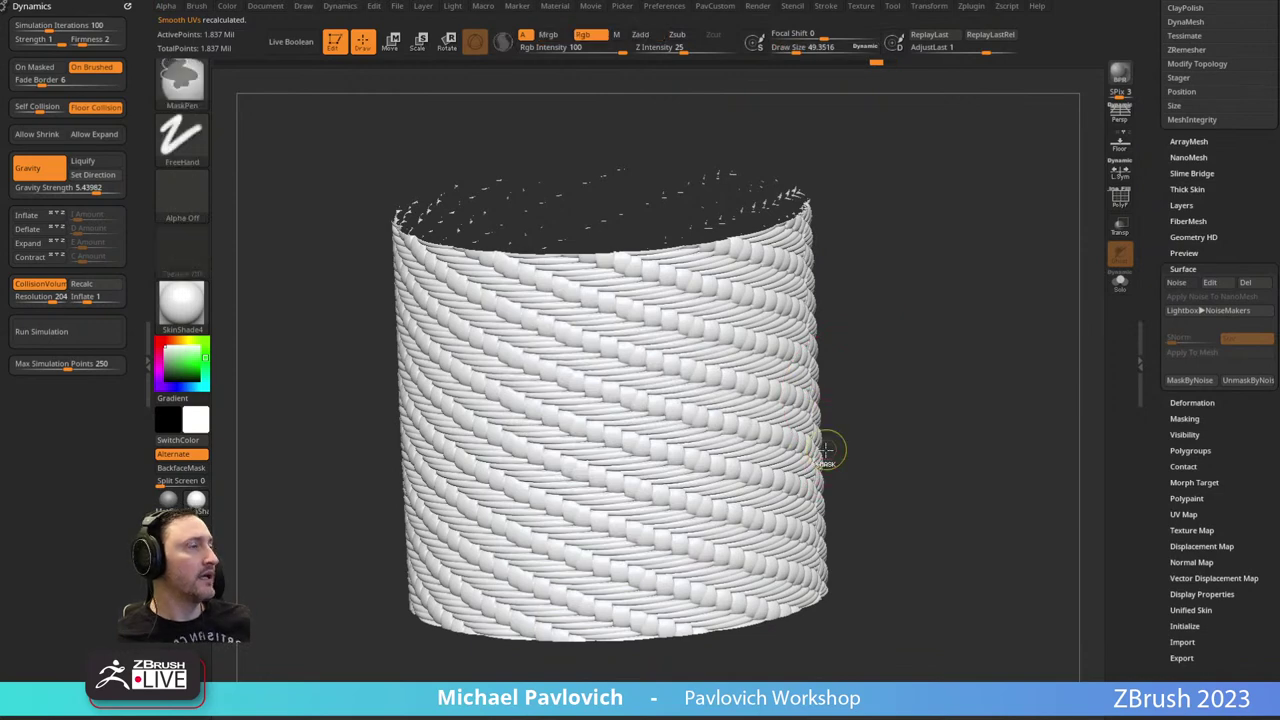
pyautogui.hotkey('ctrl', 'z')
pyautogui.hotkey('ctrl', 'z')
pyautogui.hotkey('ctrl', 'z')
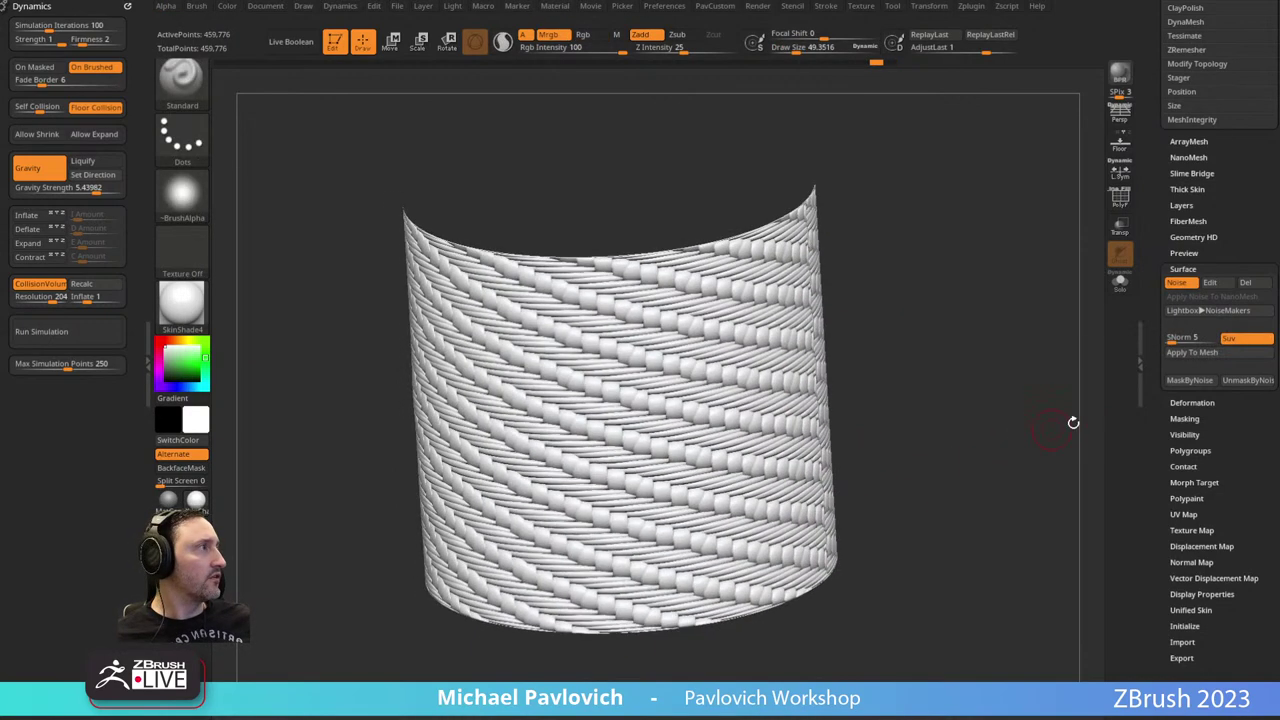
# Mask the half-cylinder by its surface noise and turn the noise off.
pyautogui.hotkey('ctrl', 'z')
pyautogui.hotkey('ctrl', 'z')
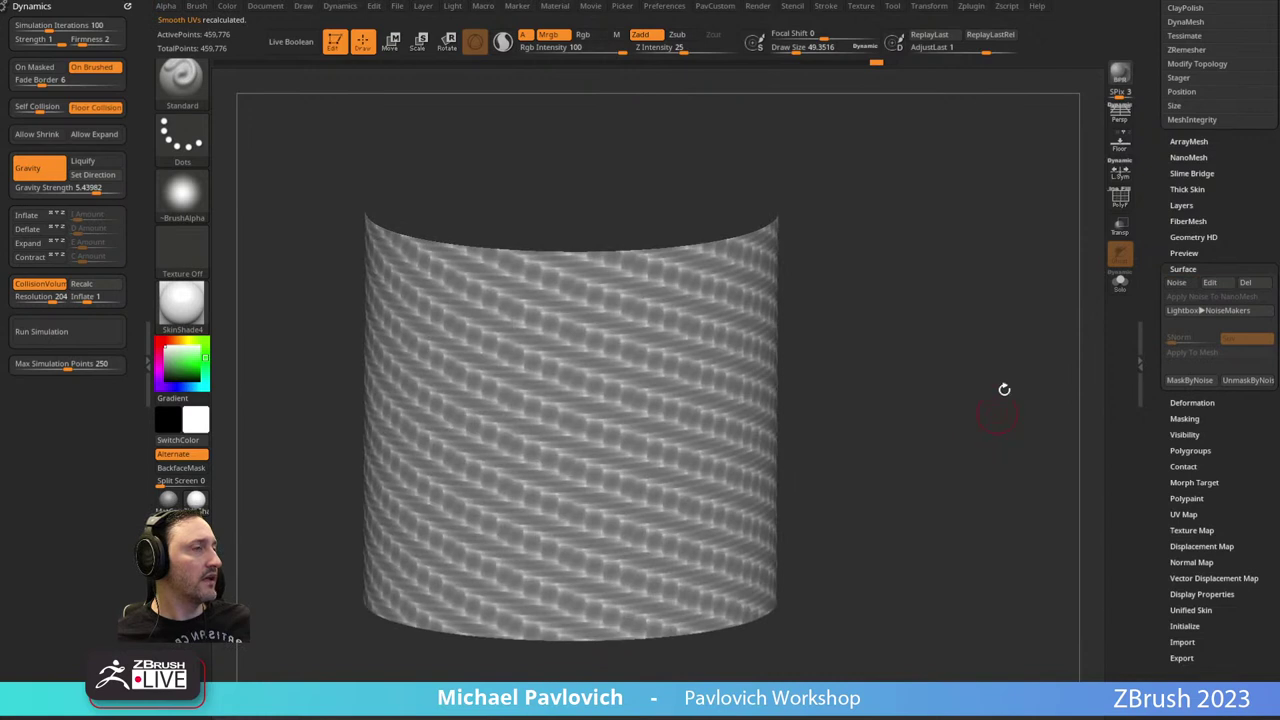
pyautogui.press('space')
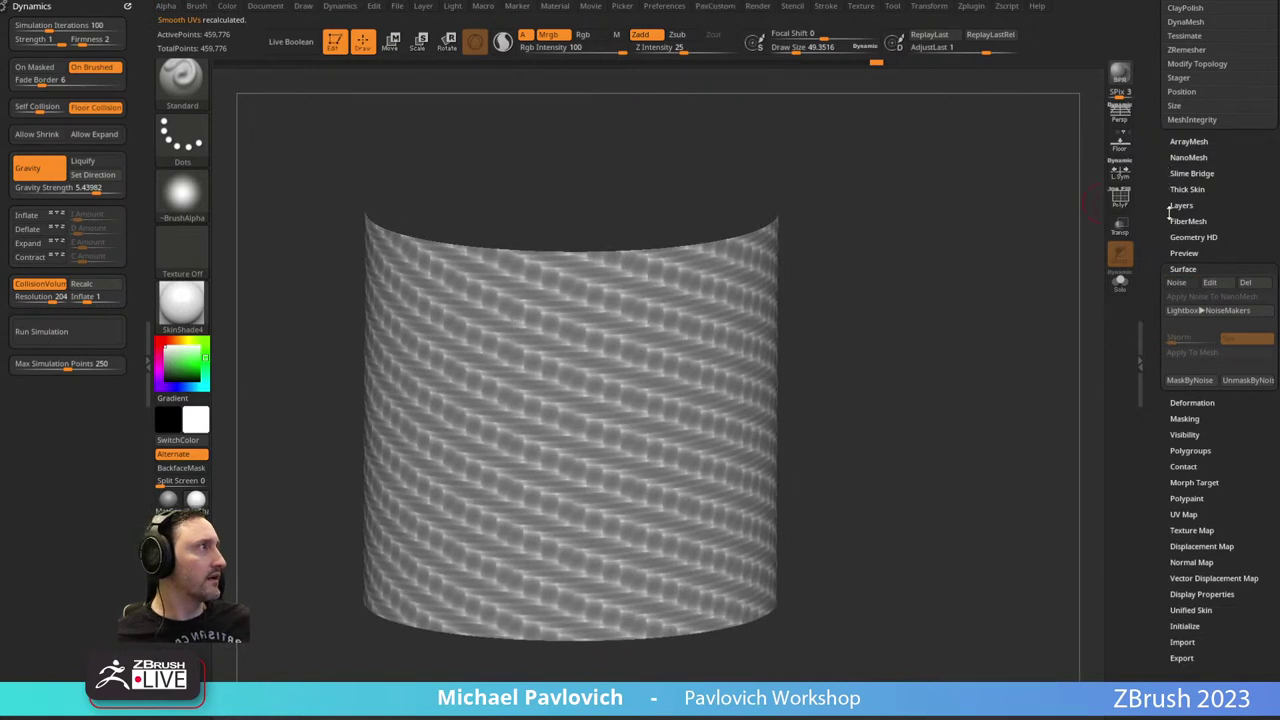
# Store a morph target for the masked mesh and add a new sculpting layer.
pyautogui.click(1194, 482)
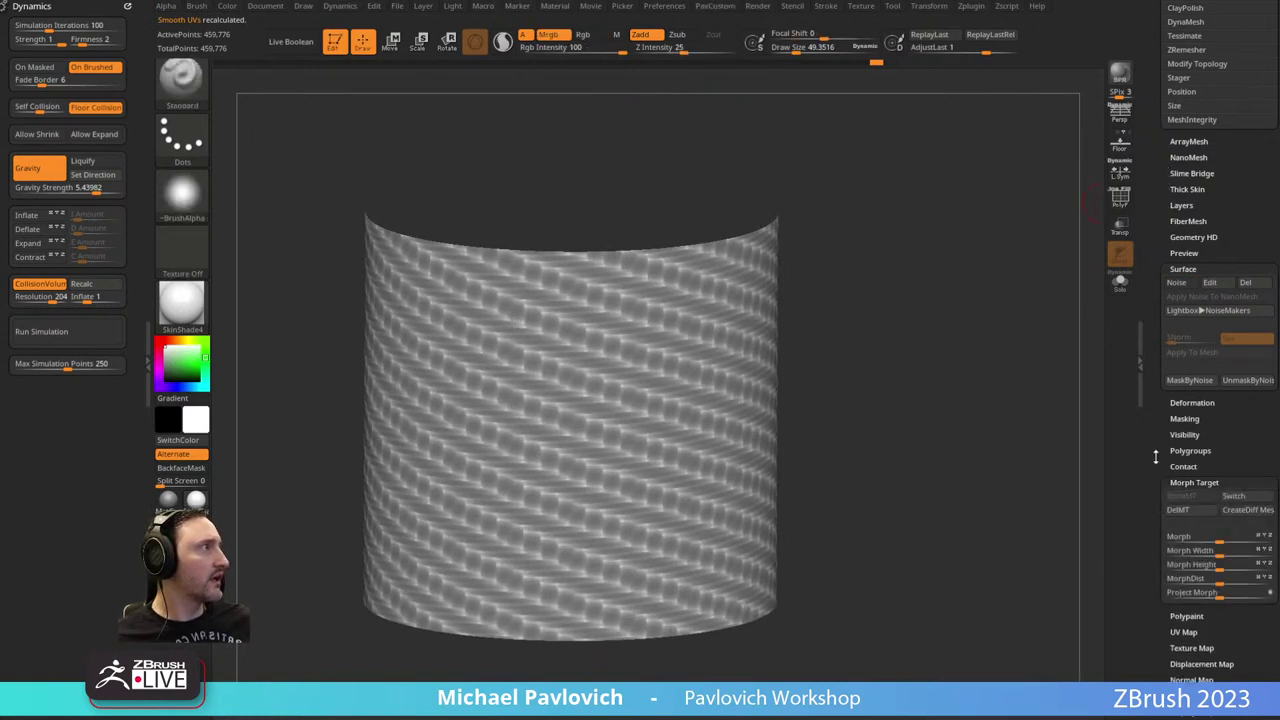
pyautogui.scroll(2, 1175, 380)
pyautogui.press('shift')
pyautogui.click(1181, 287)
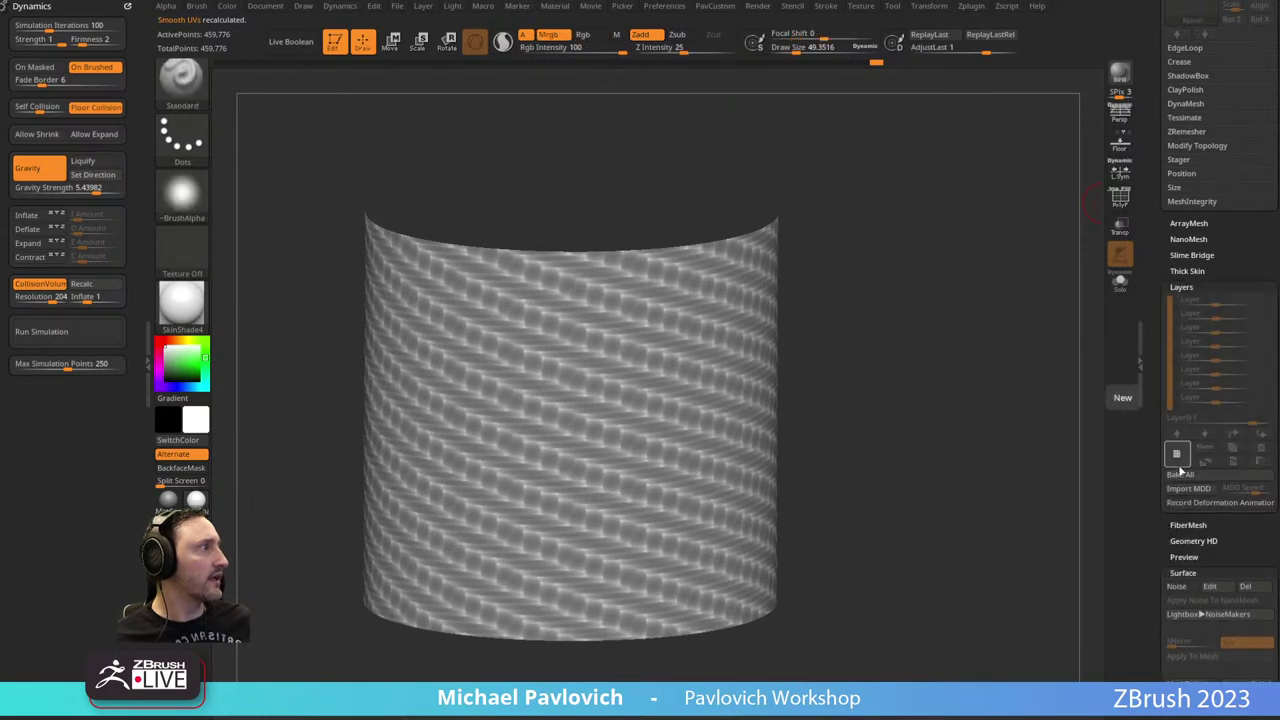
pyautogui.moveTo(1003, 386); pyautogui.dragTo(996, 428)
pyautogui.scroll(-5, 1149, 476)
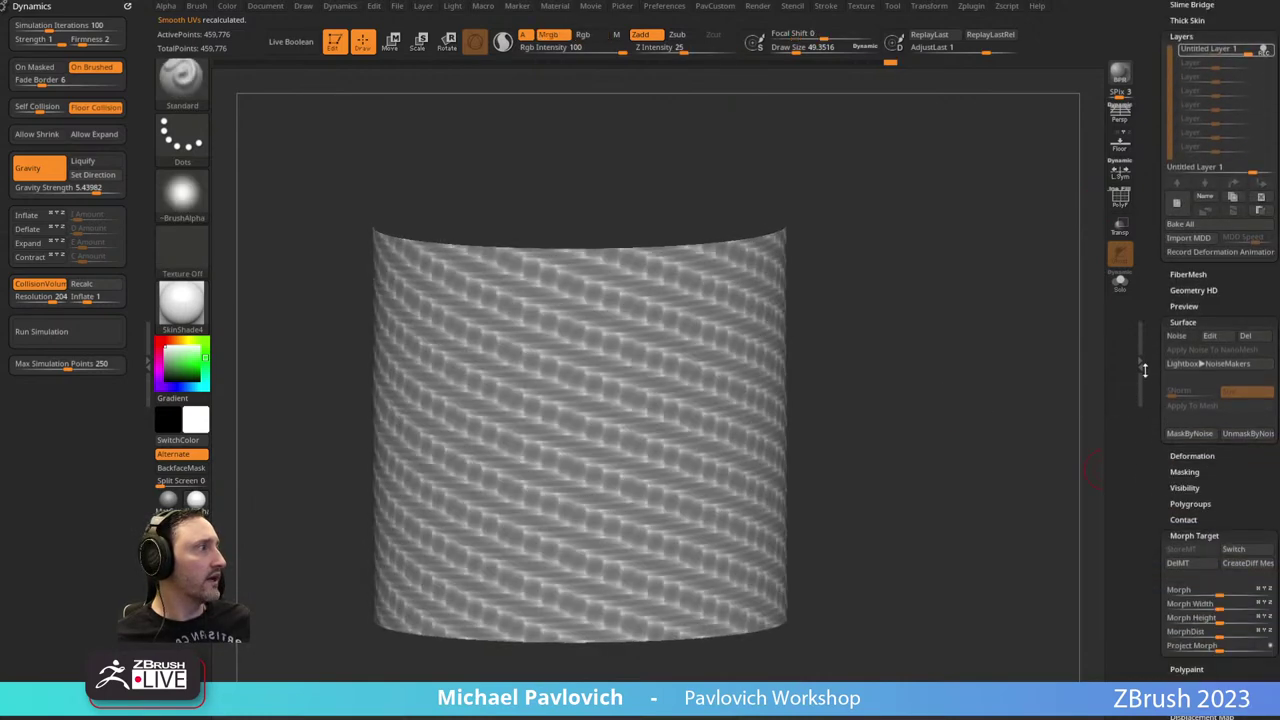
# Inflate the unmasked parts of the half-cylinder into raised rope strands and stop recording the layer.
pyautogui.moveTo(921, 414); pyautogui.dragTo(922, 416)
pyautogui.press('`')
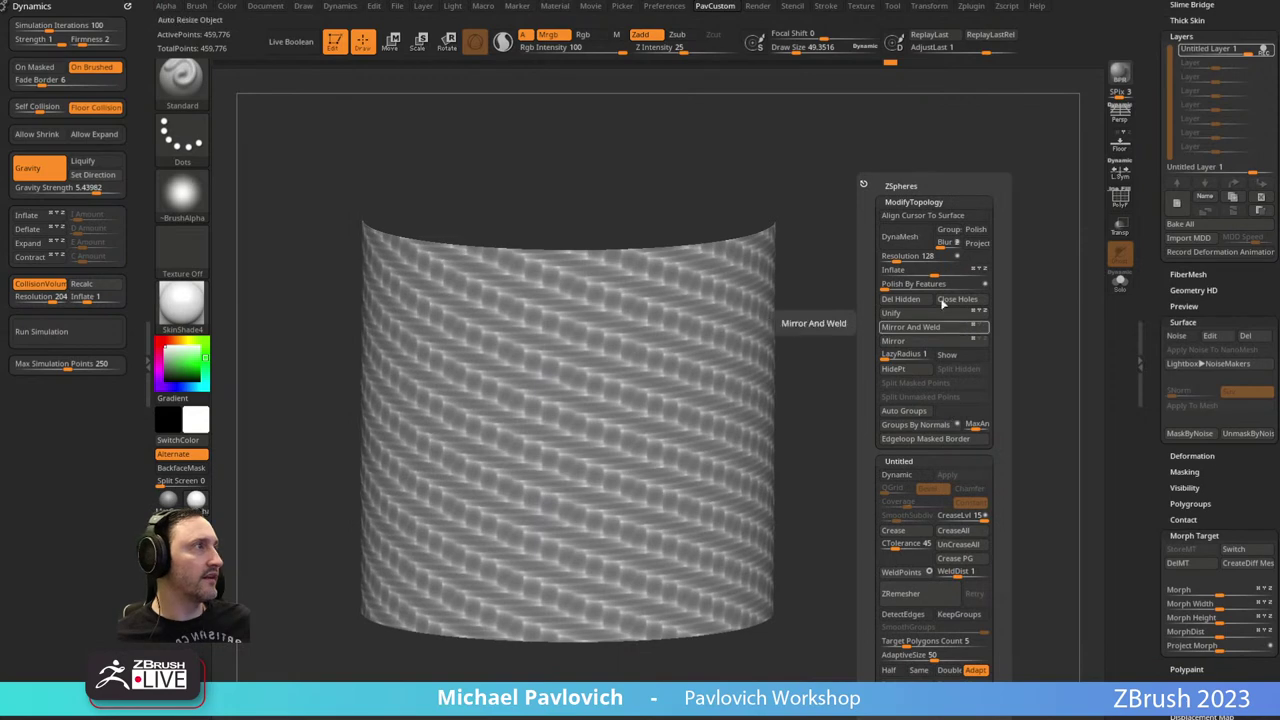
pyautogui.moveTo(933, 272); pyautogui.dragTo(910, 279)
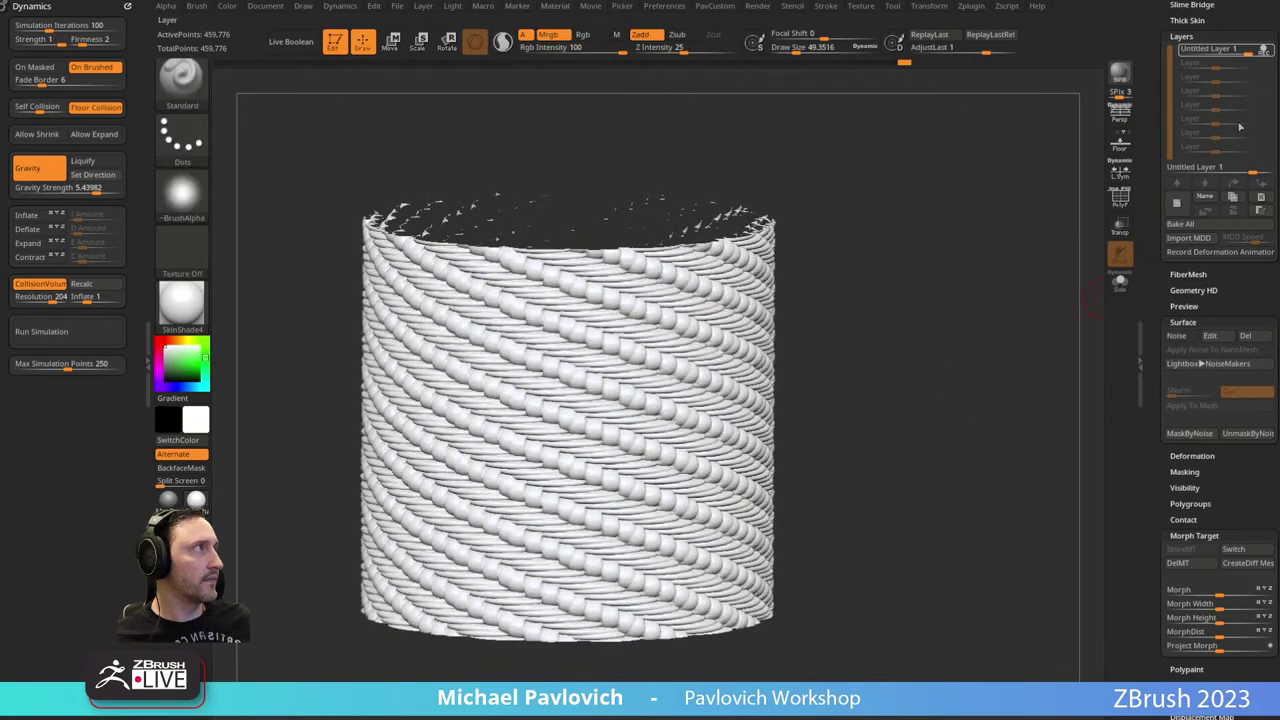
pyautogui.click(1264, 51)
pyautogui.moveTo(941, 265); pyautogui.dragTo(926, 255)
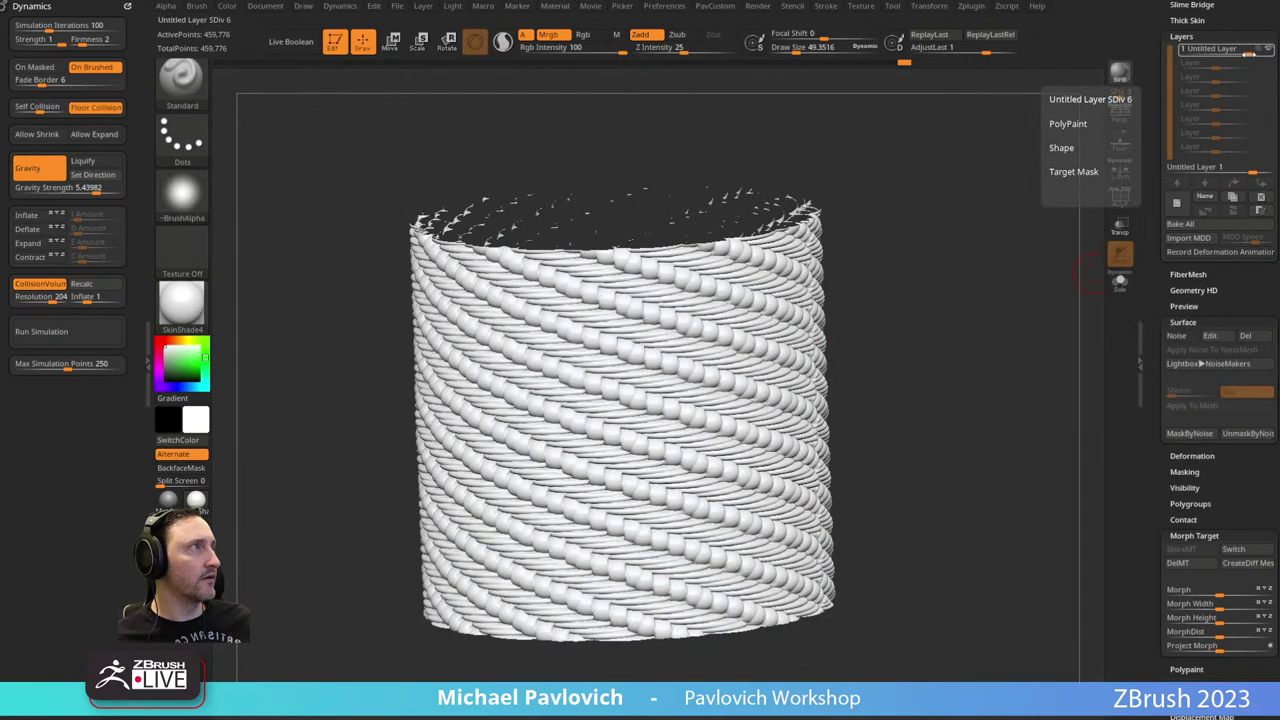
# Vary the untitled layer's intensity to test the rope relief, and bake all layers into the mesh.
pyautogui.moveTo(1249, 55)
pyautogui.mouseDown()
pyautogui.moveTo(1168, 60)
pyautogui.moveTo(1262, 70)
pyautogui.mouseUp()
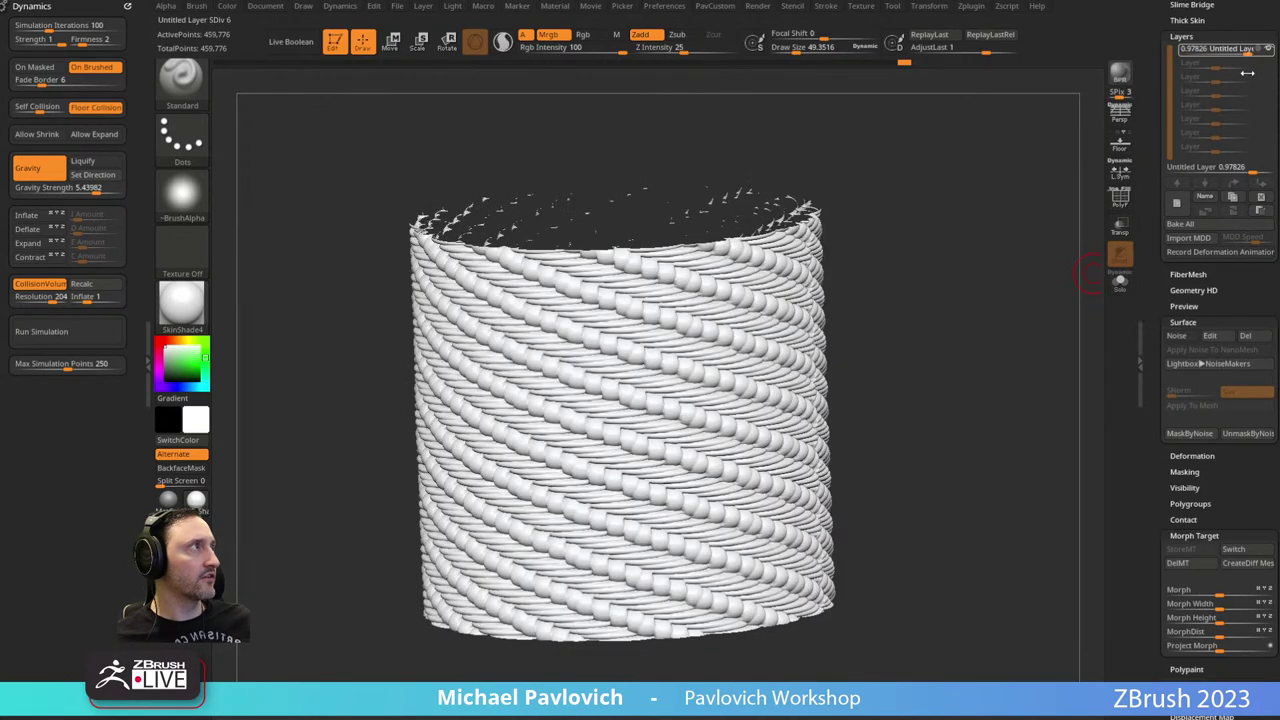
pyautogui.moveTo(1262, 170); pyautogui.dragTo(1252, 173)
pyautogui.moveTo(952, 424); pyautogui.dragTo(977, 397)
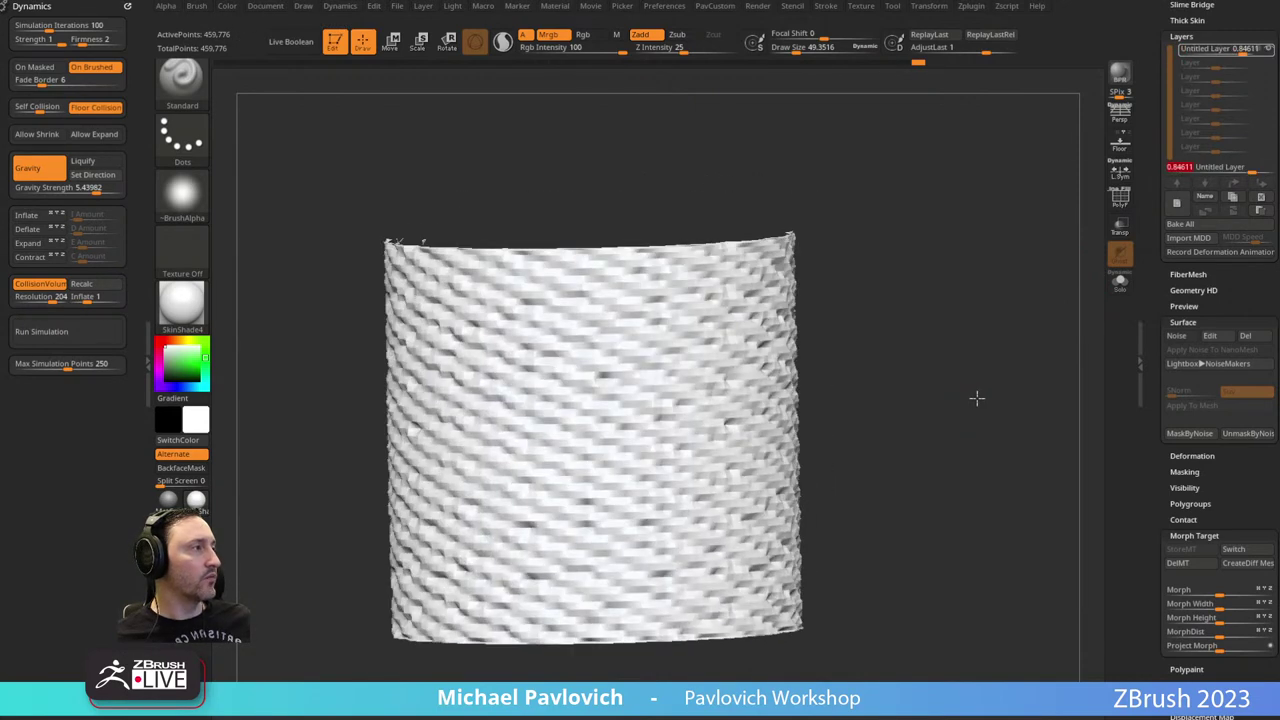
pyautogui.click(1180, 224)
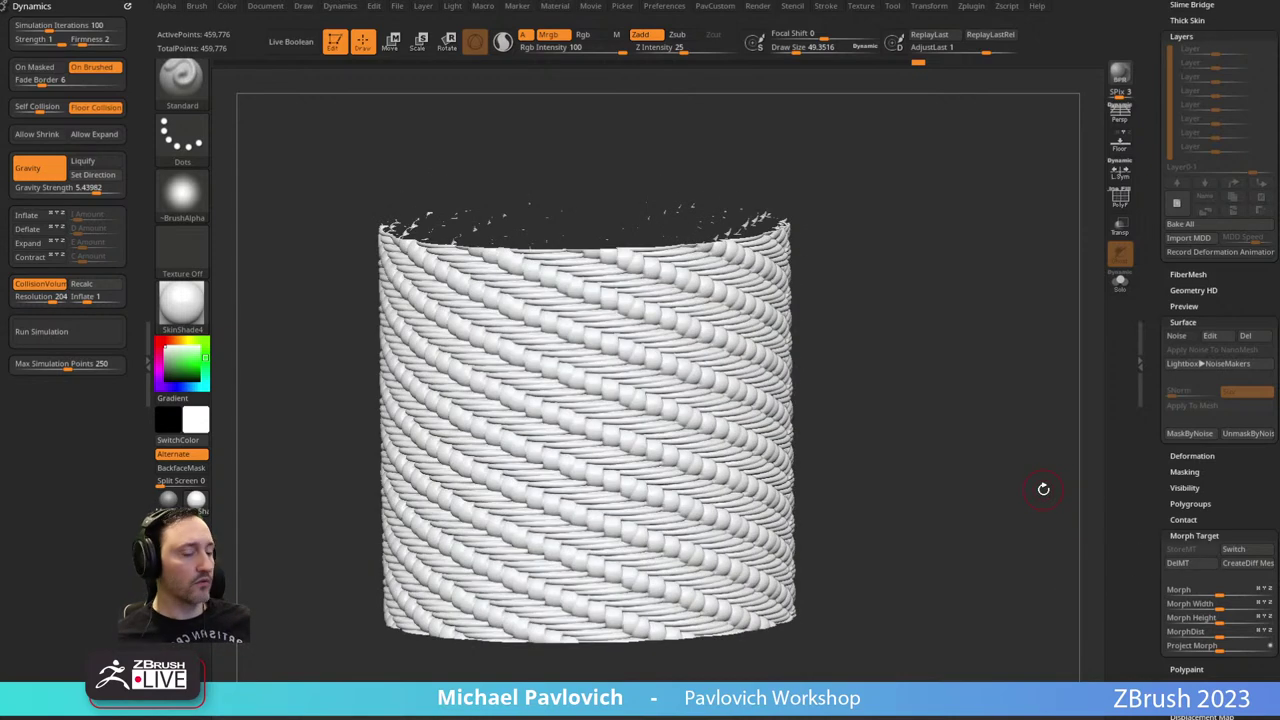
# Try a Morph brush stroke down the front of the weave, undo it and set the draw size to about 38.
pyautogui.press('b')
pyautogui.press('g')
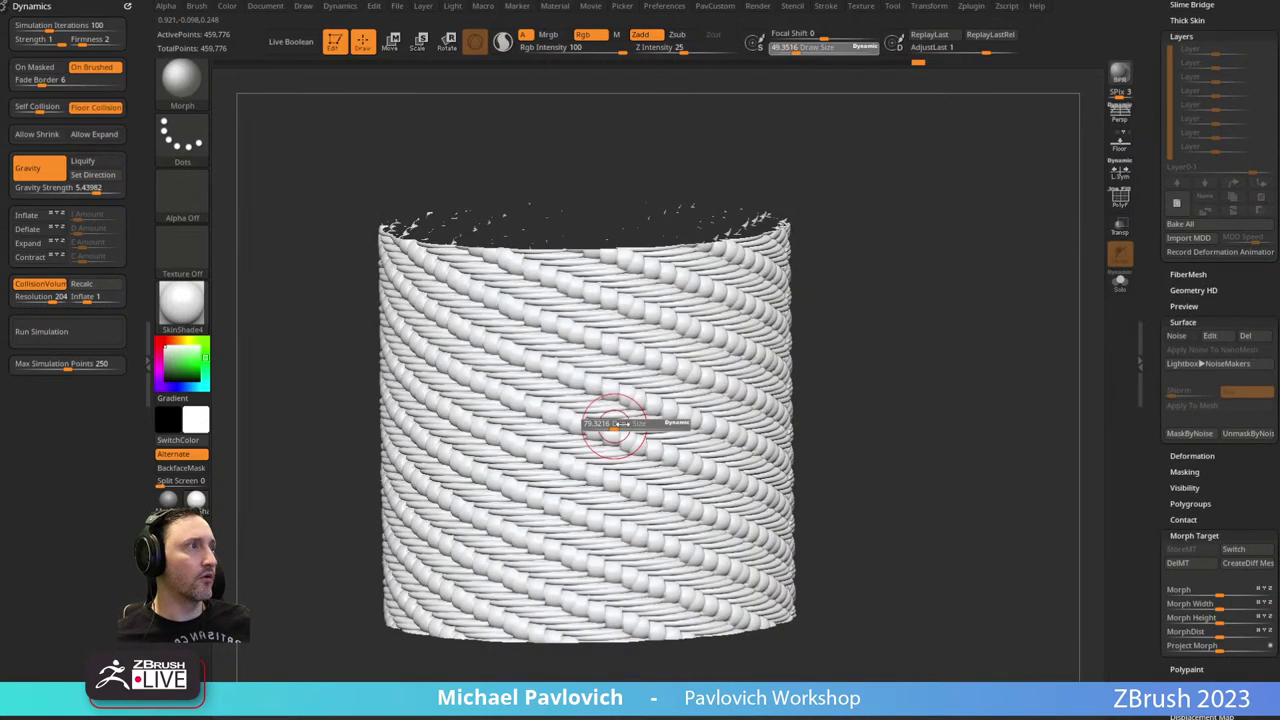
pyautogui.moveTo(617, 335)
pyautogui.mouseDown()
pyautogui.moveTo(630, 463)
pyautogui.moveTo(648, 463)
pyautogui.moveTo(604, 522)
pyautogui.mouseUp()
pyautogui.hotkey('ctrl', 'z')
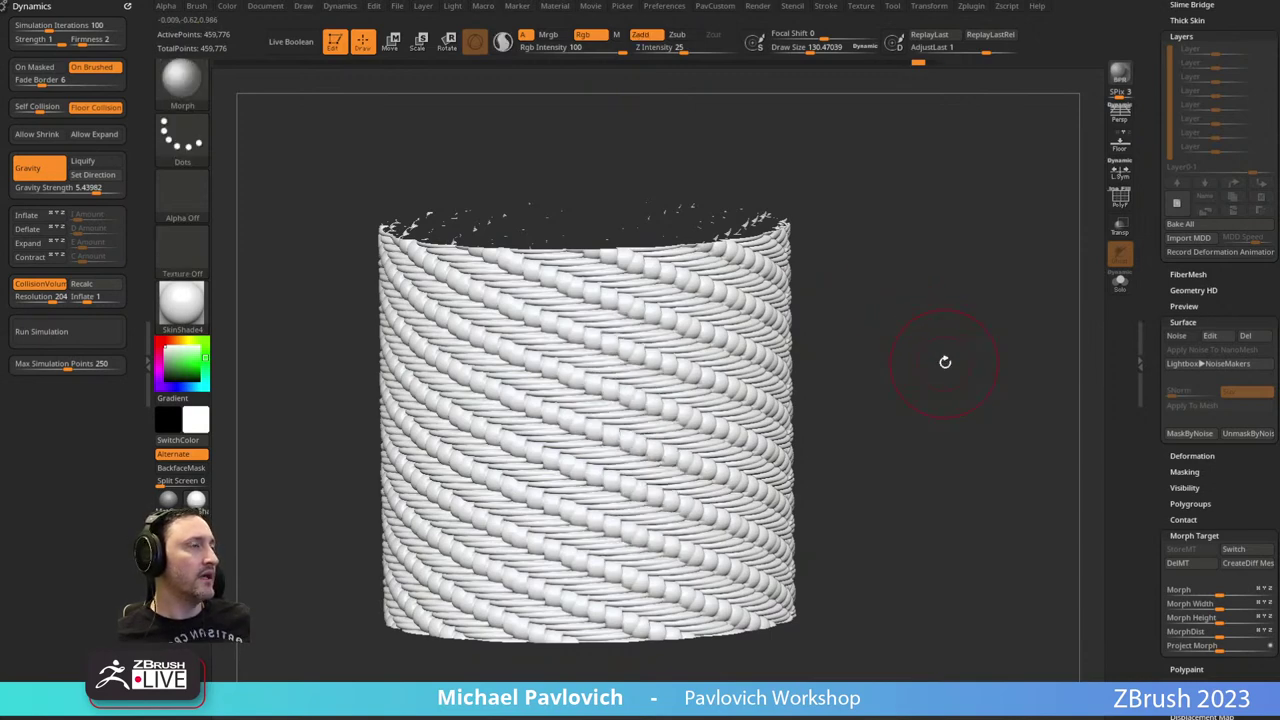
pyautogui.press('s')
pyautogui.moveTo(929, 366)
pyautogui.mouseDown()
pyautogui.moveTo(912, 364)
pyautogui.moveTo(920, 371)
pyautogui.mouseUp()
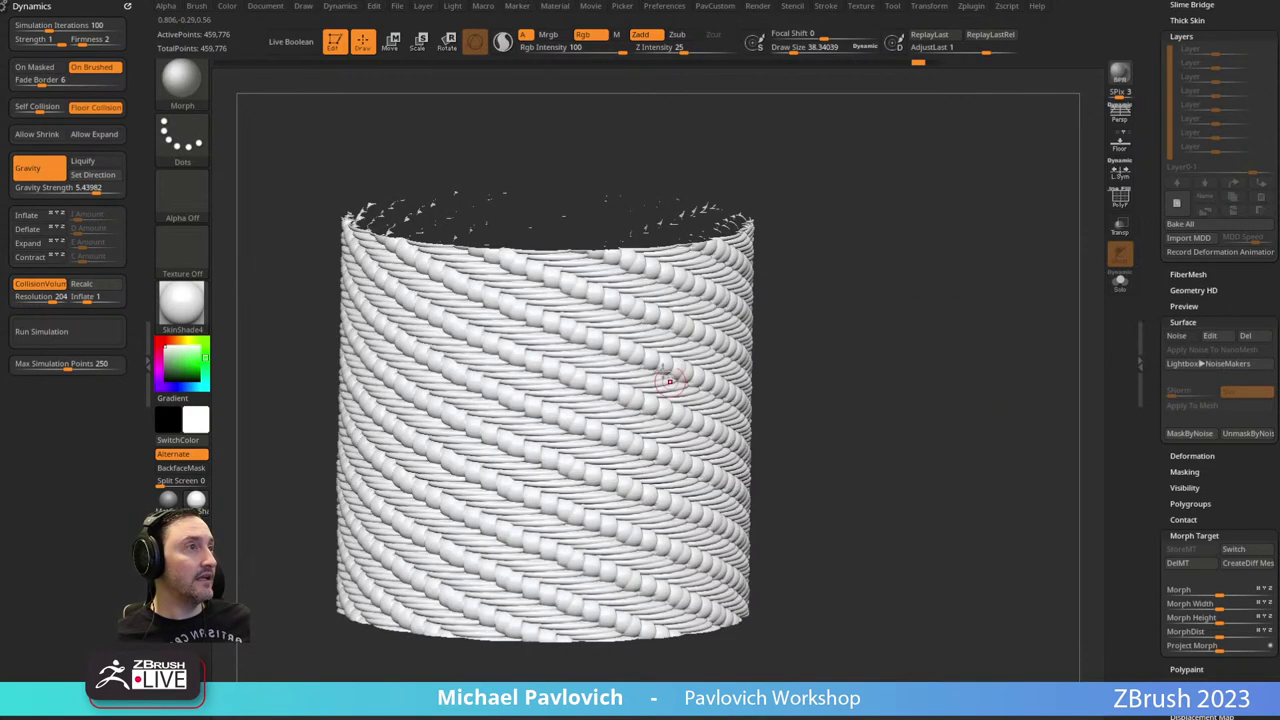
# Examine the rope weave on the half-cylinder from several angles and distances.
pyautogui.keyDown('alt'); pyautogui.moveTo(857, 409); pyautogui.dragTo(701, 395); pyautogui.keyUp('alt')
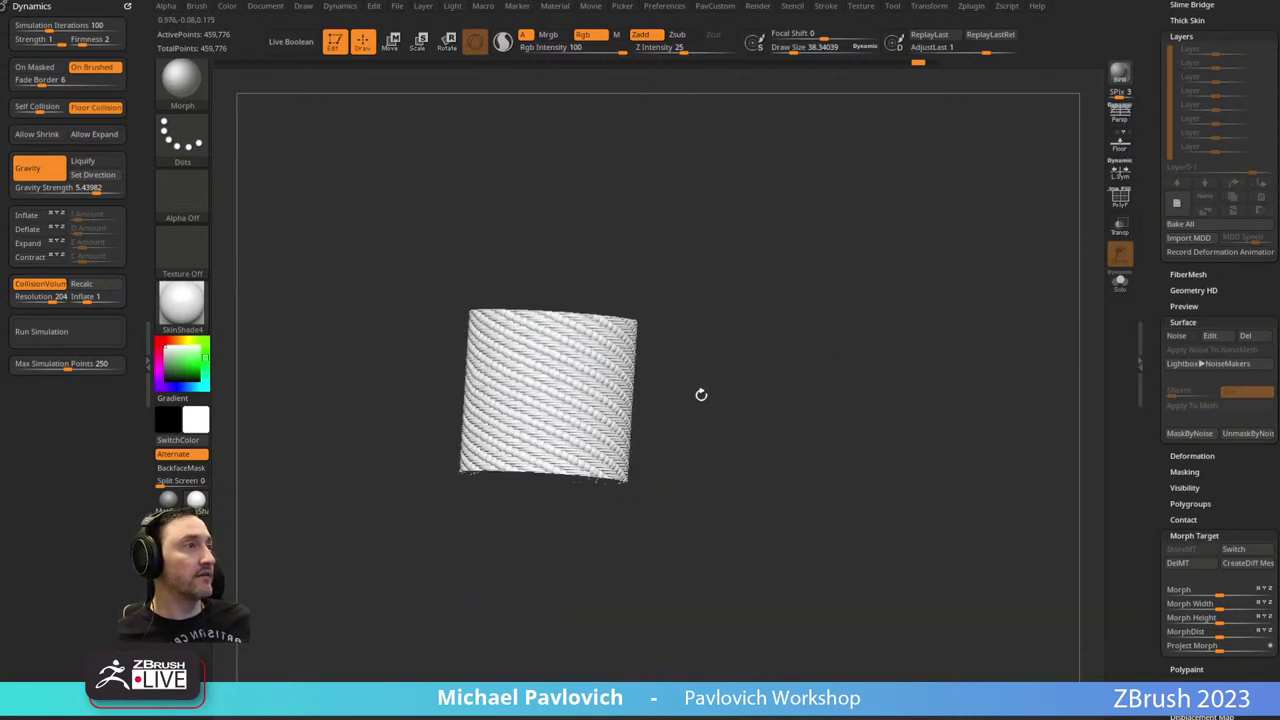
pyautogui.keyDown('alt'); pyautogui.moveTo(856, 334); pyautogui.dragTo(749, 239); pyautogui.keyUp('alt')
pyautogui.moveTo(749, 239)
pyautogui.mouseDown()
pyautogui.moveTo(785, 245)
pyautogui.moveTo(820, 420)
pyautogui.mouseUp()
pyautogui.moveTo(884, 377)
pyautogui.mouseDown()
pyautogui.moveTo(970, 357)
pyautogui.moveTo(888, 363)
pyautogui.mouseUp()
pyautogui.press('s')
pyautogui.press('3')
pyautogui.press('s')
pyautogui.press('s')
pyautogui.moveTo(796, 348)
pyautogui.mouseDown()
pyautogui.moveTo(831, 360)
pyautogui.moveTo(838, 328)
pyautogui.mouseUp()
pyautogui.keyDown('alt'); pyautogui.moveTo(838, 328); pyautogui.dragTo(890, 346); pyautogui.keyUp('alt')
pyautogui.press('s')
pyautogui.moveTo(890, 347)
pyautogui.mouseDown()
pyautogui.moveTo(904, 346)
pyautogui.moveTo(876, 361)
pyautogui.mouseUp()
pyautogui.keyDown('alt'); pyautogui.moveTo(876, 361); pyautogui.dragTo(886, 353); pyautogui.keyUp('alt')
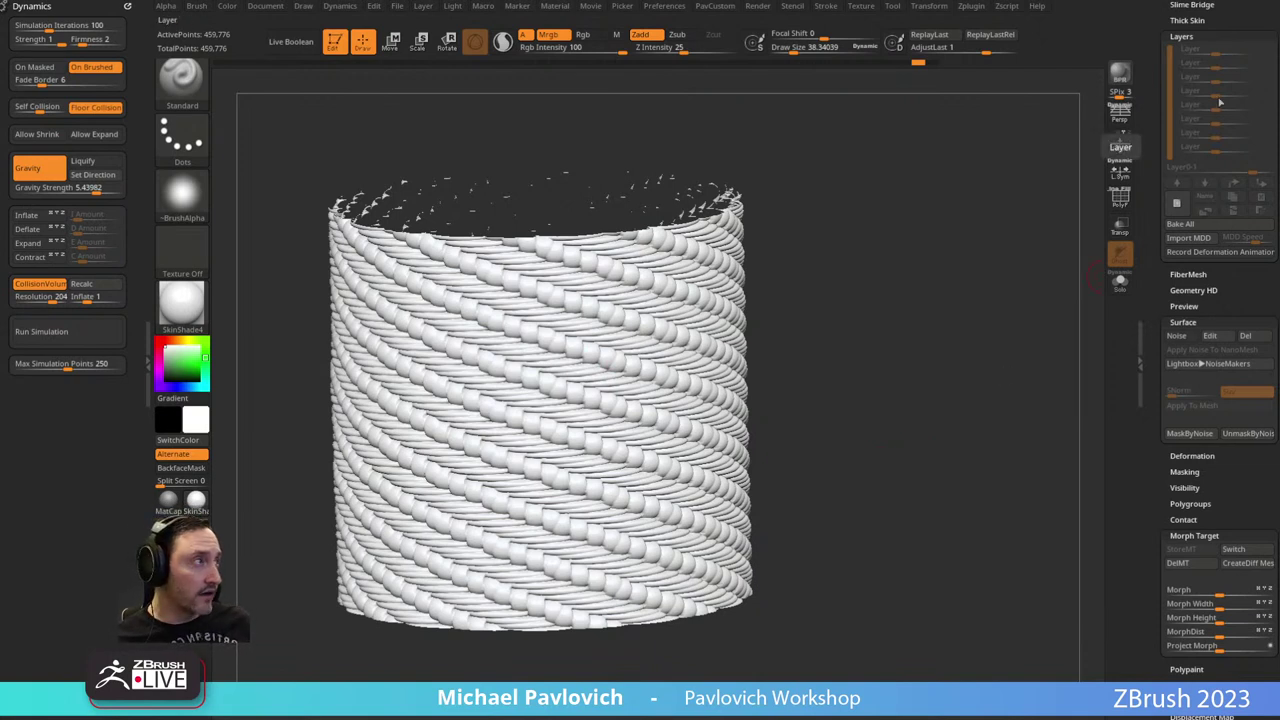
pyautogui.click(1178, 336)
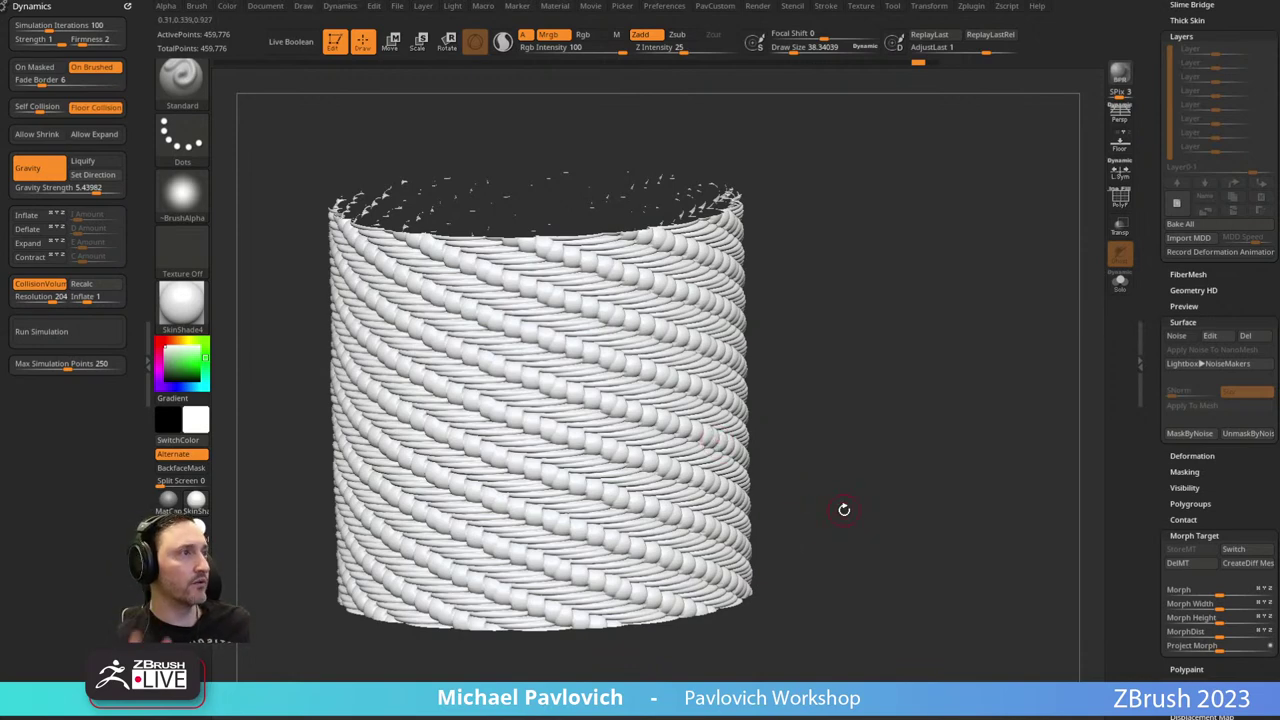
pyautogui.moveTo(877, 397); pyautogui.dragTo(600, 386)
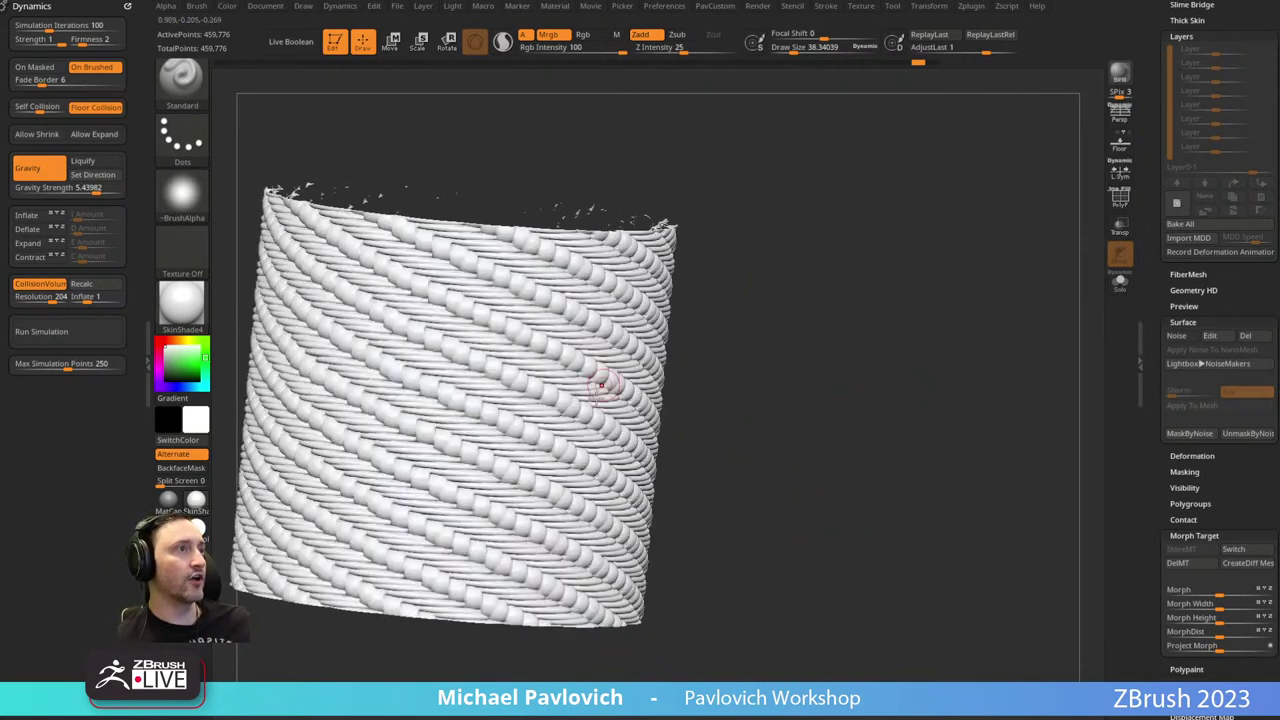
pyautogui.moveTo(823, 357)
pyautogui.mouseDown()
pyautogui.moveTo(834, 297)
pyautogui.moveTo(891, 311)
pyautogui.moveTo(865, 368)
pyautogui.moveTo(869, 380)
pyautogui.moveTo(876, 323)
pyautogui.moveTo(906, 446)
pyautogui.moveTo(908, 421)
pyautogui.moveTo(956, 407)
pyautogui.mouseUp()
pyautogui.press('s')
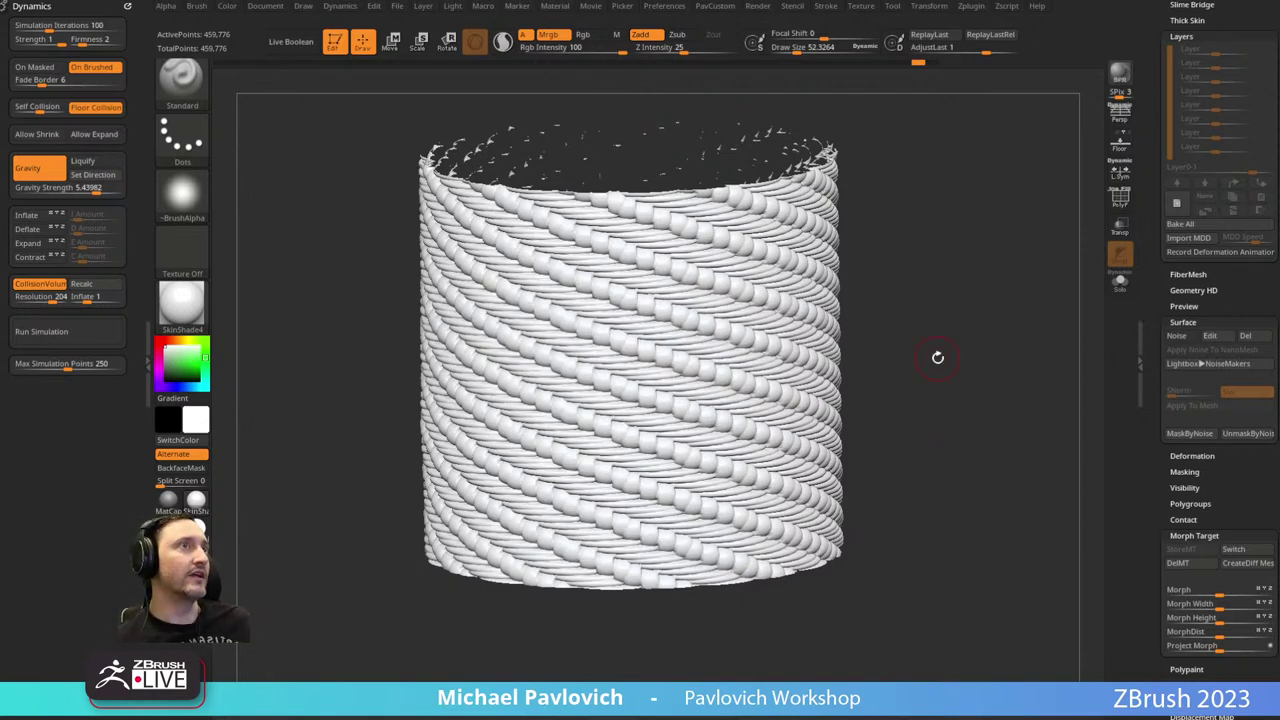
pyautogui.moveTo(937, 357); pyautogui.dragTo(953, 339)
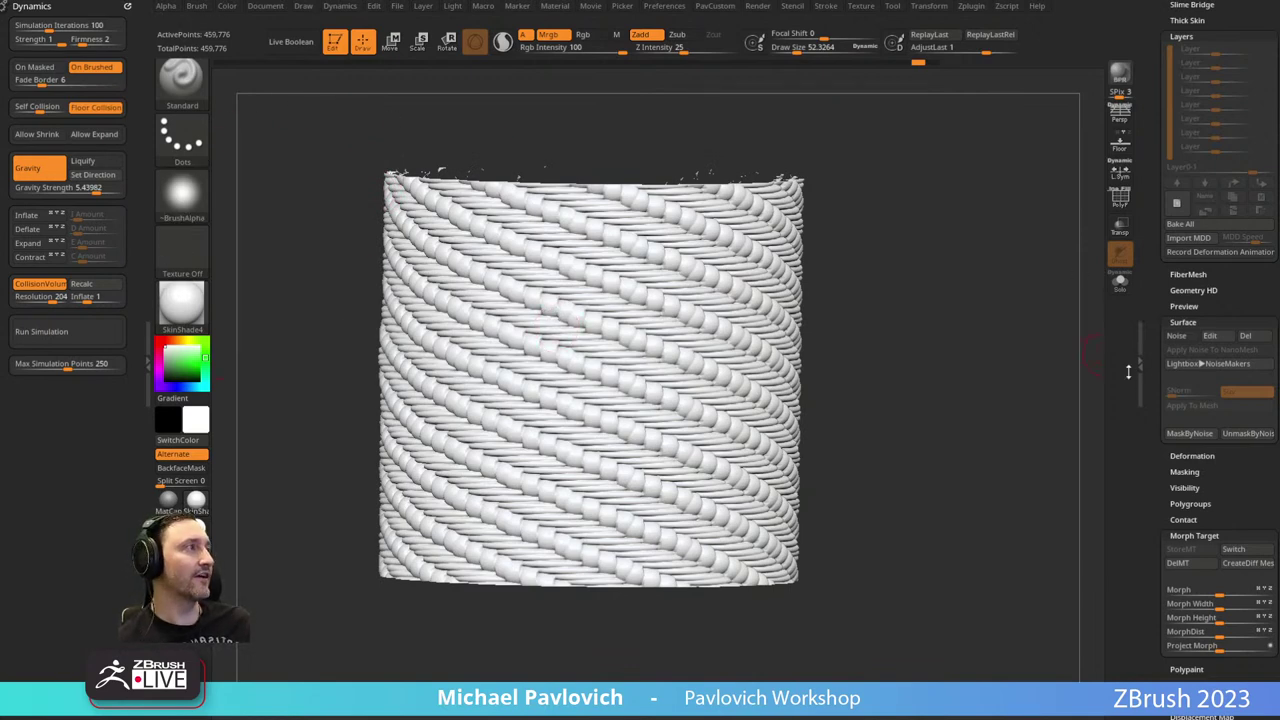
pyautogui.moveTo(1155, 390); pyautogui.dragTo(1170, 245)
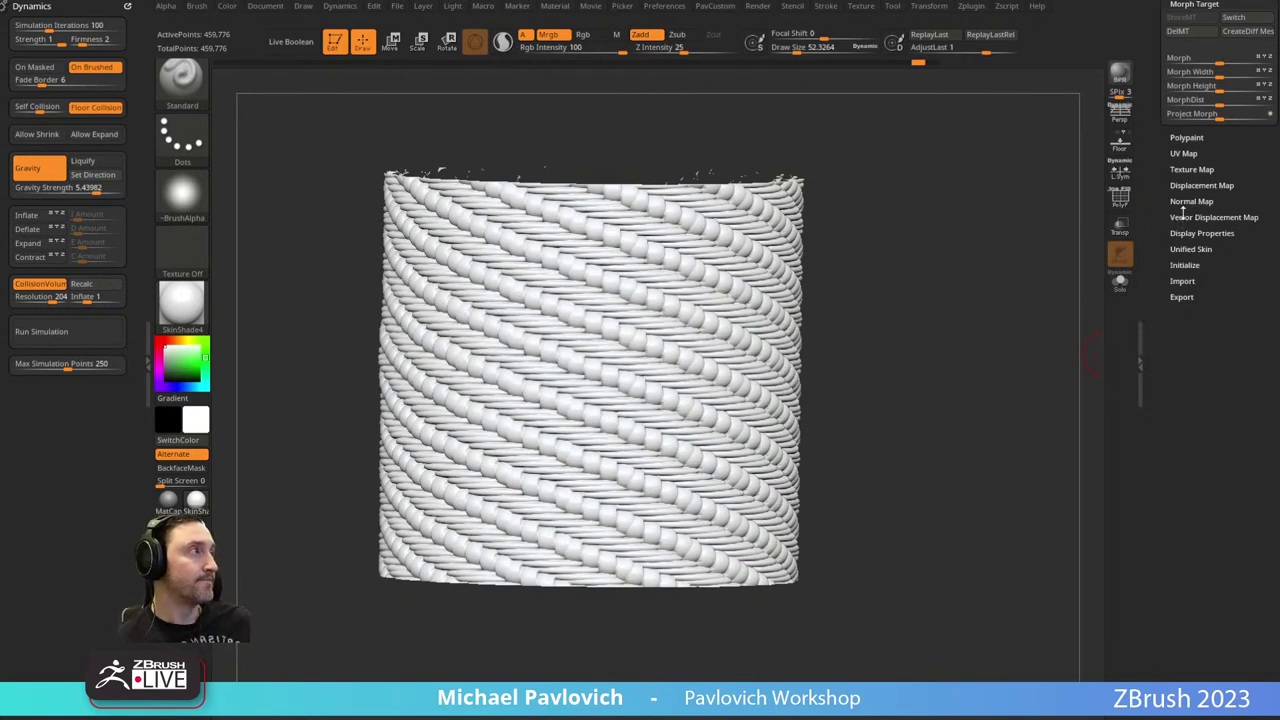
pyautogui.moveTo(1149, 154); pyautogui.dragTo(1229, 609)
pyautogui.keyDown('shift'); pyautogui.moveTo(993, 397); pyautogui.dragTo(959, 341); pyautogui.keyUp('shift')
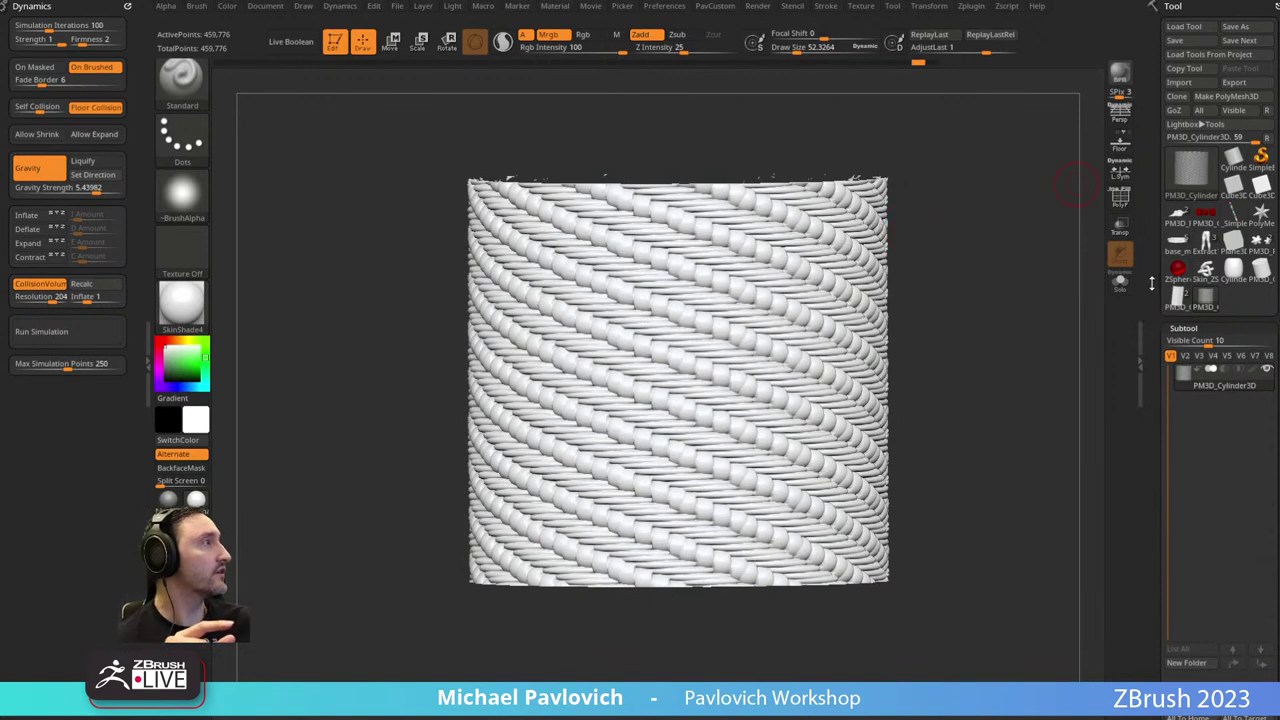
pyautogui.moveTo(1154, 208); pyautogui.dragTo(1148, 109)
pyautogui.scroll(-6, 1148, 108)
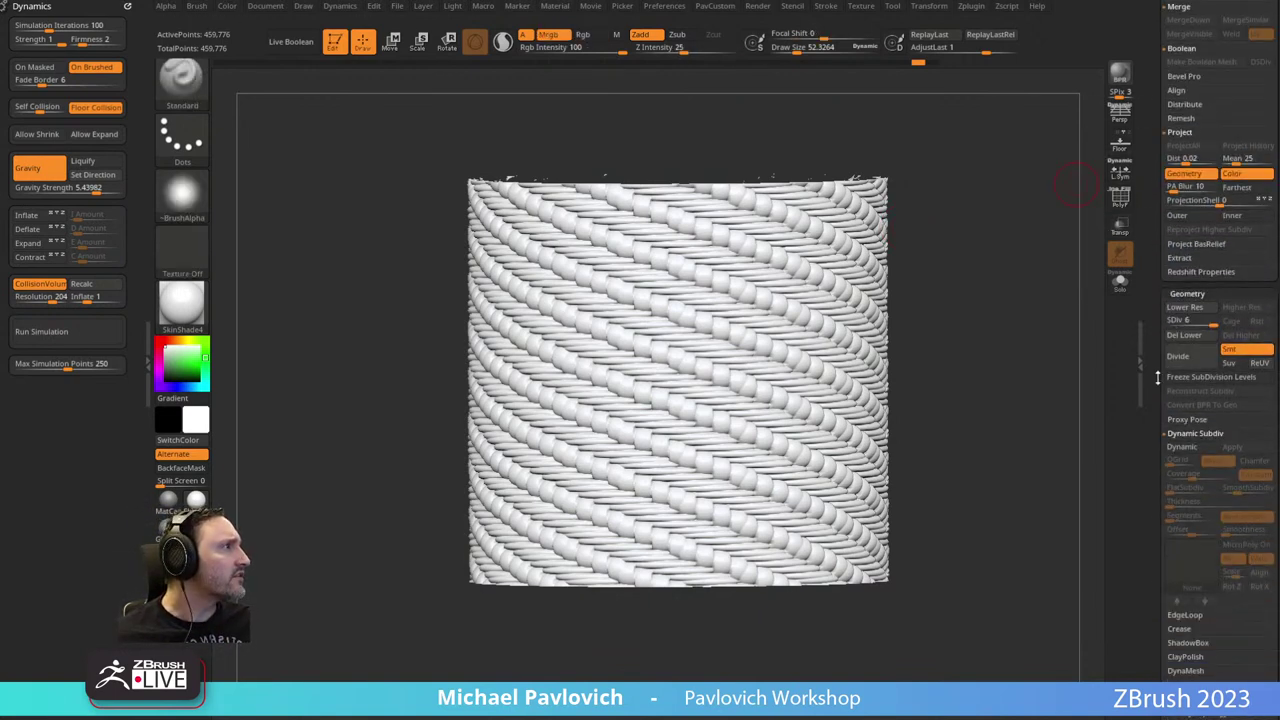
pyautogui.scroll(-1, 1150, 380)
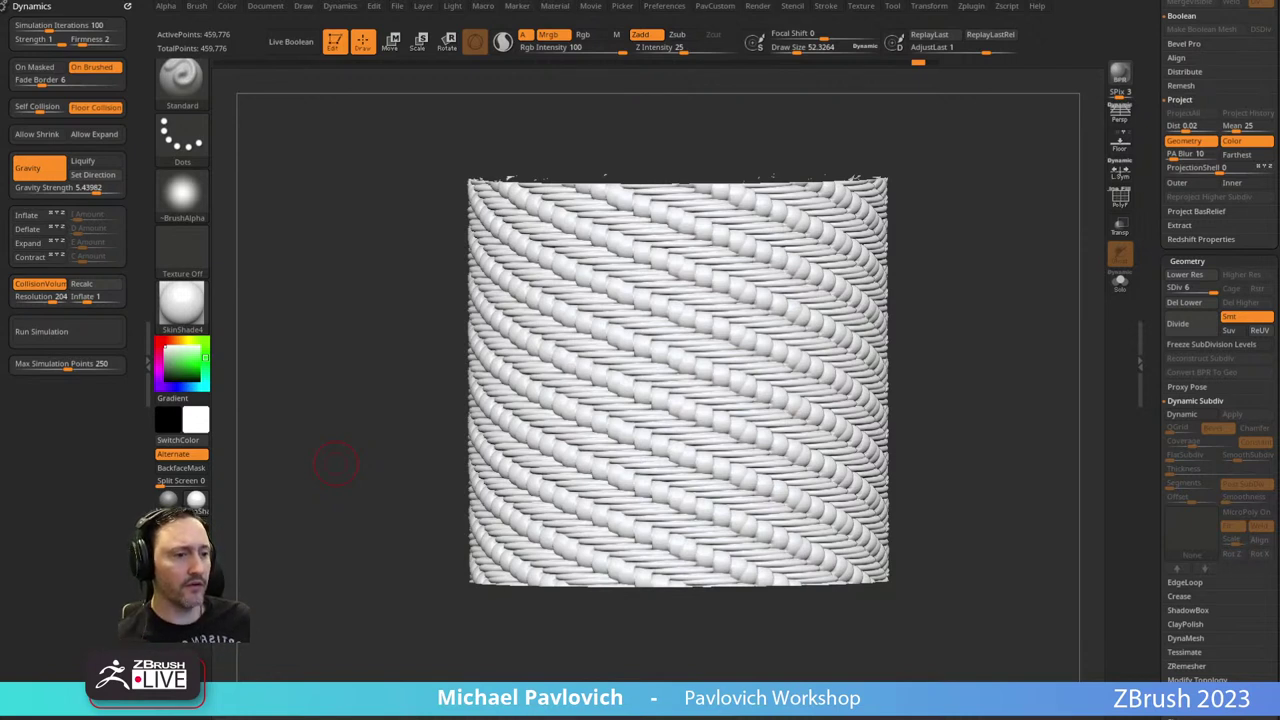
pyautogui.moveTo(931, 254); pyautogui.dragTo(1050, 267)
pyautogui.moveTo(957, 300); pyautogui.dragTo(960, 308)
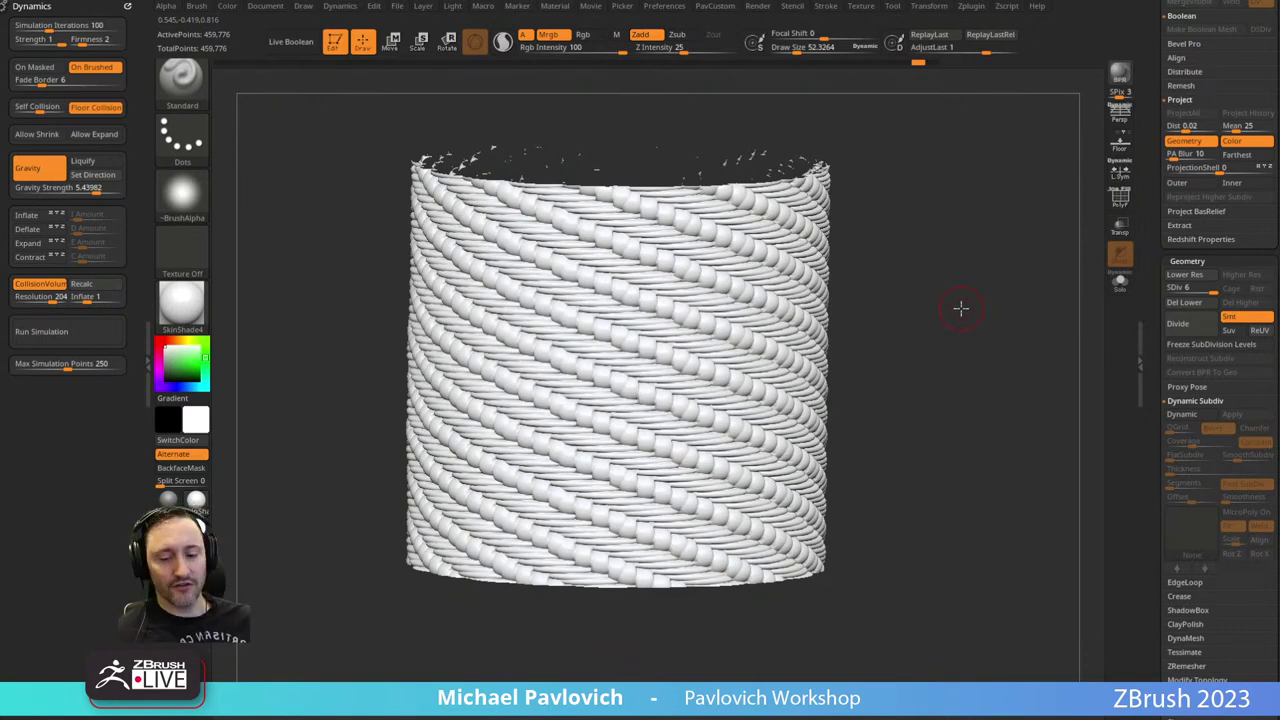
pyautogui.moveTo(960, 308); pyautogui.dragTo(931, 309)
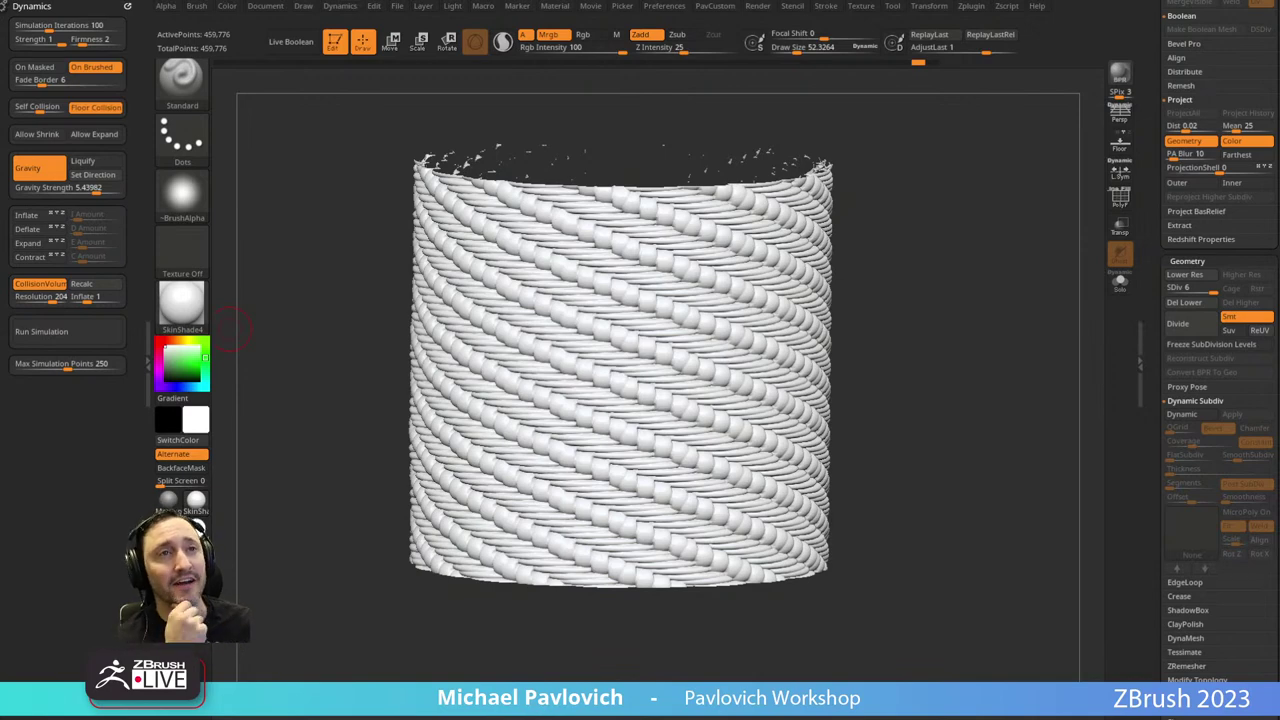
pyautogui.moveTo(320, 285); pyautogui.dragTo(342, 198)
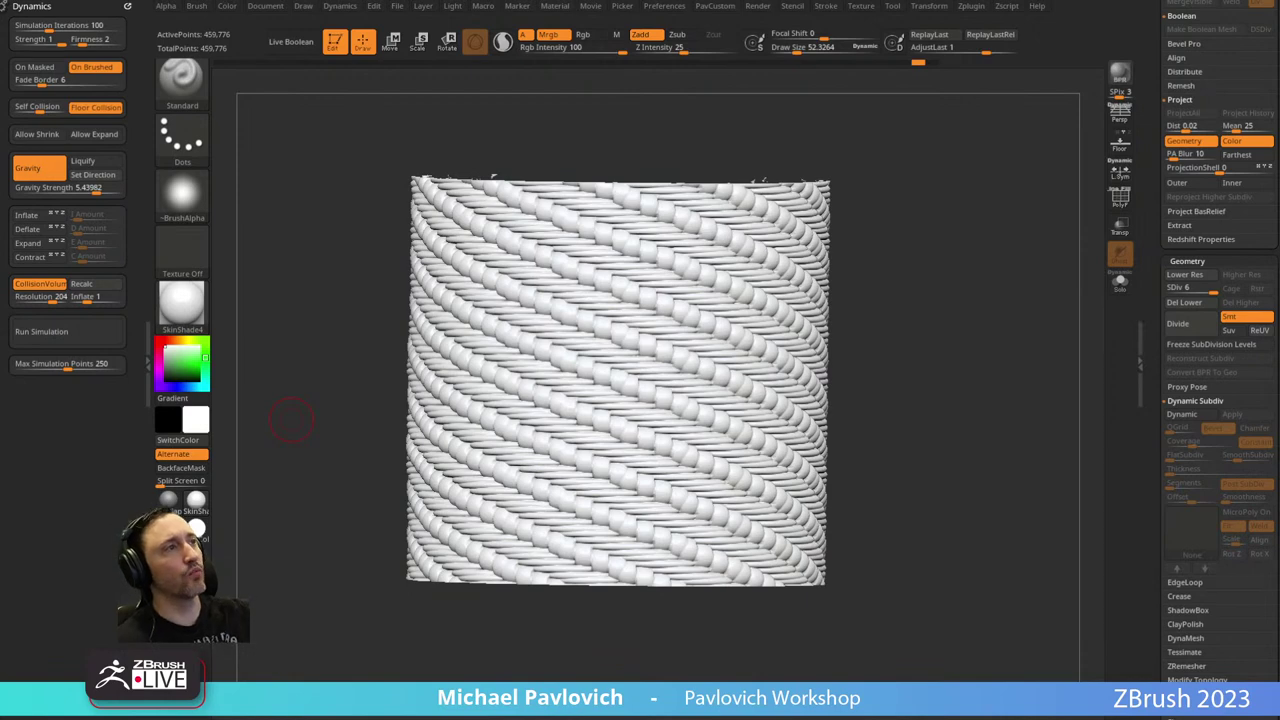
pyautogui.moveTo(971, 329); pyautogui.dragTo(899, 324)
pyautogui.hotkey('ctrl', 'z')
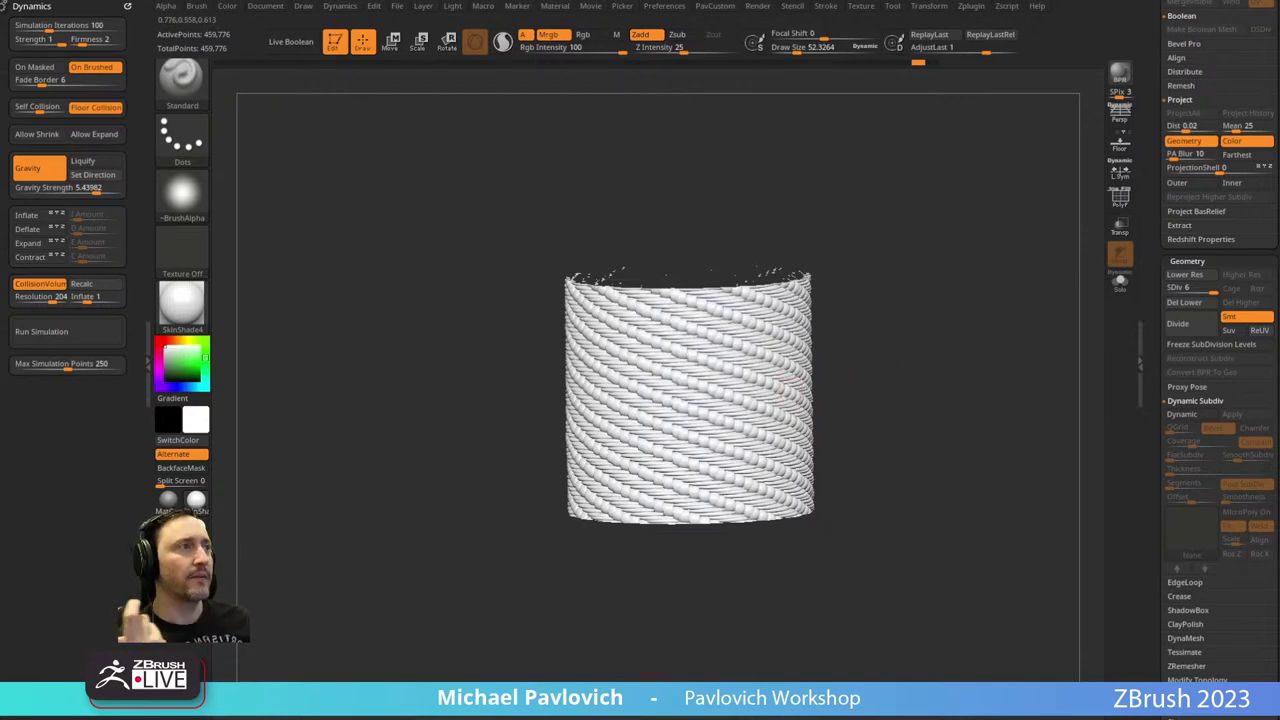
pyautogui.moveTo(925, 386)
pyautogui.mouseDown()
pyautogui.moveTo(955, 398)
pyautogui.moveTo(944, 380)
pyautogui.mouseUp()
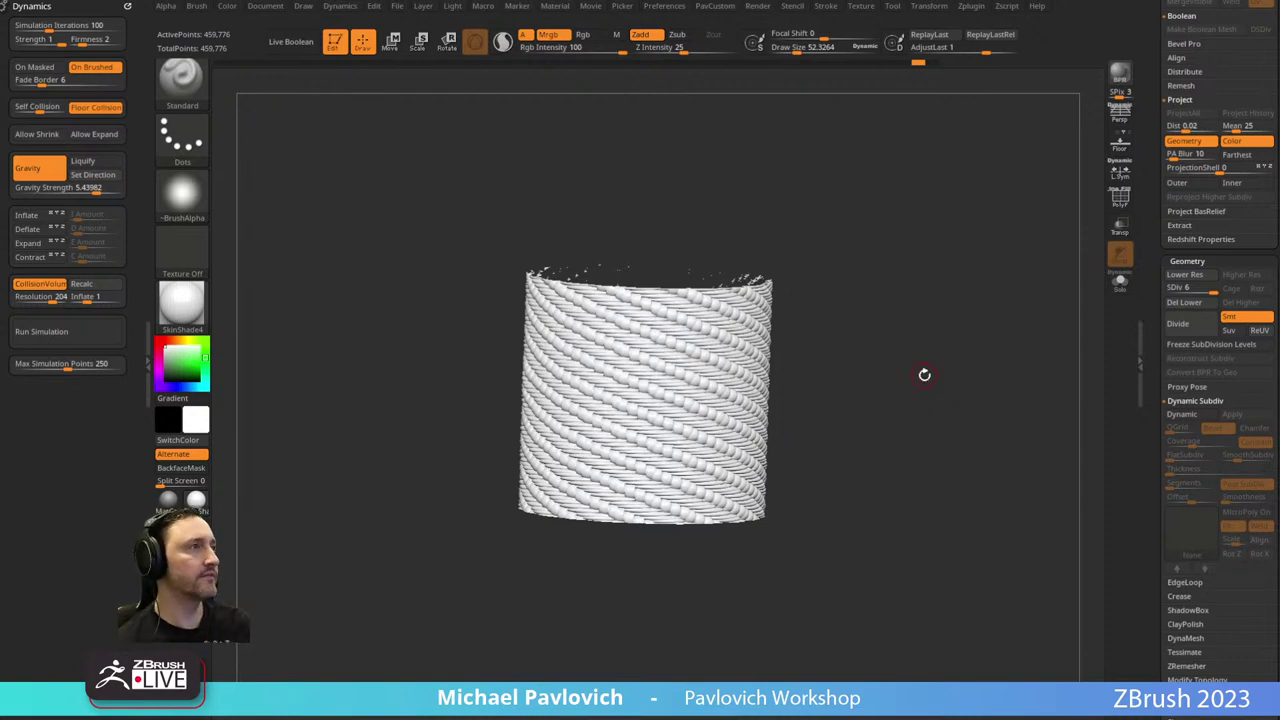
pyautogui.moveTo(875, 389); pyautogui.dragTo(889, 340)
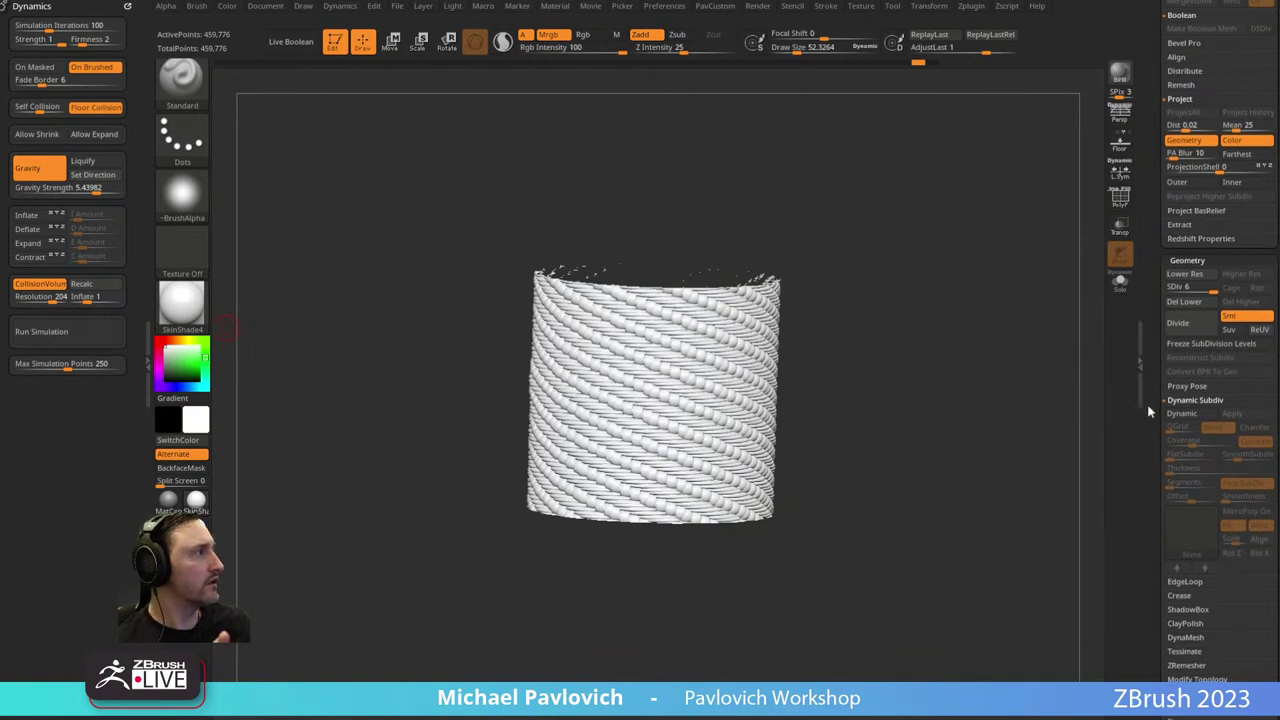
# Open the half-cylinder's geometry position and mesh integrity settings.
pyautogui.moveTo(1149, 405); pyautogui.dragTo(1158, 258)
pyautogui.keyDown('shift'); pyautogui.click(1181, 273); pyautogui.keyUp('shift')
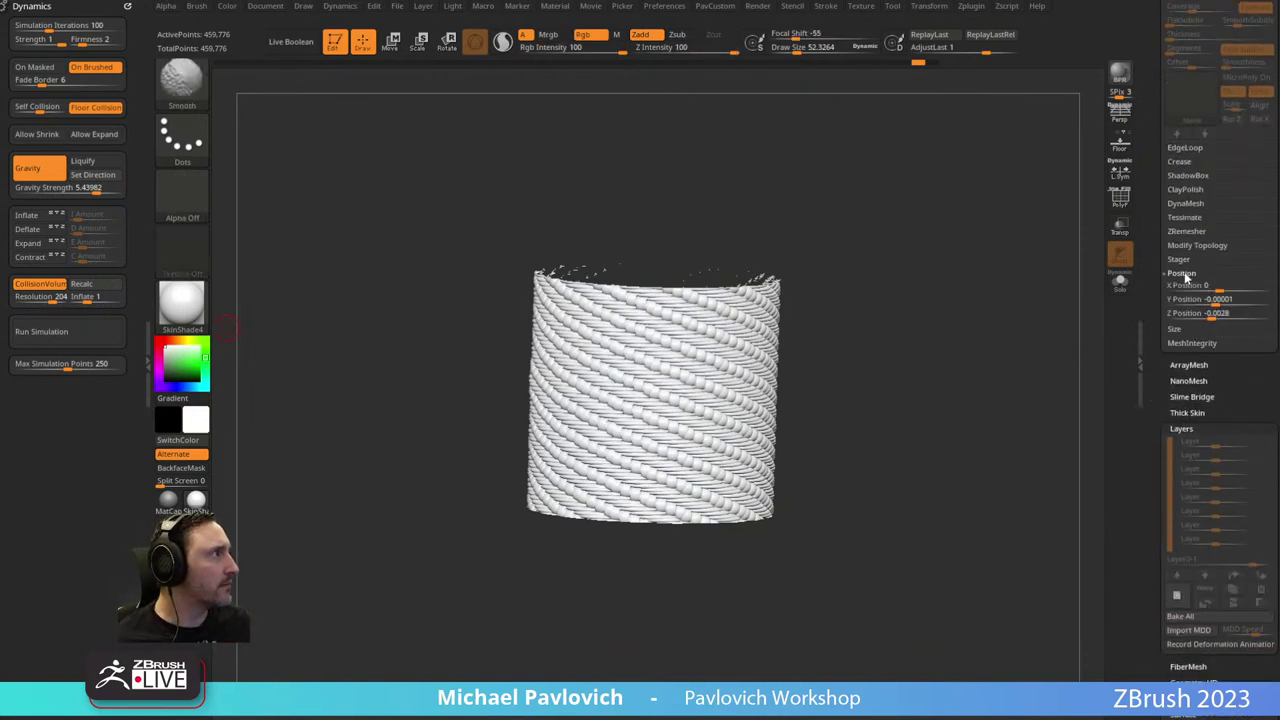
pyautogui.keyDown('shift'); pyautogui.click(1180, 343); pyautogui.keyUp('shift')
pyautogui.click(1237, 356)
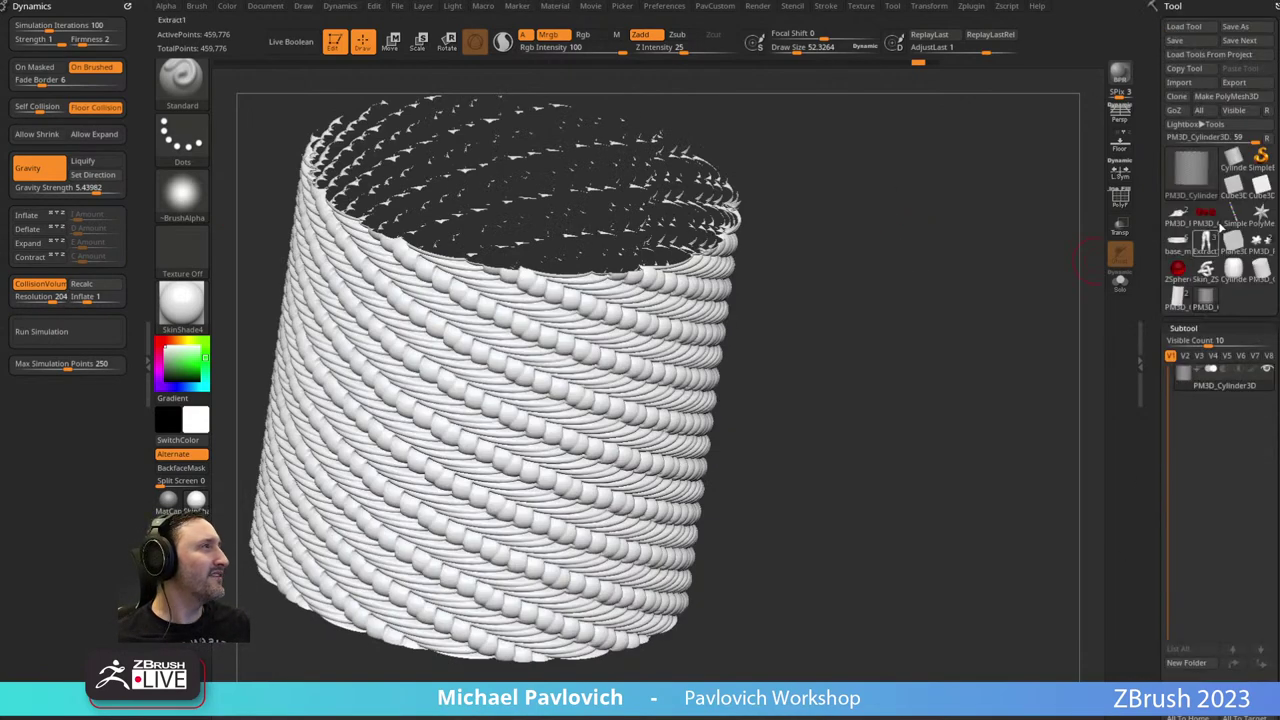
# Switch to the Cube3D primitive and display its polyframe.
pyautogui.click(1190, 222)
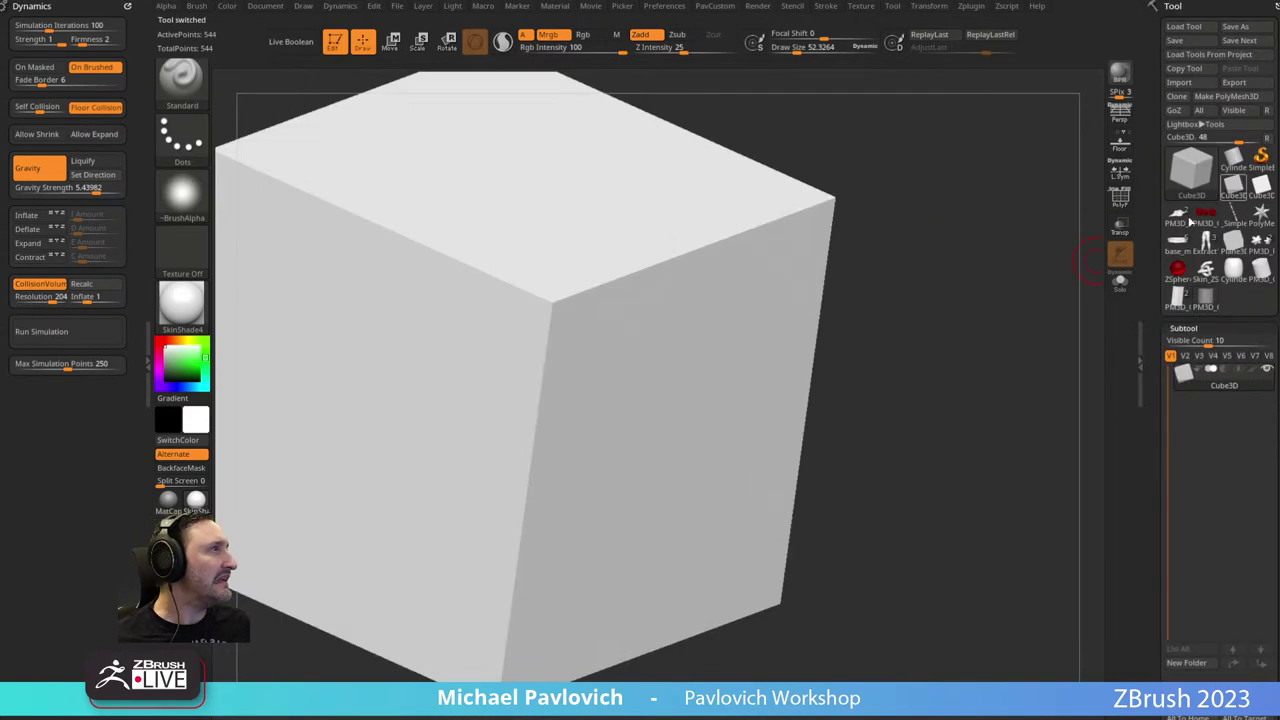
pyautogui.moveTo(927, 325); pyautogui.dragTo(955, 320)
pyautogui.click(1120, 197)
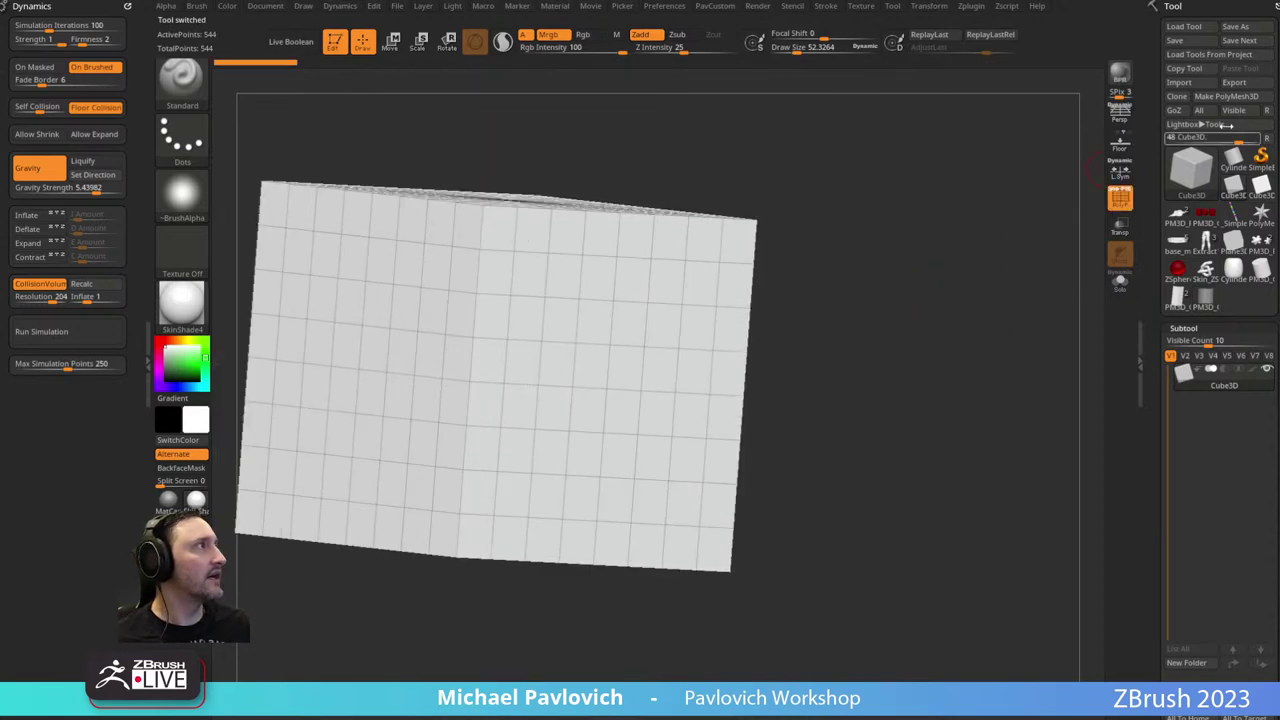
# Convert the cube to a polymesh and assign polygroups to its faces by normals.
pyautogui.click(1222, 97)
pyautogui.moveTo(990, 222); pyautogui.dragTo(952, 308)
pyautogui.press('space')
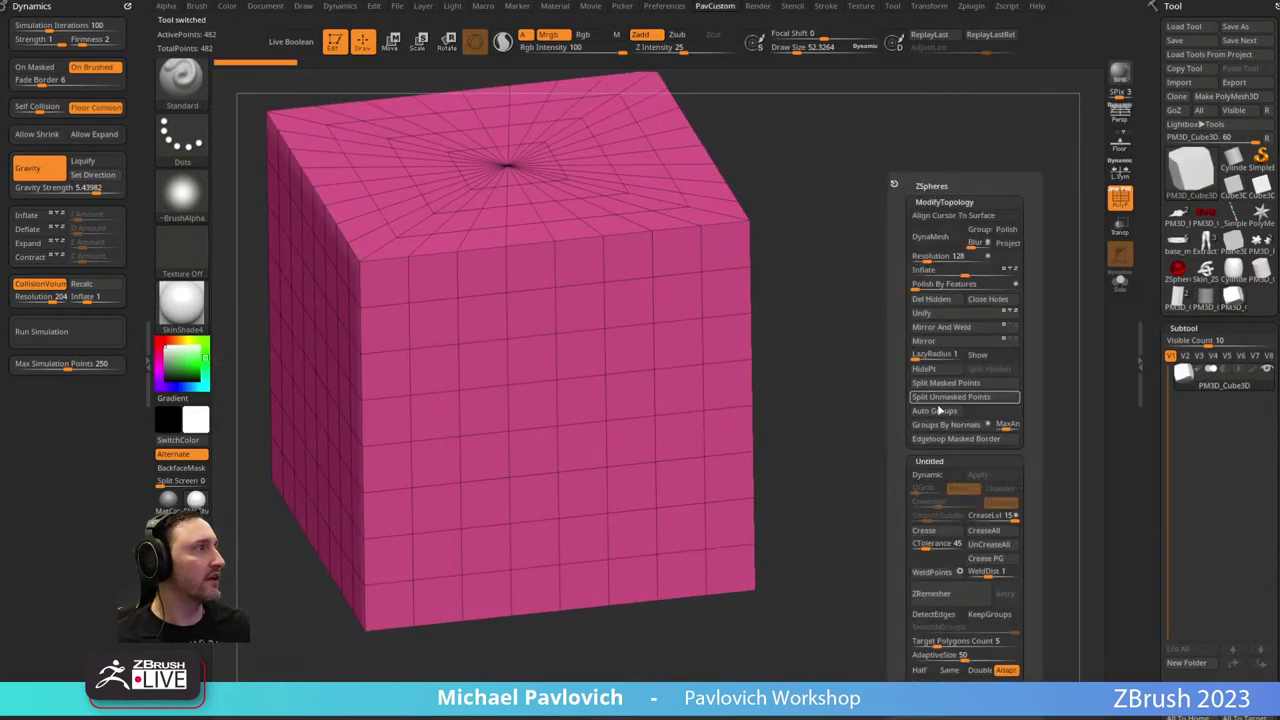
pyautogui.click(936, 411)
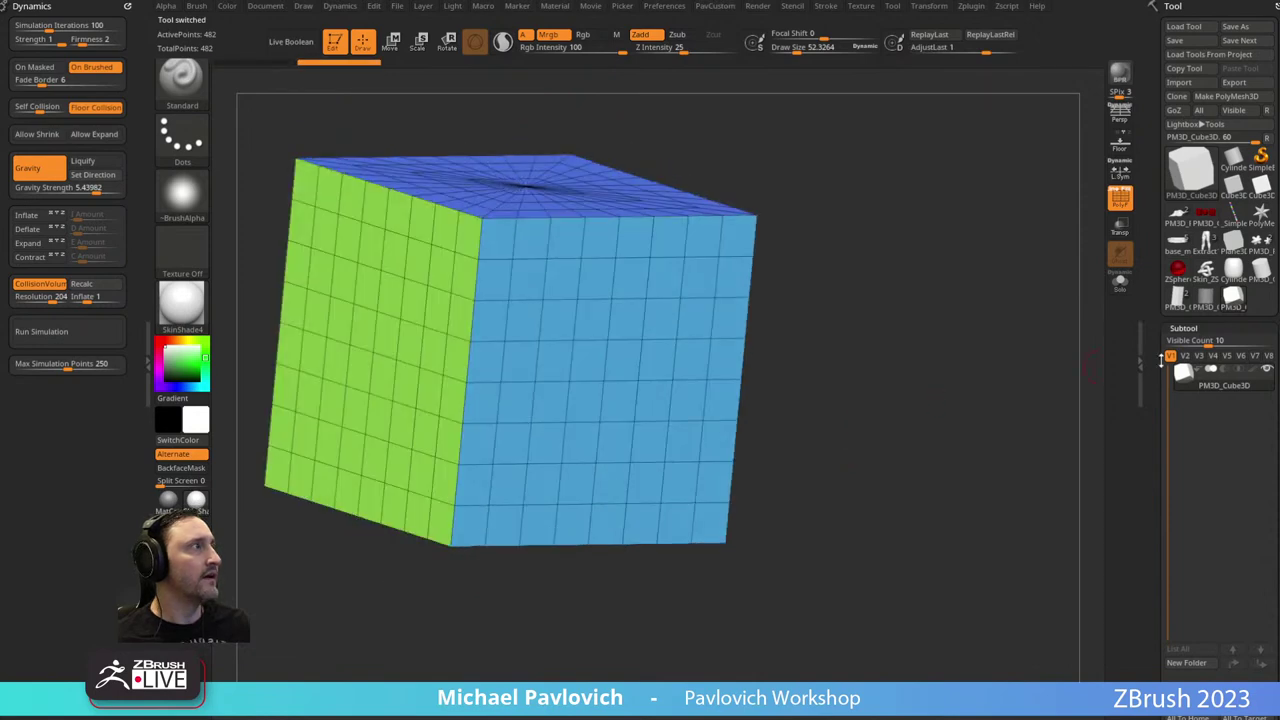
# Switch to the Sphere3D primitive and convert it to a polymesh.
pyautogui.moveTo(1162, 362)
pyautogui.mouseDown()
pyautogui.moveTo(1155, 170)
pyautogui.moveTo(1151, 416)
pyautogui.mouseUp()
pyautogui.click(1192, 166)
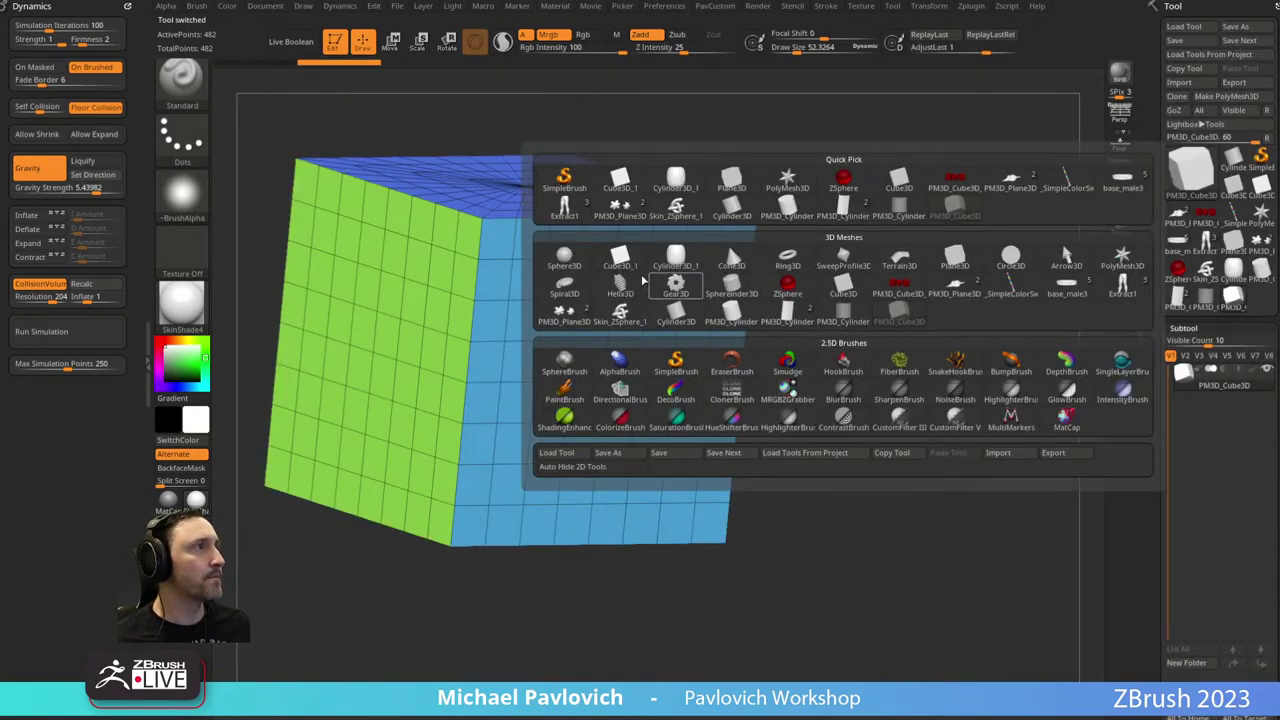
pyautogui.click(564, 260)
pyautogui.click(1213, 98)
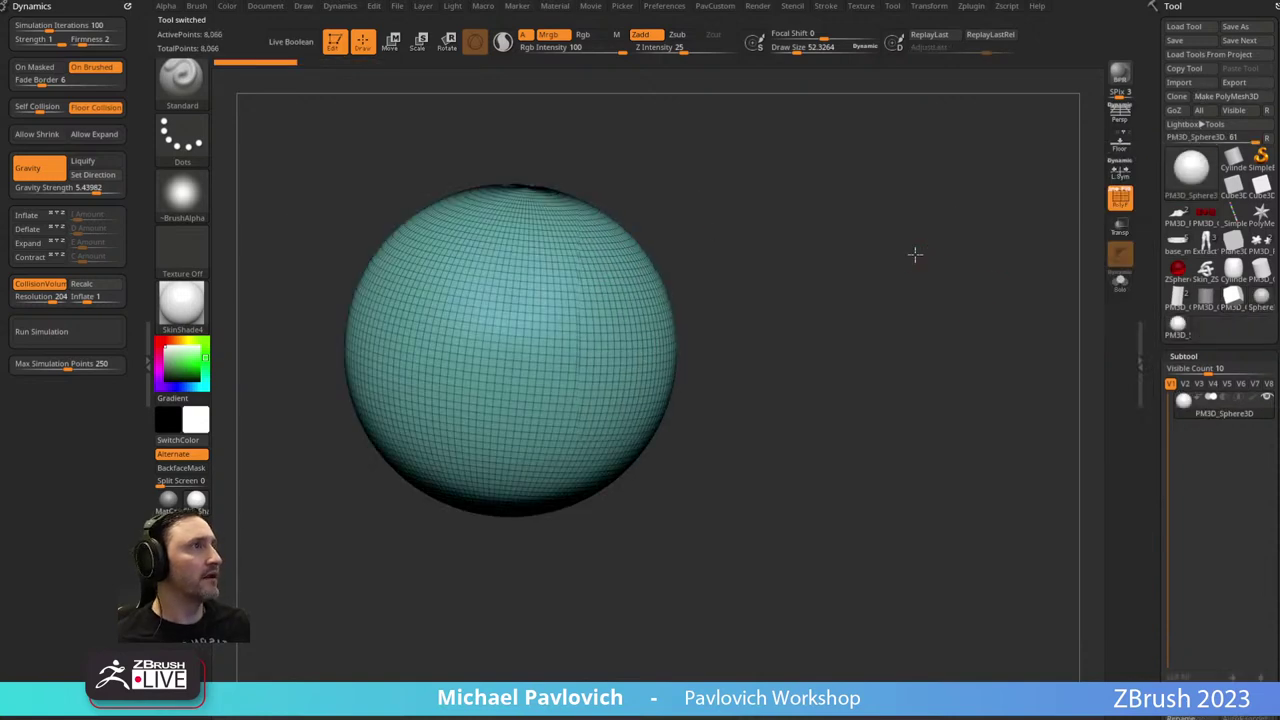
pyautogui.keyDown('shift'); pyautogui.moveTo(917, 252); pyautogui.dragTo(870, 240); pyautogui.keyUp('shift')
# Slice the sphere into two polygroups along an S-shaped line with the SliceCurve brush.
pyautogui.keyDown('ctrl'); pyautogui.keyDown('shift'); pyautogui.click(184, 84); pyautogui.keyUp('shift'); pyautogui.keyUp('ctrl')
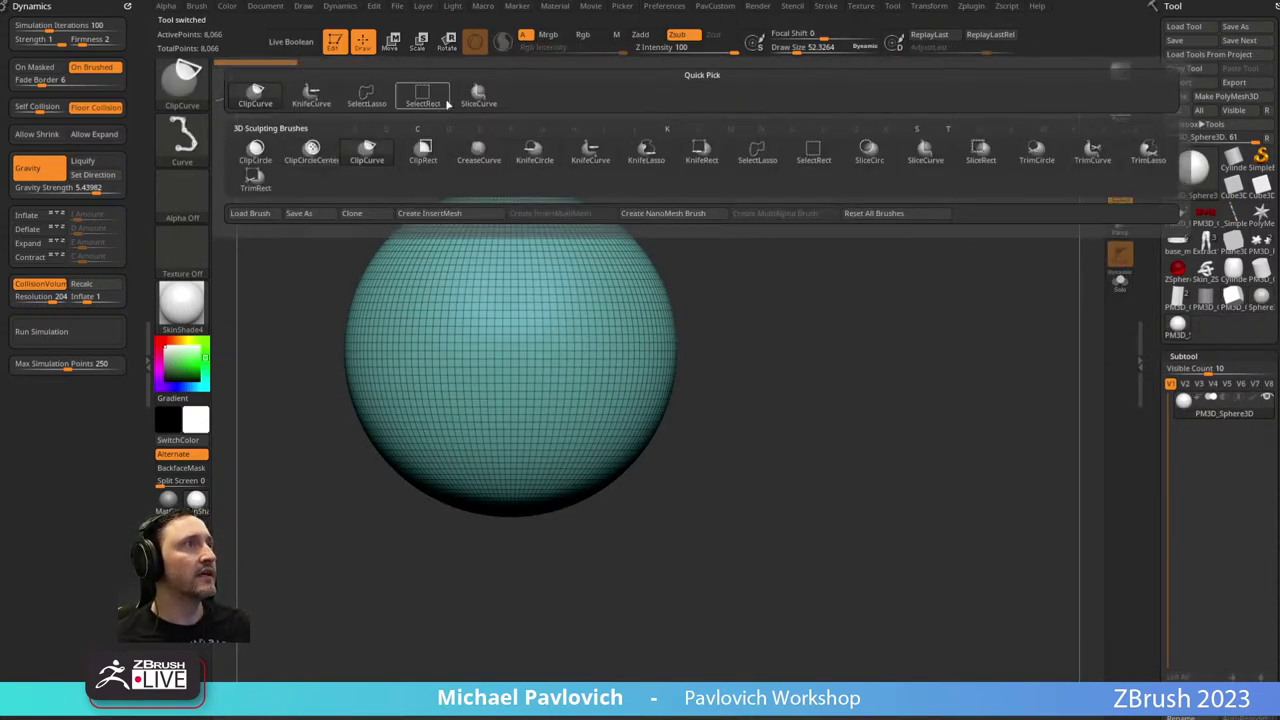
pyautogui.click(478, 96)
pyautogui.moveTo(820, 189)
pyautogui.keyDown('ctrl'); pyautogui.keyDown('shift'); pyautogui.mouseDown()
pyautogui.moveTo(470, 288)
pyautogui.moveTo(429, 400)
pyautogui.moveTo(422, 572)
pyautogui.mouseUp(); pyautogui.keyUp('shift'); pyautogui.keyUp('ctrl')
# Remesh the sliced sphere with ZRemesher, using an adaptive size of 0 and KeepGroups.
pyautogui.press('space')
pyautogui.click(817, 655)
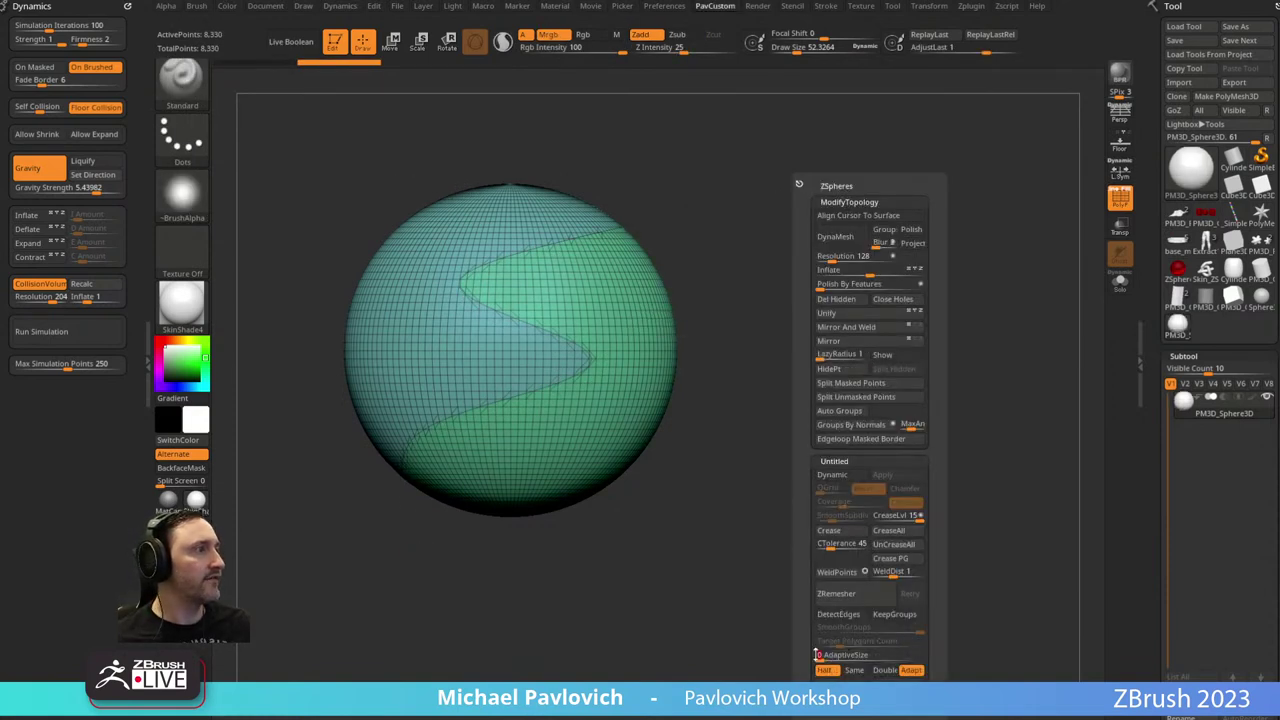
pyautogui.click(897, 614)
pyautogui.click(836, 593)
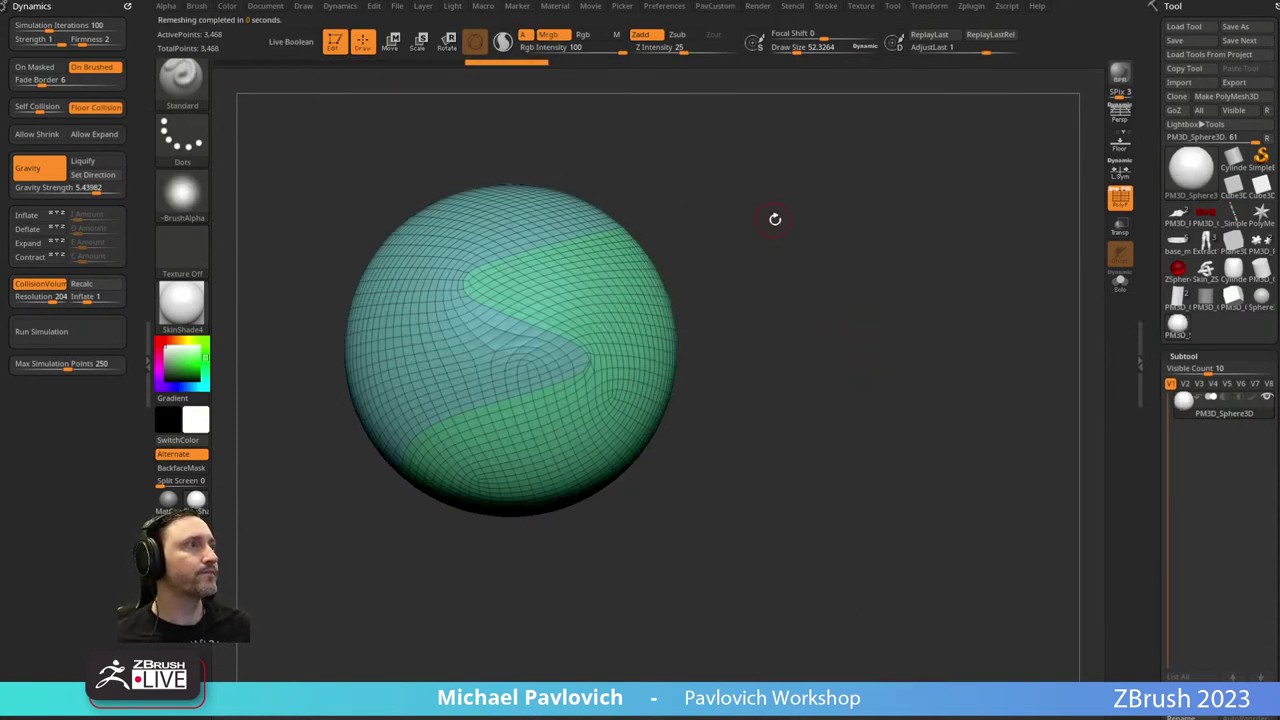
pyautogui.moveTo(774, 223); pyautogui.dragTo(908, 232)
# Try remeshing the sphere a second time with ZRemesher at half density, and undo it.
pyautogui.press('space')
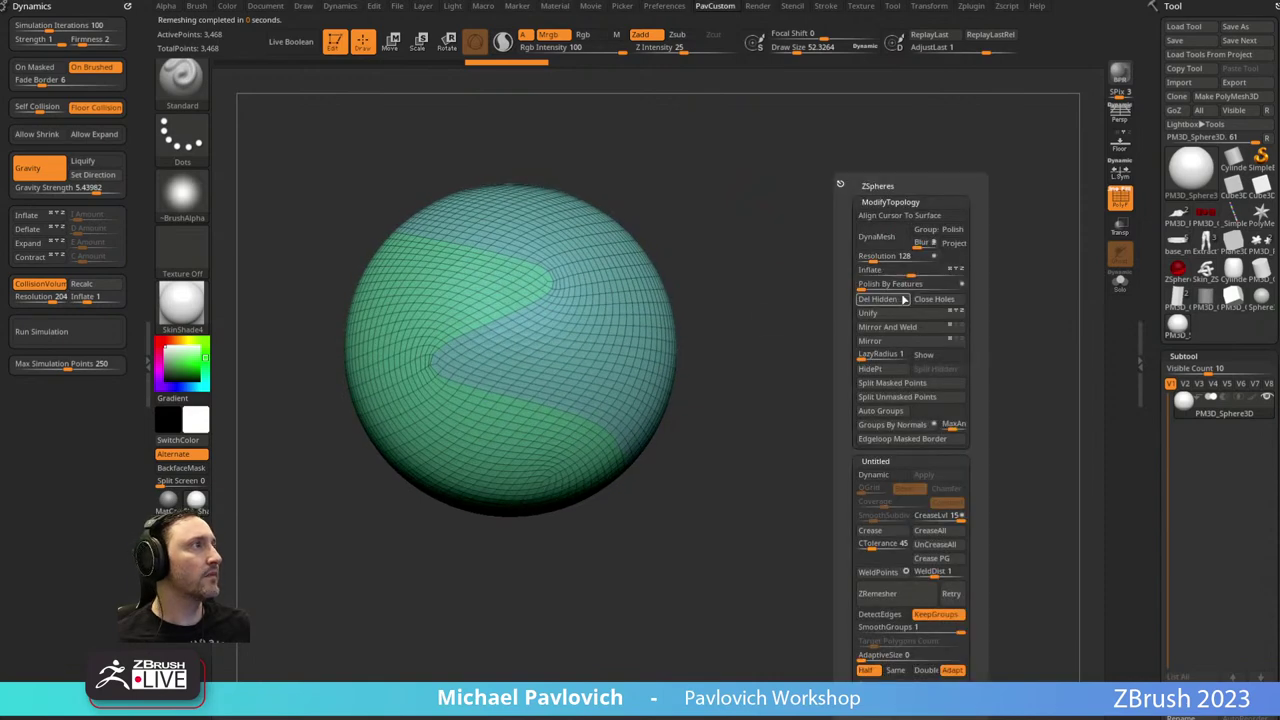
pyautogui.click(870, 284)
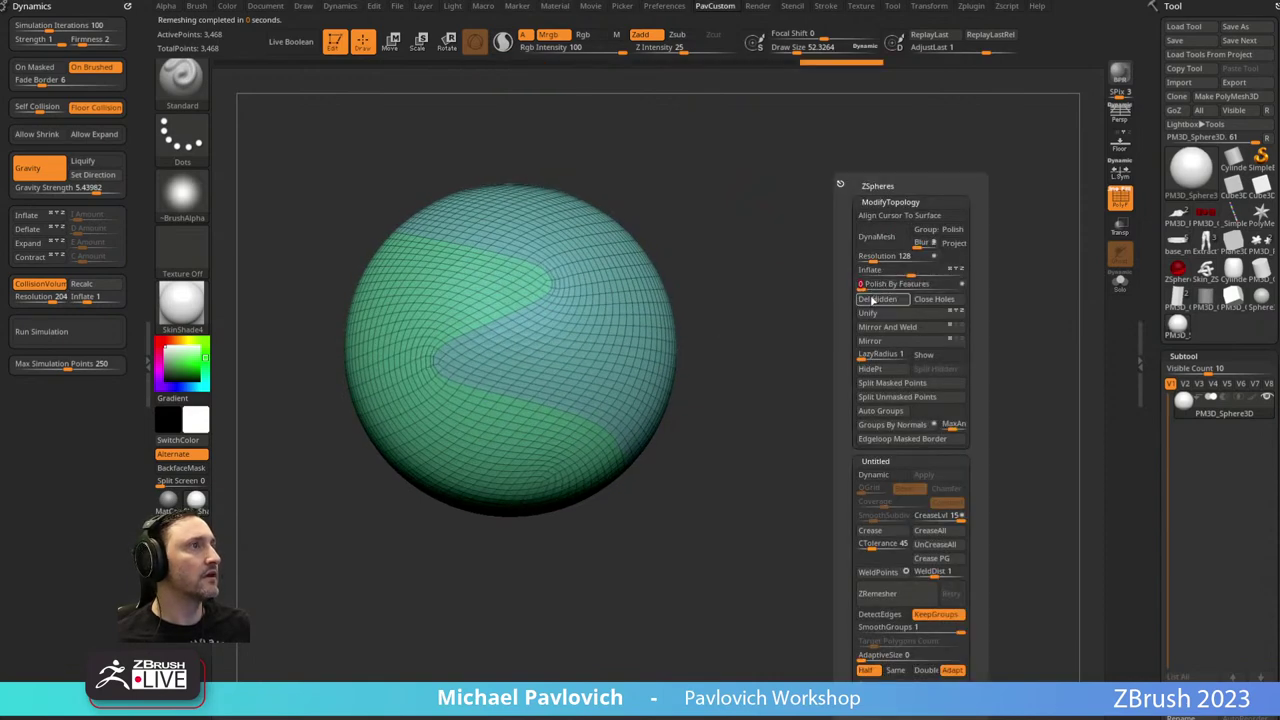
pyautogui.click(883, 597)
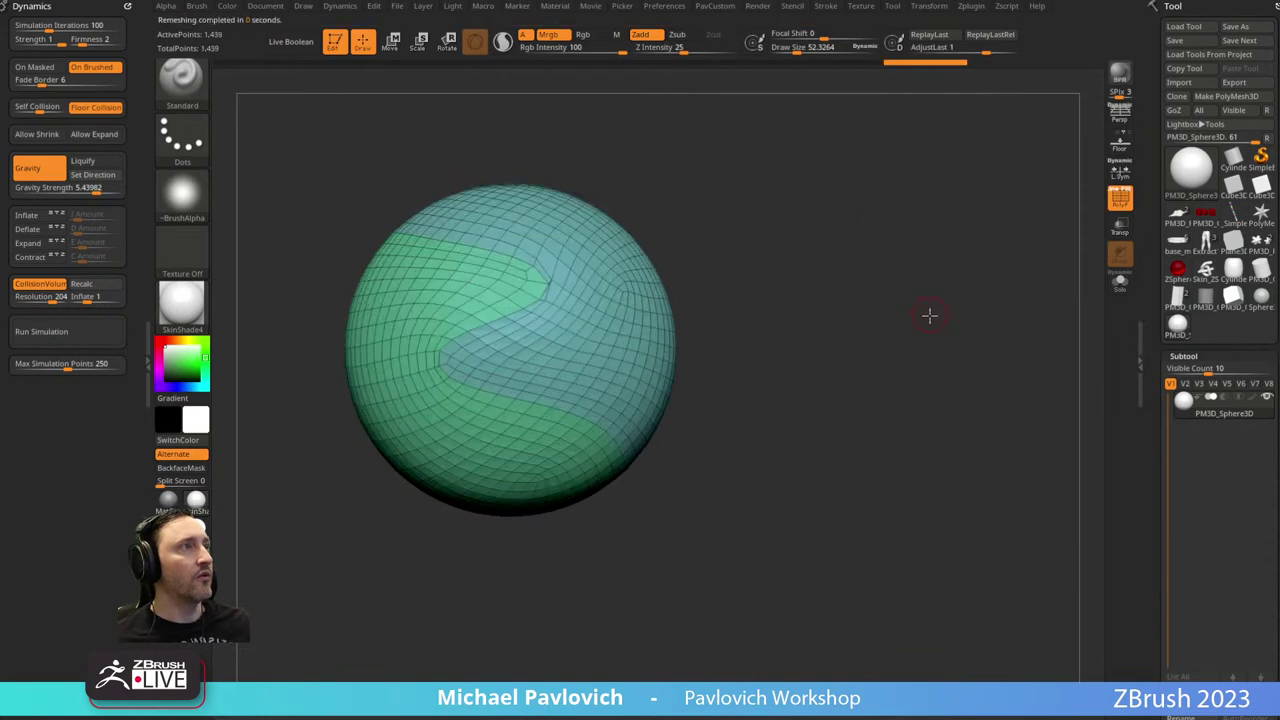
pyautogui.moveTo(1009, 314); pyautogui.dragTo(689, 318)
pyautogui.hotkey('ctrl', 'z')
pyautogui.keyDown('alt'); pyautogui.moveTo(766, 262); pyautogui.dragTo(871, 303); pyautogui.keyUp('alt')
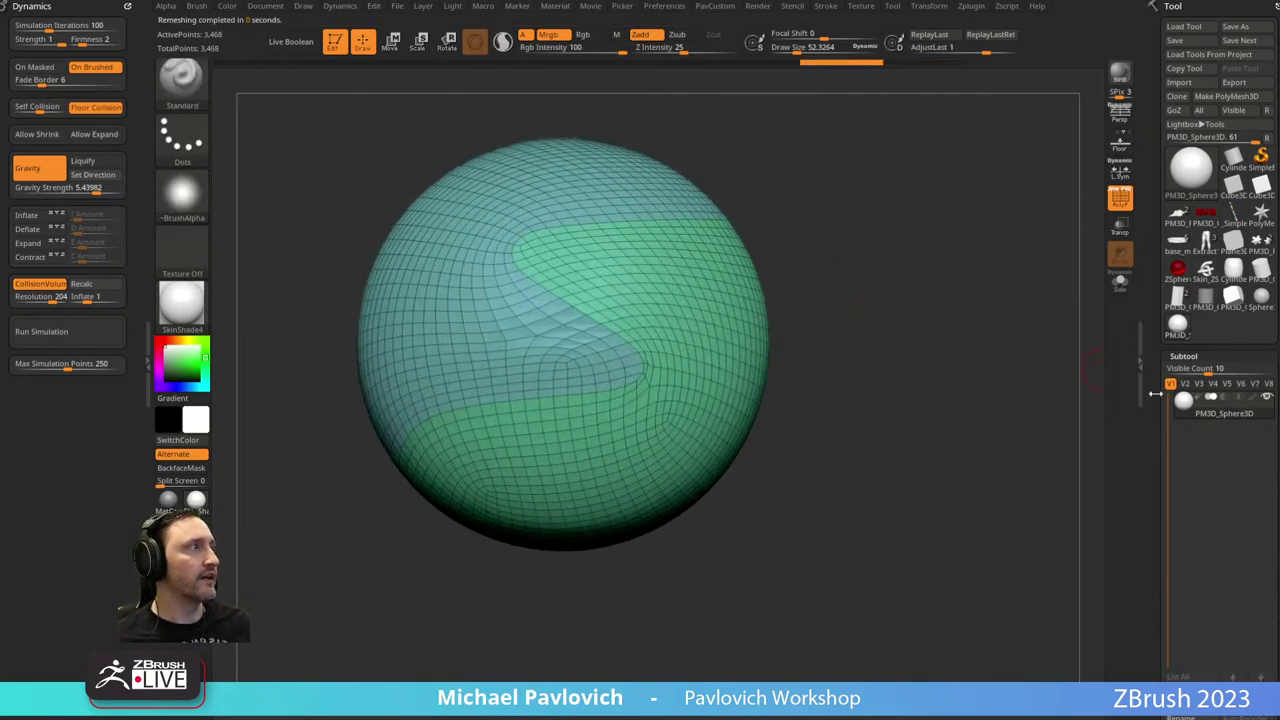
# Show the EdgeLoop settings in the sphere's geometry options.
pyautogui.moveTo(1156, 424)
pyautogui.mouseDown()
pyautogui.moveTo(1170, 245)
pyautogui.moveTo(1163, 270)
pyautogui.mouseUp()
pyautogui.keyDown('shift'); pyautogui.click(1170, 147); pyautogui.keyUp('shift')
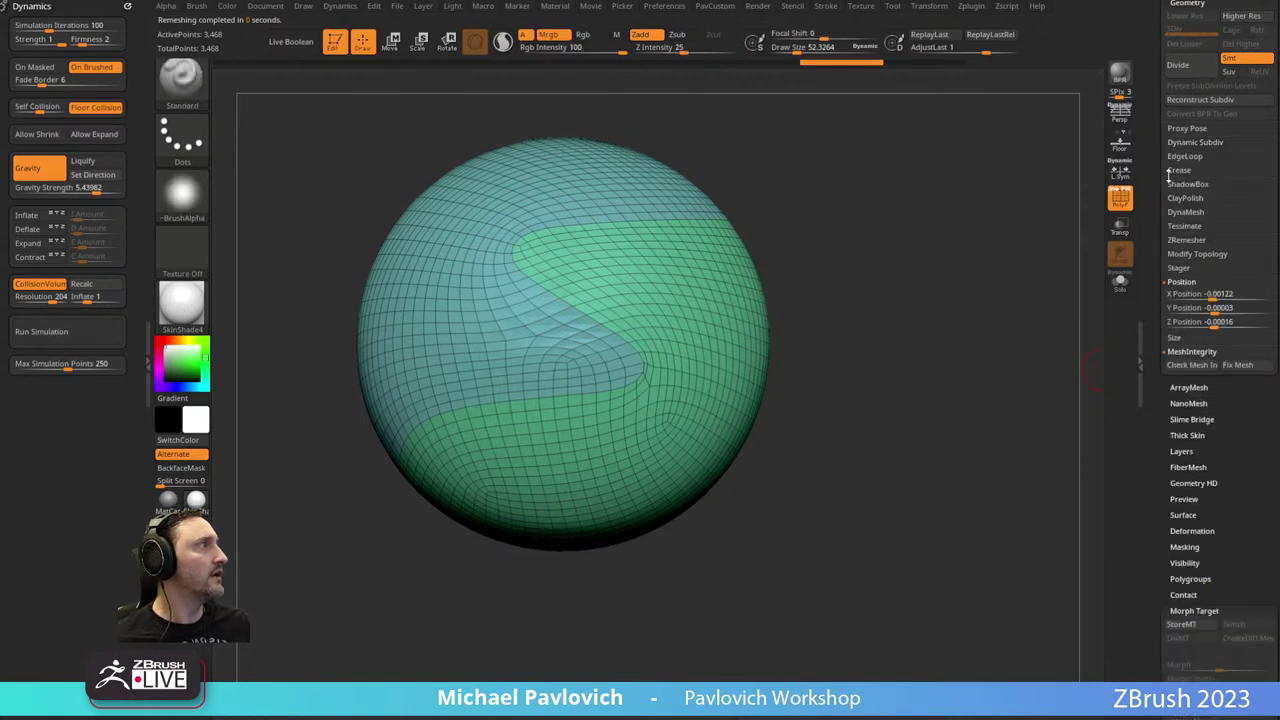
pyautogui.keyDown('shift'); pyautogui.click(1183, 160); pyautogui.keyUp('shift')
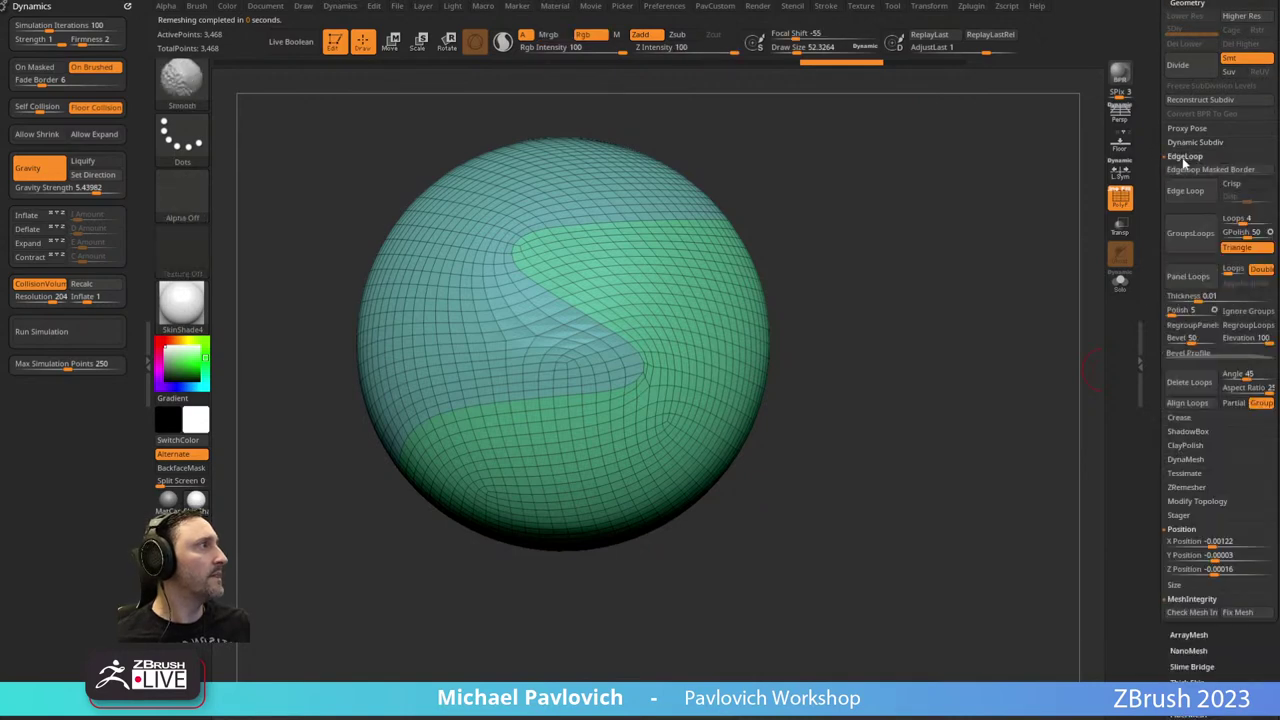
# Try Panel Loops on the remeshed sphere with the current settings and undo the result.
pyautogui.click(1188, 276)
pyautogui.moveTo(1015, 315)
pyautogui.keyDown('ctrl'); pyautogui.mouseDown(button='right')
pyautogui.moveTo(986, 314)
pyautogui.moveTo(1024, 322)
pyautogui.moveTo(1006, 327)
pyautogui.mouseUp(button='right'); pyautogui.keyUp('ctrl')
pyautogui.hotkey('ctrl', 'z')
# Dock the Zplugin palette beside the canvas and launch its PanelLoop Presets.
pyautogui.click(971, 6)
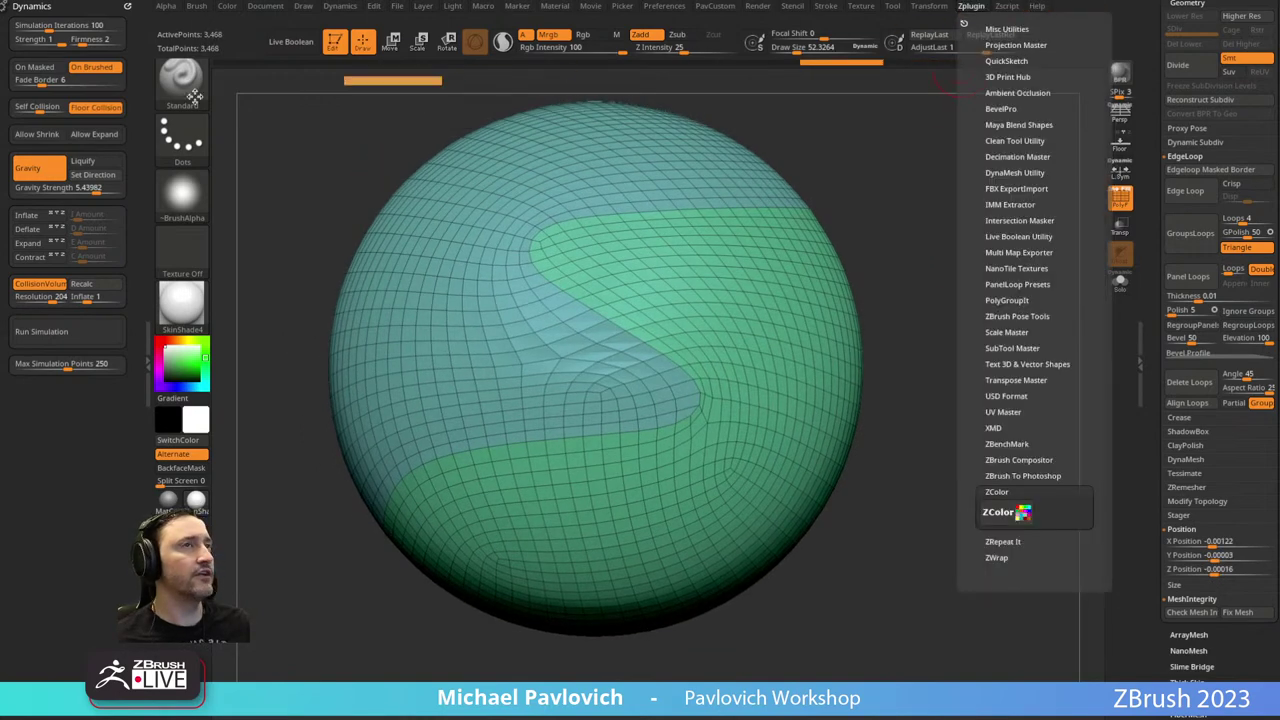
pyautogui.click(1000, 591)
pyautogui.click(32, 508)
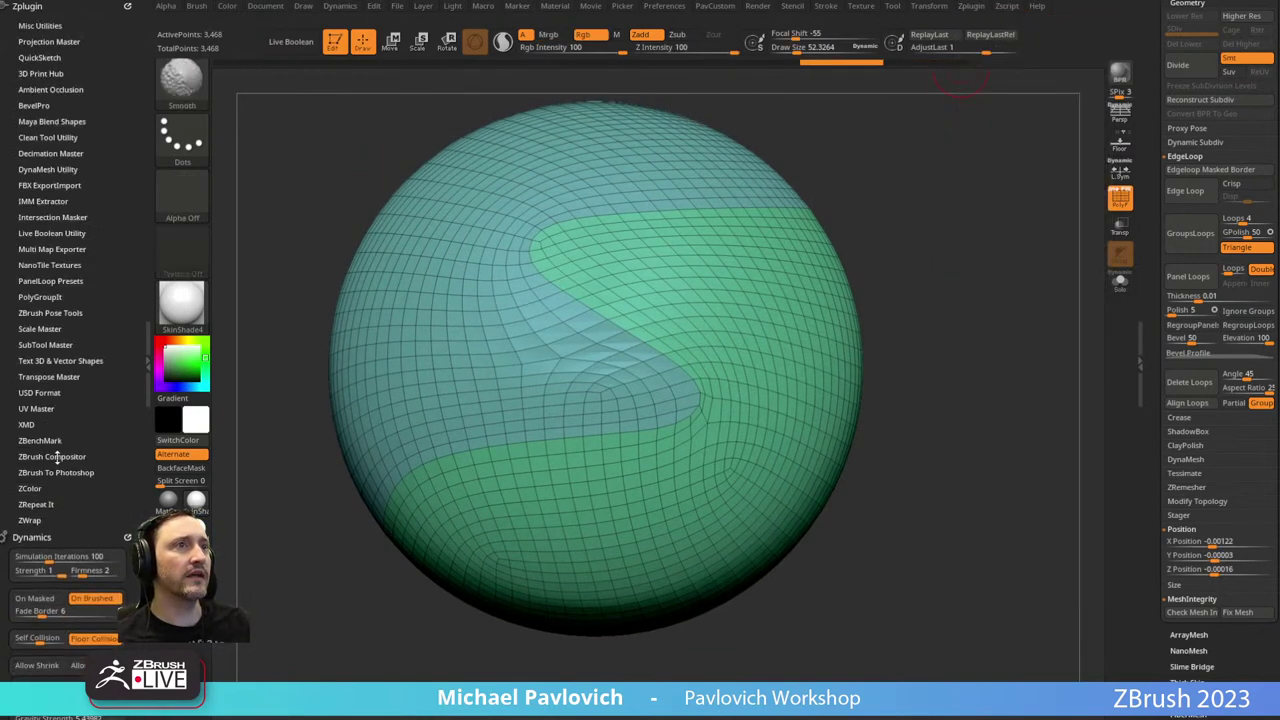
pyautogui.press('shift')
pyautogui.click(44, 283)
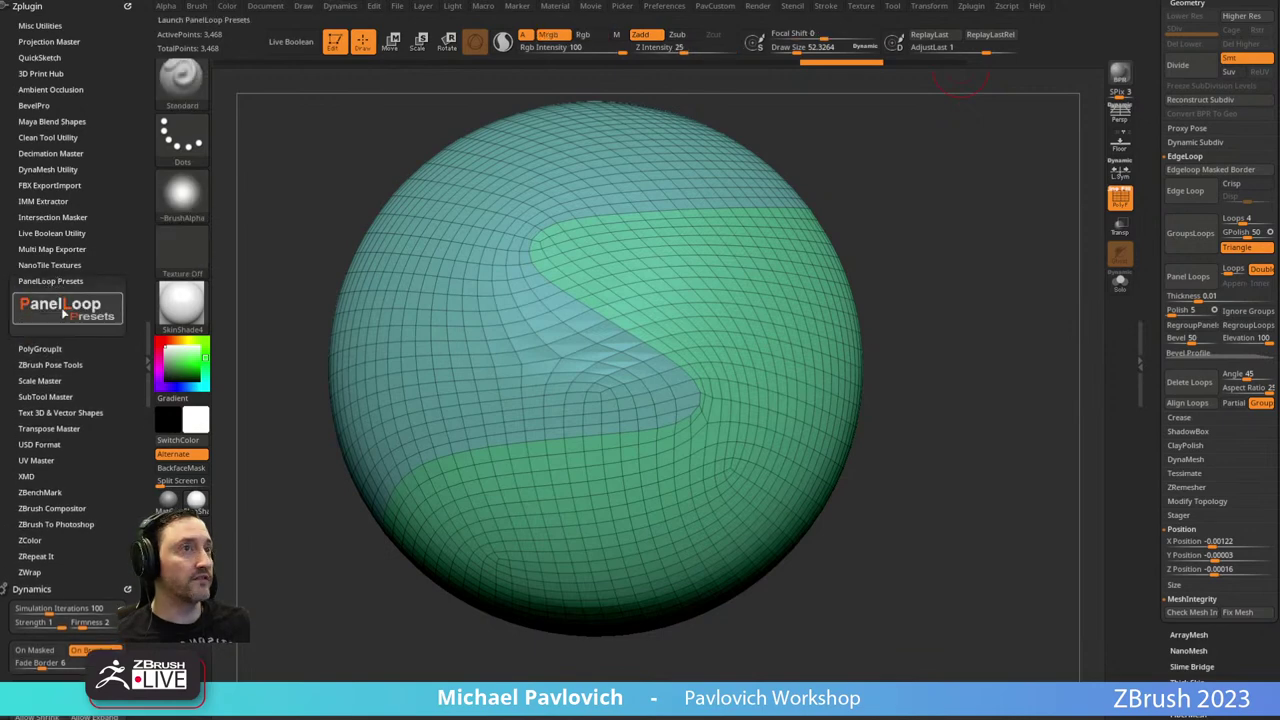
pyautogui.click(76, 314)
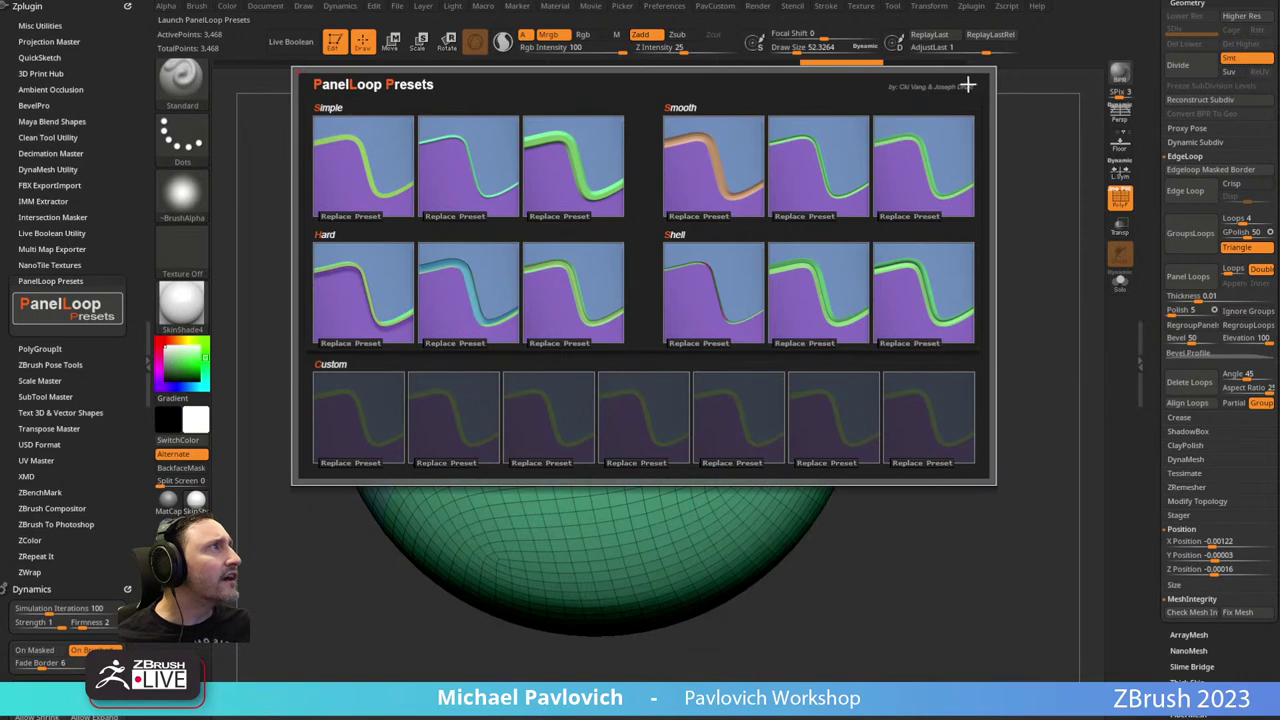
# Try the third Simple panel loop preset, dismissing the script note, and undo it.
pyautogui.click(583, 205)
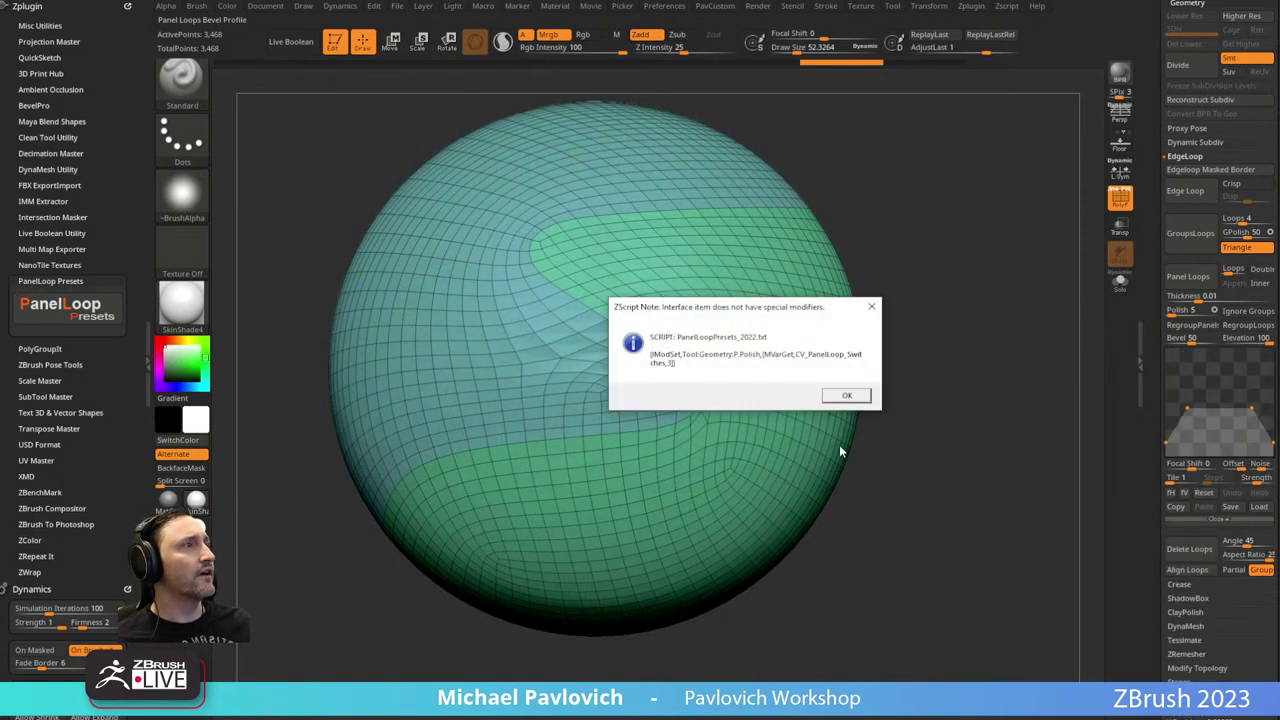
pyautogui.click(846, 395)
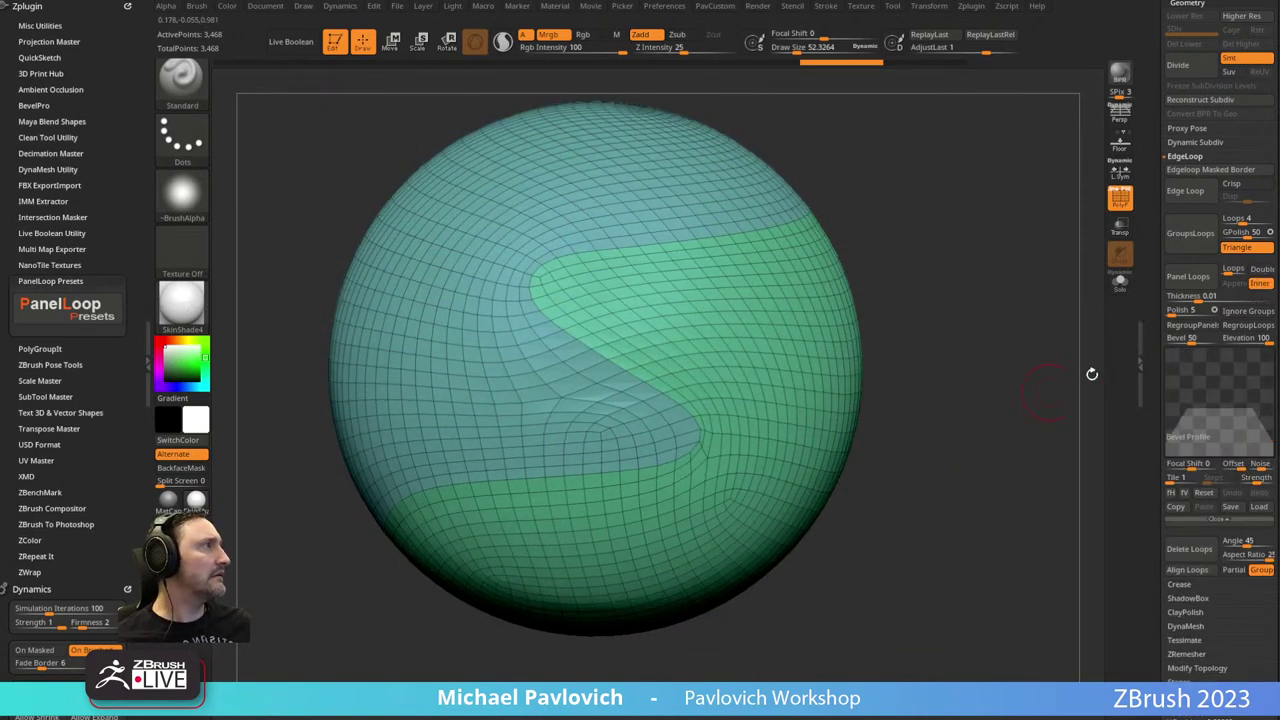
pyautogui.hotkey('ctrl', 'z')
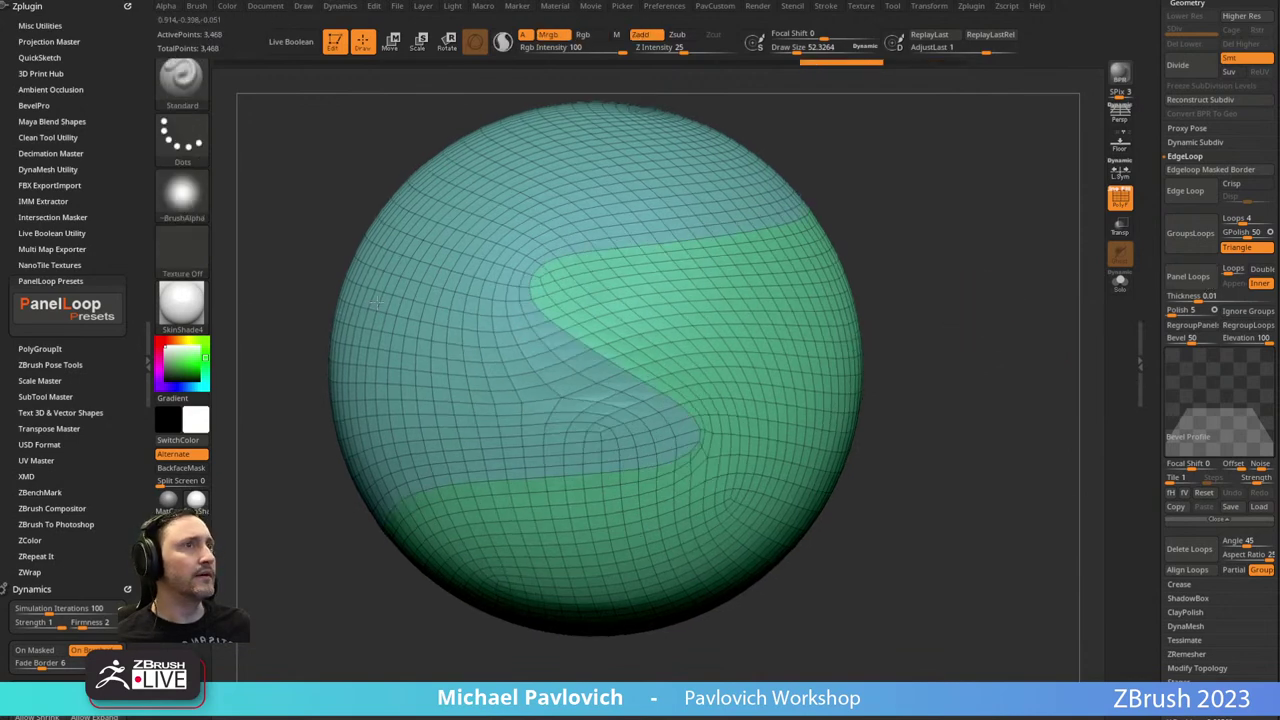
# Load the third Shell panel loop preset, generate panel loops on the sphere, and undo the generated panels.
pyautogui.click(30, 308)
pyautogui.click(930, 264)
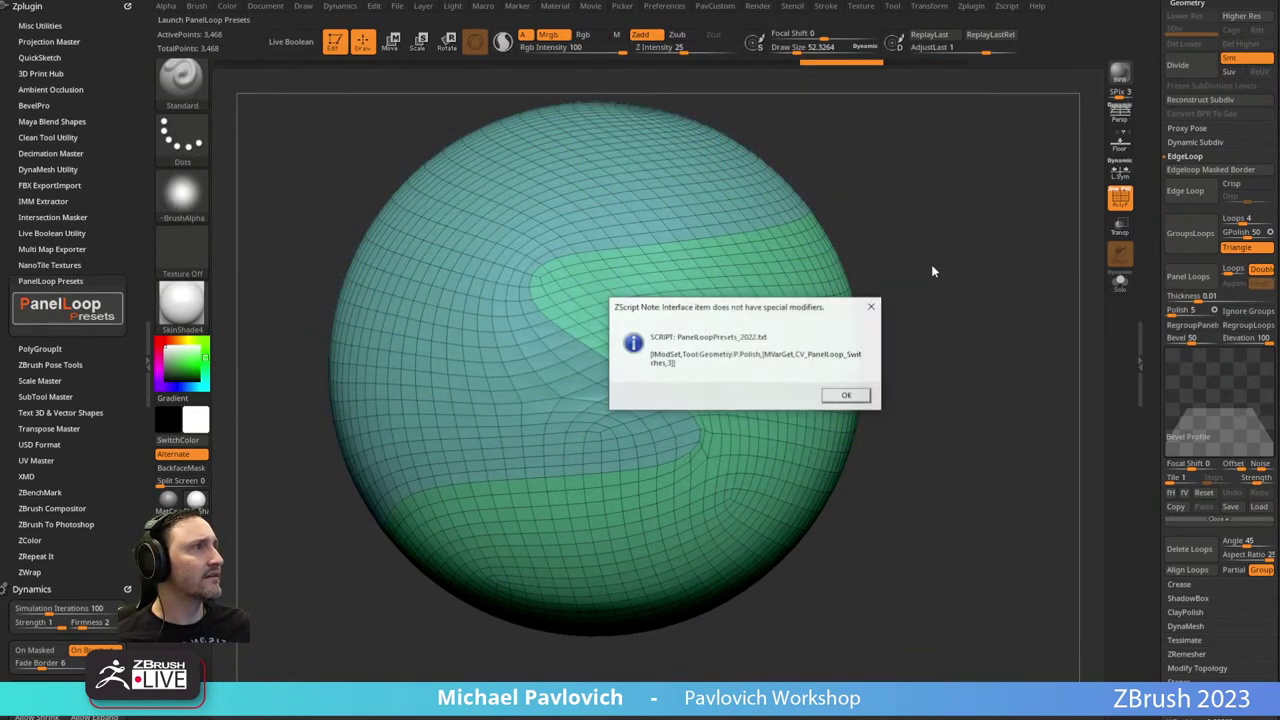
pyautogui.click(842, 397)
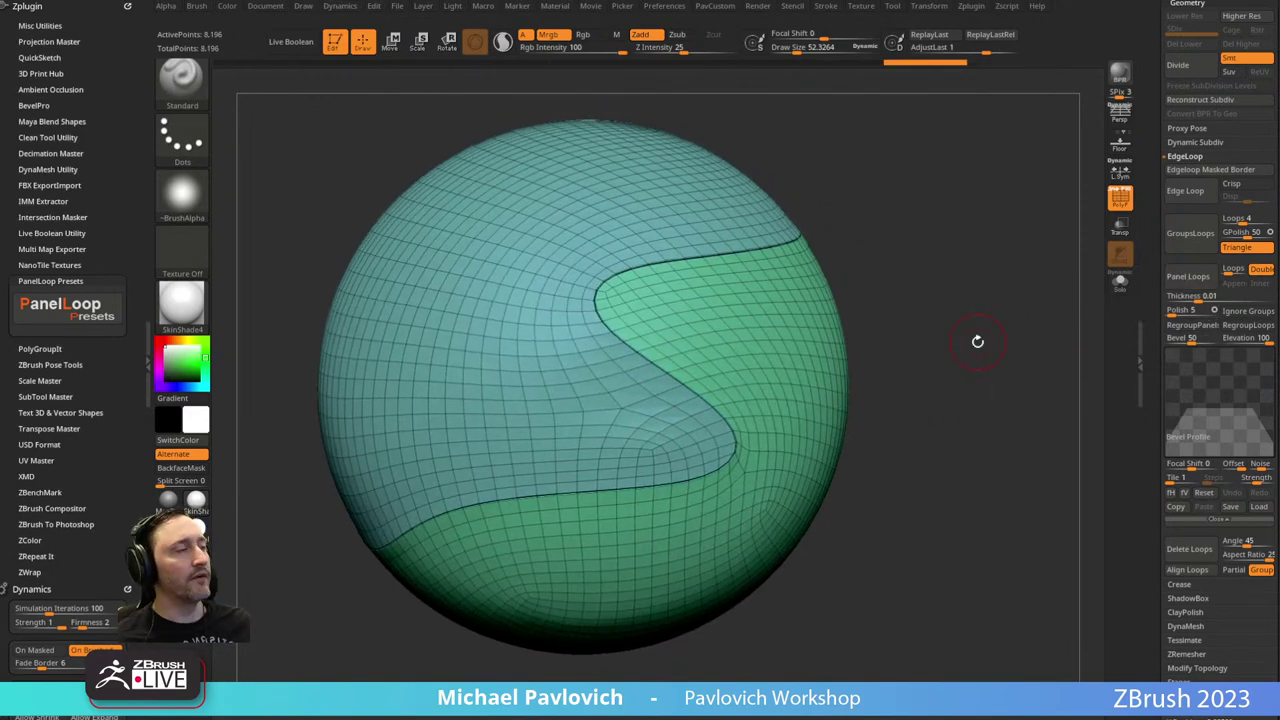
pyautogui.moveTo(951, 356); pyautogui.dragTo(1015, 325)
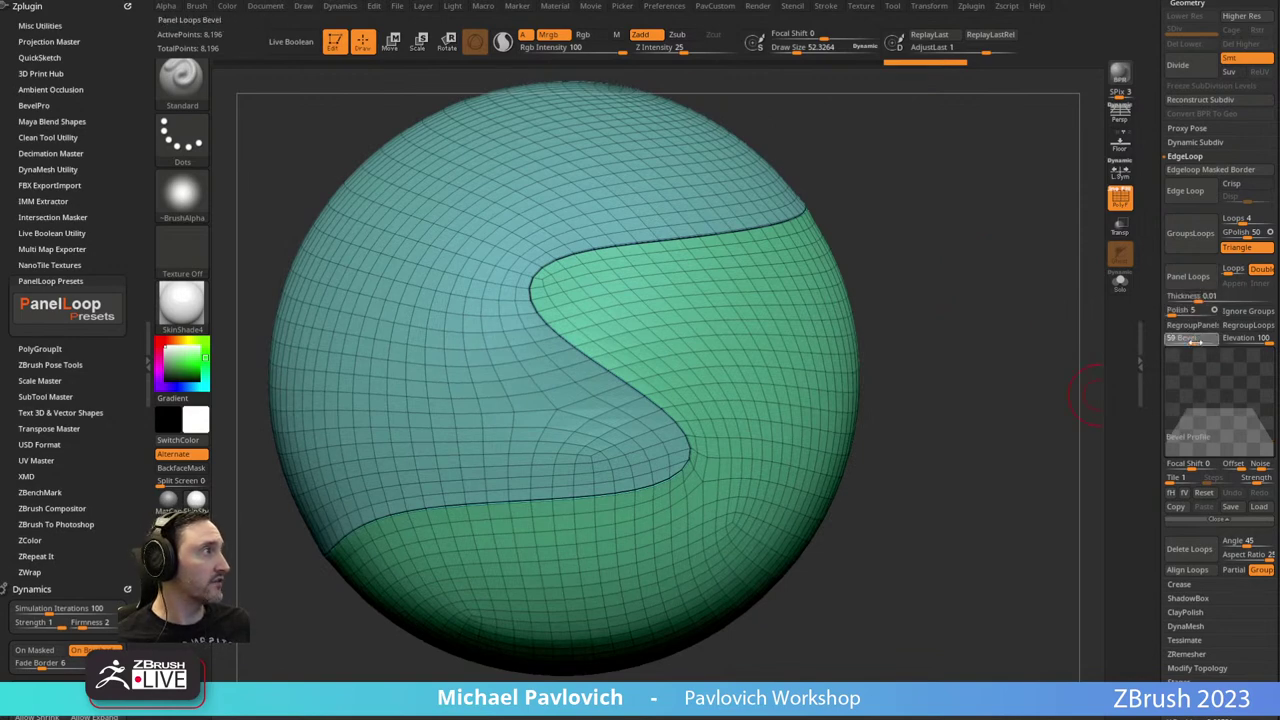
pyautogui.hotkey('ctrl', 'z')
# Generate panel loops with bevel 74 and thickness 0.08889 between the two polygroups, and undo the generated panels.
pyautogui.moveTo(1195, 342); pyautogui.dragTo(1217, 297)
pyautogui.click(1202, 283)
pyautogui.keyDown('ctrl'); pyautogui.moveTo(1028, 343); pyautogui.dragTo(1003, 372, button='right'); pyautogui.keyUp('ctrl')
pyautogui.moveTo(1003, 372); pyautogui.dragTo(1030, 366, button='right')
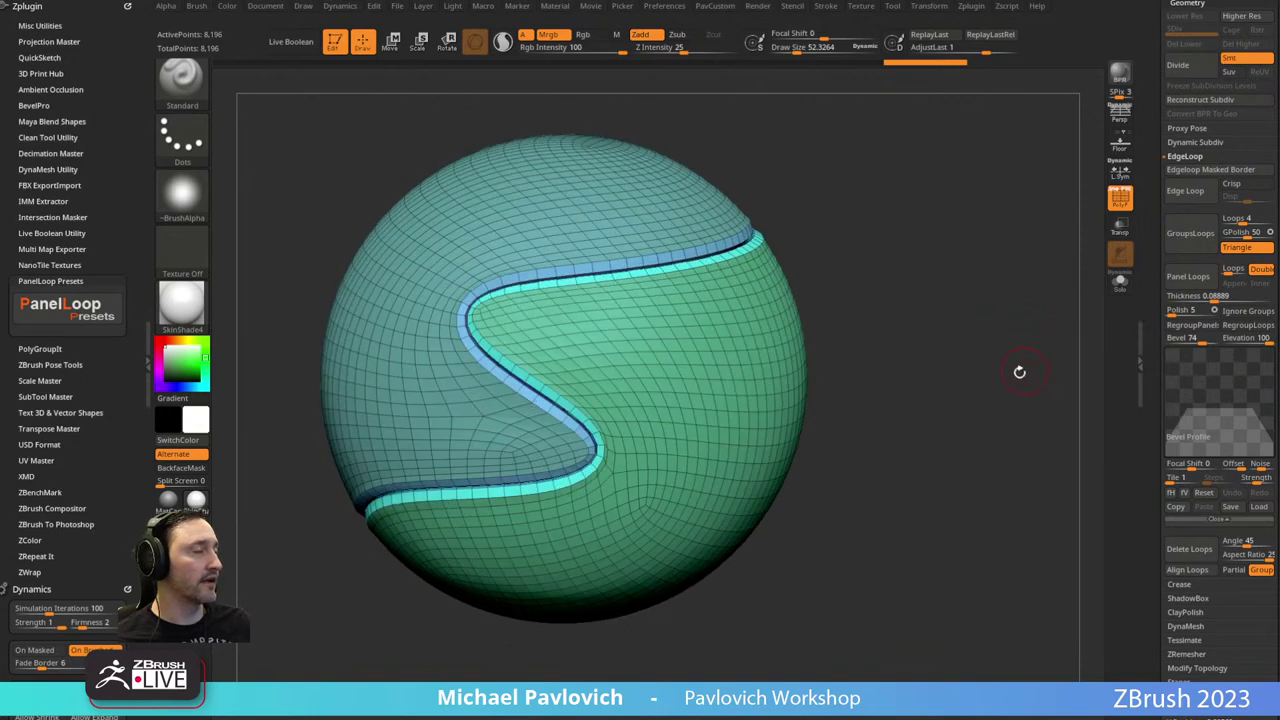
pyautogui.moveTo(998, 387); pyautogui.dragTo(980, 408)
pyautogui.hotkey('ctrl', 'z')
# Choose the SelectRect brush and show only the blue polygroup of the sphere.
pyautogui.keyDown('ctrl'); pyautogui.keyDown('shift'); pyautogui.click(829, 409); pyautogui.keyUp('shift'); pyautogui.keyUp('ctrl')
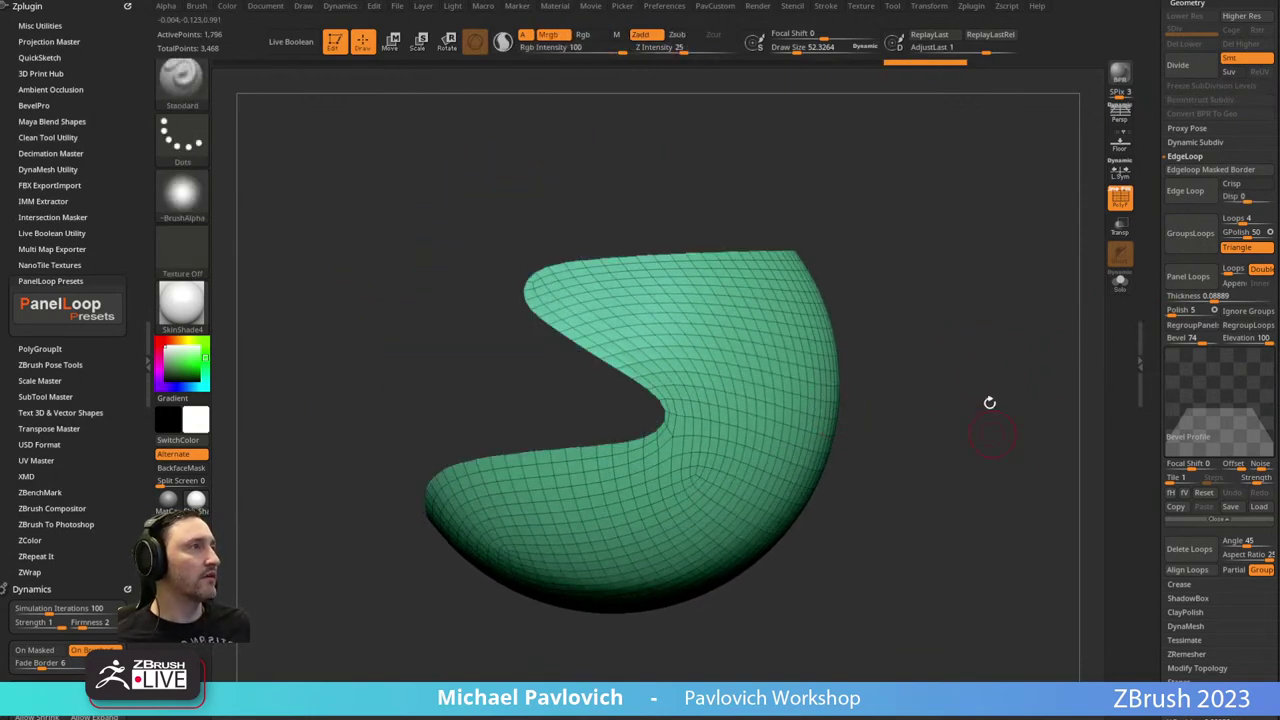
pyautogui.keyDown('ctrl'); pyautogui.keyDown('shift'); pyautogui.click(184, 80); pyautogui.keyUp('shift'); pyautogui.keyUp('ctrl')
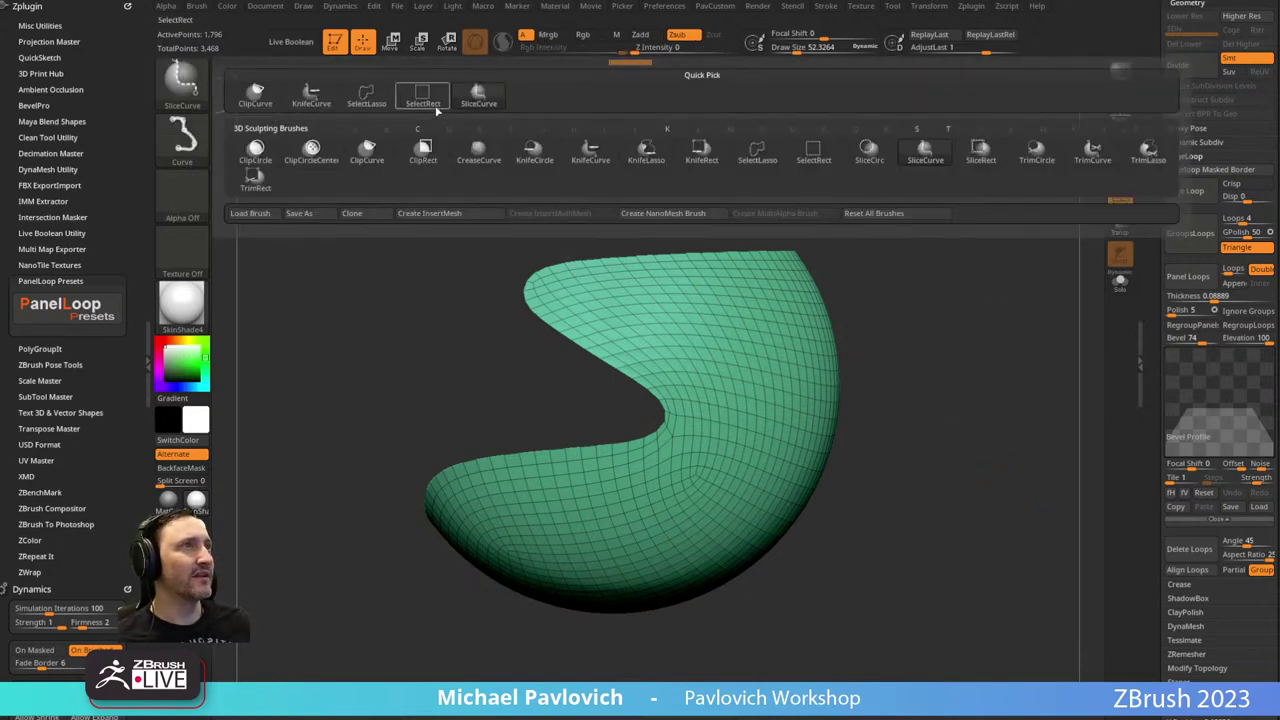
pyautogui.keyDown('ctrl'); pyautogui.keyDown('shift'); pyautogui.click(424, 98); pyautogui.keyUp('shift'); pyautogui.keyUp('ctrl')
pyautogui.keyDown('ctrl'); pyautogui.keyDown('shift'); pyautogui.moveTo(965, 380); pyautogui.dragTo(1018, 452); pyautogui.keyUp('shift'); pyautogui.keyUp('ctrl')
# Try Panel Loops with only the blue polygroup visible and undo the result.
pyautogui.click(1188, 276)
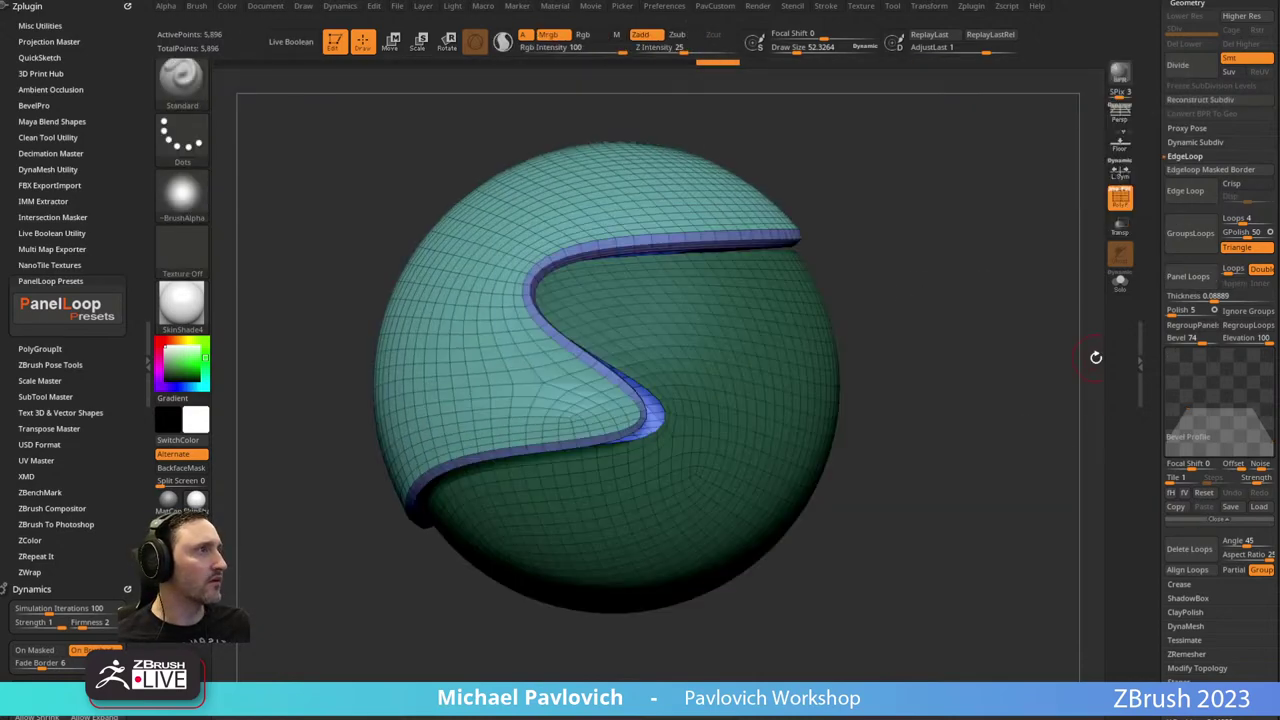
pyautogui.moveTo(997, 388)
pyautogui.mouseDown()
pyautogui.moveTo(1026, 371)
pyautogui.moveTo(943, 357)
pyautogui.moveTo(980, 351)
pyautogui.moveTo(997, 384)
pyautogui.mouseUp()
pyautogui.hotkey('ctrl', 'z')
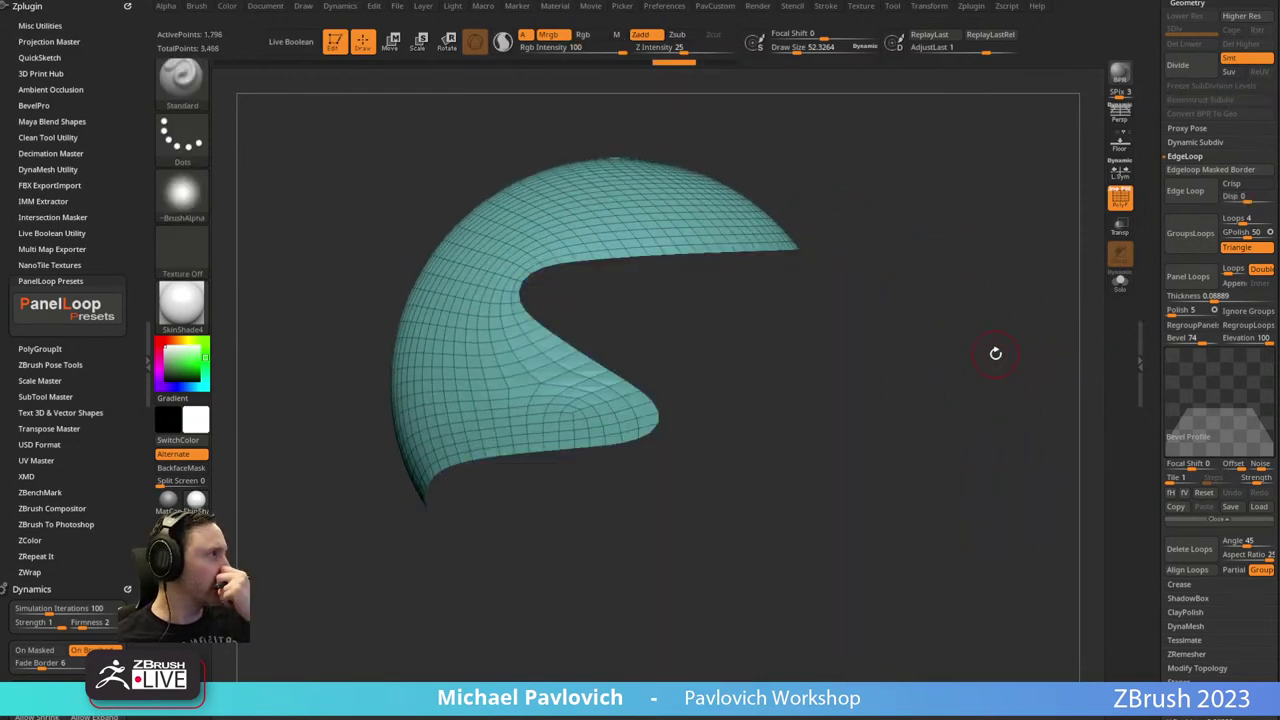
# Set the Panel Loops polish to 0 and unhide the whole sphere.
pyautogui.click(1168, 312)
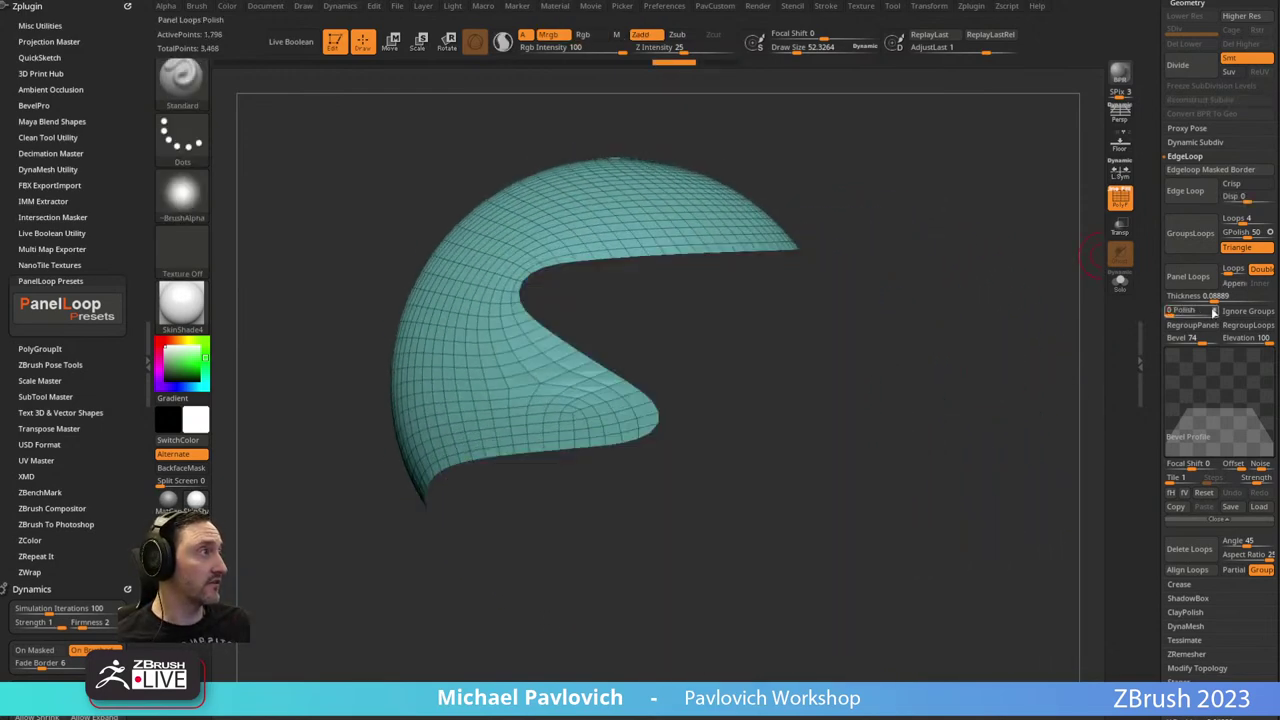
pyautogui.keyDown('ctrl'); pyautogui.keyDown('shift'); pyautogui.click(1048, 286); pyautogui.keyUp('shift'); pyautogui.keyUp('ctrl')
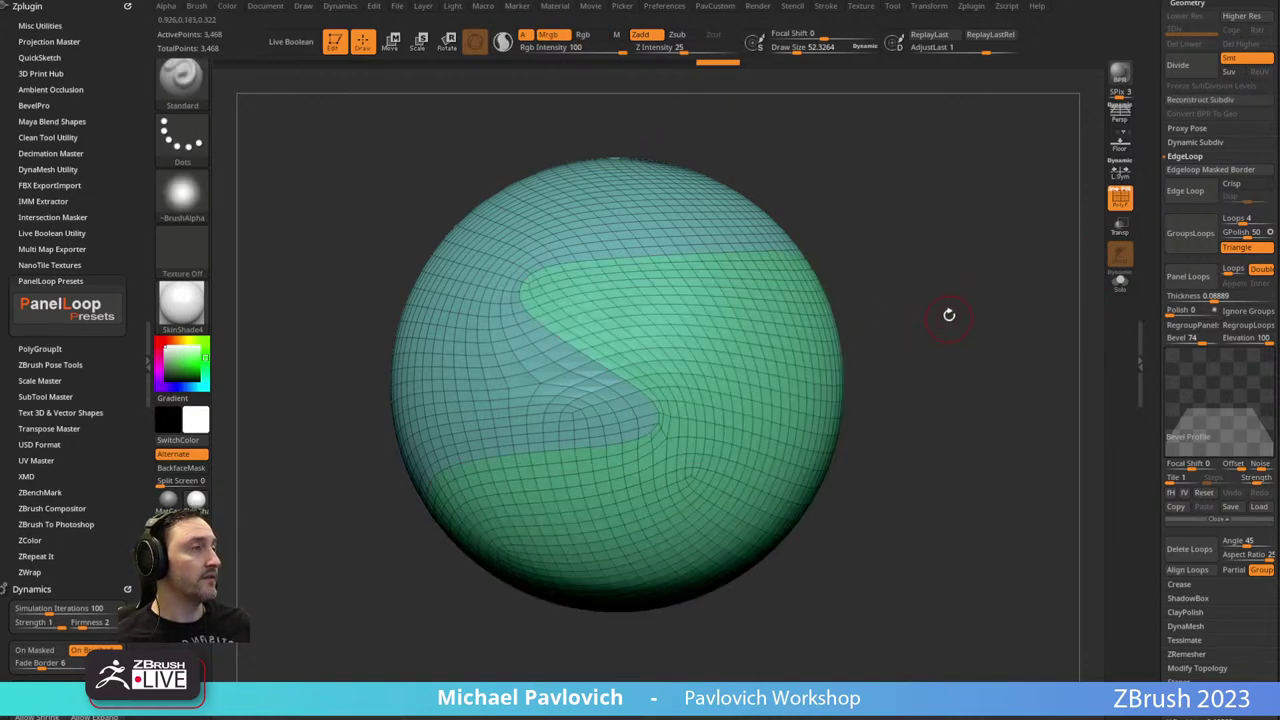
pyautogui.moveTo(949, 315); pyautogui.dragTo(975, 338)
# Try Panel Loops again on the isolated blue polygroup with polish 0, and undo back to the full sphere.
pyautogui.keyDown('ctrl'); pyautogui.keyDown('shift'); pyautogui.click(785, 365); pyautogui.keyUp('shift'); pyautogui.keyUp('ctrl')
pyautogui.moveTo(902, 272)
pyautogui.keyDown('ctrl'); pyautogui.keyDown('shift'); pyautogui.mouseDown()
pyautogui.moveTo(992, 386)
pyautogui.moveTo(951, 374)
pyautogui.moveTo(959, 276)
pyautogui.moveTo(986, 266)
pyautogui.moveTo(986, 314)
pyautogui.moveTo(986, 283)
pyautogui.moveTo(948, 412)
pyautogui.mouseUp(); pyautogui.keyUp('shift'); pyautogui.keyUp('ctrl')
pyautogui.click(1187, 278)
pyautogui.hotkey('ctrl', 'z')
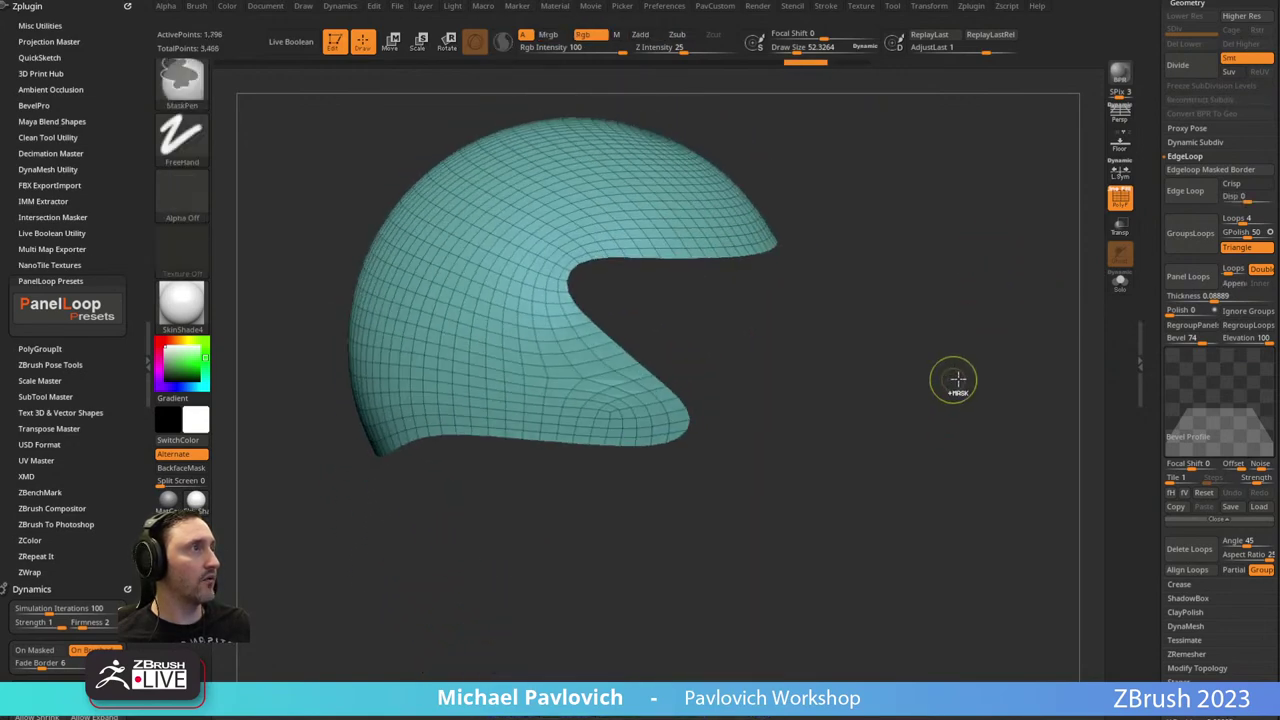
pyautogui.hotkey('ctrl', 'z')
pyautogui.hotkey('ctrl', 'z')
# Mask everything except the green polygroup with the Move transpose tool, and clear the mask.
pyautogui.press('w')
pyautogui.keyDown('ctrl'); pyautogui.click(783, 361); pyautogui.keyUp('ctrl')
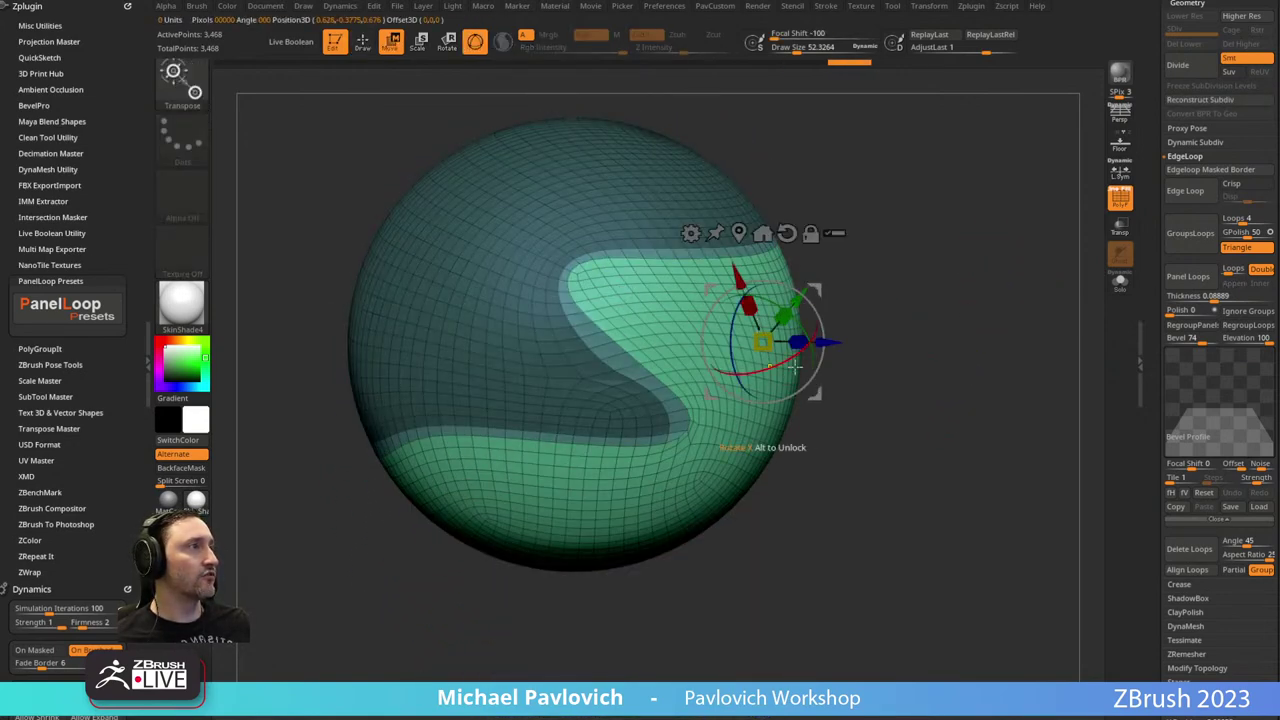
pyautogui.press('q')
pyautogui.keyDown('ctrl'); pyautogui.moveTo(943, 334); pyautogui.dragTo(980, 409); pyautogui.keyUp('ctrl')
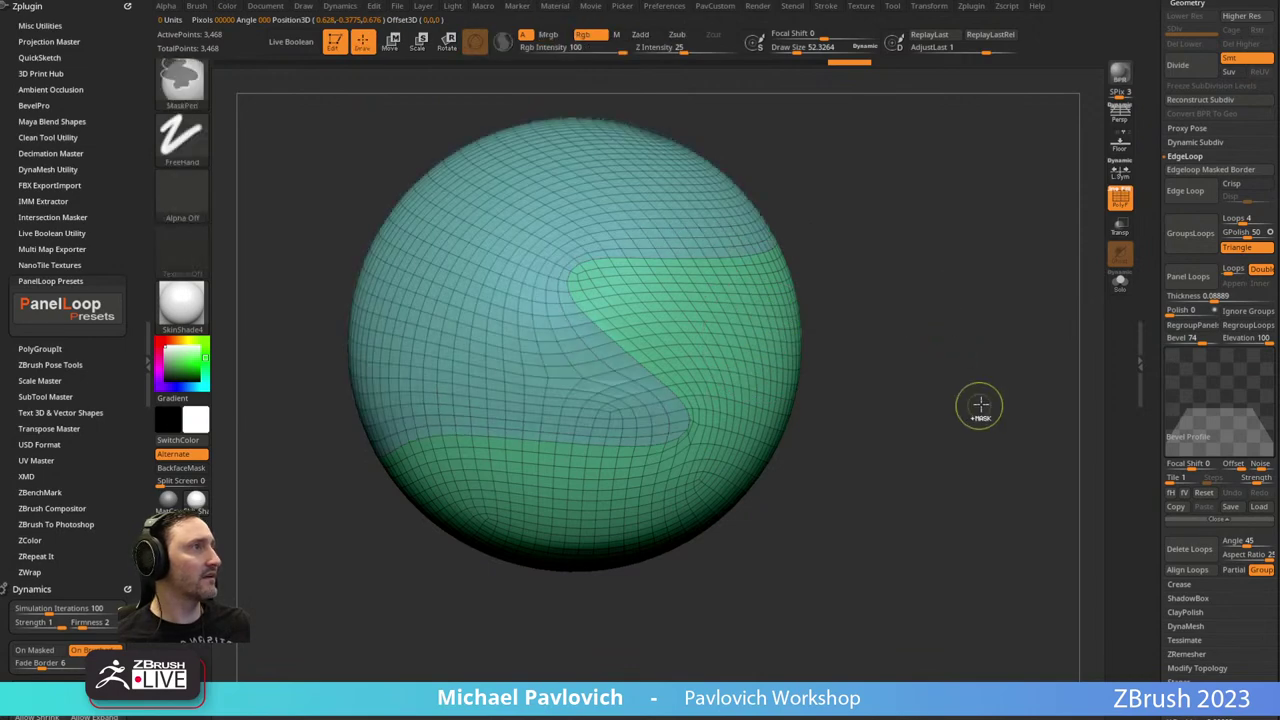
# Mask the isolated green polygroup, unhide the sphere, and invert the mask onto the blue polygroup.
pyautogui.keyDown('ctrl'); pyautogui.keyDown('shift'); pyautogui.click(762, 380); pyautogui.keyUp('shift'); pyautogui.keyUp('ctrl')
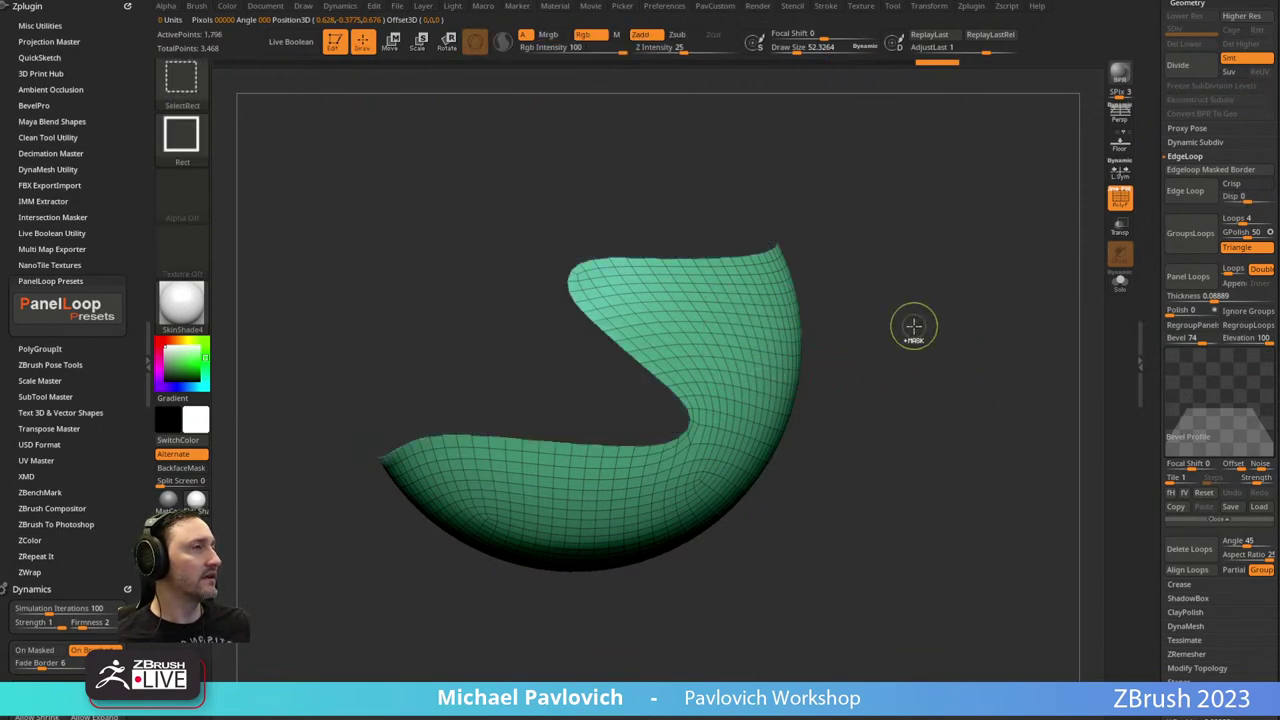
pyautogui.keyDown('ctrl'); pyautogui.click(915, 325); pyautogui.keyUp('ctrl')
pyautogui.keyDown('ctrl'); pyautogui.keyDown('shift'); pyautogui.click(927, 304); pyautogui.keyUp('shift'); pyautogui.keyUp('ctrl')
pyautogui.keyDown('ctrl'); pyautogui.click(936, 288); pyautogui.keyUp('ctrl')
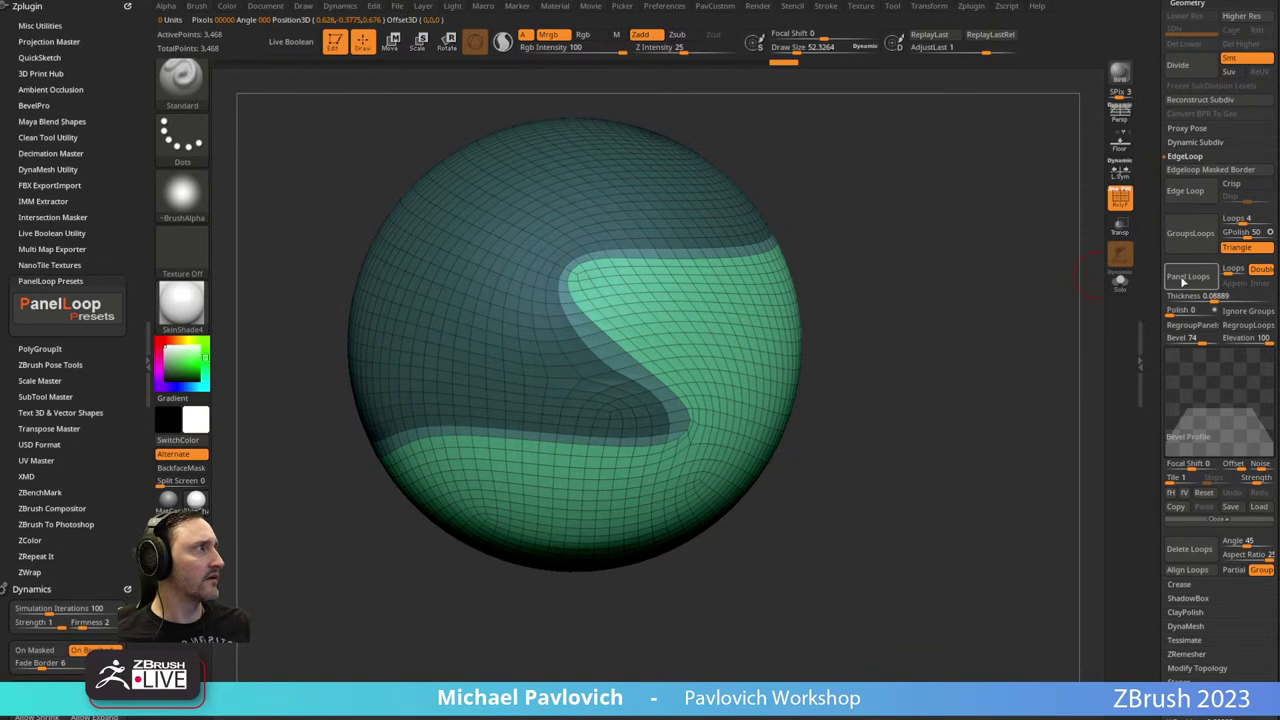
# Try Panel Loops on the partly masked sphere, undo the result and clear the mask.
pyautogui.click(1186, 277)
pyautogui.hotkey('ctrl', 'z')
pyautogui.keyDown('ctrl'); pyautogui.moveTo(958, 306); pyautogui.dragTo(1002, 370); pyautogui.keyUp('ctrl')
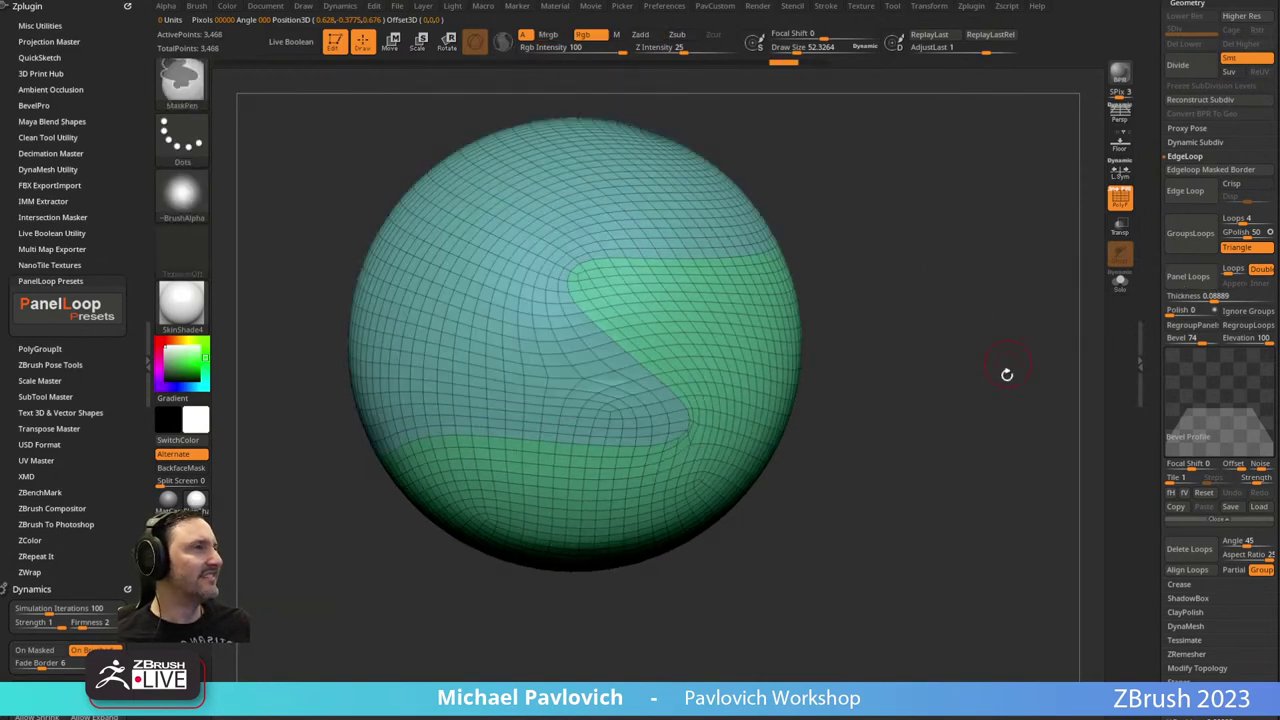
# Mask the blue polygroup again by masking the isolated green one, unhiding the sphere and inverting the mask.
pyautogui.keyDown('ctrl'); pyautogui.keyDown('shift'); pyautogui.click(783, 364); pyautogui.keyUp('shift'); pyautogui.keyUp('ctrl')
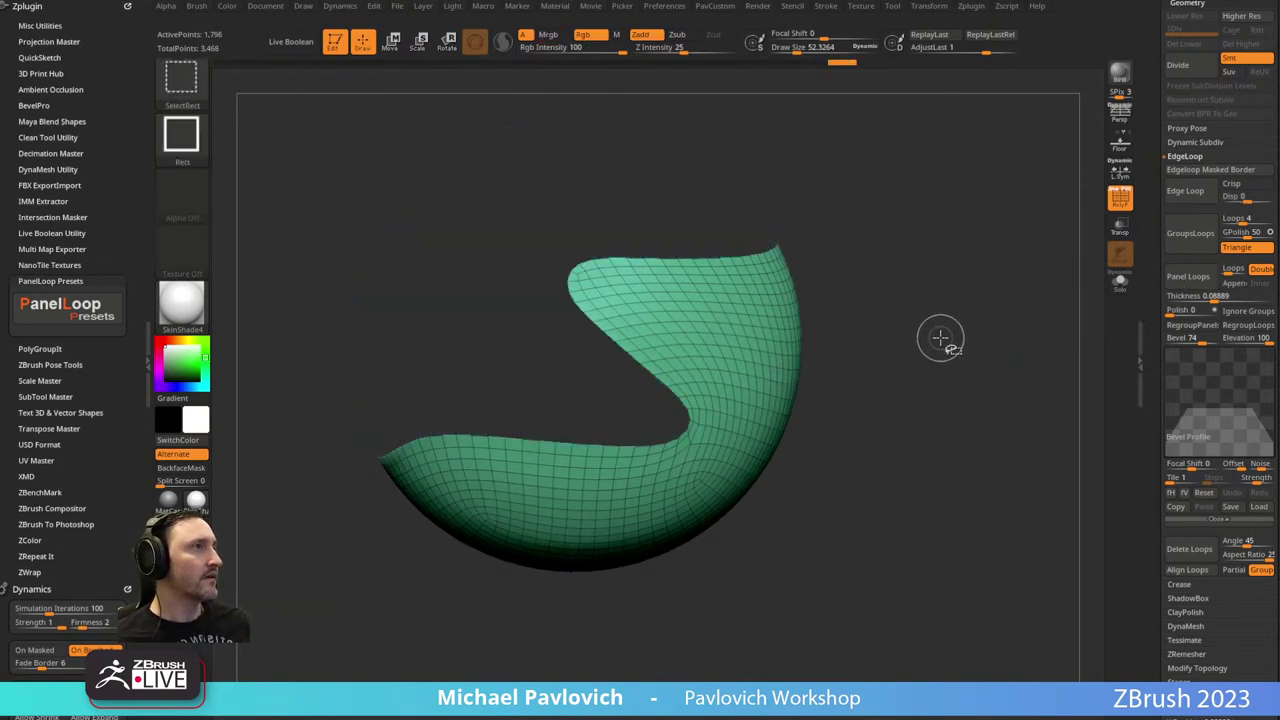
pyautogui.keyDown('ctrl'); pyautogui.click(948, 338); pyautogui.keyUp('ctrl')
pyautogui.keyDown('ctrl'); pyautogui.keyDown('shift'); pyautogui.click(963, 335); pyautogui.keyUp('shift'); pyautogui.keyUp('ctrl')
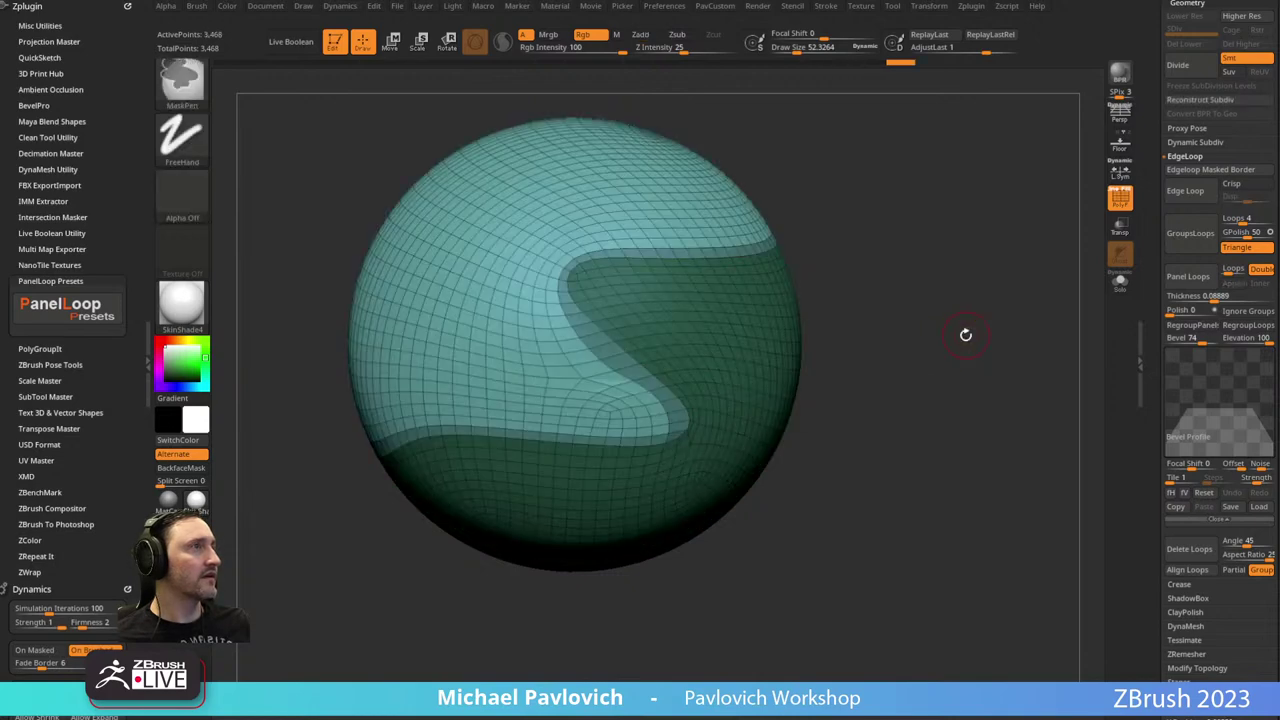
pyautogui.keyDown('ctrl'); pyautogui.click(970, 335); pyautogui.keyUp('ctrl')
# Try Panel Loops with the blue polygroup masked, undo the panels and clear the mask.
pyautogui.click(1178, 285)
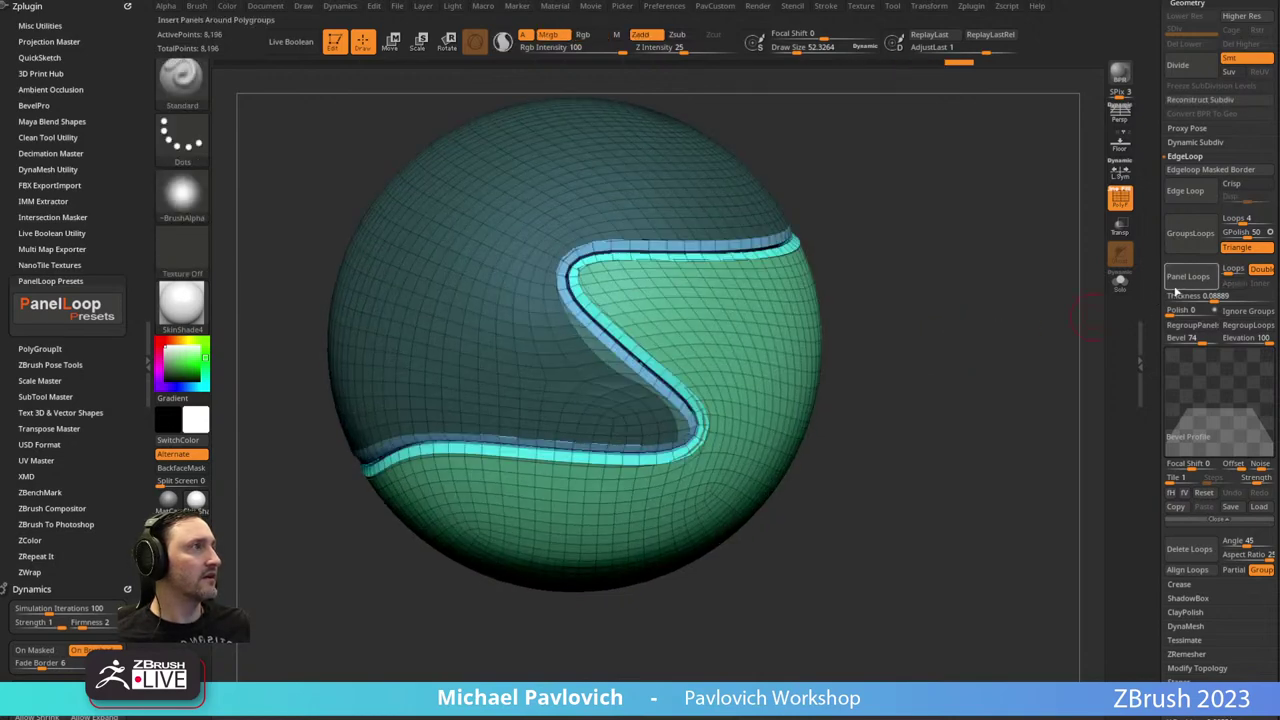
pyautogui.hotkey('ctrl', 'z')
pyautogui.keyDown('ctrl'); pyautogui.moveTo(930, 298); pyautogui.dragTo(900, 290); pyautogui.keyUp('ctrl')
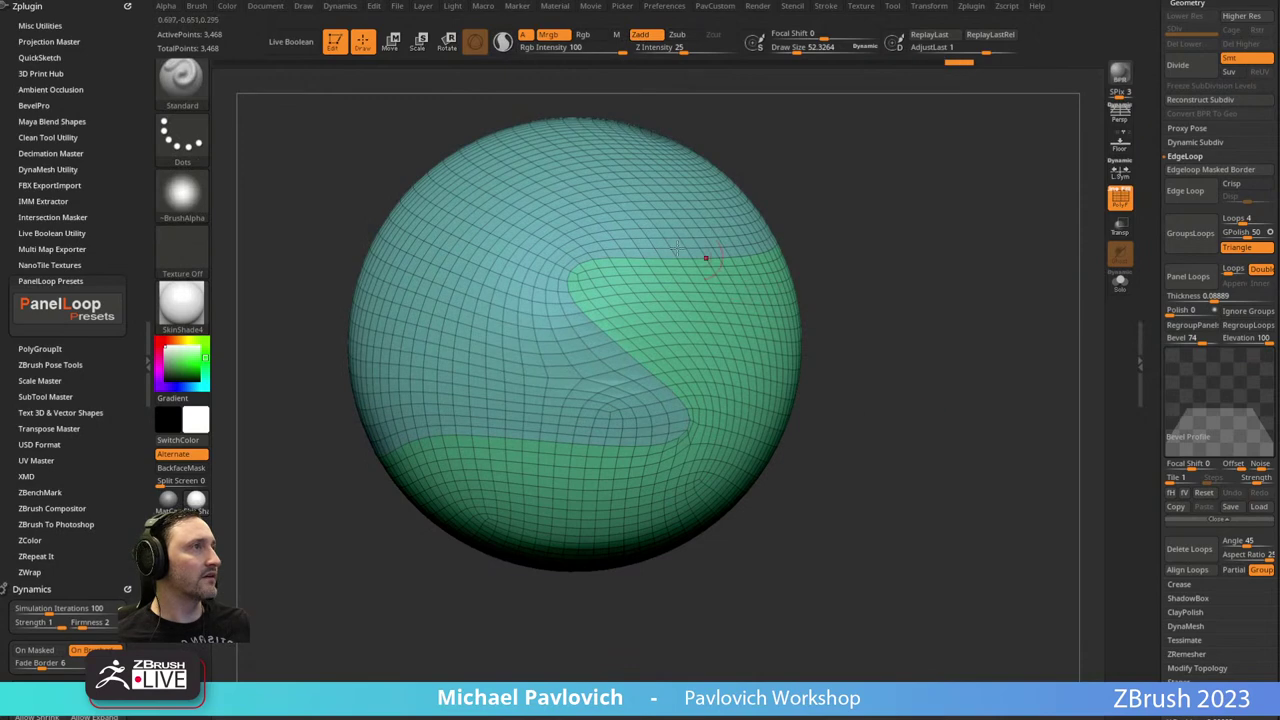
# Isolate the blue polygroup, generate Panel Loops on it, and inspect the raised panel with the polyframe display turned off.
pyautogui.keyDown('ctrl'); pyautogui.keyDown('shift'); pyautogui.click(787, 363); pyautogui.keyUp('shift'); pyautogui.keyUp('ctrl')
pyautogui.keyDown('ctrl'); pyautogui.keyDown('shift'); pyautogui.moveTo(968, 250); pyautogui.dragTo(1020, 320); pyautogui.keyUp('shift'); pyautogui.keyUp('ctrl')
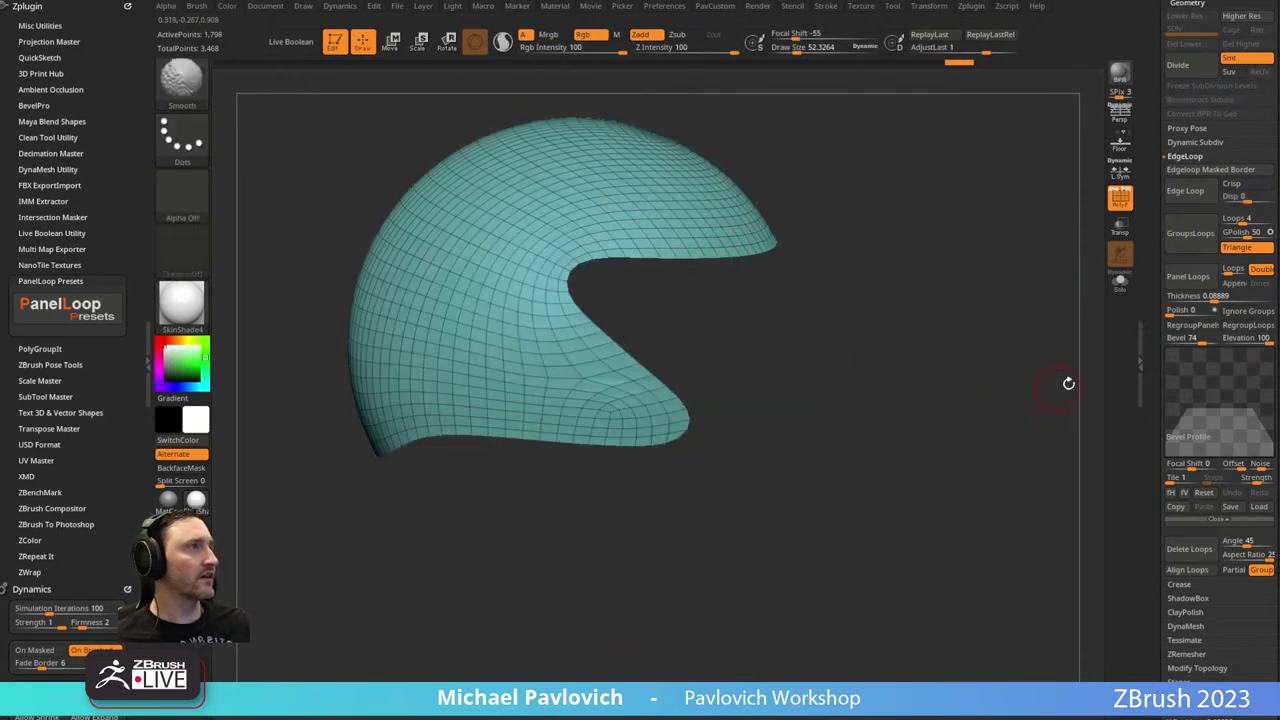
pyautogui.click(1178, 285)
pyautogui.moveTo(922, 388); pyautogui.dragTo(950, 359)
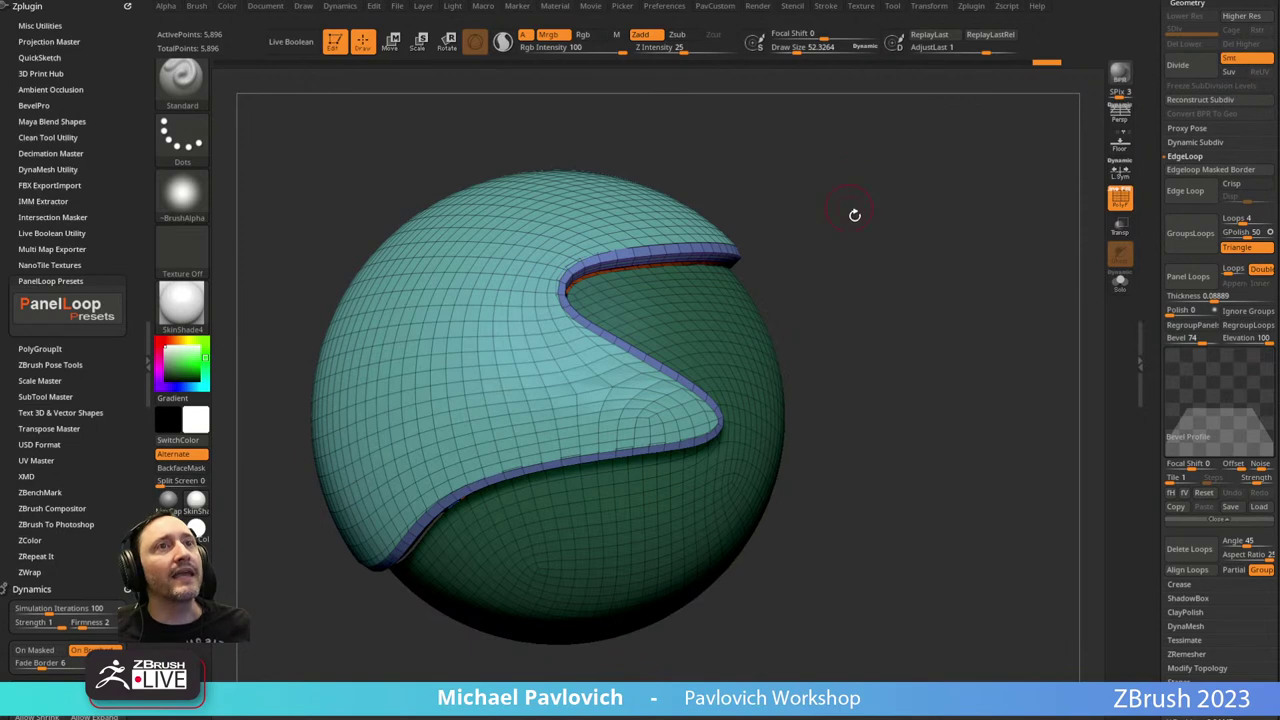
pyautogui.moveTo(855, 214); pyautogui.dragTo(989, 291)
pyautogui.hotkey('shift', 'f')
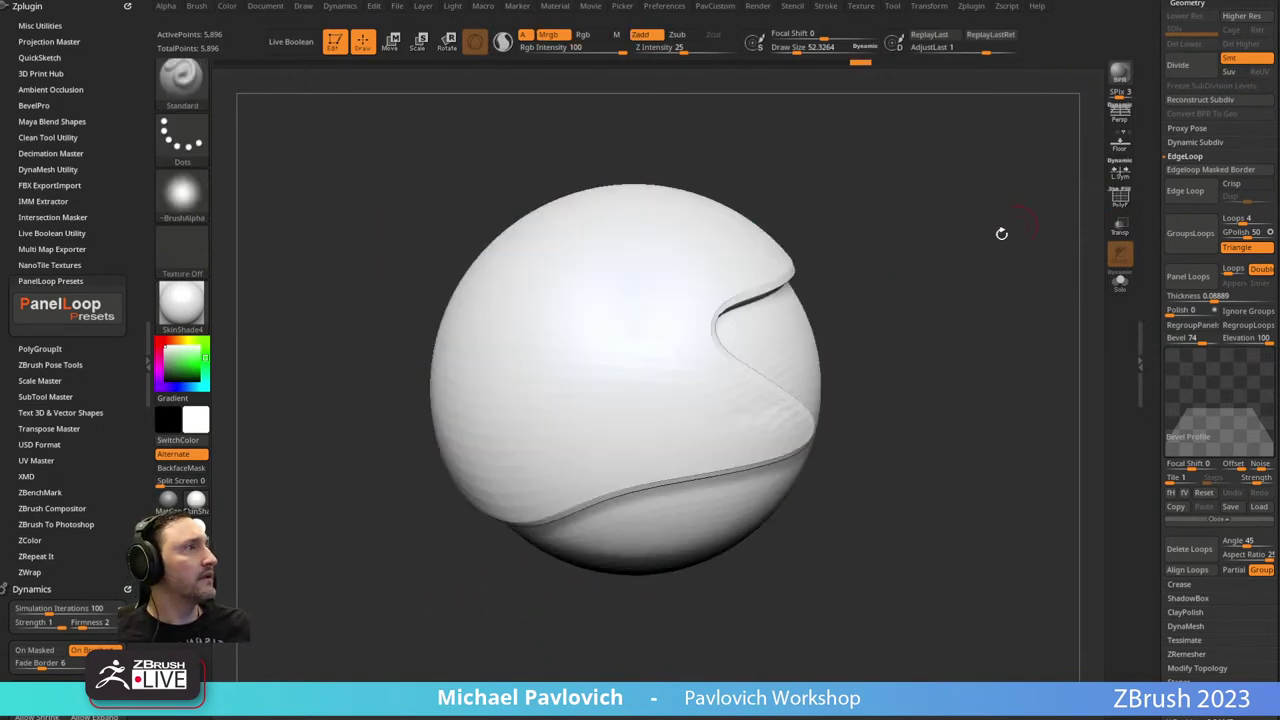
pyautogui.keyDown('alt'); pyautogui.moveTo(1001, 233); pyautogui.dragTo(815, 295); pyautogui.keyUp('alt')
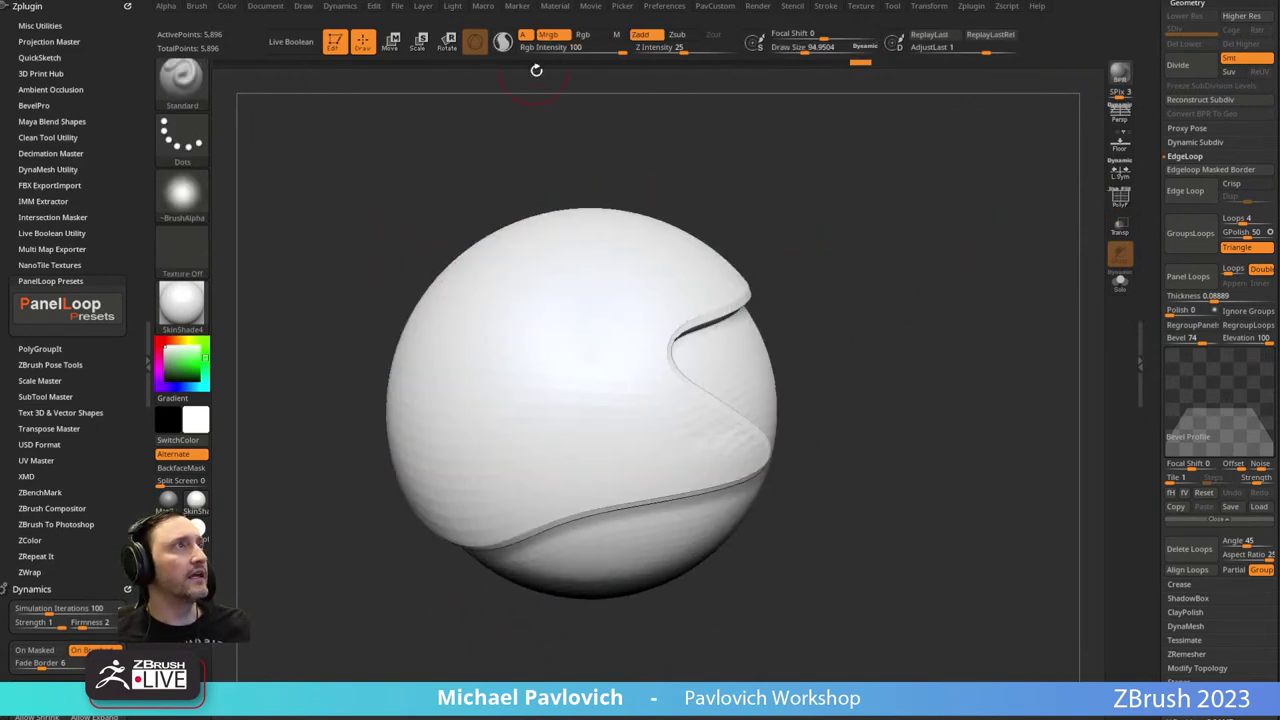
# Limit the Standard brush to Rgb, paint a red patch on the raised panel, and paint a blue patch beside it with Gradient on.
pyautogui.press('ctrl')
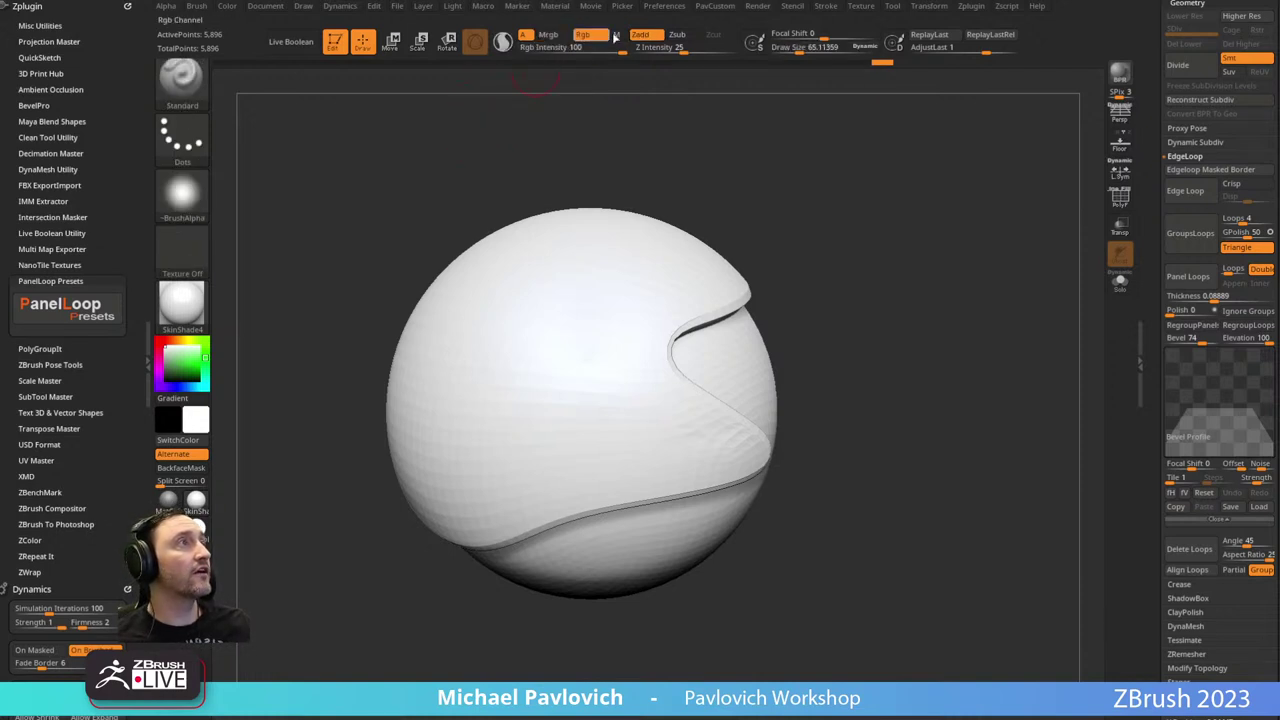
pyautogui.click(158, 341)
pyautogui.click(199, 363)
pyautogui.moveTo(509, 316)
pyautogui.mouseDown()
pyautogui.moveTo(477, 440)
pyautogui.moveTo(513, 348)
pyautogui.moveTo(510, 418)
pyautogui.moveTo(545, 400)
pyautogui.moveTo(590, 342)
pyautogui.mouseUp()
pyautogui.click(182, 398)
pyautogui.hotkey('ctrl', 'z')
pyautogui.hotkey('ctrl', 'z')
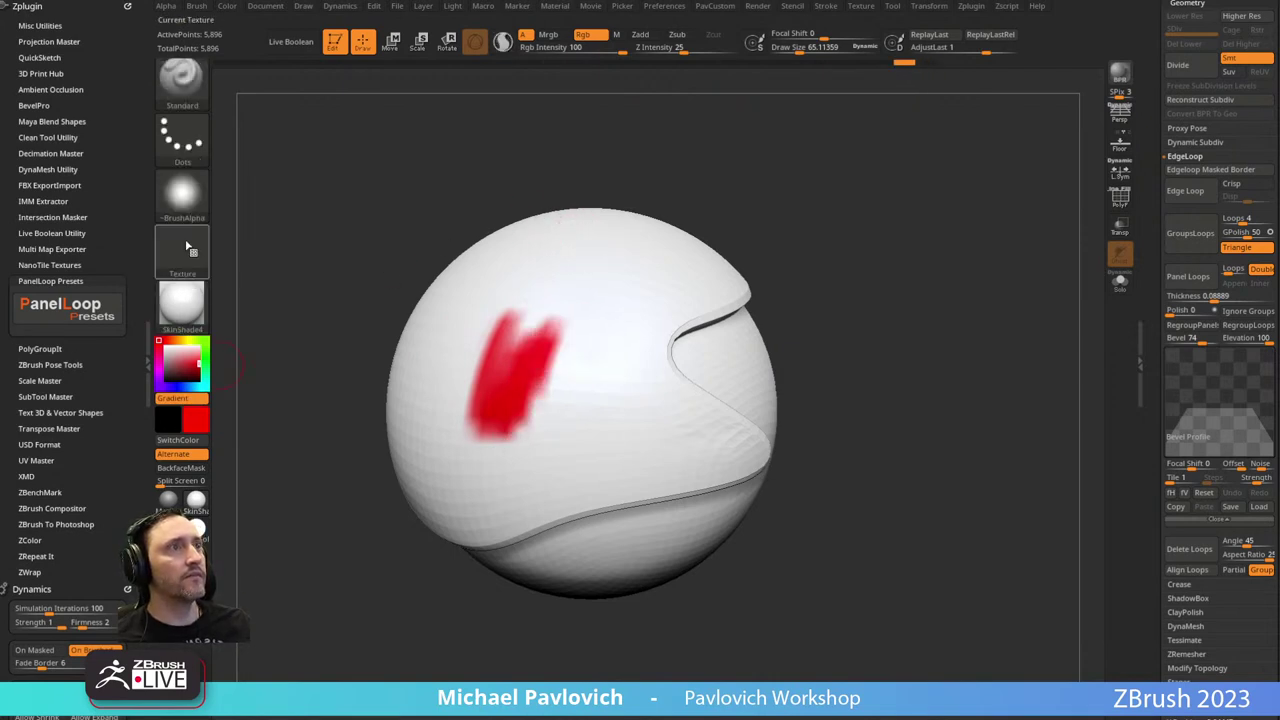
pyautogui.moveTo(528, 312)
pyautogui.mouseDown()
pyautogui.moveTo(575, 438)
pyautogui.moveTo(600, 322)
pyautogui.moveTo(628, 438)
pyautogui.moveTo(635, 360)
pyautogui.mouseUp()
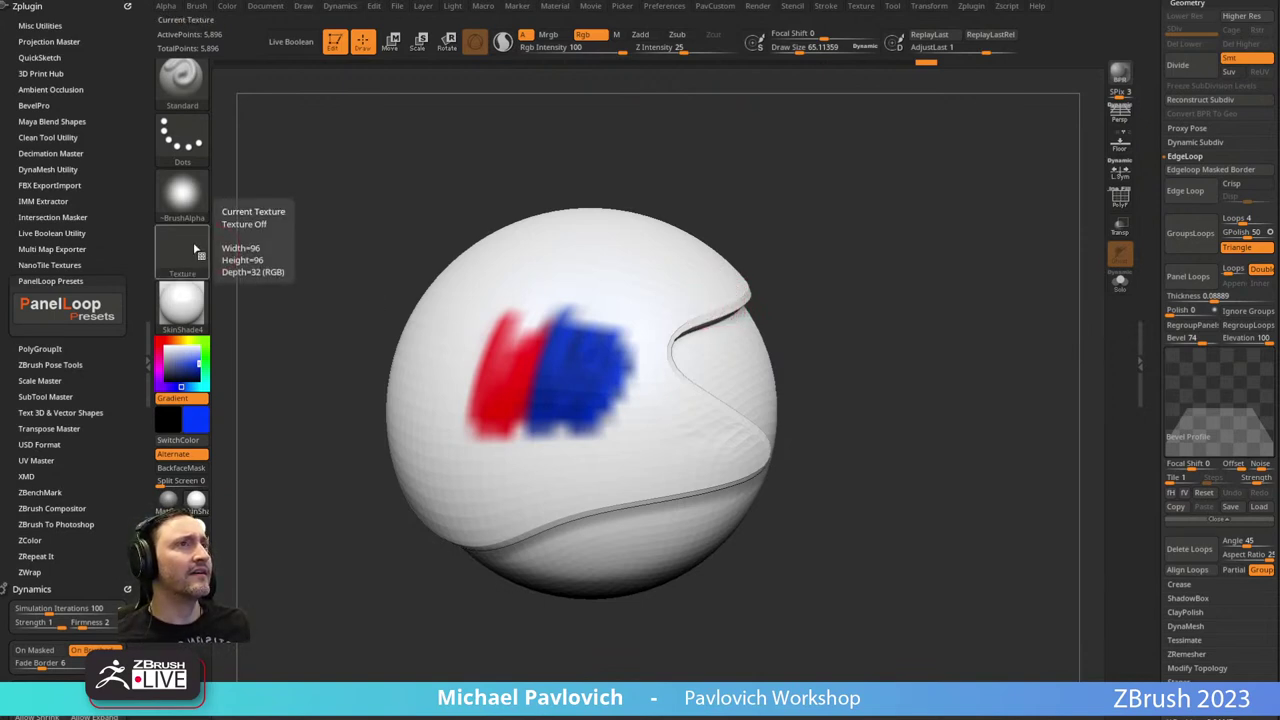
# Enlarge the draw size to about 126, turn off Gradient, and repaint the blue patch in solid blue.
pyautogui.press('s')
pyautogui.moveTo(378, 242); pyautogui.dragTo(369, 243)
pyautogui.click(182, 399)
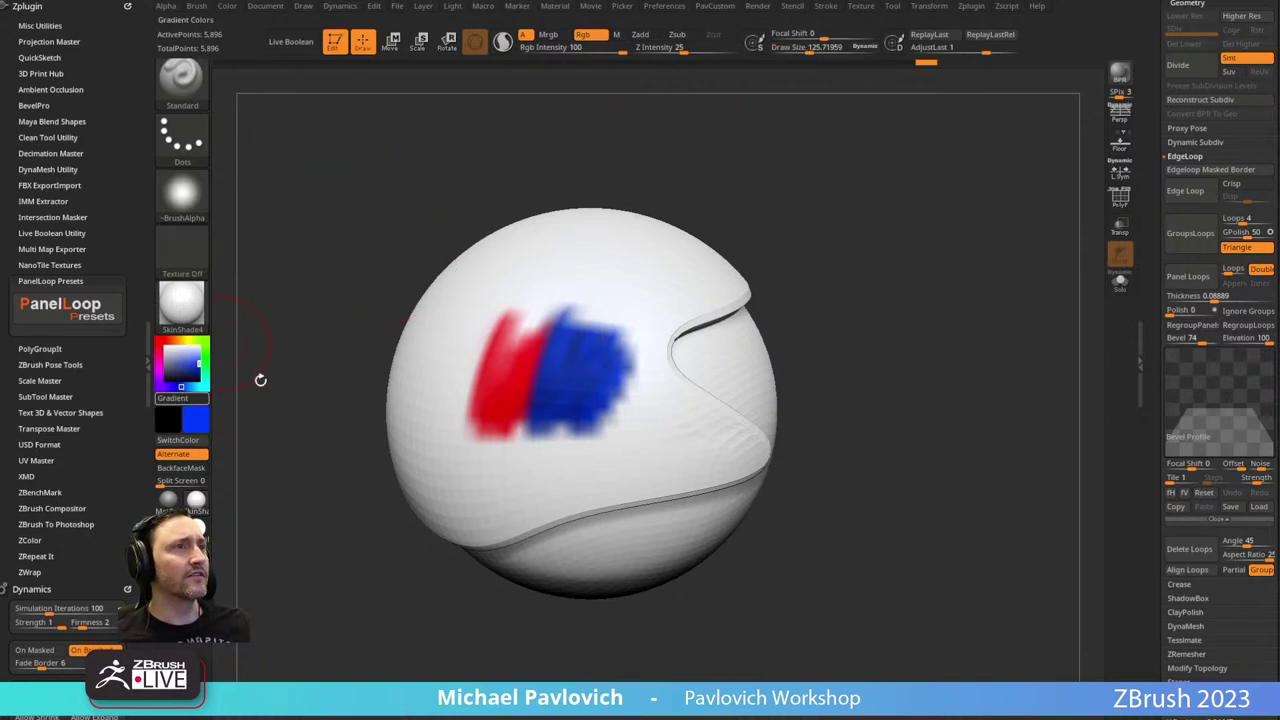
pyautogui.moveTo(562, 345)
pyautogui.mouseDown()
pyautogui.moveTo(564, 362)
pyautogui.moveTo(604, 382)
pyautogui.moveTo(597, 398)
pyautogui.mouseUp()
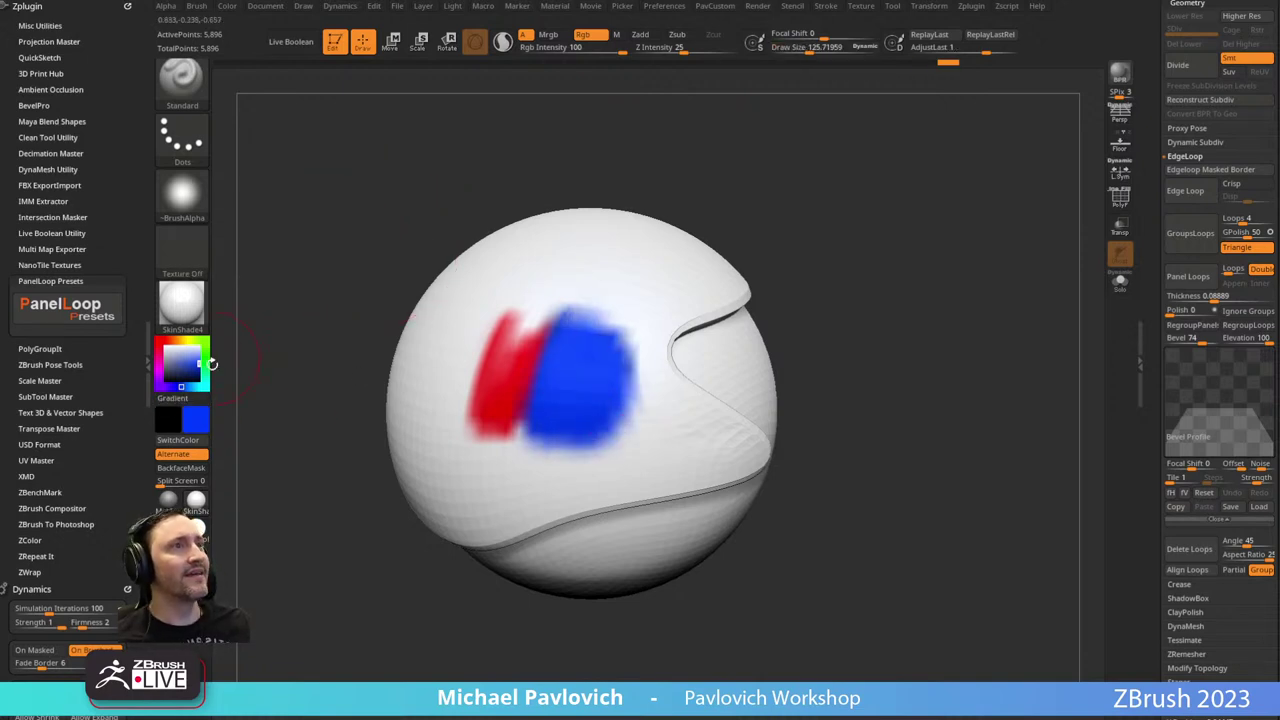
# Paint a wide red area over part of the blue patch and a bright green area at its far end.
pyautogui.click(159, 340)
pyautogui.moveTo(542, 324)
pyautogui.mouseDown()
pyautogui.moveTo(500, 400)
pyautogui.moveTo(482, 345)
pyautogui.moveTo(446, 345)
pyautogui.moveTo(438, 312)
pyautogui.mouseUp()
pyautogui.moveTo(338, 208); pyautogui.dragTo(402, 222)
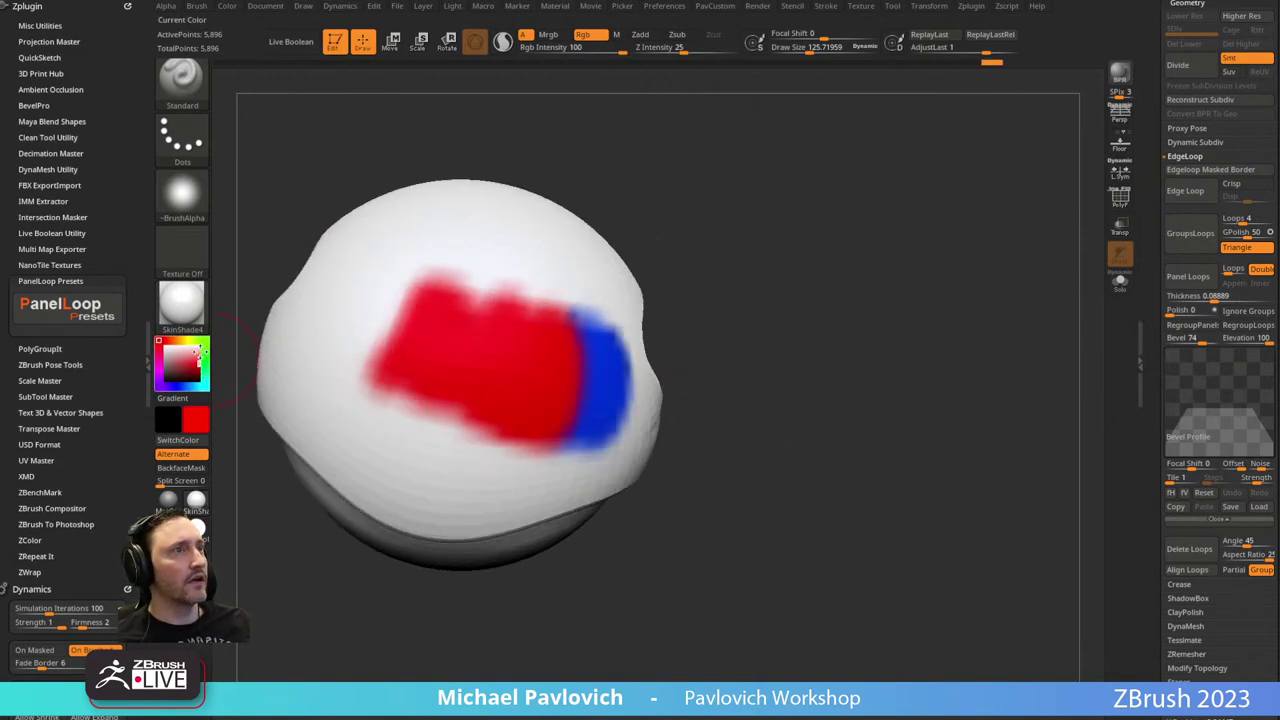
pyautogui.moveTo(197, 350); pyautogui.dragTo(201, 347)
pyautogui.moveTo(360, 320)
pyautogui.mouseDown()
pyautogui.moveTo(391, 351)
pyautogui.moveTo(426, 300)
pyautogui.moveTo(404, 402)
pyautogui.moveTo(402, 354)
pyautogui.mouseUp()
pyautogui.click(198, 363)
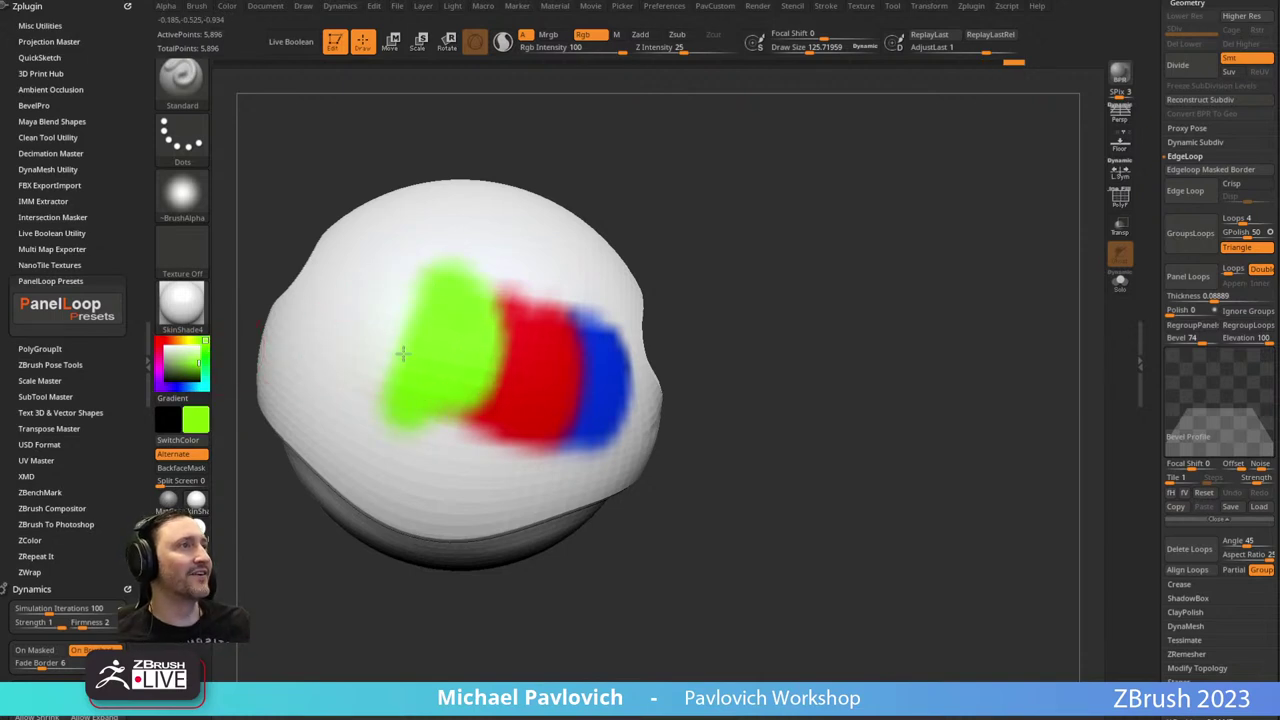
# Reduce the draw size to about 44 and sample active colors from the painted patches and the surrounding surface.
pyautogui.moveTo(888, 272)
pyautogui.mouseDown()
pyautogui.moveTo(826, 260)
pyautogui.moveTo(610, 345)
pyautogui.mouseUp()
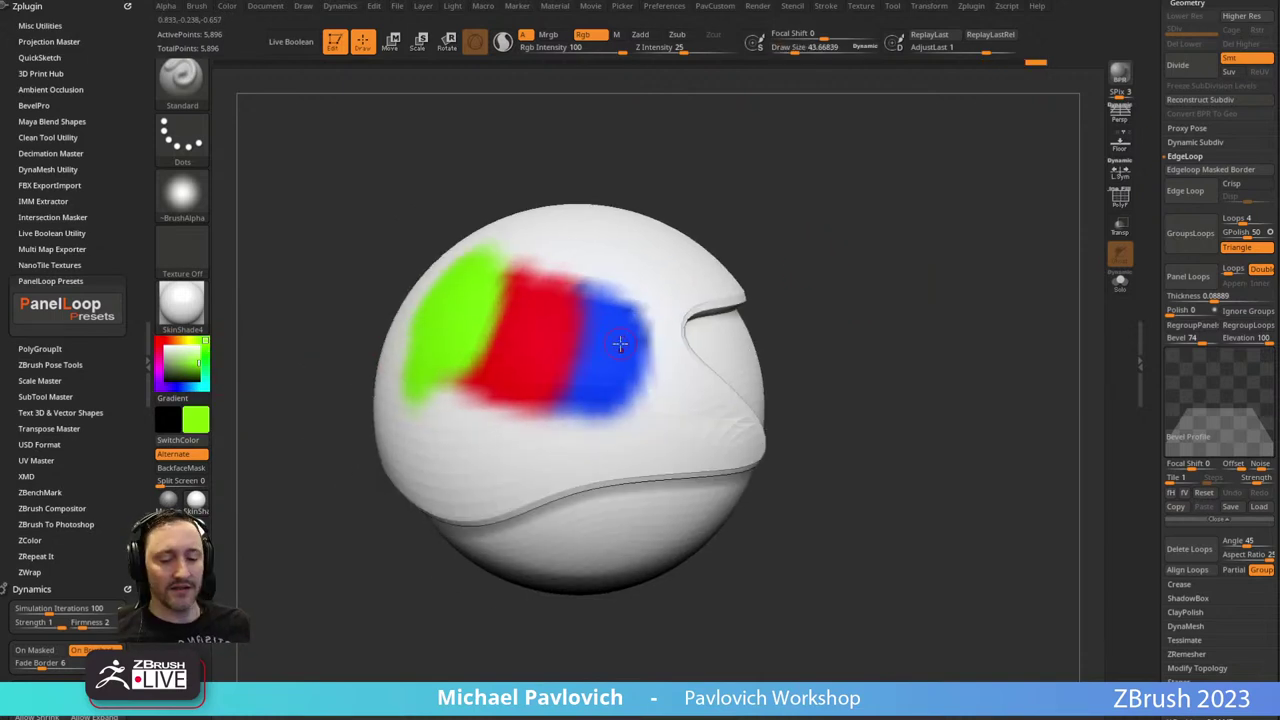
pyautogui.press('c')
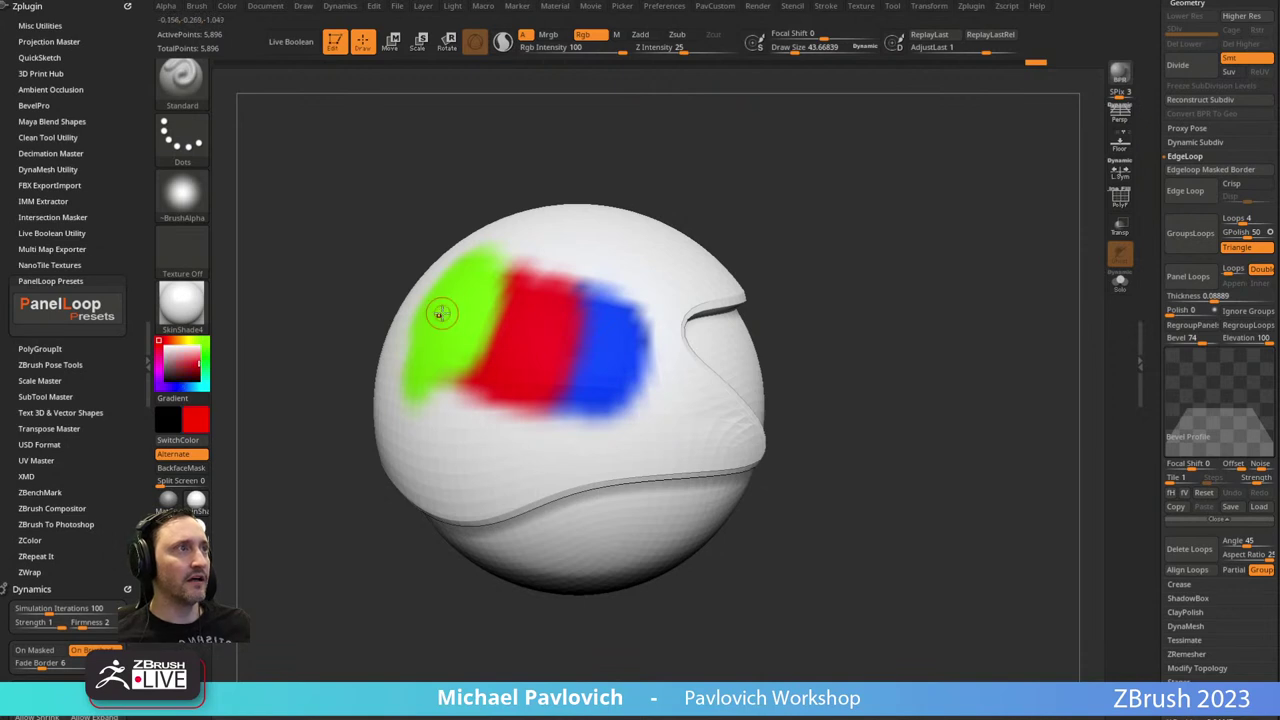
pyautogui.press('c')
pyautogui.press('c')
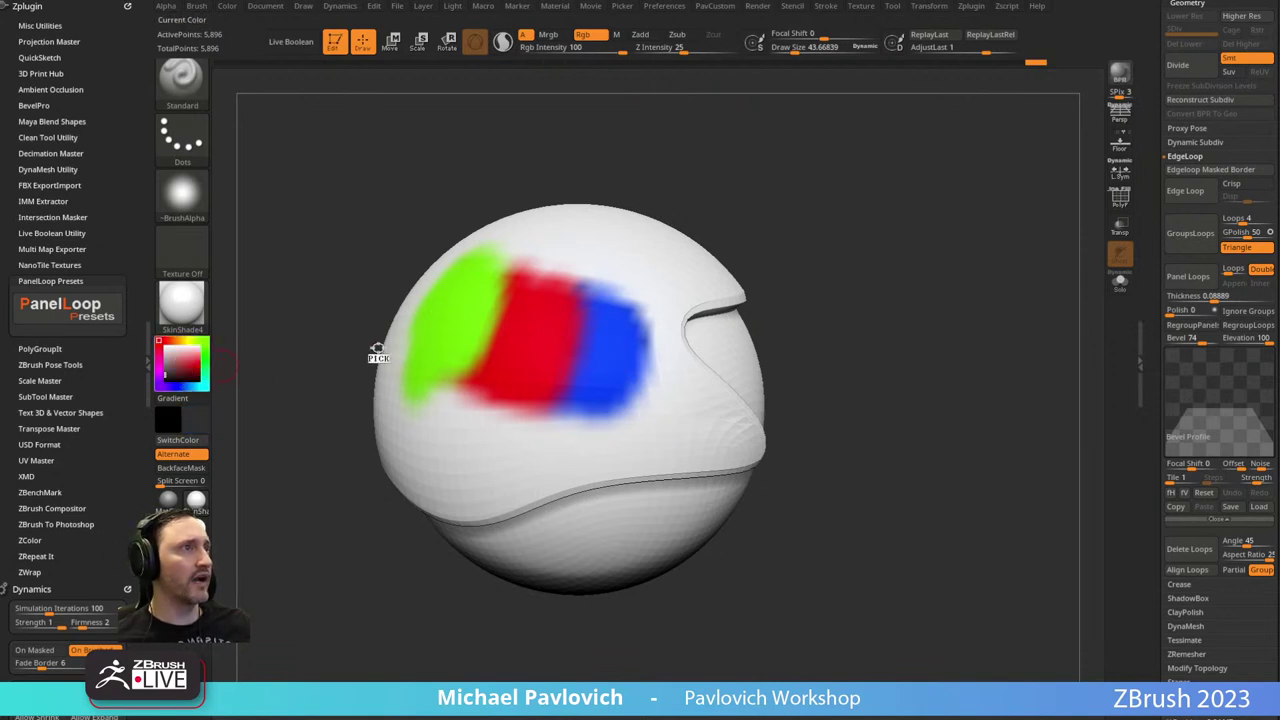
pyautogui.press('c')
pyautogui.press('c')
pyautogui.press('c')
pyautogui.press('c')
pyautogui.press('c')
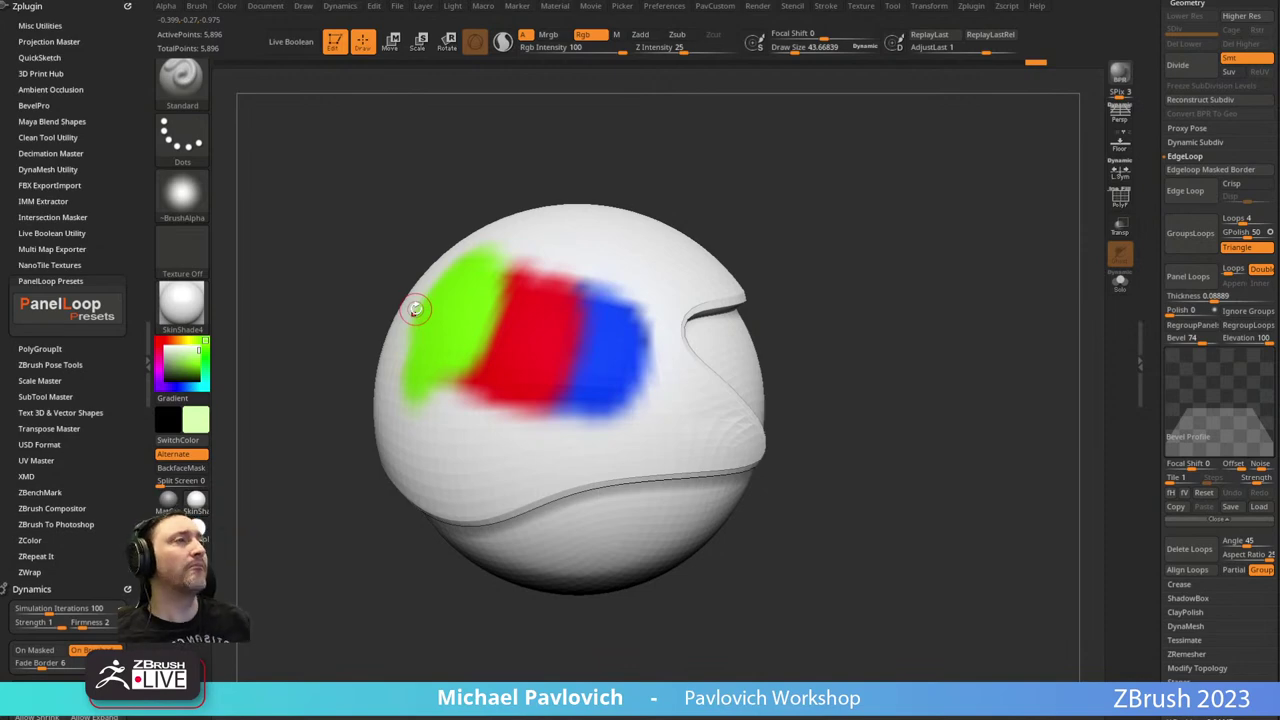
# Select the ReflectRed material, choose white as the active color, and fill the whole sphere with it.
pyautogui.click(181, 302)
pyautogui.click(831, 414)
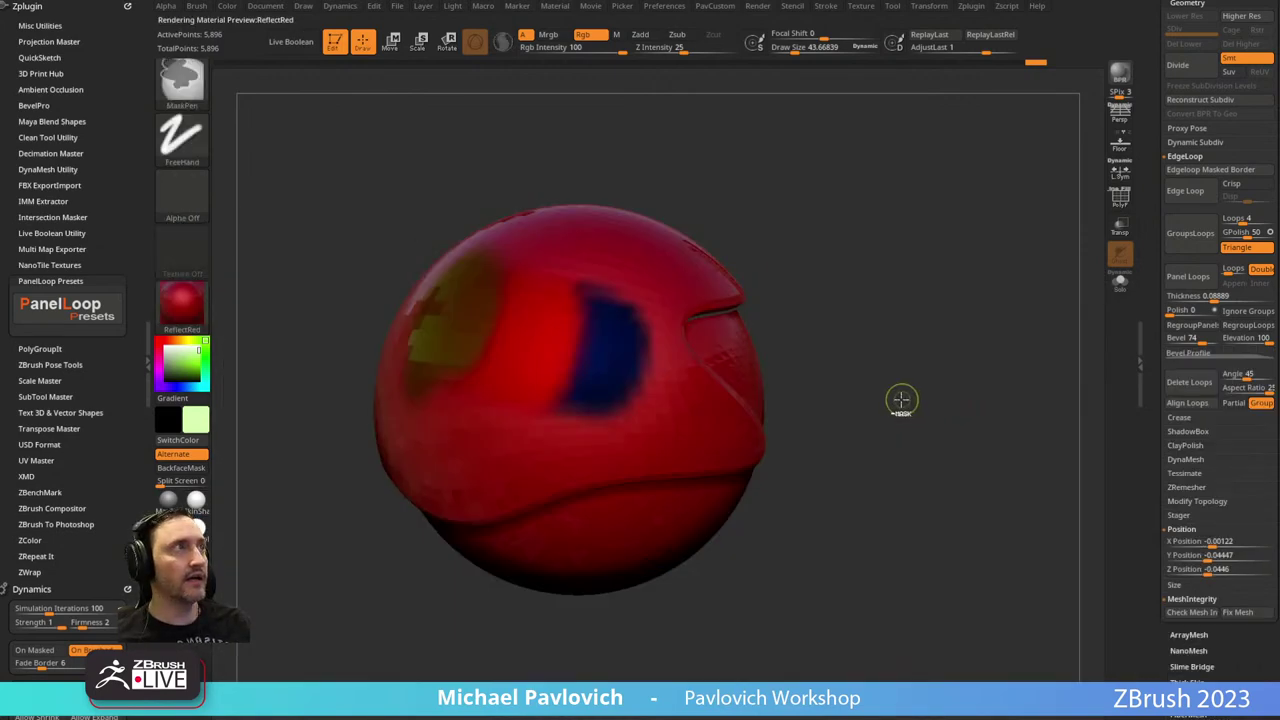
pyautogui.click(162, 342)
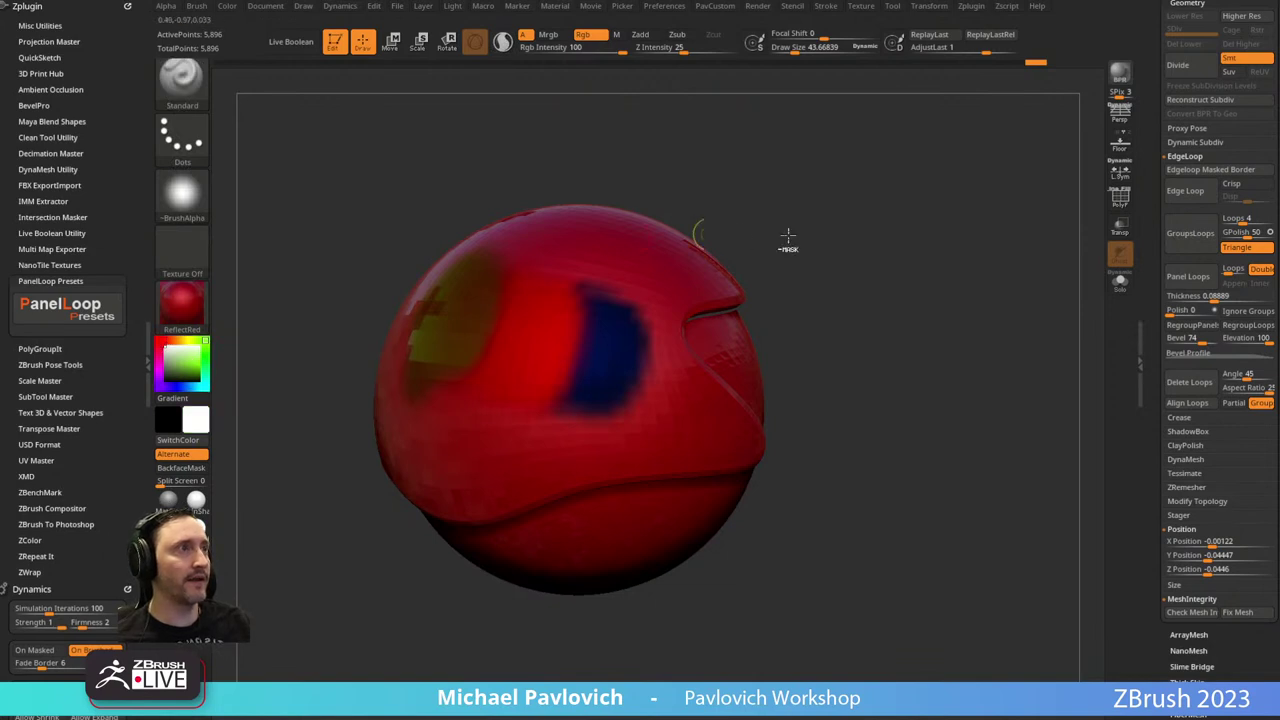
pyautogui.hotkey('ctrl', 'f')
pyautogui.moveTo(817, 254)
pyautogui.mouseDown()
pyautogui.moveTo(846, 249)
pyautogui.moveTo(777, 254)
pyautogui.moveTo(810, 246)
pyautogui.mouseUp()
# Sample a color from the canvas with the color picker, preview the current material, and set the active color back to white.
pyautogui.moveTo(180, 365); pyautogui.dragTo(452, 334)
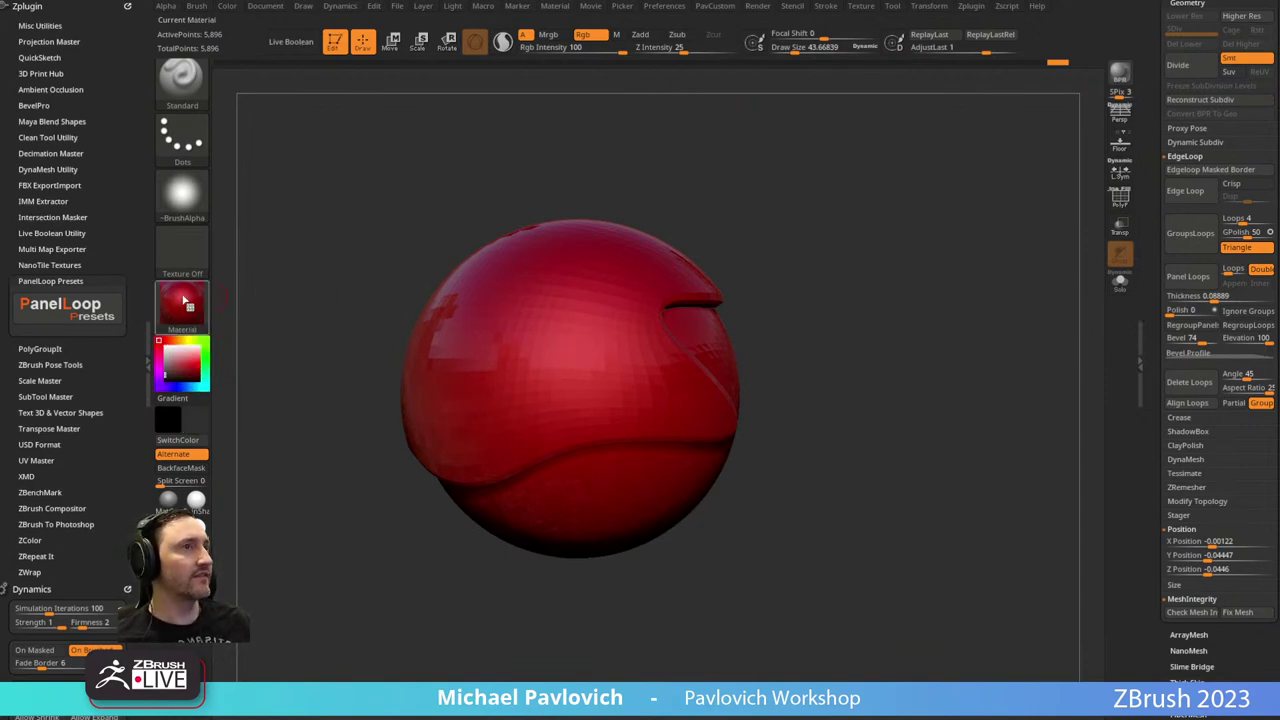
pyautogui.click(182, 305)
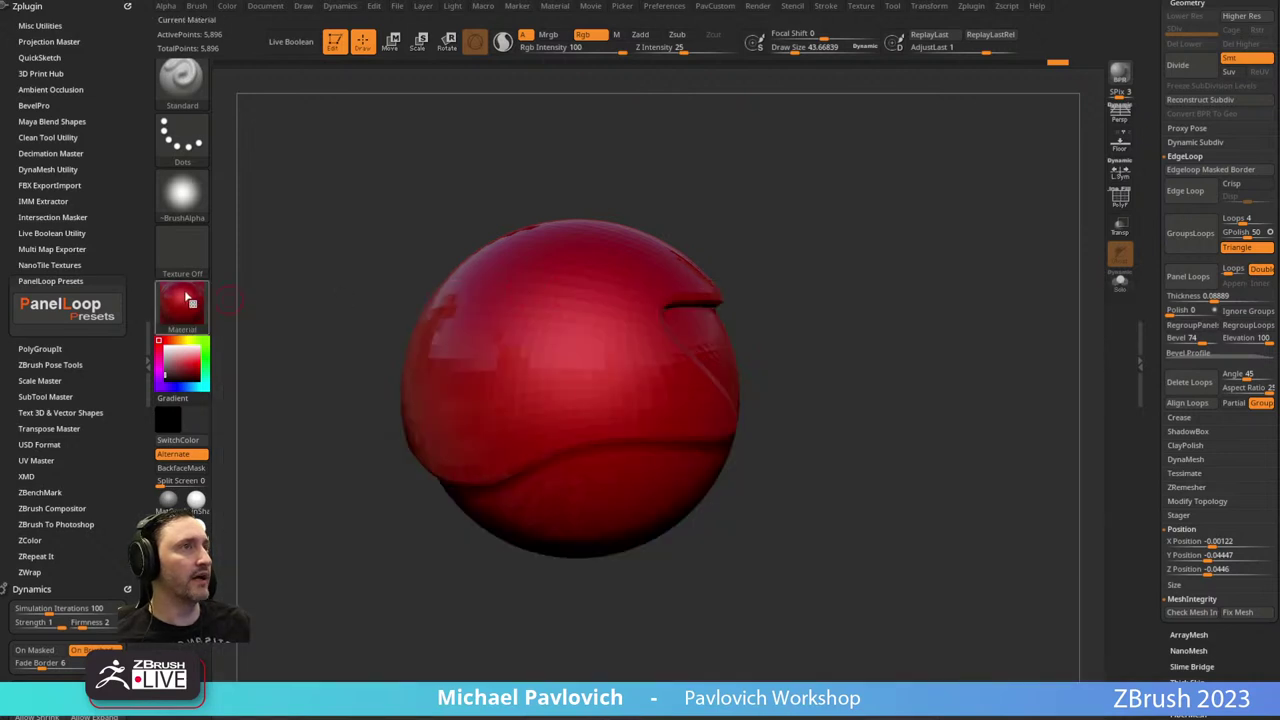
pyautogui.moveTo(182, 305)
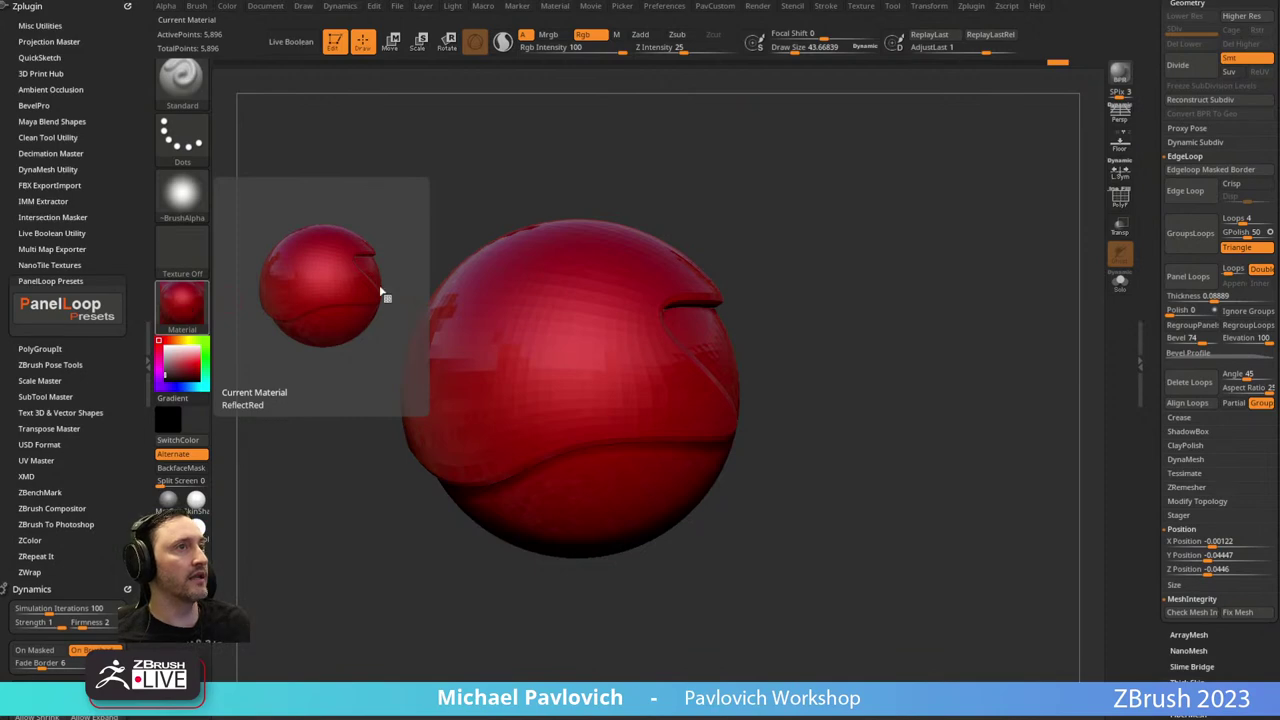
pyautogui.moveTo(1138, 225); pyautogui.dragTo(1136, 435)
pyautogui.click(167, 348)
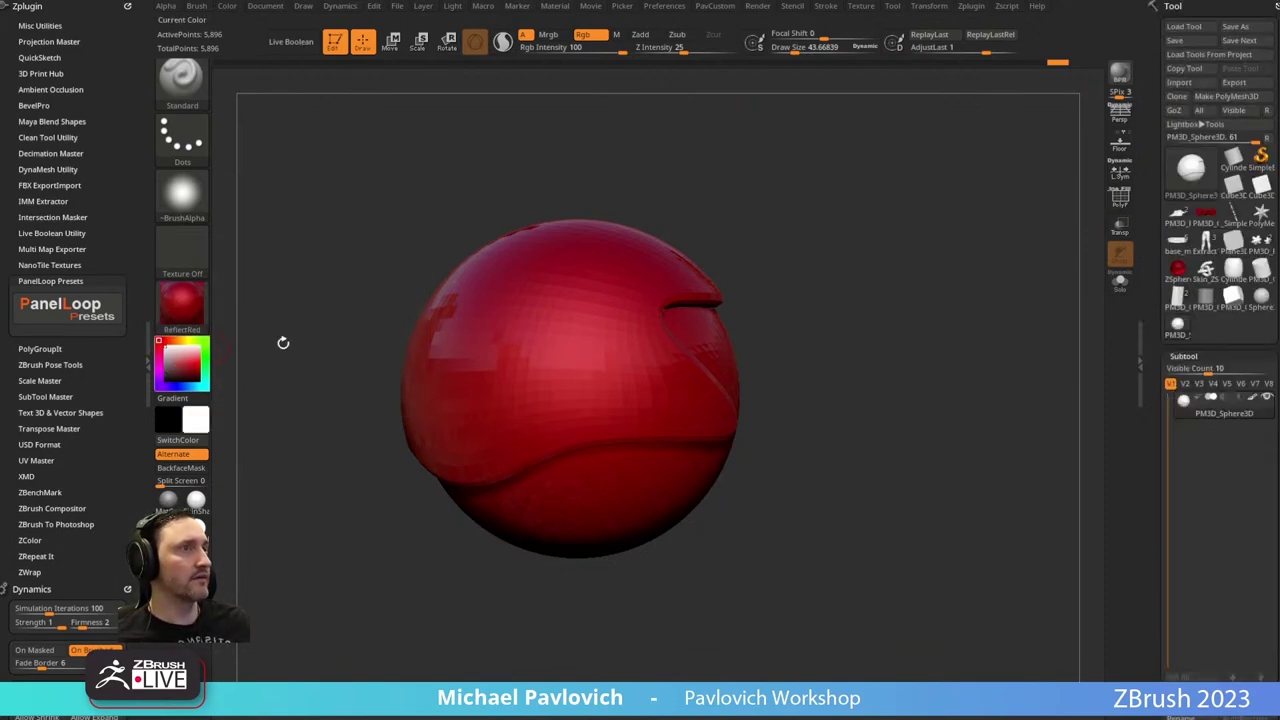
pyautogui.moveTo(190, 358)
pyautogui.mouseDown()
pyautogui.moveTo(550, 333)
pyautogui.moveTo(483, 385)
pyautogui.moveTo(166, 342)
pyautogui.mouseUp()
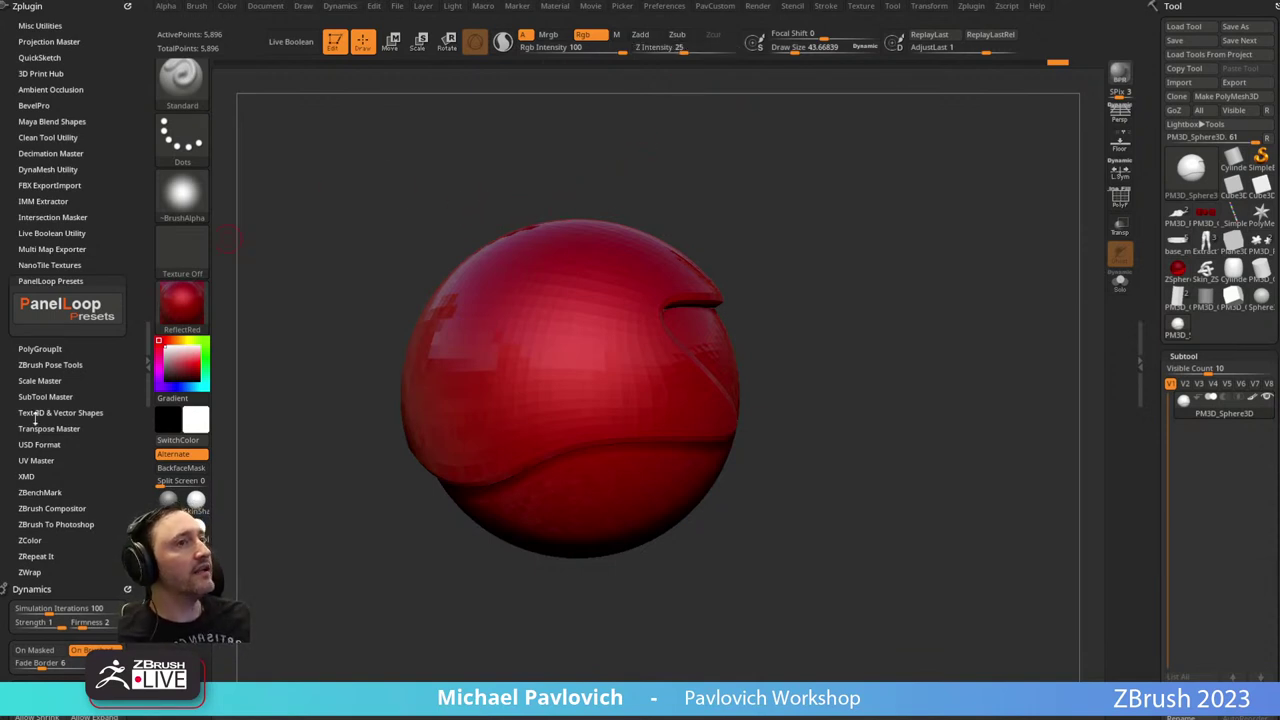
# Open the ZColor plugin window, move it clear of the sphere, and sample the dark gray #303030 from the interface.
pyautogui.click(30, 540)
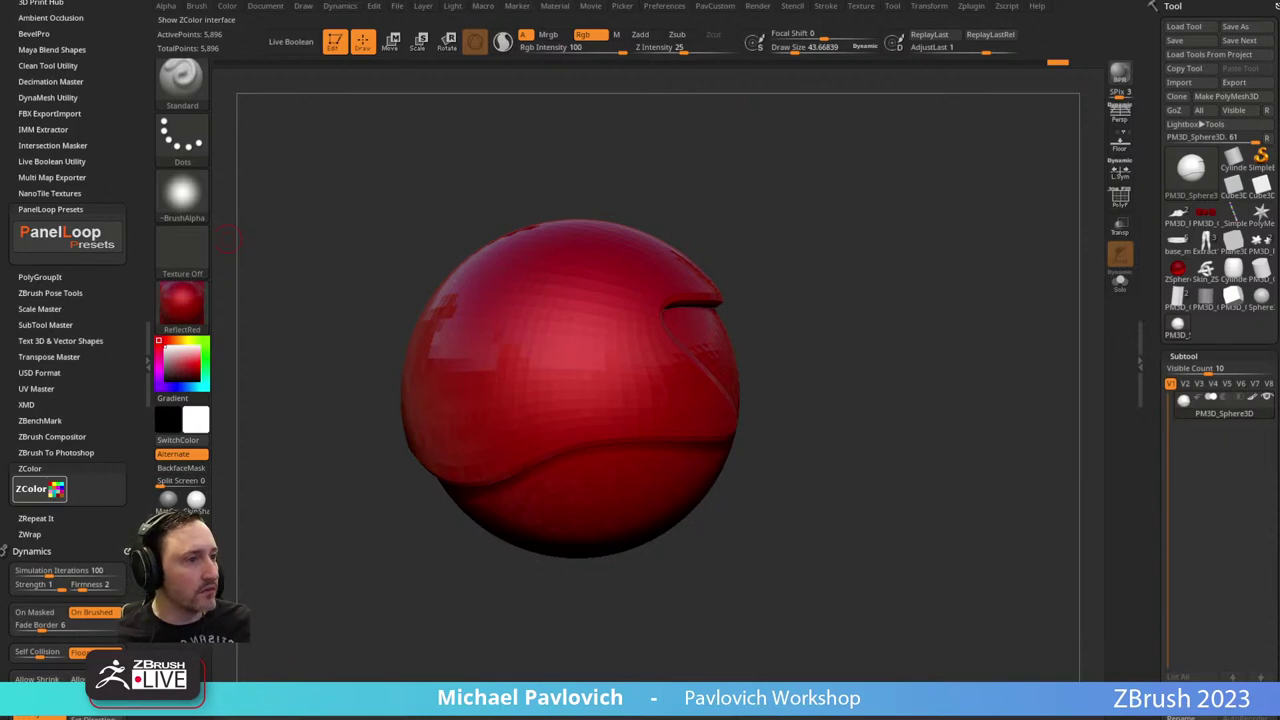
pyautogui.click(40, 488)
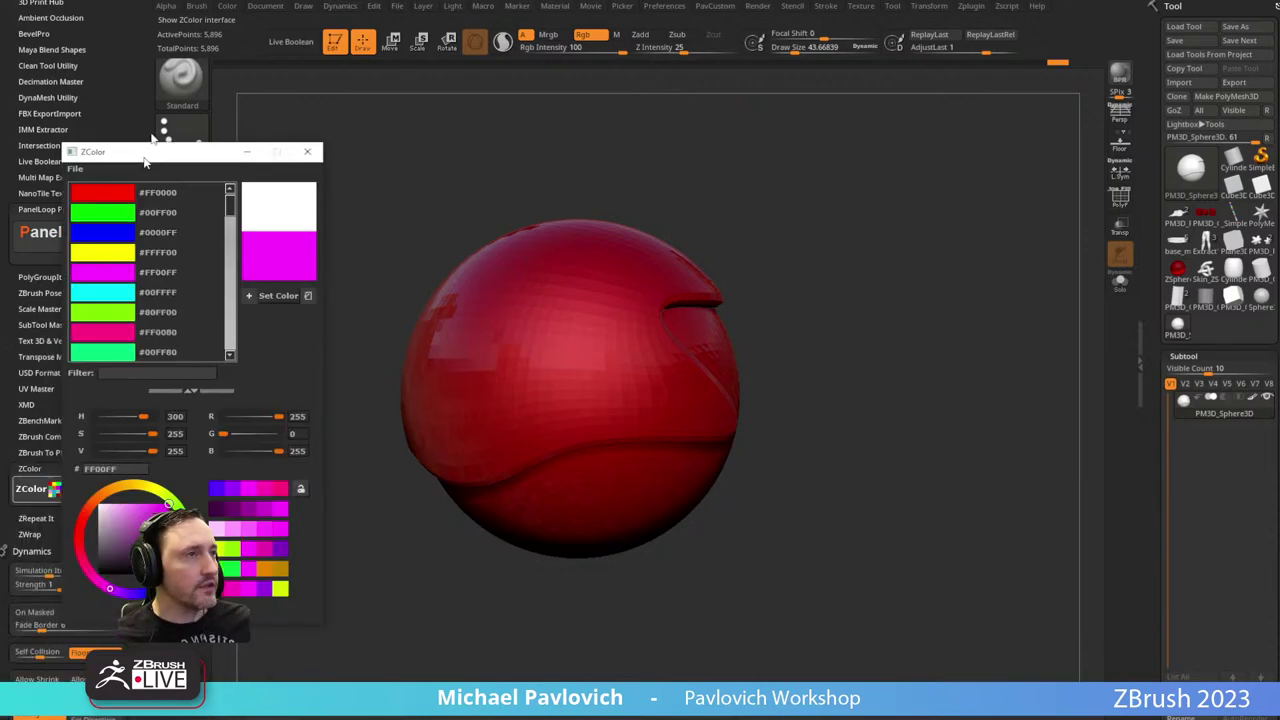
pyautogui.moveTo(145, 152); pyautogui.dragTo(190, 110)
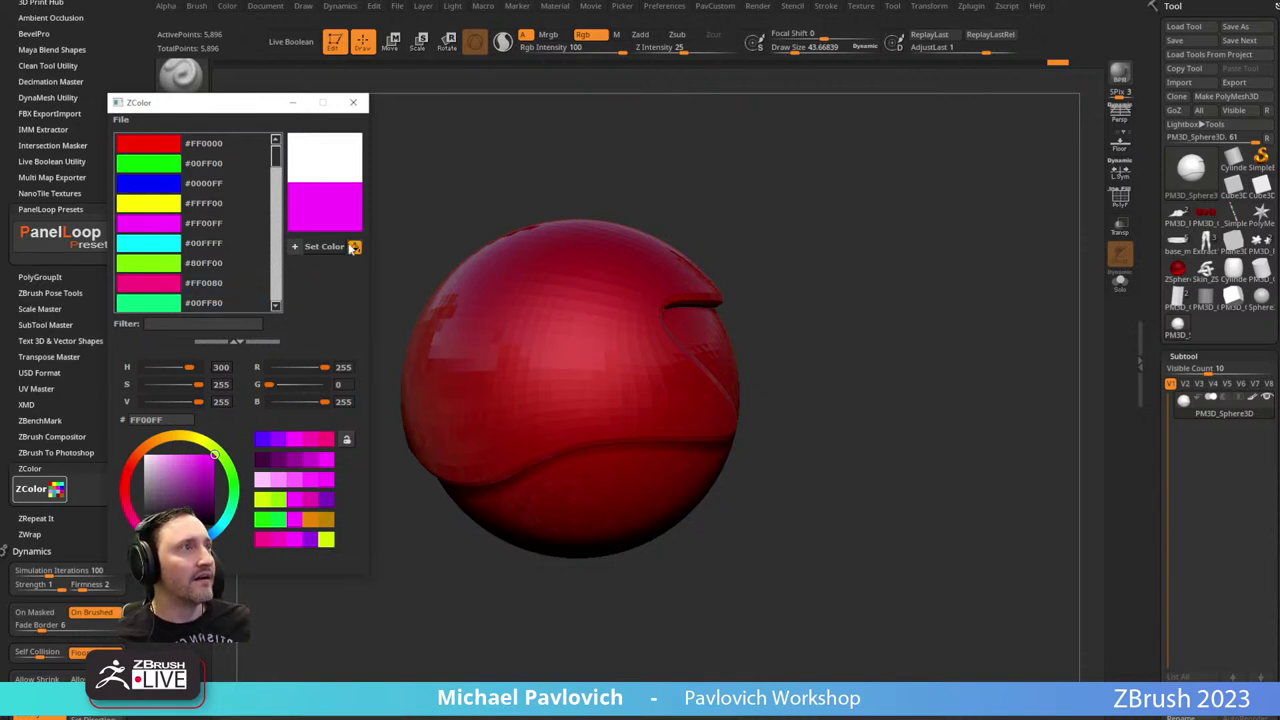
pyautogui.moveTo(324, 164)
pyautogui.mouseDown()
pyautogui.moveTo(515, 309)
pyautogui.moveTo(454, 337)
pyautogui.moveTo(592, 131)
pyautogui.moveTo(507, 12)
pyautogui.moveTo(341, 42)
pyautogui.moveTo(523, 369)
pyautogui.moveTo(594, 277)
pyautogui.moveTo(326, 250)
pyautogui.mouseUp()
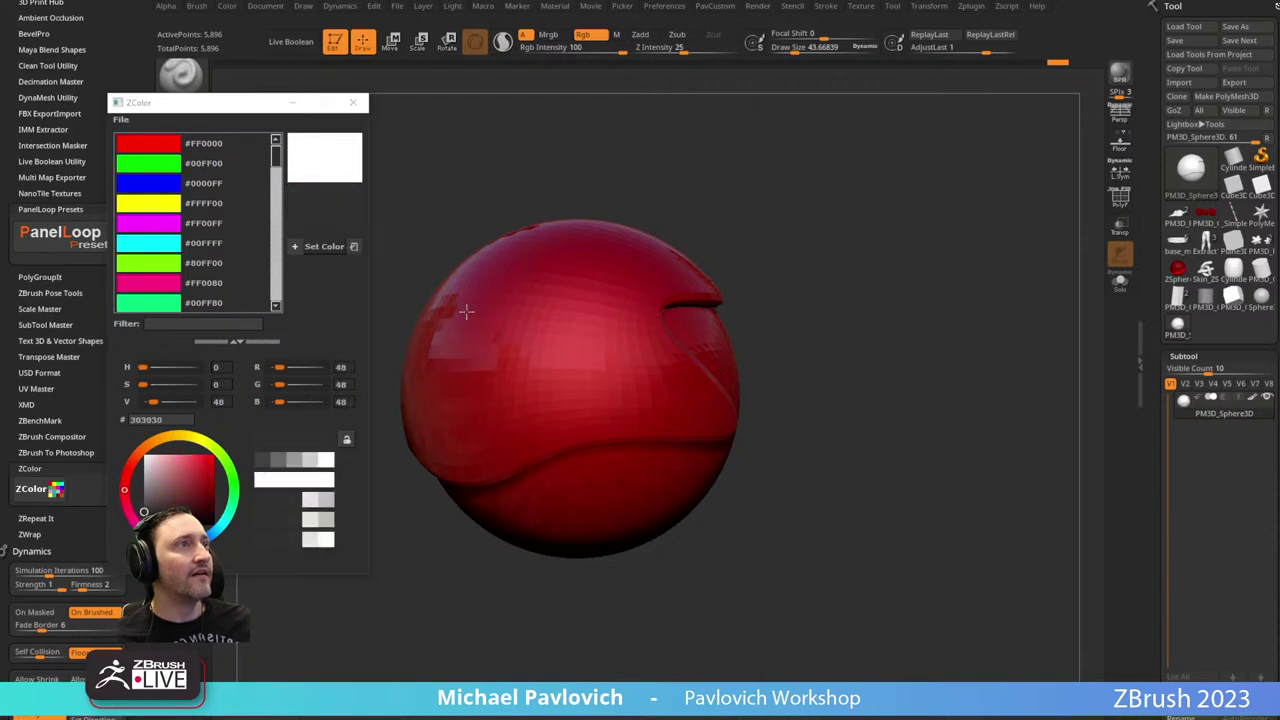
pyautogui.moveTo(346, 201)
pyautogui.mouseDown()
pyautogui.moveTo(484, 349)
pyautogui.moveTo(548, 307)
pyautogui.moveTo(478, 99)
pyautogui.moveTo(354, 44)
pyautogui.moveTo(446, 406)
pyautogui.moveTo(330, 305)
pyautogui.moveTo(137, 220)
pyautogui.mouseUp()
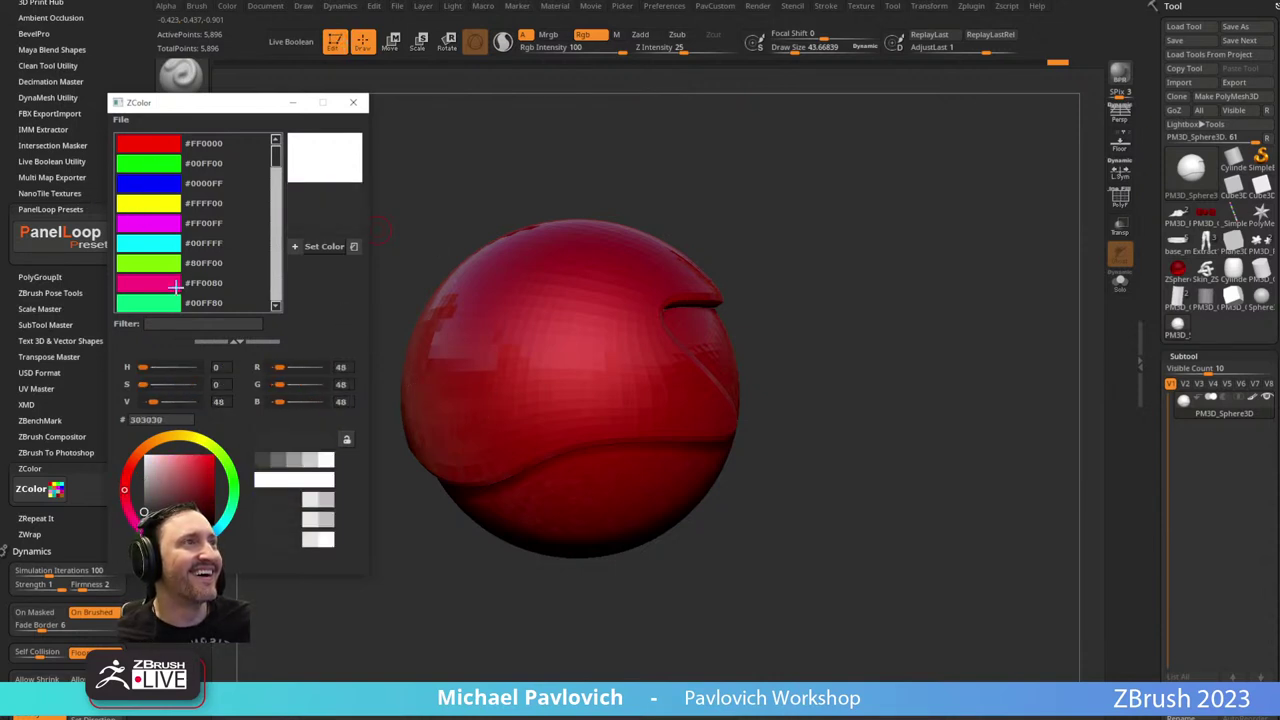
# Enable ZColor's automatic color setting and object fill, and apply the sampled dark gray #333333 to the sphere.
pyautogui.click(296, 247)
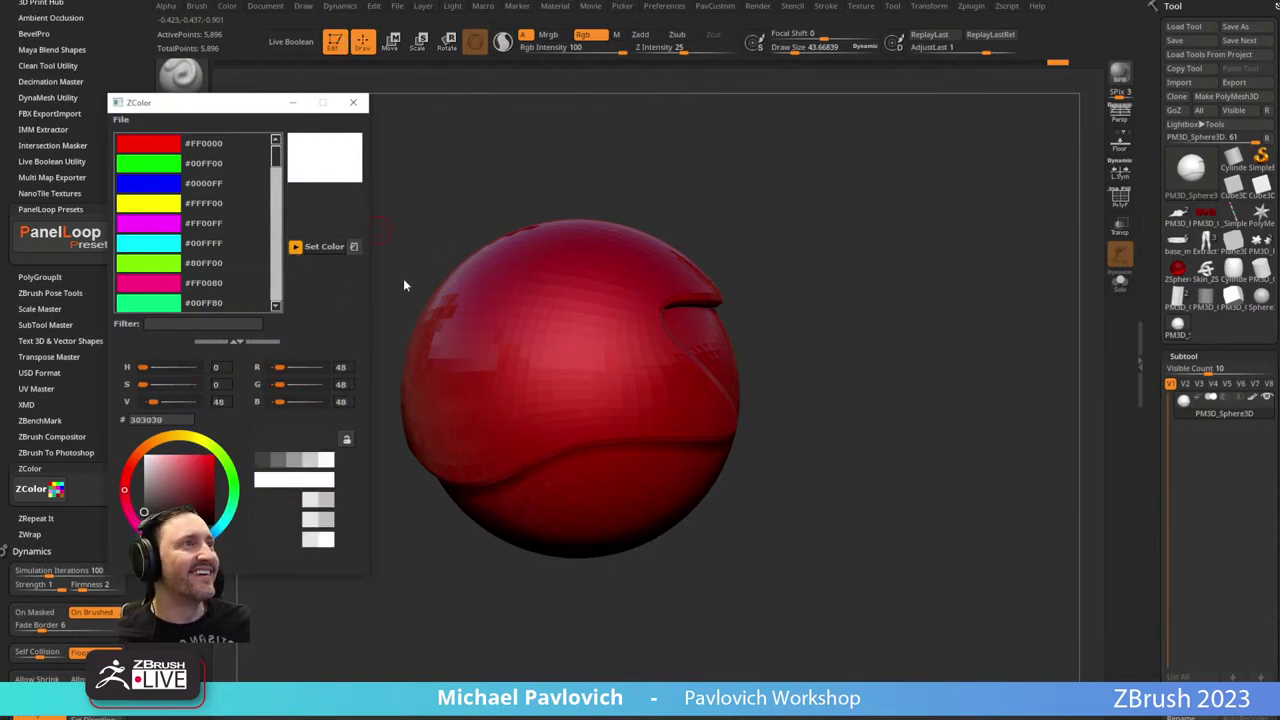
pyautogui.moveTo(341, 162); pyautogui.dragTo(344, 260)
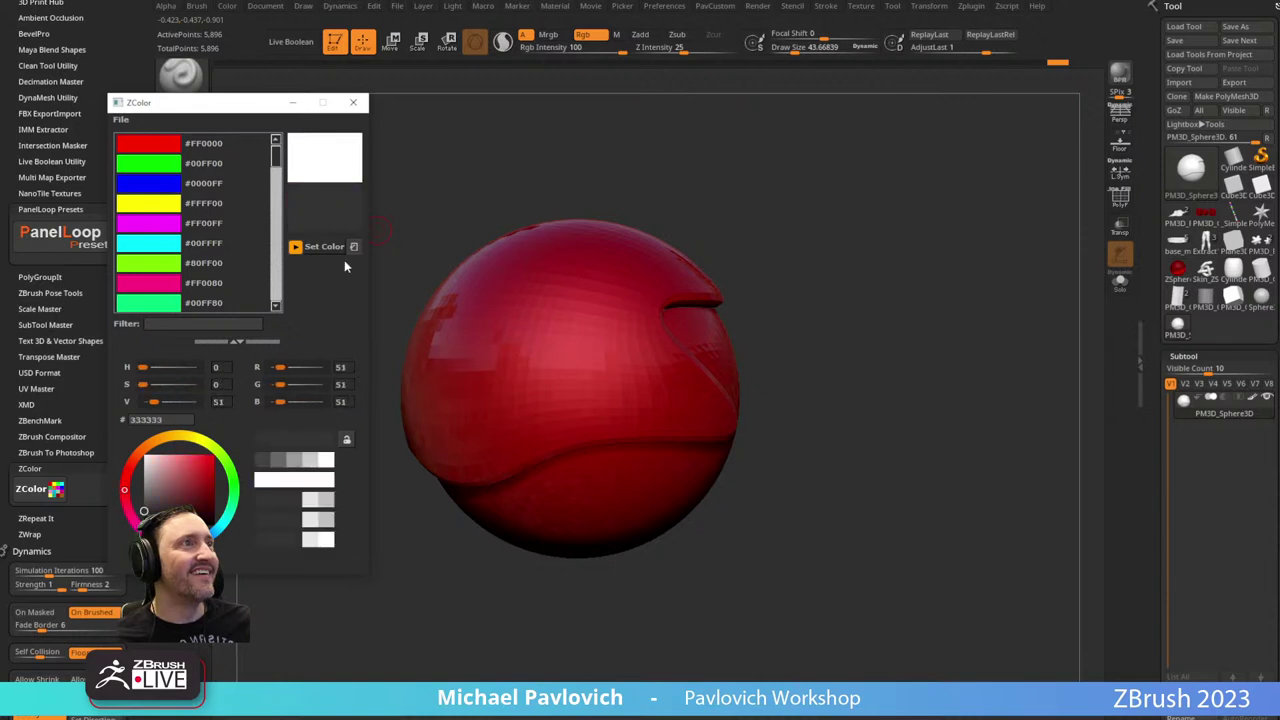
pyautogui.click(352, 247)
pyautogui.moveTo(312, 170); pyautogui.dragTo(333, 227)
pyautogui.click(326, 251)
pyautogui.click(325, 249)
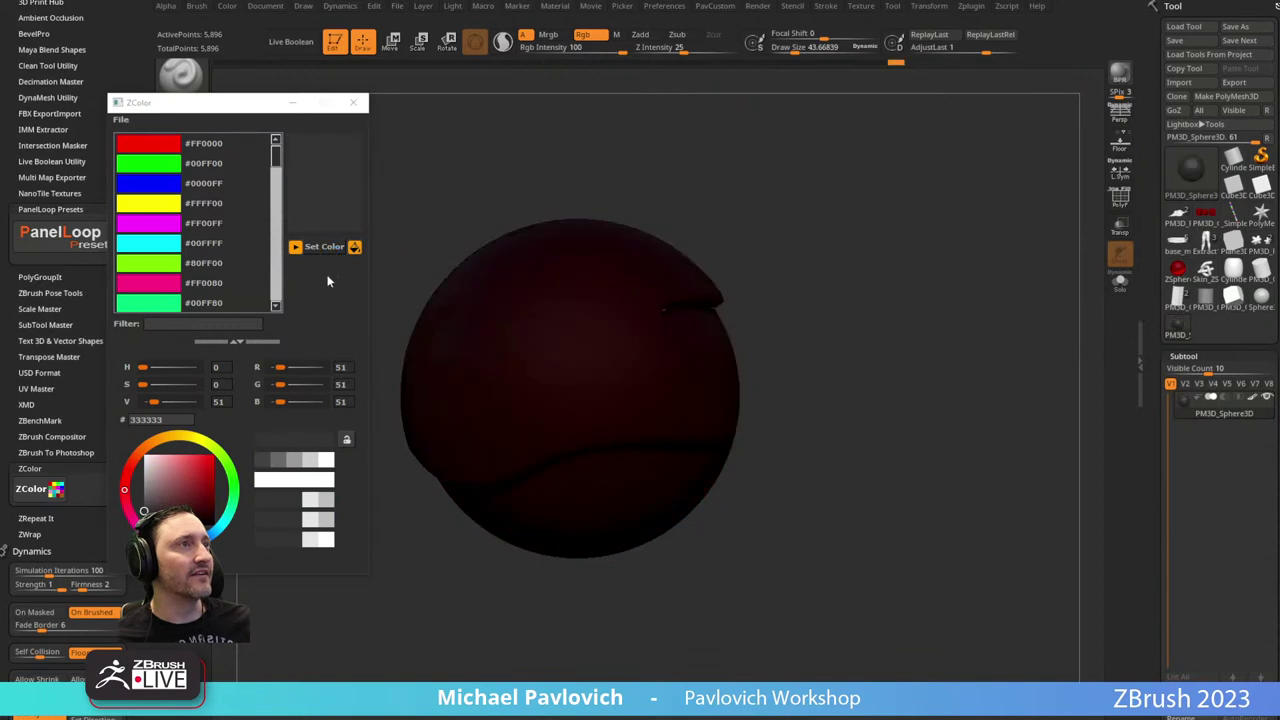
# Turn off ZColor's automatic options, set the active color to magenta #FF00FF, fill the sphere with it, and close ZColor.
pyautogui.click(354, 248)
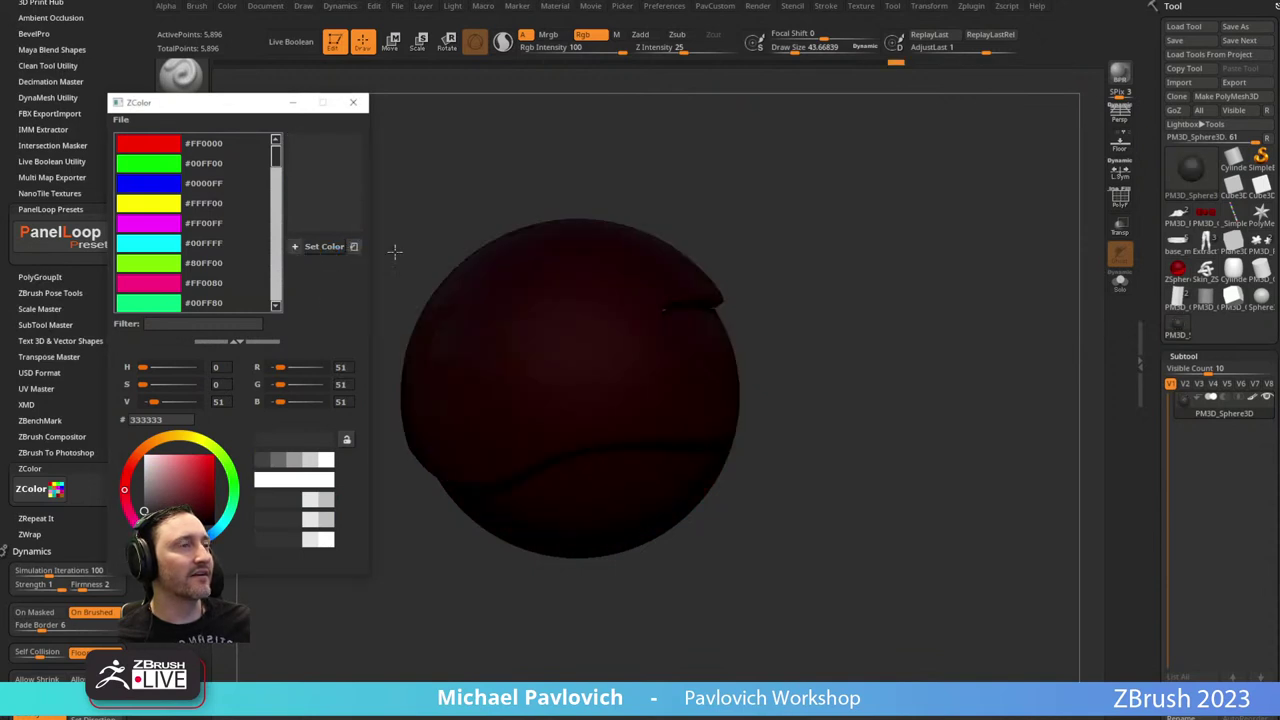
pyautogui.click(142, 228)
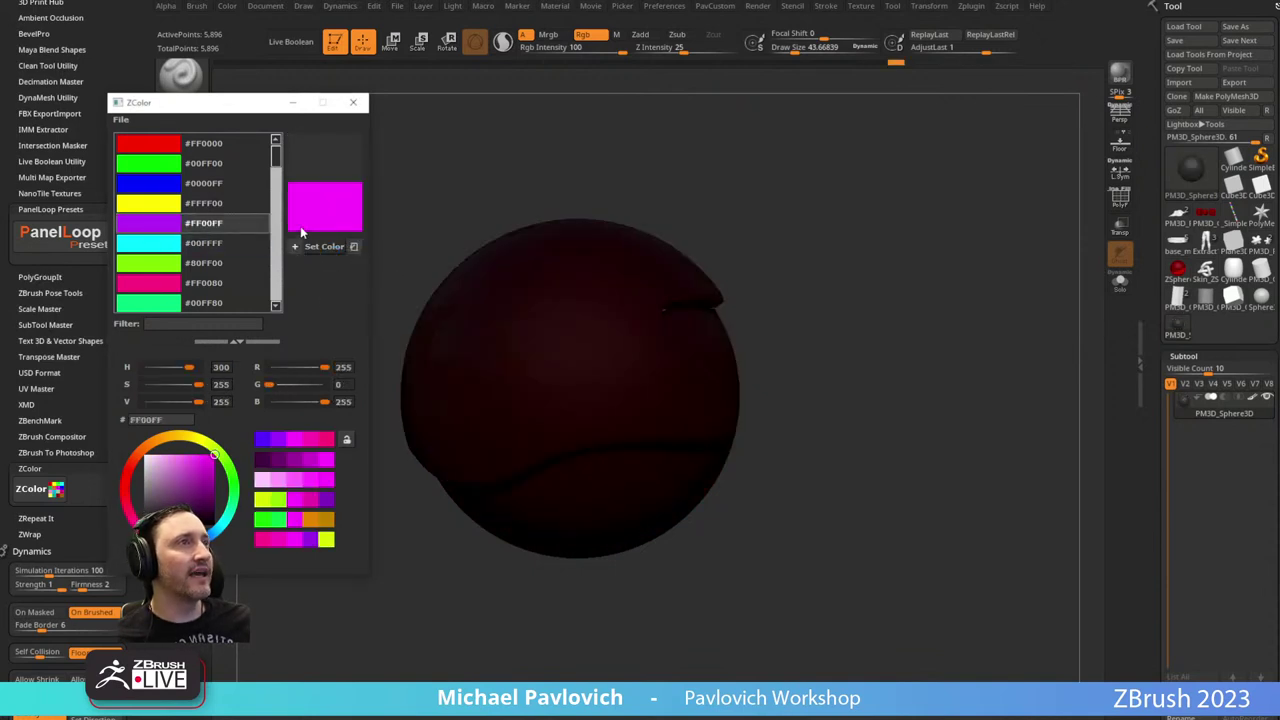
pyautogui.click(319, 248)
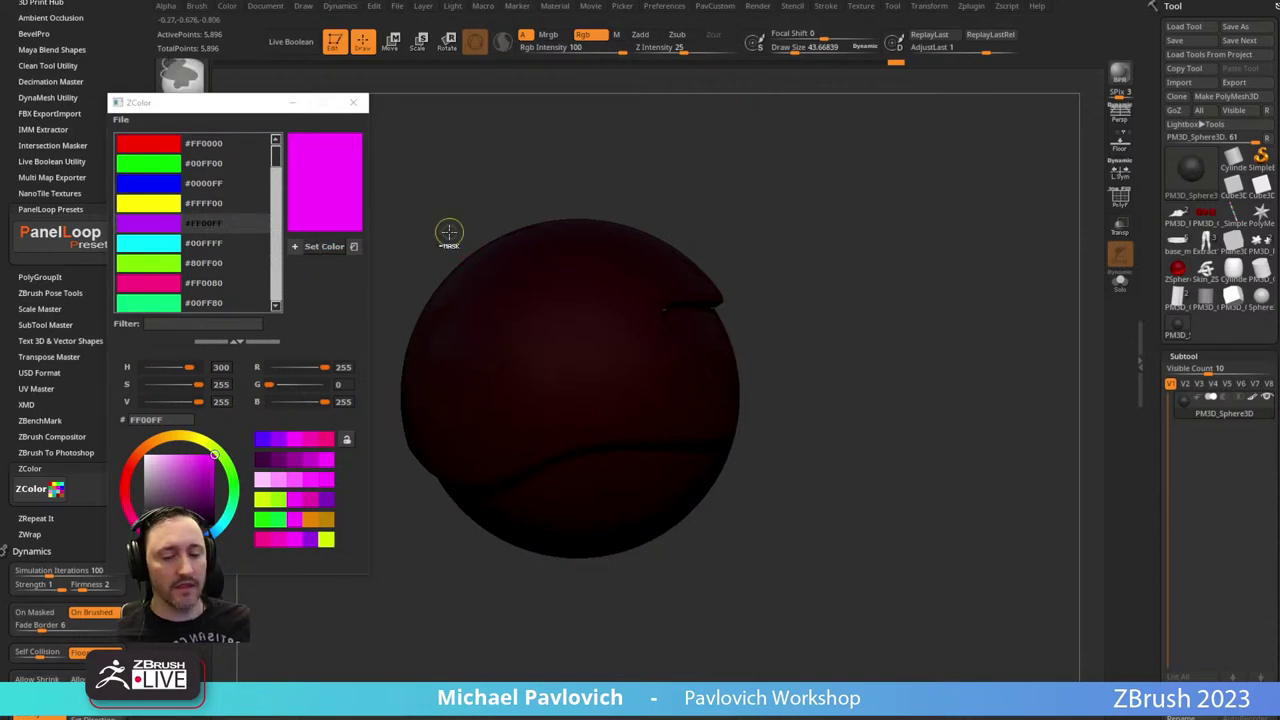
pyautogui.keyDown('ctrl'); pyautogui.click(448, 232); pyautogui.keyUp('ctrl')
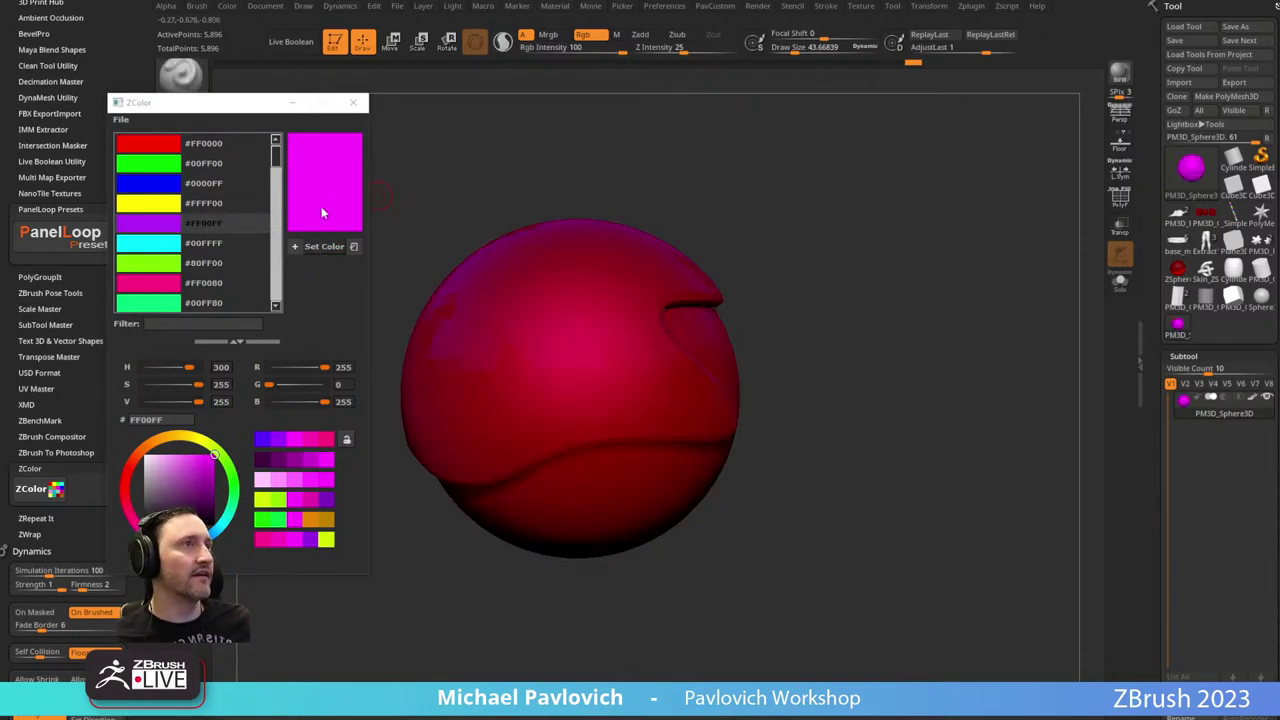
pyautogui.click(353, 102)
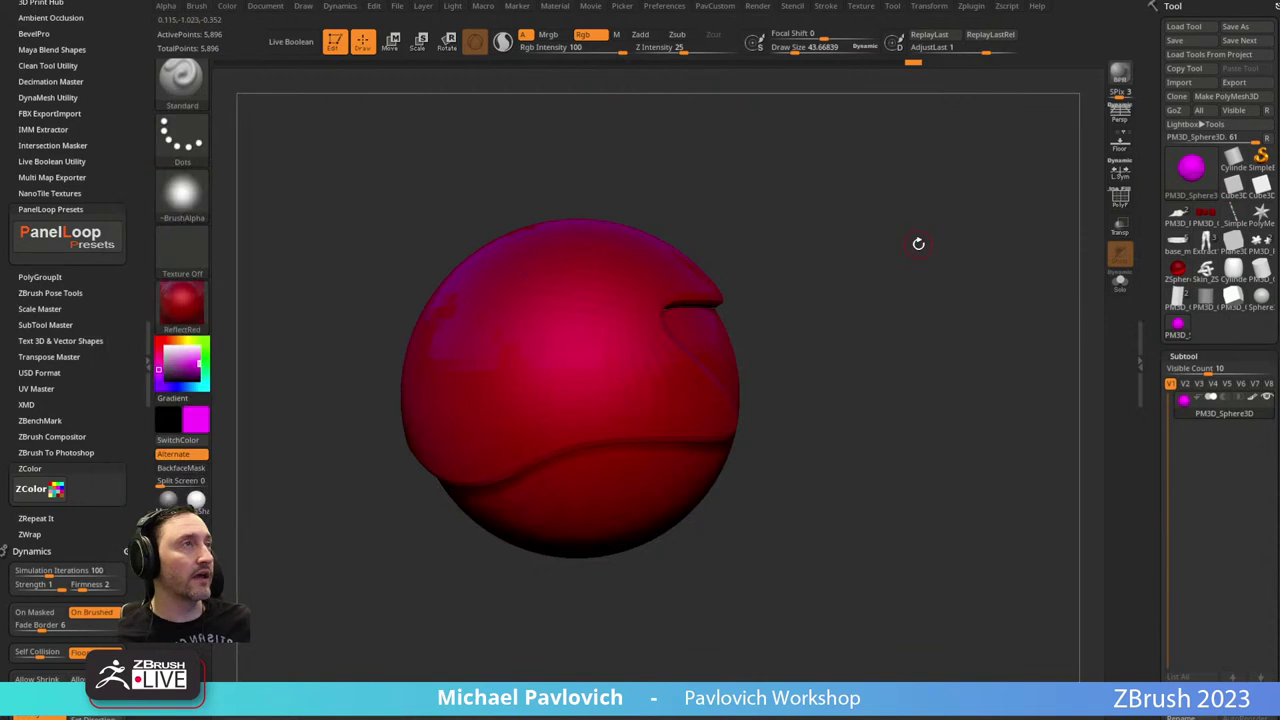
# Import the Genie image as a texture and add it to Spotlight.
pyautogui.click(861, 6)
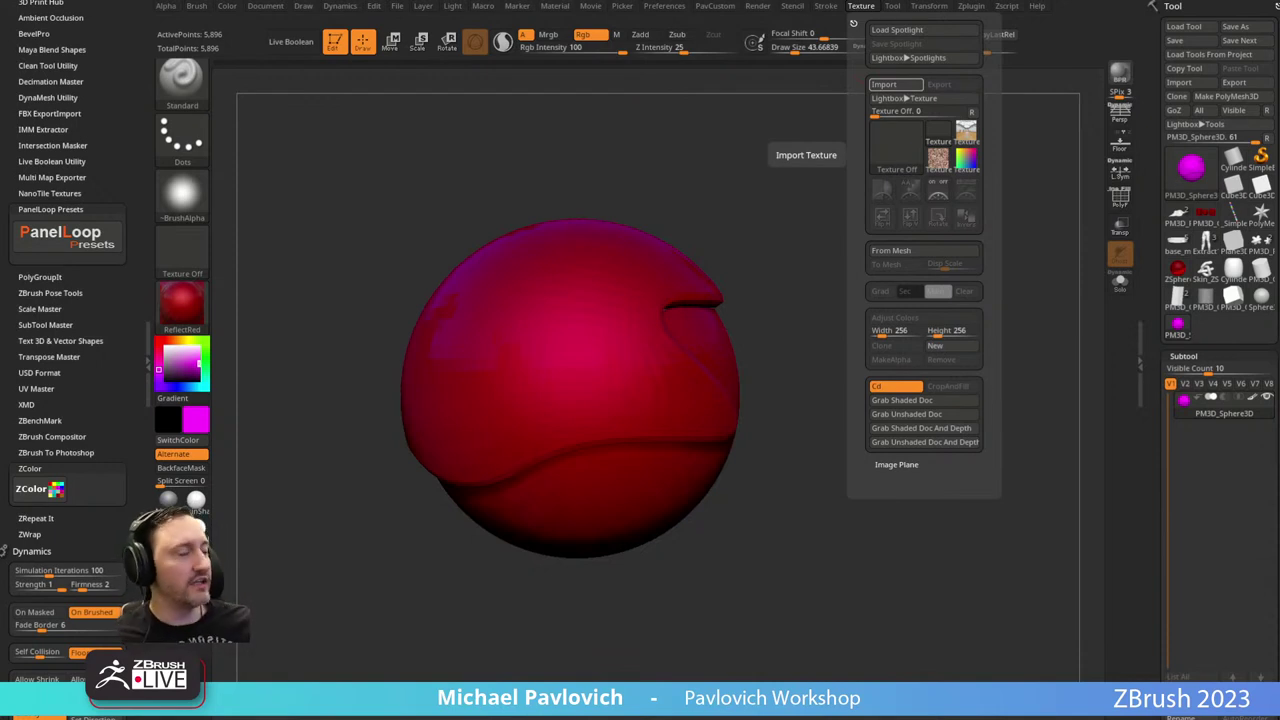
pyautogui.click(868, 6)
pyautogui.click(868, 6)
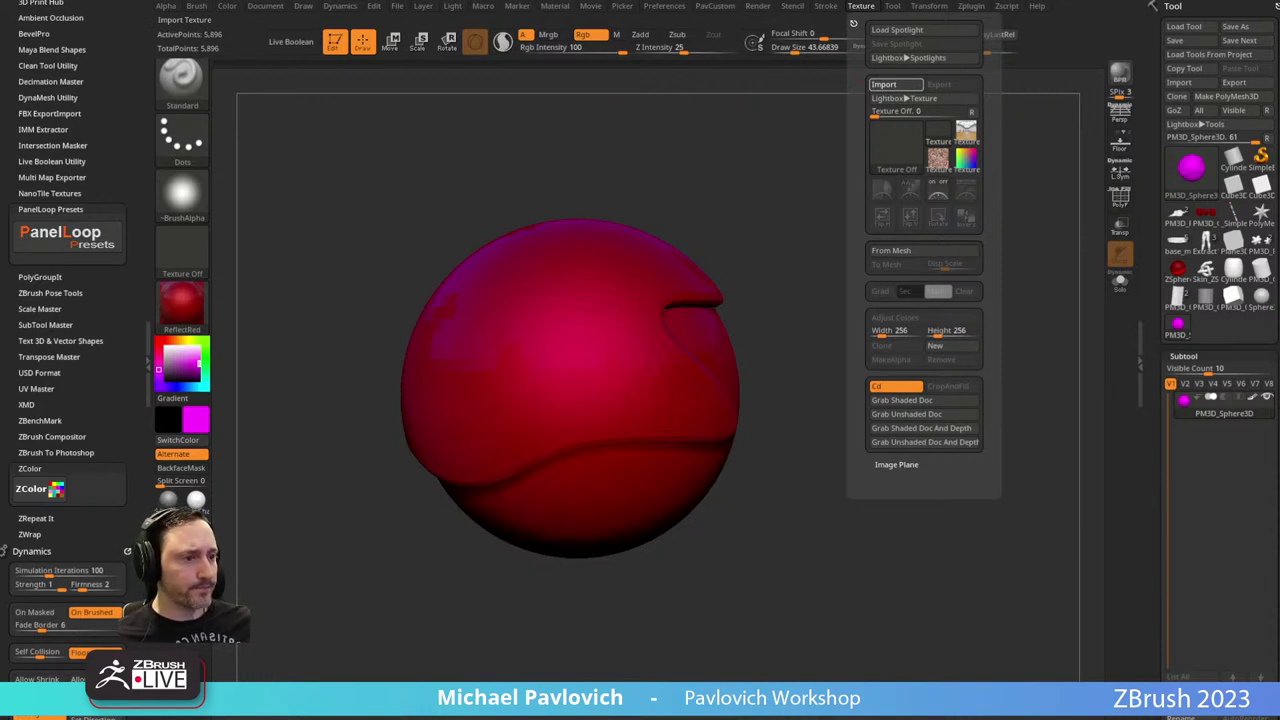
pyautogui.click(884, 84)
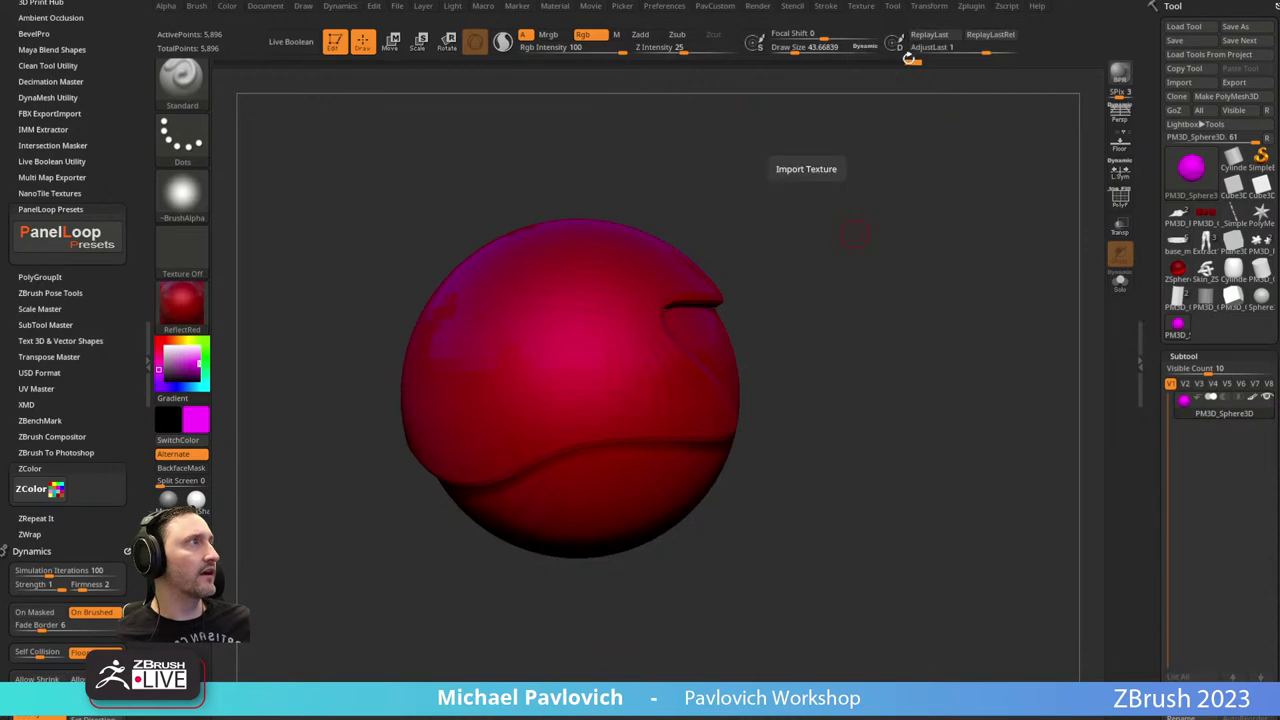
pyautogui.click(862, 6)
pyautogui.moveTo(884, 195)
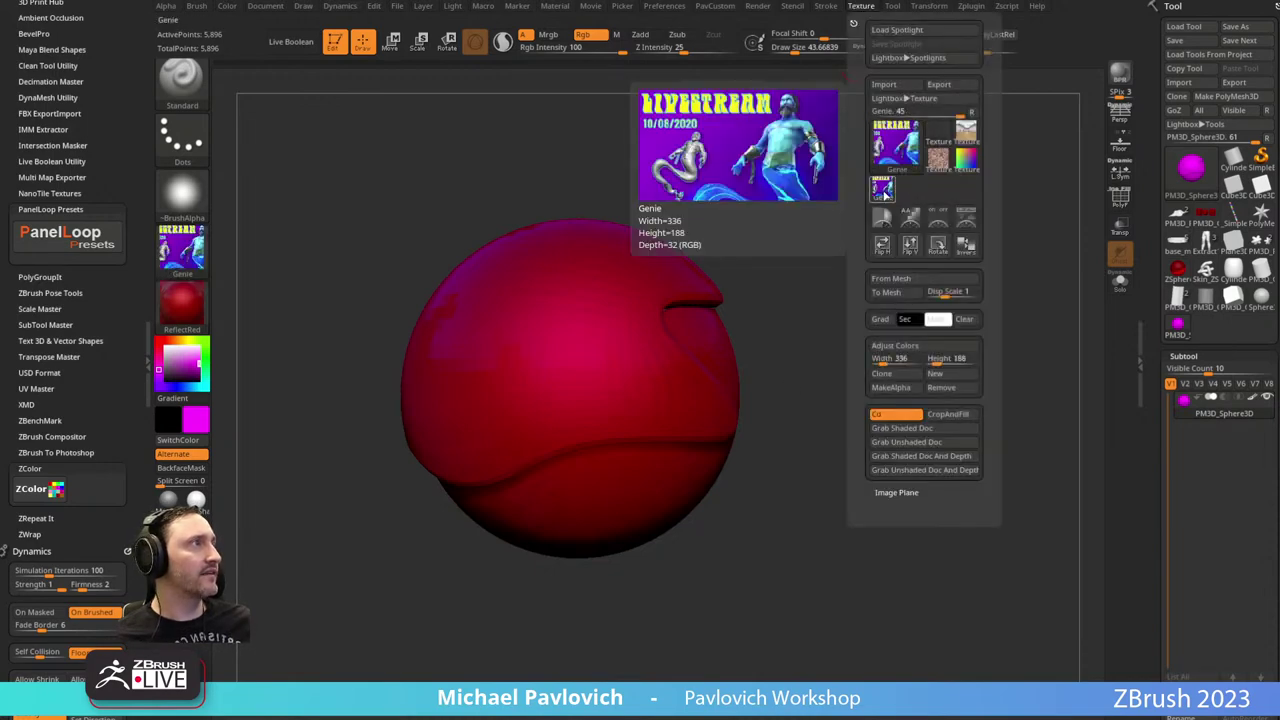
pyautogui.click(908, 214)
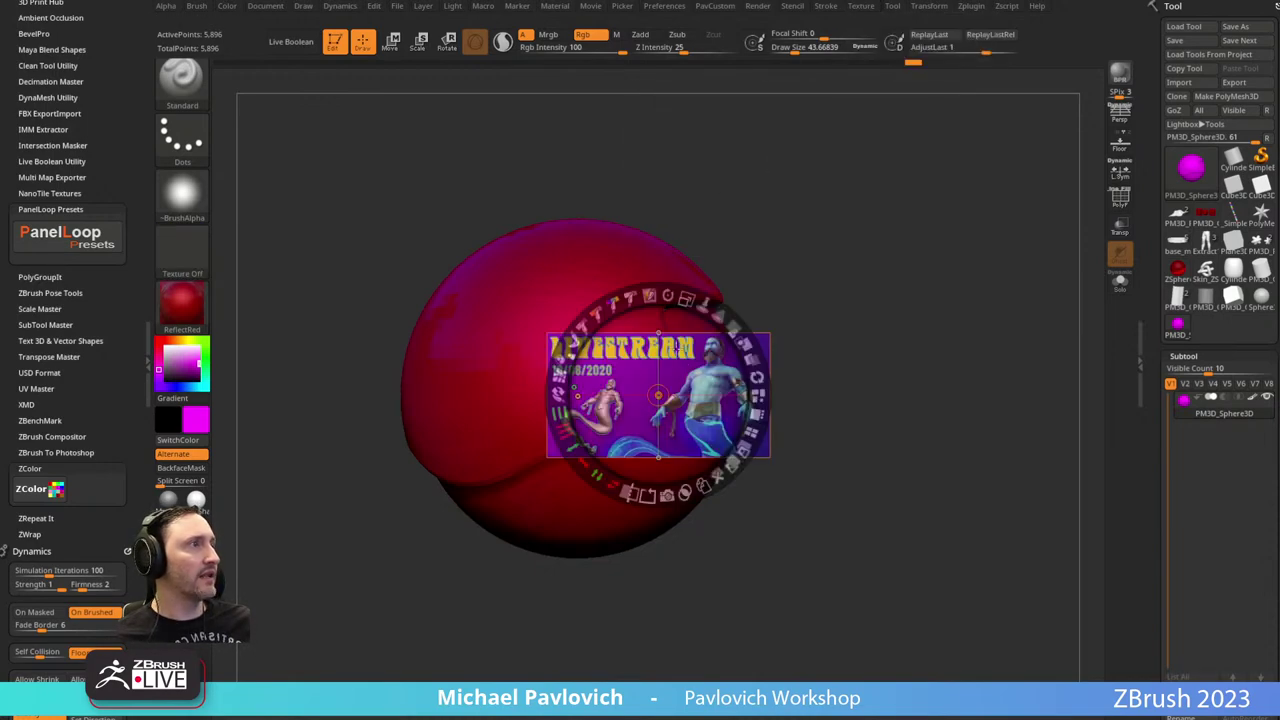
# Enlarge the Spotlight image over the canvas's upper-left area and leave Spotlight's image editing mode.
pyautogui.moveTo(523, 163); pyautogui.dragTo(479, 199)
pyautogui.moveTo(495, 135); pyautogui.dragTo(556, 195)
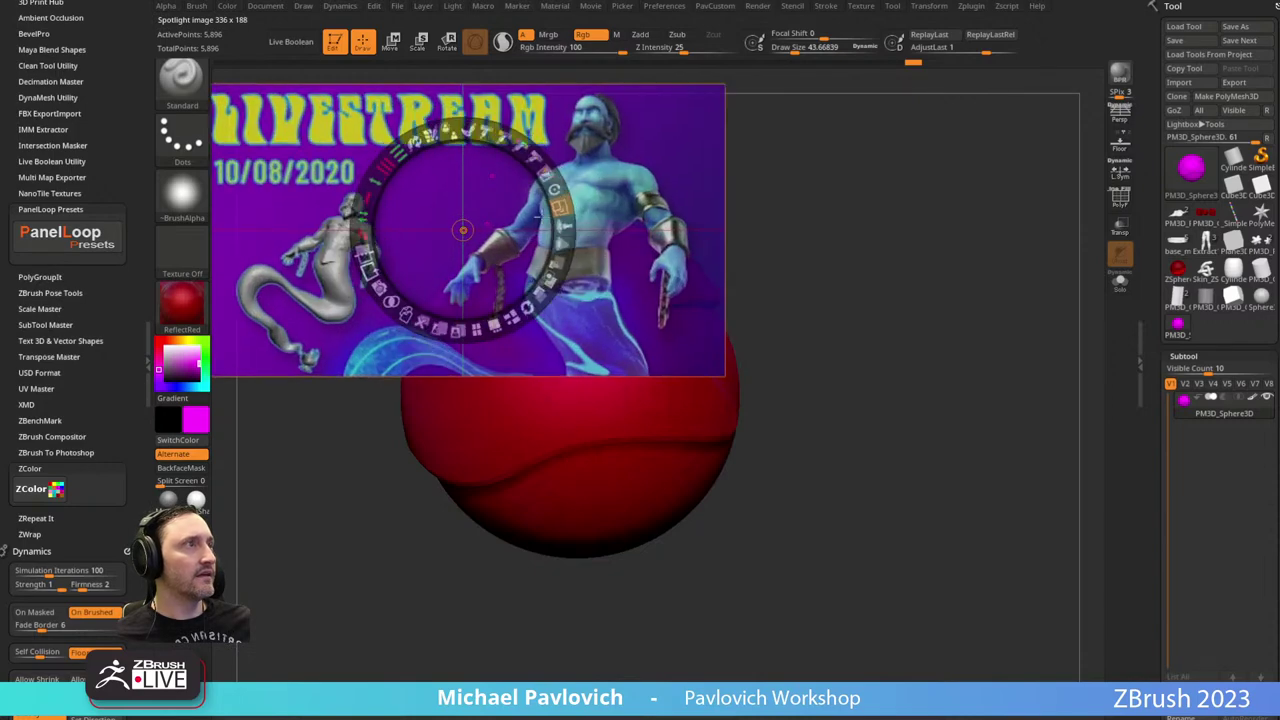
pyautogui.press('z')
# Switch the active tool from the sphere to Cube3D_1, and settle on the Plane3D primitive.
pyautogui.click(1190, 168)
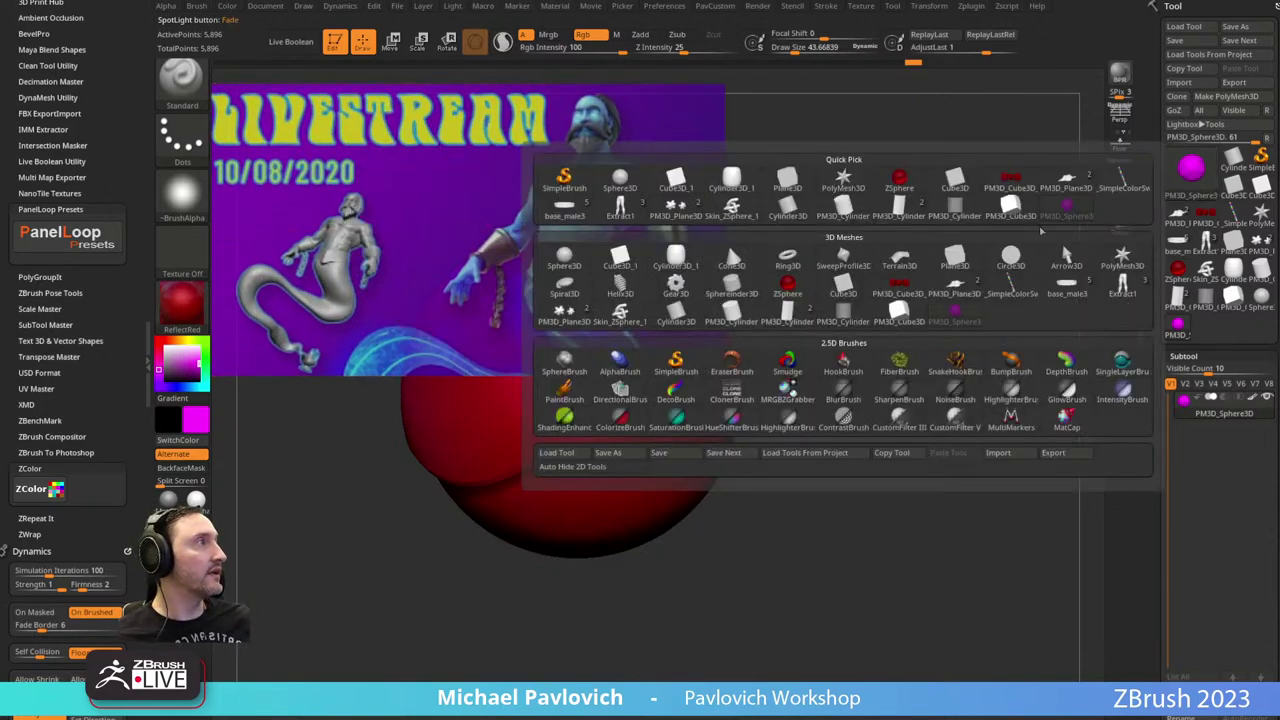
pyautogui.click(620, 275)
pyautogui.click(1175, 180)
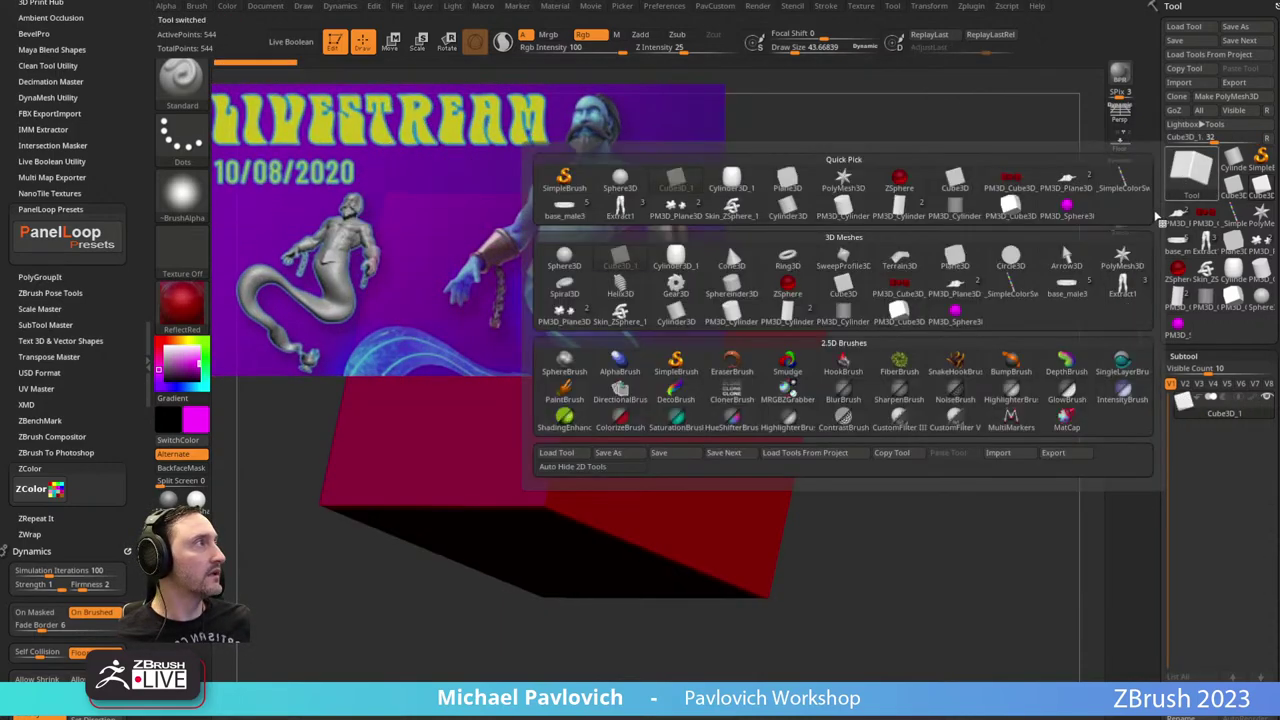
pyautogui.click(955, 272)
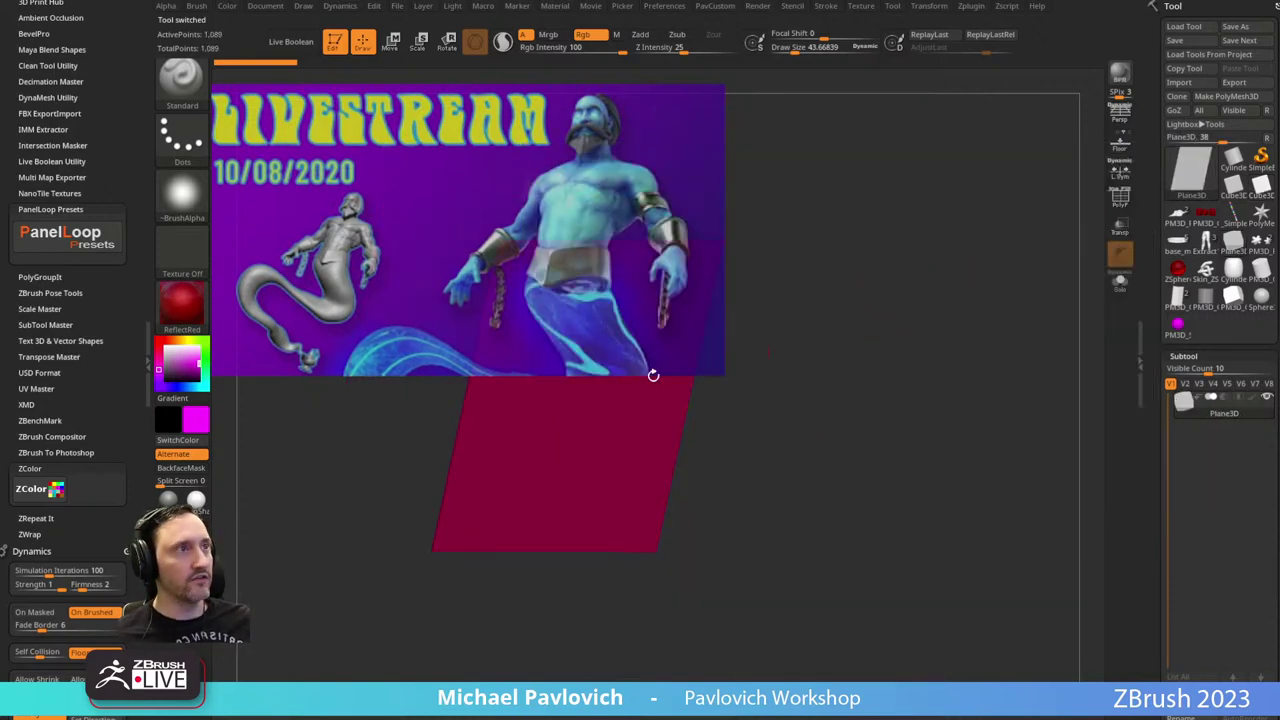
# Apply the Flat Color material and snap the view so the plane faces the camera squarely.
pyautogui.click(181, 303)
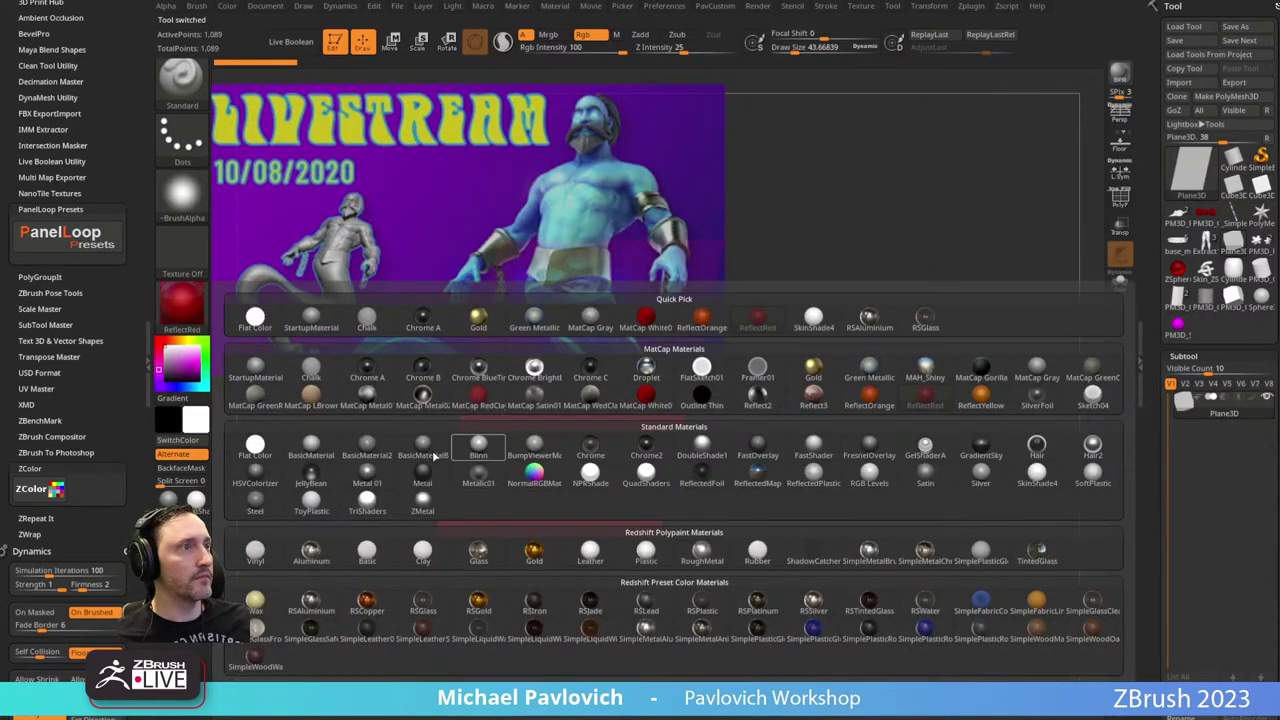
pyautogui.click(256, 449)
pyautogui.keyDown('shift'); pyautogui.moveTo(908, 309); pyautogui.dragTo(939, 332); pyautogui.keyUp('shift')
# Reposition the Spotlight image over the middle of the plane and set Draw Size to about 72.
pyautogui.press('z')
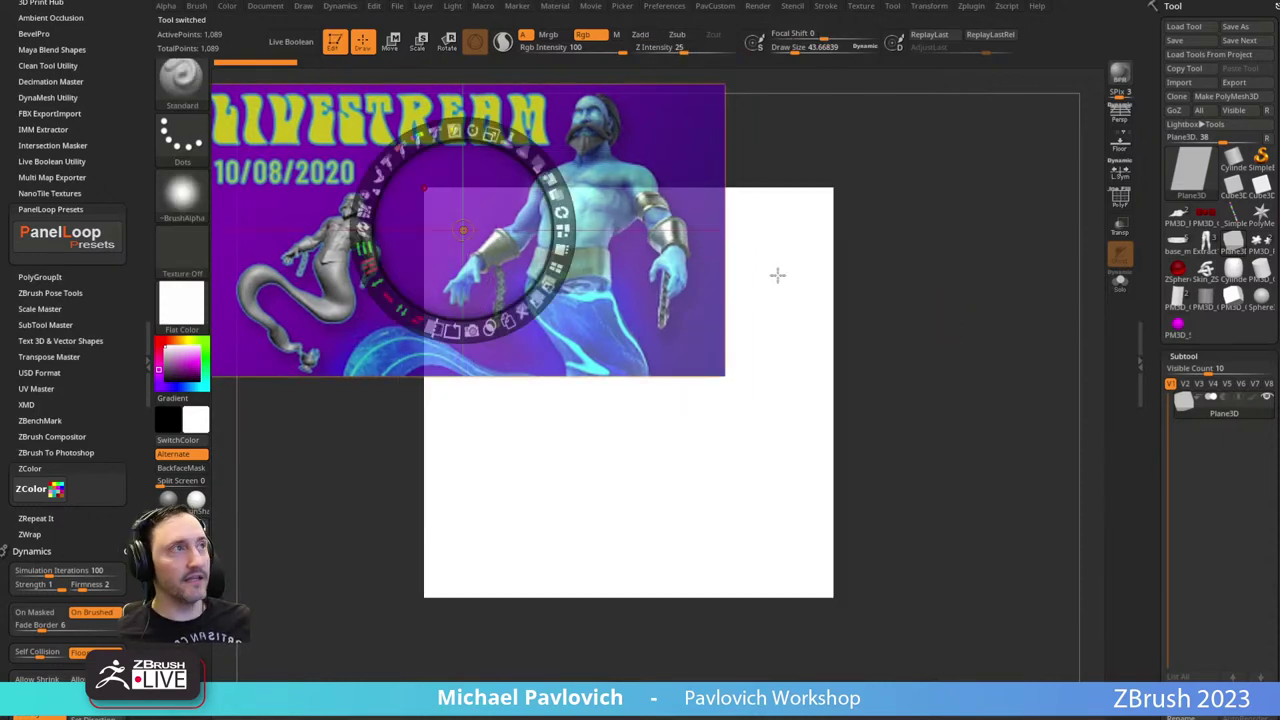
pyautogui.moveTo(485, 202)
pyautogui.mouseDown()
pyautogui.moveTo(633, 369)
pyautogui.moveTo(642, 350)
pyautogui.moveTo(633, 359)
pyautogui.mouseUp()
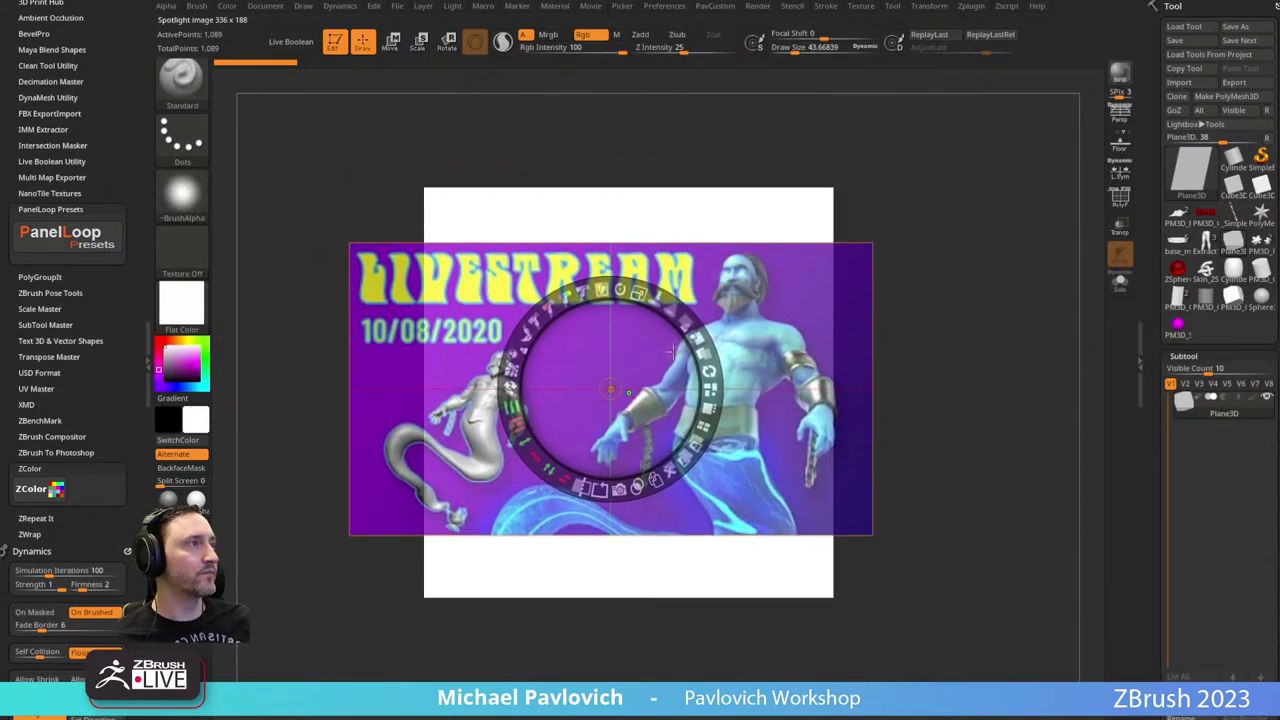
pyautogui.press('z')
pyautogui.press('s')
pyautogui.click(729, 347)
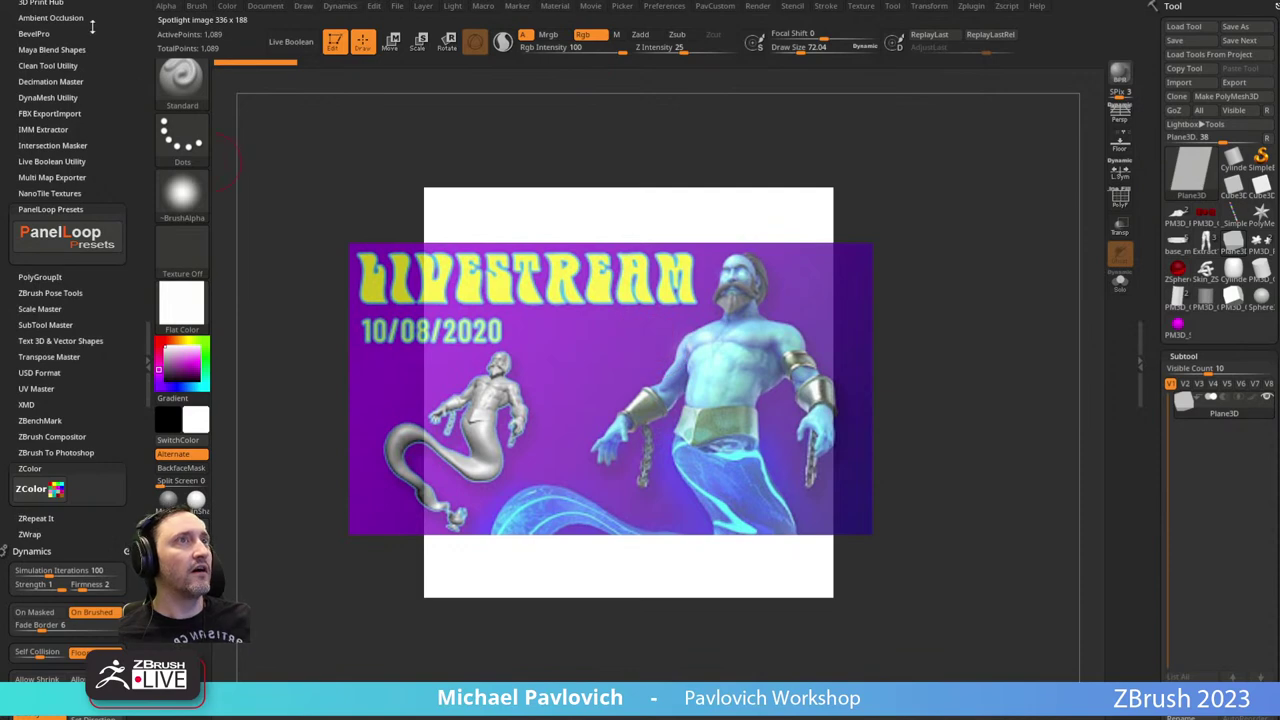
# Clear the way in the left tray and dock the Brush palette there for access to its settings.
pyautogui.moveTo(93, 27); pyautogui.dragTo(87, 289)
pyautogui.click(126, 8)
pyautogui.click(129, 6)
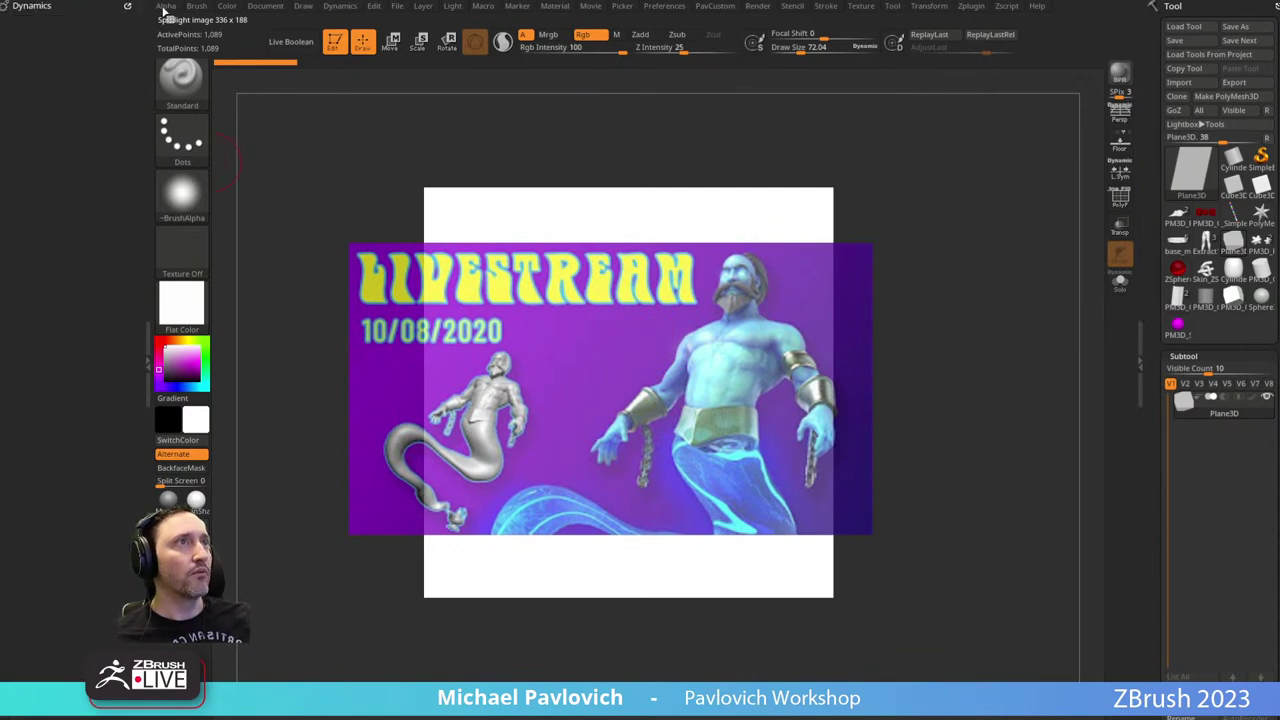
pyautogui.click(196, 9)
pyautogui.moveTo(193, 18); pyautogui.dragTo(55, 62)
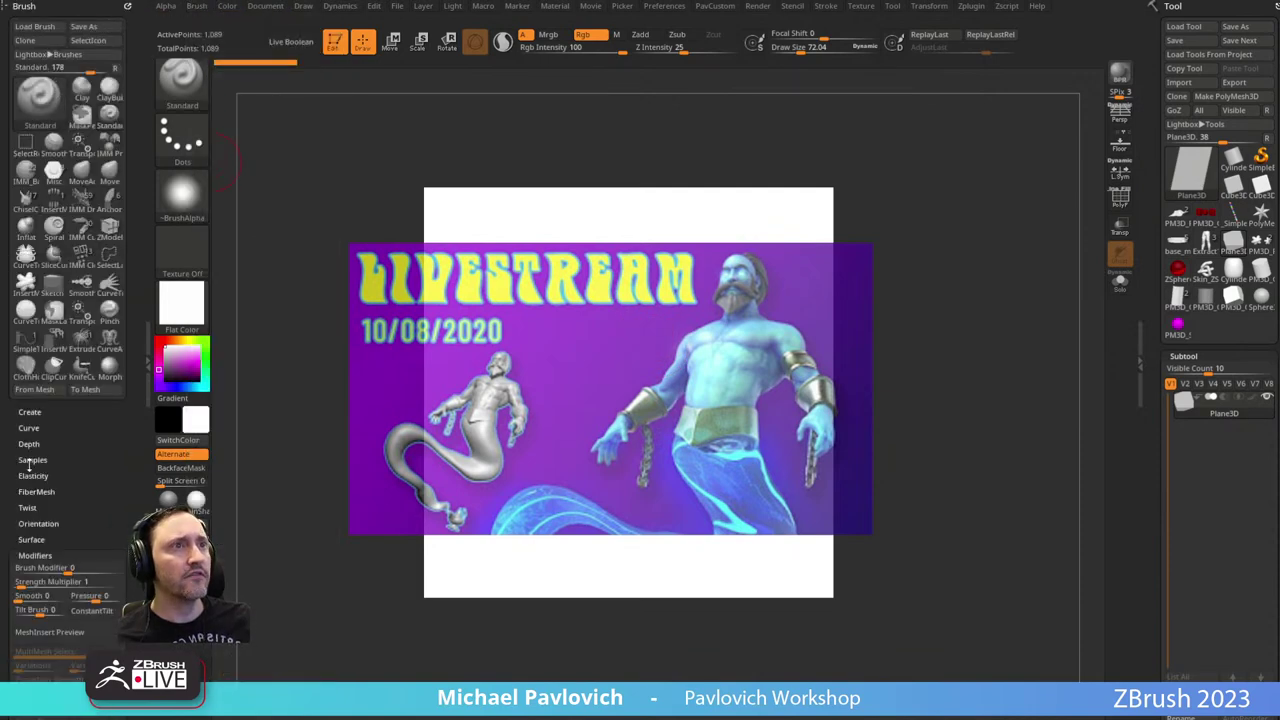
pyautogui.scroll(-1, 40, 550)
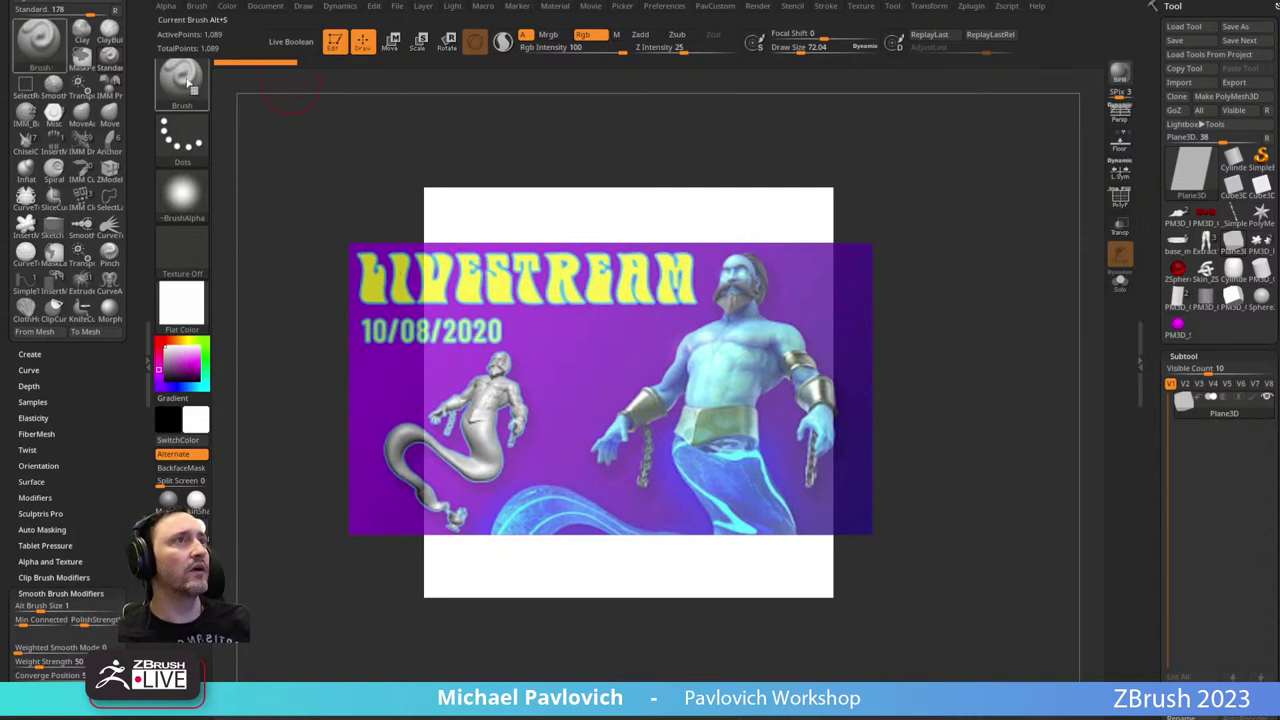
# Choose the Paint brush and expand its Samples settings to show the Spotlight Projection option.
pyautogui.press('b')
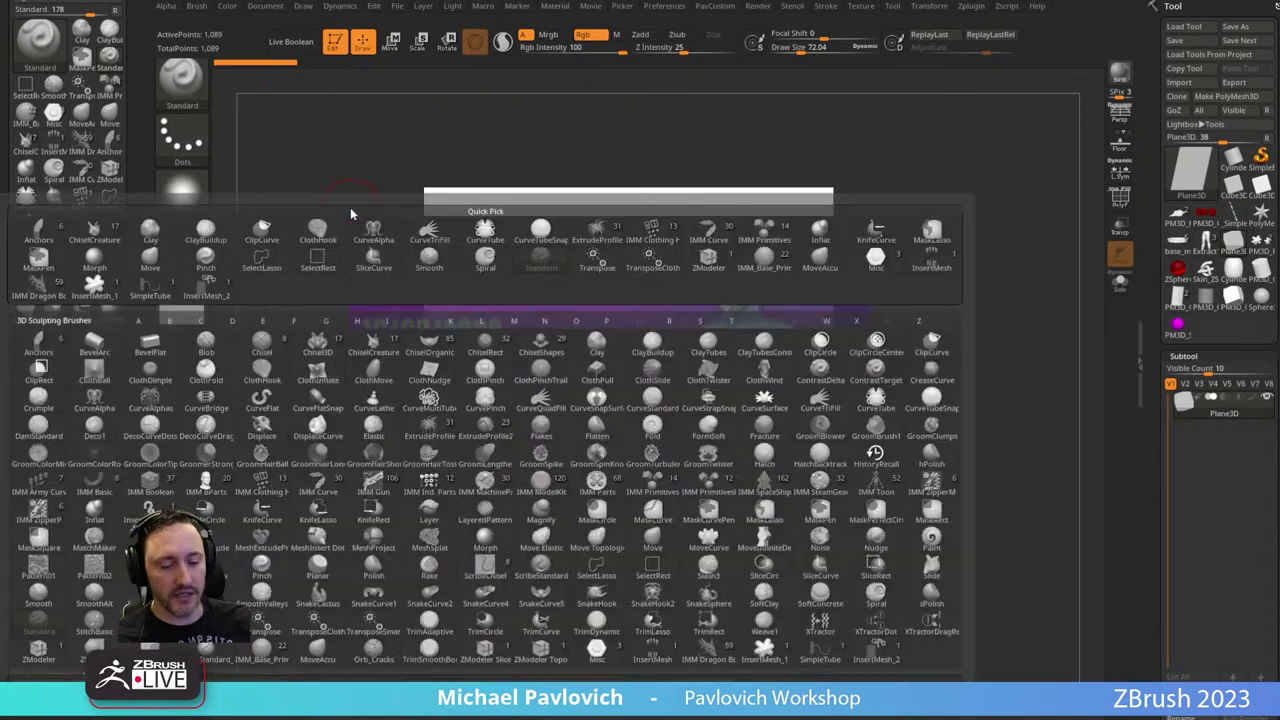
pyautogui.press('p')
pyautogui.press('a')
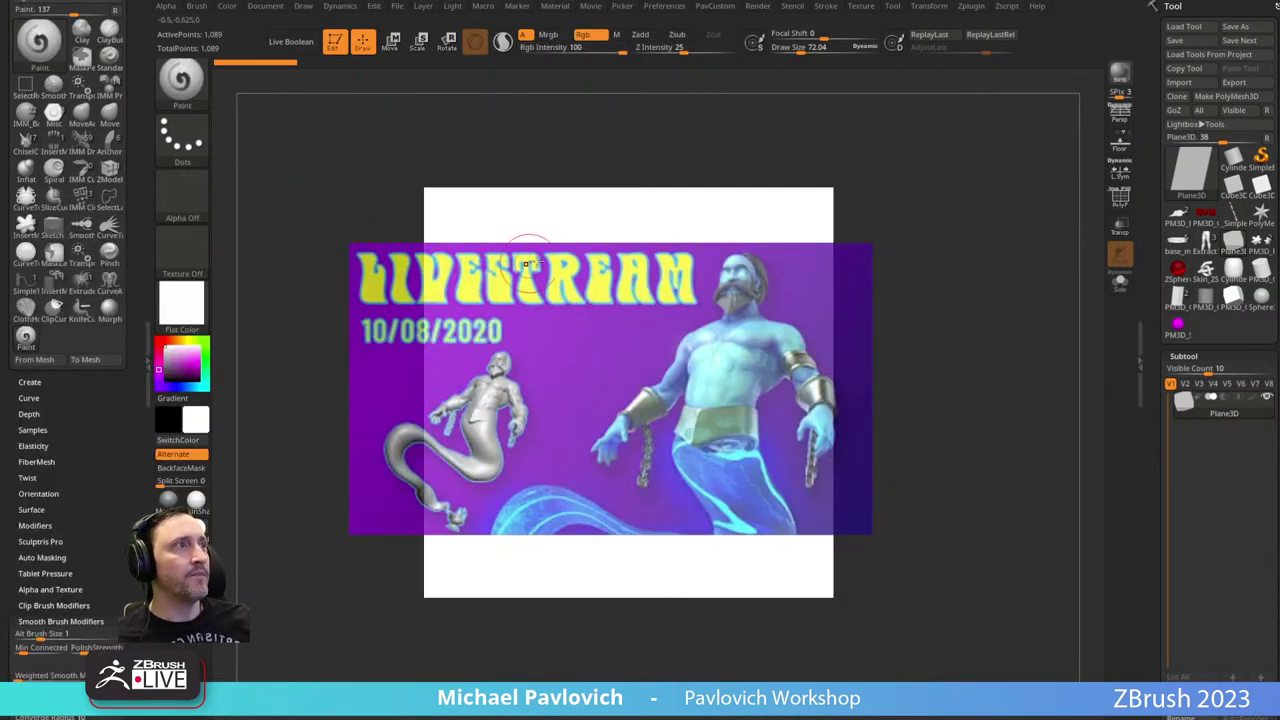
pyautogui.click(32, 429)
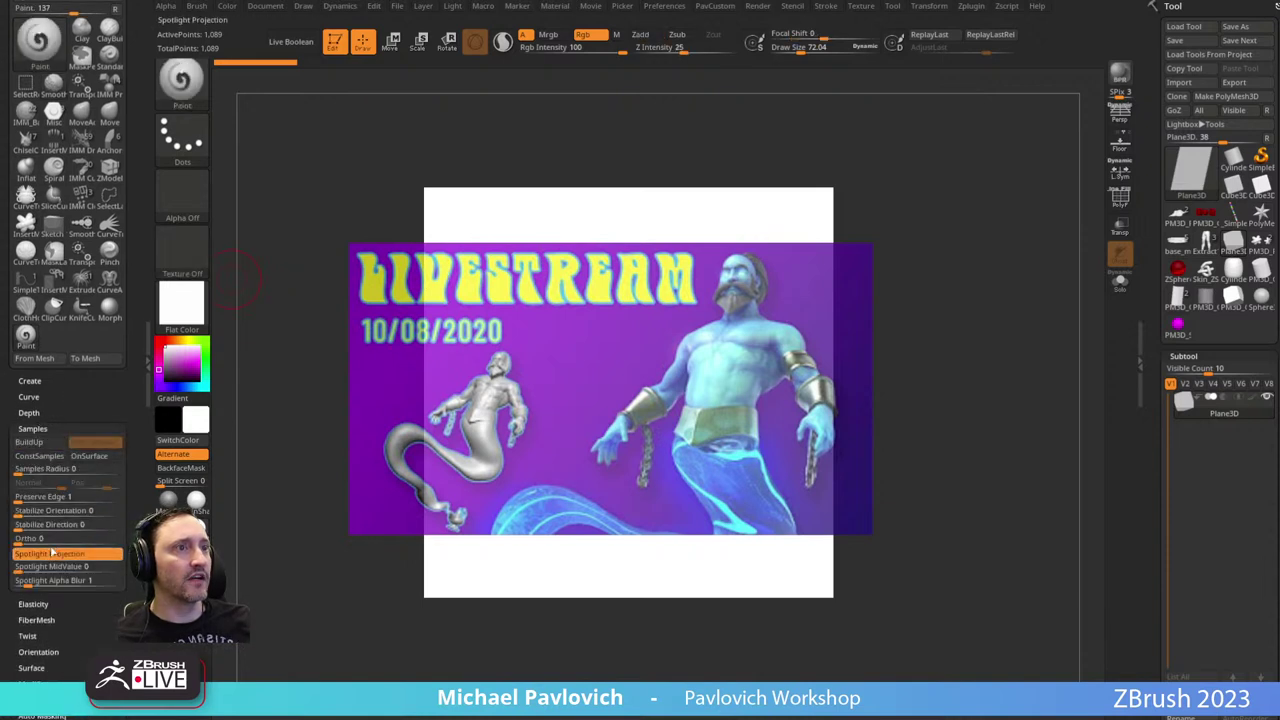
# Convert the Plane3D primitive to a PolyMesh3D and subdivide it to hold painted detail.
pyautogui.click(615, 302)
pyautogui.click(777, 220)
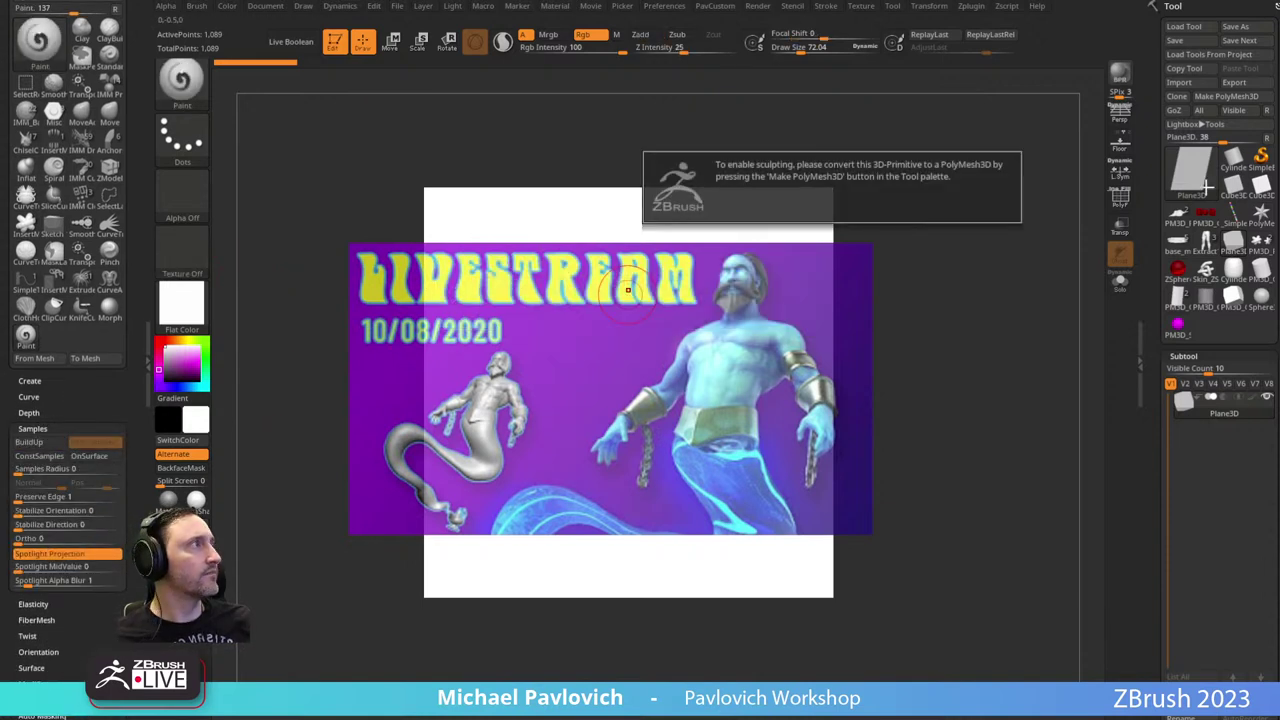
pyautogui.click(1226, 96)
pyautogui.press('ctrl')
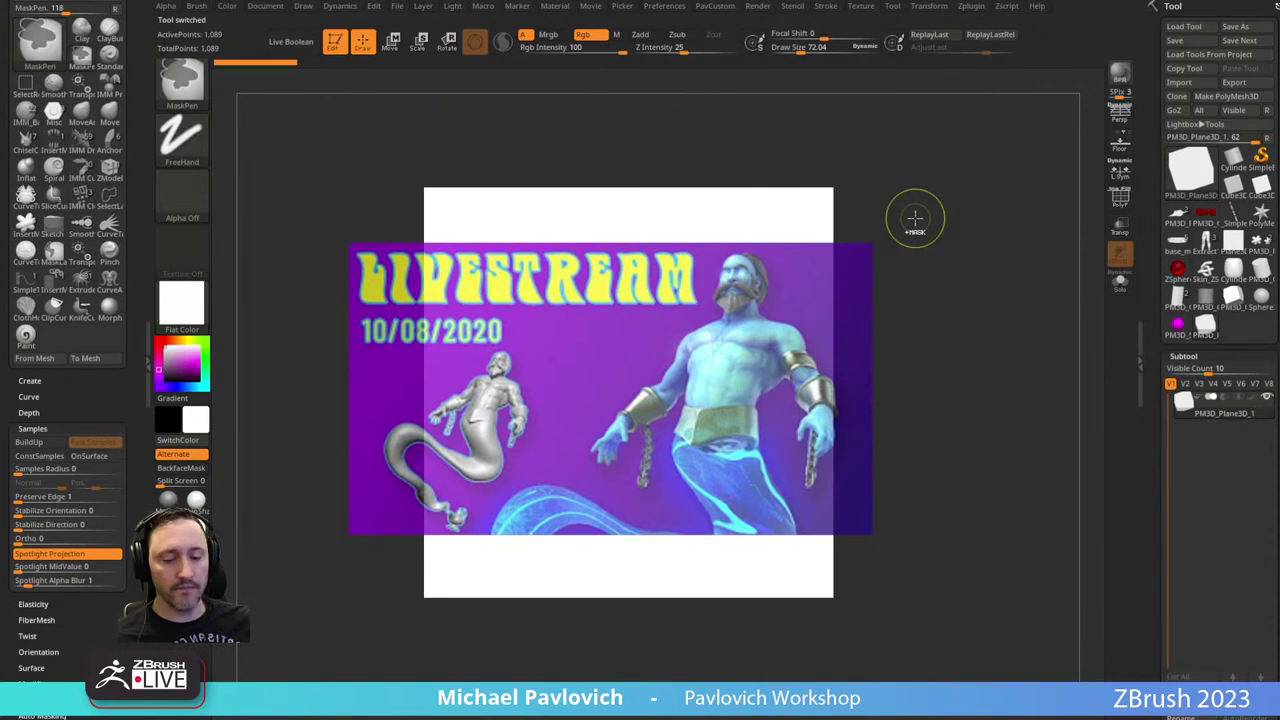
# Paint the large blue genie from the Spotlight image onto the plane and hide Spotlight.
pyautogui.moveTo(717, 334)
pyautogui.mouseDown()
pyautogui.moveTo(625, 445)
pyautogui.moveTo(690, 445)
pyautogui.moveTo(772, 370)
pyautogui.moveTo(752, 478)
pyautogui.mouseUp()
pyautogui.hotkey('shift', 'z')
pyautogui.keyDown('alt'); pyautogui.moveTo(995, 318); pyautogui.dragTo(877, 259); pyautogui.keyUp('alt')
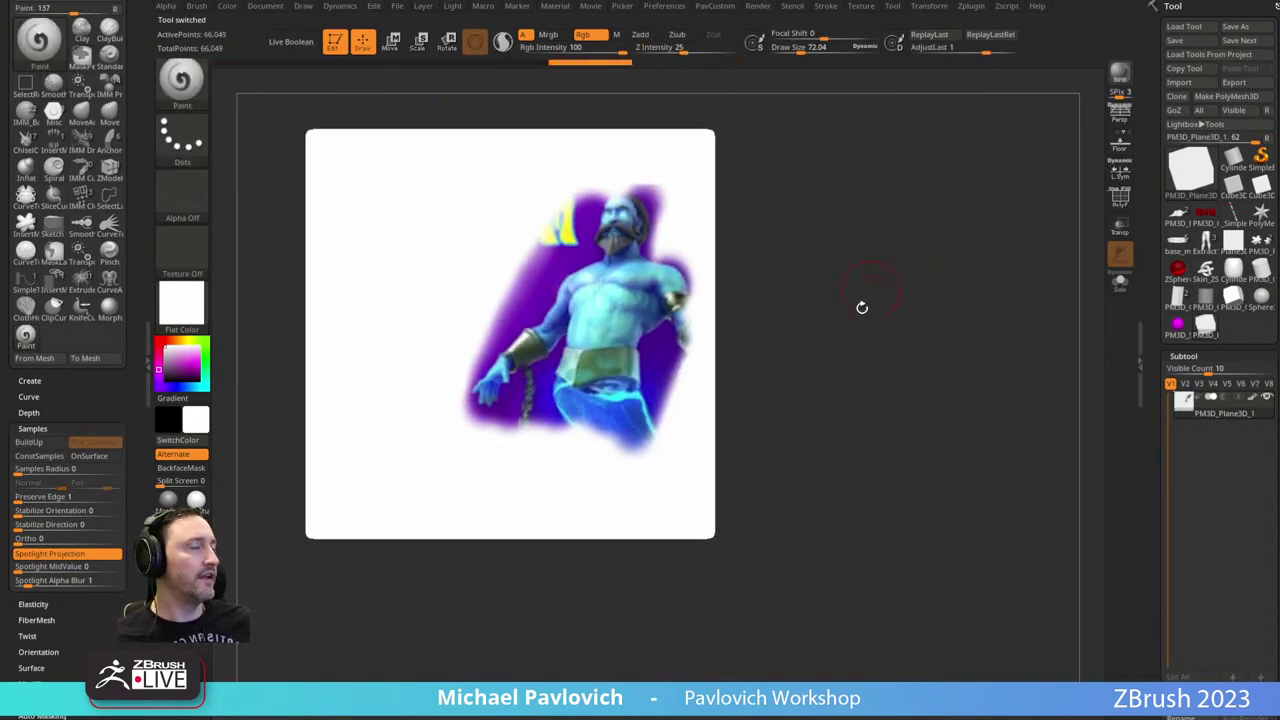
# Set Draw Size to about 38, choose the Standard brush, and sample light blue tones from the painted genie.
pyautogui.press('s')
pyautogui.click(656, 327)
pyautogui.press('b')
pyautogui.press('s')
pyautogui.press('t')
pyautogui.press('c')
pyautogui.press('c')
pyautogui.press('c')
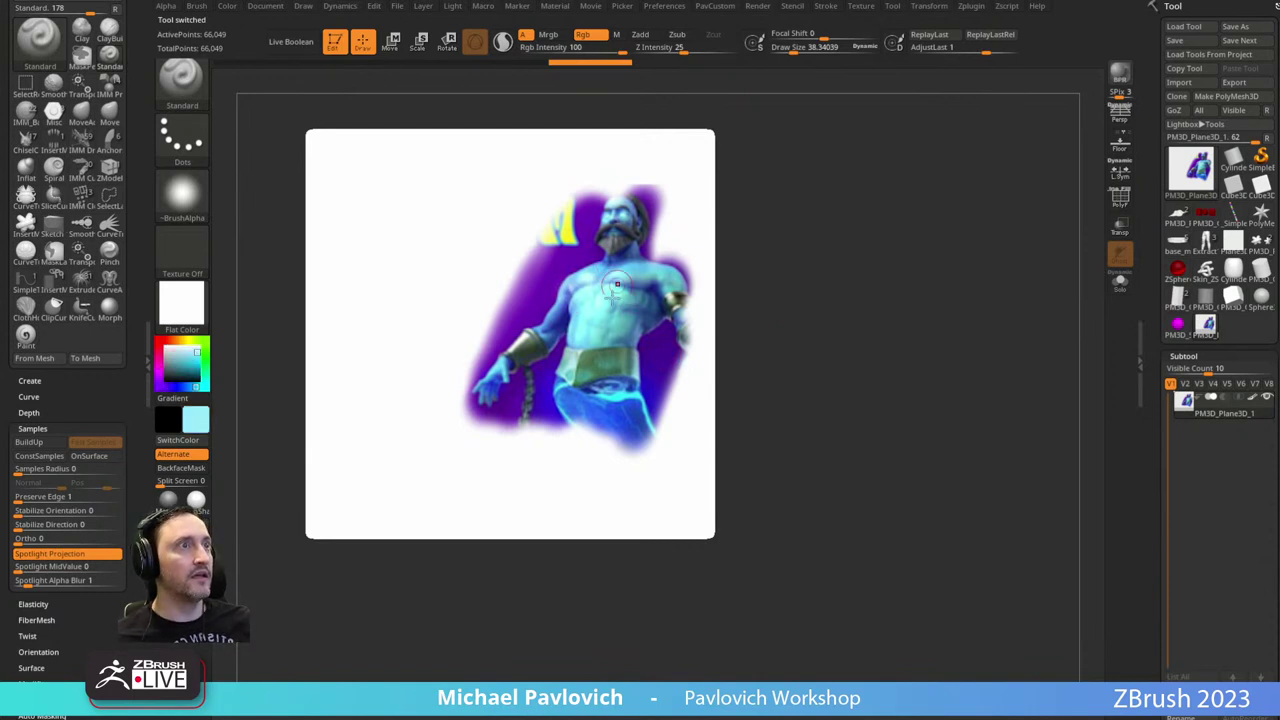
# Drop a snapshot of the painted plane beside the work area and switch to the Extract1 pants tool.
pyautogui.moveTo(854, 293)
pyautogui.keyDown('alt'); pyautogui.mouseDown()
pyautogui.moveTo(807, 265)
pyautogui.moveTo(562, 241)
pyautogui.moveTo(683, 334)
pyautogui.moveTo(680, 280)
pyautogui.moveTo(680, 337)
pyautogui.moveTo(1100, 470)
pyautogui.mouseUp(); pyautogui.keyUp('alt')
pyautogui.hotkey('shift', 's')
pyautogui.click(1205, 241)
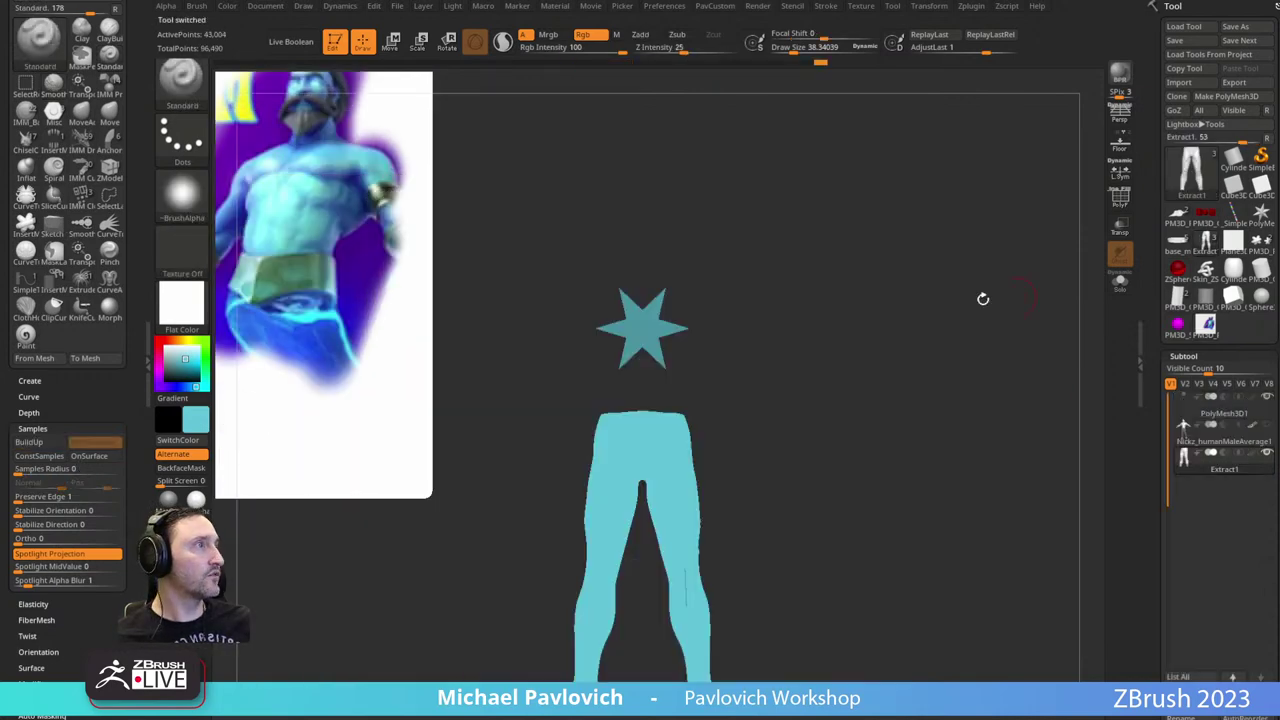
# Frame the pants beside the snapshot and apply StartupMaterial.
pyautogui.moveTo(852, 321)
pyautogui.keyDown('alt'); pyautogui.mouseDown()
pyautogui.moveTo(909, 251)
pyautogui.moveTo(890, 262)
pyautogui.moveTo(917, 286)
pyautogui.moveTo(589, 287)
pyautogui.mouseUp(); pyautogui.keyUp('alt')
pyautogui.click(183, 301)
pyautogui.click(257, 372)
# Sample a blue and a deep purple from the genie snapshot for the pants, and clear the snapshot from the canvas.
pyautogui.press('c')
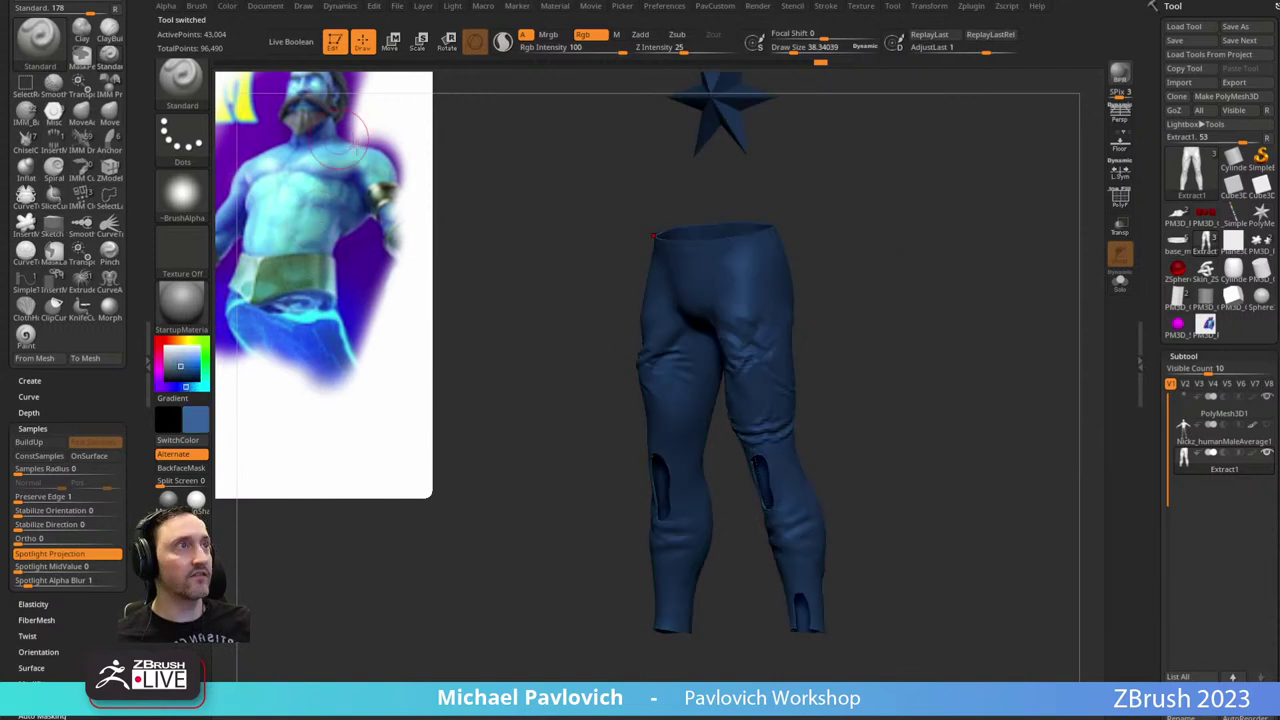
pyautogui.press('c')
pyautogui.hotkey('shift', 'z')
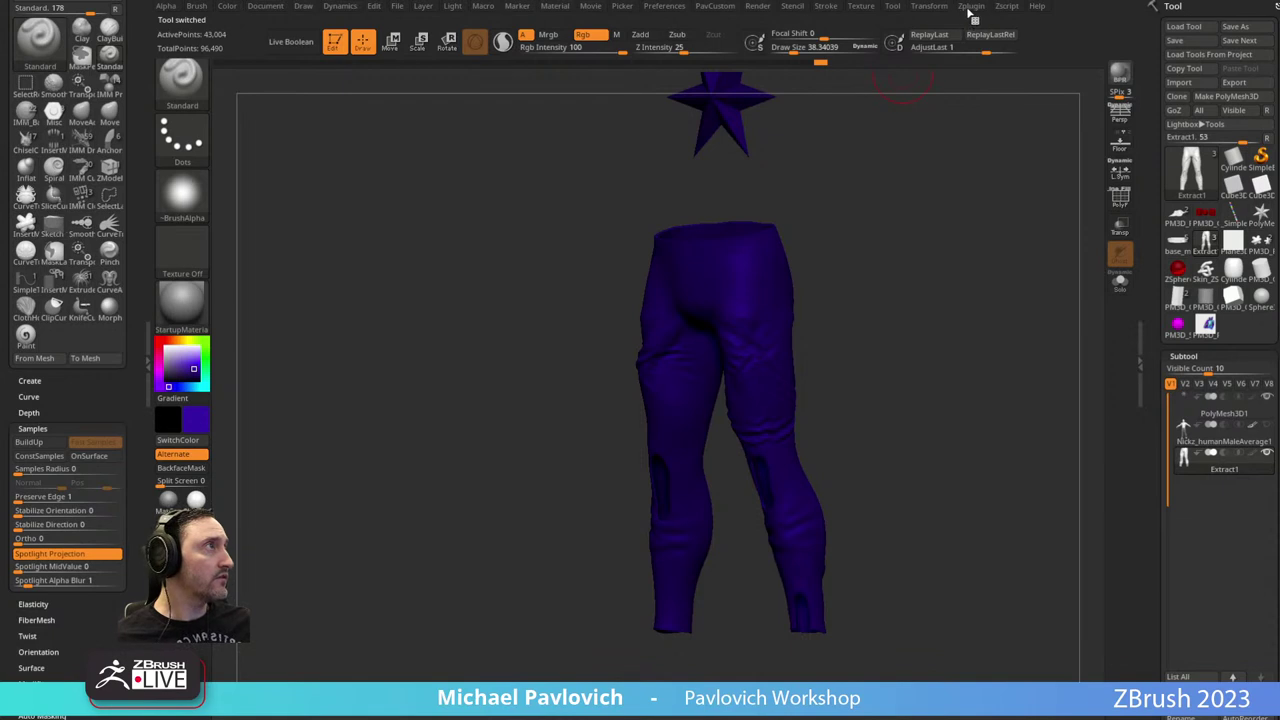
# Make Genie the current texture and create a white, front-facing PolyMesh3D from the Plane3D primitive.
pyautogui.click(872, 8)
pyautogui.click(882, 187)
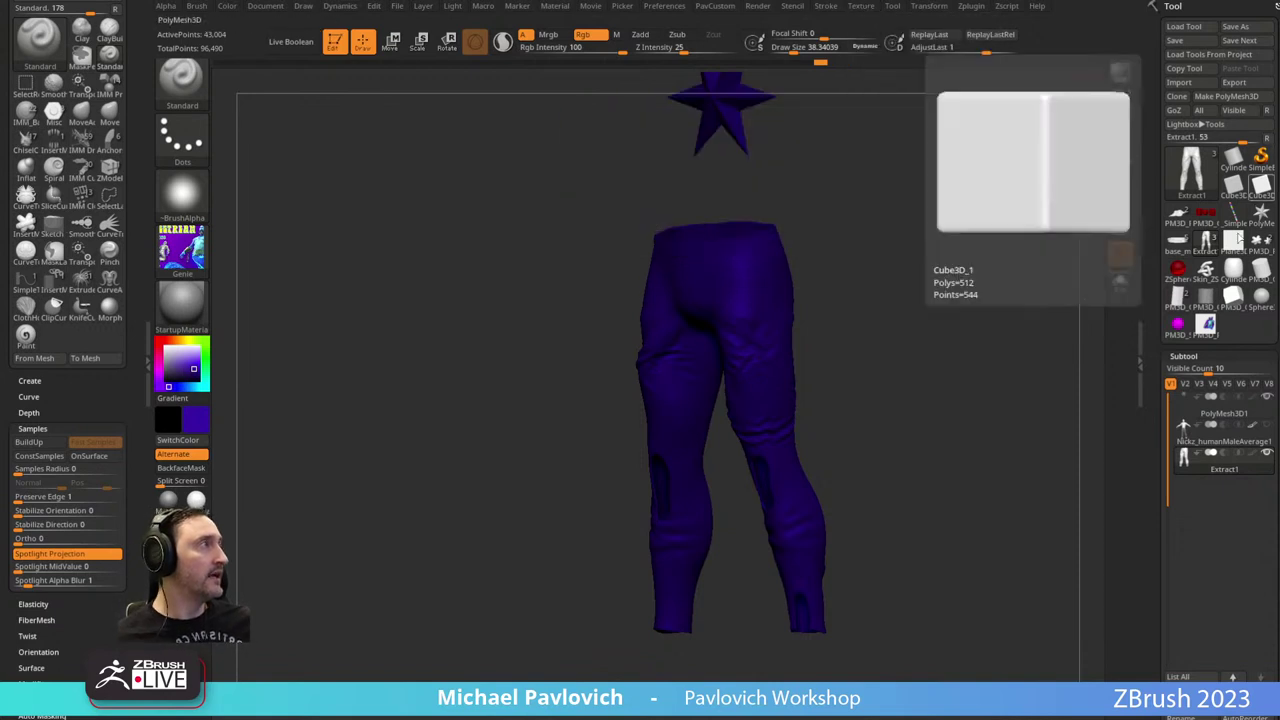
pyautogui.click(1232, 240)
pyautogui.keyDown('shift'); pyautogui.moveTo(1064, 287); pyautogui.dragTo(848, 406); pyautogui.keyUp('shift')
pyautogui.click(1224, 97)
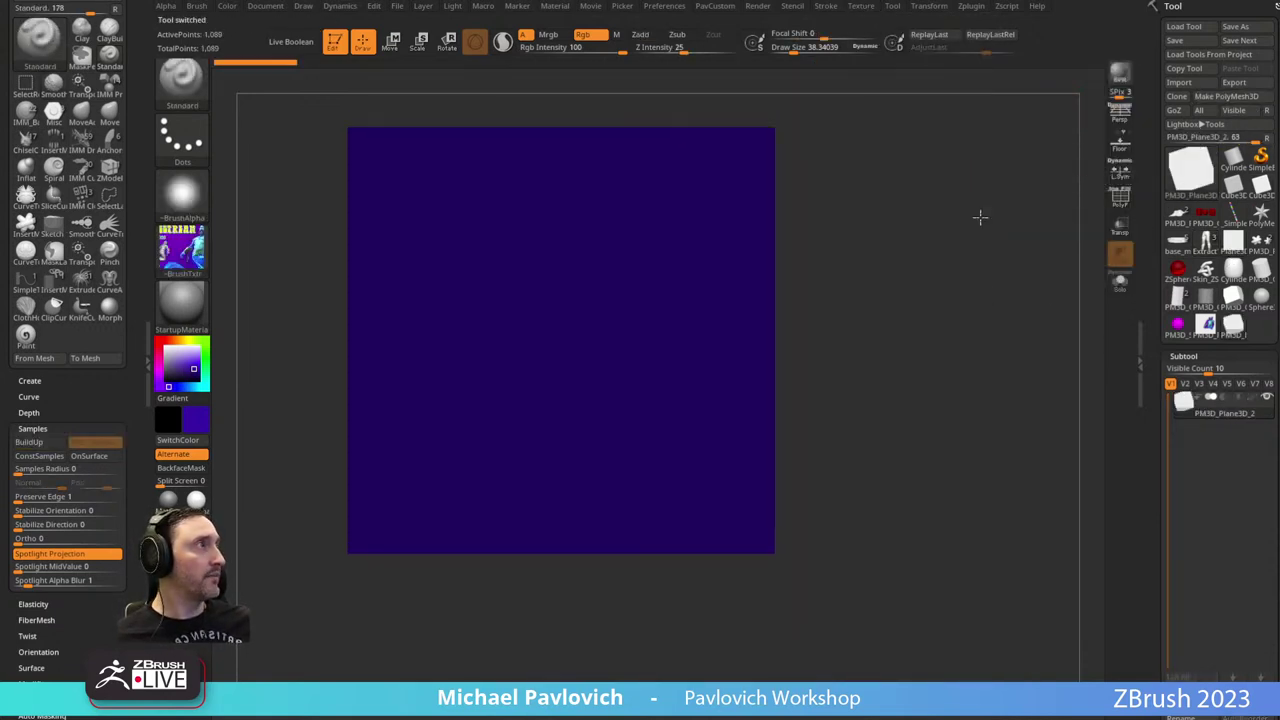
pyautogui.click(160, 345)
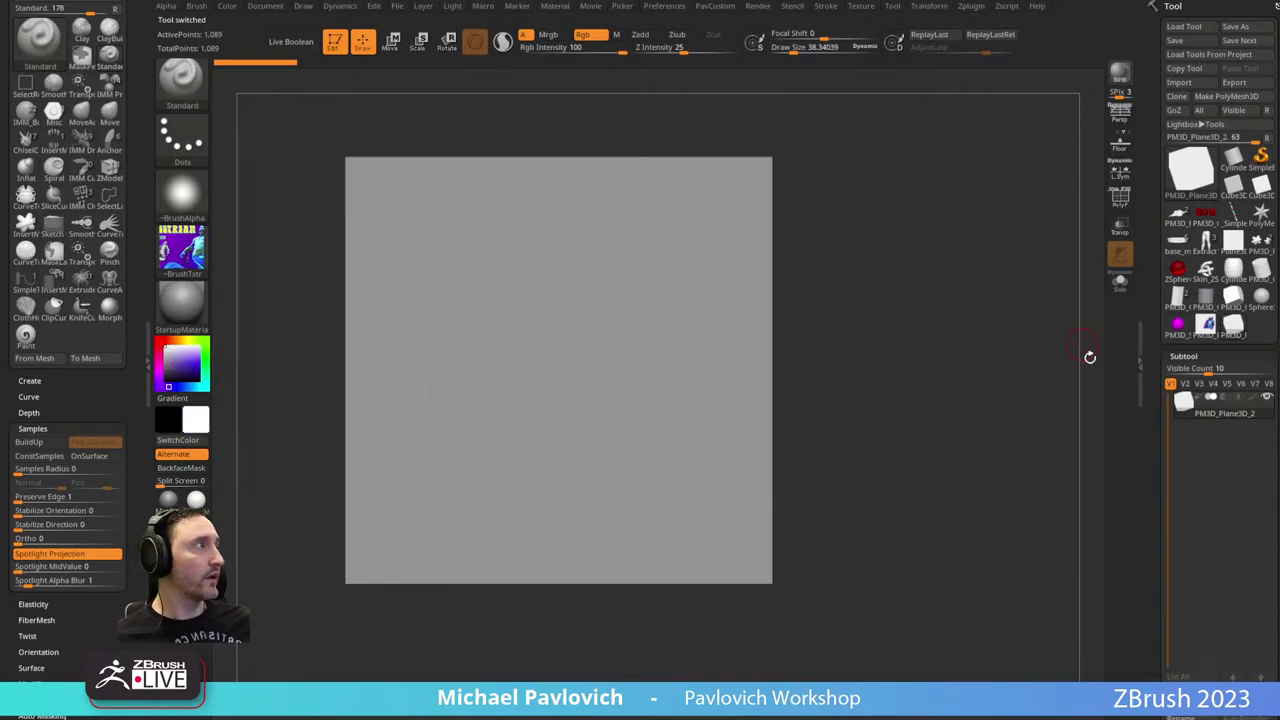
# Expand the plane's Texture Map and Polypaint settings together, collapsing the Morph Target section.
pyautogui.moveTo(1162, 391); pyautogui.dragTo(1173, 28)
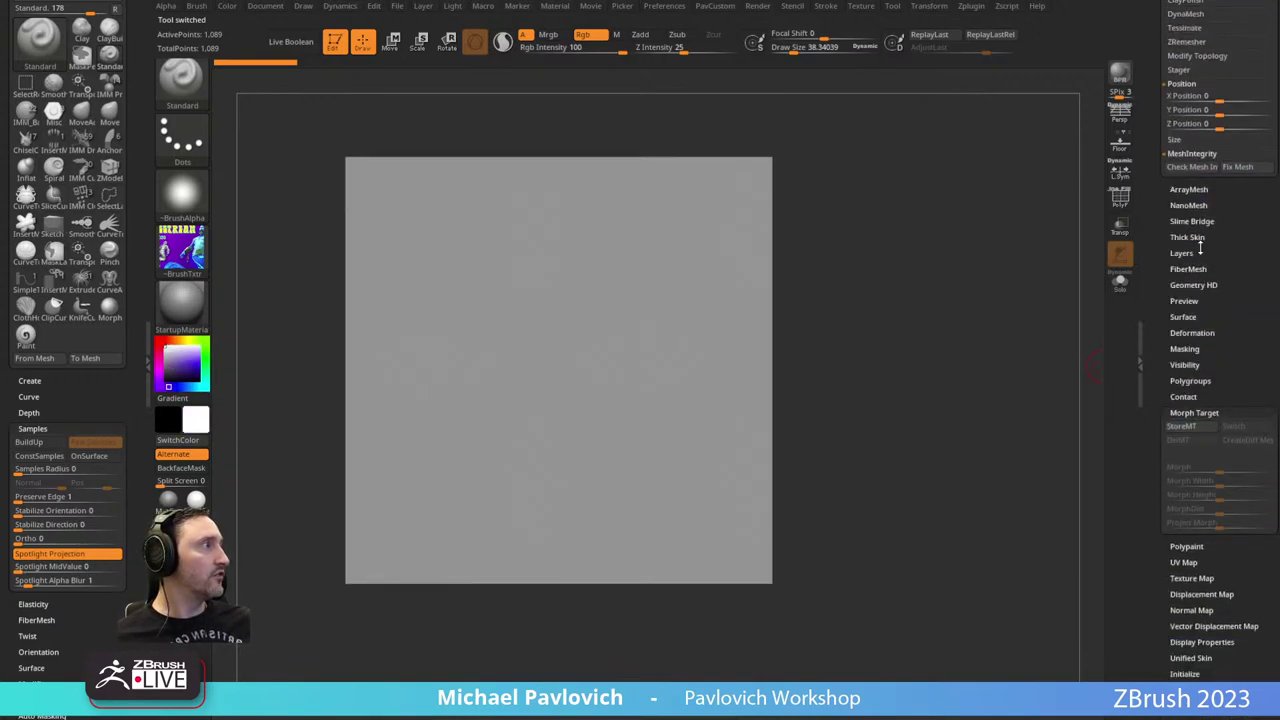
pyautogui.keyDown('shift'); pyautogui.click(1203, 413); pyautogui.keyUp('shift')
pyautogui.keyDown('shift'); pyautogui.click(1184, 460); pyautogui.keyUp('shift')
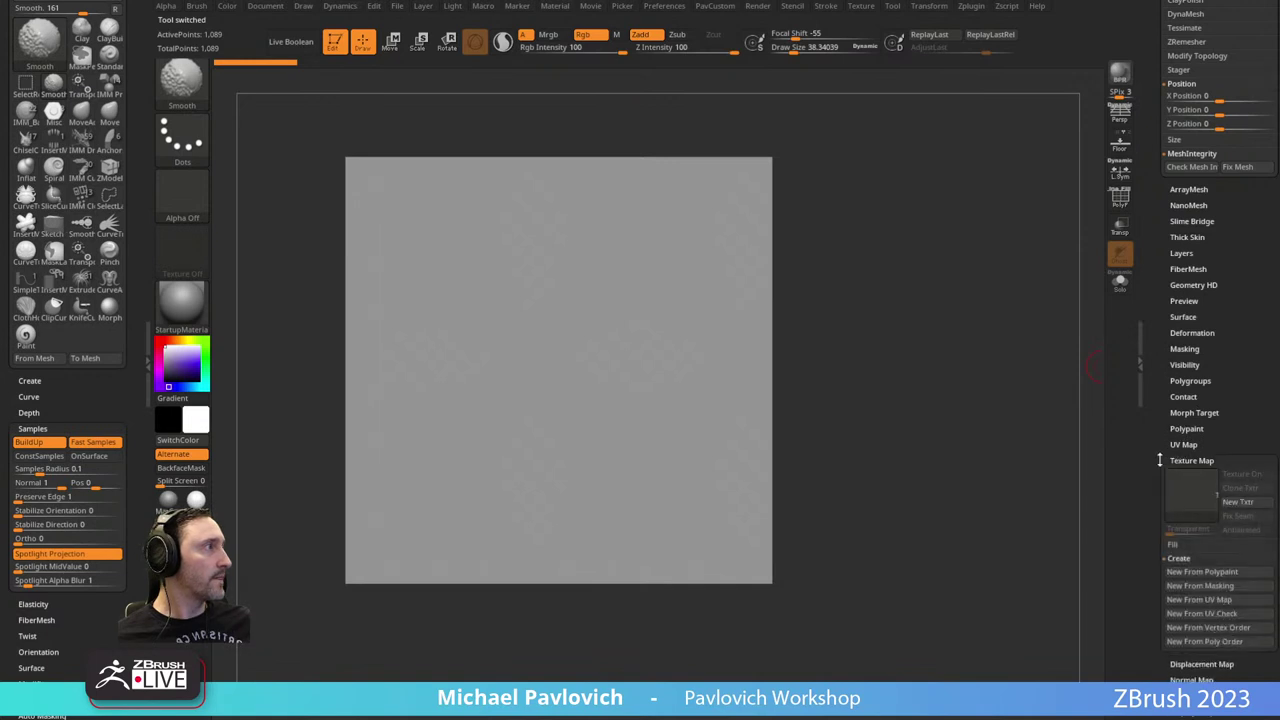
pyautogui.moveTo(1158, 456)
pyautogui.mouseDown()
pyautogui.moveTo(1168, 408)
pyautogui.moveTo(1150, 330)
pyautogui.mouseUp()
pyautogui.keyDown('shift'); pyautogui.click(1178, 381); pyautogui.keyUp('shift')
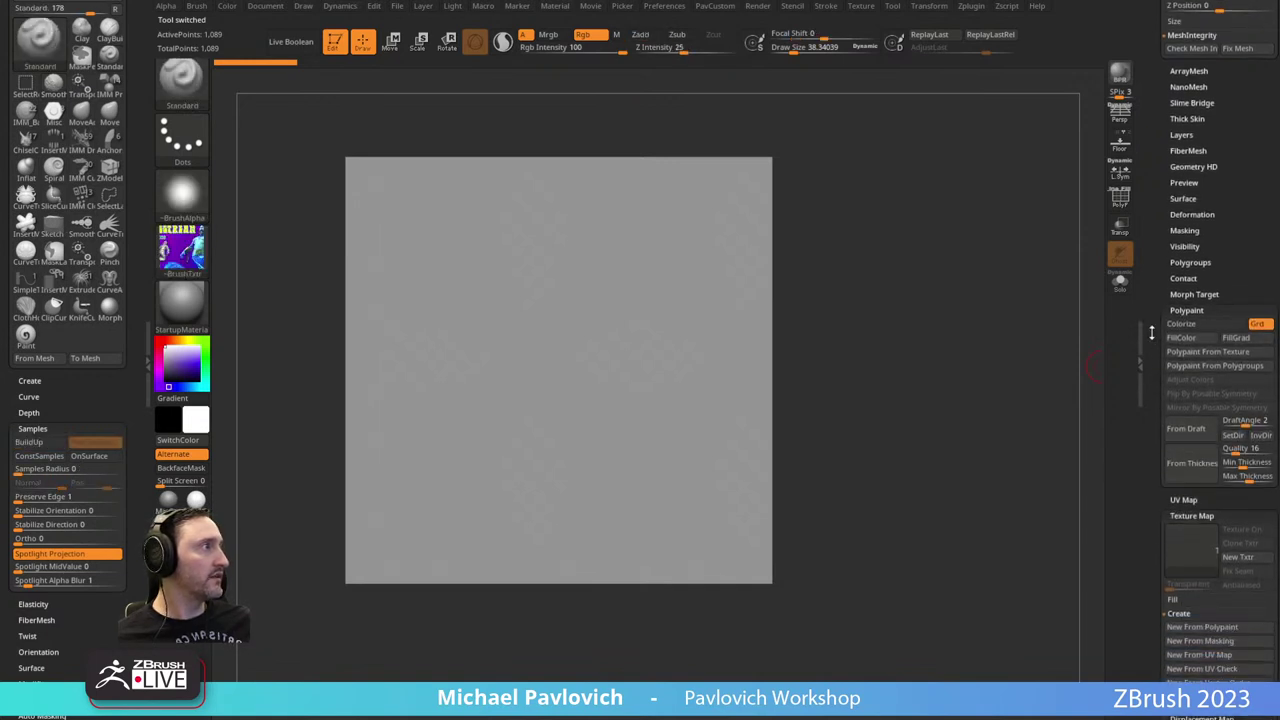
# Assign the Genie image as the plane's texture map.
pyautogui.click(1191, 549)
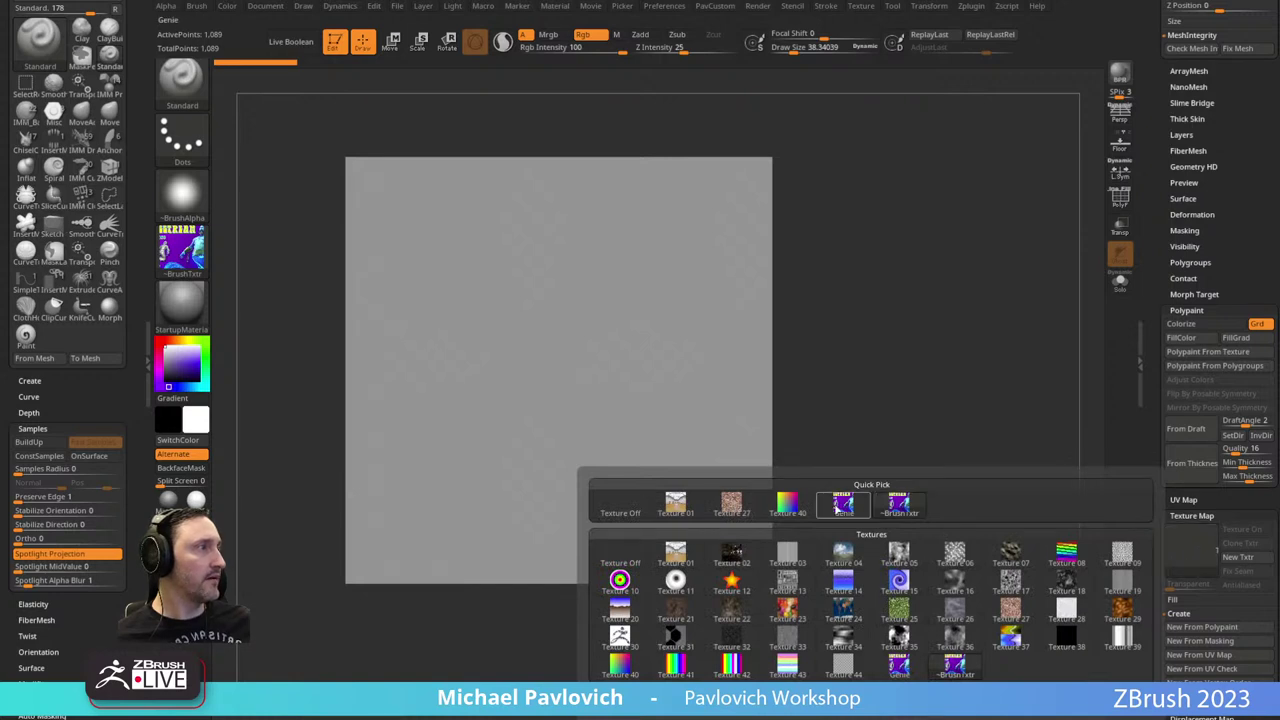
pyautogui.click(900, 510)
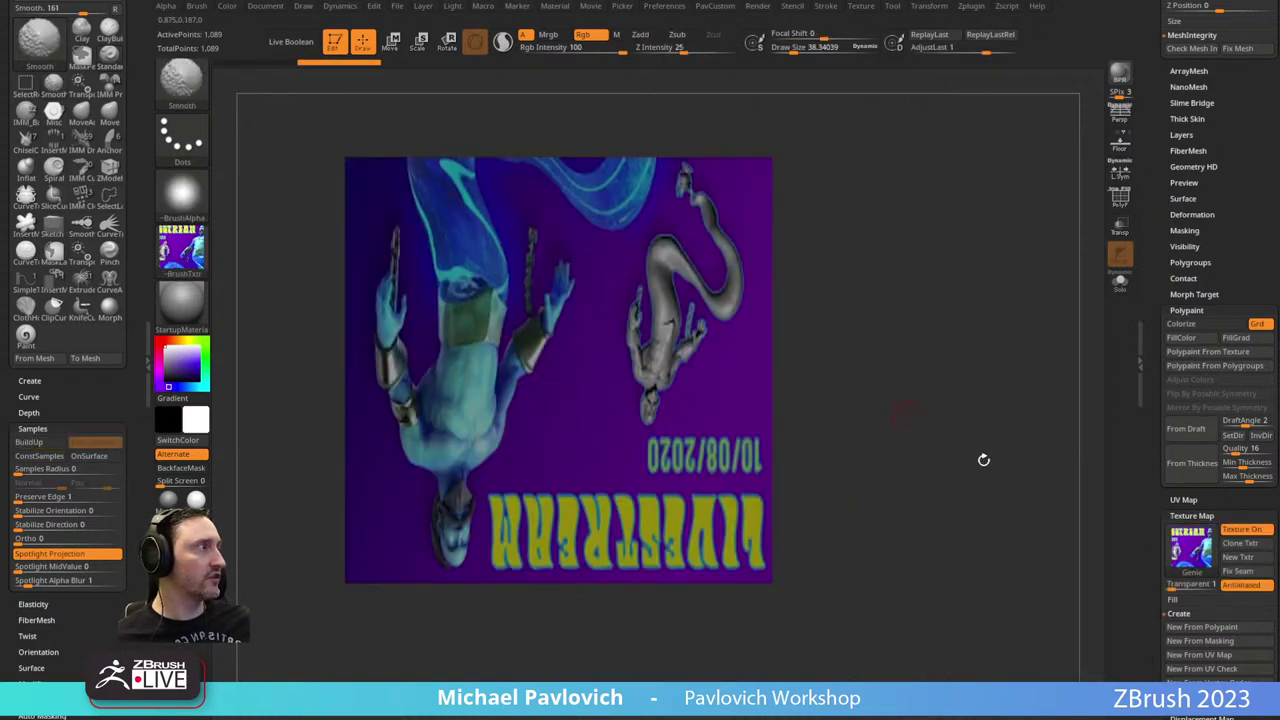
pyautogui.press('shift')
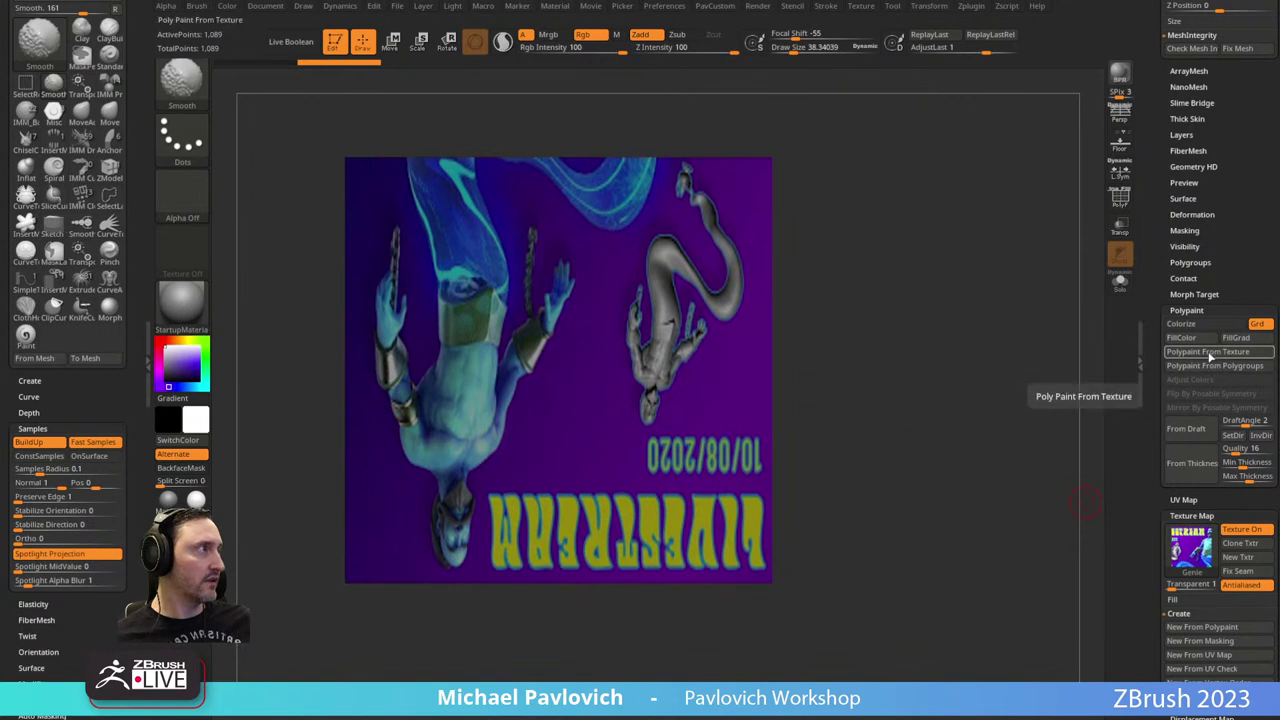
# Generate polypaint on the plane from its Genie texture and turn the texture map back on.
pyautogui.click(1208, 352)
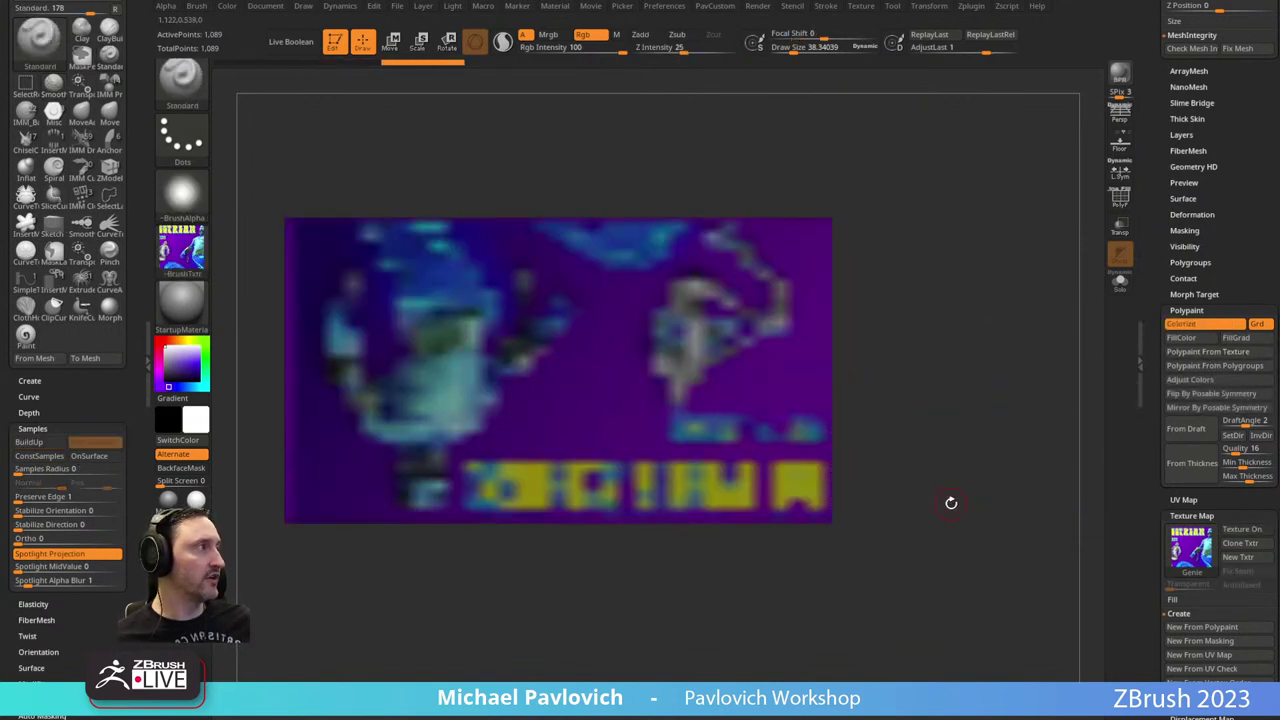
pyautogui.click(1246, 532)
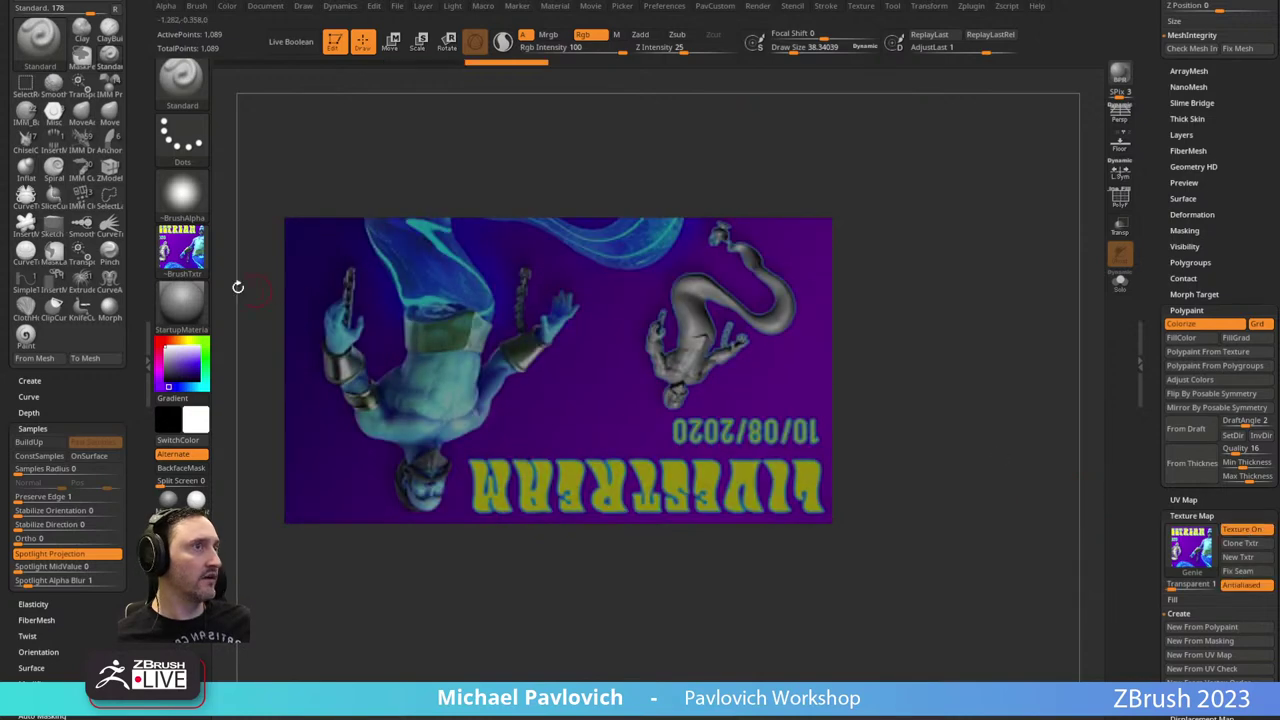
# Set the Flat Color material and turn the textured plane so the Genie image stands upright.
pyautogui.click(182, 248)
pyautogui.click(184, 292)
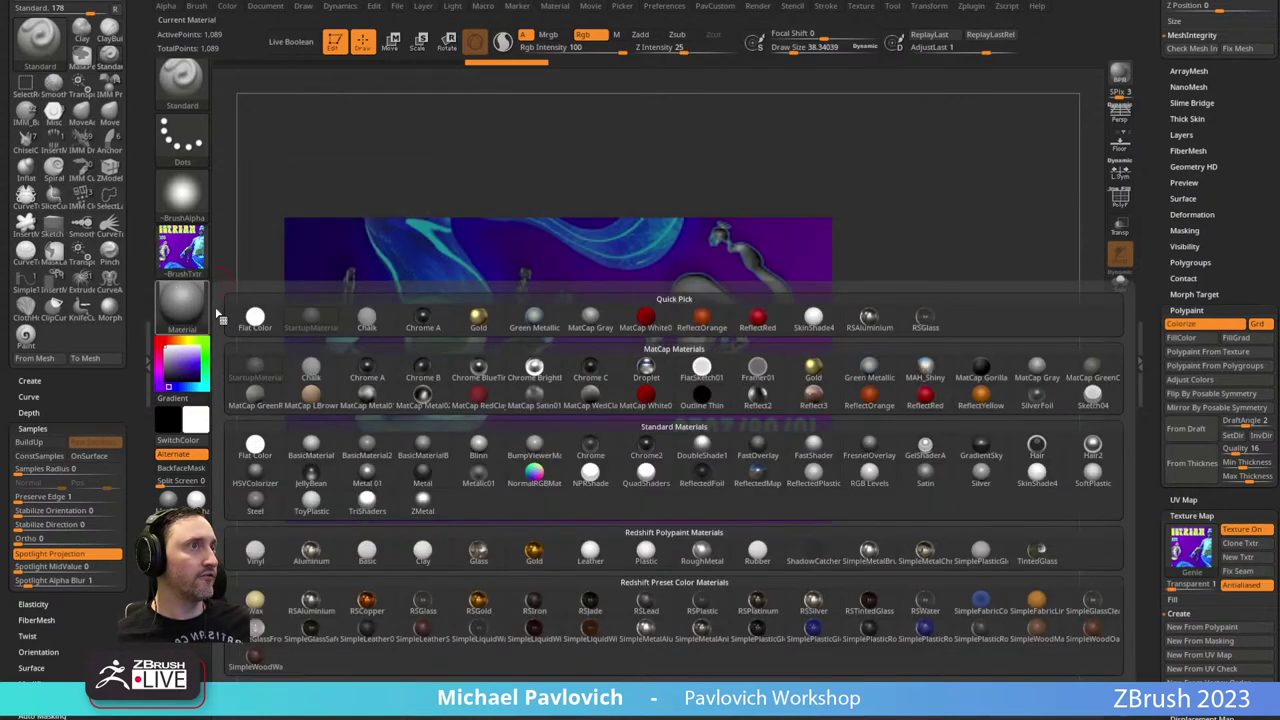
pyautogui.click(253, 317)
pyautogui.moveTo(993, 609); pyautogui.dragTo(920, 343)
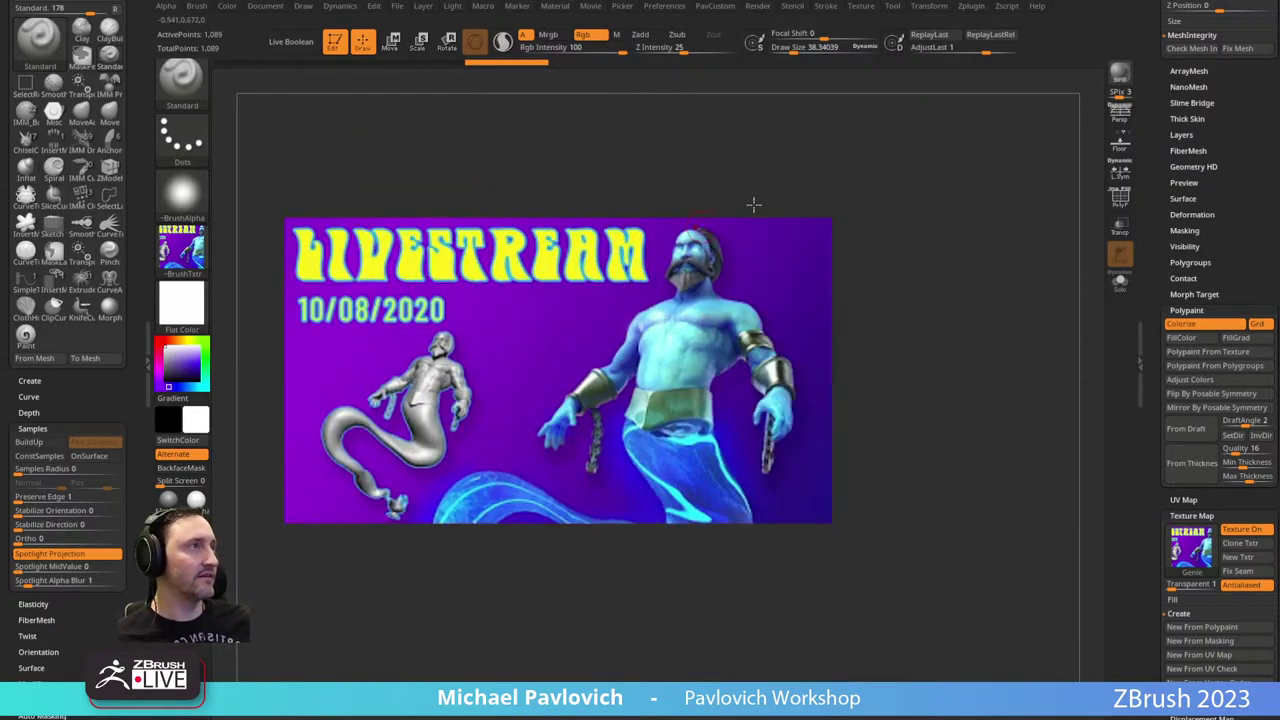
# Shrink the Genie plane into the canvas's upper-left corner and leave Edit mode to drop it there as a flat picture.
pyautogui.press('s')
pyautogui.click(746, 312)
pyautogui.keyDown('alt'); pyautogui.moveTo(896, 284); pyautogui.dragTo(822, 215); pyautogui.keyUp('alt')
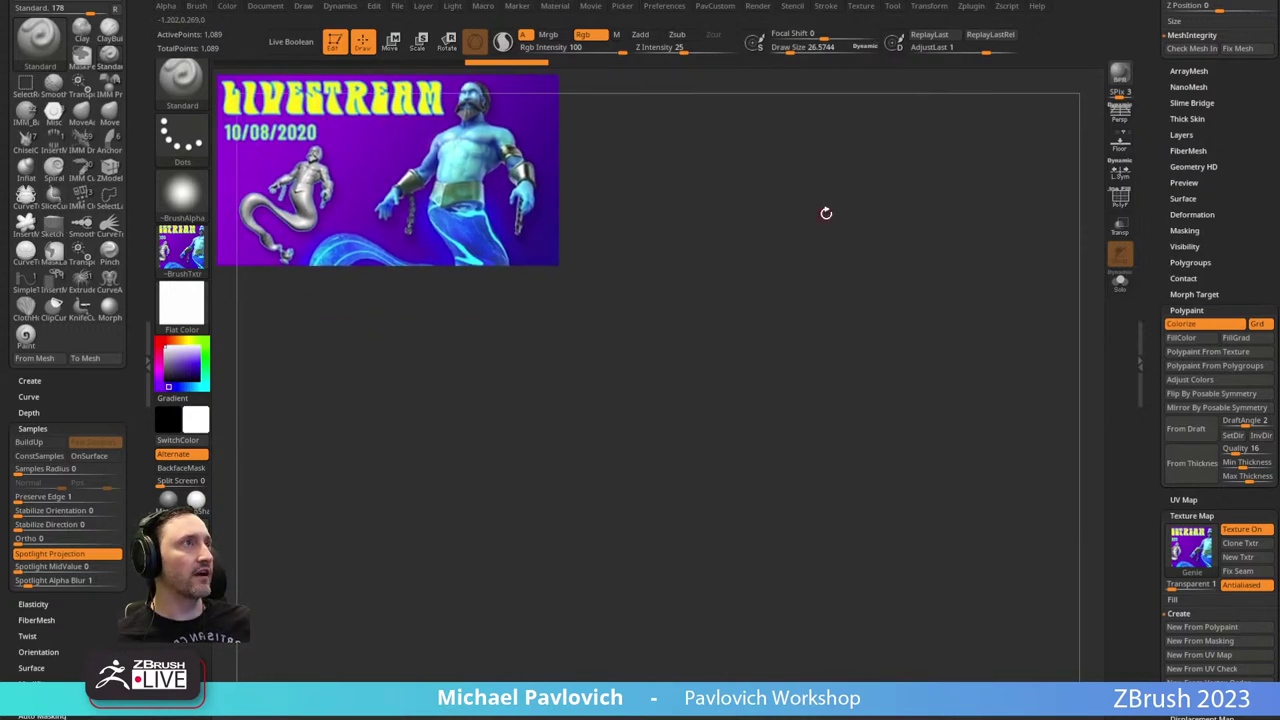
pyautogui.press('t')
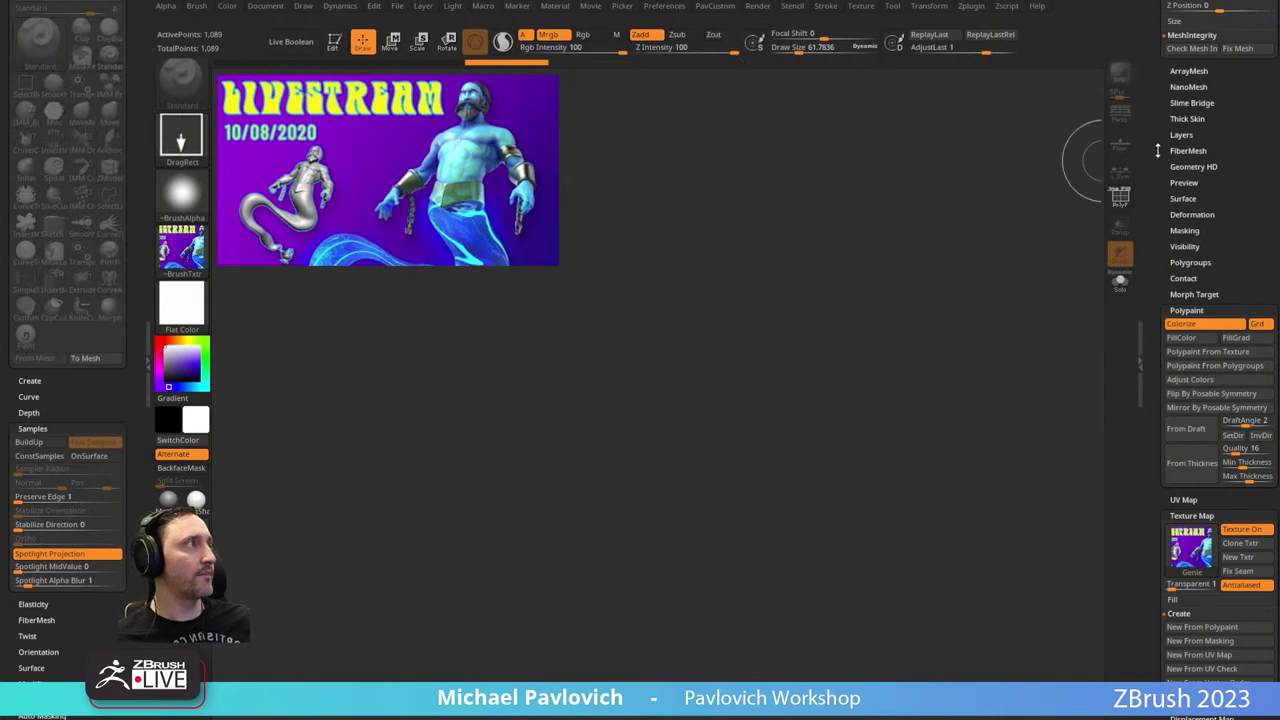
# Draw the Extract1 pants beside the Genie picture in Edit mode and give them the SkinShade4 material.
pyautogui.moveTo(1157, 150); pyautogui.dragTo(1154, 640)
pyautogui.click(1218, 258)
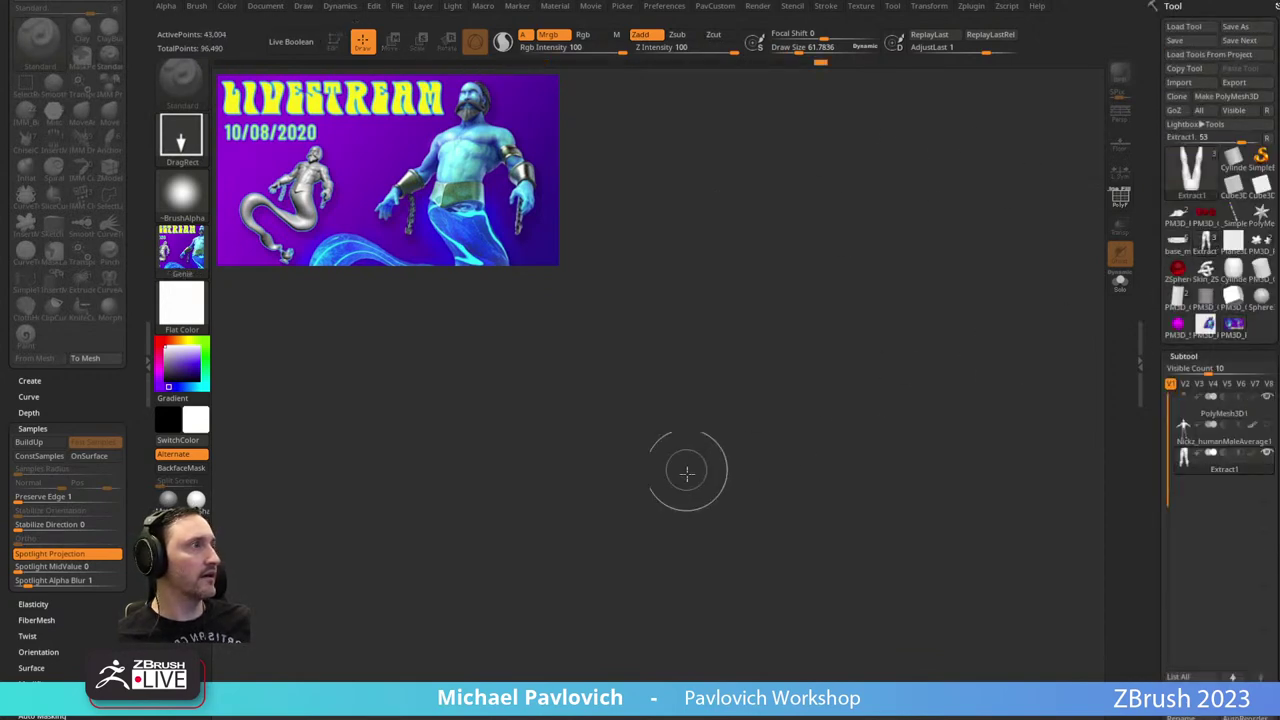
pyautogui.moveTo(686, 466); pyautogui.dragTo(669, 415)
pyautogui.press('t')
pyautogui.click(181, 305)
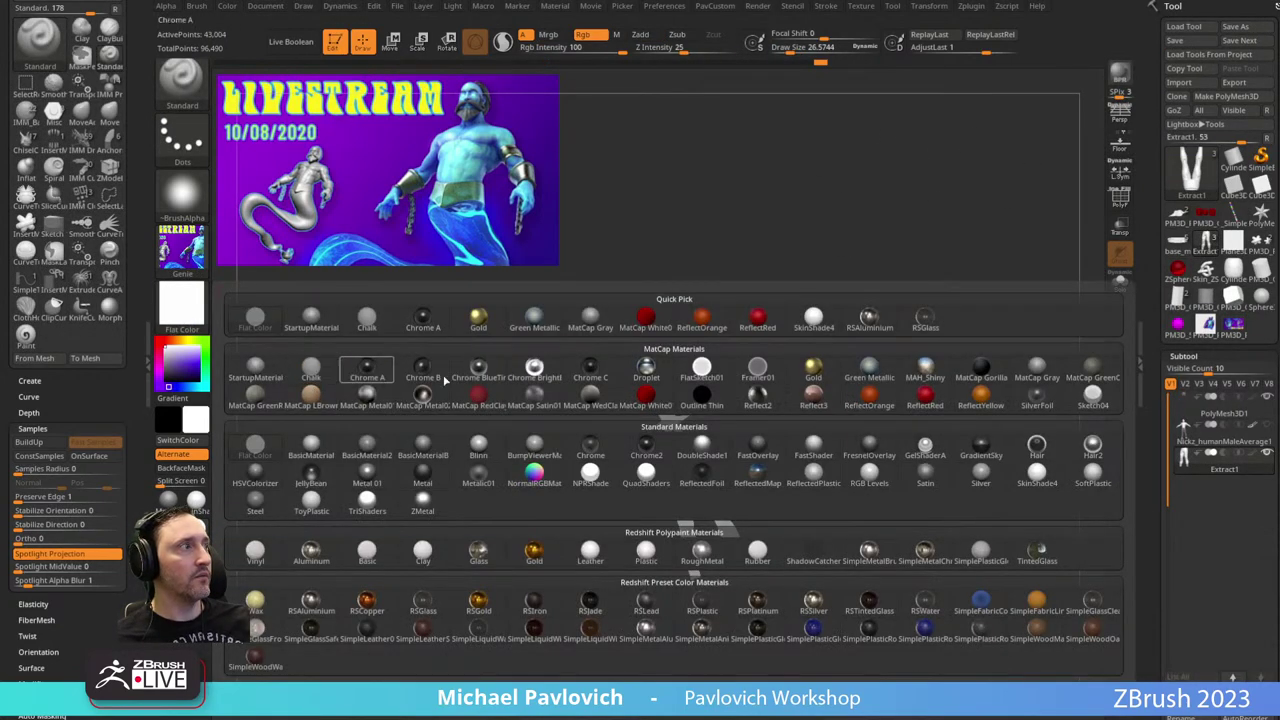
pyautogui.click(1036, 472)
pyautogui.keyDown('alt'); pyautogui.moveTo(968, 464); pyautogui.dragTo(835, 328); pyautogui.keyUp('alt')
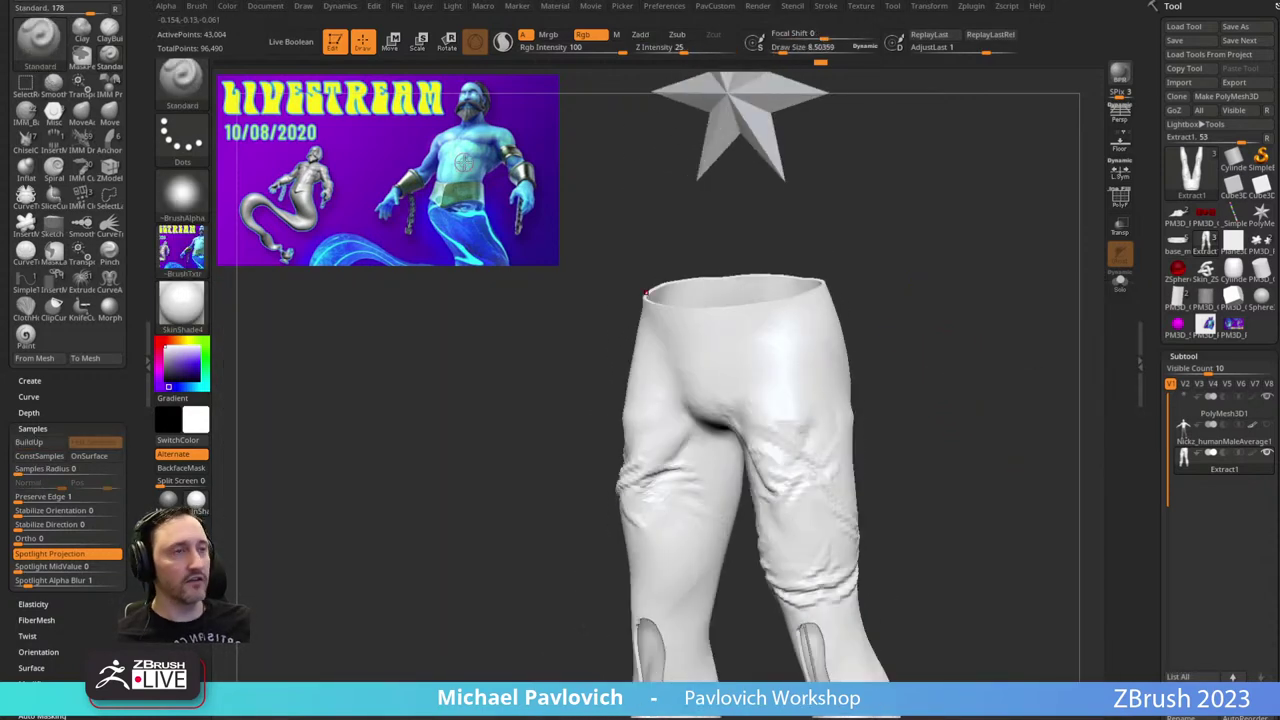
# Sample several colors from the Genie picture for the pants, trying purple and settling on a dark blue.
pyautogui.press('c')
pyautogui.press('c')
pyautogui.press('c')
pyautogui.press('c')
pyautogui.press('c')
pyautogui.press('c')
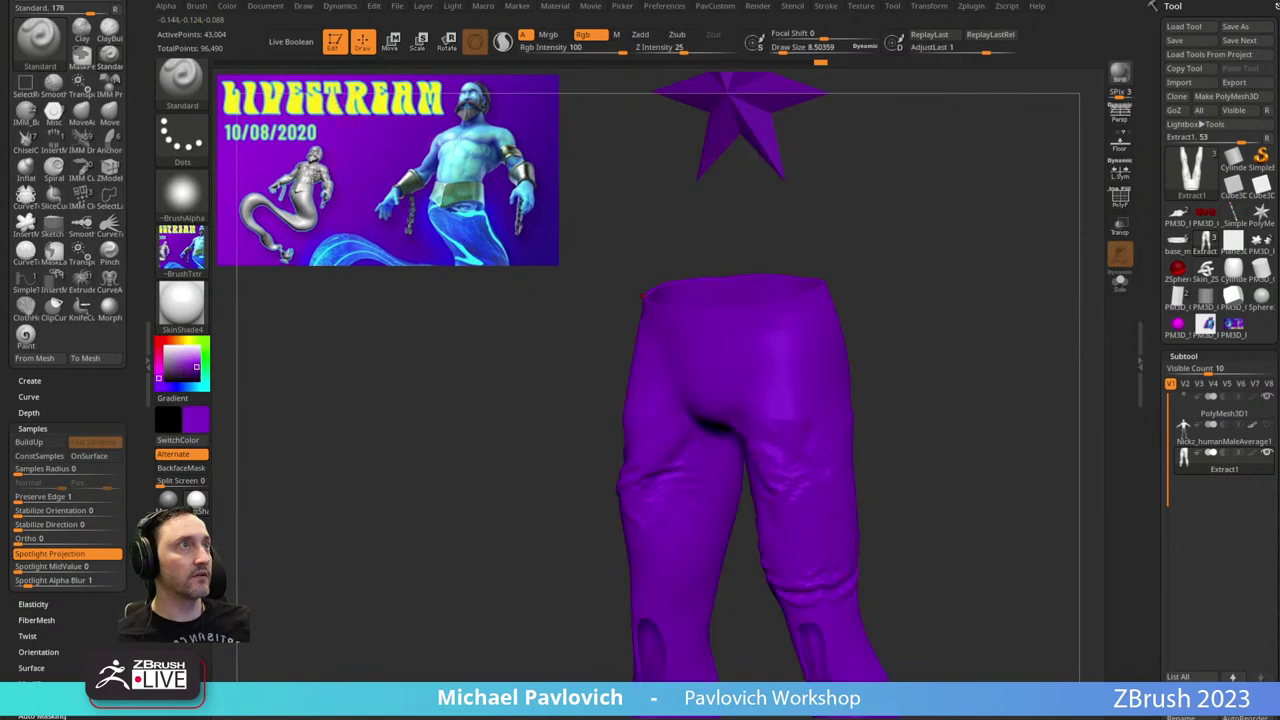
pyautogui.press('c')
pyautogui.press('c')
pyautogui.press('c')
pyautogui.press('c')
pyautogui.moveTo(968, 372); pyautogui.dragTo(1008, 357)
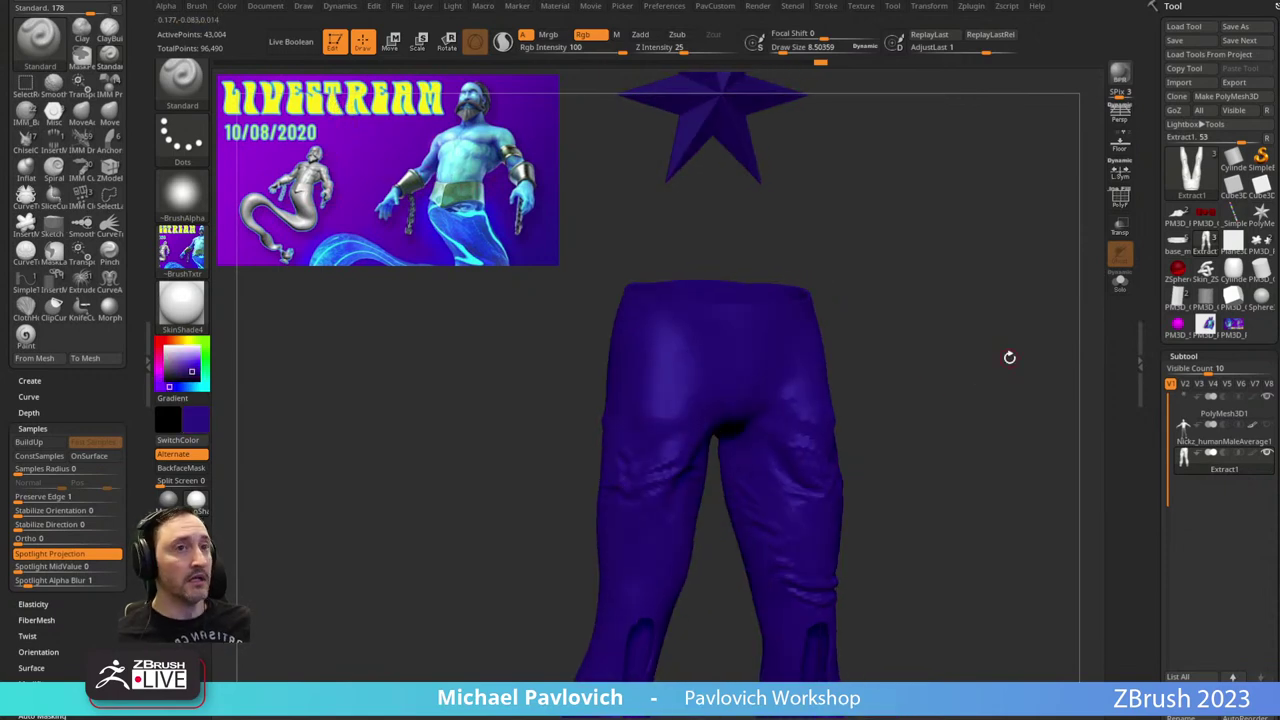
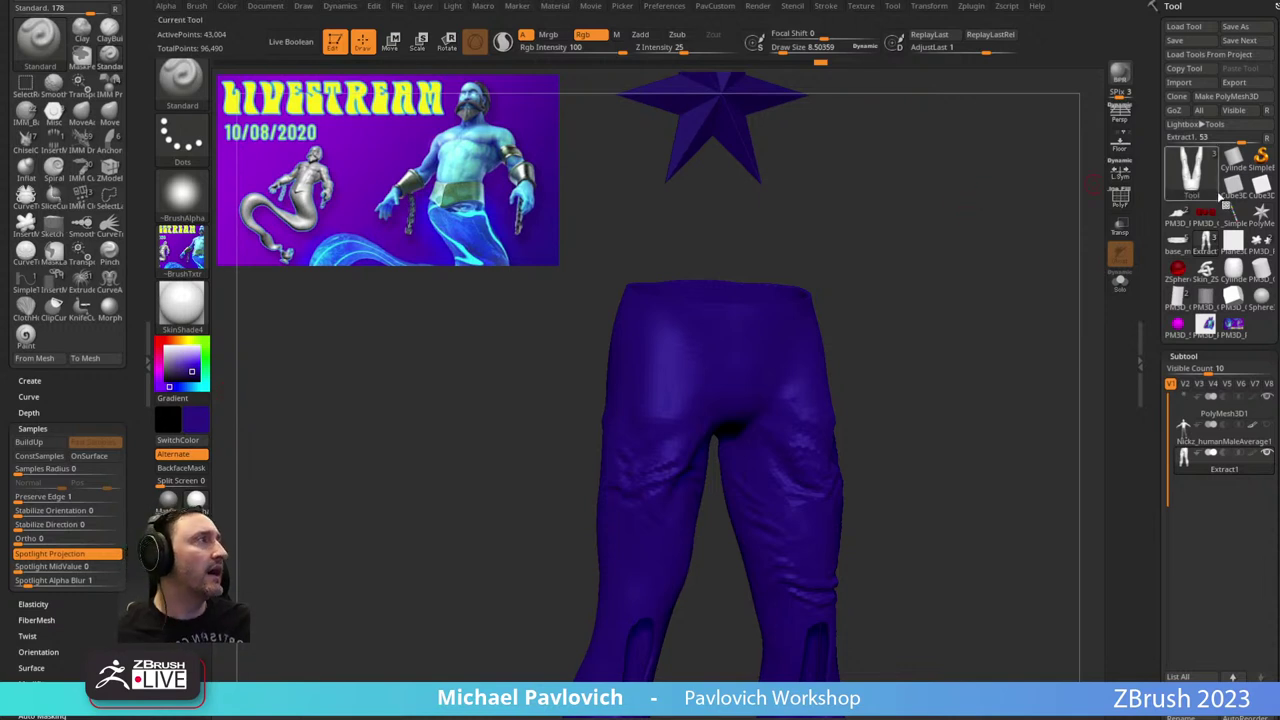
# Switch to the Cylinder3D primitive, orient it horizontally and clear the Genie picture from the canvas.
pyautogui.click(1233, 160)
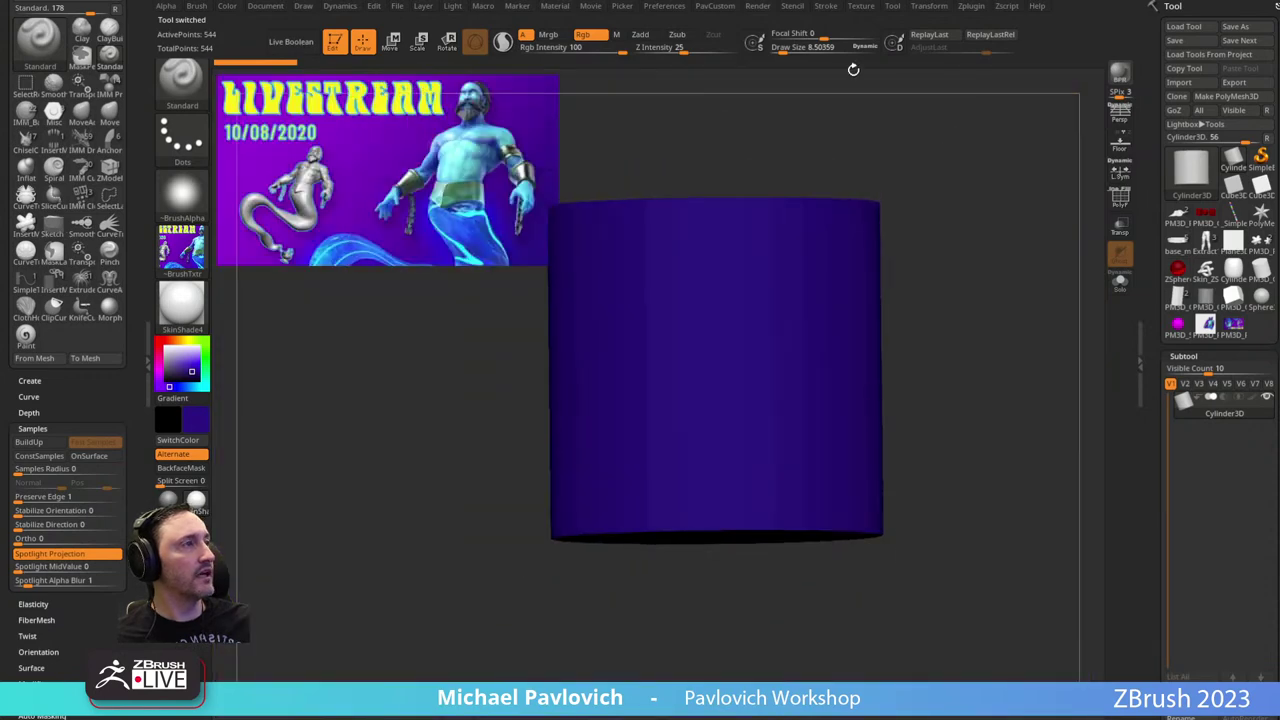
pyautogui.press('f')
pyautogui.moveTo(928, 233); pyautogui.dragTo(845, 284)
pyautogui.hotkey('shift', 'z')
# Turn the current texture off and select the StartupMaterial.
pyautogui.click(181, 248)
pyautogui.click(252, 262)
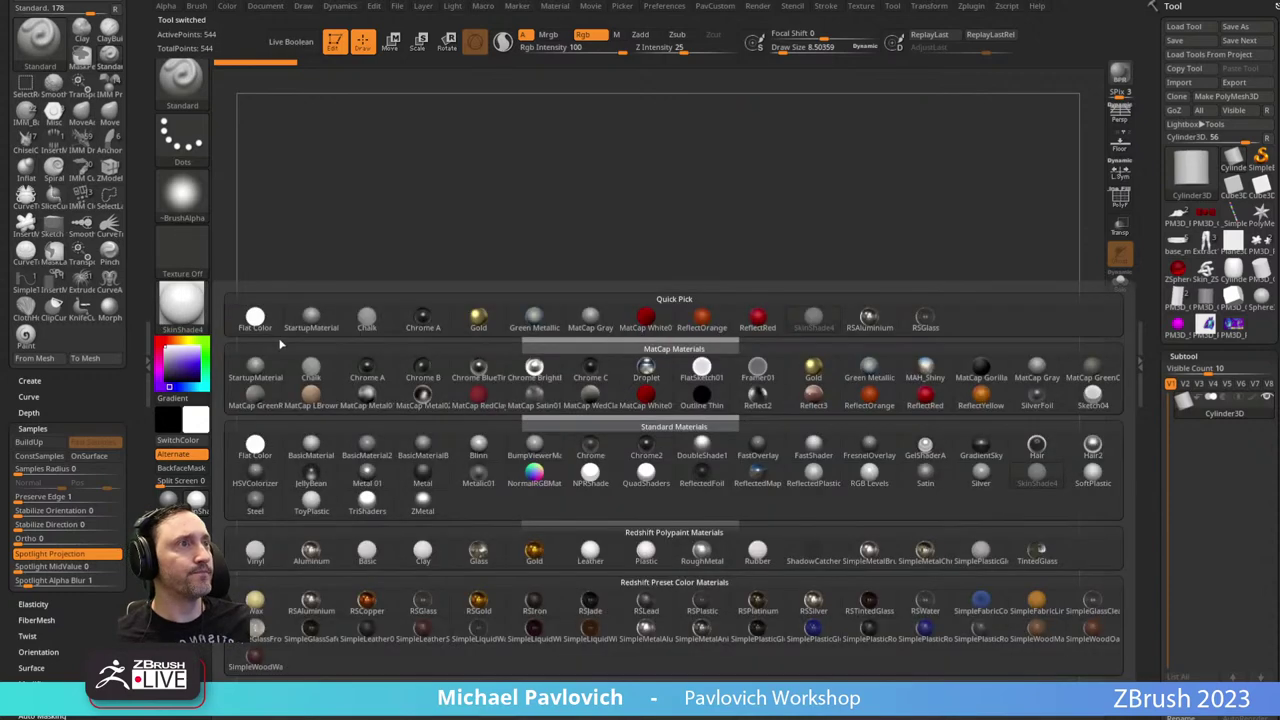
pyautogui.click(185, 305)
pyautogui.click(291, 326)
# Choose the IMM Curve brush with the Hose01 mesh and try to draw it across the cylinder.
pyautogui.press('b')
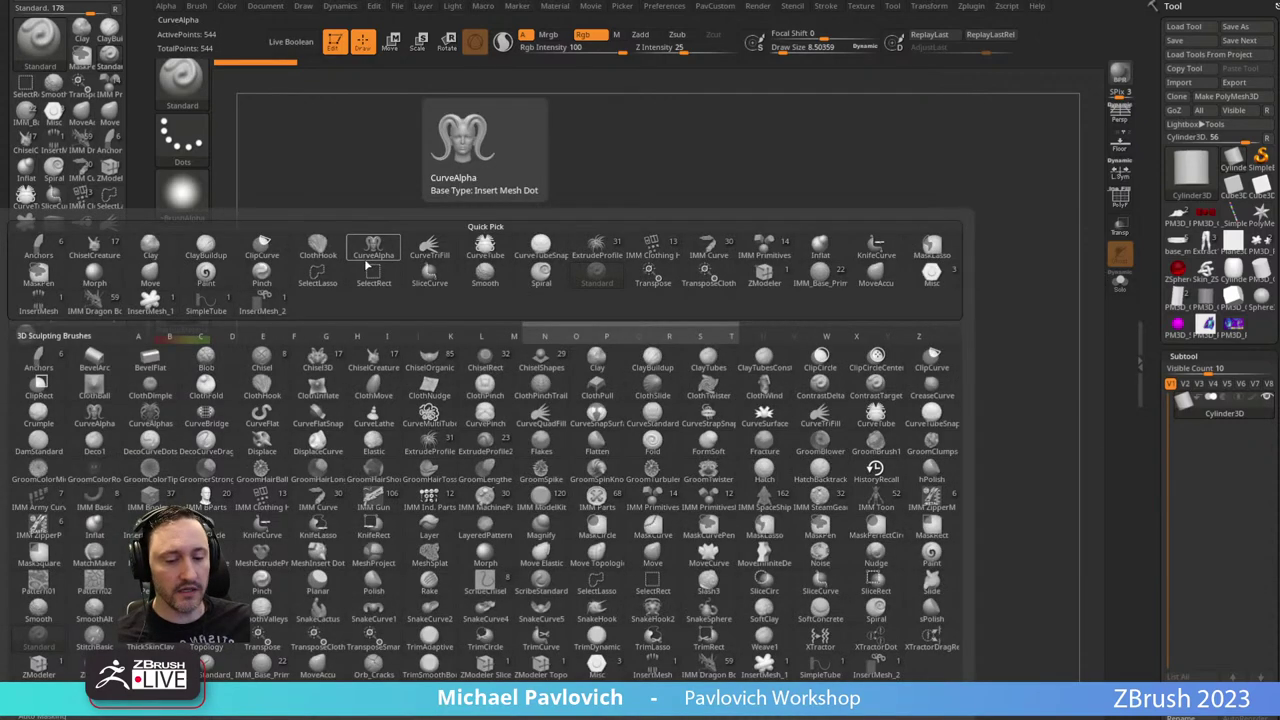
pyautogui.press('i')
pyautogui.click(314, 501)
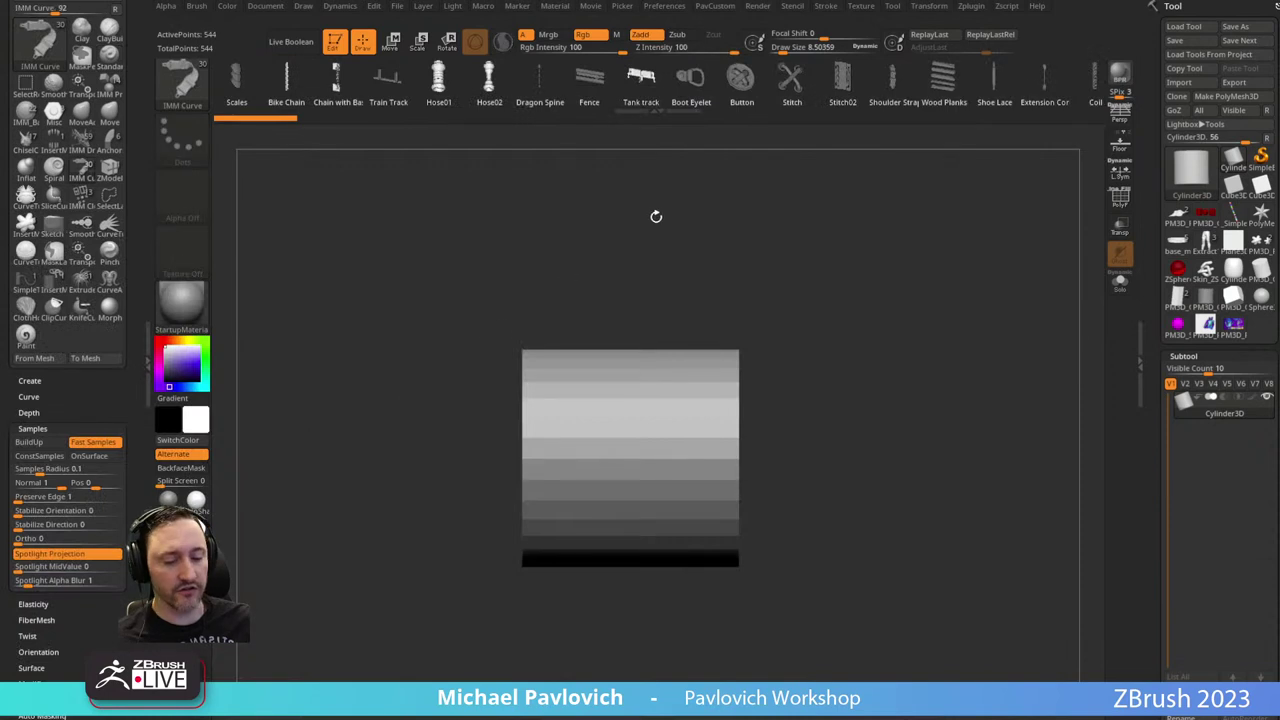
pyautogui.press('m')
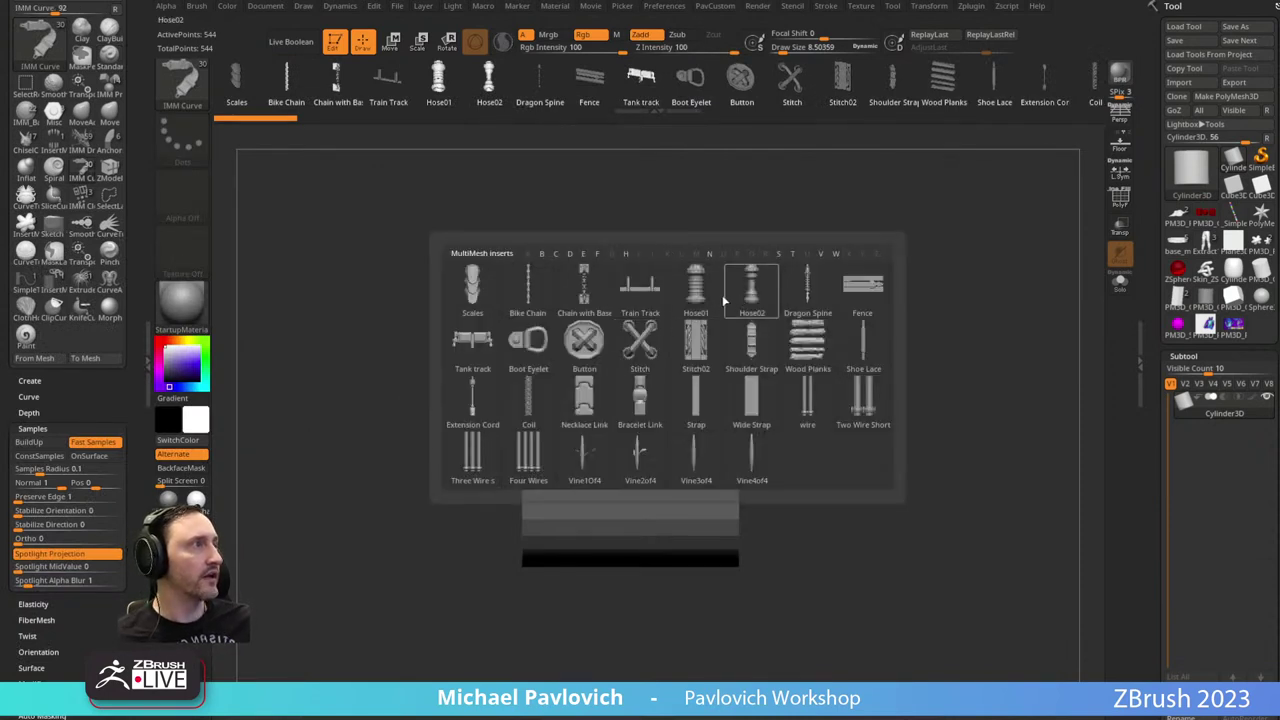
pyautogui.click(699, 297)
pyautogui.moveTo(596, 439); pyautogui.dragTo(593, 605)
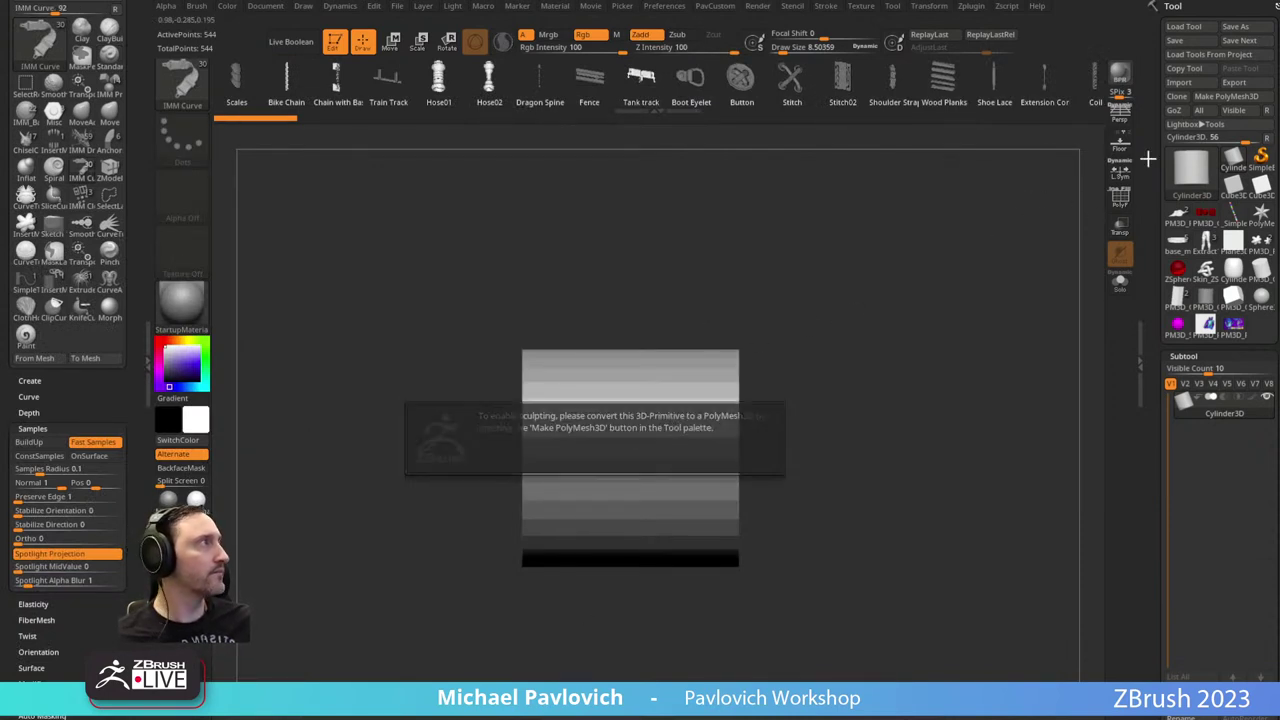
# Convert the cylinder to a PolyMesh3D and wrap a Hose01 curve around it near one end.
pyautogui.click(1226, 96)
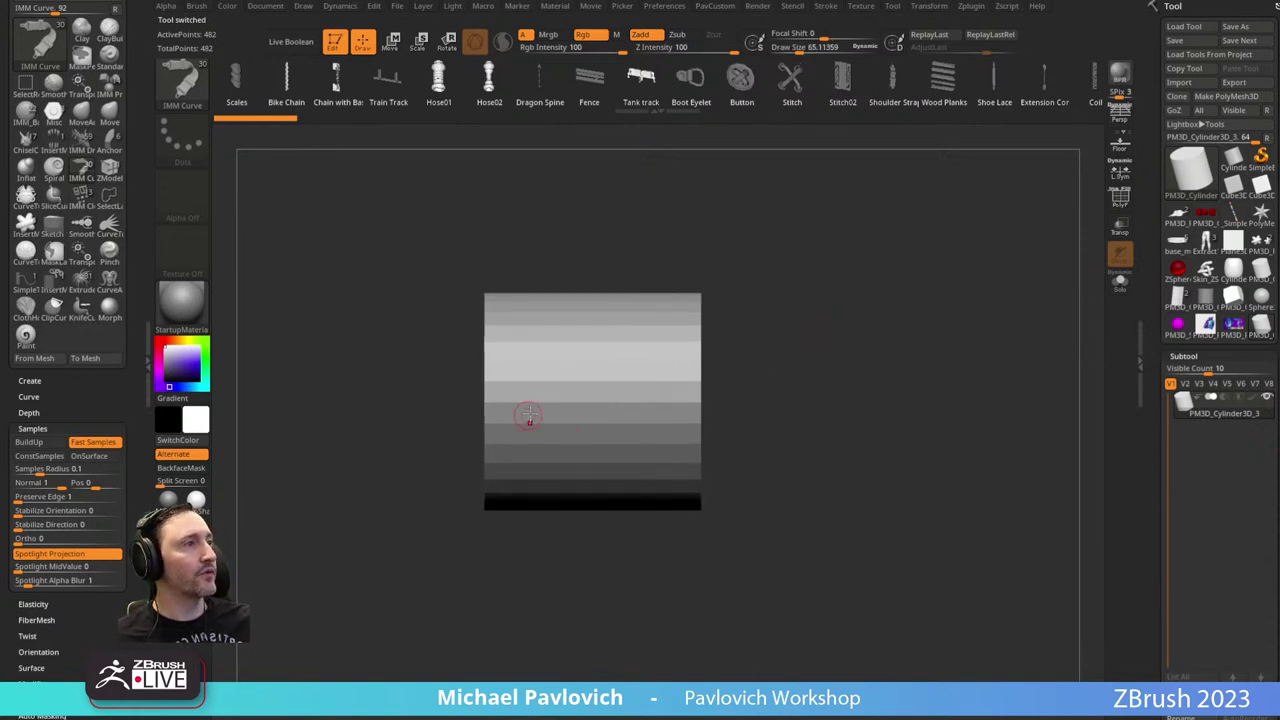
pyautogui.moveTo(529, 416); pyautogui.dragTo(529, 651)
pyautogui.moveTo(580, 537)
pyautogui.mouseDown()
pyautogui.moveTo(845, 320)
pyautogui.moveTo(898, 333)
pyautogui.moveTo(727, 349)
pyautogui.mouseUp()
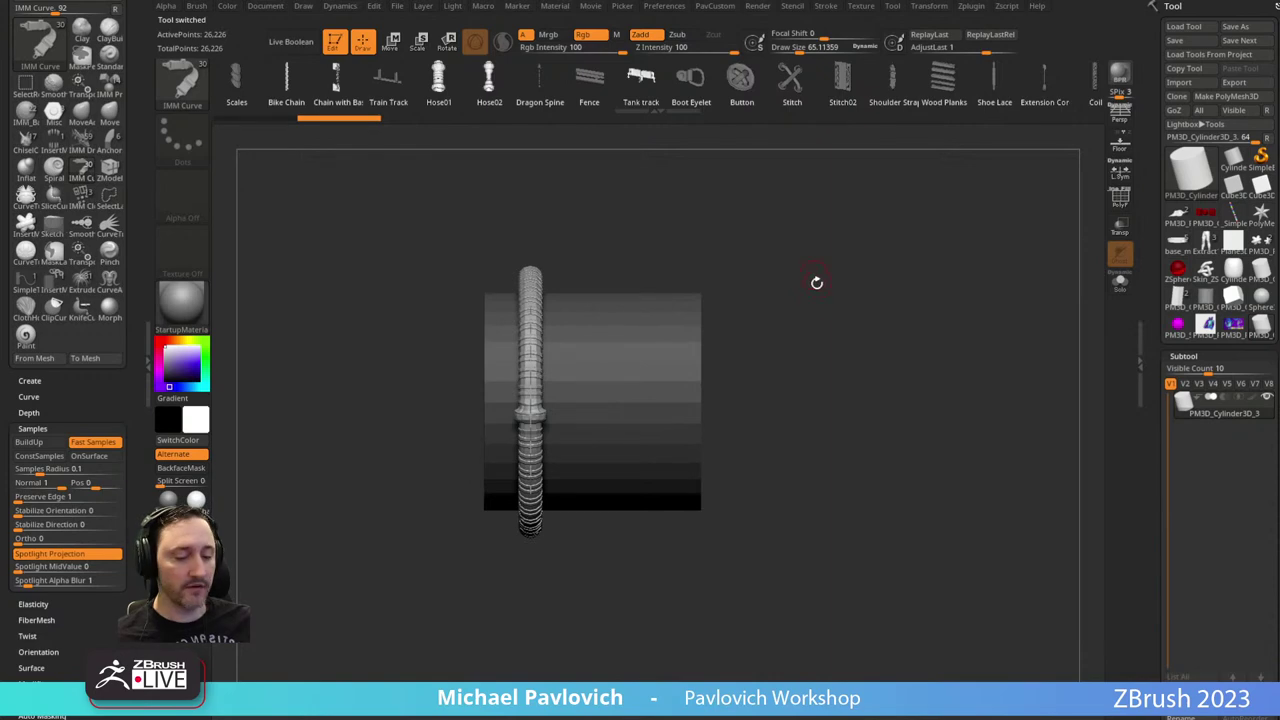
# Load the BM_2Tires_IMM brush from the _IMM folder of the LightBox brush library.
pyautogui.press(',')
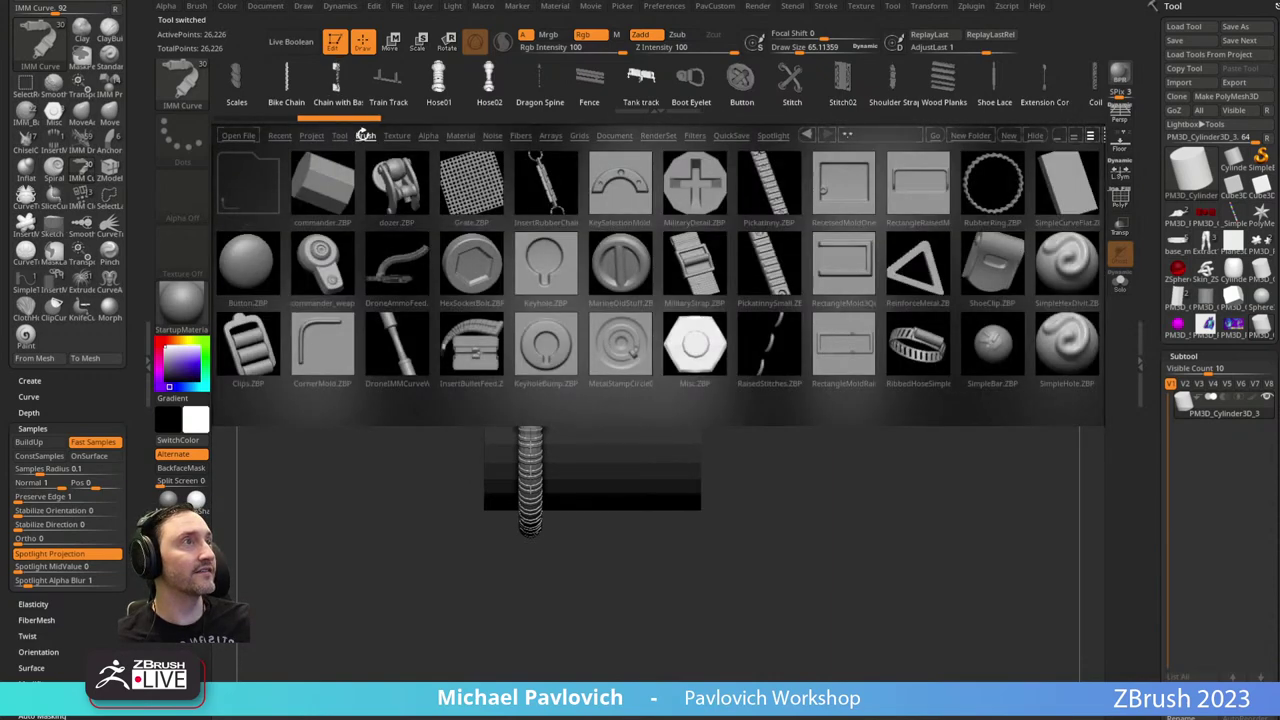
pyautogui.click(366, 135)
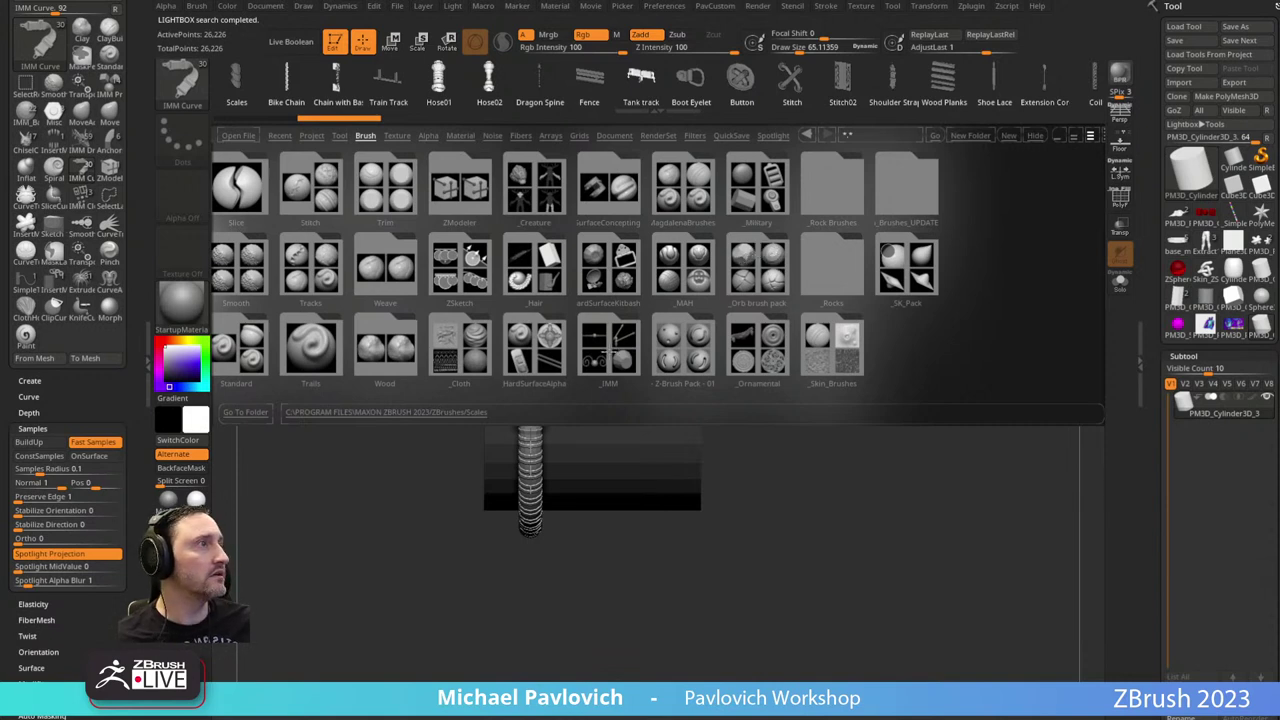
pyautogui.click(612, 345)
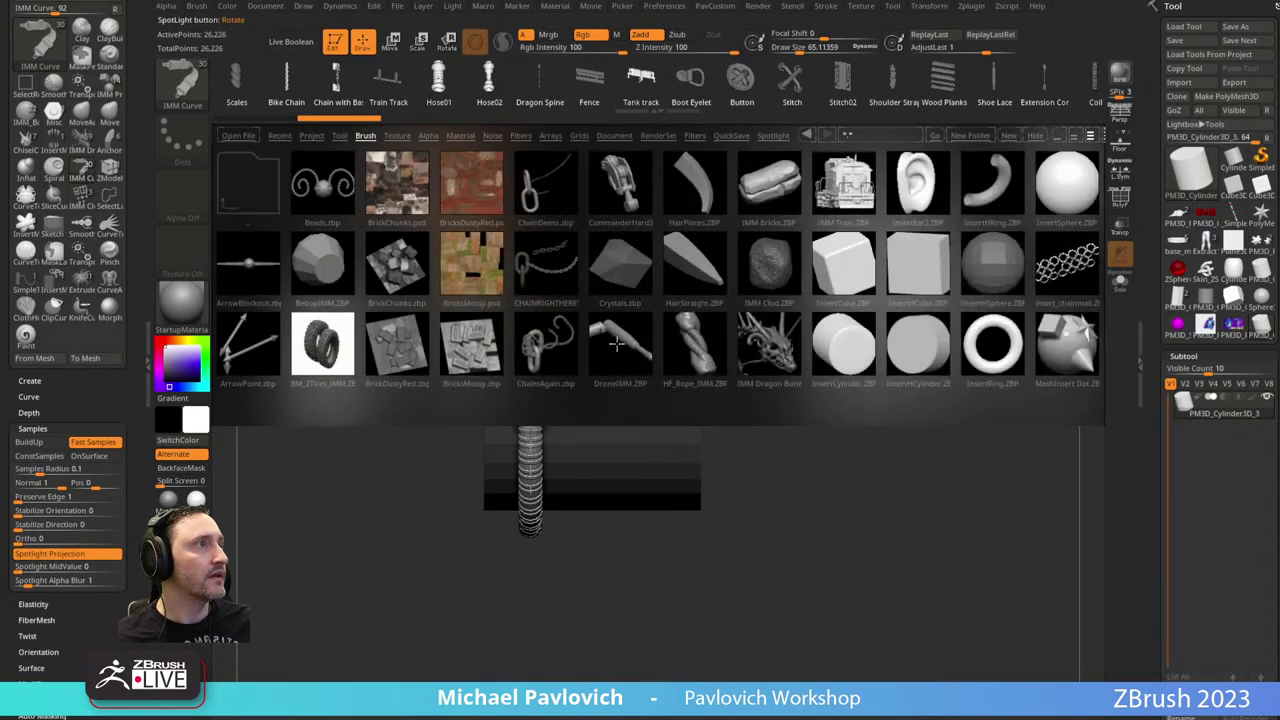
pyautogui.moveTo(617, 343); pyautogui.dragTo(382, 342)
pyautogui.moveTo(569, 322); pyautogui.dragTo(746, 327)
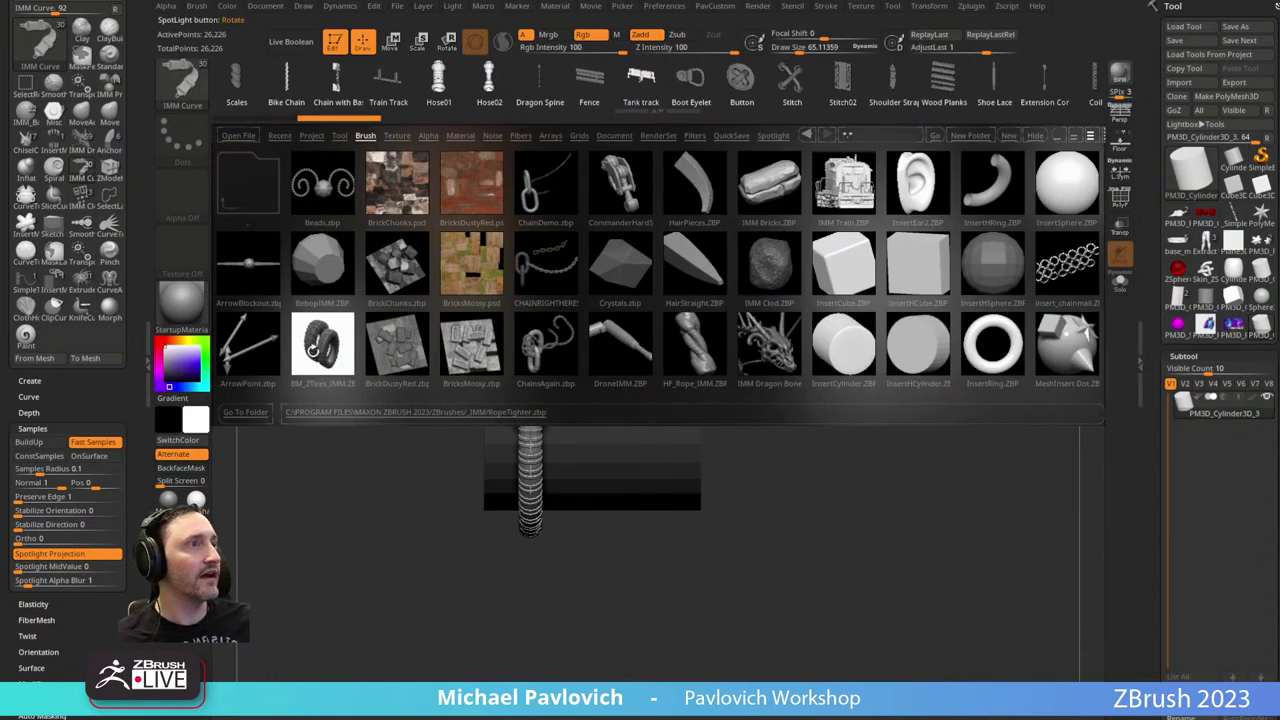
pyautogui.doubleClick(316, 346)
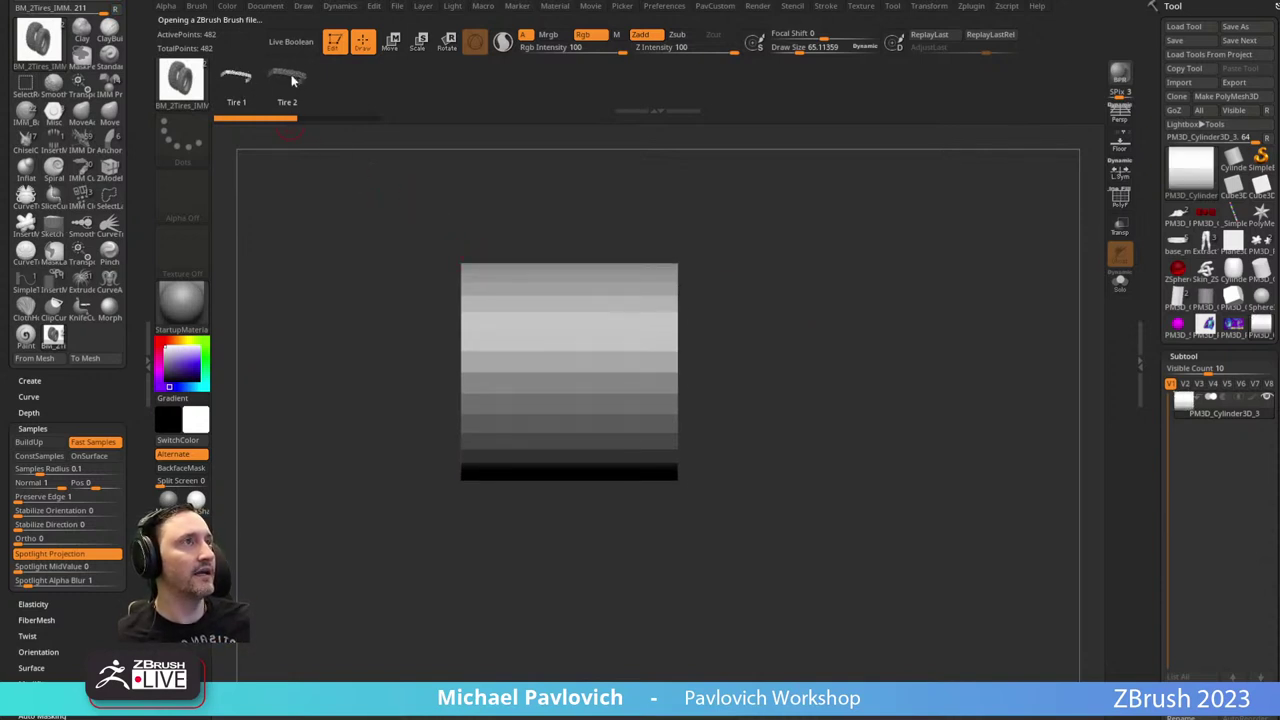
# Wrap a tire around the cylinder and rebuild it at draw size 64 with Z Intensity 56.
pyautogui.keyDown('shift'); pyautogui.moveTo(522, 371); pyautogui.dragTo(520, 562); pyautogui.keyUp('shift')
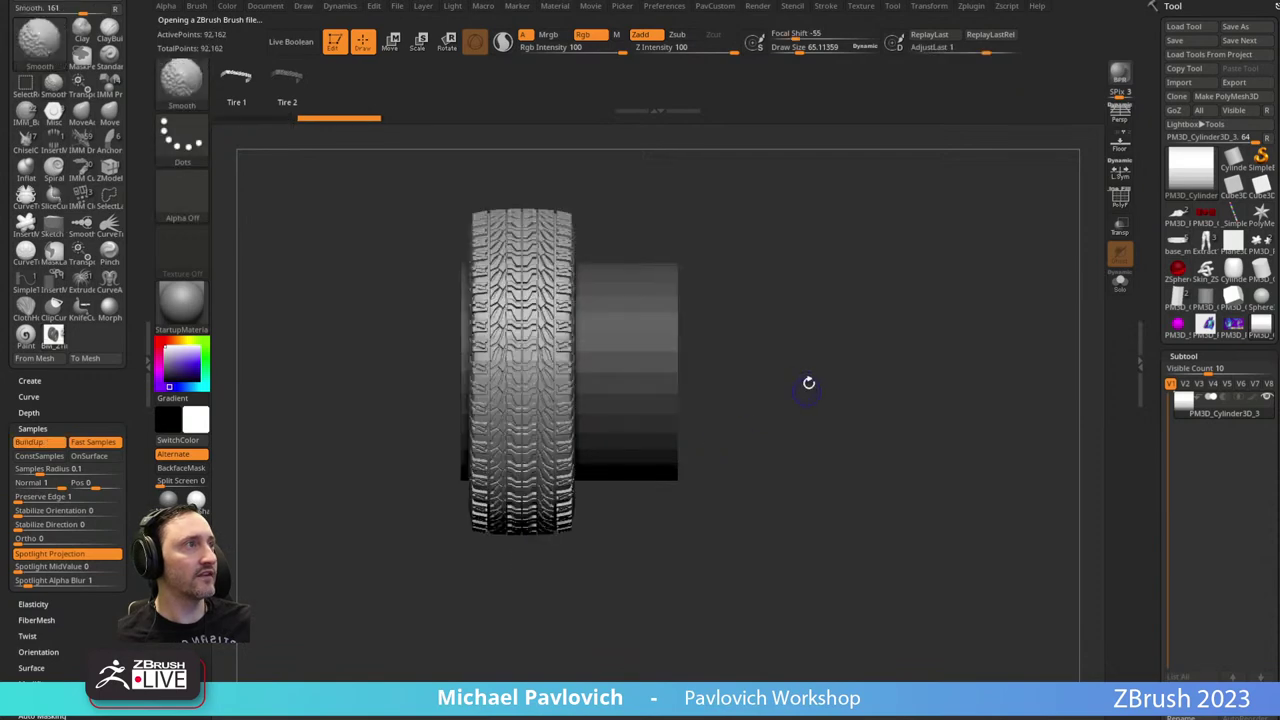
pyautogui.moveTo(797, 322)
pyautogui.mouseDown()
pyautogui.moveTo(919, 307)
pyautogui.moveTo(737, 371)
pyautogui.moveTo(760, 343)
pyautogui.moveTo(741, 332)
pyautogui.mouseUp()
pyautogui.press('s')
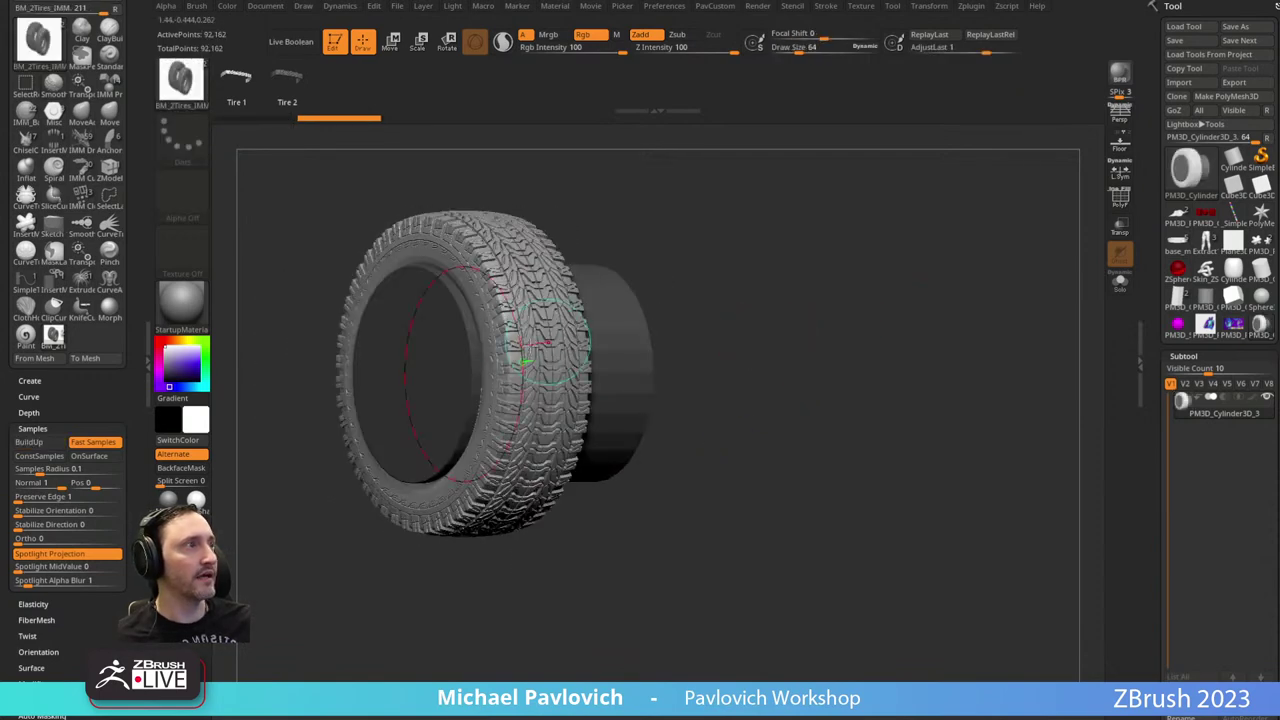
pyautogui.click(530, 345)
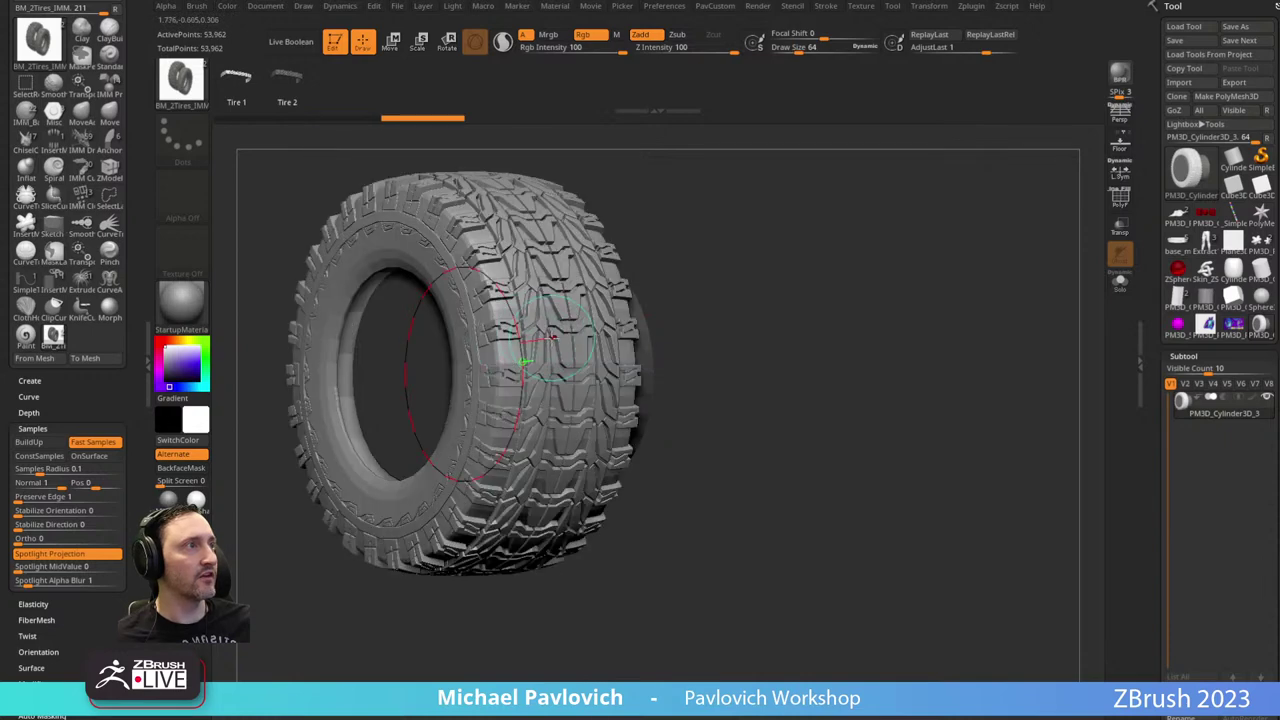
pyautogui.click(709, 49)
pyautogui.click(514, 318)
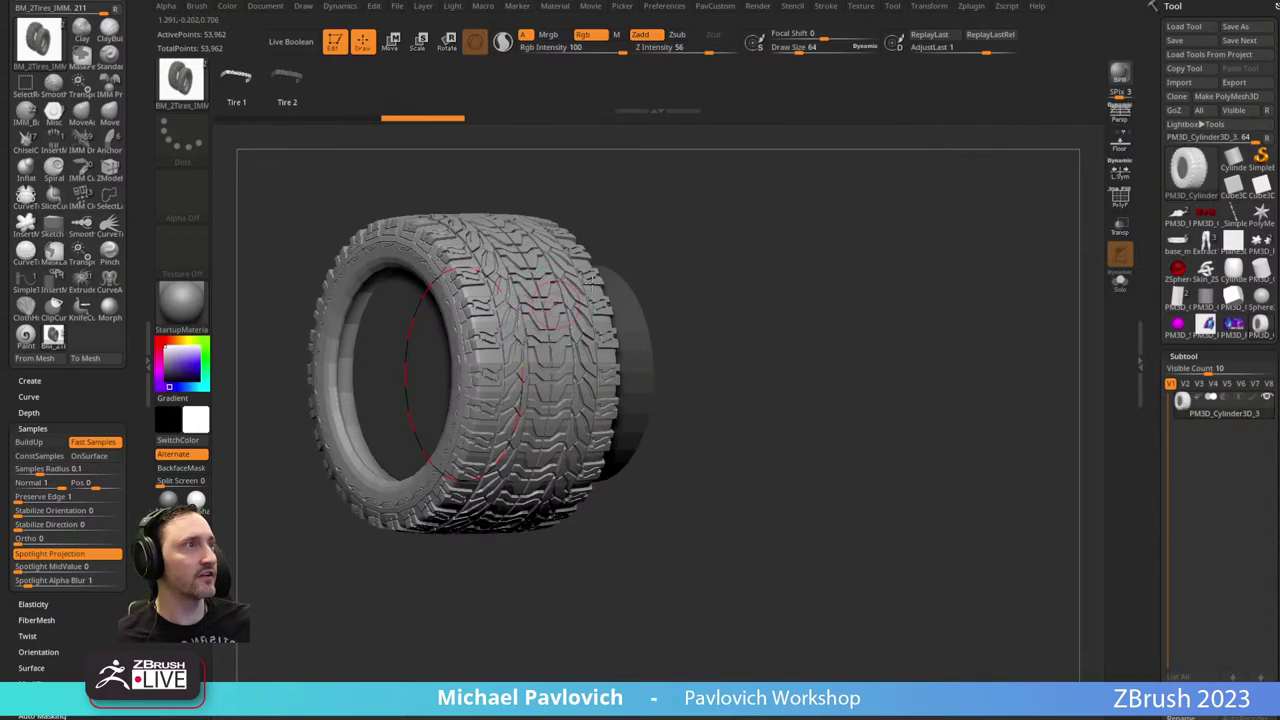
# Finish the tire curve, split the tire from the cylinder into its own subtool and isolate it in Solo mode.
pyautogui.moveTo(744, 238)
pyautogui.mouseDown()
pyautogui.moveTo(806, 240)
pyautogui.moveTo(731, 243)
pyautogui.mouseUp()
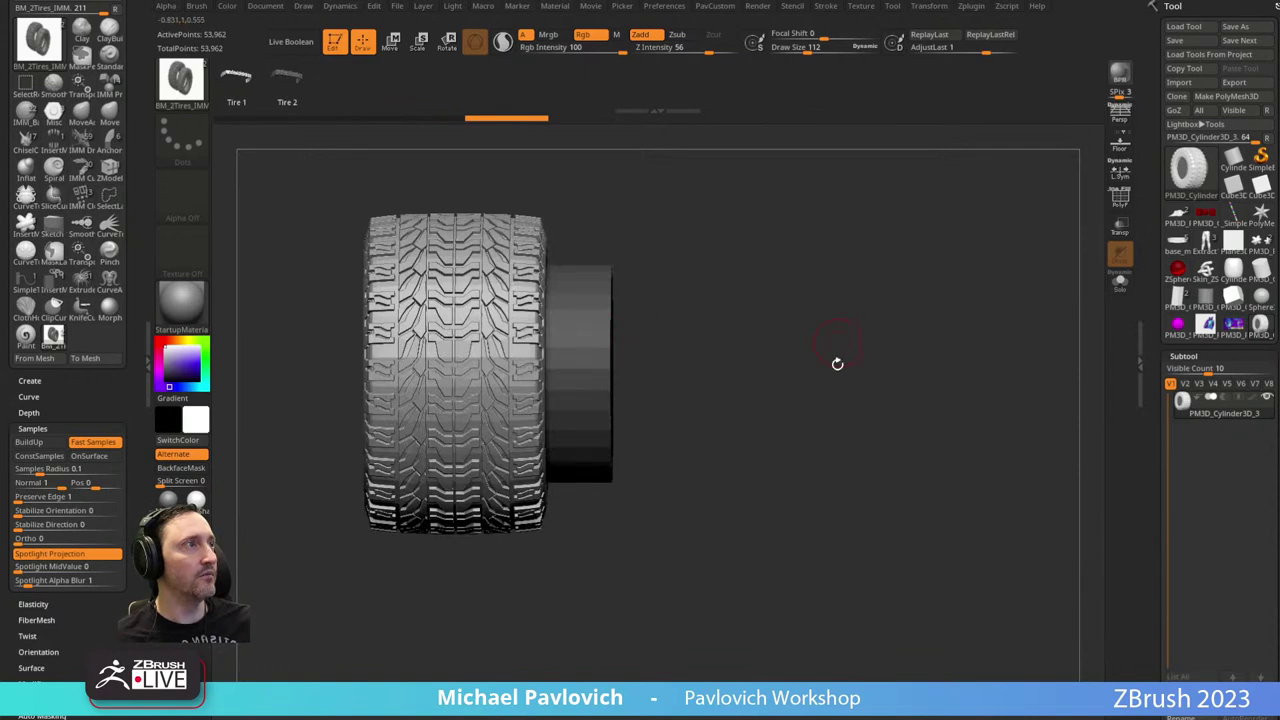
pyautogui.press('2')
pyautogui.click(828, 384)
pyautogui.moveTo(805, 364); pyautogui.dragTo(890, 362)
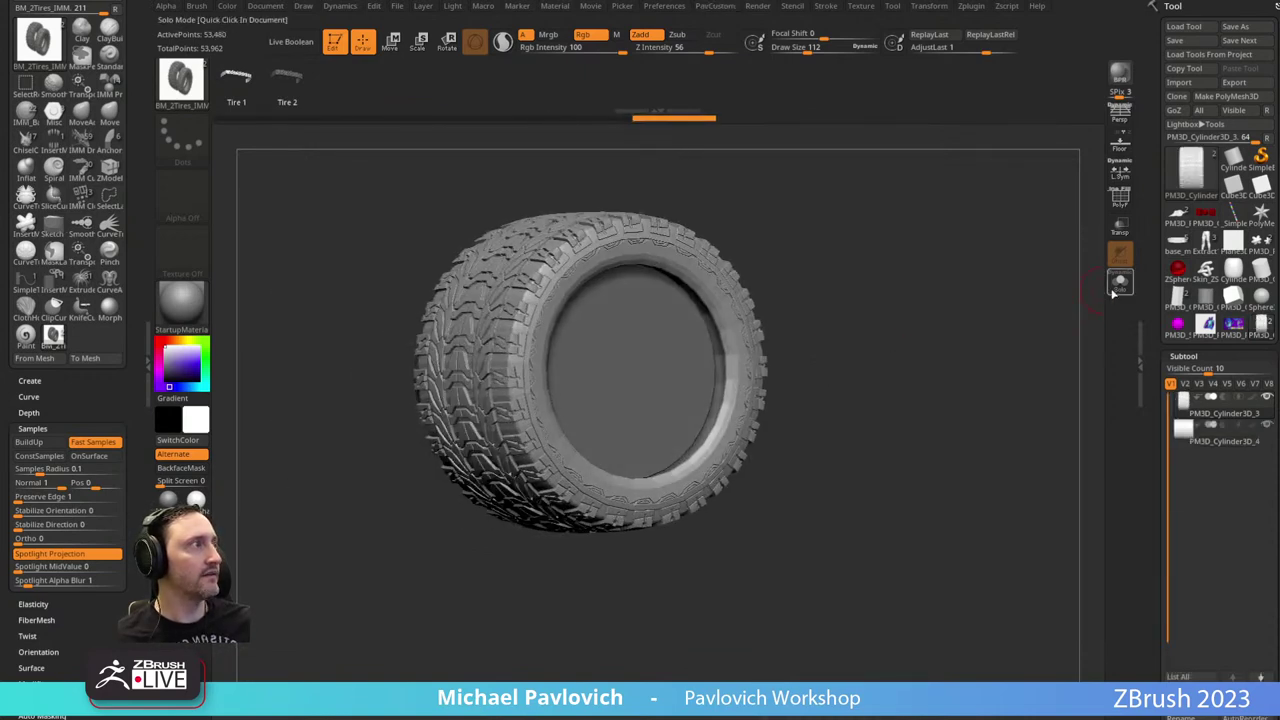
pyautogui.click(1120, 282)
# Select the Standard brush and center the isolated tire with its tread facing front.
pyautogui.moveTo(955, 302)
pyautogui.mouseDown()
pyautogui.moveTo(815, 314)
pyautogui.moveTo(875, 308)
pyautogui.moveTo(877, 320)
pyautogui.moveTo(860, 312)
pyautogui.moveTo(891, 329)
pyautogui.moveTo(856, 329)
pyautogui.mouseUp()
pyautogui.press('b')
pyautogui.press('s')
pyautogui.press('t')
pyautogui.press('s')
pyautogui.keyDown('alt'); pyautogui.moveTo(860, 328); pyautogui.dragTo(838, 344); pyautogui.keyUp('alt')
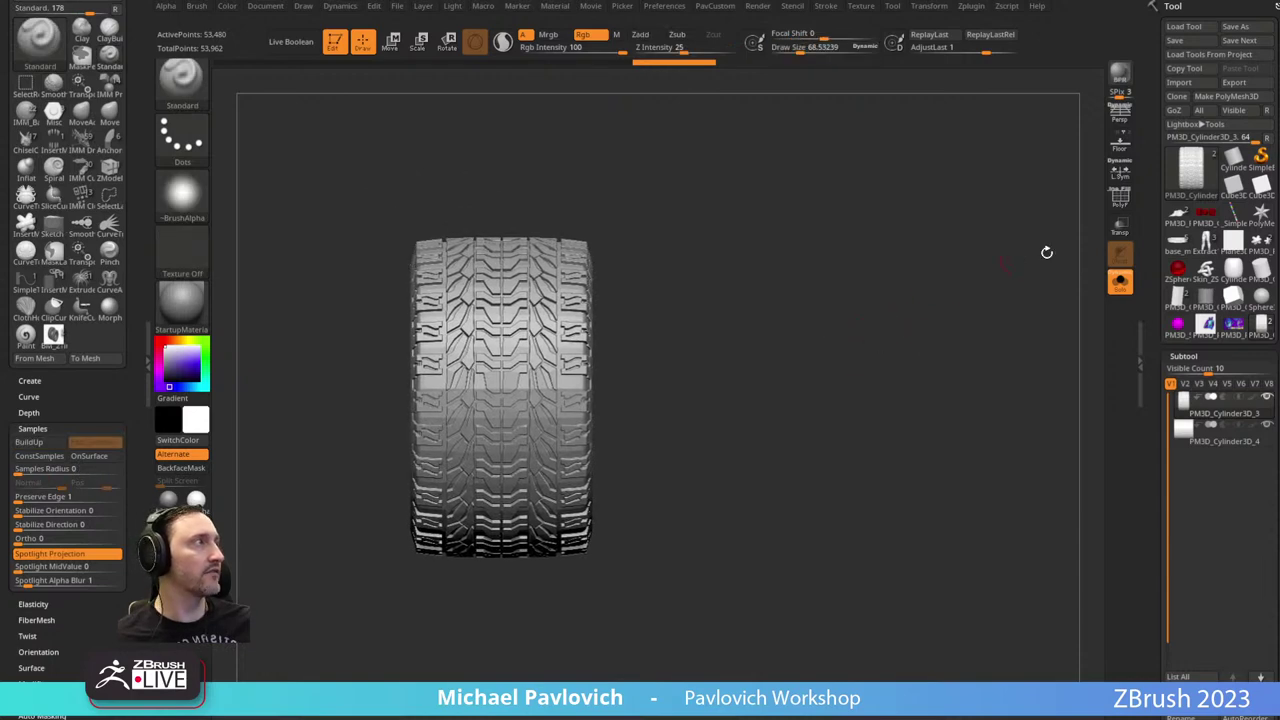
# Switch to the Sphere3D primitive, convert it to a PolyMesh3D and display its PolyFrame wireframe.
pyautogui.click(1192, 172)
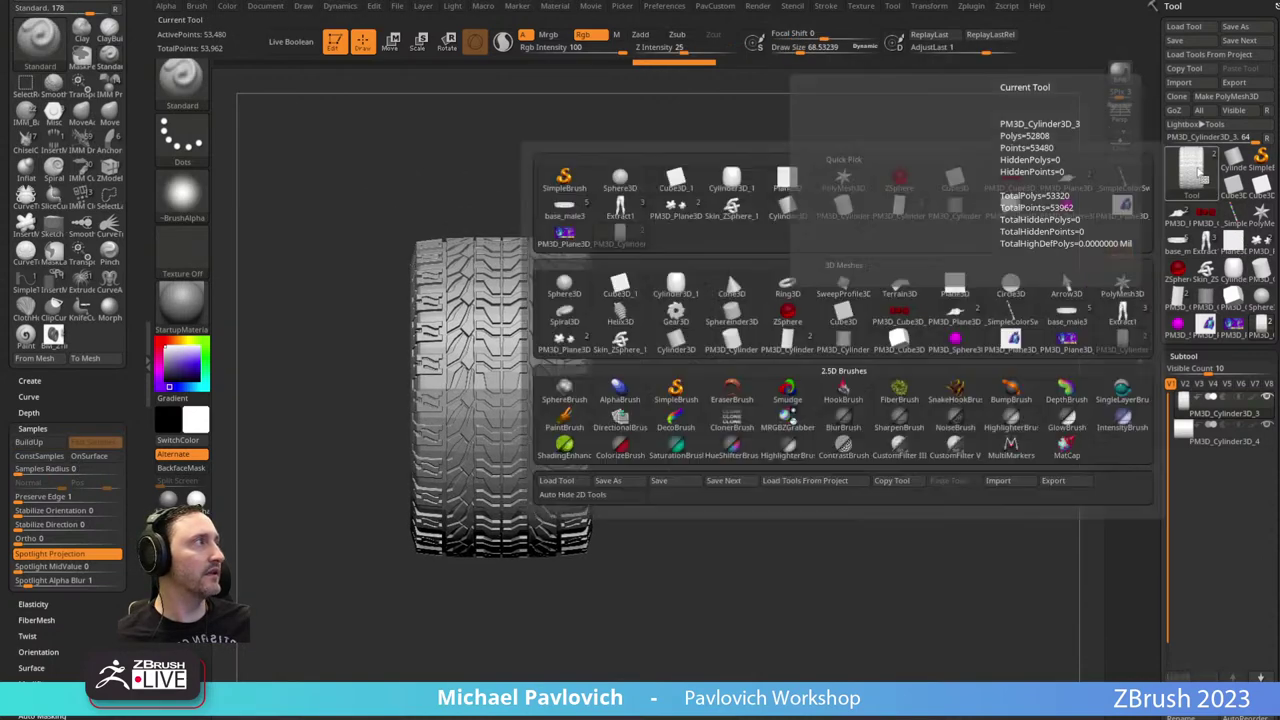
pyautogui.click(574, 286)
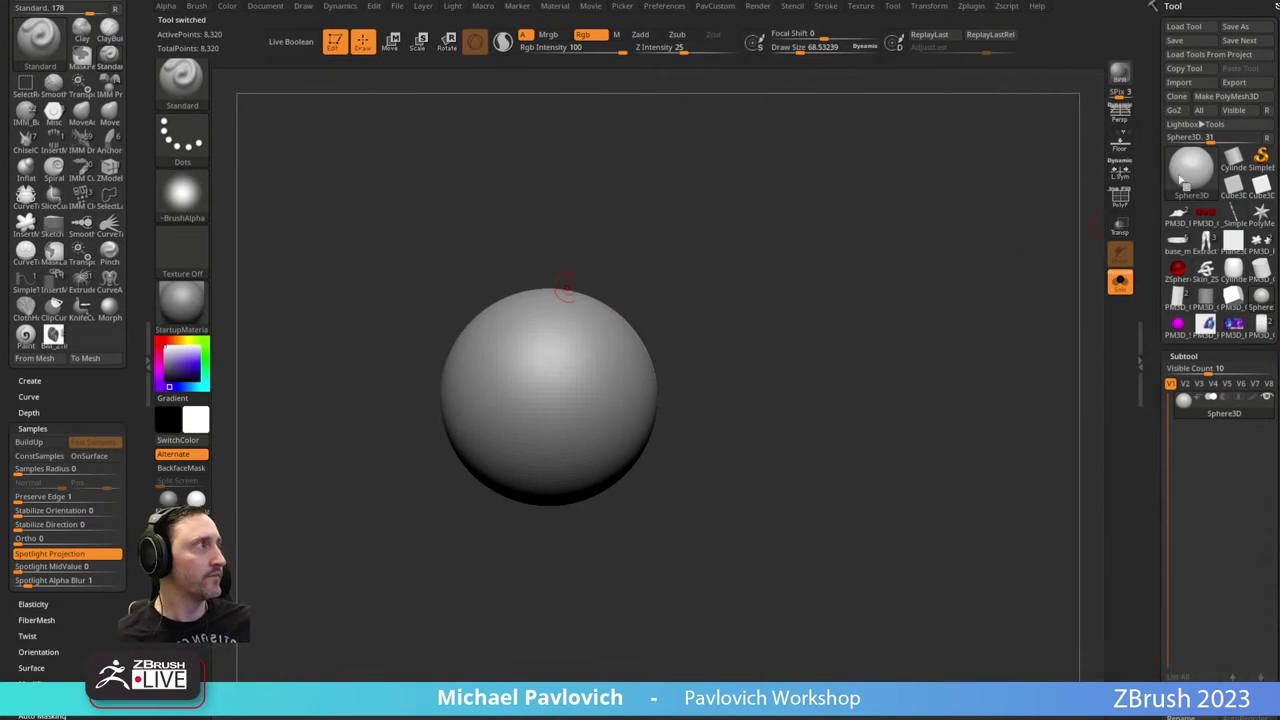
pyautogui.click(1226, 96)
pyautogui.hotkey('shift', 'f')
pyautogui.keyDown('ctrl'); pyautogui.moveTo(906, 255); pyautogui.dragTo(844, 232, button='right'); pyautogui.keyUp('ctrl')
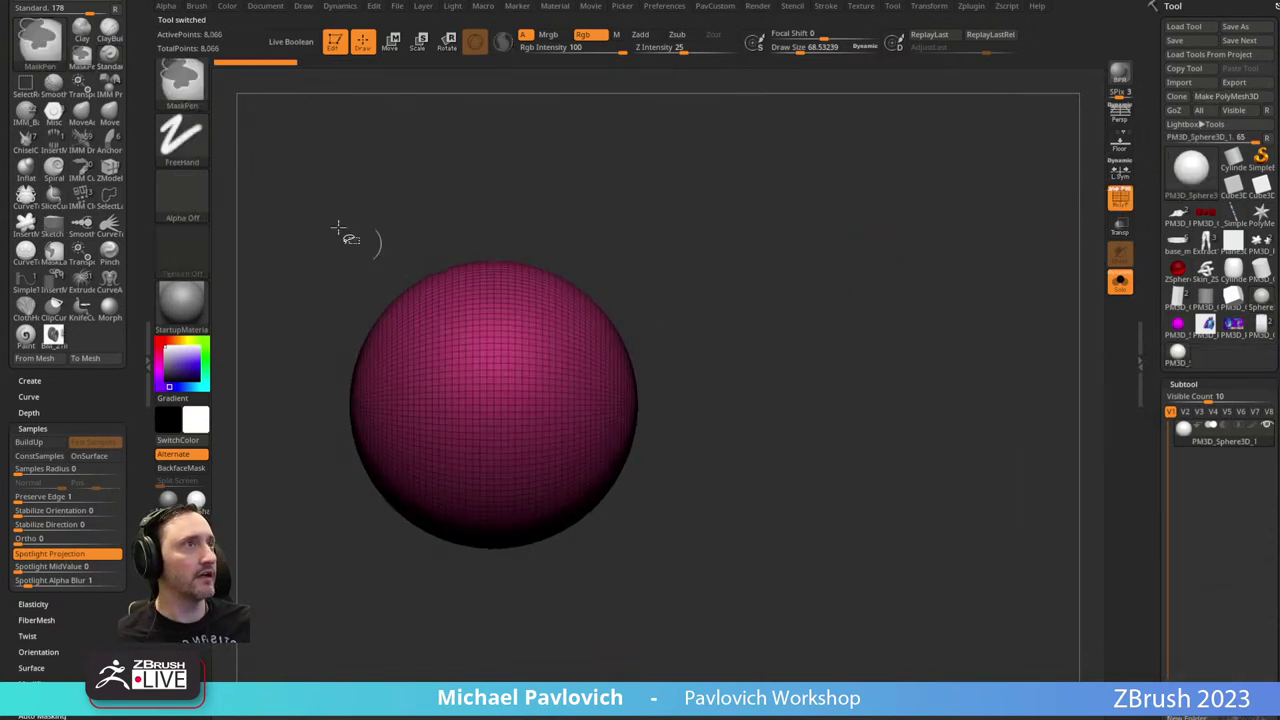
# Slice the sphere with three parallel diagonal SliceCurve cuts to divide it into four polygroup bands.
pyautogui.keyDown('ctrl'); pyautogui.keyDown('shift'); pyautogui.click(184, 84); pyautogui.keyUp('shift'); pyautogui.keyUp('ctrl')
pyautogui.keyDown('ctrl'); pyautogui.keyDown('shift'); pyautogui.click(472, 103); pyautogui.keyUp('shift'); pyautogui.keyUp('ctrl')
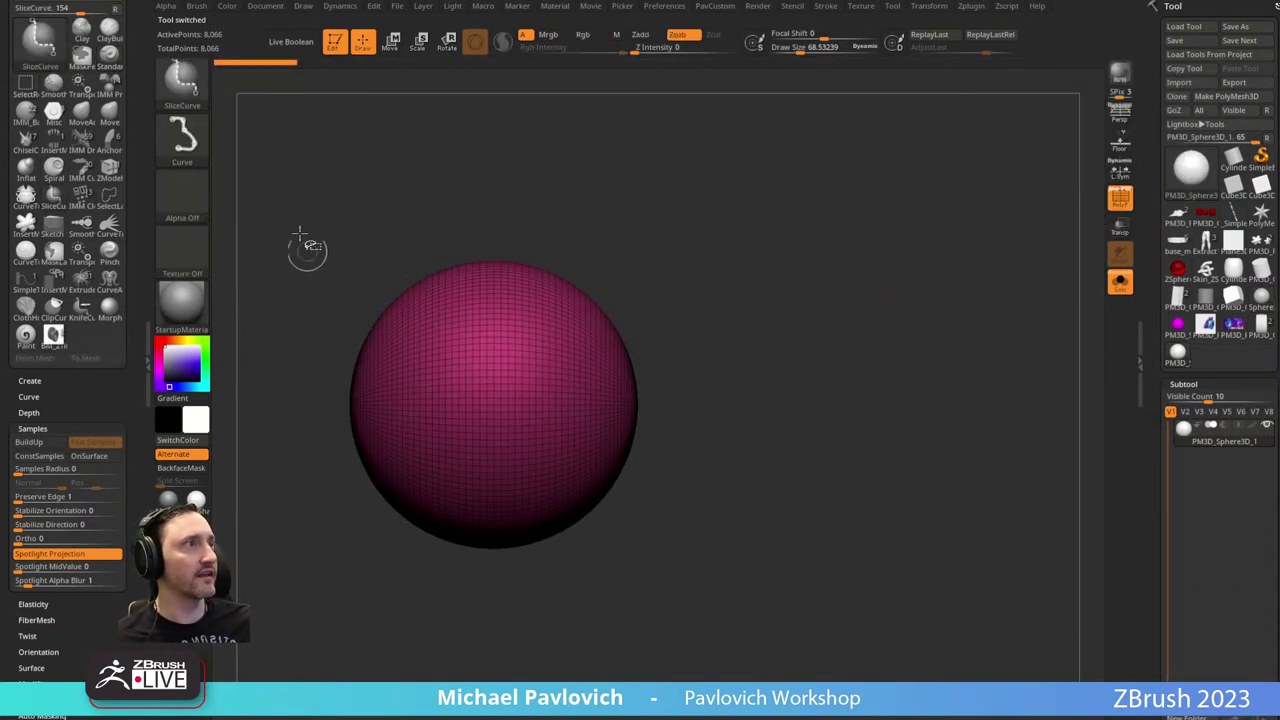
pyautogui.keyDown('ctrl'); pyautogui.keyDown('shift'); pyautogui.moveTo(297, 236); pyautogui.dragTo(806, 410); pyautogui.keyUp('shift'); pyautogui.keyUp('ctrl')
pyautogui.keyDown('ctrl'); pyautogui.keyDown('shift'); pyautogui.moveTo(270, 299); pyautogui.dragTo(845, 498); pyautogui.keyUp('shift'); pyautogui.keyUp('ctrl')
pyautogui.keyDown('ctrl'); pyautogui.keyDown('shift'); pyautogui.moveTo(316, 366); pyautogui.dragTo(740, 524); pyautogui.keyUp('shift'); pyautogui.keyUp('ctrl')
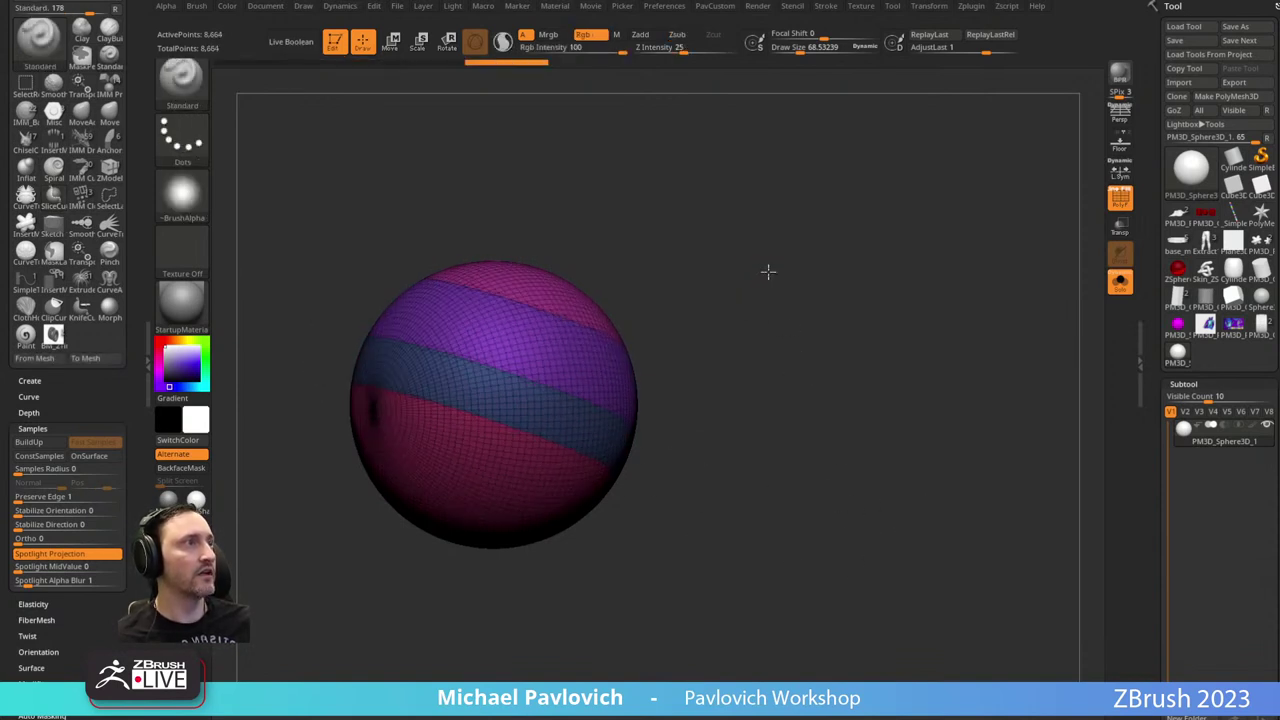
# Dock the Stroke palette and use Frame Mesh to create curves along the sphere's polygroup borders.
pyautogui.moveTo(136, 12); pyautogui.dragTo(128, 45)
pyautogui.click(127, 8)
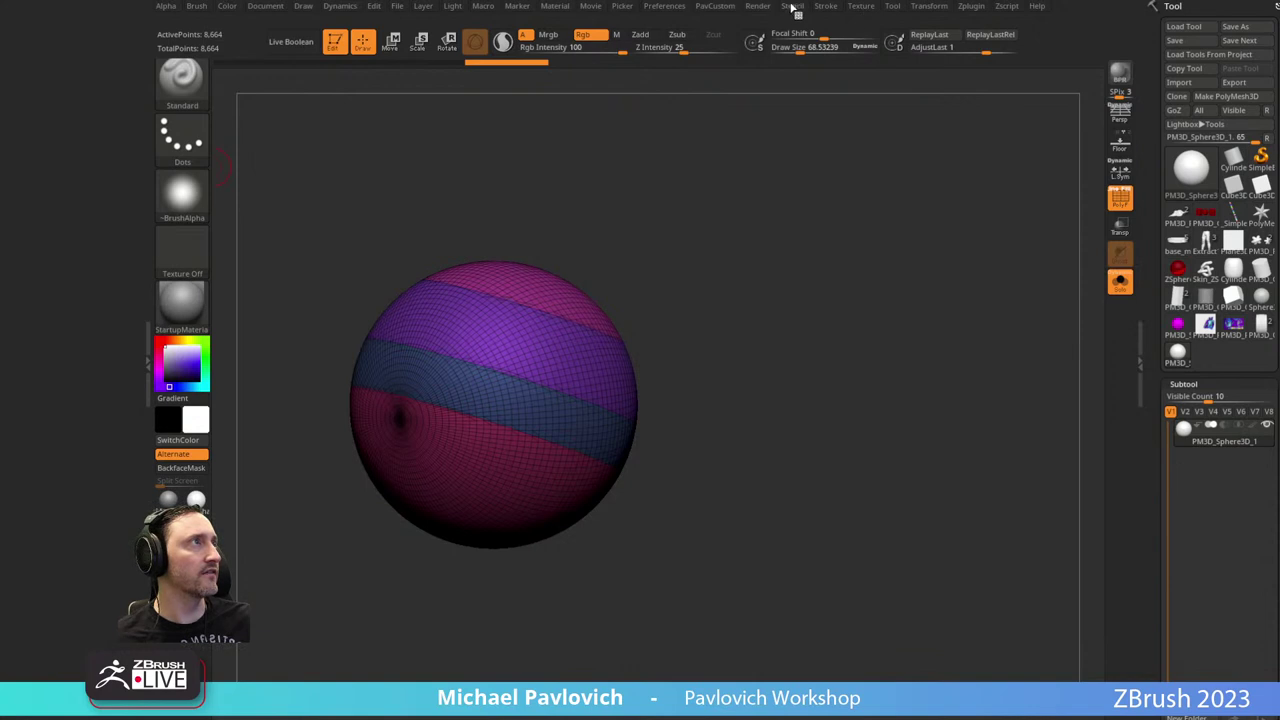
pyautogui.click(826, 6)
pyautogui.moveTo(818, 22)
pyautogui.mouseDown()
pyautogui.moveTo(509, 100)
pyautogui.moveTo(71, 288)
pyautogui.mouseUp()
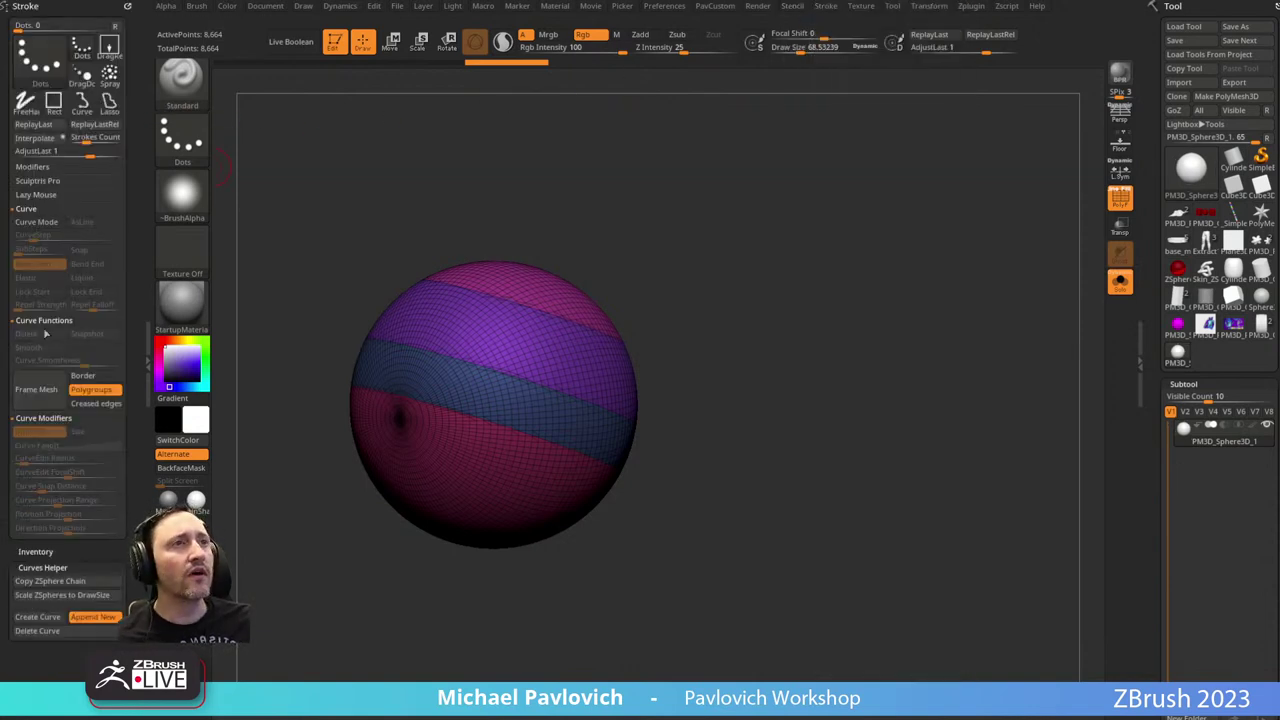
pyautogui.click(36, 389)
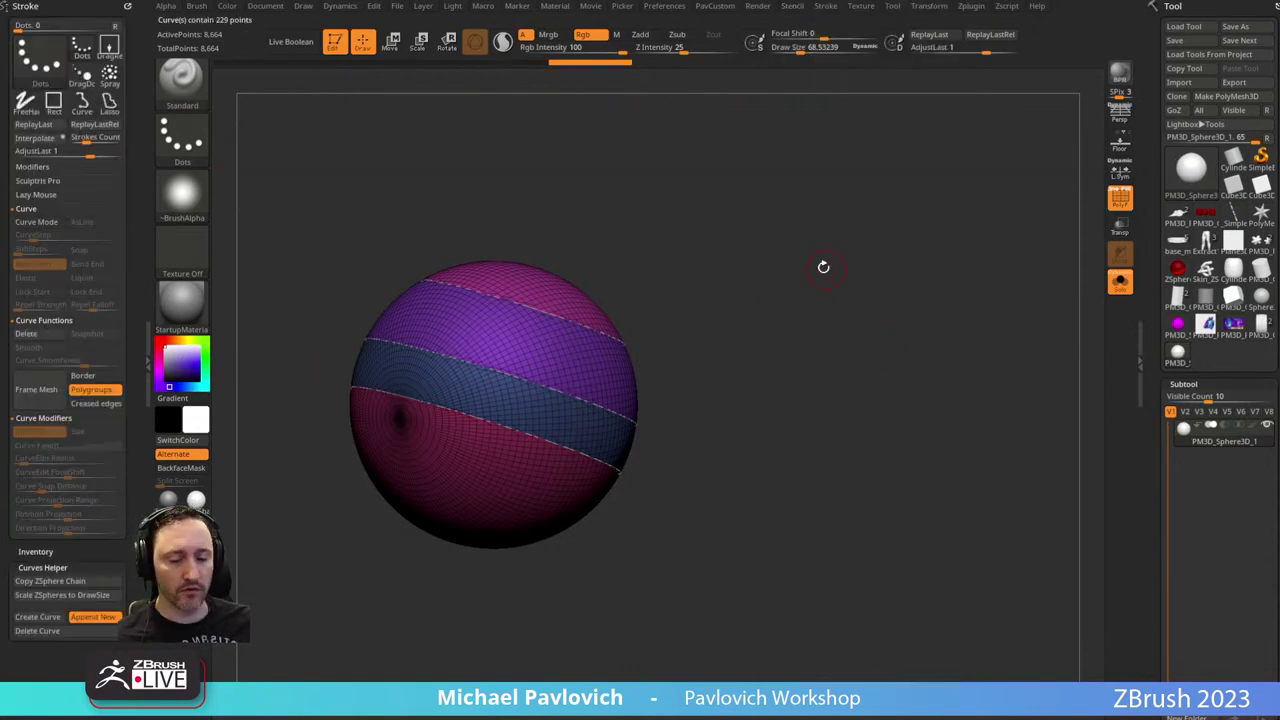
pyautogui.press('b')
pyautogui.press('i')
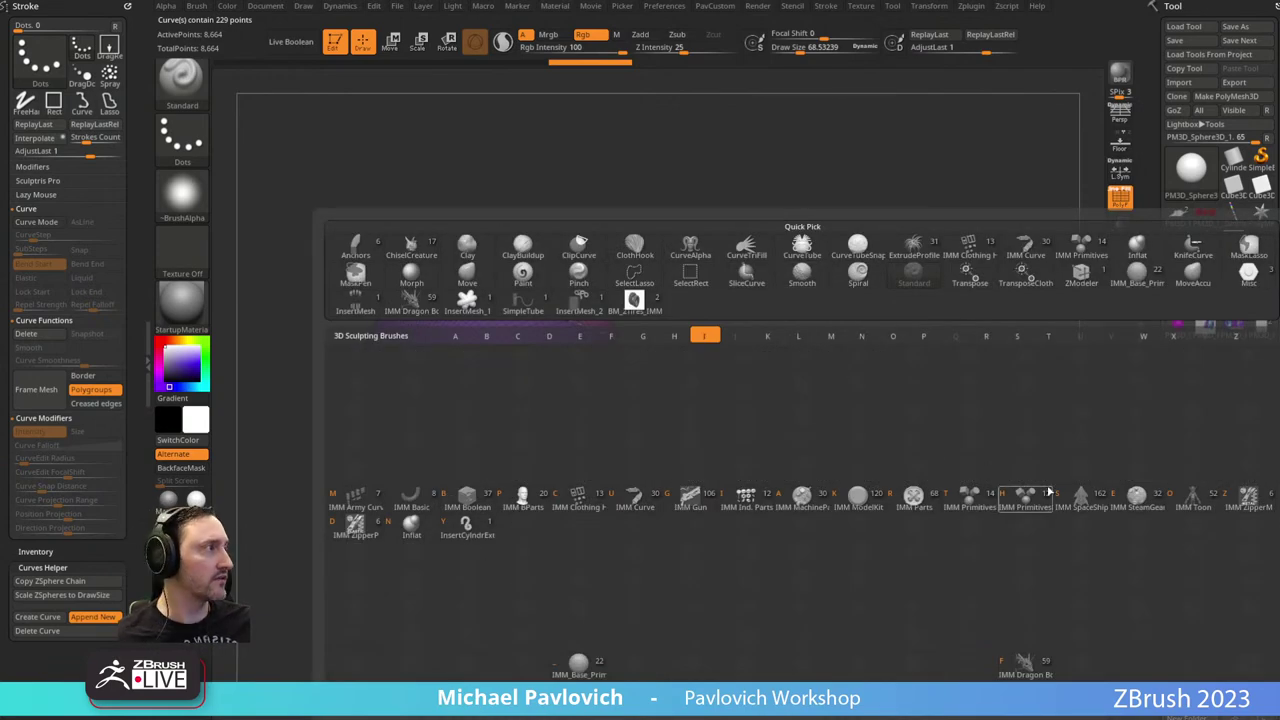
pyautogui.press('Escape')
# Choose the CurveTube brush and generate tubes along all three framed curves around the sphere.
pyautogui.press('b')
pyautogui.press('c')
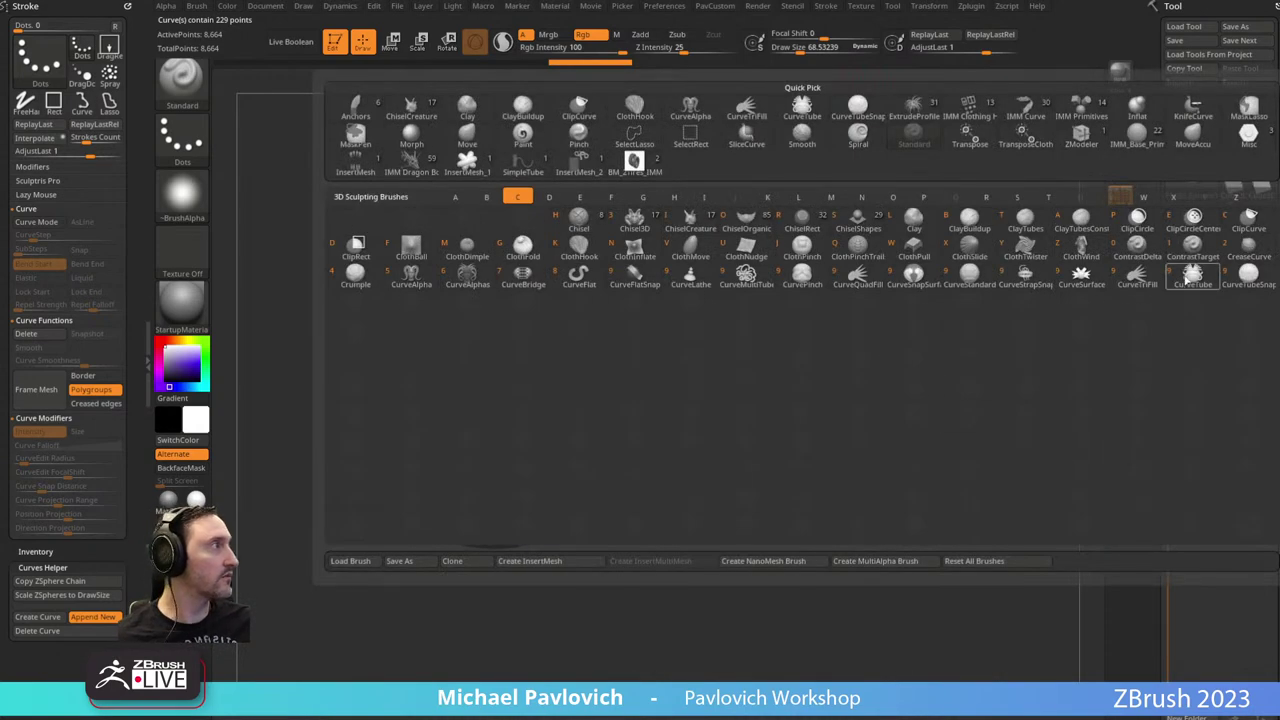
pyautogui.click(1191, 276)
pyautogui.keyDown('ctrl'); pyautogui.moveTo(842, 192); pyautogui.dragTo(832, 258, button='right'); pyautogui.keyUp('ctrl')
pyautogui.click(635, 252)
pyautogui.keyDown('ctrl'); pyautogui.moveTo(929, 233); pyautogui.dragTo(865, 219, button='right'); pyautogui.keyUp('ctrl')
pyautogui.click(766, 237)
pyautogui.click(894, 266)
pyautogui.click(705, 512)
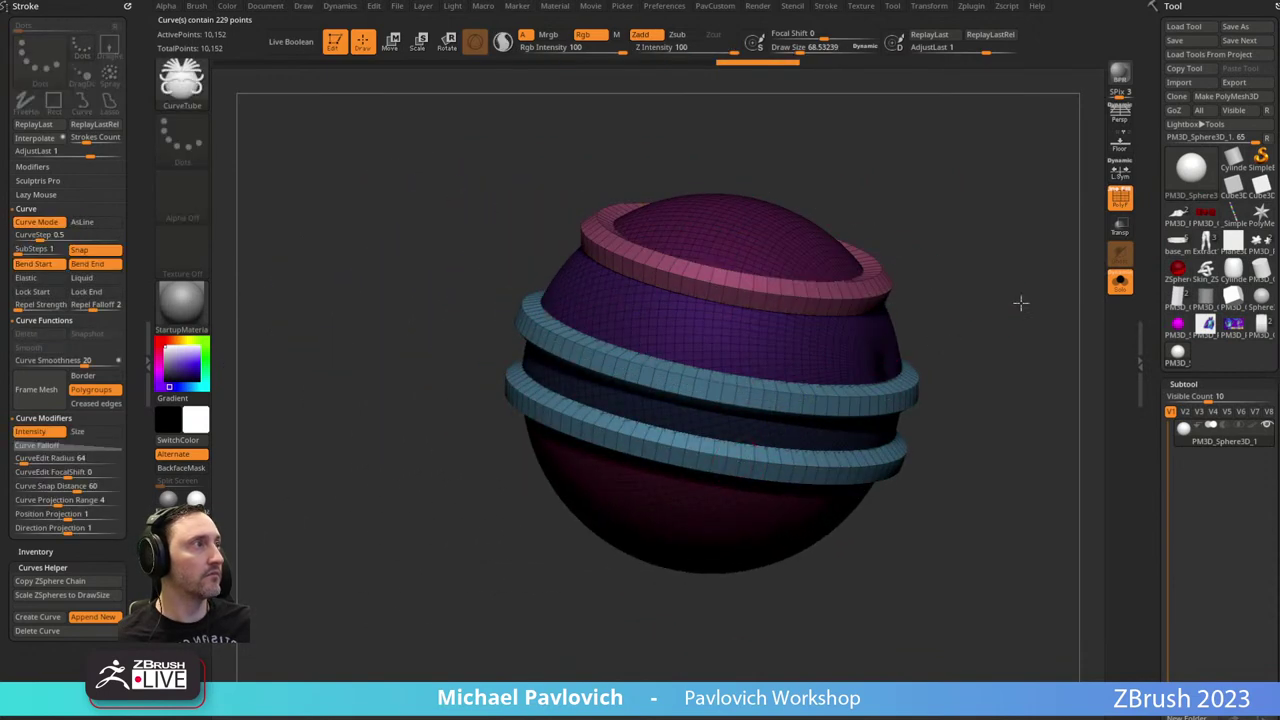
# Split the tubes from the sphere into their own subtool and set the draw size to about 31.
pyautogui.keyDown('shift'); pyautogui.moveTo(1020, 303); pyautogui.dragTo(1021, 315, button='right'); pyautogui.keyUp('shift')
pyautogui.press('3')
pyautogui.click(1023, 383)
pyautogui.press('s')
pyautogui.moveTo(916, 361); pyautogui.dragTo(907, 361)
pyautogui.moveTo(908, 363)
pyautogui.mouseDown(button='right')
pyautogui.moveTo(920, 514)
pyautogui.moveTo(943, 283)
pyautogui.mouseUp(button='right')
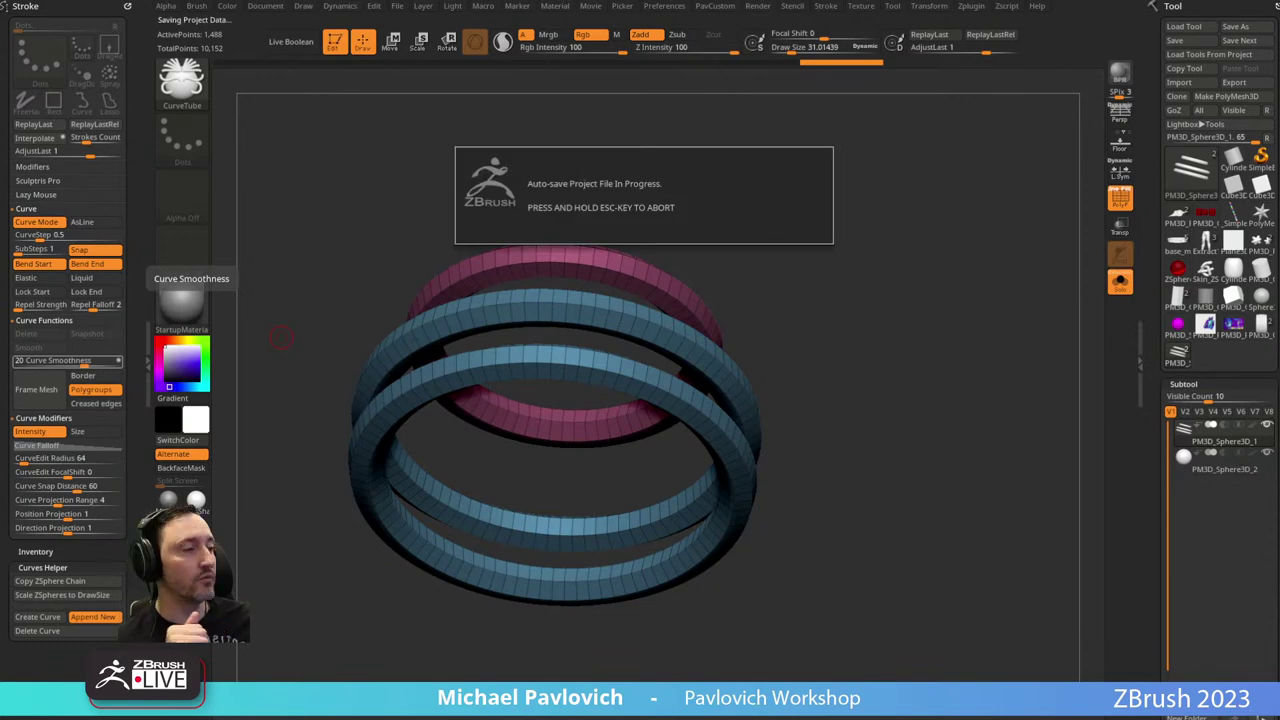
# Switch to the YouTube browser window, go back to the channel's playlists and search the channel for "print".
pyautogui.moveTo(767, 719); pyautogui.dragTo(761, 47)
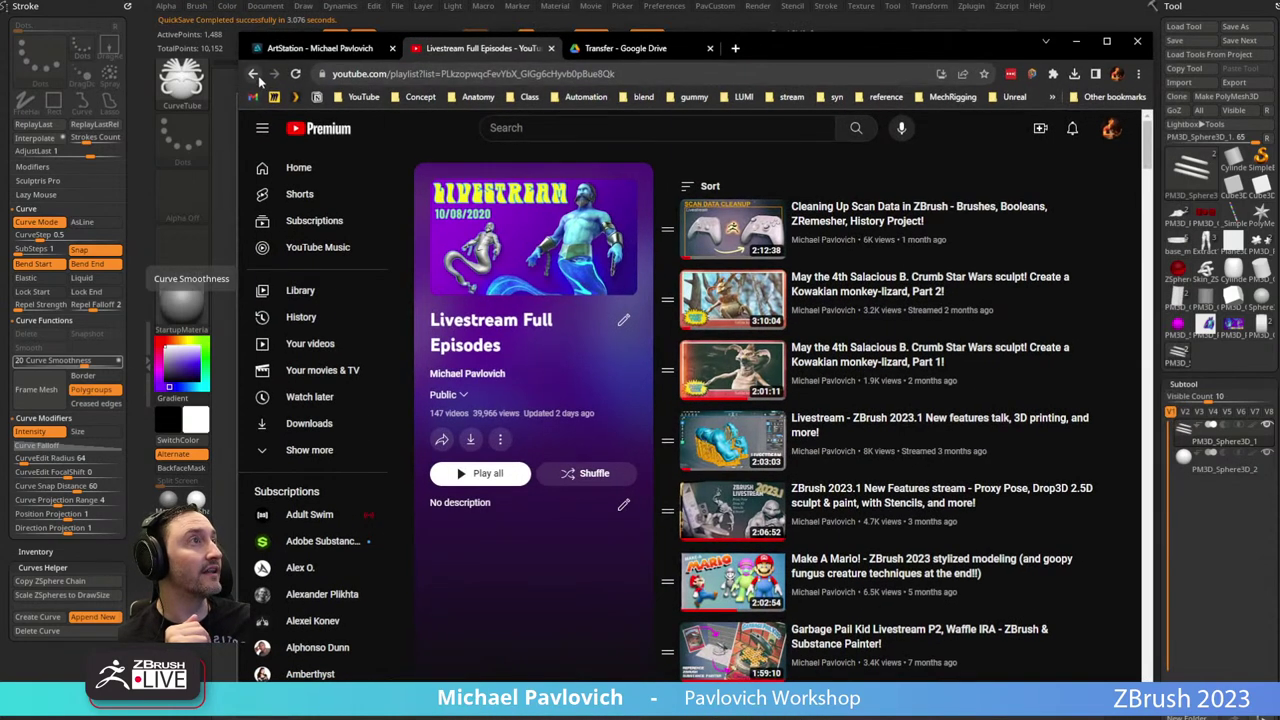
pyautogui.click(254, 74)
pyautogui.scroll(3, 968, 340)
pyautogui.click(989, 162)
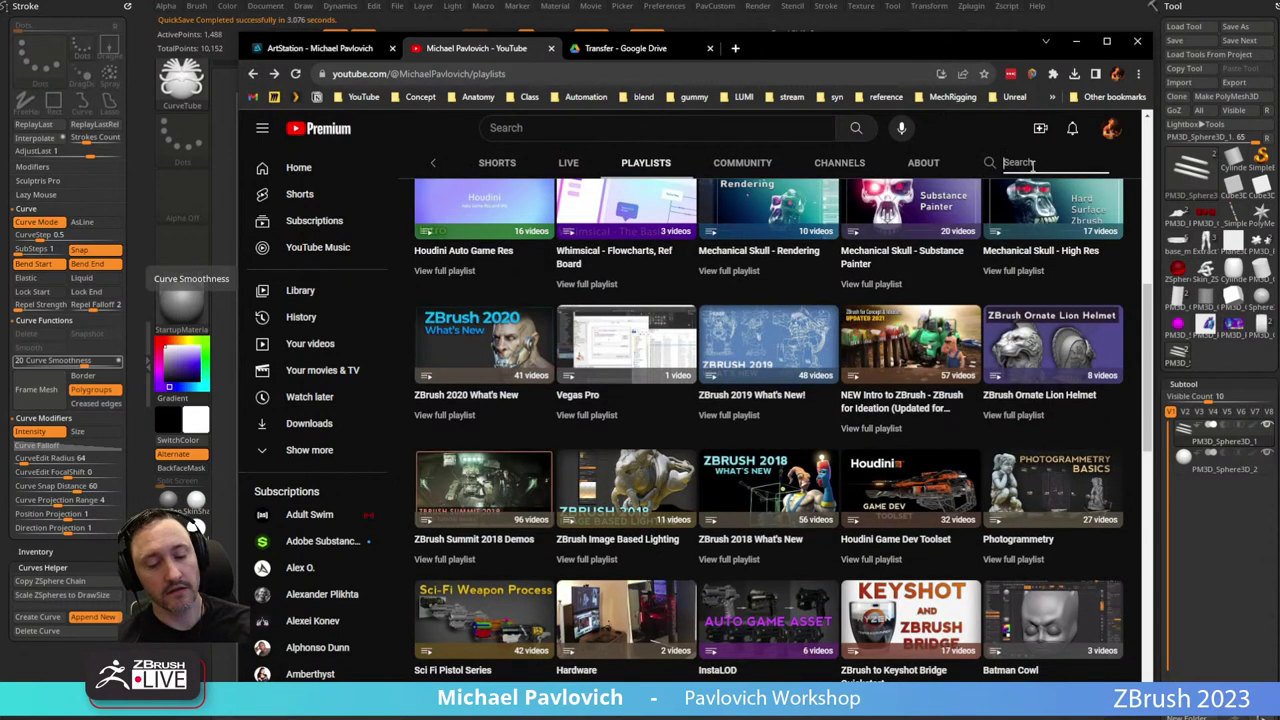
pyautogui.write('print')
pyautogui.press('Return')
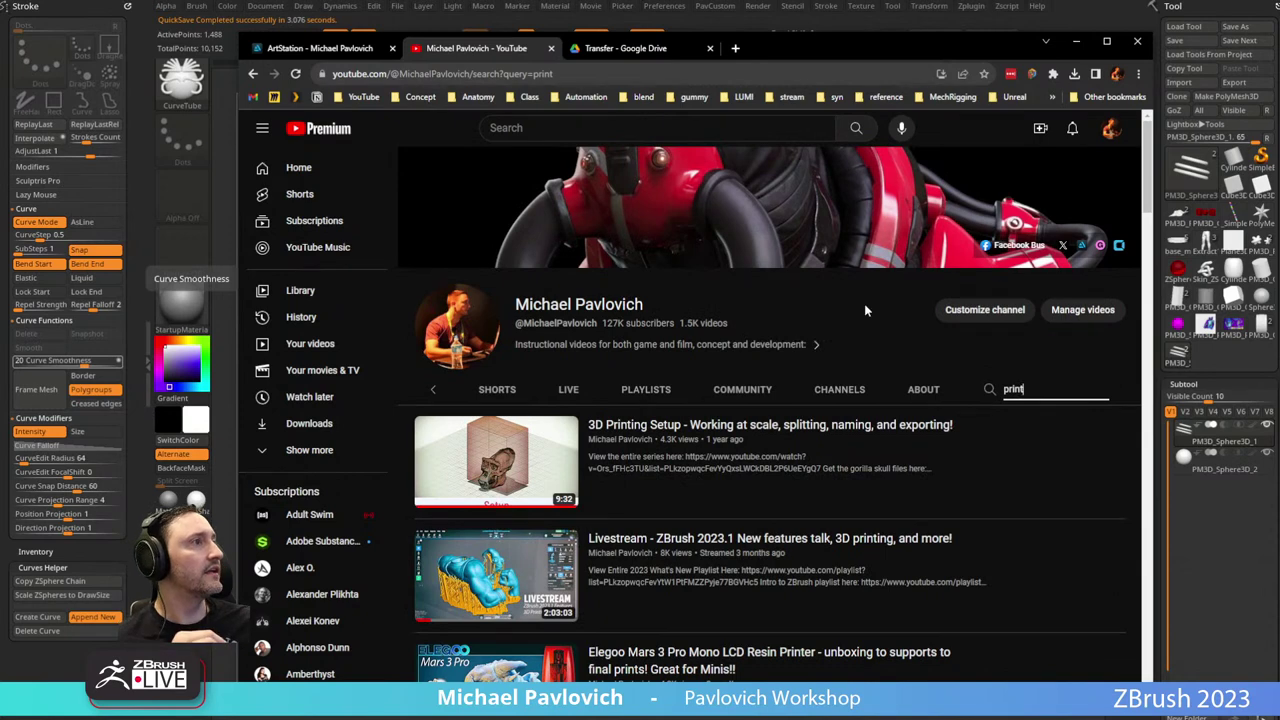
# Look through the channel's 3D printing video results and return to ZBrush.
pyautogui.scroll(-2, 864, 303)
pyautogui.scroll(-1, 848, 303)
pyautogui.scroll(2, 760, 340)
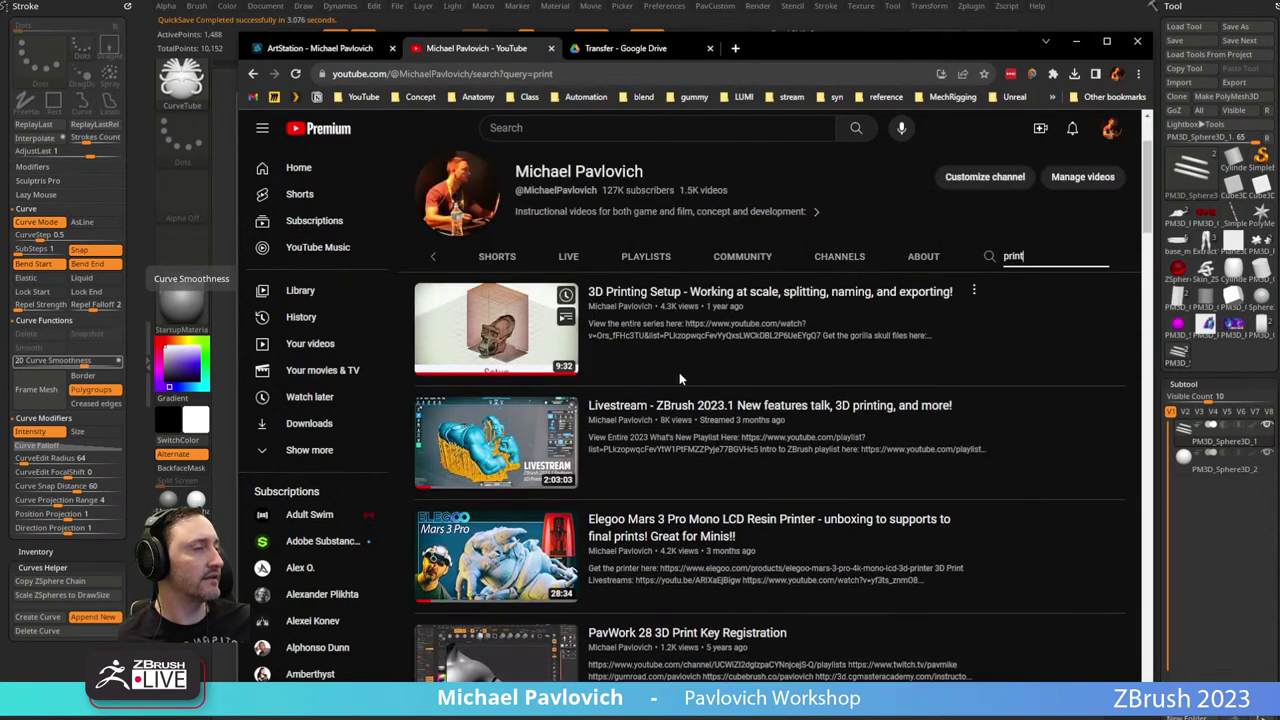
pyautogui.scroll(-1, 679, 372)
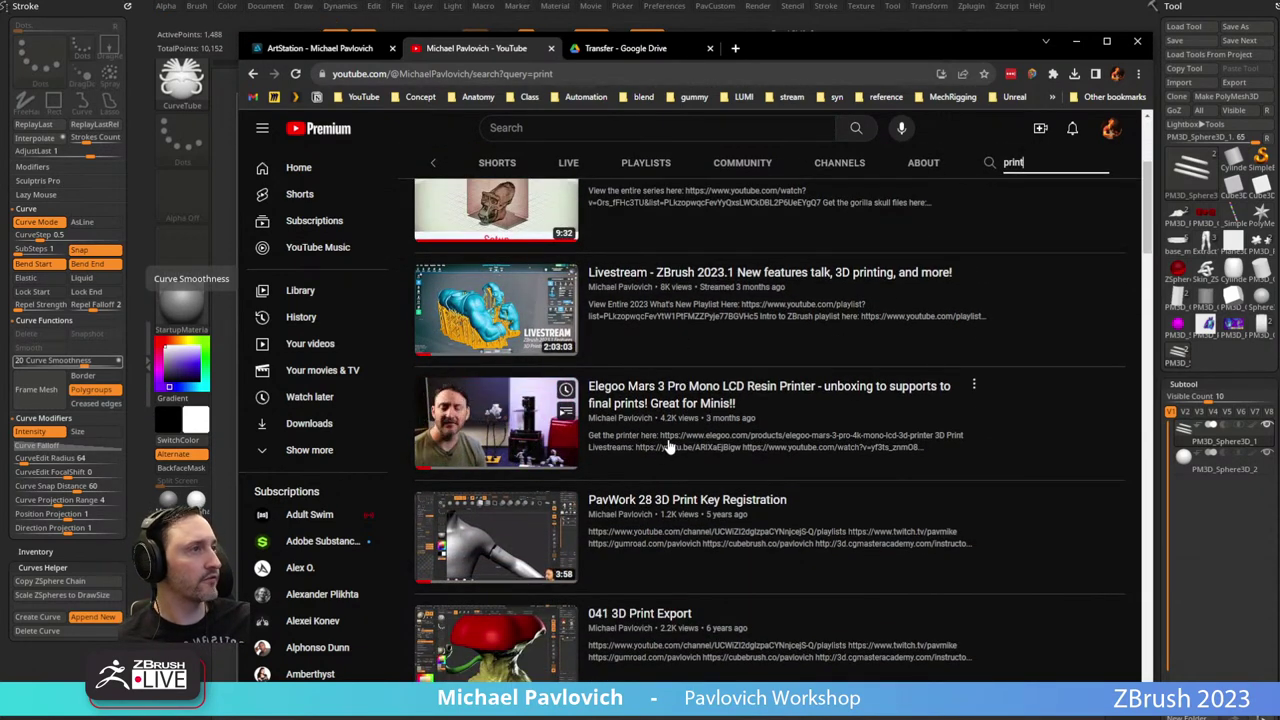
pyautogui.scroll(-4, 680, 410)
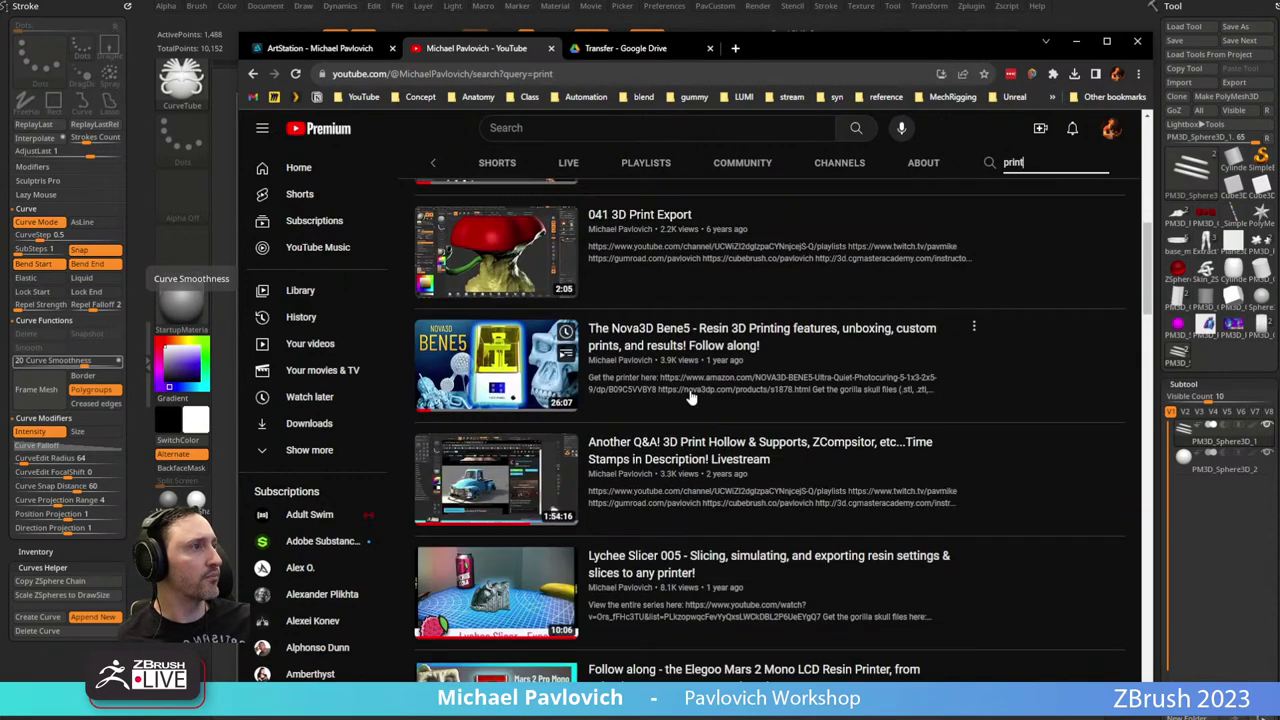
pyautogui.scroll(-3, 692, 374)
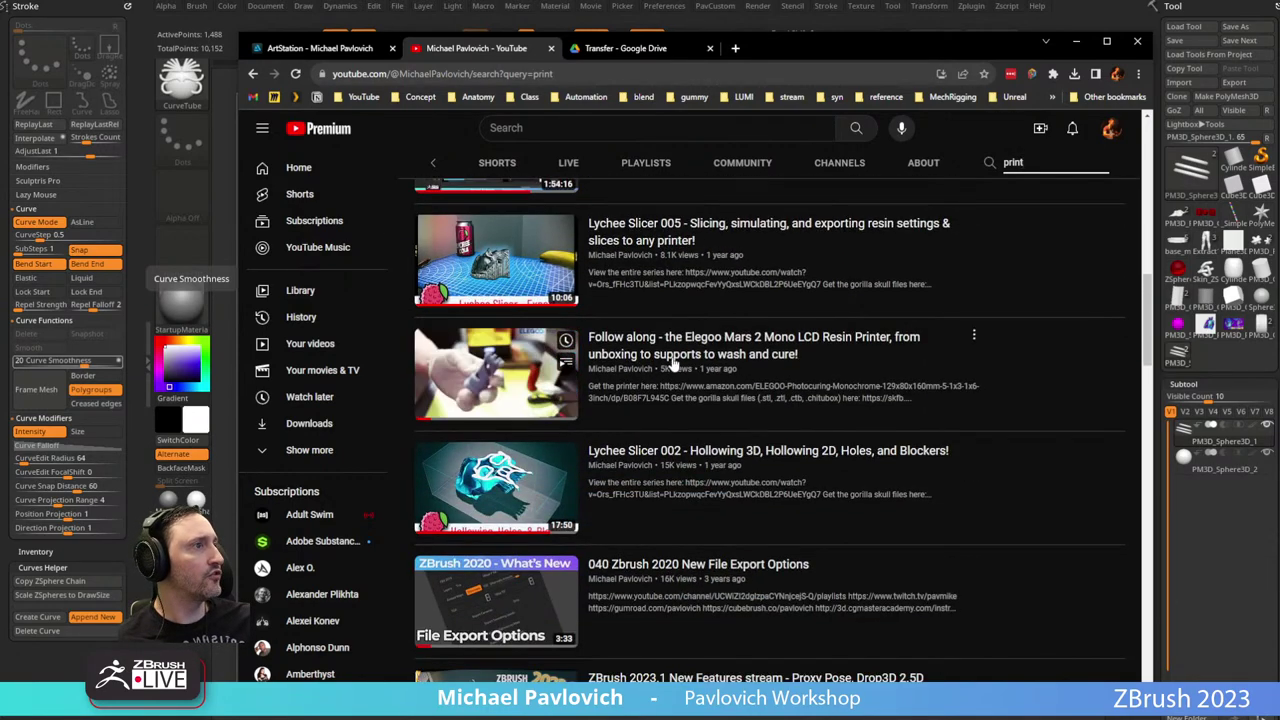
pyautogui.scroll(4, 703, 387)
pyautogui.scroll(6, 703, 387)
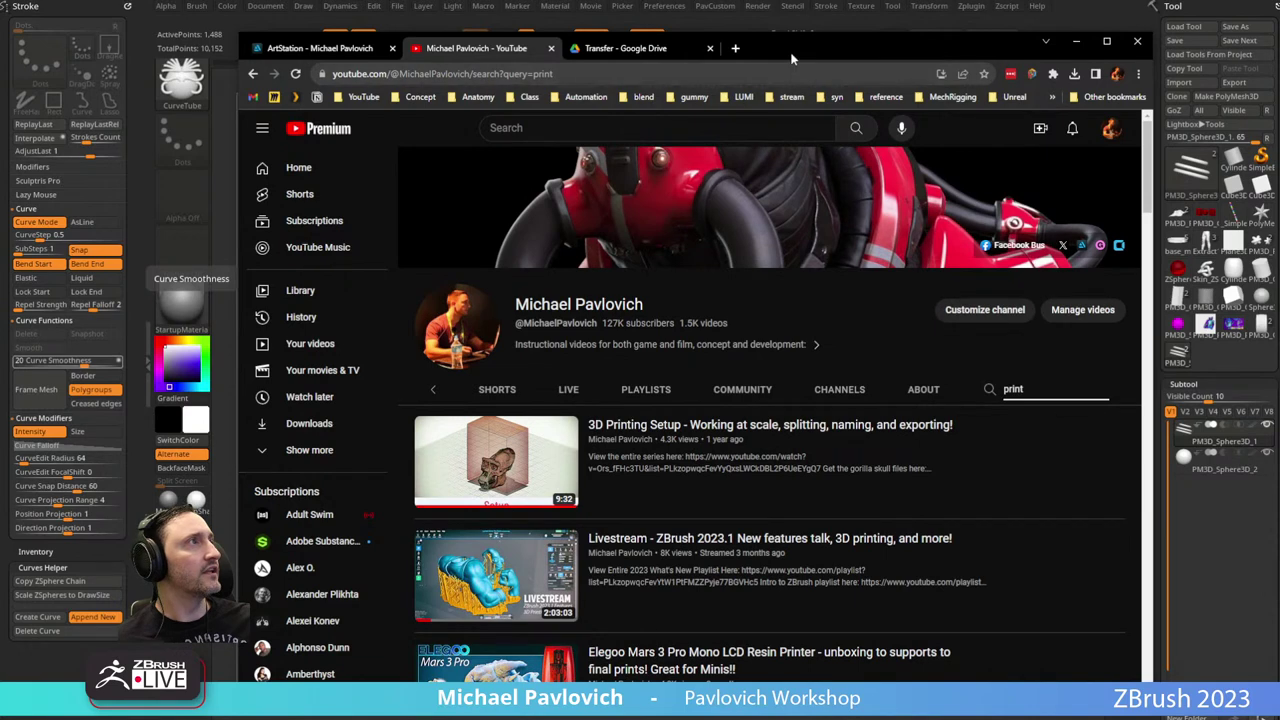
pyautogui.hotkey('alt', 'Tab')
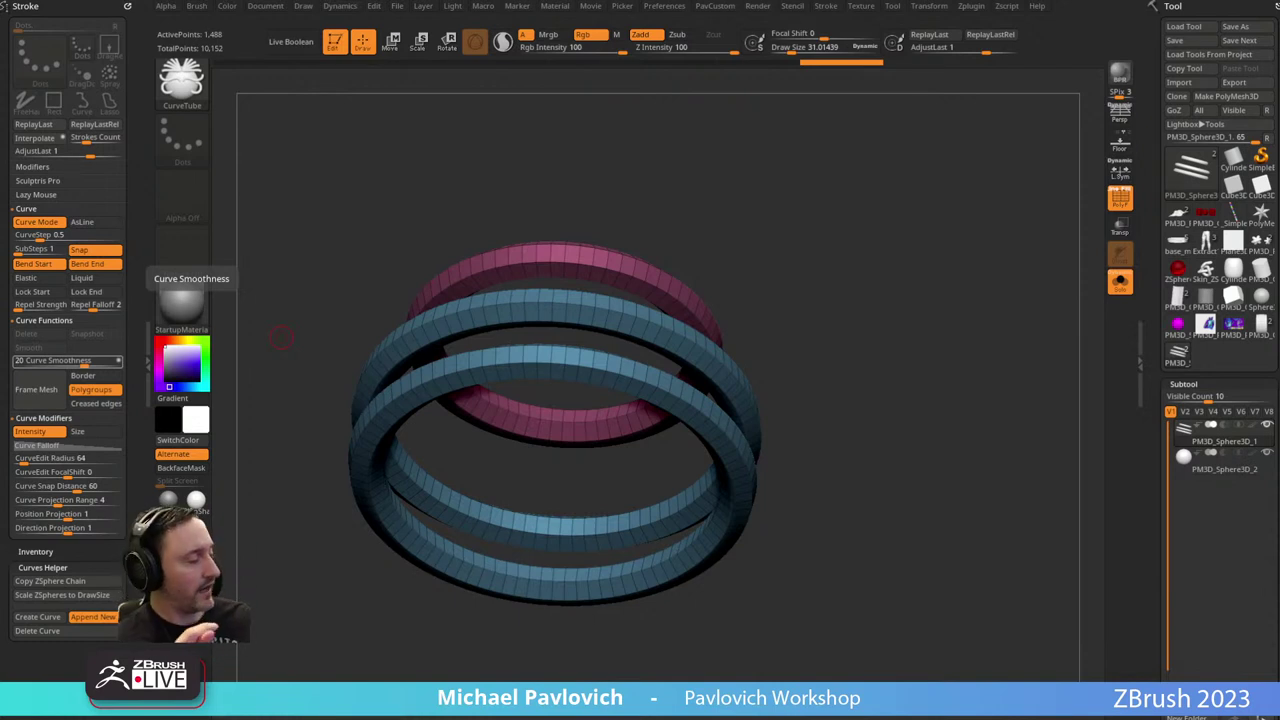
# Switch to the Helix3D primitive, orient its coil upright in the view and activate the Move gizmo.
pyautogui.moveTo(860, 297); pyautogui.dragTo(838, 432)
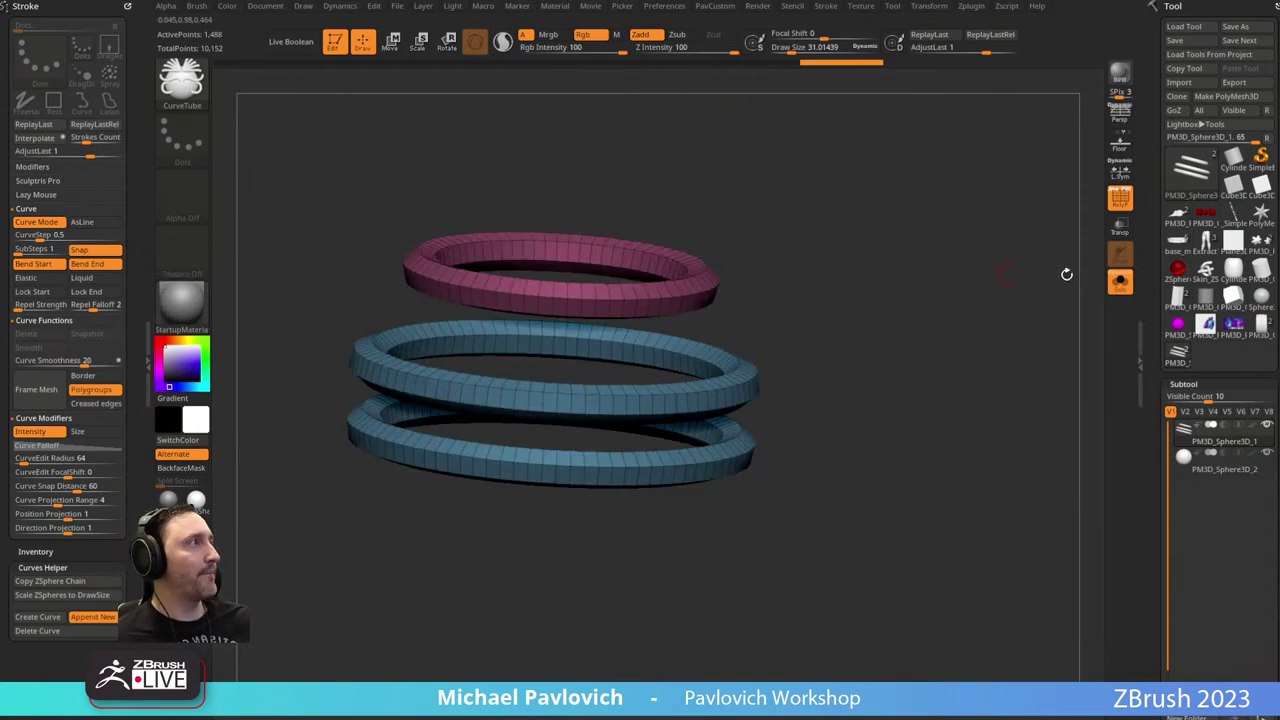
pyautogui.click(1191, 173)
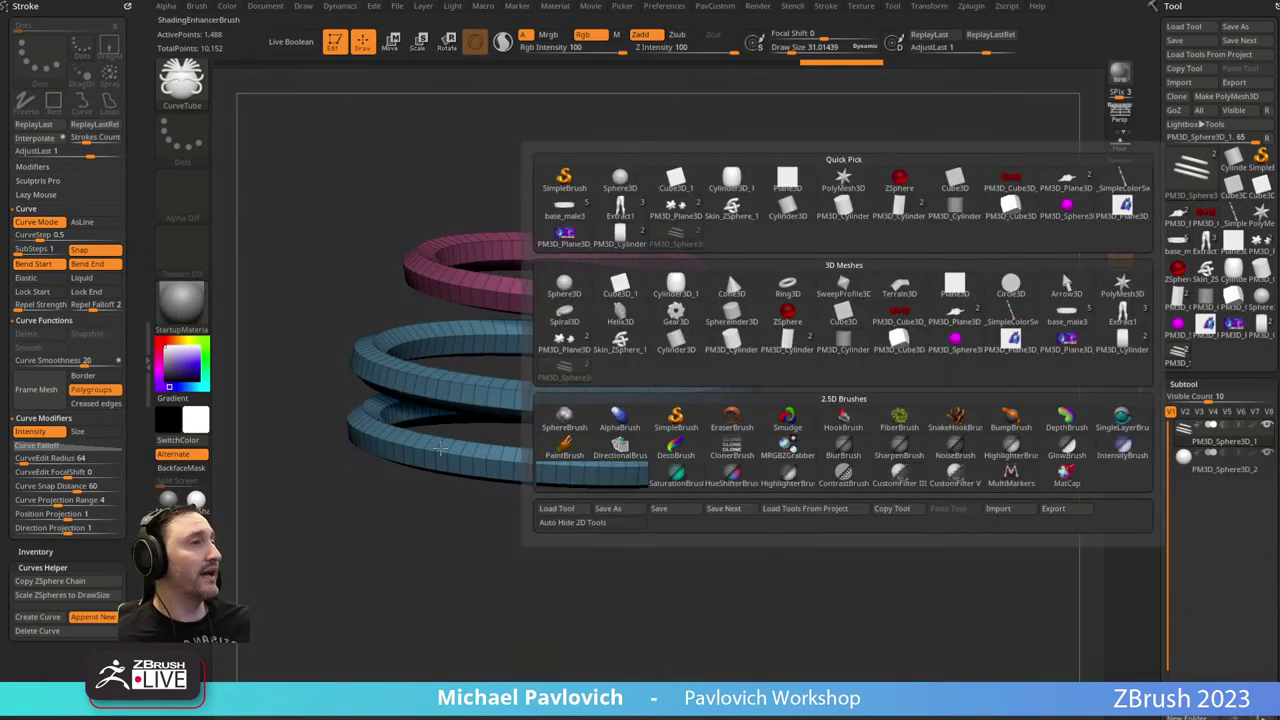
pyautogui.moveTo(432, 560); pyautogui.dragTo(419, 438)
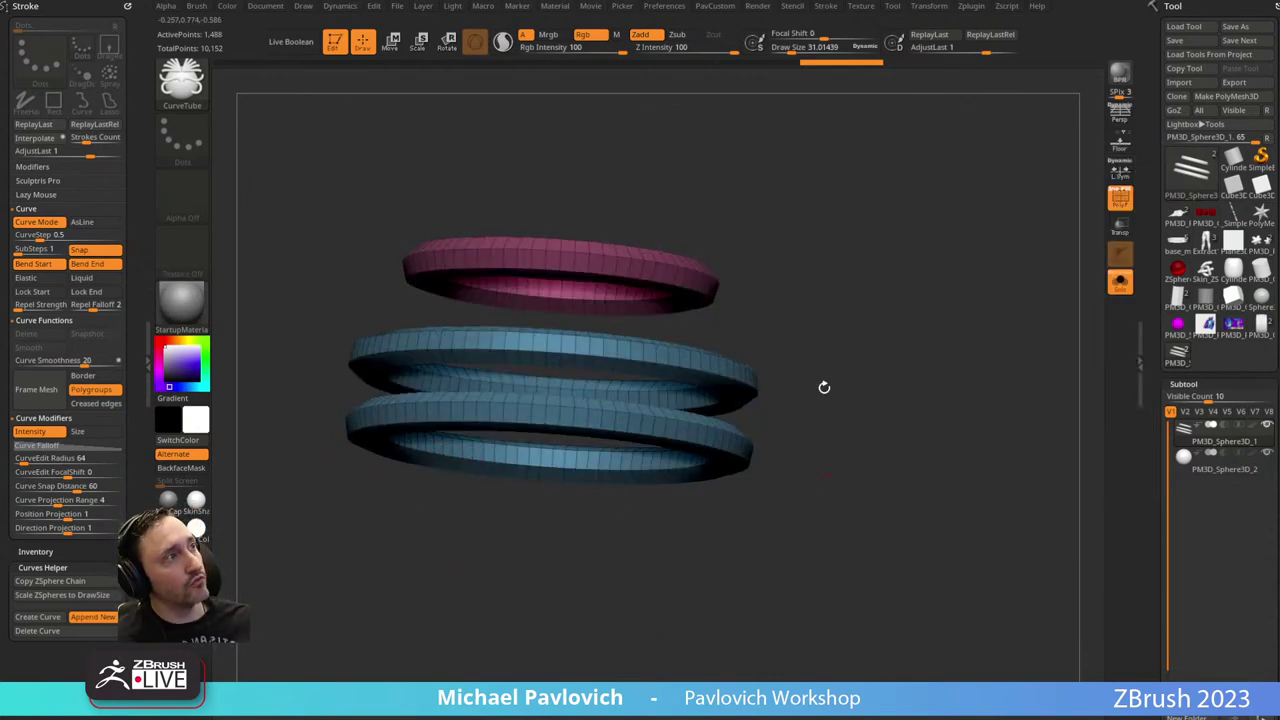
pyautogui.click(1194, 178)
pyautogui.click(620, 338)
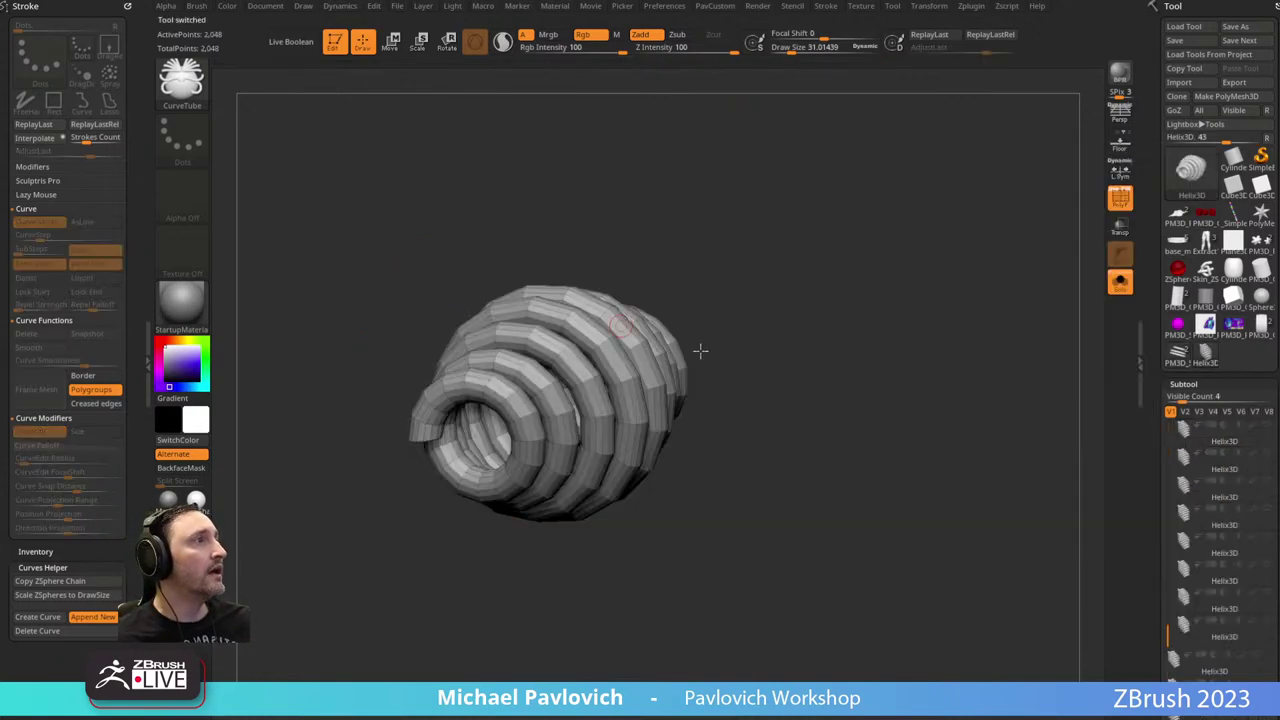
pyautogui.moveTo(879, 310); pyautogui.dragTo(876, 389)
pyautogui.press('w')
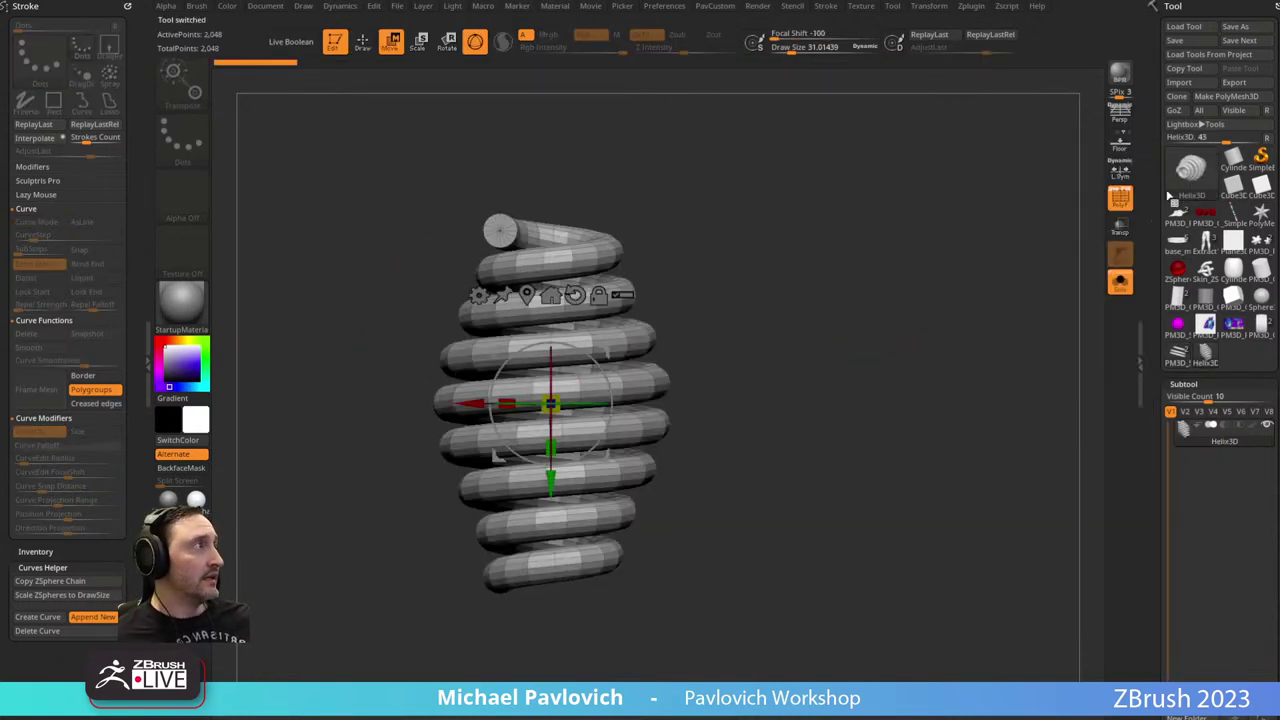
# Lower the middle of the helix's Radius profile curve in its Initialize settings and convert it to a PolyMesh3D.
pyautogui.moveTo(1147, 261); pyautogui.dragTo(1132, 110)
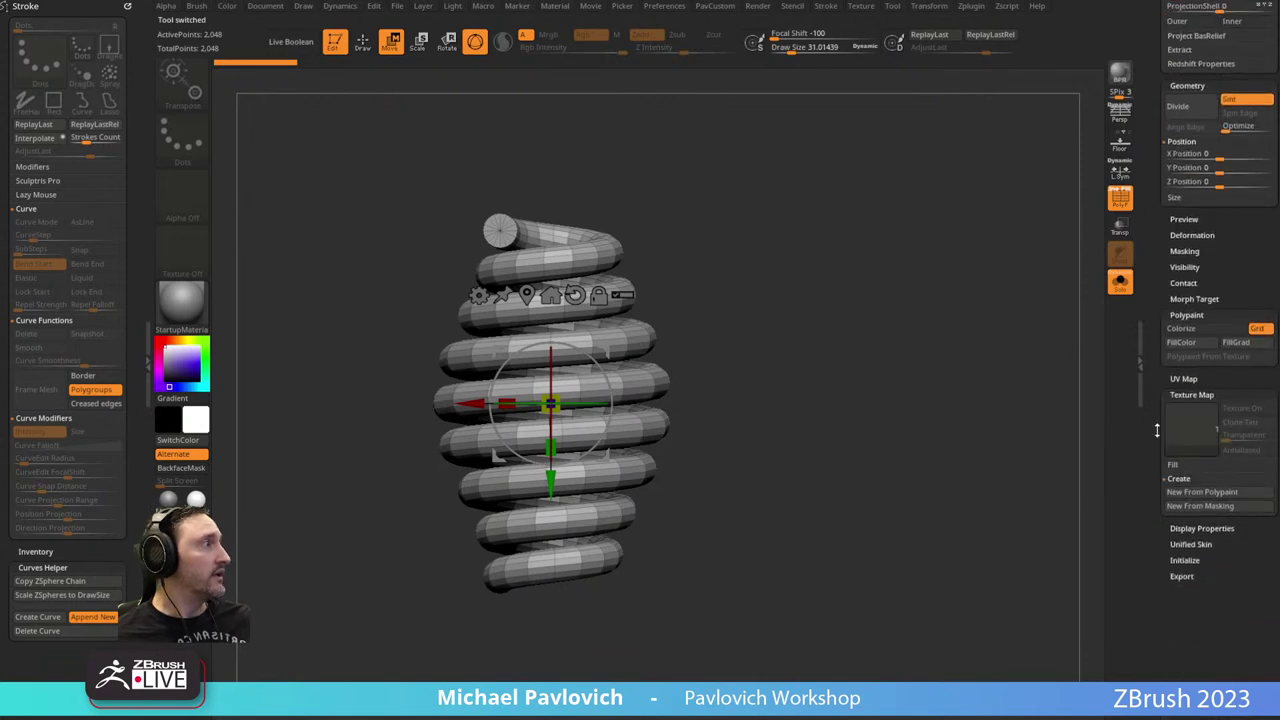
pyautogui.click(1184, 560)
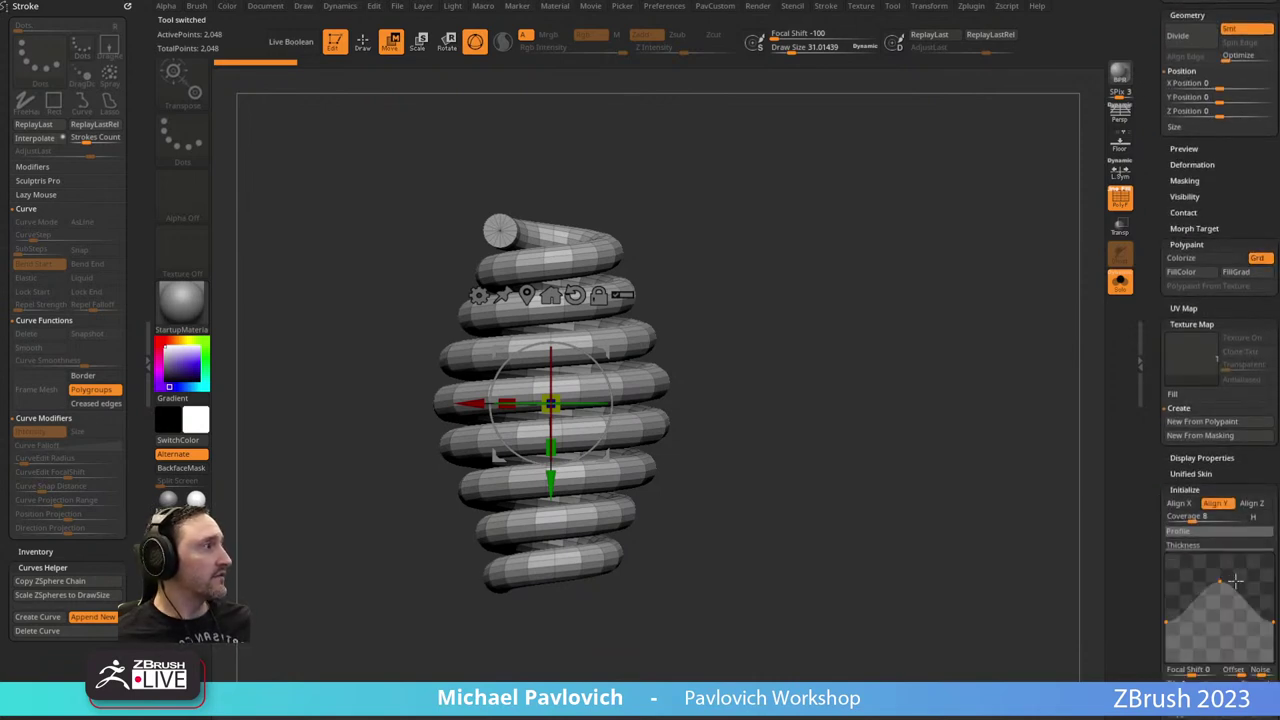
pyautogui.moveTo(1220, 581)
pyautogui.mouseDown()
pyautogui.moveTo(1218, 622)
pyautogui.moveTo(1217, 604)
pyautogui.mouseUp()
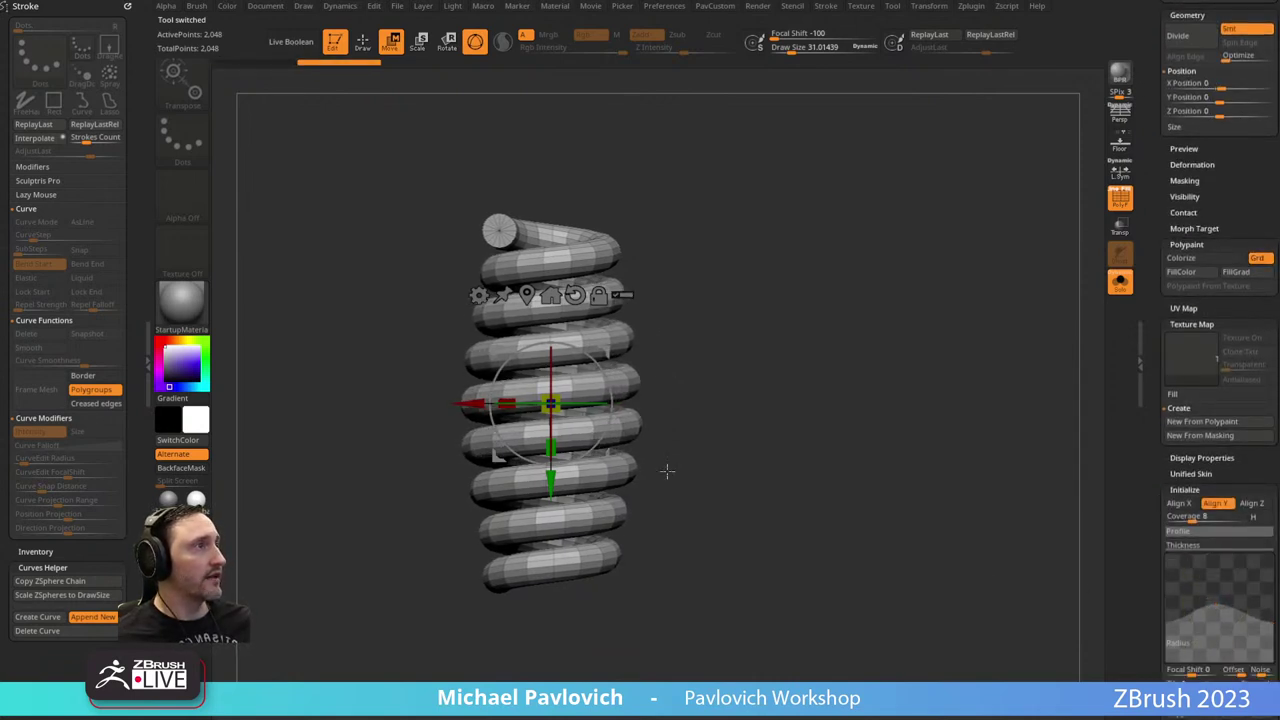
pyautogui.moveTo(769, 330); pyautogui.dragTo(804, 337)
pyautogui.moveTo(1151, 163); pyautogui.dragTo(1140, 489)
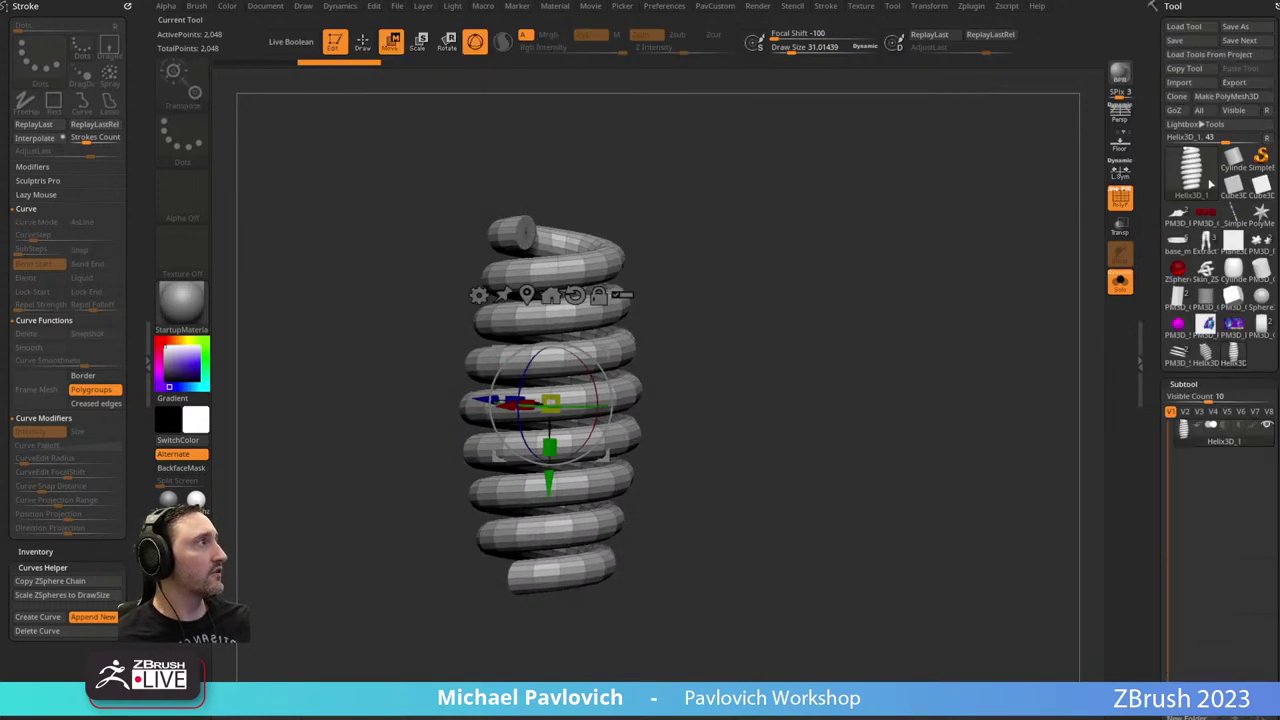
pyautogui.click(1226, 96)
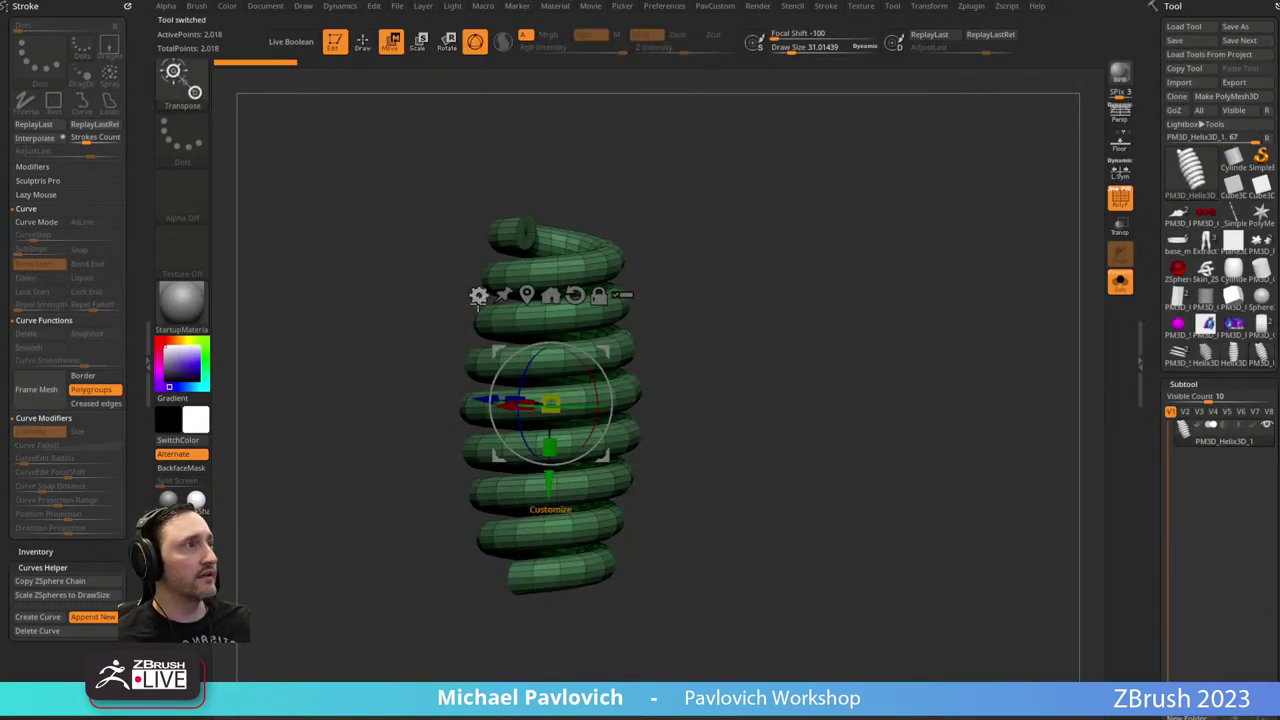
# Apply a Bend Curve deformer to the helix, reduce it to three control points and bend the coil into an arch.
pyautogui.click(479, 298)
pyautogui.click(646, 290)
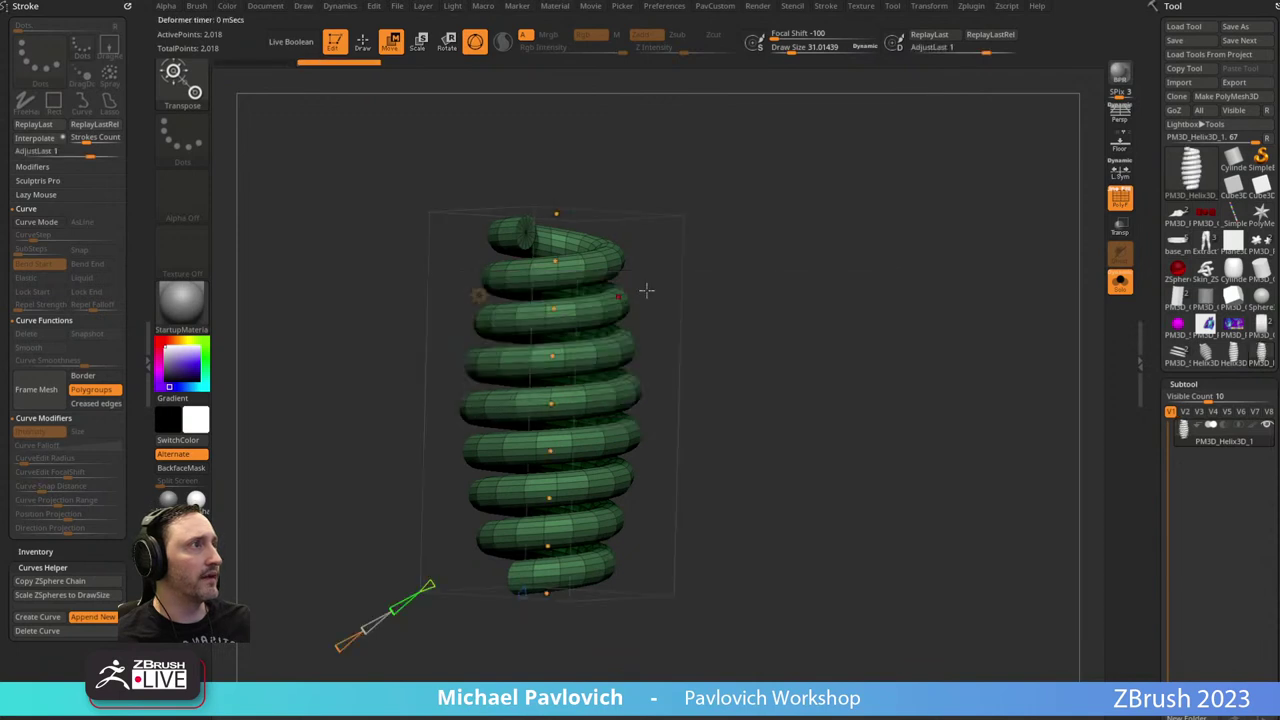
pyautogui.moveTo(646, 290); pyautogui.dragTo(611, 266)
pyautogui.moveTo(403, 652); pyautogui.dragTo(410, 646)
pyautogui.moveTo(551, 213); pyautogui.dragTo(720, 323)
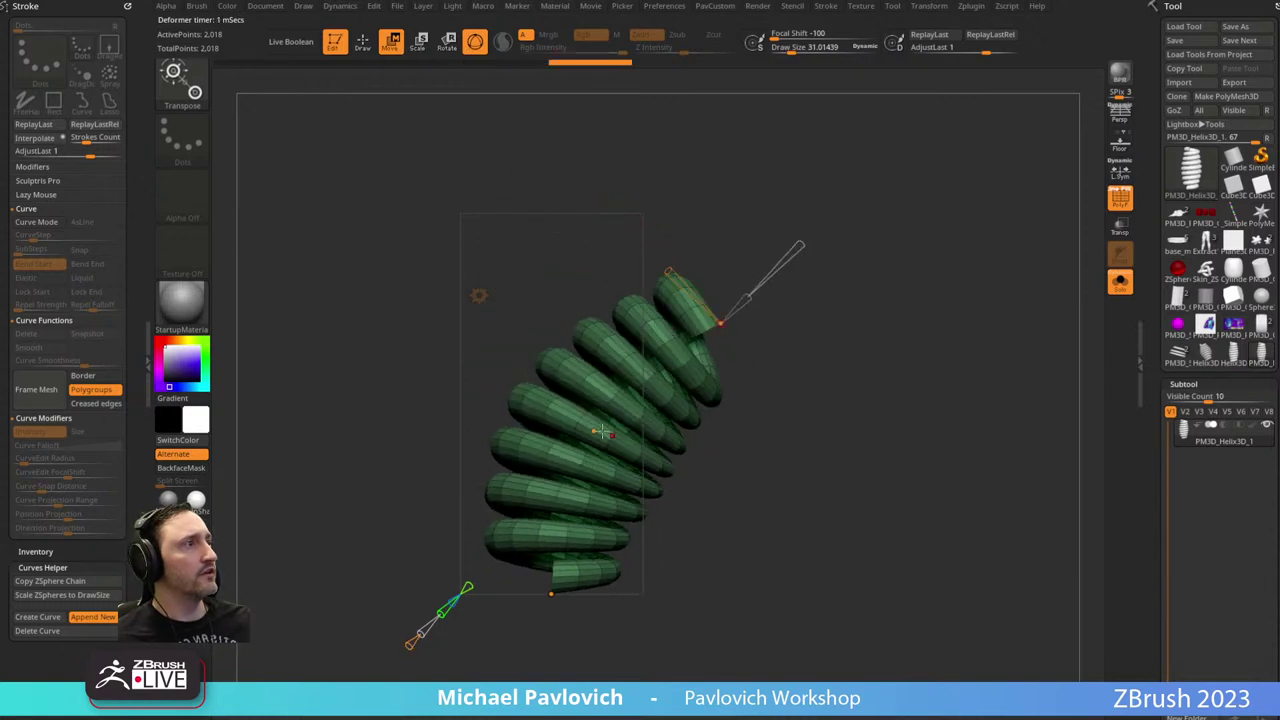
pyautogui.moveTo(591, 434); pyautogui.dragTo(542, 387)
pyautogui.moveTo(551, 594); pyautogui.dragTo(572, 589)
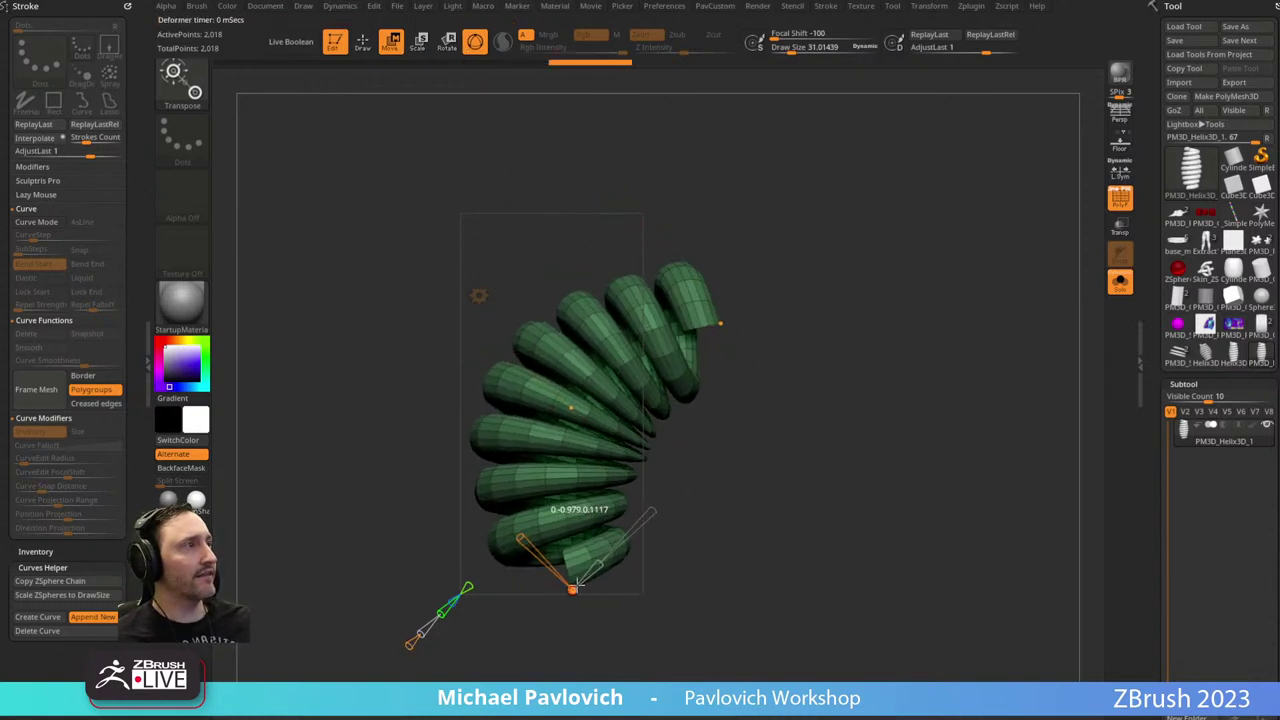
# Return to Draw mode with the bent helix and regroup its polygons with Groups By Normals.
pyautogui.press('q')
pyautogui.moveTo(890, 305)
pyautogui.mouseDown()
pyautogui.moveTo(820, 297)
pyautogui.moveTo(840, 311)
pyautogui.mouseUp()
pyautogui.keyDown('ctrl'); pyautogui.keyDown('shift'); pyautogui.click(182, 84); pyautogui.keyUp('shift'); pyautogui.keyUp('ctrl')
pyautogui.press('2')
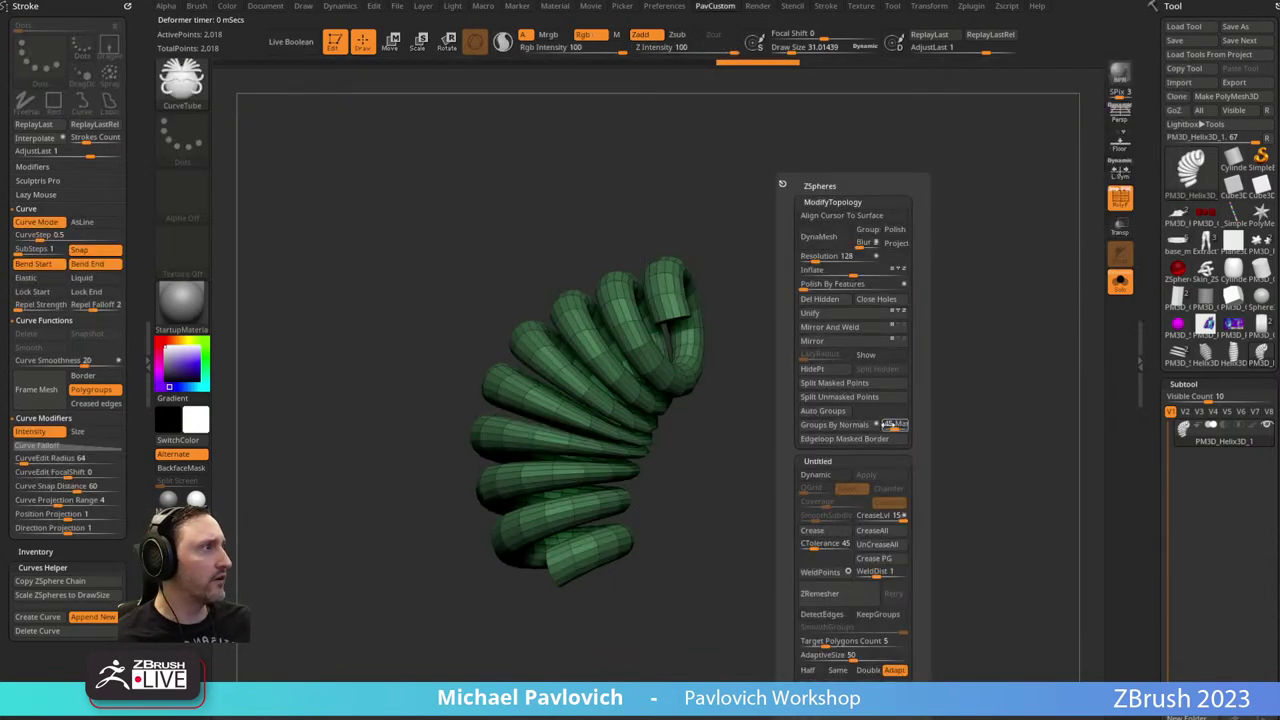
pyautogui.click(858, 428)
pyautogui.moveTo(854, 425); pyautogui.dragTo(750, 395)
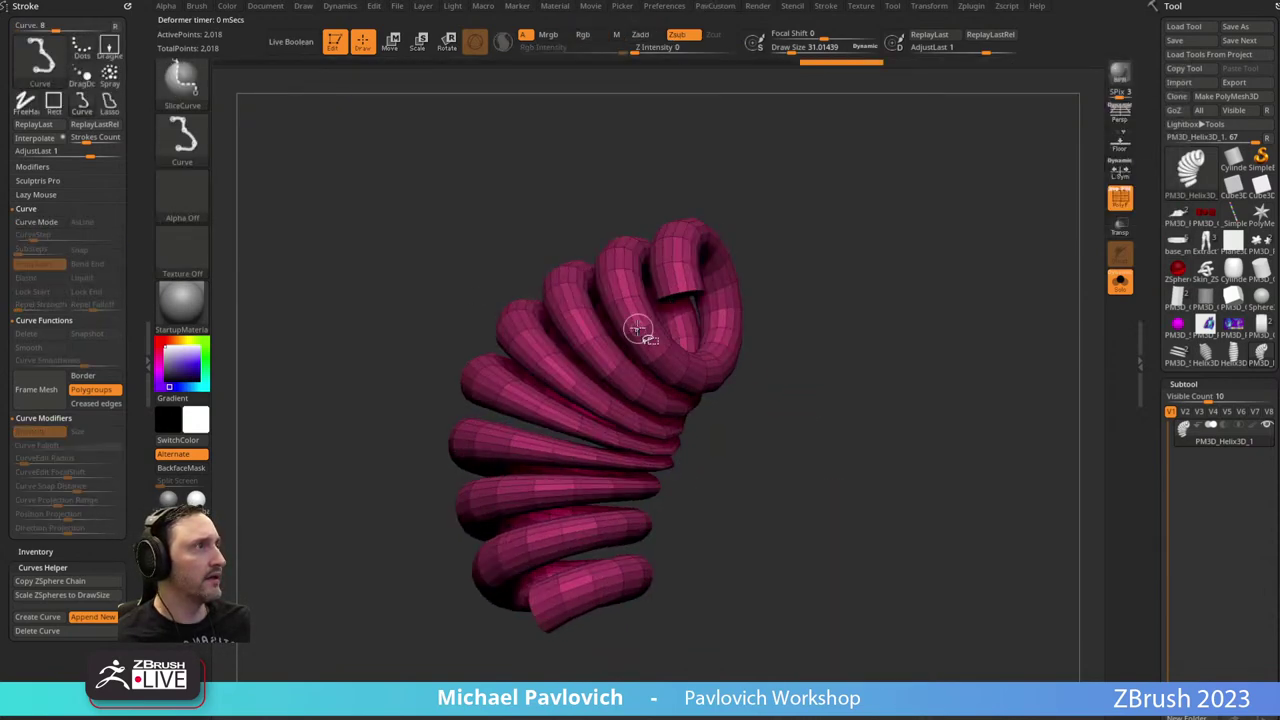
# Isolate the coil's tube polygroup and delete the hidden end caps.
pyautogui.keyDown('ctrl'); pyautogui.keyDown('shift'); pyautogui.click(640, 330); pyautogui.keyUp('shift'); pyautogui.keyUp('ctrl')
pyautogui.press('2')
pyautogui.click(843, 300)
# Set the ZModeler edge action to PolyGroup with the Polyloop target and assign a new polygroup to lengthwise strips of the coil.
pyautogui.moveTo(786, 314)
pyautogui.keyDown('alt'); pyautogui.mouseDown()
pyautogui.moveTo(971, 277)
pyautogui.moveTo(930, 245)
pyautogui.mouseUp(); pyautogui.keyUp('alt')
pyautogui.press('b')
pyautogui.press('z')
pyautogui.press('m')
pyautogui.press('space')
pyautogui.click(665, 303)
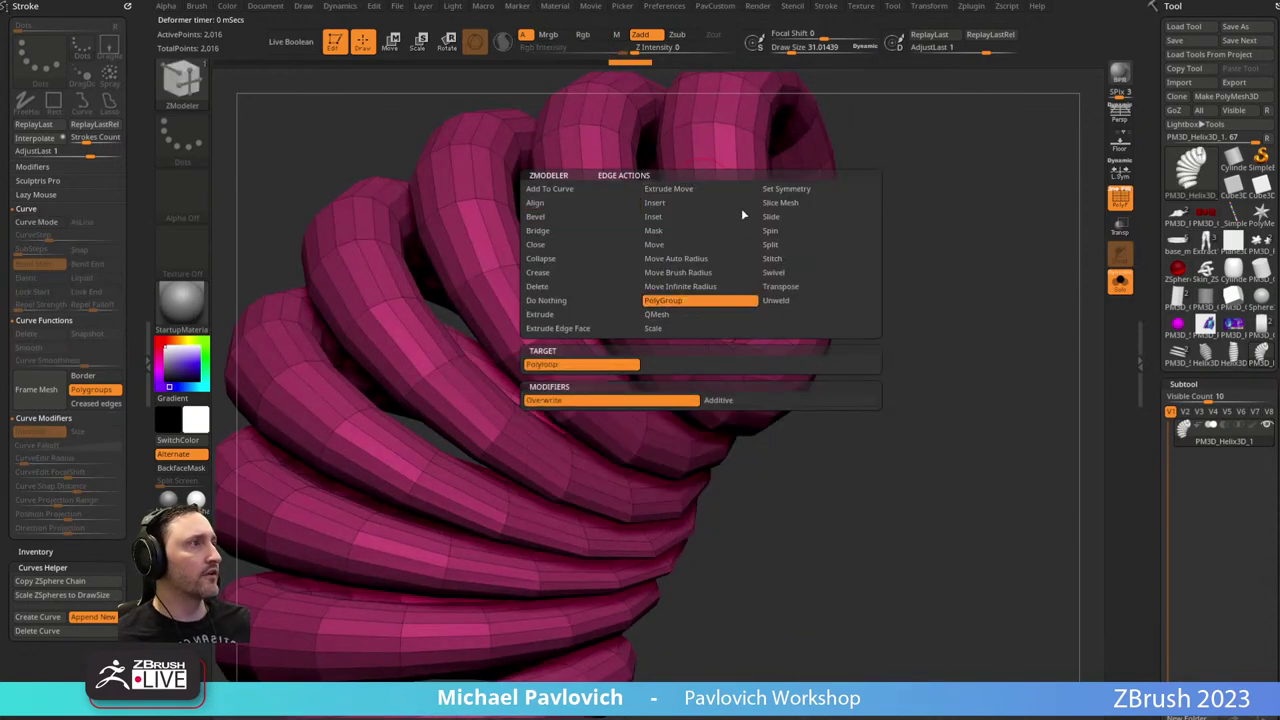
pyautogui.click(702, 190)
pyautogui.click(728, 190)
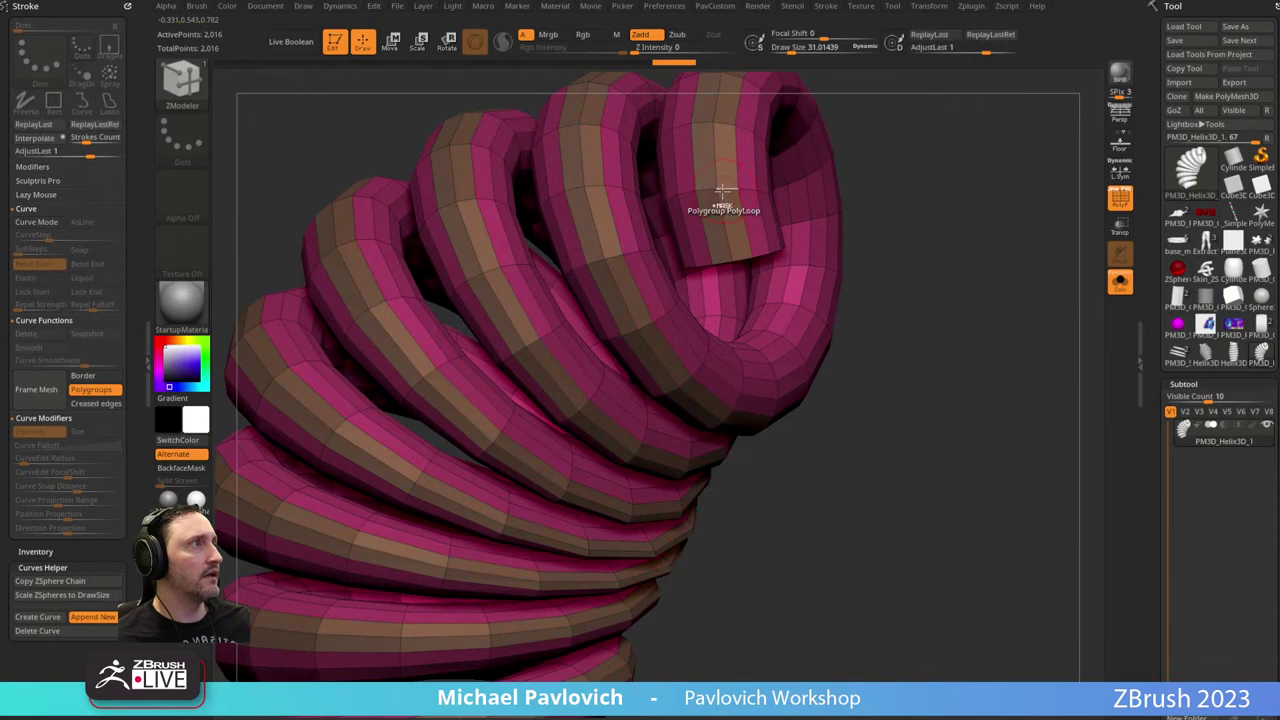
# Assign a polygroup to another lengthwise coil strip, isolate the two-strip band and create curves along its polygroup borders with Frame Mesh.
pyautogui.click(728, 189)
pyautogui.keyDown('ctrl'); pyautogui.keyDown('shift'); pyautogui.click(727, 188); pyautogui.keyUp('shift'); pyautogui.keyUp('ctrl')
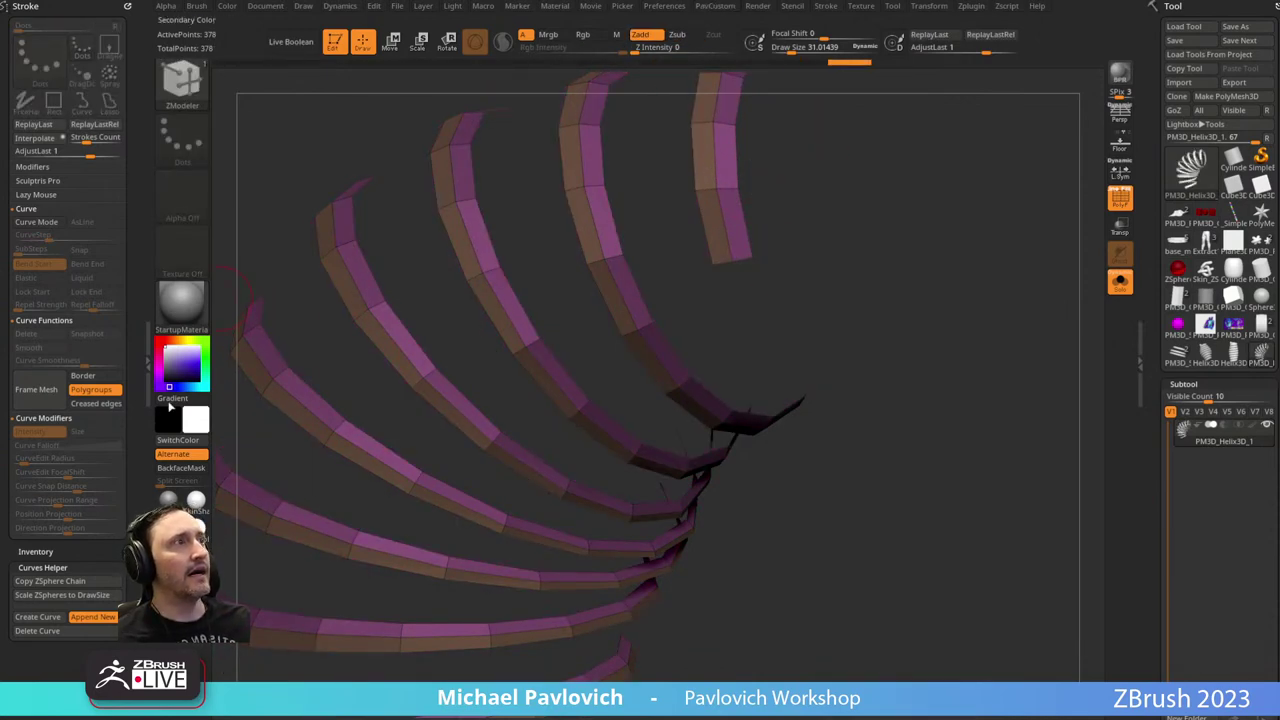
pyautogui.click(36, 389)
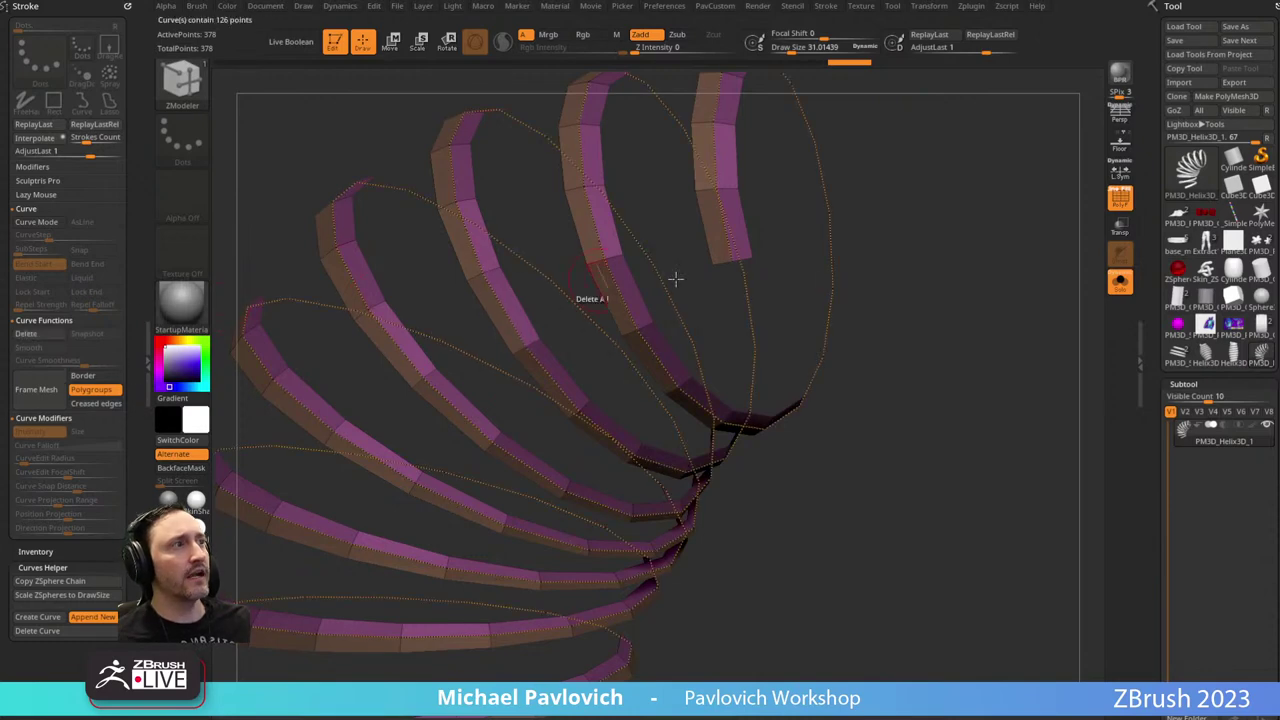
# Select the IMM Curve brush and bring up its MultiMesh inserts over the framed coil curves.
pyautogui.press('b')
pyautogui.moveTo(869, 404)
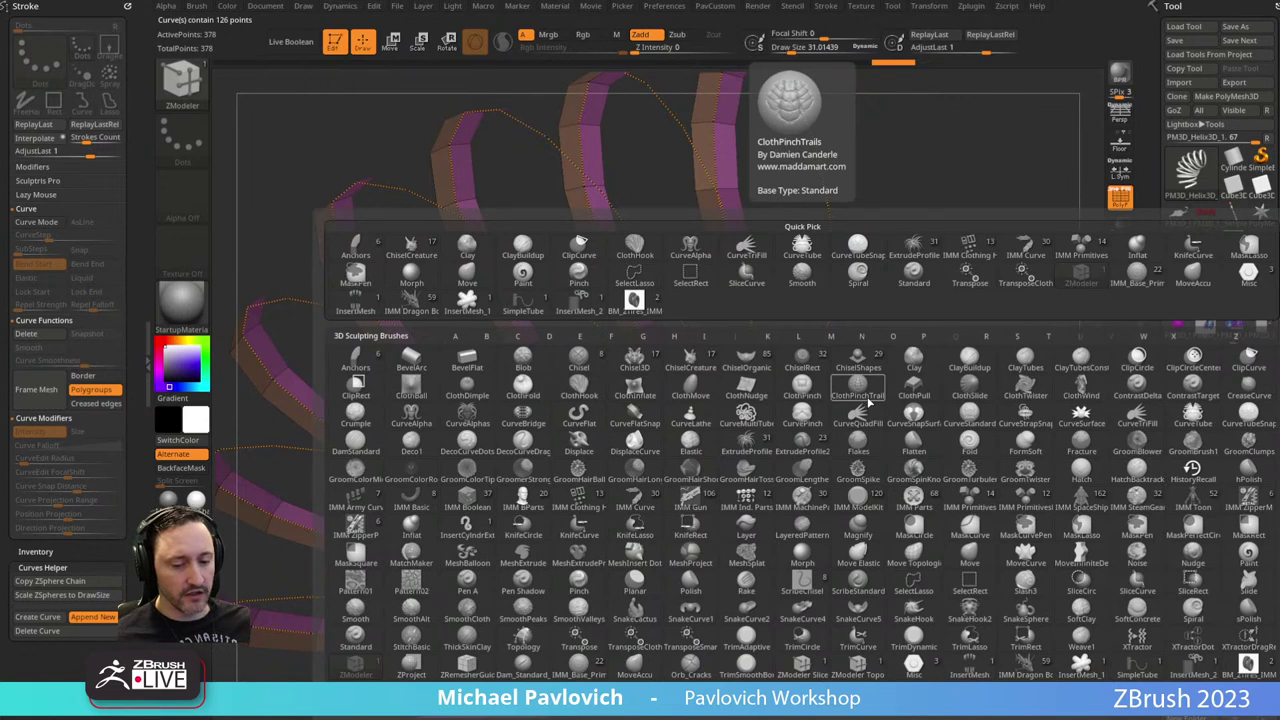
pyautogui.press('i')
pyautogui.press('u')
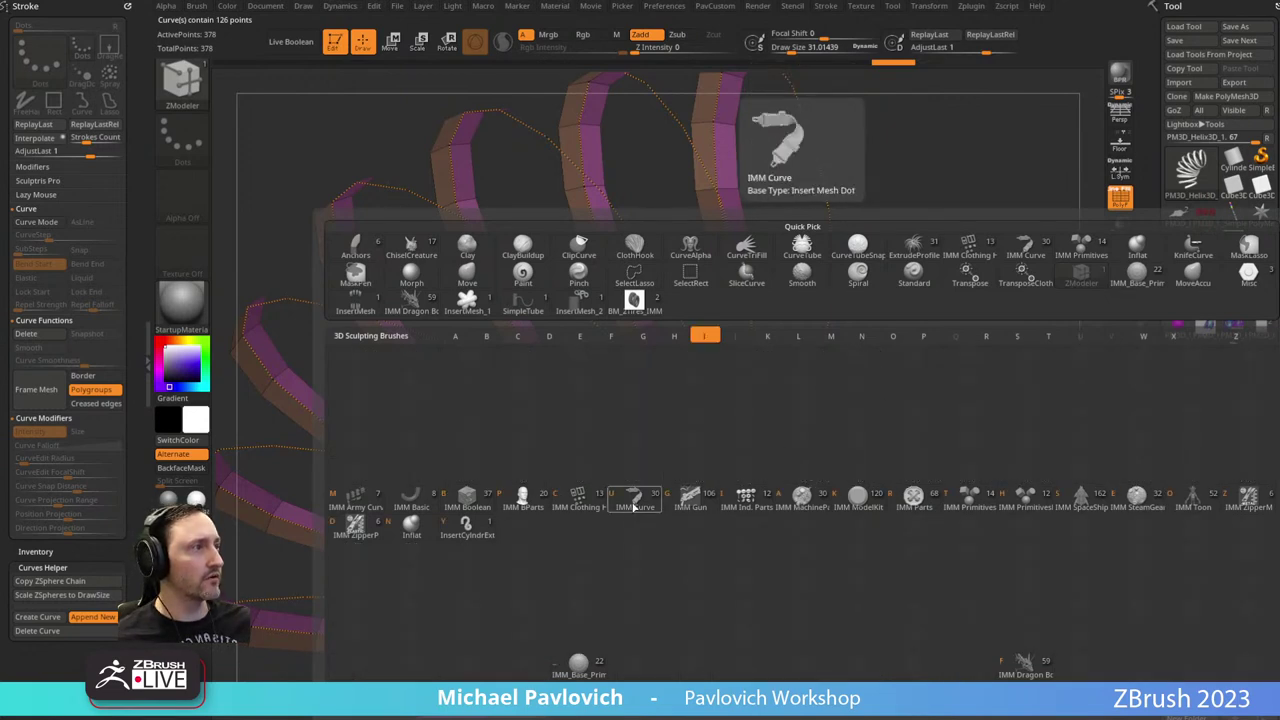
pyautogui.press('m')
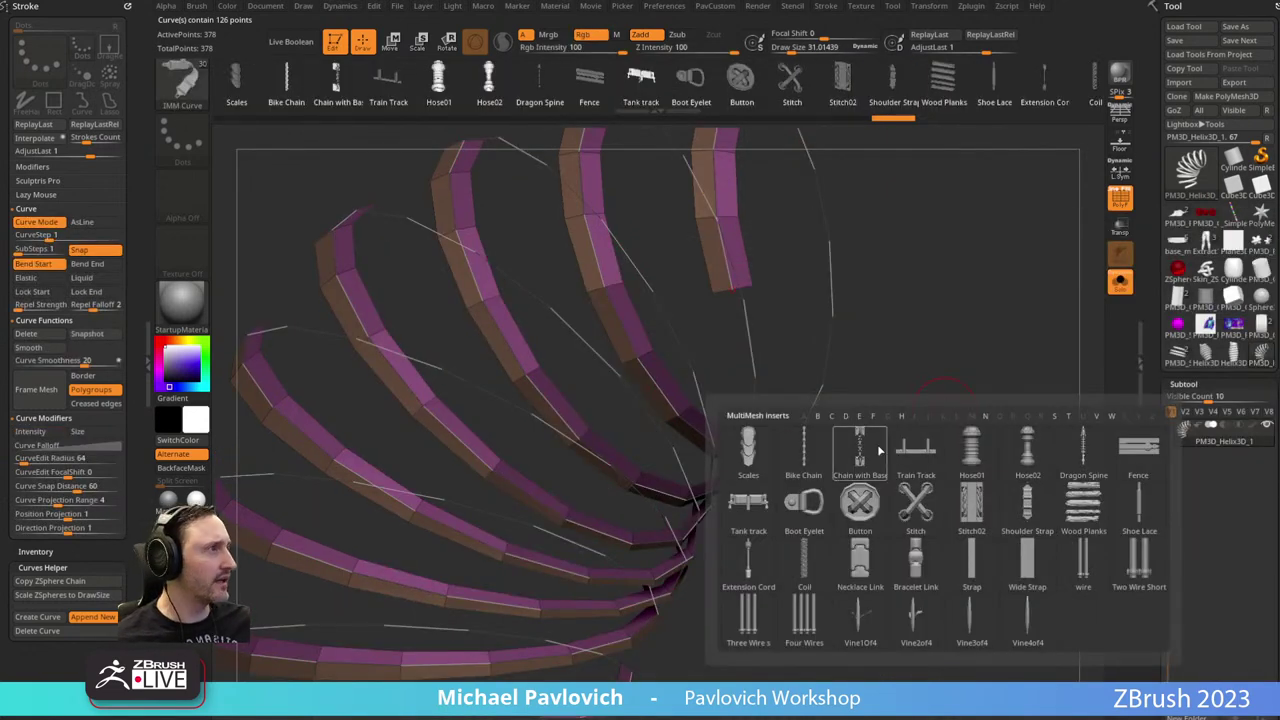
pyautogui.moveTo(857, 451)
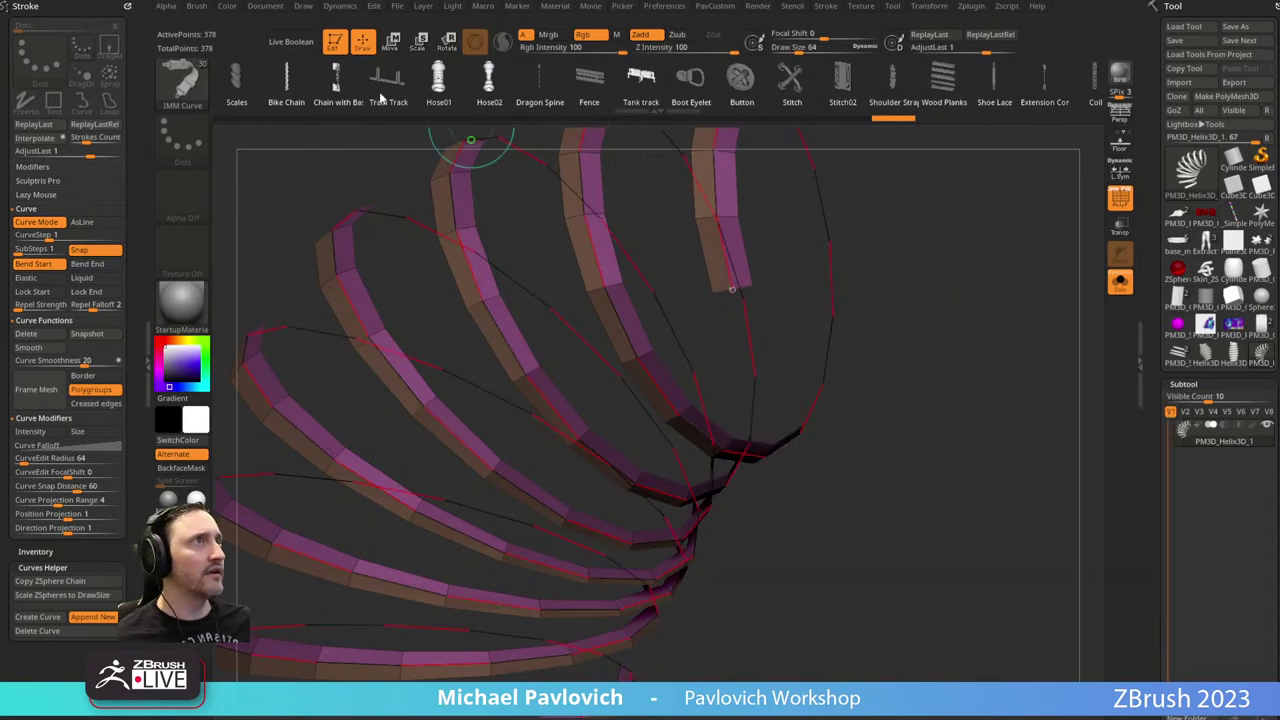
# Leave Edit mode, clear the canvas, then place a Ring3D primitive and make it editable.
pyautogui.click(336, 42)
pyautogui.hotkey('ctrl', 'n')
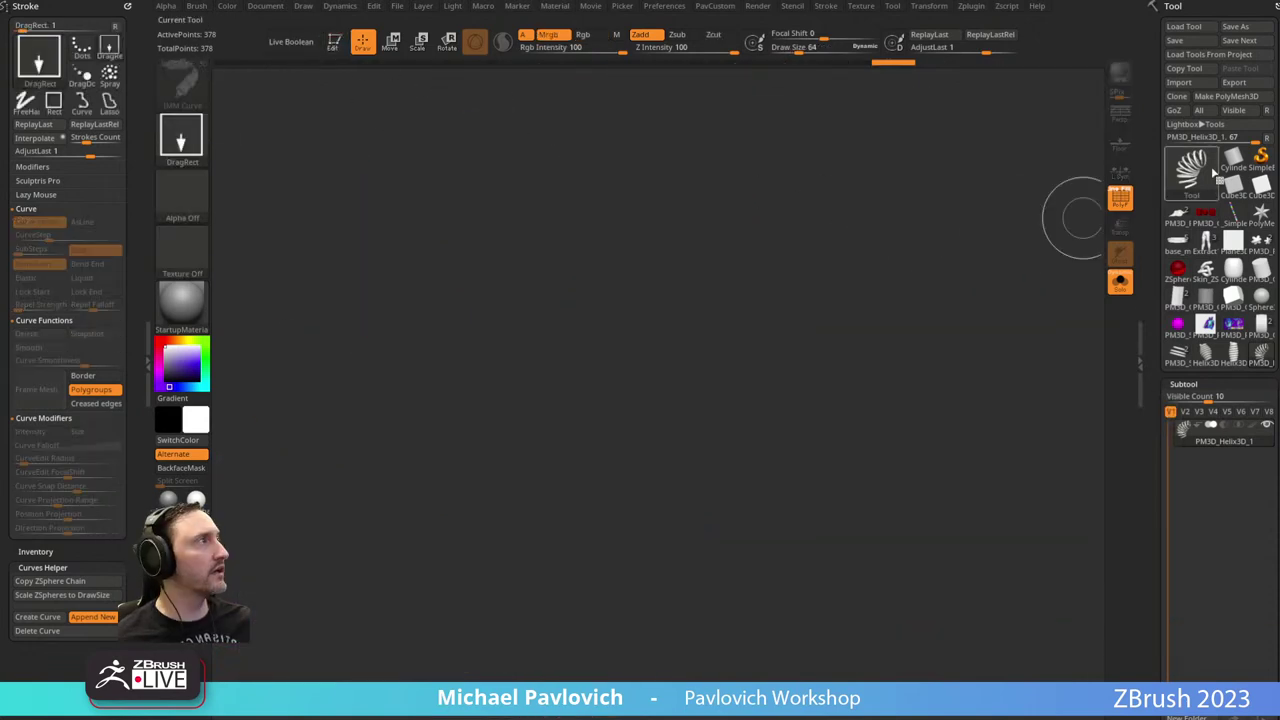
pyautogui.click(1178, 181)
pyautogui.click(1184, 178)
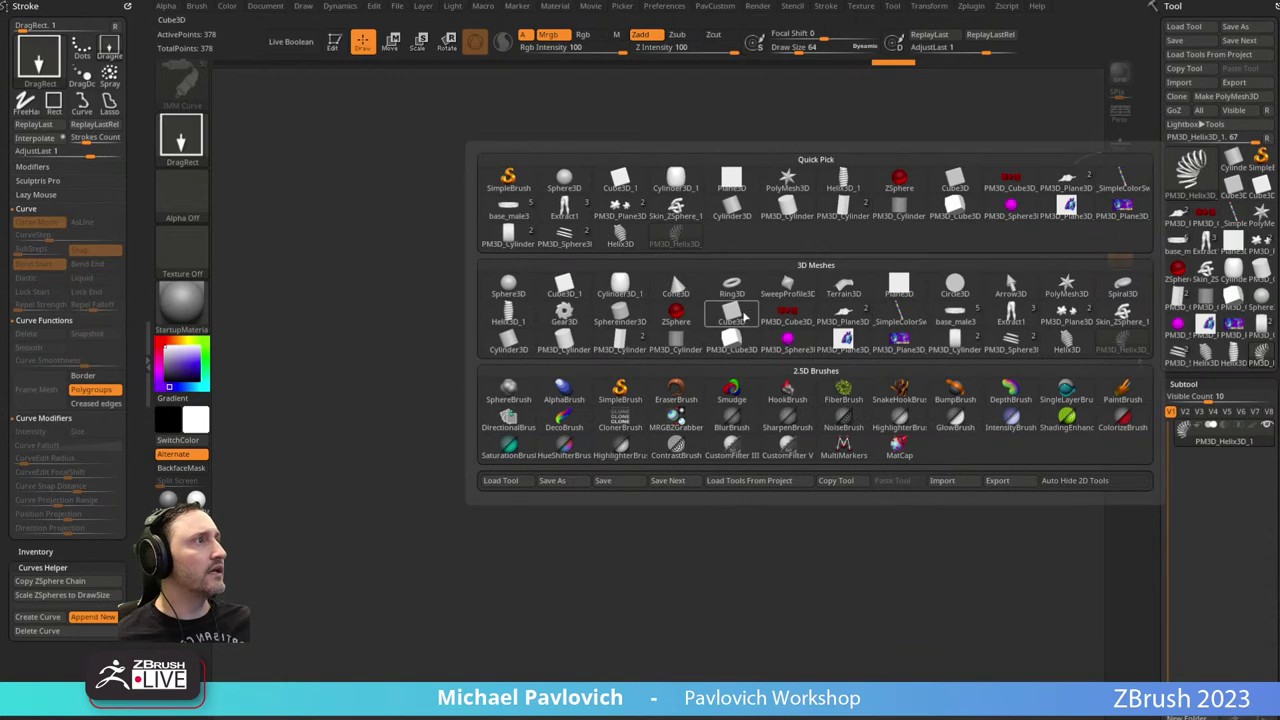
pyautogui.click(732, 288)
pyautogui.moveTo(488, 347); pyautogui.dragTo(520, 418)
pyautogui.click(333, 42)
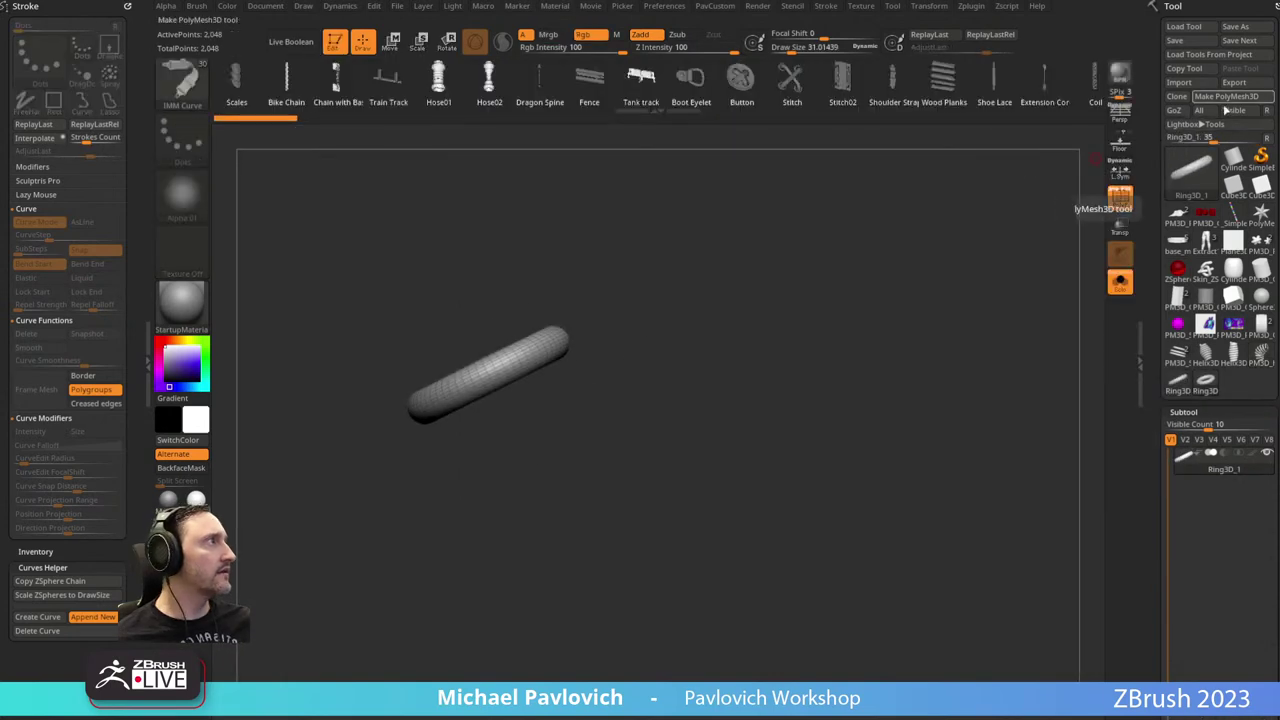
# Face the ring to the view, set SDivide to 12 and LDivide to 24, and convert it to a PolyMesh3D.
pyautogui.keyDown('shift'); pyautogui.moveTo(917, 346); pyautogui.dragTo(930, 350); pyautogui.keyUp('shift')
pyautogui.moveTo(1149, 374); pyautogui.dragTo(1187, 287)
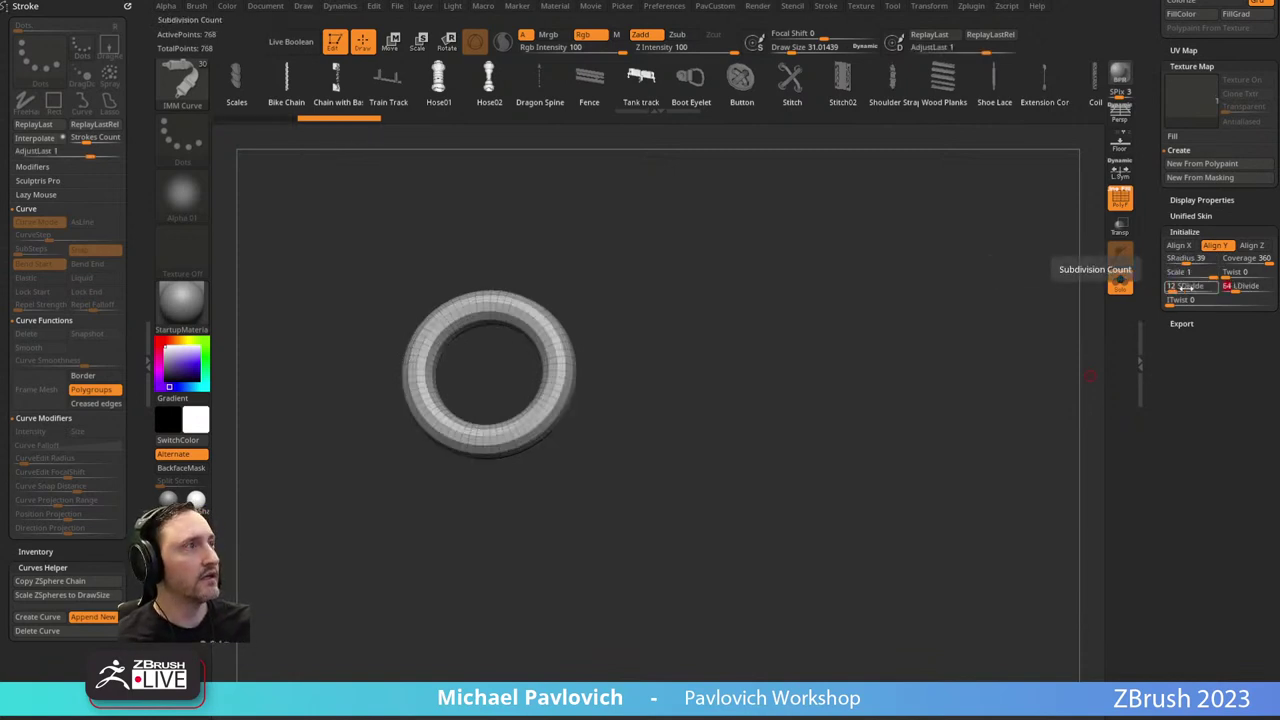
pyautogui.write('4')
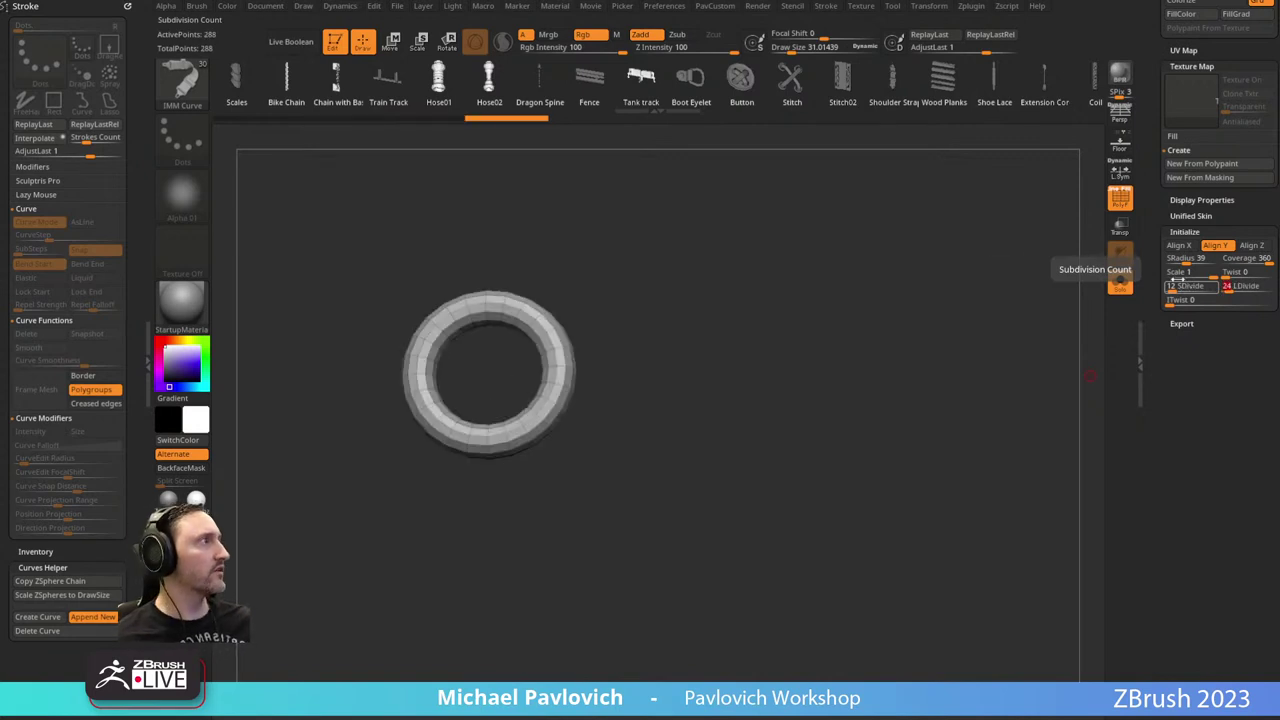
pyautogui.moveTo(1198, 420); pyautogui.dragTo(1203, 648)
pyautogui.click(1227, 97)
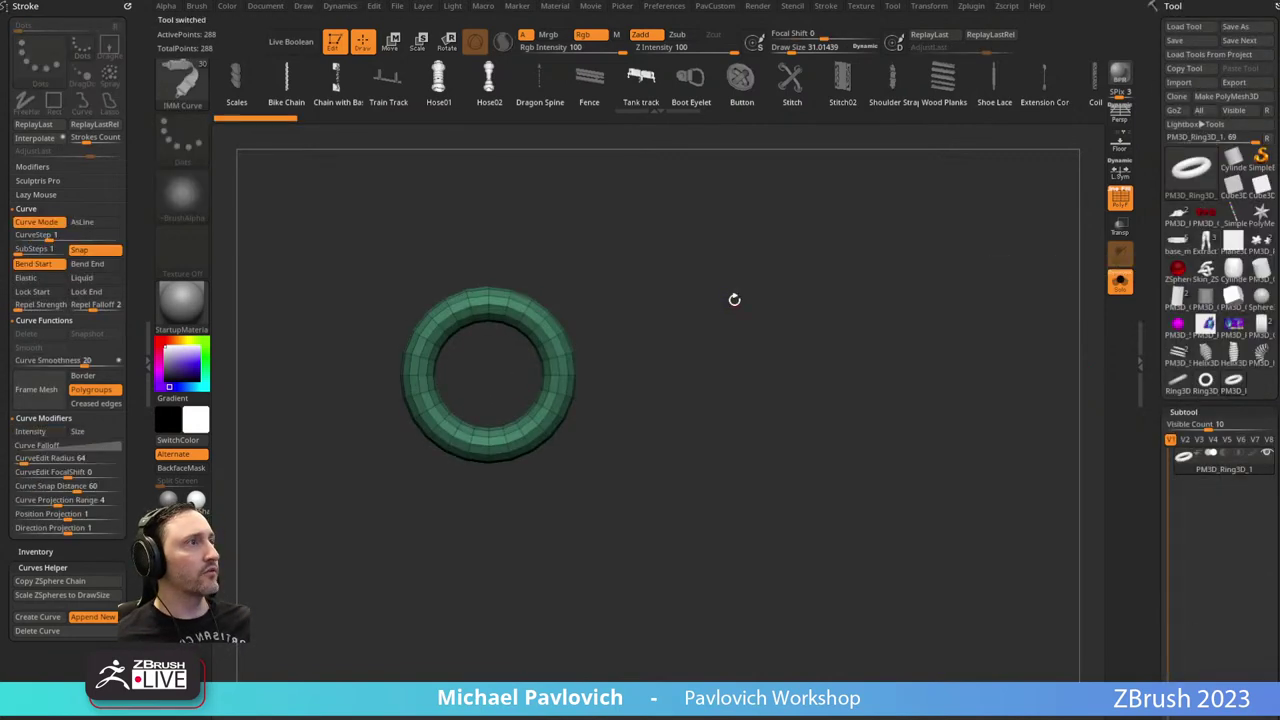
# Apply the Extender deformer to the ring and stretch it vertically into a long link with an extension of about -0.748.
pyautogui.press('w')
pyautogui.click(416, 265)
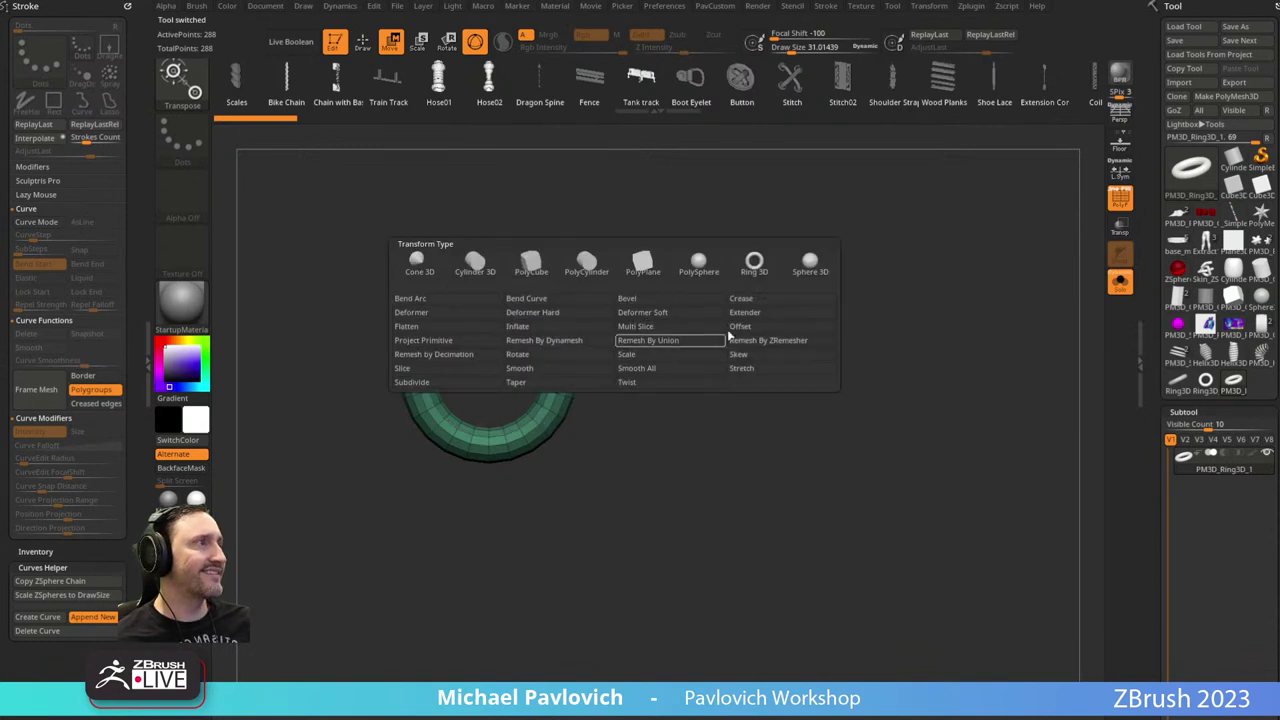
pyautogui.click(740, 314)
pyautogui.moveTo(490, 275); pyautogui.dragTo(490, 211)
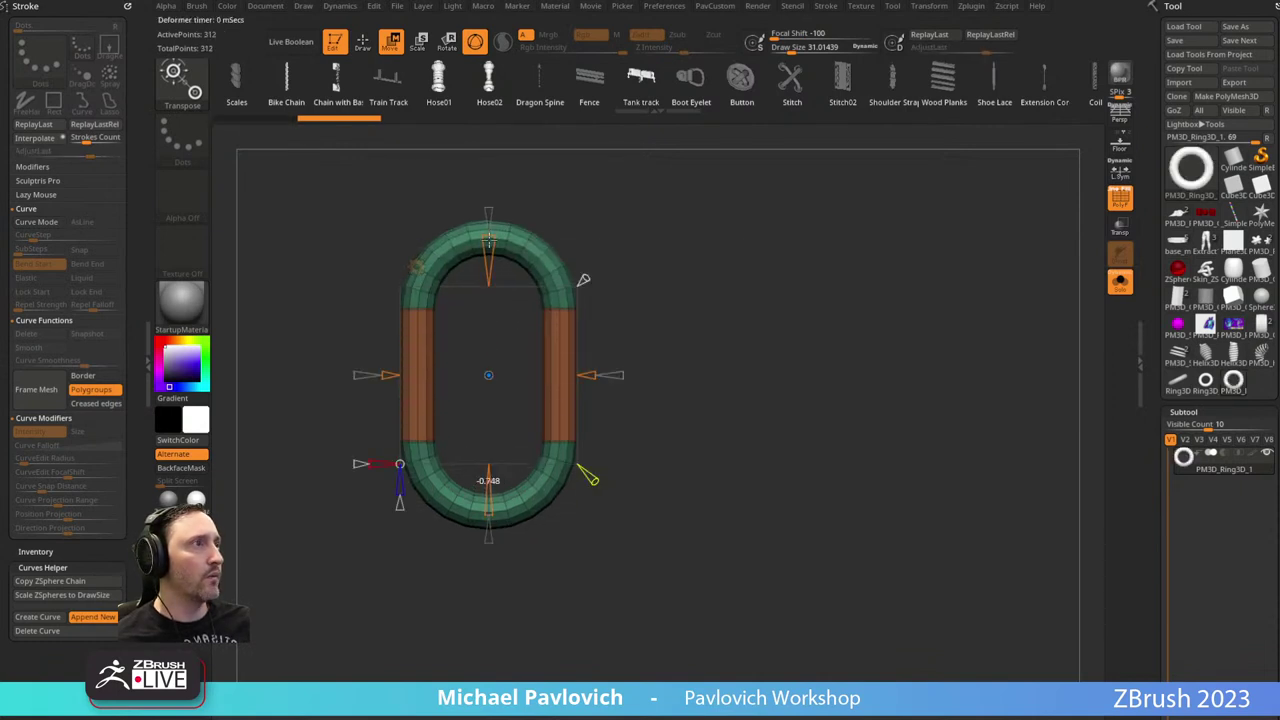
pyautogui.press('q')
pyautogui.keyDown('alt'); pyautogui.moveTo(724, 248); pyautogui.dragTo(753, 357); pyautogui.keyUp('alt')
pyautogui.press('w')
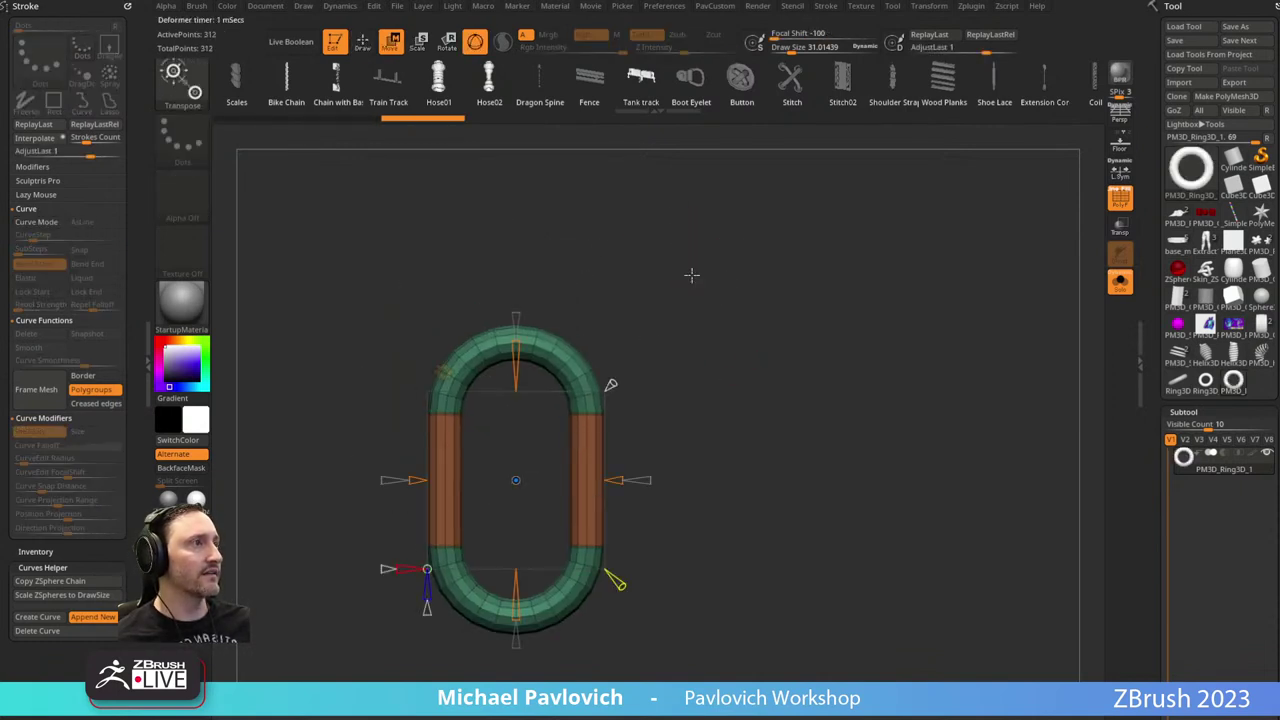
# Reduce the Extender's vertical stretch to make a shorter, more compact oval chain link.
pyautogui.press('ctrl')
pyautogui.keyDown('ctrl'); pyautogui.moveTo(655, 243); pyautogui.dragTo(687, 222); pyautogui.keyUp('ctrl')
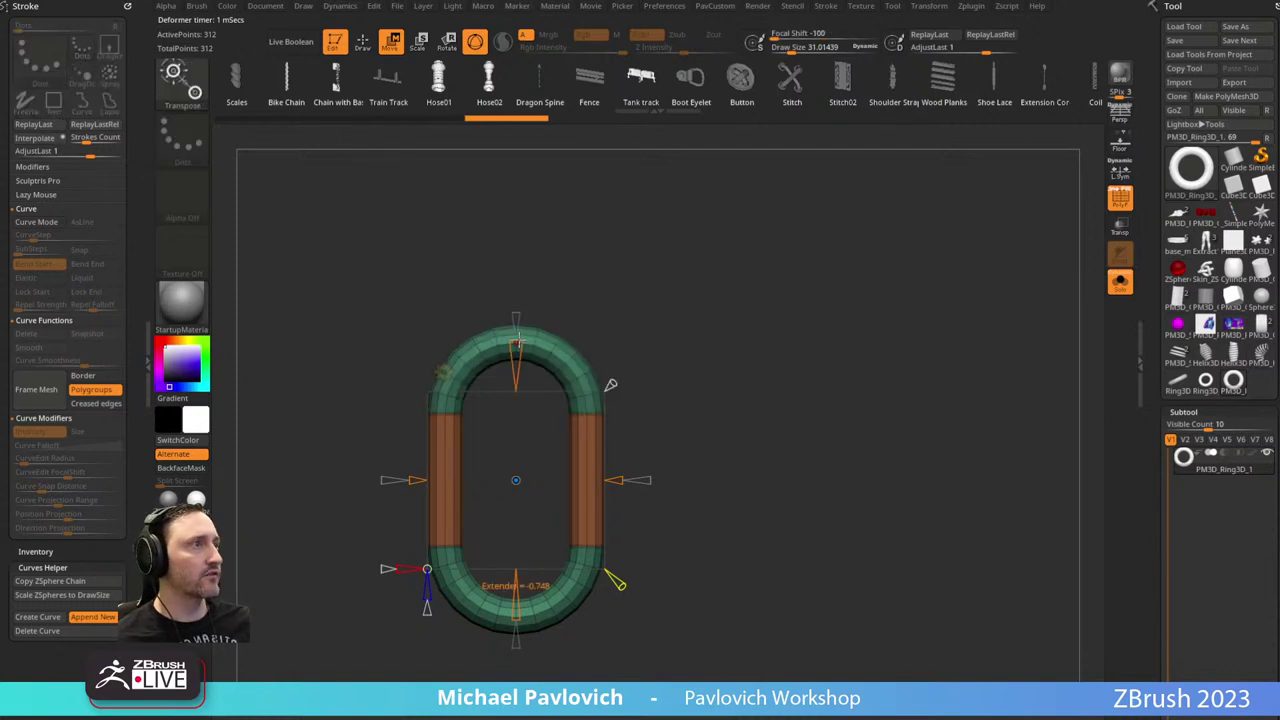
pyautogui.moveTo(517, 341); pyautogui.dragTo(519, 353)
pyautogui.press('q')
pyautogui.keyDown('alt'); pyautogui.moveTo(757, 338); pyautogui.dragTo(754, 330); pyautogui.keyUp('alt')
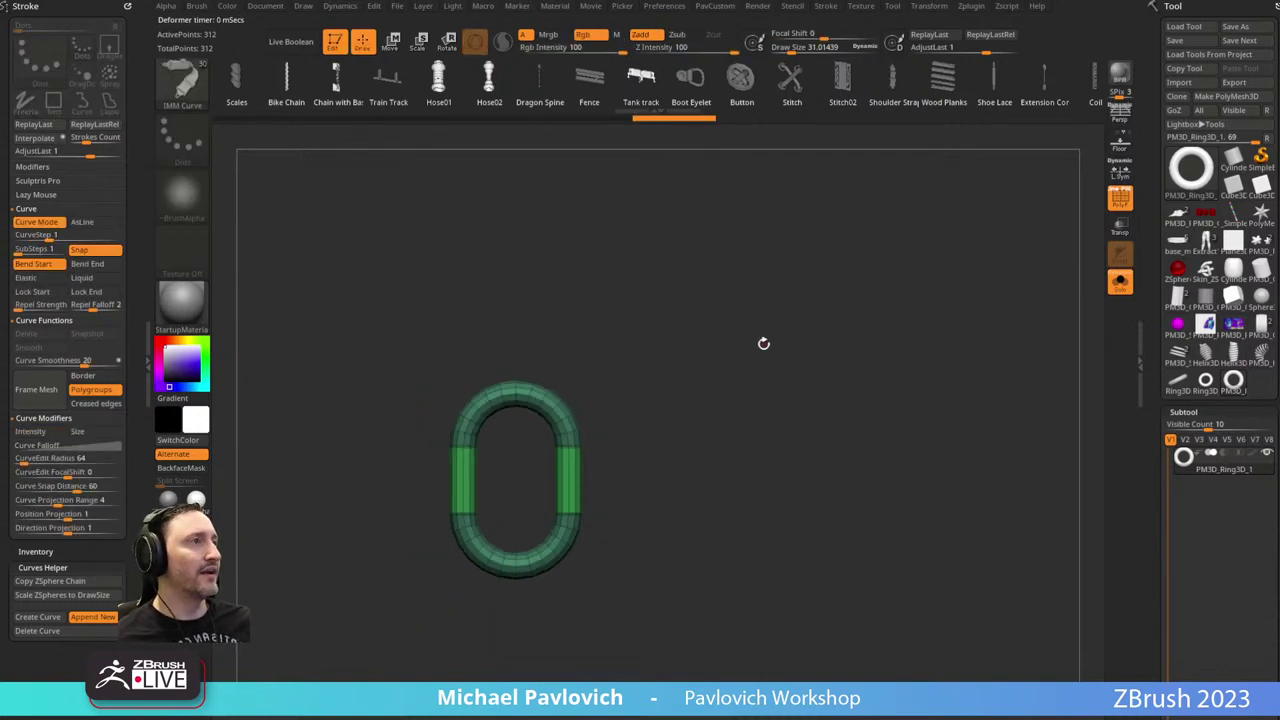
pyautogui.press('w')
pyautogui.press('q')
pyautogui.press('2')
pyautogui.moveTo(765, 270); pyautogui.dragTo(795, 271)
pyautogui.press('w')
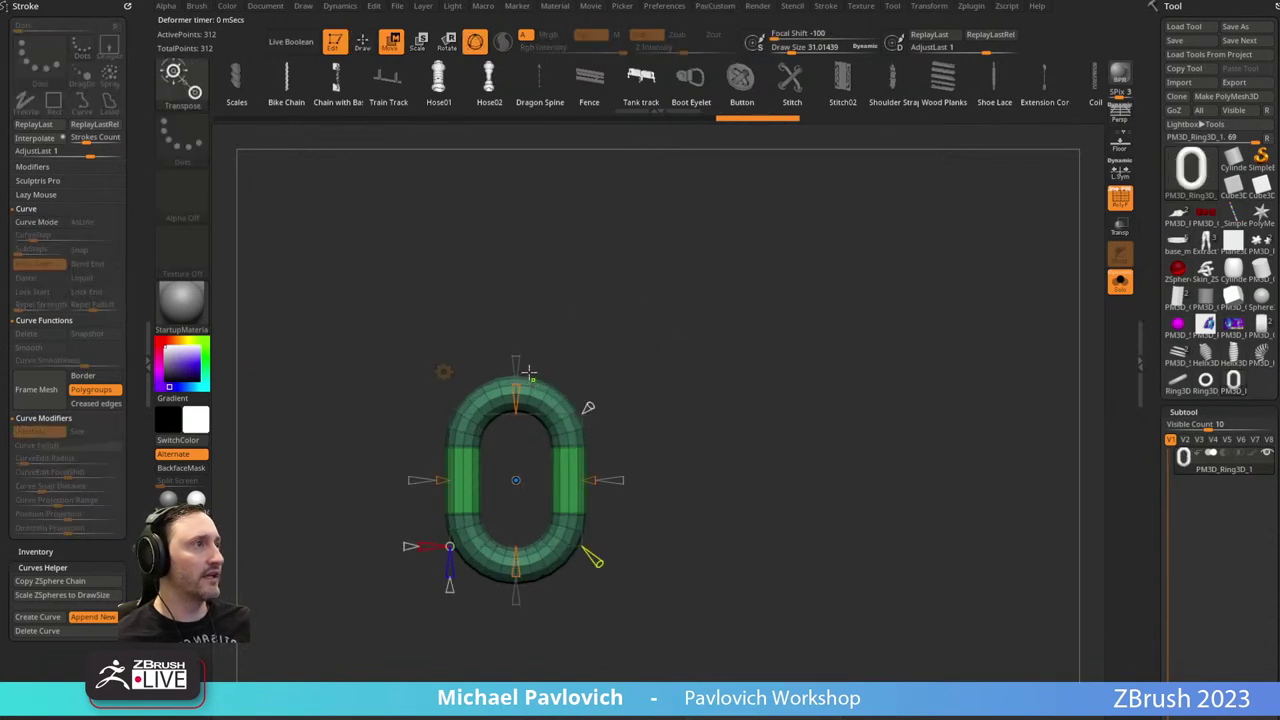
# Accept the deformation, duplicate the link upward and turn the copy 90 degrees so both links interlock, returning to Draw mode.
pyautogui.click(518, 372)
pyautogui.keyDown('ctrl'); pyautogui.moveTo(516, 547); pyautogui.dragTo(516, 424); pyautogui.keyUp('ctrl')
pyautogui.moveTo(640, 325); pyautogui.dragTo(642, 412)
pyautogui.keyDown('shift'); pyautogui.moveTo(575, 345); pyautogui.dragTo(506, 288); pyautogui.keyUp('shift')
pyautogui.keyDown('shift'); pyautogui.moveTo(735, 262); pyautogui.dragTo(744, 188); pyautogui.keyUp('shift')
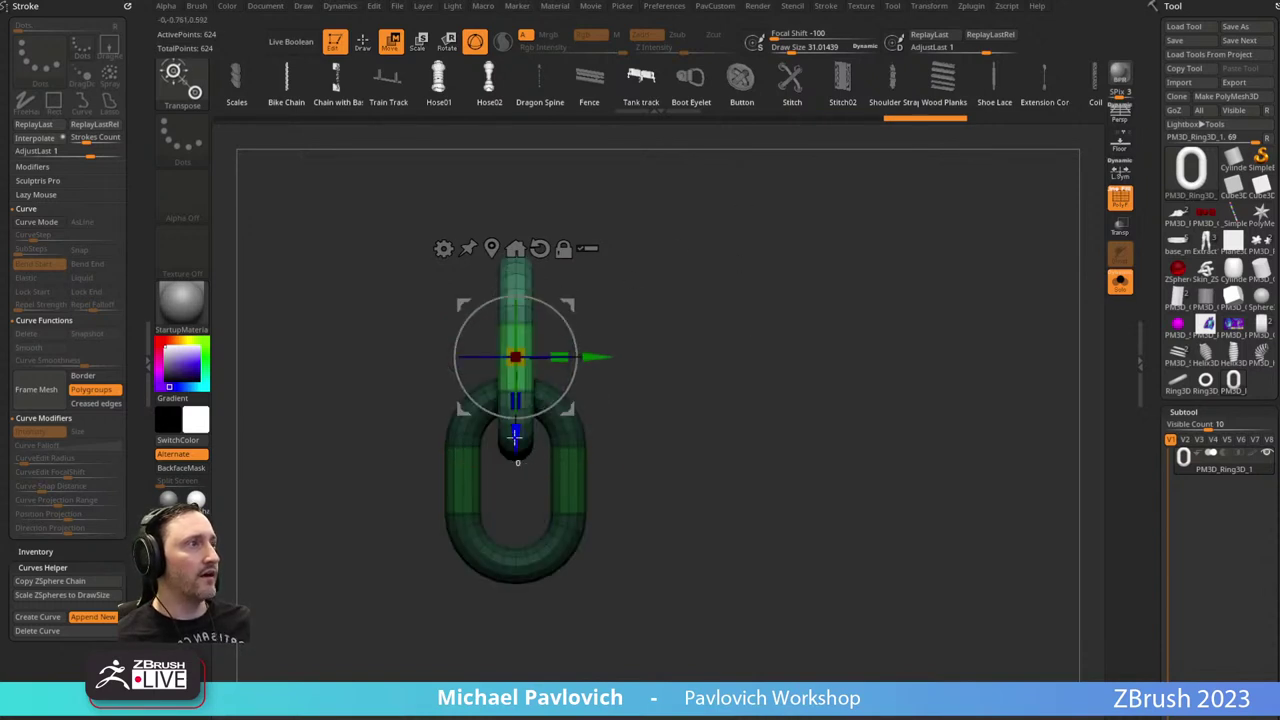
pyautogui.press('q')
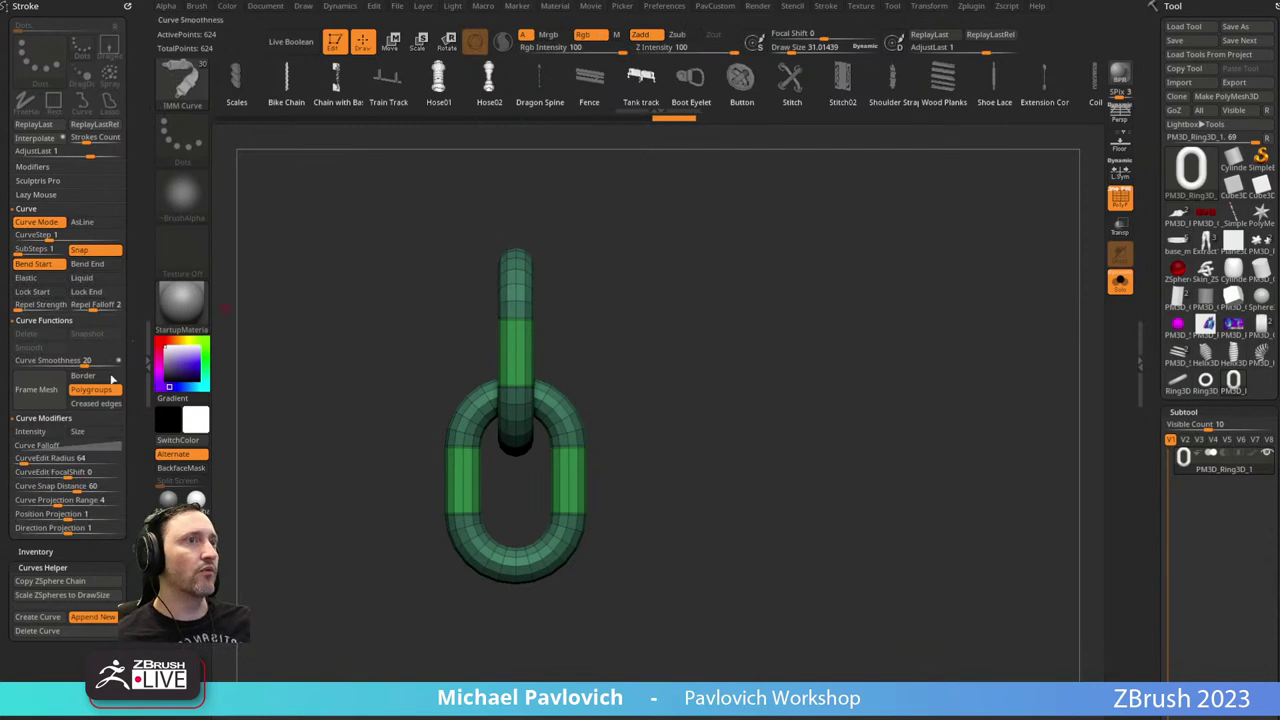
# Dock the Brush palette and turn off Tri Parts in the IMM Curve brush's modifiers.
pyautogui.click(196, 6)
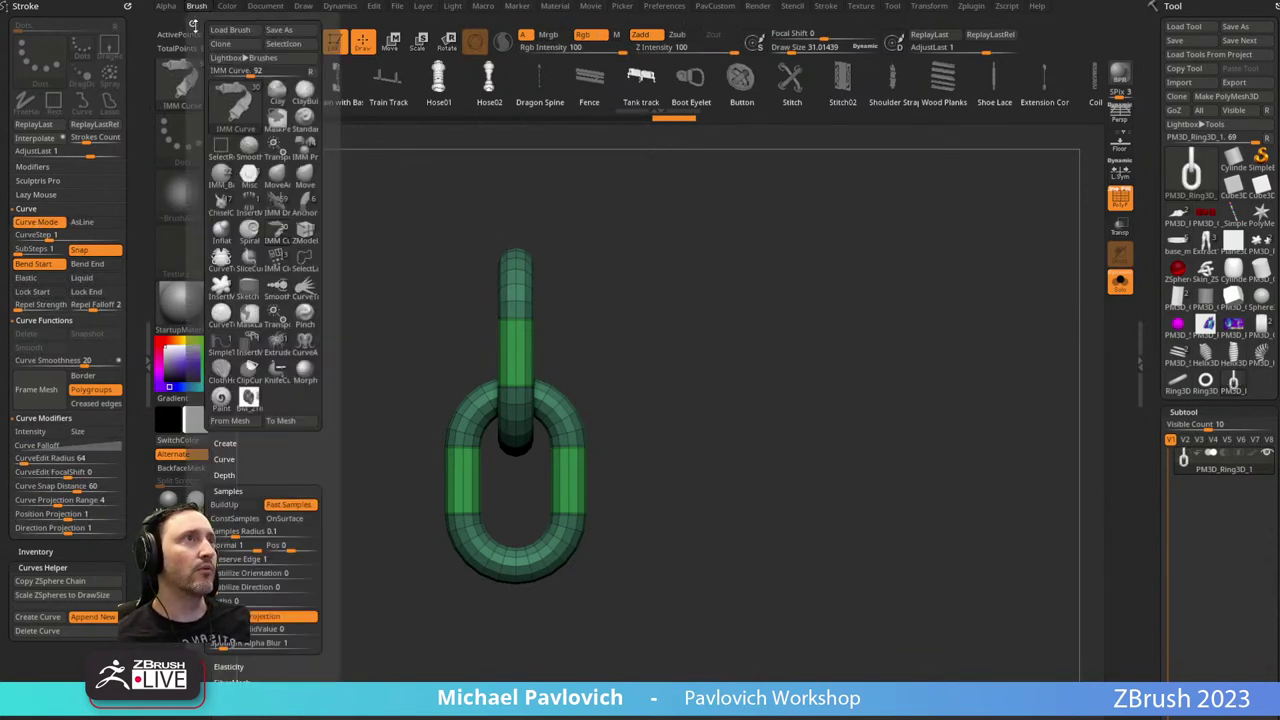
pyautogui.click(191, 26)
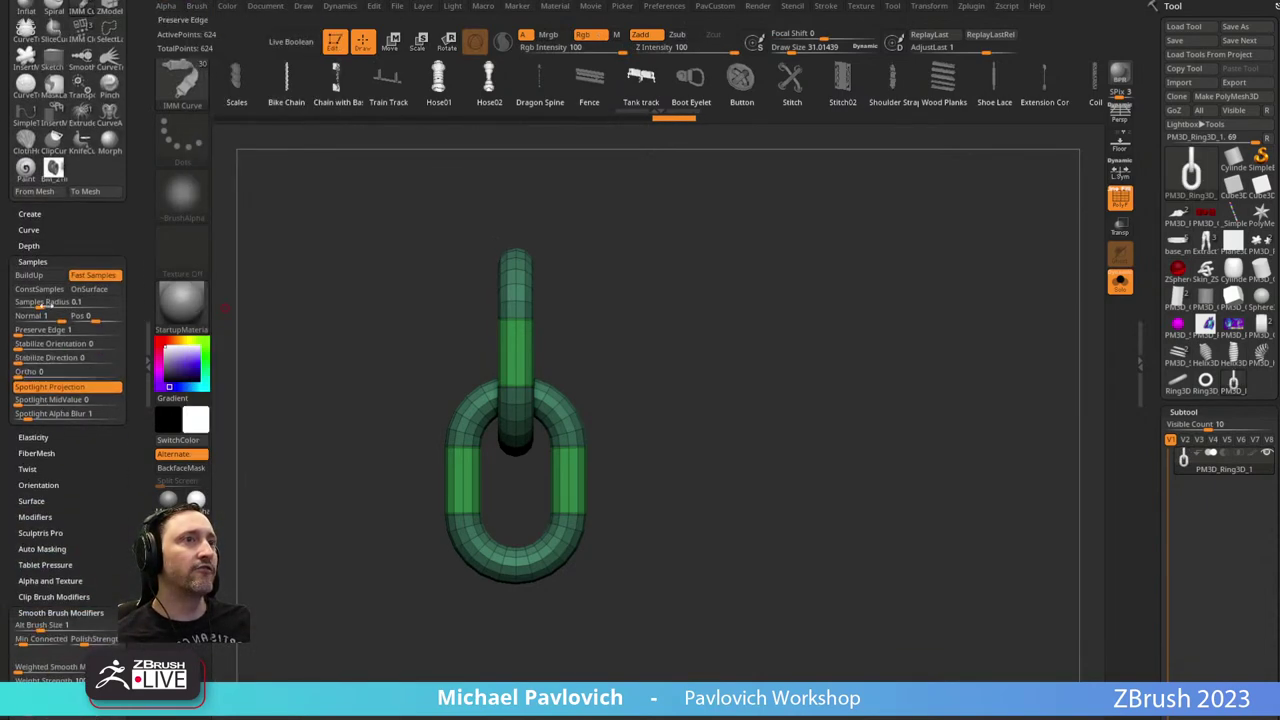
pyautogui.press('shift')
pyautogui.click(35, 356)
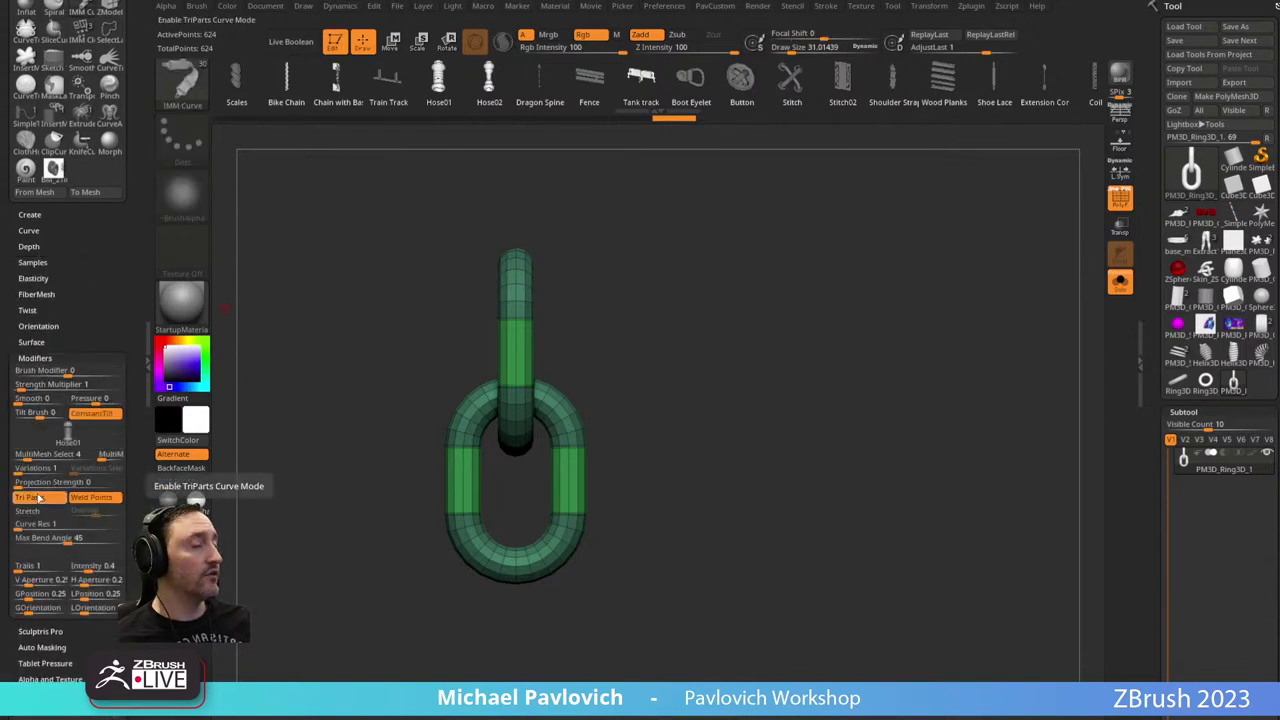
pyautogui.click(38, 497)
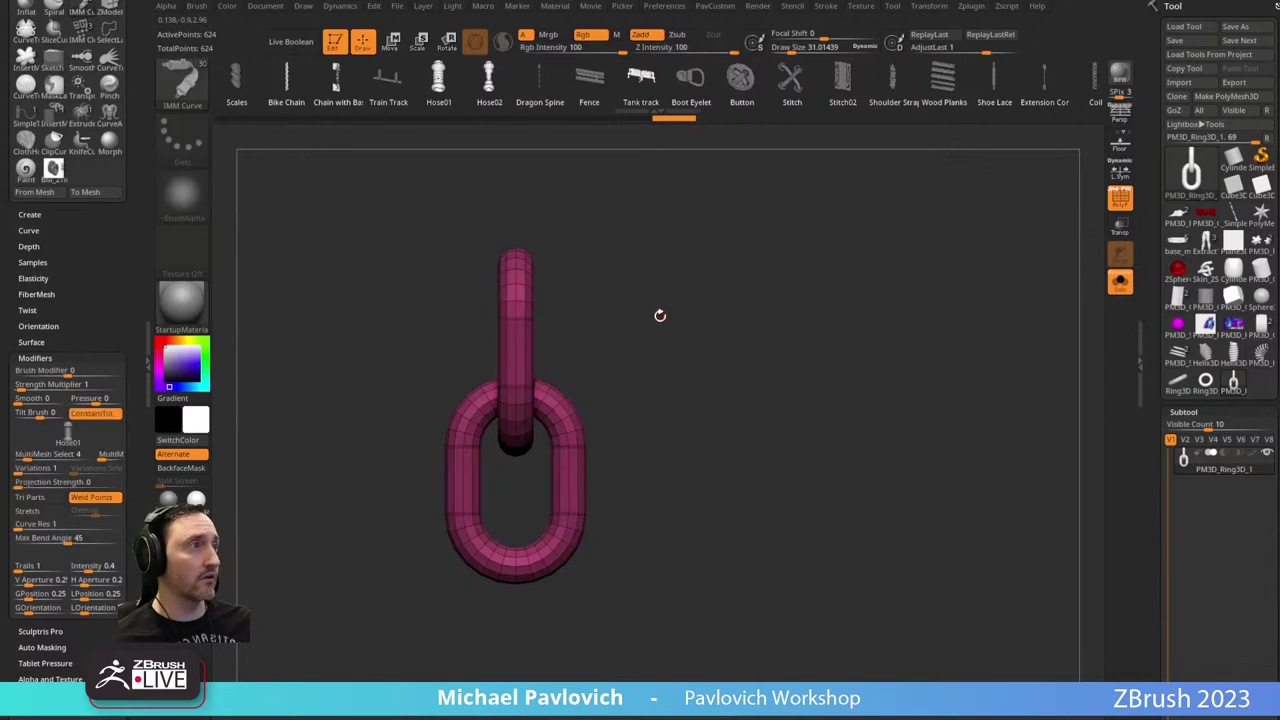
# Merge both links into a single polygroup and create a new InsertMesh brush from them instead of appending.
pyautogui.moveTo(709, 291); pyautogui.dragTo(743, 309)
pyautogui.press('space')
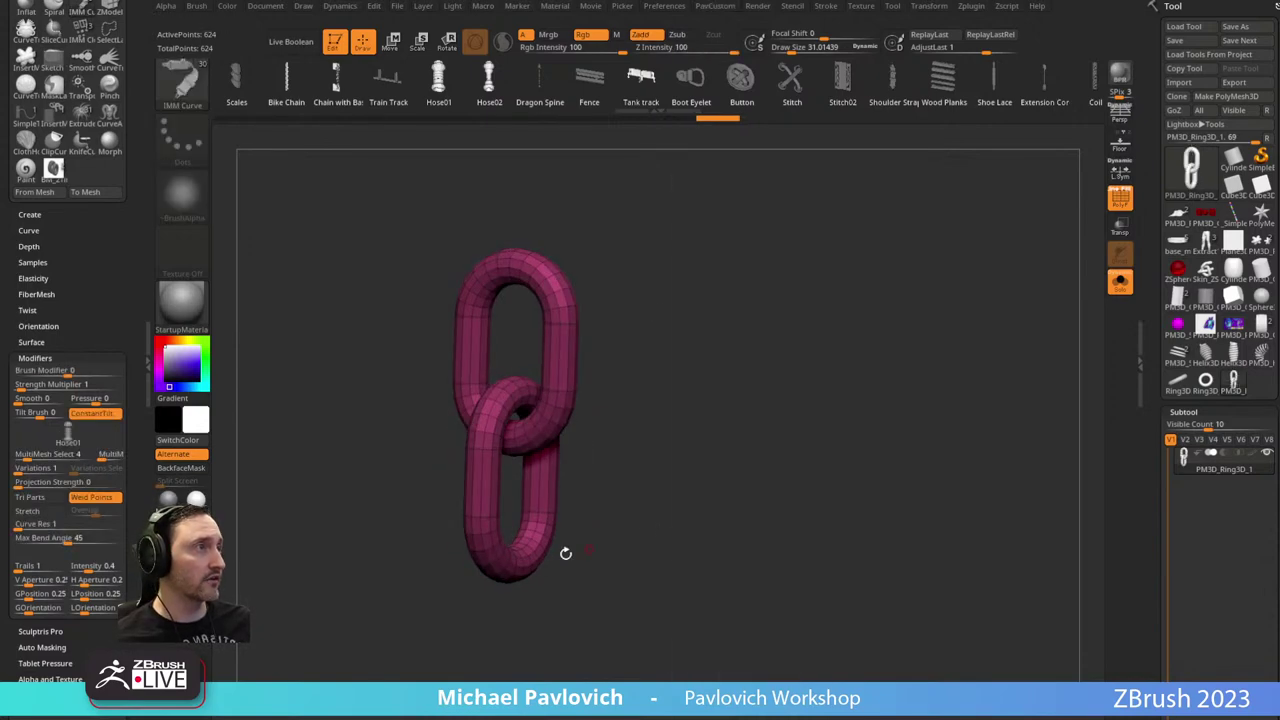
pyautogui.moveTo(565, 553); pyautogui.dragTo(651, 440)
pyautogui.press('b')
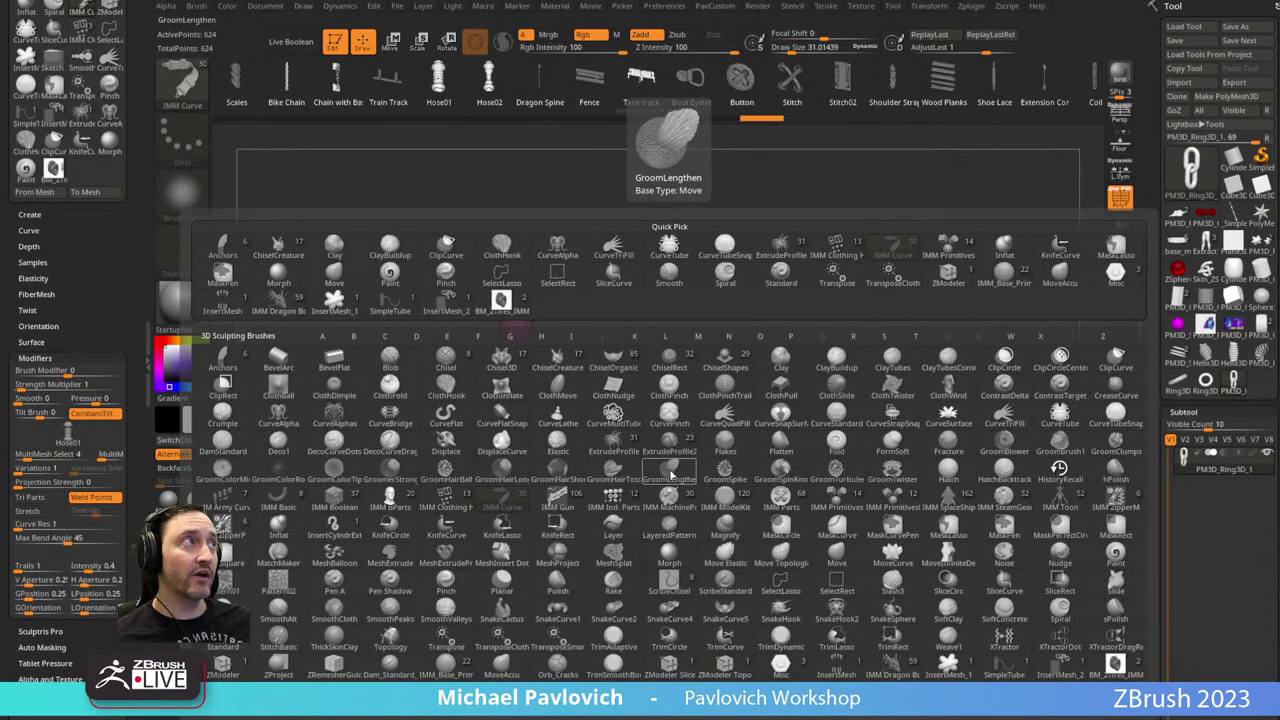
pyautogui.click(480, 692)
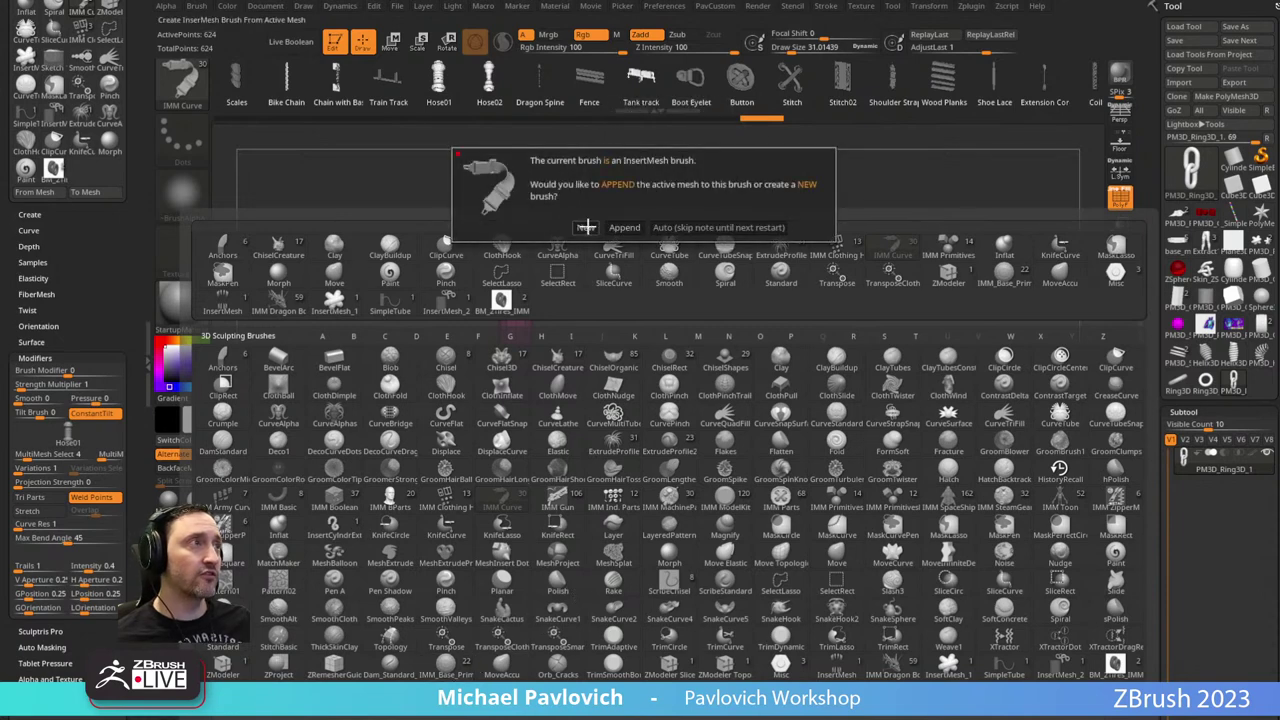
pyautogui.click(586, 228)
# Try inserting the link pair onto the existing chain links, and undo the insertion.
pyautogui.moveTo(517, 330); pyautogui.dragTo(606, 488)
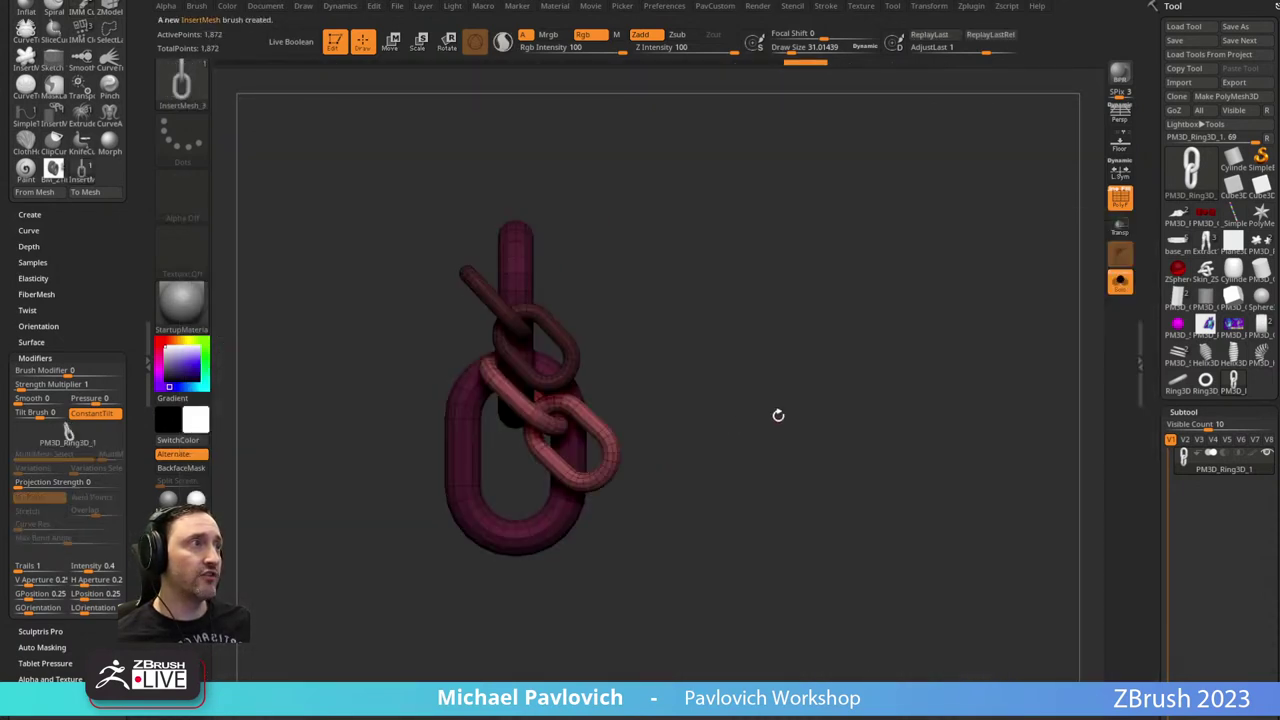
pyautogui.hotkey('ctrl', 'z')
pyautogui.hotkey('ctrl', 'z')
# Enable Curve Mode for the new link InsertMesh brush in the stroke's curve settings.
pyautogui.moveTo(103, 249); pyautogui.dragTo(111, 316)
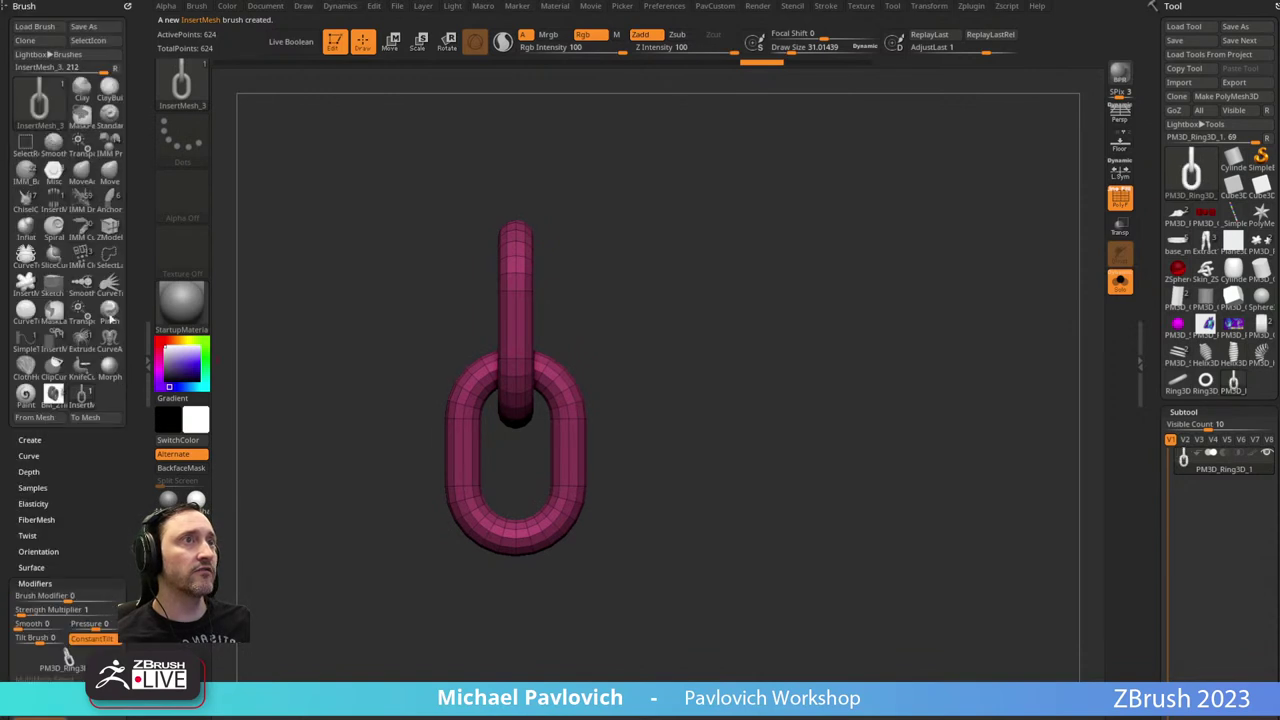
pyautogui.click(28, 456)
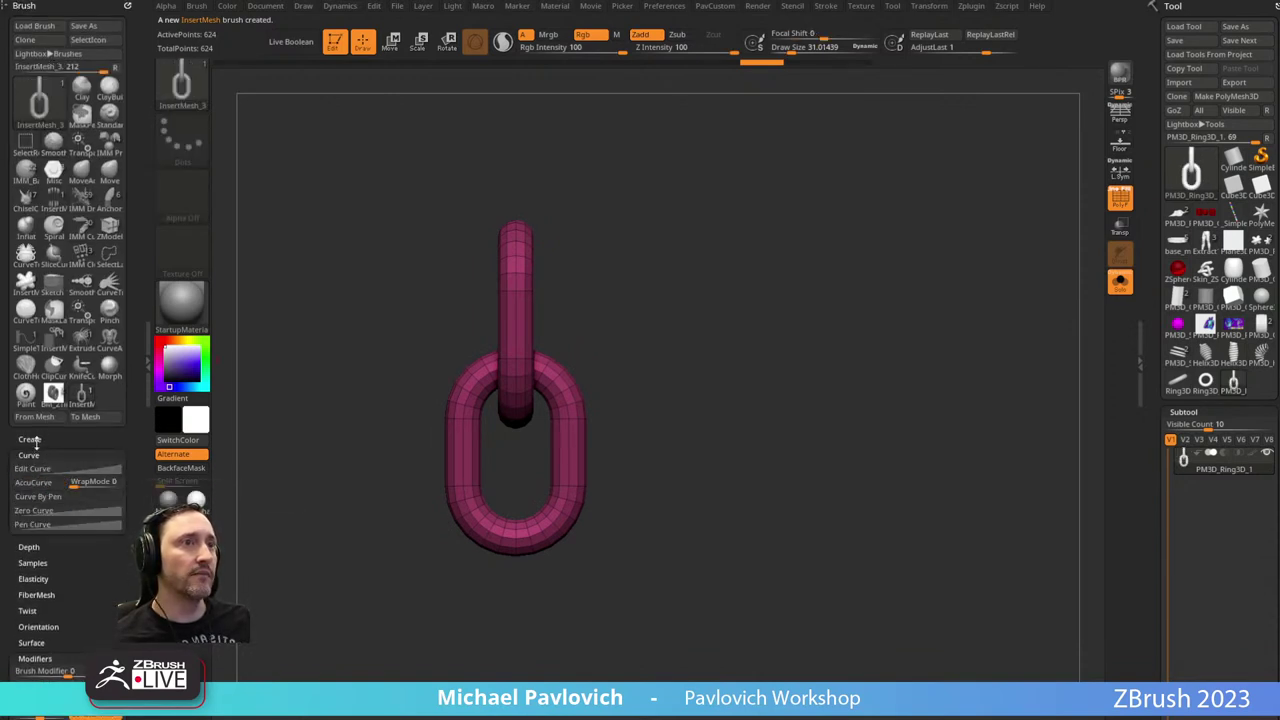
pyautogui.click(68, 658)
pyautogui.moveTo(140, 162); pyautogui.dragTo(133, 25)
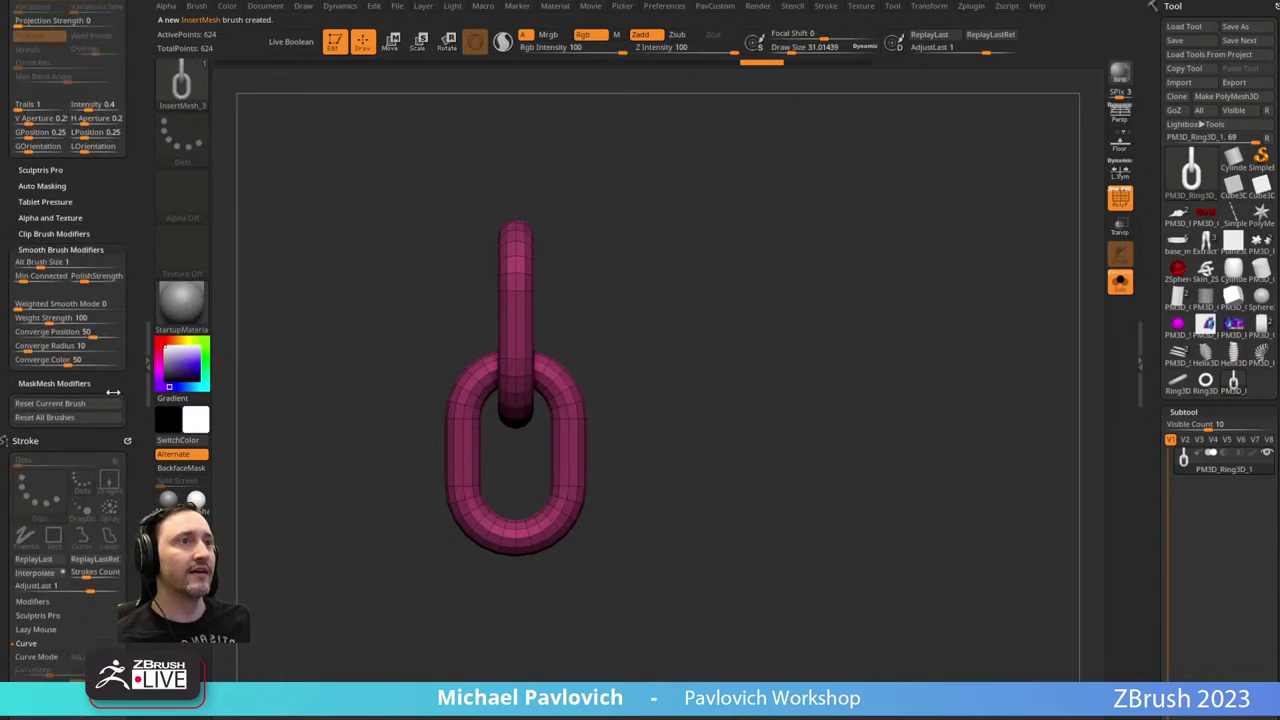
pyautogui.moveTo(52, 431); pyautogui.dragTo(48, 290)
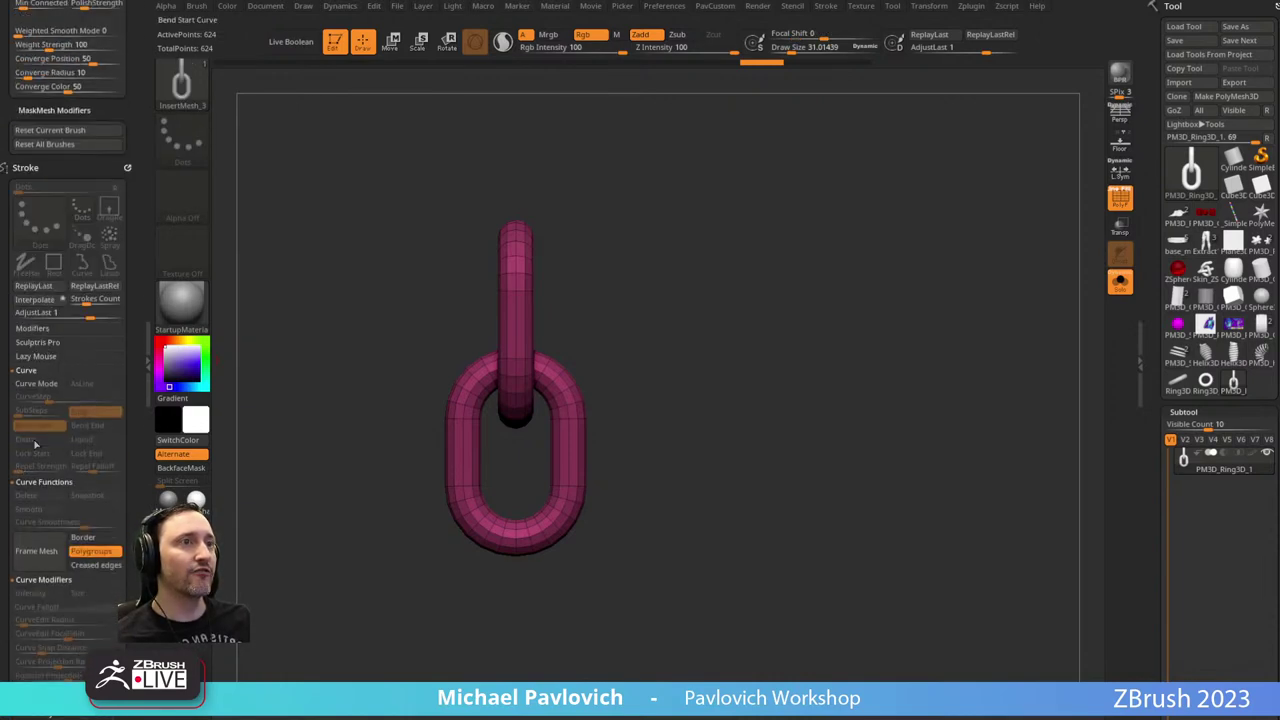
pyautogui.click(36, 383)
# Draw an S-shaped curve from the upper link and regenerate the chain along it at a draw size of about 140.
pyautogui.moveTo(573, 300); pyautogui.dragTo(855, 262)
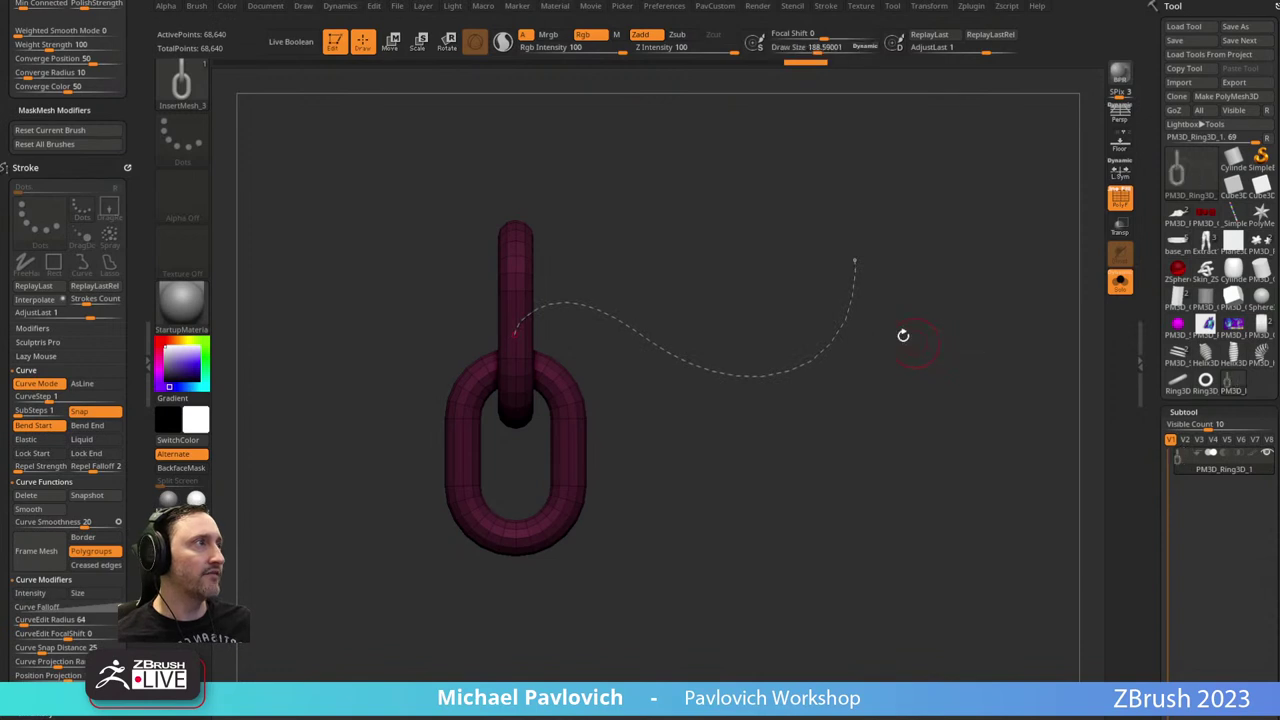
pyautogui.click(848, 323)
pyautogui.keyDown('alt'); pyautogui.moveTo(966, 343); pyautogui.dragTo(885, 370); pyautogui.keyUp('alt')
pyautogui.moveTo(836, 296)
pyautogui.keyDown('alt'); pyautogui.mouseDown()
pyautogui.moveTo(803, 311)
pyautogui.moveTo(803, 403)
pyautogui.mouseUp(); pyautogui.keyUp('alt')
pyautogui.press('s')
pyautogui.click(829, 420)
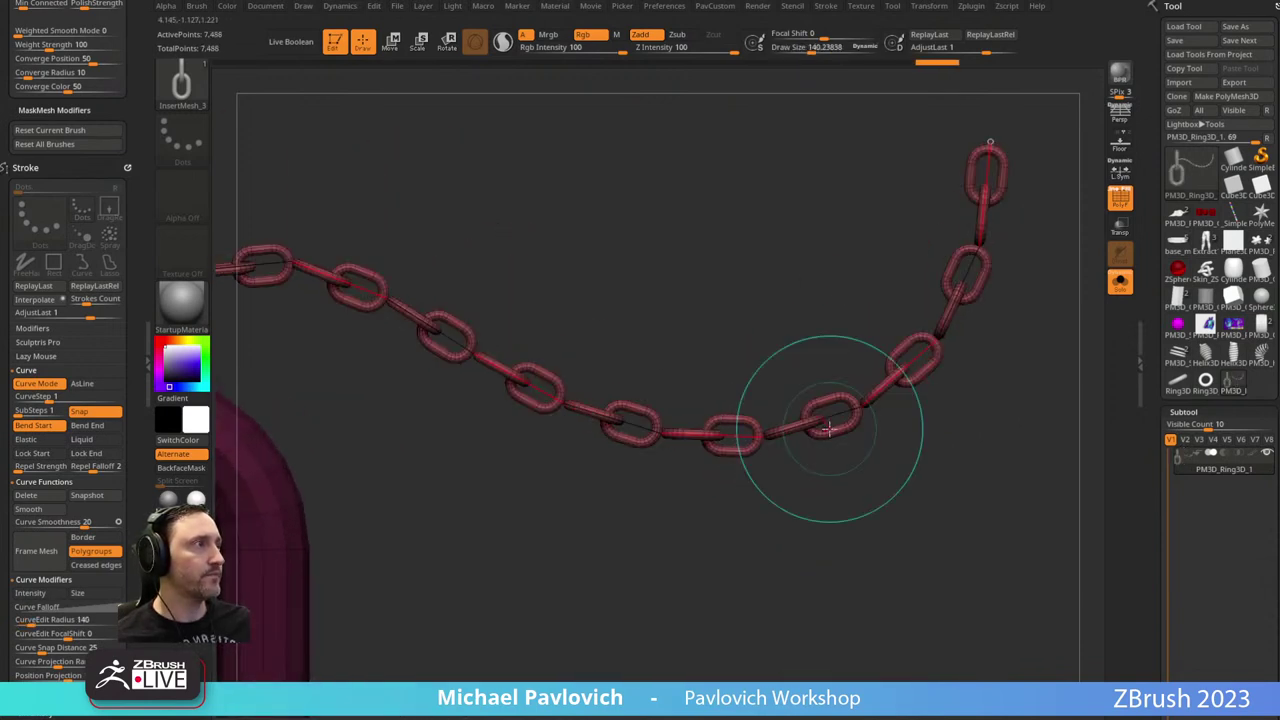
pyautogui.keyDown('alt'); pyautogui.moveTo(857, 519); pyautogui.dragTo(857, 480); pyautogui.keyUp('alt')
pyautogui.keyDown('alt'); pyautogui.moveTo(826, 427); pyautogui.dragTo(828, 449); pyautogui.keyUp('alt')
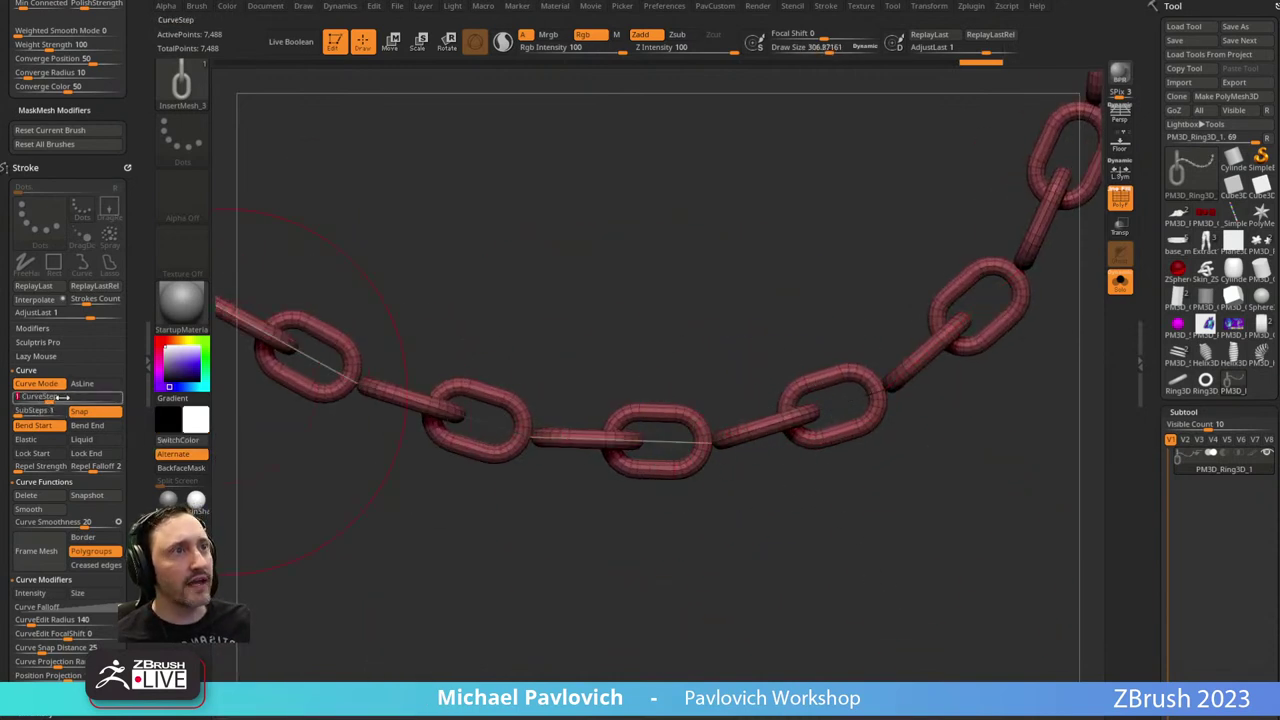
# Set the curve step to 0.75 and regenerate the link chain along its existing curve.
pyautogui.write('5')
pyautogui.press('Return')
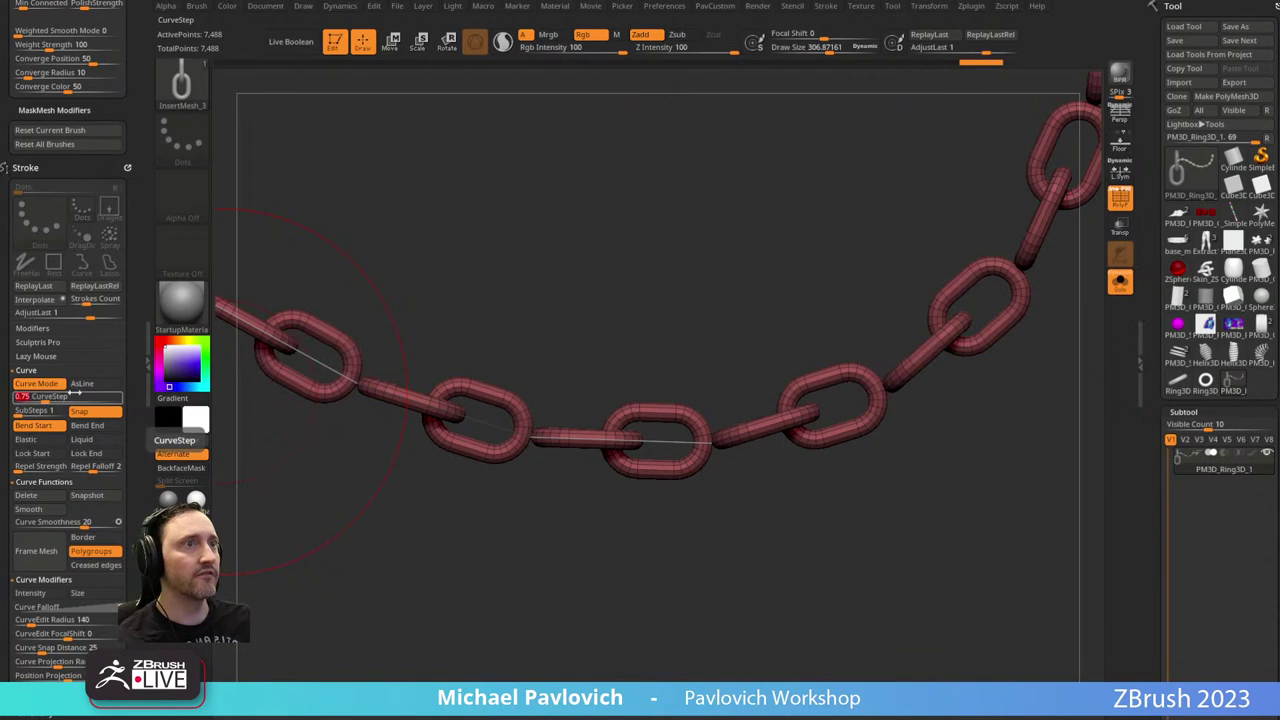
pyautogui.click(608, 441)
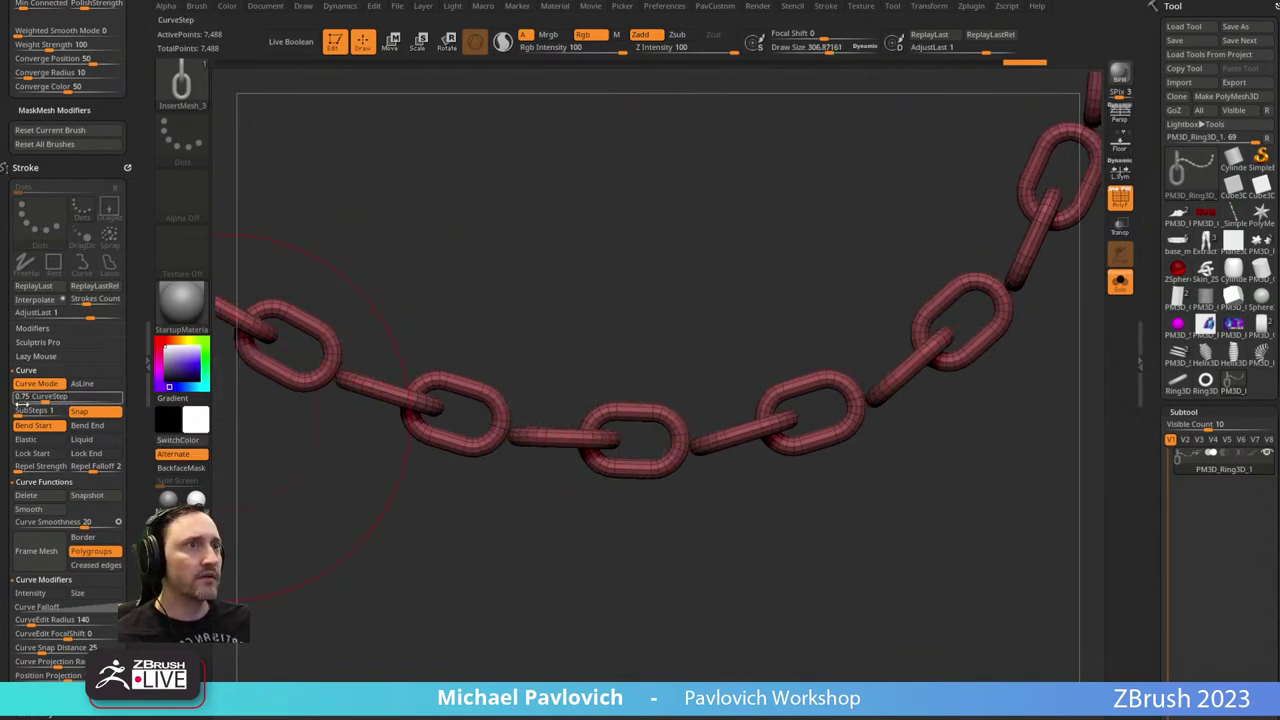
# Set the curve step to 0.5 and draw an S-shaped chain curve outward from the side of the large lower link.
pyautogui.click(57, 398)
pyautogui.write('0.5')
pyautogui.press('Return')
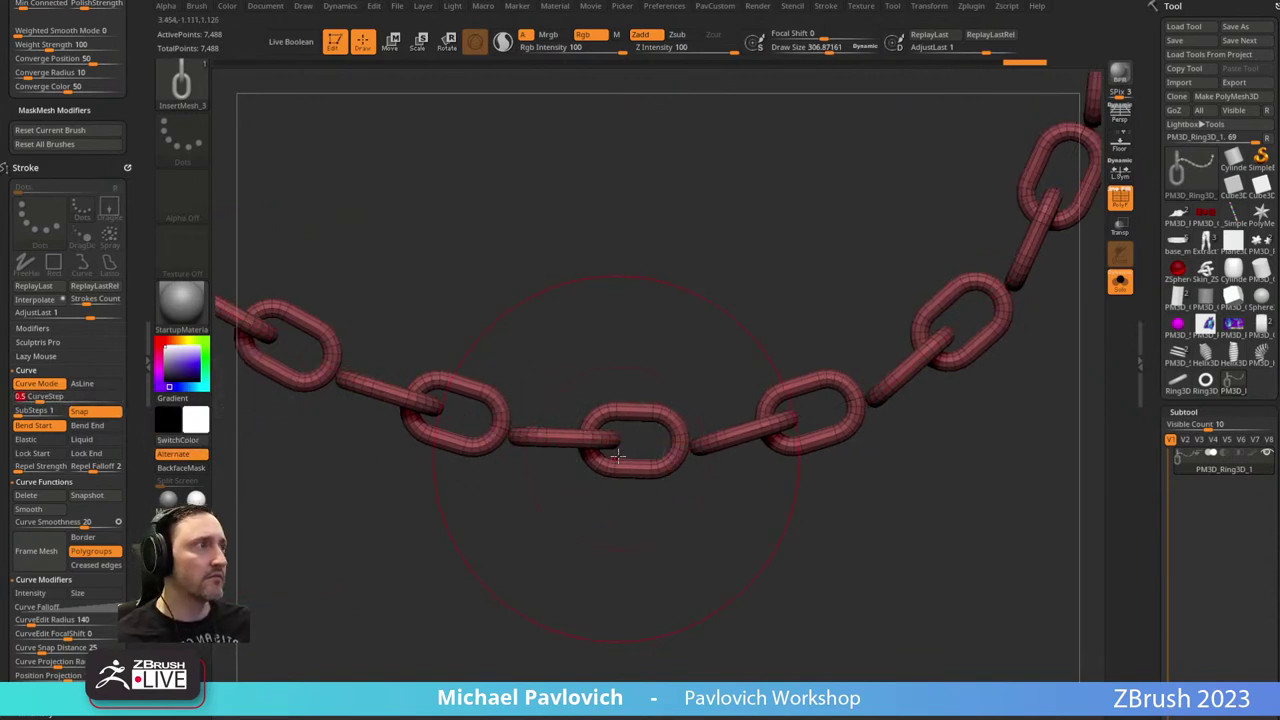
pyautogui.click(616, 444)
pyautogui.keyDown('alt'); pyautogui.moveTo(570, 580); pyautogui.dragTo(470, 422); pyautogui.keyUp('alt')
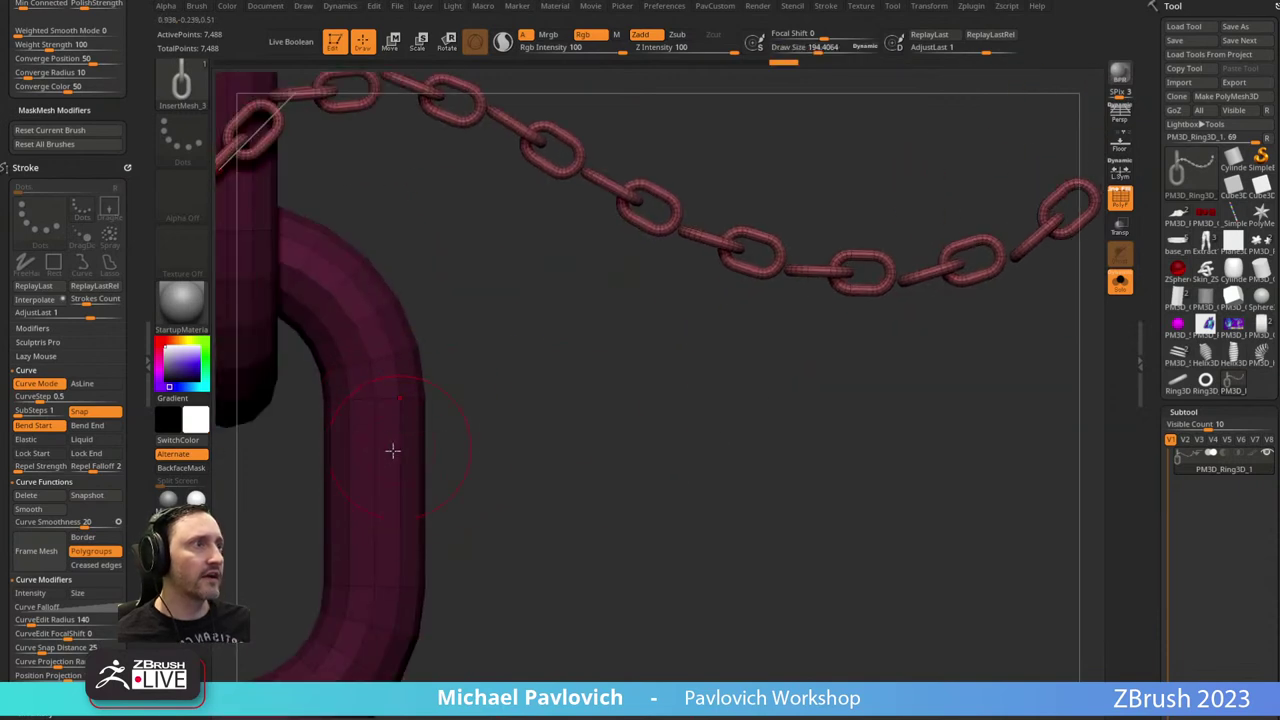
pyautogui.moveTo(391, 449)
pyautogui.mouseDown()
pyautogui.moveTo(920, 466)
pyautogui.moveTo(779, 367)
pyautogui.moveTo(673, 347)
pyautogui.mouseUp()
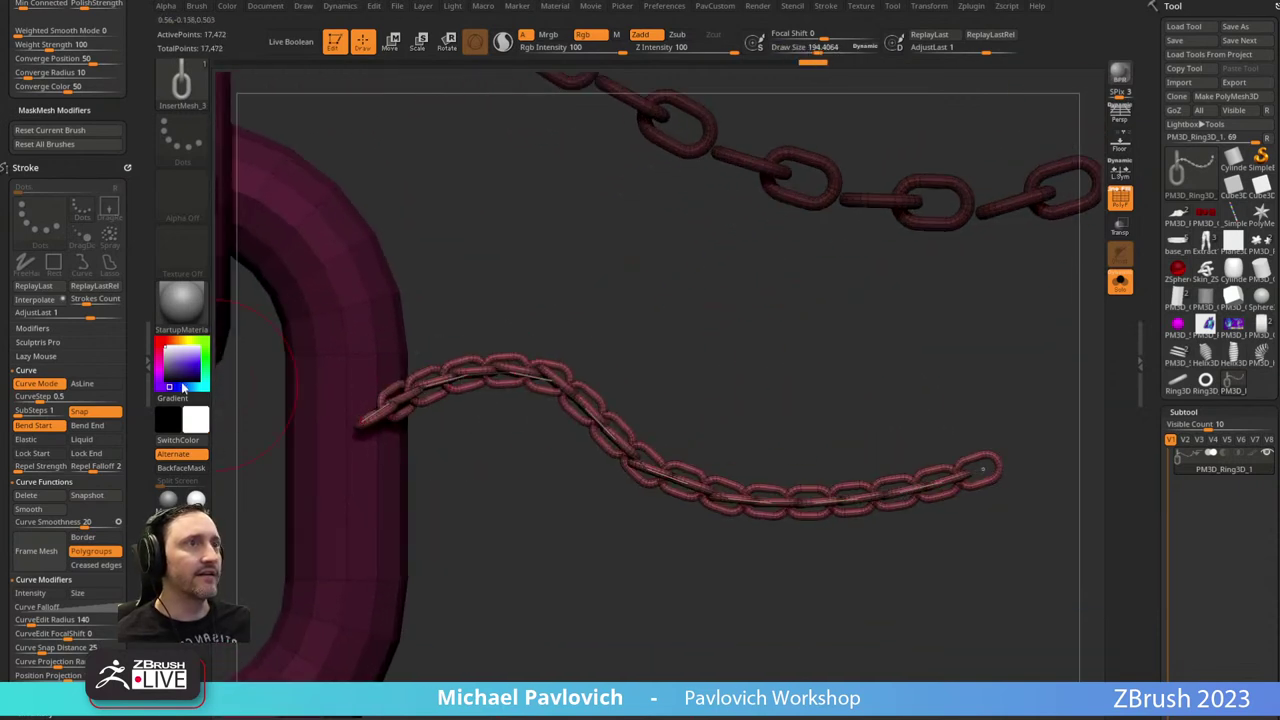
# Set the curve step to 0.75 and draw a short chain curve beneath the S-shaped one on the lower link.
pyautogui.click(104, 393)
pyautogui.write('.0.75')
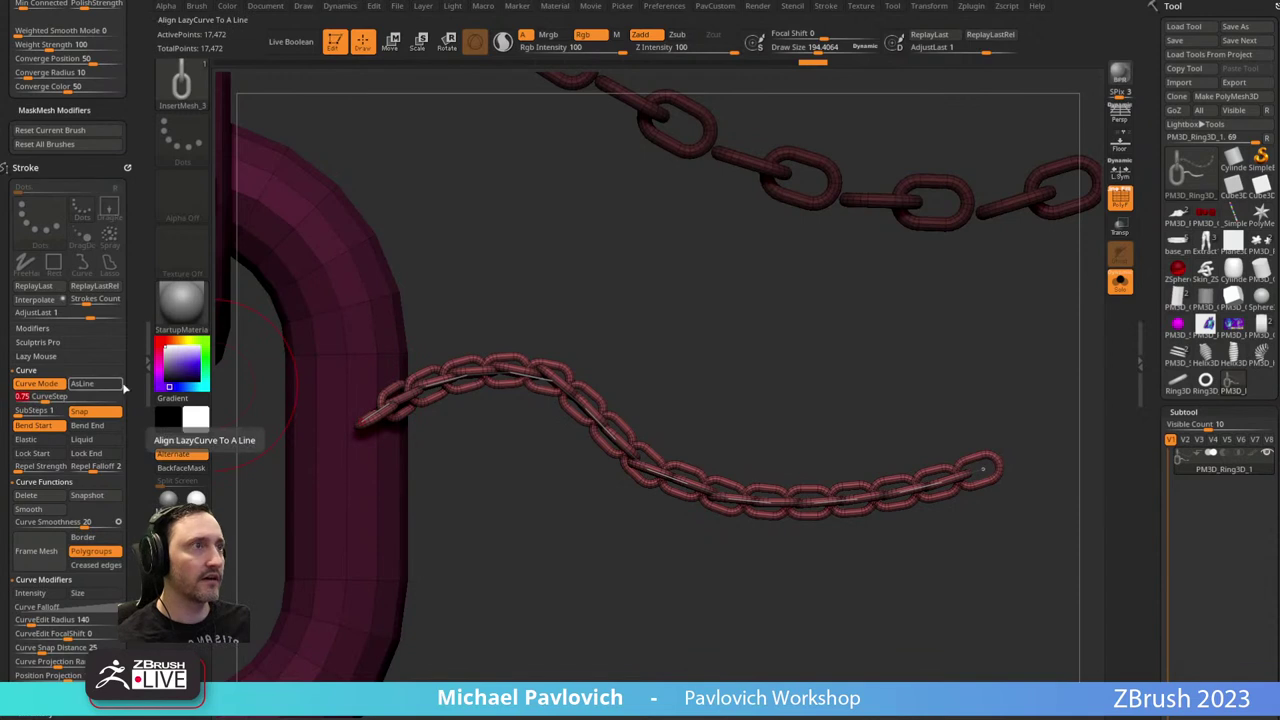
pyautogui.press('Return')
pyautogui.moveTo(331, 589); pyautogui.dragTo(690, 634)
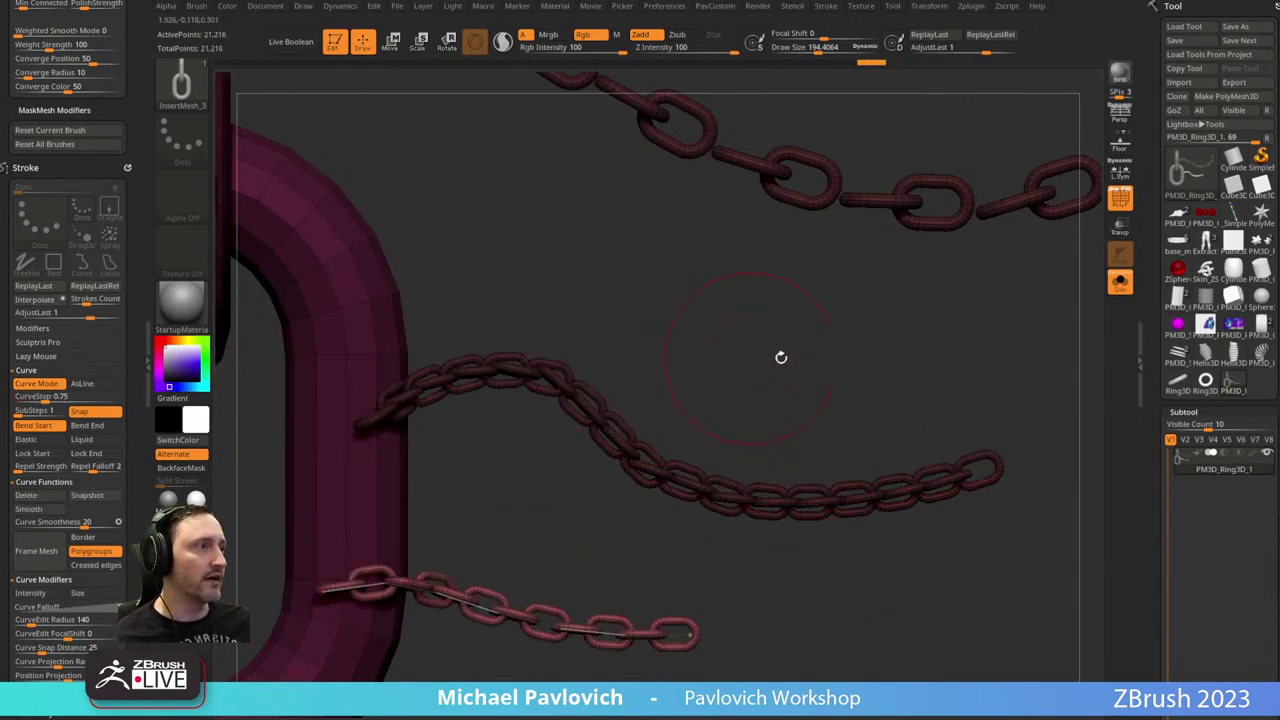
# Draw a long chain curve from the top of the lower link that ends in a spiral.
pyautogui.moveTo(780, 357)
pyautogui.keyDown('alt'); pyautogui.mouseDown()
pyautogui.moveTo(694, 320)
pyautogui.moveTo(905, 240)
pyautogui.mouseUp(); pyautogui.keyUp('alt')
pyautogui.moveTo(522, 389)
pyautogui.mouseDown()
pyautogui.moveTo(653, 140)
pyautogui.moveTo(717, 190)
pyautogui.mouseUp()
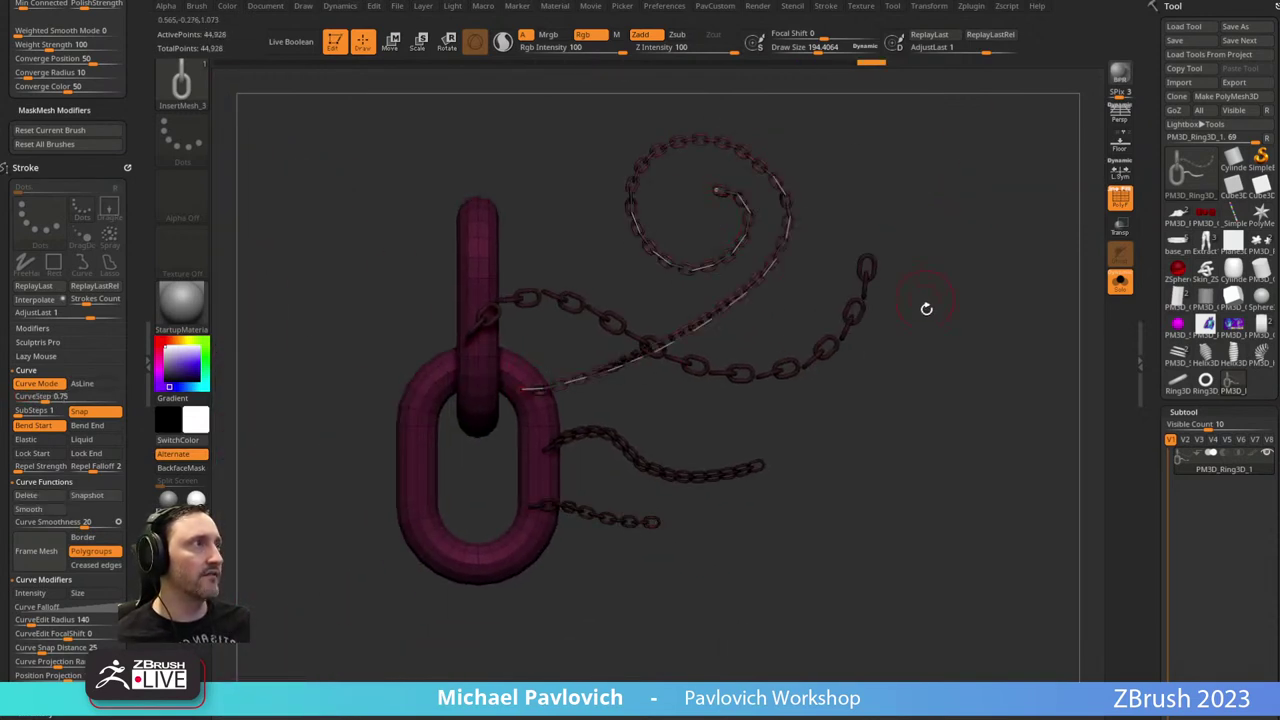
pyautogui.moveTo(924, 344)
pyautogui.keyDown('alt'); pyautogui.mouseDown()
pyautogui.moveTo(867, 354)
pyautogui.moveTo(820, 486)
pyautogui.moveTo(827, 368)
pyautogui.moveTo(812, 224)
pyautogui.moveTo(777, 229)
pyautogui.mouseUp(); pyautogui.keyUp('alt')
# Switch to the bent helix coil and generate the link chain along its framed curves at a draw size of about 108.
pyautogui.click(1261, 353)
pyautogui.press('s')
pyautogui.click(769, 394)
pyautogui.moveTo(980, 329)
pyautogui.mouseDown()
pyautogui.moveTo(992, 248)
pyautogui.moveTo(589, 234)
pyautogui.mouseUp()
# Set the chain brush's imbed depth to 2 and regenerate the chain along the coil's curves.
pyautogui.scroll(-5, 127, 272)
pyautogui.moveTo(128, 272); pyautogui.dragTo(98, 344)
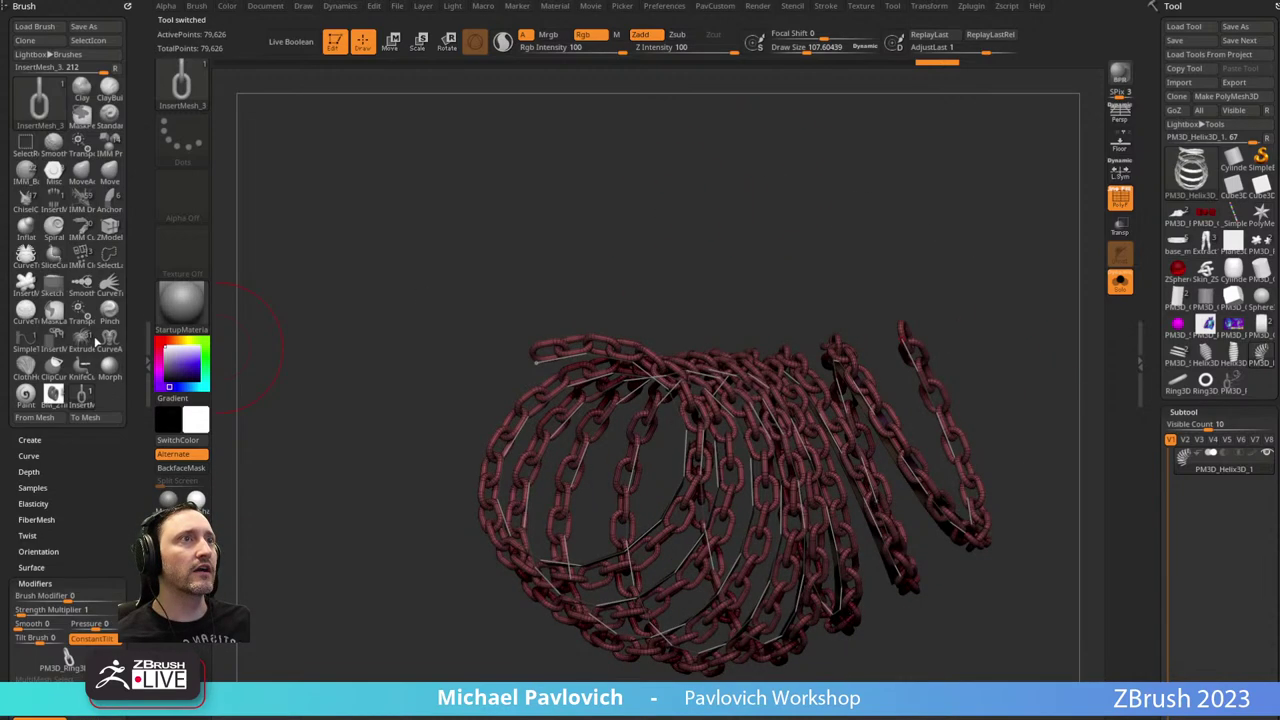
pyautogui.click(29, 471)
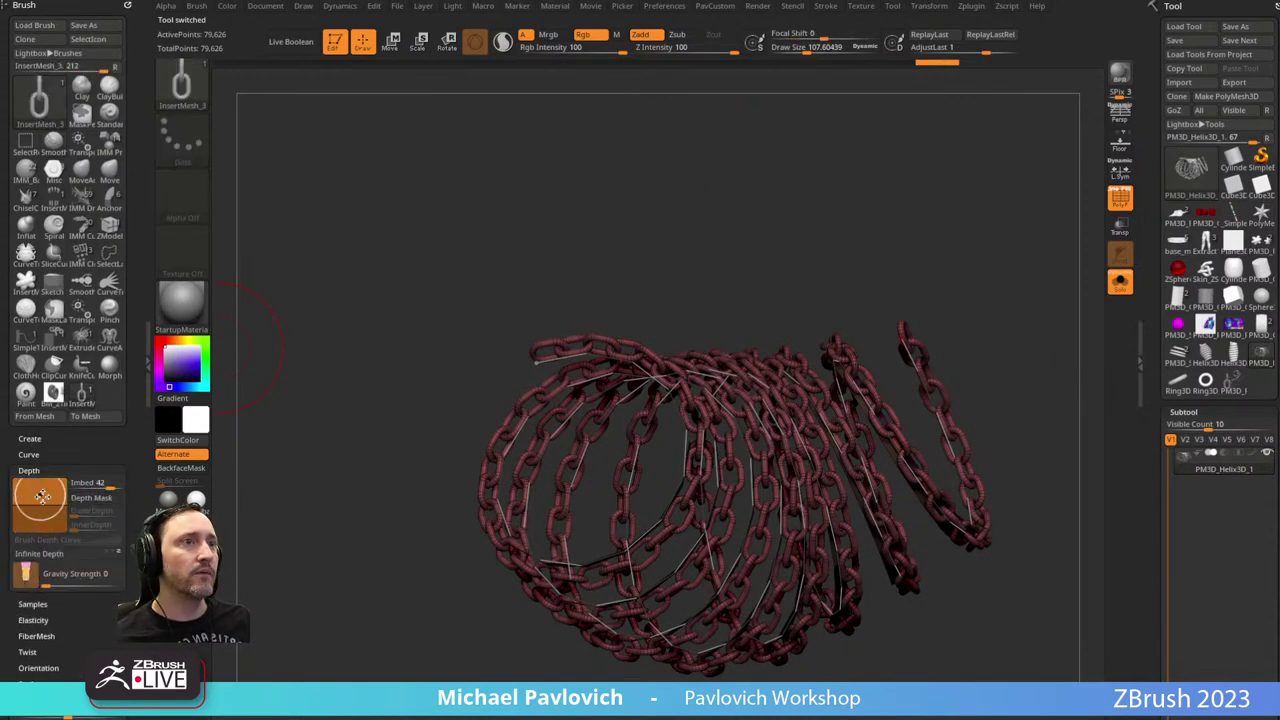
pyautogui.click(762, 422)
pyautogui.moveTo(843, 340); pyautogui.dragTo(943, 260)
pyautogui.press('2')
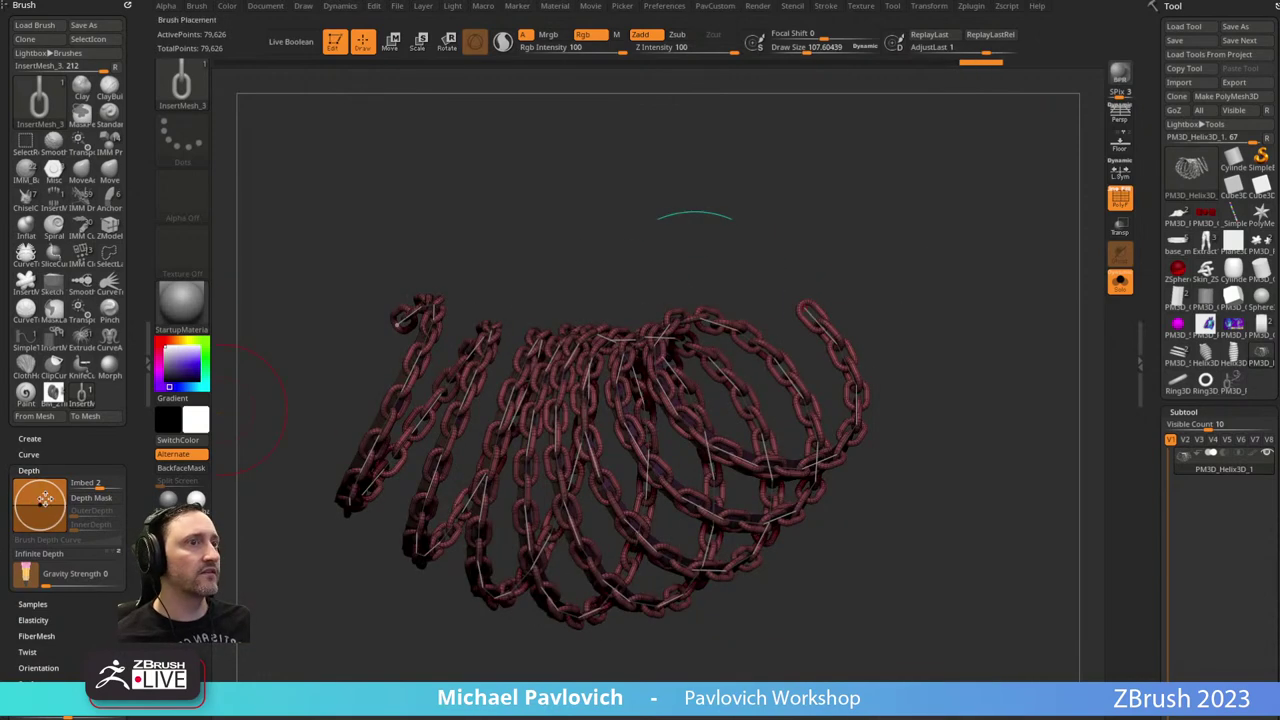
# Delete the curves from the coil and split the masked points into a separate subtool.
pyautogui.scroll(-10, 42, 512)
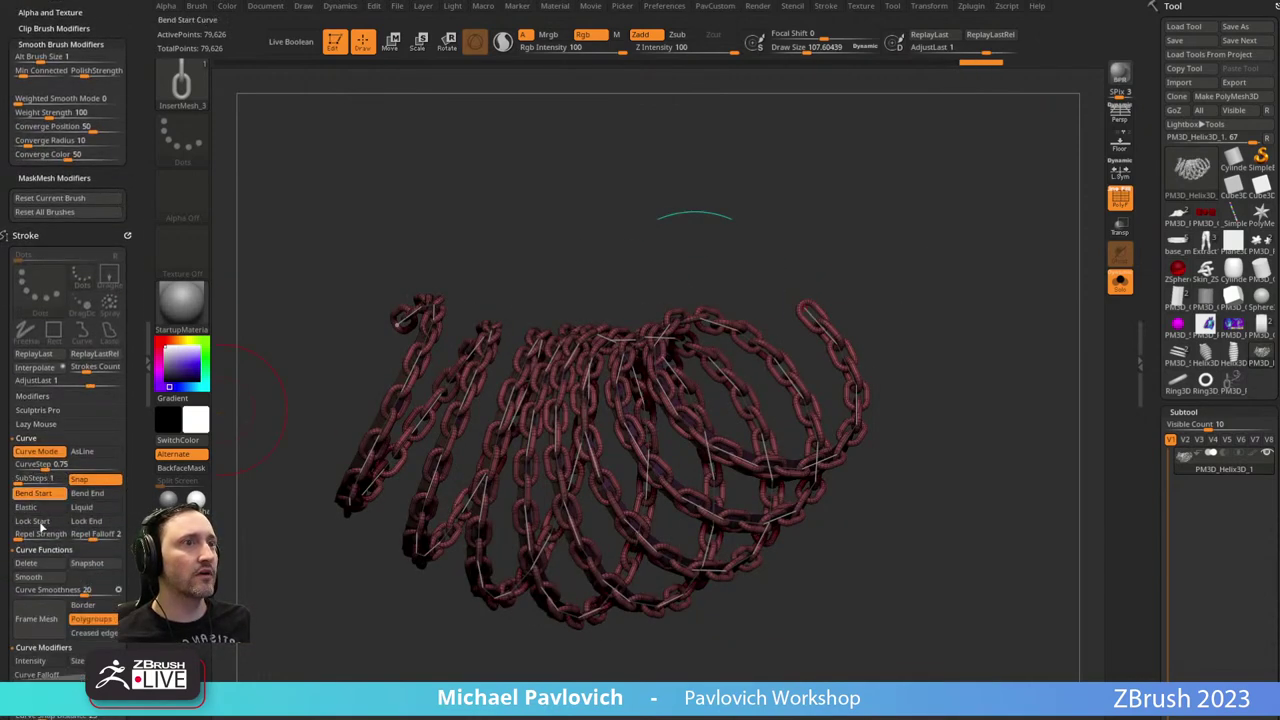
pyautogui.click(26, 563)
pyautogui.press('m')
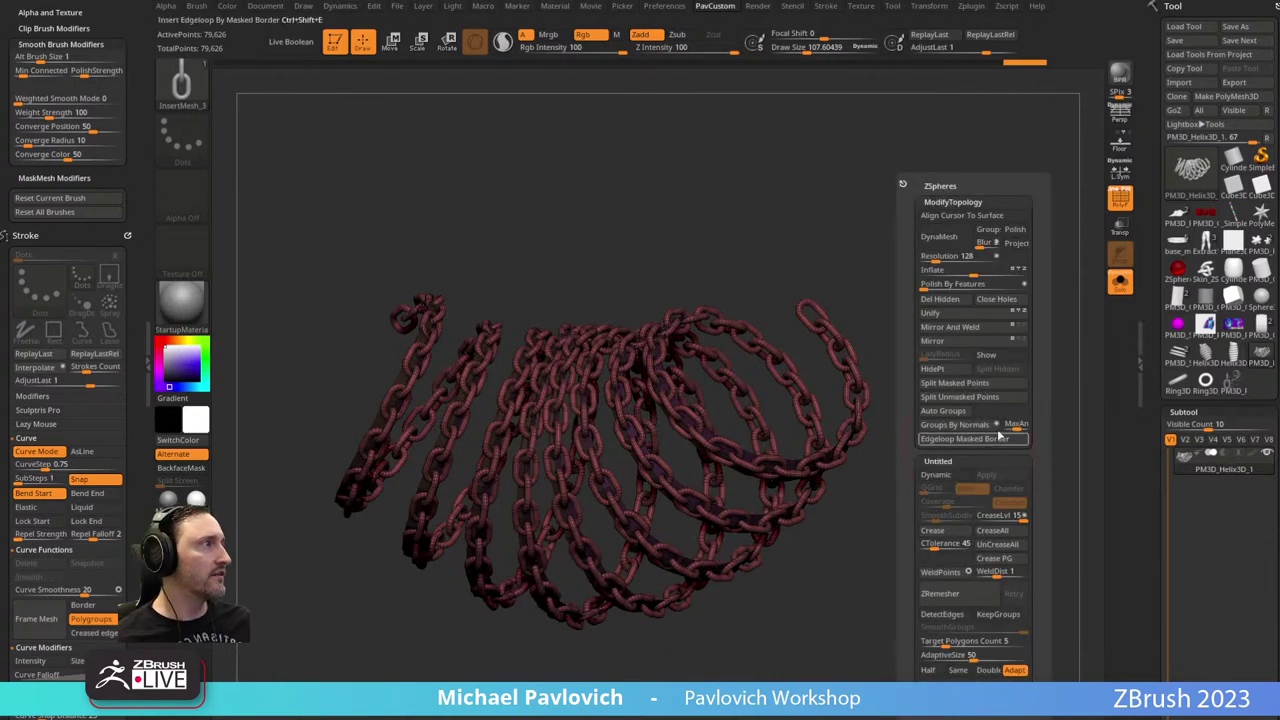
pyautogui.click(986, 386)
# Switch to the Standard brush, turn off the polyframe display, and view the finished chain coil from another angle.
pyautogui.press('b')
pyautogui.press('s')
pyautogui.press('t')
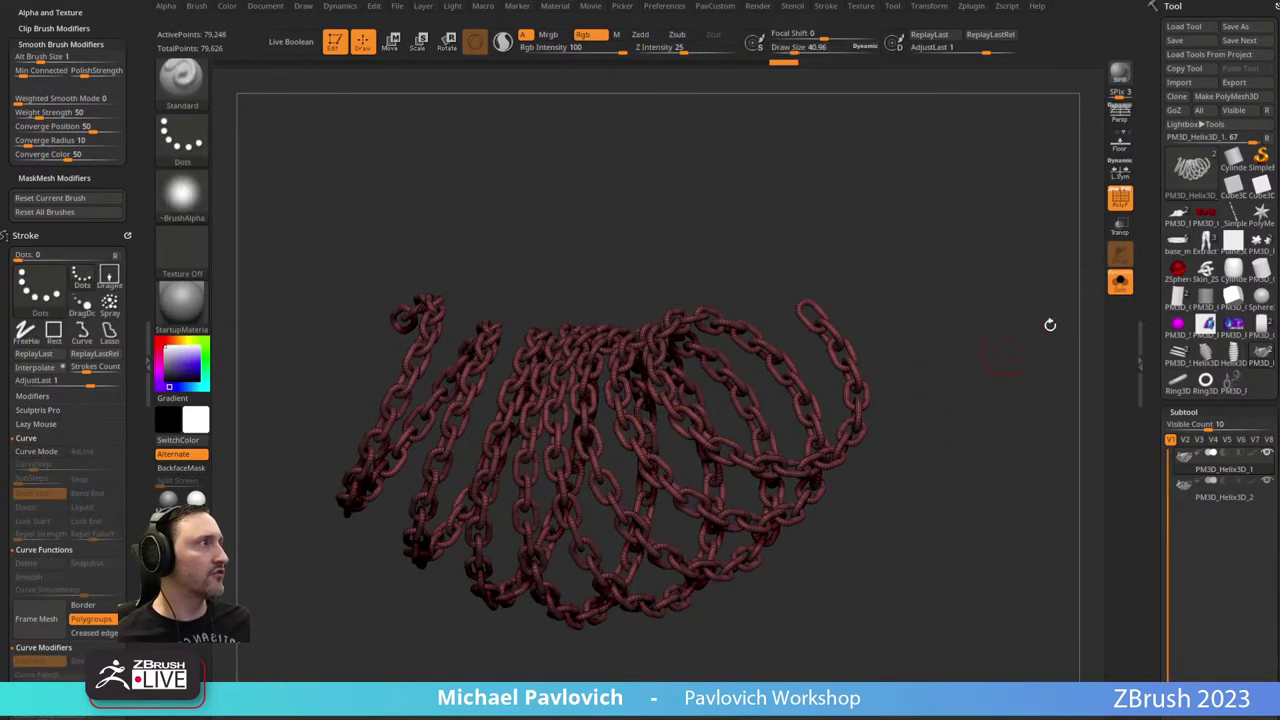
pyautogui.click(1119, 199)
pyautogui.moveTo(1000, 240)
pyautogui.keyDown('ctrl'); pyautogui.mouseDown(button='right')
pyautogui.moveTo(971, 352)
pyautogui.moveTo(978, 377)
pyautogui.mouseUp(button='right'); pyautogui.keyUp('ctrl')
pyautogui.moveTo(978, 376); pyautogui.dragTo(999, 549)
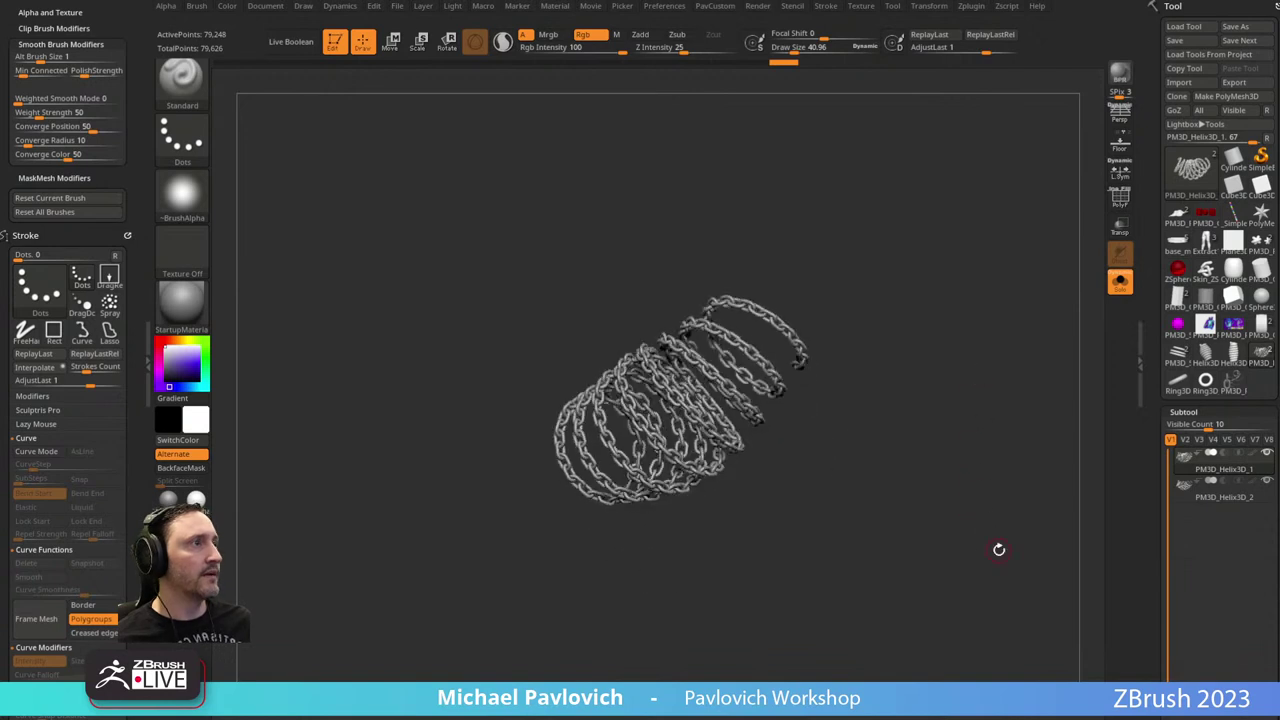